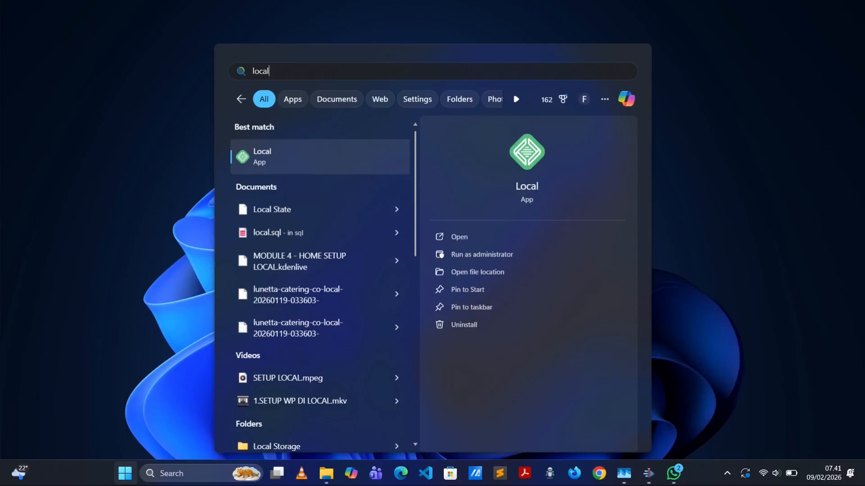
- Launch Local and begin a brand-new site named 'Lonetta Catering Co.'
{"action": "key", "text": "Return"}
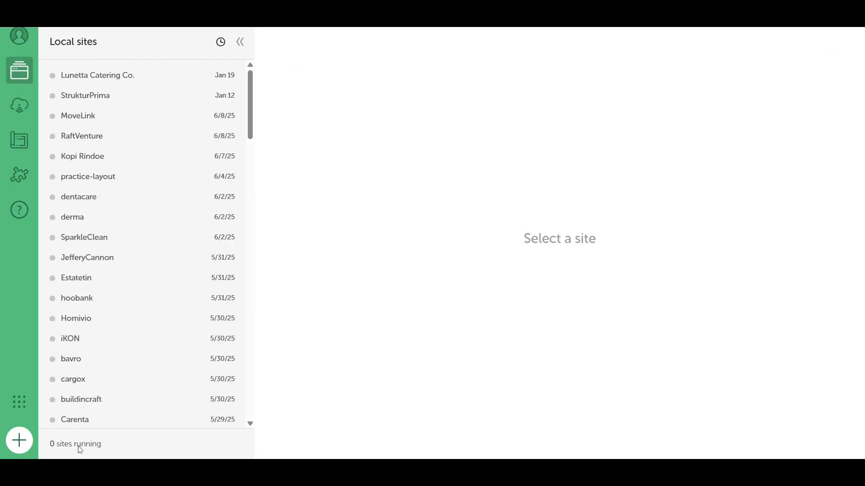
{"action": "left_click", "coordinate": [20, 444]}
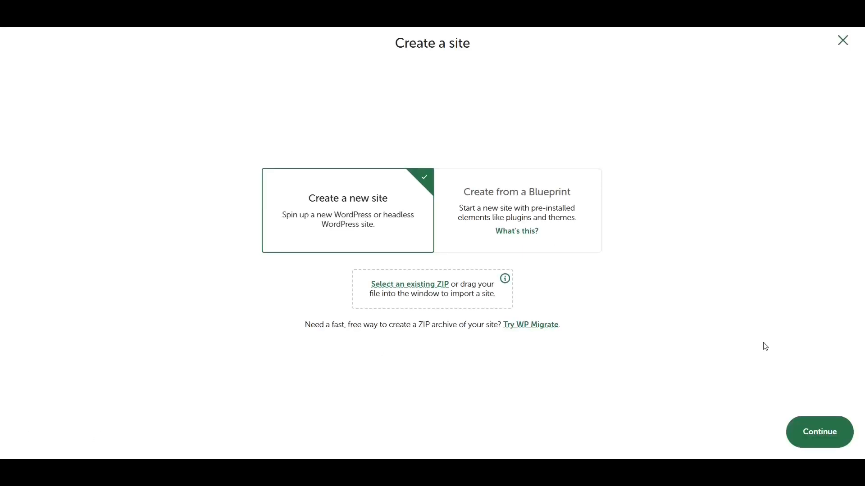
{"action": "left_click", "coordinate": [820, 426]}
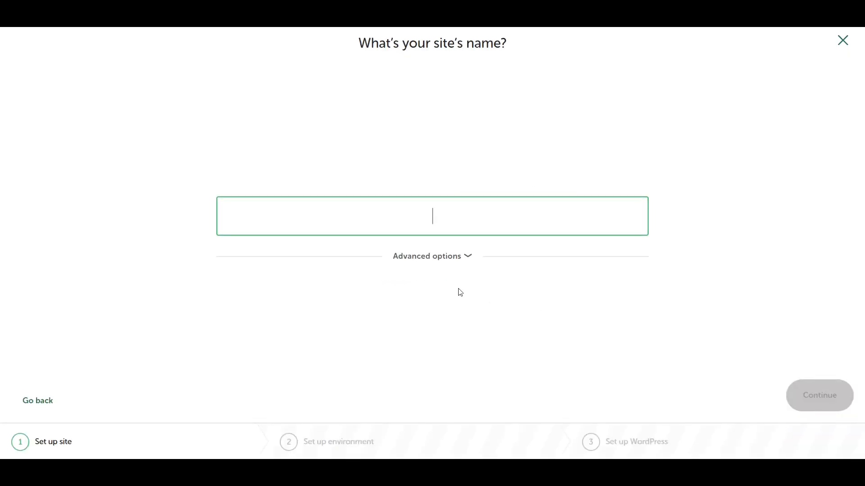
{"action": "type", "text": "Lon"}
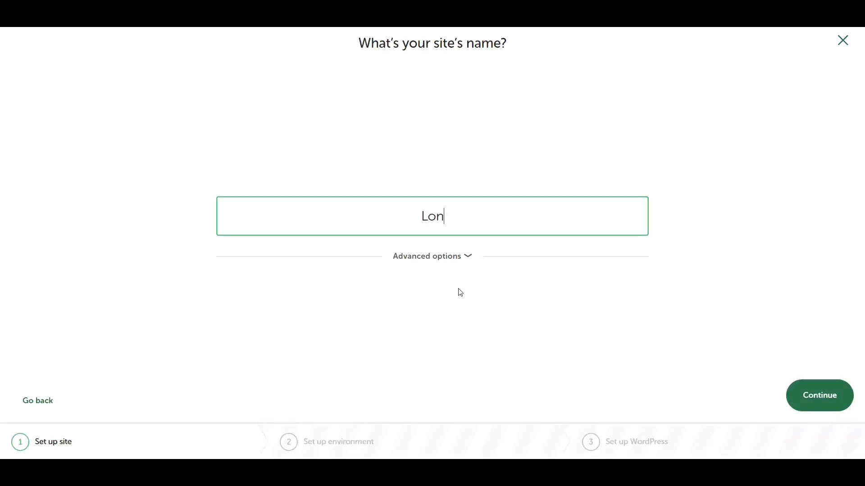
{"action": "type", "text": "etta C"}
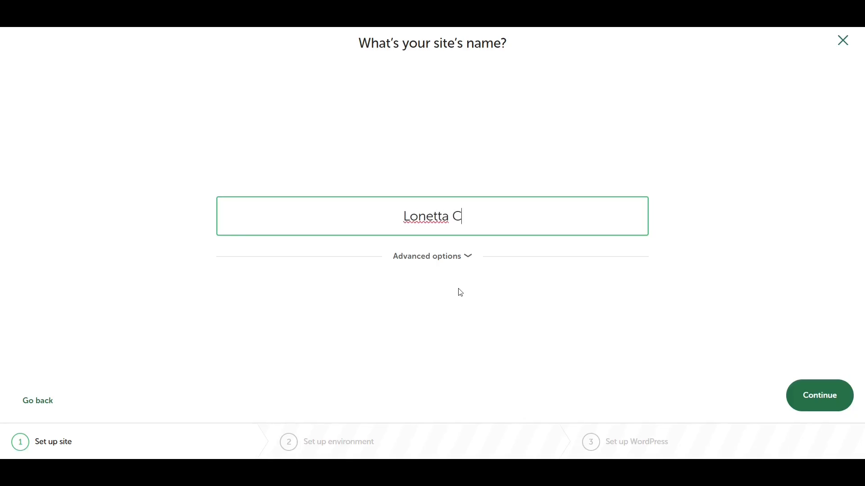
{"action": "type", "text": "atering"}
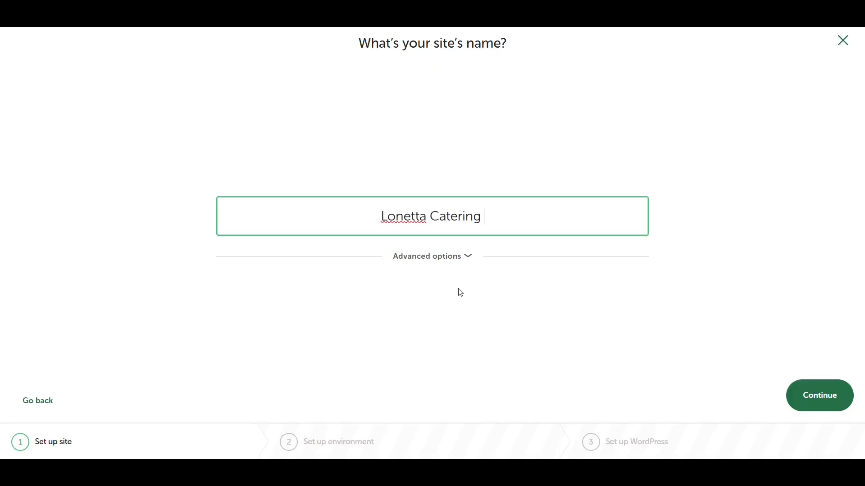
{"action": "type", "text": " Co"}
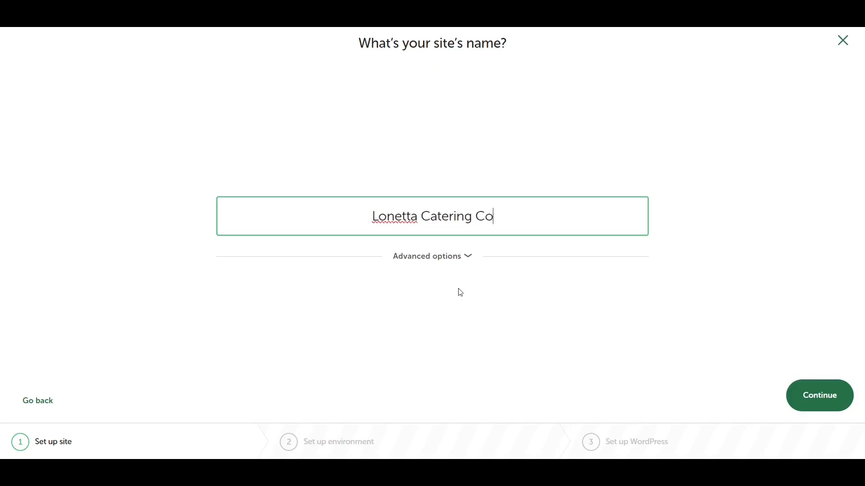
{"action": "type", "text": "."}
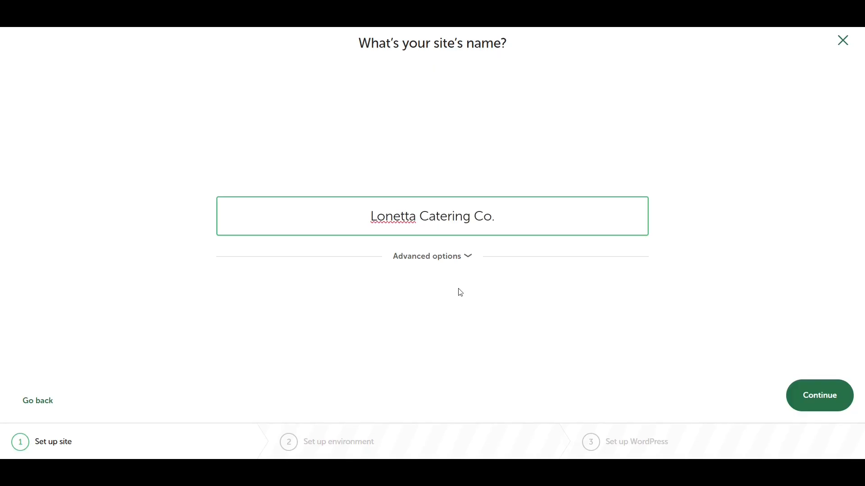
- Keep the preferred environment and add the site with username admin and a password
{"action": "left_click", "coordinate": [802, 397]}
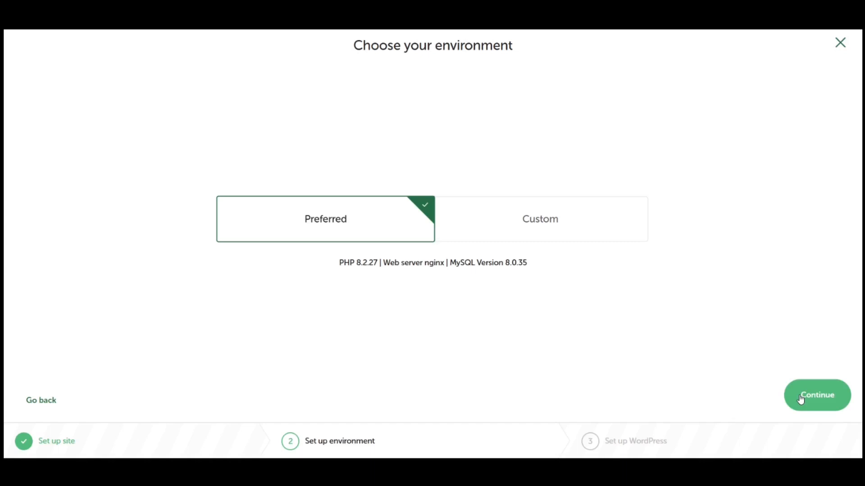
{"action": "left_click", "coordinate": [803, 400]}
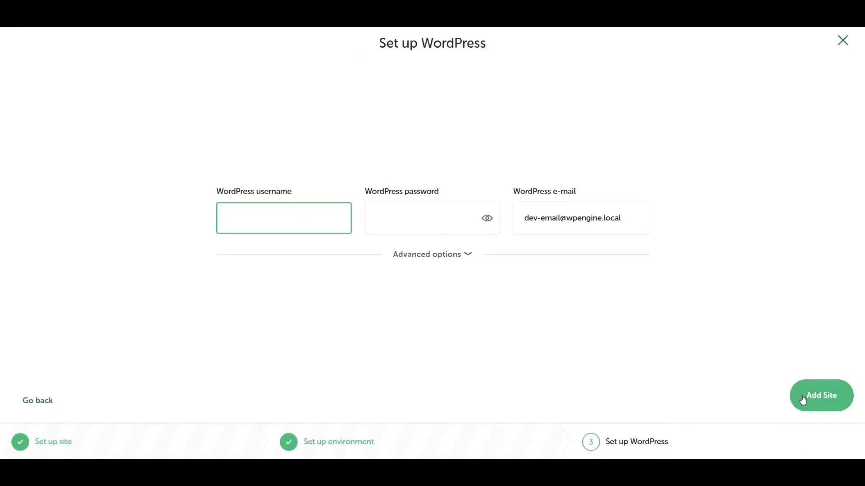
{"action": "type", "text": "admin"}
{"action": "key", "text": "Tab"}
{"action": "type", "text": "pass"}
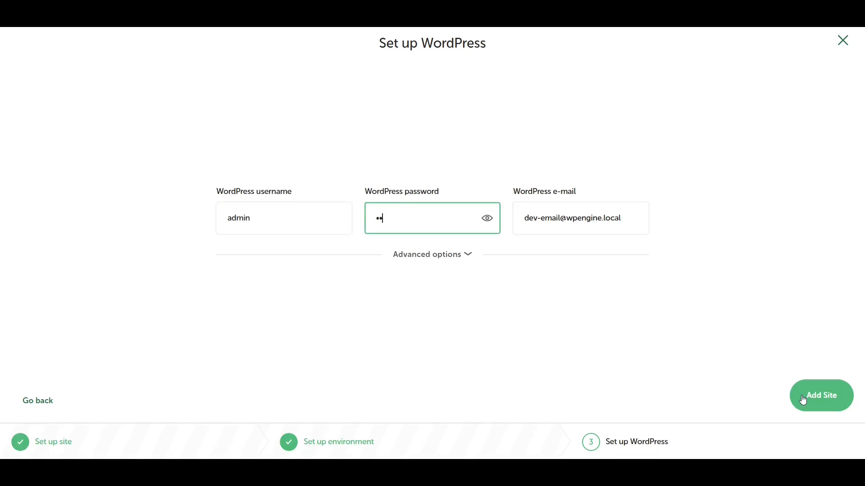
{"action": "type", "text": "w"}
{"action": "left_click", "coordinate": [803, 400]}
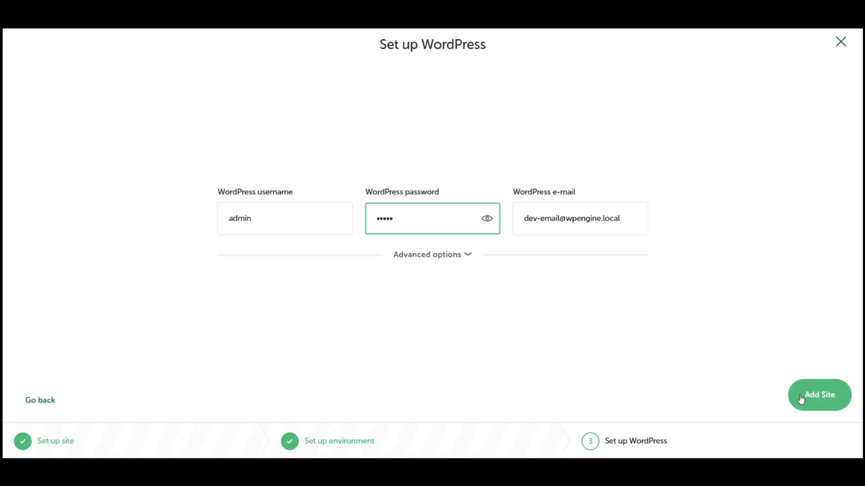
{"action": "left_click", "coordinate": [801, 399]}
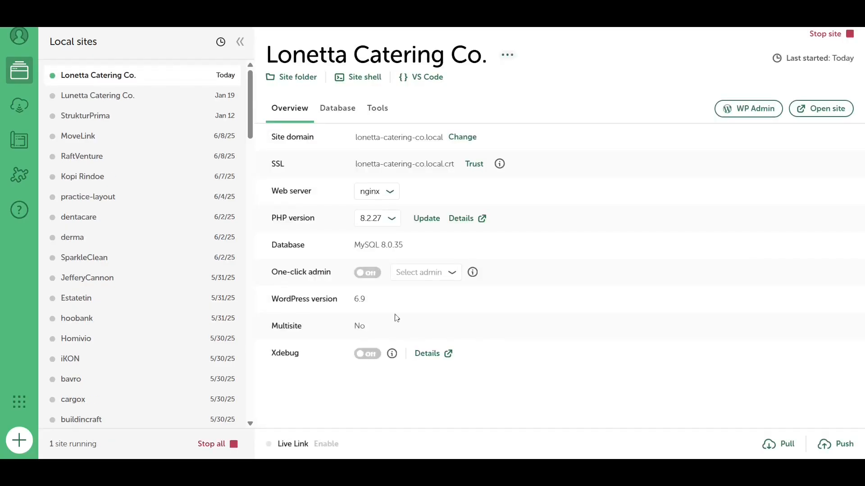
- Turn on One-click admin and open the site's WP Admin dashboard
{"action": "left_click", "coordinate": [370, 275]}
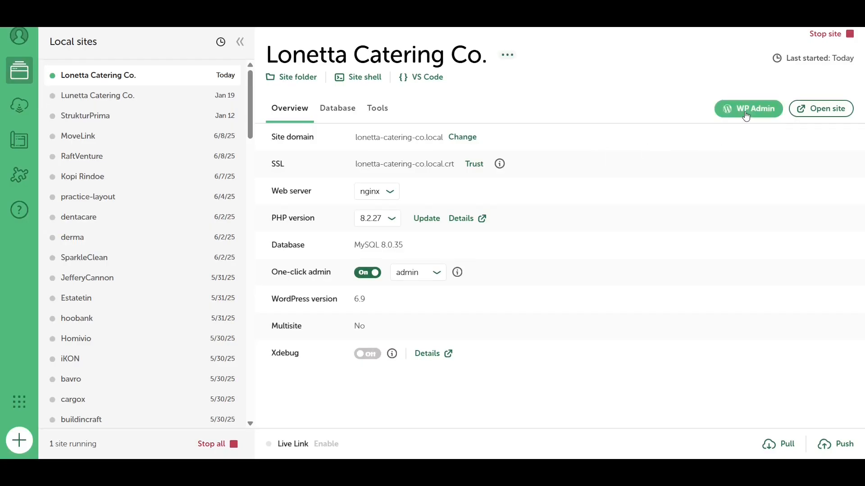
{"action": "left_click", "coordinate": [745, 110]}
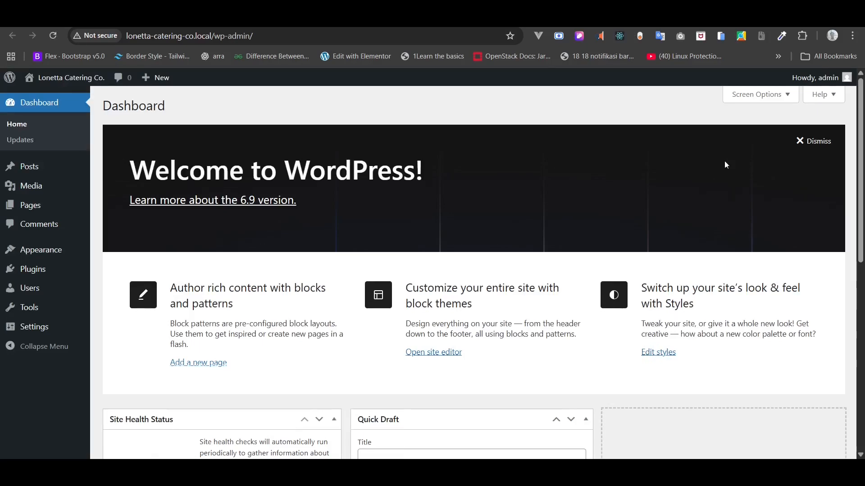
{"action": "key", "text": "F5"}
{"action": "key", "text": "F5"}
{"action": "key", "text": "F5"}
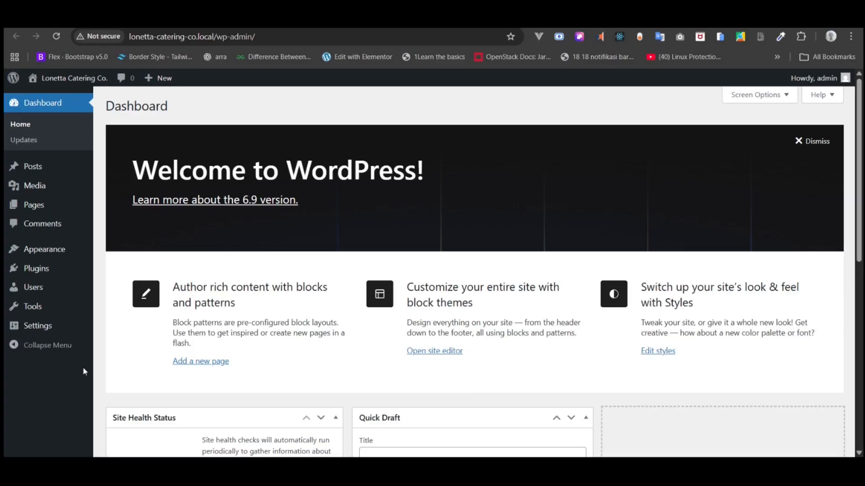
{"action": "mouse_move", "coordinate": [87, 326]}
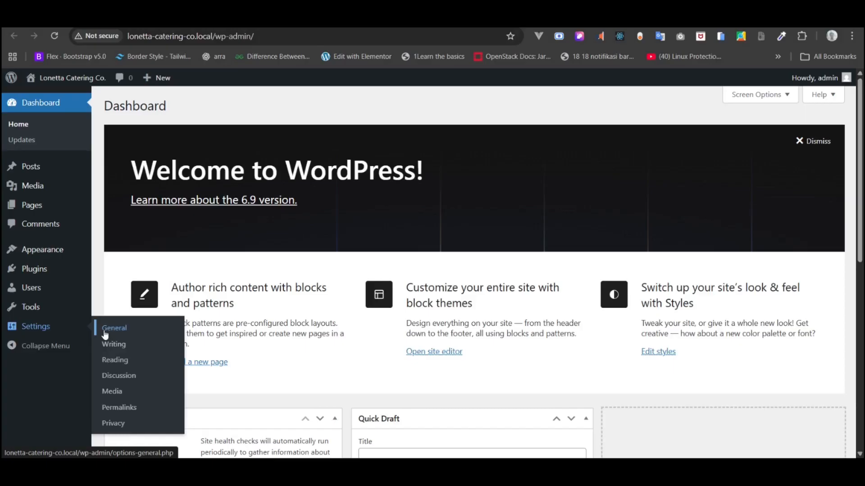
- Review General Settings: Site Title, WordPress Address, and date/time formats (F j, Y; g:i a)
{"action": "left_click", "coordinate": [104, 332]}
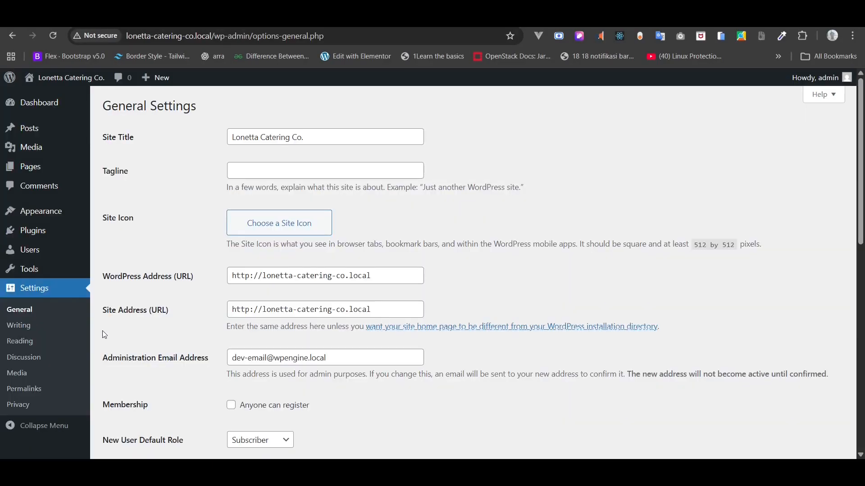
{"action": "left_click", "coordinate": [309, 136]}
{"action": "left_click_drag", "start_coordinate": [309, 136], "coordinate": [218, 135]}
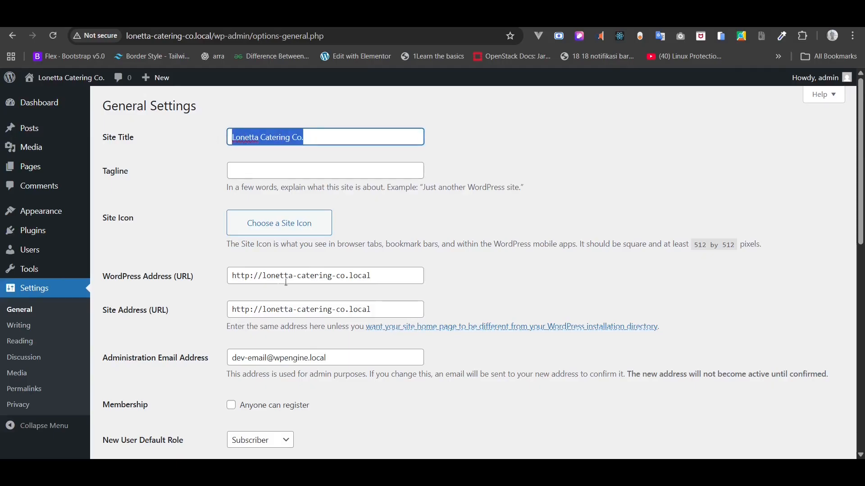
{"action": "left_click_drag", "start_coordinate": [370, 275], "coordinate": [232, 269]}
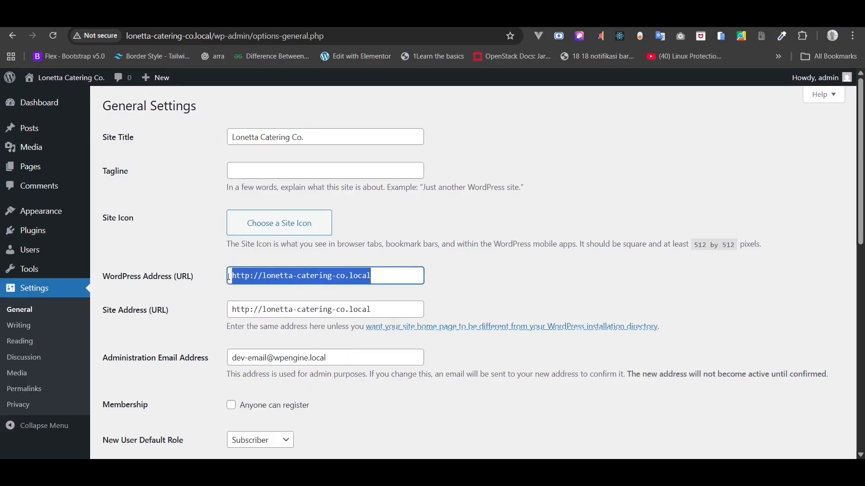
{"action": "scroll", "coordinate": [224, 316], "scroll_direction": "down", "scroll_amount": 2}
{"action": "scroll", "coordinate": [225, 317], "scroll_direction": "down", "scroll_amount": 1}
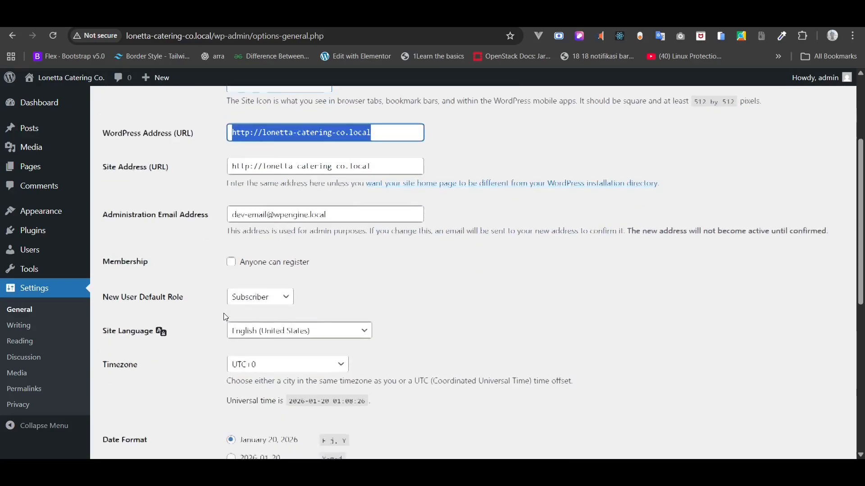
{"action": "scroll", "coordinate": [224, 318], "scroll_direction": "down", "scroll_amount": 2}
{"action": "scroll", "coordinate": [226, 317], "scroll_direction": "down", "scroll_amount": 2}
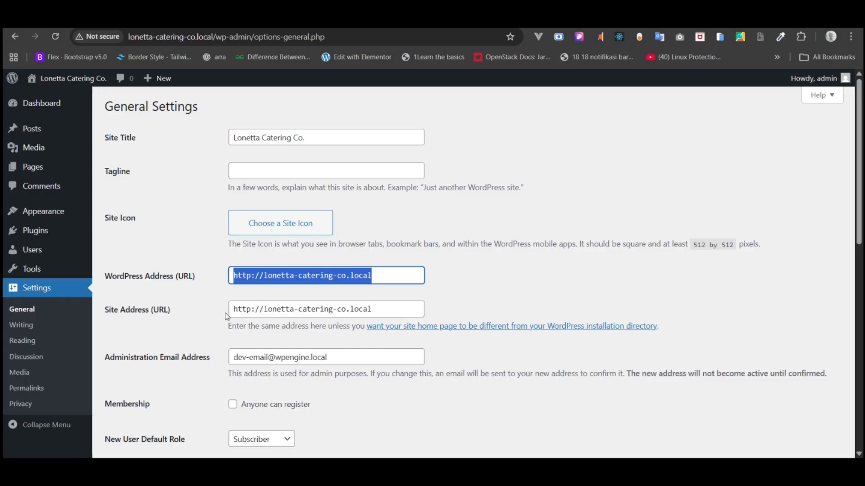
{"action": "scroll", "coordinate": [226, 317], "scroll_direction": "down", "scroll_amount": 8}
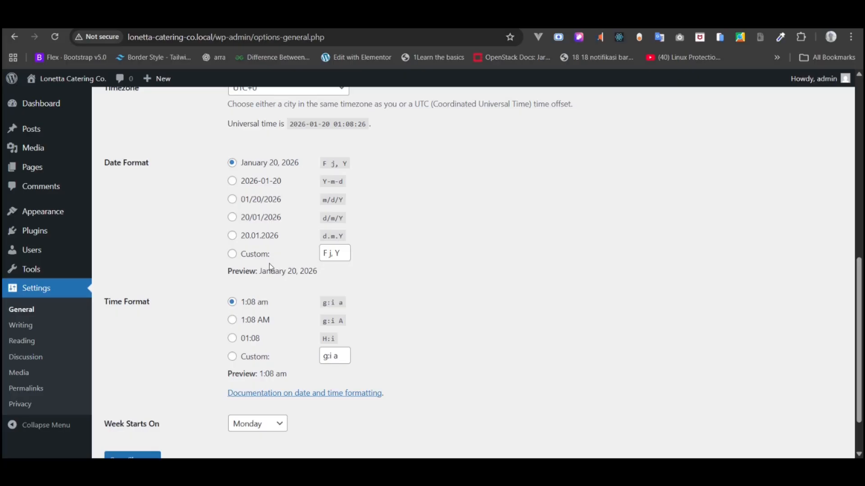
{"action": "scroll", "coordinate": [271, 266], "scroll_direction": "down", "scroll_amount": 1}
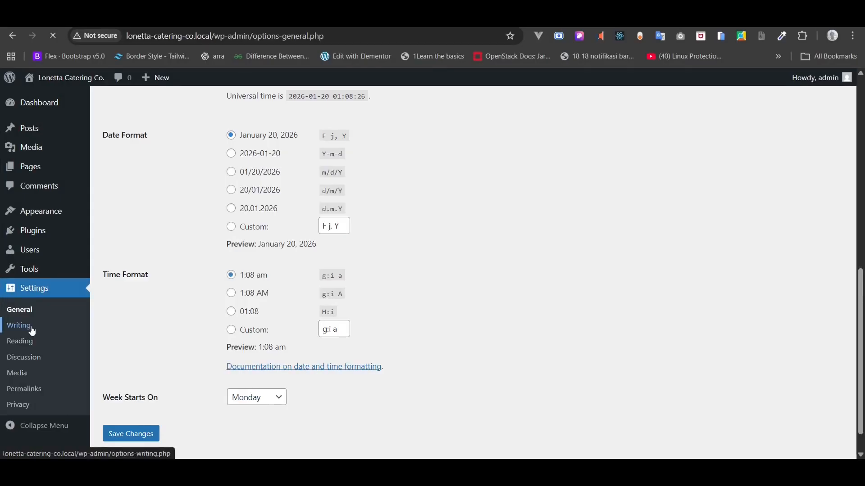
- Go to Settings > Writing and reload the Writing Settings page
{"action": "left_click", "coordinate": [30, 329]}
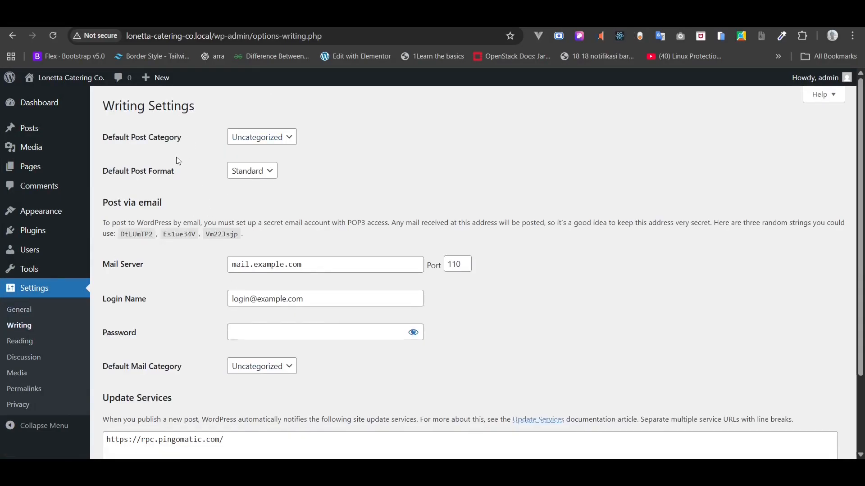
{"action": "left_click", "coordinate": [31, 327]}
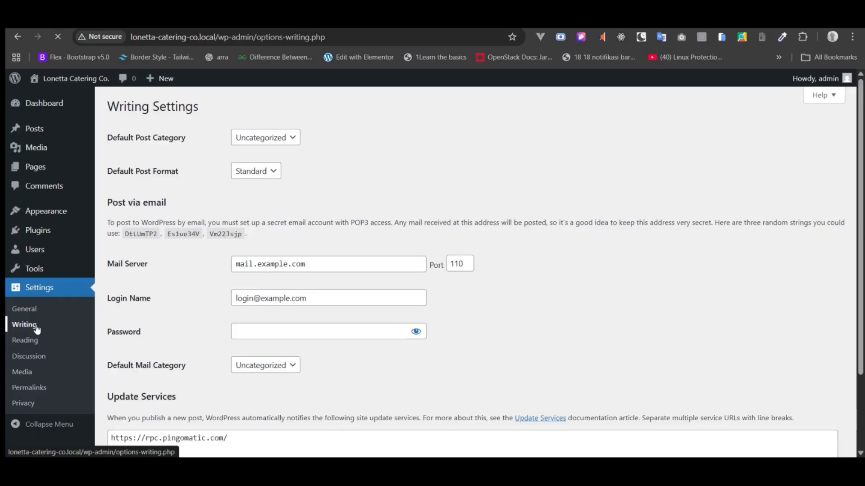
- In Reading Settings, set the homepage to display 'Your latest posts' instead of a static page
{"action": "left_click", "coordinate": [36, 346]}
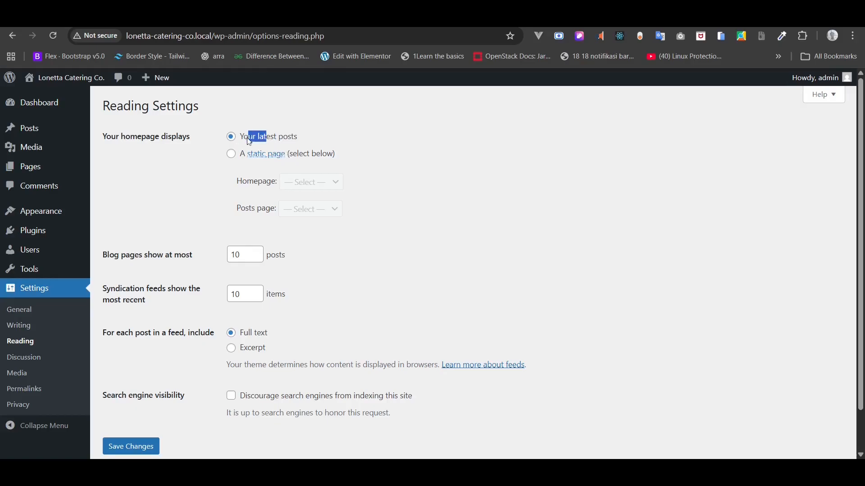
{"action": "left_click_drag", "start_coordinate": [249, 141], "coordinate": [244, 140]}
{"action": "left_click", "coordinate": [232, 156]}
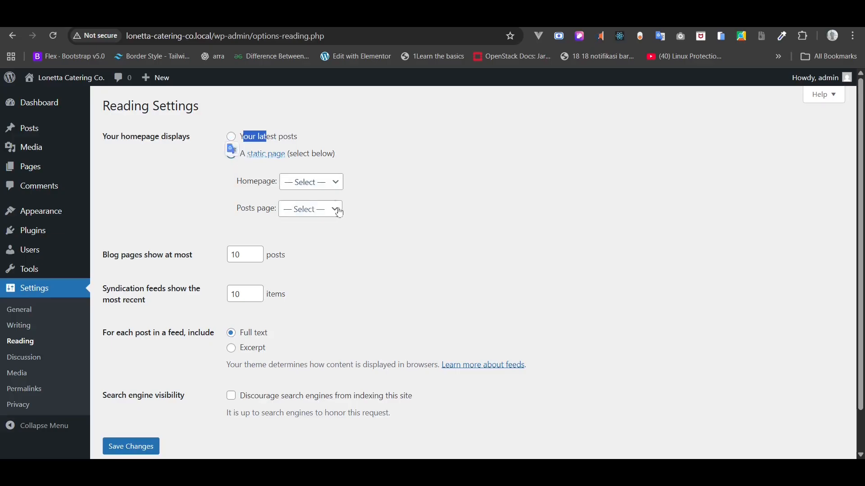
{"action": "left_click", "coordinate": [322, 189]}
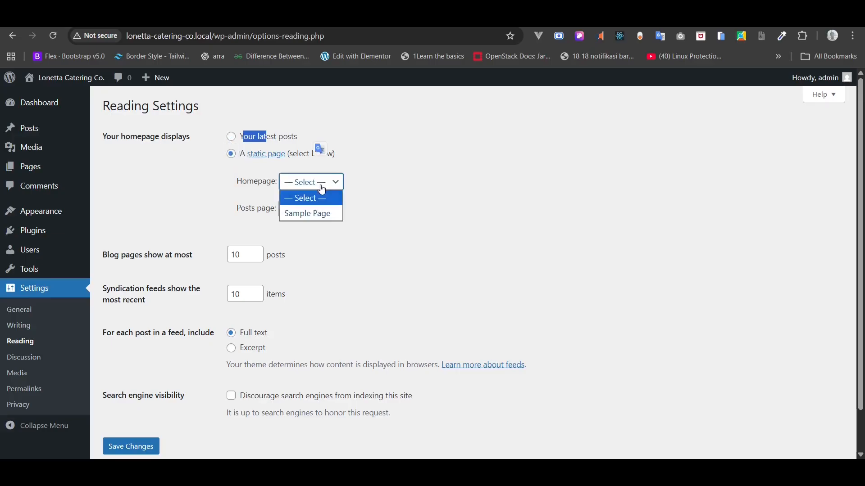
{"action": "left_click", "coordinate": [233, 140]}
{"action": "left_click", "coordinate": [232, 138]}
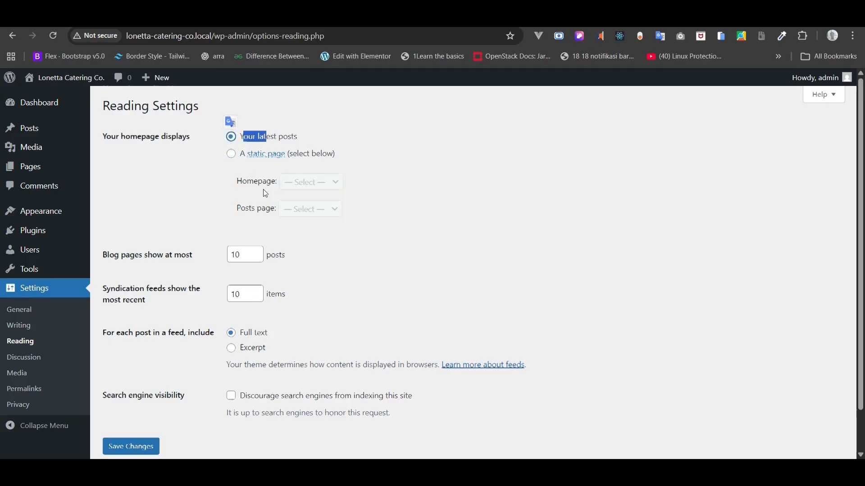
{"action": "scroll", "coordinate": [263, 189], "scroll_direction": "down", "scroll_amount": 1}
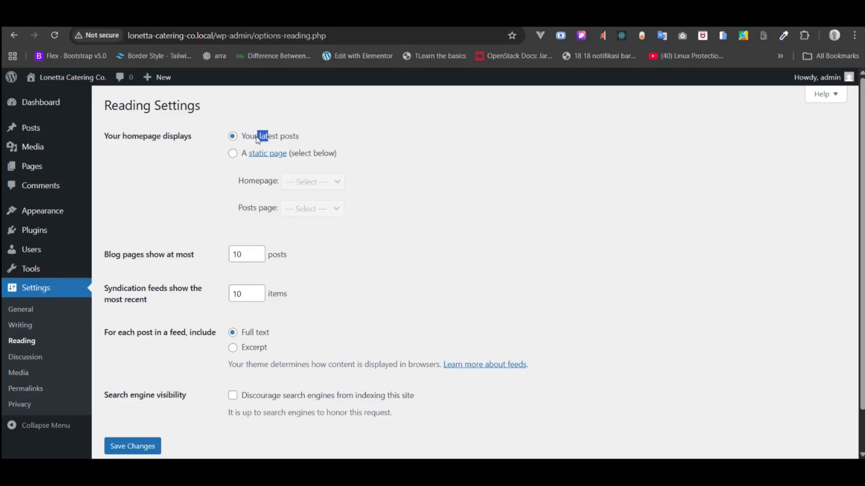
{"action": "left_click_drag", "start_coordinate": [258, 139], "coordinate": [244, 137]}
{"action": "scroll", "coordinate": [183, 277], "scroll_direction": "down", "scroll_amount": 1}
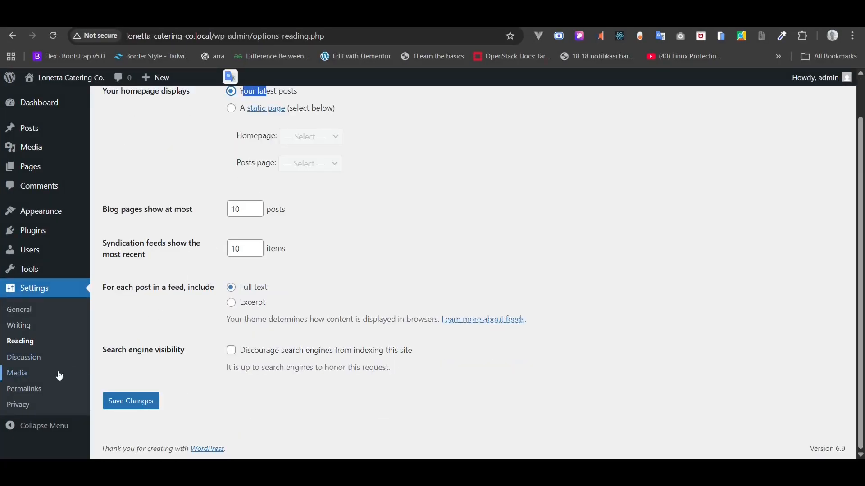
- Check that Permalinks uses the Post name structure /%postname%/
{"action": "left_click", "coordinate": [42, 388]}
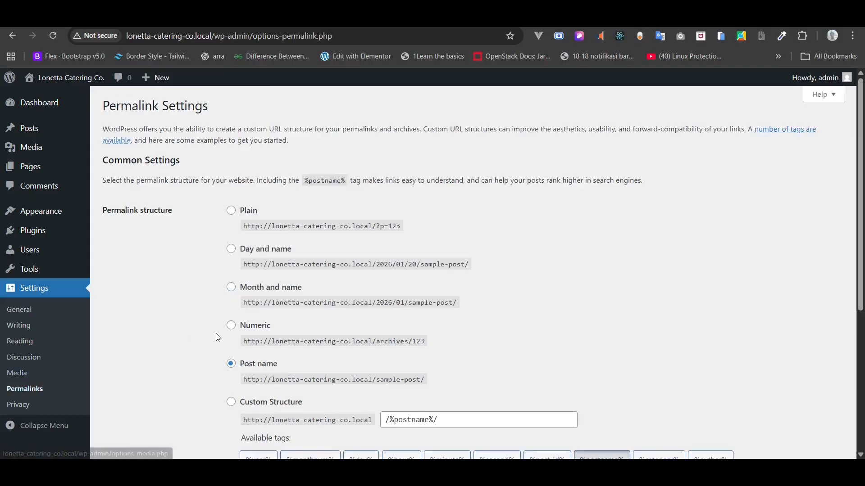
{"action": "scroll", "coordinate": [217, 337], "scroll_direction": "down", "scroll_amount": 1}
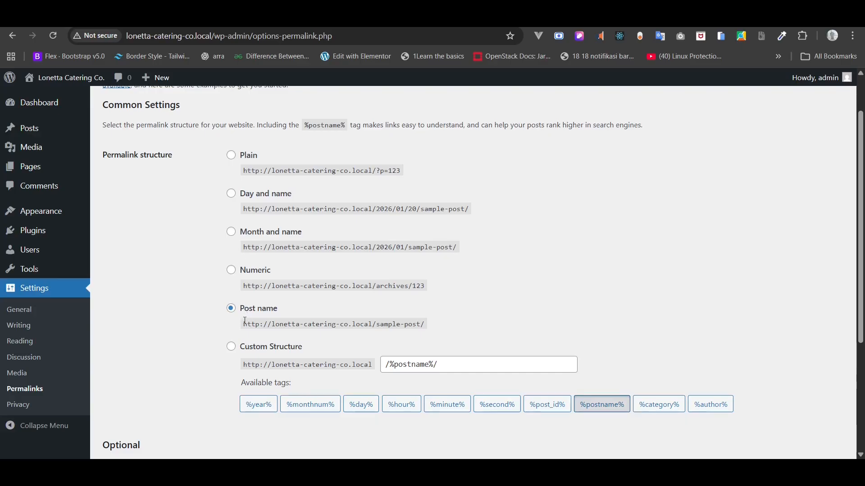
{"action": "scroll", "coordinate": [245, 321], "scroll_direction": "down", "scroll_amount": 1}
{"action": "scroll", "coordinate": [245, 323], "scroll_direction": "down", "scroll_amount": 2}
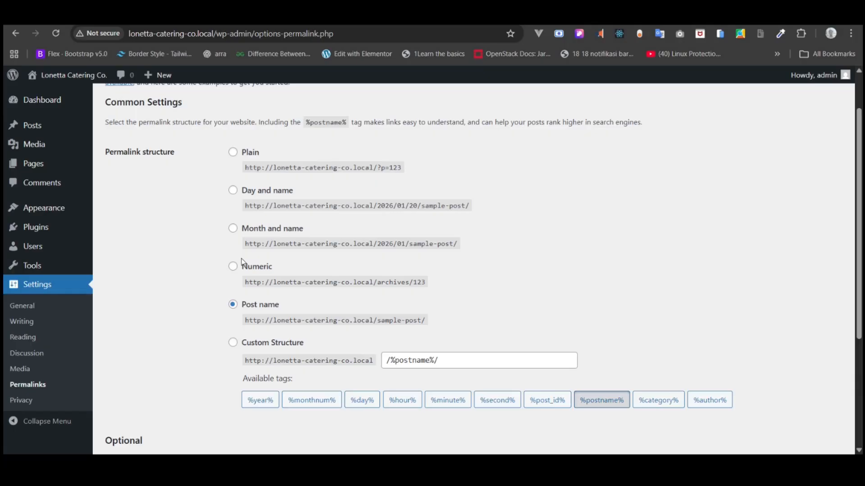
{"action": "scroll", "coordinate": [243, 262], "scroll_direction": "up", "scroll_amount": 1}
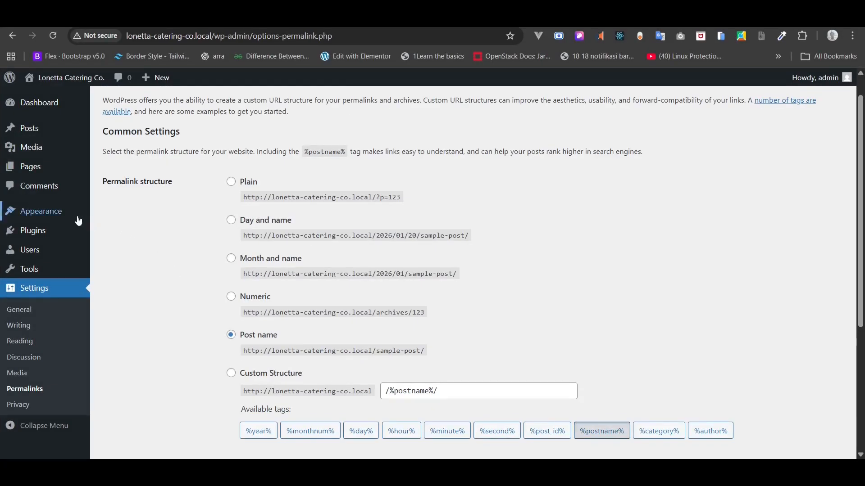
{"action": "mouse_move", "coordinate": [72, 219]}
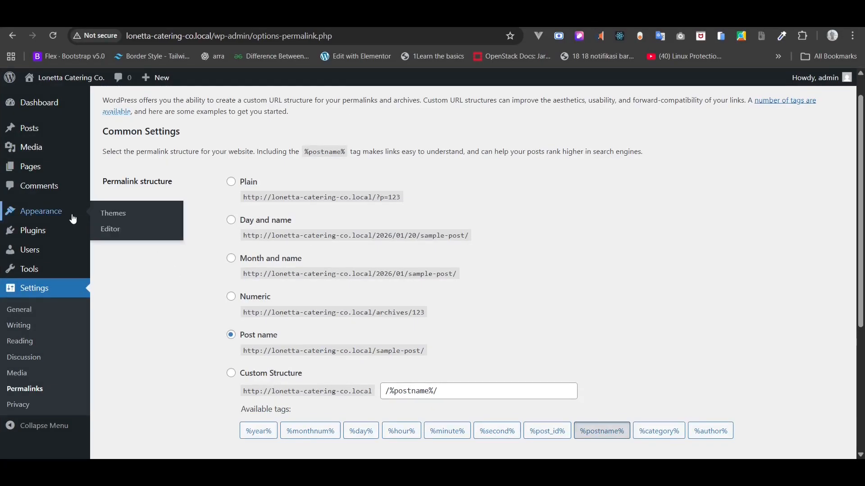
- Browse the installed themes and view details of the active Twenty Twenty-Five theme
{"action": "left_click", "coordinate": [103, 220]}
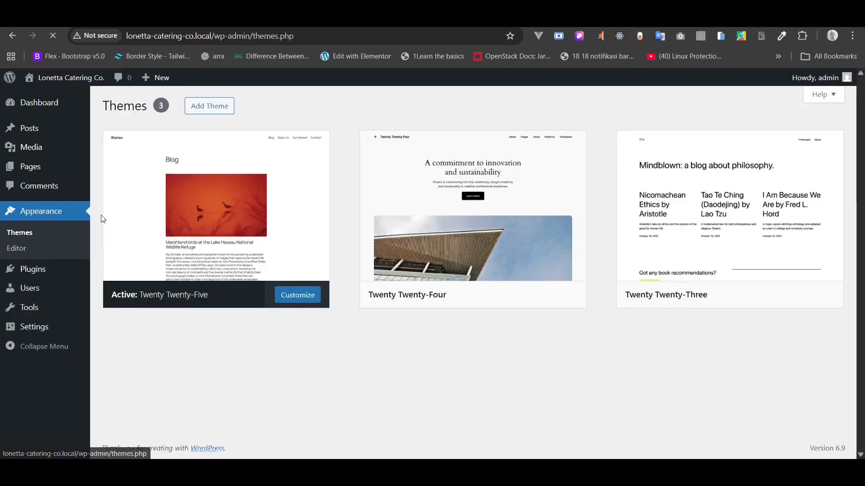
{"action": "mouse_move", "coordinate": [188, 197]}
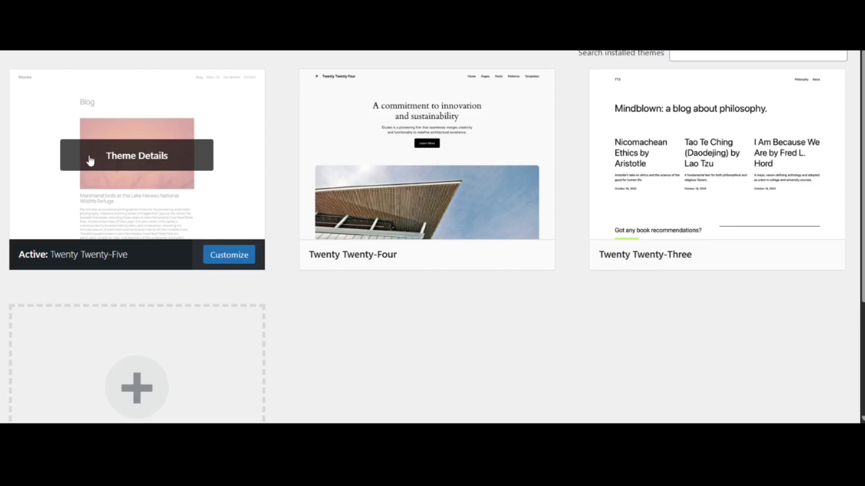
{"action": "left_click", "coordinate": [90, 160]}
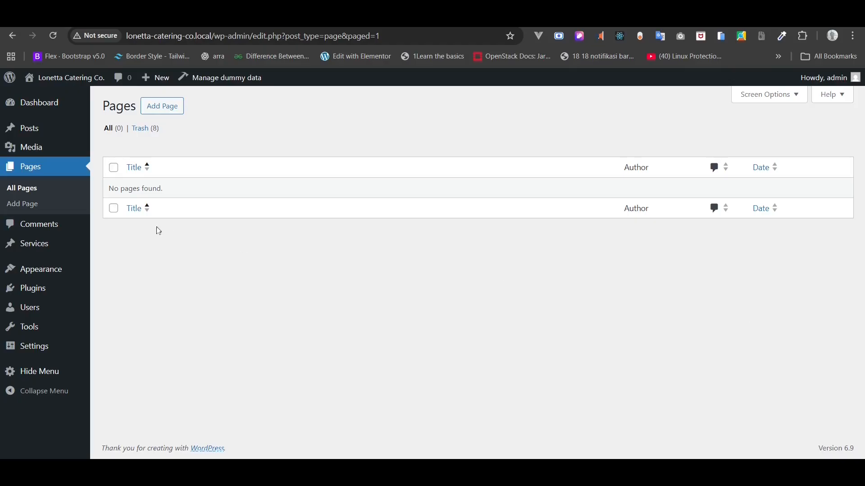
- Add a blank page titled 'Test Page', skipping the pattern chooser, and publish it
{"action": "left_click", "coordinate": [40, 204]}
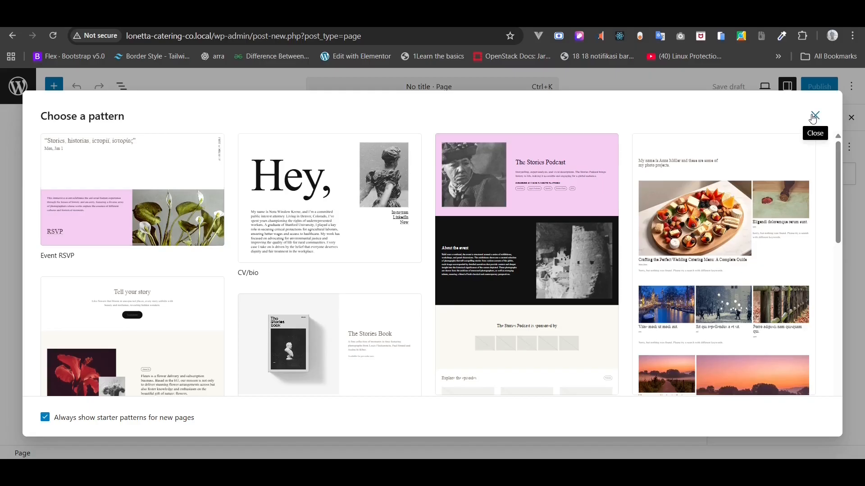
{"action": "left_click", "coordinate": [815, 117]}
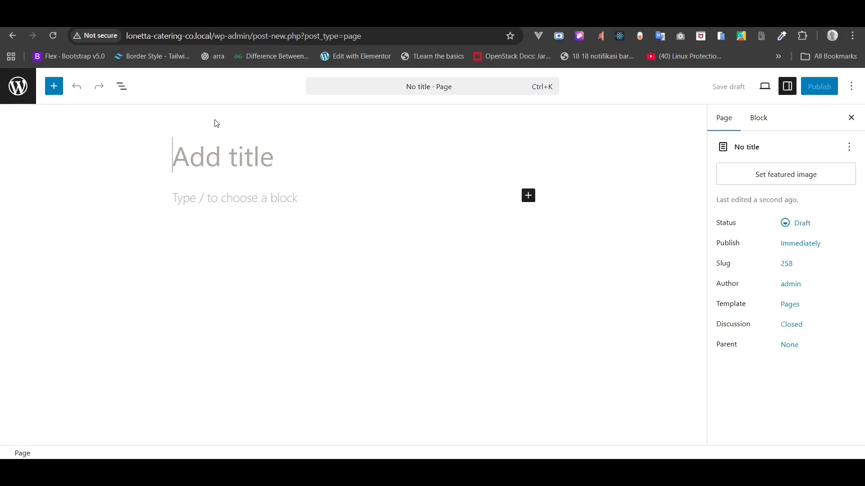
{"action": "type", "text": "Test Page"}
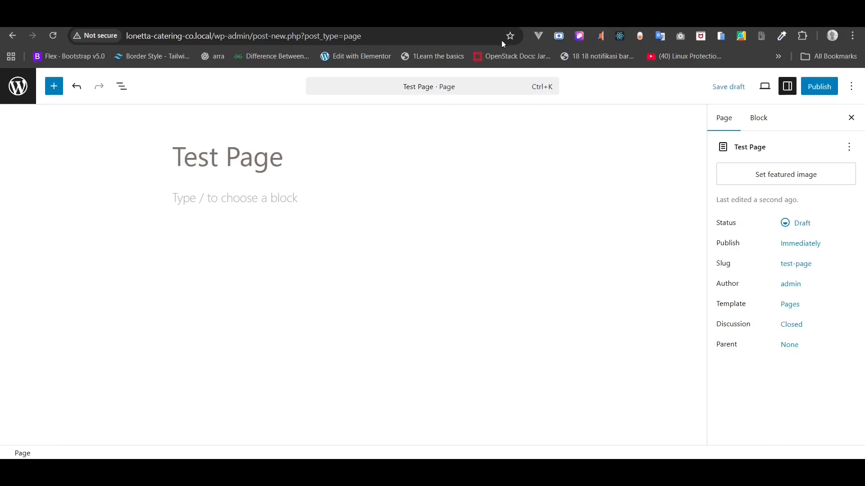
{"action": "left_click", "coordinate": [807, 89]}
{"action": "left_click", "coordinate": [808, 89]}
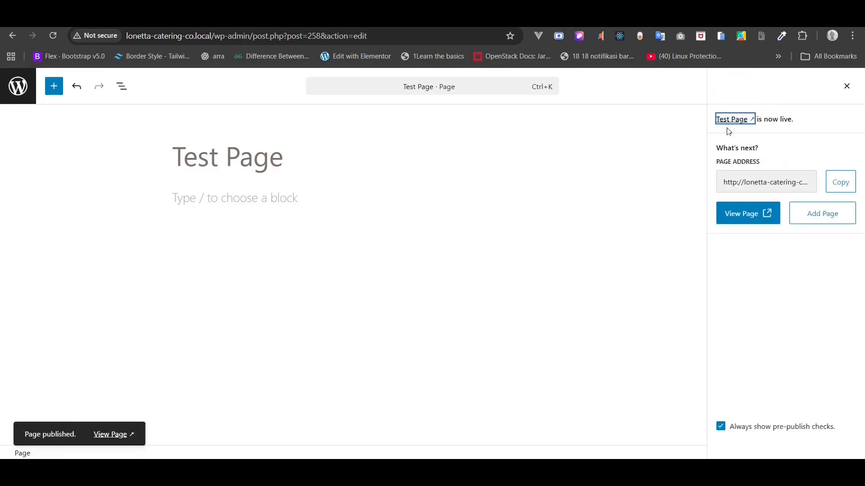
{"action": "left_click", "coordinate": [230, 199]}
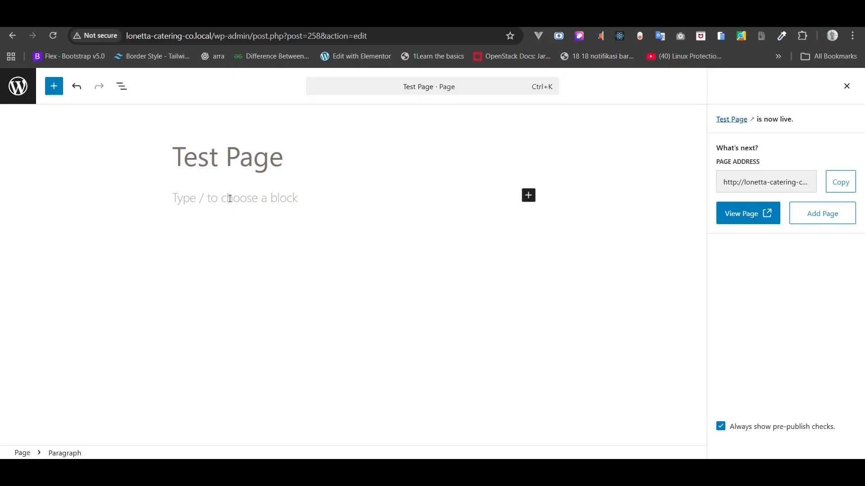
- Insert a basic Group block on the page with /gr
{"action": "type", "text": "/"}
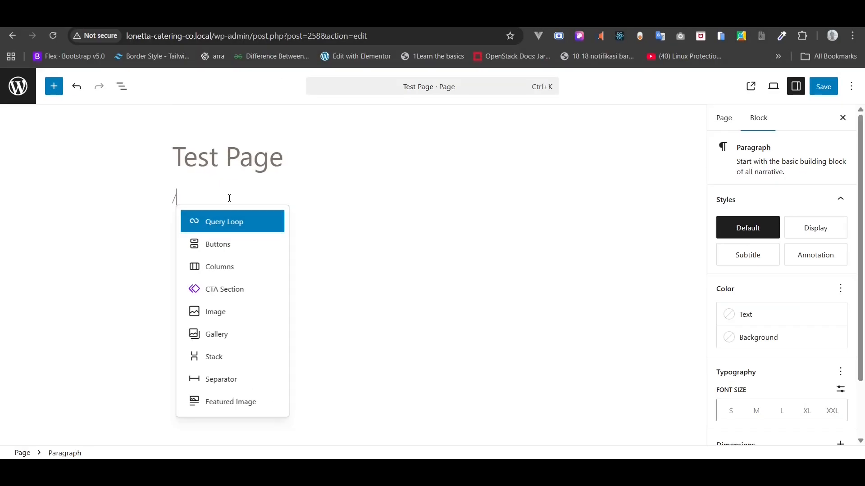
{"action": "type", "text": "gr"}
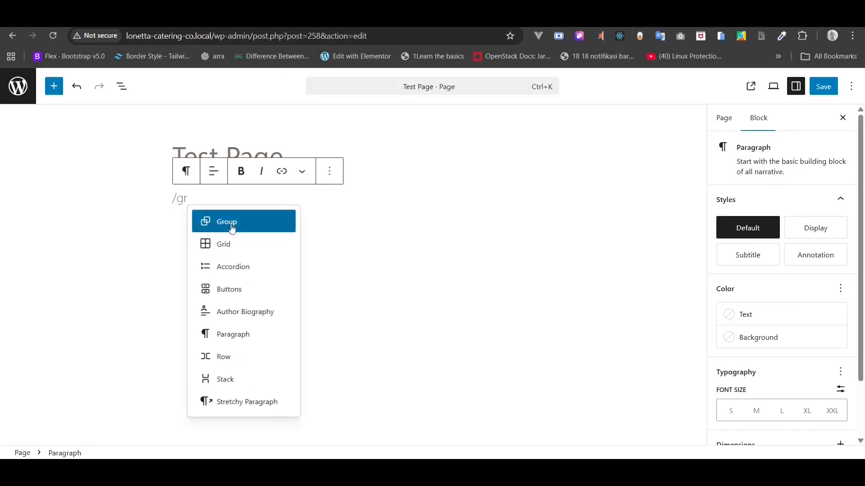
{"action": "left_click", "coordinate": [232, 230]}
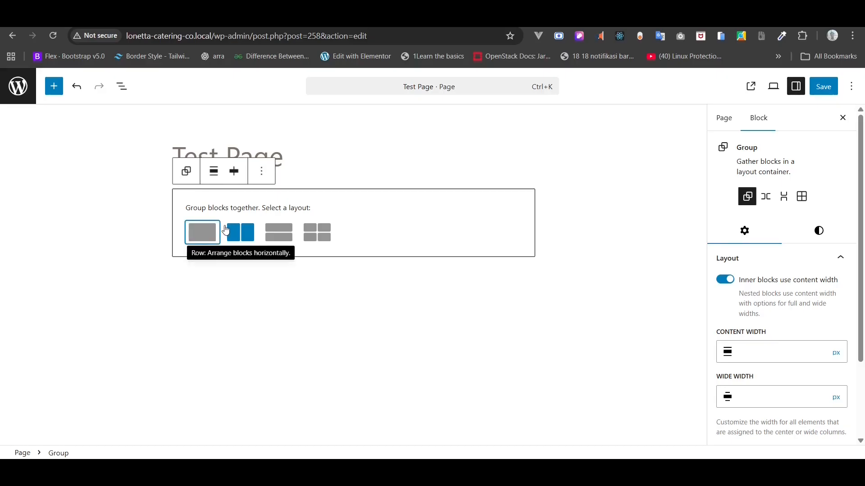
{"action": "left_click", "coordinate": [201, 232]}
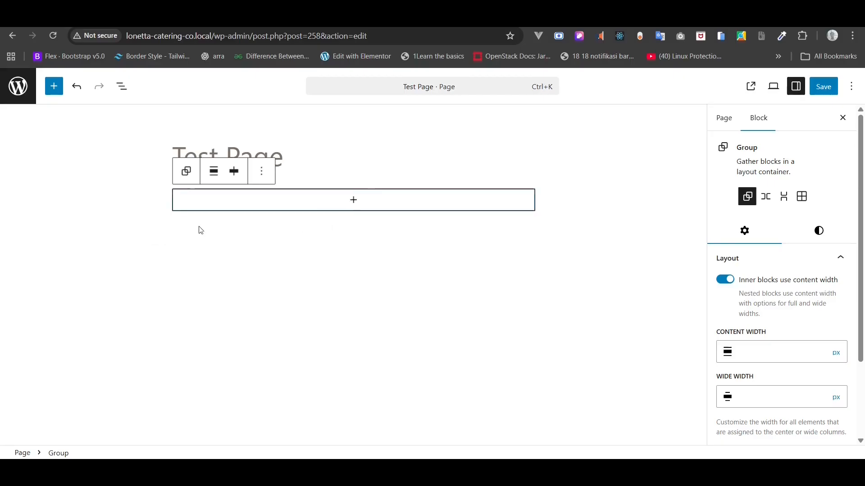
- Rename the Group block to 'Section - 1' from the List View
{"action": "left_click", "coordinate": [122, 86]}
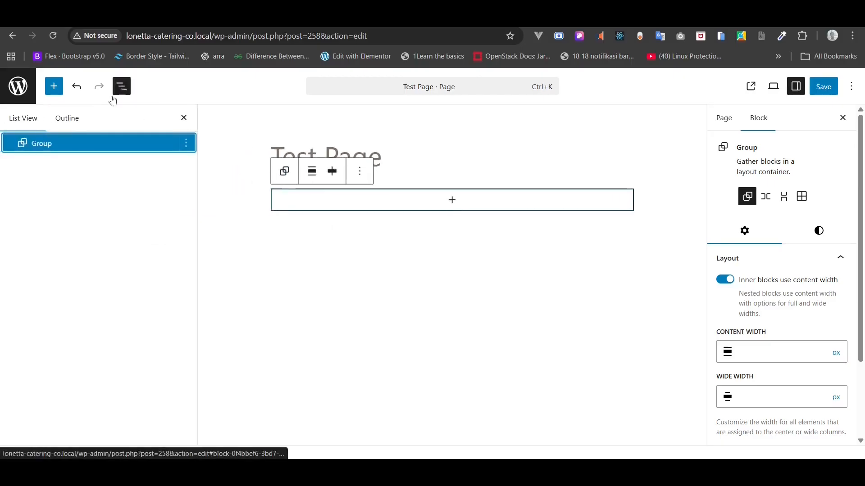
{"action": "right_click", "coordinate": [39, 143]}
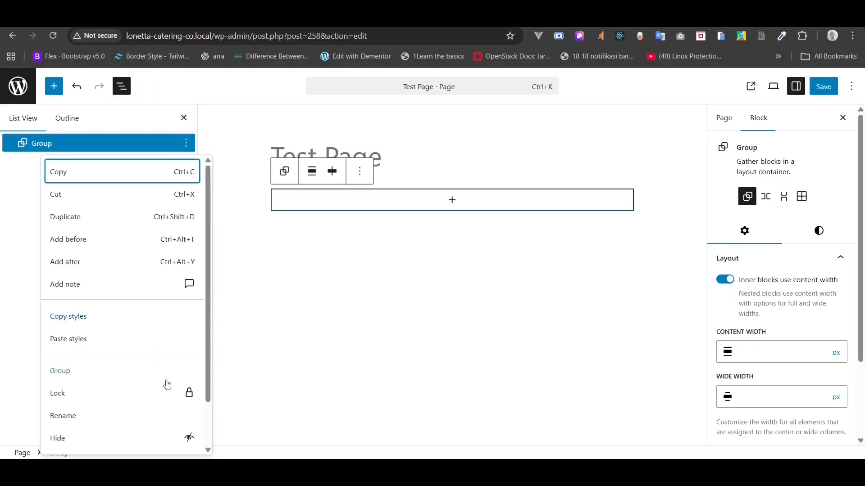
{"action": "left_click", "coordinate": [168, 415]}
{"action": "type", "text": "S"}
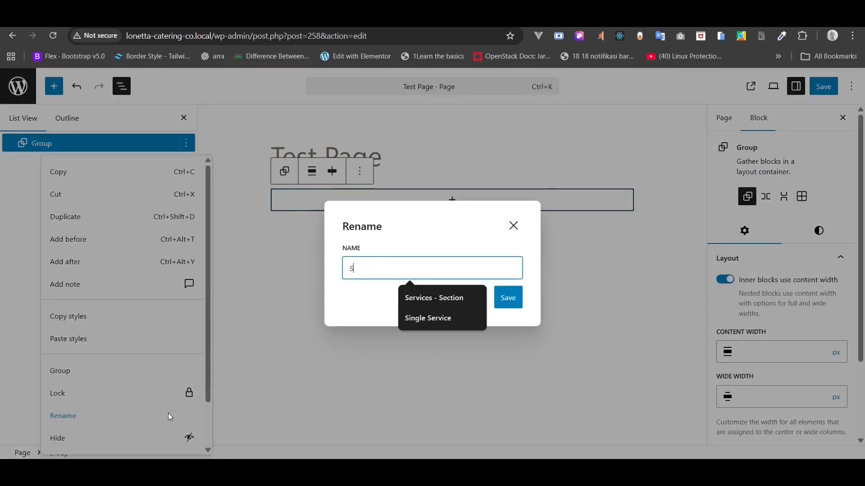
{"action": "type", "text": "ection "}
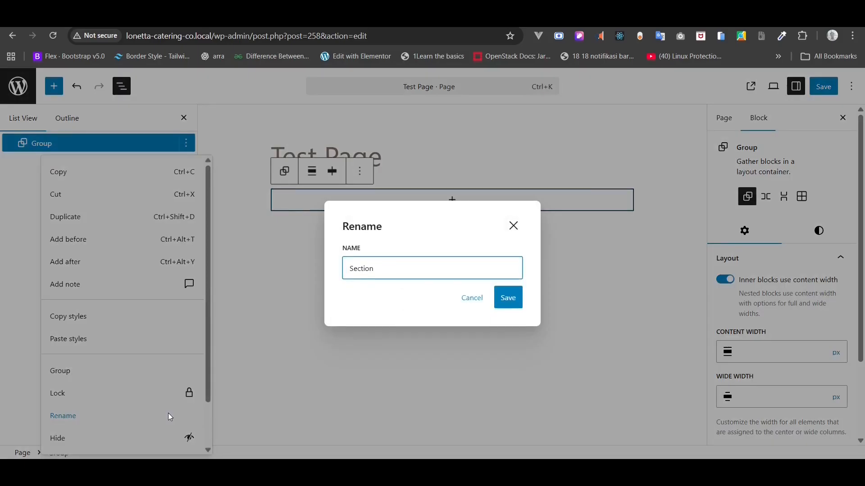
{"action": "type", "text": "- 1"}
{"action": "left_click", "coordinate": [507, 298]}
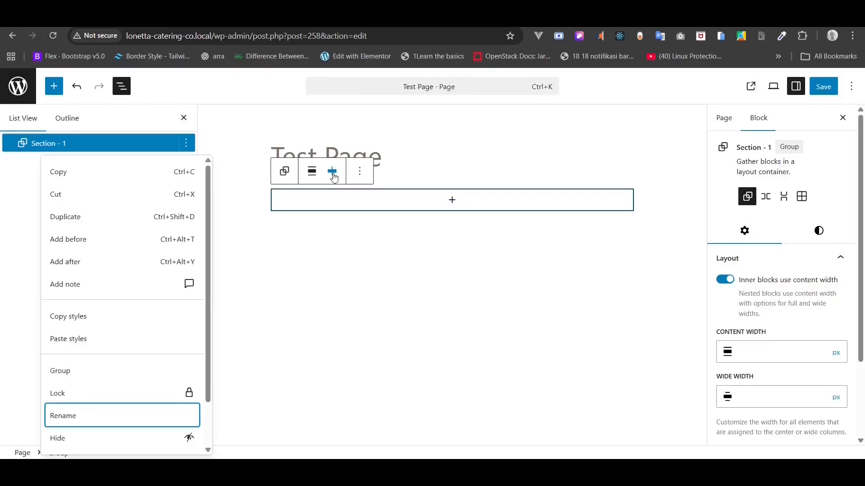
- Make the Section - 1 group span the full page width
{"action": "left_click", "coordinate": [332, 172]}
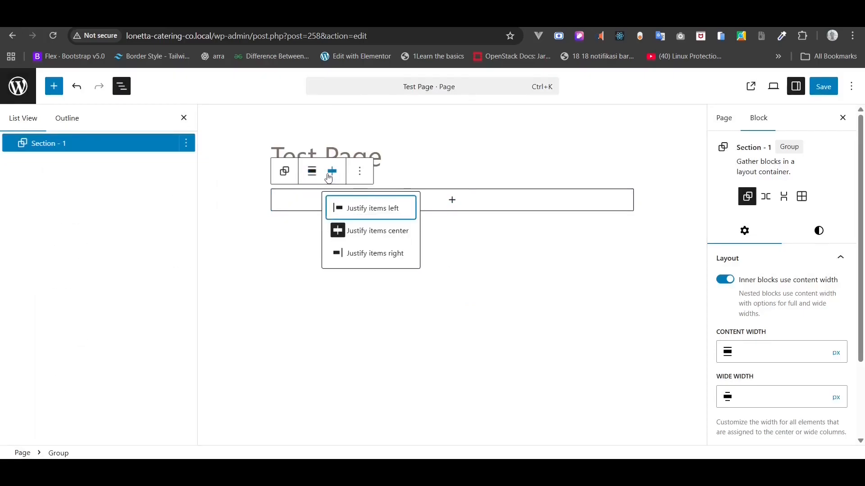
{"action": "left_click", "coordinate": [311, 171]}
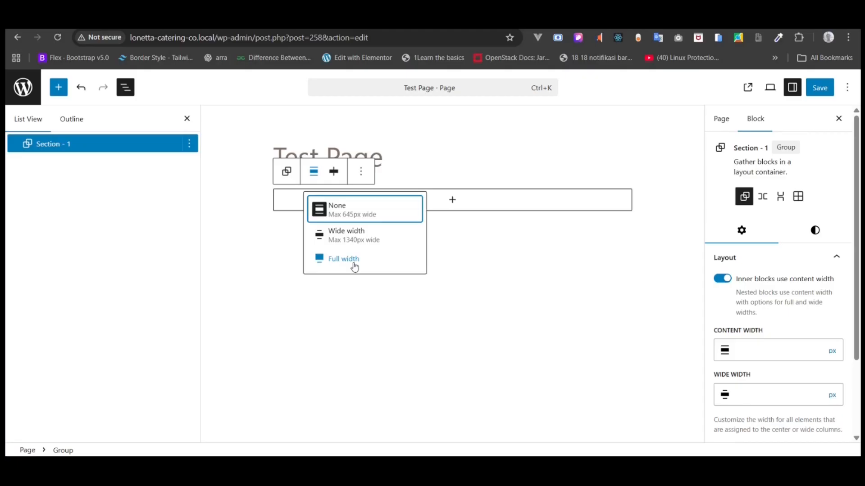
{"action": "left_click", "coordinate": [313, 171]}
{"action": "left_click", "coordinate": [349, 230]}
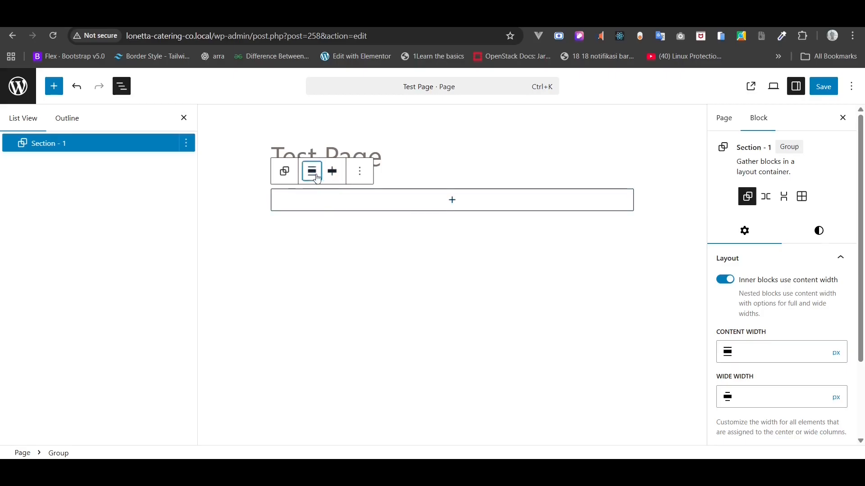
{"action": "left_click", "coordinate": [333, 171]}
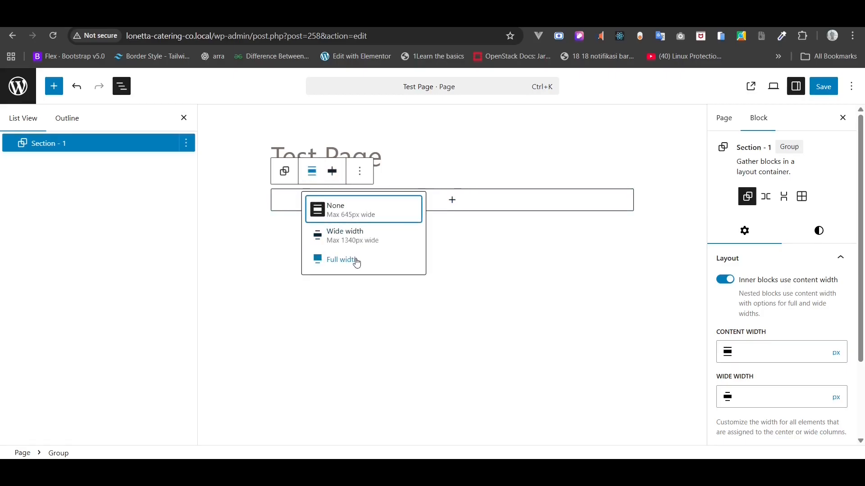
{"action": "left_click", "coordinate": [393, 261]}
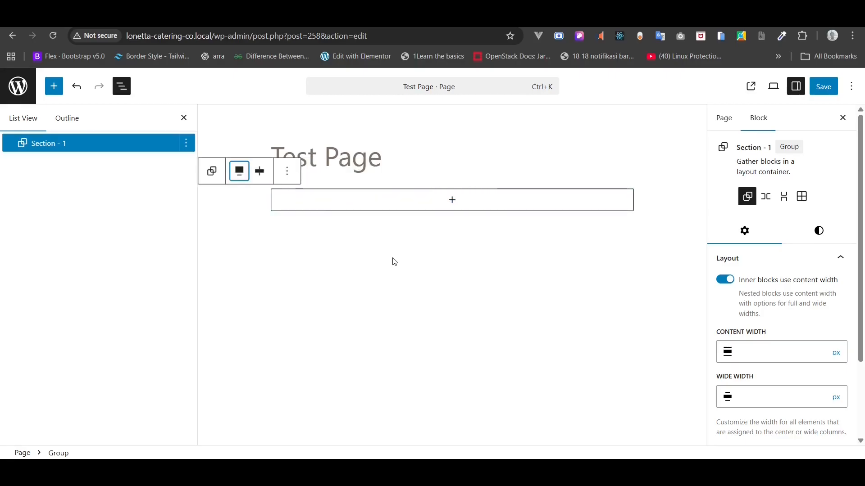
- After trying a custom red, set the section background to the black Contrast (#111111) swatch
{"action": "left_click", "coordinate": [823, 232]}
{"action": "scroll", "coordinate": [818, 261], "scroll_direction": "down", "scroll_amount": 2}
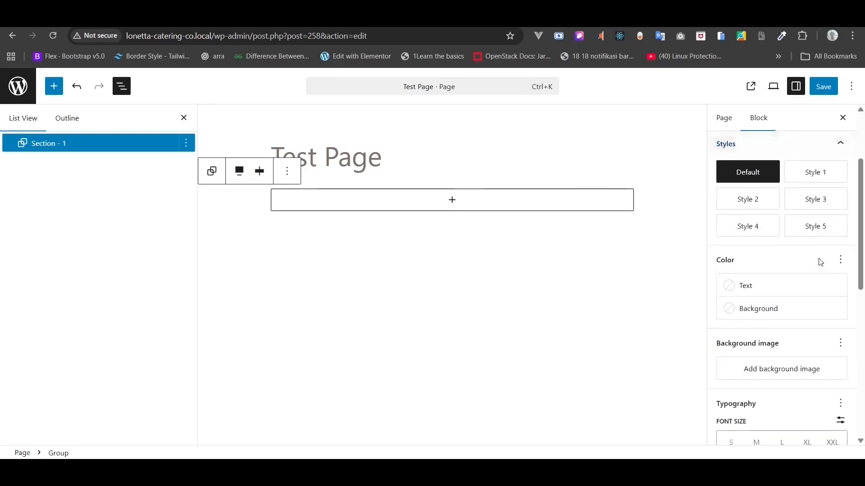
{"action": "left_click", "coordinate": [793, 314]}
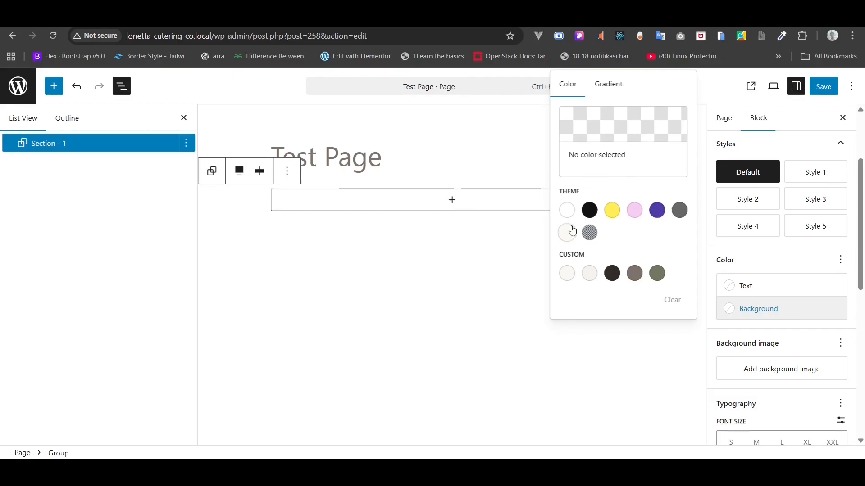
{"action": "left_click", "coordinate": [604, 115]}
{"action": "mouse_move", "coordinate": [526, 124]}
{"action": "left_mouse_down"}
{"action": "mouse_move", "coordinate": [533, 113]}
{"action": "mouse_move", "coordinate": [526, 129]}
{"action": "left_mouse_up"}
{"action": "left_click", "coordinate": [595, 212]}
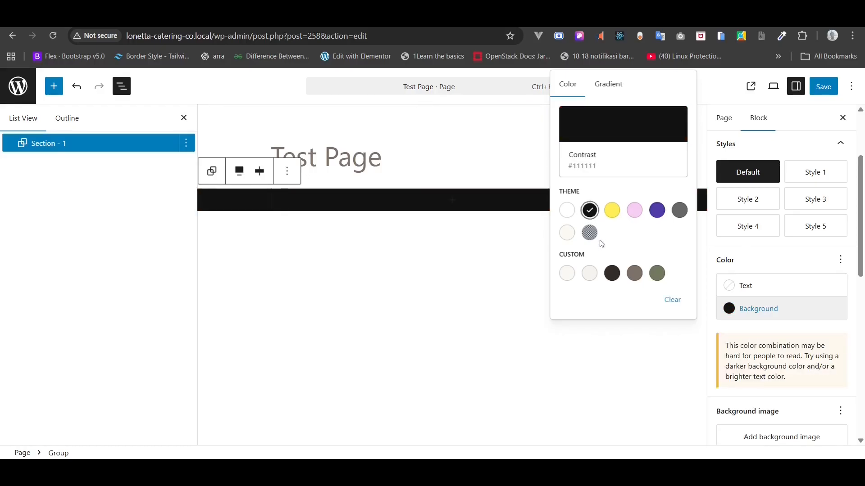
{"action": "left_click", "coordinate": [62, 142]}
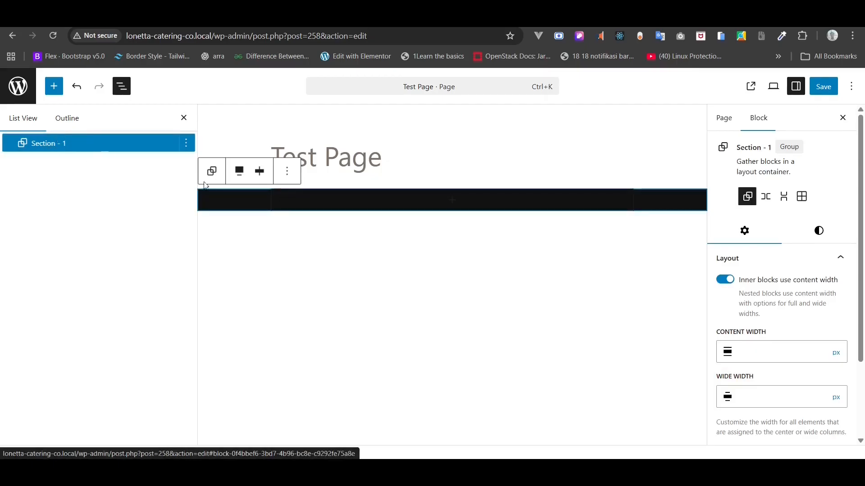
- Switch the section's vertical padding to a custom value
{"action": "scroll", "coordinate": [823, 303], "scroll_direction": "down", "scroll_amount": 2}
{"action": "scroll", "coordinate": [824, 303], "scroll_direction": "up", "scroll_amount": 3}
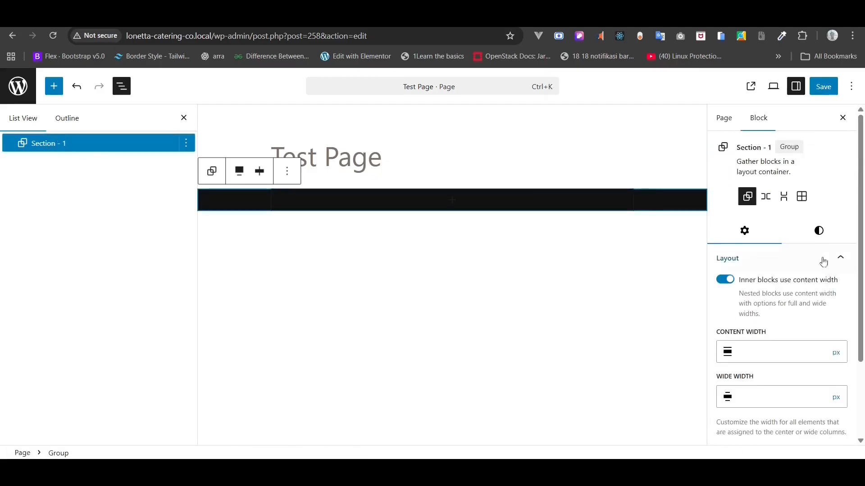
{"action": "left_click", "coordinate": [815, 233]}
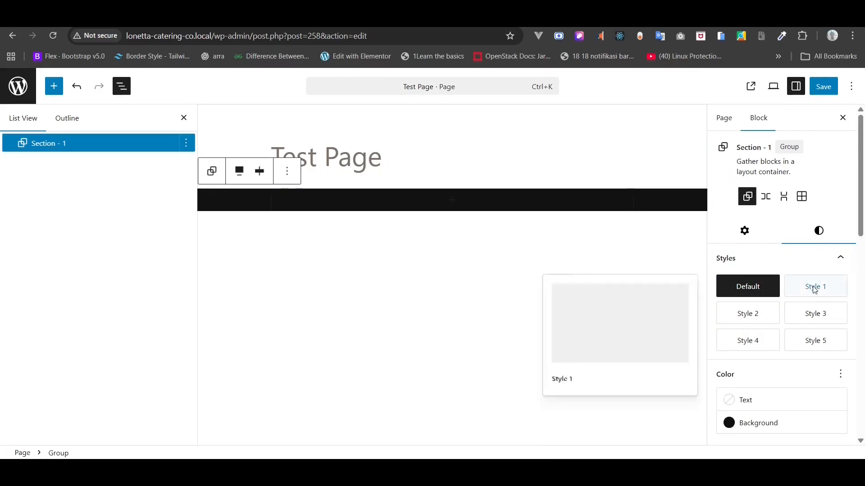
{"action": "scroll", "coordinate": [813, 288], "scroll_direction": "down", "scroll_amount": 4}
{"action": "scroll", "coordinate": [814, 290], "scroll_direction": "down", "scroll_amount": 5}
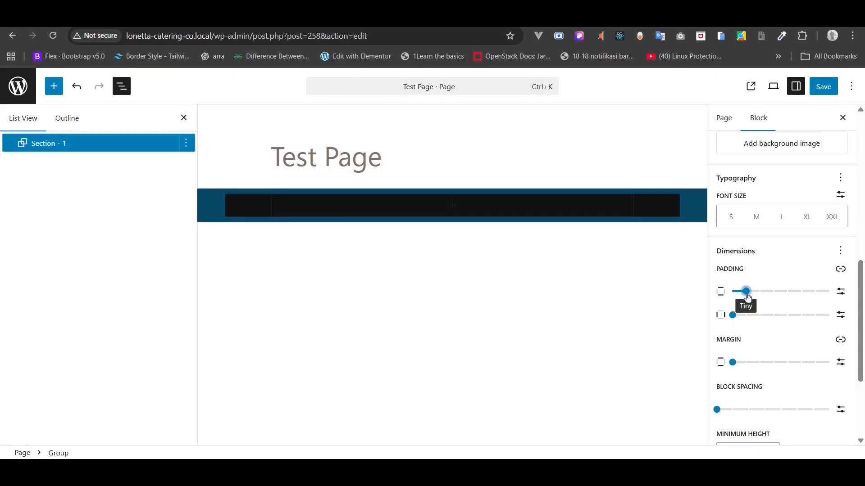
{"action": "left_click_drag", "start_coordinate": [745, 294], "coordinate": [758, 294]}
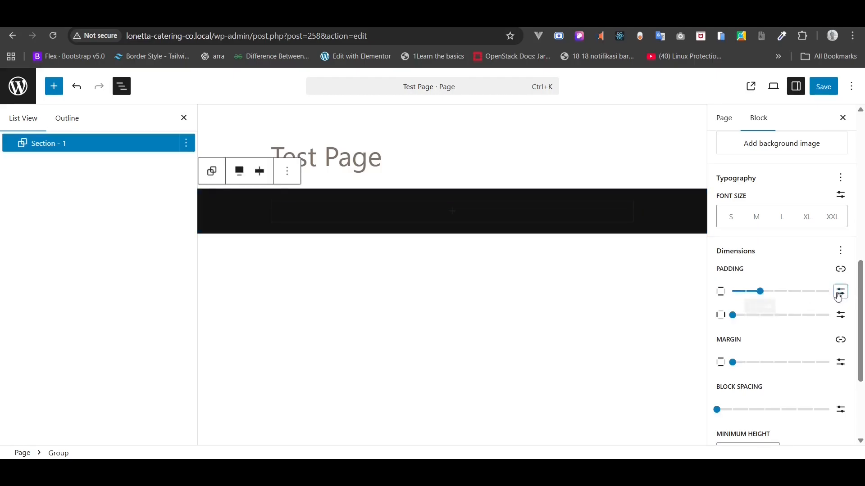
{"action": "left_click", "coordinate": [841, 291]}
{"action": "left_click", "coordinate": [753, 288]}
{"action": "type", "text": "40"}
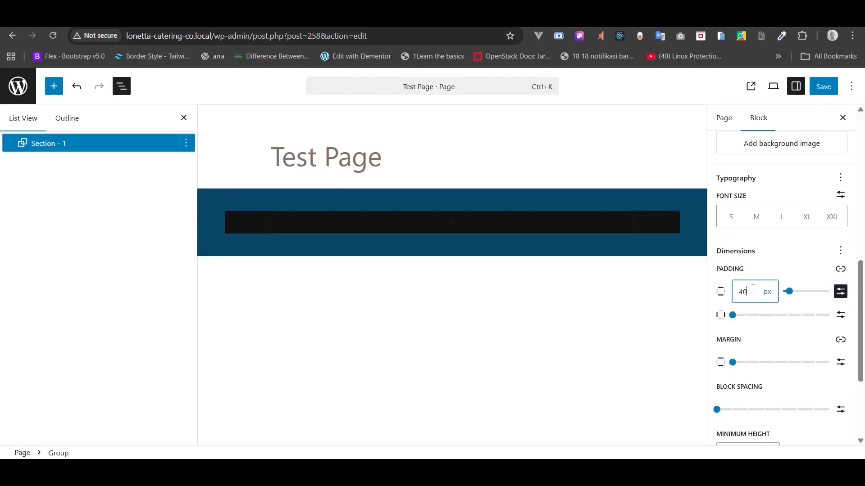
{"action": "type", "text": "128"}
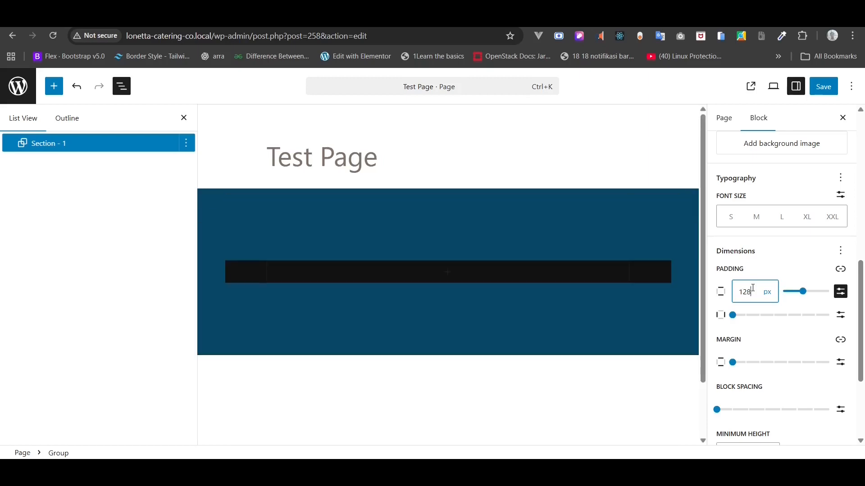
- Set the section's horizontal padding to 3 rem
{"action": "left_click", "coordinate": [841, 315]}
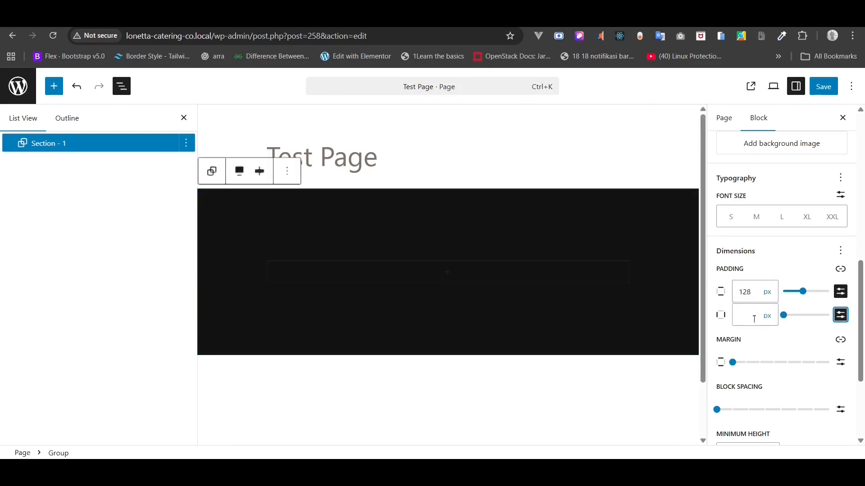
{"action": "type", "text": "80"}
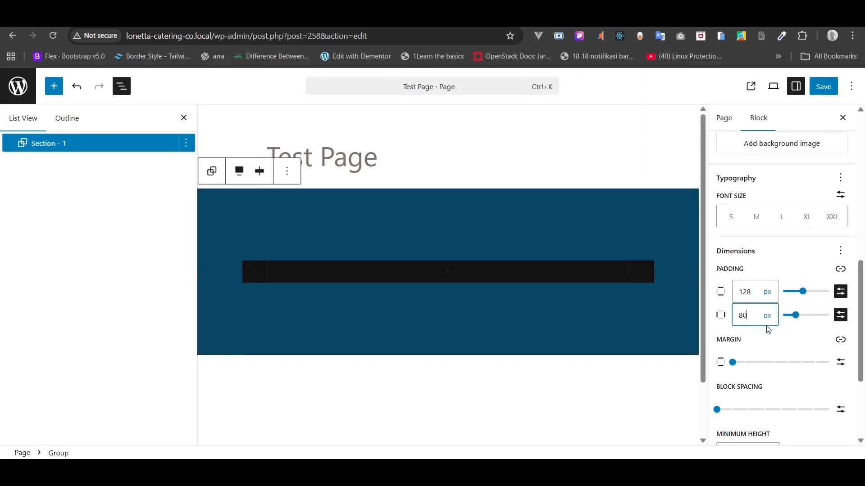
{"action": "left_click", "coordinate": [768, 315]}
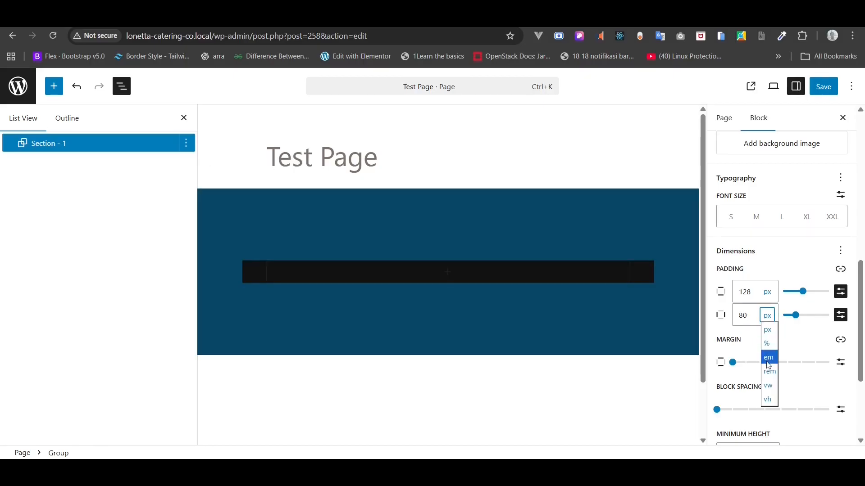
{"action": "left_click", "coordinate": [769, 357]}
{"action": "left_click", "coordinate": [744, 315]}
{"action": "type", "text": "1"}
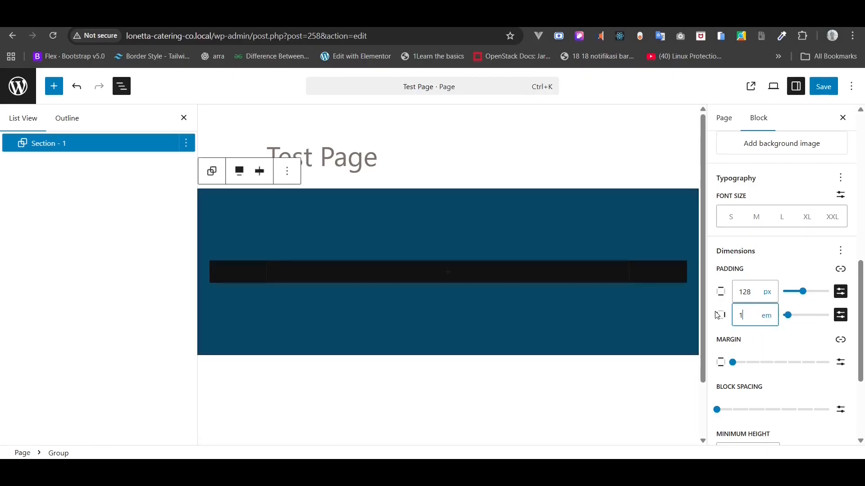
{"action": "left_click", "coordinate": [767, 316]}
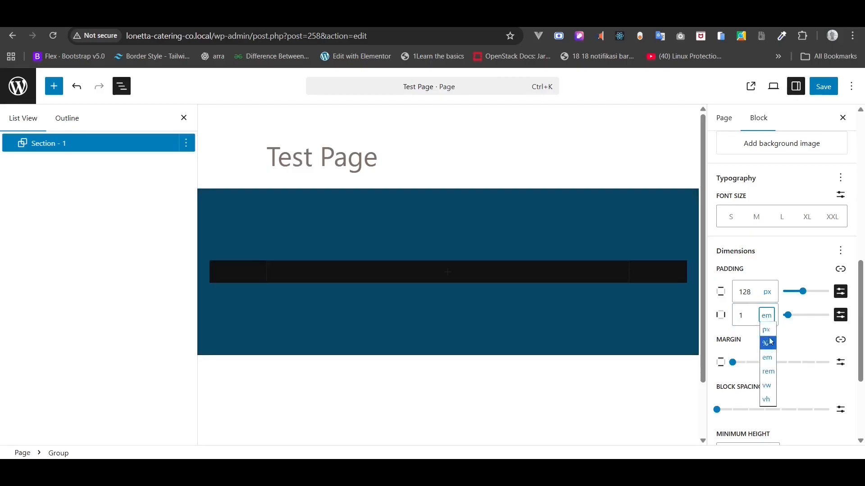
{"action": "left_click", "coordinate": [768, 371]}
{"action": "double_click", "coordinate": [749, 318]}
{"action": "type", "text": "2"}
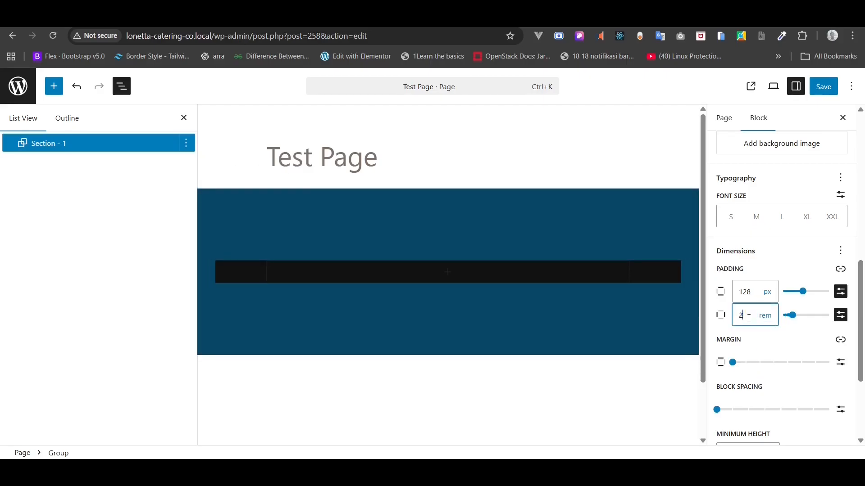
{"action": "type", "text": "3"}
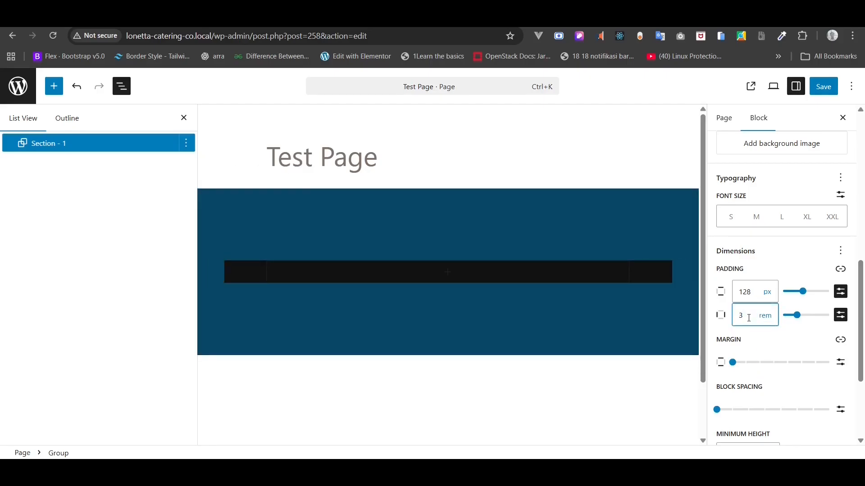
{"action": "left_click", "coordinate": [765, 316]}
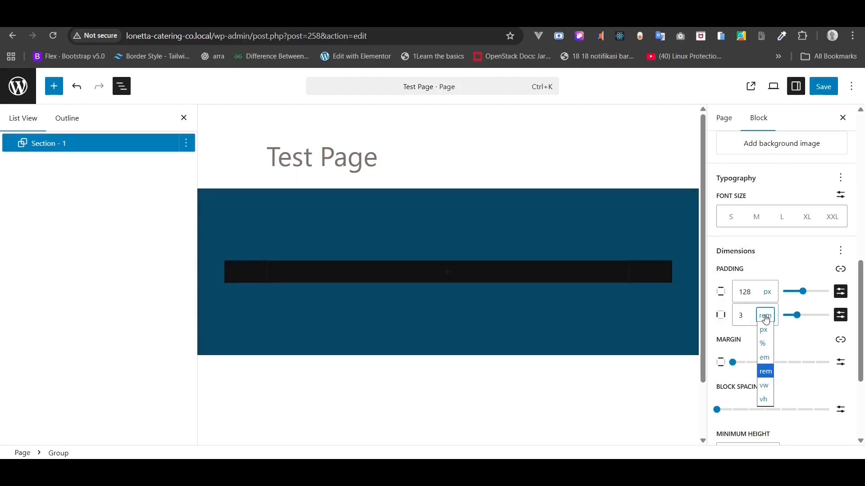
{"action": "left_click", "coordinate": [765, 319]}
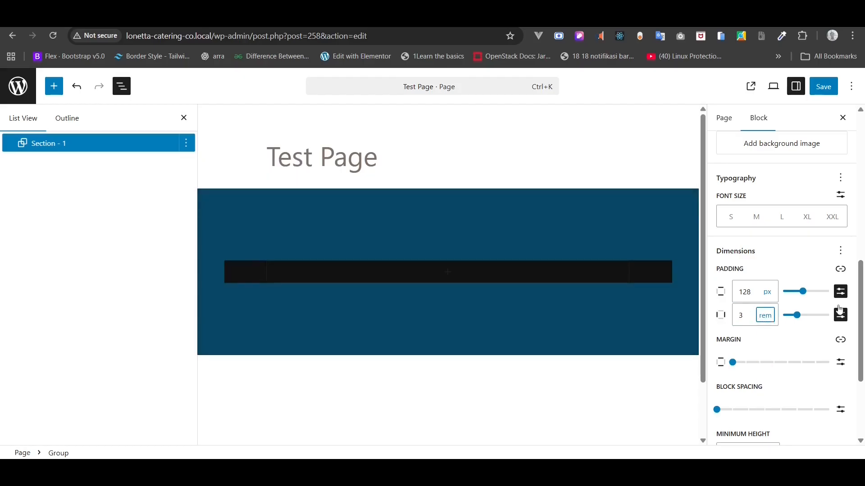
- Set the section's minimum height to 20 vh
{"action": "scroll", "coordinate": [748, 313], "scroll_direction": "down", "scroll_amount": 3}
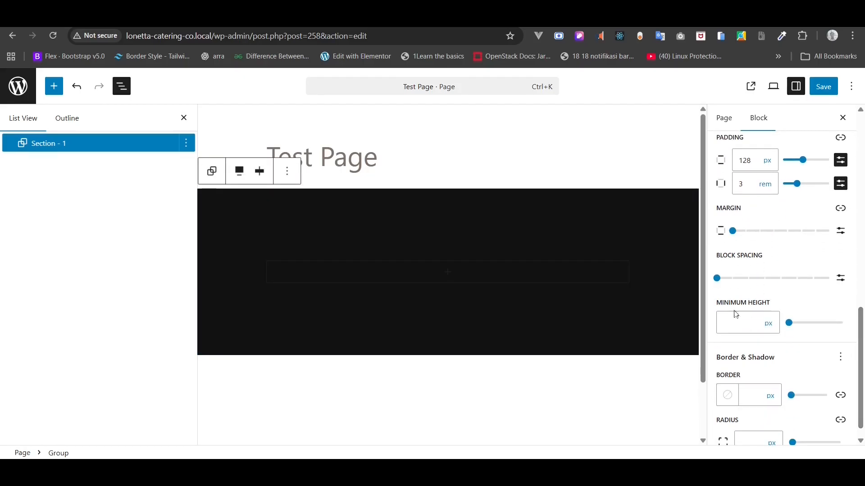
{"action": "left_click", "coordinate": [739, 323]}
{"action": "type", "text": "200"}
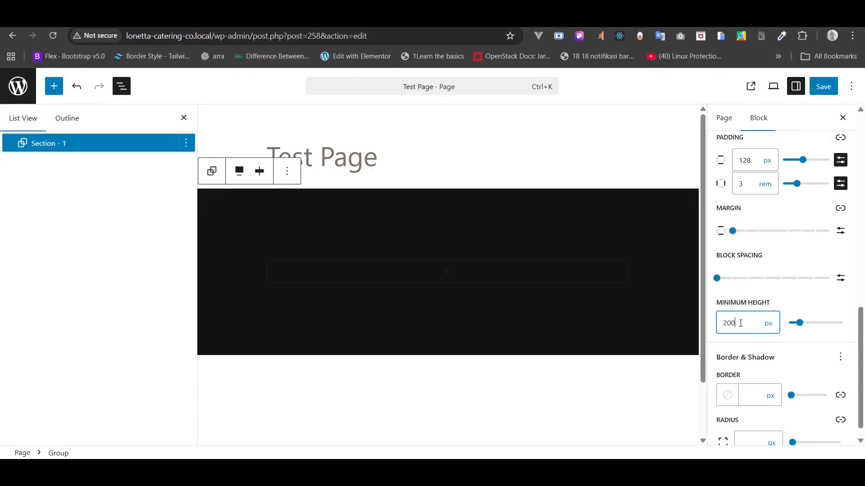
{"action": "key", "text": "BackSpace"}
{"action": "left_click", "coordinate": [768, 323]}
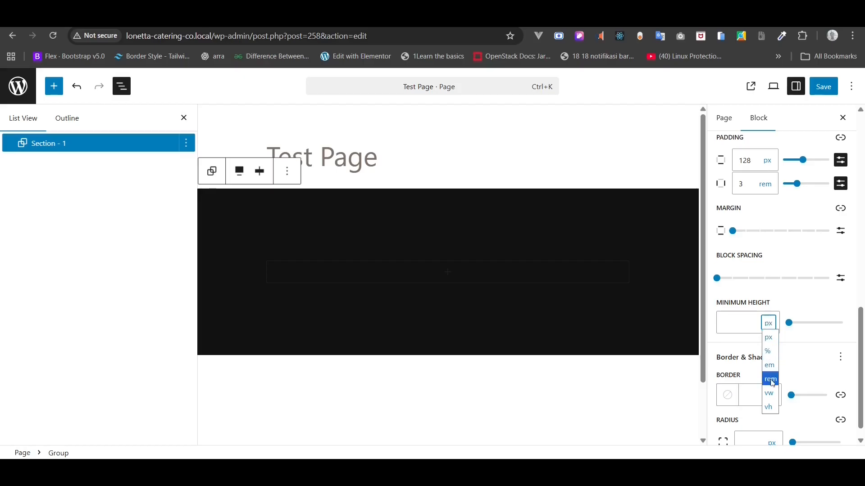
{"action": "left_click", "coordinate": [770, 393]}
{"action": "left_click", "coordinate": [768, 326]}
{"action": "left_click", "coordinate": [771, 406]}
{"action": "left_click", "coordinate": [746, 321]}
{"action": "type", "text": "200"}
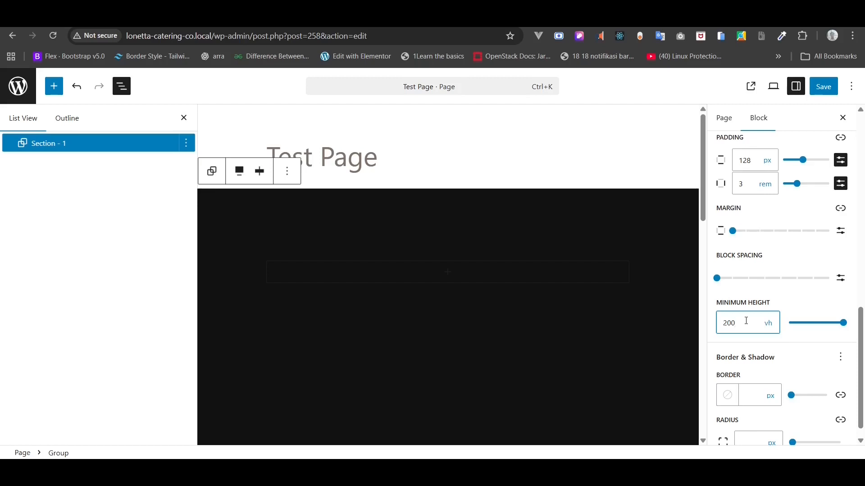
{"action": "type", "text": "20"}
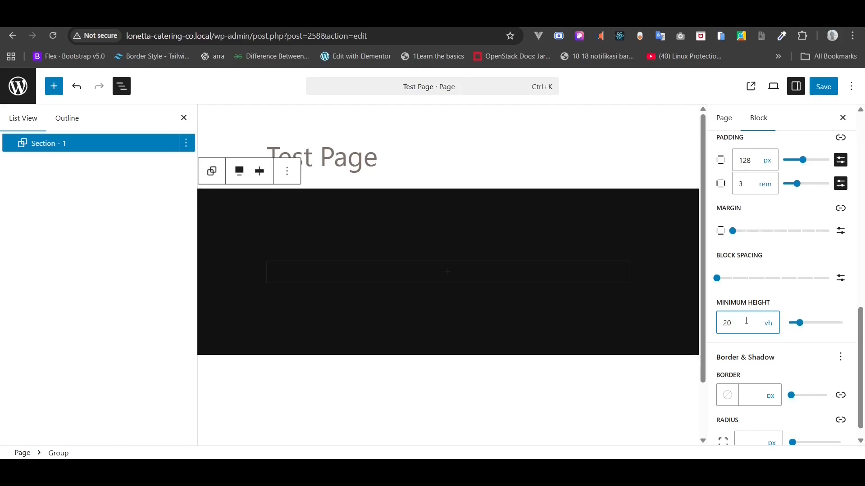
- Set the vertical padding to 50 px and save the page
{"action": "double_click", "coordinate": [757, 160]}
{"action": "type", "text": "5"}
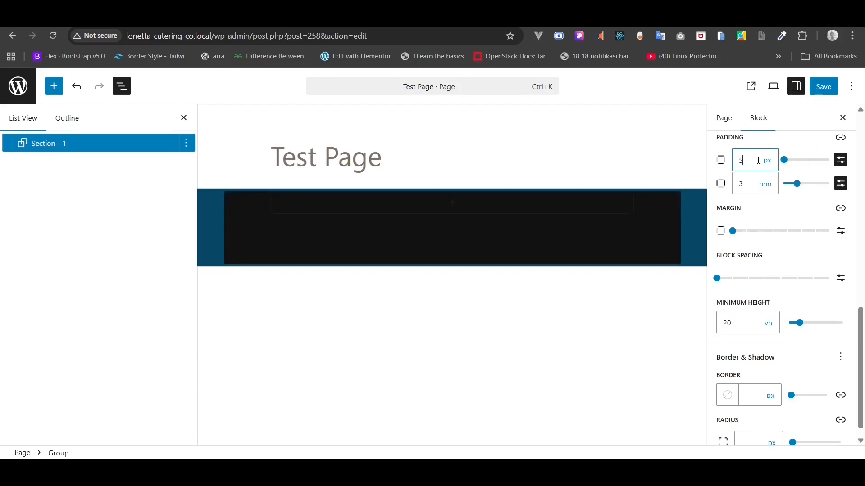
{"action": "type", "text": "0"}
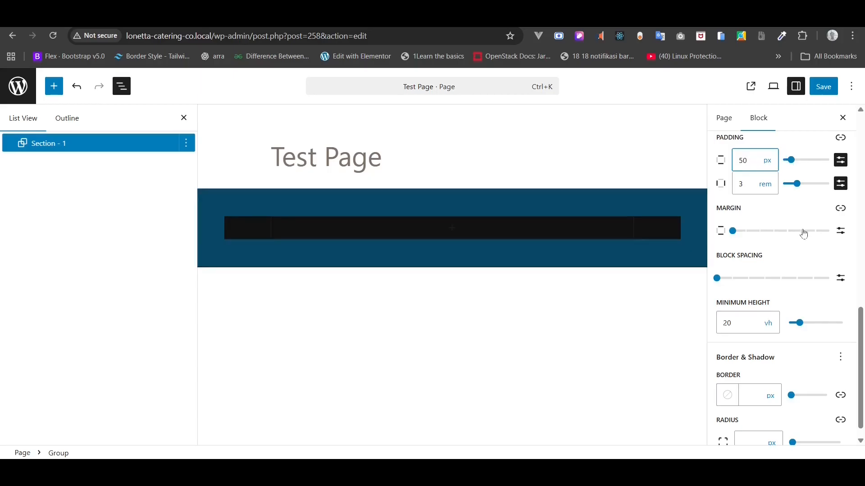
{"action": "left_click", "coordinate": [826, 93]}
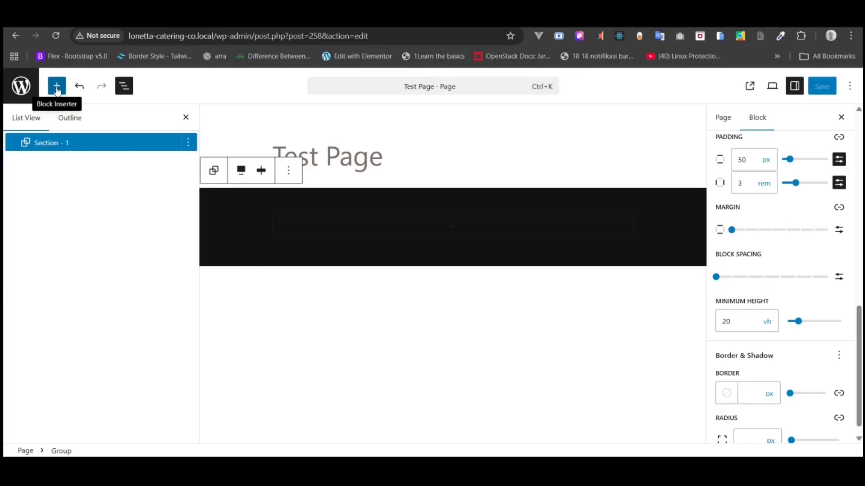
- Insert a Columns block below the black section using the 50/50 two-column layout
{"action": "left_click", "coordinate": [56, 87]}
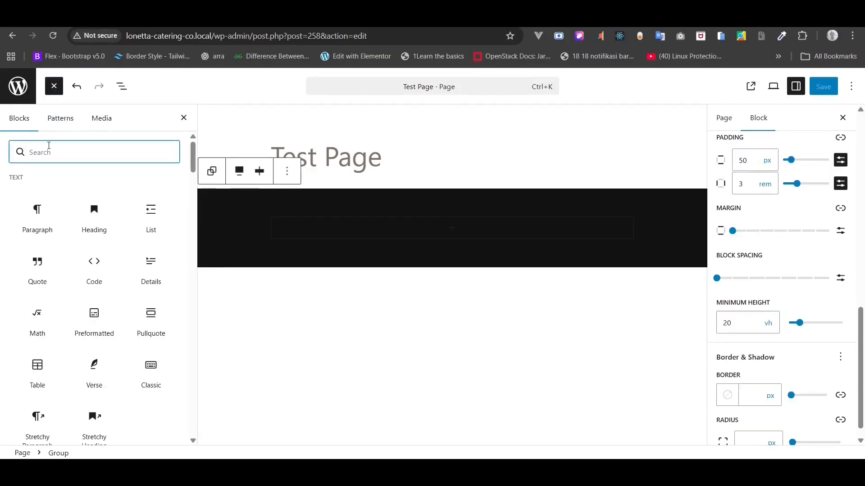
{"action": "type", "text": "co"}
{"action": "mouse_move", "coordinate": [45, 220]}
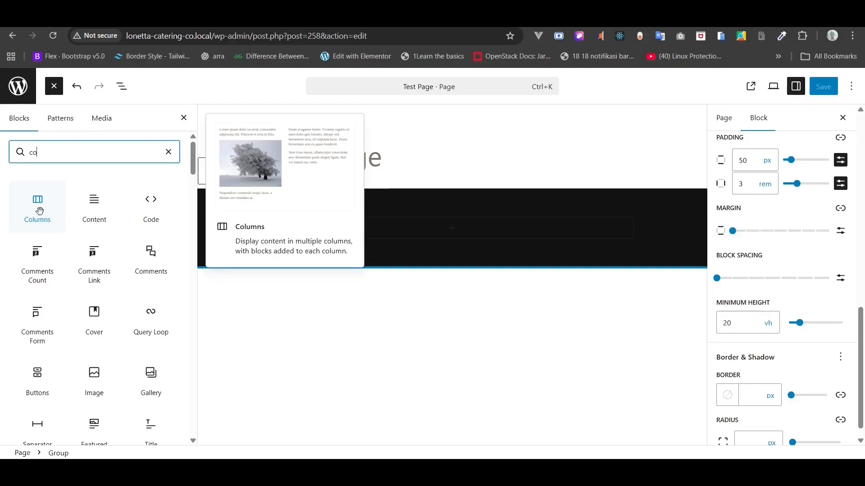
{"action": "left_click", "coordinate": [40, 218]}
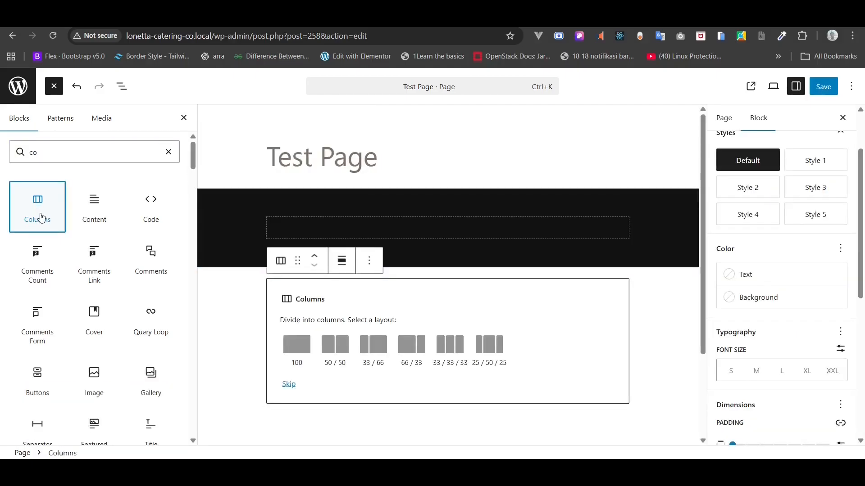
{"action": "left_click", "coordinate": [336, 346]}
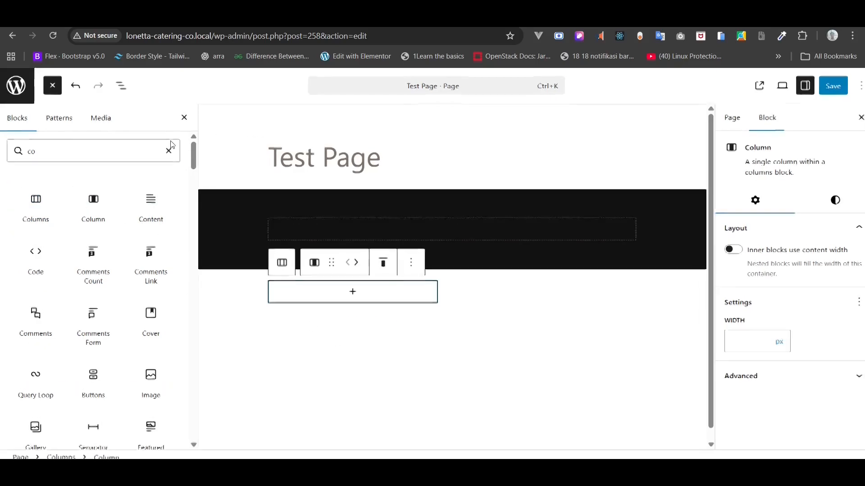
{"action": "left_click", "coordinate": [121, 87]}
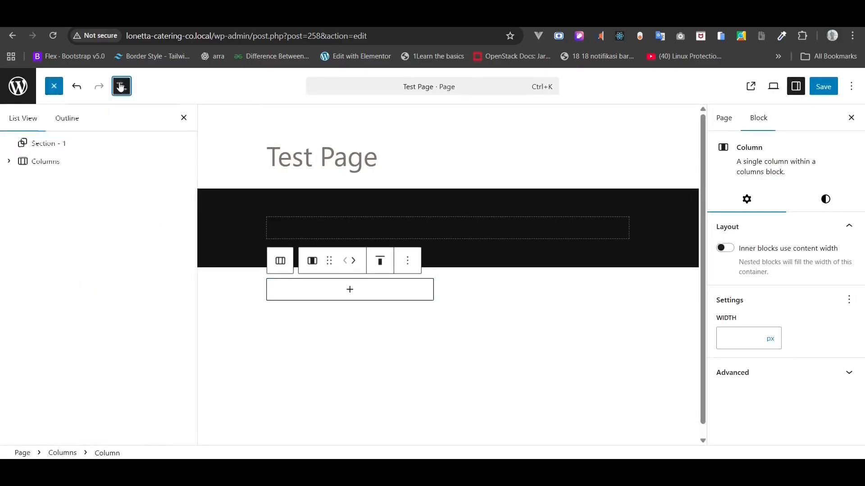
- Make the Columns block span the full page width
{"action": "left_click", "coordinate": [61, 163]}
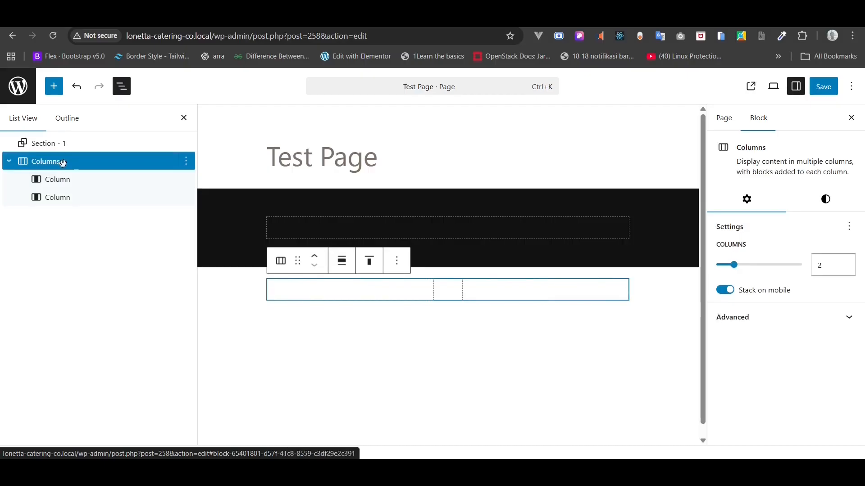
{"action": "left_click", "coordinate": [341, 259]}
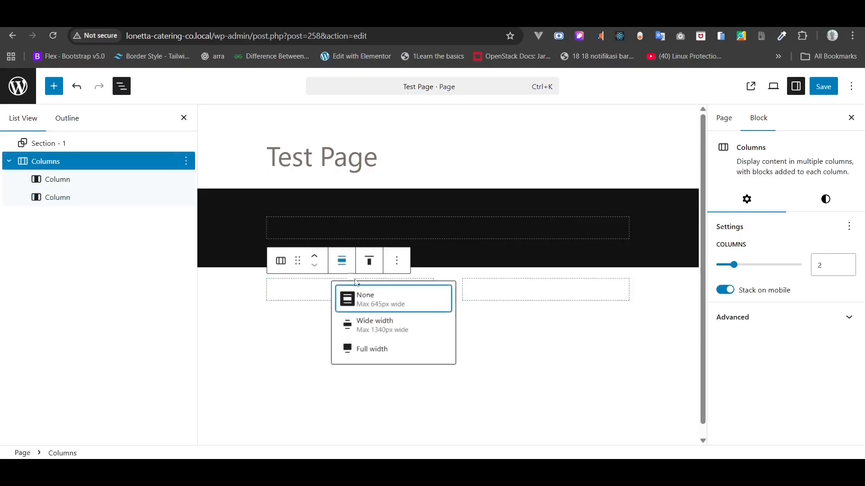
{"action": "left_click", "coordinate": [379, 348]}
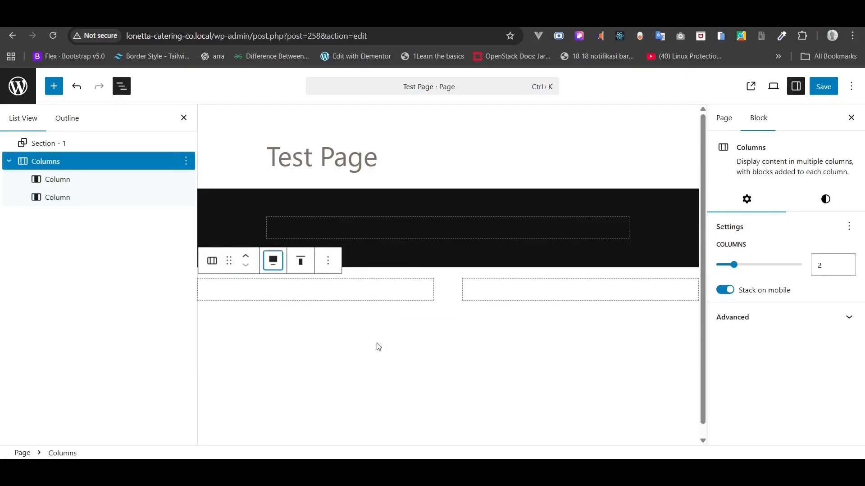
- Give the columns row the Accent 1 yellow background and no top margin
{"action": "left_click", "coordinate": [833, 209]}
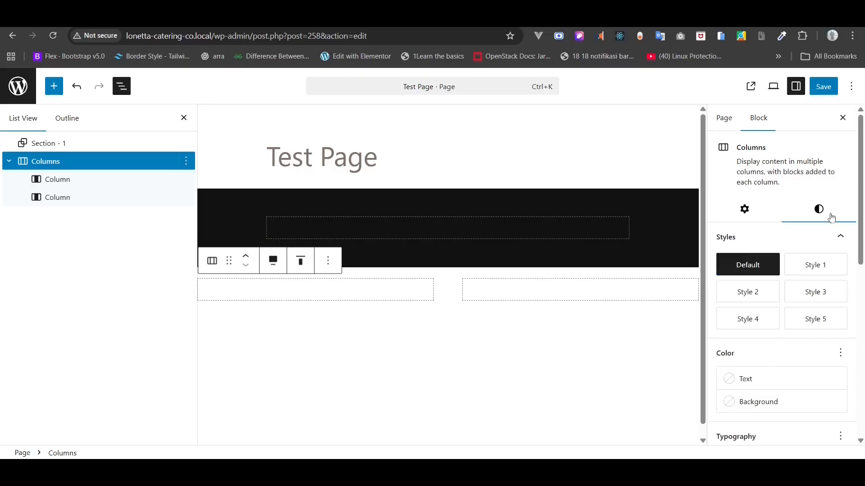
{"action": "left_click", "coordinate": [772, 402]}
{"action": "left_click", "coordinate": [617, 306]}
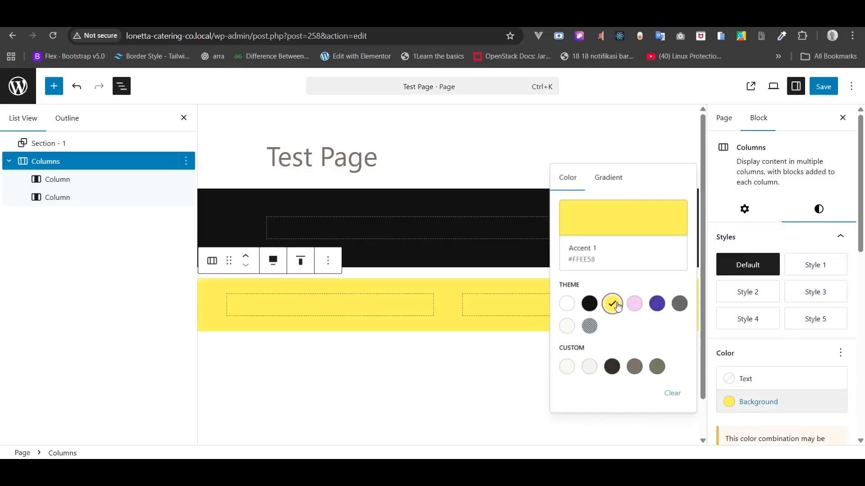
{"action": "left_click_drag", "start_coordinate": [860, 229], "coordinate": [862, 349]}
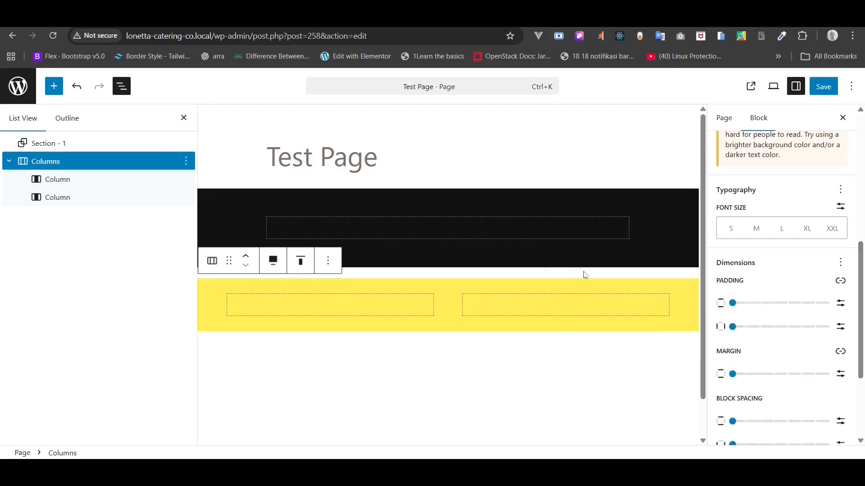
{"action": "left_click", "coordinate": [736, 374]}
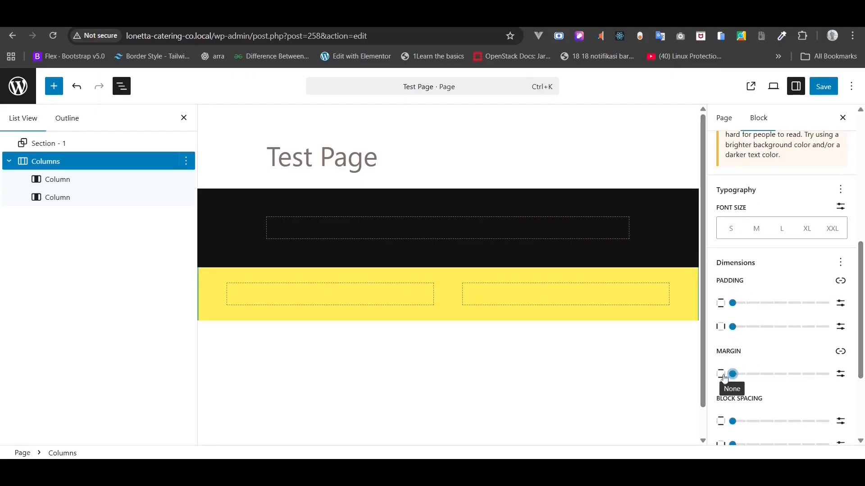
{"action": "left_click", "coordinate": [57, 180]}
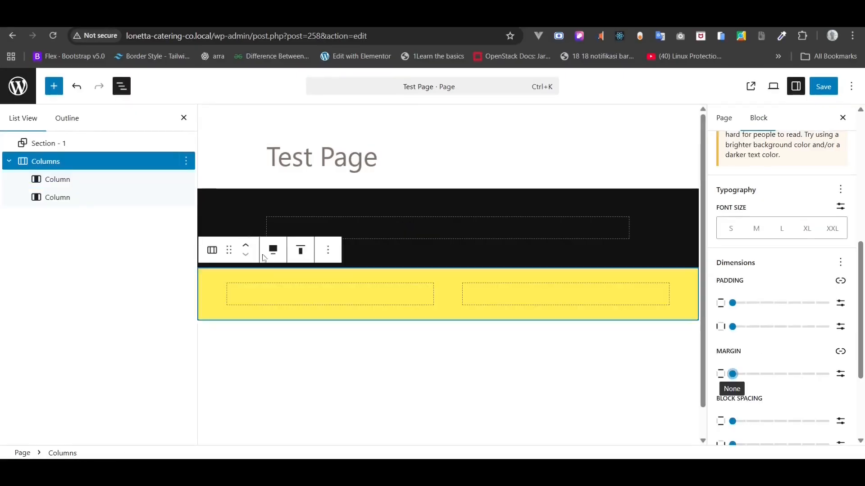
{"action": "left_click", "coordinate": [303, 298]}
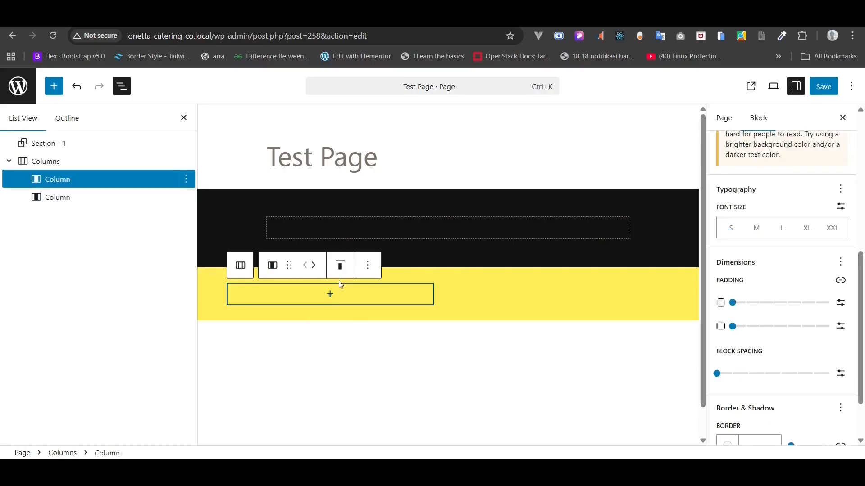
- Add a white (Base) H1 heading 'THIS IS HEADING 1' inside the black section
{"action": "left_click", "coordinate": [409, 227]}
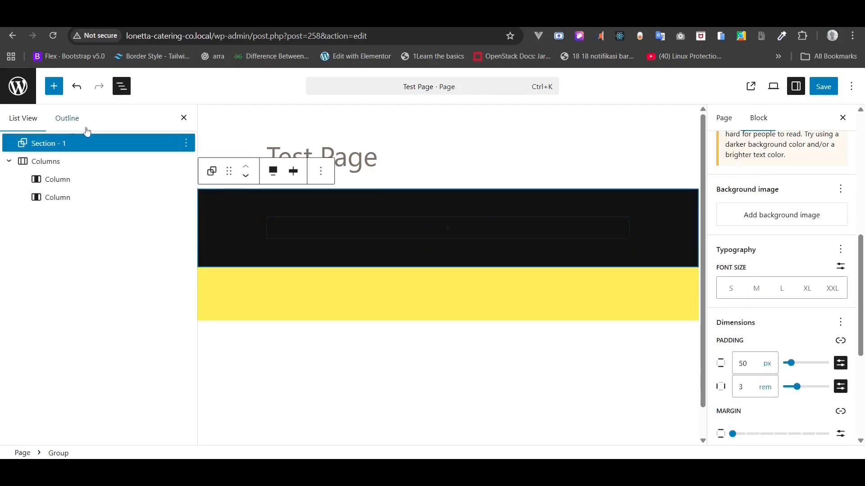
{"action": "left_click", "coordinate": [449, 229]}
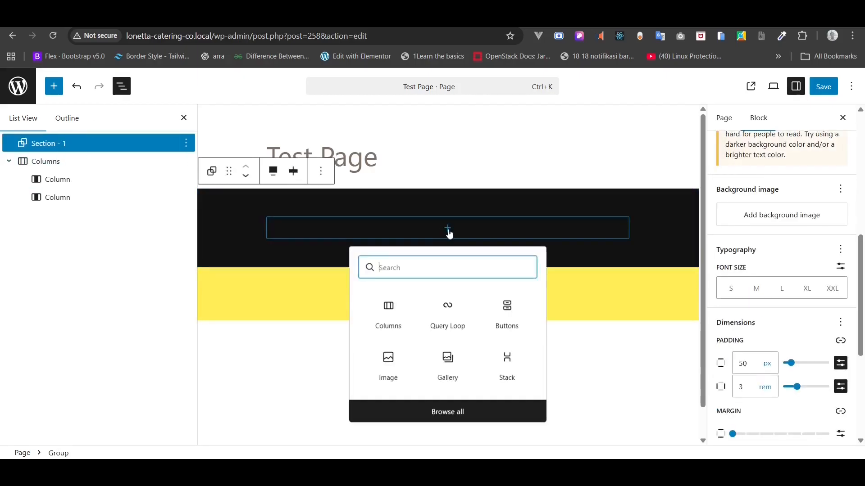
{"action": "type", "text": "/he"}
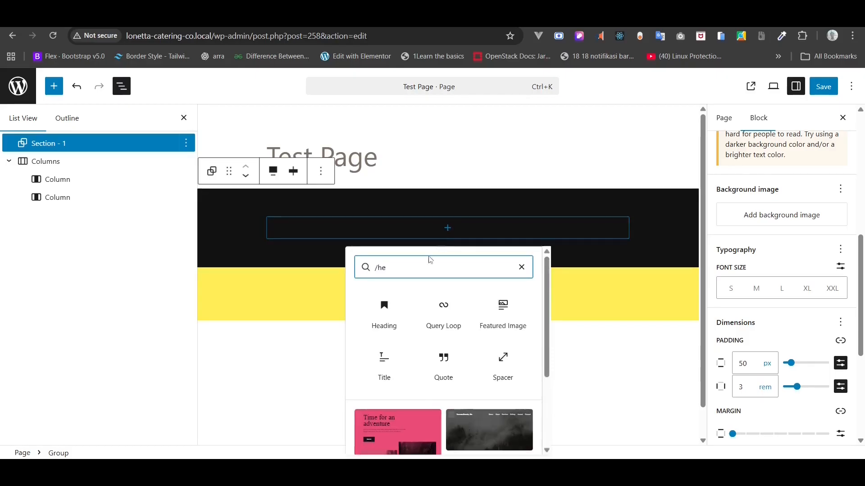
{"action": "left_click", "coordinate": [384, 317]}
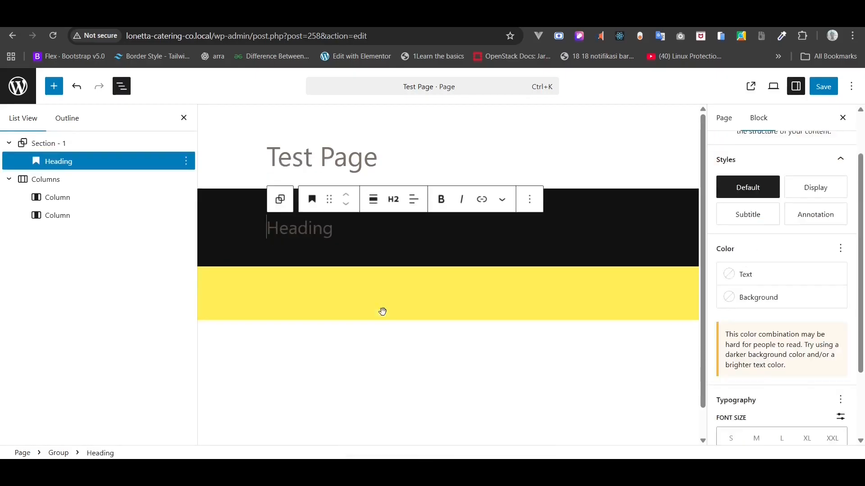
{"action": "left_click", "coordinate": [394, 200]}
{"action": "left_click", "coordinate": [419, 238]}
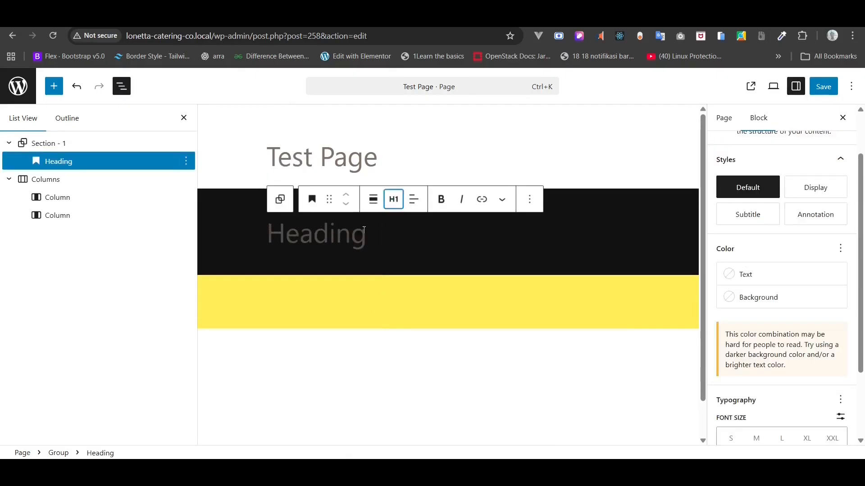
{"action": "type", "text": "THI"}
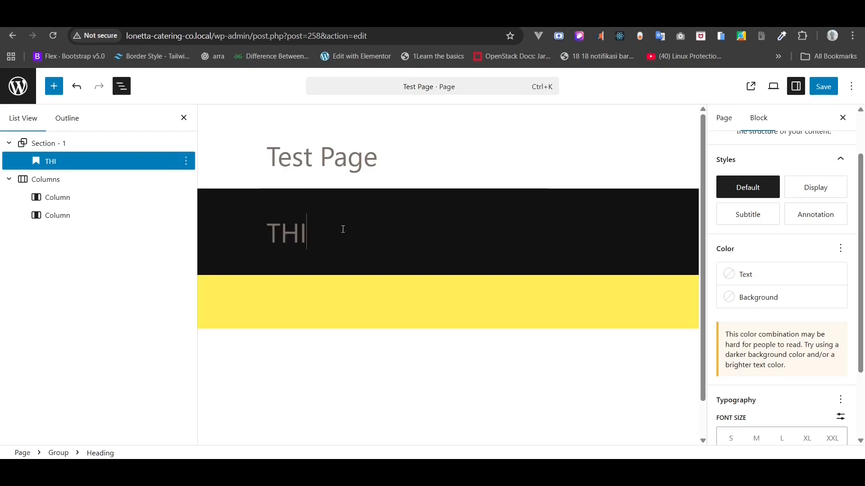
{"action": "type", "text": "S IS HEADING 1"}
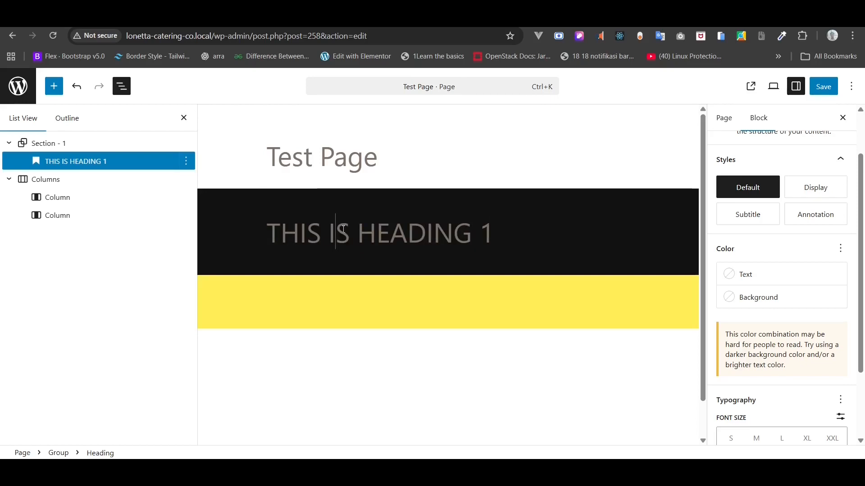
{"action": "left_click", "coordinate": [757, 273]}
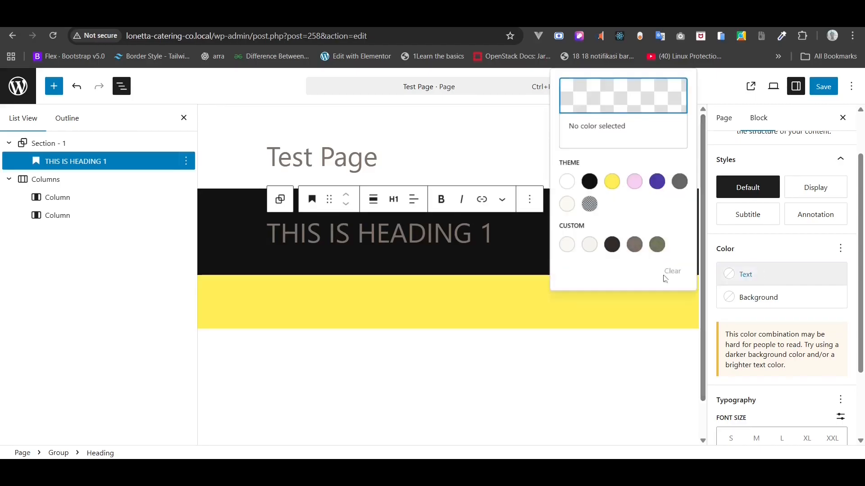
{"action": "left_click", "coordinate": [568, 185]}
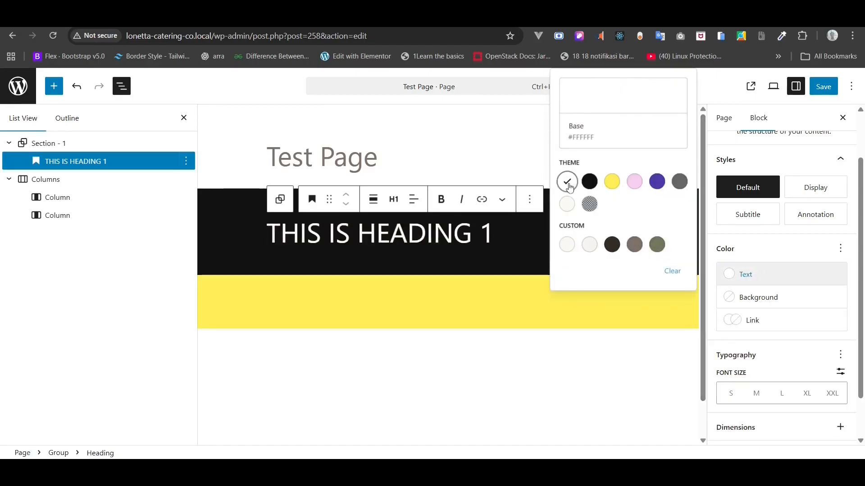
{"action": "left_click", "coordinate": [409, 298]}
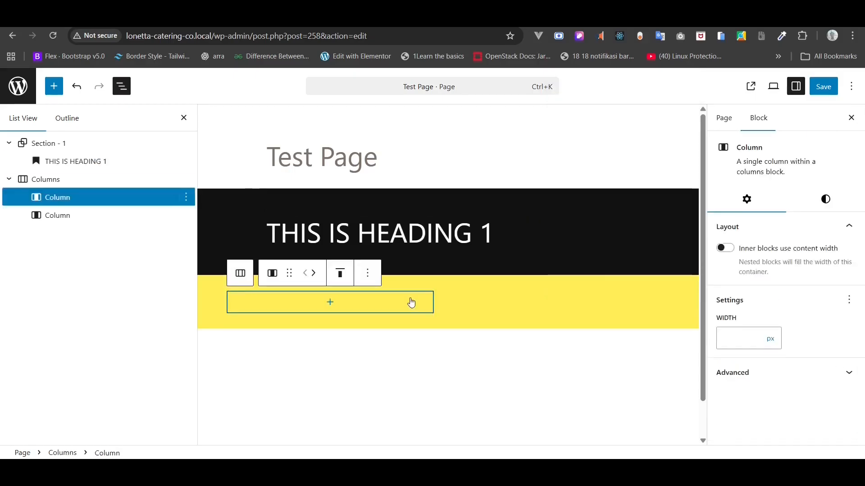
- Add the heading 'THIS IS HEADING 2' in the yellow row's left column
{"action": "left_click", "coordinate": [328, 302]}
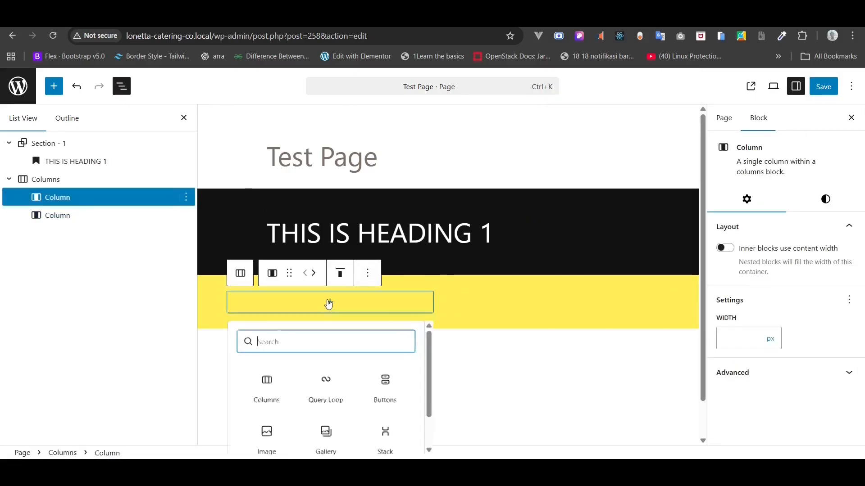
{"action": "type", "text": "hea"}
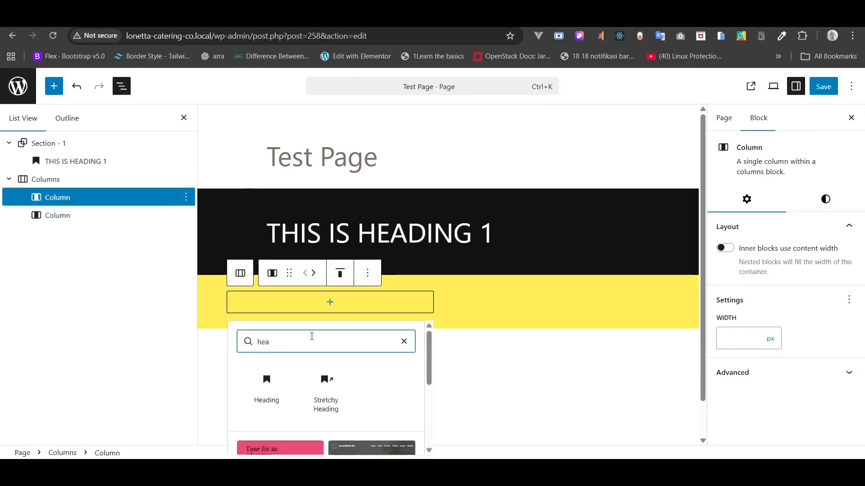
{"action": "left_click", "coordinate": [267, 389]}
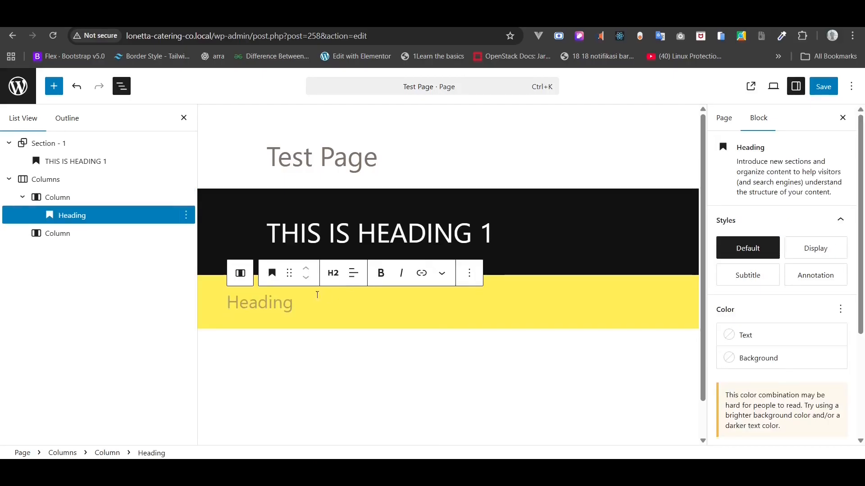
{"action": "type", "text": "T"}
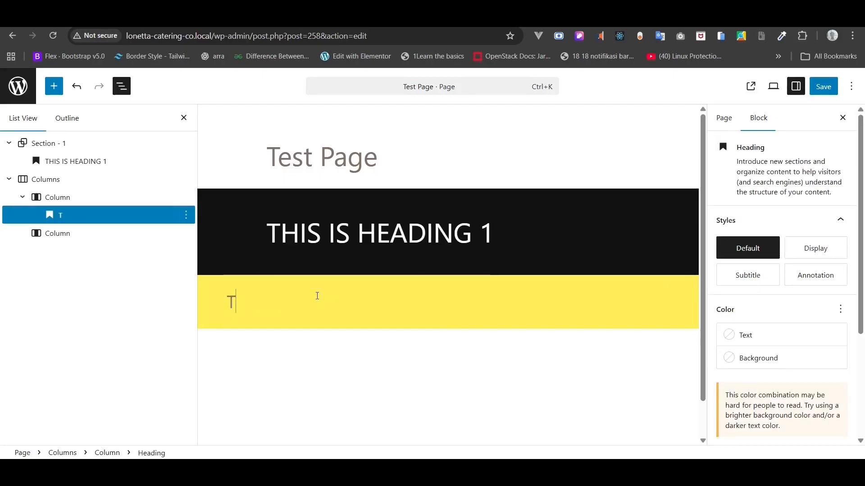
{"action": "type", "text": "HIS IS HEADING 2"}
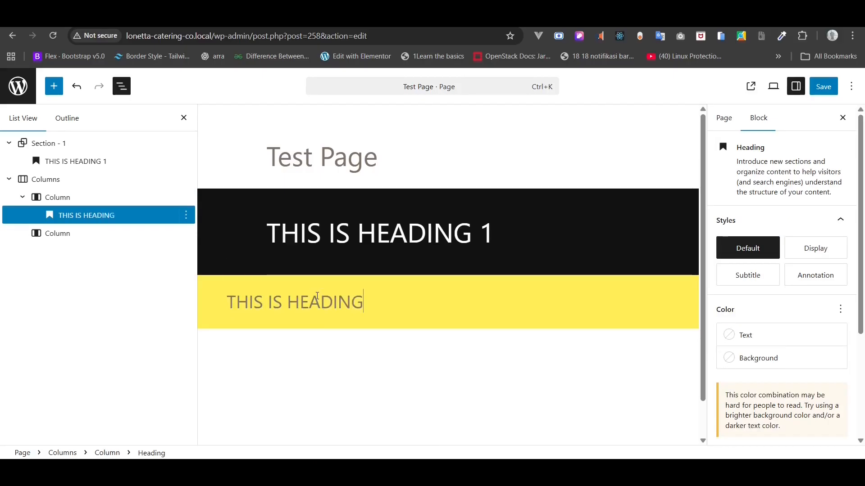
- Add a paragraph in the right column with three 'Lorem ipsum dolor sit amet.' sentences
{"action": "left_click", "coordinate": [64, 233]}
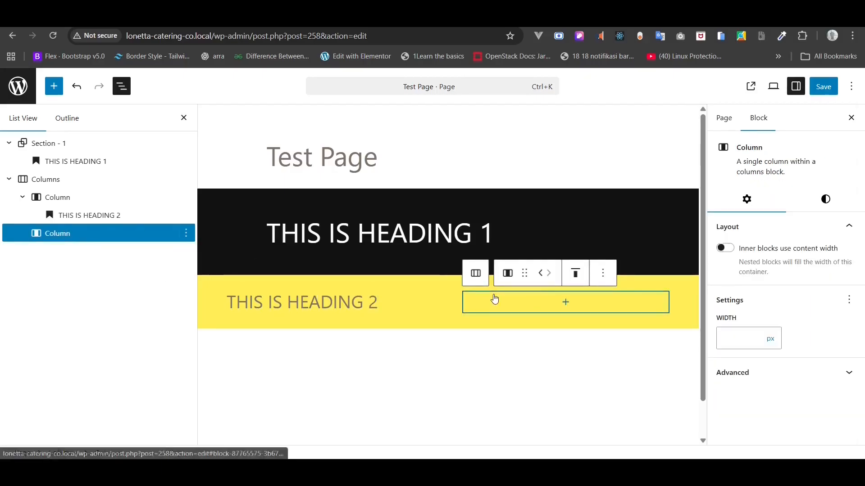
{"action": "left_click", "coordinate": [566, 306]}
{"action": "type", "text": "/PARA"}
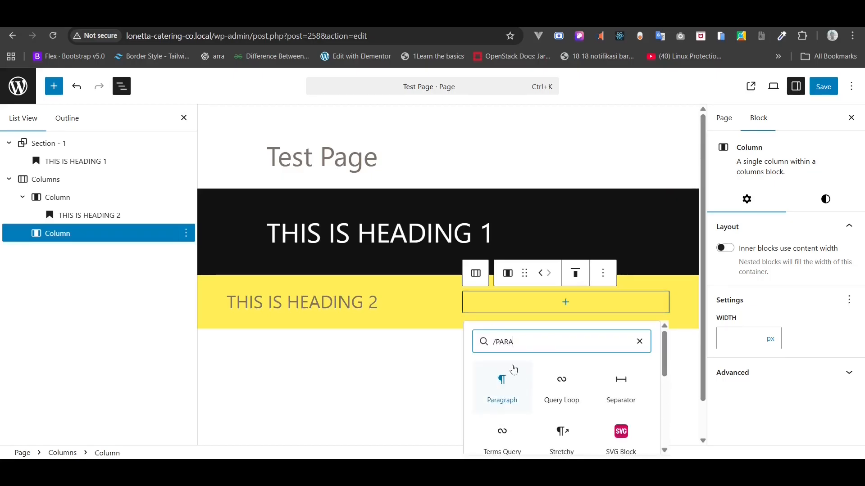
{"action": "left_click", "coordinate": [507, 381]}
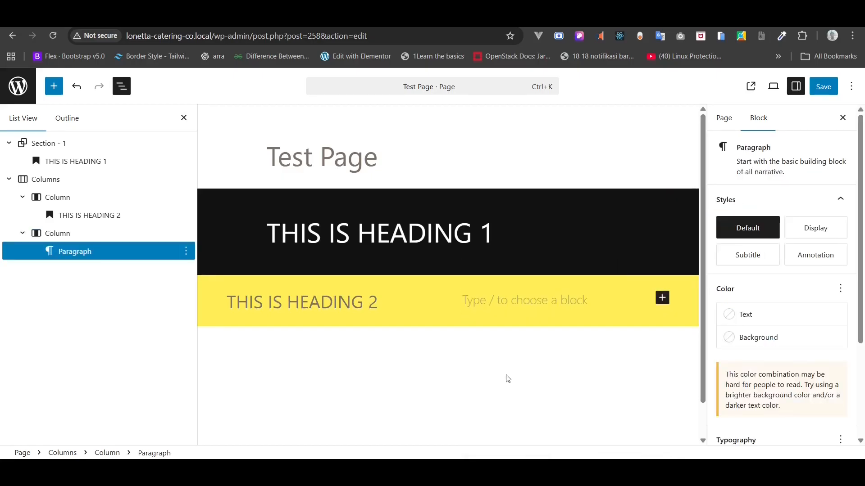
{"action": "type", "text": "Lo"}
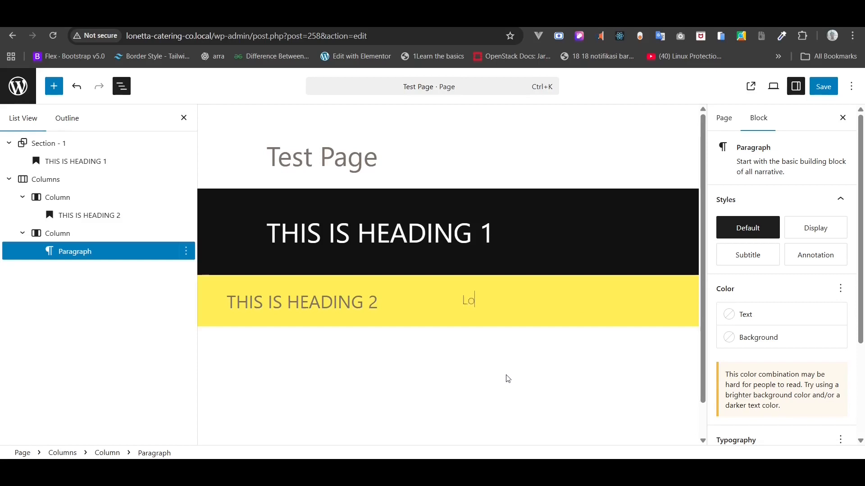
{"action": "type", "text": "rem ipsum dolor sit ame"}
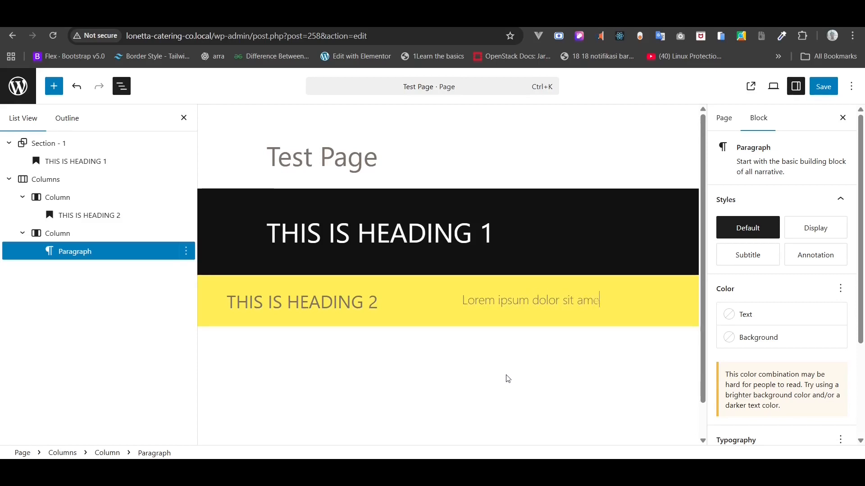
{"action": "type", "text": "t. Lorem Ipsum dolor "}
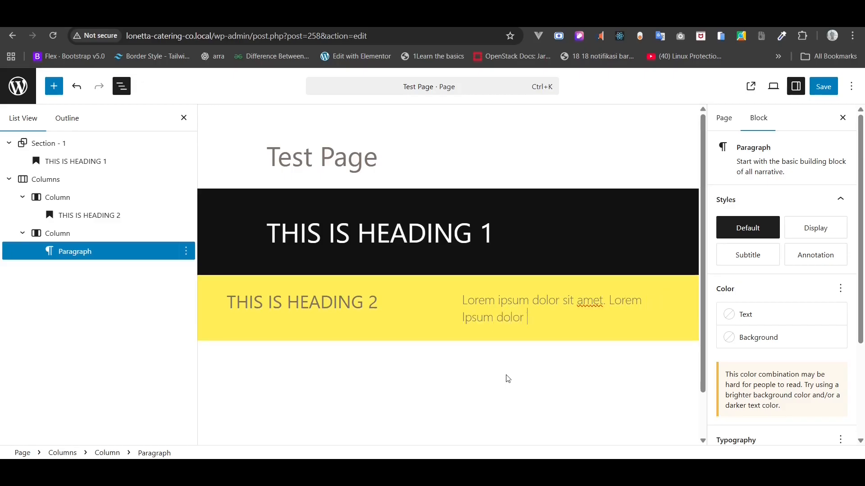
{"action": "type", "text": "sit amet. Lorem"}
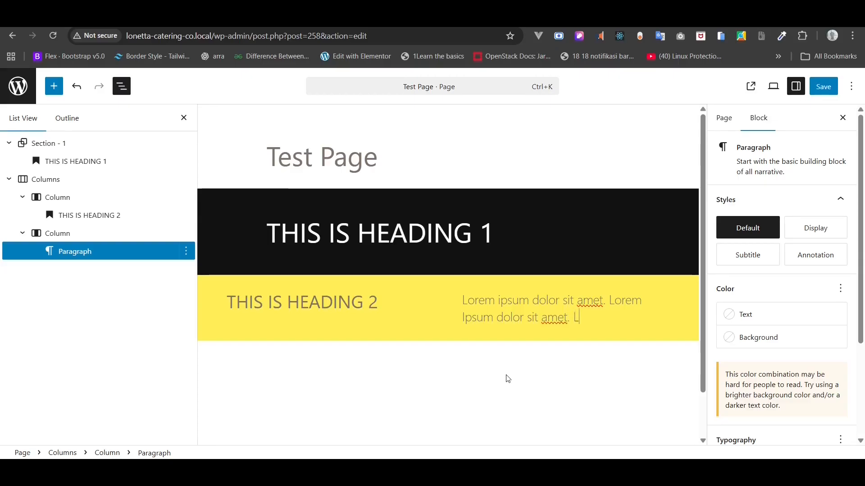
{"action": "type", "text": " Ipsu"}
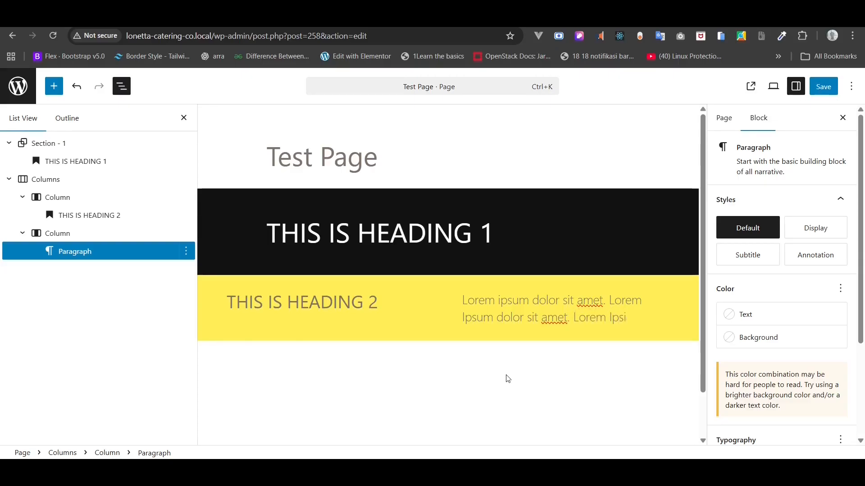
{"action": "type", "text": "m dol"}
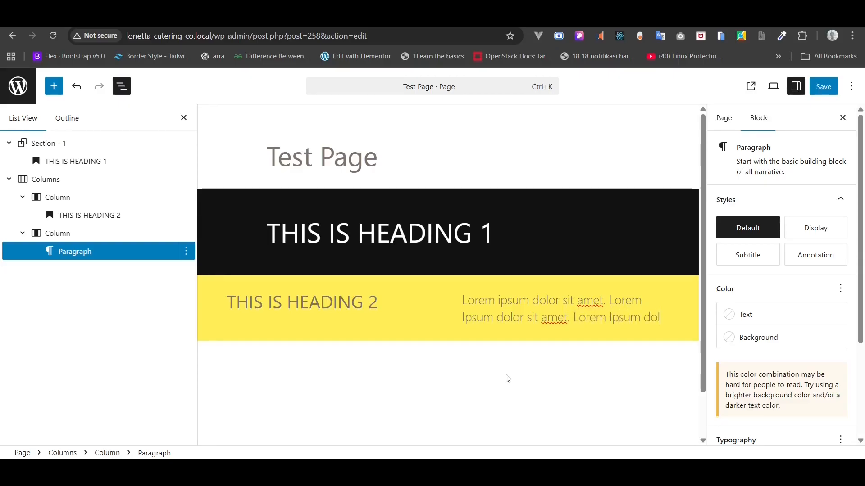
{"action": "type", "text": "or sit a"}
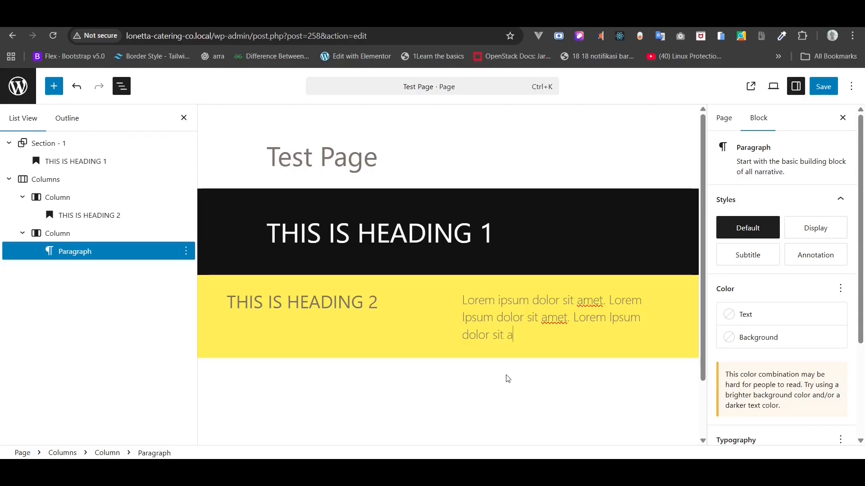
{"action": "type", "text": "met."}
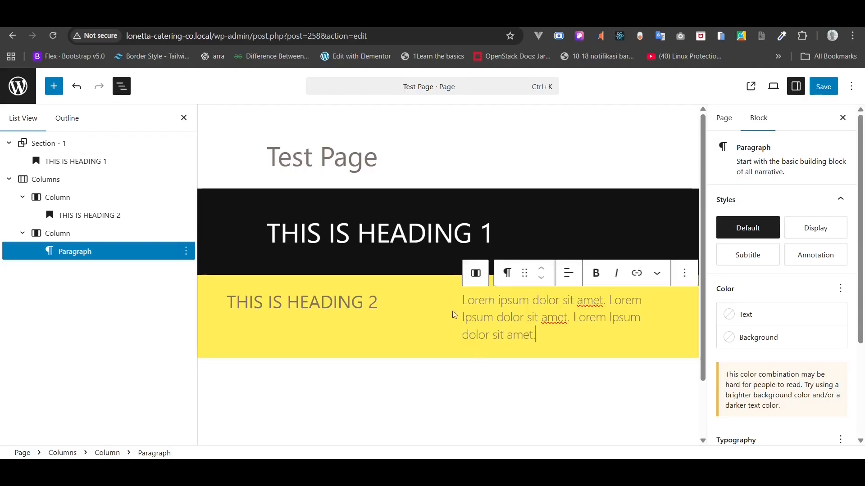
- Set the yellow row's horizontal padding to Tiny
{"action": "left_click", "coordinate": [75, 182]}
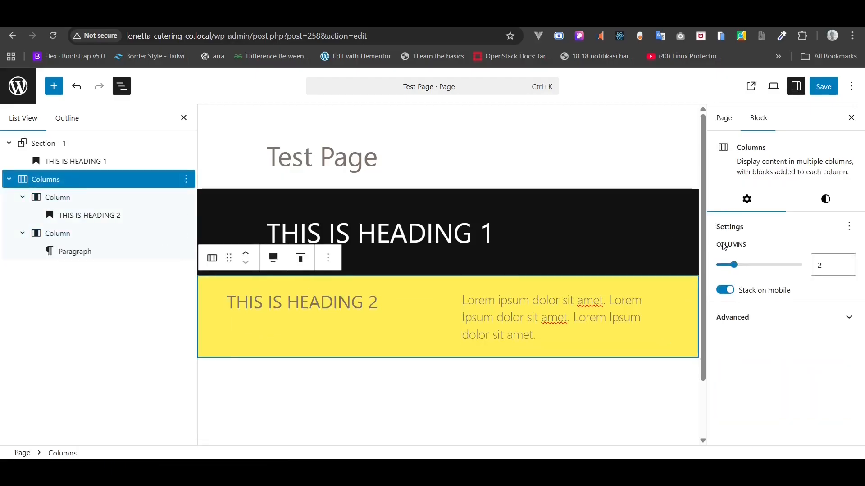
{"action": "left_click", "coordinate": [825, 200]}
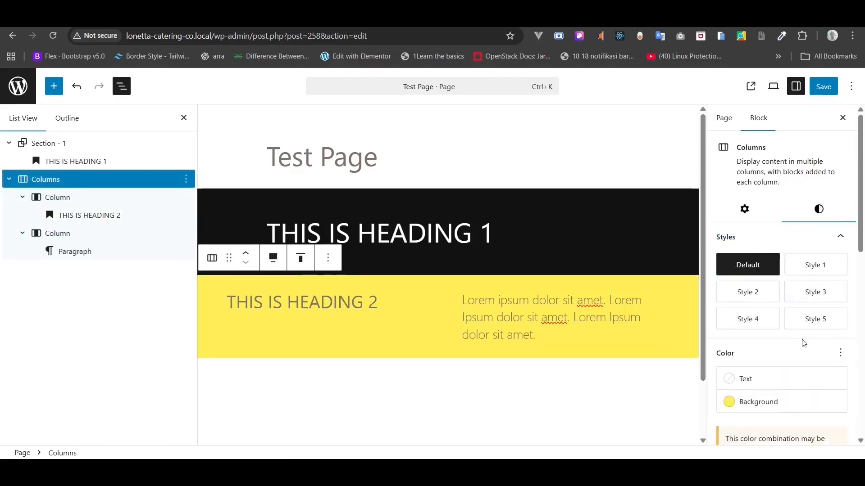
{"action": "scroll", "coordinate": [804, 344], "scroll_direction": "down", "scroll_amount": 6}
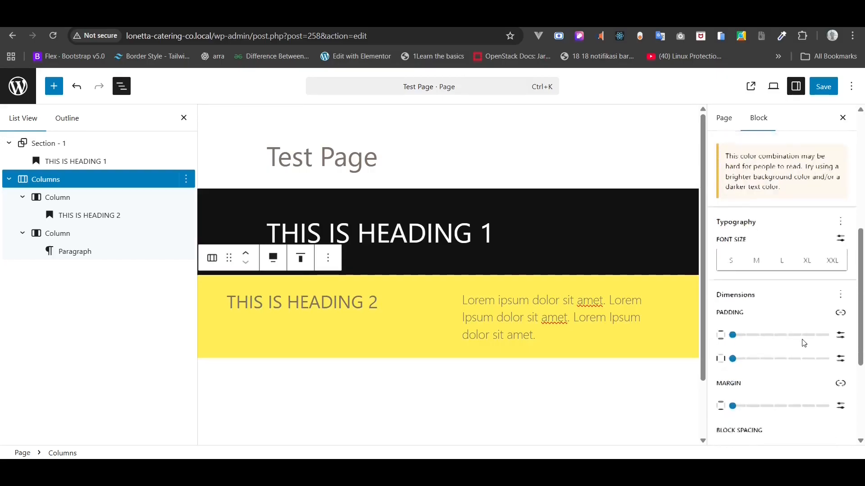
{"action": "left_click_drag", "start_coordinate": [732, 336], "coordinate": [748, 363]}
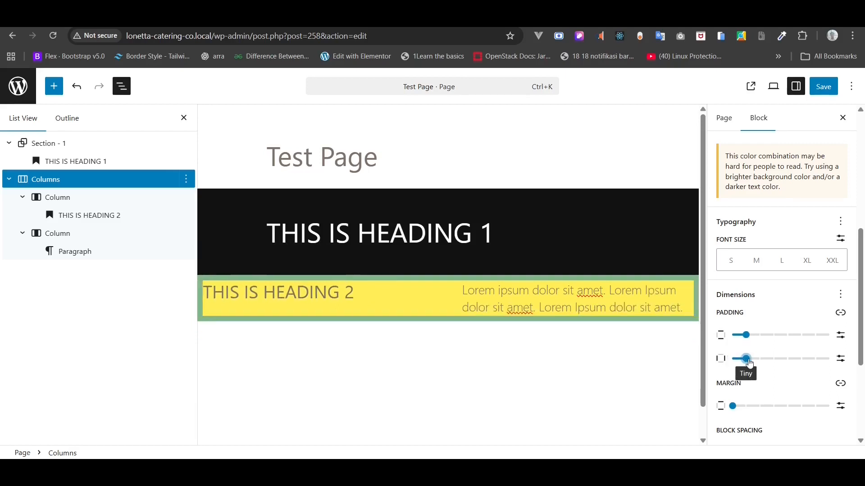
- Set the row's border width to 0 px so no border shows
{"action": "scroll", "coordinate": [802, 360], "scroll_direction": "down", "scroll_amount": 1}
{"action": "scroll", "coordinate": [803, 360], "scroll_direction": "down", "scroll_amount": 2}
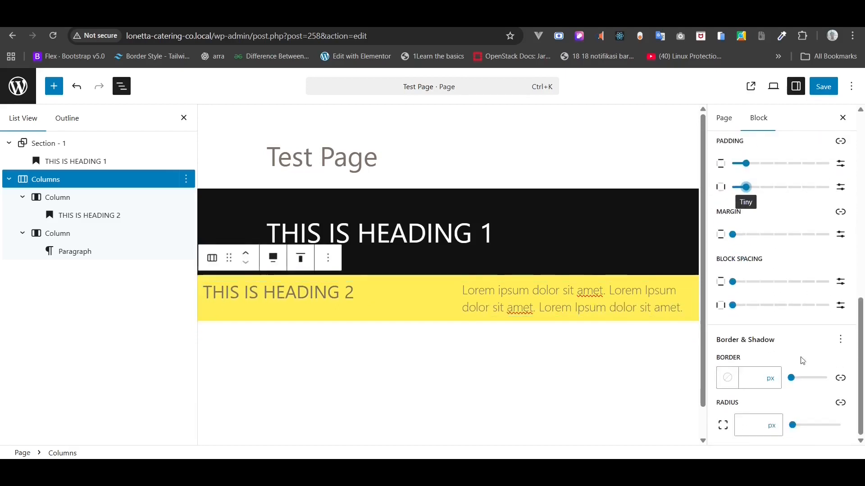
{"action": "left_click", "coordinate": [770, 378]}
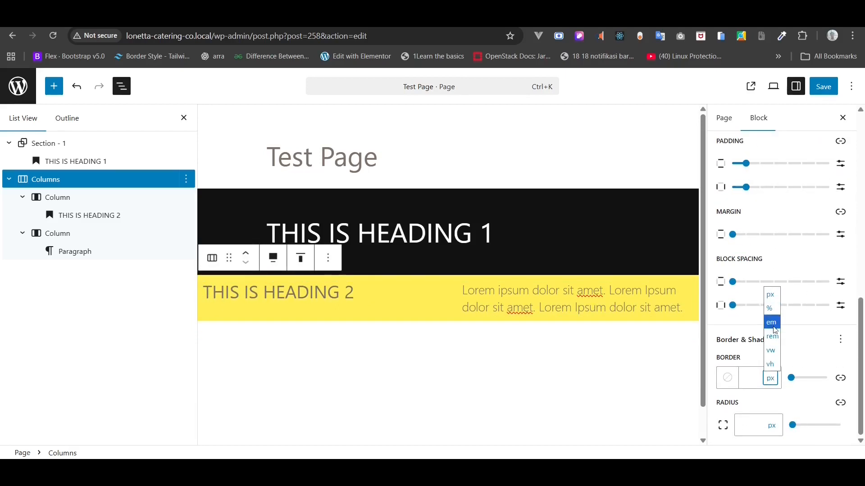
{"action": "left_click", "coordinate": [770, 294]}
{"action": "left_click", "coordinate": [745, 376]}
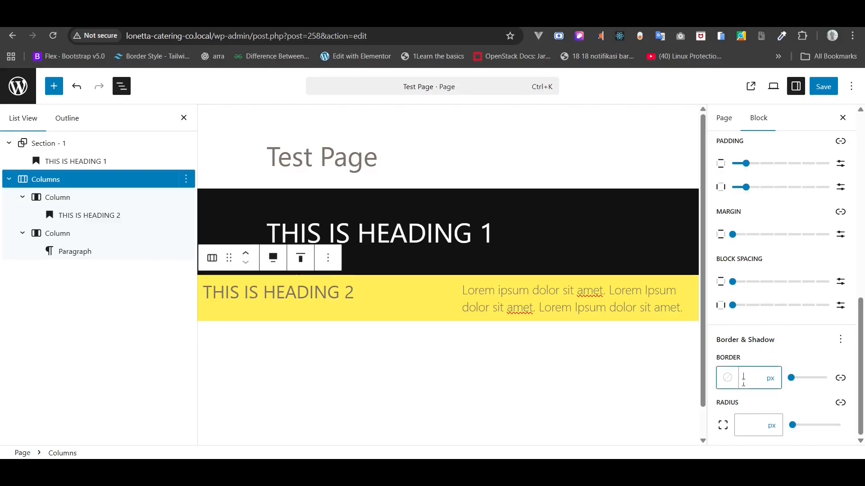
{"action": "type", "text": "20"}
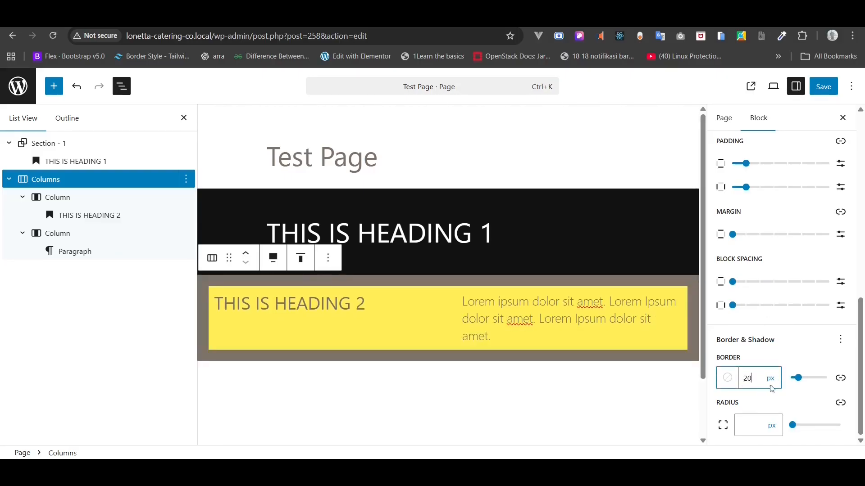
{"action": "double_click", "coordinate": [763, 379]}
{"action": "type", "text": "0"}
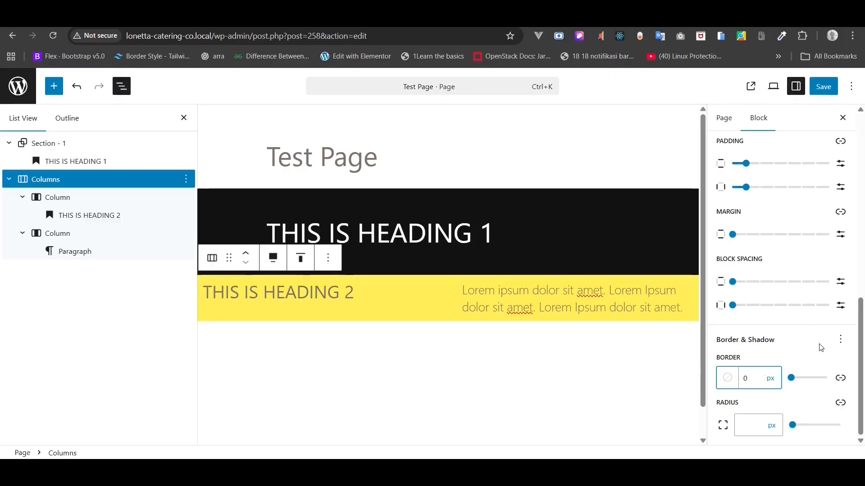
{"action": "mouse_move", "coordinate": [859, 349]}
{"action": "left_mouse_down"}
{"action": "mouse_move", "coordinate": [858, 301]}
{"action": "mouse_move", "coordinate": [859, 348]}
{"action": "left_mouse_up"}
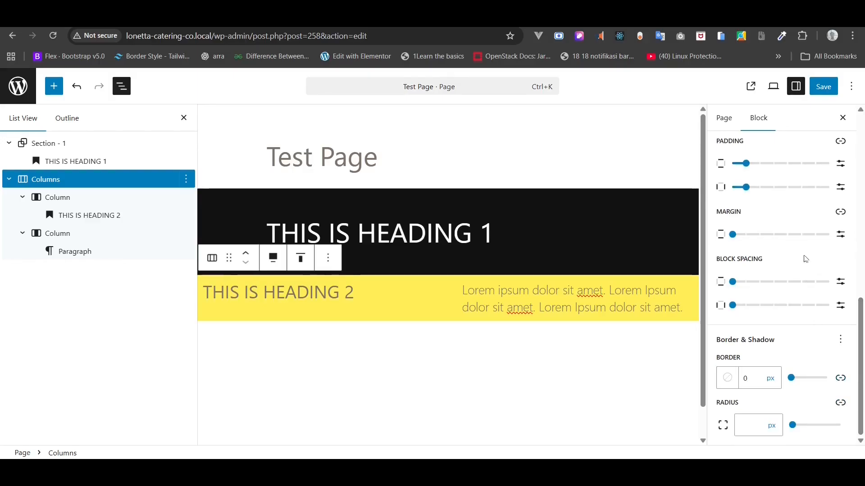
- Increase the row's top and bottom padding to Large
{"action": "scroll", "coordinate": [805, 258], "scroll_direction": "up", "scroll_amount": 2}
{"action": "scroll", "coordinate": [805, 258], "scroll_direction": "up", "scroll_amount": 1}
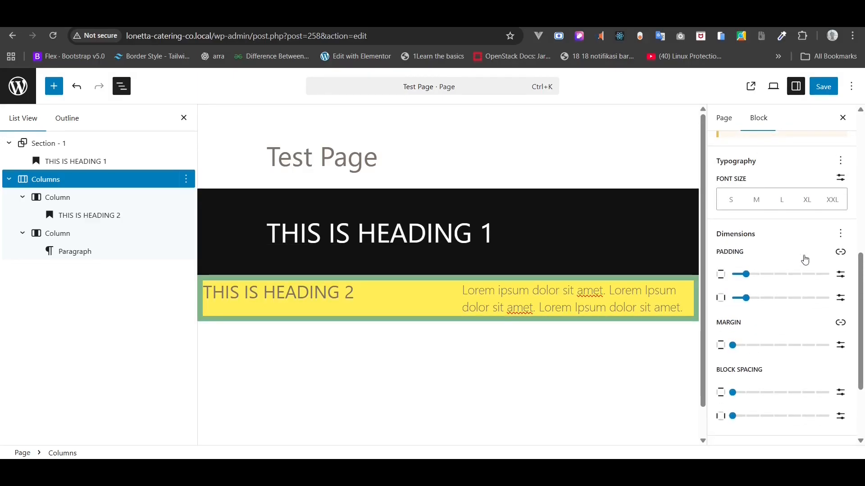
{"action": "left_click_drag", "start_coordinate": [746, 274], "coordinate": [827, 285]}
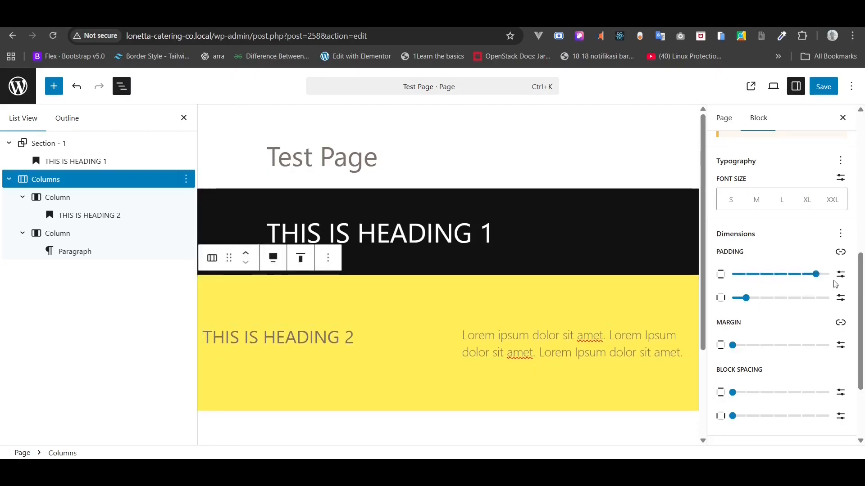
{"action": "scroll", "coordinate": [601, 309], "scroll_direction": "down", "scroll_amount": 1}
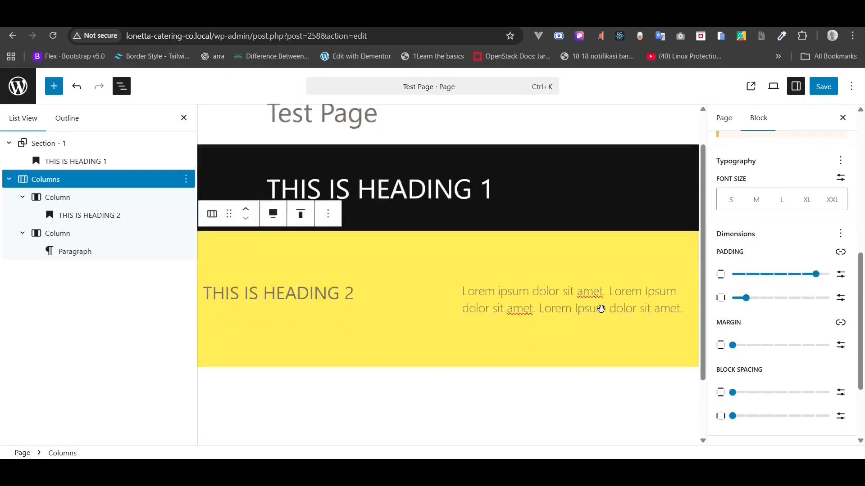
- Try center and right alignment on THIS IS HEADING 2, then set it back to left
{"action": "left_click", "coordinate": [327, 299]}
{"action": "left_click", "coordinate": [331, 269]}
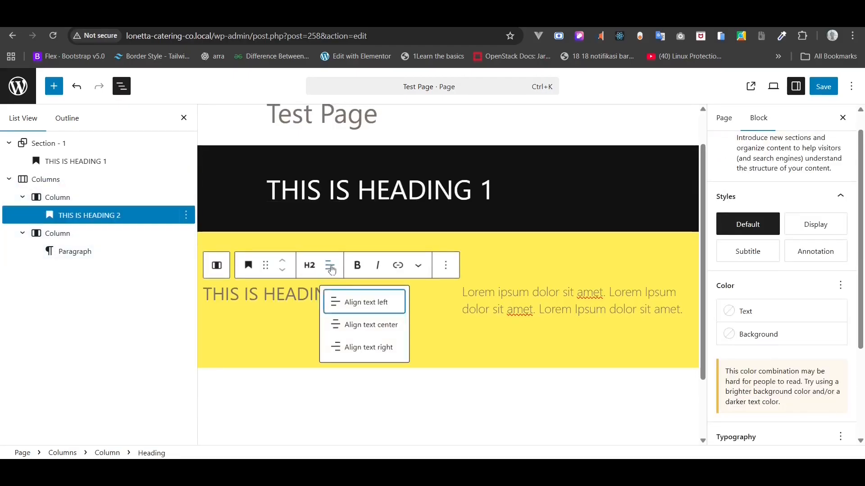
{"action": "left_click", "coordinate": [353, 323]}
{"action": "left_click", "coordinate": [332, 266]}
{"action": "left_click", "coordinate": [358, 347]}
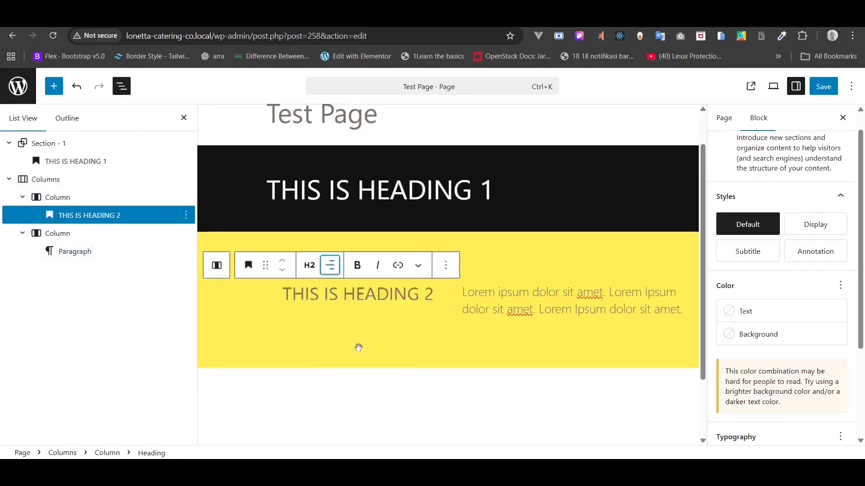
{"action": "left_click", "coordinate": [331, 270]}
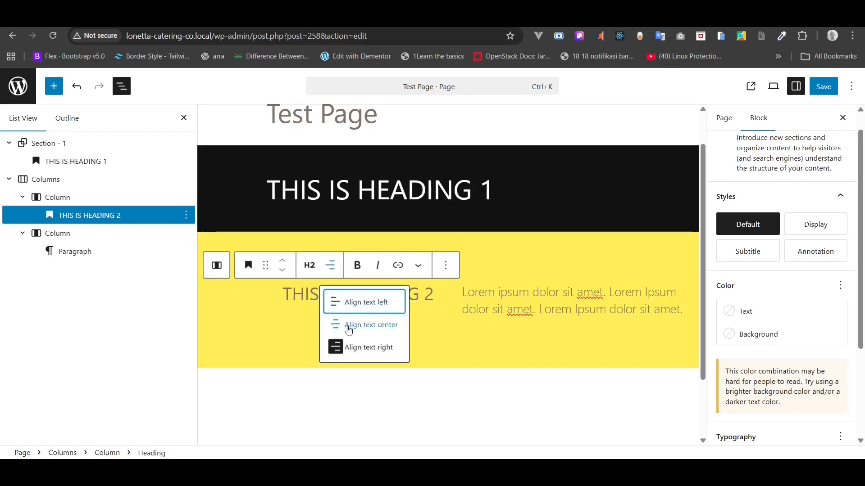
{"action": "left_click", "coordinate": [353, 302]}
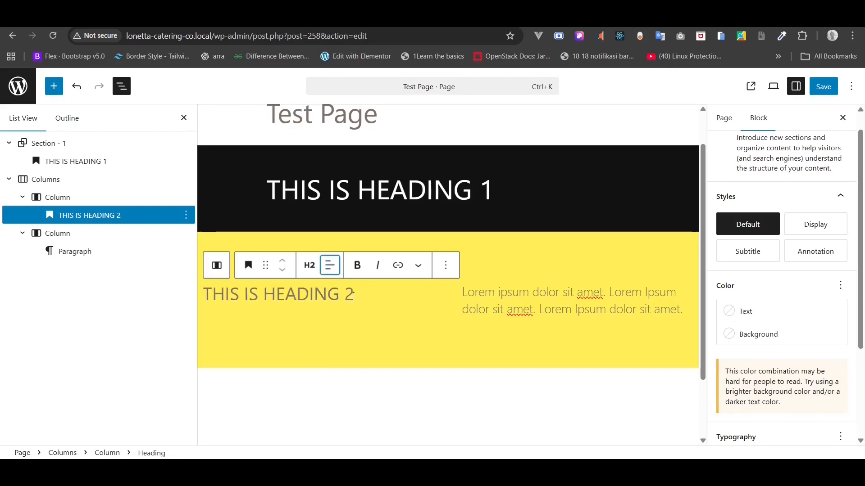
- Make the heading text bold and italicise the paragraph's second Lorem ipsum sentence
{"action": "triple_click", "coordinate": [319, 294]}
{"action": "left_click", "coordinate": [365, 264]}
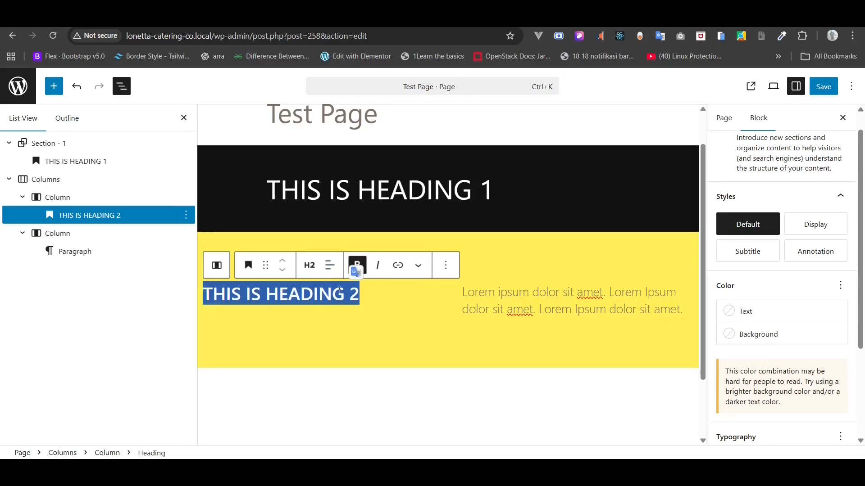
{"action": "left_click", "coordinate": [494, 290]}
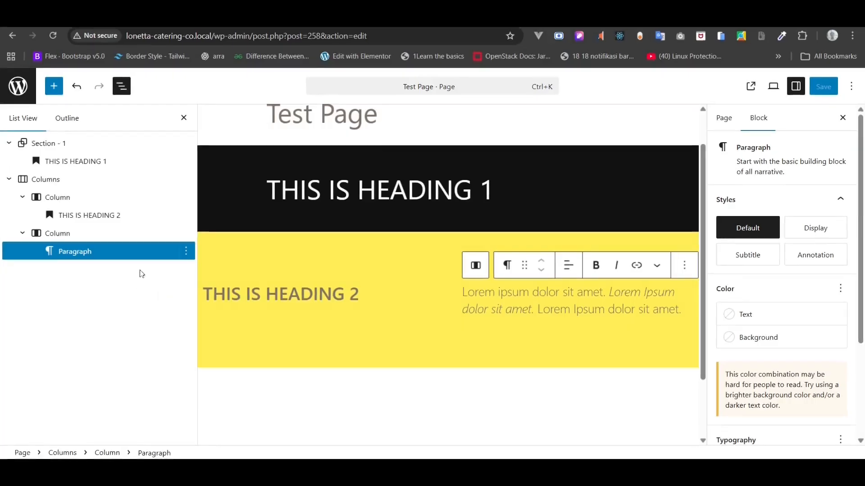
{"action": "left_click", "coordinate": [9, 180]}
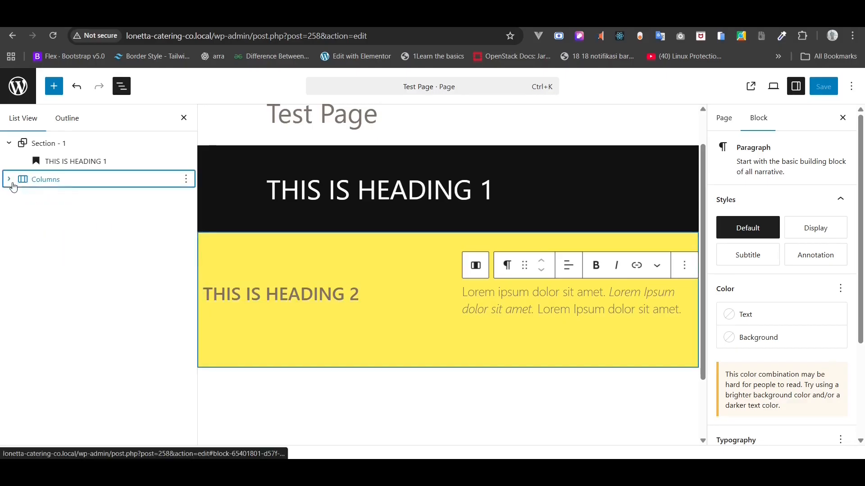
- Insert an empty block before Section - 1 at the top of the page
{"action": "left_click", "coordinate": [9, 144]}
{"action": "left_click", "coordinate": [40, 143]}
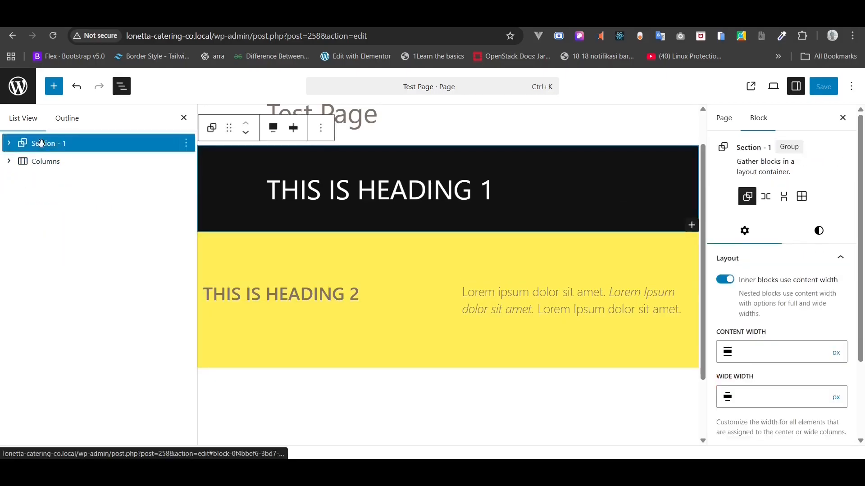
{"action": "right_click", "coordinate": [41, 144]}
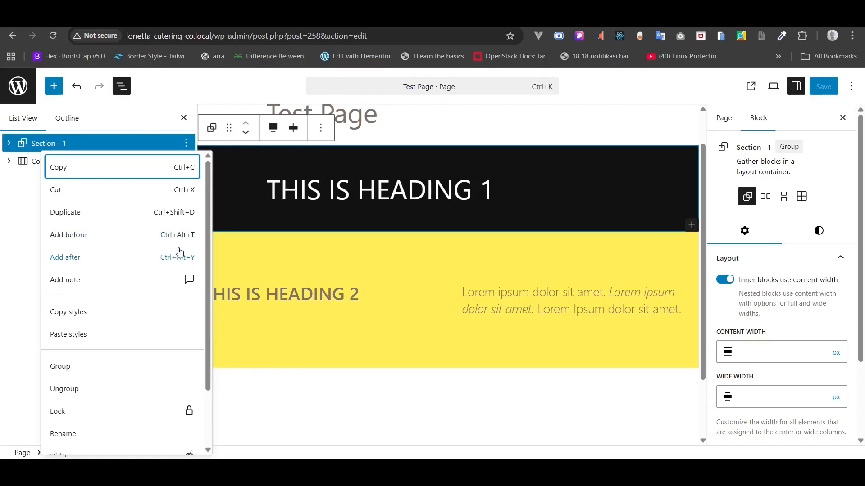
{"action": "left_click", "coordinate": [179, 235]}
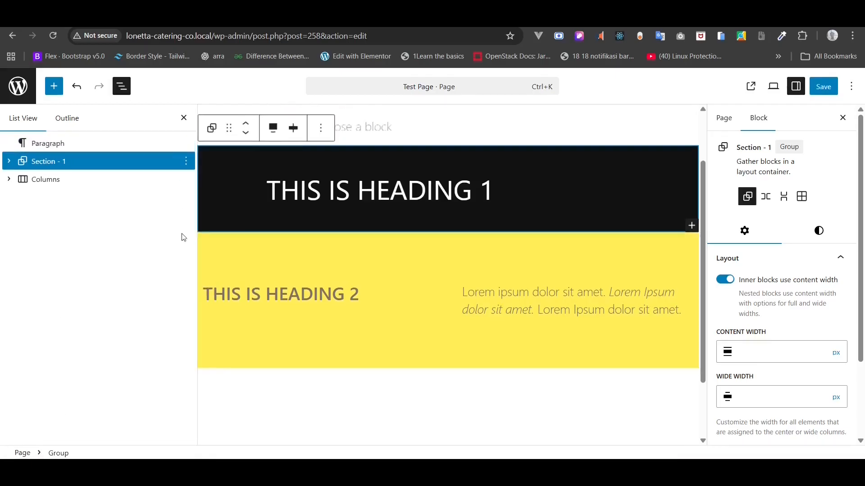
- Turn it into a Cover block using the uploaded photo priscilla-du-preez-XkKCui44iM0-unsplash.jpg
{"action": "left_click", "coordinate": [57, 142]}
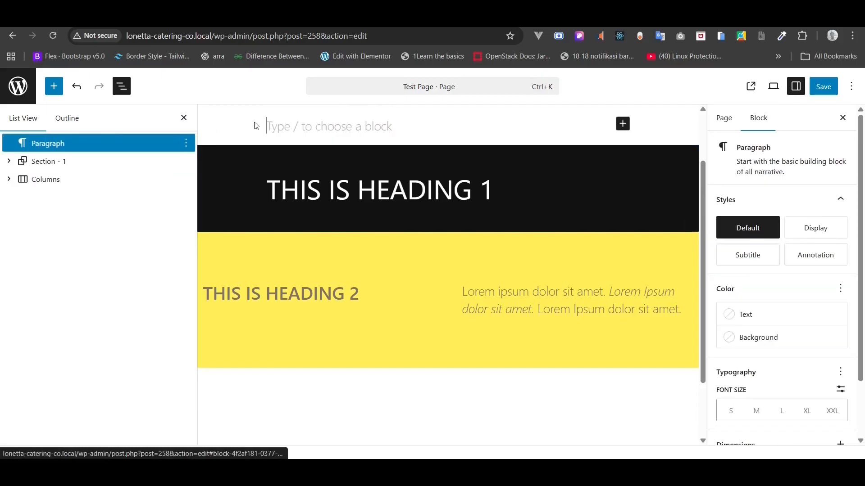
{"action": "type", "text": "/cov"}
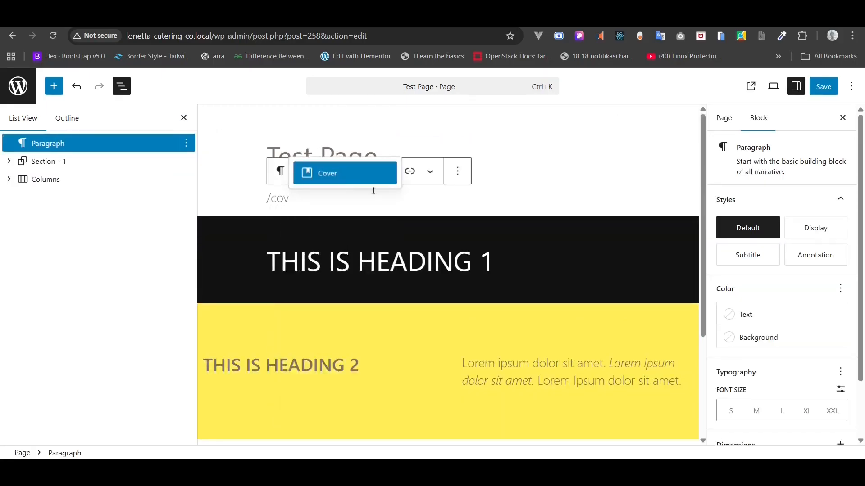
{"action": "left_click", "coordinate": [344, 175]}
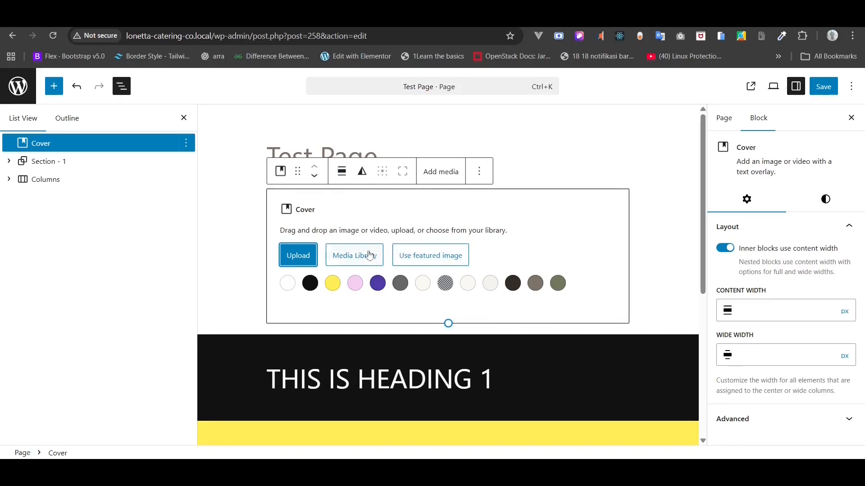
{"action": "left_click", "coordinate": [301, 256]}
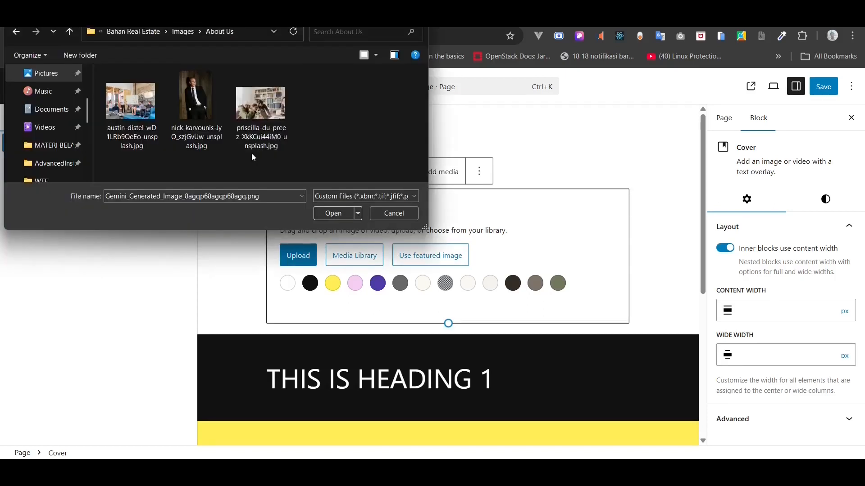
{"action": "left_click", "coordinate": [287, 145]}
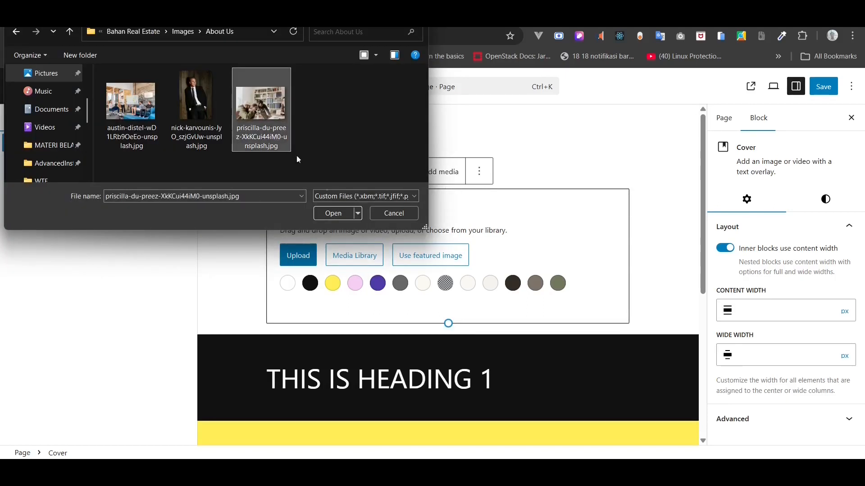
{"action": "left_click", "coordinate": [347, 212]}
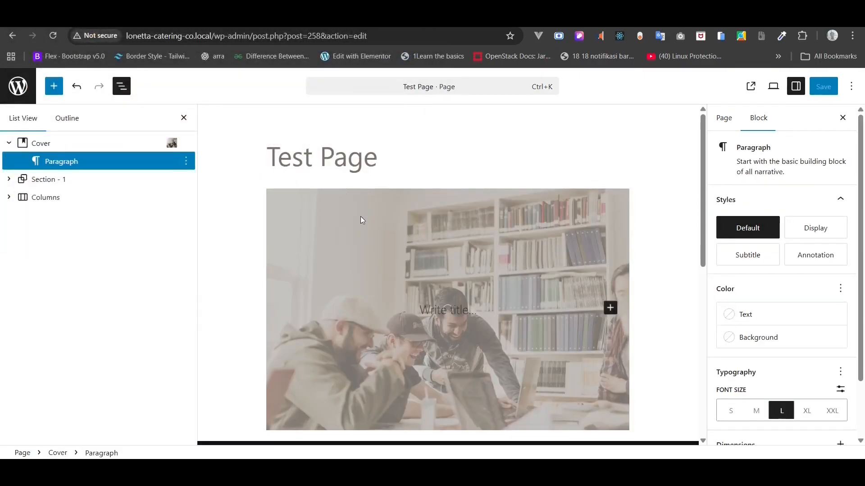
- Make the cover block span the full page width
{"action": "left_click", "coordinate": [79, 148]}
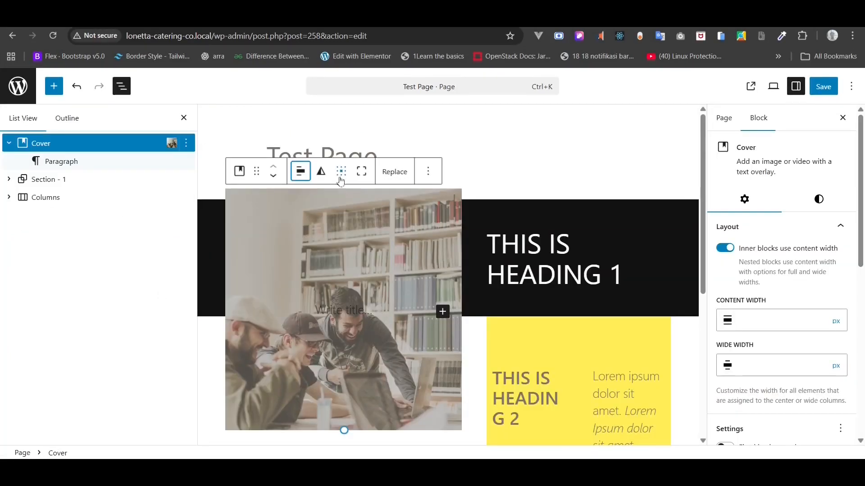
{"action": "left_click", "coordinate": [301, 171]}
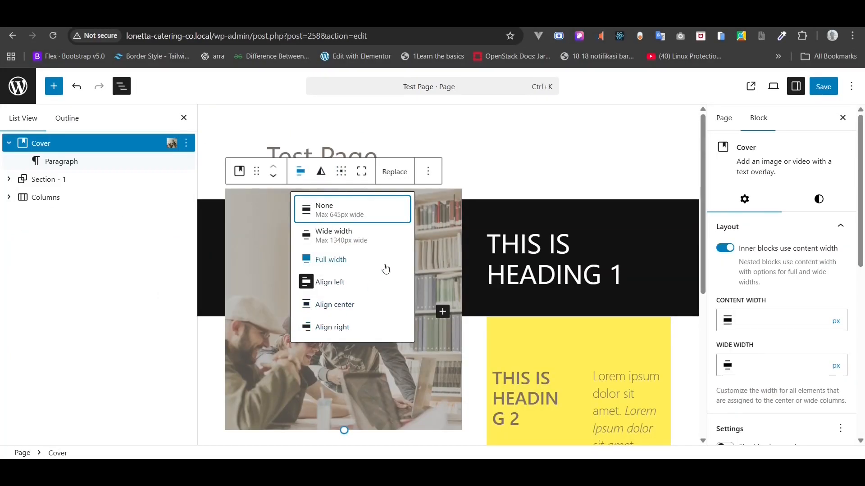
{"action": "left_click", "coordinate": [358, 259]}
- Set the cover overlay to black at 40% opacity, leaving vertical padding at none
{"action": "scroll", "coordinate": [361, 253], "scroll_direction": "down", "scroll_amount": 2}
{"action": "left_click", "coordinate": [818, 200]}
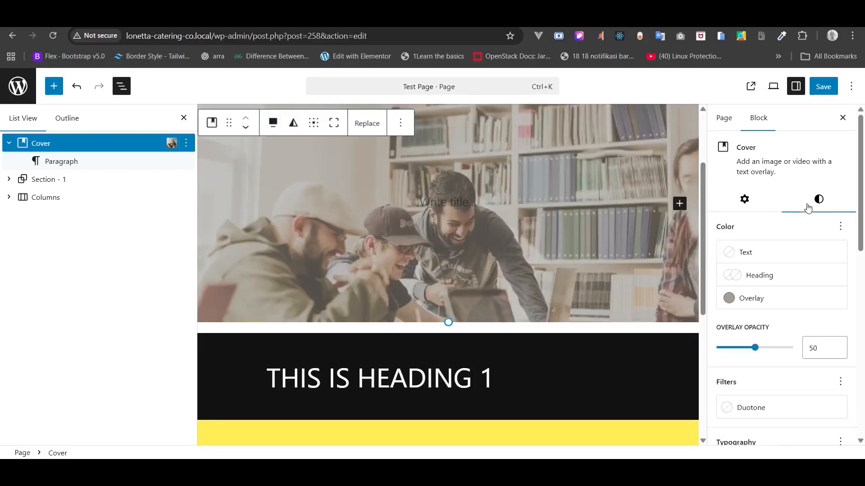
{"action": "scroll", "coordinate": [813, 264], "scroll_direction": "down", "scroll_amount": 2}
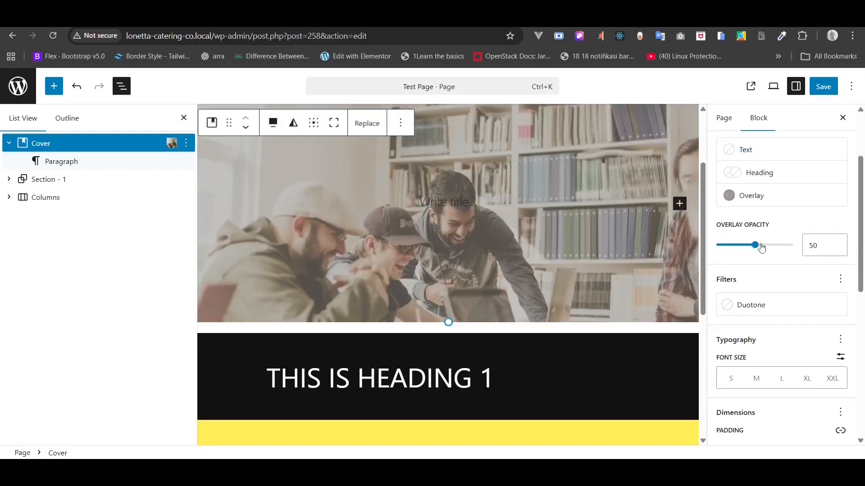
{"action": "mouse_move", "coordinate": [762, 248]}
{"action": "left_mouse_down"}
{"action": "mouse_move", "coordinate": [754, 249]}
{"action": "mouse_move", "coordinate": [783, 249]}
{"action": "mouse_move", "coordinate": [751, 249]}
{"action": "left_mouse_up"}
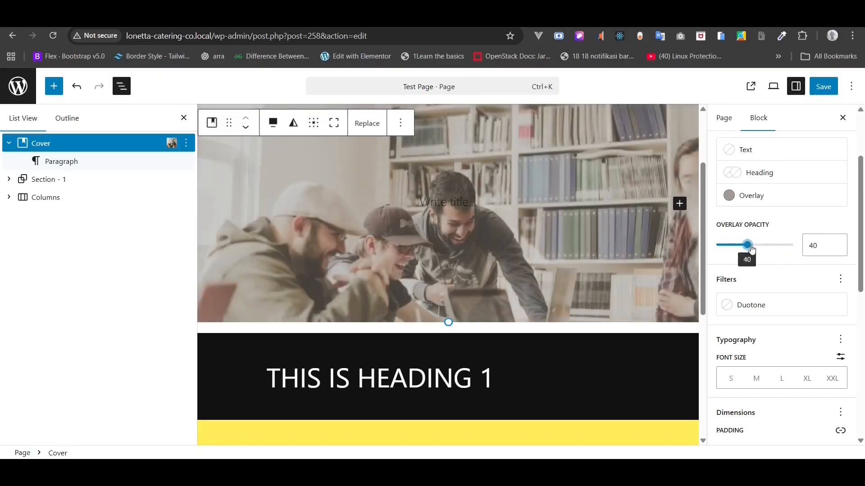
{"action": "left_click", "coordinate": [758, 195]}
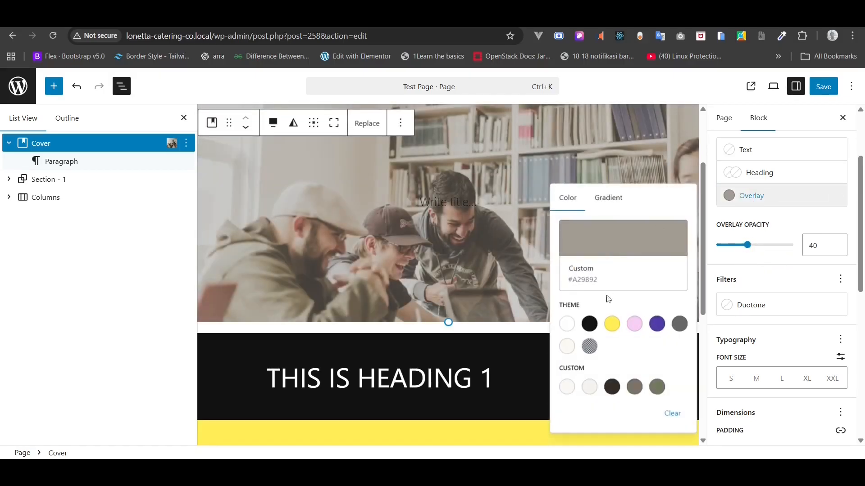
{"action": "left_click", "coordinate": [590, 324]}
{"action": "left_click", "coordinate": [791, 237]}
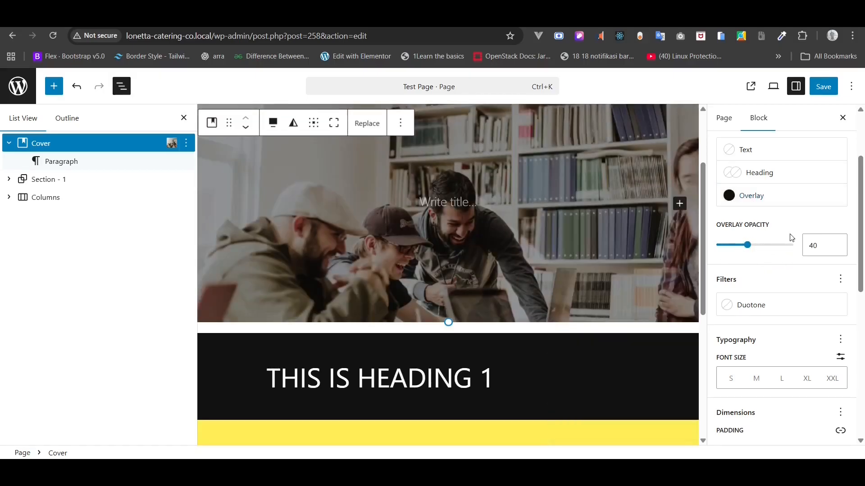
{"action": "scroll", "coordinate": [791, 238], "scroll_direction": "down", "scroll_amount": 3}
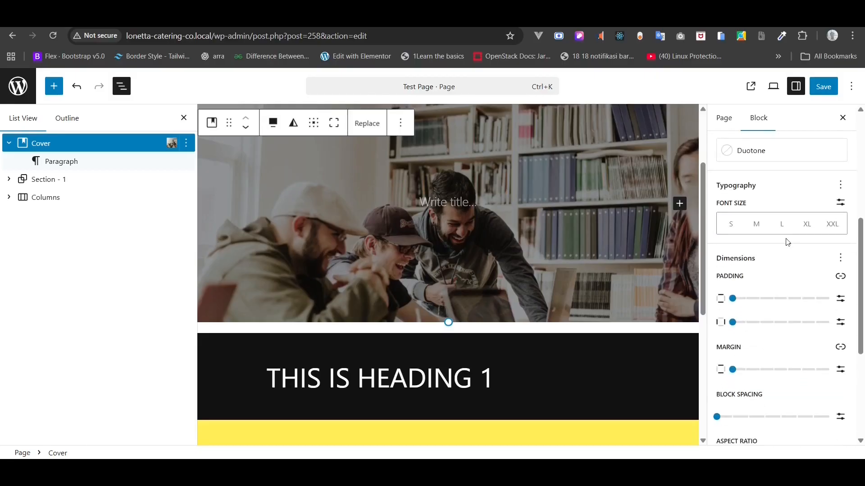
{"action": "mouse_move", "coordinate": [732, 299]}
{"action": "left_mouse_down"}
{"action": "mouse_move", "coordinate": [747, 301]}
{"action": "mouse_move", "coordinate": [724, 302]}
{"action": "left_mouse_up"}
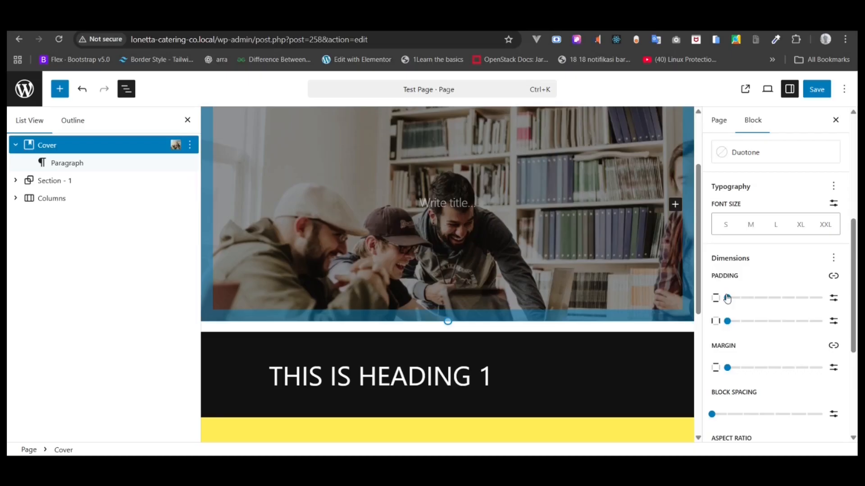
- Change the black section's heading to heading level 2
{"action": "left_click", "coordinate": [391, 376]}
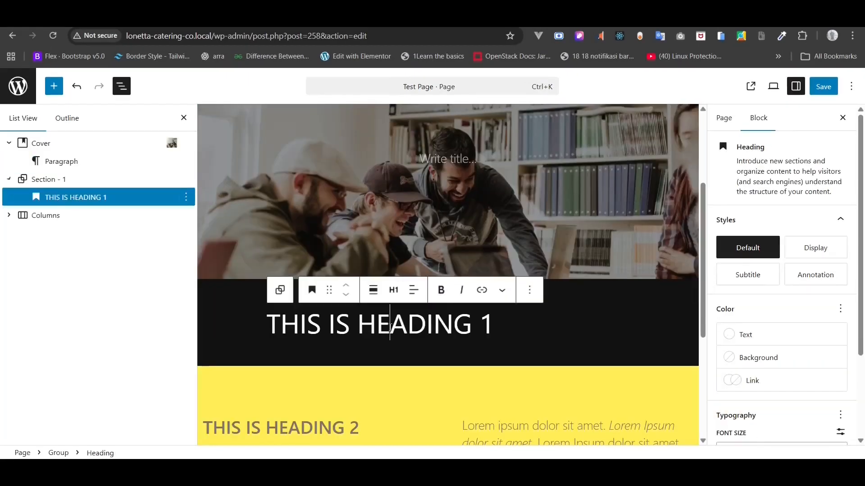
{"action": "left_click", "coordinate": [393, 290]}
{"action": "left_click", "coordinate": [401, 345]}
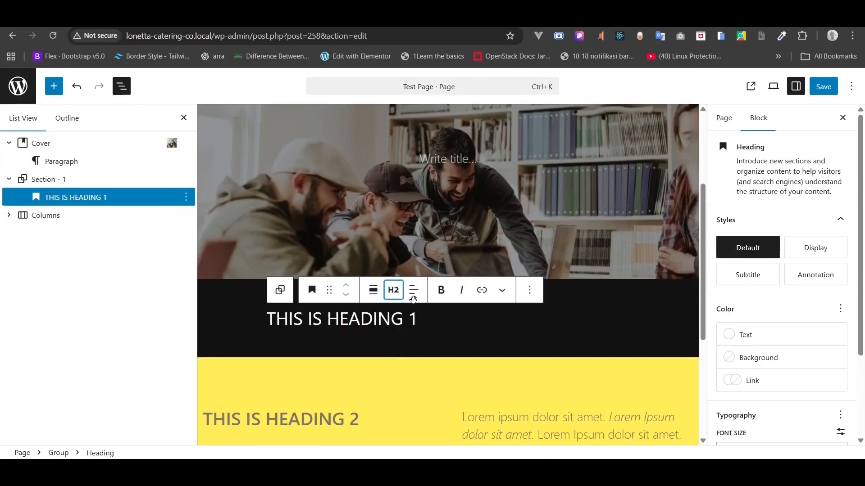
- Write 'THIS IS HEADING 1' on the cover as an XXL-size level-1 heading
{"action": "left_click", "coordinate": [437, 163]}
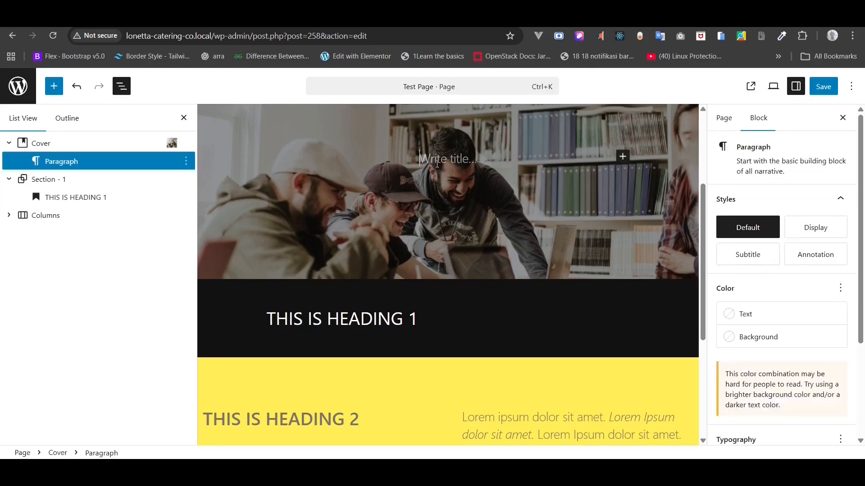
{"action": "scroll", "coordinate": [437, 164], "scroll_direction": "up", "scroll_amount": 1}
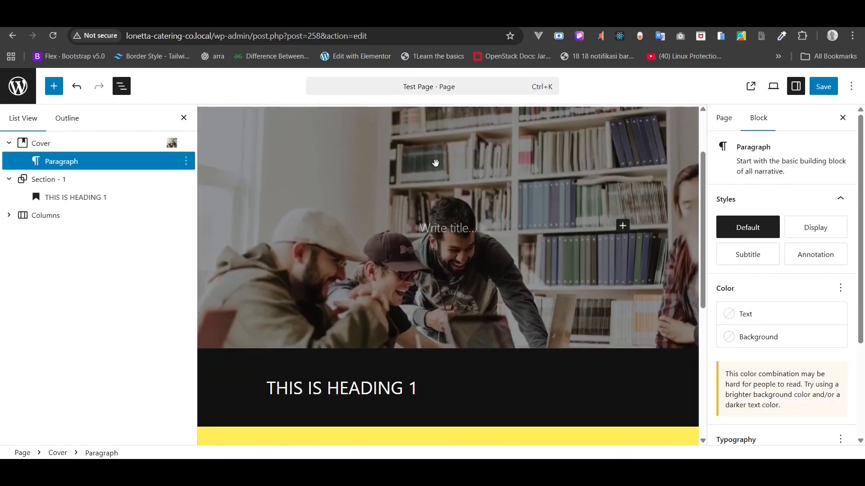
{"action": "type", "text": "THIS IS HEAD"}
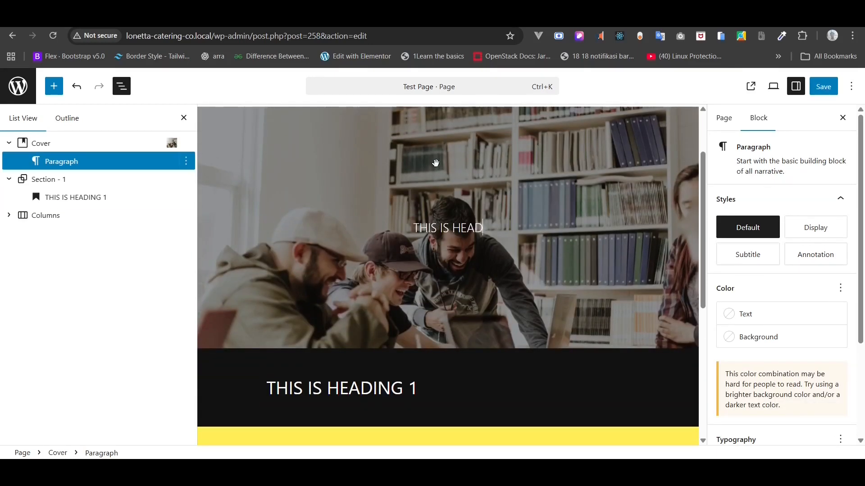
{"action": "type", "text": "ING 1"}
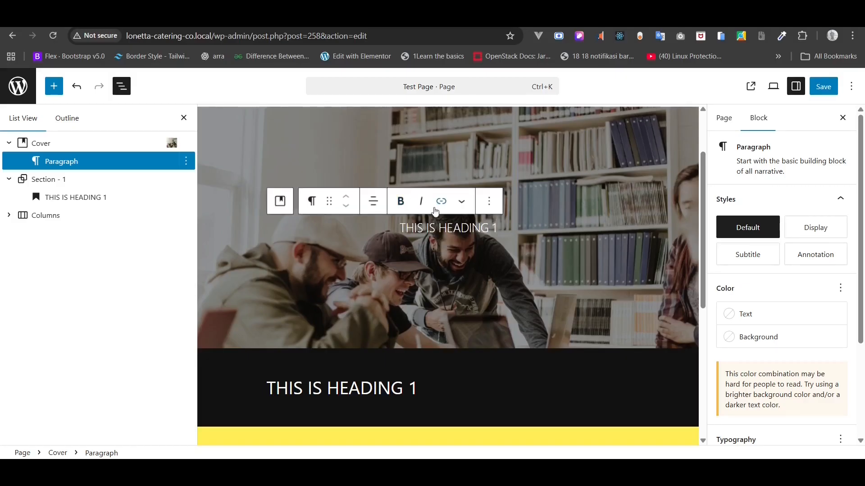
{"action": "left_click", "coordinate": [313, 203]}
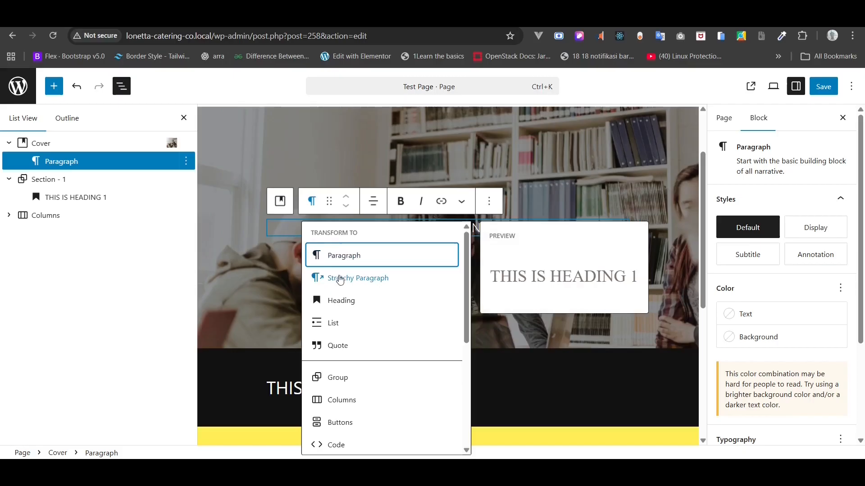
{"action": "left_click", "coordinate": [338, 300]}
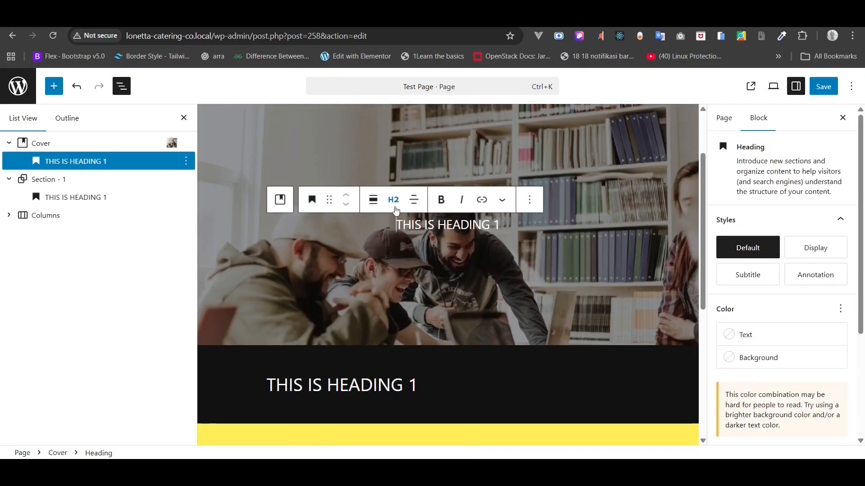
{"action": "left_click", "coordinate": [394, 200]}
{"action": "left_click", "coordinate": [411, 242]}
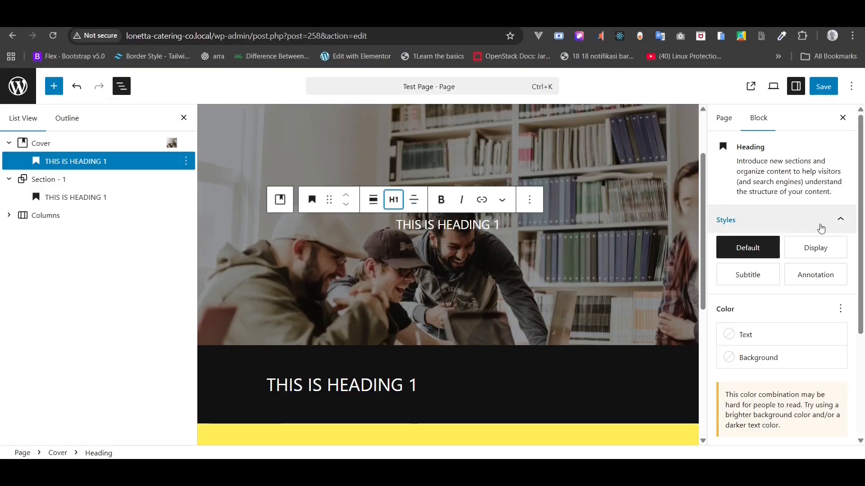
{"action": "scroll", "coordinate": [821, 228], "scroll_direction": "down", "scroll_amount": 4}
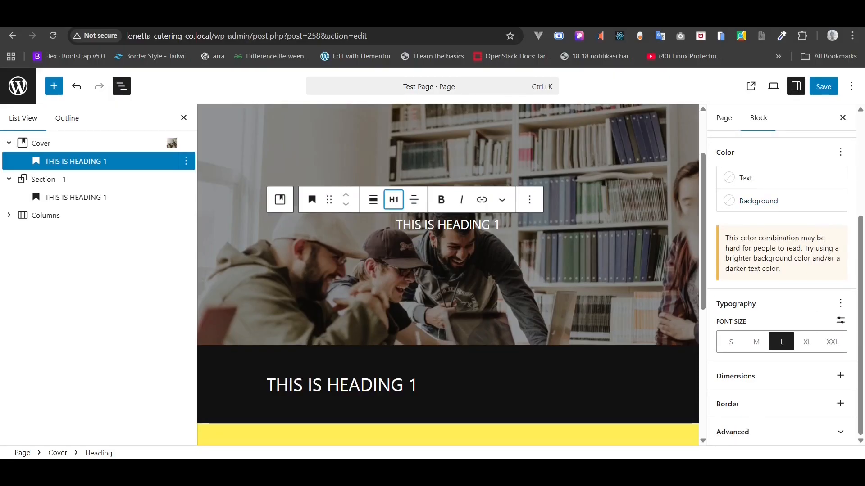
{"action": "left_click", "coordinate": [807, 342]}
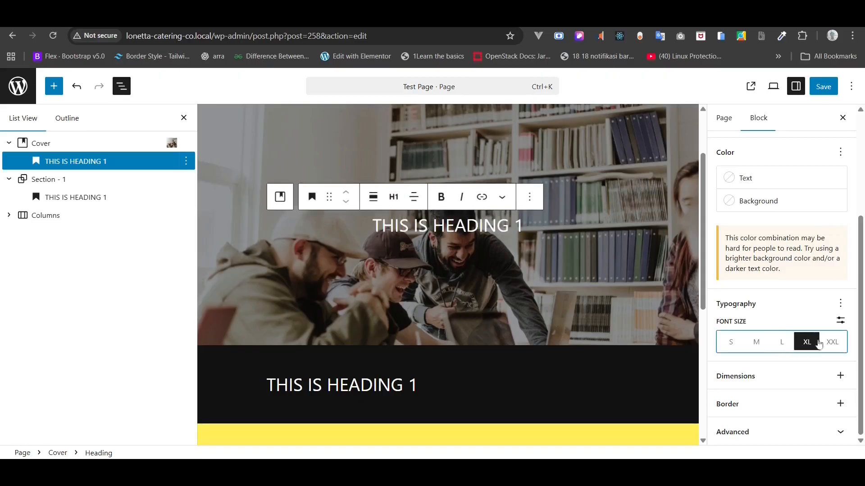
{"action": "left_click", "coordinate": [832, 342]}
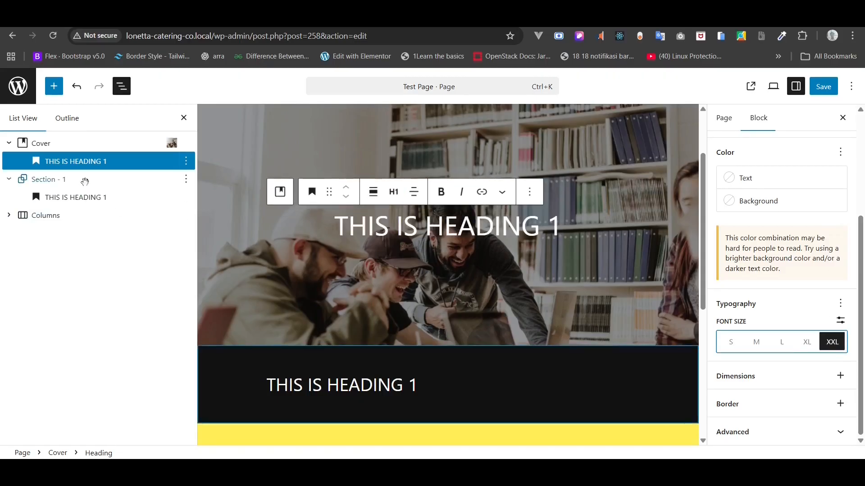
- Add a centred 'SUBTITLE HEADING' paragraph below the cover heading
{"action": "right_click", "coordinate": [86, 164]}
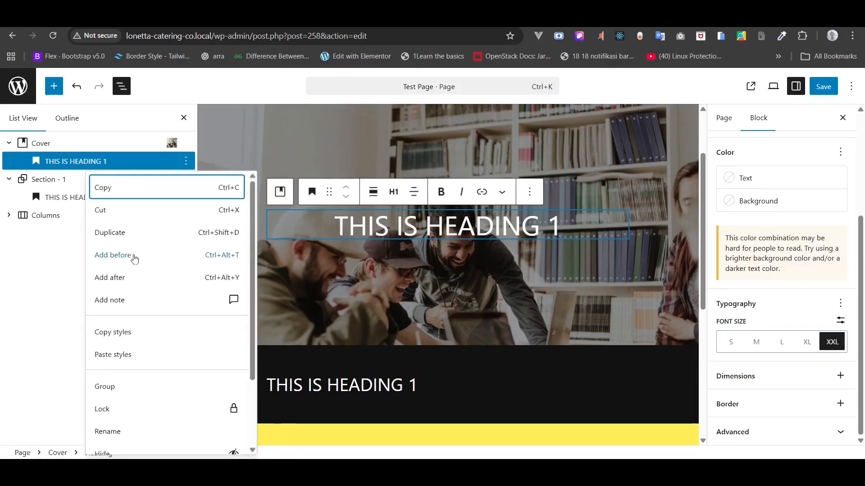
{"action": "left_click", "coordinate": [180, 280]}
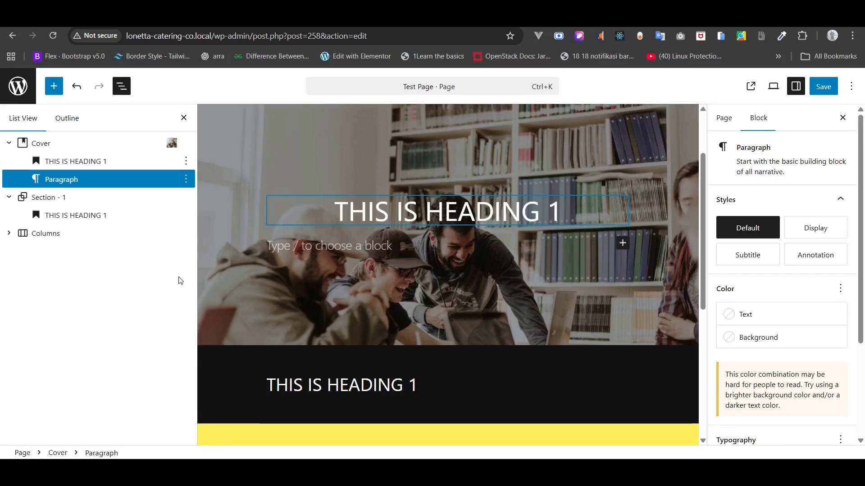
{"action": "type", "text": "SUBTIT"}
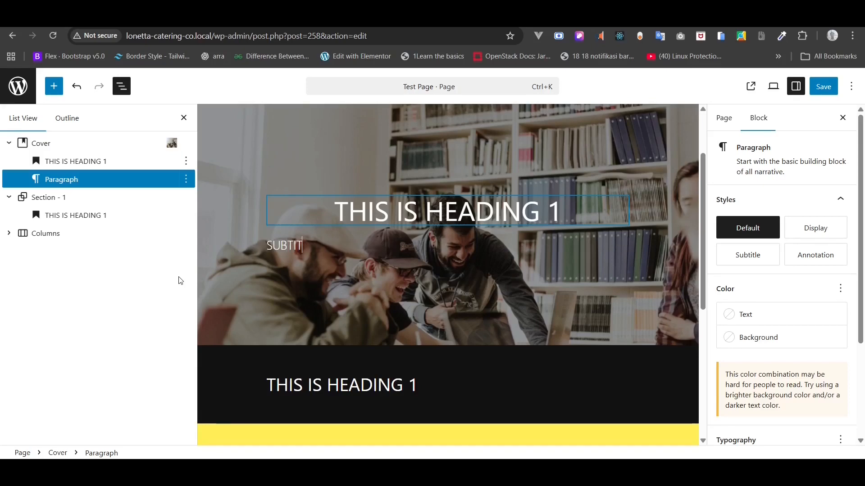
{"action": "type", "text": "LE HEADING TEXT"}
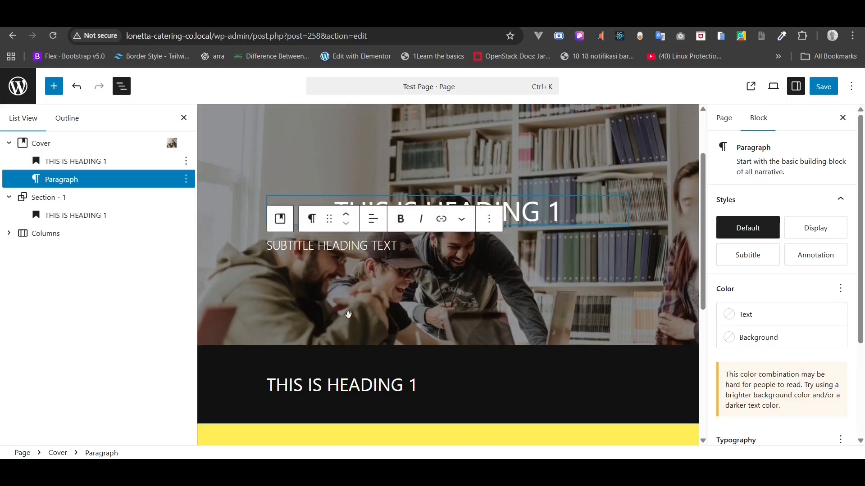
{"action": "left_click", "coordinate": [373, 219]}
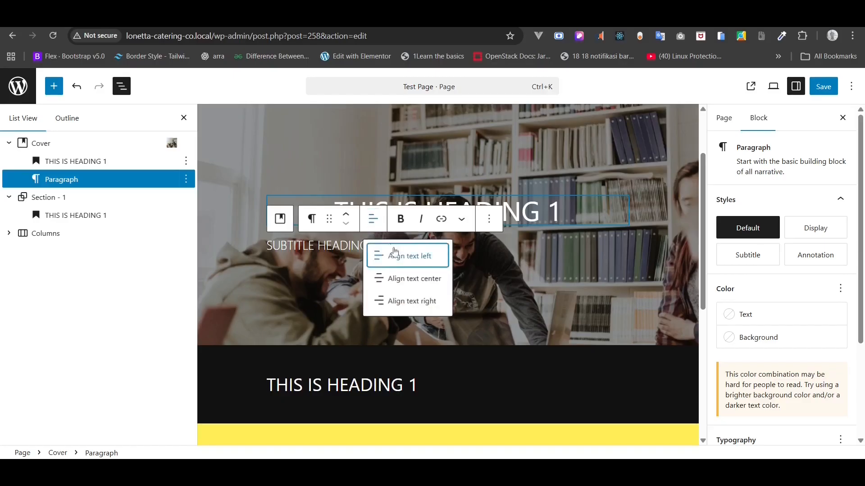
{"action": "left_click", "coordinate": [407, 276]}
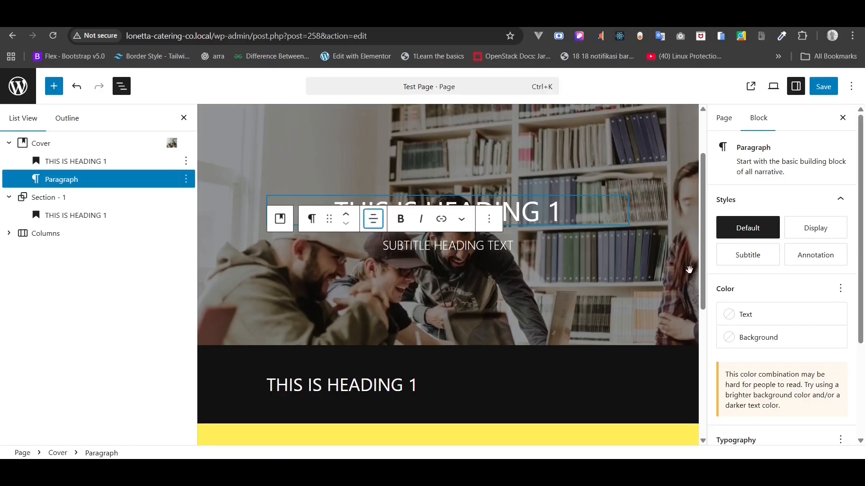
{"action": "scroll", "coordinate": [740, 295], "scroll_direction": "down", "scroll_amount": 3}
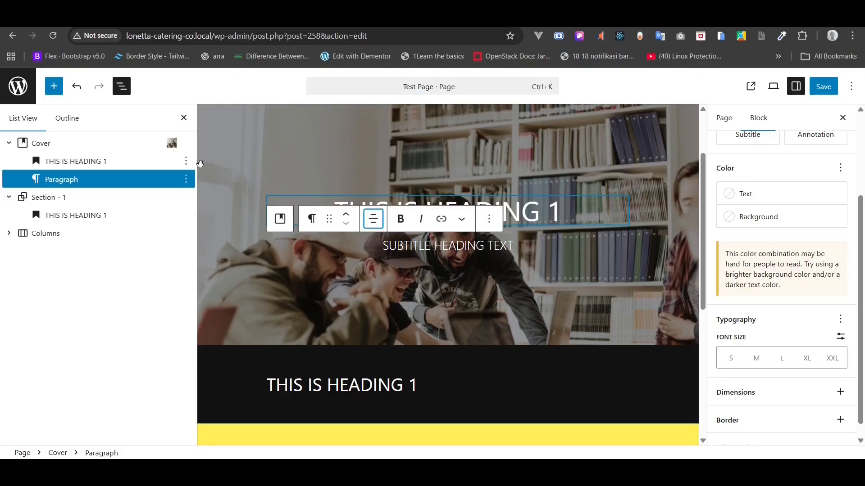
{"action": "left_click", "coordinate": [71, 141]}
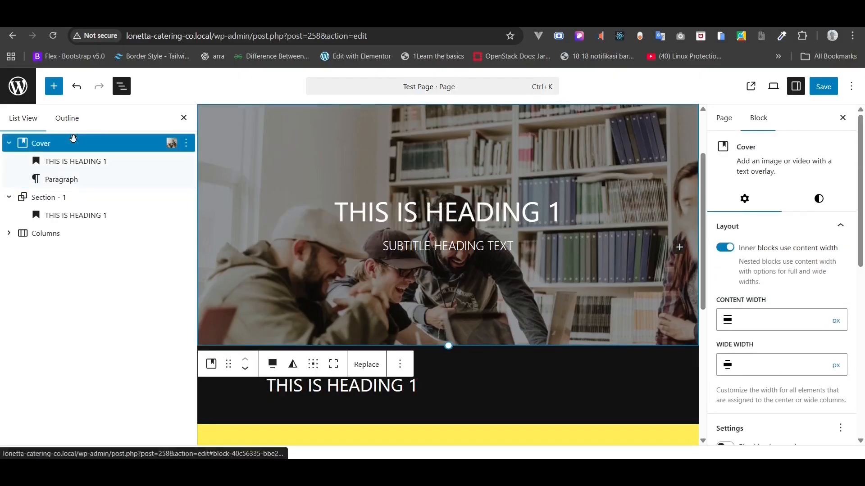
- Set the cover's minimum height to 60 vh in its style settings
{"action": "left_click", "coordinate": [809, 199]}
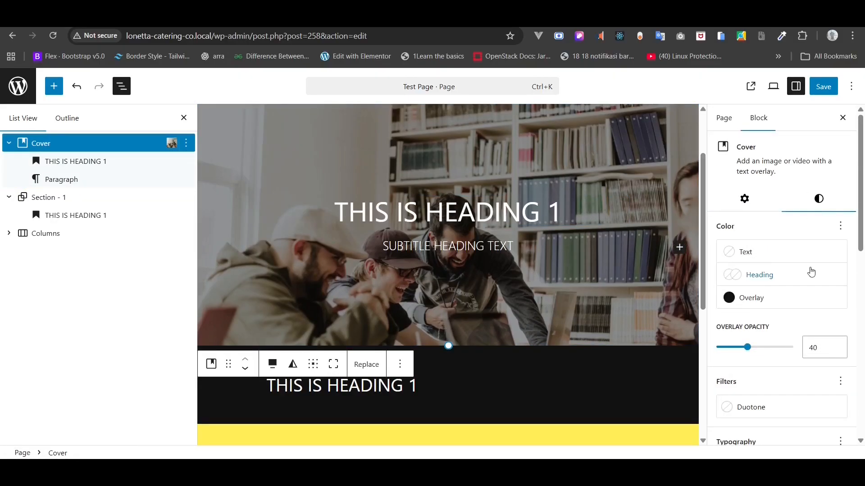
{"action": "scroll", "coordinate": [811, 270], "scroll_direction": "down", "scroll_amount": 4}
{"action": "scroll", "coordinate": [810, 271], "scroll_direction": "down", "scroll_amount": 6}
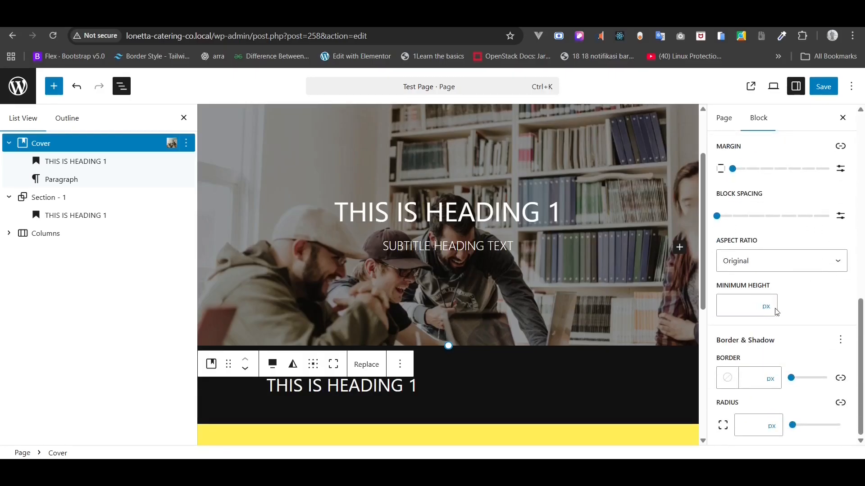
{"action": "left_click", "coordinate": [770, 308]}
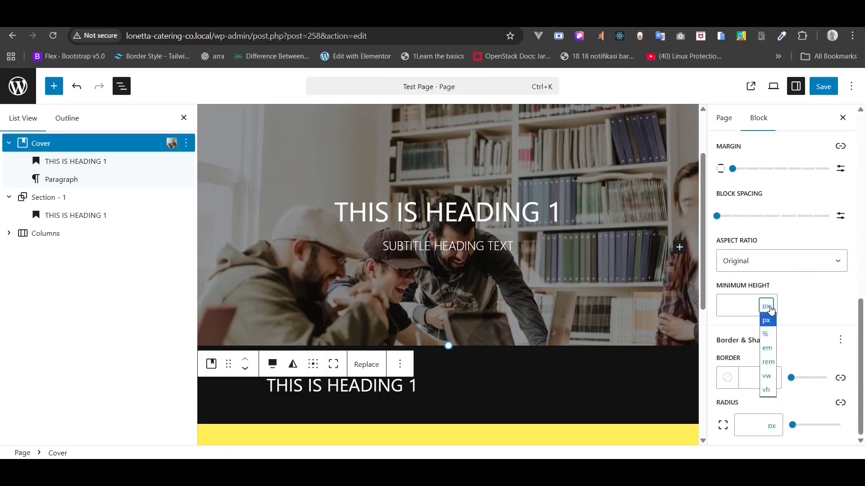
{"action": "left_click", "coordinate": [768, 390]}
{"action": "left_click", "coordinate": [727, 306]}
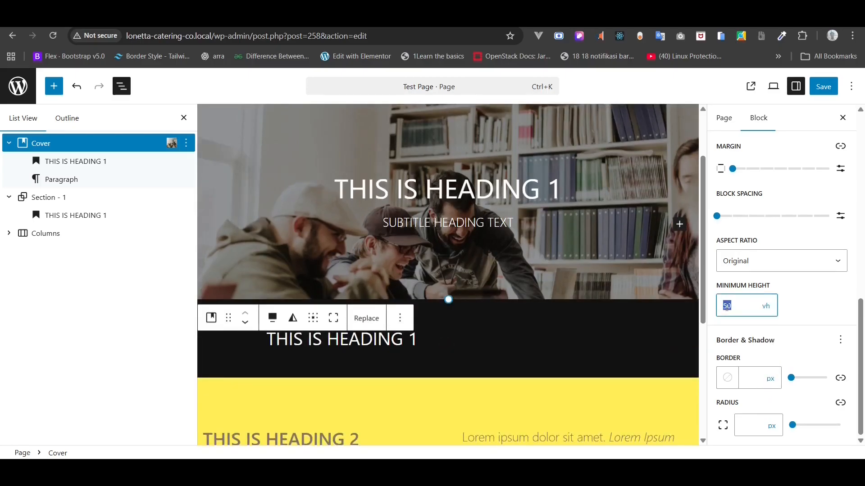
{"action": "type", "text": "20"}
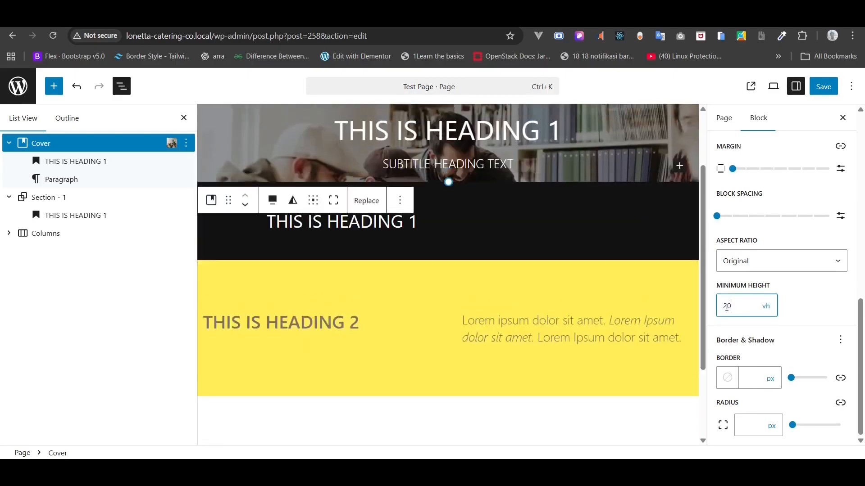
{"action": "type", "text": "40"}
{"action": "double_click", "coordinate": [727, 307]}
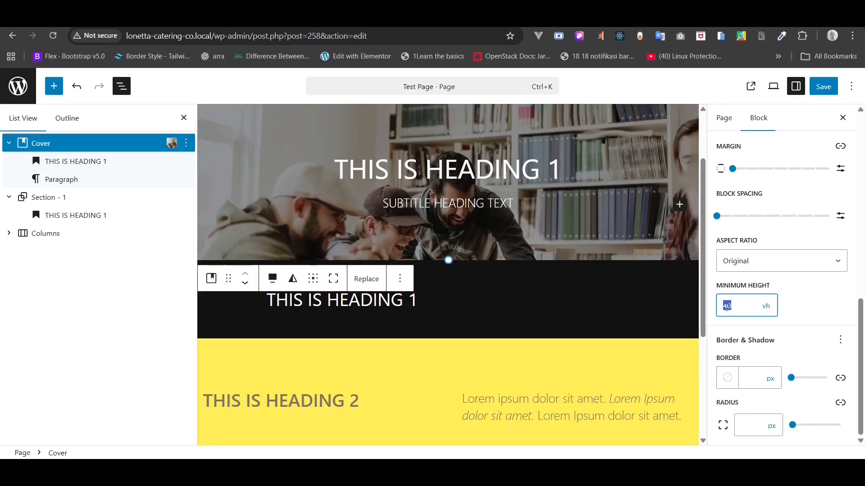
{"action": "type", "text": "60"}
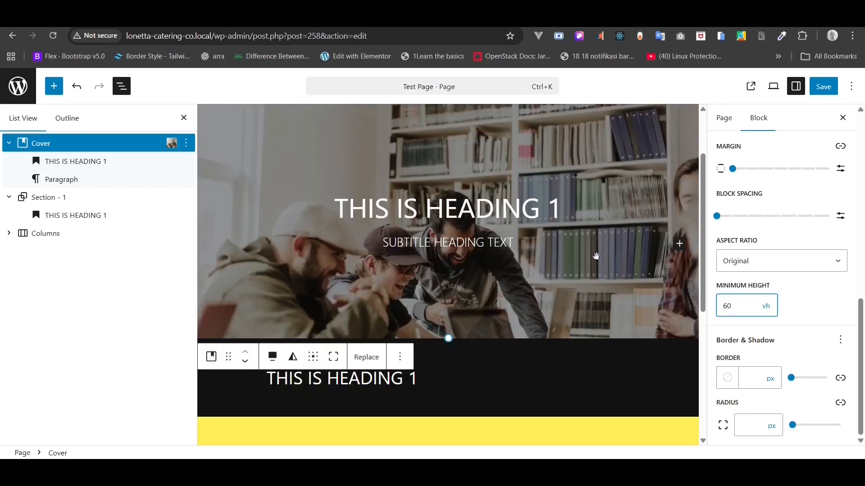
- Save the page and preview the hero at full width before restoring the side panels
{"action": "left_click", "coordinate": [816, 90]}
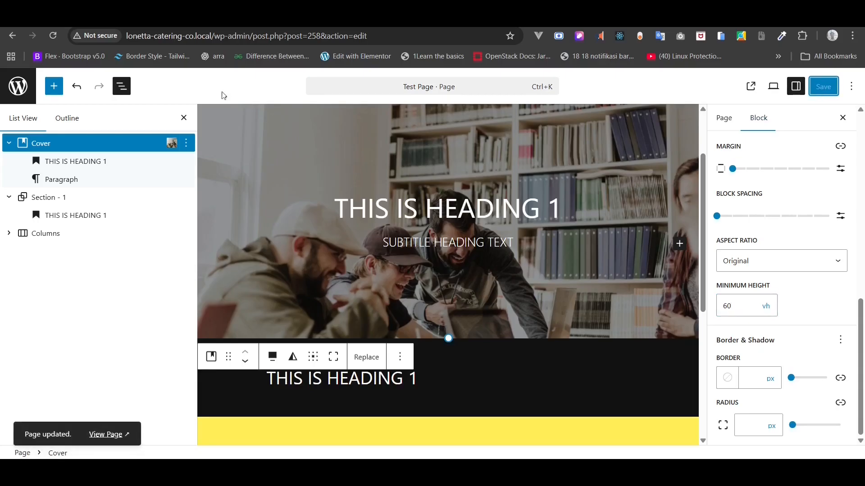
{"action": "left_click", "coordinate": [183, 118]}
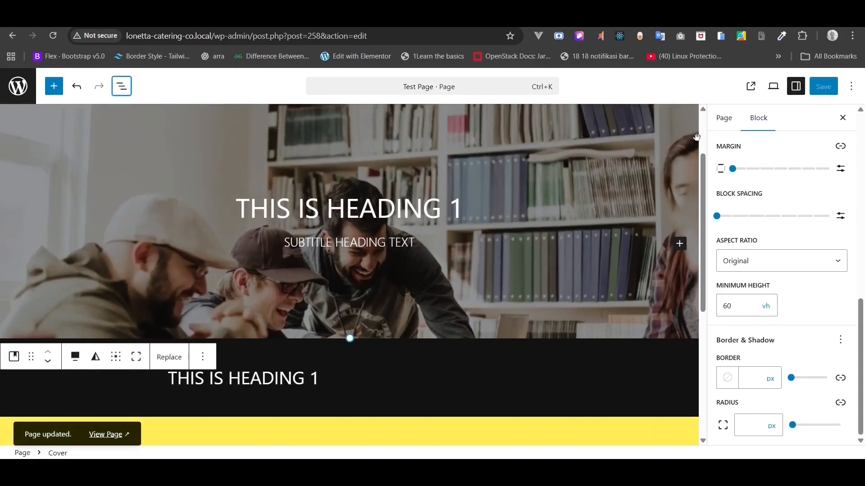
{"action": "left_click", "coordinate": [796, 86]}
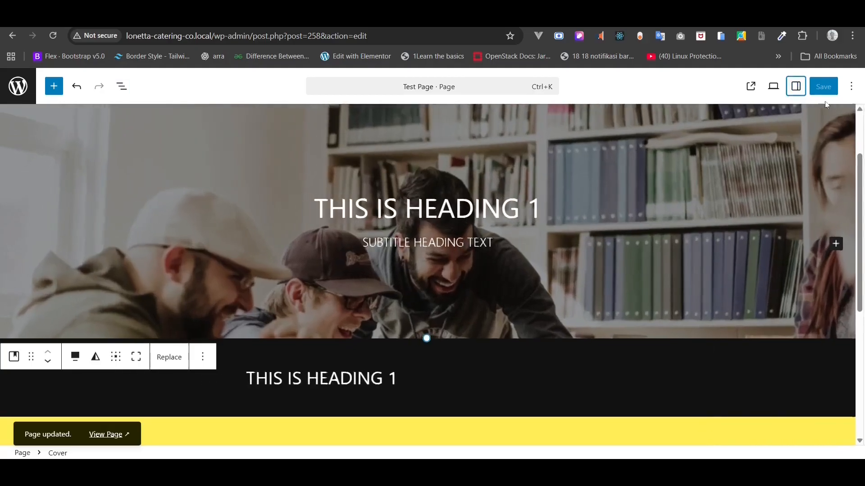
{"action": "scroll", "coordinate": [861, 113], "scroll_direction": "up", "scroll_amount": 2}
{"action": "scroll", "coordinate": [858, 180], "scroll_direction": "down", "scroll_amount": 7}
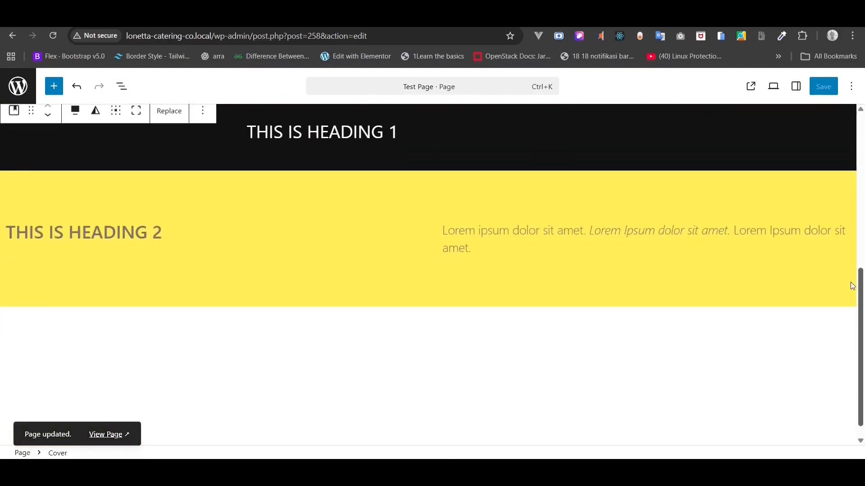
{"action": "left_click_drag", "start_coordinate": [852, 287], "coordinate": [862, 160]}
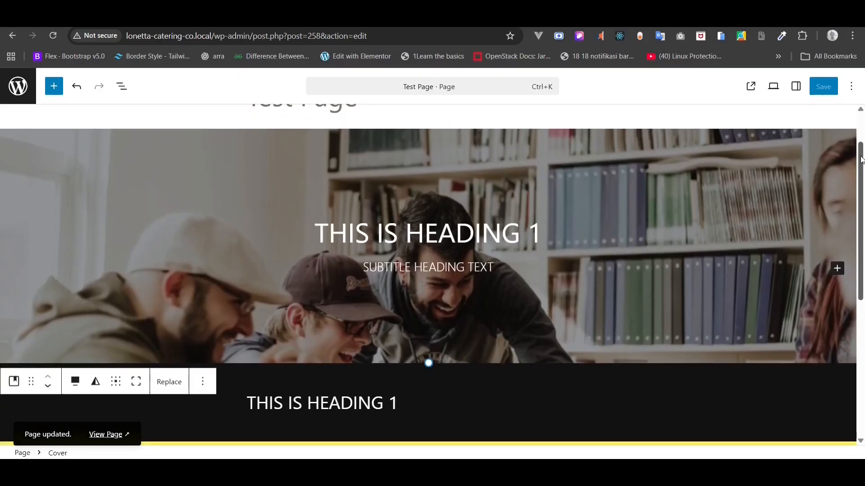
{"action": "key", "text": "ctrl+plus"}
{"action": "key", "text": "ctrl+minus"}
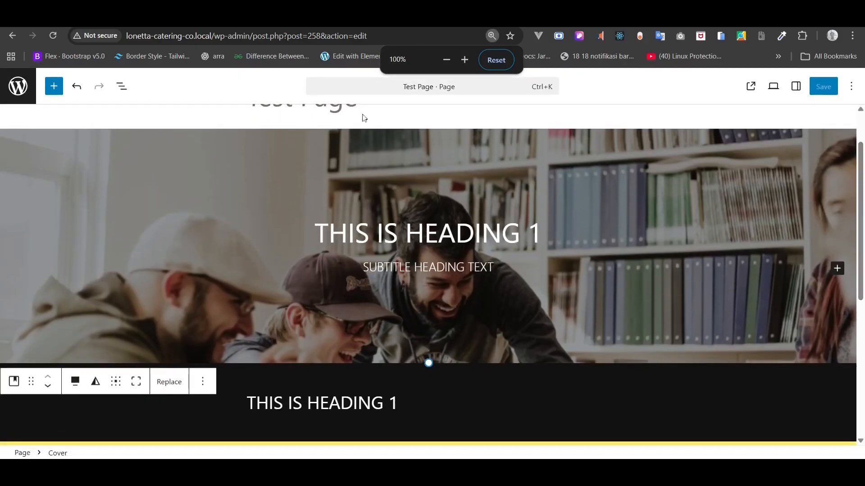
{"action": "left_click", "coordinate": [121, 86]}
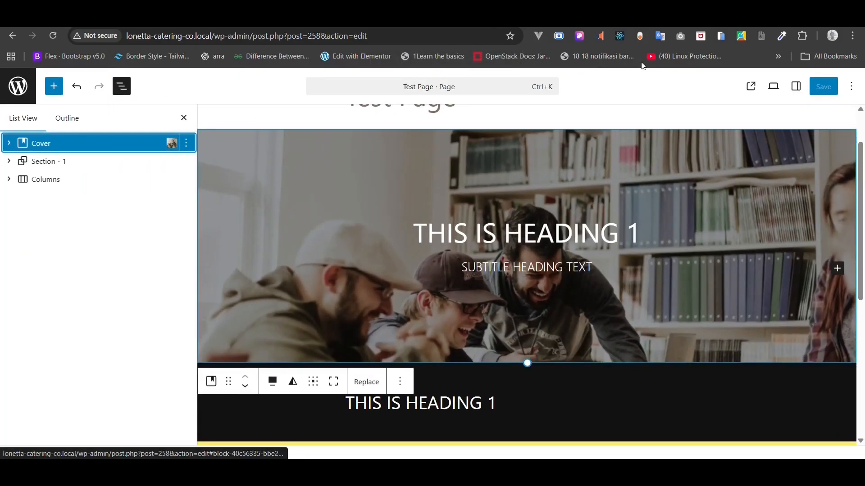
{"action": "left_click", "coordinate": [797, 88]}
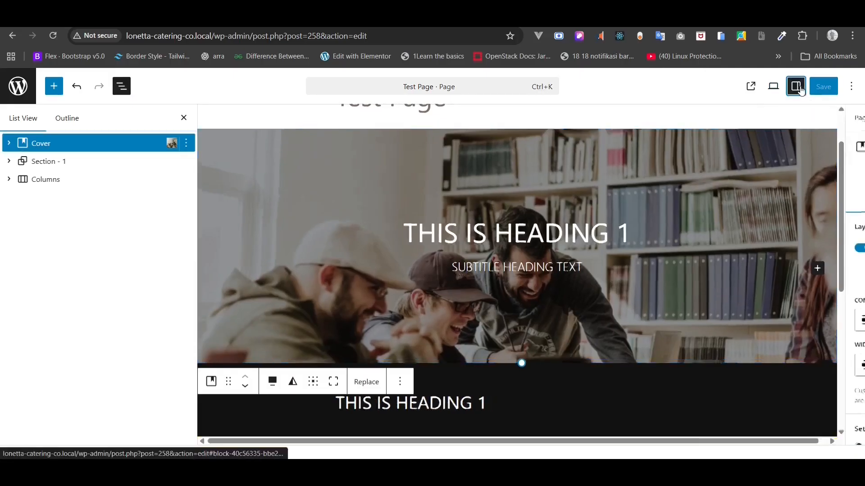
{"action": "scroll", "coordinate": [429, 299], "scroll_direction": "down", "scroll_amount": 5}
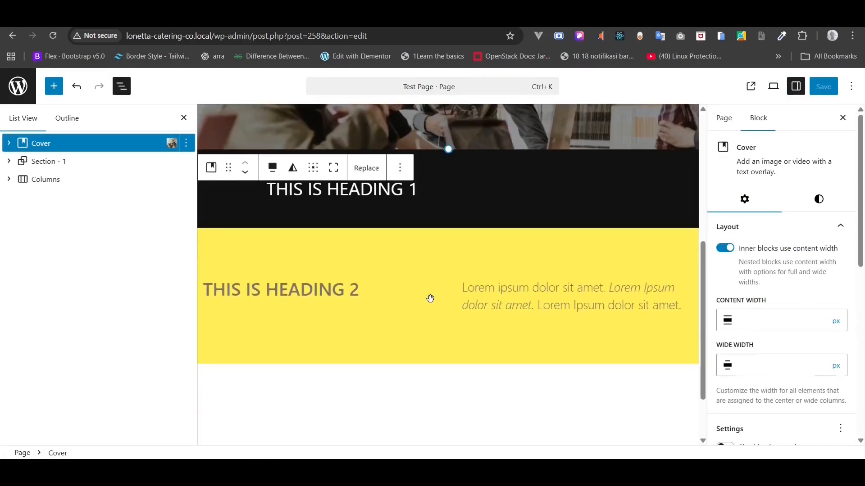
- Insert an Image block under the yellow row's Lorem ipsum paragraph and upload the bookshelf group photo
{"action": "left_click", "coordinate": [517, 303]}
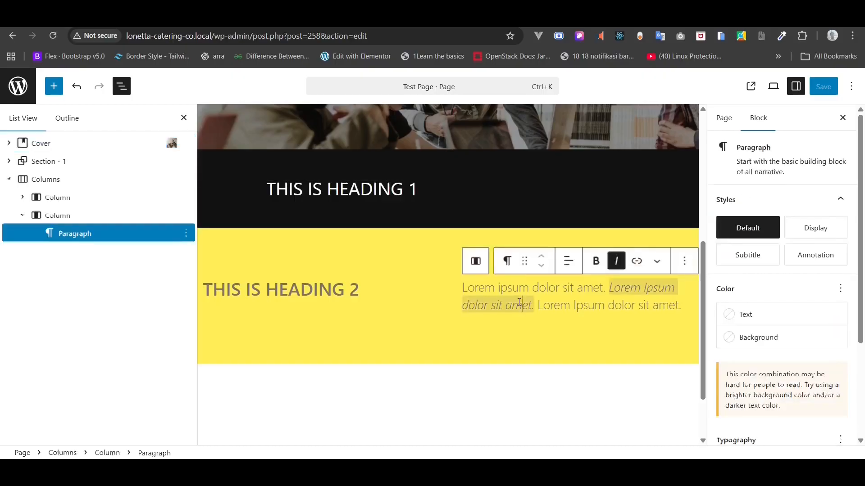
{"action": "left_click", "coordinate": [691, 311]}
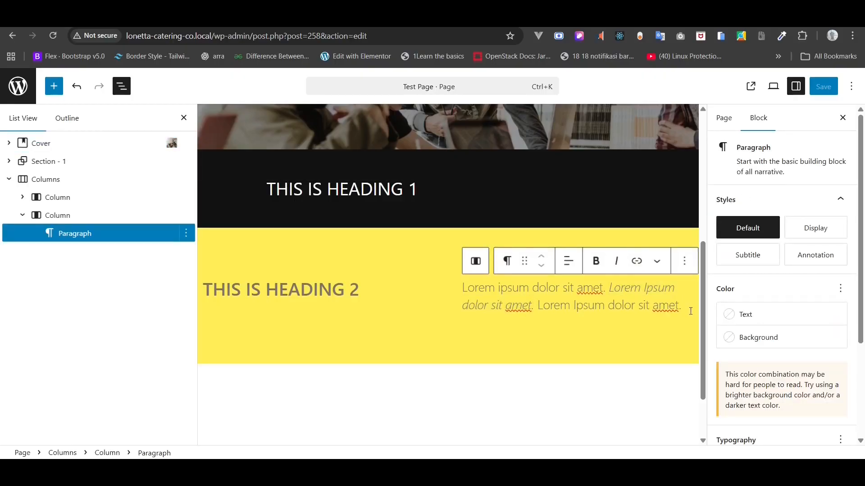
{"action": "key", "text": "Return"}
{"action": "type", "text": "/"}
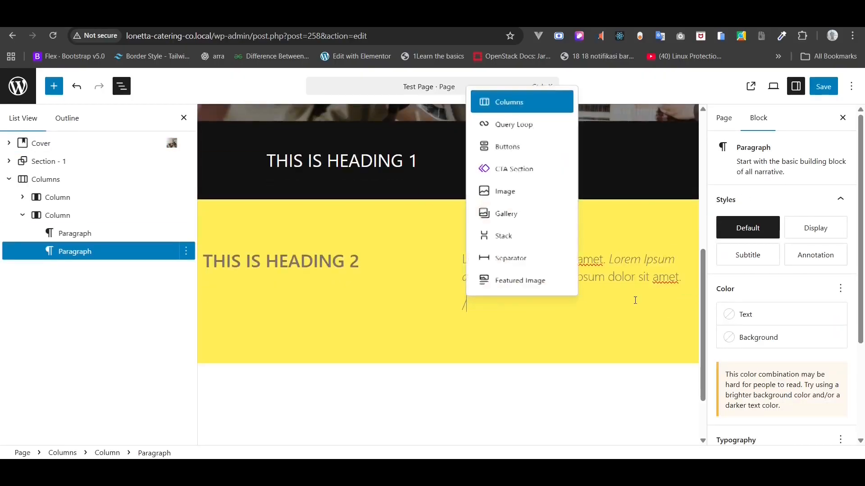
{"action": "key", "text": "BackSpace"}
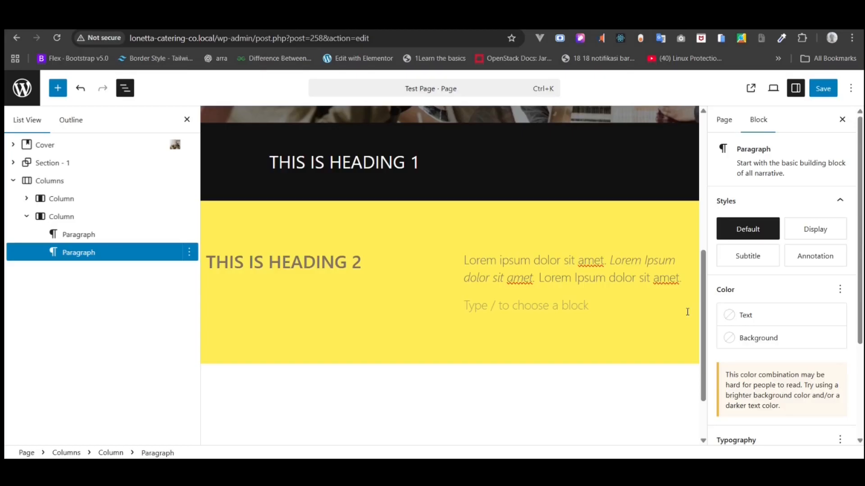
{"action": "type", "text": "/im"}
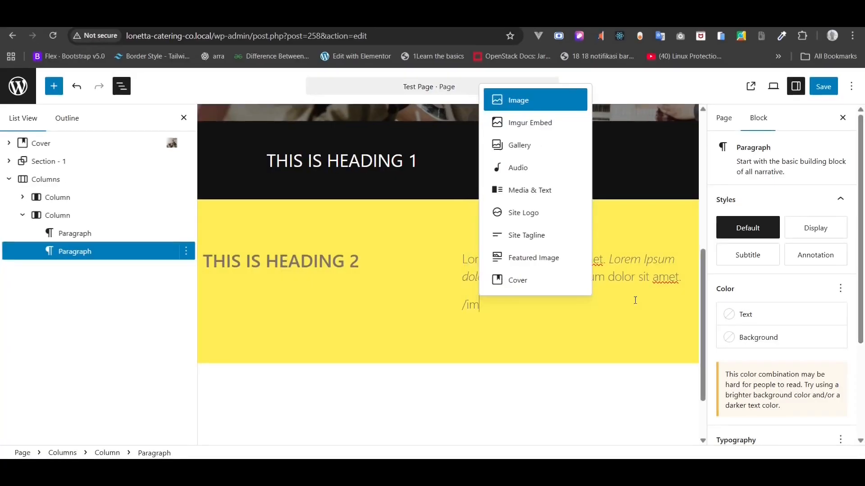
{"action": "left_click", "coordinate": [533, 99]}
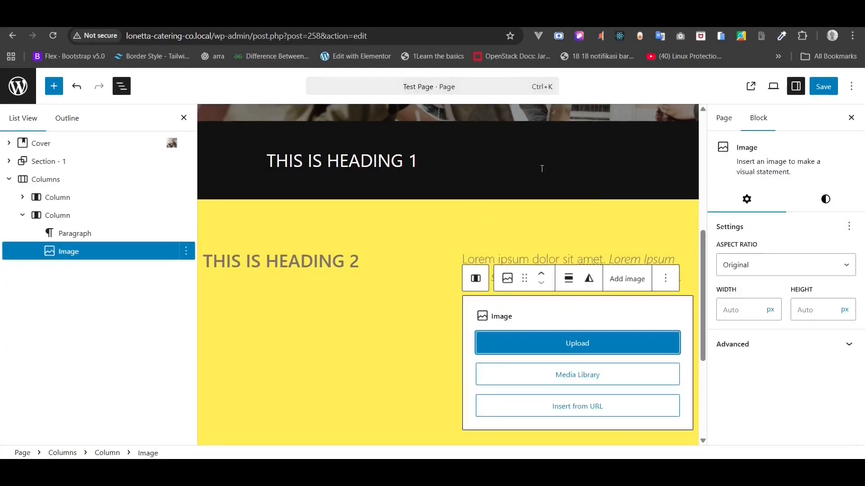
{"action": "left_click", "coordinate": [606, 343]}
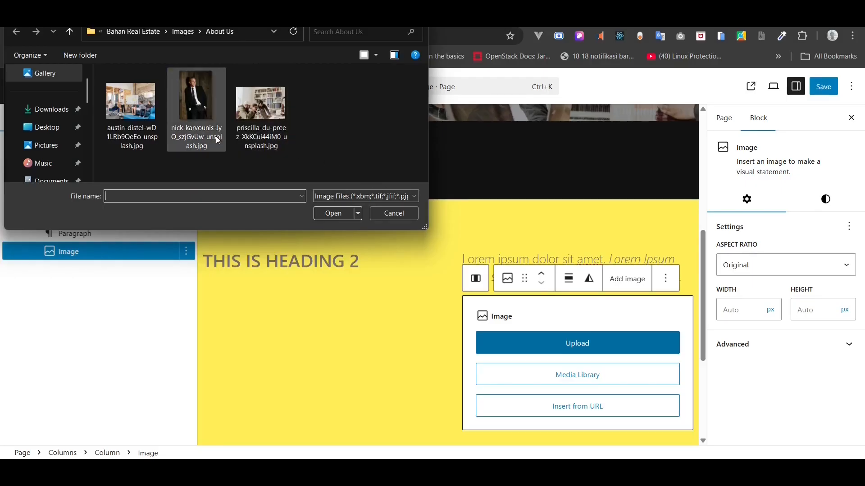
{"action": "double_click", "coordinate": [247, 136]}
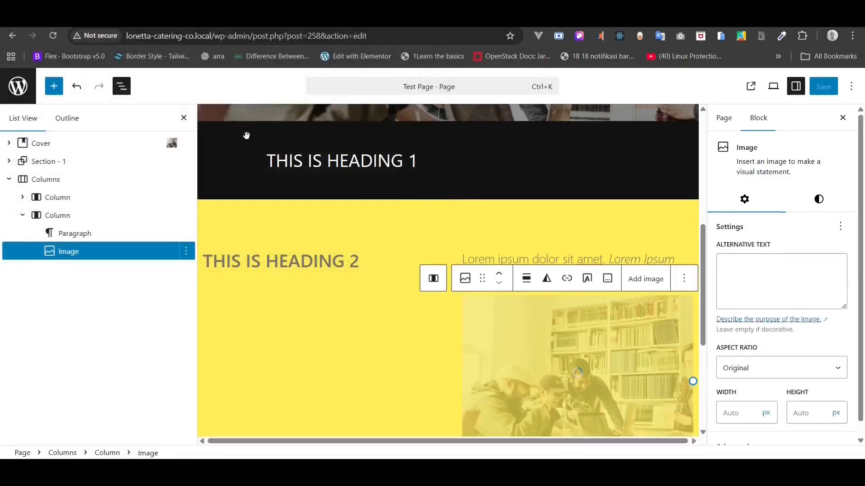
- Give the image 'group of people' alt text and try aspect ratios, settling on 3:2
{"action": "scroll", "coordinate": [545, 315], "scroll_direction": "down", "scroll_amount": 2}
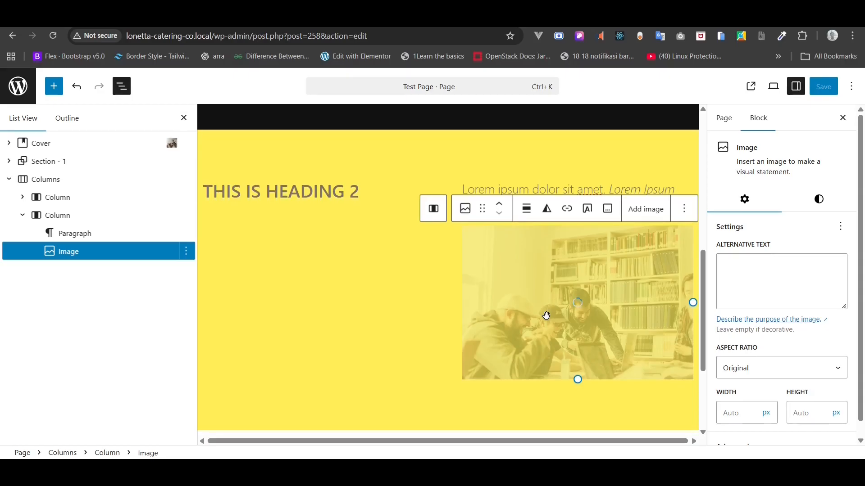
{"action": "left_click", "coordinate": [769, 298]}
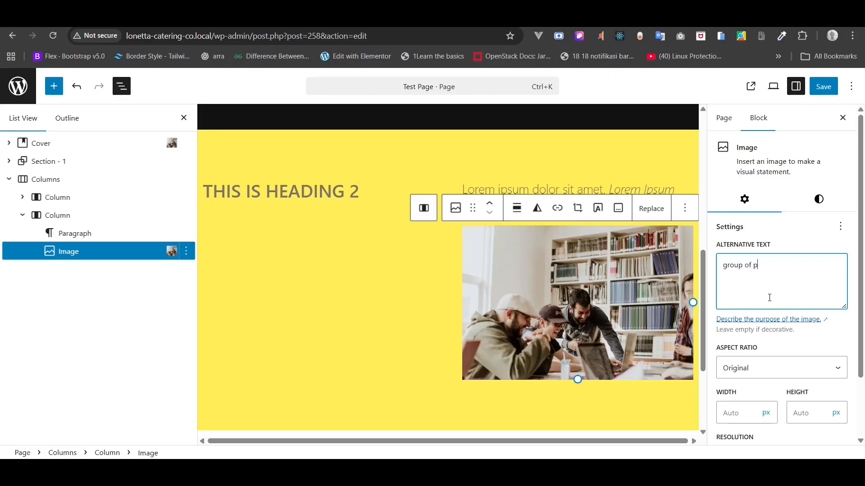
{"action": "type", "text": "group of people"}
{"action": "left_click", "coordinate": [761, 368]}
{"action": "left_click", "coordinate": [758, 265]}
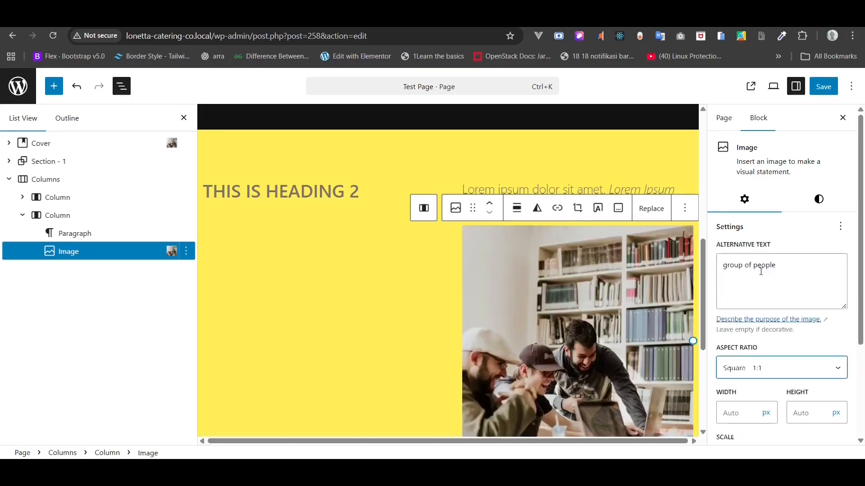
{"action": "left_click", "coordinate": [761, 367]}
{"action": "left_click", "coordinate": [760, 350]}
{"action": "left_click", "coordinate": [760, 367]}
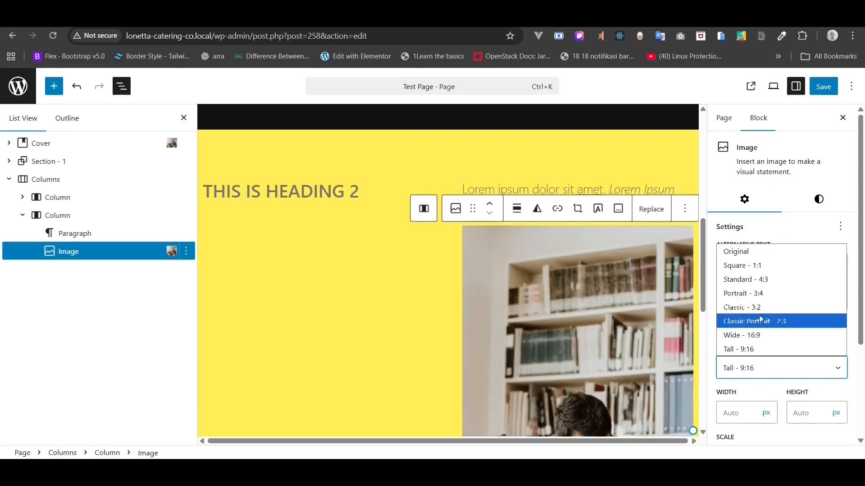
{"action": "left_click", "coordinate": [759, 307]}
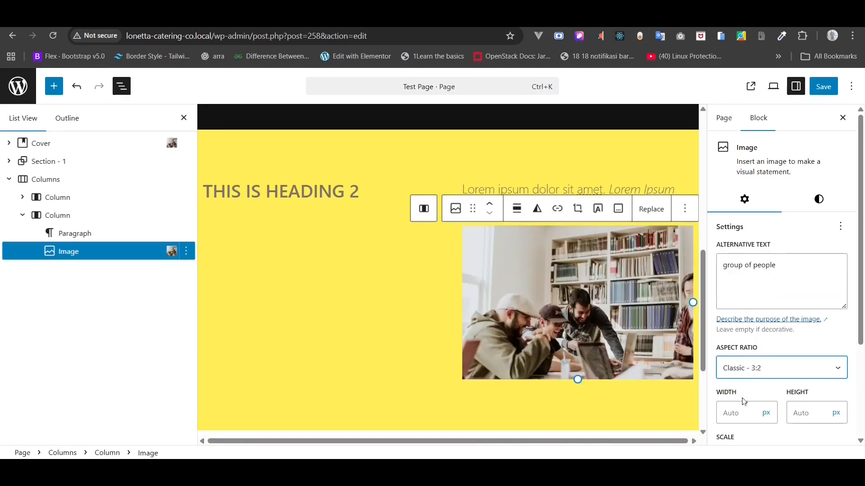
- Set the image width to 500 px and begin replacing its height value
{"action": "left_click", "coordinate": [741, 412]}
{"action": "type", "text": "200"}
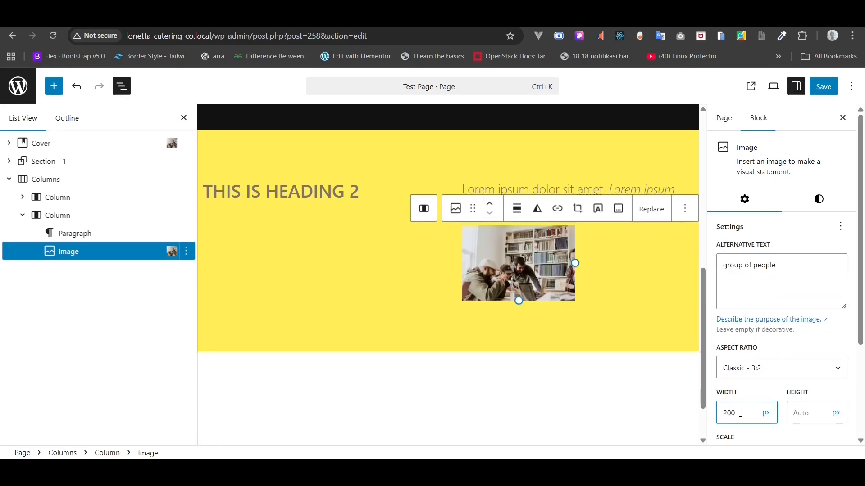
{"action": "double_click", "coordinate": [741, 413]}
{"action": "type", "text": "500"}
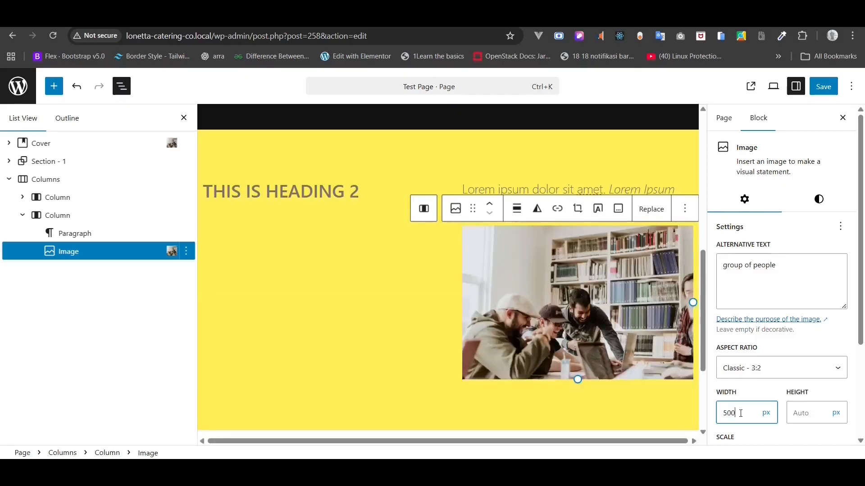
{"action": "left_click", "coordinate": [785, 413]}
{"action": "type", "text": "500"}
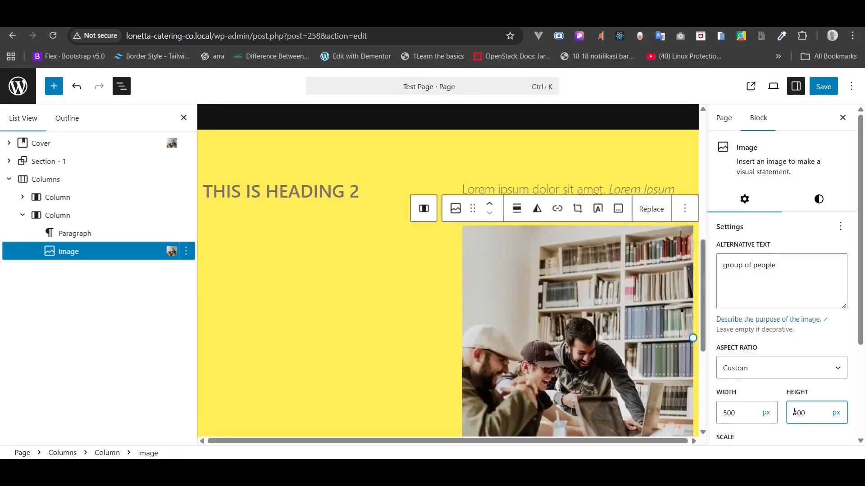
{"action": "double_click", "coordinate": [794, 413]}
{"action": "type", "text": "200"}
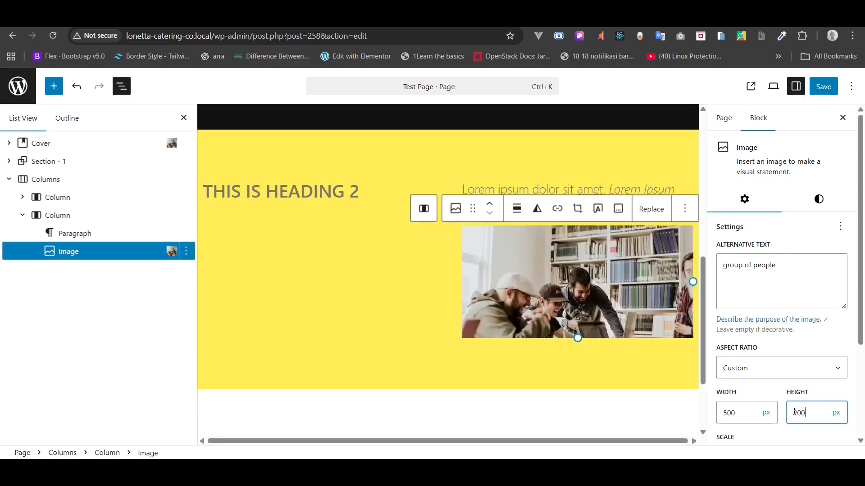
{"action": "double_click", "coordinate": [795, 412]}
- Make the image 300 px tall, keeping the default rectangular style with no duotone filter
{"action": "type", "text": "300"}
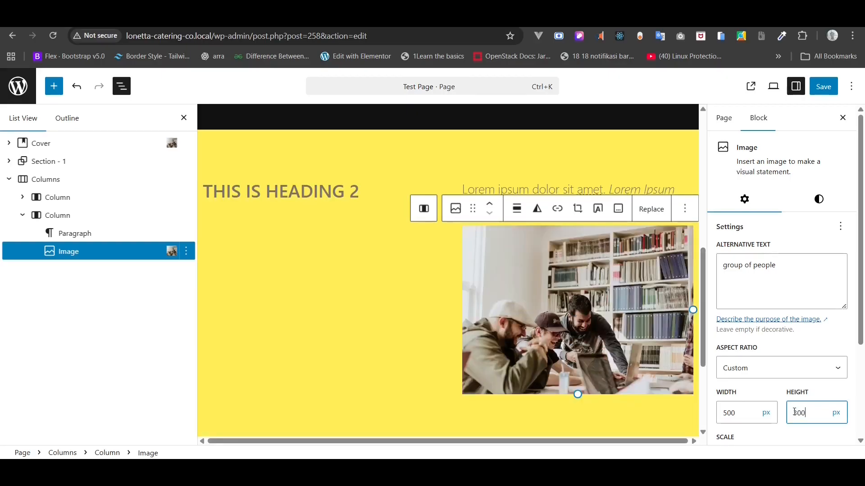
{"action": "left_click", "coordinate": [796, 209]}
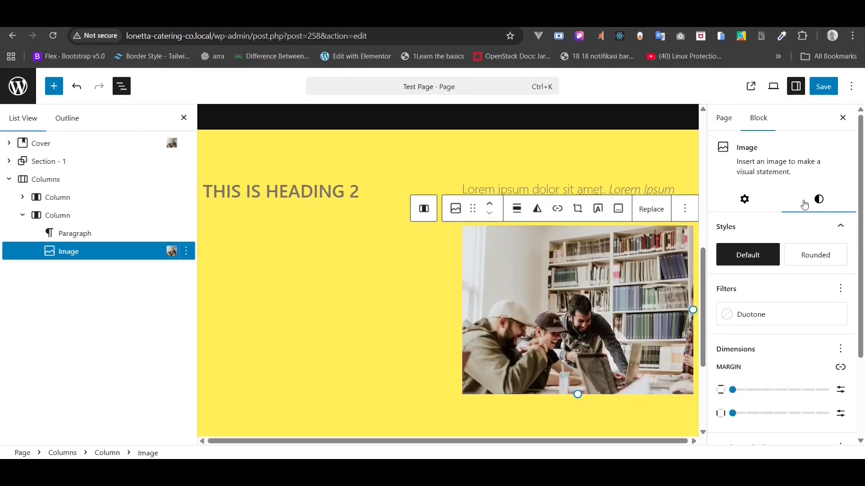
{"action": "left_click", "coordinate": [802, 258]}
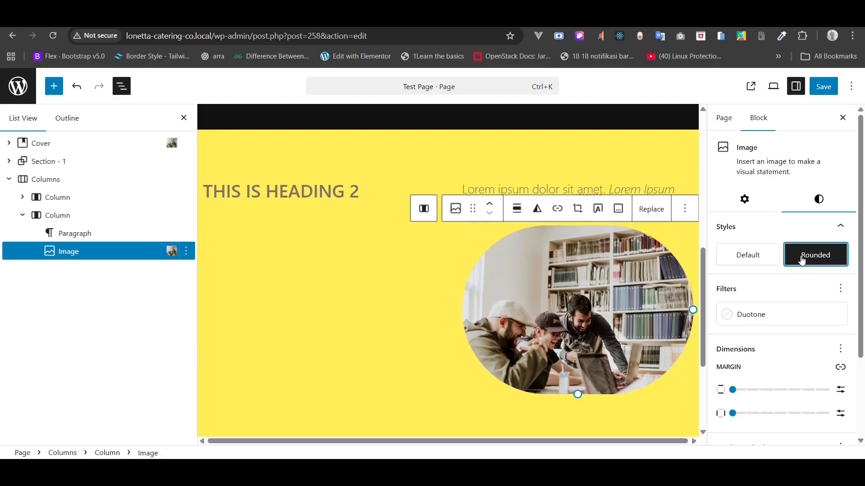
{"action": "left_click", "coordinate": [761, 256]}
{"action": "left_click", "coordinate": [750, 314]}
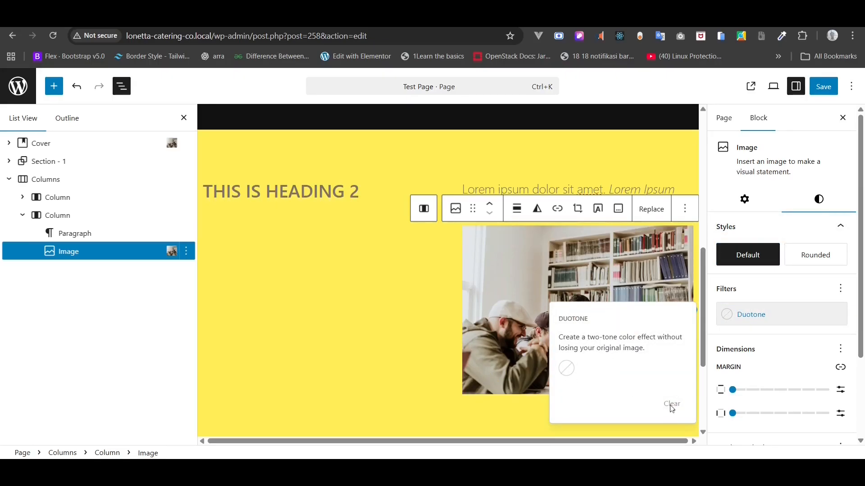
{"action": "left_click", "coordinate": [566, 369]}
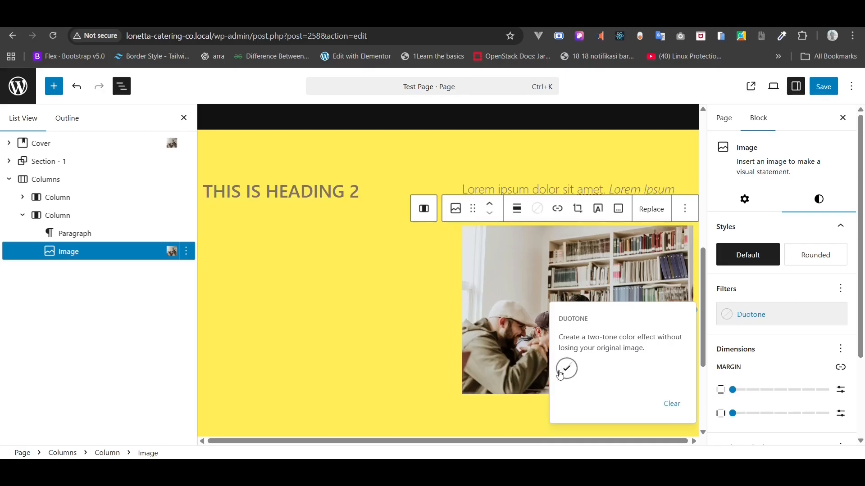
{"action": "left_click", "coordinate": [804, 296]}
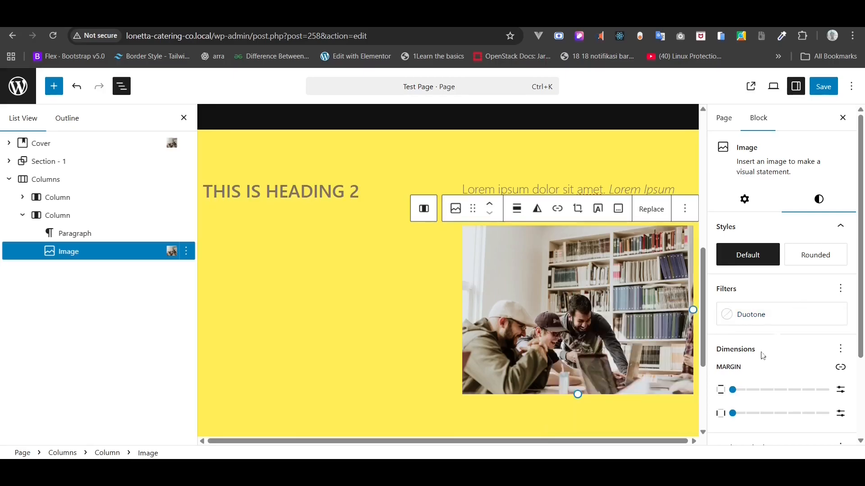
- Adjust the image margins and give it a 20 px black border
{"action": "left_click_drag", "start_coordinate": [733, 391], "coordinate": [717, 414]}
{"action": "left_click", "coordinate": [733, 416]}
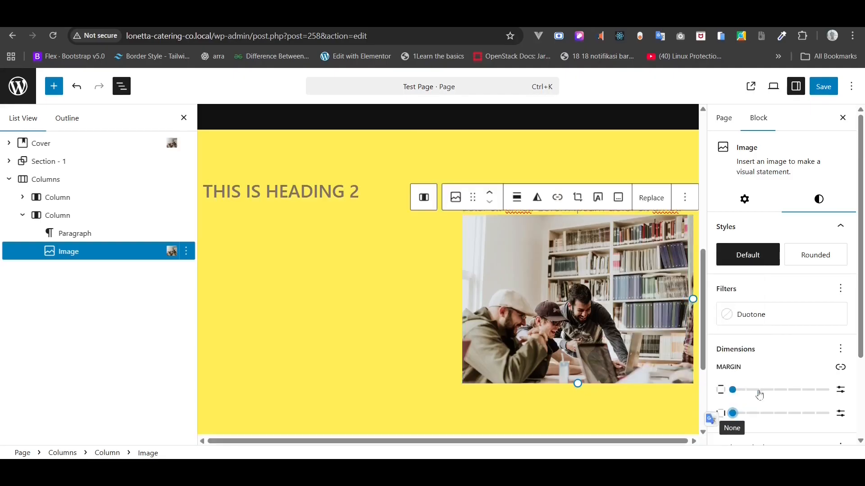
{"action": "scroll", "coordinate": [811, 373], "scroll_direction": "down", "scroll_amount": 3}
{"action": "left_click", "coordinate": [754, 378]}
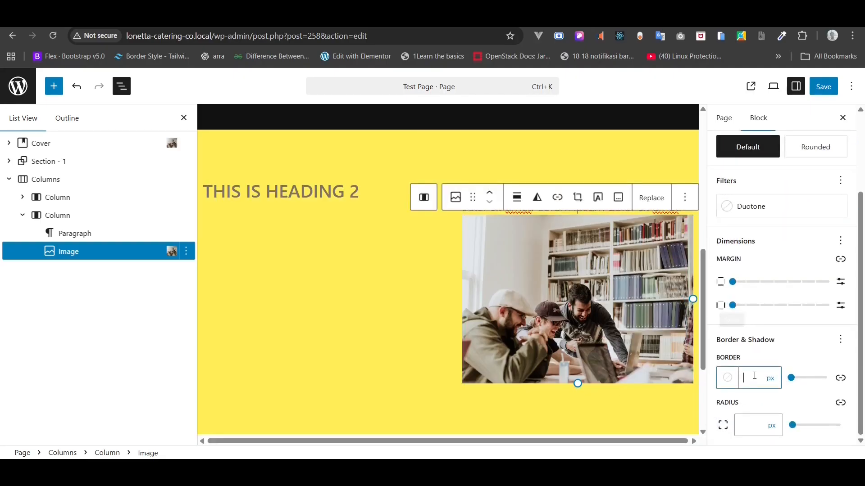
{"action": "type", "text": "20"}
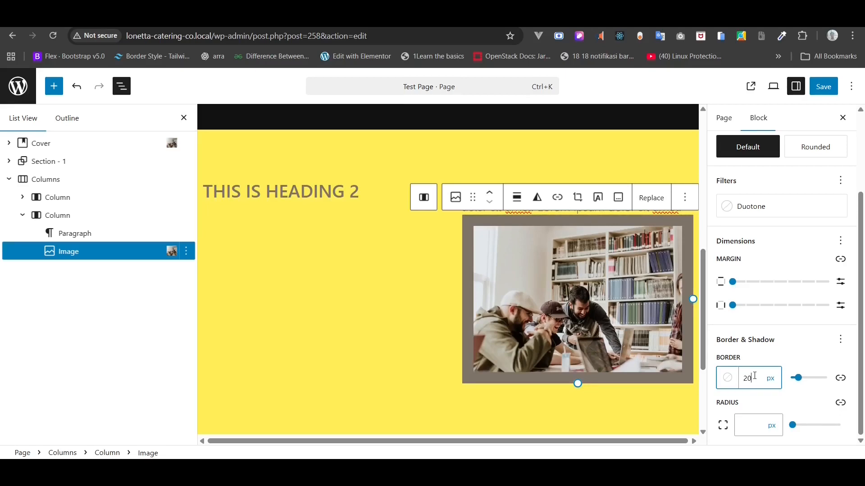
{"action": "left_click", "coordinate": [735, 382]}
{"action": "left_click", "coordinate": [609, 280]}
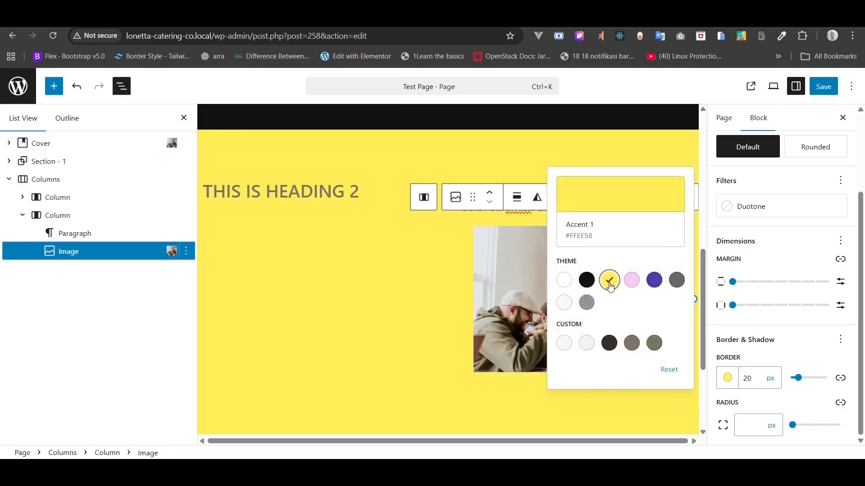
{"action": "left_click", "coordinate": [587, 287]}
{"action": "left_click", "coordinate": [793, 356]}
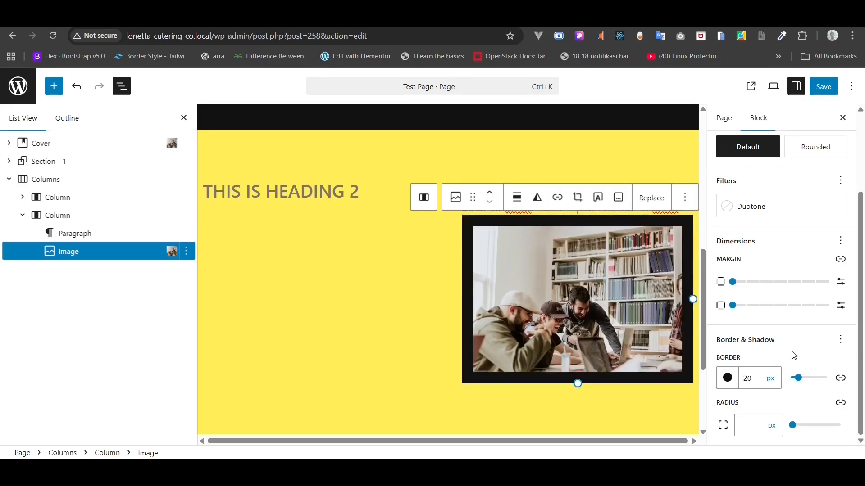
{"action": "left_click", "coordinate": [759, 427]}
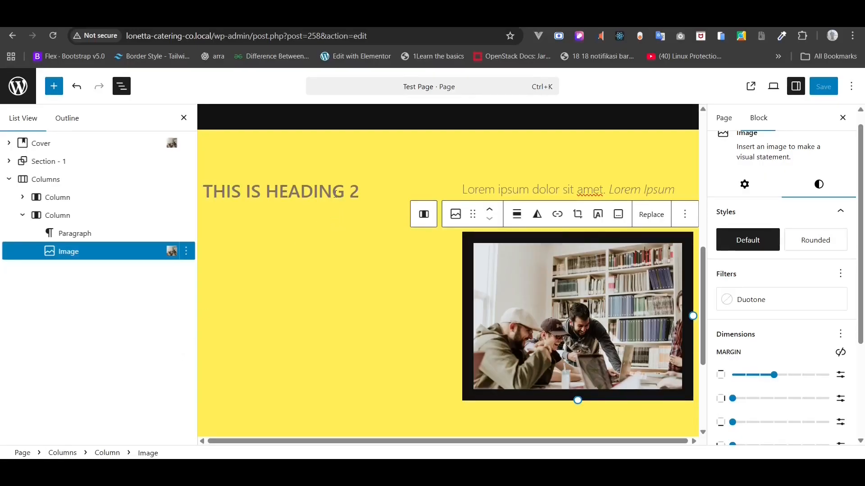
{"action": "scroll", "coordinate": [336, 193], "scroll_direction": "up", "scroll_amount": 5}
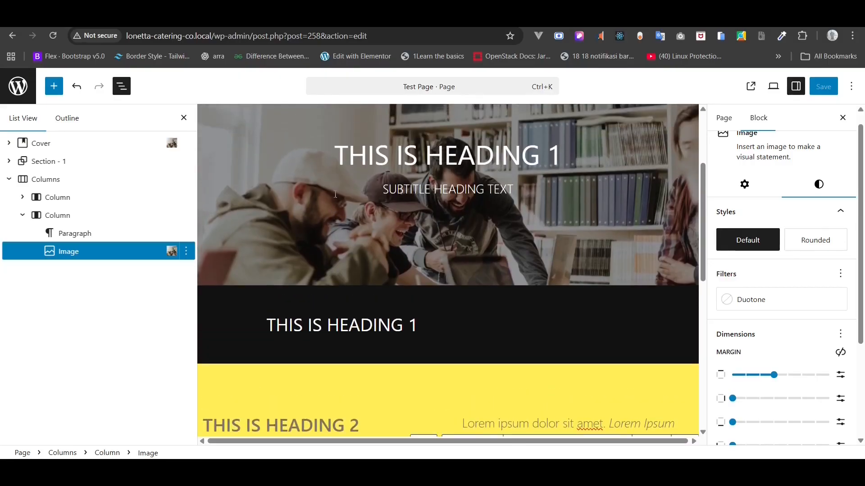
- Add a Buttons block after the black section heading with a button labelled 'THIS IS BUTTON'
{"action": "left_click", "coordinate": [422, 325]}
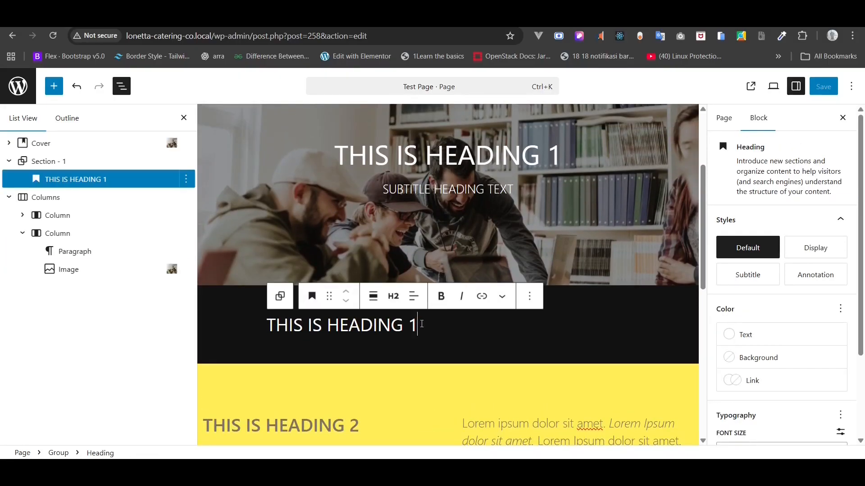
{"action": "right_click", "coordinate": [125, 179]}
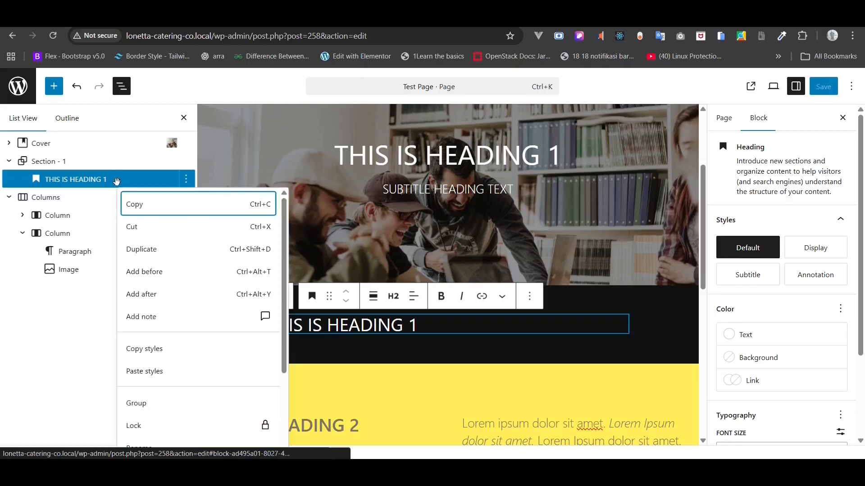
{"action": "left_click", "coordinate": [167, 294]}
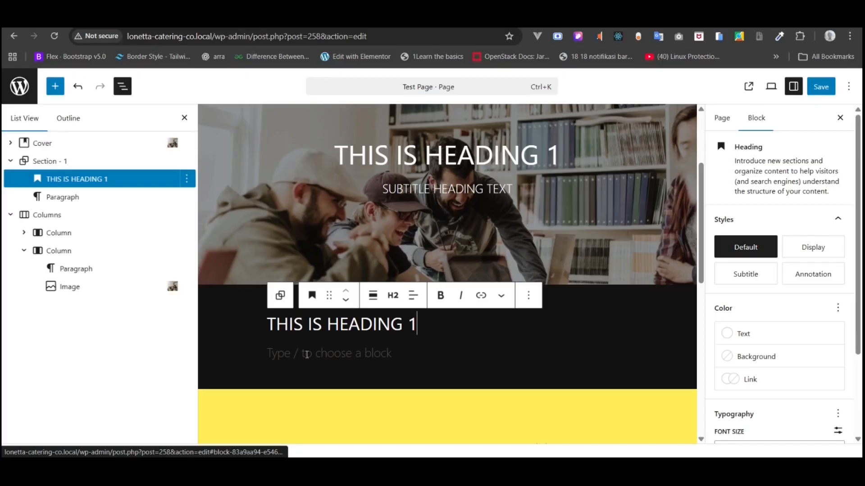
{"action": "left_click", "coordinate": [306, 355]}
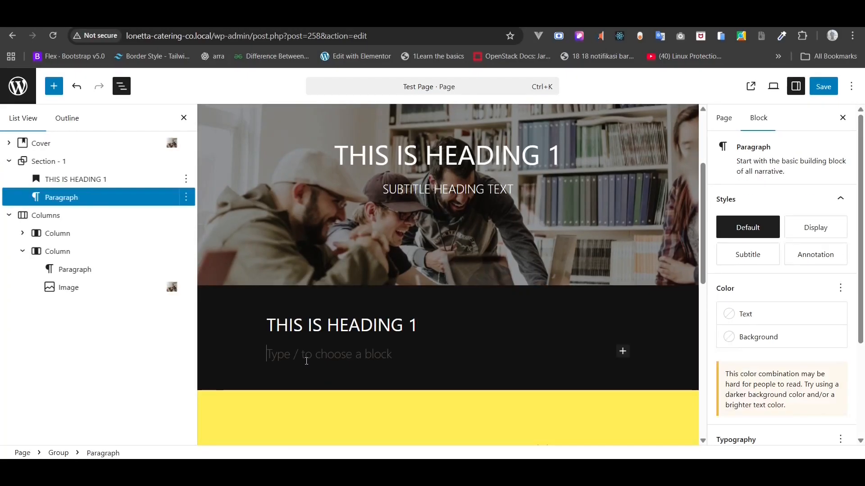
{"action": "type", "text": "/BU"}
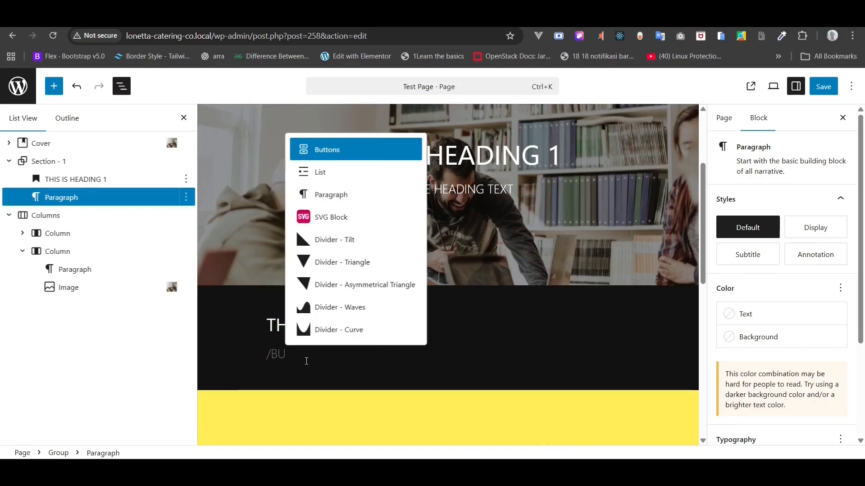
{"action": "left_click", "coordinate": [328, 149]}
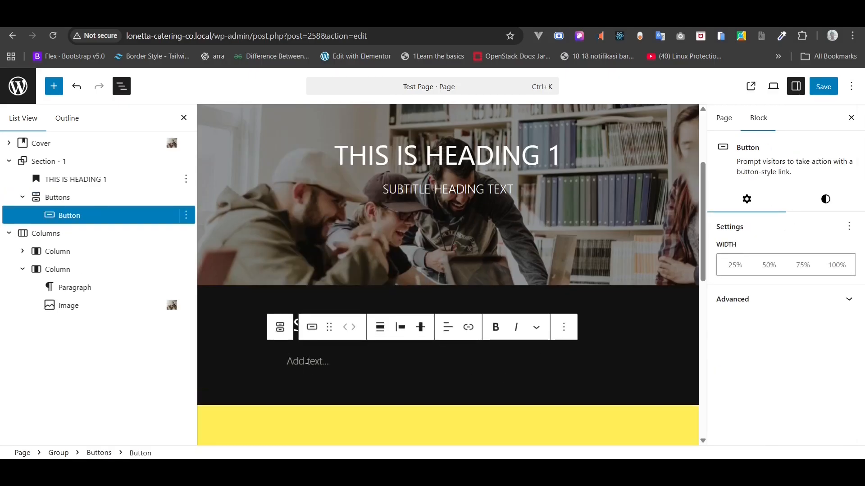
{"action": "type", "text": "THIS IS BUTTON"}
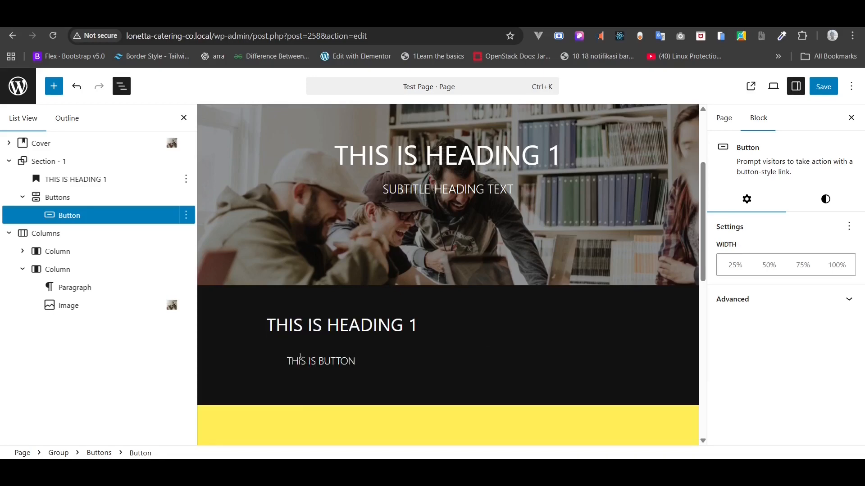
{"action": "left_click", "coordinate": [98, 201]}
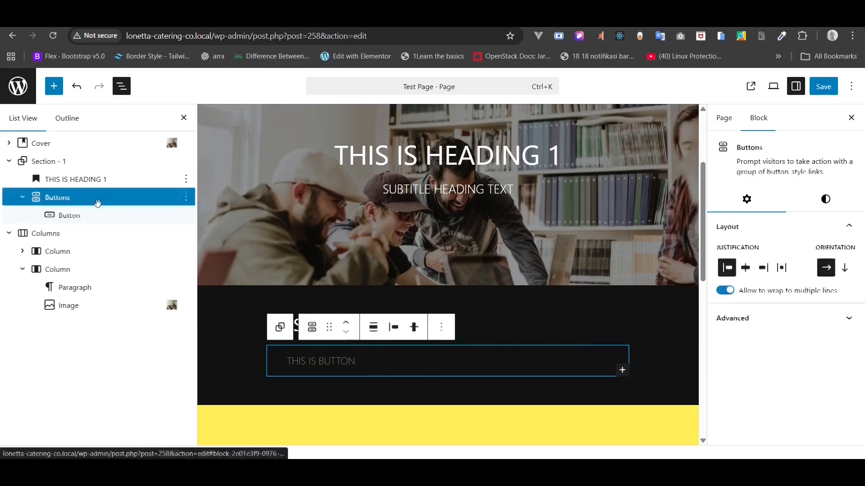
- Give the button the Fill style with a yellow Accent 1 background
{"action": "left_click", "coordinate": [97, 215]}
{"action": "left_click", "coordinate": [826, 201]}
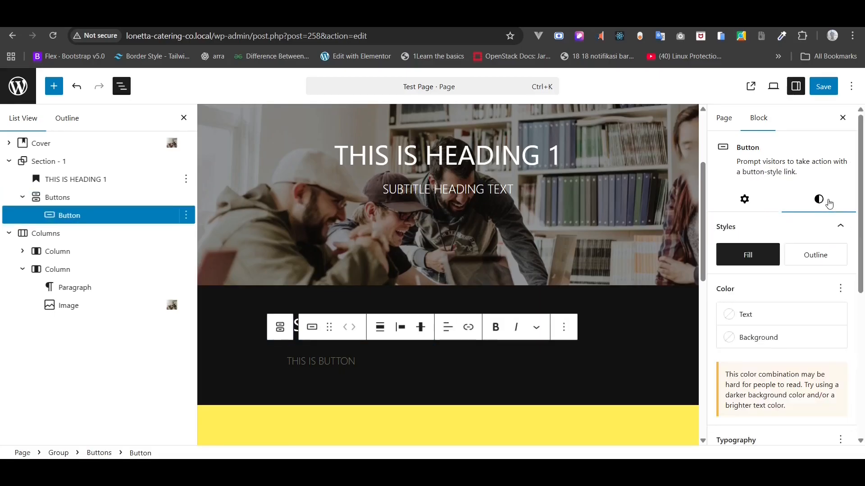
{"action": "left_click", "coordinate": [805, 255]}
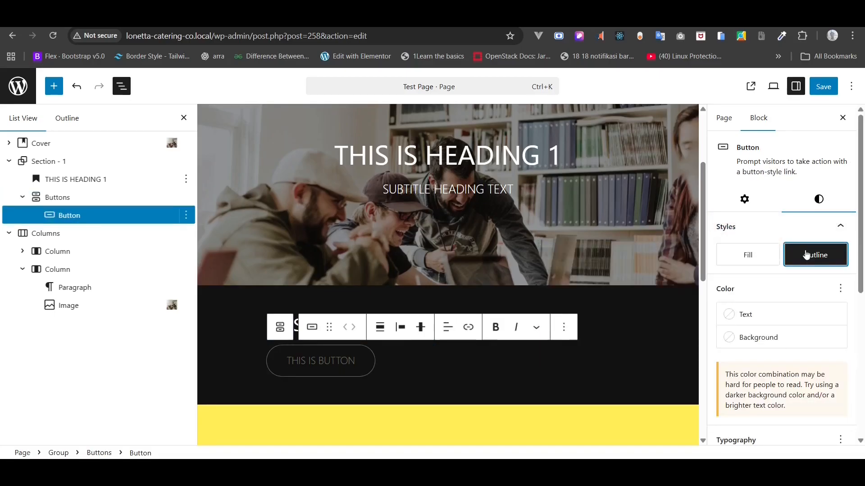
{"action": "left_click", "coordinate": [748, 257]}
{"action": "left_click", "coordinate": [793, 256]}
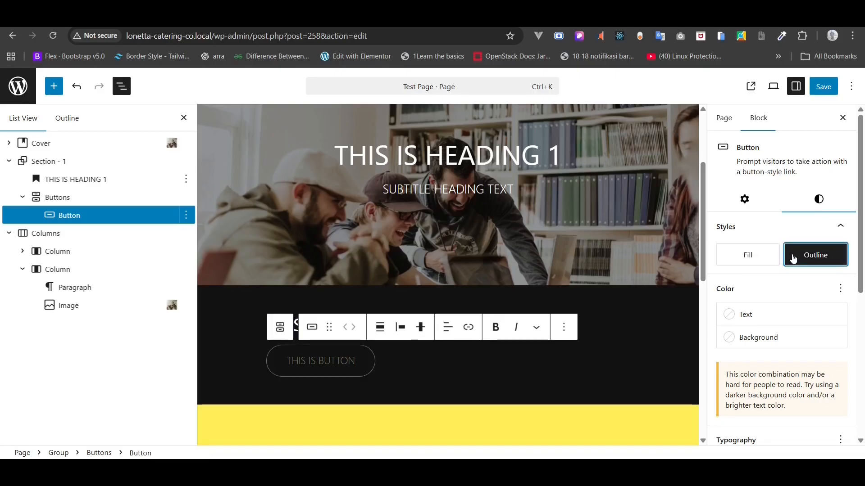
{"action": "left_click", "coordinate": [776, 257]}
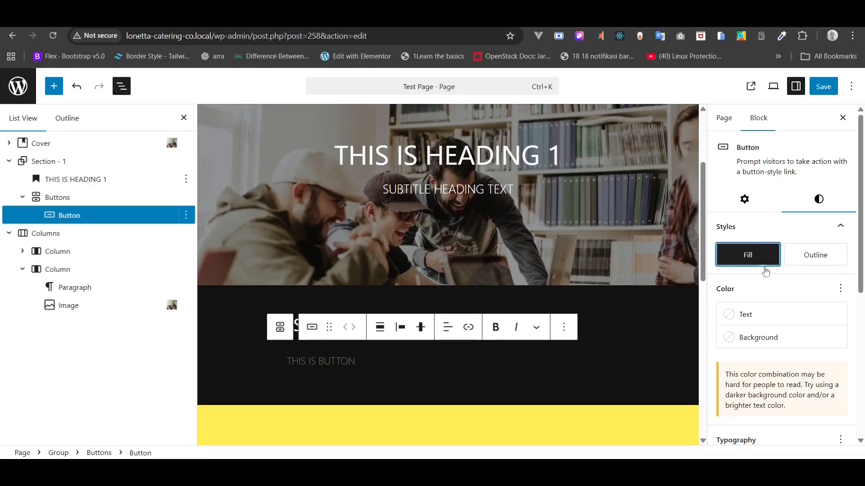
{"action": "left_click", "coordinate": [768, 343]}
{"action": "left_click", "coordinate": [611, 246]}
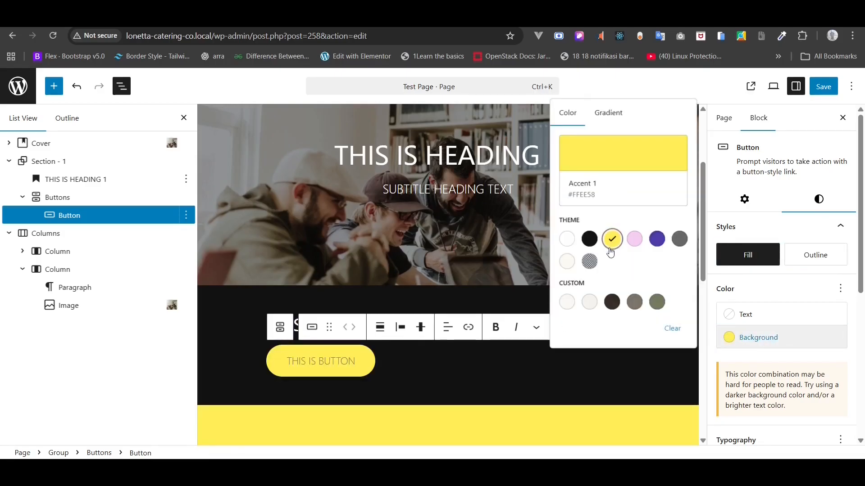
{"action": "left_click", "coordinate": [772, 236]}
{"action": "left_click", "coordinate": [772, 236]}
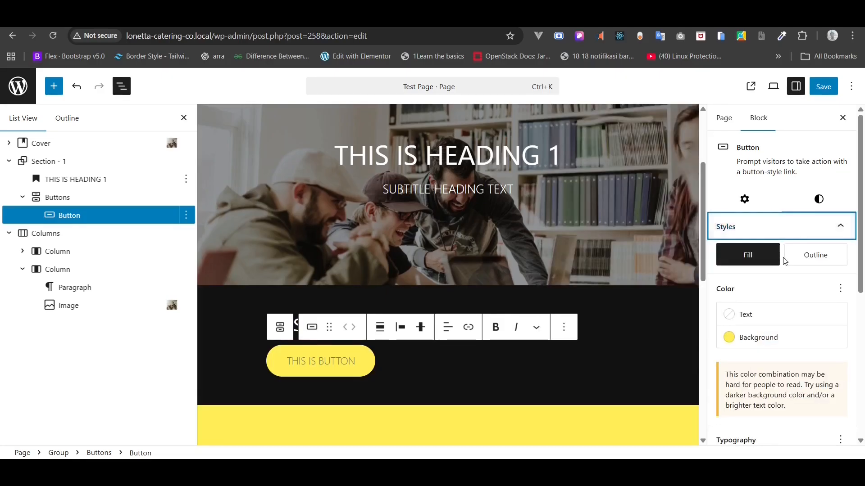
- Set the button text to small size with 12 px vertical and 18 px horizontal padding
{"action": "scroll", "coordinate": [801, 308], "scroll_direction": "down", "scroll_amount": 4}
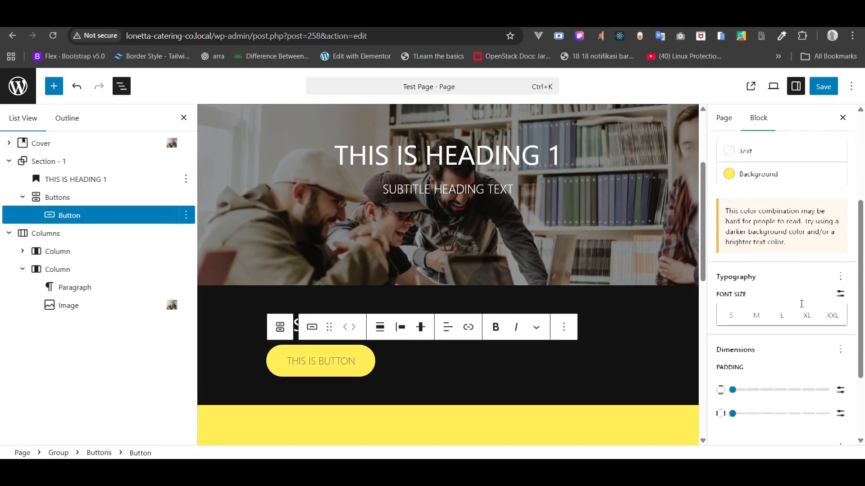
{"action": "left_click", "coordinate": [757, 317]}
{"action": "left_click", "coordinate": [731, 316]}
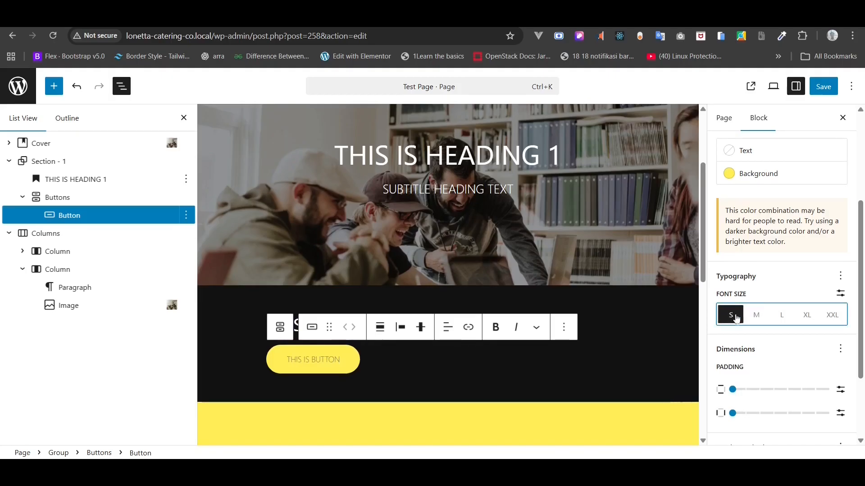
{"action": "left_click", "coordinate": [733, 389]}
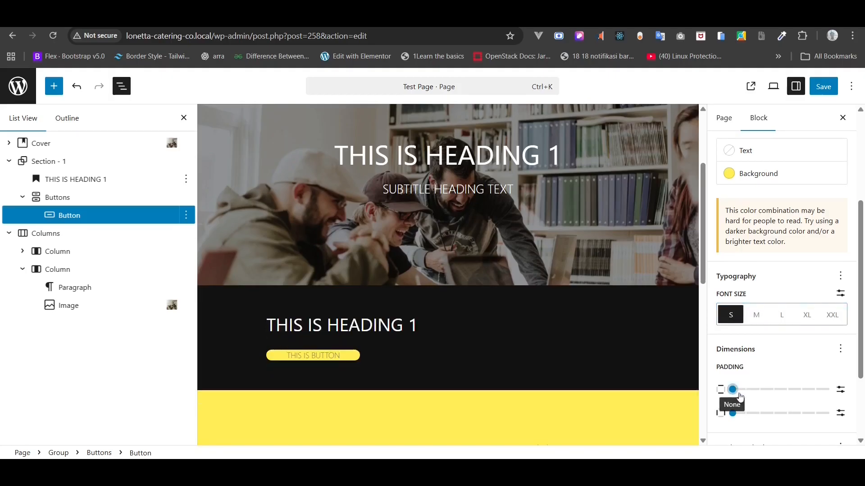
{"action": "left_click", "coordinate": [734, 414]}
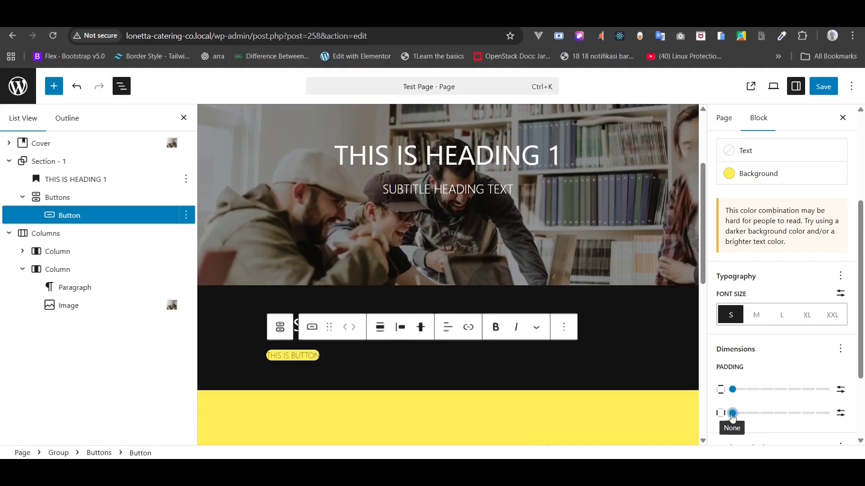
{"action": "left_click", "coordinate": [846, 389]}
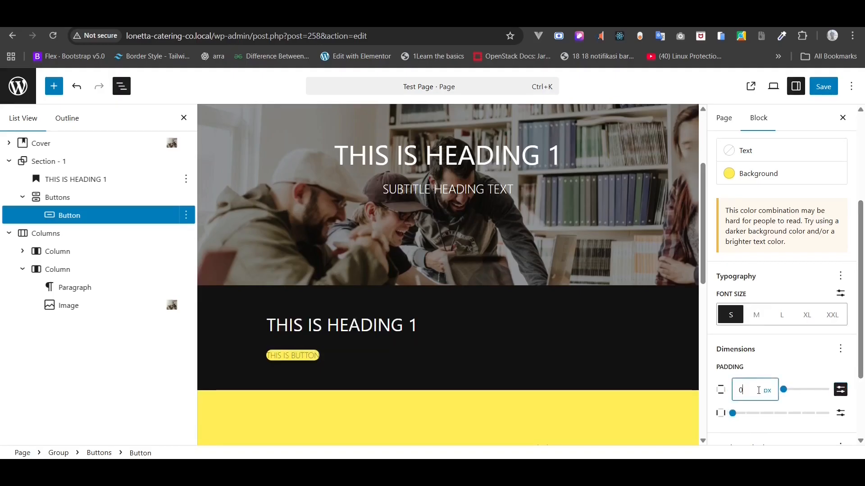
{"action": "type", "text": "14"}
{"action": "scroll", "coordinate": [759, 391], "scroll_direction": "down", "scroll_amount": 2}
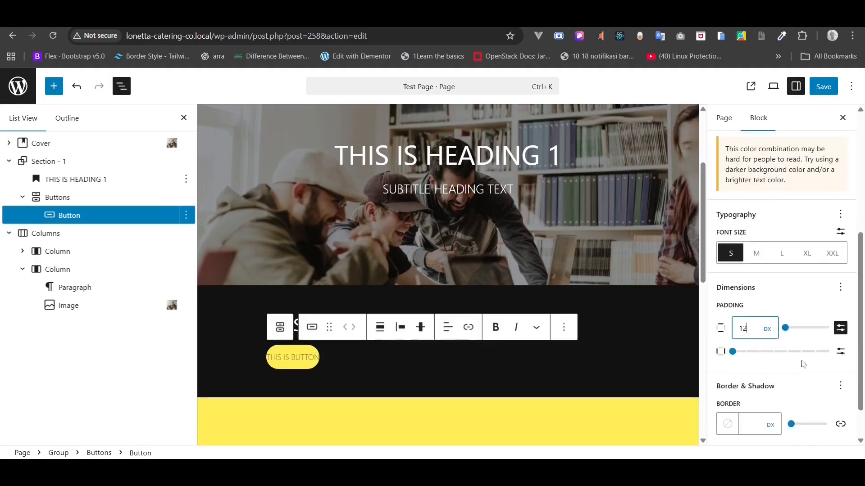
{"action": "left_click", "coordinate": [840, 353]}
{"action": "double_click", "coordinate": [749, 350]}
{"action": "type", "text": "18"}
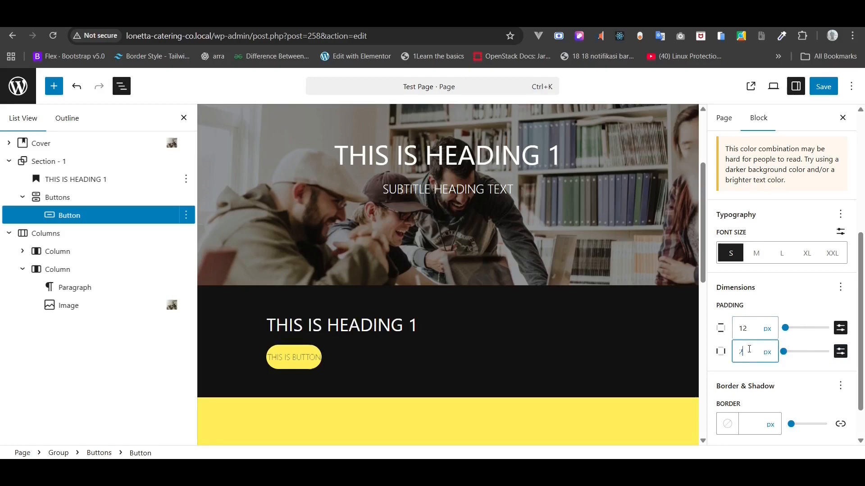
- Set the button's border width to 0 and corner radius to 0
{"action": "scroll", "coordinate": [750, 352], "scroll_direction": "down", "scroll_amount": 1}
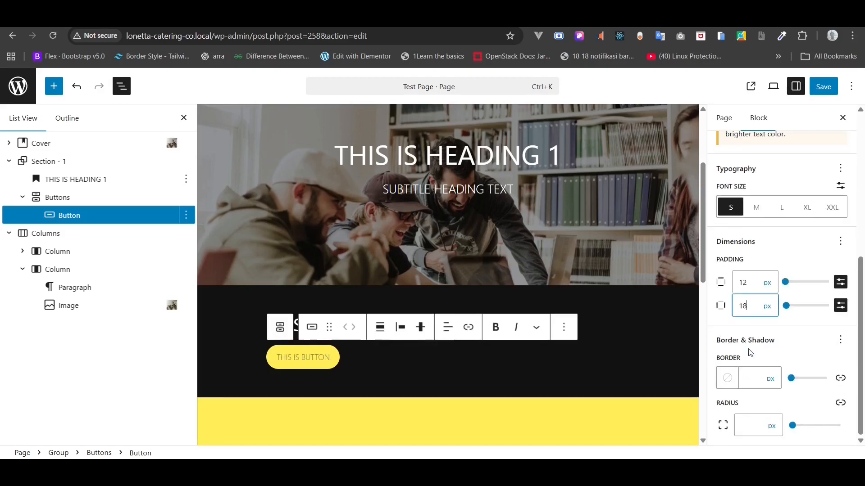
{"action": "left_click", "coordinate": [752, 378]}
{"action": "type", "text": "0"}
{"action": "left_click", "coordinate": [754, 429]}
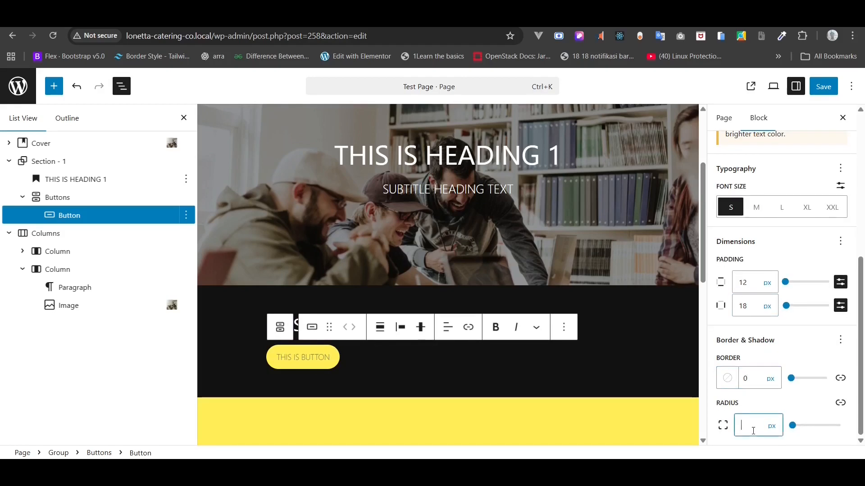
{"action": "type", "text": "0"}
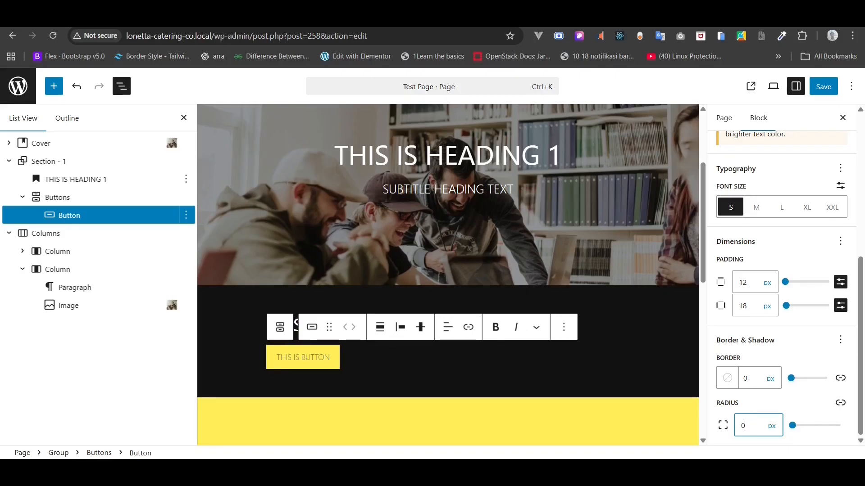
{"action": "left_click", "coordinate": [62, 181]}
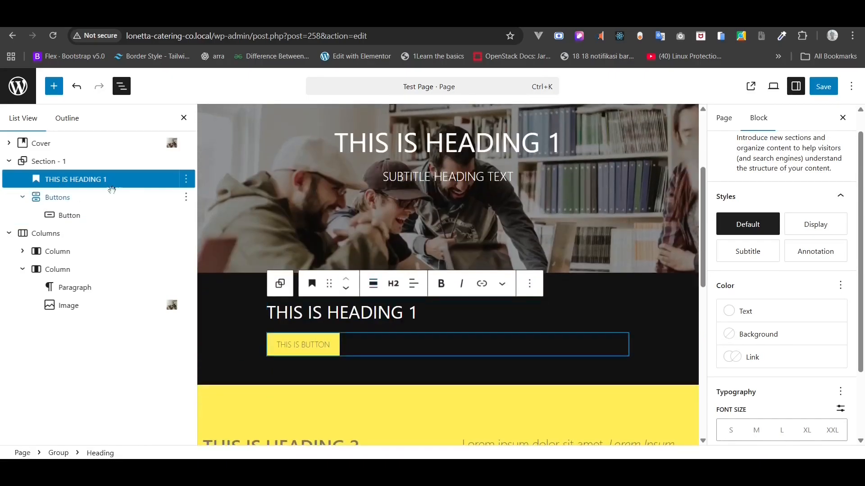
- Group the heading and Buttons block into a manual two-column grid
{"action": "left_click", "coordinate": [66, 201], "text": "shift"}
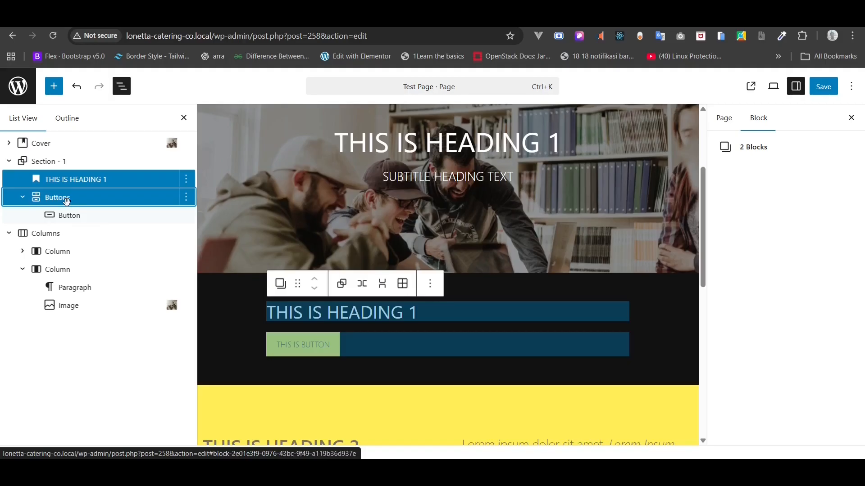
{"action": "right_click", "coordinate": [130, 190]}
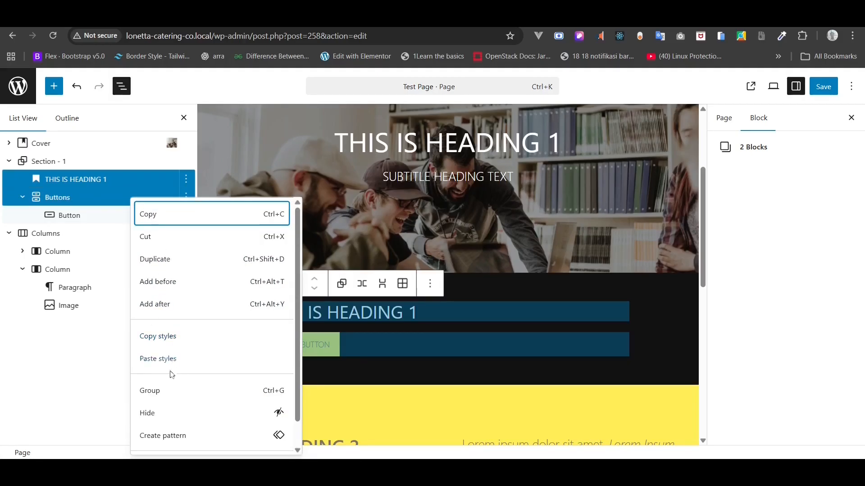
{"action": "left_click", "coordinate": [213, 392]}
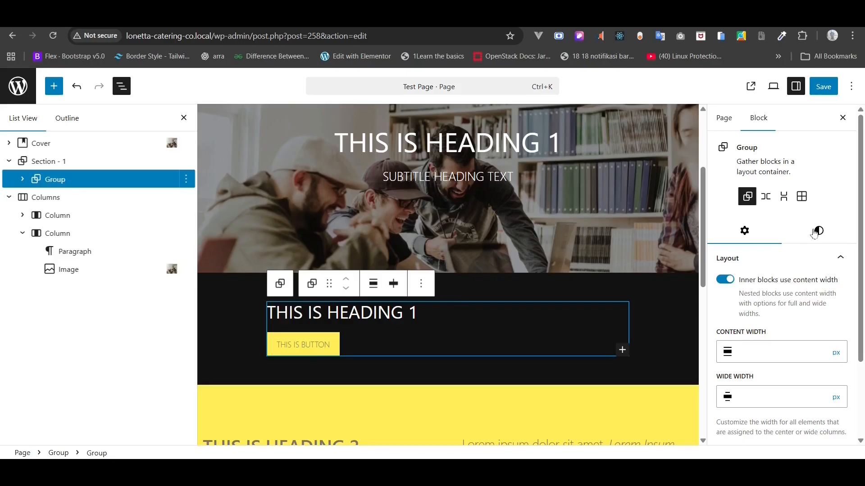
{"action": "left_click", "coordinate": [766, 196]}
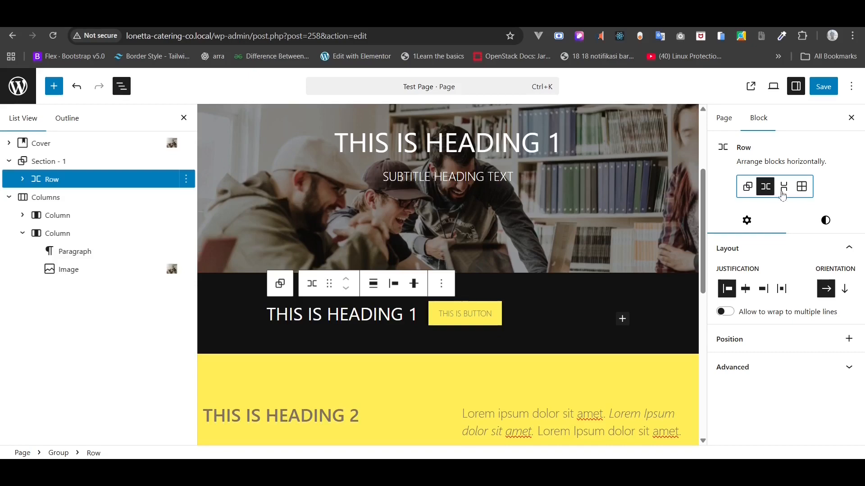
{"action": "left_click", "coordinate": [783, 191]}
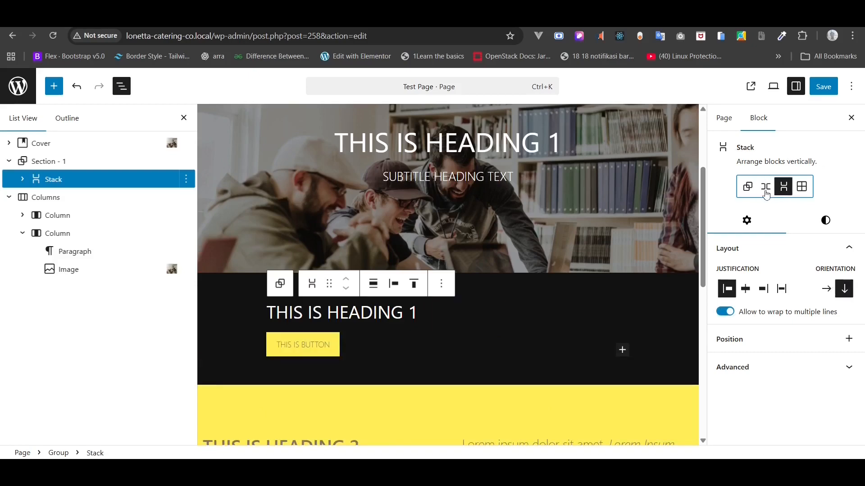
{"action": "left_click", "coordinate": [802, 188]}
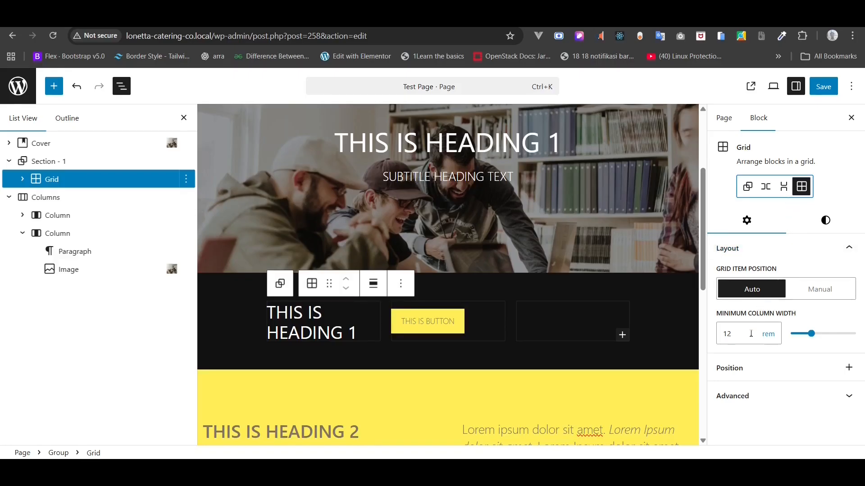
{"action": "left_click", "coordinate": [820, 290]}
{"action": "double_click", "coordinate": [725, 333]}
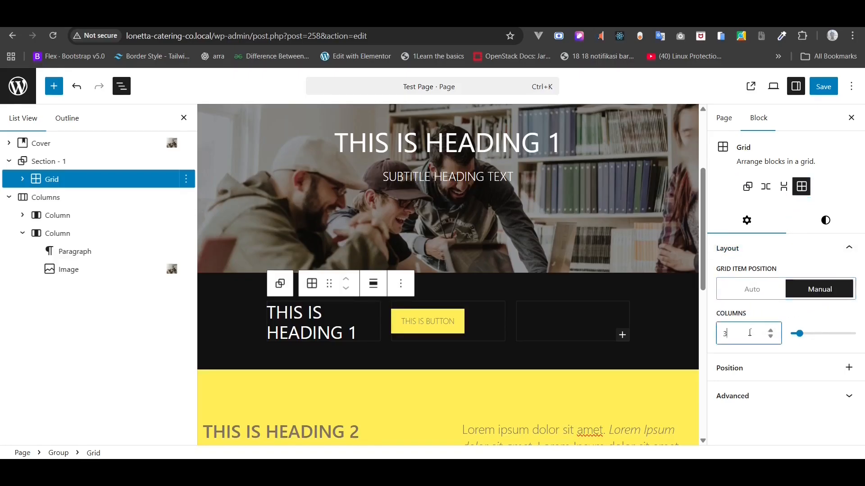
{"action": "type", "text": "2"}
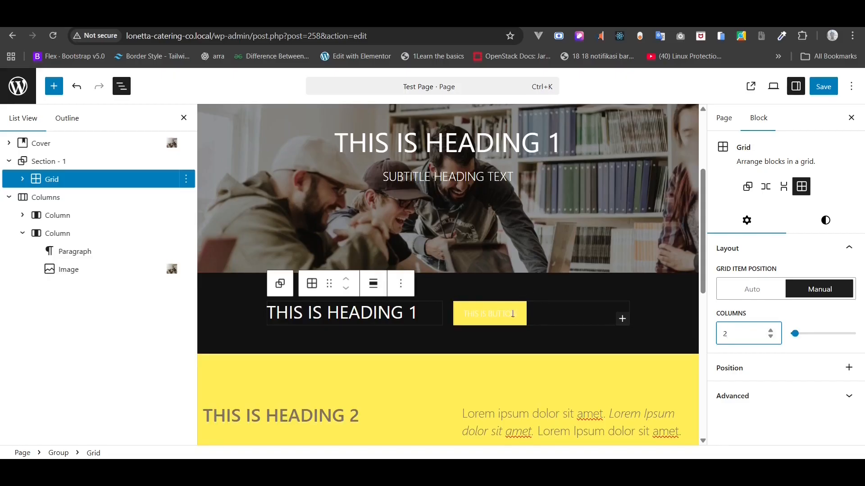
- Justify the yellow button to the right within its column
{"action": "left_click", "coordinate": [490, 309]}
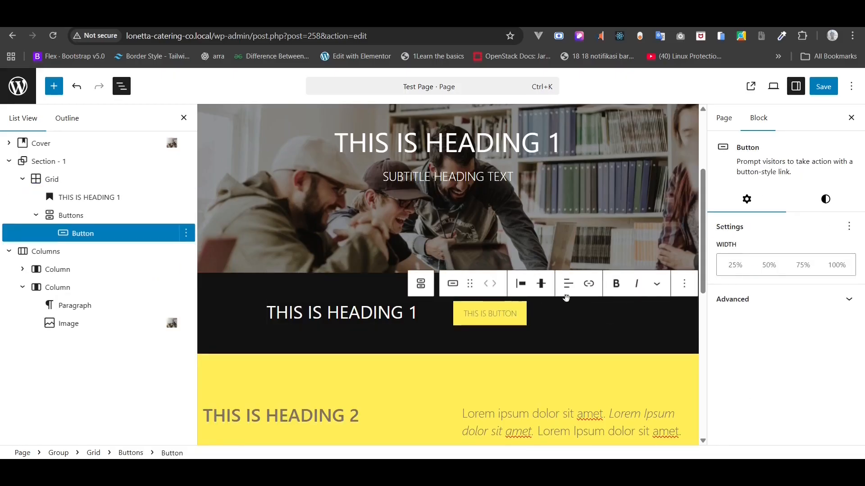
{"action": "left_click", "coordinate": [542, 286]}
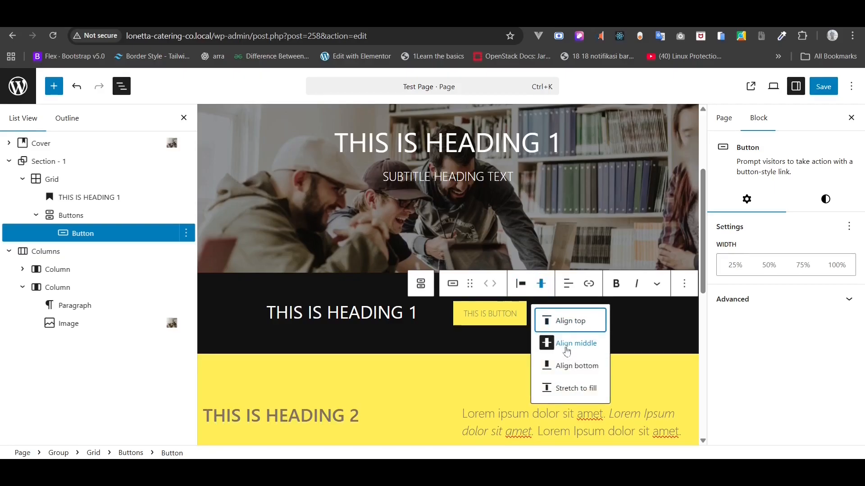
{"action": "left_click", "coordinate": [526, 277]}
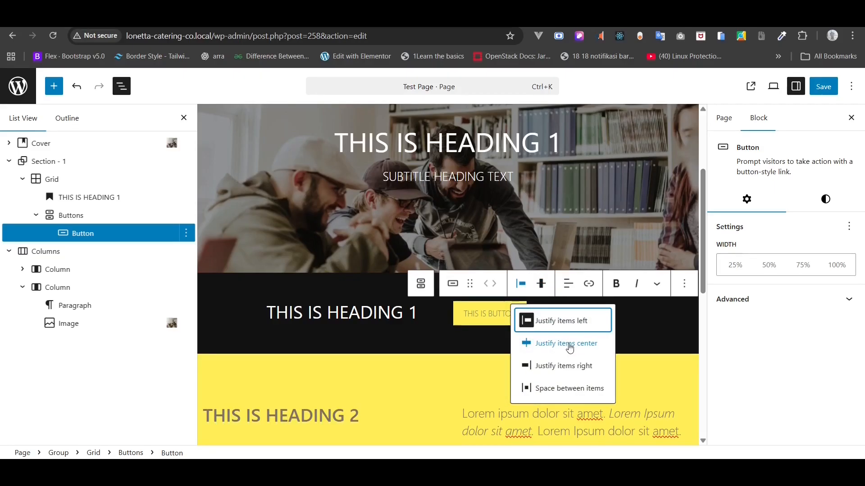
{"action": "left_click", "coordinate": [564, 364]}
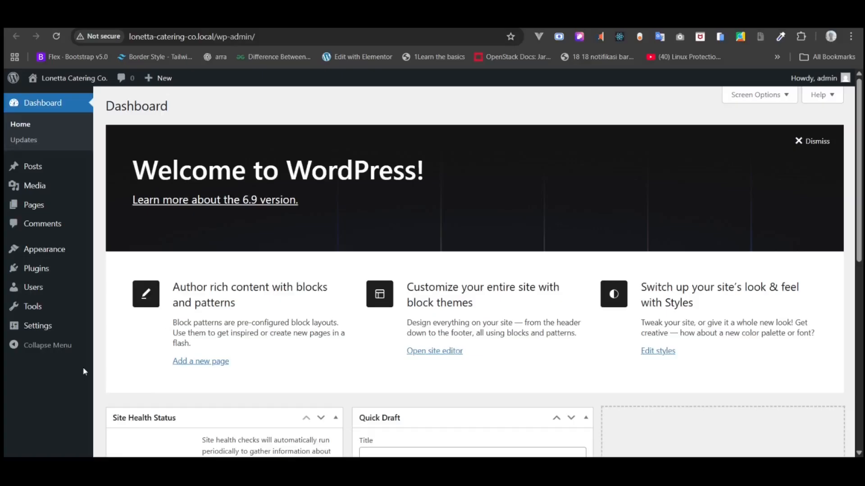
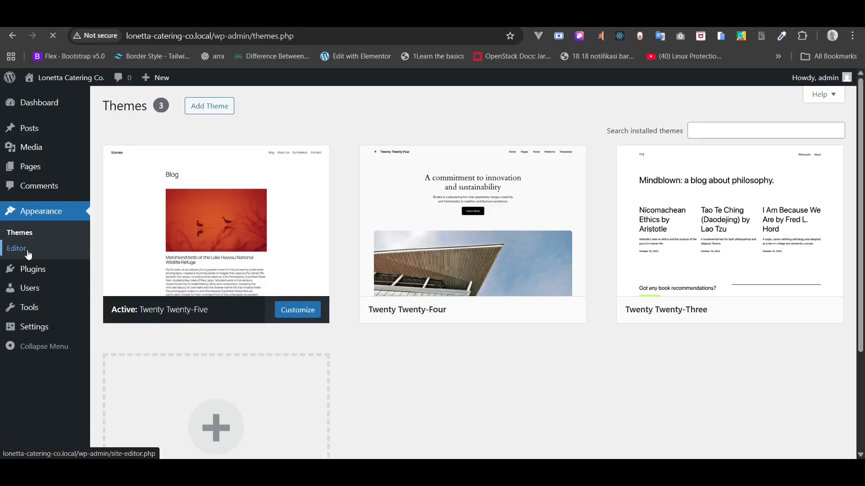
- Open the Fonts library from the site editor's Styles > Typography panel, listing Fira Code and Manrope
{"action": "left_click", "coordinate": [27, 251]}
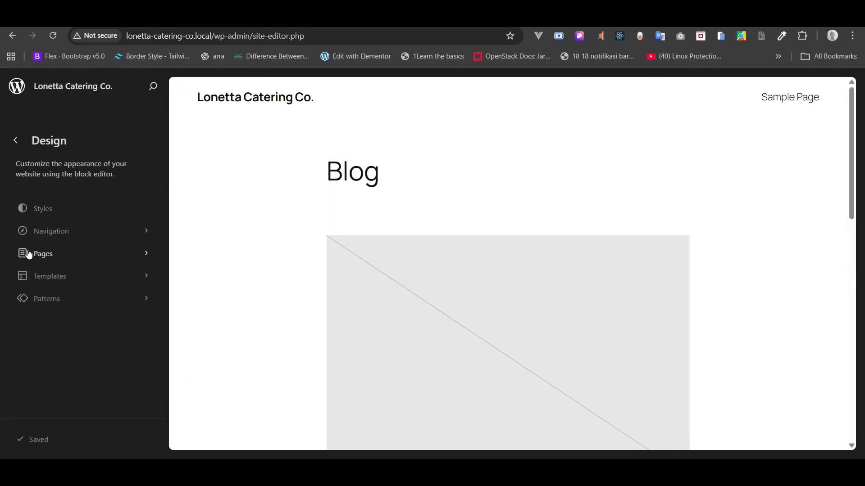
{"action": "left_click", "coordinate": [53, 209]}
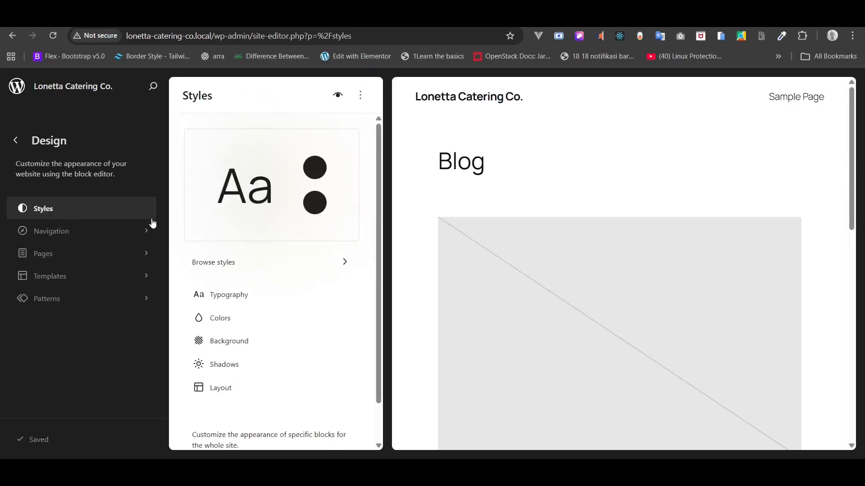
{"action": "left_click", "coordinate": [230, 296]}
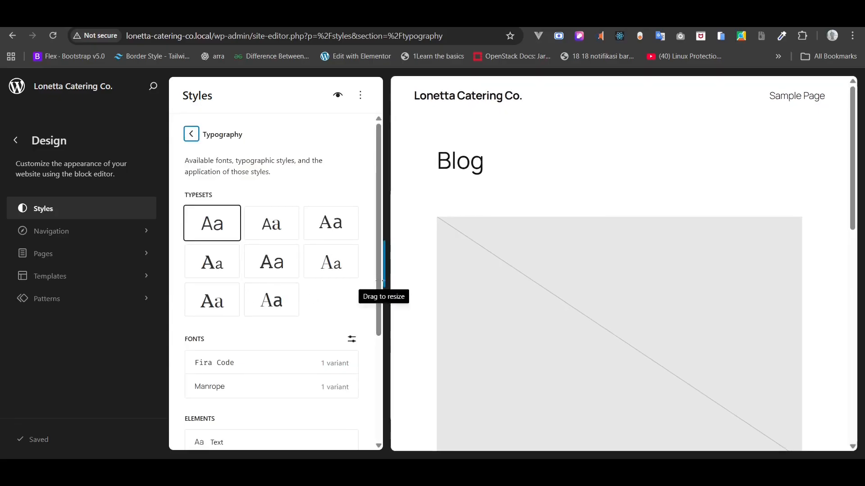
{"action": "left_click", "coordinate": [379, 261]}
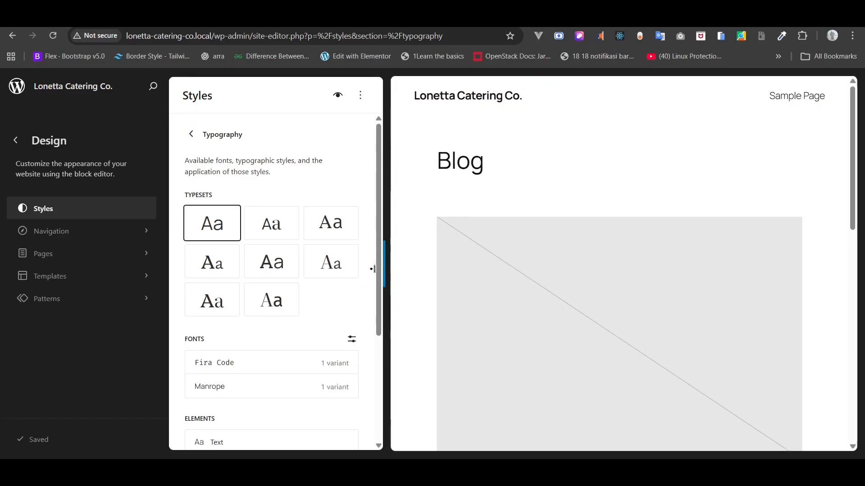
{"action": "scroll", "coordinate": [374, 342], "scroll_direction": "down", "scroll_amount": 2}
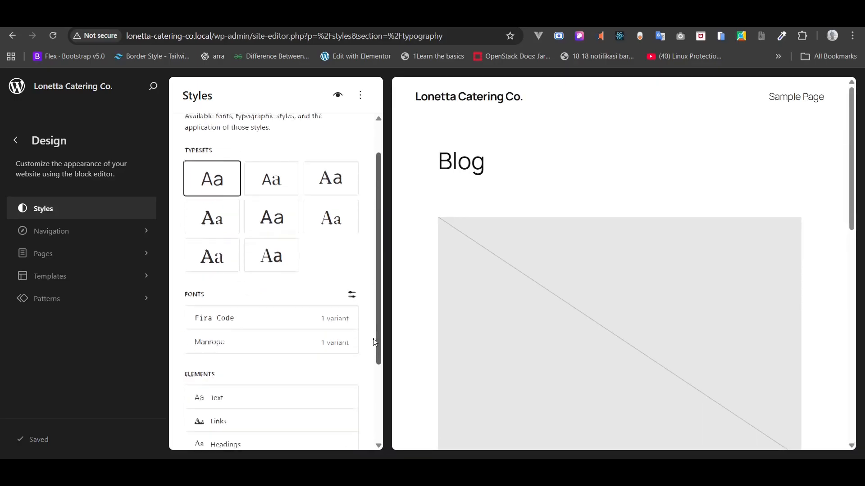
{"action": "scroll", "coordinate": [373, 343], "scroll_direction": "down", "scroll_amount": 2}
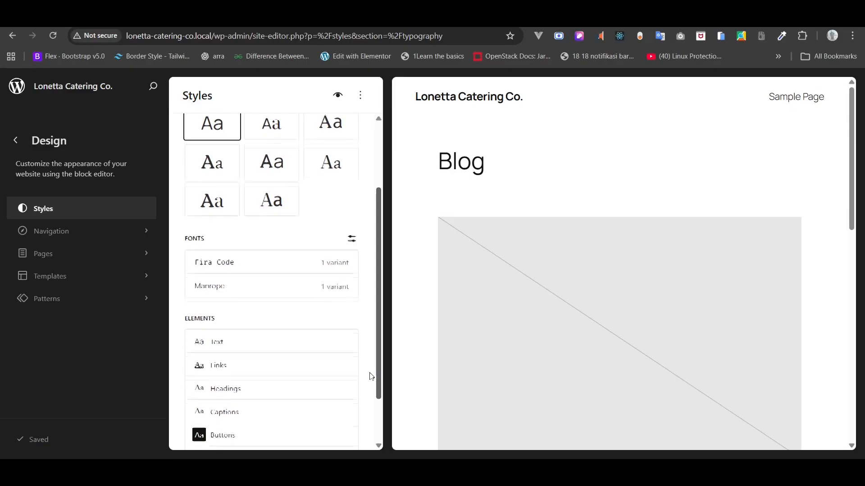
{"action": "scroll", "coordinate": [371, 376], "scroll_direction": "down", "scroll_amount": 1}
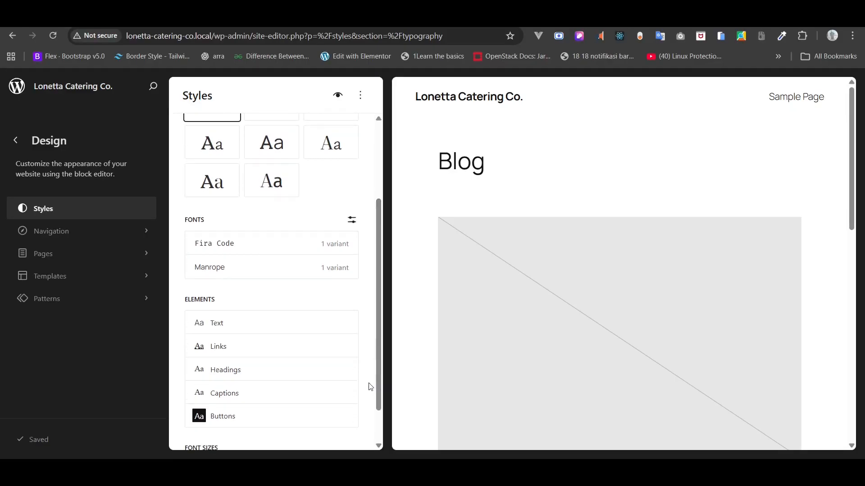
{"action": "left_click", "coordinate": [352, 224]}
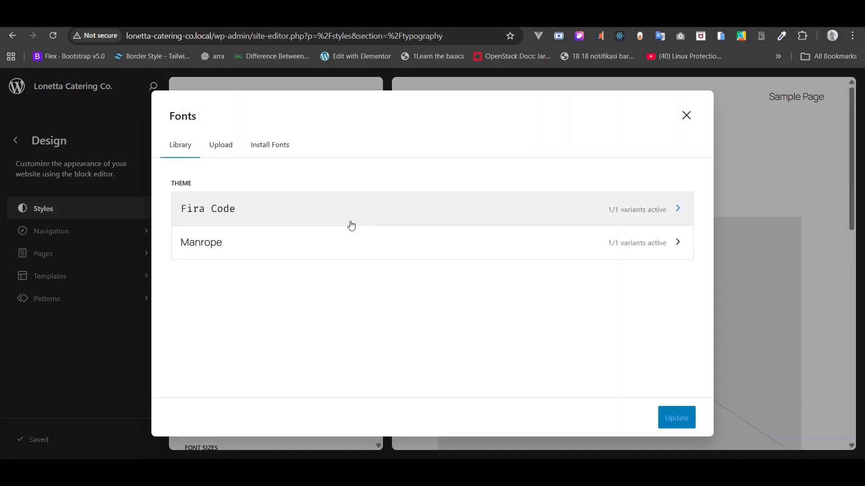
- Allow Google Fonts access, then find and install DM Sans 400 normal
{"action": "left_click", "coordinate": [256, 150]}
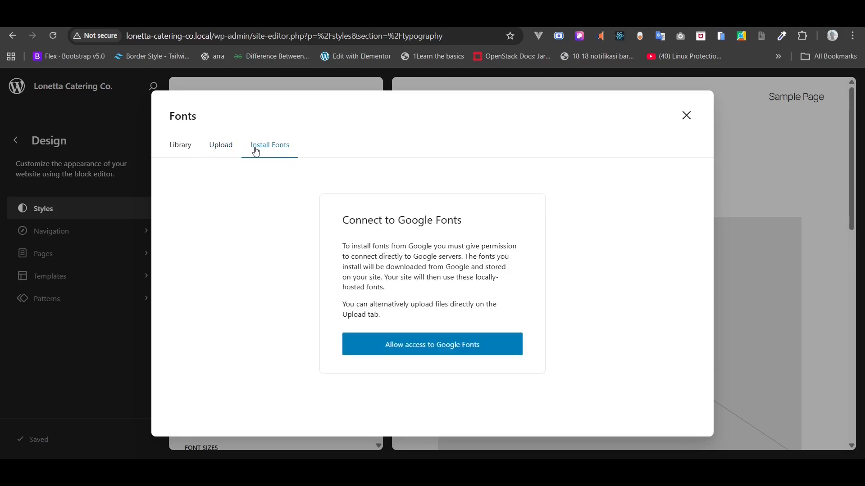
{"action": "left_click", "coordinate": [418, 347]}
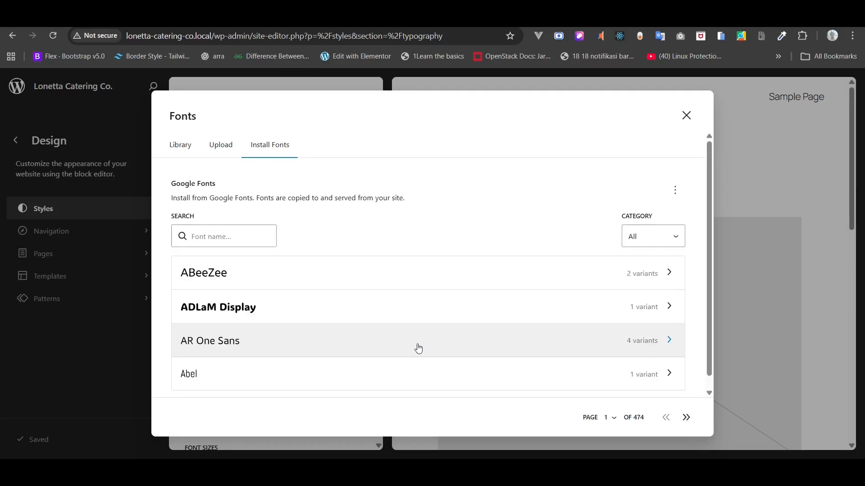
{"action": "left_click", "coordinate": [249, 236]}
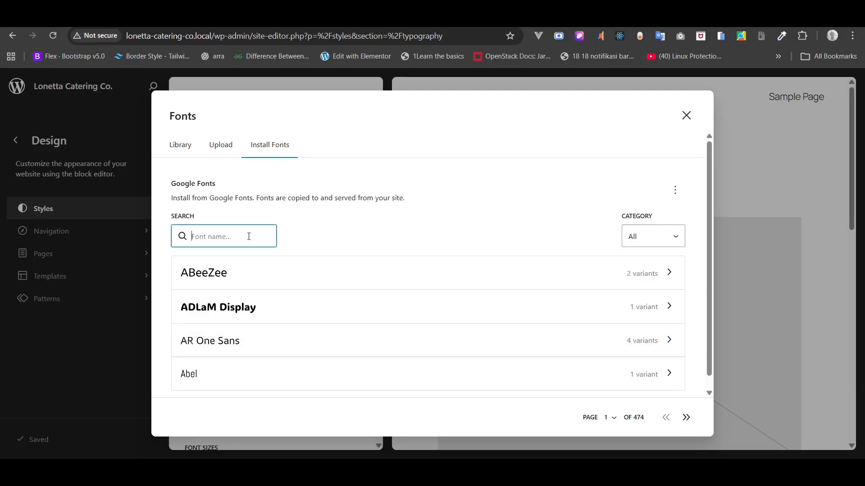
{"action": "type", "text": "DM "}
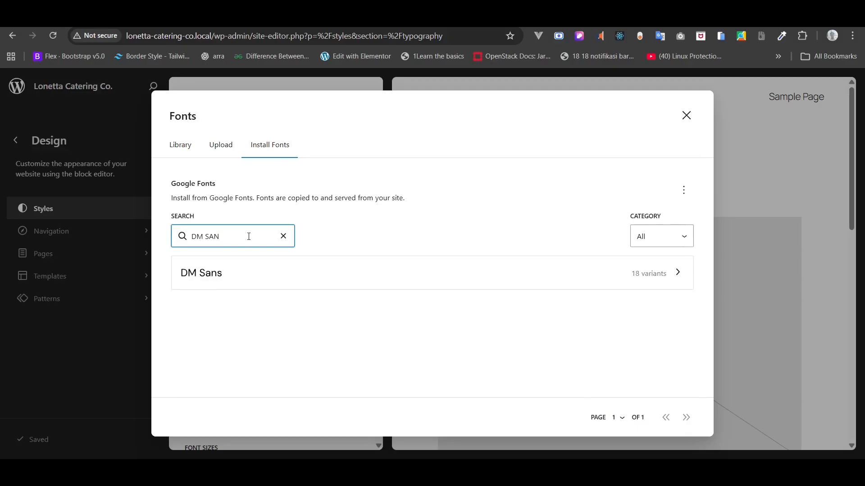
{"action": "type", "text": "SAN"}
{"action": "left_click", "coordinate": [374, 269]}
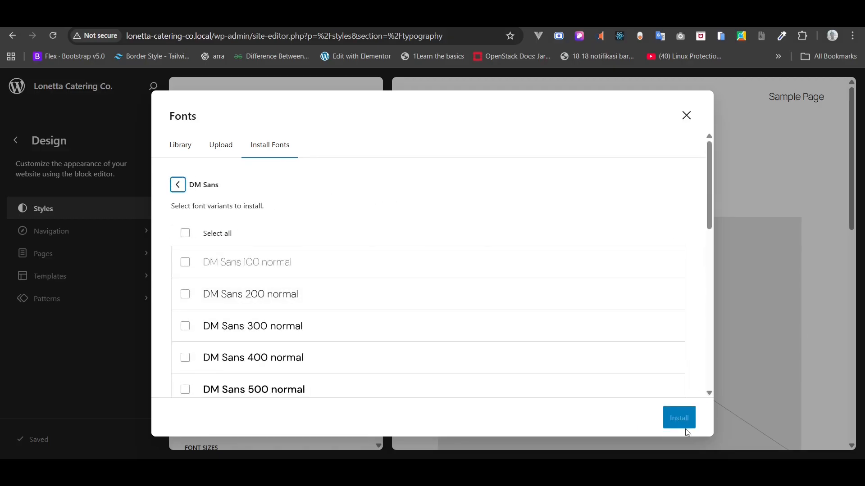
{"action": "key", "text": "alt+Tab"}
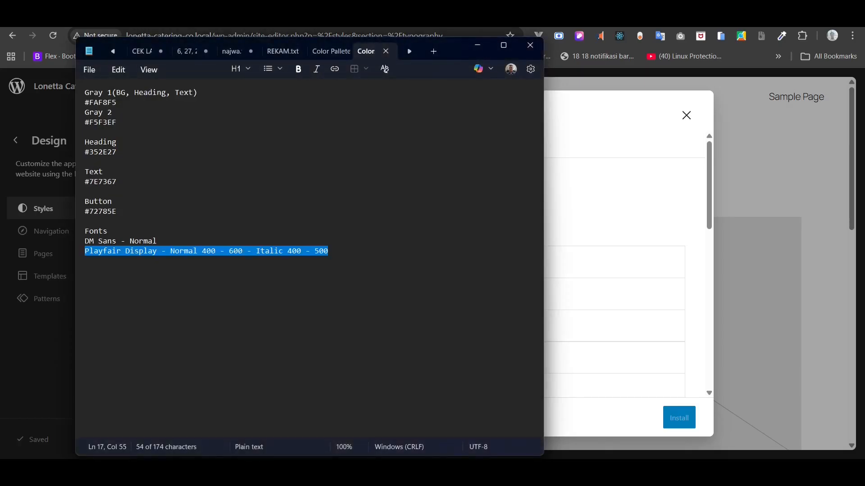
{"action": "key", "text": "alt+Tab"}
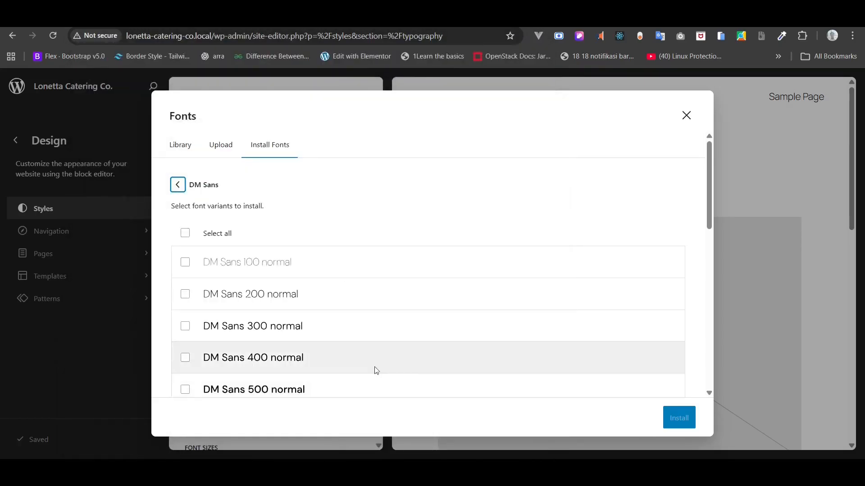
{"action": "left_click", "coordinate": [185, 360]}
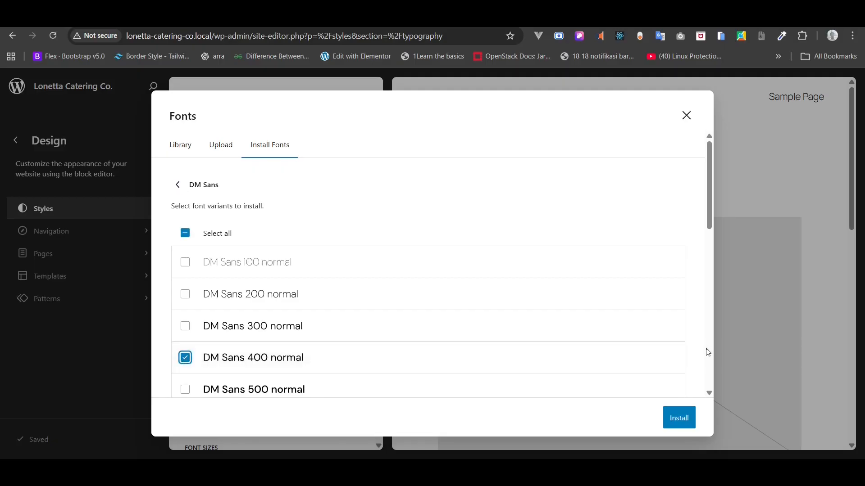
{"action": "left_click", "coordinate": [681, 417]}
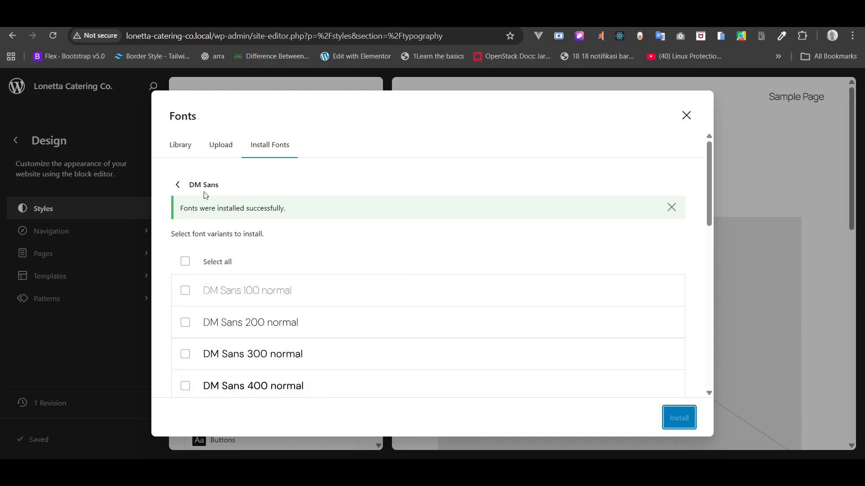
- Search Google Fonts for Playfair Display and select its 400, 500 and 600 normal weights
{"action": "left_click", "coordinate": [181, 183]}
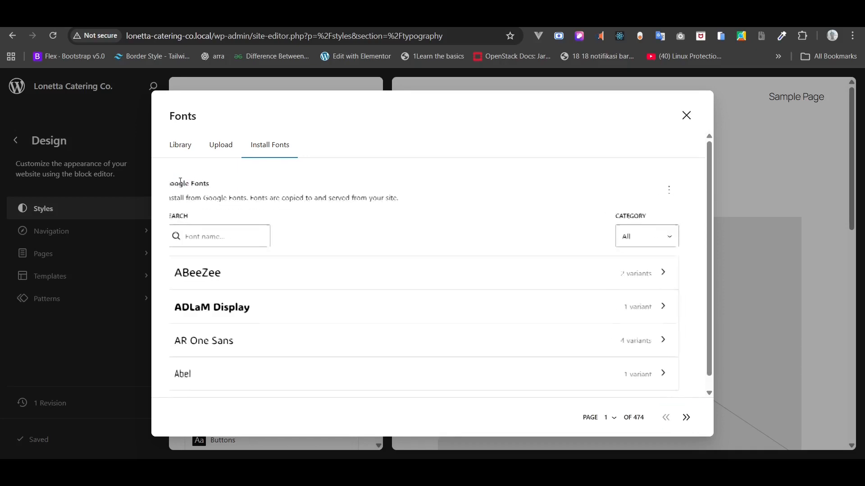
{"action": "left_click", "coordinate": [229, 245]}
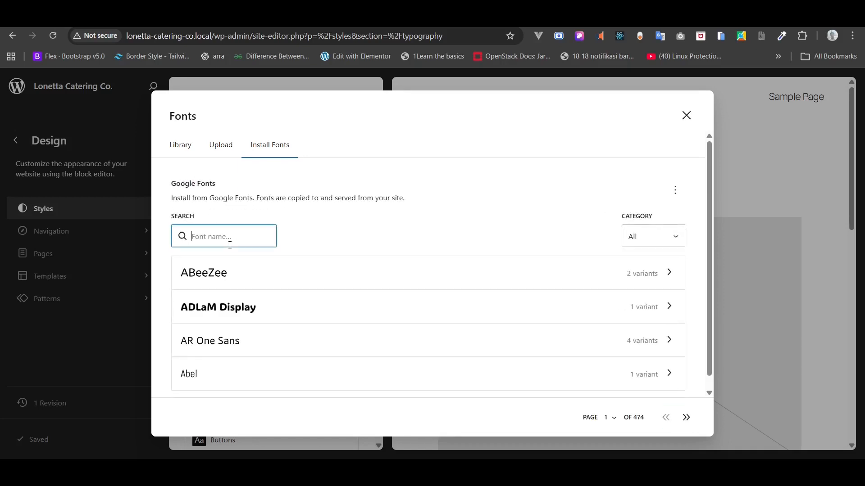
{"action": "type", "text": "playfair"}
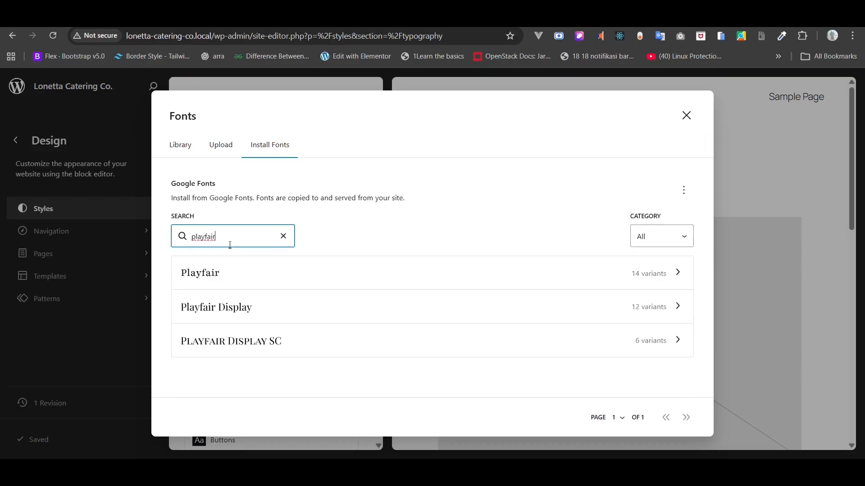
{"action": "left_click", "coordinate": [648, 306]}
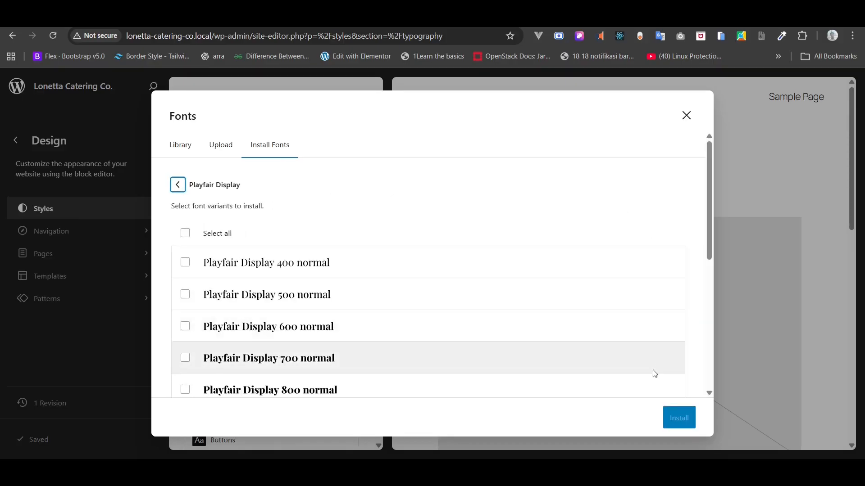
{"action": "key", "text": "alt+Tab"}
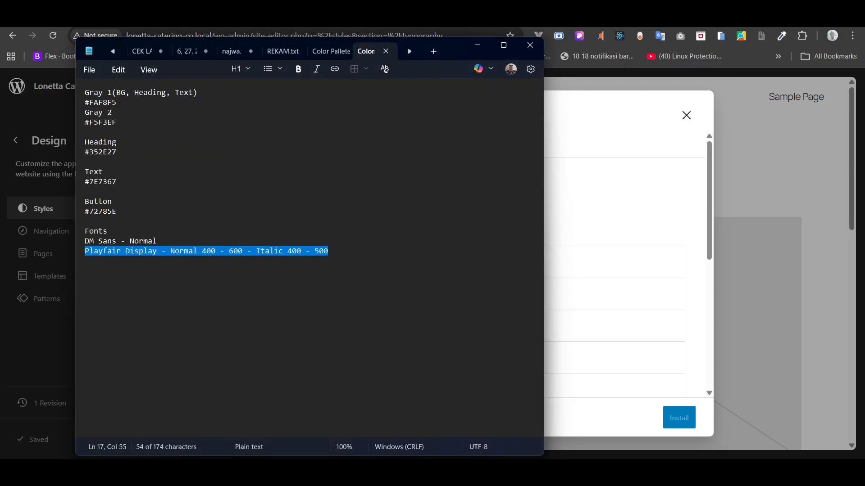
{"action": "key", "text": "alt+Tab"}
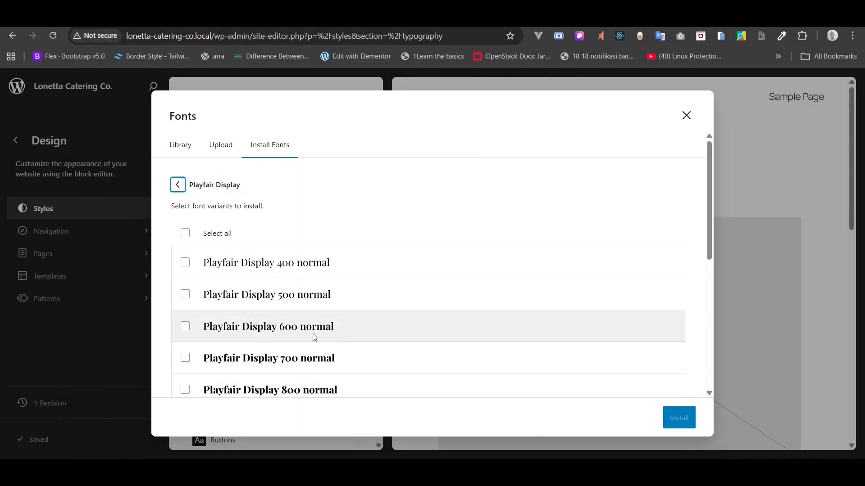
{"action": "left_click", "coordinate": [186, 261]}
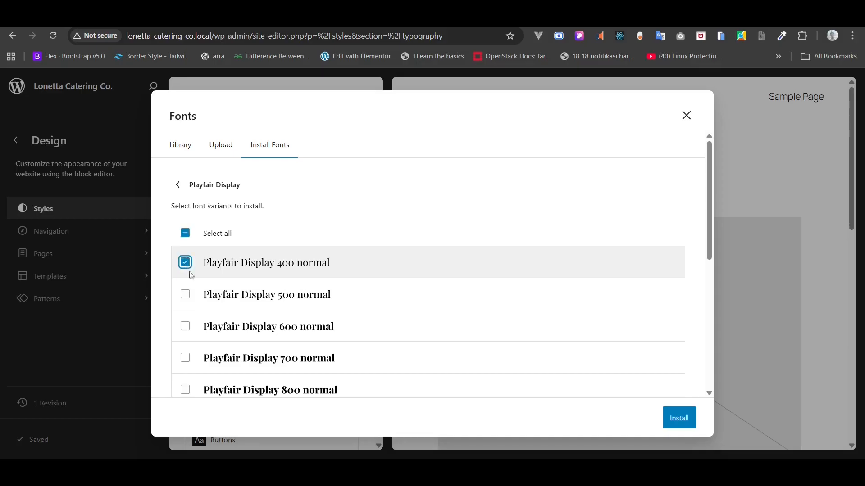
{"action": "left_click", "coordinate": [185, 295]}
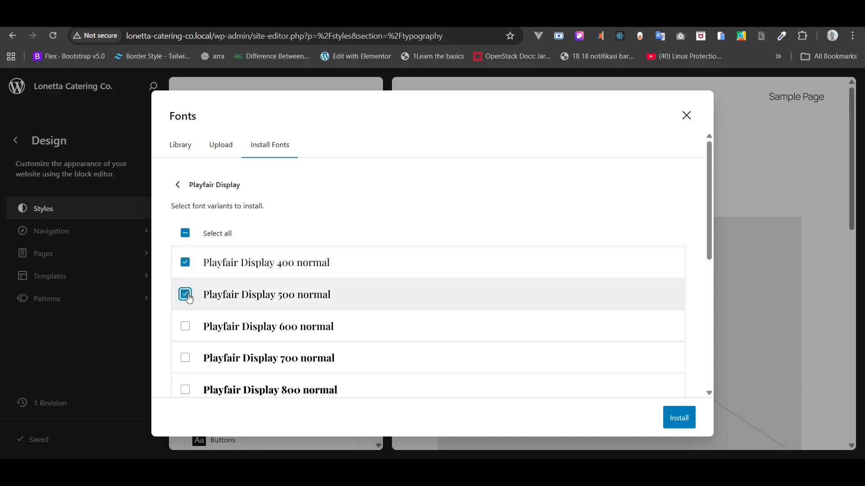
{"action": "left_click", "coordinate": [186, 325]}
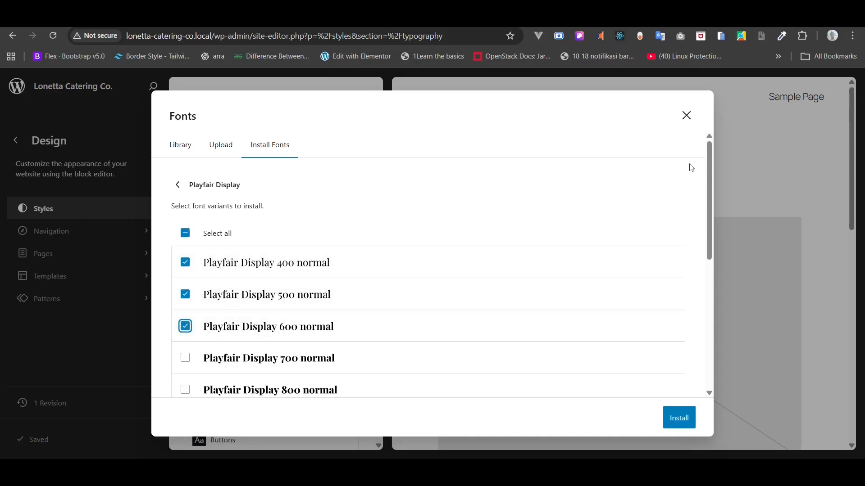
- Add the 400 and 500 italic variants and install the Playfair Display selection
{"action": "left_click_drag", "start_coordinate": [710, 163], "coordinate": [697, 264]}
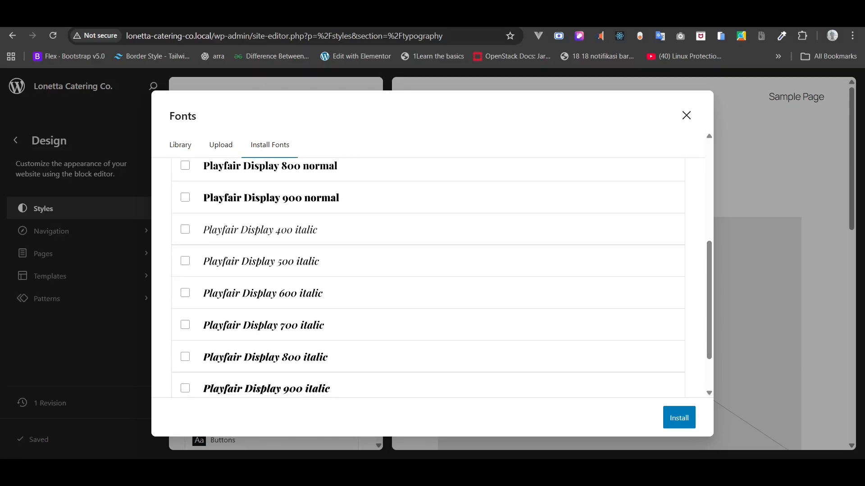
{"action": "key", "text": "alt+Tab"}
{"action": "left_click", "coordinate": [675, 473]}
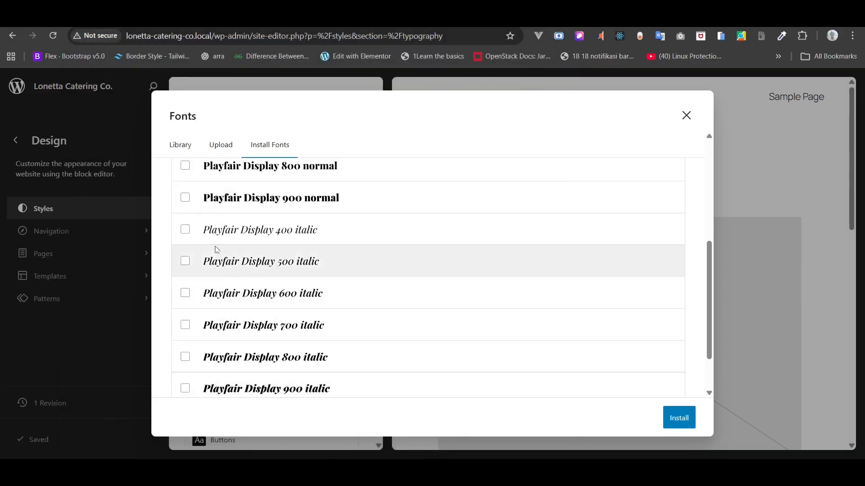
{"action": "left_click", "coordinate": [185, 230]}
{"action": "left_click", "coordinate": [186, 263]}
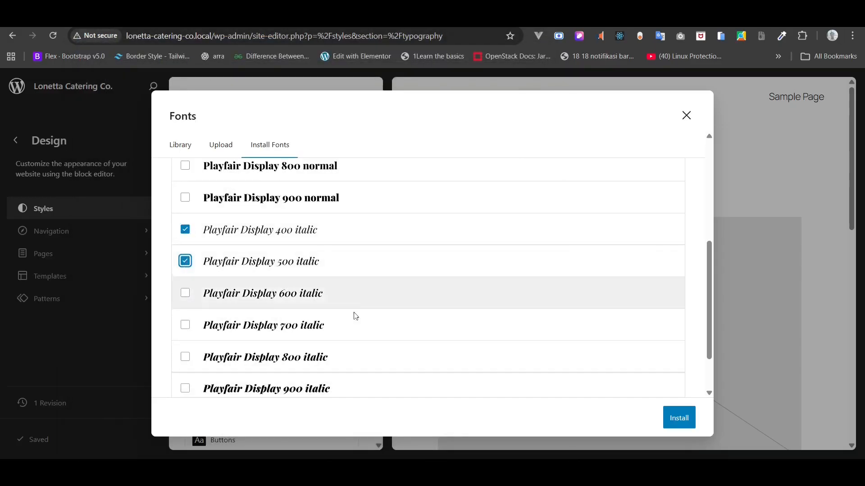
{"action": "left_click", "coordinate": [682, 421]}
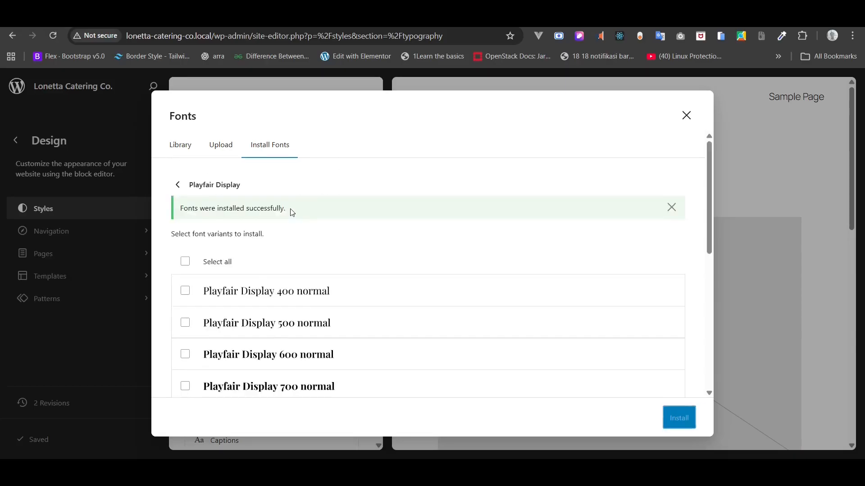
{"action": "left_click_drag", "start_coordinate": [288, 209], "coordinate": [177, 209]}
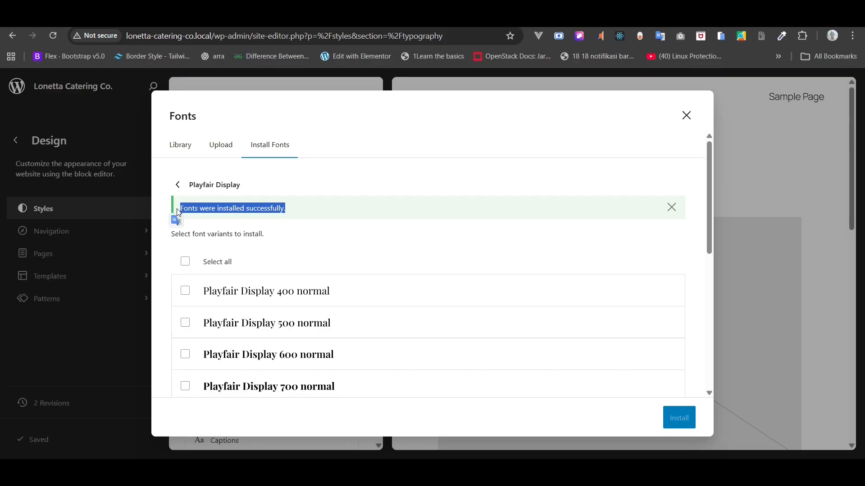
{"action": "left_click", "coordinate": [177, 186]}
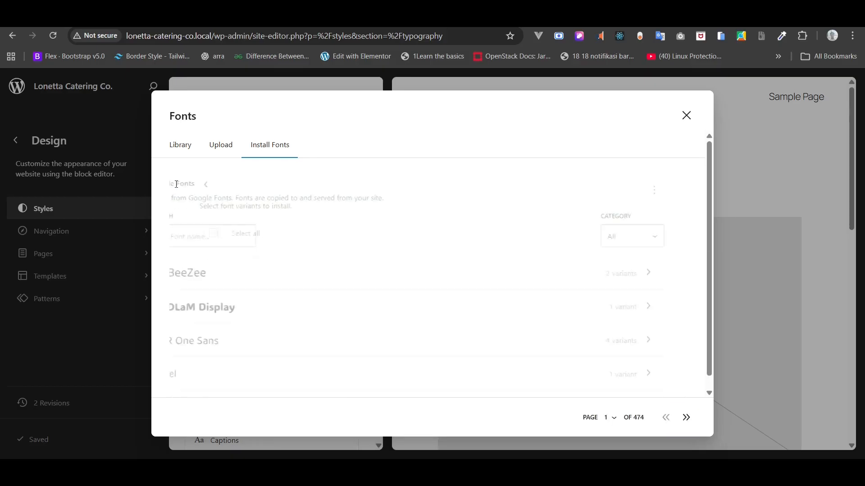
- Deactivate all Fira Code variants in the font library and save the update
{"action": "left_click", "coordinate": [180, 152]}
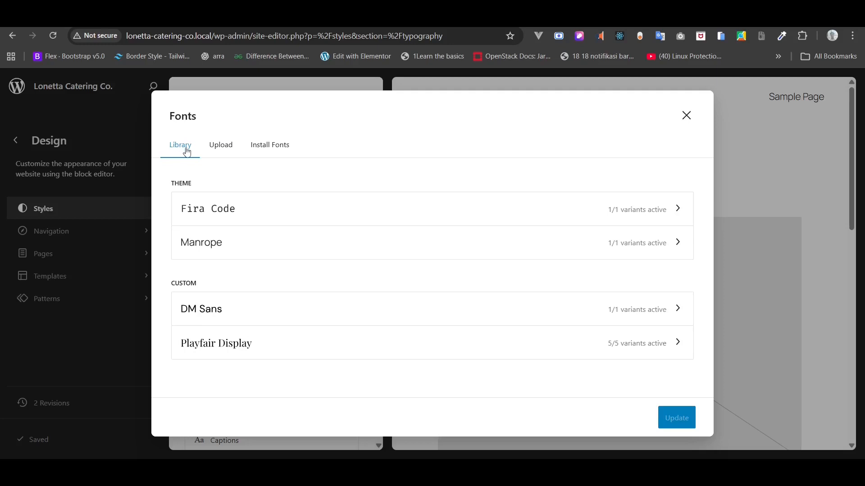
{"action": "left_click", "coordinate": [651, 217]}
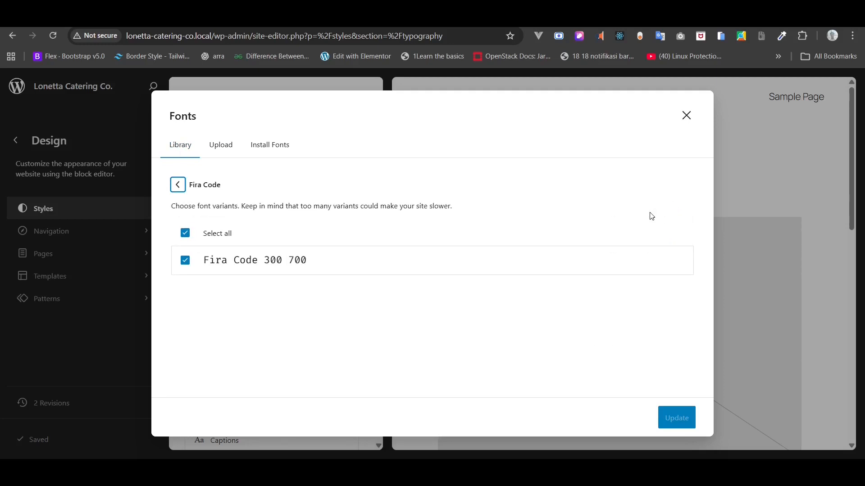
{"action": "left_click", "coordinate": [185, 233]}
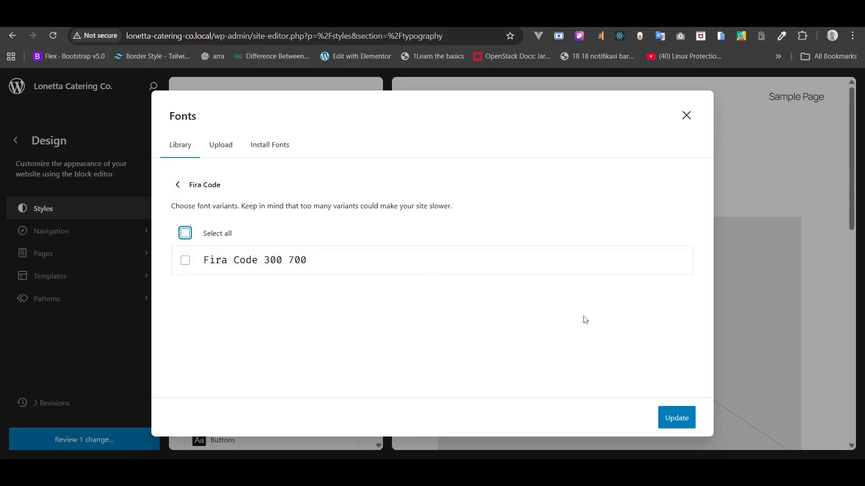
{"action": "left_click", "coordinate": [673, 426]}
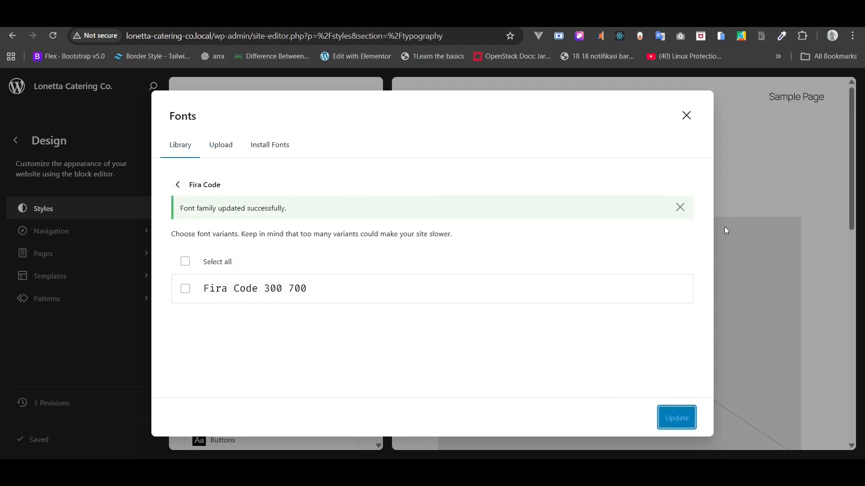
{"action": "left_click", "coordinate": [680, 208]}
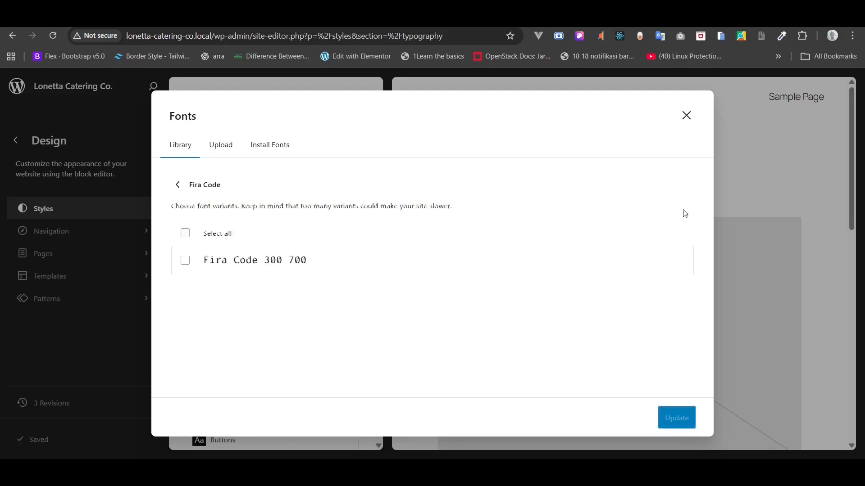
{"action": "left_click", "coordinate": [686, 115]}
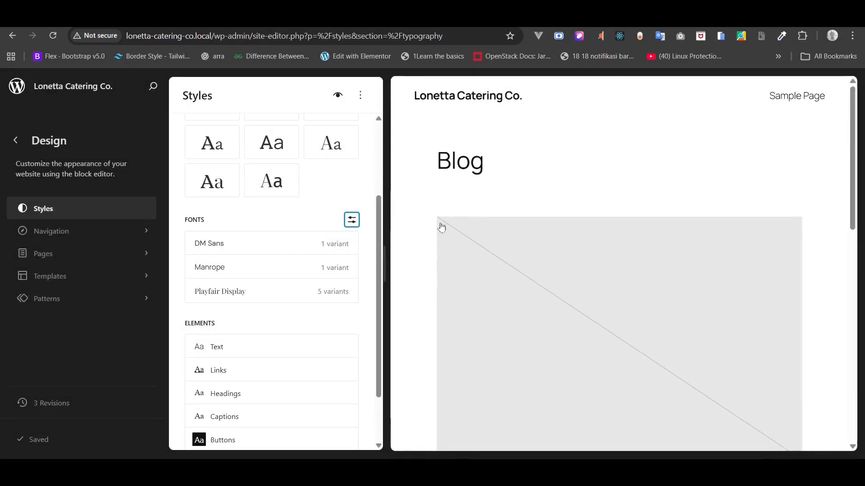
- Deactivate all Manrope variants in the font library and save the update
{"action": "left_click", "coordinate": [351, 221]}
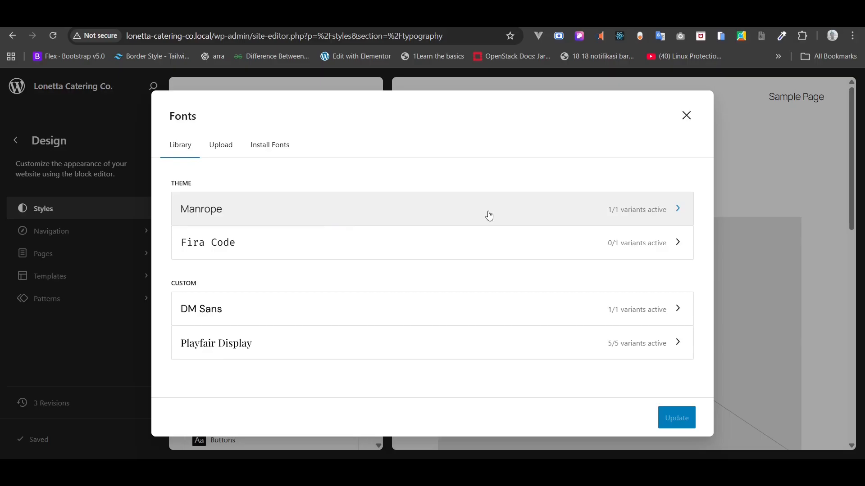
{"action": "left_click", "coordinate": [655, 214]}
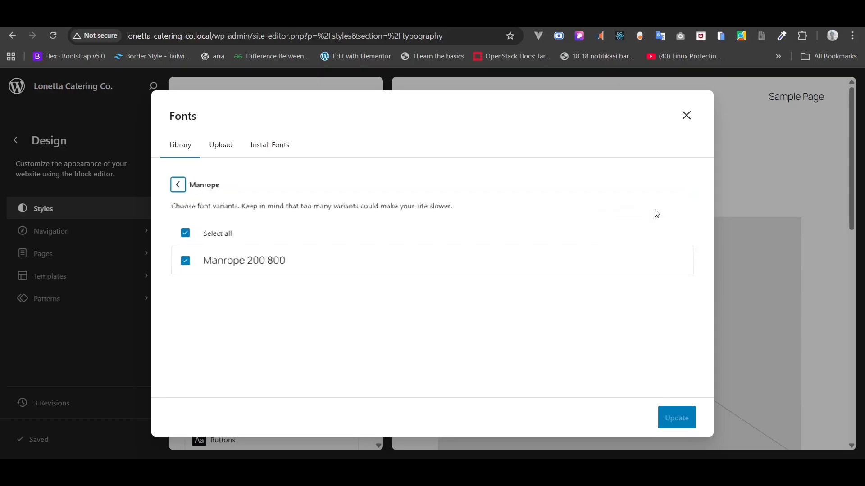
{"action": "left_click", "coordinate": [188, 238]}
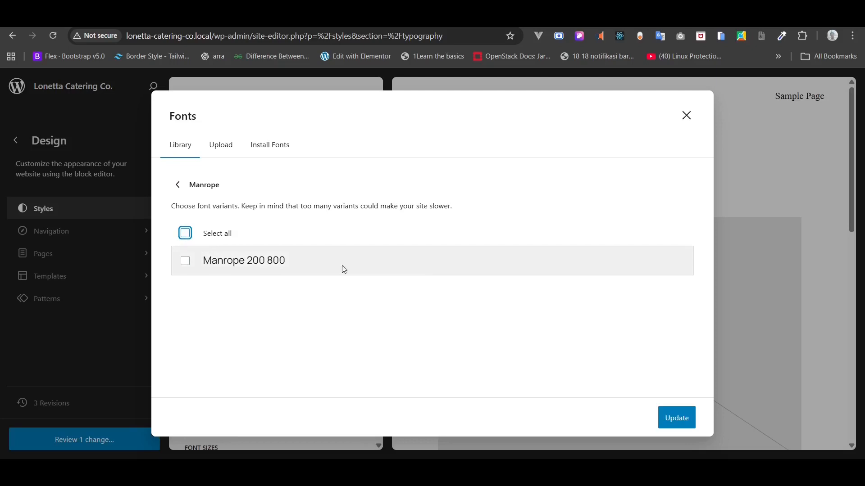
{"action": "left_click", "coordinate": [673, 423]}
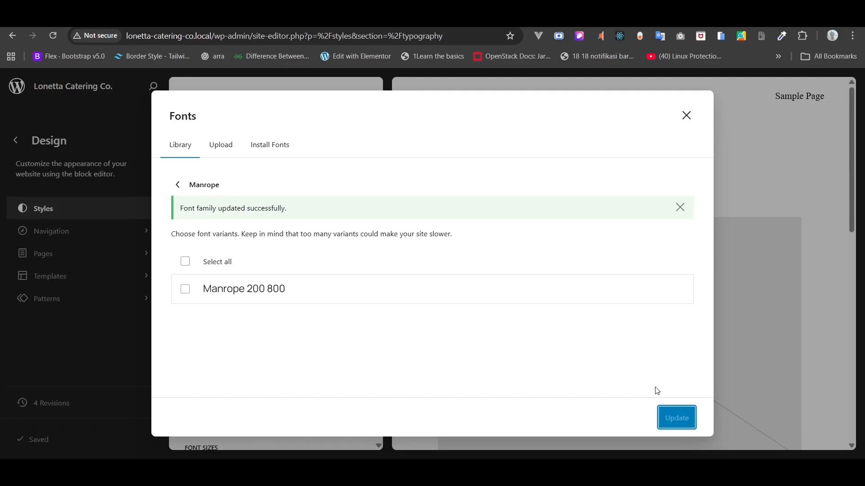
{"action": "left_click", "coordinate": [680, 208]}
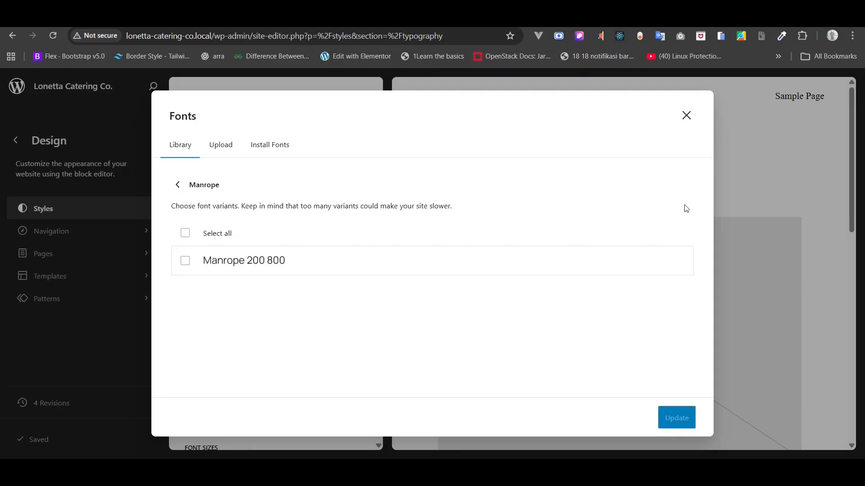
{"action": "left_click", "coordinate": [687, 116]}
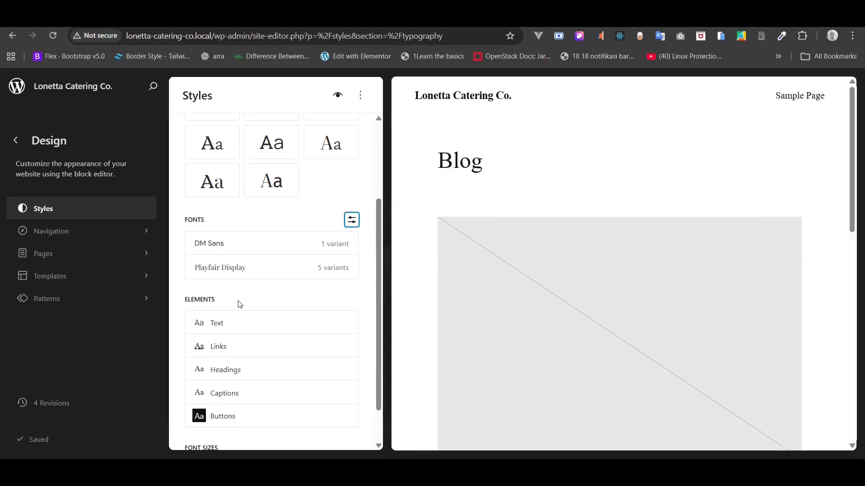
- Set the body Text typography font to DM Sans
{"action": "scroll", "coordinate": [240, 305], "scroll_direction": "down", "scroll_amount": 1}
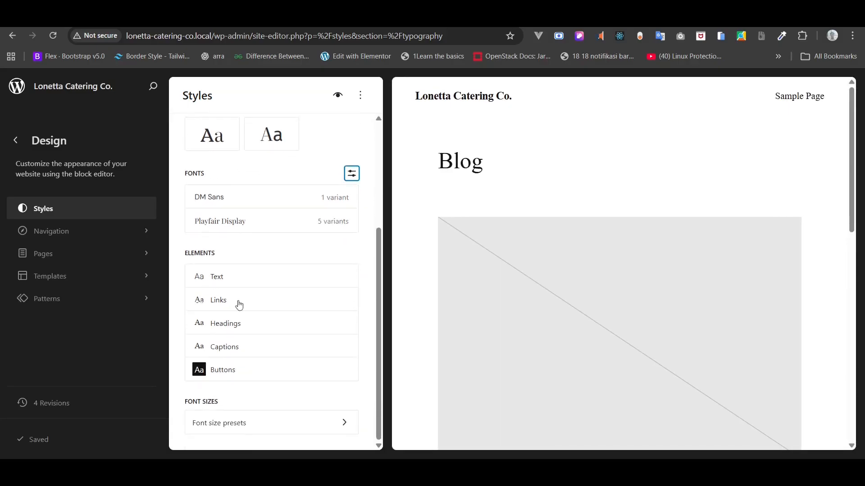
{"action": "left_click", "coordinate": [226, 278]}
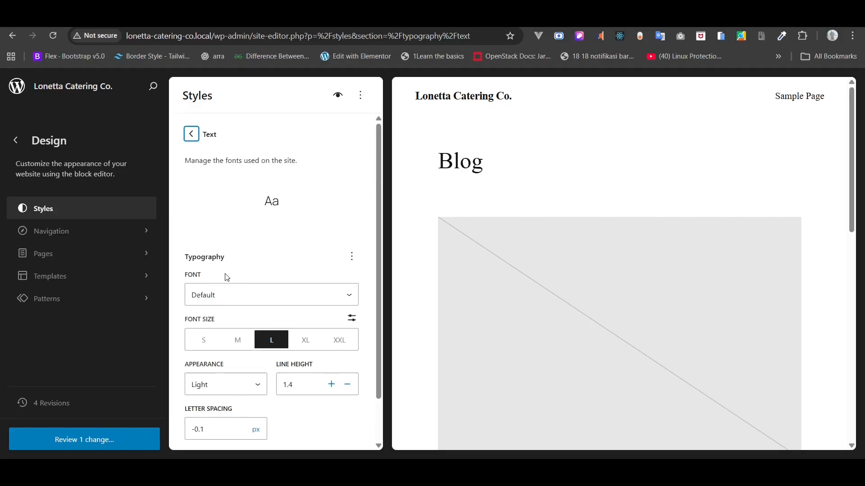
{"action": "scroll", "coordinate": [227, 277], "scroll_direction": "down", "scroll_amount": 1}
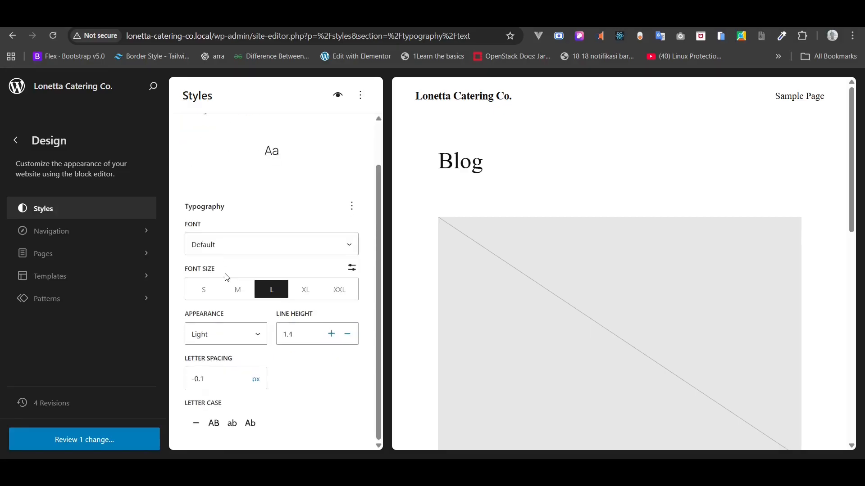
{"action": "left_click", "coordinate": [230, 247]}
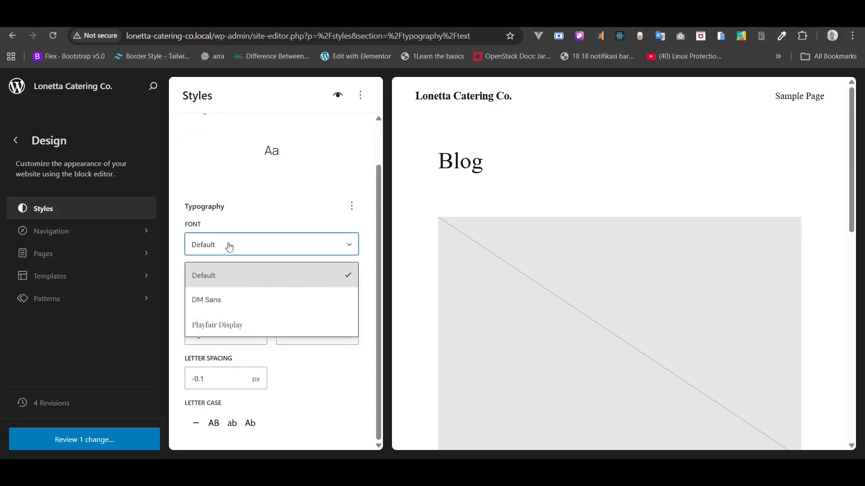
{"action": "left_click", "coordinate": [220, 298]}
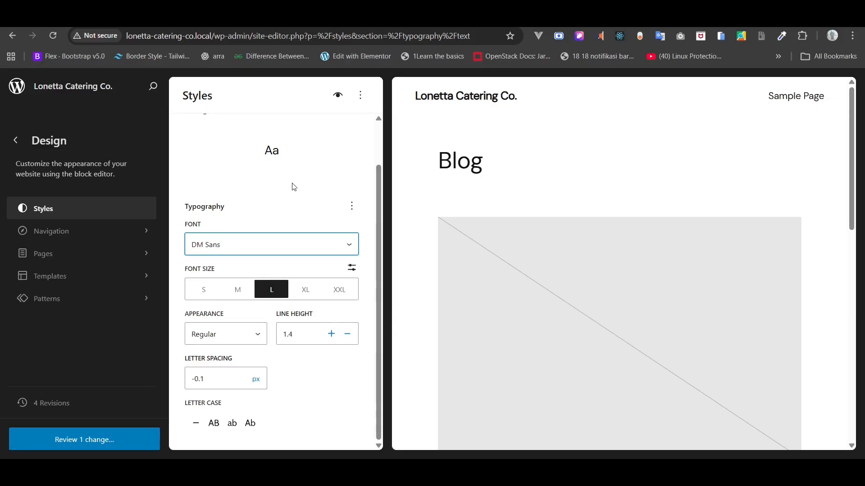
{"action": "scroll", "coordinate": [293, 187], "scroll_direction": "up", "scroll_amount": 1}
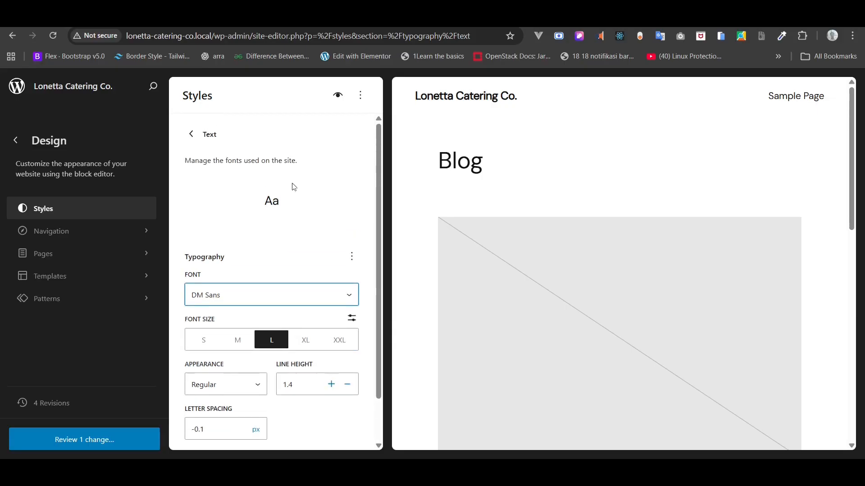
{"action": "left_click", "coordinate": [192, 133]}
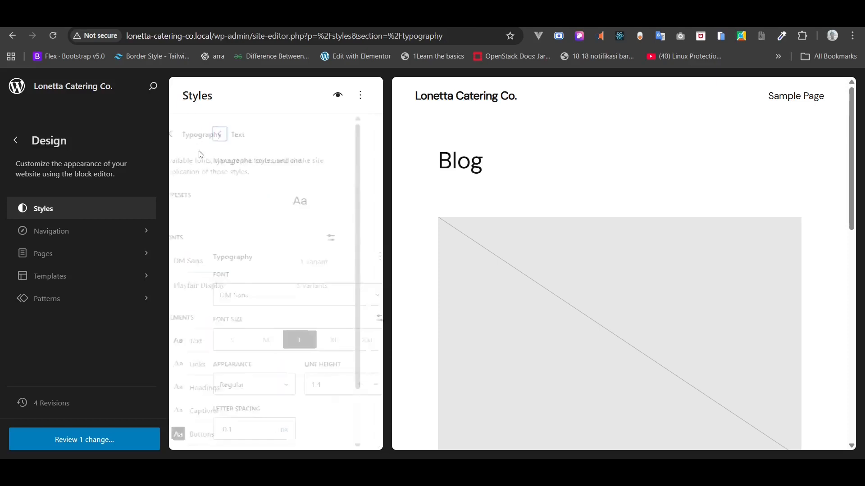
- Set the Links typography font to DM Sans
{"action": "scroll", "coordinate": [253, 260], "scroll_direction": "down", "scroll_amount": 1}
{"action": "scroll", "coordinate": [253, 260], "scroll_direction": "down", "scroll_amount": 3}
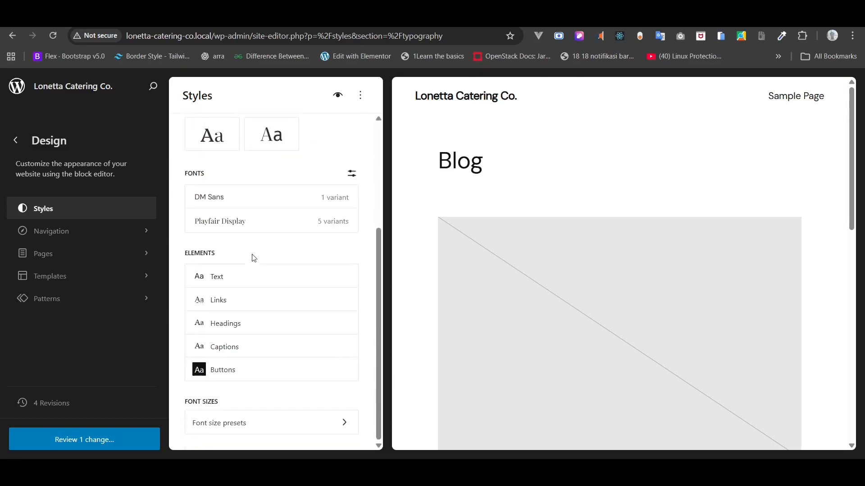
{"action": "left_click", "coordinate": [224, 304]}
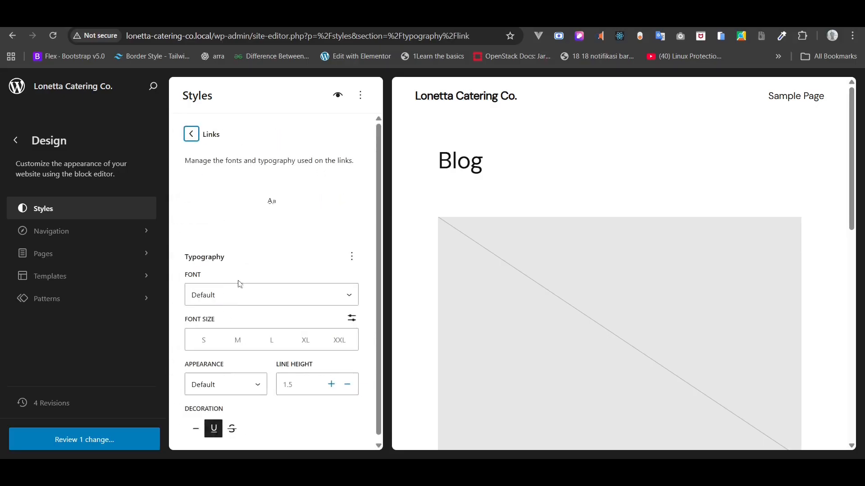
{"action": "left_click", "coordinate": [234, 294]}
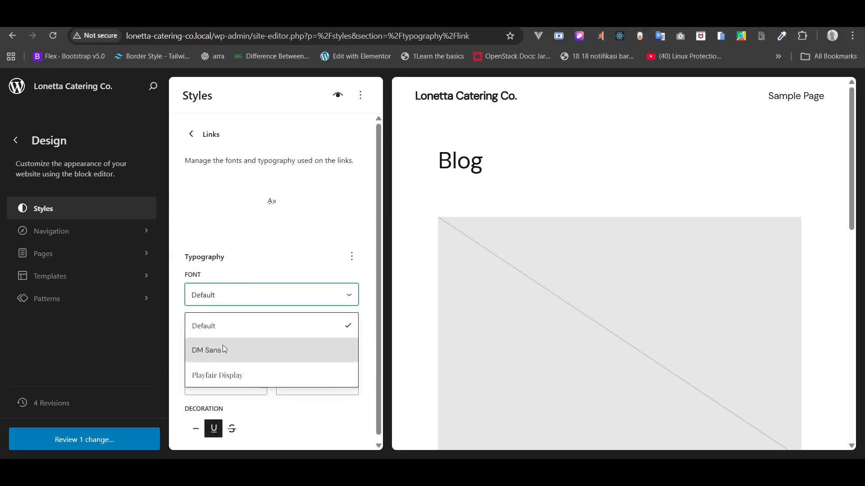
{"action": "left_click", "coordinate": [224, 348]}
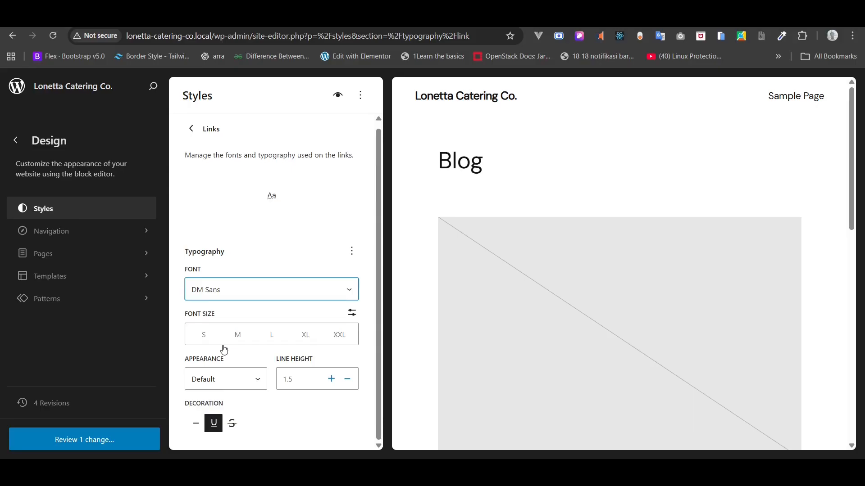
{"action": "left_click", "coordinate": [192, 135]}
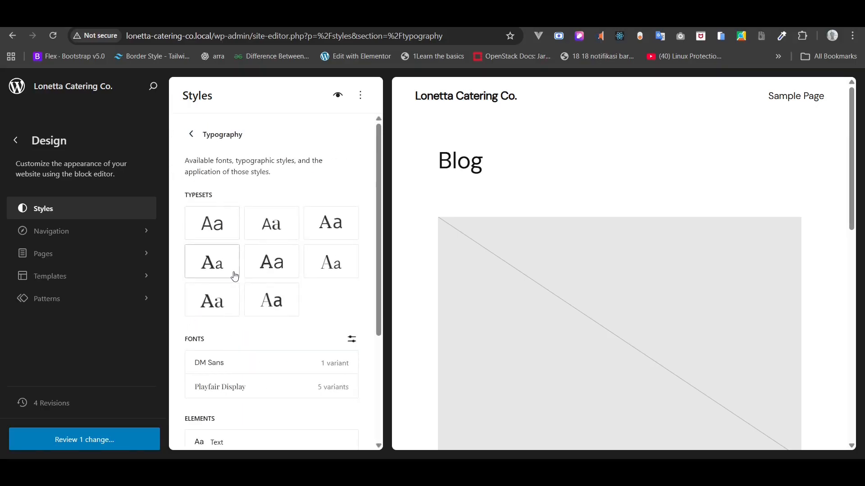
{"action": "scroll", "coordinate": [234, 276], "scroll_direction": "down", "scroll_amount": 4}
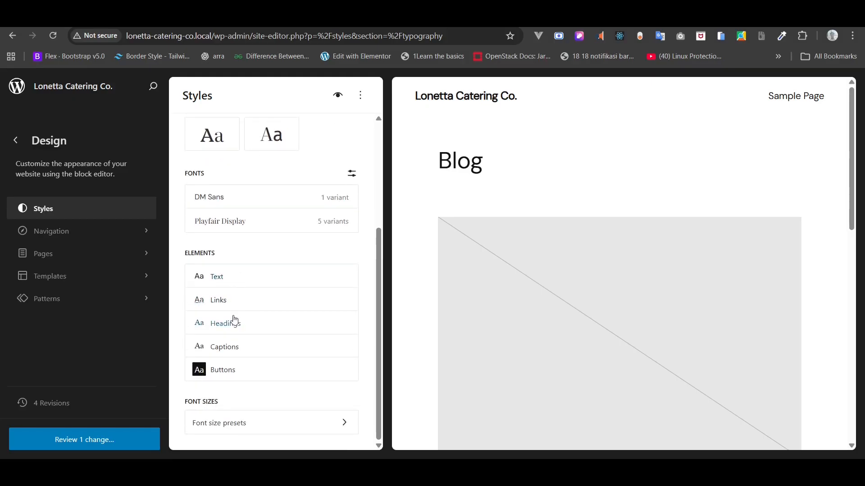
- Set the Headings typography font to Playfair Display
{"action": "left_click", "coordinate": [230, 333]}
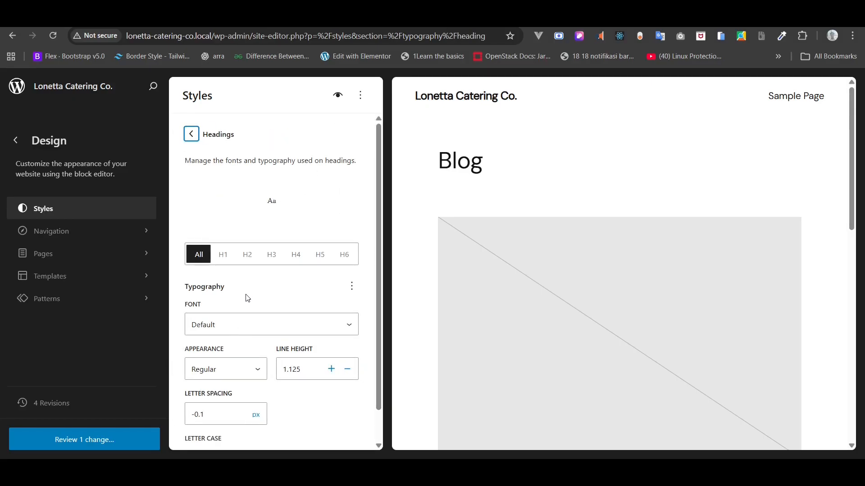
{"action": "left_click", "coordinate": [235, 324]}
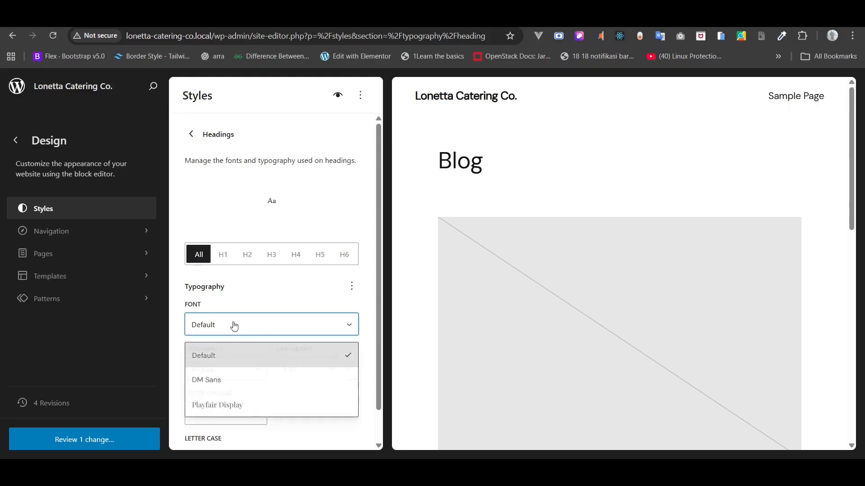
{"action": "left_click", "coordinate": [223, 403]}
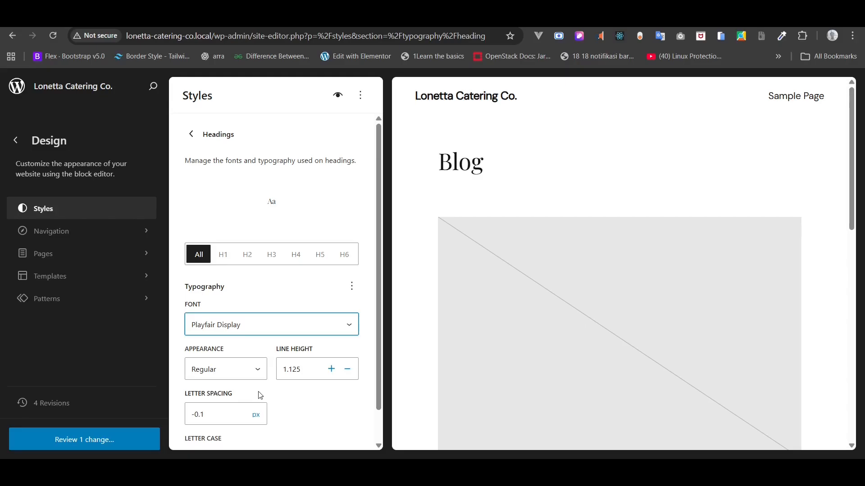
{"action": "scroll", "coordinate": [261, 395], "scroll_direction": "down", "scroll_amount": 1}
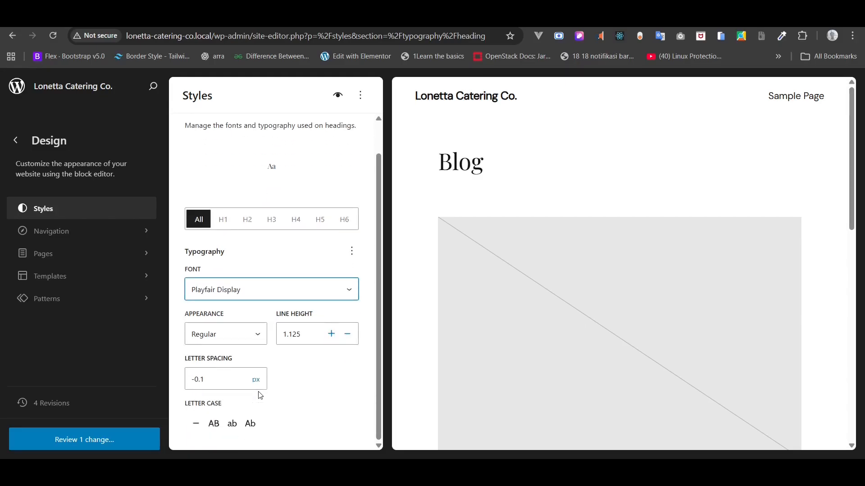
{"action": "scroll", "coordinate": [204, 130], "scroll_direction": "up", "scroll_amount": 1}
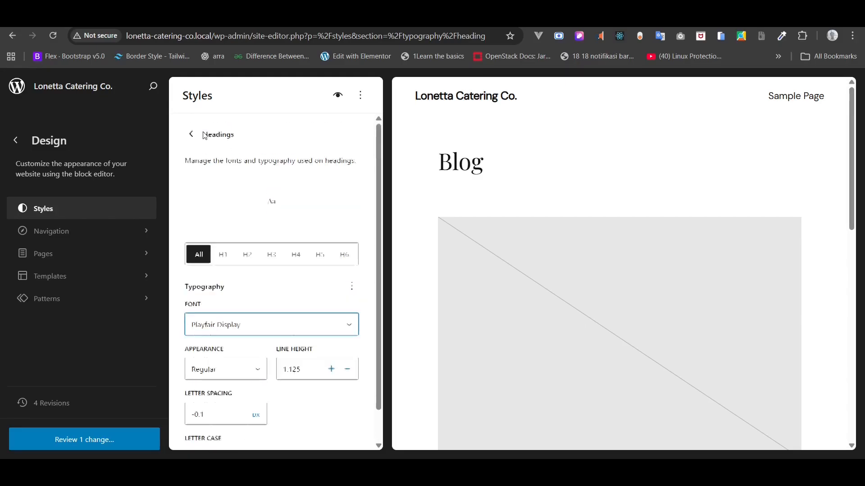
{"action": "left_click", "coordinate": [193, 136]}
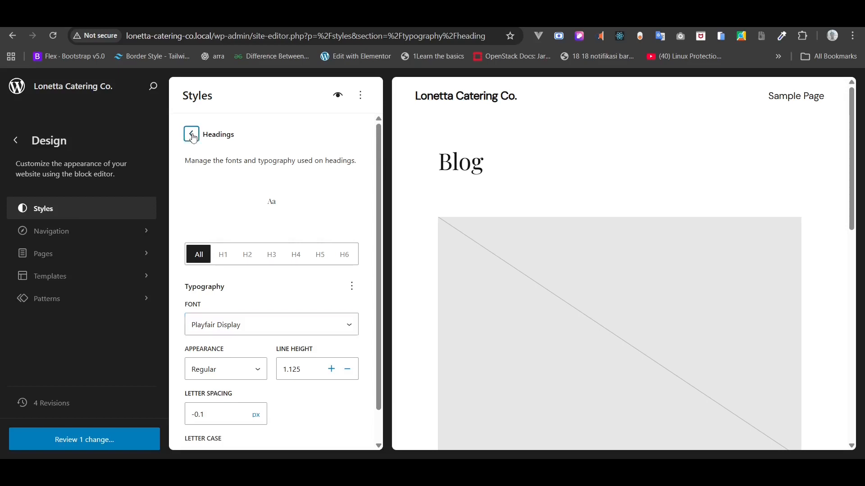
{"action": "scroll", "coordinate": [190, 170], "scroll_direction": "down", "scroll_amount": 3}
{"action": "scroll", "coordinate": [190, 170], "scroll_direction": "up", "scroll_amount": 2}
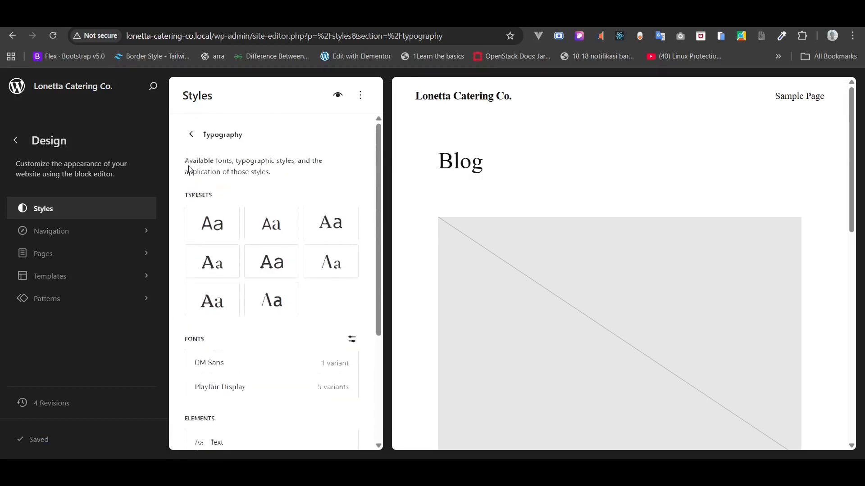
- Open the colour palette editor under Styles > Colors and add a custom colour
{"action": "left_click", "coordinate": [189, 135]}
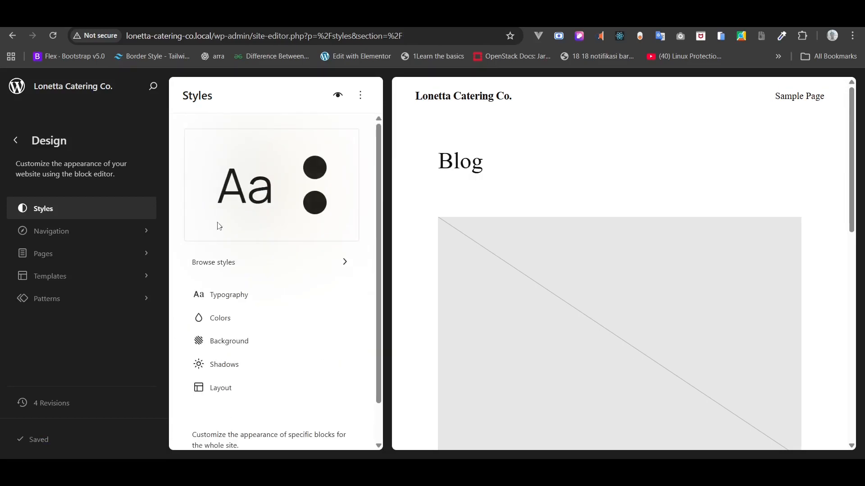
{"action": "scroll", "coordinate": [225, 272], "scroll_direction": "down", "scroll_amount": 1}
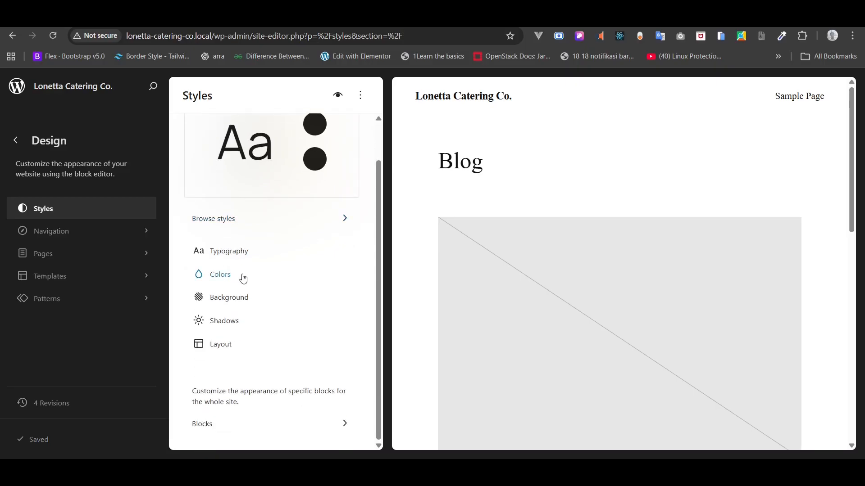
{"action": "left_click", "coordinate": [271, 282]}
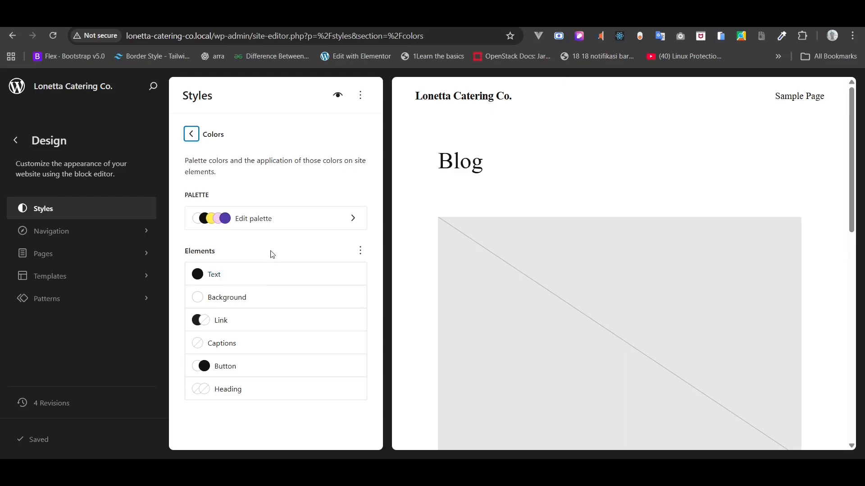
{"action": "left_click", "coordinate": [336, 221]}
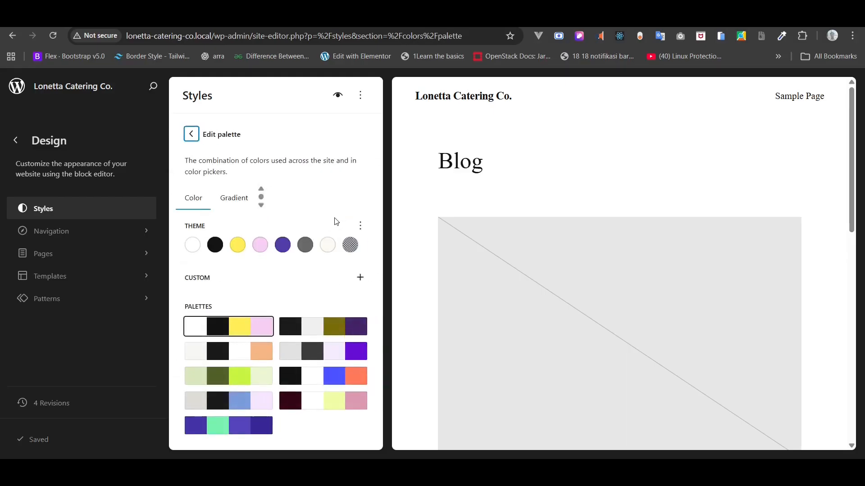
{"action": "left_click", "coordinate": [359, 278]}
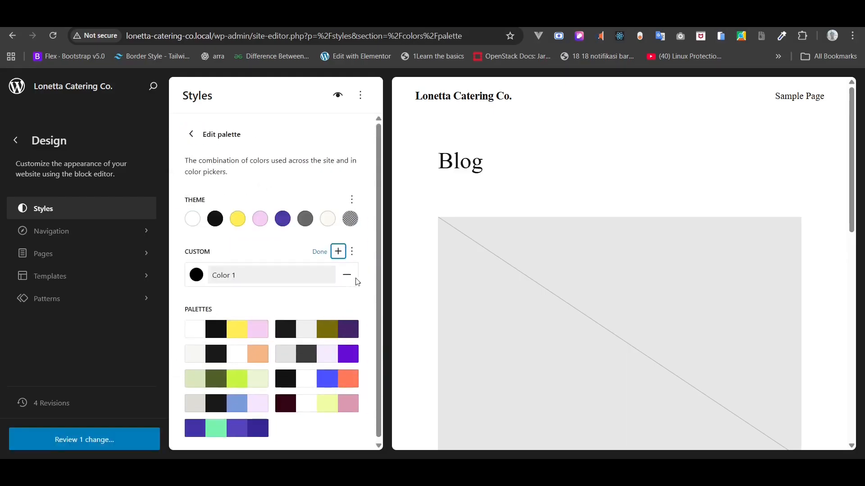
- Name the new custom colour Gray 1 and set its hex to #FAF8F5
{"action": "left_click", "coordinate": [546, 472]}
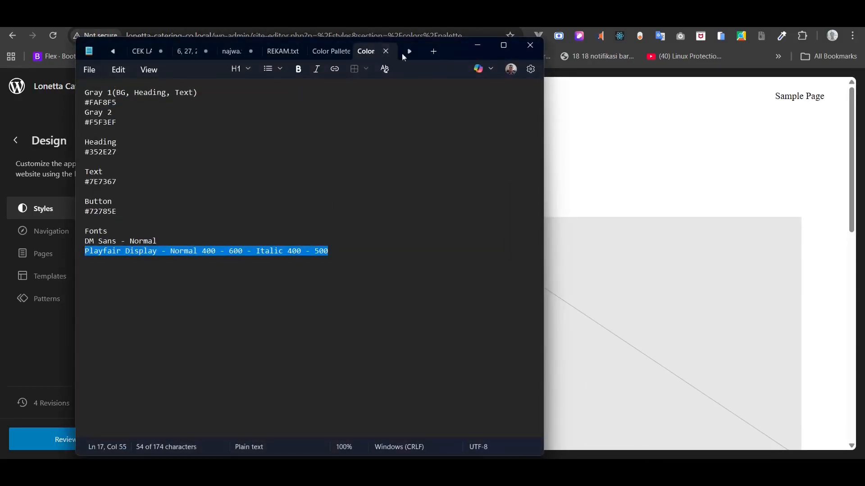
{"action": "left_click_drag", "start_coordinate": [452, 56], "coordinate": [745, 102]}
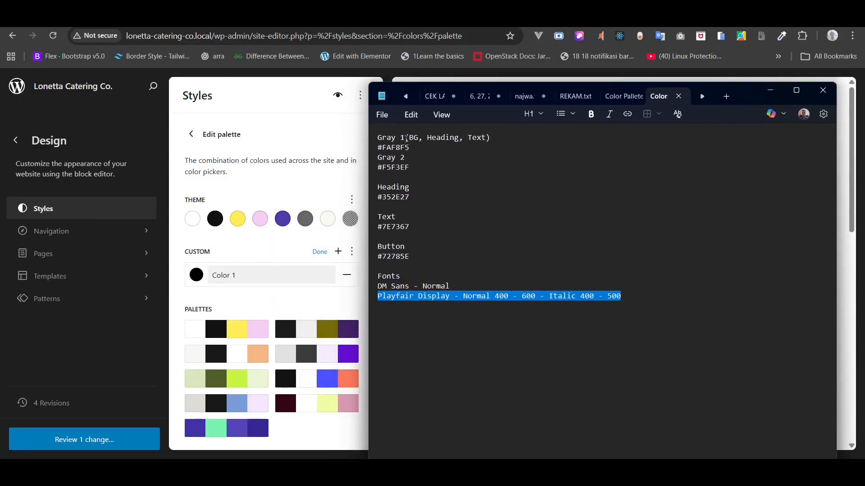
{"action": "left_click_drag", "start_coordinate": [406, 139], "coordinate": [378, 138]}
{"action": "key", "text": "ctrl+c"}
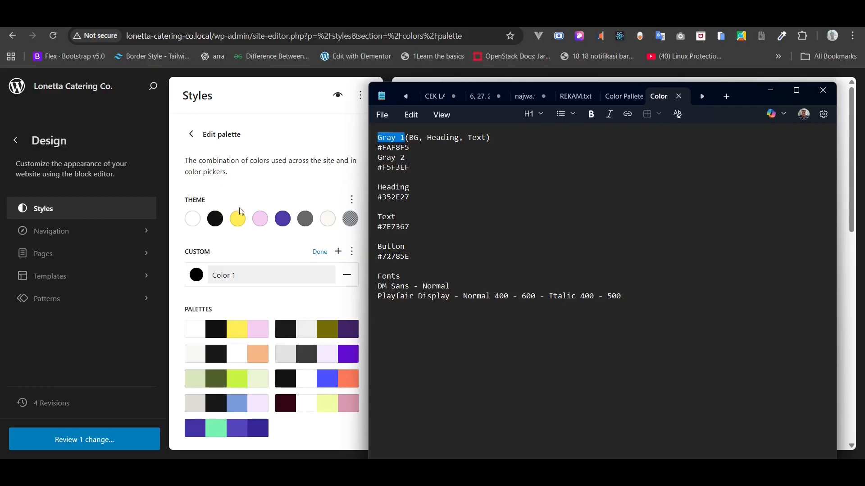
{"action": "triple_click", "coordinate": [236, 276]}
{"action": "key", "text": "ctrl+v"}
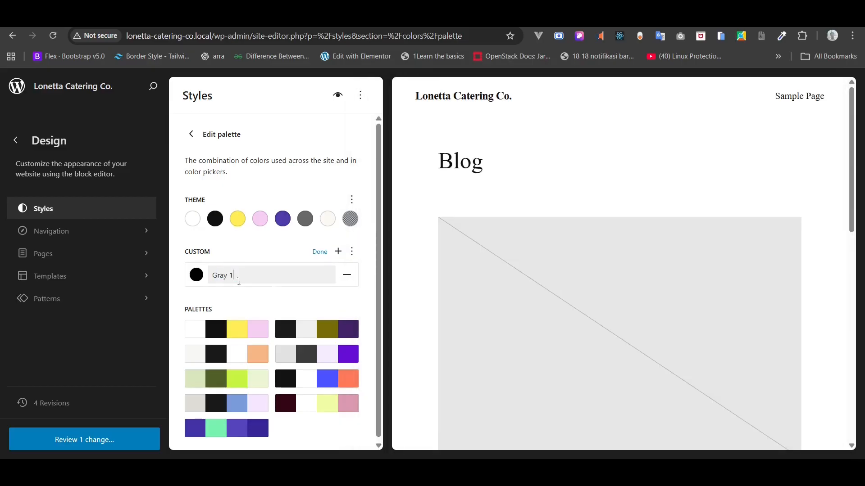
{"action": "key", "text": "alt+Tab"}
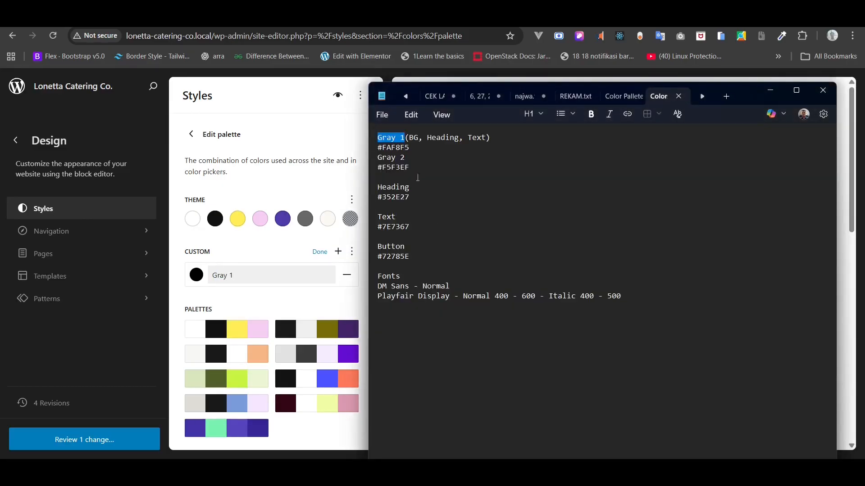
{"action": "triple_click", "coordinate": [392, 148]}
{"action": "key", "text": "ctrl+c"}
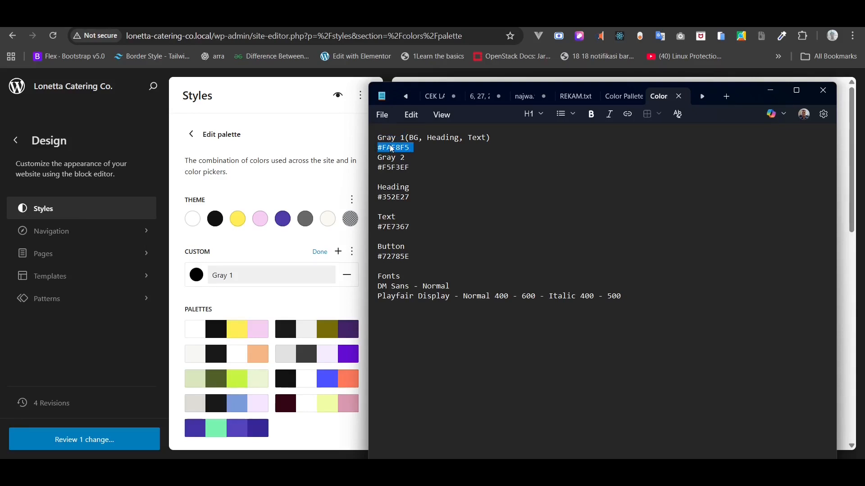
{"action": "left_click", "coordinate": [196, 277]}
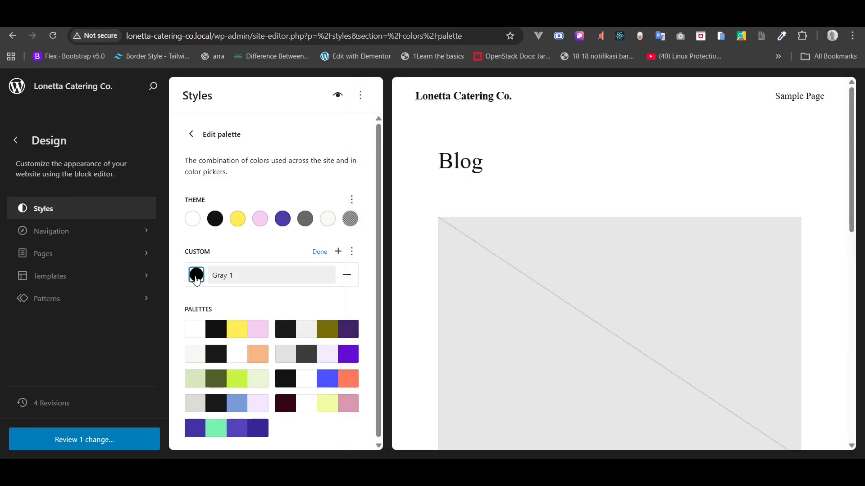
{"action": "double_click", "coordinate": [92, 269]}
{"action": "key", "text": "ctrl+v"}
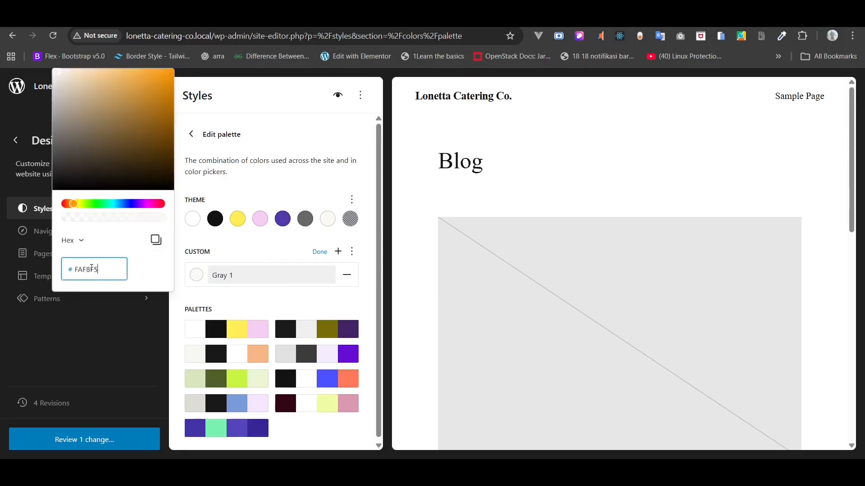
{"action": "left_click", "coordinate": [209, 265]}
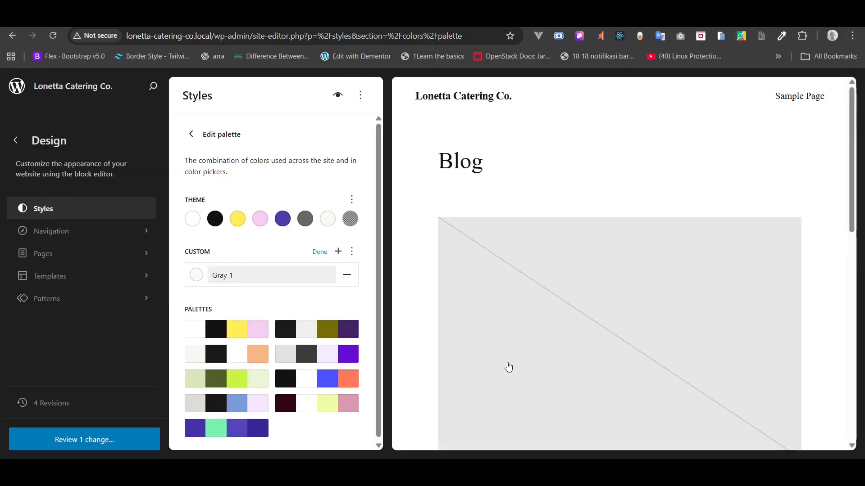
- Copy #F5F3EF from the notes and add a second custom colour, Gray 2
{"action": "key", "text": "alt+Tab"}
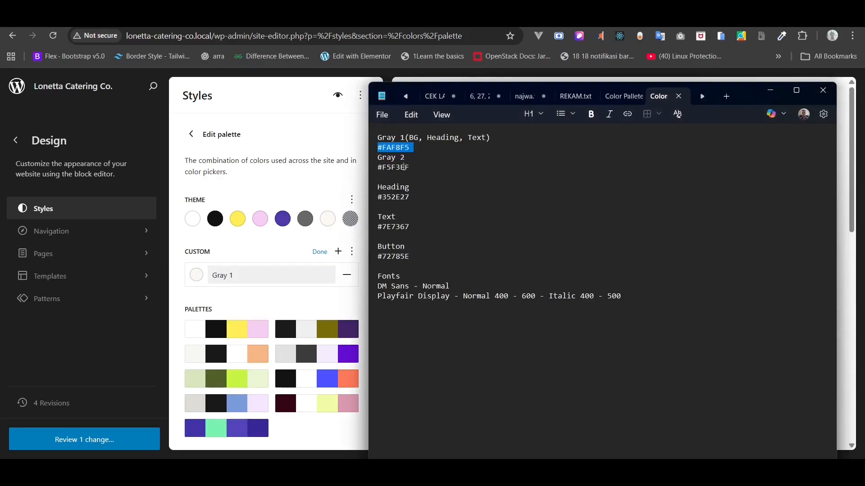
{"action": "left_click_drag", "start_coordinate": [414, 167], "coordinate": [378, 172]}
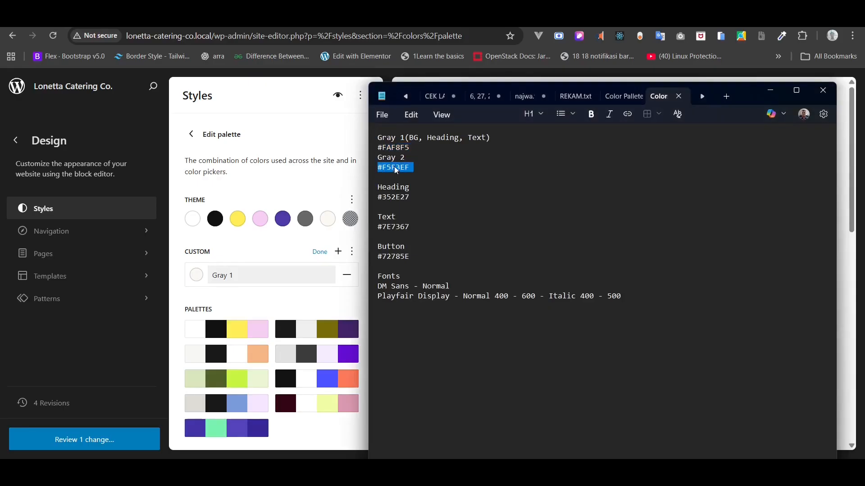
{"action": "right_click", "coordinate": [396, 170]}
{"action": "left_click", "coordinate": [446, 186]}
{"action": "left_click", "coordinate": [338, 253]}
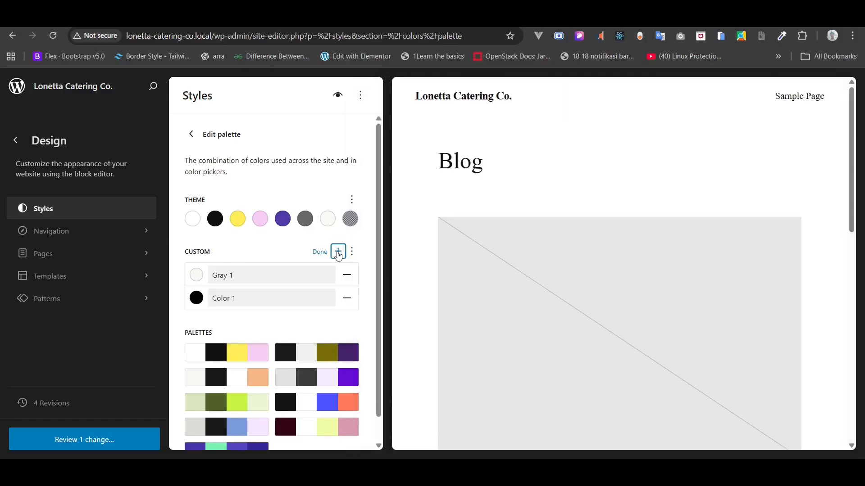
{"action": "triple_click", "coordinate": [270, 299]}
{"action": "right_click", "coordinate": [270, 301]}
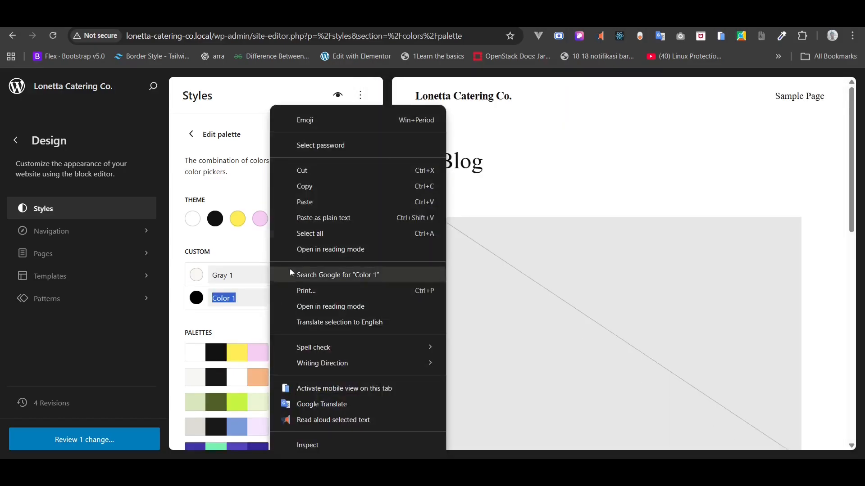
{"action": "left_click", "coordinate": [318, 203]}
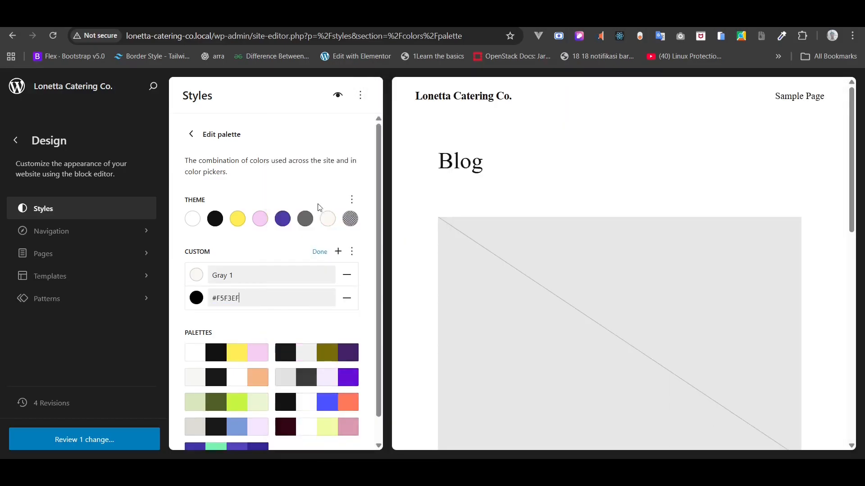
{"action": "triple_click", "coordinate": [271, 296]}
{"action": "key", "text": "BackSpace"}
- Set Gray 2's hex value to #F5F3EF
{"action": "left_click", "coordinate": [196, 298]}
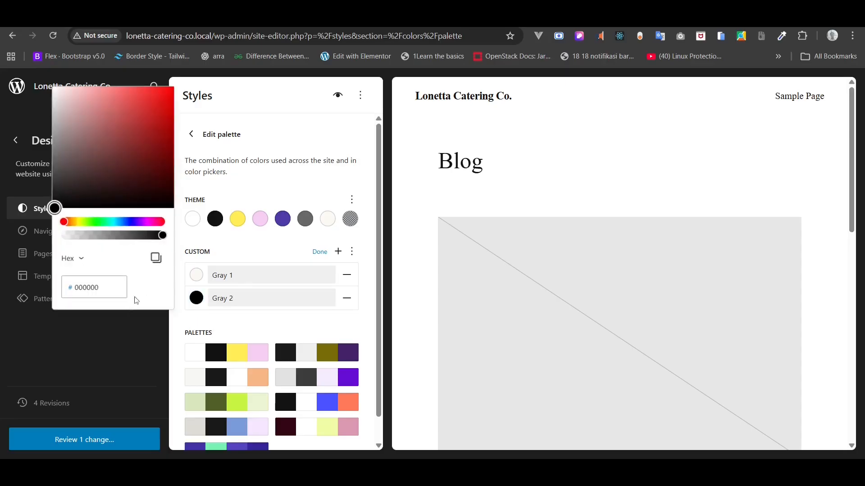
{"action": "double_click", "coordinate": [112, 289]}
{"action": "key", "text": "BackSpace"}
{"action": "right_click", "coordinate": [112, 289]}
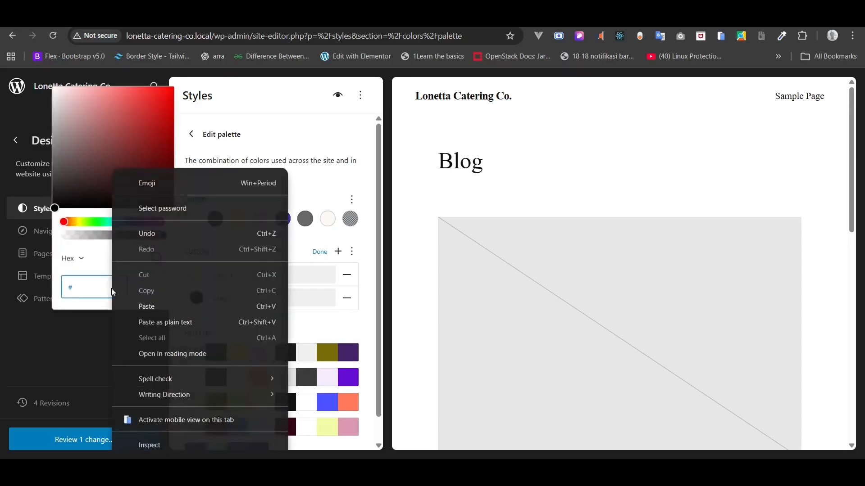
{"action": "left_click", "coordinate": [130, 306]}
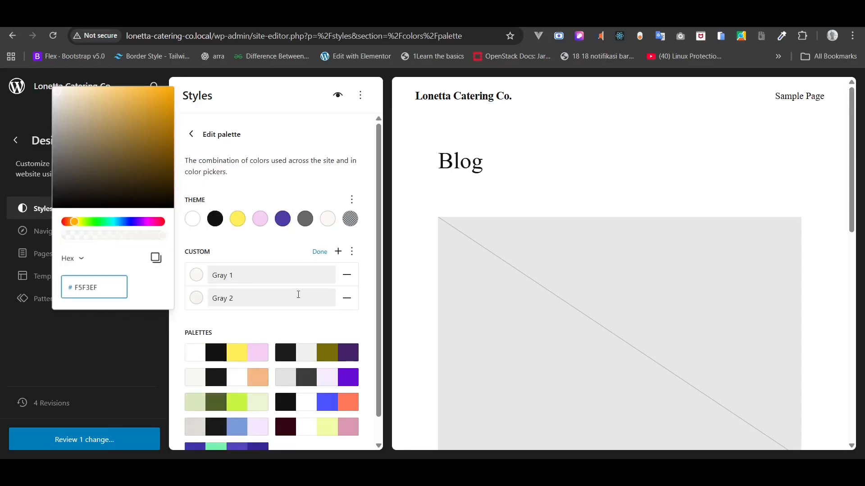
{"action": "left_click", "coordinate": [306, 324]}
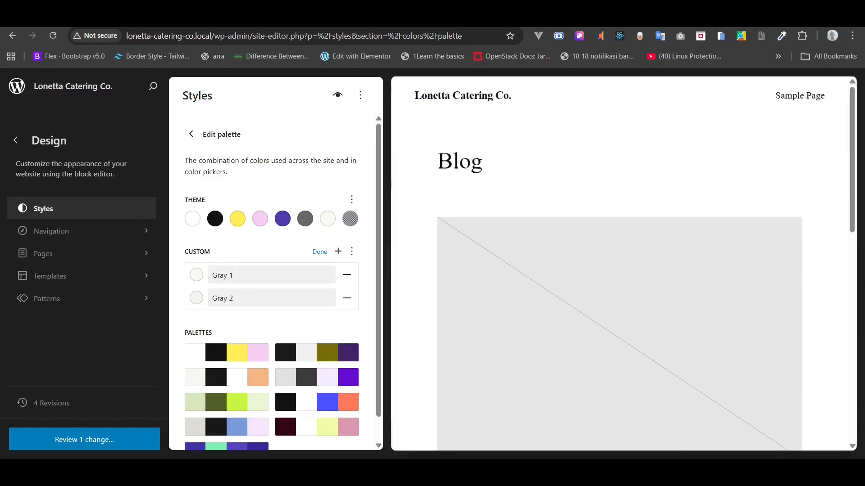
- Copy the word Heading from the colour notes for the next colour's name
{"action": "key", "text": "alt+Tab"}
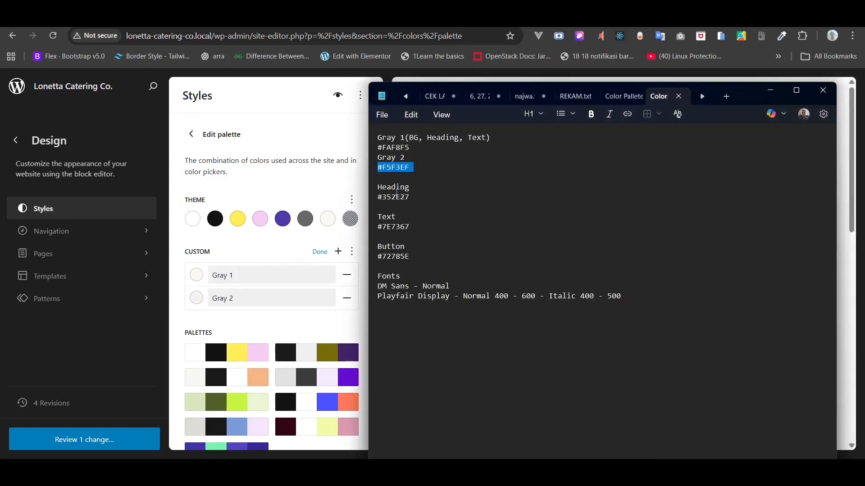
{"action": "triple_click", "coordinate": [394, 198]}
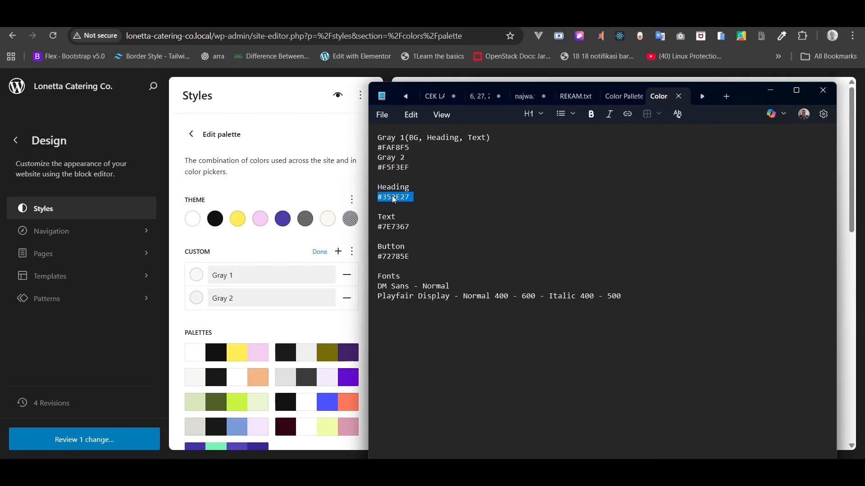
{"action": "right_click", "coordinate": [394, 200]}
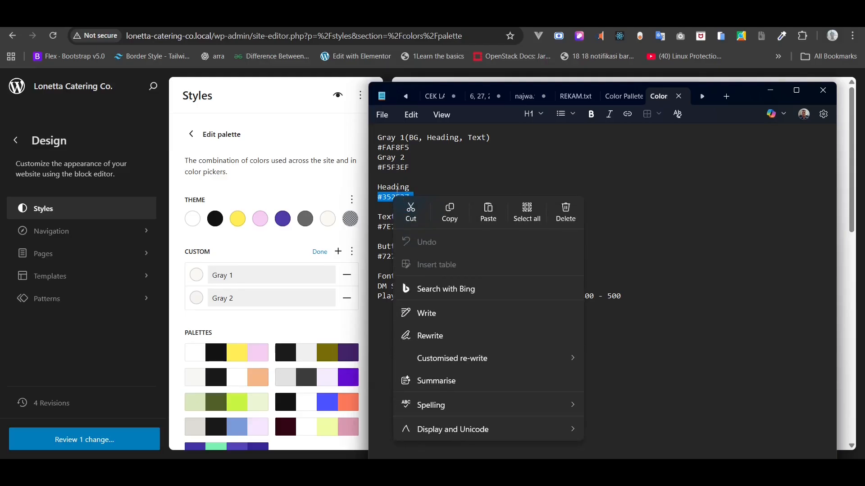
{"action": "triple_click", "coordinate": [398, 189]}
{"action": "right_click", "coordinate": [398, 193]}
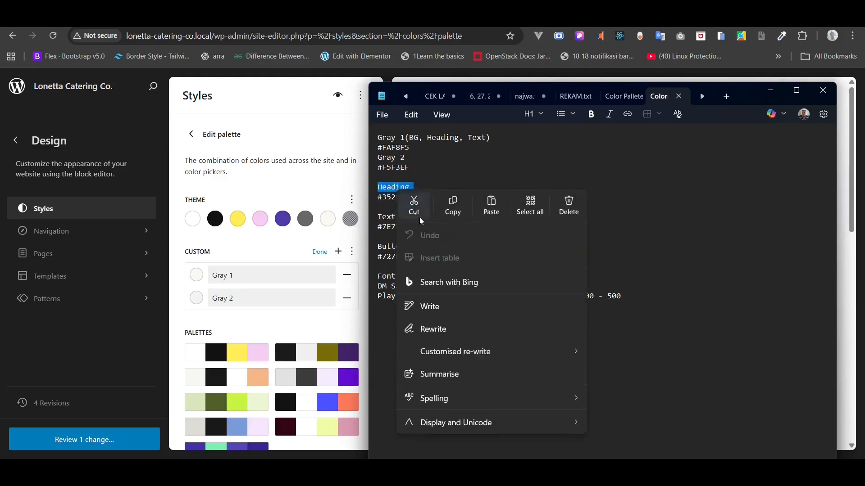
{"action": "left_click", "coordinate": [448, 207]}
{"action": "left_click", "coordinate": [255, 325]}
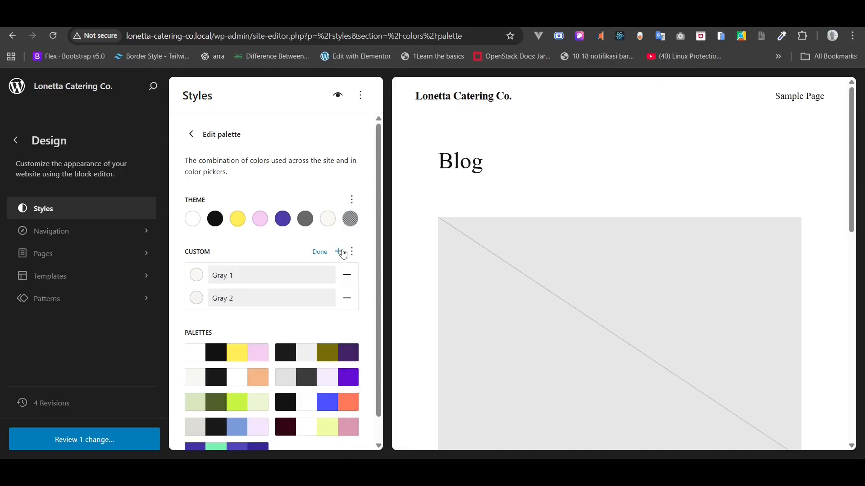
- Add a third custom colour and name it Heading
{"action": "left_click", "coordinate": [338, 251]}
{"action": "key", "text": "ctrl+a"}
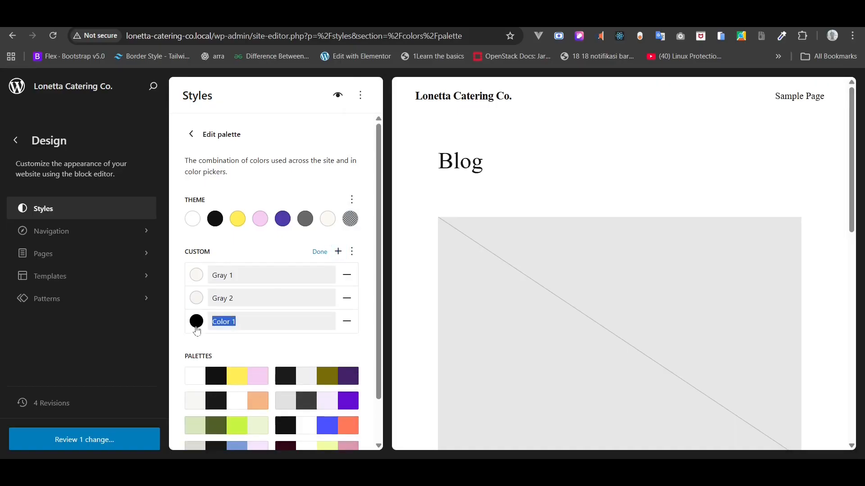
{"action": "key", "text": "BackSpace"}
{"action": "right_click", "coordinate": [219, 327]}
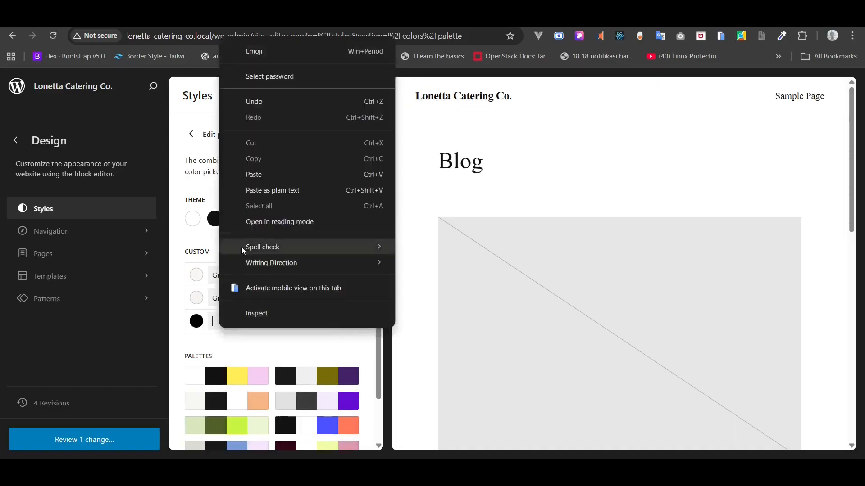
{"action": "left_click", "coordinate": [255, 177]}
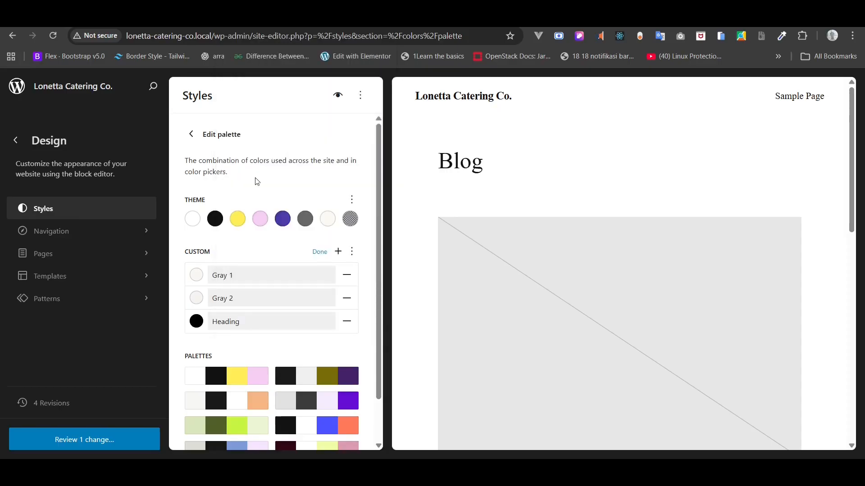
- Set the Heading colour's hex to #352E27, copied from the notes
{"action": "key", "text": "alt+Tab"}
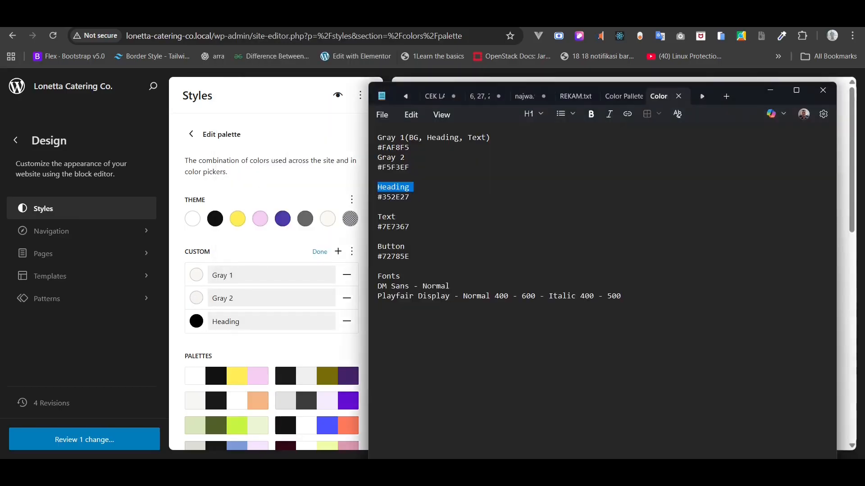
{"action": "triple_click", "coordinate": [395, 197]}
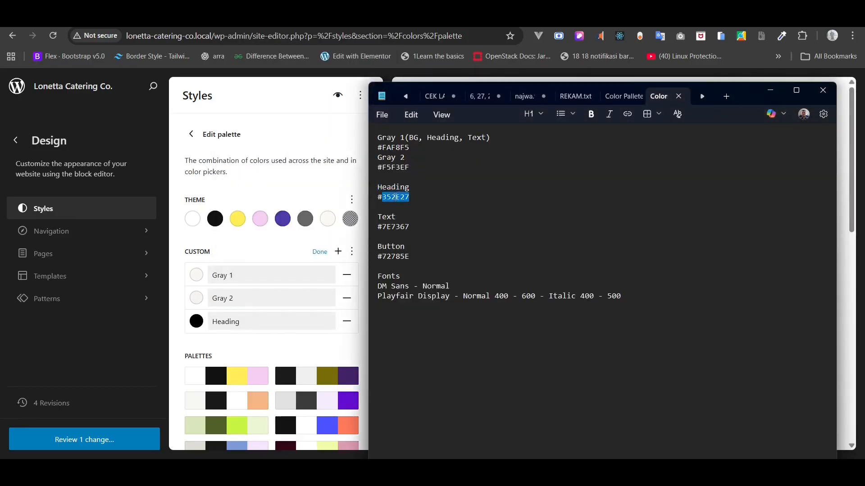
{"action": "right_click", "coordinate": [396, 199]}
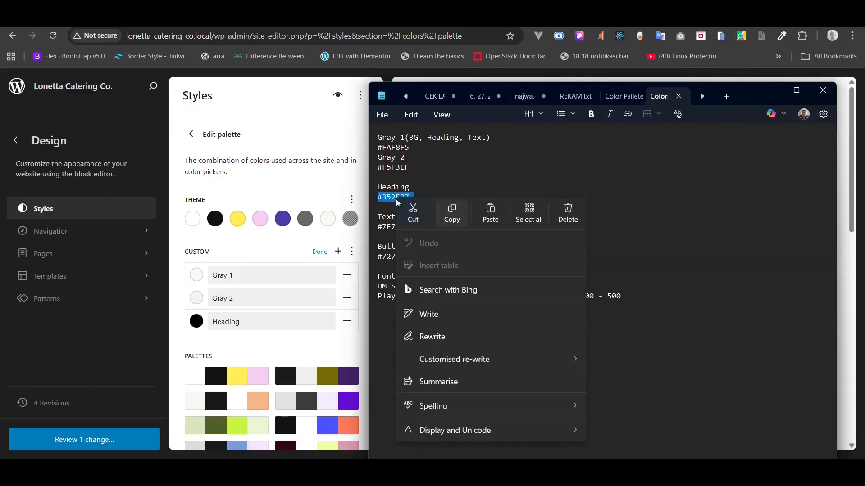
{"action": "left_click", "coordinate": [446, 211]}
{"action": "left_click", "coordinate": [196, 321]}
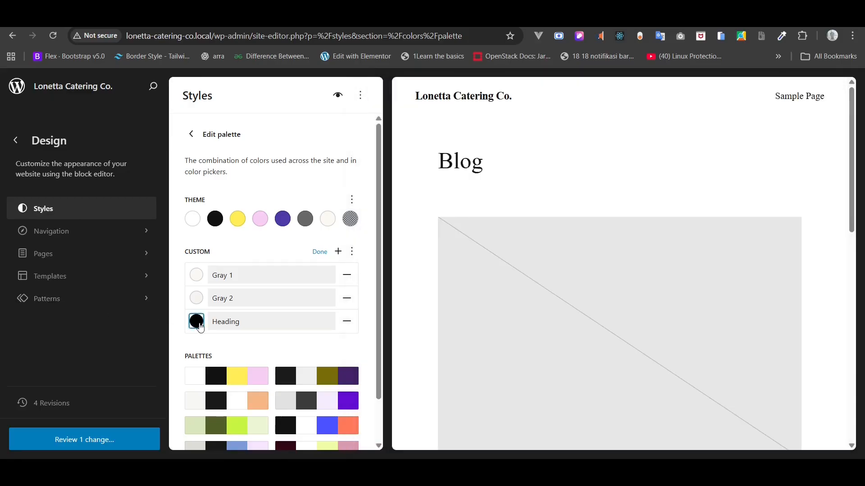
{"action": "left_click", "coordinate": [108, 310]}
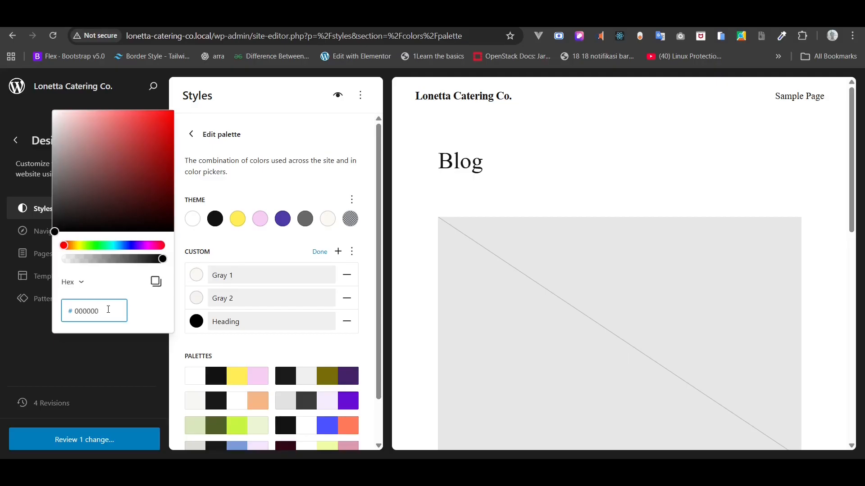
{"action": "key", "text": "BackSpace"}
{"action": "key", "text": "BackSpace"}
{"action": "key", "text": "BackSpace"}
{"action": "key", "text": "BackSpace"}
{"action": "right_click", "coordinate": [108, 309]}
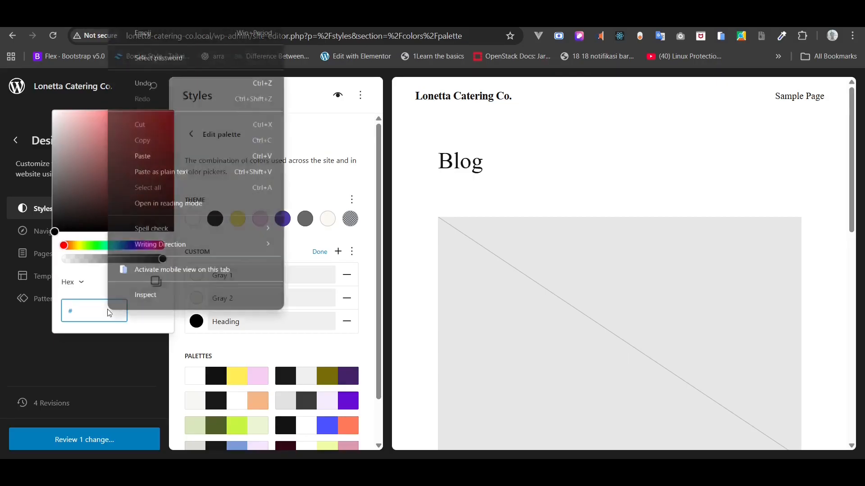
{"action": "left_click", "coordinate": [141, 158]}
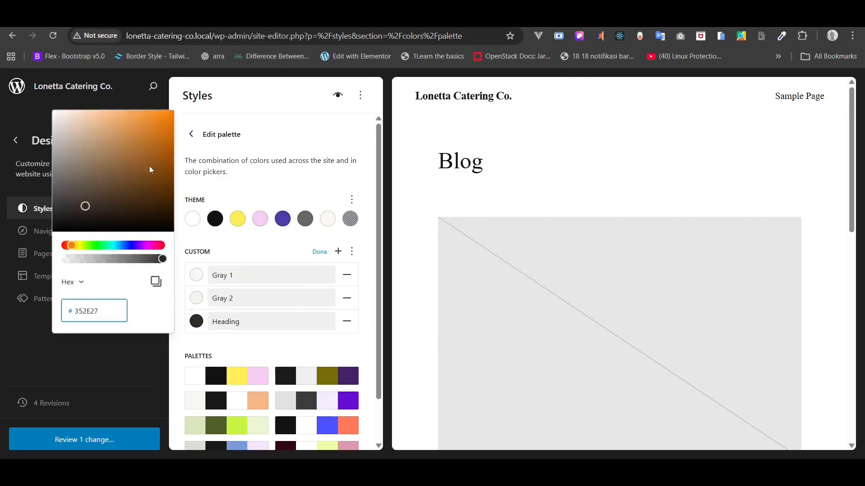
{"action": "left_click", "coordinate": [380, 353]}
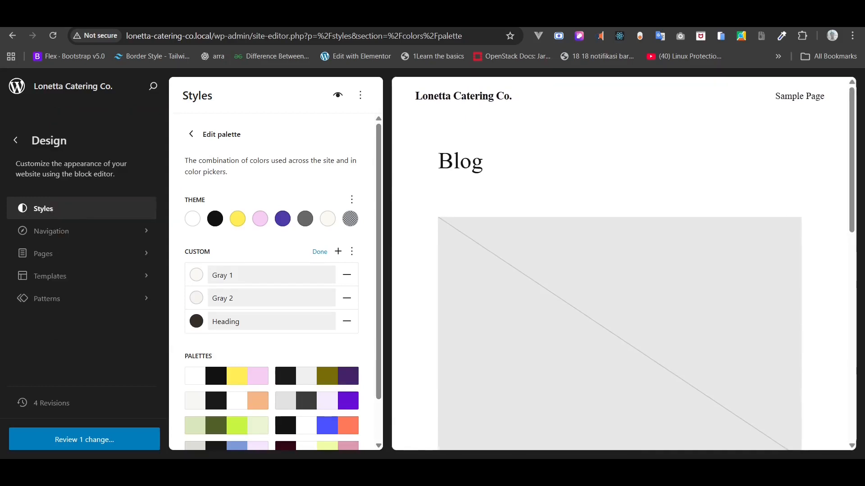
{"action": "key", "text": "alt+Tab"}
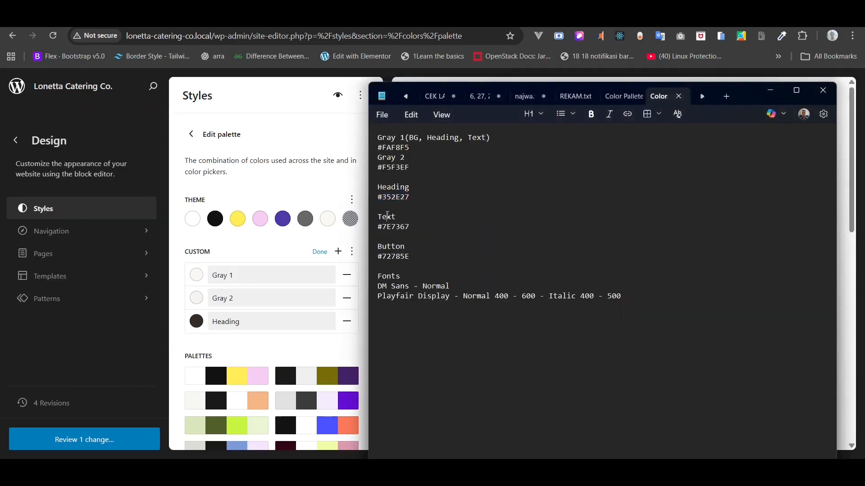
- Add a new custom palette colour and rename it from Color 1 to 'Text'
{"action": "double_click", "coordinate": [387, 217]}
{"action": "right_click", "coordinate": [388, 218]}
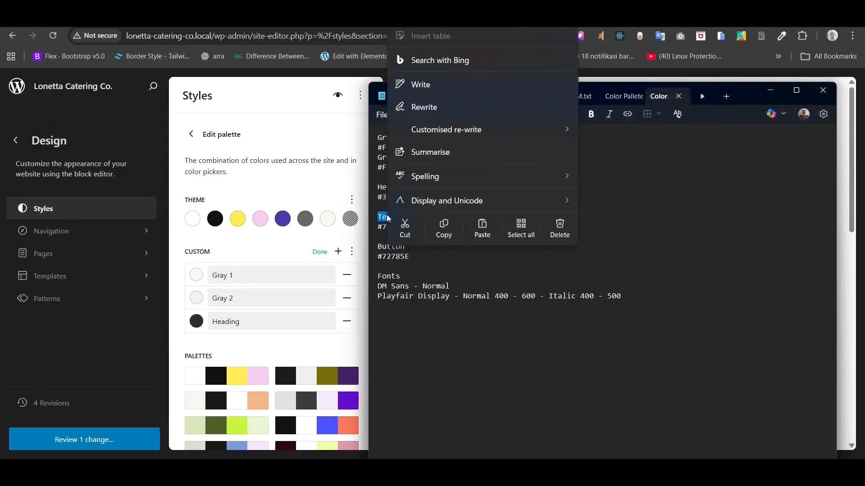
{"action": "left_click", "coordinate": [444, 227]}
{"action": "left_click", "coordinate": [242, 249]}
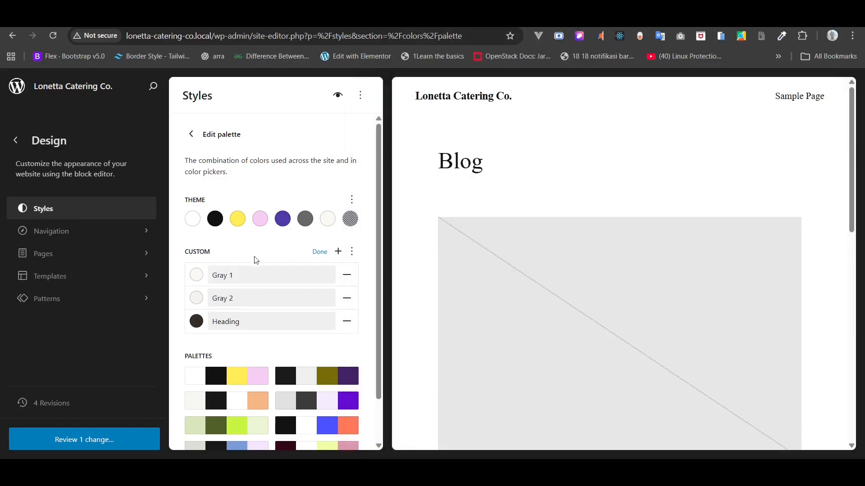
{"action": "left_click", "coordinate": [337, 251]}
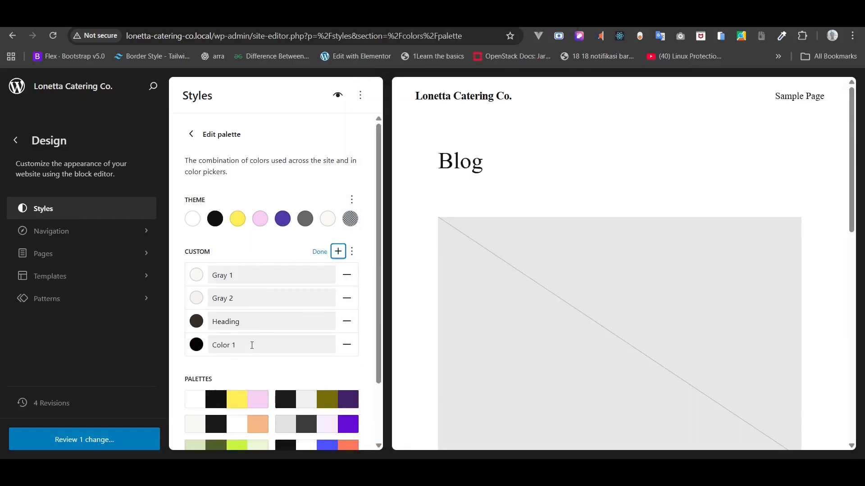
{"action": "left_click_drag", "start_coordinate": [253, 346], "coordinate": [184, 328]}
{"action": "key", "text": "BackSpace"}
{"action": "right_click", "coordinate": [231, 354]}
{"action": "left_click", "coordinate": [214, 345]}
{"action": "right_click", "coordinate": [215, 345]}
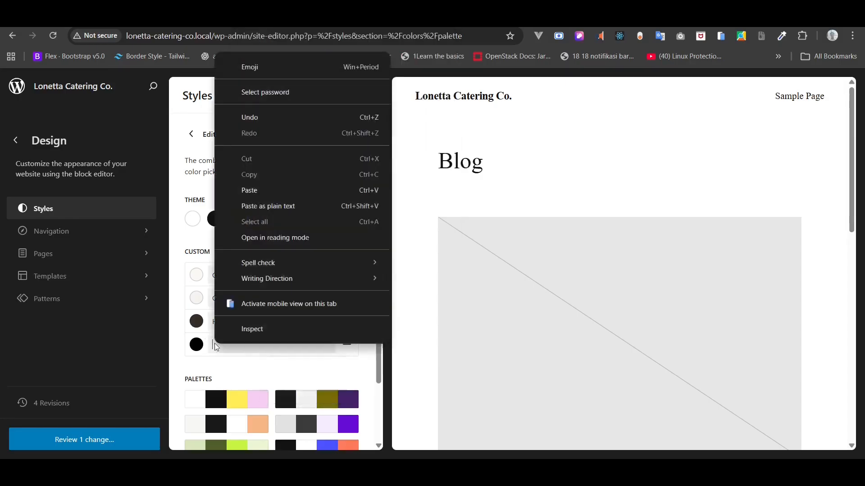
{"action": "left_click", "coordinate": [263, 190]}
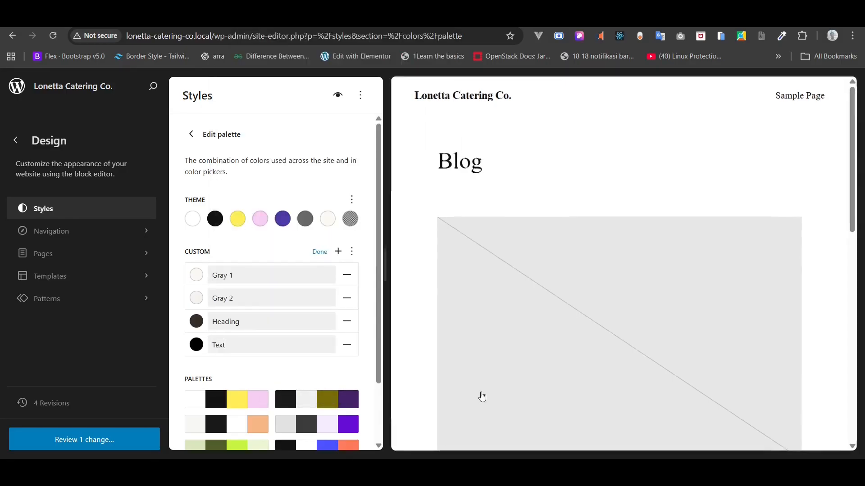
- Set the Text colour's hex value to #7E7367
{"action": "key", "text": "alt+Tab"}
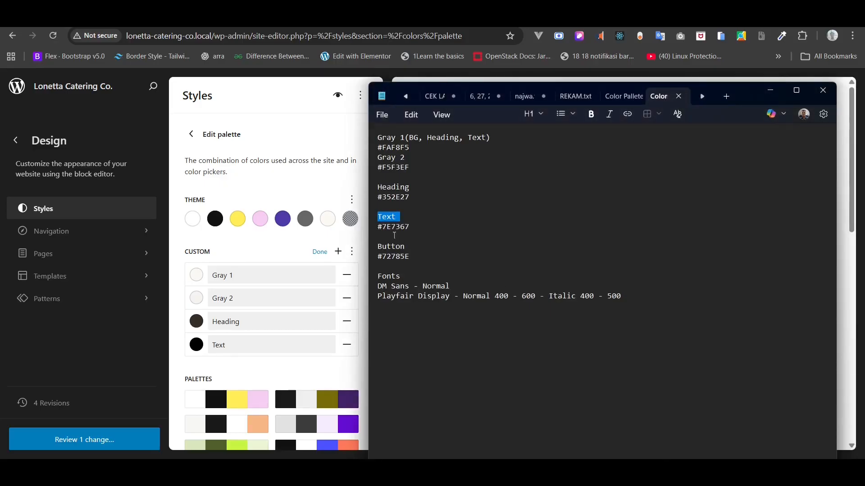
{"action": "left_click", "coordinate": [388, 227]}
{"action": "right_click", "coordinate": [389, 229]}
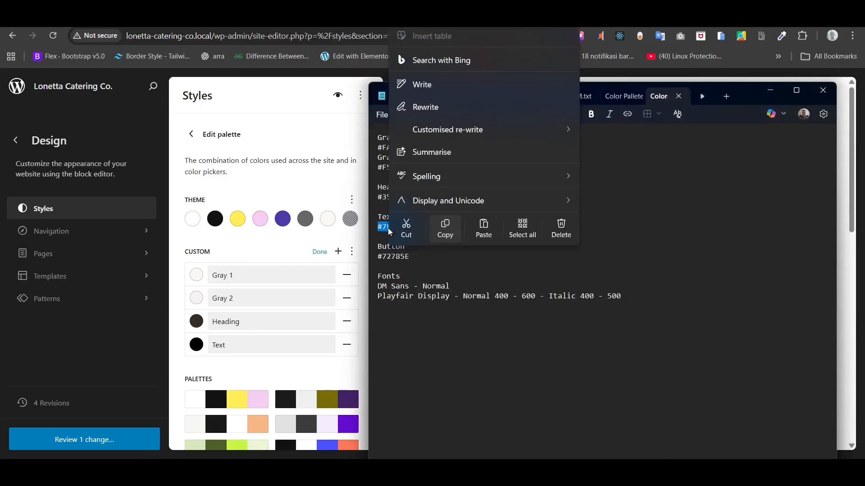
{"action": "left_click", "coordinate": [445, 228]}
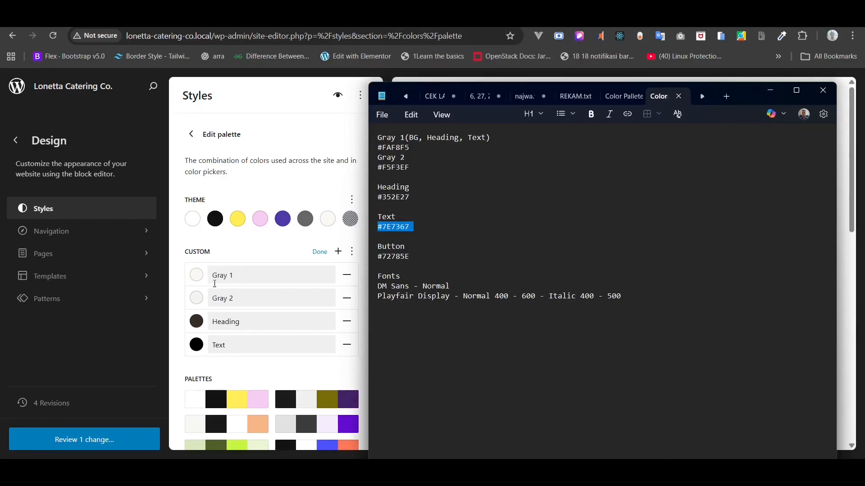
{"action": "left_click", "coordinate": [202, 348]}
{"action": "left_click", "coordinate": [202, 347]}
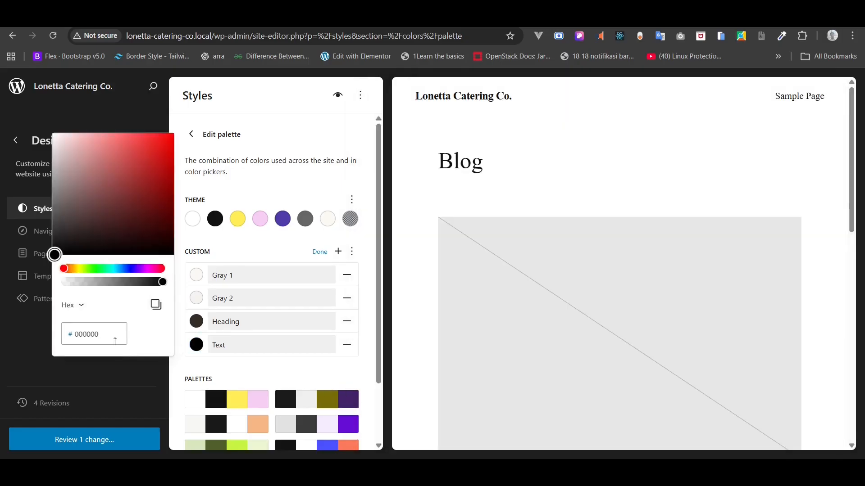
{"action": "left_click_drag", "start_coordinate": [103, 334], "coordinate": [59, 331]}
{"action": "key", "text": "BackSpace"}
{"action": "key", "text": "ctrl+v"}
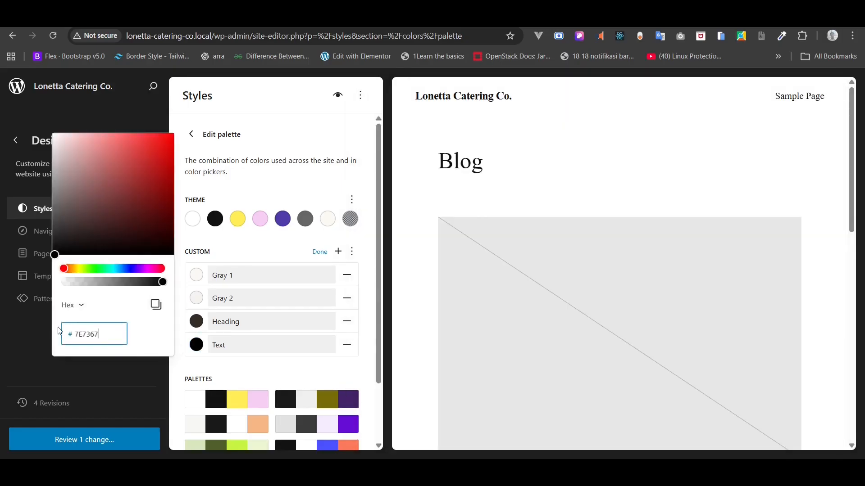
{"action": "left_click", "coordinate": [276, 378]}
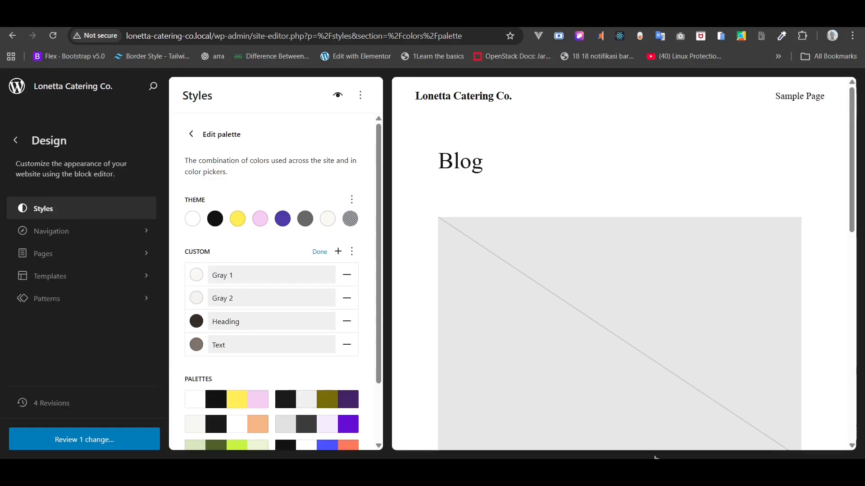
{"action": "key", "text": "alt+Tab"}
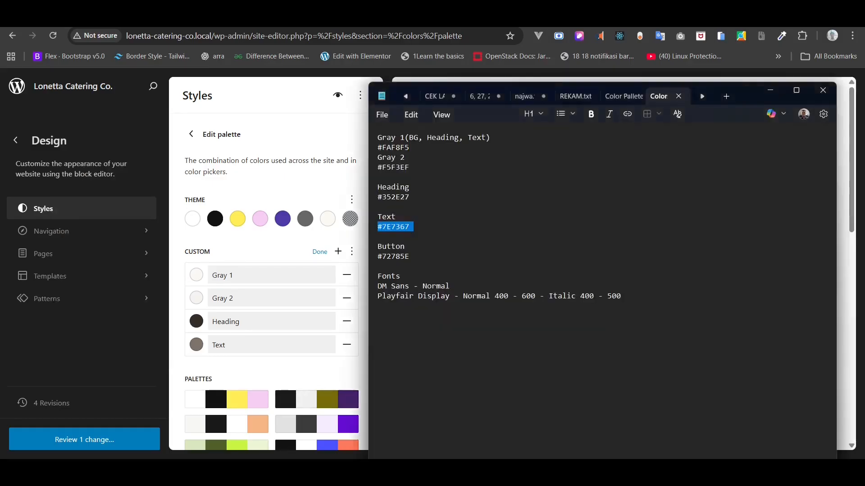
- Add another custom palette colour and name it 'Button'
{"action": "double_click", "coordinate": [392, 247]}
{"action": "right_click", "coordinate": [391, 246]}
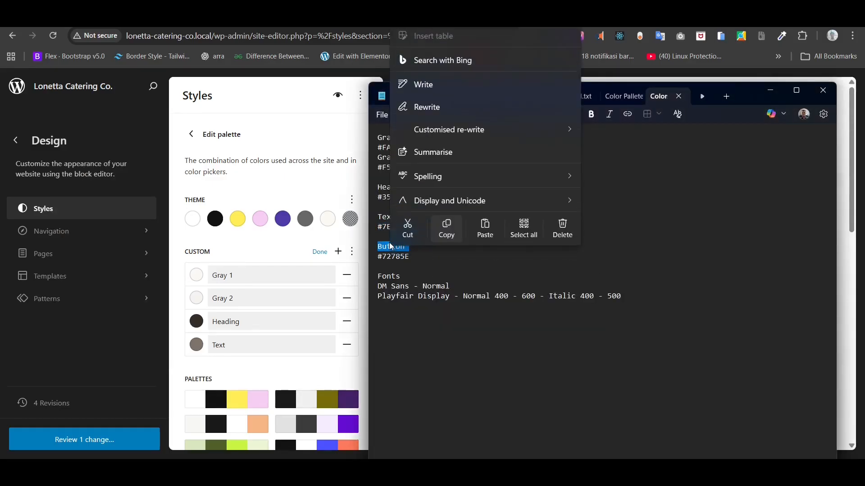
{"action": "left_click", "coordinate": [446, 230]}
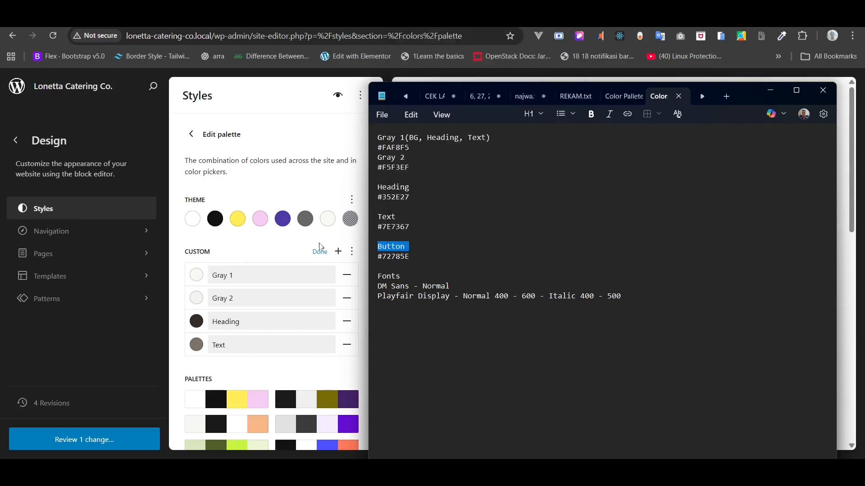
{"action": "left_click", "coordinate": [236, 250]}
{"action": "left_click", "coordinate": [338, 251]}
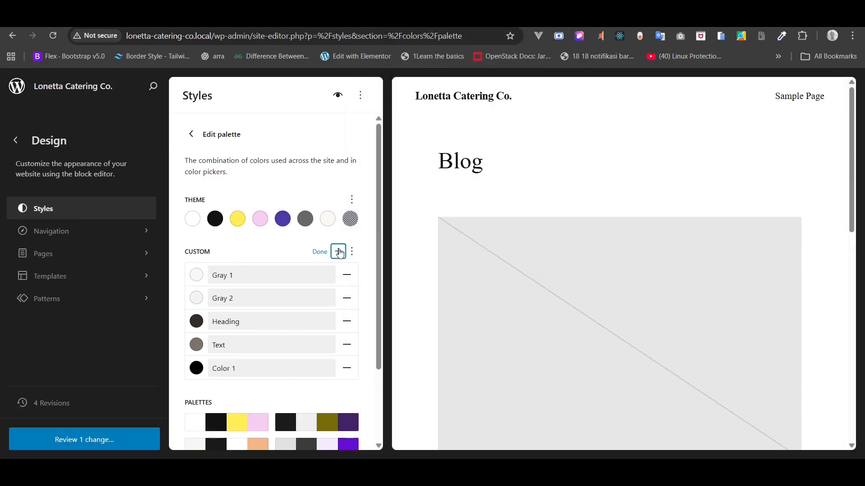
{"action": "triple_click", "coordinate": [220, 369]}
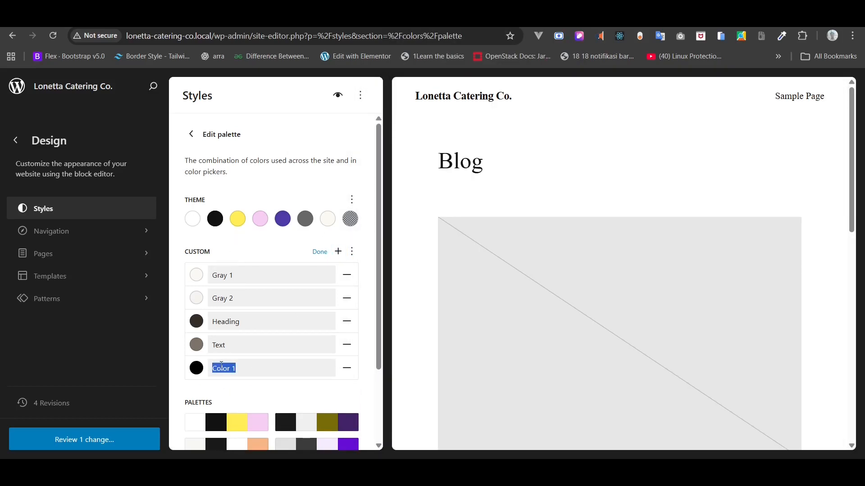
{"action": "key", "text": "BackSpace"}
{"action": "right_click", "coordinate": [221, 369]}
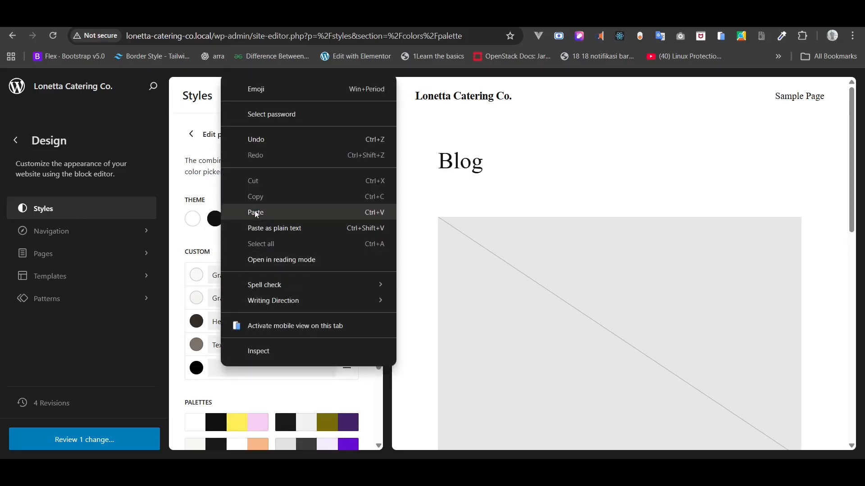
{"action": "left_click", "coordinate": [255, 213]}
- Set the Button colour's hex value to the olive #72785E
{"action": "key", "text": "alt+Tab"}
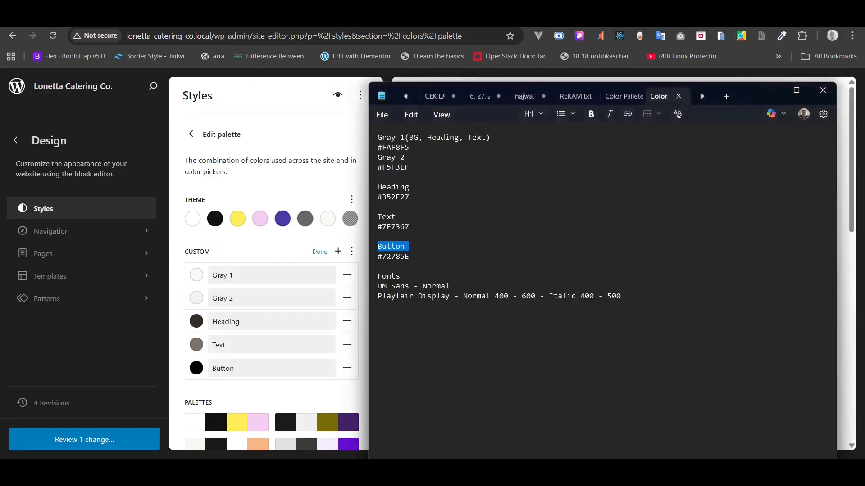
{"action": "double_click", "coordinate": [395, 257]}
{"action": "right_click", "coordinate": [394, 258]}
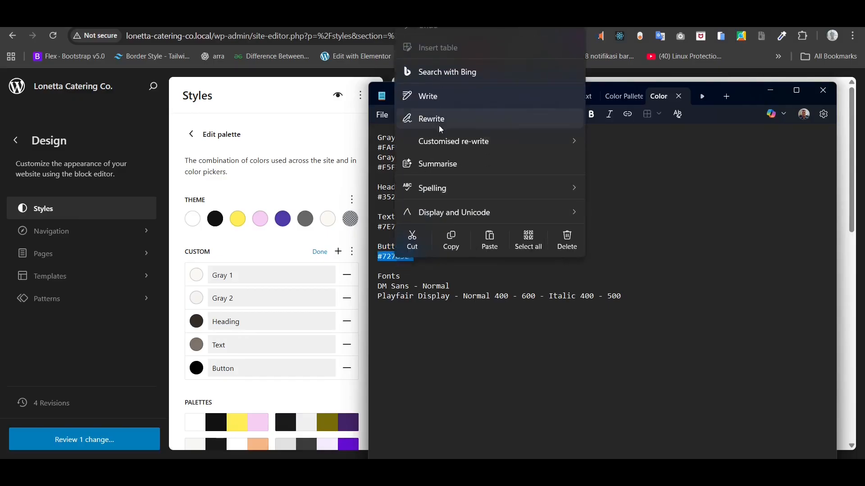
{"action": "left_click", "coordinate": [455, 244]}
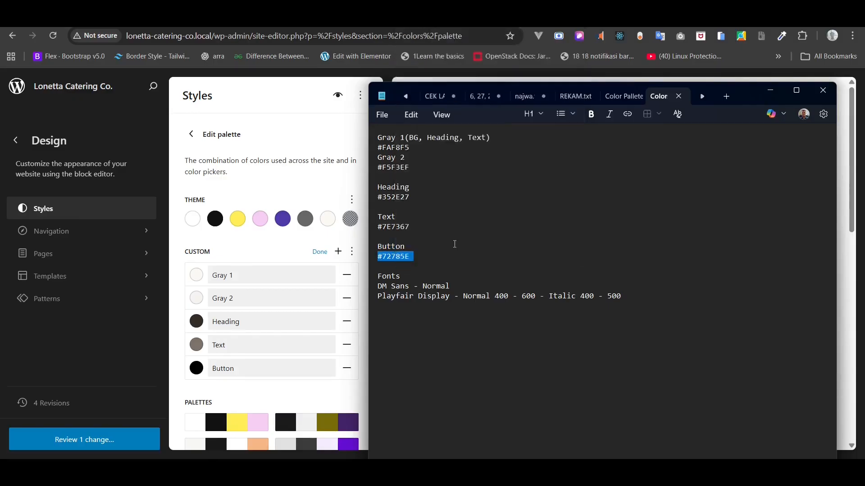
{"action": "left_click", "coordinate": [361, 307]}
{"action": "left_click", "coordinate": [198, 370]}
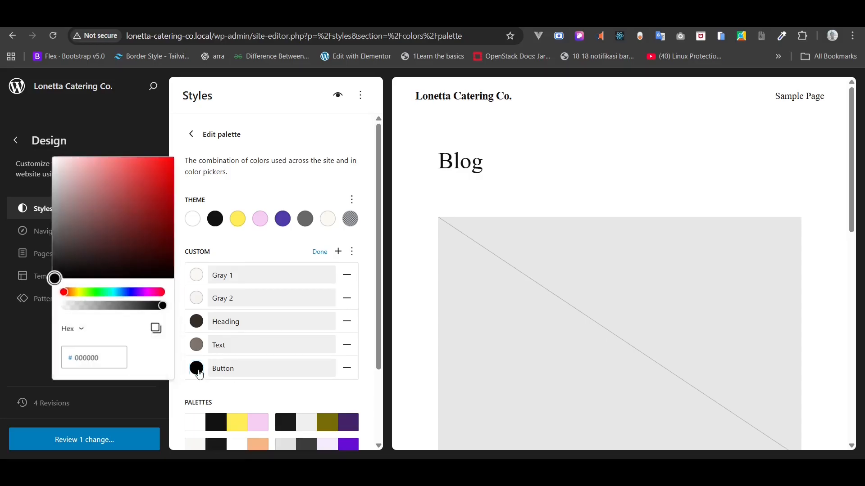
{"action": "left_click", "coordinate": [95, 355]}
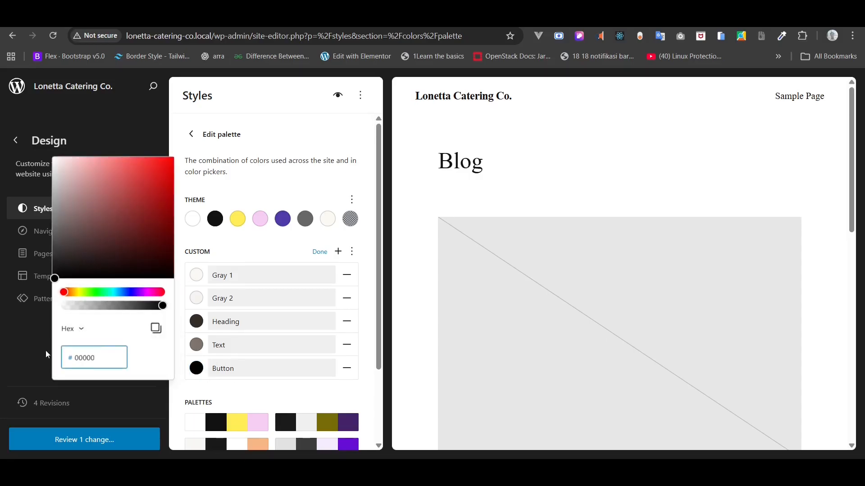
{"action": "key", "text": "ctrl+a"}
{"action": "key", "text": "BackSpace"}
{"action": "right_click", "coordinate": [82, 354]}
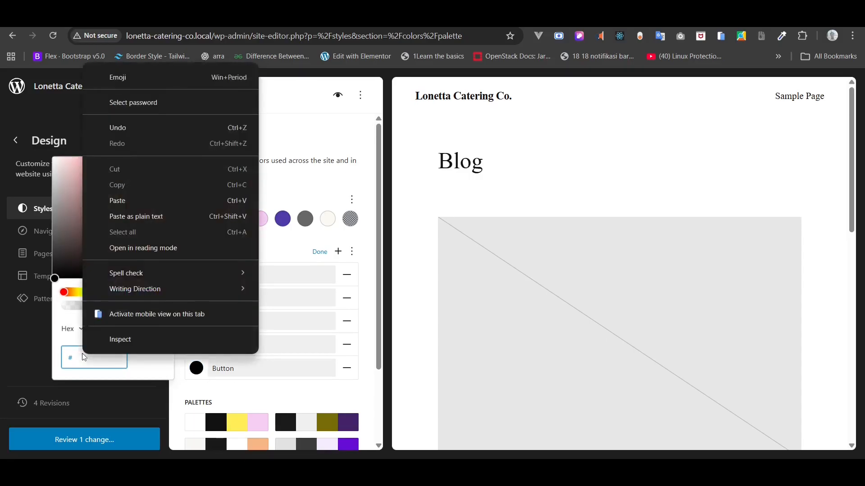
{"action": "left_click", "coordinate": [114, 201]}
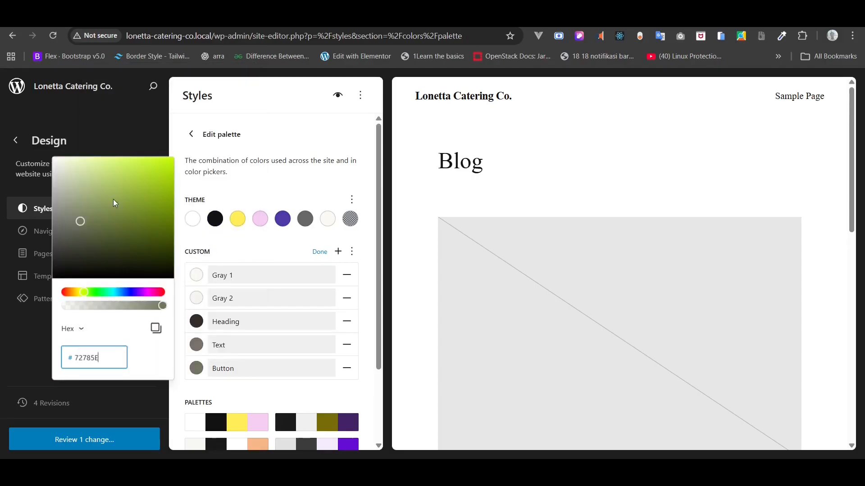
{"action": "left_click", "coordinate": [227, 242]}
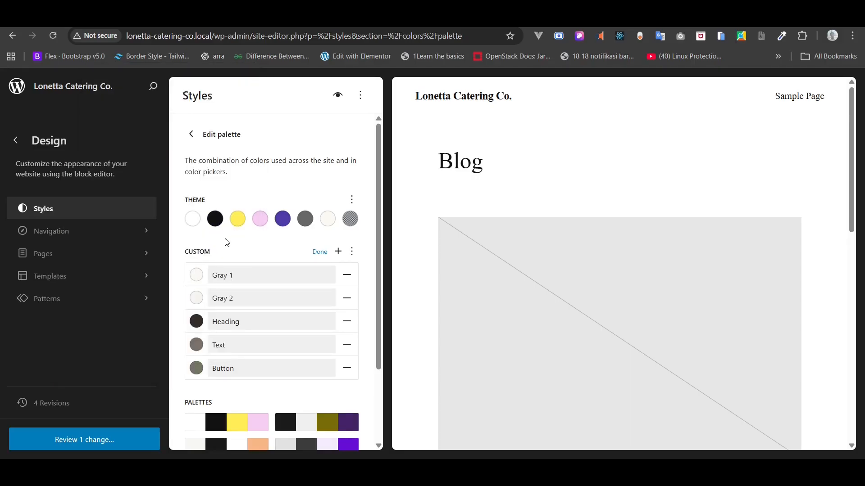
- Finish editing the custom palette and open its options menu
{"action": "scroll", "coordinate": [226, 243], "scroll_direction": "down", "scroll_amount": 3}
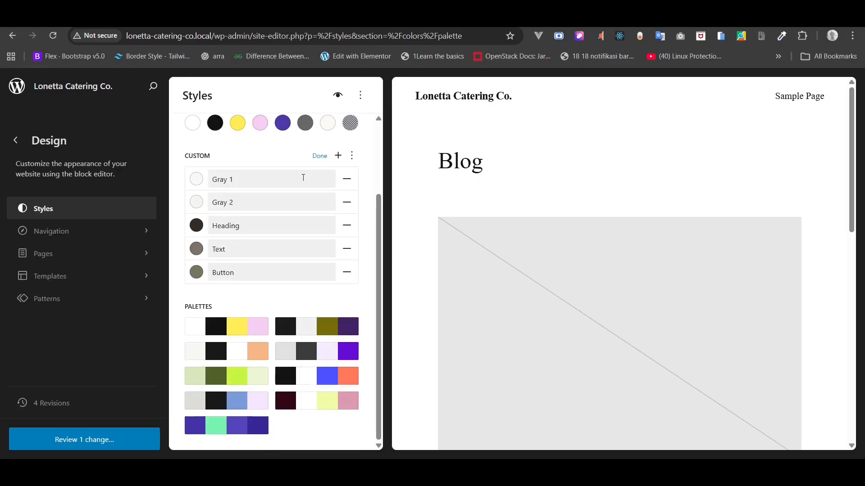
{"action": "left_click", "coordinate": [321, 157]}
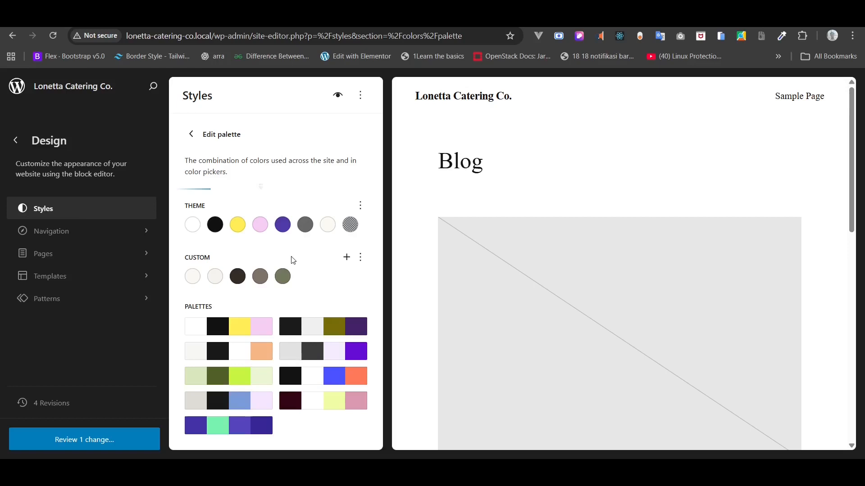
{"action": "left_click", "coordinate": [361, 261]}
- Set the site Text colour to the custom Text grey swatch, and check the Link colour
{"action": "left_click", "coordinate": [363, 265]}
{"action": "left_click", "coordinate": [192, 135]}
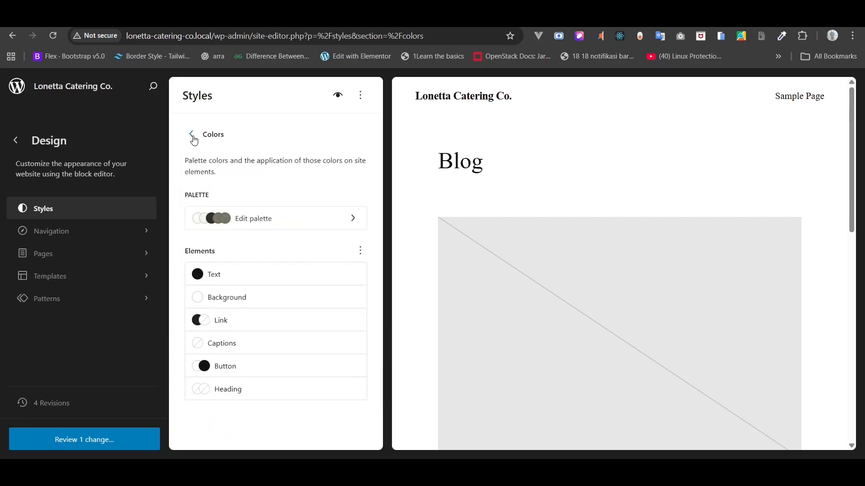
{"action": "left_click", "coordinate": [257, 271]}
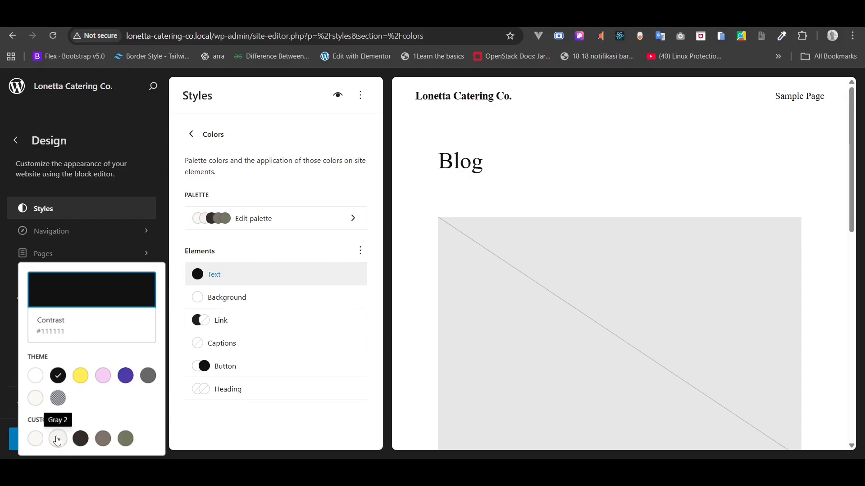
{"action": "left_click", "coordinate": [101, 443]}
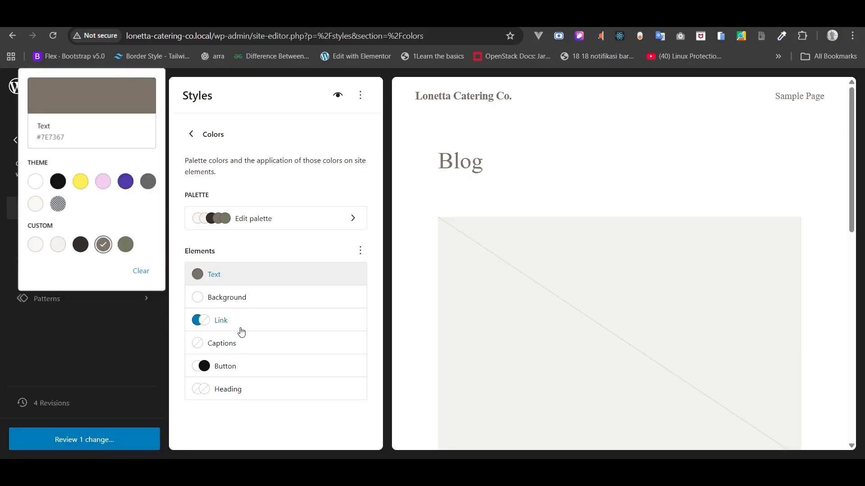
{"action": "left_click", "coordinate": [225, 320]}
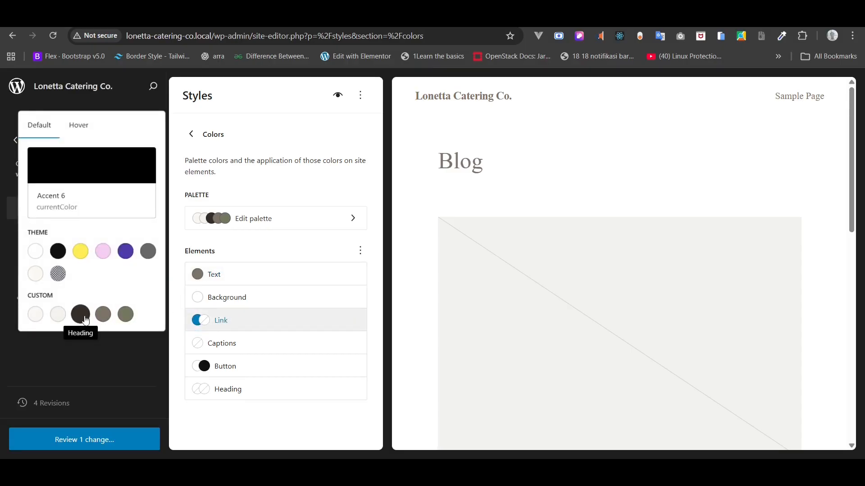
{"action": "left_click", "coordinate": [216, 425]}
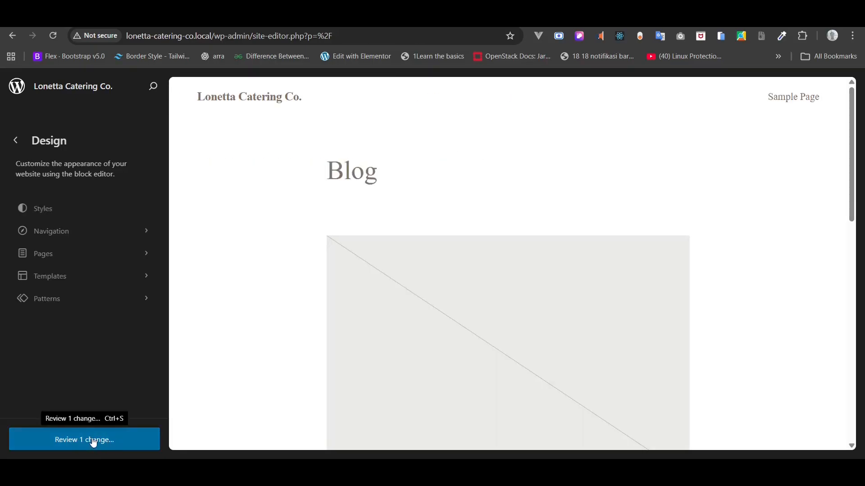
- Review and save the global style changes, then go back to the Dashboard
{"action": "left_click", "coordinate": [90, 442]}
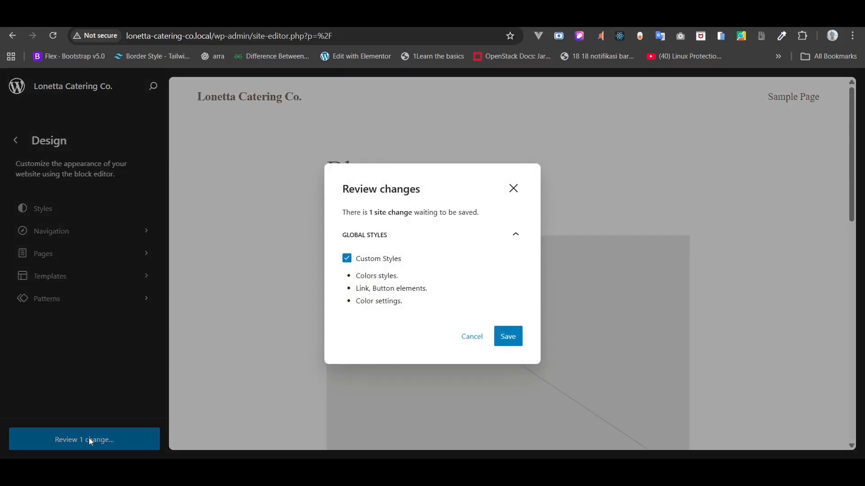
{"action": "left_click", "coordinate": [508, 336]}
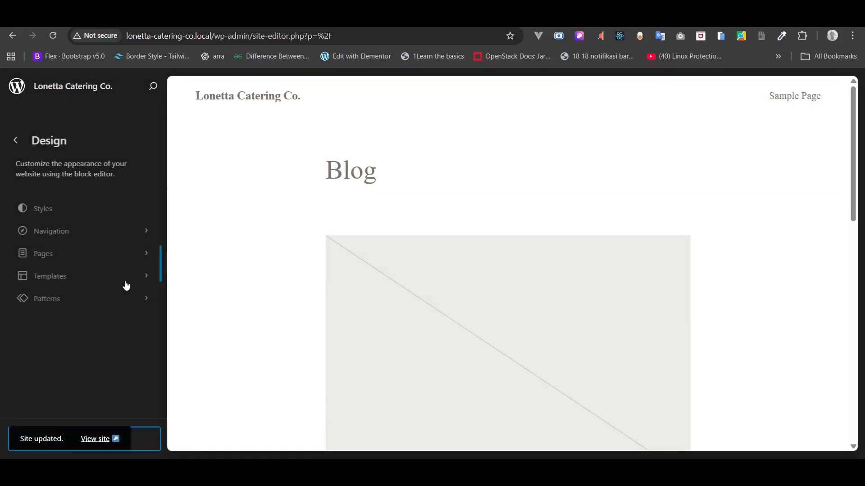
{"action": "left_click", "coordinate": [17, 142]}
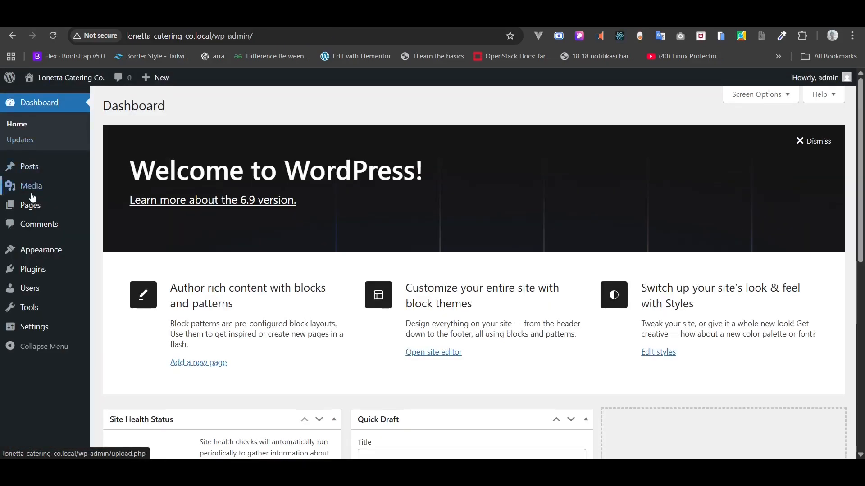
- Bulk-move all pages (Privacy Policy, Sample Page) to Trash, then start a new page
{"action": "mouse_move", "coordinate": [34, 209]}
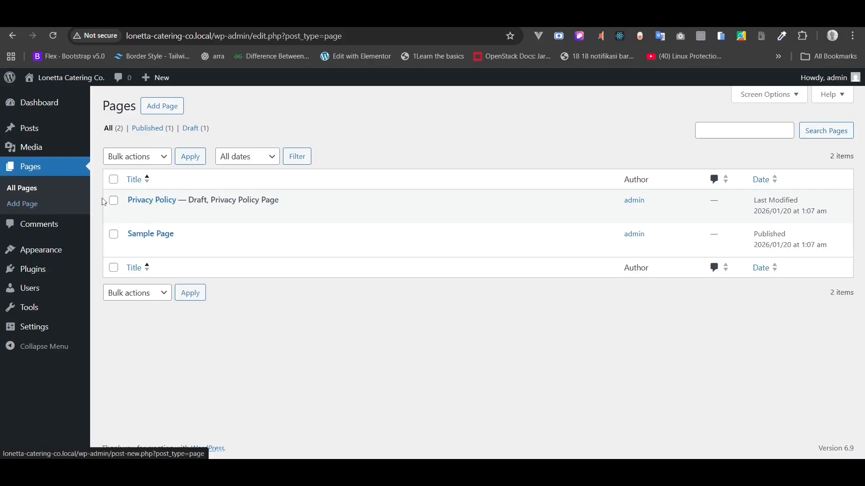
{"action": "left_click", "coordinate": [112, 180]}
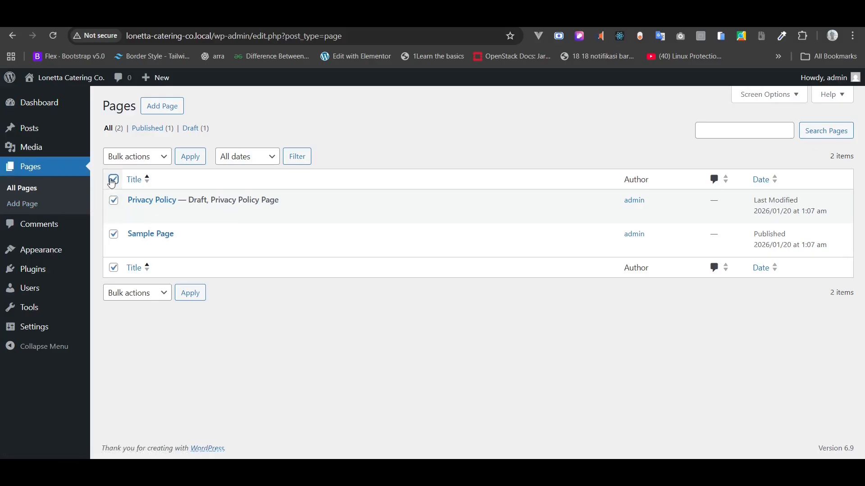
{"action": "left_click", "coordinate": [131, 157]}
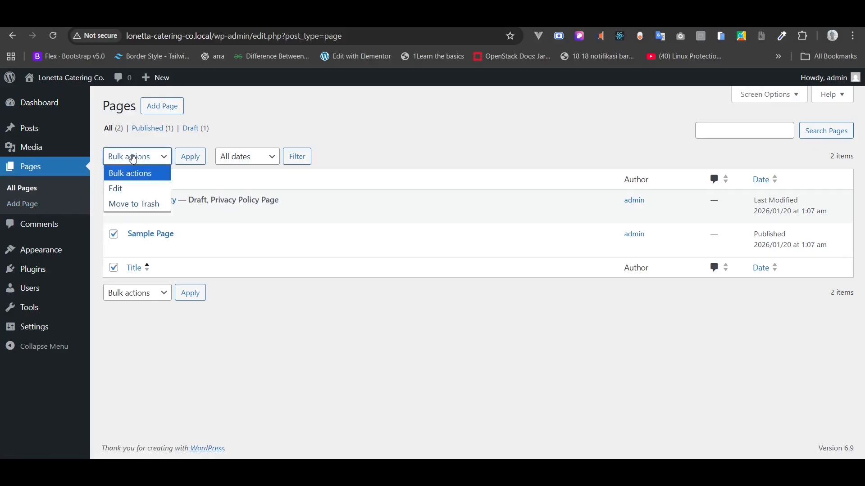
{"action": "left_click", "coordinate": [136, 205]}
{"action": "left_click", "coordinate": [189, 158]}
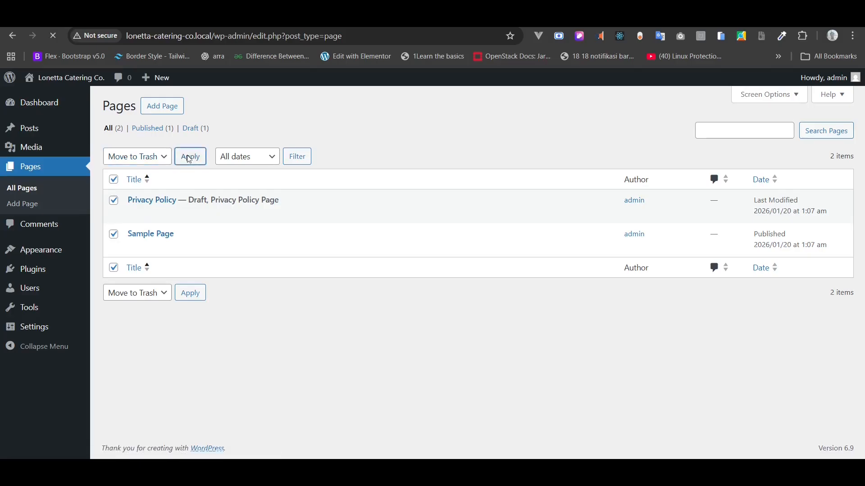
{"action": "left_click", "coordinate": [166, 113]}
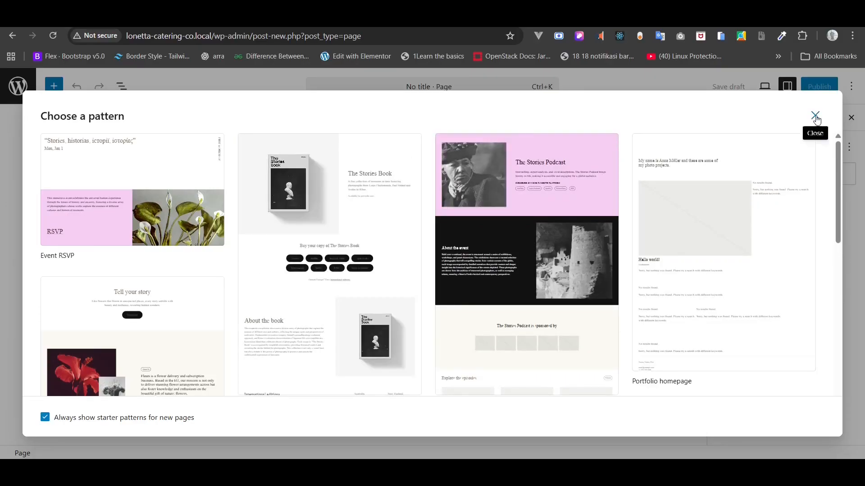
- Publish a blank page titled 'Home' without a starter pattern, then begin another page
{"action": "left_click", "coordinate": [816, 116]}
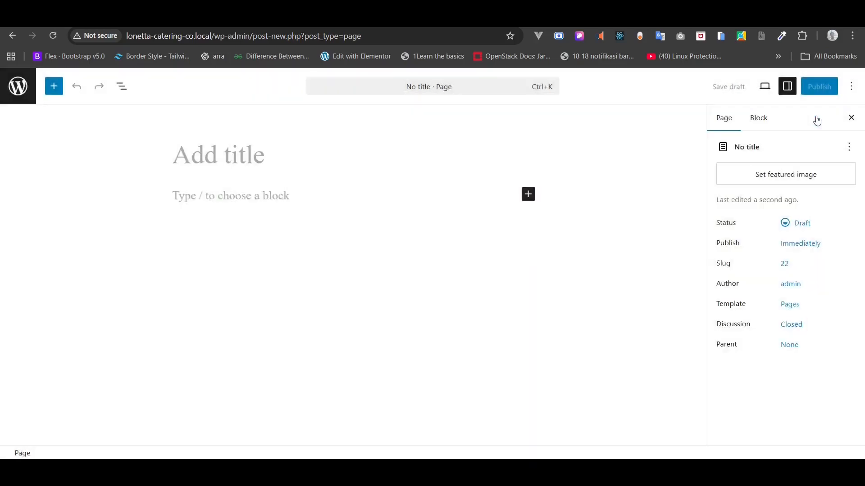
{"action": "left_click", "coordinate": [251, 152]}
{"action": "type", "text": "H"}
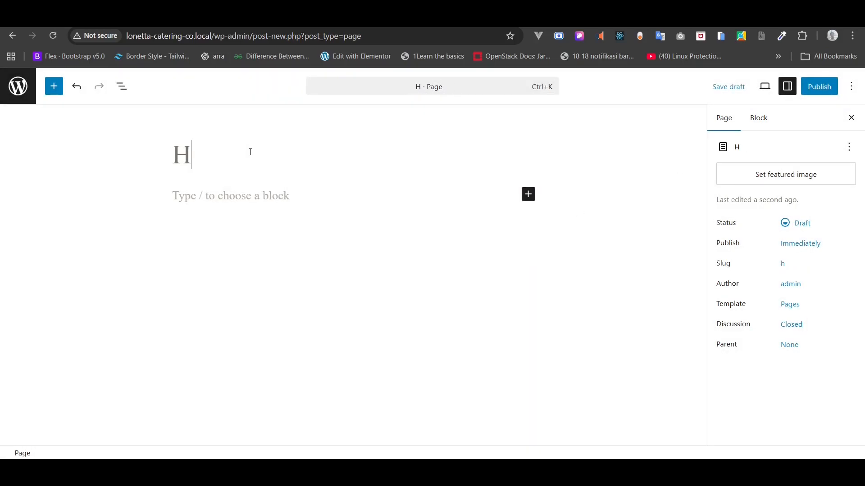
{"action": "type", "text": "ome"}
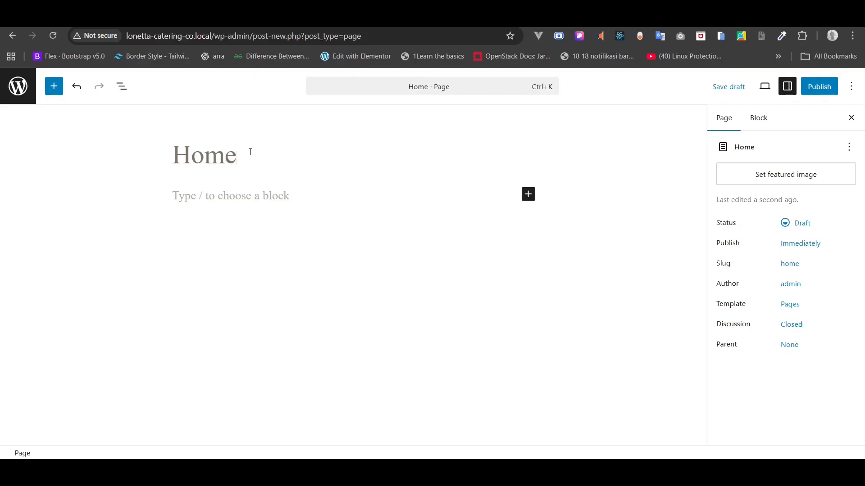
{"action": "left_click", "coordinate": [819, 88]}
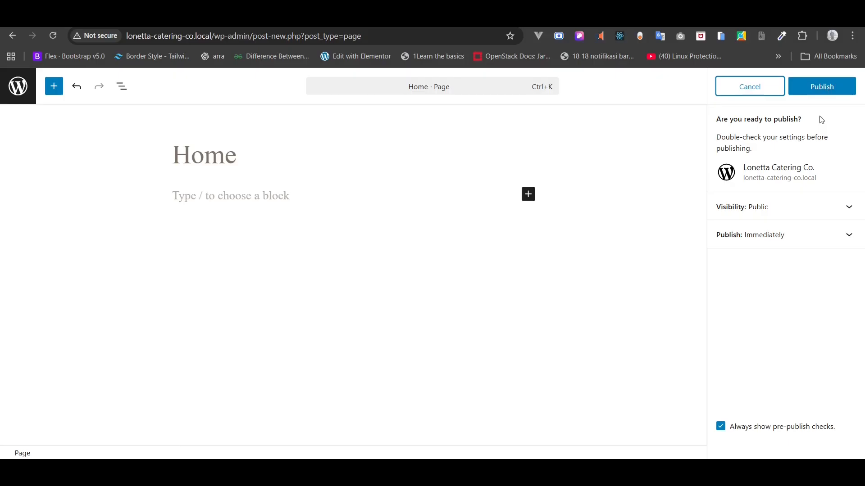
{"action": "left_click", "coordinate": [817, 87]}
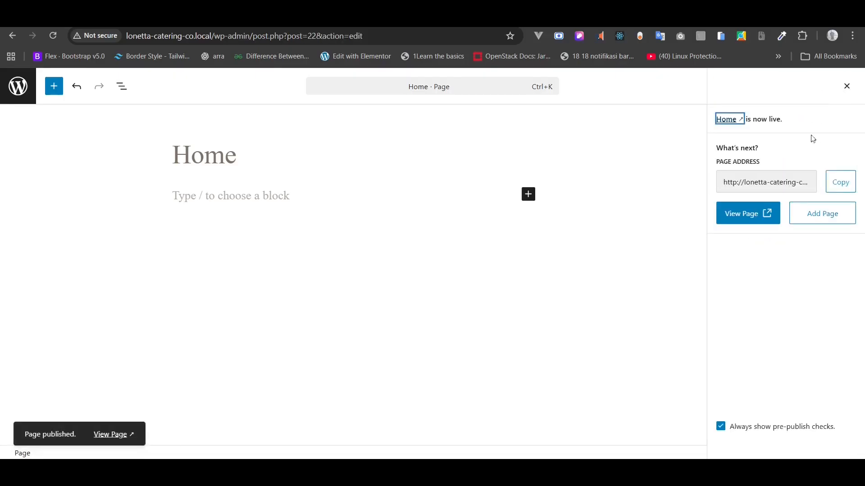
{"action": "left_click", "coordinate": [815, 220]}
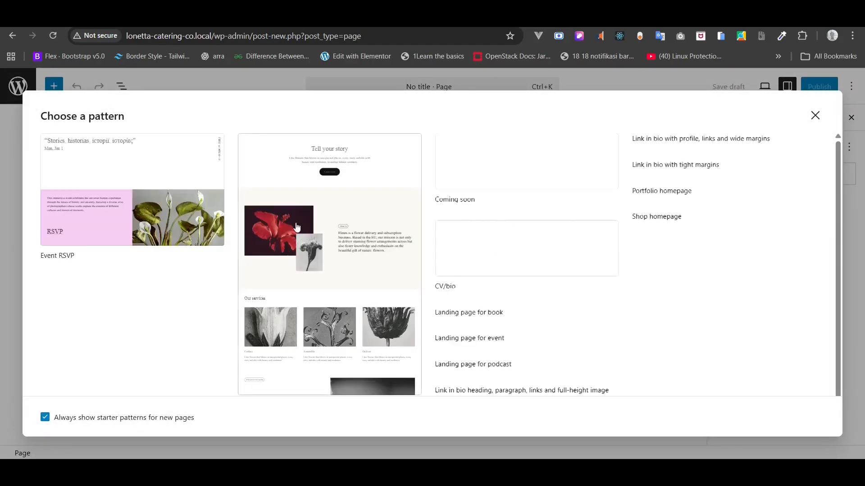
- Publish a blank page titled 'About' and go back to the Pages list
{"action": "left_click", "coordinate": [816, 116]}
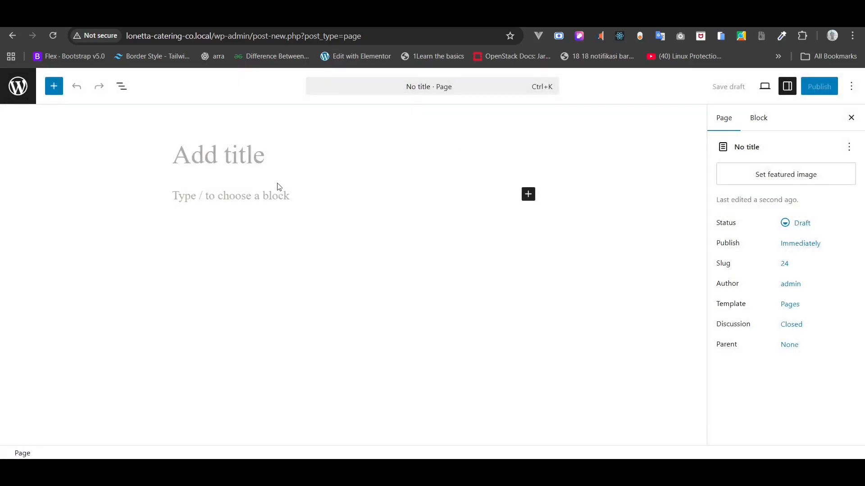
{"action": "type", "text": "Abot"}
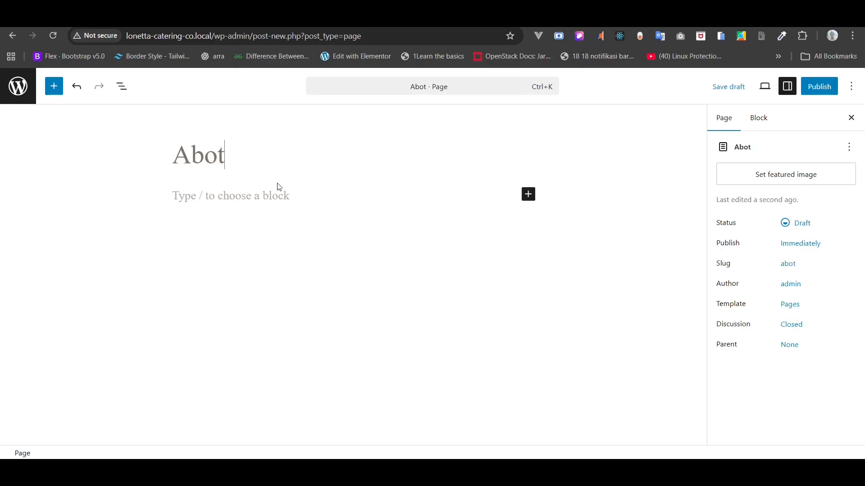
{"action": "key", "text": "BackSpace"}
{"action": "type", "text": "ut"}
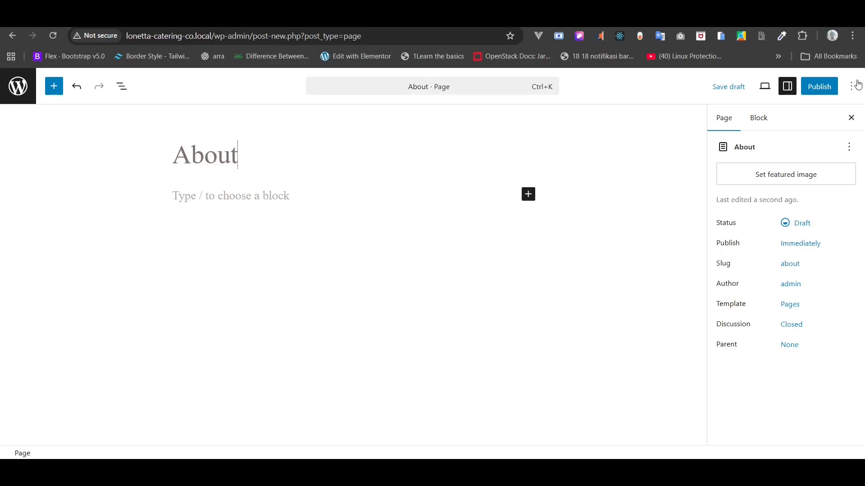
{"action": "left_click", "coordinate": [826, 93]}
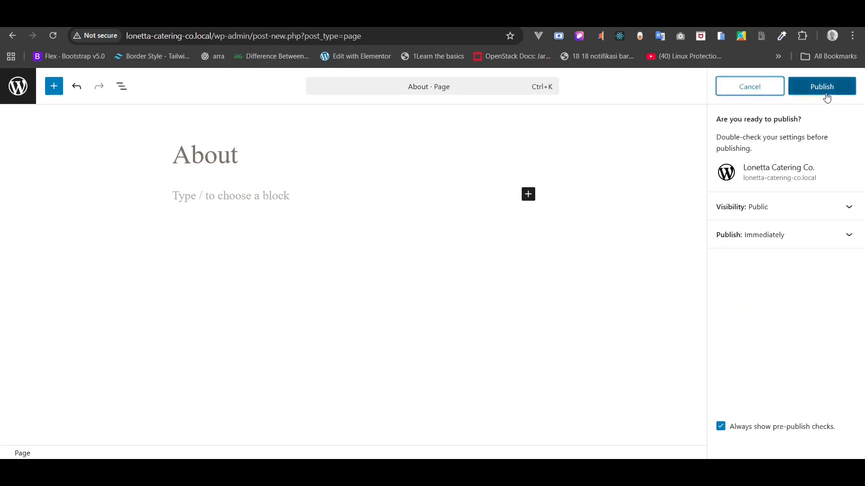
{"action": "left_click", "coordinate": [827, 95]}
{"action": "left_click", "coordinate": [847, 86]}
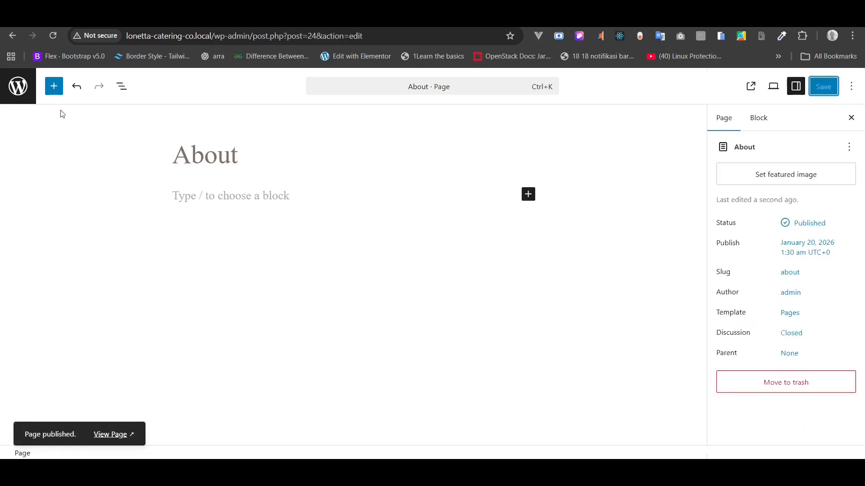
{"action": "left_click", "coordinate": [23, 94]}
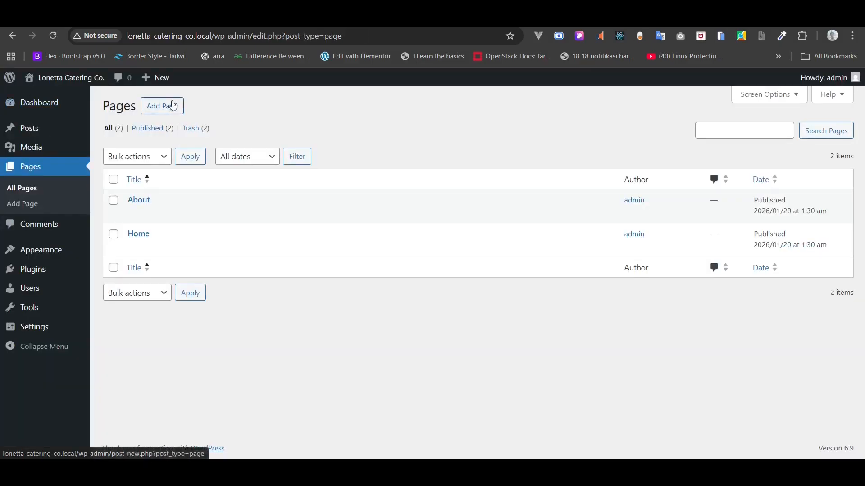
- Create and publish a blank page titled 'Services', then begin another new page
{"action": "left_click", "coordinate": [170, 110]}
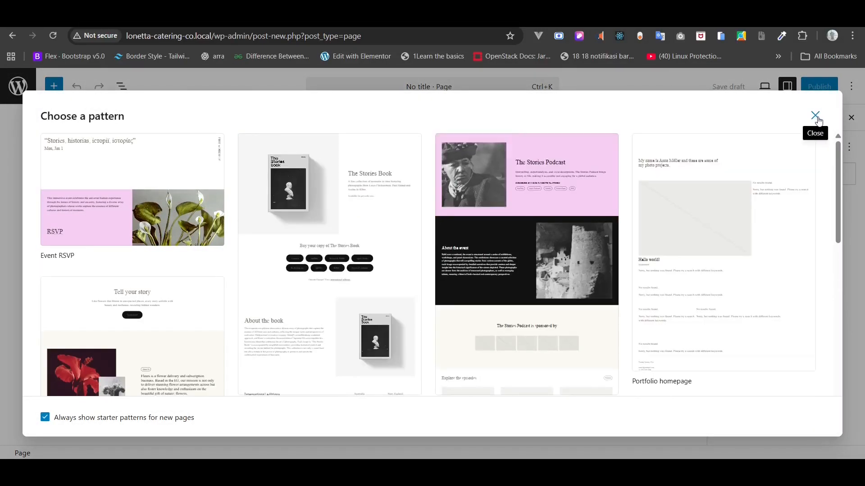
{"action": "left_click", "coordinate": [816, 117]}
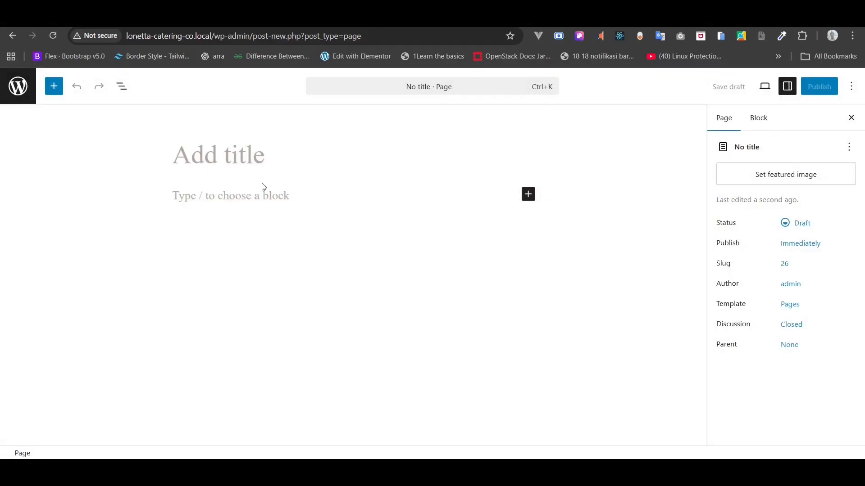
{"action": "type", "text": "Ser"}
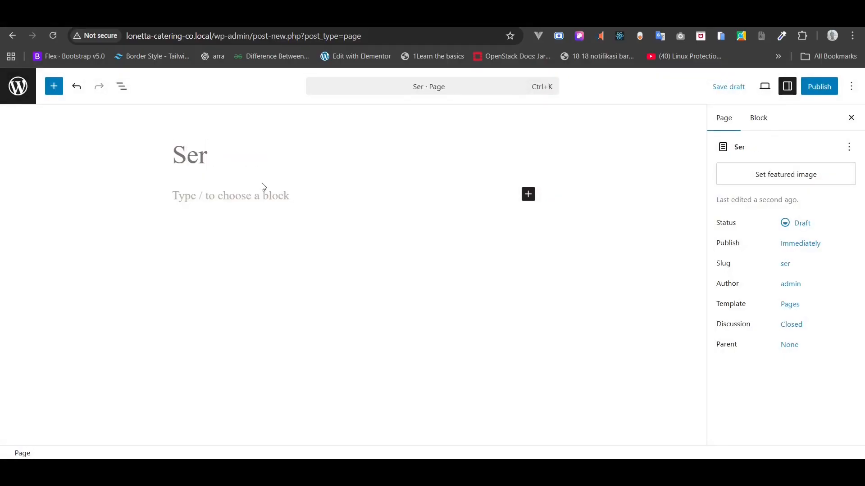
{"action": "type", "text": "vics"}
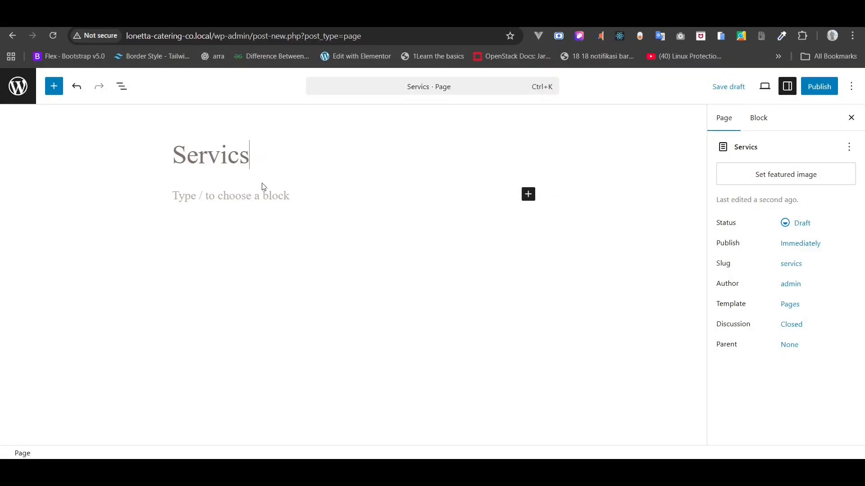
{"action": "key", "text": "BackSpace"}
{"action": "type", "text": "es"}
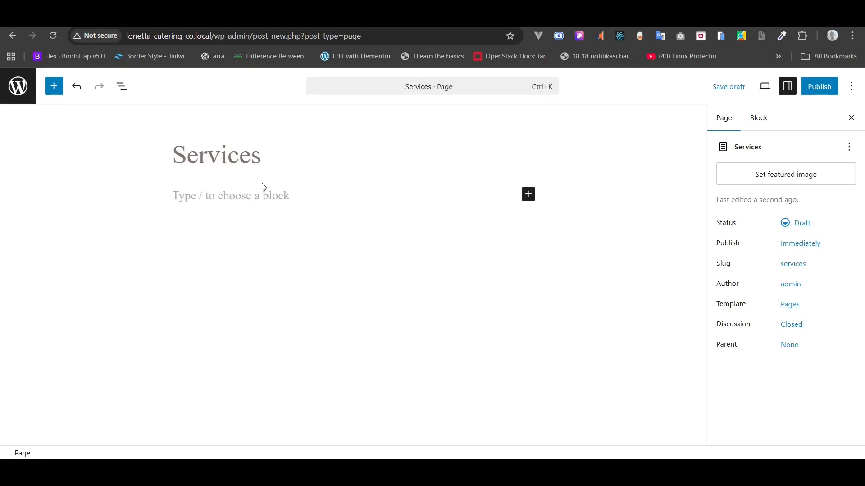
{"action": "left_click", "coordinate": [821, 89]}
{"action": "left_click", "coordinate": [821, 89]}
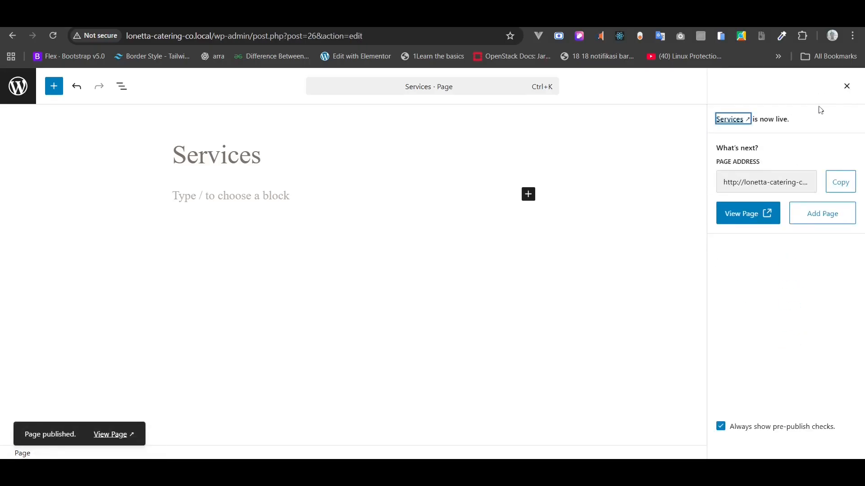
{"action": "left_click", "coordinate": [813, 220]}
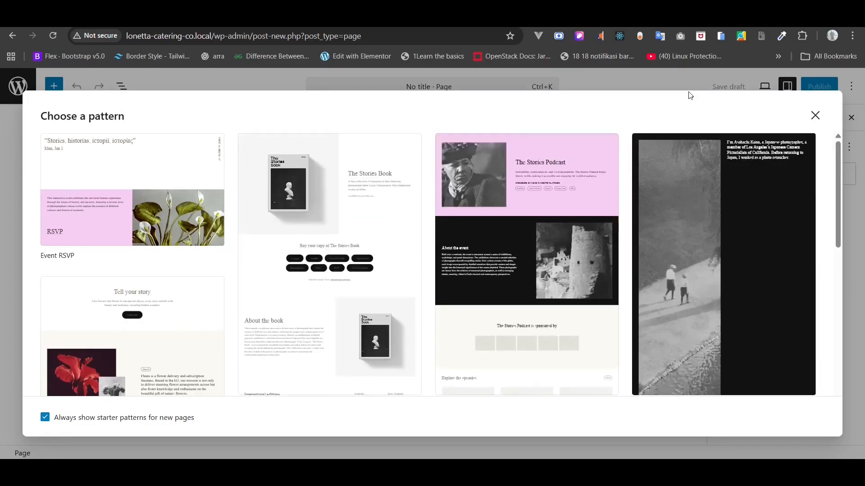
- Publish a blank page titled 'Gallery' without a starter pattern, then begin another page
{"action": "left_click", "coordinate": [816, 119]}
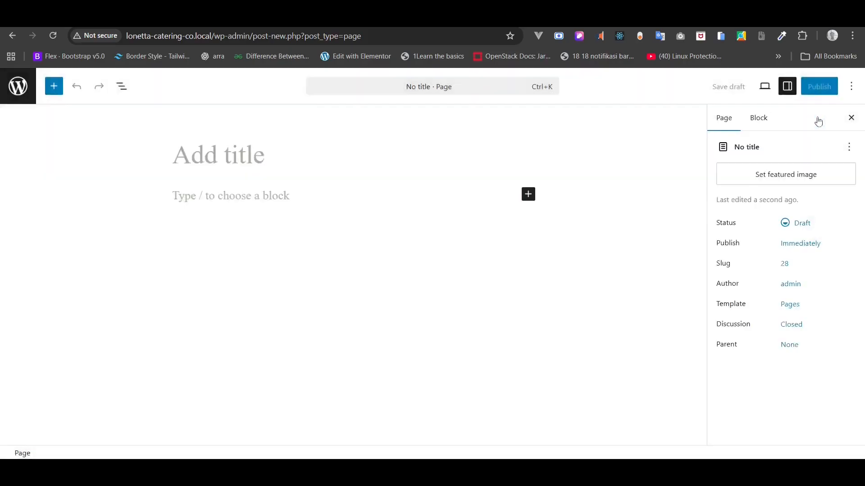
{"action": "type", "text": "G"}
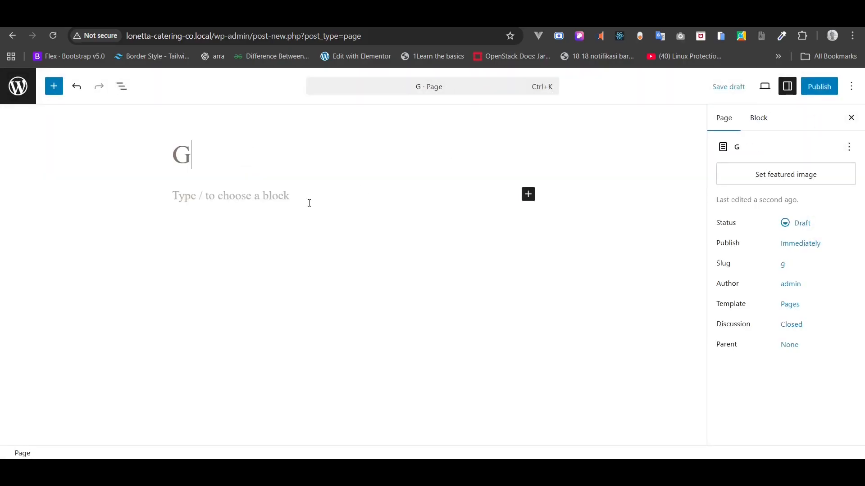
{"action": "type", "text": "allery"}
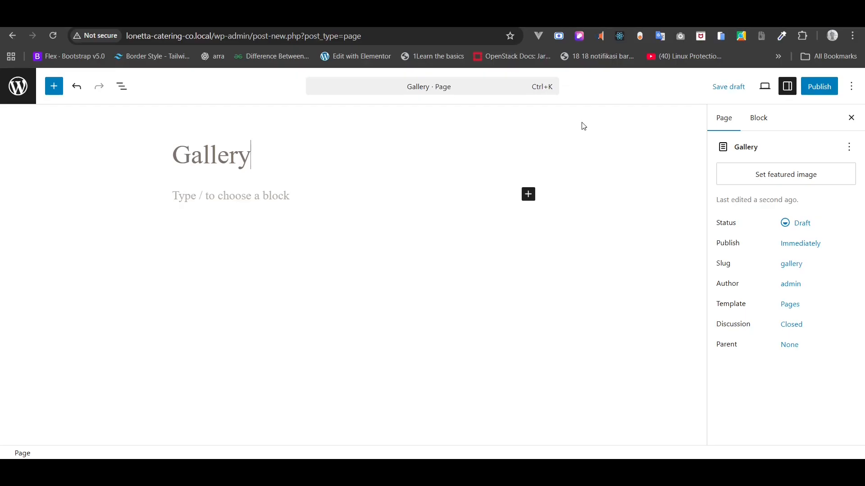
{"action": "left_click", "coordinate": [820, 89]}
{"action": "left_click", "coordinate": [820, 93]}
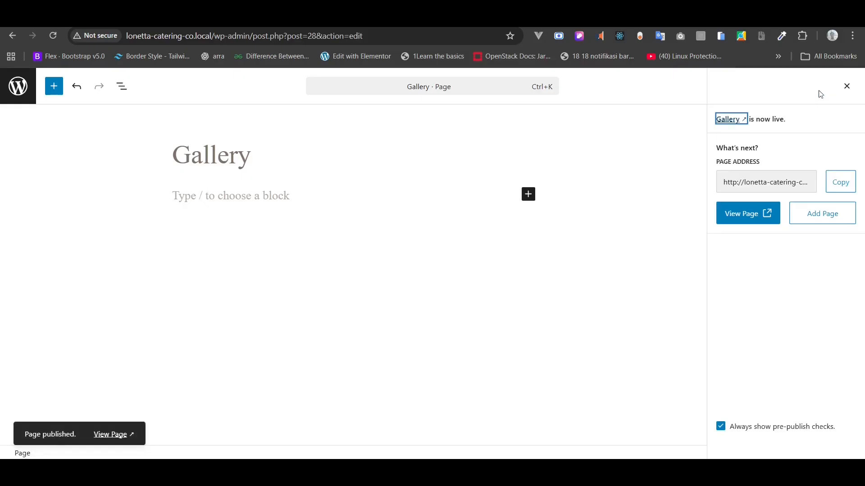
{"action": "left_click", "coordinate": [810, 222]}
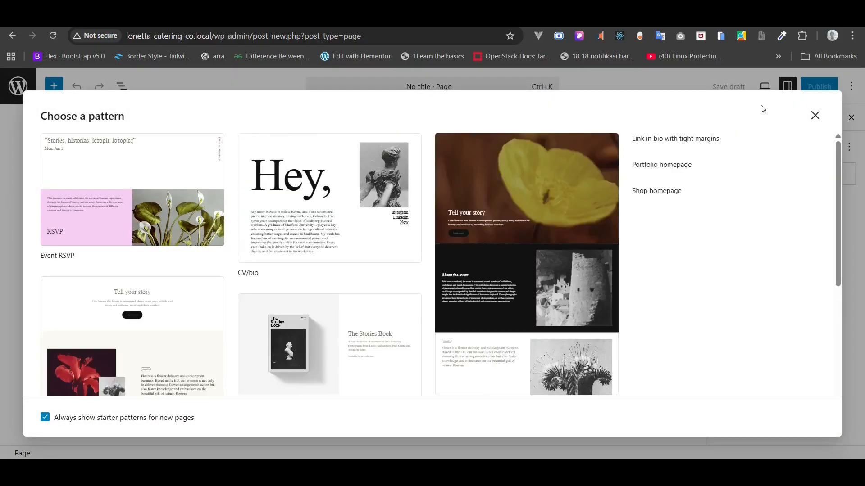
- Publish a blank page titled 'Journal' without a starter pattern, then begin another page
{"action": "left_click", "coordinate": [818, 116]}
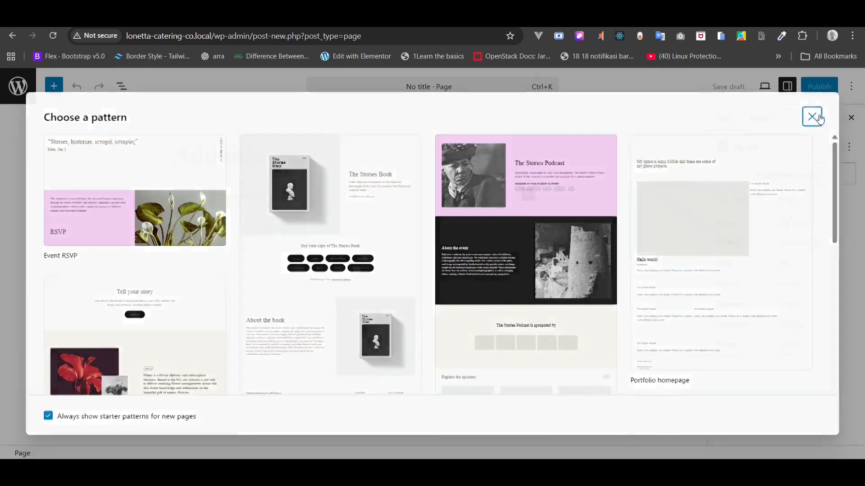
{"action": "type", "text": "J"}
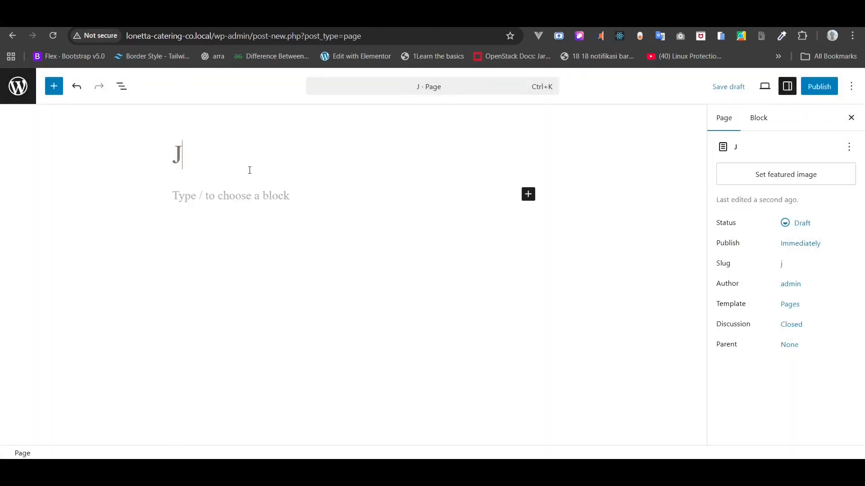
{"action": "type", "text": "ournal"}
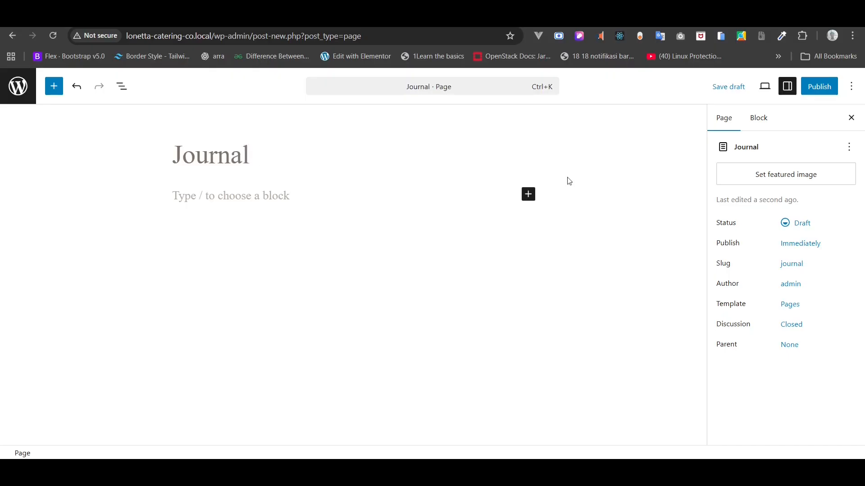
{"action": "left_click", "coordinate": [820, 90]}
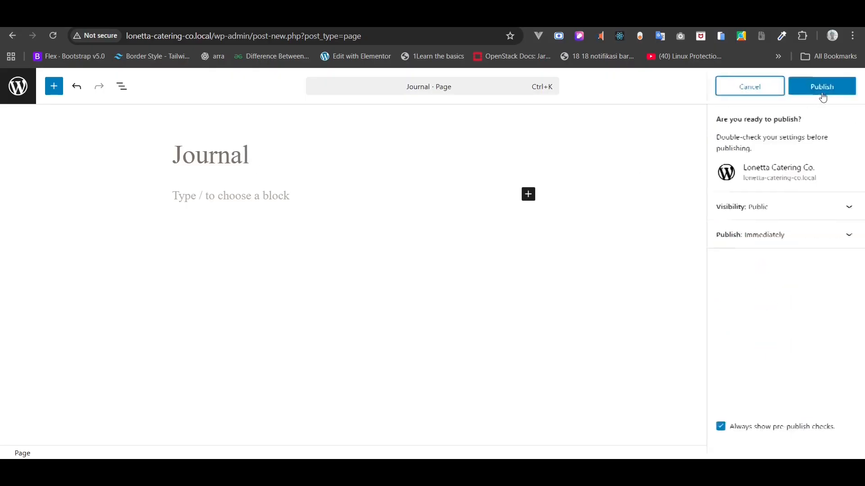
{"action": "left_click", "coordinate": [824, 93]}
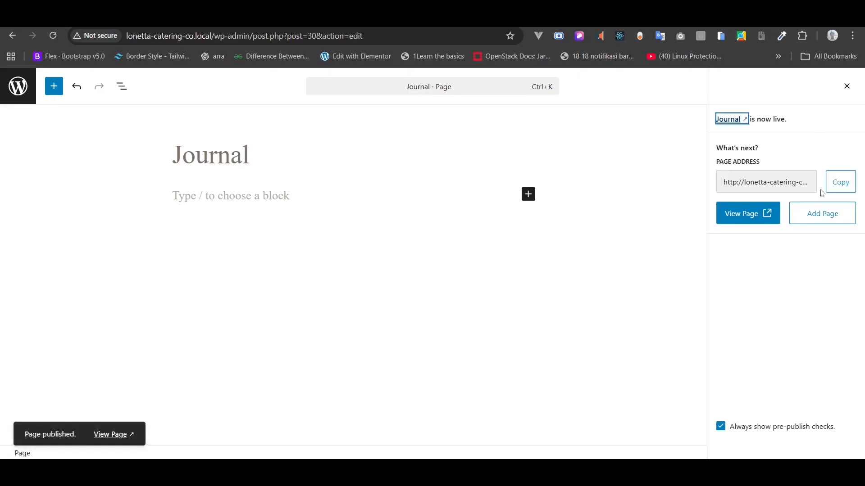
{"action": "left_click", "coordinate": [819, 219]}
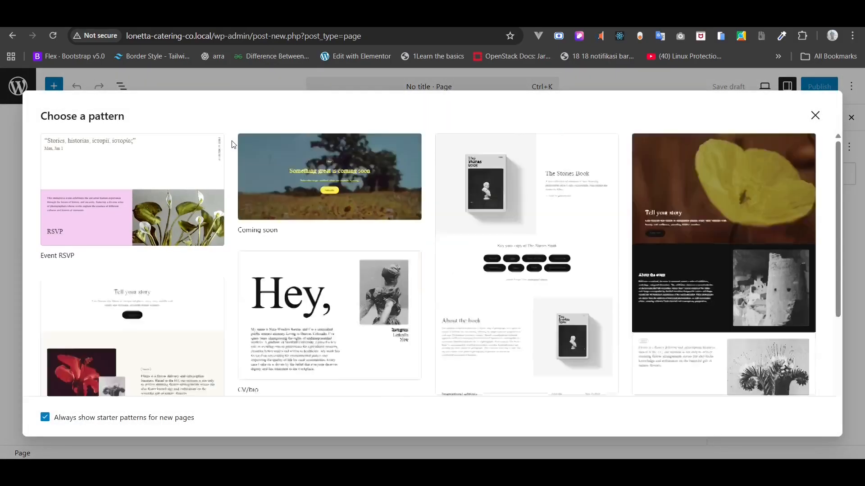
- Skip the starter patterns and publish a blank page titled 'Contact'
{"action": "left_click", "coordinate": [815, 118]}
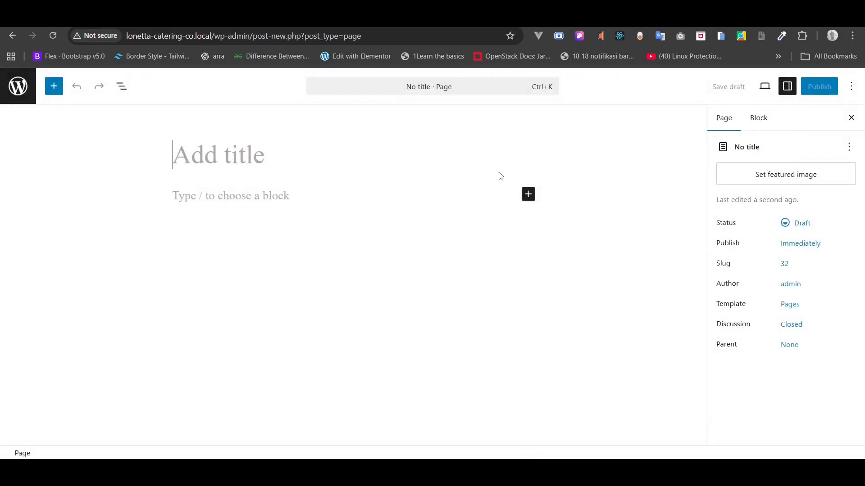
{"action": "type", "text": "Coo"}
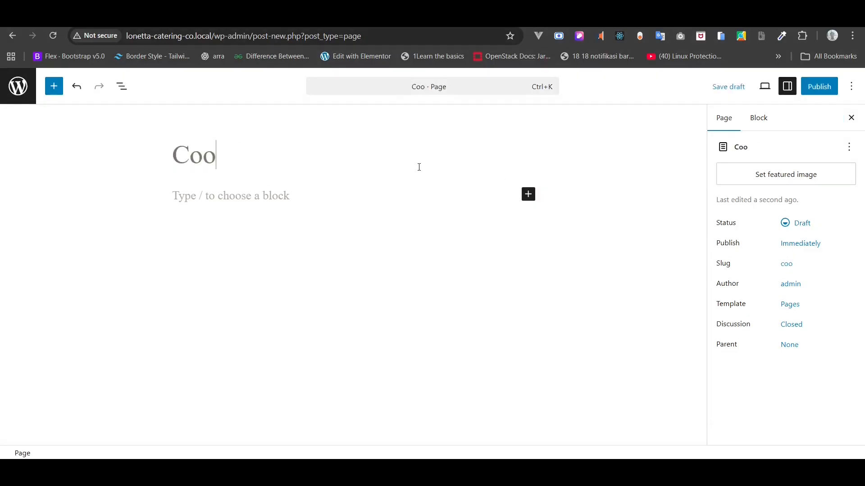
{"action": "key", "text": "BackSpace"}
{"action": "type", "text": "ntact"}
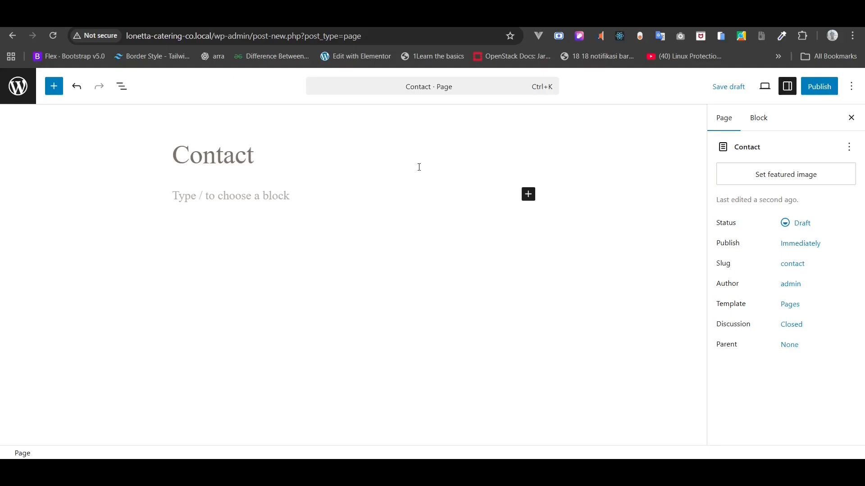
{"action": "left_click", "coordinate": [828, 90]}
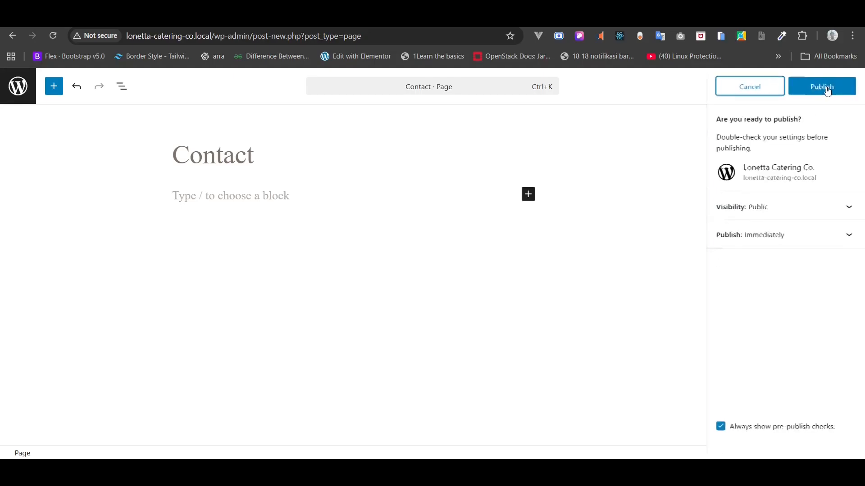
{"action": "left_click", "coordinate": [827, 88]}
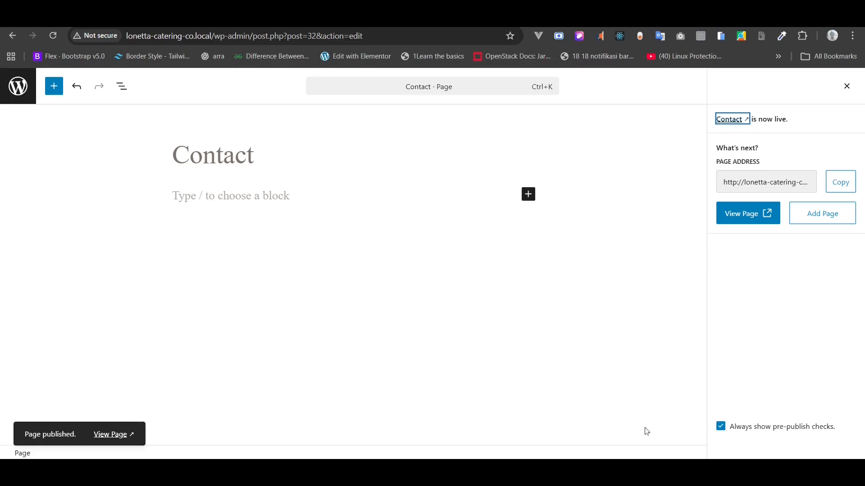
- Open the Blog Home template in the site editor via Appearance > Editor > Navigation and select its header
{"action": "left_click", "coordinate": [18, 93]}
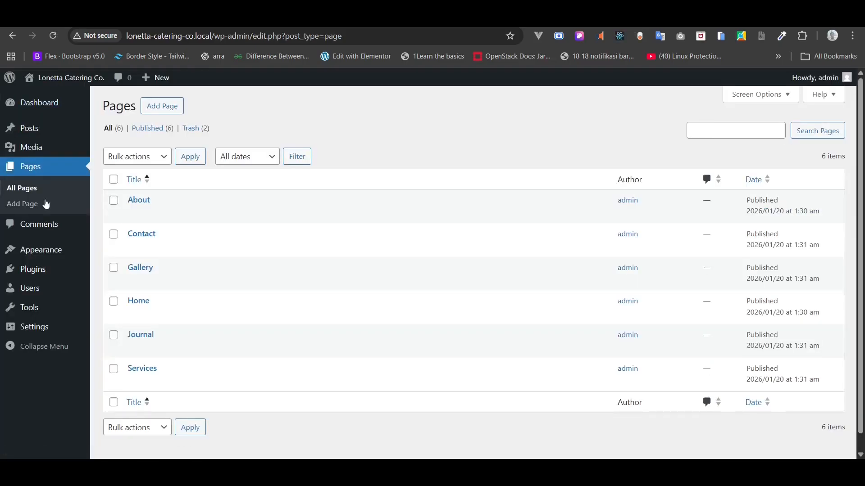
{"action": "mouse_move", "coordinate": [50, 249]}
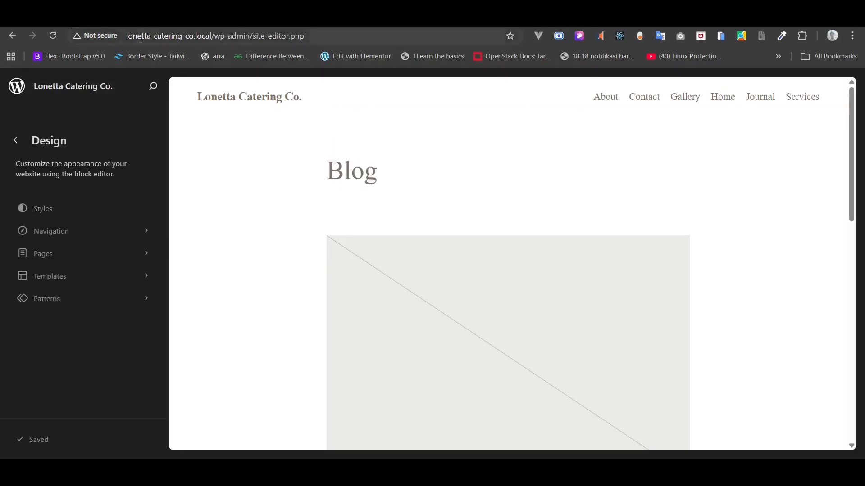
{"action": "left_click", "coordinate": [48, 231]}
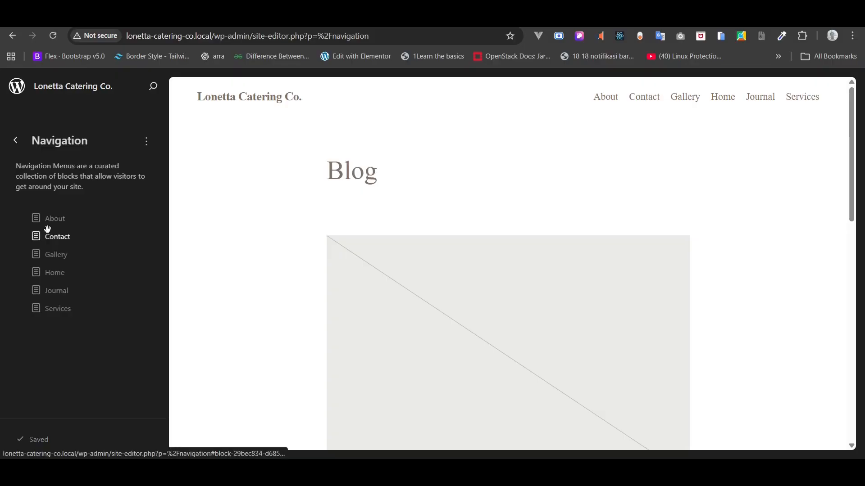
{"action": "left_click", "coordinate": [257, 203]}
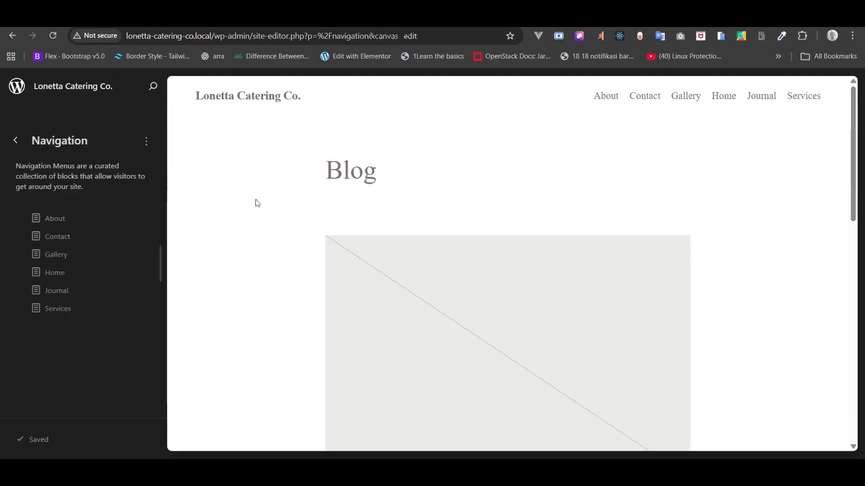
{"action": "left_click", "coordinate": [207, 120]}
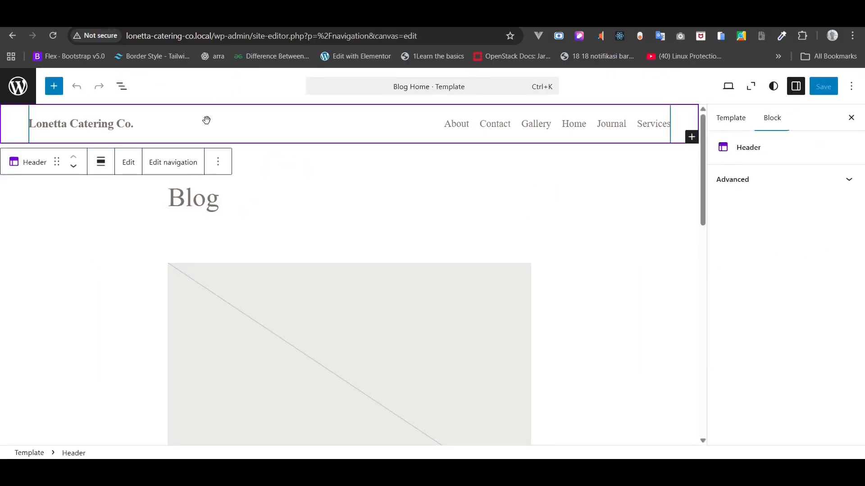
- Open the Header template part on its own and give its outer group a small top and bottom margin
{"action": "left_click", "coordinate": [129, 163]}
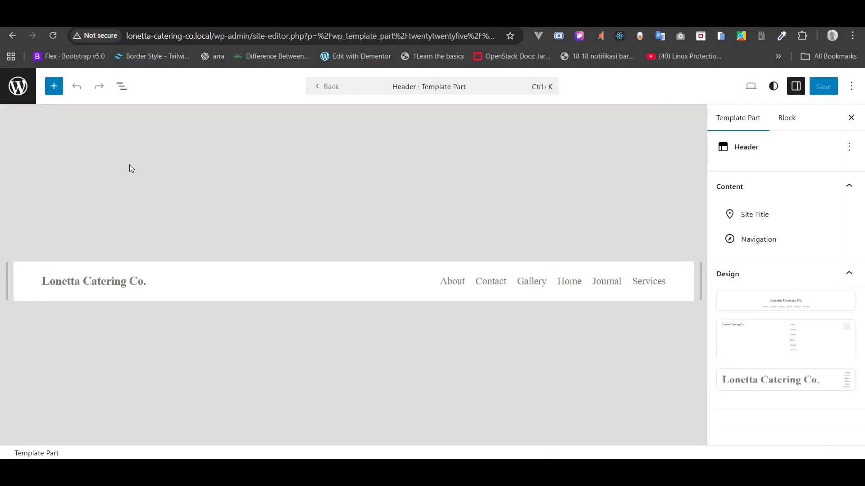
{"action": "left_click", "coordinate": [122, 89]}
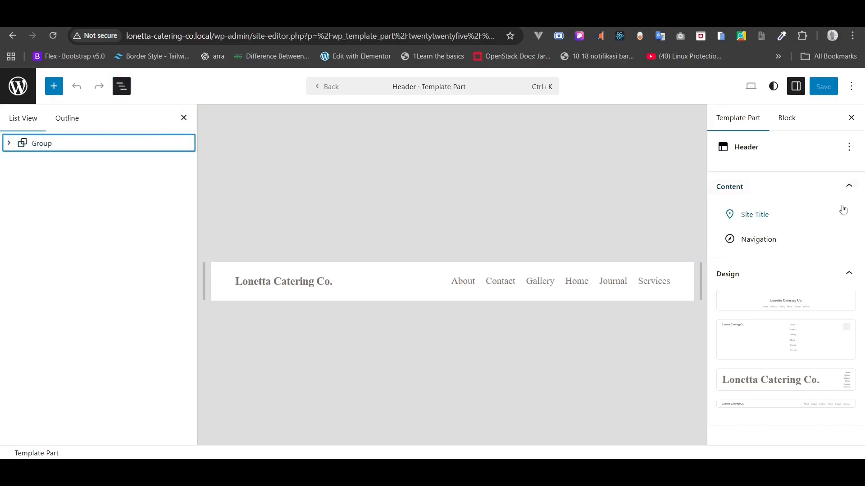
{"action": "left_click", "coordinate": [785, 124]}
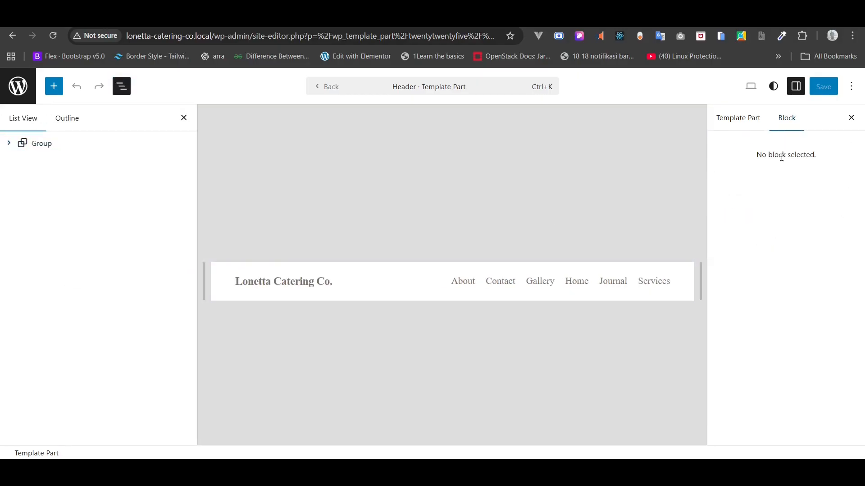
{"action": "left_click", "coordinate": [45, 143]}
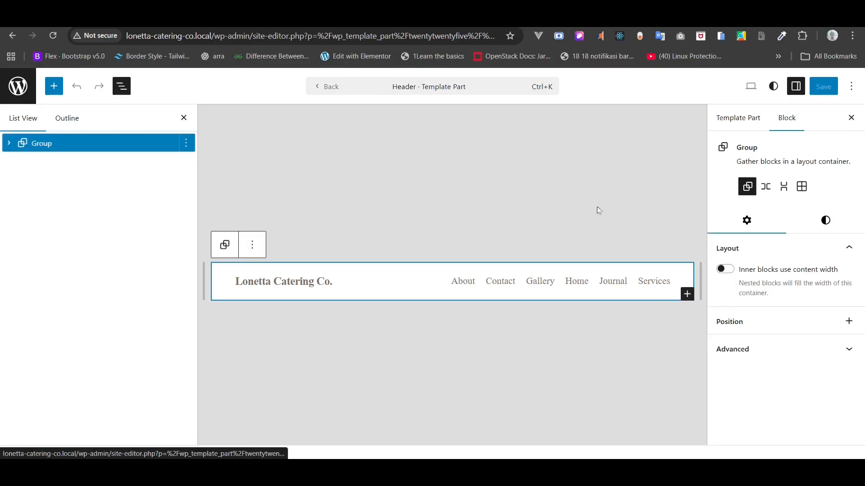
{"action": "left_click", "coordinate": [825, 222]}
{"action": "scroll", "coordinate": [806, 301], "scroll_direction": "down", "scroll_amount": 4}
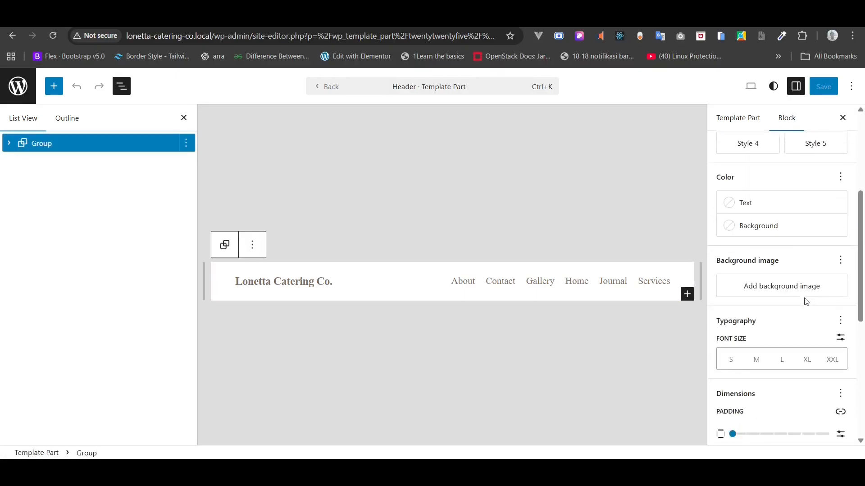
{"action": "scroll", "coordinate": [806, 302], "scroll_direction": "down", "scroll_amount": 3}
{"action": "mouse_move", "coordinate": [733, 303]}
{"action": "left_mouse_down"}
{"action": "mouse_move", "coordinate": [744, 303]}
{"action": "mouse_move", "coordinate": [733, 305]}
{"action": "left_mouse_up"}
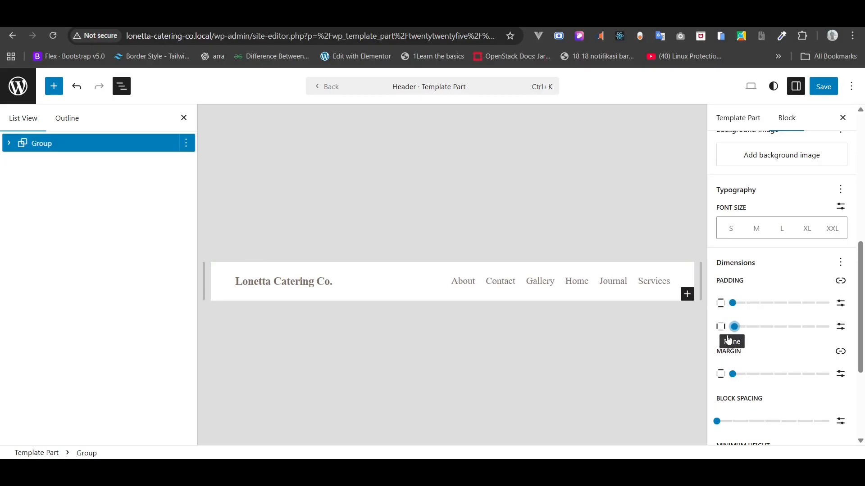
{"action": "mouse_move", "coordinate": [732, 374]}
{"action": "left_mouse_down"}
{"action": "mouse_move", "coordinate": [747, 381]}
{"action": "mouse_move", "coordinate": [733, 374]}
{"action": "left_mouse_up"}
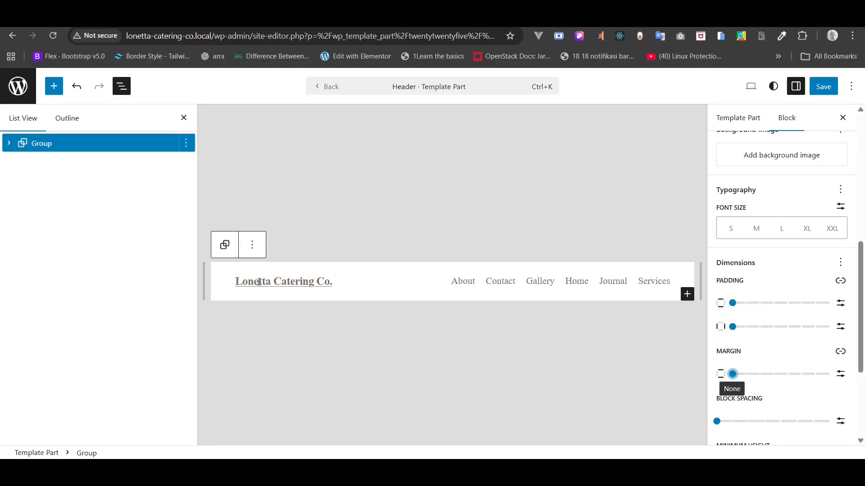
- Remove the inner group's side padding and set the title-and-links row's vertical padding to none
{"action": "left_click", "coordinate": [10, 145]}
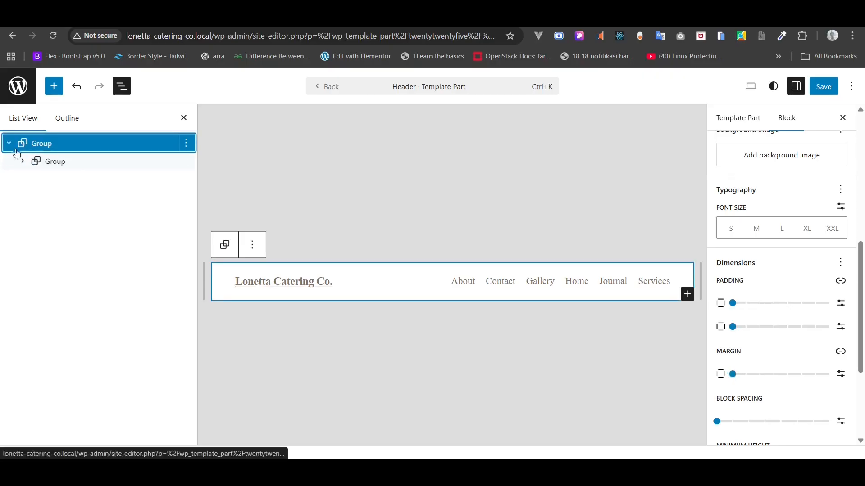
{"action": "left_click", "coordinate": [47, 161]}
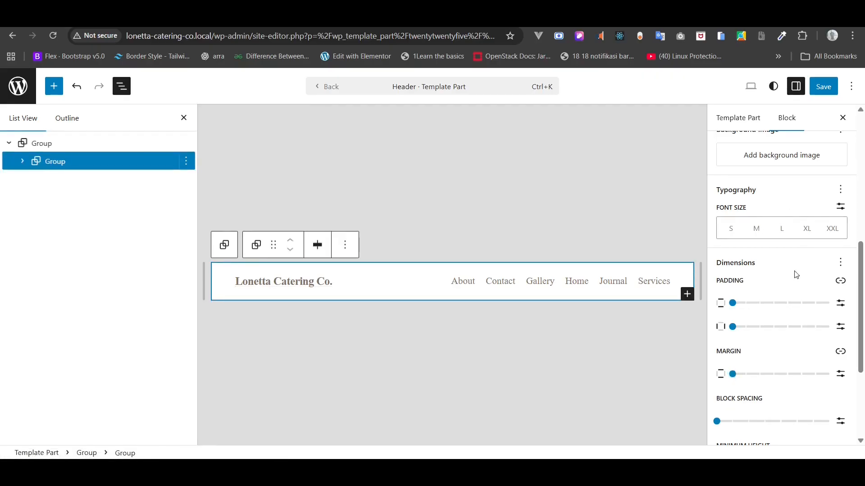
{"action": "scroll", "coordinate": [796, 274], "scroll_direction": "up", "scroll_amount": 5}
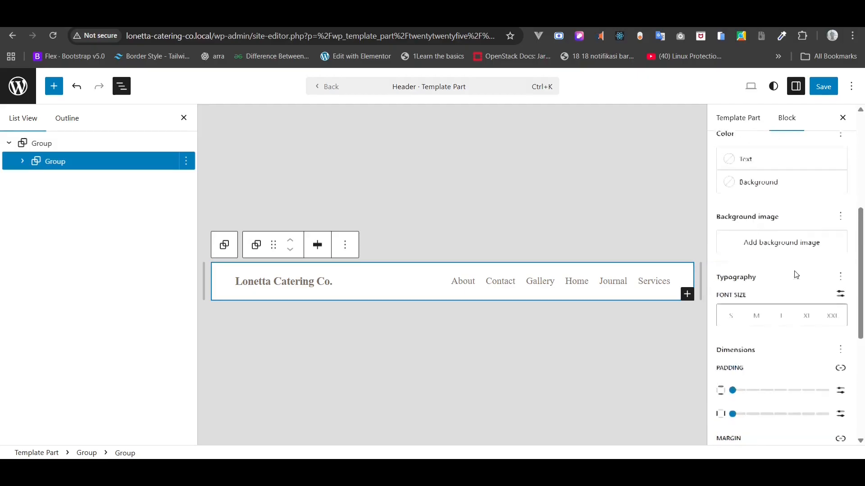
{"action": "scroll", "coordinate": [796, 275], "scroll_direction": "down", "scroll_amount": 5}
{"action": "scroll", "coordinate": [795, 276], "scroll_direction": "down", "scroll_amount": 2}
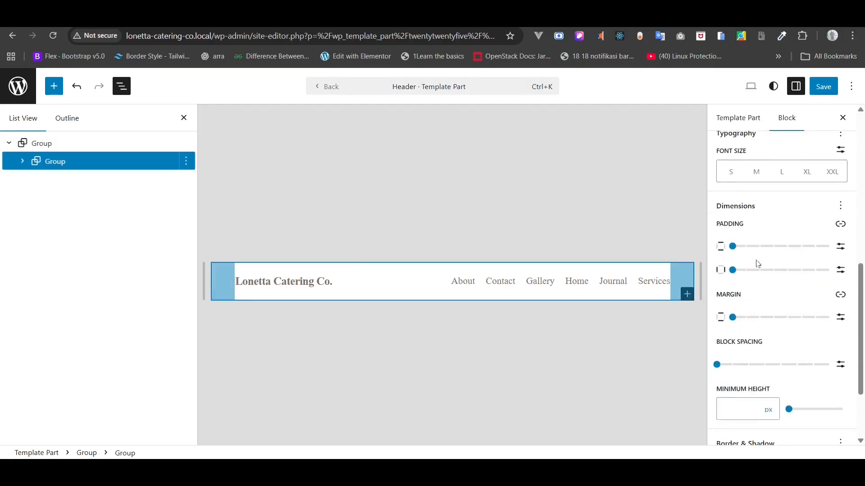
{"action": "left_click", "coordinate": [735, 271]}
{"action": "left_click_drag", "start_coordinate": [736, 280], "coordinate": [726, 283]}
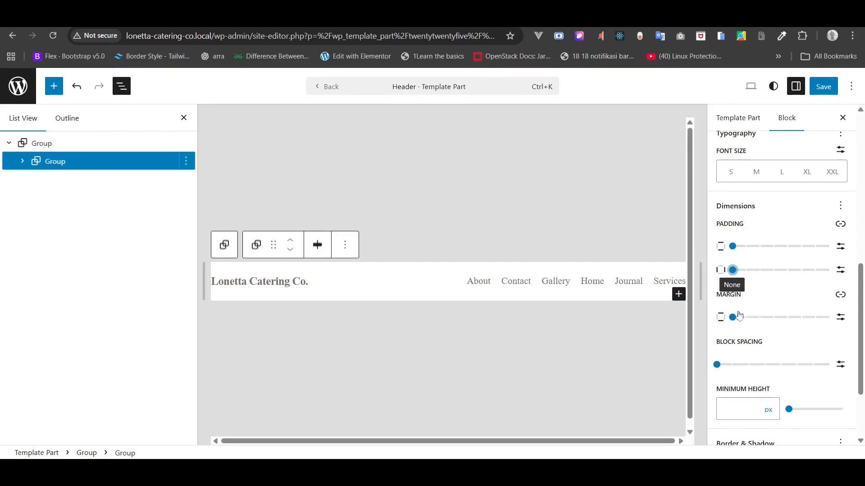
{"action": "left_click_drag", "start_coordinate": [732, 317], "coordinate": [726, 333]}
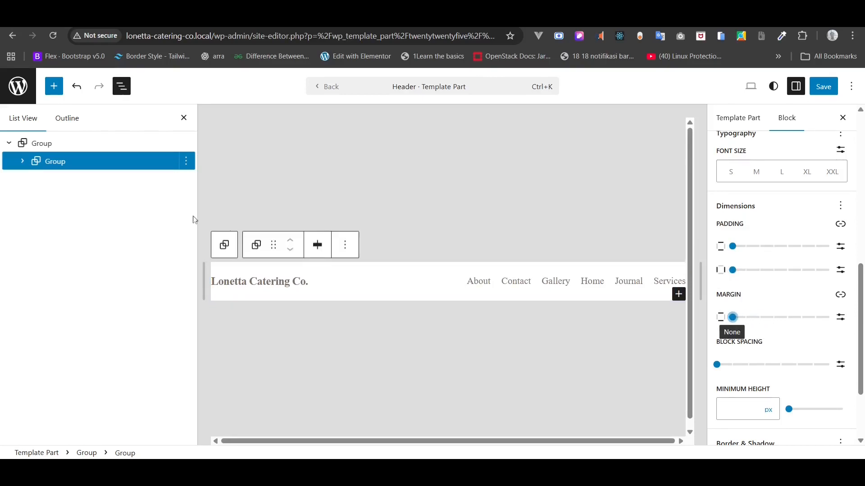
{"action": "left_click", "coordinate": [22, 161]}
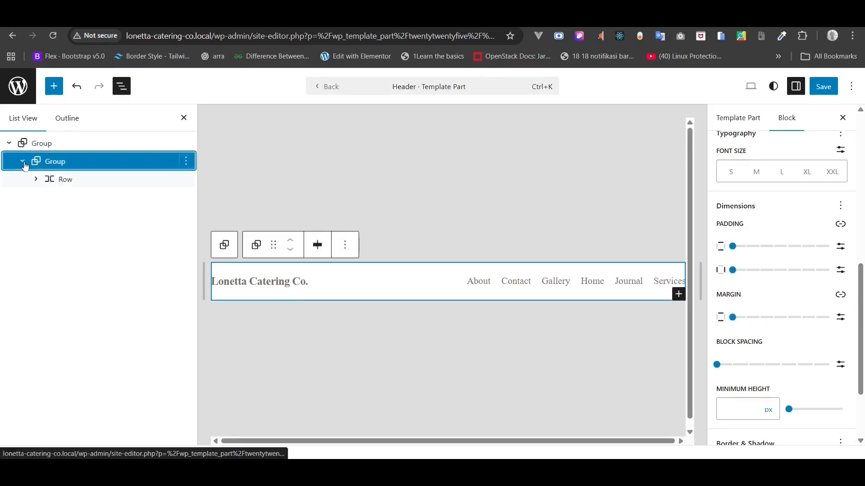
{"action": "left_click", "coordinate": [50, 181]}
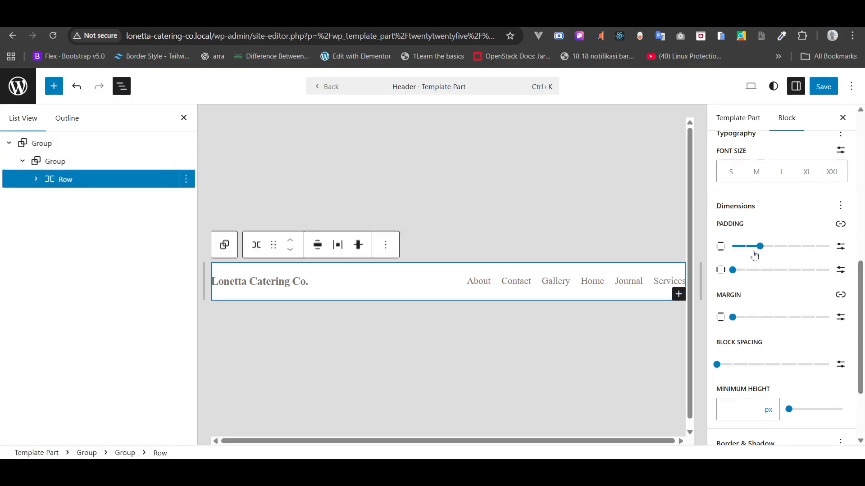
{"action": "left_click_drag", "start_coordinate": [760, 247], "coordinate": [731, 250]}
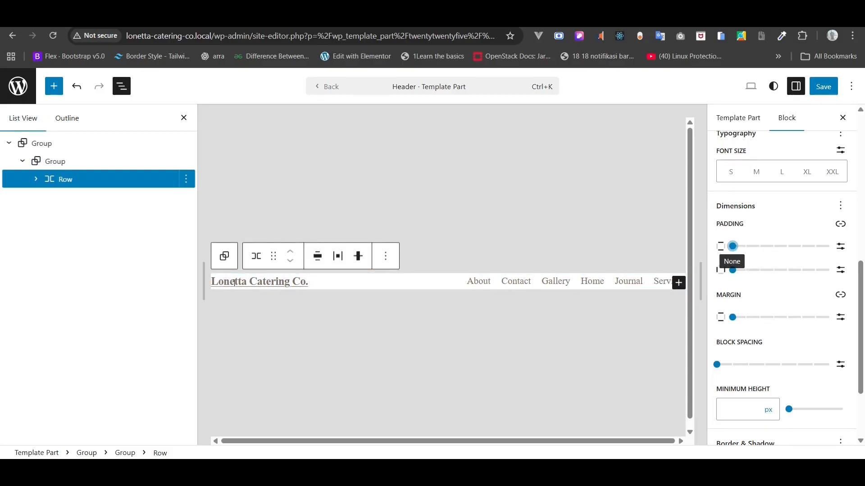
- Set the site title font to Playfair Display at a custom 24px size
{"action": "left_click", "coordinate": [272, 283]}
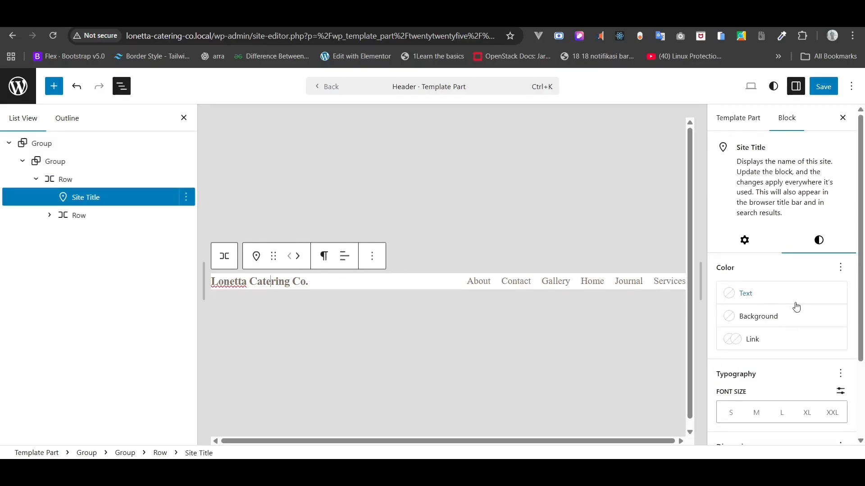
{"action": "scroll", "coordinate": [796, 306], "scroll_direction": "down", "scroll_amount": 2}
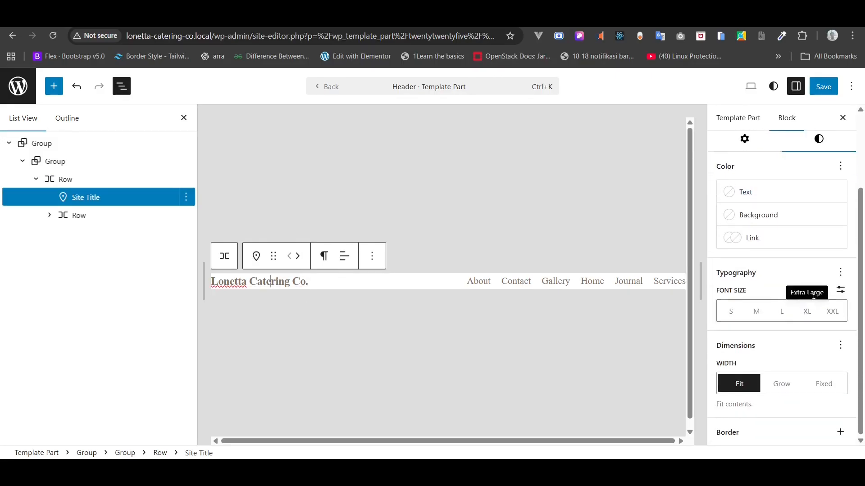
{"action": "left_click", "coordinate": [840, 274]}
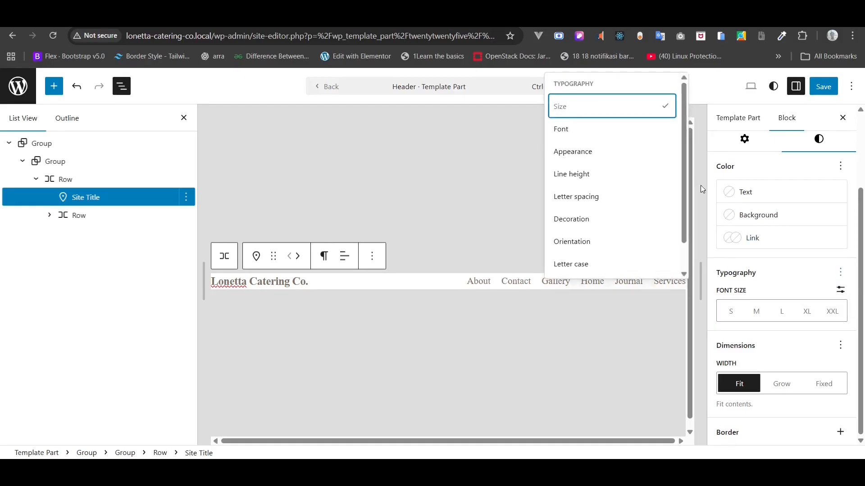
{"action": "left_click", "coordinate": [597, 131]}
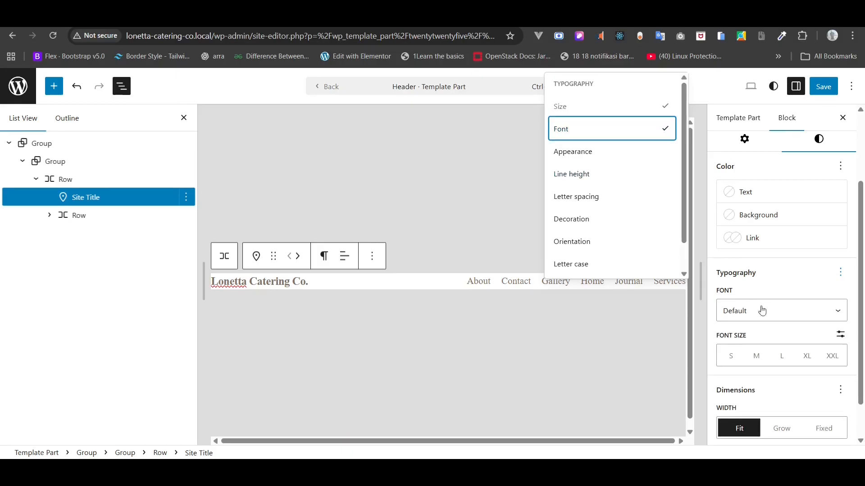
{"action": "left_click", "coordinate": [762, 311]}
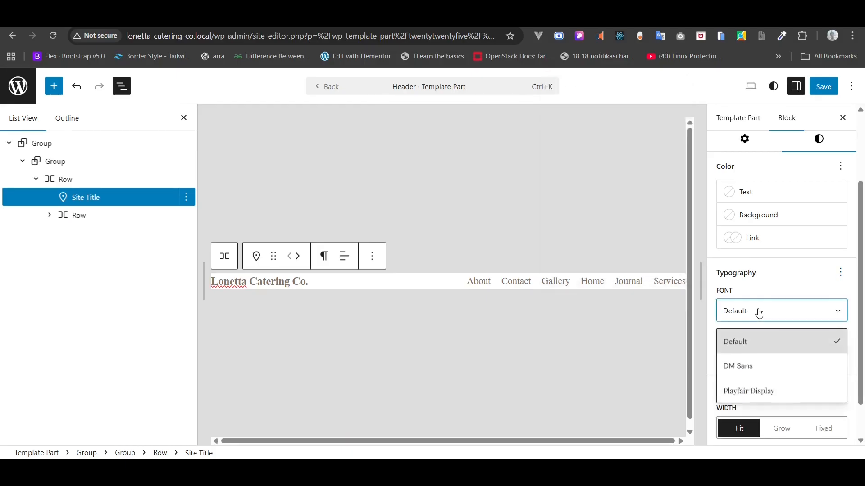
{"action": "left_click", "coordinate": [753, 386]}
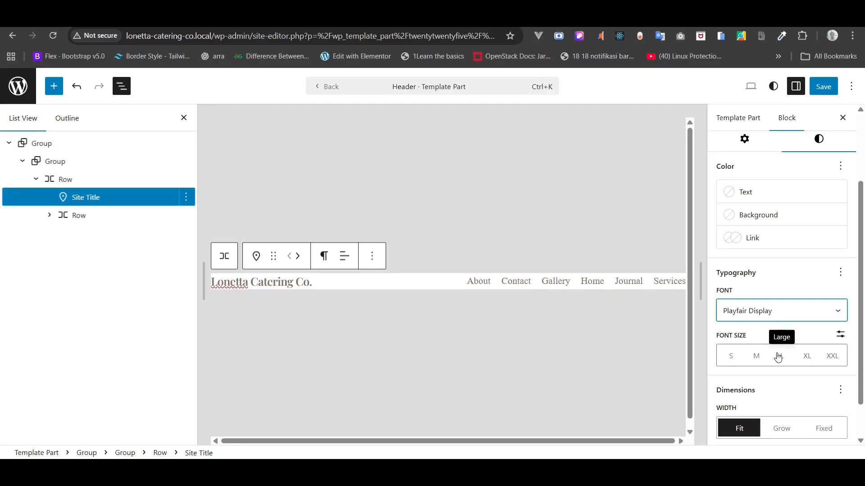
{"action": "left_click", "coordinate": [840, 334]}
{"action": "left_click", "coordinate": [735, 349]}
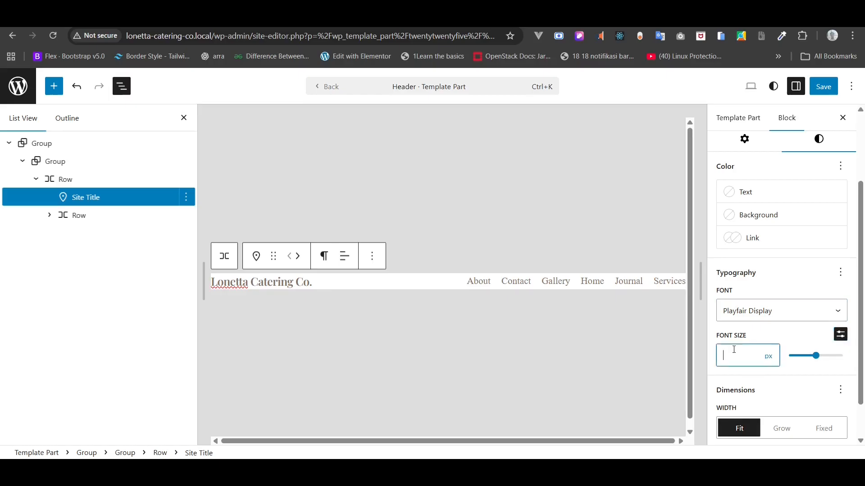
{"action": "type", "text": "24"}
- Add the font appearance setting and set the site title to Regular
{"action": "left_click", "coordinate": [843, 272]}
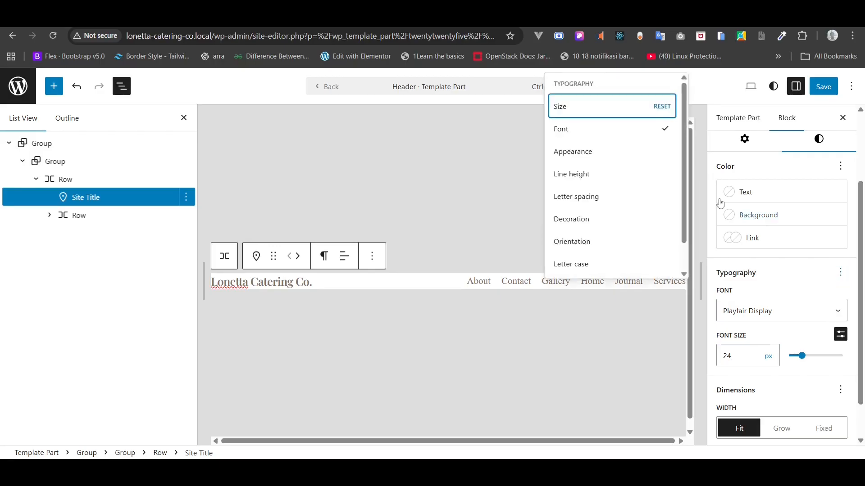
{"action": "left_click", "coordinate": [625, 153]}
{"action": "left_click", "coordinate": [743, 400]}
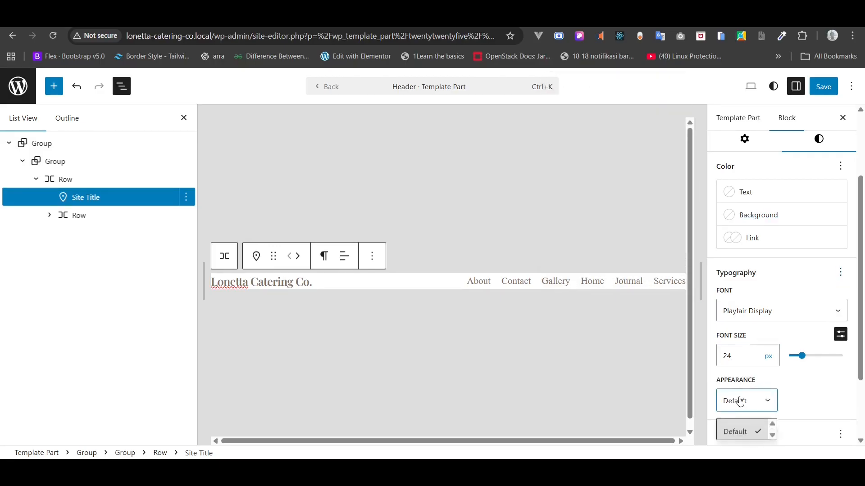
{"action": "scroll", "coordinate": [744, 432], "scroll_direction": "down", "scroll_amount": 1}
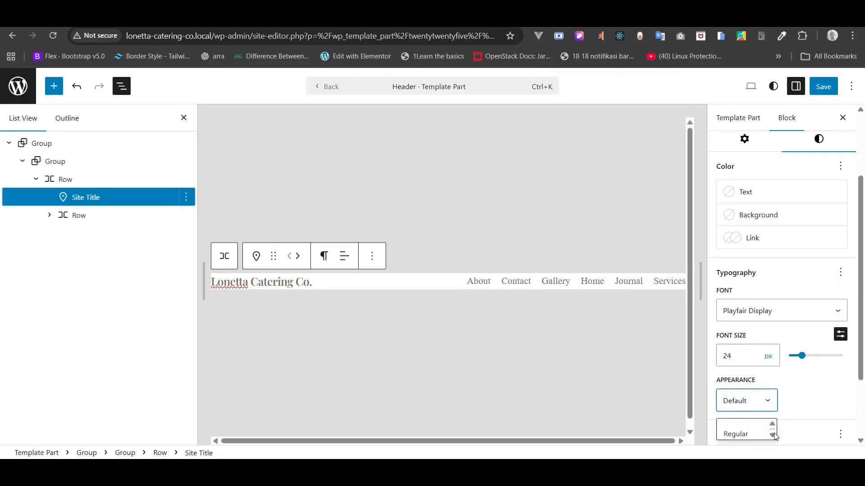
{"action": "left_click", "coordinate": [747, 431]}
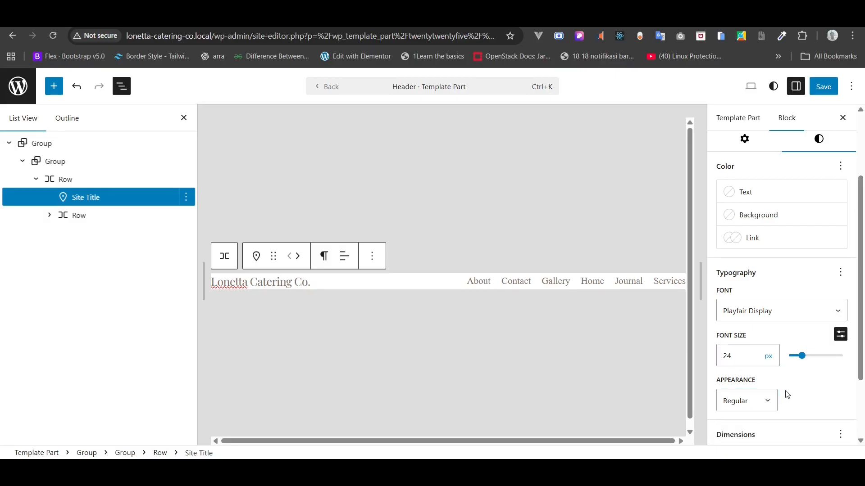
- Expand the header navigation in List View and convert its page list into individual editable links
{"action": "left_click", "coordinate": [477, 279]}
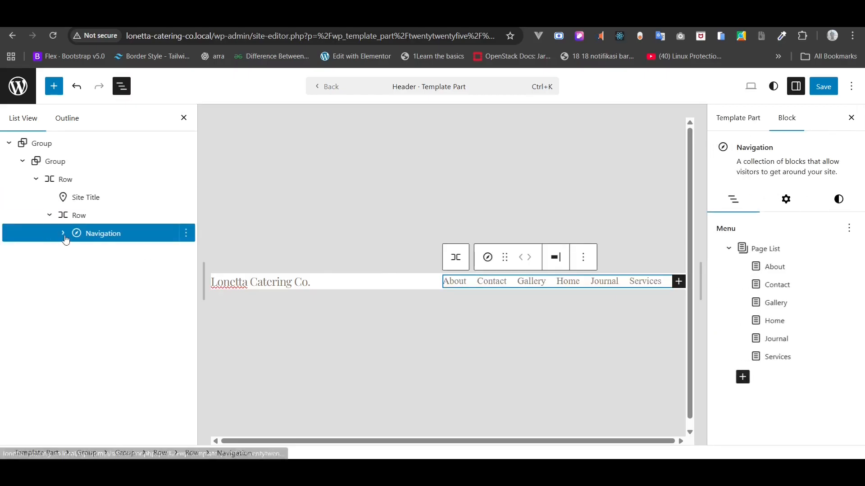
{"action": "left_click", "coordinate": [63, 233]}
{"action": "left_click", "coordinate": [76, 252]}
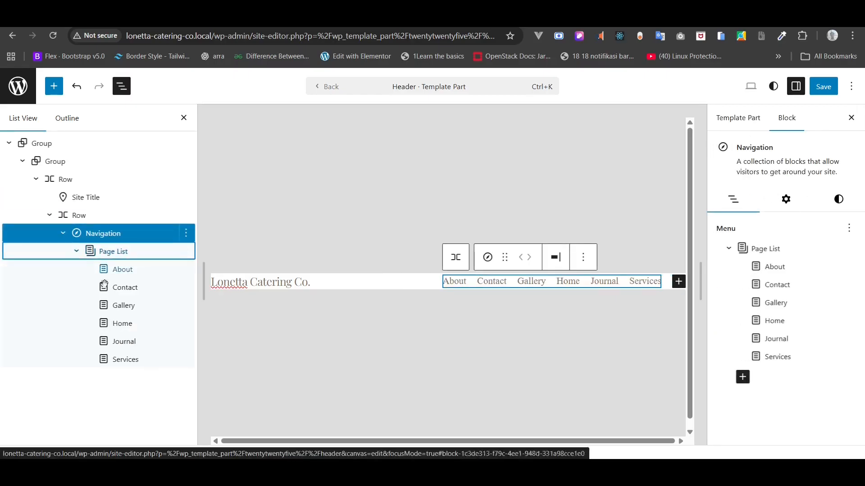
{"action": "left_click", "coordinate": [124, 324]}
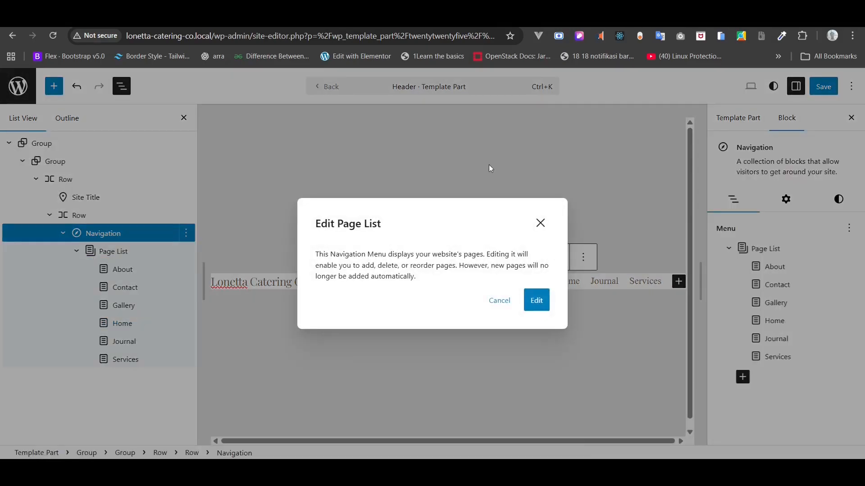
{"action": "left_click", "coordinate": [539, 225]}
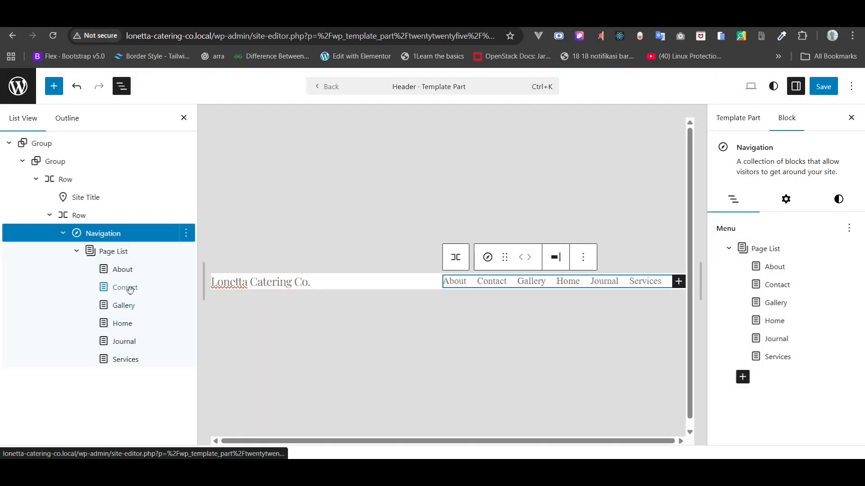
{"action": "left_click", "coordinate": [124, 330]}
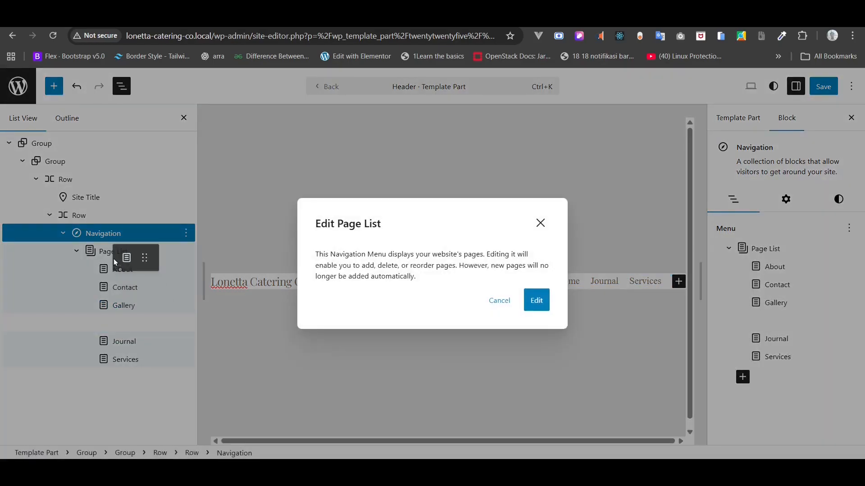
{"action": "left_click", "coordinate": [505, 301]}
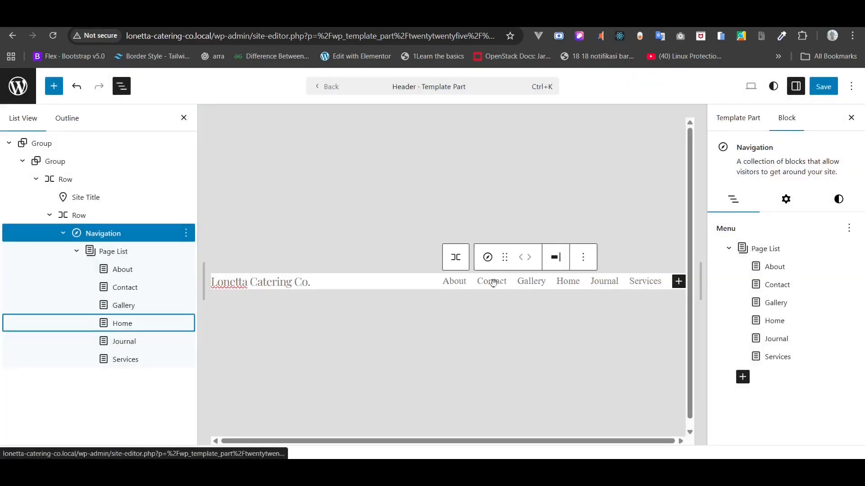
{"action": "left_click", "coordinate": [121, 324]}
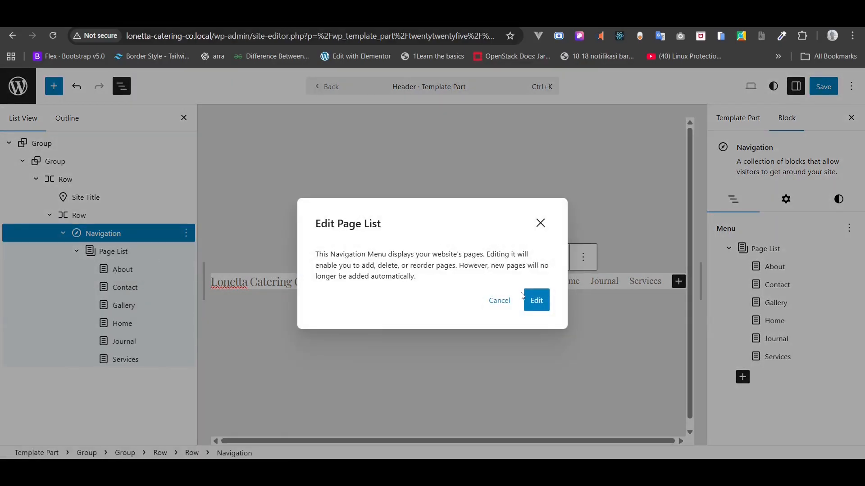
{"action": "left_click", "coordinate": [536, 301]}
- Reorder the links to Home, About, Services, Gallery, Journal, Contact, with Contact last
{"action": "left_click", "coordinate": [110, 303]}
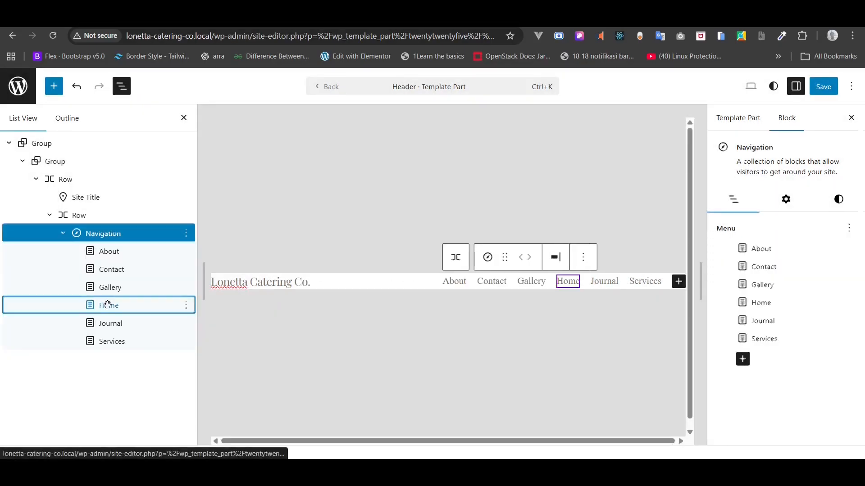
{"action": "left_click_drag", "start_coordinate": [110, 303], "coordinate": [115, 252]}
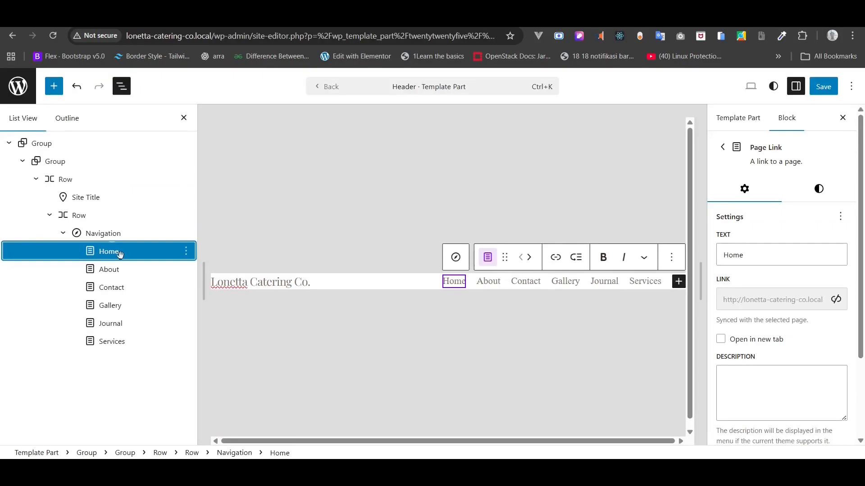
{"action": "left_click", "coordinate": [114, 344]}
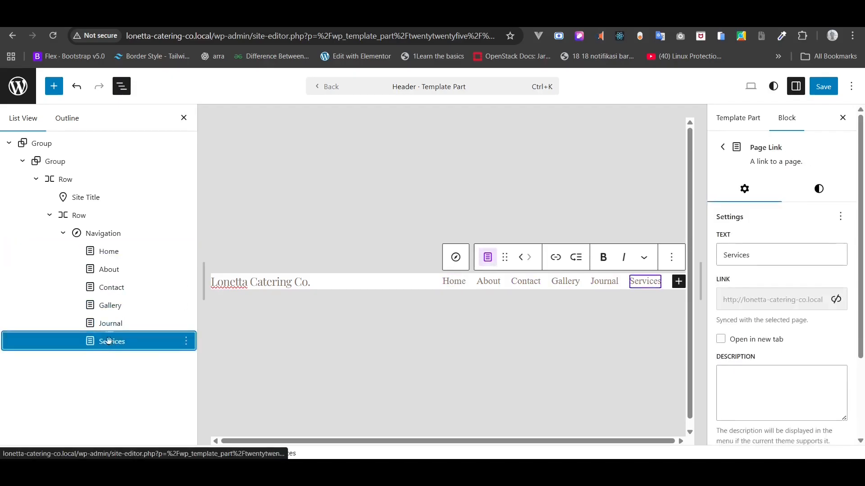
{"action": "left_click_drag", "start_coordinate": [114, 345], "coordinate": [114, 280]}
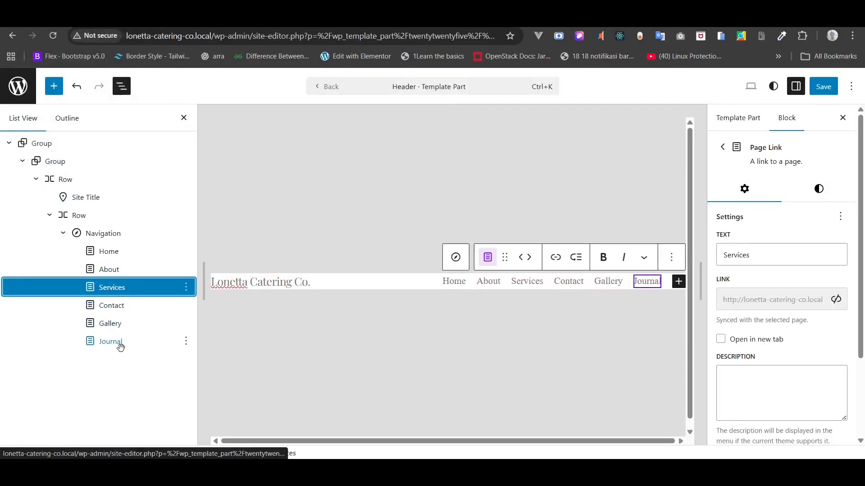
{"action": "left_click", "coordinate": [112, 324]}
{"action": "left_click_drag", "start_coordinate": [112, 326], "coordinate": [113, 306]}
{"action": "key", "text": "ctrl+z"}
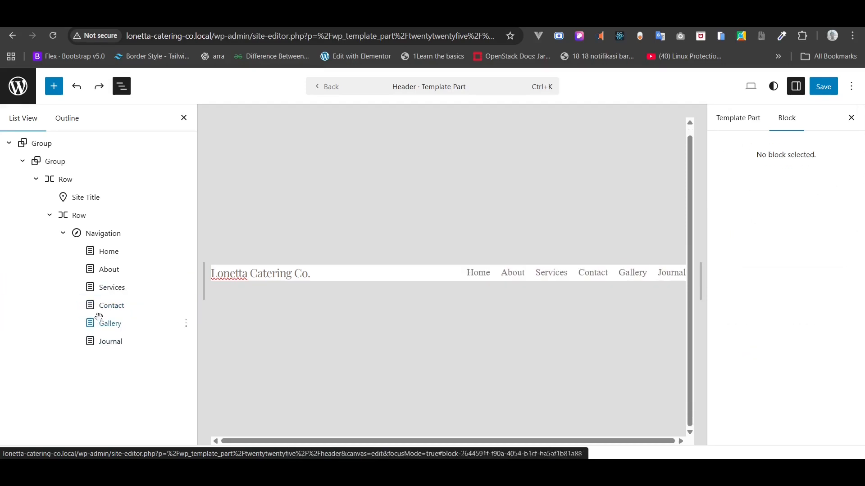
{"action": "left_click", "coordinate": [113, 323]}
{"action": "left_click_drag", "start_coordinate": [113, 323], "coordinate": [115, 302]}
{"action": "left_click", "coordinate": [112, 342]}
{"action": "left_click_drag", "start_coordinate": [112, 342], "coordinate": [104, 320]}
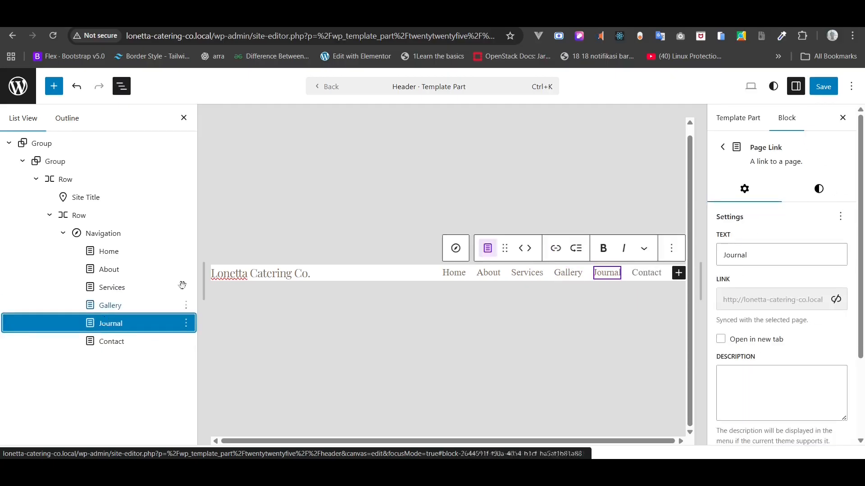
{"action": "left_click", "coordinate": [607, 186]}
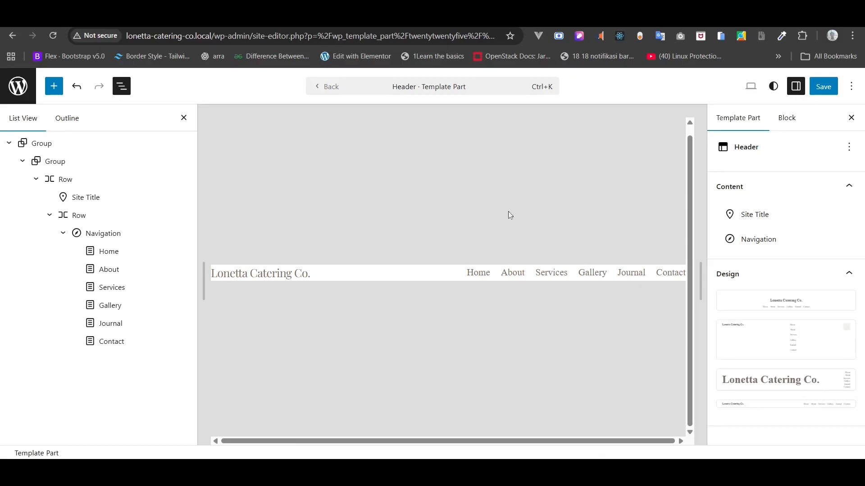
- Give the Navigation block the DM Sans font and the S (small) font size
{"action": "left_click", "coordinate": [488, 273]}
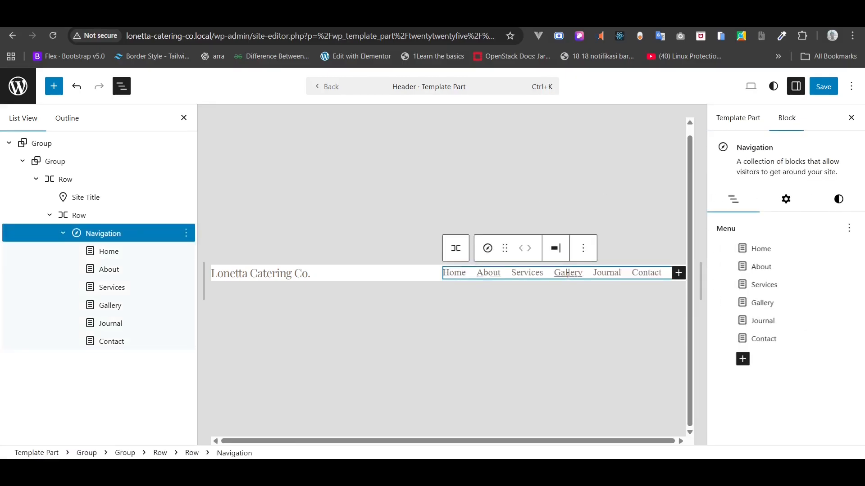
{"action": "left_click", "coordinate": [831, 199]}
{"action": "scroll", "coordinate": [791, 299], "scroll_direction": "down", "scroll_amount": 3}
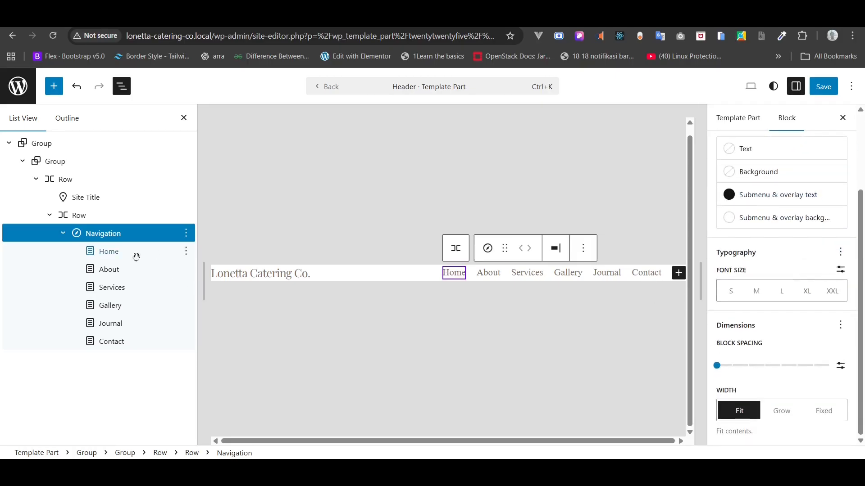
{"action": "left_click", "coordinate": [115, 234]}
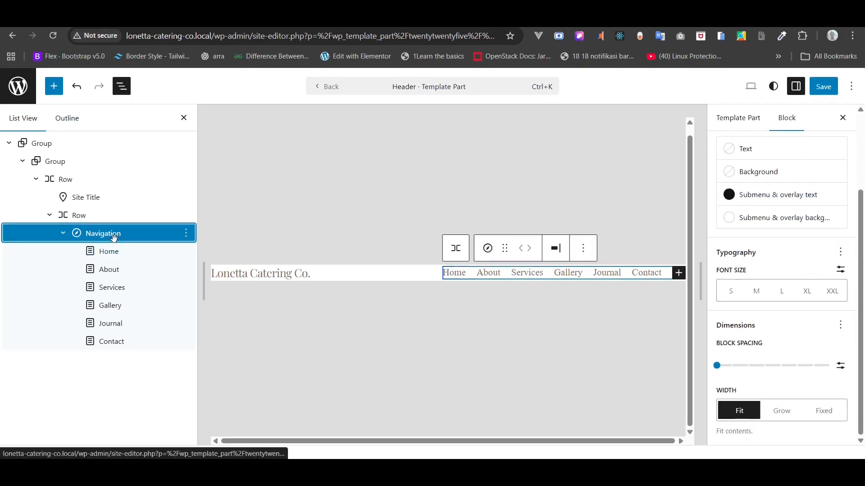
{"action": "left_click", "coordinate": [840, 252]}
{"action": "left_click", "coordinate": [611, 302]}
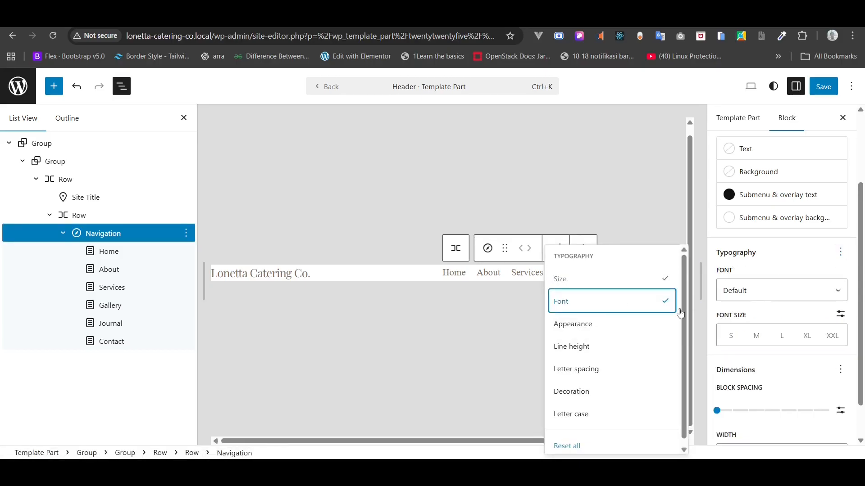
{"action": "left_click", "coordinate": [758, 292]}
{"action": "left_click", "coordinate": [751, 345]}
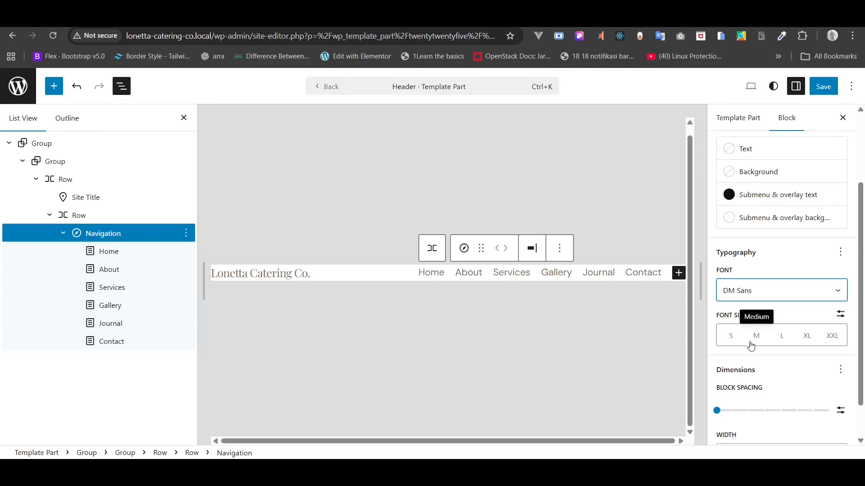
{"action": "left_click", "coordinate": [728, 337]}
{"action": "left_click", "coordinate": [749, 337]}
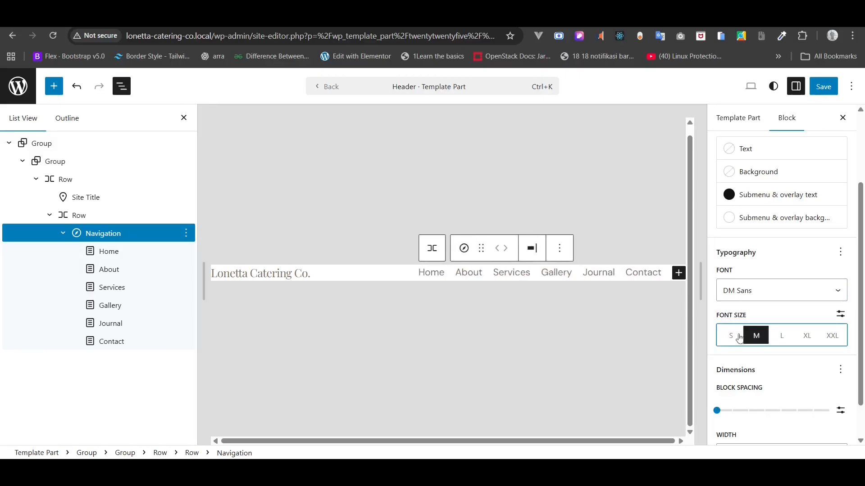
{"action": "left_click", "coordinate": [734, 338]}
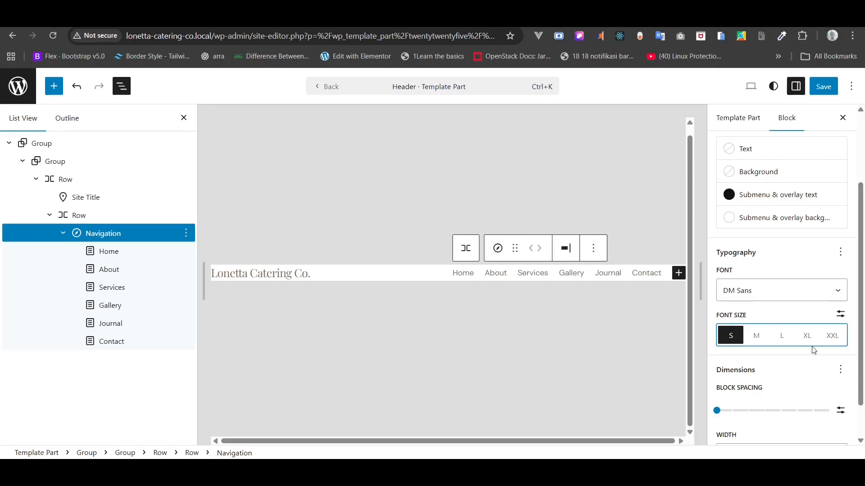
{"action": "scroll", "coordinate": [814, 351], "scroll_direction": "down", "scroll_amount": 2}
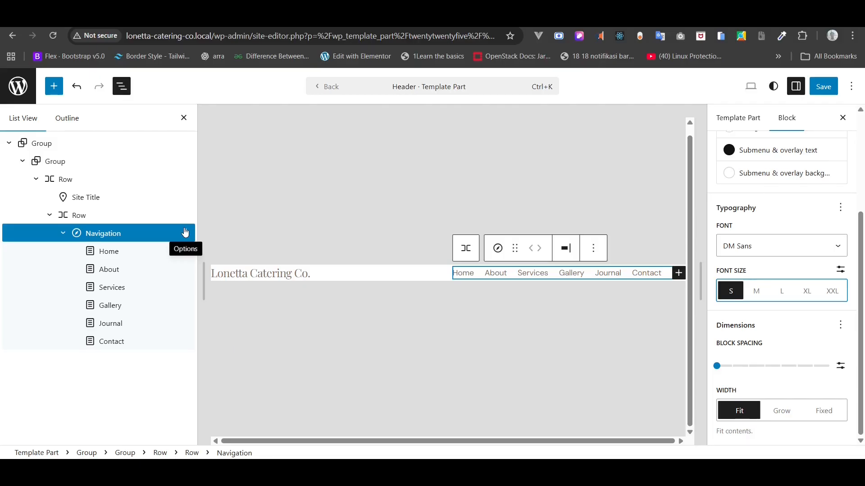
- Set the header group's custom padding to 24px vertical and 80px horizontal
{"action": "left_click", "coordinate": [57, 177]}
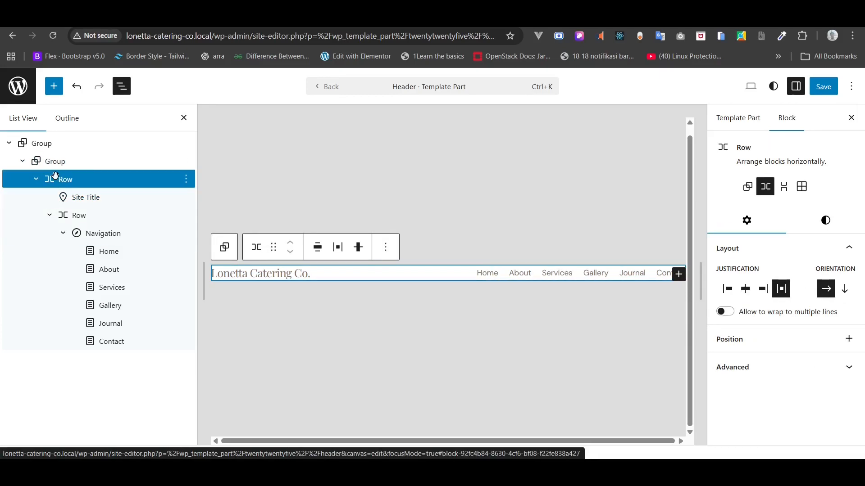
{"action": "left_click", "coordinate": [68, 163]}
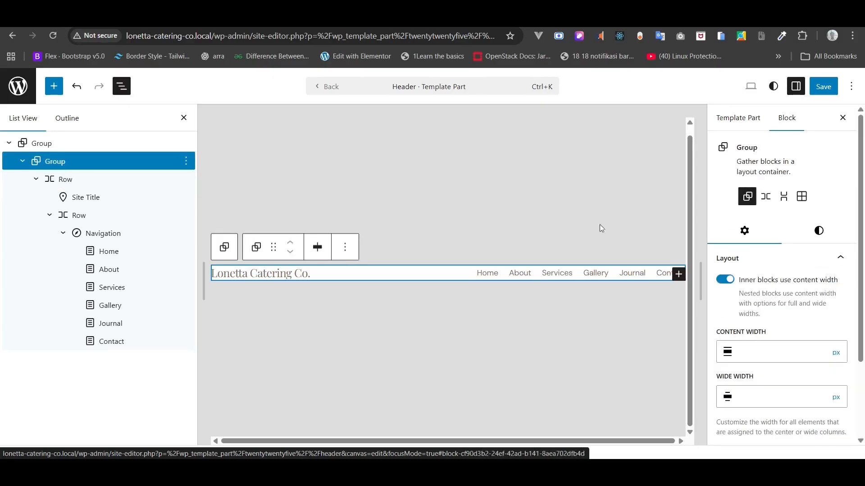
{"action": "left_click", "coordinate": [818, 231]}
{"action": "scroll", "coordinate": [829, 351], "scroll_direction": "down", "scroll_amount": 3}
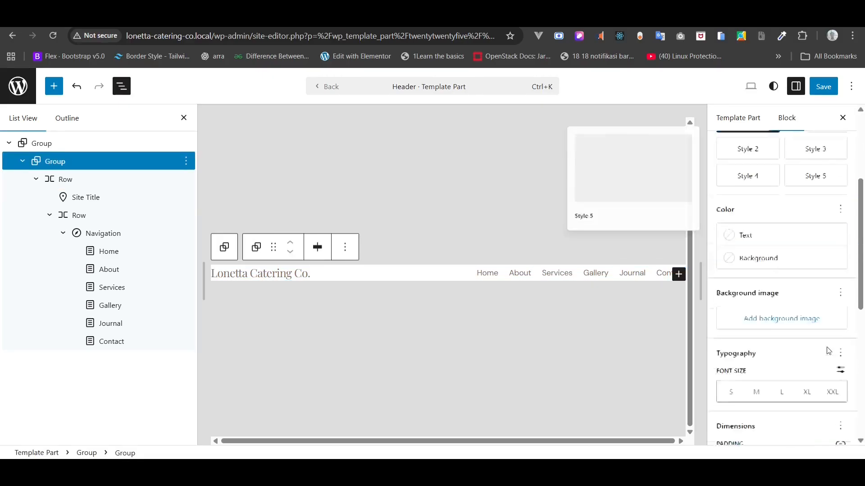
{"action": "scroll", "coordinate": [829, 351], "scroll_direction": "down", "scroll_amount": 5}
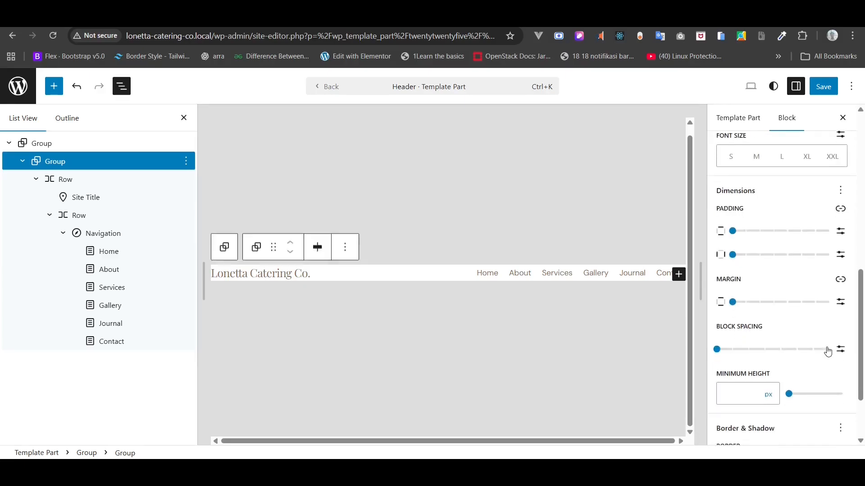
{"action": "scroll", "coordinate": [827, 352], "scroll_direction": "down", "scroll_amount": 1}
{"action": "left_click", "coordinate": [841, 201]}
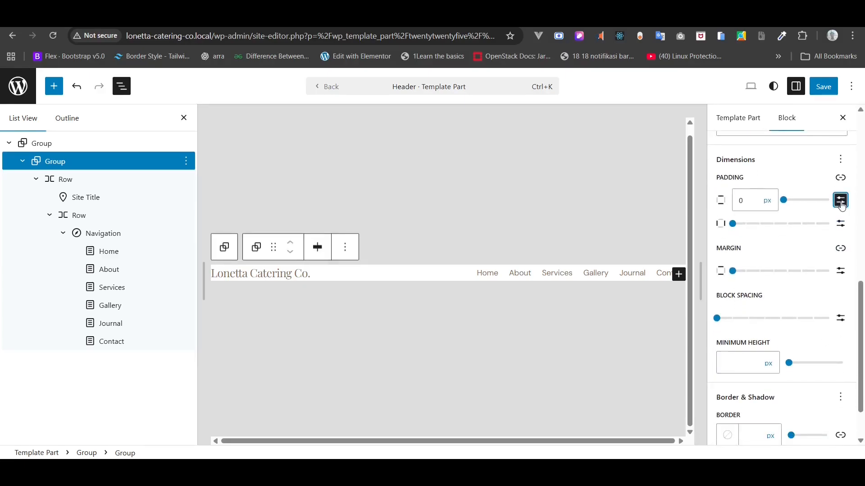
{"action": "double_click", "coordinate": [753, 205]}
{"action": "type", "text": "24"}
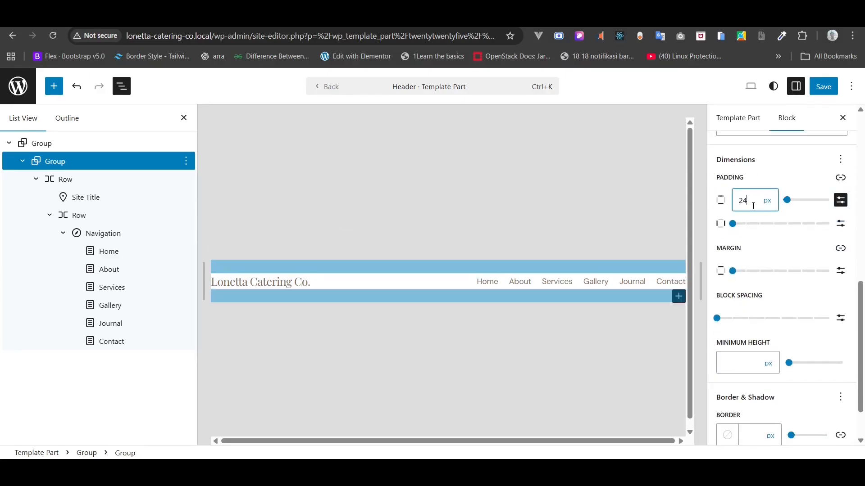
{"action": "left_click", "coordinate": [841, 224]}
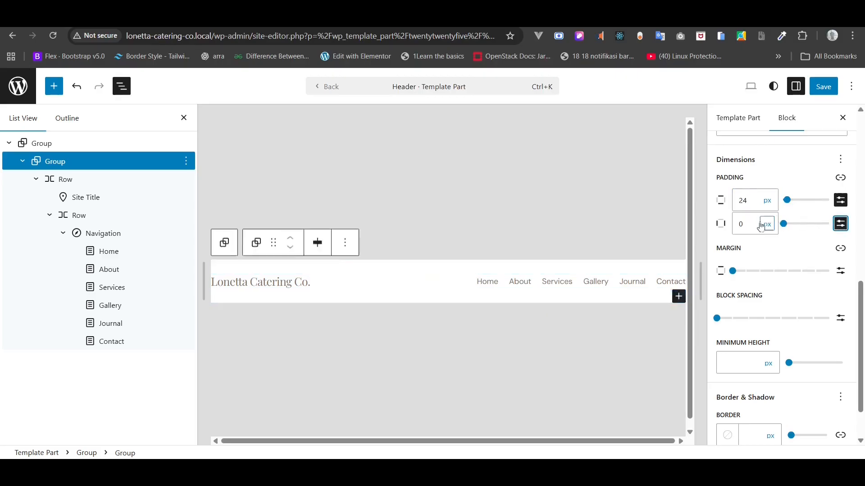
{"action": "double_click", "coordinate": [758, 224]}
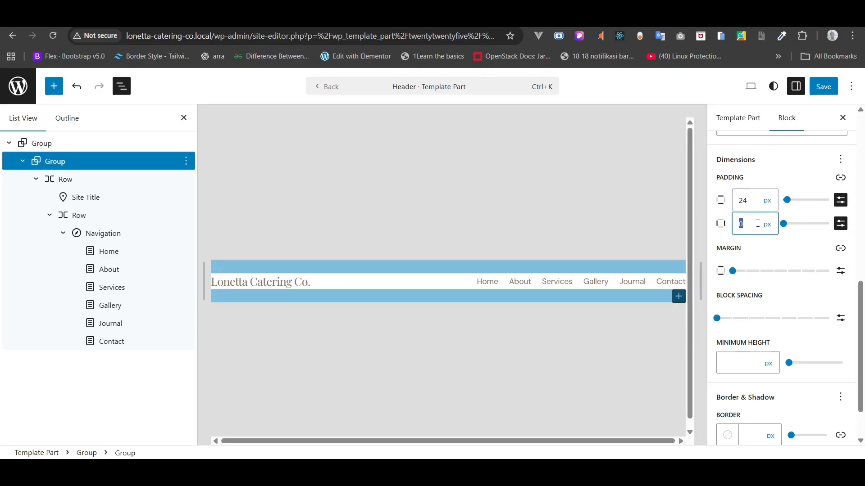
{"action": "type", "text": "80"}
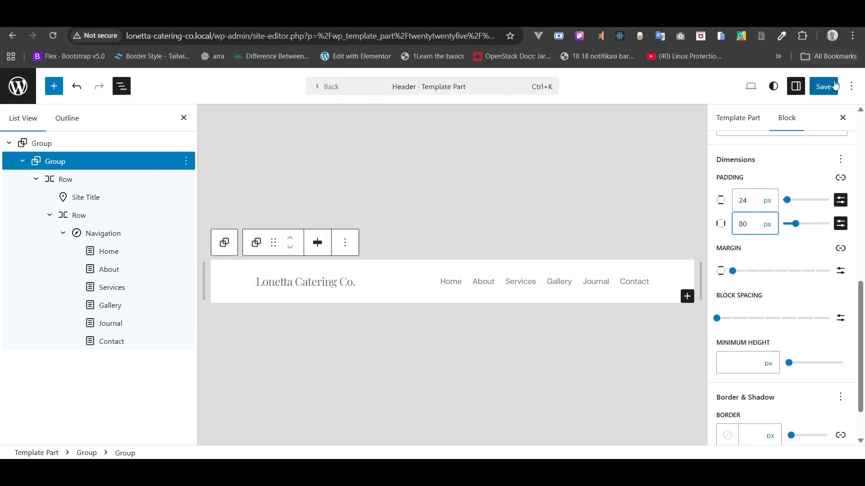
- Save the header template part and open the live blog homepage to preview it
{"action": "left_click", "coordinate": [828, 88]}
{"action": "left_click", "coordinate": [829, 88]}
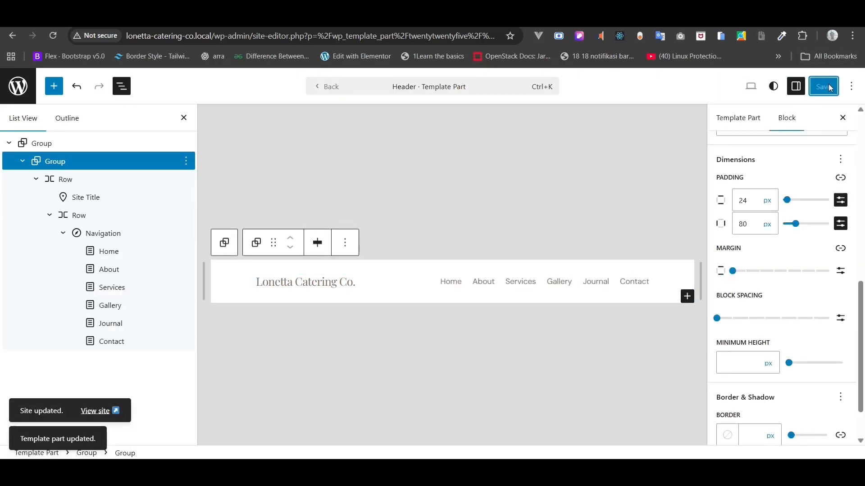
{"action": "left_click", "coordinate": [104, 411]}
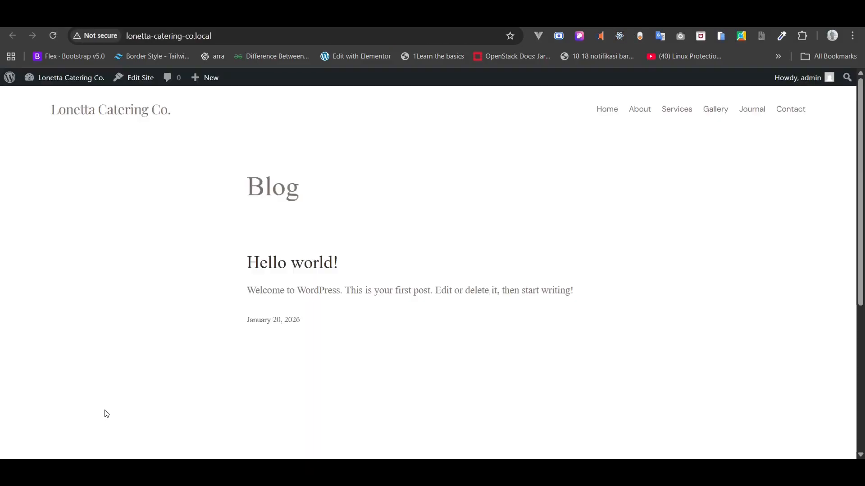
{"action": "key", "text": "ctrl+0"}
{"action": "left_click", "coordinate": [162, 112]}
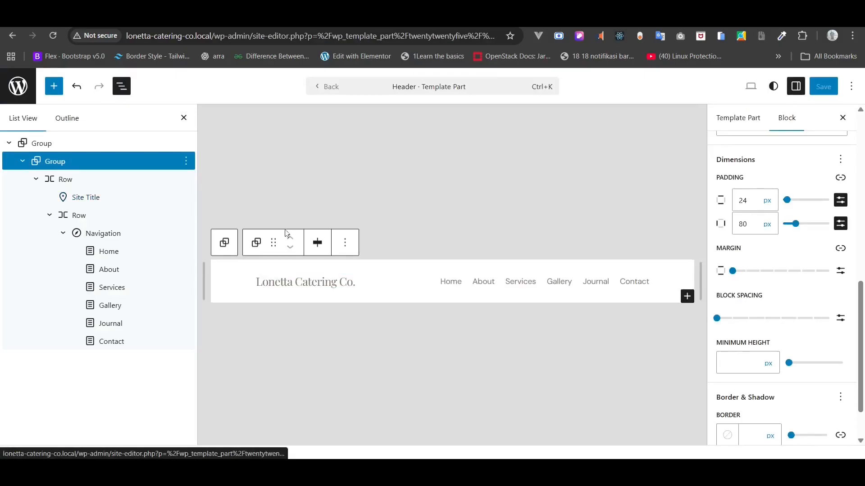
- Apply the custom dark brown Heading text colour to the site title and save the header
{"action": "left_click", "coordinate": [301, 282]}
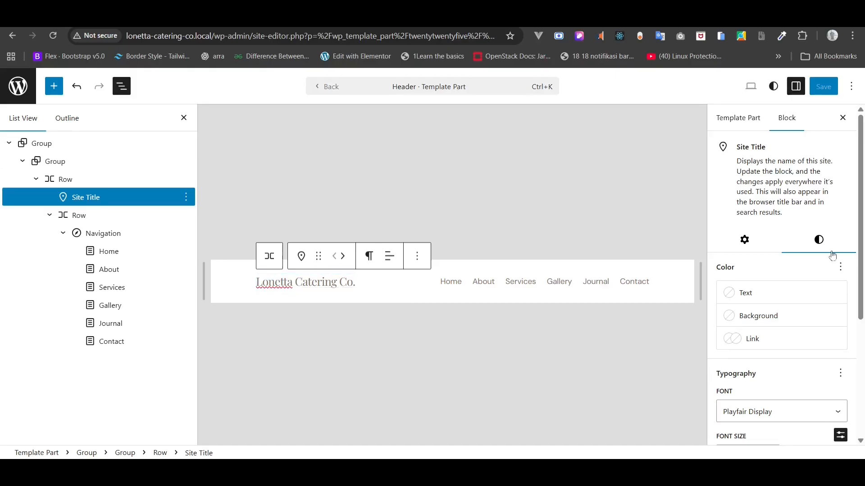
{"action": "left_click", "coordinate": [766, 299]}
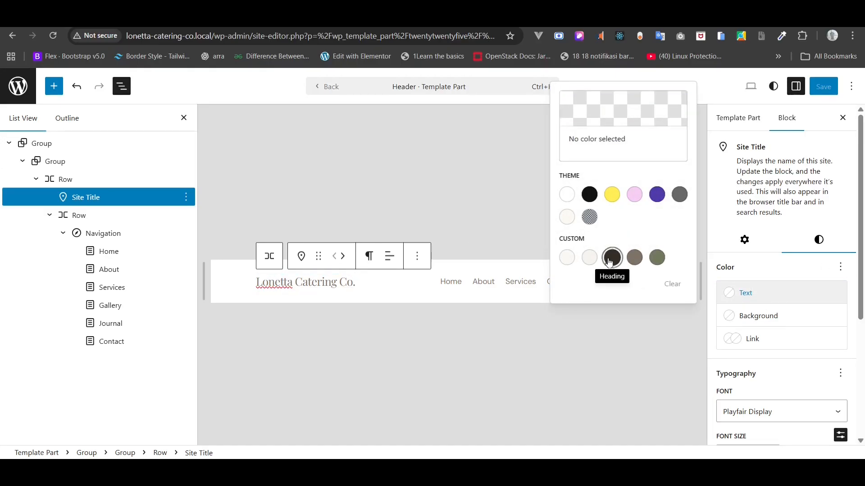
{"action": "left_click", "coordinate": [611, 259]}
{"action": "left_click", "coordinate": [556, 318]}
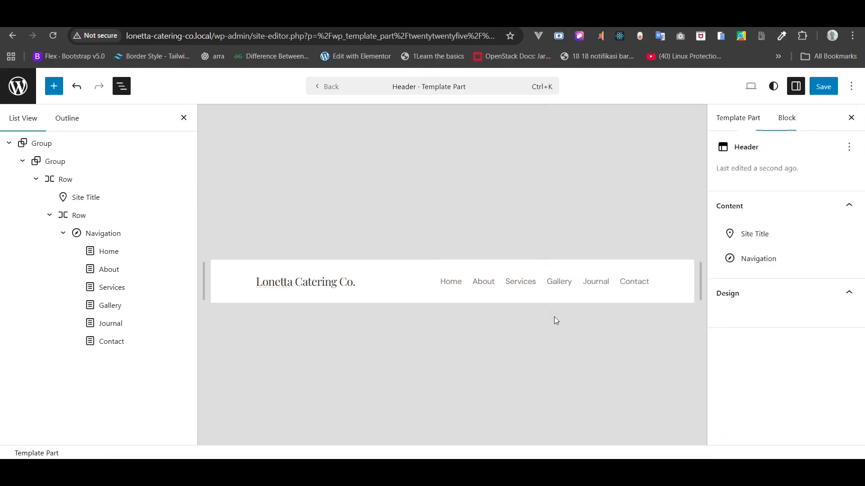
{"action": "left_click", "coordinate": [821, 89]}
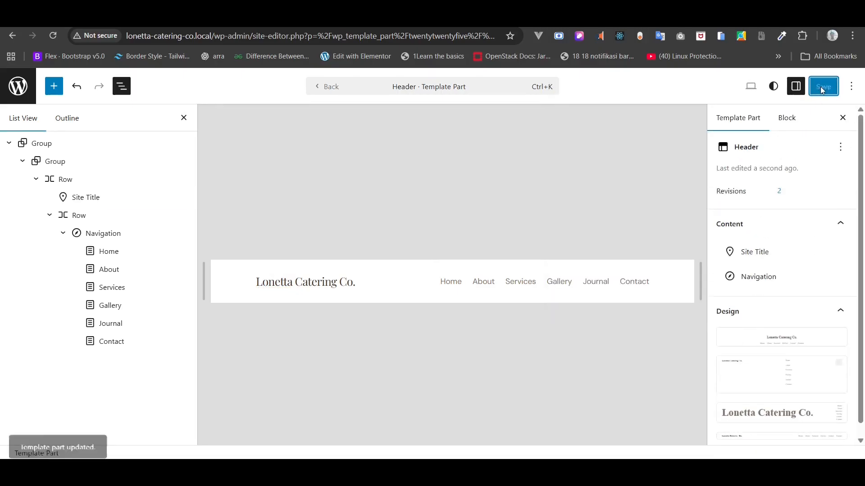
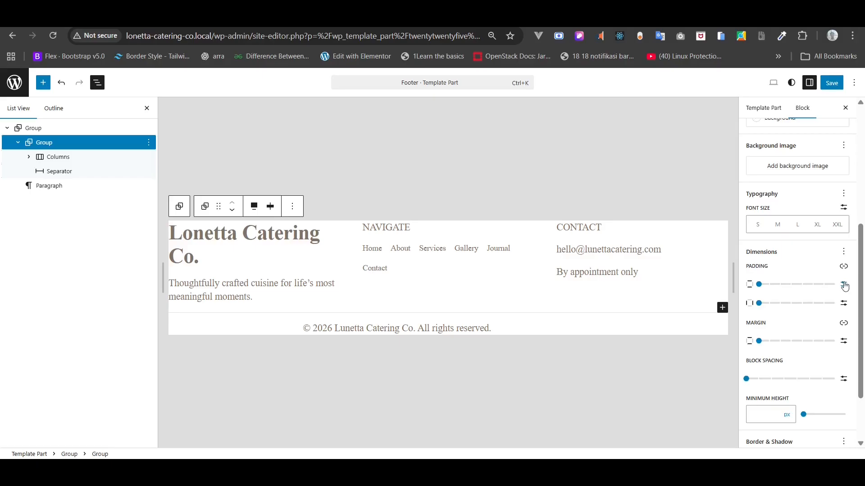
- Set the footer group's side padding to a custom value of 800
{"action": "left_click", "coordinate": [844, 307]}
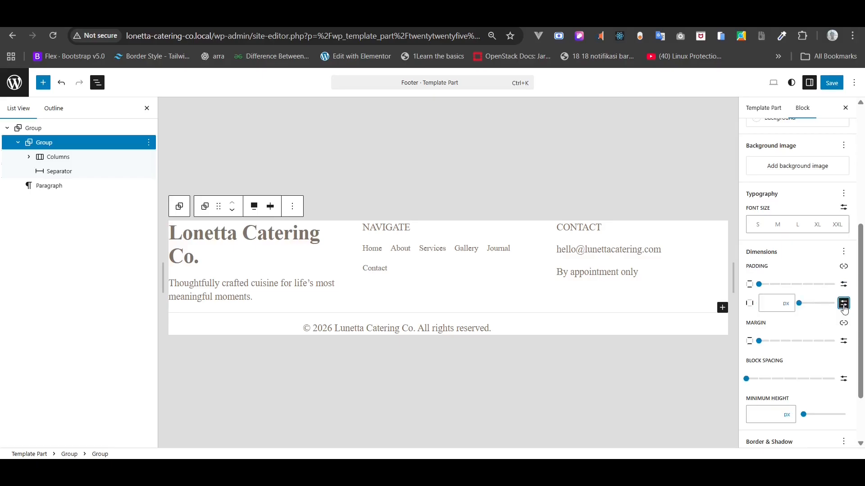
{"action": "left_click", "coordinate": [779, 309]}
{"action": "type", "text": "80"}
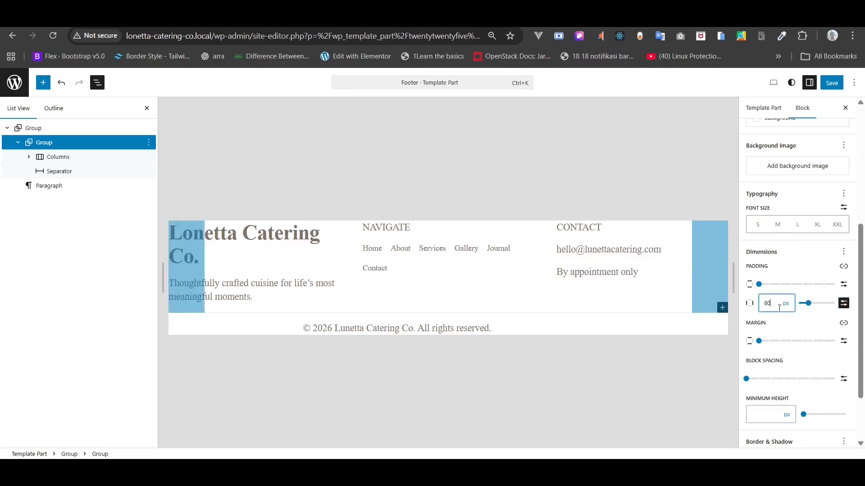
{"action": "type", "text": "0"}
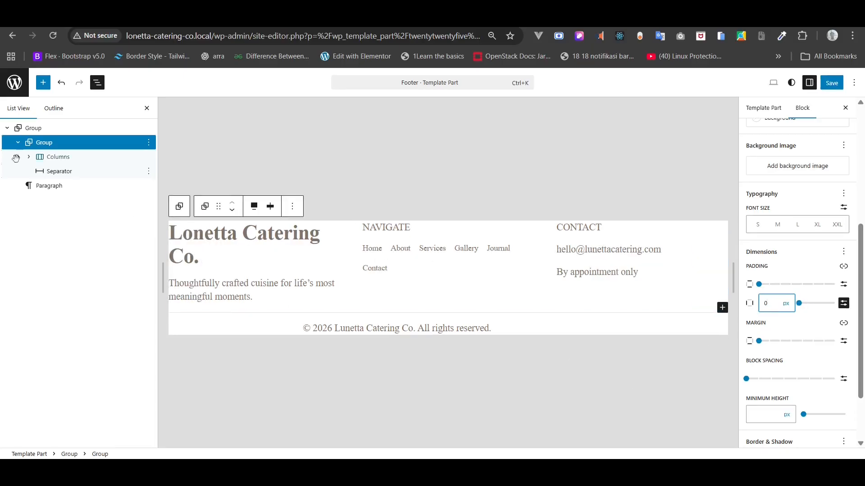
- Select the footer Columns block and give it 80px side padding and 32px top padding
{"action": "left_click", "coordinate": [73, 158]}
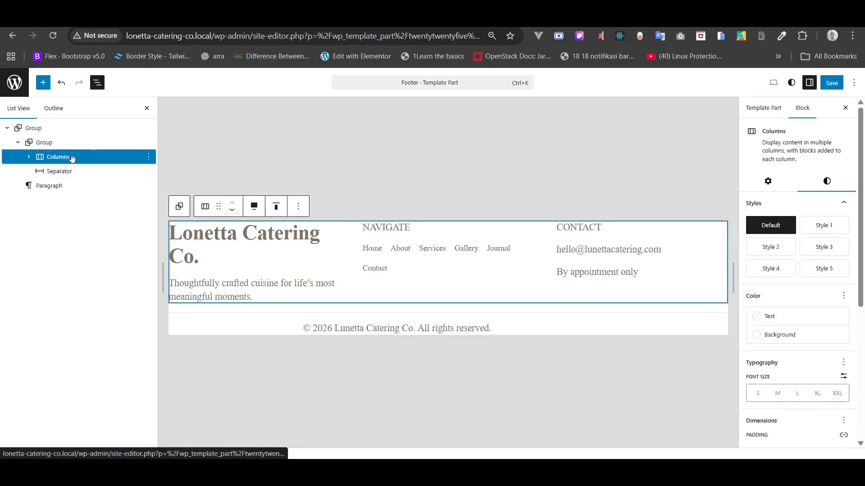
{"action": "scroll", "coordinate": [815, 291], "scroll_direction": "down", "scroll_amount": 3}
{"action": "scroll", "coordinate": [813, 290], "scroll_direction": "down", "scroll_amount": 2}
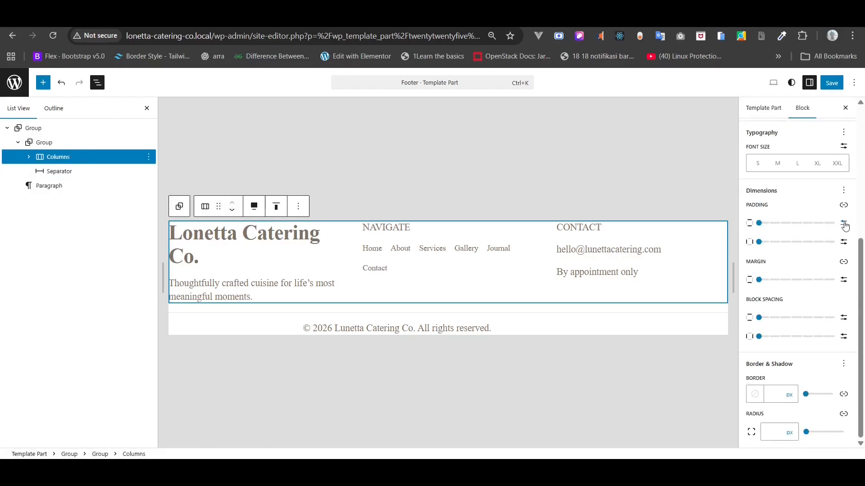
{"action": "left_click", "coordinate": [845, 223]}
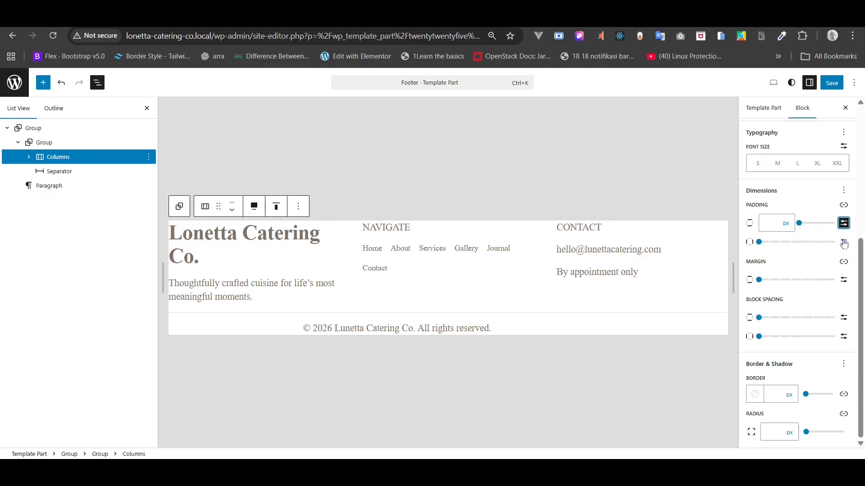
{"action": "left_click", "coordinate": [843, 242]}
{"action": "left_click", "coordinate": [774, 239]}
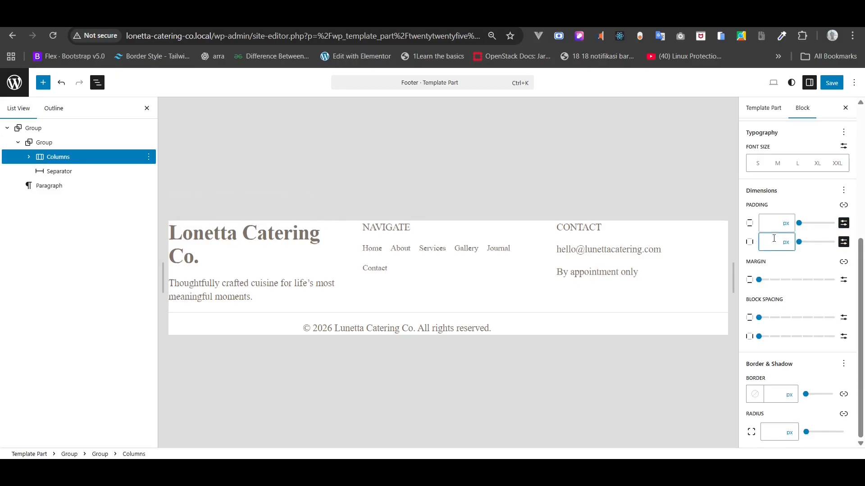
{"action": "type", "text": "80"}
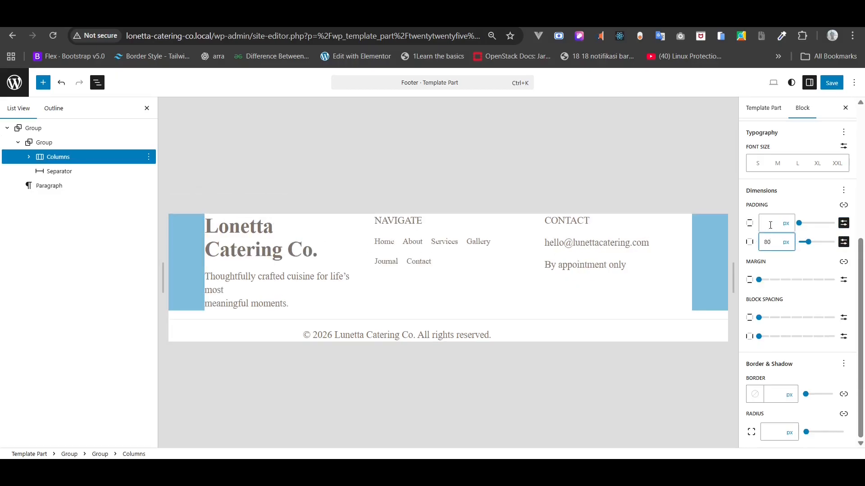
{"action": "left_click", "coordinate": [770, 225]}
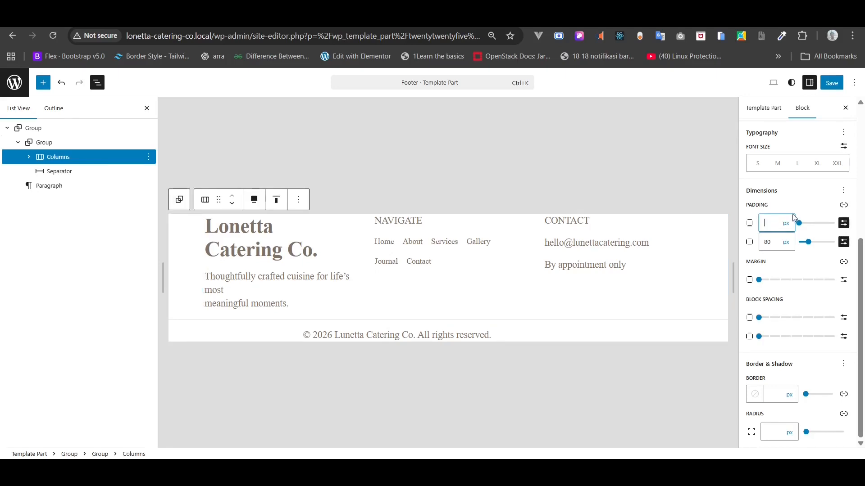
{"action": "type", "text": "32"}
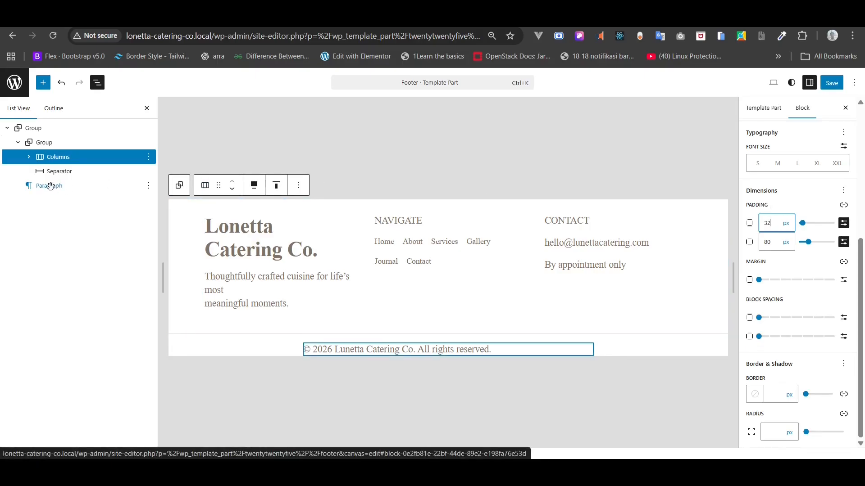
- Wrap the copyright paragraph in a Group with its content justified center
{"action": "left_click", "coordinate": [50, 186]}
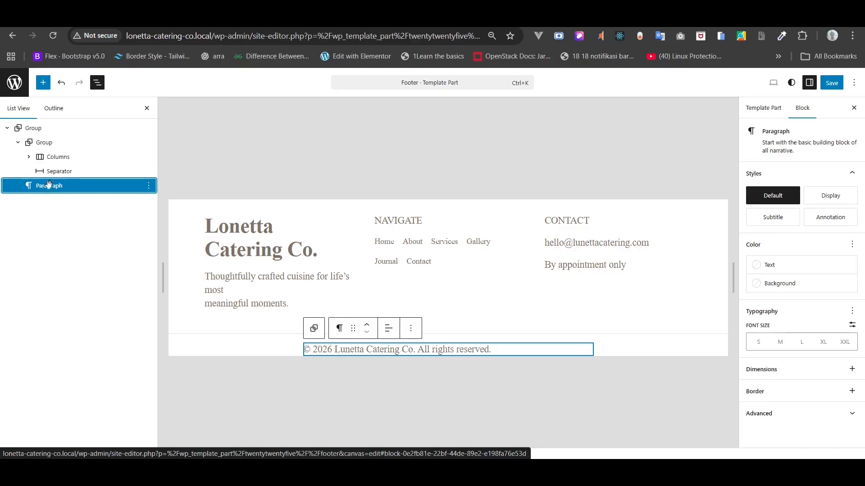
{"action": "right_click", "coordinate": [50, 188]}
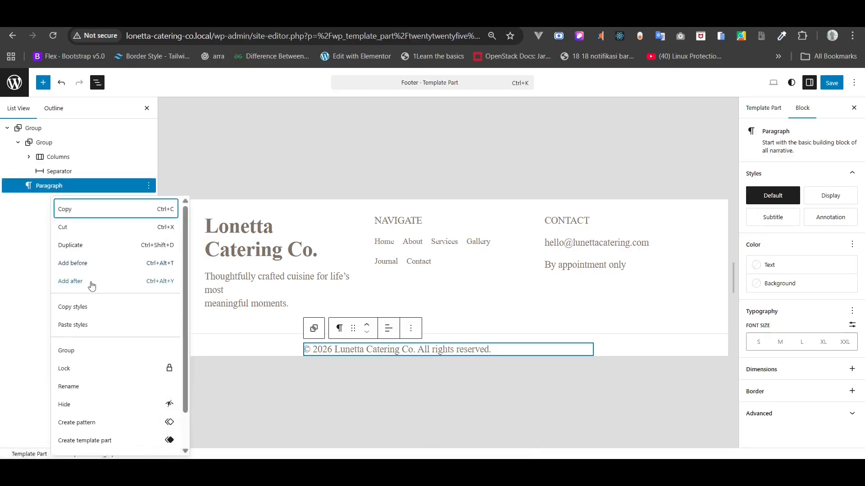
{"action": "left_click", "coordinate": [89, 359]}
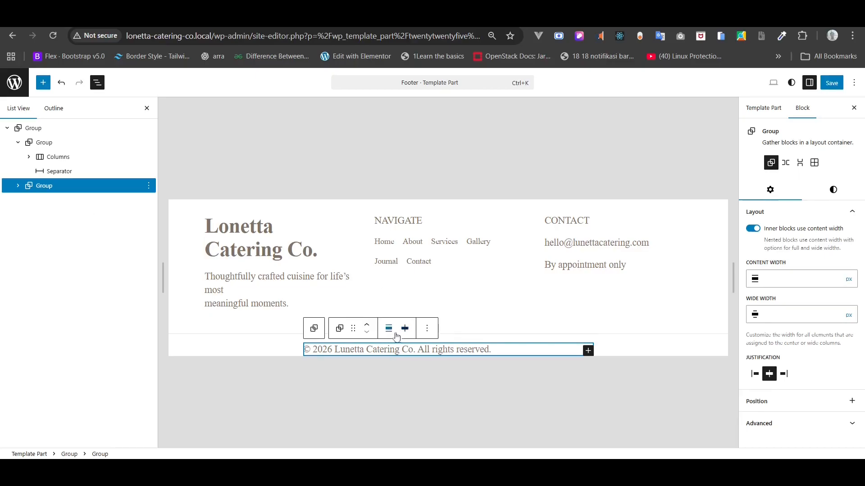
{"action": "left_click", "coordinate": [405, 328]}
{"action": "left_click", "coordinate": [405, 329]}
{"action": "left_click", "coordinate": [405, 329]}
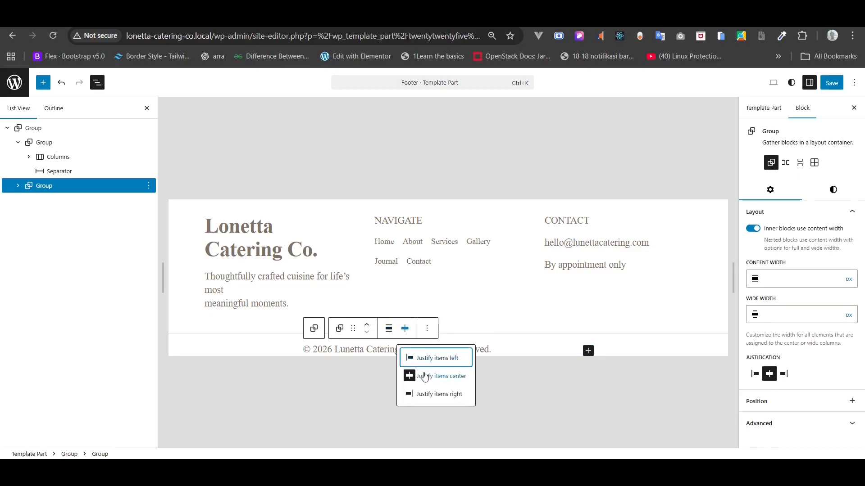
{"action": "left_click", "coordinate": [423, 376]}
- Centre-align the copyright paragraph's text, then reselect its wrapping group
{"action": "left_click", "coordinate": [19, 187]}
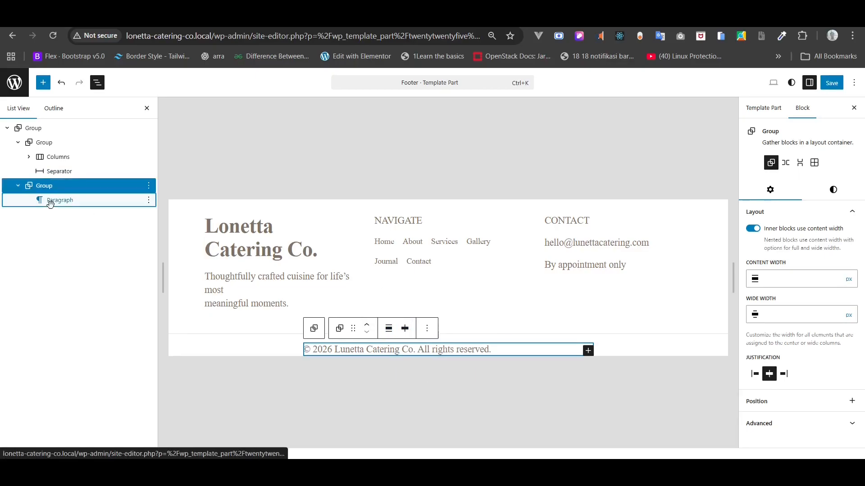
{"action": "left_click", "coordinate": [50, 200]}
{"action": "left_click", "coordinate": [388, 328]}
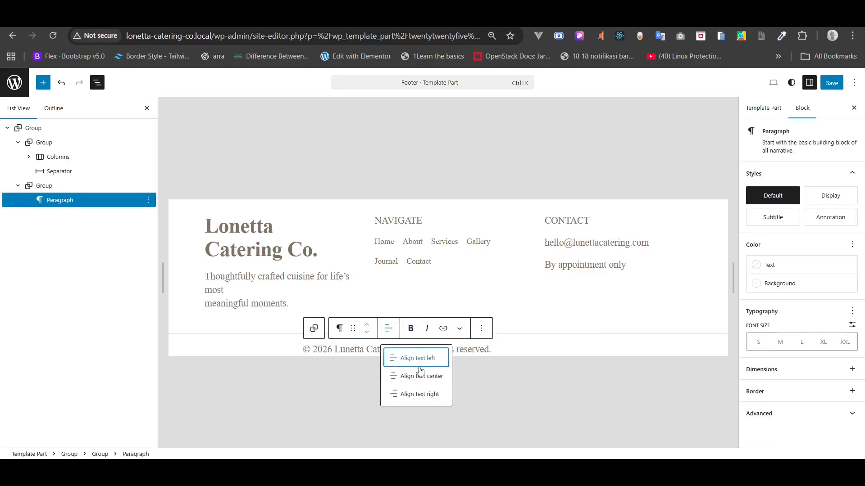
{"action": "left_click", "coordinate": [419, 374]}
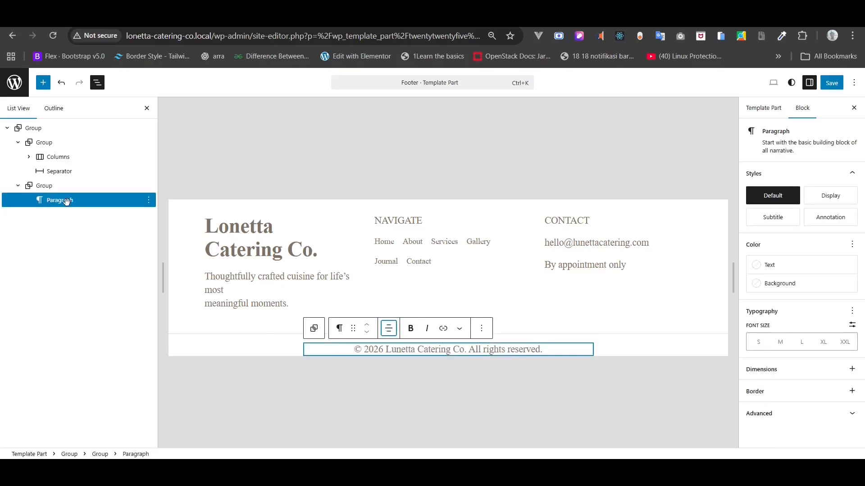
{"action": "left_click", "coordinate": [66, 202]}
{"action": "left_click", "coordinate": [45, 185]}
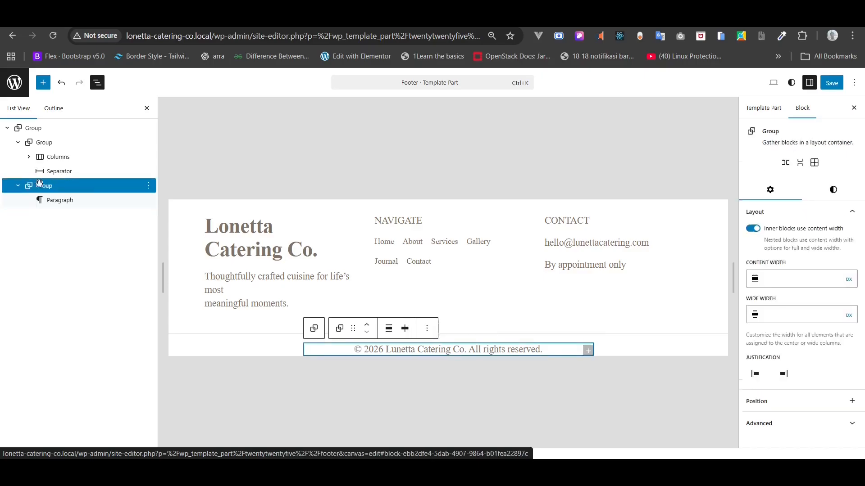
{"action": "left_click", "coordinate": [834, 190]}
{"action": "scroll", "coordinate": [835, 303], "scroll_direction": "down", "scroll_amount": 10}
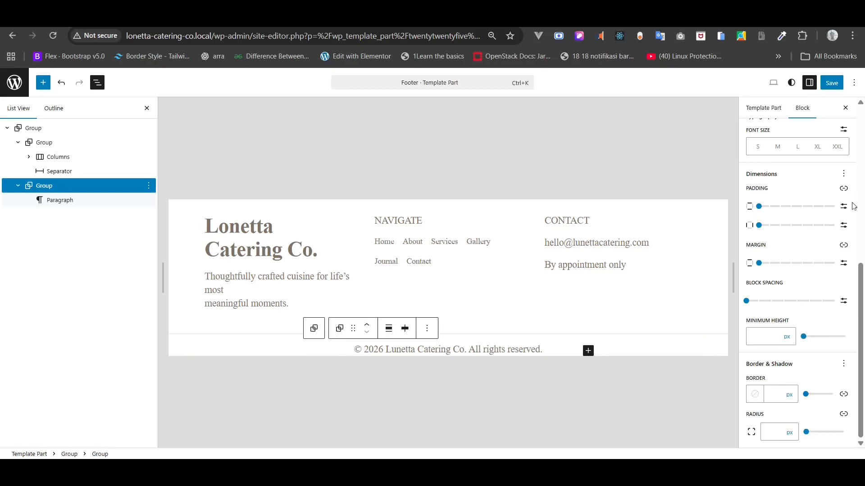
- Unlink the copyright group's padding sides and set top to 32px and bottom to 128px
{"action": "left_click", "coordinate": [843, 207]}
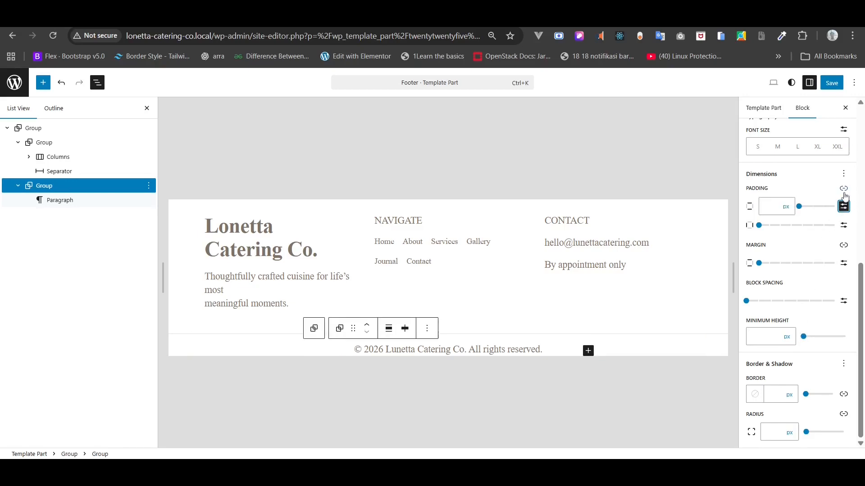
{"action": "left_click", "coordinate": [844, 191]}
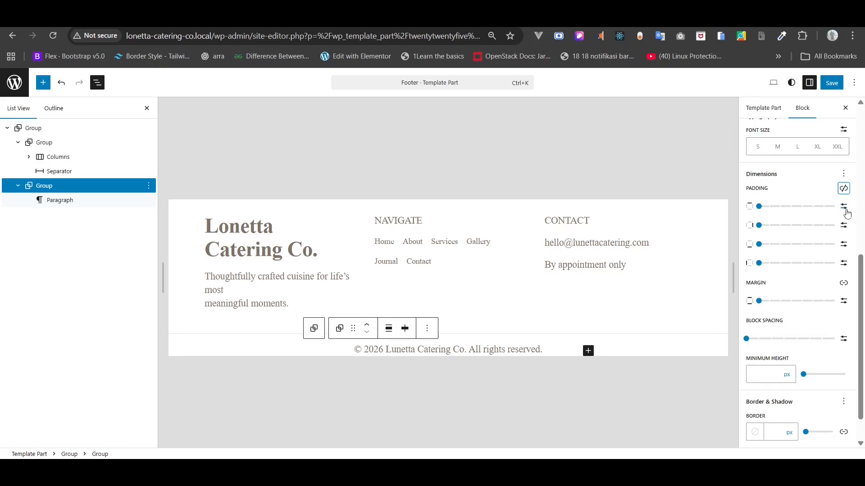
{"action": "left_click", "coordinate": [772, 207]}
{"action": "type", "text": "32"}
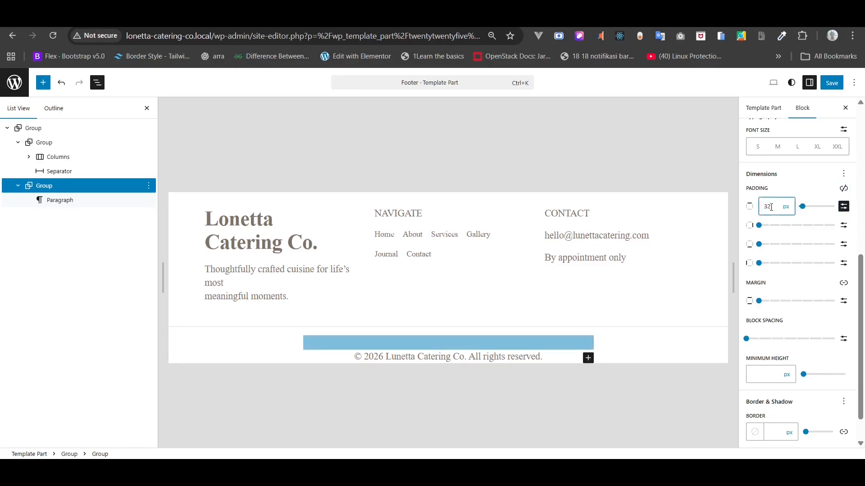
{"action": "left_click", "coordinate": [843, 244]}
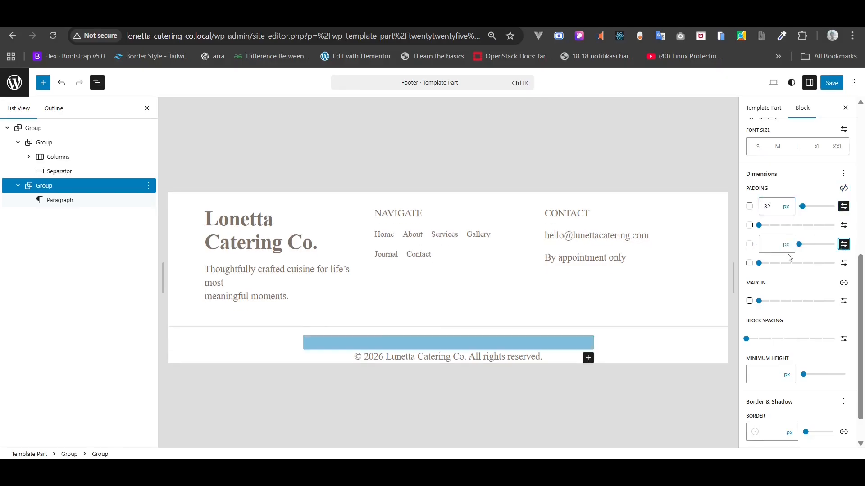
{"action": "left_click", "coordinate": [771, 250]}
{"action": "type", "text": "128"}
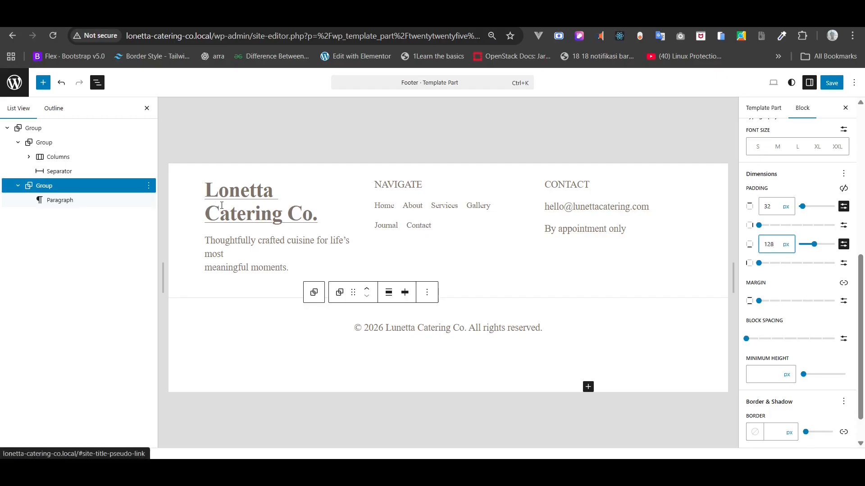
- Give the footer site title the dark Heading text colour
{"action": "left_click", "coordinate": [222, 205]}
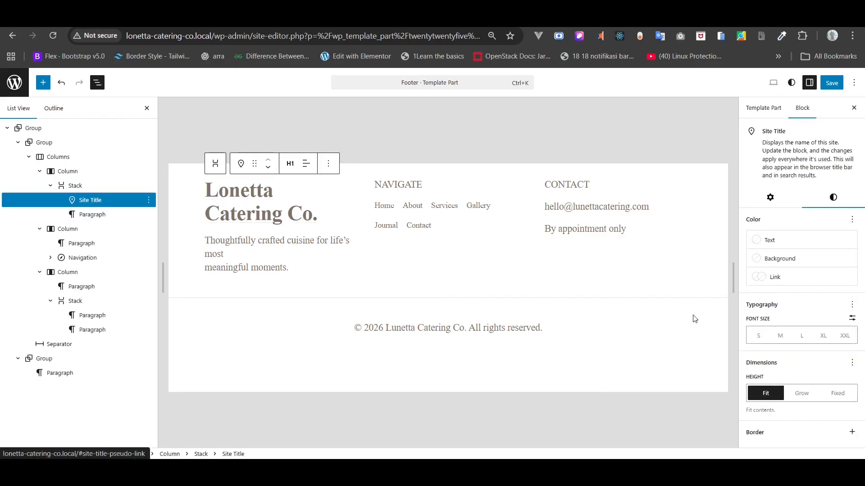
{"action": "left_click", "coordinate": [773, 241]}
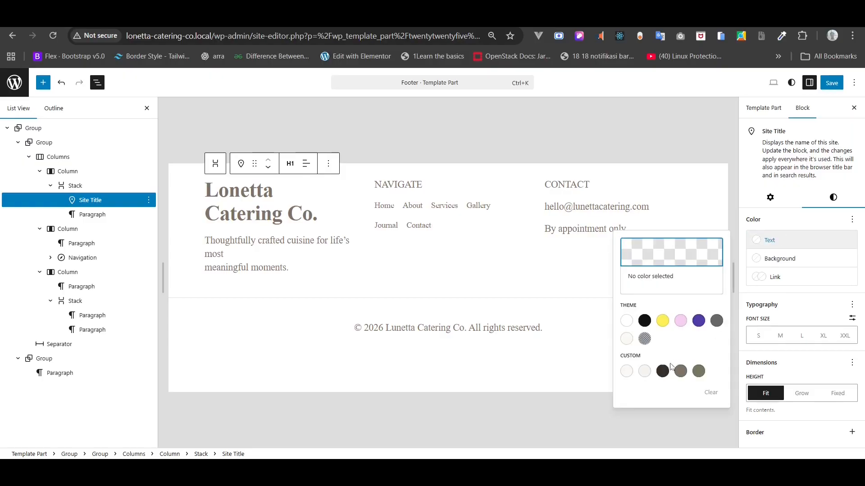
{"action": "left_click", "coordinate": [663, 372]}
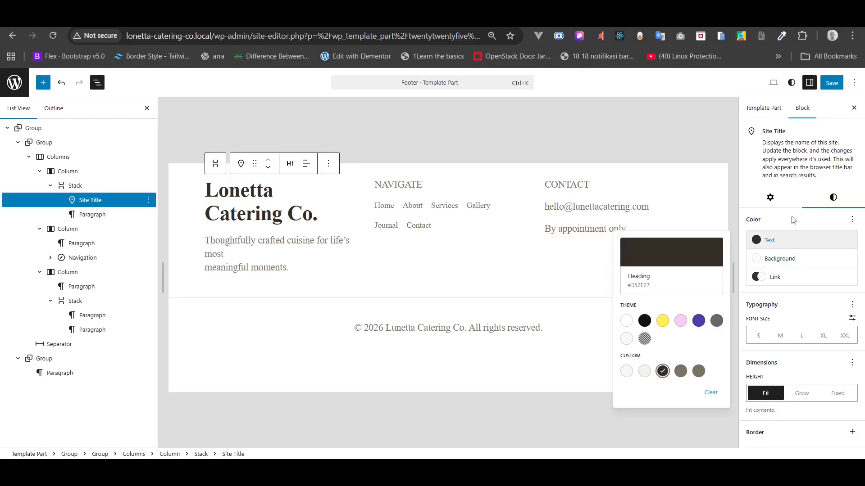
{"action": "left_click", "coordinate": [792, 220]}
- Set the footer site title font to Playfair Display at a custom 20px size
{"action": "left_click", "coordinate": [849, 307]}
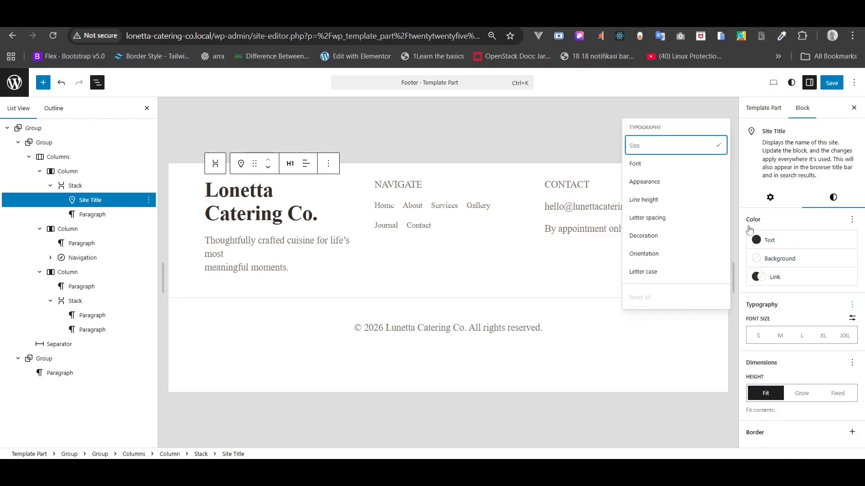
{"action": "left_click", "coordinate": [680, 171]}
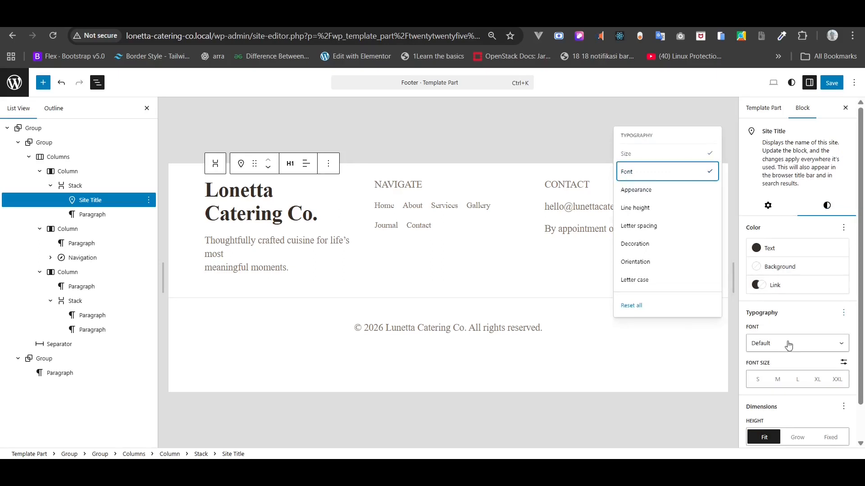
{"action": "left_click", "coordinate": [787, 346]}
{"action": "left_click", "coordinate": [782, 407]}
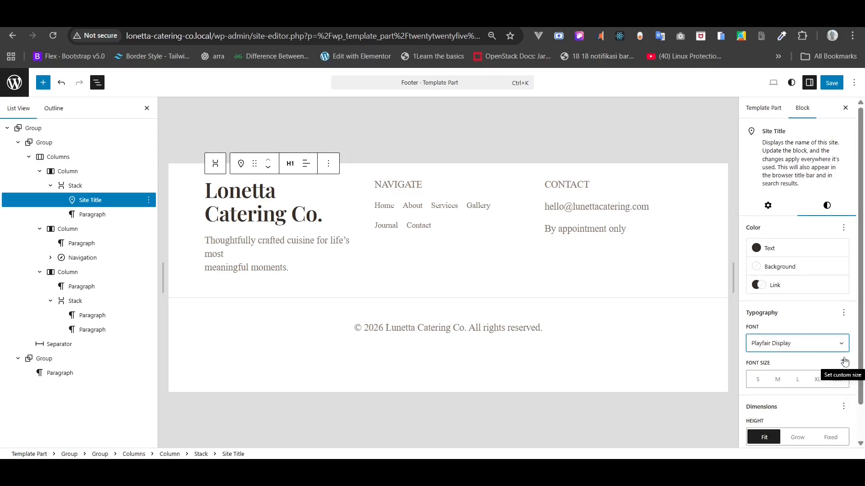
{"action": "left_click", "coordinate": [843, 362]}
{"action": "left_click", "coordinate": [770, 380]}
{"action": "type", "text": "20"}
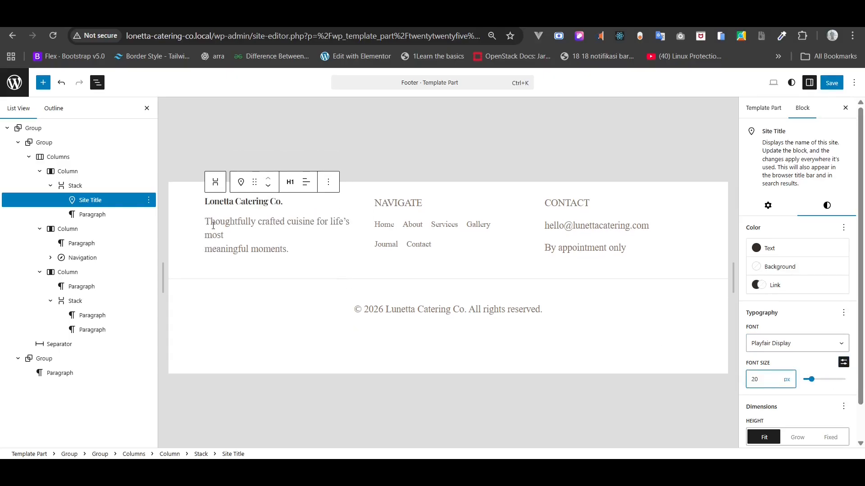
{"action": "left_click", "coordinate": [99, 216]}
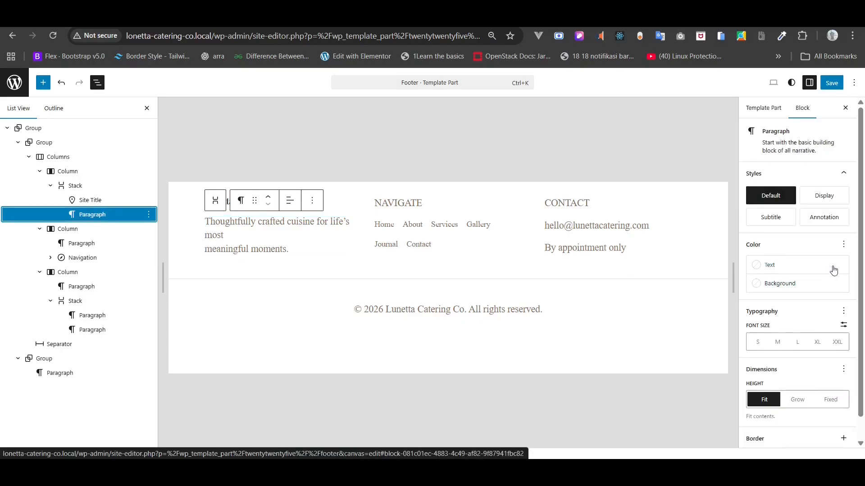
- Set the footer tagline paragraph to DM Sans with a custom 14px font size
{"action": "left_click", "coordinate": [844, 245]}
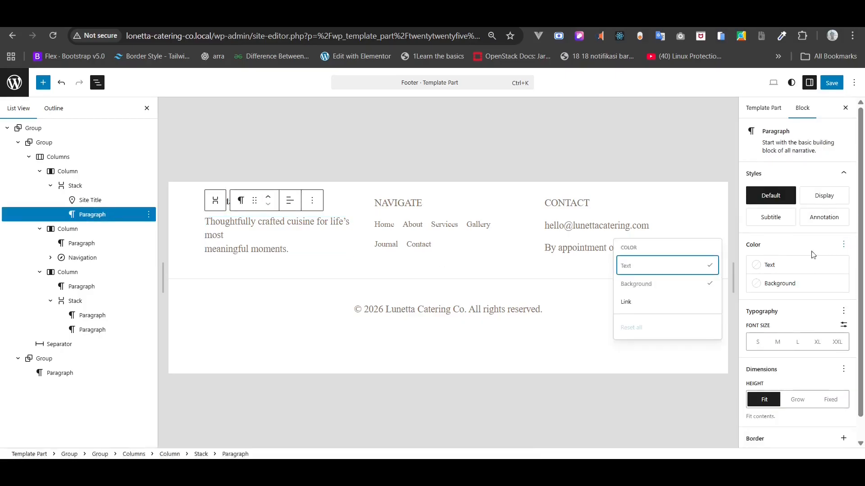
{"action": "left_click", "coordinate": [843, 310]}
{"action": "left_click", "coordinate": [656, 159]}
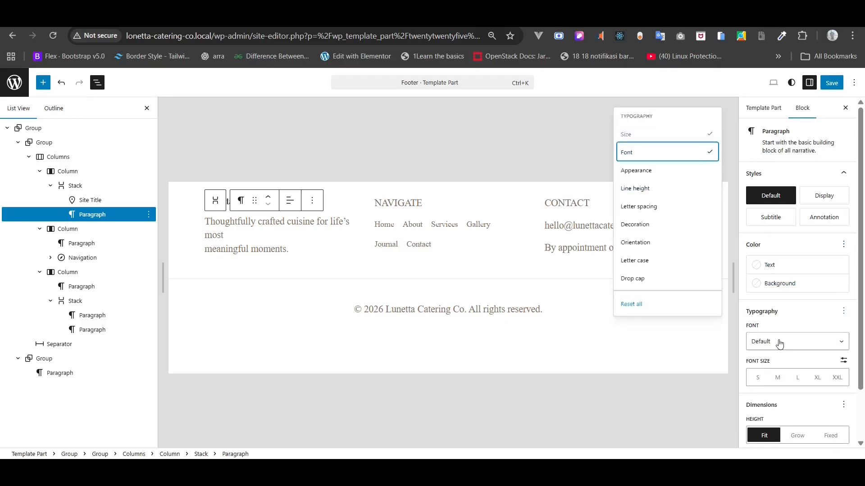
{"action": "left_click", "coordinate": [779, 343]}
{"action": "left_click", "coordinate": [772, 386]}
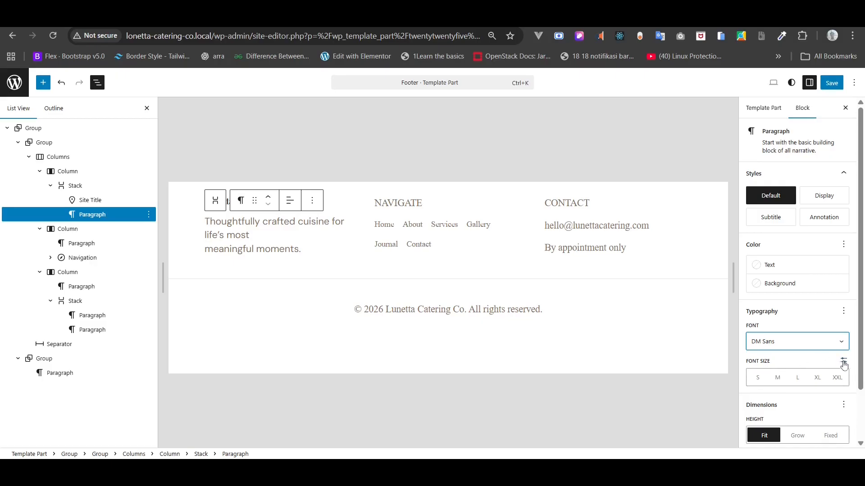
{"action": "left_click", "coordinate": [844, 361]}
{"action": "left_click", "coordinate": [769, 375]}
{"action": "type", "text": "14"}
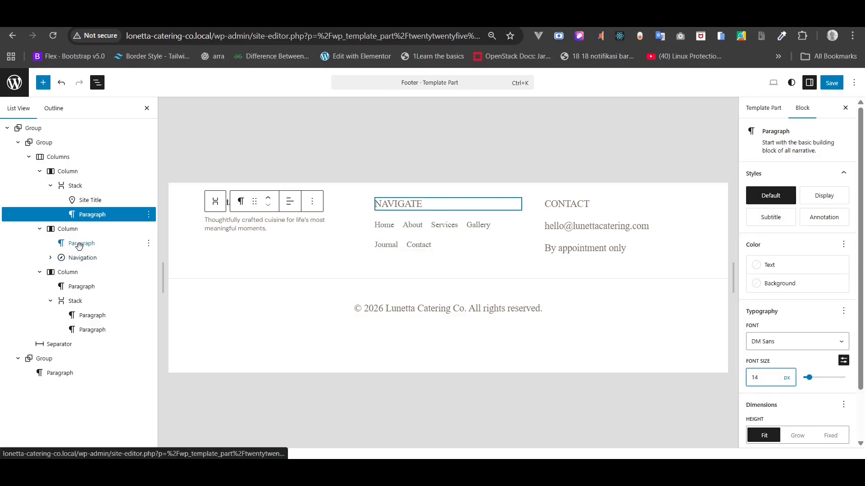
{"action": "left_click", "coordinate": [79, 244]}
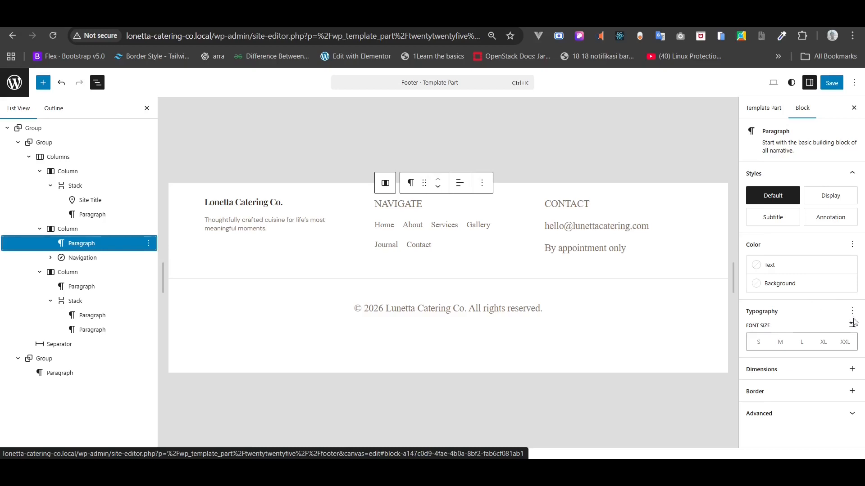
- Make the NAVIGATE label 12px and colour it with the dark Heading swatch #352E27
{"action": "left_click", "coordinate": [852, 326]}
{"action": "left_click", "coordinate": [768, 343]}
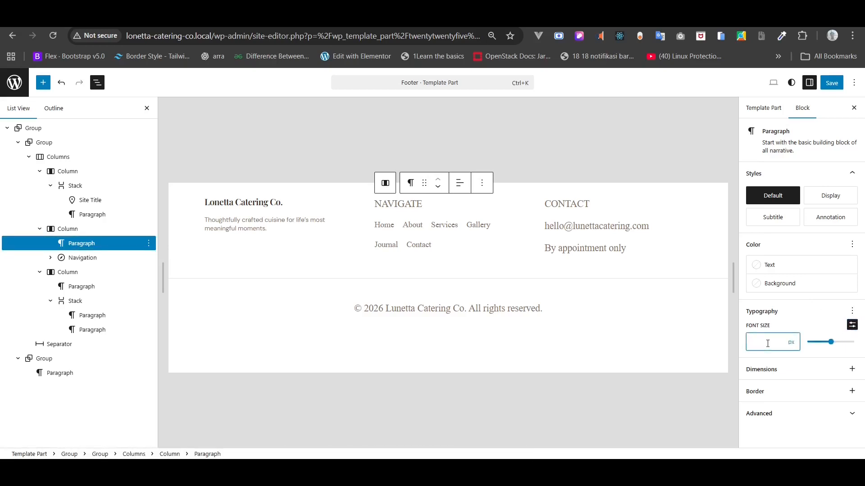
{"action": "type", "text": "12"}
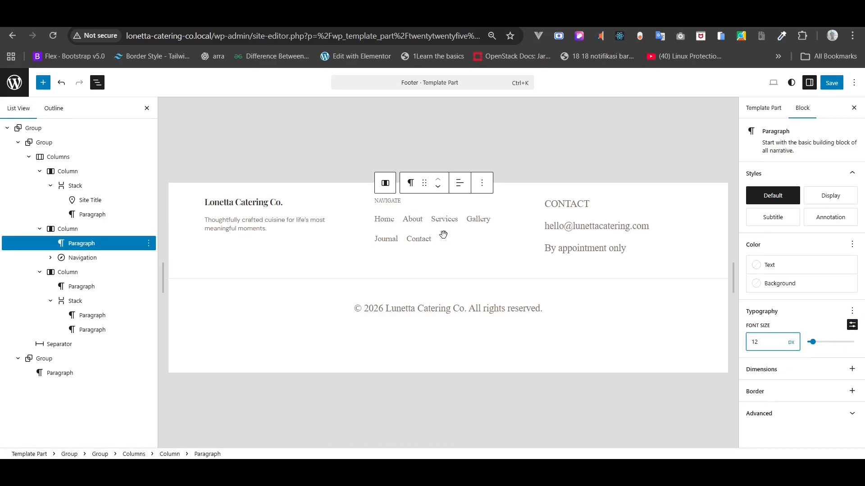
{"action": "left_click", "coordinate": [779, 266]}
{"action": "left_click", "coordinate": [663, 397]}
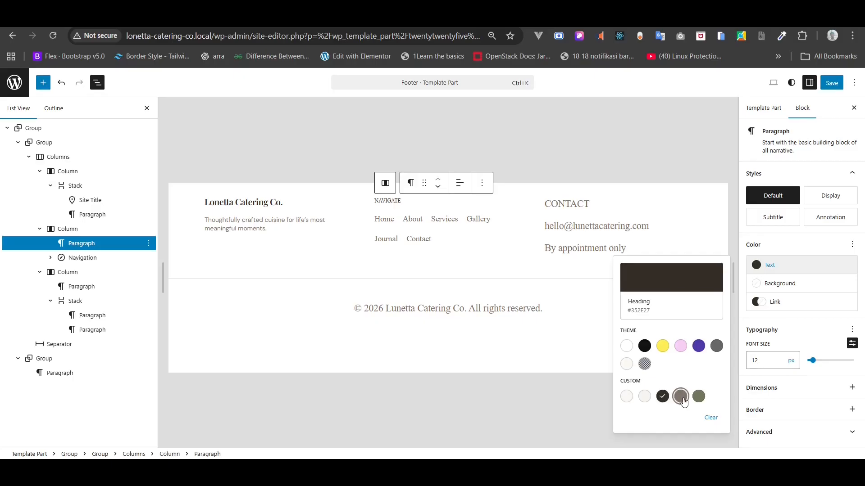
{"action": "left_click", "coordinate": [680, 397]}
{"action": "left_click", "coordinate": [662, 396]}
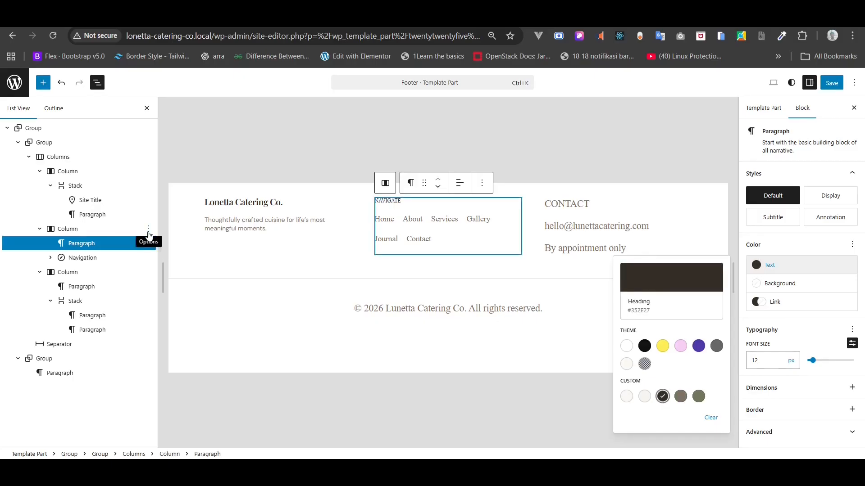
{"action": "left_click", "coordinate": [90, 258]}
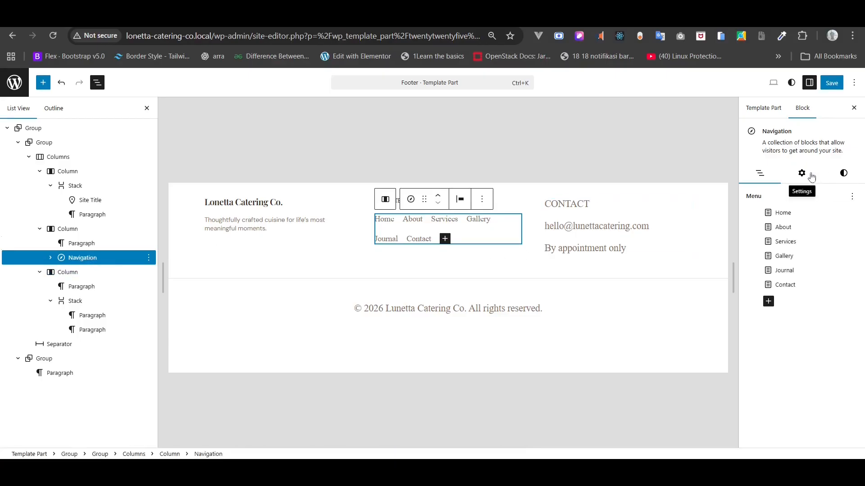
- Stack the footer navigation links vertically and set their font to DM Sans
{"action": "left_click", "coordinate": [802, 173]}
{"action": "left_click", "coordinate": [849, 229]}
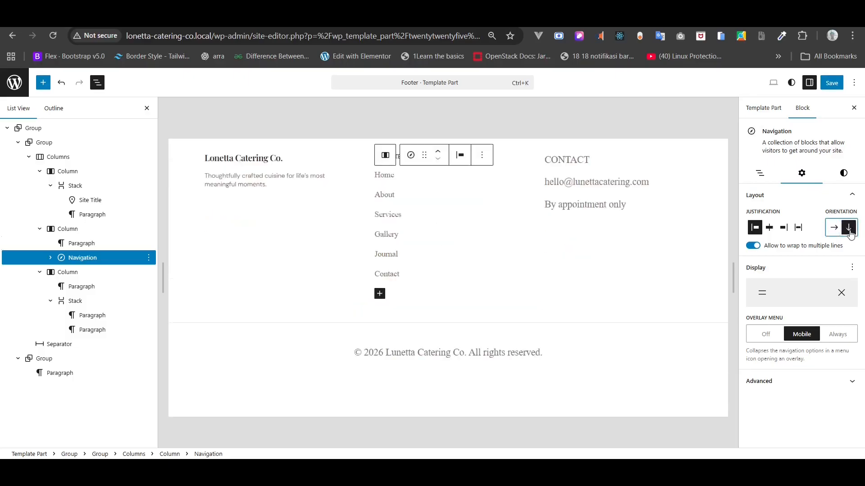
{"action": "left_click", "coordinate": [847, 176]}
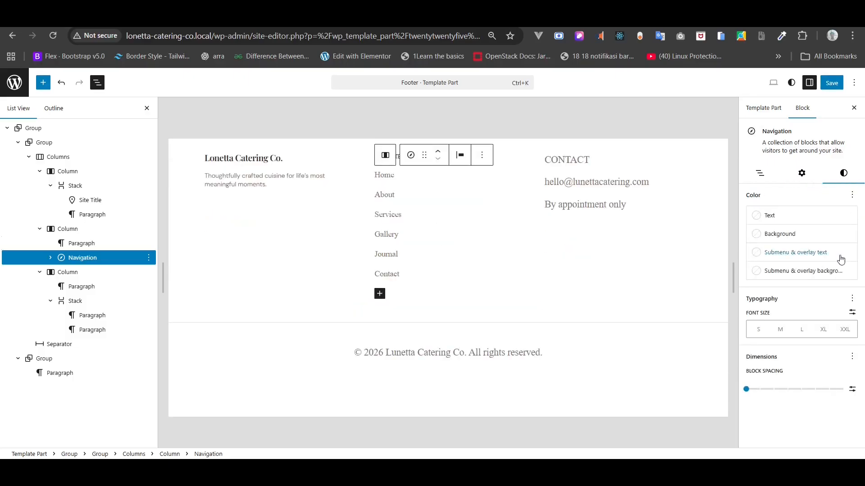
{"action": "left_click", "coordinate": [851, 299]}
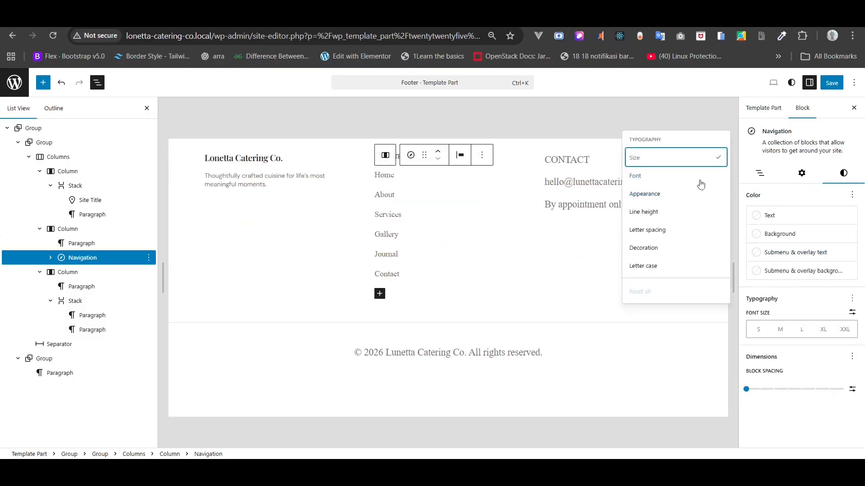
{"action": "left_click", "coordinate": [702, 179]}
{"action": "left_click", "coordinate": [773, 332]}
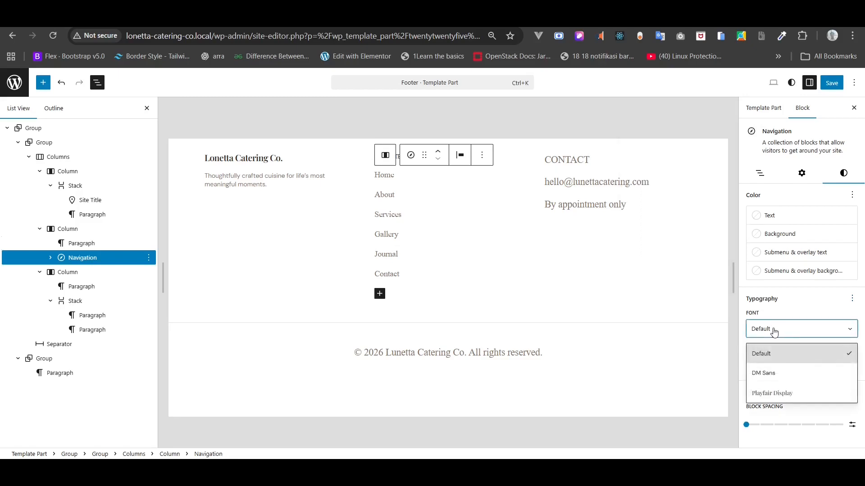
{"action": "left_click", "coordinate": [764, 372]}
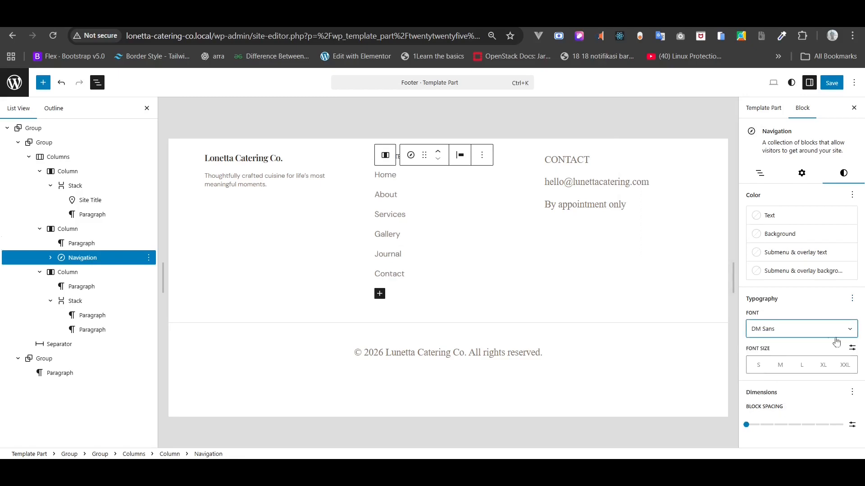
- Give the footer navigation a 12px font size and 8px block spacing
{"action": "left_click", "coordinate": [852, 348]}
{"action": "left_click", "coordinate": [764, 365]}
{"action": "type", "text": "12"}
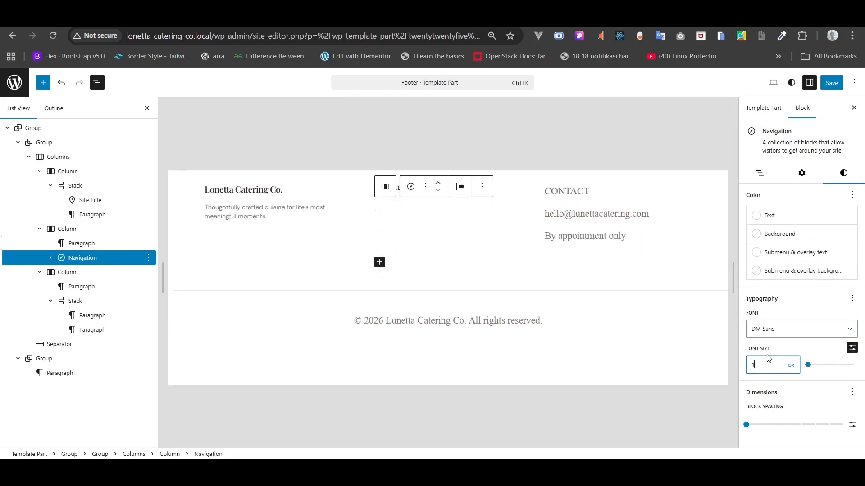
{"action": "key", "text": "BackSpace"}
{"action": "key", "text": "BackSpace"}
{"action": "type", "text": "4"}
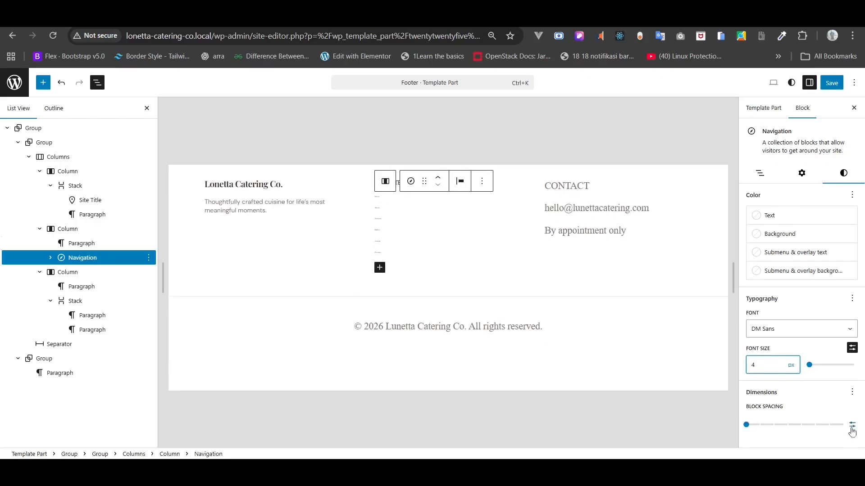
{"action": "type", "text": "12"}
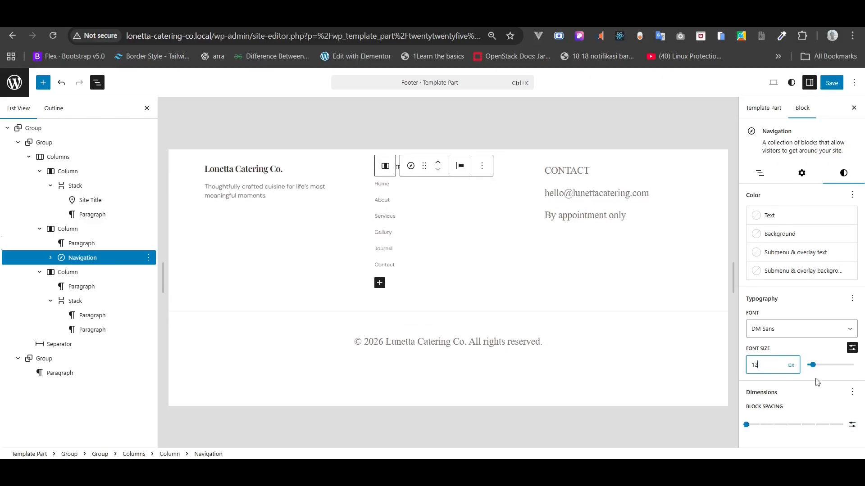
{"action": "left_click", "coordinate": [852, 424]}
{"action": "left_click", "coordinate": [773, 431]}
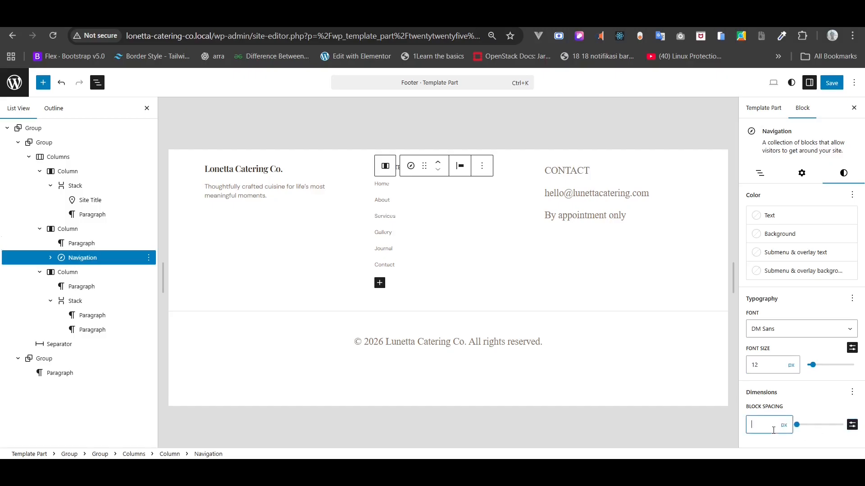
{"action": "type", "text": "8"}
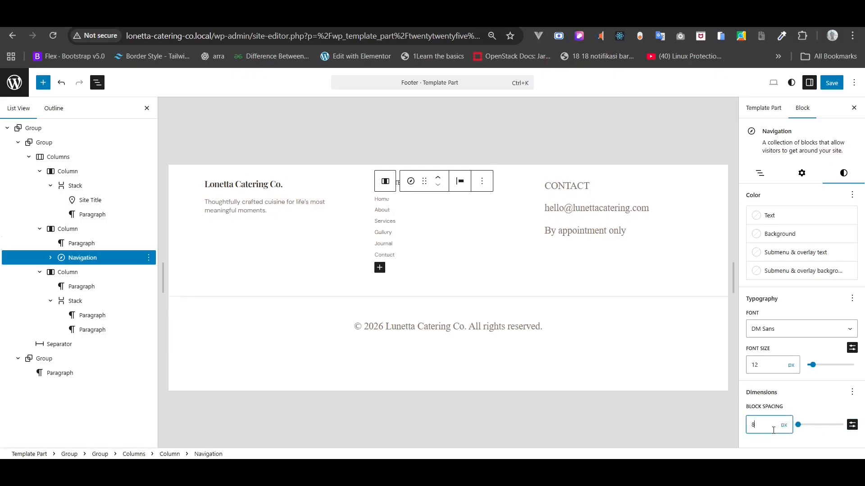
{"action": "left_click", "coordinate": [385, 221]}
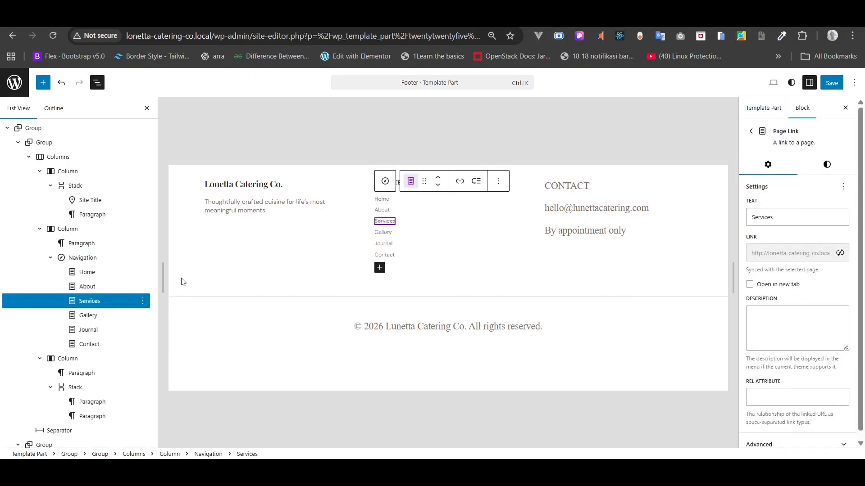
- Give the CONTACT label the dark Heading colour and a custom 14px font size
{"action": "left_click", "coordinate": [556, 185]}
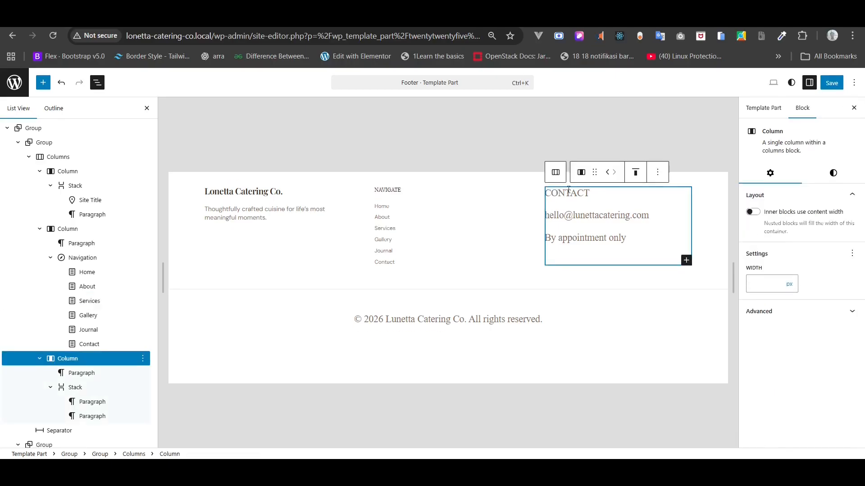
{"action": "left_click", "coordinate": [74, 386]}
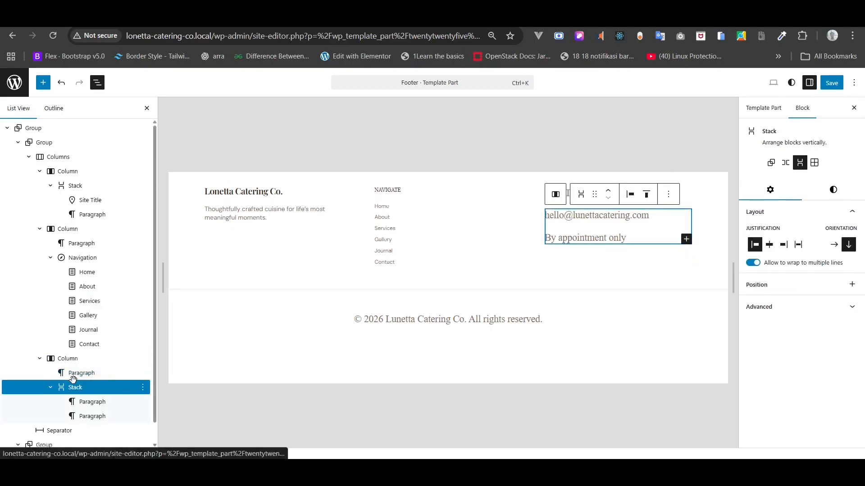
{"action": "left_click", "coordinate": [70, 377]}
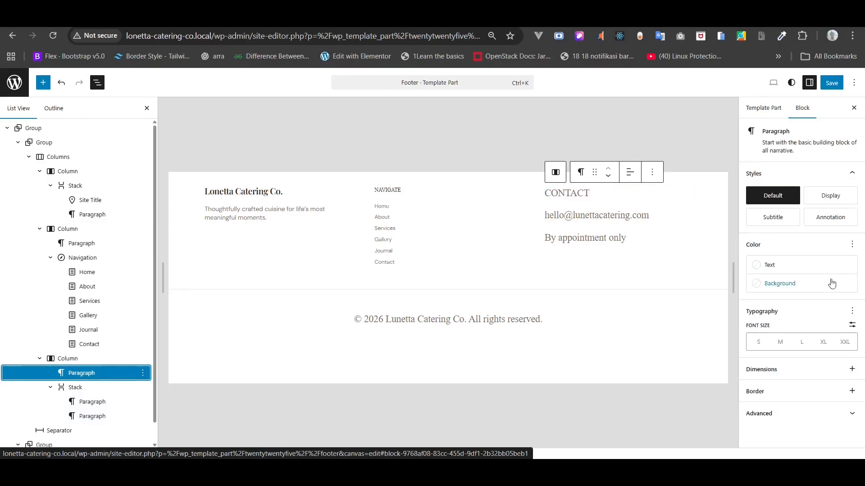
{"action": "left_click", "coordinate": [819, 270]}
{"action": "left_click", "coordinate": [663, 396]}
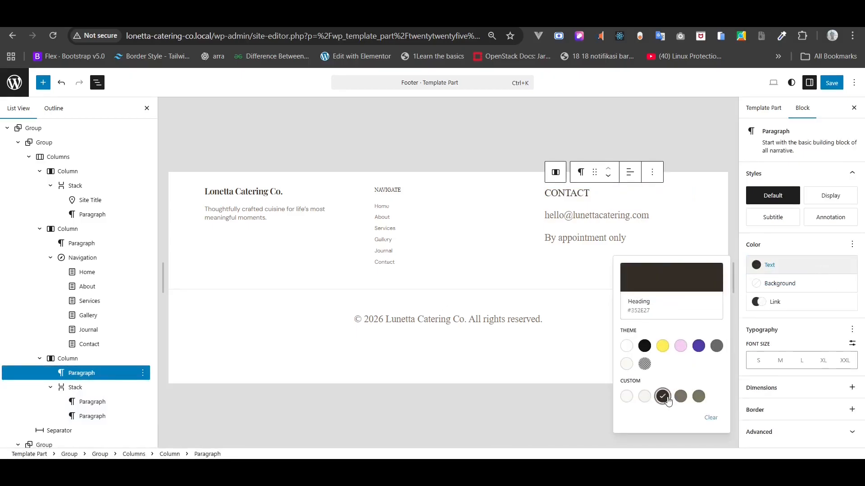
{"action": "left_click", "coordinate": [851, 330]}
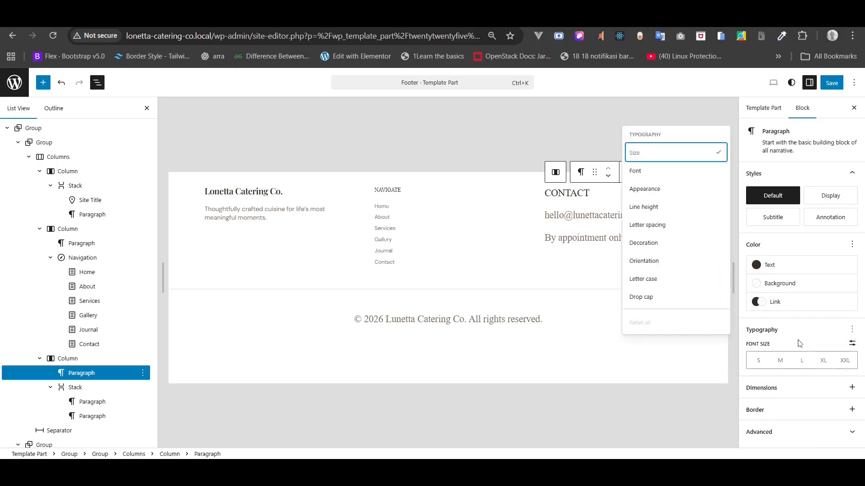
{"action": "left_click", "coordinate": [852, 343]}
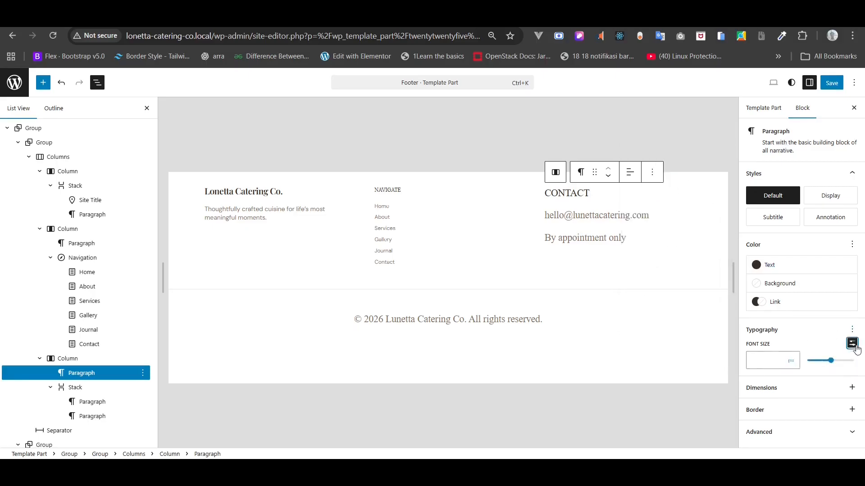
{"action": "left_click", "coordinate": [767, 361]}
{"action": "type", "text": "14"}
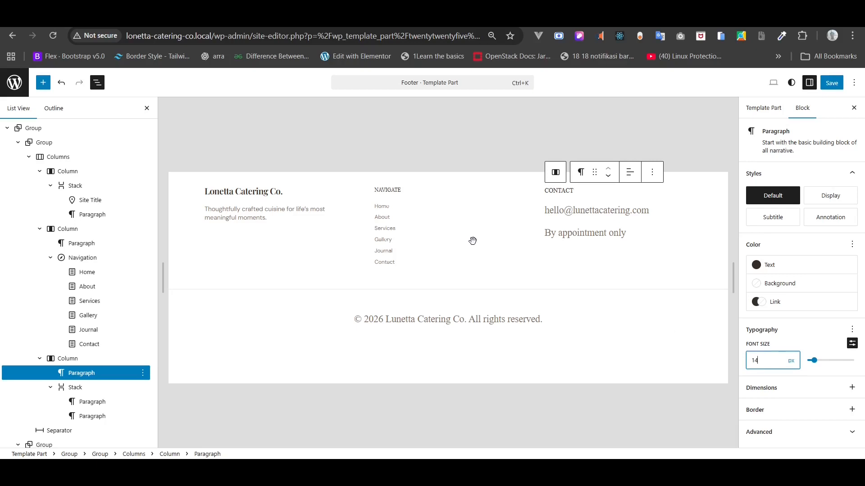
- Check the NAVIGATE label's size, then reduce the CONTACT label to 12px
{"action": "left_click", "coordinate": [391, 192]}
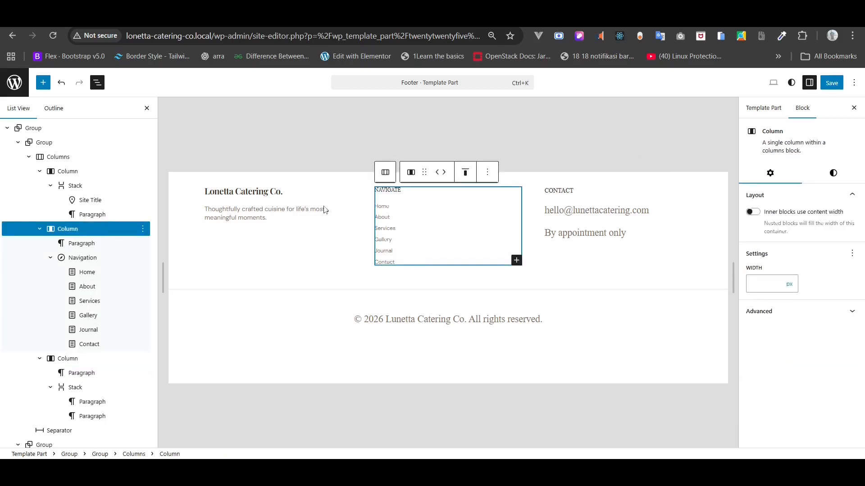
{"action": "left_click", "coordinate": [93, 243]}
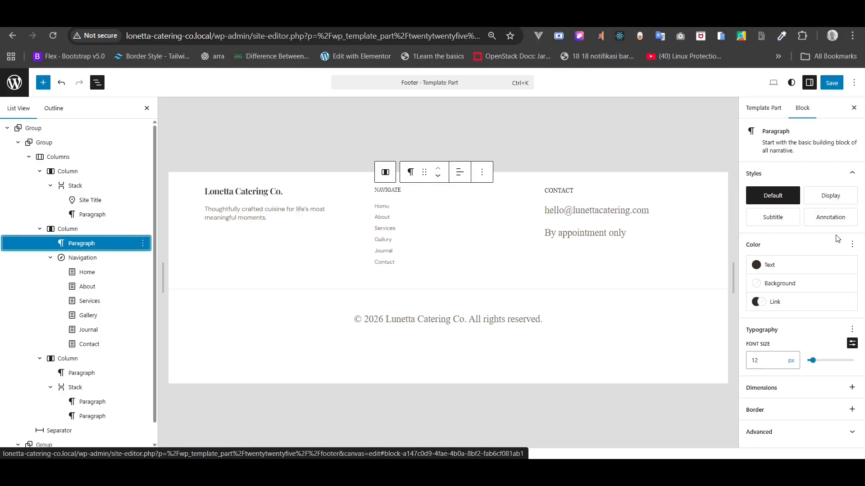
{"action": "left_click", "coordinate": [631, 254]}
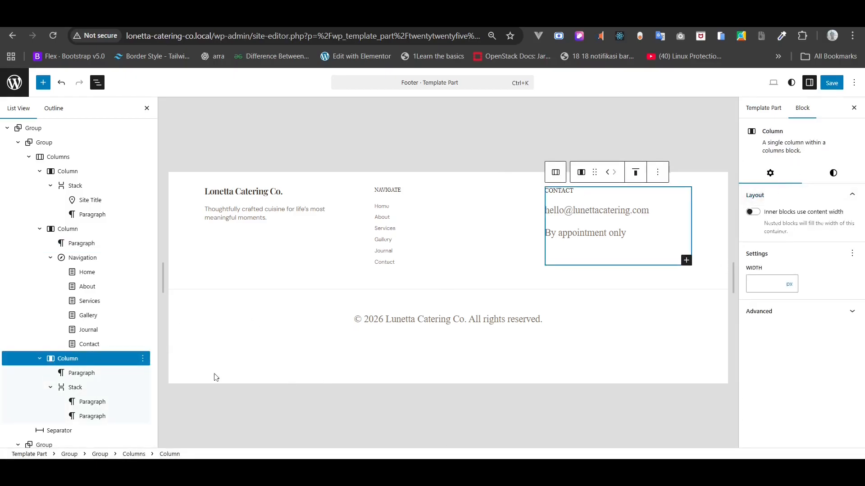
{"action": "left_click", "coordinate": [90, 373]}
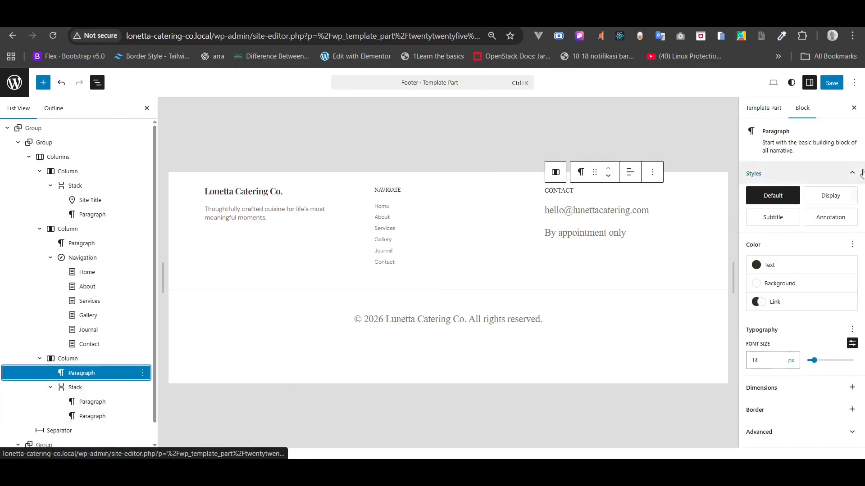
{"action": "left_click", "coordinate": [762, 366]}
{"action": "key", "text": "BackSpace"}
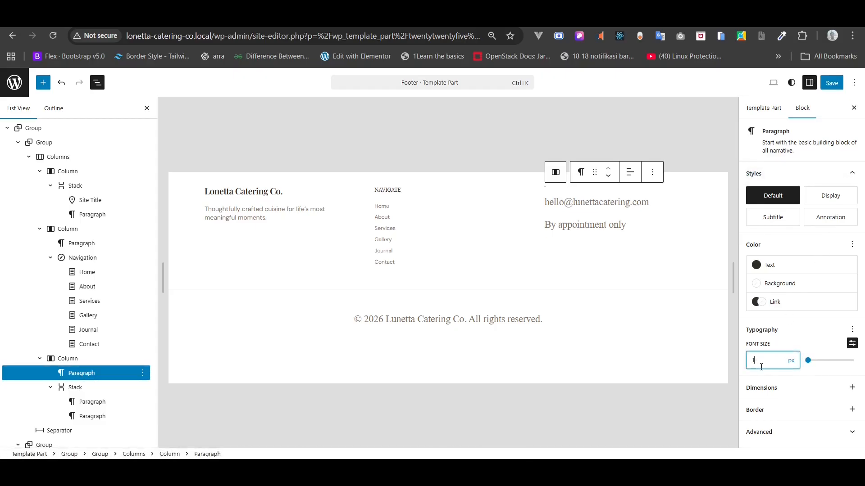
{"action": "type", "text": "2"}
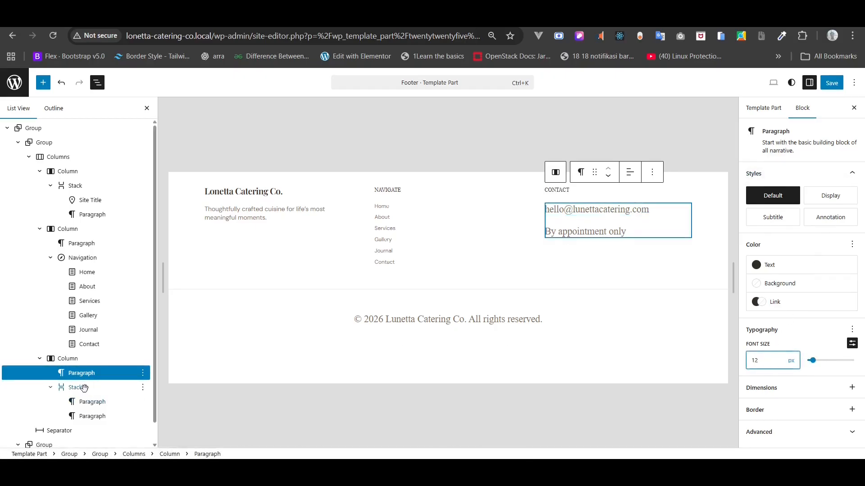
{"action": "left_click", "coordinate": [74, 402]}
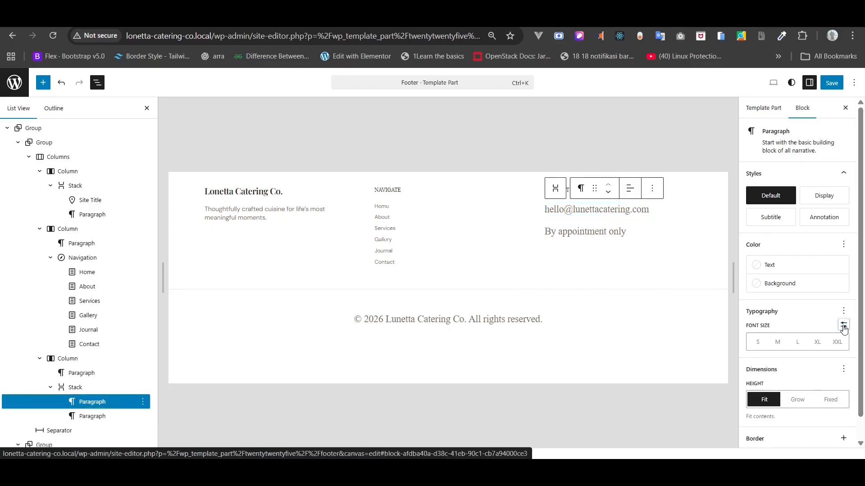
- Set the email and 'By appointment only' lines to a custom 12px font size
{"action": "left_click", "coordinate": [843, 325]}
{"action": "left_click", "coordinate": [762, 343]}
{"action": "type", "text": "12"}
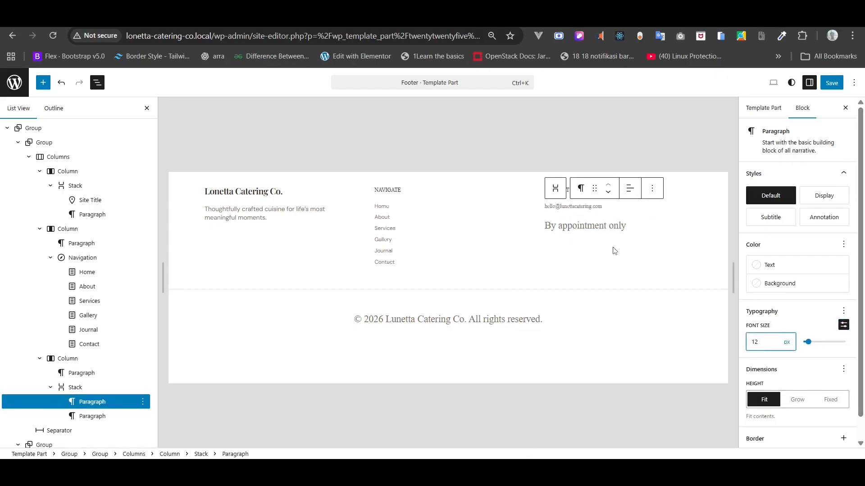
{"action": "left_click", "coordinate": [576, 219]}
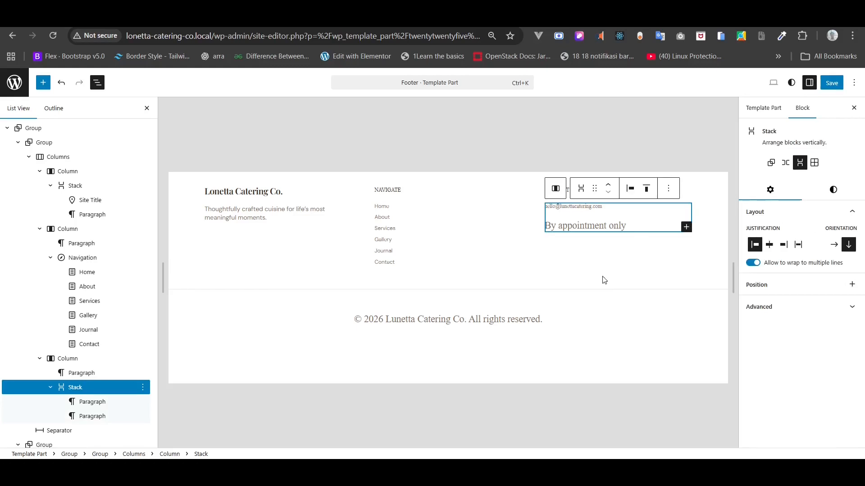
{"action": "left_click", "coordinate": [91, 426]}
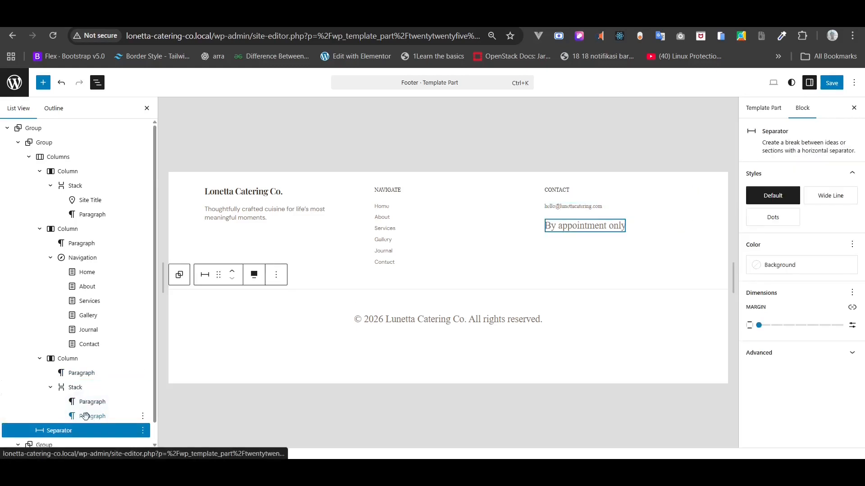
{"action": "left_click", "coordinate": [91, 416]}
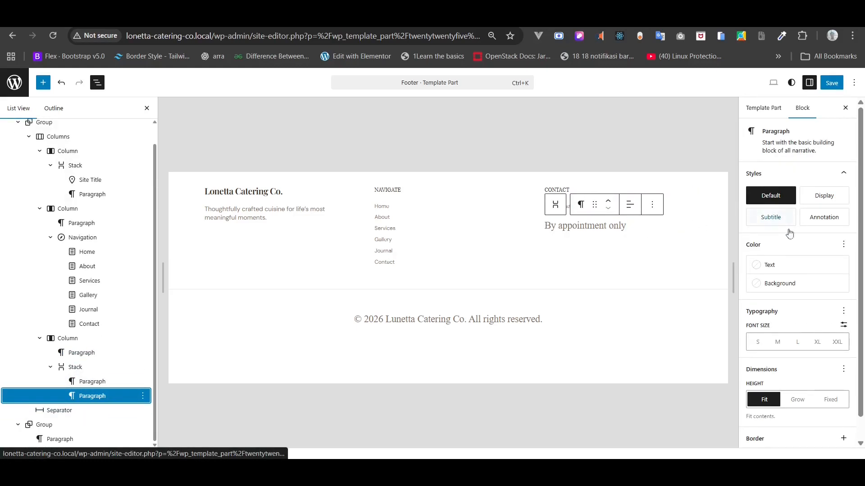
{"action": "left_click", "coordinate": [843, 325]}
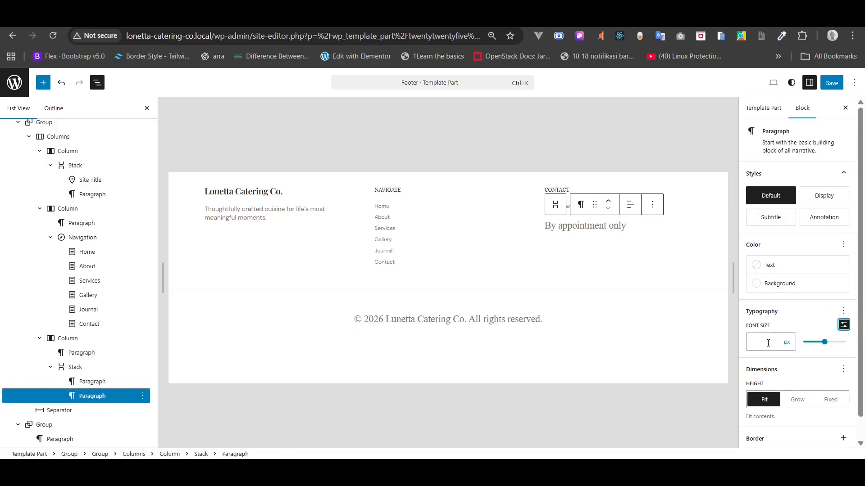
{"action": "left_click", "coordinate": [768, 342]}
{"action": "type", "text": "12"}
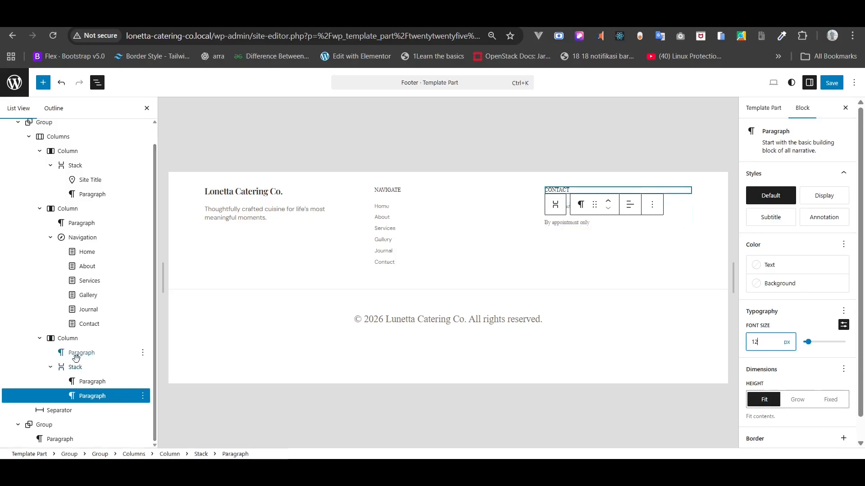
- Give the group holding both contact lines 8px block spacing
{"action": "left_click", "coordinate": [75, 368]}
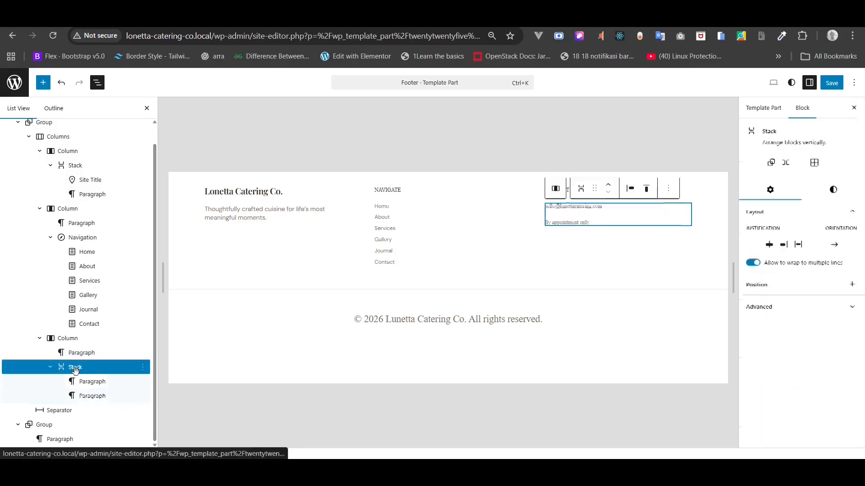
{"action": "left_click", "coordinate": [833, 189]}
{"action": "scroll", "coordinate": [823, 341], "scroll_direction": "down", "scroll_amount": 6}
{"action": "scroll", "coordinate": [823, 341], "scroll_direction": "down", "scroll_amount": 1}
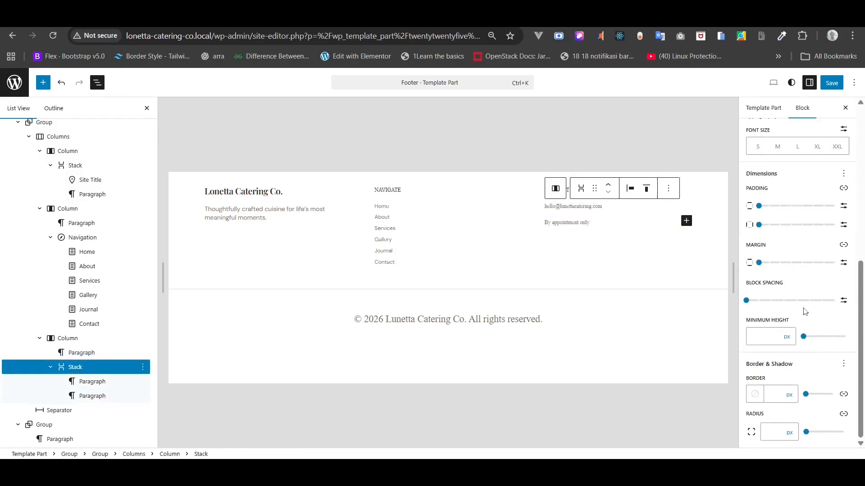
{"action": "left_click", "coordinate": [844, 300]}
{"action": "left_click", "coordinate": [757, 301]}
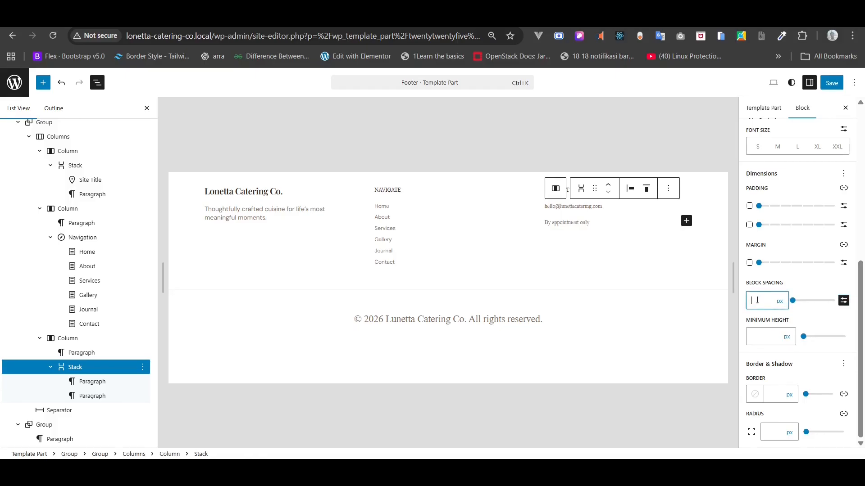
{"action": "type", "text": "8"}
- Set the font of both the email and 'By appointment only' lines to DM Sans
{"action": "left_click", "coordinate": [84, 355]}
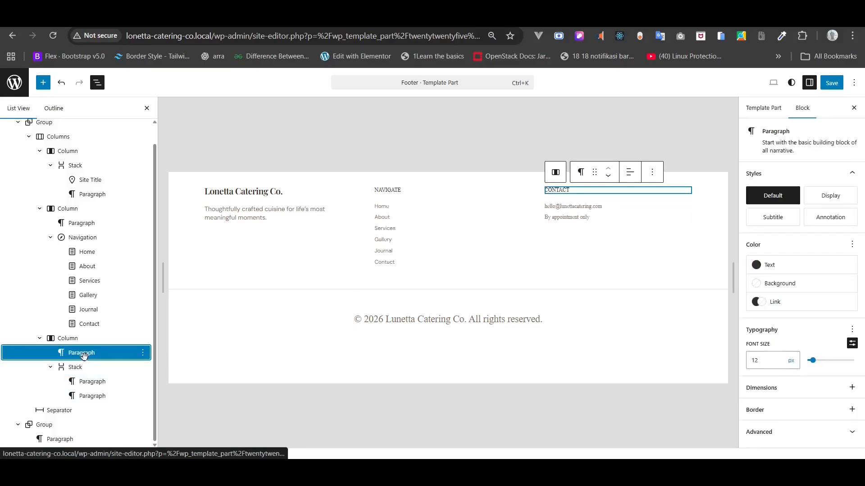
{"action": "left_click", "coordinate": [86, 381]}
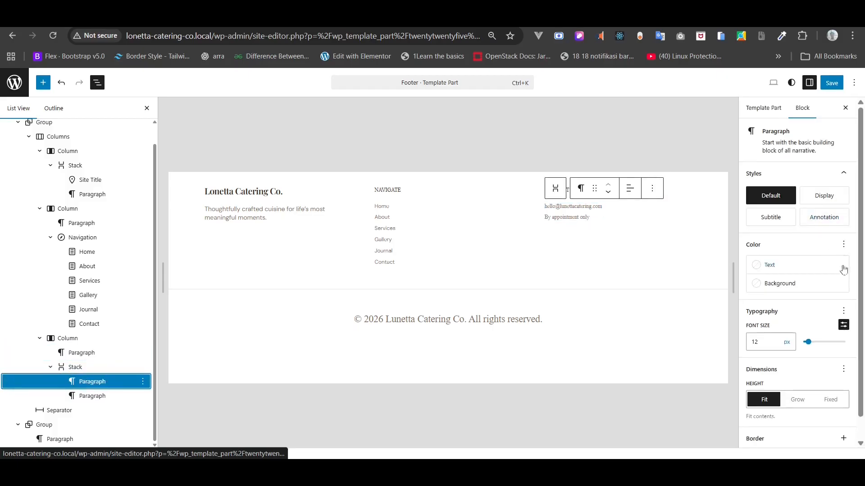
{"action": "left_click", "coordinate": [844, 311]}
{"action": "left_click", "coordinate": [659, 153]}
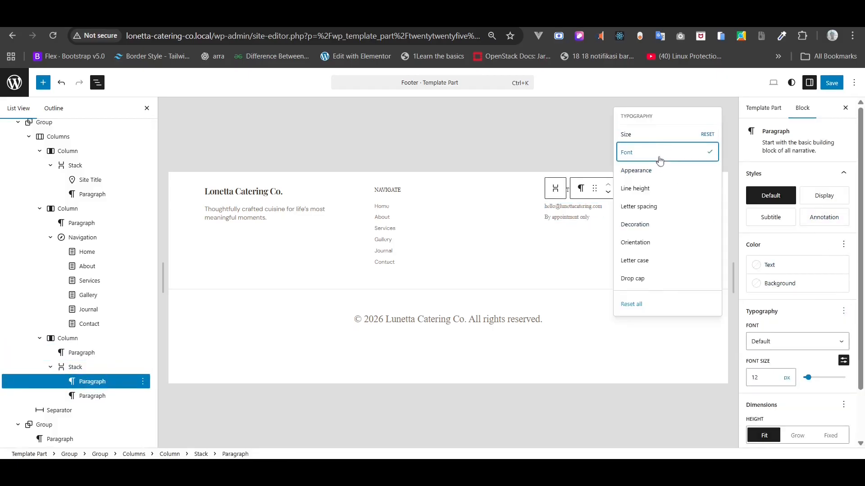
{"action": "left_click", "coordinate": [796, 341]}
{"action": "left_click", "coordinate": [785, 384]}
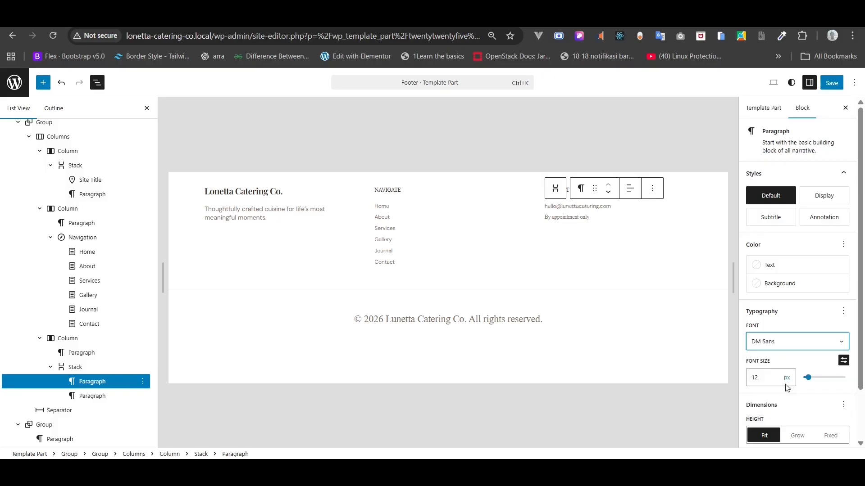
{"action": "left_click", "coordinate": [102, 396]}
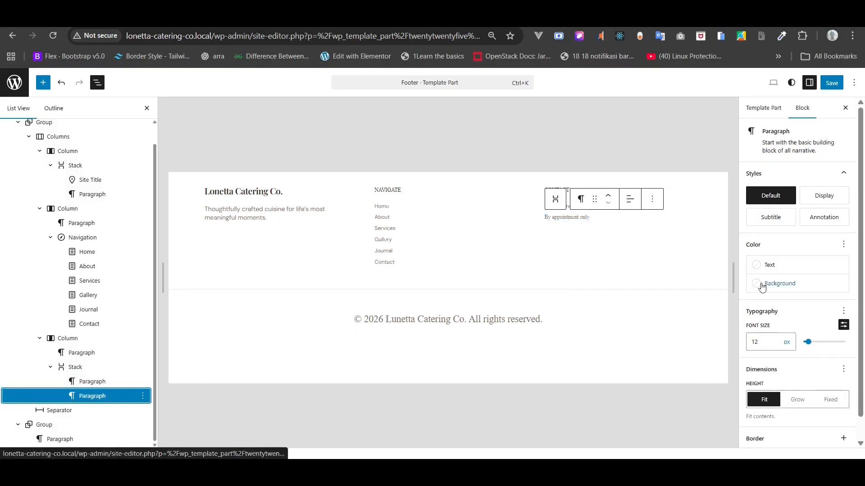
{"action": "scroll", "coordinate": [806, 369], "scroll_direction": "down", "scroll_amount": 1}
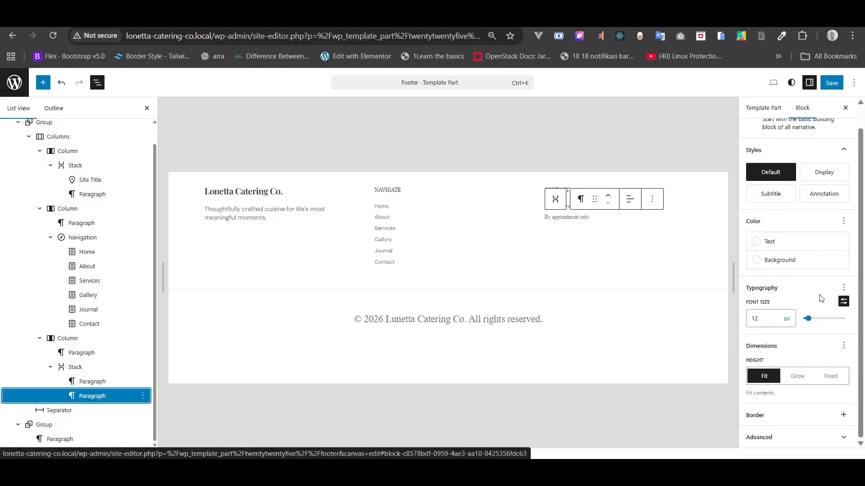
{"action": "left_click", "coordinate": [843, 287]}
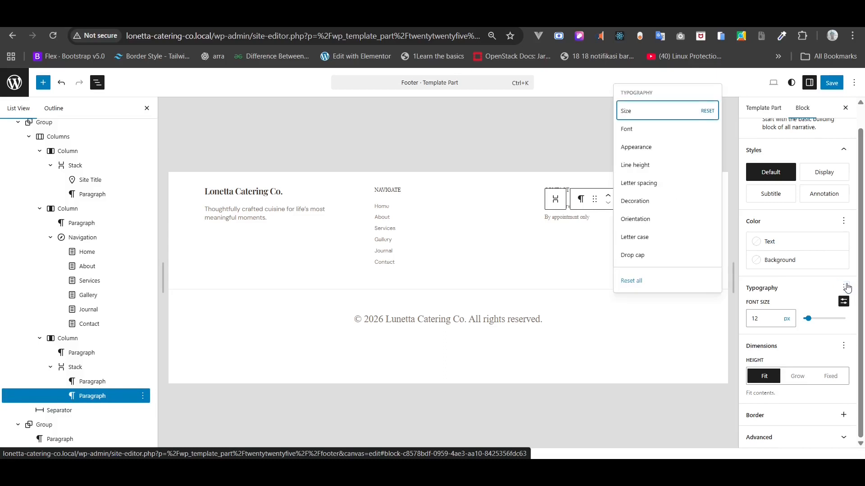
{"action": "left_click", "coordinate": [670, 132]}
{"action": "left_click", "coordinate": [788, 317]}
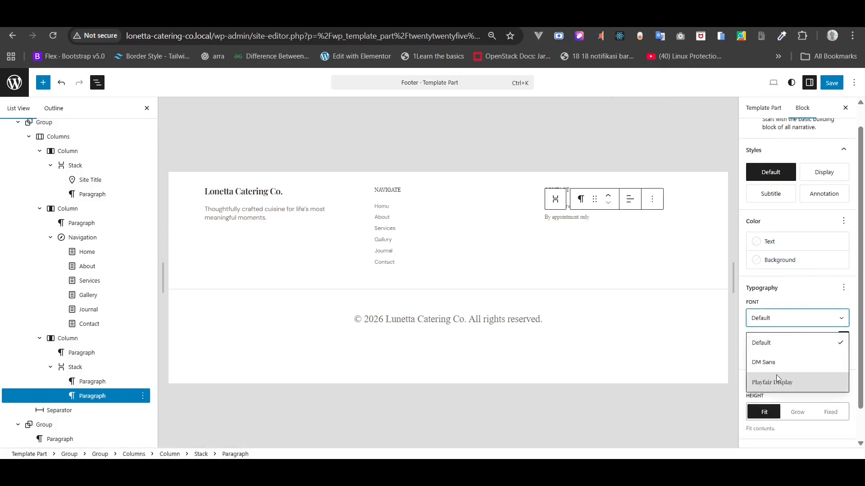
{"action": "left_click", "coordinate": [776, 358]}
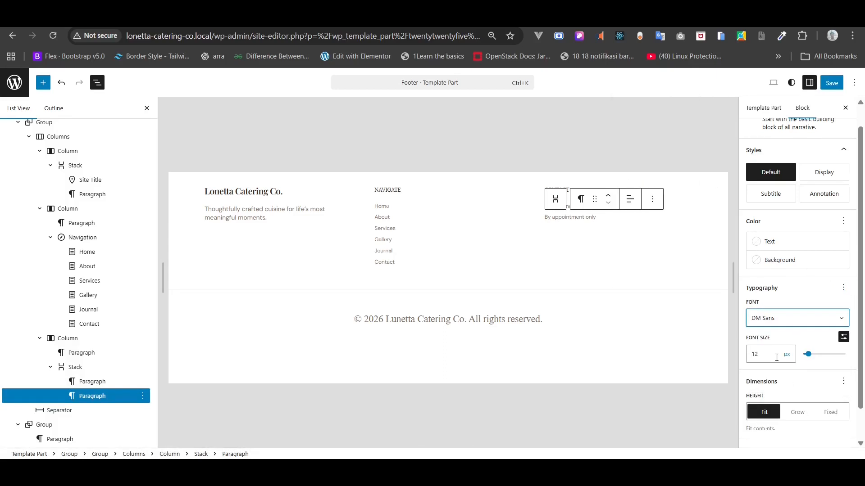
{"action": "left_click", "coordinate": [391, 318]}
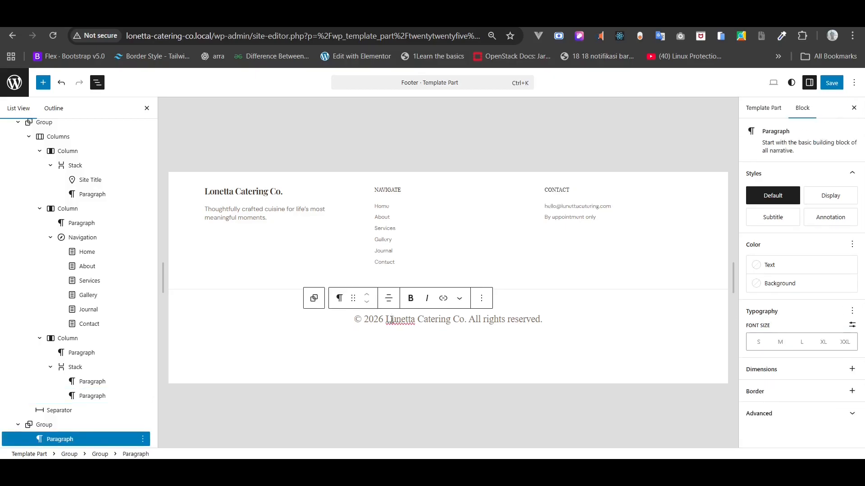
- Give the copyright paragraph a custom 12px font size and save the footer template part
{"action": "left_click", "coordinate": [852, 324]}
{"action": "left_click", "coordinate": [761, 340]}
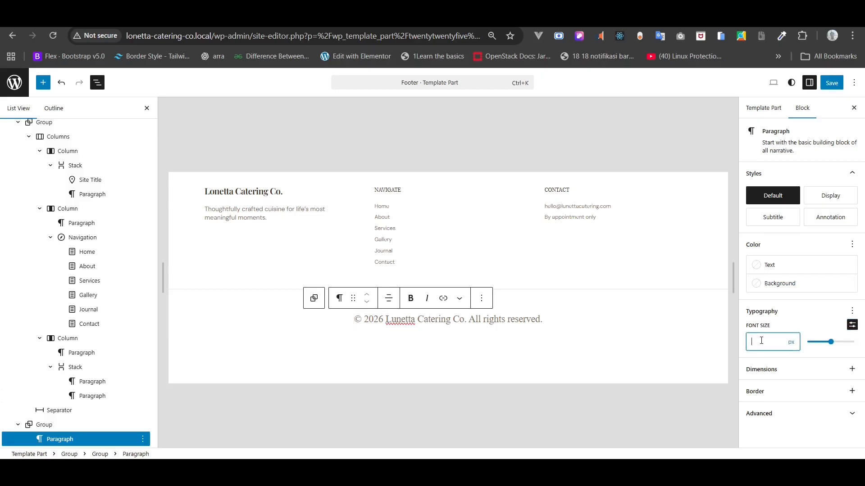
{"action": "type", "text": "12"}
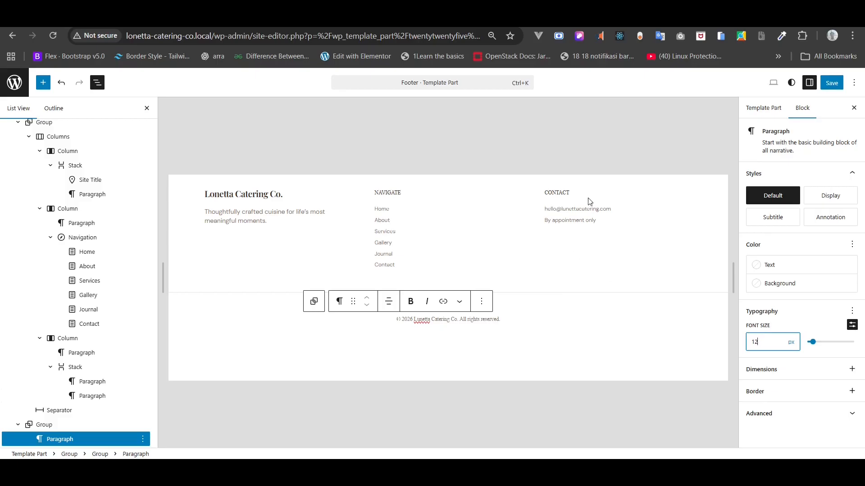
{"action": "left_click", "coordinate": [569, 155]}
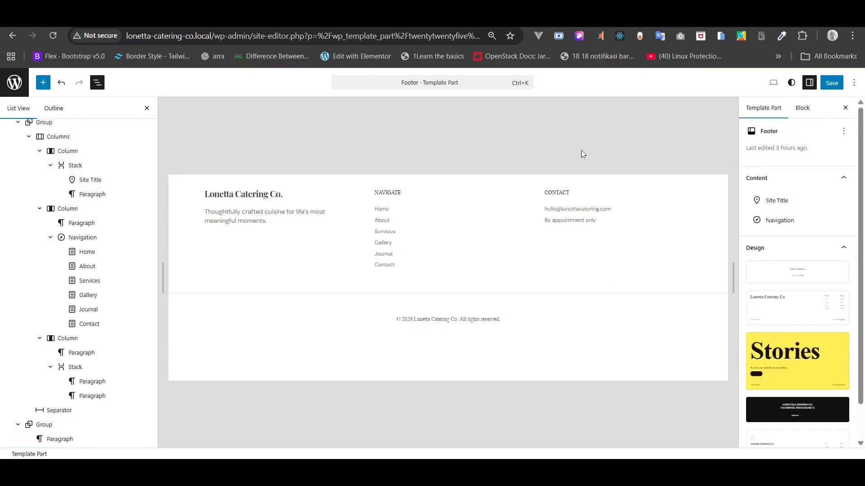
{"action": "left_click", "coordinate": [835, 87]}
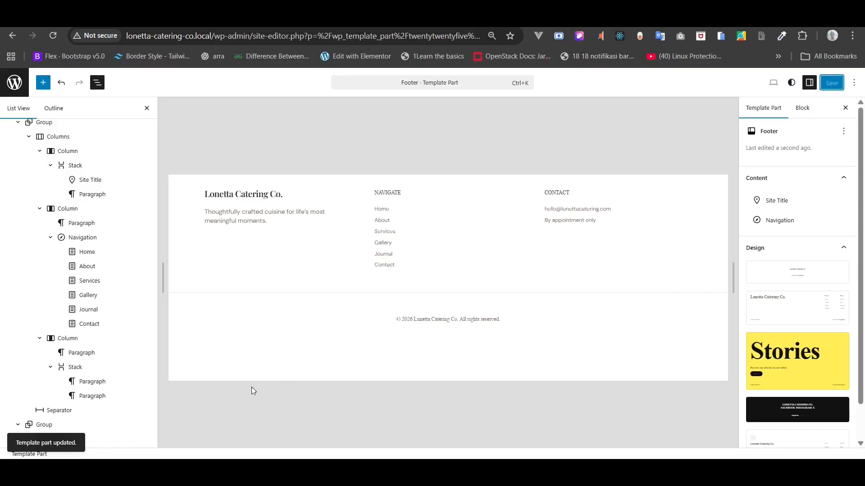
- Undo the last footer change and give the footer group the off-white Gray 2 background
{"action": "key", "text": "ctrl+z"}
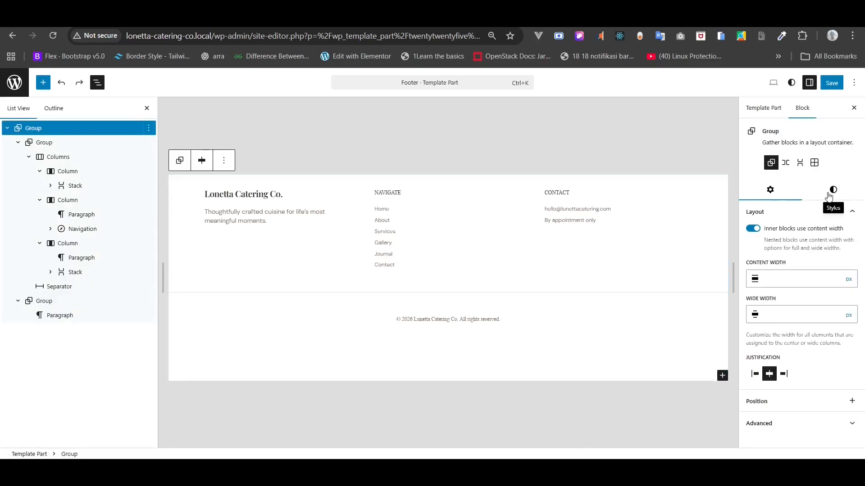
{"action": "left_click", "coordinate": [829, 196]}
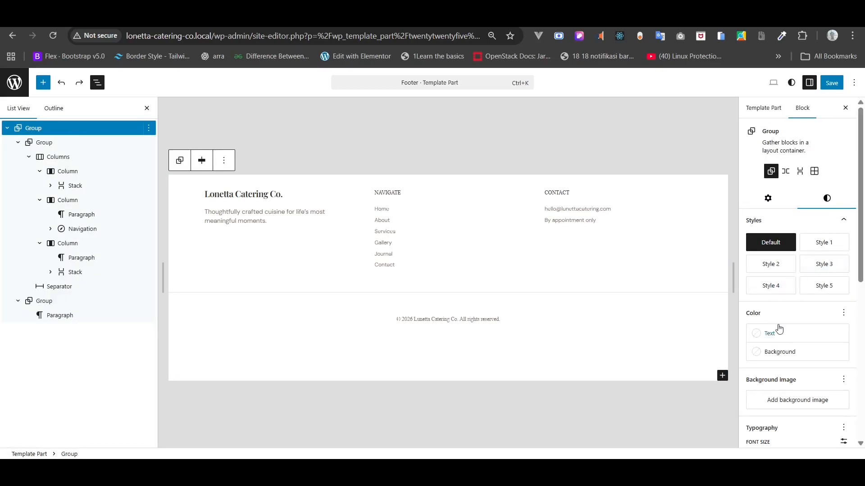
{"action": "left_click", "coordinate": [777, 360]}
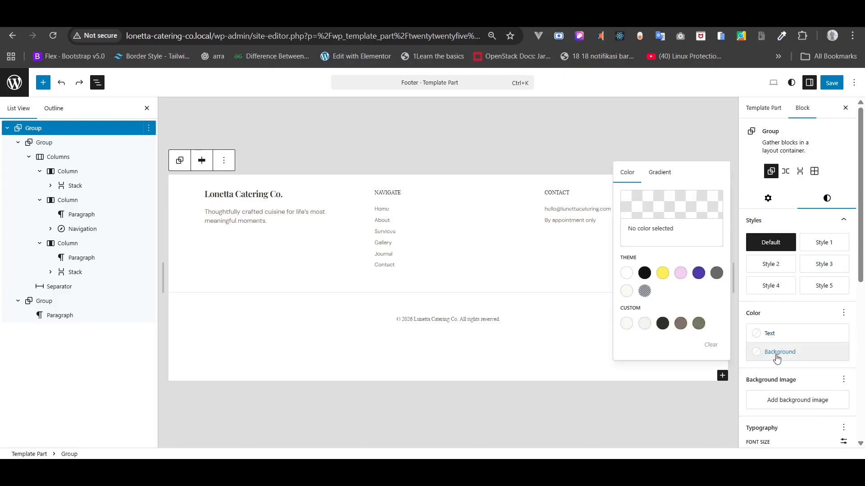
{"action": "left_click", "coordinate": [645, 323]}
- Save the footer template part
{"action": "left_click", "coordinate": [566, 161]}
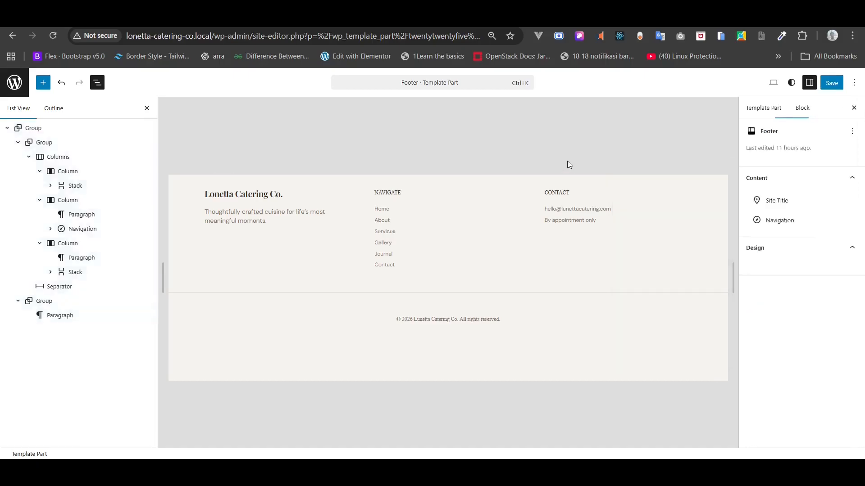
{"action": "left_click", "coordinate": [833, 81]}
{"action": "left_click", "coordinate": [831, 83]}
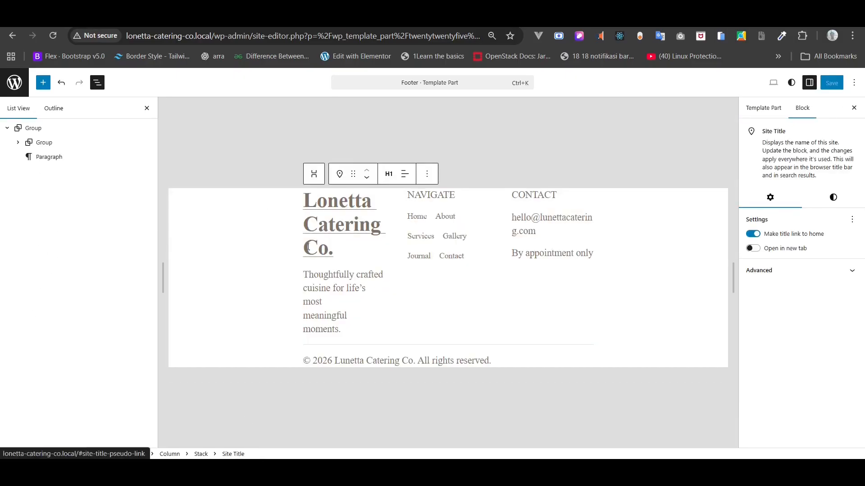
- Set the footer's inner Group and its Columns block to Full width alignment
{"action": "left_click", "coordinate": [46, 144]}
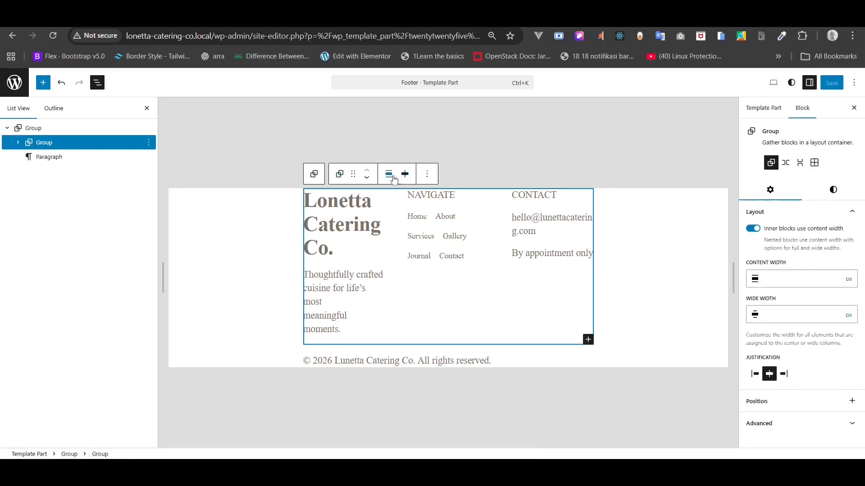
{"action": "left_click", "coordinate": [394, 179]}
{"action": "left_click", "coordinate": [415, 237]}
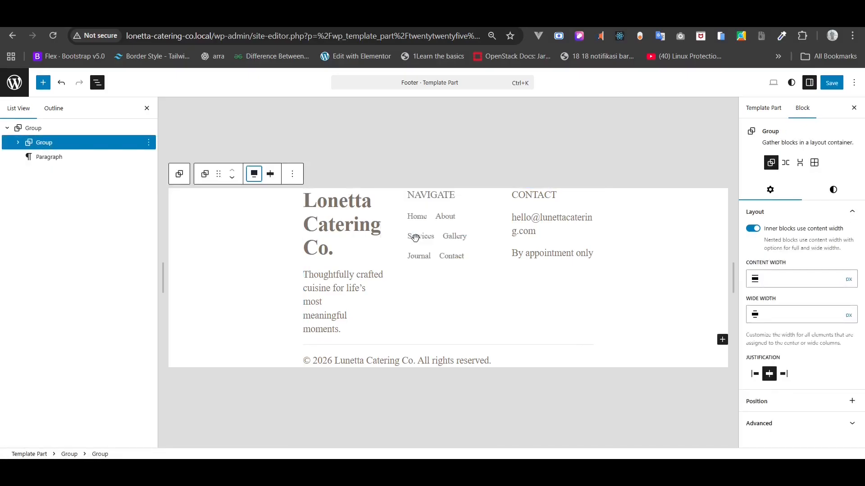
{"action": "left_click", "coordinate": [18, 142]}
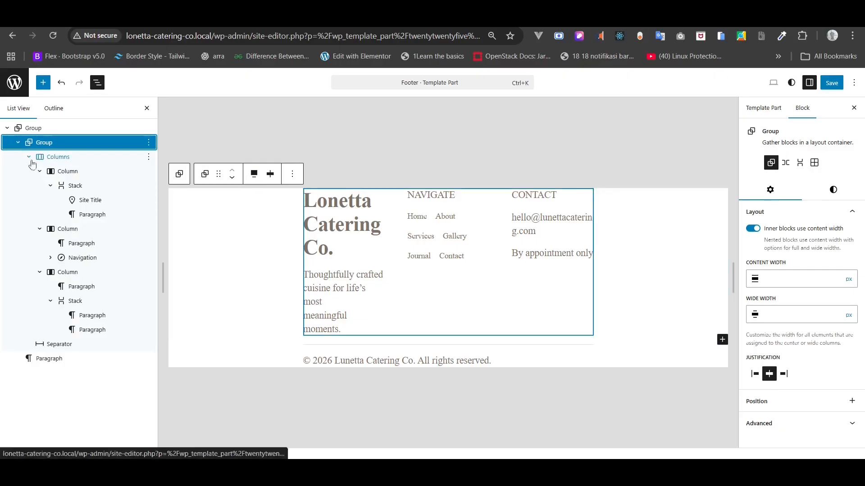
{"action": "left_click", "coordinate": [29, 156]}
{"action": "left_click", "coordinate": [56, 157]}
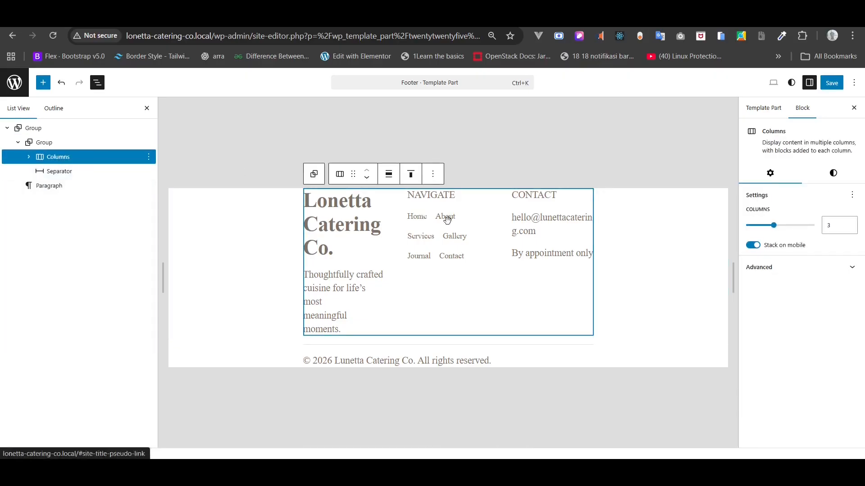
{"action": "left_click", "coordinate": [390, 175]}
{"action": "left_click", "coordinate": [406, 245]}
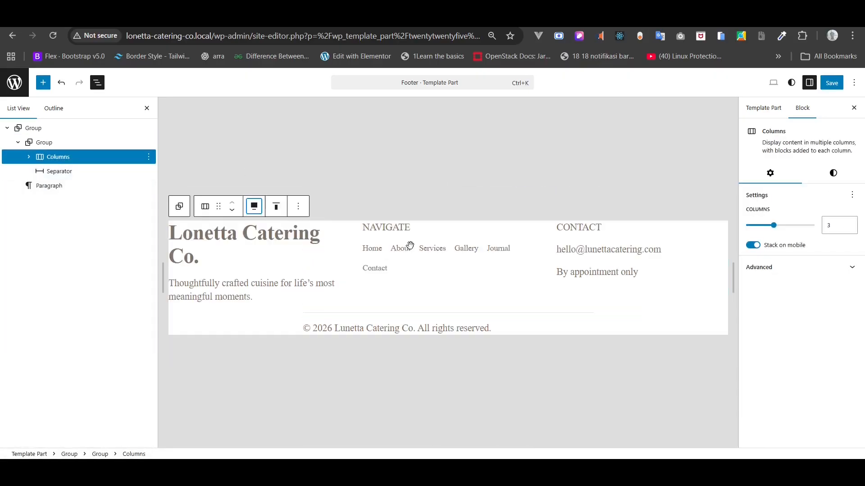
- Set the footer's Separator line to Full width alignment
{"action": "left_click", "coordinate": [72, 171]}
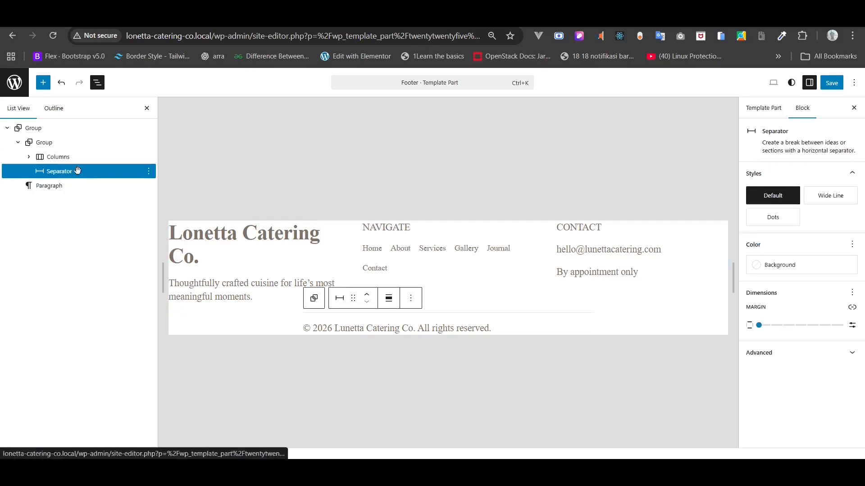
{"action": "left_click", "coordinate": [388, 299]}
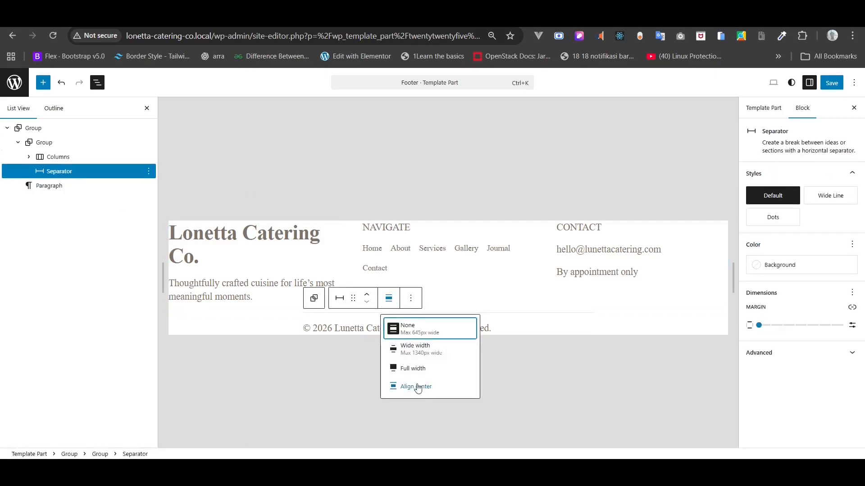
{"action": "left_click", "coordinate": [418, 368]}
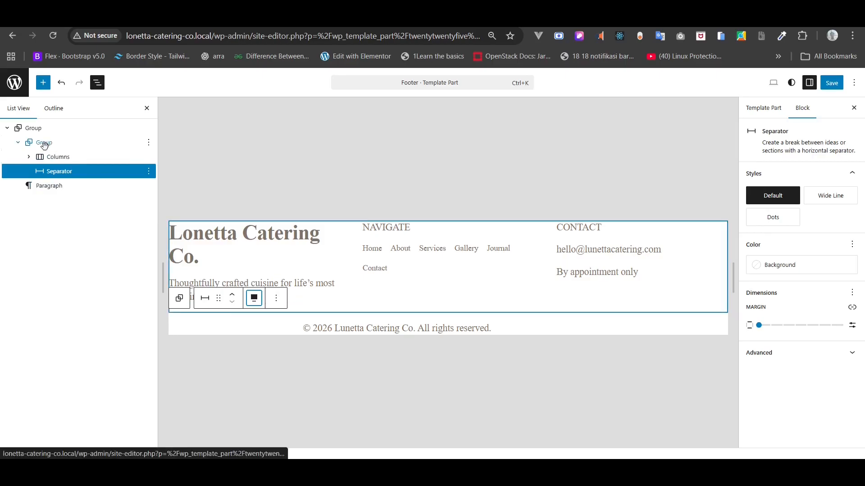
{"action": "left_click", "coordinate": [44, 143]}
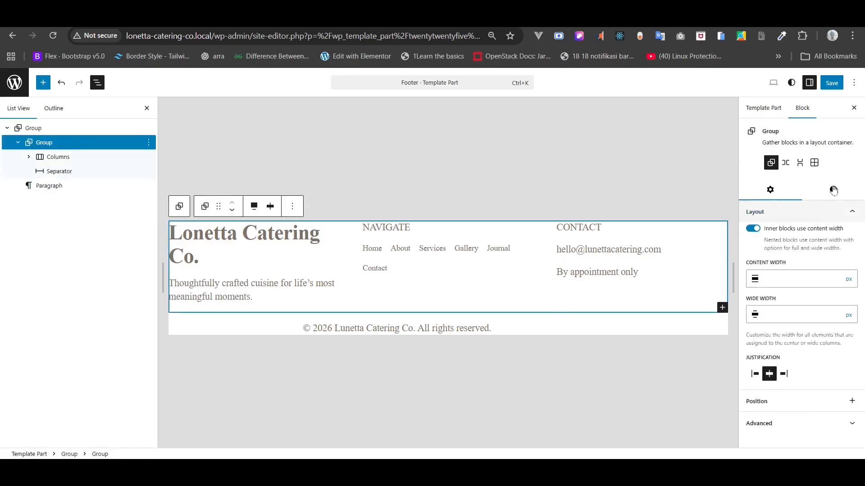
- Give the inner group a custom horizontal padding value of 800
{"action": "left_click", "coordinate": [834, 191]}
{"action": "scroll", "coordinate": [820, 286], "scroll_direction": "down", "scroll_amount": 4}
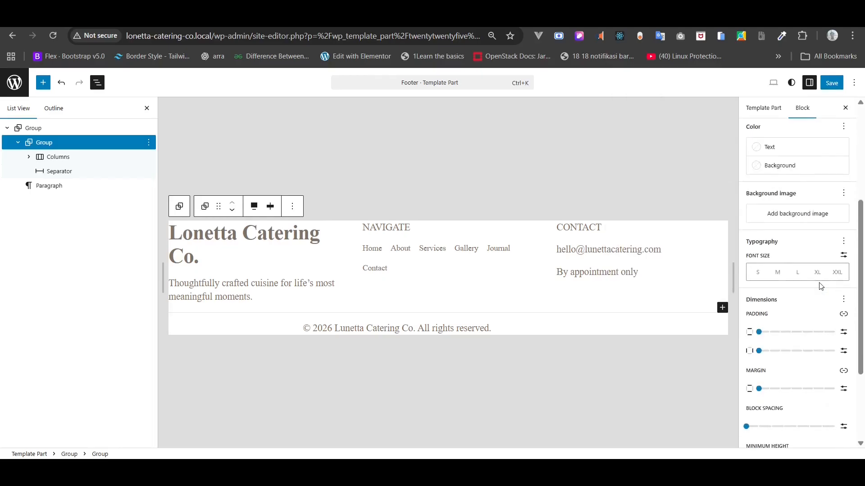
{"action": "scroll", "coordinate": [820, 286], "scroll_direction": "down", "scroll_amount": 1}
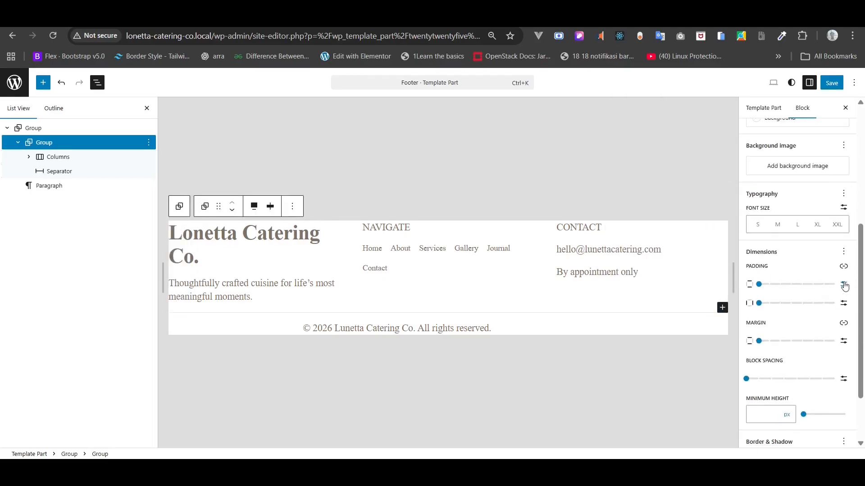
{"action": "left_click", "coordinate": [844, 304]}
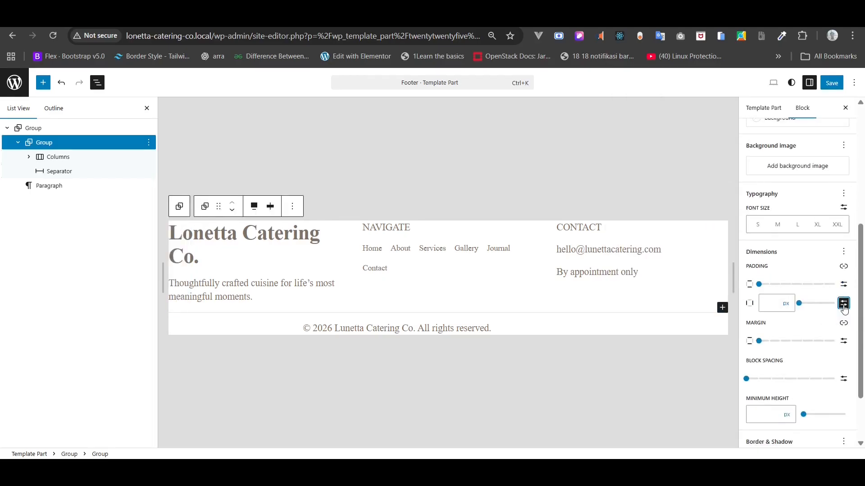
{"action": "left_click", "coordinate": [779, 309]}
{"action": "type", "text": "80"}
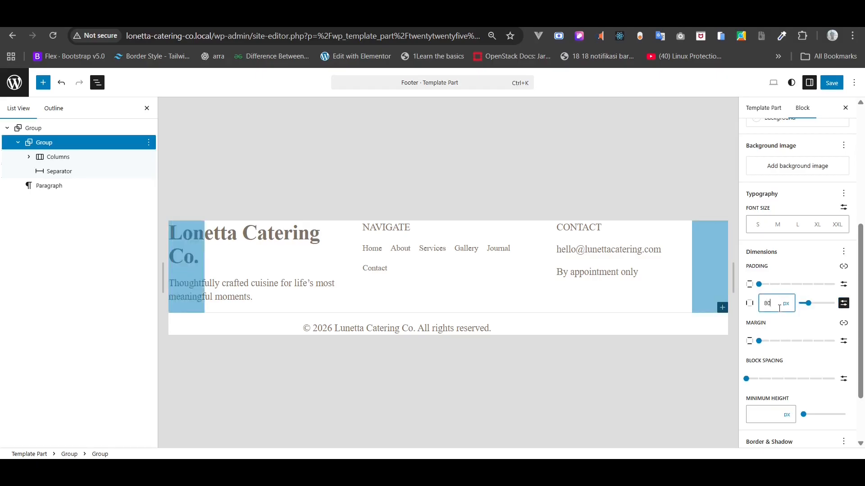
{"action": "type", "text": "0"}
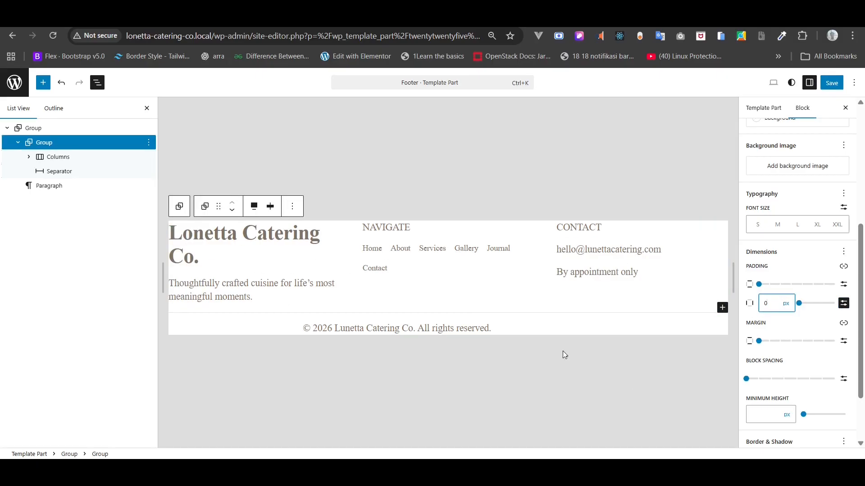
- Set the Columns block's padding to 80 px left/right and 32 px top/bottom
{"action": "left_click", "coordinate": [72, 158]}
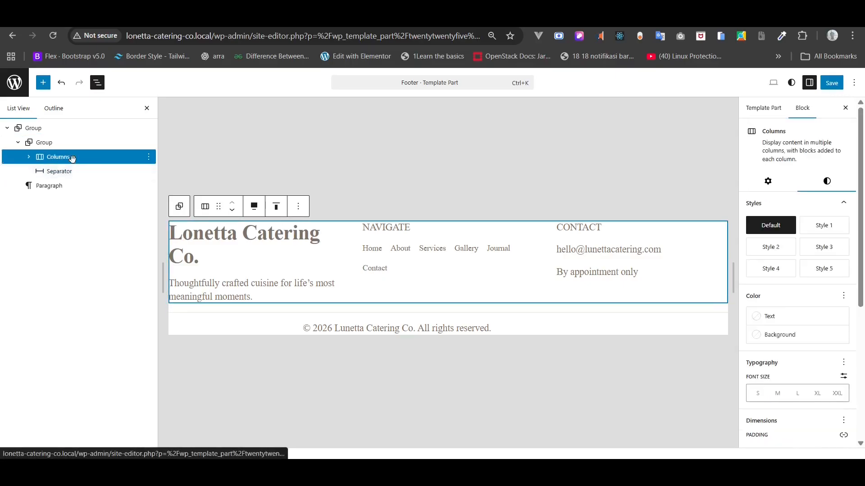
{"action": "scroll", "coordinate": [814, 289], "scroll_direction": "down", "scroll_amount": 5}
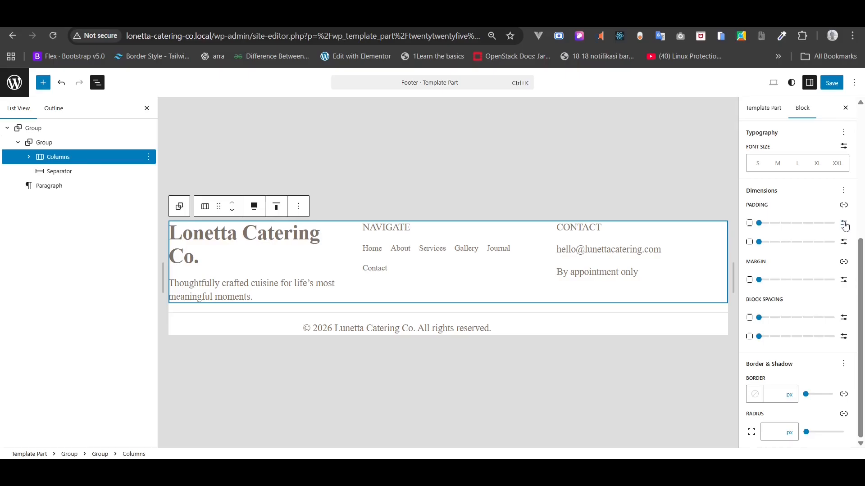
{"action": "left_click", "coordinate": [844, 224]}
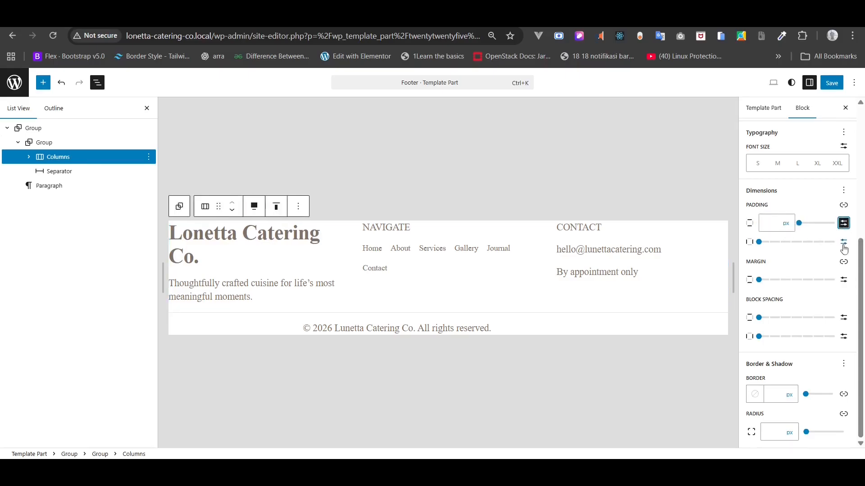
{"action": "left_click", "coordinate": [844, 242]}
{"action": "left_click", "coordinate": [774, 239]}
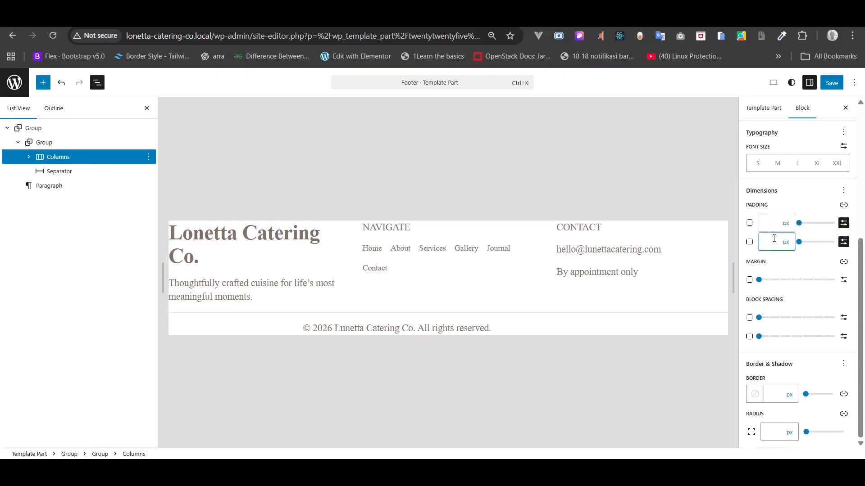
{"action": "type", "text": "80"}
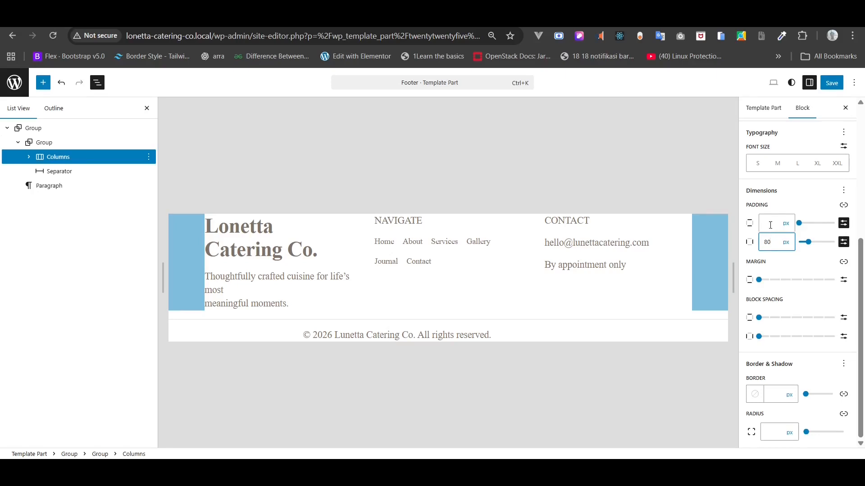
{"action": "left_click", "coordinate": [770, 225]}
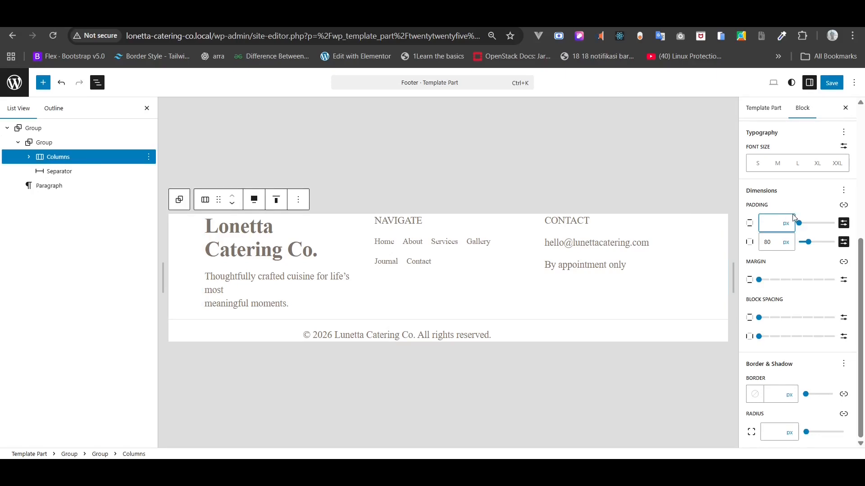
{"action": "type", "text": "32"}
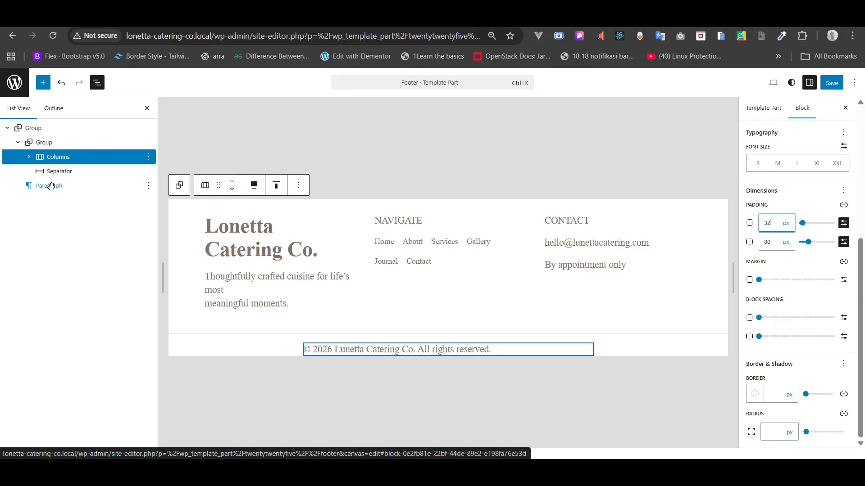
- Wrap the copyright paragraph in a Group with its items justified to center
{"action": "left_click", "coordinate": [51, 186]}
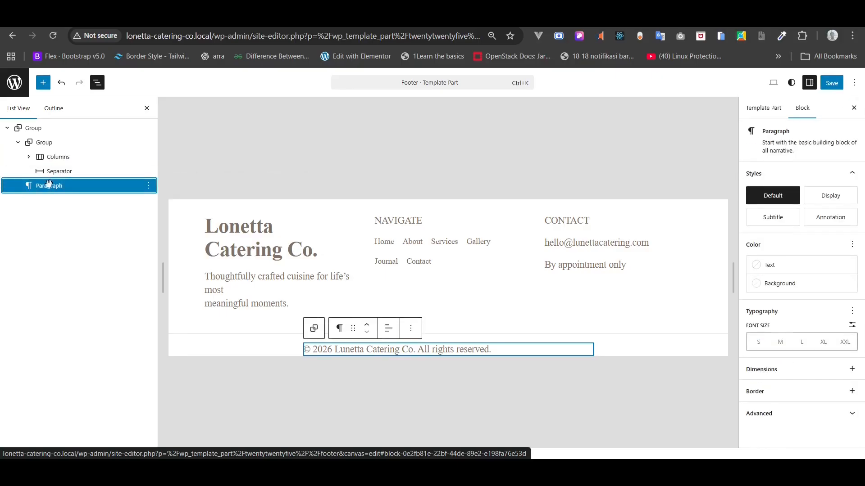
{"action": "right_click", "coordinate": [50, 188]}
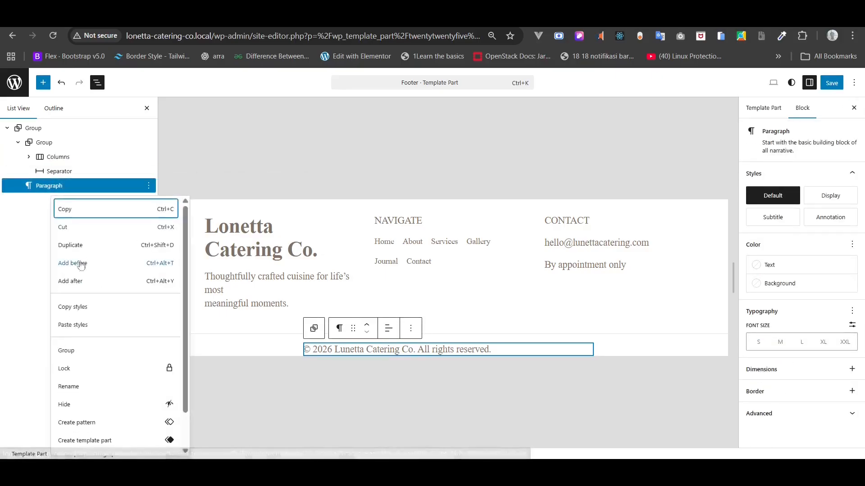
{"action": "left_click", "coordinate": [87, 357]}
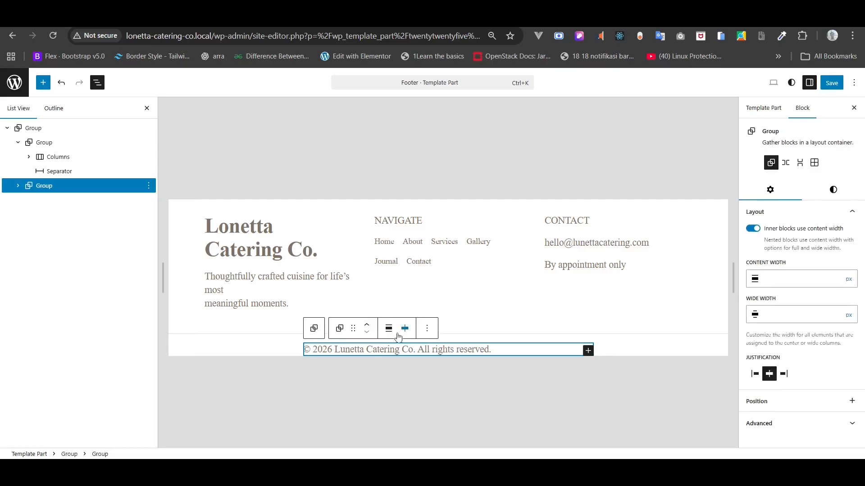
{"action": "left_click", "coordinate": [405, 328]}
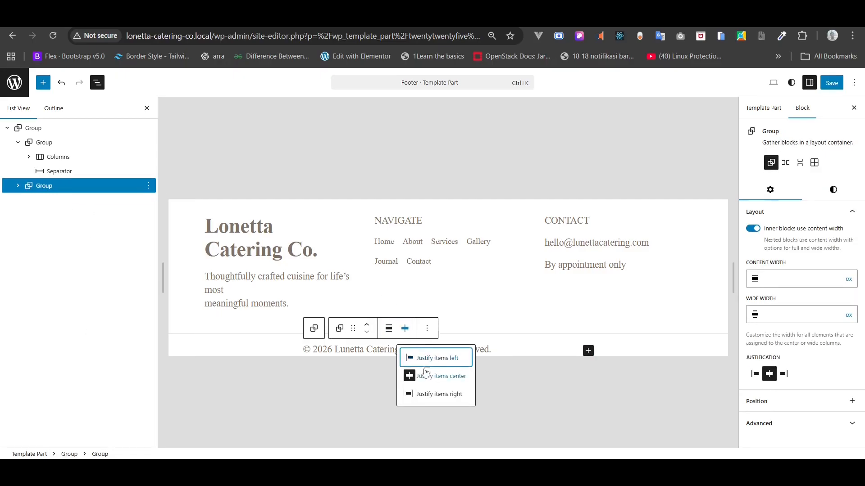
{"action": "left_click", "coordinate": [425, 376]}
- Center-align the copyright paragraph's text
{"action": "left_click", "coordinate": [18, 186]}
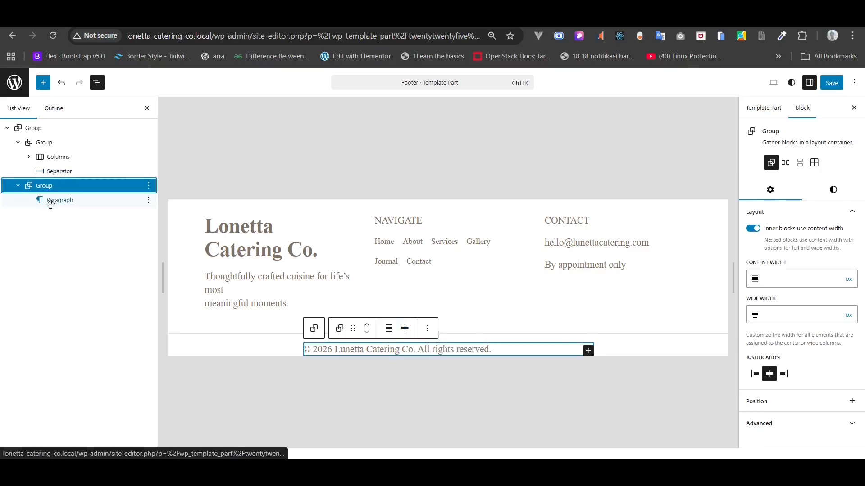
{"action": "left_click", "coordinate": [50, 200]}
{"action": "left_click", "coordinate": [389, 330]}
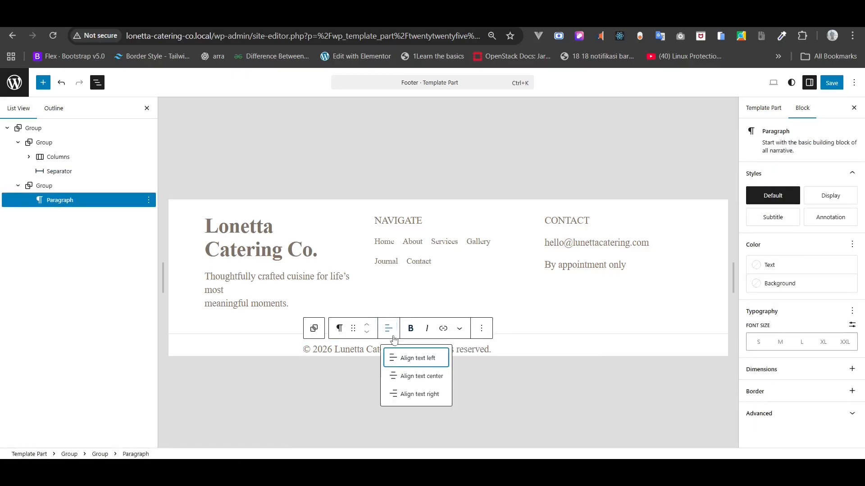
{"action": "left_click", "coordinate": [418, 381]}
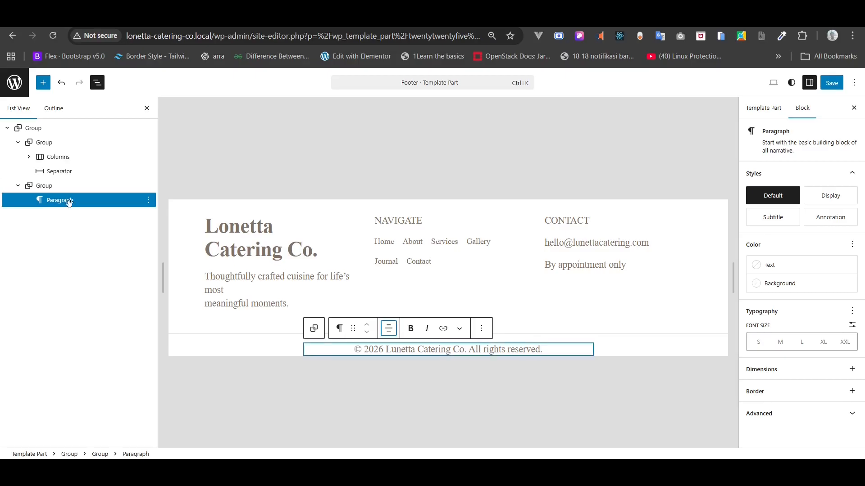
{"action": "left_click", "coordinate": [66, 201]}
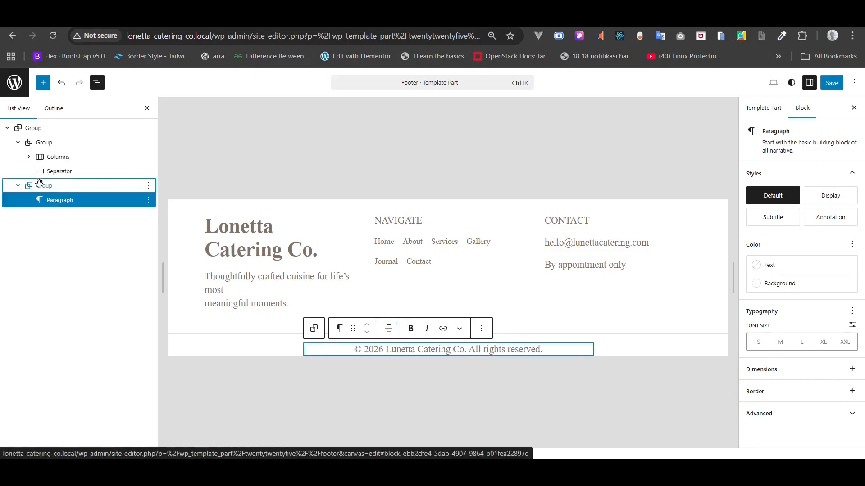
{"action": "left_click", "coordinate": [50, 186]}
{"action": "left_click", "coordinate": [836, 199]}
{"action": "scroll", "coordinate": [835, 304], "scroll_direction": "down", "scroll_amount": 6}
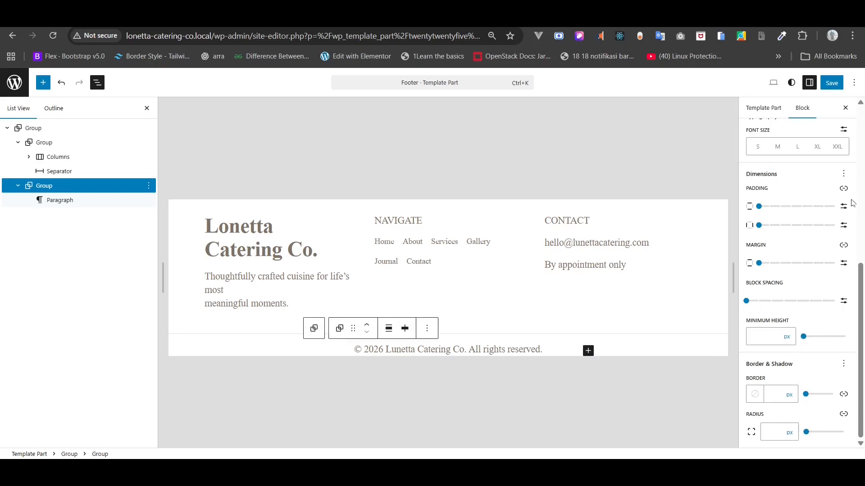
- Unlink the copyright group's padding sides, then enter 32 px top and 128 px bottom
{"action": "left_click", "coordinate": [844, 207]}
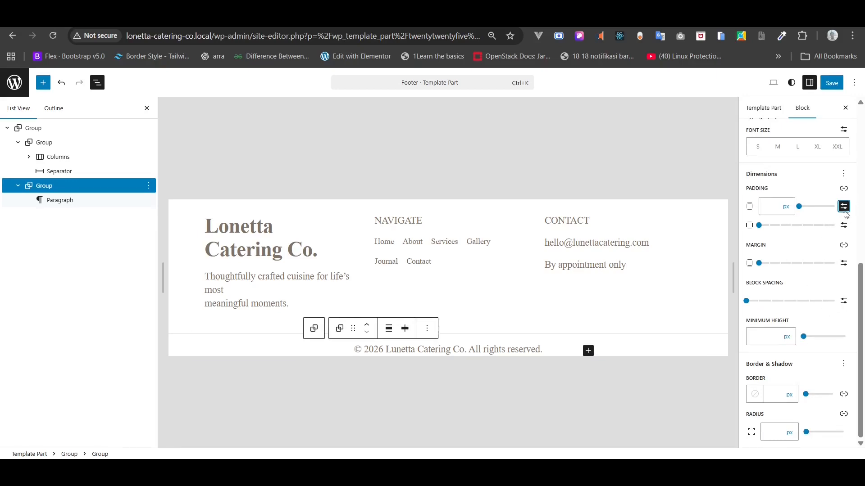
{"action": "left_click", "coordinate": [843, 188]}
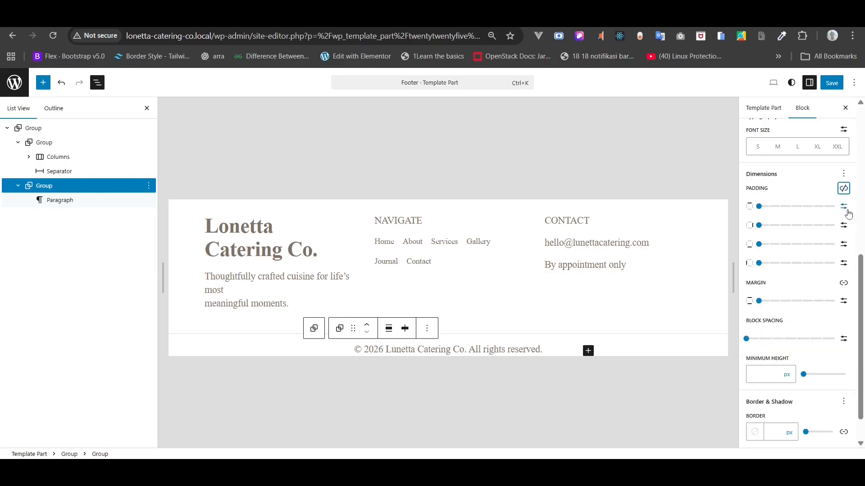
{"action": "left_click", "coordinate": [843, 206]}
{"action": "left_click", "coordinate": [771, 207]}
{"action": "type", "text": "32"}
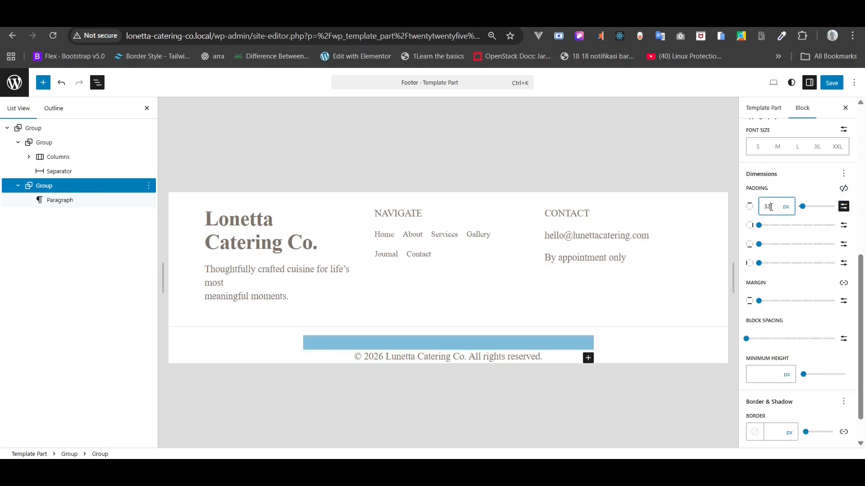
{"action": "left_click", "coordinate": [844, 244]}
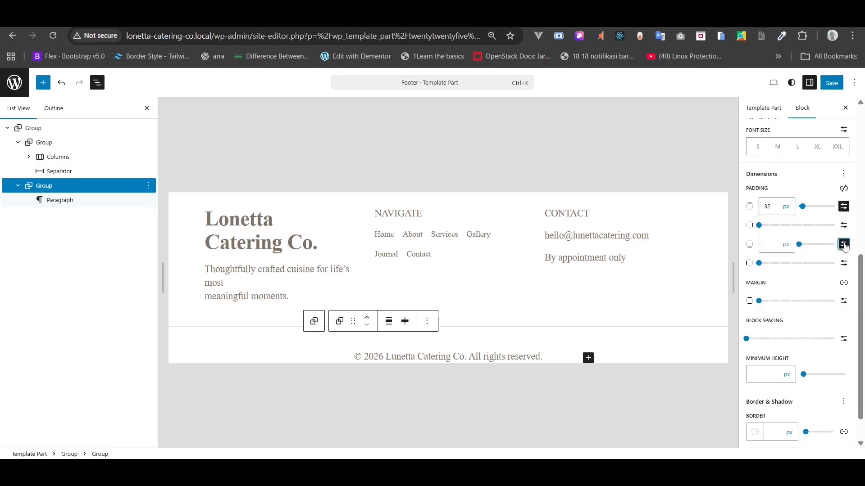
{"action": "left_click", "coordinate": [770, 251]}
{"action": "type", "text": "128"}
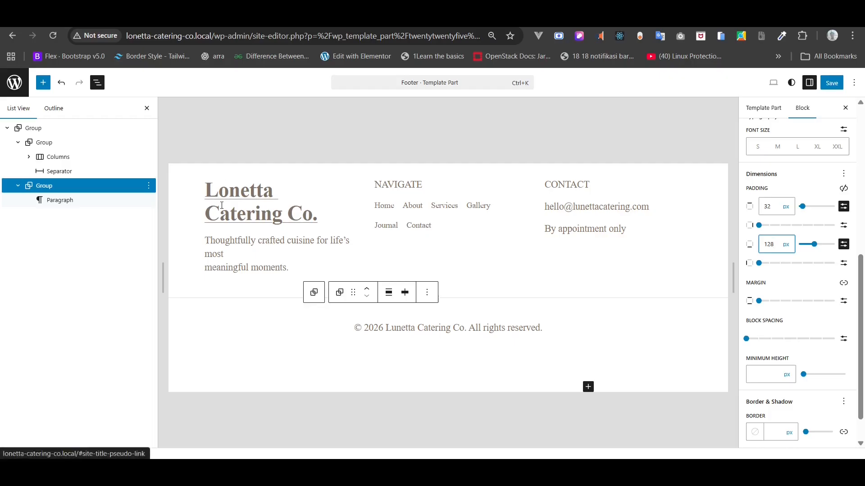
- Set the footer site title's text colour to the dark Heading colour #352E27
{"action": "left_click", "coordinate": [221, 206]}
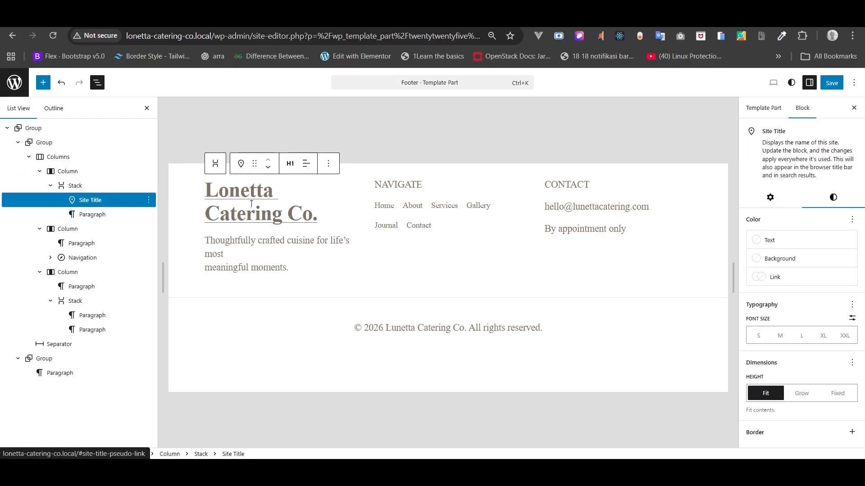
{"action": "left_click", "coordinate": [775, 239]}
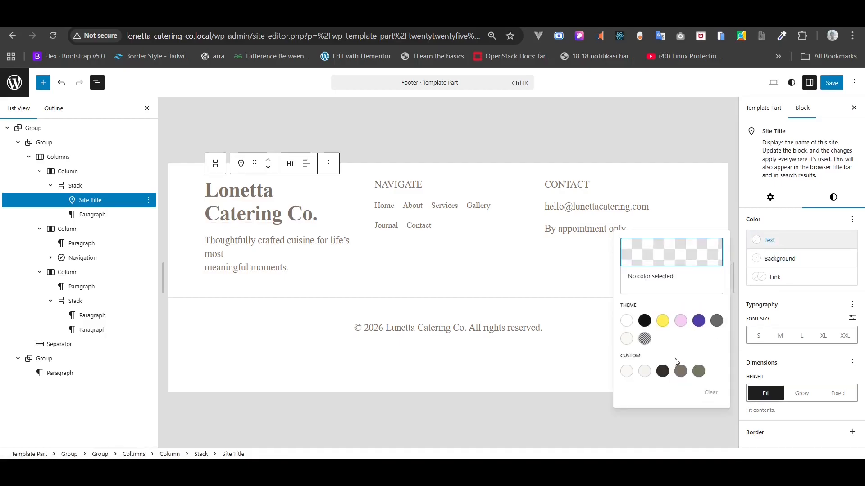
{"action": "left_click", "coordinate": [663, 371]}
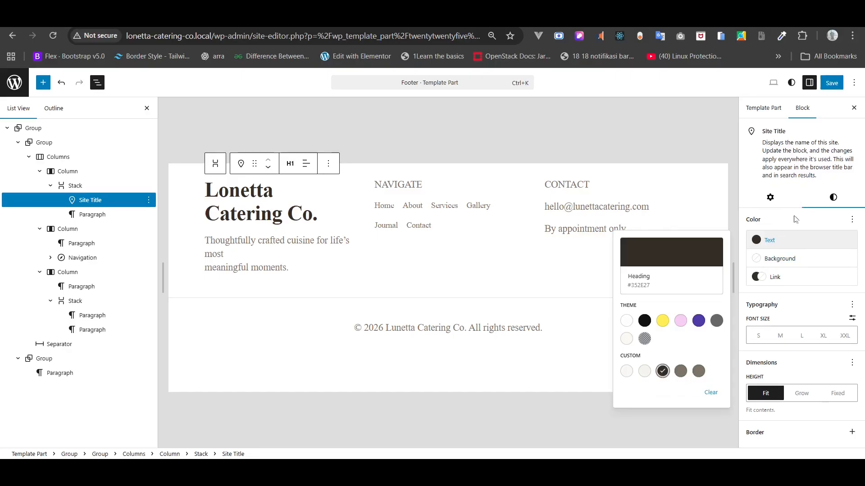
{"action": "left_click", "coordinate": [793, 220]}
- Give the site title the Playfair Display font at a custom 20 px size
{"action": "left_click", "coordinate": [849, 306]}
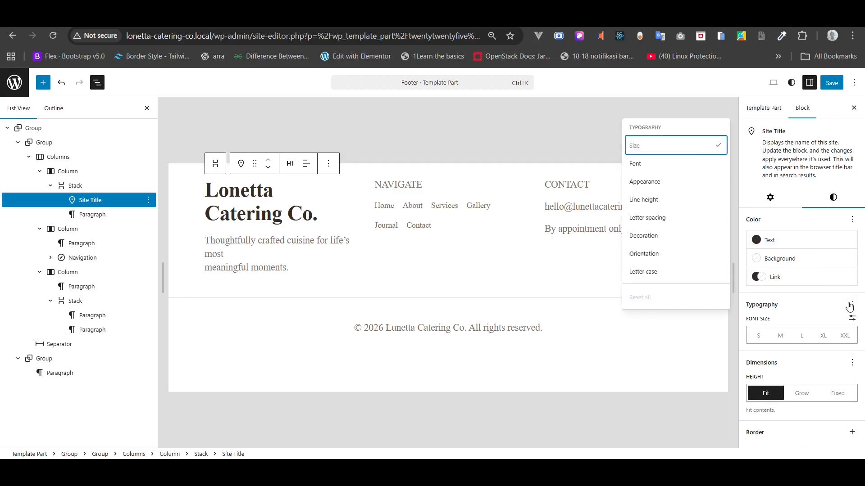
{"action": "left_click", "coordinate": [677, 173]}
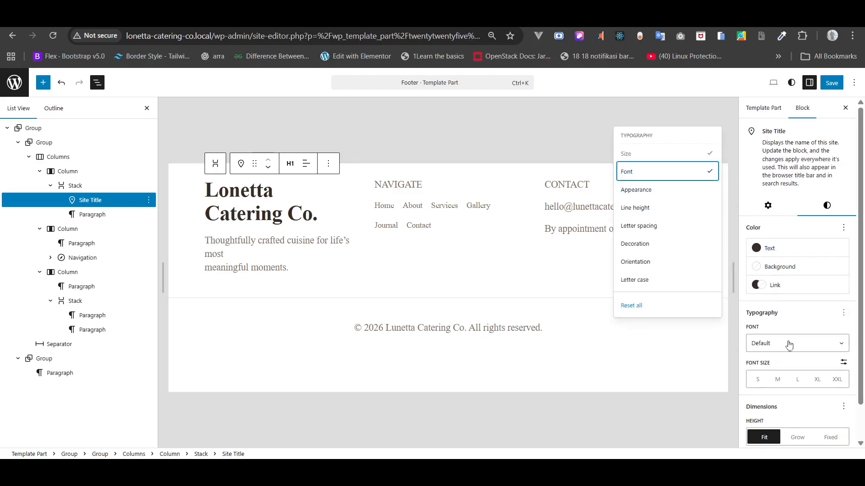
{"action": "left_click", "coordinate": [789, 346]}
{"action": "left_click", "coordinate": [783, 406]}
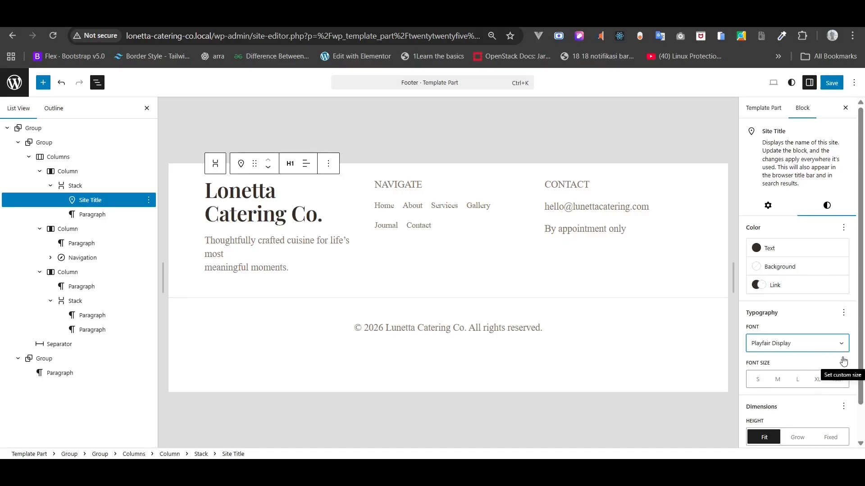
{"action": "left_click", "coordinate": [843, 361]}
{"action": "left_click", "coordinate": [770, 380]}
{"action": "type", "text": "2"}
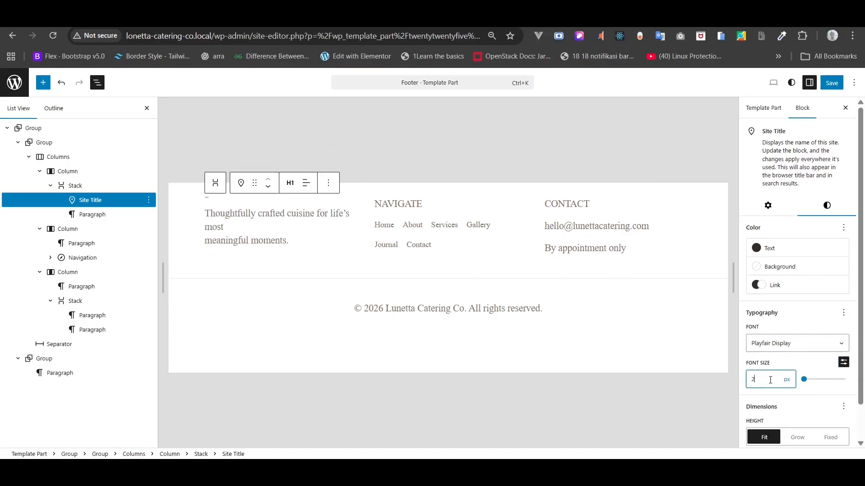
{"action": "type", "text": "0"}
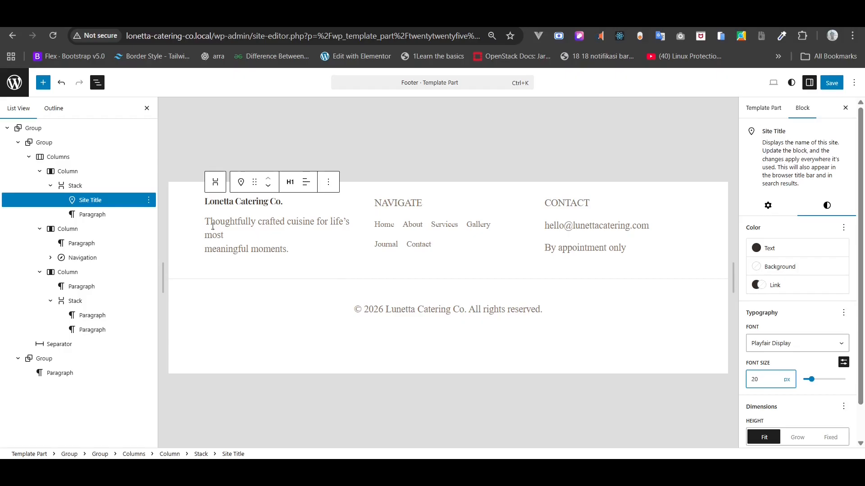
- Set the footer tagline paragraph to DM Sans at a custom 14 px size
{"action": "left_click", "coordinate": [98, 215]}
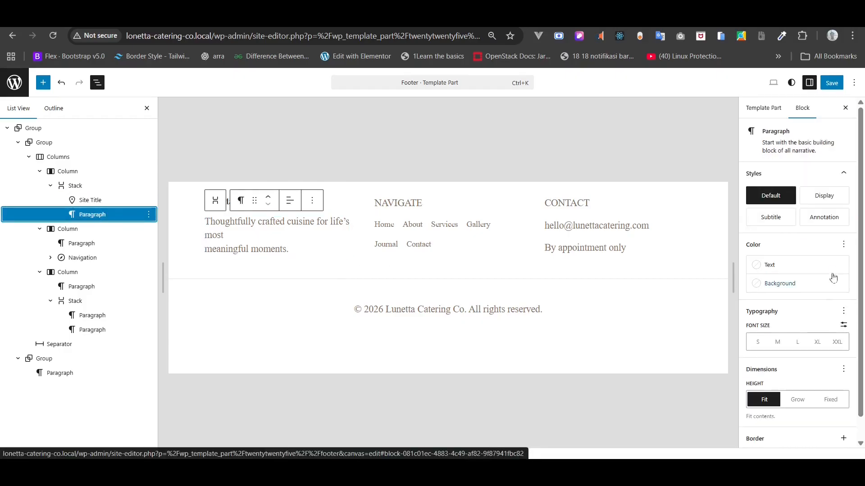
{"action": "left_click", "coordinate": [844, 246]}
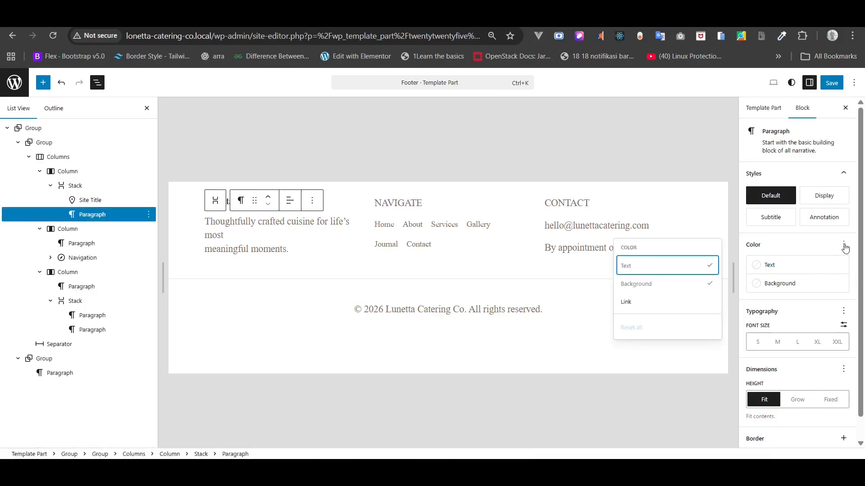
{"action": "left_click", "coordinate": [844, 310]}
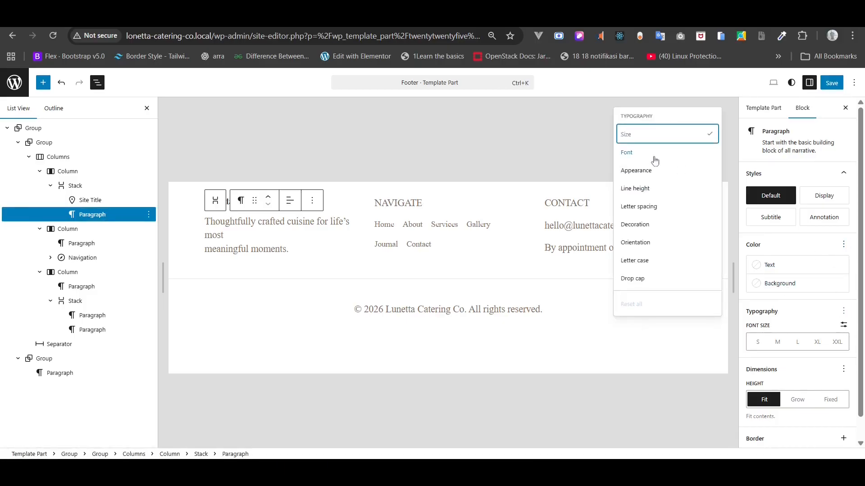
{"action": "left_click", "coordinate": [655, 160]}
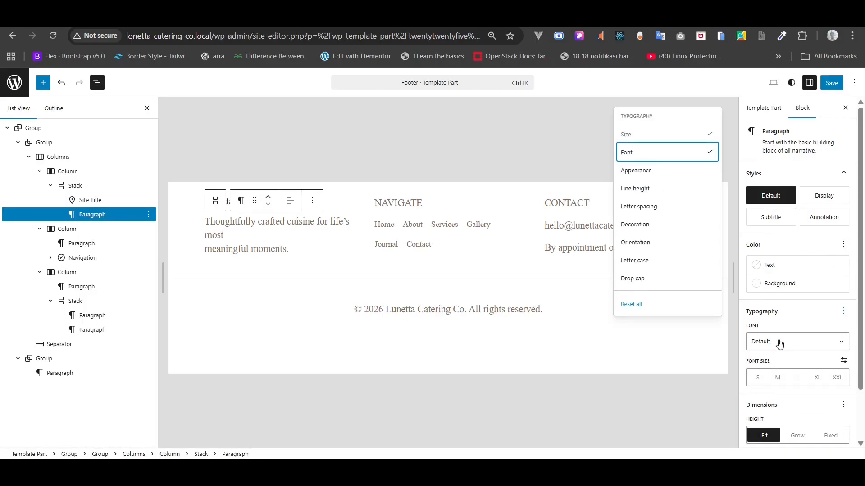
{"action": "left_click", "coordinate": [779, 344]}
{"action": "left_click", "coordinate": [779, 384]}
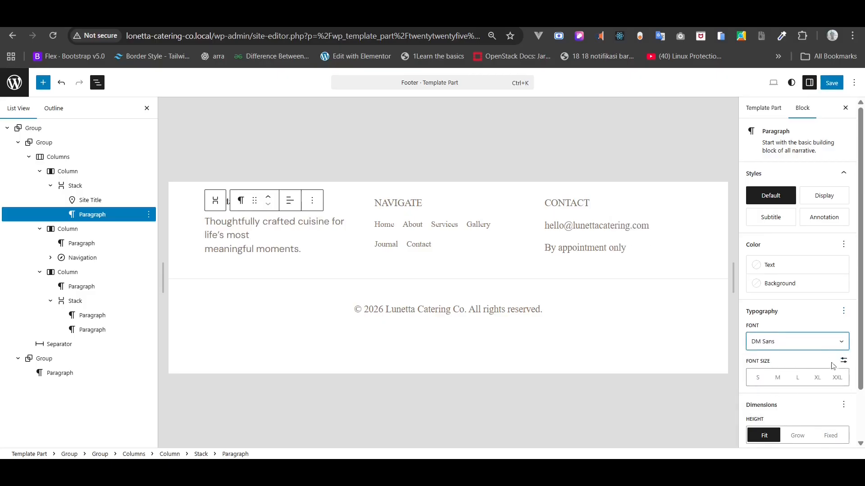
{"action": "left_click", "coordinate": [844, 361]}
{"action": "left_click", "coordinate": [770, 376]}
{"action": "type", "text": "14"}
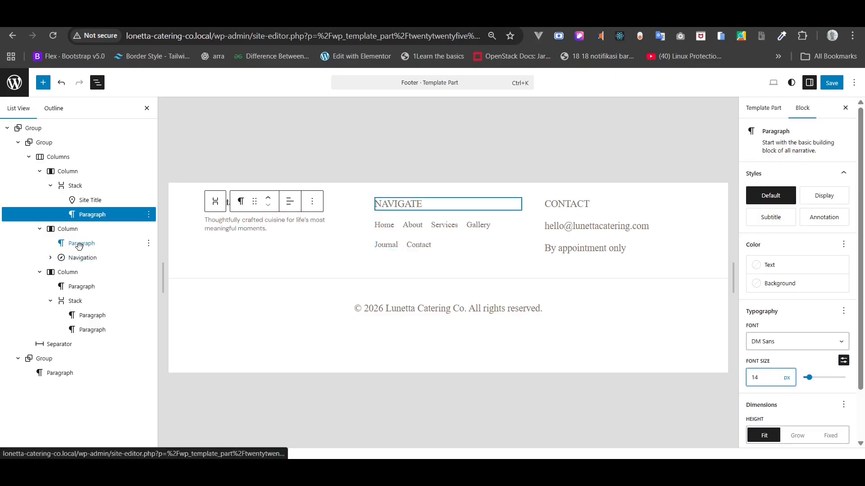
- Make the NAVIGATE label 12 px in the dark Heading colour #352E27
{"action": "left_click", "coordinate": [79, 245]}
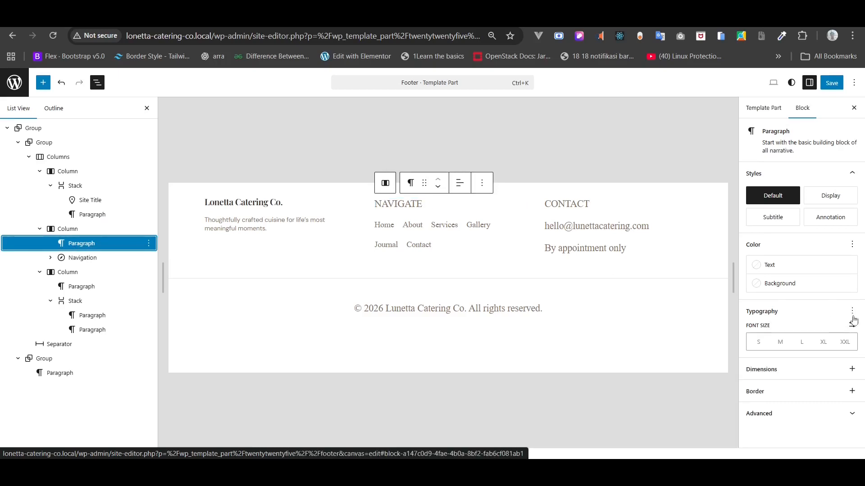
{"action": "left_click", "coordinate": [852, 325]}
{"action": "left_click", "coordinate": [769, 344]}
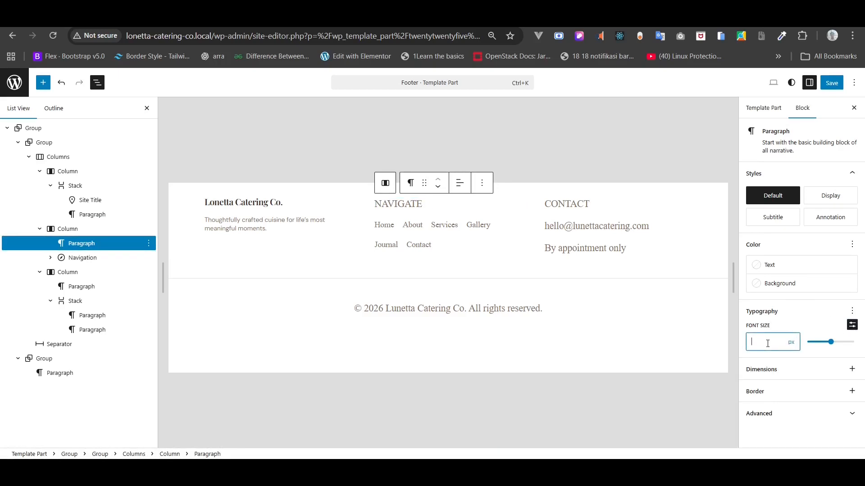
{"action": "type", "text": "12"}
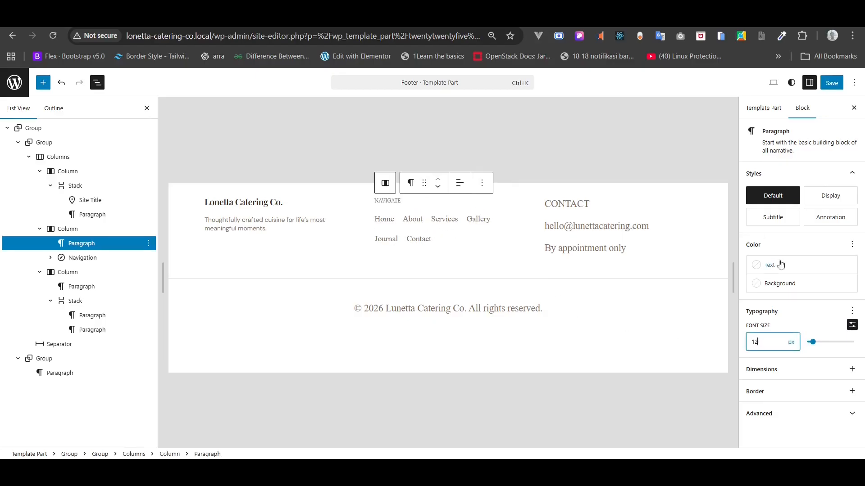
{"action": "left_click", "coordinate": [775, 265]}
{"action": "left_click", "coordinate": [662, 397]}
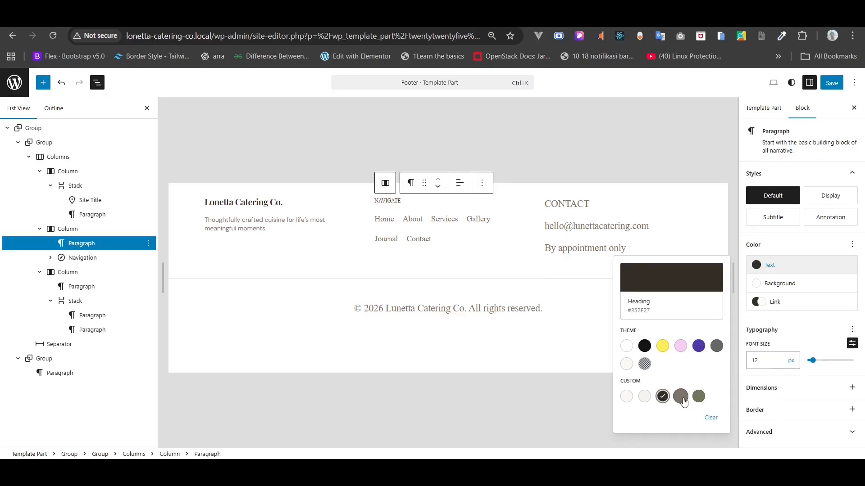
{"action": "left_click", "coordinate": [681, 397]}
{"action": "left_click", "coordinate": [663, 397]}
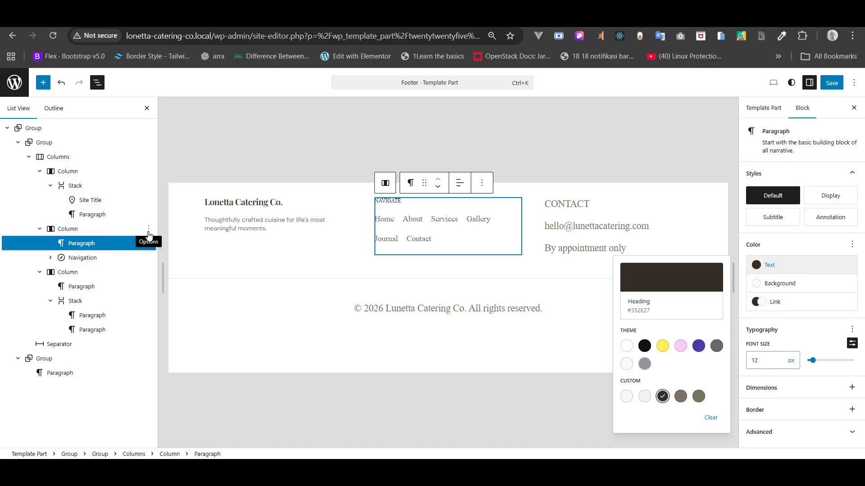
- Set the footer Navigation block's orientation to vertical
{"action": "left_click", "coordinate": [89, 258]}
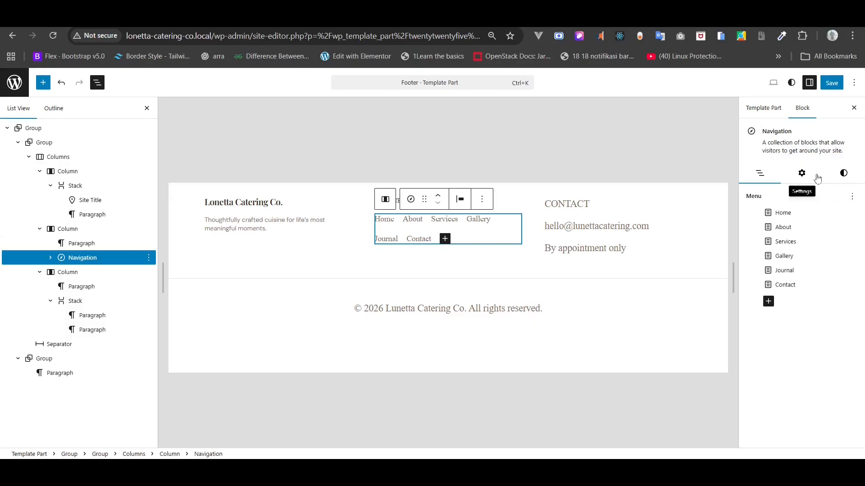
{"action": "left_click", "coordinate": [802, 173]}
{"action": "left_click", "coordinate": [851, 230]}
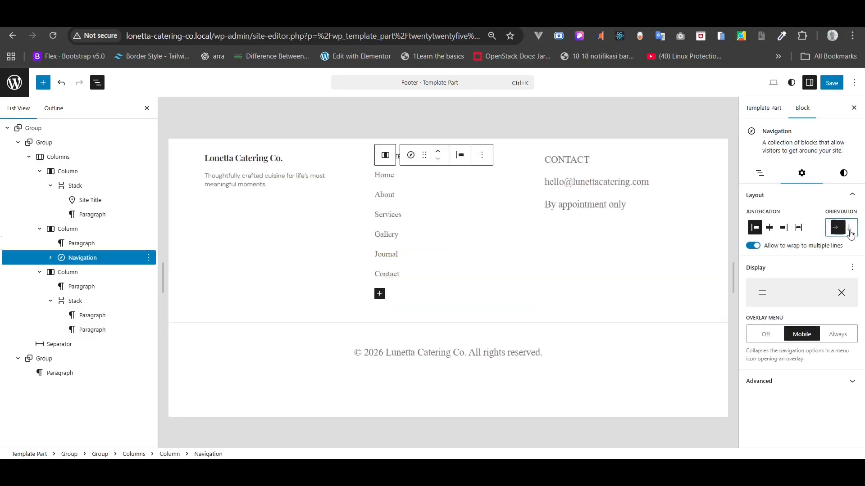
- Add a font setting to the navigation and choose DM Sans
{"action": "left_click", "coordinate": [851, 181]}
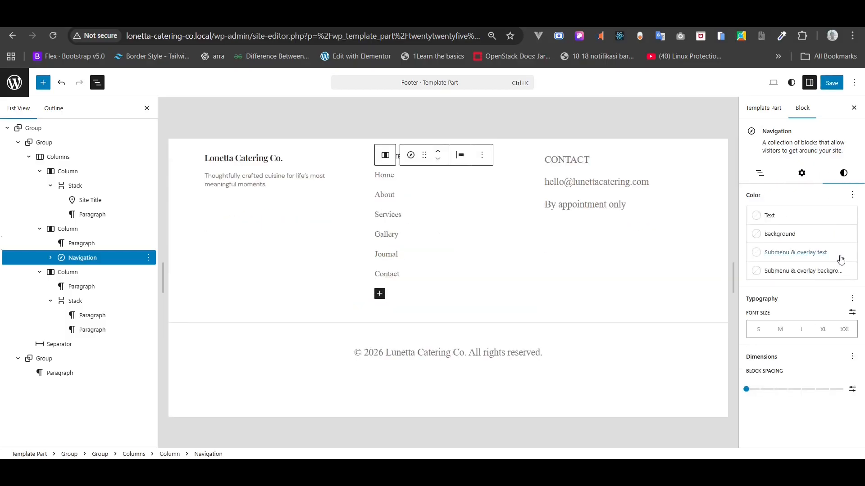
{"action": "left_click", "coordinate": [852, 298]}
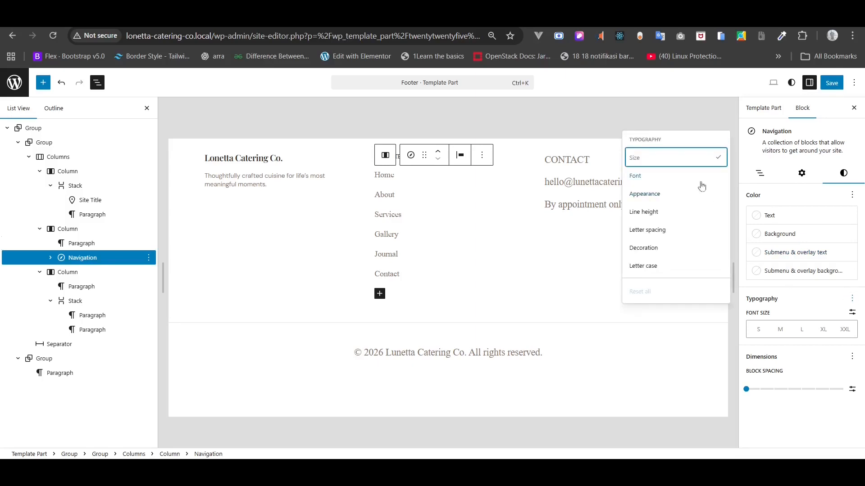
{"action": "left_click", "coordinate": [699, 179]}
{"action": "left_click", "coordinate": [774, 333]}
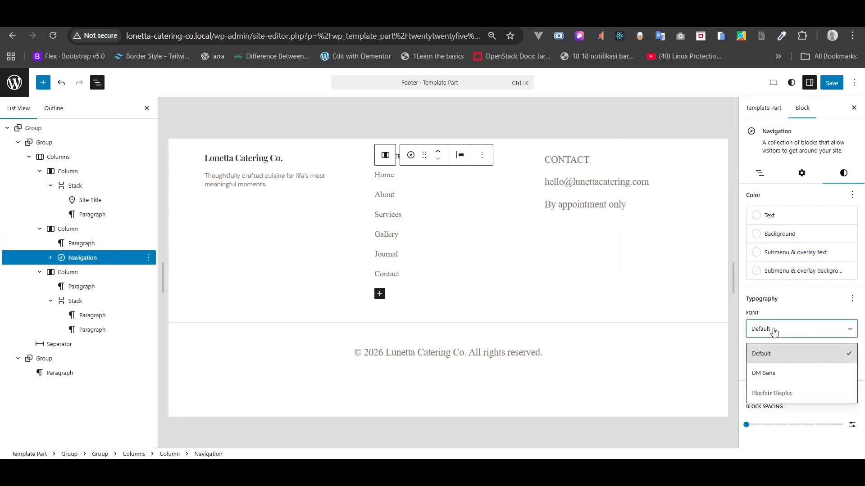
{"action": "left_click", "coordinate": [765, 374]}
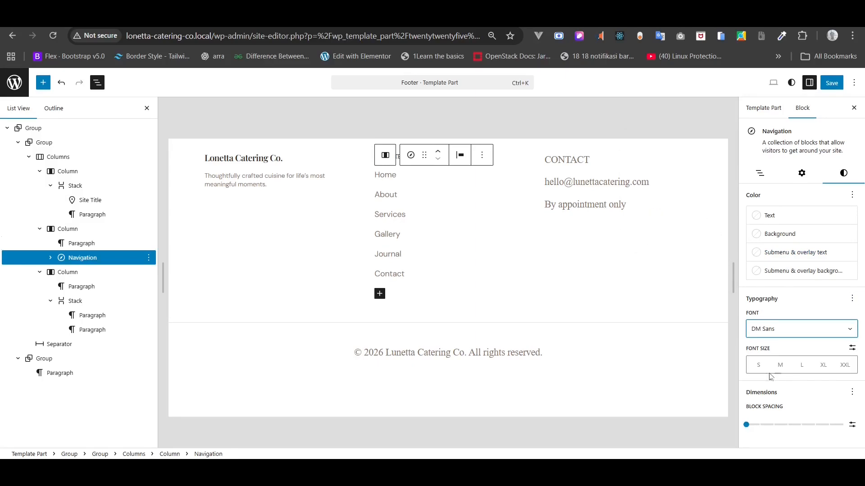
- Give the navigation links a custom 12 px font size and 8 px block spacing
{"action": "left_click", "coordinate": [852, 348]}
{"action": "left_click", "coordinate": [766, 364]}
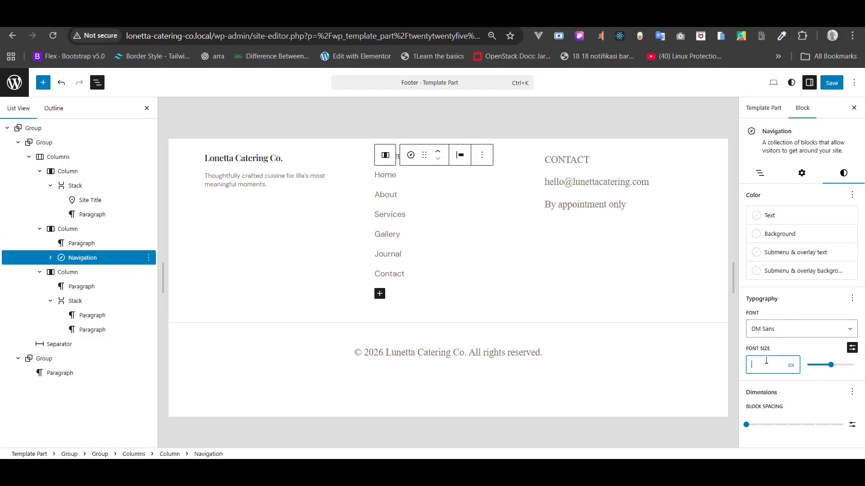
{"action": "type", "text": "12"}
{"action": "key", "text": "BackSpace"}
{"action": "key", "text": "BackSpace"}
{"action": "type", "text": "4"}
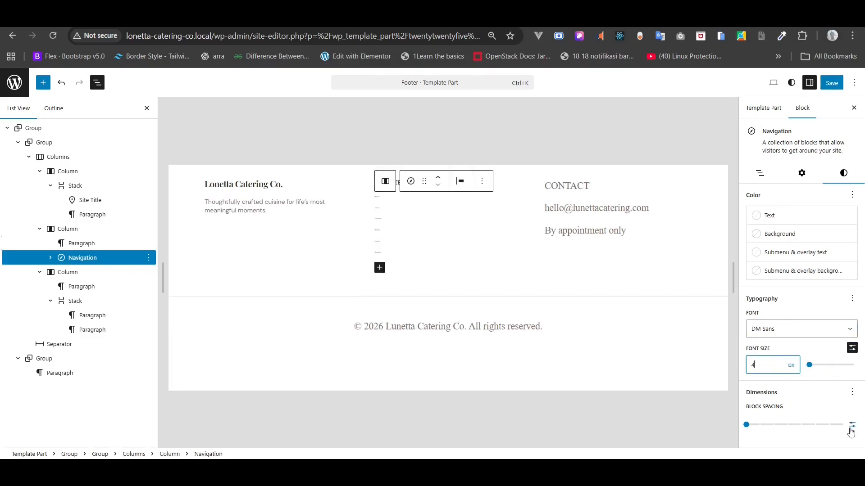
{"action": "key", "text": "ctrl+a"}
{"action": "type", "text": "12"}
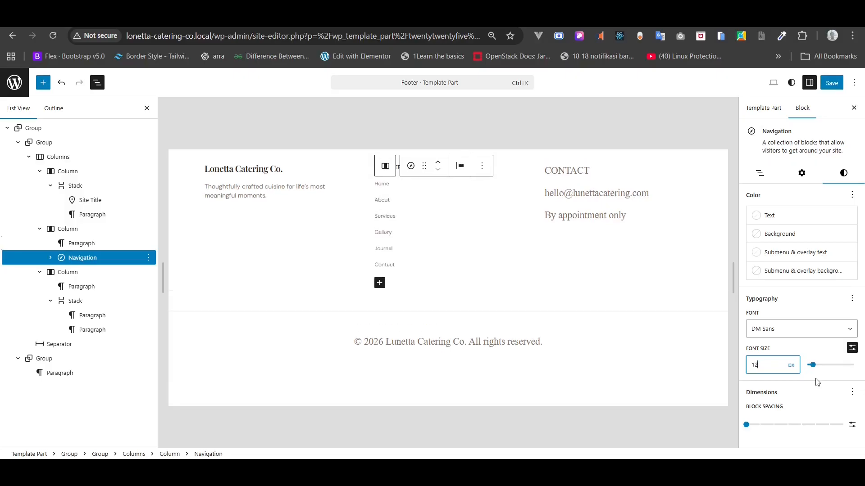
{"action": "left_click", "coordinate": [852, 424]}
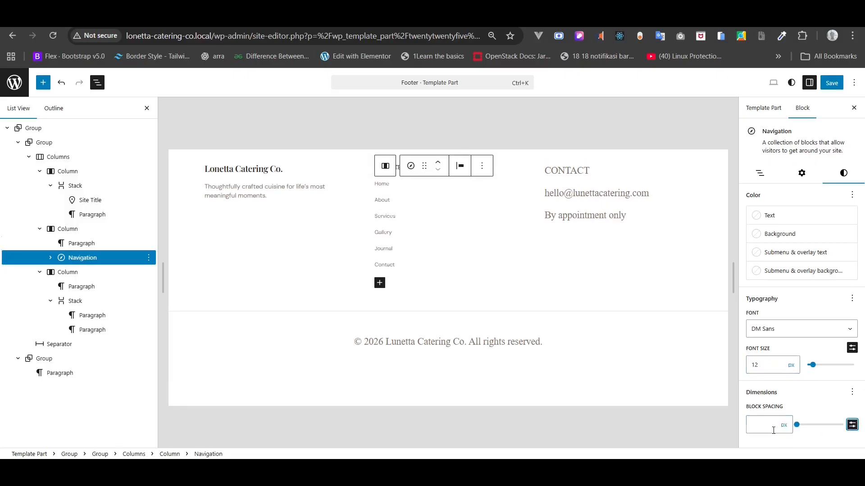
{"action": "left_click", "coordinate": [773, 430]}
{"action": "type", "text": "8"}
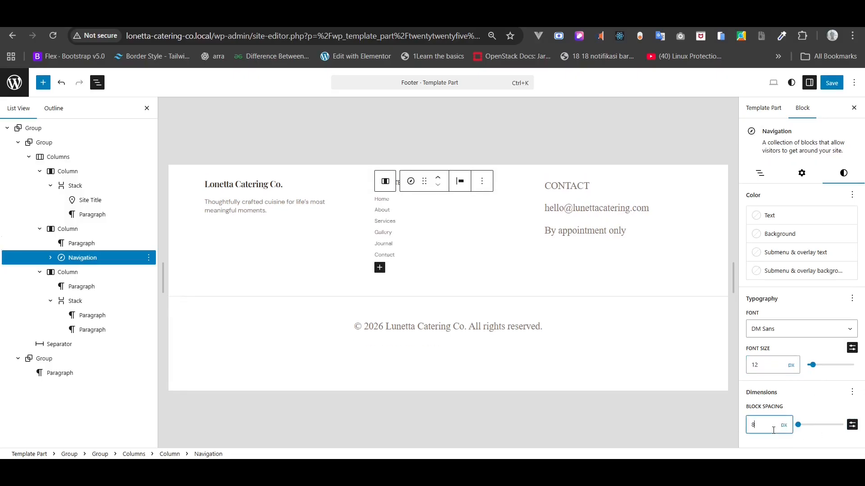
{"action": "left_click", "coordinate": [387, 221]}
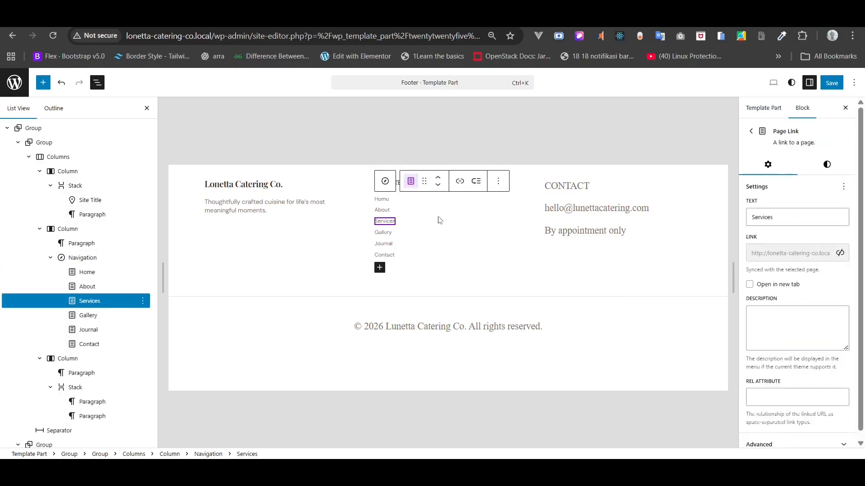
- Make the footer's CONTACT label dark with a custom 14 px font size
{"action": "left_click", "coordinate": [555, 186]}
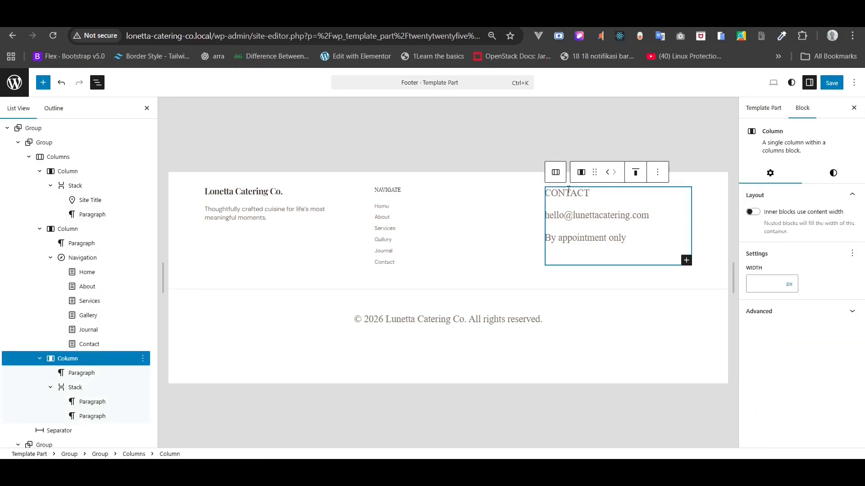
{"action": "left_click", "coordinate": [73, 383]}
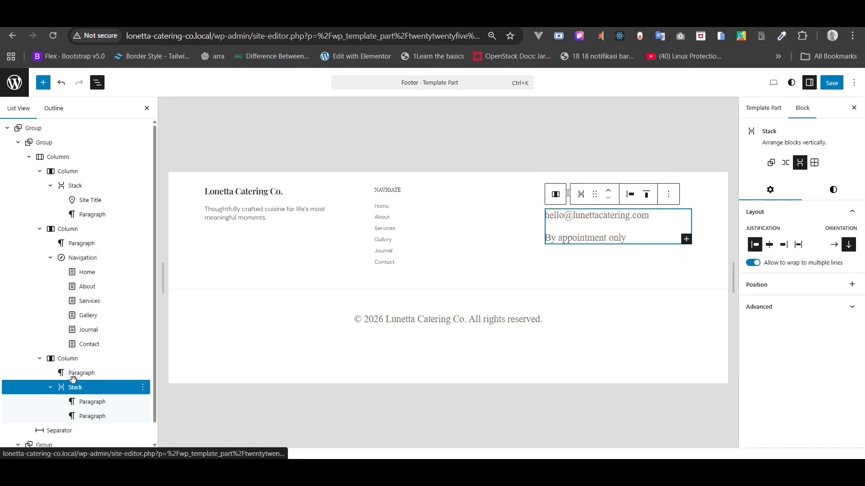
{"action": "left_click", "coordinate": [71, 375]}
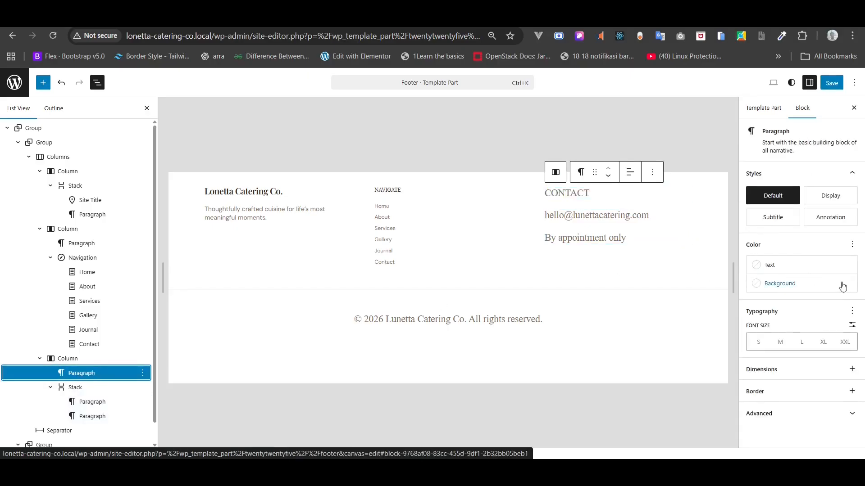
{"action": "left_click", "coordinate": [820, 269]}
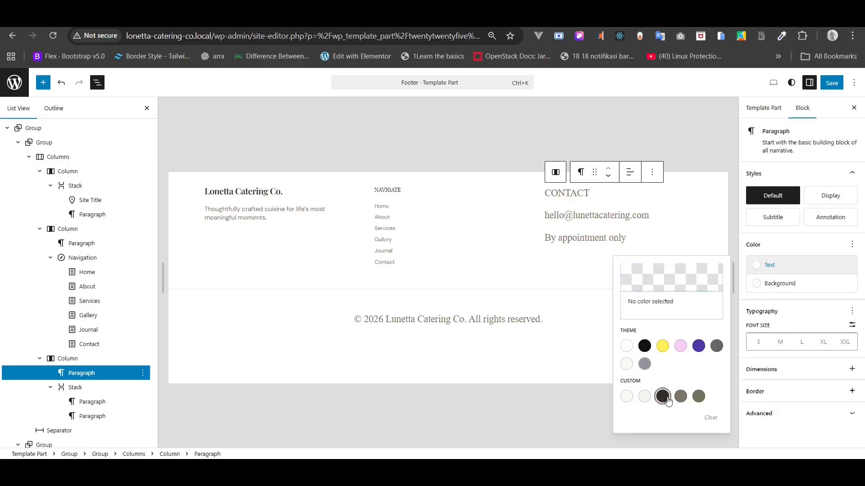
{"action": "left_click", "coordinate": [663, 397]}
{"action": "left_click", "coordinate": [852, 313]}
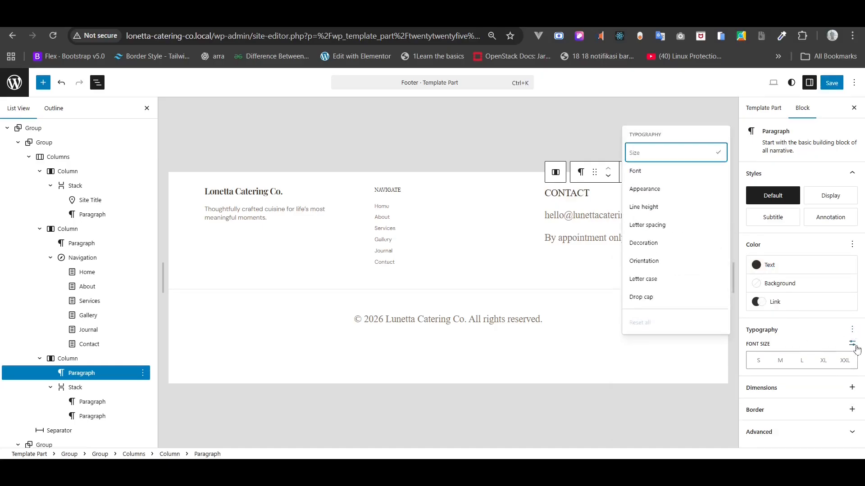
{"action": "left_click", "coordinate": [852, 343]}
{"action": "left_click", "coordinate": [771, 363]}
{"action": "type", "text": "14"}
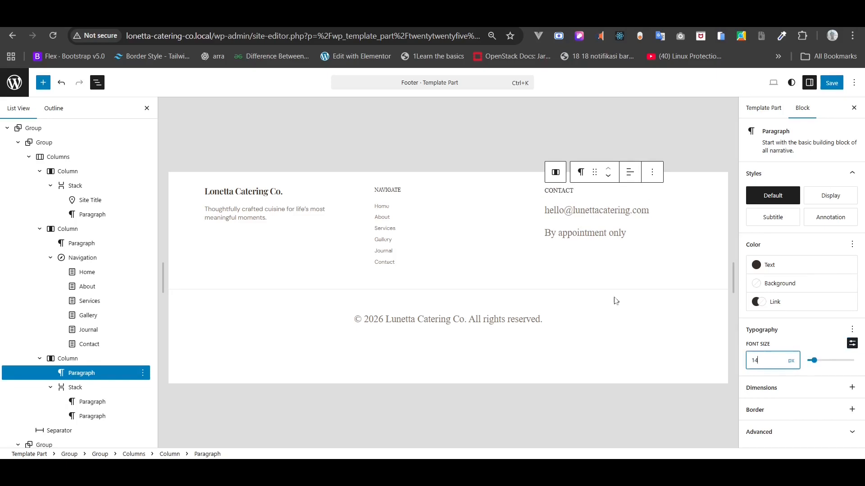
- Compare with the NAVIGATE heading, then lower the CONTACT label to 12 px
{"action": "left_click", "coordinate": [391, 193]}
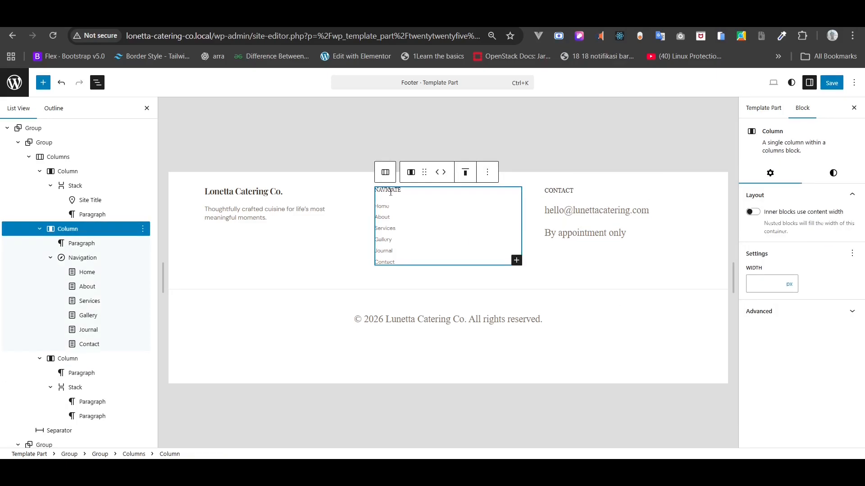
{"action": "left_click", "coordinate": [85, 243]}
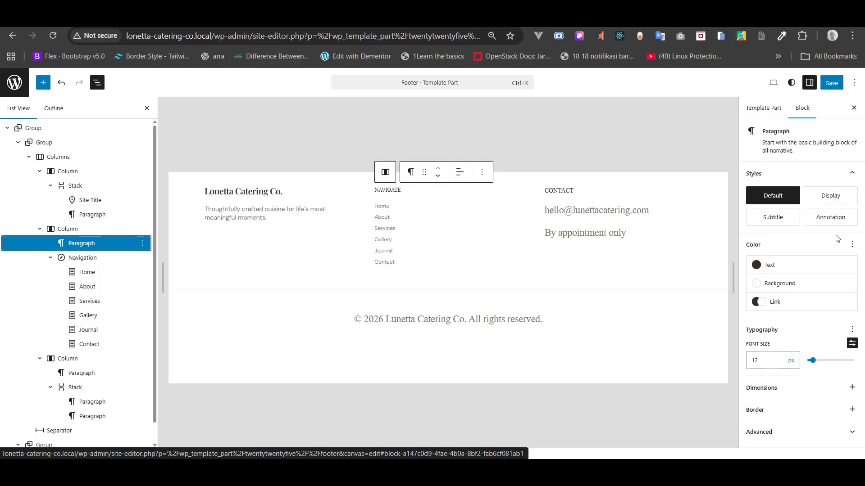
{"action": "left_click", "coordinate": [688, 192]}
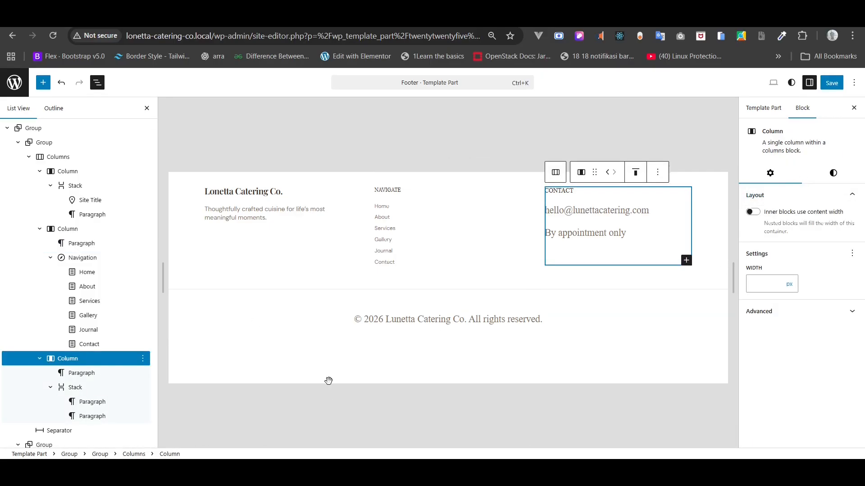
{"action": "left_click", "coordinate": [88, 373]}
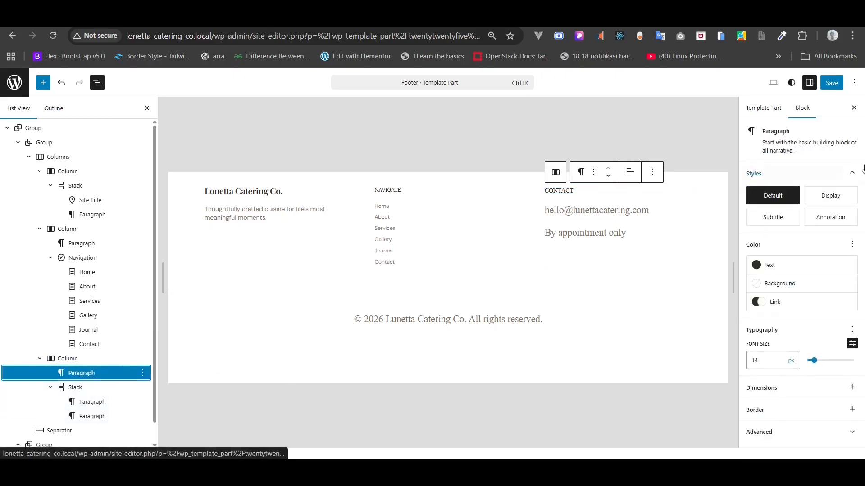
{"action": "left_click", "coordinate": [761, 365]}
{"action": "key", "text": "Down"}
{"action": "key", "text": "Down"}
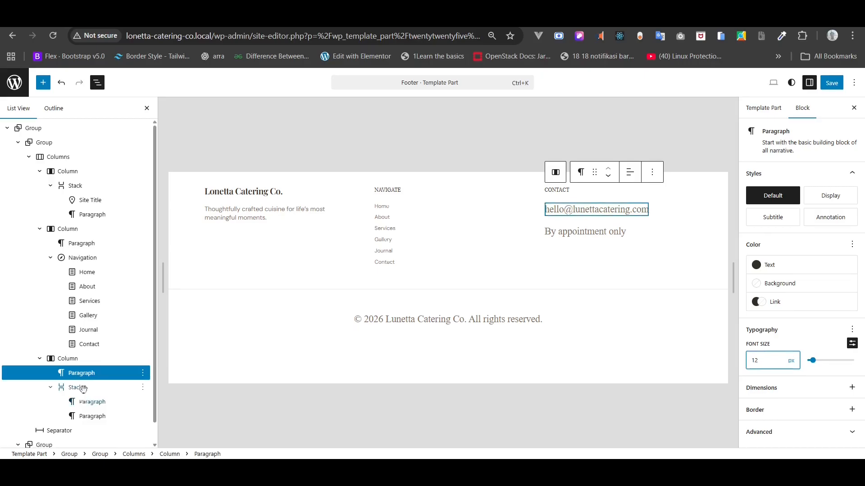
- Give the e-mail and 'By appointment only' lines a custom 12 px font size
{"action": "left_click", "coordinate": [78, 402]}
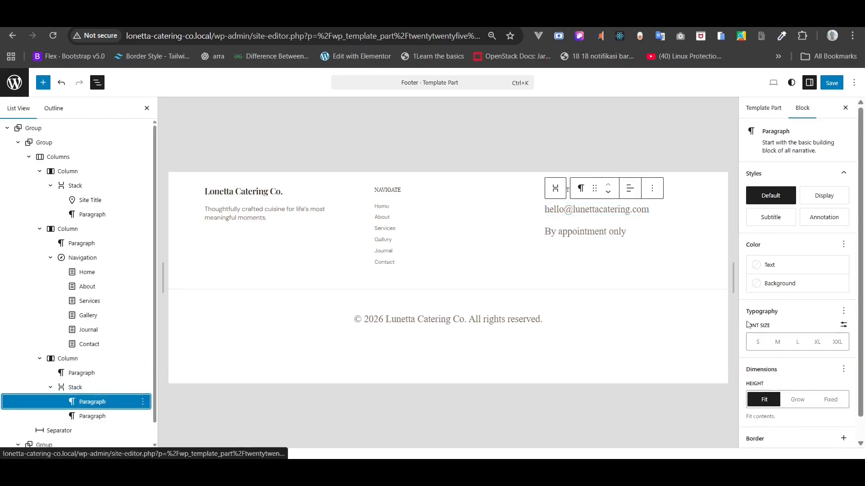
{"action": "left_click", "coordinate": [844, 325]}
{"action": "left_click", "coordinate": [761, 346]}
{"action": "type", "text": "12"}
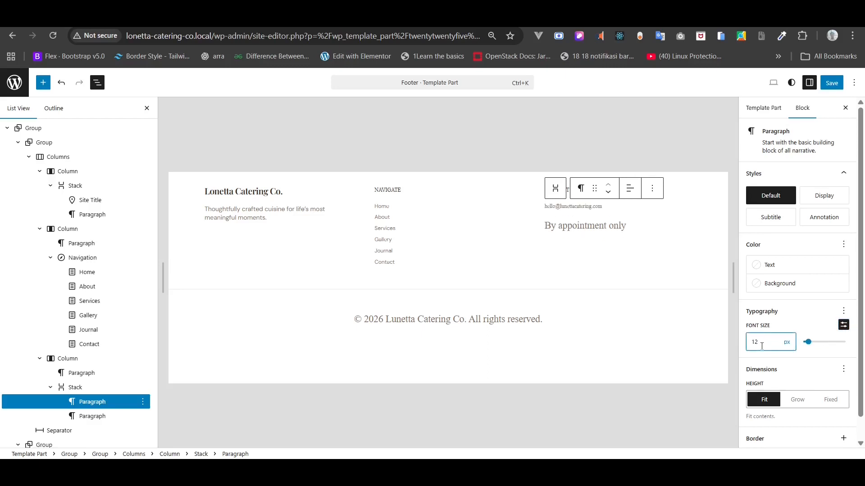
{"action": "left_click", "coordinate": [577, 220]}
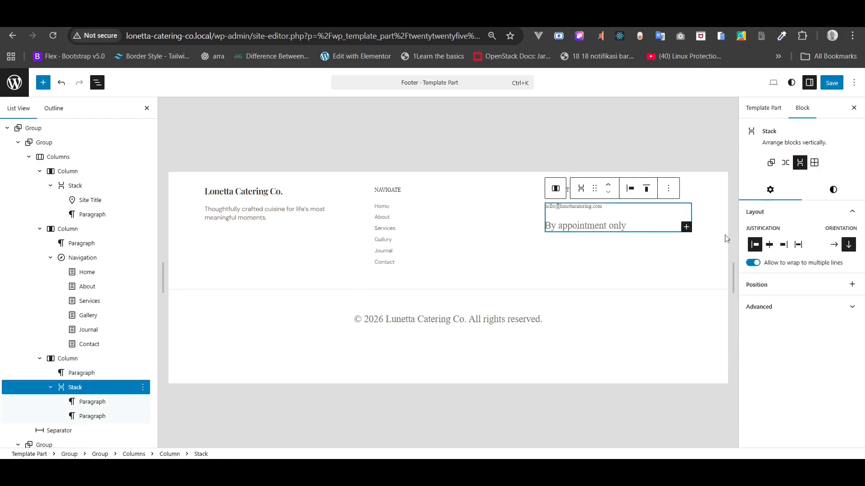
{"action": "left_click", "coordinate": [63, 431]}
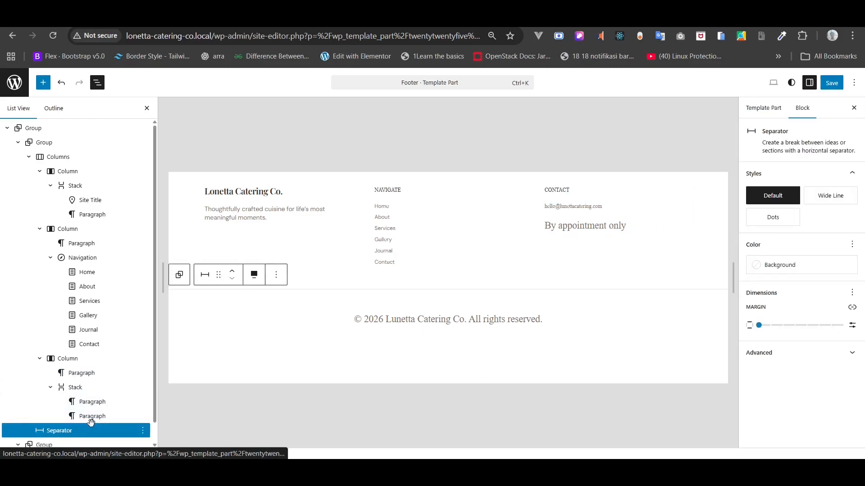
{"action": "left_click", "coordinate": [91, 418]}
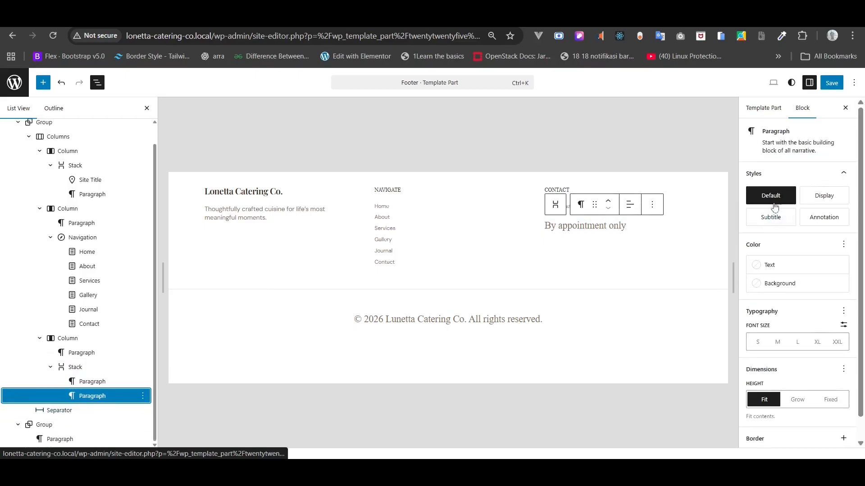
{"action": "left_click", "coordinate": [844, 326]}
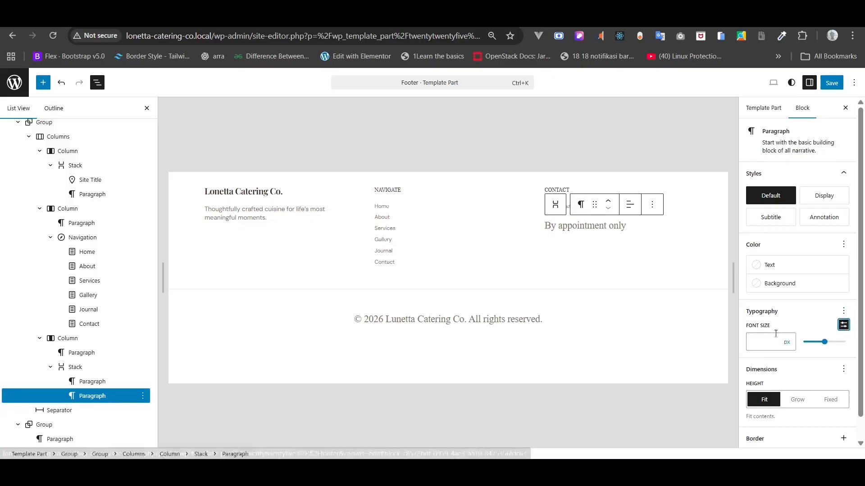
{"action": "left_click", "coordinate": [768, 343]}
{"action": "type", "text": "12"}
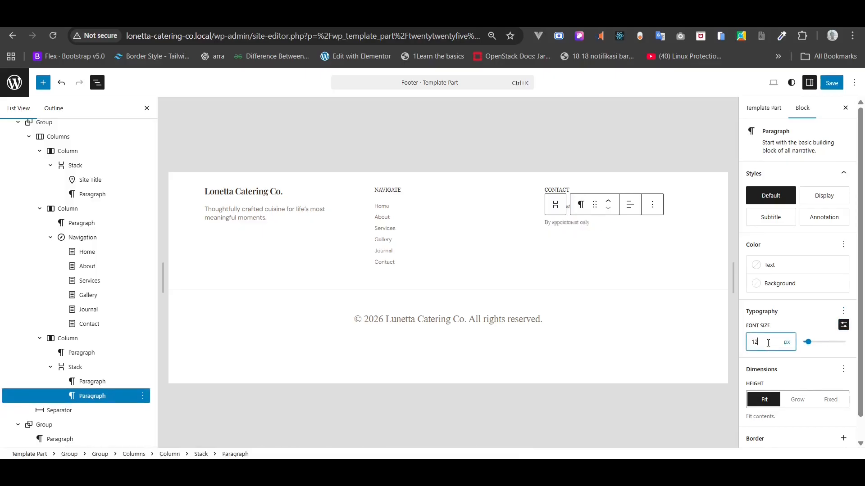
- Set the contact stack's block spacing to 8 px
{"action": "left_click", "coordinate": [75, 368]}
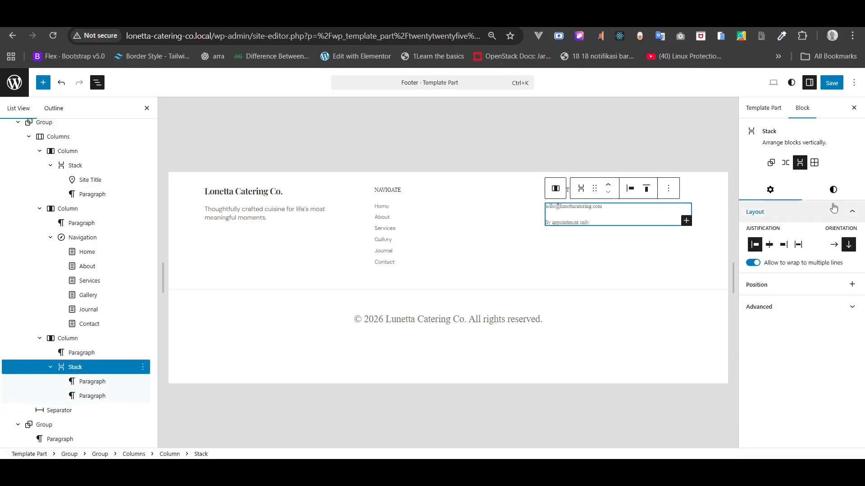
{"action": "left_click", "coordinate": [827, 189]}
{"action": "scroll", "coordinate": [822, 315], "scroll_direction": "down", "scroll_amount": 7}
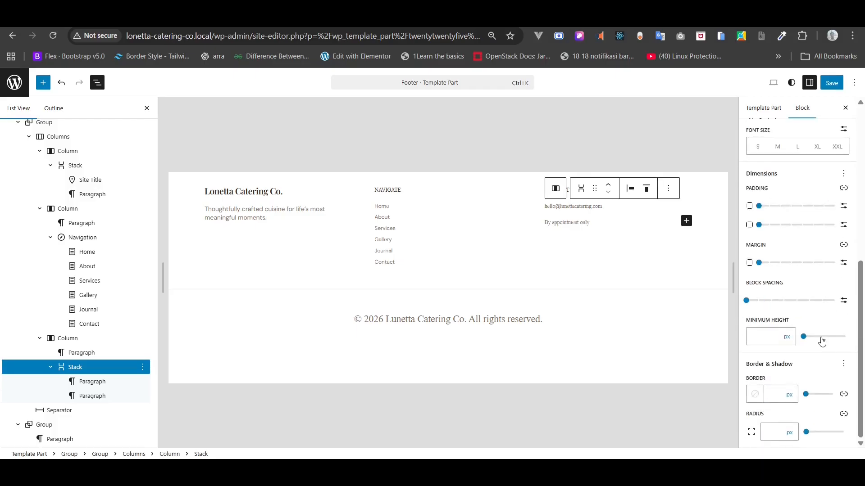
{"action": "left_click", "coordinate": [842, 301]}
{"action": "left_click", "coordinate": [758, 298]}
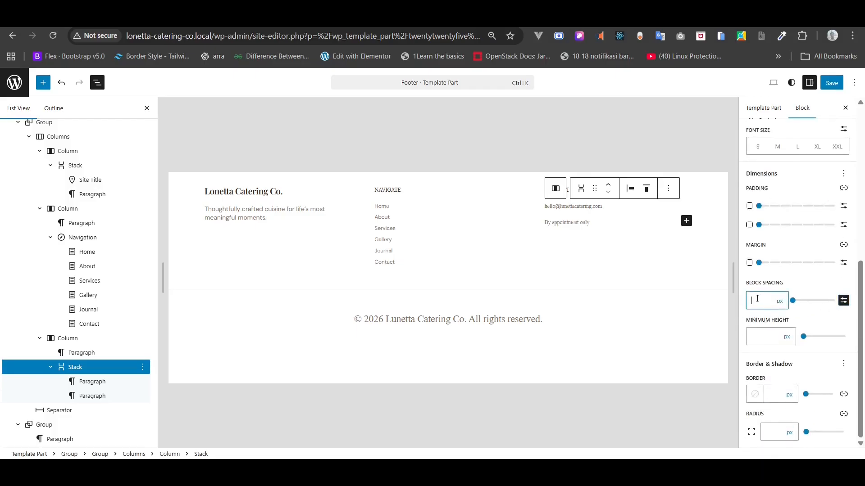
{"action": "type", "text": "8"}
- Set the first contact line's font to DM Sans
{"action": "left_click", "coordinate": [83, 353]}
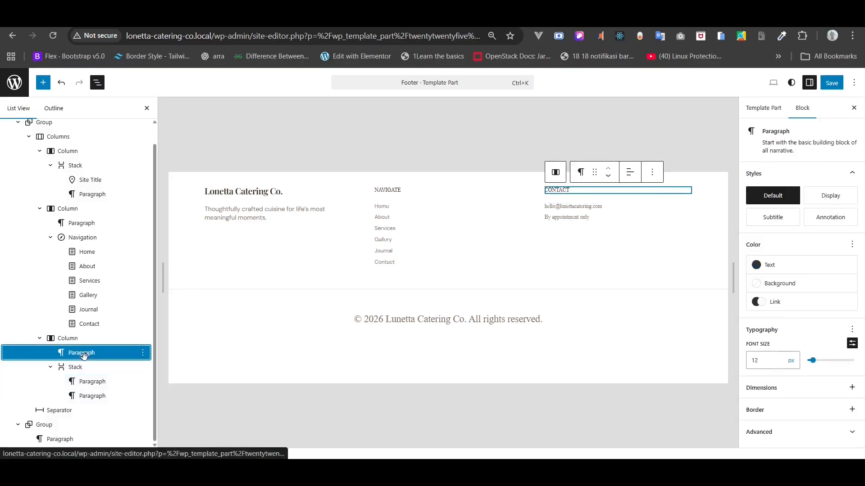
{"action": "left_click", "coordinate": [85, 382]}
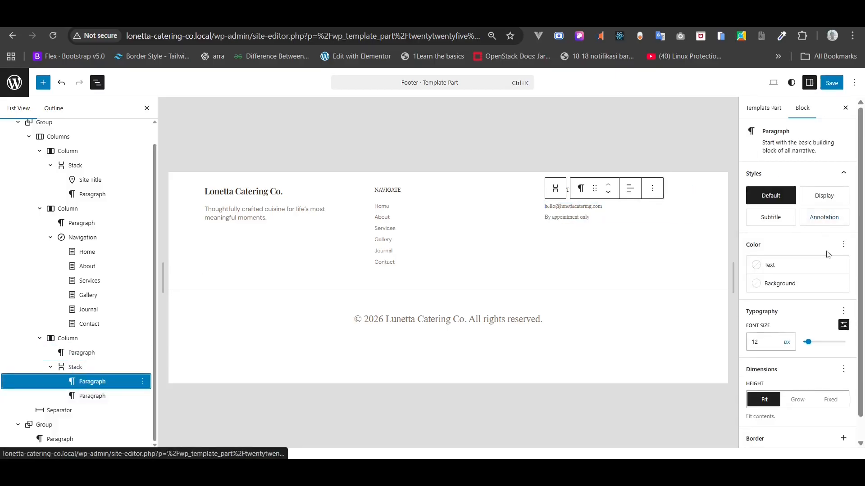
{"action": "left_click", "coordinate": [844, 314]}
{"action": "left_click", "coordinate": [644, 152]}
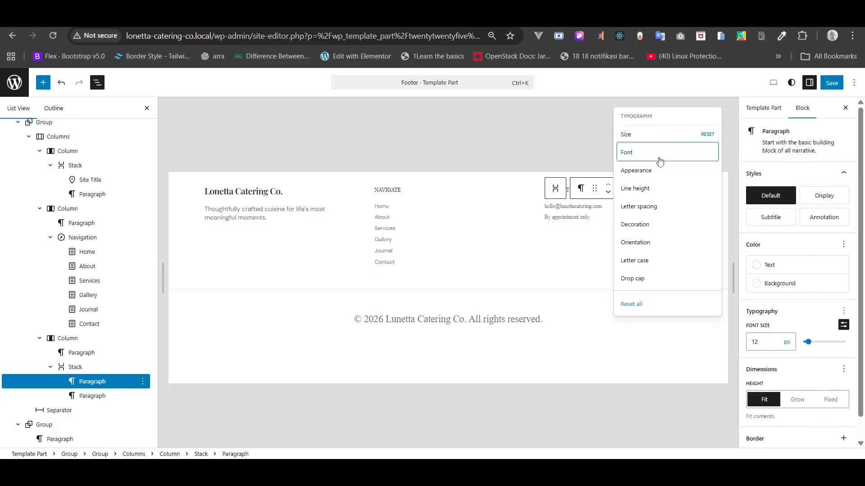
{"action": "left_click", "coordinate": [796, 342]}
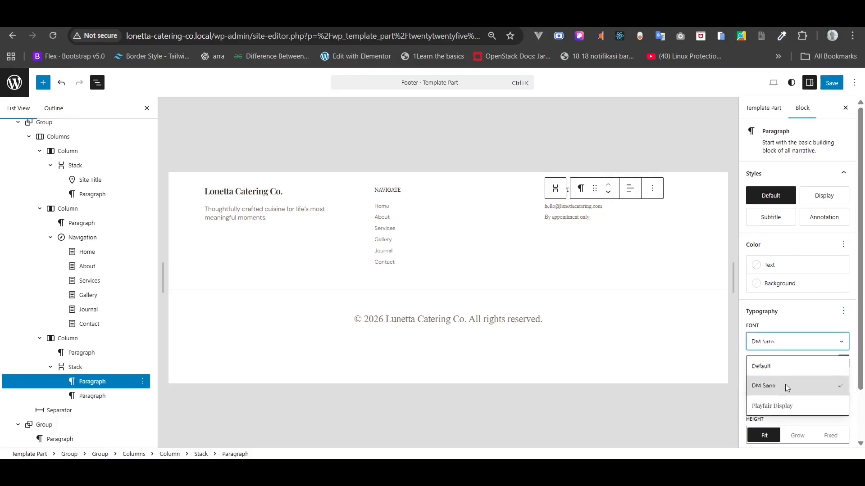
{"action": "left_click", "coordinate": [785, 385]}
- Set the 'By appointment only' line's font to DM Sans as well
{"action": "left_click", "coordinate": [105, 396]}
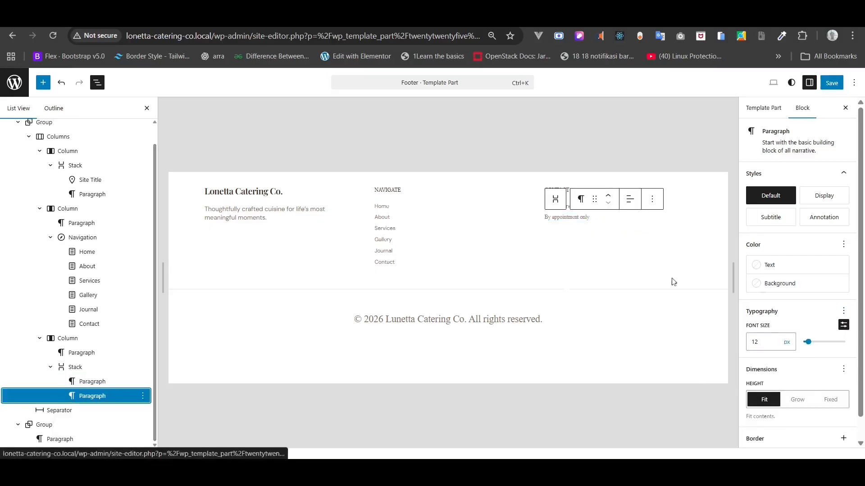
{"action": "scroll", "coordinate": [806, 363], "scroll_direction": "down", "scroll_amount": 1}
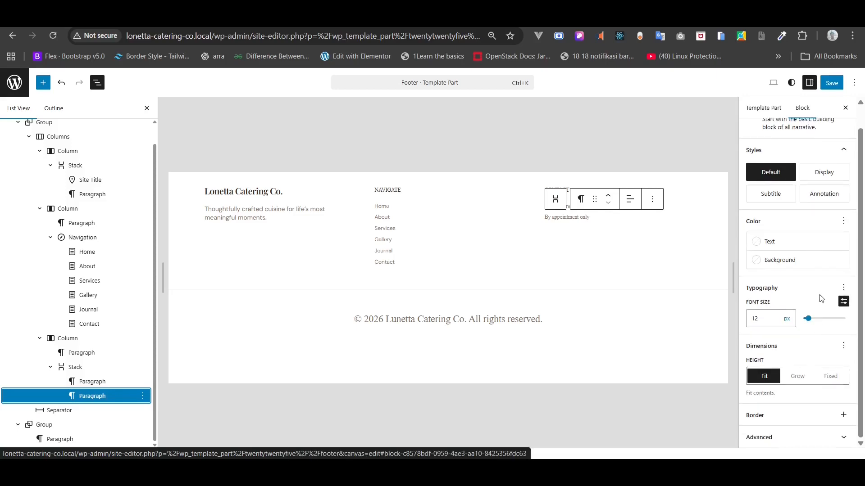
{"action": "left_click", "coordinate": [844, 287]}
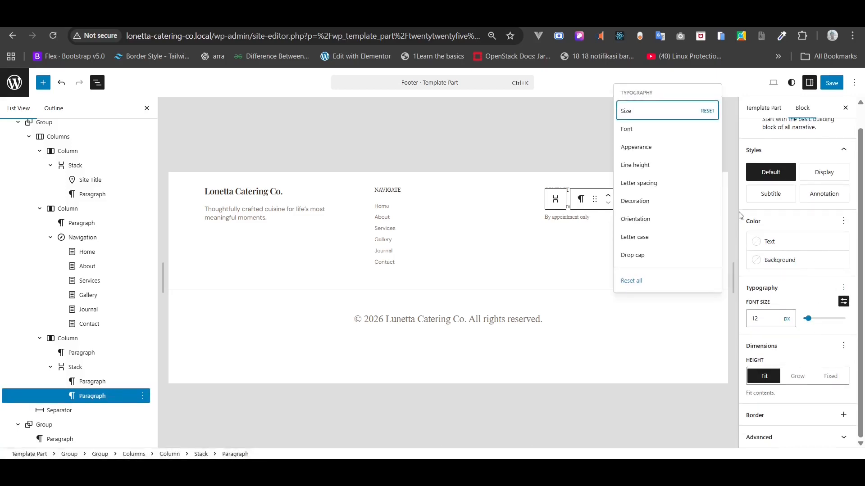
{"action": "left_click", "coordinate": [670, 134]}
{"action": "left_click", "coordinate": [784, 318]}
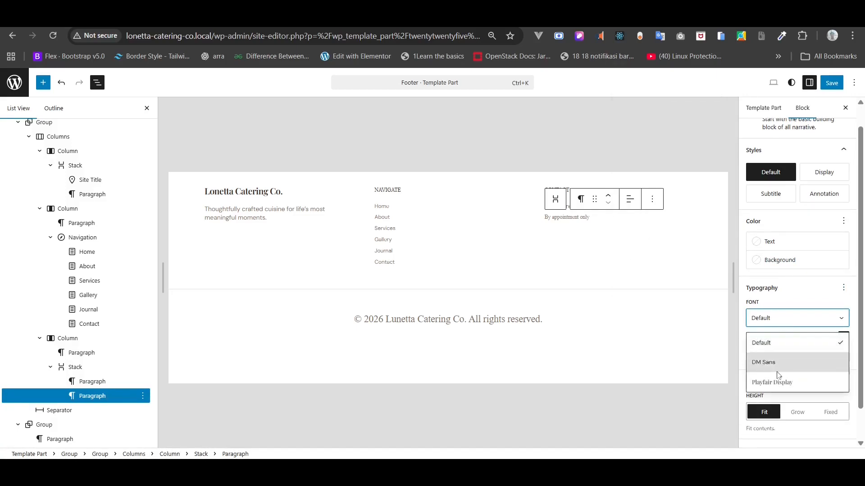
{"action": "left_click", "coordinate": [776, 360]}
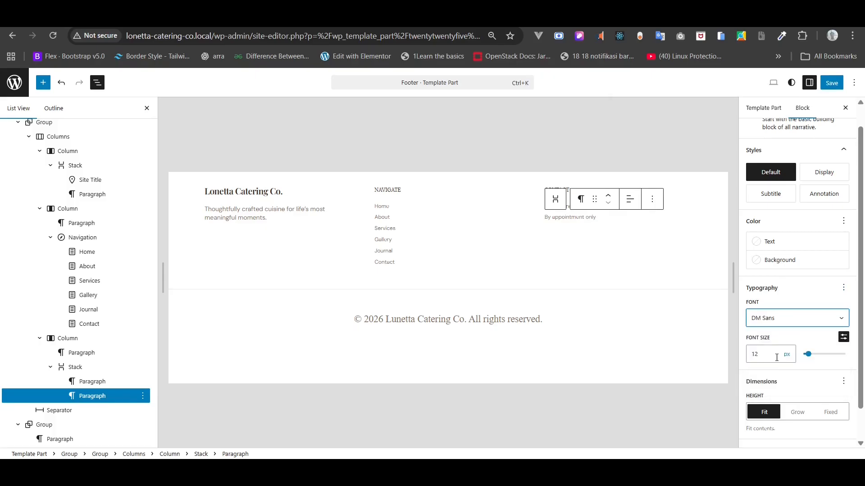
{"action": "left_click", "coordinate": [392, 318]}
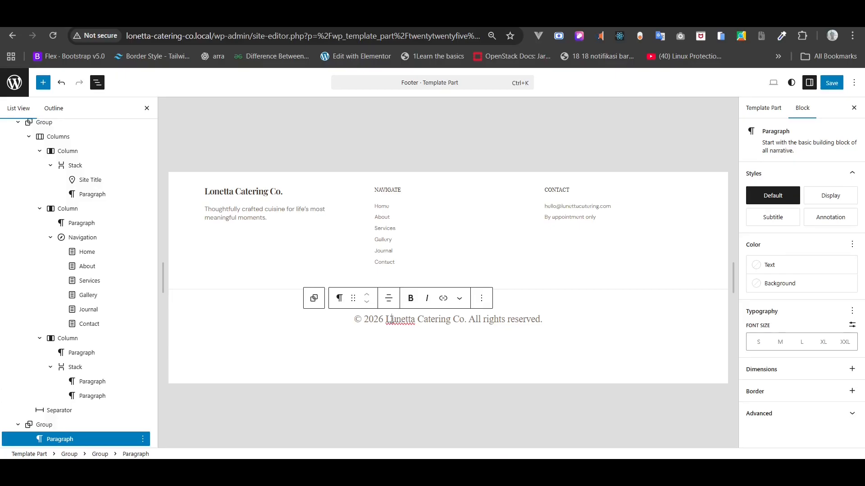
- Give the copyright line a custom 12 px font size and save the Footer template part
{"action": "left_click", "coordinate": [853, 326]}
{"action": "left_click", "coordinate": [759, 339]}
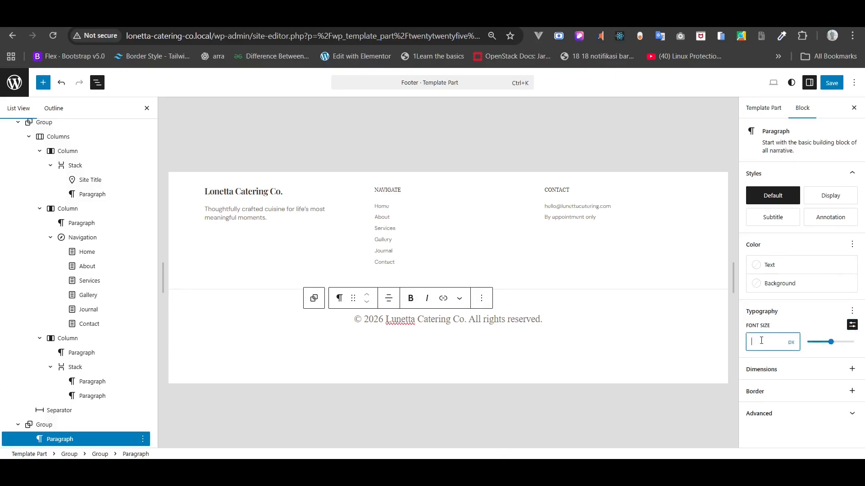
{"action": "type", "text": "12"}
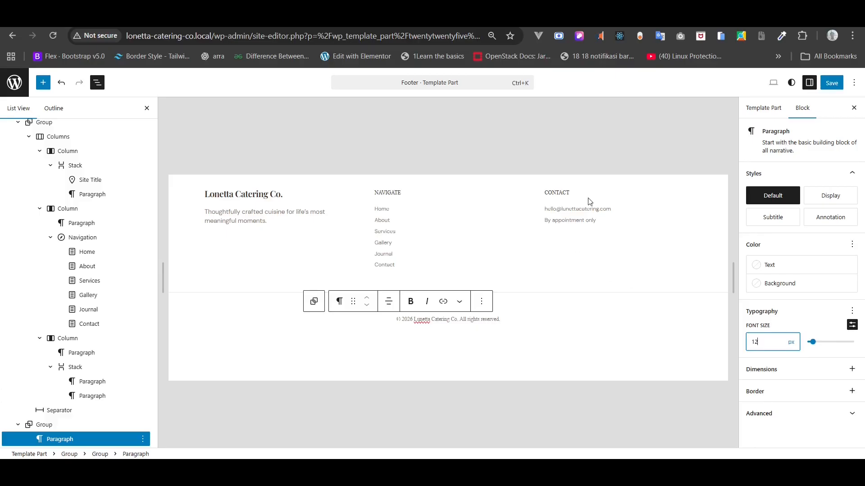
{"action": "left_click", "coordinate": [569, 156]}
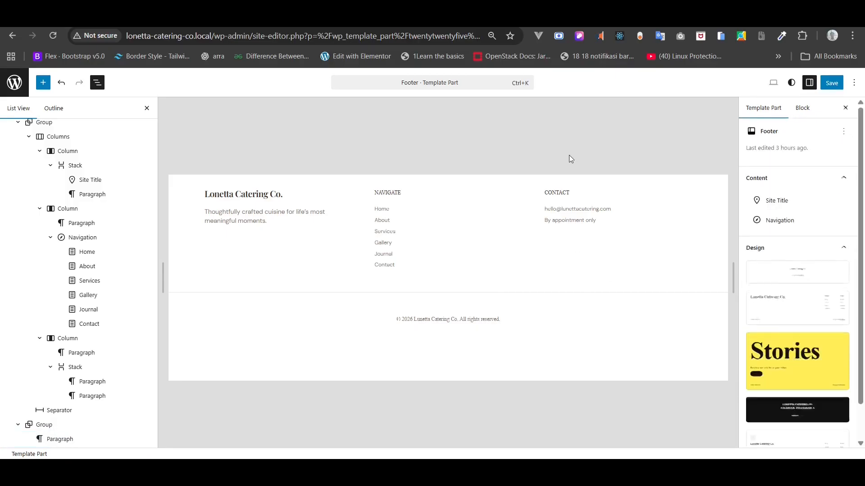
{"action": "left_click", "coordinate": [833, 84]}
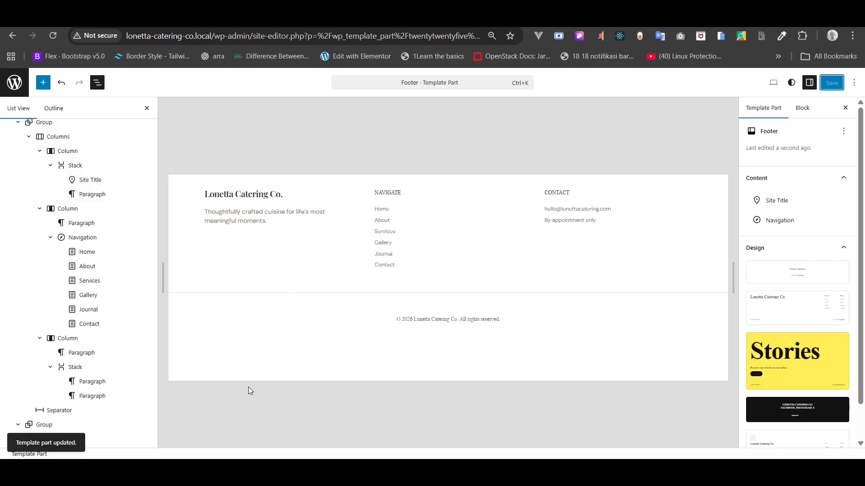
{"action": "key", "text": "alt+Tab"}
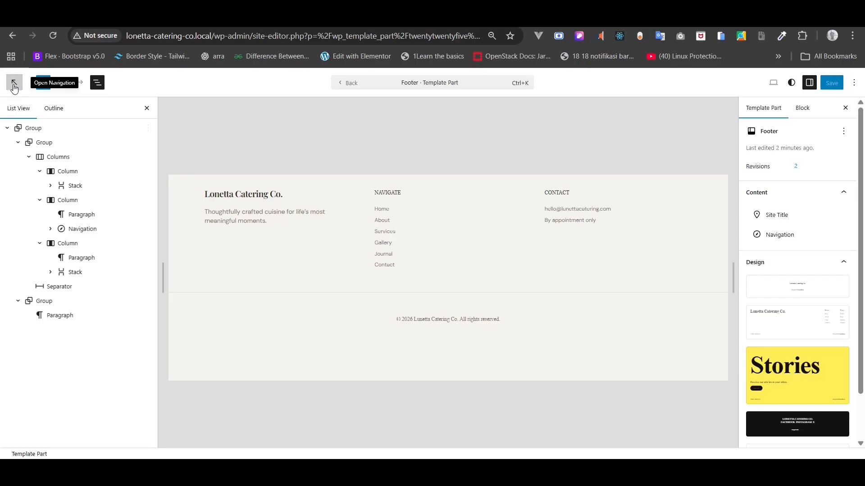
- Open the Home page from Pages, skip the starter pattern, and view it live
{"action": "left_click", "coordinate": [13, 86]}
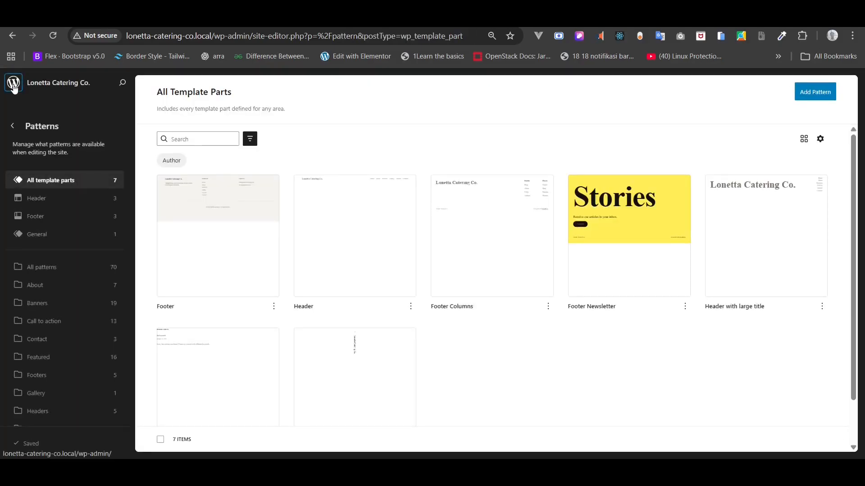
{"action": "left_click", "coordinate": [13, 126]}
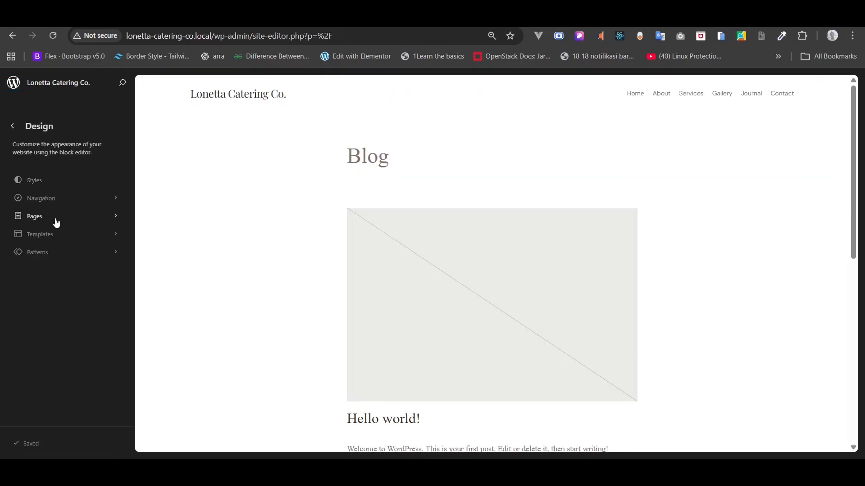
{"action": "left_click", "coordinate": [56, 221]}
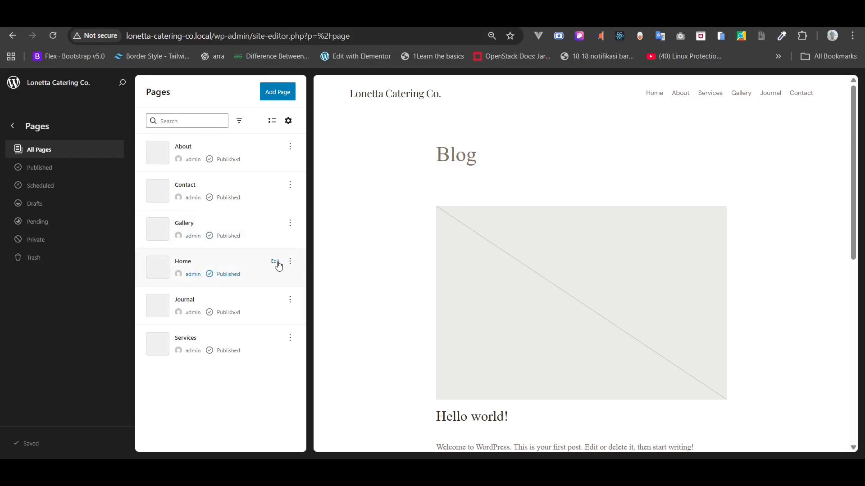
{"action": "left_click", "coordinate": [277, 264]}
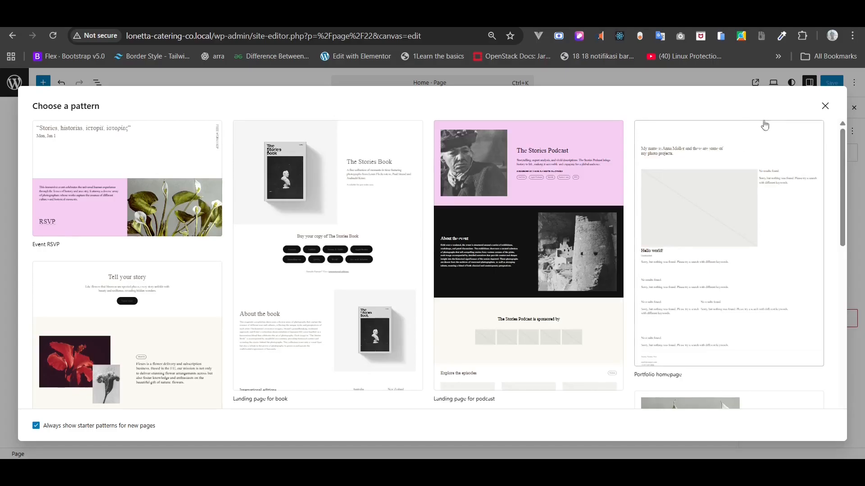
{"action": "left_click", "coordinate": [826, 106]}
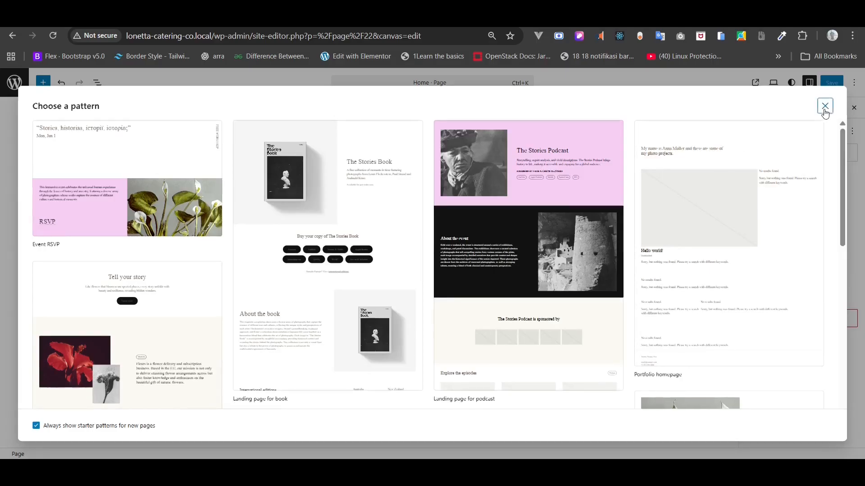
{"action": "left_click", "coordinate": [756, 83]}
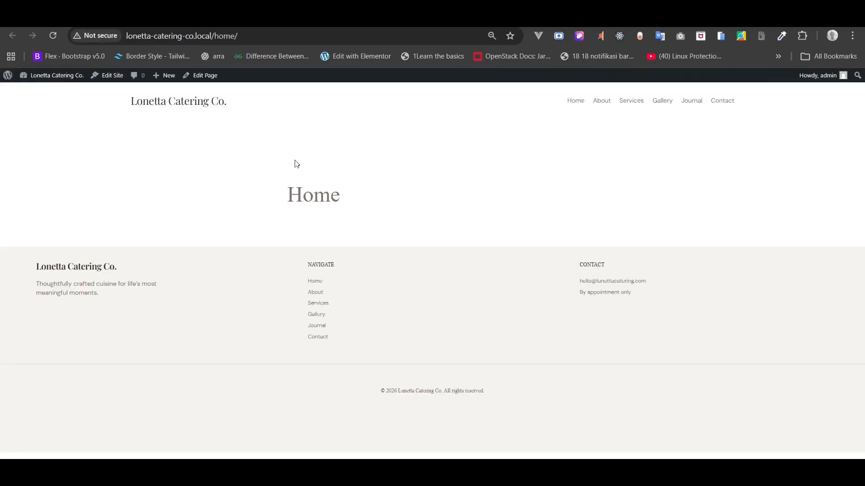
{"action": "left_click_drag", "start_coordinate": [272, 195], "coordinate": [365, 210]}
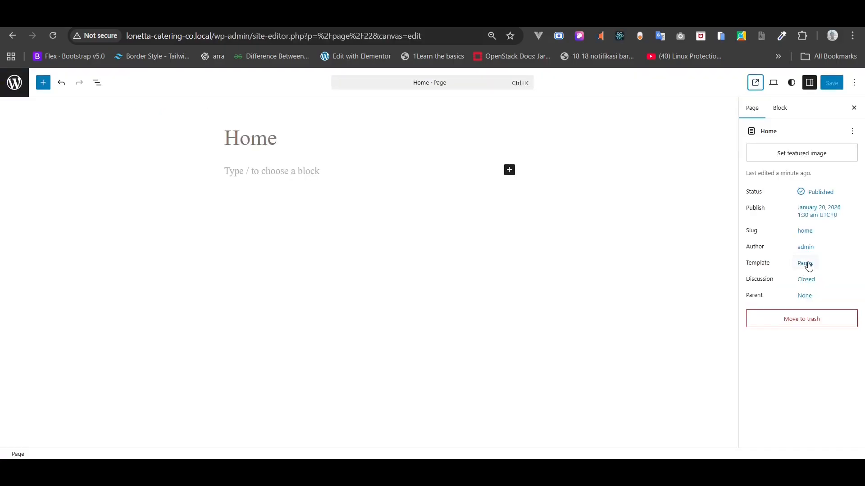
- Switch Home to the Page No Title template, save, and check it live at 100% zoom
{"action": "left_click", "coordinate": [805, 264]}
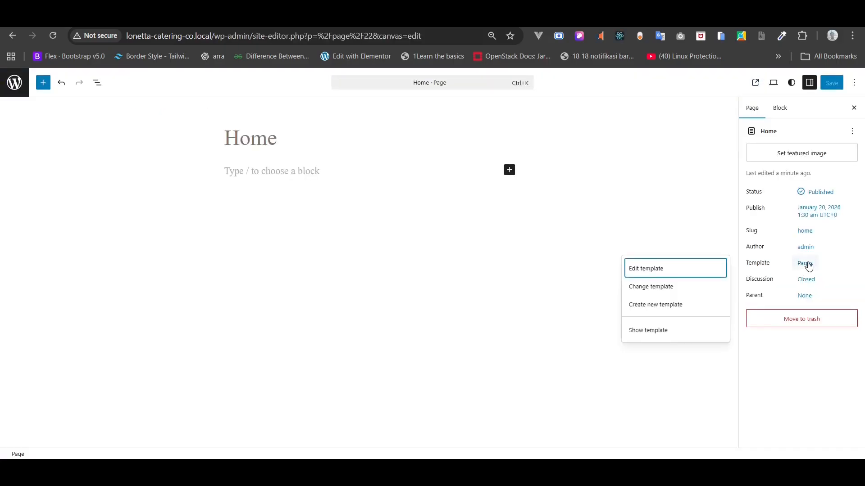
{"action": "left_click", "coordinate": [684, 290]}
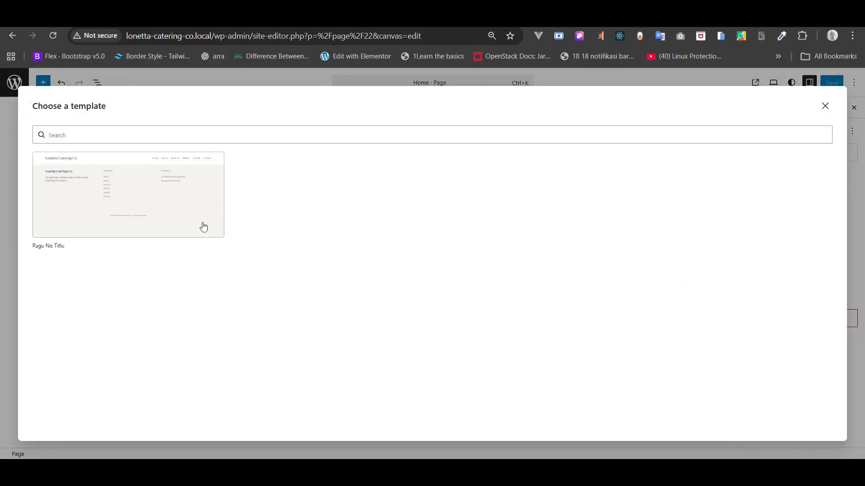
{"action": "left_click", "coordinate": [186, 207]}
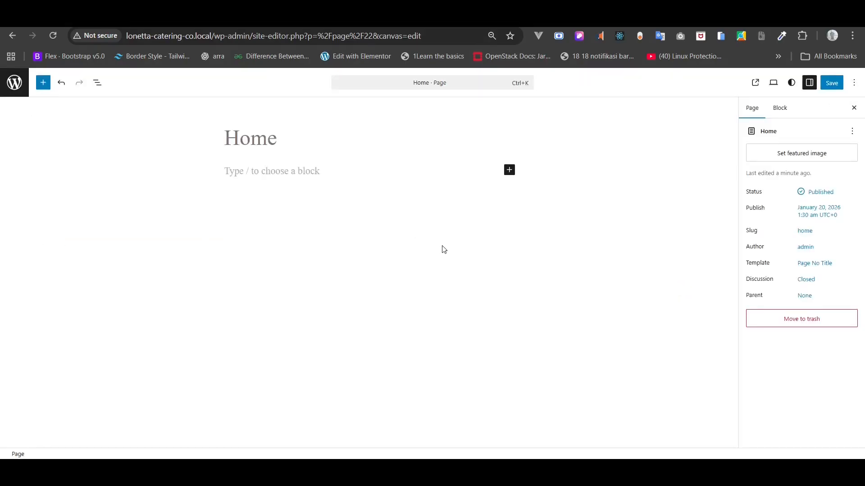
{"action": "left_click", "coordinate": [833, 83]}
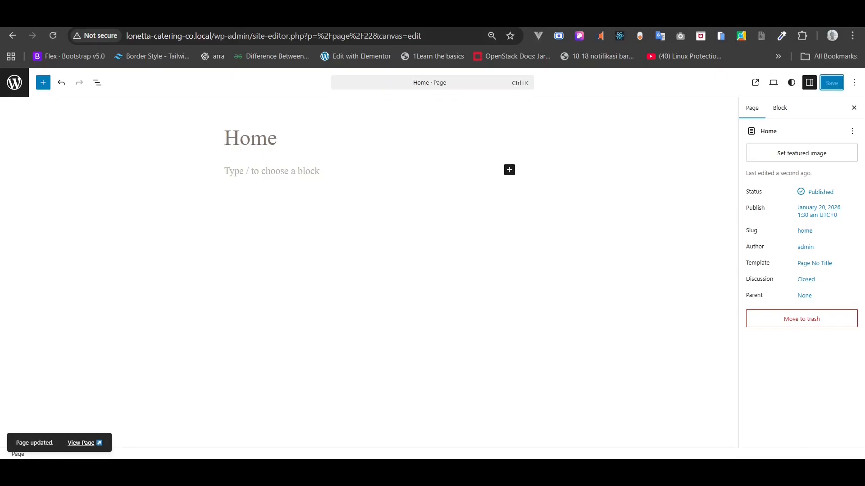
{"action": "left_click", "coordinate": [184, 17]}
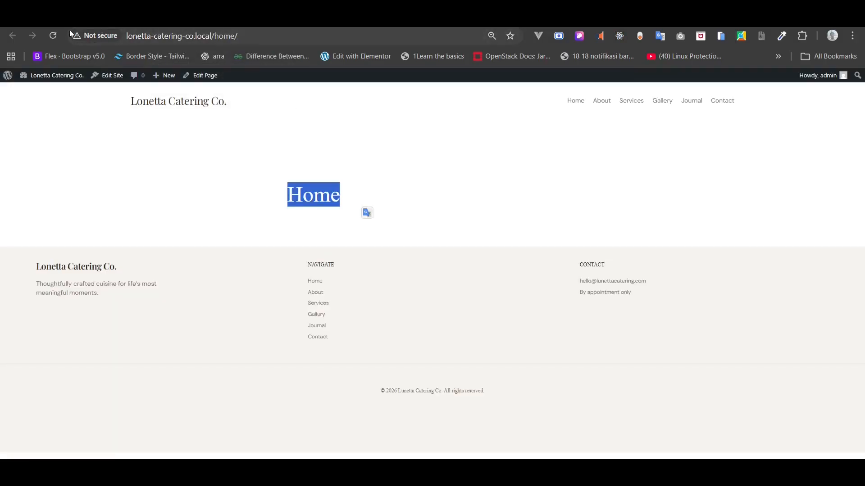
{"action": "left_click", "coordinate": [54, 35]}
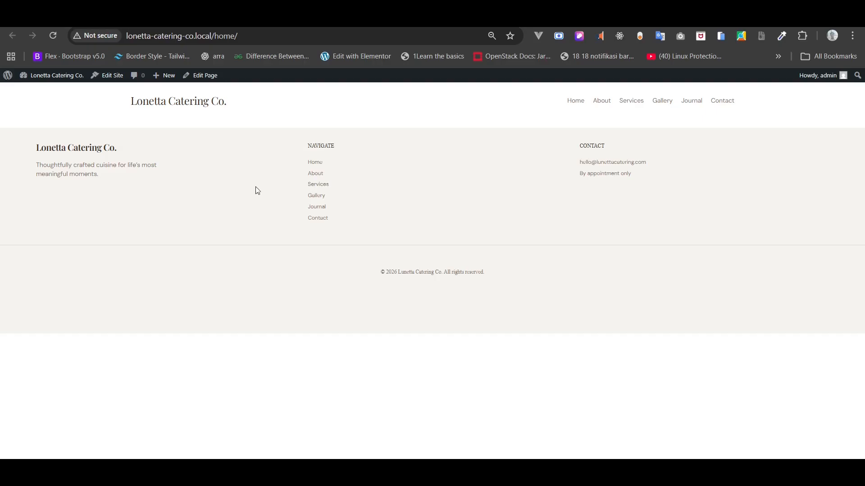
{"action": "key", "text": "ctrl+plus"}
{"action": "key", "text": "ctrl+plus"}
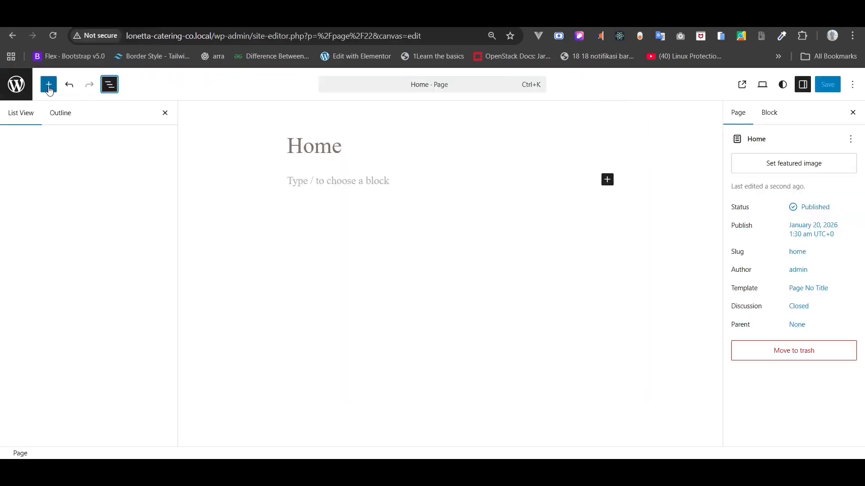
- Insert a Cover block using the uploaded 'Elegant dinner setup.png' as its background
{"action": "left_click", "coordinate": [49, 85]}
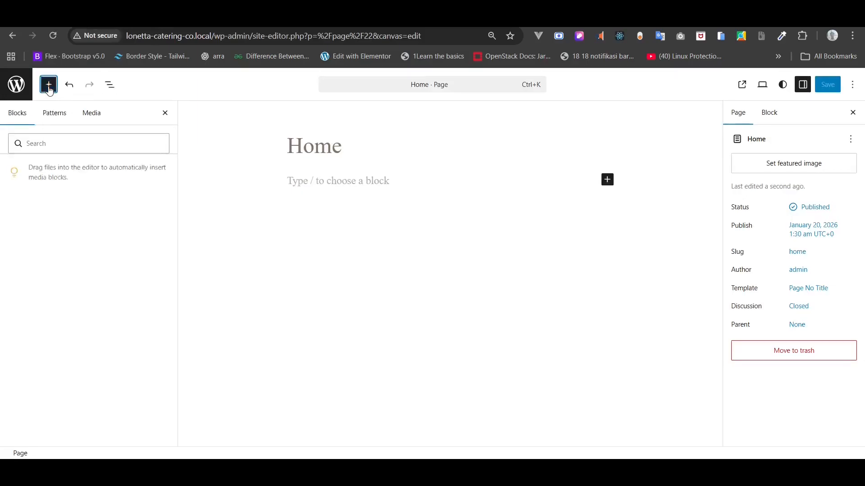
{"action": "left_click", "coordinate": [41, 143]}
{"action": "type", "text": "cove"}
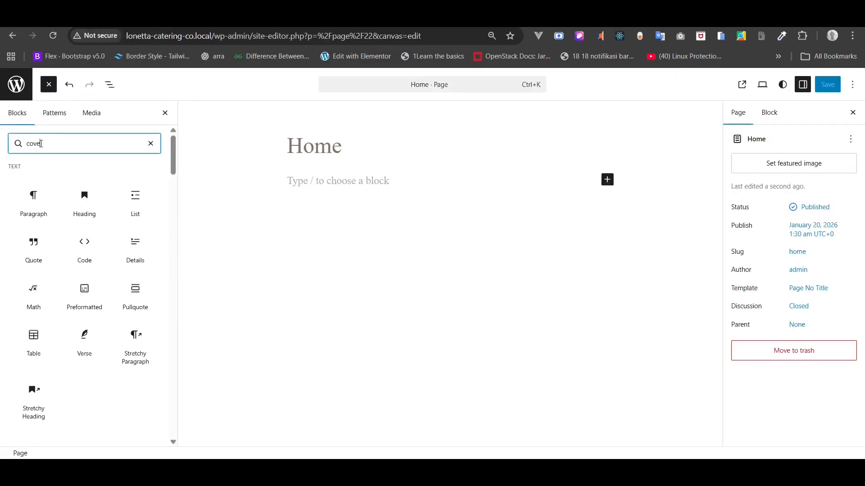
{"action": "type", "text": "r"}
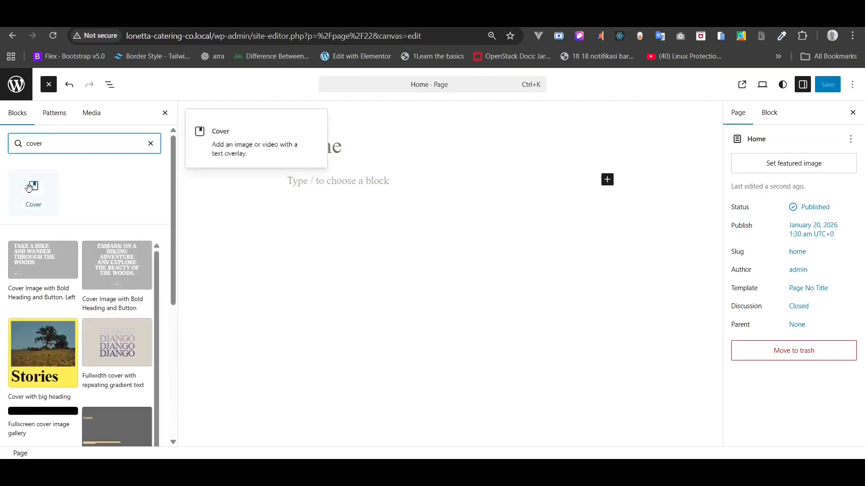
{"action": "left_click", "coordinate": [28, 189]}
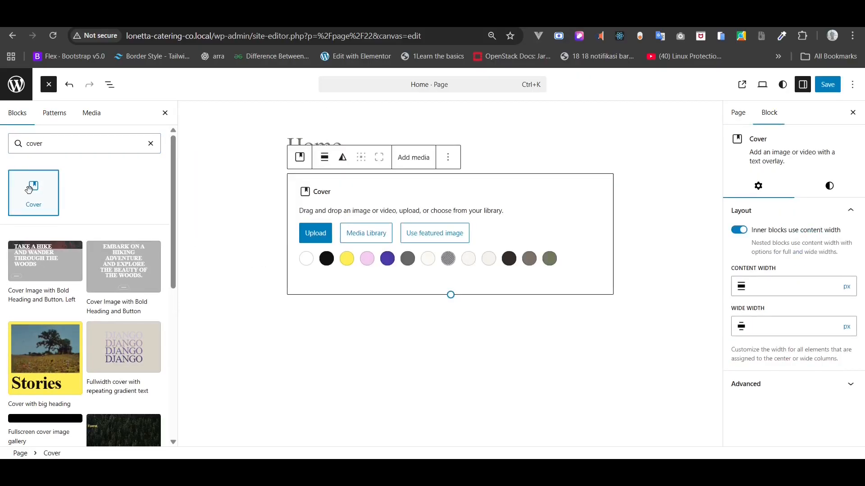
{"action": "left_click", "coordinate": [316, 239]}
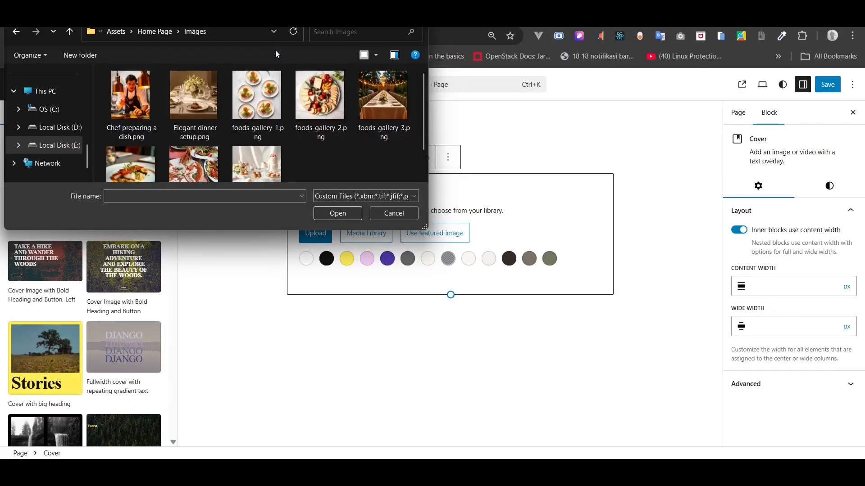
{"action": "left_click", "coordinate": [193, 102]}
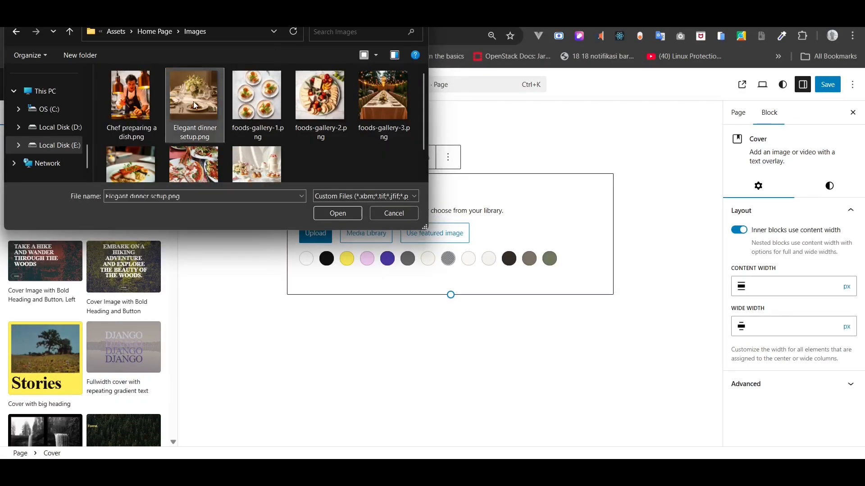
{"action": "left_click", "coordinate": [324, 206]}
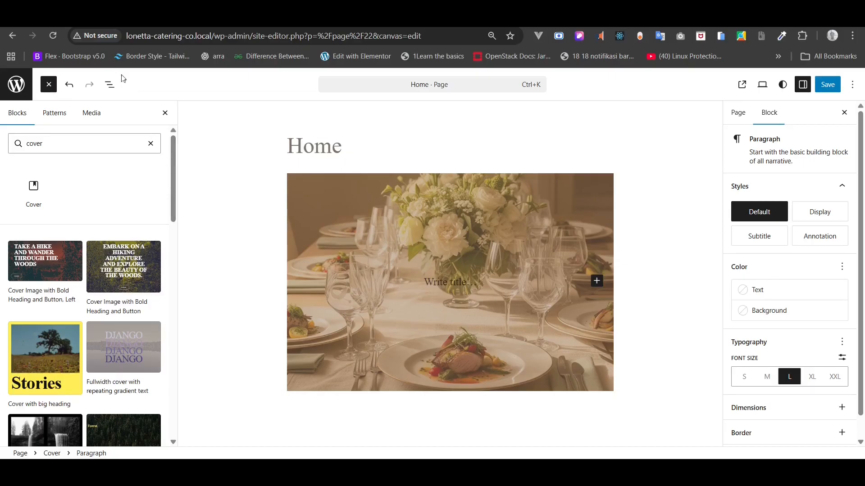
- Using List View, add an empty block before the Cover's title paragraph
{"action": "left_click", "coordinate": [109, 85]}
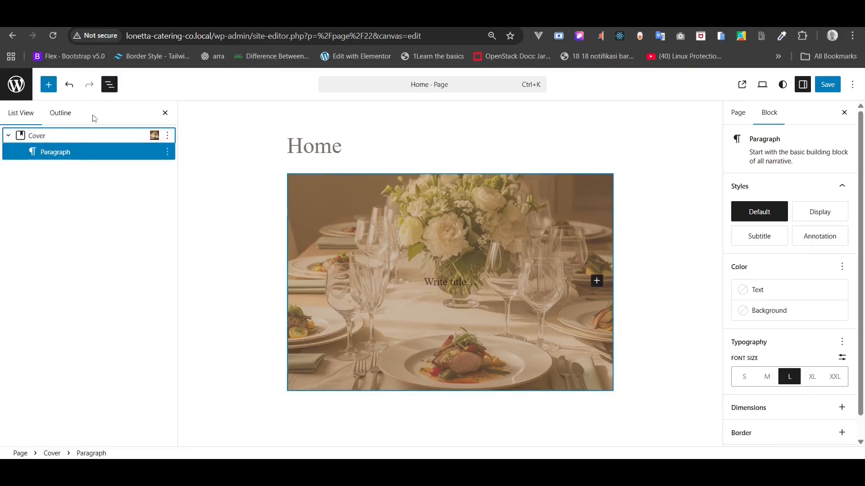
{"action": "left_click", "coordinate": [68, 136]}
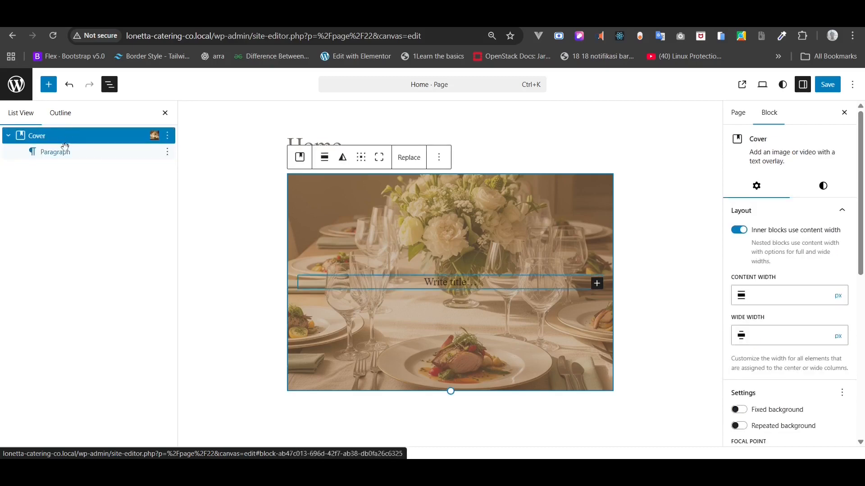
{"action": "left_click", "coordinate": [62, 153]}
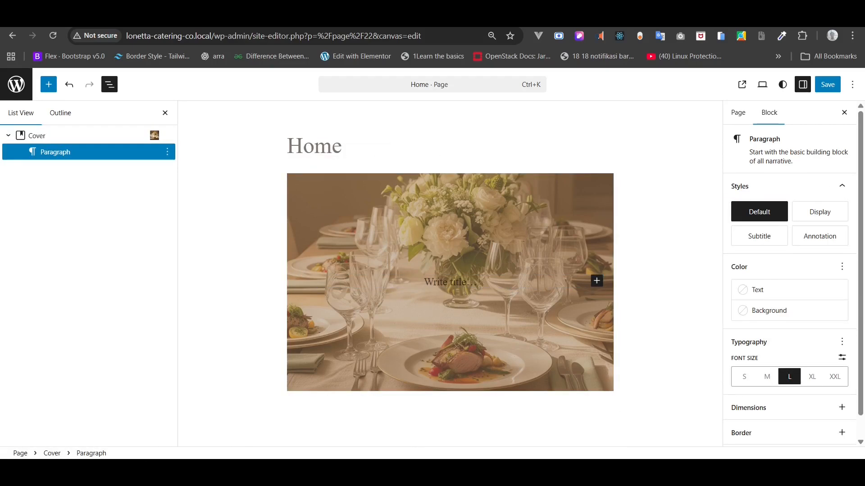
{"action": "left_click", "coordinate": [628, 470]}
{"action": "left_click", "coordinate": [628, 470]}
{"action": "right_click", "coordinate": [93, 156]}
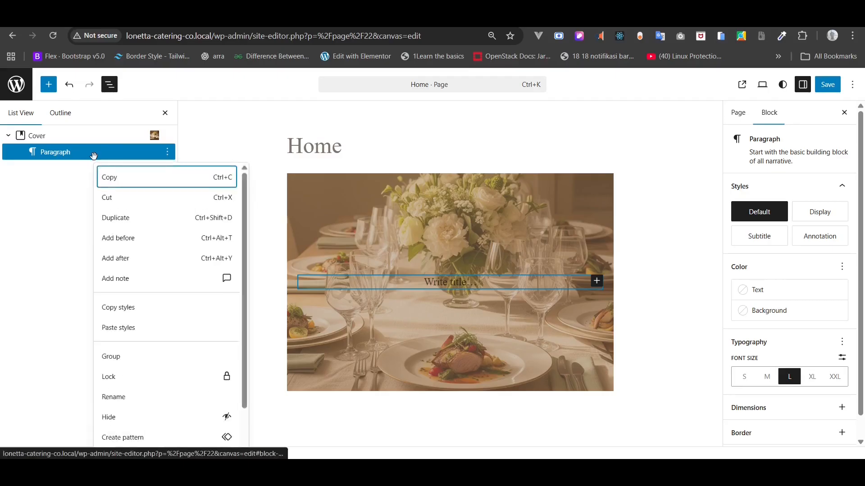
{"action": "left_click", "coordinate": [194, 244]}
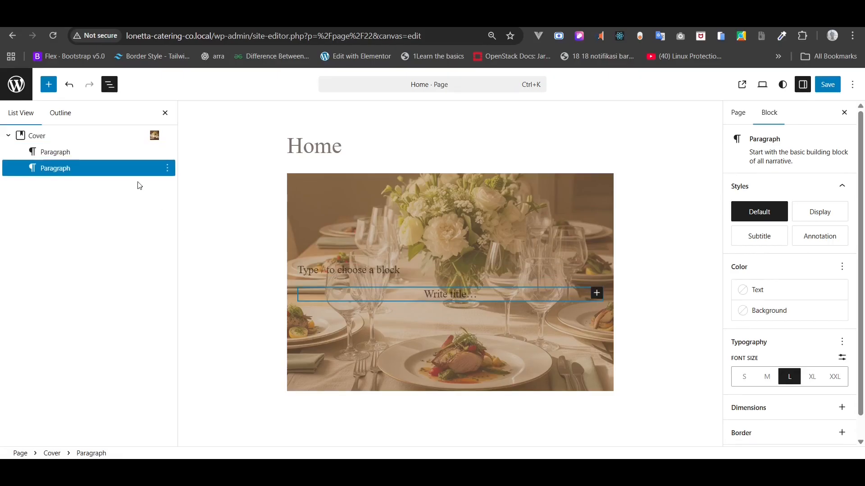
{"action": "type", "text": "hea"}
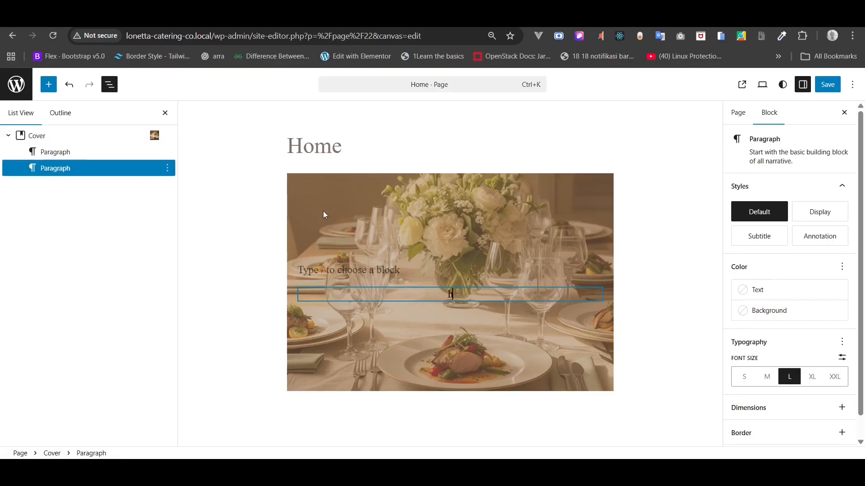
{"action": "key", "text": "BackSpace"}
{"action": "key", "text": "BackSpace"}
{"action": "key", "text": "BackSpace"}
- Make the new block an H1 Heading via /head and drag it above the Cover's paragraph
{"action": "type", "text": "/"}
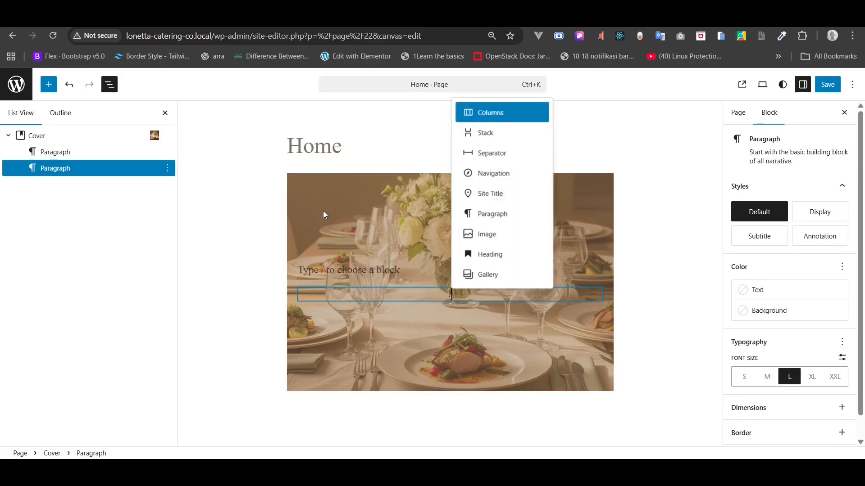
{"action": "type", "text": "head"}
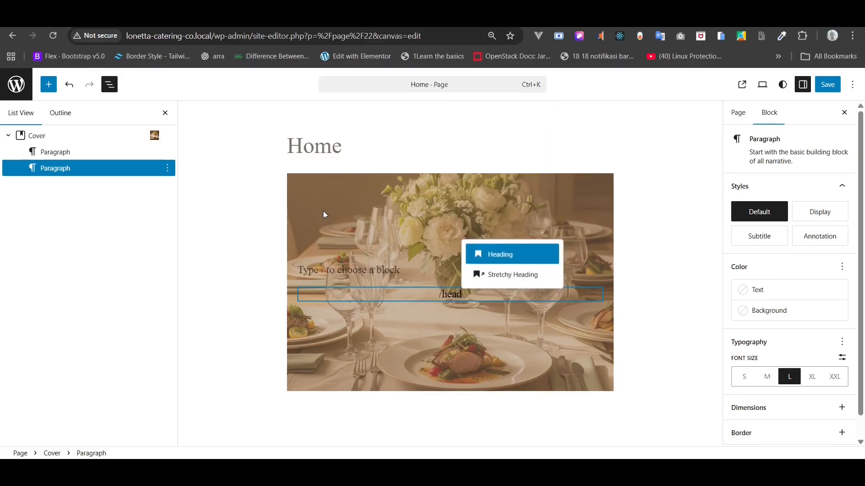
{"action": "left_click", "coordinate": [503, 250]}
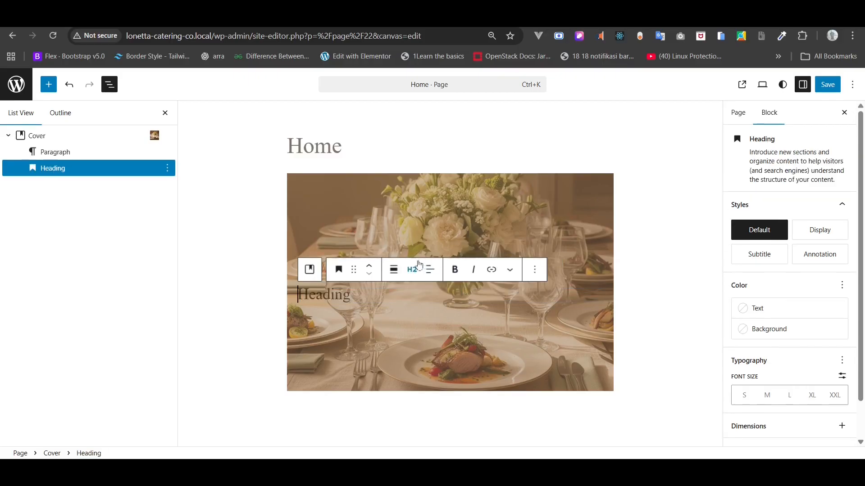
{"action": "left_click", "coordinate": [407, 269]}
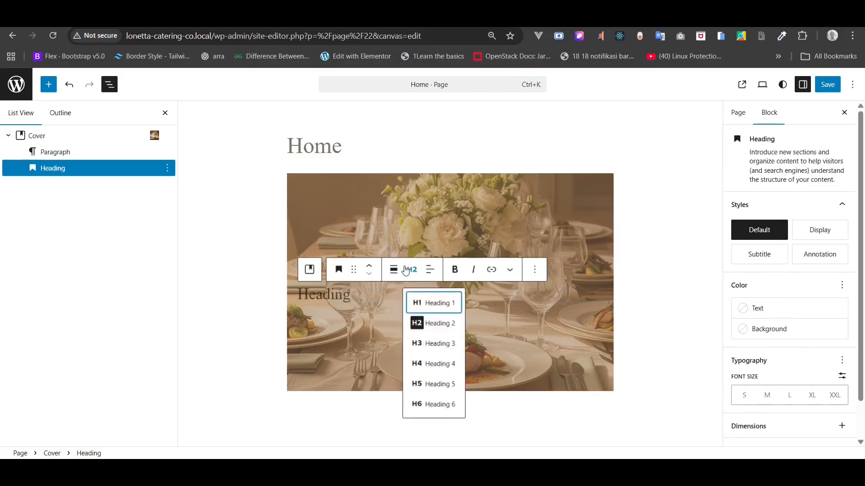
{"action": "left_click", "coordinate": [425, 303]}
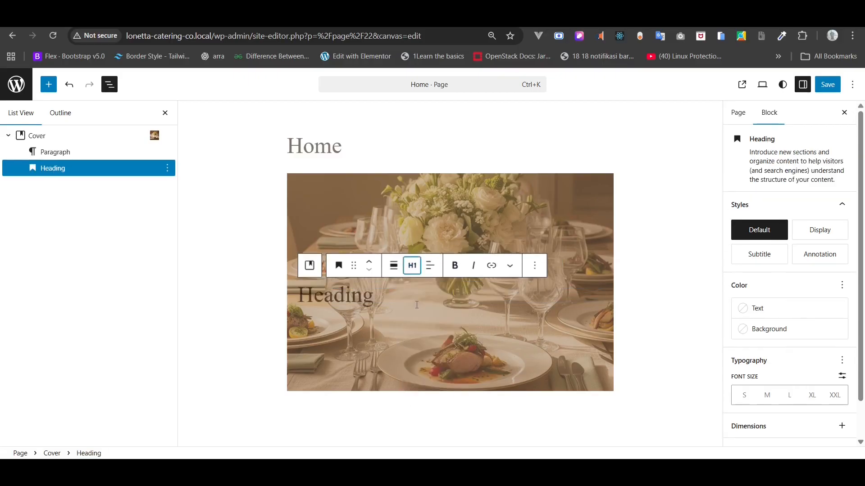
{"action": "left_click", "coordinate": [43, 169]}
{"action": "mouse_move", "coordinate": [62, 170]}
{"action": "left_mouse_down"}
{"action": "mouse_move", "coordinate": [58, 150]}
{"action": "mouse_move", "coordinate": [56, 158]}
{"action": "left_mouse_up"}
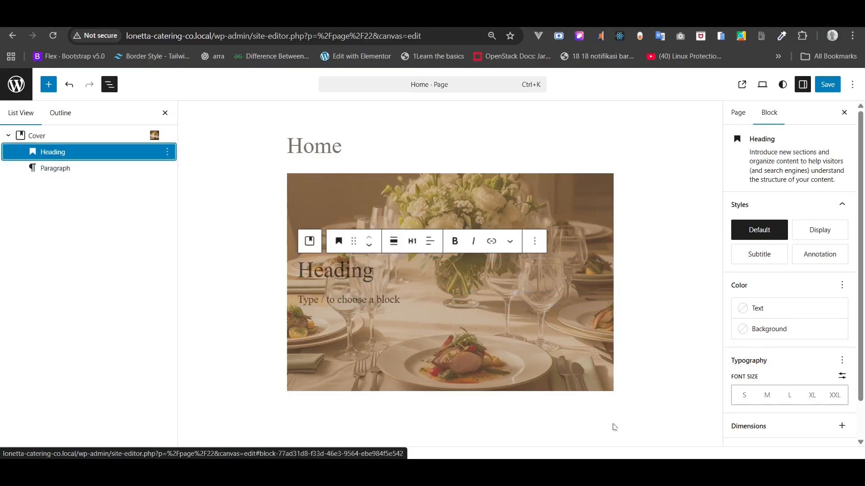
- Paste 'Where Every Detail Matters' from Home Copy.txt into the Cover heading
{"action": "left_click", "coordinate": [538, 471]}
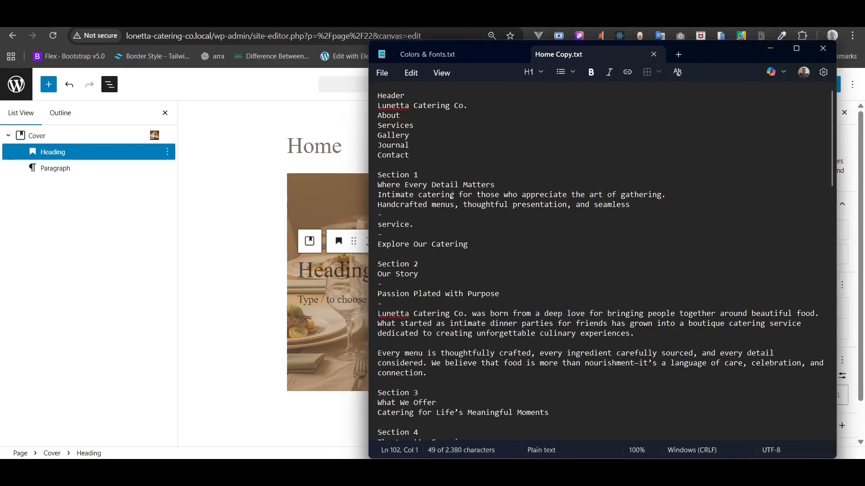
{"action": "triple_click", "coordinate": [413, 185]}
{"action": "key", "text": "ctrl+c"}
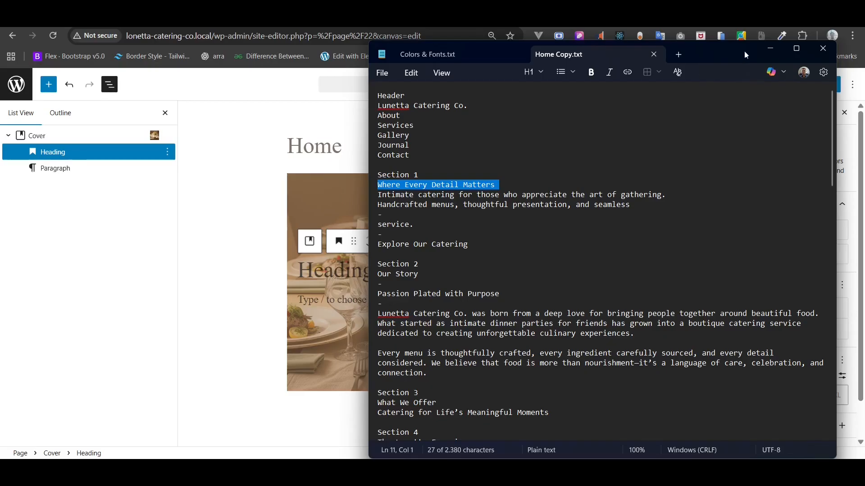
{"action": "left_click", "coordinate": [773, 48]}
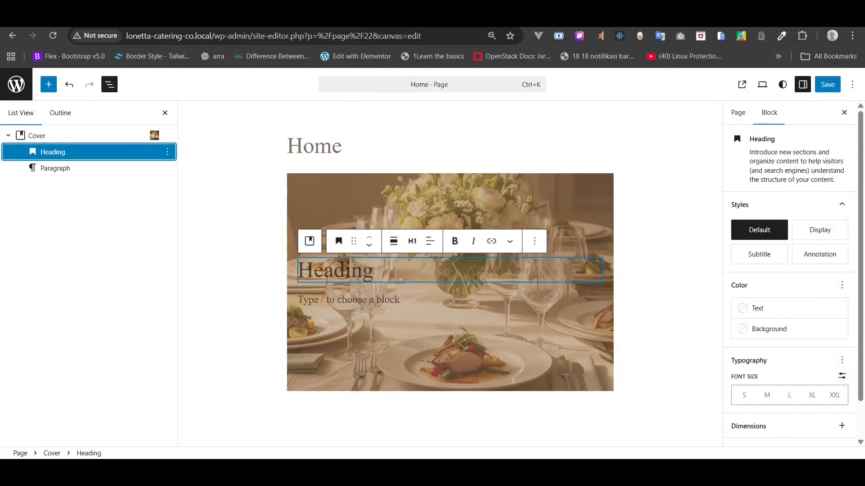
{"action": "left_click", "coordinate": [331, 271]}
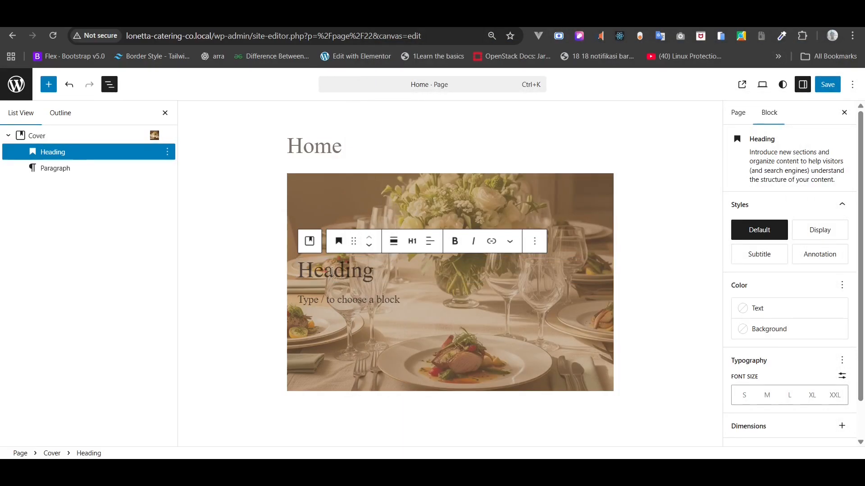
{"action": "key", "text": "ctrl+v"}
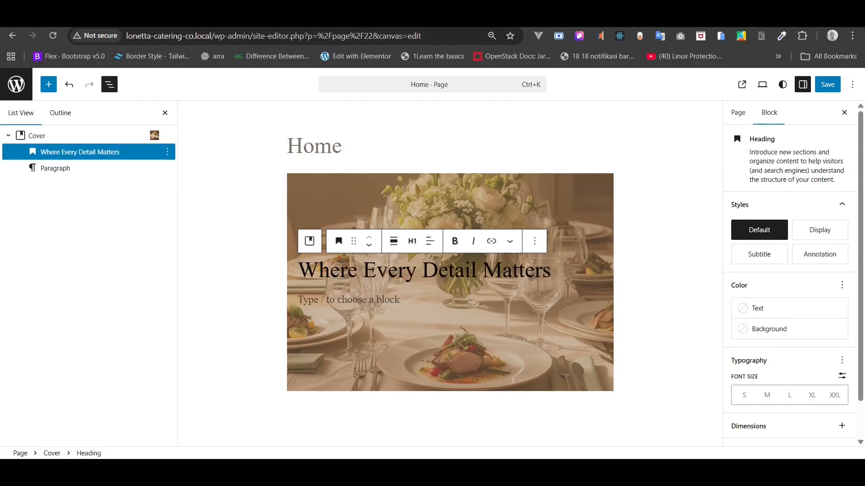
- Copy the catering tagline from Home Copy.txt and paste it into the empty paragraph
{"action": "key", "text": "alt+Tab"}
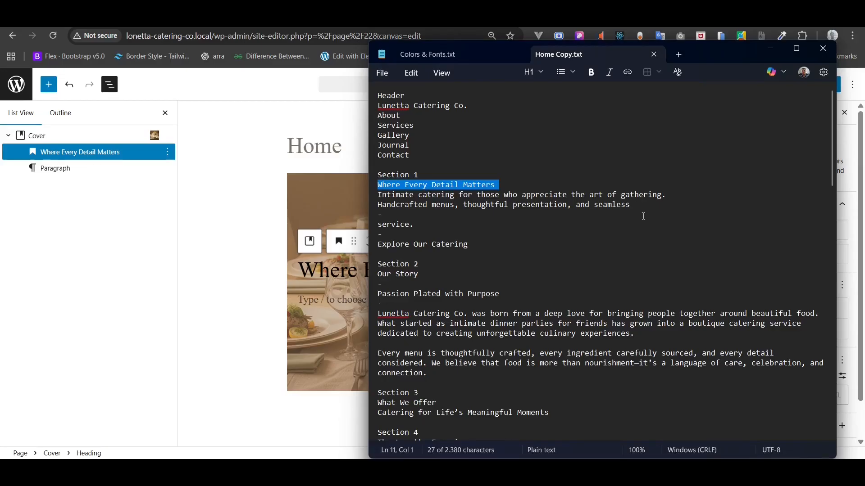
{"action": "left_click_drag", "start_coordinate": [644, 216], "coordinate": [674, 202]}
{"action": "left_click", "coordinate": [378, 195]}
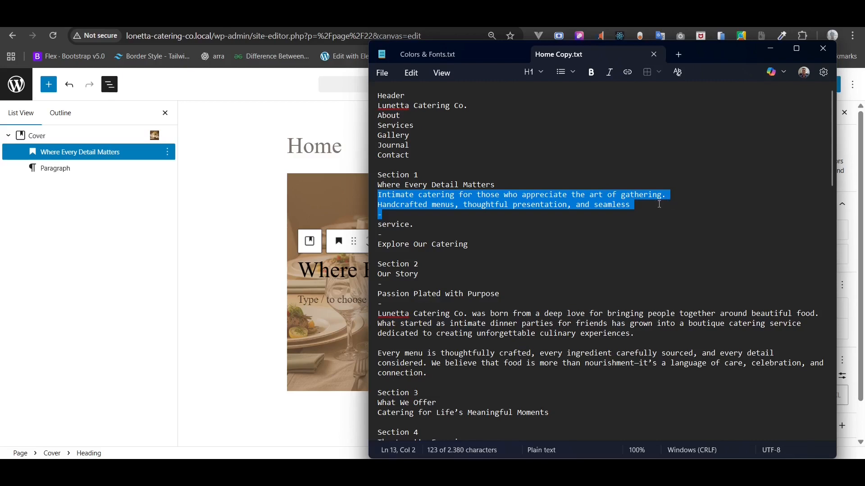
{"action": "right_click", "coordinate": [605, 205]}
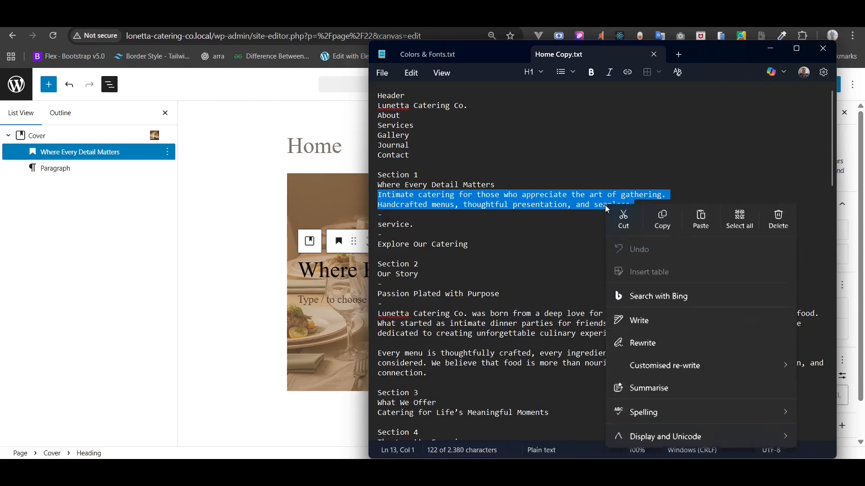
{"action": "left_click", "coordinate": [658, 217]}
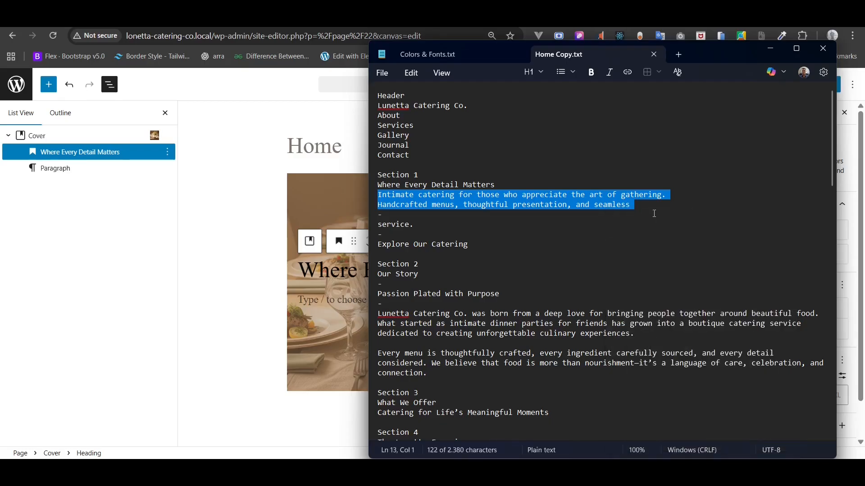
{"action": "left_click", "coordinate": [148, 229]}
{"action": "left_click", "coordinate": [55, 169]}
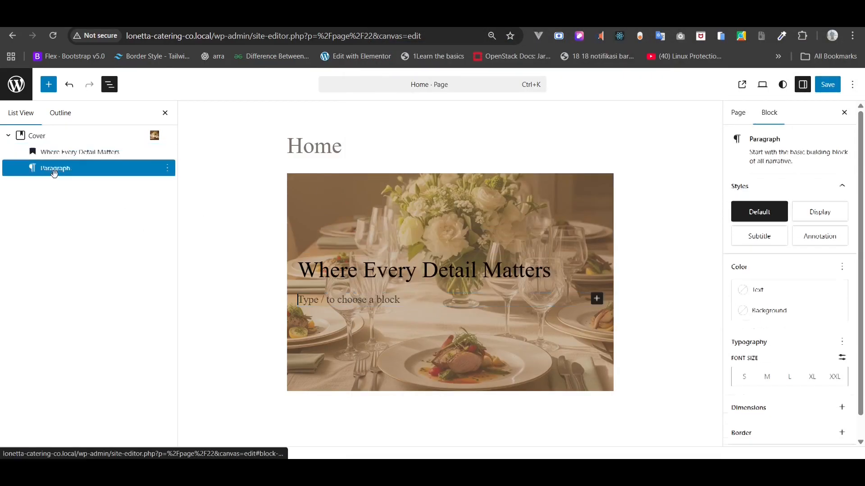
{"action": "left_click", "coordinate": [344, 299]}
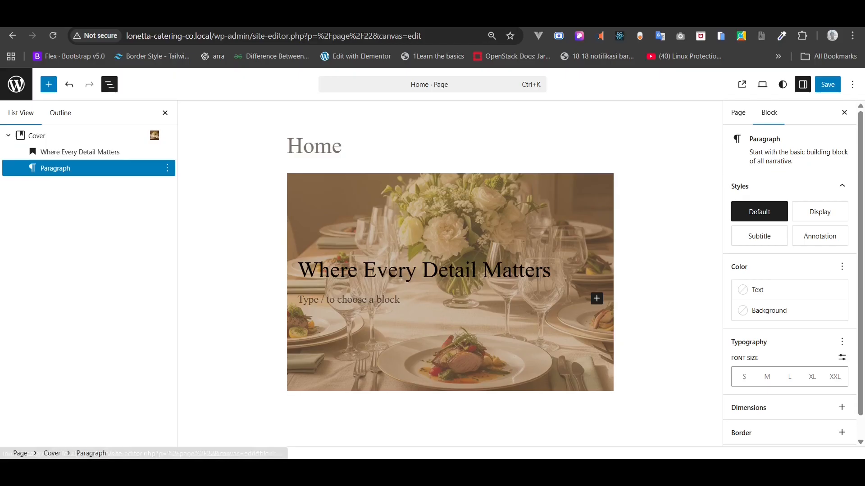
{"action": "right_click", "coordinate": [344, 296]}
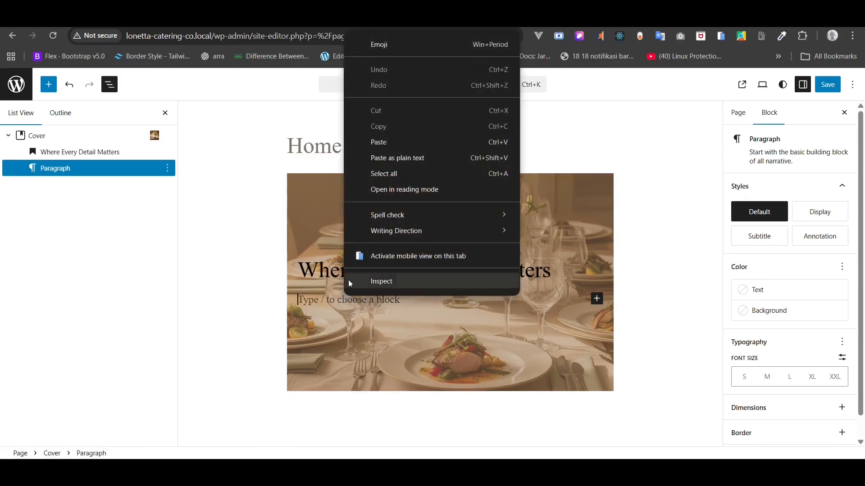
{"action": "left_click", "coordinate": [396, 149]}
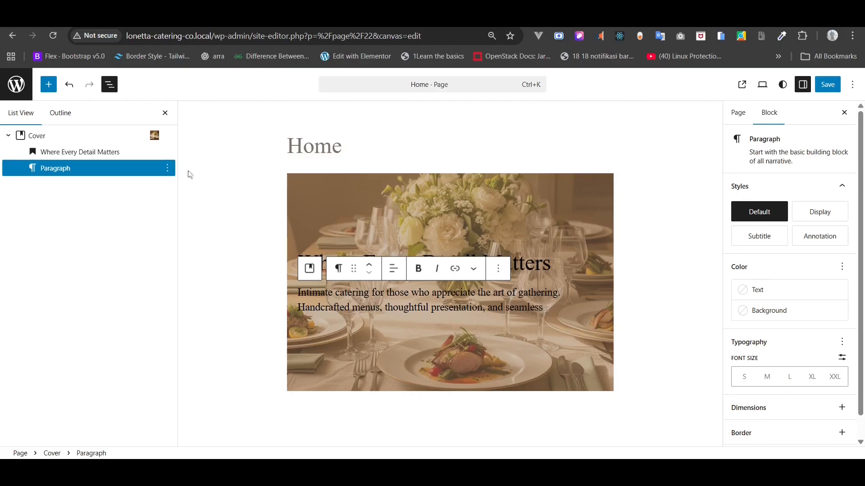
- Stretch the Cover to full width and center the 'Where Every Detail Matters' heading
{"action": "left_click", "coordinate": [59, 137]}
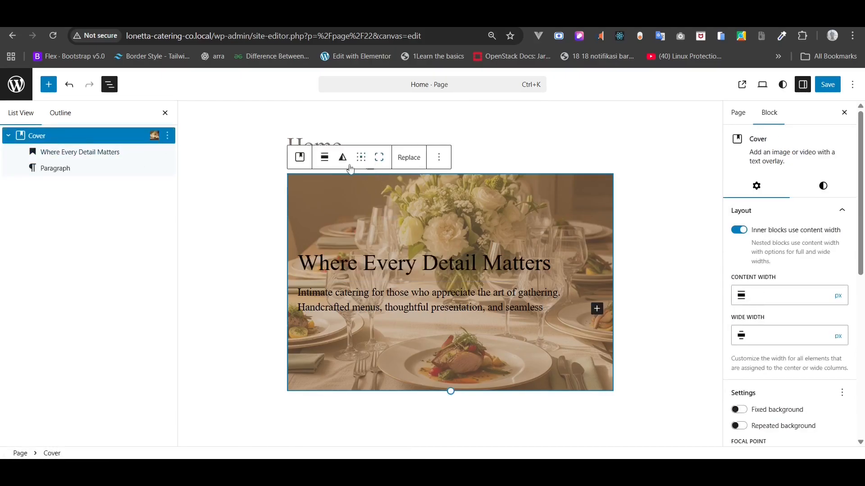
{"action": "left_click", "coordinate": [326, 165]}
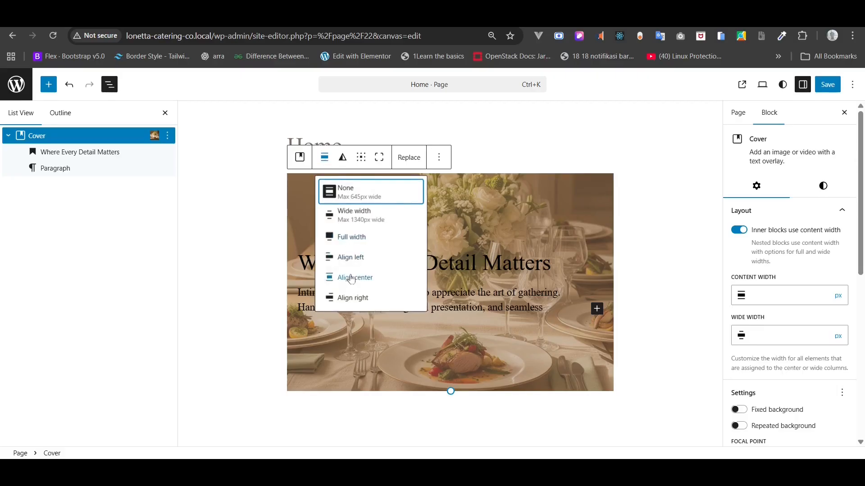
{"action": "left_click", "coordinate": [350, 239]}
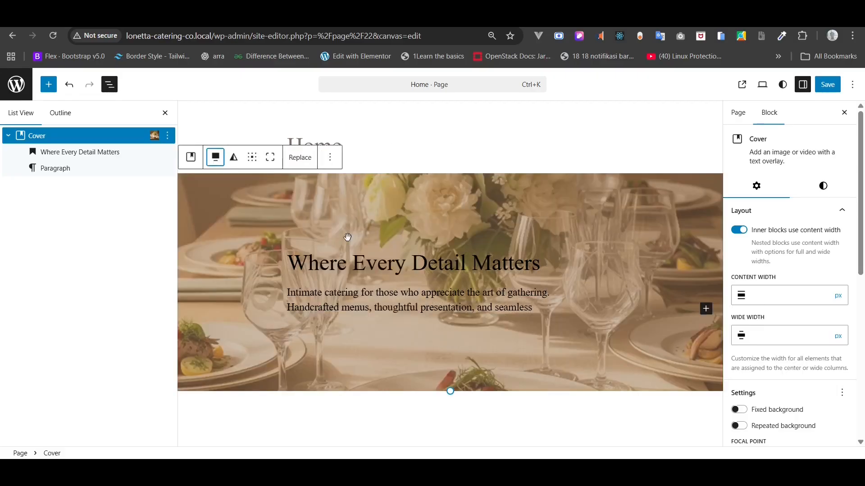
{"action": "left_click", "coordinate": [336, 263]}
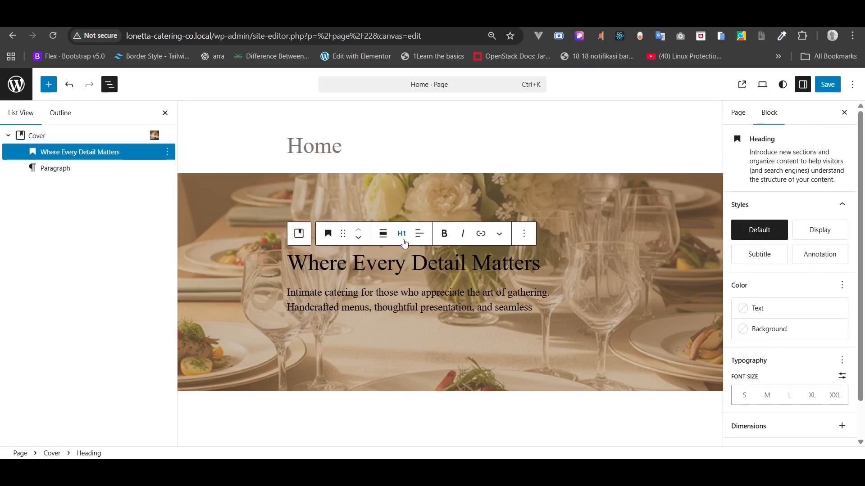
{"action": "left_click", "coordinate": [420, 235]}
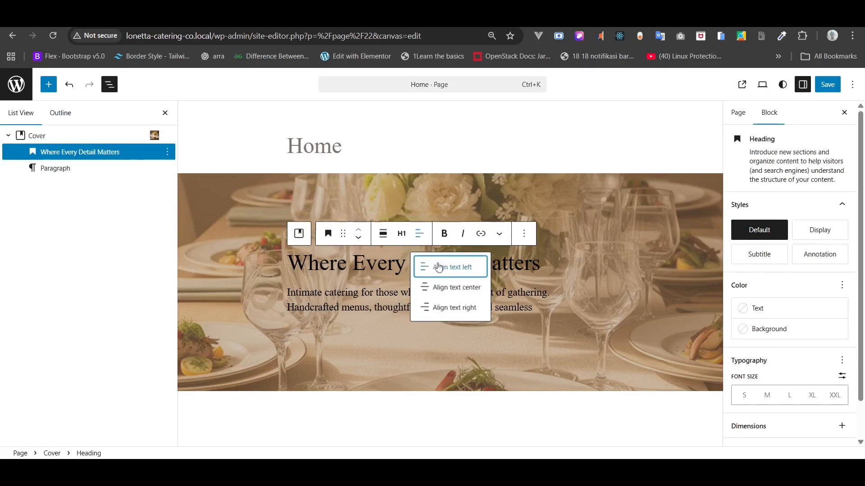
{"action": "left_click", "coordinate": [445, 288]}
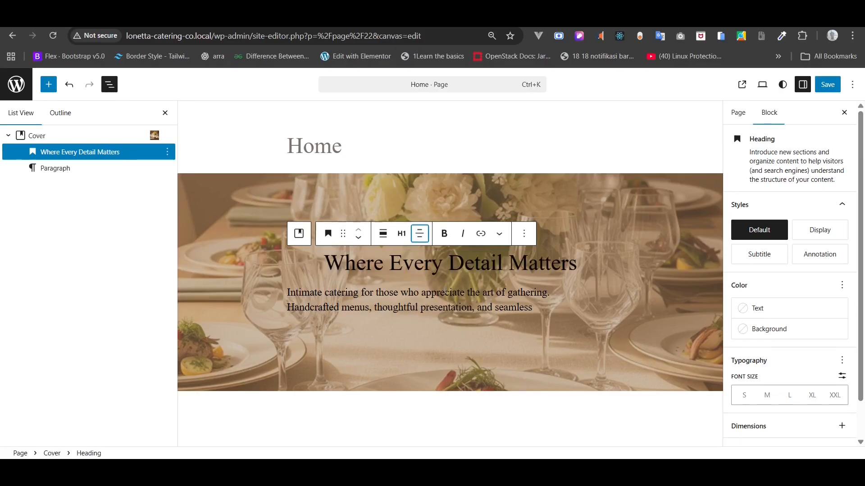
- Color the heading Gray 1 and give it a custom 60 px font size
{"action": "left_click", "coordinate": [779, 315]}
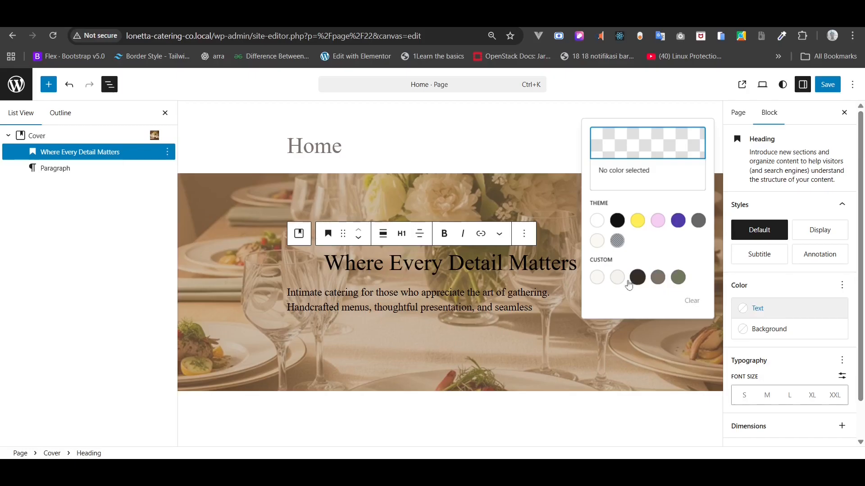
{"action": "left_click", "coordinate": [598, 279]}
{"action": "left_click", "coordinate": [599, 278]}
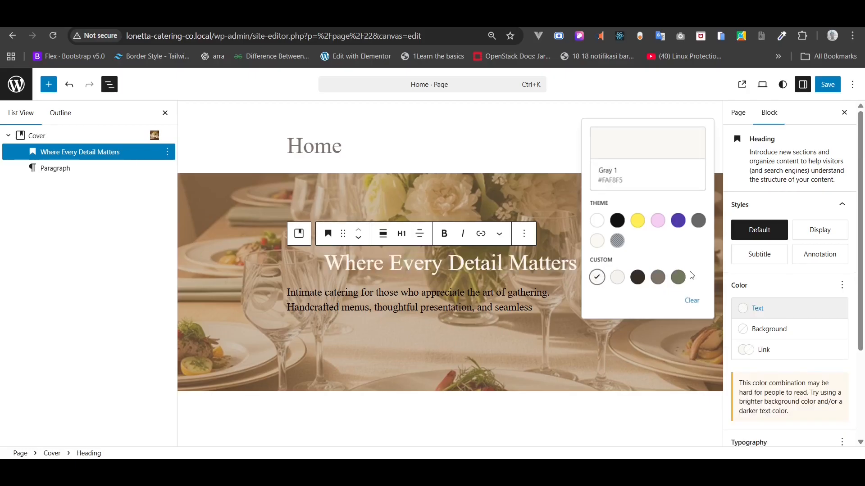
{"action": "left_click", "coordinate": [780, 284]}
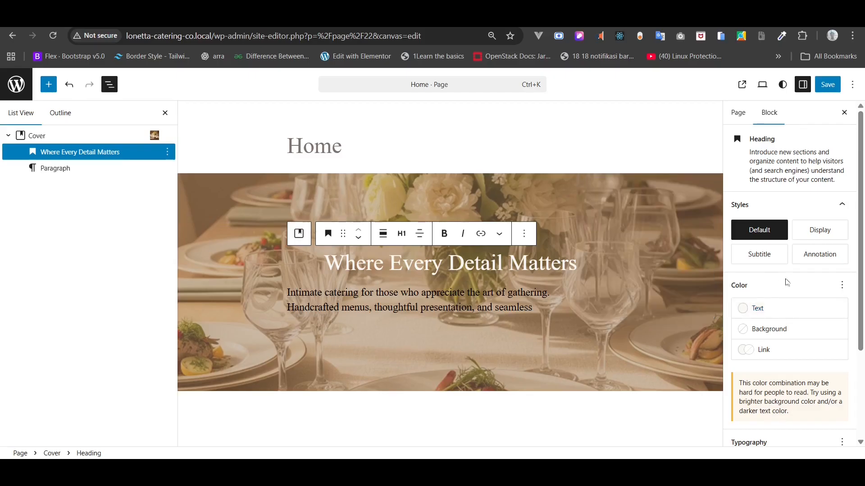
{"action": "scroll", "coordinate": [797, 282], "scroll_direction": "down", "scroll_amount": 2}
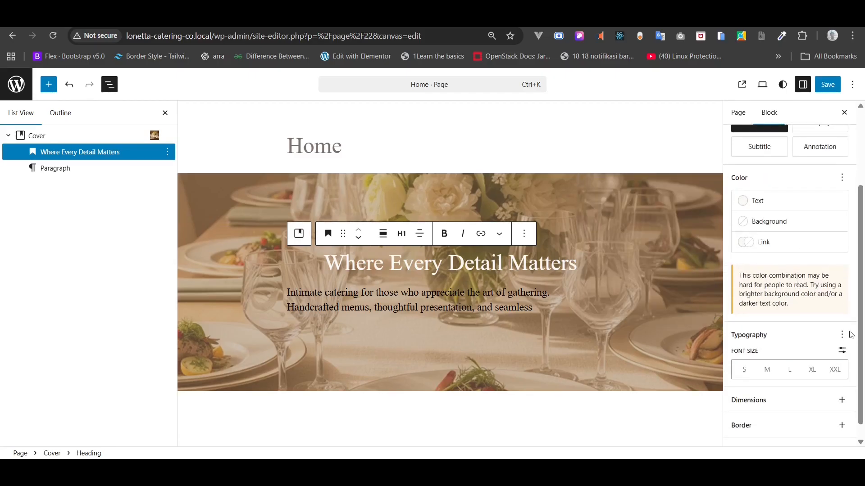
{"action": "left_click", "coordinate": [842, 351]}
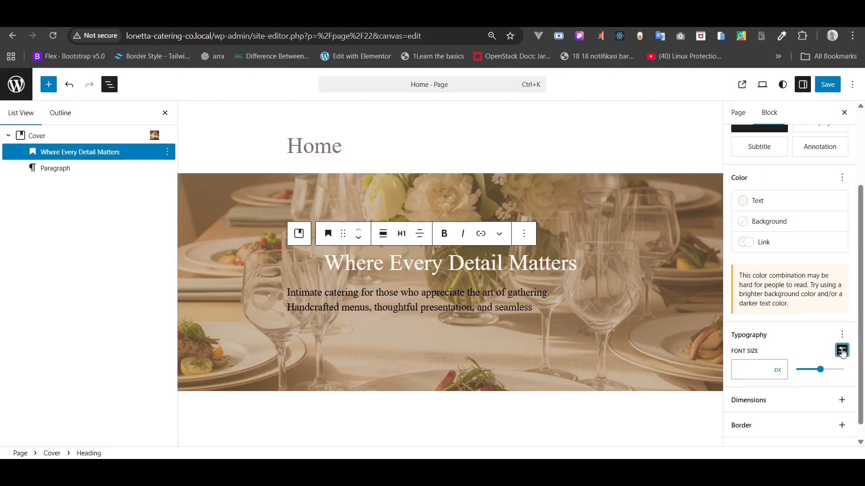
{"action": "left_click", "coordinate": [746, 372]}
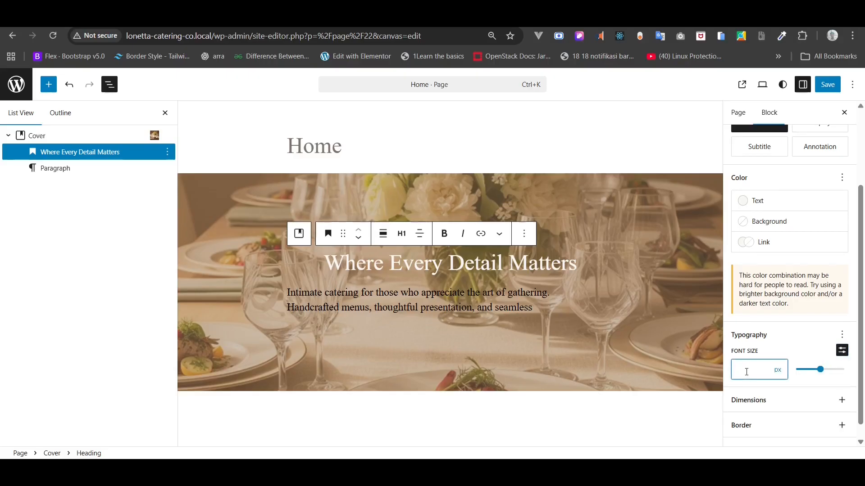
{"action": "type", "text": "60"}
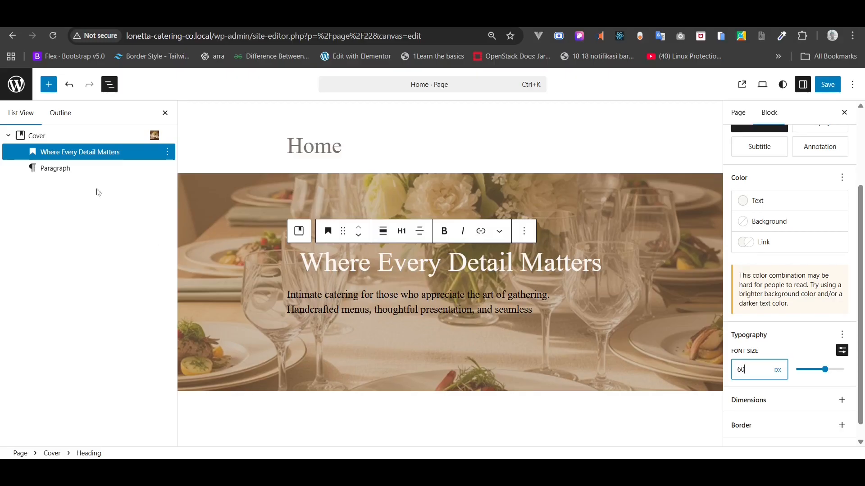
{"action": "left_click", "coordinate": [58, 169]}
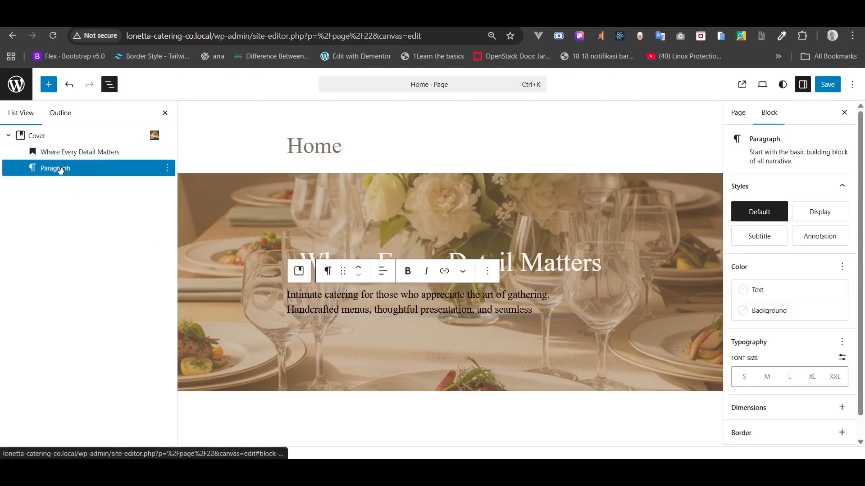
- Center the tagline, color it Gray 1, and enter a custom 20 px font size
{"action": "left_click", "coordinate": [383, 271]}
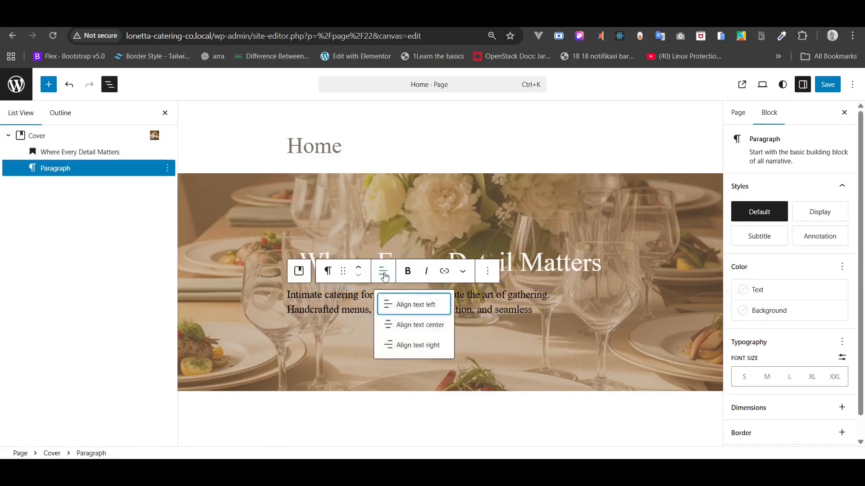
{"action": "left_click", "coordinate": [405, 324]}
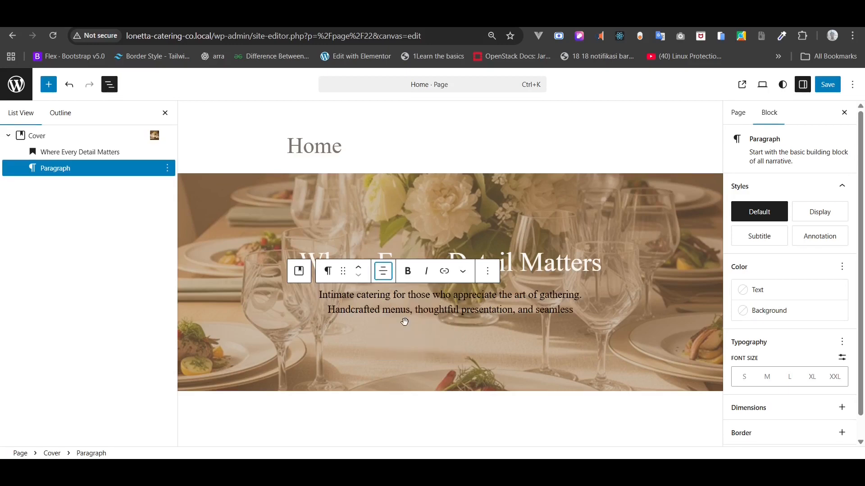
{"action": "left_click", "coordinate": [768, 291]}
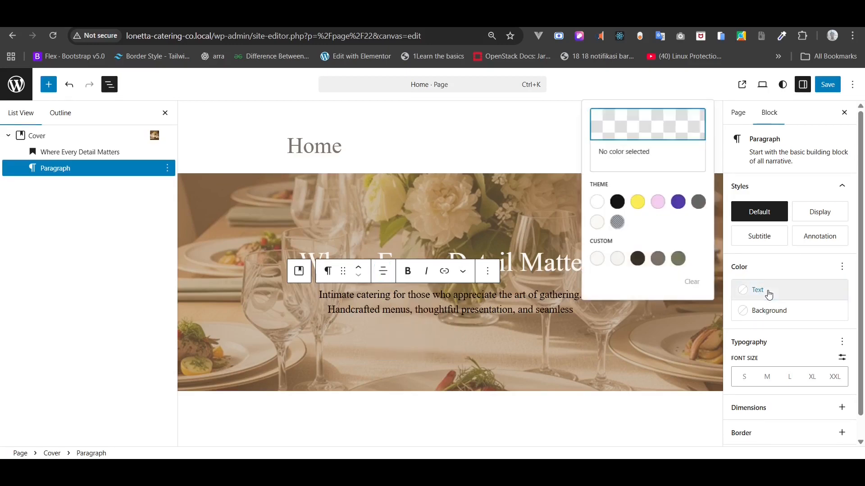
{"action": "left_click", "coordinate": [597, 259]}
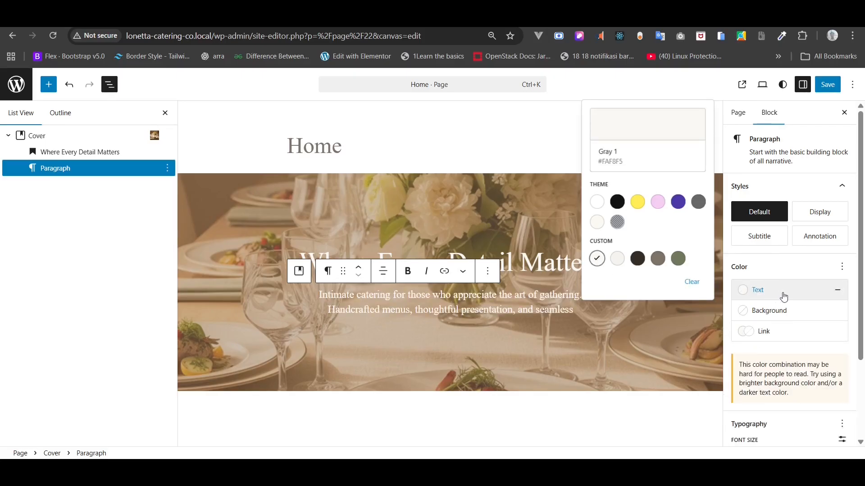
{"action": "left_click", "coordinate": [786, 267]}
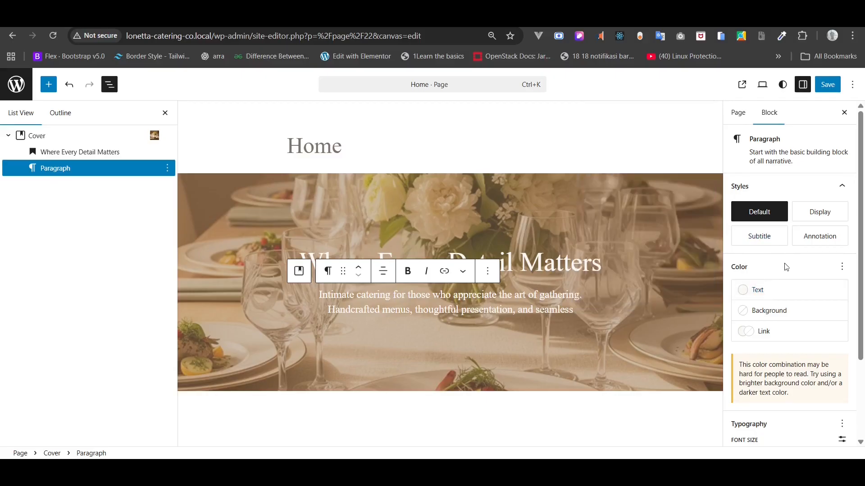
{"action": "scroll", "coordinate": [786, 267], "scroll_direction": "down", "scroll_amount": 3}
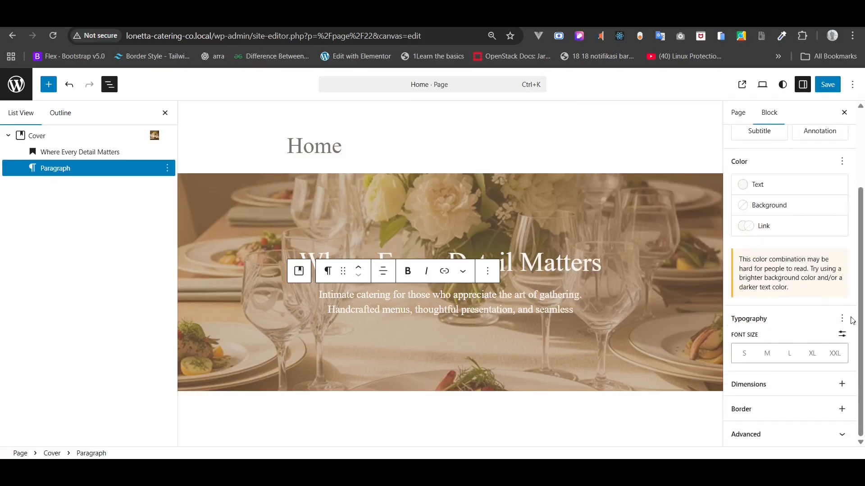
{"action": "left_click", "coordinate": [842, 334]}
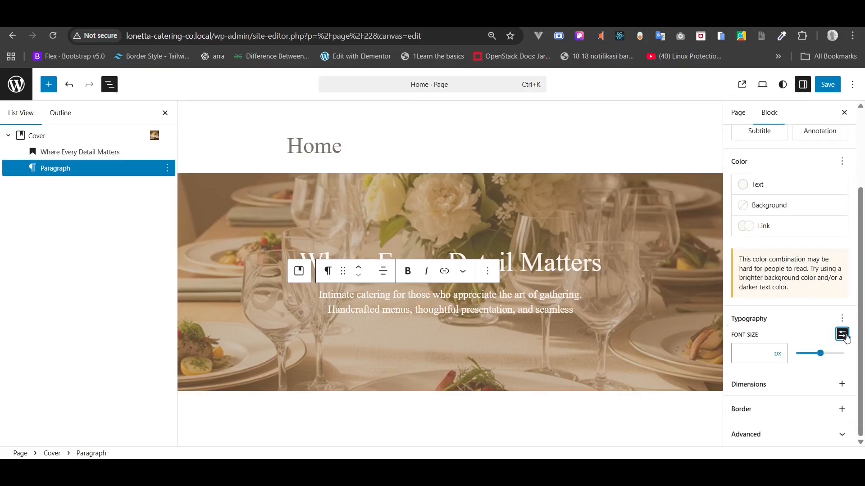
{"action": "left_click", "coordinate": [745, 355]}
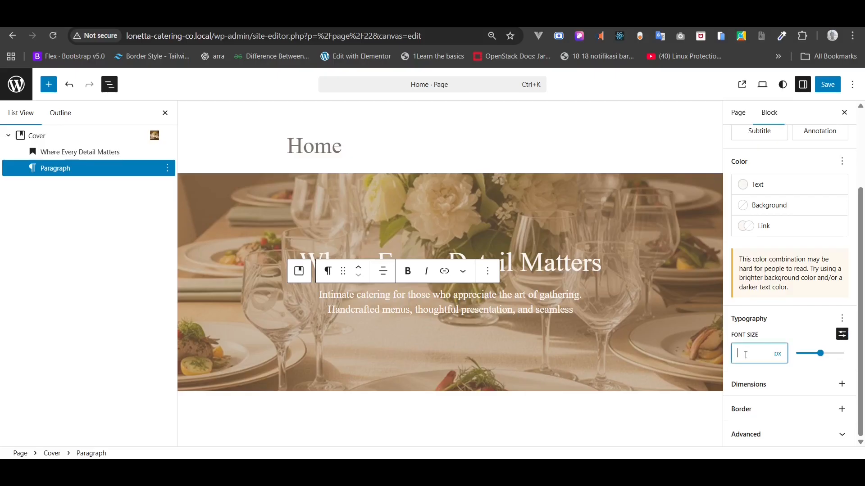
{"action": "type", "text": "20"}
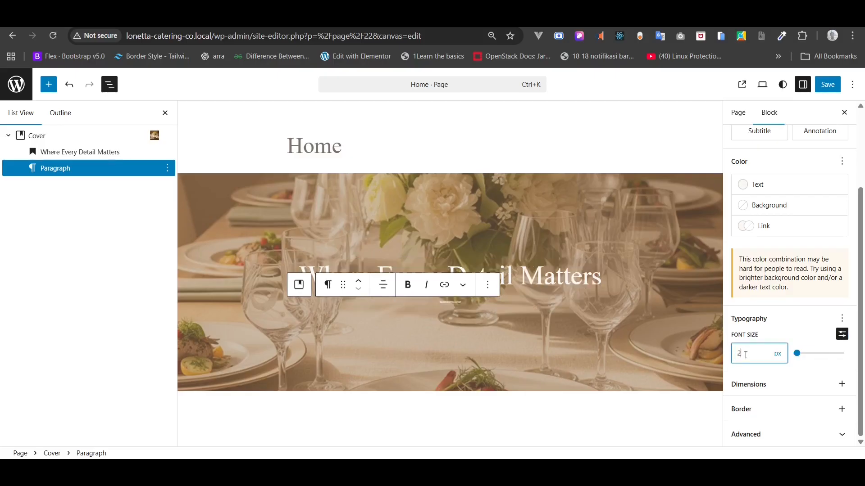
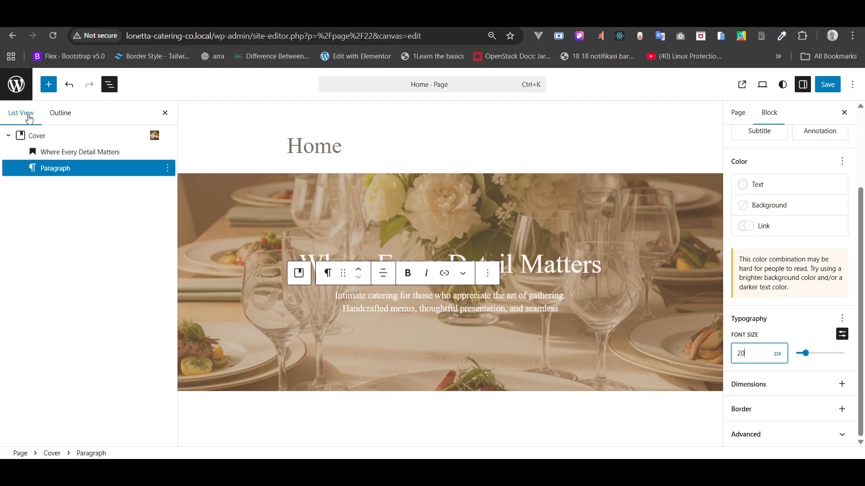
- Insert a Buttons block with one empty button below the hero tagline inside the Cover
{"action": "left_click", "coordinate": [48, 85]}
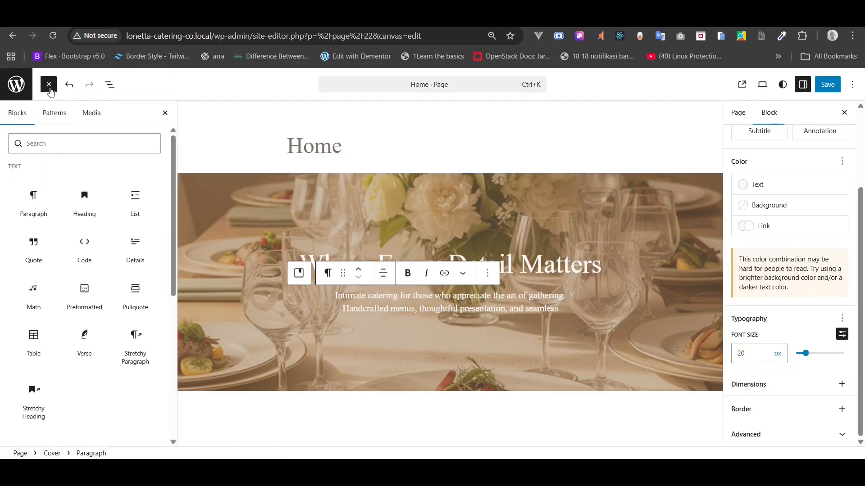
{"action": "left_click", "coordinate": [43, 143]}
{"action": "type", "text": "but"}
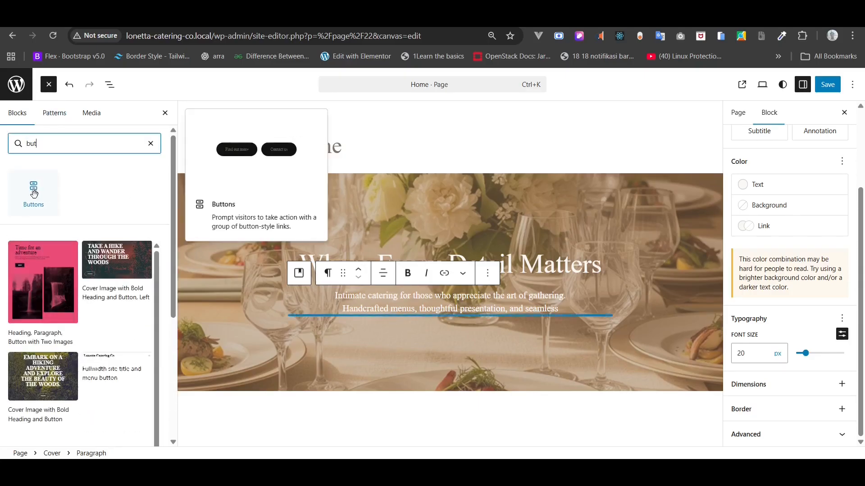
{"action": "left_click", "coordinate": [36, 198]}
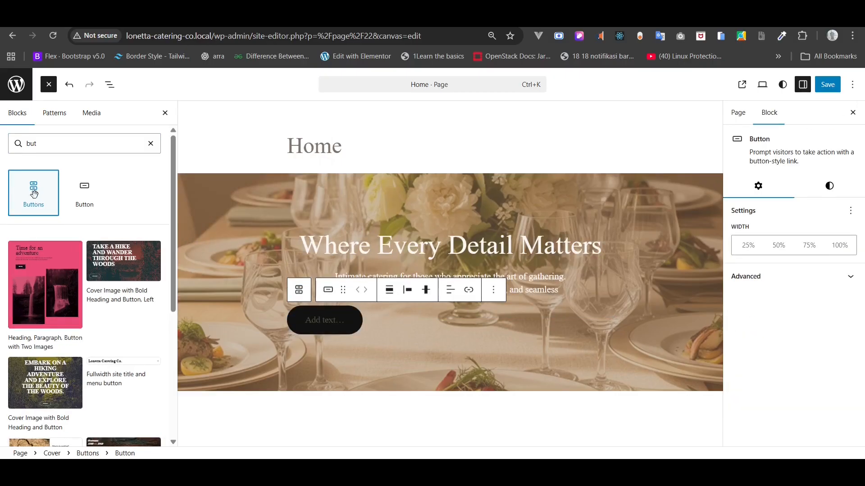
{"action": "left_click", "coordinate": [116, 86]}
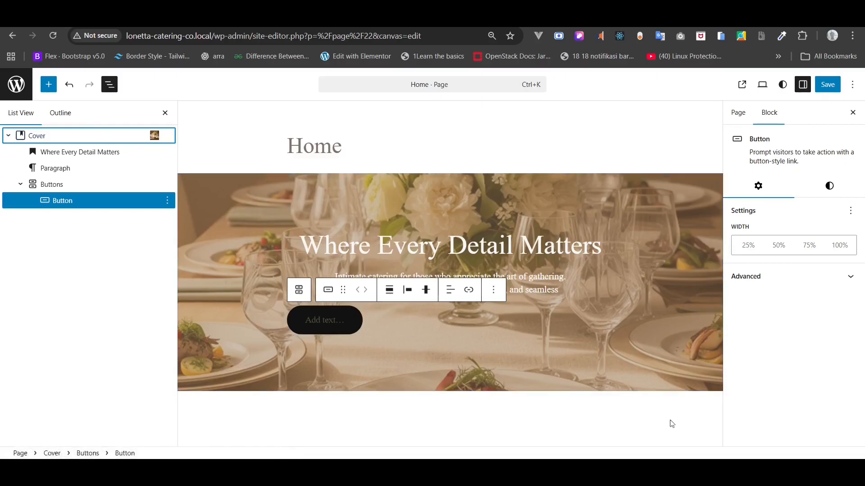
- Copy the 'Explore Our Catering' label from Home Copy.txt in Notepad
{"action": "key", "text": "alt+Tab"}
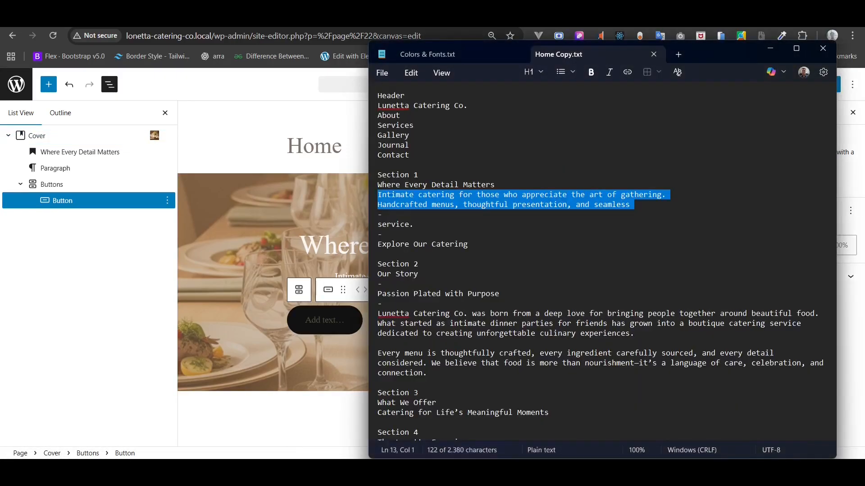
{"action": "left_click_drag", "start_coordinate": [476, 246], "coordinate": [354, 246]}
{"action": "key", "text": "ctrl+c"}
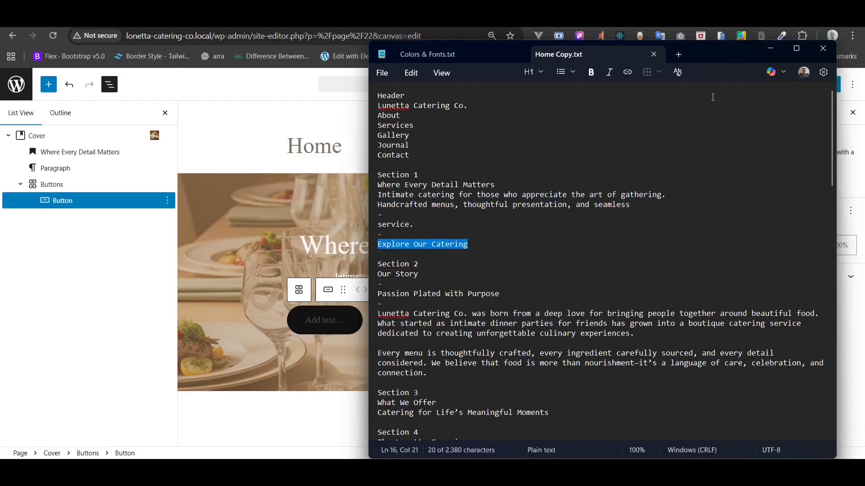
{"action": "left_click", "coordinate": [775, 55]}
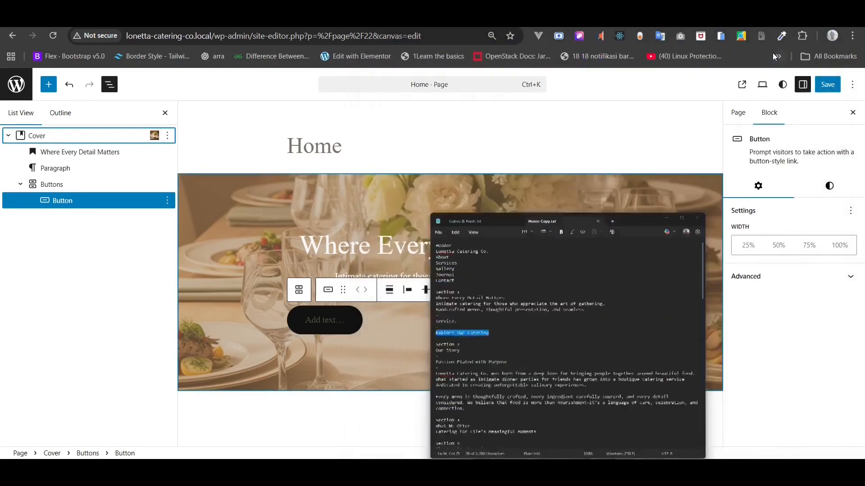
- Paste 'Explore Our Catering' as the hero button's label
{"action": "left_click", "coordinate": [328, 316]}
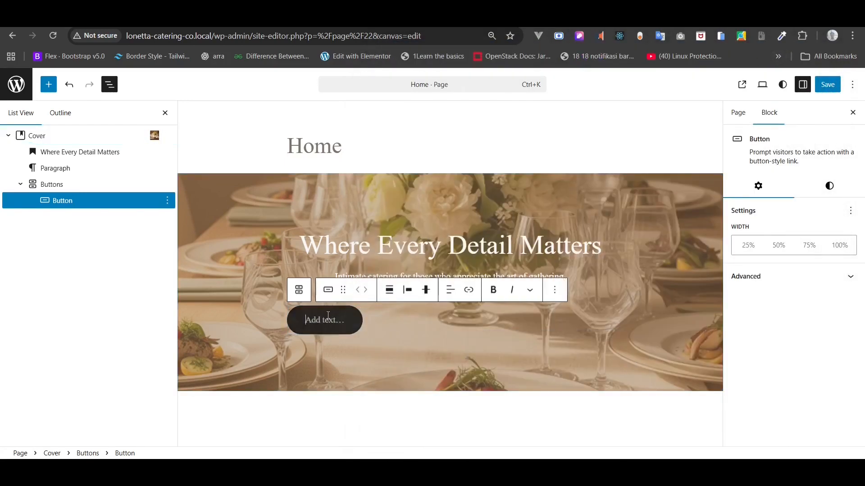
{"action": "right_click", "coordinate": [328, 315]}
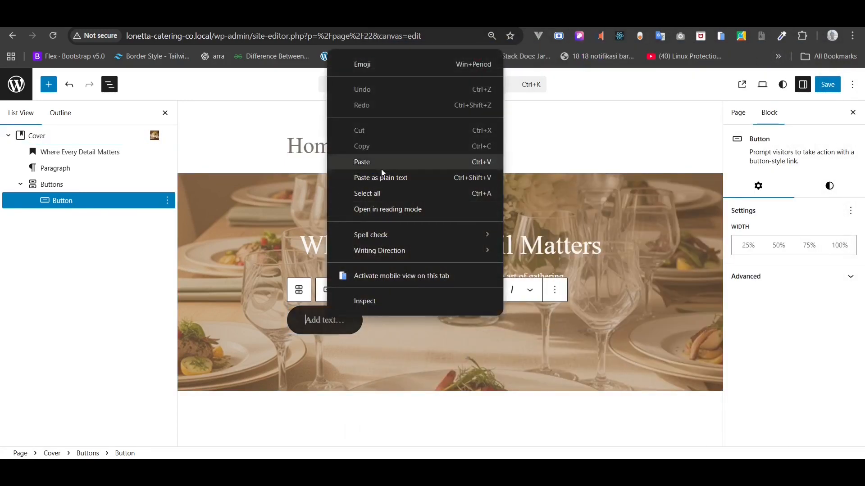
{"action": "left_click", "coordinate": [382, 162]}
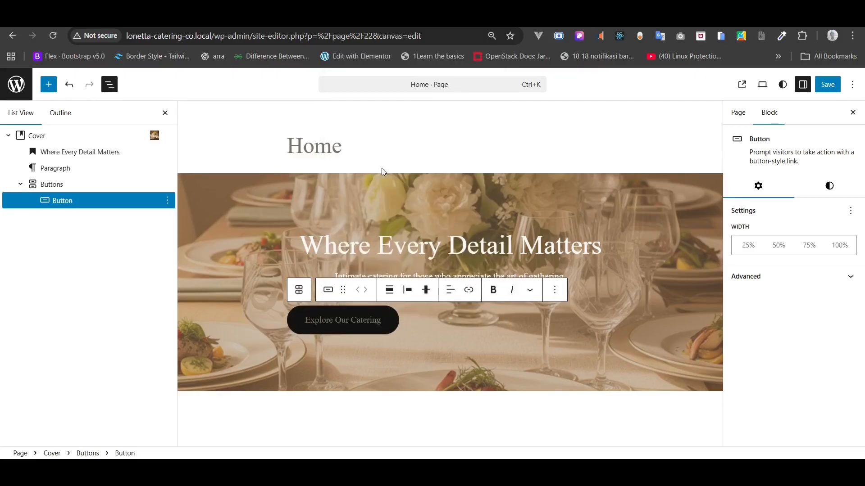
- Justify the button row to the center of the hero, then reselect the single button
{"action": "left_click", "coordinate": [389, 293]}
{"action": "left_click", "coordinate": [408, 292]}
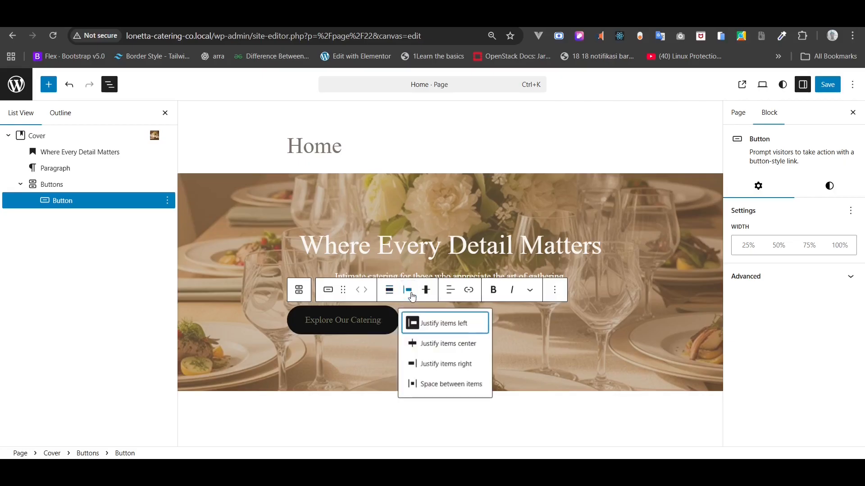
{"action": "left_click", "coordinate": [433, 343]}
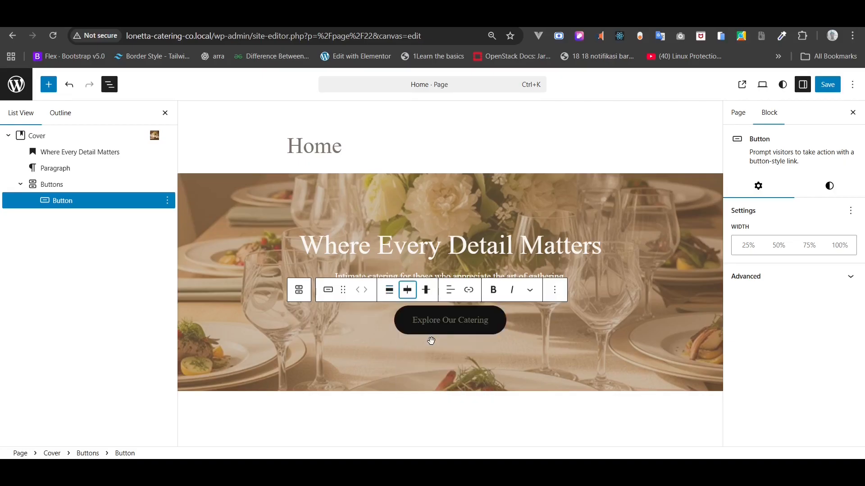
{"action": "left_click", "coordinate": [72, 183]}
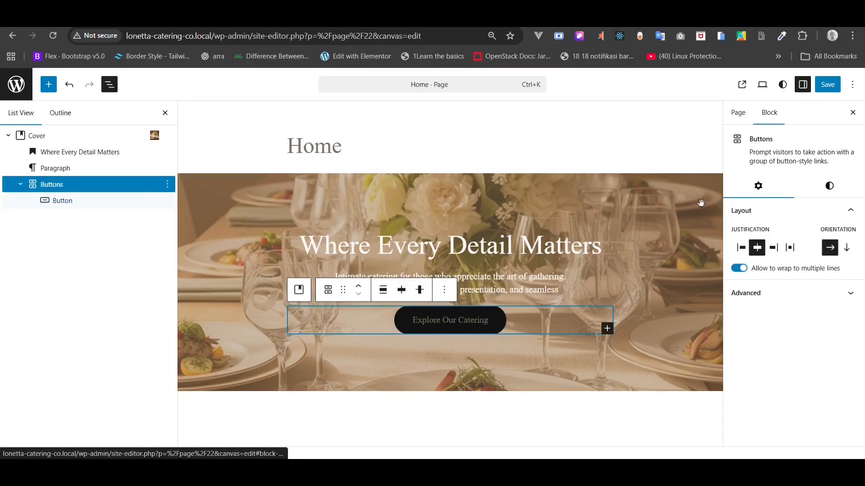
{"action": "left_click", "coordinate": [831, 188]}
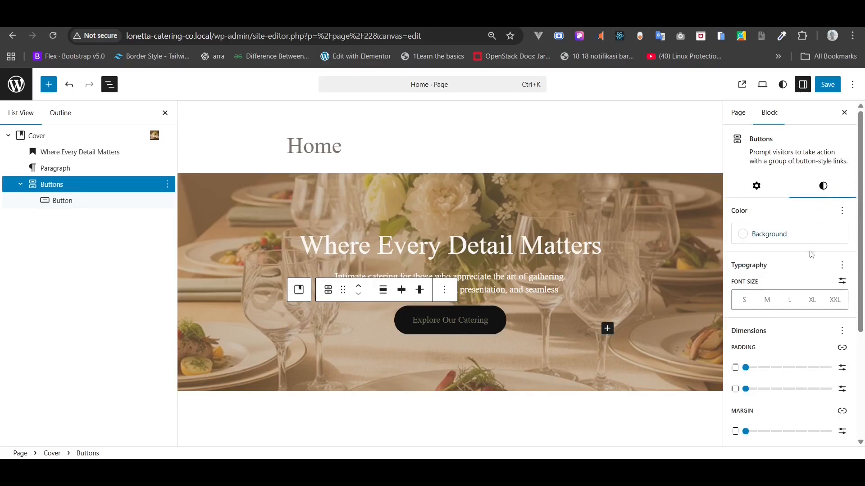
{"action": "scroll", "coordinate": [810, 255], "scroll_direction": "down", "scroll_amount": 2}
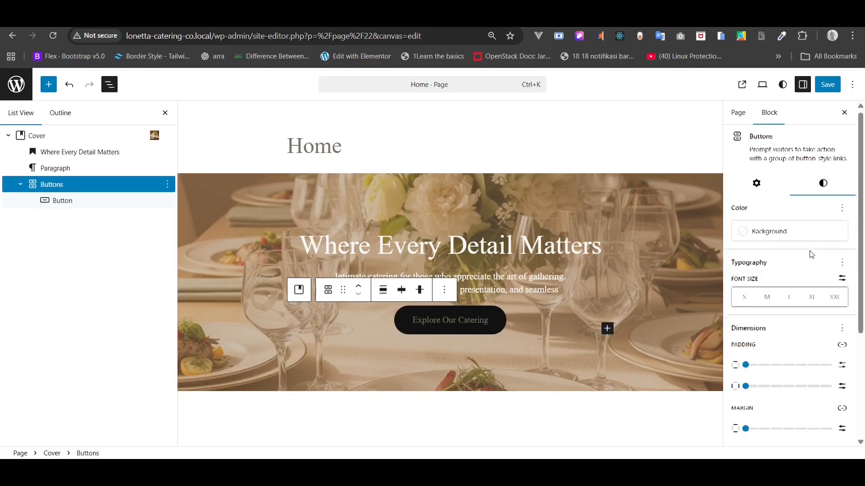
{"action": "left_click", "coordinate": [57, 201]}
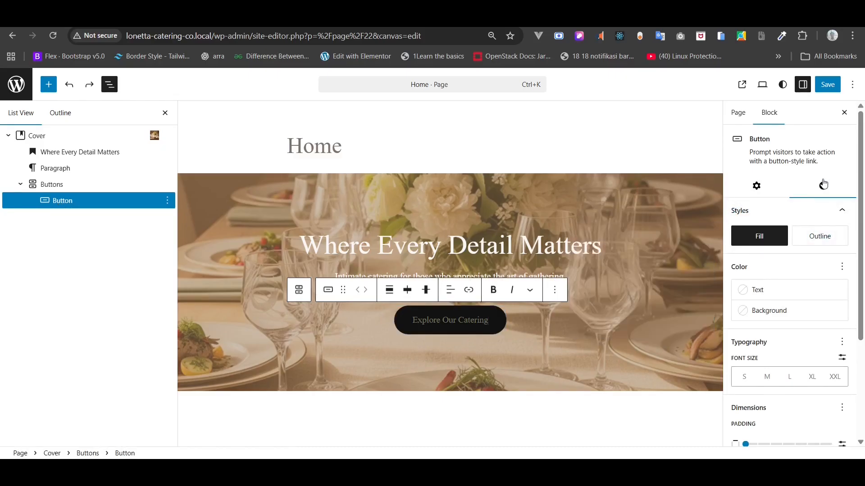
- Give the button a green #72785E background and Gray 1 #FAF8F5 text
{"action": "left_click", "coordinate": [764, 311]}
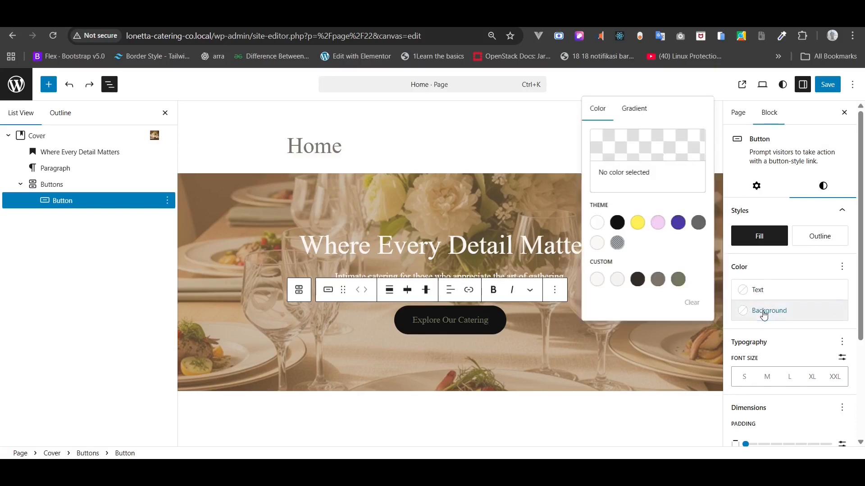
{"action": "left_click", "coordinate": [678, 287]}
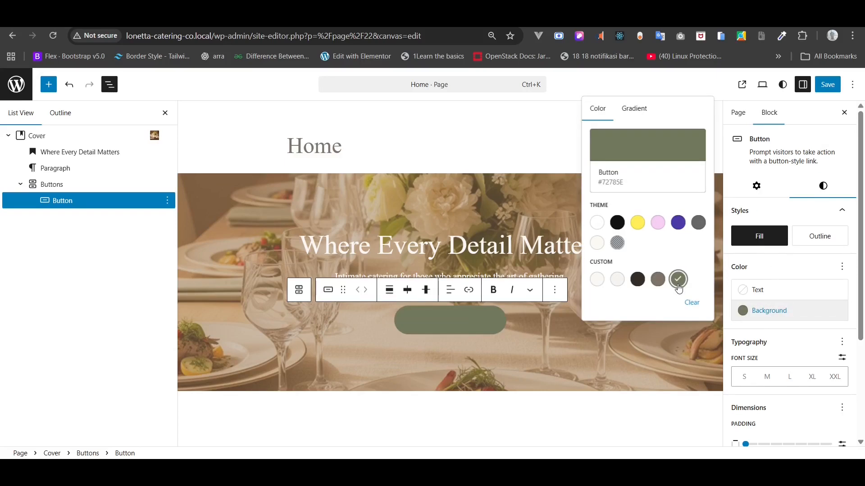
{"action": "left_click", "coordinate": [760, 291]}
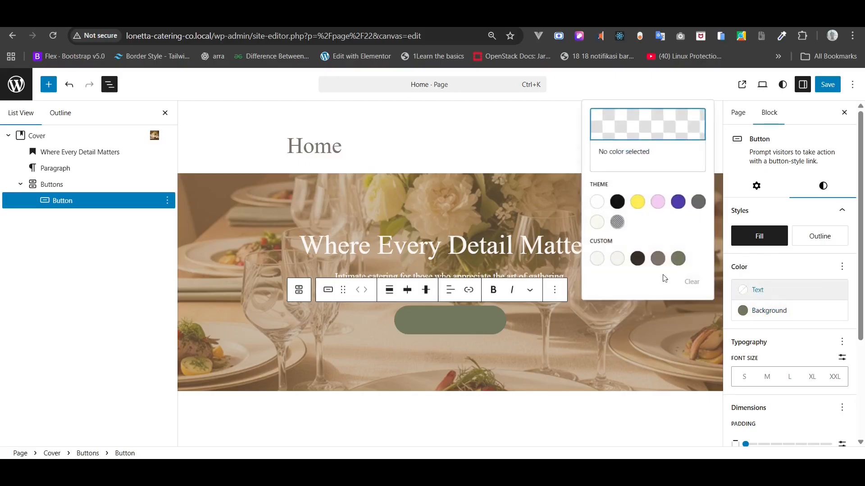
{"action": "left_click", "coordinate": [596, 262]}
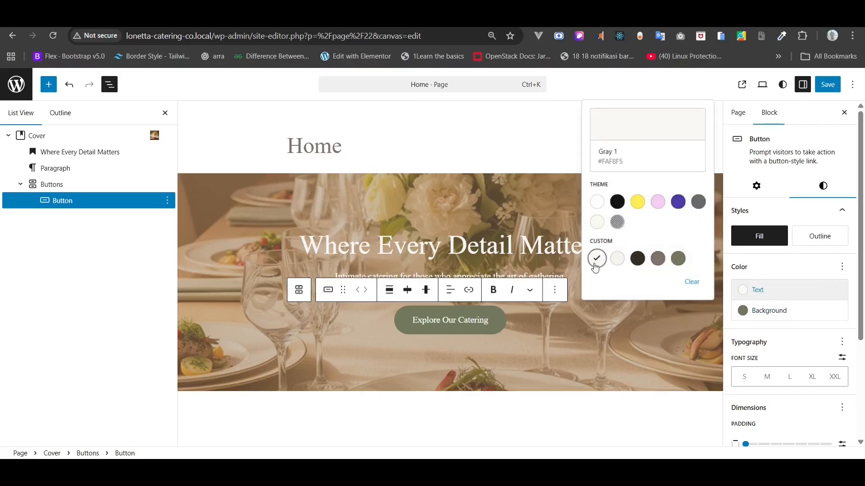
- Set the button text font to DM Sans at a custom 16 px size
{"action": "left_click", "coordinate": [841, 342]}
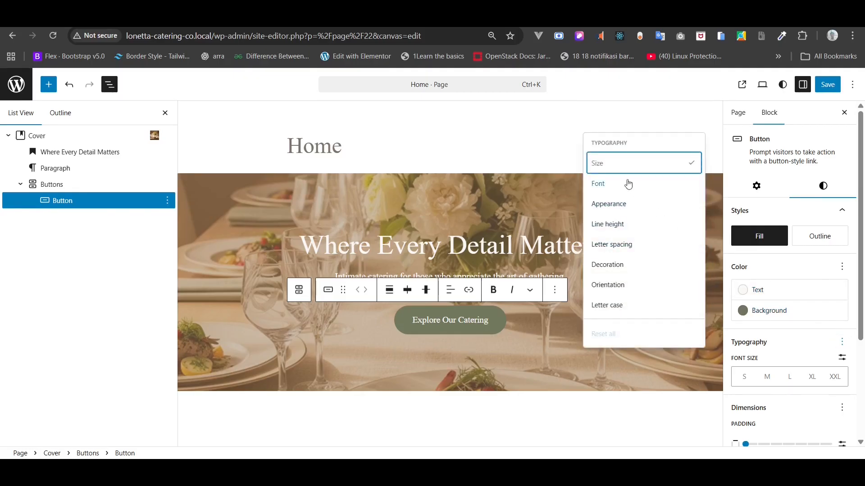
{"action": "left_click", "coordinate": [628, 185]}
{"action": "left_click", "coordinate": [769, 379]}
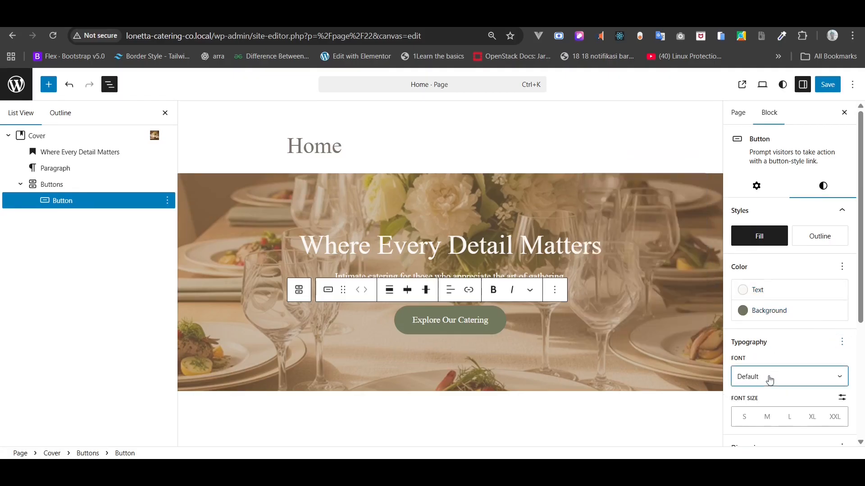
{"action": "left_click", "coordinate": [760, 428]}
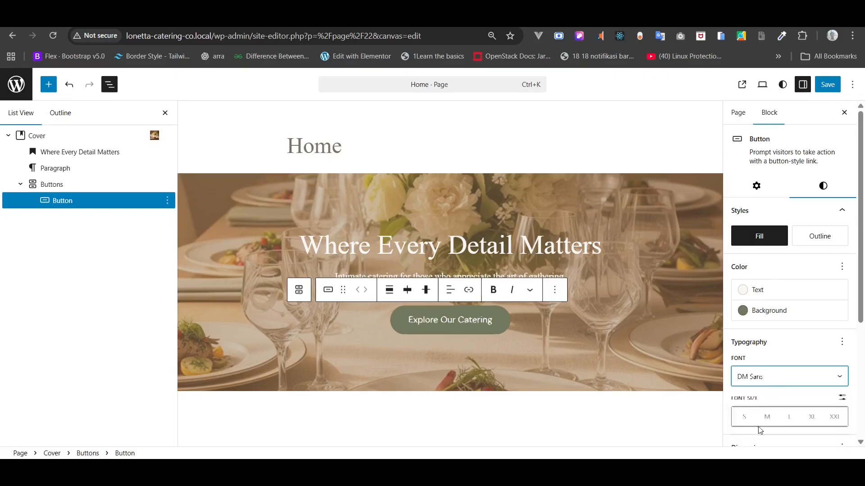
{"action": "left_click", "coordinate": [841, 398]}
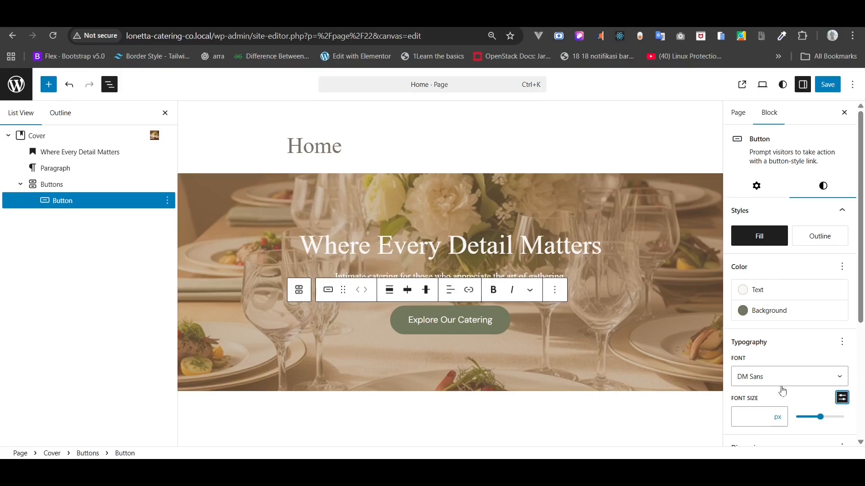
{"action": "left_click", "coordinate": [747, 412]}
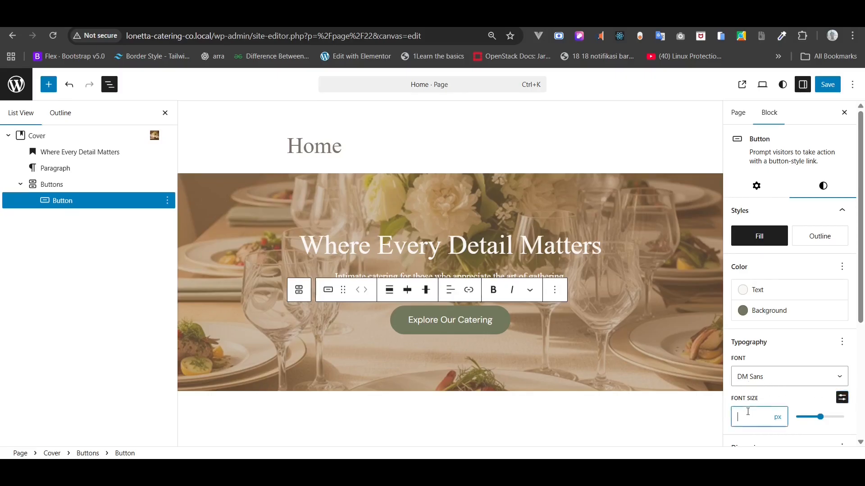
{"action": "type", "text": "16"}
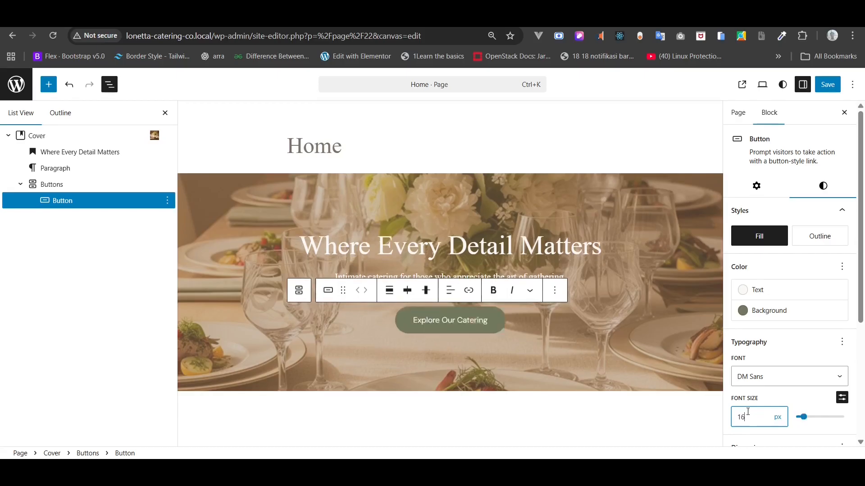
{"action": "left_click", "coordinate": [792, 275]}
- Set the button's border width to 0 and corner radius to 0
{"action": "scroll", "coordinate": [792, 274], "scroll_direction": "down", "scroll_amount": 4}
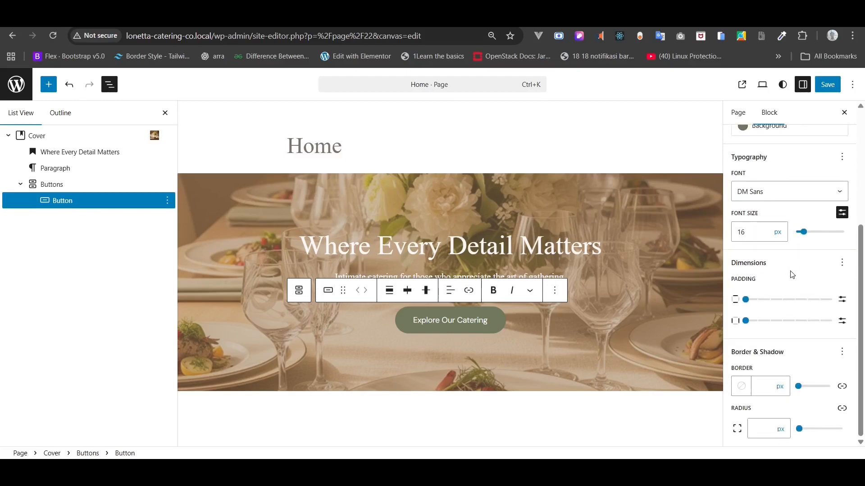
{"action": "left_click", "coordinate": [769, 384]}
{"action": "left_click", "coordinate": [767, 433]}
{"action": "type", "text": "0"}
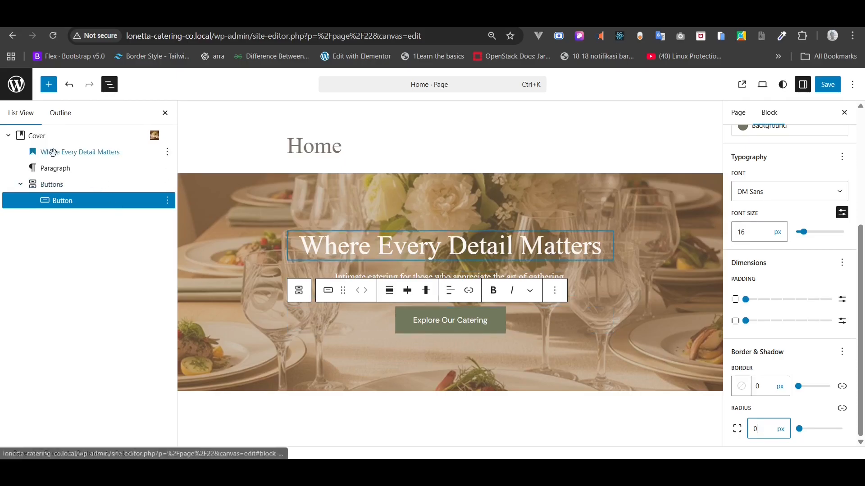
- Give the Cover block a custom block spacing of 24 px
{"action": "left_click", "coordinate": [44, 136]}
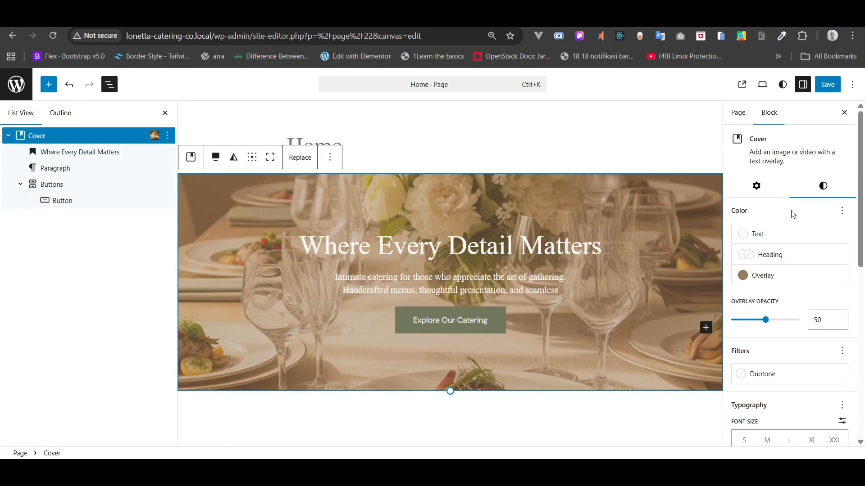
{"action": "left_click_drag", "start_coordinate": [857, 209], "coordinate": [863, 389]}
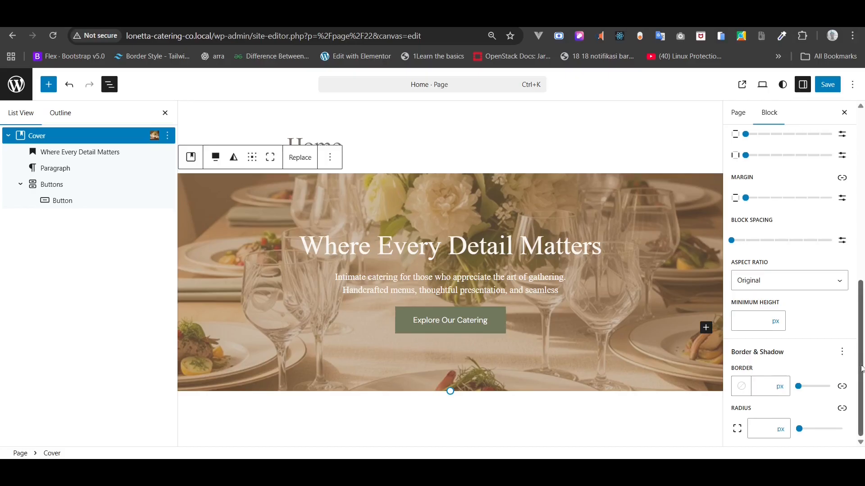
{"action": "left_click", "coordinate": [842, 243]}
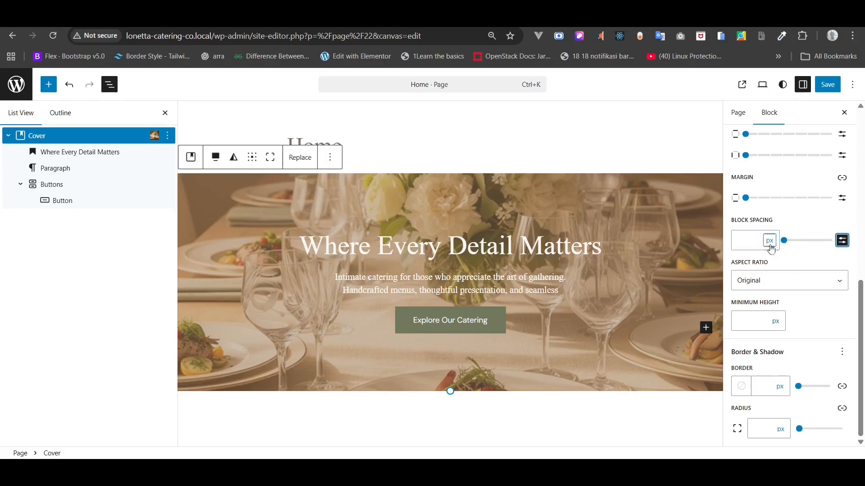
{"action": "left_click", "coordinate": [754, 244]}
{"action": "type", "text": "8"}
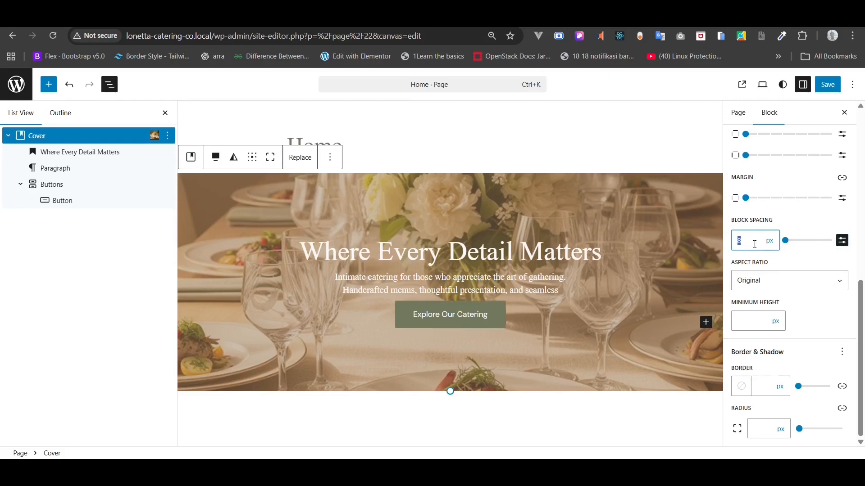
{"action": "type", "text": "16"}
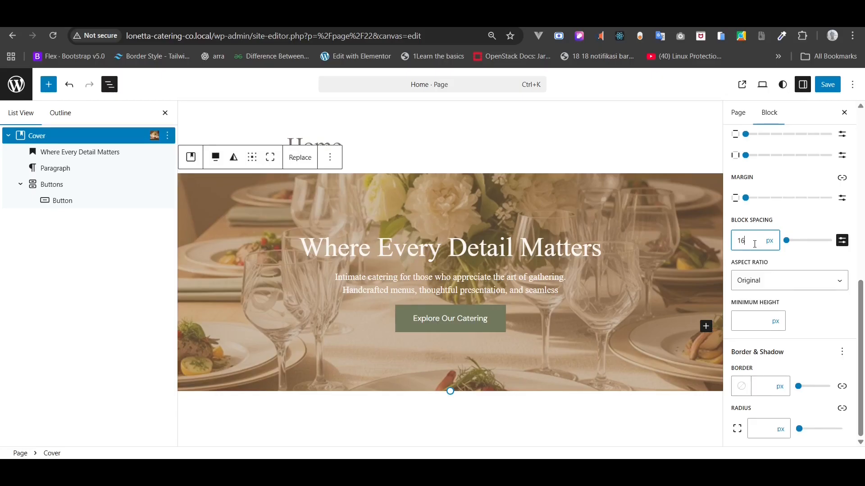
{"action": "double_click", "coordinate": [755, 244]}
{"action": "type", "text": "24"}
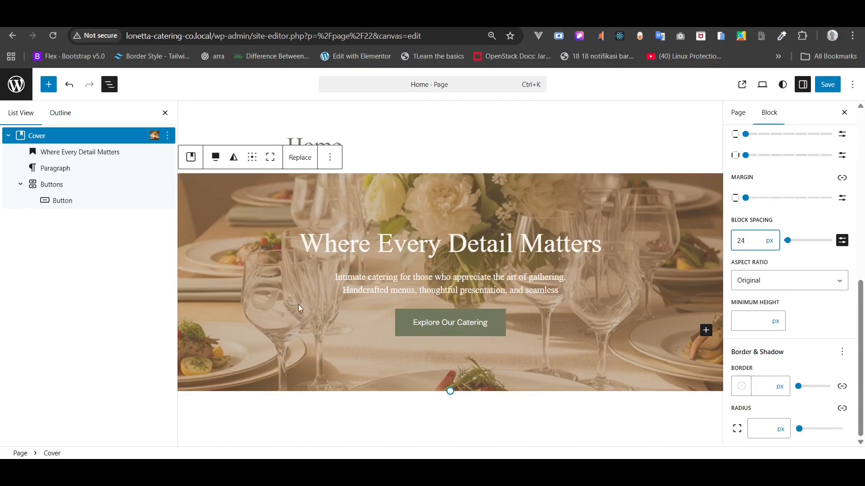
{"action": "left_click", "coordinate": [53, 202]}
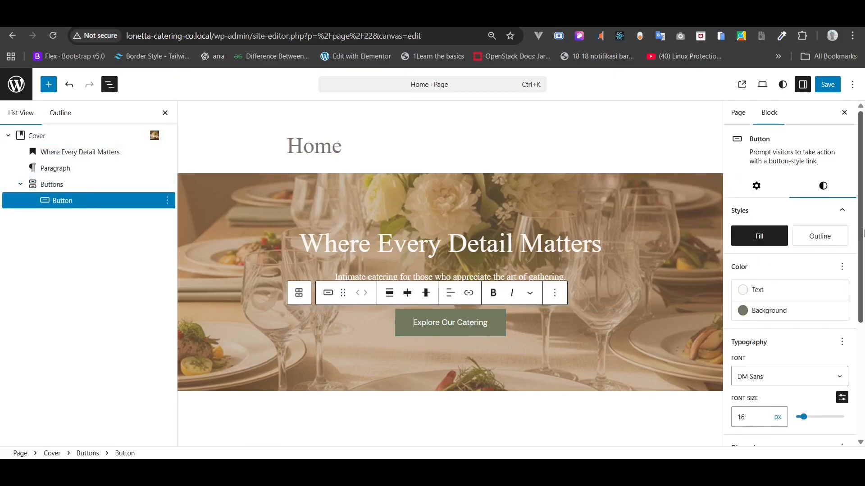
- Set button padding to 16 px top/bottom and 20 px left/right, and save the page
{"action": "scroll", "coordinate": [820, 294], "scroll_direction": "down", "scroll_amount": 3}
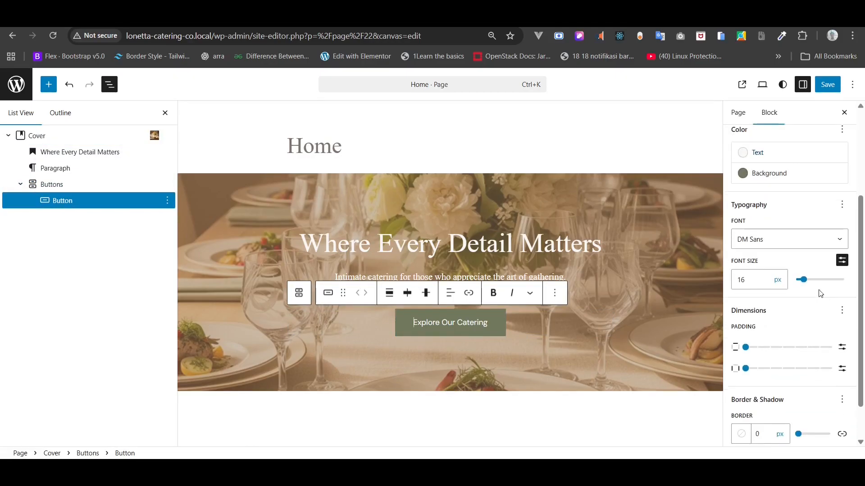
{"action": "scroll", "coordinate": [820, 293], "scroll_direction": "down", "scroll_amount": 1}
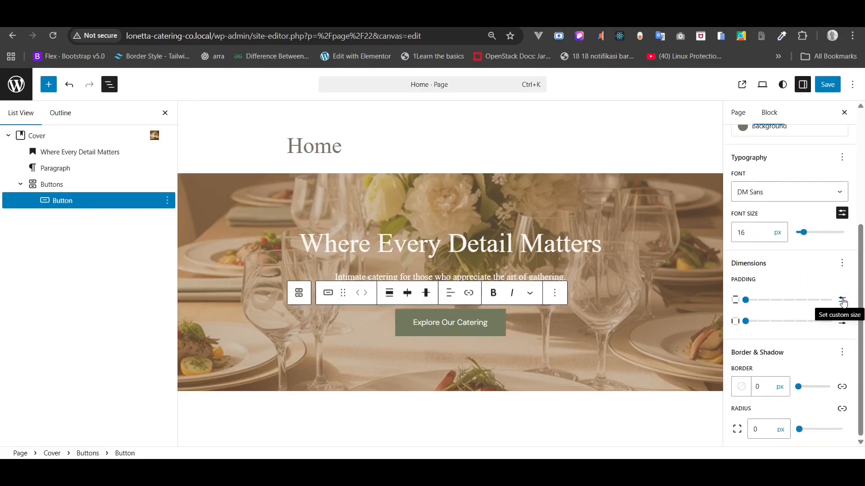
{"action": "left_click", "coordinate": [843, 302]}
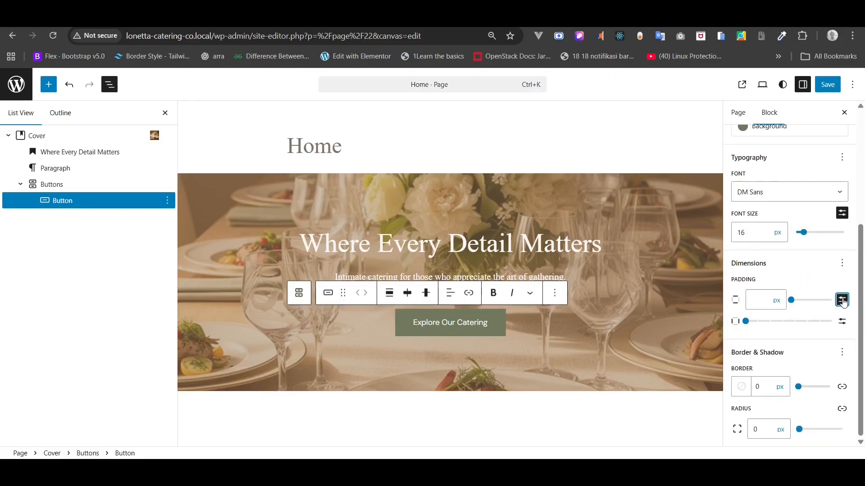
{"action": "left_click", "coordinate": [766, 301]}
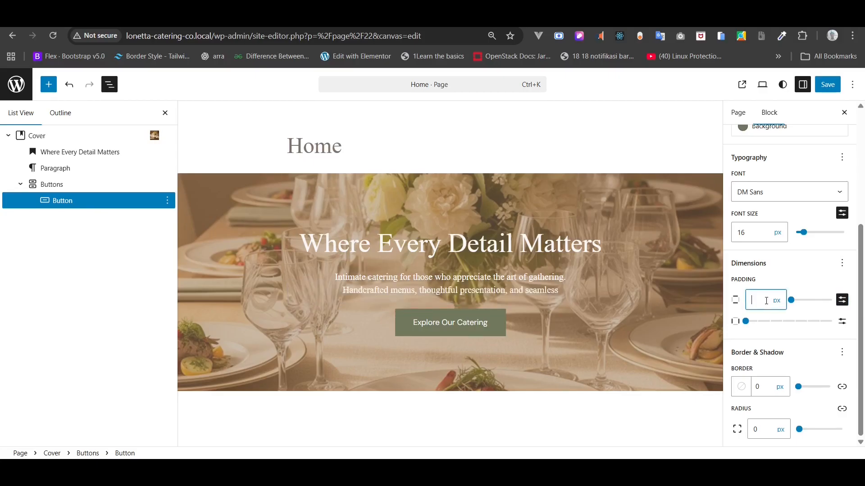
{"action": "type", "text": "5"}
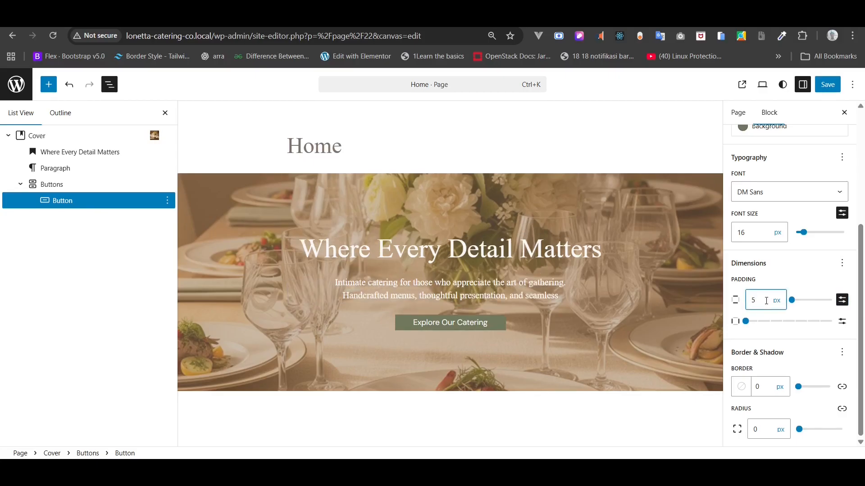
{"action": "type", "text": "16"}
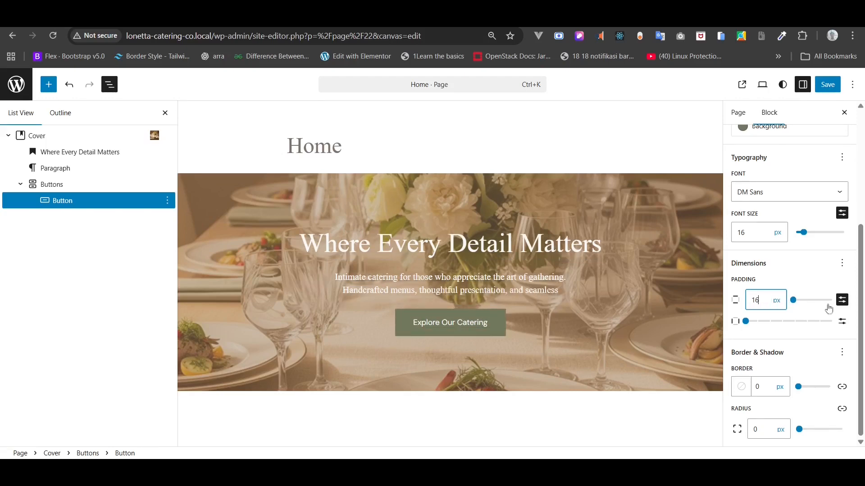
{"action": "left_click", "coordinate": [849, 324]}
{"action": "left_click", "coordinate": [841, 323]}
{"action": "left_click", "coordinate": [841, 323]}
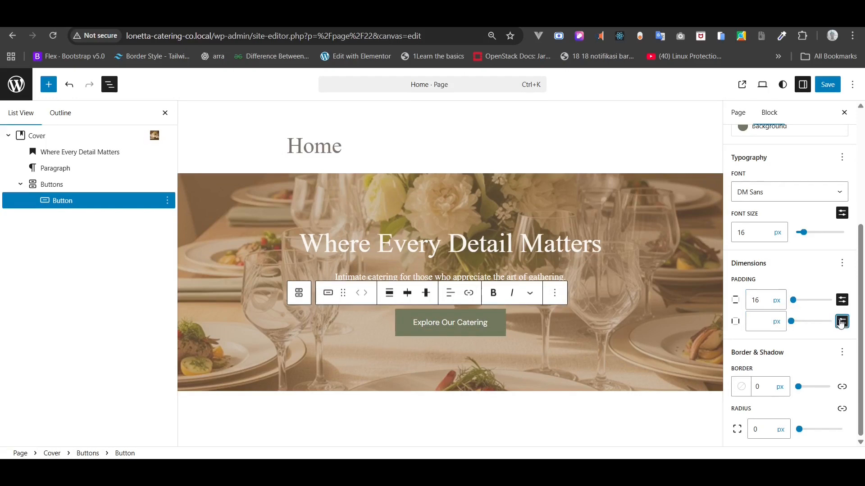
{"action": "left_click", "coordinate": [758, 320]}
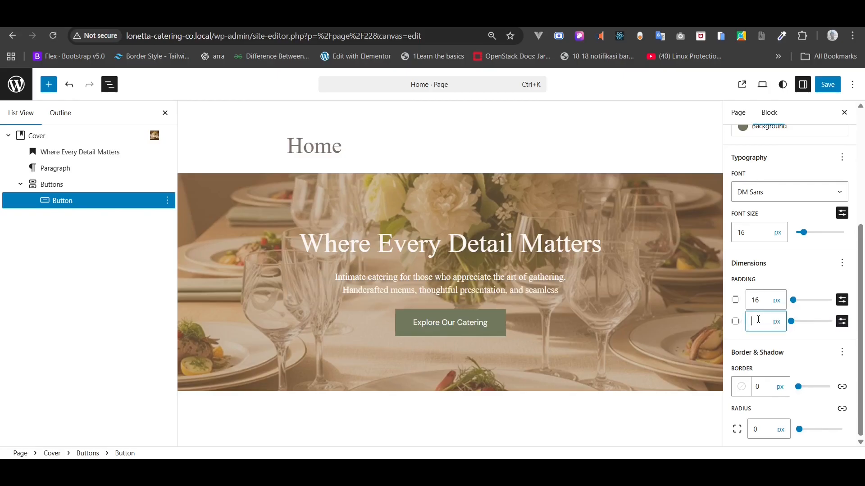
{"action": "type", "text": "20"}
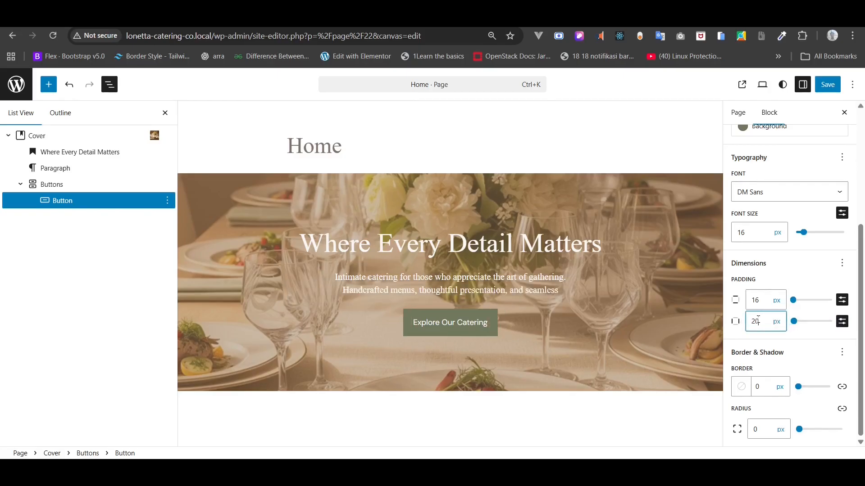
{"action": "left_click", "coordinate": [832, 92]}
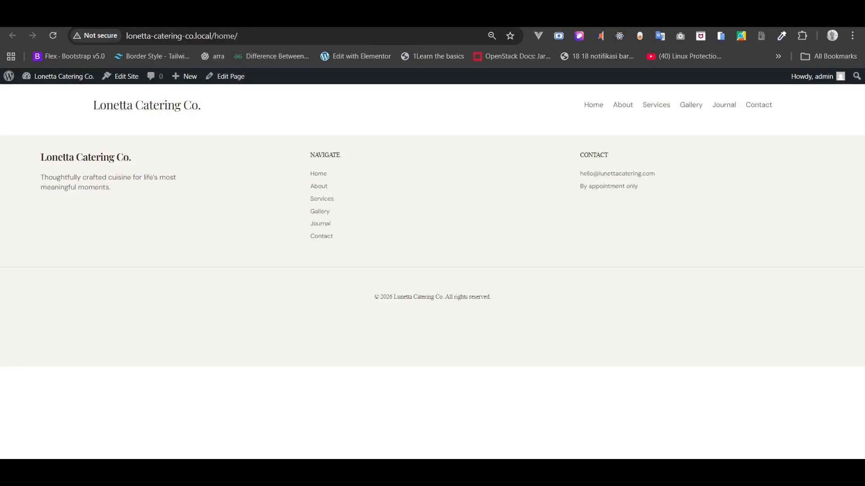
{"action": "left_click", "coordinate": [58, 37]}
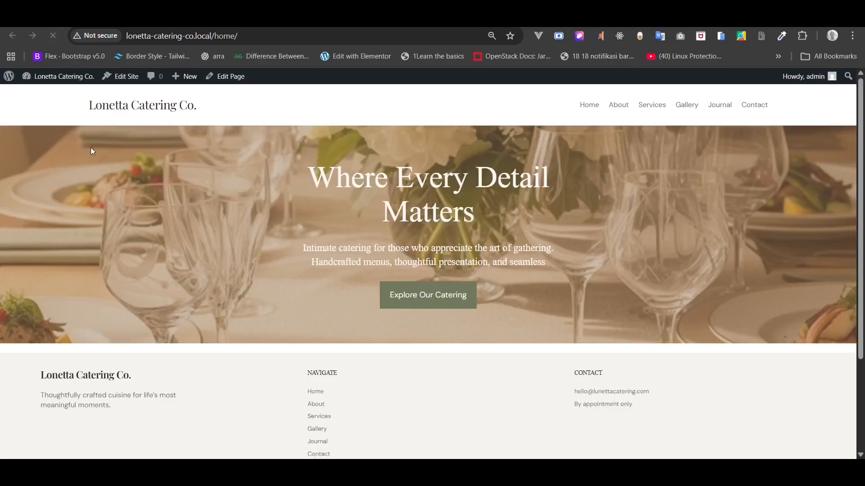
{"action": "key", "text": "ctrl+plus"}
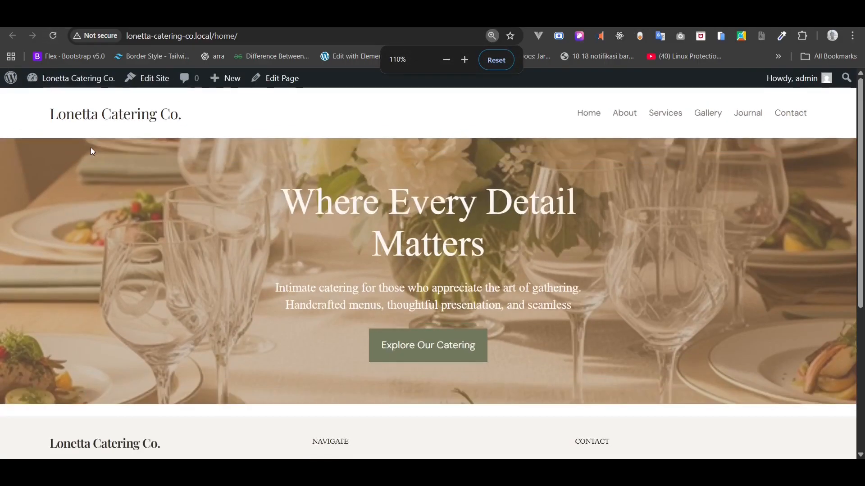
{"action": "key", "text": "ctrl+minus"}
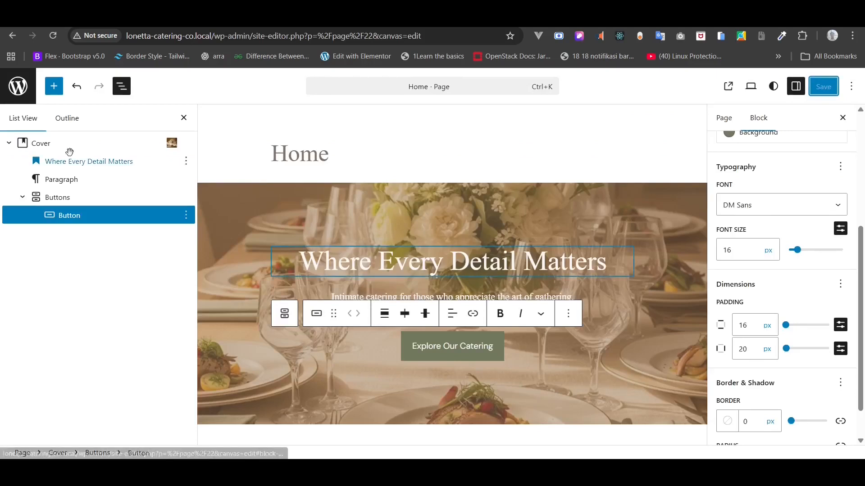
- Set the Cover's minimum height to 80 vh, save, and reload the live home page
{"action": "left_click", "coordinate": [52, 144]}
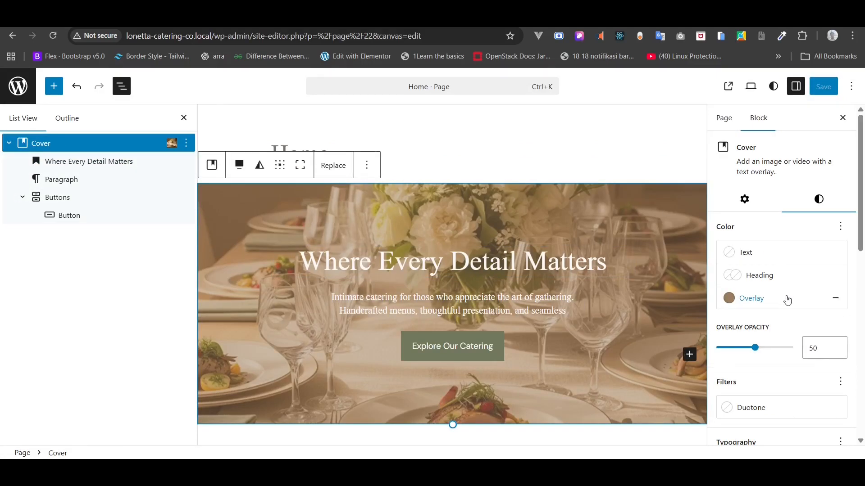
{"action": "scroll", "coordinate": [787, 300], "scroll_direction": "down", "scroll_amount": 6}
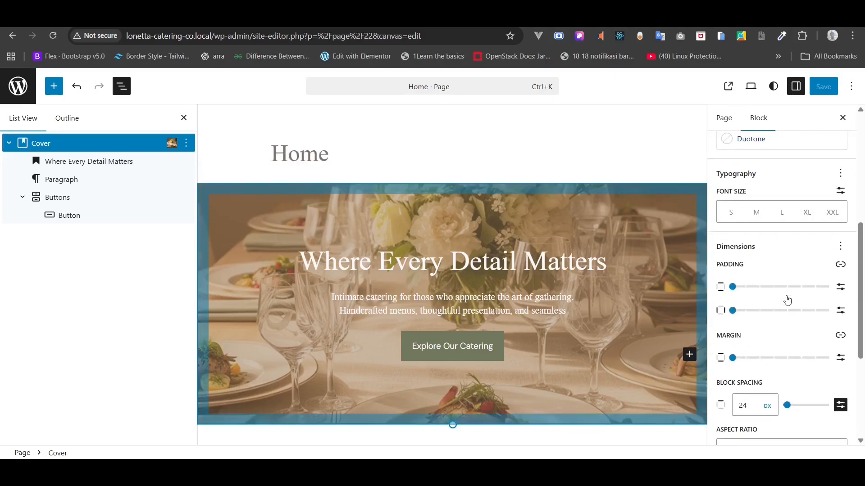
{"action": "scroll", "coordinate": [787, 300], "scroll_direction": "down", "scroll_amount": 3}
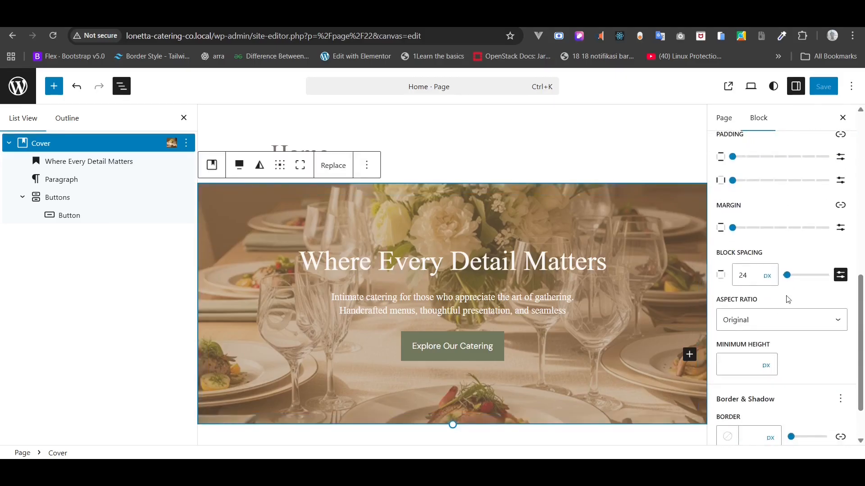
{"action": "scroll", "coordinate": [788, 300], "scroll_direction": "down", "scroll_amount": 2}
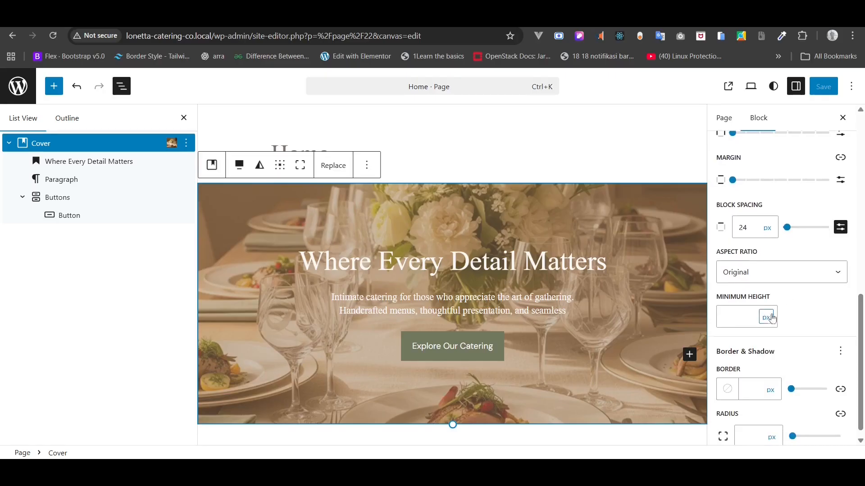
{"action": "left_click", "coordinate": [772, 318]}
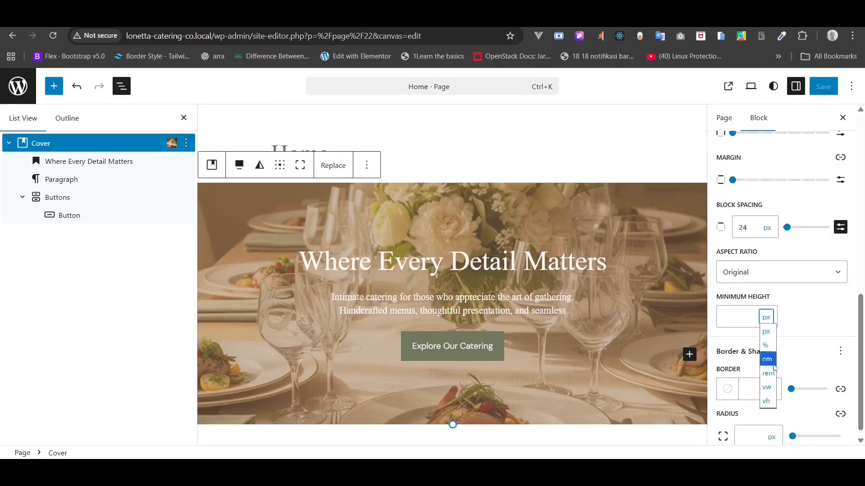
{"action": "left_click", "coordinate": [770, 403]}
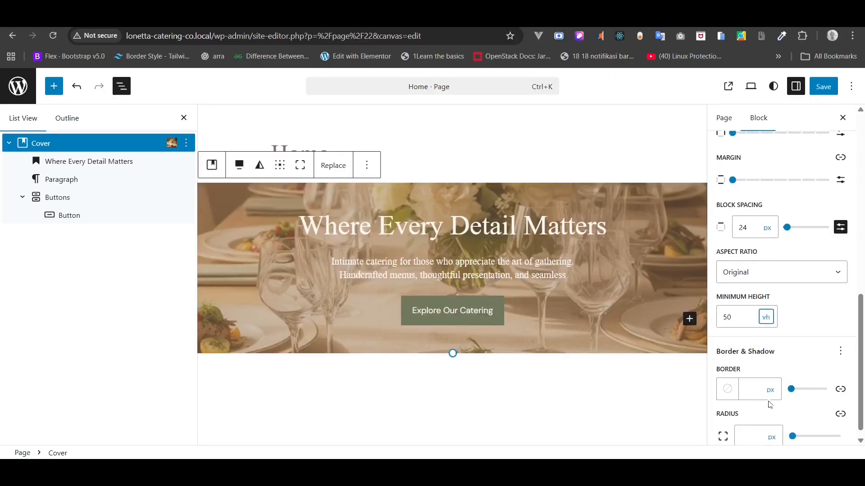
{"action": "double_click", "coordinate": [738, 318]}
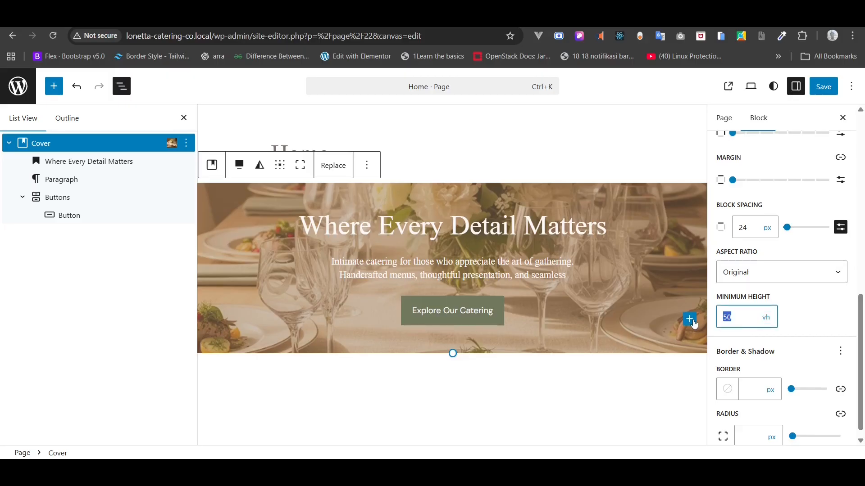
{"action": "type", "text": "80"}
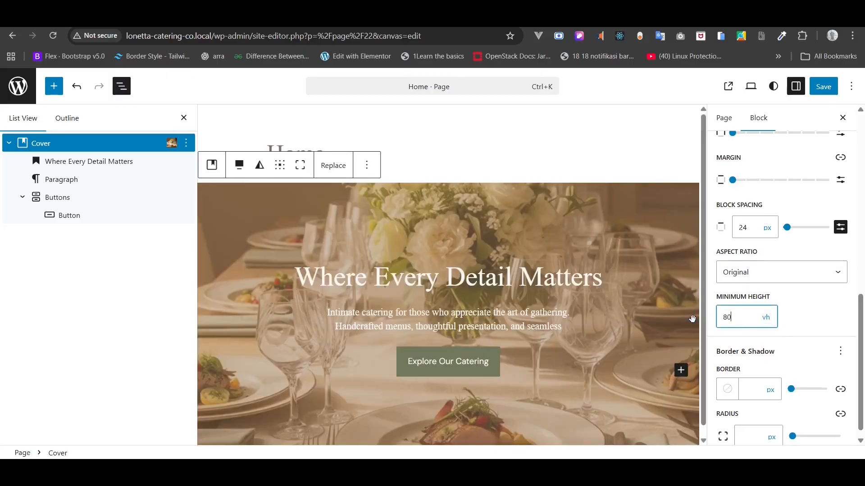
{"action": "left_click", "coordinate": [829, 91]}
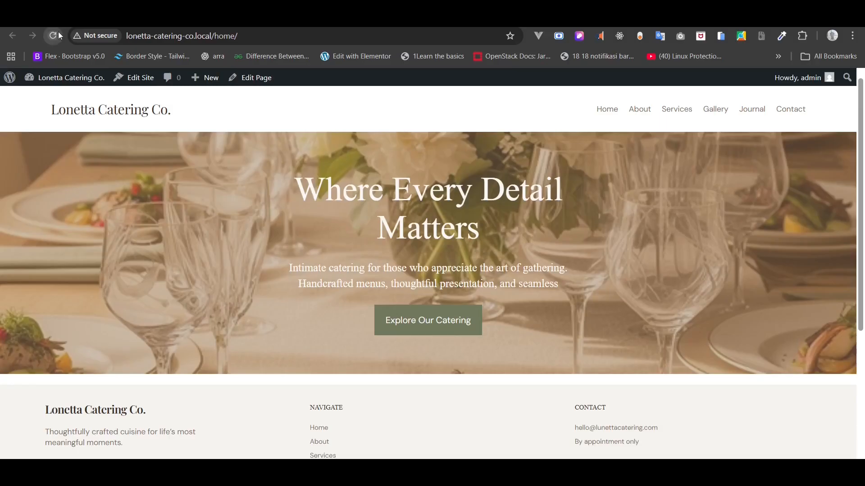
{"action": "left_click", "coordinate": [59, 35]}
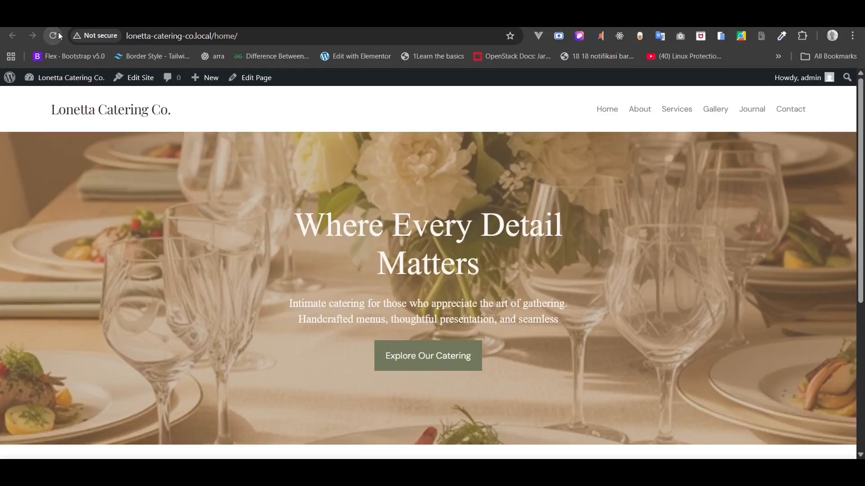
- Reset the live page zoom, go back to the site editor, and select the hero paragraph
{"action": "key", "text": "ctrl+minus"}
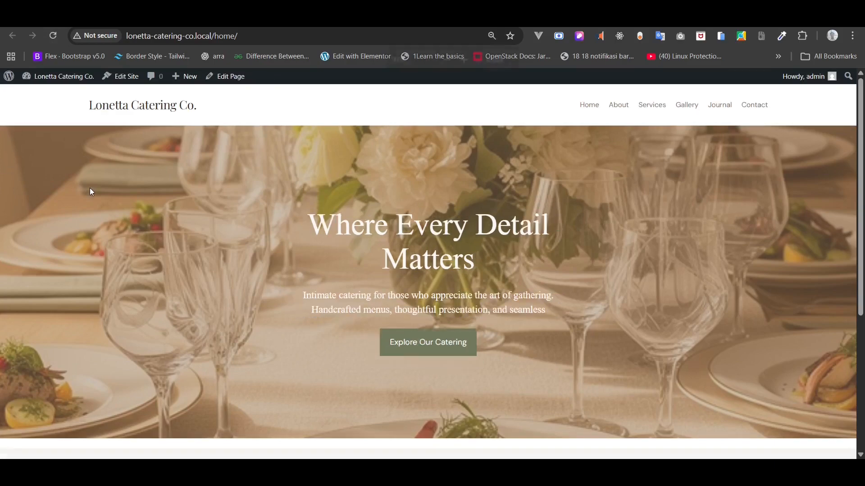
{"action": "key", "text": "ctrl+plus"}
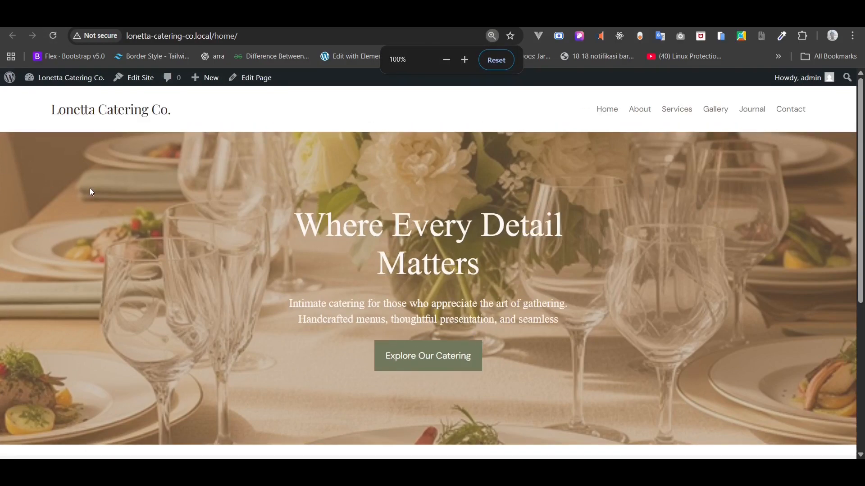
{"action": "left_click", "coordinate": [180, 14]}
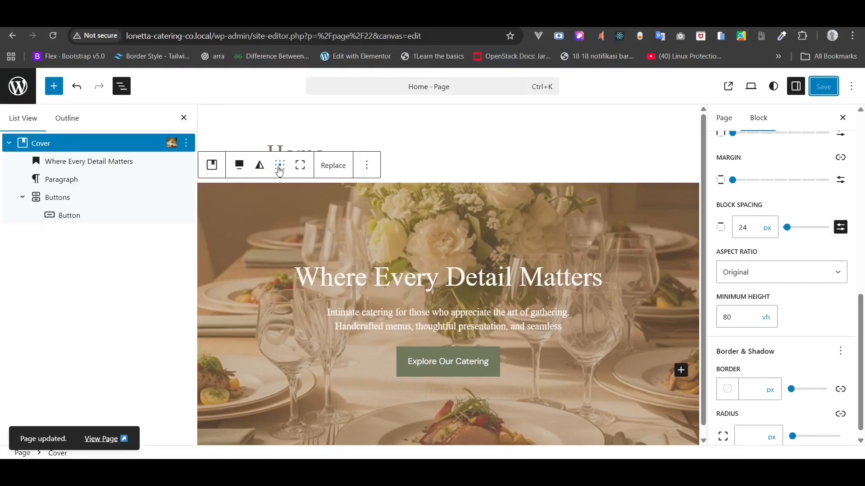
{"action": "left_click", "coordinate": [284, 14]}
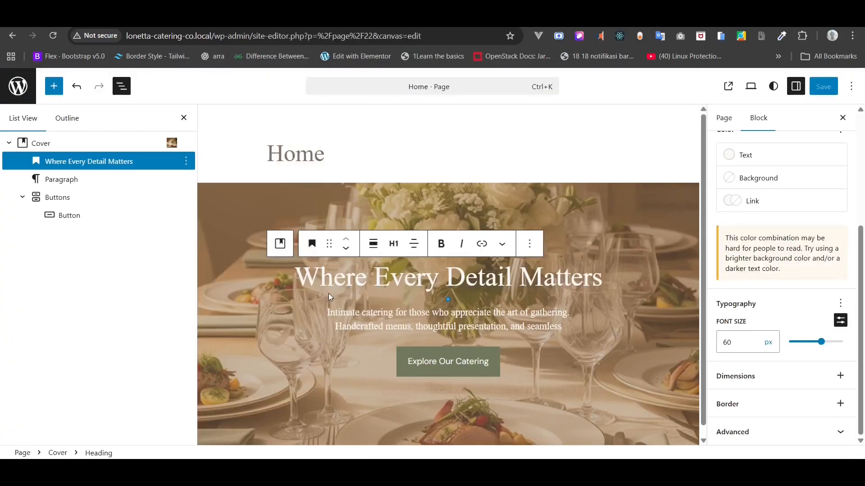
{"action": "left_click", "coordinate": [328, 293]}
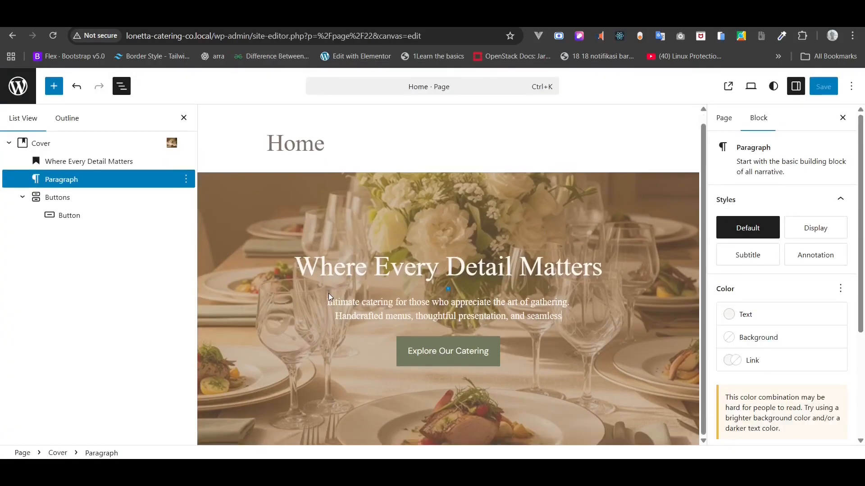
- Set the 'Where Every Detail Matters' heading to full width alignment and save the page
{"action": "key", "text": "ctrl+minus"}
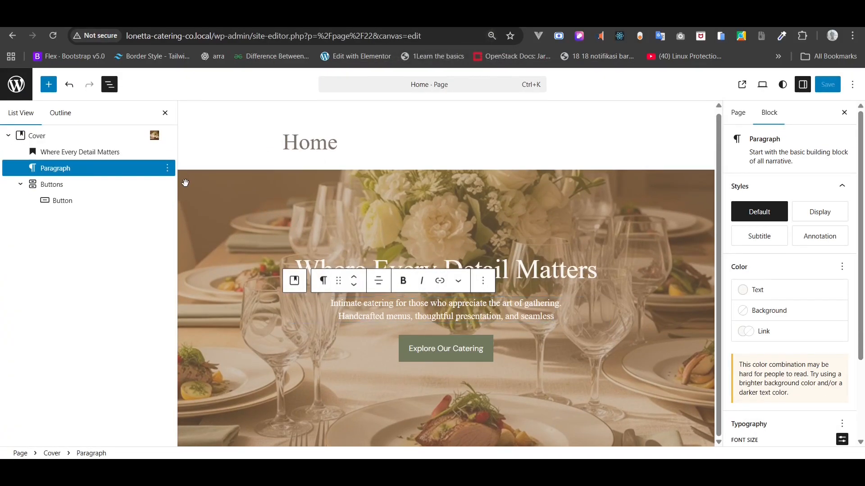
{"action": "left_click", "coordinate": [112, 153]}
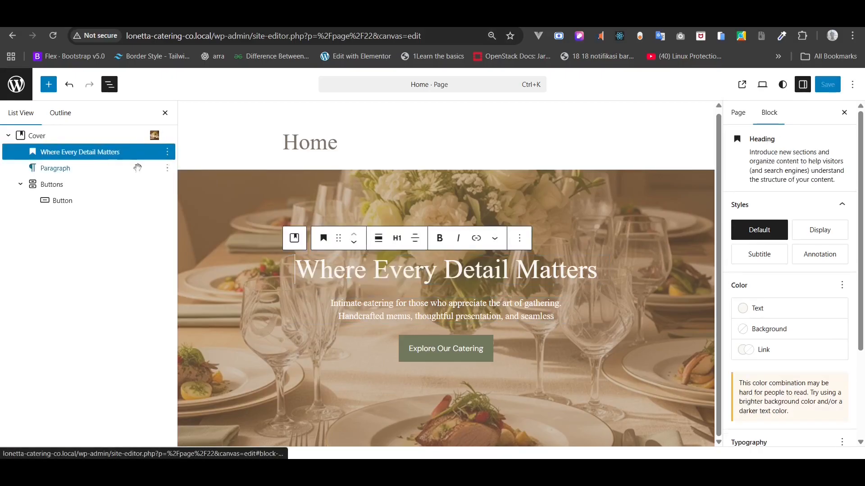
{"action": "left_click", "coordinate": [385, 242]}
{"action": "left_click", "coordinate": [412, 320]}
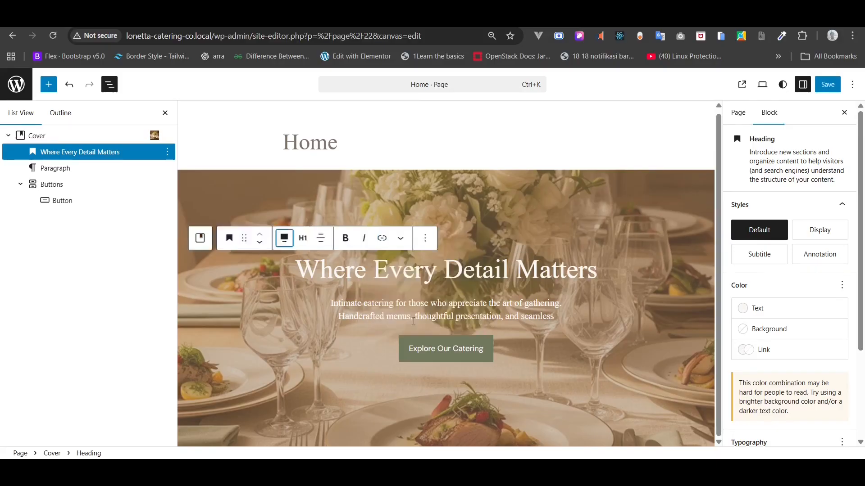
{"action": "left_click", "coordinate": [824, 88]}
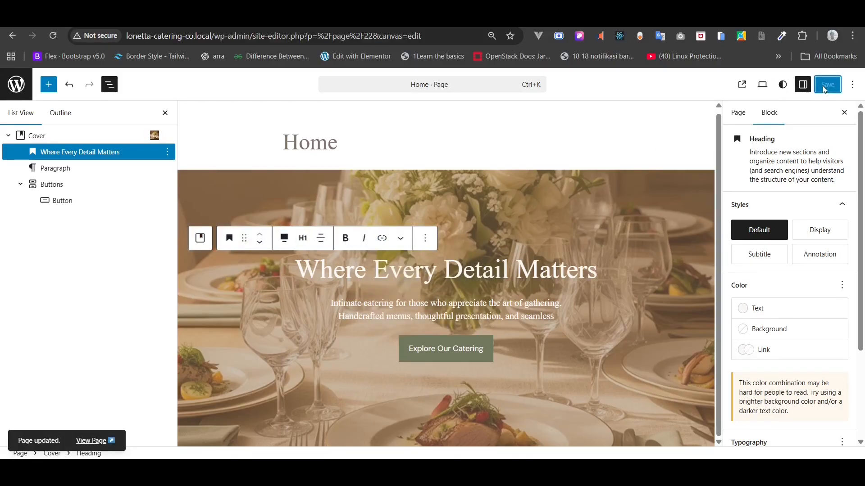
- Check the reloaded live home page, then return to the editor and select the Cover block
{"action": "left_click", "coordinate": [214, 18]}
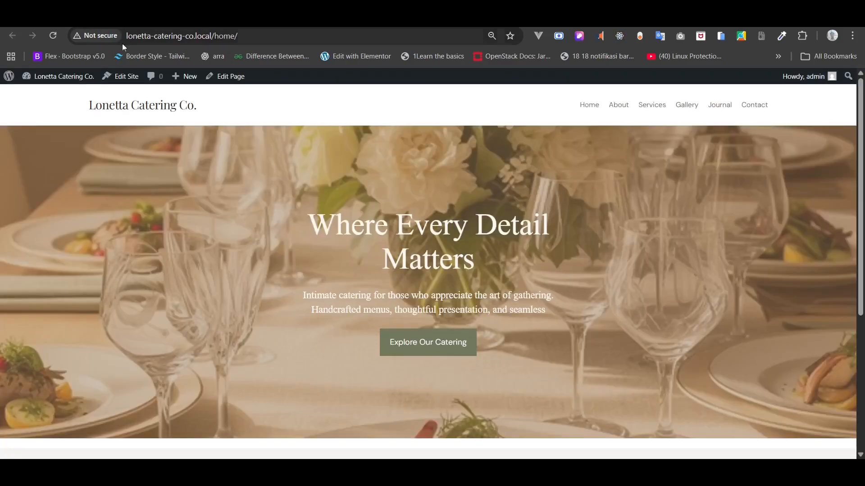
{"action": "left_click", "coordinate": [58, 41]}
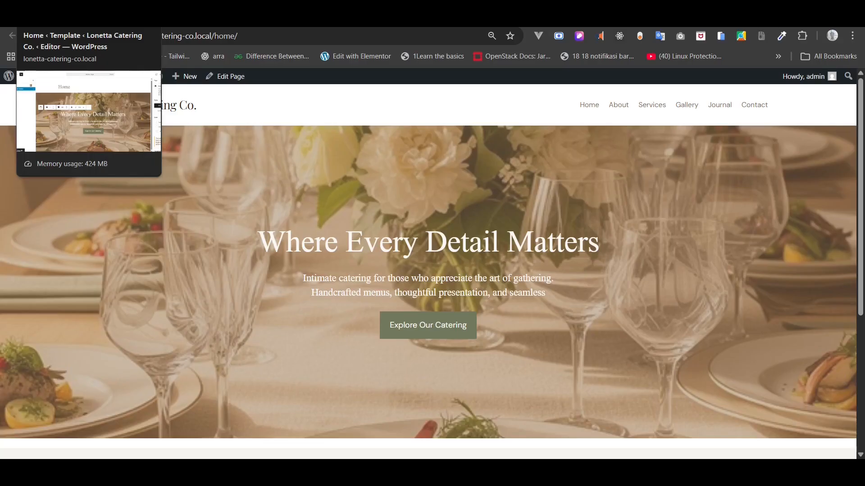
{"action": "left_click", "coordinate": [68, 19]}
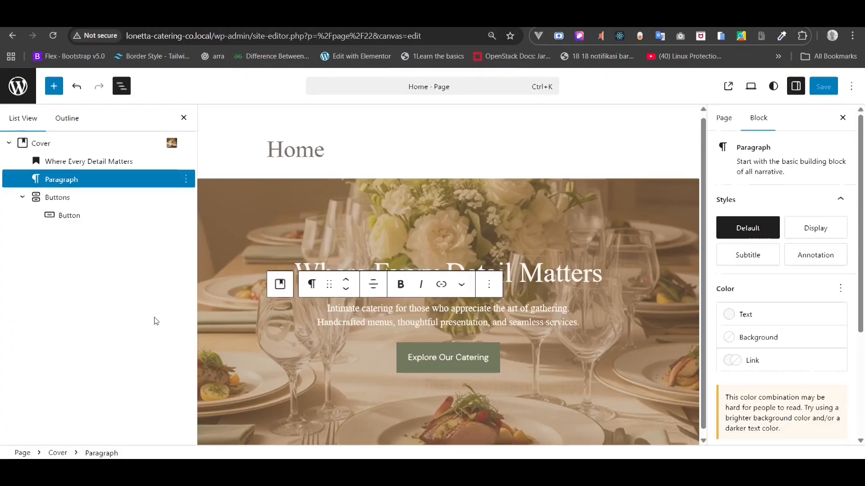
{"action": "key", "text": "ctrl+minus"}
{"action": "key", "text": "ctrl+minus"}
{"action": "key", "text": "ctrl+plus"}
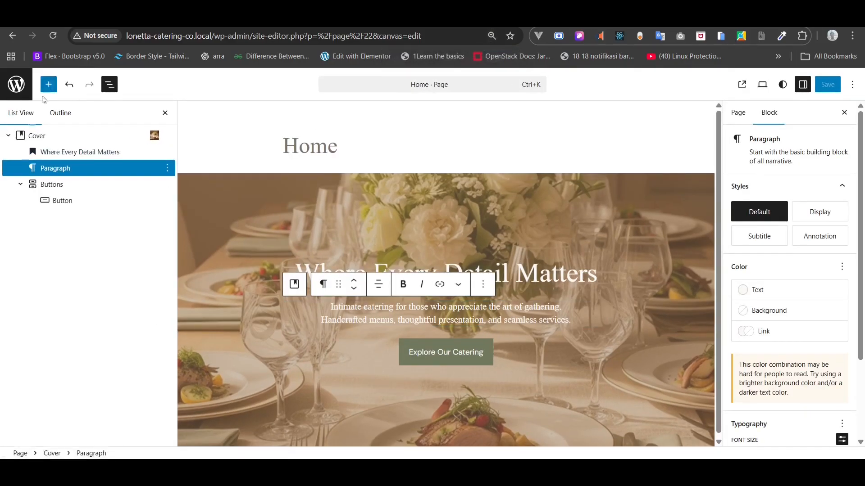
{"action": "left_click", "coordinate": [8, 135]}
{"action": "left_click", "coordinate": [28, 135]}
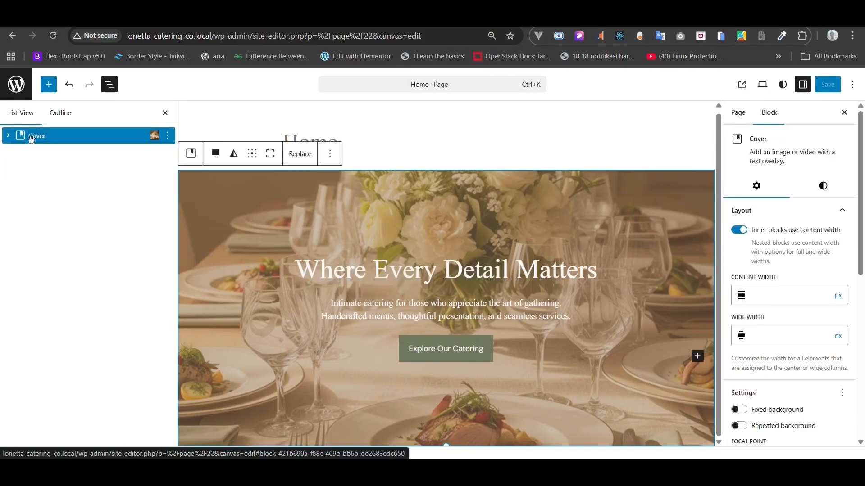
- Add a new block after the Cover and turn it into a Row with /row
{"action": "right_click", "coordinate": [29, 137]}
{"action": "left_click", "coordinate": [75, 243]}
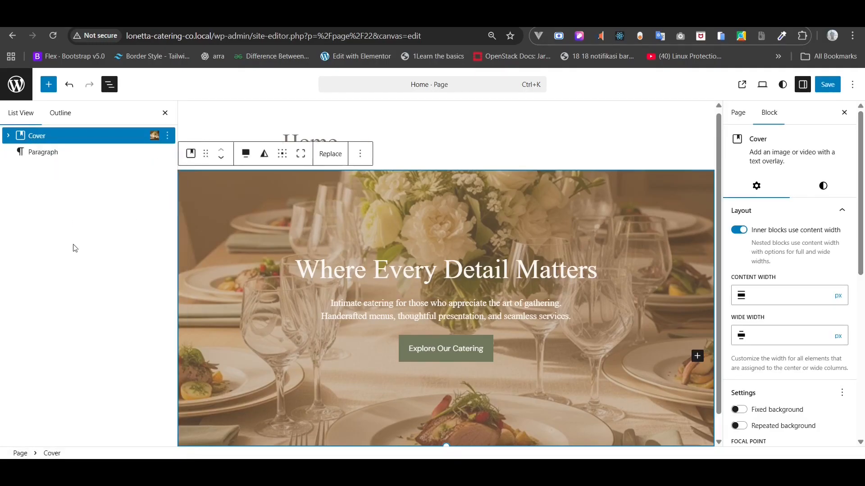
{"action": "scroll", "coordinate": [250, 307], "scroll_direction": "down", "scroll_amount": 1}
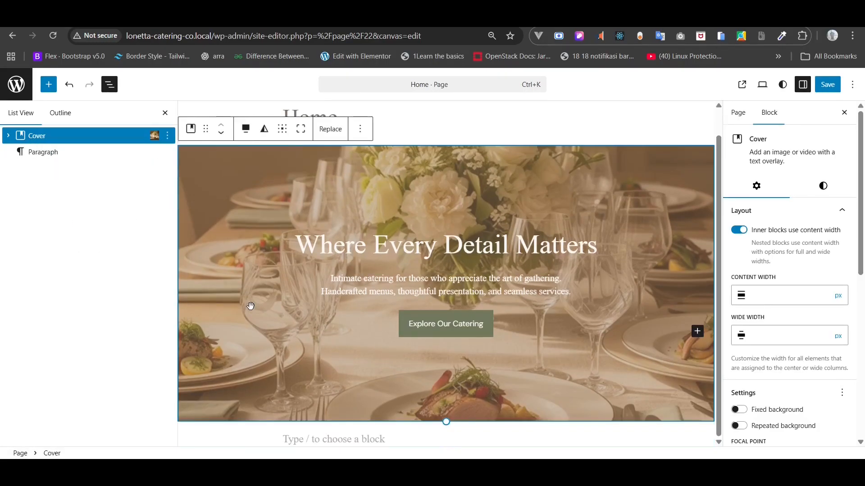
{"action": "left_click", "coordinate": [309, 437]}
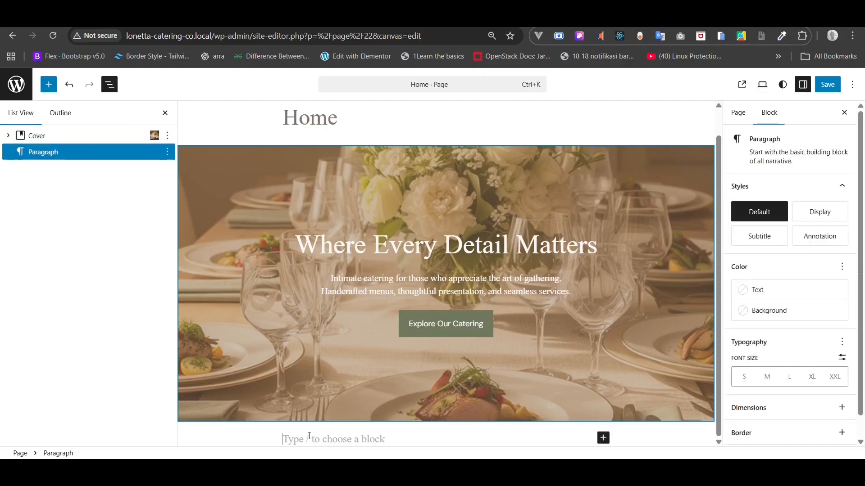
{"action": "type", "text": "/r"}
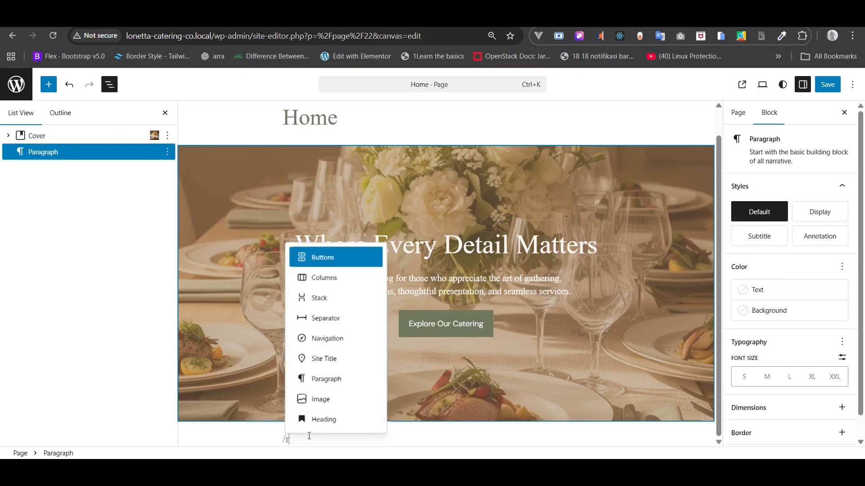
{"action": "type", "text": "ow"}
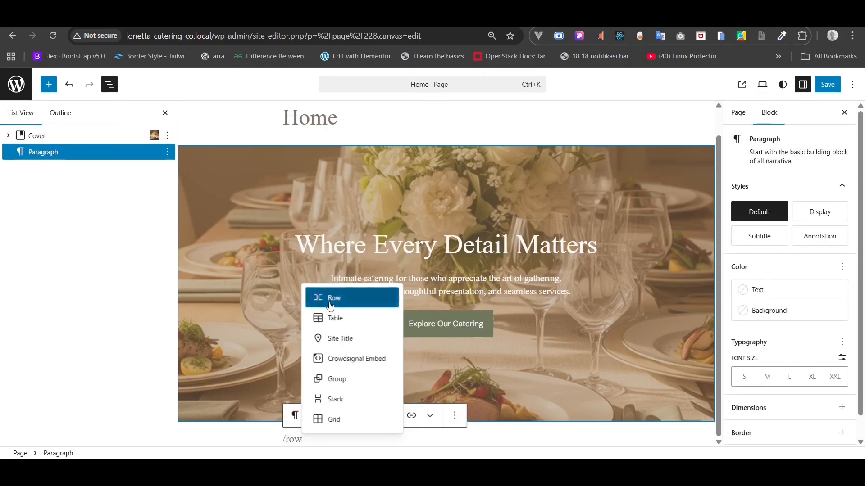
{"action": "left_click", "coordinate": [330, 306]}
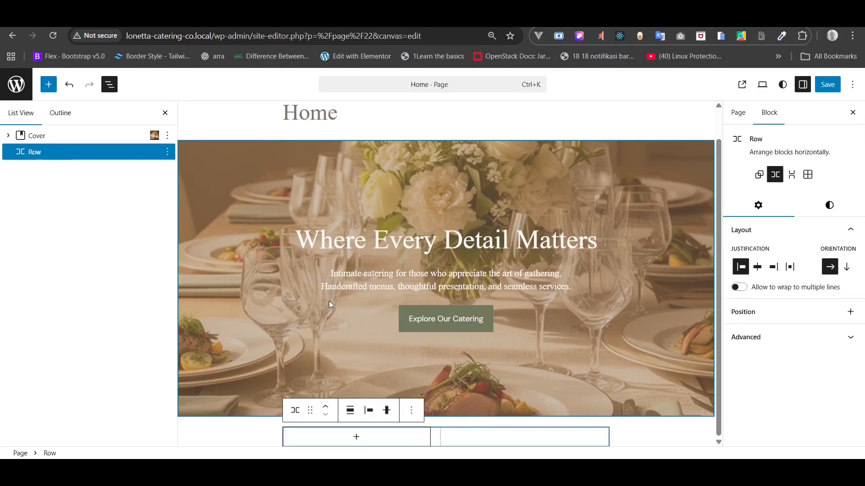
- Insert an Image block inside the Row and choose to upload an image
{"action": "left_click", "coordinate": [355, 439]}
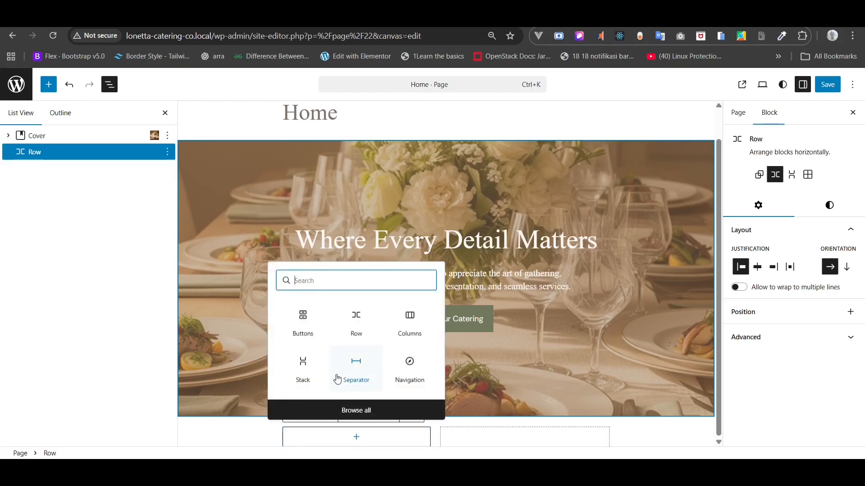
{"action": "type", "text": "ima"}
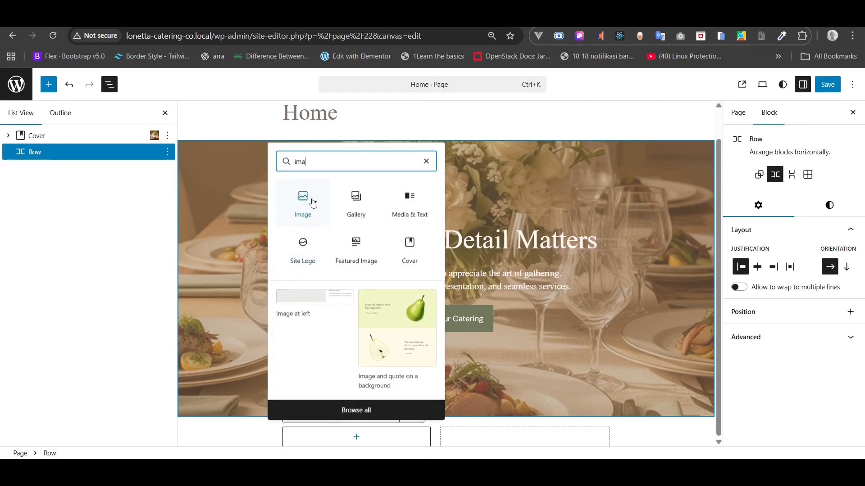
{"action": "left_click", "coordinate": [301, 199]}
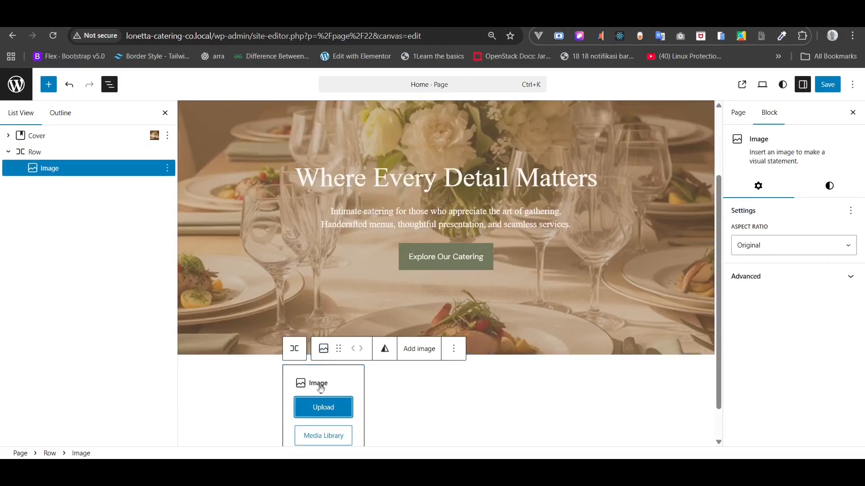
{"action": "left_click", "coordinate": [318, 410]}
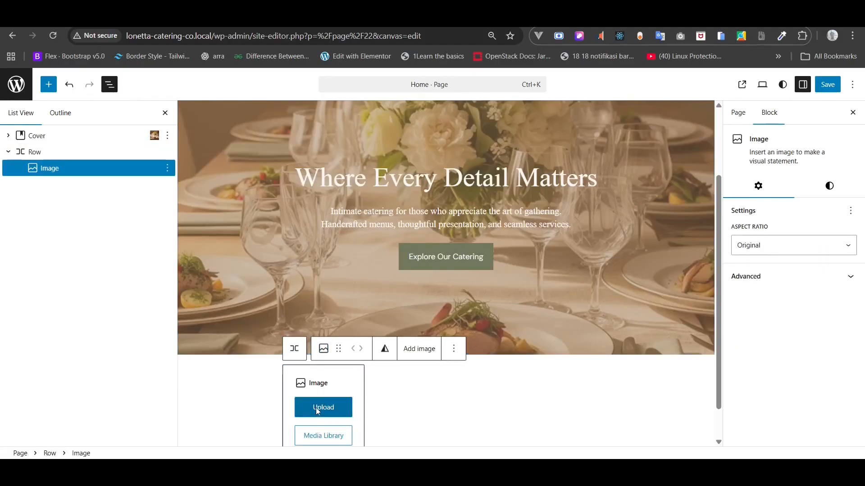
- Upload Chef preparing a dish.png and place it in the Row's Image block
{"action": "left_click", "coordinate": [146, 116]}
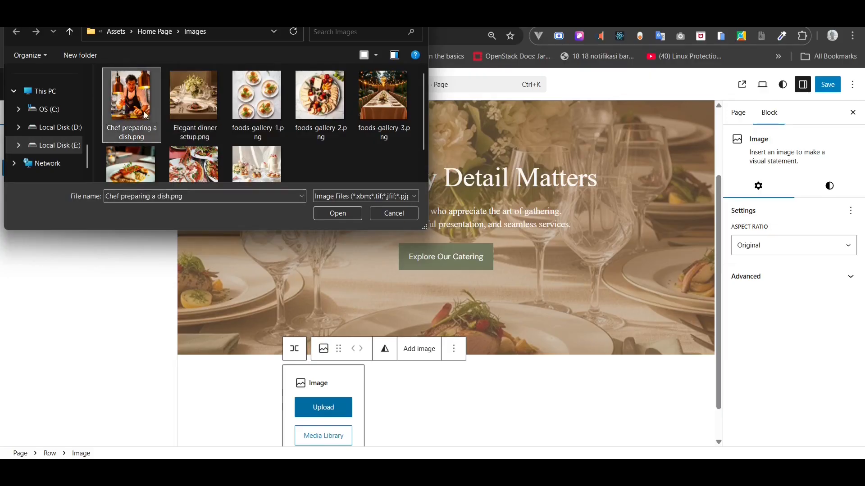
{"action": "left_click", "coordinate": [336, 213]}
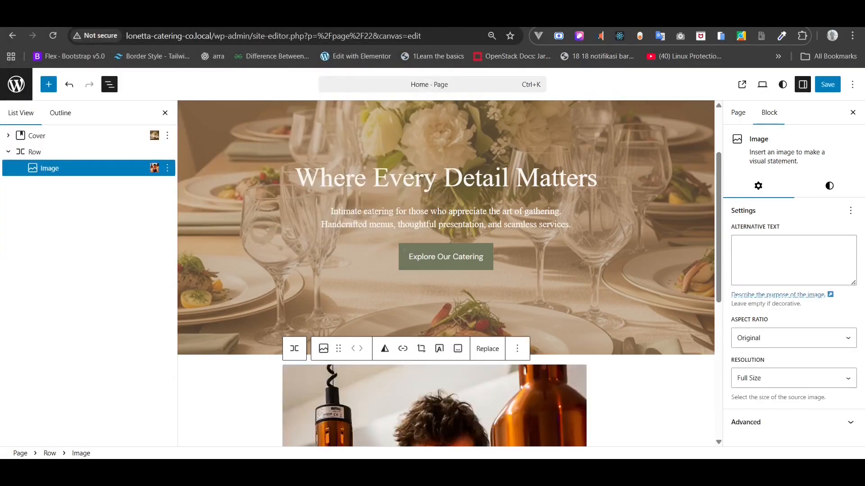
{"action": "left_click_drag", "start_coordinate": [717, 199], "coordinate": [716, 322]}
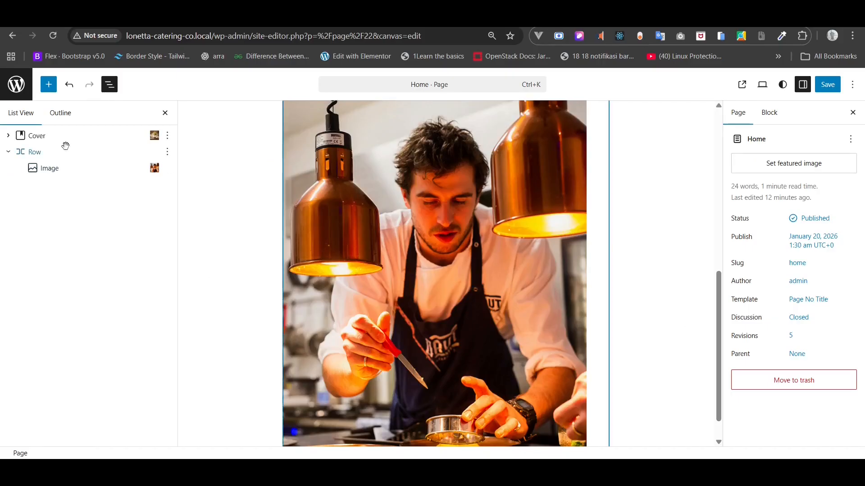
- Add a new paragraph after the image, undoing the accidental stack group and clearing its slash text
{"action": "left_click", "coordinate": [49, 171]}
{"action": "right_click", "coordinate": [50, 172]}
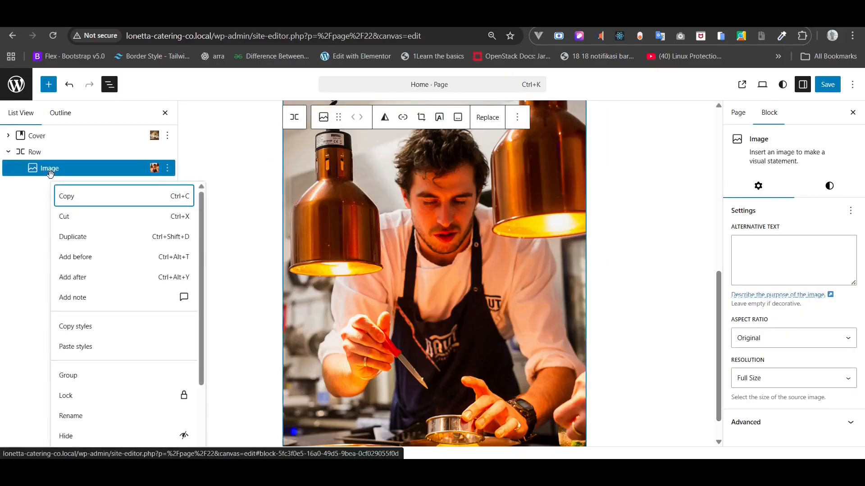
{"action": "left_click", "coordinate": [90, 280]}
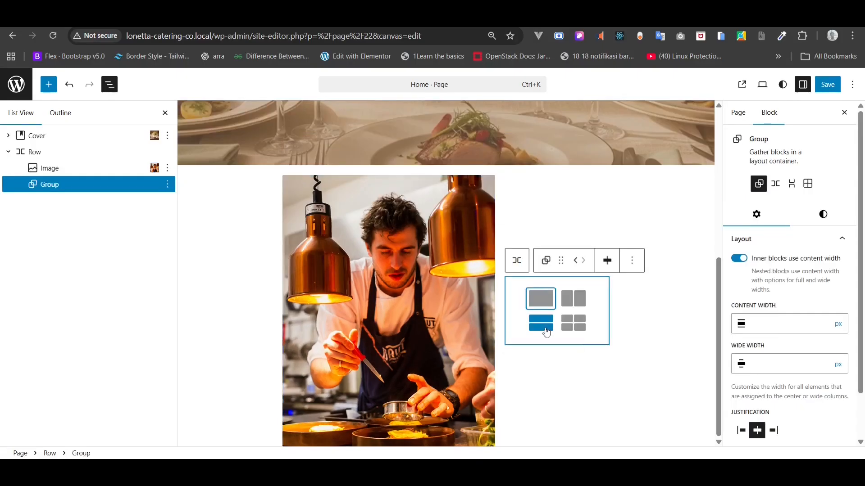
{"action": "left_click", "coordinate": [545, 328]}
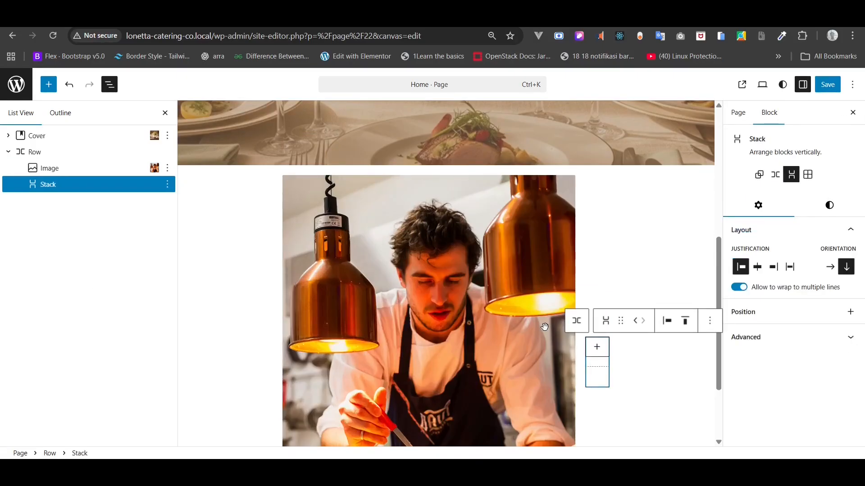
{"action": "key", "text": "ctrl+z"}
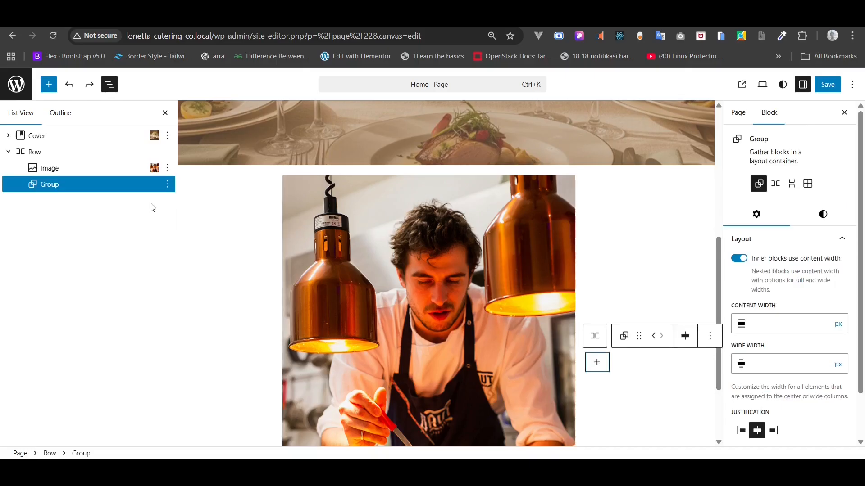
{"action": "key", "text": "ctrl+z"}
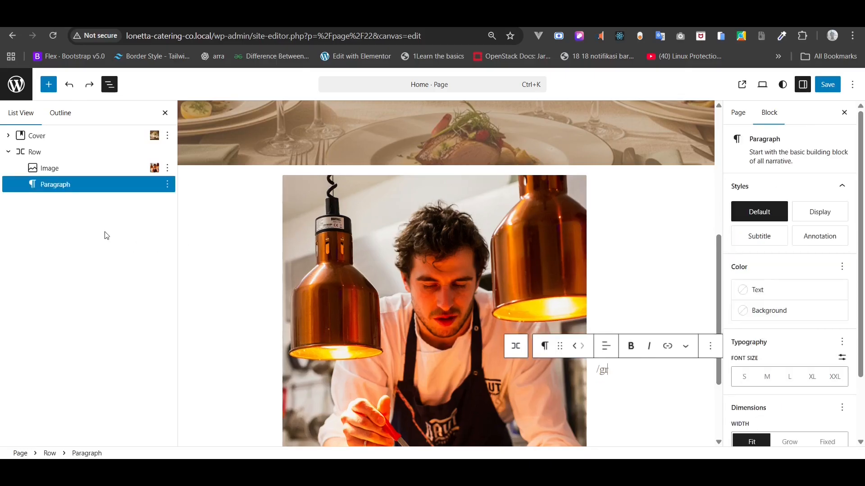
{"action": "left_click", "coordinate": [602, 380]}
{"action": "key", "text": "BackSpace"}
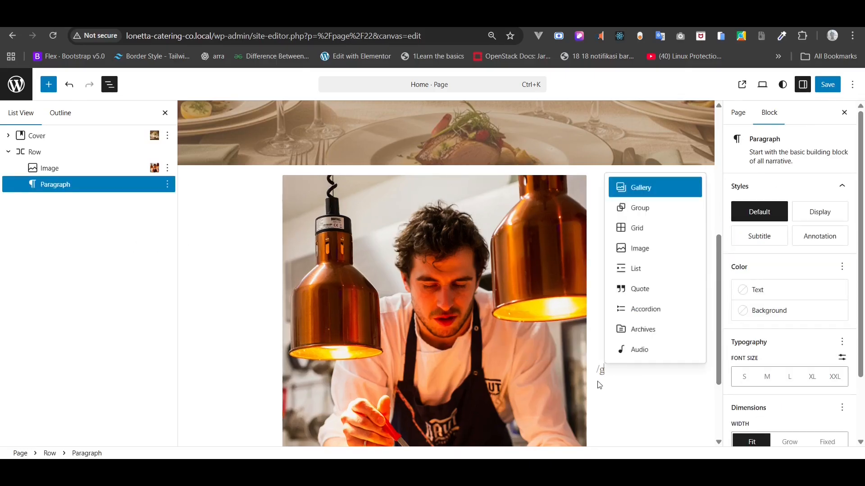
{"action": "key", "text": "BackSpace"}
{"action": "key", "text": "BackSpace"}
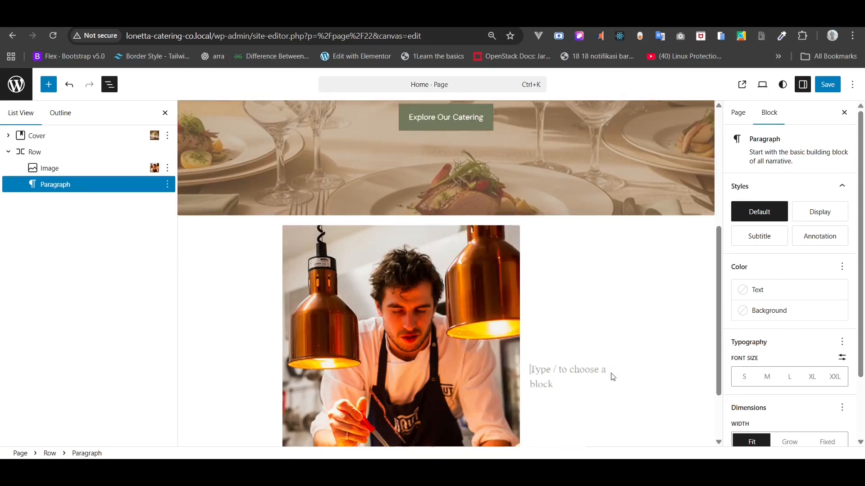
{"action": "type", "text": "/pa"}
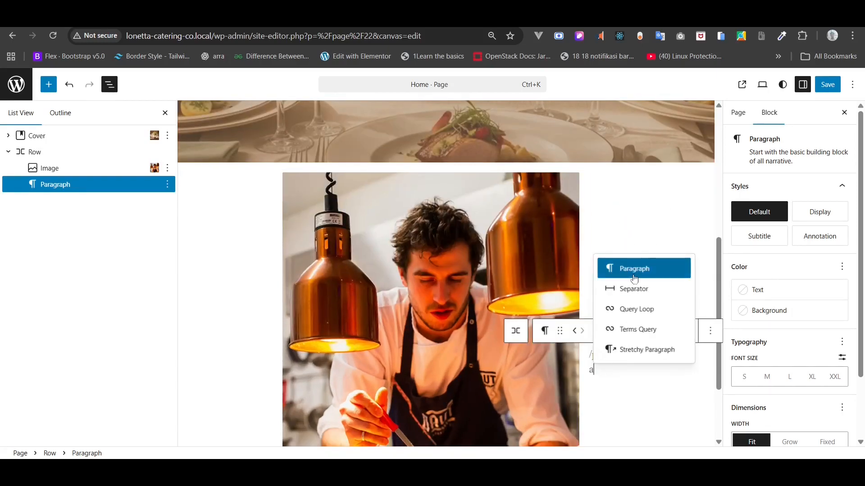
- Paste 'Our Story' from the copy notes into a new paragraph beside the photo
{"action": "left_click", "coordinate": [639, 270]}
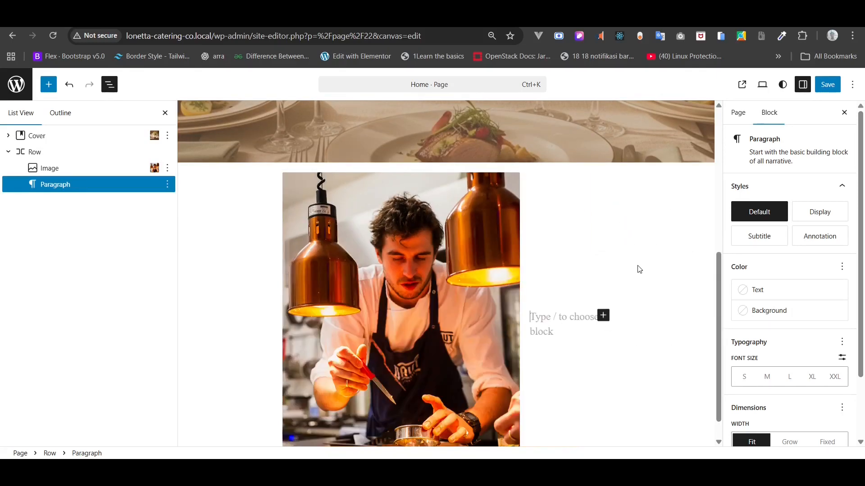
{"action": "key", "text": "alt+Tab"}
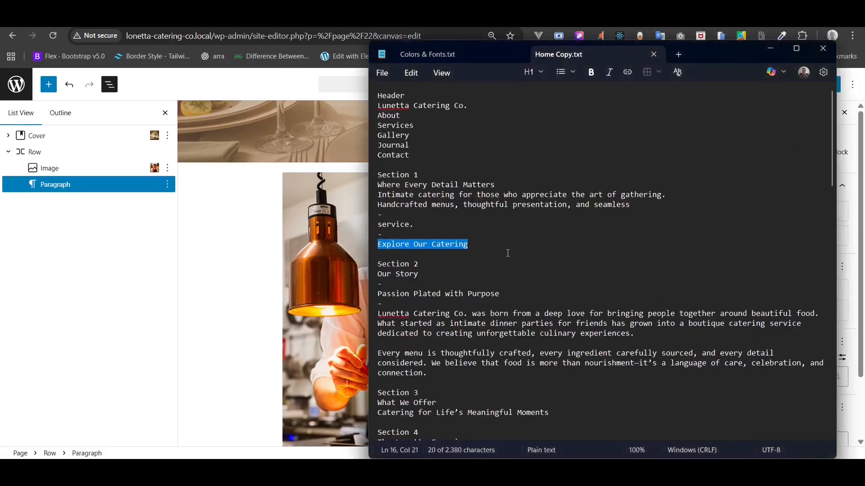
{"action": "left_click_drag", "start_coordinate": [426, 275], "coordinate": [368, 276]}
{"action": "key", "text": "ctrl+c"}
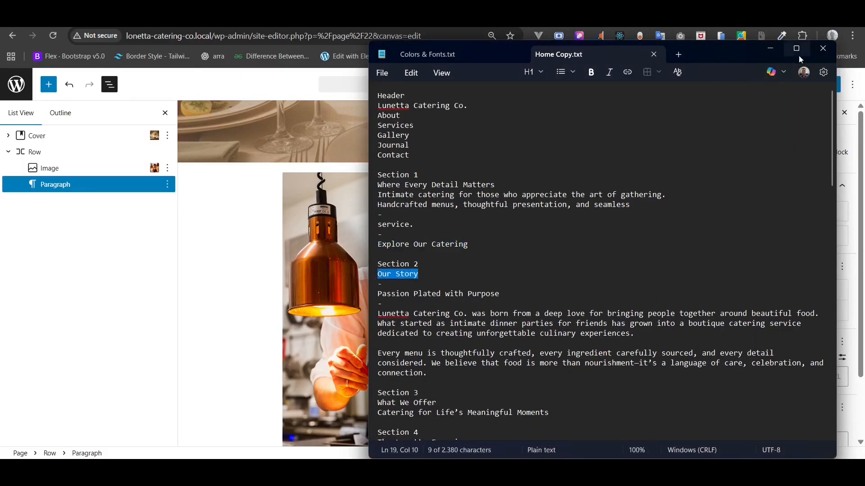
{"action": "left_click", "coordinate": [769, 53]}
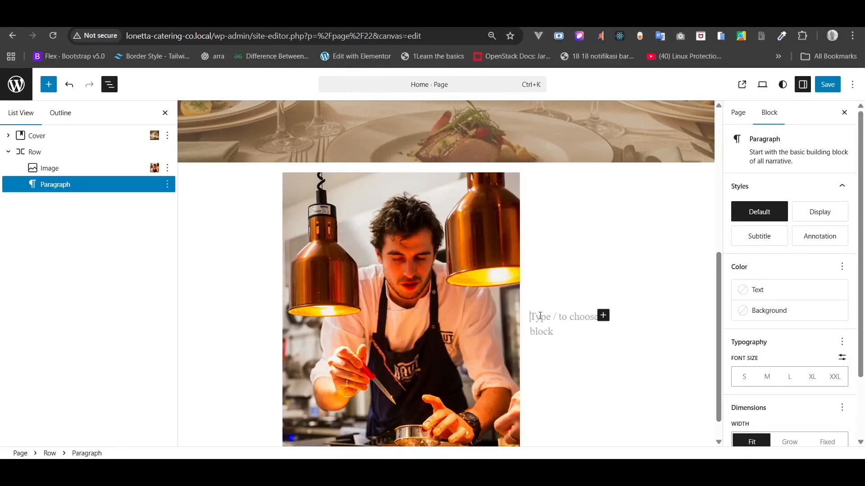
{"action": "right_click", "coordinate": [540, 316]}
{"action": "left_click", "coordinate": [577, 163]}
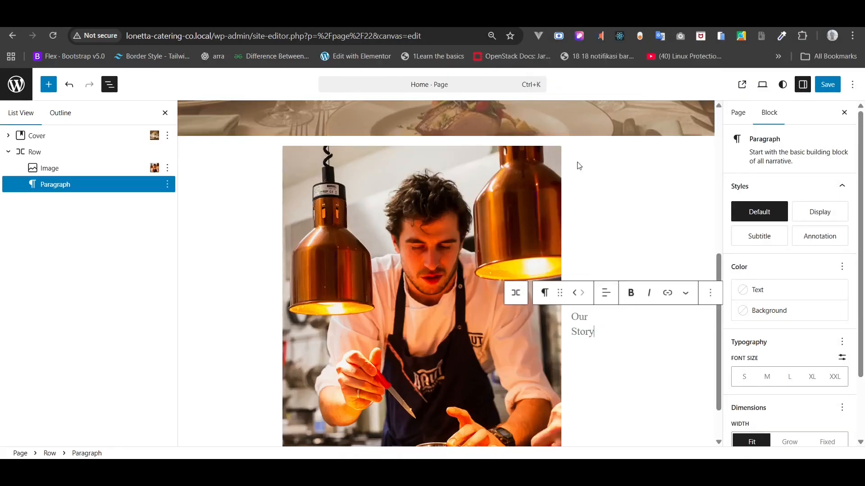
- Duplicate the Our Story paragraph and replace the copy's text with 'Passion Plated with Purpose'
{"action": "right_click", "coordinate": [64, 186]}
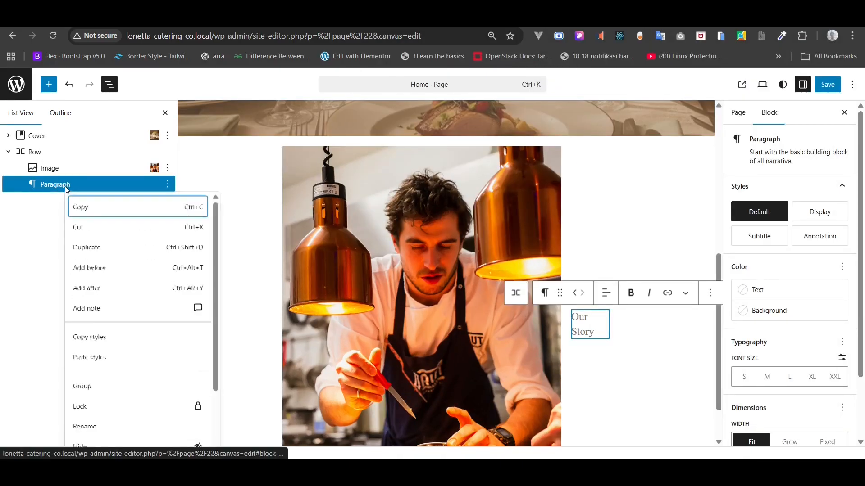
{"action": "left_click", "coordinate": [87, 247]}
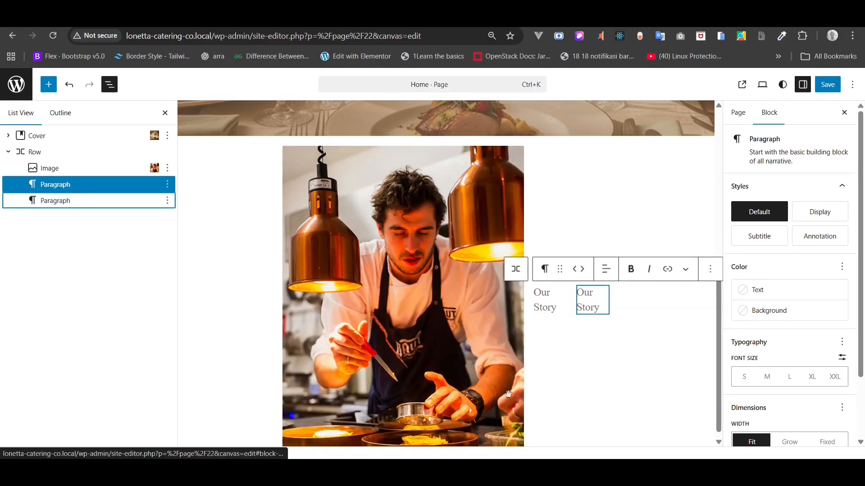
{"action": "key", "text": "alt+Tab"}
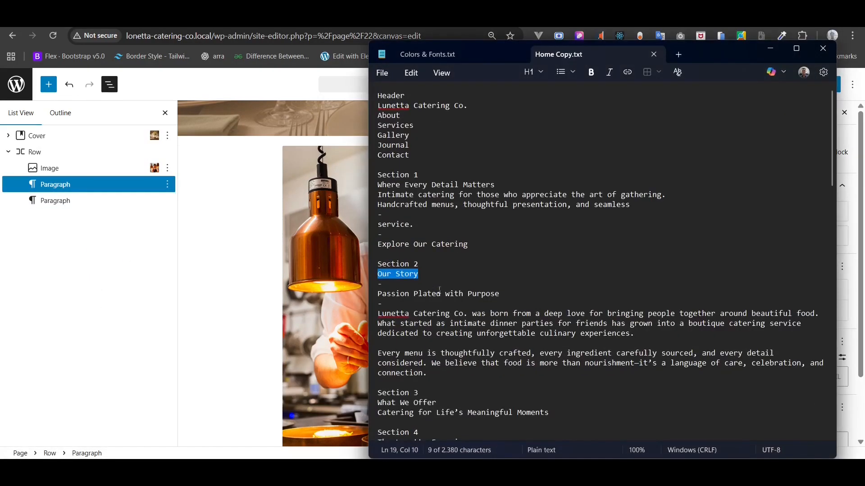
{"action": "triple_click", "coordinate": [438, 293]}
{"action": "right_click", "coordinate": [439, 290]}
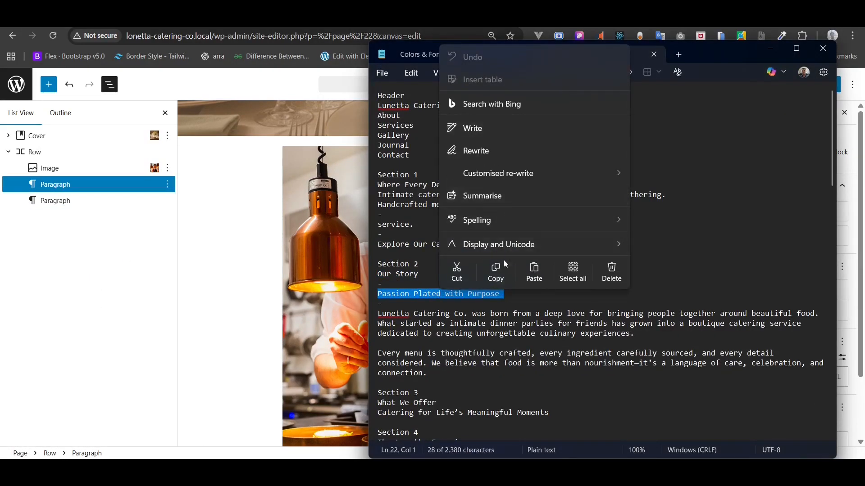
{"action": "left_click", "coordinate": [501, 265]}
{"action": "left_click", "coordinate": [774, 48]}
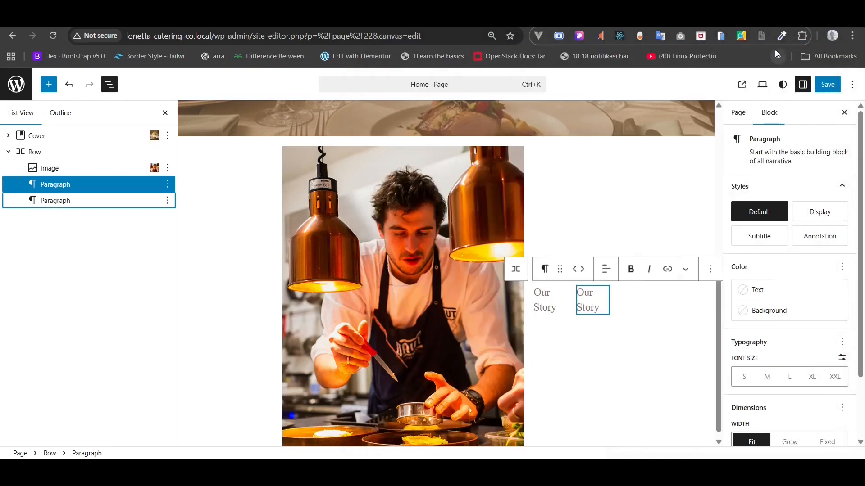
{"action": "left_click", "coordinate": [36, 197]}
{"action": "left_click_drag", "start_coordinate": [598, 309], "coordinate": [577, 287]}
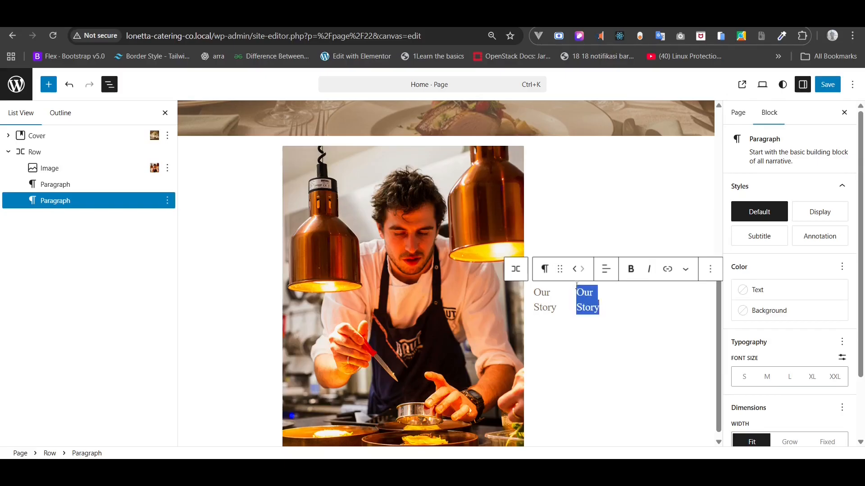
{"action": "right_click", "coordinate": [588, 308]}
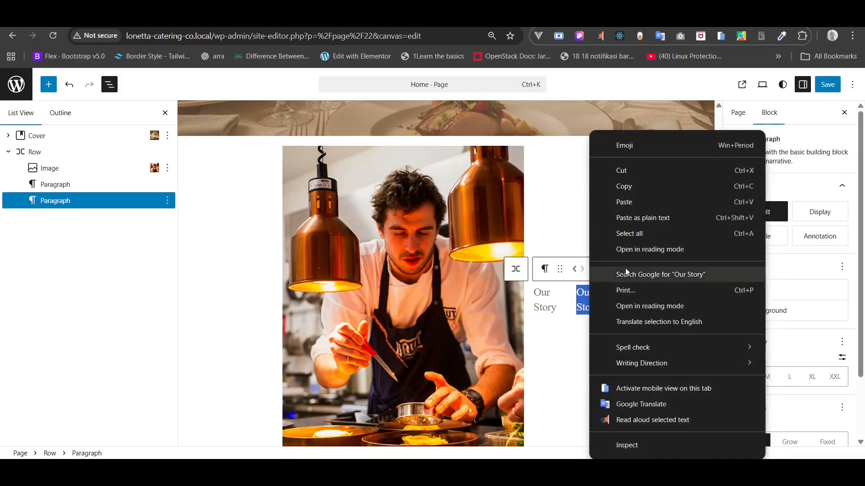
{"action": "left_click", "coordinate": [637, 204]}
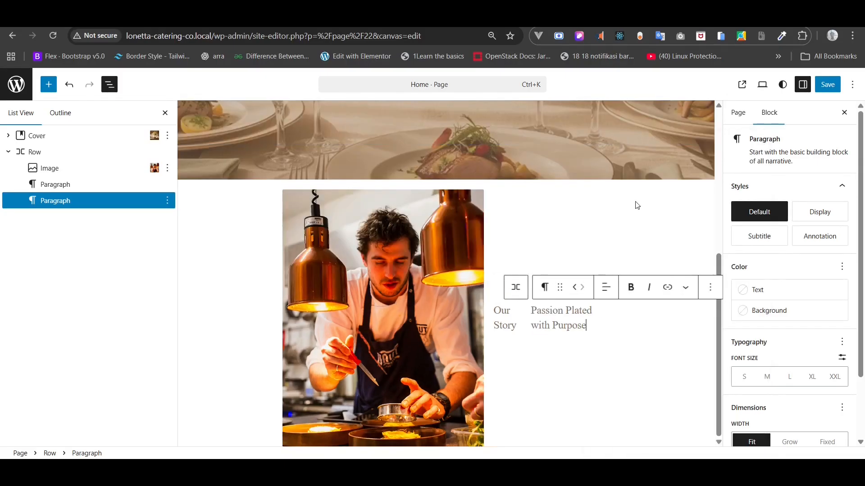
- Duplicate the Passion Plated paragraph, turn one copy into a heading and move it above
{"action": "right_click", "coordinate": [54, 200]}
{"action": "left_click", "coordinate": [84, 266]}
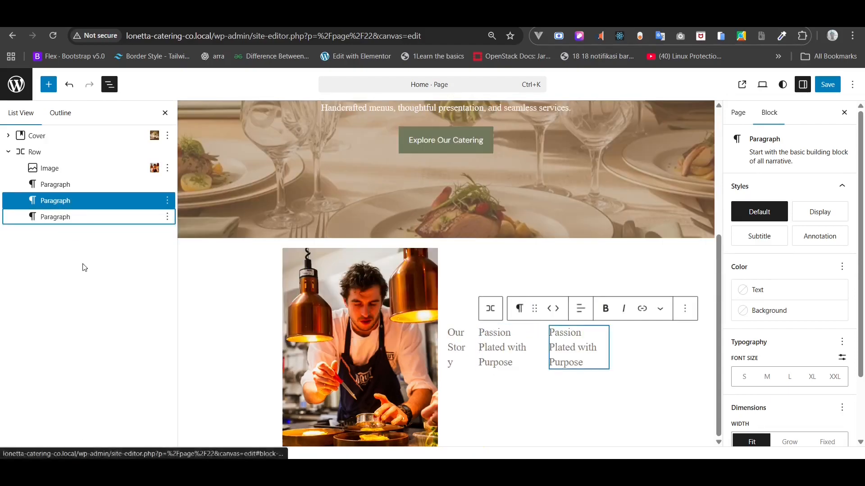
{"action": "key", "text": "alt+Tab"}
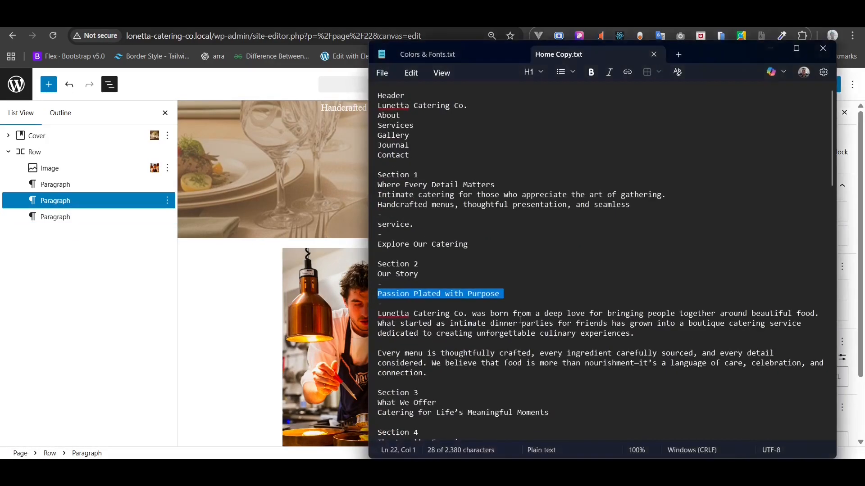
{"action": "left_click_drag", "start_coordinate": [430, 374], "coordinate": [375, 315]}
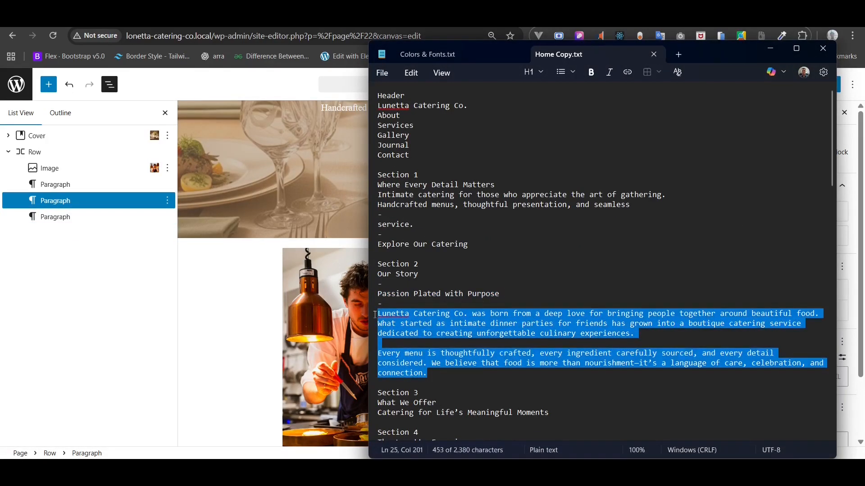
{"action": "key", "text": "alt+Tab"}
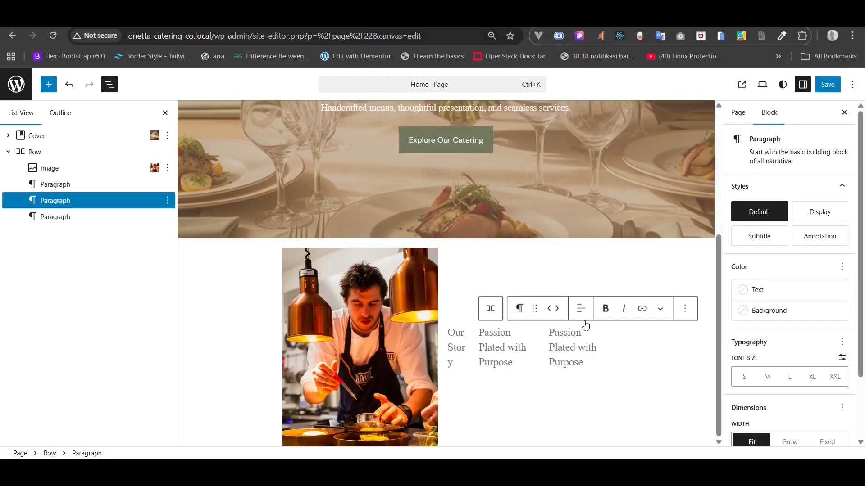
{"action": "left_click", "coordinate": [554, 345]}
{"action": "left_click", "coordinate": [545, 309]}
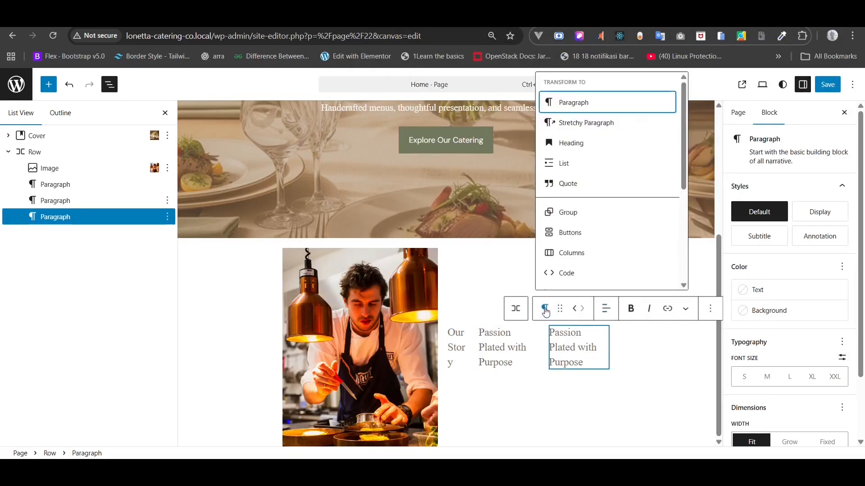
{"action": "left_click", "coordinate": [570, 143]}
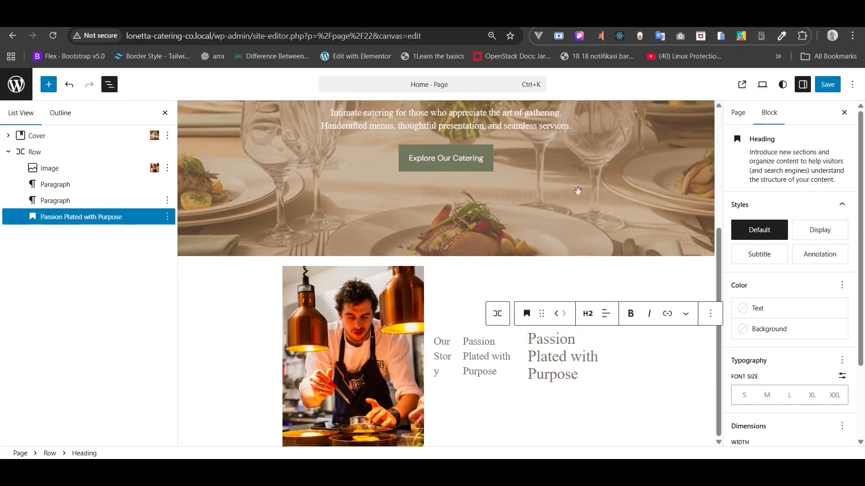
{"action": "left_click", "coordinate": [71, 203]}
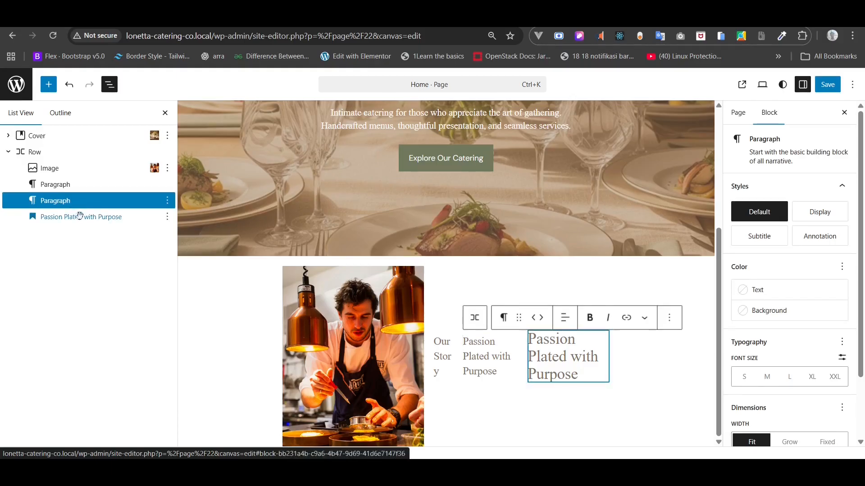
{"action": "left_click", "coordinate": [74, 219]}
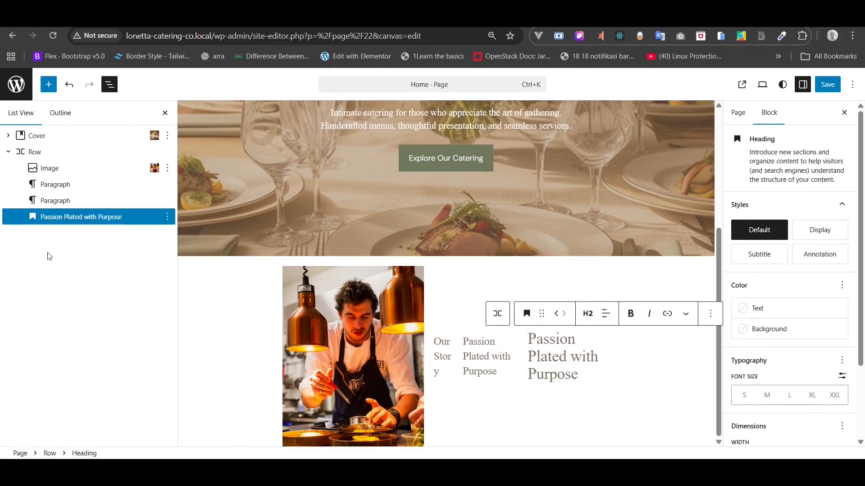
{"action": "left_click_drag", "start_coordinate": [65, 218], "coordinate": [65, 191]}
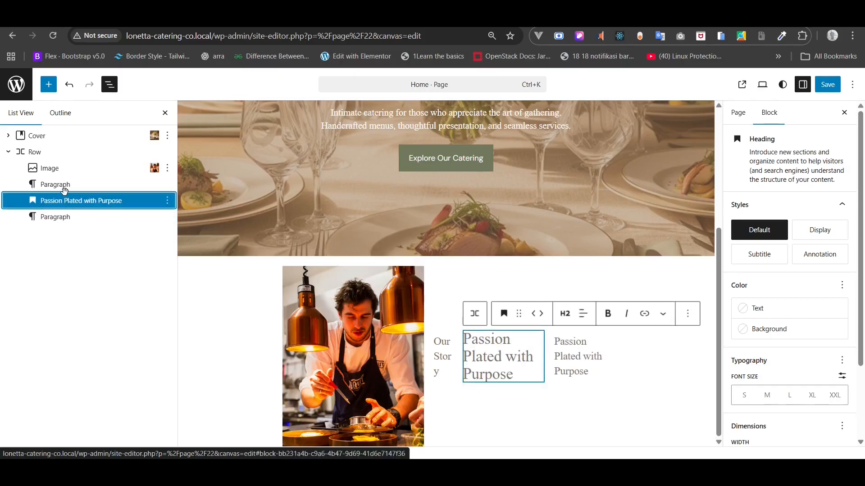
- Copy the two story paragraphs from the notes and paste them over the leftover paragraph
{"action": "left_click", "coordinate": [58, 217]}
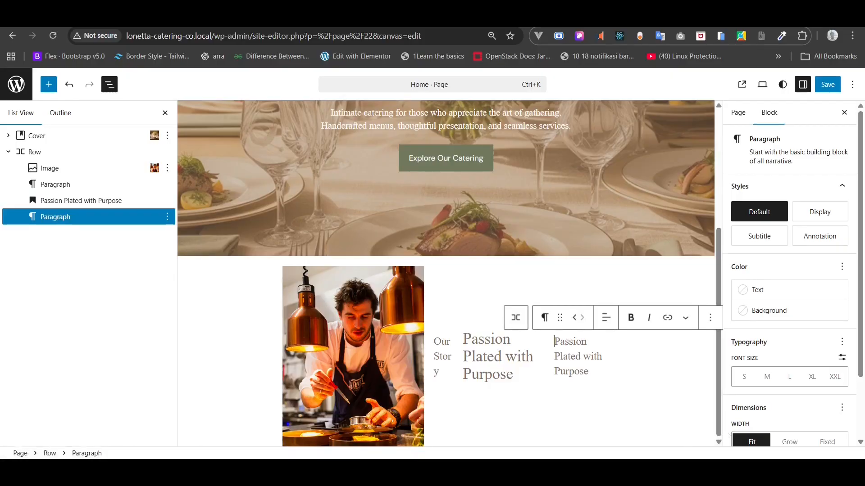
{"action": "left_click", "coordinate": [630, 471]}
{"action": "right_click", "coordinate": [524, 335]}
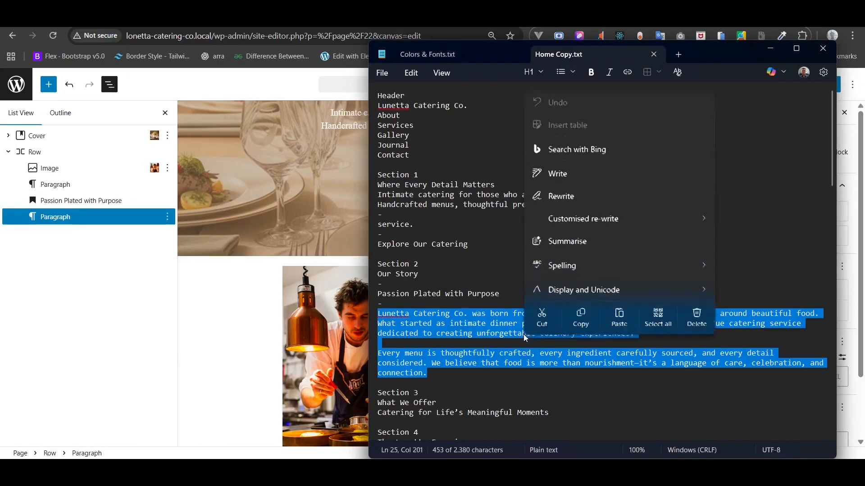
{"action": "left_click", "coordinate": [585, 318]}
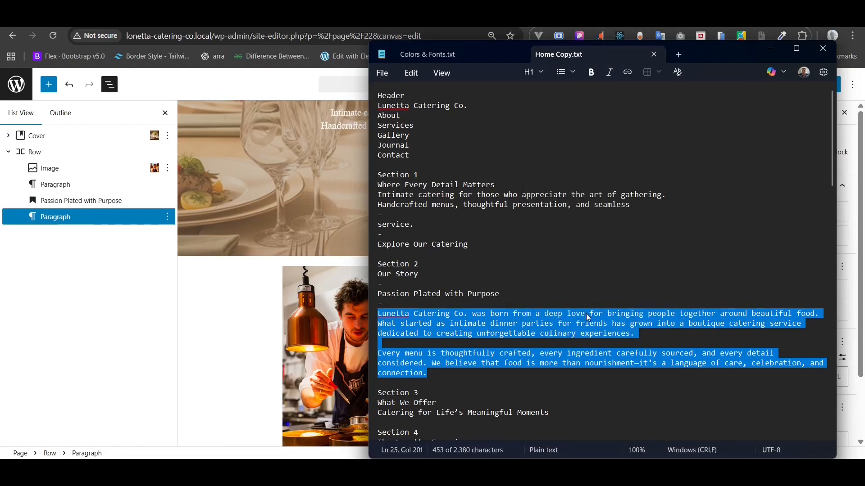
{"action": "left_click", "coordinate": [771, 49]}
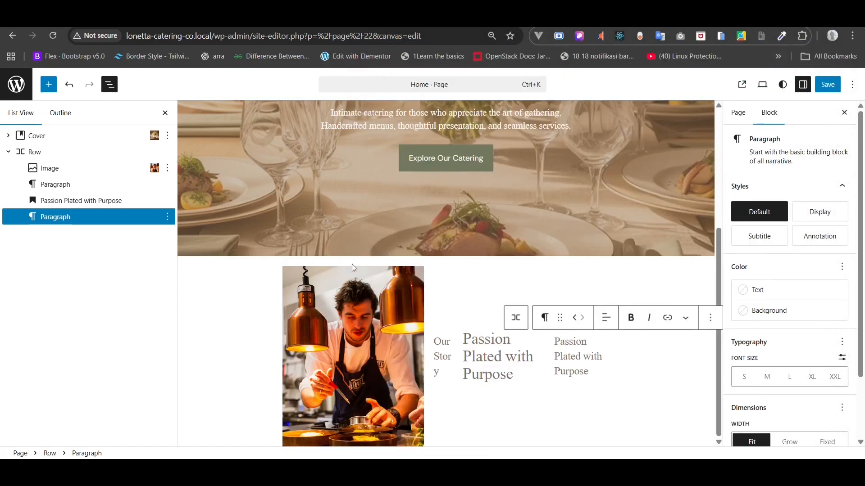
{"action": "left_click", "coordinate": [555, 342]}
{"action": "triple_click", "coordinate": [562, 354]}
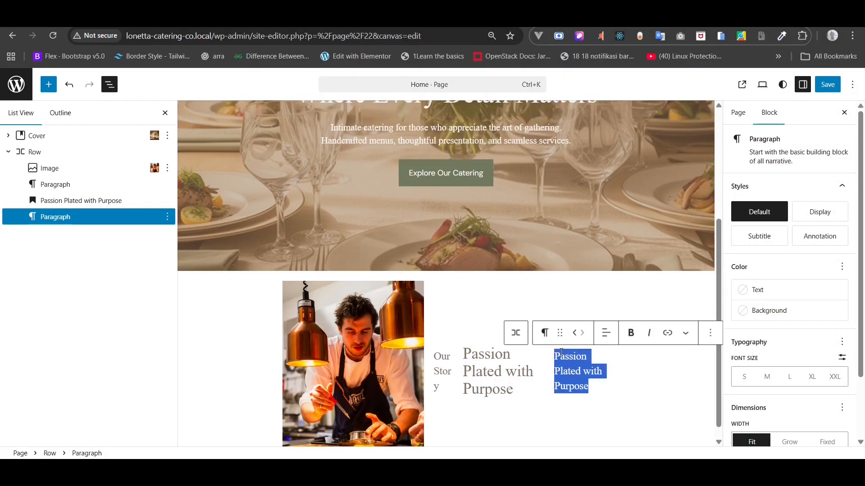
{"action": "key", "text": "ctrl+v"}
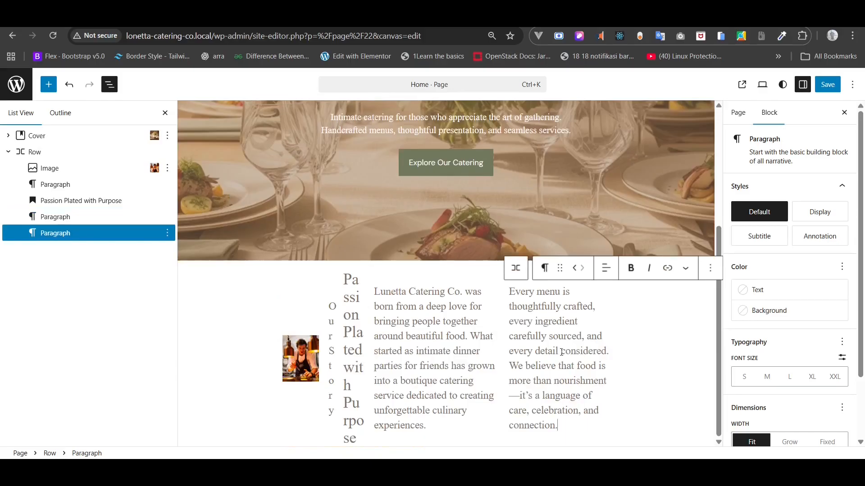
- Select the Our Story label, heading and both story paragraphs and wrap them in a Group
{"action": "left_click", "coordinate": [70, 201]}
{"action": "left_click", "coordinate": [56, 217], "text": "shift"}
{"action": "left_click", "coordinate": [51, 234], "text": "shift"}
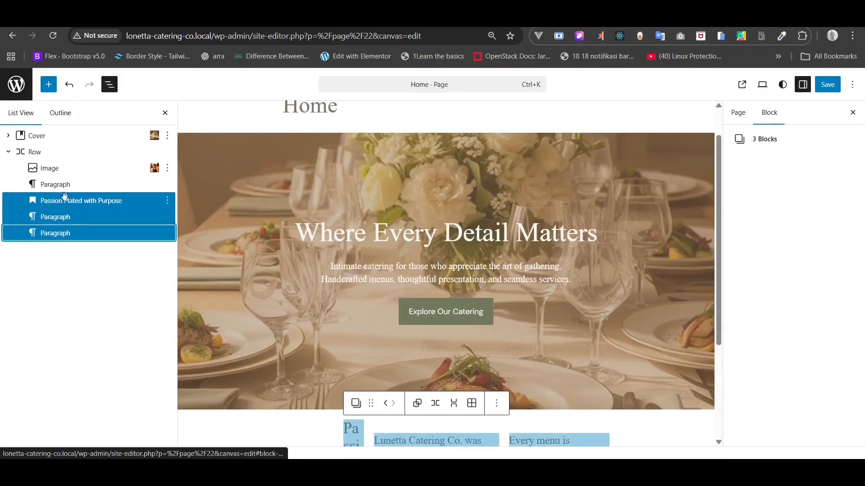
{"action": "scroll", "coordinate": [249, 286], "scroll_direction": "down", "scroll_amount": 3}
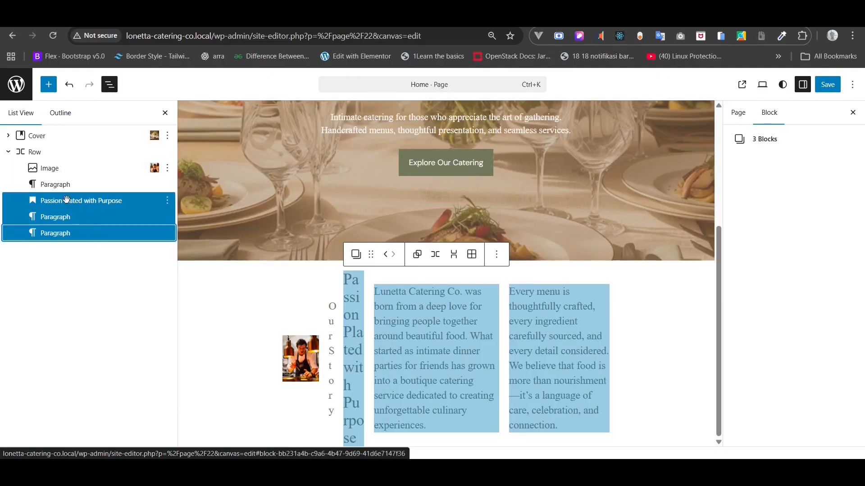
{"action": "left_click", "coordinate": [51, 185], "text": "shift"}
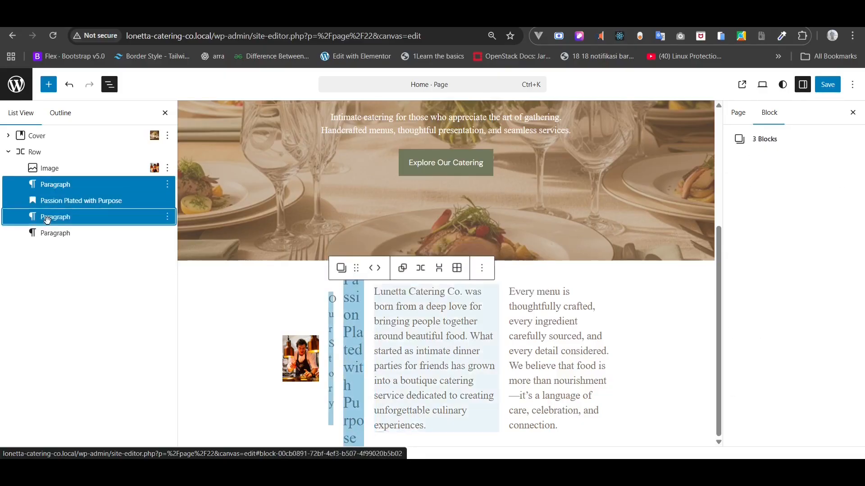
{"action": "left_click", "coordinate": [47, 233], "text": "shift"}
{"action": "right_click", "coordinate": [54, 222]}
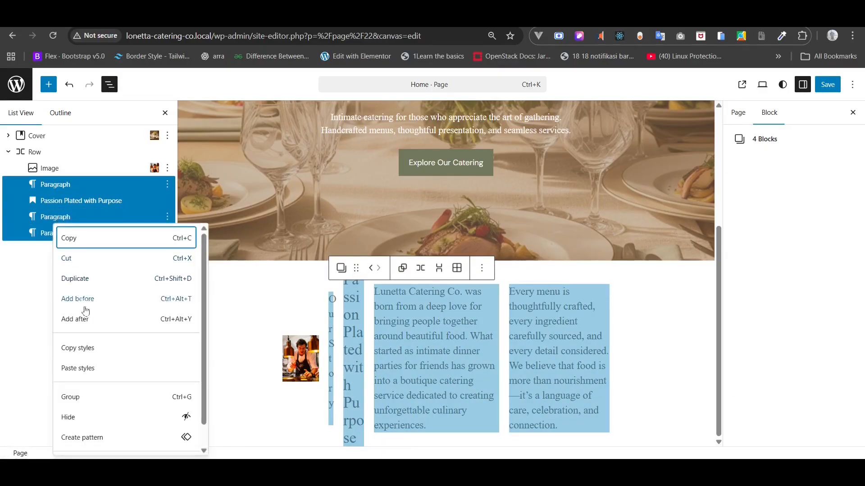
{"action": "left_click", "coordinate": [74, 399]}
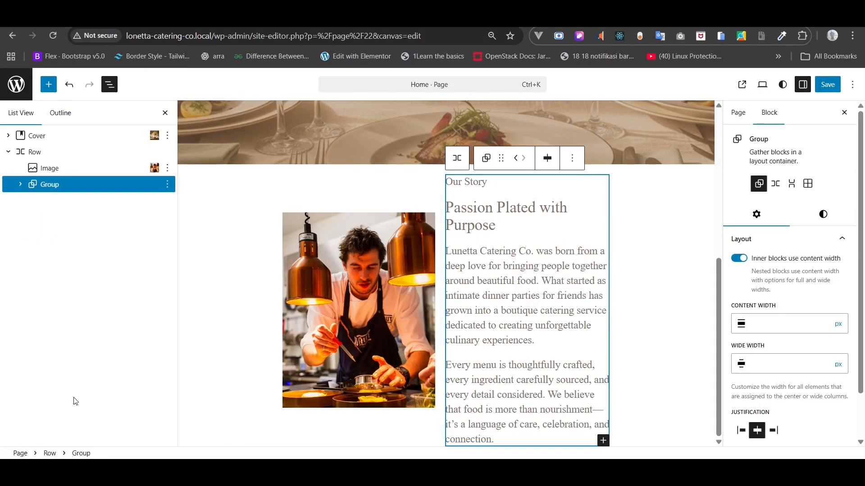
{"action": "left_click", "coordinate": [36, 153]}
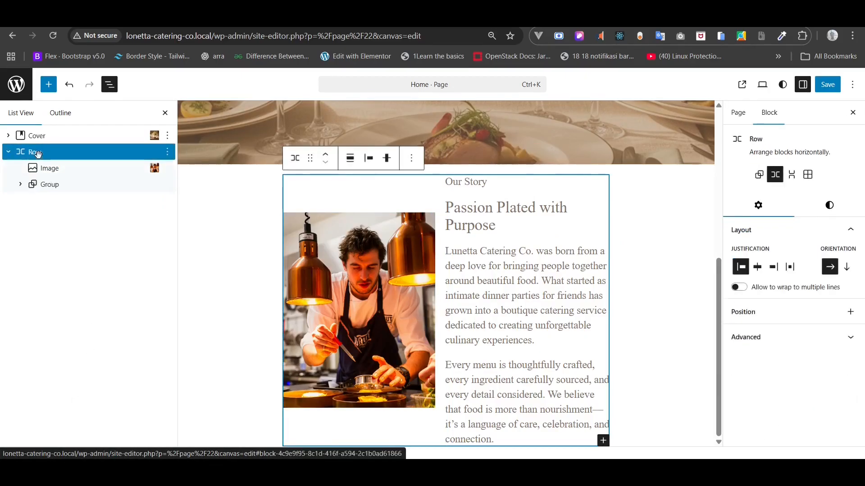
{"action": "left_click", "coordinate": [20, 184]}
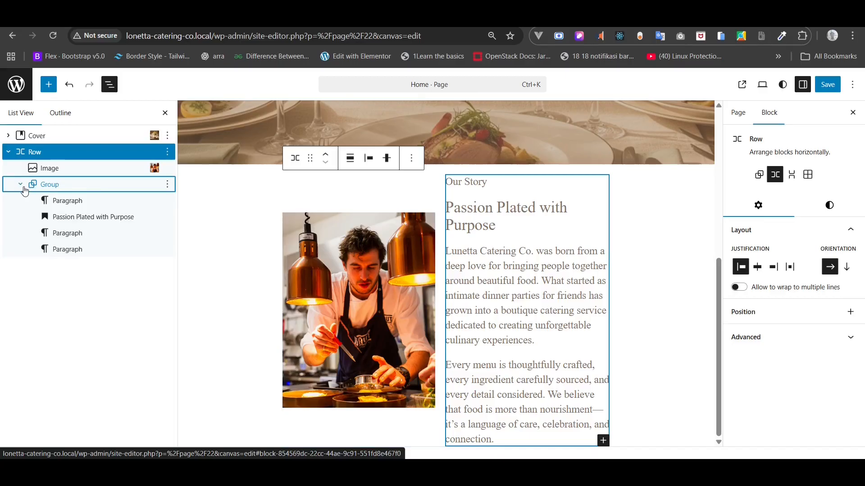
- Rename the story row to 'Our Story - Section'
{"action": "right_click", "coordinate": [49, 152]}
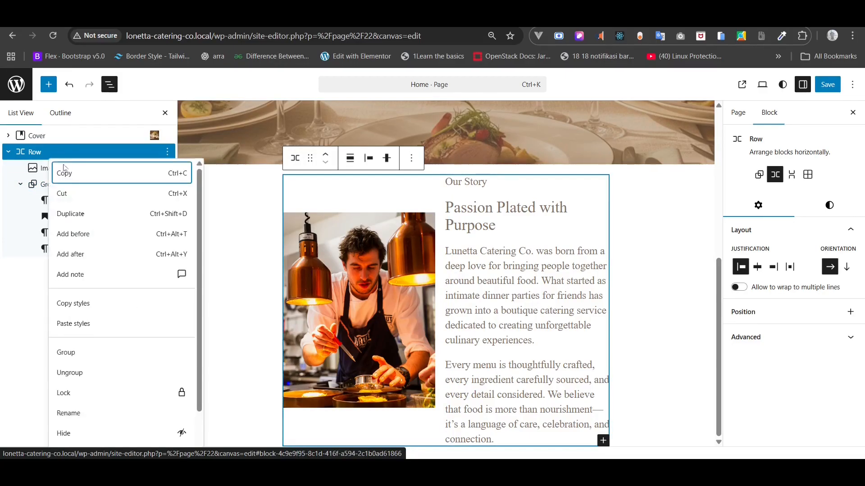
{"action": "left_click", "coordinate": [72, 413]}
{"action": "type", "text": "Our Story - Section"}
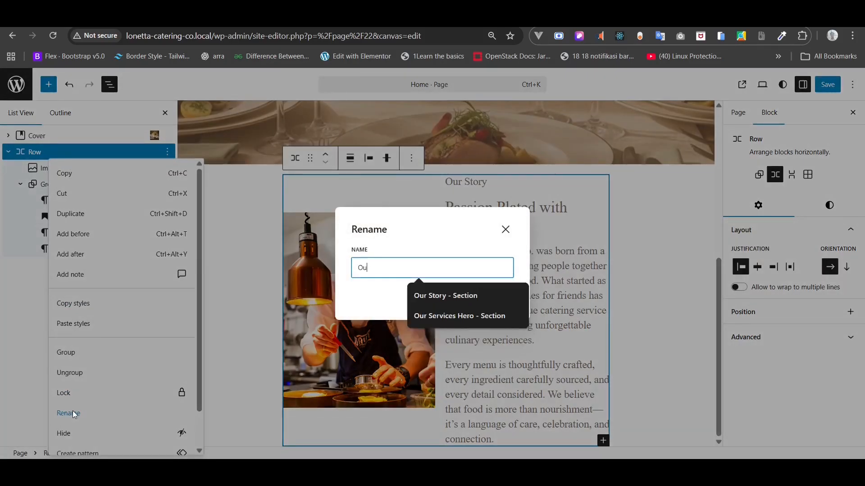
{"action": "left_click", "coordinate": [459, 295]}
{"action": "left_click", "coordinate": [497, 301]}
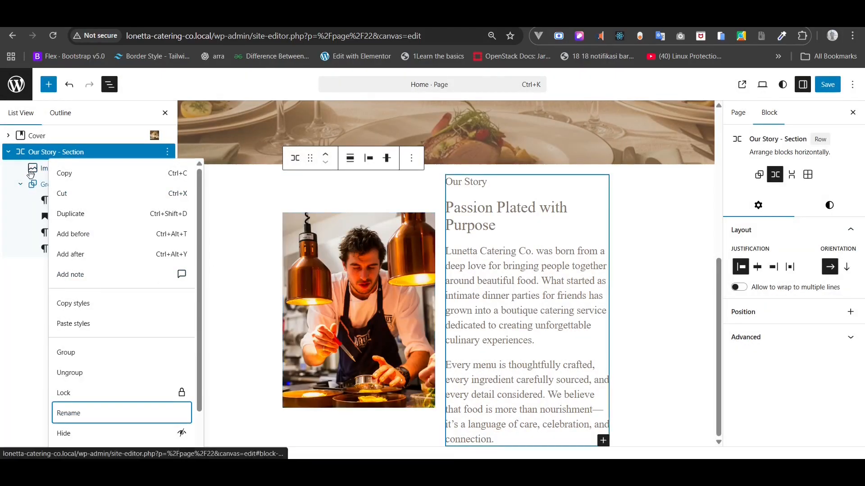
- Set the row's vertical alignment to Align top
{"action": "left_click", "coordinate": [41, 184]}
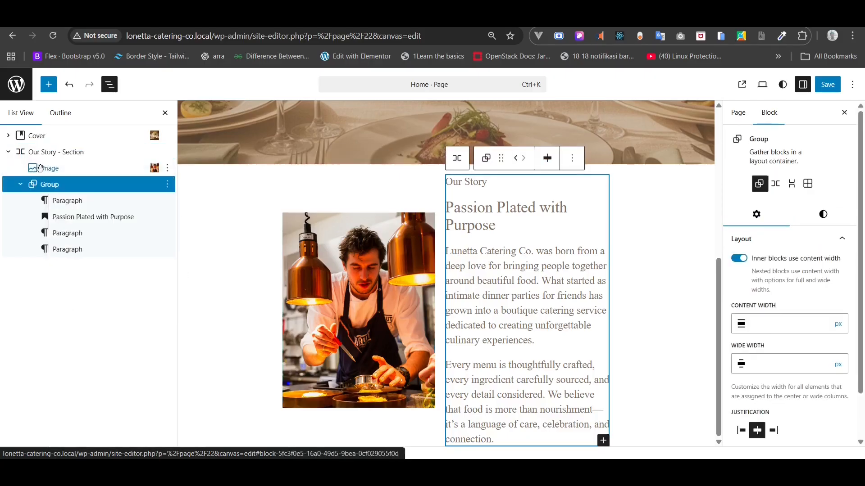
{"action": "left_click", "coordinate": [47, 152]}
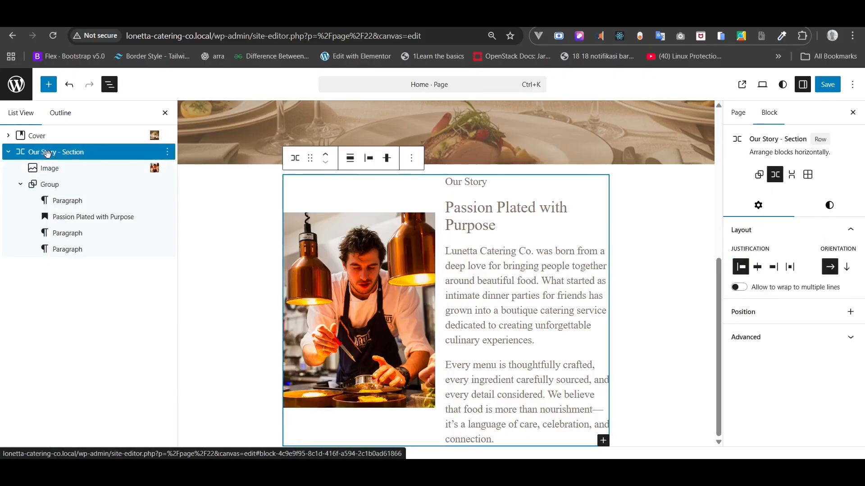
{"action": "left_click", "coordinate": [387, 158]}
{"action": "left_click", "coordinate": [397, 192]}
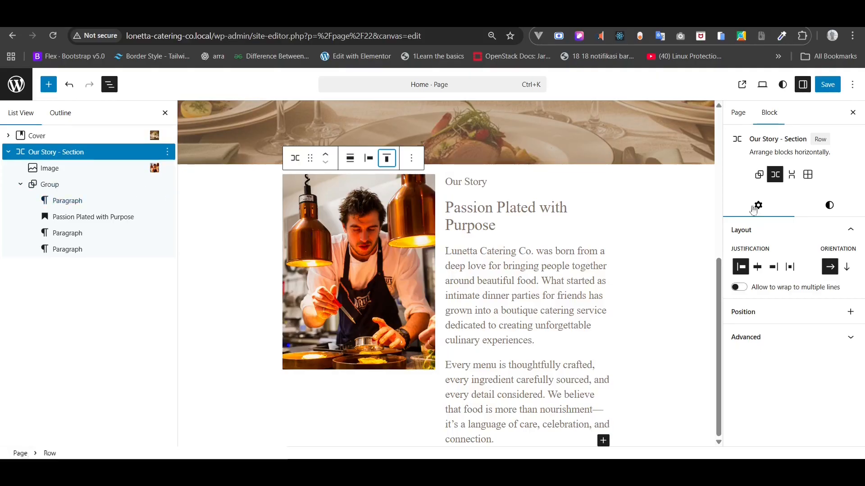
- Try a small padding on the row in its style settings and leave the margin at none
{"action": "left_click", "coordinate": [826, 211]}
{"action": "scroll", "coordinate": [793, 288], "scroll_direction": "down", "scroll_amount": 5}
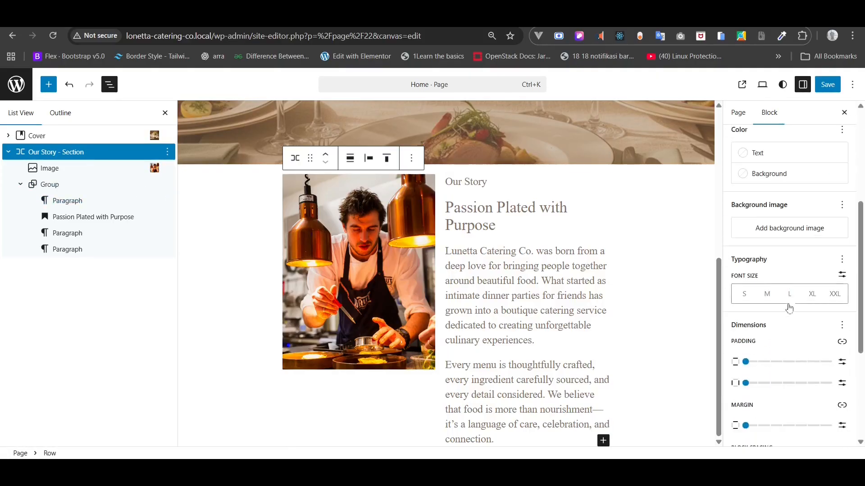
{"action": "left_click", "coordinate": [757, 362]}
{"action": "left_click_drag", "start_coordinate": [757, 363], "coordinate": [745, 362]}
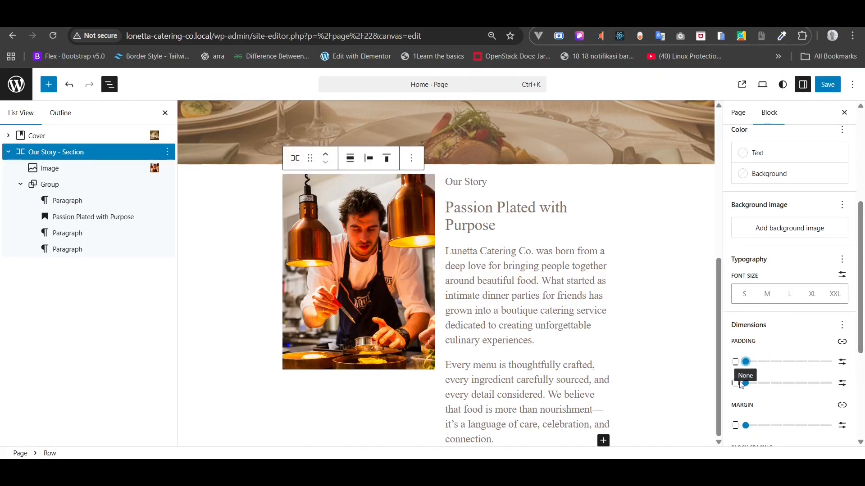
{"action": "scroll", "coordinate": [749, 419], "scroll_direction": "down", "scroll_amount": 1}
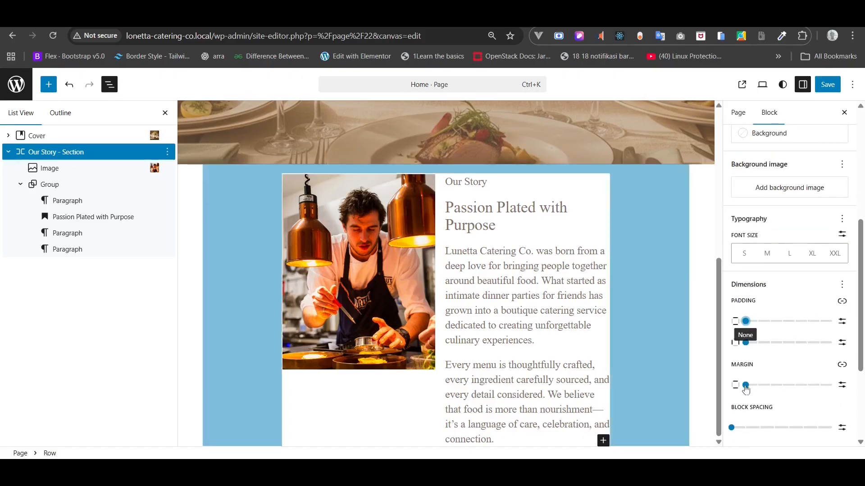
{"action": "mouse_move", "coordinate": [746, 388]}
{"action": "left_mouse_down"}
{"action": "mouse_move", "coordinate": [758, 387]}
{"action": "mouse_move", "coordinate": [738, 387]}
{"action": "left_mouse_up"}
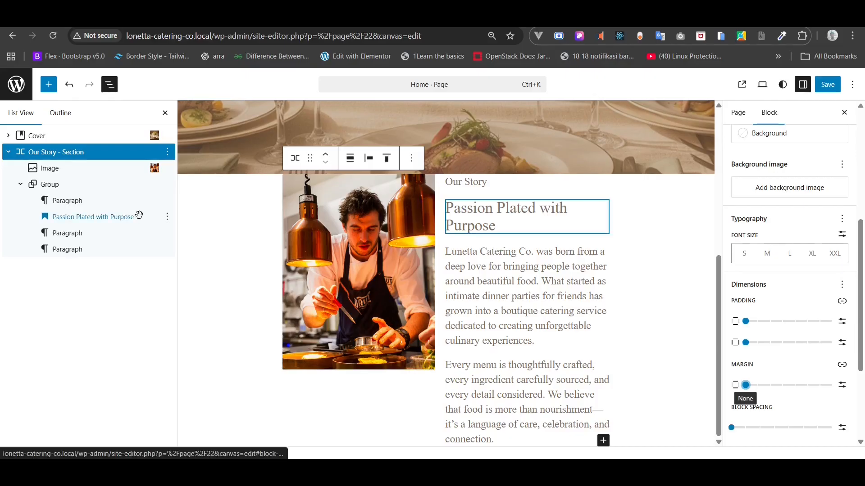
- Enter 'image our story section' in the chef photo's Alternative Text field
{"action": "left_click", "coordinate": [47, 168]}
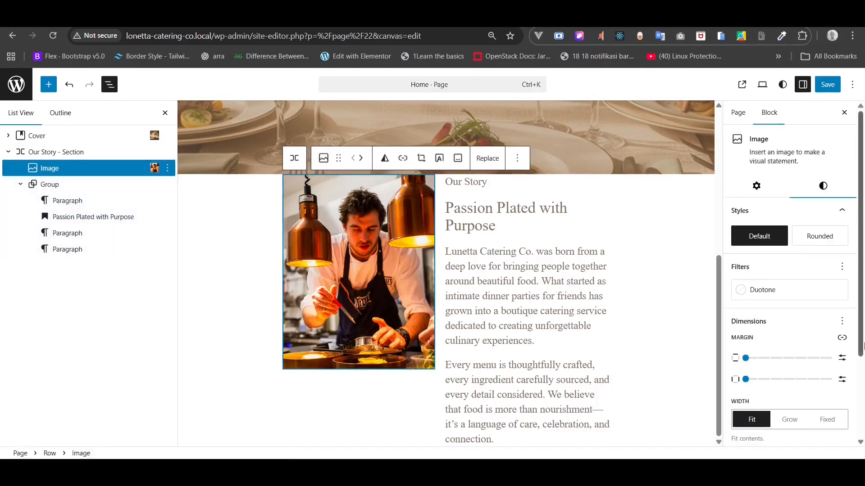
{"action": "scroll", "coordinate": [806, 350], "scroll_direction": "down", "scroll_amount": 3}
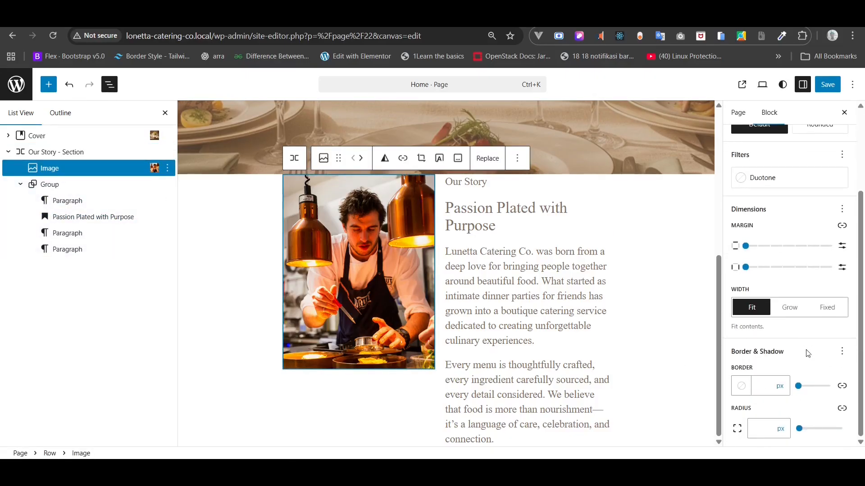
{"action": "scroll", "coordinate": [807, 349], "scroll_direction": "up", "scroll_amount": 4}
{"action": "left_click", "coordinate": [759, 188]}
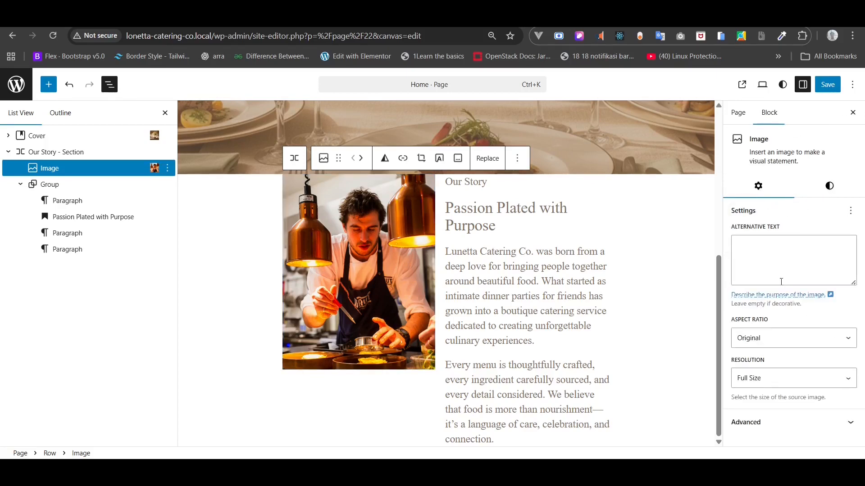
{"action": "left_click", "coordinate": [473, 183]}
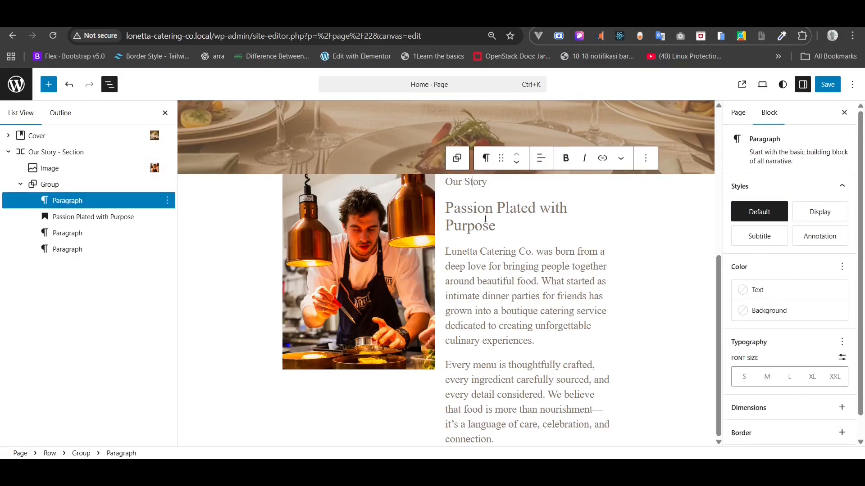
{"action": "left_click", "coordinate": [76, 184]}
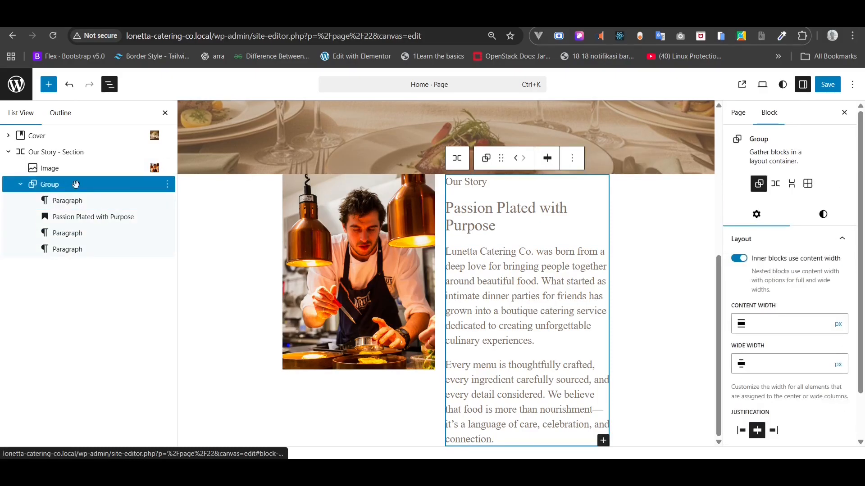
{"action": "left_click", "coordinate": [398, 271]}
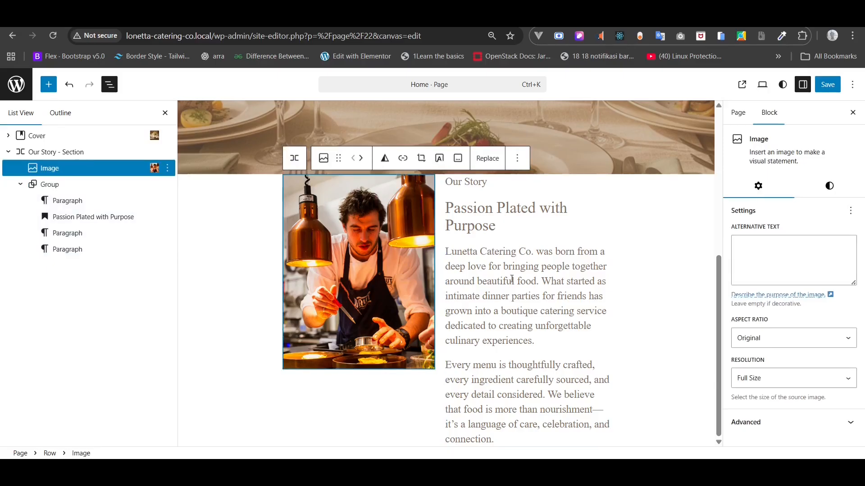
{"action": "left_click", "coordinate": [805, 267]}
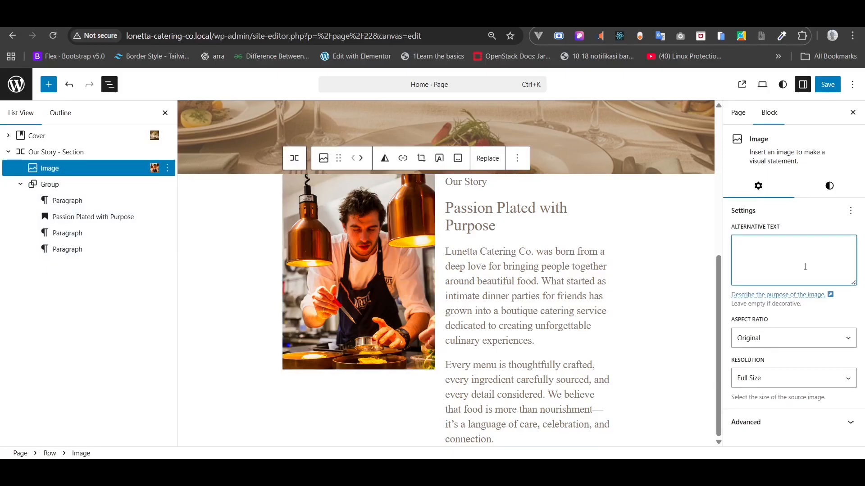
{"action": "type", "text": "image our story section"}
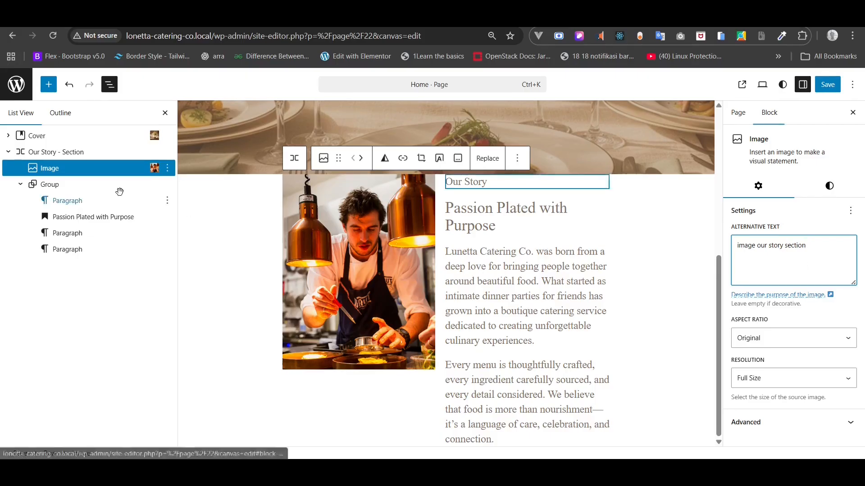
{"action": "left_click", "coordinate": [55, 199]}
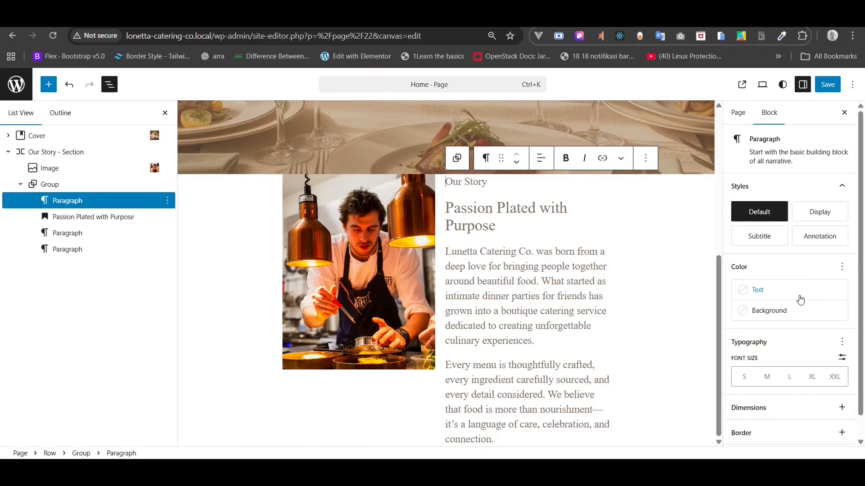
- Make the story row full width with 128 px top/bottom and 80 px side padding
{"action": "left_click", "coordinate": [50, 152]}
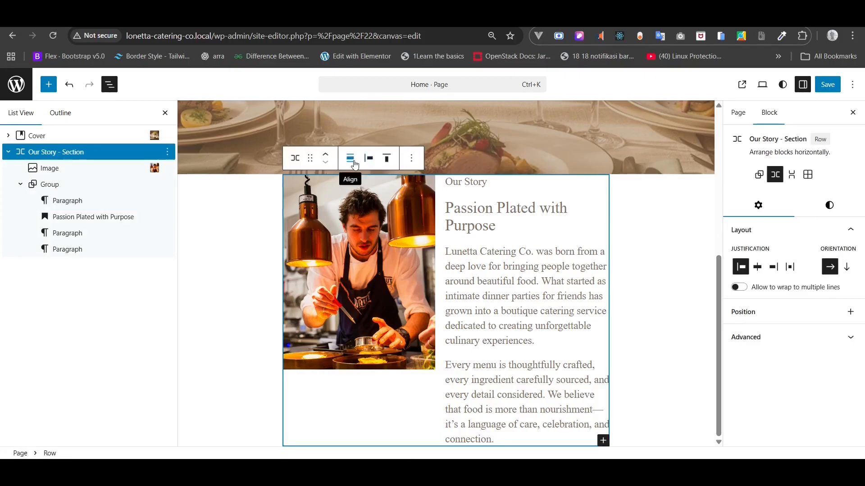
{"action": "left_click", "coordinate": [353, 166]}
{"action": "left_click", "coordinate": [379, 233]}
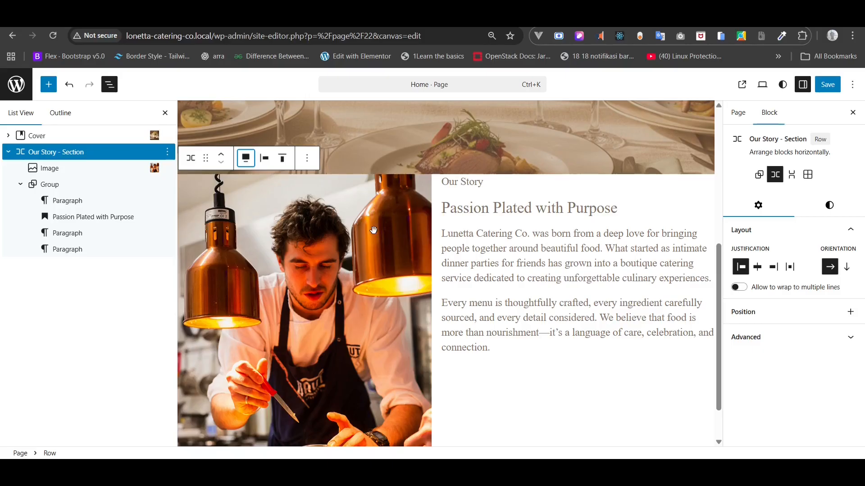
{"action": "left_click", "coordinate": [827, 211]}
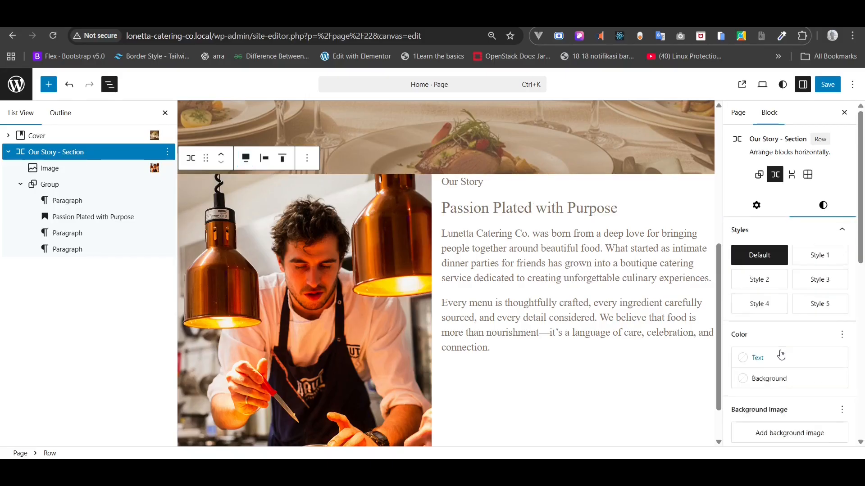
{"action": "scroll", "coordinate": [780, 356], "scroll_direction": "down", "scroll_amount": 7}
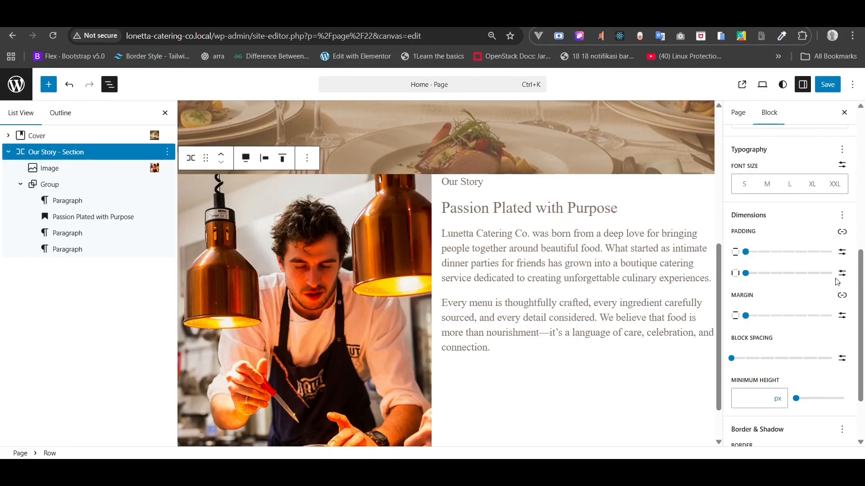
{"action": "left_click", "coordinate": [841, 252]}
{"action": "double_click", "coordinate": [765, 255]}
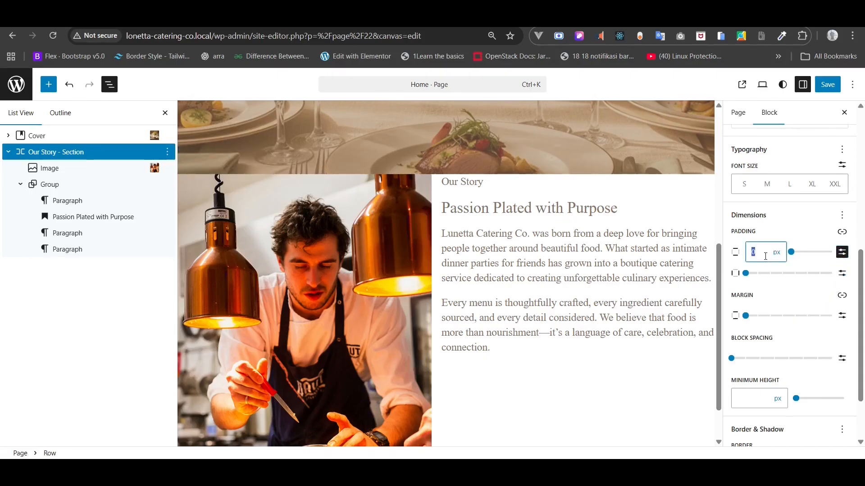
{"action": "type", "text": "128"}
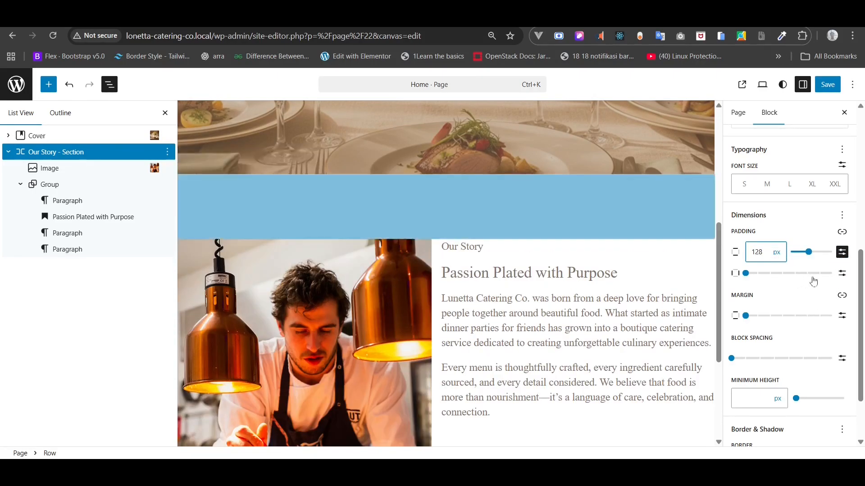
{"action": "left_click", "coordinate": [842, 274]}
{"action": "double_click", "coordinate": [759, 274]}
{"action": "type", "text": "8"}
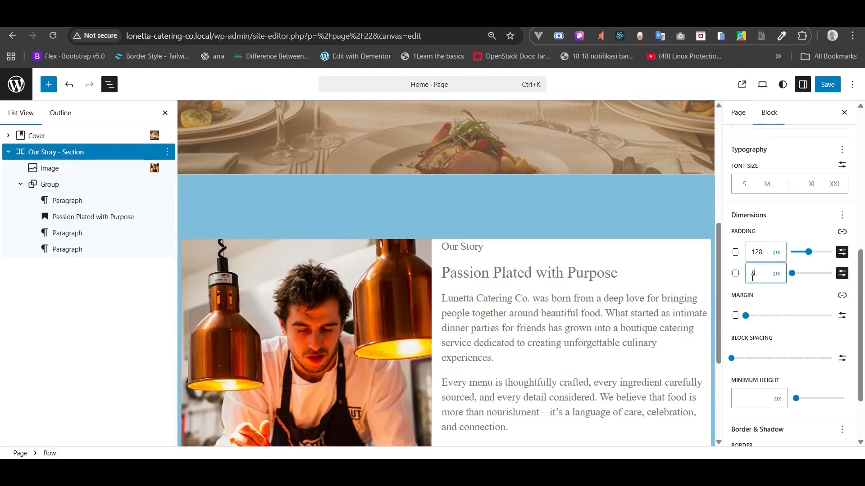
{"action": "type", "text": "0"}
- Set the row's block spacing to a custom 80 px
{"action": "scroll", "coordinate": [499, 234], "scroll_direction": "down", "scroll_amount": 2}
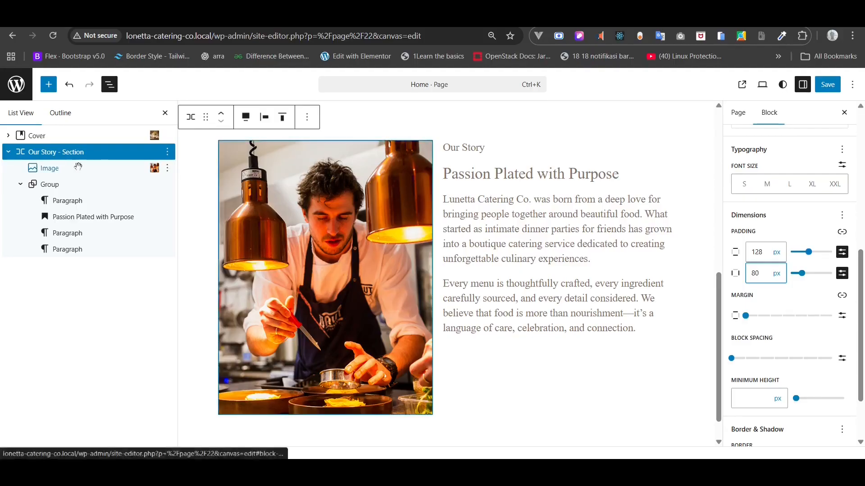
{"action": "scroll", "coordinate": [842, 322], "scroll_direction": "down", "scroll_amount": 2}
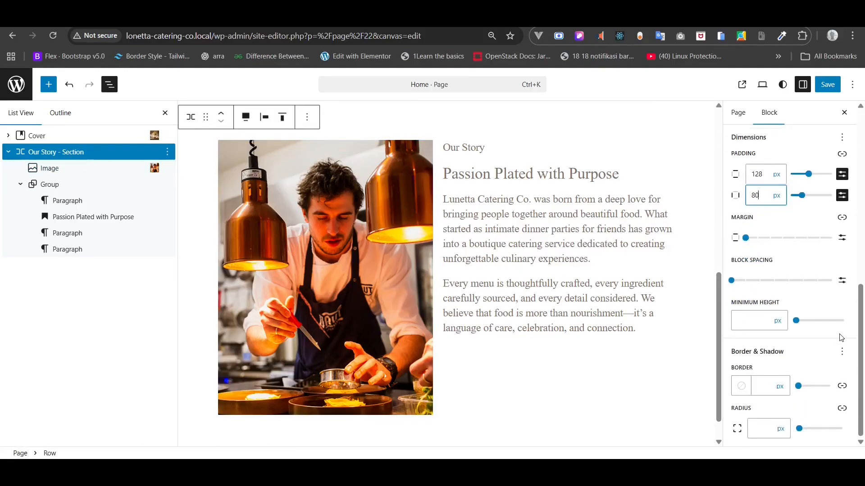
{"action": "left_click", "coordinate": [731, 280]}
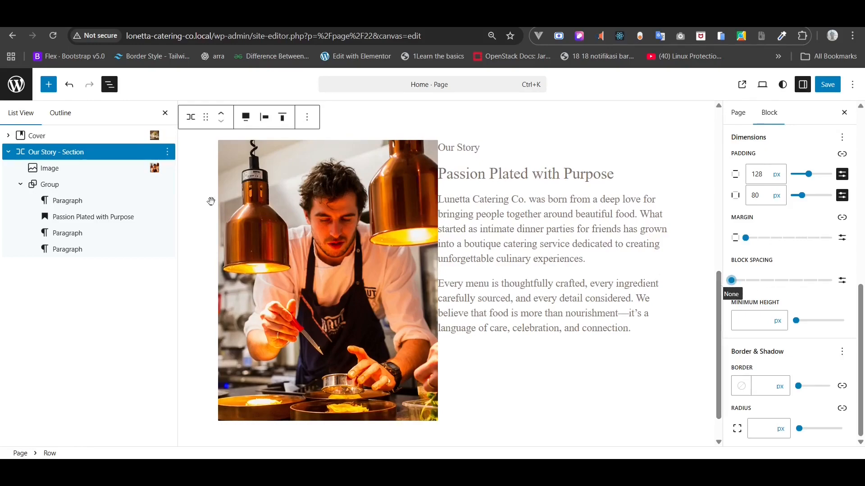
{"action": "left_click", "coordinate": [842, 280]}
{"action": "left_click", "coordinate": [738, 280]}
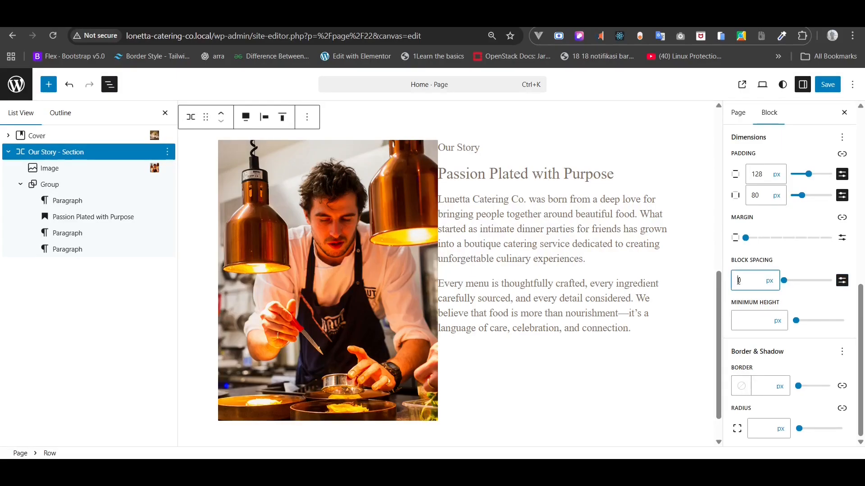
{"action": "type", "text": "80"}
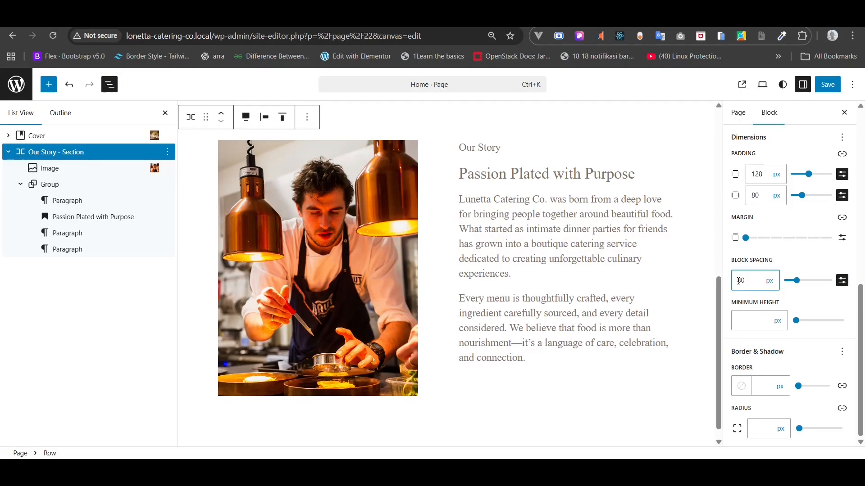
{"action": "left_click", "coordinate": [479, 150]}
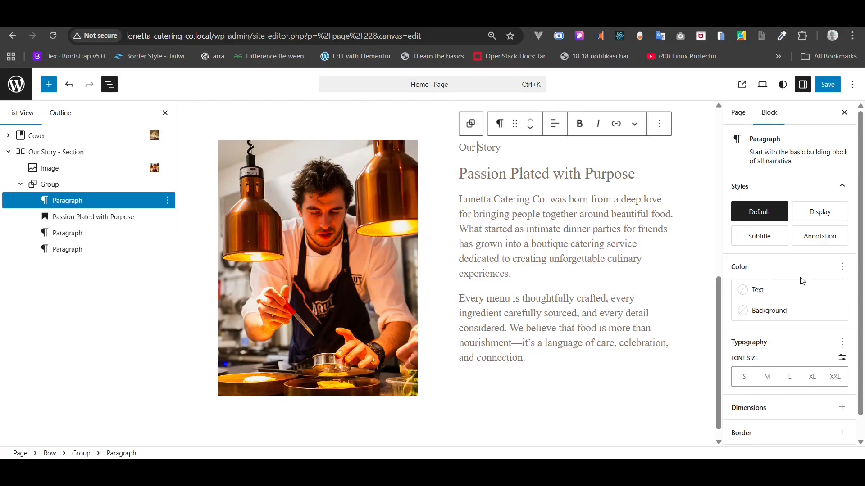
- Add a Font option to the Our Story label's typography and choose DM Sans
{"action": "left_click", "coordinate": [842, 267]}
{"action": "left_click", "coordinate": [841, 267]}
{"action": "scroll", "coordinate": [843, 346], "scroll_direction": "down", "scroll_amount": 1}
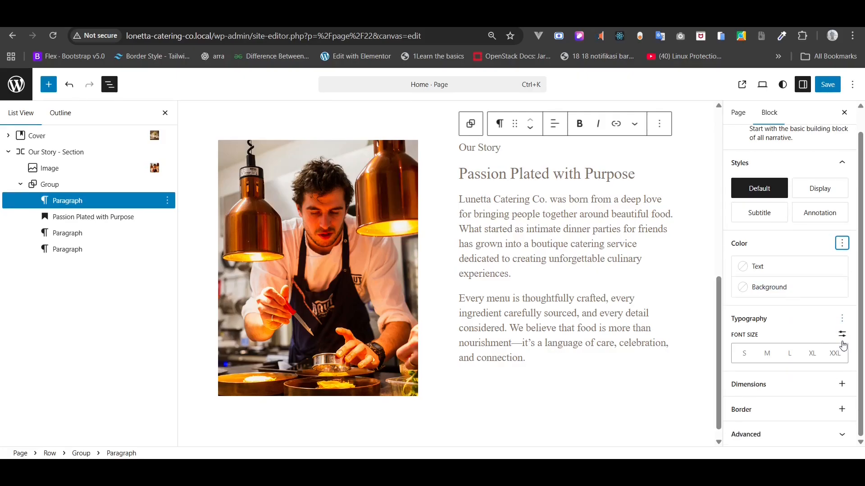
{"action": "left_click", "coordinate": [842, 320]}
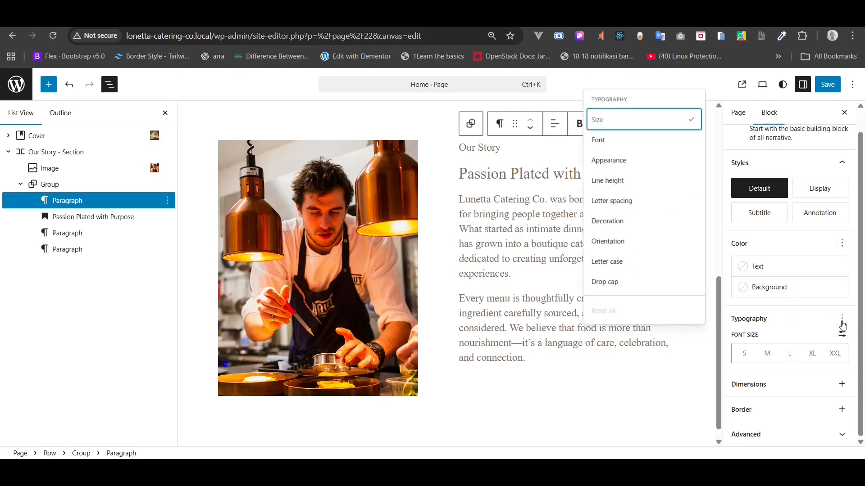
{"action": "left_click", "coordinate": [636, 143]}
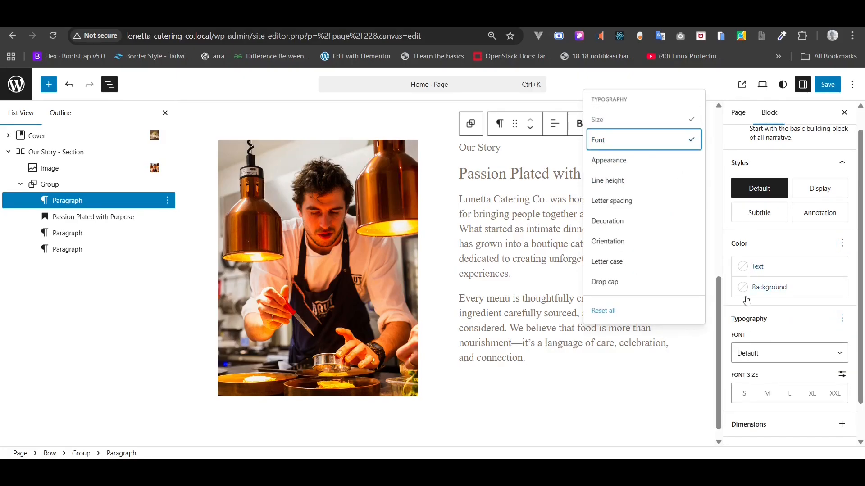
{"action": "left_click", "coordinate": [747, 355]}
{"action": "left_click", "coordinate": [751, 403]}
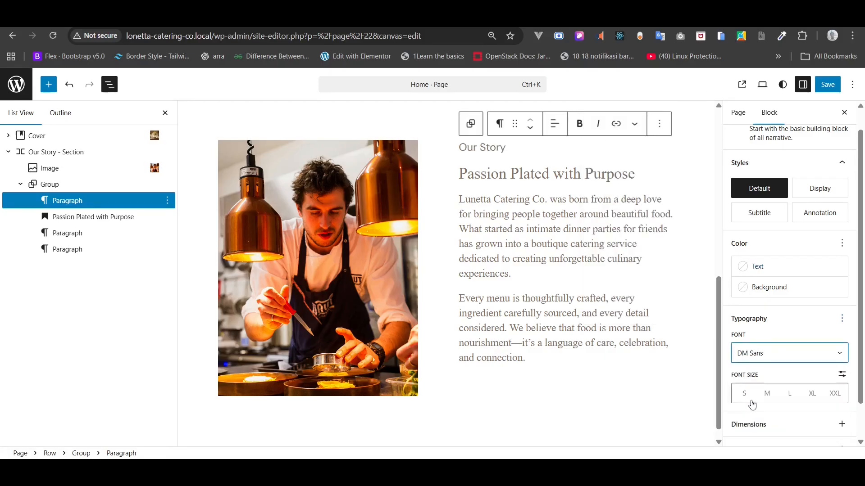
- Make the label uppercase and give it a custom 12 px font size
{"action": "left_click", "coordinate": [841, 320]}
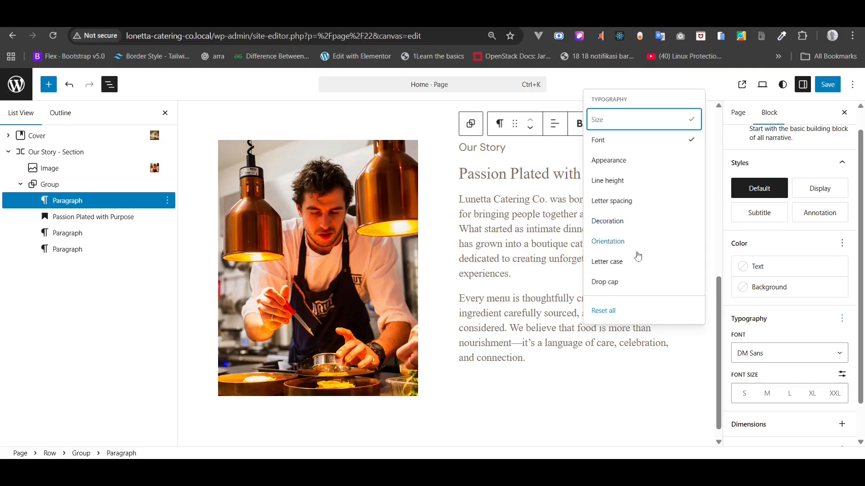
{"action": "left_click", "coordinate": [631, 264]}
{"action": "scroll", "coordinate": [765, 388], "scroll_direction": "down", "scroll_amount": 1}
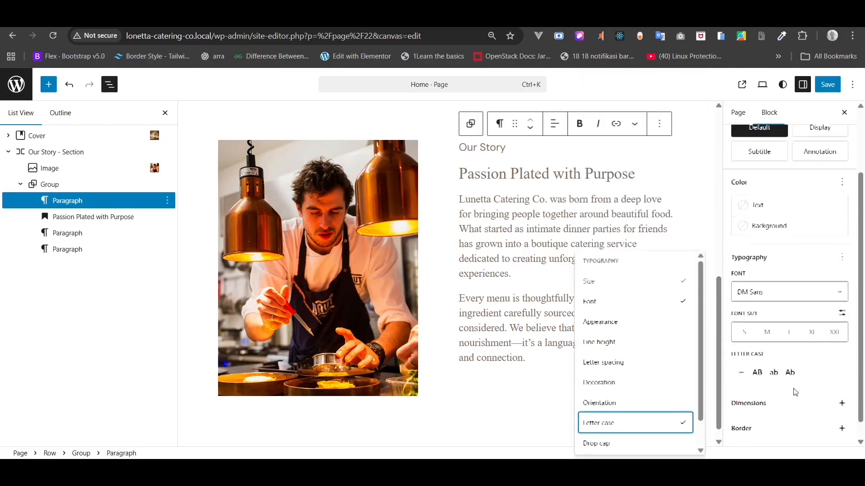
{"action": "left_click", "coordinate": [758, 373]}
{"action": "left_click", "coordinate": [842, 313]}
{"action": "left_click", "coordinate": [753, 326]}
{"action": "type", "text": "12"}
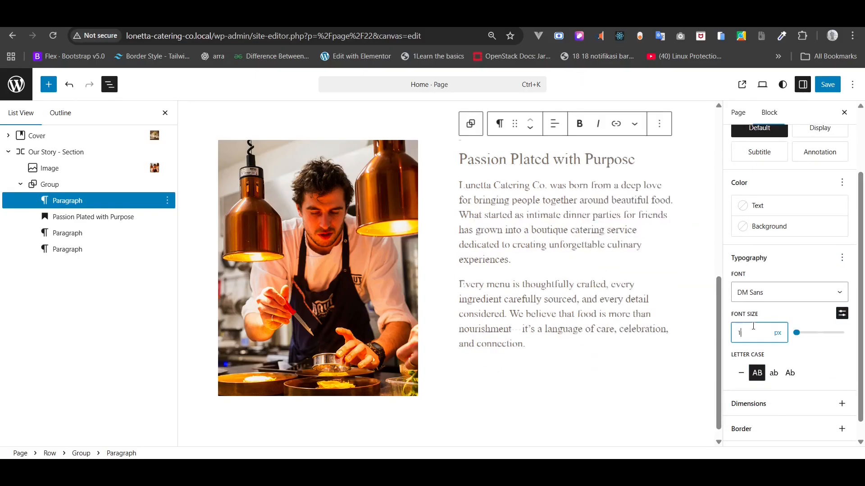
{"action": "left_click", "coordinate": [71, 218]}
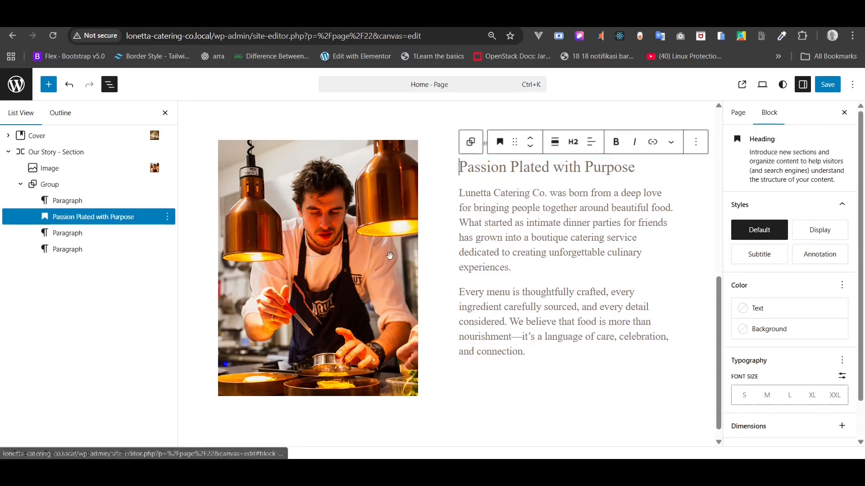
- Set the heading's text colour to the dark Heading swatch #352E27
{"action": "left_click", "coordinate": [761, 310]}
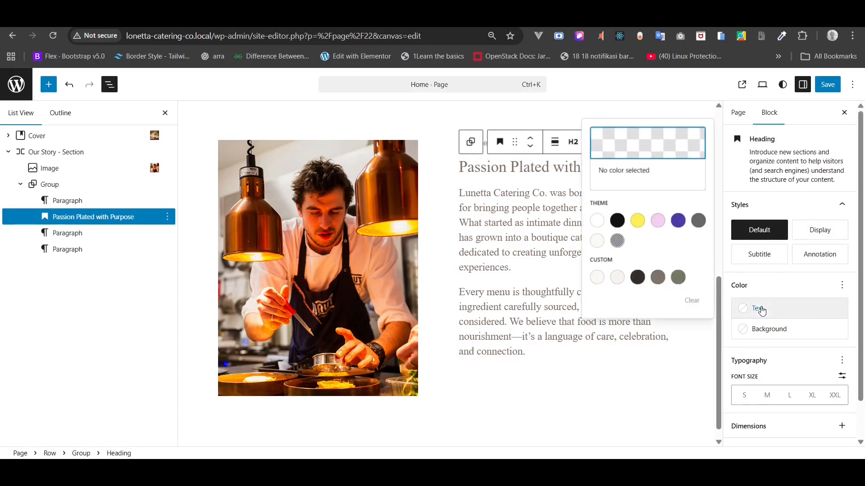
{"action": "left_click", "coordinate": [617, 277]}
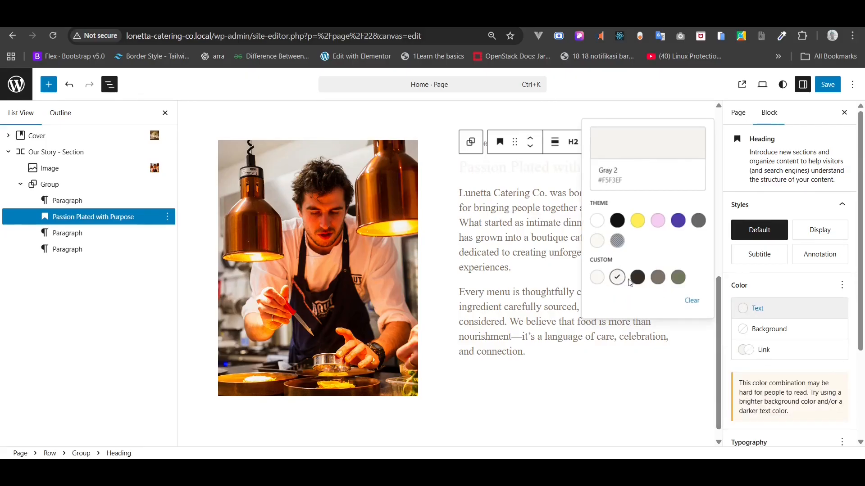
{"action": "left_click", "coordinate": [637, 278]}
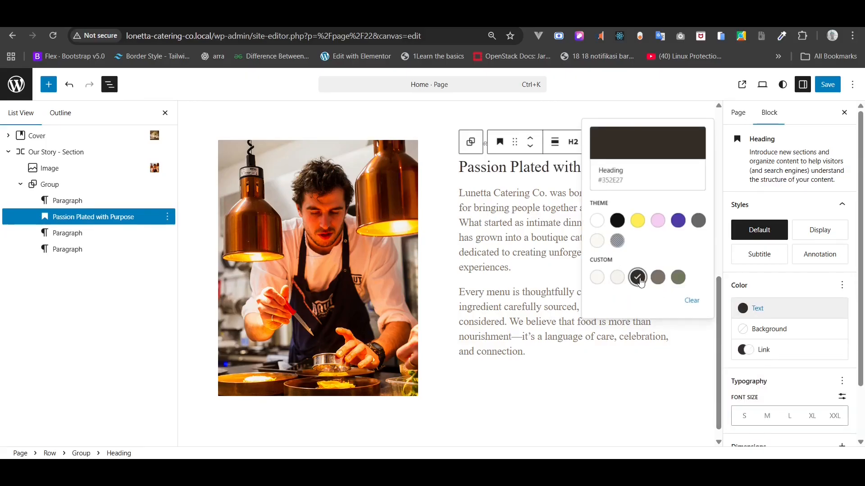
{"action": "left_click", "coordinate": [768, 290]}
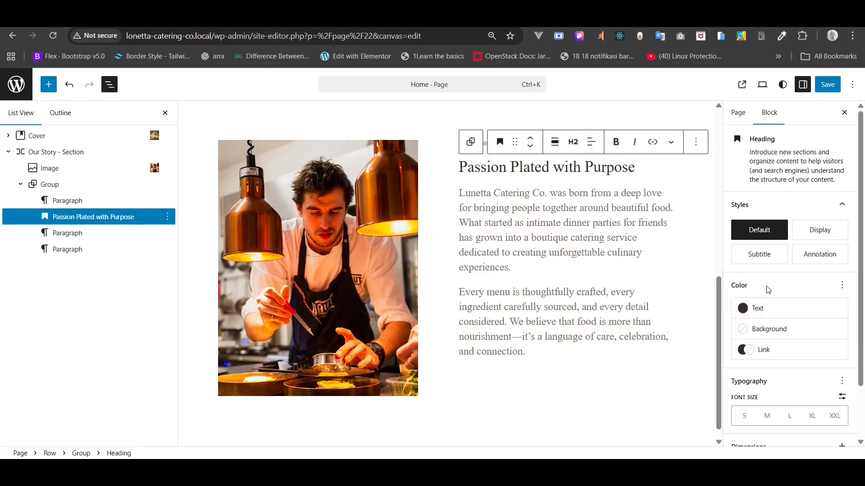
{"action": "left_click", "coordinate": [841, 287]}
{"action": "left_click", "coordinate": [840, 287]}
- Give the Passion Plated with Purpose heading a custom 36 px font size
{"action": "scroll", "coordinate": [840, 334], "scroll_direction": "down", "scroll_amount": 1}
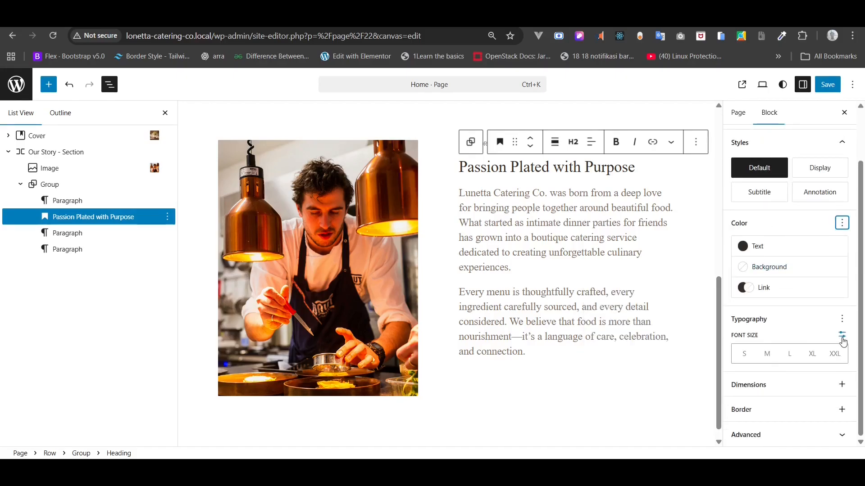
{"action": "left_click", "coordinate": [842, 333]}
{"action": "left_click", "coordinate": [747, 350]}
{"action": "type", "text": "36"}
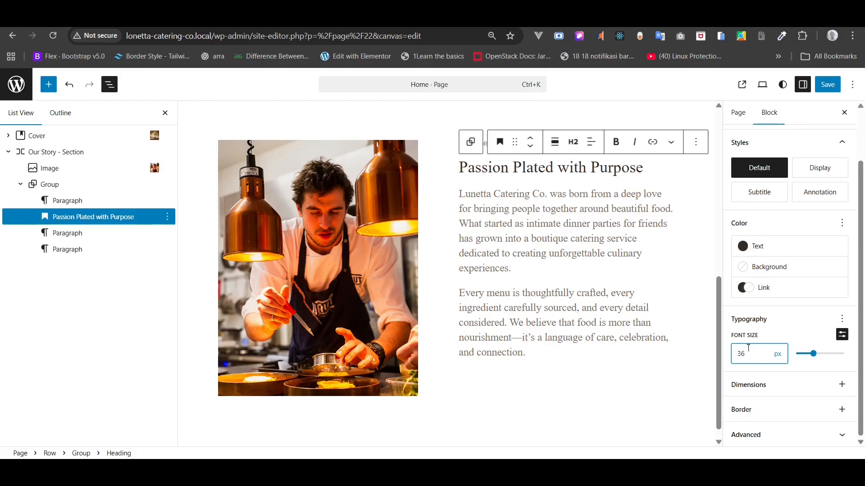
{"action": "left_click", "coordinate": [591, 220]}
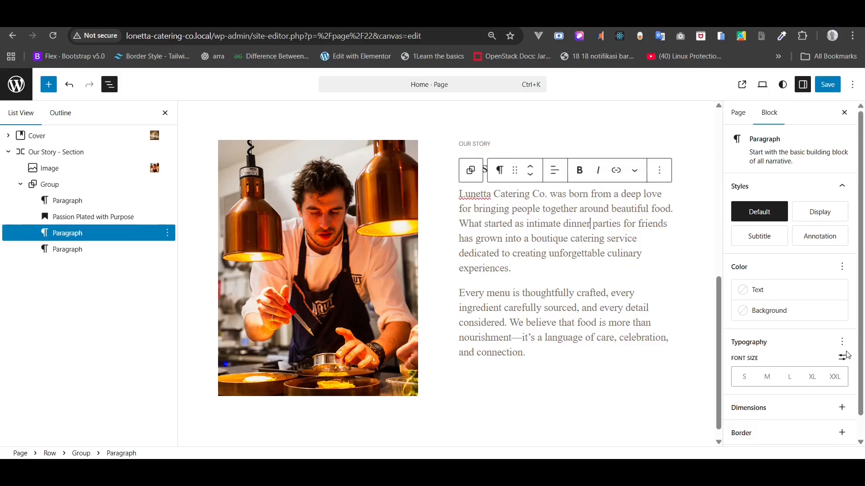
- Set the first story paragraph in DM Sans at a custom 16 px font size
{"action": "left_click", "coordinate": [843, 270]}
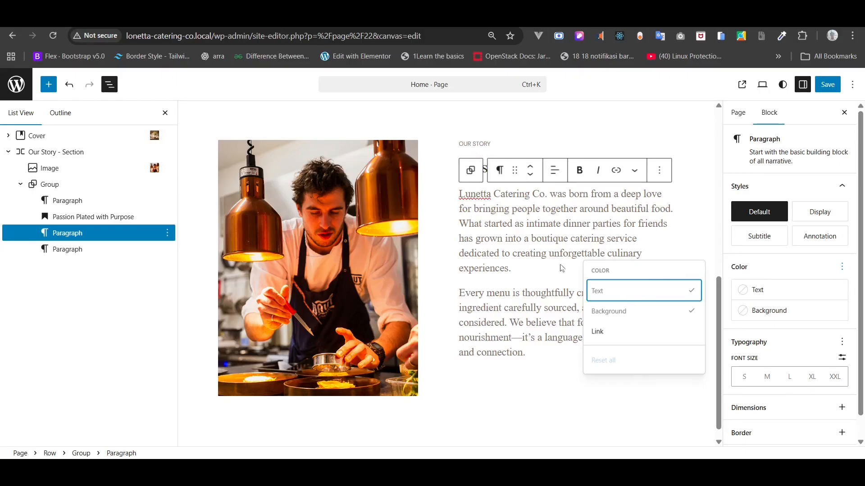
{"action": "left_click", "coordinate": [842, 345]}
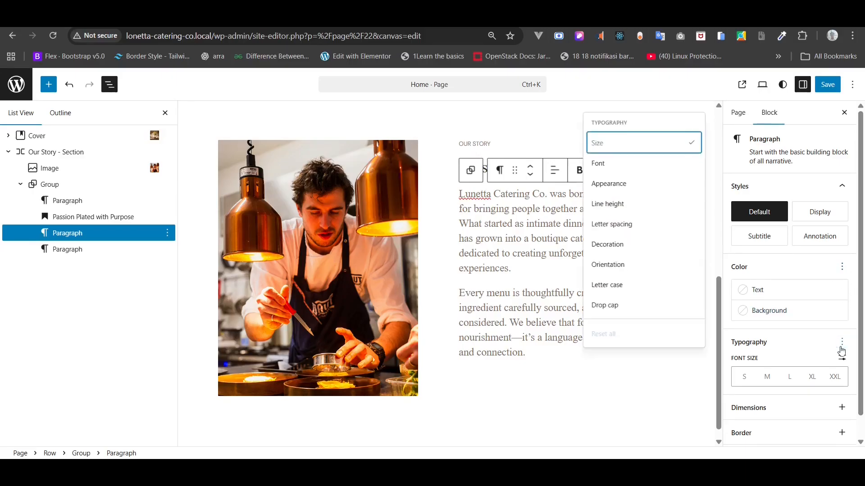
{"action": "left_click", "coordinate": [614, 165]}
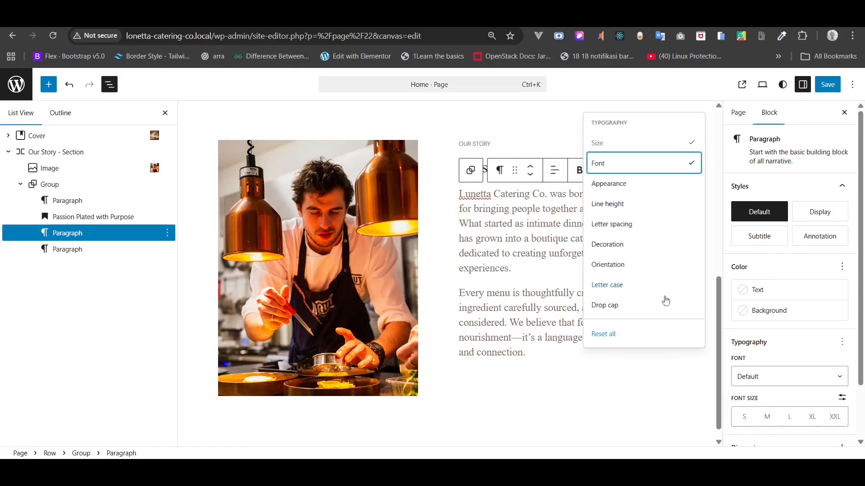
{"action": "left_click", "coordinate": [763, 371]}
{"action": "left_click", "coordinate": [751, 425]}
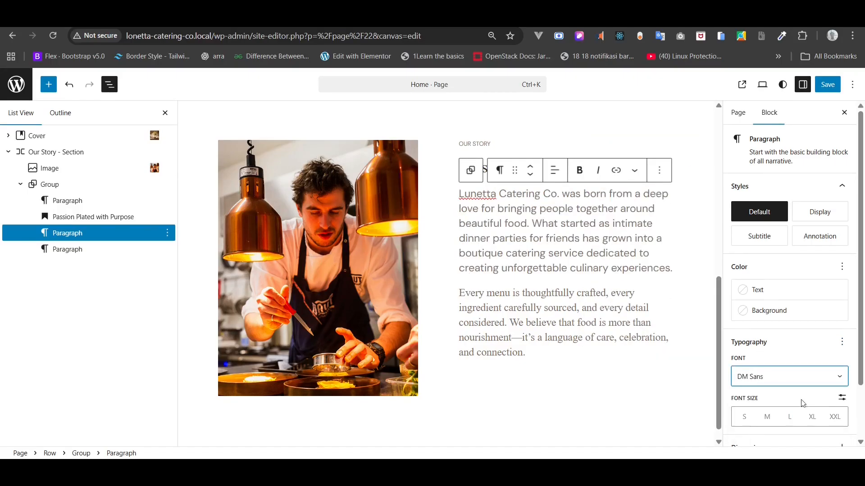
{"action": "left_click", "coordinate": [841, 398]}
{"action": "left_click", "coordinate": [744, 425]}
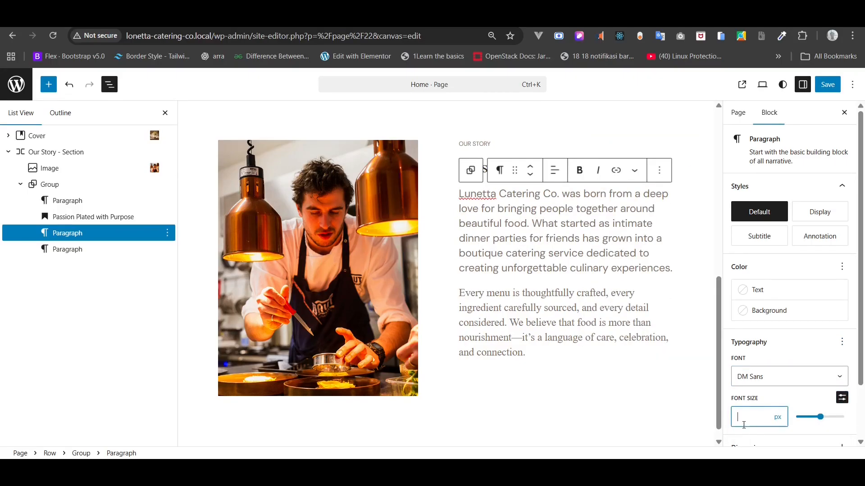
{"action": "type", "text": "16"}
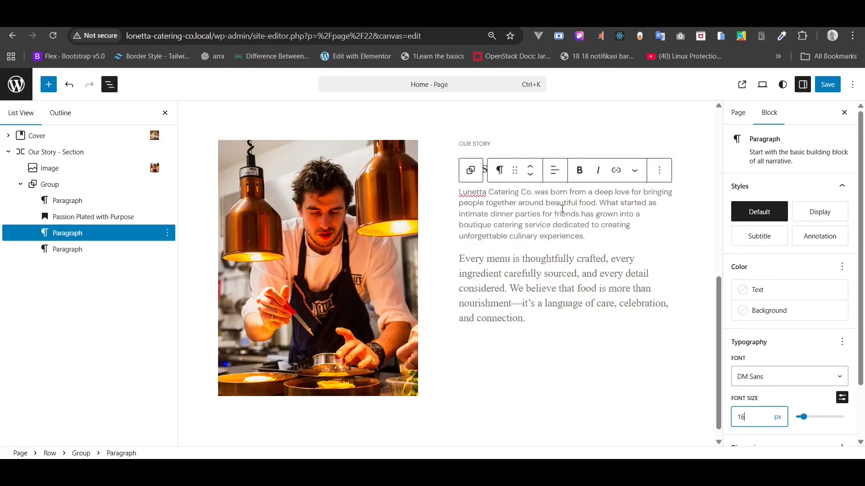
- Try centre and right alignment on the paragraph, then return it to left alignment
{"action": "left_click", "coordinate": [506, 215]}
{"action": "left_click", "coordinate": [555, 170]}
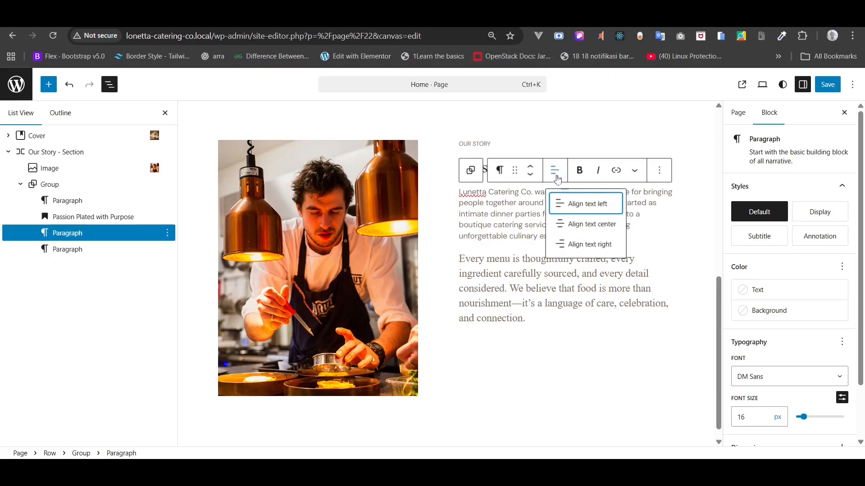
{"action": "left_click", "coordinate": [583, 226]}
{"action": "left_click", "coordinate": [555, 170]}
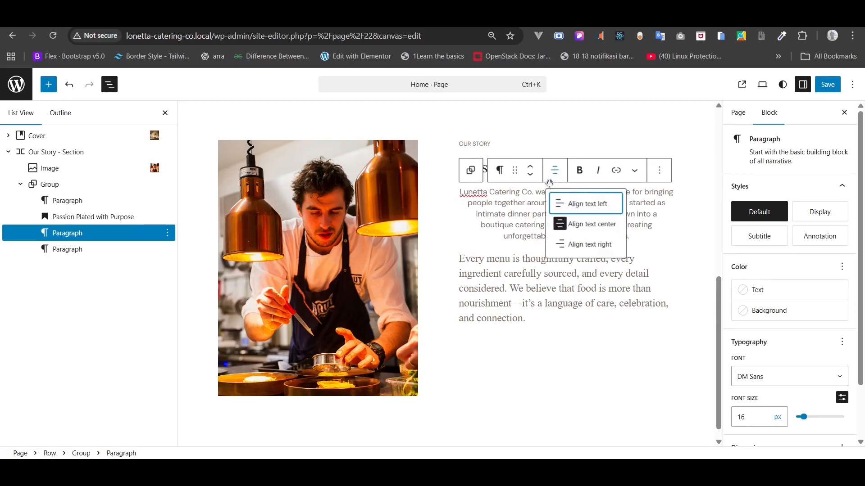
{"action": "left_click", "coordinate": [573, 246]}
{"action": "left_click", "coordinate": [554, 170]}
{"action": "left_click", "coordinate": [563, 204]}
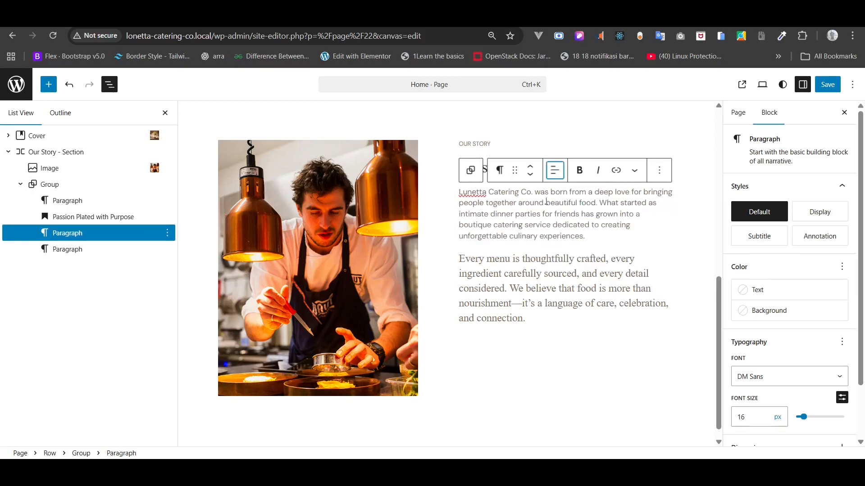
{"action": "left_click", "coordinate": [459, 215]}
{"action": "key", "text": "BackSpace"}
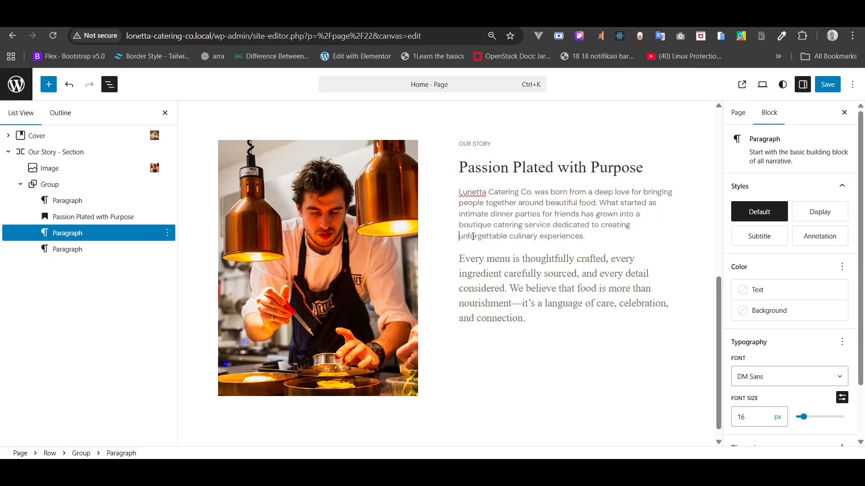
- Set the 'Every menu is thoughtfully crafted…' paragraph in DM Sans at a custom 16 px
{"action": "scroll", "coordinate": [473, 236], "scroll_direction": "down", "scroll_amount": 1}
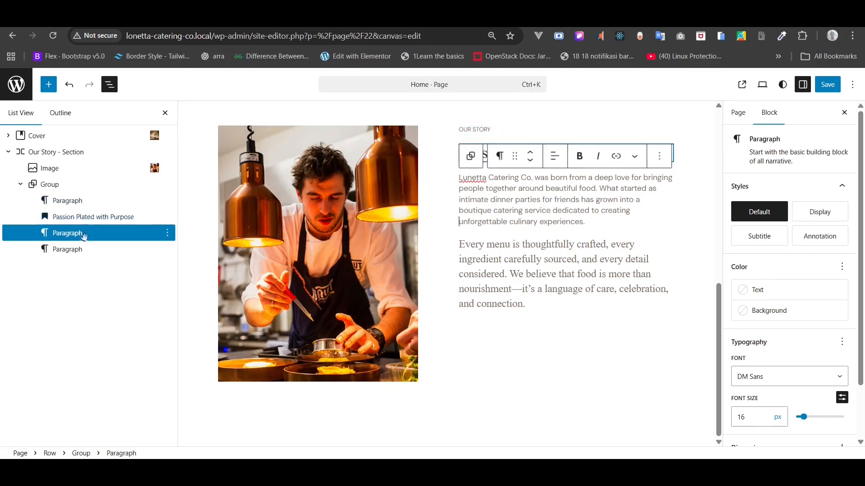
{"action": "left_click", "coordinate": [77, 249]}
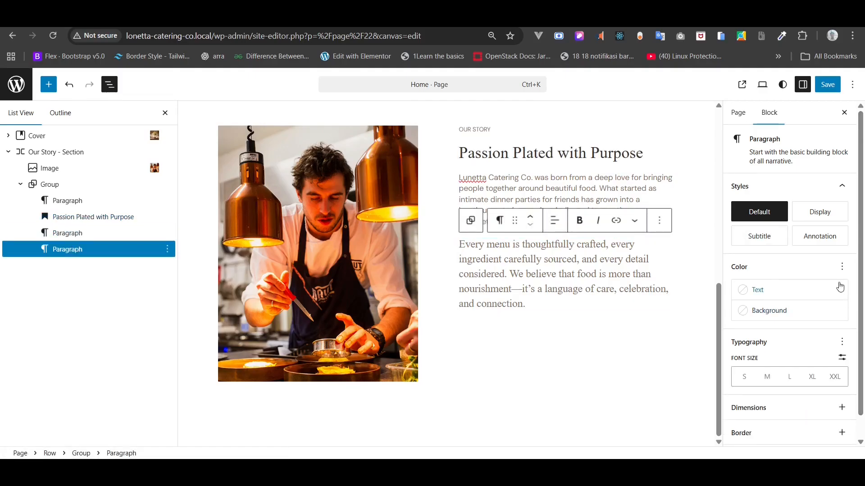
{"action": "left_click", "coordinate": [840, 343]}
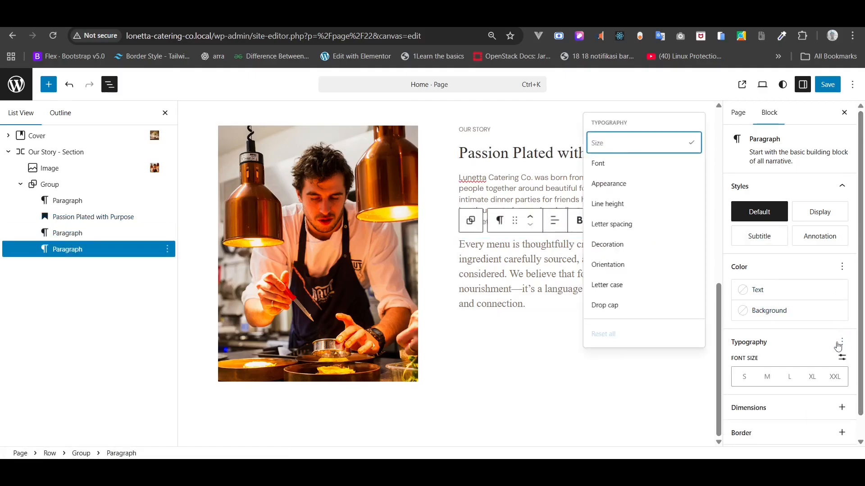
{"action": "left_click", "coordinate": [629, 164]}
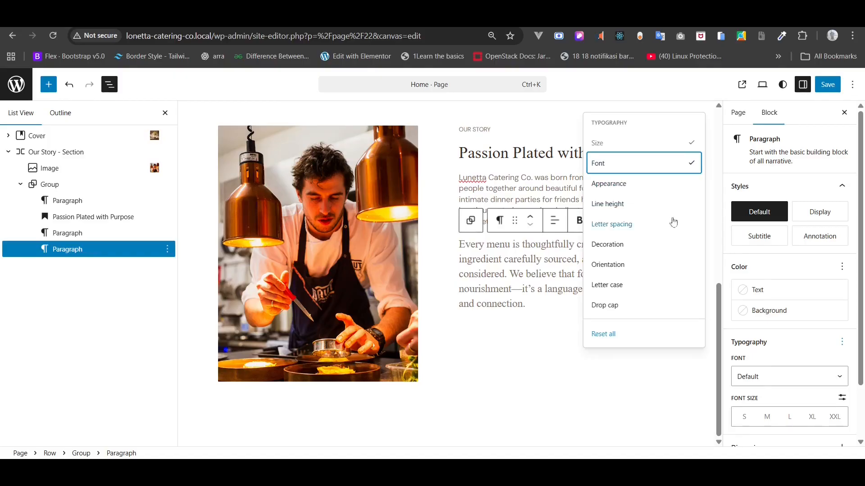
{"action": "left_click", "coordinate": [802, 390]}
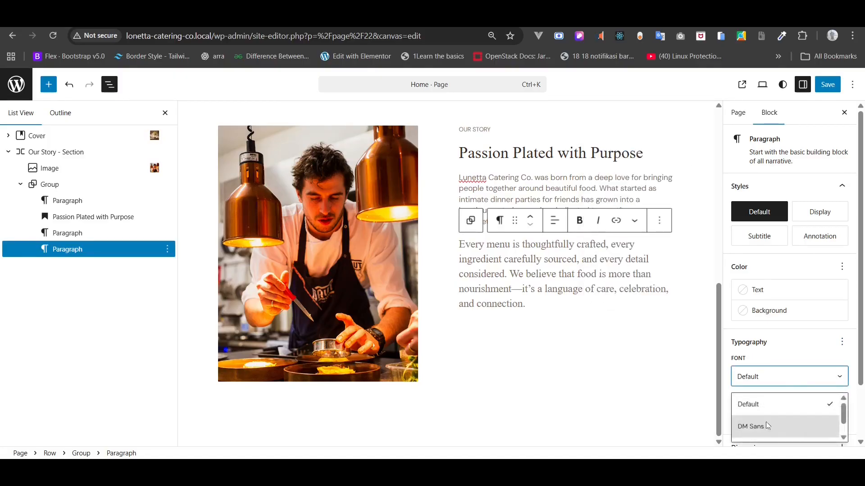
{"action": "left_click", "coordinate": [743, 425]}
{"action": "left_click", "coordinate": [841, 397]}
{"action": "left_click", "coordinate": [747, 416]}
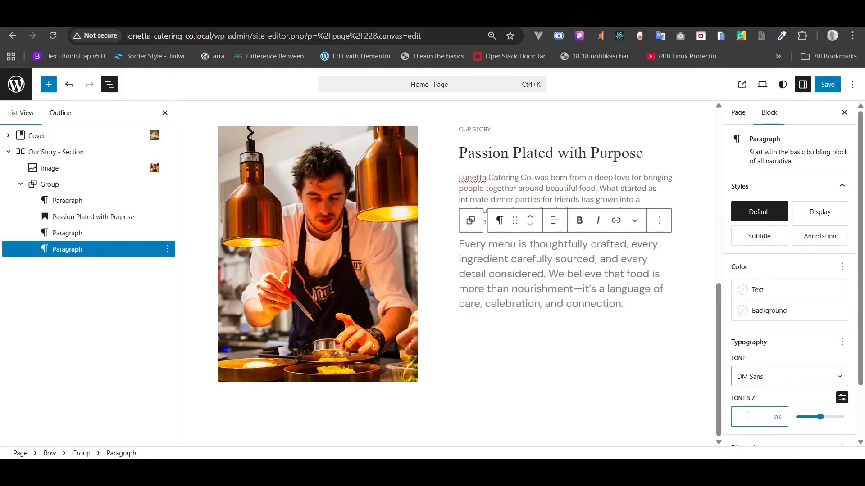
{"action": "type", "text": "16"}
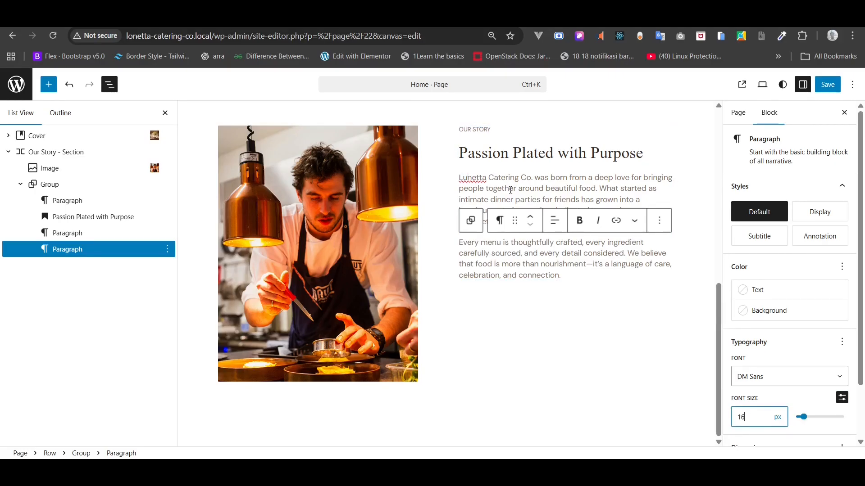
- Keep the Our Story text group's items centre-justified
{"action": "left_click", "coordinate": [68, 184]}
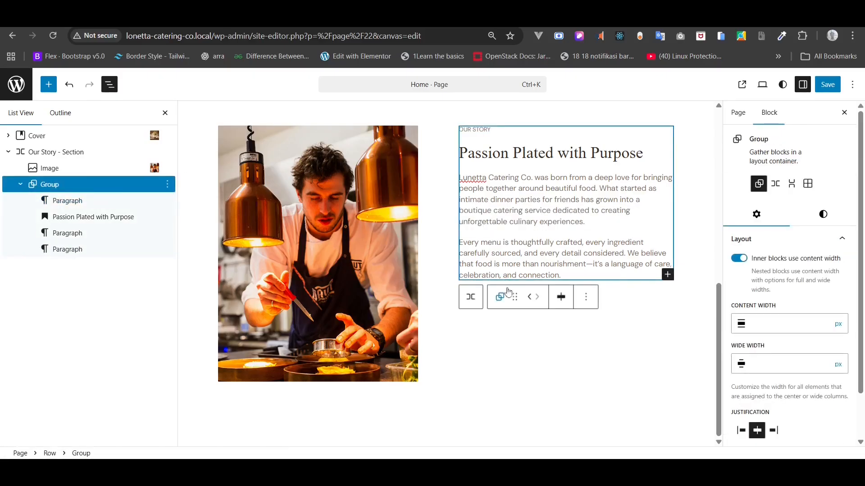
{"action": "left_click", "coordinate": [561, 300]}
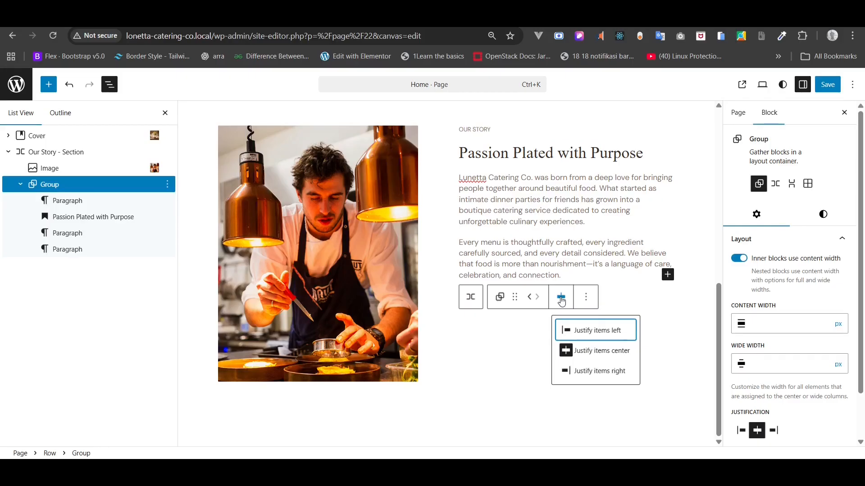
{"action": "left_click", "coordinate": [566, 351]}
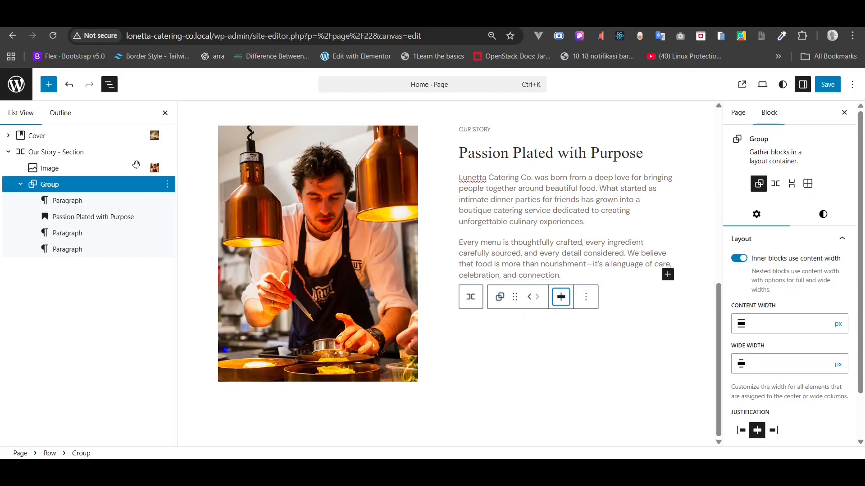
- Set the Our Story - Section row to Align middle with Space between items justification
{"action": "left_click", "coordinate": [64, 153]}
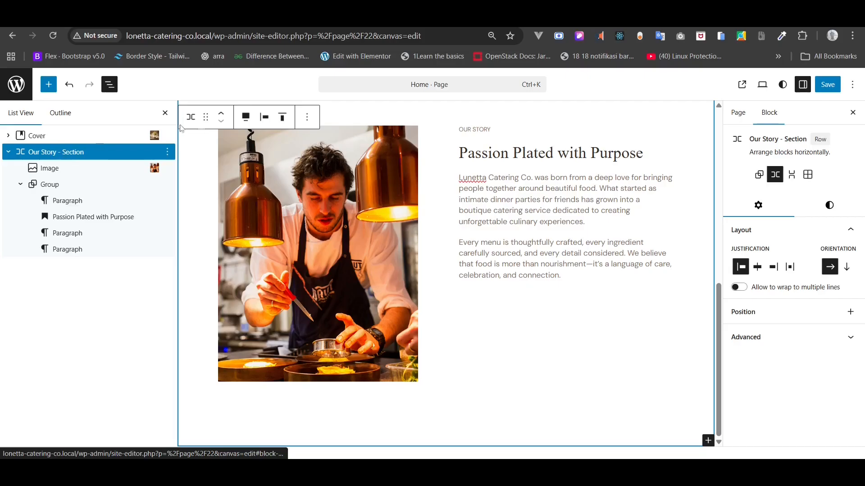
{"action": "left_click", "coordinate": [265, 117]}
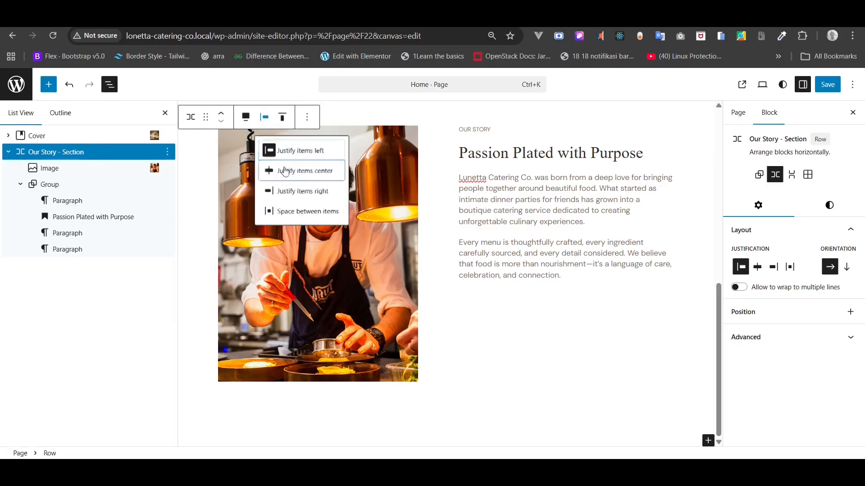
{"action": "left_click", "coordinate": [287, 171]}
{"action": "left_click", "coordinate": [283, 117]}
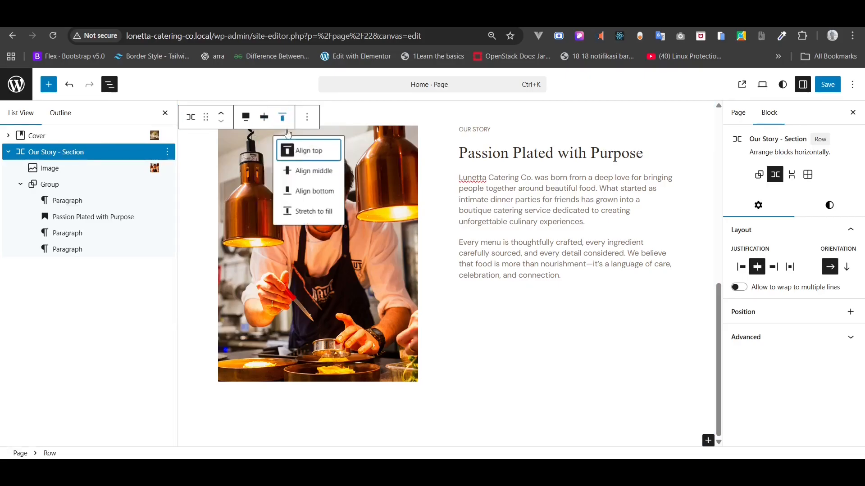
{"action": "left_click", "coordinate": [304, 171]}
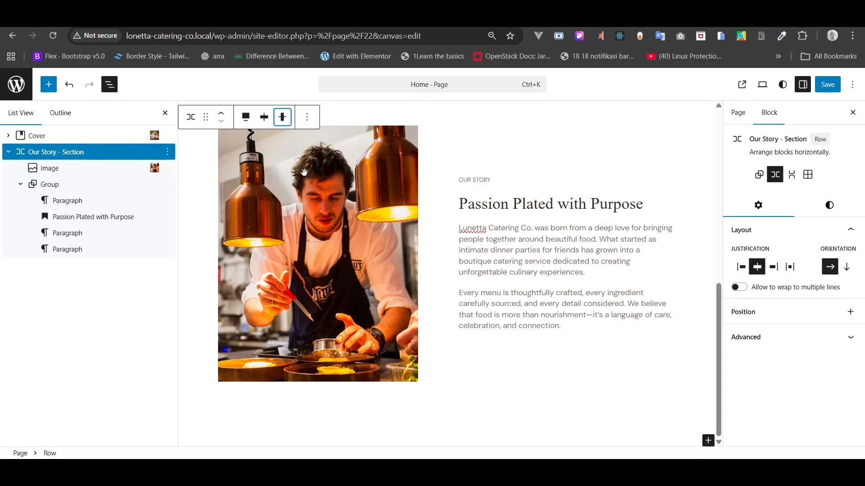
{"action": "left_click", "coordinate": [265, 120]}
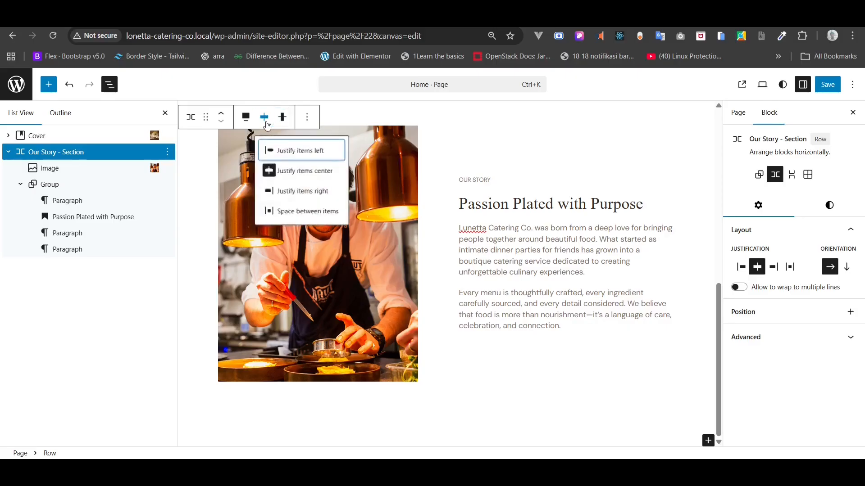
{"action": "left_click", "coordinate": [289, 212]}
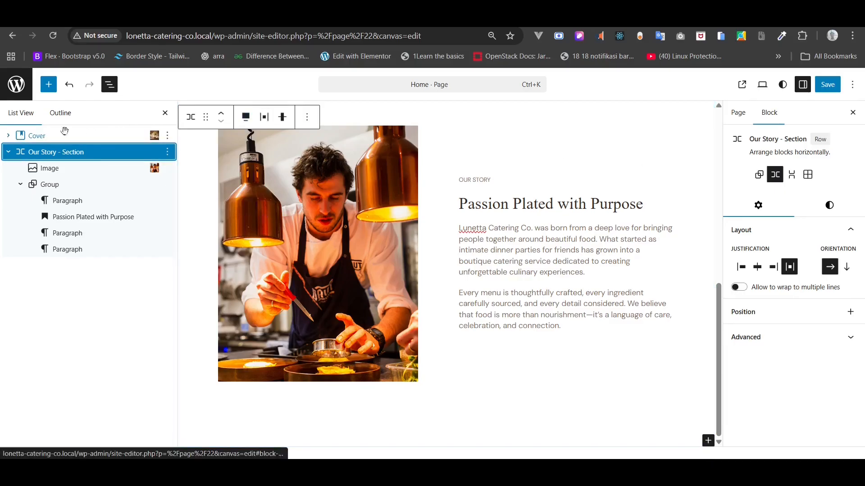
- Apply the Gray 1 #FAF8F5 background to the story row, save, and view the live Home page
{"action": "left_click", "coordinate": [829, 207]}
{"action": "left_click", "coordinate": [764, 378]}
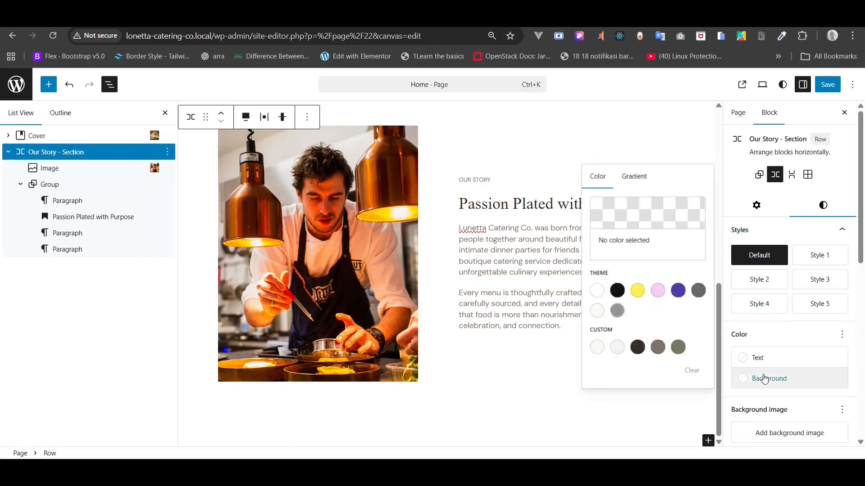
{"action": "left_click", "coordinate": [593, 350]}
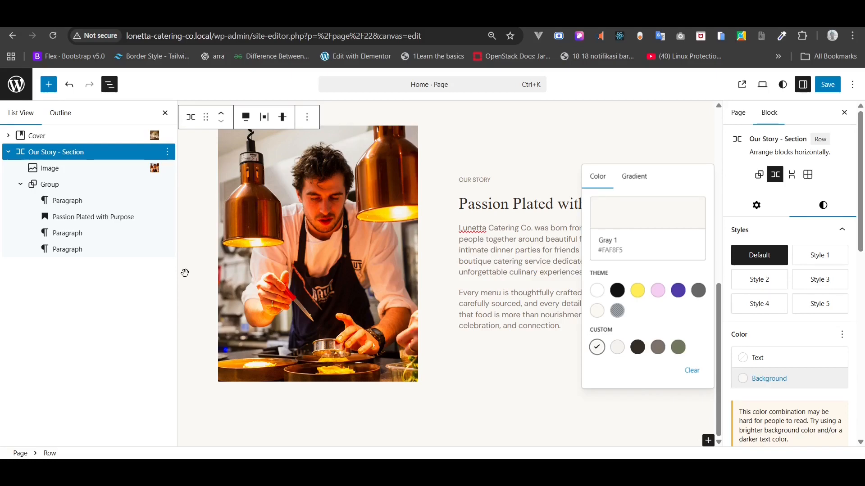
{"action": "left_click", "coordinate": [83, 310]}
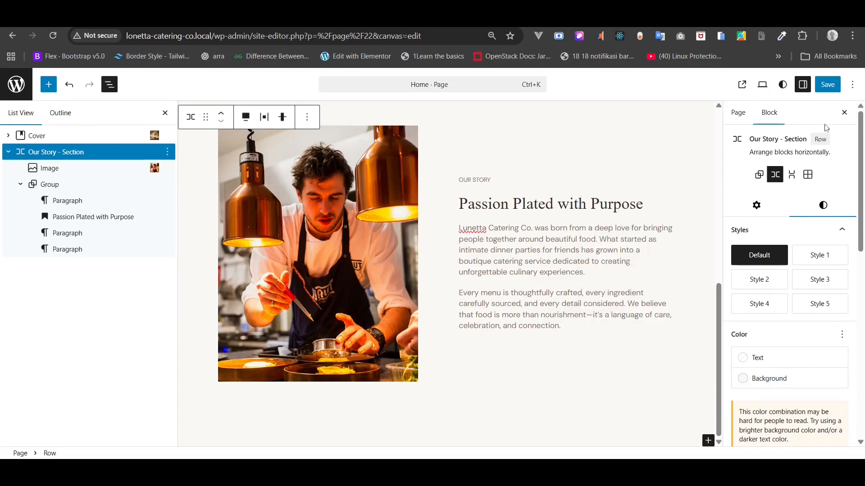
{"action": "left_click", "coordinate": [830, 88]}
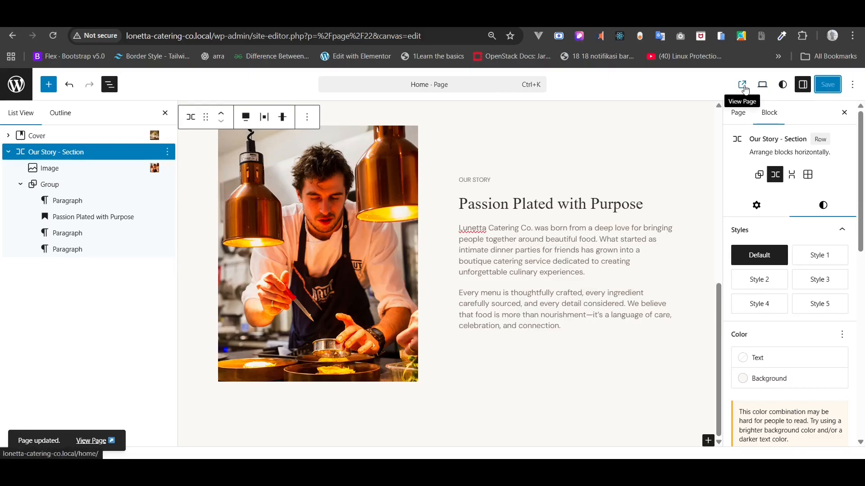
{"action": "left_click", "coordinate": [743, 85]}
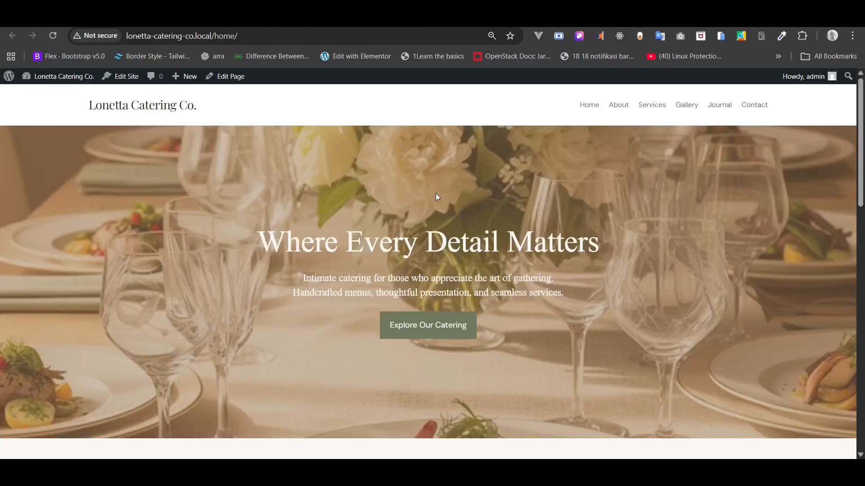
- Reset the live page zoom to 100% and scroll down to the Our Story section
{"action": "key", "text": "ctrl+plus"}
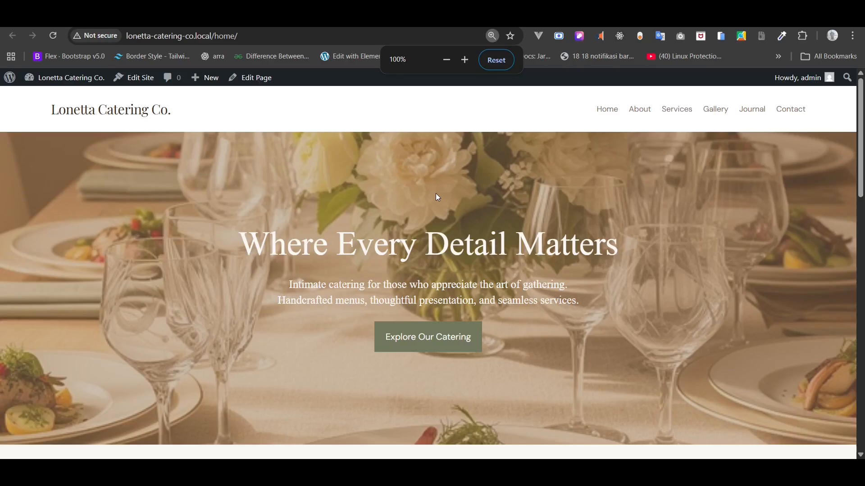
{"action": "scroll", "coordinate": [436, 197], "scroll_direction": "down", "scroll_amount": 8}
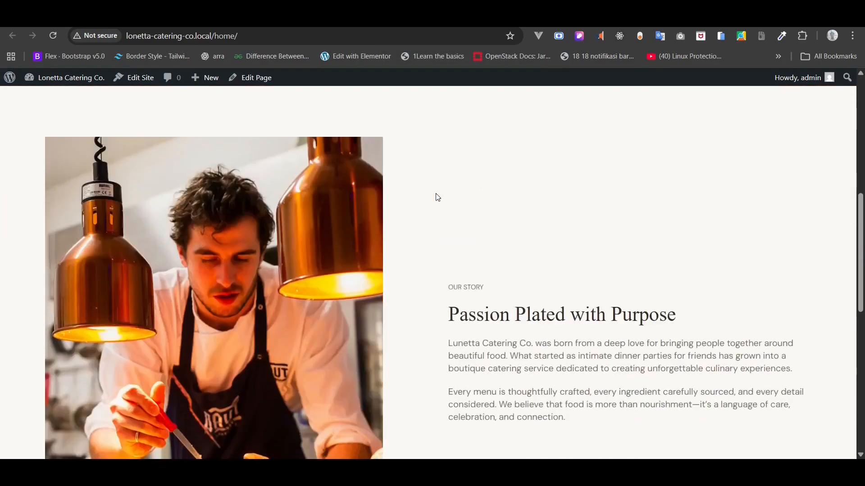
{"action": "scroll", "coordinate": [436, 194], "scroll_direction": "down", "scroll_amount": 2}
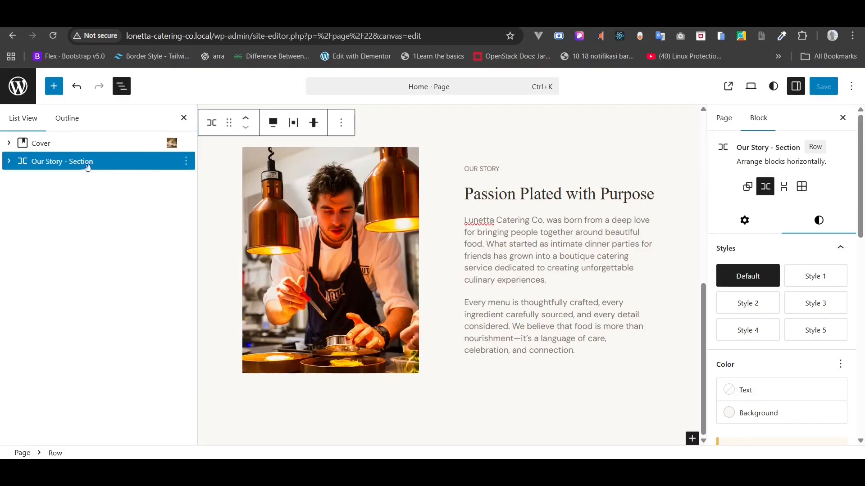
- Add a new Stack block after the Our Story row using /sta
{"action": "right_click", "coordinate": [83, 165]}
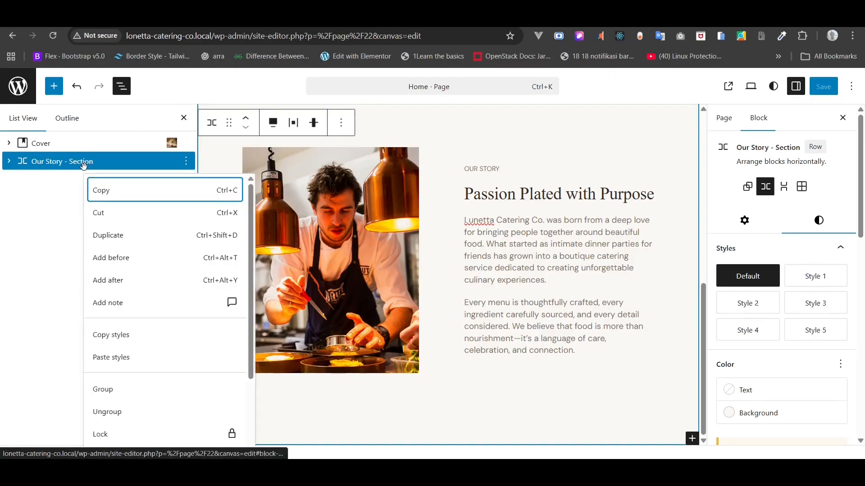
{"action": "left_click", "coordinate": [118, 282]}
{"action": "type", "text": "STA"}
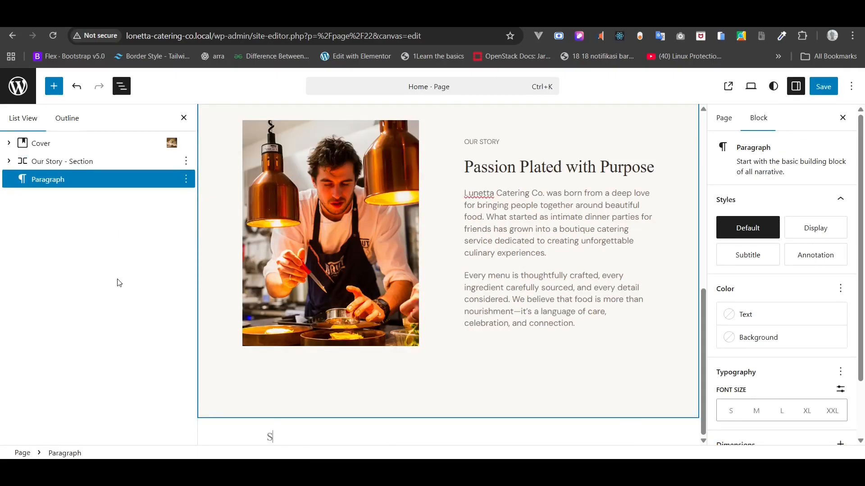
{"action": "key", "text": "BackSpace"}
{"action": "type", "text": "/sta"}
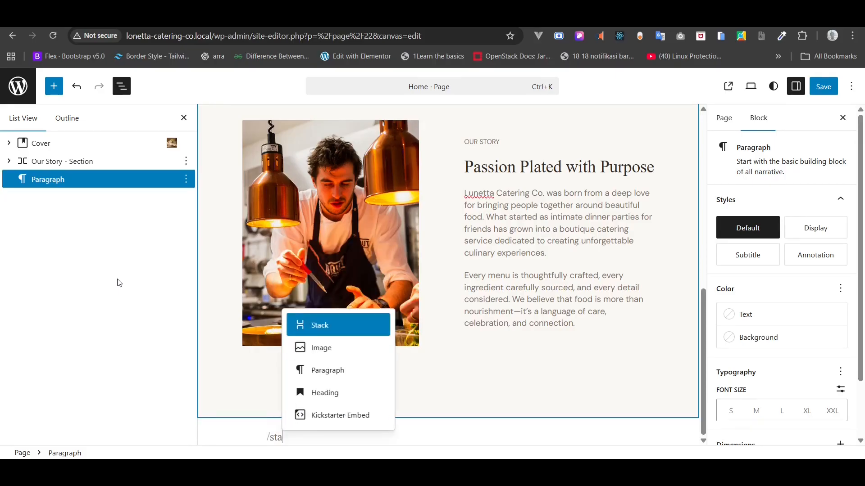
{"action": "key", "text": "Return"}
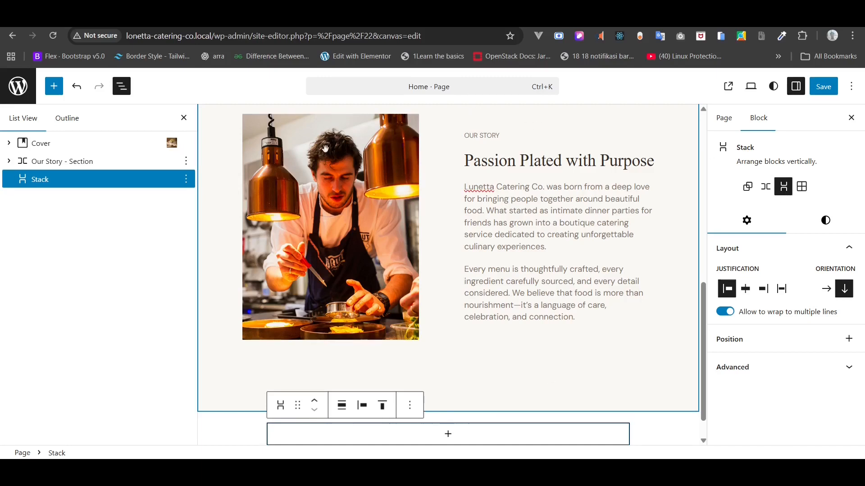
- Copy the OUR STORY label paragraph and paste it into the new Stack
{"action": "left_click", "coordinate": [9, 161]}
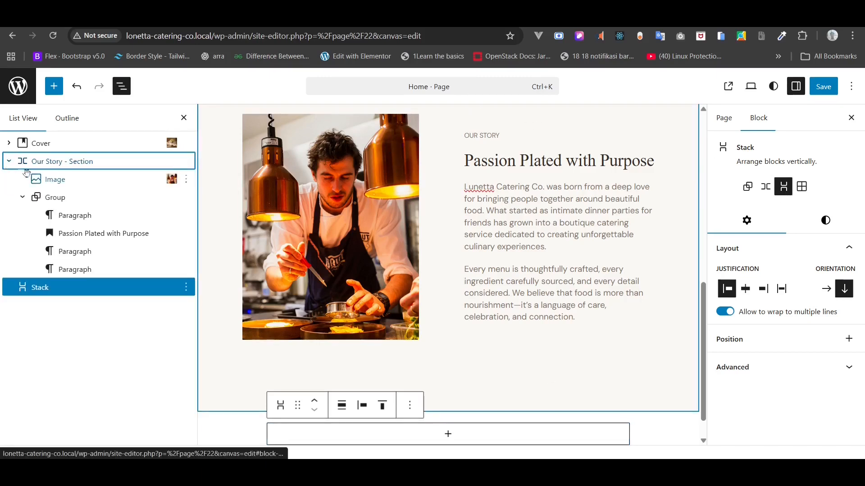
{"action": "left_click", "coordinate": [73, 216]}
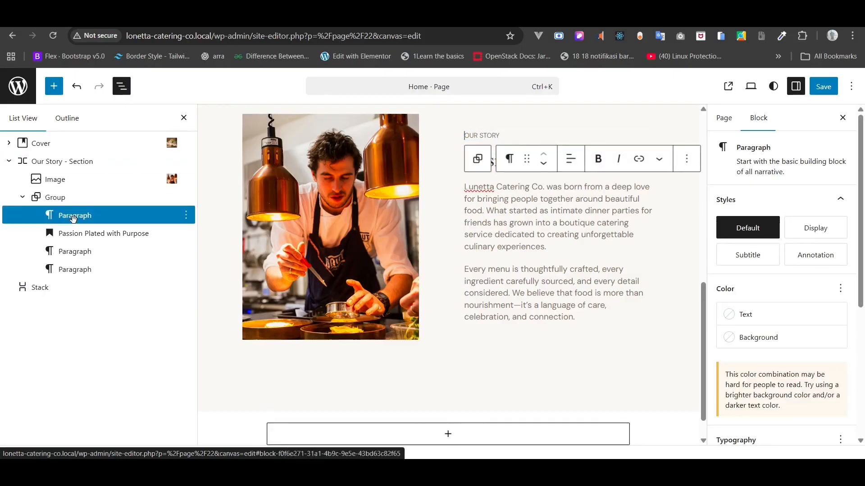
{"action": "right_click", "coordinate": [73, 218]}
{"action": "left_click", "coordinate": [103, 251]}
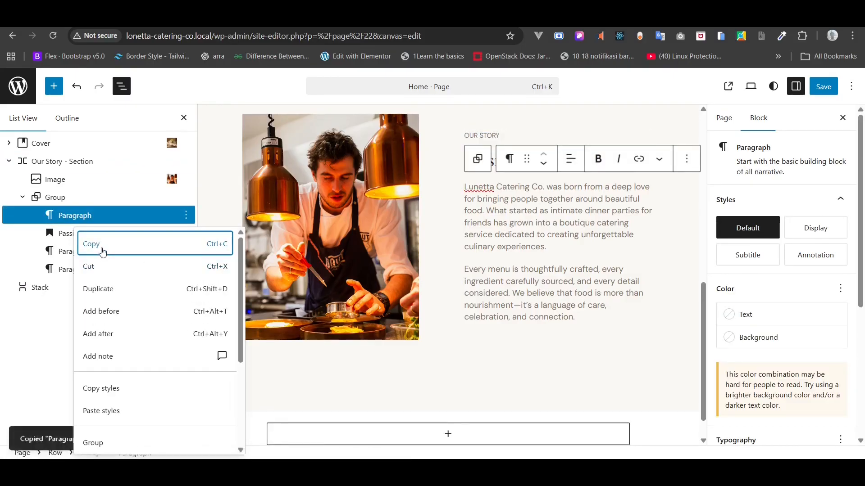
{"action": "left_click", "coordinate": [36, 288]}
{"action": "right_click", "coordinate": [36, 287]}
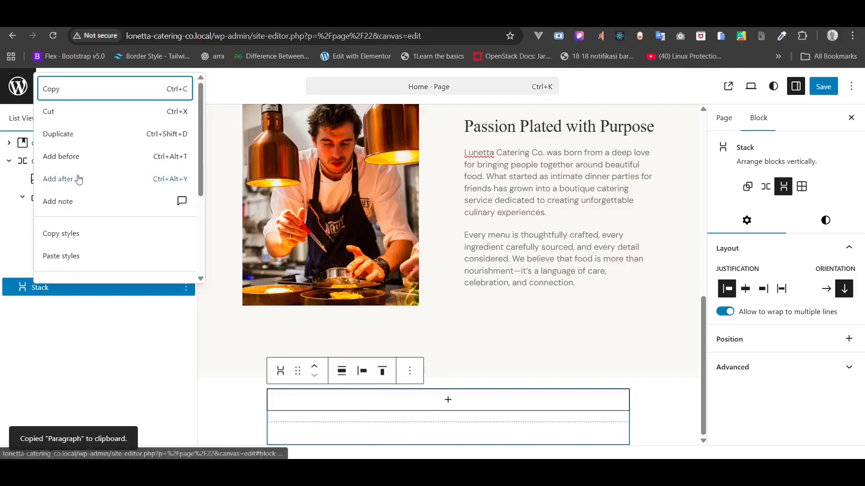
{"action": "left_click", "coordinate": [31, 286]}
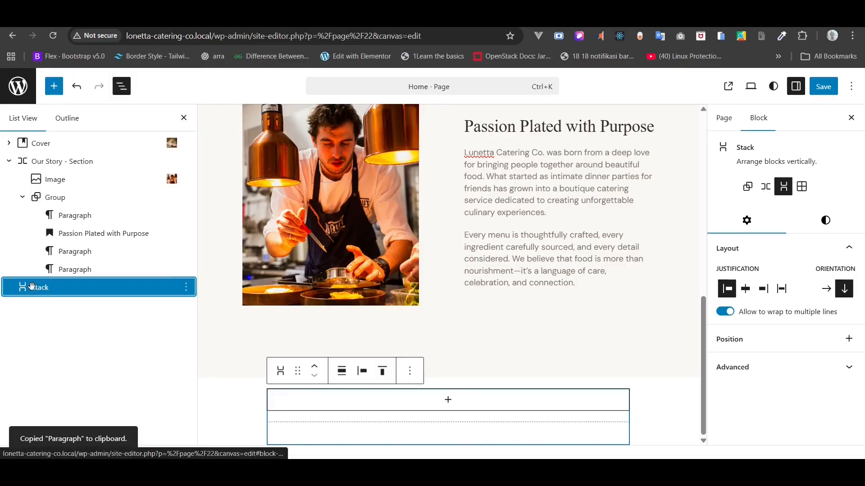
{"action": "key", "text": "ctrl+v"}
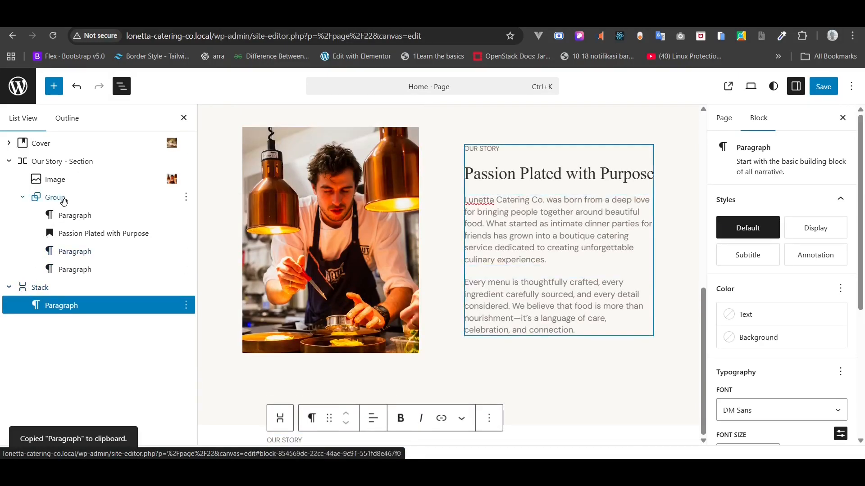
- Attempt pasting the Passion Plated with Purpose heading into the Stack, undoing both replacements
{"action": "left_click", "coordinate": [75, 236]}
{"action": "right_click", "coordinate": [75, 237]}
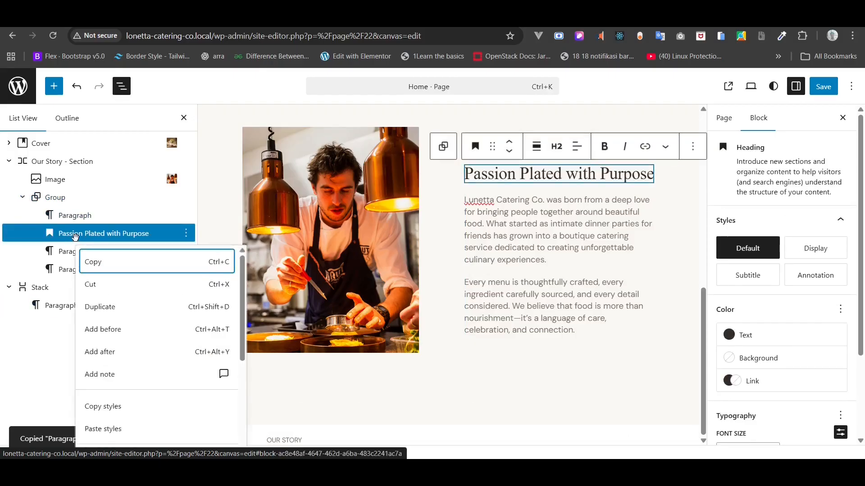
{"action": "key", "text": "ctrl+c"}
{"action": "left_click", "coordinate": [41, 288]}
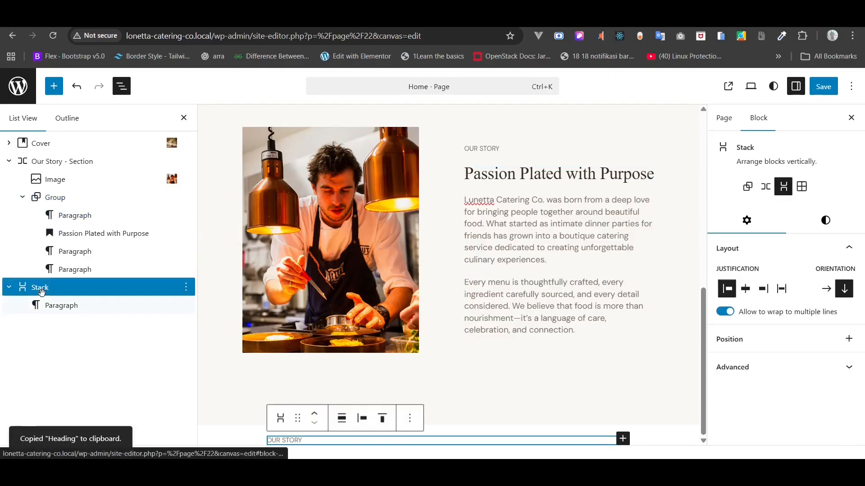
{"action": "key", "text": "ctrl+v"}
{"action": "key", "text": "ctrl+z"}
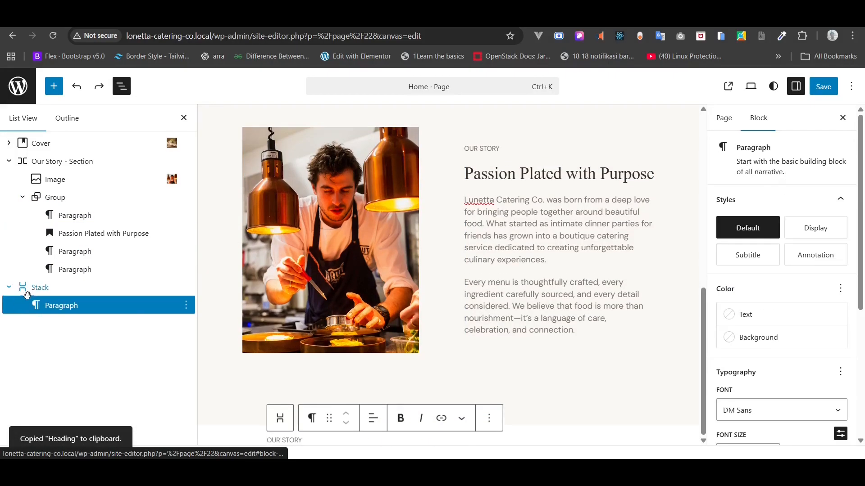
{"action": "left_click", "coordinate": [39, 288]}
{"action": "key", "text": "ctrl+v"}
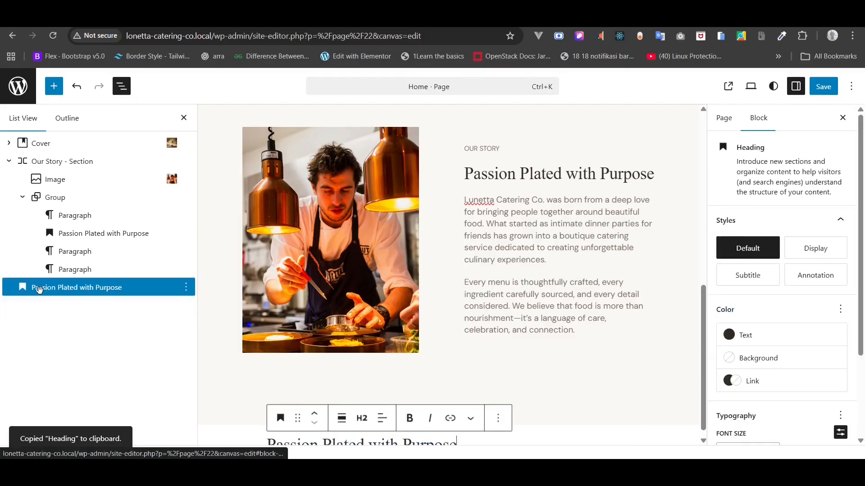
{"action": "key", "text": "ctrl+z"}
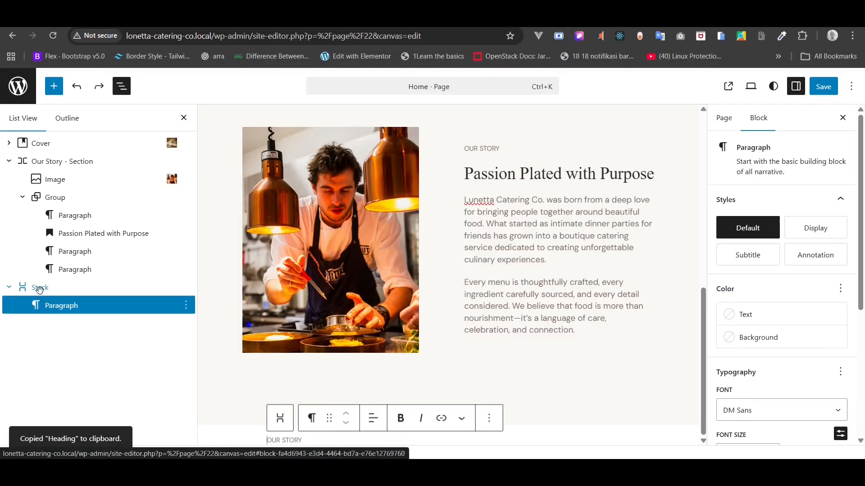
- Duplicate the Passion Plated with Purpose heading and drag the copy into the Stack under OUR STORY
{"action": "left_click", "coordinate": [77, 232]}
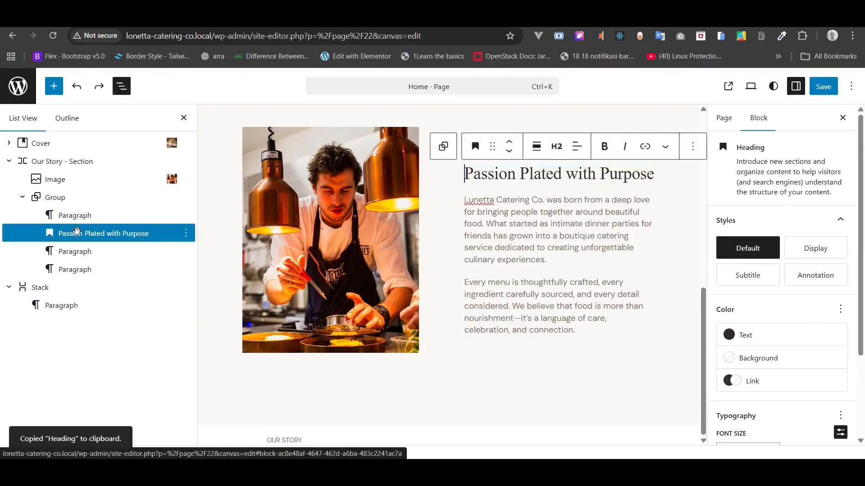
{"action": "right_click", "coordinate": [77, 231]}
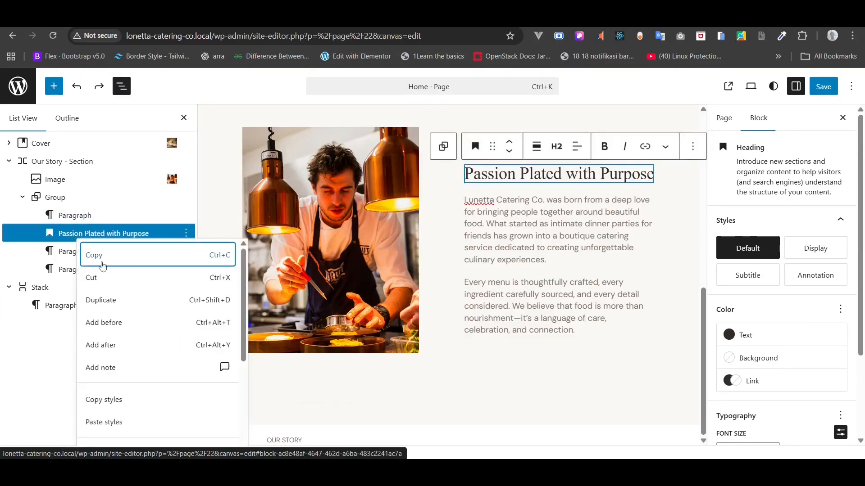
{"action": "left_click", "coordinate": [101, 295]}
{"action": "left_click", "coordinate": [86, 250]}
{"action": "left_click_drag", "start_coordinate": [85, 251], "coordinate": [72, 325]}
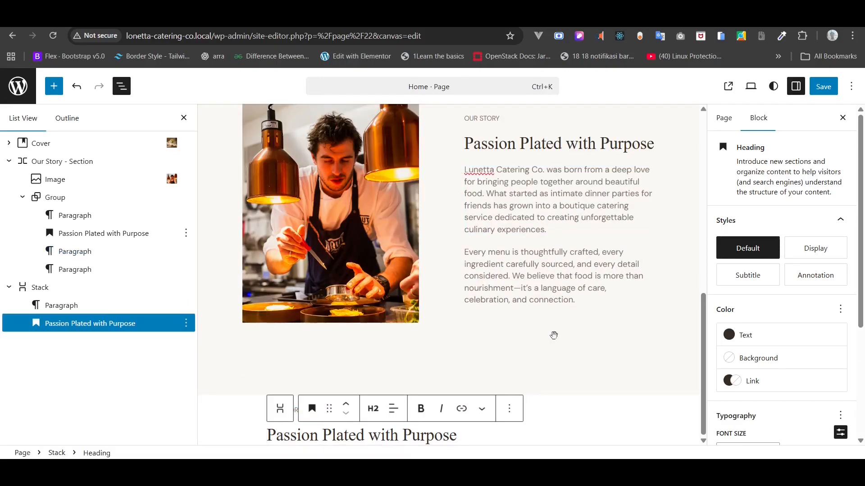
{"action": "left_click", "coordinate": [544, 409]}
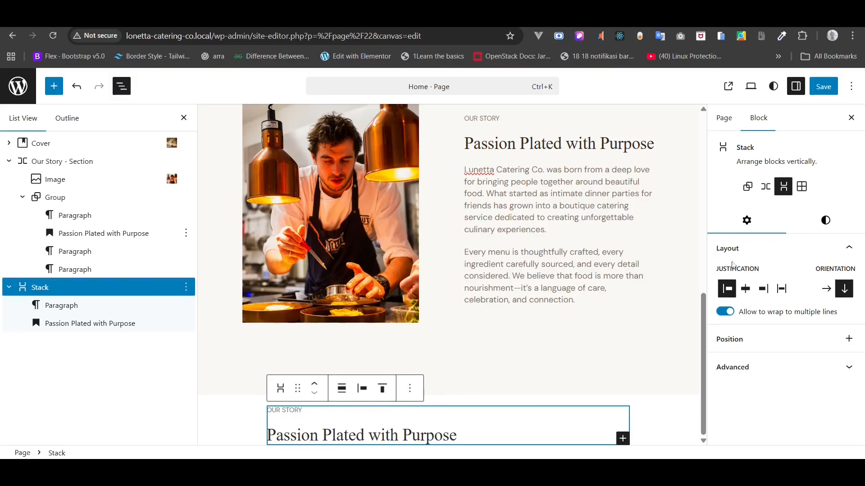
- Test a margin on the Stack in its Styles settings, then reset it to None
{"action": "left_click", "coordinate": [826, 220]}
{"action": "scroll", "coordinate": [784, 309], "scroll_direction": "down", "scroll_amount": 10}
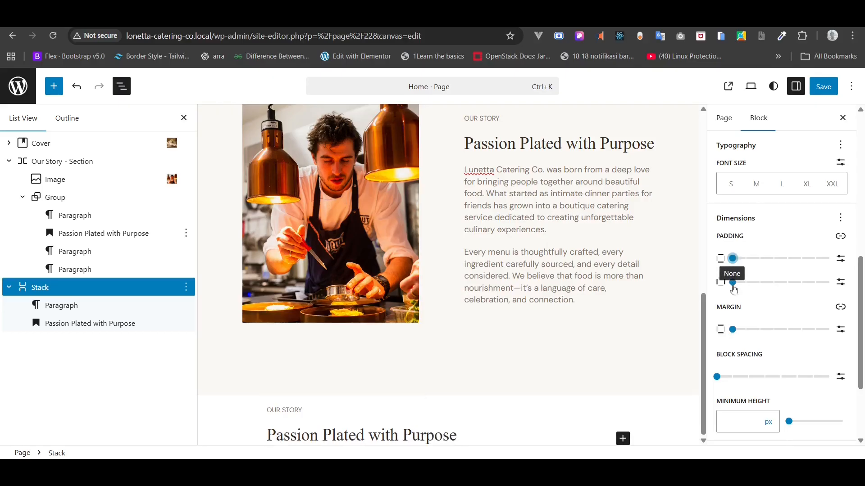
{"action": "mouse_move", "coordinate": [733, 331]}
{"action": "left_mouse_down"}
{"action": "mouse_move", "coordinate": [746, 338]}
{"action": "mouse_move", "coordinate": [731, 340]}
{"action": "left_mouse_up"}
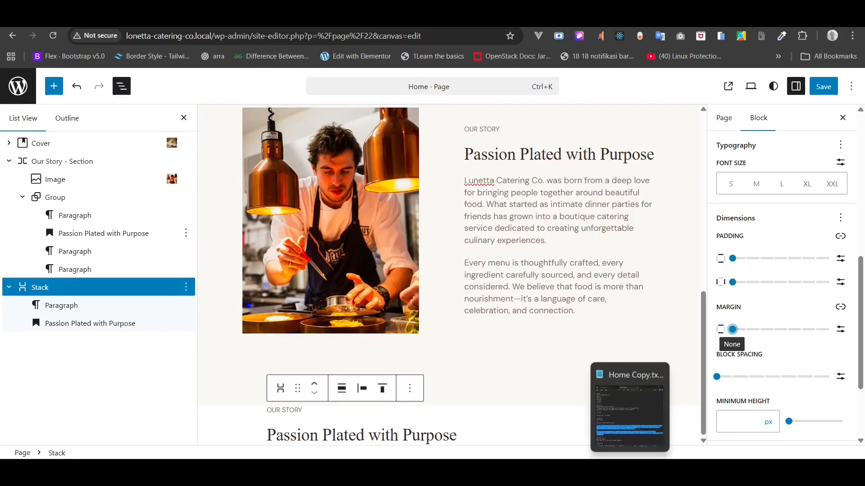
- Show Home Copy.txt in Notepad and scroll to the Section 3 'What We Offer' copy
{"action": "left_click", "coordinate": [630, 410]}
{"action": "scroll", "coordinate": [481, 309], "scroll_direction": "down", "scroll_amount": 2}
{"action": "scroll", "coordinate": [481, 309], "scroll_direction": "down", "scroll_amount": 3}
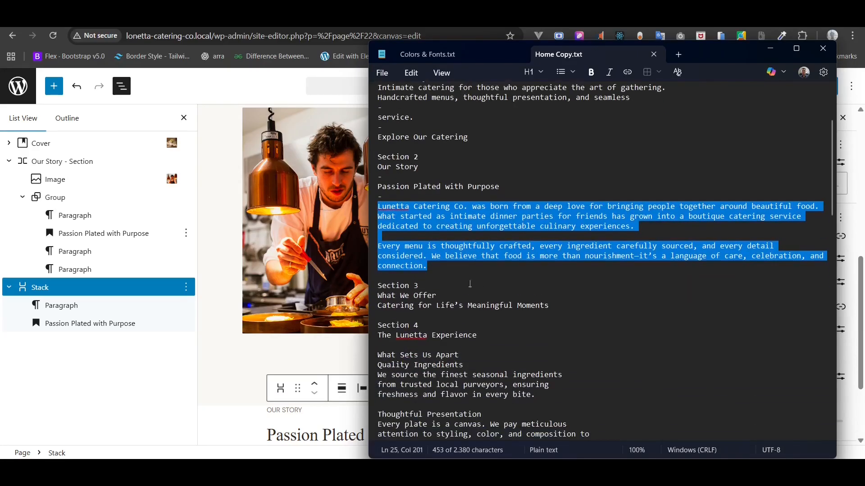
- Replace the Stack's OUR STORY label with the copied 'What We Offer' text
{"action": "triple_click", "coordinate": [406, 296]}
{"action": "left_click", "coordinate": [769, 48]}
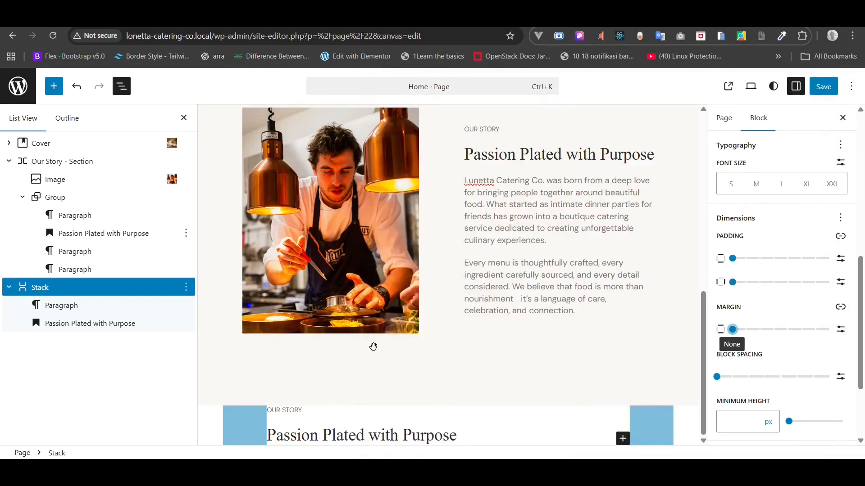
{"action": "left_click", "coordinate": [283, 411]}
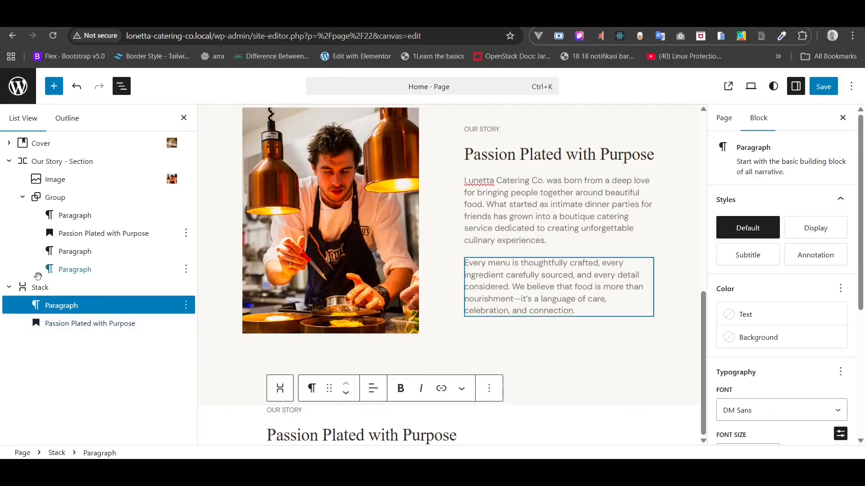
{"action": "triple_click", "coordinate": [288, 410]}
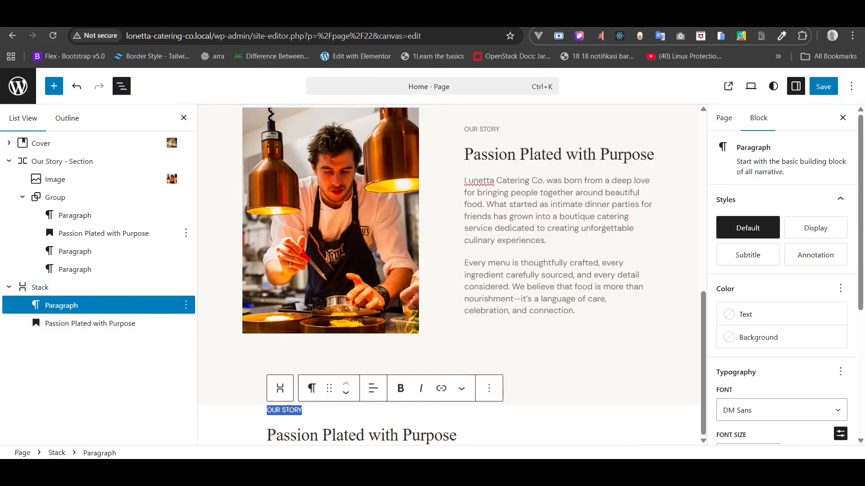
{"action": "key", "text": "ctrl+v"}
- Replace the duplicate heading with 'Catering for Life’s Meaningful Moments' copied from the notes
{"action": "key", "text": "alt+Tab"}
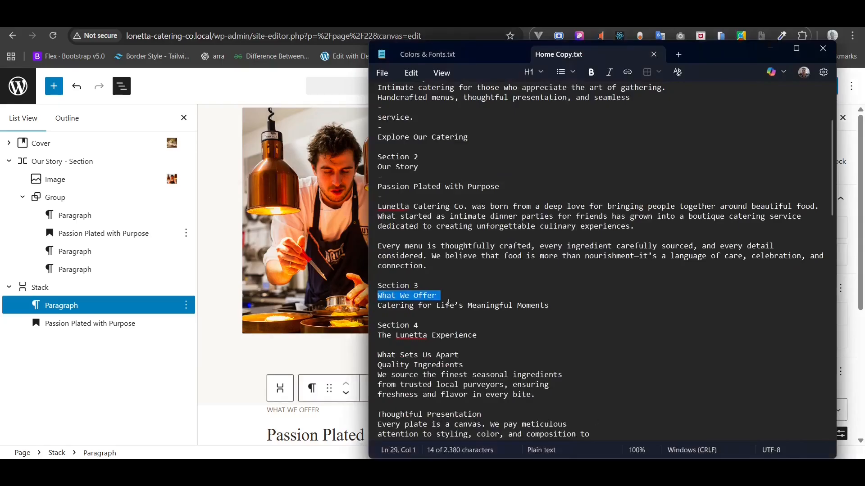
{"action": "left_click", "coordinate": [445, 315]}
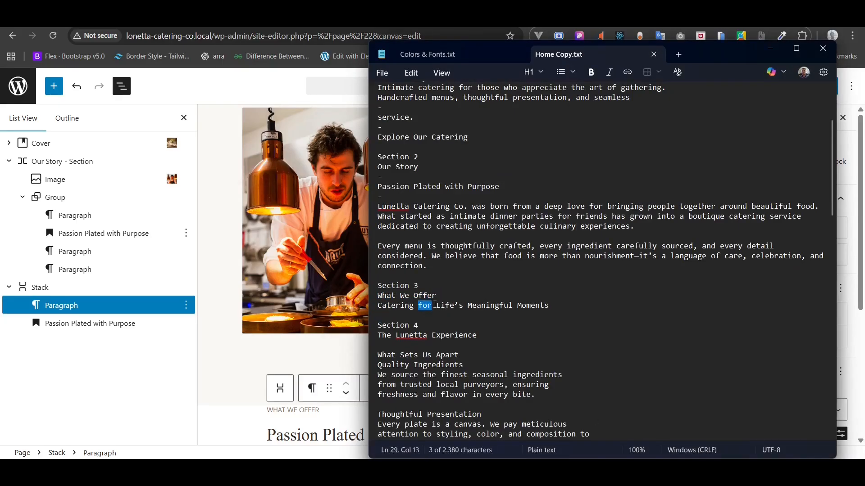
{"action": "triple_click", "coordinate": [437, 306]}
{"action": "right_click", "coordinate": [436, 305]}
{"action": "left_click", "coordinate": [491, 285]}
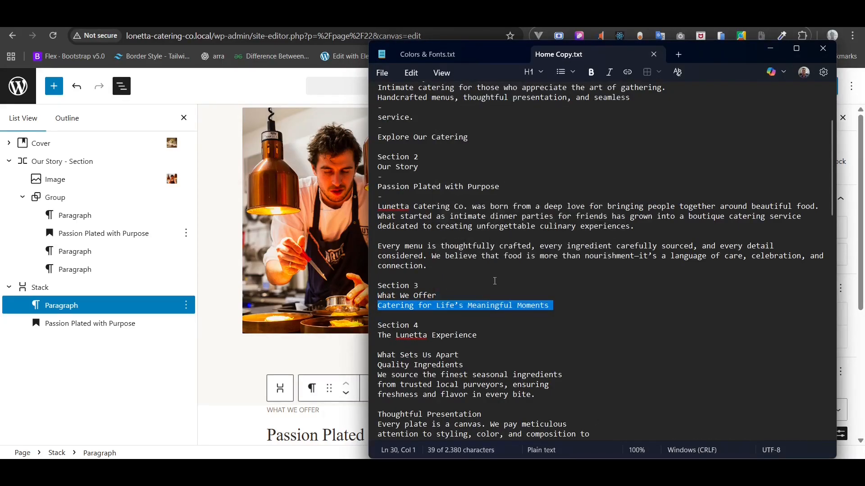
{"action": "left_click", "coordinate": [768, 50]}
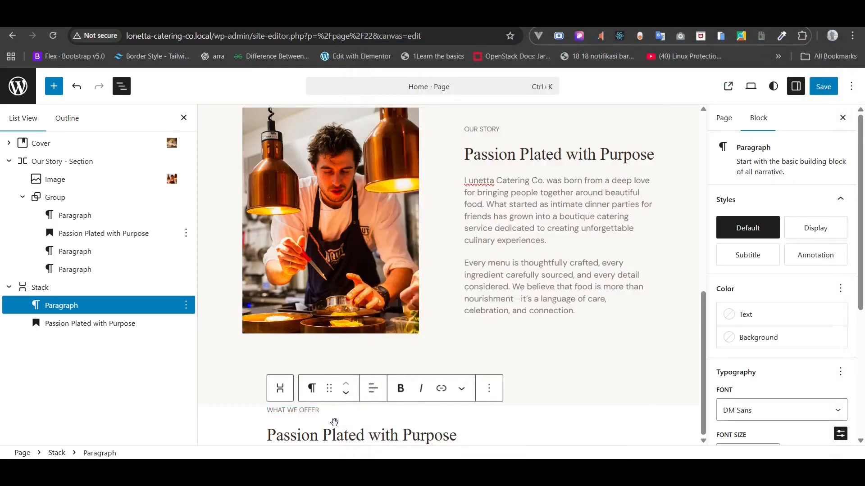
{"action": "triple_click", "coordinate": [315, 435]}
{"action": "key", "text": "ctrl+v"}
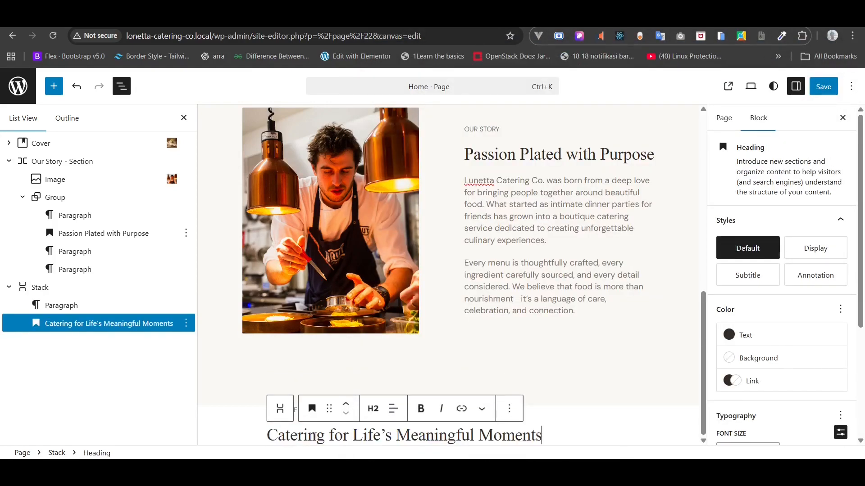
- Centre-align both the WHAT WE OFFER label and the Catering heading
{"action": "left_click", "coordinate": [61, 306]}
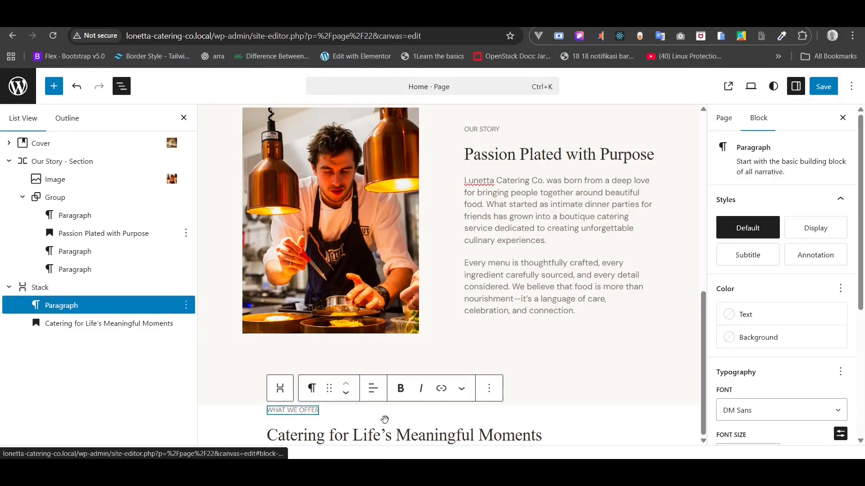
{"action": "left_click", "coordinate": [383, 400]}
{"action": "left_click", "coordinate": [415, 331]}
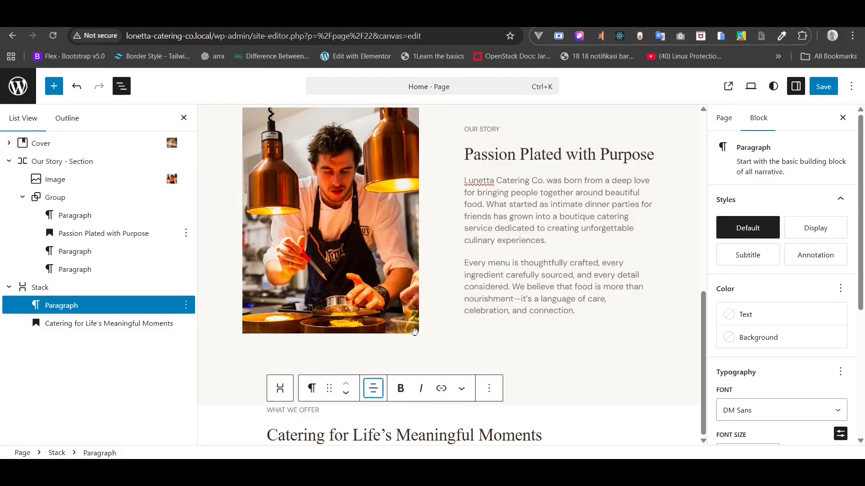
{"action": "triple_click", "coordinate": [340, 435]}
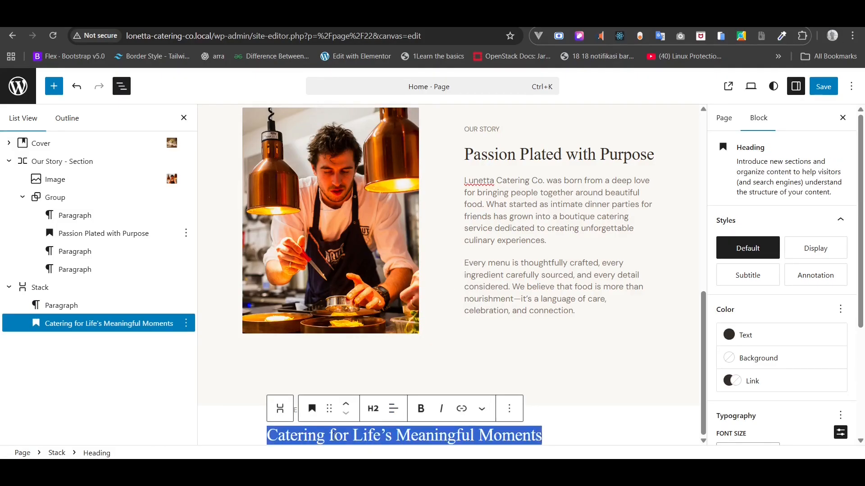
{"action": "left_click", "coordinate": [387, 412]}
{"action": "left_click", "coordinate": [426, 351]}
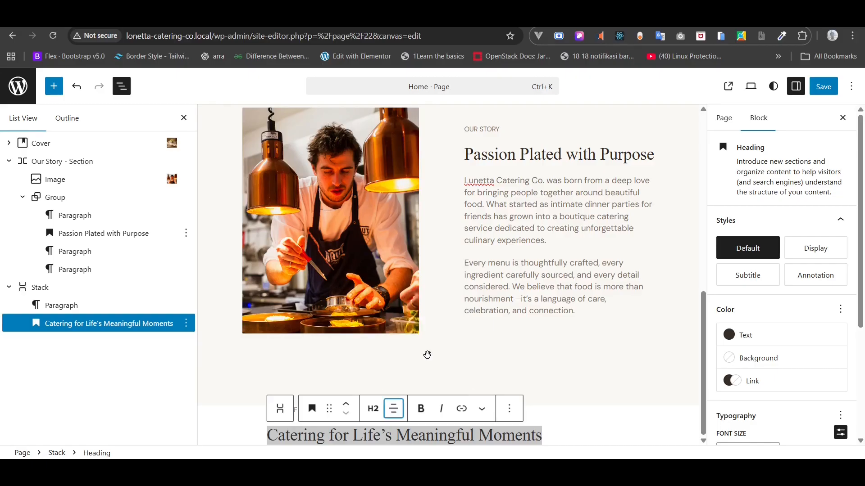
{"action": "left_click", "coordinate": [27, 288]}
- Make the Stack full width and centre its items
{"action": "left_click", "coordinate": [341, 389]}
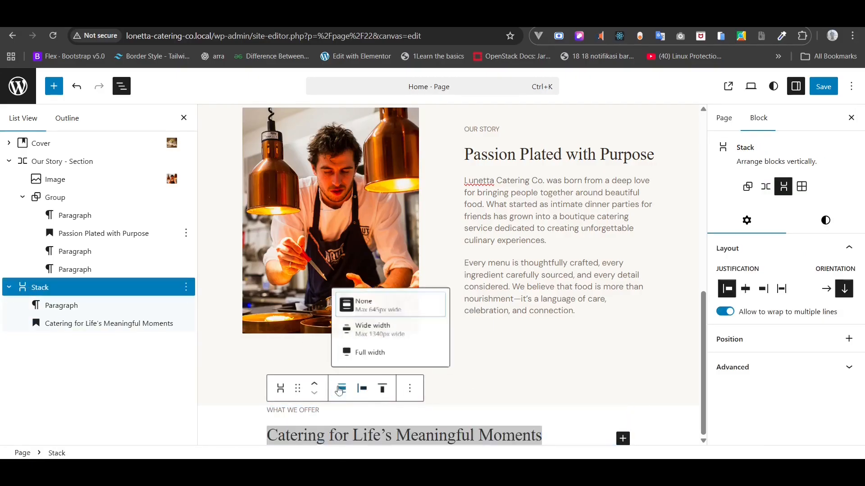
{"action": "left_click", "coordinate": [375, 353]}
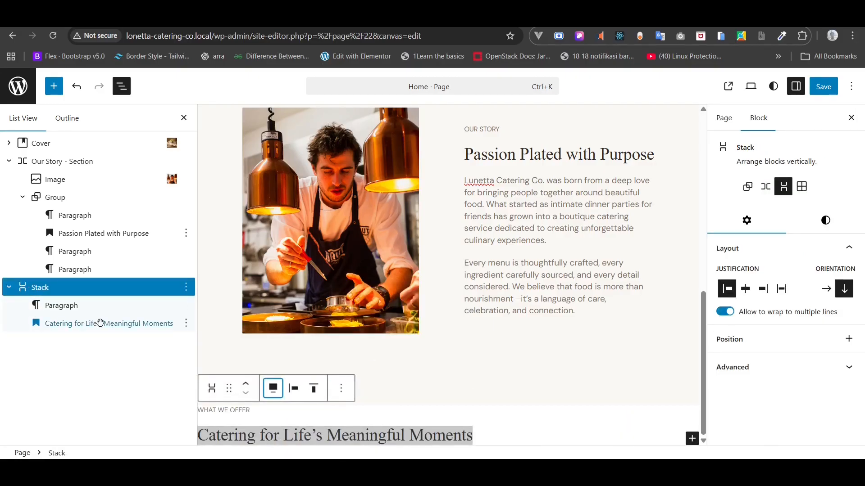
{"action": "left_click", "coordinate": [293, 391]}
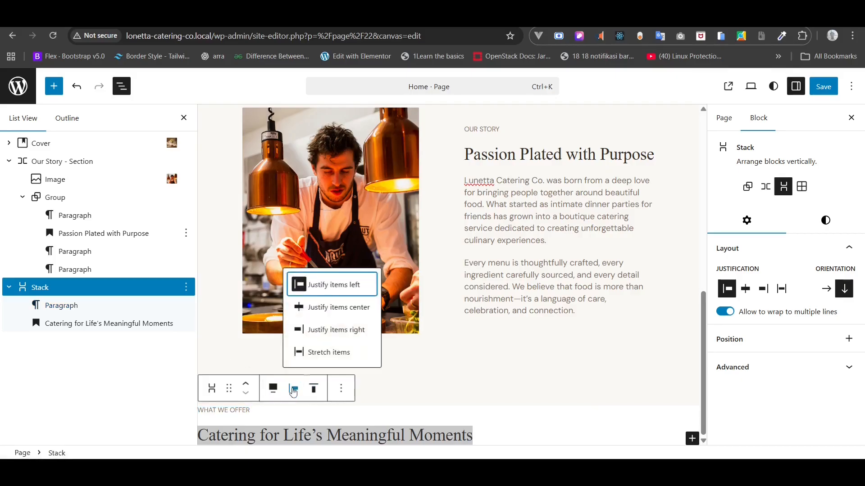
{"action": "left_click", "coordinate": [325, 315]}
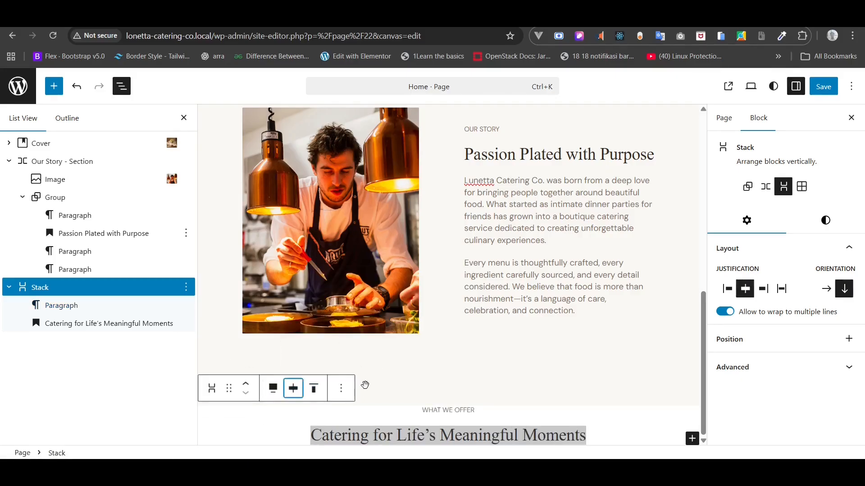
- Wrap the What We Offer heading Stack in a new Group
{"action": "left_click", "coordinate": [45, 289]}
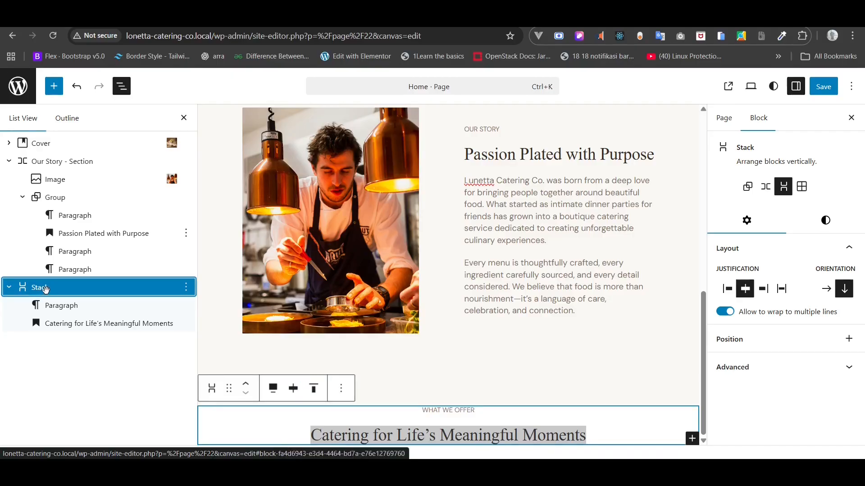
{"action": "right_click", "coordinate": [45, 289]}
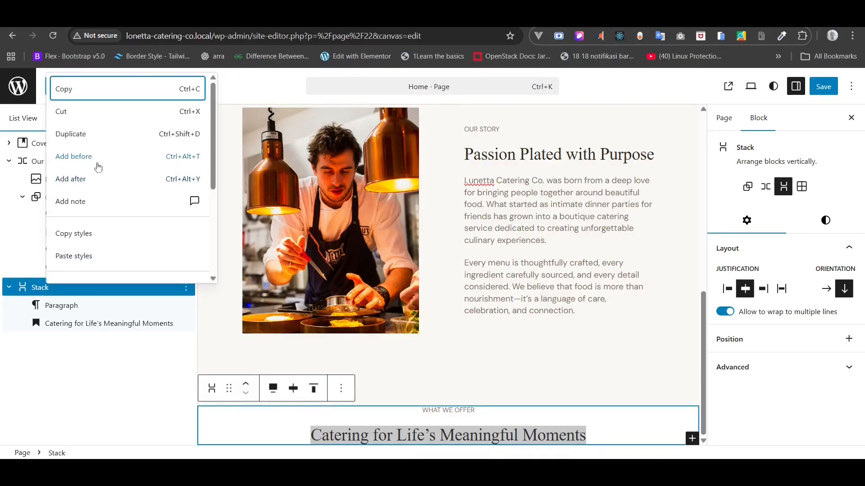
{"action": "scroll", "coordinate": [85, 236], "scroll_direction": "down", "scroll_amount": 3}
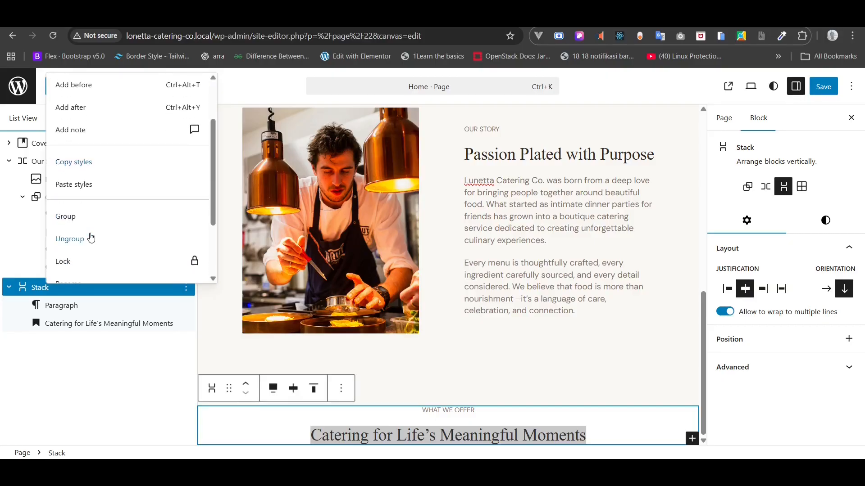
{"action": "left_click", "coordinate": [67, 217]}
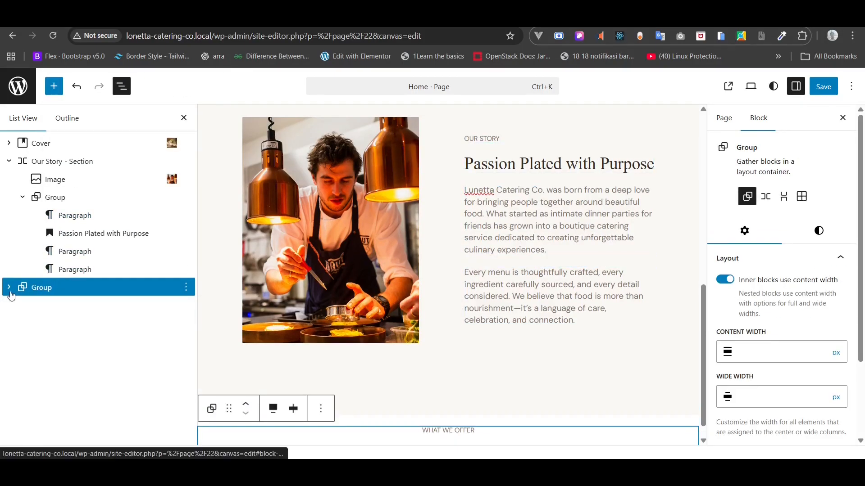
{"action": "triple_click", "coordinate": [435, 429]}
{"action": "right_click", "coordinate": [435, 430]}
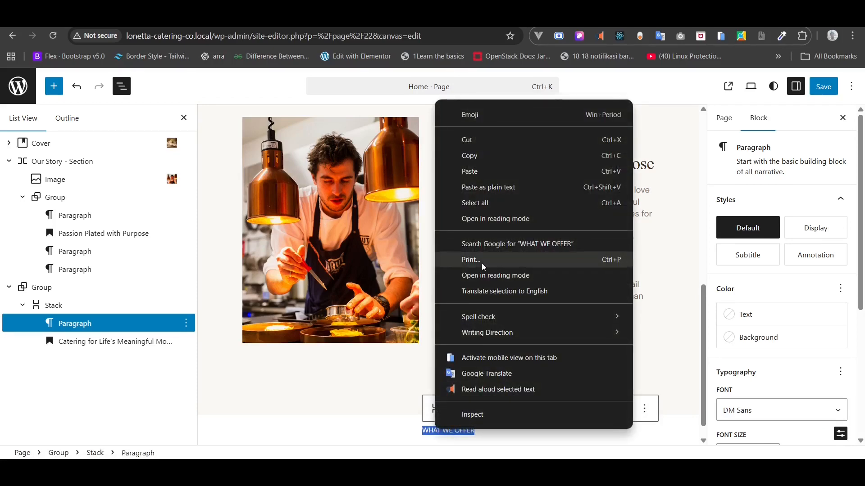
{"action": "left_click", "coordinate": [471, 156]}
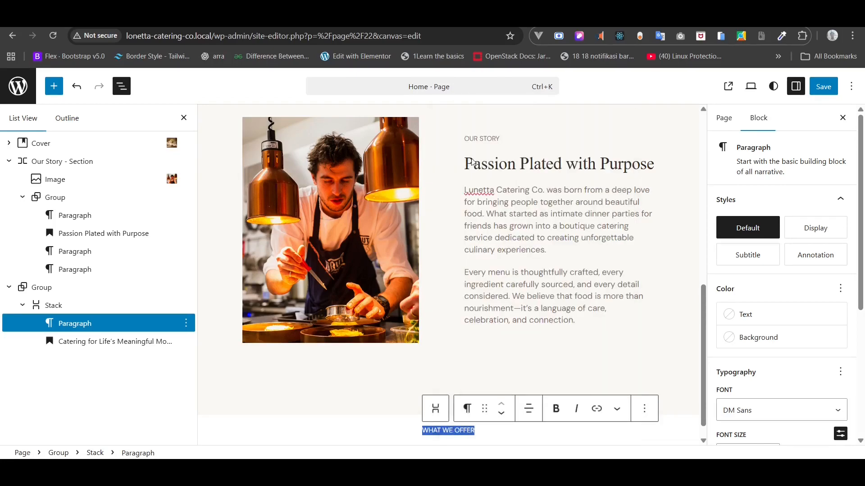
- Rename the new Group to 'What We Offer - Section'
{"action": "left_click", "coordinate": [41, 287]}
{"action": "right_click", "coordinate": [41, 288]}
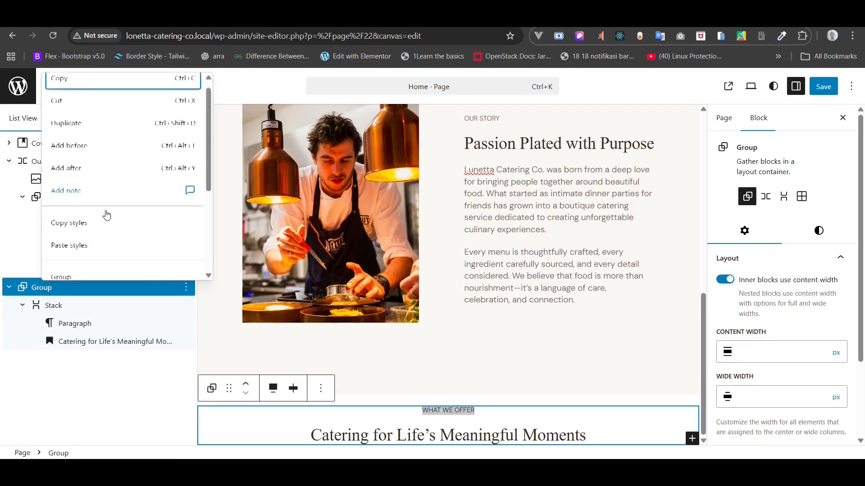
{"action": "scroll", "coordinate": [106, 215], "scroll_direction": "down", "scroll_amount": 2}
{"action": "scroll", "coordinate": [87, 226], "scroll_direction": "down", "scroll_amount": 2}
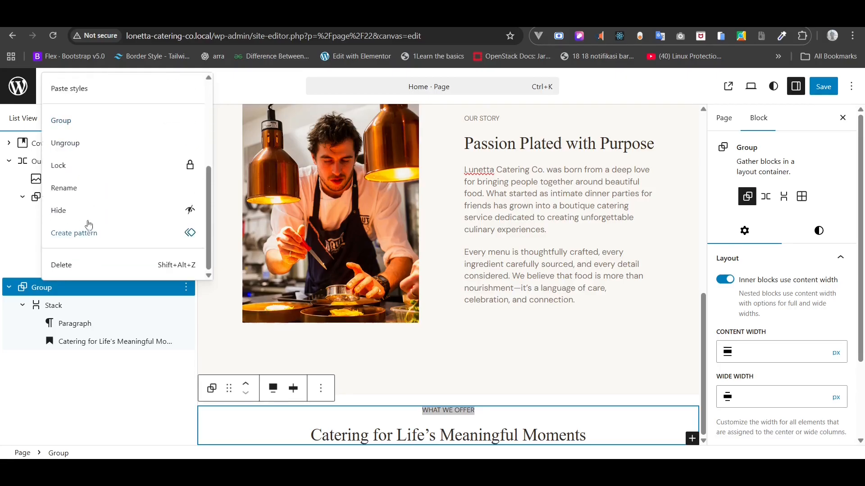
{"action": "left_click", "coordinate": [80, 189]}
{"action": "type", "text": "What We Offer"}
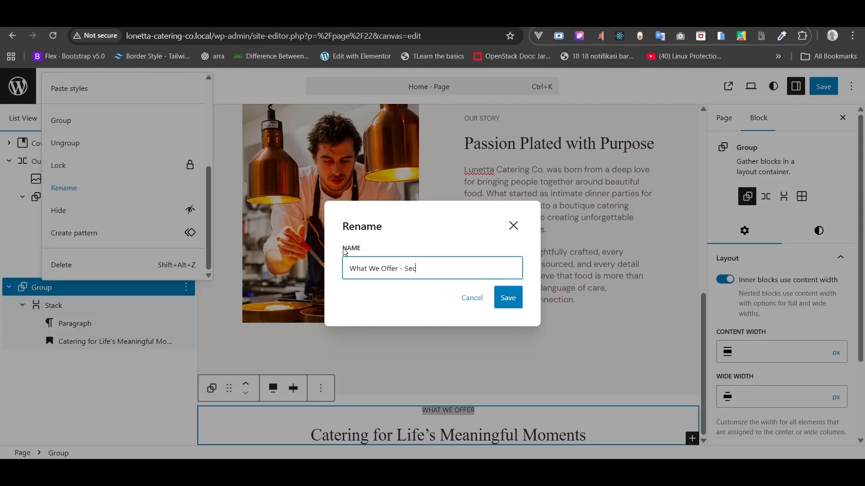
{"action": "type", "text": "- Section"}
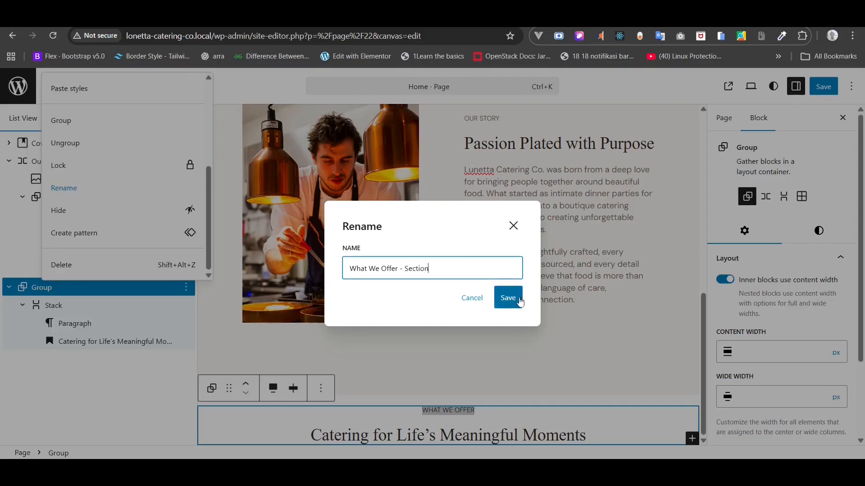
{"action": "left_click", "coordinate": [508, 298]}
{"action": "left_click", "coordinate": [40, 289]}
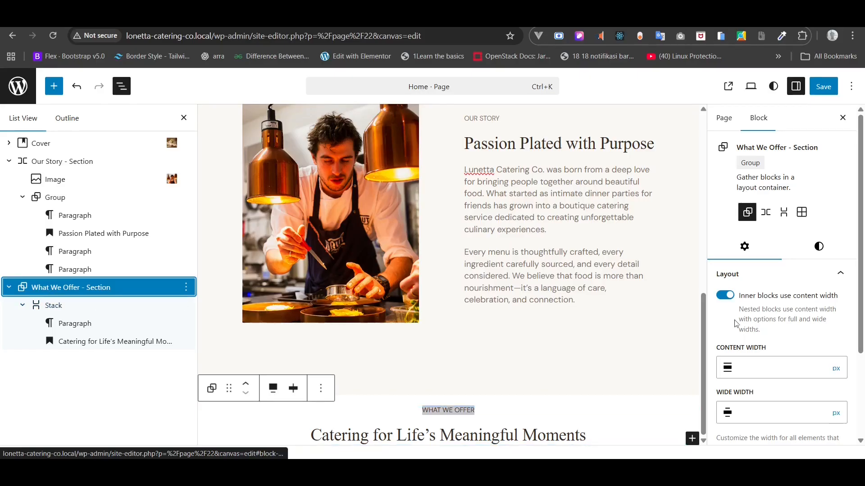
- Give the What We Offer - Section group a Gray 2 background
{"action": "left_click", "coordinate": [820, 248]}
{"action": "scroll", "coordinate": [806, 284], "scroll_direction": "down", "scroll_amount": 3}
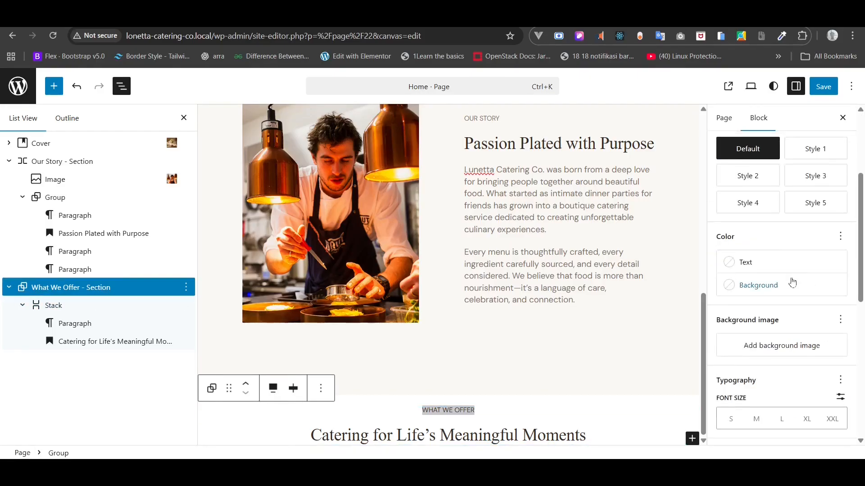
{"action": "left_click", "coordinate": [783, 287]}
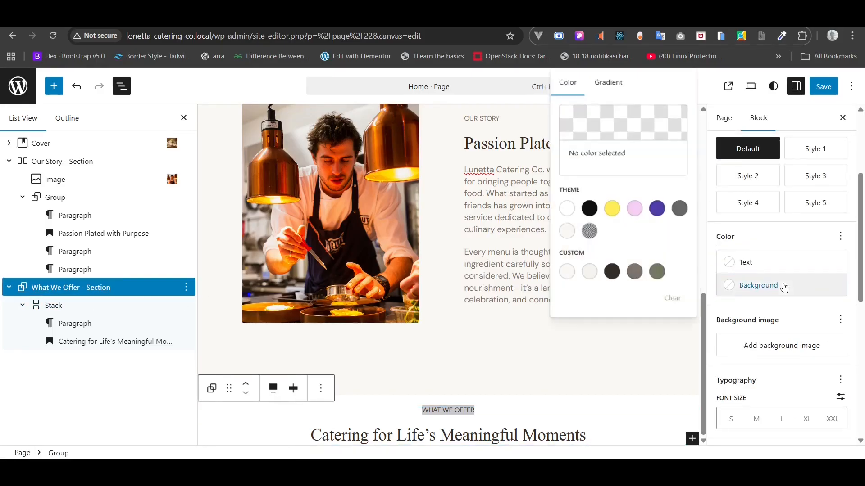
{"action": "left_click", "coordinate": [592, 273]}
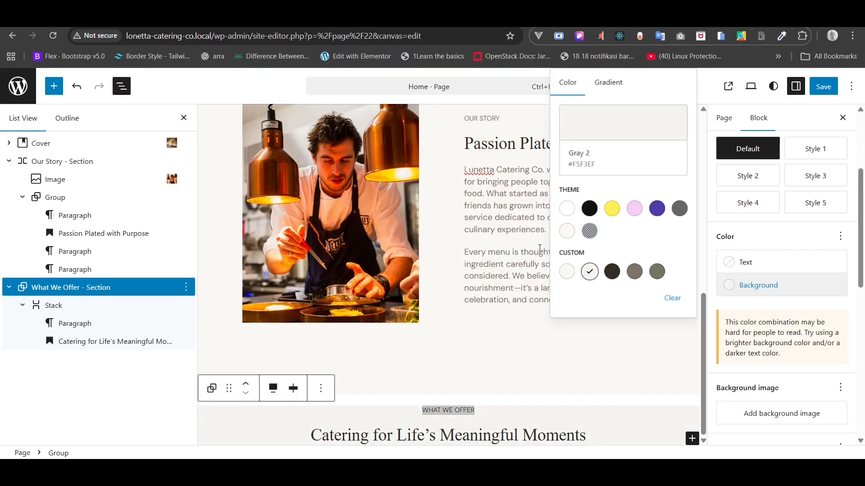
{"action": "left_click", "coordinate": [33, 293]}
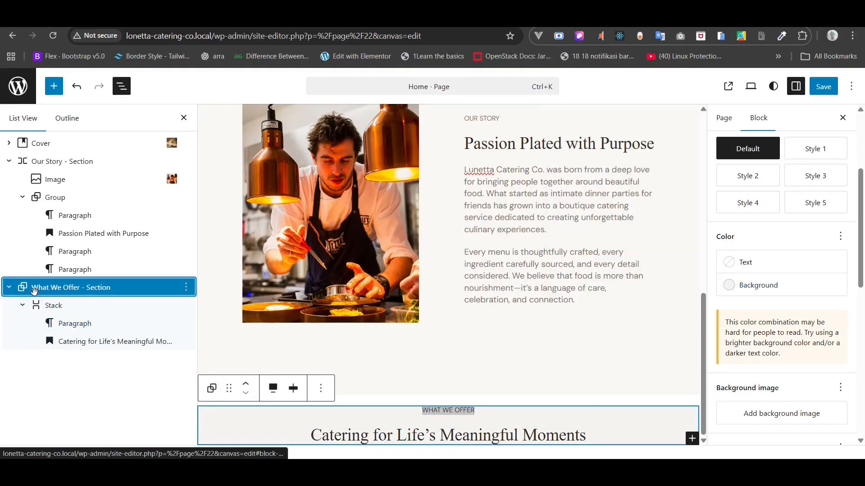
- Set custom padding of 128 px top and bottom and 80 px on the sides
{"action": "scroll", "coordinate": [808, 289], "scroll_direction": "up", "scroll_amount": 3}
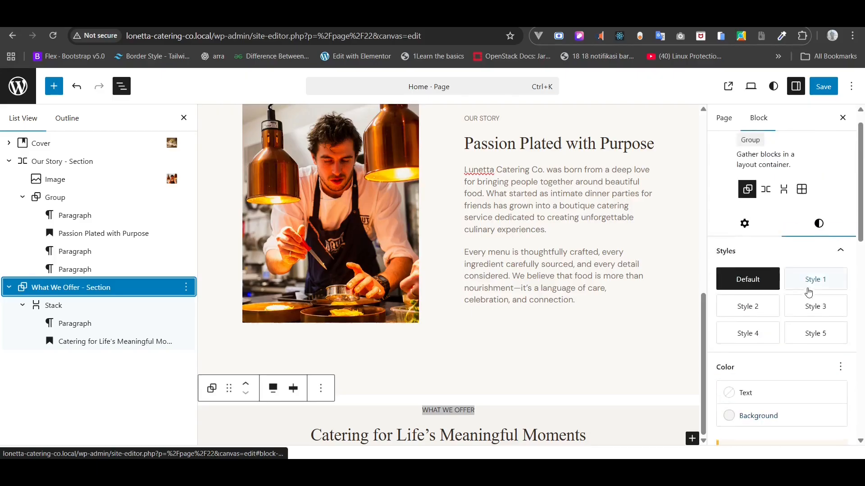
{"action": "scroll", "coordinate": [805, 327], "scroll_direction": "down", "scroll_amount": 5}
{"action": "scroll", "coordinate": [804, 324], "scroll_direction": "down", "scroll_amount": 4}
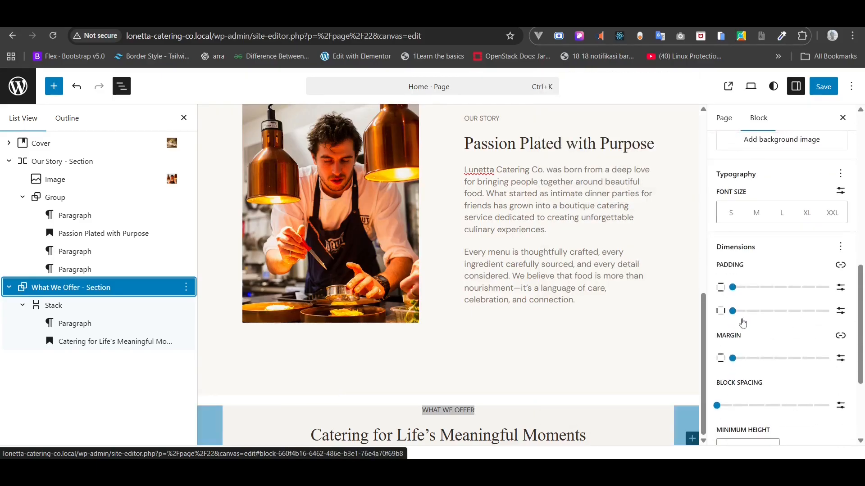
{"action": "left_click", "coordinate": [733, 359]}
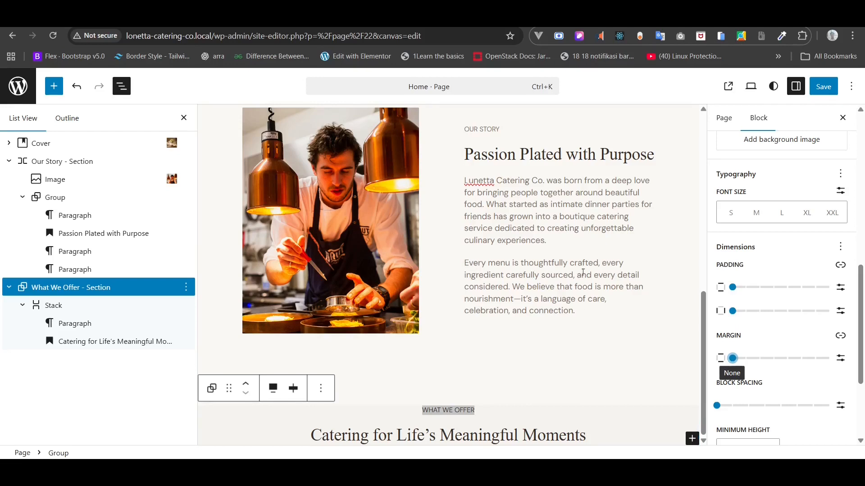
{"action": "left_click", "coordinate": [840, 288]}
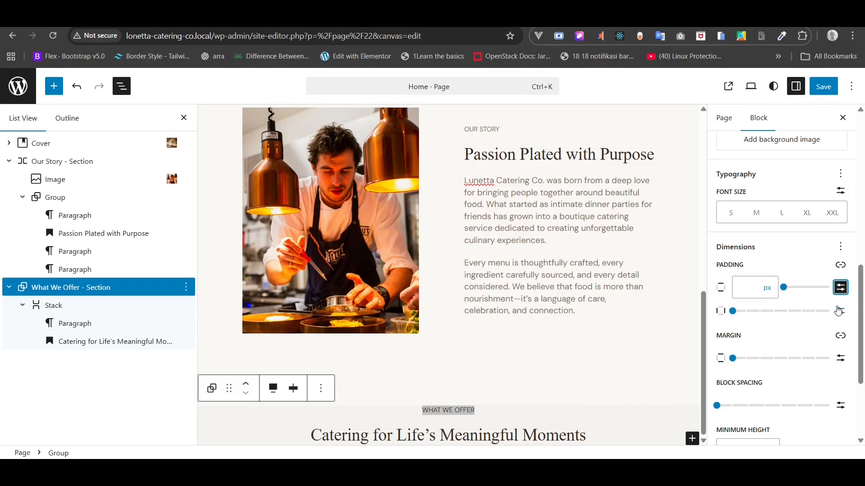
{"action": "left_click", "coordinate": [743, 286]}
{"action": "type", "text": "128"}
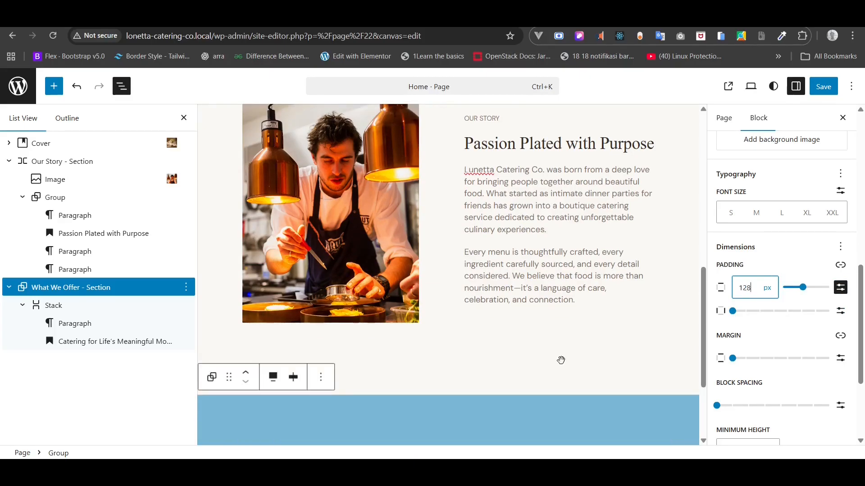
{"action": "scroll", "coordinate": [560, 360], "scroll_direction": "down", "scroll_amount": 3}
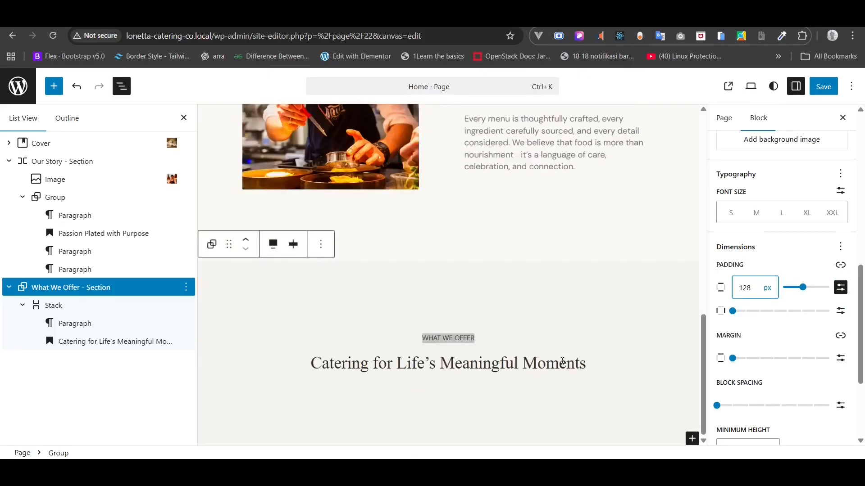
{"action": "left_click", "coordinate": [840, 311]}
{"action": "left_click", "coordinate": [738, 314]}
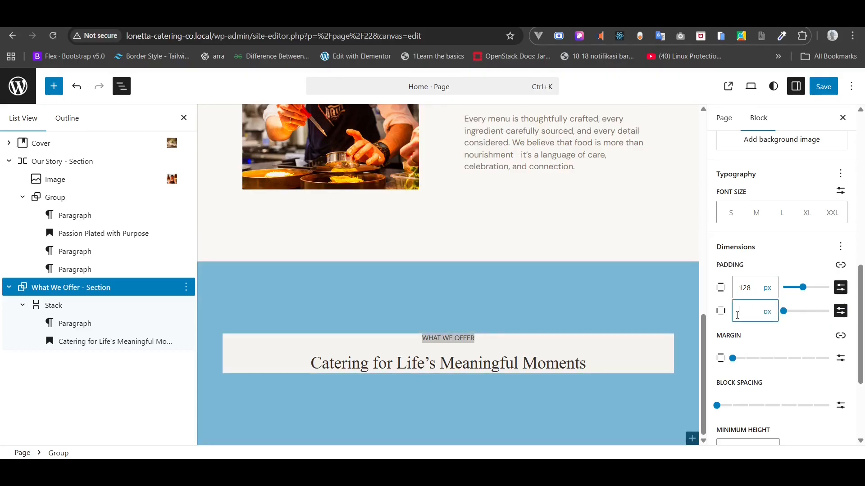
{"action": "type", "text": "80"}
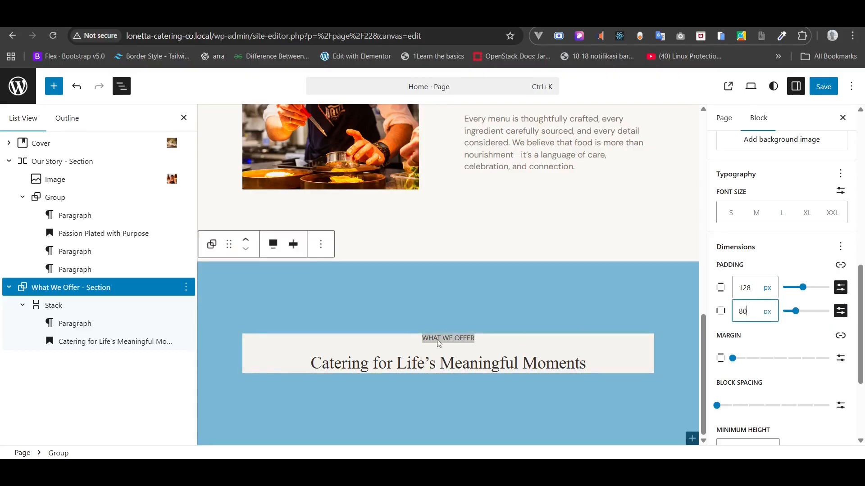
{"action": "left_click", "coordinate": [25, 313]}
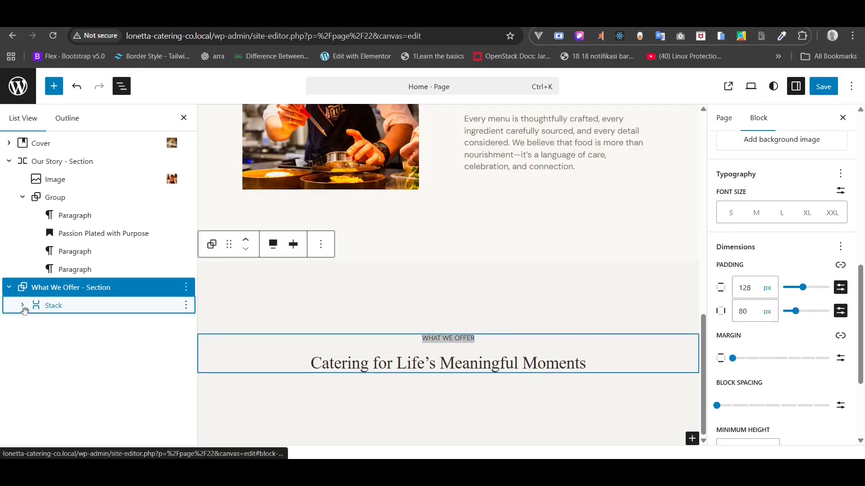
{"action": "left_click", "coordinate": [41, 307]}
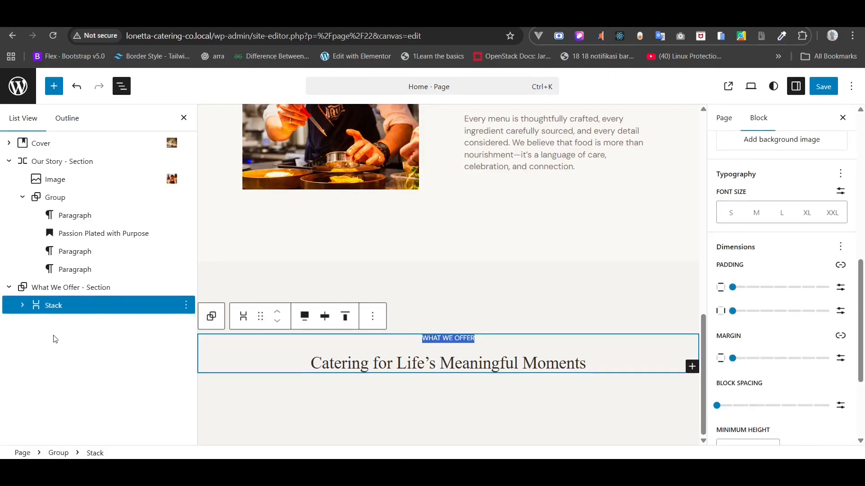
- Insert a Query Loop block after the heading stack via List View's Add after and /que
{"action": "right_click", "coordinate": [48, 306]}
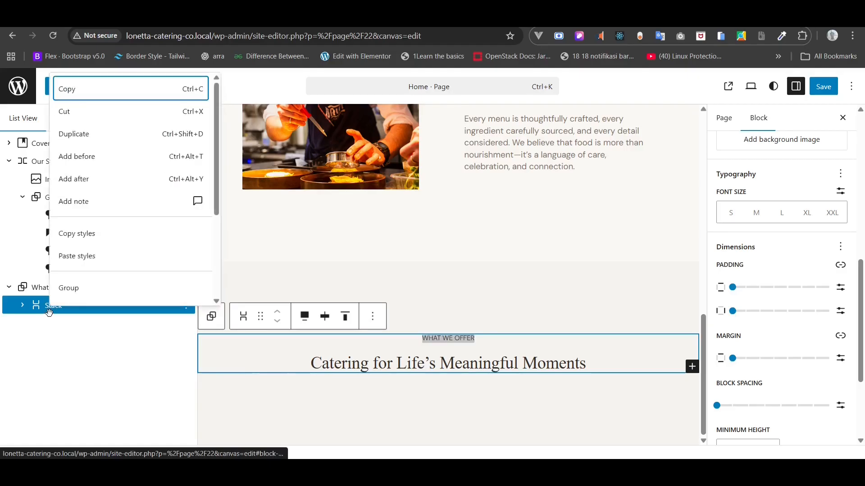
{"action": "left_click", "coordinate": [84, 179]}
{"action": "left_click", "coordinate": [317, 391]}
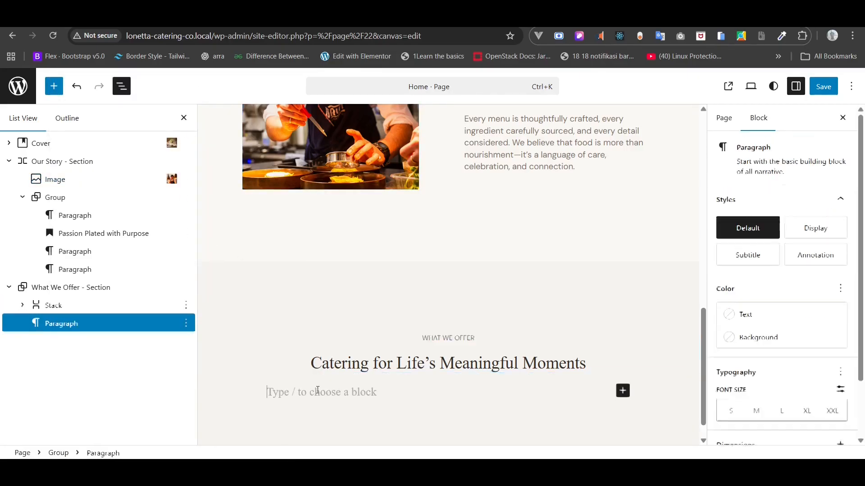
{"action": "type", "text": "/que"}
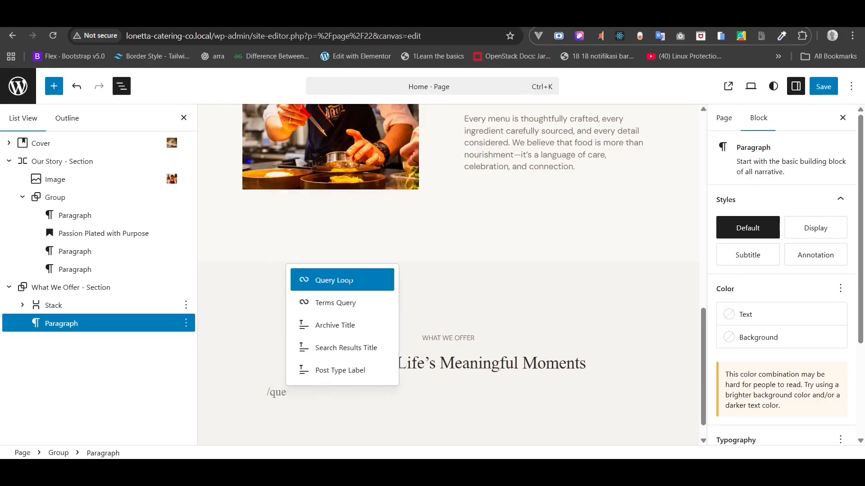
{"action": "left_click", "coordinate": [350, 280]}
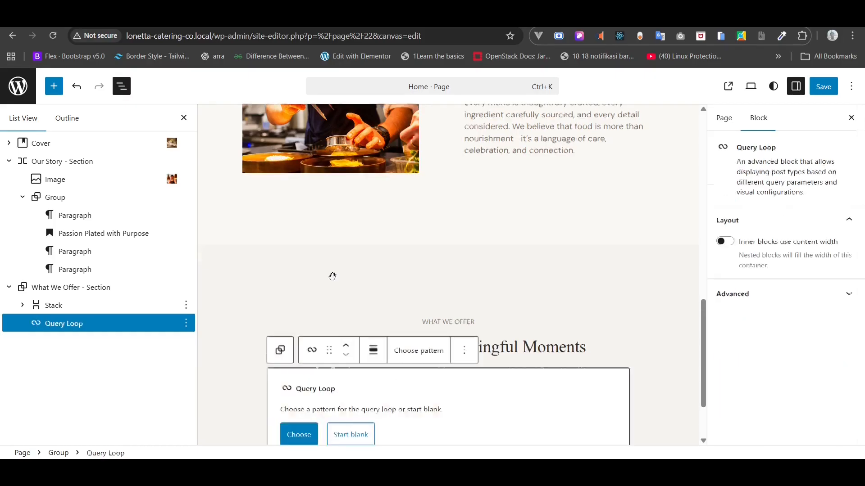
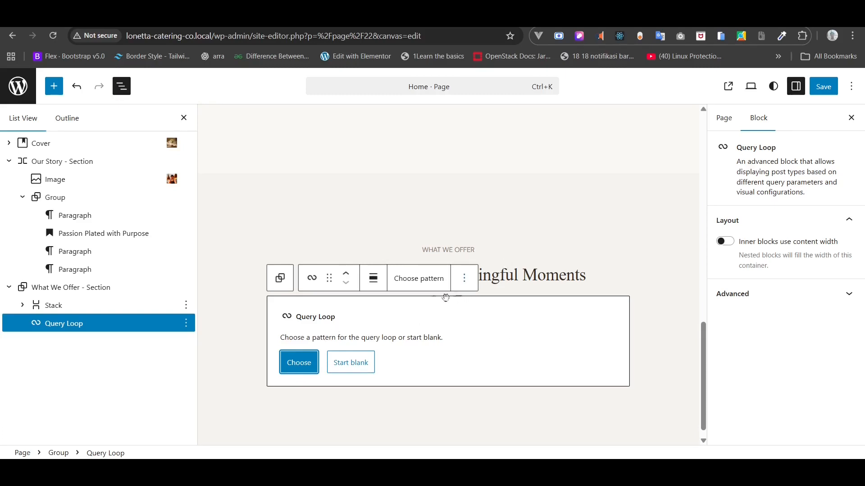
- Delete the unfinished Query Loop block so only the heading Stack remains in What We Offer
{"action": "left_click", "coordinate": [340, 363]}
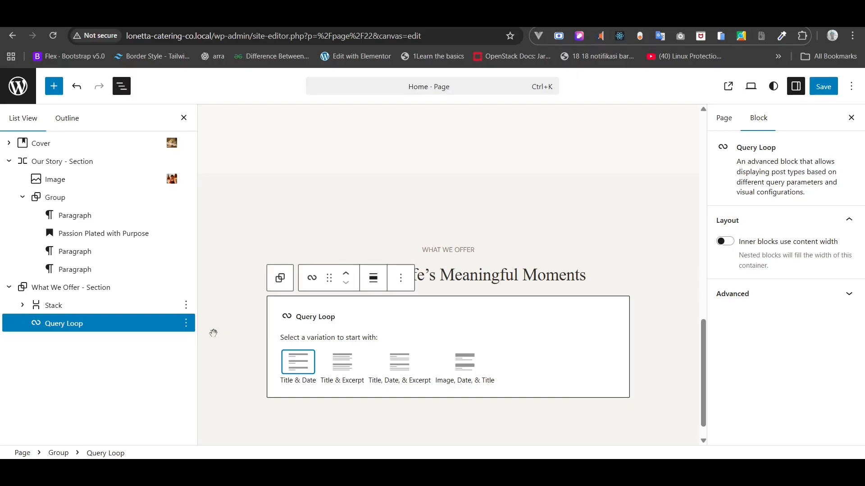
{"action": "left_click", "coordinate": [188, 329]}
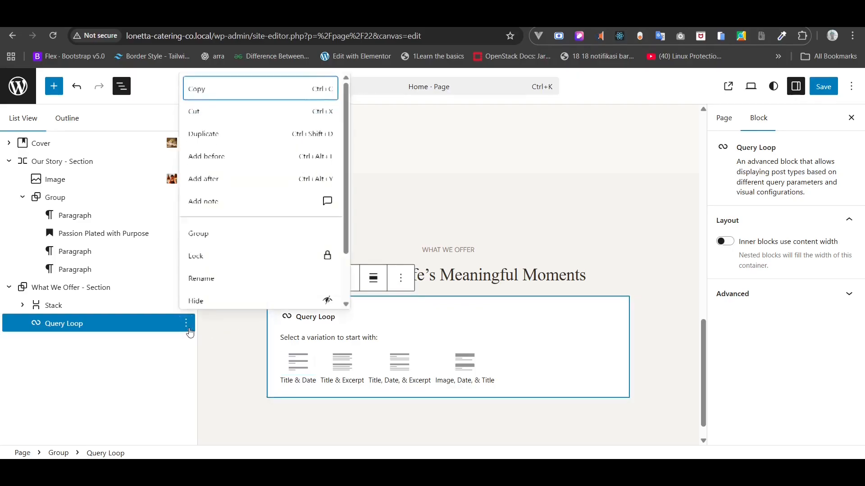
{"action": "left_click", "coordinate": [152, 327]}
{"action": "key", "text": "Delete"}
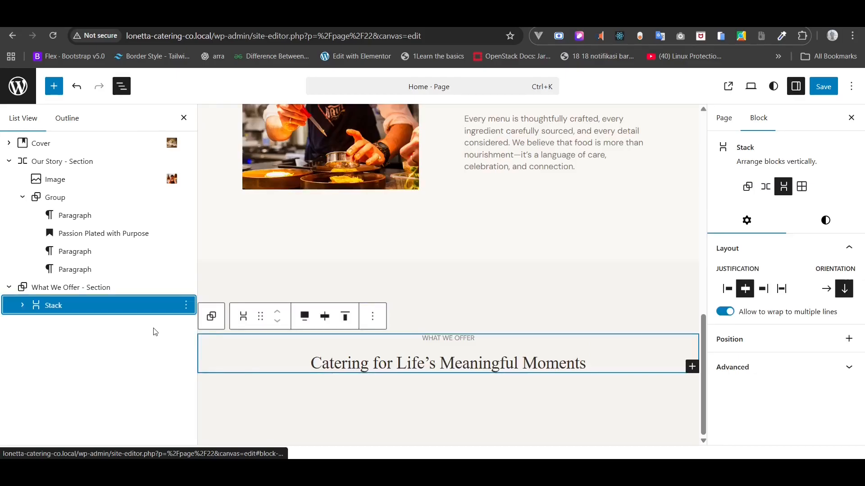
- Save the page, then duplicate the What We Offer section group
{"action": "left_click", "coordinate": [818, 88]}
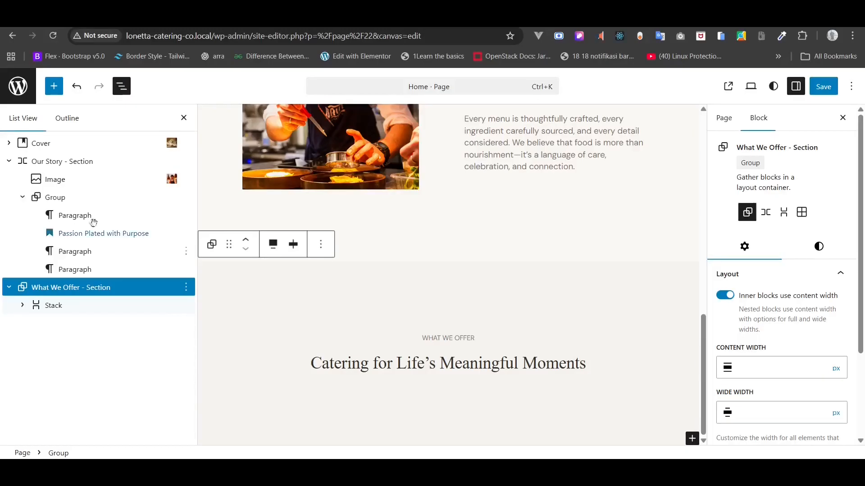
{"action": "left_click", "coordinate": [9, 161]}
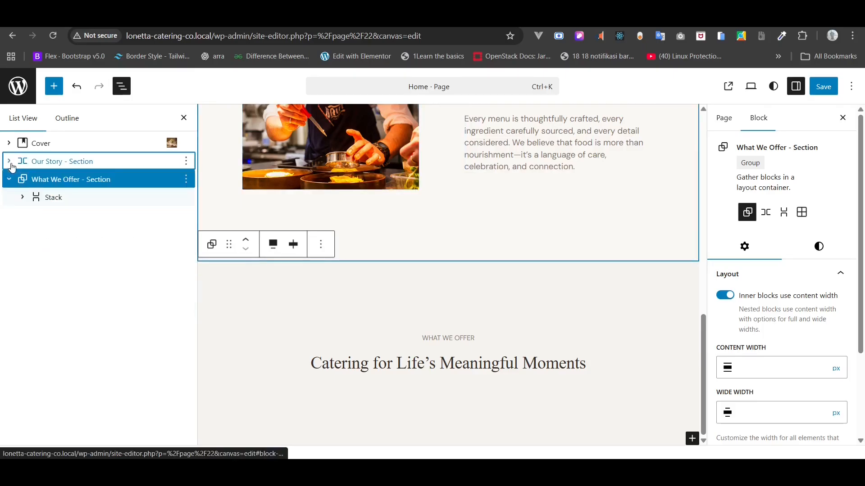
{"action": "left_click", "coordinate": [50, 196]}
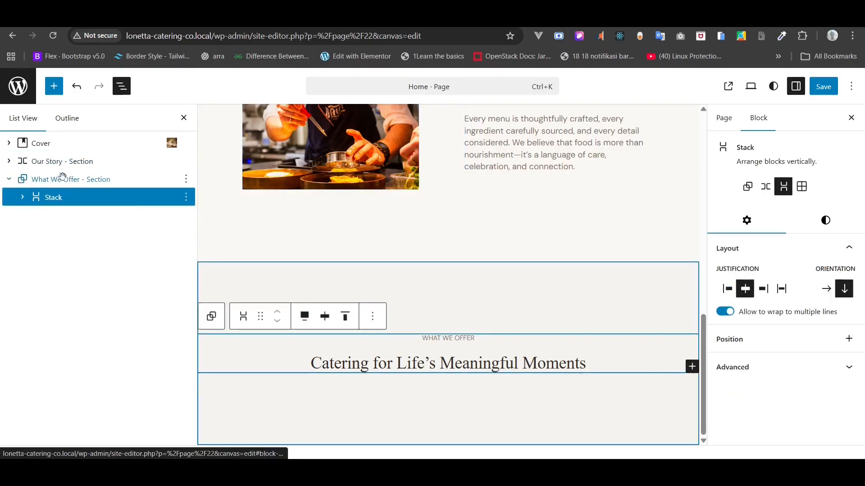
{"action": "left_click", "coordinate": [64, 180]}
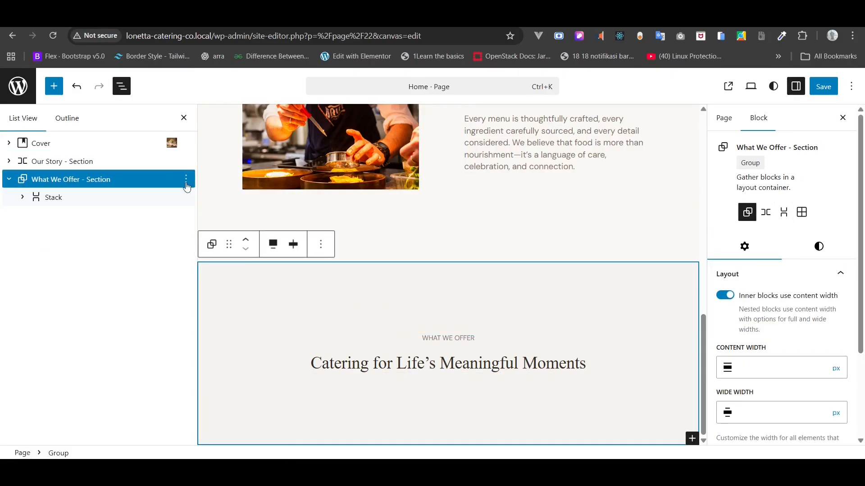
{"action": "left_click", "coordinate": [186, 181]}
{"action": "left_click", "coordinate": [218, 254]}
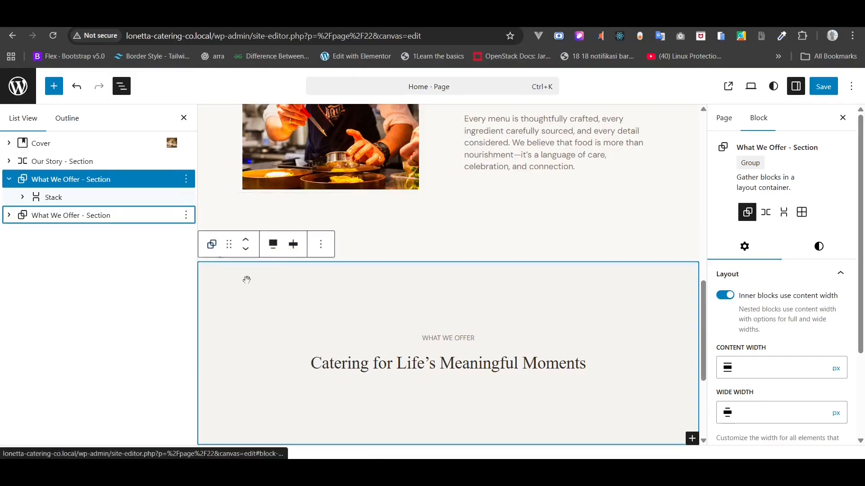
- Copy the 'What Sets Us Apart' line from the home page copy notes
{"action": "left_click", "coordinate": [524, 472]}
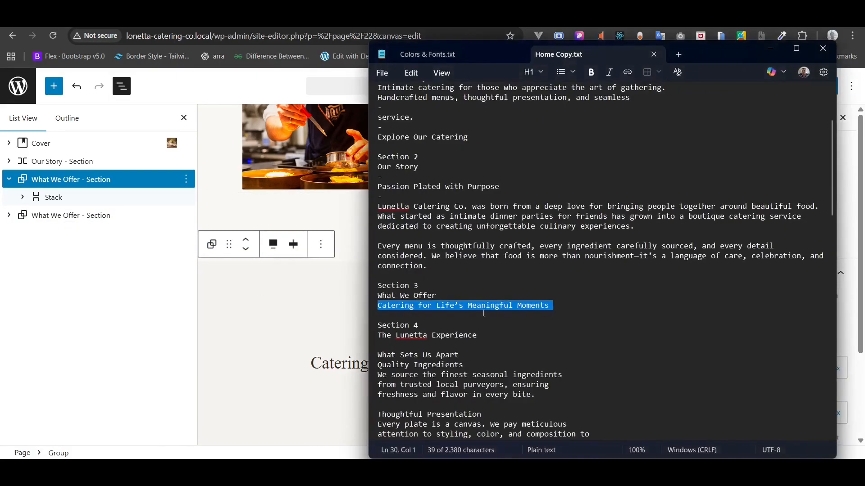
{"action": "scroll", "coordinate": [484, 313], "scroll_direction": "down", "scroll_amount": 1}
{"action": "scroll", "coordinate": [483, 313], "scroll_direction": "down", "scroll_amount": 1}
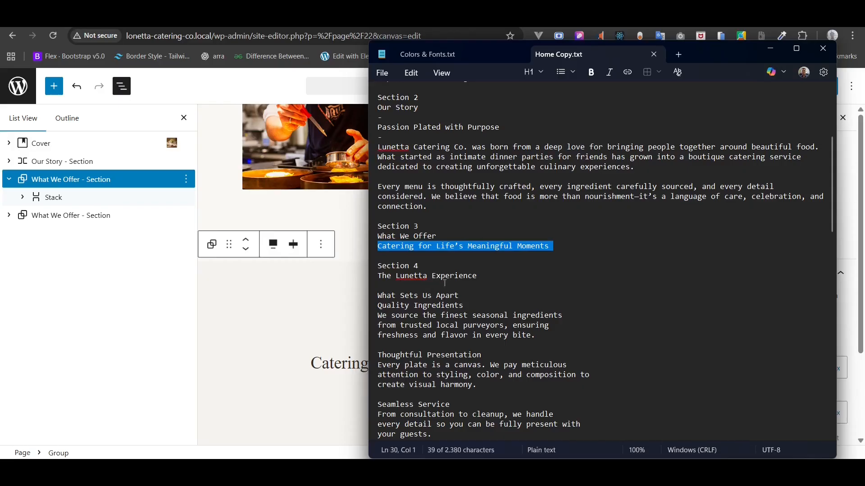
{"action": "left_click_drag", "start_coordinate": [474, 295], "coordinate": [376, 299]}
{"action": "right_click", "coordinate": [396, 298]}
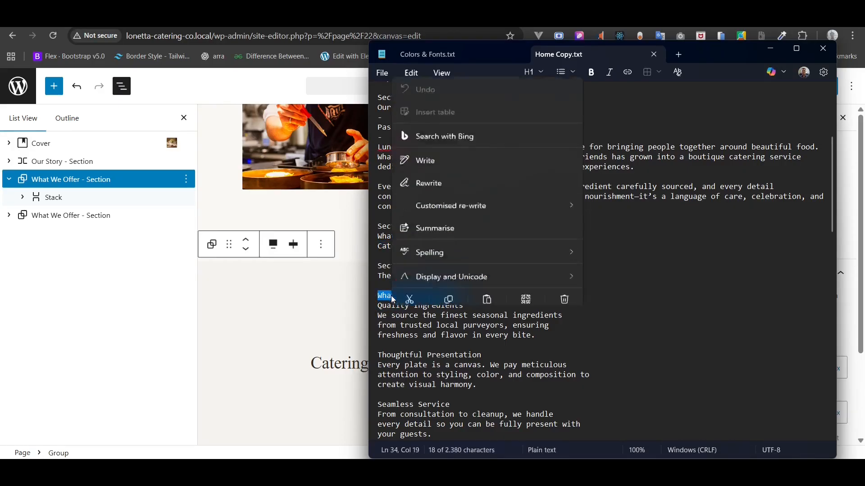
{"action": "left_click", "coordinate": [441, 275]}
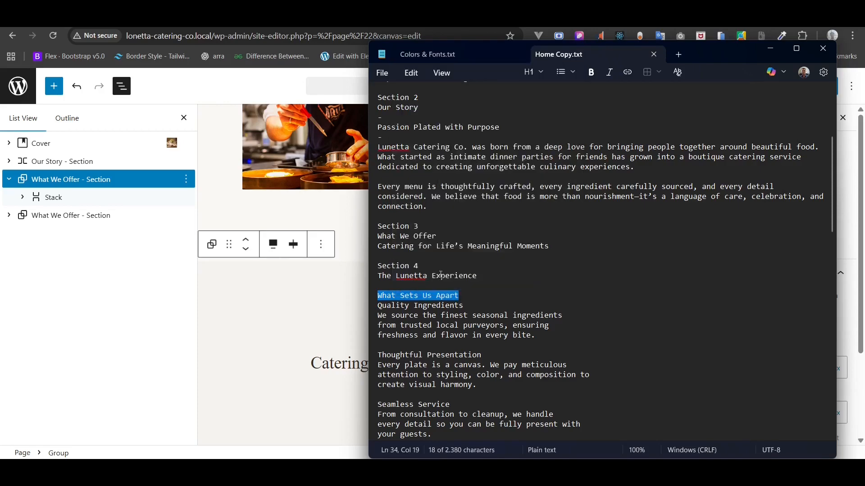
- Rename the duplicated section to 'What Sets Us Apart - Section'
{"action": "left_click", "coordinate": [47, 218]}
{"action": "right_click", "coordinate": [47, 220]}
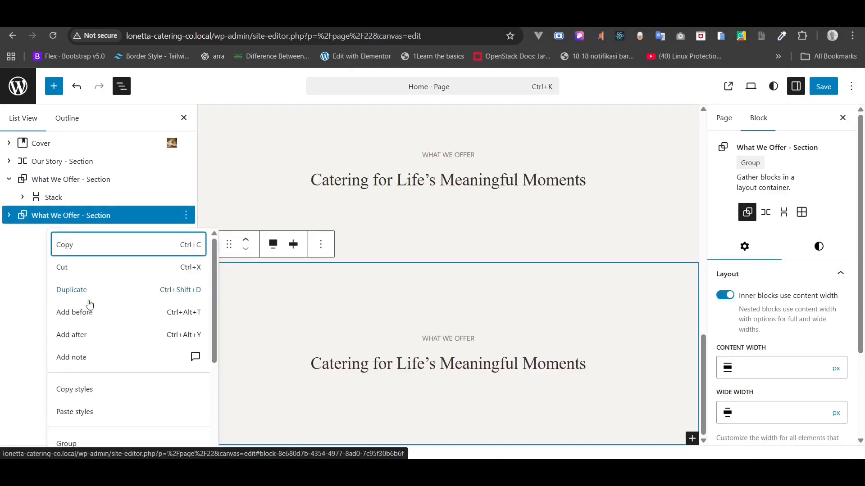
{"action": "scroll", "coordinate": [87, 371], "scroll_direction": "down", "scroll_amount": 2}
{"action": "scroll", "coordinate": [85, 411], "scroll_direction": "down", "scroll_amount": 1}
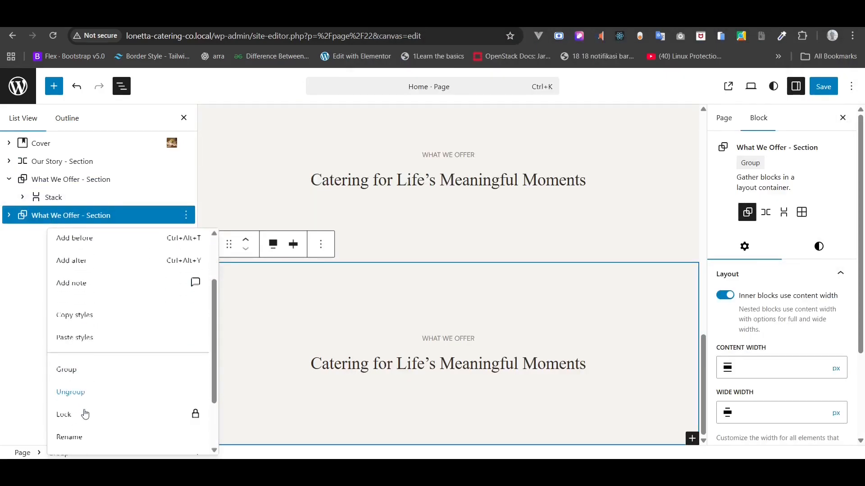
{"action": "left_click", "coordinate": [74, 437]}
{"action": "left_click", "coordinate": [402, 261]}
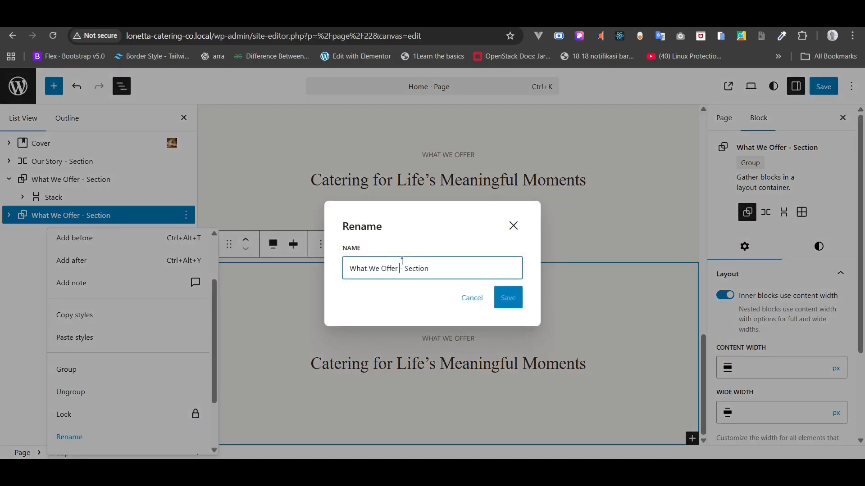
{"action": "left_click_drag", "start_coordinate": [398, 271], "coordinate": [329, 271]}
{"action": "type", "text": "What Sets Us Apart"}
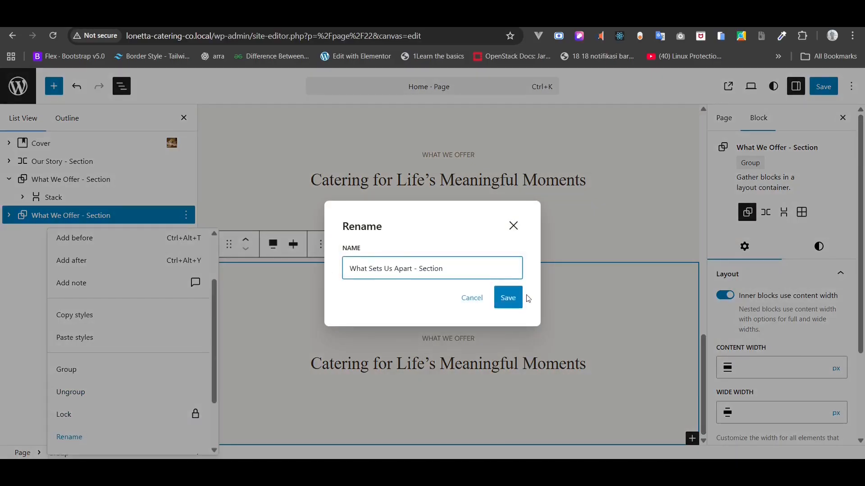
{"action": "left_click", "coordinate": [508, 297]}
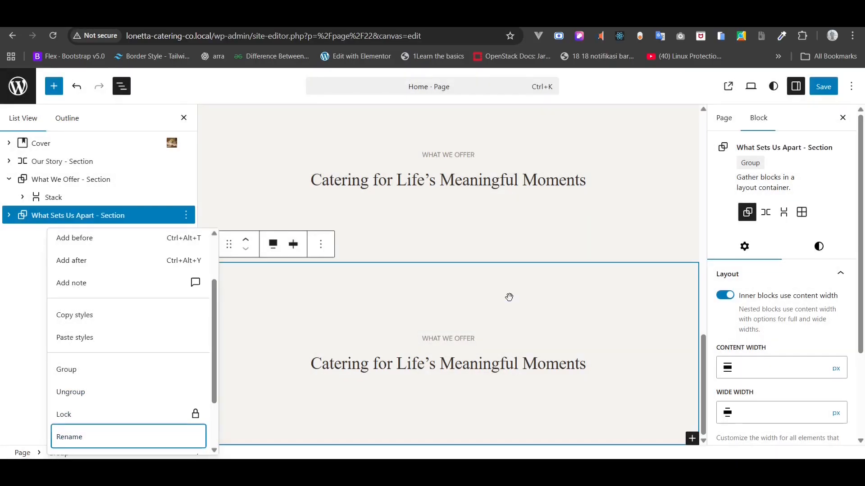
{"action": "left_click", "coordinate": [77, 219]}
- Set the new section's background colour to Gray 1
{"action": "left_click", "coordinate": [819, 250]}
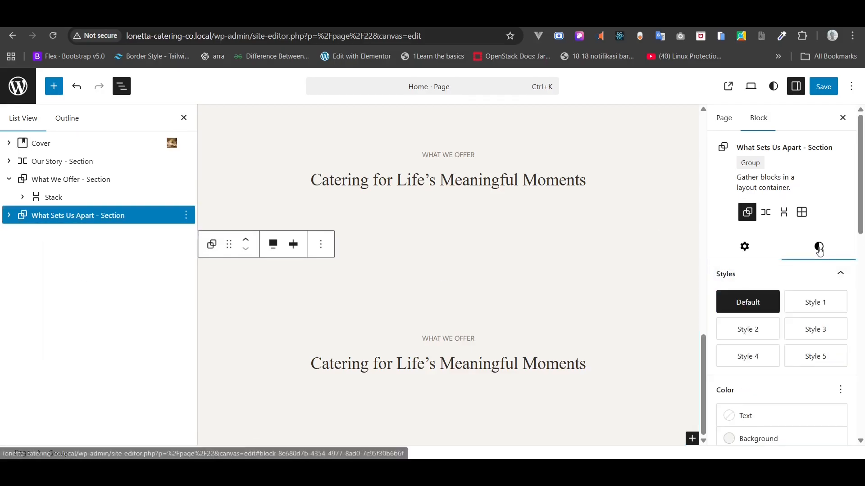
{"action": "scroll", "coordinate": [765, 279], "scroll_direction": "down", "scroll_amount": 3}
{"action": "left_click", "coordinate": [761, 283]}
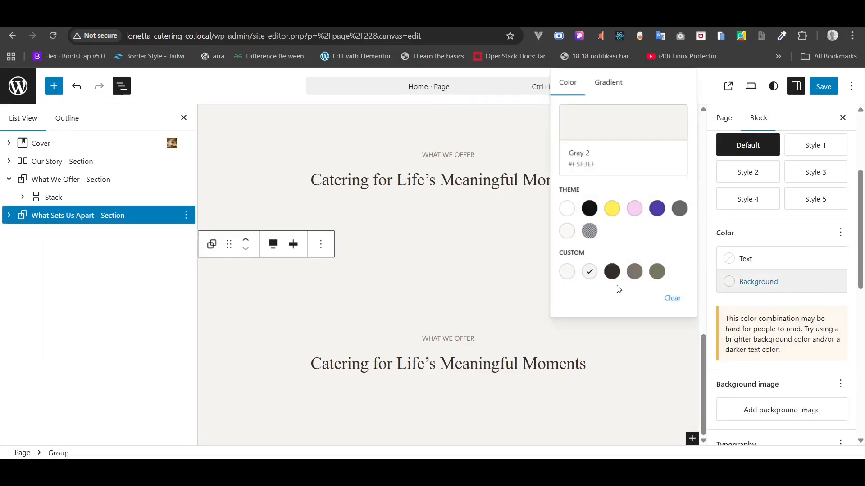
{"action": "left_click", "coordinate": [566, 271]}
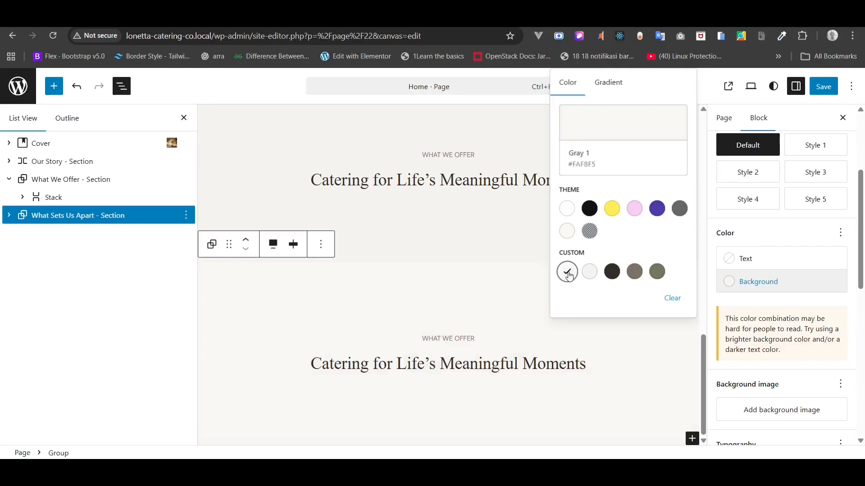
{"action": "left_click", "coordinate": [144, 294]}
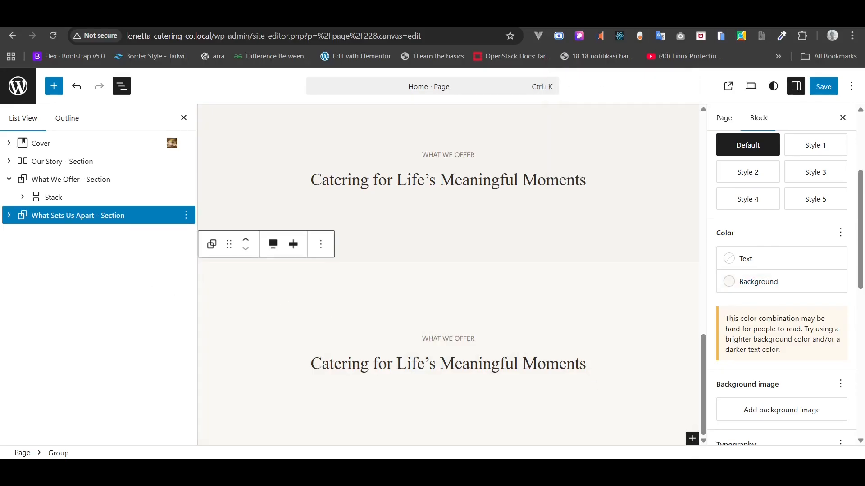
- Replace the WHAT WE OFFER label with 'The Lunetta Experience' copied from the notes
{"action": "key", "text": "alt+Tab"}
{"action": "scroll", "coordinate": [503, 314], "scroll_direction": "down", "scroll_amount": 1}
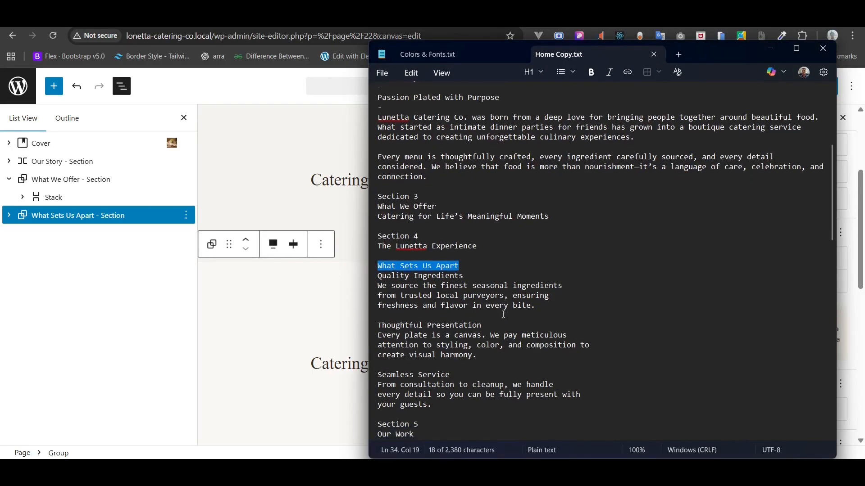
{"action": "scroll", "coordinate": [504, 315], "scroll_direction": "down", "scroll_amount": 1}
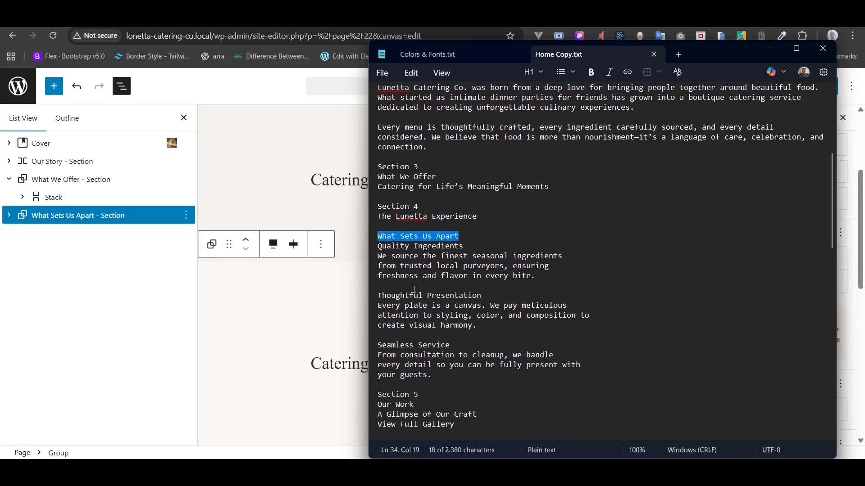
{"action": "triple_click", "coordinate": [420, 217]}
{"action": "right_click", "coordinate": [420, 218]}
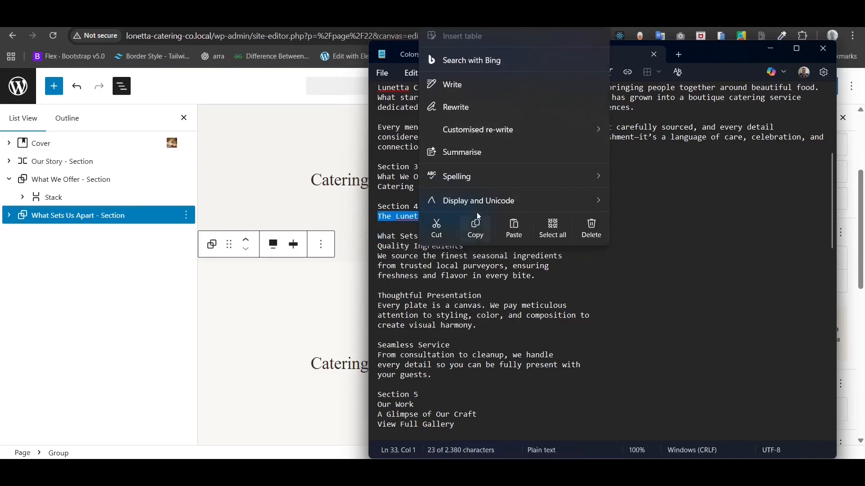
{"action": "left_click", "coordinate": [474, 227]}
{"action": "left_click", "coordinate": [121, 308]}
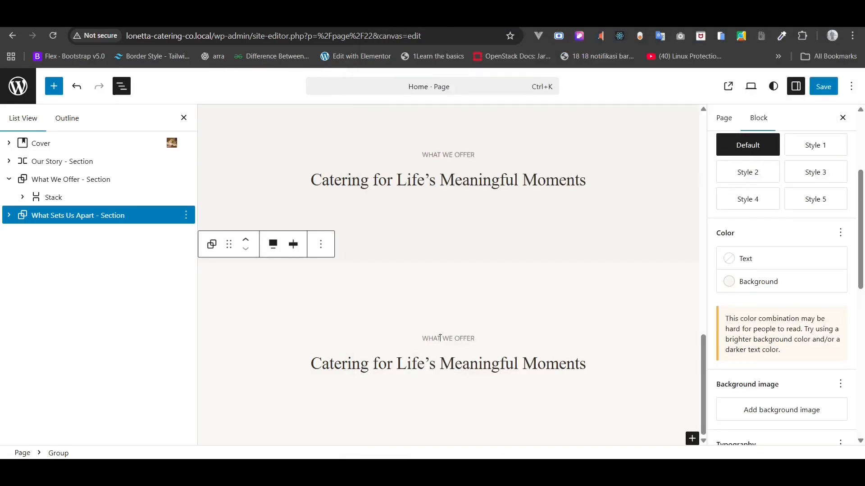
{"action": "triple_click", "coordinate": [440, 338]}
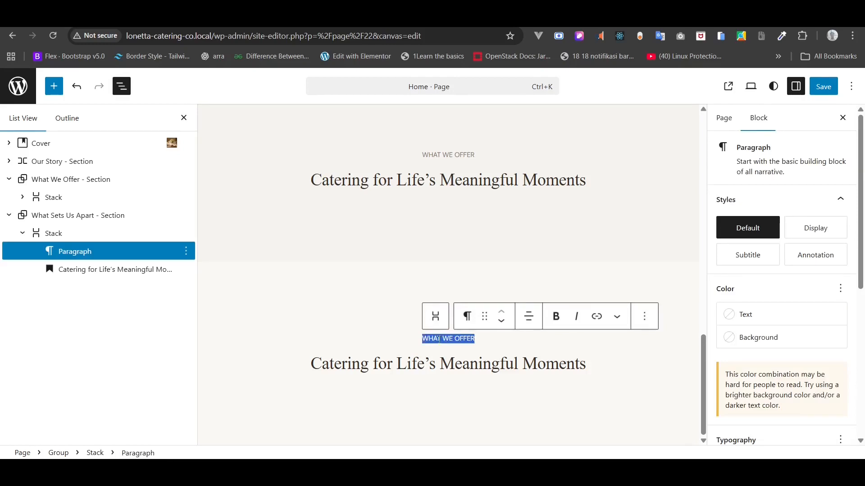
{"action": "key", "text": "ctrl+v"}
- Replace the section heading with 'What Sets Us Apart' and align it left
{"action": "key", "text": "alt+Tab"}
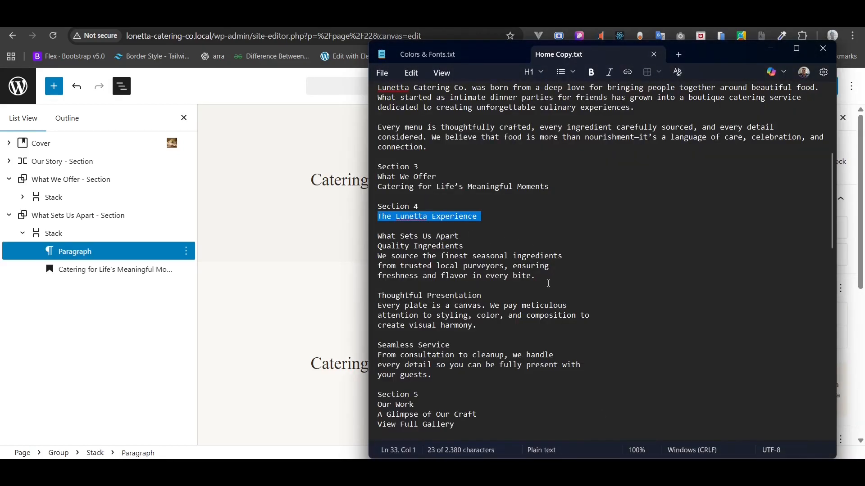
{"action": "triple_click", "coordinate": [404, 236]}
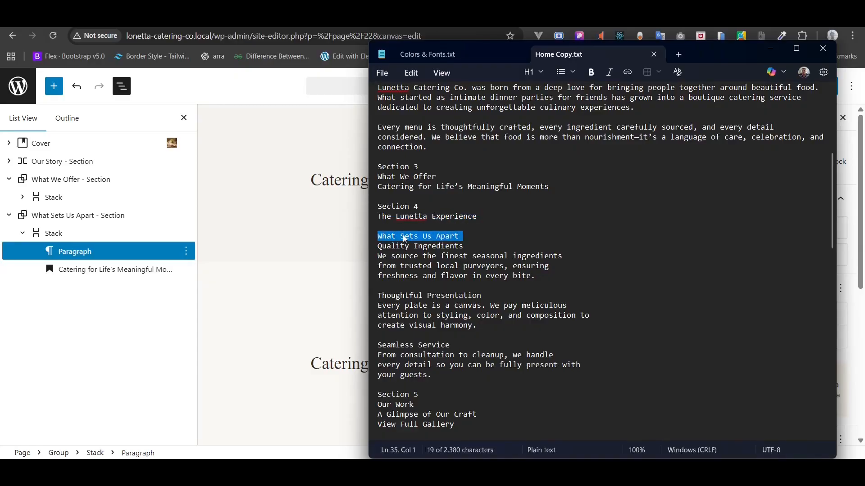
{"action": "right_click", "coordinate": [404, 239]}
{"action": "left_click", "coordinate": [459, 222]}
{"action": "left_click", "coordinate": [77, 269]}
{"action": "triple_click", "coordinate": [414, 363]}
{"action": "key", "text": "ctrl+v"}
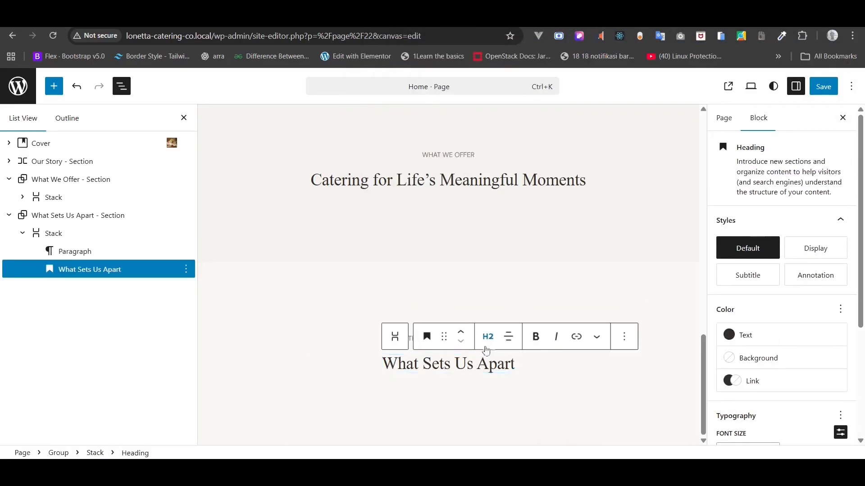
{"action": "left_click", "coordinate": [508, 337]}
{"action": "left_click", "coordinate": [543, 372]}
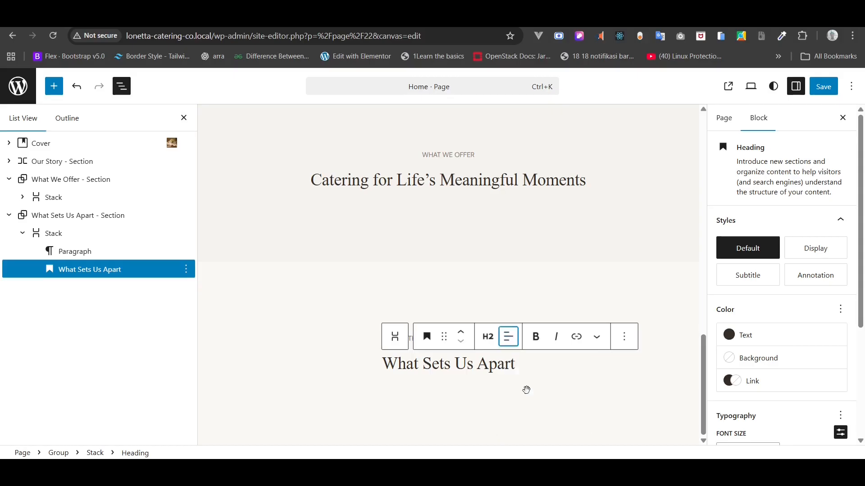
{"action": "left_click", "coordinate": [471, 306]}
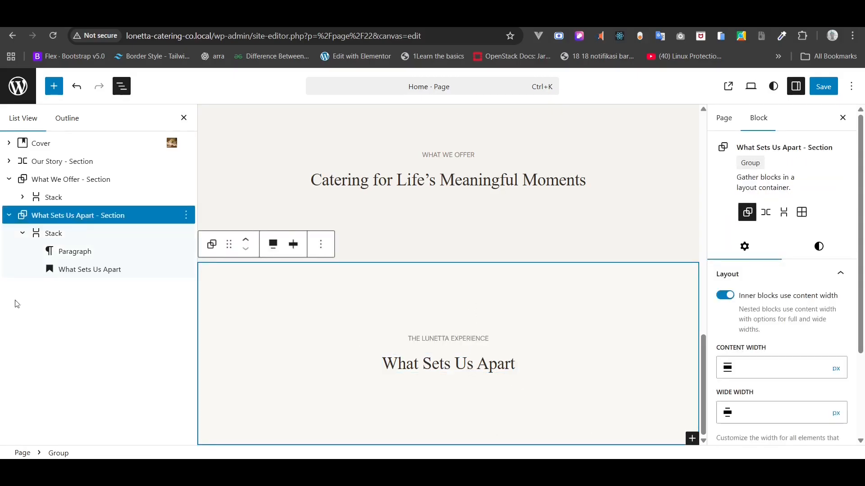
- Add an equal three-column Columns block after the section's heading Stack using /col
{"action": "left_click", "coordinate": [23, 234]}
{"action": "left_click", "coordinate": [40, 233]}
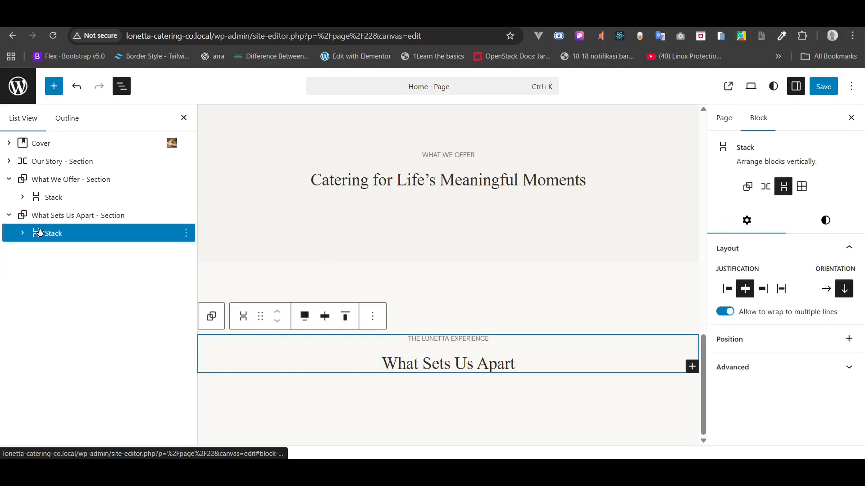
{"action": "right_click", "coordinate": [40, 233]}
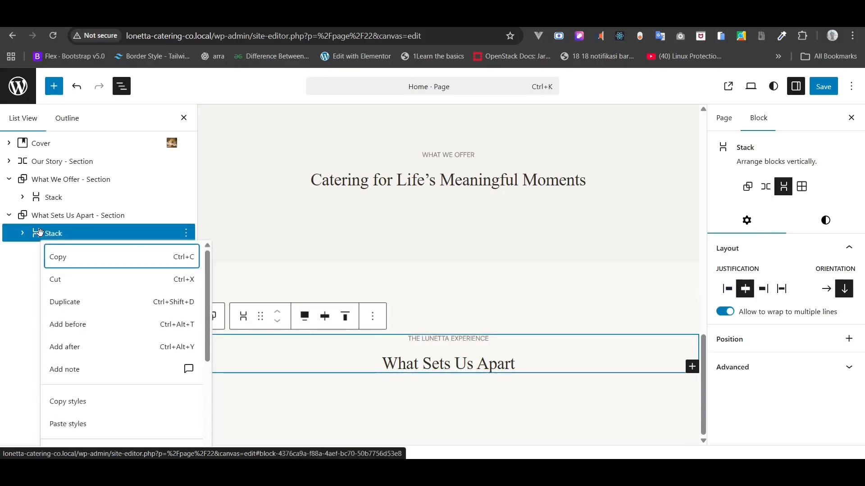
{"action": "left_click", "coordinate": [75, 347]}
{"action": "left_click", "coordinate": [331, 389]}
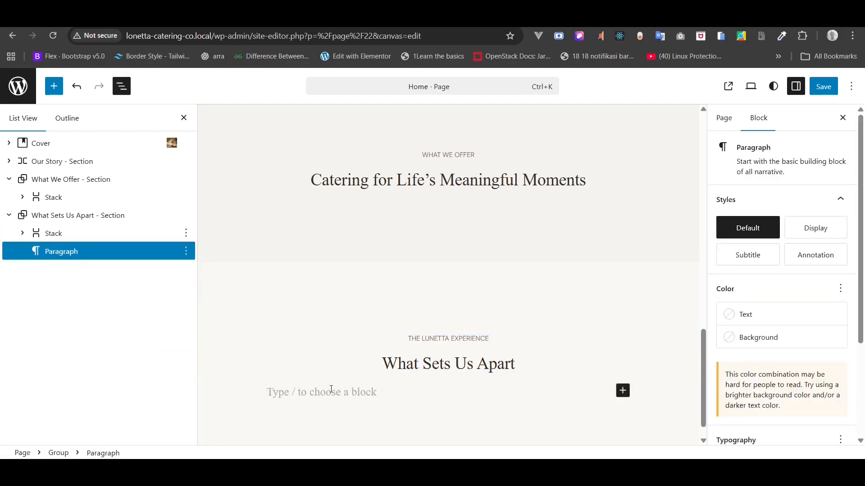
{"action": "type", "text": "/col"}
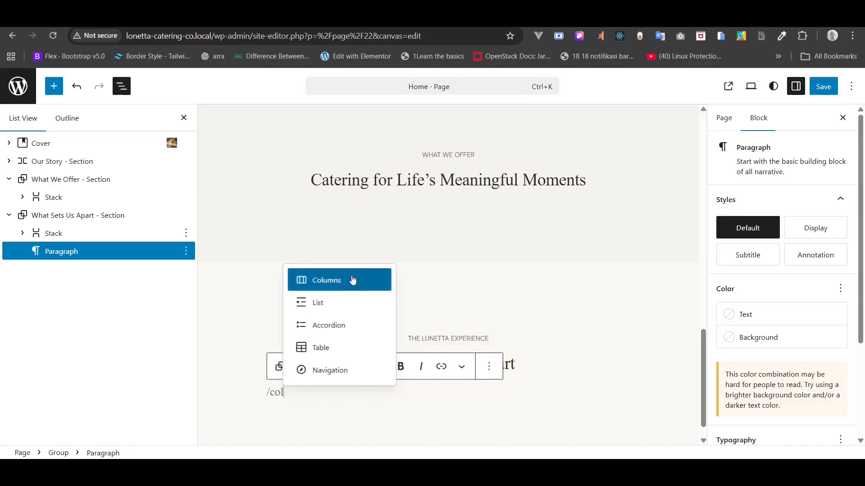
{"action": "left_click", "coordinate": [353, 280]}
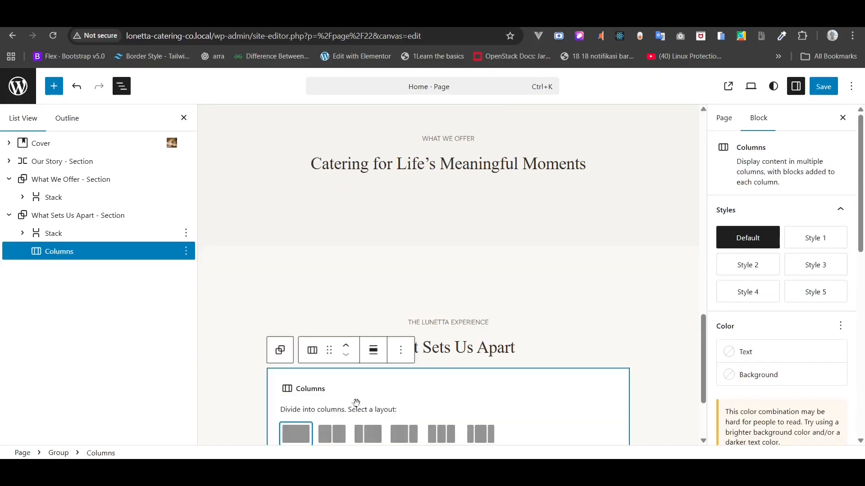
{"action": "left_click", "coordinate": [442, 434]}
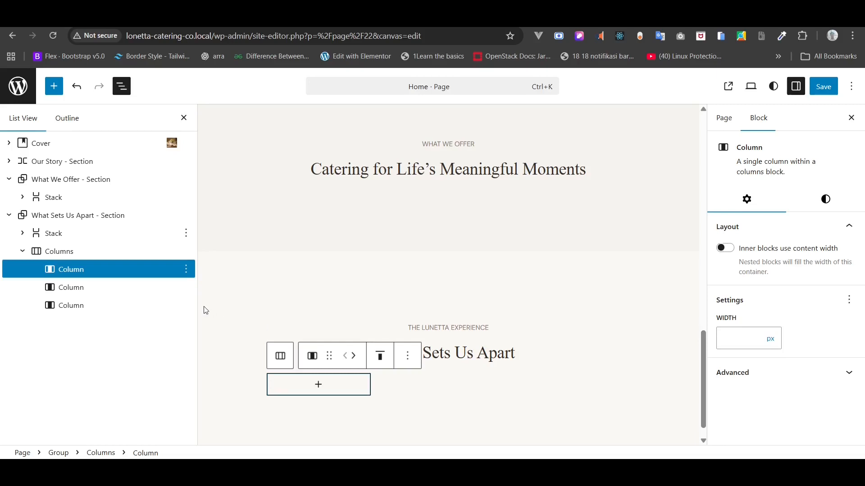
- Insert an H3 heading in the first column and paste 'Quality Ingredients' into it
{"action": "left_click", "coordinate": [63, 269]}
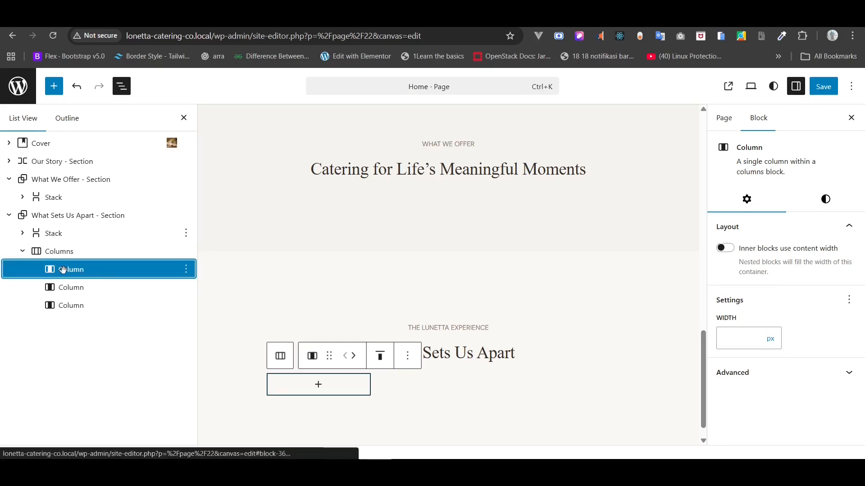
{"action": "left_click", "coordinate": [315, 385]}
{"action": "left_click", "coordinate": [315, 386]}
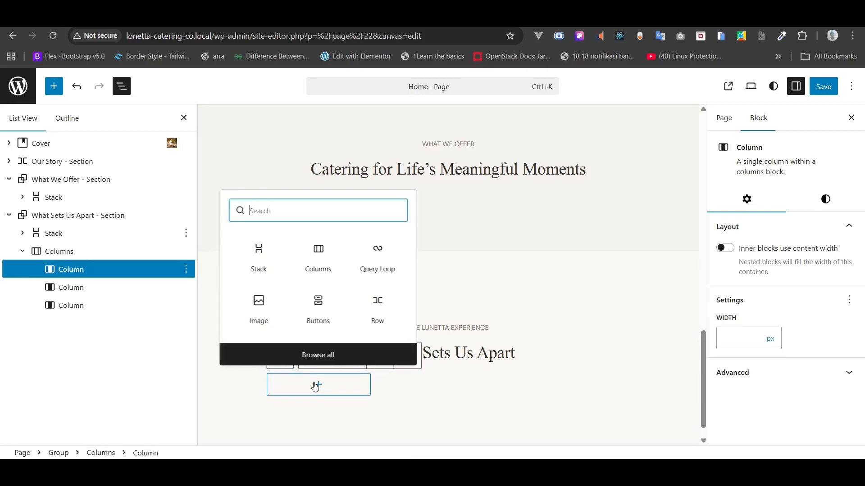
{"action": "type", "text": "/"}
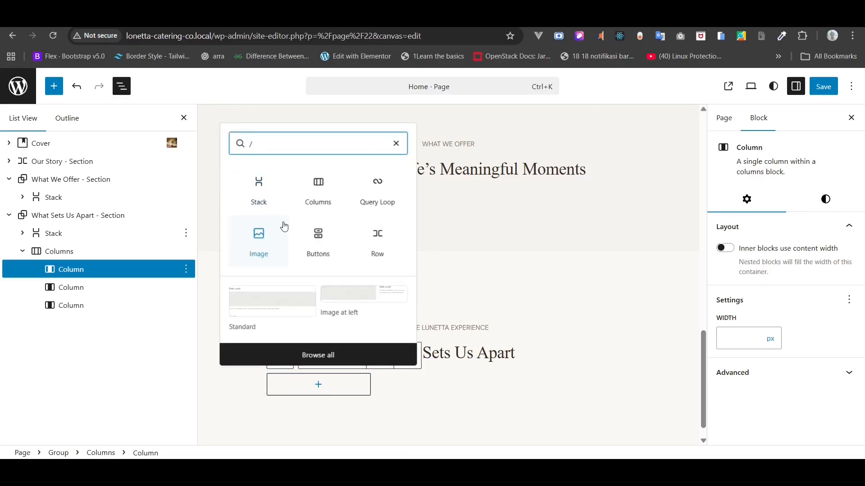
{"action": "type", "text": "h"}
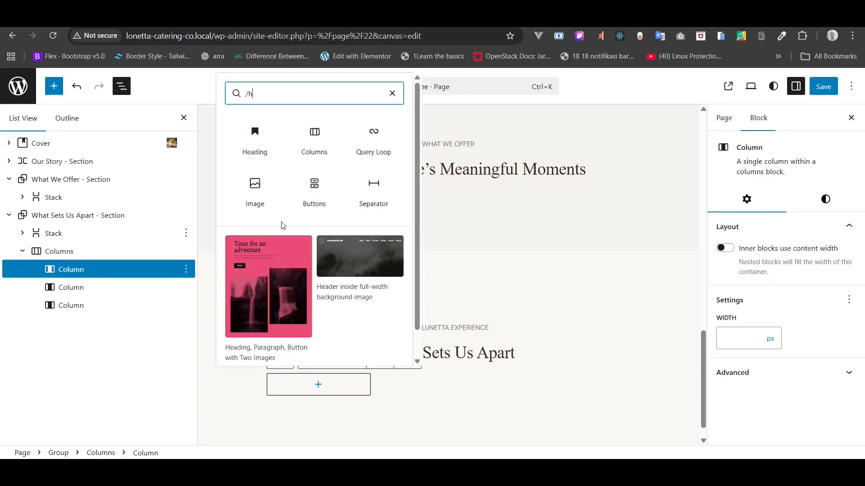
{"action": "left_click", "coordinate": [256, 135]}
{"action": "left_click", "coordinate": [373, 357]}
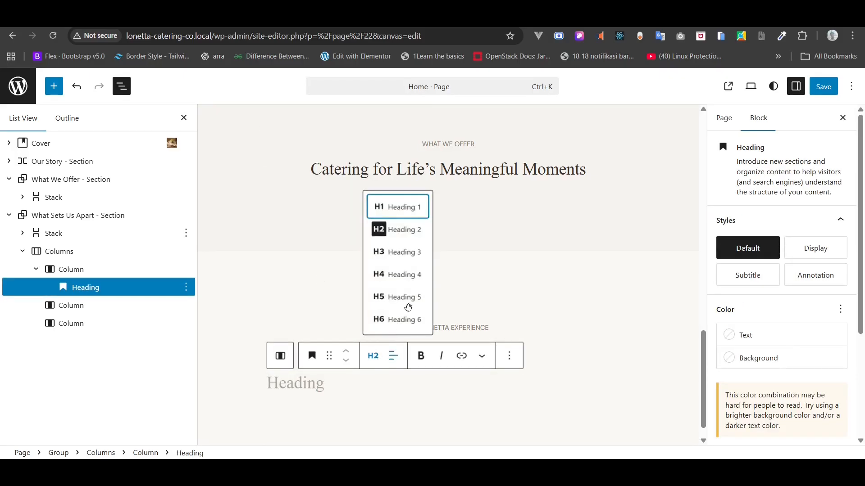
{"action": "left_click", "coordinate": [413, 253]}
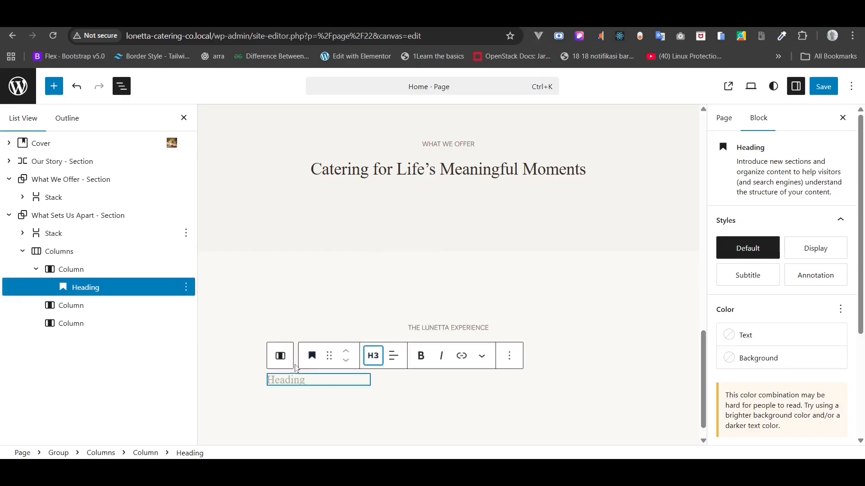
{"action": "left_click", "coordinate": [289, 378]}
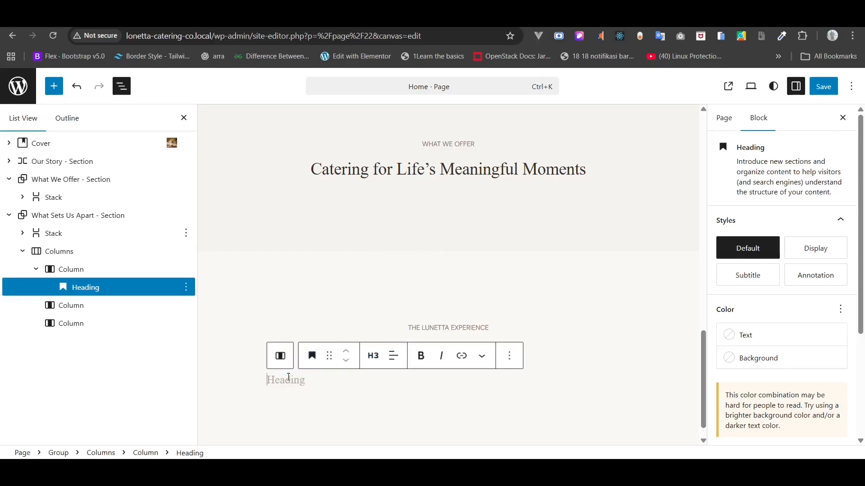
{"action": "left_click", "coordinate": [644, 472]}
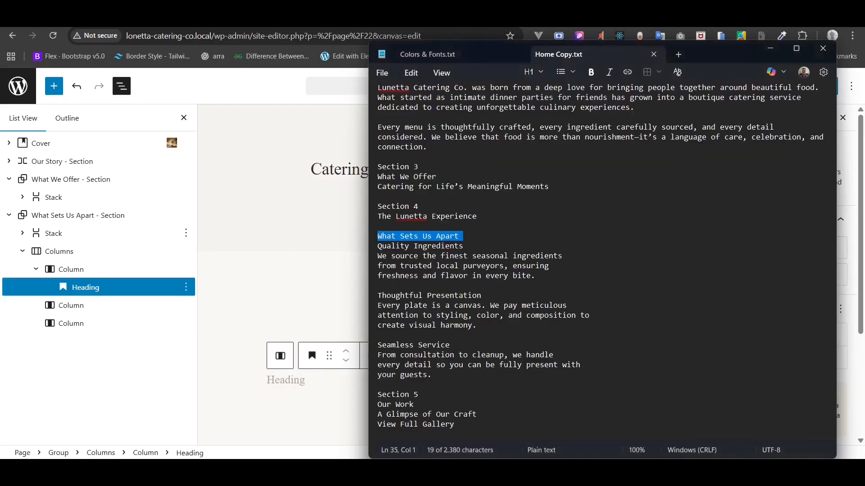
{"action": "triple_click", "coordinate": [452, 246]}
{"action": "key", "text": "ctrl+c"}
{"action": "left_click", "coordinate": [283, 380]}
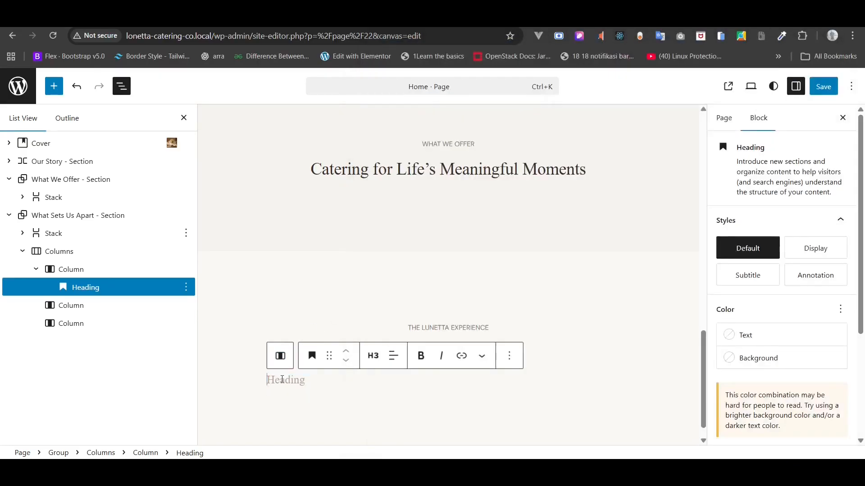
{"action": "key", "text": "ctrl+v"}
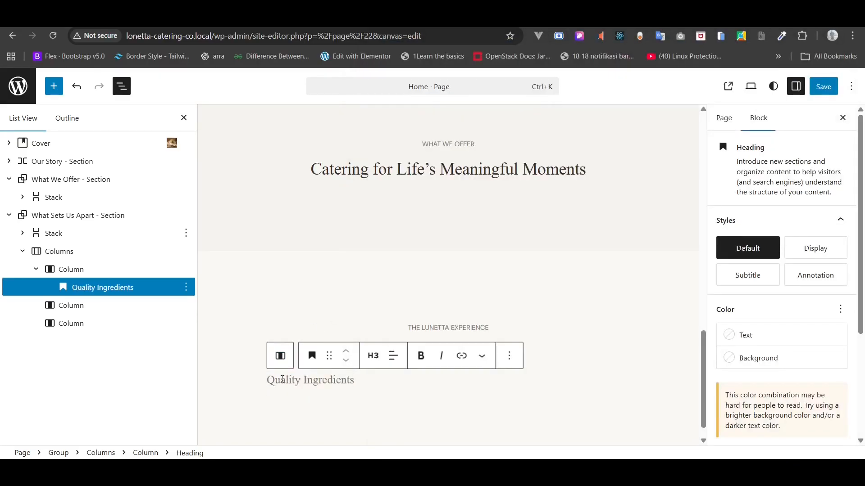
- Add a paragraph under Quality Ingredients describing seasonal ingredients sourced from local purveyors
{"action": "right_click", "coordinate": [124, 289]}
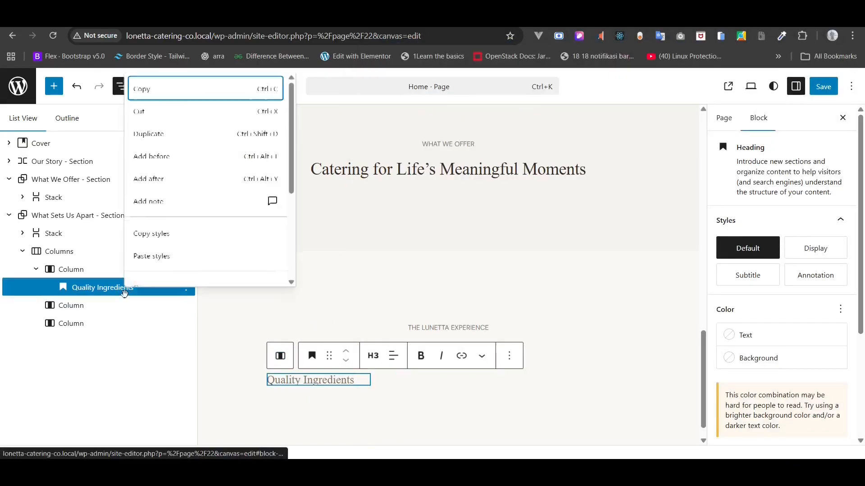
{"action": "left_click", "coordinate": [171, 182]}
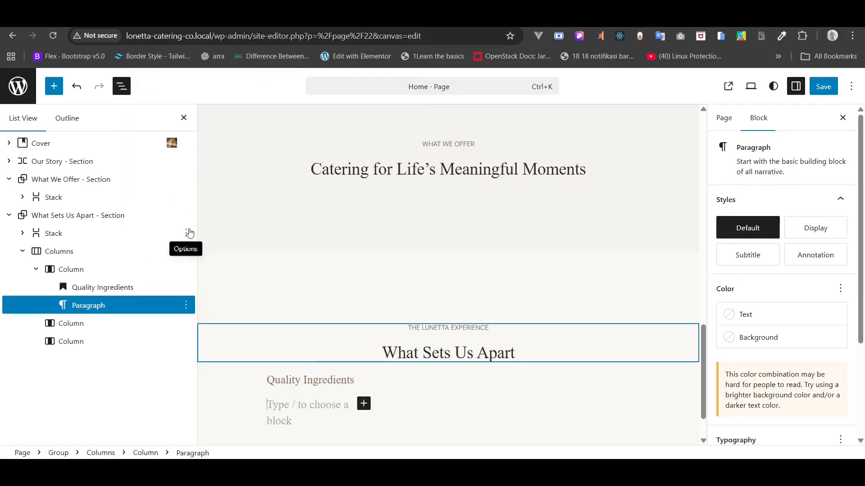
{"action": "type", "text": "/para"}
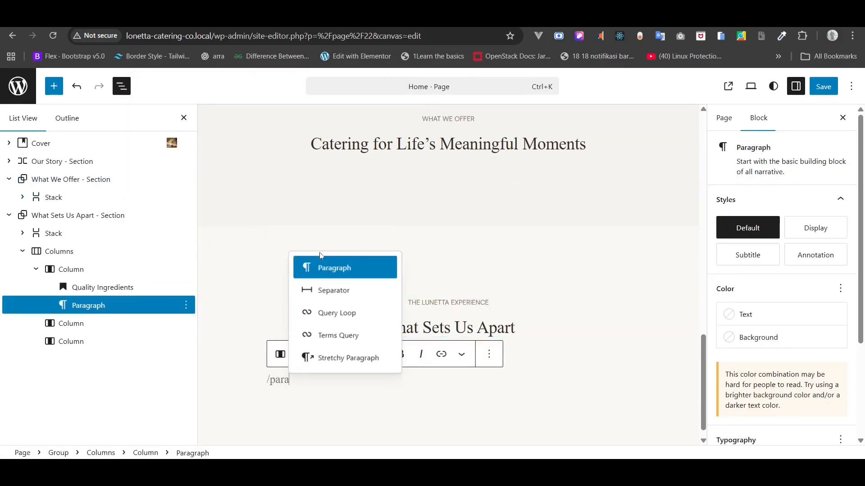
{"action": "left_click", "coordinate": [322, 269]}
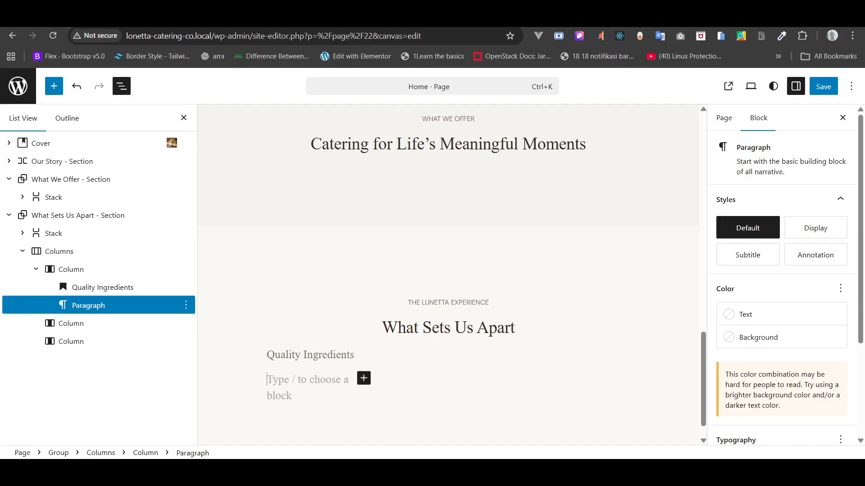
{"action": "key", "text": "alt+Tab"}
{"action": "left_click_drag", "start_coordinate": [537, 277], "coordinate": [364, 254]}
{"action": "key", "text": "ctrl+c"}
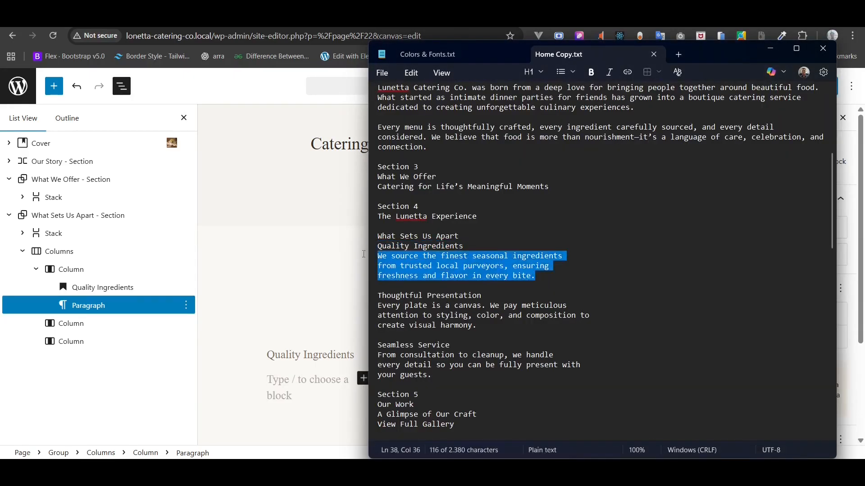
{"action": "left_click", "coordinate": [770, 48]}
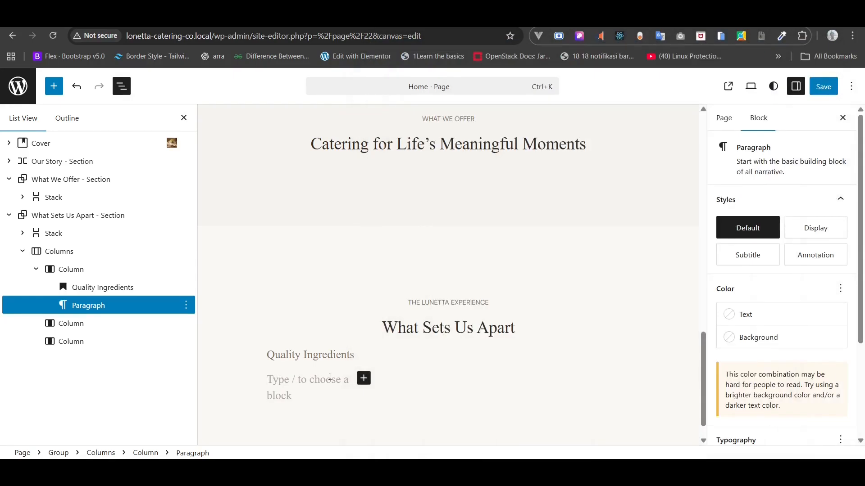
{"action": "key", "text": "ctrl+v"}
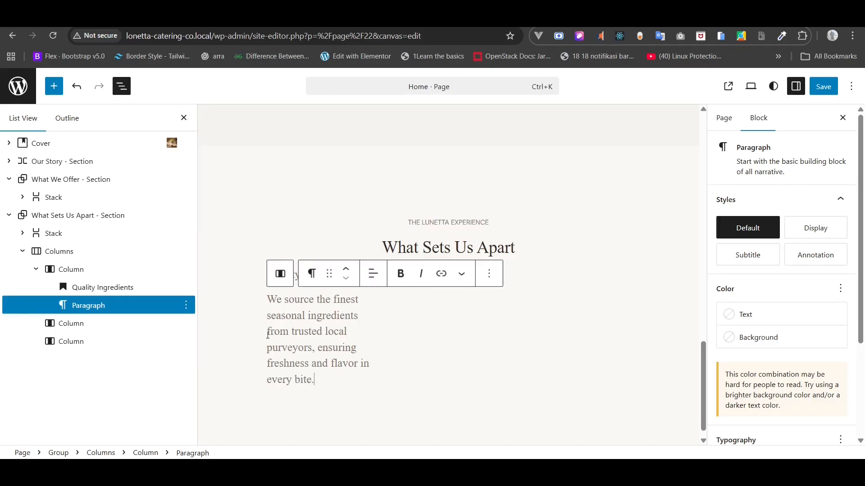
{"action": "left_click", "coordinate": [123, 288]}
{"action": "left_click", "coordinate": [321, 326]}
- Style the description paragraph with DM Sans font, 16 px size, and centred text
{"action": "scroll", "coordinate": [796, 334], "scroll_direction": "down", "scroll_amount": 2}
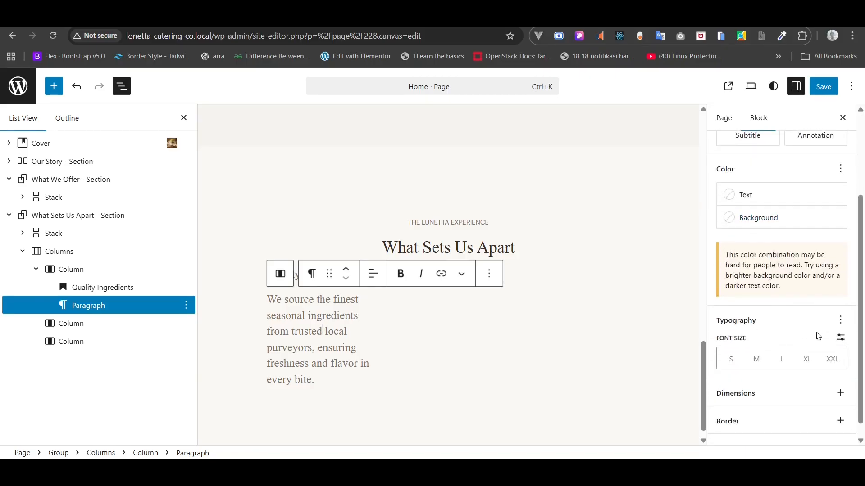
{"action": "scroll", "coordinate": [815, 332], "scroll_direction": "down", "scroll_amount": 1}
{"action": "left_click", "coordinate": [839, 305]}
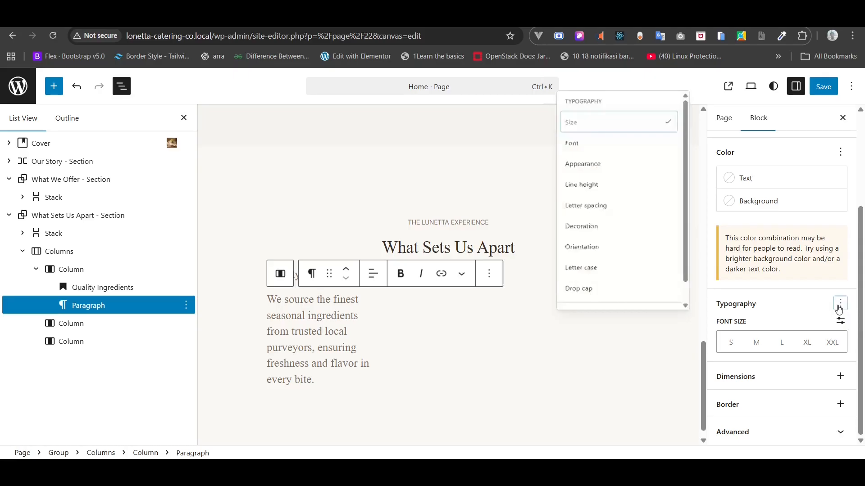
{"action": "left_click", "coordinate": [594, 134]}
{"action": "scroll", "coordinate": [791, 316], "scroll_direction": "down", "scroll_amount": 1}
{"action": "left_click", "coordinate": [770, 305]}
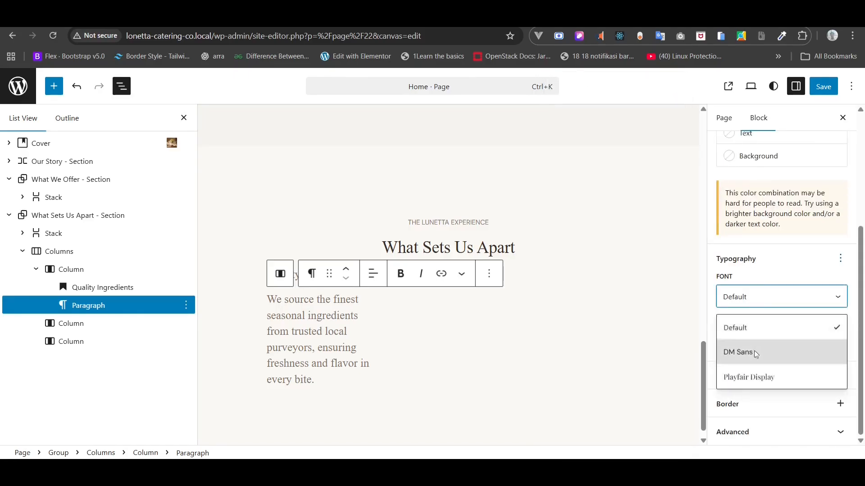
{"action": "left_click", "coordinate": [754, 351]}
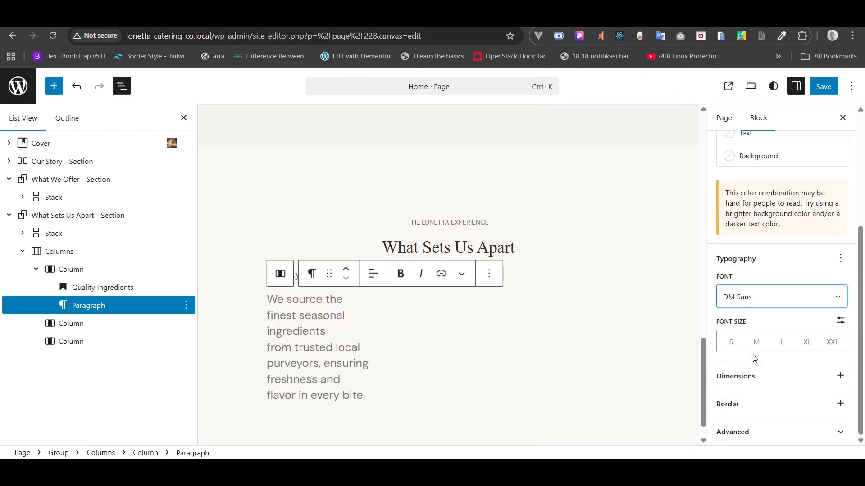
{"action": "left_click", "coordinate": [841, 321]}
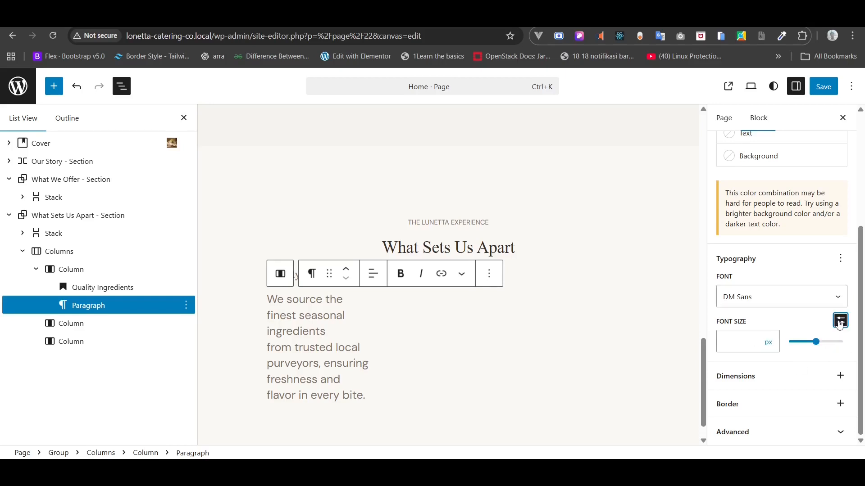
{"action": "left_click", "coordinate": [731, 339]}
{"action": "type", "text": "12"}
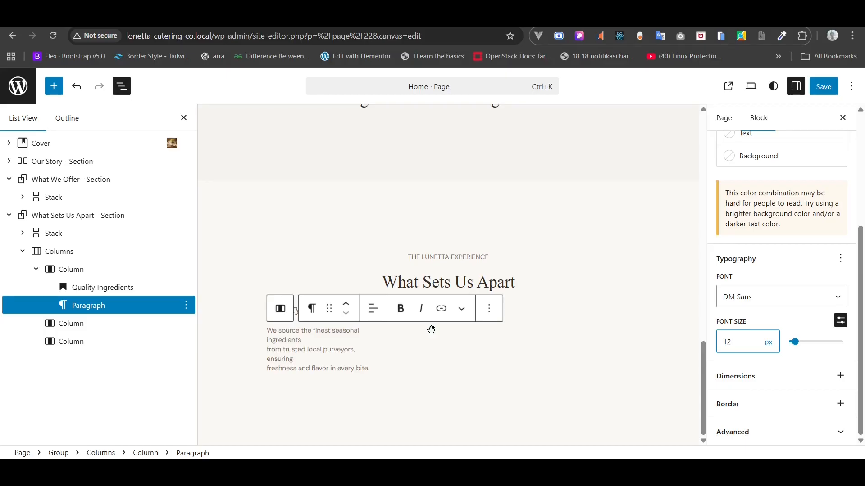
{"action": "key", "text": "ctrl+a"}
{"action": "type", "text": "16"}
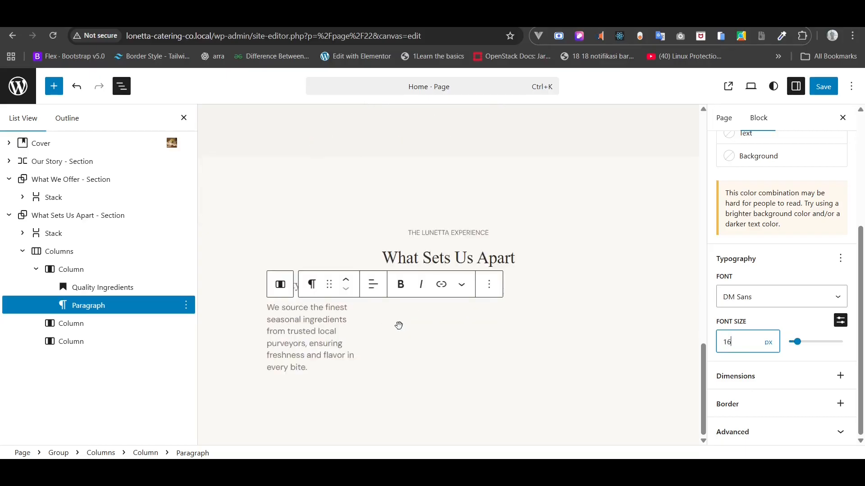
{"action": "left_click", "coordinate": [373, 284]}
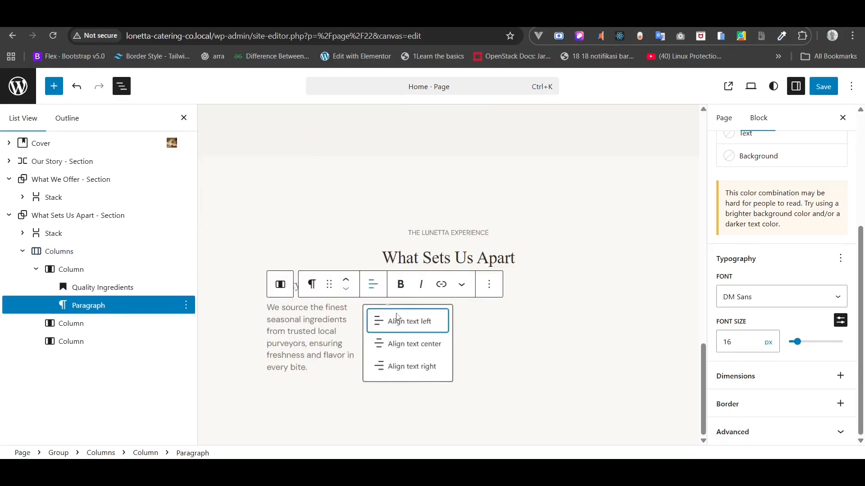
{"action": "left_click", "coordinate": [399, 341]}
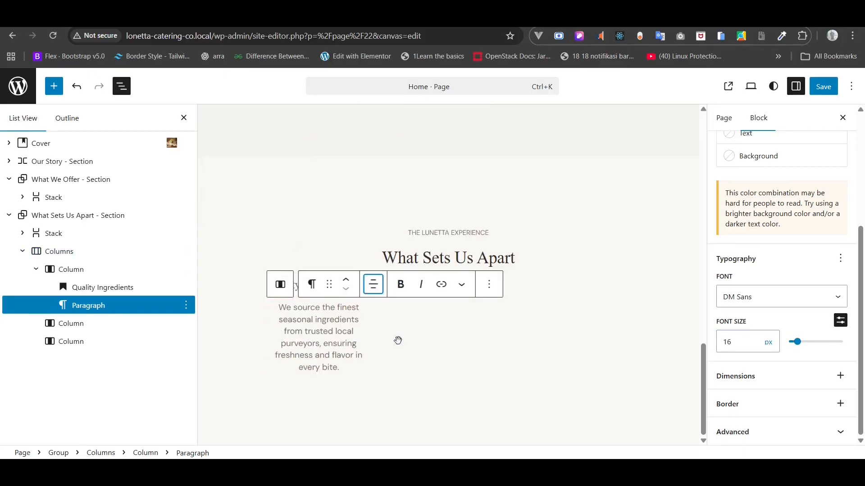
- Centre the Quality Ingredients heading and give it the dark brown #352E27 text colour
{"action": "left_click", "coordinate": [92, 294]}
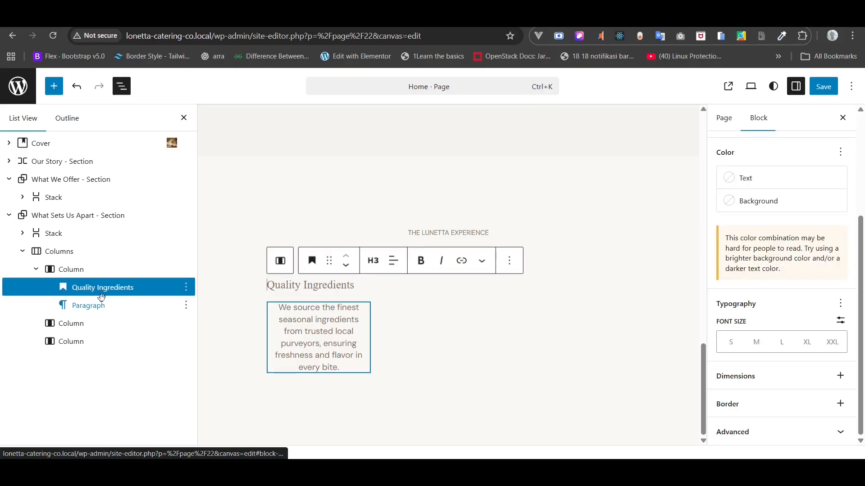
{"action": "left_click", "coordinate": [394, 260]}
{"action": "left_click", "coordinate": [429, 320]}
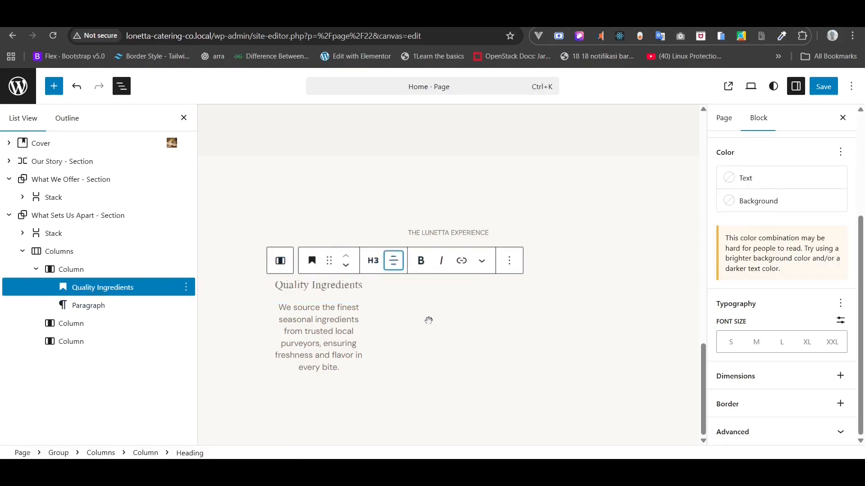
{"action": "left_click", "coordinate": [309, 286]}
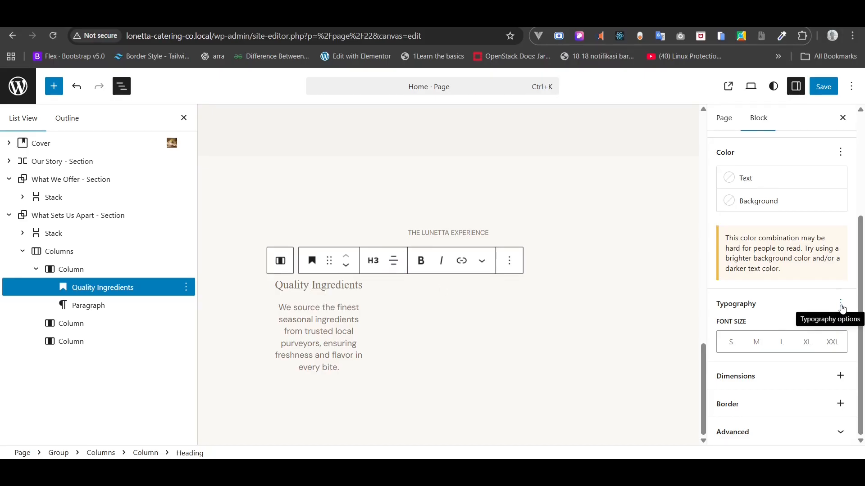
{"action": "left_click", "coordinate": [780, 183]}
{"action": "left_click", "coordinate": [613, 342]}
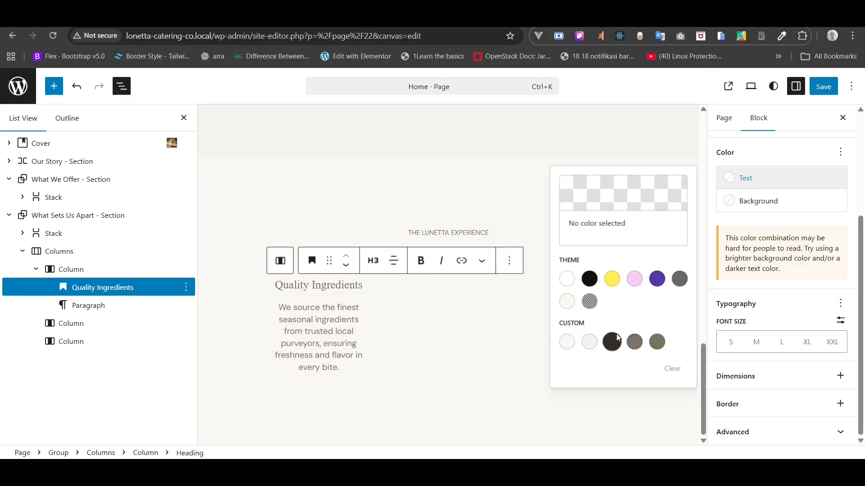
{"action": "left_click", "coordinate": [235, 338]}
{"action": "key", "text": "ctrl+minus"}
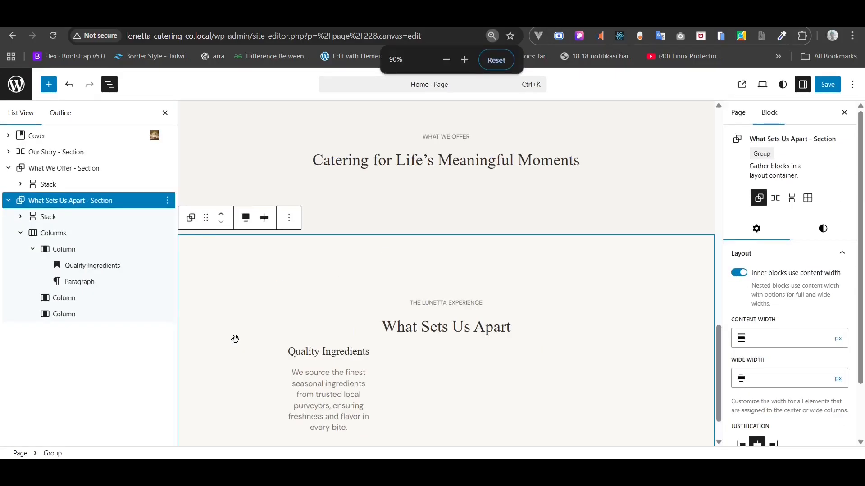
- Group the Quality Ingredients heading with its paragraph and copy the group
{"action": "scroll", "coordinate": [235, 339], "scroll_direction": "down", "scroll_amount": 1}
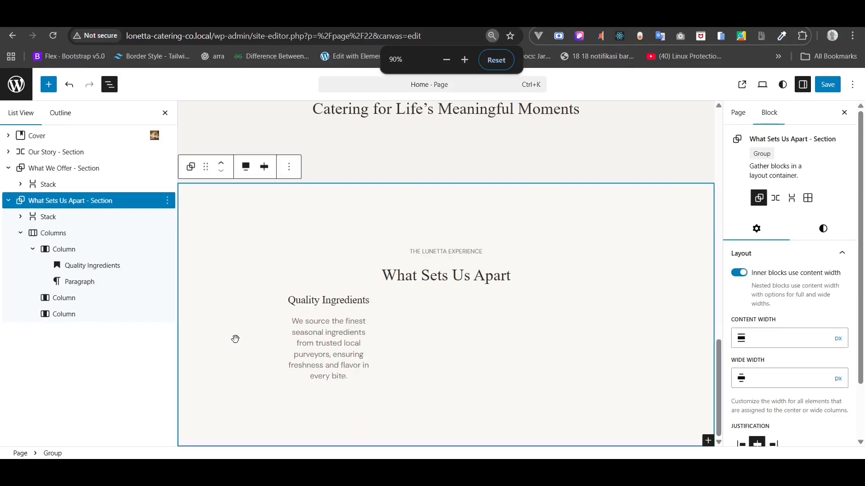
{"action": "left_click", "coordinate": [81, 266]}
{"action": "left_click", "coordinate": [79, 282], "text": "shift"}
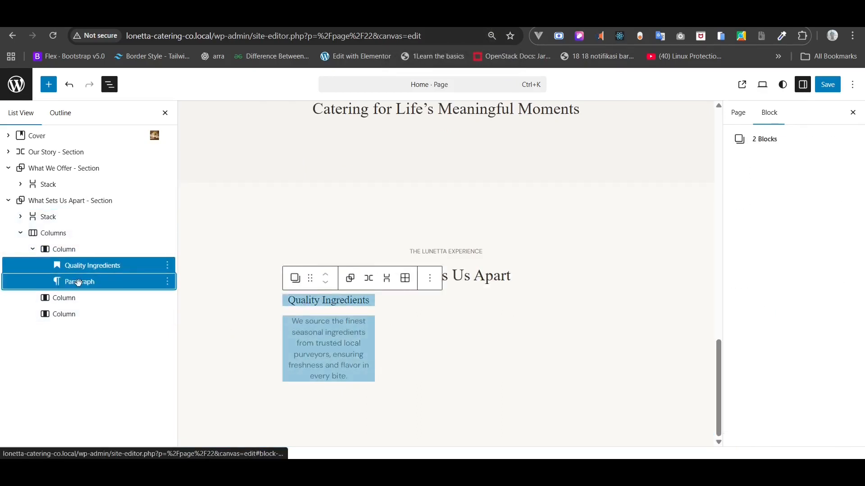
{"action": "right_click", "coordinate": [78, 282]}
{"action": "scroll", "coordinate": [174, 202], "scroll_direction": "down", "scroll_amount": 2}
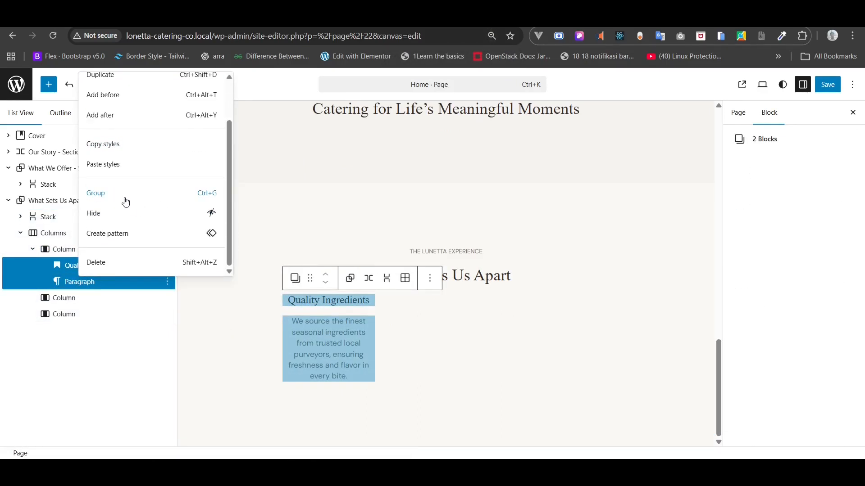
{"action": "left_click", "coordinate": [126, 201]}
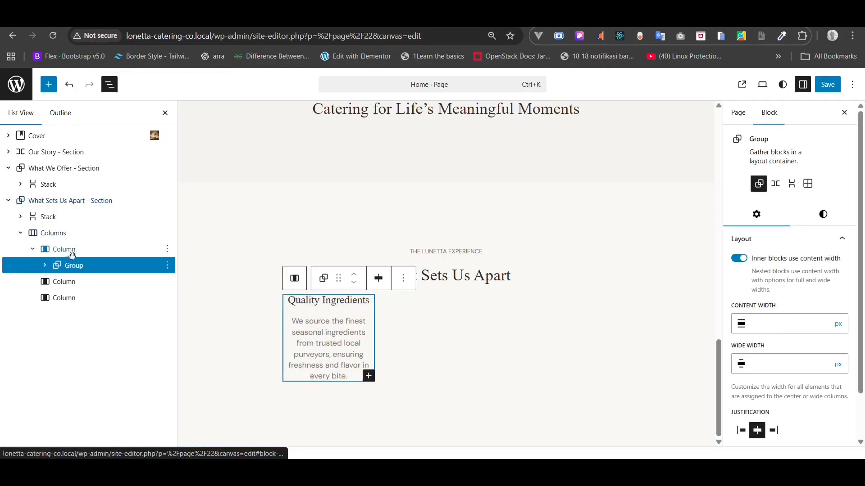
{"action": "right_click", "coordinate": [56, 267]}
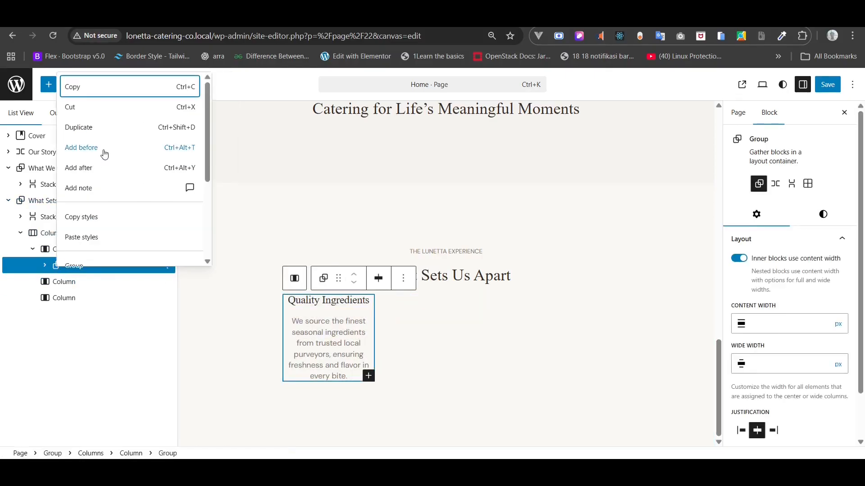
{"action": "left_click", "coordinate": [81, 92]}
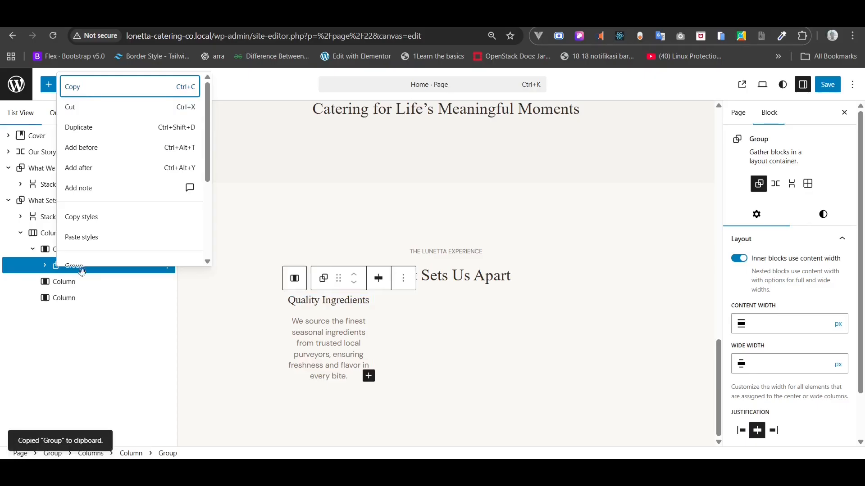
- Paste copies of the Quality Ingredients group into the second and third columns
{"action": "left_click", "coordinate": [65, 283]}
{"action": "right_click", "coordinate": [65, 284]}
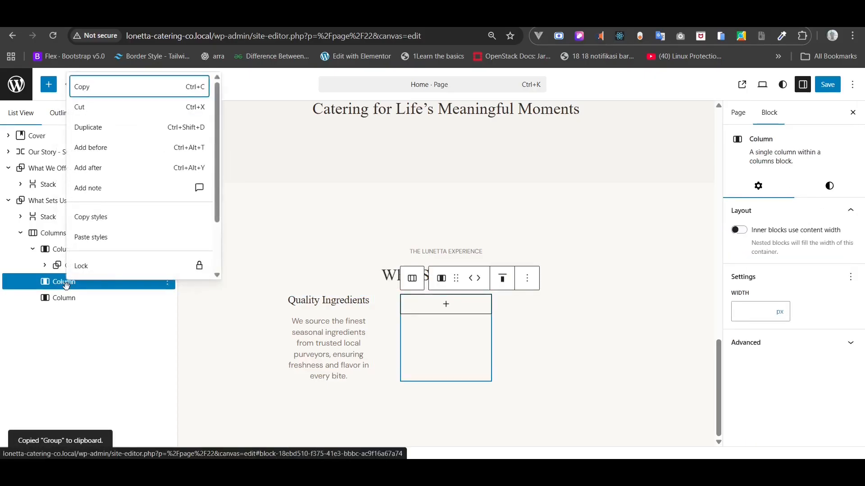
{"action": "scroll", "coordinate": [111, 234], "scroll_direction": "down", "scroll_amount": 3}
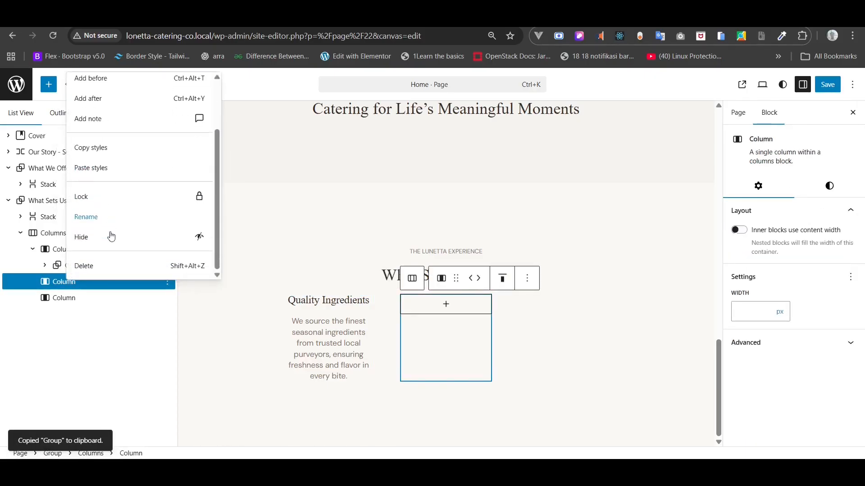
{"action": "left_click", "coordinate": [53, 287]}
{"action": "key", "text": "ctrl+v"}
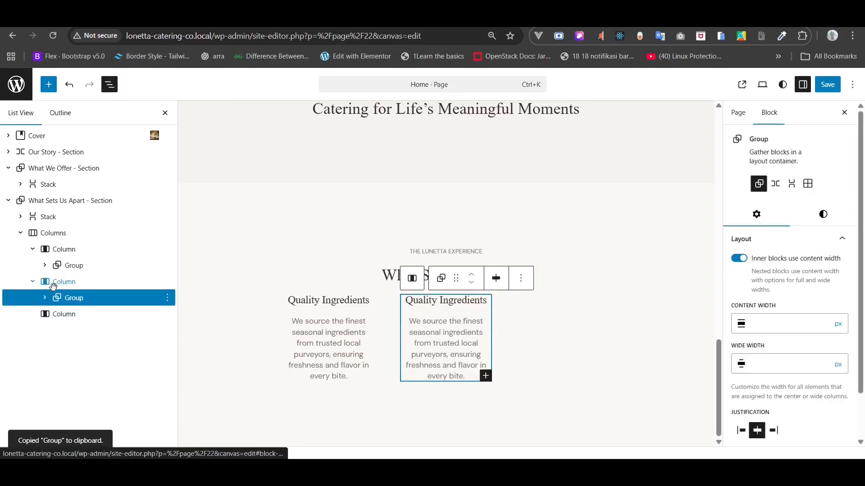
{"action": "left_click", "coordinate": [61, 314]}
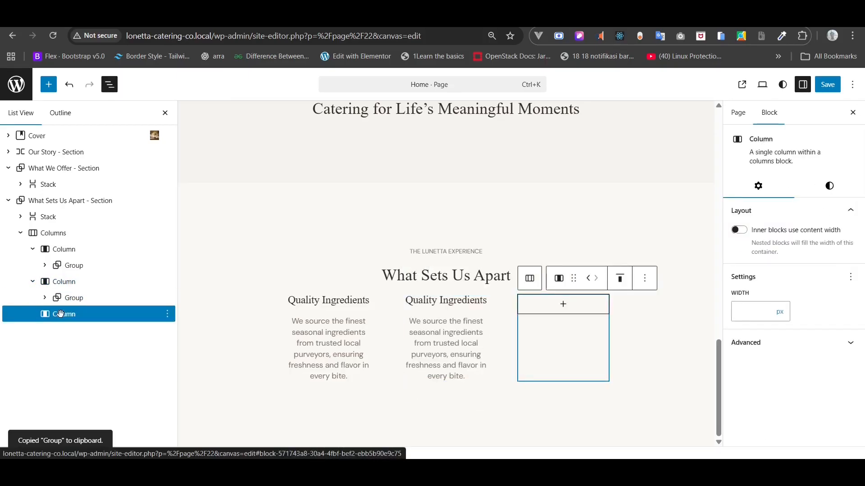
{"action": "left_click", "coordinate": [65, 298]}
{"action": "right_click", "coordinate": [63, 297]}
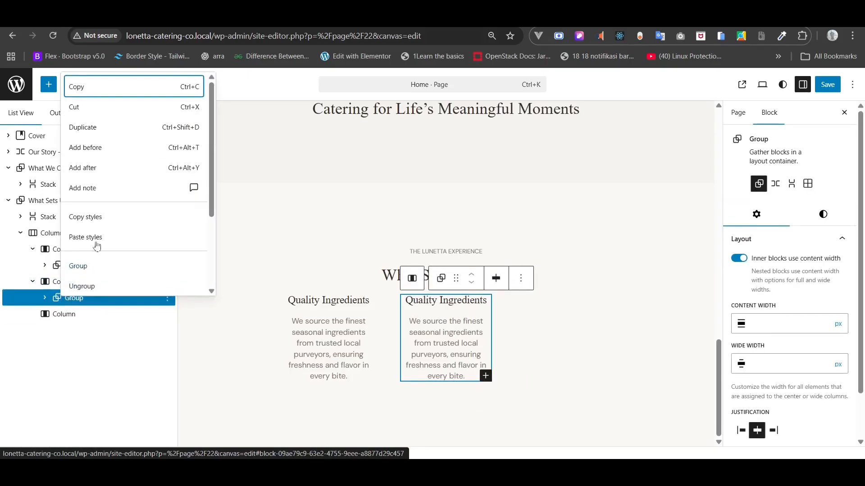
{"action": "left_click", "coordinate": [81, 89]}
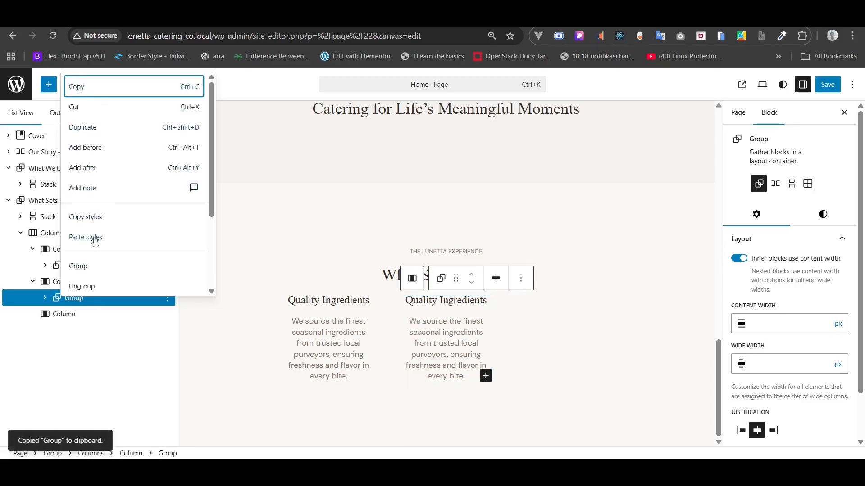
{"action": "left_click", "coordinate": [67, 315]}
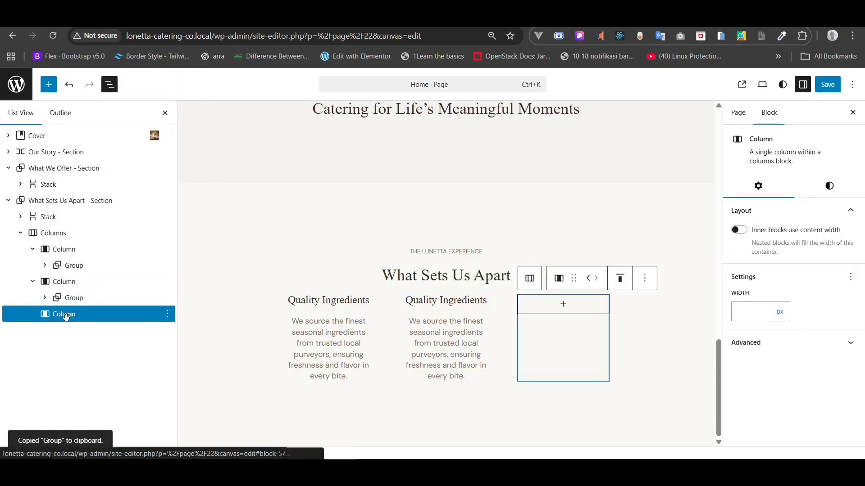
{"action": "key", "text": "ctrl+v"}
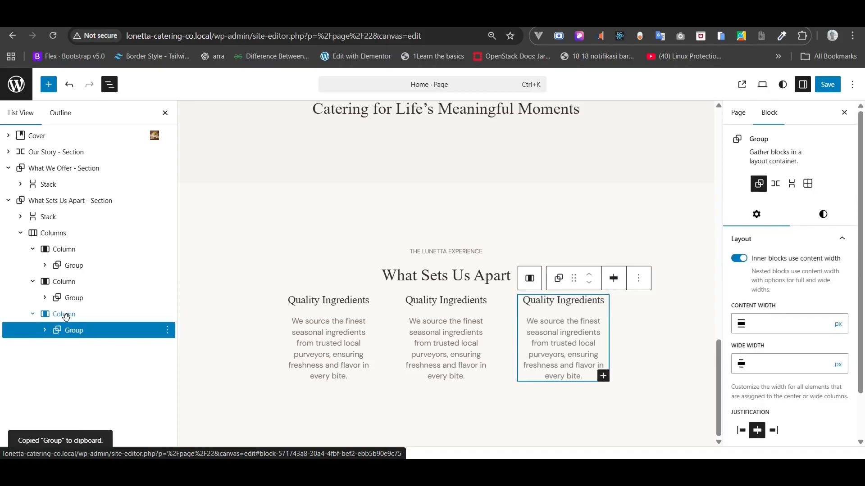
{"action": "key", "text": "alt+Tab"}
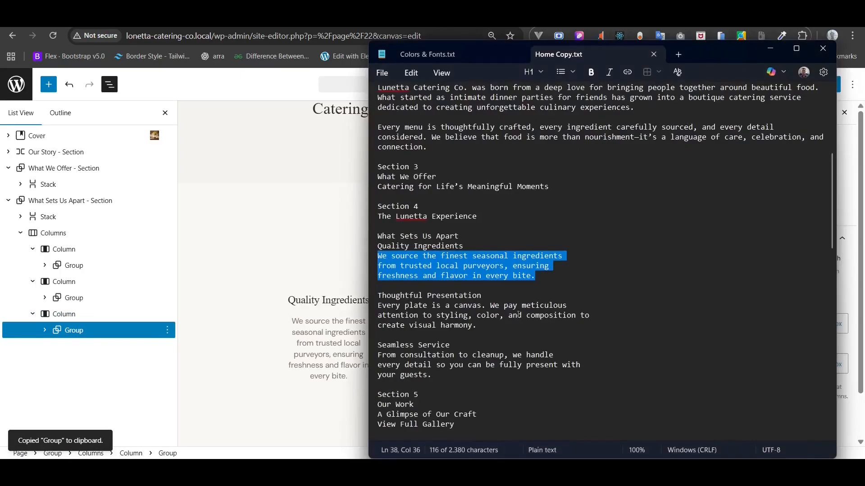
- Replace the middle column's heading with 'Thoughtful Presentation' from the notes
{"action": "triple_click", "coordinate": [430, 299]}
{"action": "left_click", "coordinate": [364, 303]}
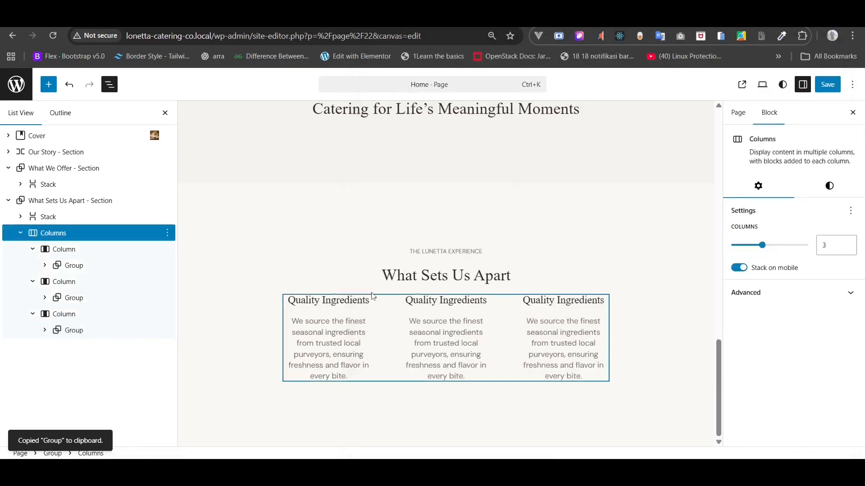
{"action": "triple_click", "coordinate": [438, 302]}
{"action": "key", "text": "ctrl+v"}
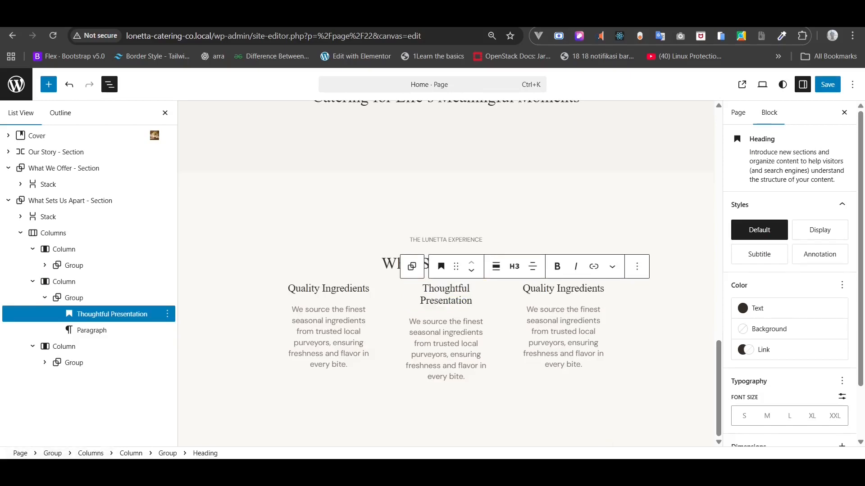
- Replace the middle column's paragraph with the 'Every plate is a canvas' description
{"action": "key", "text": "alt+Tab"}
{"action": "left_click_drag", "start_coordinate": [498, 332], "coordinate": [367, 309]}
{"action": "key", "text": "ctrl+c"}
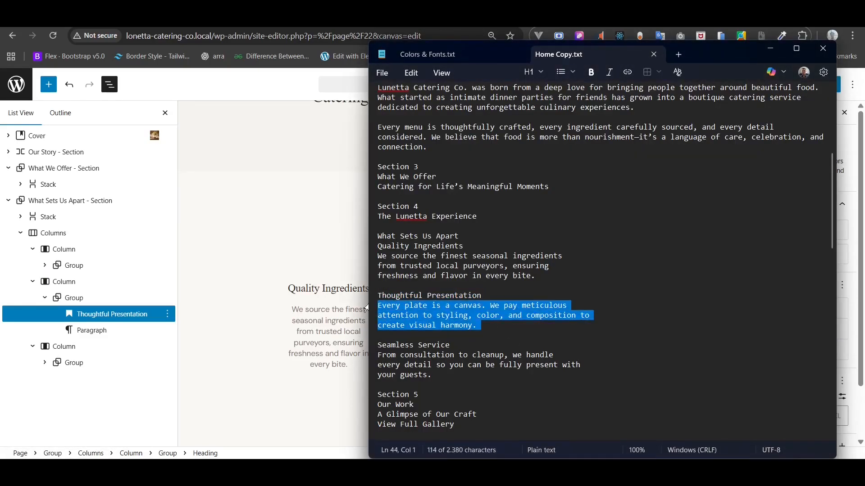
{"action": "left_click", "coordinate": [350, 308]}
{"action": "triple_click", "coordinate": [443, 339]}
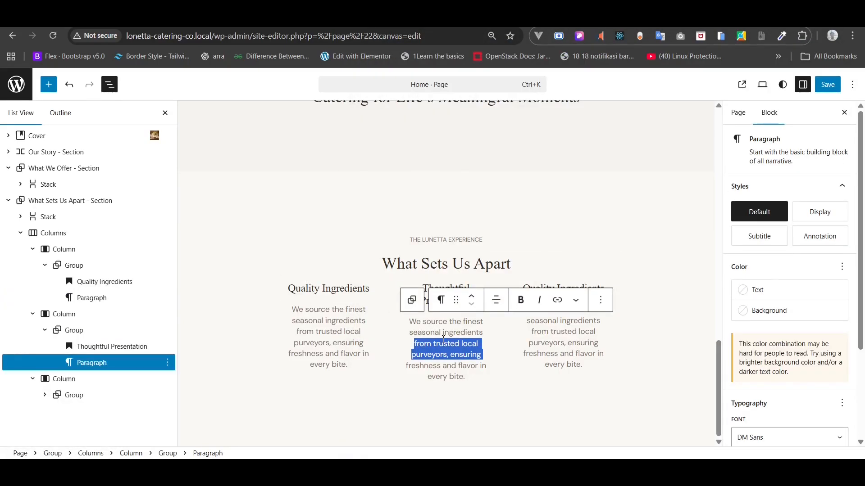
{"action": "triple_click", "coordinate": [439, 333]}
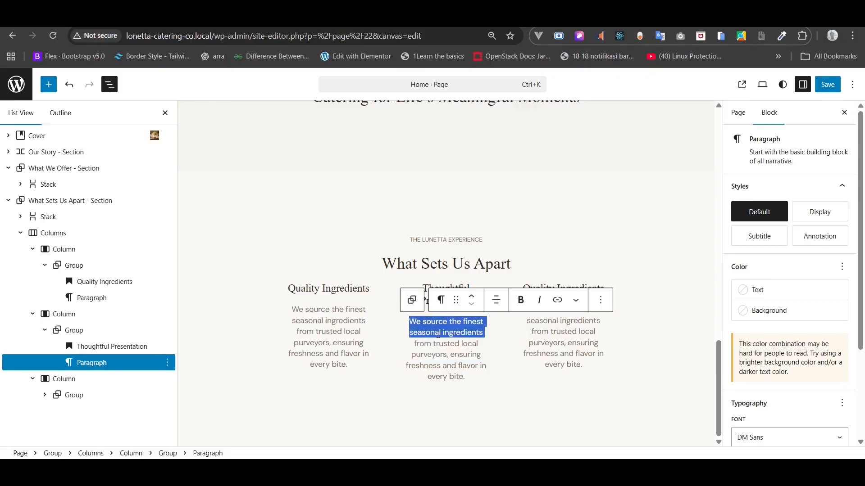
{"action": "left_click_drag", "start_coordinate": [465, 373], "coordinate": [408, 321]}
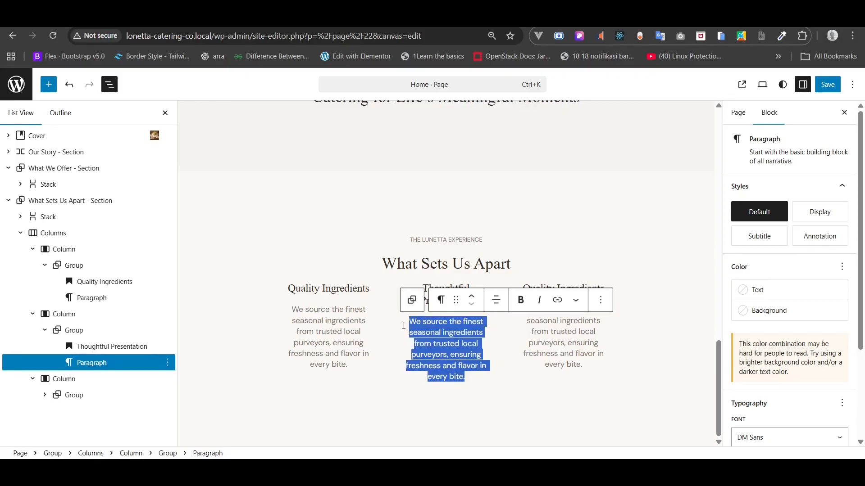
{"action": "key", "text": "BackSpace"}
{"action": "right_click", "coordinate": [437, 376]}
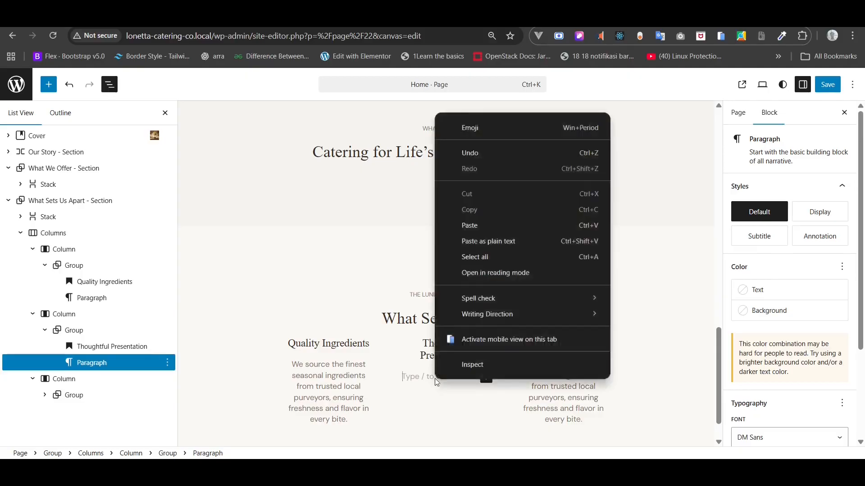
{"action": "left_click", "coordinate": [517, 225]}
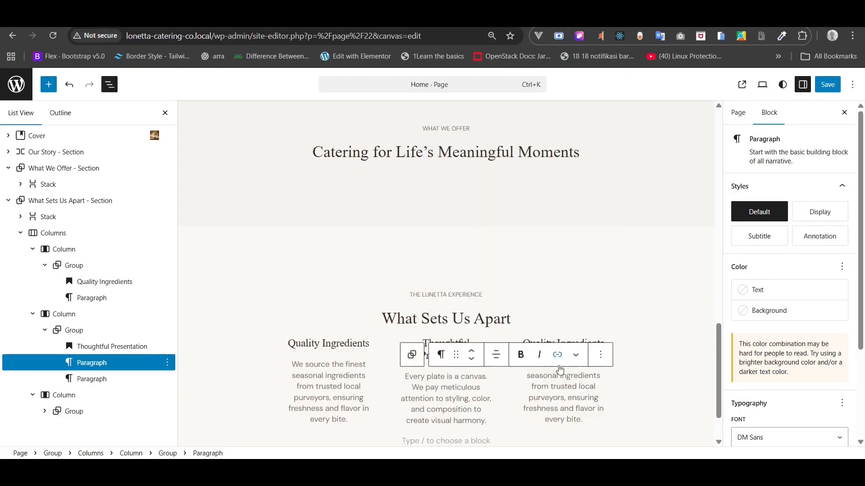
{"action": "left_click", "coordinate": [96, 380]}
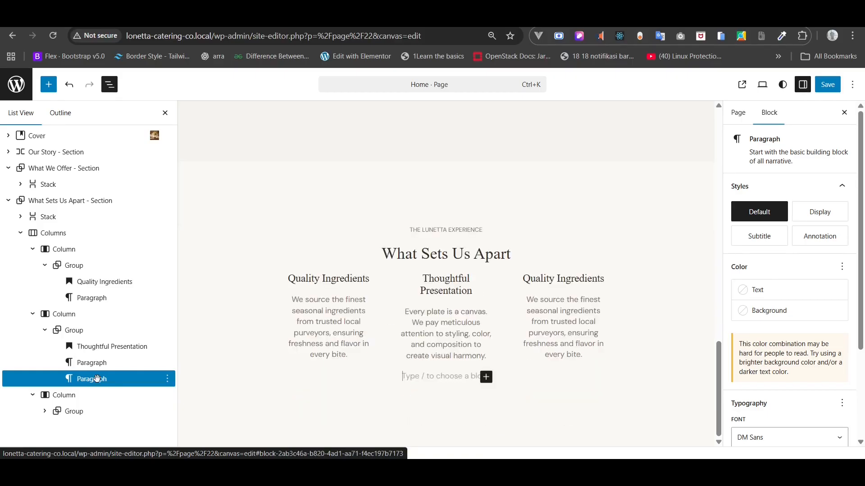
{"action": "key", "text": "ctrl+shift+i"}
- Exit the responsive preview and delete the empty paragraph above the third column
{"action": "key", "text": "ctrl+shift+m"}
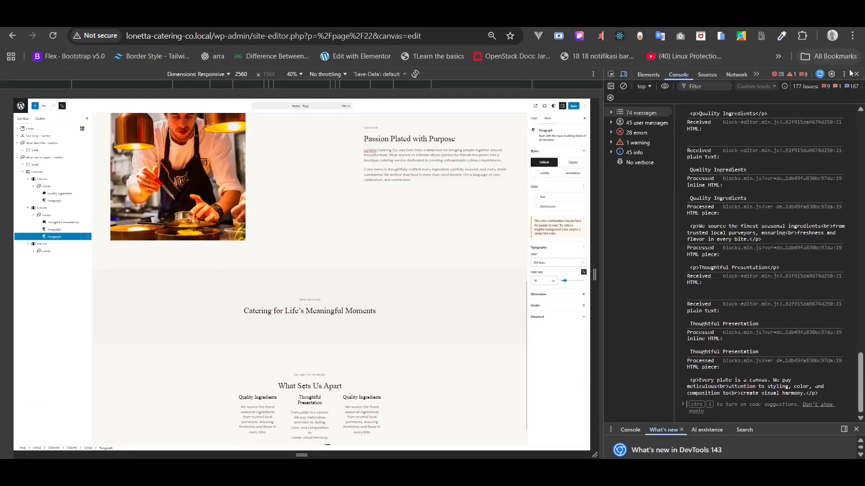
{"action": "left_click", "coordinate": [856, 75]}
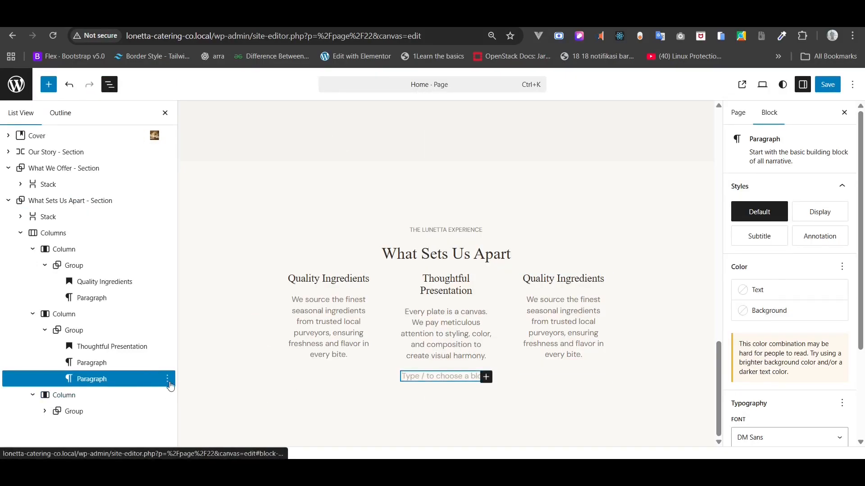
{"action": "left_click", "coordinate": [169, 383]}
{"action": "scroll", "coordinate": [216, 348], "scroll_direction": "down", "scroll_amount": 2}
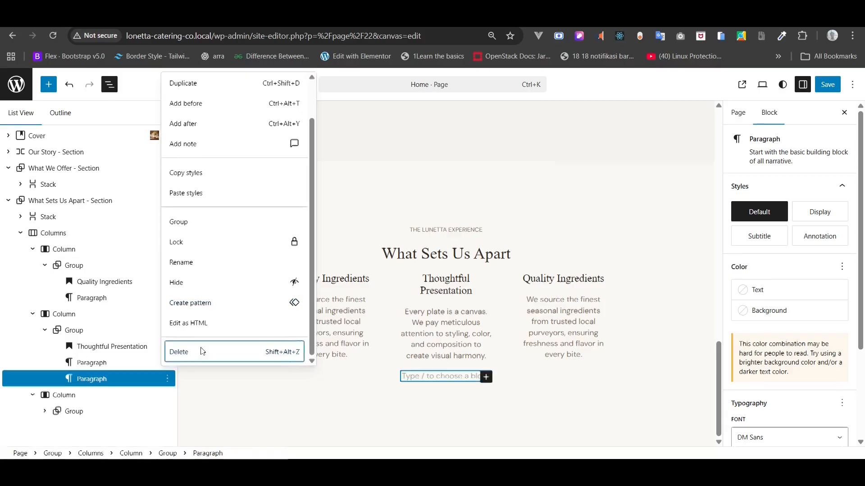
{"action": "left_click", "coordinate": [201, 351]}
{"action": "left_click", "coordinate": [99, 395]}
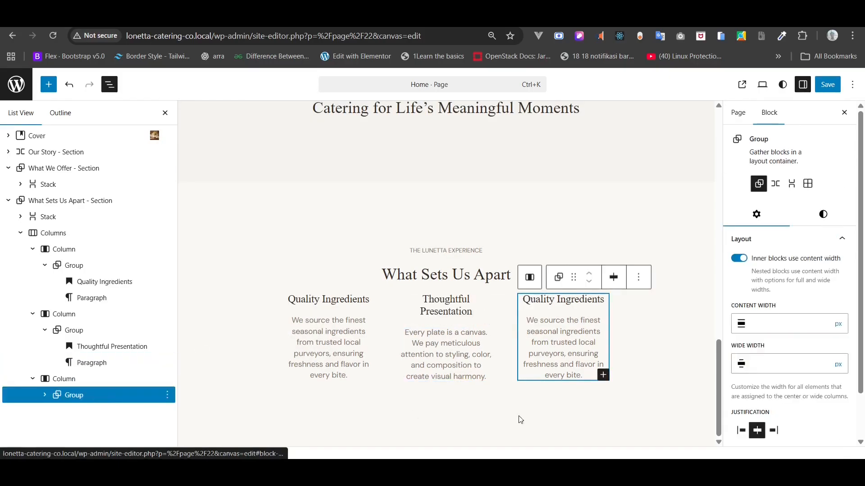
- Replace the third column's Quality Ingredients heading with Seamless Service copied from the notes
{"action": "key", "text": "alt+Tab"}
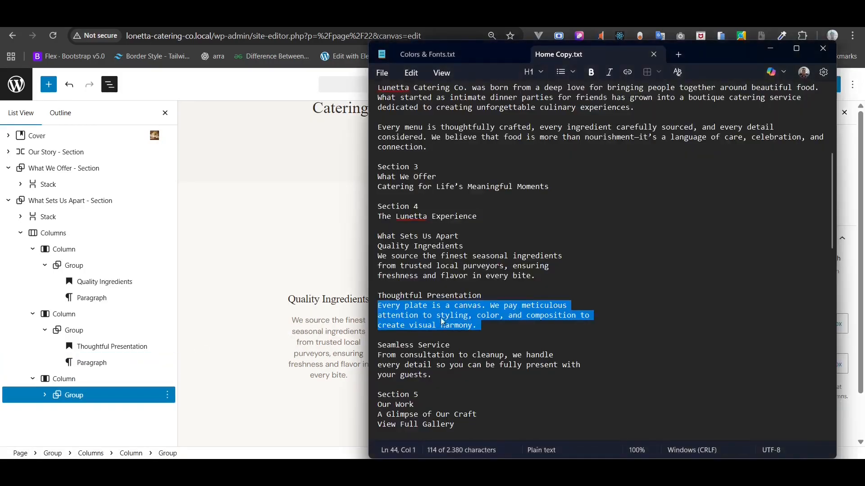
{"action": "triple_click", "coordinate": [411, 345]}
{"action": "double_click", "coordinate": [412, 345]}
{"action": "left_click", "coordinate": [411, 346]}
{"action": "triple_click", "coordinate": [411, 346]}
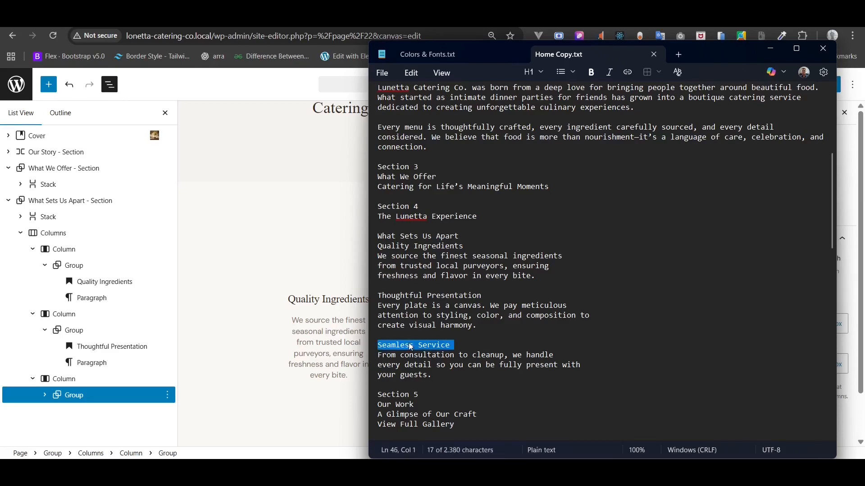
{"action": "right_click", "coordinate": [411, 347]}
{"action": "left_click", "coordinate": [457, 321]}
{"action": "left_click", "coordinate": [326, 315]}
{"action": "triple_click", "coordinate": [548, 300]}
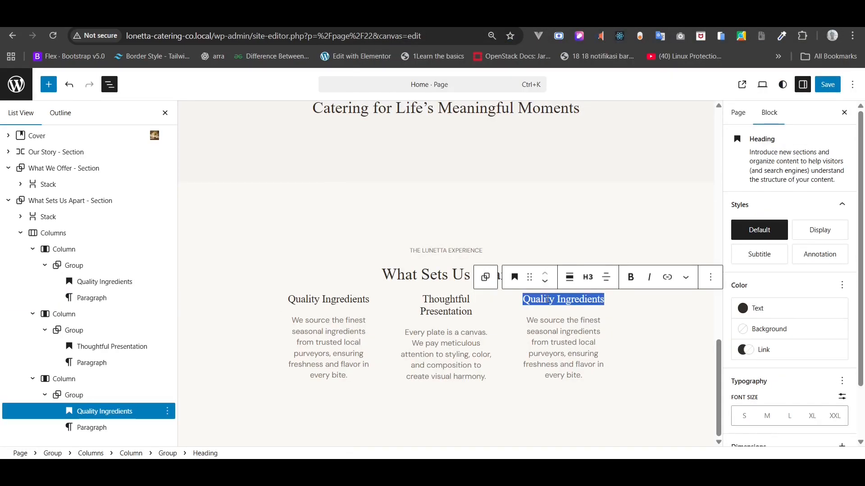
{"action": "key", "text": "BackSpace"}
{"action": "right_click", "coordinate": [545, 306]}
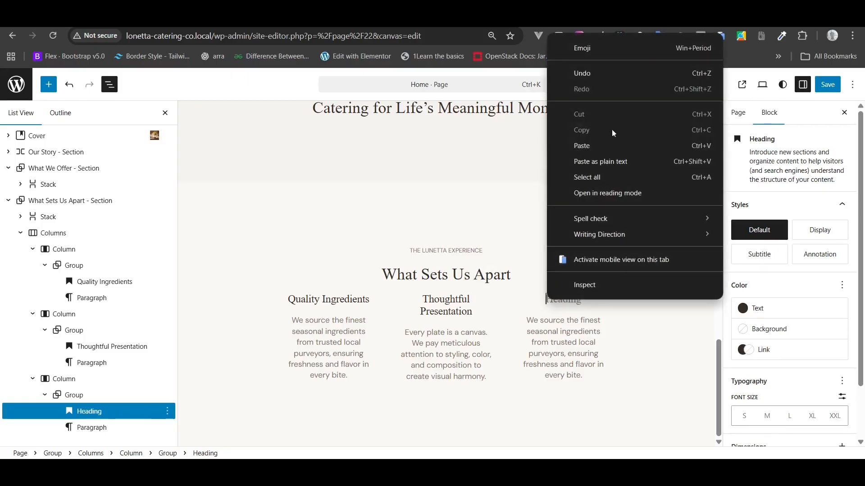
{"action": "left_click", "coordinate": [599, 143]}
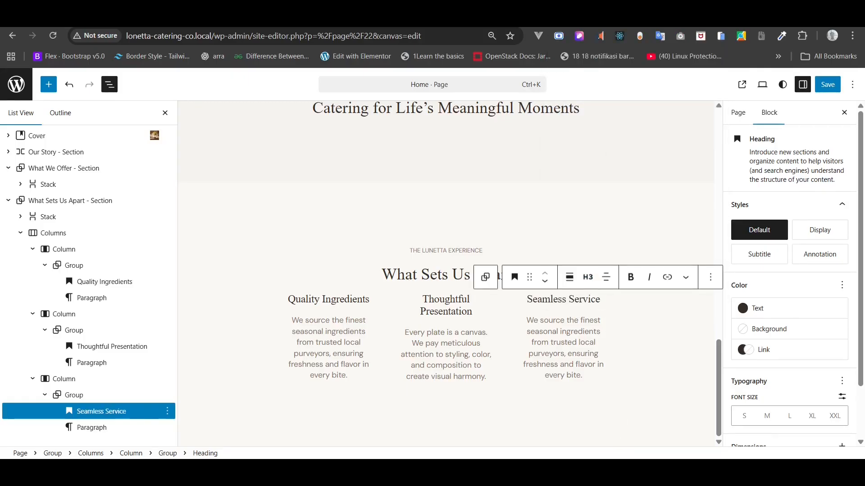
- Replace the third column's description with the consultation-to-cleanup paragraph from the notes
{"action": "key", "text": "alt+Tab"}
{"action": "left_click_drag", "start_coordinate": [433, 376], "coordinate": [374, 355]}
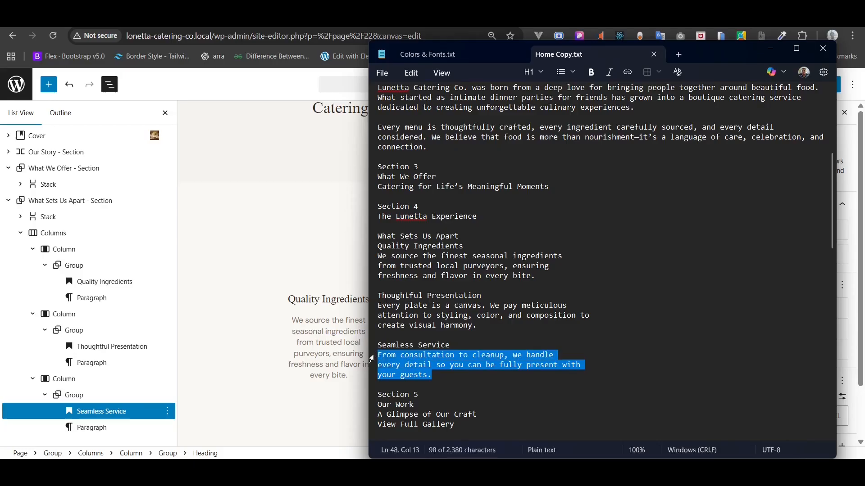
{"action": "right_click", "coordinate": [405, 369]}
{"action": "left_click", "coordinate": [463, 354]}
{"action": "left_click", "coordinate": [770, 48]}
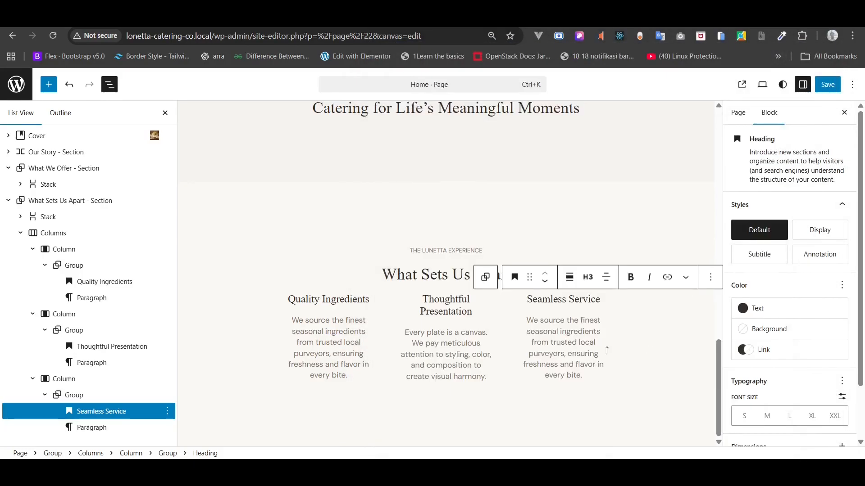
{"action": "triple_click", "coordinate": [584, 343]}
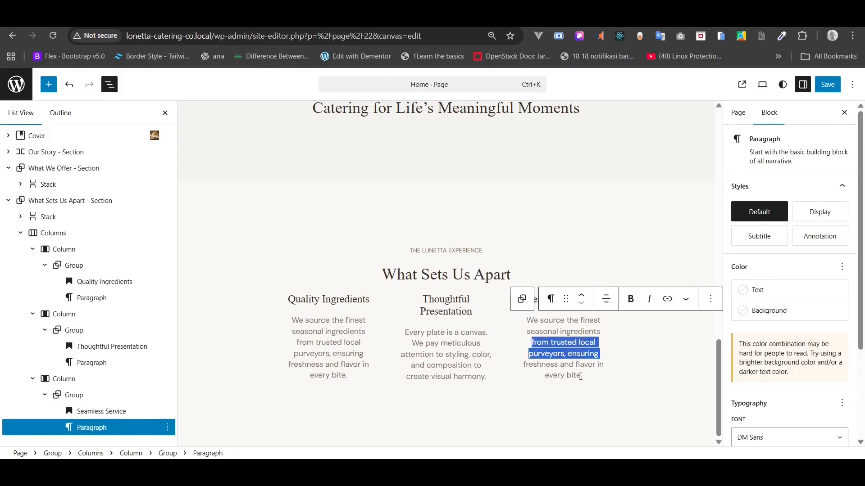
{"action": "left_click_drag", "start_coordinate": [581, 376], "coordinate": [523, 325]}
{"action": "key", "text": "BackSpace"}
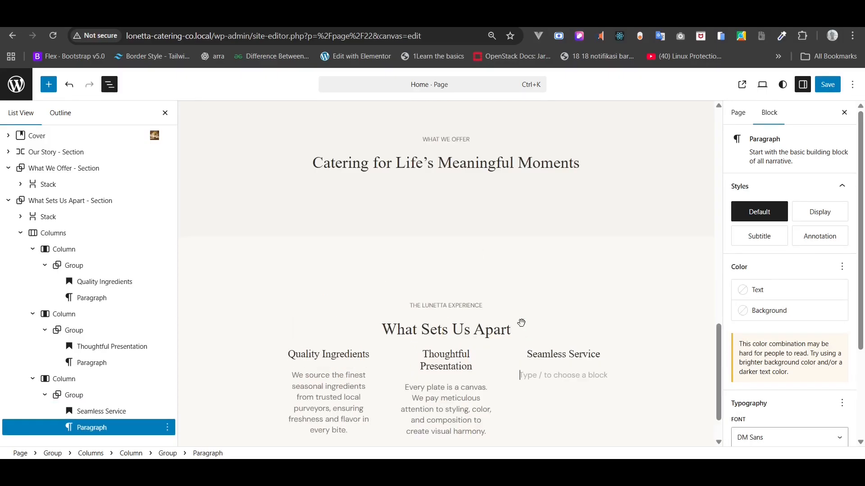
{"action": "right_click", "coordinate": [550, 375]}
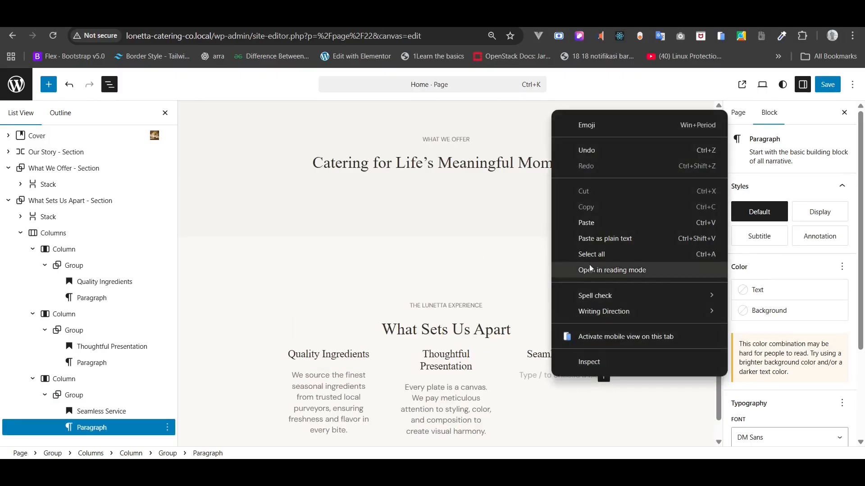
{"action": "left_click", "coordinate": [591, 222]}
- Delete the leftover empty paragraph below the columns
{"action": "scroll", "coordinate": [92, 405], "scroll_direction": "down", "scroll_amount": 1}
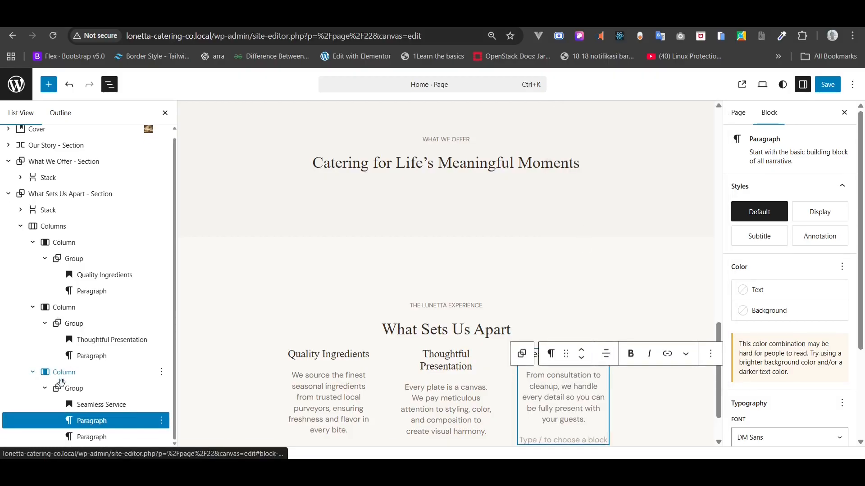
{"action": "left_click", "coordinate": [87, 438]}
{"action": "right_click", "coordinate": [87, 438]}
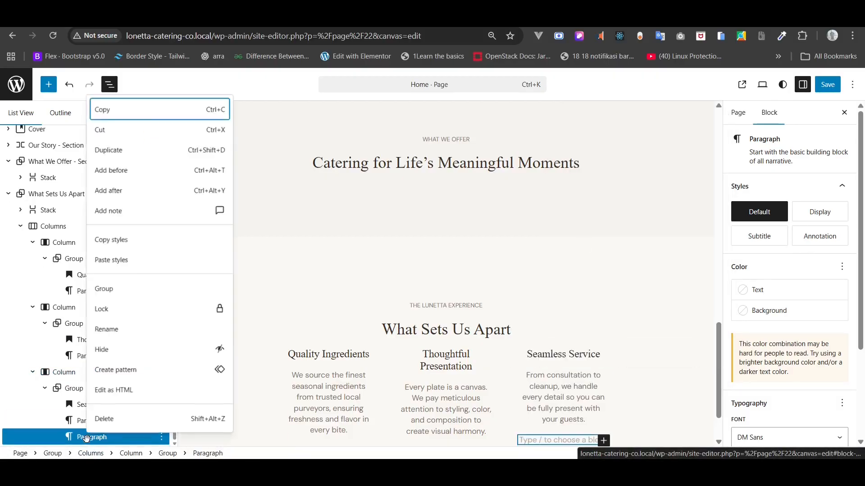
{"action": "left_click", "coordinate": [105, 419]}
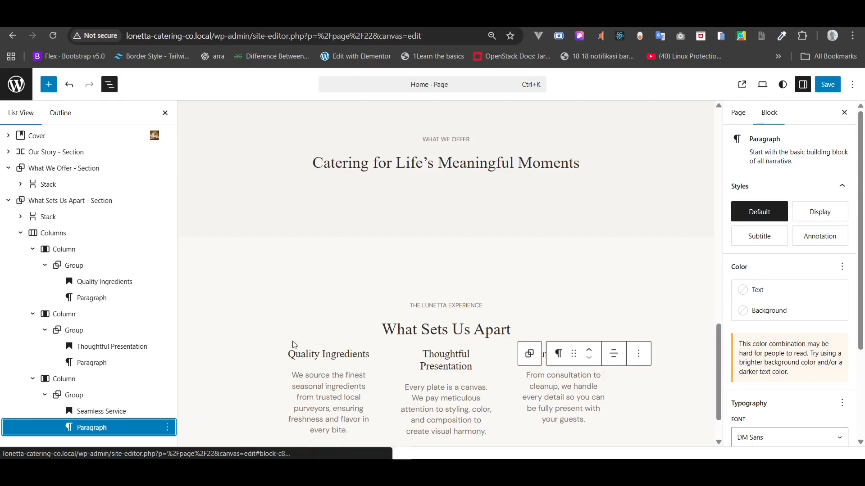
- Make the three-column block span the full width
{"action": "left_click", "coordinate": [50, 229]}
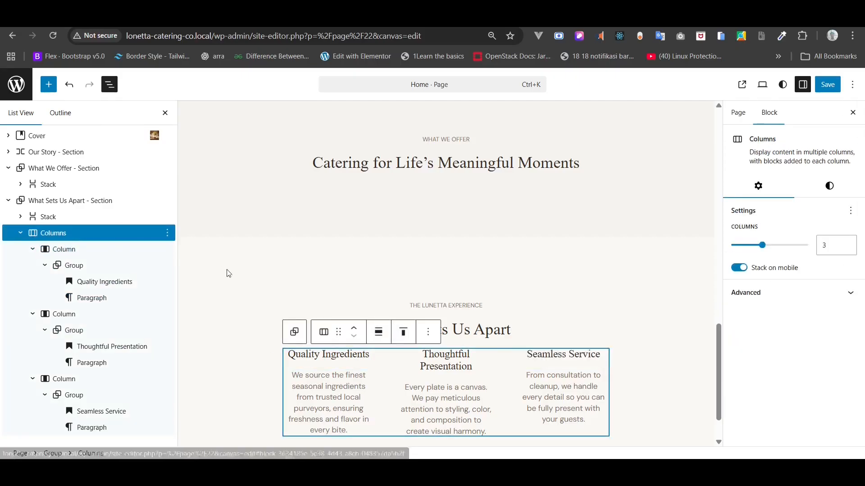
{"action": "left_click", "coordinate": [388, 337]}
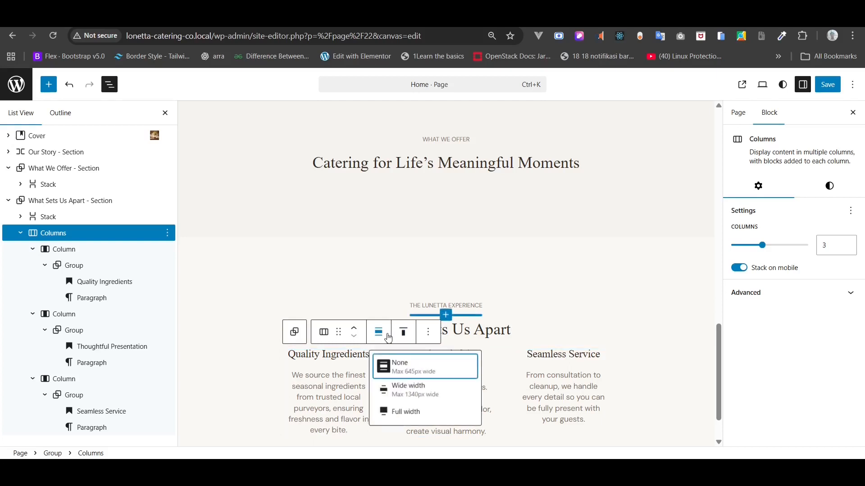
{"action": "left_click", "coordinate": [406, 411]}
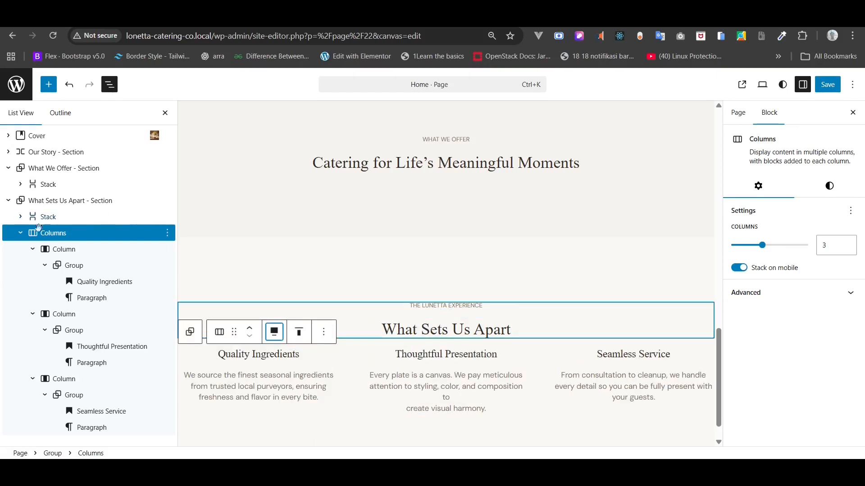
{"action": "left_click", "coordinate": [20, 235]}
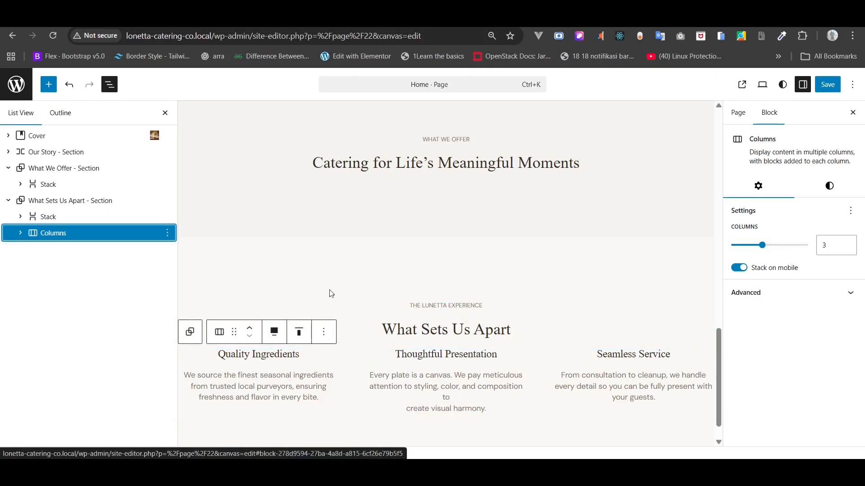
- Give the columns a custom 80px side padding and save the page
{"action": "left_click", "coordinate": [824, 192]}
{"action": "scroll", "coordinate": [817, 328], "scroll_direction": "down", "scroll_amount": 5}
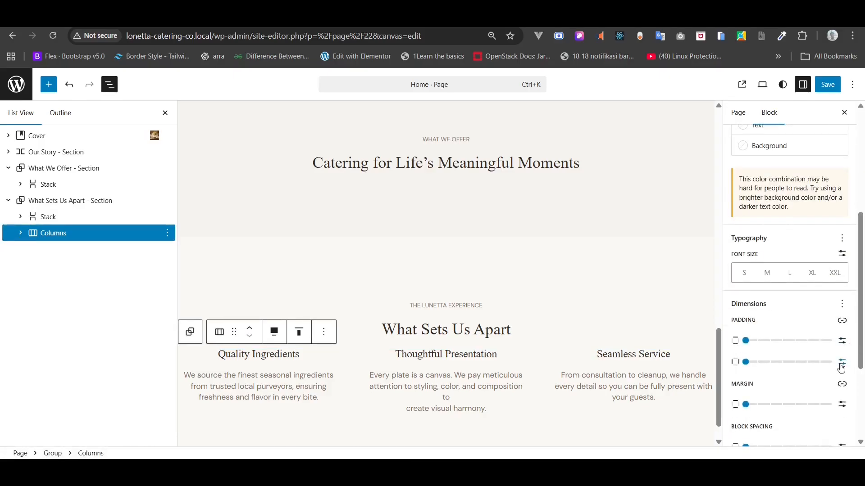
{"action": "left_click", "coordinate": [841, 365]}
{"action": "left_click", "coordinate": [764, 362]}
{"action": "type", "text": "80"}
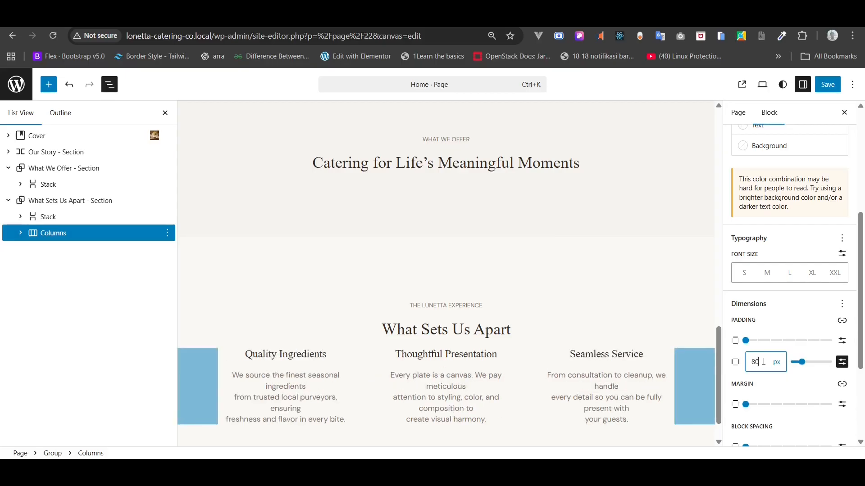
{"action": "scroll", "coordinate": [635, 347], "scroll_direction": "down", "scroll_amount": 1}
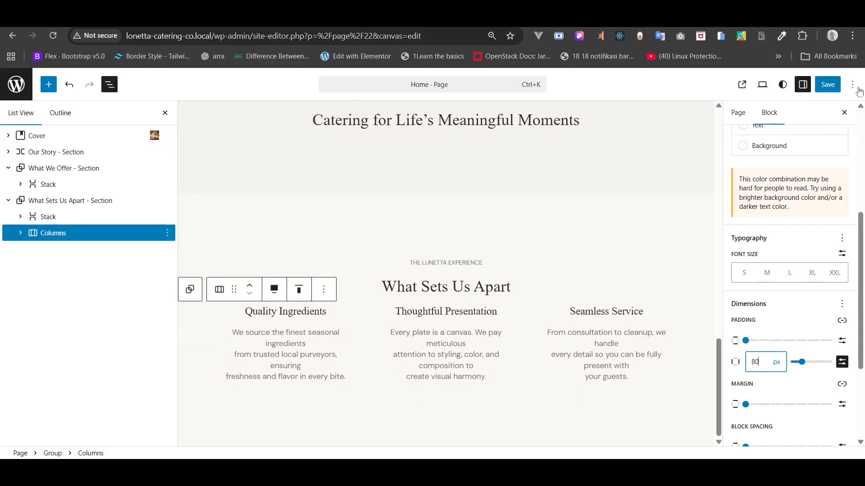
{"action": "left_click", "coordinate": [828, 85]}
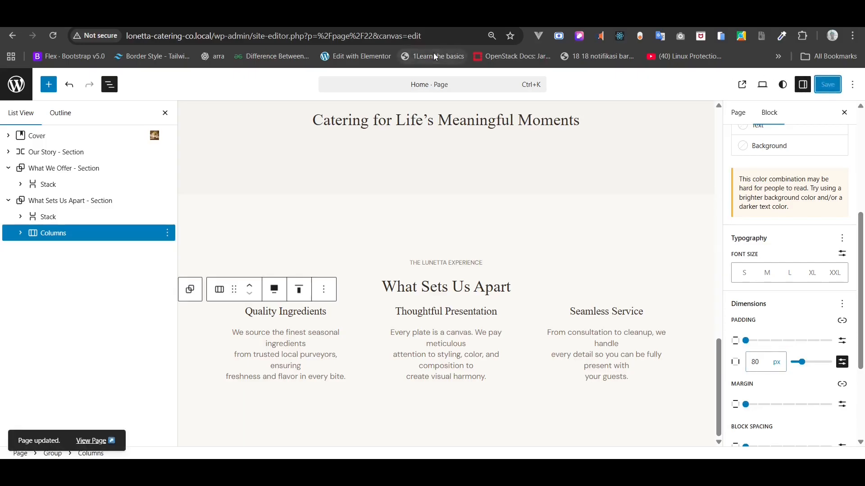
{"action": "left_click", "coordinate": [180, 19]}
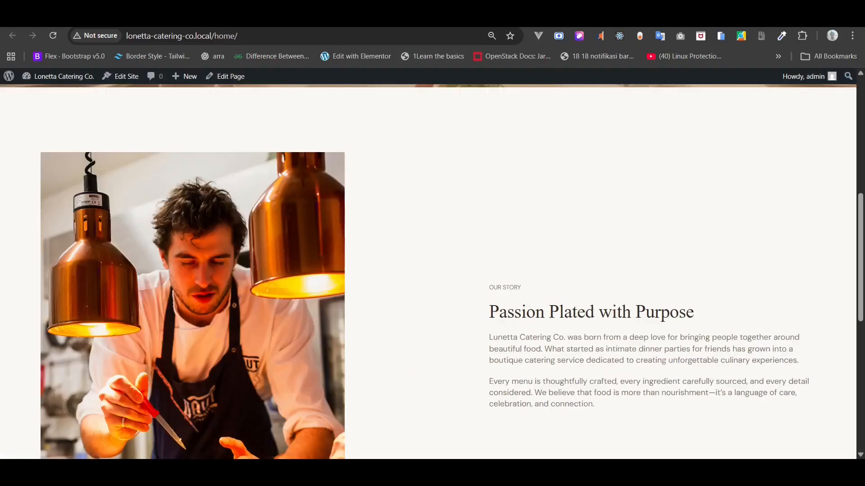
{"action": "left_click", "coordinate": [51, 38]}
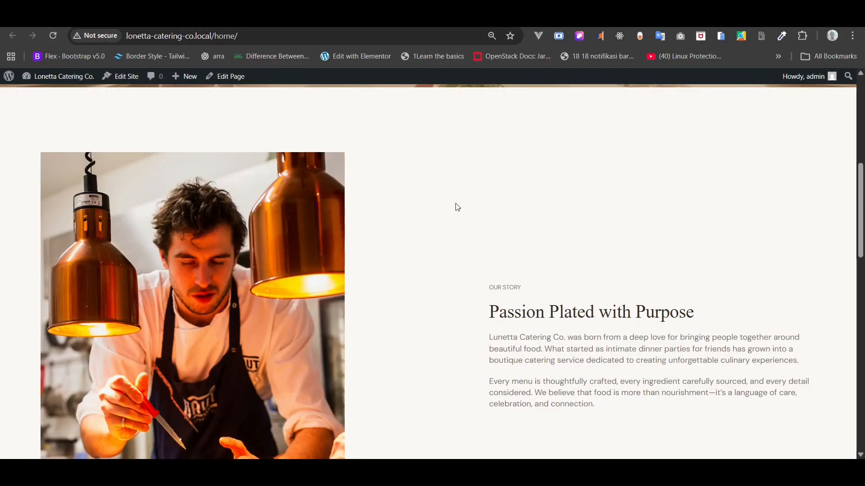
{"action": "scroll", "coordinate": [456, 206], "scroll_direction": "down", "scroll_amount": 15}
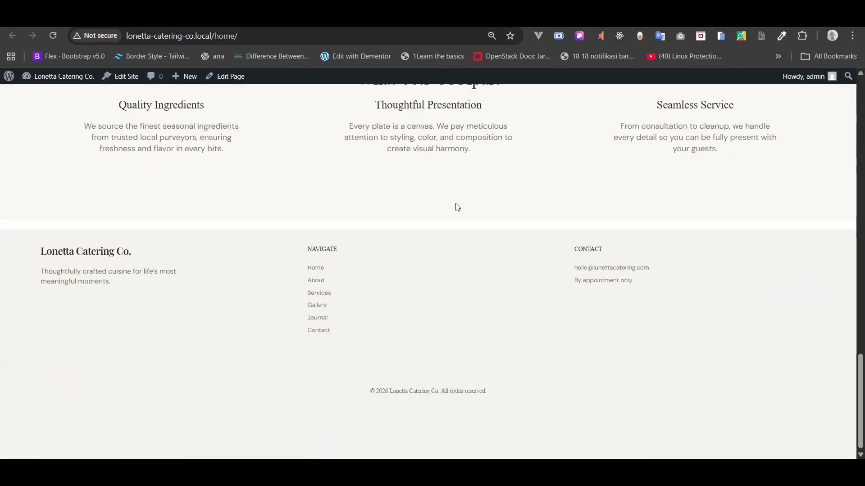
{"action": "key", "text": "ctrl+plus"}
{"action": "scroll", "coordinate": [455, 204], "scroll_direction": "up", "scroll_amount": 5}
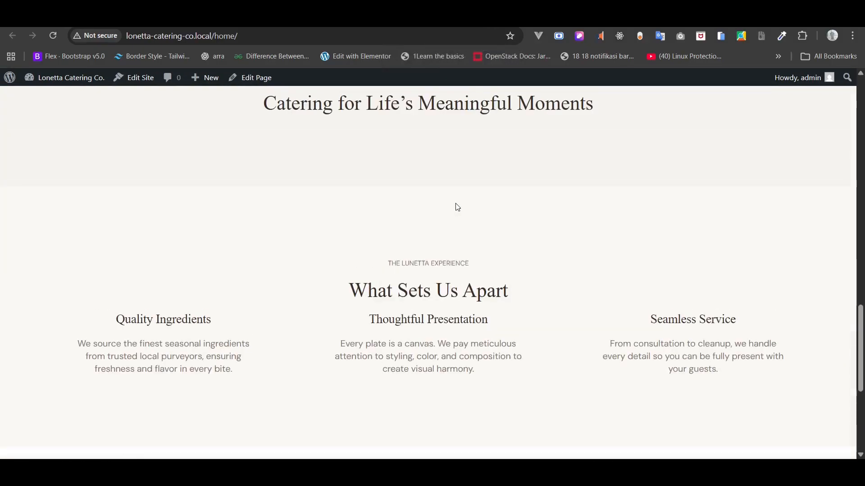
{"action": "scroll", "coordinate": [455, 204], "scroll_direction": "down", "scroll_amount": 4}
{"action": "key", "text": "ctrl+Tab"}
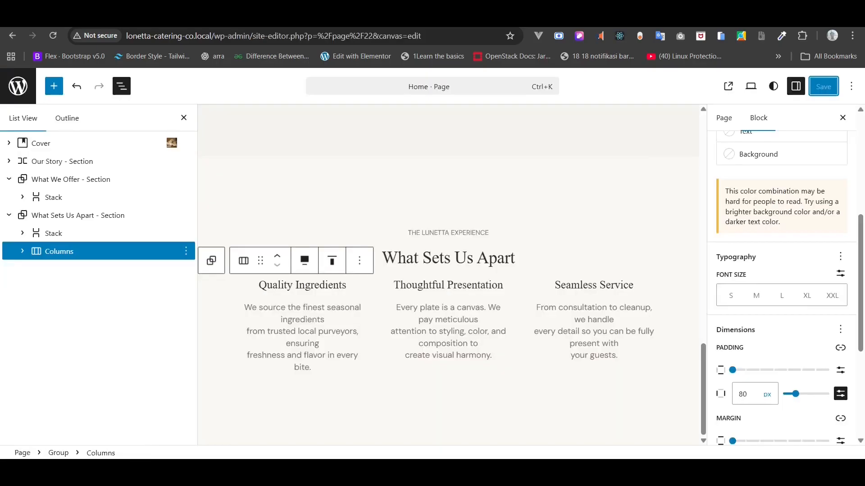
- Drag-adjust the What Sets Us Apart section's spacing and save
{"action": "left_click", "coordinate": [65, 215]}
{"action": "scroll", "coordinate": [798, 353], "scroll_direction": "down", "scroll_amount": 6}
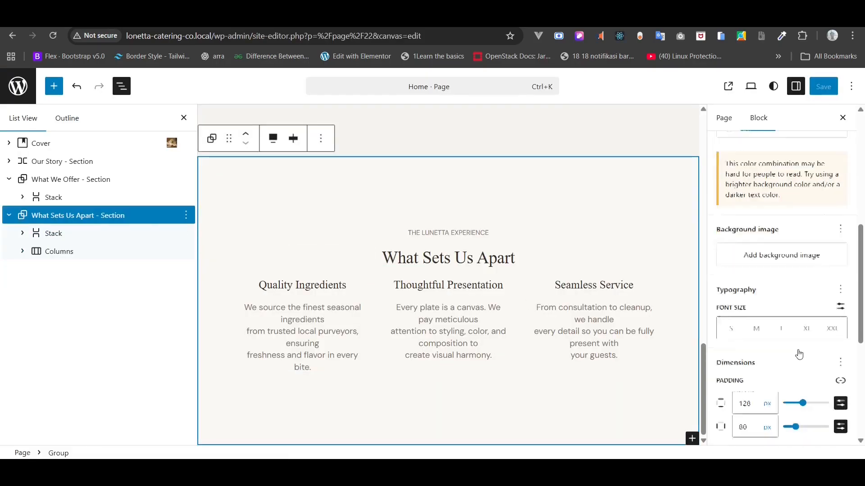
{"action": "left_click_drag", "start_coordinate": [733, 226], "coordinate": [713, 235]}
{"action": "left_click", "coordinate": [824, 86]}
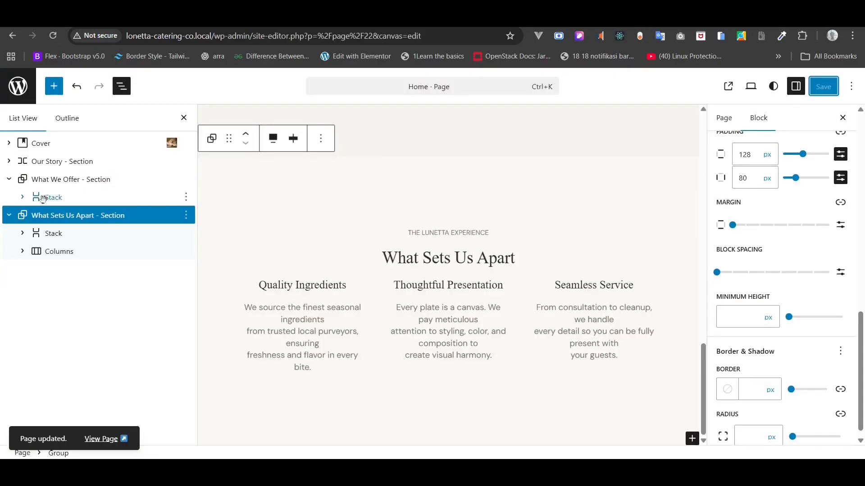
- Set the section's block spacing to a custom 60px and save the page
{"action": "left_click", "coordinate": [10, 182]}
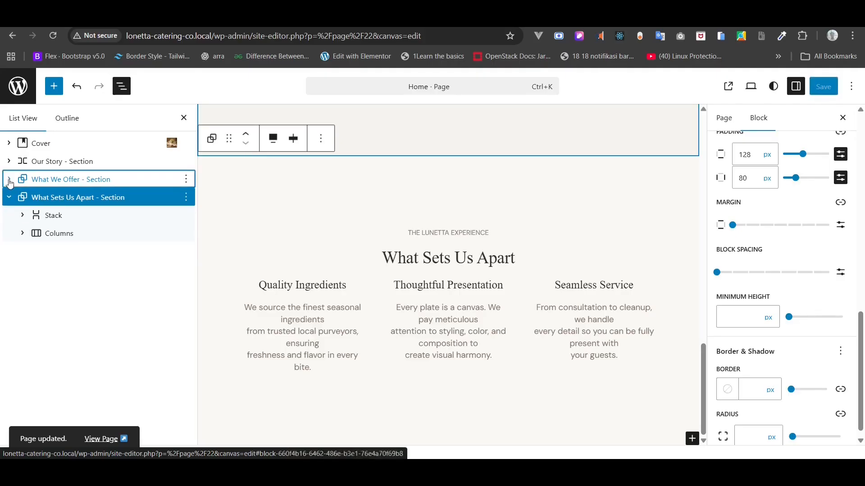
{"action": "left_click", "coordinate": [92, 197]}
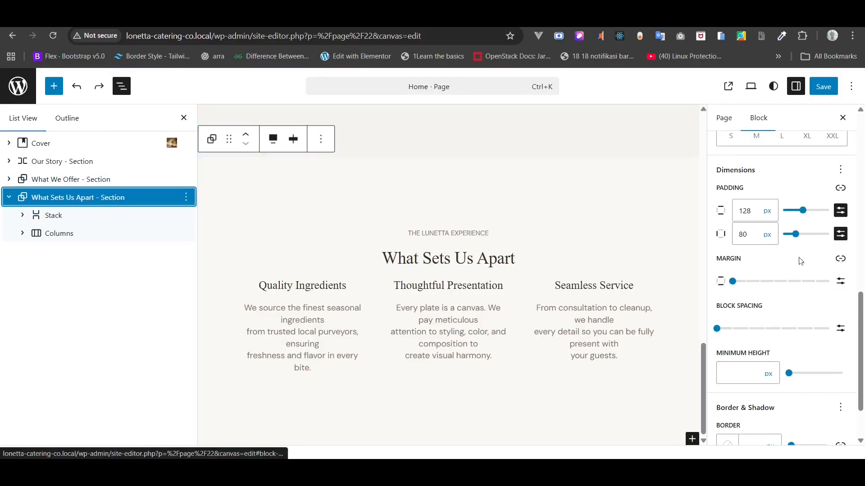
{"action": "left_click", "coordinate": [840, 328]}
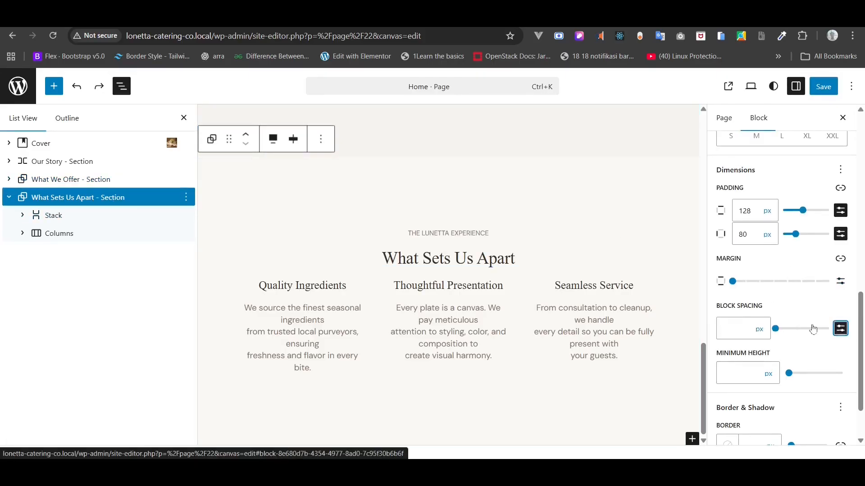
{"action": "left_click", "coordinate": [736, 322]}
{"action": "type", "text": "20"}
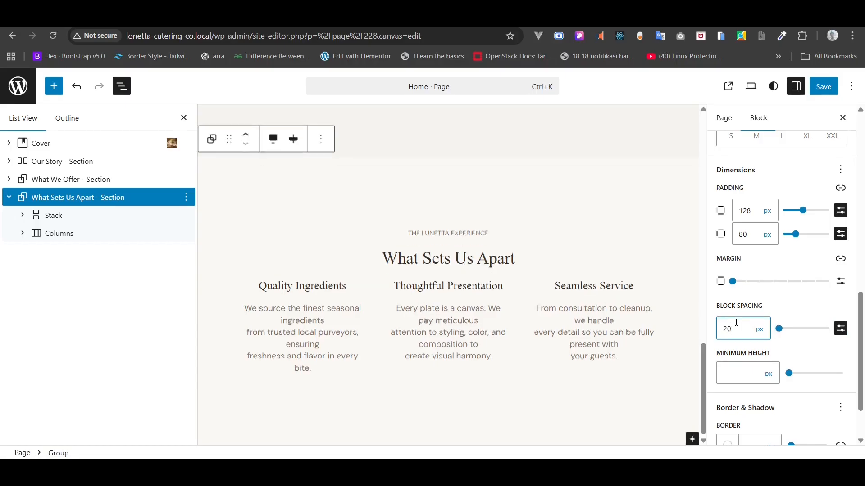
{"action": "type", "text": "24"}
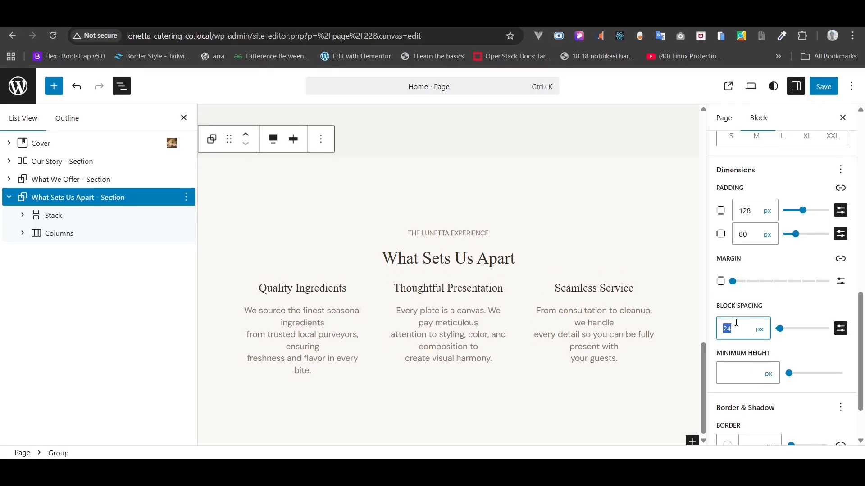
{"action": "type", "text": "60"}
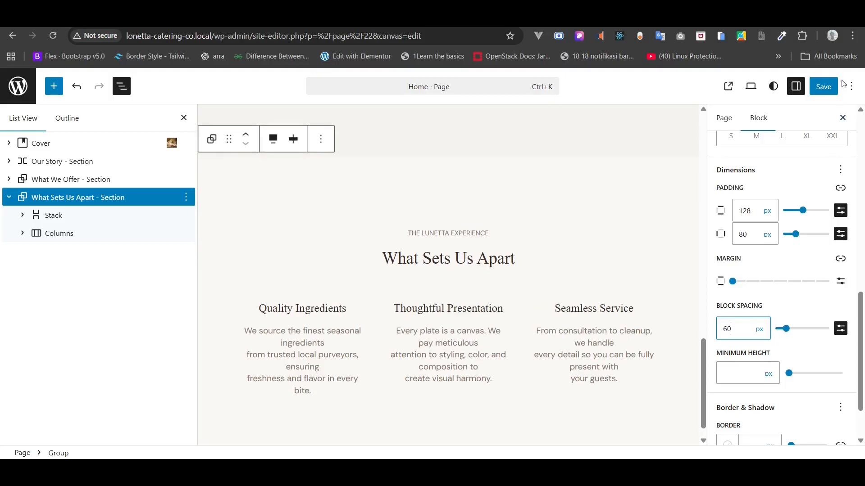
{"action": "left_click", "coordinate": [830, 92]}
- Reload the live home page to check the wider spacing
{"action": "left_click", "coordinate": [67, 19]}
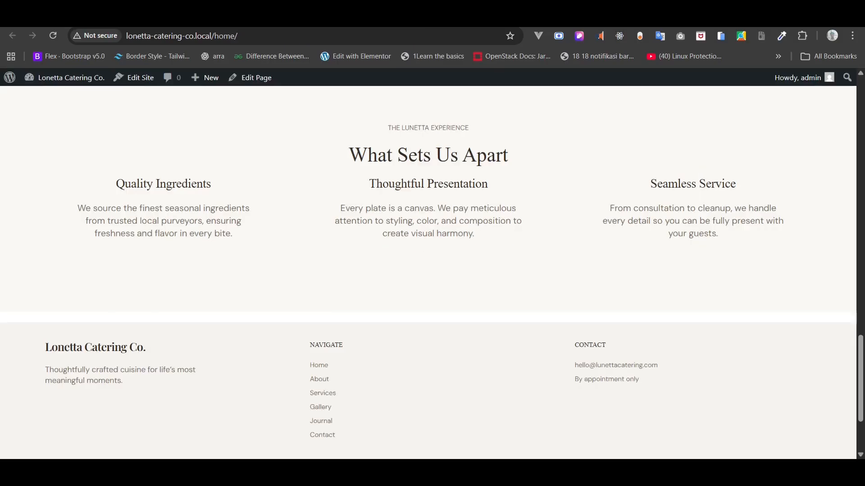
{"action": "left_click", "coordinate": [52, 36]}
{"action": "left_click", "coordinate": [52, 36]}
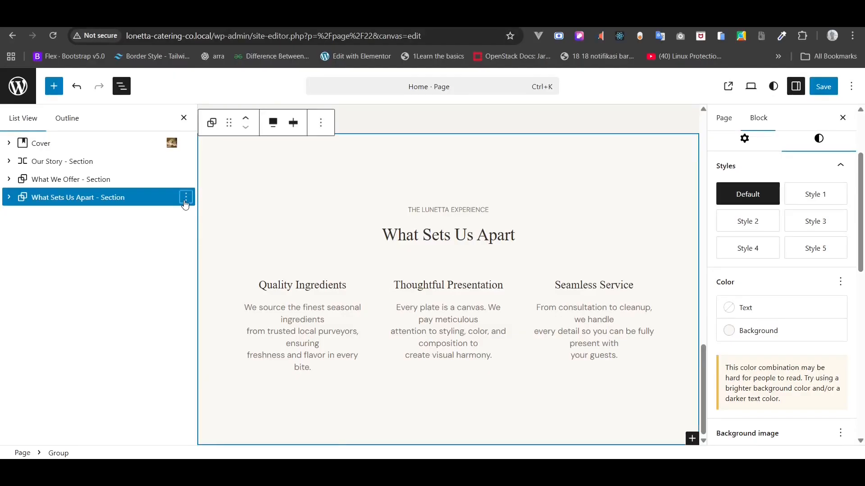
- Duplicate the What Sets Us Apart section and select the copy
{"action": "left_click", "coordinate": [185, 197]}
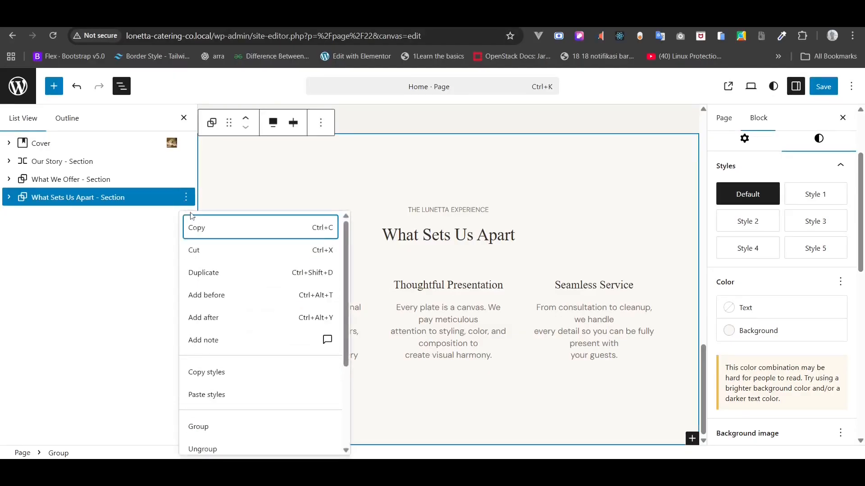
{"action": "left_click", "coordinate": [206, 273]}
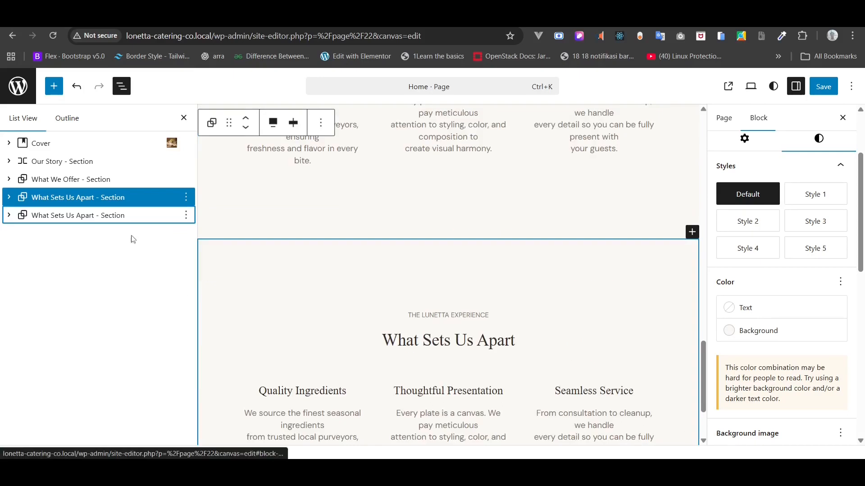
{"action": "left_click", "coordinate": [106, 216]}
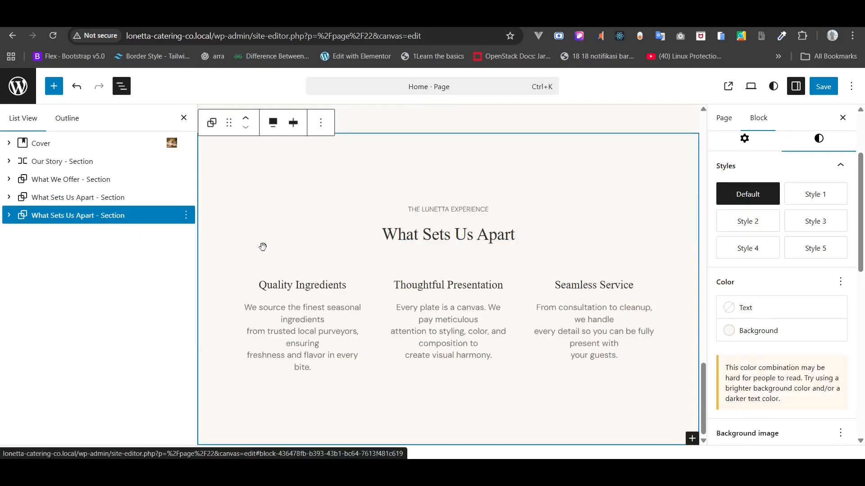
- Give the copied section a Gray 2 background and bring up the Home Copy notes
{"action": "left_click", "coordinate": [780, 337]}
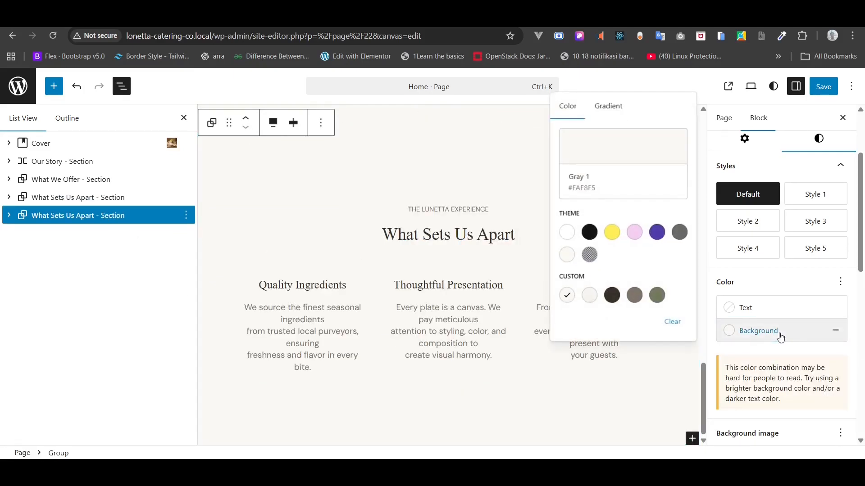
{"action": "left_click", "coordinate": [612, 295]}
{"action": "left_click", "coordinate": [589, 296]}
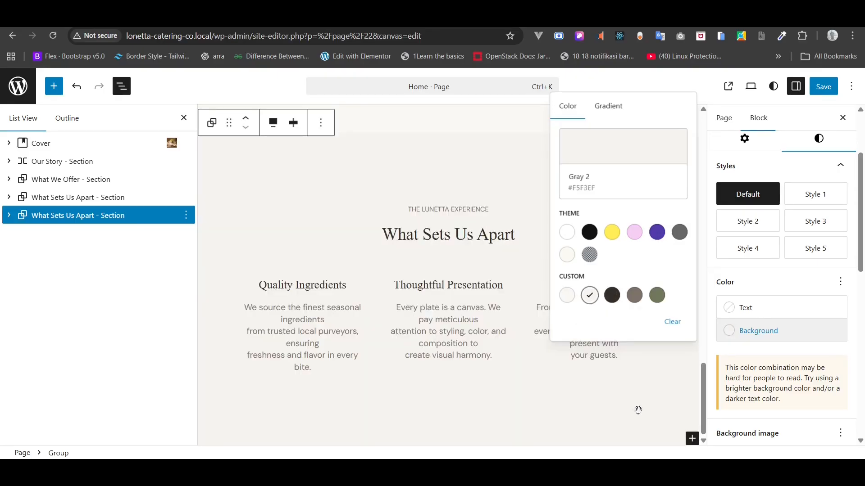
{"action": "left_click", "coordinate": [658, 473]}
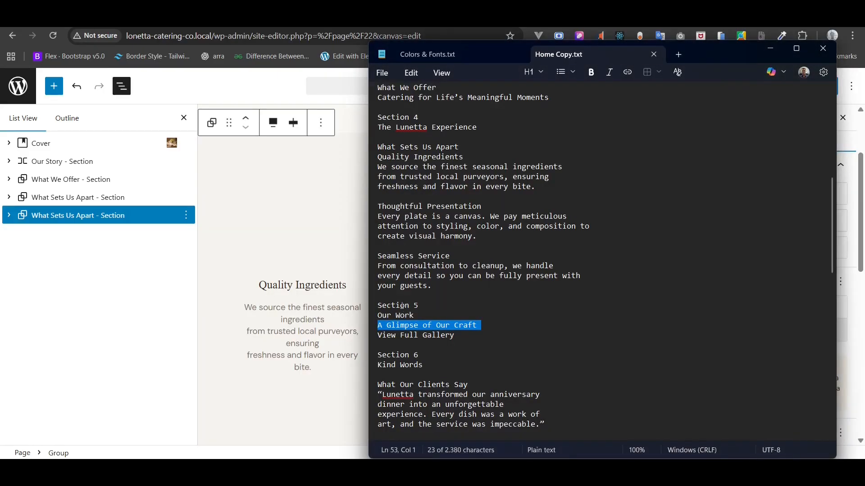
- Rename the duplicated section block to 'Our Work - Section'
{"action": "triple_click", "coordinate": [397, 316]}
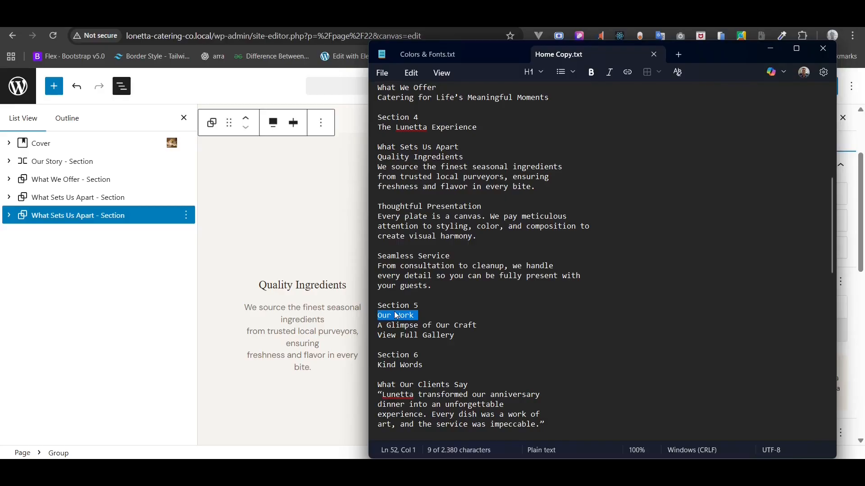
{"action": "right_click", "coordinate": [396, 315]}
{"action": "left_click", "coordinate": [452, 290]}
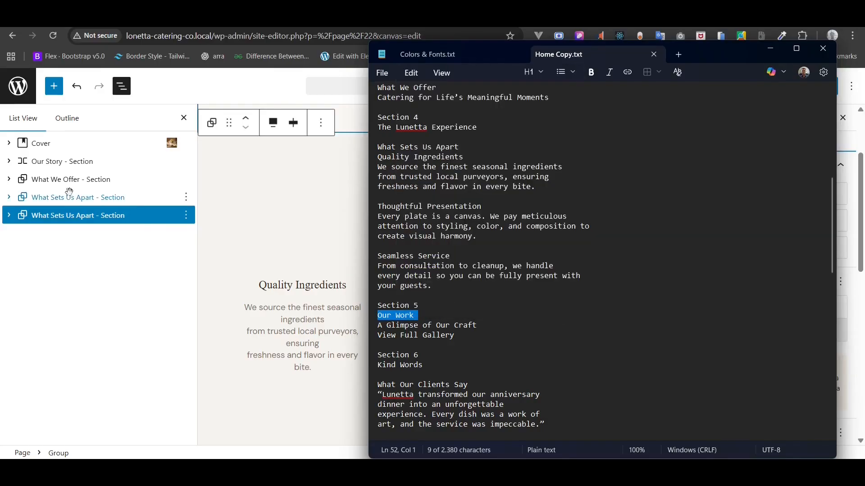
{"action": "left_click", "coordinate": [61, 215]}
{"action": "right_click", "coordinate": [58, 218]}
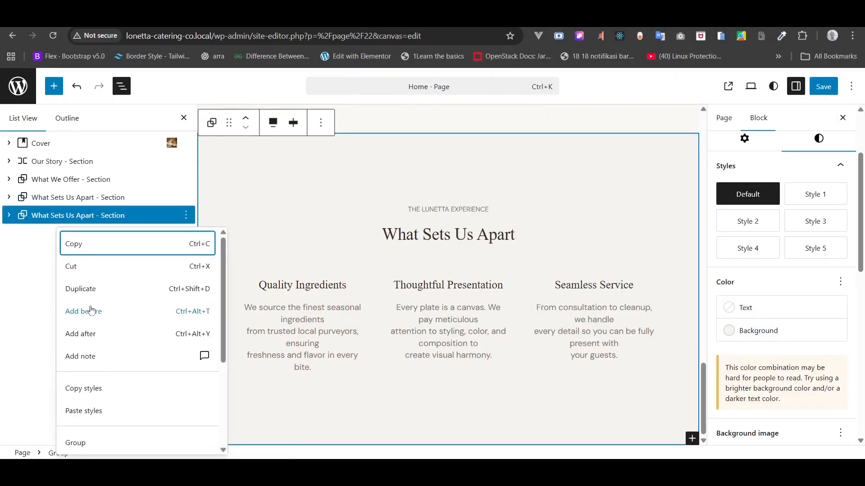
{"action": "scroll", "coordinate": [97, 381], "scroll_direction": "down", "scroll_amount": 3}
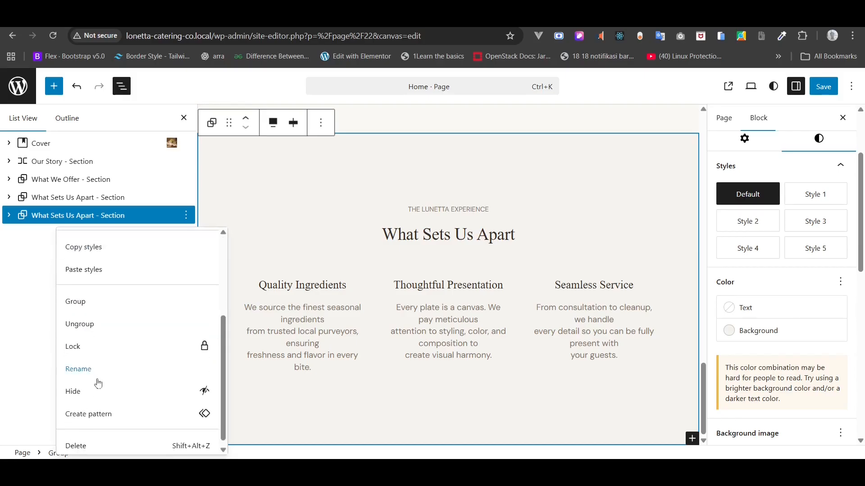
{"action": "left_click", "coordinate": [97, 372]}
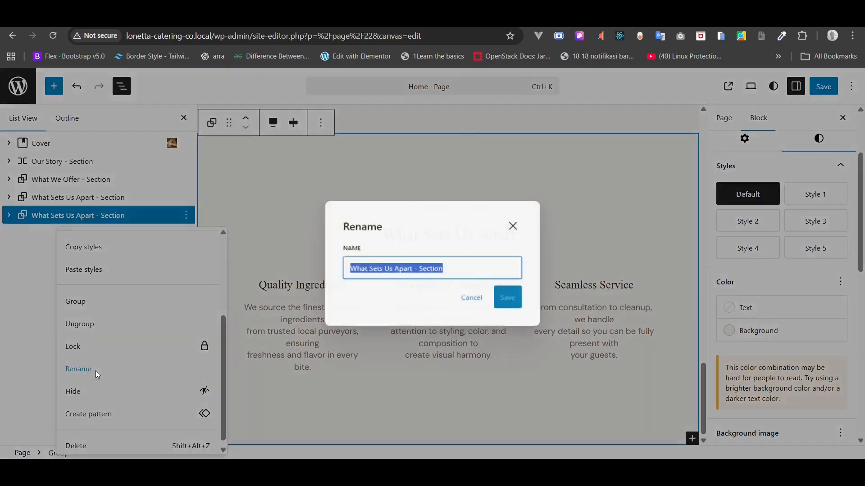
{"action": "left_click", "coordinate": [419, 269]}
{"action": "left_click_drag", "start_coordinate": [413, 268], "coordinate": [300, 266]}
{"action": "type", "text": "Our Work"}
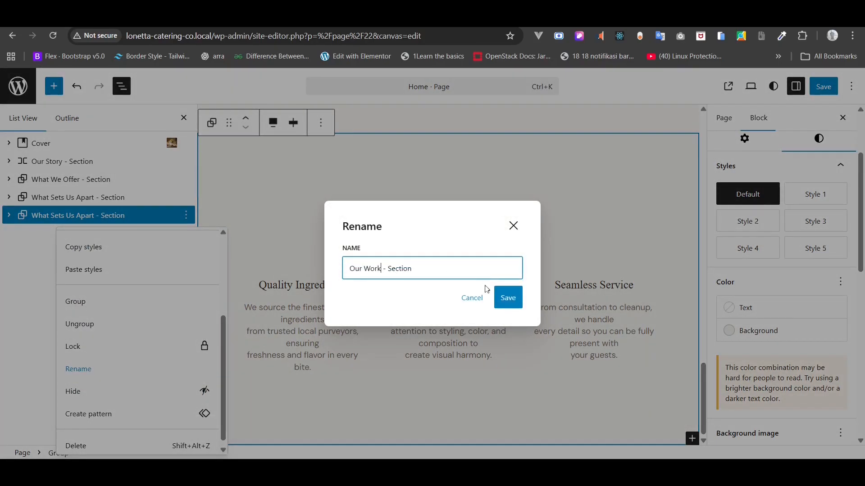
{"action": "left_click", "coordinate": [508, 297]}
- Clear THE LUNETTA EXPERIENCE eyebrow text to make way for Our Work
{"action": "left_click", "coordinate": [450, 209]}
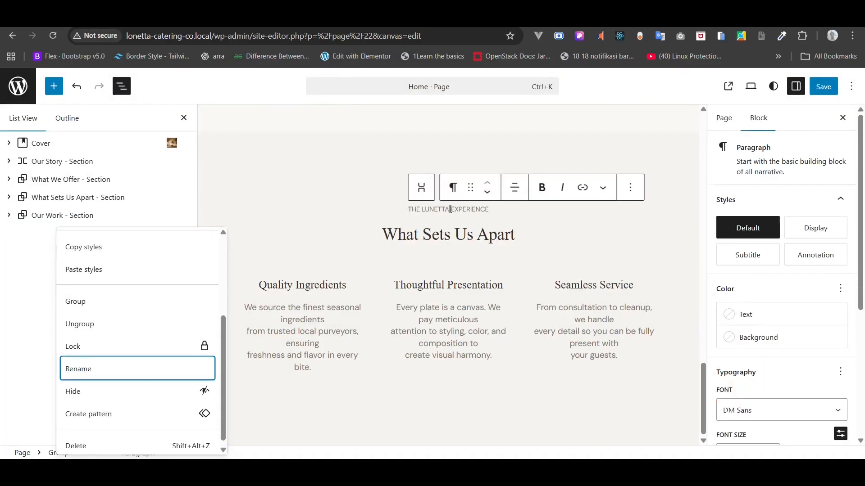
{"action": "triple_click", "coordinate": [450, 209]}
{"action": "key", "text": "BackSpace"}
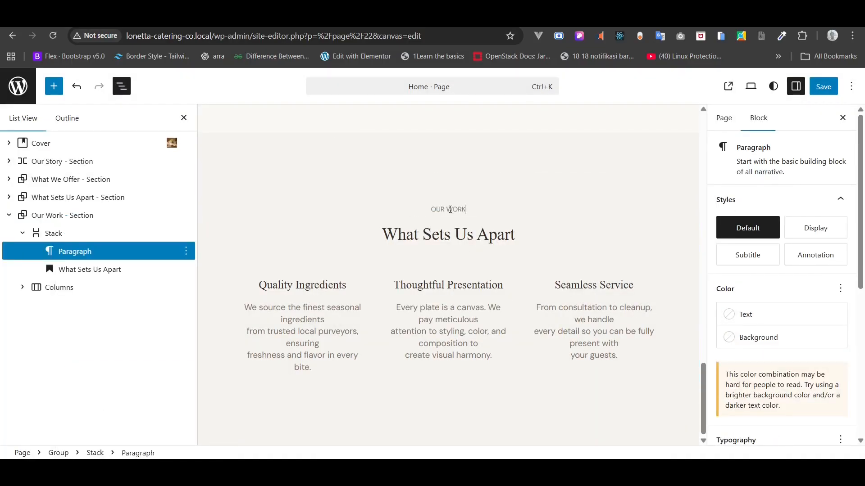
- Replace the What Sets Us Apart heading with 'A Glimpse of Our Craft' from the notes
{"action": "key", "text": "alt+Tab"}
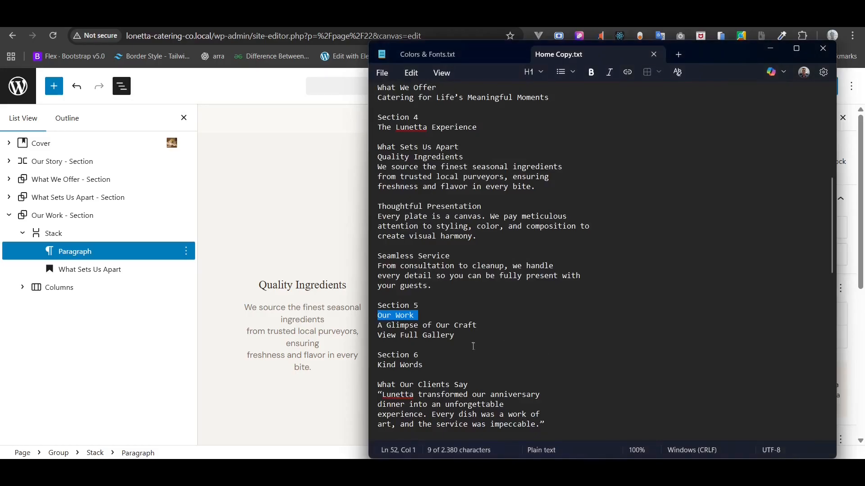
{"action": "left_click_drag", "start_coordinate": [473, 347], "coordinate": [445, 336]}
{"action": "triple_click", "coordinate": [431, 325]}
{"action": "right_click", "coordinate": [431, 324]}
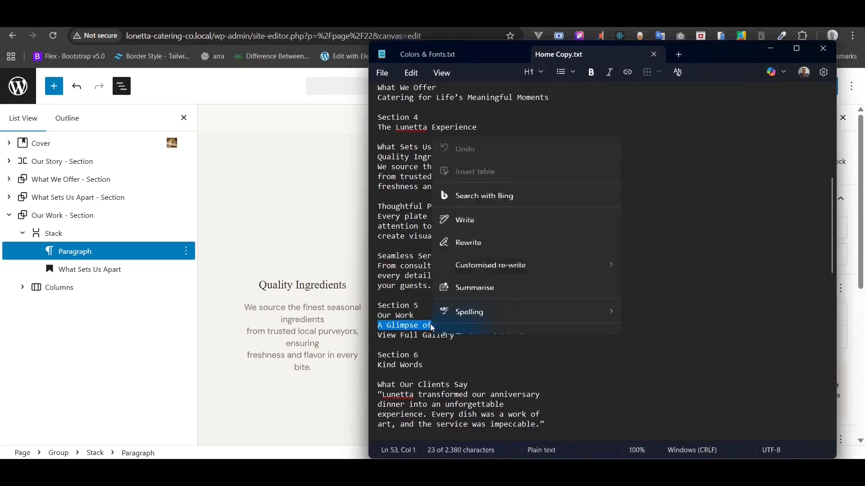
{"action": "left_click", "coordinate": [488, 301]}
{"action": "key", "text": "alt+Tab"}
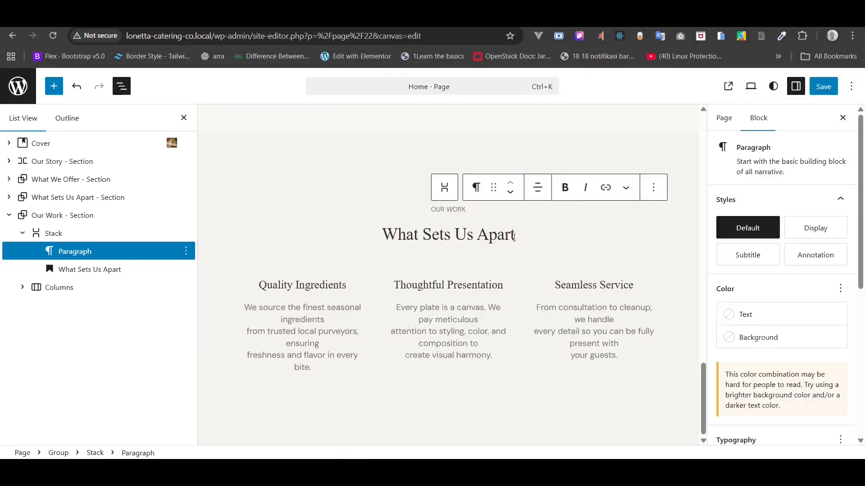
{"action": "triple_click", "coordinate": [471, 233]}
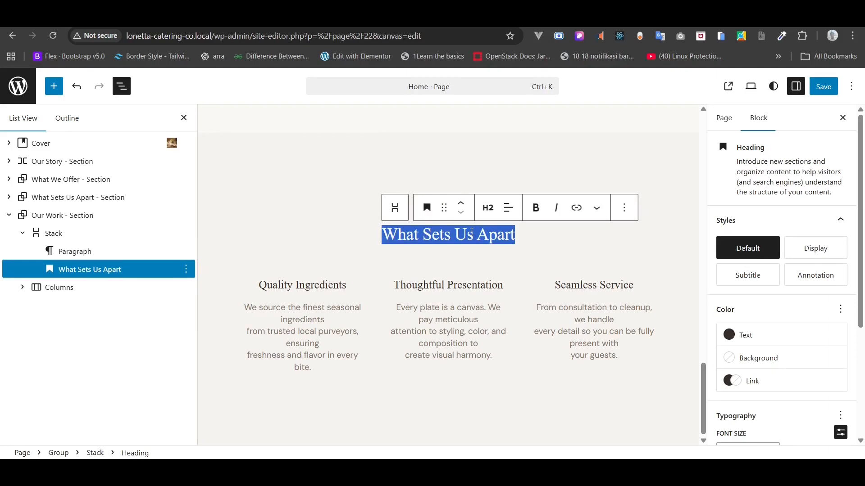
{"action": "key", "text": "BackSpace"}
{"action": "right_click", "coordinate": [472, 232]}
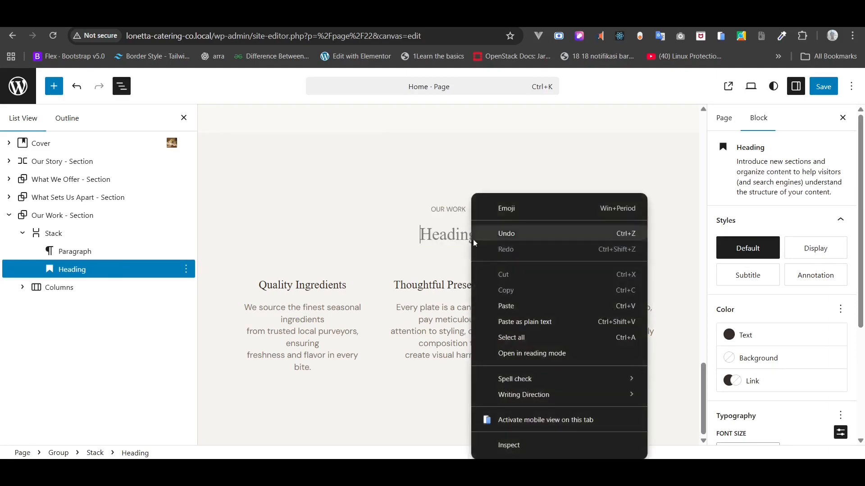
{"action": "left_click", "coordinate": [507, 303]}
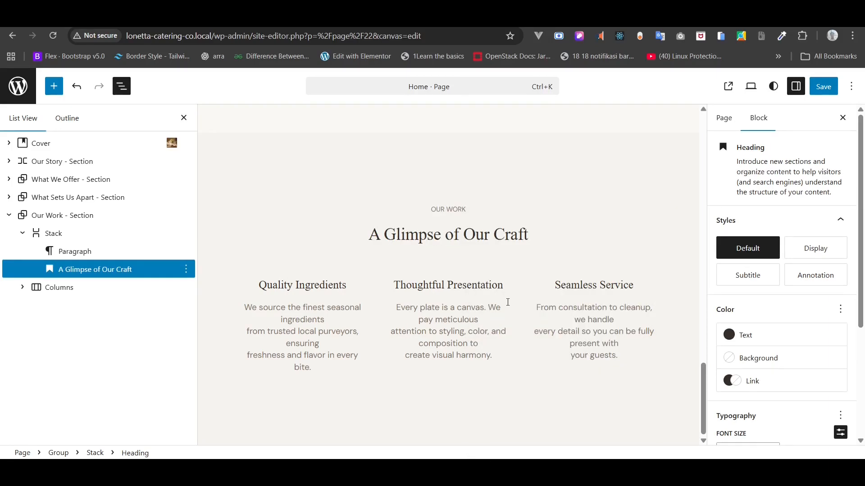
{"action": "left_click", "coordinate": [66, 288]}
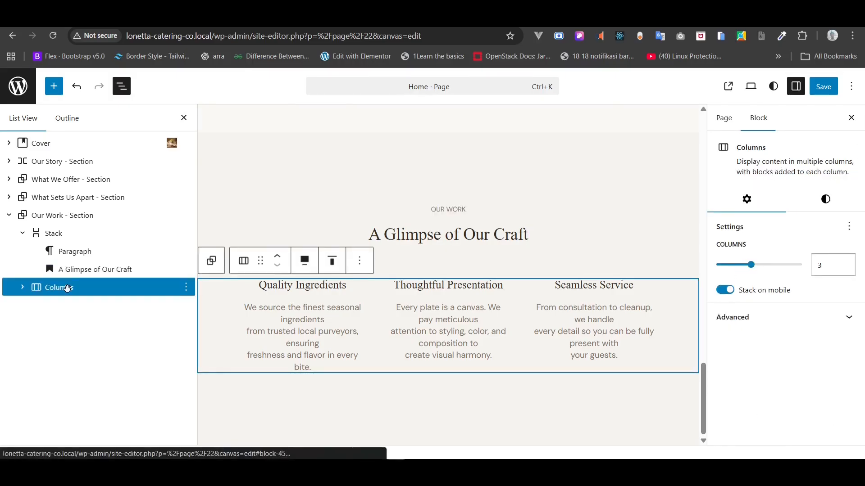
- Remove the columns and insert a Gallery block after the heading stack
{"action": "key", "text": "Delete"}
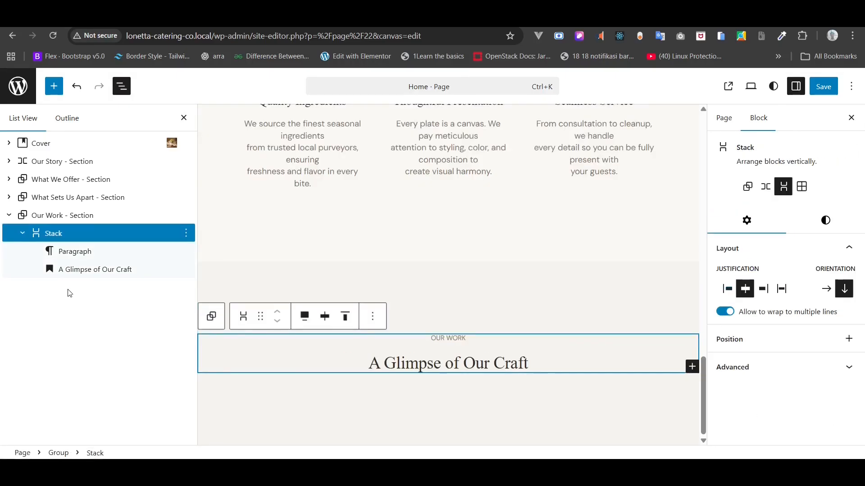
{"action": "left_click", "coordinate": [24, 238]}
{"action": "right_click", "coordinate": [65, 233]}
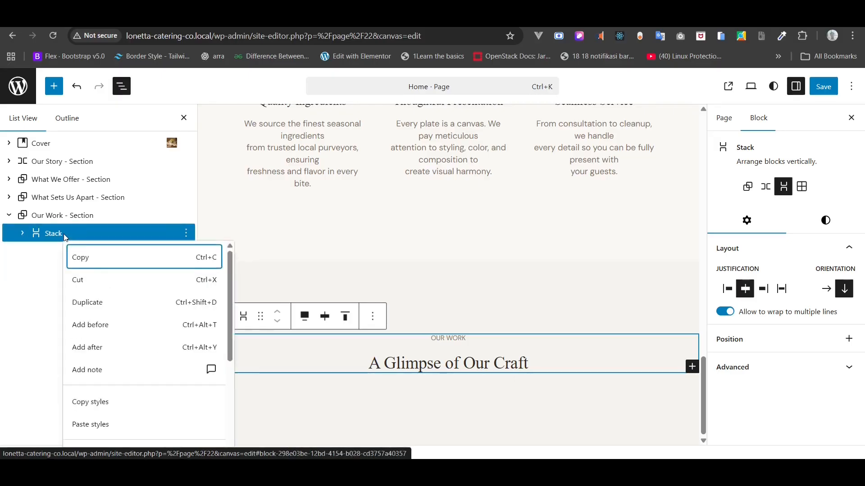
{"action": "left_click", "coordinate": [99, 348]}
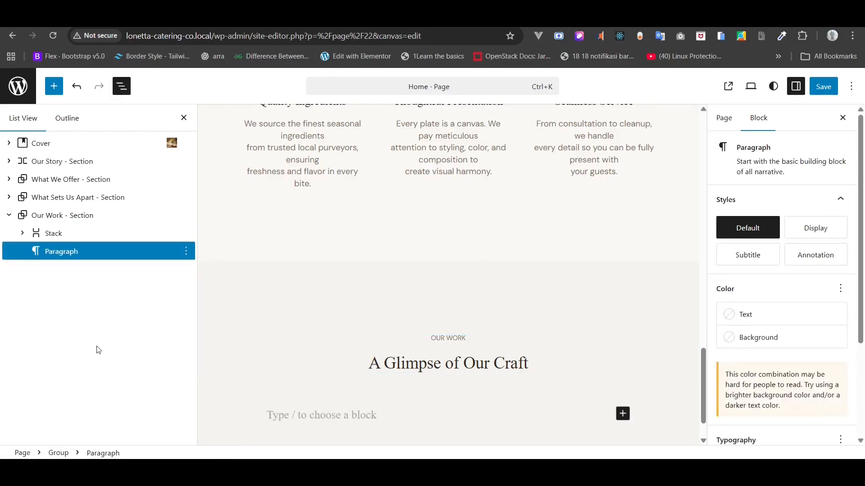
{"action": "type", "text": "/gall"}
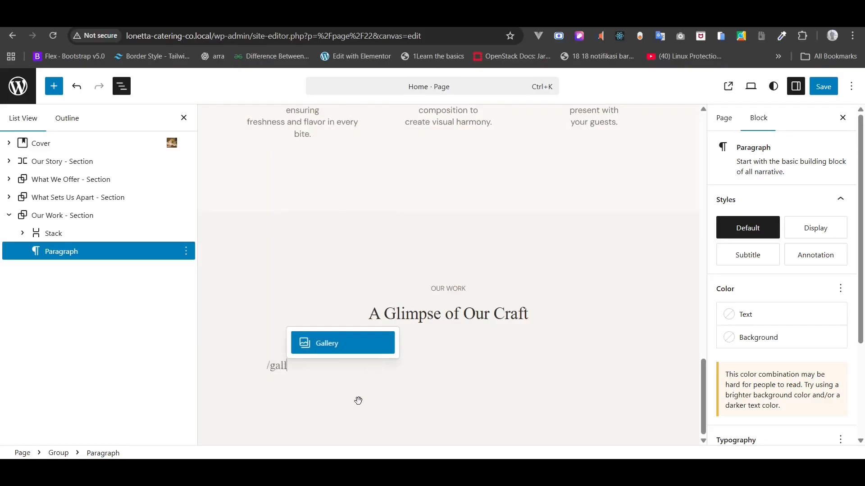
{"action": "left_click", "coordinate": [319, 348]}
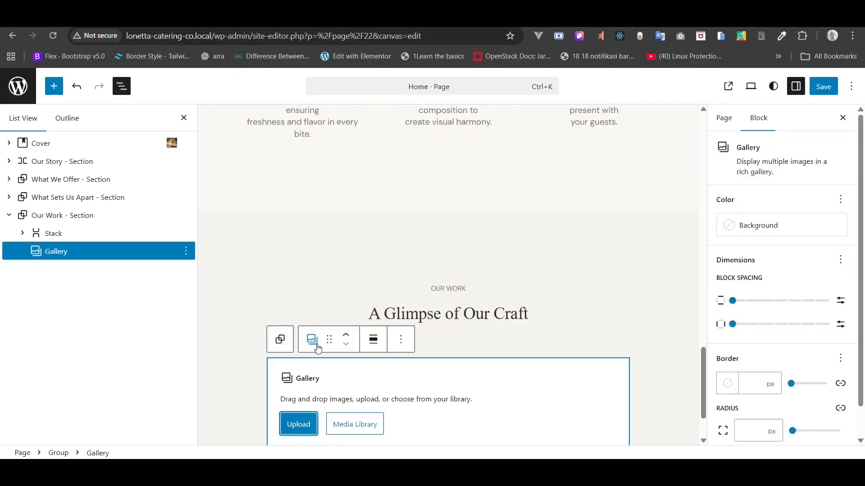
- Upload eight food photos, from Chef preparing a dish through foods-gallery-6, into the gallery
{"action": "left_click", "coordinate": [305, 428]}
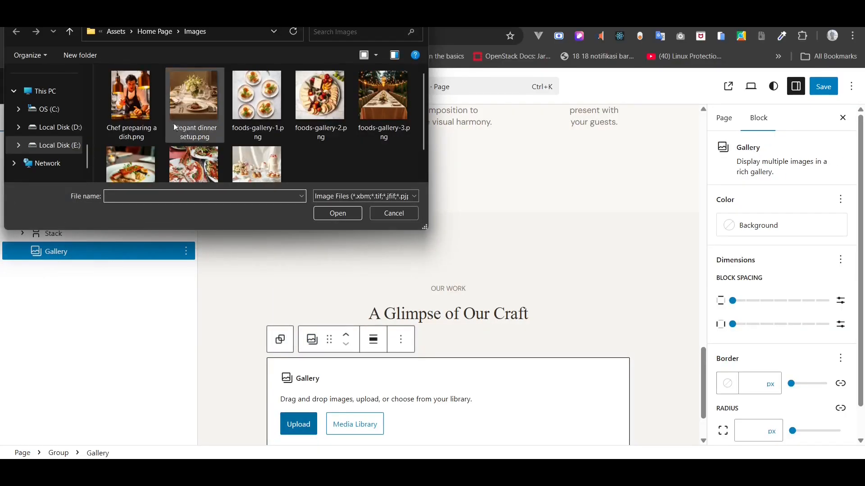
{"action": "left_click", "coordinate": [141, 121]}
{"action": "left_click", "coordinate": [252, 158], "text": "shift"}
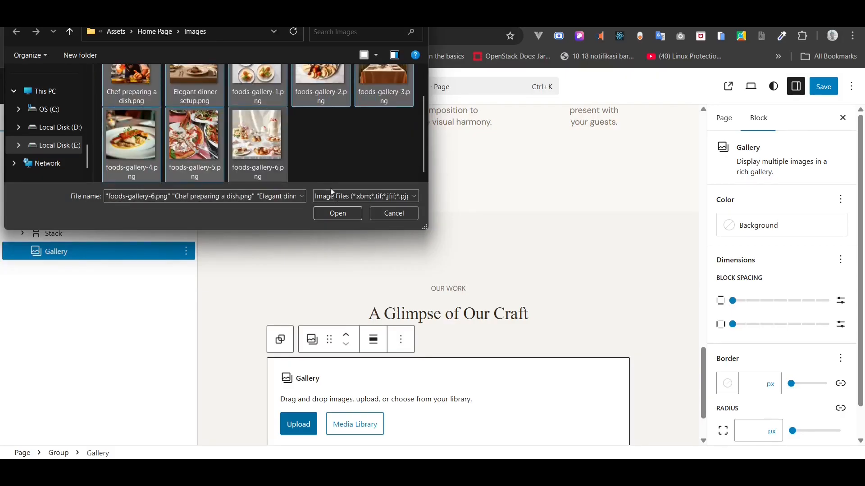
{"action": "left_click", "coordinate": [338, 213]}
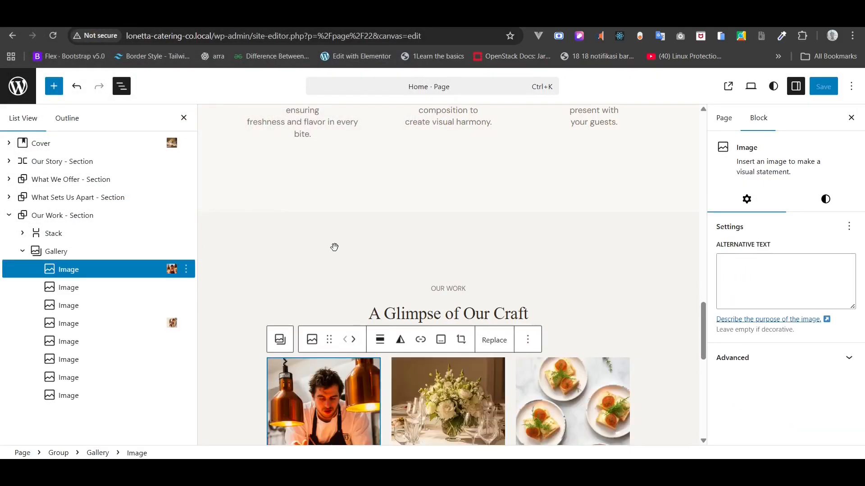
{"action": "scroll", "coordinate": [335, 247], "scroll_direction": "down", "scroll_amount": 6}
{"action": "scroll", "coordinate": [334, 247], "scroll_direction": "down", "scroll_amount": 2}
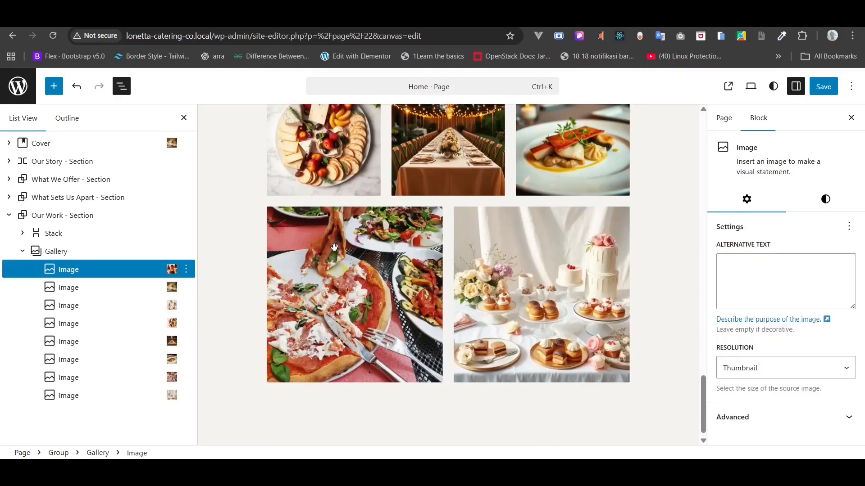
{"action": "scroll", "coordinate": [262, 210], "scroll_direction": "up", "scroll_amount": 5}
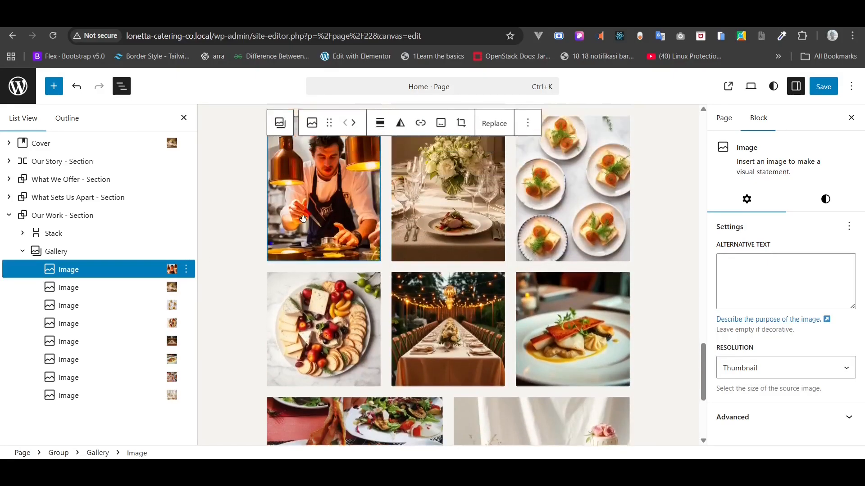
{"action": "left_click", "coordinate": [530, 130]}
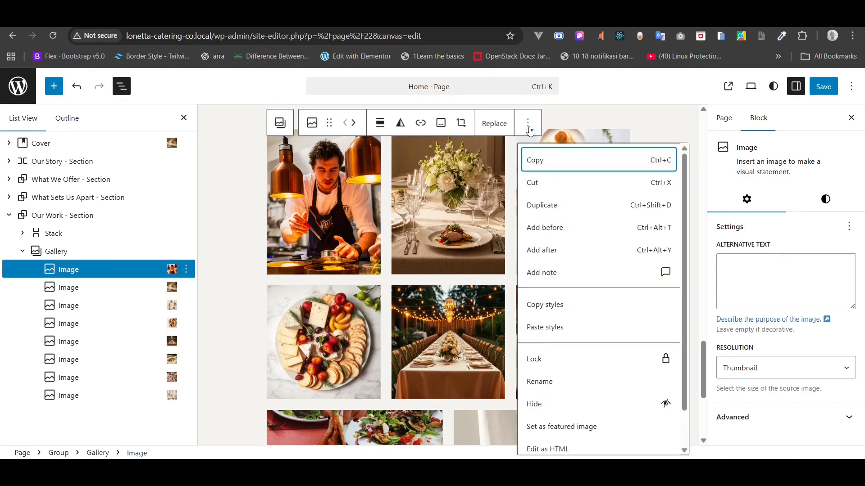
{"action": "left_click", "coordinate": [530, 130]}
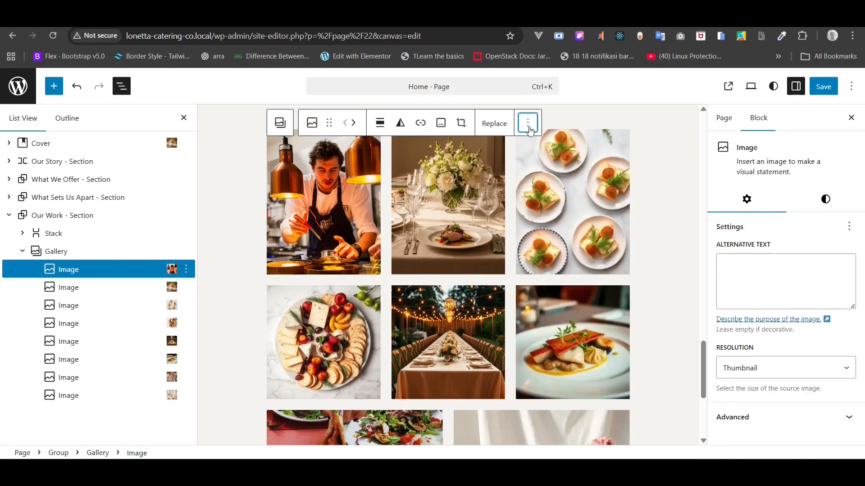
{"action": "left_click", "coordinate": [312, 123]}
{"action": "left_click", "coordinate": [312, 123]}
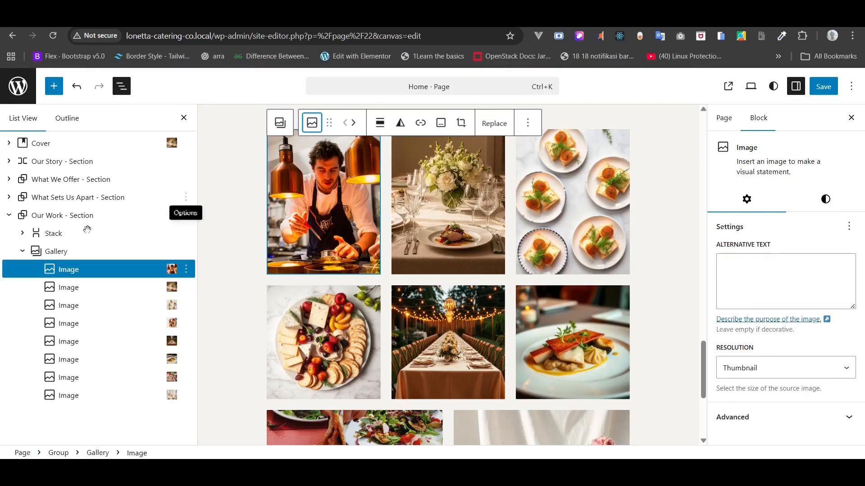
- Add the Elegant dinner setup image from the Media Library as the ninth photo
{"action": "left_click", "coordinate": [57, 254]}
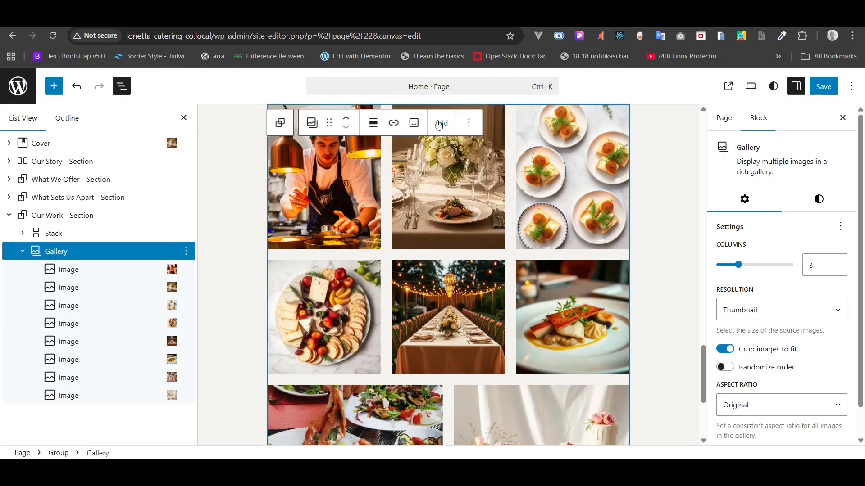
{"action": "left_click", "coordinate": [440, 124]}
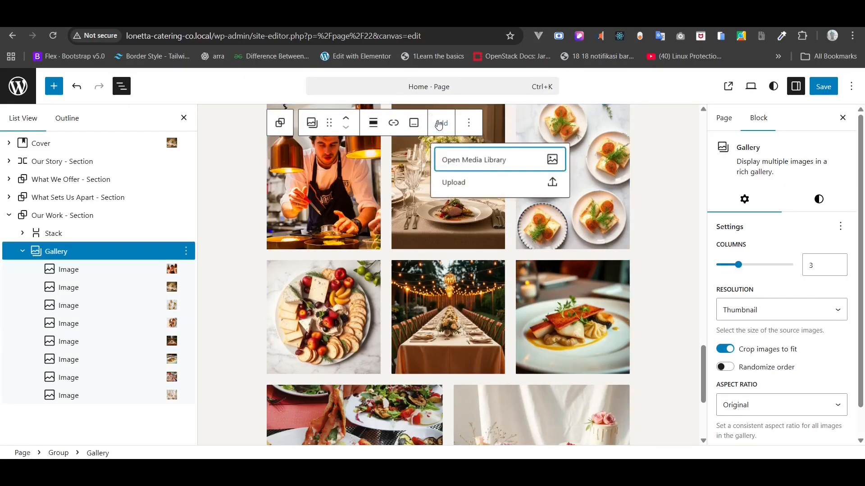
{"action": "left_click", "coordinate": [473, 170]}
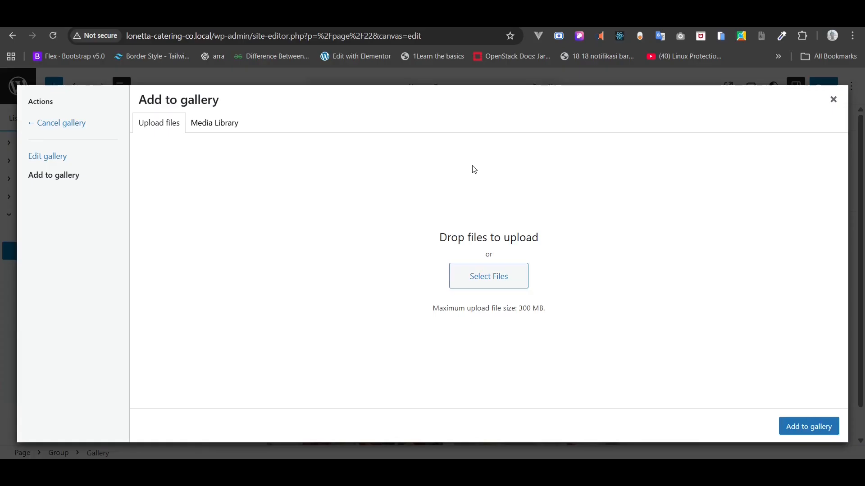
{"action": "left_click", "coordinate": [225, 124]}
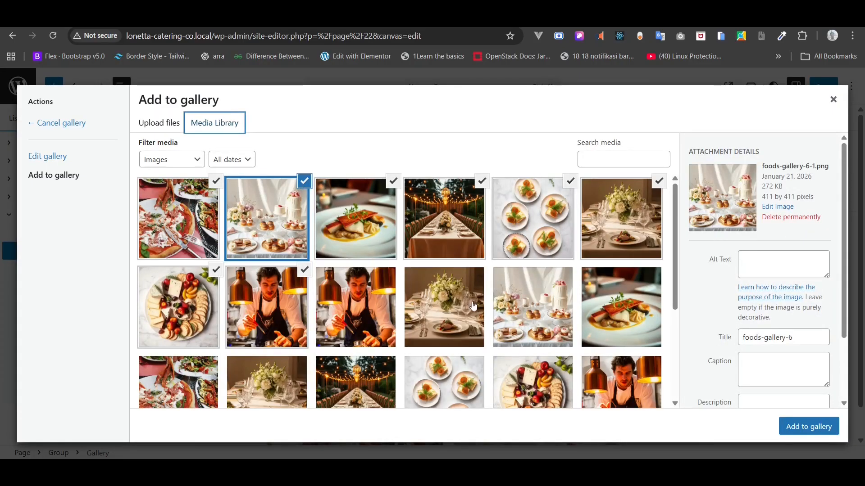
{"action": "left_click", "coordinate": [473, 308]}
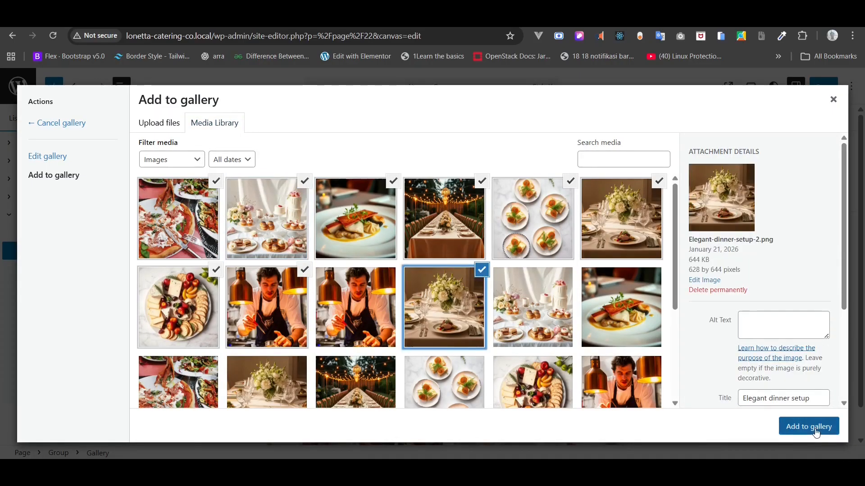
{"action": "left_click", "coordinate": [815, 431]}
{"action": "left_click", "coordinate": [802, 428]}
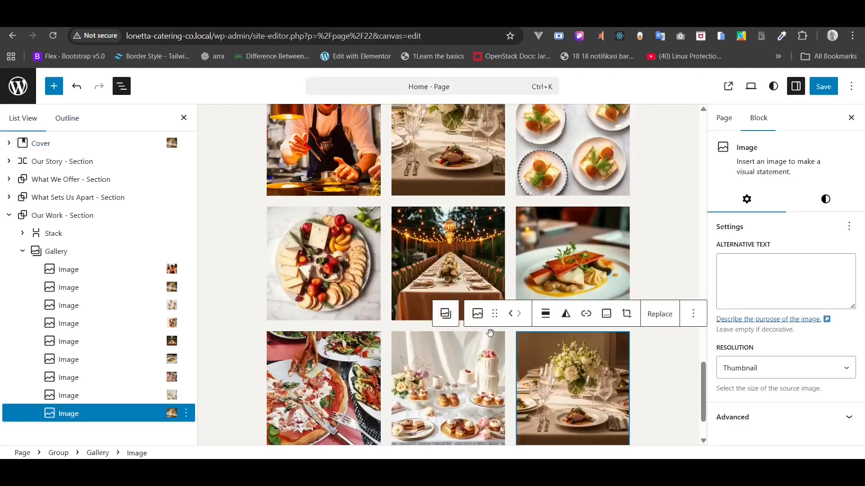
- Crop all the three-column gallery's images to Square - 1:1
{"action": "scroll", "coordinate": [490, 332], "scroll_direction": "down", "scroll_amount": 1}
{"action": "scroll", "coordinate": [490, 333], "scroll_direction": "up", "scroll_amount": 3}
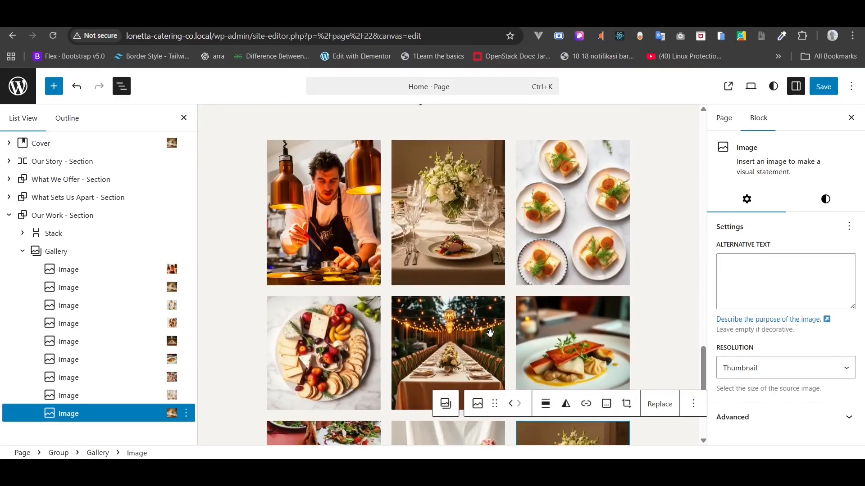
{"action": "left_click", "coordinate": [79, 252]}
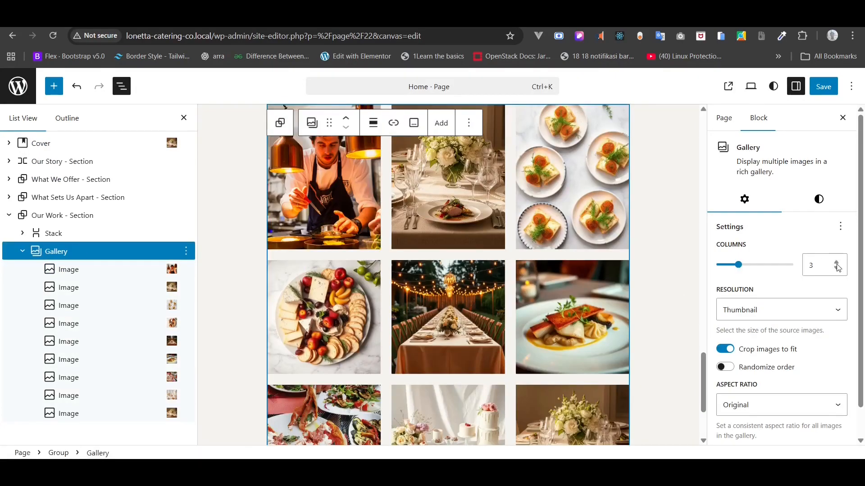
{"action": "double_click", "coordinate": [816, 265]}
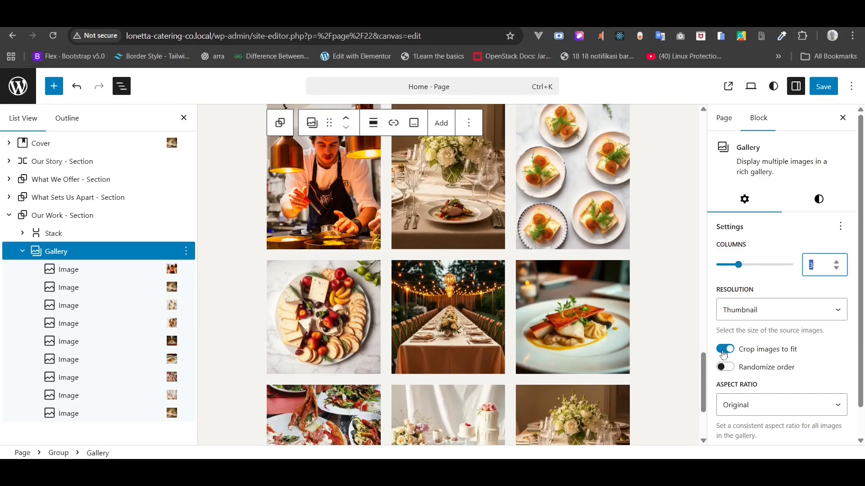
{"action": "left_click", "coordinate": [763, 405]}
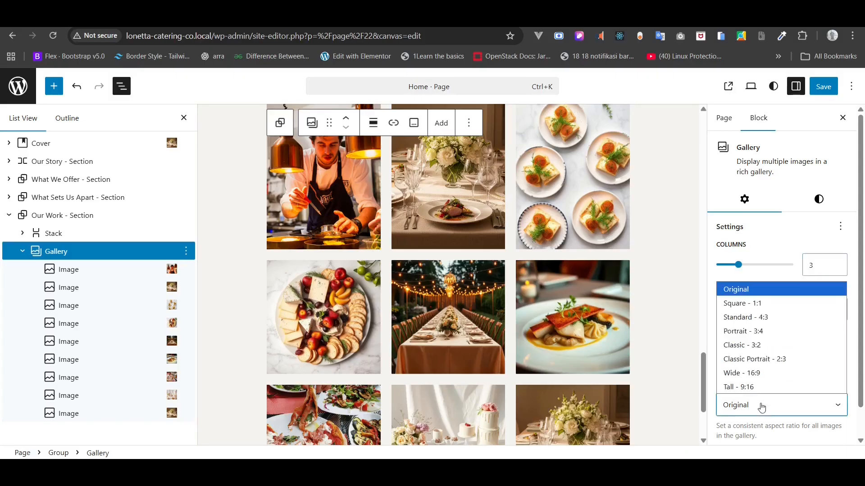
{"action": "left_click", "coordinate": [752, 309]}
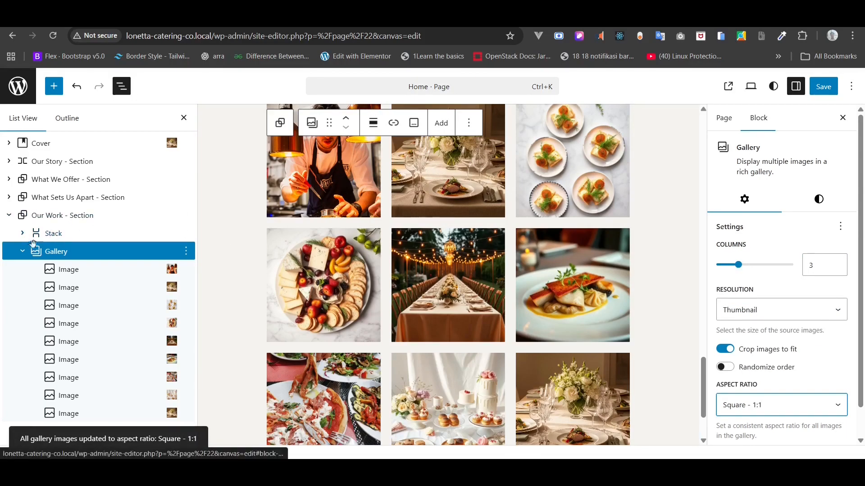
{"action": "left_click", "coordinate": [21, 252]}
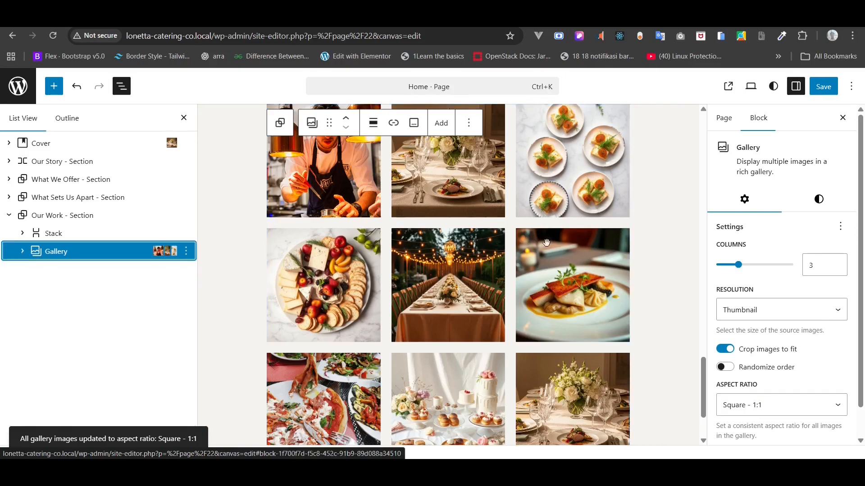
- Set both of the gallery's block spacing values to 20px
{"action": "left_click", "coordinate": [819, 199]}
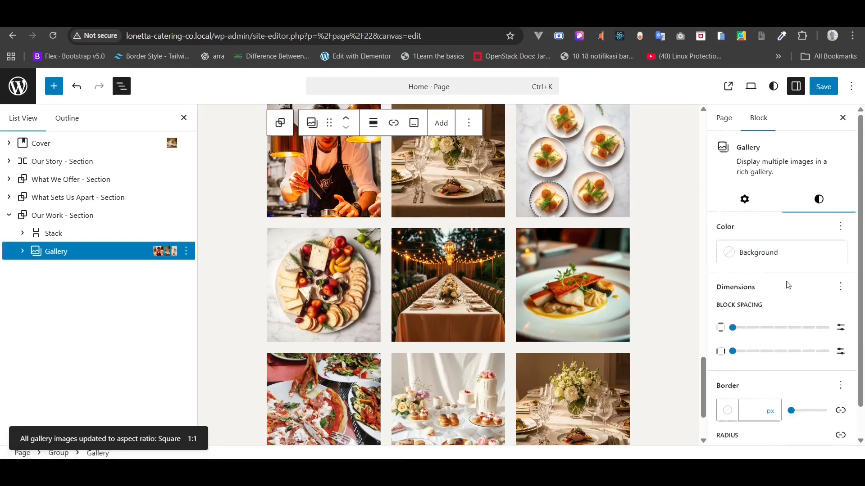
{"action": "scroll", "coordinate": [786, 281], "scroll_direction": "down", "scroll_amount": 1}
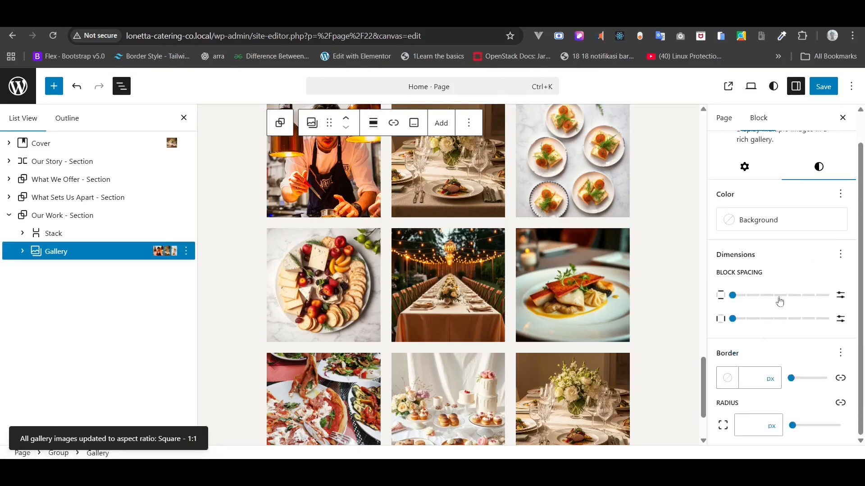
{"action": "left_click", "coordinate": [841, 295]}
{"action": "left_click", "coordinate": [840, 319]}
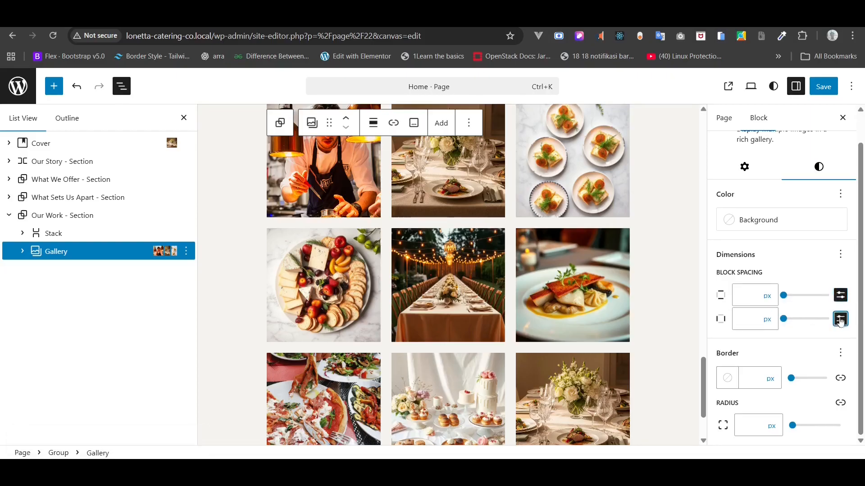
{"action": "left_click", "coordinate": [734, 293]}
{"action": "type", "text": "20"}
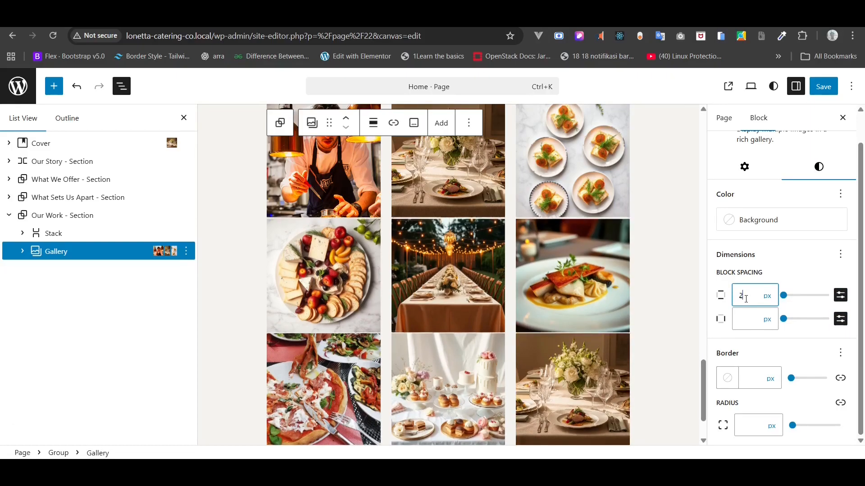
{"action": "left_click", "coordinate": [746, 315]}
{"action": "type", "text": "20"}
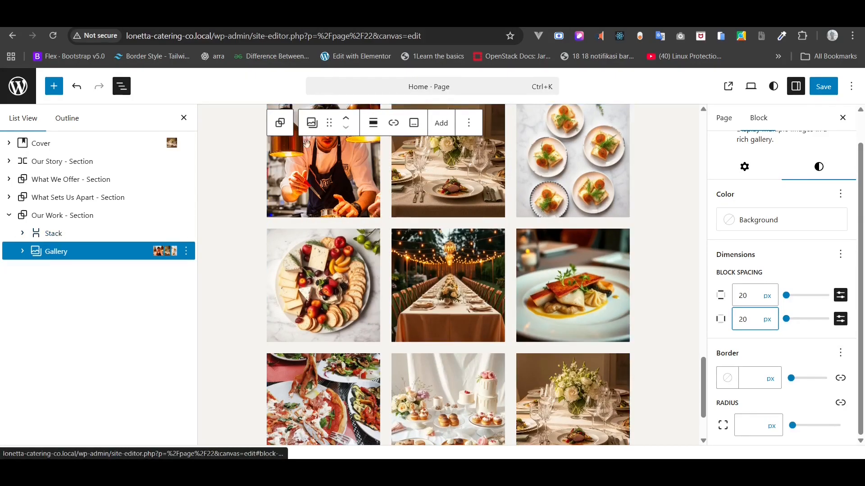
{"action": "left_click", "coordinate": [374, 123]}
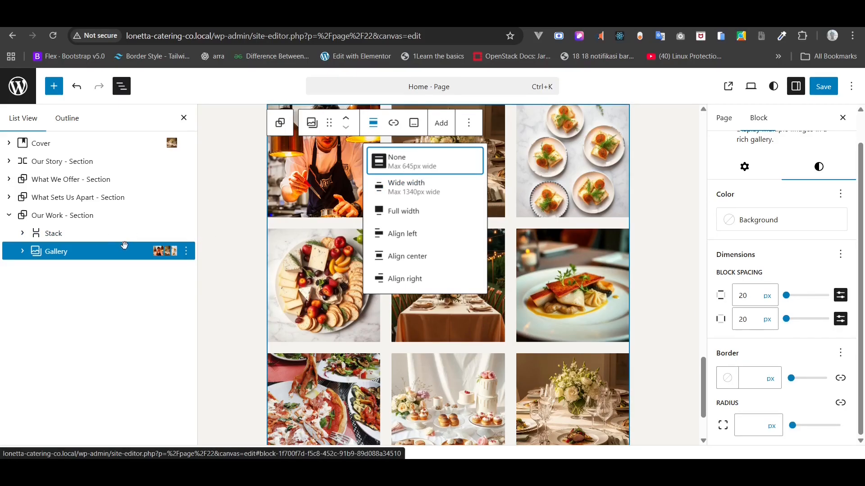
- Make the gallery wide width and save the home page
{"action": "left_click", "coordinate": [442, 186]}
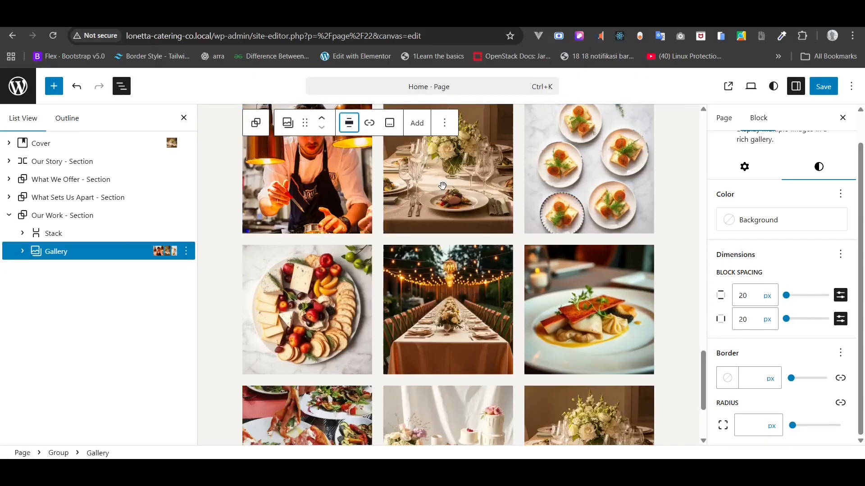
{"action": "scroll", "coordinate": [429, 208], "scroll_direction": "up", "scroll_amount": 3}
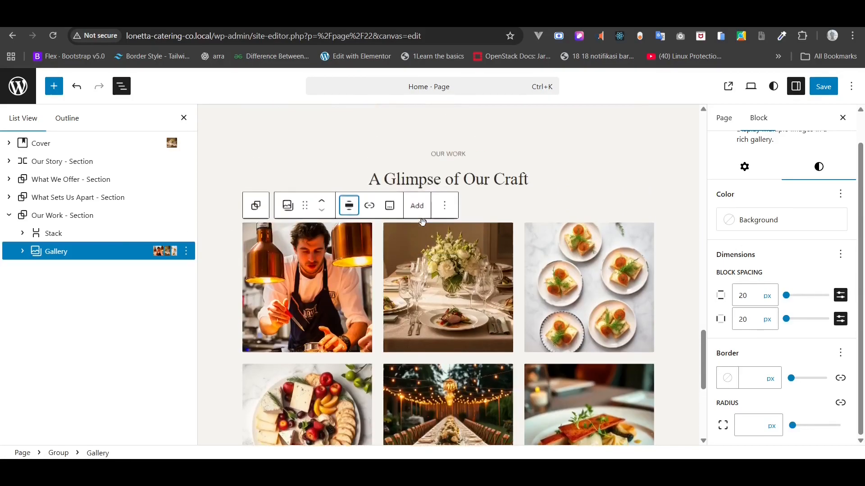
{"action": "left_click", "coordinate": [818, 87]}
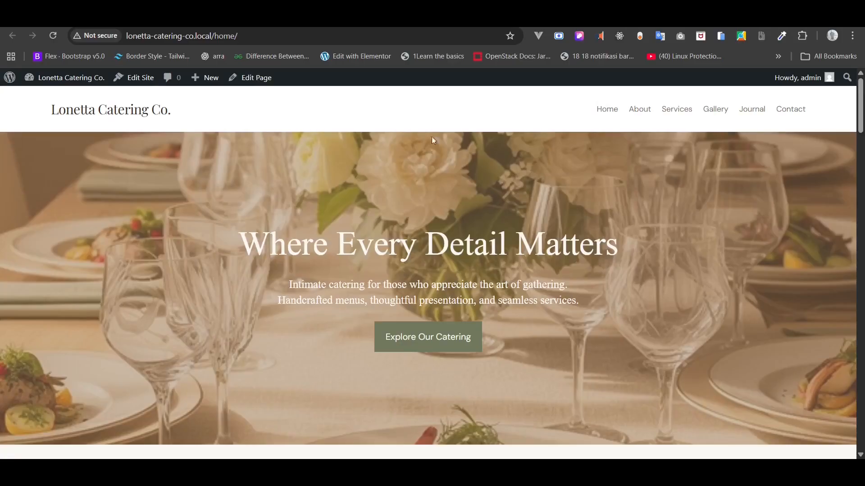
- Scroll down the live home page to view the Our Work gallery
{"action": "scroll", "coordinate": [456, 198], "scroll_direction": "down", "scroll_amount": 20}
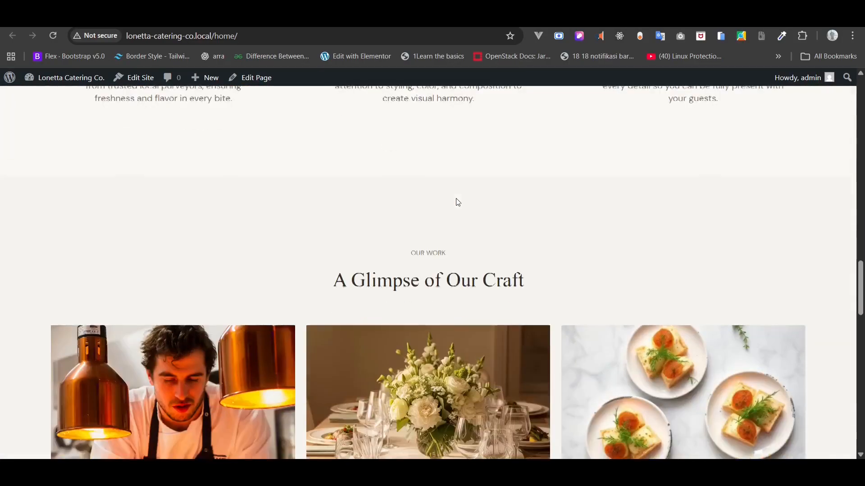
{"action": "scroll", "coordinate": [456, 198], "scroll_direction": "down", "scroll_amount": 15}
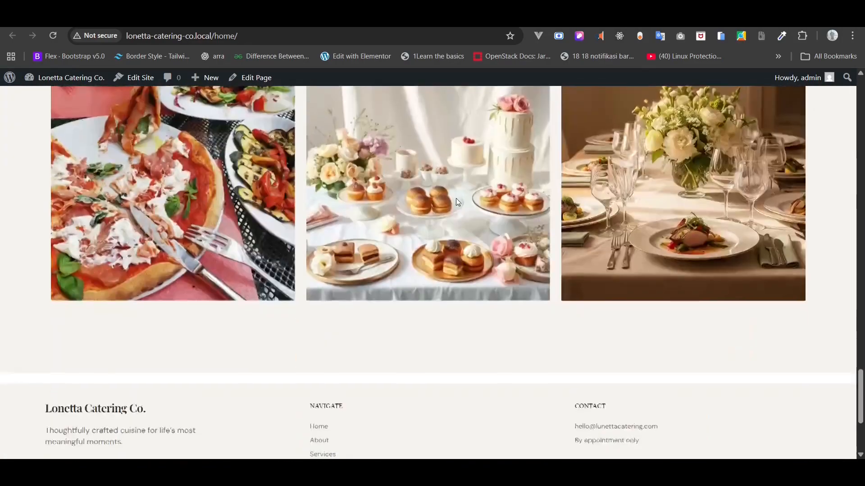
{"action": "scroll", "coordinate": [456, 199], "scroll_direction": "down", "scroll_amount": 1}
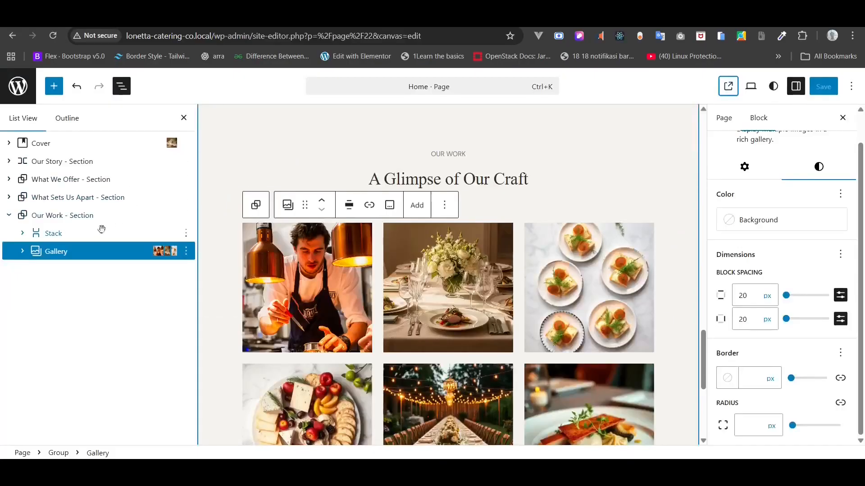
- Insert a new Paragraph block directly after the Our Work gallery
{"action": "right_click", "coordinate": [44, 254]}
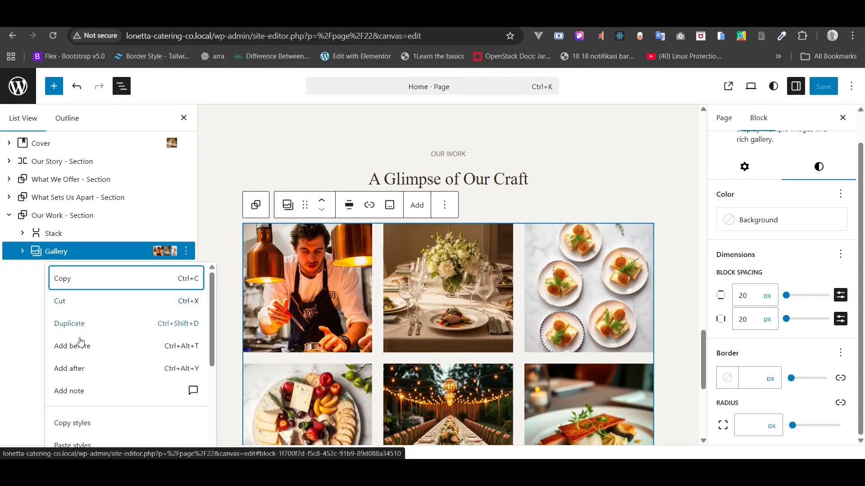
{"action": "left_click", "coordinate": [78, 370]}
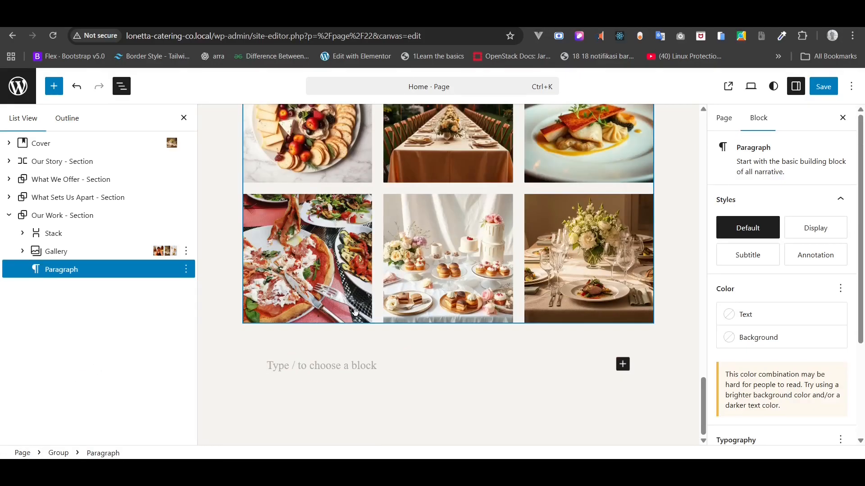
{"action": "type", "text": "/link"}
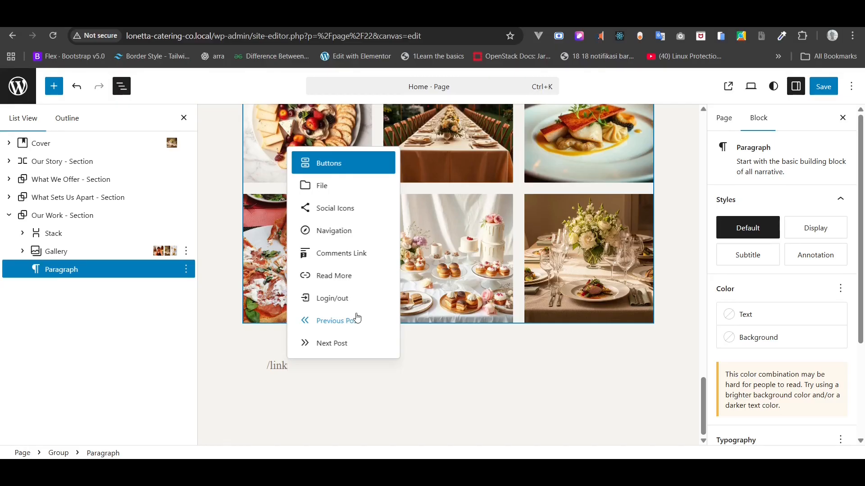
{"action": "key", "text": "BackSpace"}
{"action": "key", "text": "BackSpace"}
{"action": "key", "text": "BackSpace"}
{"action": "key", "text": "BackSpace"}
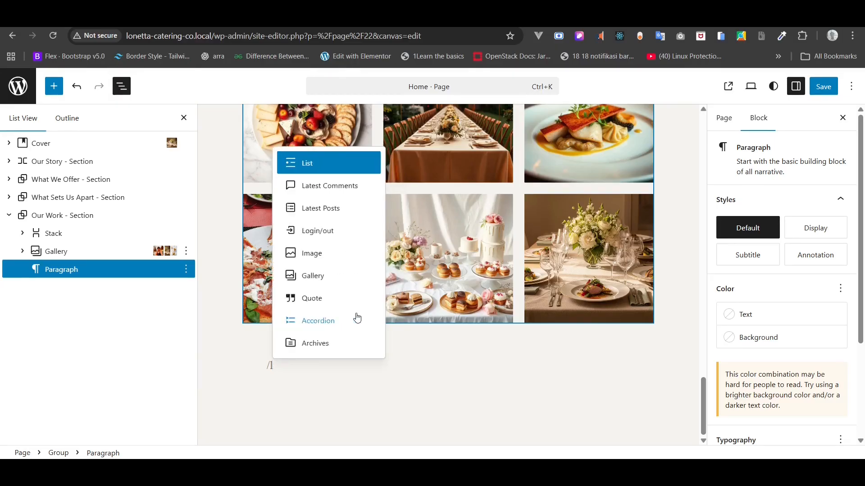
{"action": "key", "text": "BackSpace"}
{"action": "type", "text": "para"}
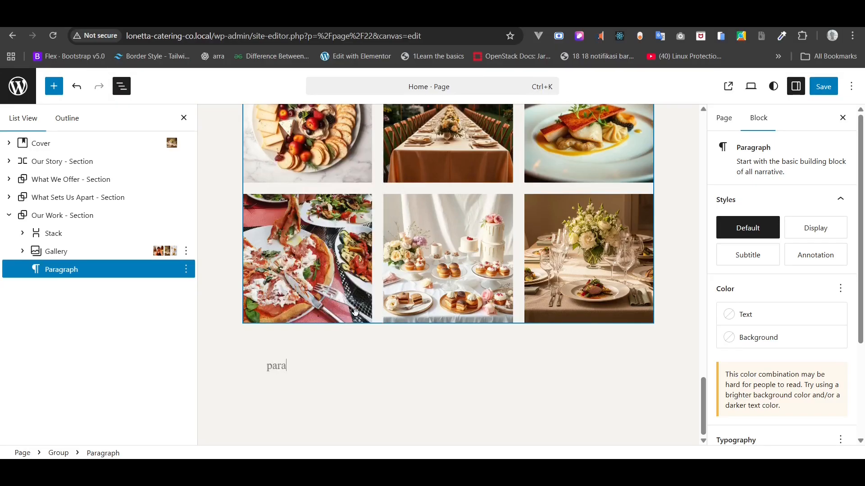
{"action": "key", "text": "BackSpace"}
{"action": "key", "text": "BackSpace"}
{"action": "key", "text": "BackSpace"}
{"action": "key", "text": "BackSpace"}
{"action": "type", "text": "/para"}
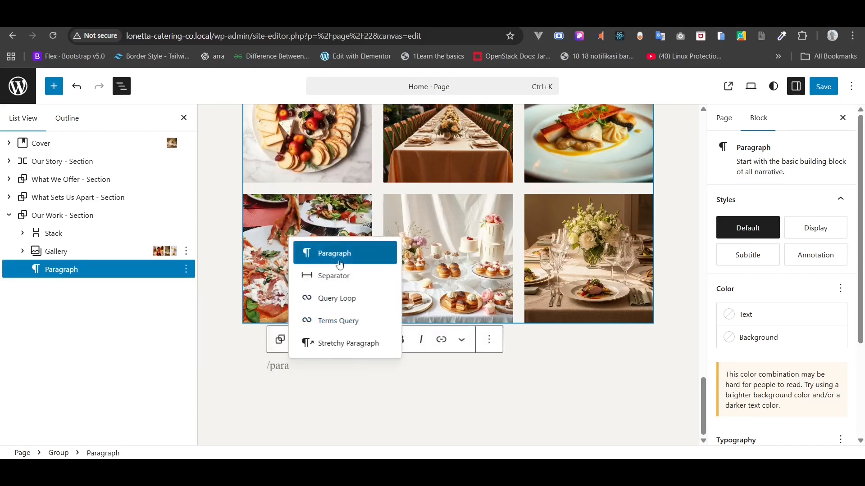
{"action": "left_click", "coordinate": [334, 252]}
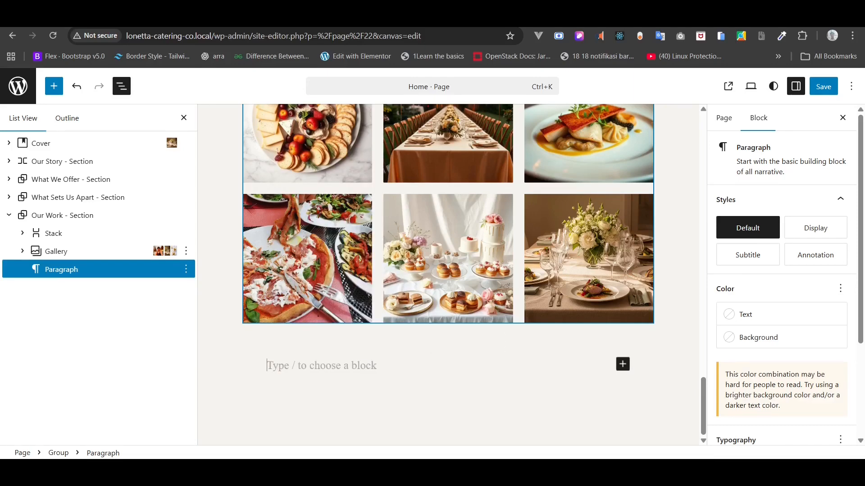
- Paste 'View Full Gallery' from the Home Copy notes into the new paragraph
{"action": "key", "text": "alt+Tab"}
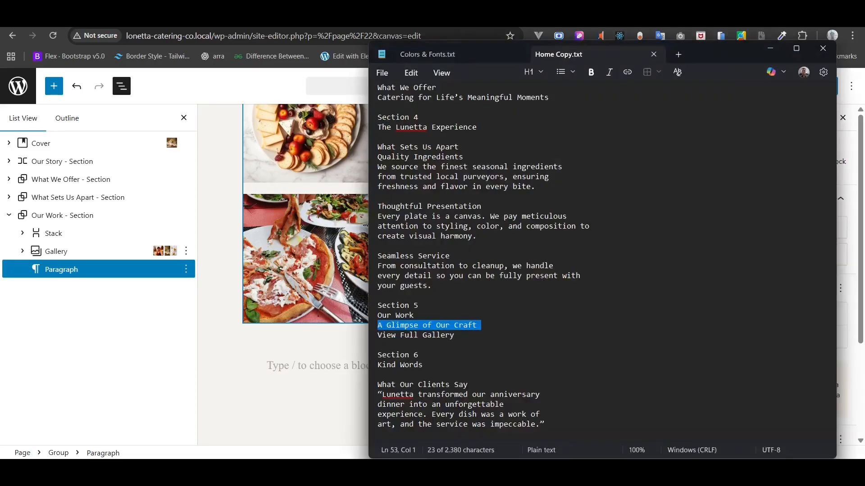
{"action": "triple_click", "coordinate": [427, 335]}
{"action": "key", "text": "ctrl+c"}
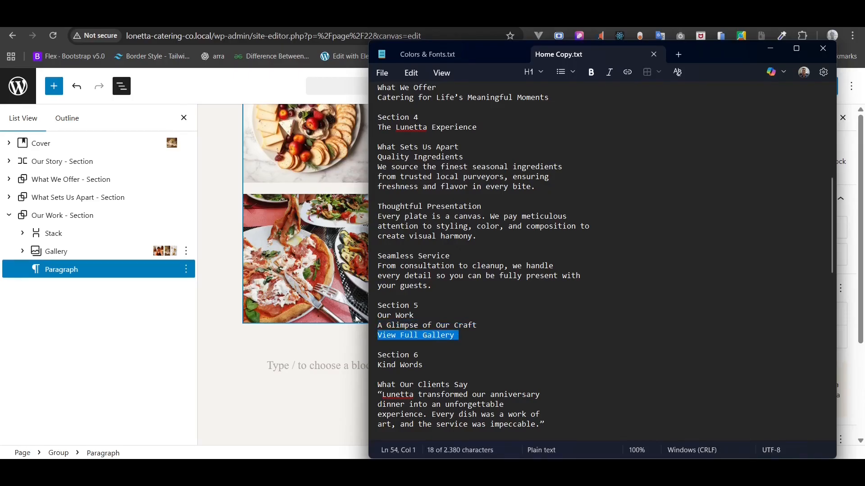
{"action": "left_click", "coordinate": [291, 364]}
{"action": "key", "text": "ctrl+v"}
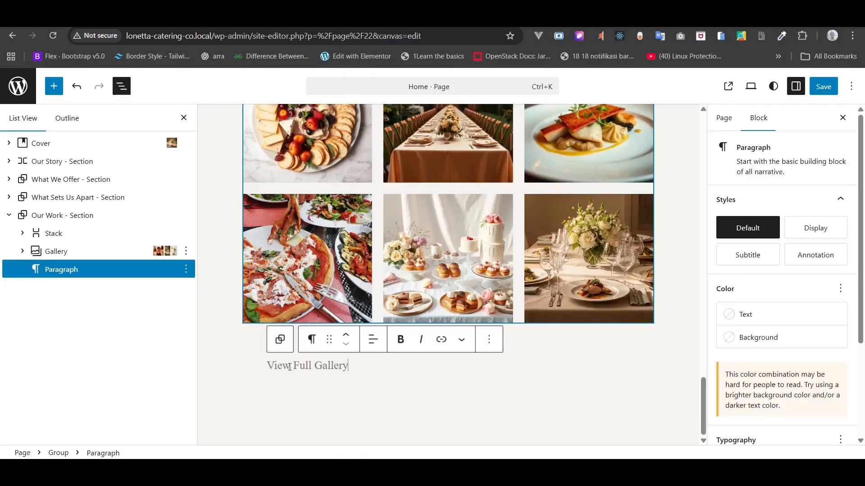
{"action": "left_click_drag", "start_coordinate": [344, 365], "coordinate": [282, 366]}
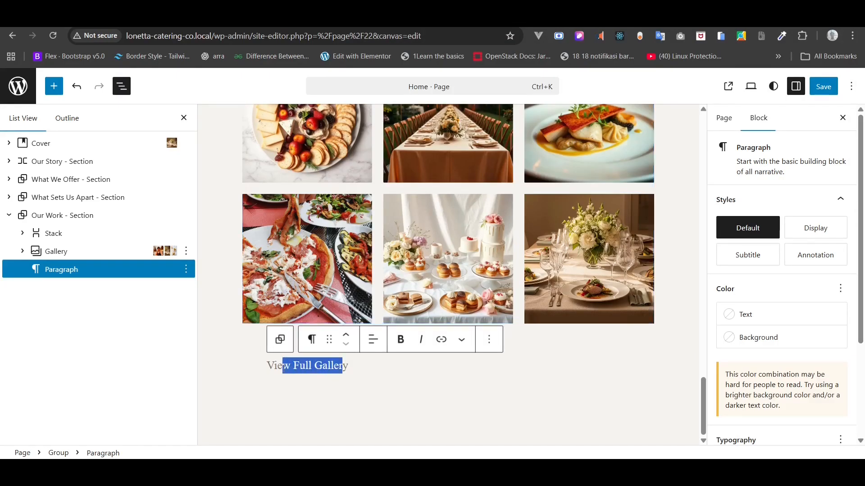
- Center the View Full Gallery paragraph and add a link colour setting
{"action": "left_click", "coordinate": [373, 340]}
{"action": "left_click", "coordinate": [406, 401]}
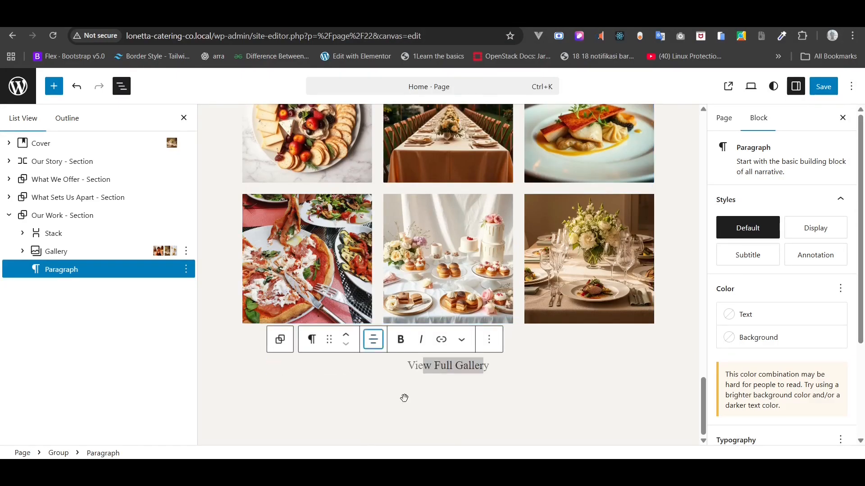
{"action": "scroll", "coordinate": [806, 274], "scroll_direction": "down", "scroll_amount": 3}
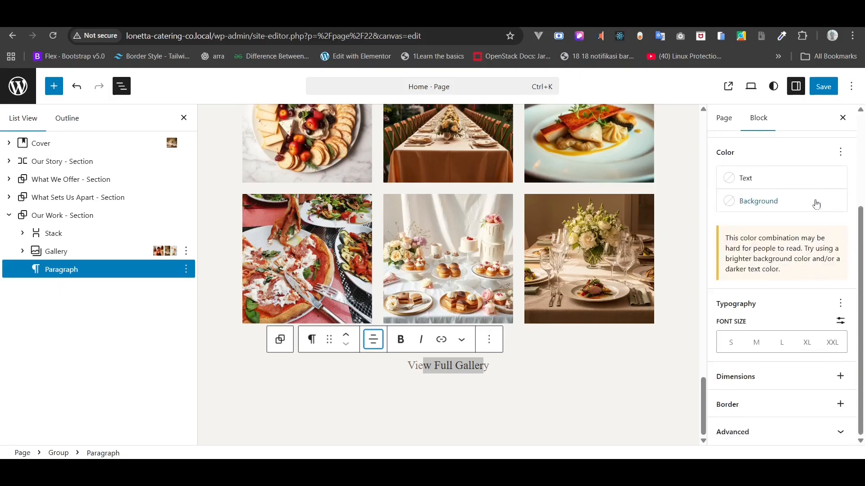
{"action": "left_click", "coordinate": [841, 152]}
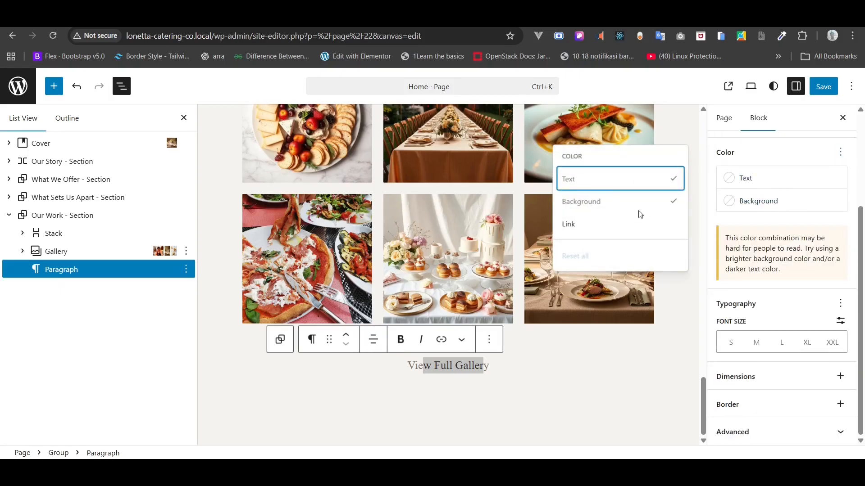
{"action": "left_click", "coordinate": [622, 232]}
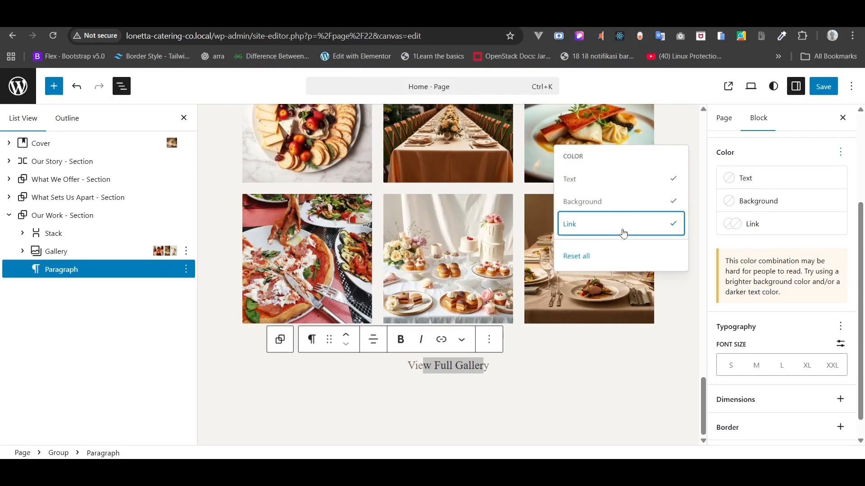
{"action": "left_click", "coordinate": [460, 364]}
- Set the paragraph font to DM Sans at a custom size of 14
{"action": "key", "text": "ctrl+a"}
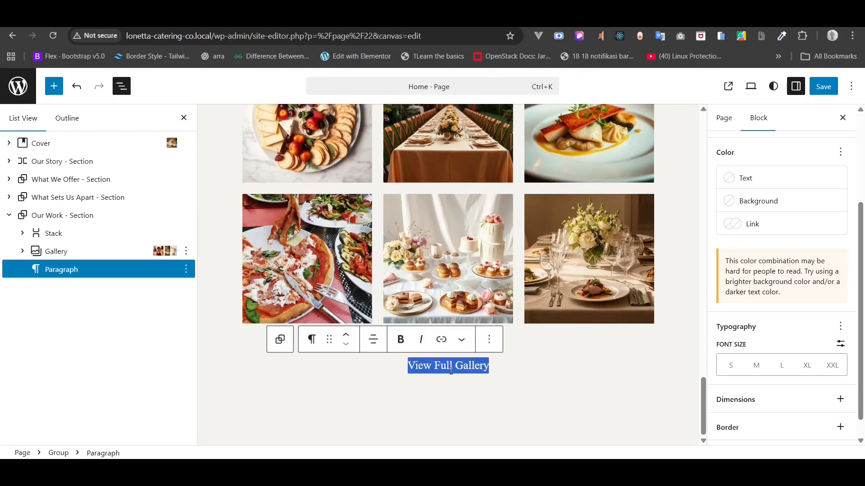
{"action": "left_click", "coordinate": [840, 327]}
{"action": "left_click", "coordinate": [616, 135]}
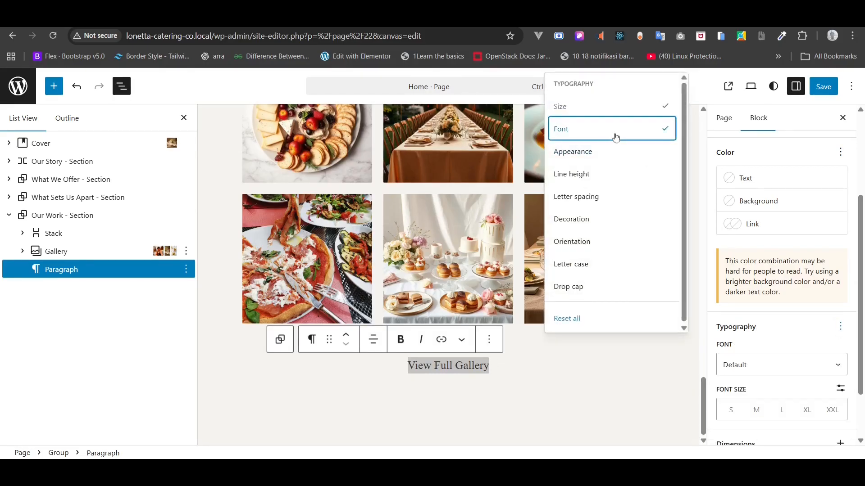
{"action": "left_click", "coordinate": [775, 362]}
{"action": "left_click", "coordinate": [766, 417]}
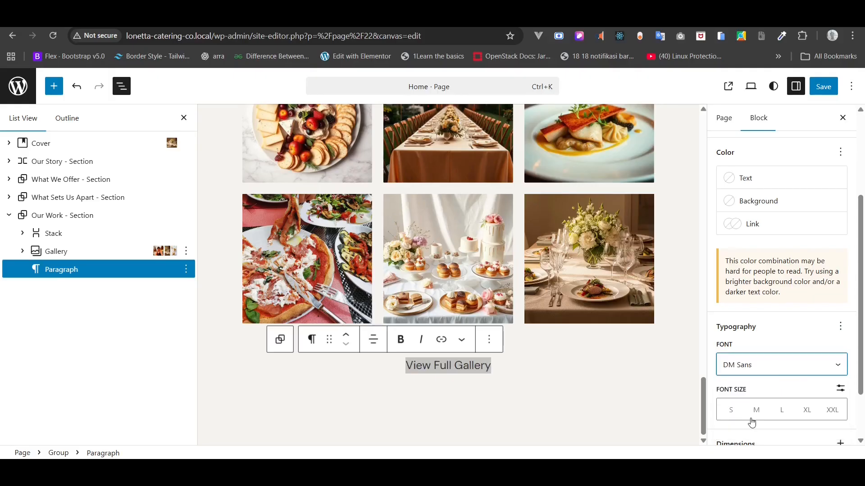
{"action": "left_click", "coordinate": [840, 389]}
{"action": "left_click", "coordinate": [732, 410]}
{"action": "type", "text": "12"}
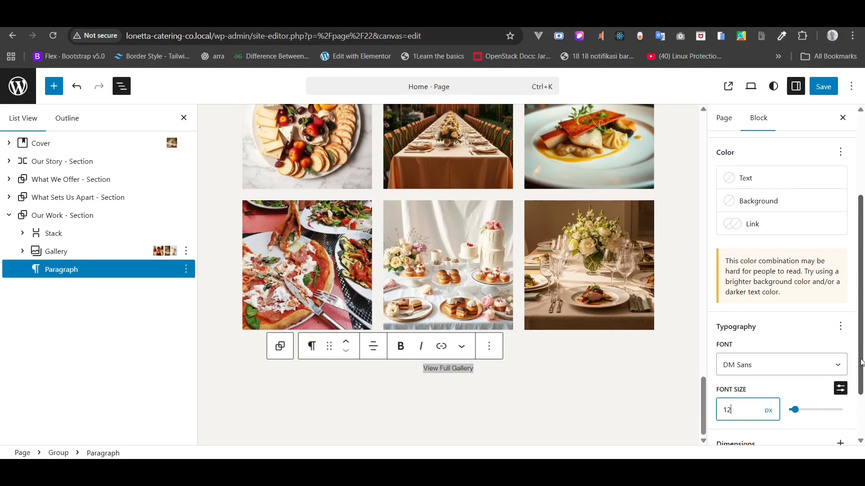
{"action": "key", "text": "BackSpace"}
{"action": "type", "text": "4"}
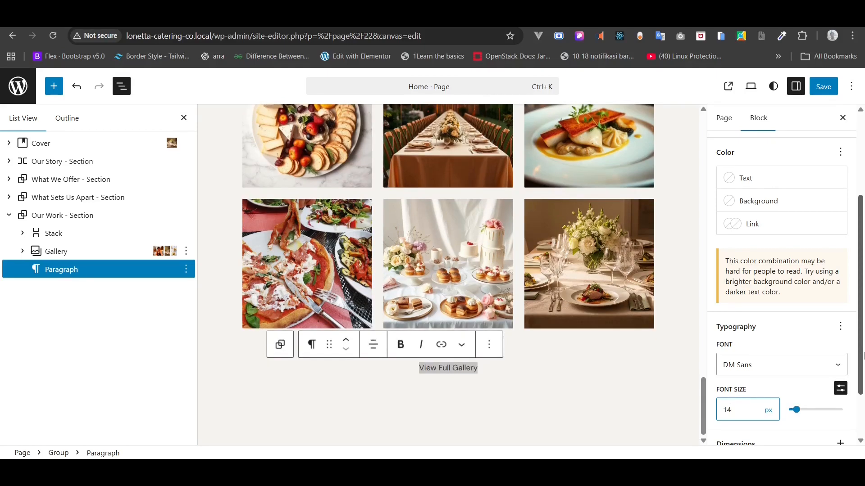
- Set text decoration to none, then underline the View Full Gallery text
{"action": "scroll", "coordinate": [818, 339], "scroll_direction": "down", "scroll_amount": 2}
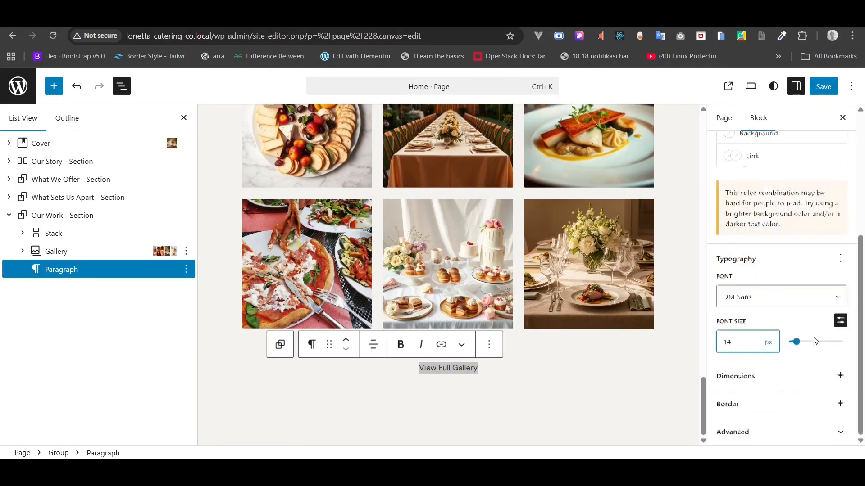
{"action": "left_click", "coordinate": [841, 259]}
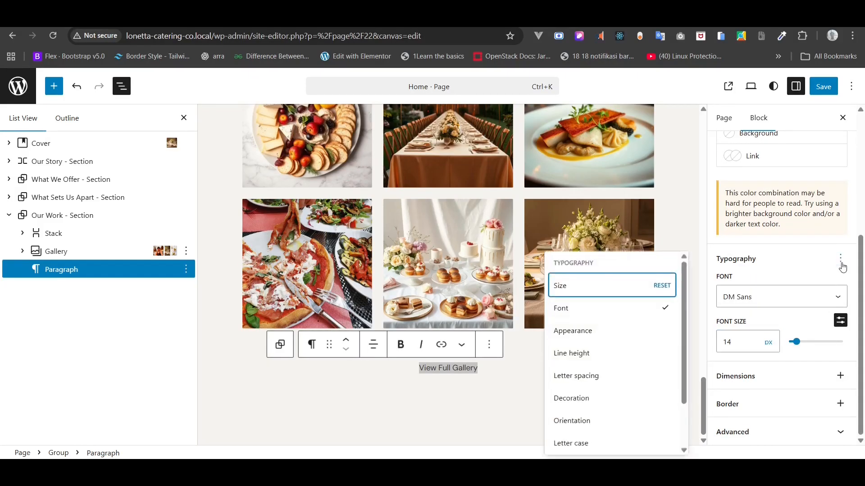
{"action": "left_click", "coordinate": [616, 398]}
{"action": "left_click", "coordinate": [728, 390]}
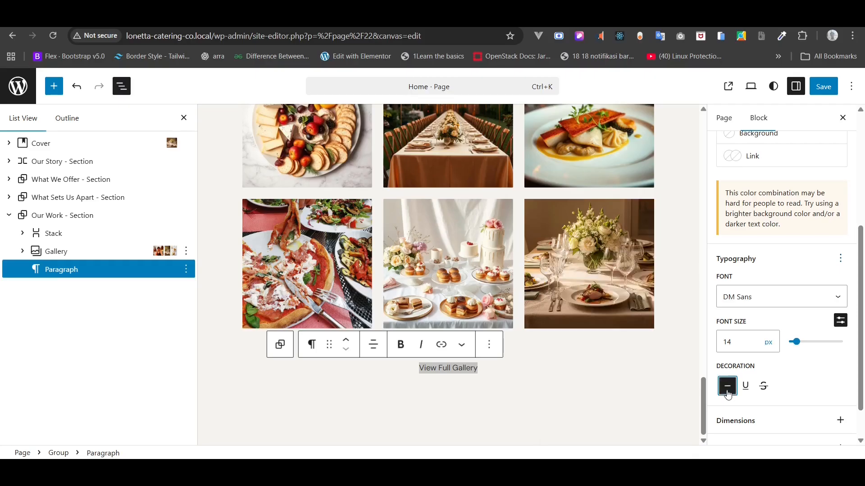
{"action": "triple_click", "coordinate": [448, 368]}
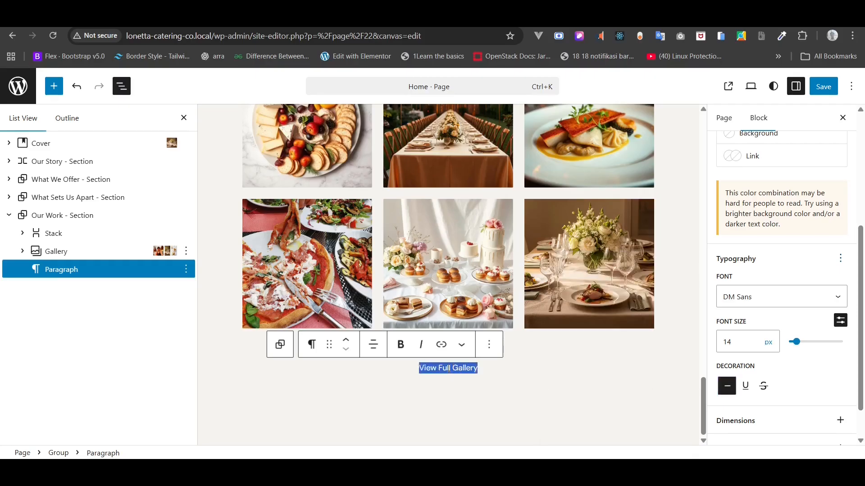
{"action": "scroll", "coordinate": [763, 290], "scroll_direction": "up", "scroll_amount": 2}
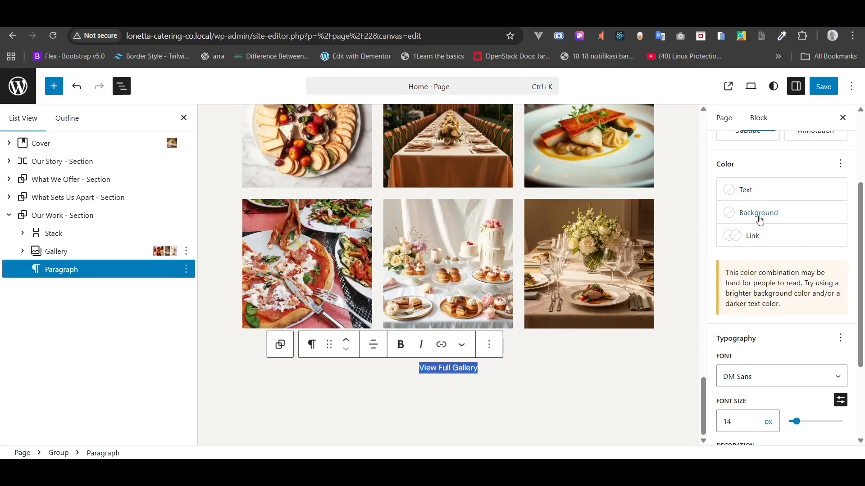
{"action": "scroll", "coordinate": [772, 306], "scroll_direction": "down", "scroll_amount": 3}
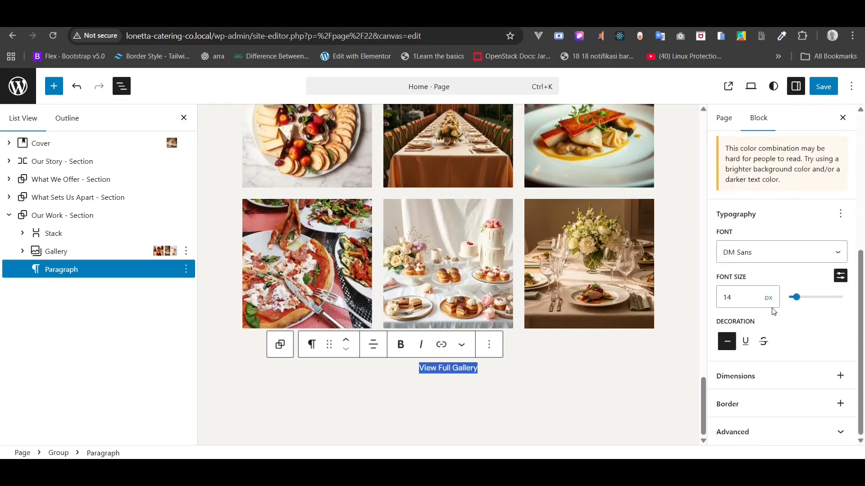
{"action": "left_click", "coordinate": [746, 344]}
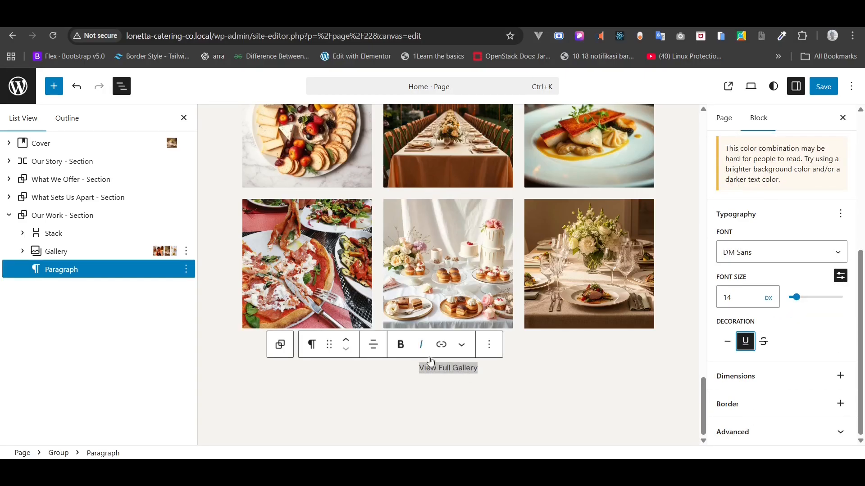
{"action": "left_click", "coordinate": [420, 345]}
{"action": "left_click", "coordinate": [420, 346]}
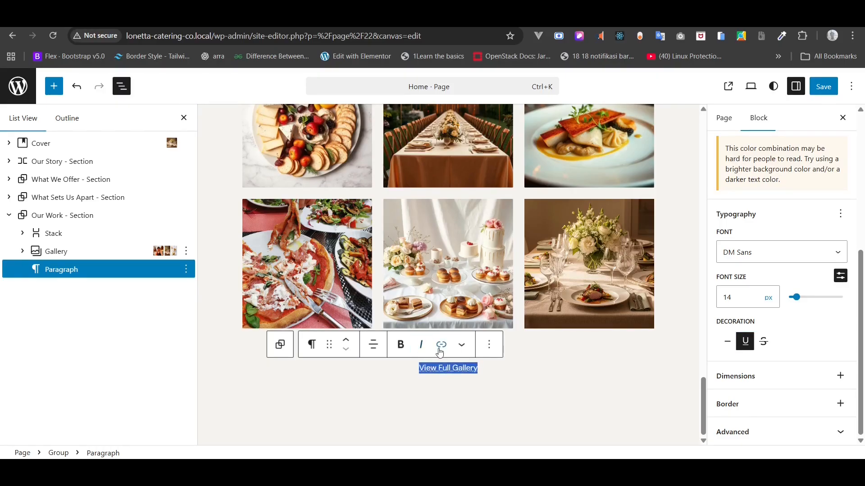
- Link View Full Gallery to the Gallery page and save the home page
{"action": "left_click", "coordinate": [441, 345]}
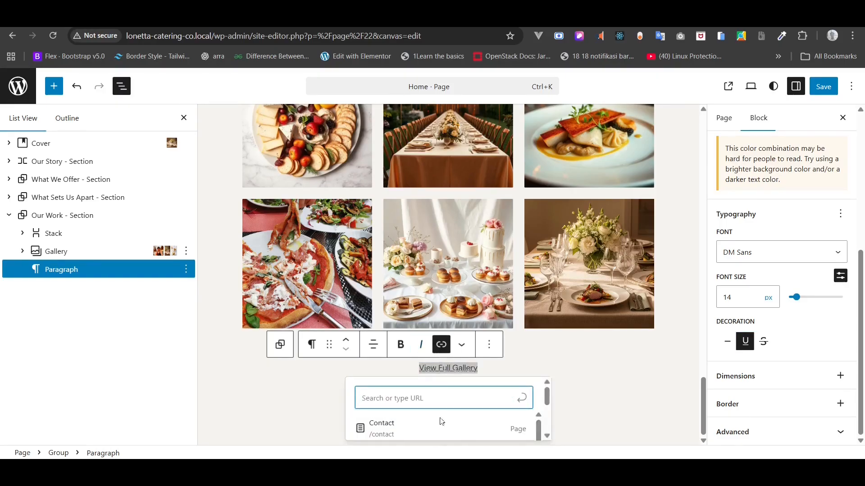
{"action": "scroll", "coordinate": [447, 440], "scroll_direction": "down", "scroll_amount": 1}
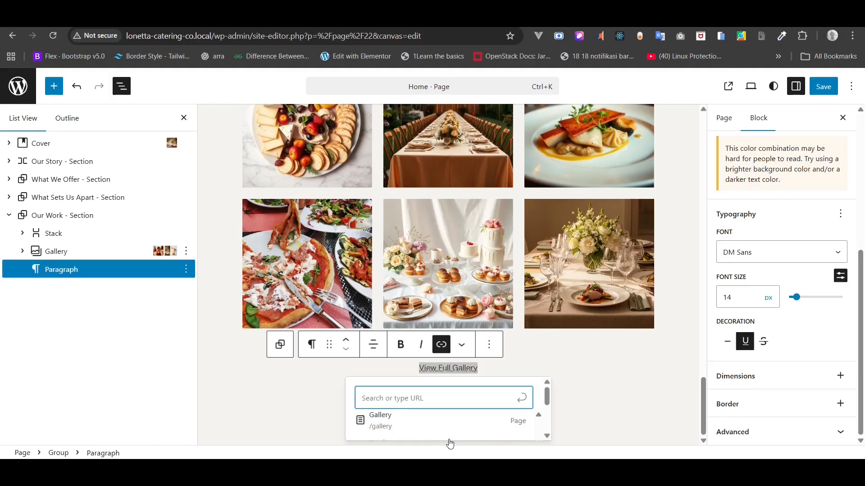
{"action": "left_click", "coordinate": [400, 423]}
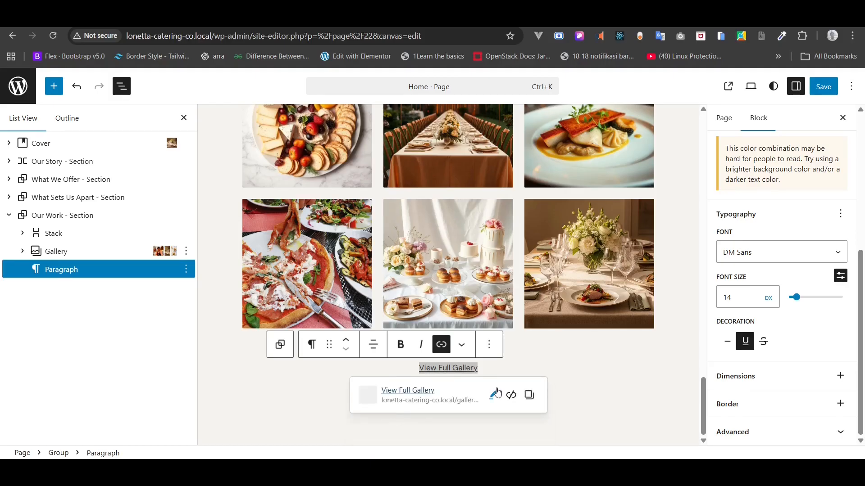
{"action": "left_click", "coordinate": [557, 378]}
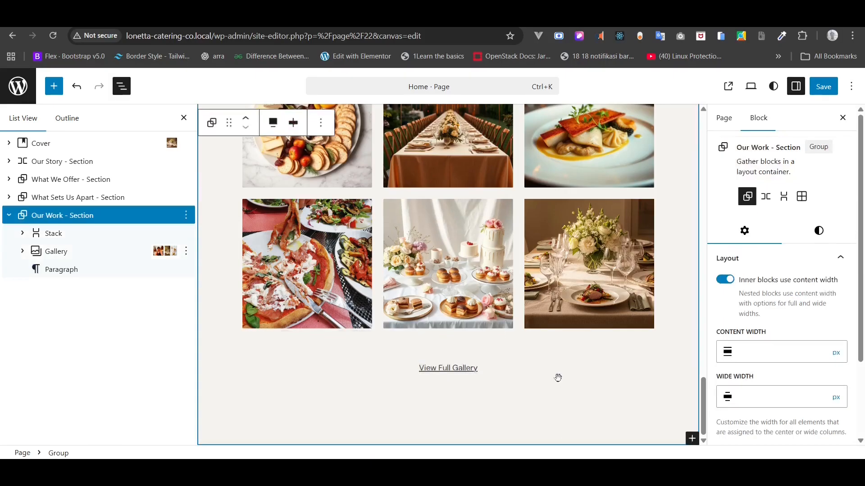
{"action": "left_click", "coordinate": [823, 86]}
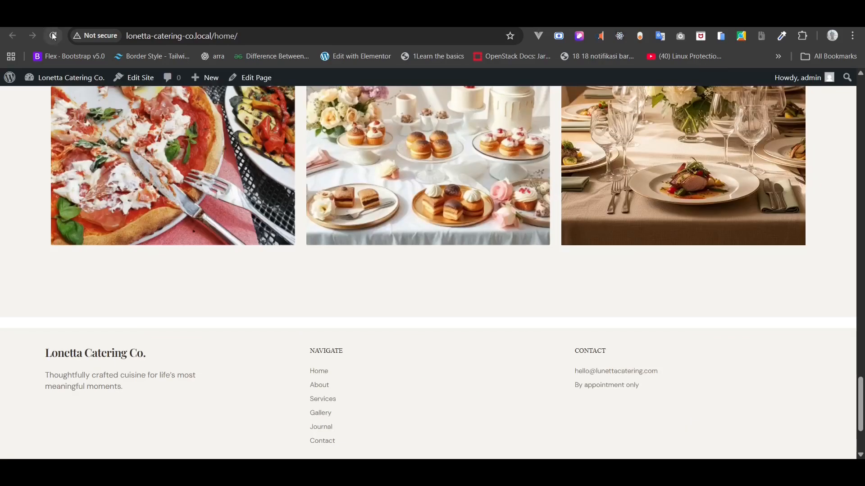
- Test the View Full Gallery link on the live home page, then return to the editor
{"action": "left_click", "coordinate": [53, 35]}
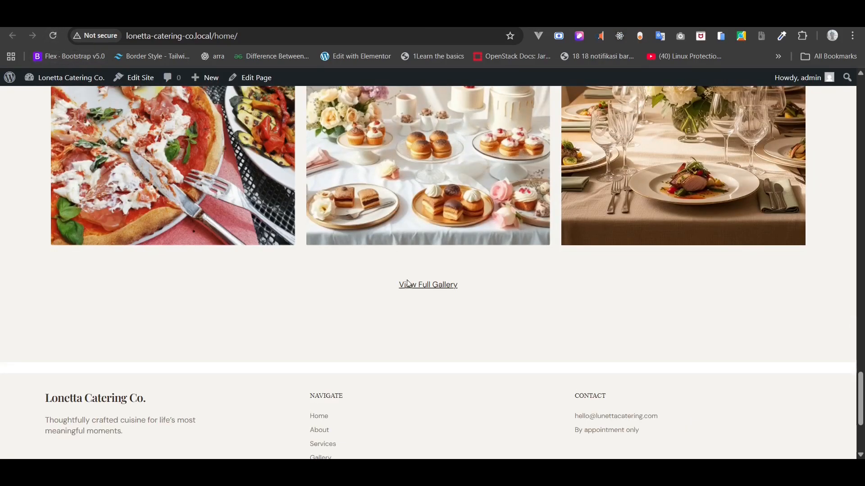
{"action": "left_click", "coordinate": [408, 285]}
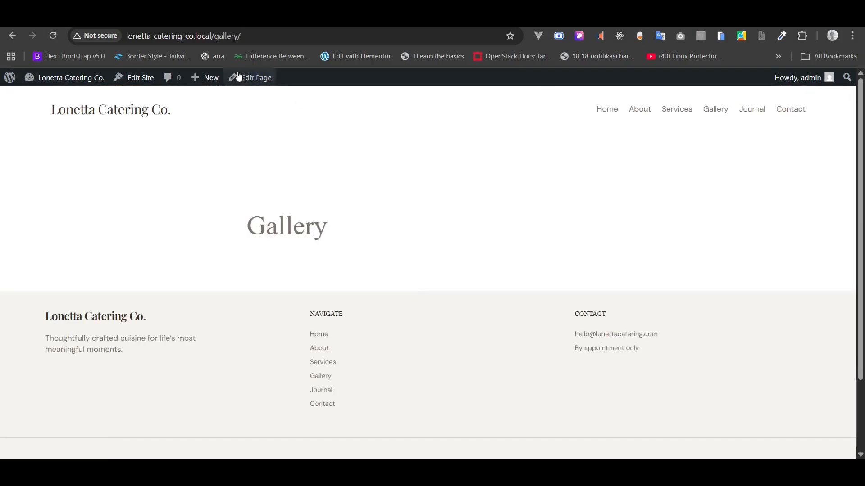
{"action": "left_click", "coordinate": [12, 35]}
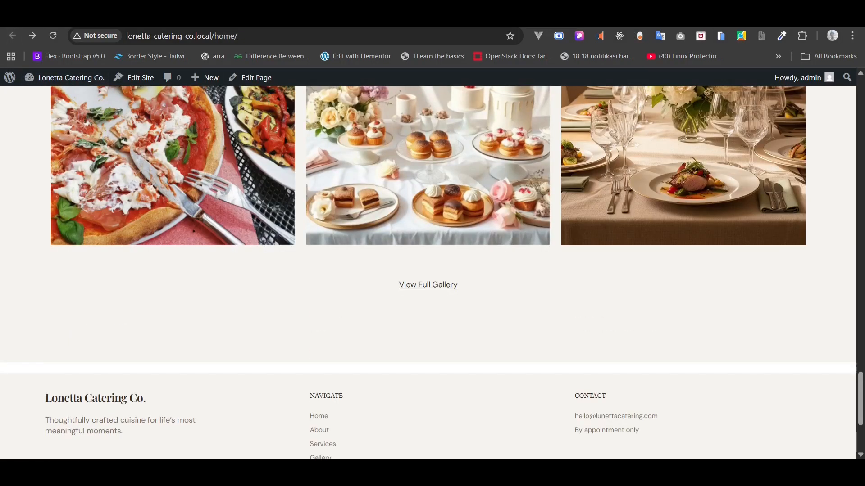
{"action": "left_click", "coordinate": [12, 35]}
- Edit the View Full Gallery link to open in a new tab and apply it
{"action": "left_click", "coordinate": [450, 368]}
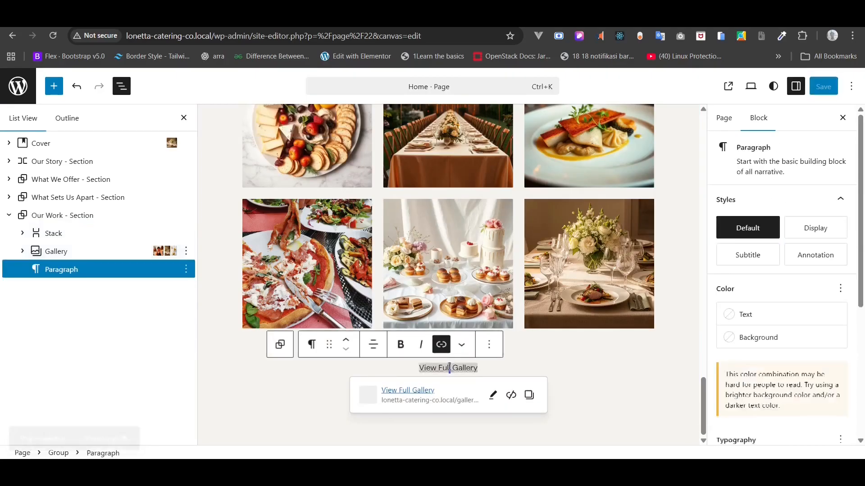
{"action": "left_click", "coordinate": [492, 394]}
{"action": "scroll", "coordinate": [475, 400], "scroll_direction": "down", "scroll_amount": 1}
{"action": "scroll", "coordinate": [476, 400], "scroll_direction": "down", "scroll_amount": 2}
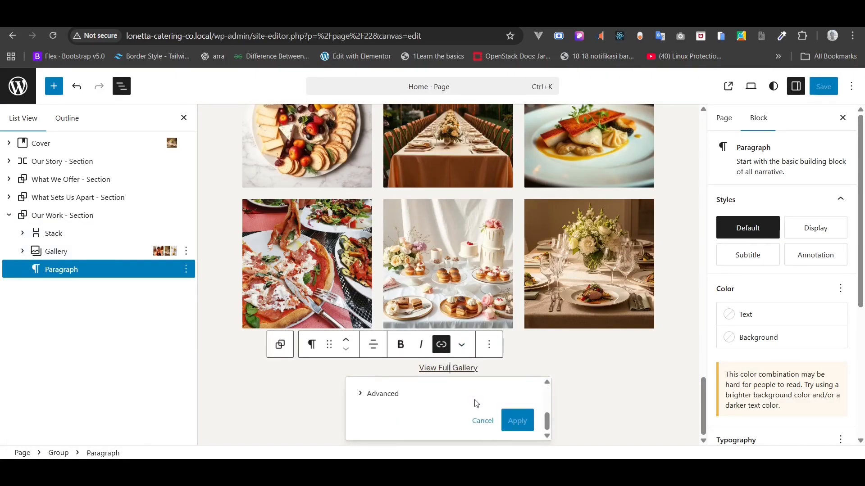
{"action": "scroll", "coordinate": [475, 400], "scroll_direction": "up", "scroll_amount": 1}
{"action": "left_click", "coordinate": [385, 423]}
{"action": "scroll", "coordinate": [385, 423], "scroll_direction": "down", "scroll_amount": 1}
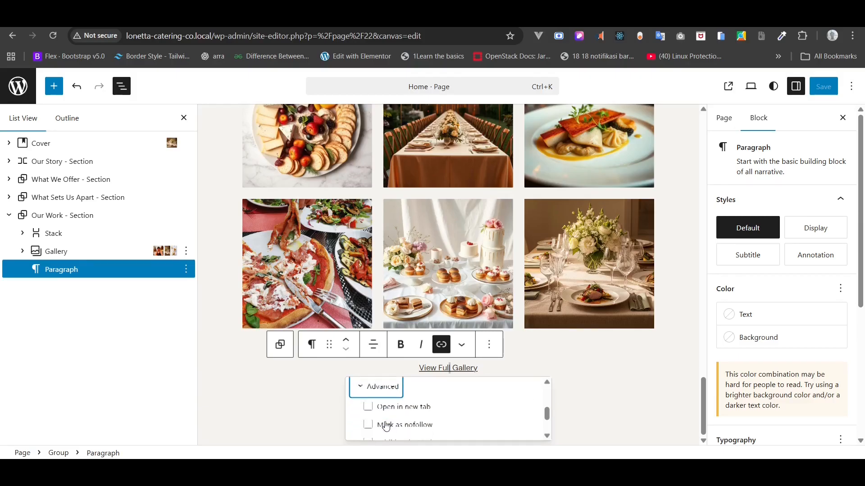
{"action": "left_click", "coordinate": [383, 405]}
{"action": "scroll", "coordinate": [475, 424], "scroll_direction": "down", "scroll_amount": 2}
{"action": "scroll", "coordinate": [474, 424], "scroll_direction": "up", "scroll_amount": 1}
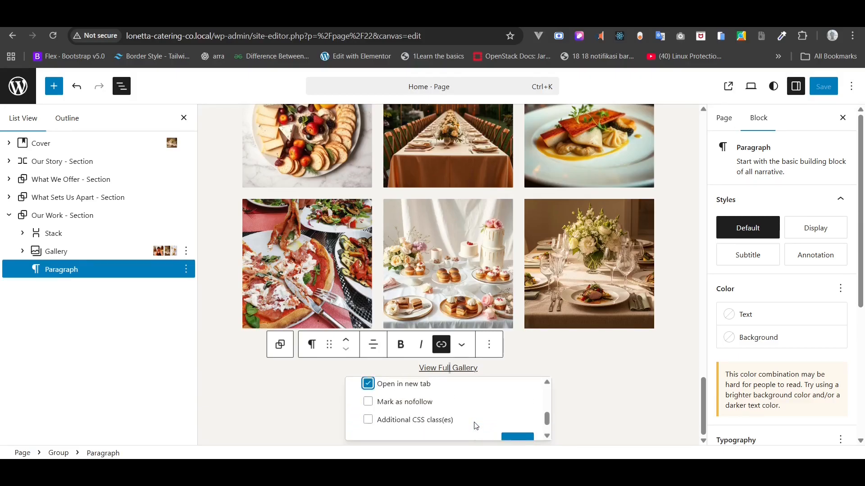
{"action": "scroll", "coordinate": [504, 430], "scroll_direction": "down", "scroll_amount": 1}
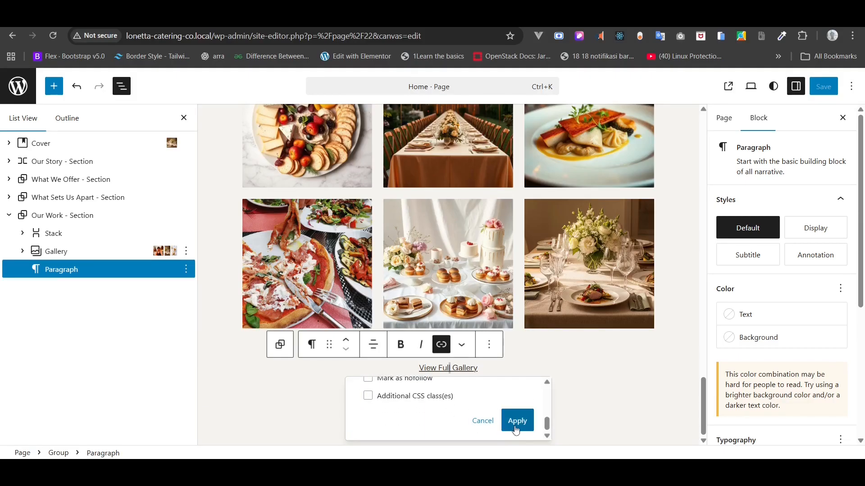
{"action": "left_click", "coordinate": [517, 427]}
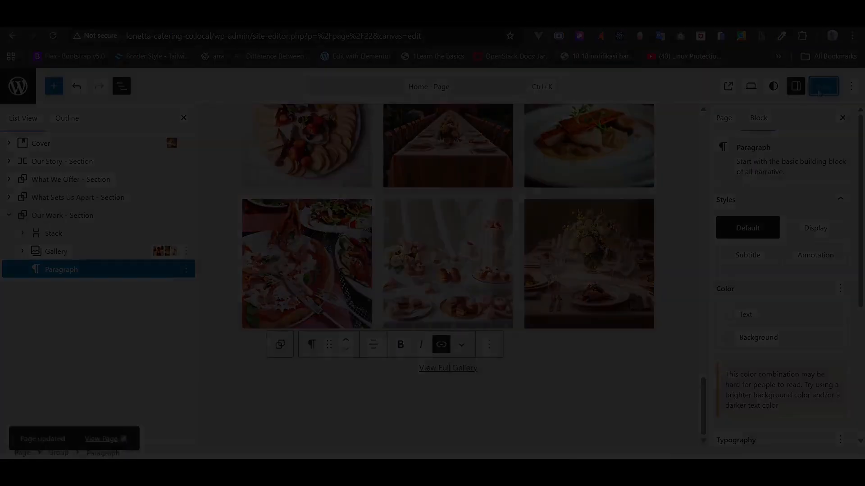
{"action": "left_click", "coordinate": [90, 218]}
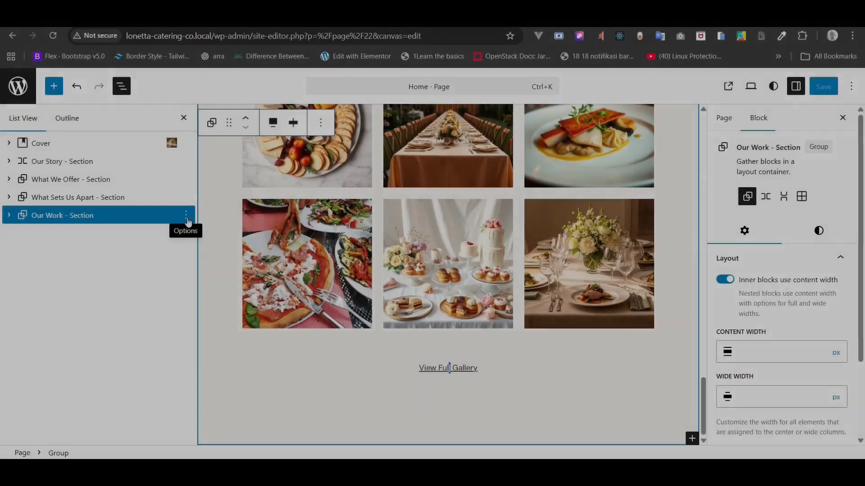
{"action": "left_click", "coordinate": [186, 216]}
- Duplicate the Our Work section
{"action": "left_click", "coordinate": [213, 292]}
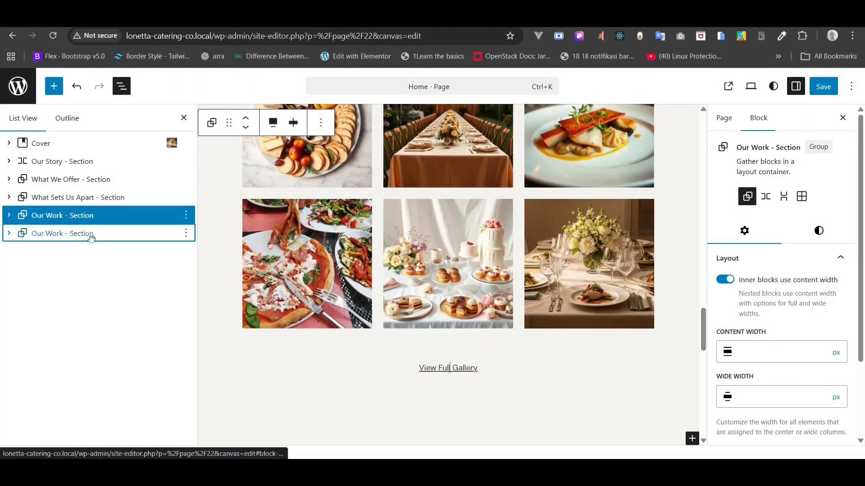
{"action": "scroll", "coordinate": [302, 318], "scroll_direction": "up", "scroll_amount": 3}
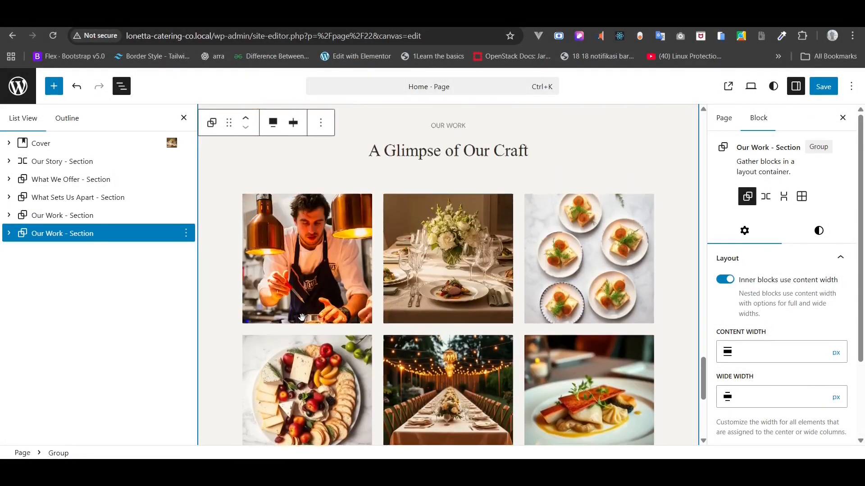
{"action": "scroll", "coordinate": [302, 317], "scroll_direction": "up", "scroll_amount": 3}
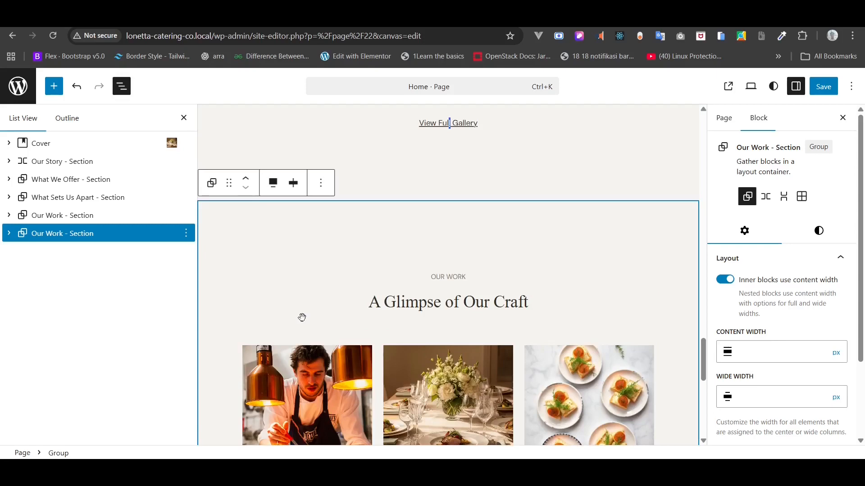
- Give the duplicated section a Gray 1 (#FAF8F5) background and bring up the Home Copy notes
{"action": "left_click", "coordinate": [818, 232]}
{"action": "left_click", "coordinate": [758, 423]}
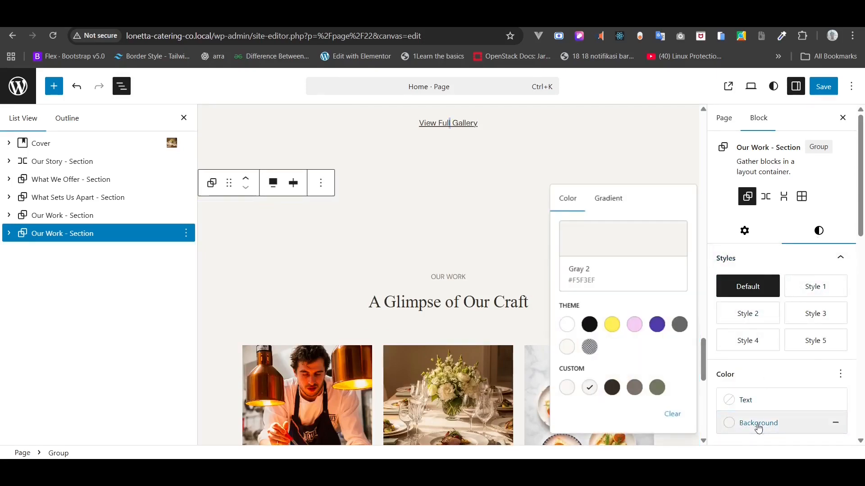
{"action": "left_click", "coordinate": [567, 389]}
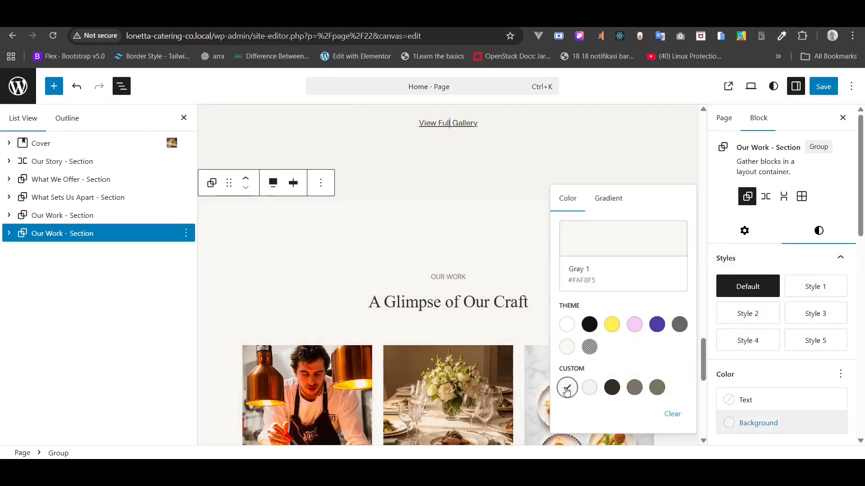
{"action": "left_click", "coordinate": [107, 269]}
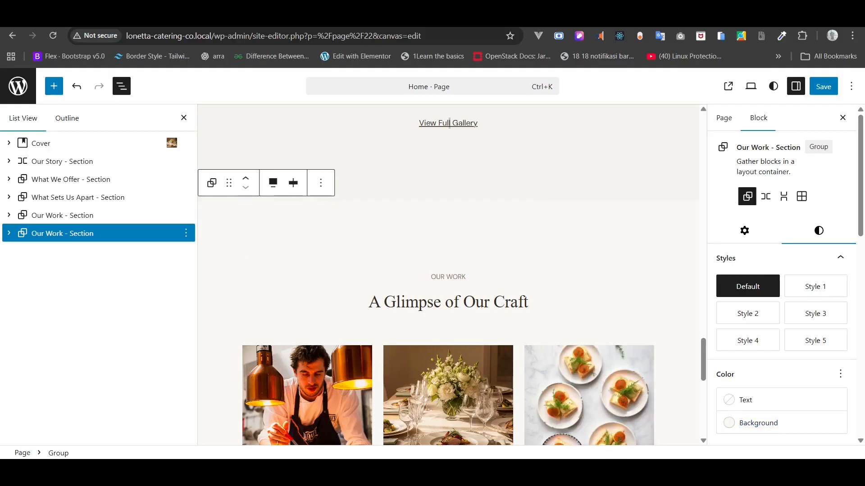
{"action": "key", "text": "alt+Tab"}
{"action": "scroll", "coordinate": [525, 346], "scroll_direction": "down", "scroll_amount": 4}
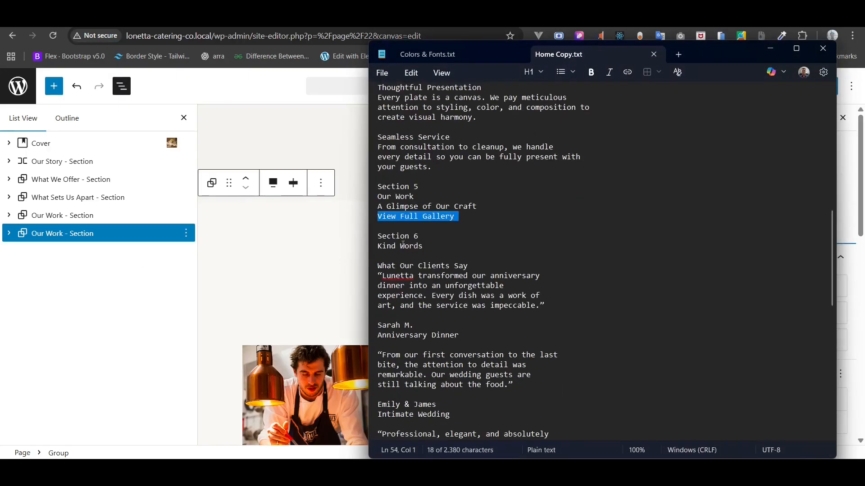
- Copy the 'Kind Words' line from the Home Copy notes
{"action": "triple_click", "coordinate": [403, 244]}
{"action": "right_click", "coordinate": [404, 246]}
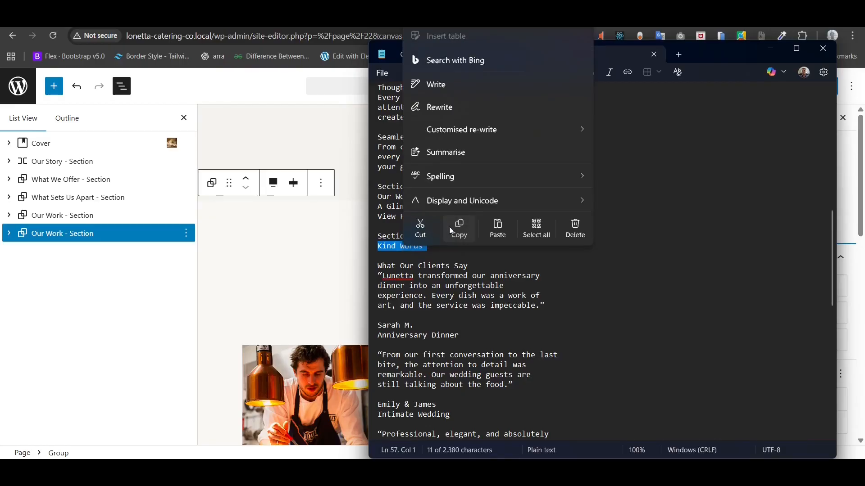
{"action": "left_click", "coordinate": [452, 231]}
{"action": "left_click", "coordinate": [64, 233]}
- Rename the duplicated section from 'Our Work - Section' to 'Kind Words - Section'
{"action": "right_click", "coordinate": [64, 233]}
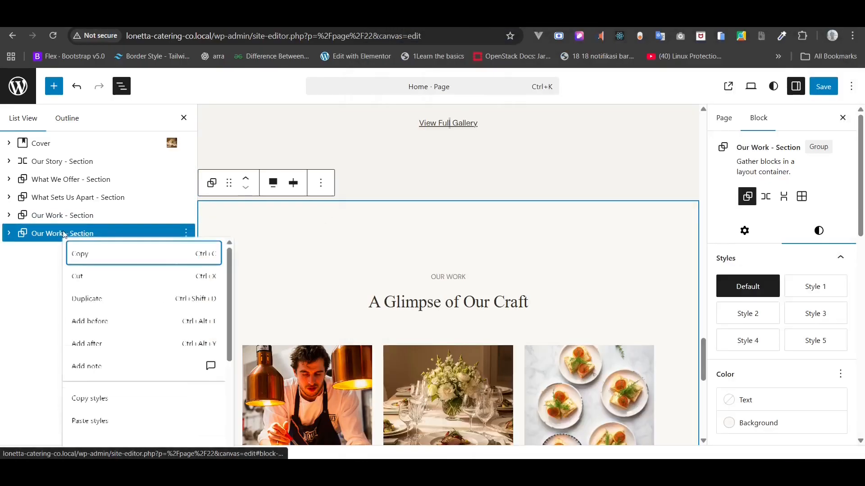
{"action": "scroll", "coordinate": [97, 419], "scroll_direction": "down", "scroll_amount": 4}
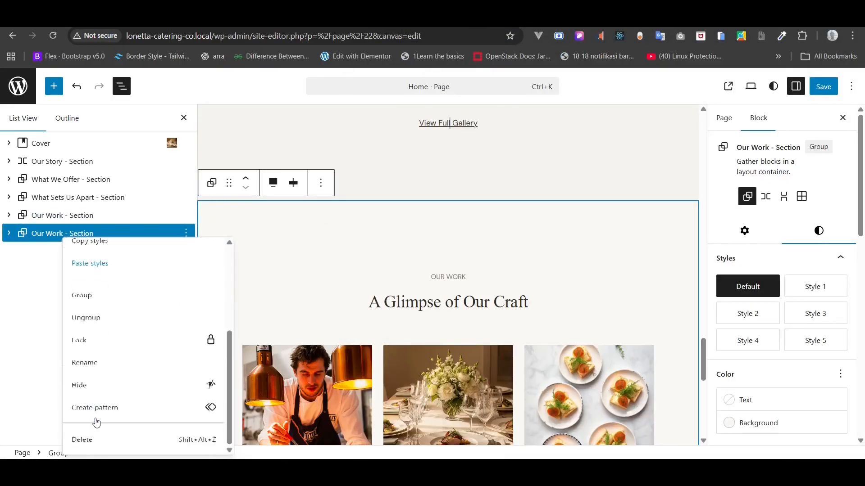
{"action": "left_click", "coordinate": [103, 367]}
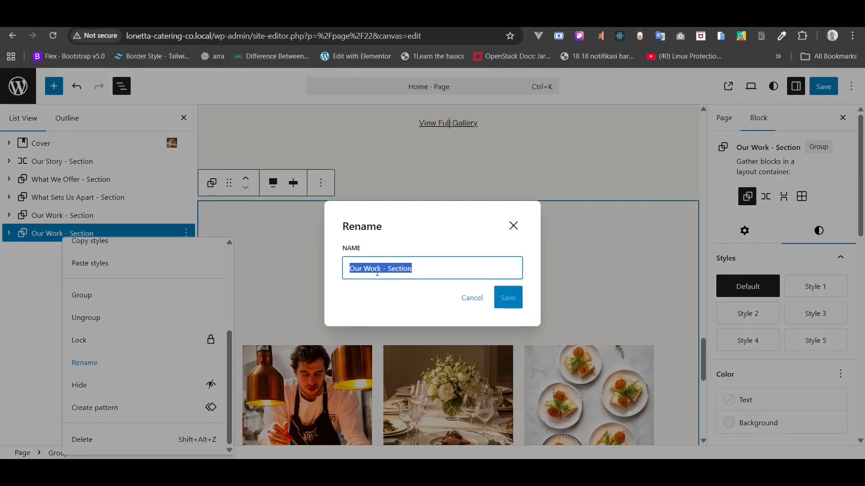
{"action": "left_click", "coordinate": [381, 269]}
{"action": "left_click_drag", "start_coordinate": [381, 270], "coordinate": [337, 271]}
{"action": "key", "text": "BackSpace"}
{"action": "type", "text": "Kind Words"}
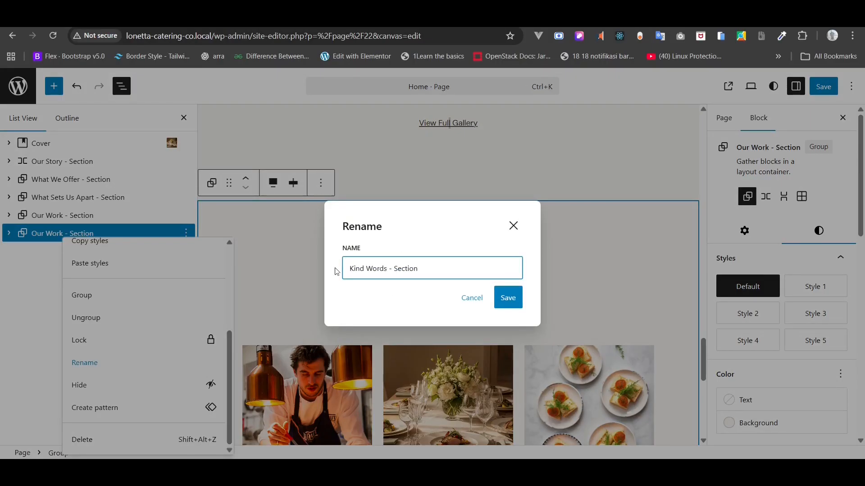
{"action": "left_click", "coordinate": [504, 291]}
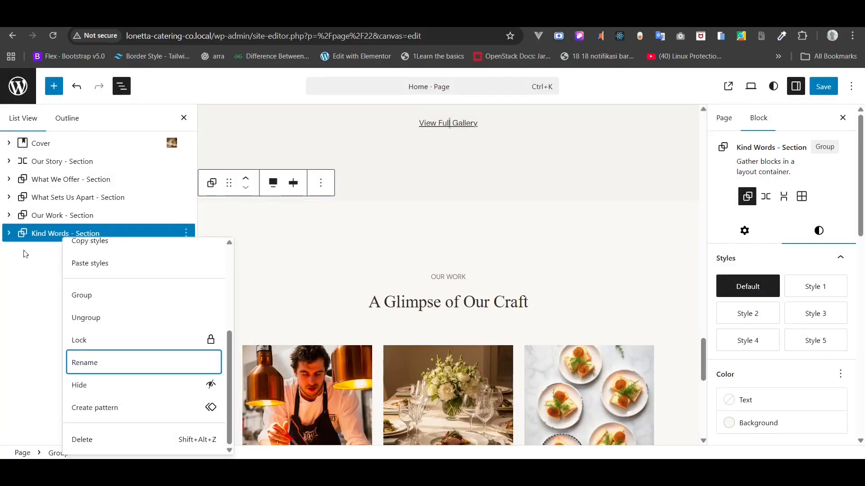
{"action": "left_click", "coordinate": [24, 251]}
{"action": "left_click", "coordinate": [10, 234]}
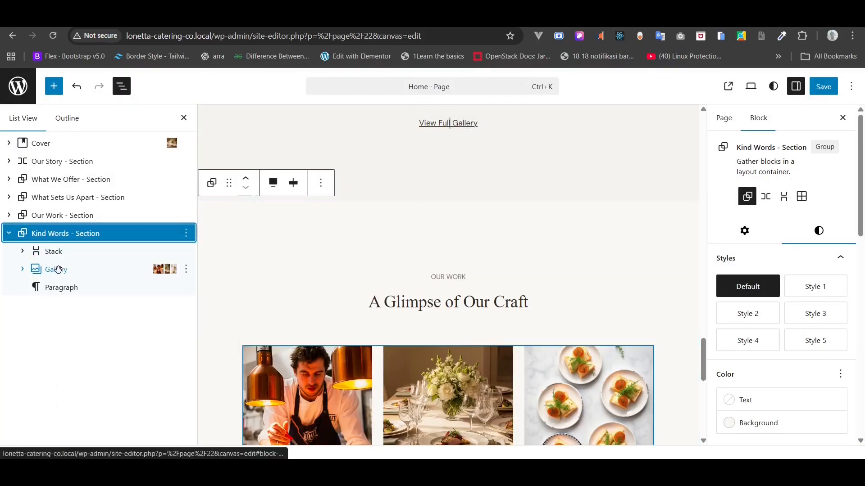
- Replace the OUR WORK label with 'Kind Words' copied from the notes
{"action": "scroll", "coordinate": [449, 333], "scroll_direction": "down", "scroll_amount": 1}
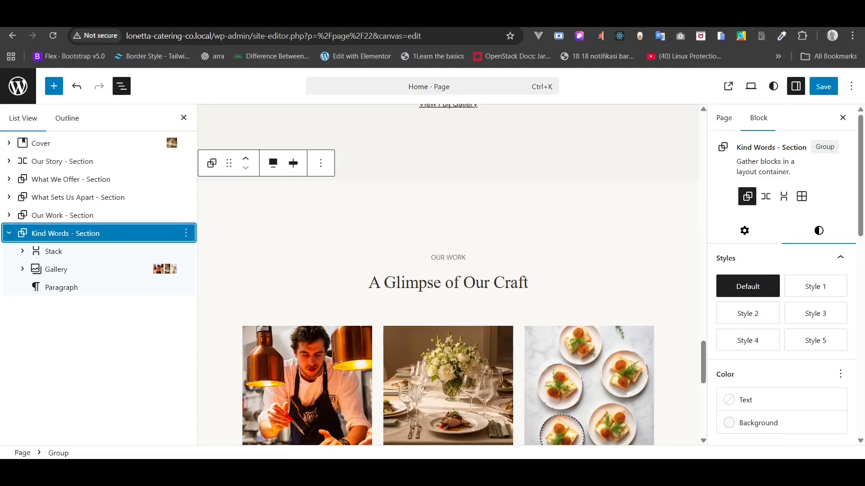
{"action": "key", "text": "alt+Tab"}
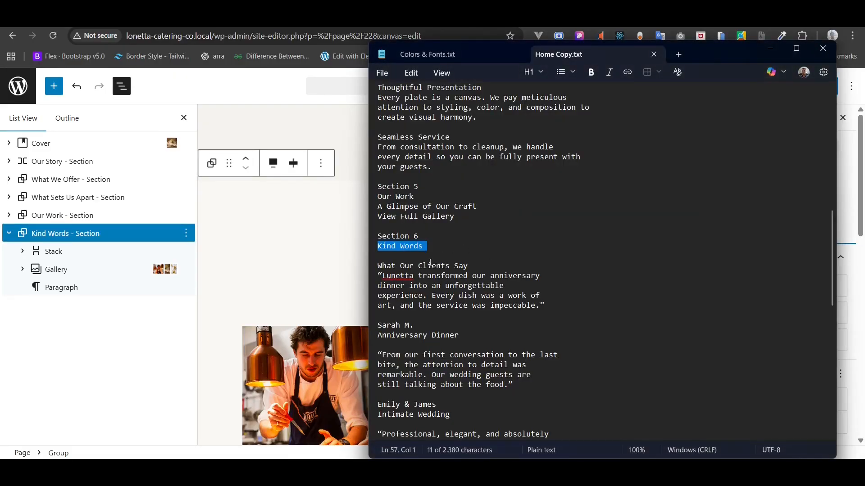
{"action": "triple_click", "coordinate": [392, 248]}
{"action": "right_click", "coordinate": [392, 247]}
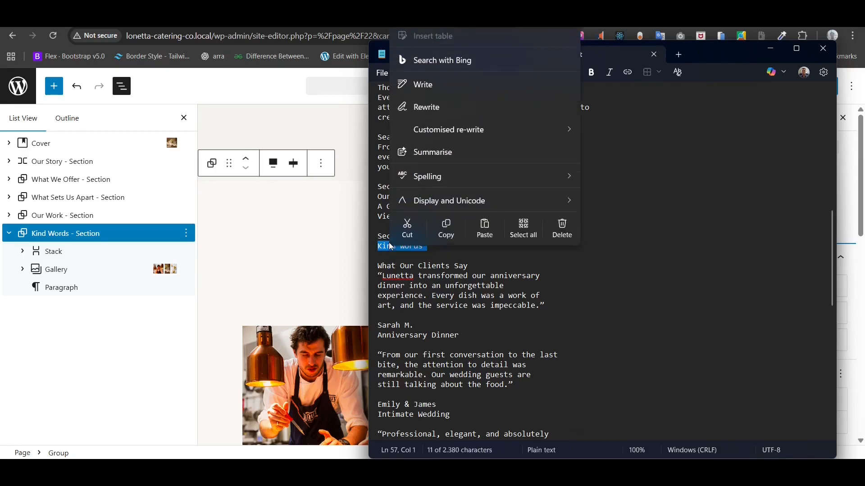
{"action": "left_click", "coordinate": [434, 229]}
{"action": "left_click", "coordinate": [265, 237]}
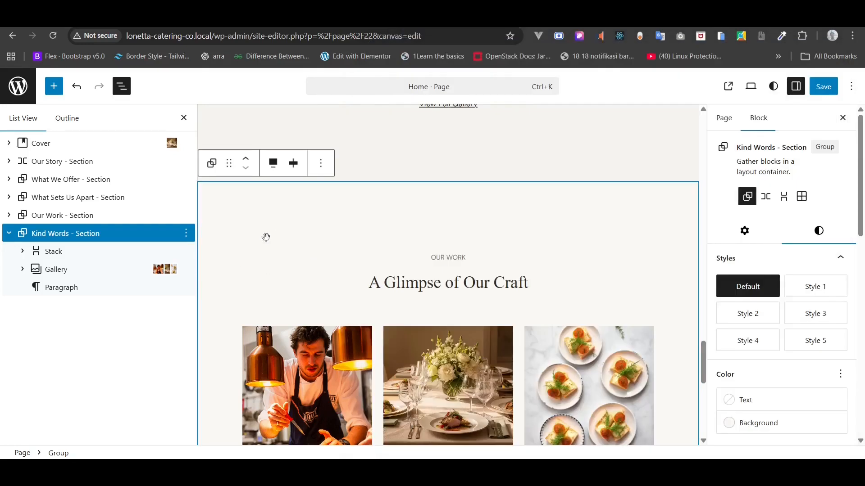
{"action": "triple_click", "coordinate": [442, 257]}
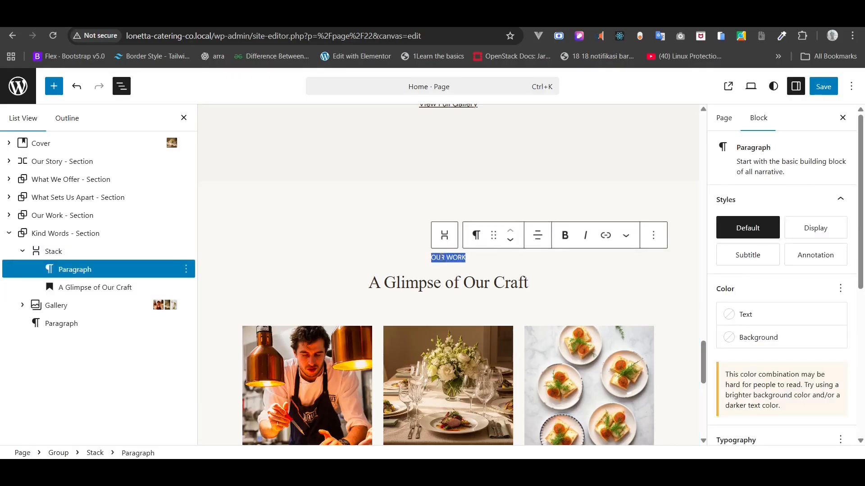
{"action": "key", "text": "ctrl+v"}
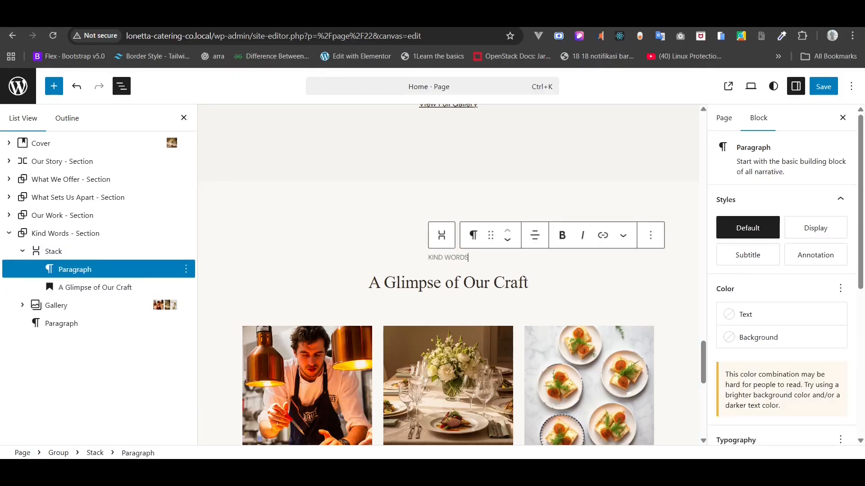
- Replace the 'A Glimpse of Our Craft' heading with 'What Our Clients Say' from the notes
{"action": "left_click", "coordinate": [630, 390]}
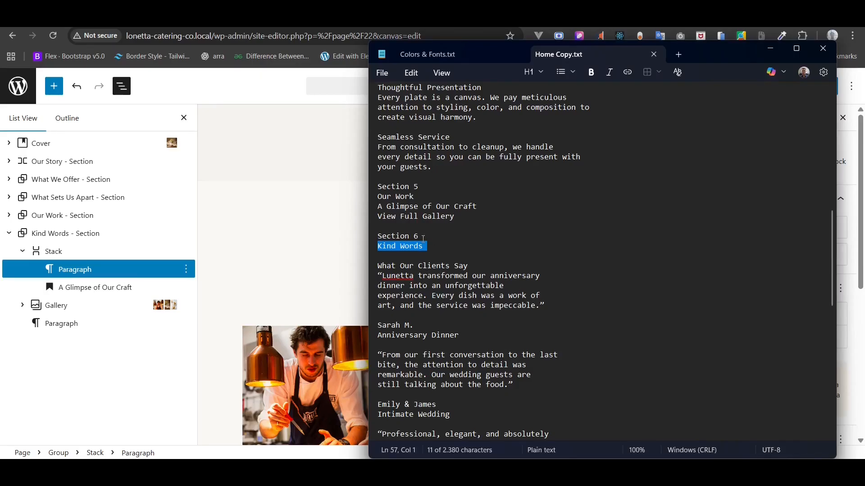
{"action": "triple_click", "coordinate": [414, 266]}
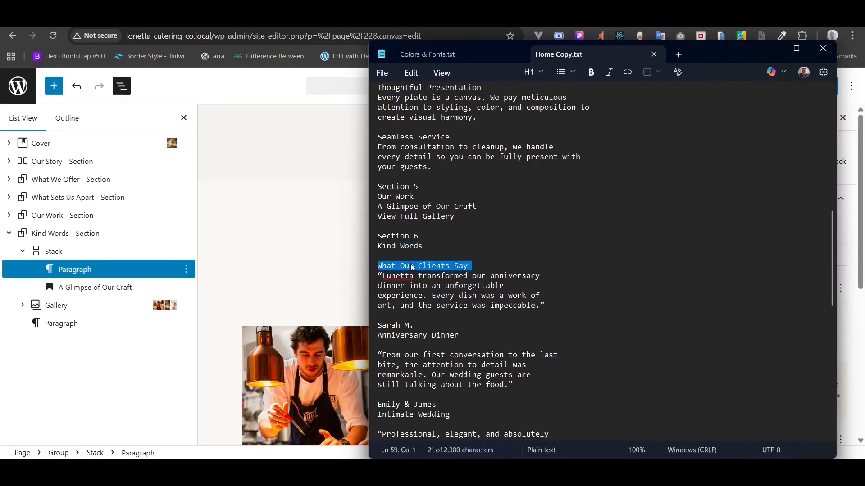
{"action": "right_click", "coordinate": [414, 266]}
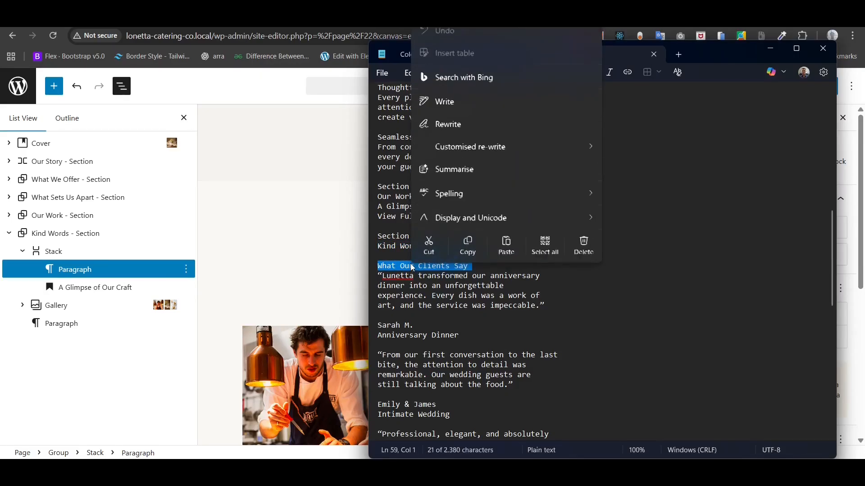
{"action": "left_click", "coordinate": [467, 245]}
{"action": "key", "text": "alt+Tab"}
{"action": "left_click", "coordinate": [410, 272]}
{"action": "left_click", "coordinate": [410, 279]}
{"action": "key", "text": "ctrl+a"}
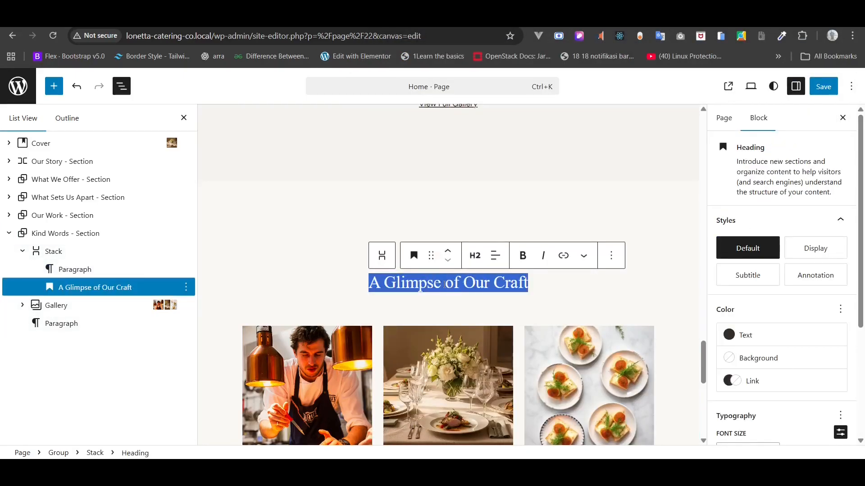
{"action": "key", "text": "BackSpace"}
{"action": "key", "text": "ctrl+v"}
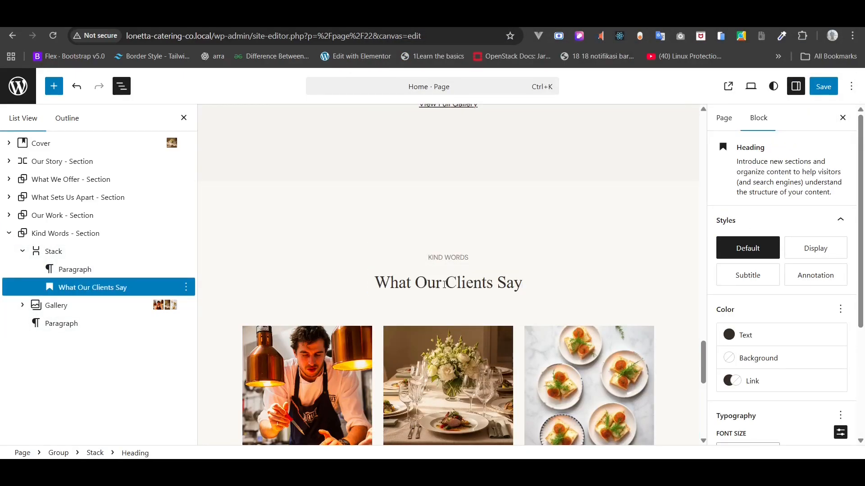
- Delete the copied gallery from the Kind Words section
{"action": "left_click", "coordinate": [66, 305]}
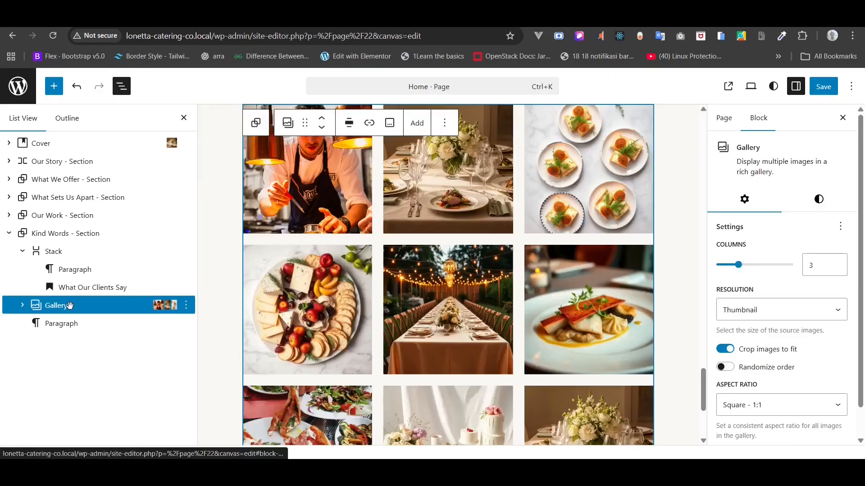
{"action": "left_click", "coordinate": [31, 255]}
{"action": "right_click", "coordinate": [49, 270]}
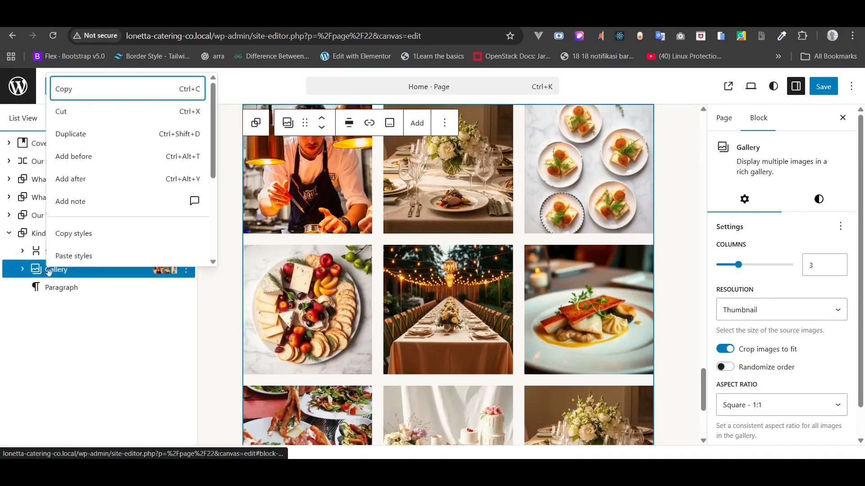
{"action": "scroll", "coordinate": [131, 255], "scroll_direction": "down", "scroll_amount": 5}
{"action": "left_click", "coordinate": [110, 253]}
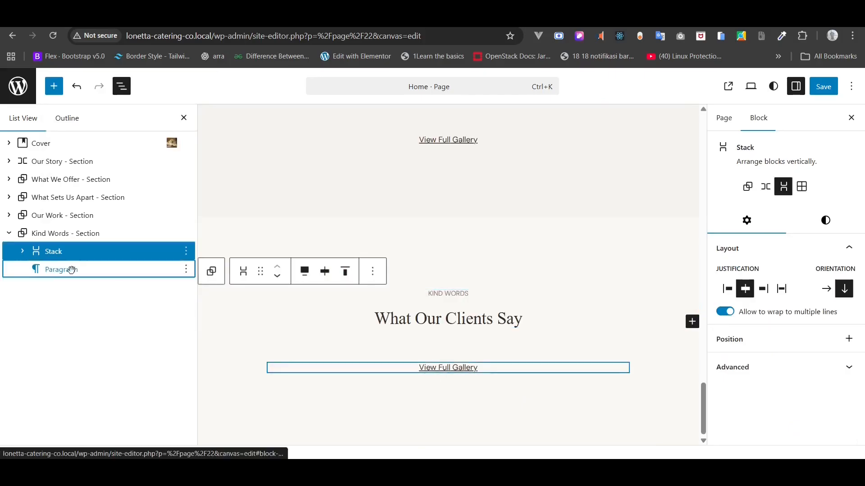
- Delete the View Full Gallery paragraph from the Kind Words section
{"action": "left_click", "coordinate": [71, 270]}
{"action": "right_click", "coordinate": [72, 269]}
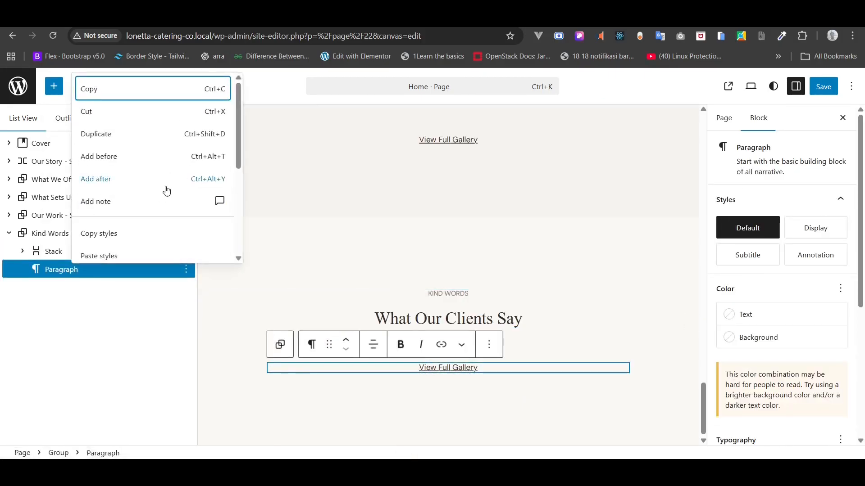
{"action": "scroll", "coordinate": [167, 190], "scroll_direction": "down", "scroll_amount": 5}
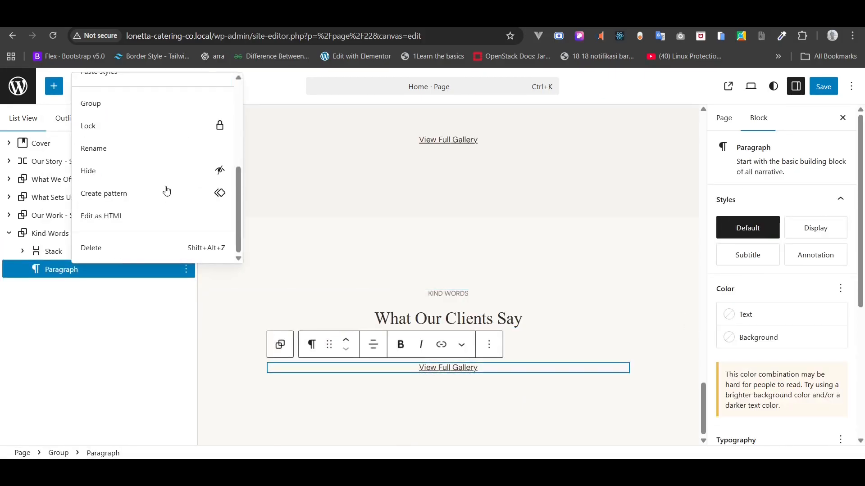
{"action": "left_click", "coordinate": [119, 249]}
{"action": "right_click", "coordinate": [86, 253]}
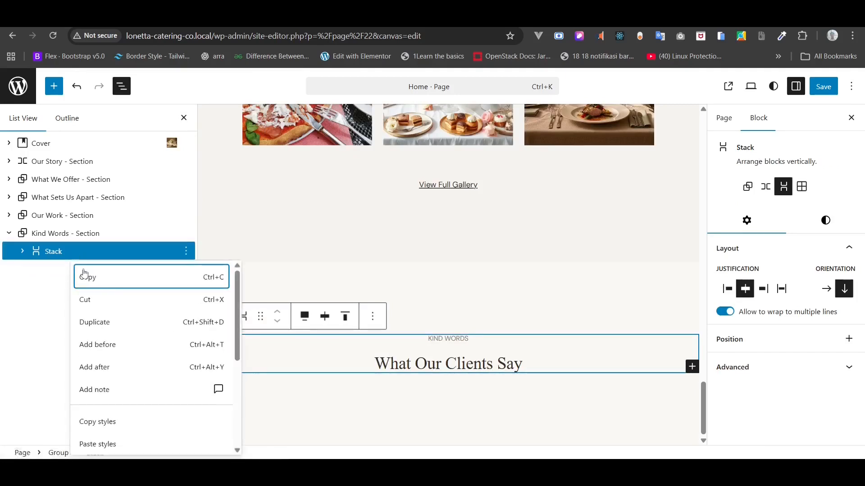
{"action": "scroll", "coordinate": [118, 348], "scroll_direction": "down", "scroll_amount": 3}
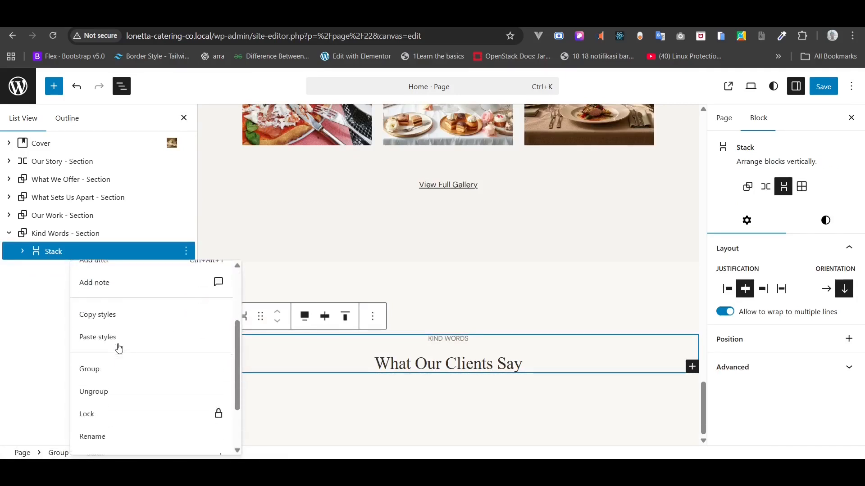
{"action": "scroll", "coordinate": [120, 359], "scroll_direction": "up", "scroll_amount": 3}
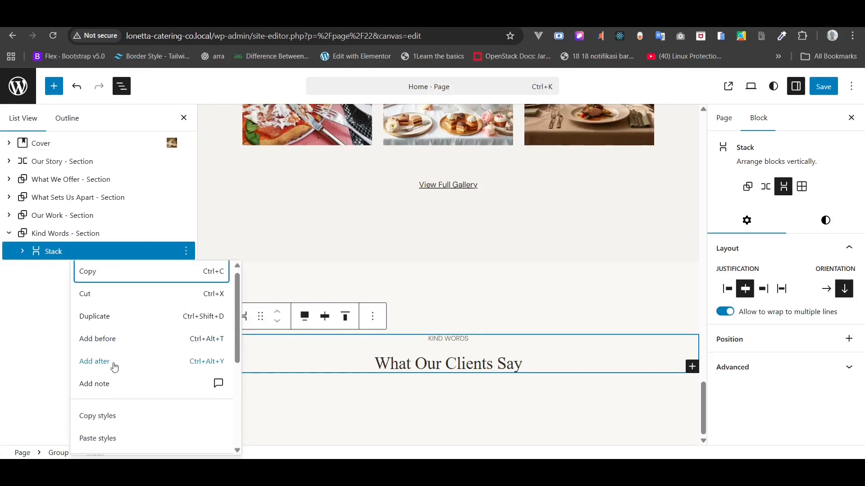
- Add a Columns block with a 33/33/33 layout after the heading stack
{"action": "left_click", "coordinate": [94, 361]}
{"action": "type", "text": "/col"}
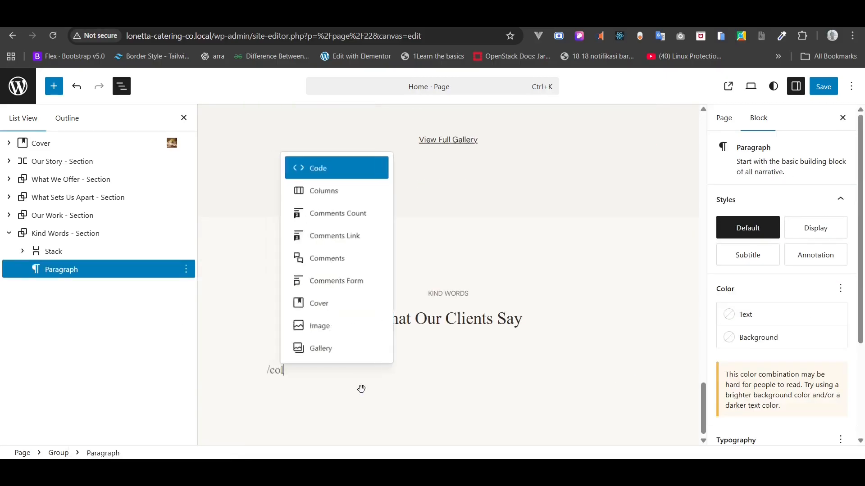
{"action": "left_click", "coordinate": [358, 259]}
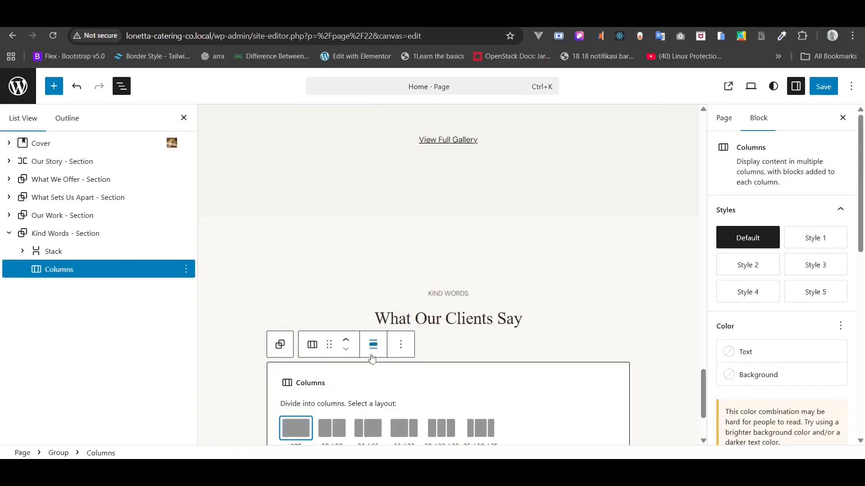
{"action": "left_click", "coordinate": [440, 428]}
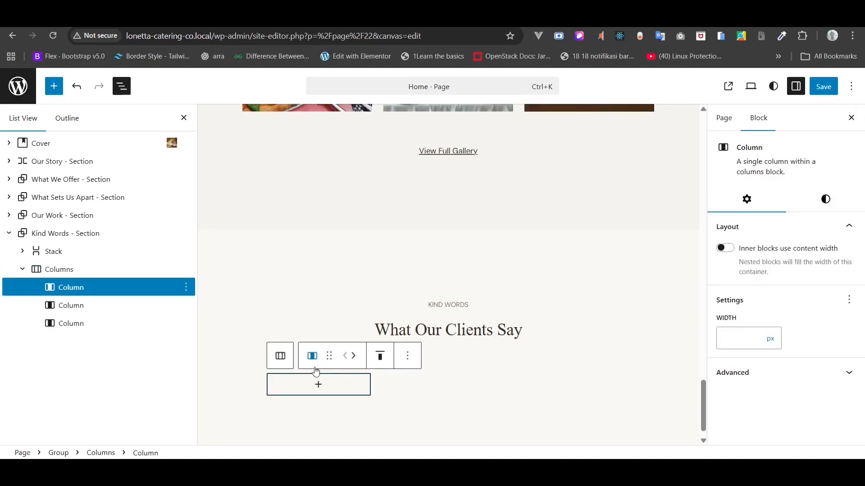
- Add a paragraph in the first column holding the anniversary dinner quote from the notes
{"action": "right_click", "coordinate": [74, 288]}
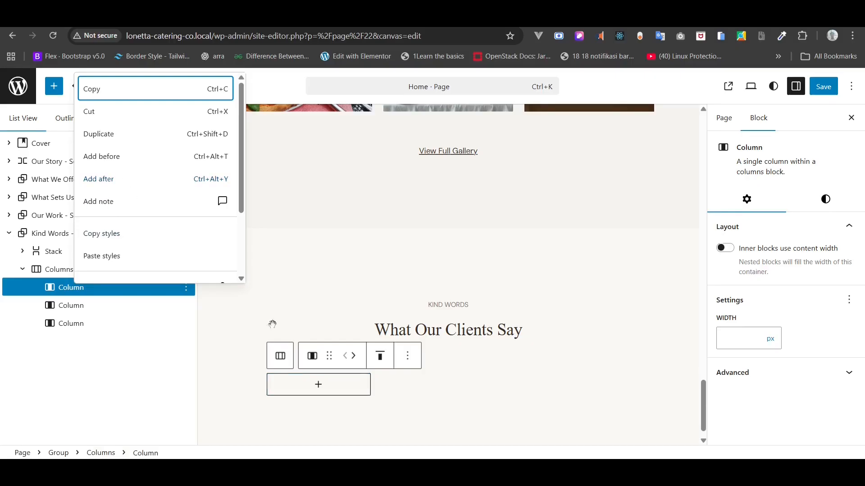
{"action": "left_click", "coordinate": [319, 387]}
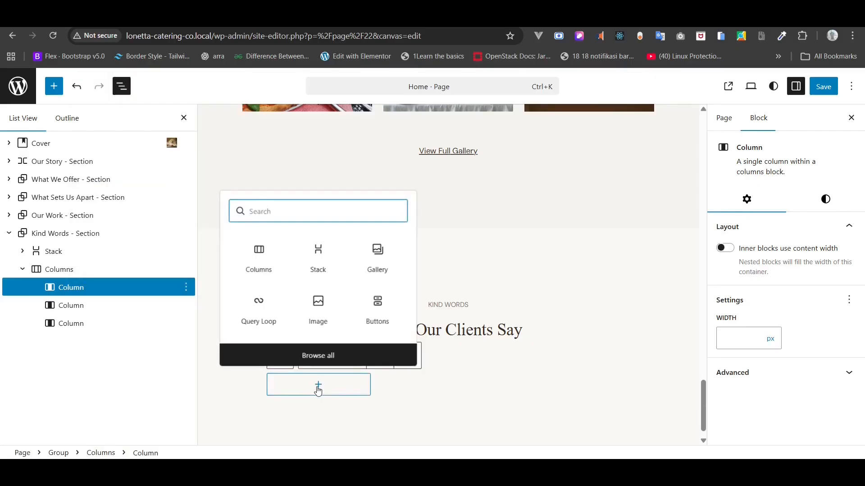
{"action": "type", "text": "/para"}
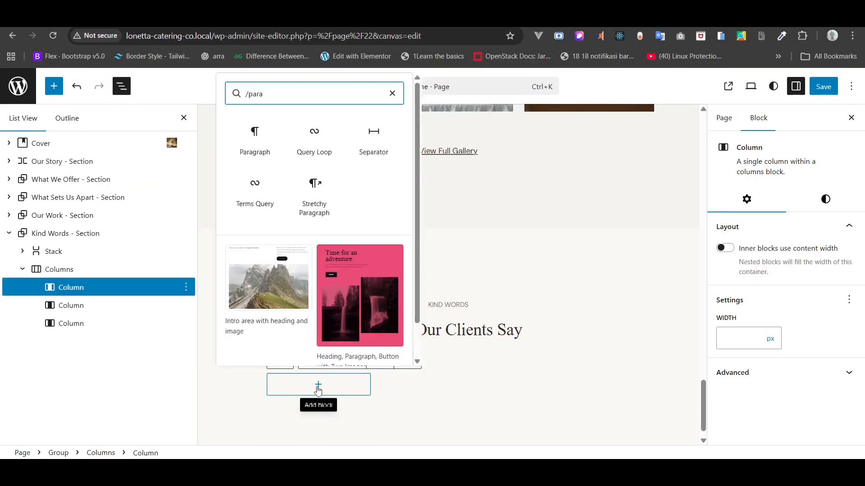
{"action": "left_click", "coordinate": [255, 140]}
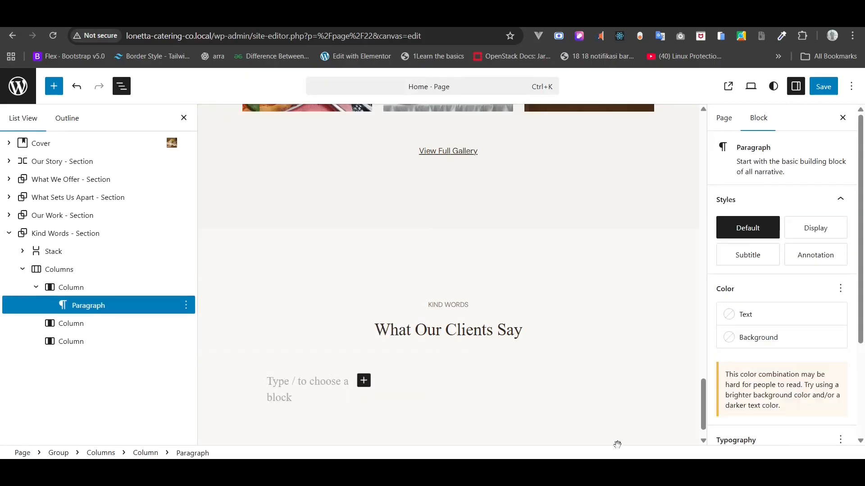
{"action": "key", "text": "alt+Tab"}
{"action": "left_click_drag", "start_coordinate": [545, 306], "coordinate": [379, 277]}
{"action": "key", "text": "ctrl+c"}
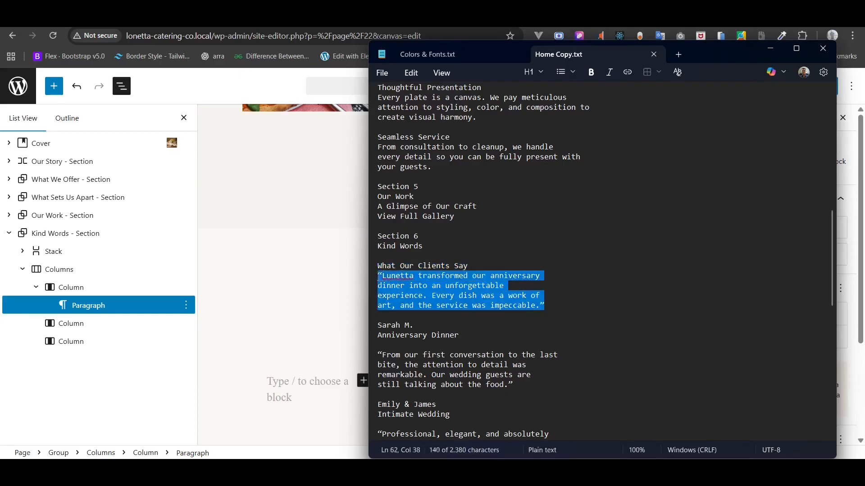
{"action": "left_click", "coordinate": [303, 385]}
{"action": "key", "text": "ctrl+v"}
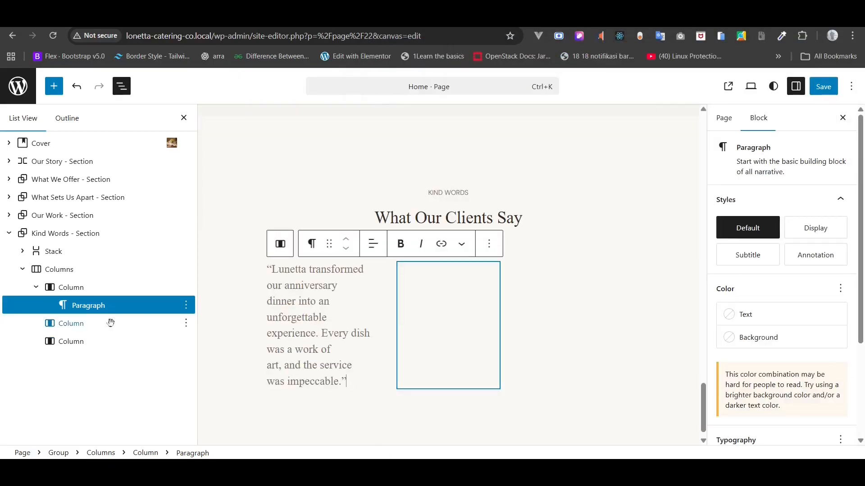
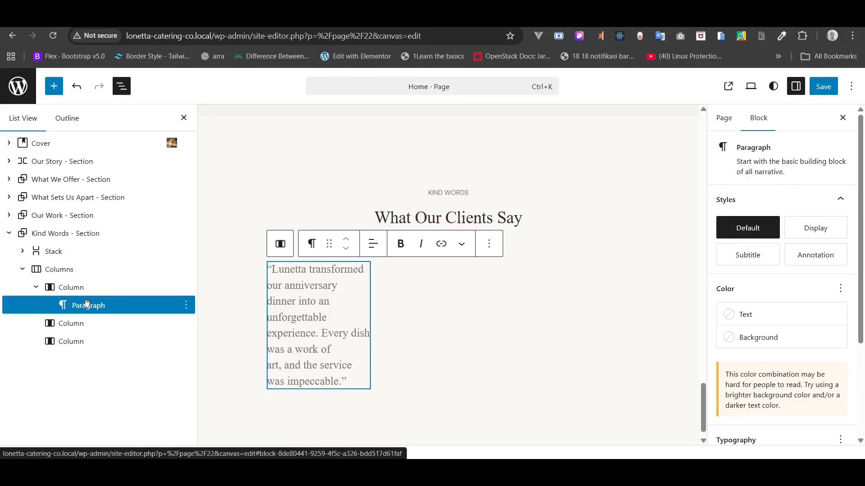
- Add a paragraph after the first quote holding the client's name copied from the notes
{"action": "right_click", "coordinate": [87, 303]}
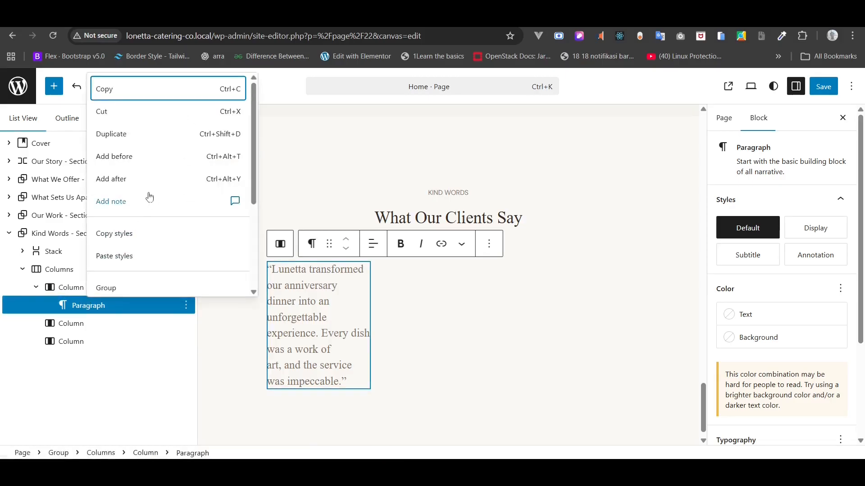
{"action": "left_click", "coordinate": [133, 179]}
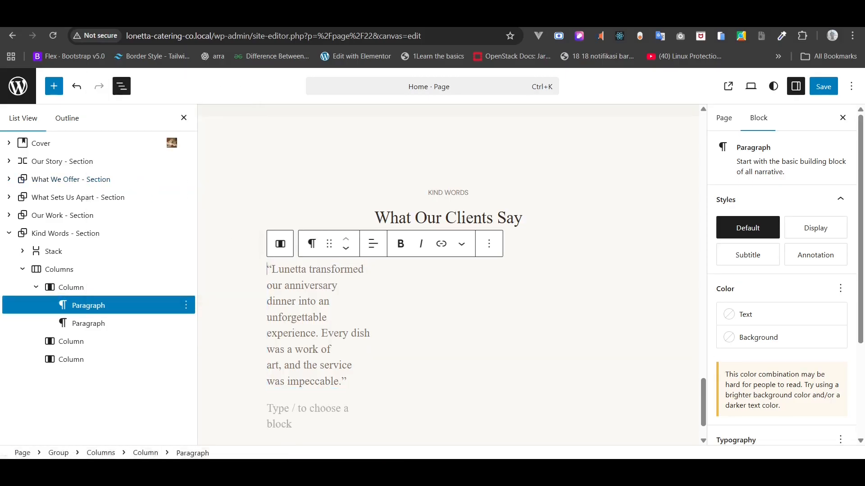
{"action": "key", "text": "alt+Tab"}
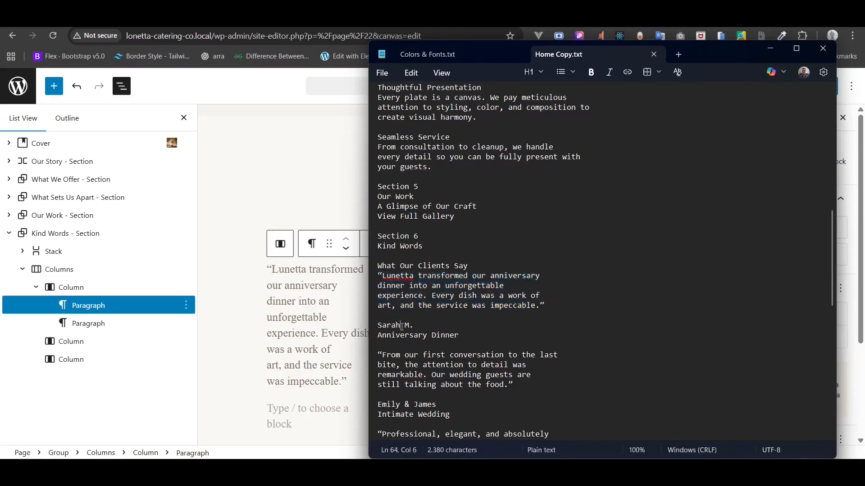
{"action": "triple_click", "coordinate": [403, 332]}
{"action": "key", "text": "ctrl+c"}
{"action": "key", "text": "alt+Tab"}
{"action": "key", "text": "ctrl+v"}
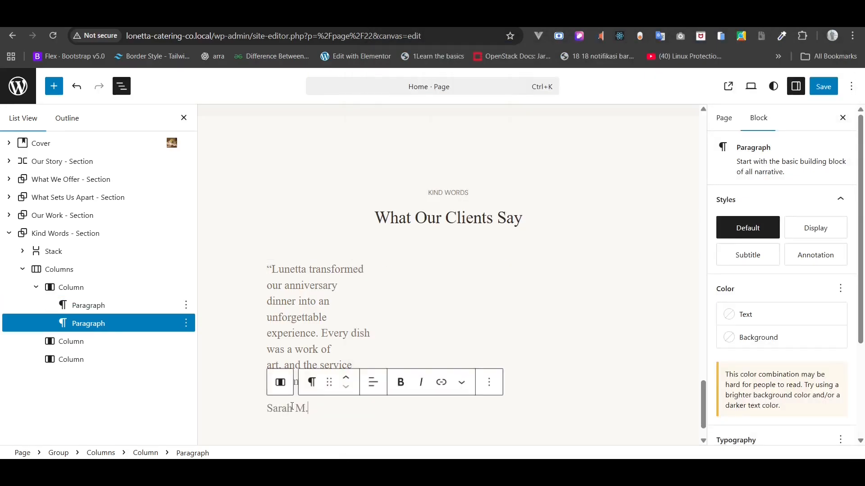
- Add another paragraph below the name reading 'Anniversary Dinner', pasted from the notes
{"action": "right_click", "coordinate": [90, 323]}
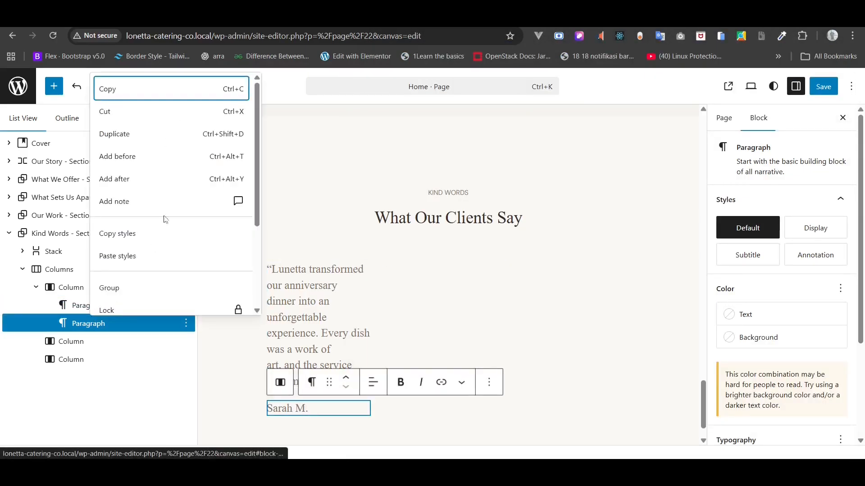
{"action": "left_click", "coordinate": [132, 180]}
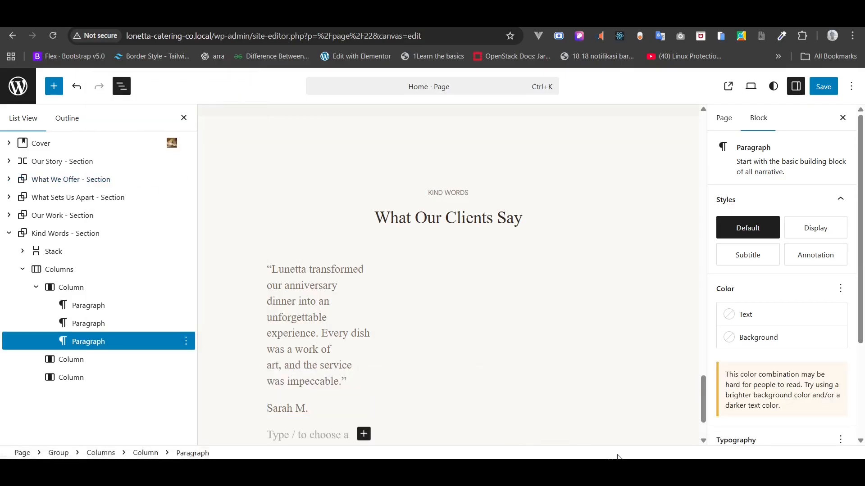
{"action": "key", "text": "alt+Tab"}
{"action": "triple_click", "coordinate": [411, 339]}
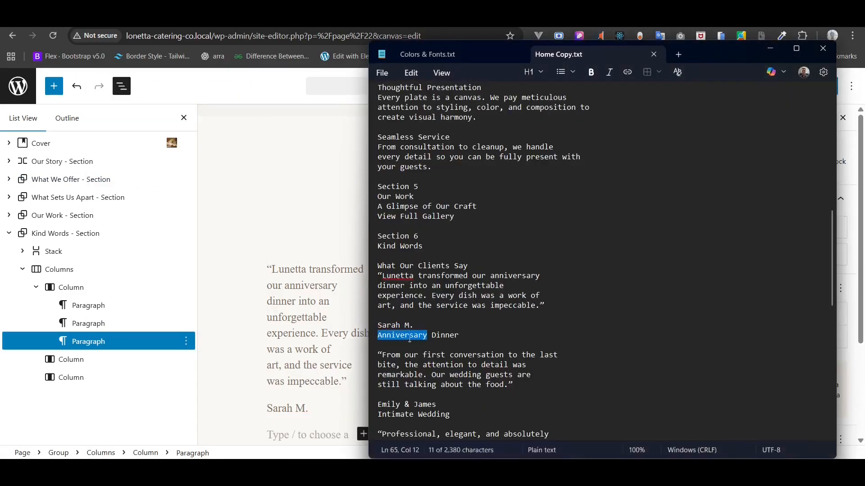
{"action": "key", "text": "ctrl+c"}
{"action": "left_click", "coordinate": [338, 319]}
{"action": "scroll", "coordinate": [338, 318], "scroll_direction": "down", "scroll_amount": 2}
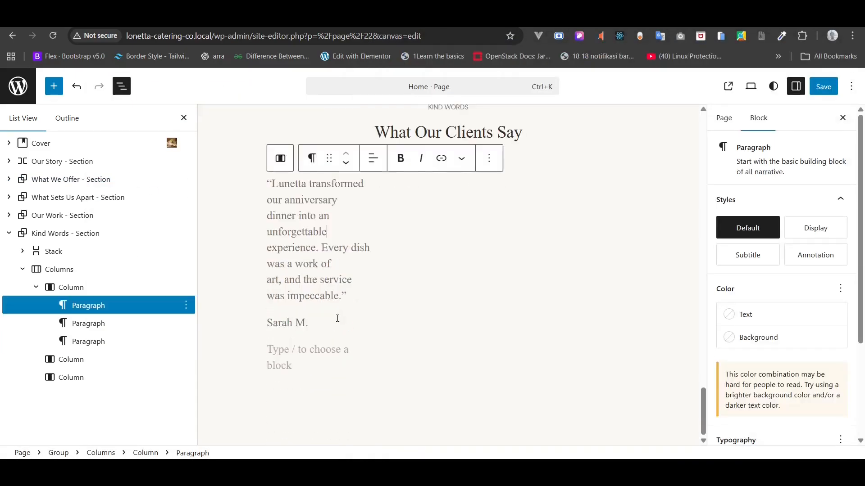
{"action": "left_click", "coordinate": [292, 358]}
{"action": "key", "text": "ctrl+v"}
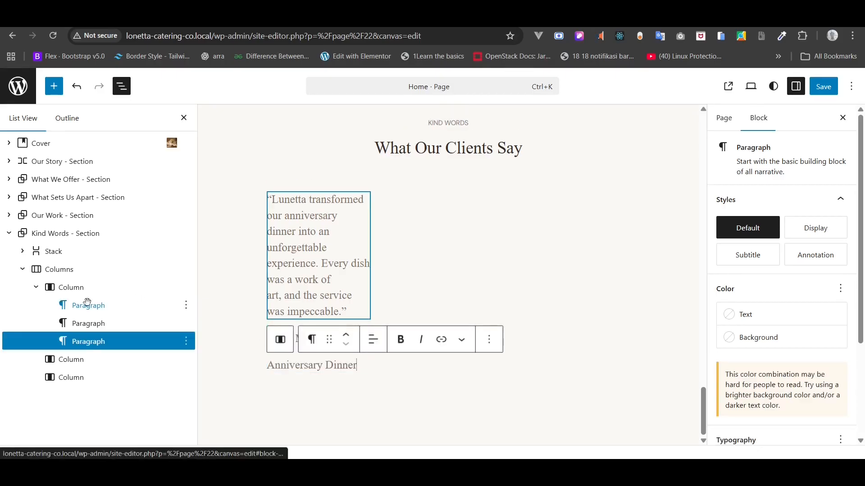
{"action": "left_click", "coordinate": [81, 309]}
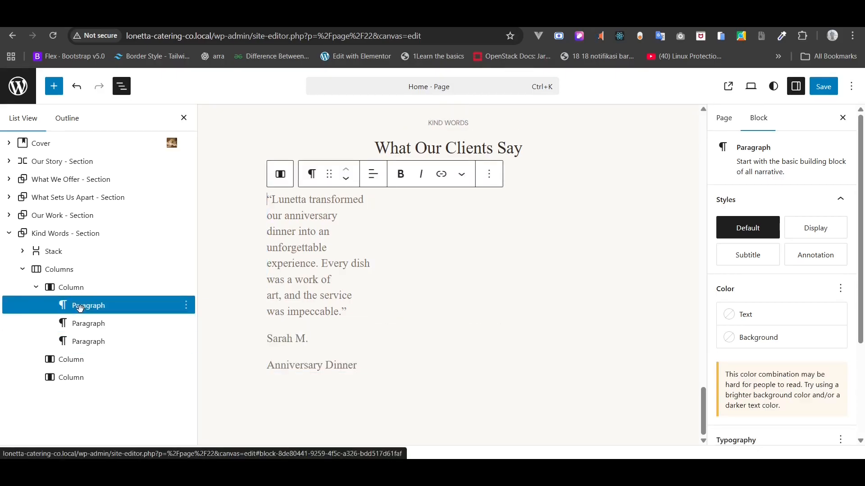
- Set the first testimonial quote's font to Playfair Display
{"action": "triple_click", "coordinate": [293, 231]}
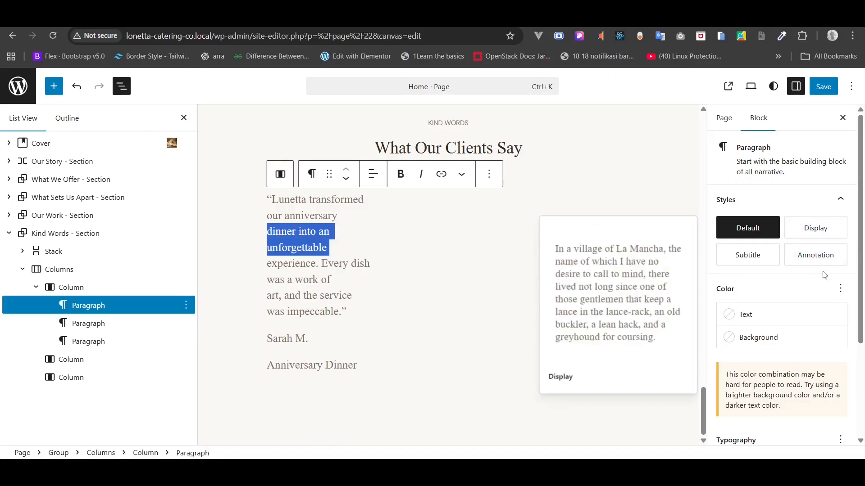
{"action": "left_click", "coordinate": [836, 294]}
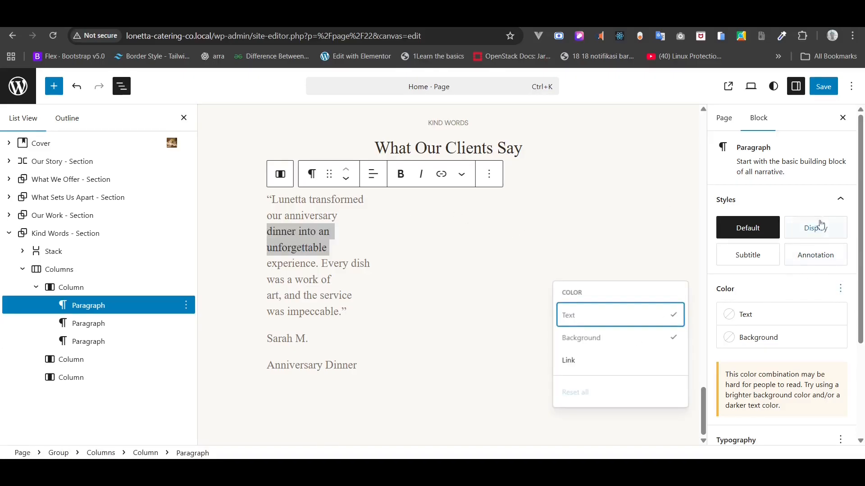
{"action": "left_click", "coordinate": [824, 188]}
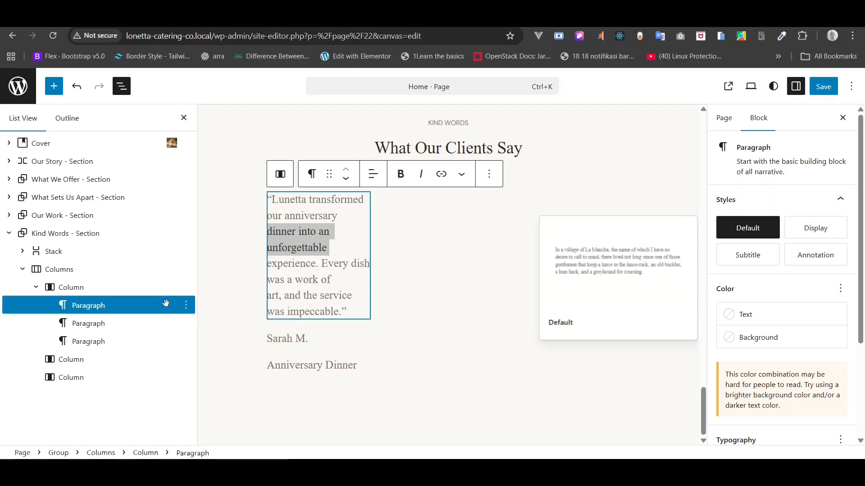
{"action": "left_click", "coordinate": [74, 294]}
{"action": "left_click", "coordinate": [75, 299]}
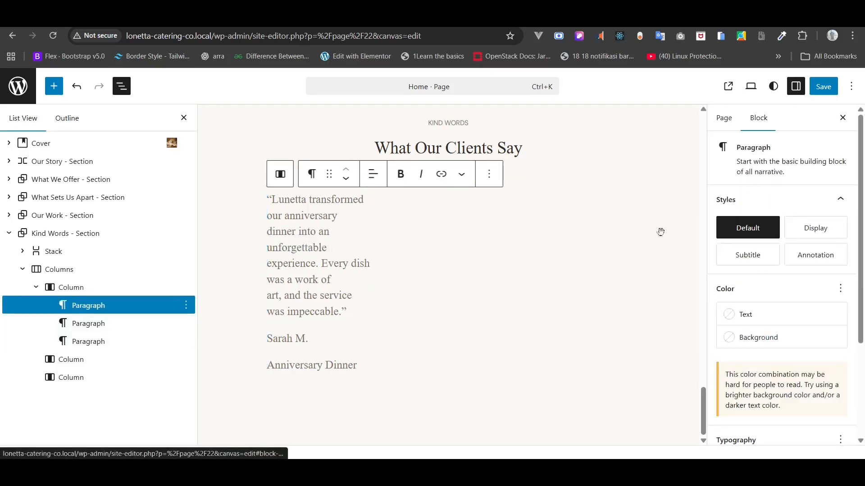
{"action": "left_click", "coordinate": [841, 291]}
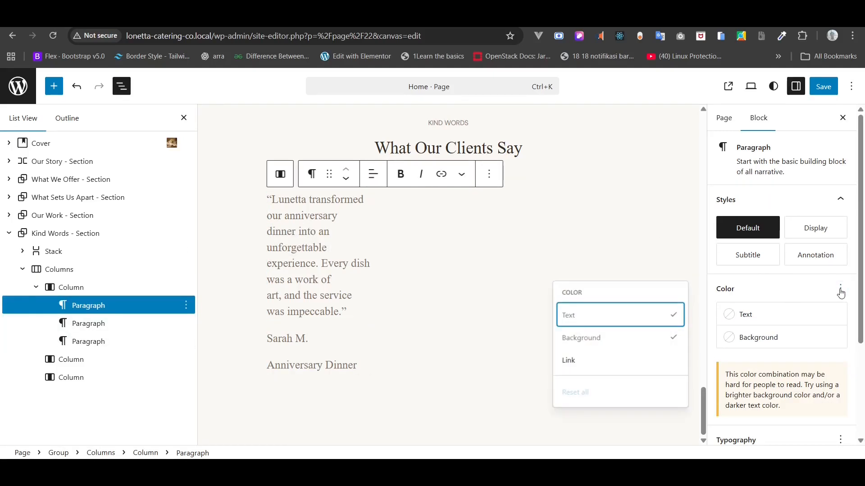
{"action": "left_click", "coordinate": [840, 290]}
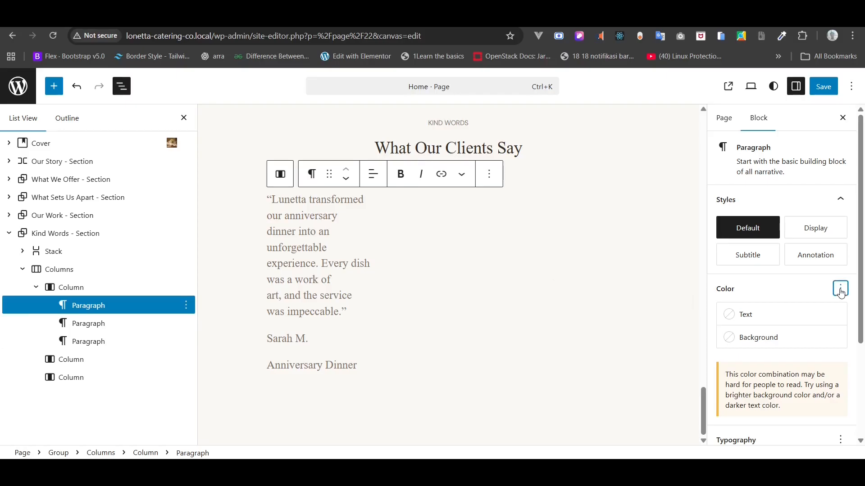
{"action": "scroll", "coordinate": [840, 292], "scroll_direction": "down", "scroll_amount": 3}
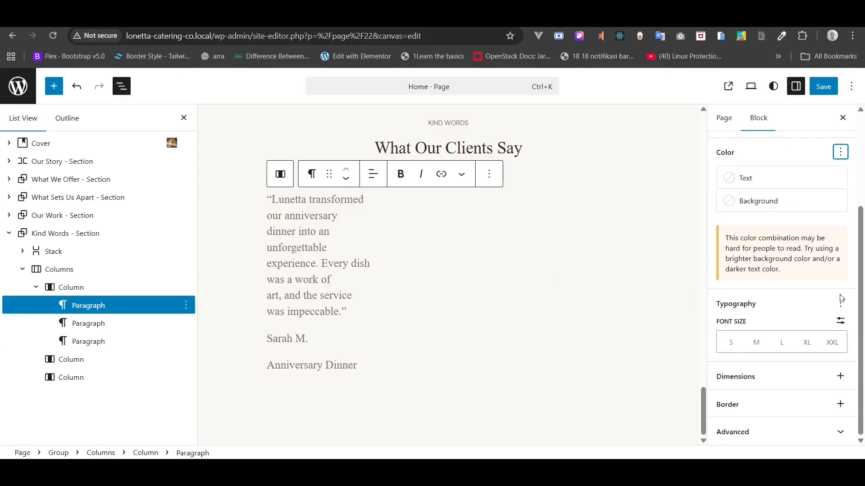
{"action": "left_click", "coordinate": [841, 304]}
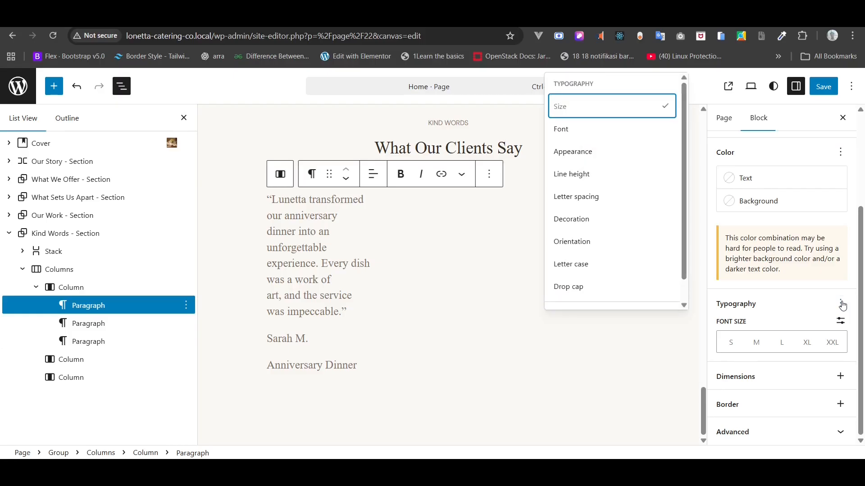
{"action": "left_click", "coordinate": [583, 131]}
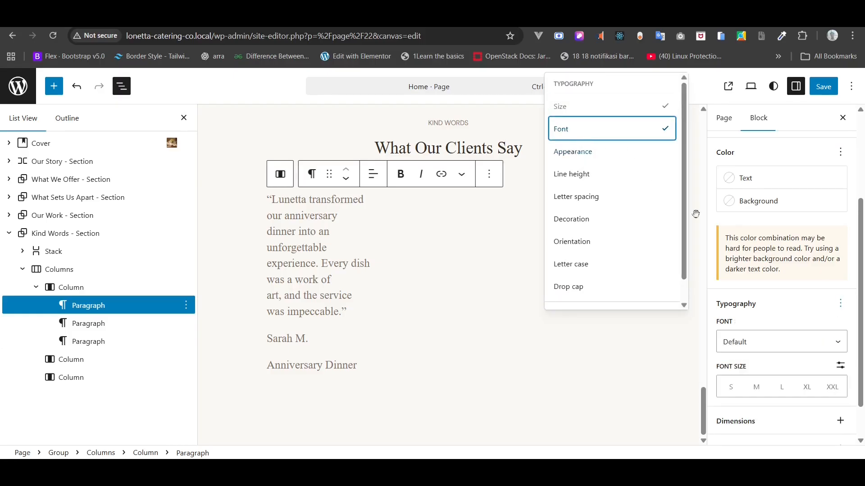
{"action": "scroll", "coordinate": [784, 311], "scroll_direction": "down", "scroll_amount": 1}
{"action": "left_click", "coordinate": [774, 307]}
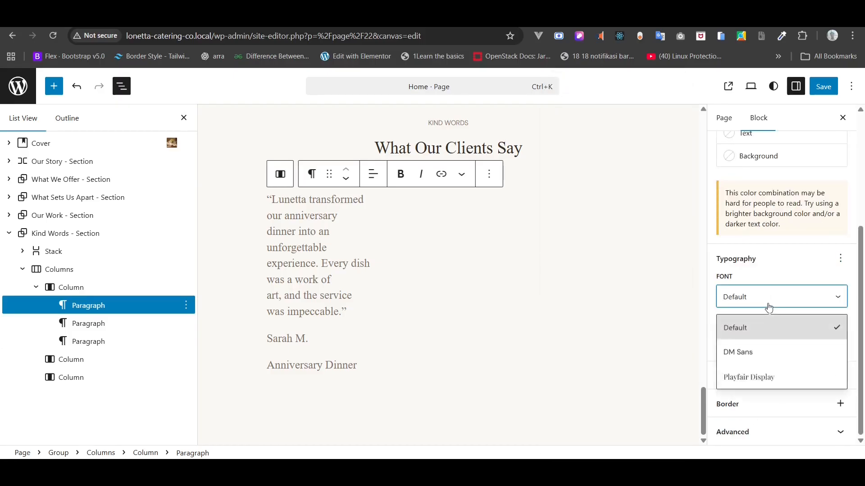
{"action": "left_click", "coordinate": [756, 375]}
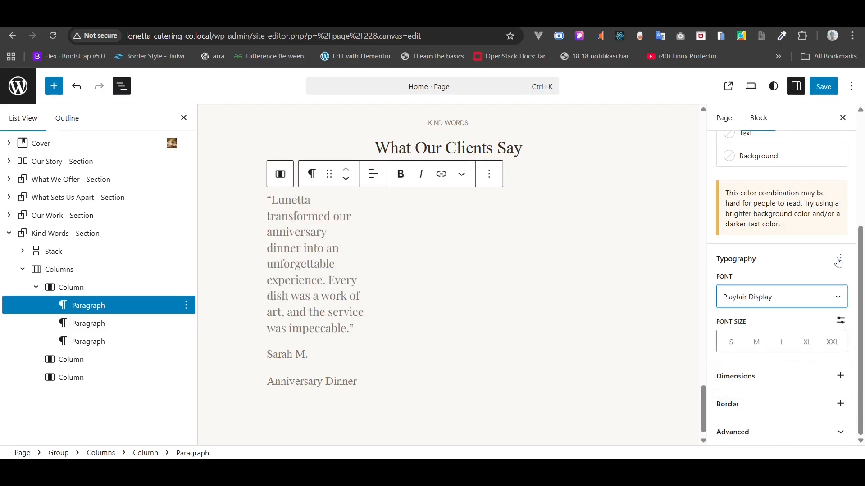
- Give the quote the Regular Italic appearance at a custom 18 px size
{"action": "left_click", "coordinate": [840, 259]}
{"action": "left_click", "coordinate": [607, 334]}
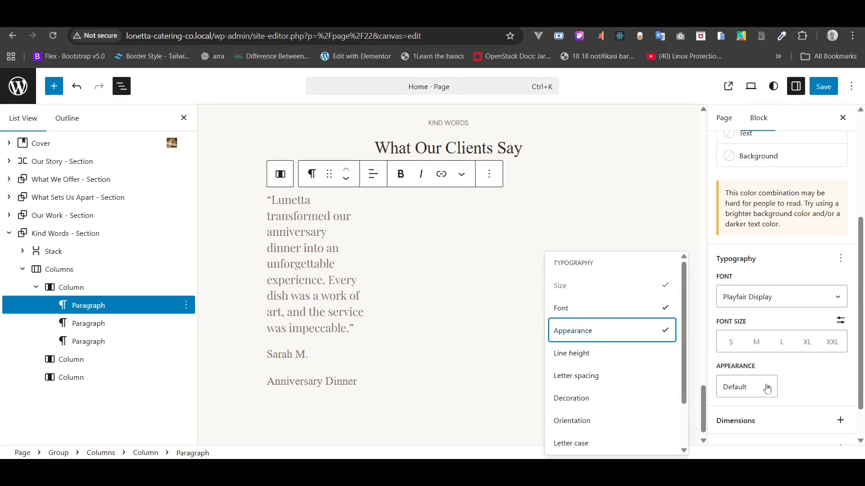
{"action": "left_click", "coordinate": [767, 388]}
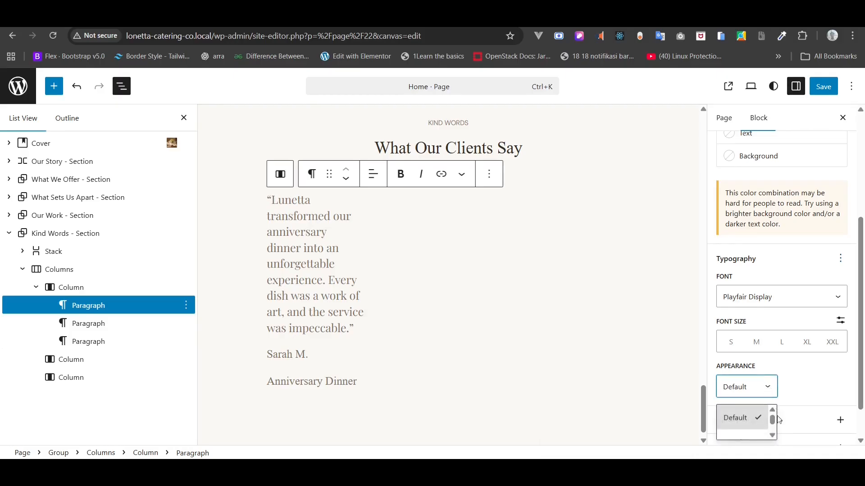
{"action": "left_click", "coordinate": [773, 436]}
{"action": "left_click", "coordinate": [772, 436]}
{"action": "left_click", "coordinate": [772, 436]}
{"action": "left_click", "coordinate": [773, 436]}
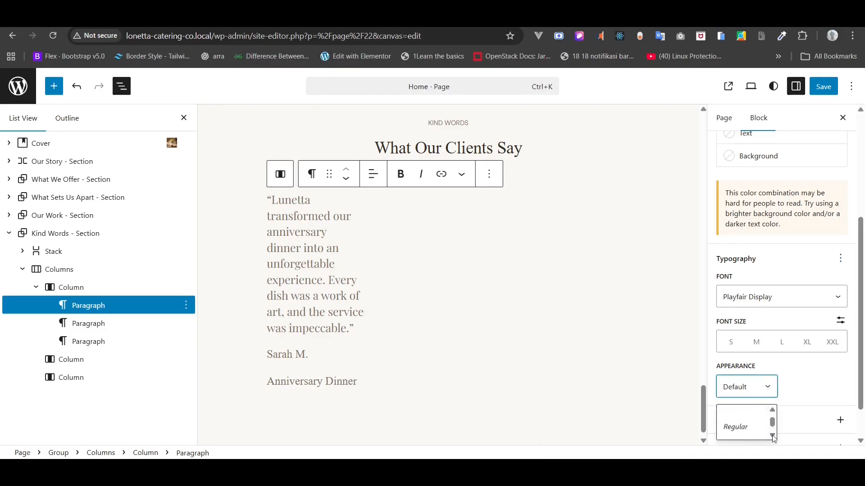
{"action": "left_click", "coordinate": [773, 435]}
{"action": "left_click", "coordinate": [748, 423]}
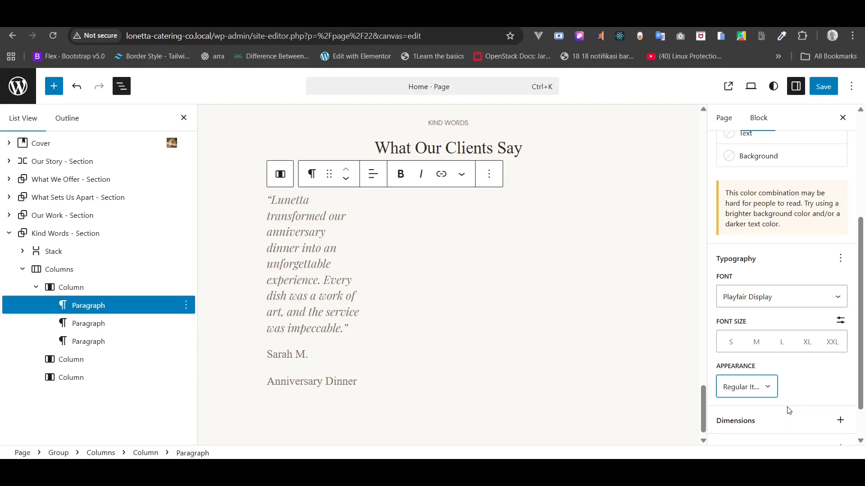
{"action": "left_click", "coordinate": [840, 321]}
{"action": "left_click", "coordinate": [748, 342]}
{"action": "type", "text": "18"}
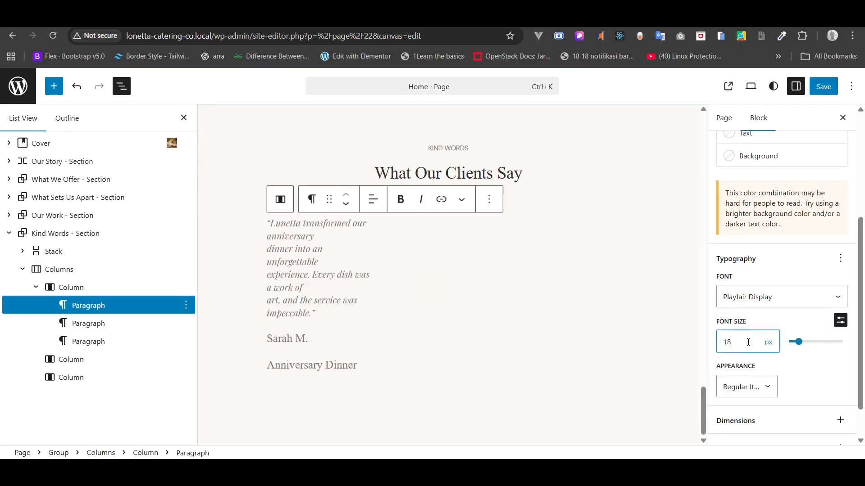
- Centre-align the quote text
{"action": "left_click", "coordinate": [373, 199]}
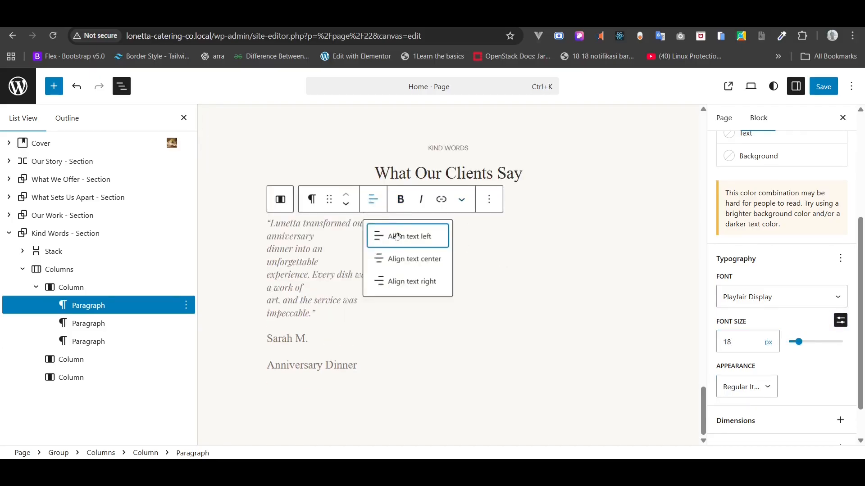
{"action": "left_click", "coordinate": [401, 258]}
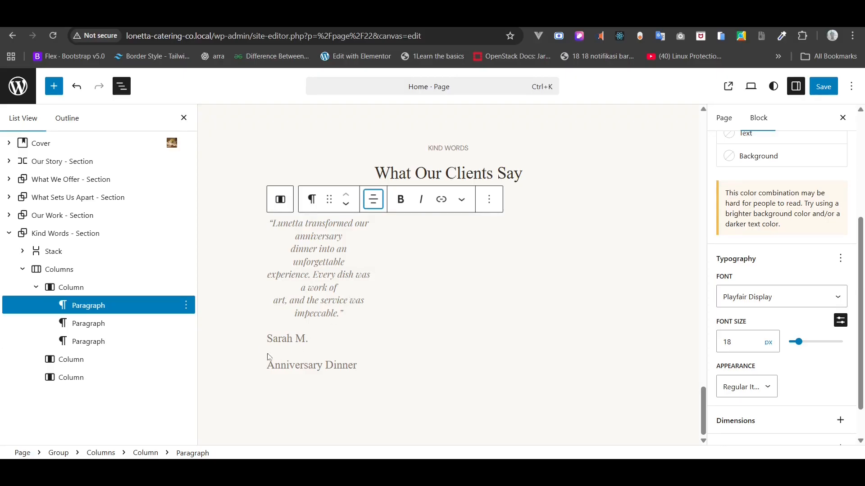
{"action": "left_click", "coordinate": [233, 346]}
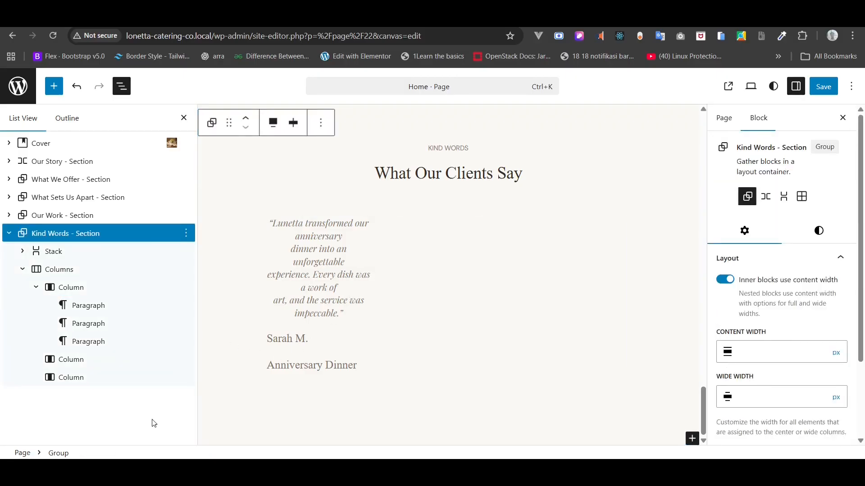
- Zoom the browser to 90% and group the client's name and Anniversary Dinner paragraphs
{"action": "key", "text": "ctrl+minus"}
{"action": "scroll", "coordinate": [392, 312], "scroll_direction": "down", "scroll_amount": 2}
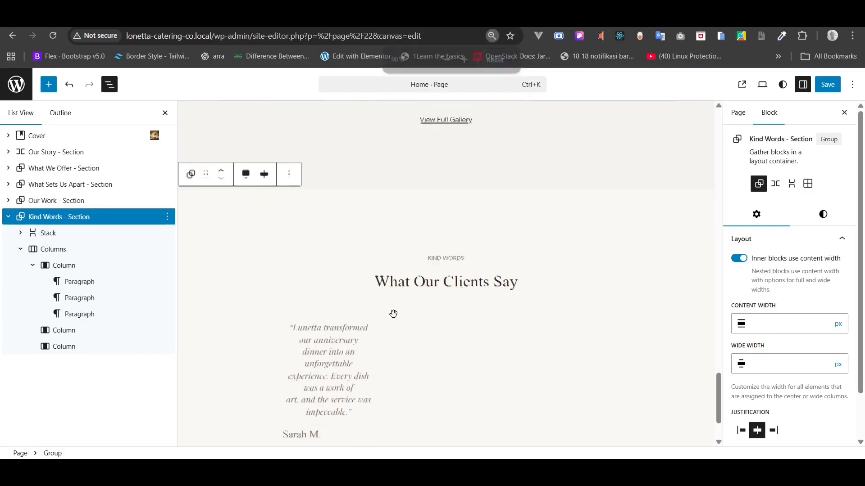
{"action": "left_click", "coordinate": [309, 337]}
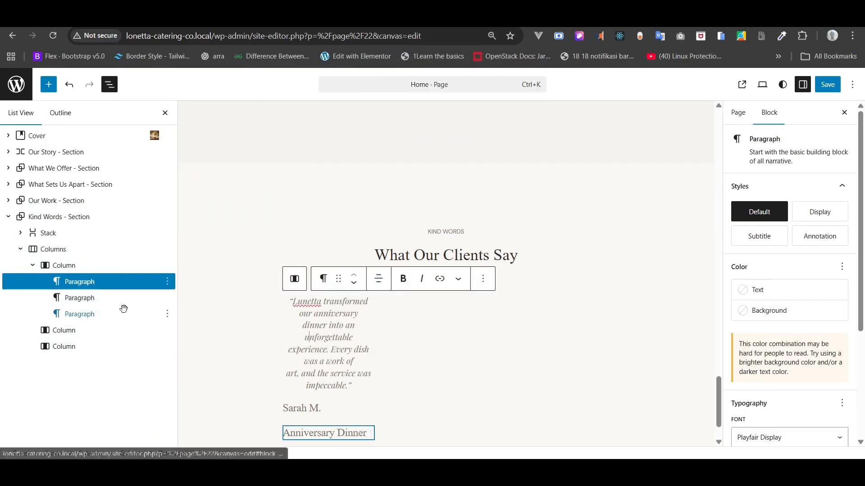
{"action": "left_click", "coordinate": [80, 297]}
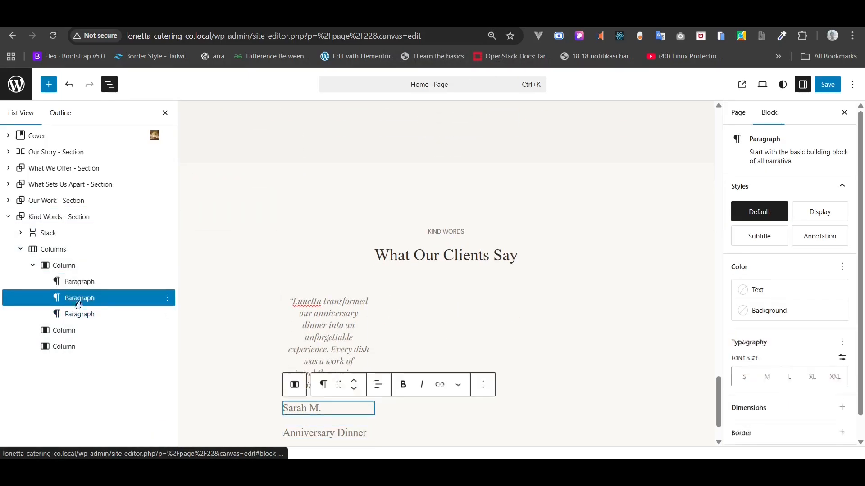
{"action": "left_click", "coordinate": [79, 314], "text": "shift"}
{"action": "right_click", "coordinate": [86, 310]}
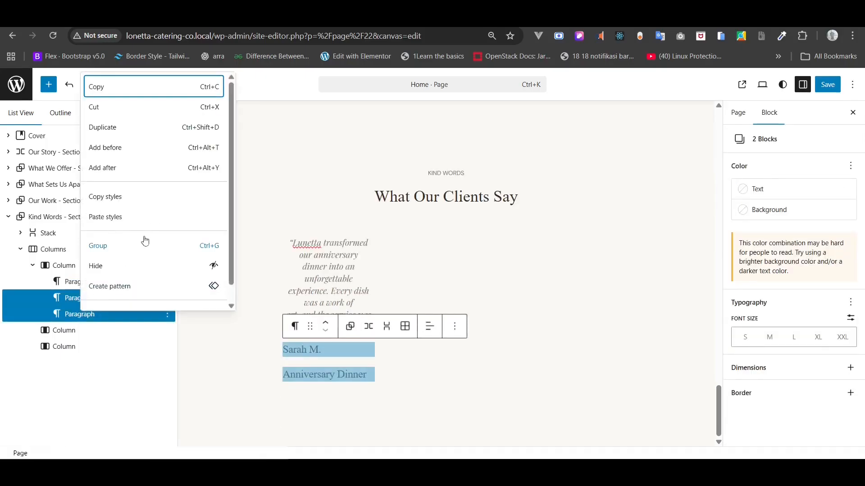
{"action": "left_click", "coordinate": [119, 245]}
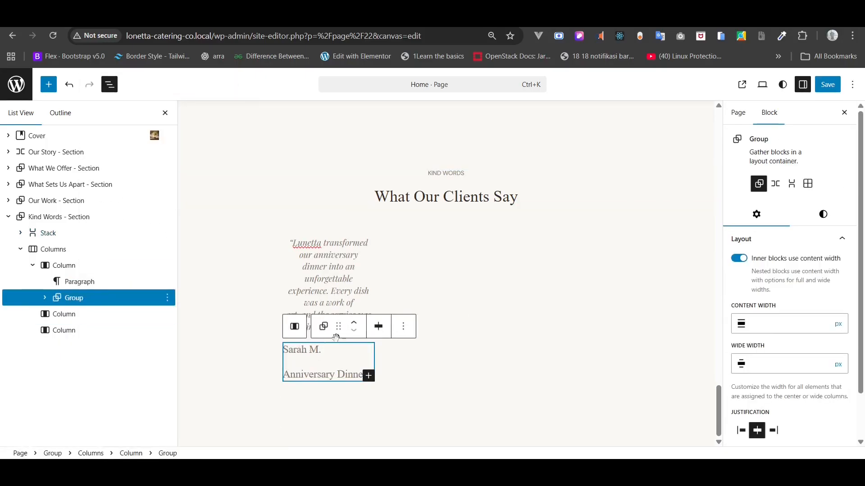
- Centre-align both the name and Anniversary Dinner lines
{"action": "left_click", "coordinate": [44, 298]}
{"action": "left_click", "coordinate": [88, 314]}
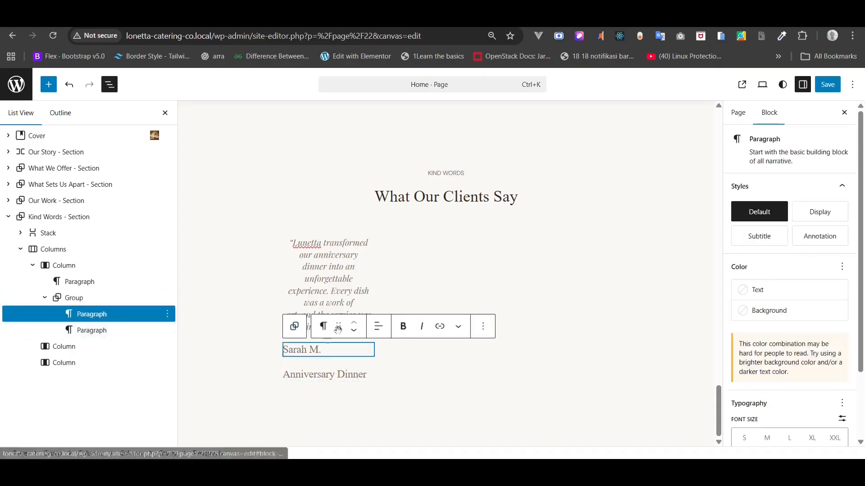
{"action": "left_click", "coordinate": [378, 326]}
{"action": "left_click", "coordinate": [411, 381]}
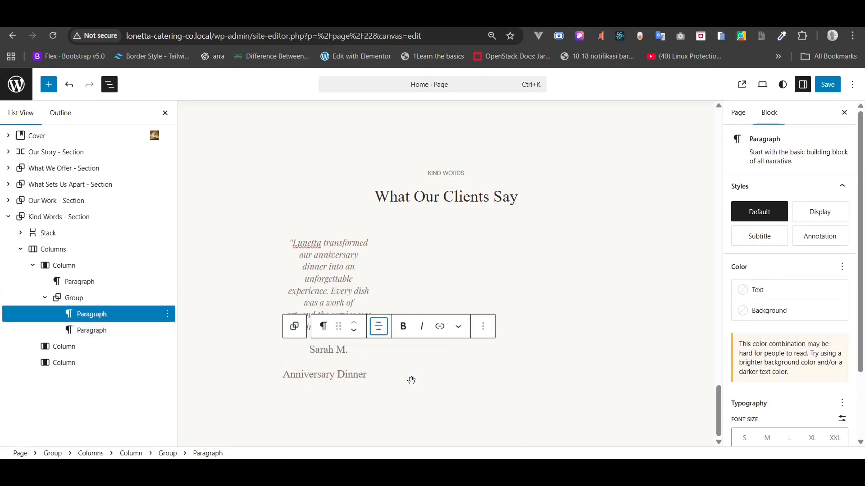
{"action": "left_click", "coordinate": [105, 330]}
{"action": "left_click", "coordinate": [378, 350]}
{"action": "left_click", "coordinate": [405, 407]}
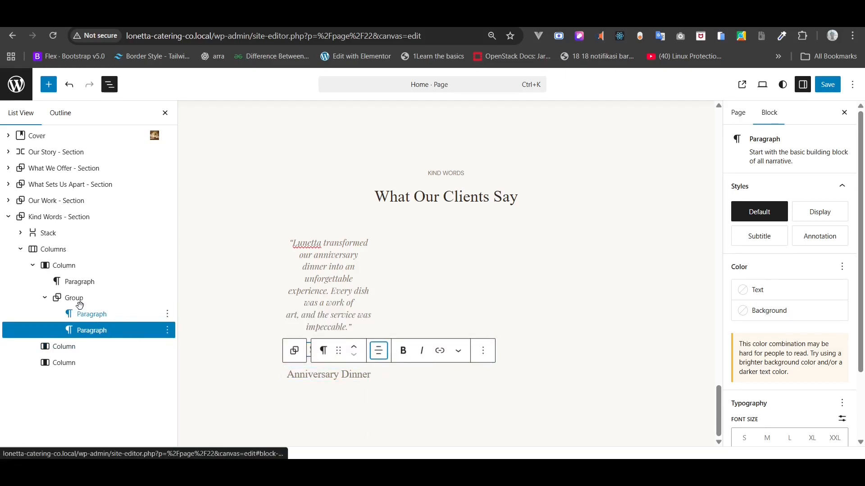
- Set the name line in DM Sans at a custom 14 px size
{"action": "left_click", "coordinate": [81, 313]}
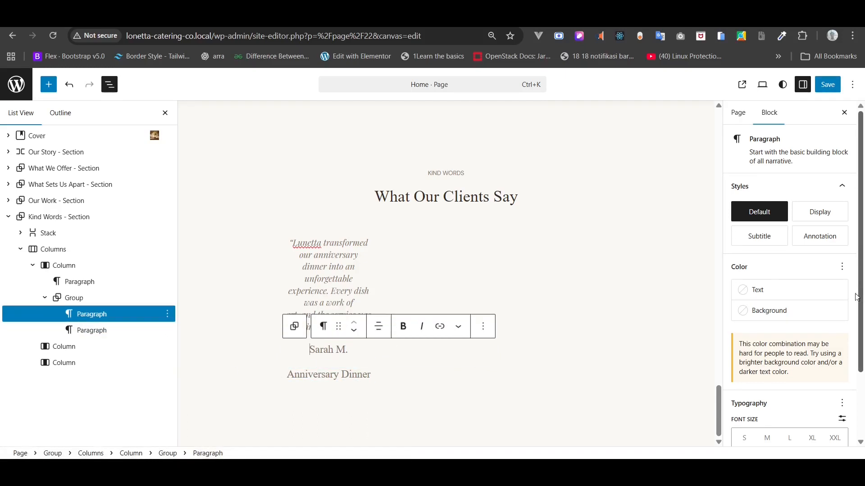
{"action": "scroll", "coordinate": [854, 314], "scroll_direction": "down", "scroll_amount": 2}
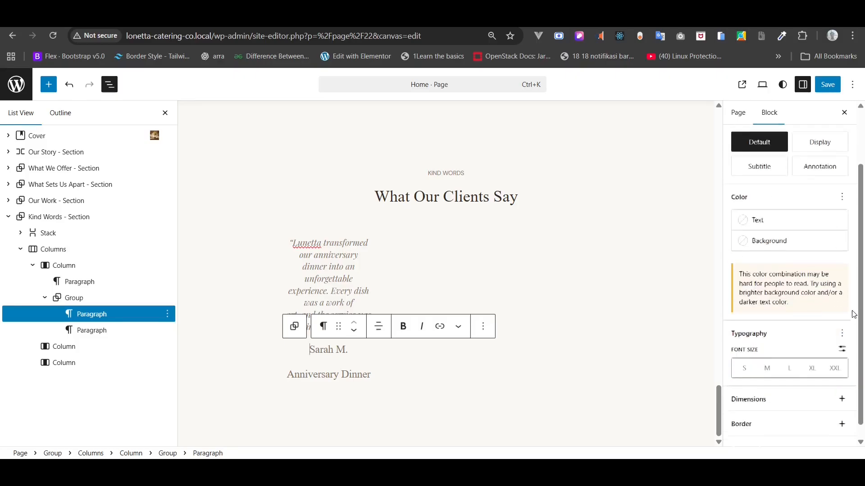
{"action": "scroll", "coordinate": [840, 314], "scroll_direction": "down", "scroll_amount": 1}
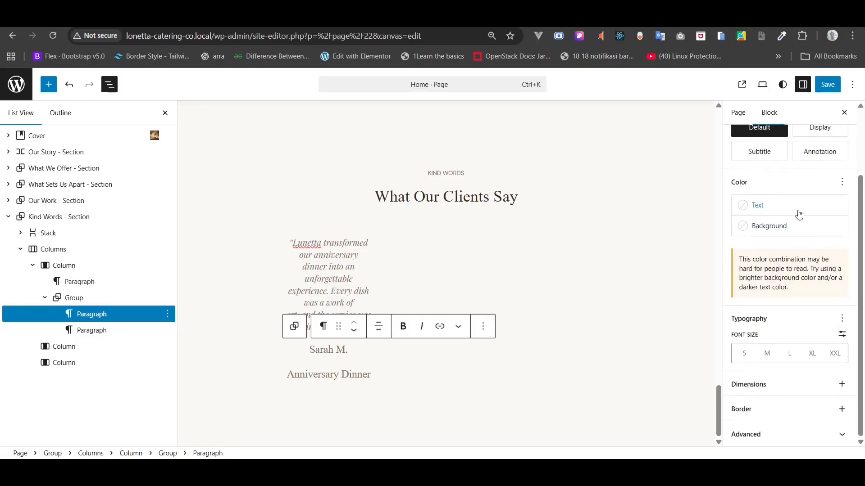
{"action": "left_click", "coordinate": [842, 320]}
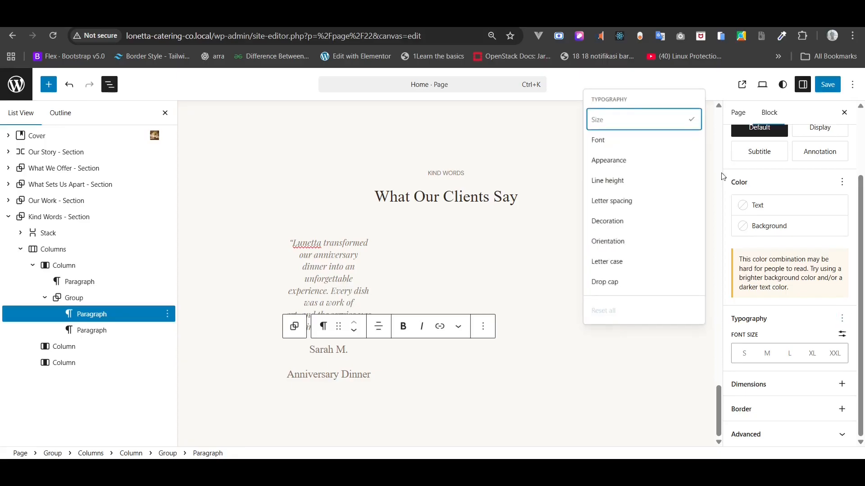
{"action": "left_click", "coordinate": [666, 143]}
{"action": "left_click", "coordinate": [791, 354]}
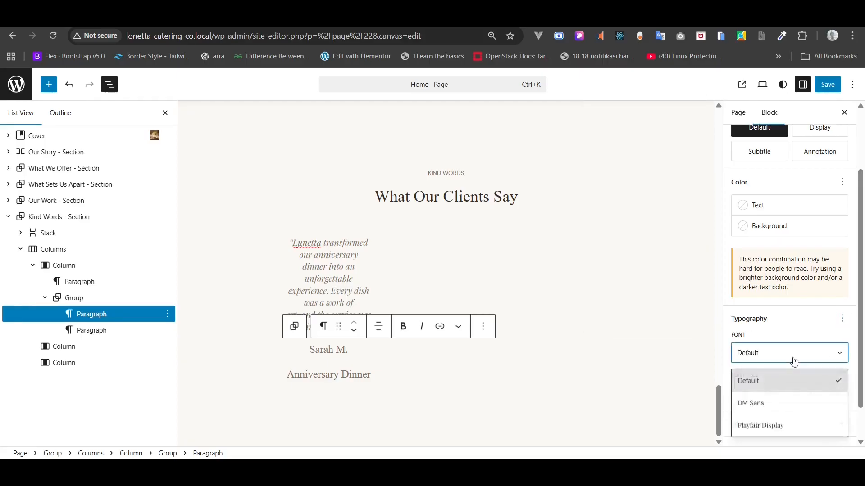
{"action": "left_click", "coordinate": [769, 404]}
{"action": "left_click", "coordinate": [842, 376]}
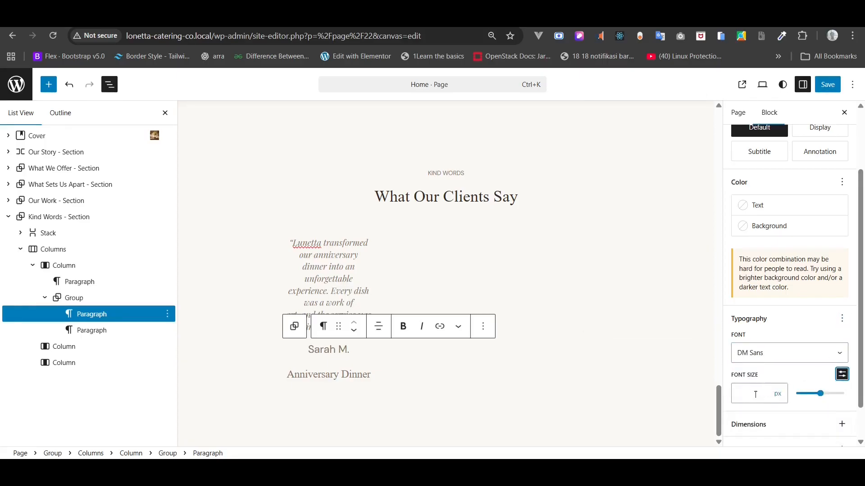
{"action": "left_click", "coordinate": [743, 395]}
{"action": "type", "text": "12"}
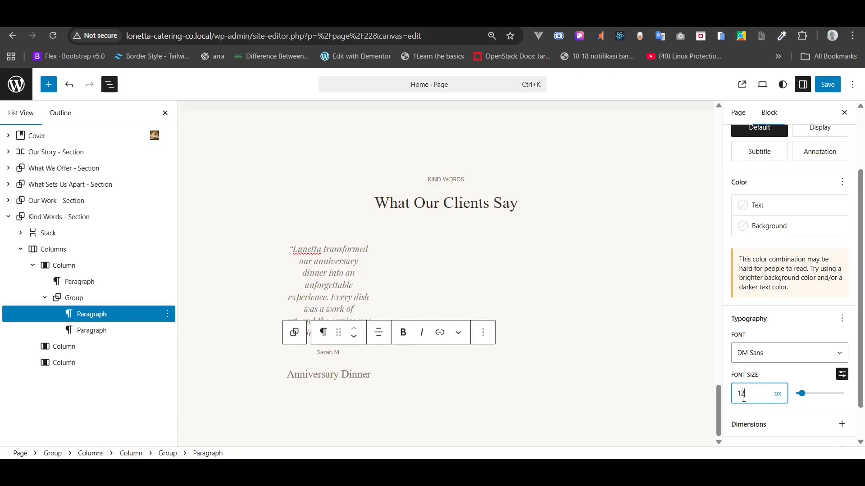
{"action": "key", "text": "BackSpace"}
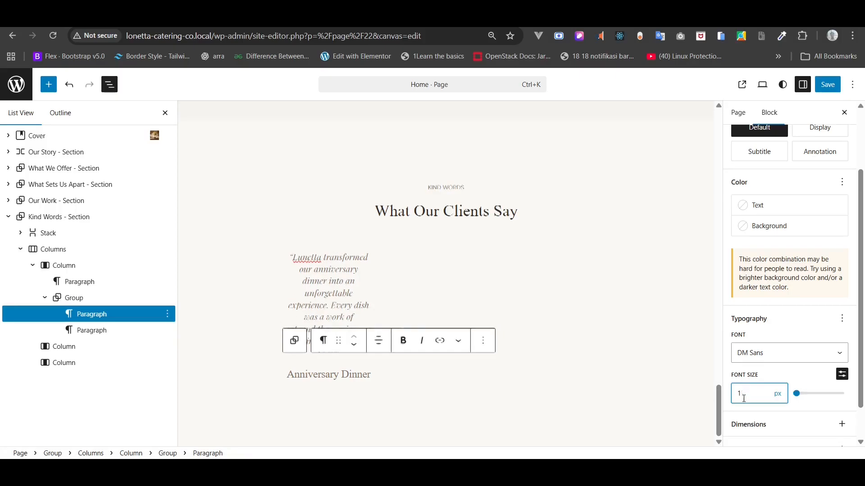
{"action": "type", "text": "4"}
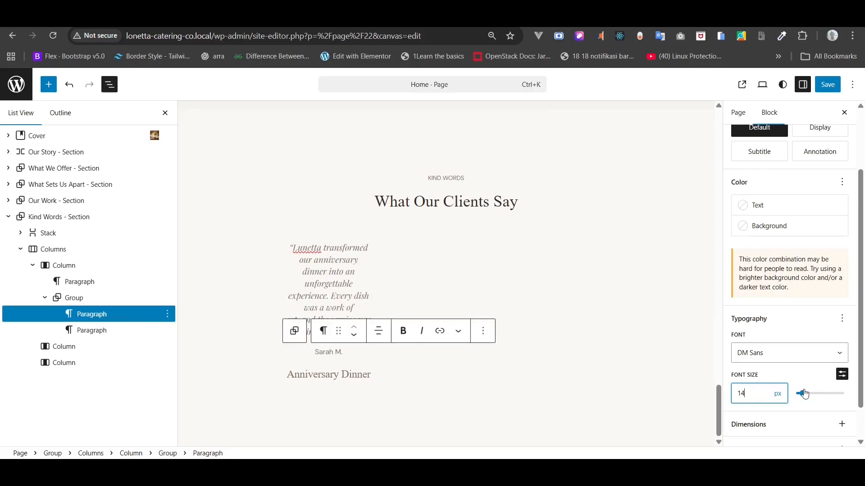
- Give the name line the dark Heading text colour
{"action": "scroll", "coordinate": [805, 395], "scroll_direction": "down", "scroll_amount": 2}
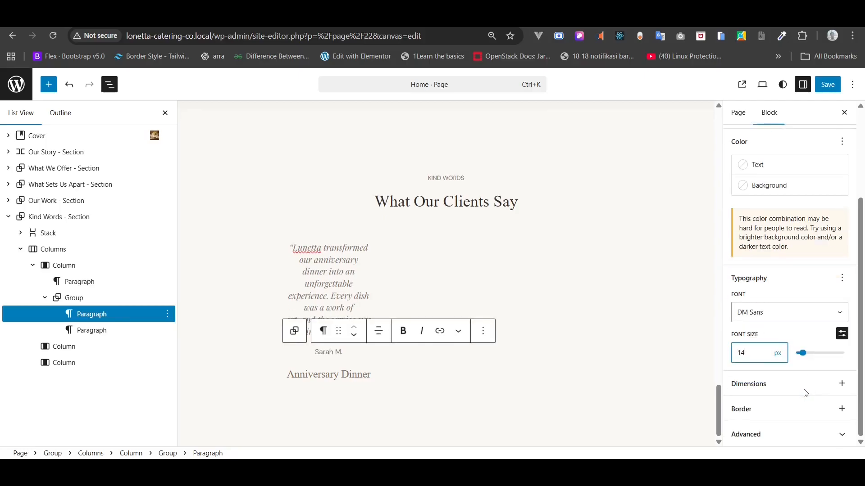
{"action": "left_click", "coordinate": [787, 169]}
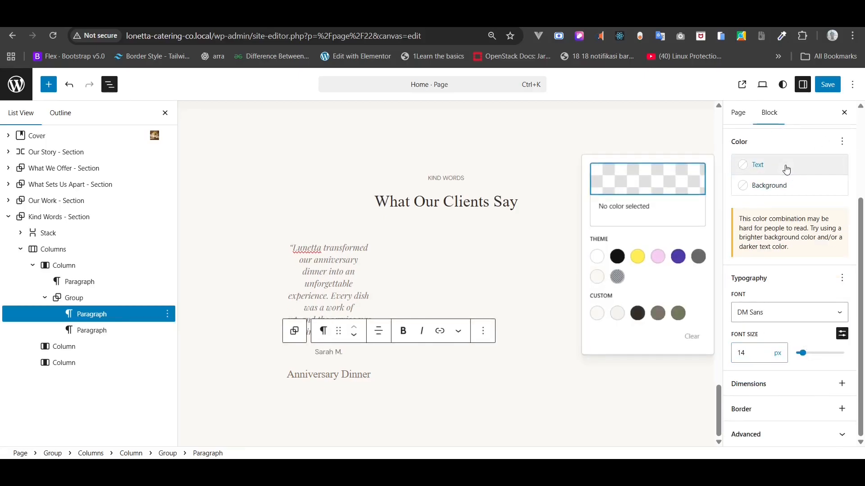
{"action": "left_click", "coordinate": [637, 313]}
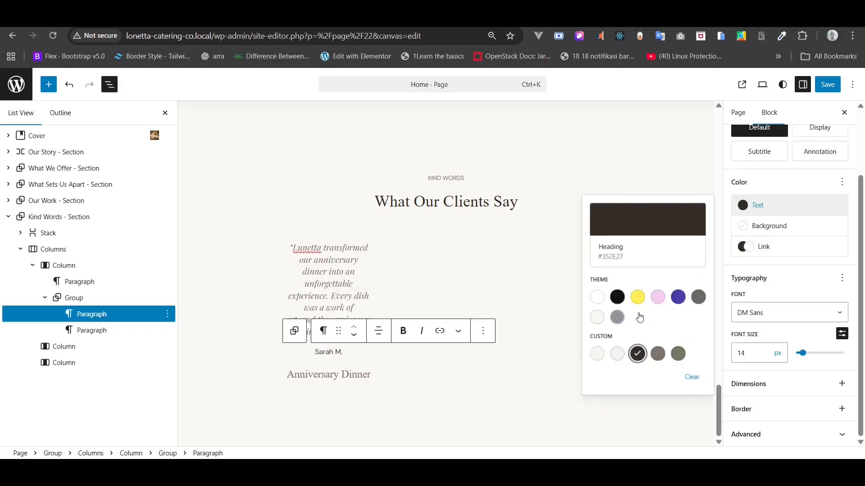
- Set the Anniversary Dinner line in DM Sans at 14 px
{"action": "left_click", "coordinate": [304, 376]}
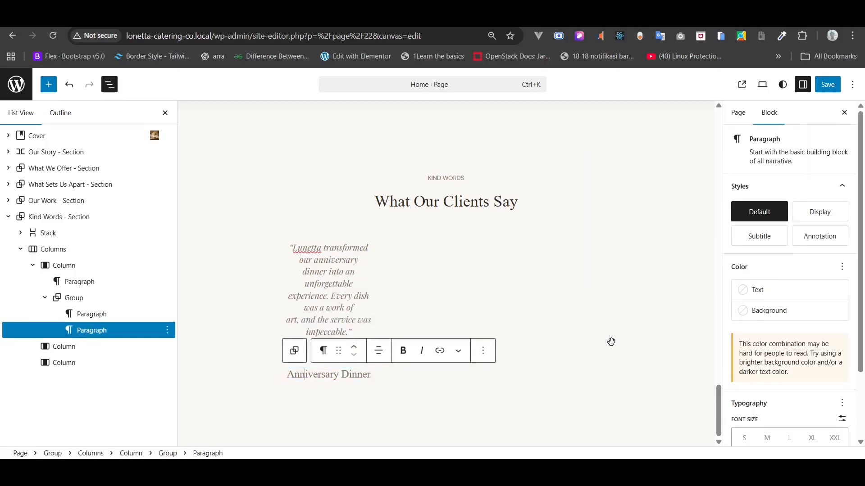
{"action": "scroll", "coordinate": [805, 313], "scroll_direction": "down", "scroll_amount": 2}
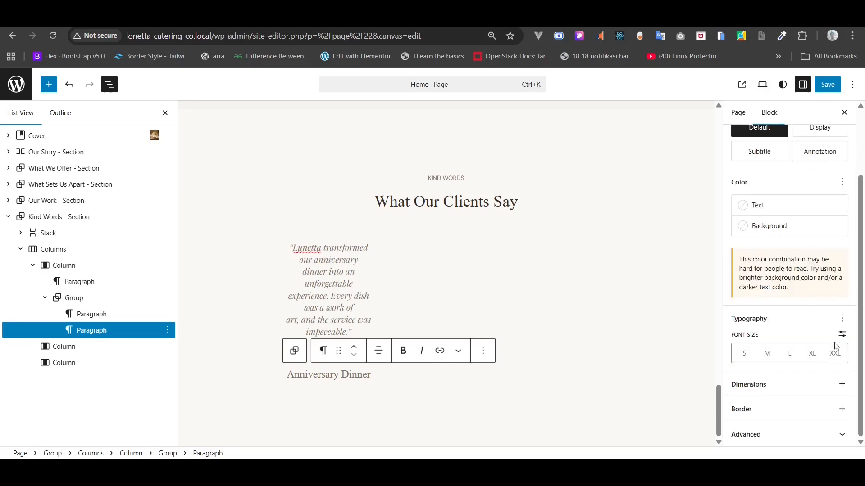
{"action": "left_click", "coordinate": [841, 318]}
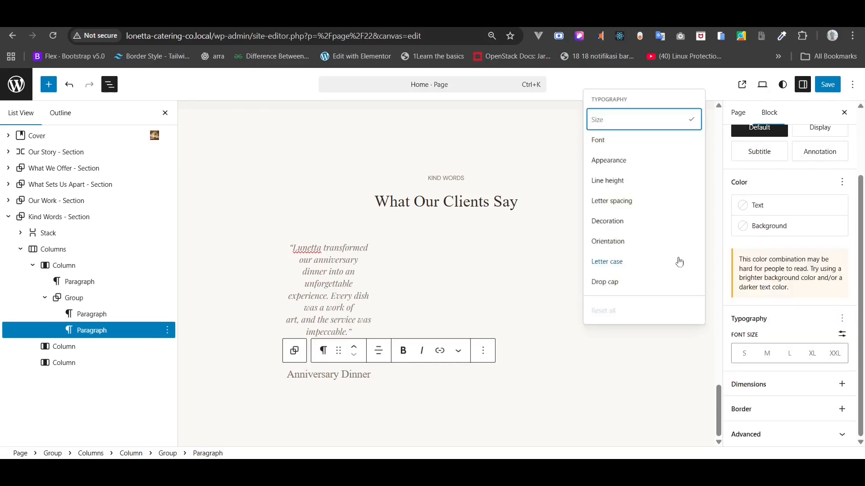
{"action": "left_click", "coordinate": [604, 141]}
{"action": "left_click", "coordinate": [747, 358]}
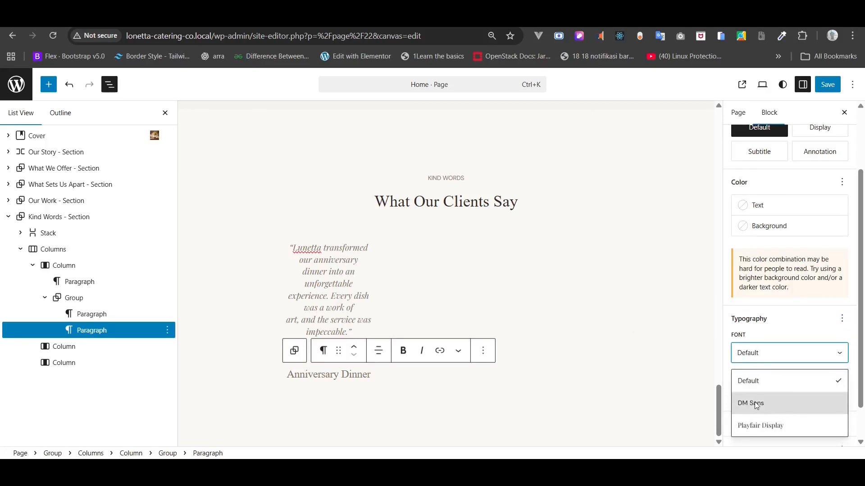
{"action": "left_click", "coordinate": [748, 402]}
{"action": "scroll", "coordinate": [756, 405], "scroll_direction": "down", "scroll_amount": 1}
{"action": "left_click", "coordinate": [841, 335]}
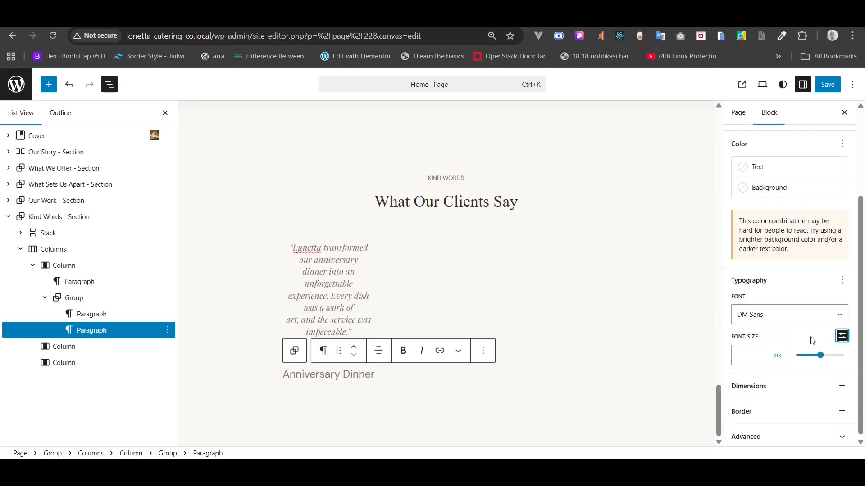
{"action": "left_click", "coordinate": [752, 354]}
{"action": "type", "text": "14"}
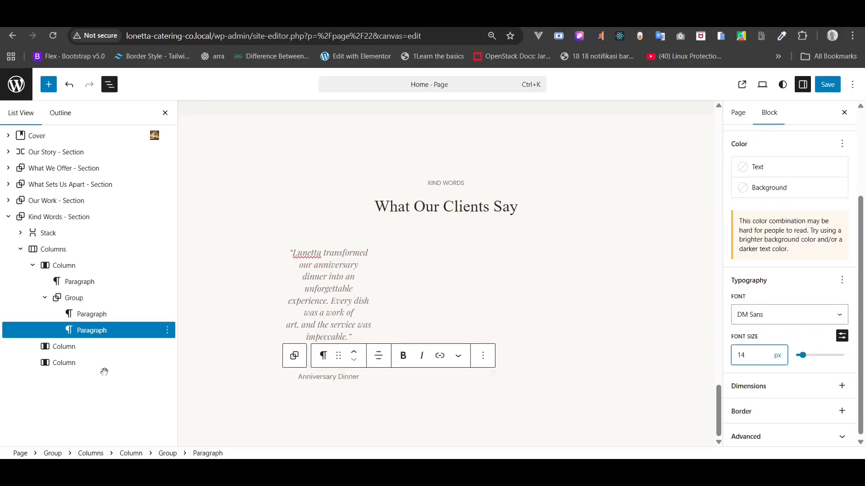
{"action": "left_click", "coordinate": [73, 298]}
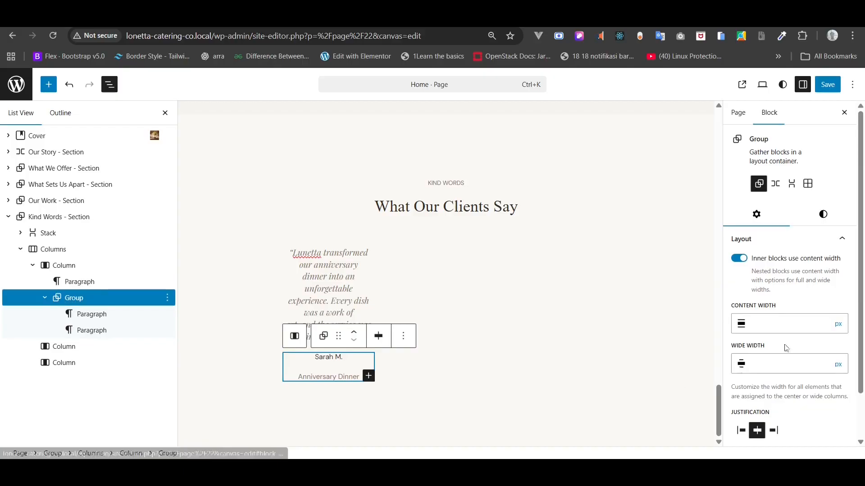
- Remove the block spacing between the grouped name and event lines
{"action": "left_click", "coordinate": [822, 220]}
{"action": "scroll", "coordinate": [819, 293], "scroll_direction": "down", "scroll_amount": 10}
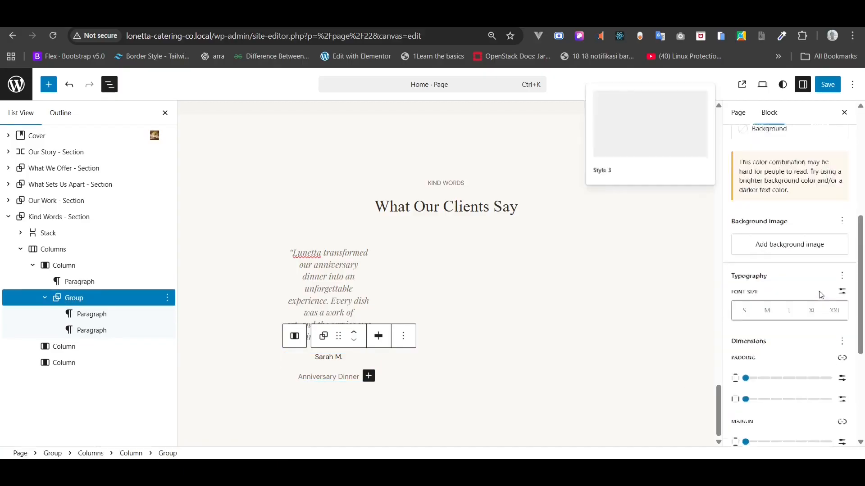
{"action": "scroll", "coordinate": [765, 307], "scroll_direction": "down", "scroll_amount": 1}
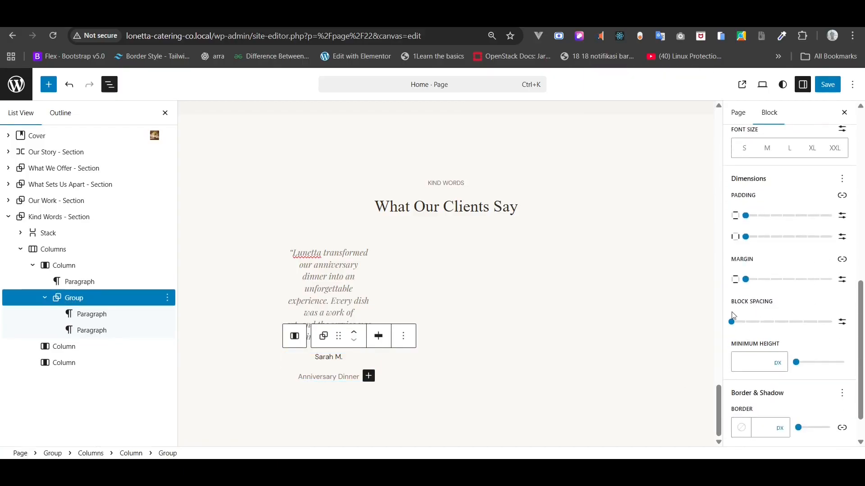
{"action": "left_click", "coordinate": [732, 323]}
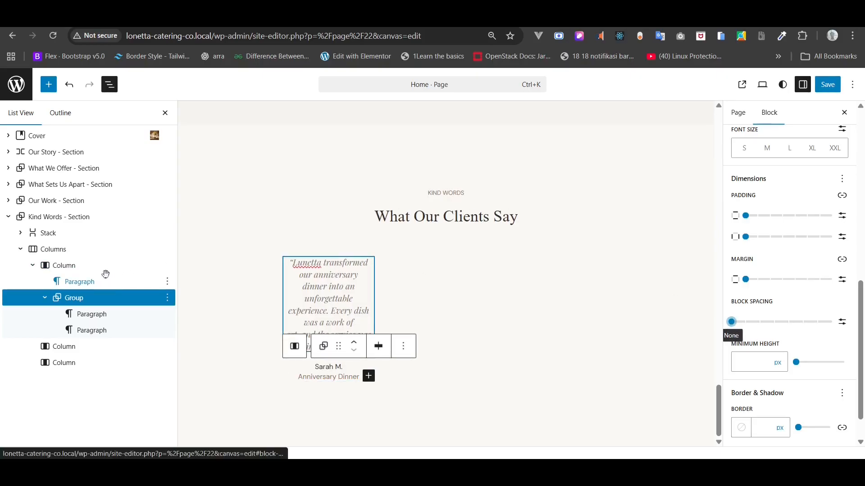
- Delete the empty third column from the Kind Words columns in List View
{"action": "left_click", "coordinate": [67, 266]}
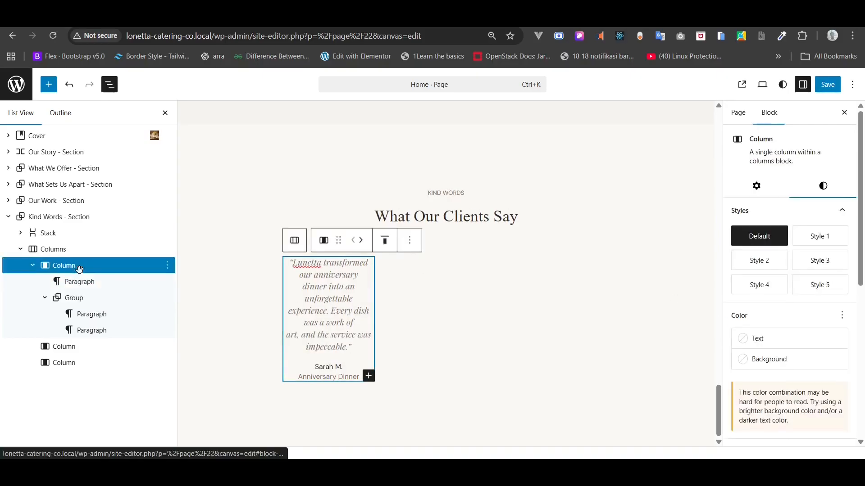
{"action": "left_click", "coordinate": [32, 265]}
{"action": "left_click", "coordinate": [55, 250]}
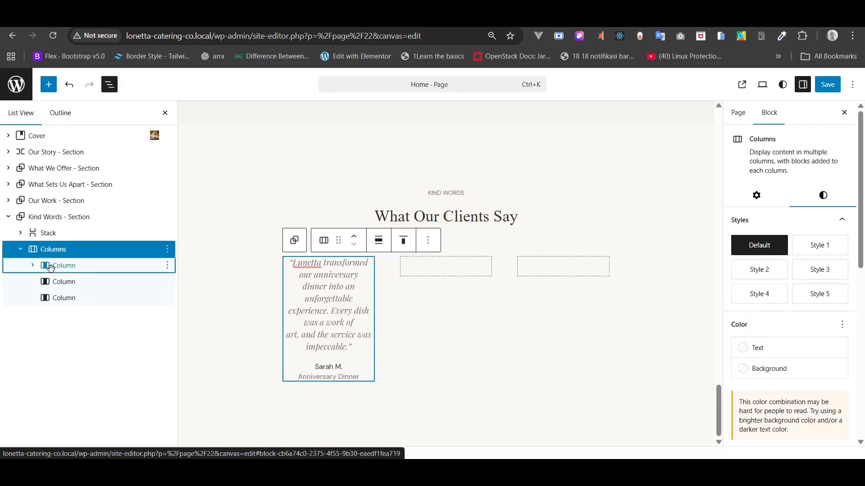
{"action": "left_click", "coordinate": [54, 269]}
{"action": "left_click", "coordinate": [54, 270]}
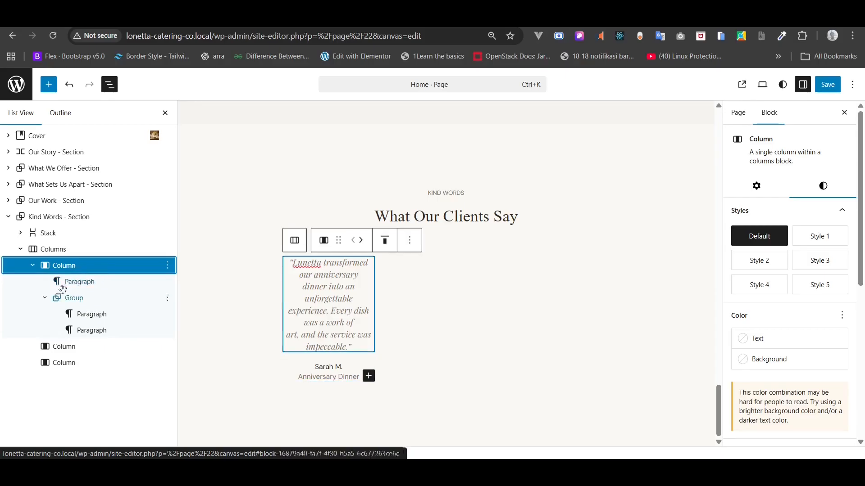
{"action": "left_click", "coordinate": [46, 299]}
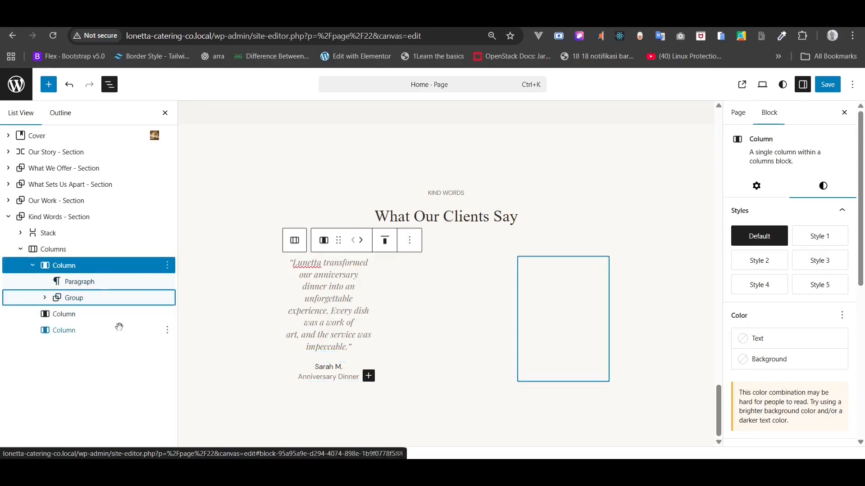
{"action": "left_click", "coordinate": [167, 314]}
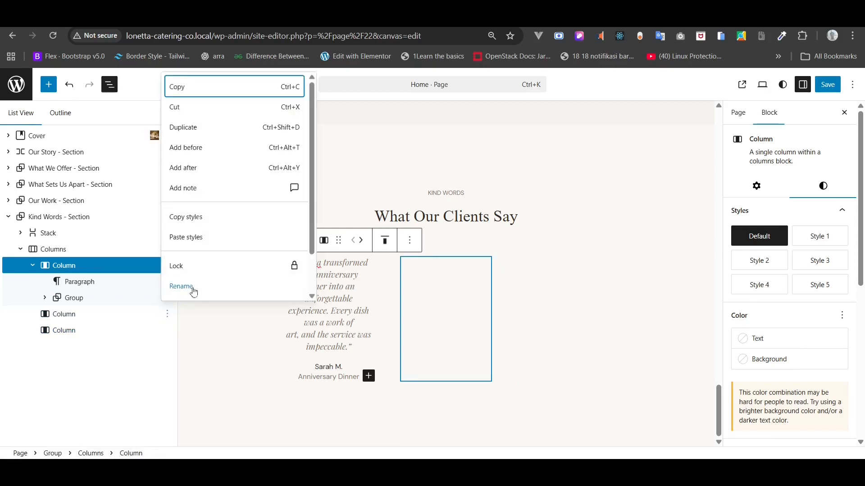
{"action": "scroll", "coordinate": [207, 232], "scroll_direction": "down", "scroll_amount": 2}
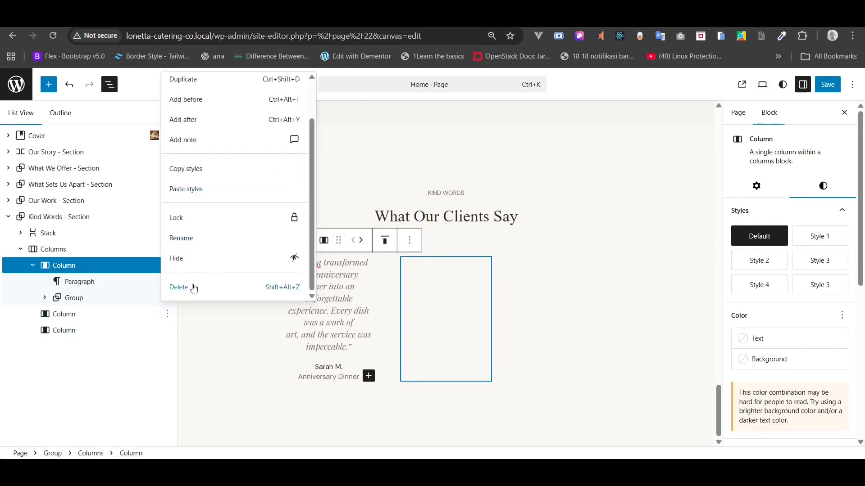
{"action": "left_click", "coordinate": [222, 287]}
- Delete the remaining empty second column
{"action": "left_click", "coordinate": [167, 314]}
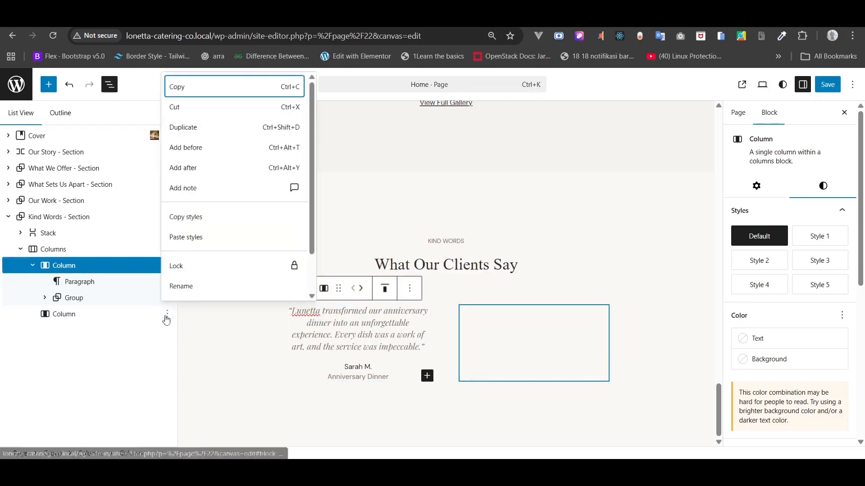
{"action": "left_click", "coordinate": [184, 294]}
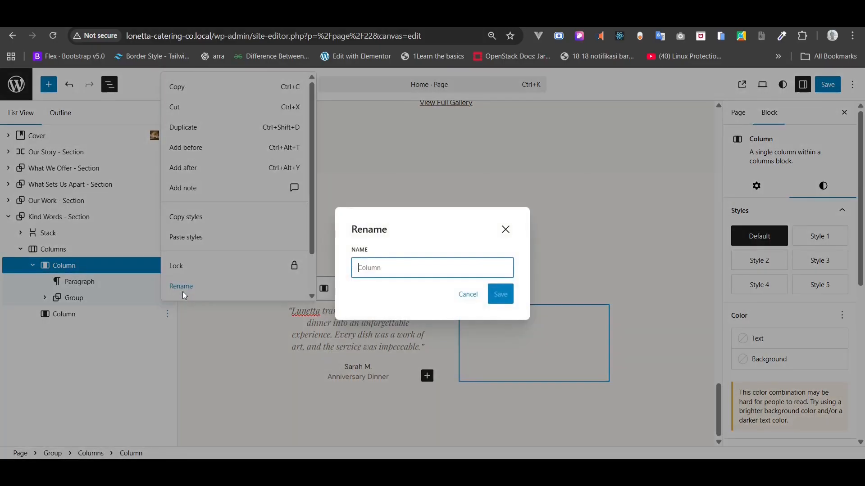
{"action": "left_click", "coordinate": [468, 295]}
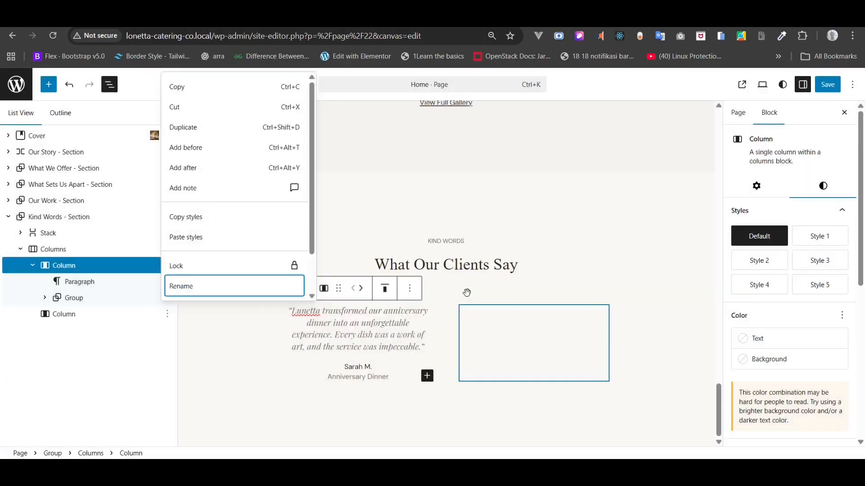
{"action": "left_click", "coordinate": [167, 314]}
{"action": "left_click", "coordinate": [167, 314]}
{"action": "scroll", "coordinate": [220, 252], "scroll_direction": "down", "scroll_amount": 2}
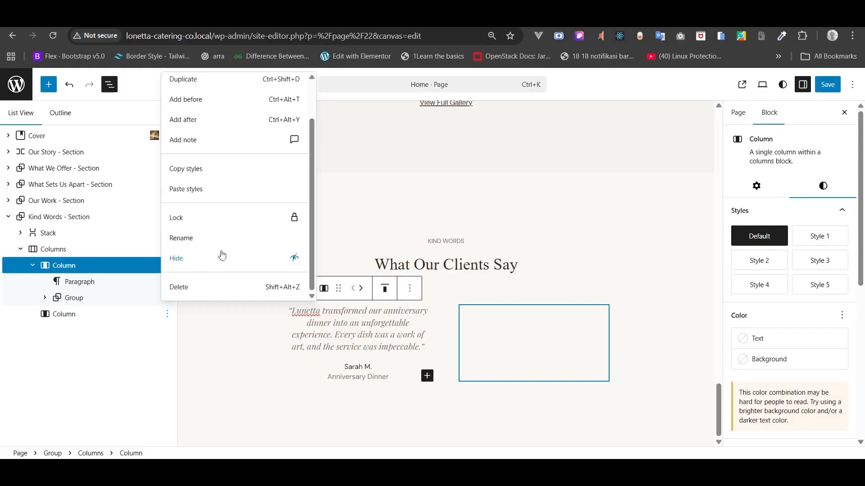
{"action": "left_click", "coordinate": [193, 288]}
- Duplicate the first testimonial column
{"action": "left_click", "coordinate": [169, 269]}
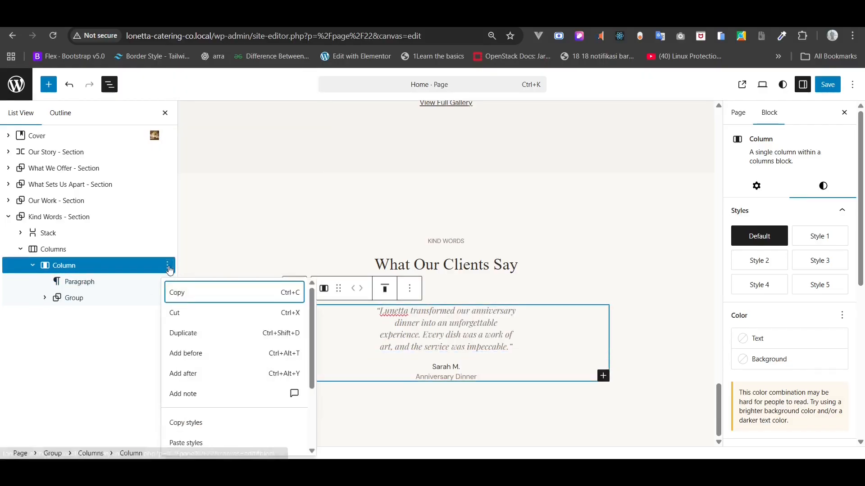
{"action": "left_click", "coordinate": [191, 332]}
{"action": "left_click", "coordinate": [168, 265]}
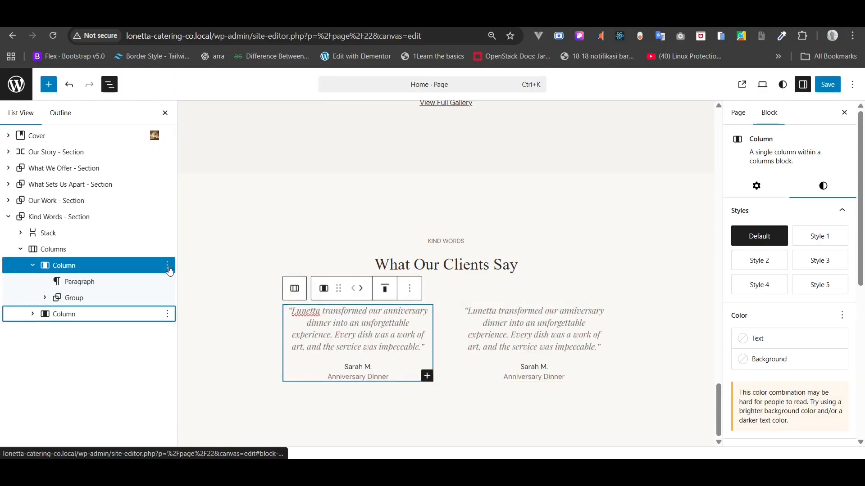
{"action": "left_click", "coordinate": [169, 270]}
- Duplicate the column again and replace the middle quote with the wedding guests testimonial
{"action": "left_click", "coordinate": [193, 333]}
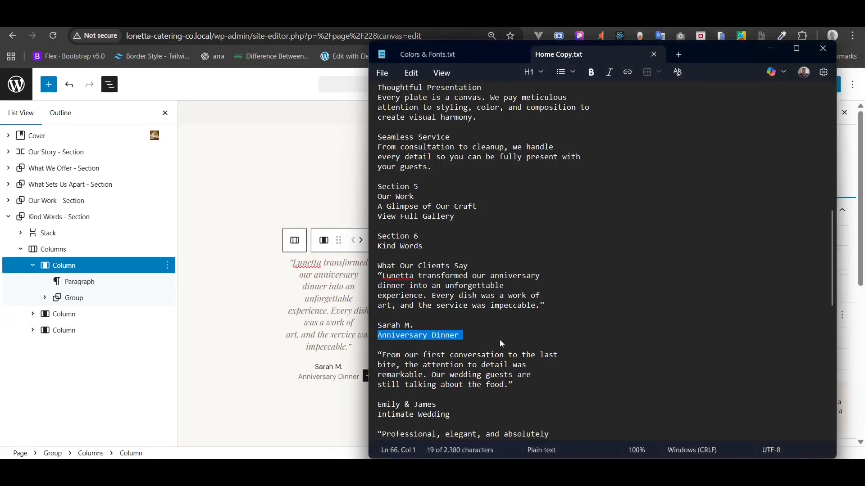
{"action": "left_click_drag", "start_coordinate": [513, 385], "coordinate": [363, 354]}
{"action": "key", "text": "ctrl+c"}
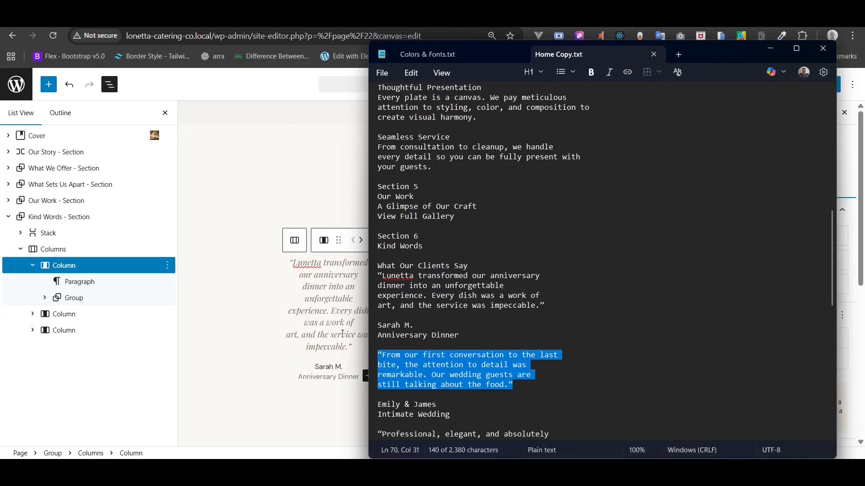
{"action": "left_click", "coordinate": [330, 319]}
{"action": "triple_click", "coordinate": [449, 290]}
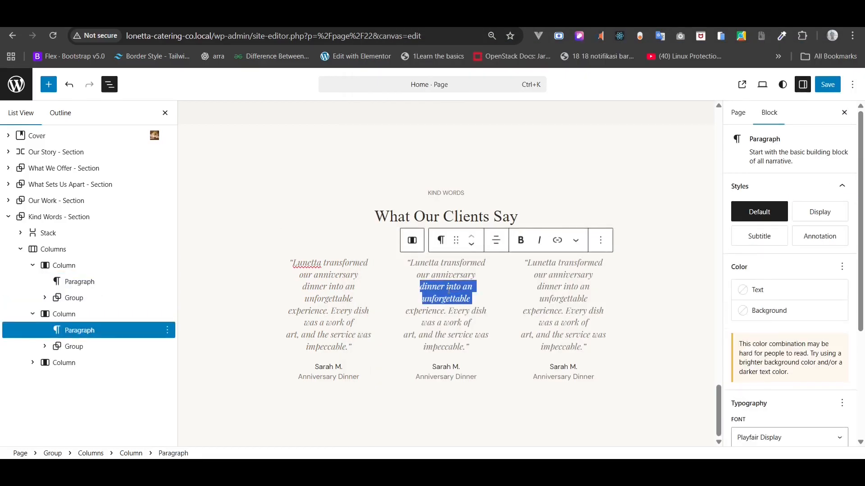
{"action": "left_click_drag", "start_coordinate": [469, 347], "coordinate": [398, 271]}
{"action": "key", "text": "BackSpace"}
{"action": "scroll", "coordinate": [396, 266], "scroll_direction": "up", "scroll_amount": 2}
{"action": "key", "text": "ctrl+v"}
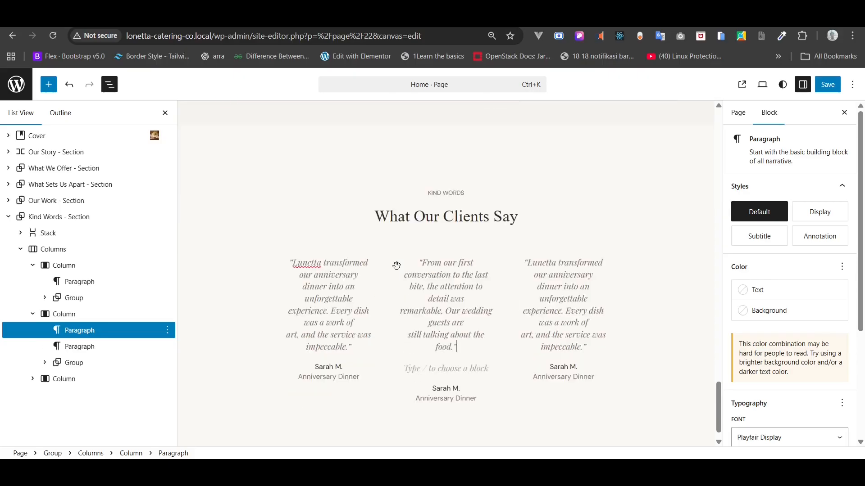
- Delete the leftover empty paragraph below the middle quote
{"action": "left_click", "coordinate": [84, 347]}
{"action": "key", "text": "Delete"}
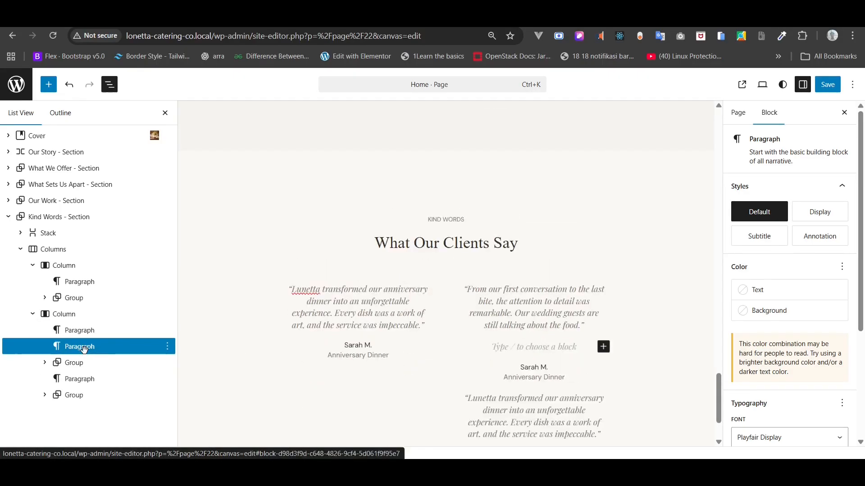
{"action": "key", "text": "ctrl+z"}
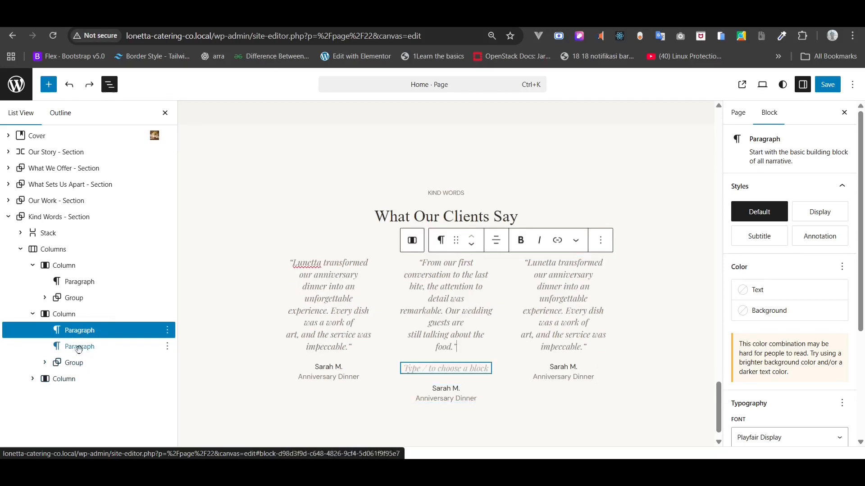
{"action": "left_click", "coordinate": [79, 351]}
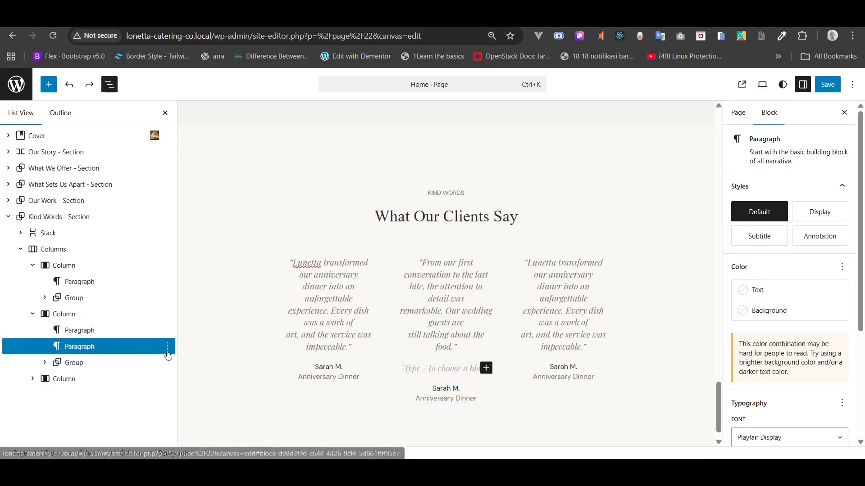
{"action": "left_click", "coordinate": [167, 347]}
{"action": "scroll", "coordinate": [183, 331], "scroll_direction": "down", "scroll_amount": 3}
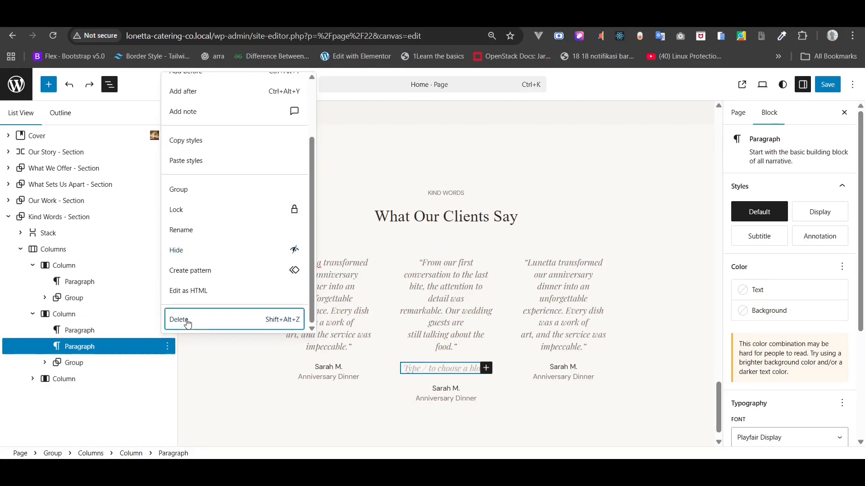
{"action": "left_click", "coordinate": [186, 321]}
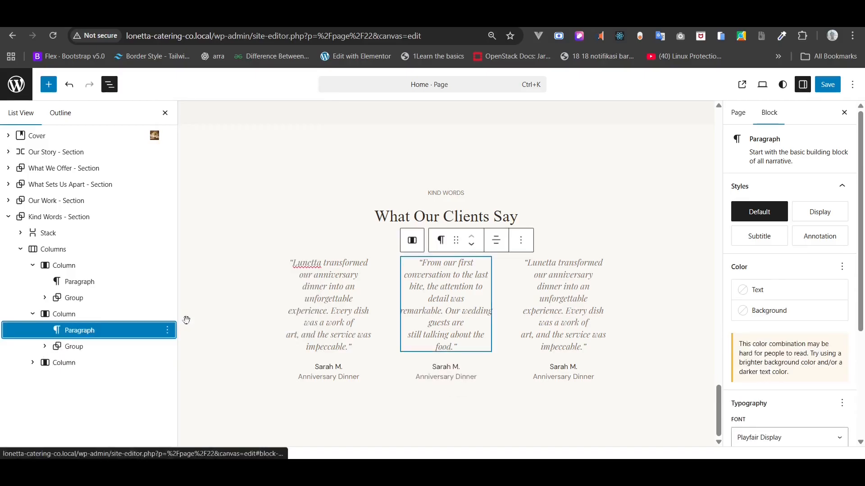
- Replace the third column's quote with the 'Professional, elegant' testimonial from the Home Copy notes
{"action": "left_click", "coordinate": [574, 279]}
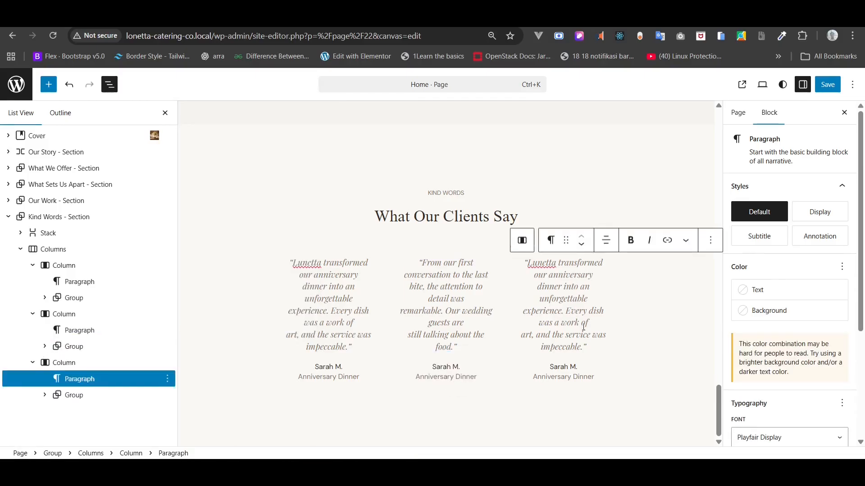
{"action": "left_click_drag", "start_coordinate": [588, 348], "coordinate": [522, 264]}
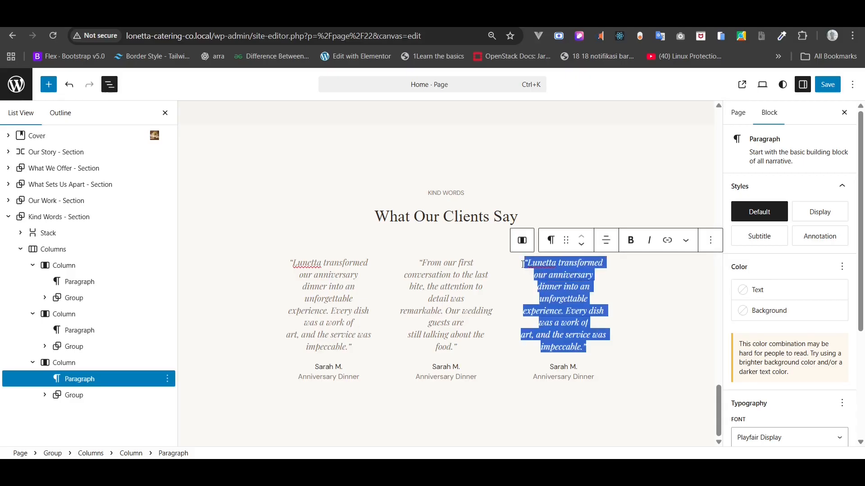
{"action": "key", "text": "BackSpace"}
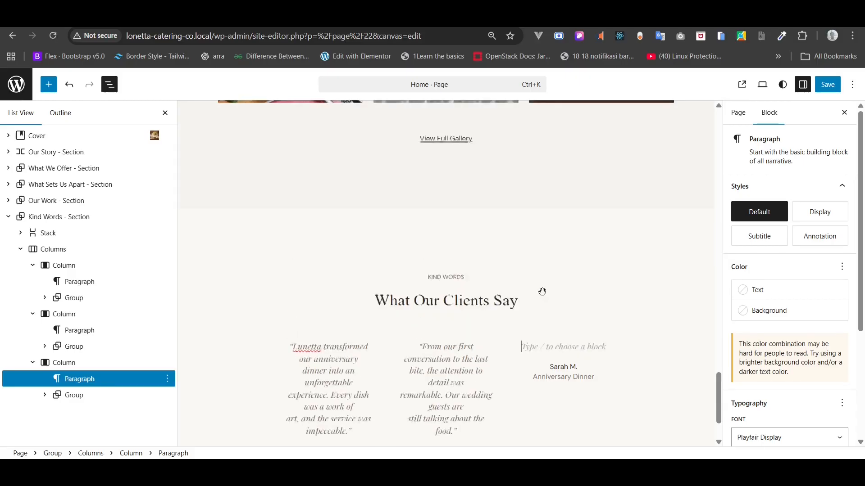
{"action": "key", "text": "alt+Tab"}
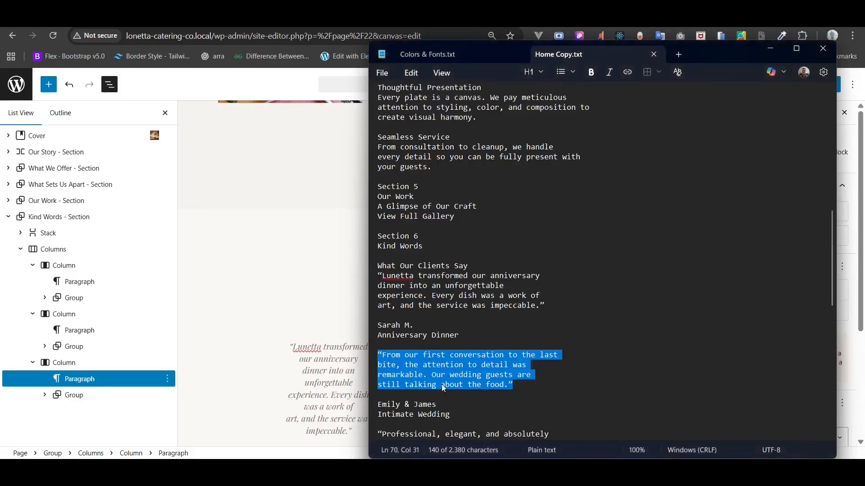
{"action": "scroll", "coordinate": [443, 388], "scroll_direction": "down", "scroll_amount": 5}
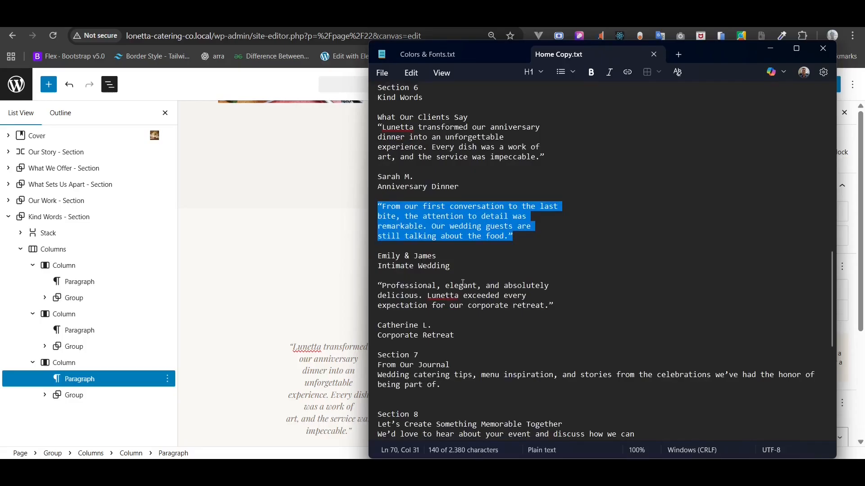
{"action": "left_click_drag", "start_coordinate": [558, 305], "coordinate": [378, 285]}
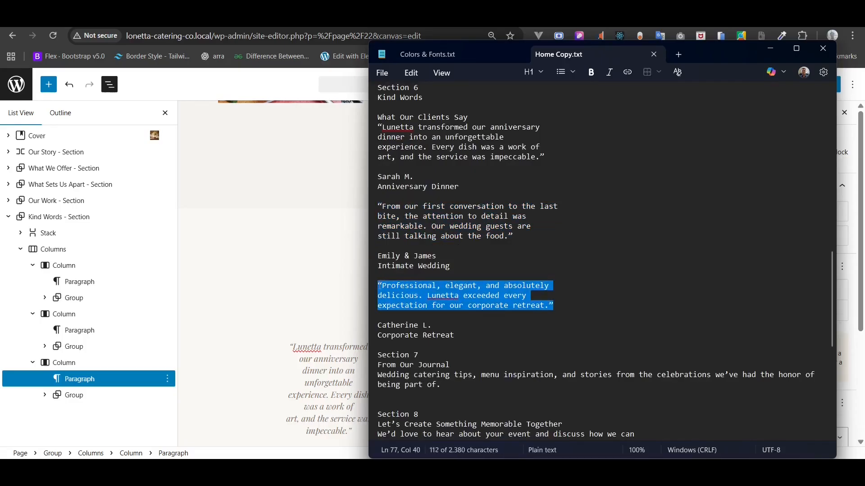
{"action": "right_click", "coordinate": [387, 291]}
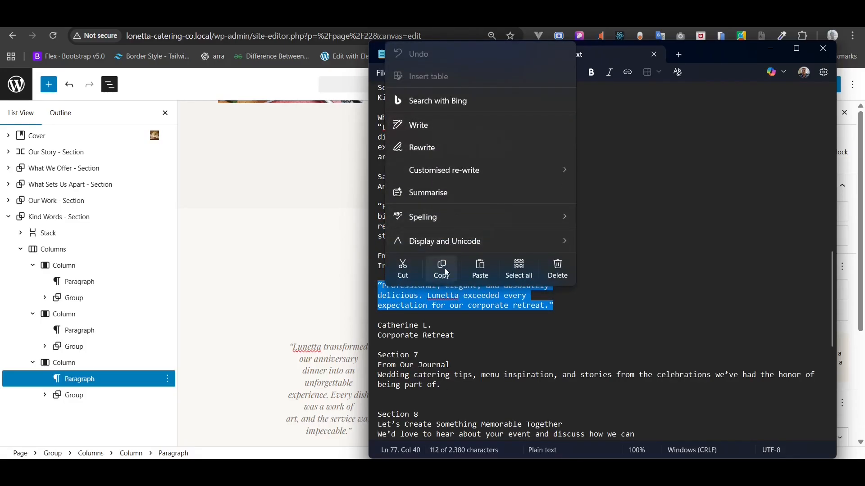
{"action": "left_click", "coordinate": [441, 269]}
{"action": "left_click", "coordinate": [322, 292]}
{"action": "left_click", "coordinate": [548, 351]}
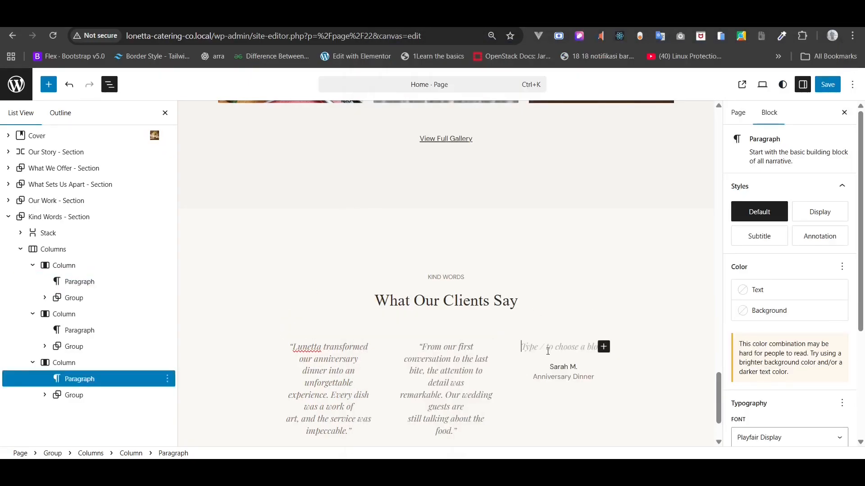
{"action": "right_click", "coordinate": [547, 351]}
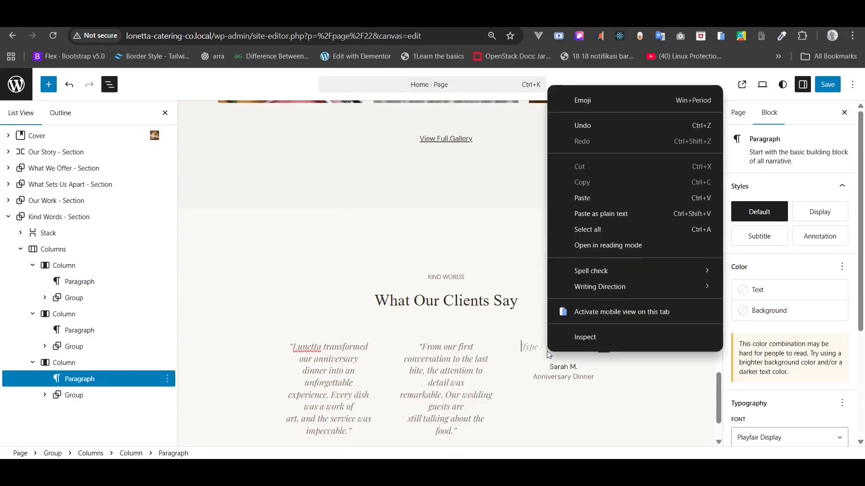
{"action": "left_click", "coordinate": [590, 196]}
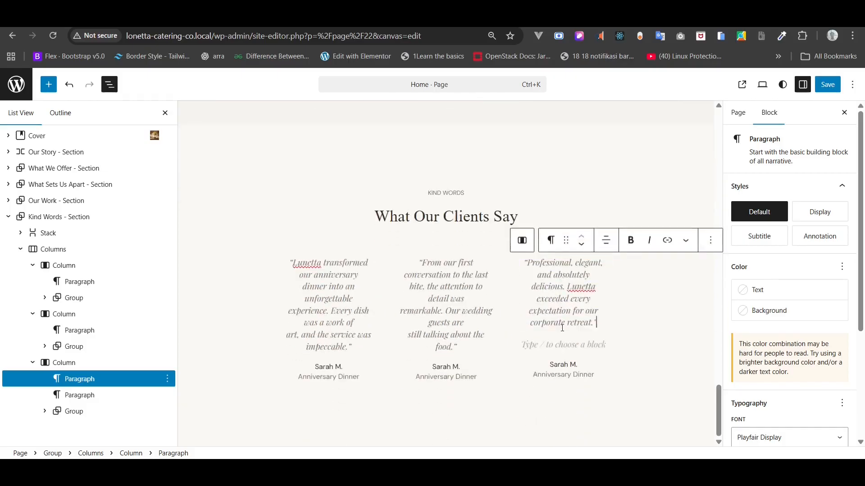
- Delete the empty paragraph left under the third testimonial quote
{"action": "left_click", "coordinate": [90, 410]}
{"action": "left_click", "coordinate": [112, 395]}
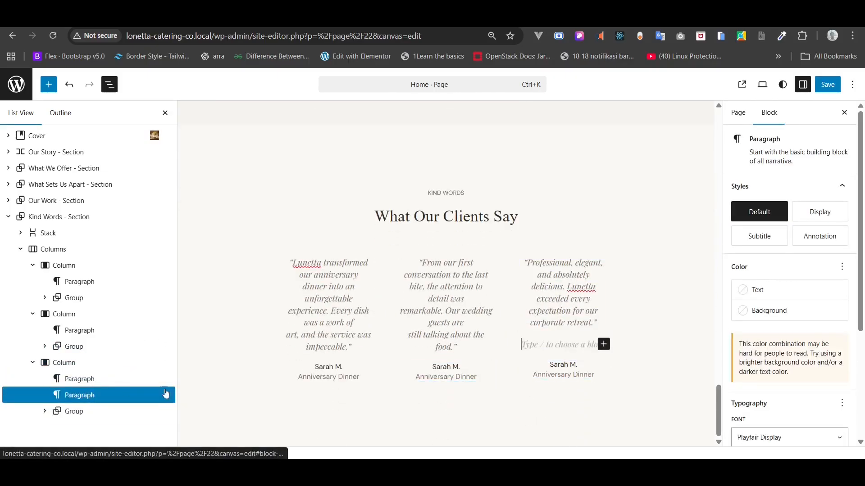
{"action": "left_click", "coordinate": [167, 395]}
{"action": "scroll", "coordinate": [201, 331], "scroll_direction": "down", "scroll_amount": 2}
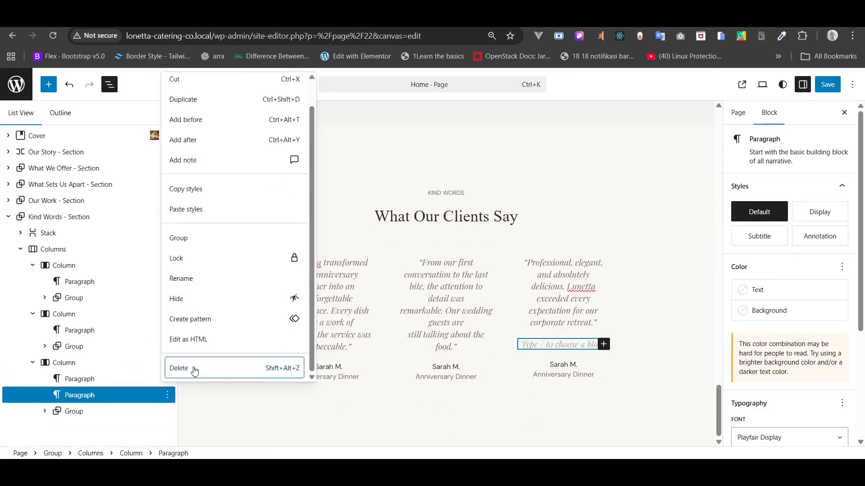
{"action": "left_click", "coordinate": [194, 368]}
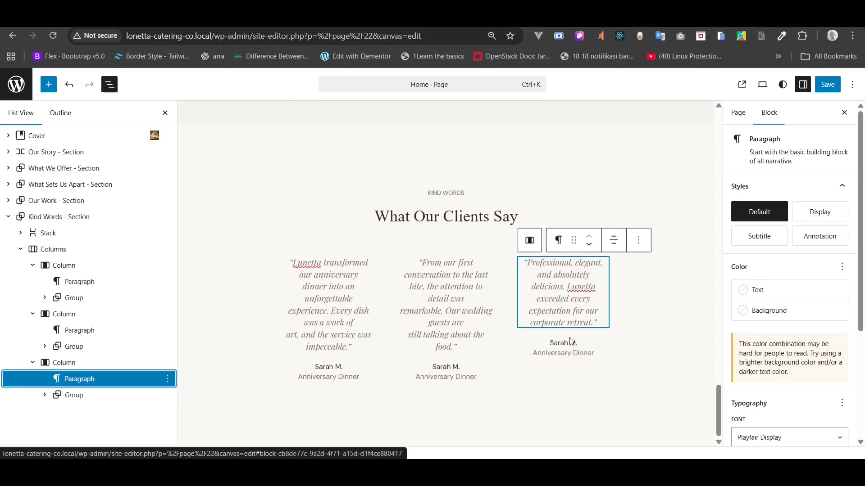
- Copy the second client's name from the Home page copy notes
{"action": "key", "text": "alt+Tab"}
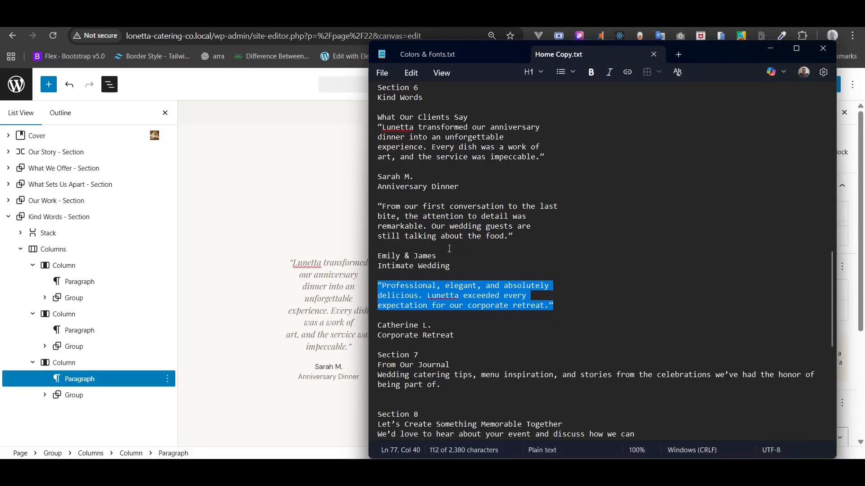
{"action": "left_click_drag", "start_coordinate": [437, 255], "coordinate": [367, 257]}
{"action": "key", "text": "alt+Tab"}
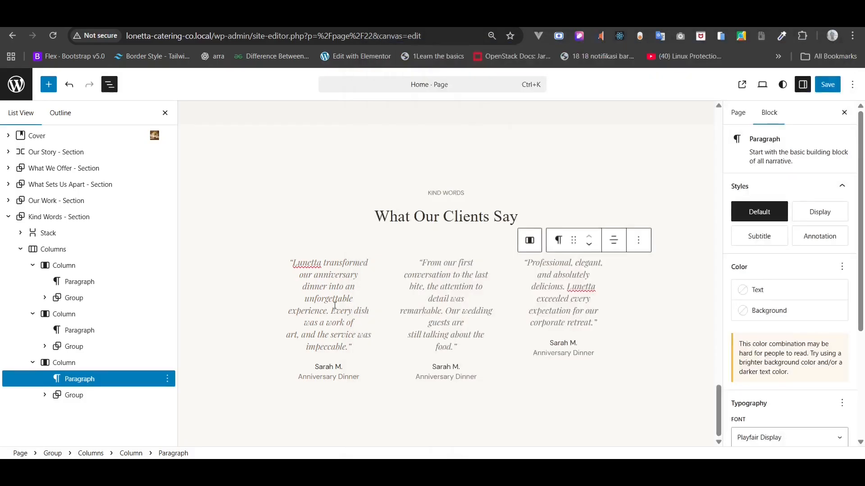
- Paste the second client's name and the Intimate Wedding label into the middle testimonial
{"action": "left_click", "coordinate": [335, 310]}
{"action": "left_click", "coordinate": [436, 366]}
{"action": "triple_click", "coordinate": [436, 365]}
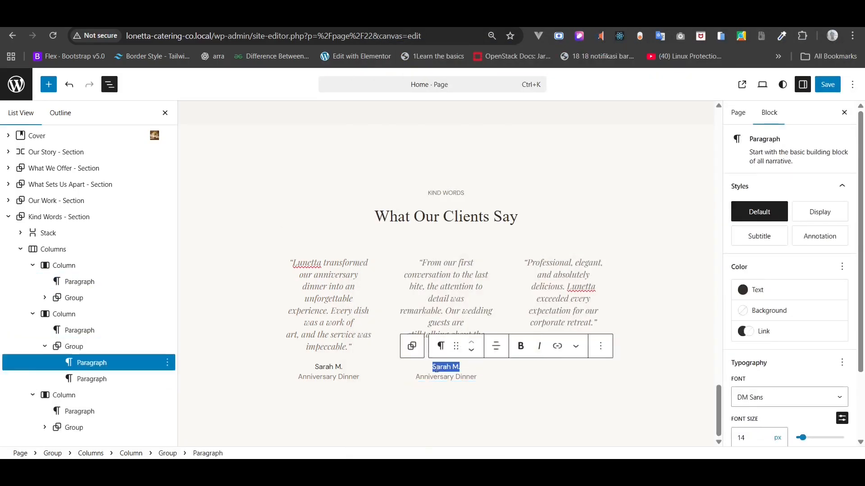
{"action": "key", "text": "ctrl+v"}
{"action": "key", "text": "alt+Tab"}
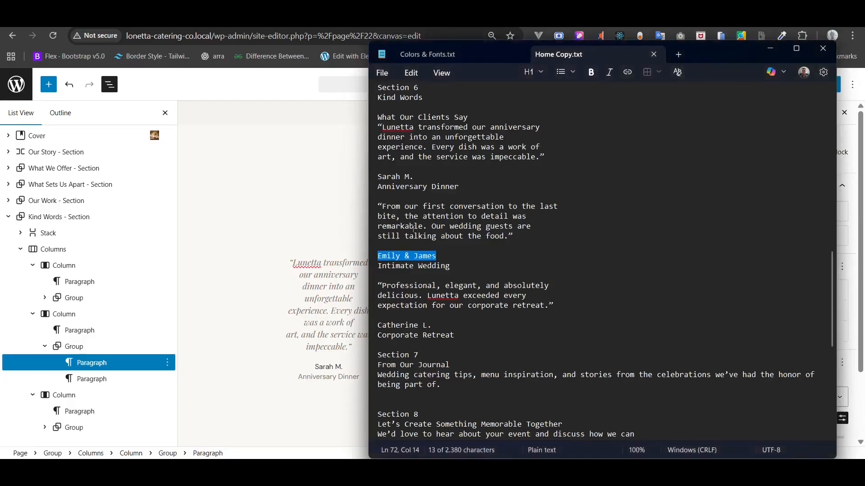
{"action": "triple_click", "coordinate": [395, 265]}
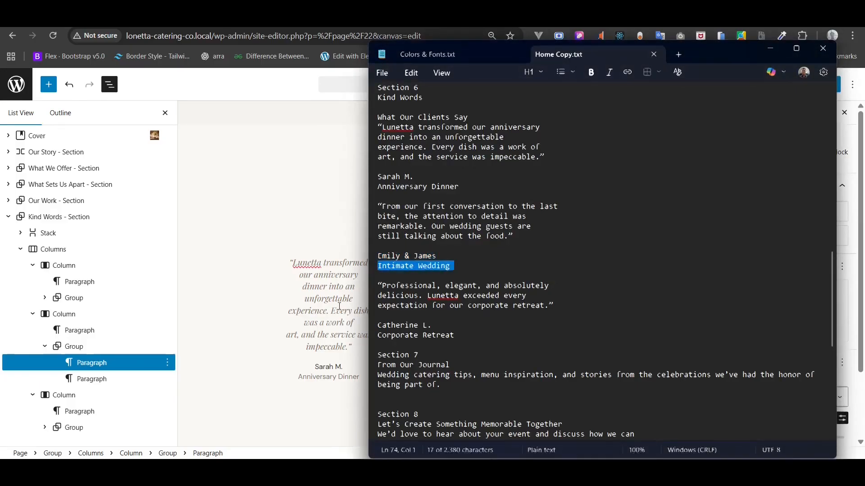
{"action": "key", "text": "alt+Tab"}
{"action": "triple_click", "coordinate": [430, 377]}
{"action": "key", "text": "ctrl+v"}
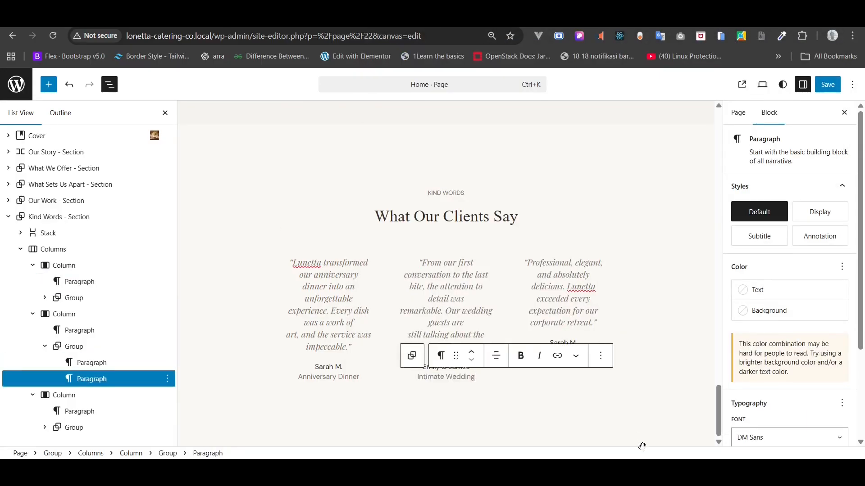
- Paste the third client's name and the Corporate Retreat label into the third testimonial
{"action": "key", "text": "alt+Tab"}
{"action": "triple_click", "coordinate": [402, 325]}
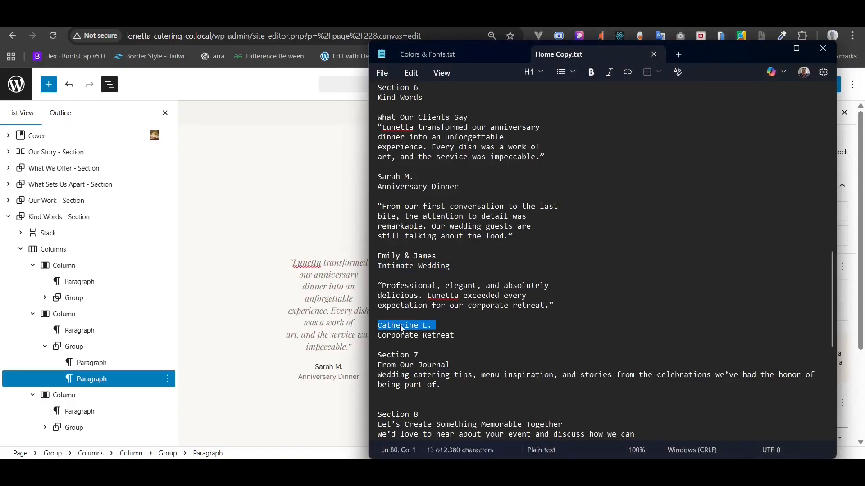
{"action": "left_click", "coordinate": [341, 336]}
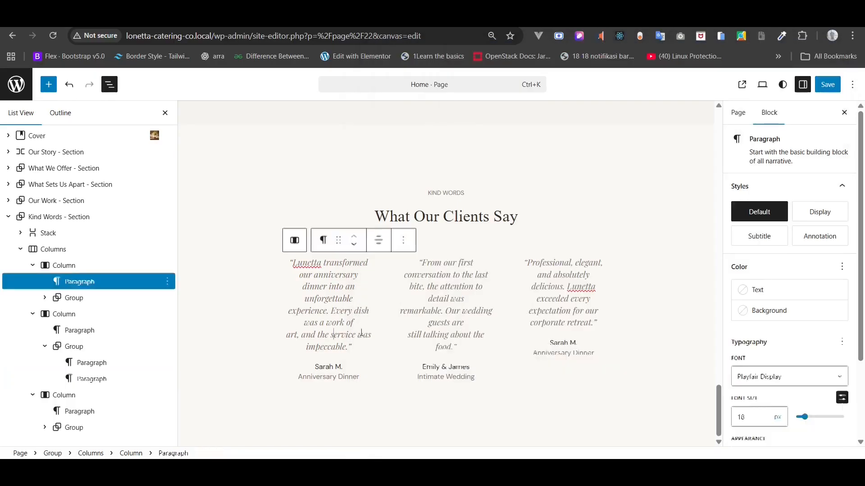
{"action": "triple_click", "coordinate": [563, 343]}
{"action": "key", "text": "ctrl+v"}
{"action": "key", "text": "alt+Tab"}
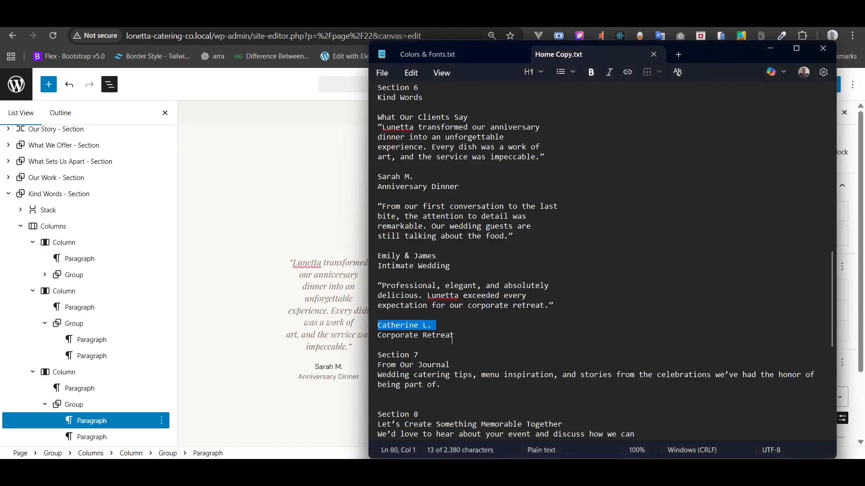
{"action": "triple_click", "coordinate": [424, 337]}
{"action": "key", "text": "ctrl+c"}
{"action": "left_click", "coordinate": [368, 353]}
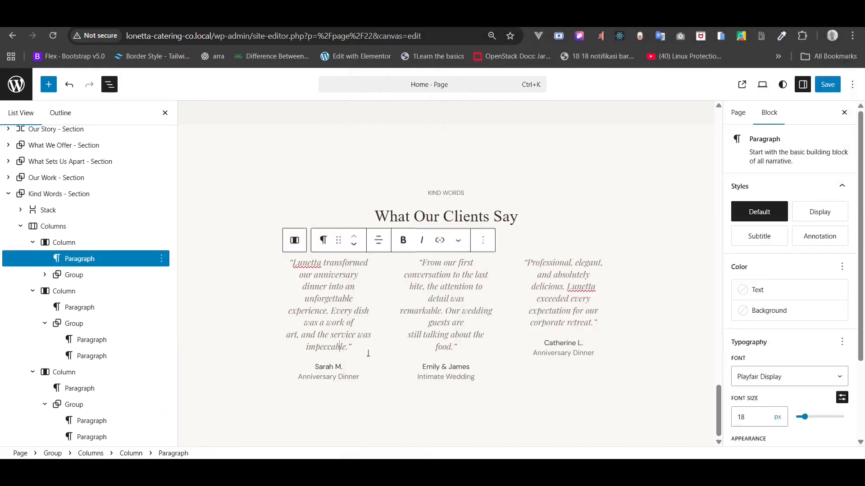
{"action": "triple_click", "coordinate": [568, 353]}
{"action": "key", "text": "ctrl+v"}
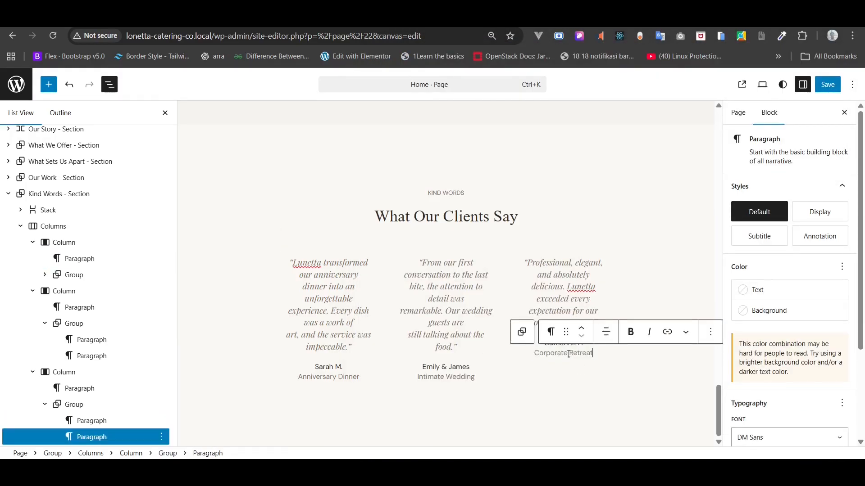
- Set the testimonial Columns block to Wide width alignment
{"action": "left_click", "coordinate": [53, 226]}
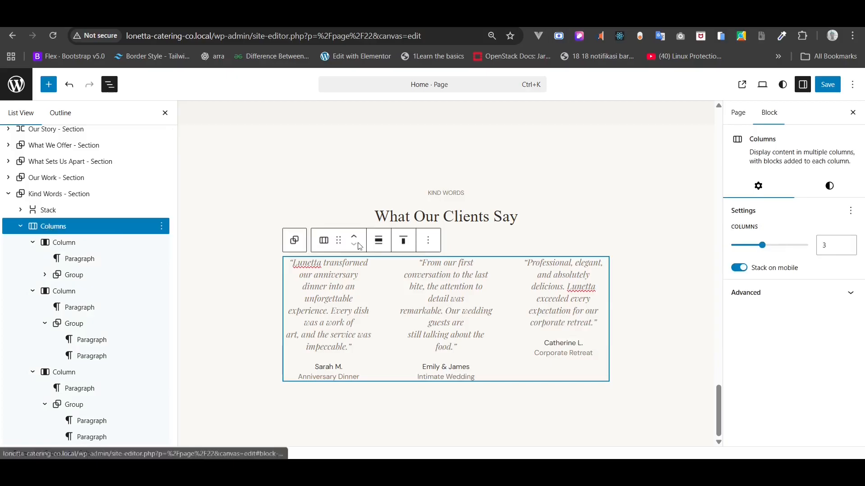
{"action": "left_click", "coordinate": [379, 240]}
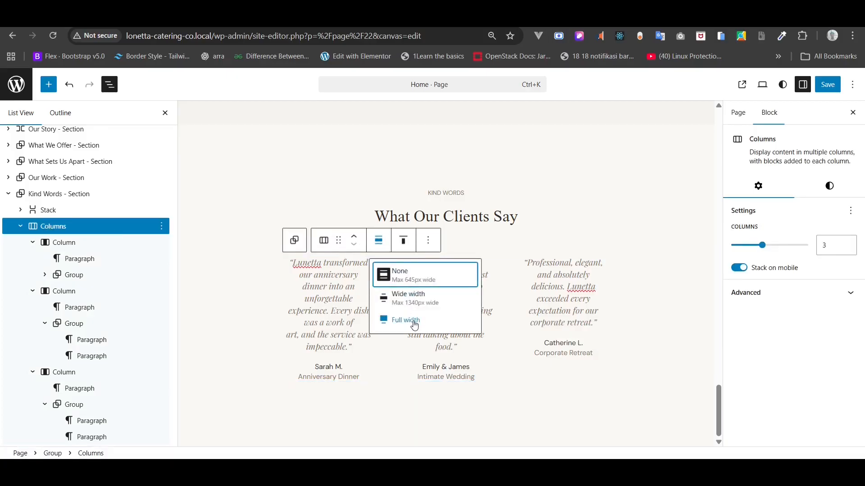
{"action": "left_click", "coordinate": [417, 300]}
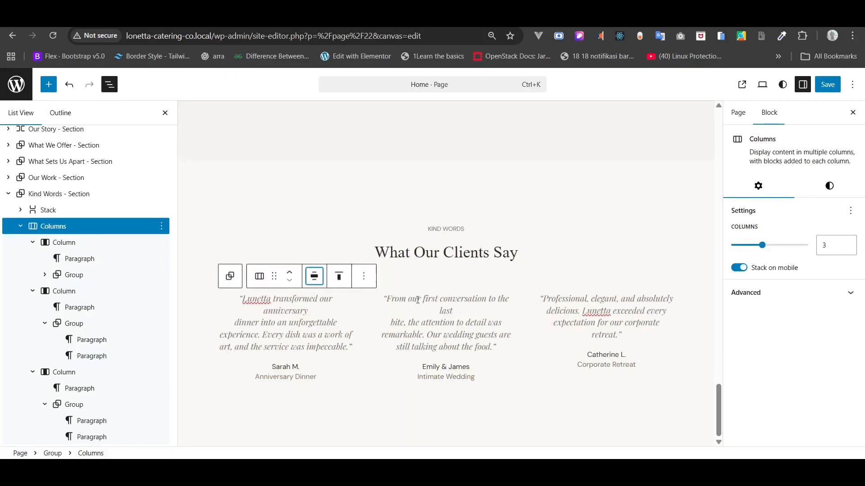
- Remove the manual line breaks in the middle and first quotes, then zoom the editor to 80%
{"action": "left_click", "coordinate": [394, 318]}
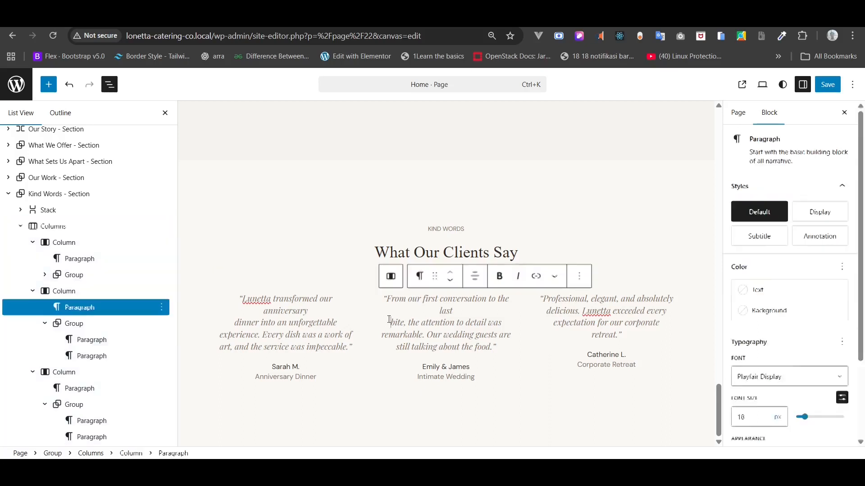
{"action": "key", "text": "BackSpace"}
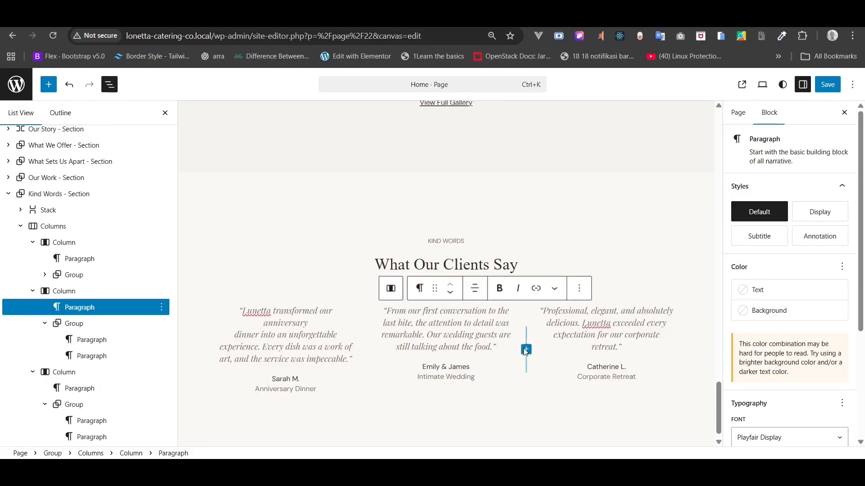
{"action": "left_click", "coordinate": [234, 333]}
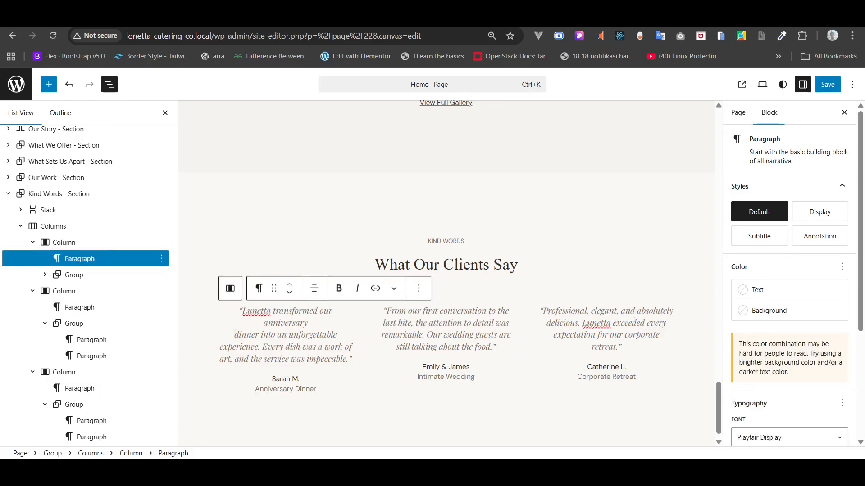
{"action": "key", "text": "BackSpace"}
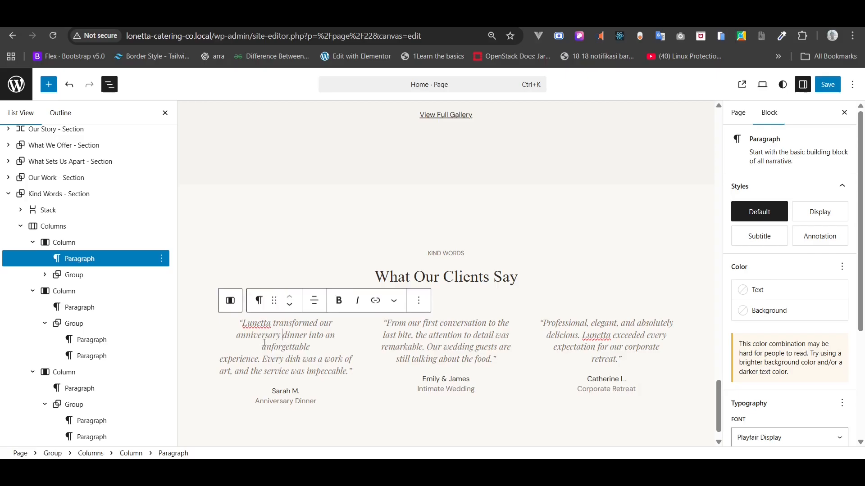
{"action": "key", "text": "BackSpace"}
{"action": "key", "text": "BackSpace"}
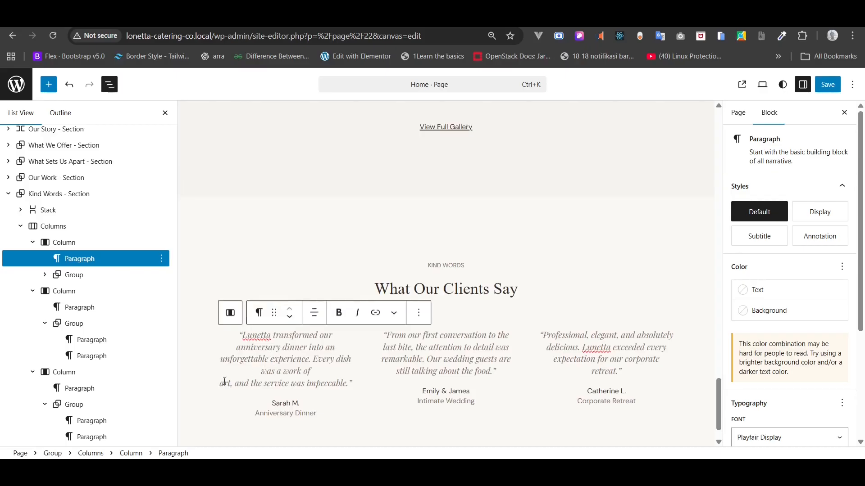
{"action": "key", "text": "BackSpace"}
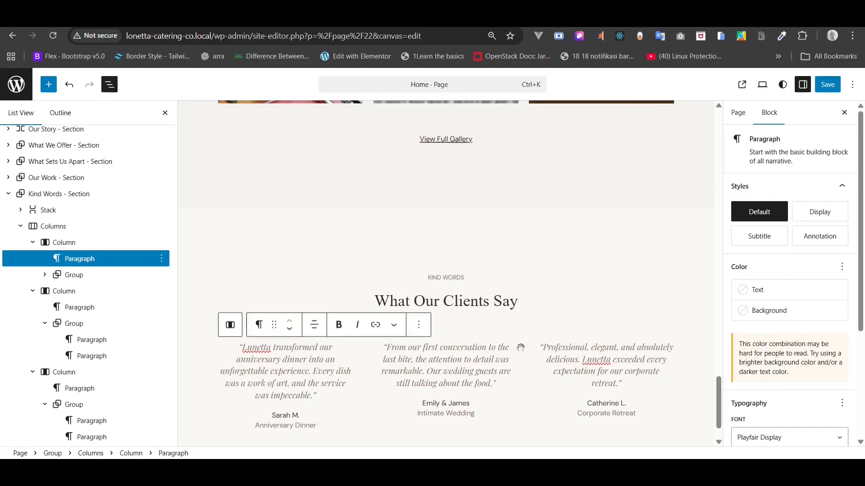
{"action": "key", "text": "ctrl+minus"}
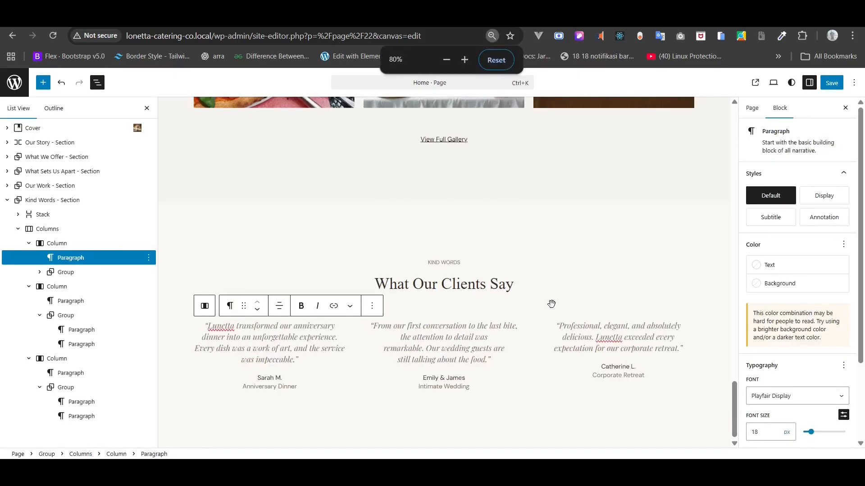
- Save the Home page and review the three testimonials on the live site at 100% zoom
{"action": "left_click", "coordinate": [832, 83]}
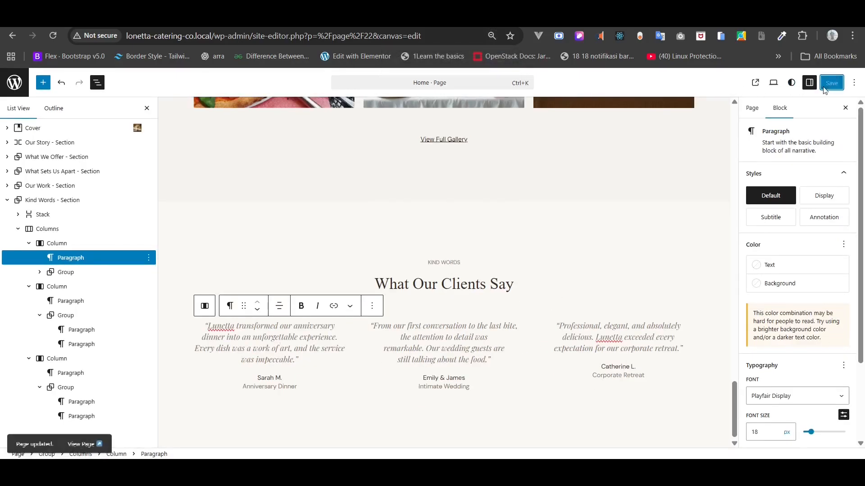
{"action": "left_click", "coordinate": [12, 36]}
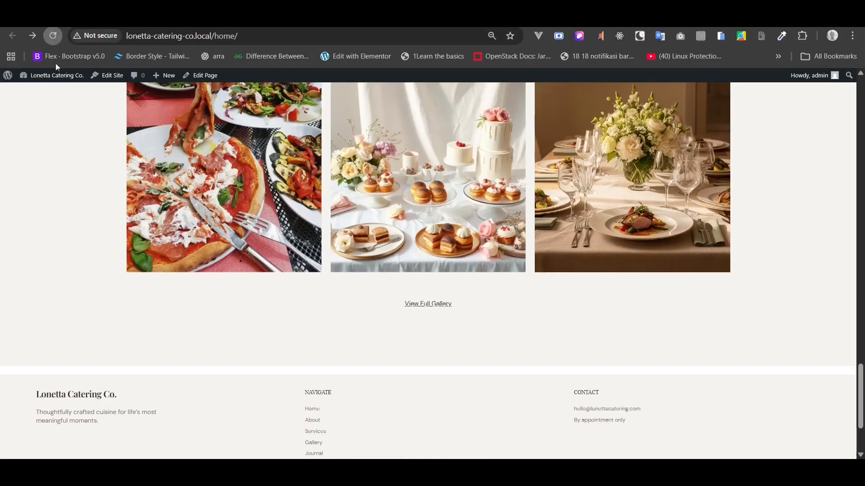
{"action": "scroll", "coordinate": [100, 154], "scroll_direction": "down", "scroll_amount": 5}
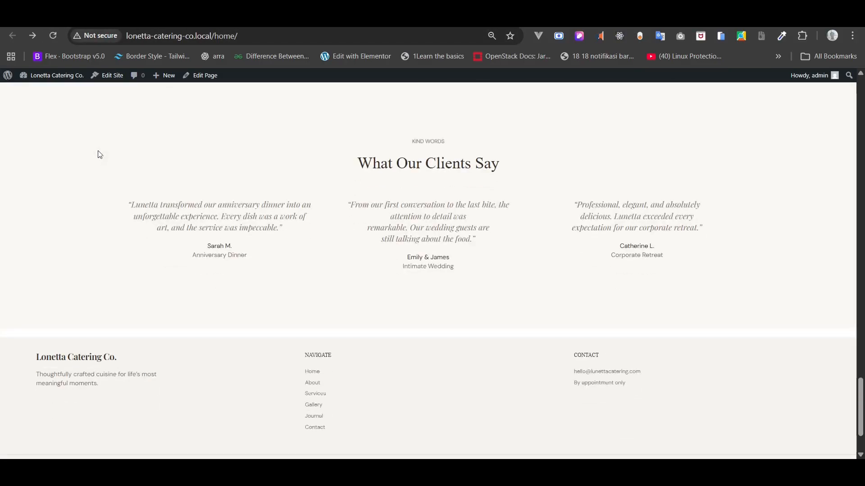
{"action": "key", "text": "ctrl+plus"}
{"action": "key", "text": "ctrl+plus"}
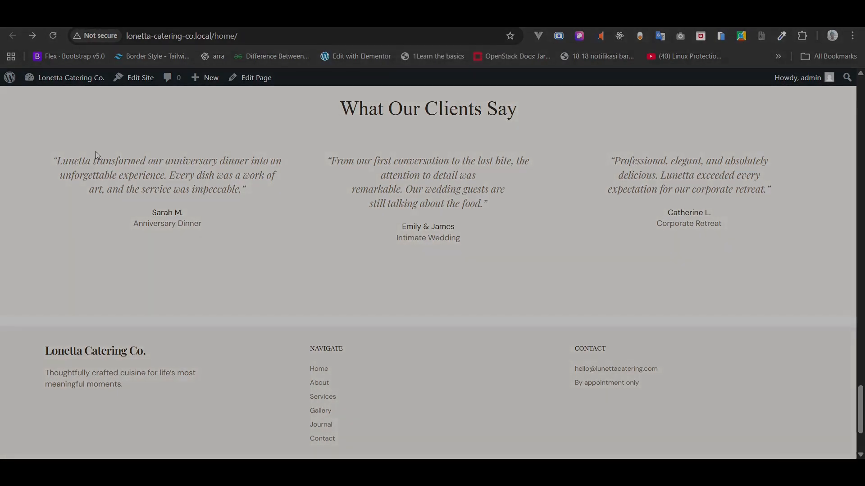
{"action": "scroll", "coordinate": [95, 151], "scroll_direction": "up", "scroll_amount": 1}
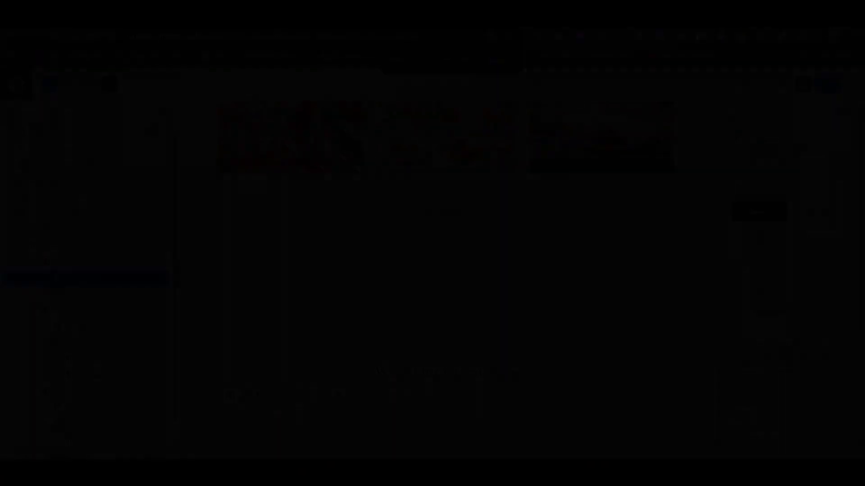
- Duplicate the Kind Words section and set the copy's background to Gray 2 (#F5F3EF)
{"action": "left_click", "coordinate": [149, 201]}
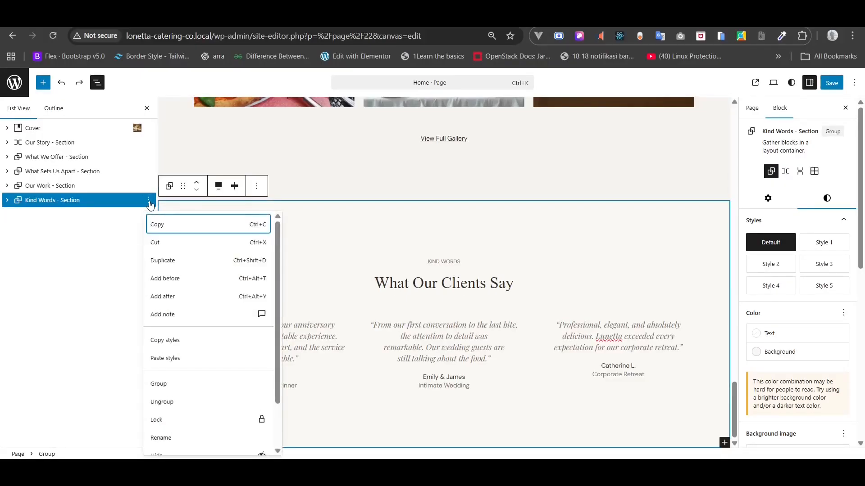
{"action": "left_click", "coordinate": [122, 268]}
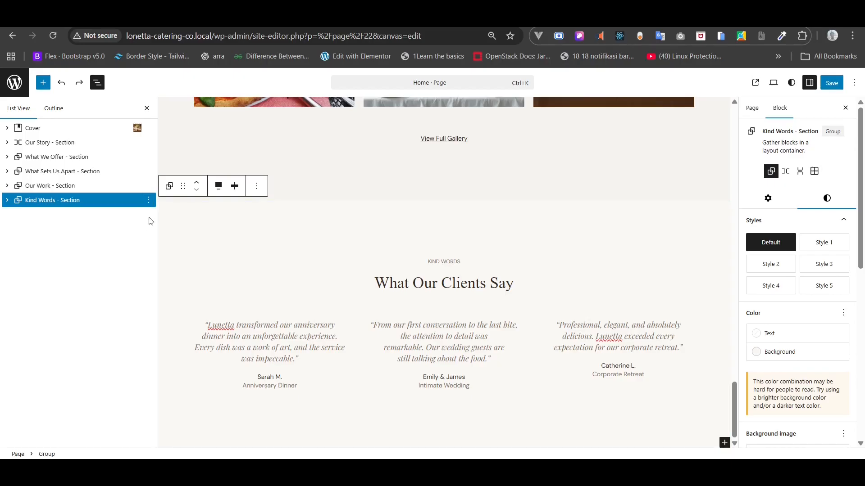
{"action": "left_click", "coordinate": [149, 200]}
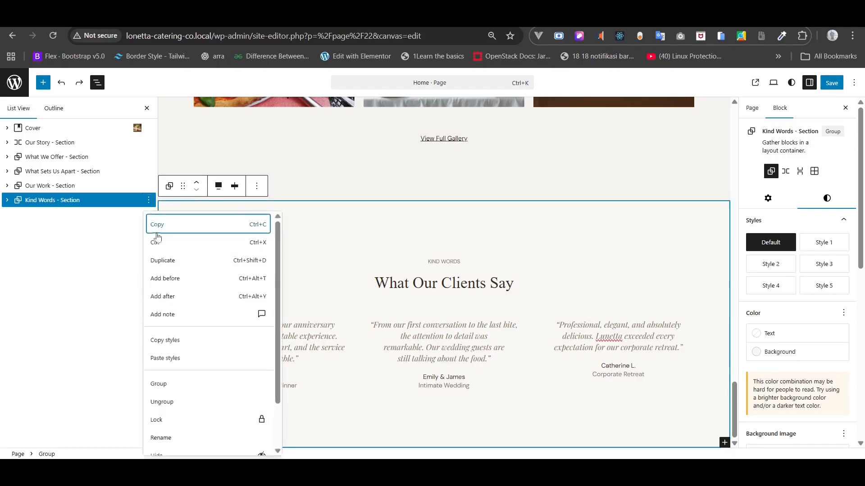
{"action": "left_click", "coordinate": [158, 259]}
{"action": "left_click", "coordinate": [75, 216]}
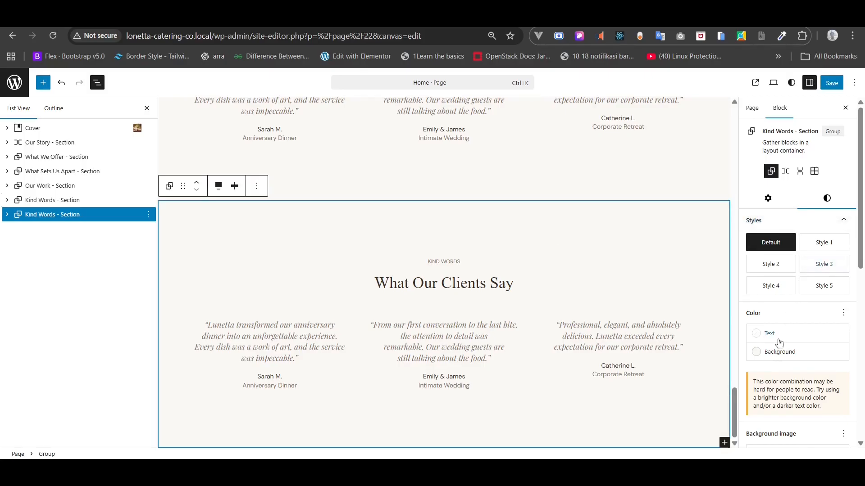
{"action": "left_click", "coordinate": [774, 353]}
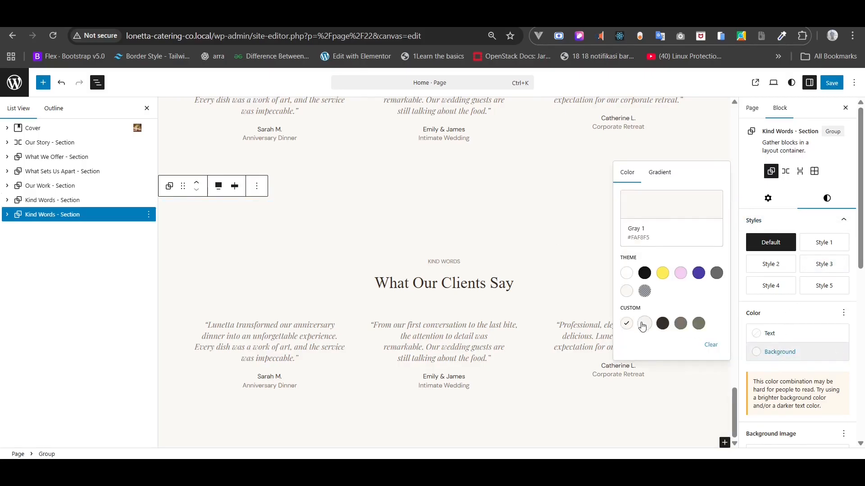
{"action": "left_click", "coordinate": [644, 324]}
- Copy the 'From Our Journal' line from the home page copy notes
{"action": "key", "text": "alt+Tab"}
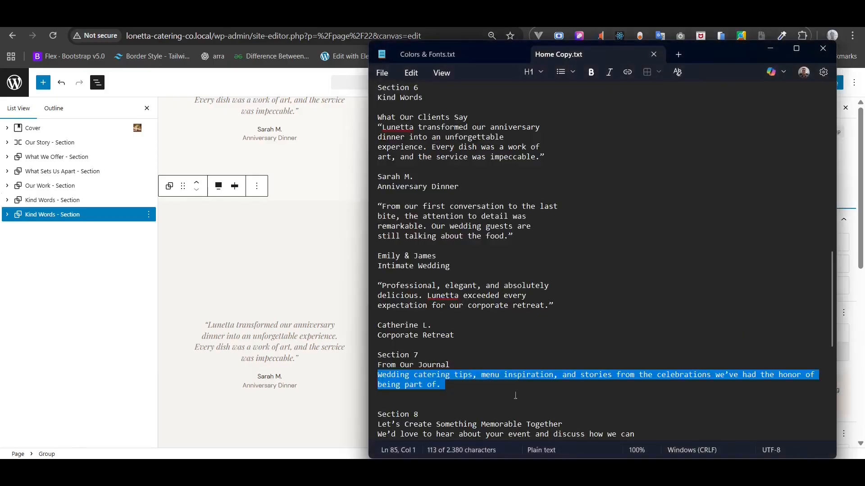
{"action": "triple_click", "coordinate": [420, 365]}
{"action": "right_click", "coordinate": [421, 365]}
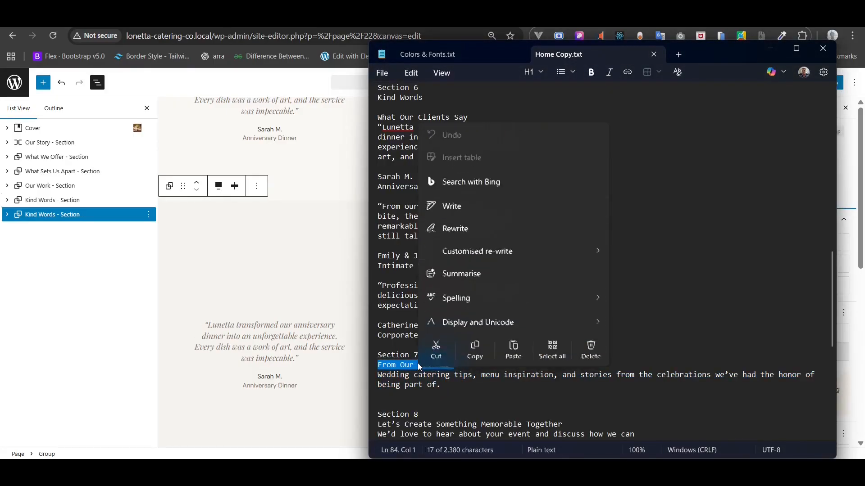
{"action": "left_click", "coordinate": [473, 346]}
{"action": "right_click", "coordinate": [28, 217]}
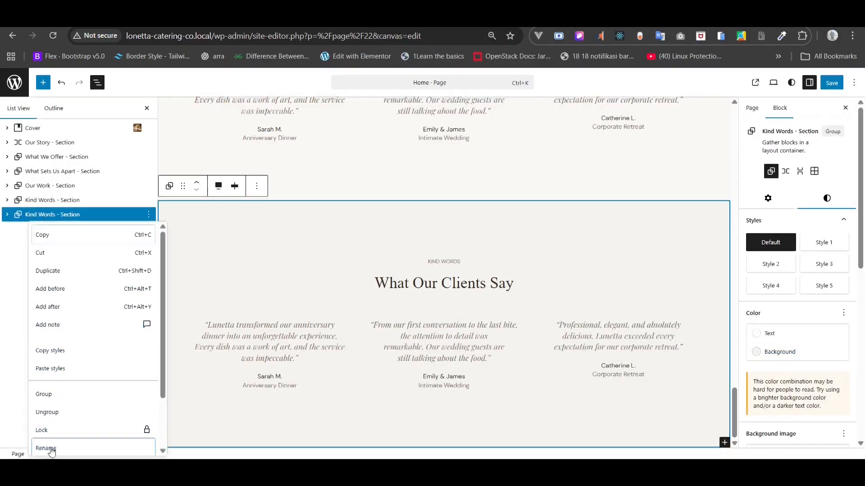
- Rename the duplicated section to 'From Our Journal - Section'
{"action": "left_click", "coordinate": [46, 448]}
{"action": "left_click", "coordinate": [395, 268]}
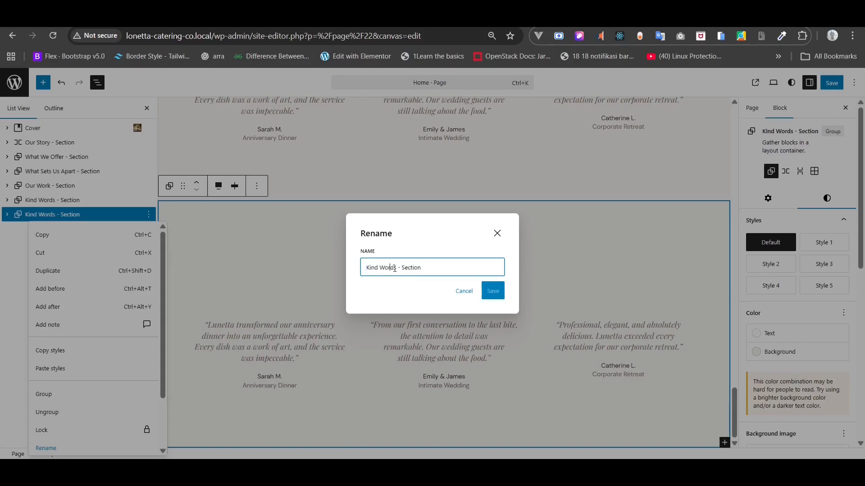
{"action": "left_click_drag", "start_coordinate": [397, 267], "coordinate": [329, 274]}
{"action": "type", "text": "From Our Journal"}
{"action": "left_click", "coordinate": [492, 291]}
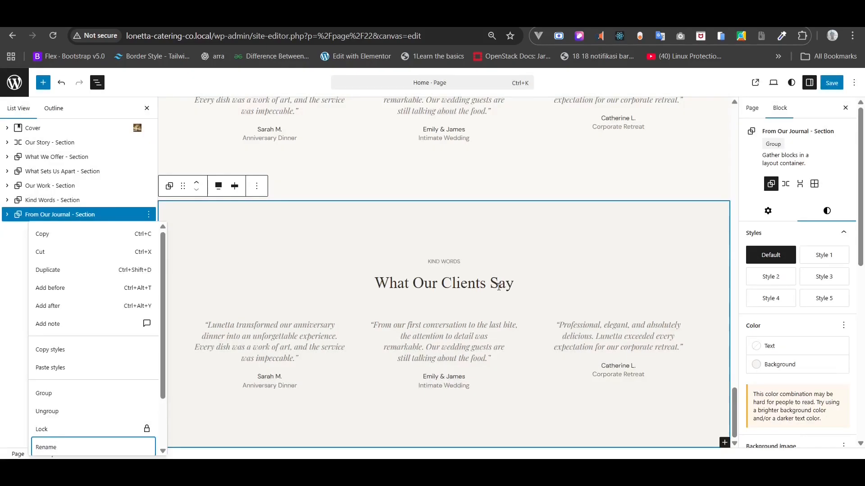
{"action": "left_click", "coordinate": [77, 218]}
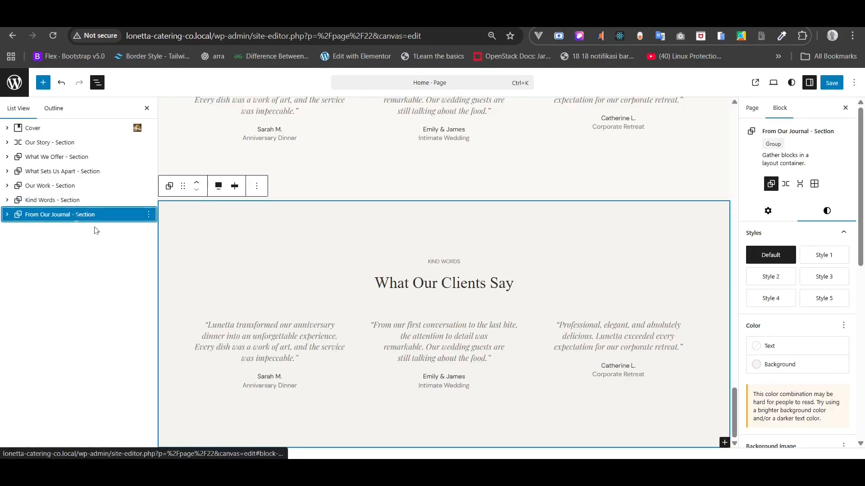
- Move the What Our Clients Say heading above the KIND WORDS label in List View
{"action": "left_click", "coordinate": [6, 215]}
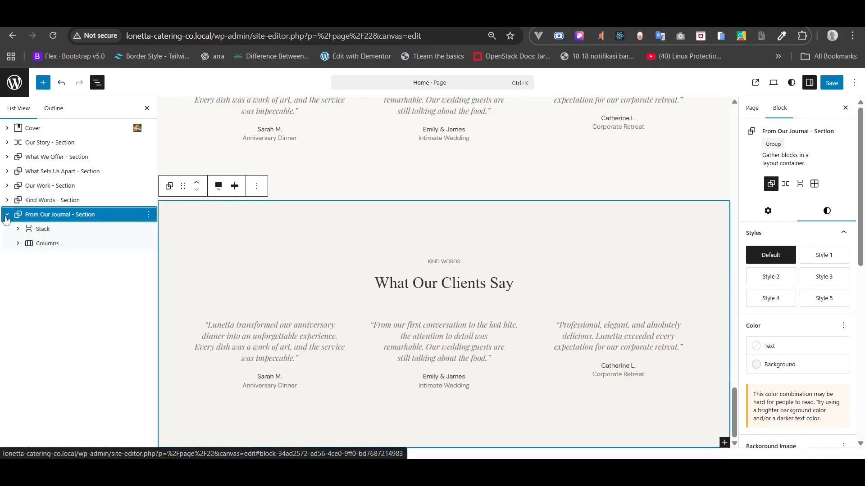
{"action": "left_click", "coordinate": [18, 230]}
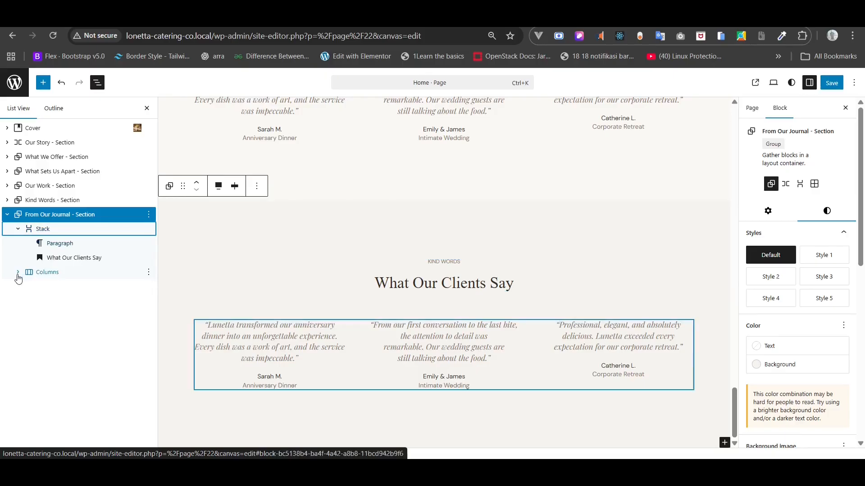
{"action": "left_click", "coordinate": [17, 275]}
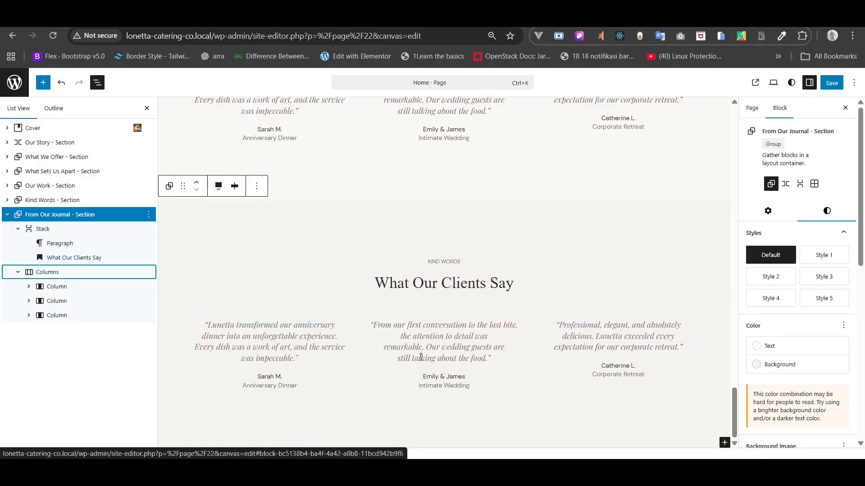
{"action": "left_click", "coordinate": [68, 259]}
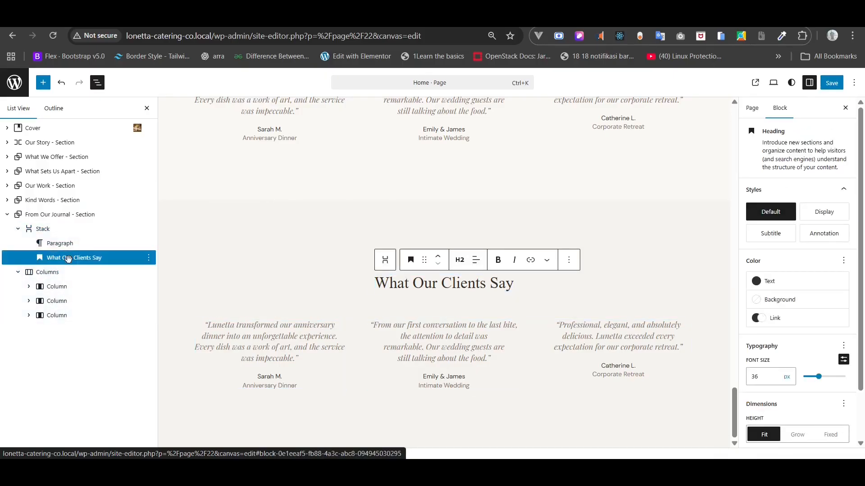
{"action": "left_click_drag", "start_coordinate": [68, 258], "coordinate": [63, 243]}
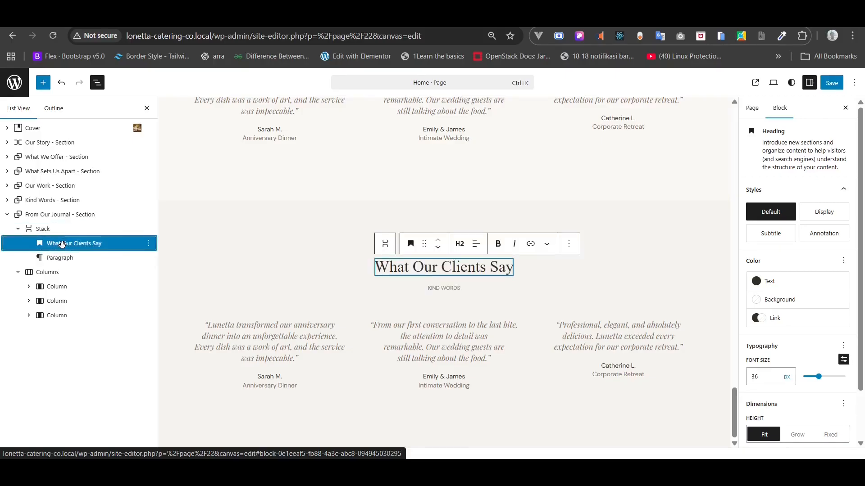
- Replace the duplicated section's heading with 'From Our Journal'
{"action": "key", "text": "alt+Tab"}
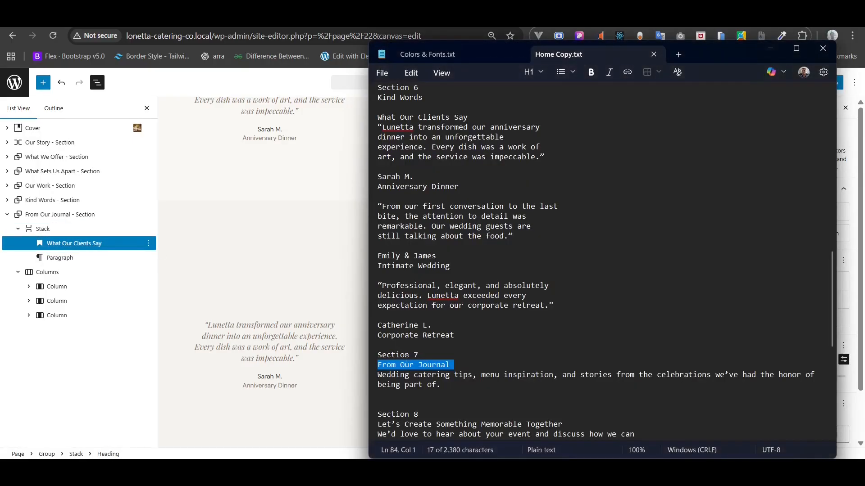
{"action": "triple_click", "coordinate": [406, 368]}
{"action": "key", "text": "ctrl+c"}
{"action": "left_click", "coordinate": [100, 242]}
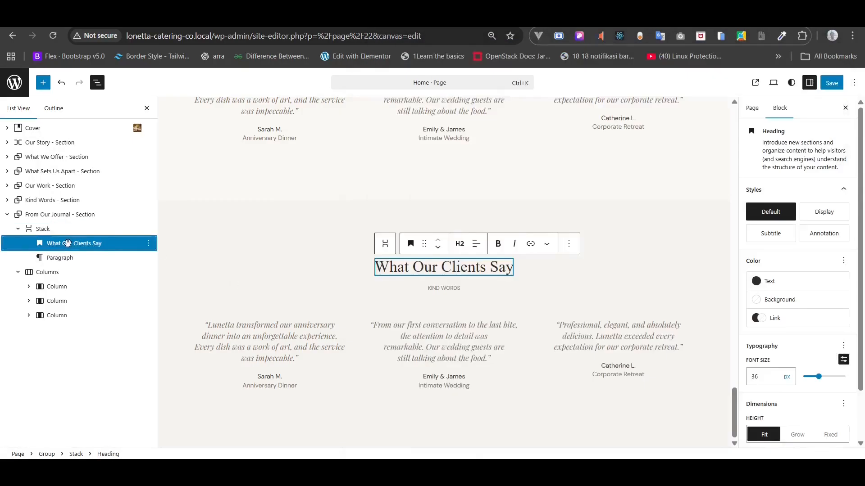
{"action": "left_click_drag", "start_coordinate": [443, 267], "coordinate": [439, 267]}
{"action": "key", "text": "ctrl+a"}
{"action": "key", "text": "ctrl+v"}
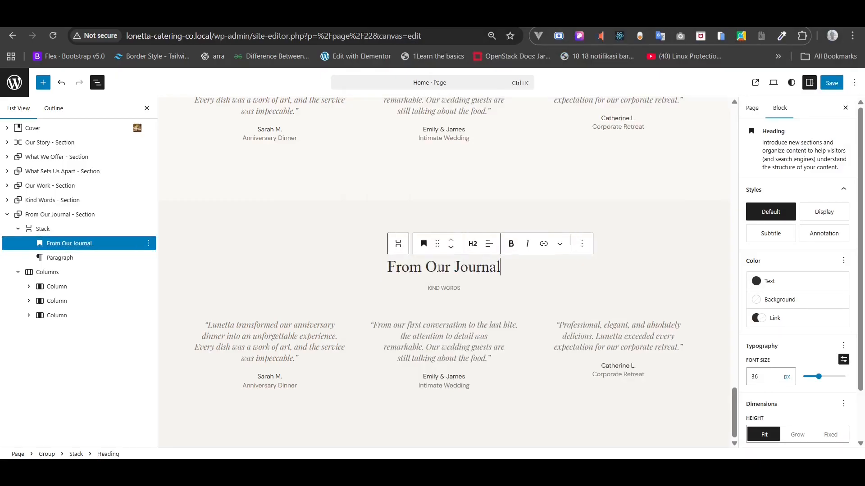
- Replace the KIND WORDS label with the wedding catering tagline in title case at 18 px
{"action": "key", "text": "alt+Tab"}
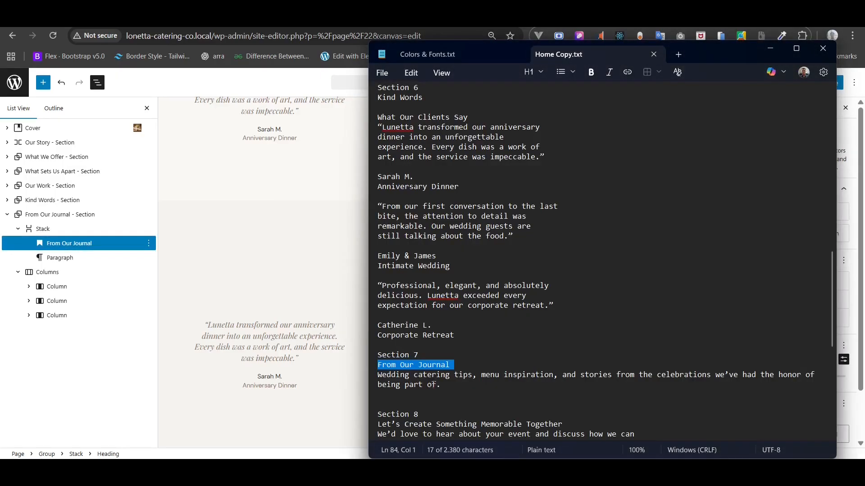
{"action": "left_click_drag", "start_coordinate": [434, 384], "coordinate": [371, 375]}
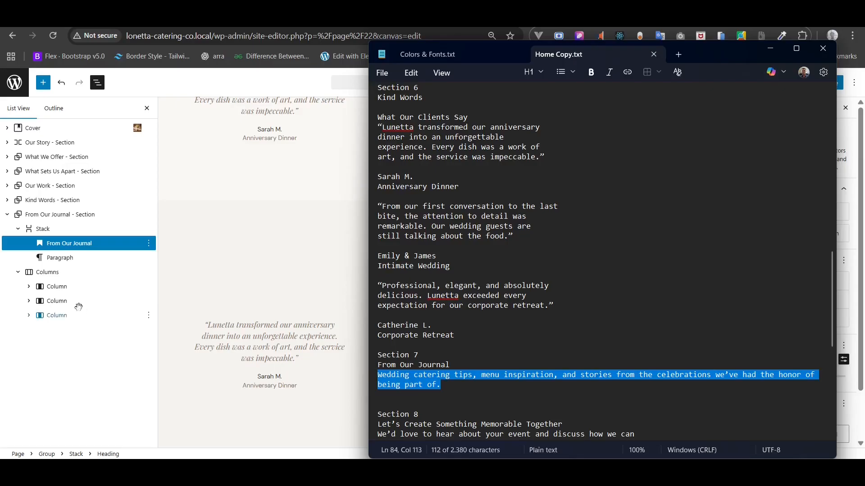
{"action": "left_click", "coordinate": [53, 258]}
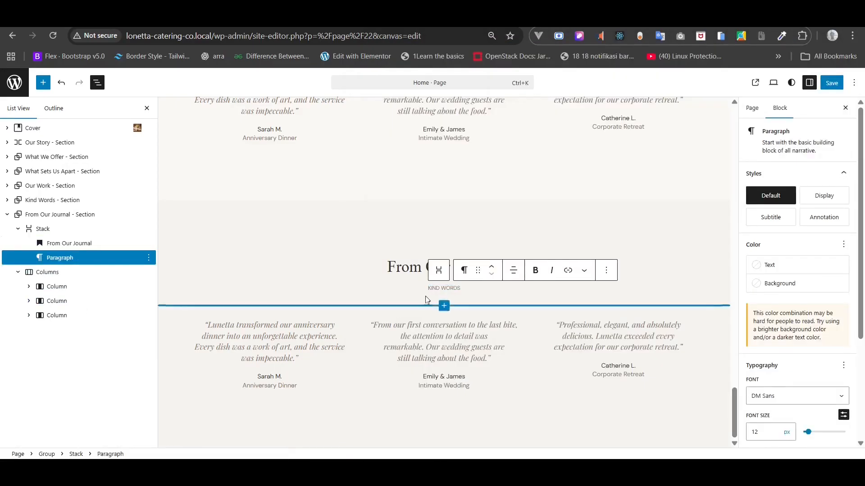
{"action": "triple_click", "coordinate": [434, 288]}
{"action": "type", "text": "WEDDING CATERING TIPS, MENU INSPIRATION, AND STORIES FROM THE CELEBRATIONS WE'VE HAD THE HONOR OF BEING PART OF"}
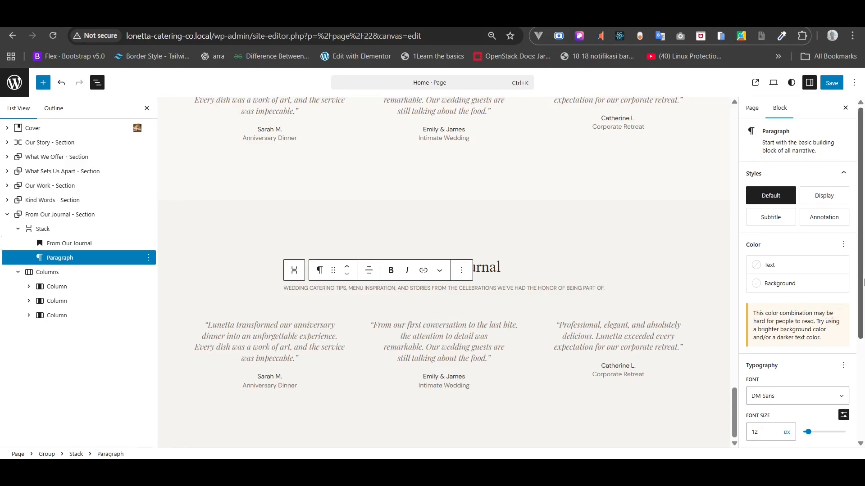
{"action": "scroll", "coordinate": [807, 333], "scroll_direction": "down", "scroll_amount": 3}
{"action": "left_click", "coordinate": [798, 338]}
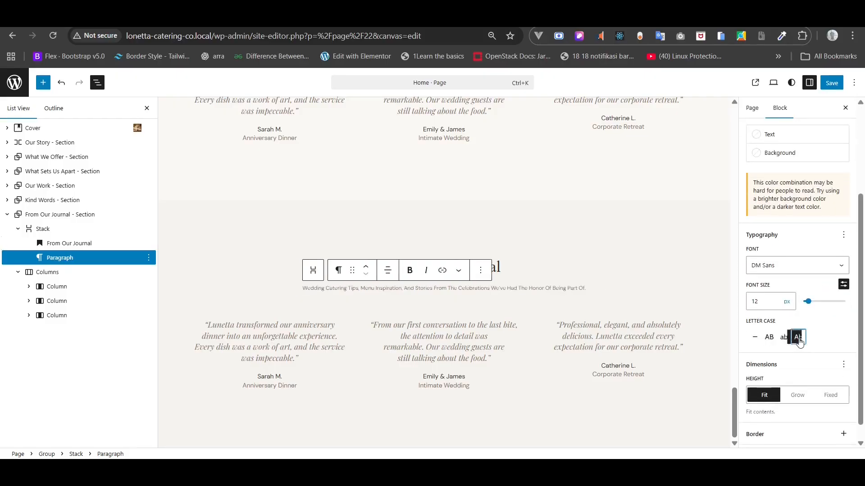
{"action": "left_click", "coordinate": [772, 302]}
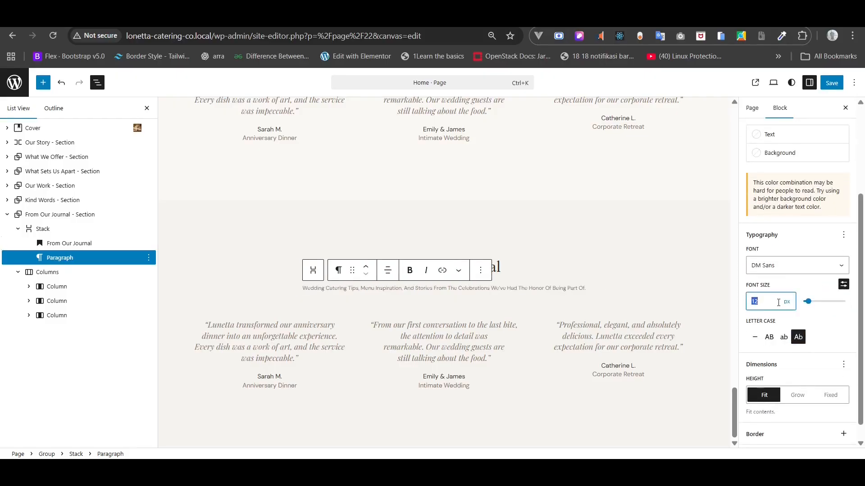
{"action": "type", "text": "18"}
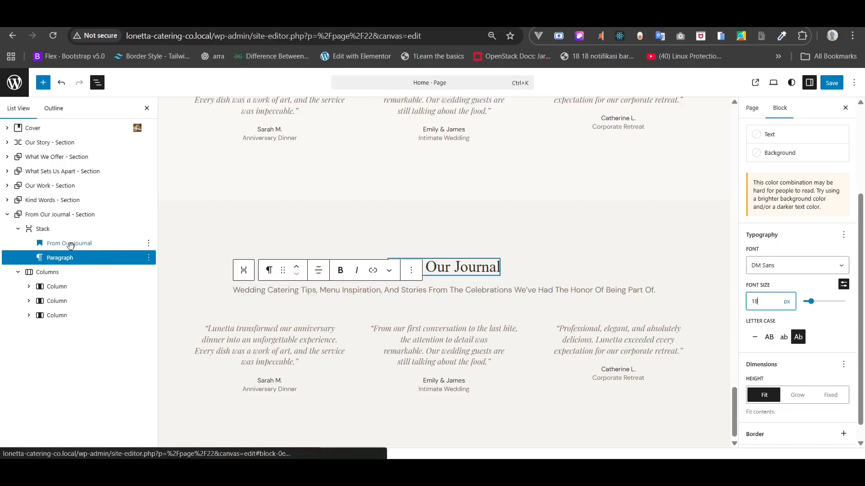
- Group the heading and tagline, centring the group's items and the From Our Journal heading
{"action": "left_click", "coordinate": [69, 245], "text": "shift"}
{"action": "right_click", "coordinate": [71, 247]}
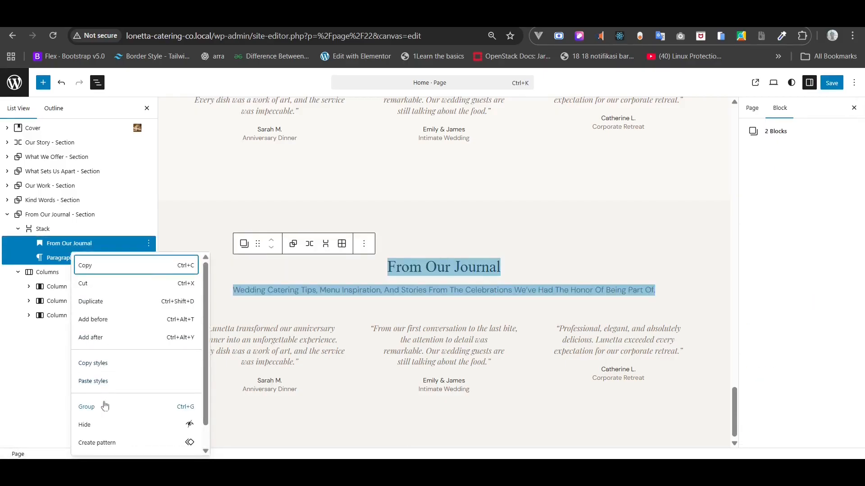
{"action": "left_click", "coordinate": [101, 409]}
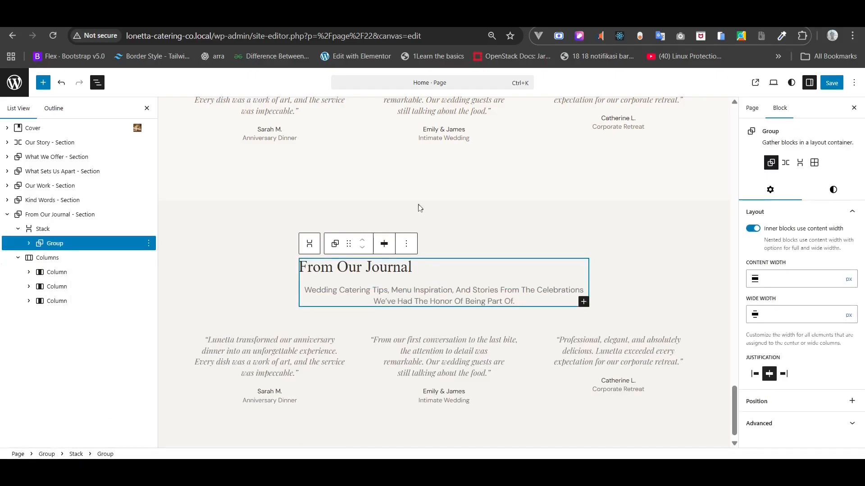
{"action": "left_click", "coordinate": [384, 244]}
{"action": "left_click", "coordinate": [412, 293]}
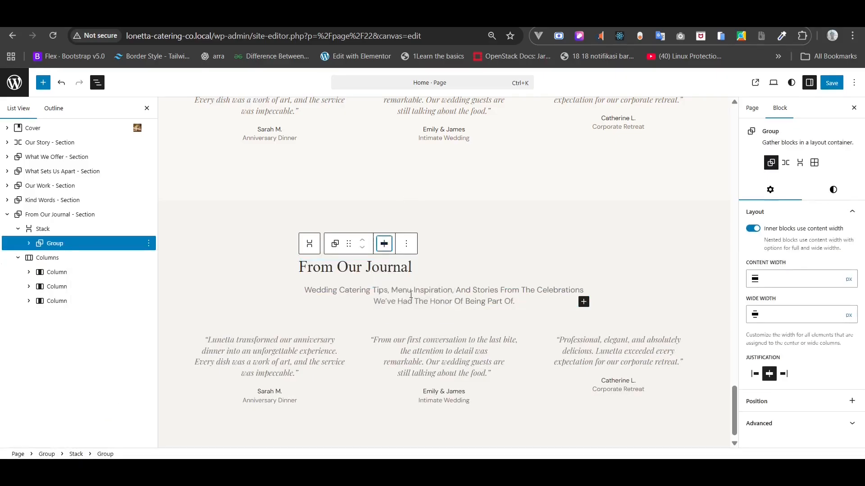
{"action": "left_click", "coordinate": [332, 262]}
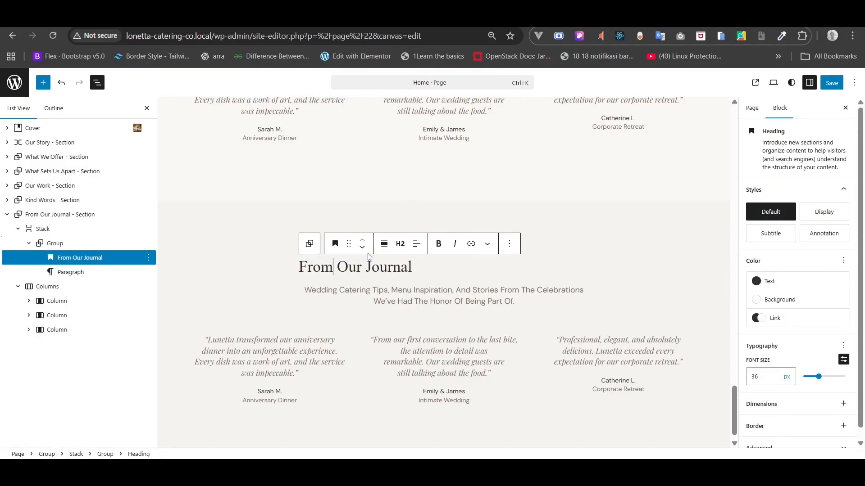
{"action": "left_click", "coordinate": [416, 243]}
{"action": "left_click", "coordinate": [450, 294]}
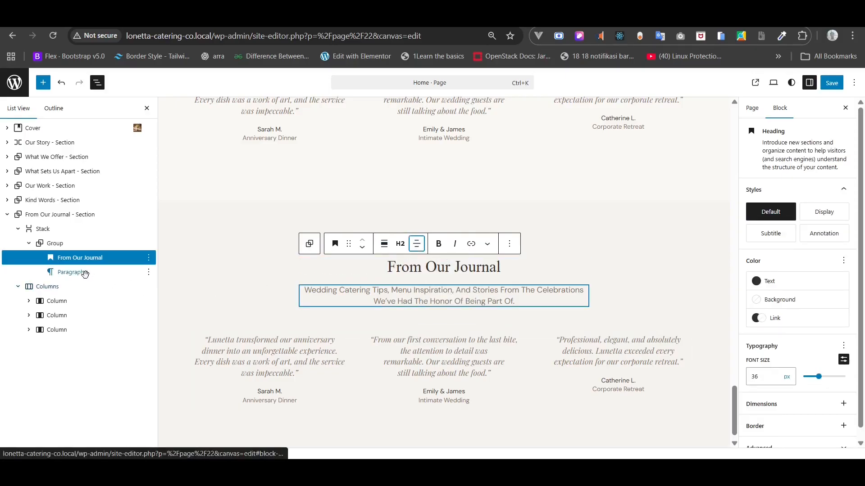
- Delete the copied testimonial Columns block from the journal section
{"action": "left_click", "coordinate": [44, 288]}
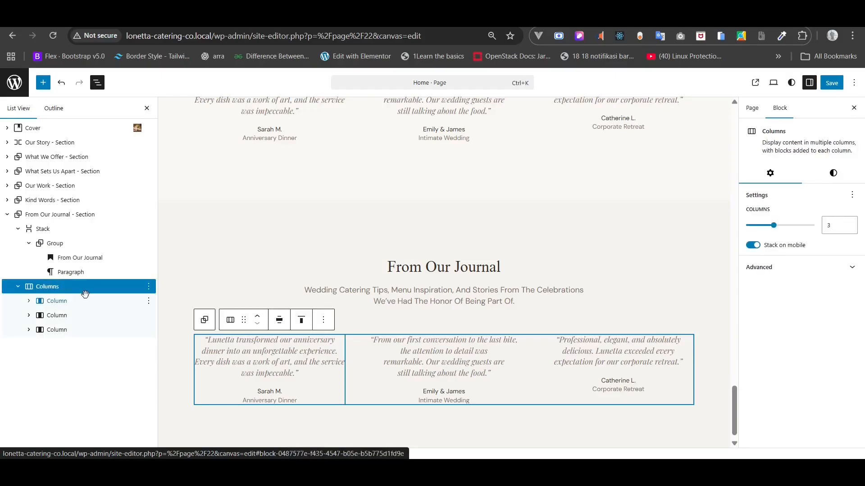
{"action": "left_click", "coordinate": [29, 243]}
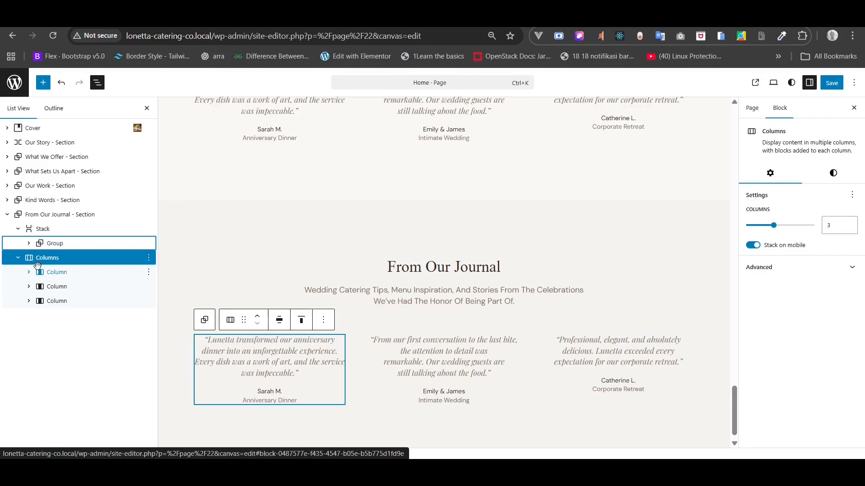
{"action": "left_click", "coordinate": [29, 272]}
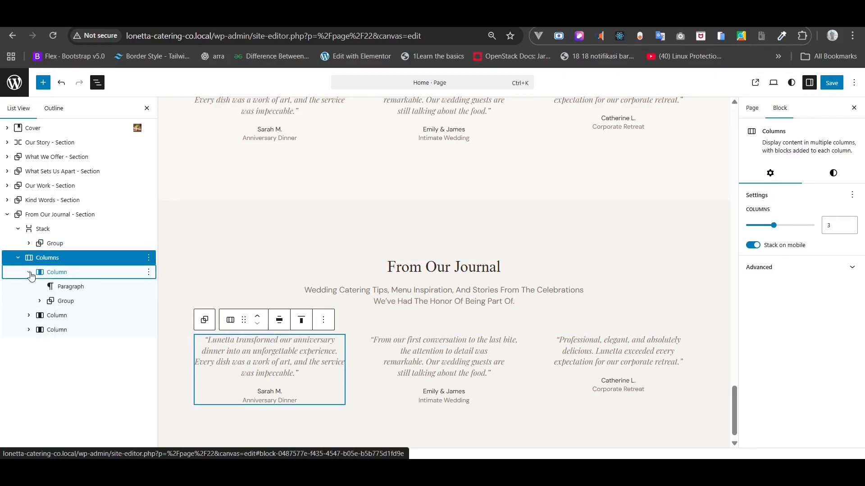
{"action": "left_click", "coordinate": [30, 272]}
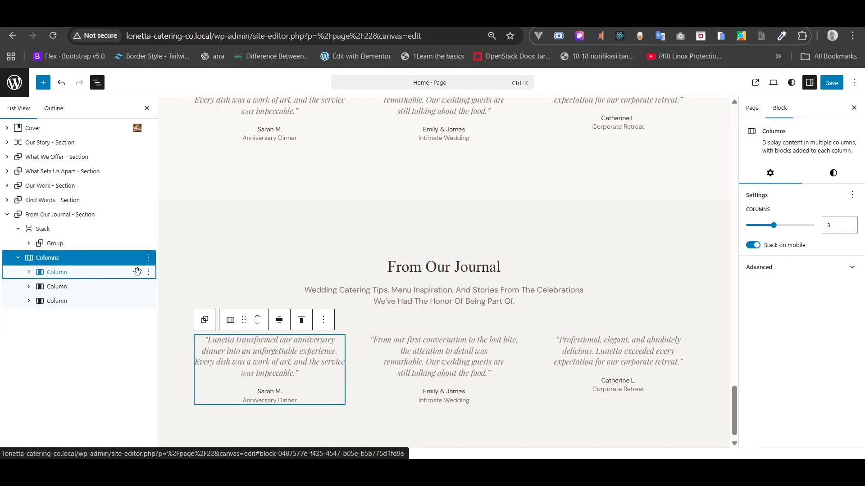
{"action": "right_click", "coordinate": [61, 259]}
{"action": "scroll", "coordinate": [103, 381], "scroll_direction": "down", "scroll_amount": 3}
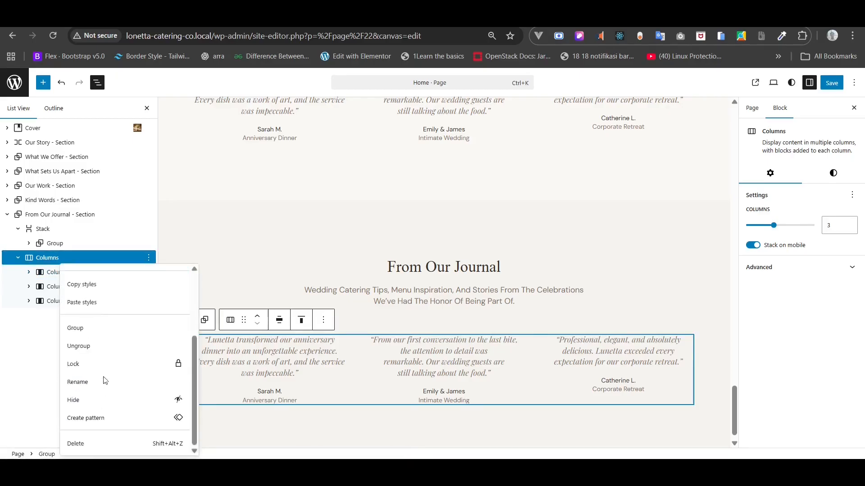
{"action": "scroll", "coordinate": [105, 382], "scroll_direction": "up", "scroll_amount": 3}
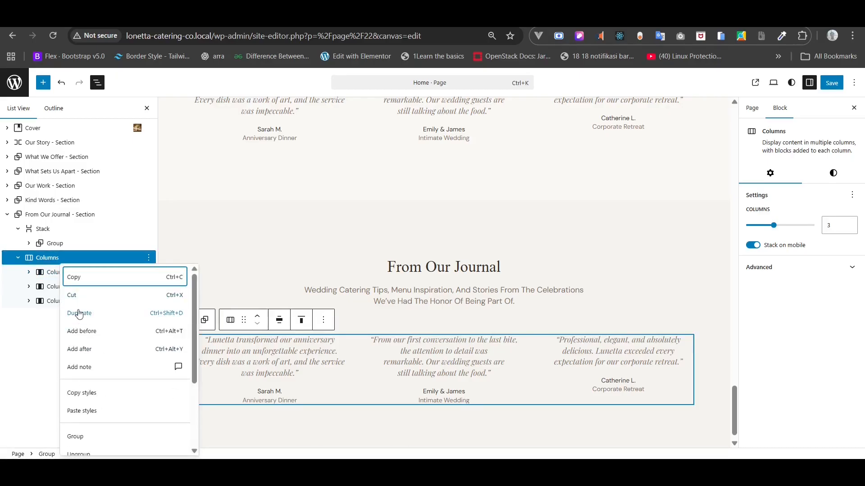
{"action": "scroll", "coordinate": [78, 314], "scroll_direction": "down", "scroll_amount": 3}
{"action": "left_click", "coordinate": [87, 445]}
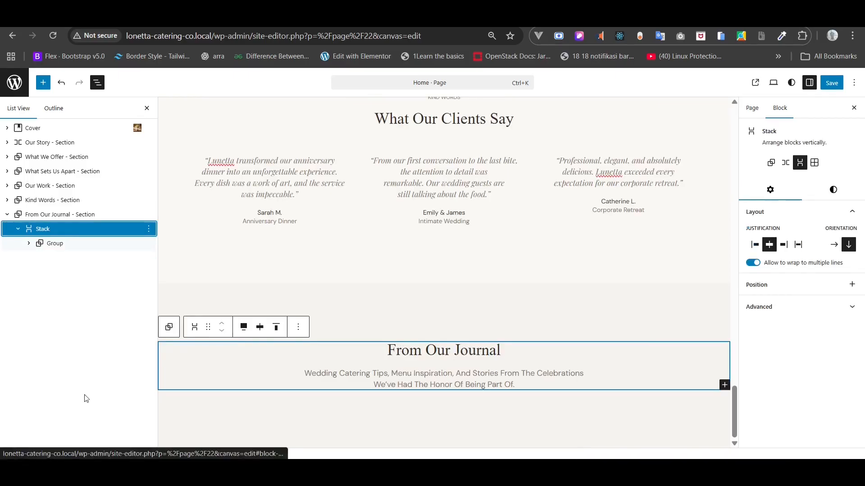
- Duplicate the From Our Journal section and select the copy
{"action": "left_click", "coordinate": [356, 413]}
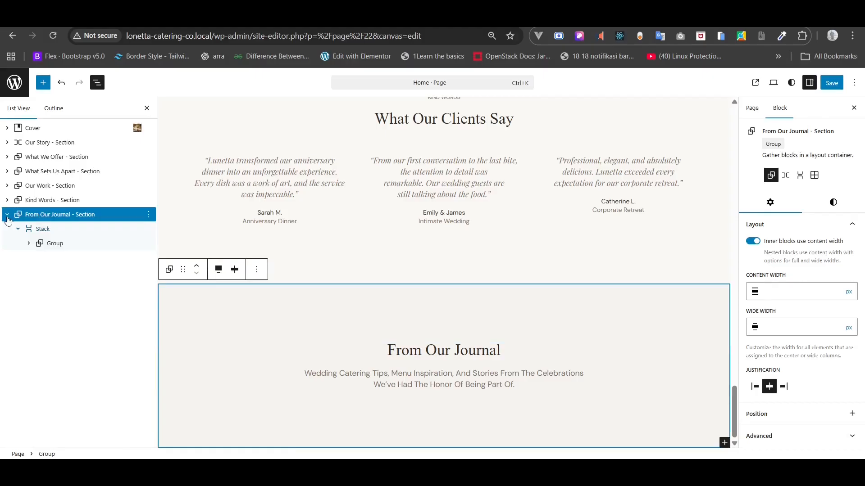
{"action": "left_click", "coordinate": [135, 215]}
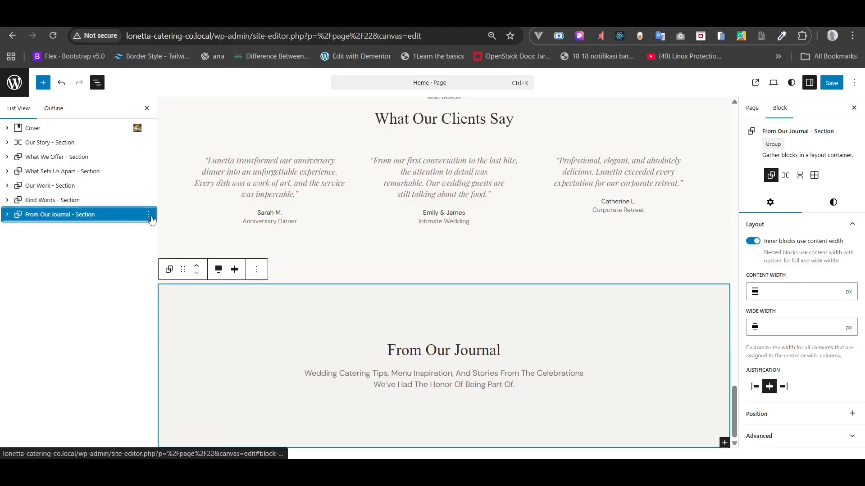
{"action": "left_click", "coordinate": [149, 215]}
{"action": "left_click", "coordinate": [170, 280]}
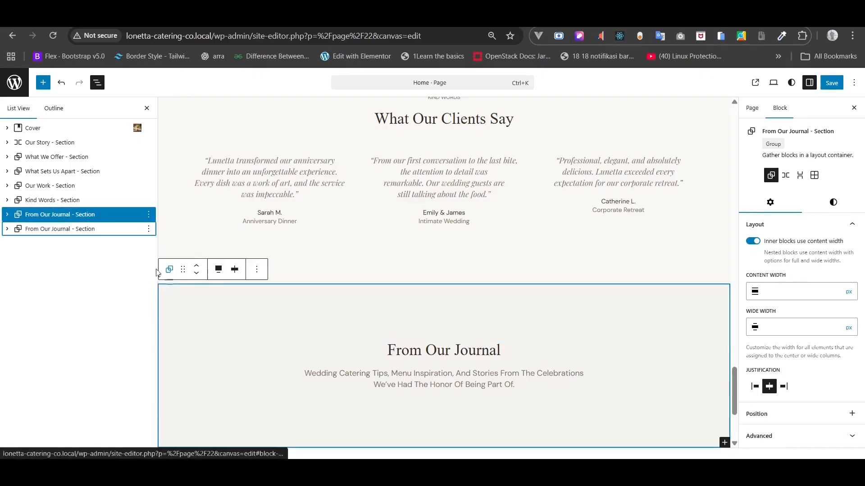
{"action": "left_click", "coordinate": [61, 228]}
- Rename the copy to 'CTA - Section' and expand it down to its Stack
{"action": "right_click", "coordinate": [61, 230]}
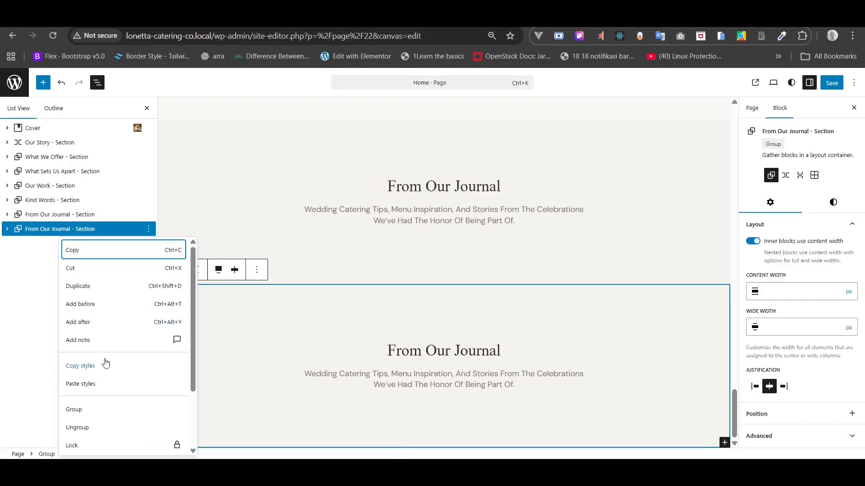
{"action": "scroll", "coordinate": [92, 413], "scroll_direction": "down", "scroll_amount": 2}
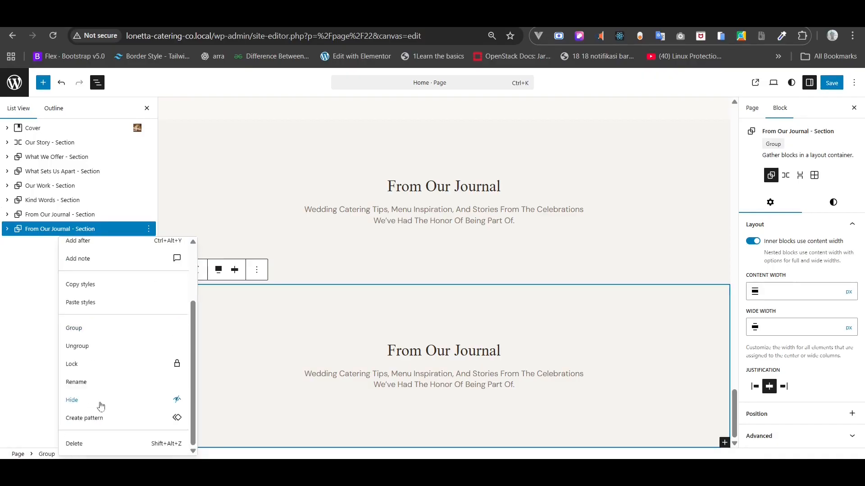
{"action": "left_click", "coordinate": [95, 383]}
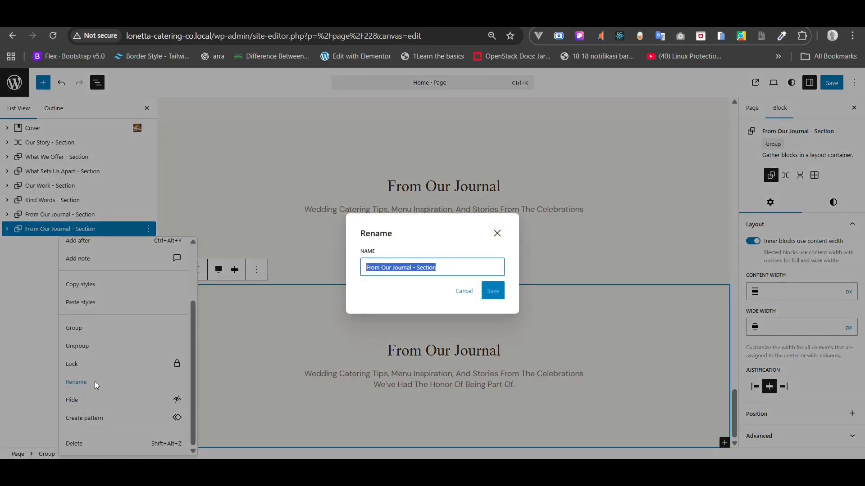
{"action": "left_click", "coordinate": [410, 268]}
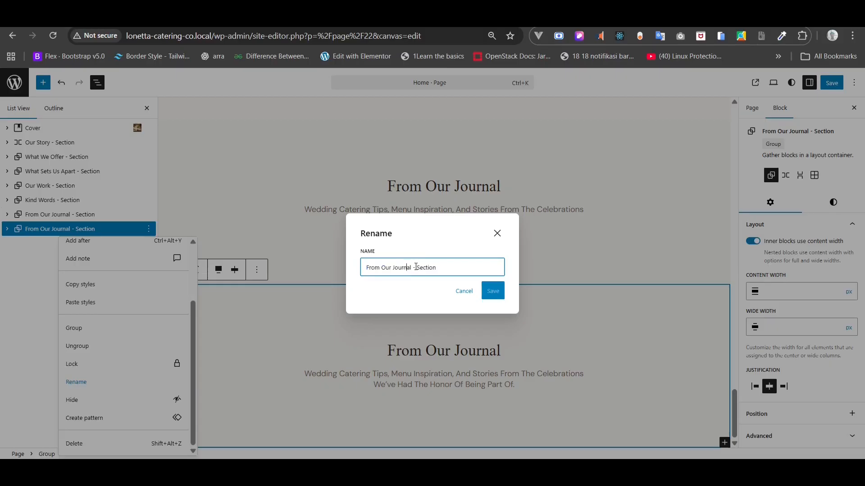
{"action": "left_click_drag", "start_coordinate": [411, 268], "coordinate": [313, 271]}
{"action": "type", "text": "CTA"}
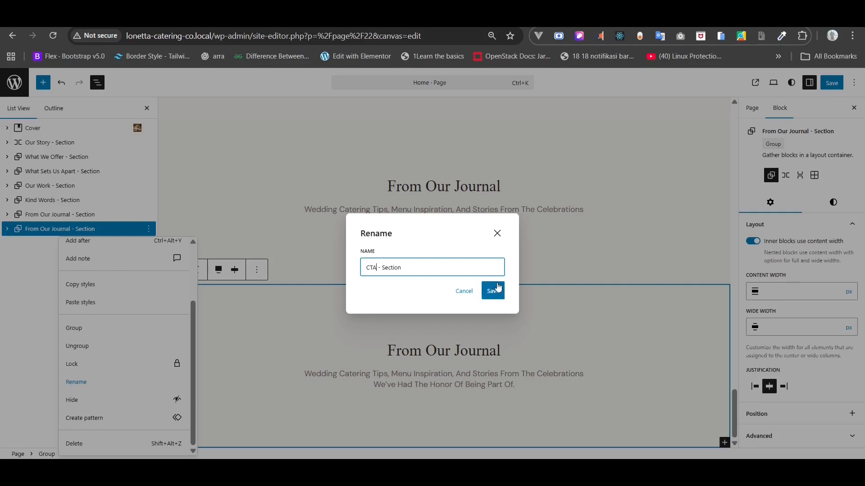
{"action": "left_click", "coordinate": [503, 295]}
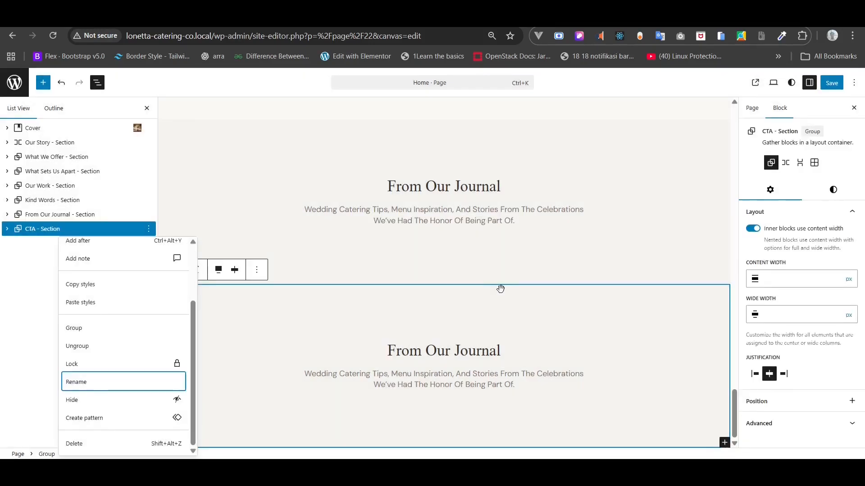
{"action": "left_click", "coordinate": [7, 229]}
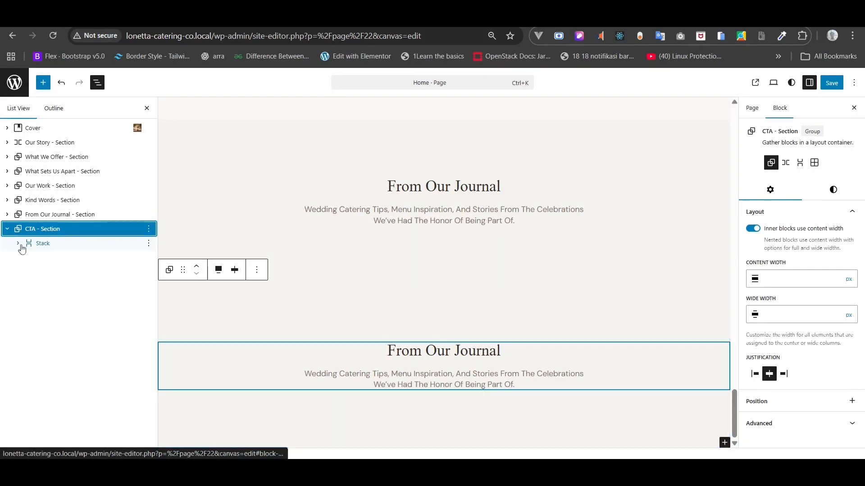
{"action": "left_click", "coordinate": [18, 244]}
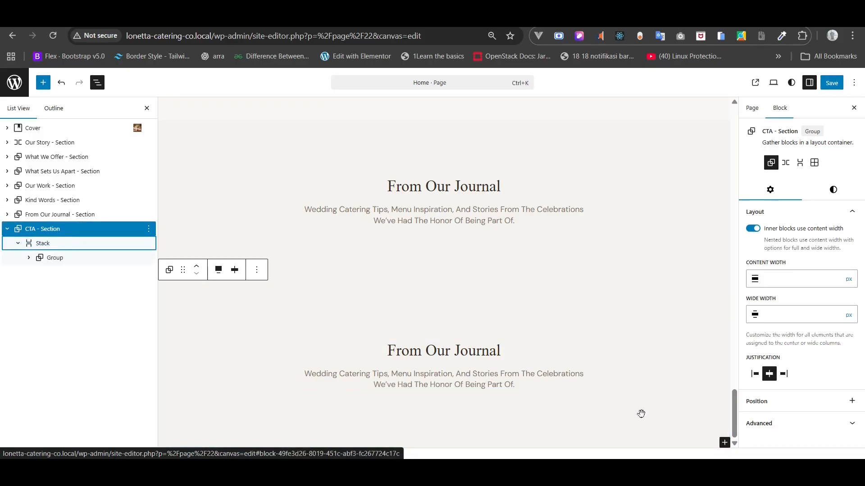
- Replace the lower From Our Journal heading with the CTA heading copied from the notes
{"action": "key", "text": "alt+Tab"}
{"action": "scroll", "coordinate": [459, 385], "scroll_direction": "down", "scroll_amount": 2}
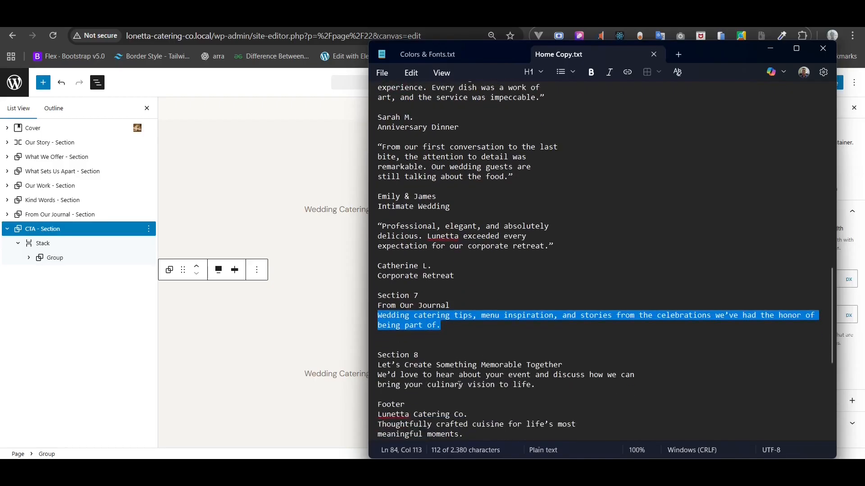
{"action": "triple_click", "coordinate": [439, 370]}
{"action": "key", "text": "ctrl+c"}
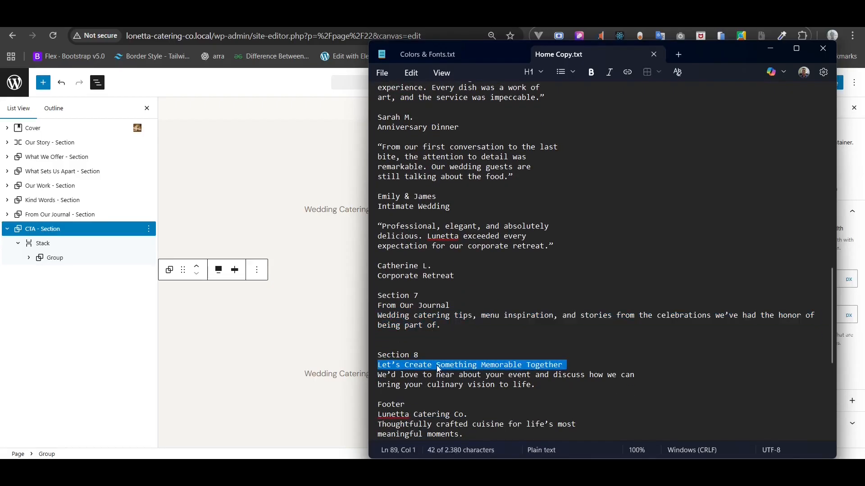
{"action": "key", "text": "alt+Tab"}
{"action": "triple_click", "coordinate": [427, 351]}
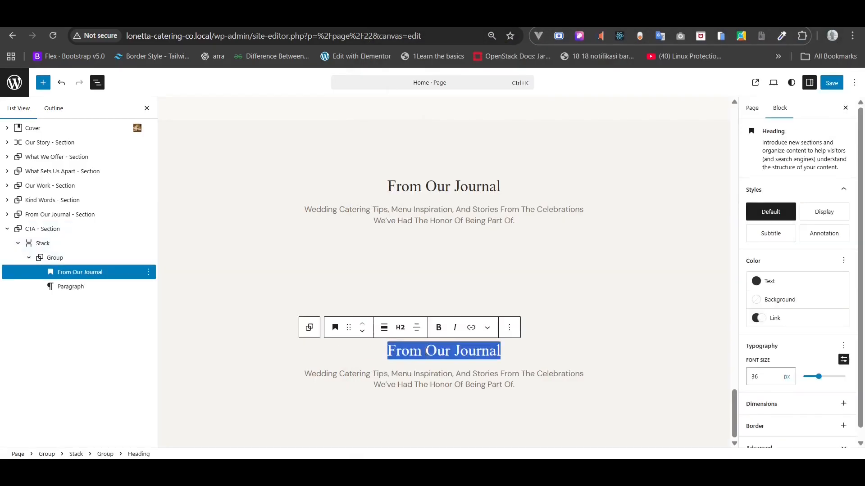
{"action": "key", "text": "ctrl+v"}
- Replace the paragraph under the CTA heading with the event-invitation description from the notes
{"action": "key", "text": "alt+Tab"}
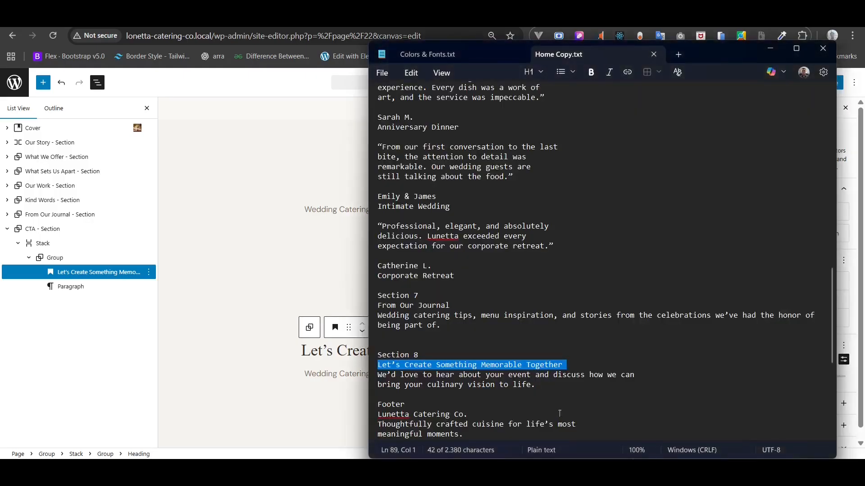
{"action": "left_click_drag", "start_coordinate": [538, 386], "coordinate": [380, 377]}
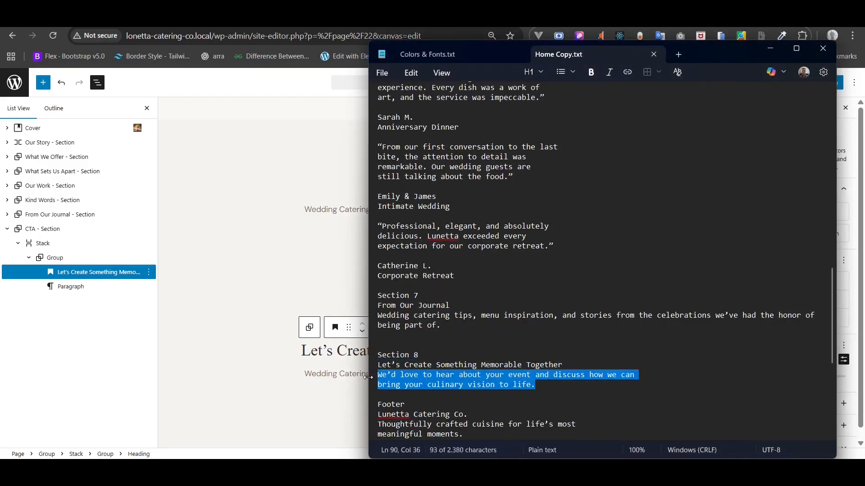
{"action": "left_click", "coordinate": [366, 378]}
{"action": "left_click", "coordinate": [398, 382]}
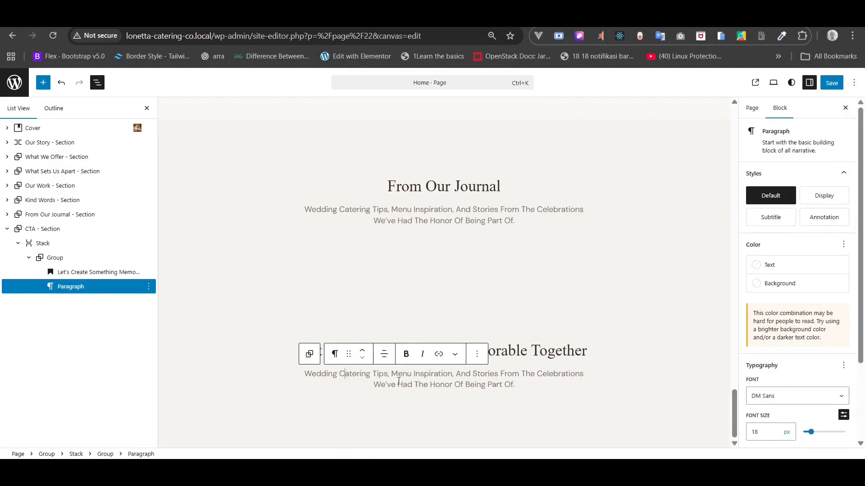
{"action": "triple_click", "coordinate": [398, 383]}
{"action": "type", "text": "We’d Love To Hear About Your Event And Discuss How We Can Bring Your Culinary Vision To Life."}
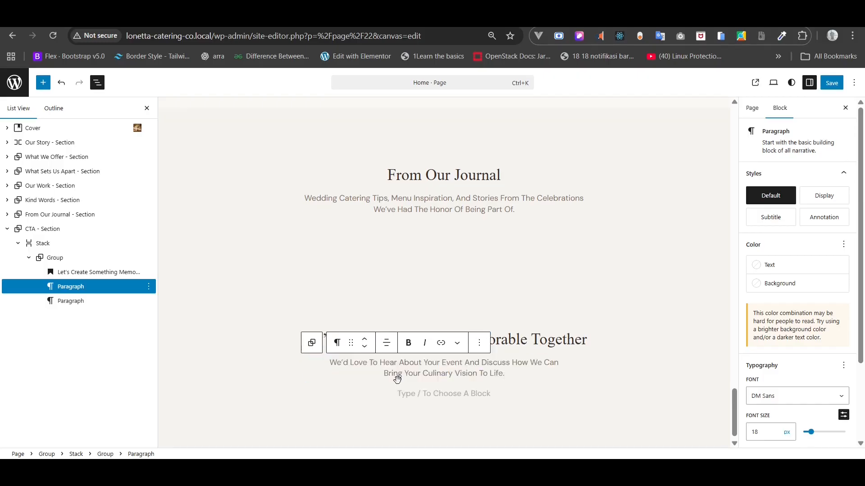
- Try copy-pasting the hero's Explore Our Catering buttons into the CTA section, undoing the misplaced pastes
{"action": "left_click", "coordinate": [68, 300]}
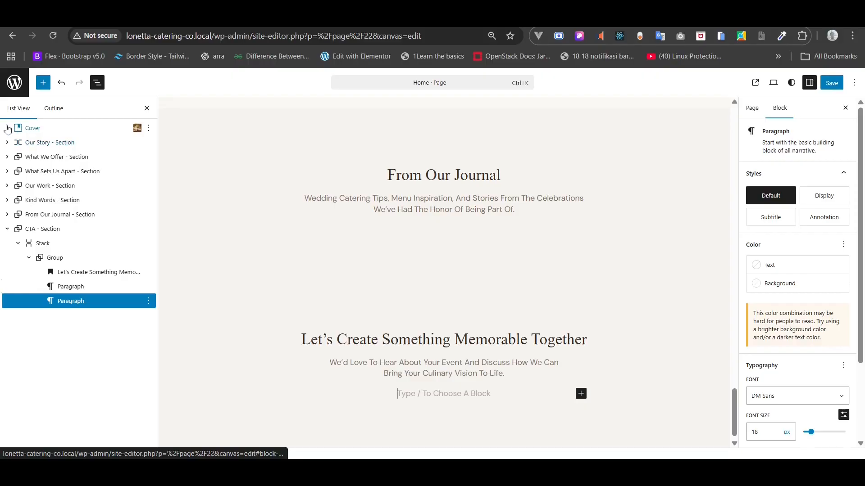
{"action": "left_click", "coordinate": [7, 128]}
{"action": "left_click", "coordinate": [38, 172]}
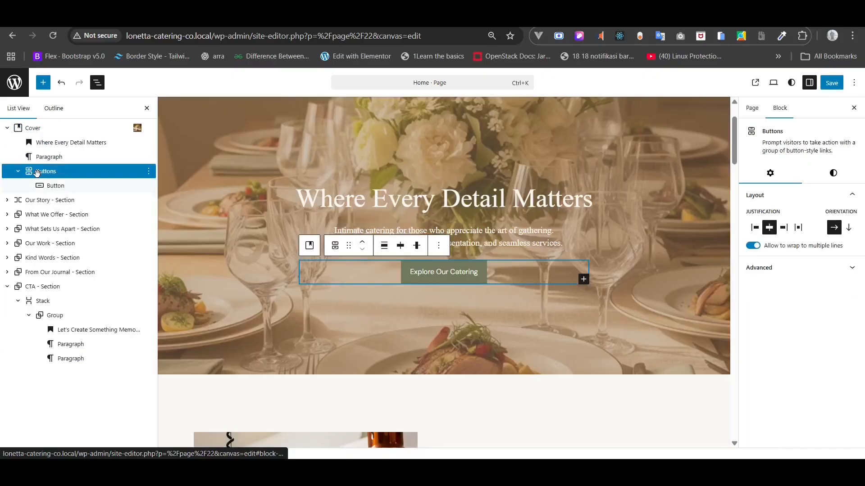
{"action": "right_click", "coordinate": [38, 173]}
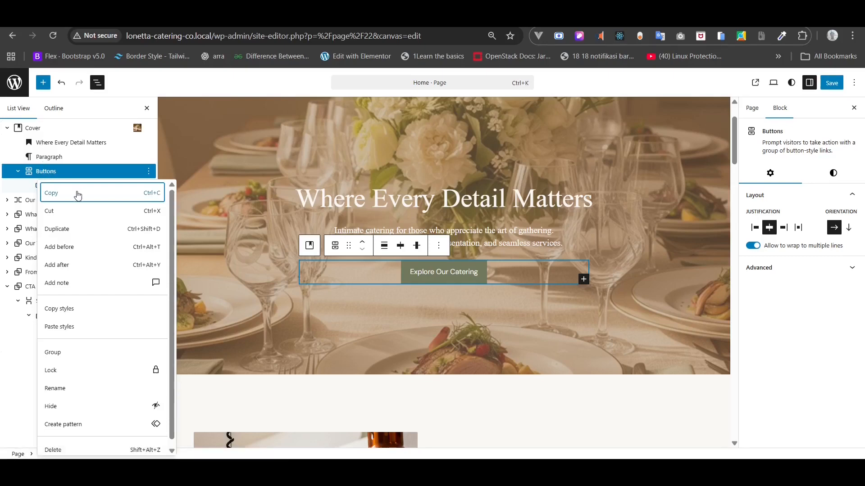
{"action": "left_click", "coordinate": [77, 193]}
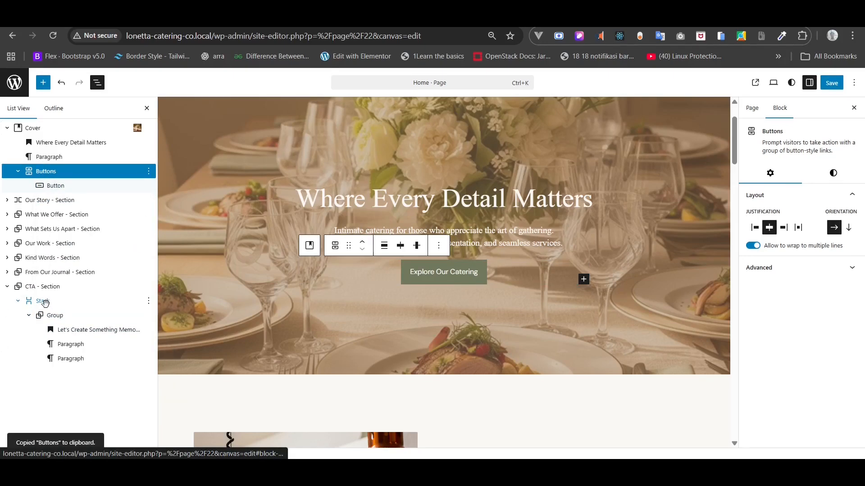
{"action": "left_click", "coordinate": [45, 315]}
{"action": "key", "text": "ctrl+v"}
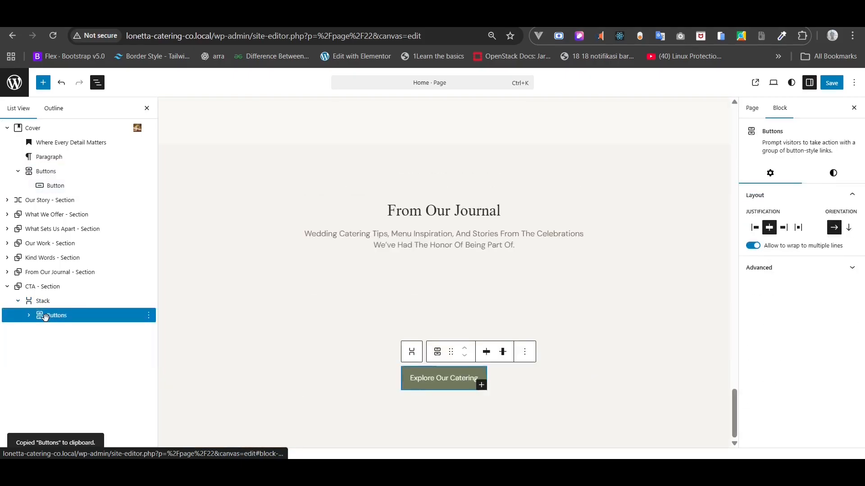
{"action": "key", "text": "ctrl+z"}
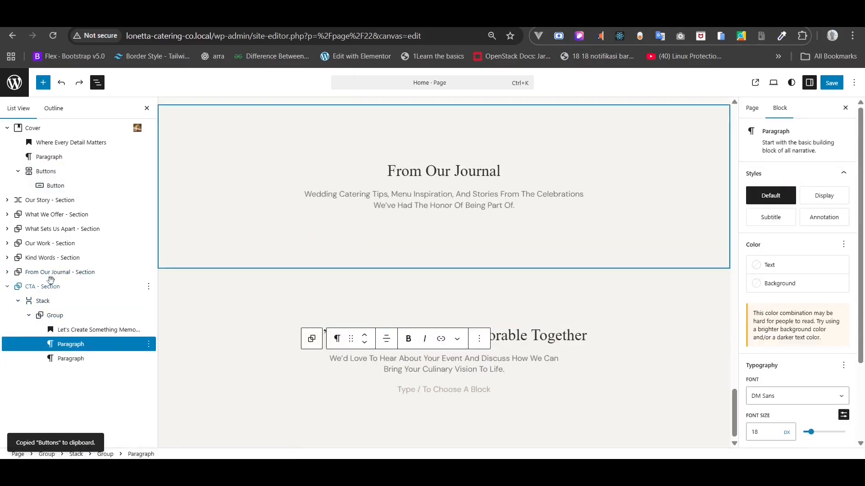
{"action": "left_click", "coordinate": [48, 285]}
{"action": "key", "text": "ctrl+v"}
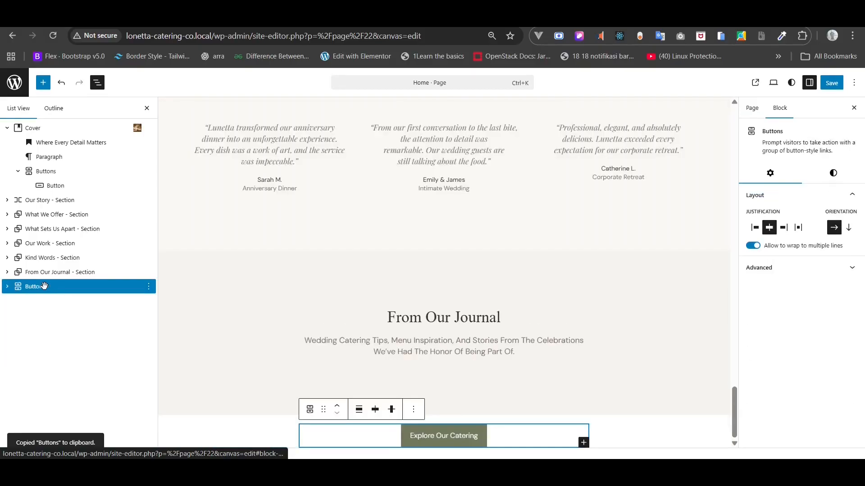
{"action": "key", "text": "ctrl+z"}
- Duplicate the hero's Explore Our Catering buttons and move the copy into the CTA text group
{"action": "left_click", "coordinate": [54, 173]}
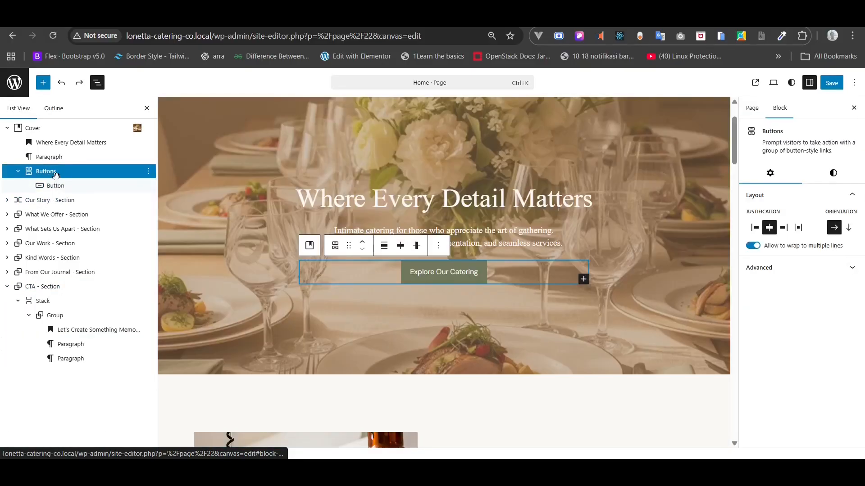
{"action": "left_click", "coordinate": [149, 172]}
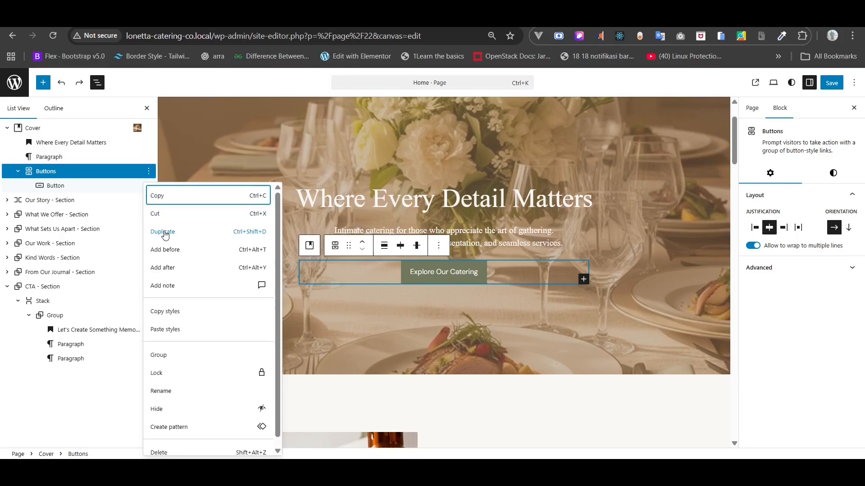
{"action": "left_click", "coordinate": [85, 172]}
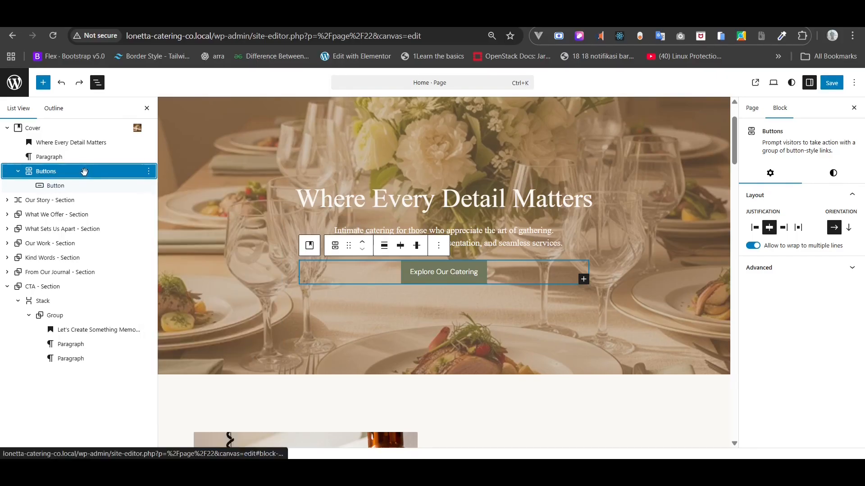
{"action": "left_click", "coordinate": [7, 128]}
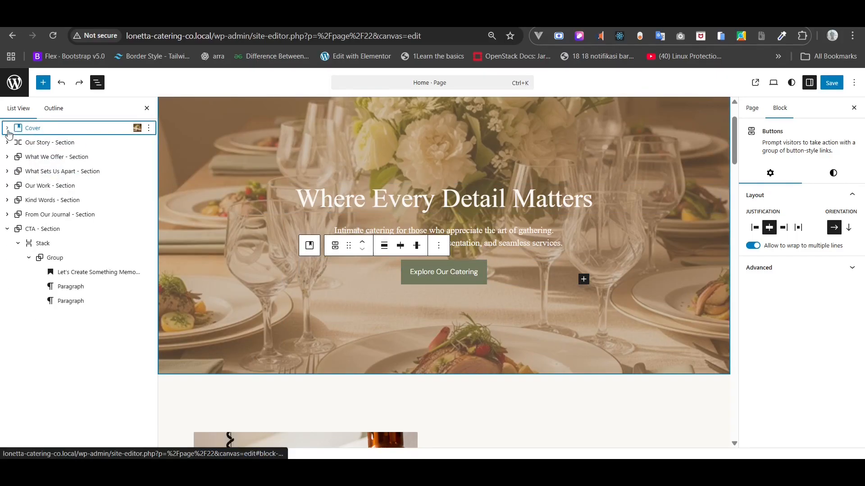
{"action": "left_click", "coordinate": [7, 128]}
{"action": "left_click", "coordinate": [80, 175]}
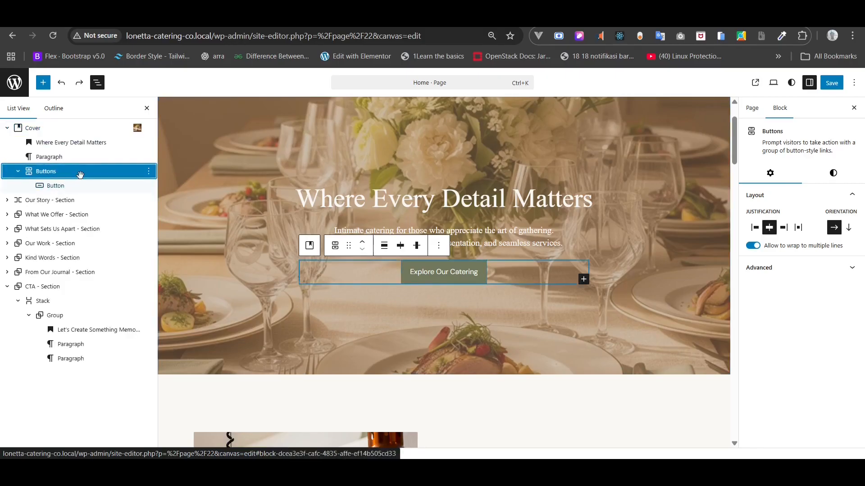
{"action": "left_click", "coordinate": [149, 172]}
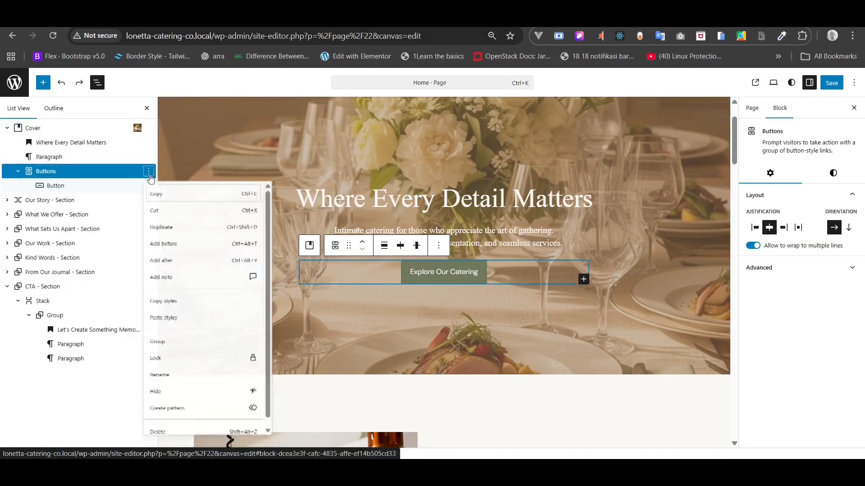
{"action": "left_click", "coordinate": [163, 232]}
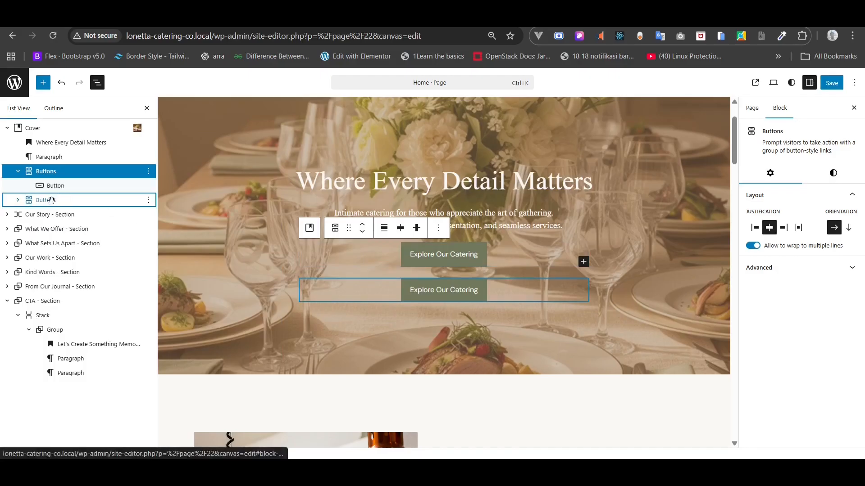
{"action": "left_click_drag", "start_coordinate": [40, 201], "coordinate": [53, 347]}
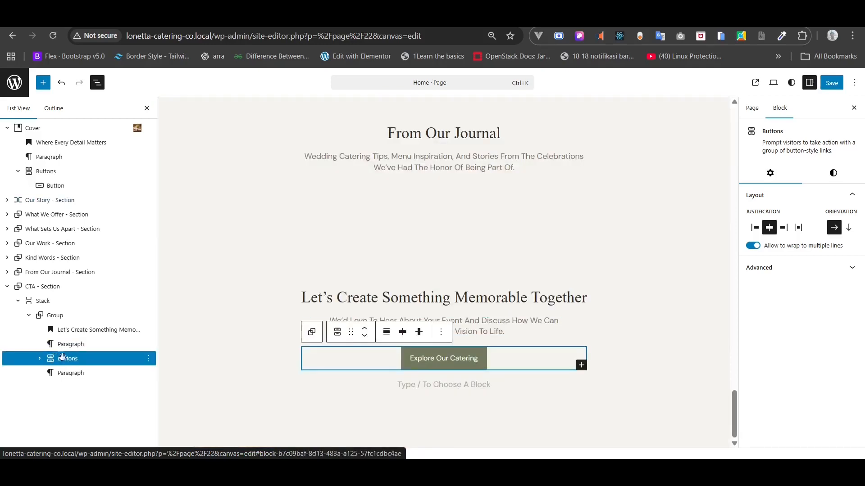
- Delete the empty paragraph left under the CTA buttons
{"action": "left_click", "coordinate": [73, 374]}
{"action": "left_click", "coordinate": [149, 373]}
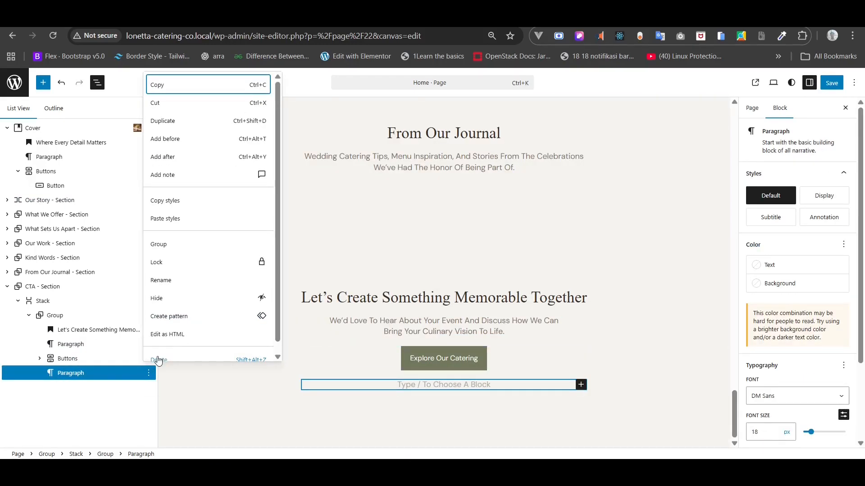
{"action": "left_click", "coordinate": [158, 360]}
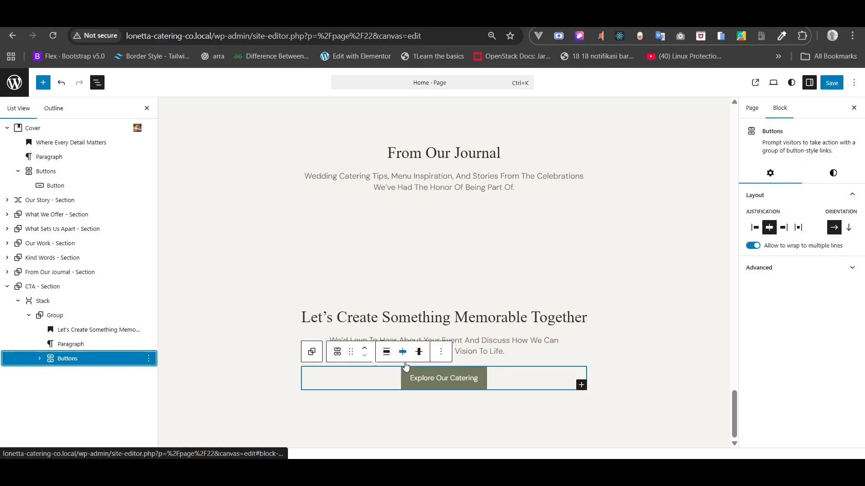
- Change the CTA button's label from Explore Our Catering to 'Get in Touch'
{"action": "left_click", "coordinate": [424, 379]}
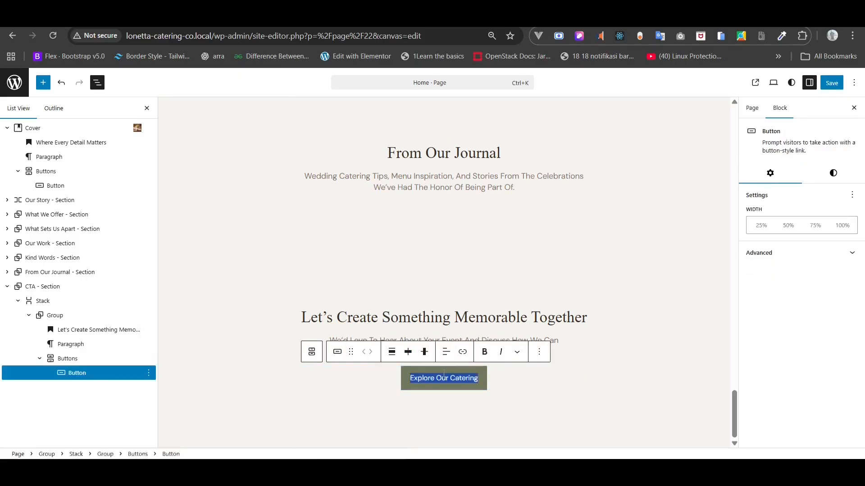
{"action": "key", "text": "alt+Tab"}
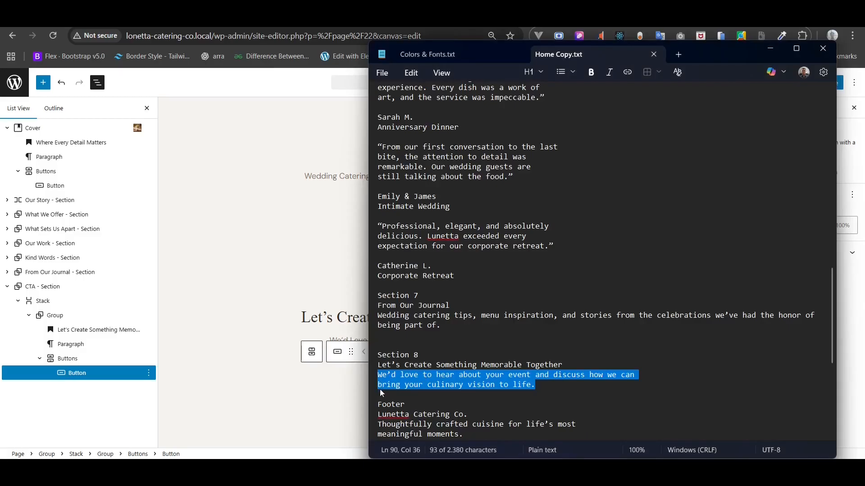
{"action": "key", "text": "alt+Tab"}
{"action": "left_click", "coordinate": [347, 317]}
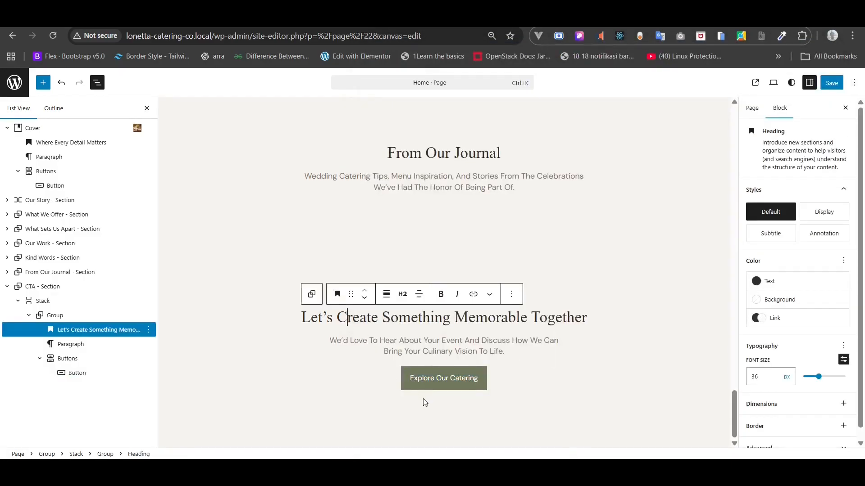
{"action": "triple_click", "coordinate": [425, 379]}
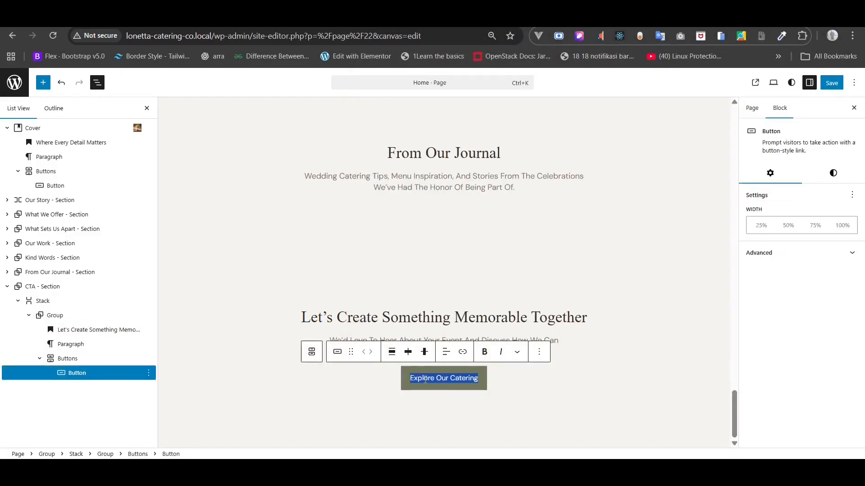
{"action": "type", "text": "Get"}
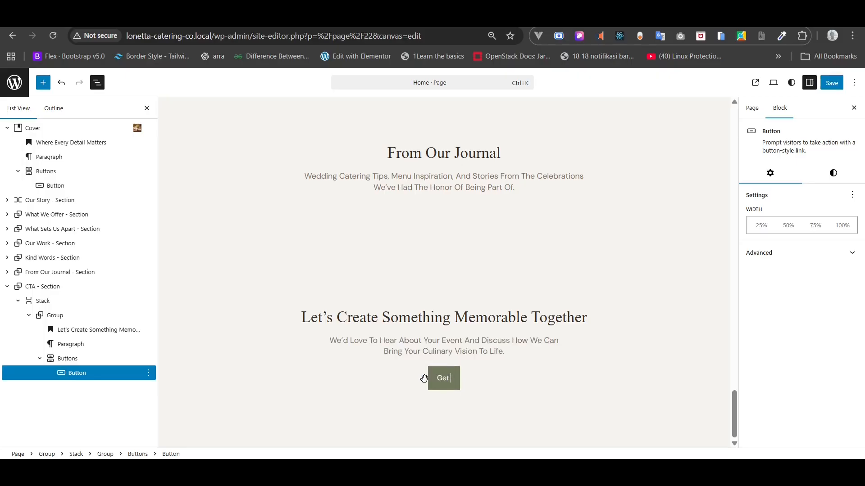
{"action": "type", "text": " in Touch"}
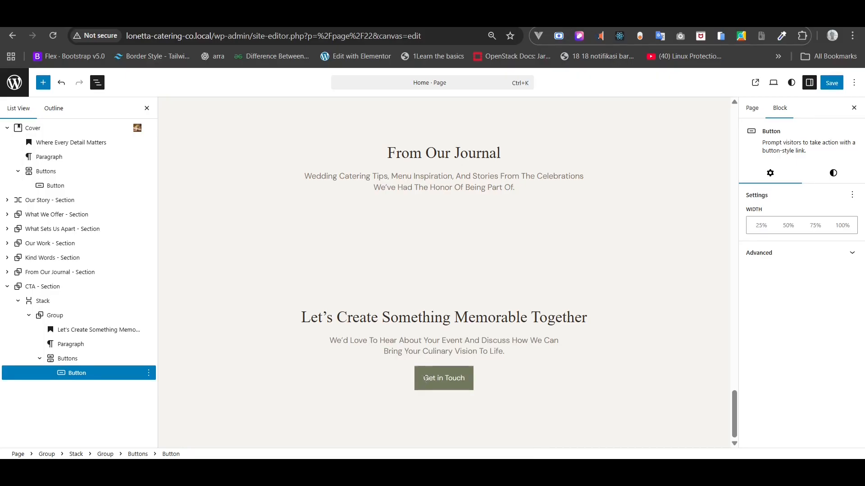
- Link the Get in Touch button to the Contact page
{"action": "left_click", "coordinate": [539, 305]}
{"action": "left_click", "coordinate": [453, 379]}
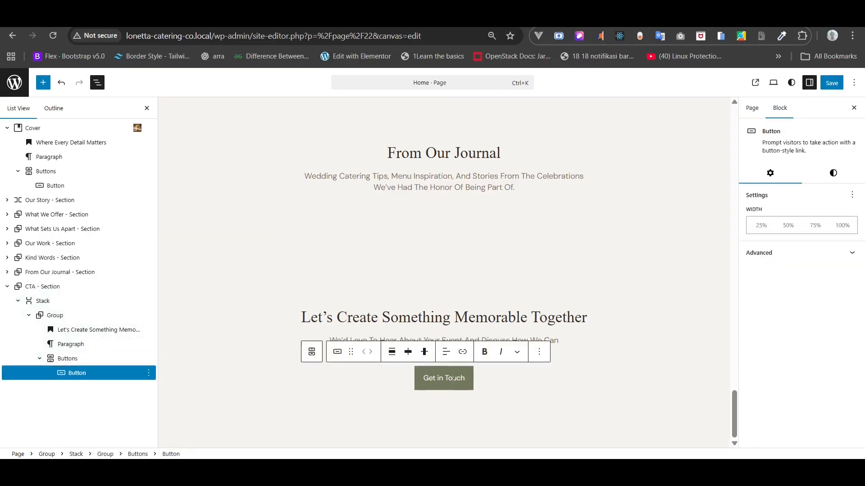
{"action": "left_click", "coordinate": [462, 351]}
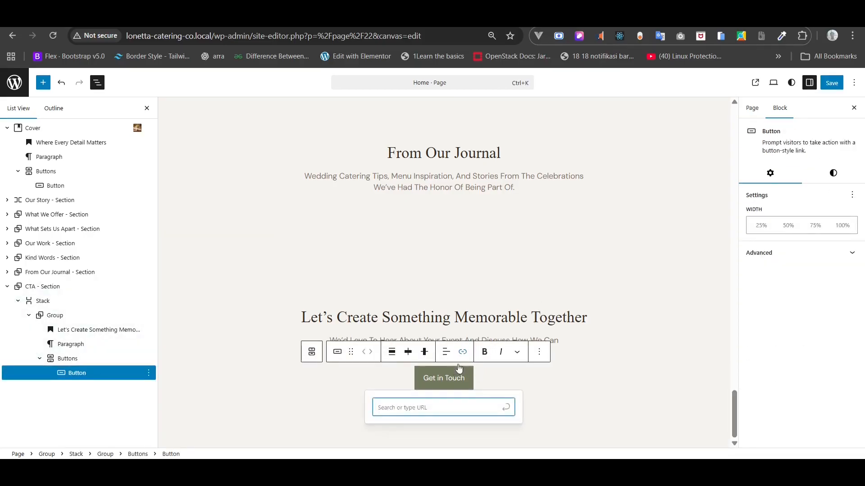
{"action": "type", "text": "con"}
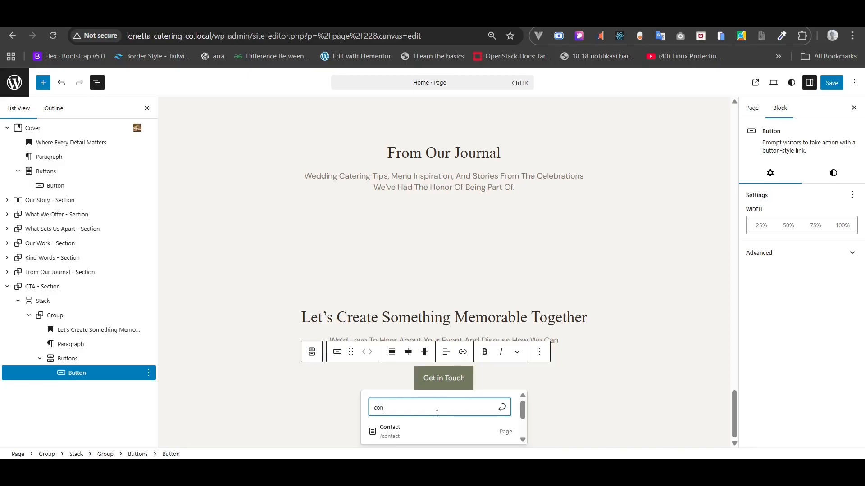
{"action": "left_click", "coordinate": [426, 428]}
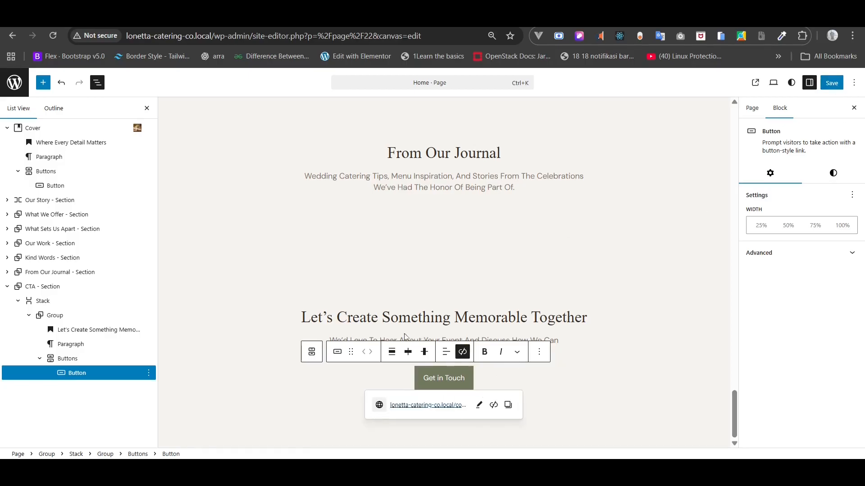
{"action": "left_click", "coordinate": [52, 289]}
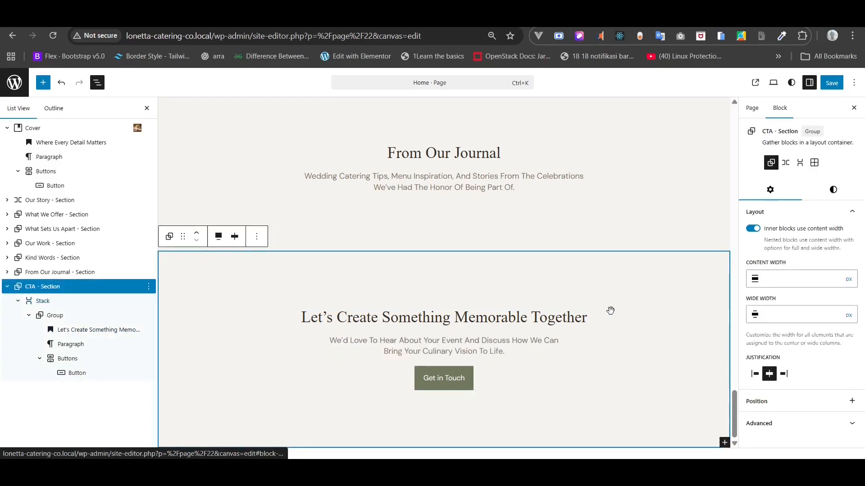
- Set the CTA section's background colour to Gray 1
{"action": "left_click", "coordinate": [827, 201]}
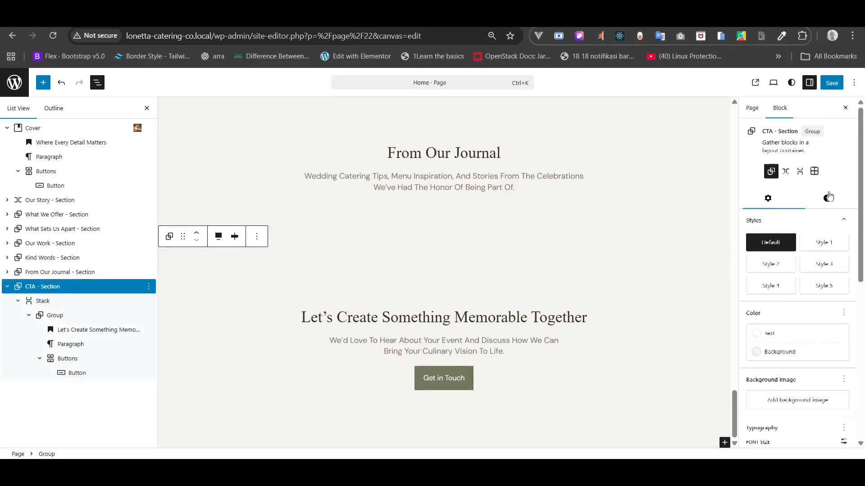
{"action": "left_click", "coordinate": [761, 351]}
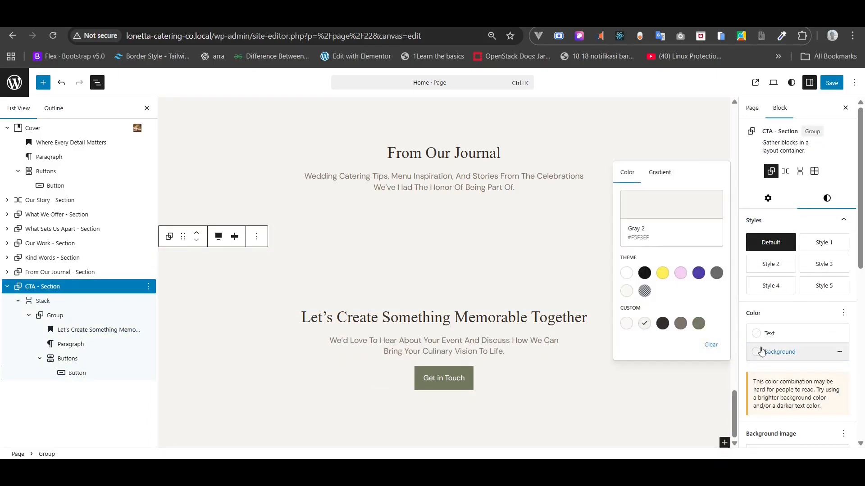
{"action": "left_click", "coordinate": [626, 325]}
- Enlarge the CTA heading's font size to 40 px
{"action": "triple_click", "coordinate": [350, 319]}
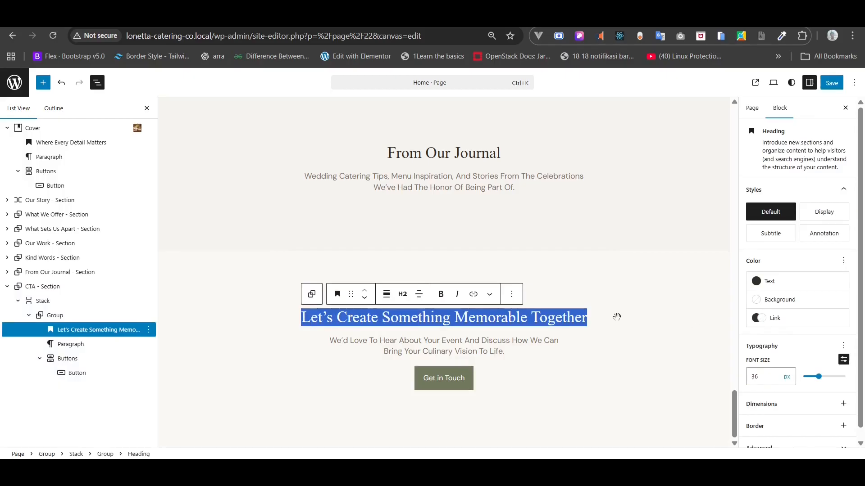
{"action": "left_click", "coordinate": [770, 376]}
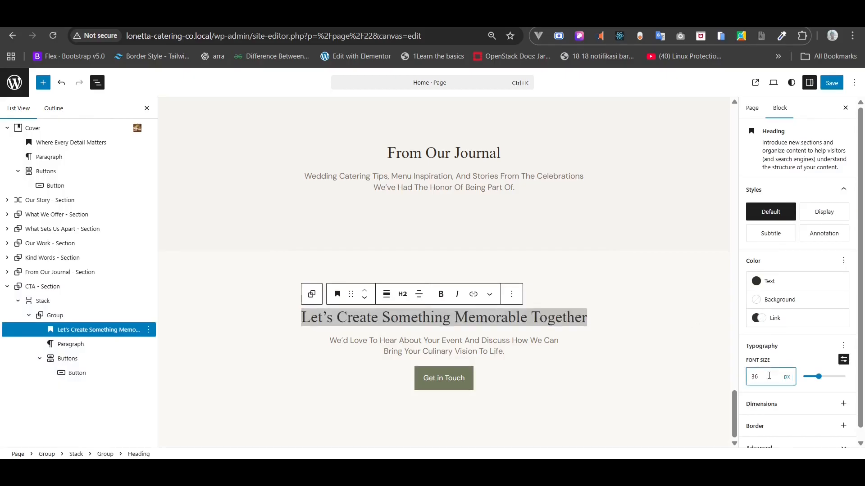
{"action": "type", "text": "40"}
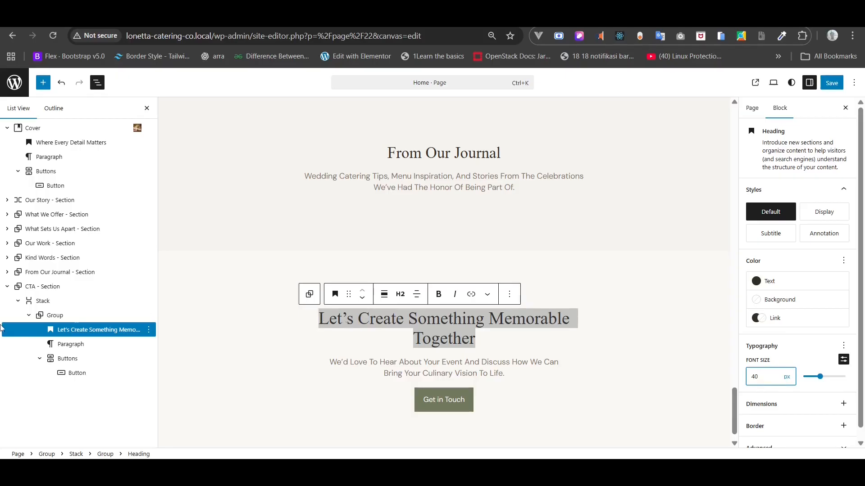
{"action": "left_click", "coordinate": [16, 301]}
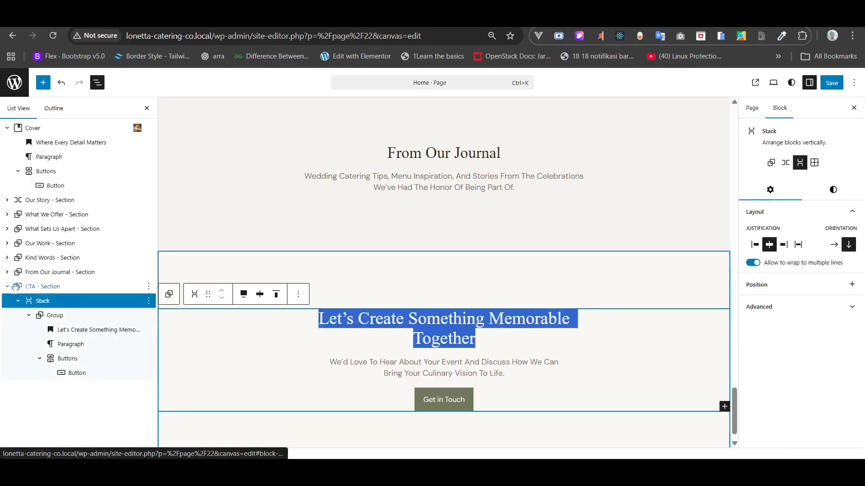
{"action": "left_click", "coordinate": [8, 287]}
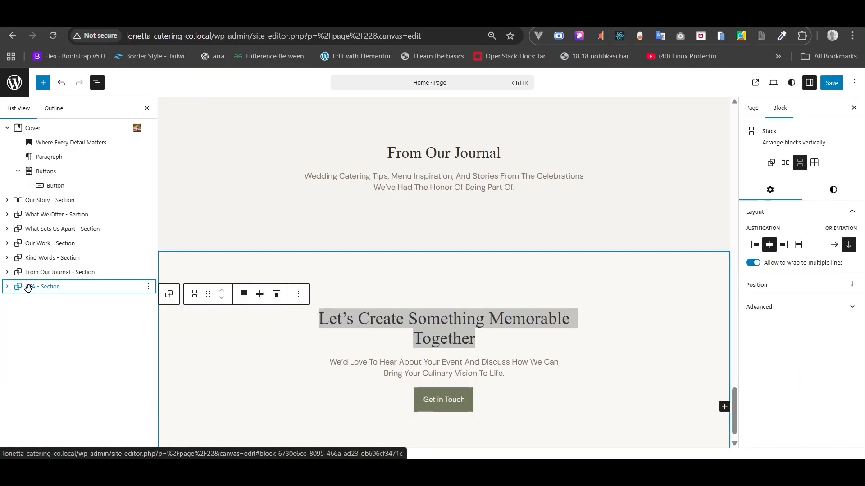
- Start creating a pattern from the CTA section, then cancel the dialog
{"action": "left_click", "coordinate": [89, 287]}
{"action": "right_click", "coordinate": [89, 287]}
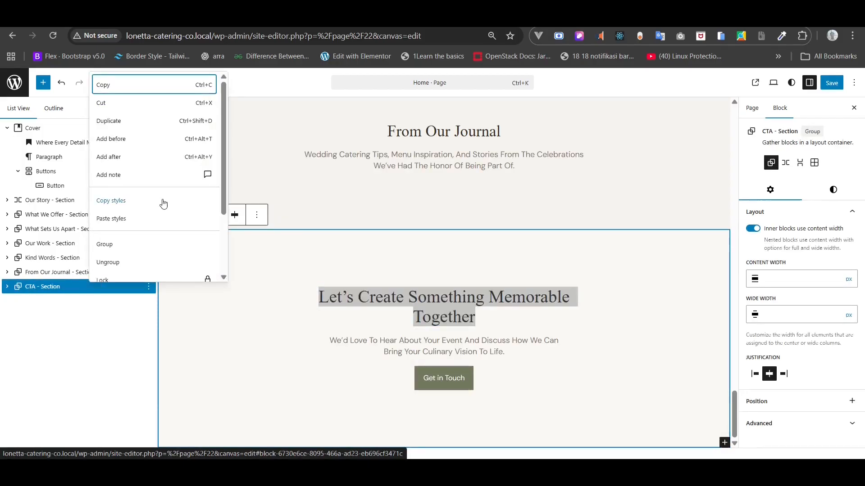
{"action": "scroll", "coordinate": [163, 204], "scroll_direction": "down", "scroll_amount": 1}
{"action": "scroll", "coordinate": [164, 204], "scroll_direction": "down", "scroll_amount": 1}
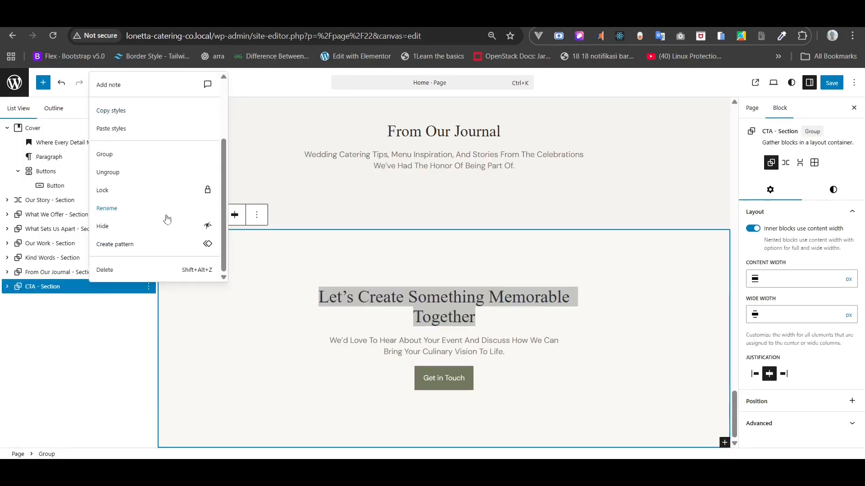
{"action": "left_click", "coordinate": [189, 250]}
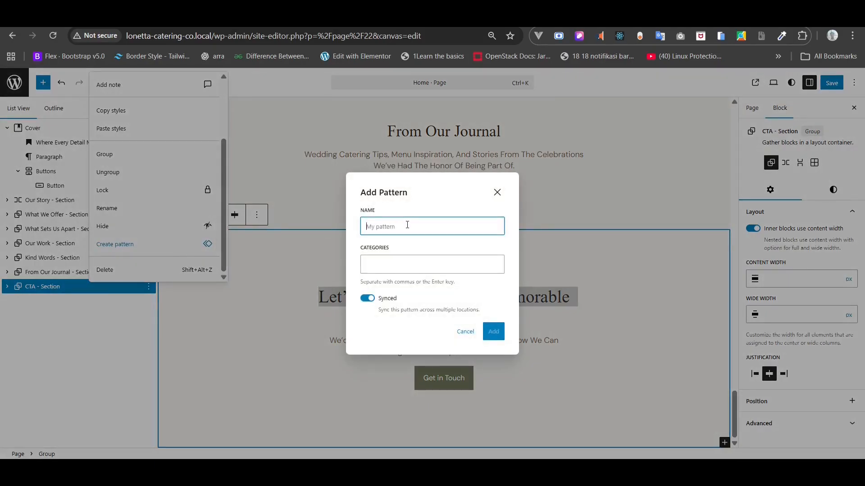
{"action": "type", "text": "ction"}
{"action": "left_click", "coordinate": [390, 267]}
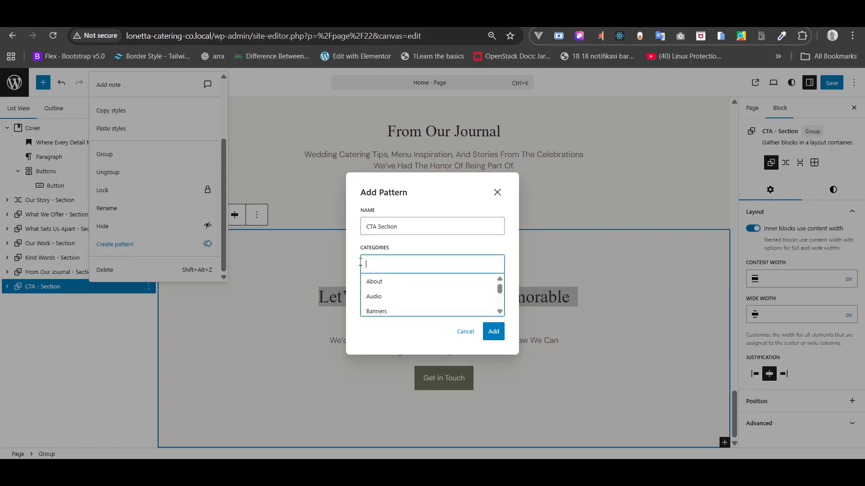
{"action": "left_click", "coordinate": [345, 260]}
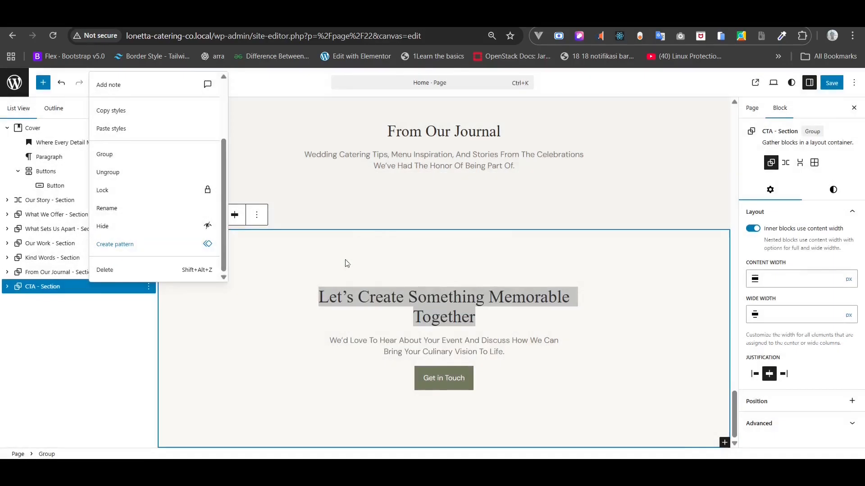
{"action": "left_click", "coordinate": [144, 246]}
{"action": "type", "text": "Ct"}
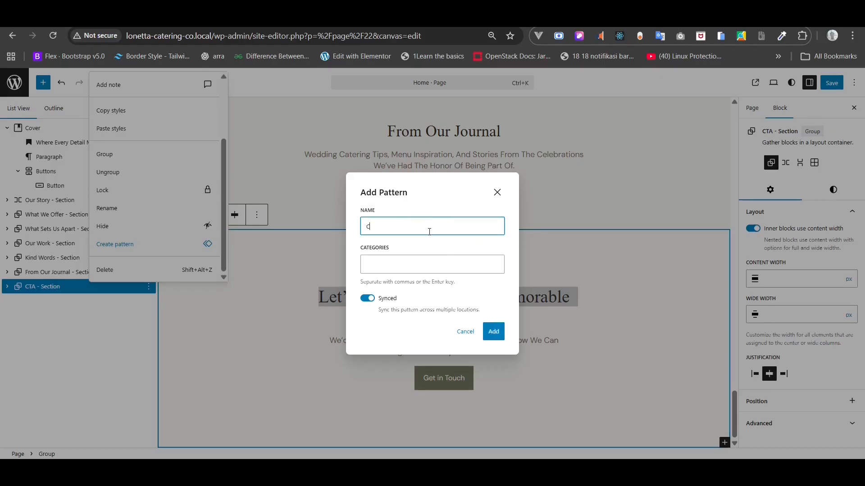
{"action": "key", "text": "Escape"}
{"action": "key", "text": "Escape"}
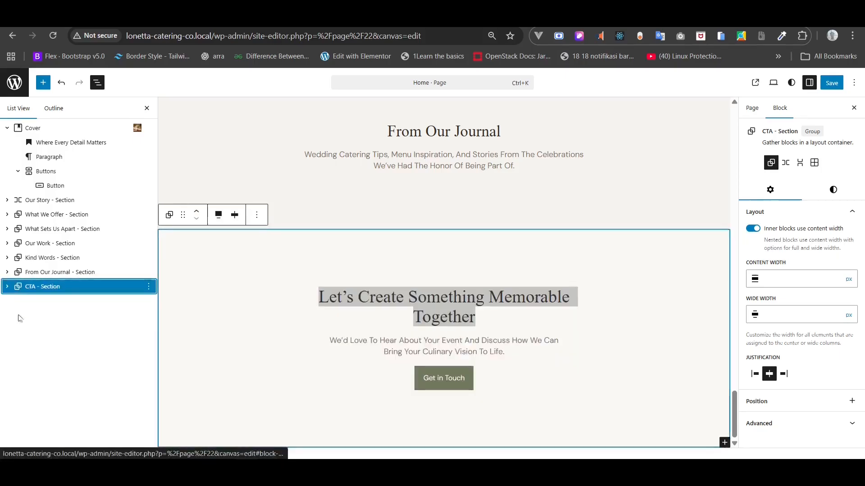
- Save the CTA section as a synced pattern named 'CTA Section'
{"action": "left_click", "coordinate": [7, 287]}
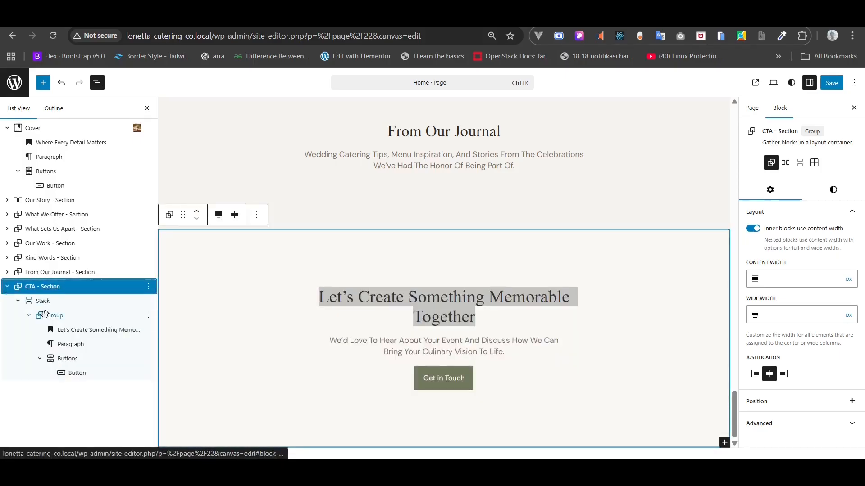
{"action": "left_click", "coordinate": [8, 287]}
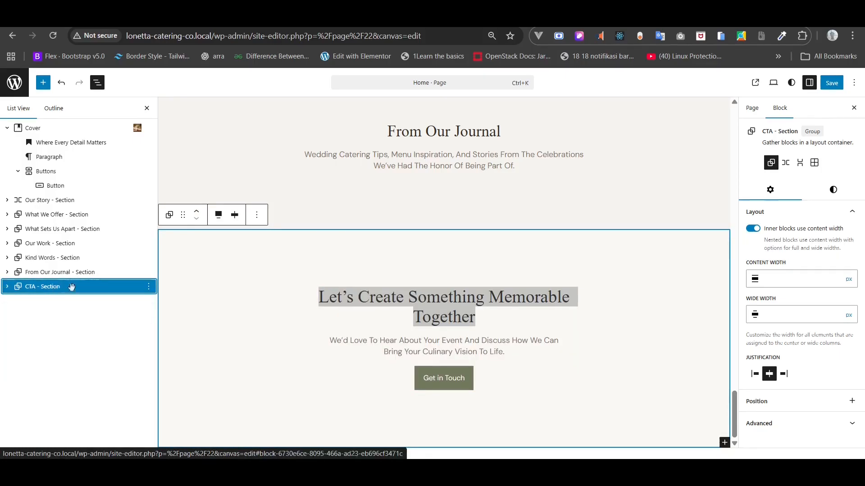
{"action": "right_click", "coordinate": [102, 287]}
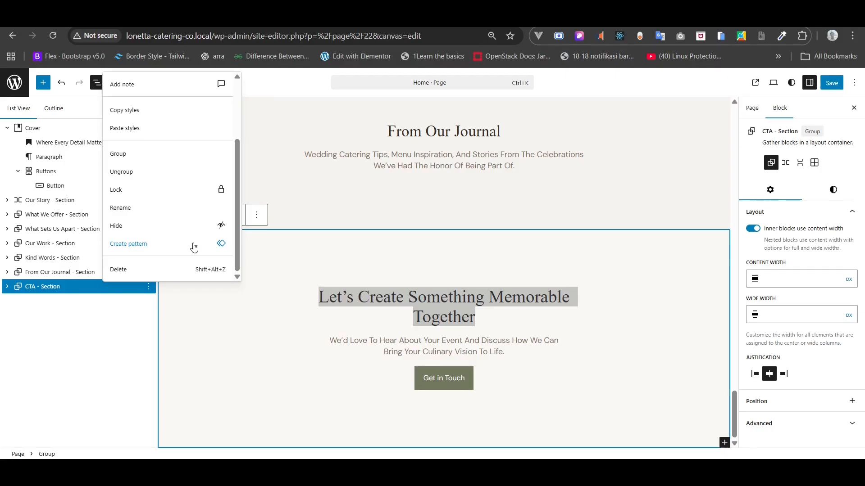
{"action": "left_click", "coordinate": [194, 246]}
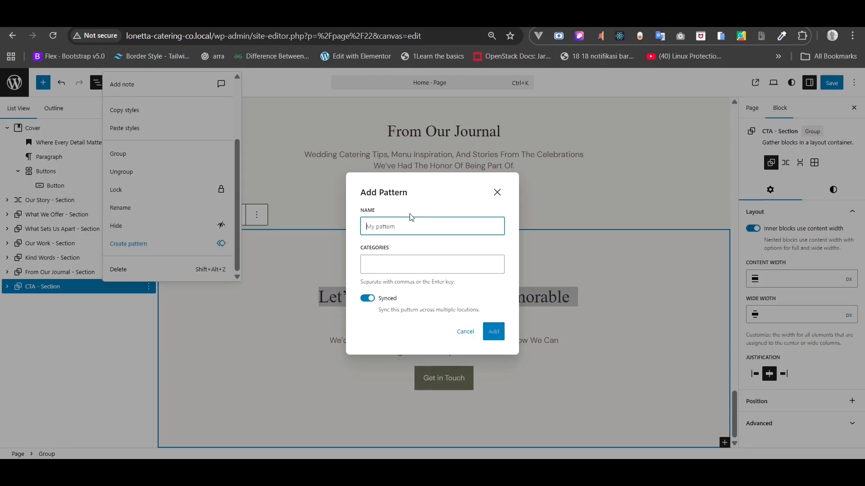
{"action": "type", "text": "ction"}
{"action": "left_click", "coordinate": [494, 332]}
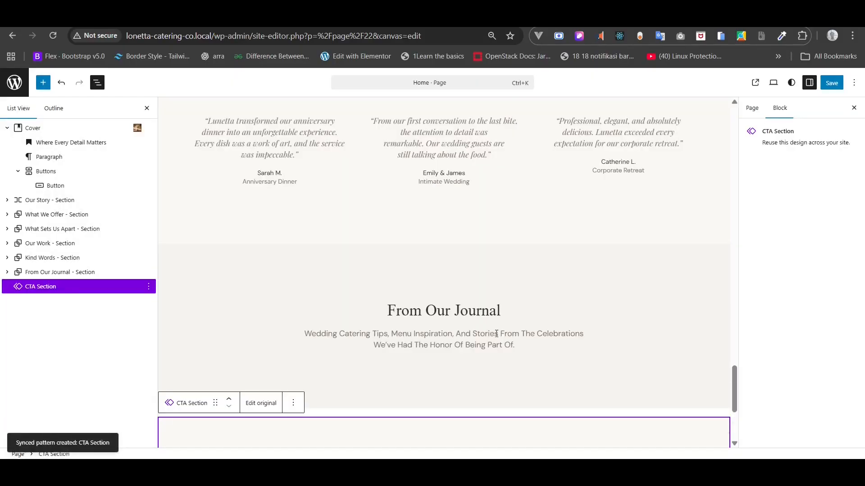
- In the CTA Section pattern editor, set the section margin to none and save
{"action": "scroll", "coordinate": [496, 333], "scroll_direction": "down", "scroll_amount": 4}
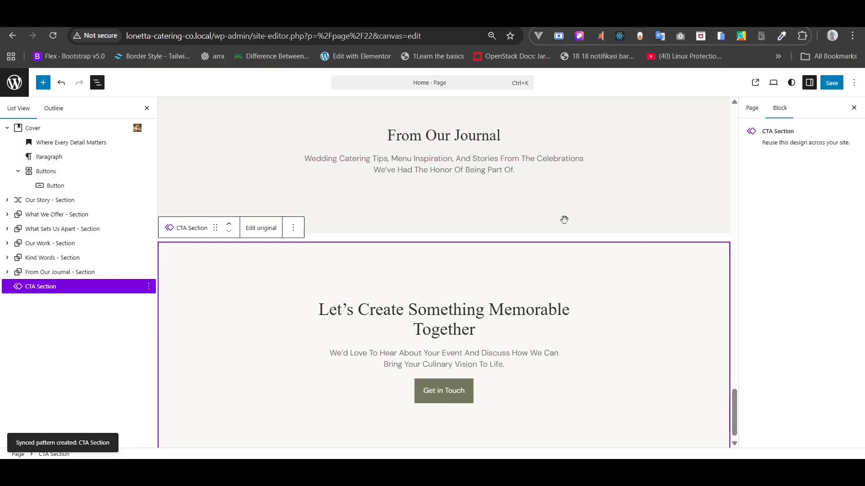
{"action": "left_click", "coordinate": [263, 228]}
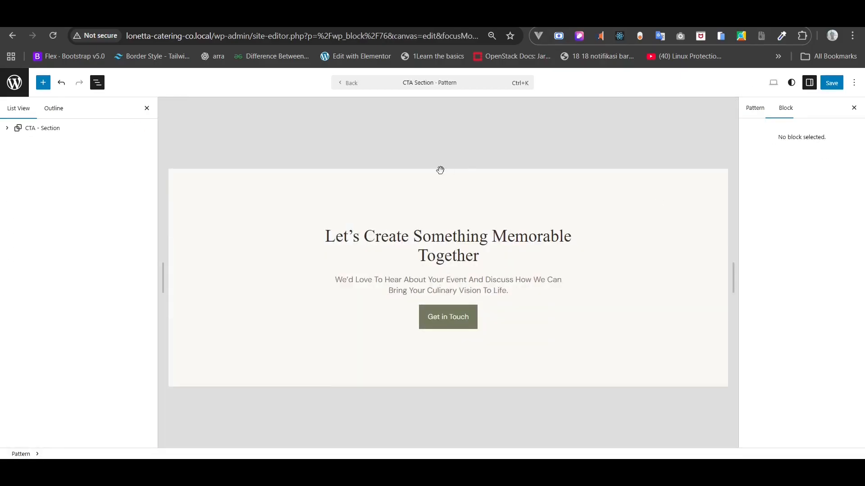
{"action": "left_click", "coordinate": [65, 125]}
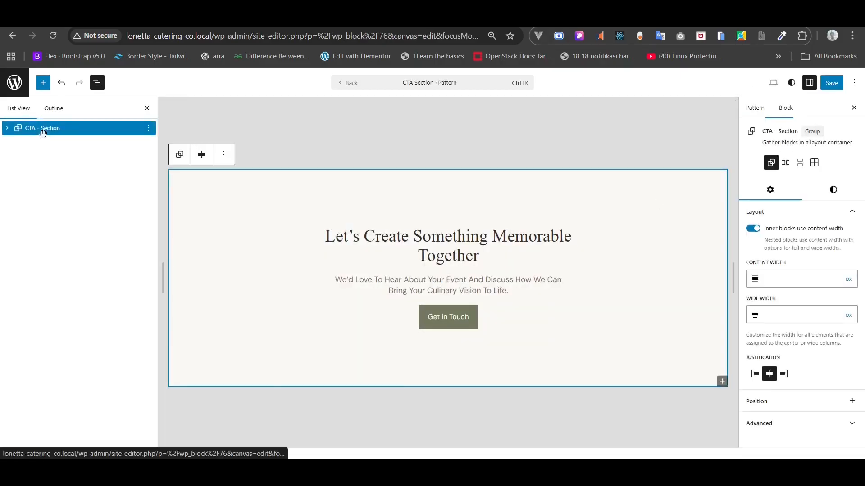
{"action": "left_click", "coordinate": [831, 195]}
{"action": "scroll", "coordinate": [815, 319], "scroll_direction": "down", "scroll_amount": 5}
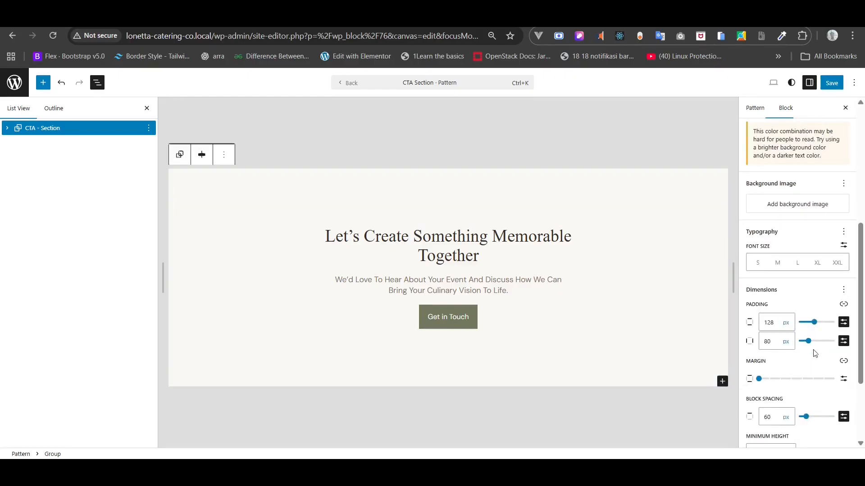
{"action": "scroll", "coordinate": [813, 351], "scroll_direction": "down", "scroll_amount": 1}
{"action": "left_click", "coordinate": [770, 339]}
{"action": "left_click_drag", "start_coordinate": [770, 339], "coordinate": [759, 338]}
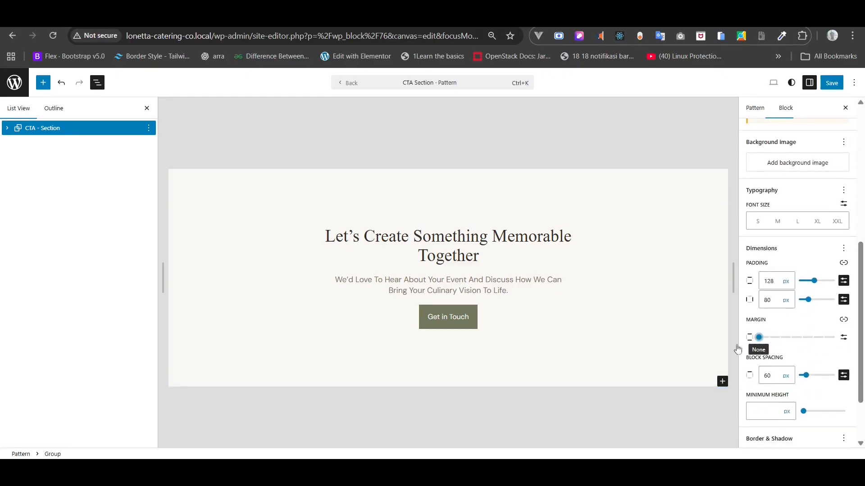
{"action": "left_click", "coordinate": [833, 81]}
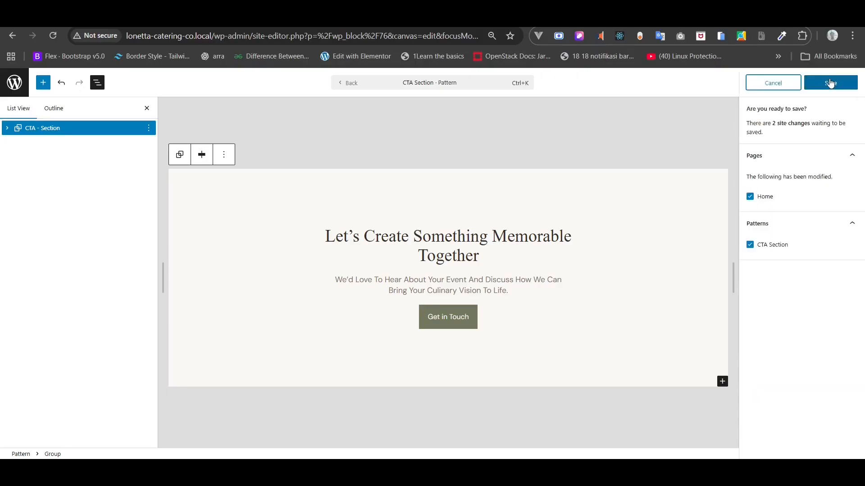
{"action": "left_click", "coordinate": [830, 82]}
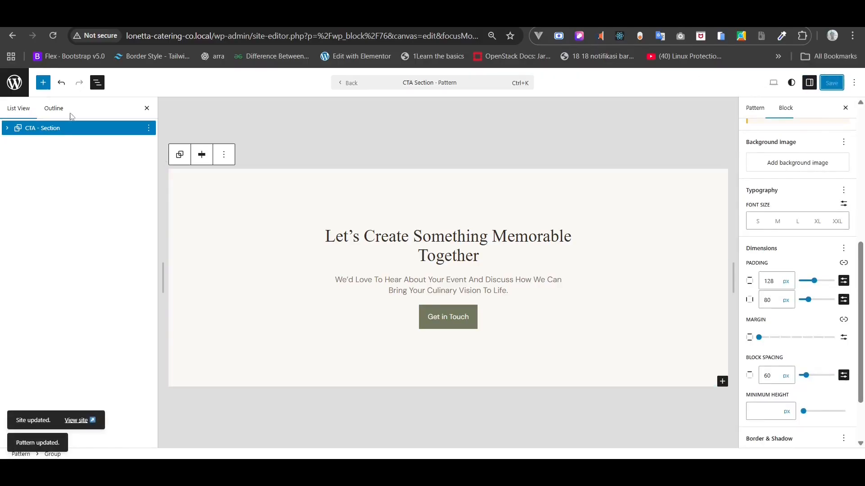
- Return to the Home page editor and locate the CTA Section block
{"action": "left_click", "coordinate": [12, 37]}
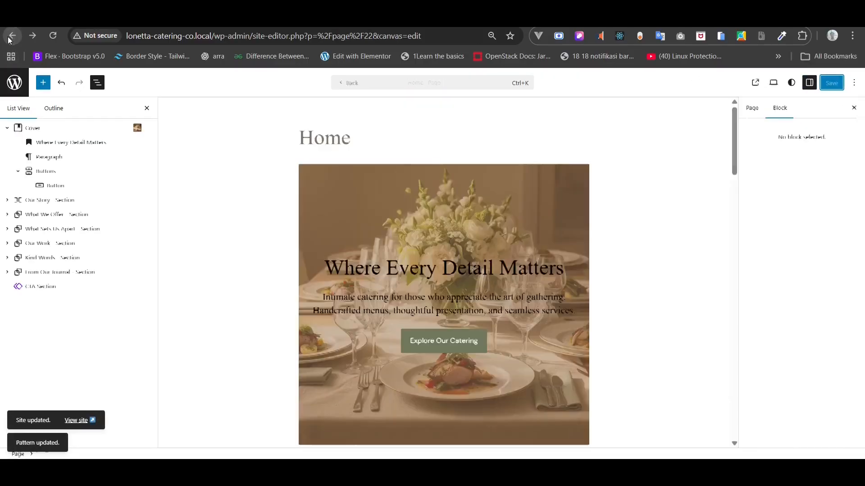
{"action": "scroll", "coordinate": [370, 274], "scroll_direction": "down", "scroll_amount": 5}
{"action": "scroll", "coordinate": [370, 274], "scroll_direction": "down", "scroll_amount": 15}
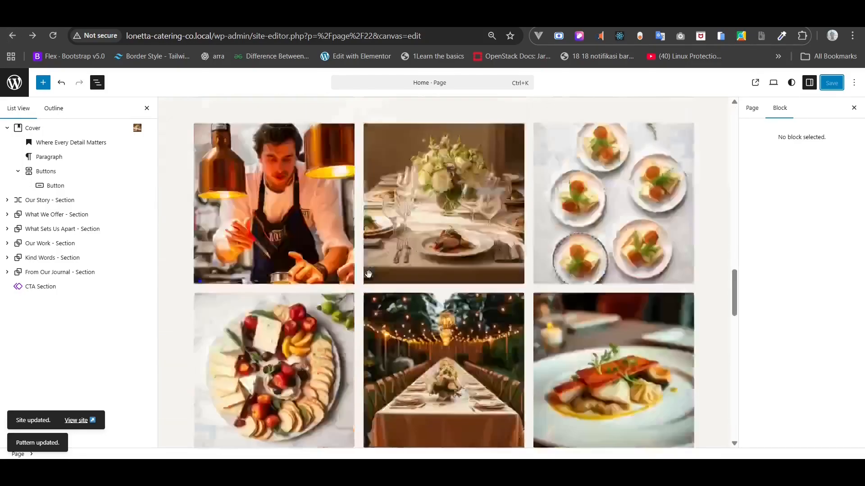
{"action": "left_click", "coordinate": [319, 270]}
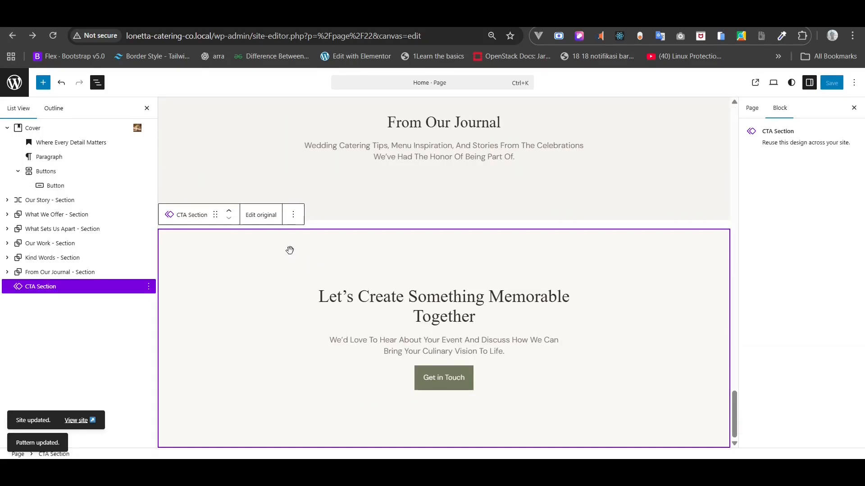
{"action": "scroll", "coordinate": [263, 174], "scroll_direction": "up", "scroll_amount": 1}
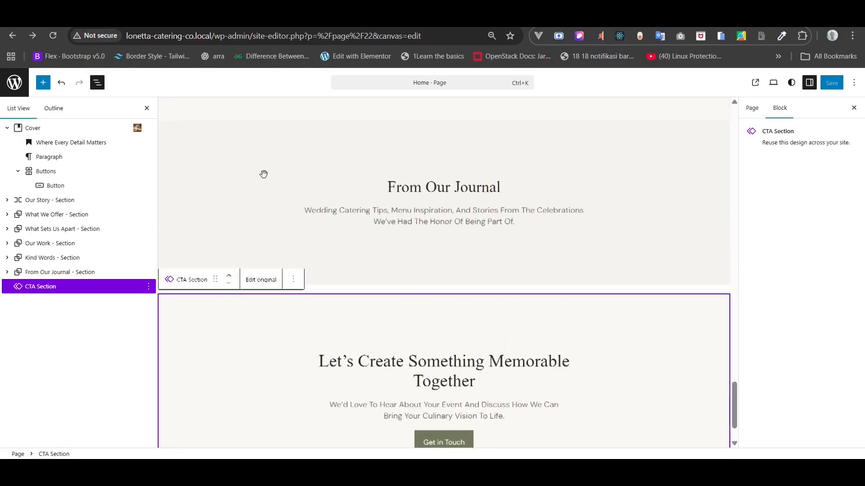
- Reload the live home page to check the CTA section, then return to the editor
{"action": "left_click", "coordinate": [81, 18]}
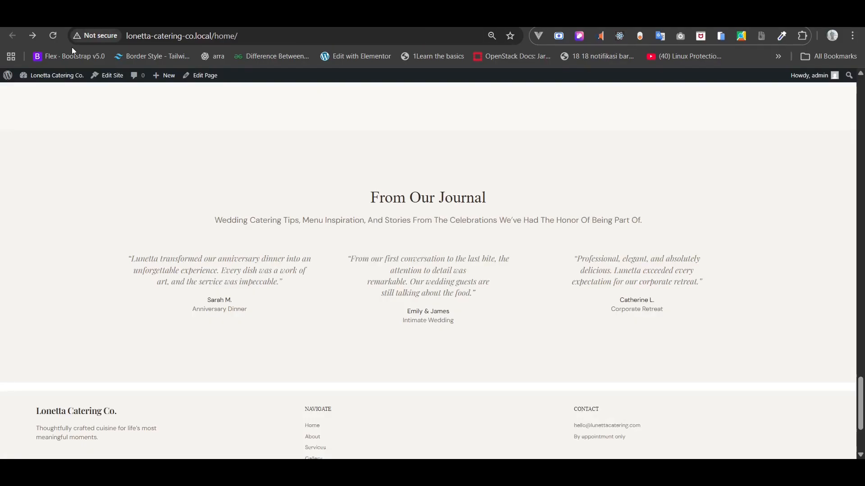
{"action": "left_click", "coordinate": [57, 37]}
{"action": "scroll", "coordinate": [199, 148], "scroll_direction": "down", "scroll_amount": 5}
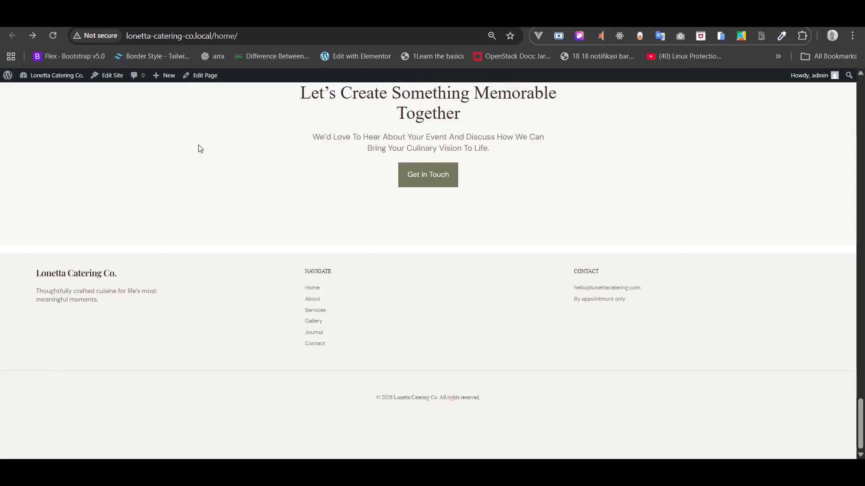
{"action": "scroll", "coordinate": [200, 148], "scroll_direction": "up", "scroll_amount": 3}
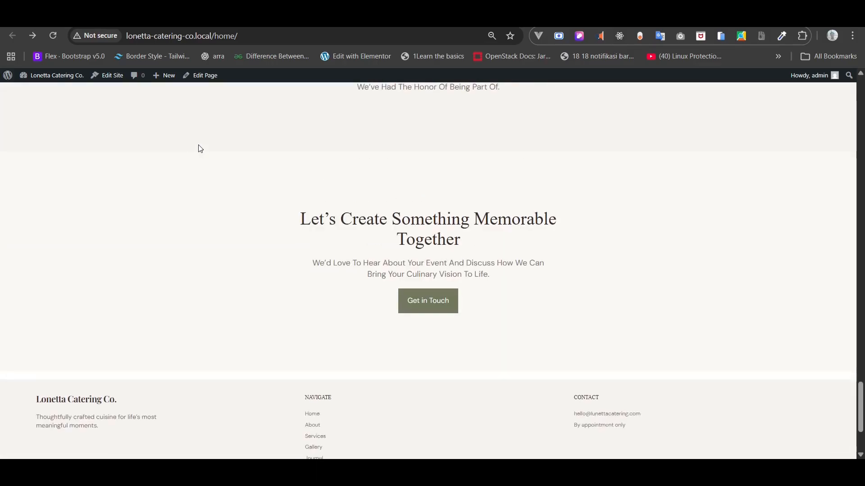
{"action": "left_click", "coordinate": [144, 18]}
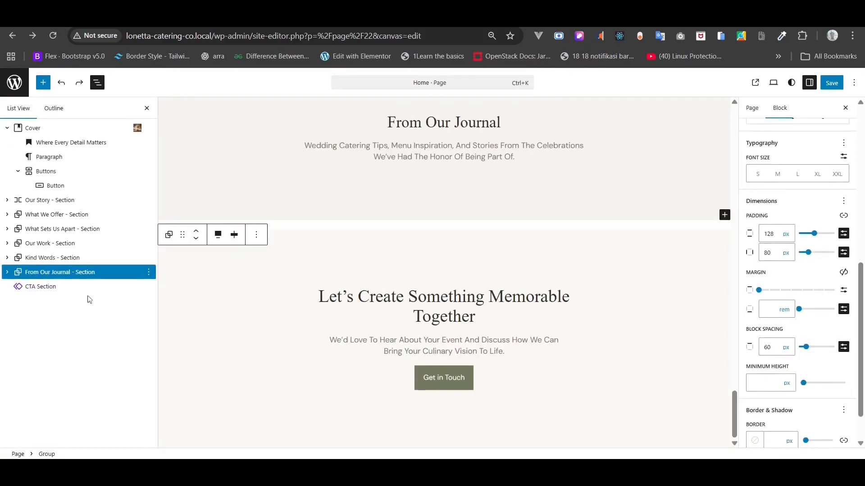
- Open the CTA Section pattern and bring up its section group's style settings
{"action": "left_click", "coordinate": [64, 287]}
{"action": "left_click", "coordinate": [260, 215]}
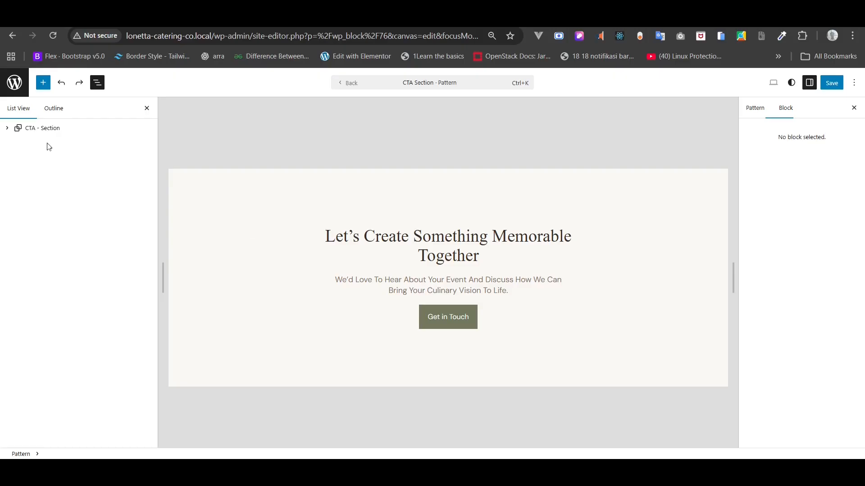
{"action": "left_click", "coordinate": [43, 129]}
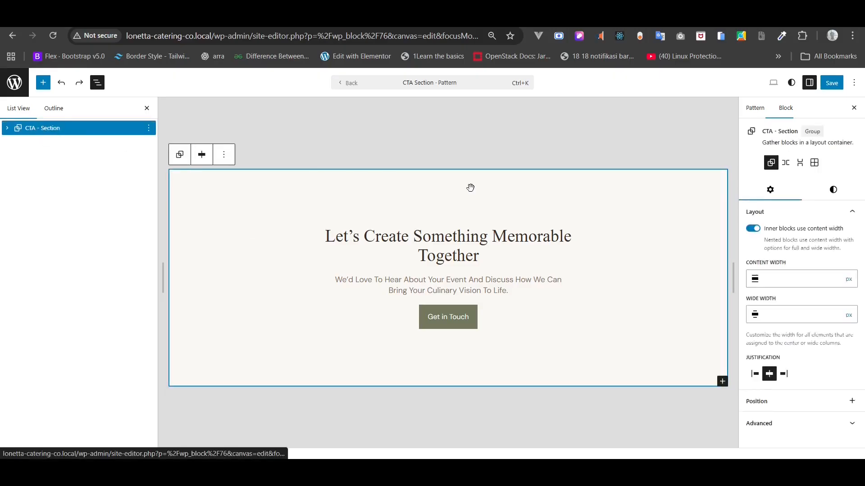
{"action": "left_click", "coordinate": [833, 190]}
{"action": "mouse_move", "coordinate": [819, 286]}
{"action": "scroll", "coordinate": [816, 297], "scroll_direction": "down", "scroll_amount": 5}
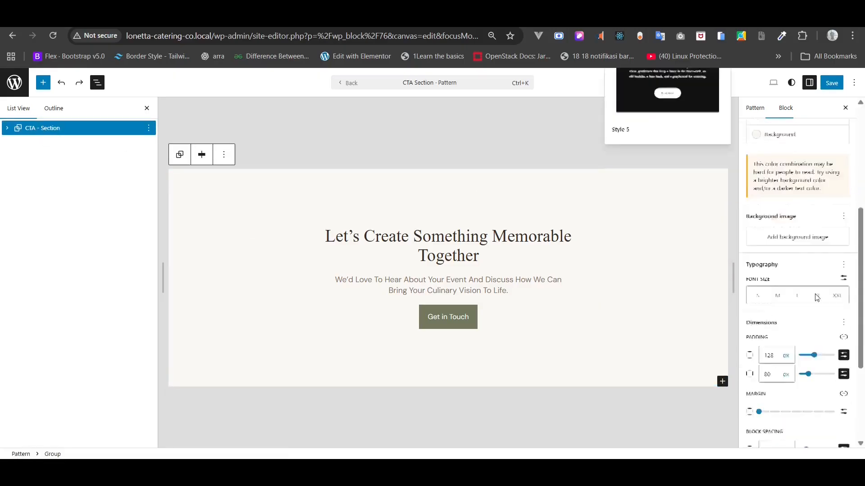
{"action": "scroll", "coordinate": [815, 298], "scroll_direction": "down", "scroll_amount": 2}
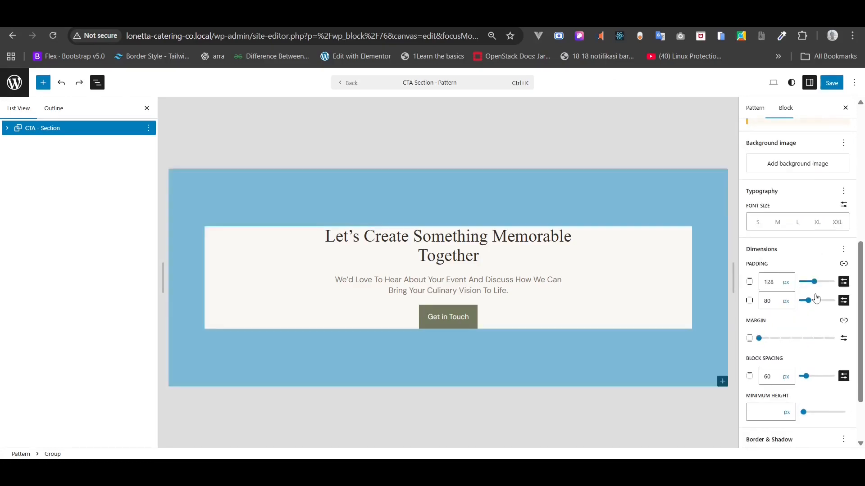
- Set the pattern's top margin to -1.2 rem, save, and return to the Home editor
{"action": "left_click", "coordinate": [846, 343]}
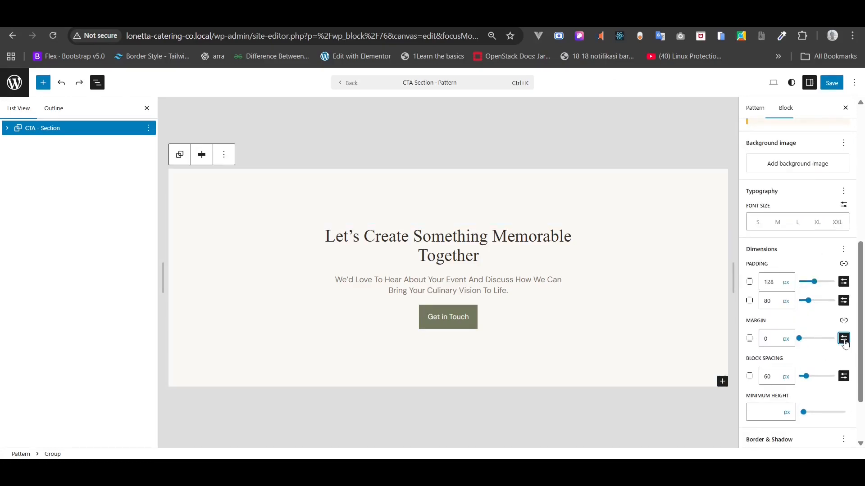
{"action": "left_click", "coordinate": [844, 320]}
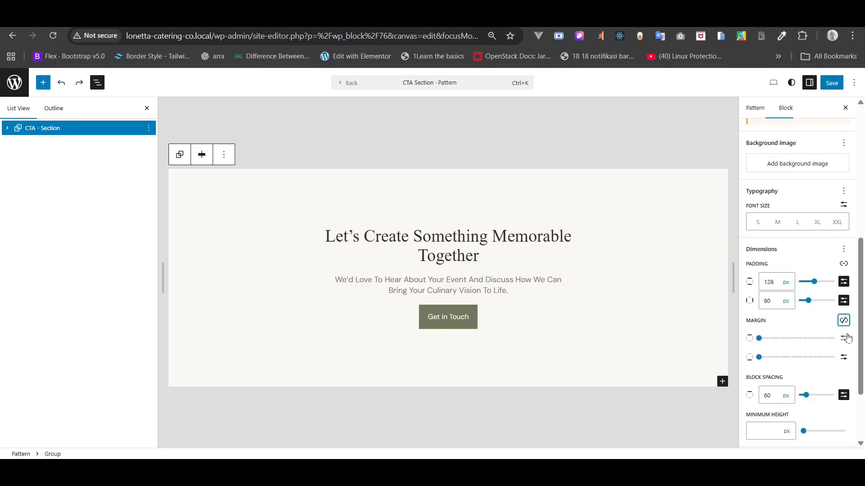
{"action": "left_click", "coordinate": [846, 341]}
{"action": "left_click", "coordinate": [786, 339]}
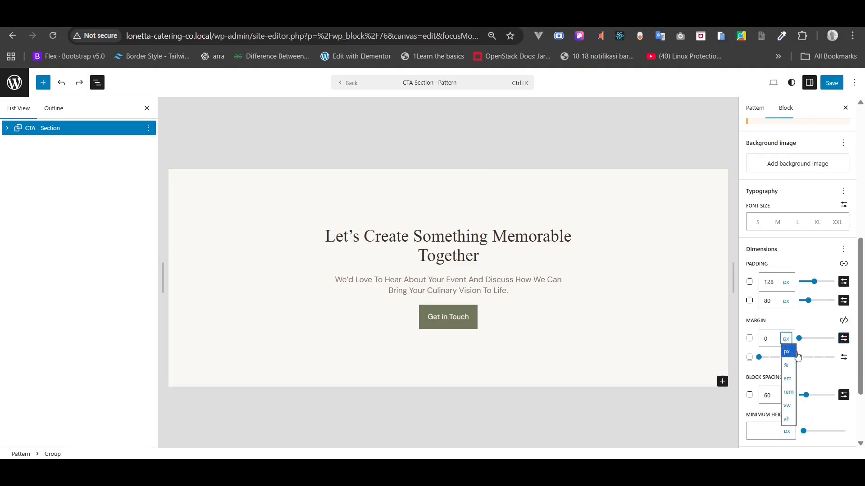
{"action": "left_click", "coordinate": [788, 392]}
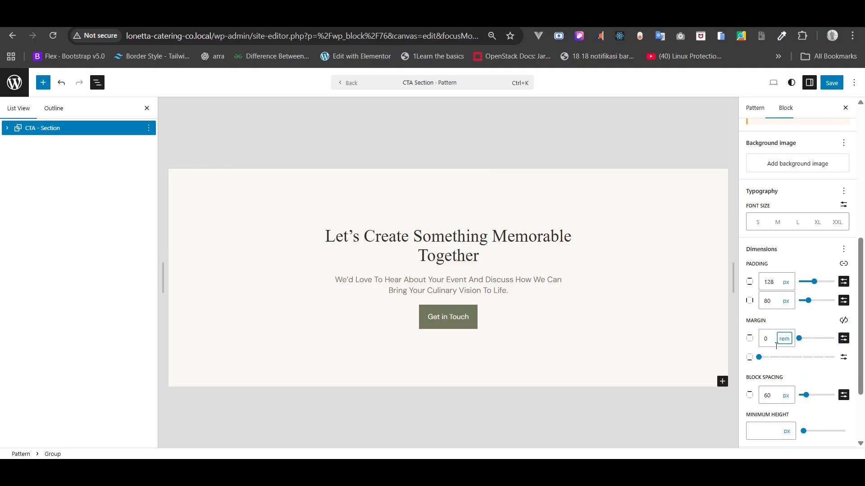
{"action": "left_click", "coordinate": [774, 342]}
{"action": "type", "text": "-1"}
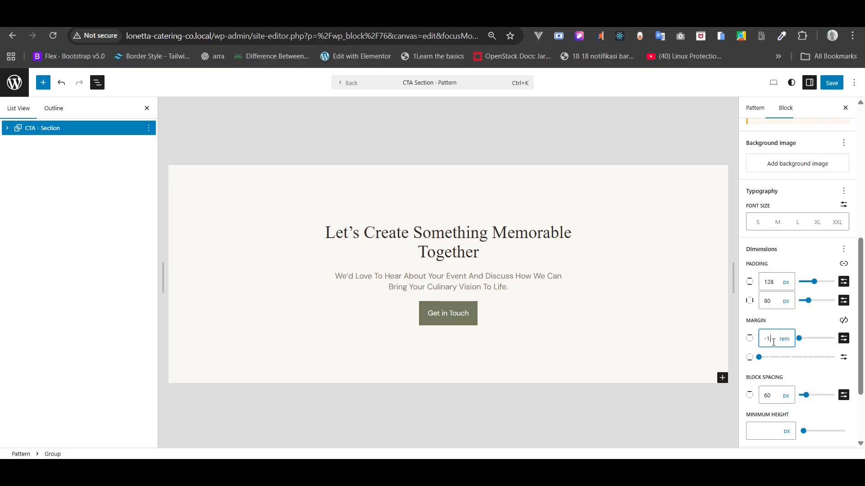
{"action": "type", "text": ".2"}
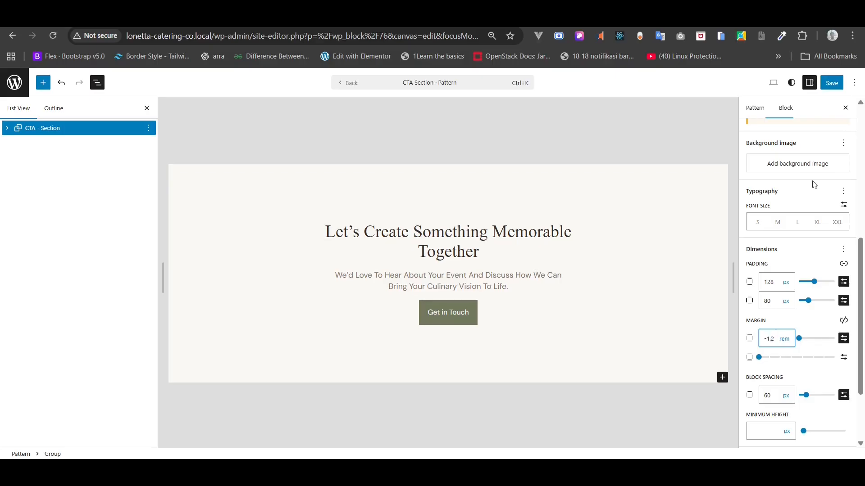
{"action": "left_click", "coordinate": [832, 82]}
{"action": "left_click", "coordinate": [834, 84]}
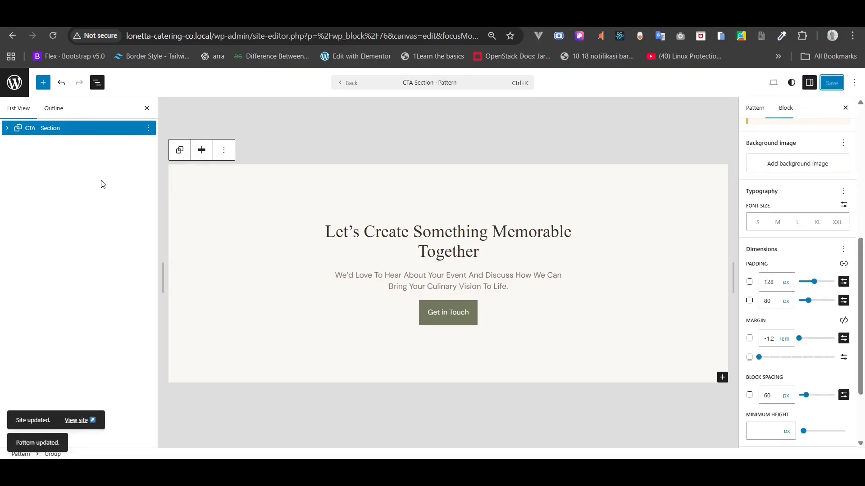
{"action": "left_click", "coordinate": [12, 40]}
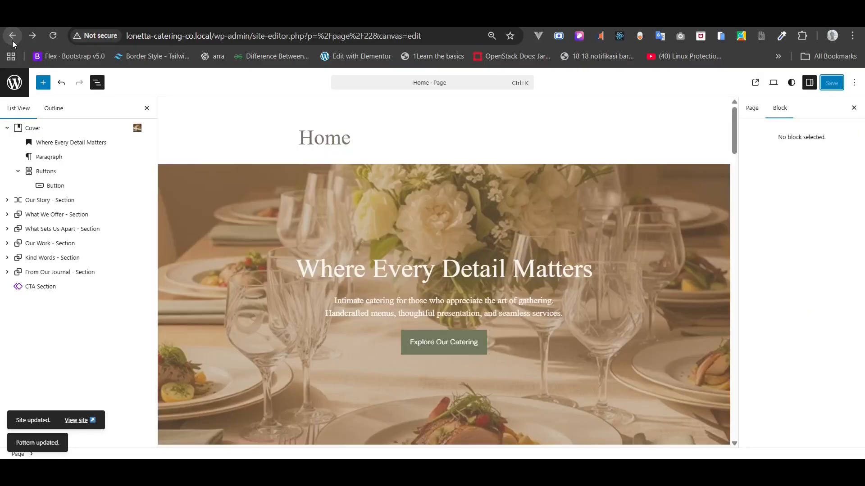
- Leave the Home editor and open the About page from the Pages list
{"action": "scroll", "coordinate": [336, 249], "scroll_direction": "down", "scroll_amount": 20}
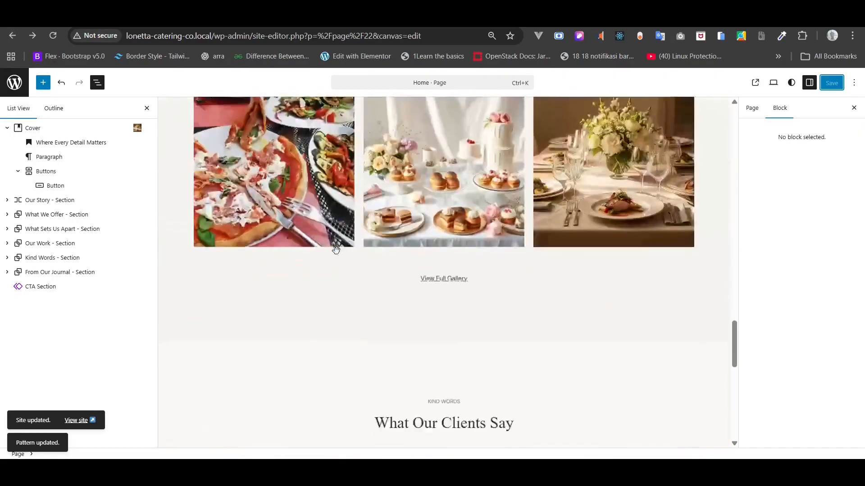
{"action": "scroll", "coordinate": [336, 249], "scroll_direction": "down", "scroll_amount": 12}
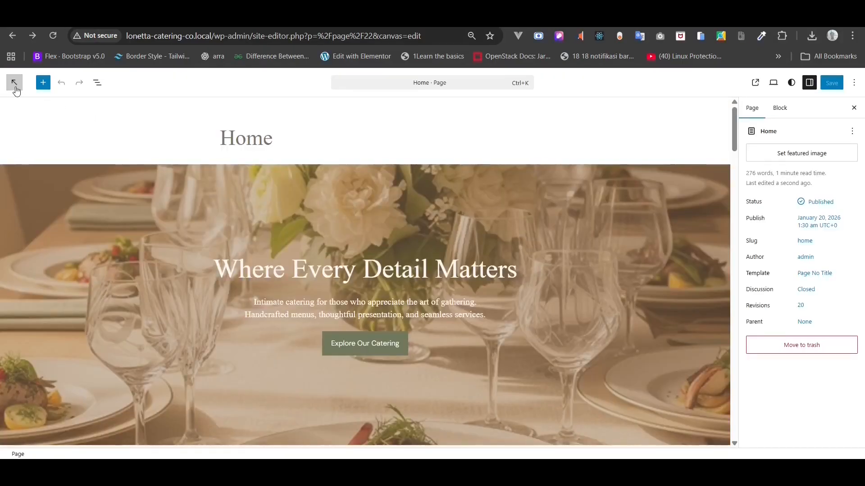
{"action": "left_click", "coordinate": [98, 84]}
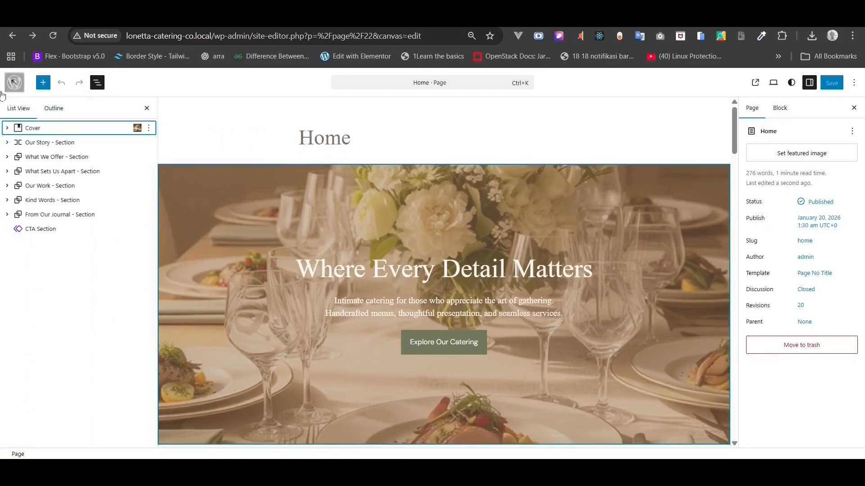
{"action": "left_click", "coordinate": [14, 82]}
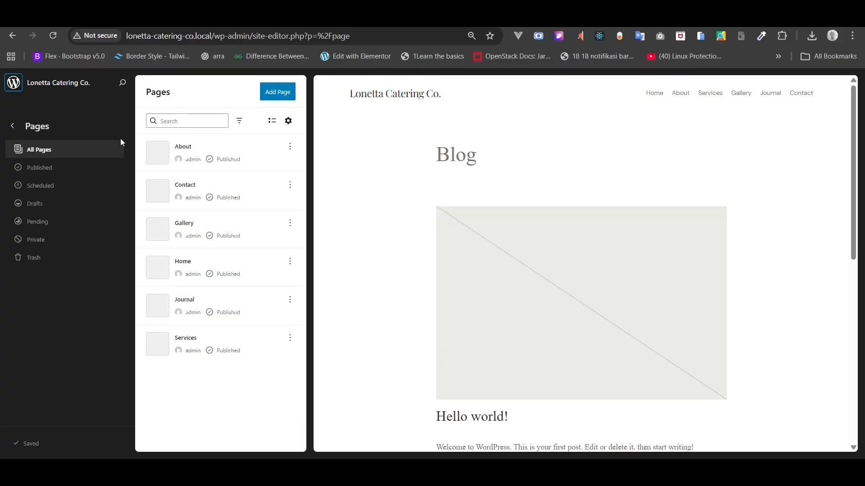
{"action": "left_click", "coordinate": [13, 128]}
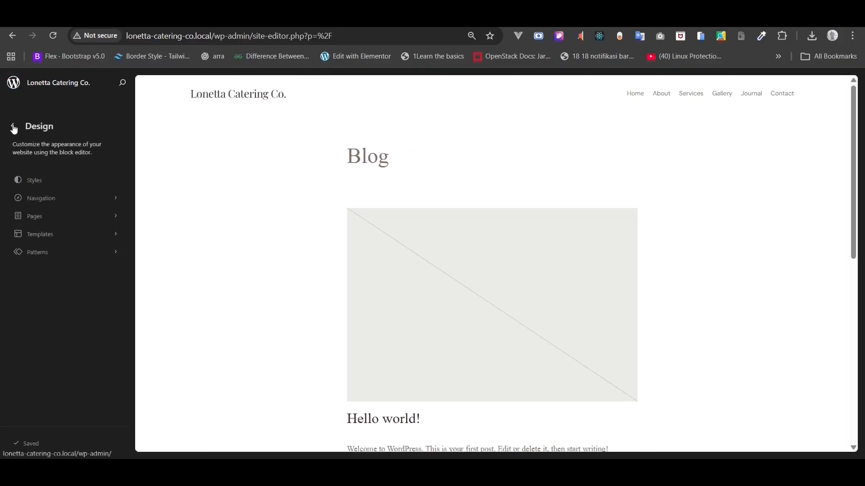
{"action": "left_click", "coordinate": [36, 223]}
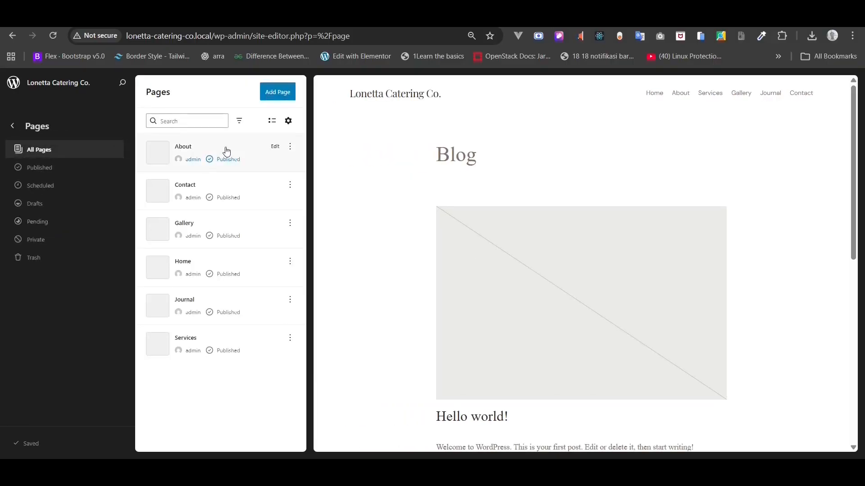
{"action": "left_click", "coordinate": [277, 148]}
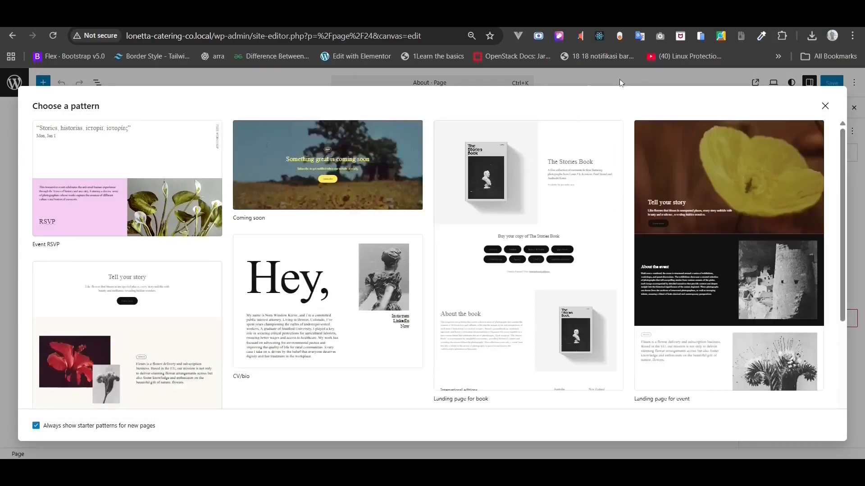
- Change the About page's template to Page No Title and save
{"action": "left_click", "coordinate": [821, 107]}
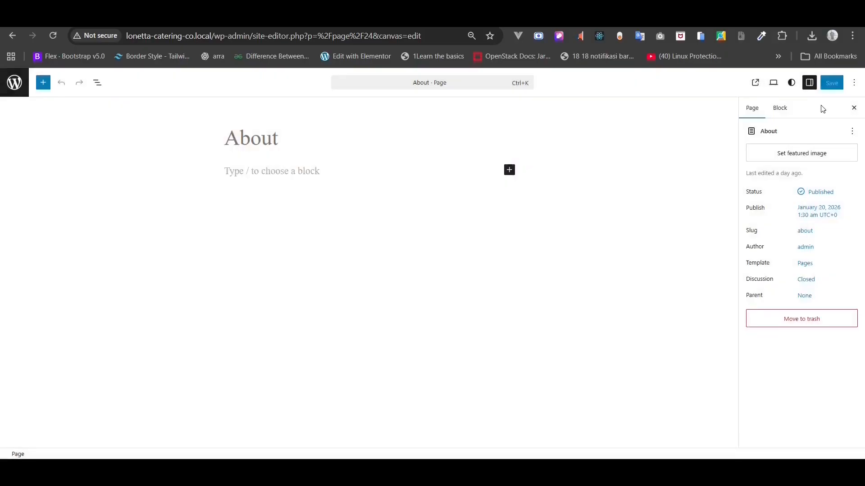
{"action": "left_click", "coordinate": [803, 263]}
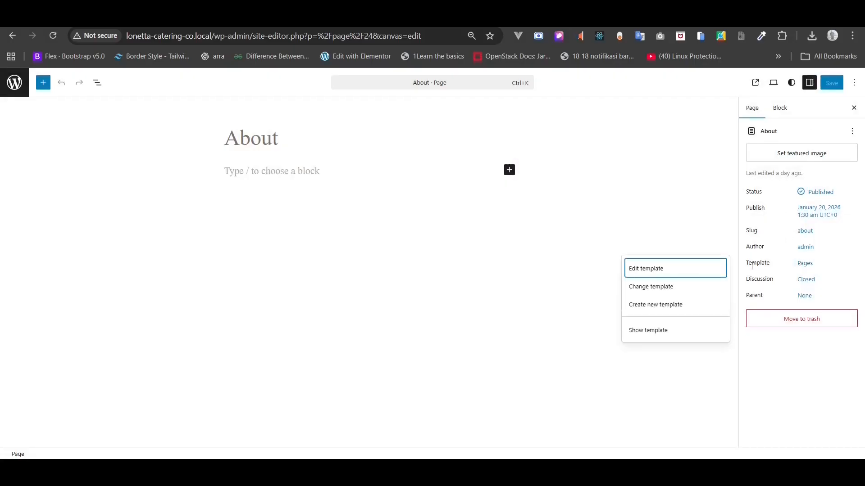
{"action": "left_click", "coordinate": [695, 287]}
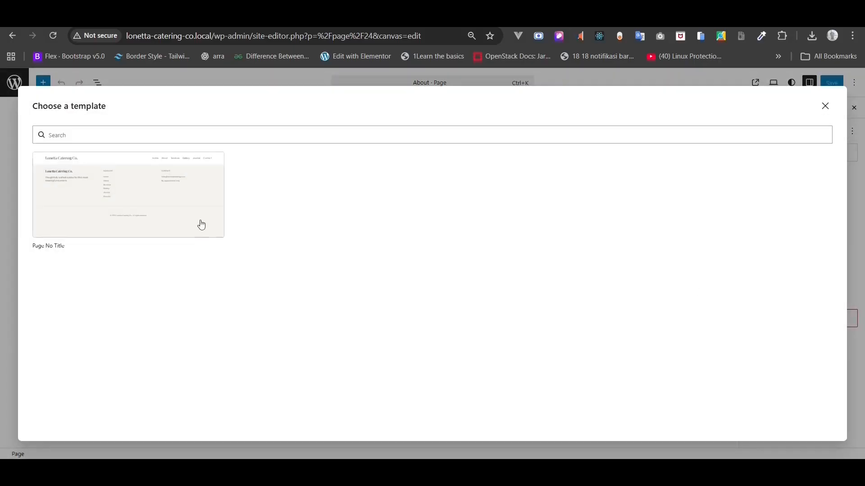
{"action": "left_click", "coordinate": [201, 223]}
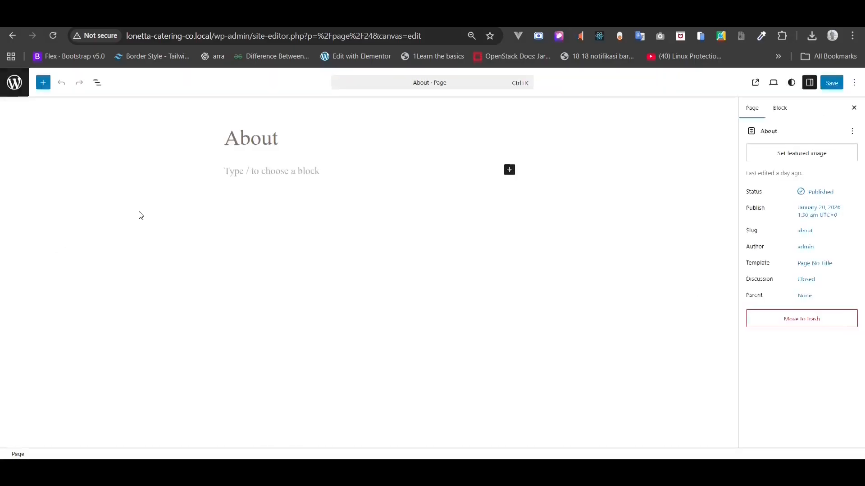
{"action": "left_click", "coordinate": [831, 82]}
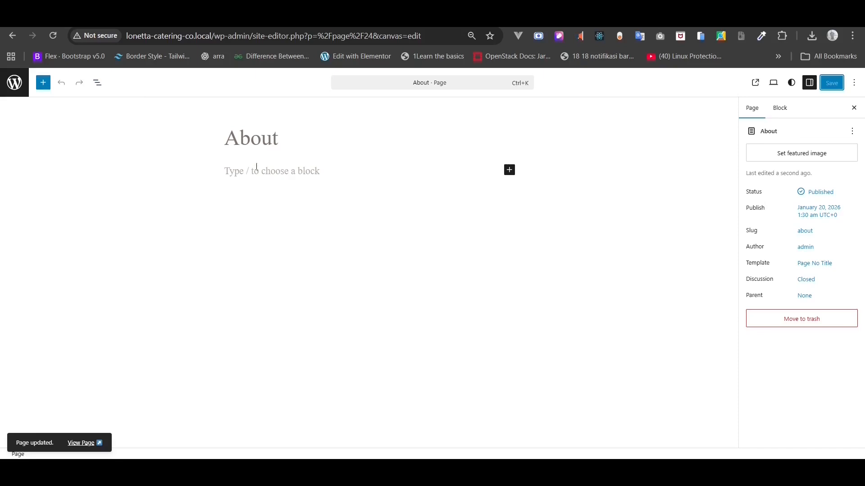
- Insert an empty Paragraph block on the About page using /para
{"action": "left_click", "coordinate": [98, 82]}
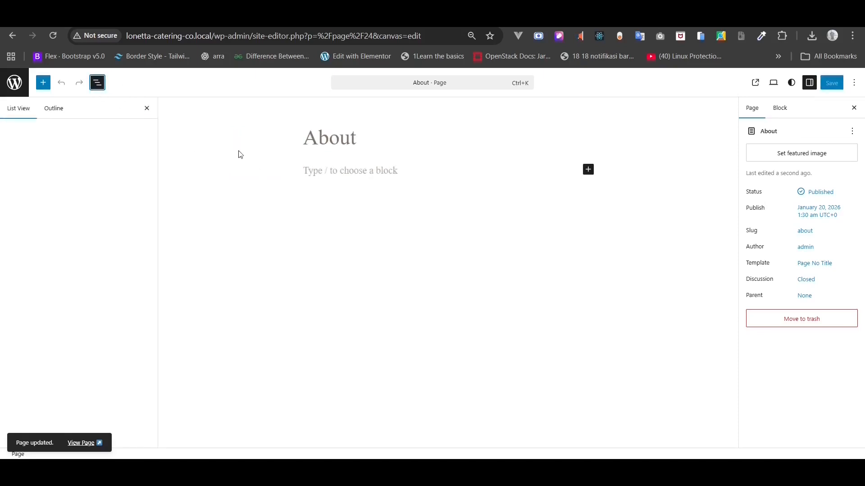
{"action": "left_click", "coordinate": [334, 176]}
{"action": "type", "text": "/"}
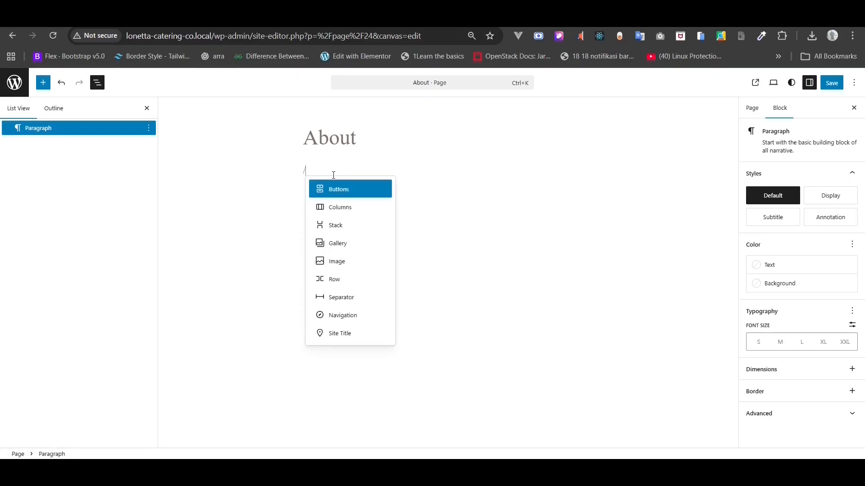
{"action": "type", "text": "para"}
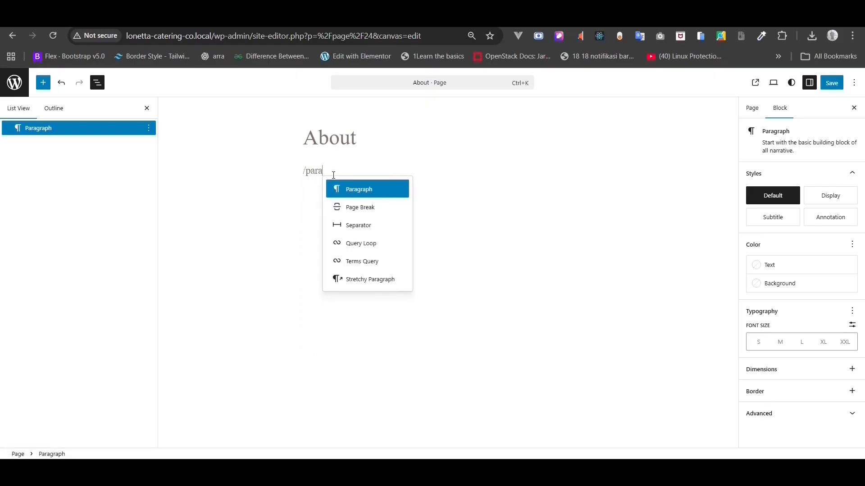
{"action": "left_click", "coordinate": [348, 191]}
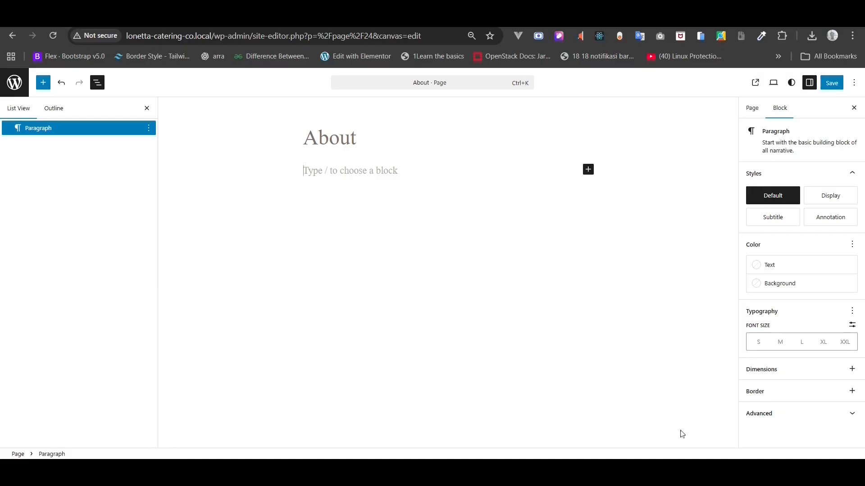
- Bring up the About Copy notes and the About Page folder beside the editor
{"action": "key", "text": "alt+Tab"}
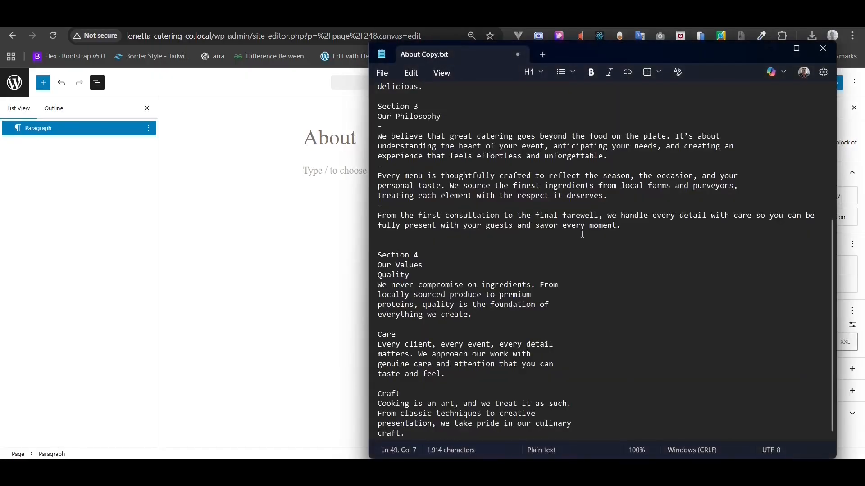
{"action": "scroll", "coordinate": [582, 235], "scroll_direction": "up", "scroll_amount": 7}
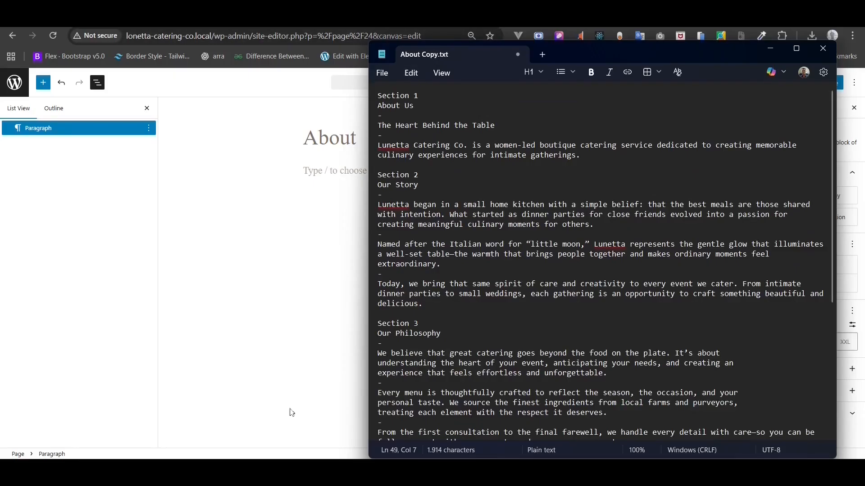
{"action": "mouse_move", "coordinate": [258, 471]}
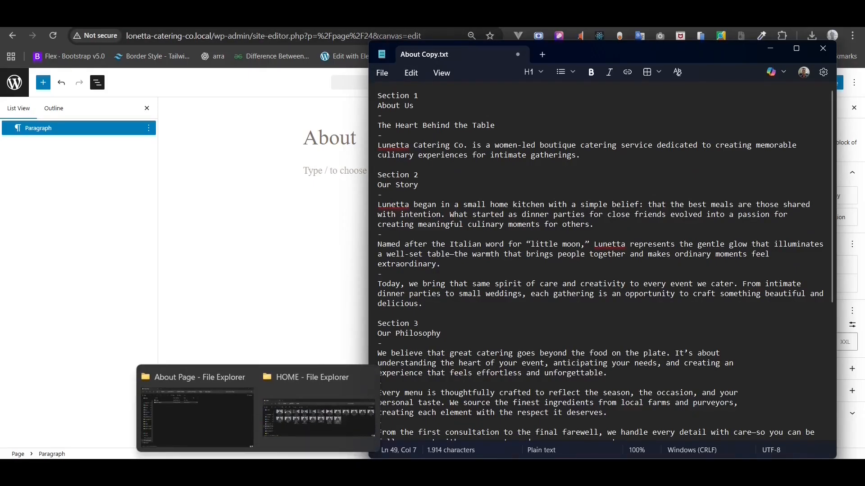
{"action": "left_click", "coordinate": [224, 420]}
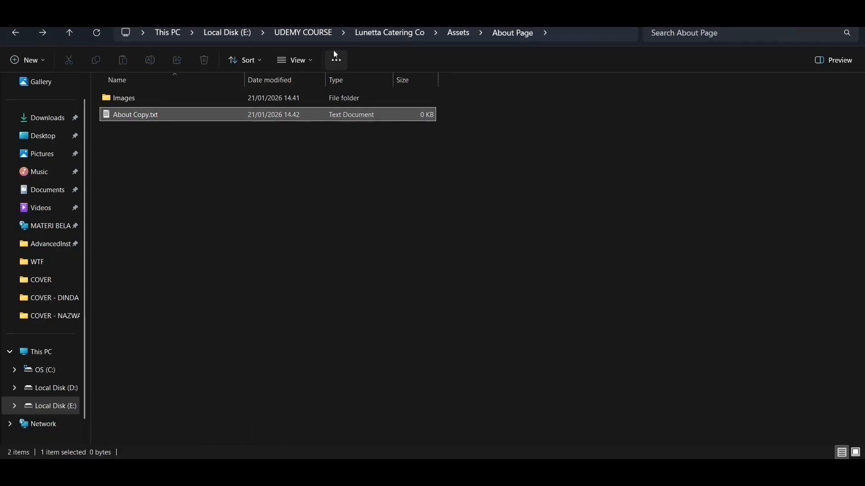
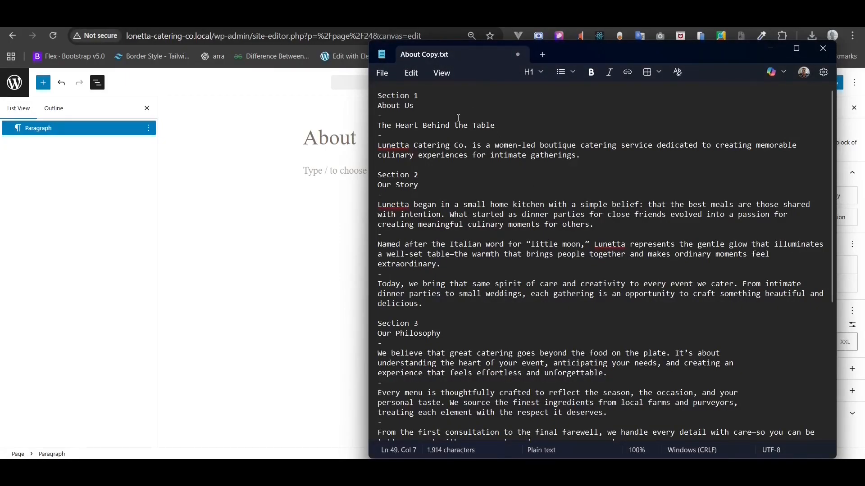
- Paste the 'About Us' line from About Copy into the empty paragraph
{"action": "triple_click", "coordinate": [400, 107]}
{"action": "right_click", "coordinate": [400, 109]}
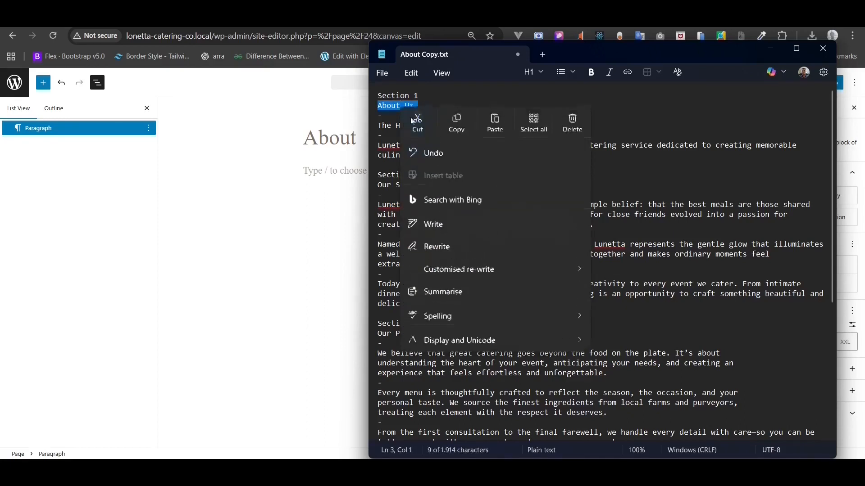
{"action": "left_click", "coordinate": [459, 120]}
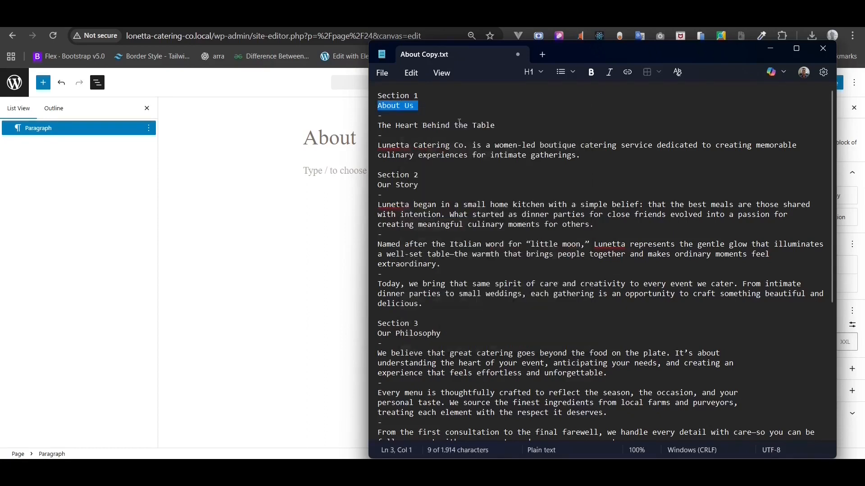
{"action": "left_click", "coordinate": [328, 167]}
{"action": "right_click", "coordinate": [317, 173]}
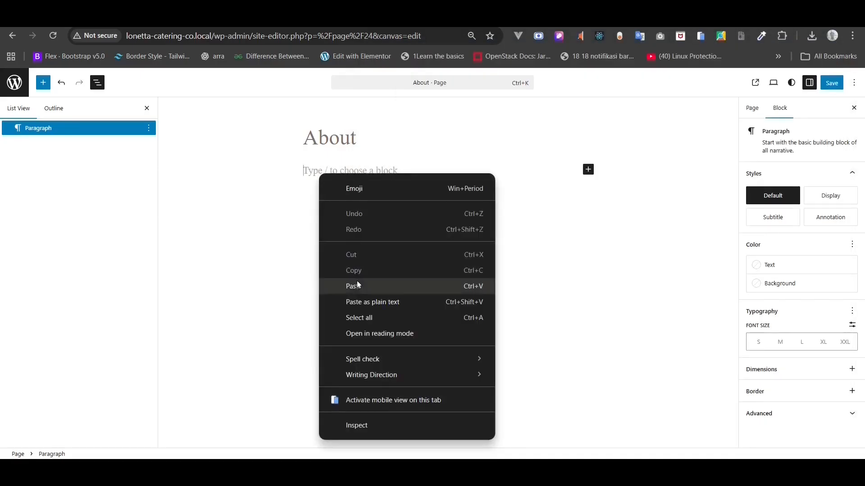
{"action": "left_click", "coordinate": [357, 286]}
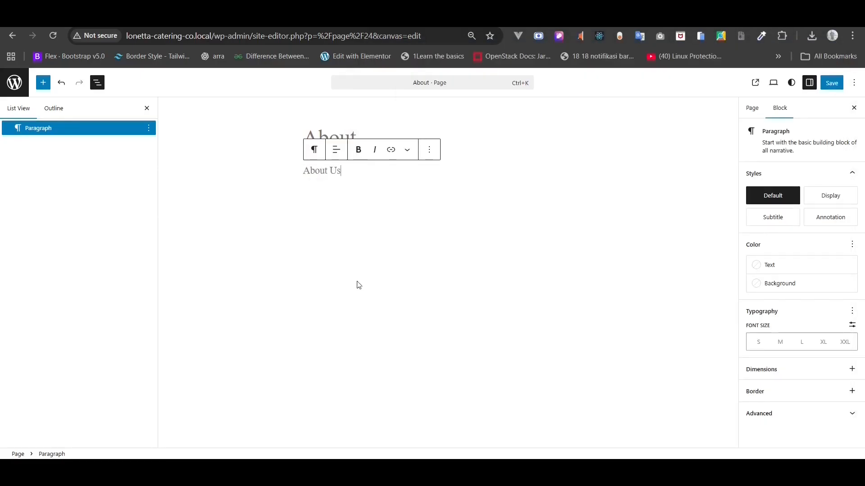
- Add an H1 heading block after the About Us paragraph with /head
{"action": "left_click", "coordinate": [149, 128]}
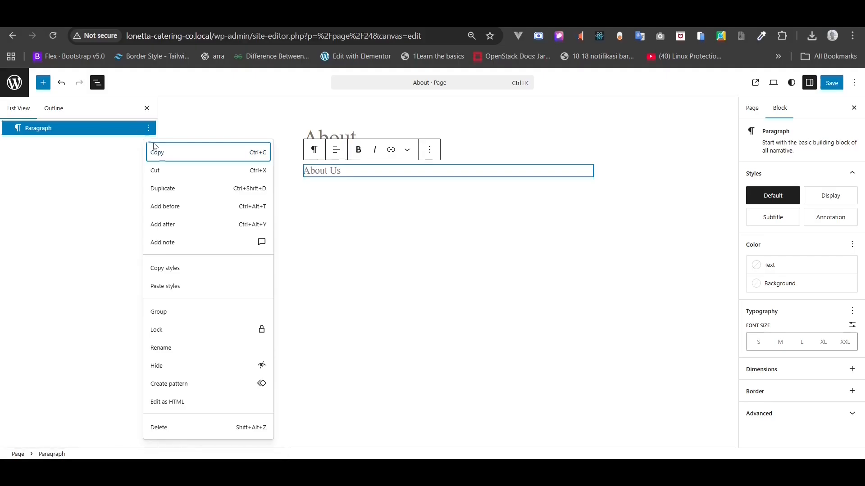
{"action": "left_click", "coordinate": [175, 225]}
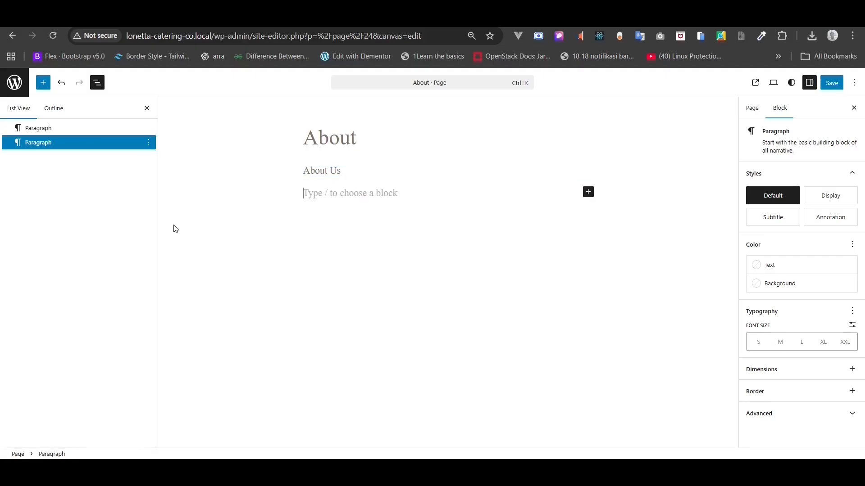
{"action": "type", "text": "/"}
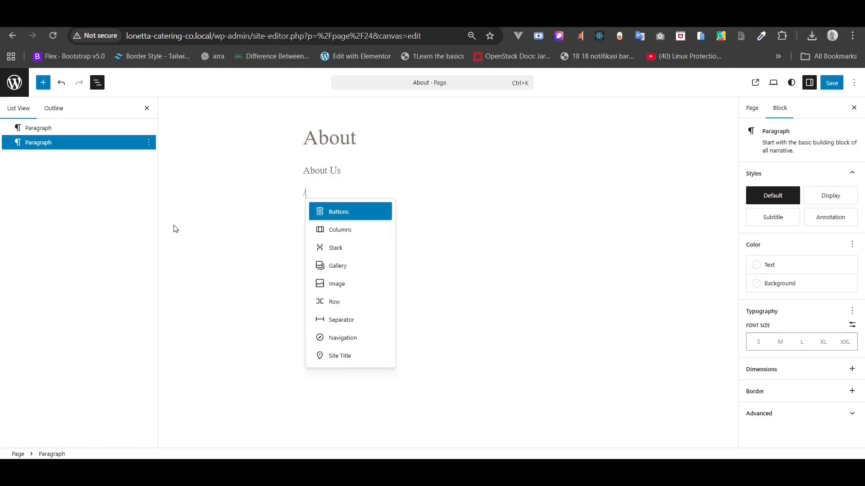
{"action": "type", "text": "he"}
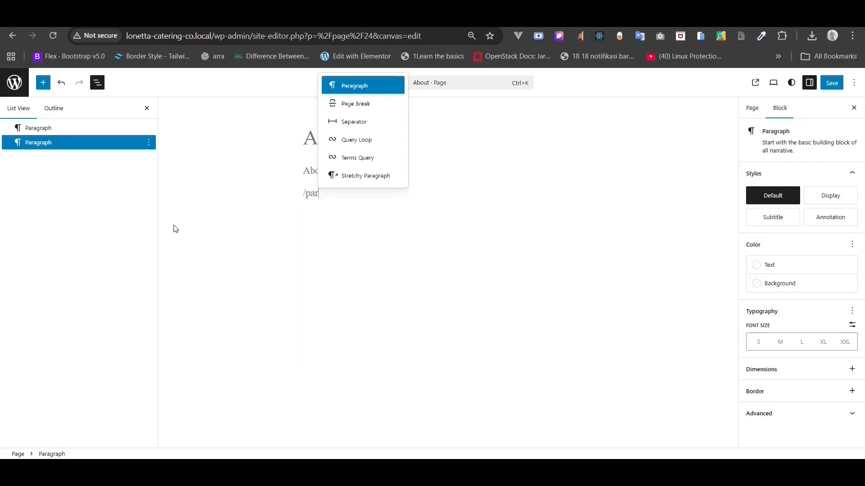
{"action": "type", "text": "ad"}
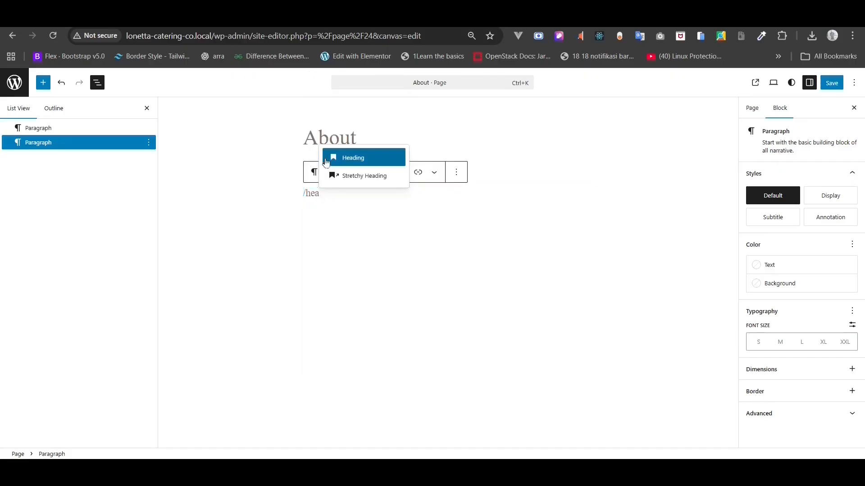
{"action": "key", "text": "Return"}
{"action": "left_click", "coordinate": [380, 172]}
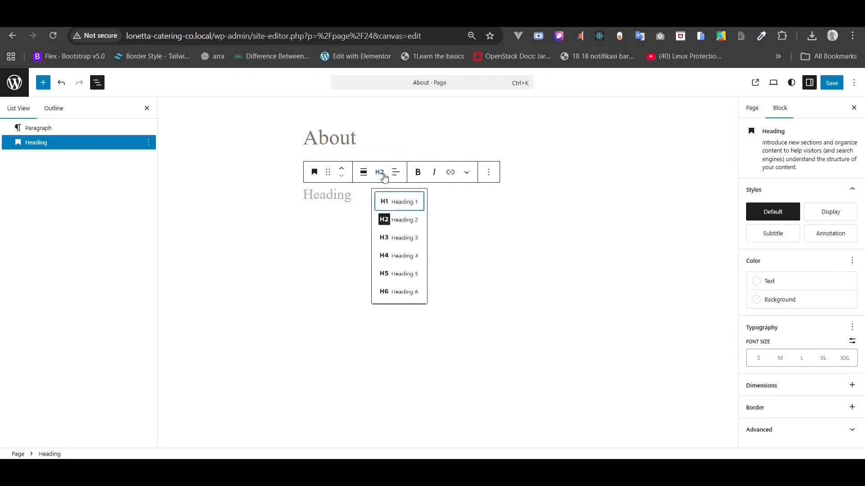
{"action": "left_click", "coordinate": [394, 202]}
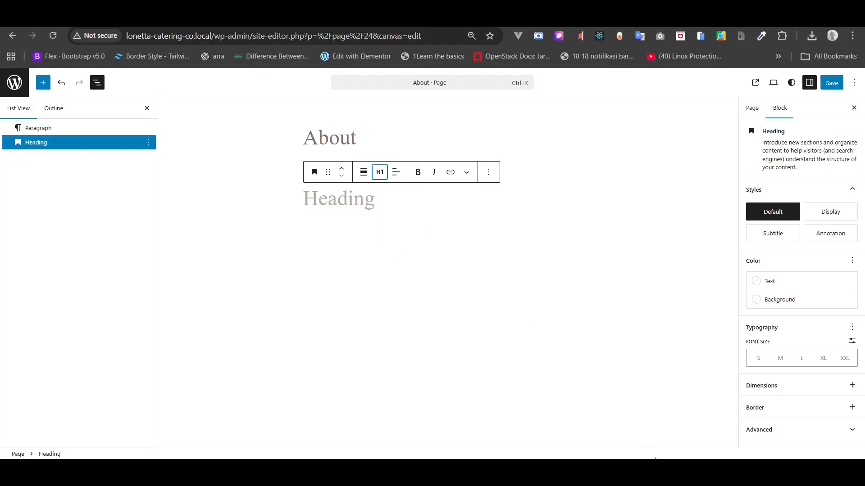
- Paste 'The Heart Behind the Table' from the notes into the H1 heading
{"action": "key", "text": "alt+Tab"}
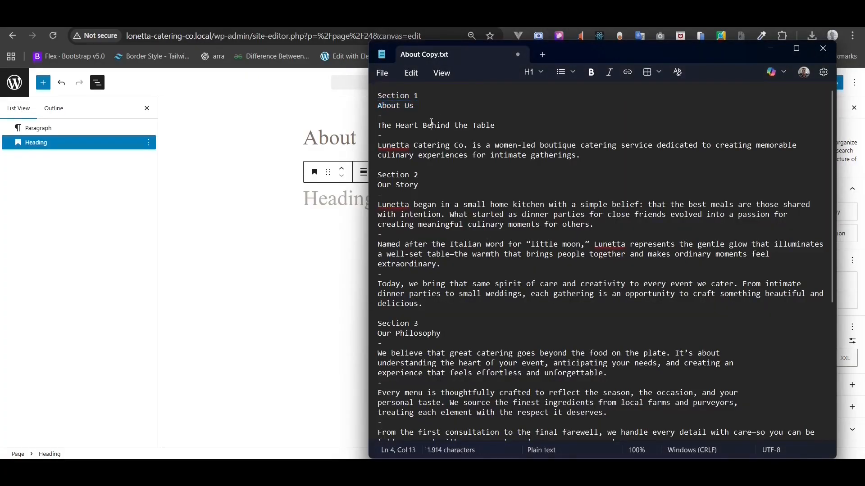
{"action": "triple_click", "coordinate": [432, 125]}
{"action": "right_click", "coordinate": [432, 125]}
{"action": "left_click", "coordinate": [485, 149]}
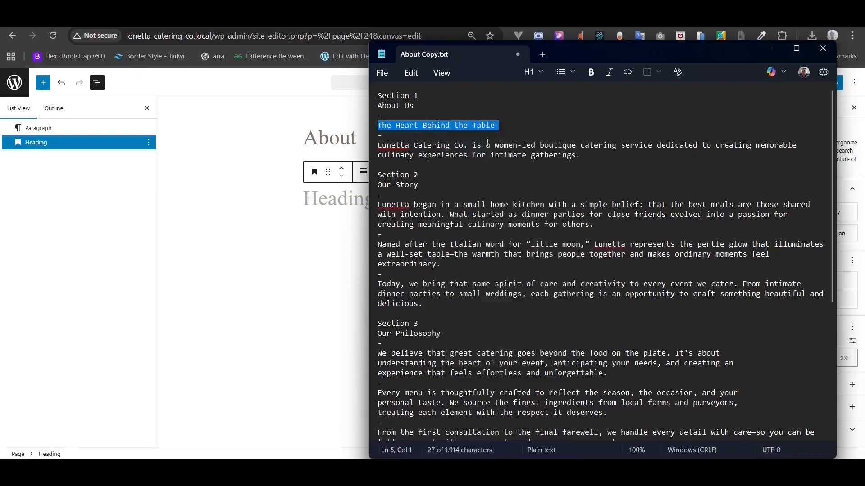
{"action": "left_click", "coordinate": [318, 192]}
{"action": "right_click", "coordinate": [318, 192]}
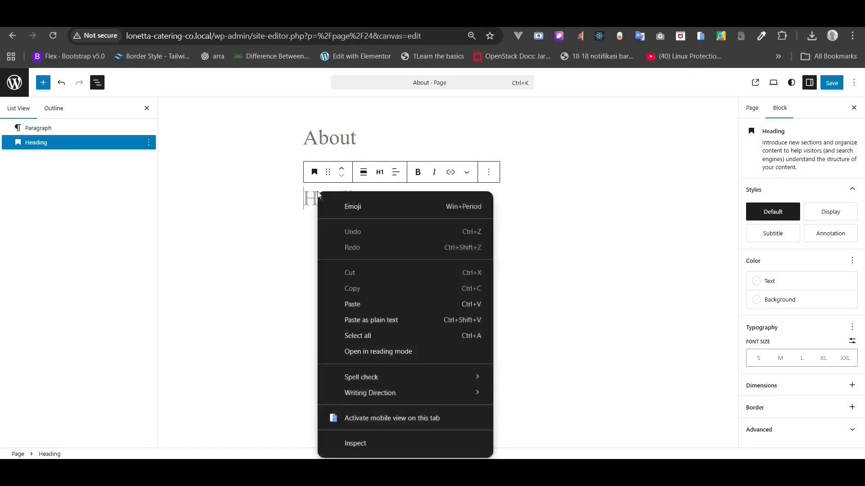
{"action": "left_click", "coordinate": [356, 304]}
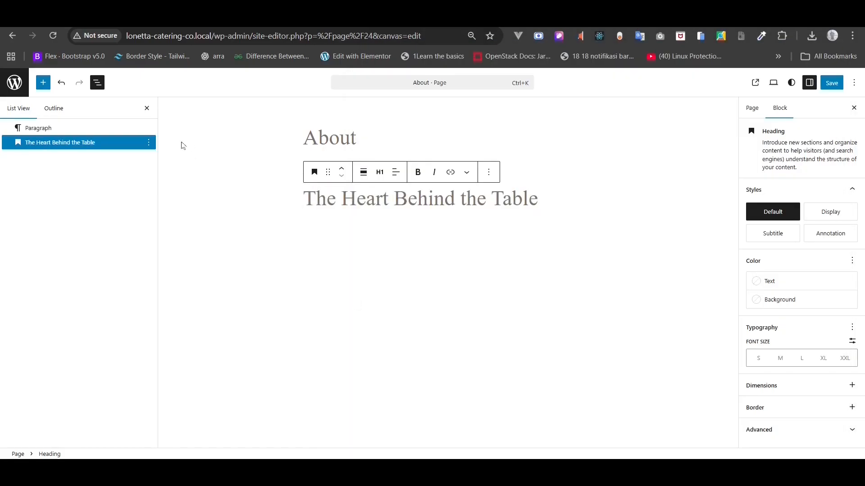
- Add a new paragraph block after the heading using /para
{"action": "left_click", "coordinate": [149, 143]}
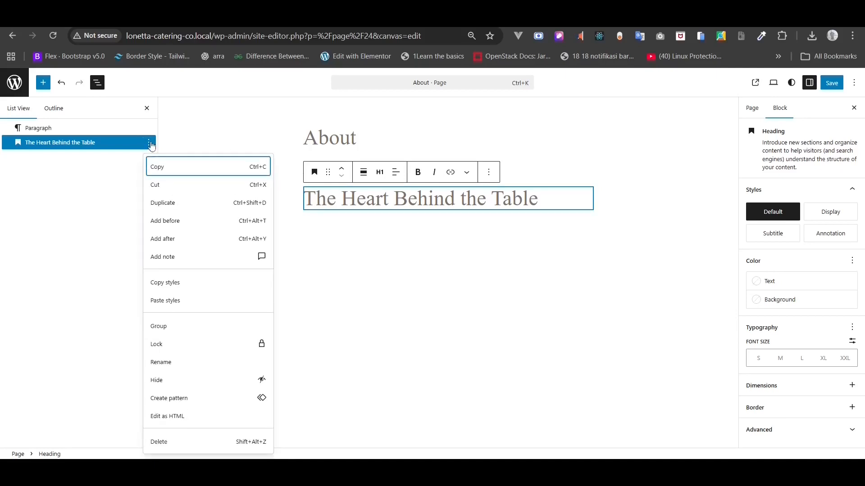
{"action": "left_click", "coordinate": [184, 237]}
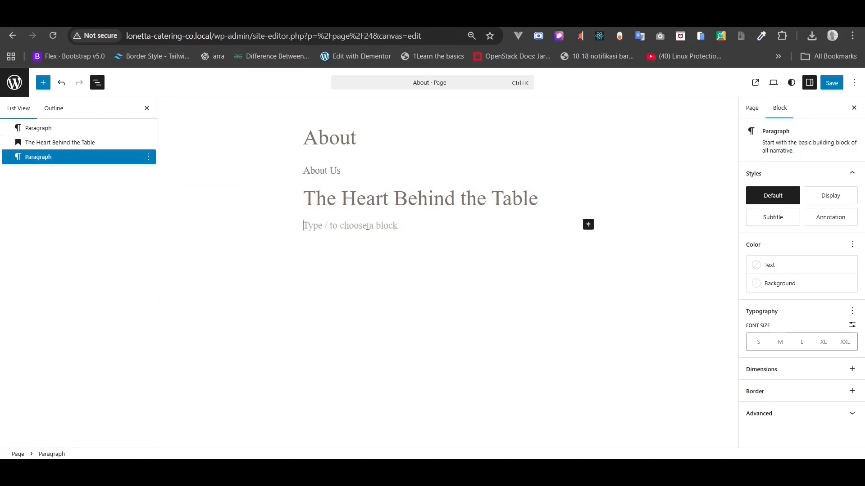
{"action": "type", "text": "para"}
{"action": "key", "text": "BackSpace"}
{"action": "key", "text": "BackSpace"}
{"action": "type", "text": "/para"}
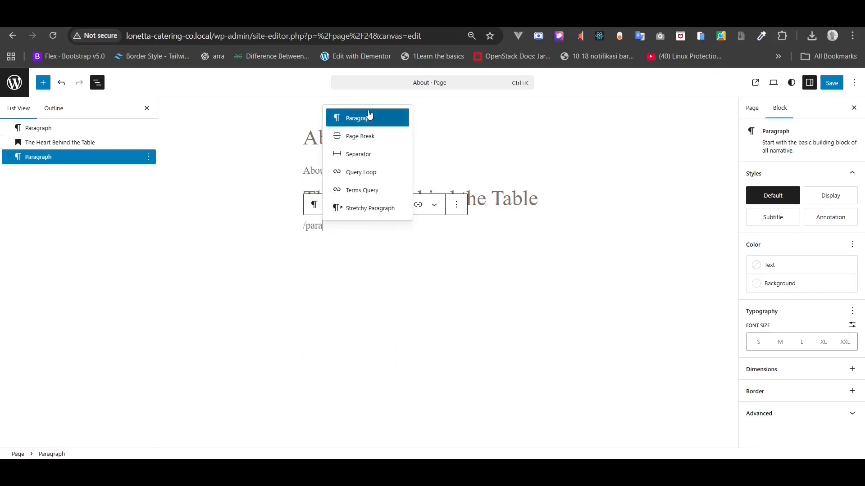
{"action": "left_click", "coordinate": [369, 116]}
- Paste the Lunetta intro paragraph from About Copy into the new paragraph
{"action": "key", "text": "alt+Tab"}
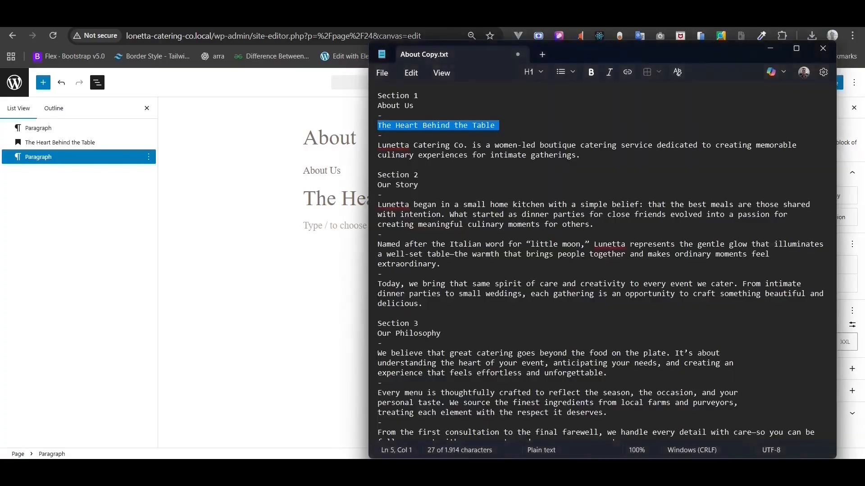
{"action": "triple_click", "coordinate": [485, 157]}
{"action": "right_click", "coordinate": [485, 157]}
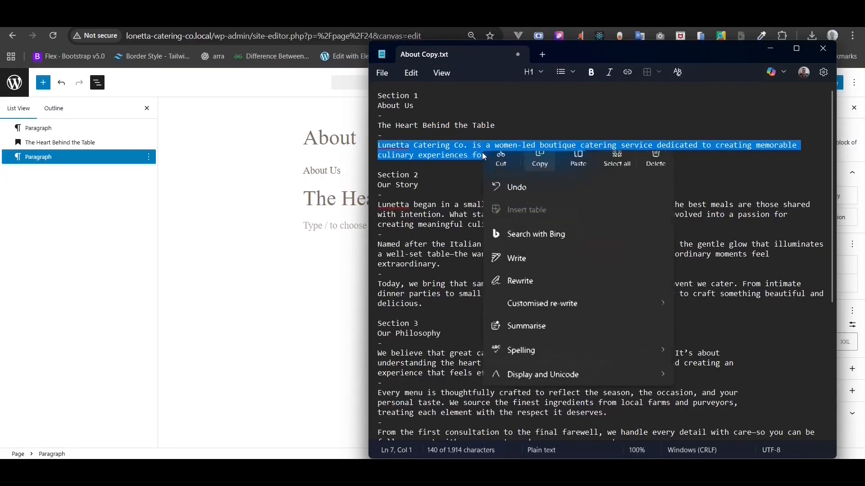
{"action": "left_click", "coordinate": [539, 171]}
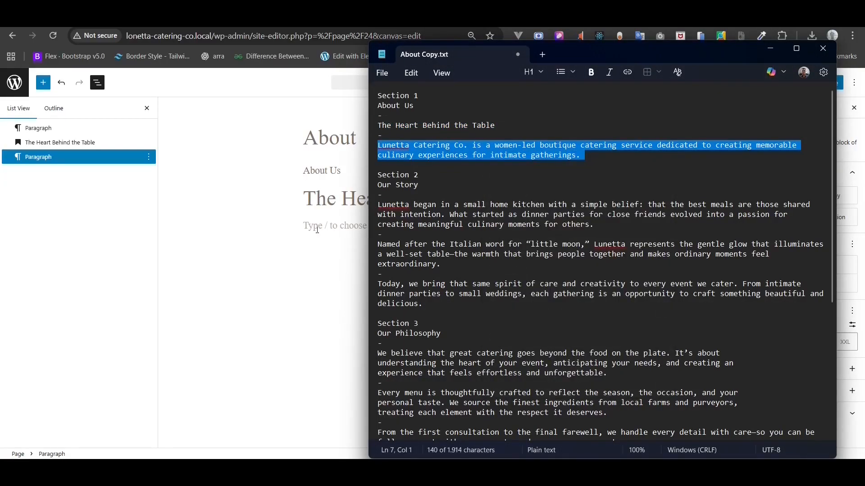
{"action": "left_click", "coordinate": [317, 231]}
{"action": "right_click", "coordinate": [320, 227]}
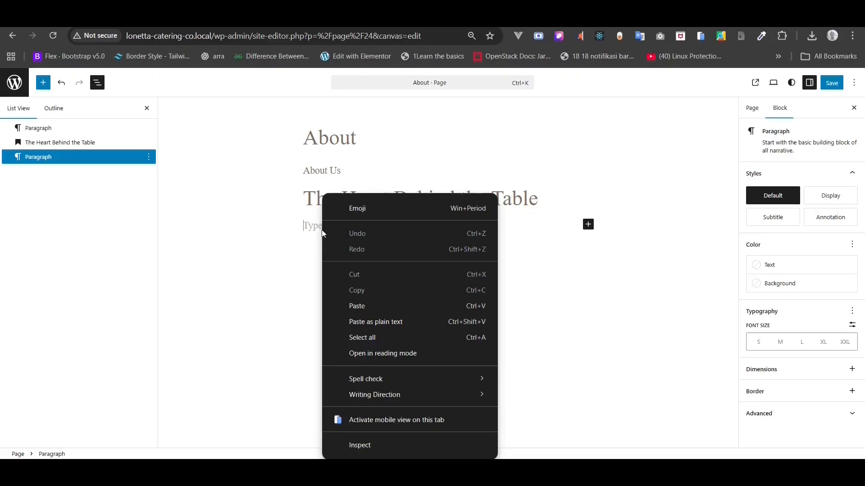
{"action": "left_click", "coordinate": [357, 306]}
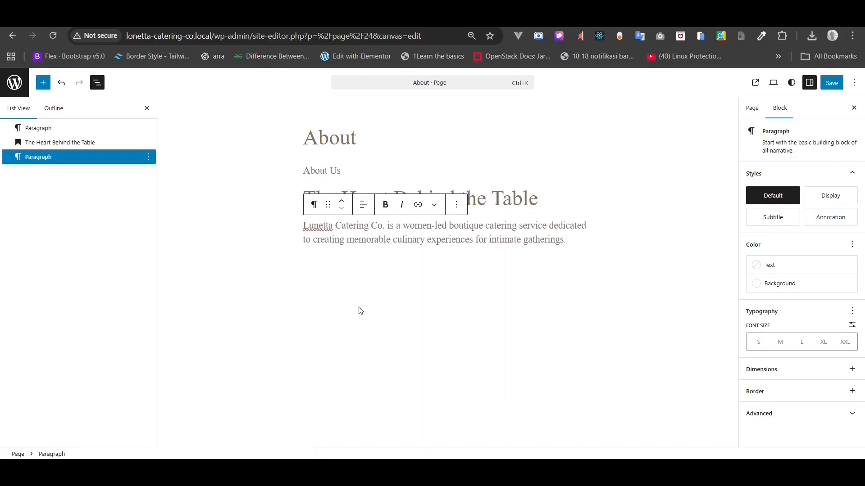
- Wrap the About Us, heading and intro paragraph blocks in a Group
{"action": "left_click", "coordinate": [62, 128]}
{"action": "left_click", "coordinate": [53, 142], "text": "shift"}
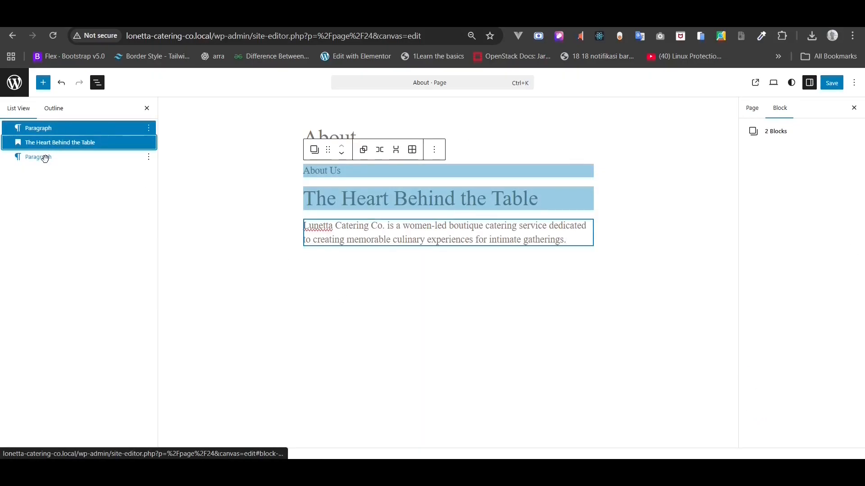
{"action": "left_click", "coordinate": [45, 159], "text": "shift"}
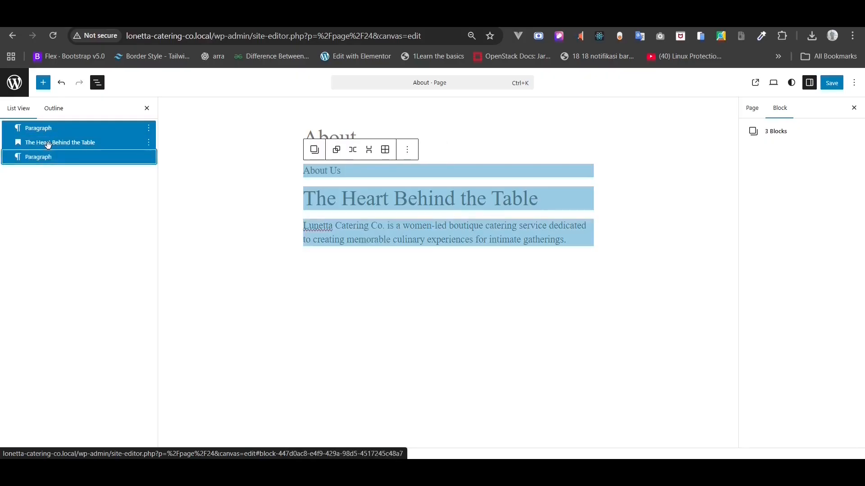
{"action": "right_click", "coordinate": [50, 150]}
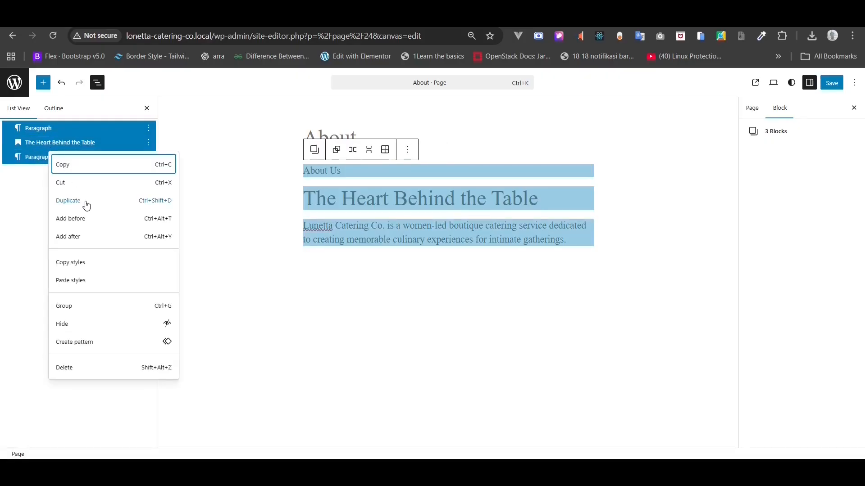
{"action": "left_click", "coordinate": [76, 306]}
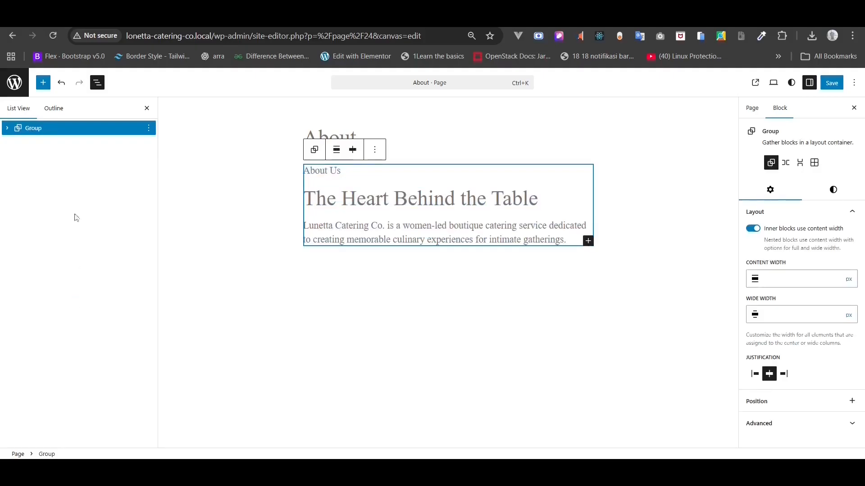
- Wrap the three blocks inside that group in a nested inner Group
{"action": "left_click", "coordinate": [7, 132]}
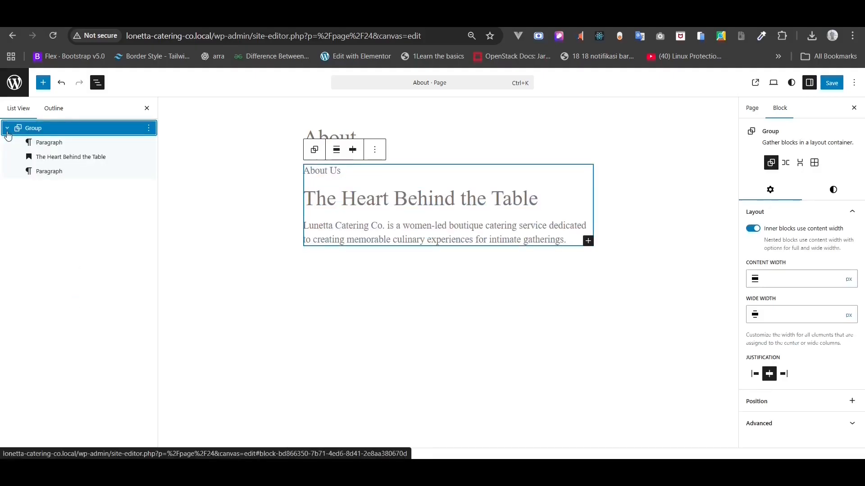
{"action": "left_click", "coordinate": [48, 143]}
{"action": "left_click", "coordinate": [48, 156], "text": "shift"}
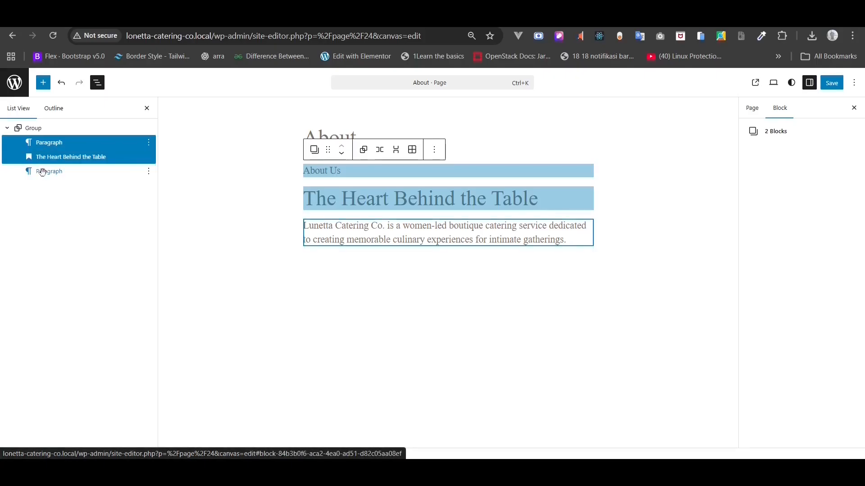
{"action": "left_click", "coordinate": [42, 173], "text": "shift"}
{"action": "right_click", "coordinate": [43, 172]}
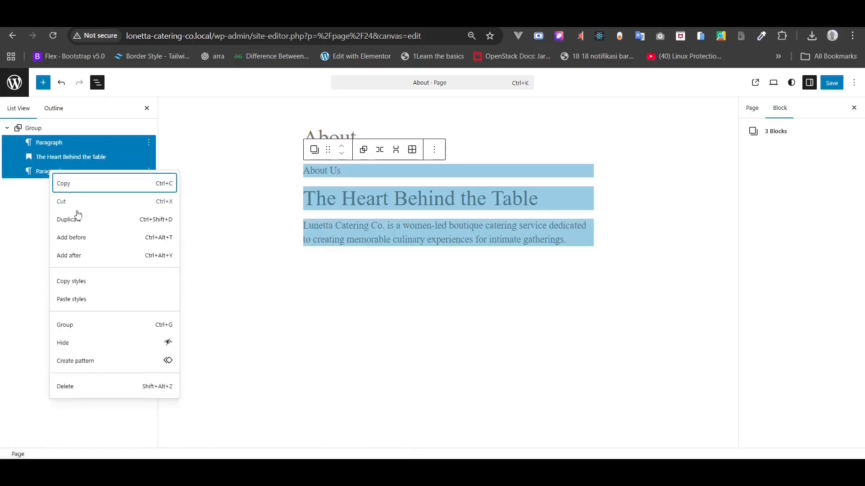
{"action": "left_click", "coordinate": [72, 326]}
{"action": "left_click", "coordinate": [44, 130]}
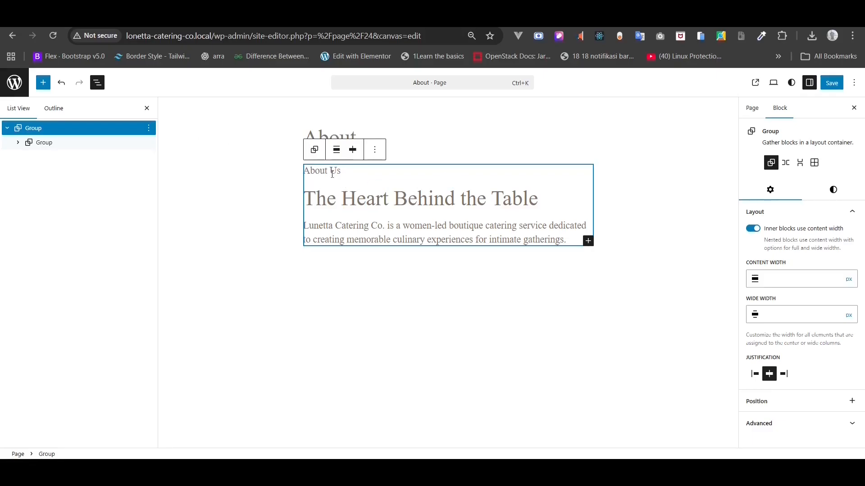
- Rename the outer hero group to 'Hero About Us - Section'
{"action": "right_click", "coordinate": [28, 128]}
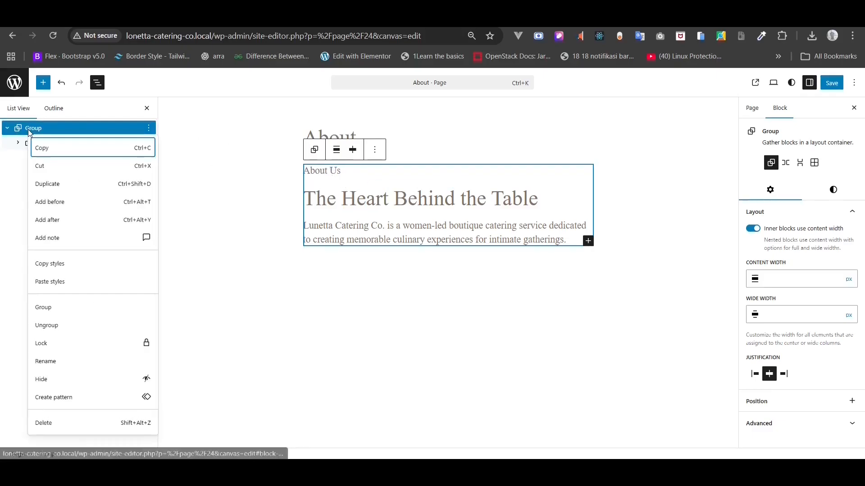
{"action": "left_click", "coordinate": [56, 360]}
{"action": "type", "text": "A"}
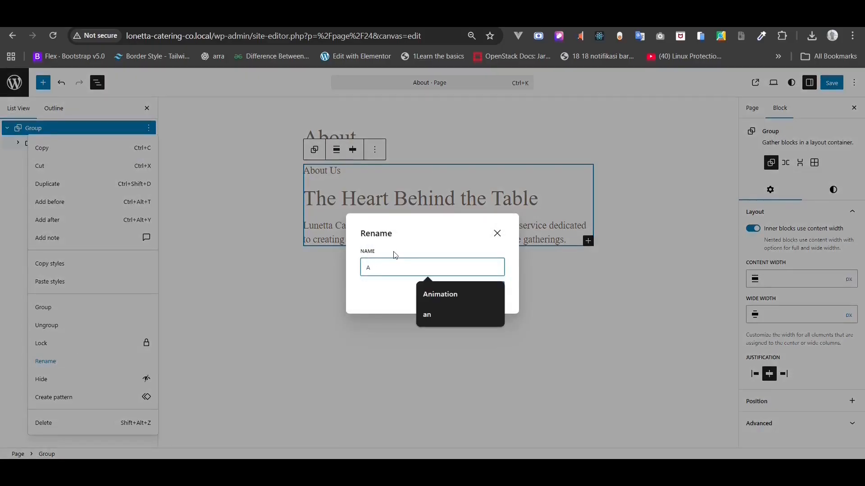
{"action": "key", "text": "BackSpace"}
{"action": "type", "text": "Her"}
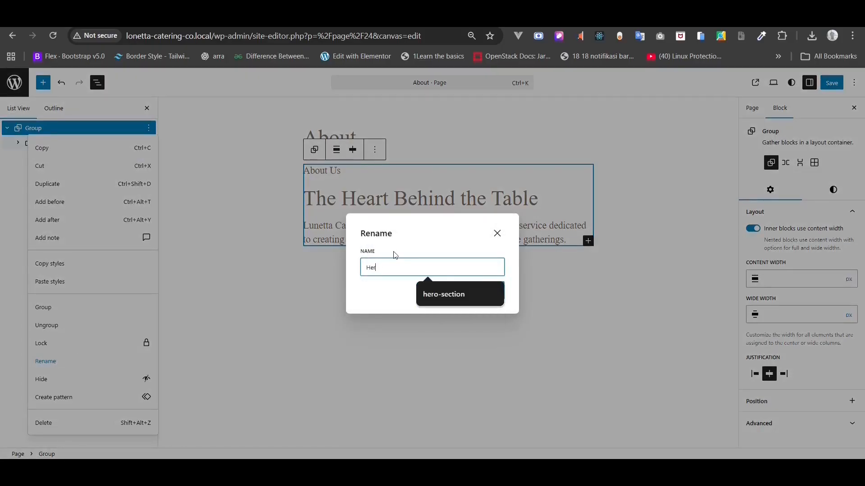
{"action": "type", "text": "o About Us - Section"}
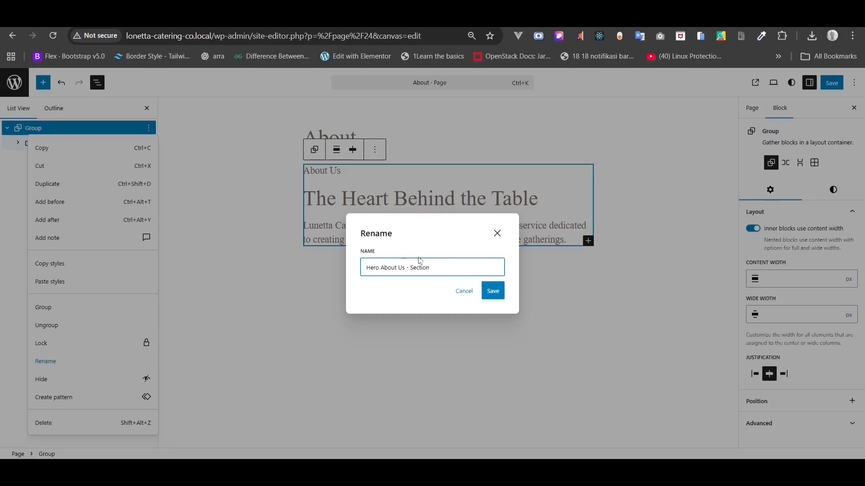
{"action": "left_click", "coordinate": [493, 291]}
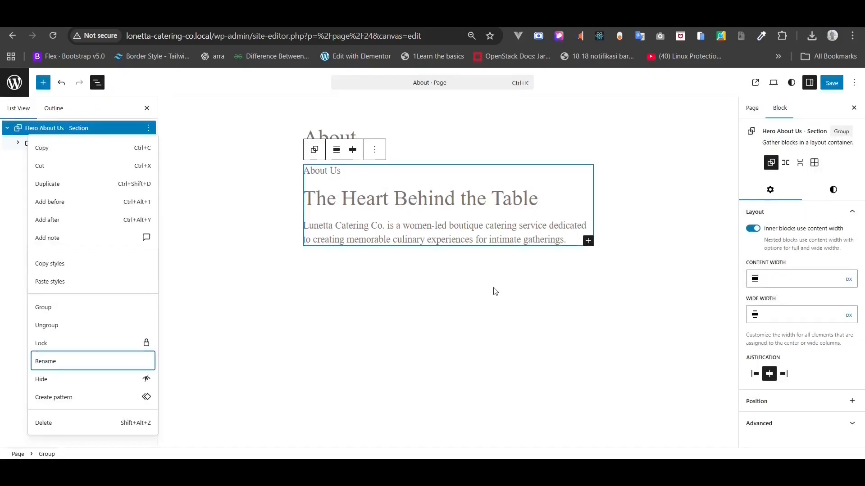
{"action": "left_click", "coordinate": [69, 129]}
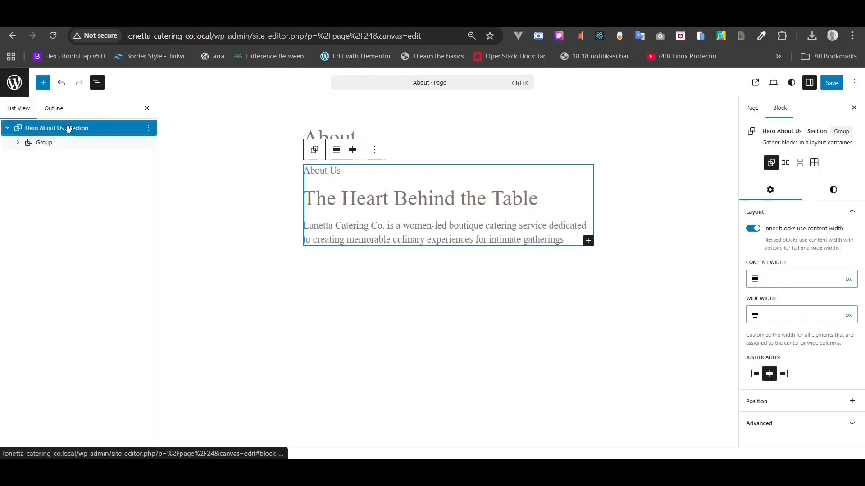
- Give the hero group the Gray 1 (#FAF8F5) background colour
{"action": "left_click", "coordinate": [831, 191]}
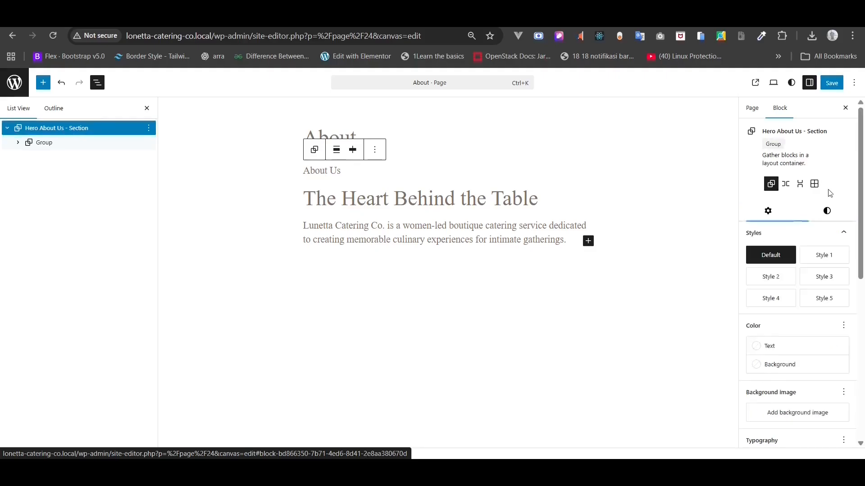
{"action": "left_click", "coordinate": [788, 365]}
{"action": "left_click", "coordinate": [626, 336]}
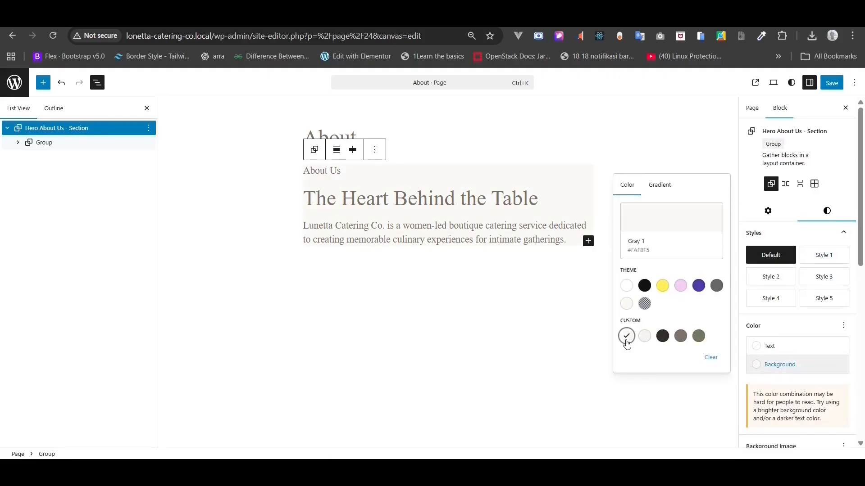
{"action": "left_click", "coordinate": [54, 130]}
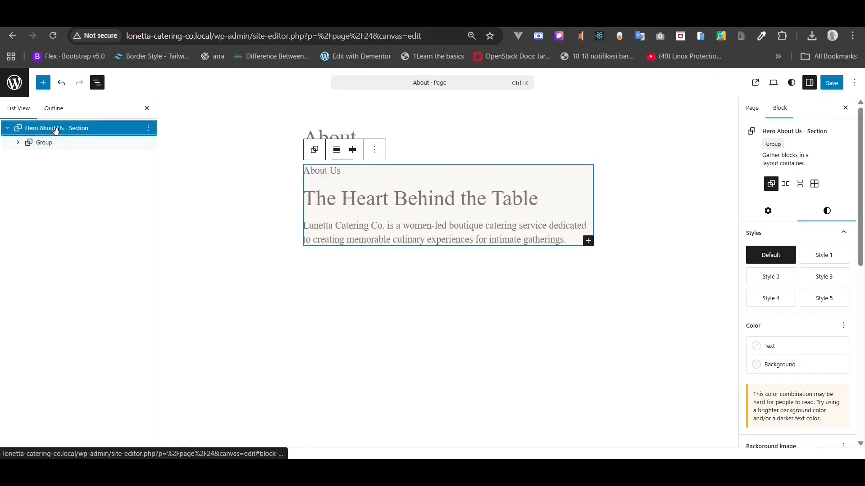
- Set the hero group to full width with 128 px custom padding
{"action": "left_click", "coordinate": [337, 151]}
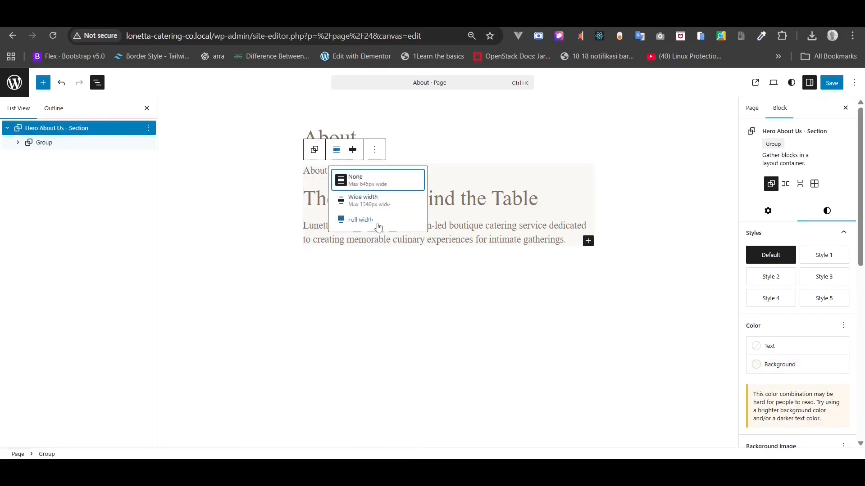
{"action": "left_click", "coordinate": [377, 224]}
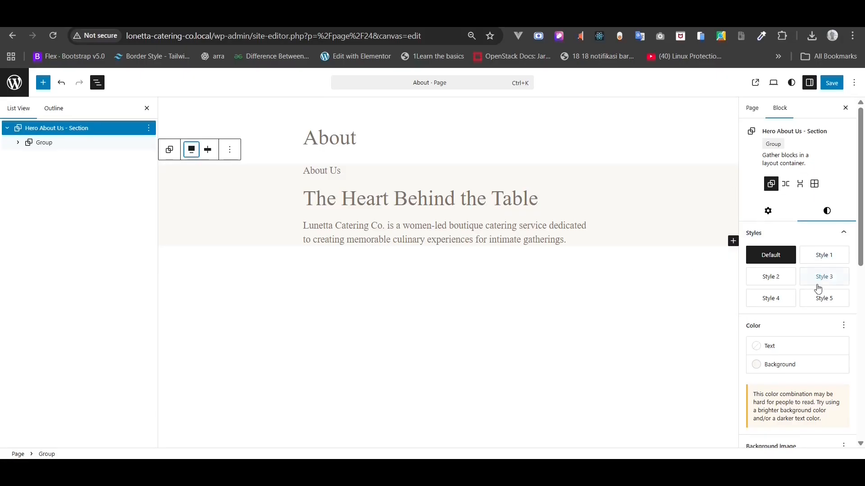
{"action": "scroll", "coordinate": [818, 288], "scroll_direction": "down", "scroll_amount": 3}
{"action": "scroll", "coordinate": [819, 288], "scroll_direction": "down", "scroll_amount": 3}
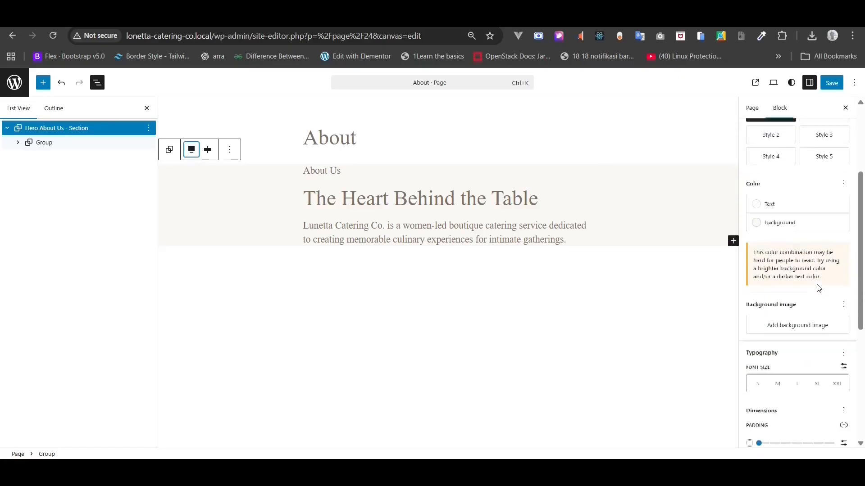
{"action": "scroll", "coordinate": [818, 288], "scroll_direction": "down", "scroll_amount": 1}
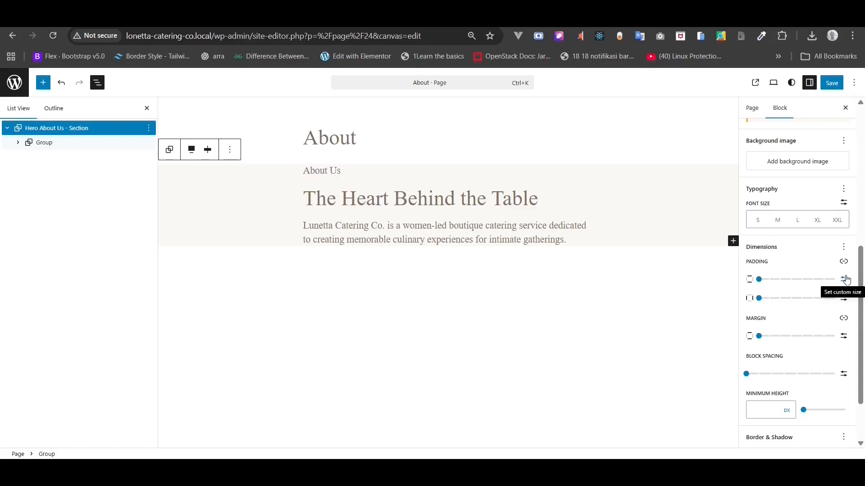
{"action": "left_click", "coordinate": [846, 279]}
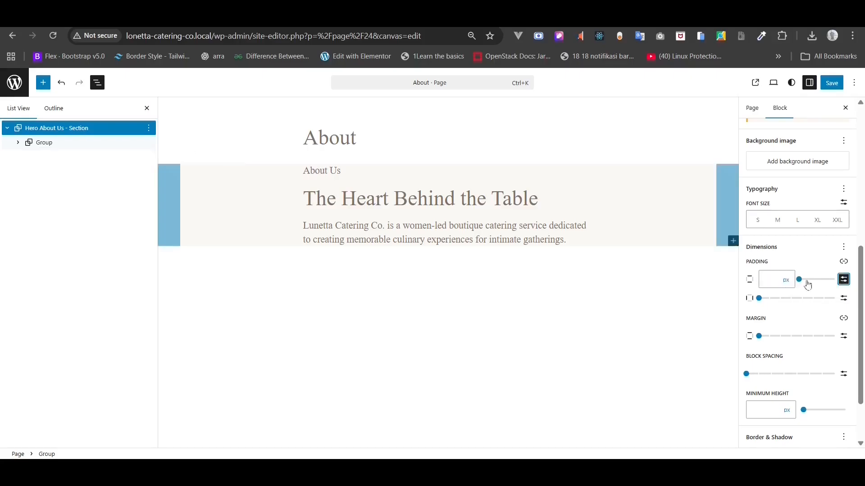
{"action": "left_click", "coordinate": [781, 280]}
{"action": "type", "text": "128"}
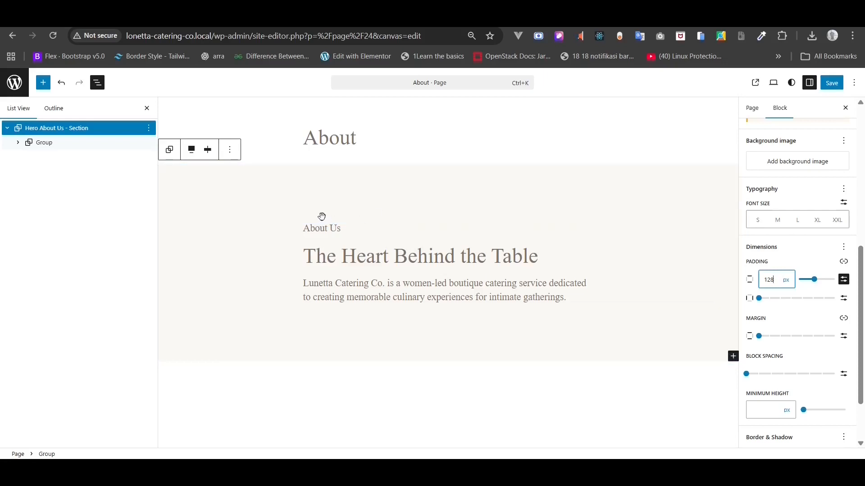
- Centre the About Us paragraph and set its font family to DM Sans
{"action": "left_click", "coordinate": [18, 142]}
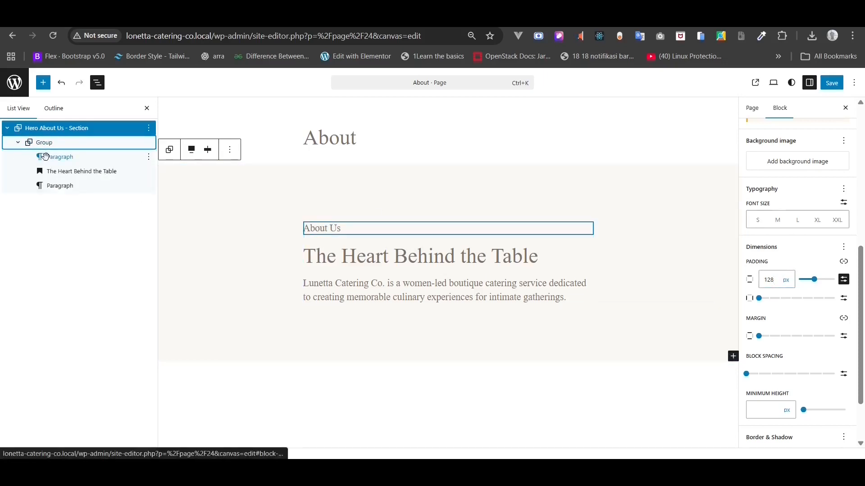
{"action": "left_click", "coordinate": [59, 156]}
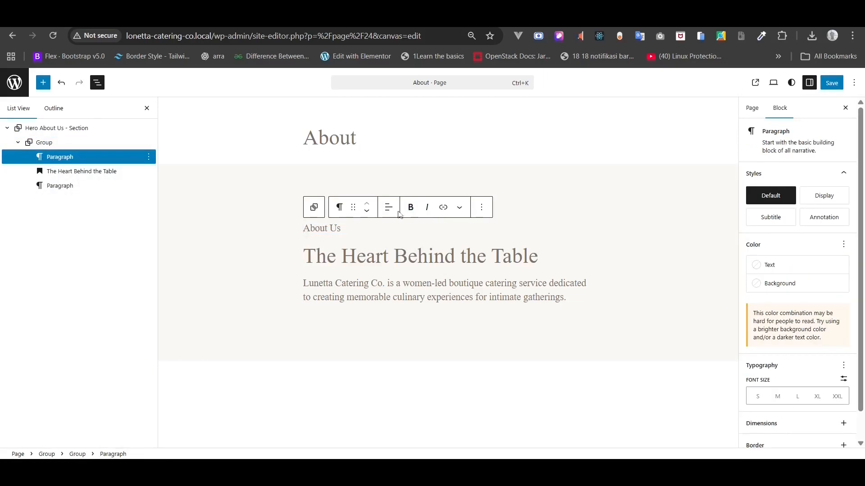
{"action": "left_click", "coordinate": [394, 214]}
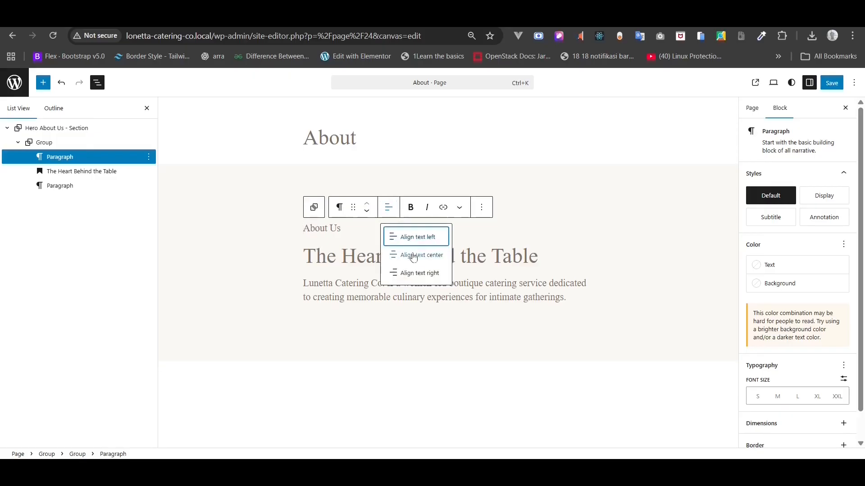
{"action": "left_click", "coordinate": [412, 254]}
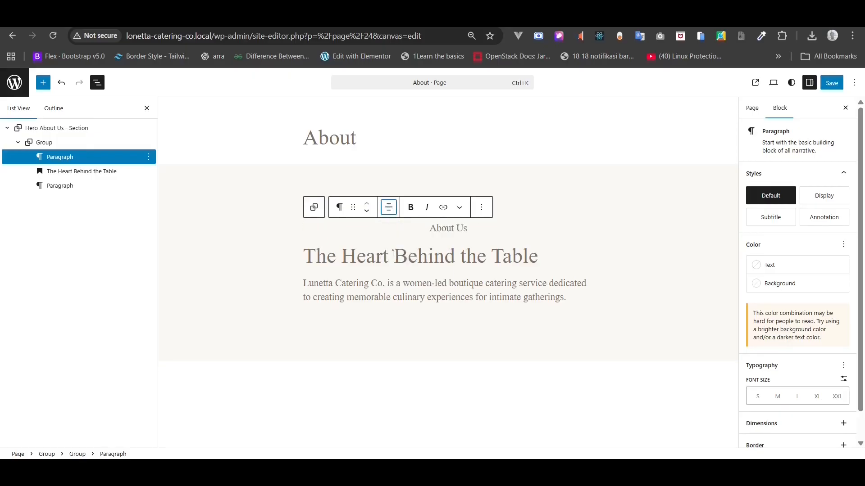
{"action": "left_click", "coordinate": [446, 227]}
{"action": "scroll", "coordinate": [808, 297], "scroll_direction": "down", "scroll_amount": 1}
{"action": "left_click", "coordinate": [842, 341]}
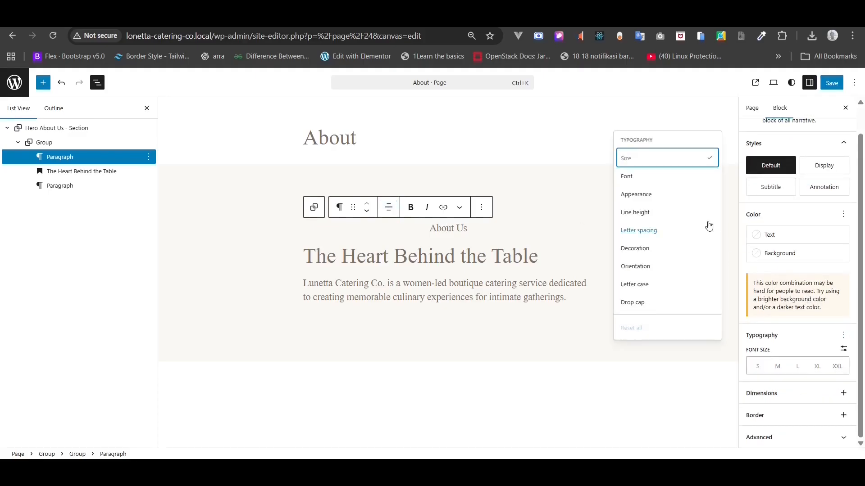
{"action": "left_click", "coordinate": [651, 182]}
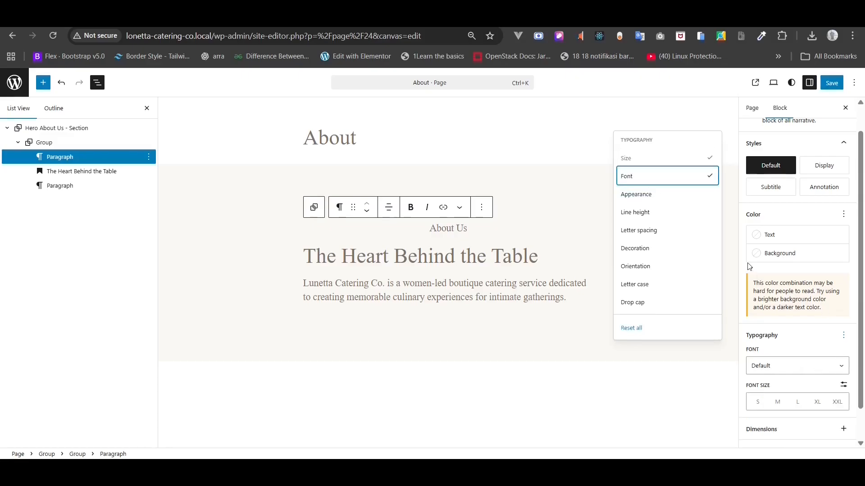
{"action": "left_click", "coordinate": [777, 366]}
{"action": "left_click", "coordinate": [773, 409]}
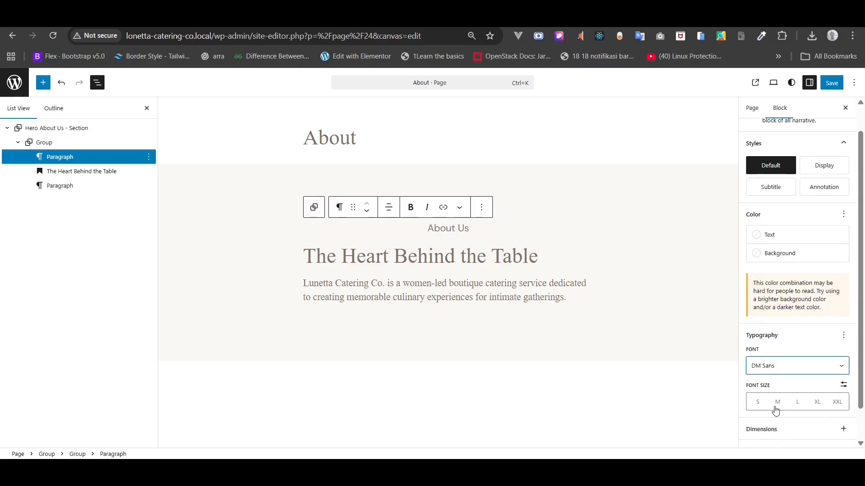
- Make the About Us label uppercase at a 14 px font size
{"action": "scroll", "coordinate": [776, 410], "scroll_direction": "down", "scroll_amount": 1}
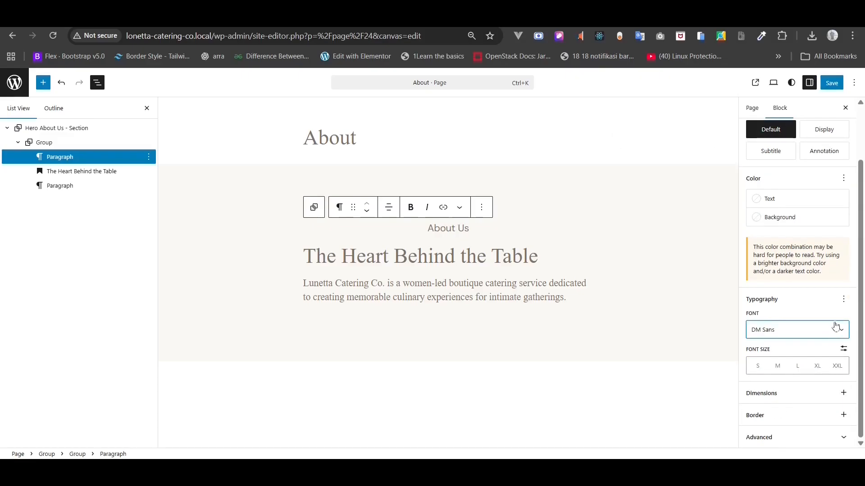
{"action": "left_click", "coordinate": [844, 299]}
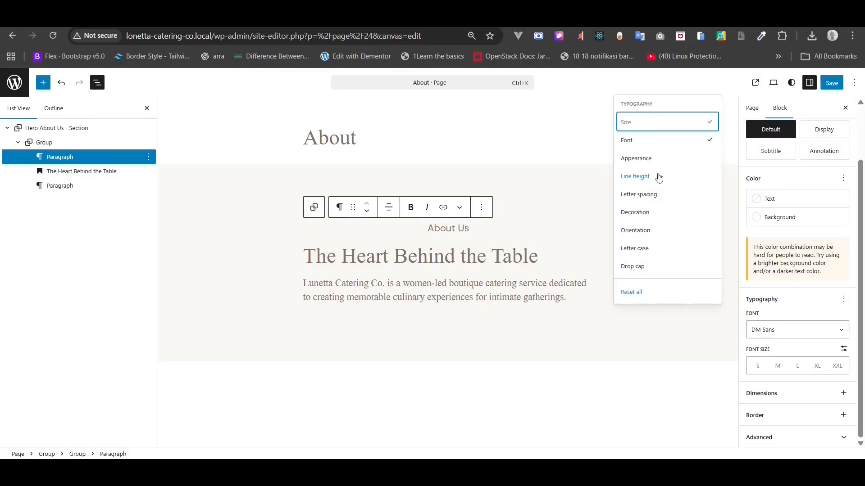
{"action": "left_click", "coordinate": [672, 248]}
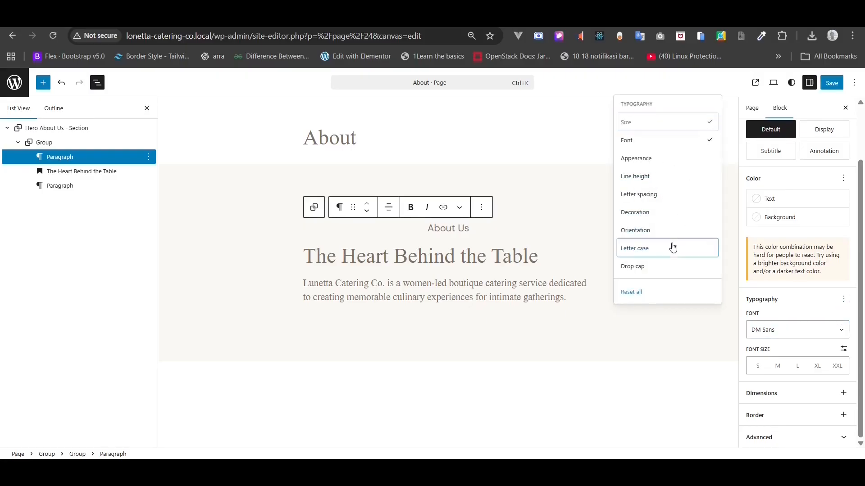
{"action": "left_click", "coordinate": [769, 401]}
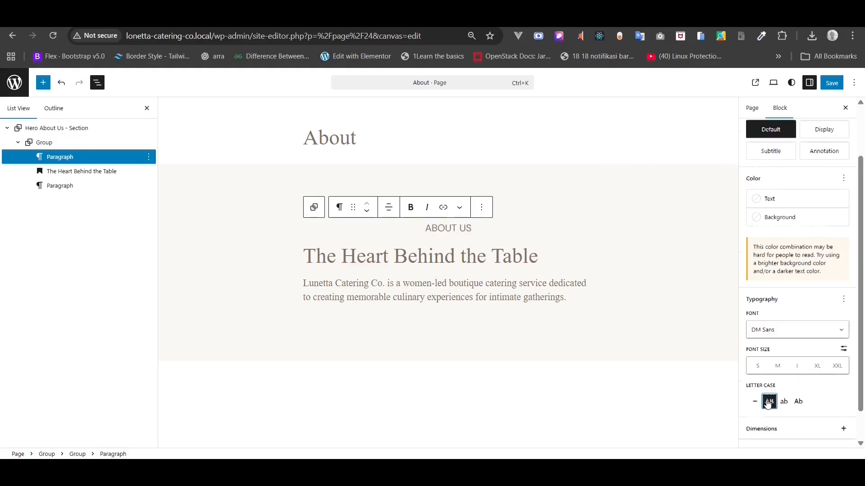
{"action": "scroll", "coordinate": [777, 387], "scroll_direction": "down", "scroll_amount": 1}
{"action": "left_click", "coordinate": [844, 313]}
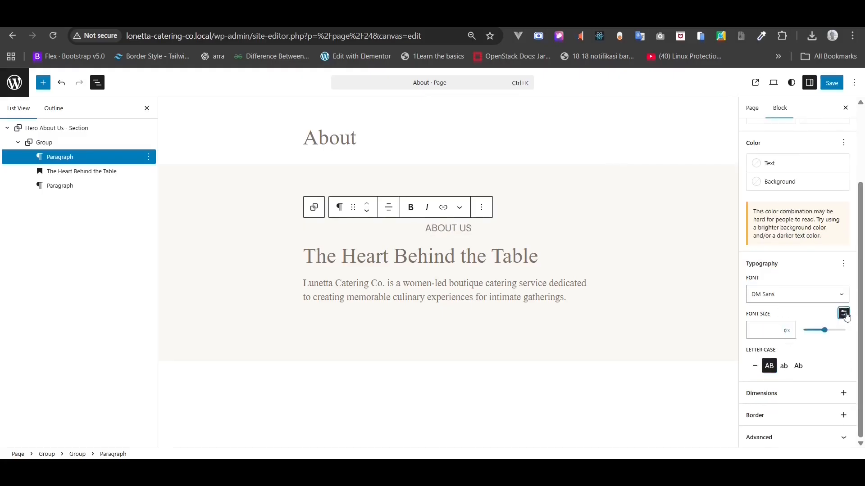
{"action": "left_click", "coordinate": [774, 334]}
{"action": "type", "text": "14"}
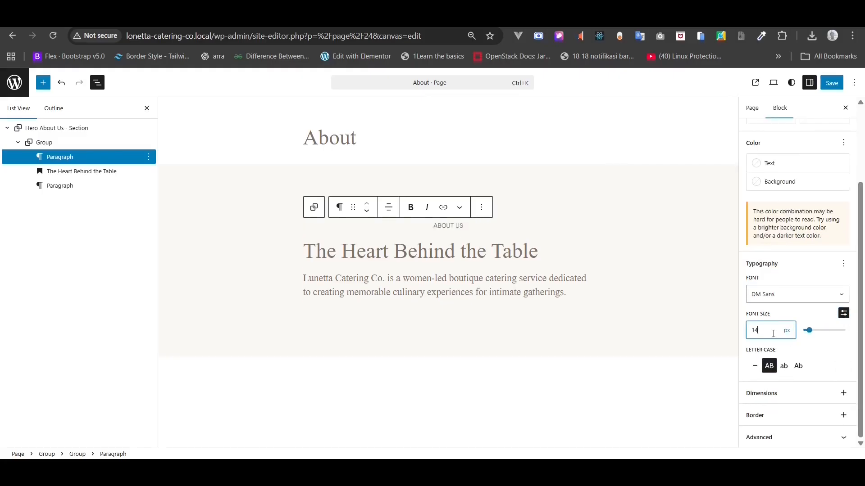
{"action": "left_click", "coordinate": [395, 251]}
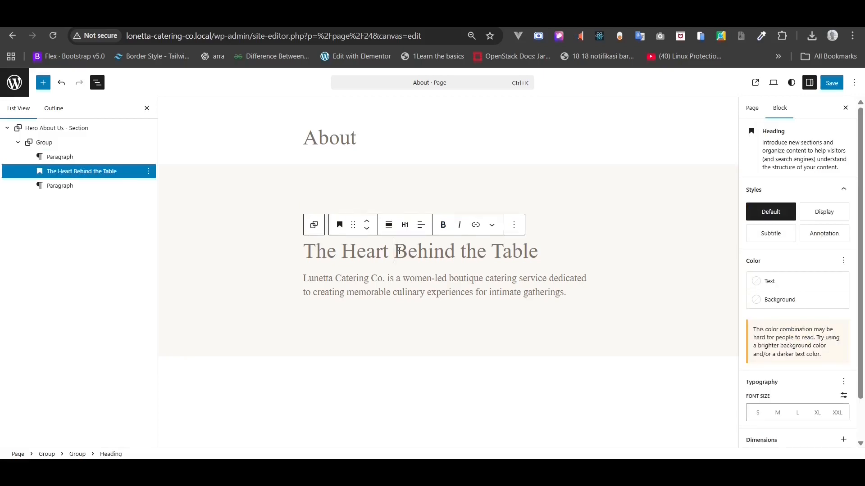
- Centre the hero heading and give it a dark text colour at 60 px
{"action": "left_click", "coordinate": [421, 225]}
{"action": "left_click", "coordinate": [441, 271]}
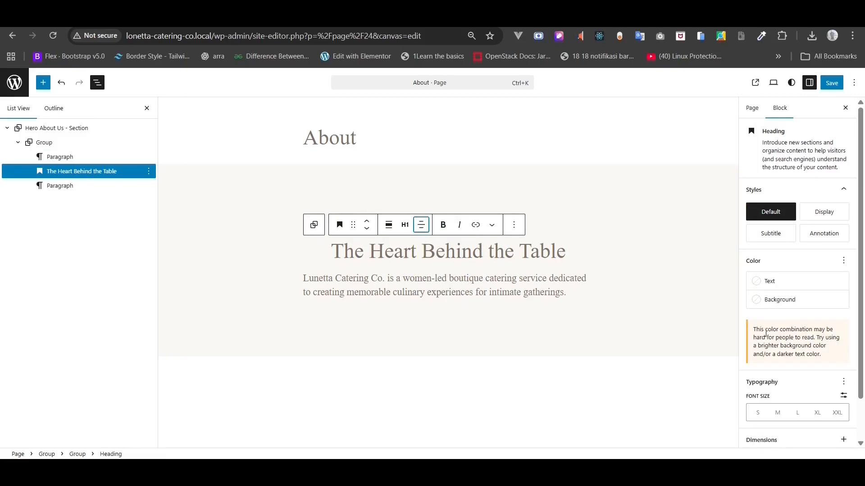
{"action": "left_click", "coordinate": [796, 280]}
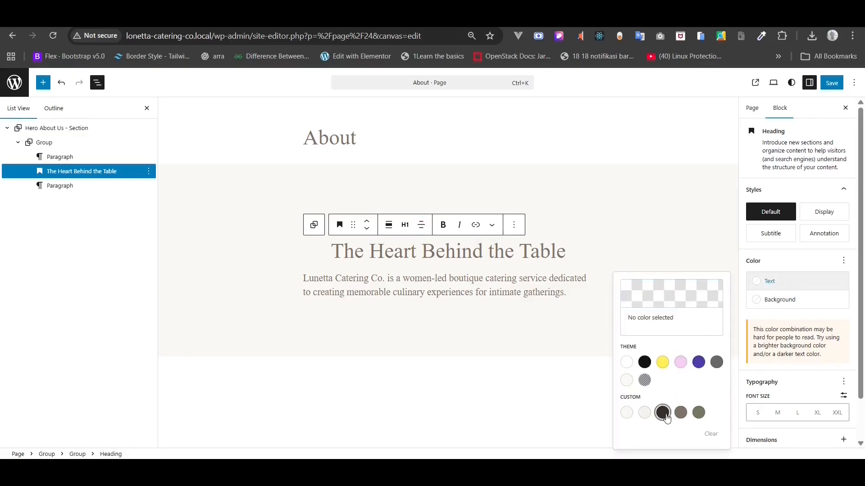
{"action": "left_click", "coordinate": [665, 415]}
{"action": "left_click", "coordinate": [844, 347]}
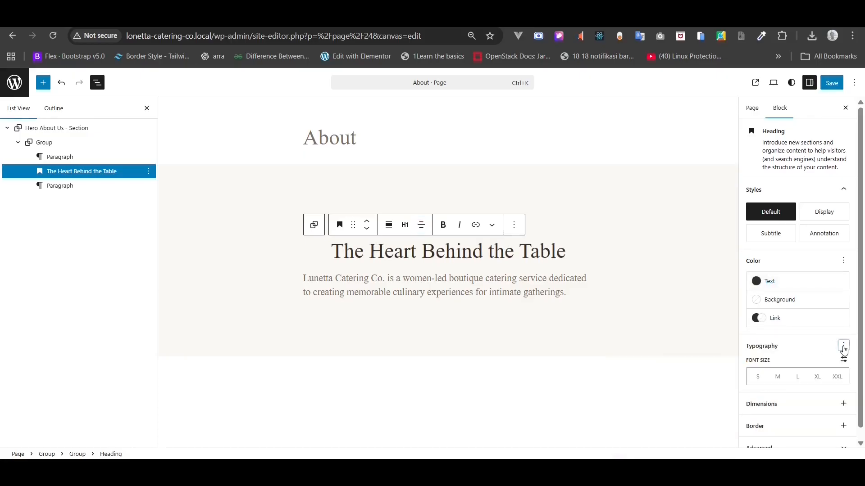
{"action": "left_click", "coordinate": [844, 347]}
{"action": "left_click", "coordinate": [843, 361]}
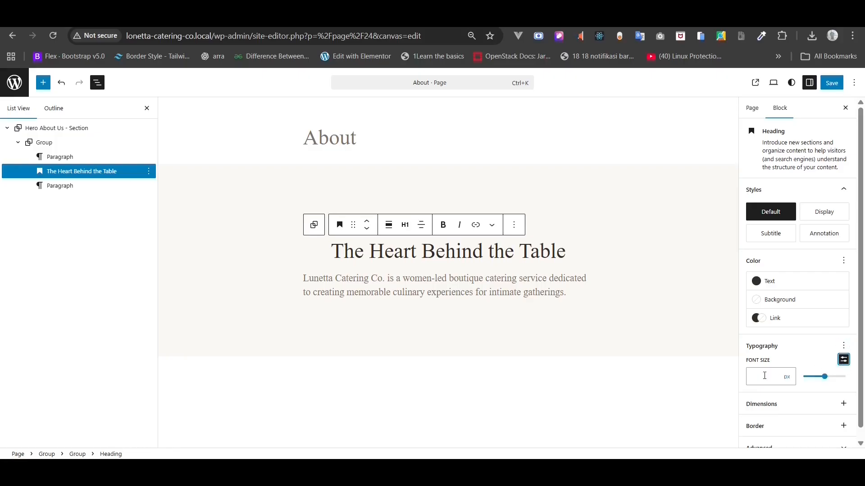
{"action": "left_click", "coordinate": [765, 375]}
{"action": "type", "text": "60"}
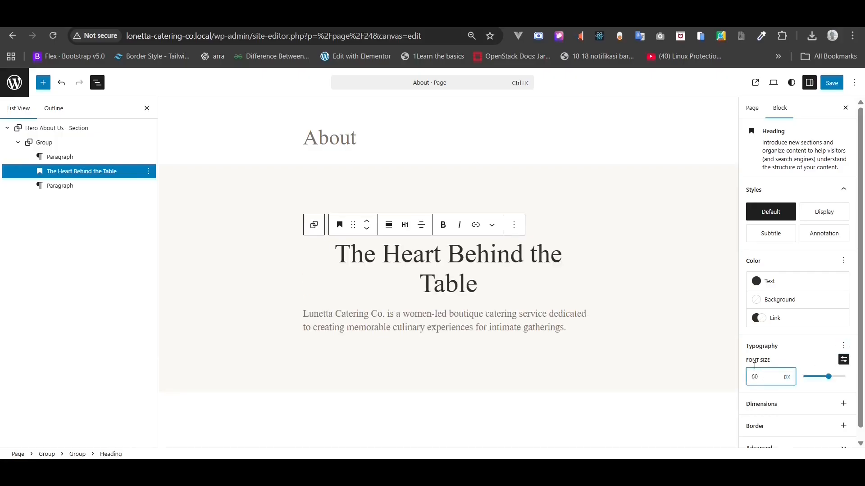
- Centre the intro paragraph in DM Sans at 18 px and save the page
{"action": "left_click", "coordinate": [437, 325]}
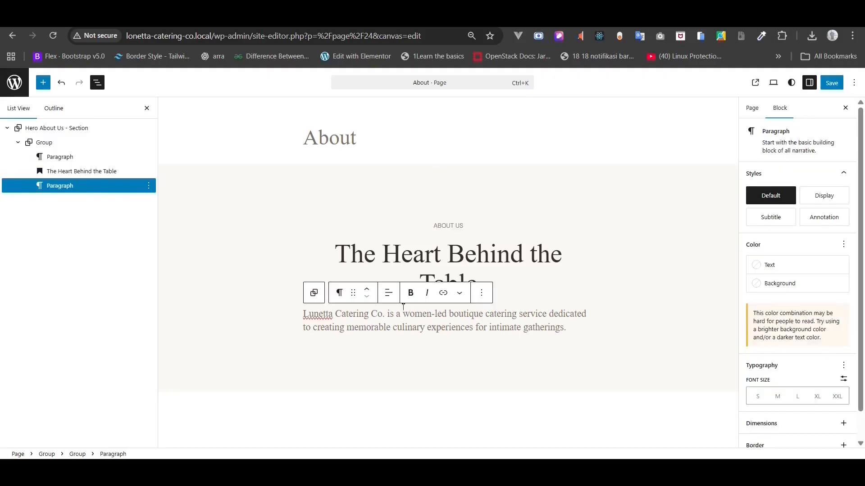
{"action": "left_click", "coordinate": [388, 292]}
{"action": "left_click", "coordinate": [412, 340]}
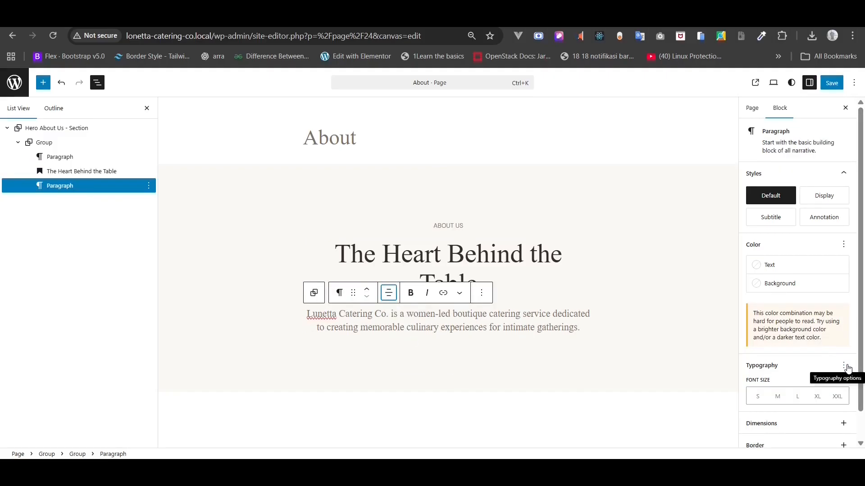
{"action": "left_click", "coordinate": [844, 365]}
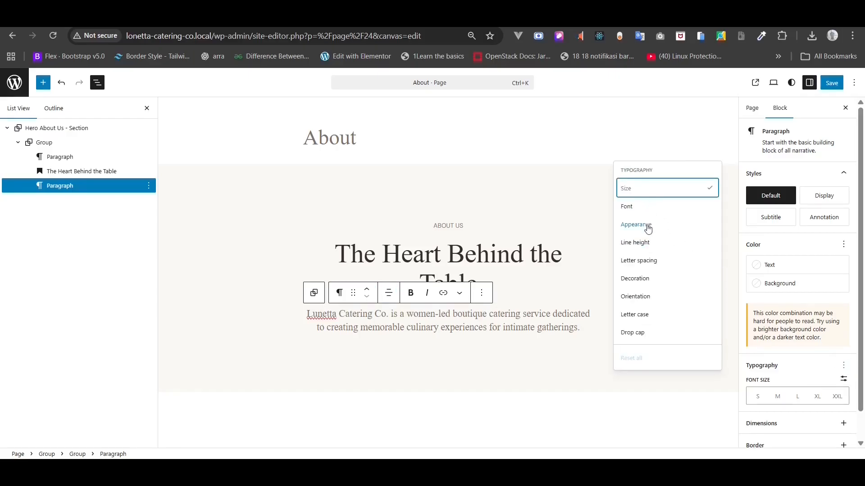
{"action": "left_click", "coordinate": [662, 208]}
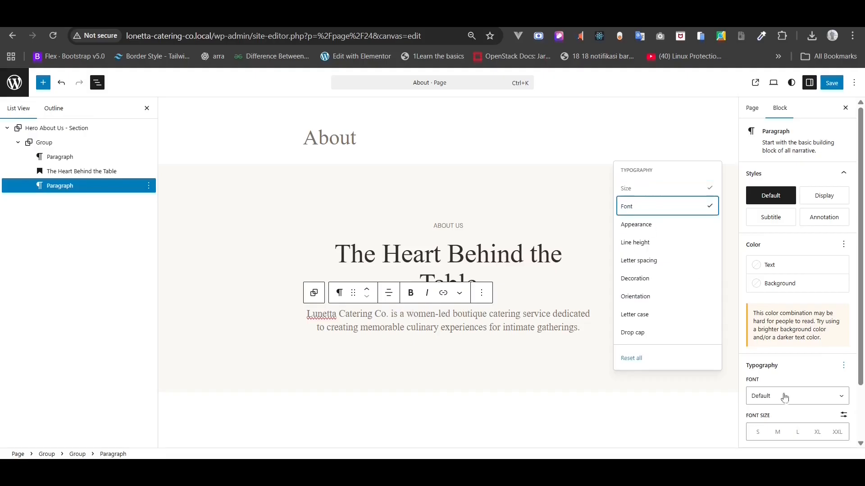
{"action": "left_click", "coordinate": [784, 397]}
{"action": "left_click", "coordinate": [776, 439]}
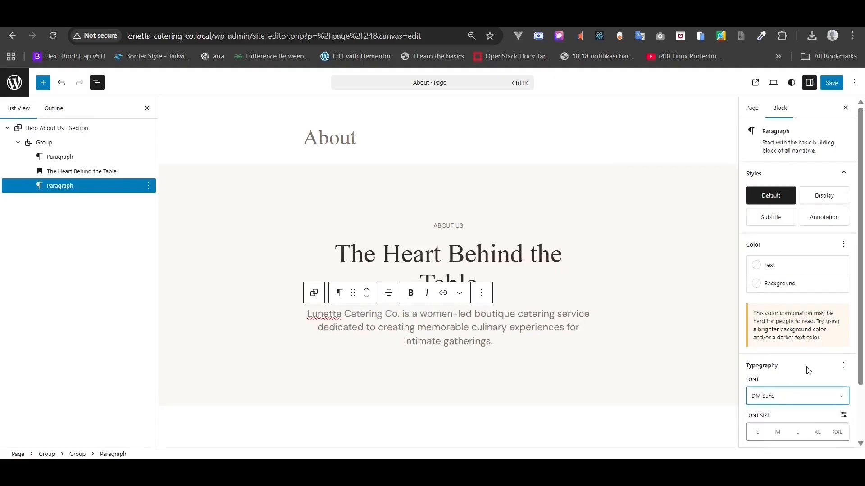
{"action": "scroll", "coordinate": [806, 370], "scroll_direction": "down", "scroll_amount": 2}
{"action": "left_click", "coordinate": [843, 348]}
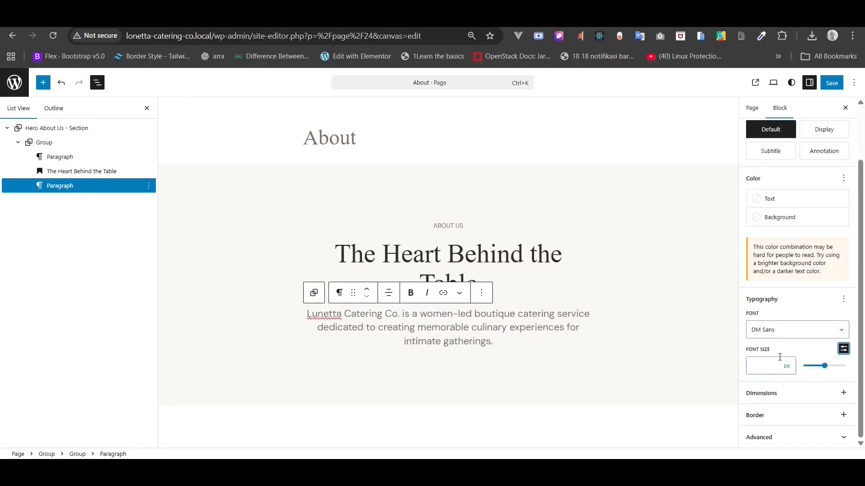
{"action": "left_click", "coordinate": [779, 361]}
{"action": "type", "text": "18"}
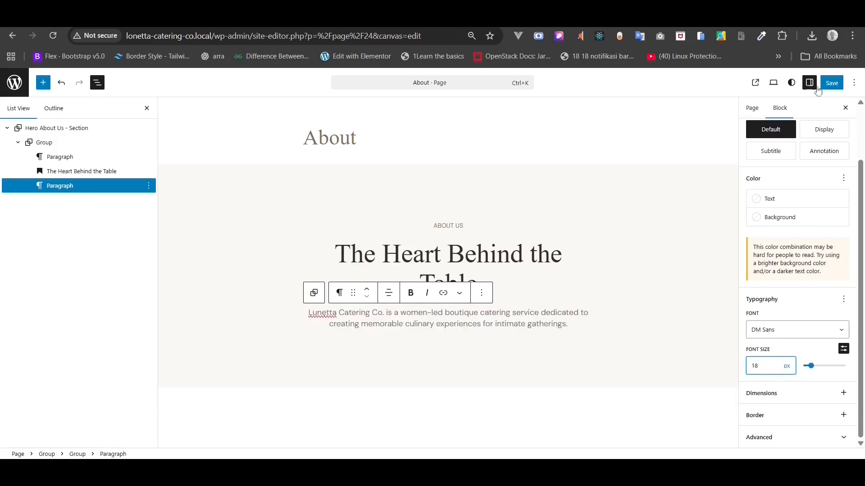
{"action": "left_click", "coordinate": [830, 84]}
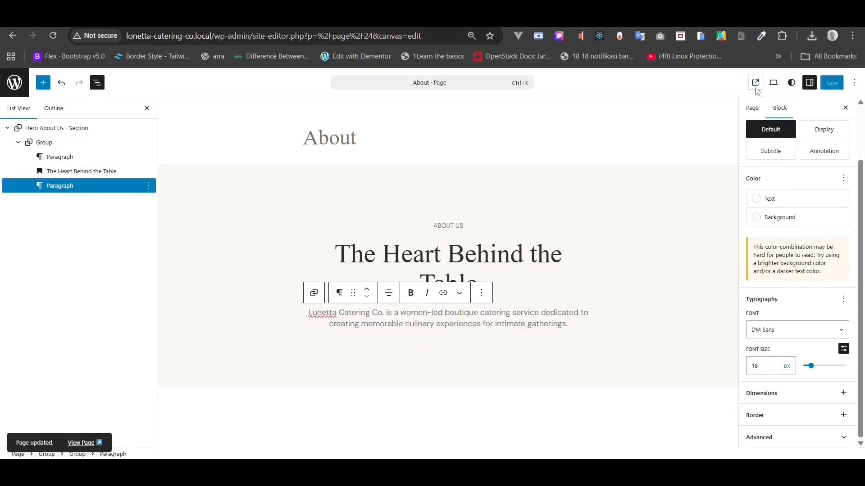
- Preview the published About page zoomed in, then return to the editor
{"action": "left_click", "coordinate": [755, 82]}
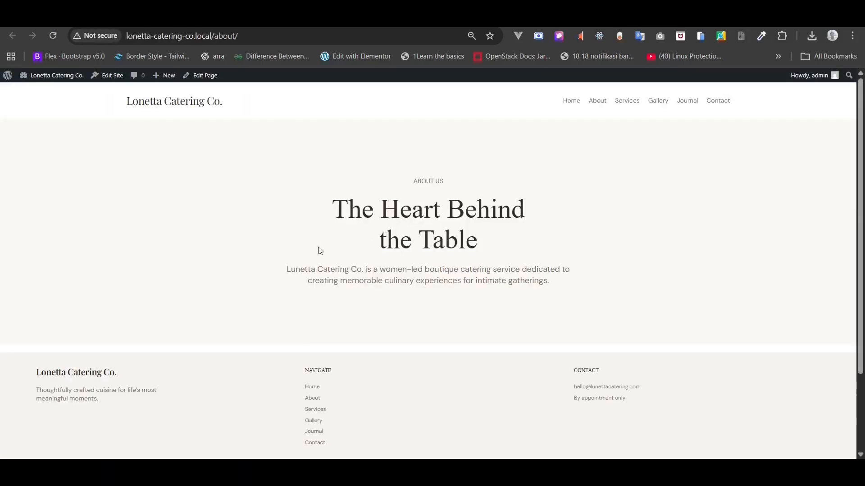
{"action": "key", "text": "ctrl+plus"}
{"action": "key", "text": "ctrl+plus"}
{"action": "key", "text": "ctrl+plus"}
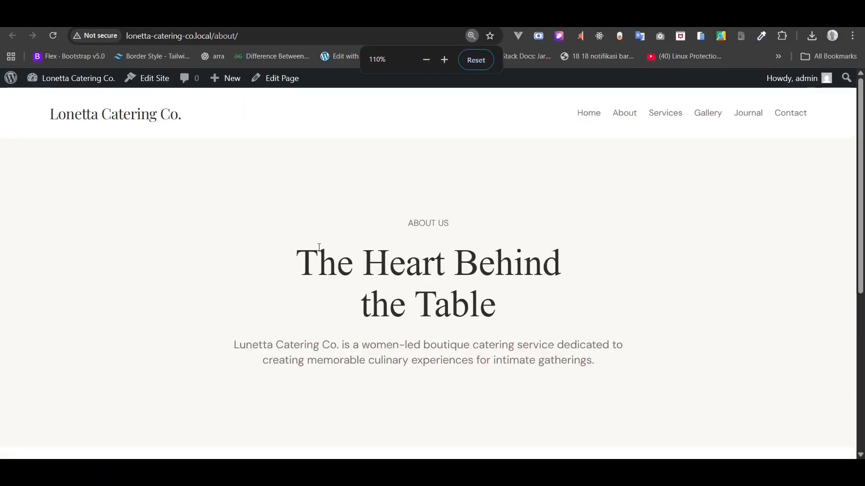
{"action": "key", "text": "ctrl+w"}
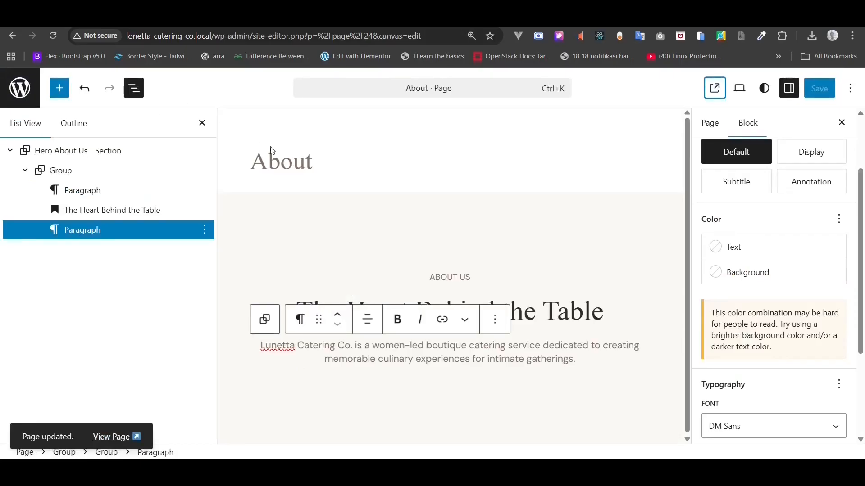
{"action": "key", "text": "ctrl+minus"}
{"action": "key", "text": "ctrl+minus"}
{"action": "key", "text": "ctrl+minus"}
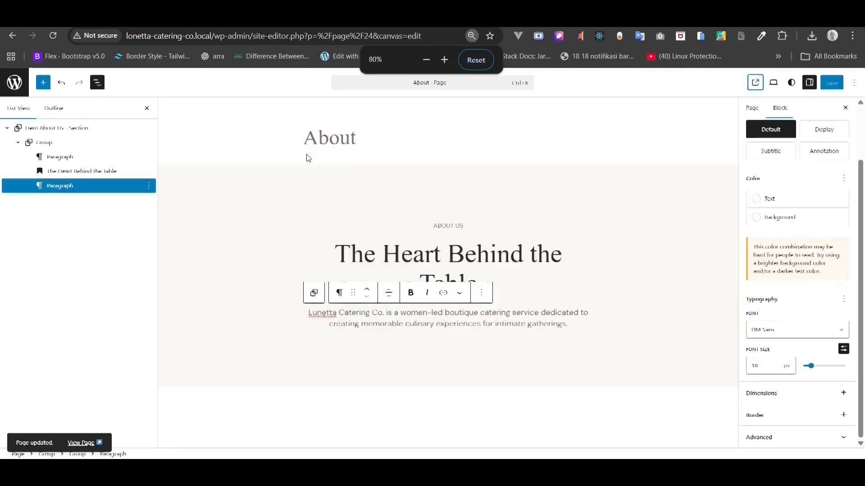
- Switch the hero text group's alignment from wide to full width
{"action": "left_click", "coordinate": [98, 168]}
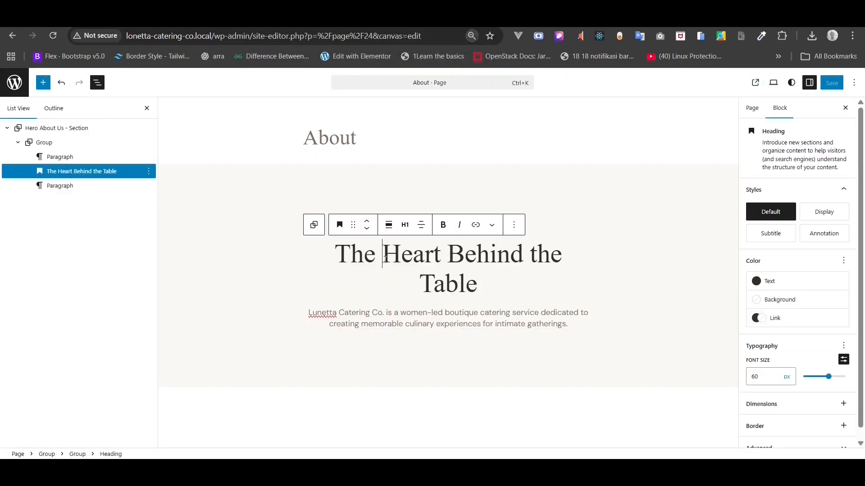
{"action": "left_click", "coordinate": [70, 155]}
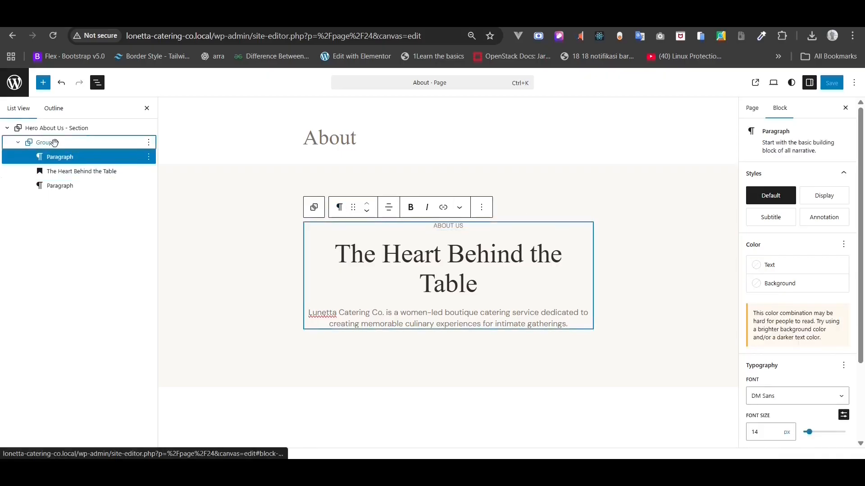
{"action": "left_click", "coordinate": [52, 144]}
{"action": "left_click", "coordinate": [389, 209]}
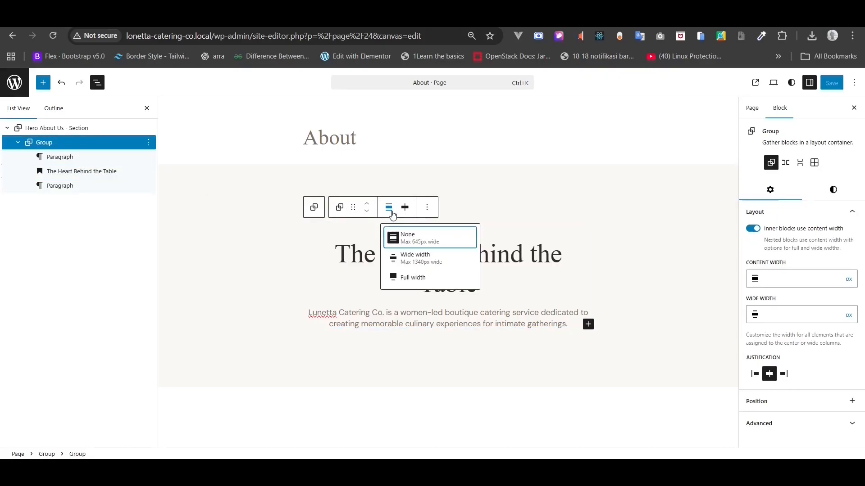
{"action": "left_click", "coordinate": [412, 256]}
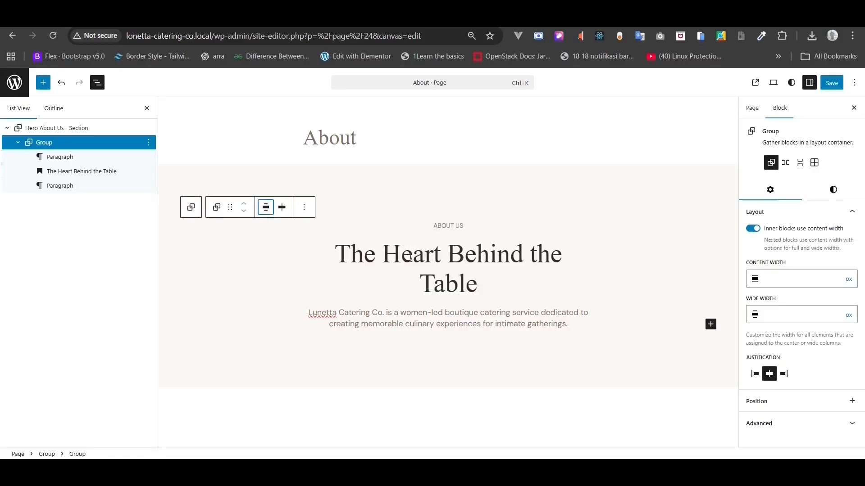
{"action": "left_click", "coordinate": [262, 214]}
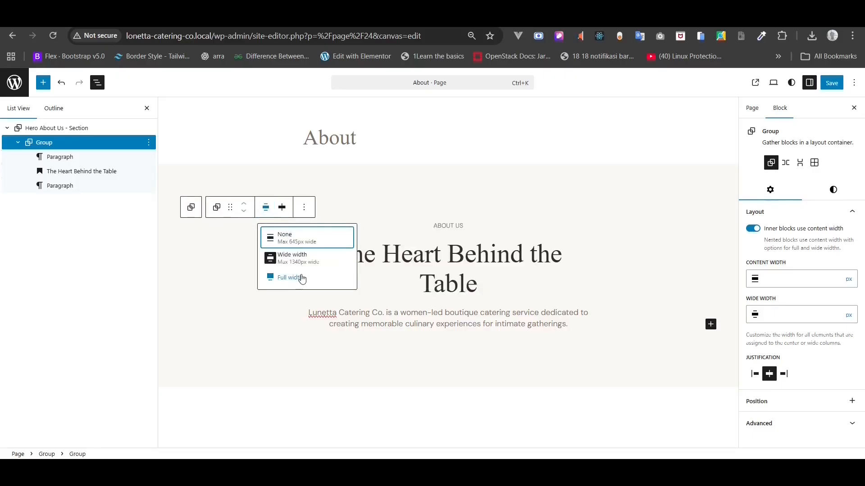
{"action": "left_click", "coordinate": [301, 278]}
- Make the heading and its group wide width, save, and reload the live page
{"action": "left_click", "coordinate": [446, 284]}
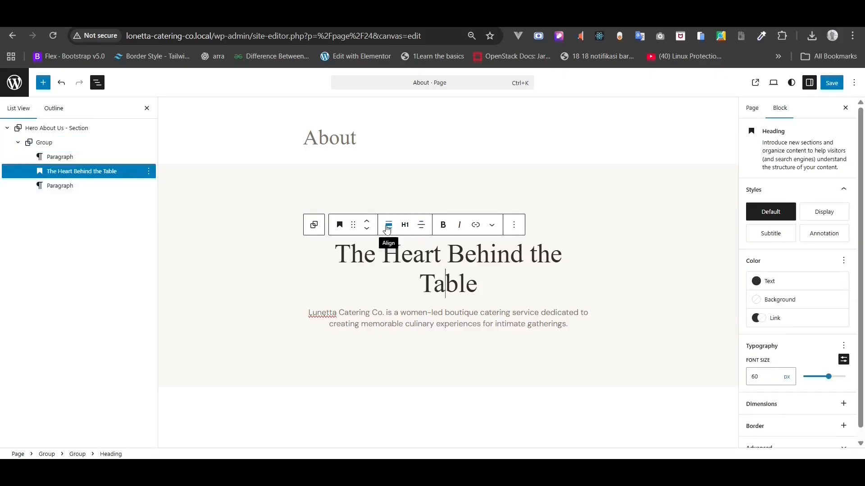
{"action": "left_click", "coordinate": [386, 229]}
{"action": "left_click", "coordinate": [416, 273]}
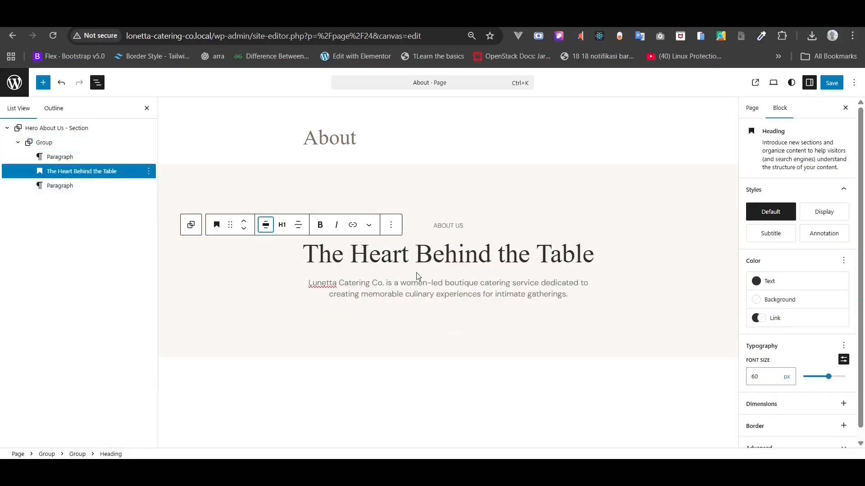
{"action": "left_click", "coordinate": [44, 142]}
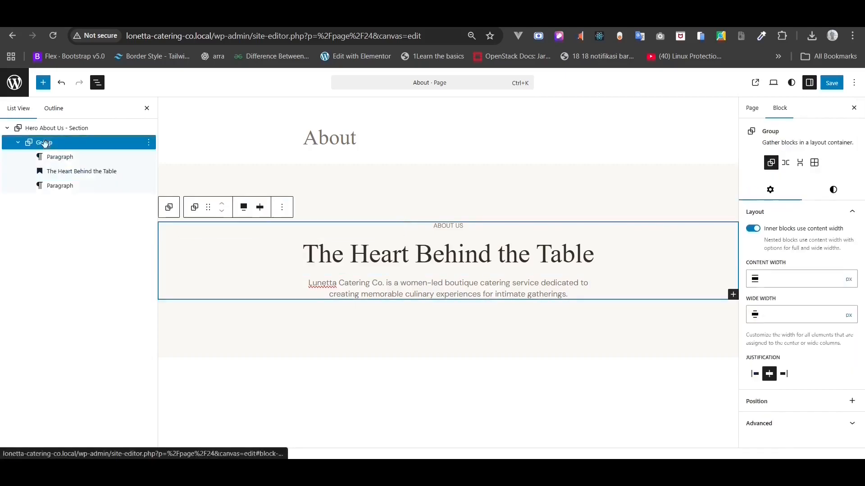
{"action": "left_click", "coordinate": [243, 207]}
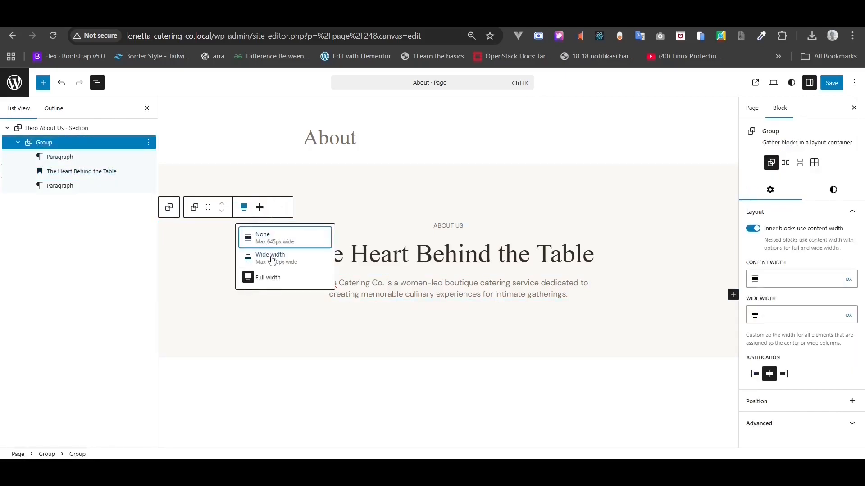
{"action": "left_click", "coordinate": [267, 256]}
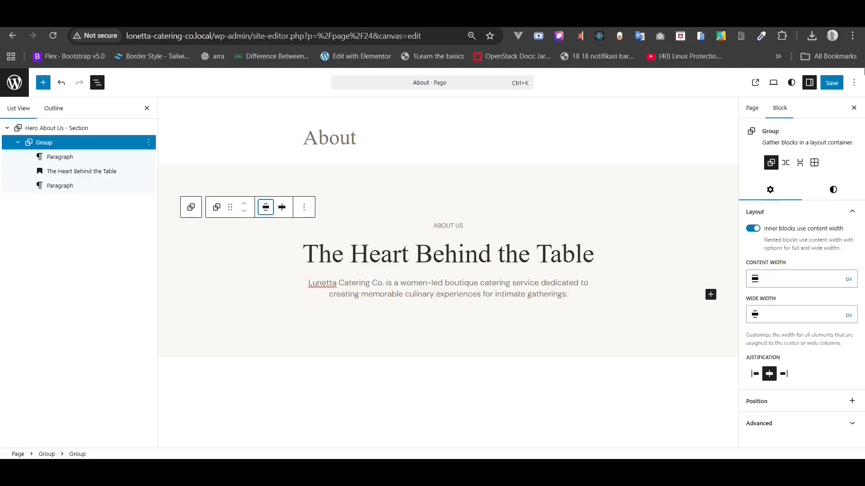
{"action": "left_click", "coordinate": [831, 82]}
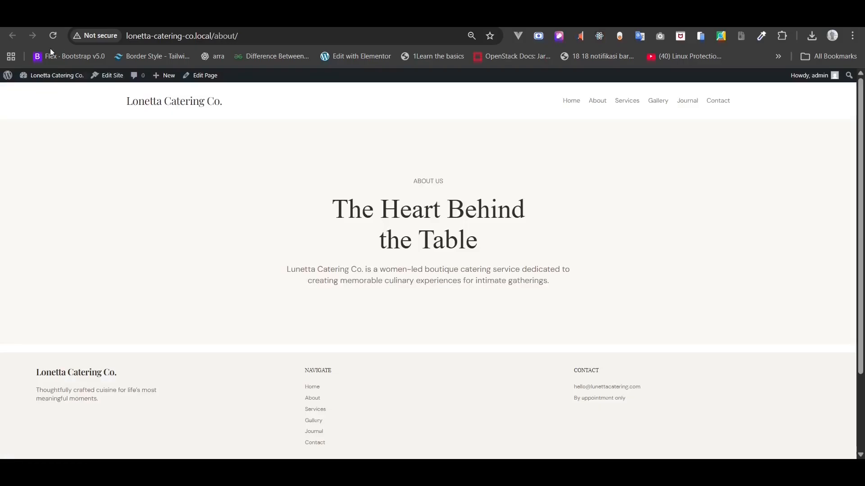
{"action": "left_click", "coordinate": [54, 35]}
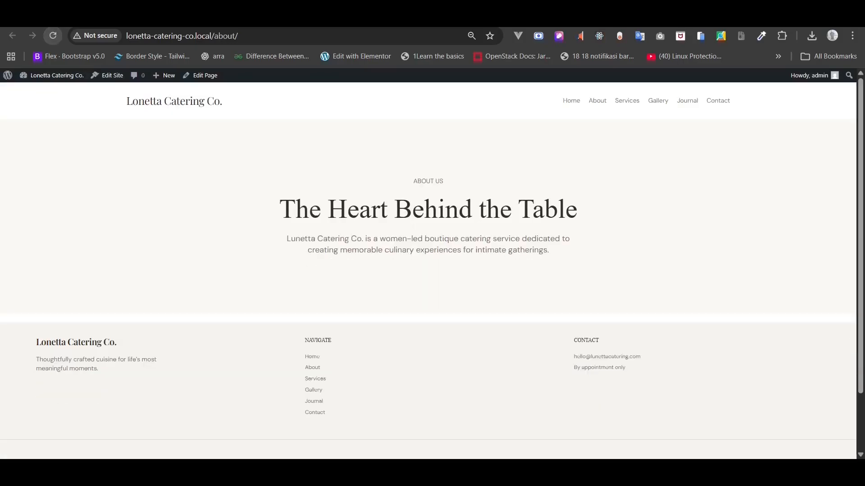
{"action": "left_click", "coordinate": [63, 20]}
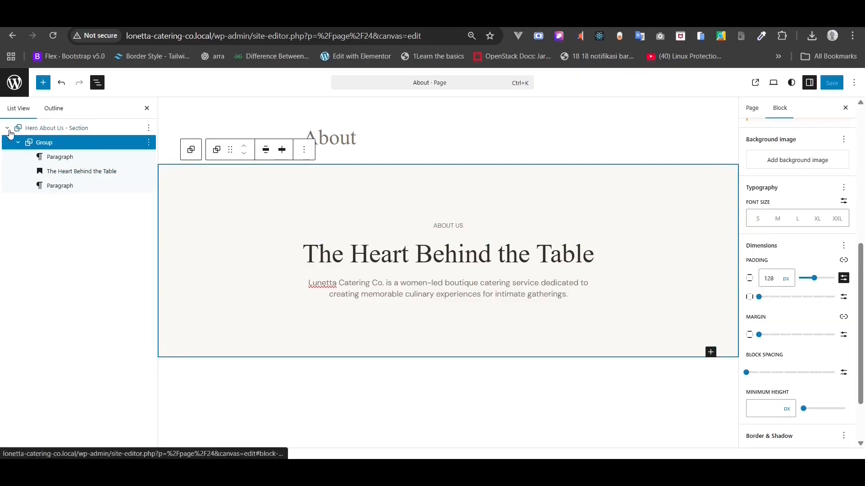
- Add an empty Group block after the Hero About Us - Section via /gr
{"action": "left_click", "coordinate": [8, 129]}
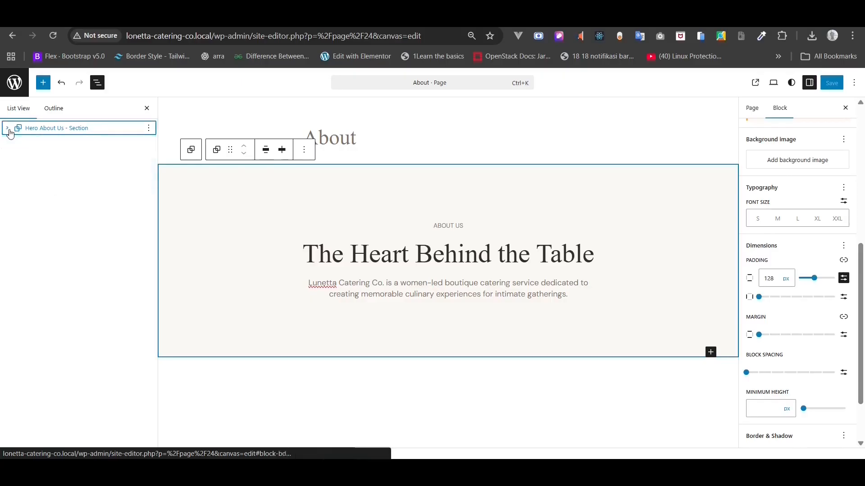
{"action": "left_click", "coordinate": [149, 129]}
{"action": "left_click", "coordinate": [186, 224]}
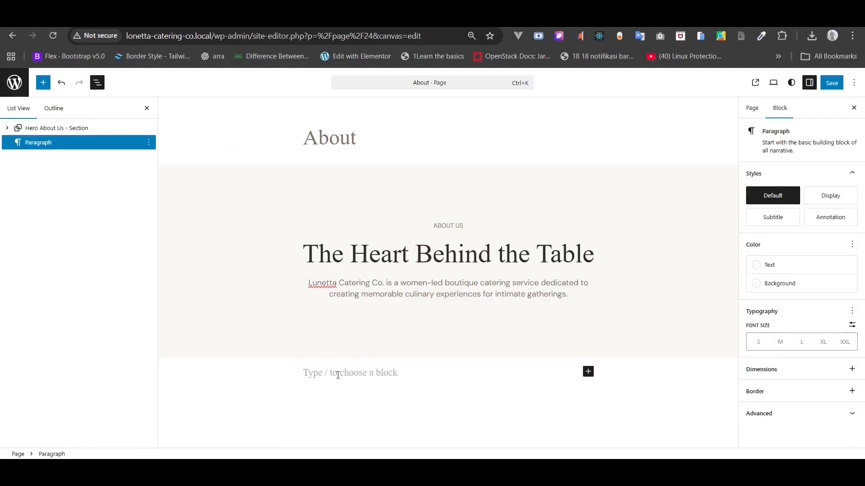
{"action": "type", "text": "/"}
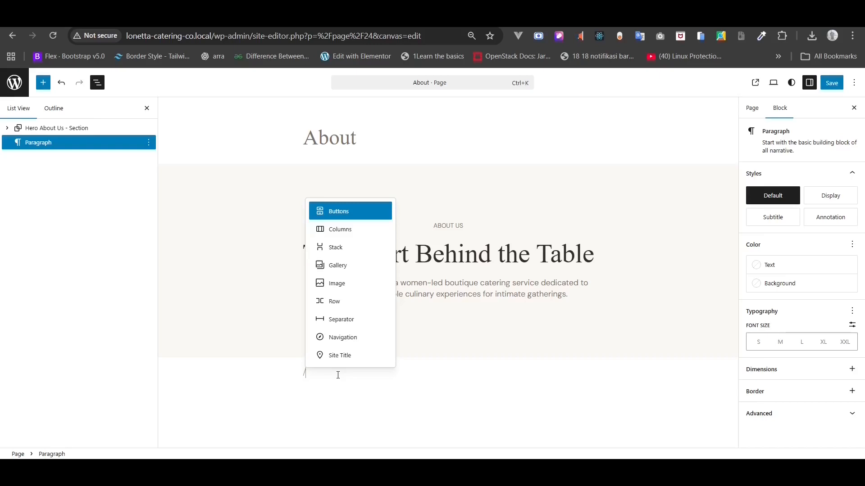
{"action": "type", "text": "gr"}
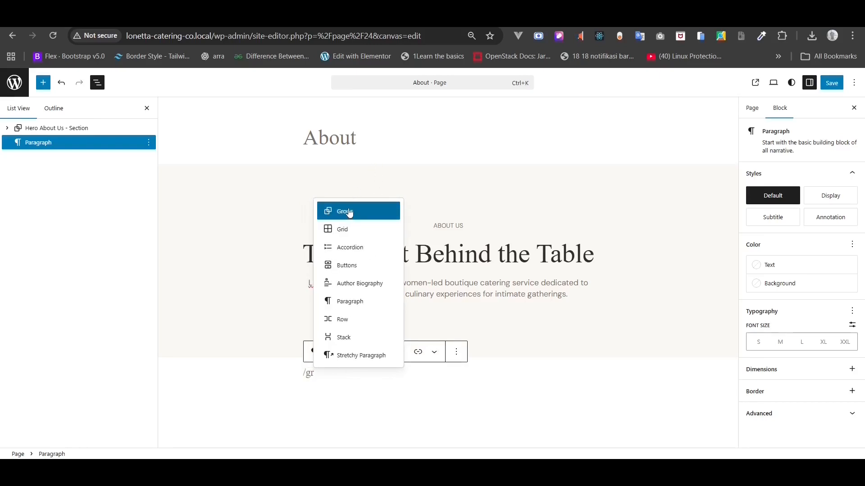
{"action": "left_click", "coordinate": [350, 213]}
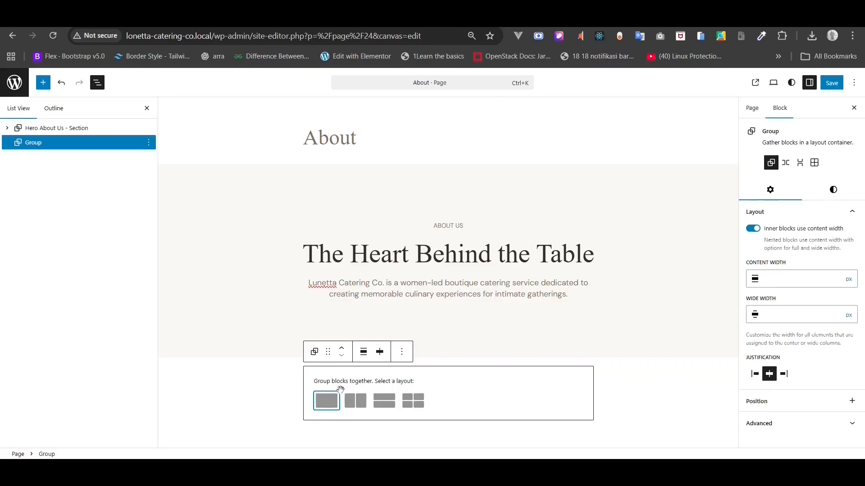
{"action": "left_click", "coordinate": [327, 401]}
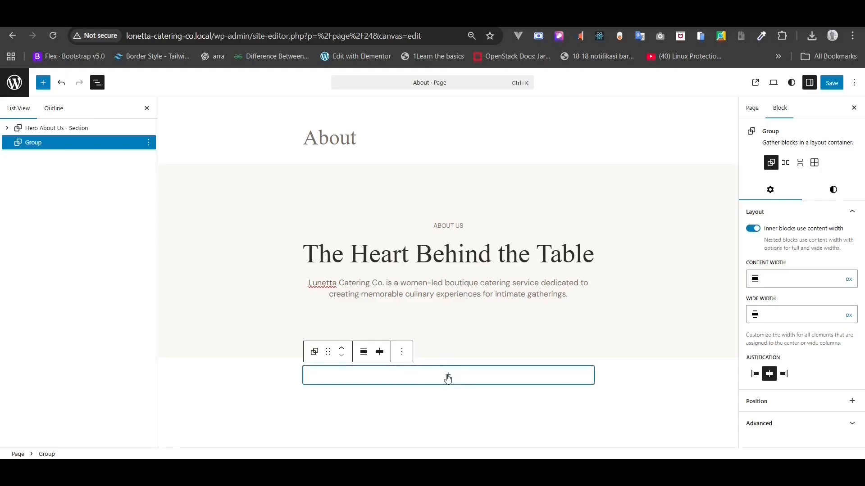
- Insert a Columns block inside the new group with a 50/50 split
{"action": "left_click", "coordinate": [448, 377]}
{"action": "type", "text": "col"}
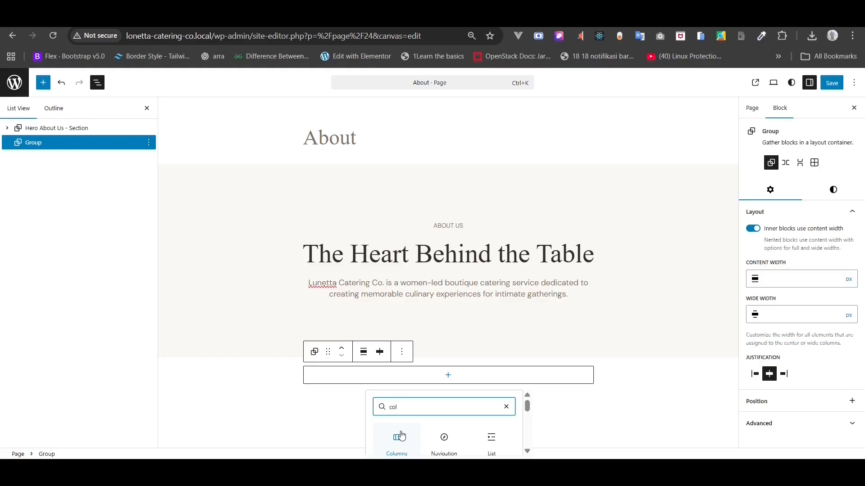
{"action": "left_click", "coordinate": [402, 436]}
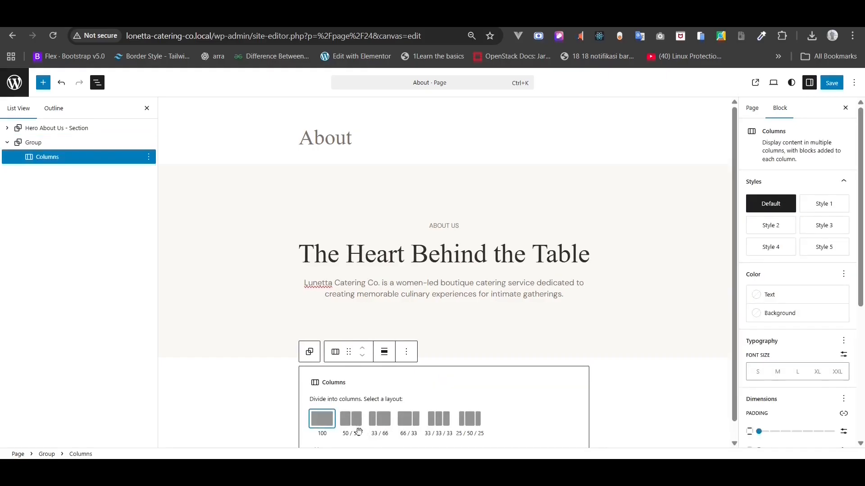
{"action": "left_click", "coordinate": [354, 423]}
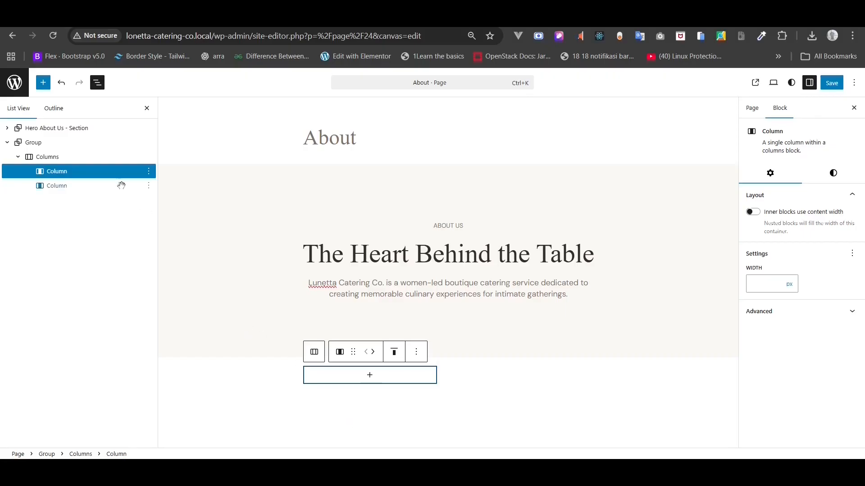
{"action": "left_click", "coordinate": [64, 144]}
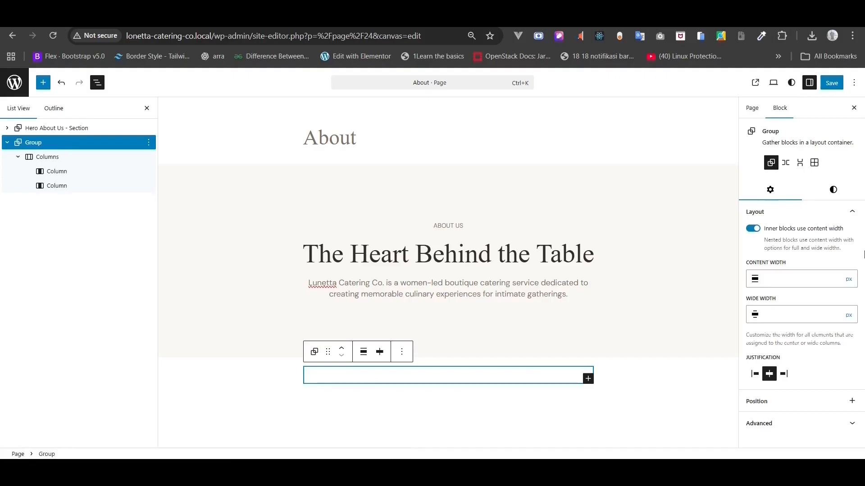
- Give the new group a light Gray 1 background colour
{"action": "left_click", "coordinate": [834, 189]}
{"action": "scroll", "coordinate": [820, 245], "scroll_direction": "down", "scroll_amount": 3}
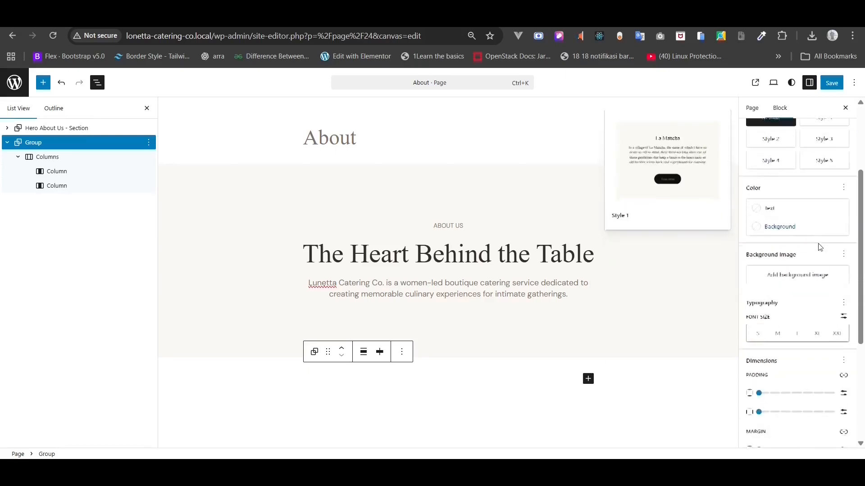
{"action": "left_click", "coordinate": [790, 221]}
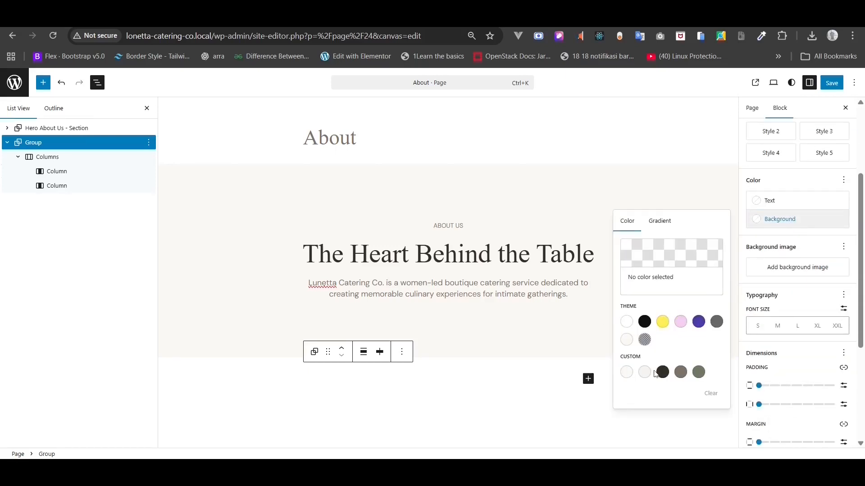
{"action": "left_click", "coordinate": [644, 372]}
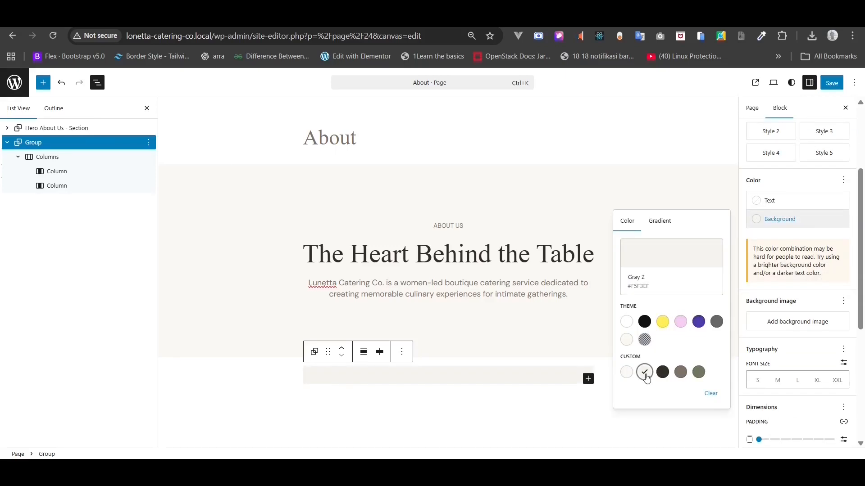
{"action": "left_click", "coordinate": [627, 372]}
{"action": "left_click", "coordinate": [818, 348]}
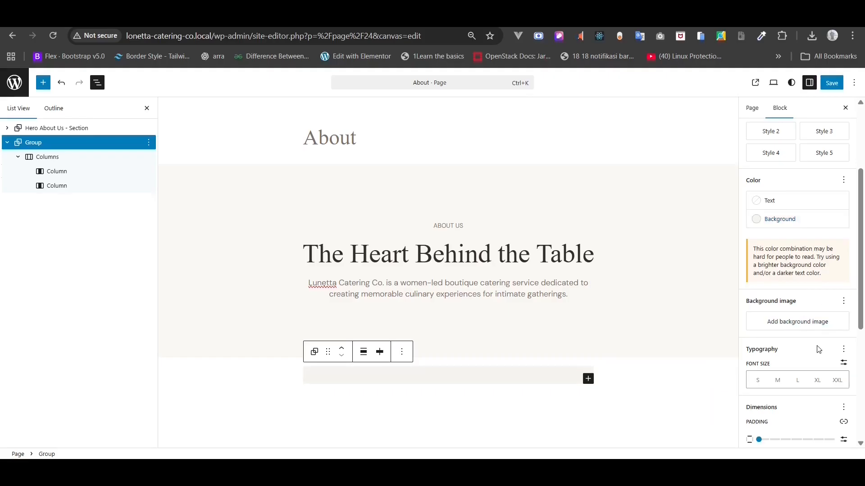
{"action": "scroll", "coordinate": [819, 349], "scroll_direction": "down", "scroll_amount": 5}
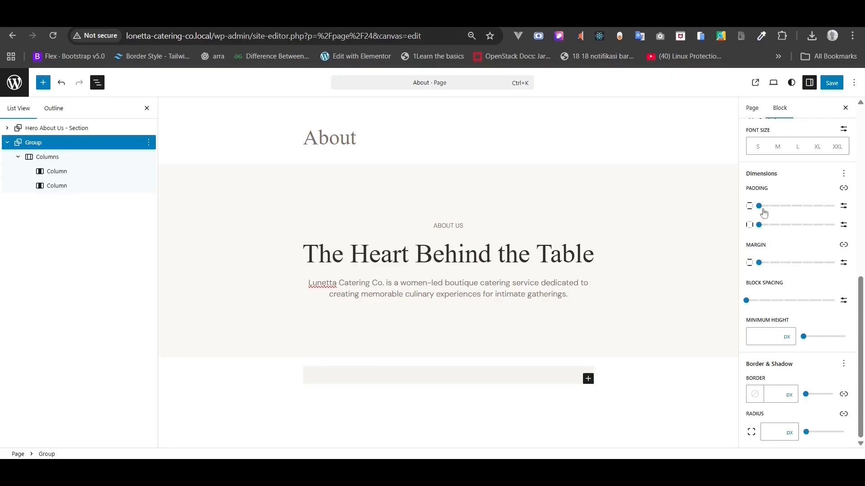
- Stretch the group to full page width
{"action": "left_click", "coordinate": [759, 264]}
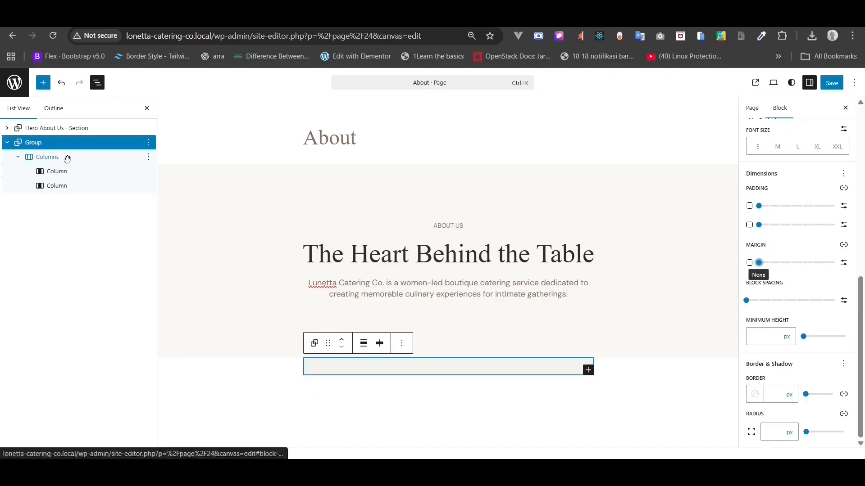
{"action": "left_click", "coordinate": [362, 346]}
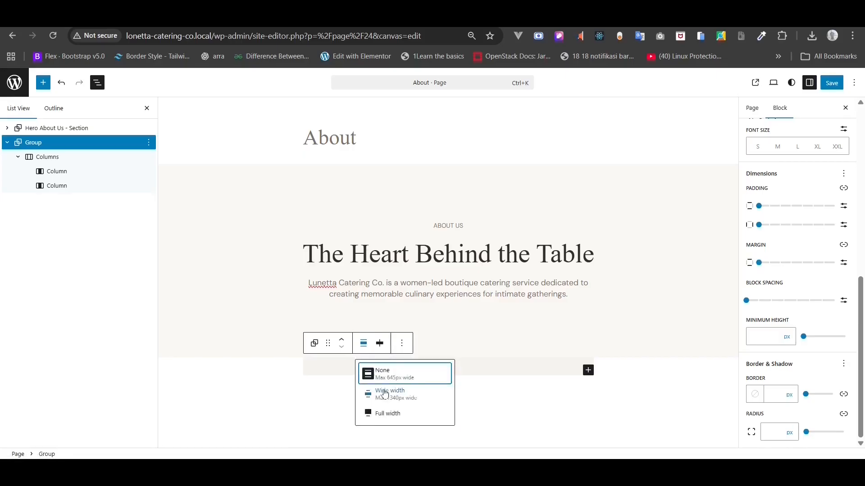
{"action": "left_click", "coordinate": [387, 413]}
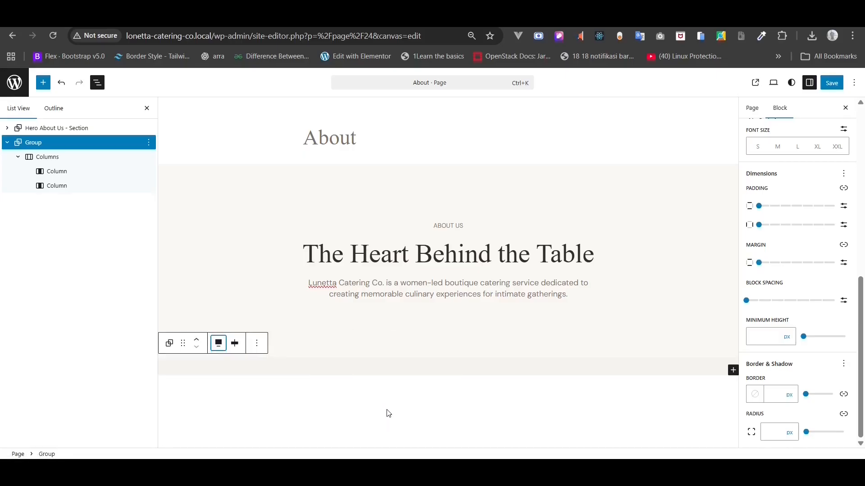
{"action": "left_click", "coordinate": [49, 157]}
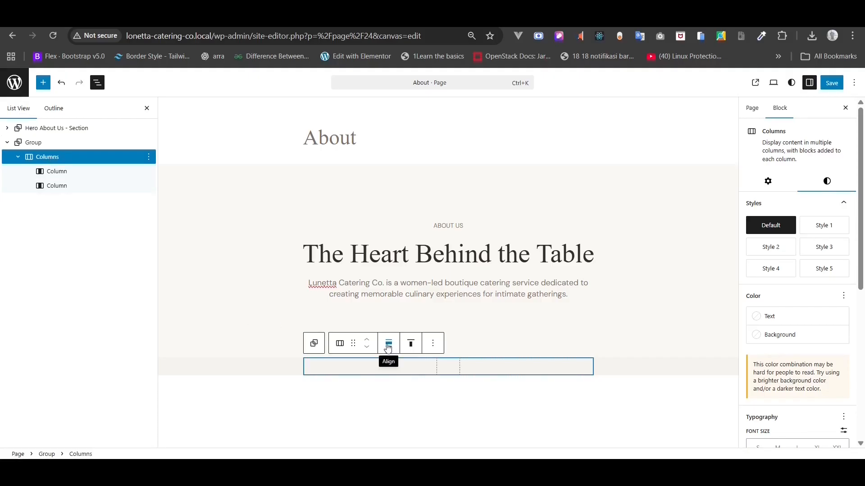
- Make the columns full width with 128 px top/bottom and 80 px side padding
{"action": "left_click", "coordinate": [387, 348]}
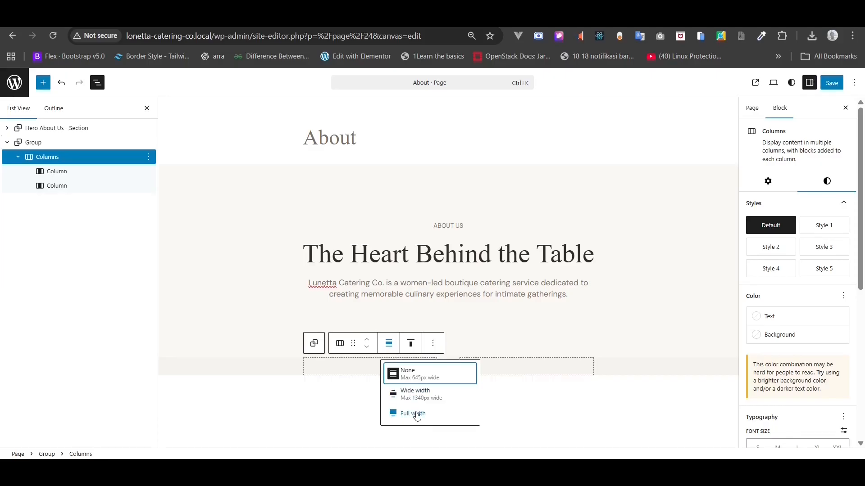
{"action": "left_click", "coordinate": [417, 414]}
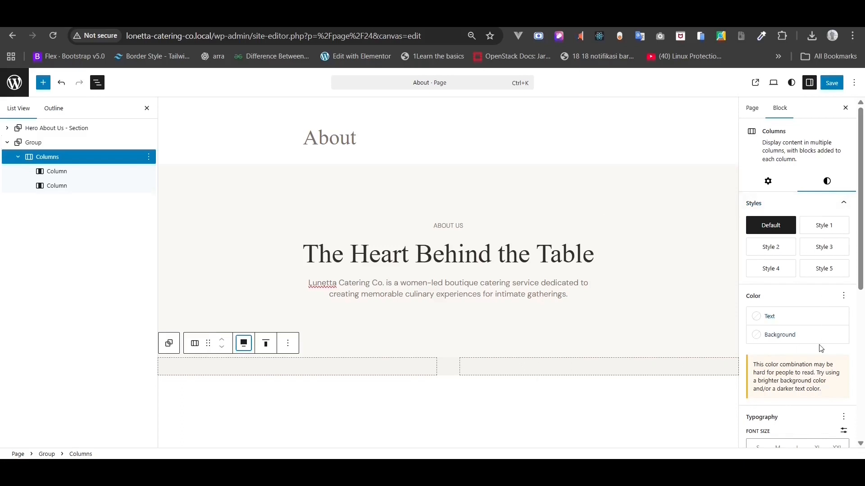
{"action": "scroll", "coordinate": [821, 349], "scroll_direction": "down", "scroll_amount": 5}
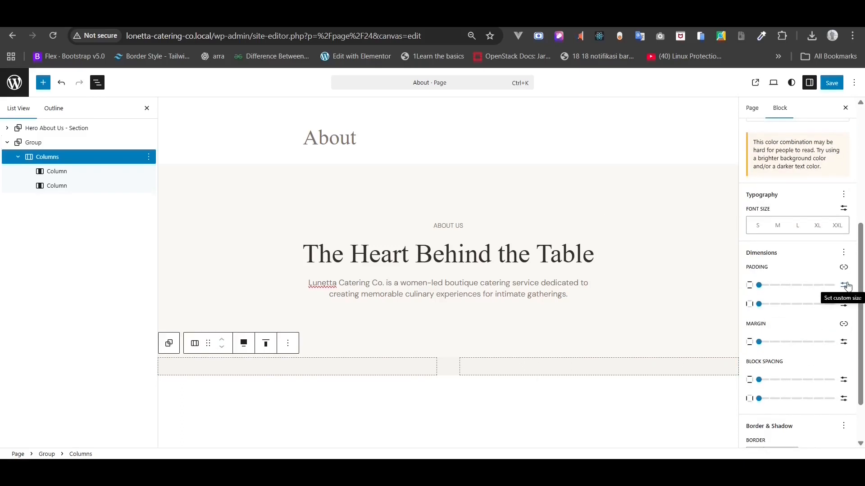
{"action": "left_click", "coordinate": [845, 285]}
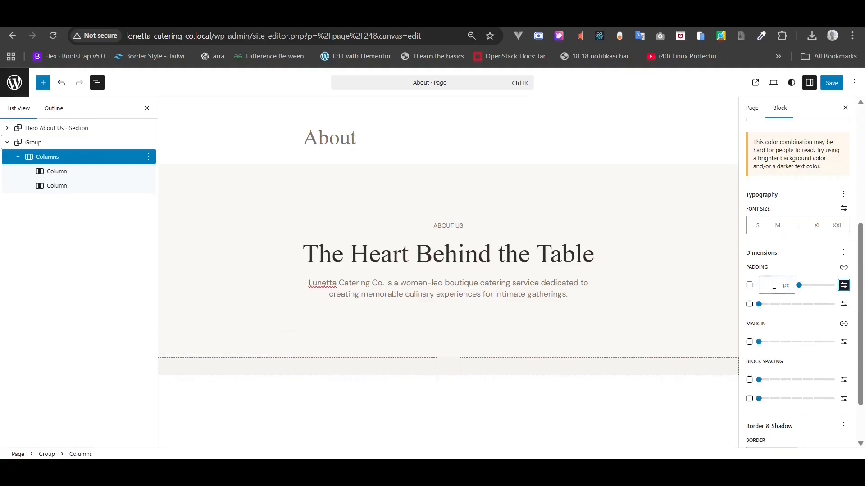
{"action": "left_click", "coordinate": [774, 285]}
{"action": "type", "text": "128"}
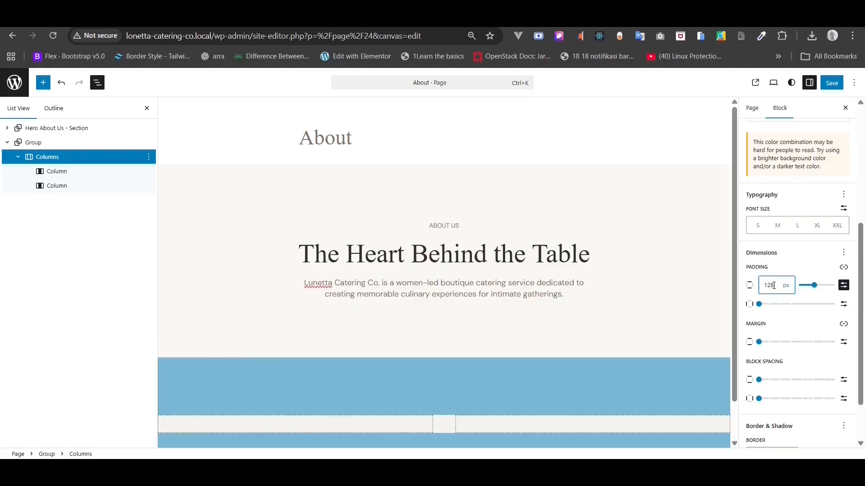
{"action": "left_click", "coordinate": [844, 244]}
{"action": "left_click", "coordinate": [761, 248]}
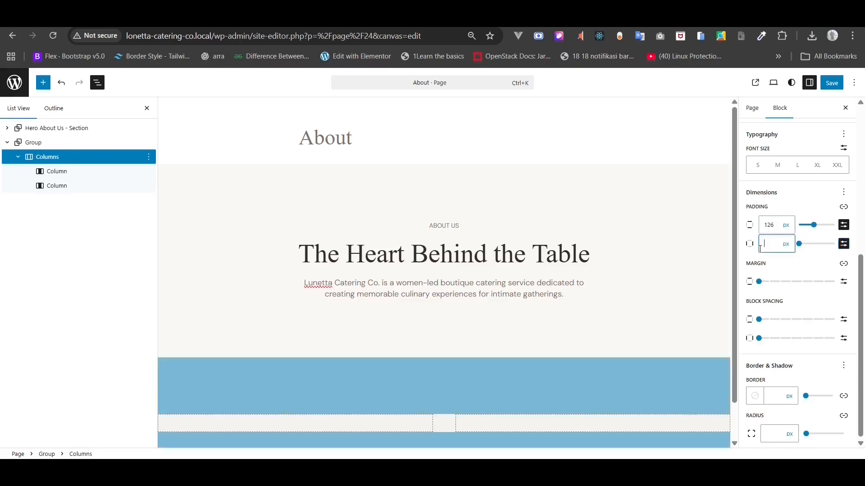
{"action": "type", "text": "80"}
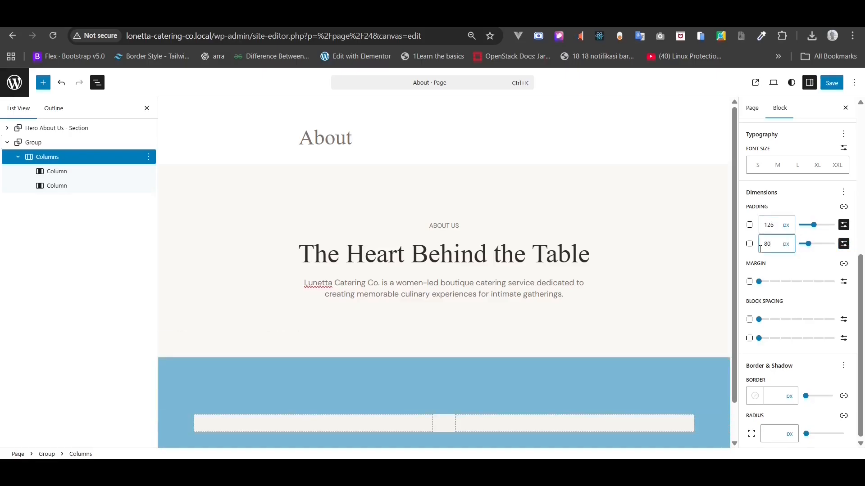
{"action": "scroll", "coordinate": [592, 198], "scroll_direction": "down", "scroll_amount": 1}
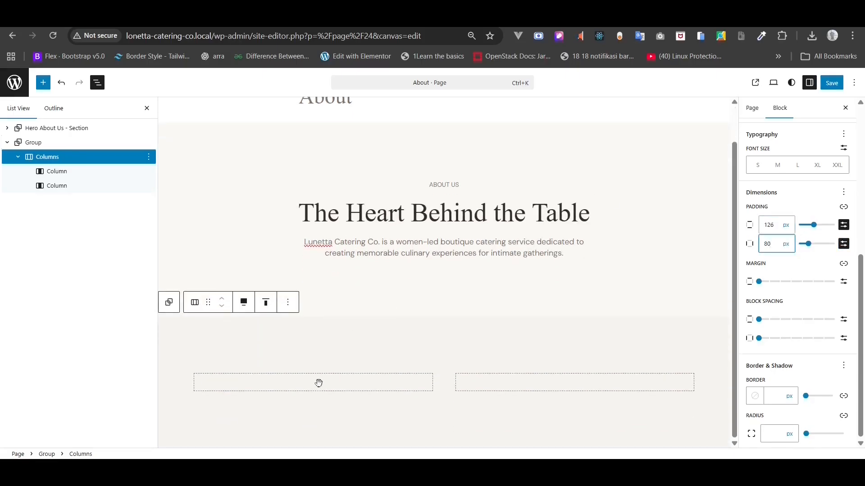
{"action": "left_click", "coordinate": [318, 383]}
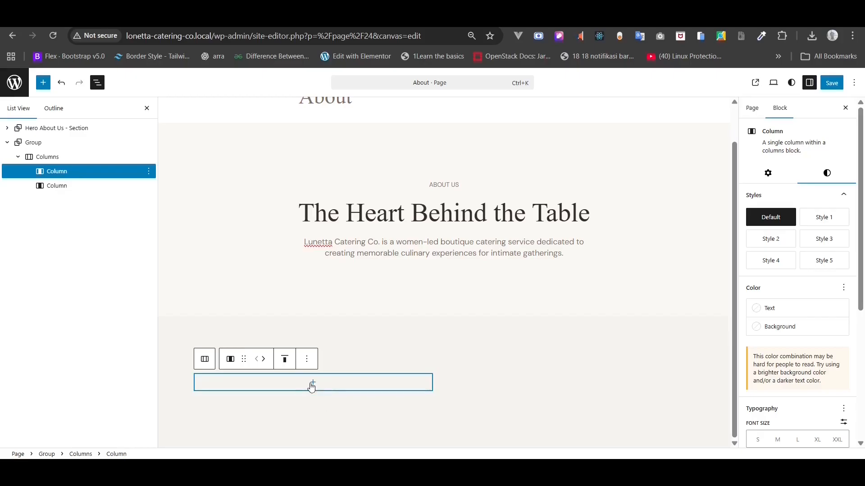
- Add a heading block to the first column and paste 'Our Story' from the notes
{"action": "left_click", "coordinate": [312, 384]}
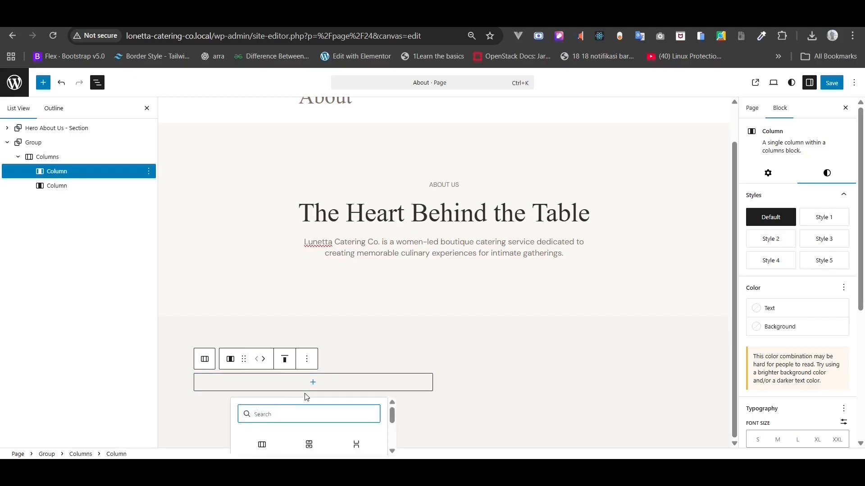
{"action": "type", "text": "head"}
{"action": "scroll", "coordinate": [374, 423], "scroll_direction": "down", "scroll_amount": 1}
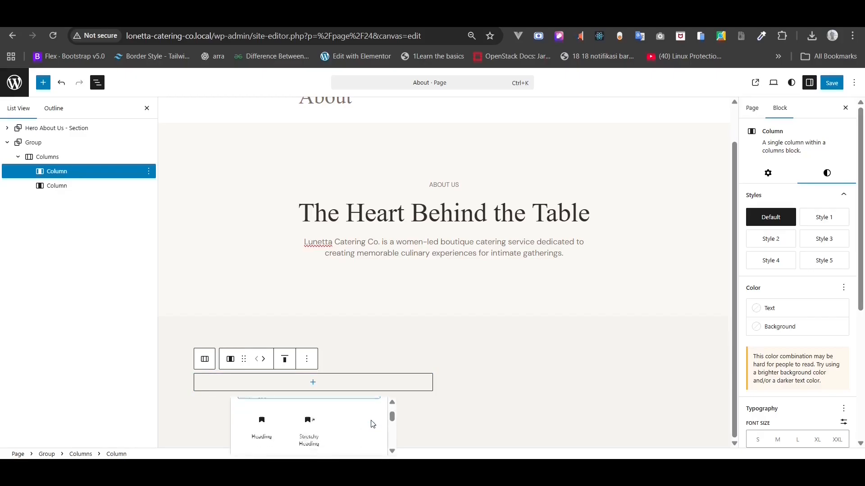
{"action": "left_click", "coordinate": [267, 427]}
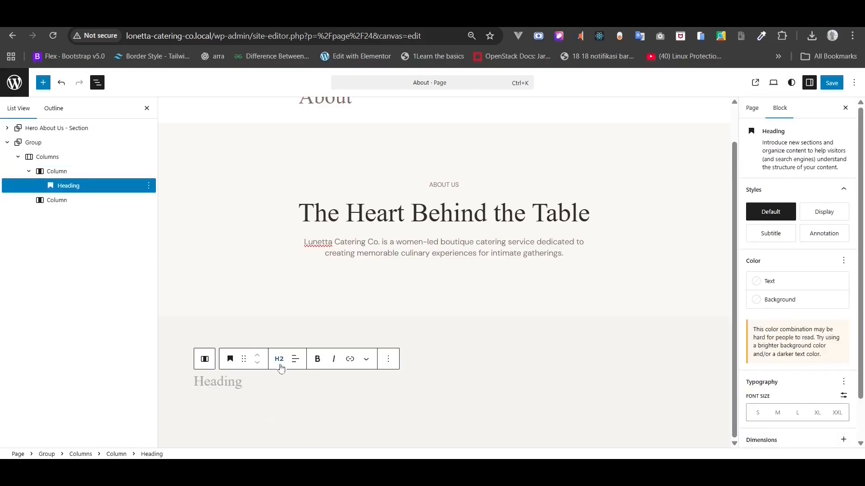
{"action": "key", "text": "alt+Tab"}
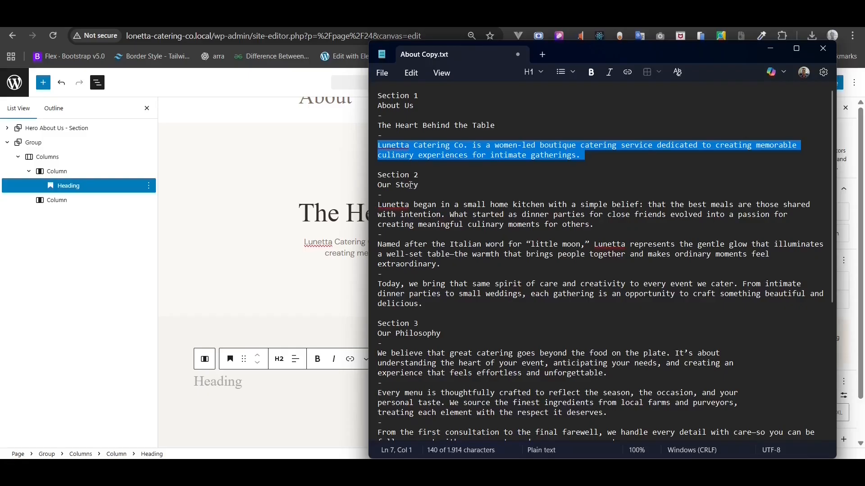
{"action": "triple_click", "coordinate": [411, 185]}
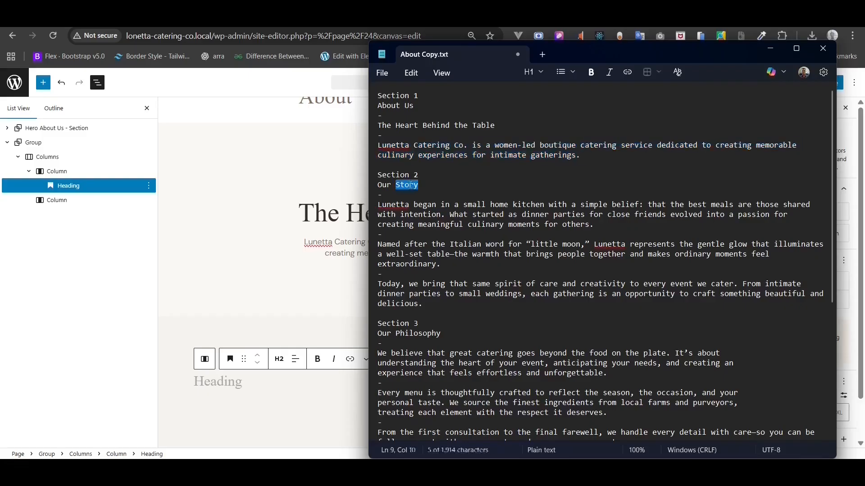
{"action": "right_click", "coordinate": [412, 189]}
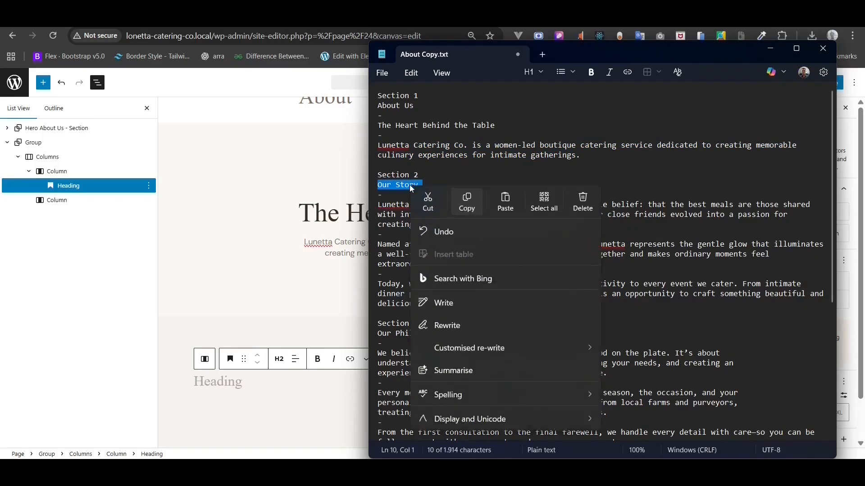
{"action": "left_click", "coordinate": [470, 192]}
{"action": "left_click", "coordinate": [214, 378]}
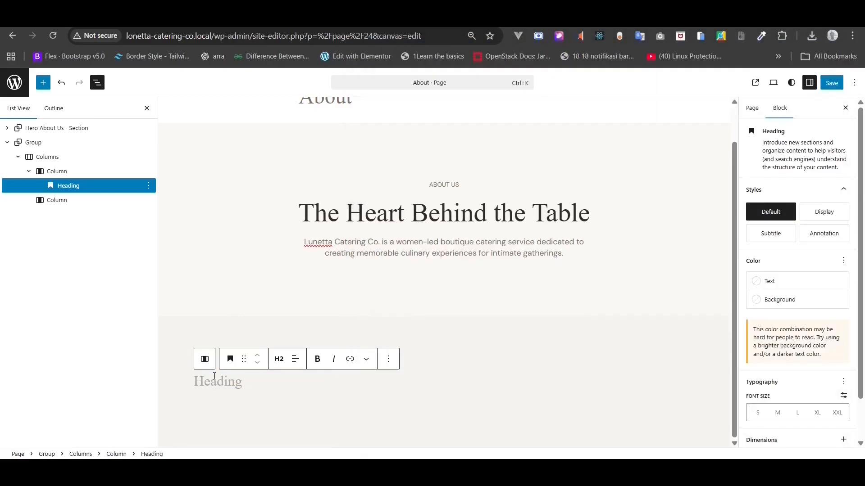
{"action": "key", "text": "ctrl+v"}
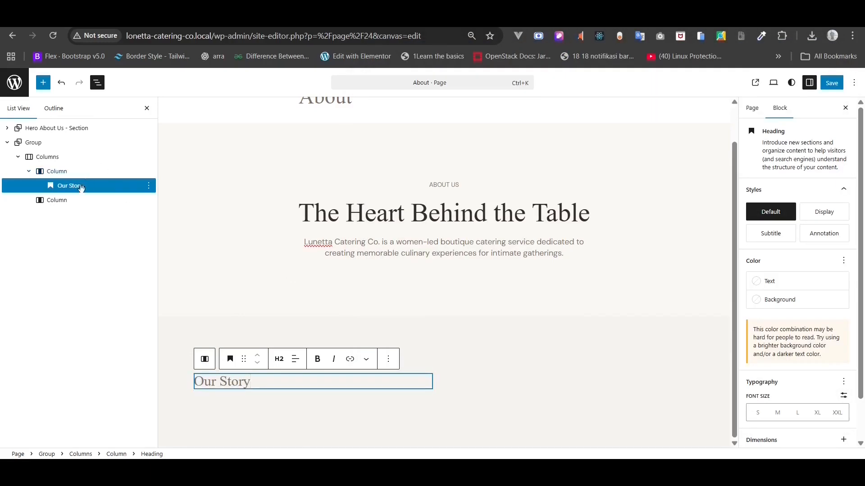
- Add a paragraph below the heading holding the 'Lunetta began' story paragraph
{"action": "right_click", "coordinate": [83, 185]}
{"action": "left_click", "coordinate": [125, 281]}
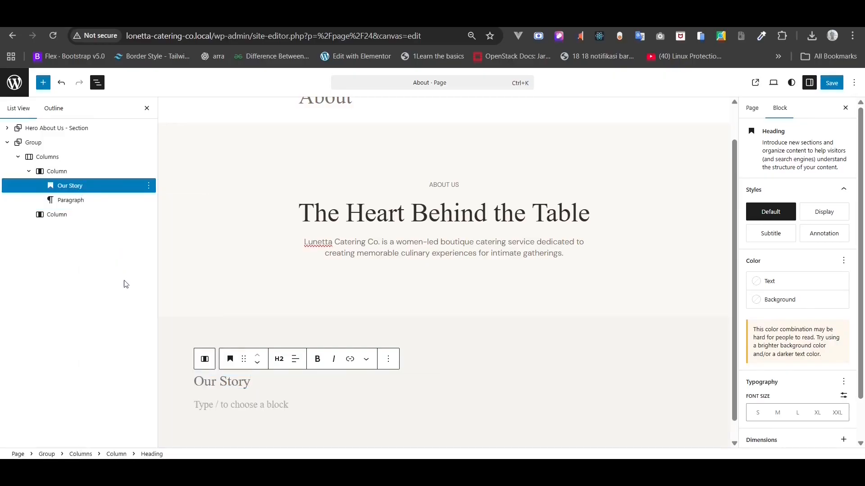
{"action": "left_click", "coordinate": [330, 390]}
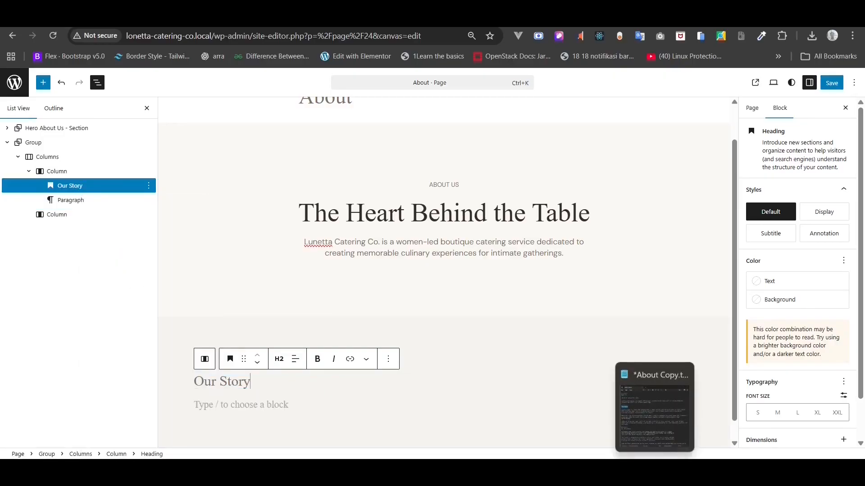
{"action": "left_click", "coordinate": [656, 421]}
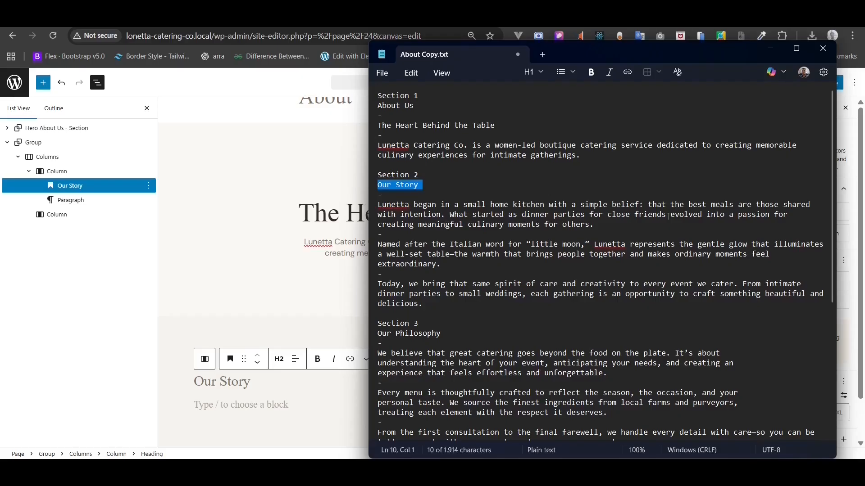
{"action": "triple_click", "coordinate": [392, 205]}
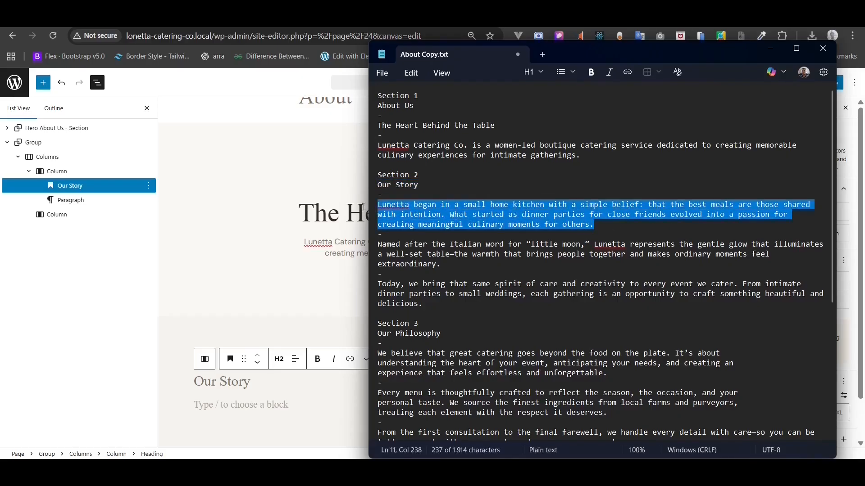
{"action": "key", "text": "ctrl+c"}
{"action": "left_click", "coordinate": [235, 405]}
{"action": "key", "text": "ctrl+v"}
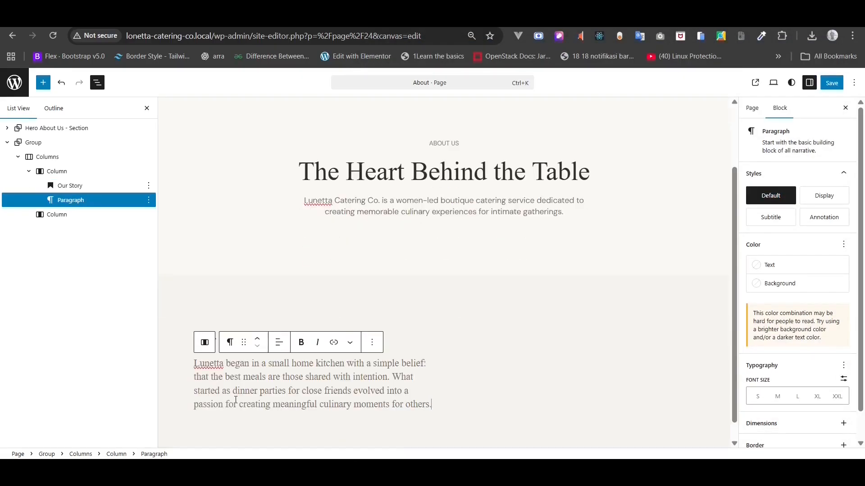
{"action": "key", "text": "Return"}
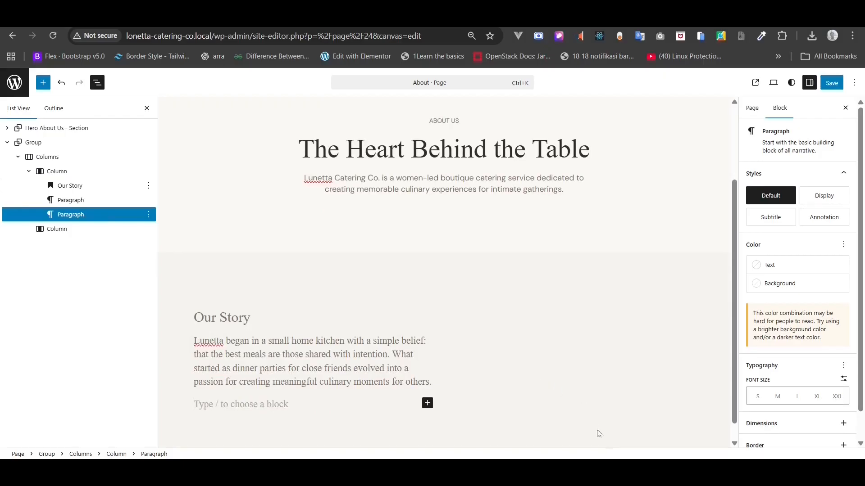
- Paste the 'Named after' and 'Today, we bring' paragraphs as two more paragraphs
{"action": "key", "text": "alt+Tab"}
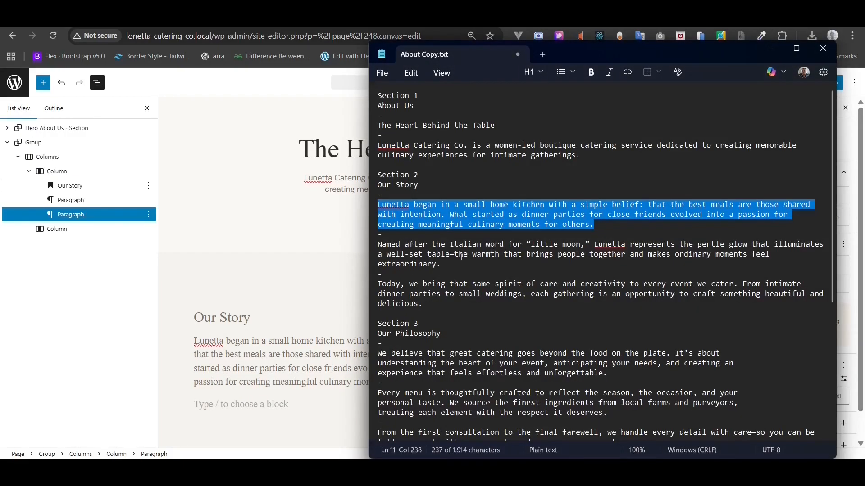
{"action": "left_click_drag", "start_coordinate": [450, 261], "coordinate": [357, 246]}
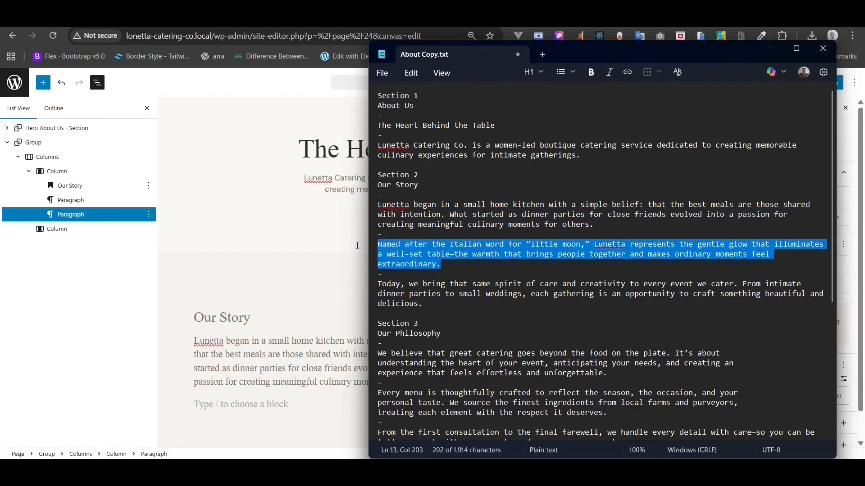
{"action": "key", "text": "ctrl+c"}
{"action": "key", "text": "alt+Tab"}
{"action": "key", "text": "ctrl+v"}
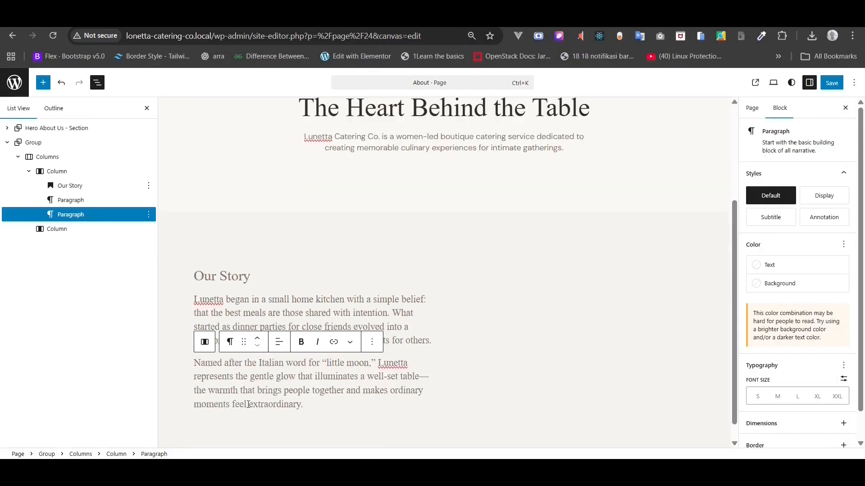
{"action": "key", "text": "Return"}
{"action": "key", "text": "alt+Tab"}
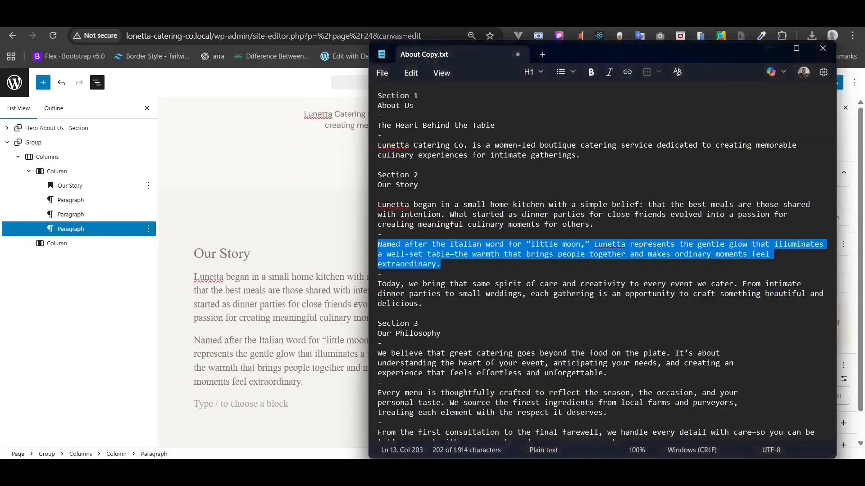
{"action": "left_click_drag", "start_coordinate": [436, 304], "coordinate": [345, 286]}
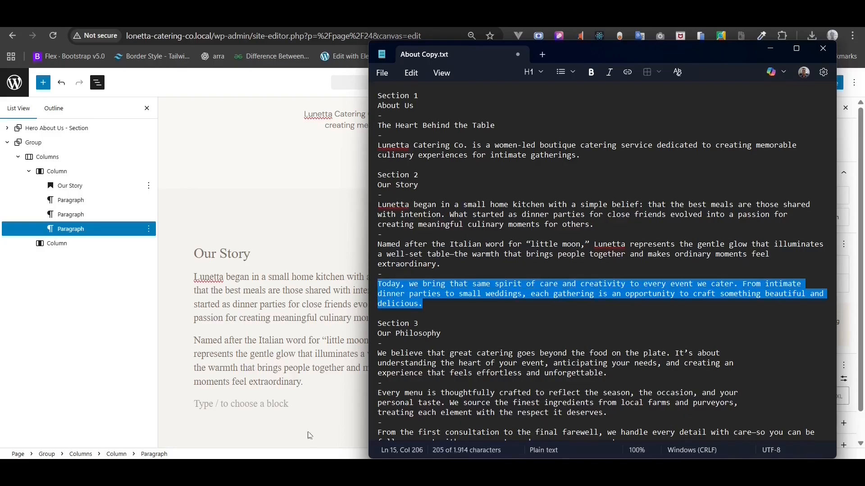
{"action": "left_click", "coordinate": [257, 404]}
{"action": "key", "text": "ctrl+v"}
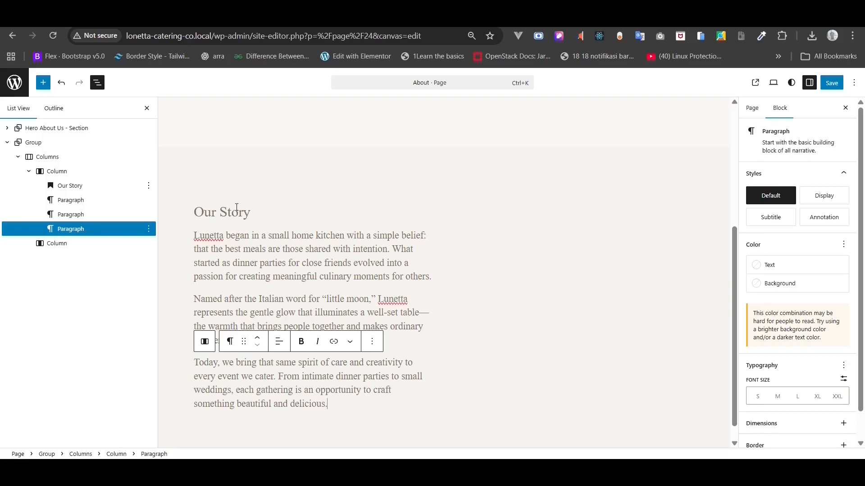
{"action": "left_click", "coordinate": [237, 210]}
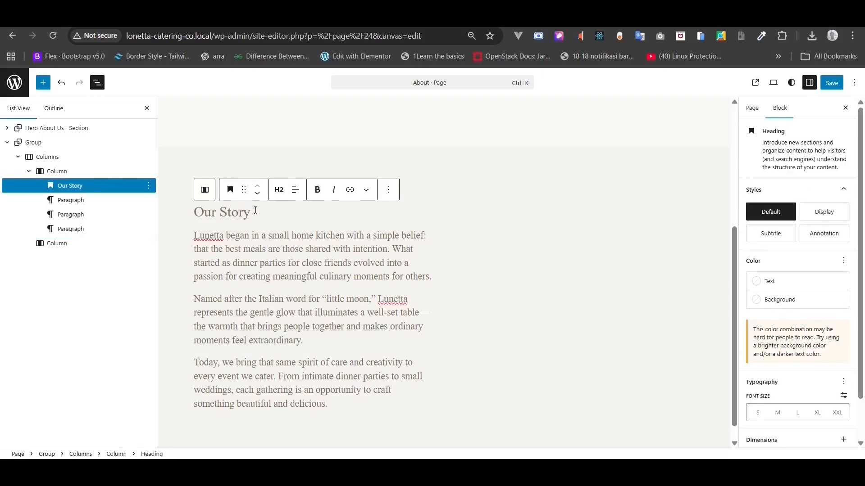
- Colour the Our Story heading #352E27 and set its font size to a custom 36 px
{"action": "left_click_drag", "start_coordinate": [256, 211], "coordinate": [203, 214]}
{"action": "left_click", "coordinate": [216, 215]}
{"action": "left_click", "coordinate": [792, 282]}
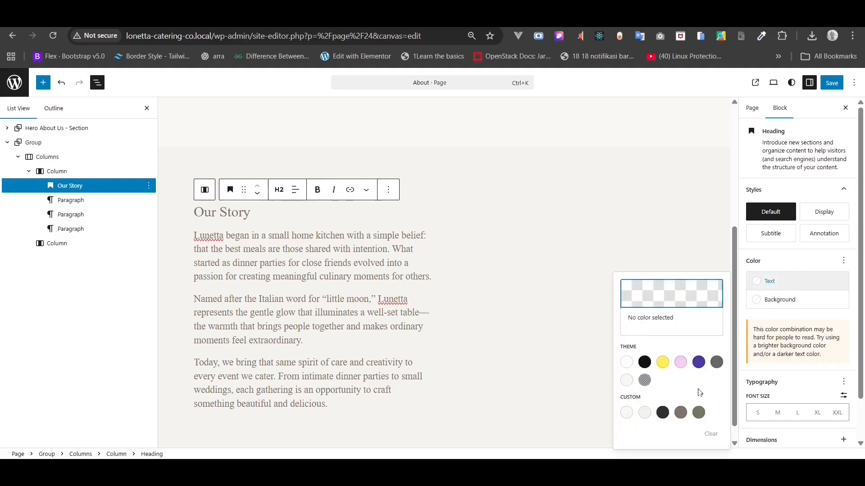
{"action": "left_click", "coordinate": [662, 414]}
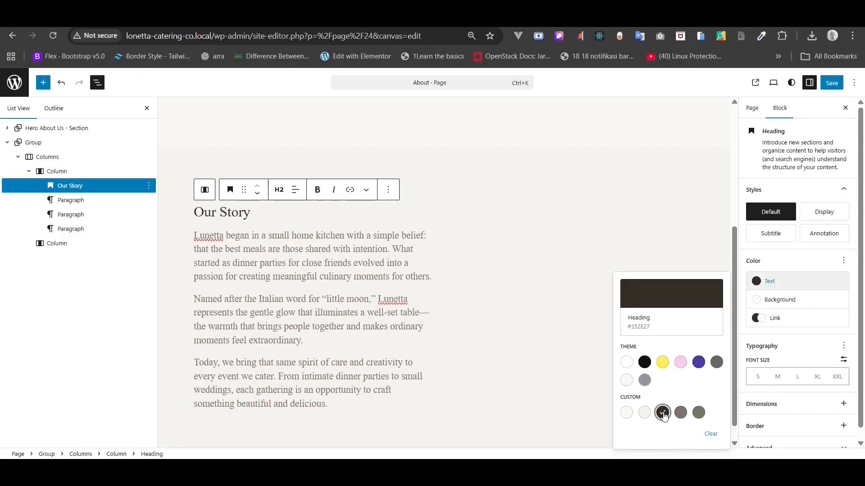
{"action": "left_click", "coordinate": [844, 361]}
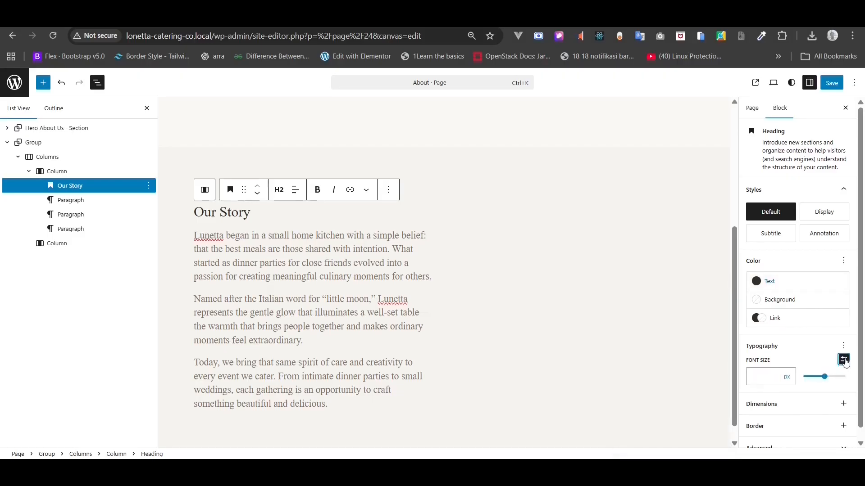
{"action": "left_click", "coordinate": [776, 372]}
{"action": "type", "text": "36"}
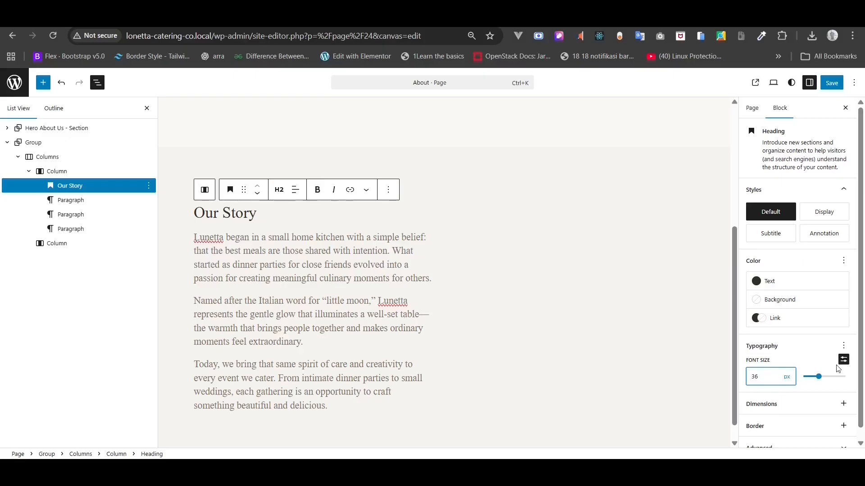
{"action": "left_click", "coordinate": [393, 266]}
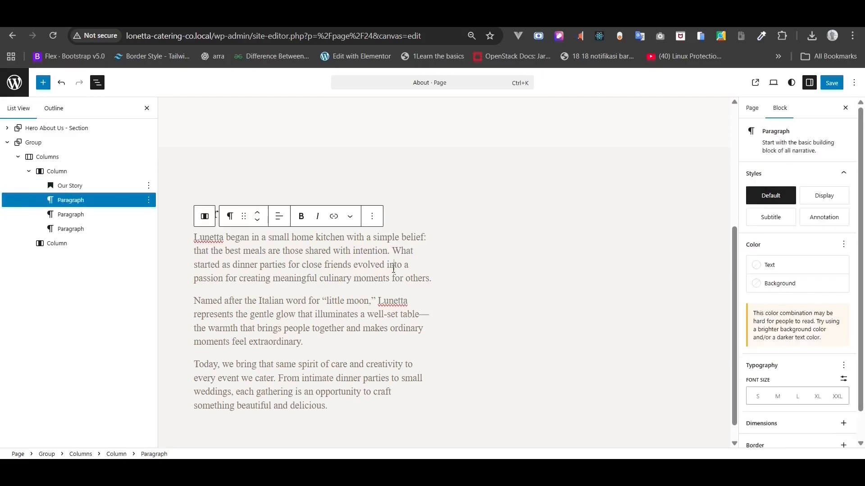
- Set the first story paragraph to DM Sans at 16 px
{"action": "left_click", "coordinate": [843, 365]}
{"action": "left_click", "coordinate": [653, 212]}
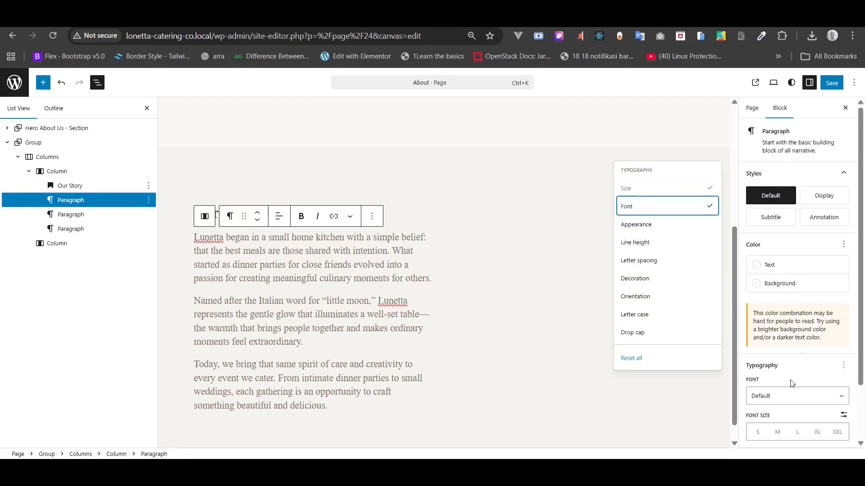
{"action": "left_click", "coordinate": [783, 398]}
{"action": "left_click", "coordinate": [775, 440]}
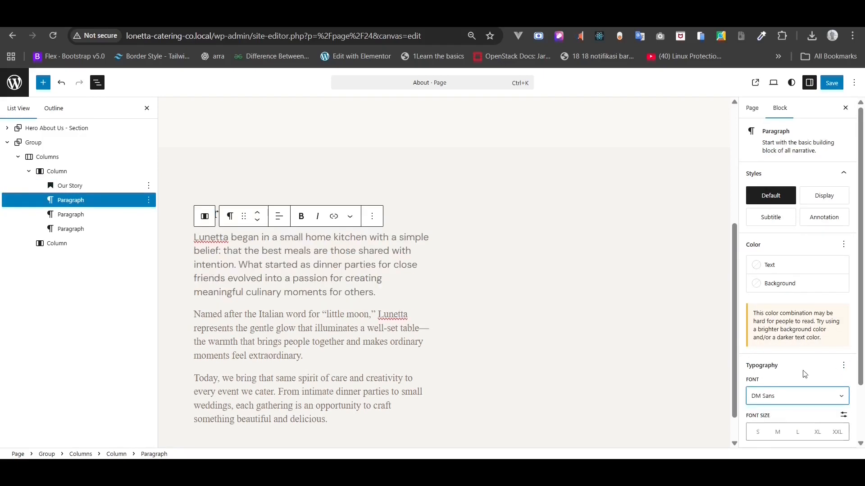
{"action": "scroll", "coordinate": [804, 372], "scroll_direction": "down", "scroll_amount": 2}
{"action": "left_click", "coordinate": [842, 349]}
{"action": "left_click", "coordinate": [768, 368]}
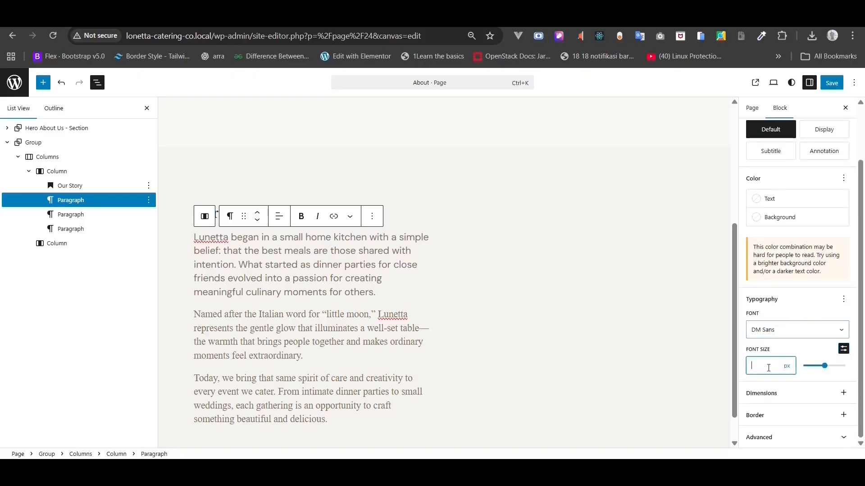
{"action": "type", "text": "16"}
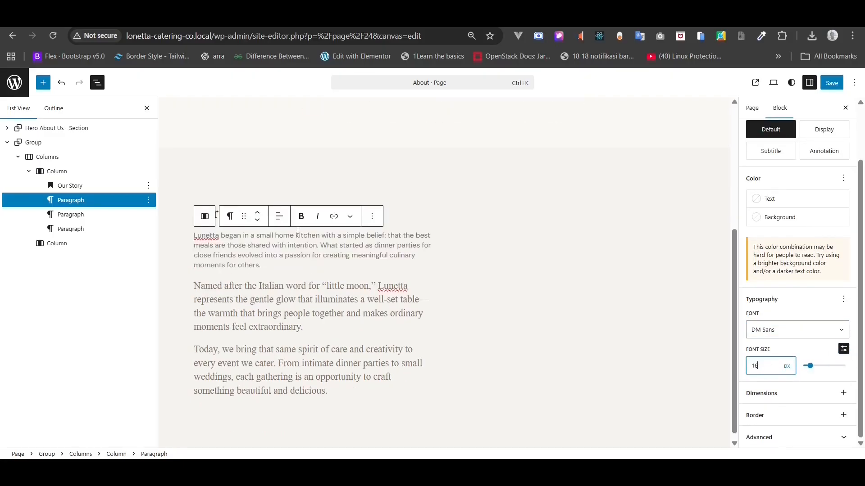
- Set the second story paragraph to DM Sans at 16 px
{"action": "left_click", "coordinate": [270, 298]}
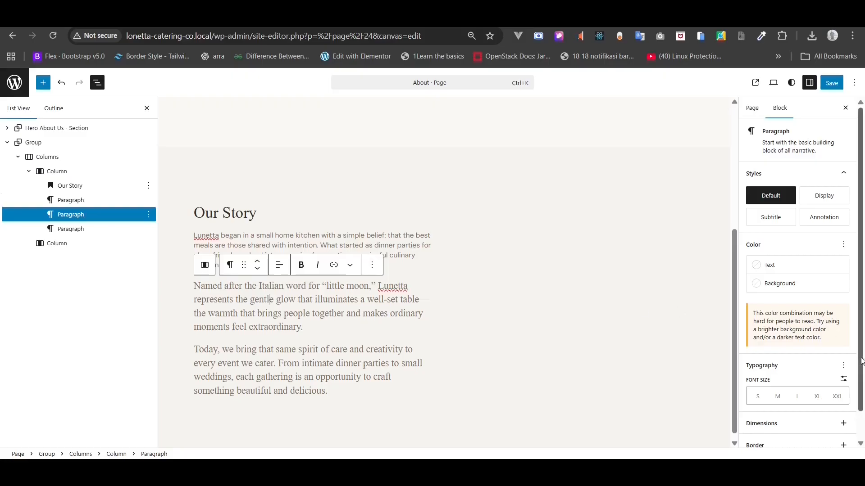
{"action": "left_click", "coordinate": [844, 365]}
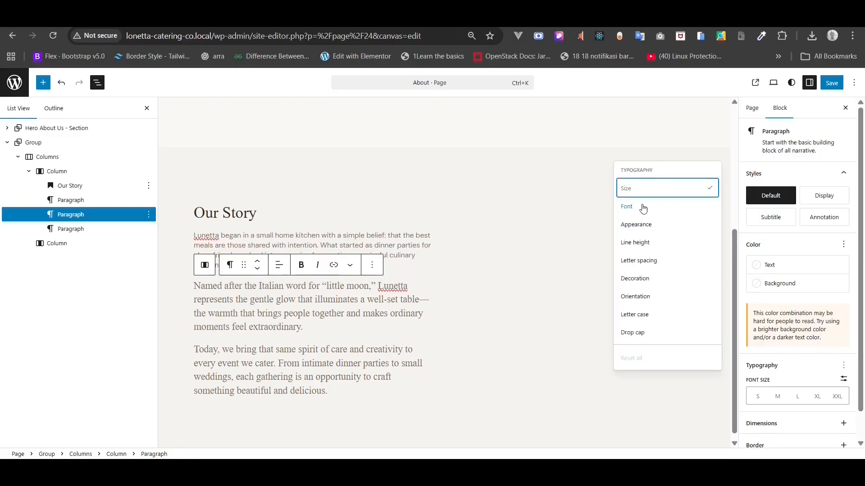
{"action": "left_click", "coordinate": [643, 207]}
{"action": "scroll", "coordinate": [794, 372], "scroll_direction": "down", "scroll_amount": 2}
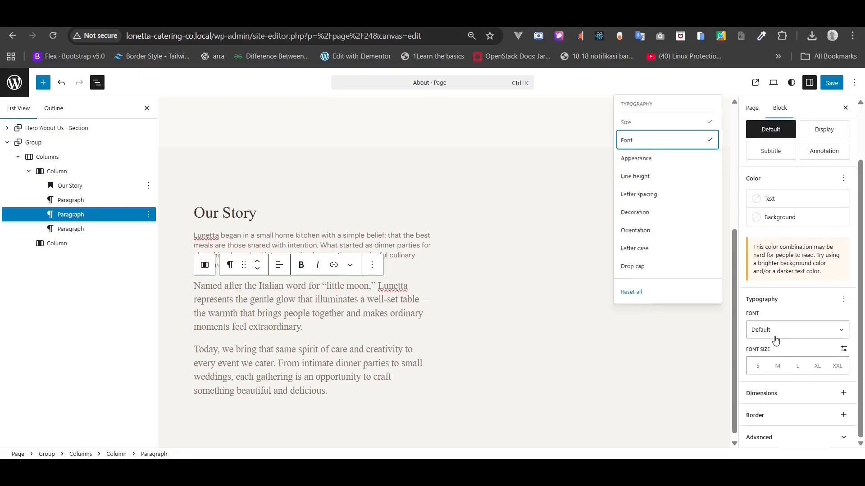
{"action": "left_click", "coordinate": [774, 334]}
{"action": "left_click", "coordinate": [770, 373]}
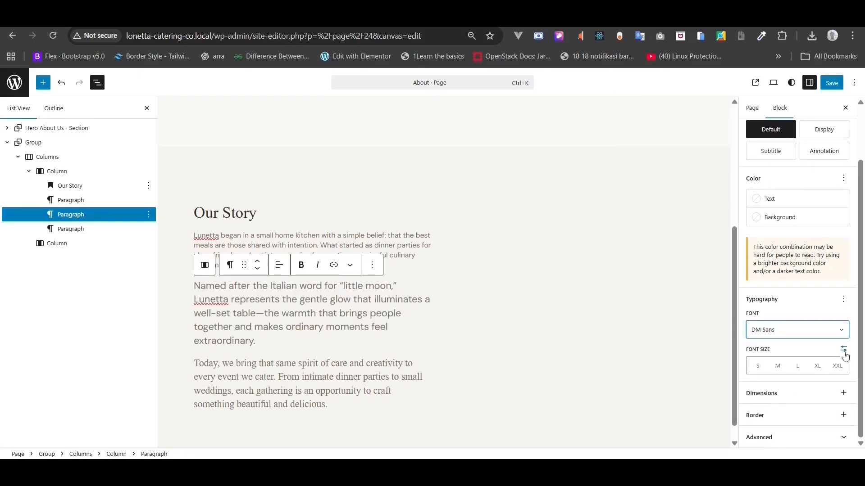
{"action": "left_click", "coordinate": [844, 351]}
{"action": "left_click", "coordinate": [777, 360]}
{"action": "type", "text": "16"}
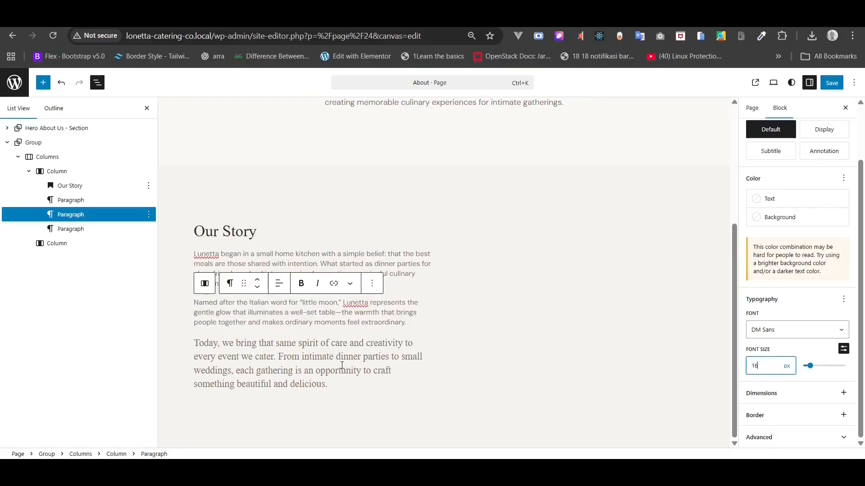
- Set the third story paragraph to DM Sans at 16 px
{"action": "left_click", "coordinate": [342, 366]}
{"action": "left_click", "coordinate": [842, 365]}
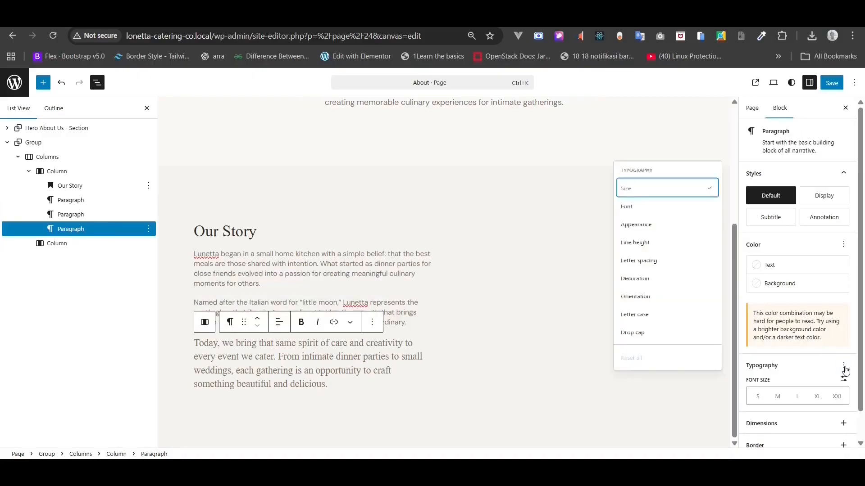
{"action": "left_click", "coordinate": [790, 396]}
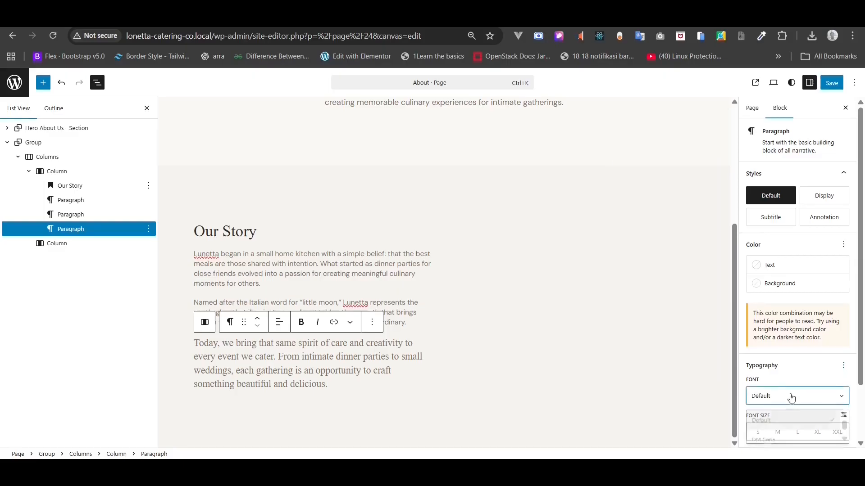
{"action": "left_click", "coordinate": [785, 396]}
{"action": "left_click", "coordinate": [771, 440]}
{"action": "scroll", "coordinate": [814, 363], "scroll_direction": "down", "scroll_amount": 2}
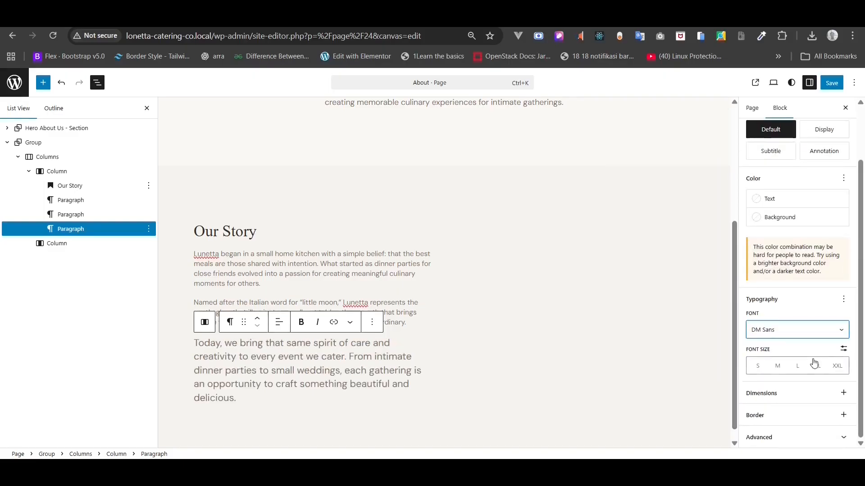
{"action": "left_click", "coordinate": [843, 349]}
{"action": "left_click", "coordinate": [767, 366]}
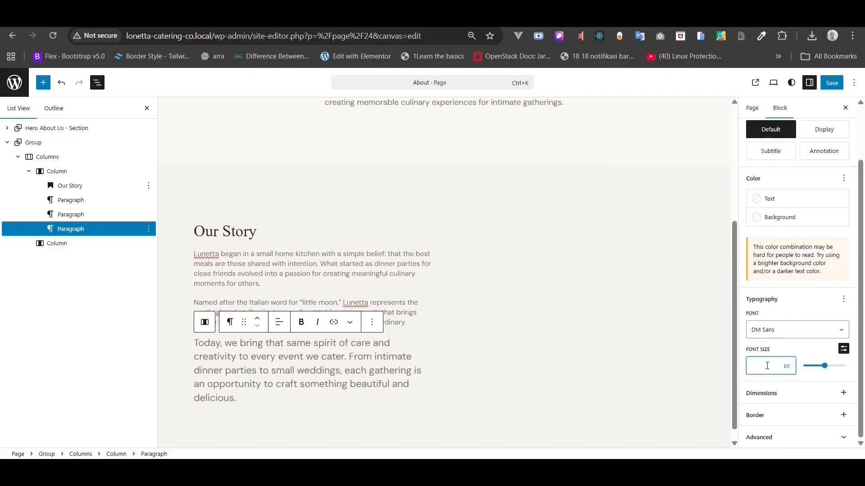
{"action": "type", "text": "16"}
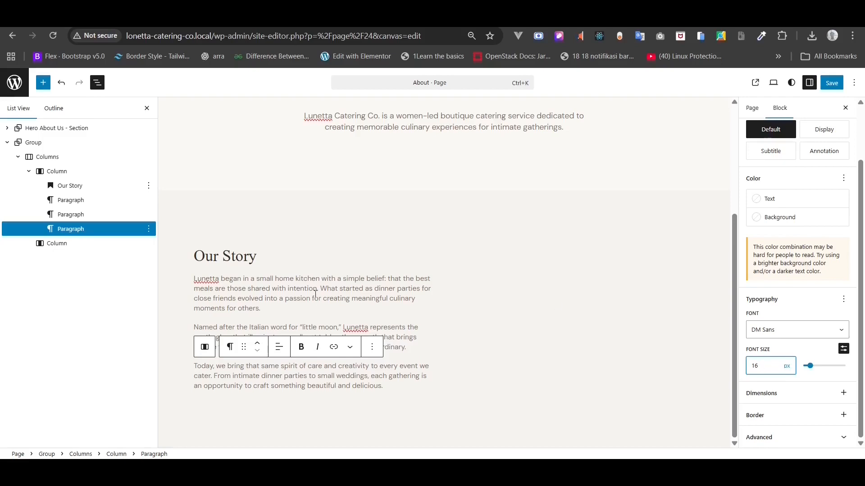
{"action": "left_click", "coordinate": [315, 294]}
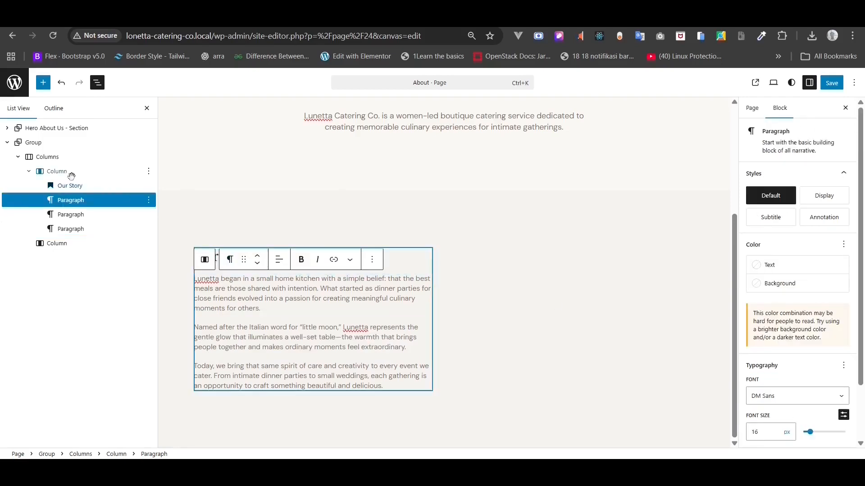
- Insert an Image block into the empty right column, found by searching 'im'
{"action": "left_click", "coordinate": [85, 171]}
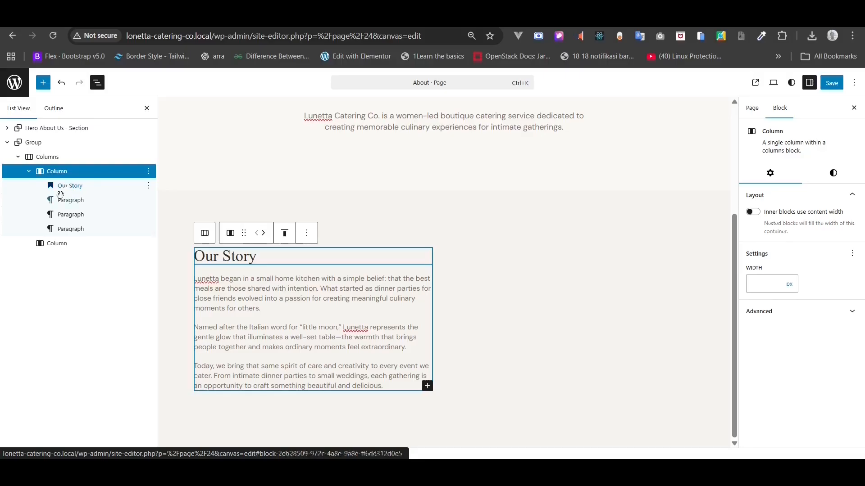
{"action": "left_click", "coordinate": [49, 241]}
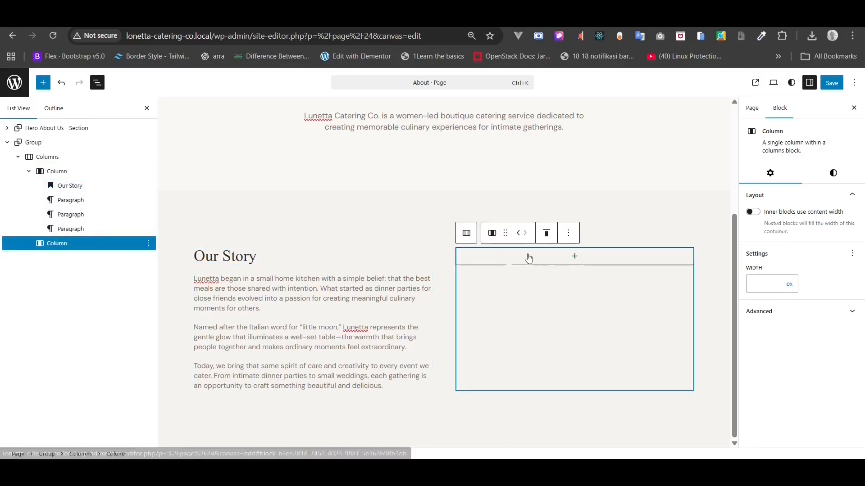
{"action": "left_click", "coordinate": [575, 259]}
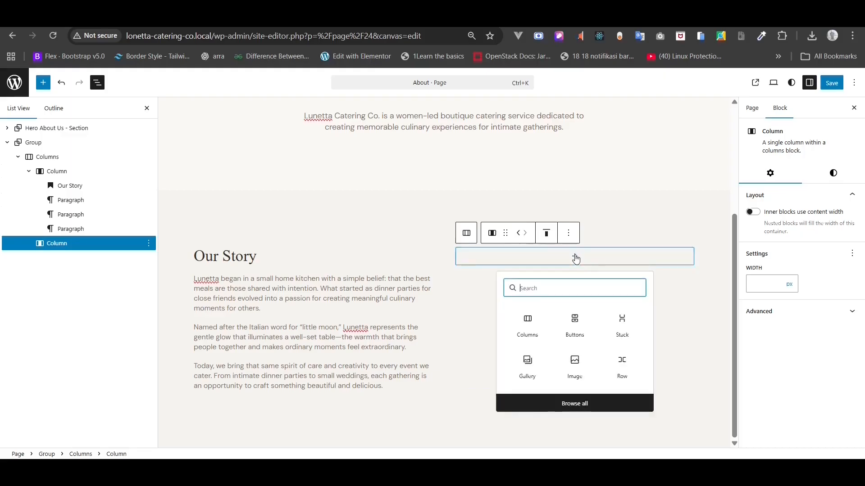
{"action": "type", "text": "im"}
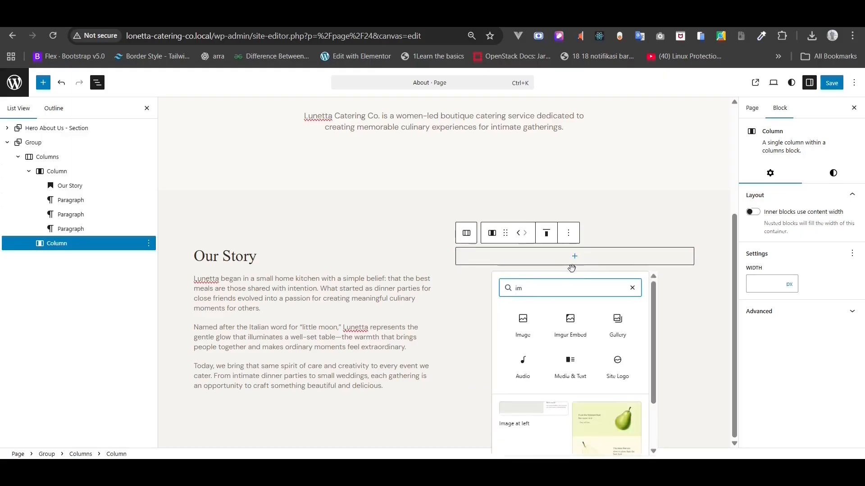
{"action": "left_click", "coordinate": [527, 325]}
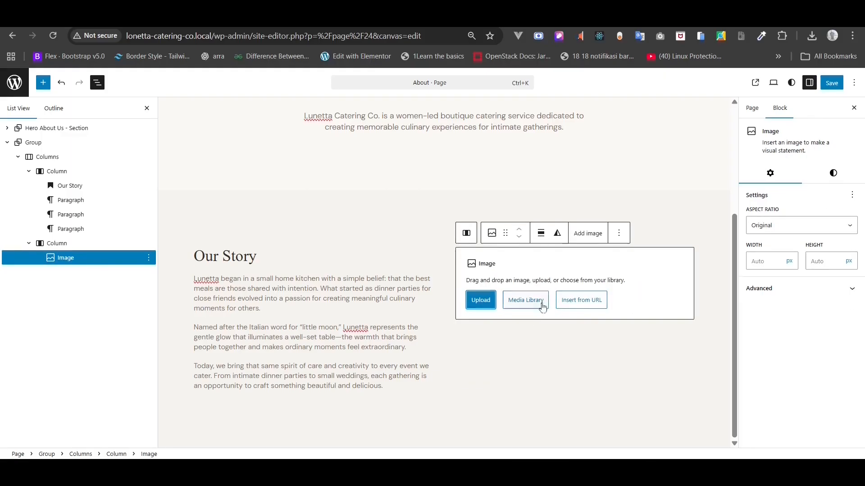
- Insert the chef-preparing-a-dish photo from the Media Library with alt text 'Chef-preparing-a-dish'
{"action": "left_click", "coordinate": [540, 302]}
{"action": "left_click", "coordinate": [490, 210]}
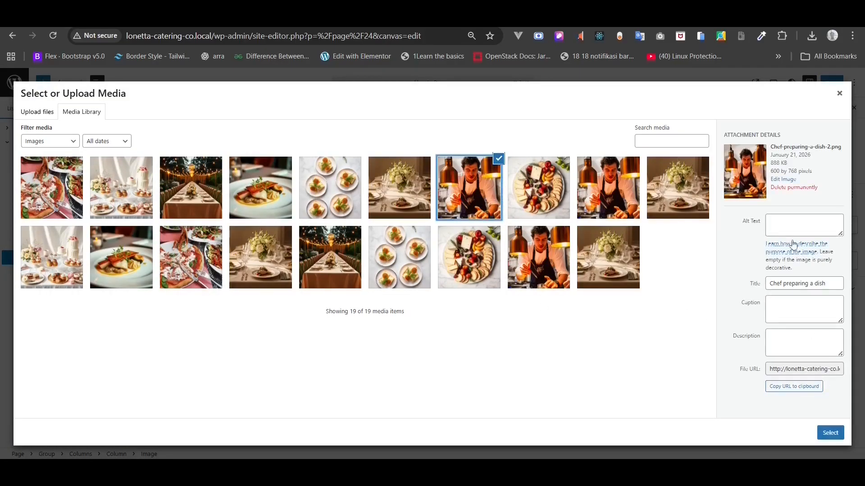
{"action": "left_click_drag", "start_coordinate": [824, 146], "coordinate": [772, 152]}
{"action": "key", "text": "ctrl+c"}
{"action": "left_click", "coordinate": [821, 149]}
{"action": "left_click", "coordinate": [796, 232]}
{"action": "key", "text": "ctrl+v"}
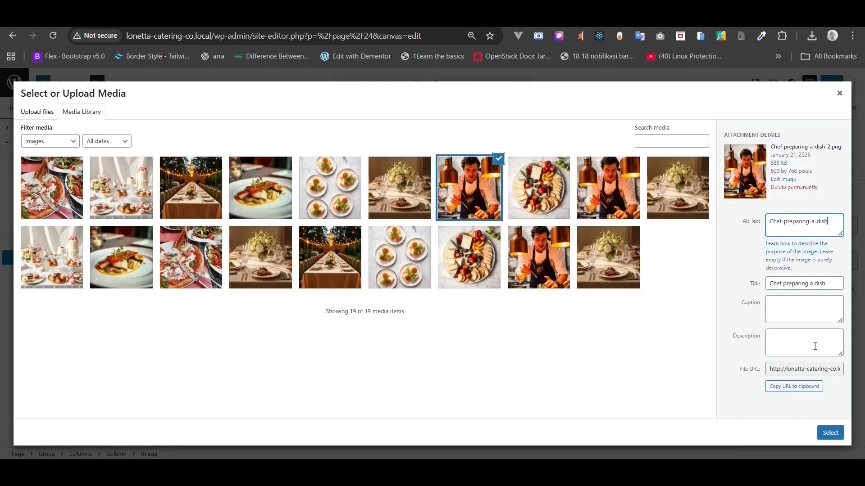
{"action": "left_click", "coordinate": [830, 433]}
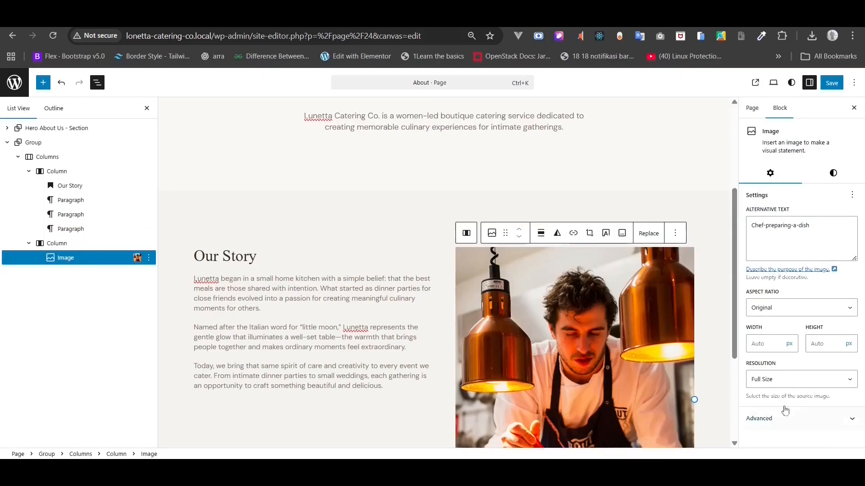
- Align the Our Story column's content to the middle vertically
{"action": "scroll", "coordinate": [611, 366], "scroll_direction": "down", "scroll_amount": 2}
{"action": "scroll", "coordinate": [612, 366], "scroll_direction": "up", "scroll_amount": 1}
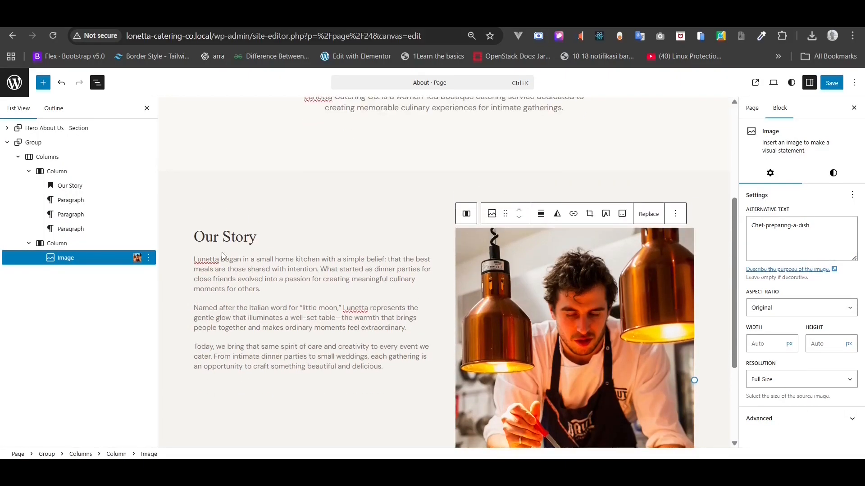
{"action": "left_click", "coordinate": [62, 172]}
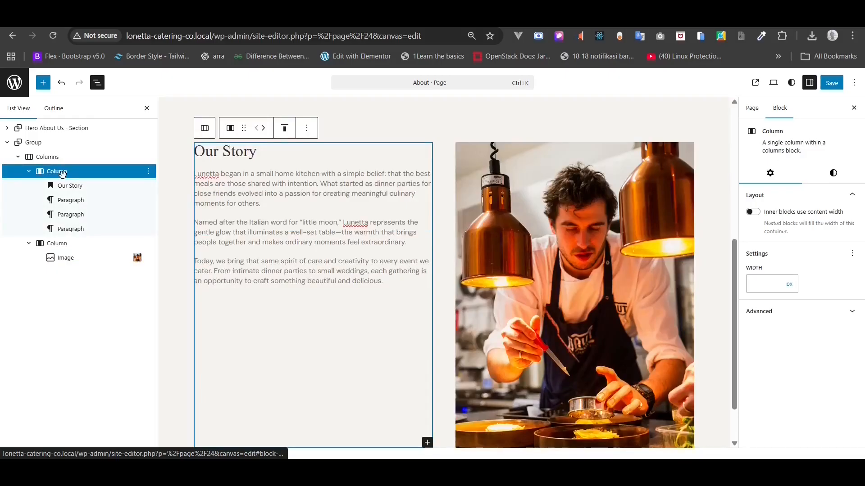
{"action": "left_click", "coordinate": [284, 130]}
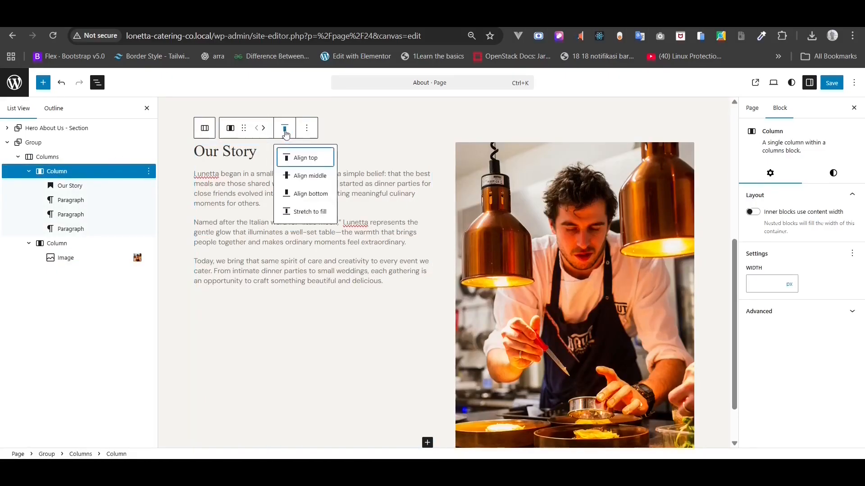
{"action": "left_click", "coordinate": [299, 175]}
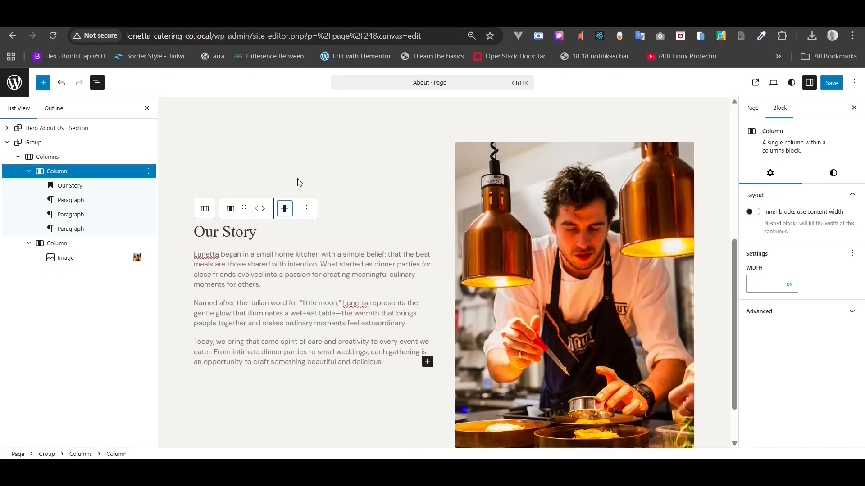
- Collapse the column entries in List View and select the whole Columns block
{"action": "left_click", "coordinate": [28, 171]}
{"action": "left_click", "coordinate": [29, 186]}
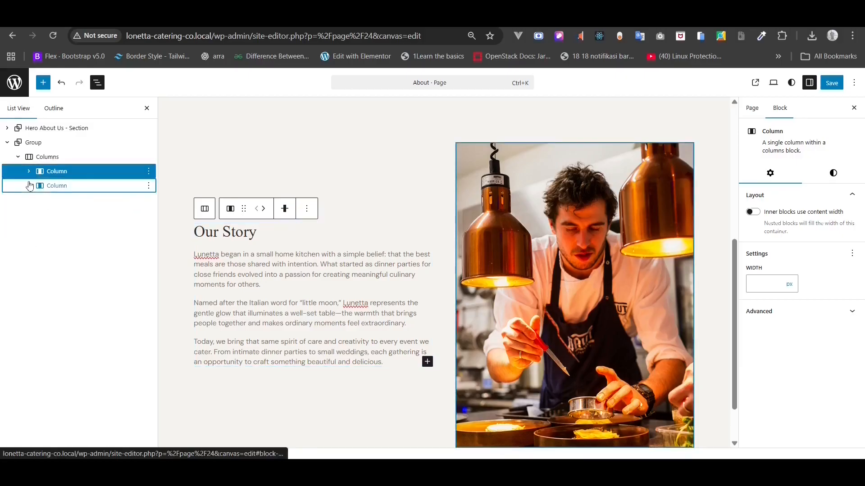
{"action": "left_click", "coordinate": [45, 157]}
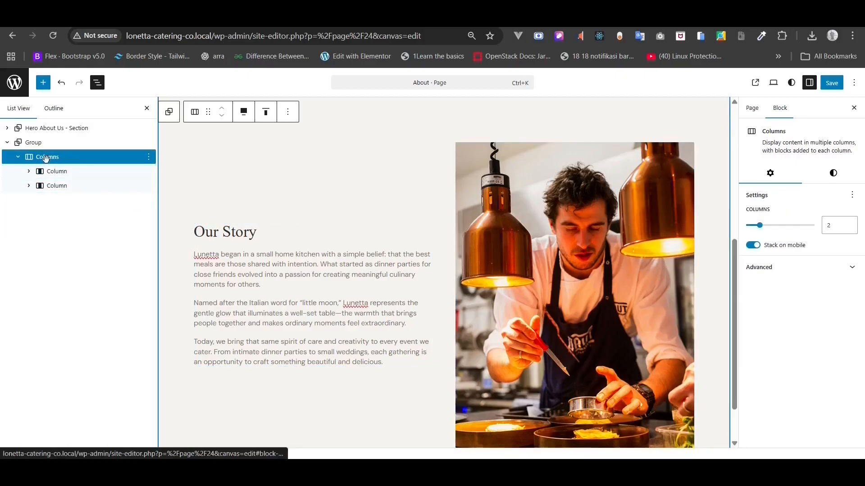
{"action": "left_click", "coordinate": [244, 112]}
{"action": "left_click", "coordinate": [246, 114]}
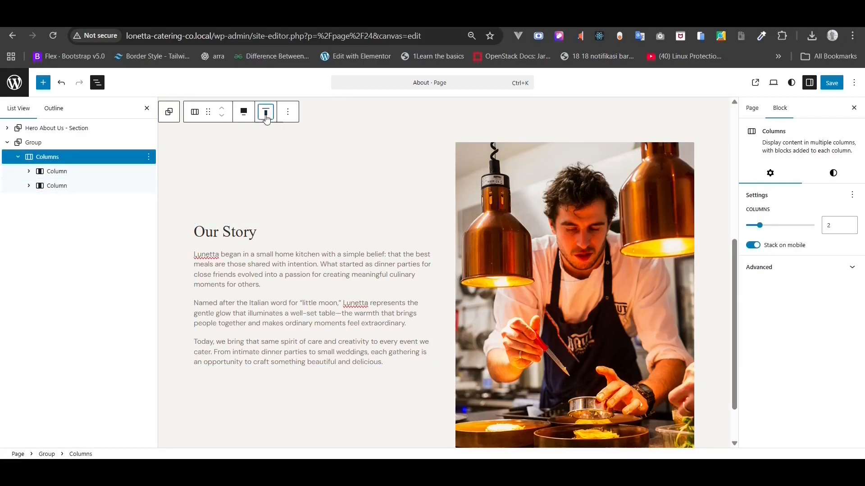
{"action": "left_click", "coordinate": [266, 116]}
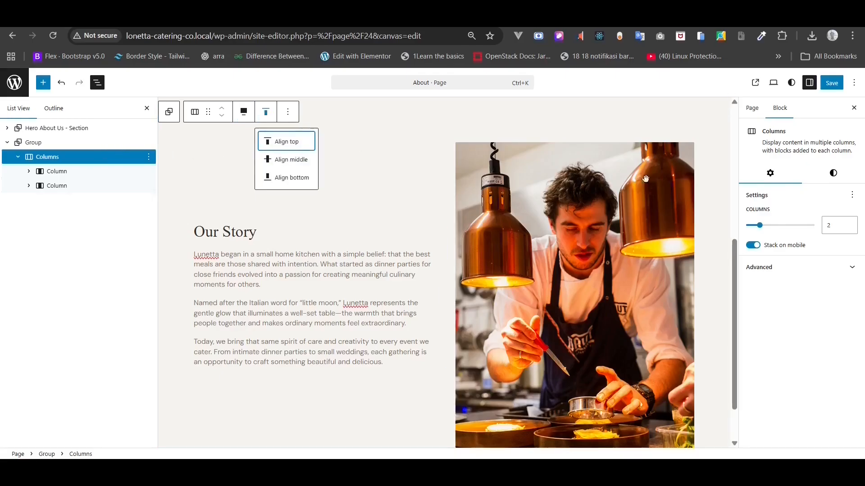
{"action": "left_click", "coordinate": [832, 176]}
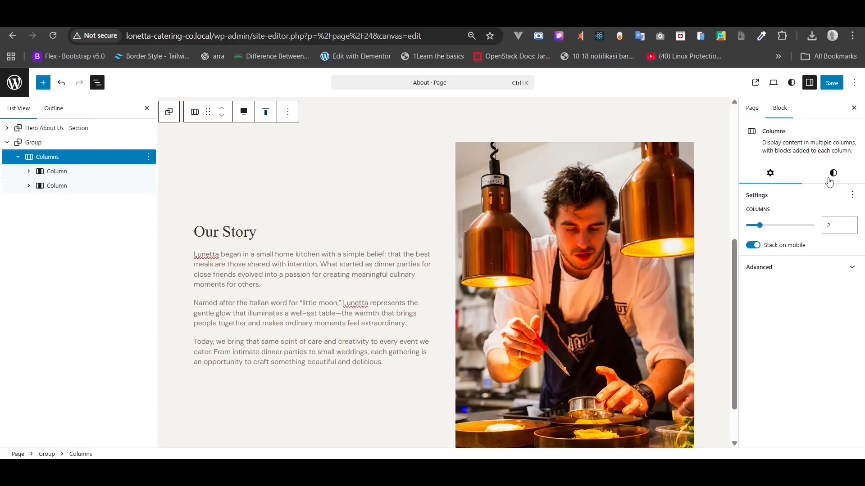
- Set a custom 80 px column gap between text and photo, then save the page
{"action": "scroll", "coordinate": [819, 332], "scroll_direction": "down", "scroll_amount": 4}
{"action": "scroll", "coordinate": [819, 333], "scroll_direction": "down", "scroll_amount": 3}
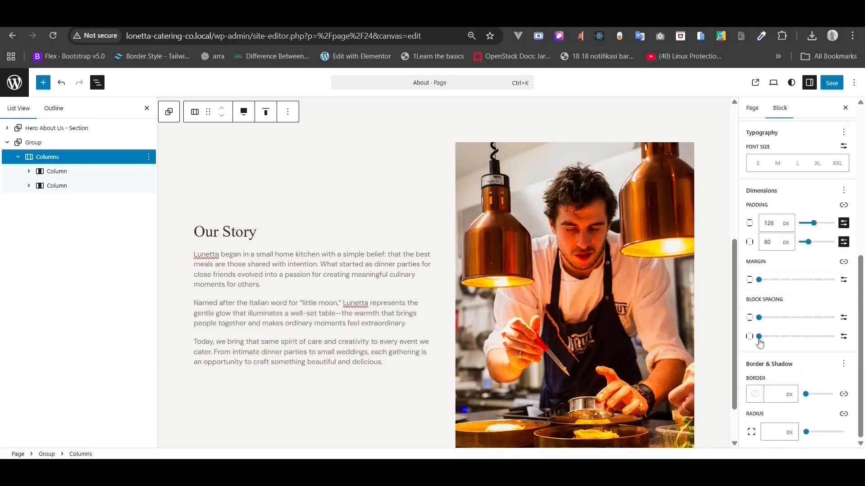
{"action": "left_click", "coordinate": [759, 337]}
{"action": "left_click", "coordinate": [844, 337]}
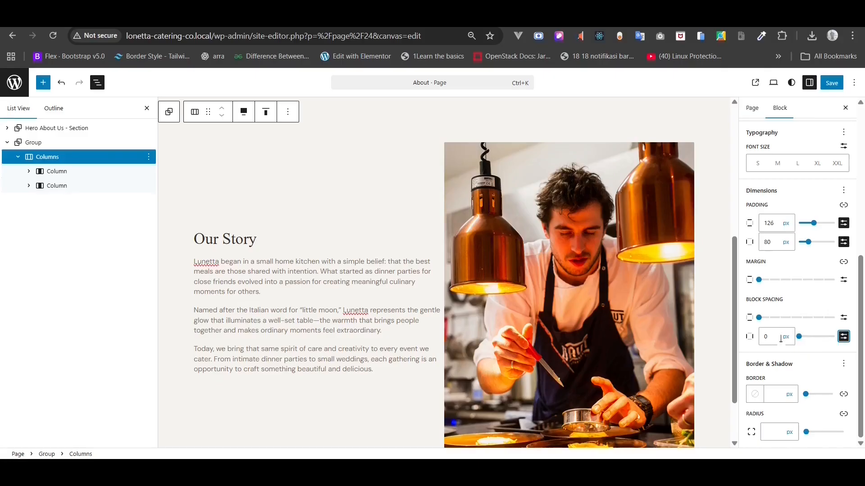
{"action": "left_click", "coordinate": [780, 338]}
{"action": "type", "text": "40"}
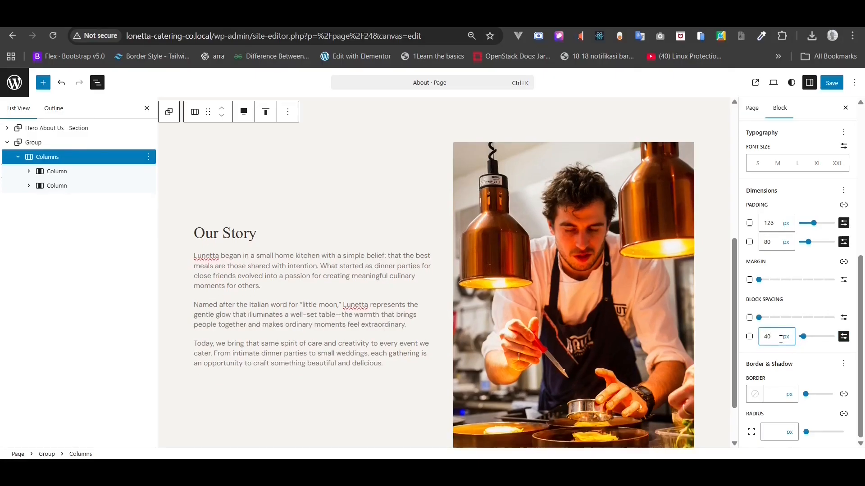
{"action": "type", "text": "80"}
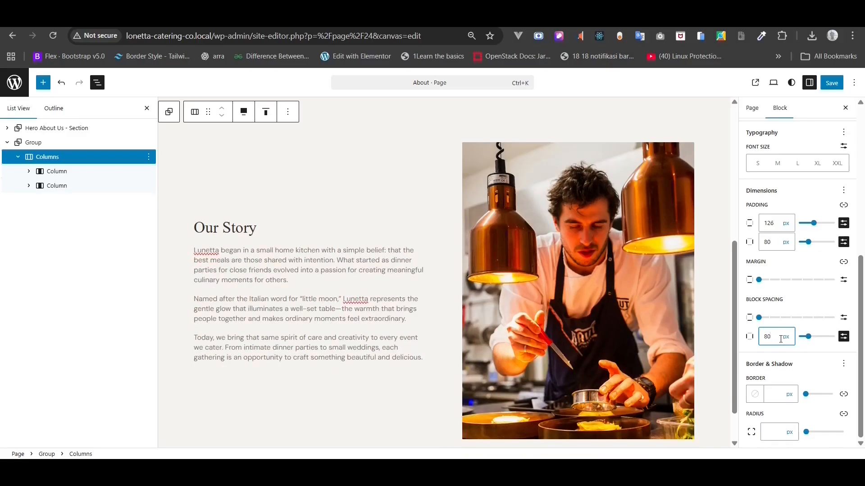
{"action": "left_click", "coordinate": [831, 83]}
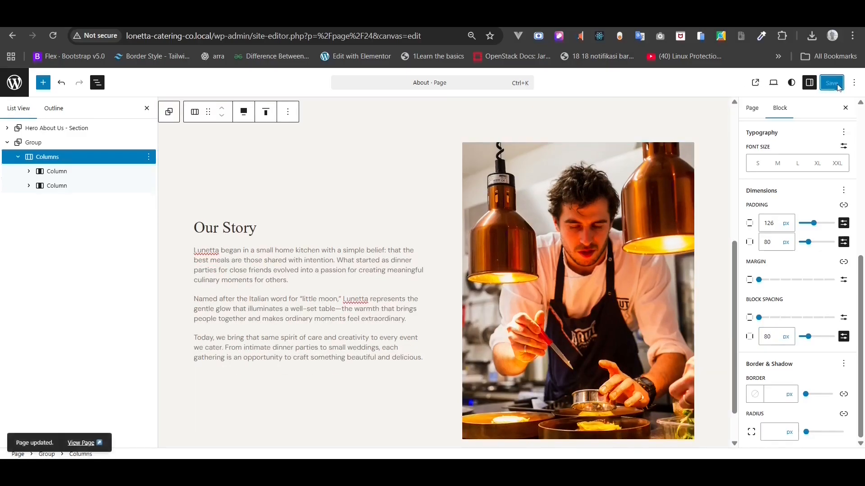
{"action": "left_click", "coordinate": [755, 83]}
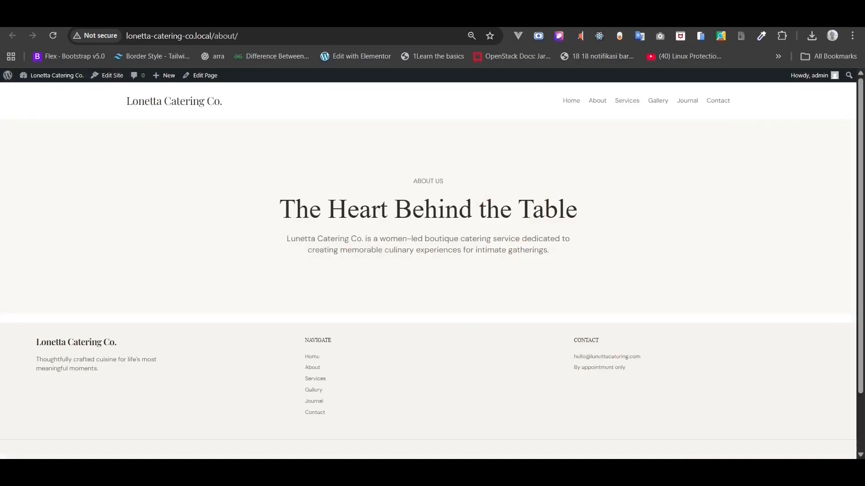
{"action": "left_click", "coordinate": [54, 36]}
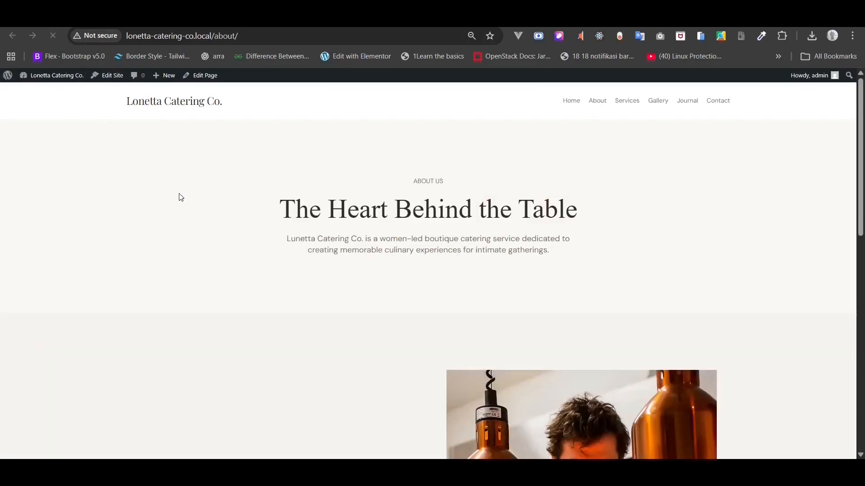
{"action": "scroll", "coordinate": [180, 197], "scroll_direction": "down", "scroll_amount": 5}
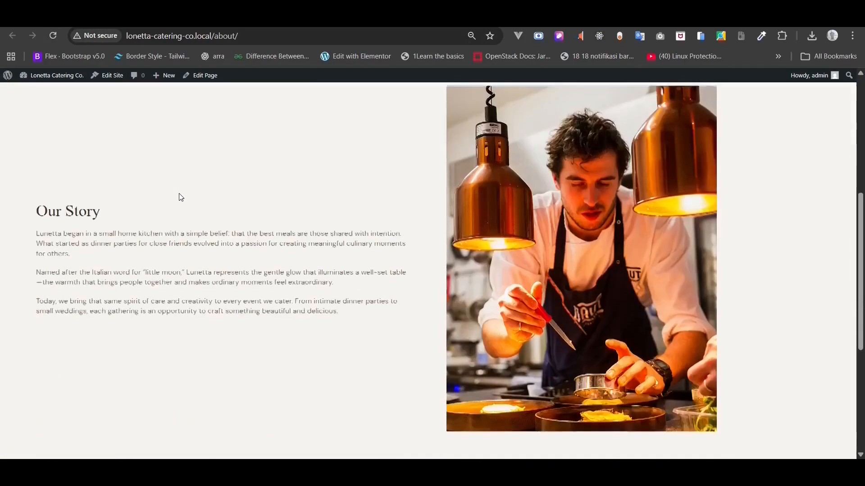
{"action": "key", "text": "ctrl+plus"}
{"action": "key", "text": "ctrl+plus"}
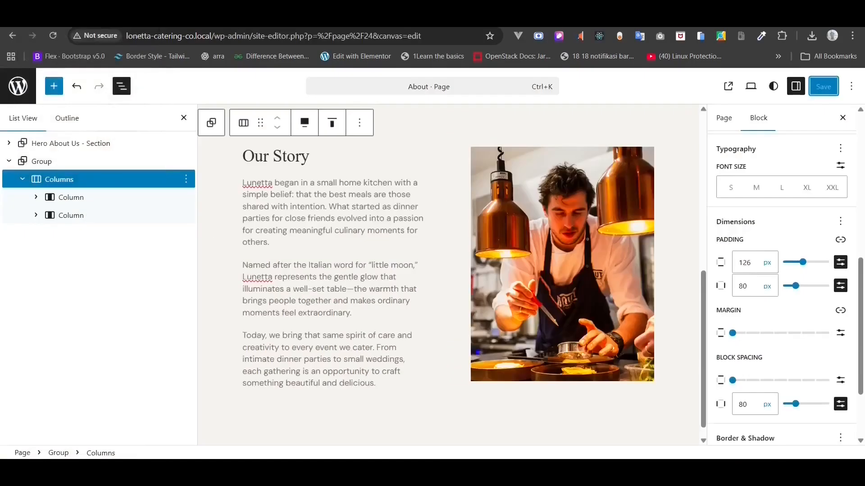
- Rename the Our Story group to 'Our Story - Section' using the copied heading text
{"action": "triple_click", "coordinate": [278, 156]}
{"action": "right_click", "coordinate": [277, 157]}
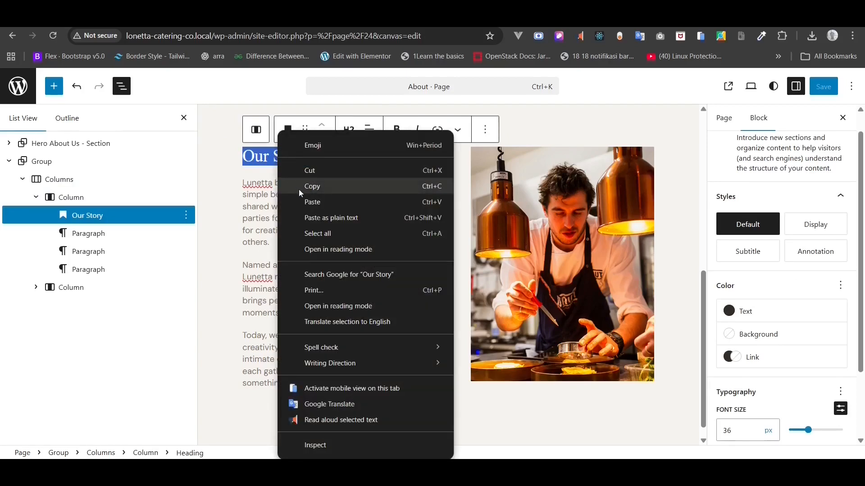
{"action": "left_click", "coordinate": [299, 190]}
{"action": "left_click", "coordinate": [41, 164]}
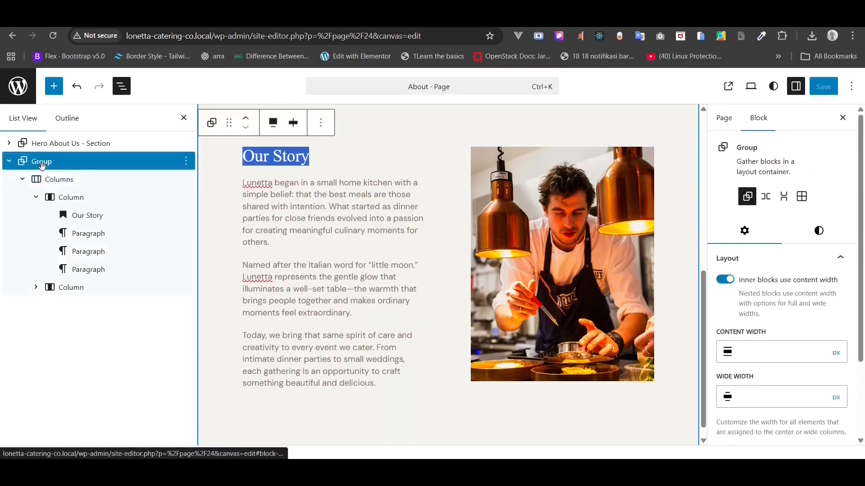
{"action": "right_click", "coordinate": [42, 165]}
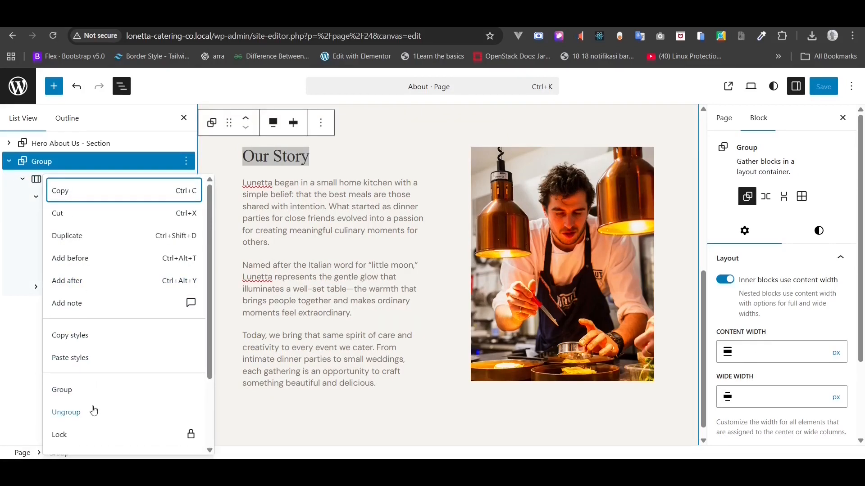
{"action": "scroll", "coordinate": [93, 411], "scroll_direction": "down", "scroll_amount": 2}
{"action": "left_click", "coordinate": [93, 377]}
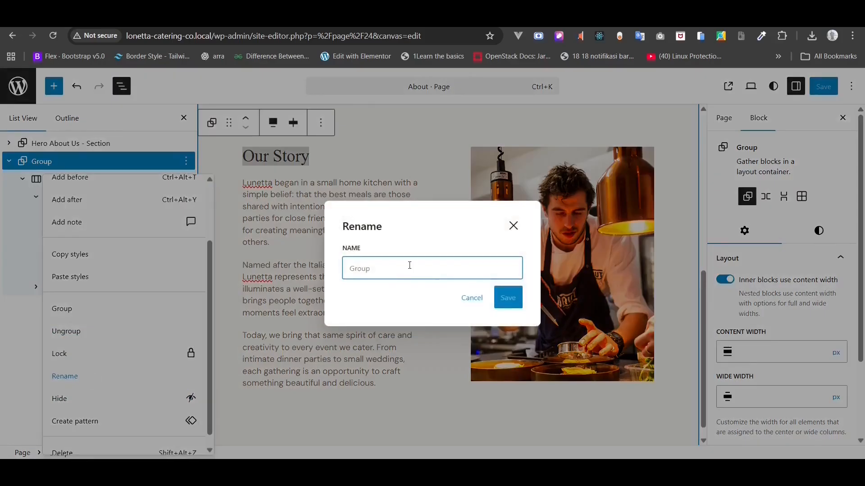
{"action": "key", "text": "ctrl+v"}
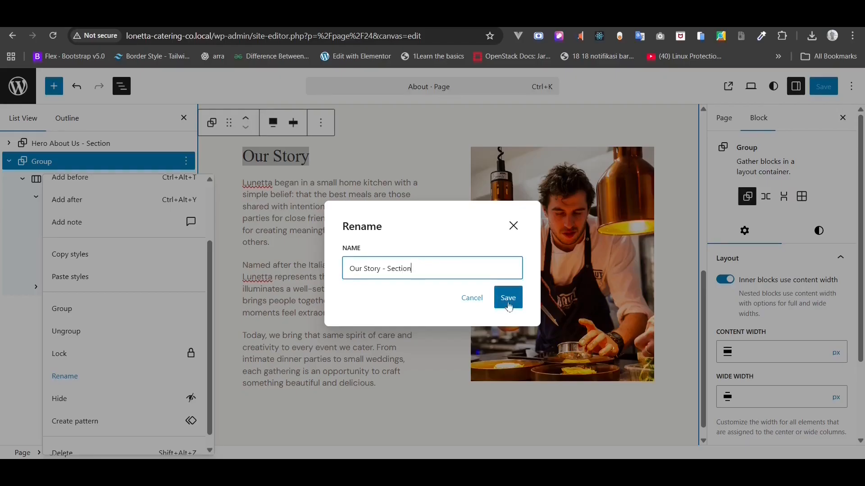
{"action": "left_click", "coordinate": [508, 301]}
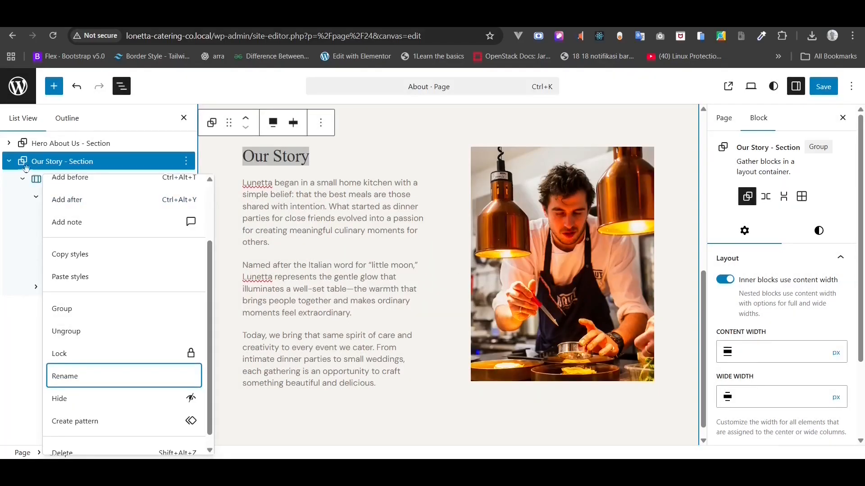
- Duplicate the Our Story - Section group directly below itself
{"action": "left_click", "coordinate": [9, 162]}
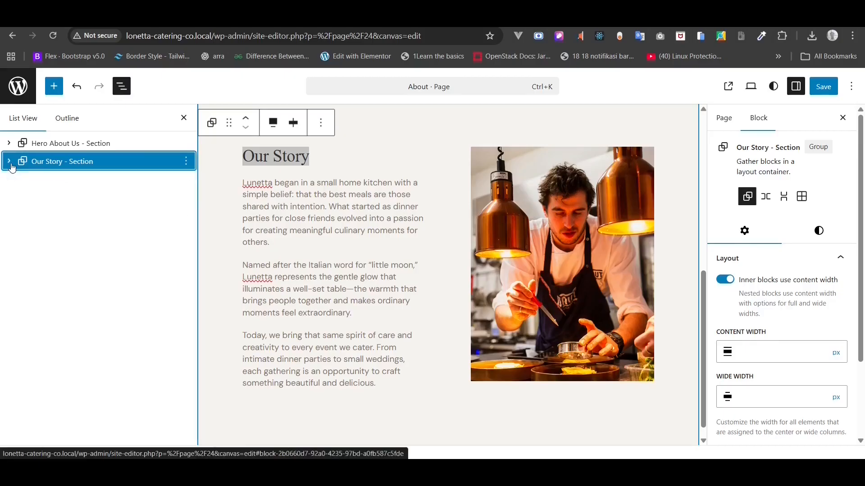
{"action": "left_click", "coordinate": [185, 161]}
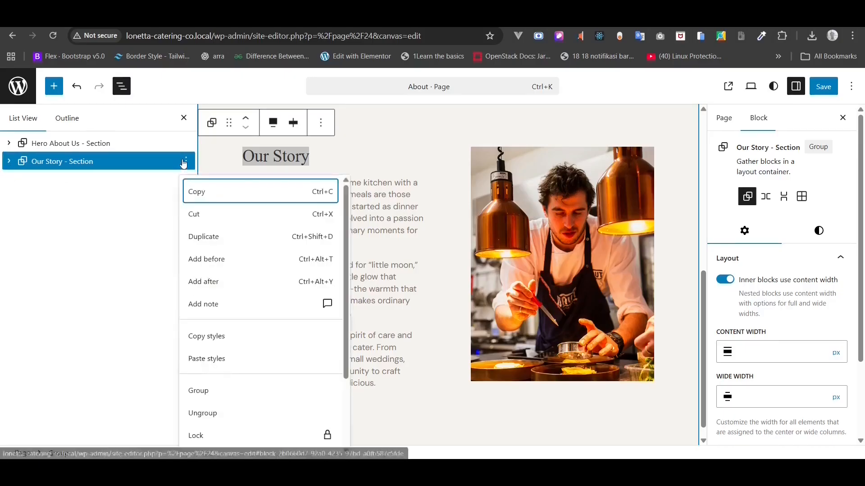
{"action": "left_click", "coordinate": [196, 238]}
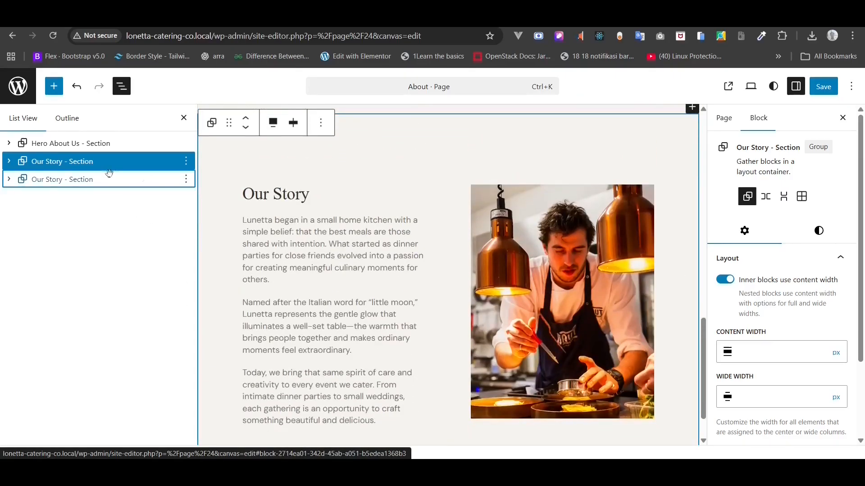
{"action": "left_click", "coordinate": [69, 180]}
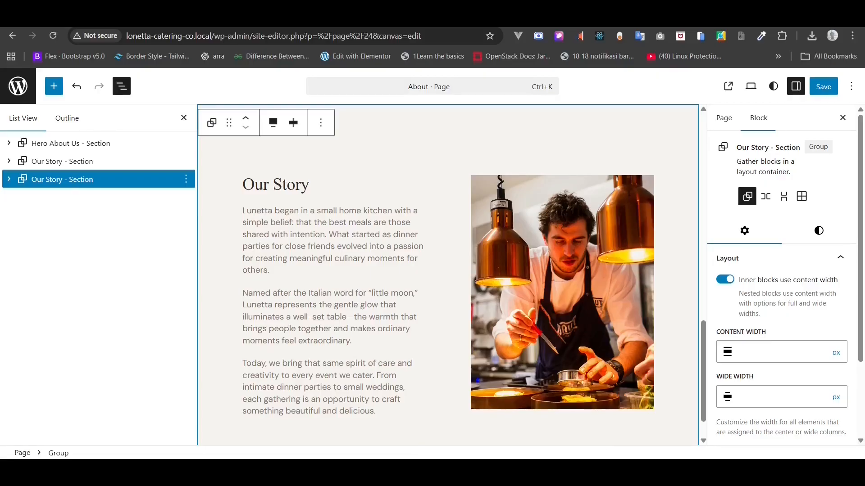
- Copy the 'Our Philosophy' heading line from the About Copy notes
{"action": "key", "text": "alt+Tab"}
{"action": "triple_click", "coordinate": [435, 334]}
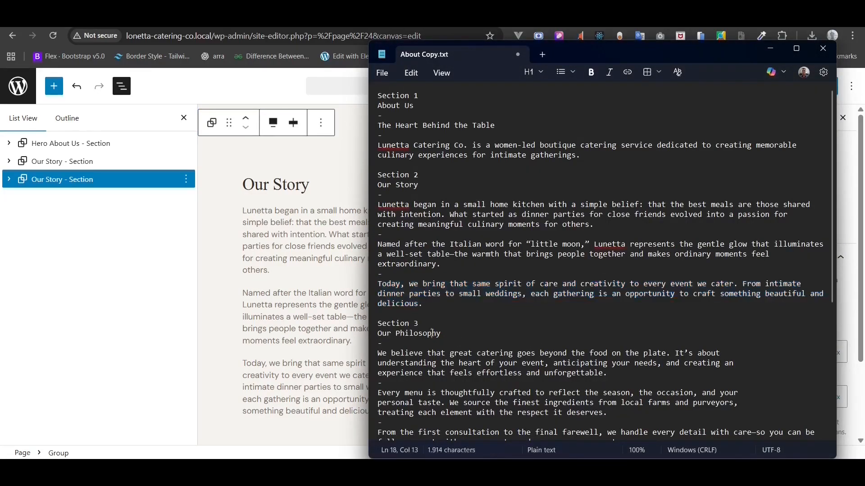
{"action": "right_click", "coordinate": [435, 334]}
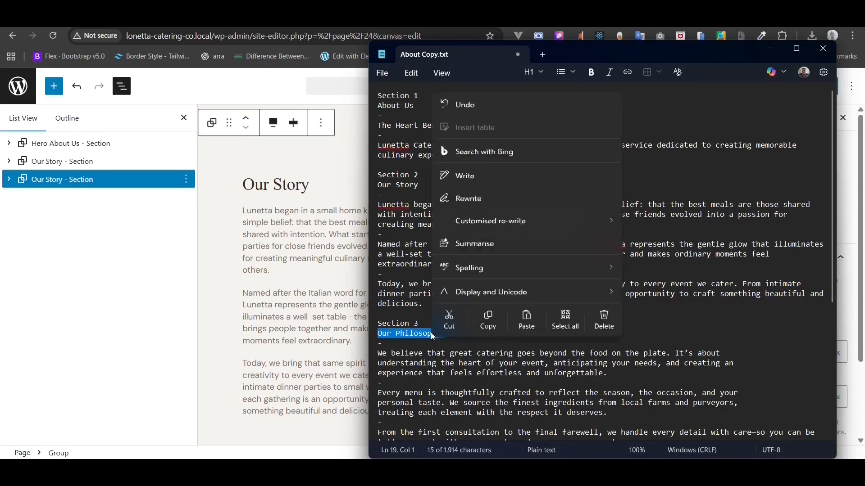
{"action": "left_click", "coordinate": [488, 315]}
{"action": "left_click", "coordinate": [50, 184]}
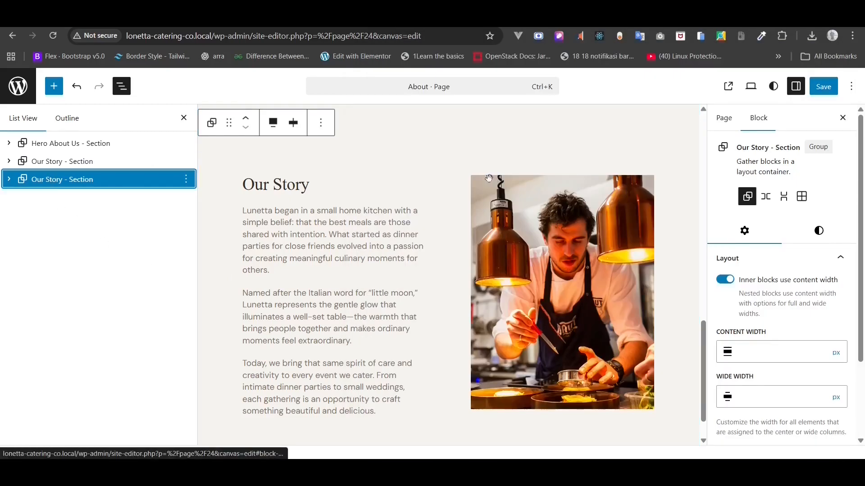
- Rename the second 'Our Story - Section' in List View to 'Our Philosophy - Section'
{"action": "right_click", "coordinate": [70, 185]}
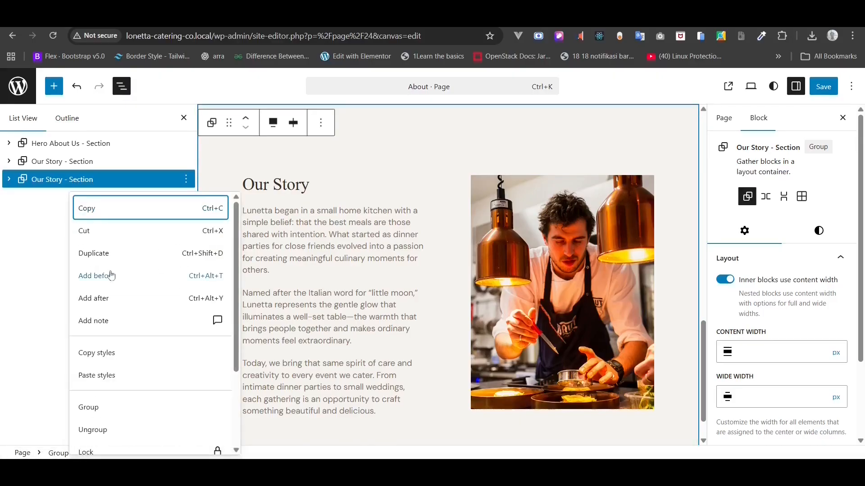
{"action": "scroll", "coordinate": [98, 424], "scroll_direction": "down", "scroll_amount": 3}
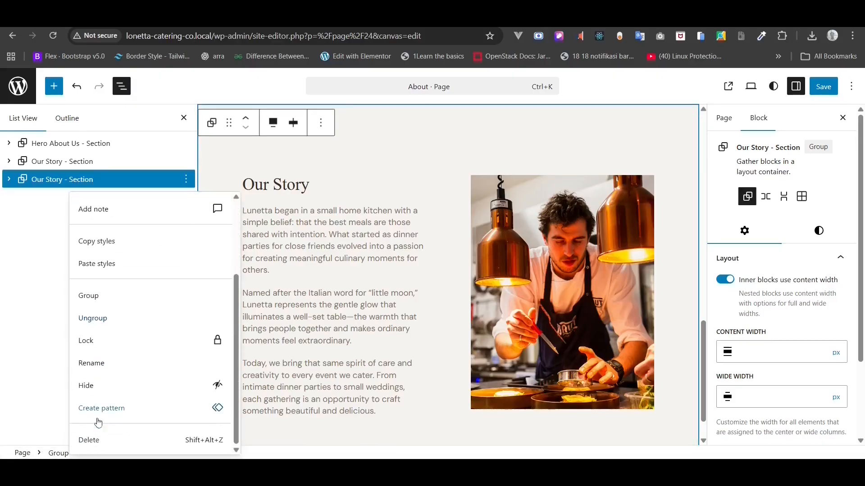
{"action": "left_click", "coordinate": [94, 364]}
{"action": "left_click", "coordinate": [371, 269]}
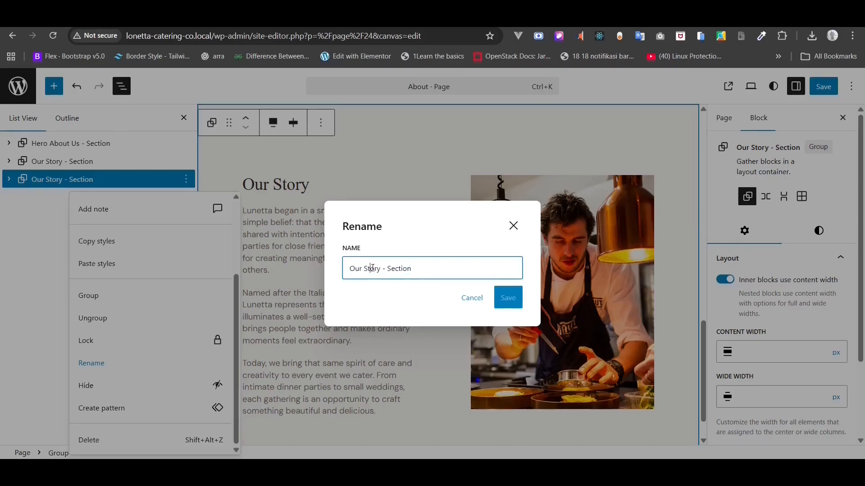
{"action": "left_click_drag", "start_coordinate": [381, 268], "coordinate": [325, 272]}
{"action": "type", "text": "Our Philosophy"}
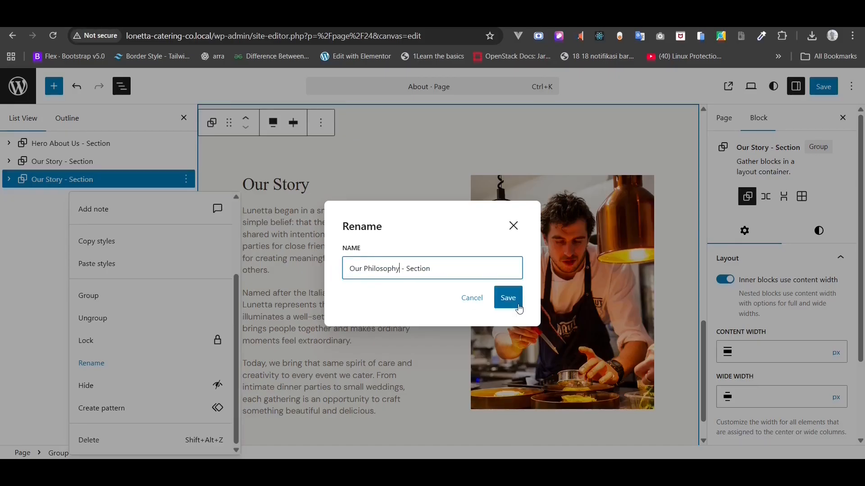
{"action": "left_click", "coordinate": [514, 301]}
{"action": "left_click", "coordinate": [43, 207]}
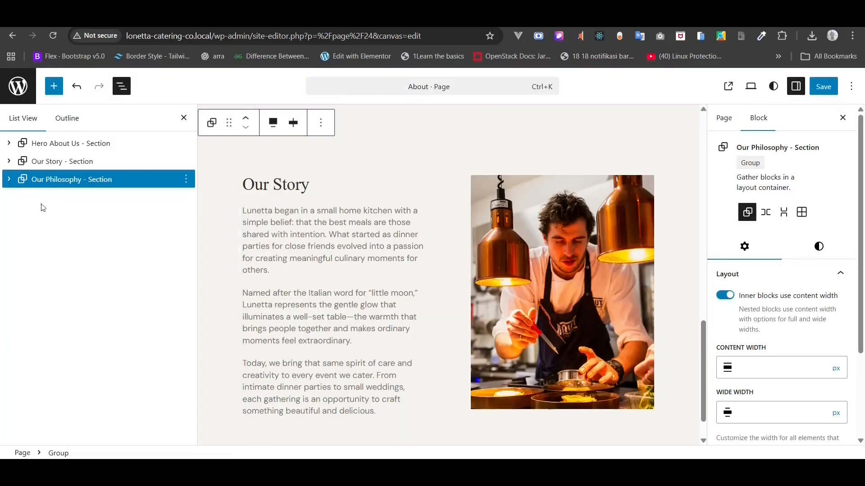
{"action": "left_click", "coordinate": [80, 182]}
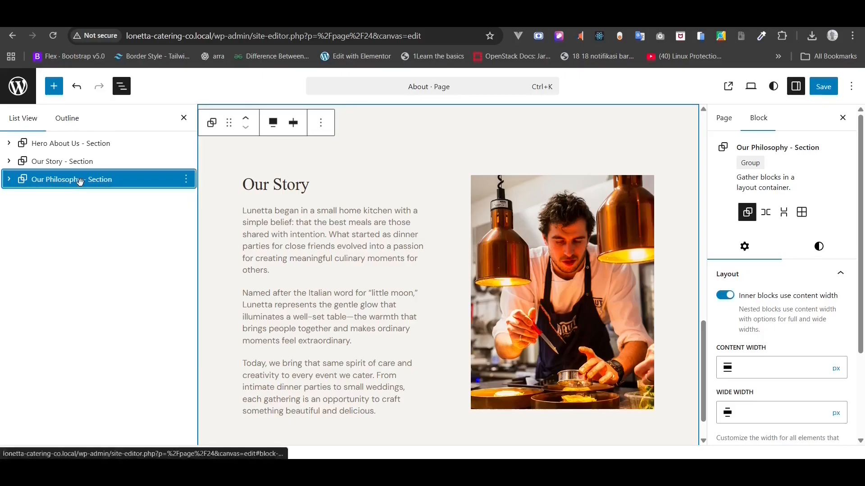
{"action": "left_click", "coordinate": [807, 248]}
- Set the Our Philosophy section's background colour to Gray 1
{"action": "scroll", "coordinate": [745, 436], "scroll_direction": "down", "scroll_amount": 3}
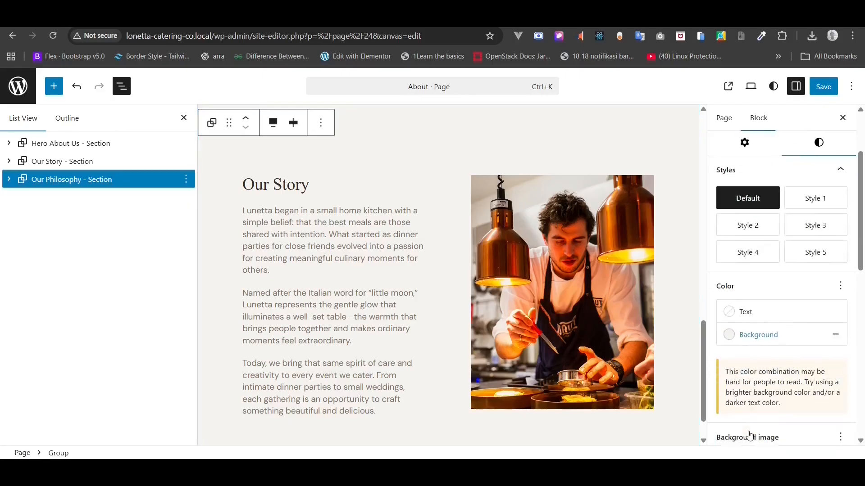
{"action": "left_click", "coordinate": [752, 336]}
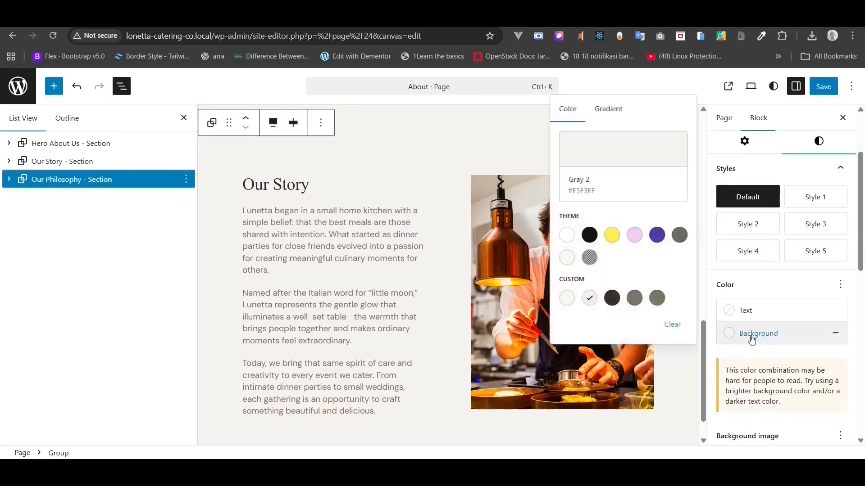
{"action": "left_click", "coordinate": [567, 299]}
{"action": "left_click", "coordinate": [151, 278]}
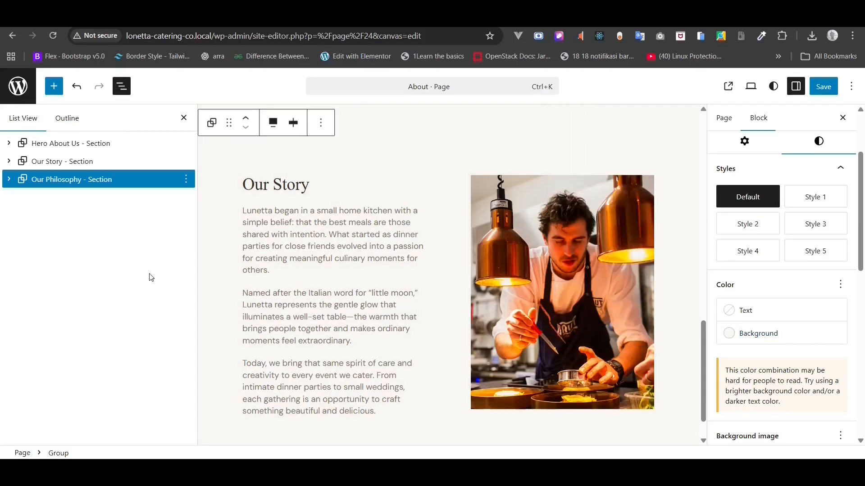
- Move the photo column to the left of the text in Our Philosophy
{"action": "left_click", "coordinate": [9, 180]}
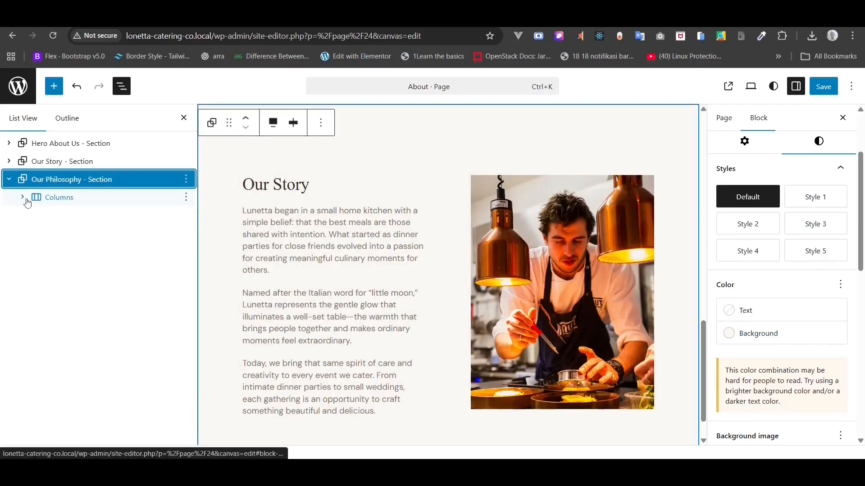
{"action": "left_click", "coordinate": [23, 197]}
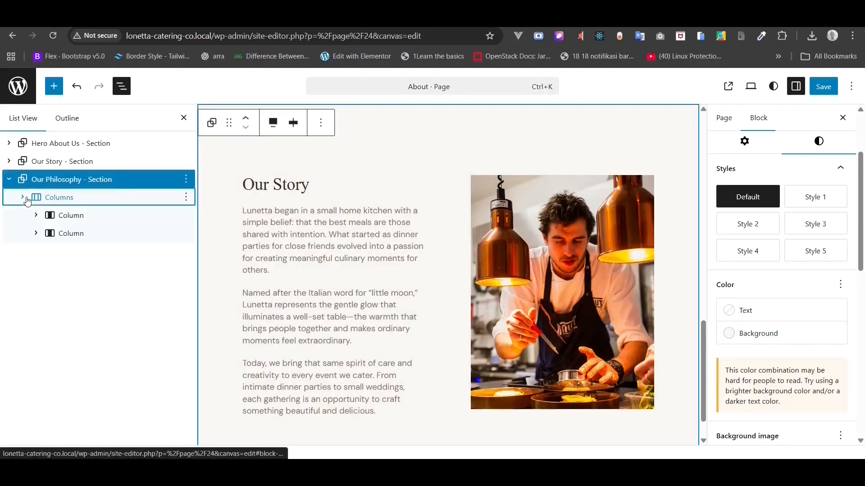
{"action": "left_click", "coordinate": [70, 234]}
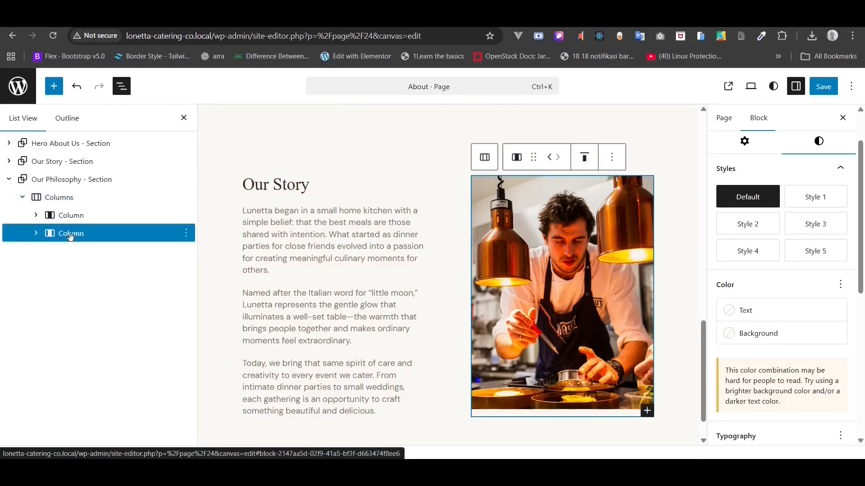
{"action": "left_click", "coordinate": [549, 158]}
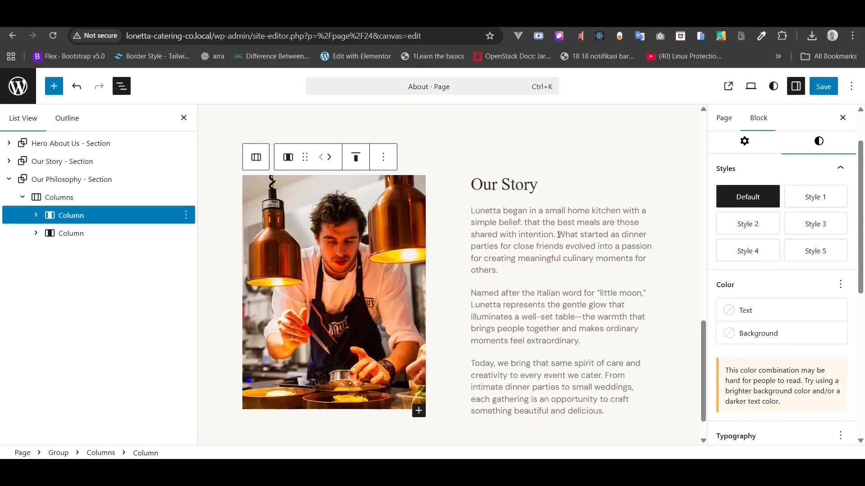
- Replace the section heading 'Our Story' with 'Our Philosophy', copied from the notes file
{"action": "key", "text": "alt+Tab"}
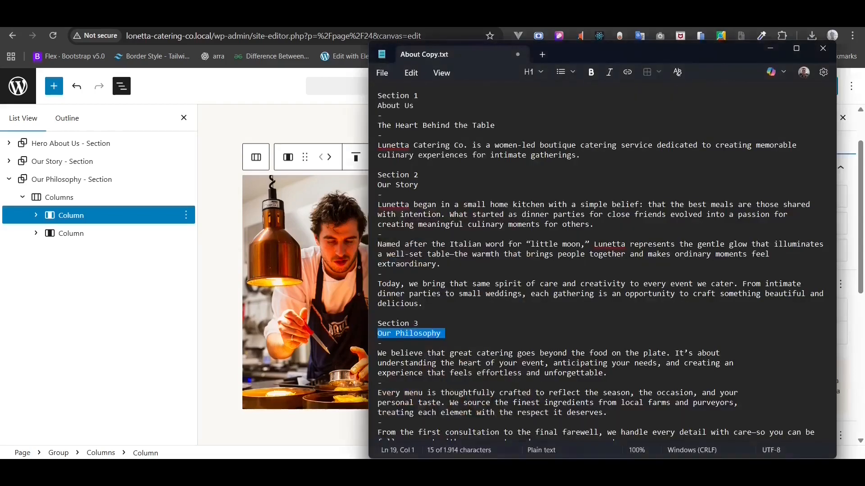
{"action": "right_click", "coordinate": [422, 336]}
{"action": "left_click", "coordinate": [472, 312]}
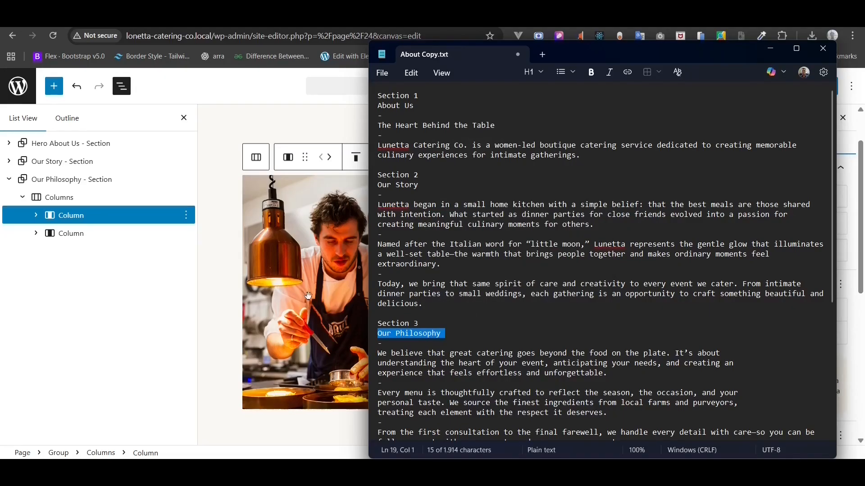
{"action": "key", "text": "alt+Tab"}
{"action": "left_click", "coordinate": [495, 198]}
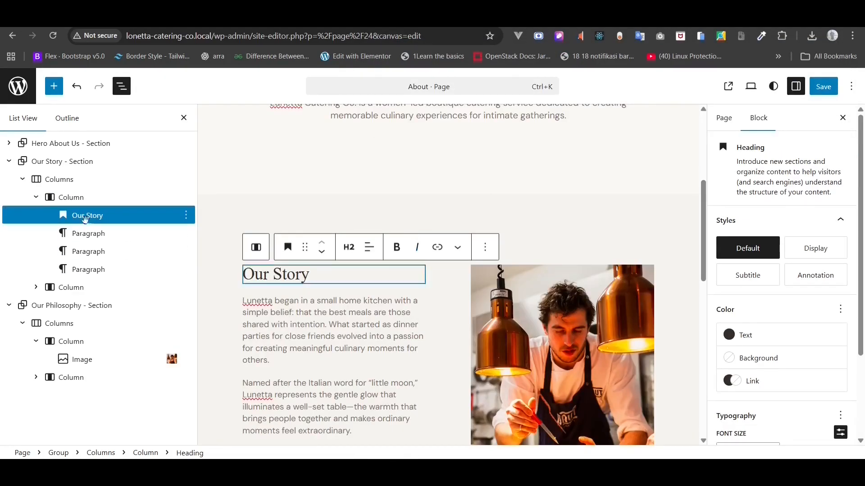
{"action": "left_click", "coordinate": [9, 161]}
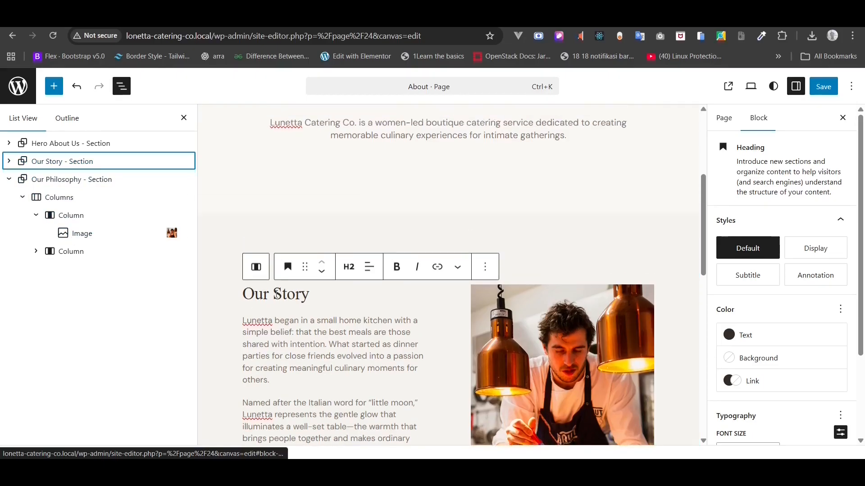
{"action": "scroll", "coordinate": [393, 294], "scroll_direction": "down", "scroll_amount": 5}
{"action": "scroll", "coordinate": [393, 294], "scroll_direction": "down", "scroll_amount": 4}
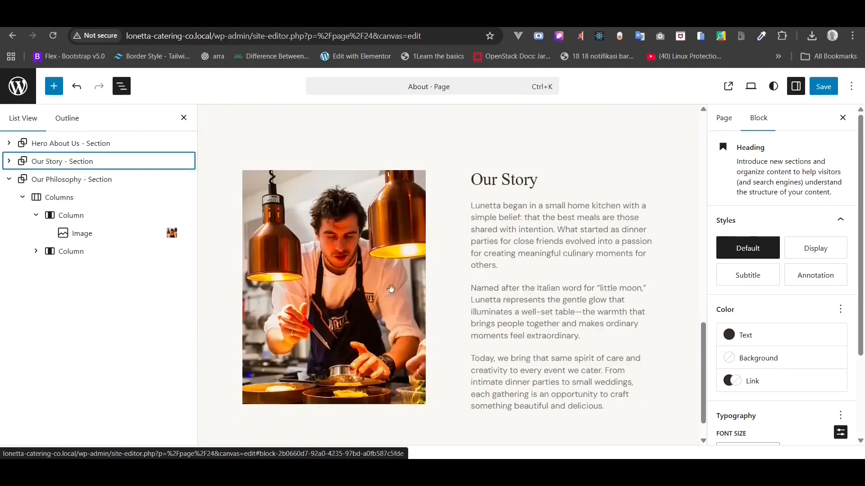
{"action": "triple_click", "coordinate": [493, 181]}
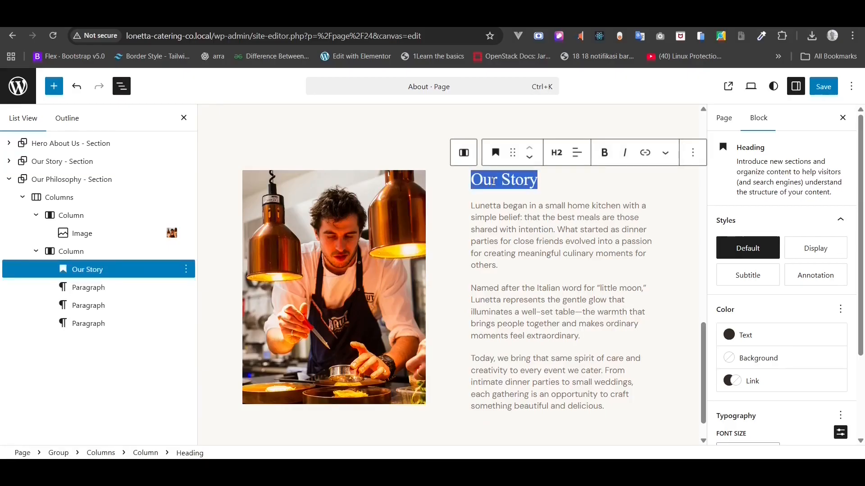
{"action": "key", "text": "ctrl+v"}
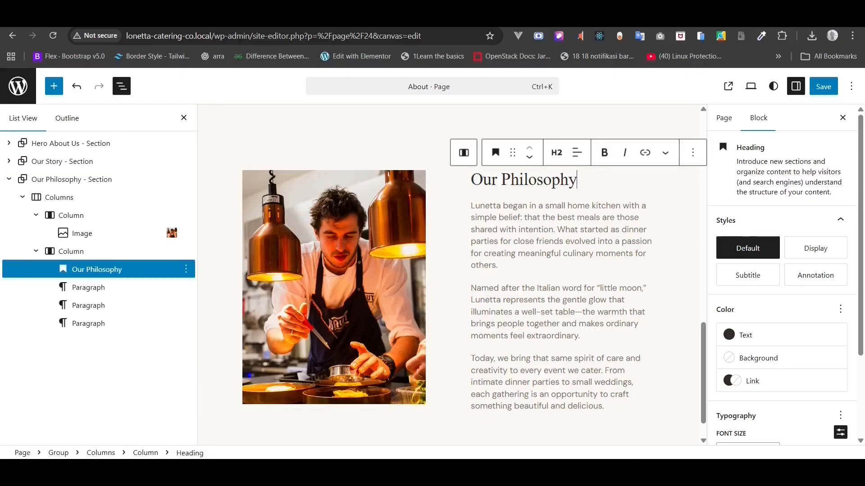
{"action": "key", "text": "alt+Tab"}
{"action": "scroll", "coordinate": [552, 340], "scroll_direction": "down", "scroll_amount": 1}
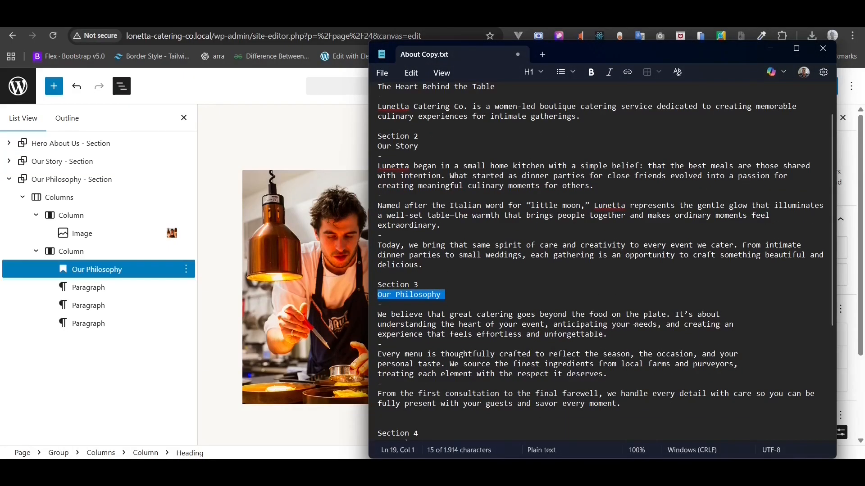
- Replace the first paragraph with the 'We believe…' copy and delete the extra empty block
{"action": "left_click_drag", "start_coordinate": [624, 333], "coordinate": [355, 318]}
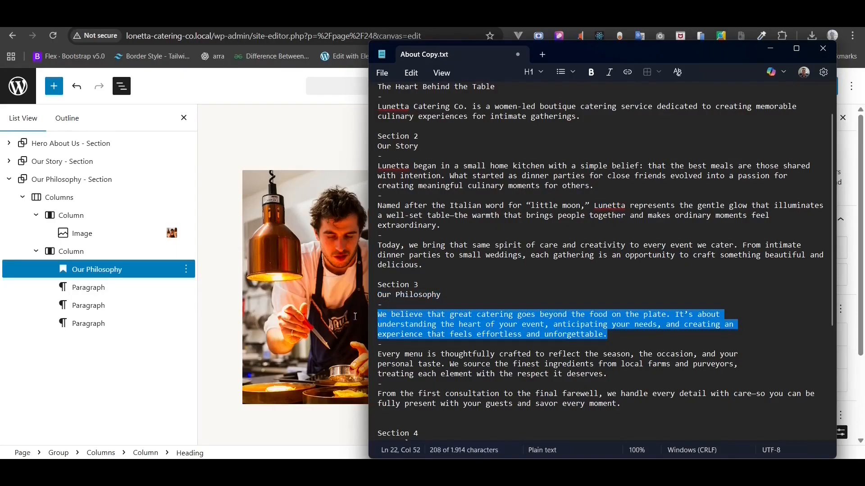
{"action": "right_click", "coordinate": [413, 321]}
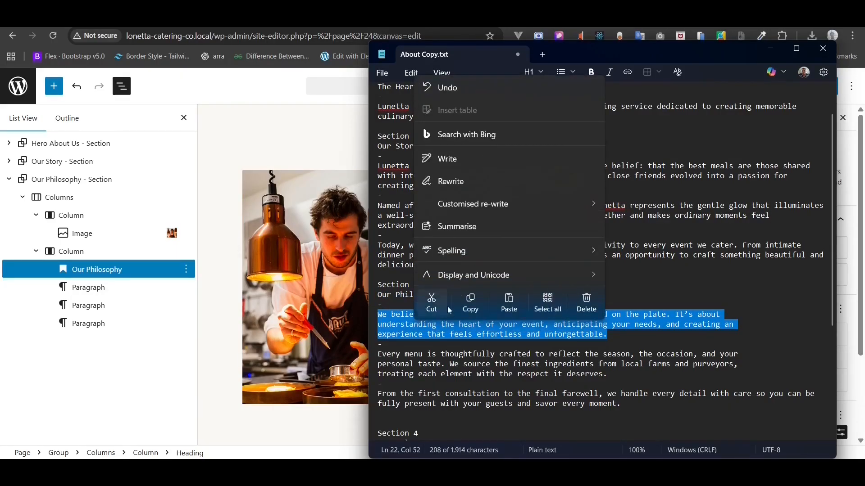
{"action": "left_click", "coordinate": [468, 306]}
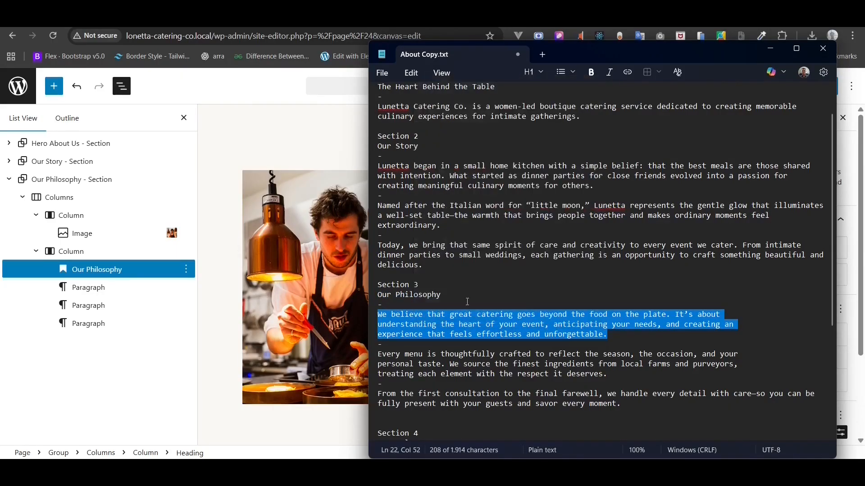
{"action": "left_click", "coordinate": [290, 360]}
{"action": "triple_click", "coordinate": [509, 249]}
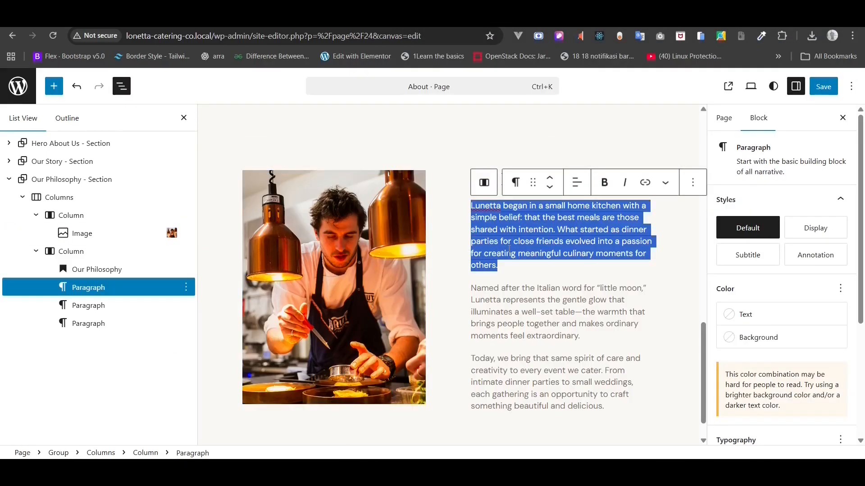
{"action": "right_click", "coordinate": [509, 249]}
{"action": "left_click", "coordinate": [540, 202]}
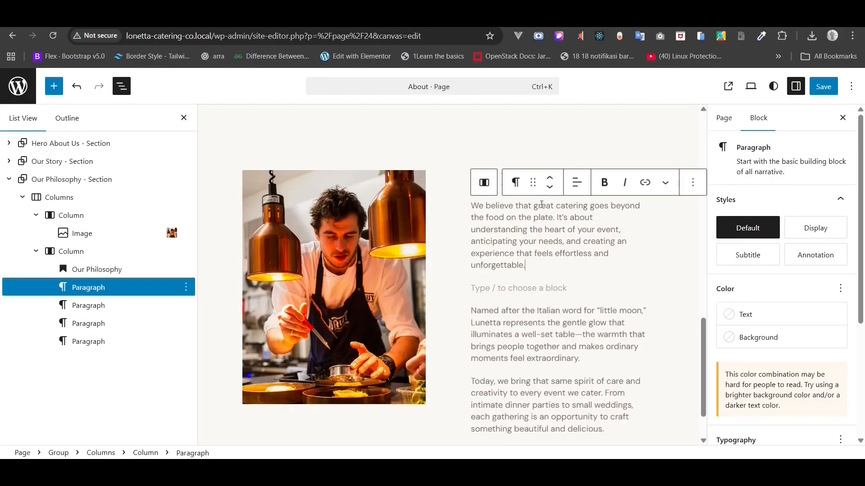
{"action": "left_click", "coordinate": [500, 289]}
{"action": "key", "text": "BackSpace"}
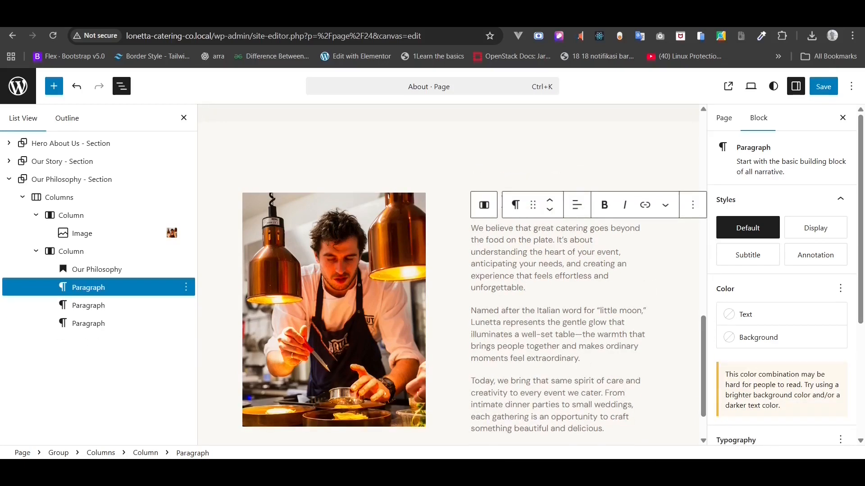
{"action": "key", "text": "alt+Tab"}
- Replace the 'Named after…' paragraph with the 'Every menu…' copy and remove the leftover block
{"action": "triple_click", "coordinate": [457, 379]}
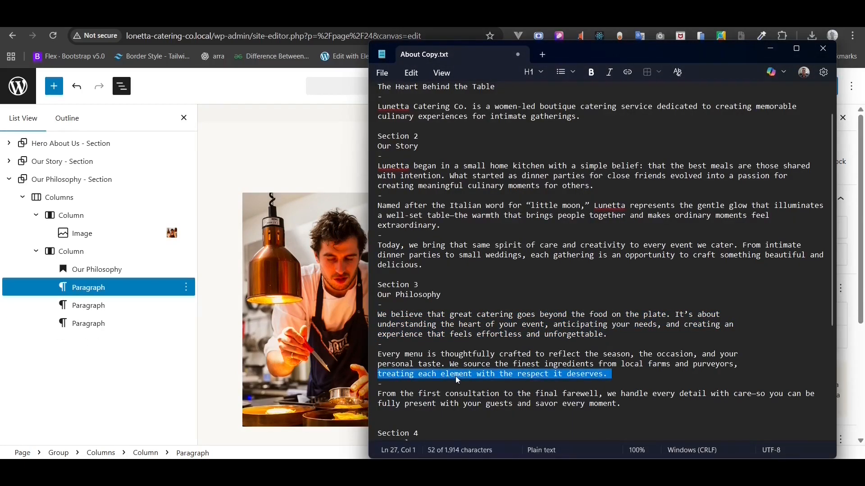
{"action": "left_click", "coordinate": [613, 370]}
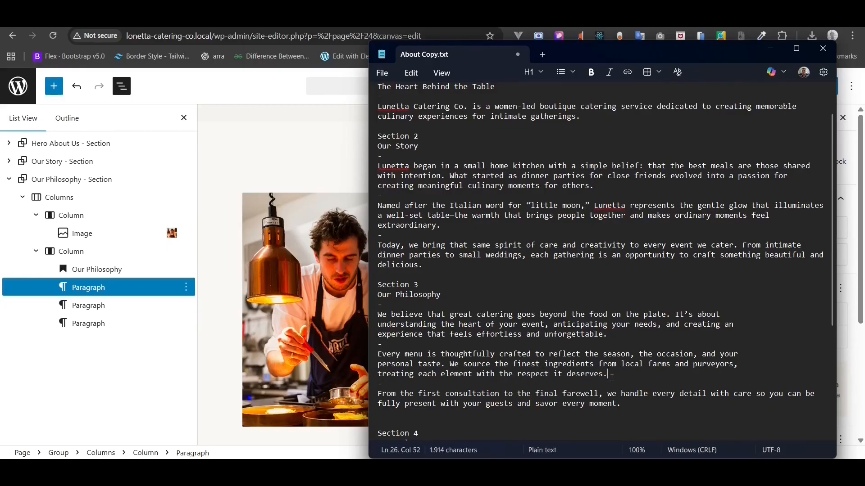
{"action": "left_click_drag", "start_coordinate": [612, 377], "coordinate": [354, 356]}
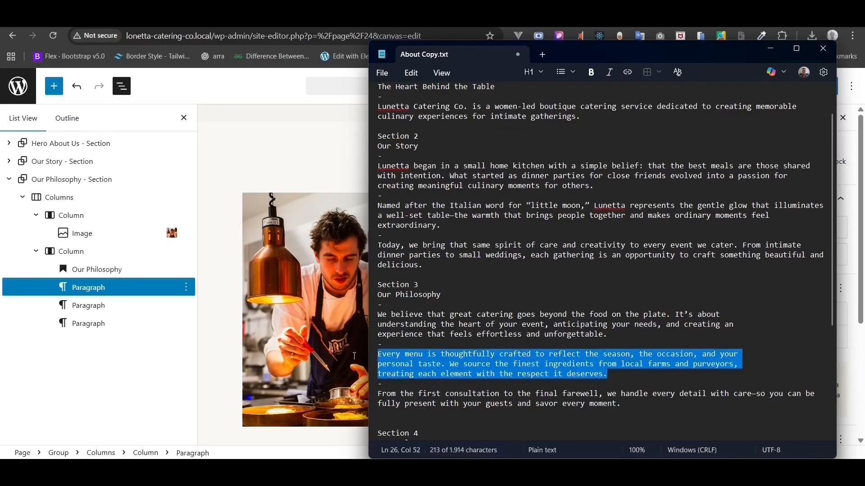
{"action": "right_click", "coordinate": [400, 366]}
{"action": "left_click", "coordinate": [454, 344]}
{"action": "left_click", "coordinate": [770, 49]}
{"action": "left_click", "coordinate": [571, 346]}
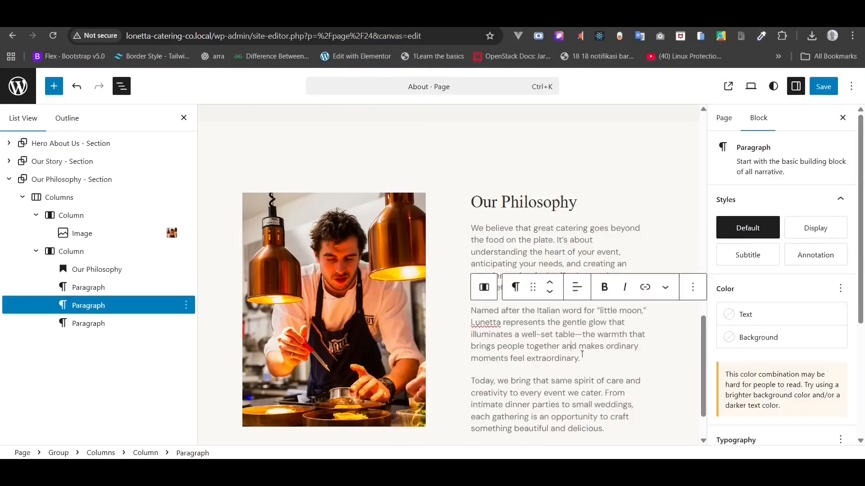
{"action": "left_click_drag", "start_coordinate": [589, 357], "coordinate": [472, 310]}
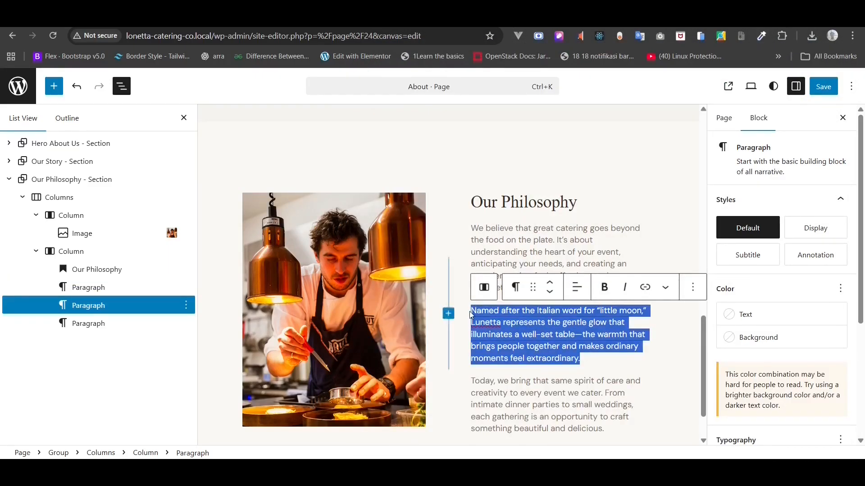
{"action": "key", "text": "BackSpace"}
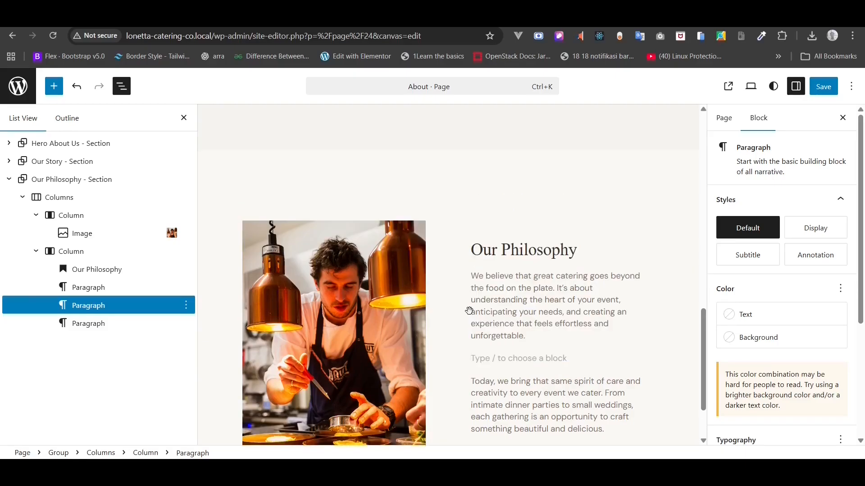
{"action": "key", "text": "ctrl+v"}
{"action": "left_click", "coordinate": [498, 381]}
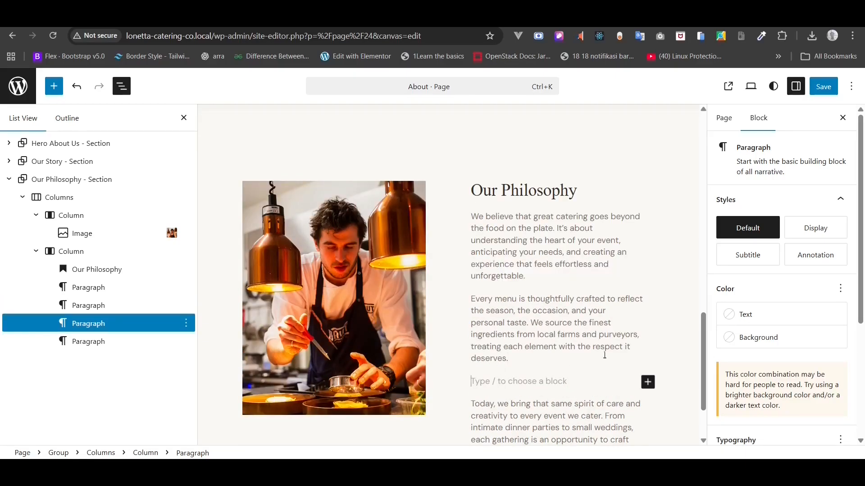
{"action": "key", "text": "BackSpace"}
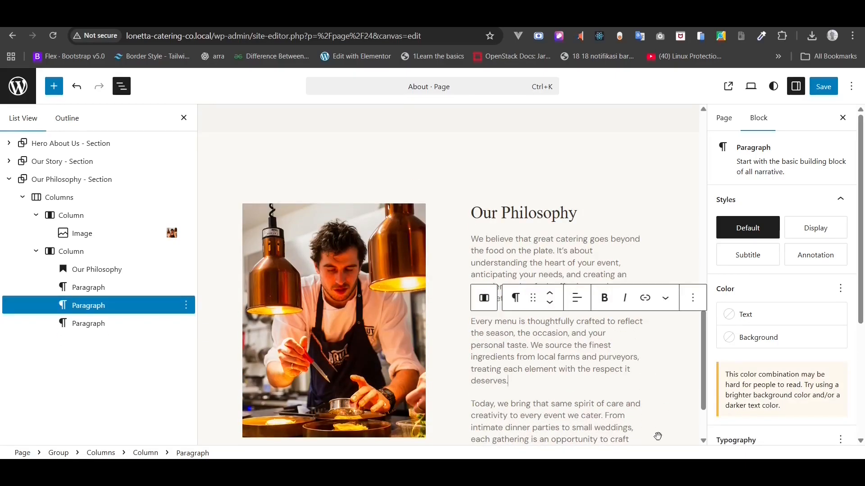
- Clear the 'Today, we bring…' paragraph and paste 'From the first consultation…' as plain text
{"action": "key", "text": "alt+Tab"}
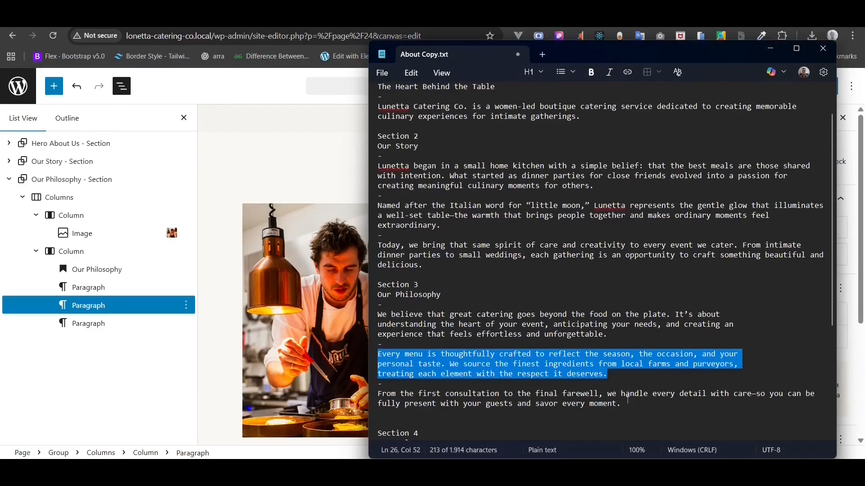
{"action": "left_click_drag", "start_coordinate": [628, 401], "coordinate": [360, 392]}
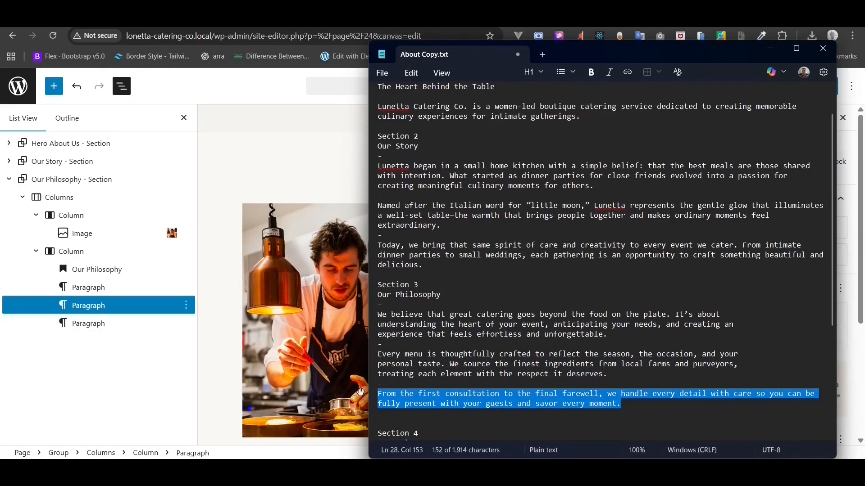
{"action": "right_click", "coordinate": [406, 400]}
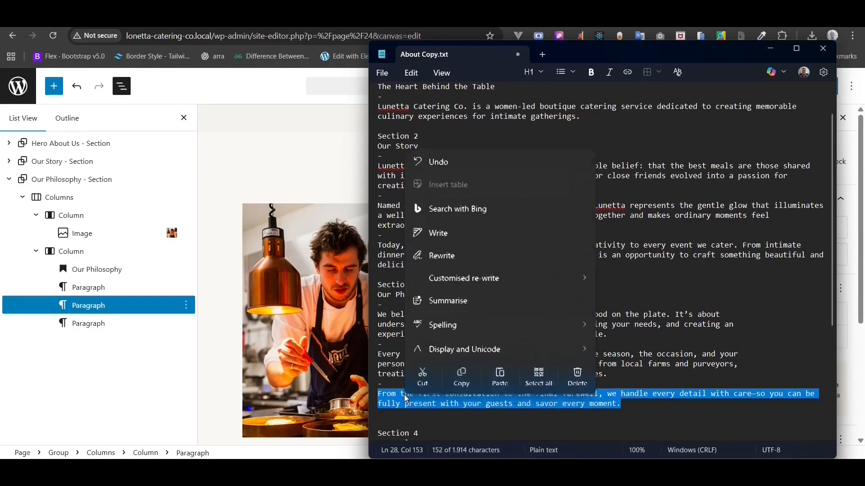
{"action": "left_click", "coordinate": [464, 379]}
{"action": "left_click", "coordinate": [313, 323]}
{"action": "scroll", "coordinate": [609, 374], "scroll_direction": "down", "scroll_amount": 3}
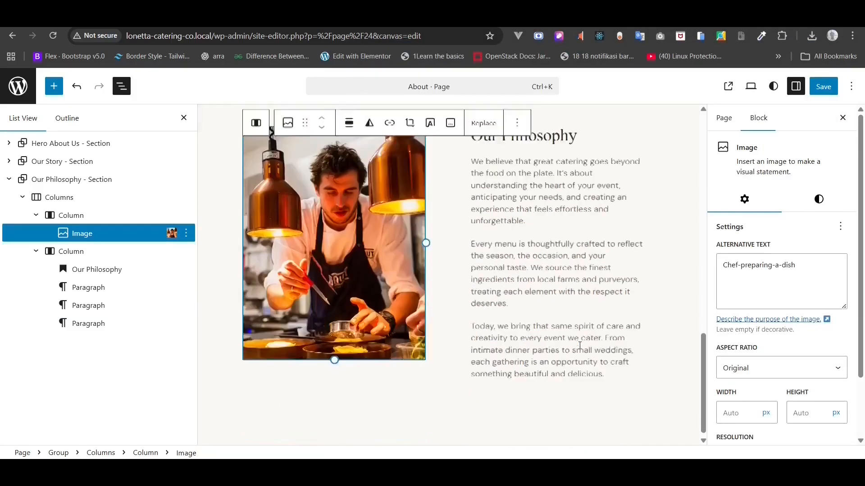
{"action": "left_click_drag", "start_coordinate": [608, 374], "coordinate": [459, 323]}
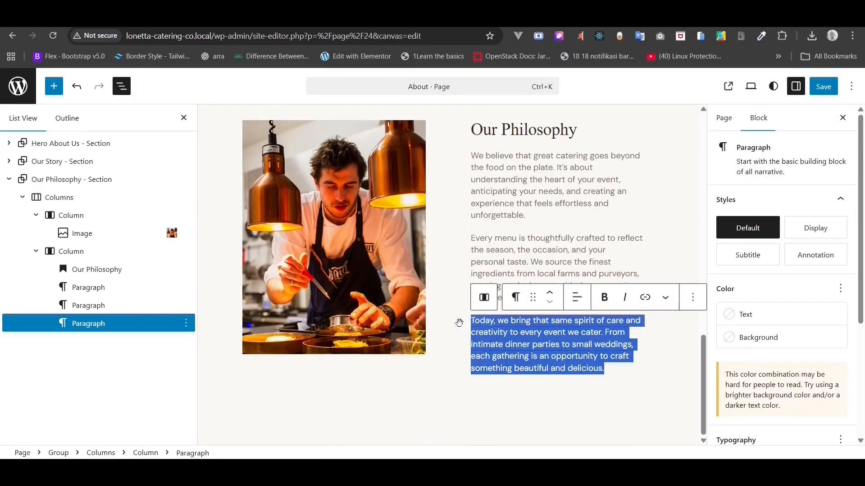
{"action": "key", "text": "BackSpace"}
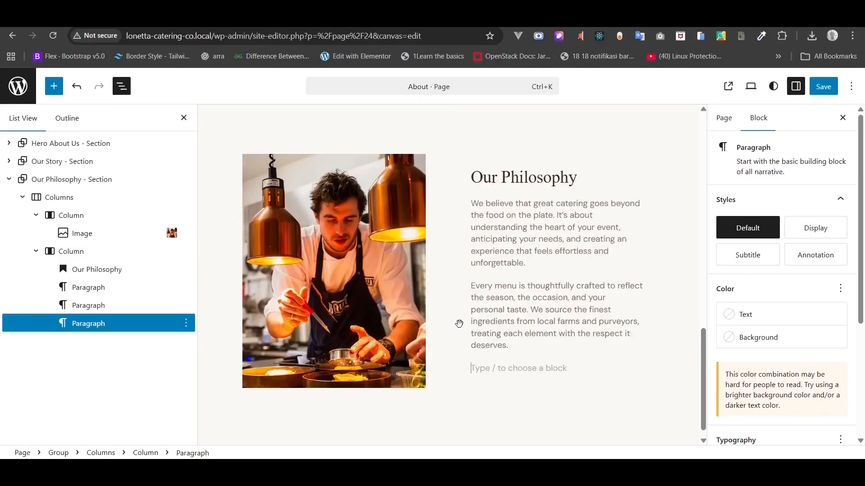
{"action": "right_click", "coordinate": [489, 371]}
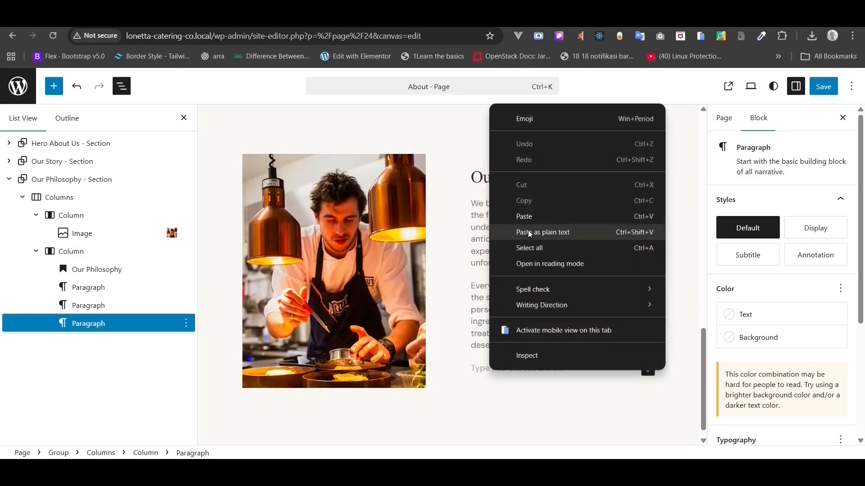
{"action": "left_click", "coordinate": [538, 247]}
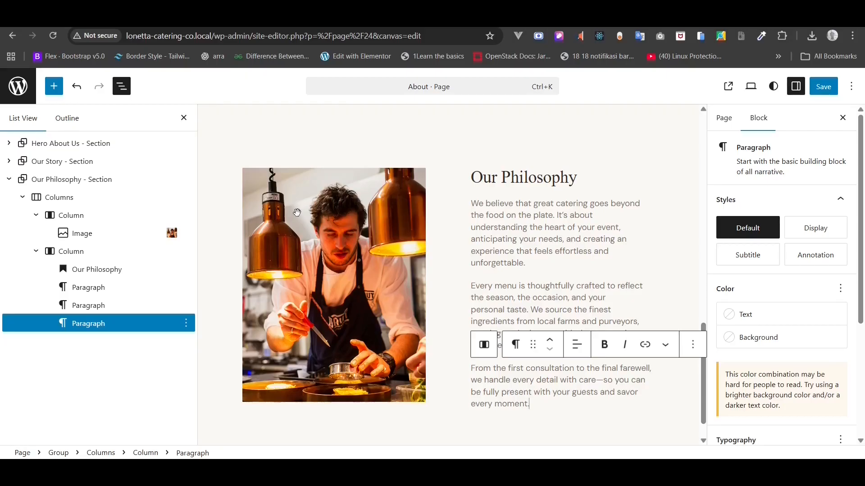
- Replace the Our Philosophy photo with Table-styling-details.png from Assets > About Page > Images
{"action": "left_click", "coordinate": [291, 244]}
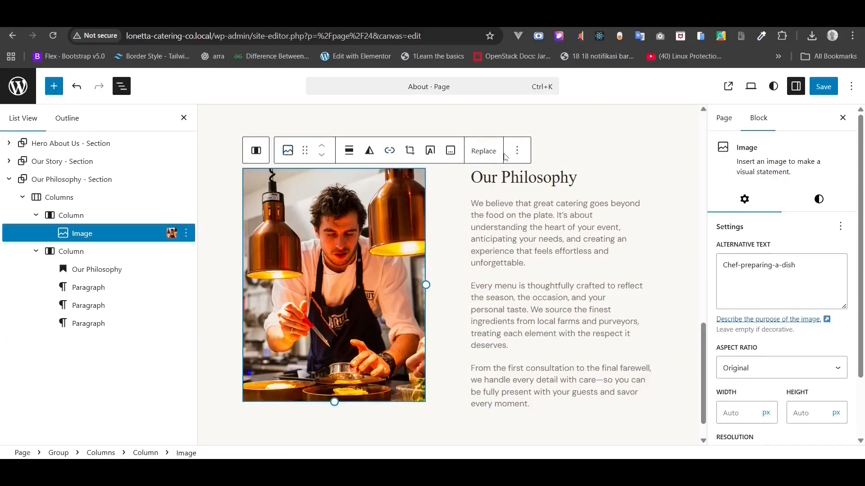
{"action": "left_click", "coordinate": [485, 157]}
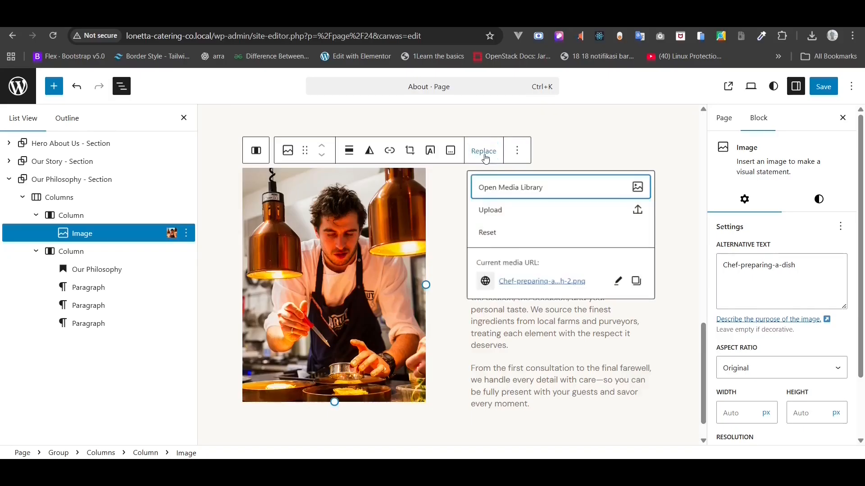
{"action": "left_click", "coordinate": [495, 211]}
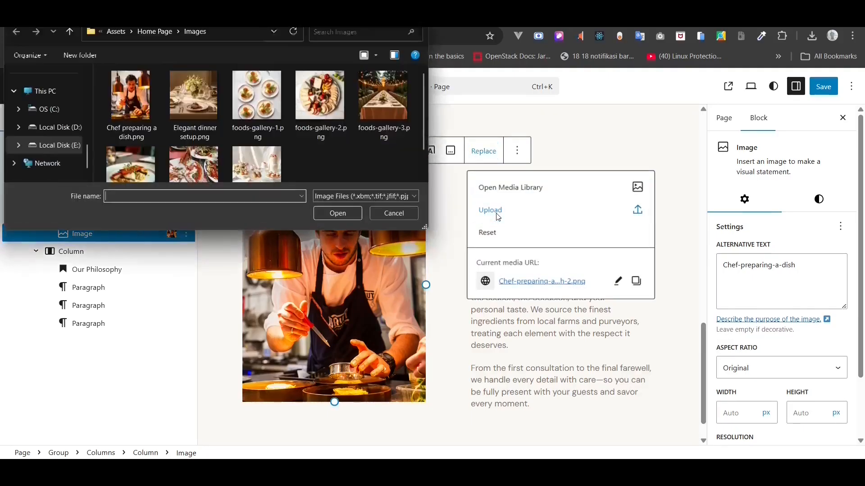
{"action": "left_click", "coordinate": [155, 31]}
{"action": "left_click", "coordinate": [124, 32]}
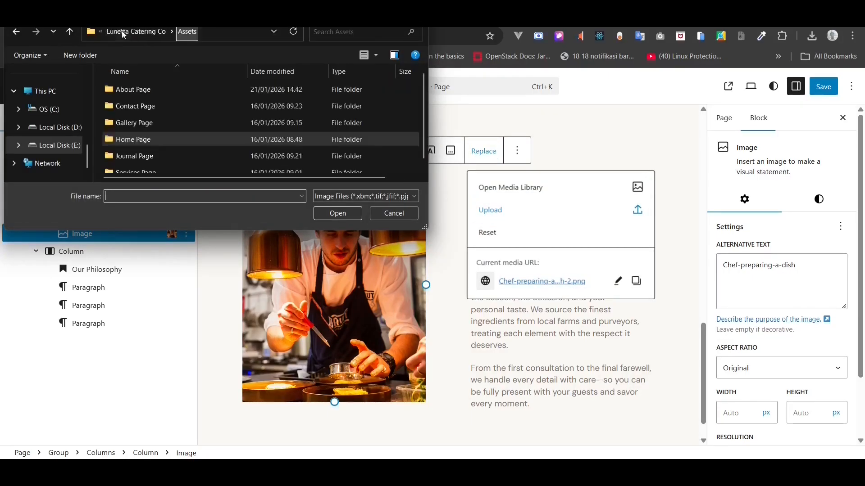
{"action": "double_click", "coordinate": [147, 87]}
{"action": "double_click", "coordinate": [147, 90]}
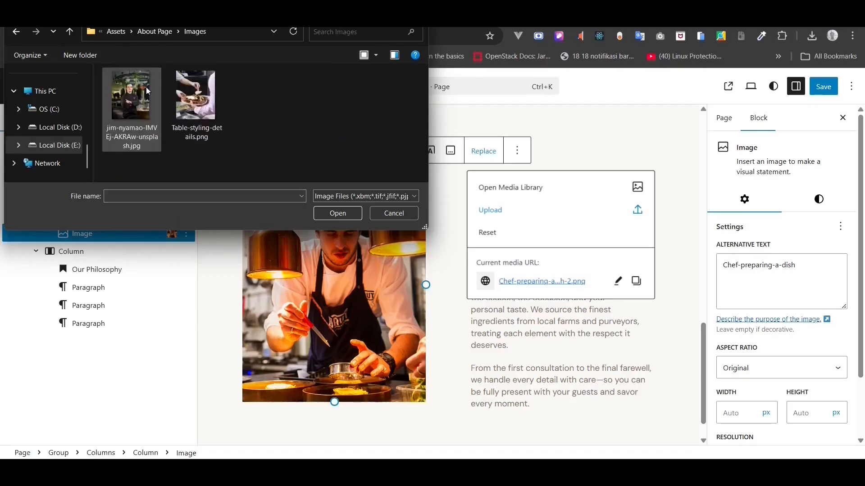
{"action": "left_click", "coordinate": [203, 115]}
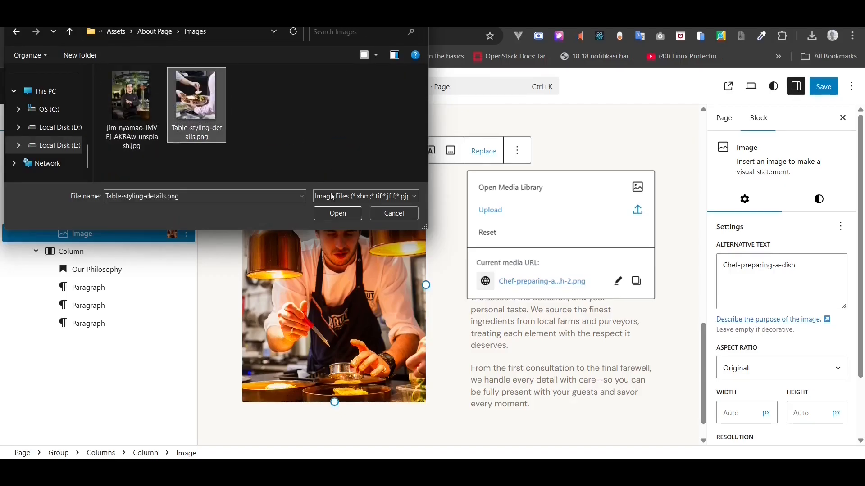
{"action": "left_click", "coordinate": [337, 213]}
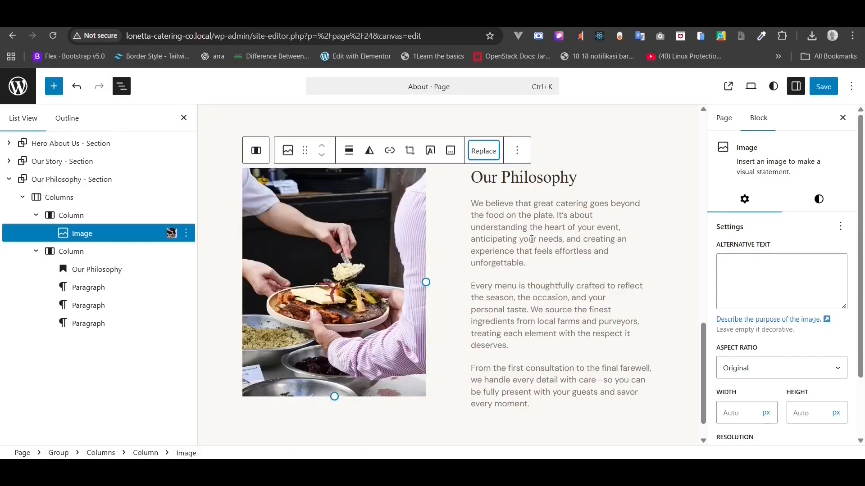
- Give the new plating photo the alt text 'Serving Foods'
{"action": "double_click", "coordinate": [521, 179]}
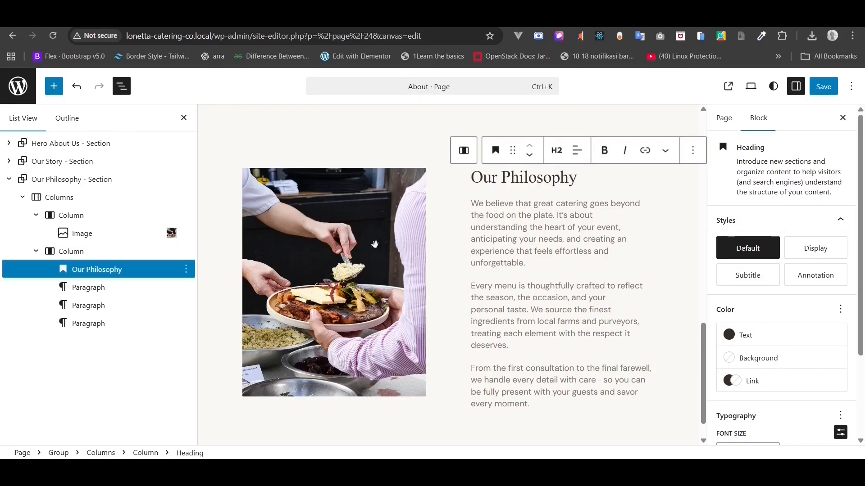
{"action": "left_click", "coordinate": [370, 228]}
{"action": "left_click", "coordinate": [759, 286]}
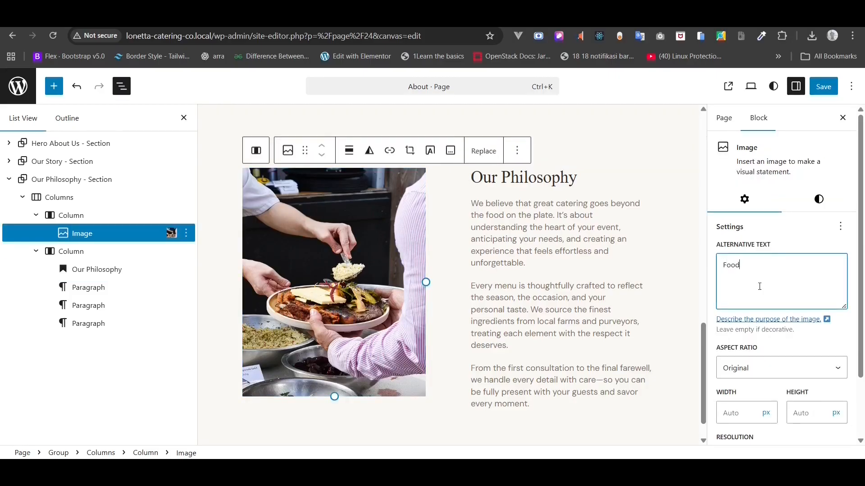
{"action": "type", "text": "Food"}
{"action": "key", "text": "ctrl+a"}
{"action": "type", "text": "S"}
- Crop the plating photo to the Portrait 3:4 aspect ratio
{"action": "left_click", "coordinate": [756, 367]}
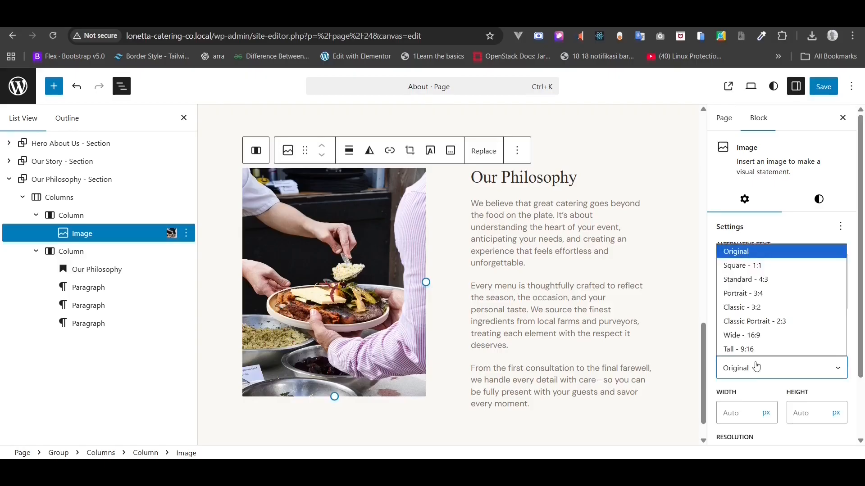
{"action": "left_click", "coordinate": [763, 280]}
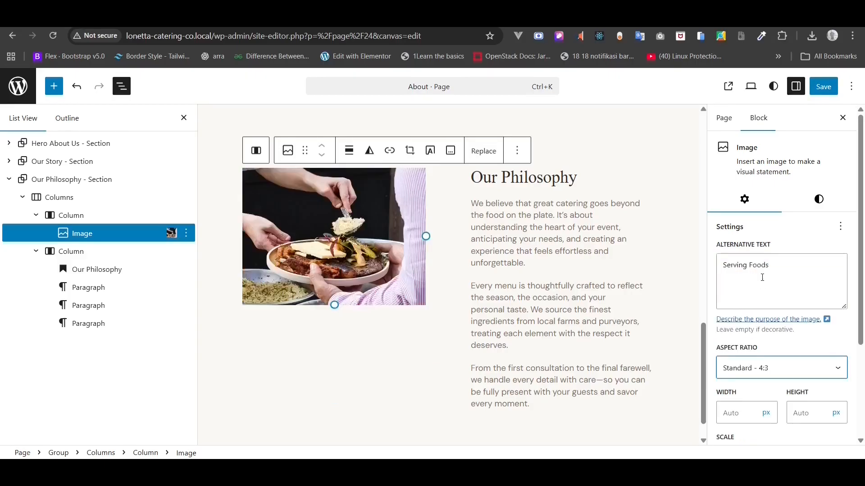
{"action": "left_click", "coordinate": [762, 365]}
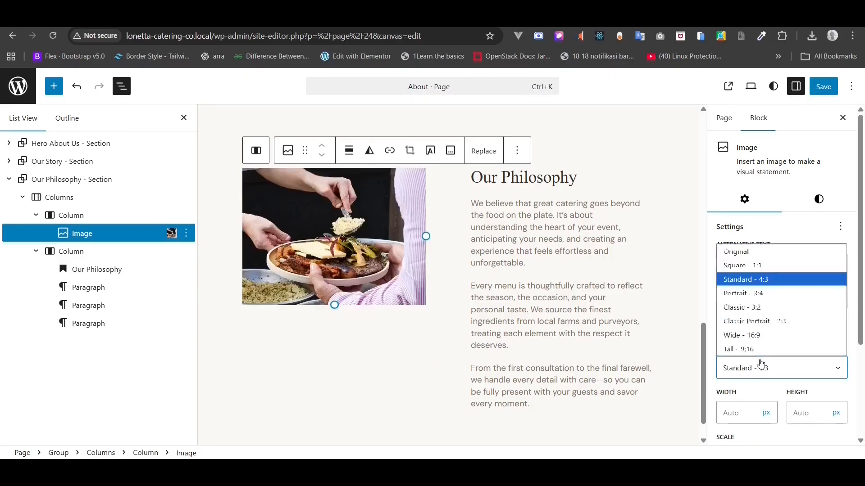
{"action": "left_click", "coordinate": [795, 320]}
{"action": "left_click", "coordinate": [778, 364]}
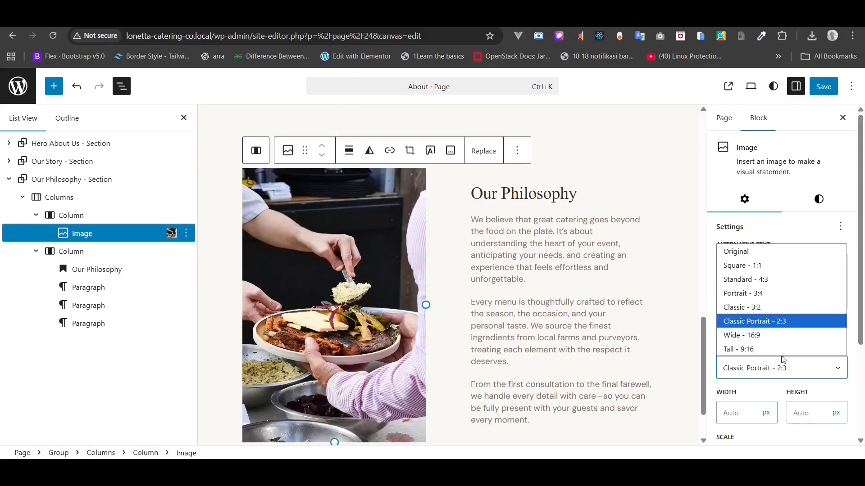
{"action": "left_click", "coordinate": [771, 293]}
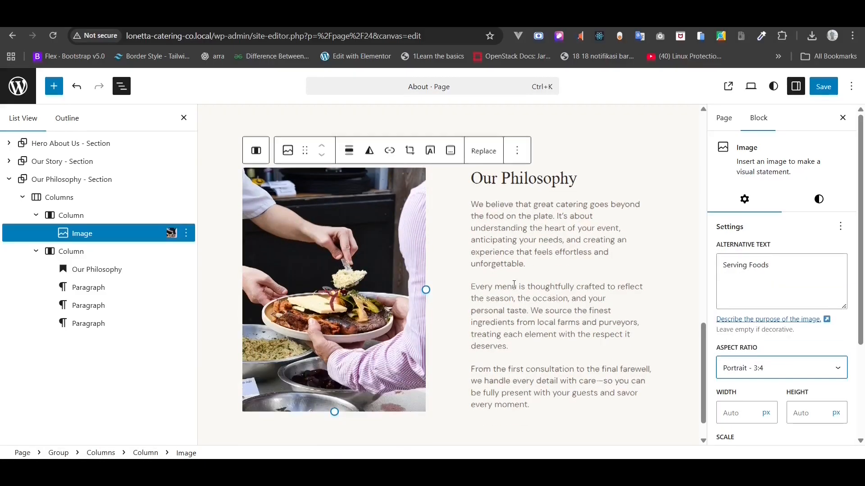
{"action": "scroll", "coordinate": [515, 283], "scroll_direction": "up", "scroll_amount": 3}
{"action": "scroll", "coordinate": [515, 284], "scroll_direction": "up", "scroll_amount": 3}
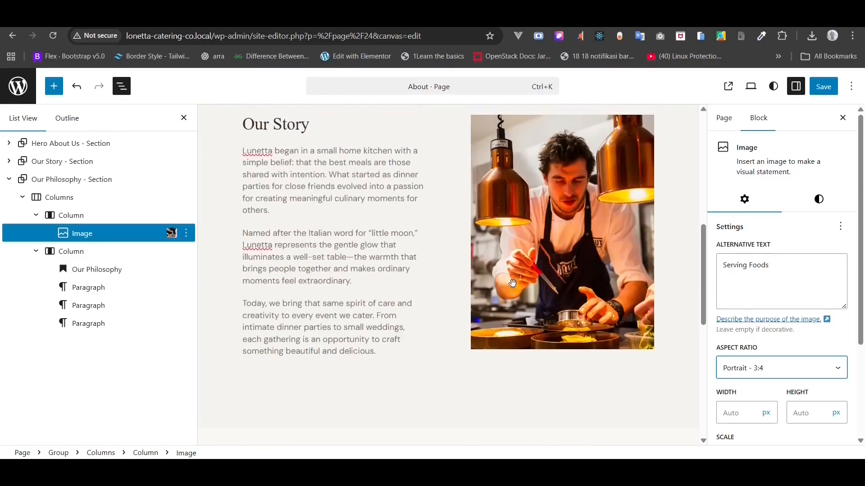
- Crop the Our Story chef photo to Portrait 3:4
{"action": "left_click", "coordinate": [526, 250]}
{"action": "scroll", "coordinate": [744, 303], "scroll_direction": "down", "scroll_amount": 3}
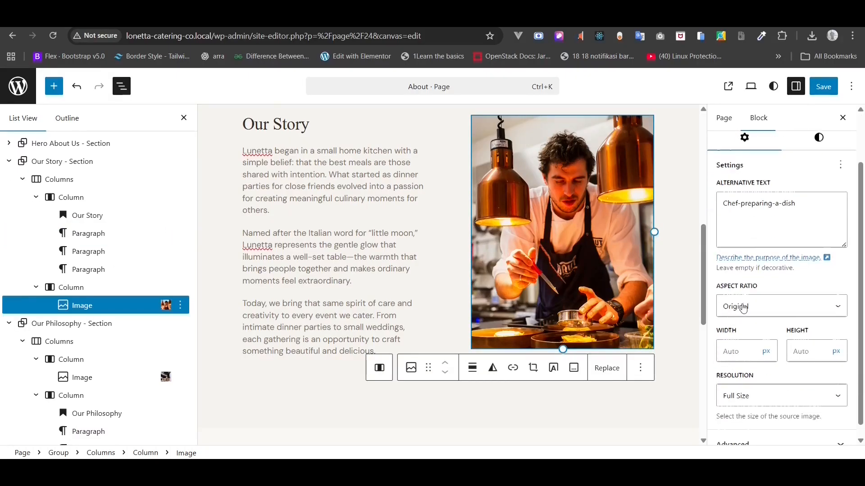
{"action": "left_click", "coordinate": [749, 301]}
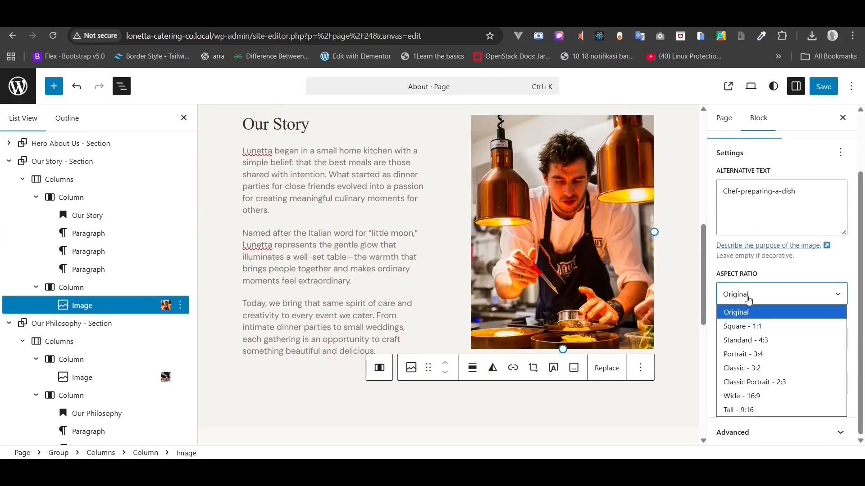
{"action": "left_click", "coordinate": [752, 354]}
- Save the About page and review both photos on the reloaded live page
{"action": "scroll", "coordinate": [519, 279], "scroll_direction": "down", "scroll_amount": 6}
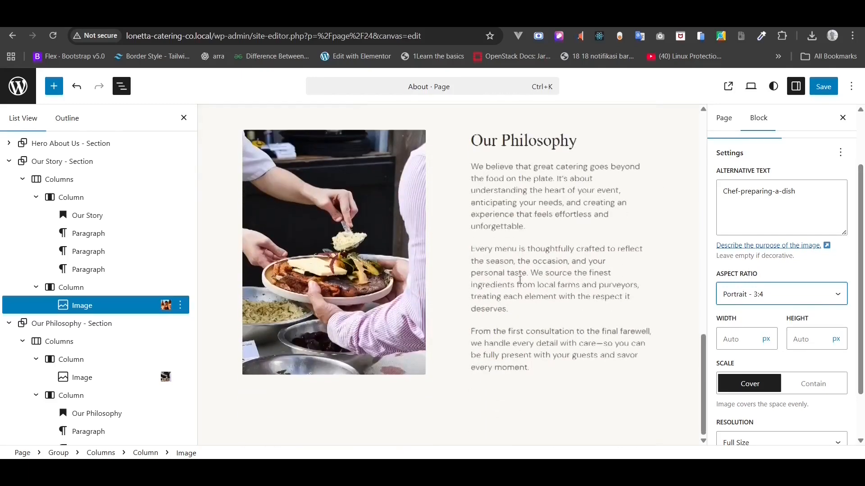
{"action": "left_click", "coordinate": [831, 90]}
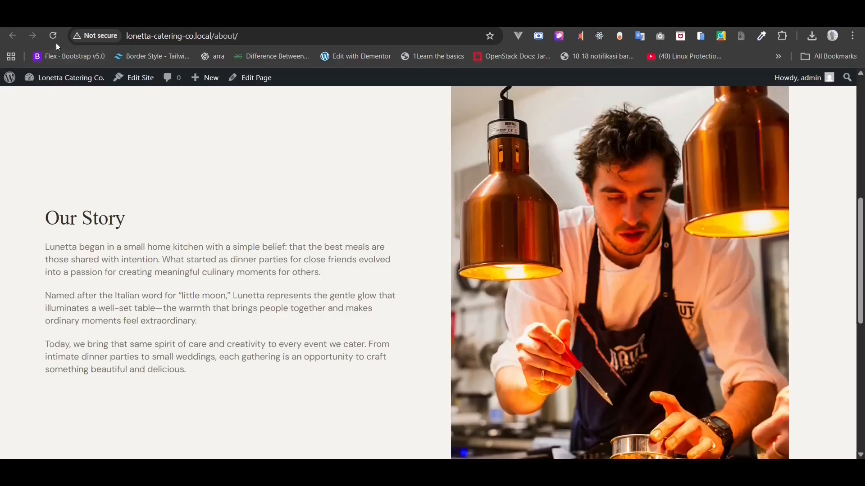
{"action": "left_click", "coordinate": [55, 41]}
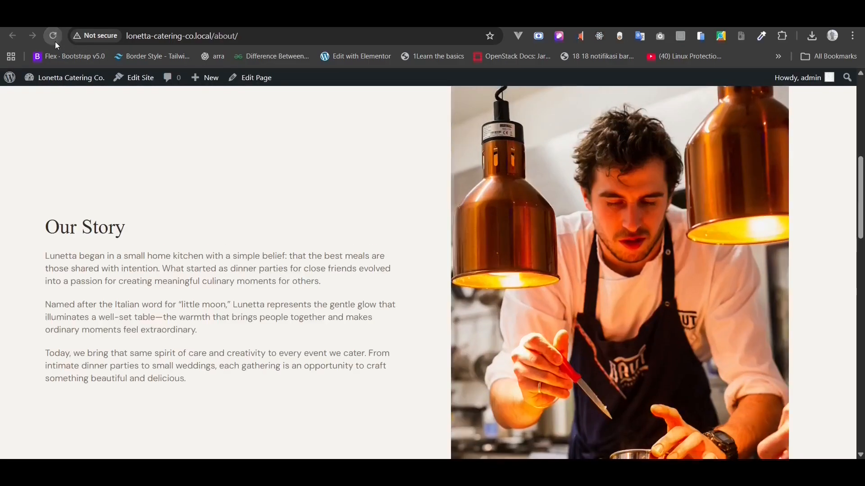
{"action": "scroll", "coordinate": [144, 243], "scroll_direction": "down", "scroll_amount": 6}
{"action": "scroll", "coordinate": [145, 247], "scroll_direction": "down", "scroll_amount": 7}
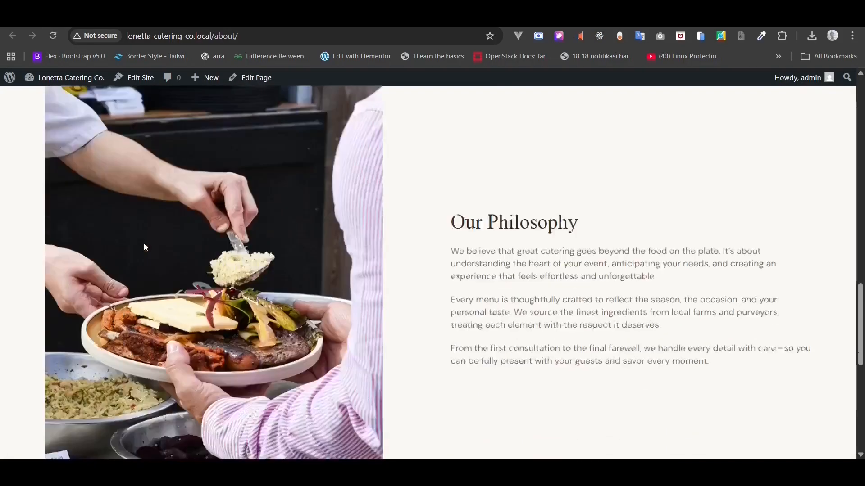
{"action": "scroll", "coordinate": [145, 248], "scroll_direction": "down", "scroll_amount": 1}
{"action": "scroll", "coordinate": [145, 247], "scroll_direction": "up", "scroll_amount": 2}
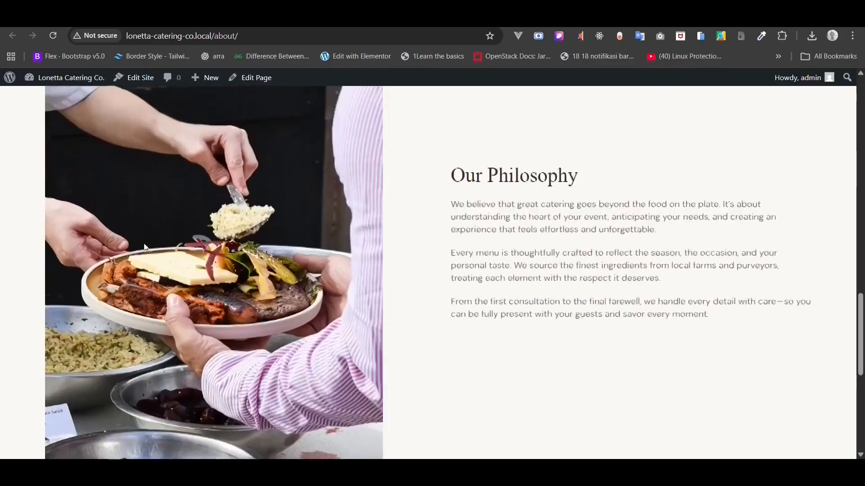
{"action": "key", "text": "ctrl+plus"}
{"action": "key", "text": "ctrl+minus"}
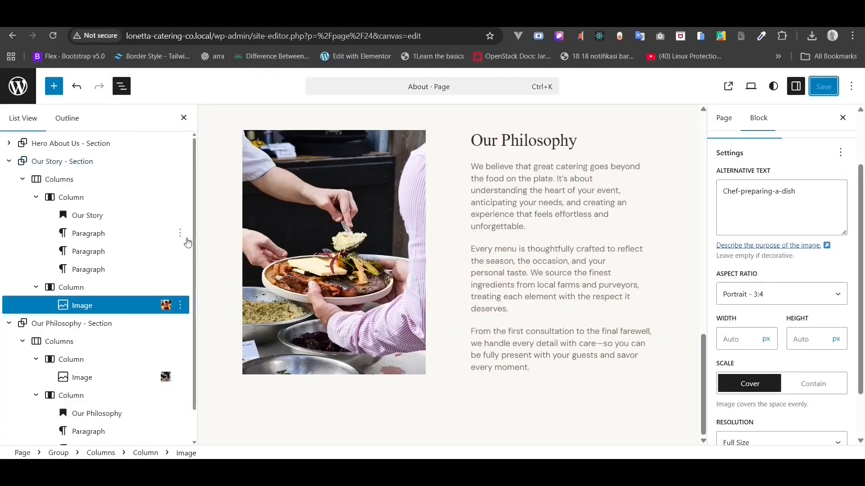
- Add an empty paragraph block after the Our Philosophy section
{"action": "left_click", "coordinate": [8, 162]}
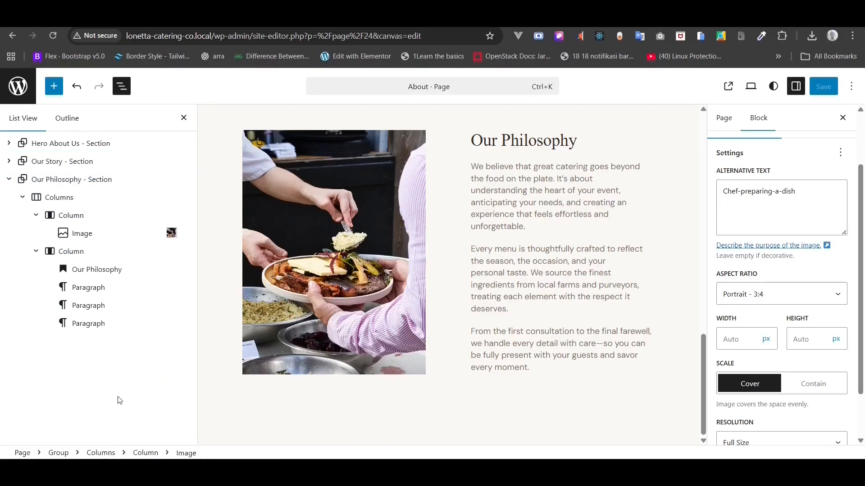
{"action": "left_click", "coordinate": [10, 181]}
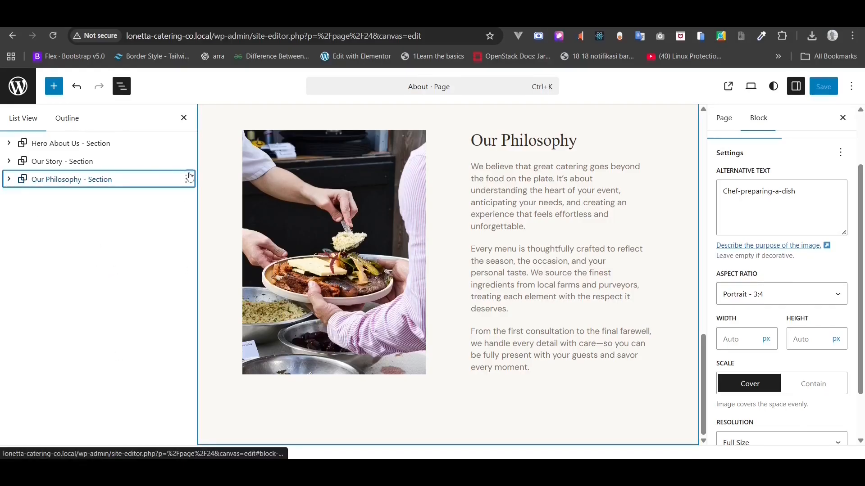
{"action": "left_click", "coordinate": [187, 180]}
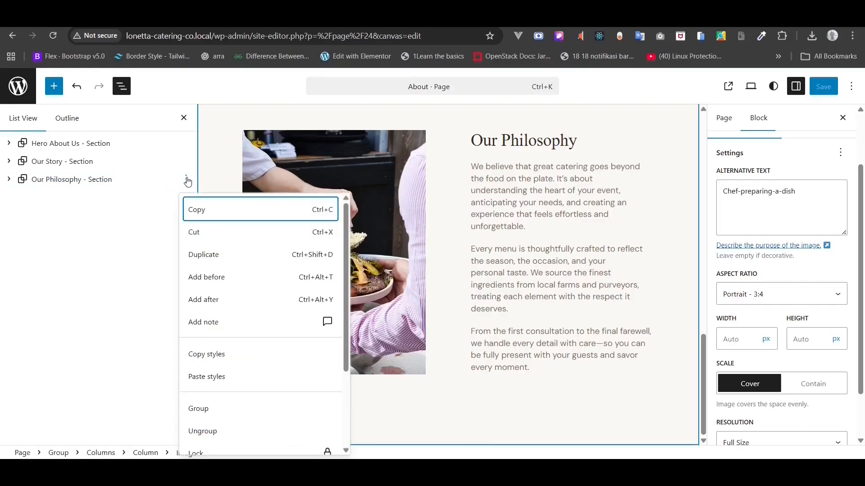
{"action": "left_click", "coordinate": [214, 307]}
{"action": "type", "text": "/"}
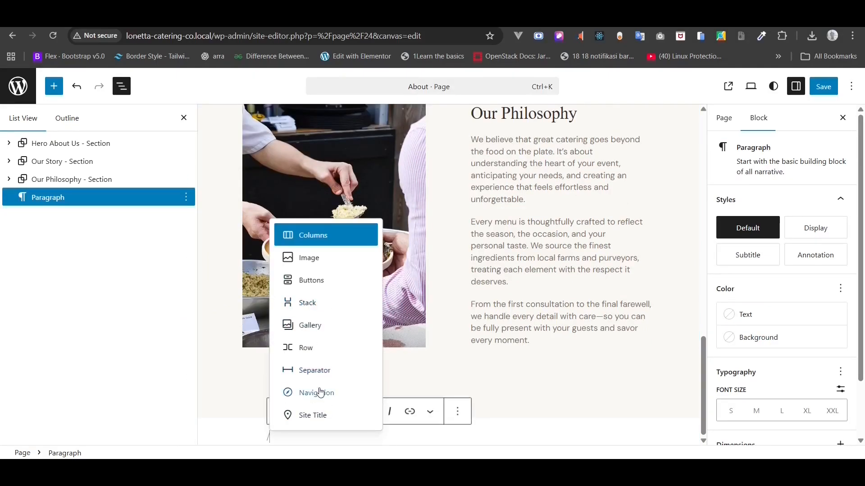
{"action": "type", "text": "p"}
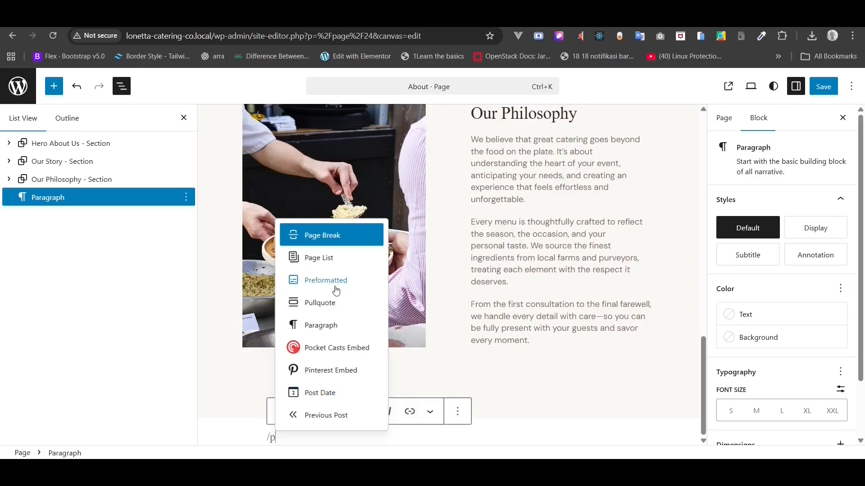
{"action": "left_click", "coordinate": [328, 327]}
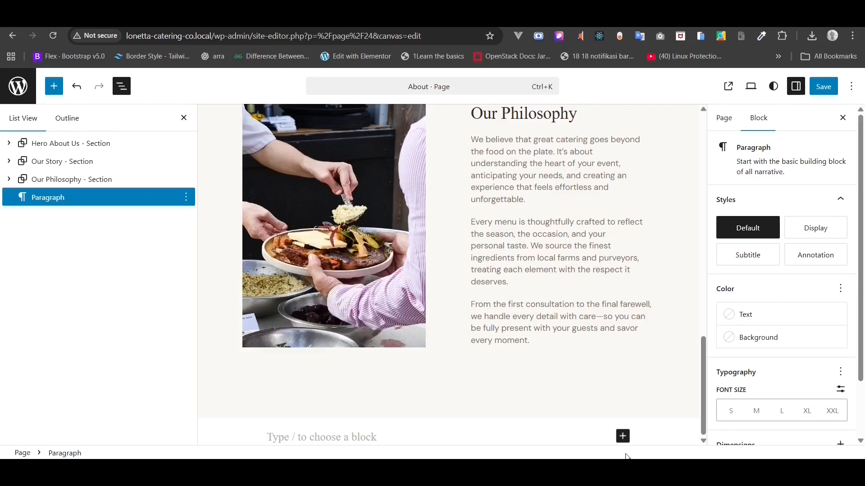
- Copy 'Our Values' from the About Copy notes and paste it into the new paragraph
{"action": "key", "text": "alt+Tab"}
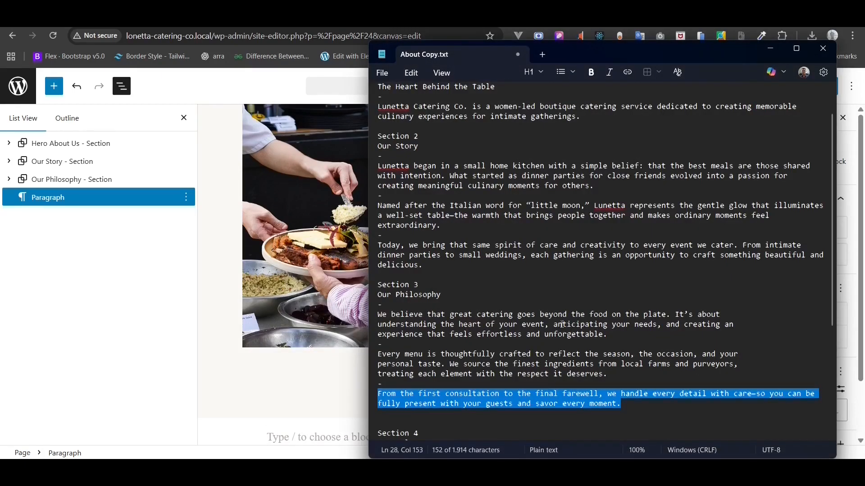
{"action": "scroll", "coordinate": [562, 324], "scroll_direction": "down", "scroll_amount": 5}
{"action": "left_click_drag", "start_coordinate": [378, 267], "coordinate": [421, 271]}
{"action": "right_click", "coordinate": [421, 270]}
{"action": "left_click", "coordinate": [459, 247]}
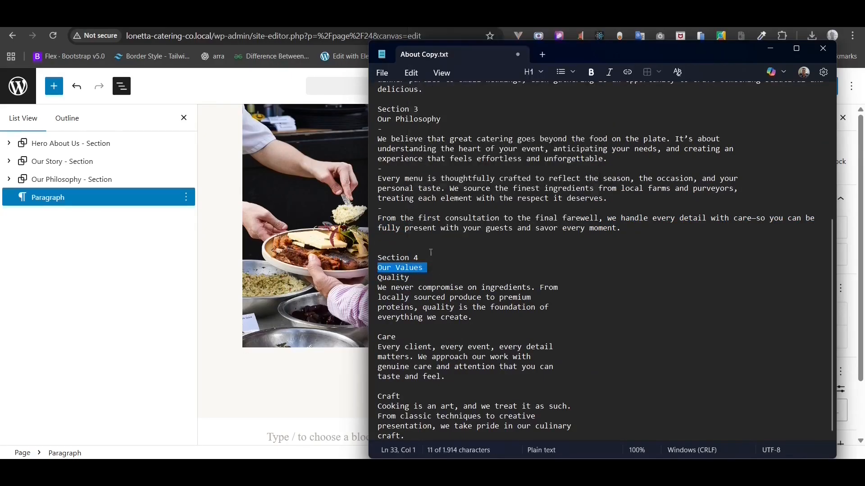
{"action": "left_click", "coordinate": [184, 367]}
{"action": "key", "text": "ctrl+v"}
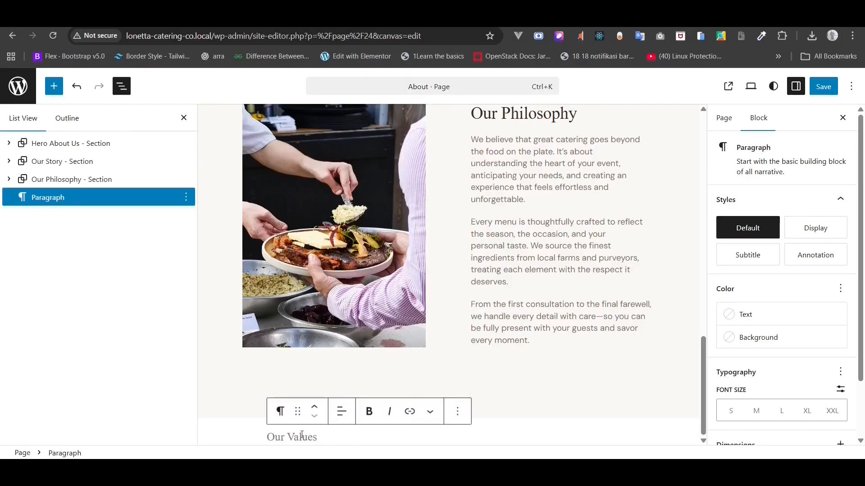
- Wrap the Our Values paragraph in a group named 'Our Values - Section'
{"action": "right_click", "coordinate": [53, 199]}
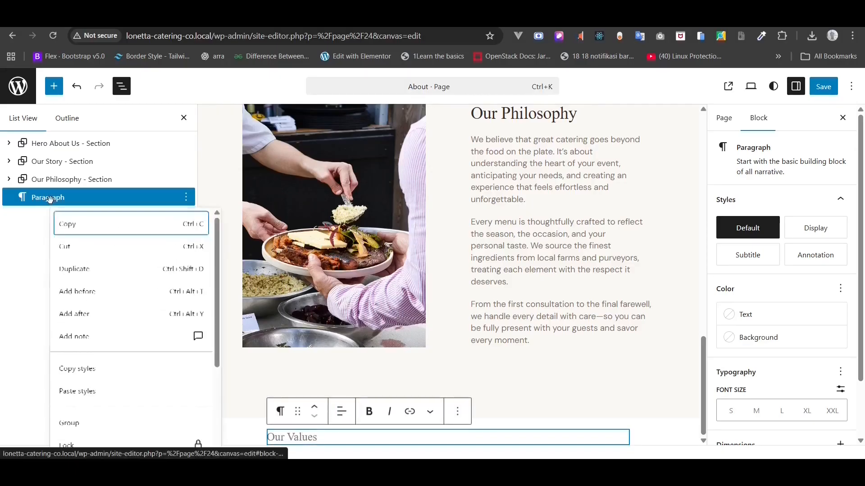
{"action": "scroll", "coordinate": [100, 333], "scroll_direction": "down", "scroll_amount": 2}
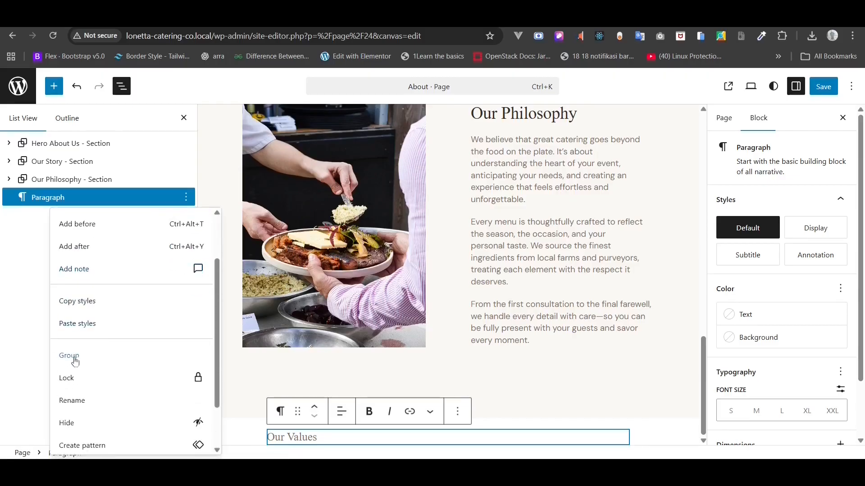
{"action": "left_click", "coordinate": [74, 360]}
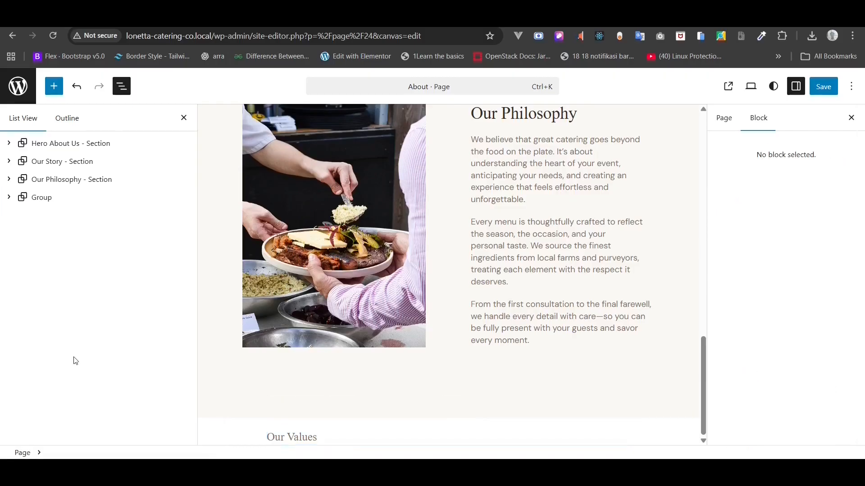
{"action": "left_click", "coordinate": [10, 199]}
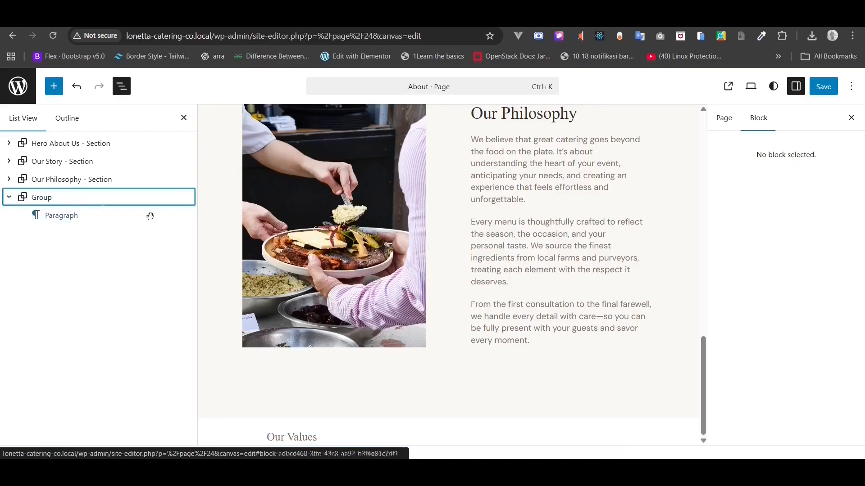
{"action": "left_click", "coordinate": [41, 198]}
{"action": "right_click", "coordinate": [41, 199]}
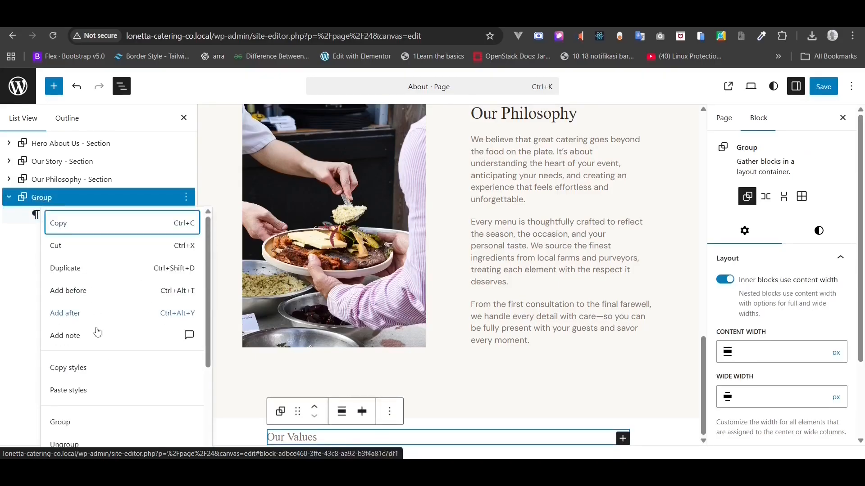
{"action": "scroll", "coordinate": [99, 356], "scroll_direction": "down", "scroll_amount": 3}
{"action": "left_click", "coordinate": [63, 363]}
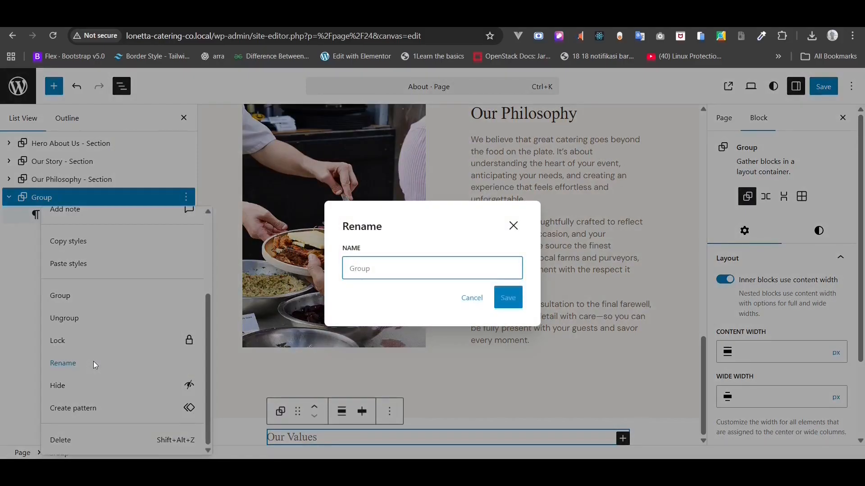
{"action": "type", "text": "Our"}
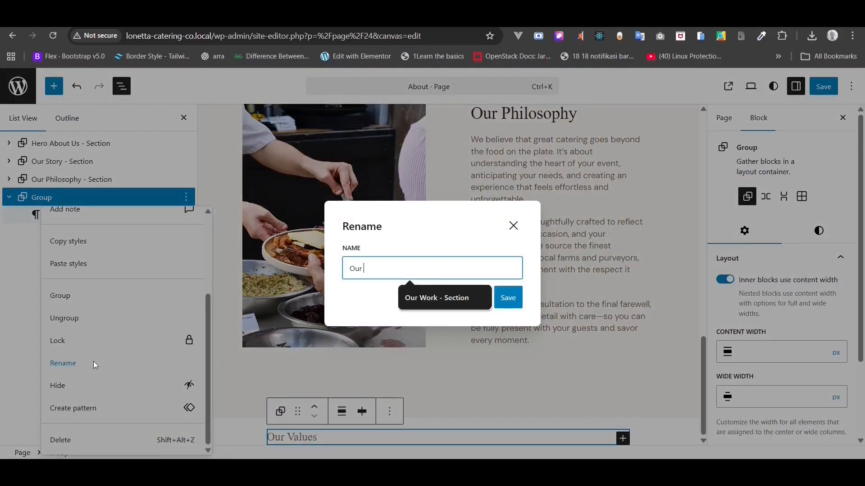
{"action": "type", "text": " Values - Section"}
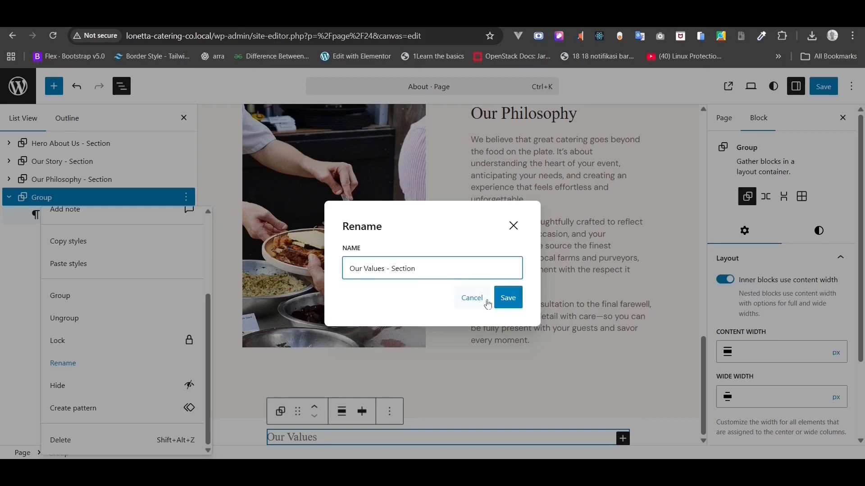
{"action": "left_click", "coordinate": [507, 297]}
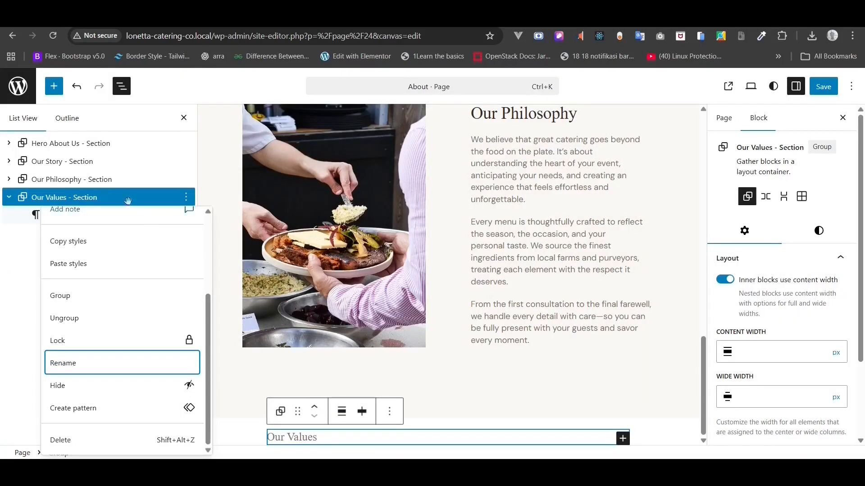
{"action": "key", "text": "Escape"}
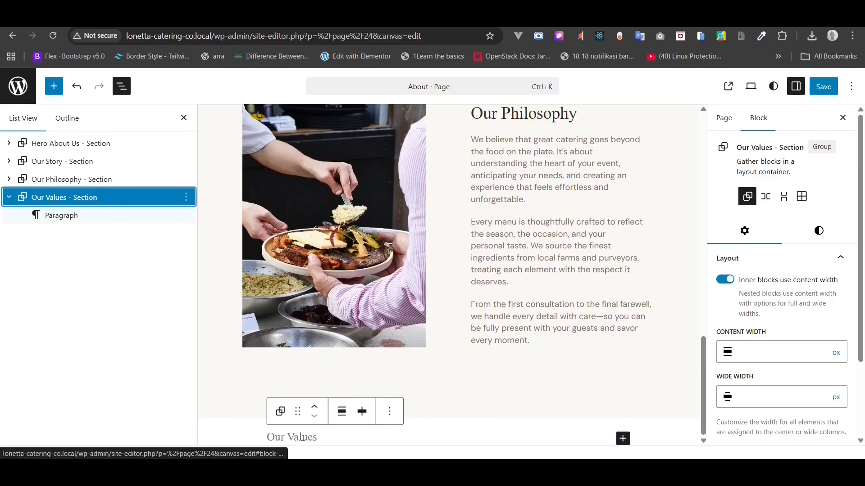
- Centre-align the Our Values text
{"action": "left_click", "coordinate": [331, 436]}
{"action": "left_click", "coordinate": [374, 410]}
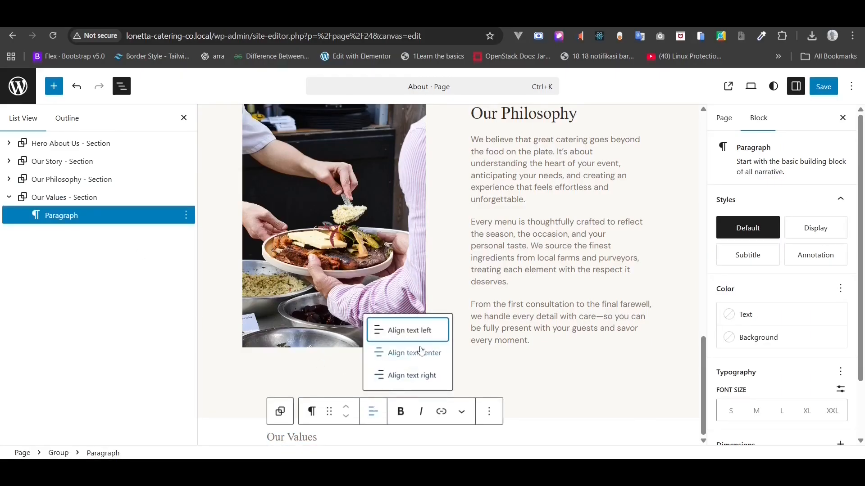
{"action": "left_click", "coordinate": [419, 350]}
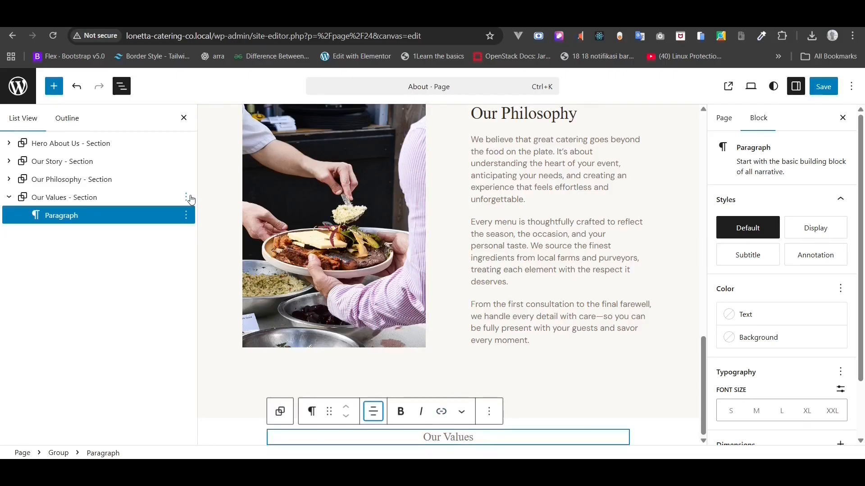
{"action": "left_click", "coordinate": [187, 215]}
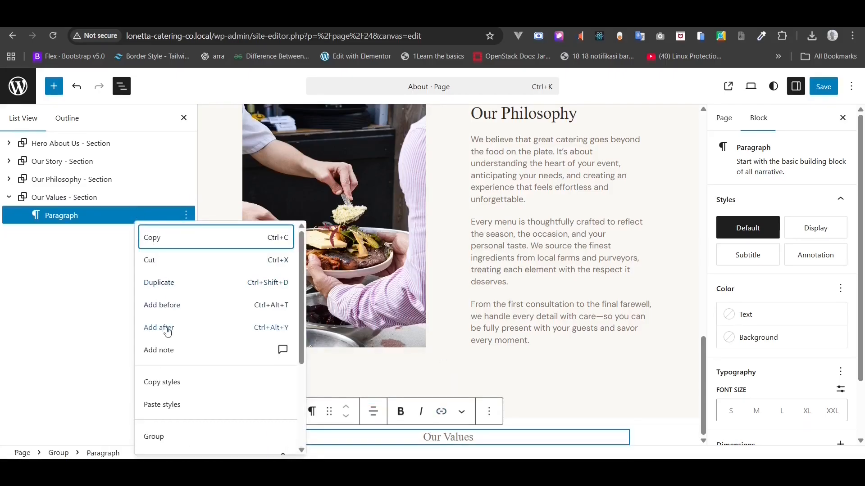
- Insert a 33/33/33 three-column Columns block below the Our Values text
{"action": "left_click", "coordinate": [166, 328]}
{"action": "type", "text": "c"}
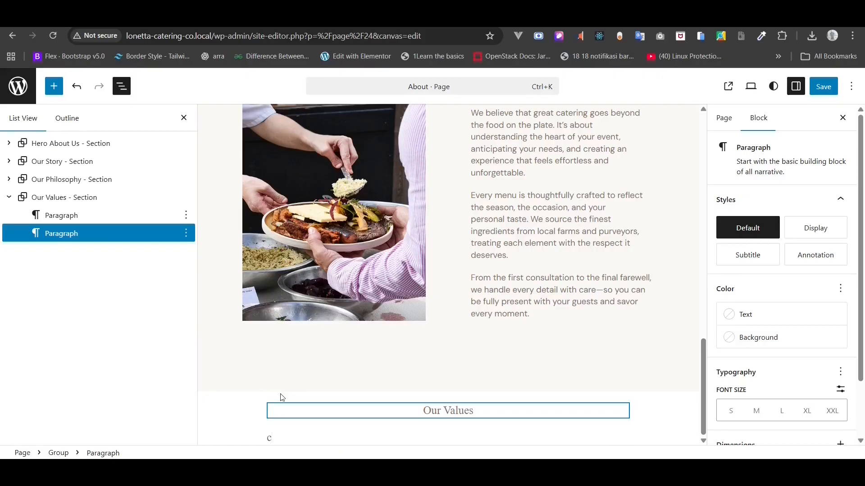
{"action": "key", "text": "BackSpace"}
{"action": "type", "text": "/col"}
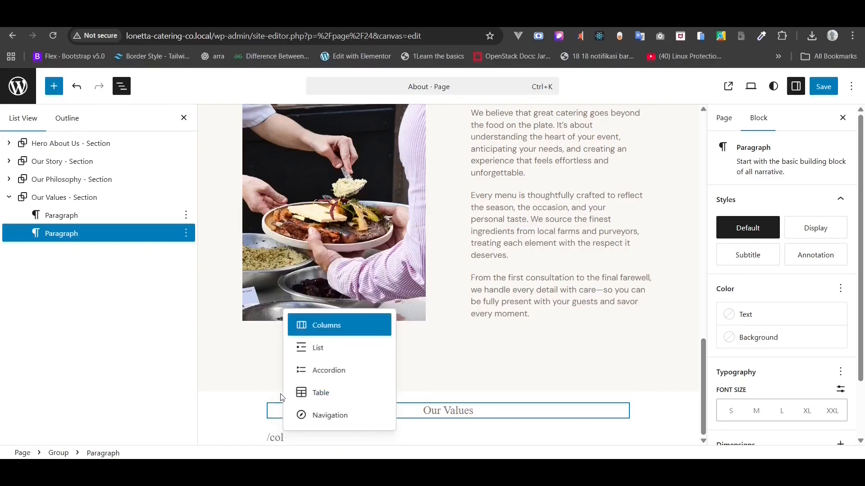
{"action": "left_click", "coordinate": [325, 326]}
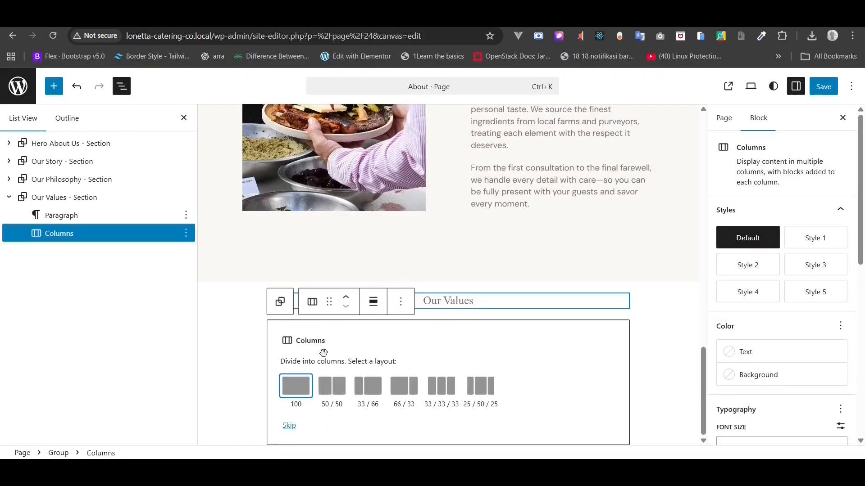
{"action": "left_click", "coordinate": [446, 386]}
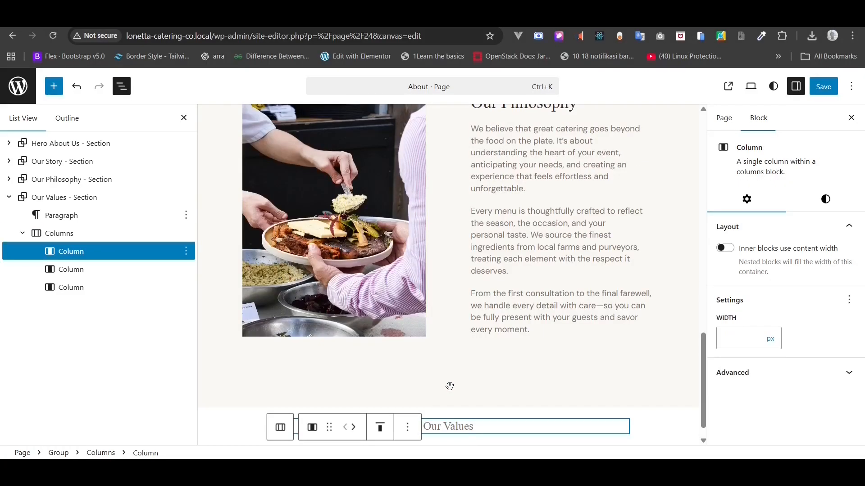
{"action": "left_click", "coordinate": [53, 199]}
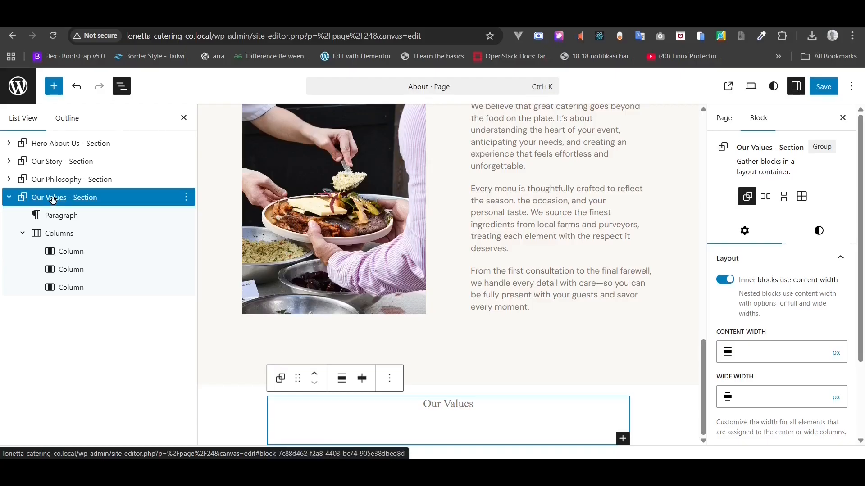
- Give the Our Values section a Gray 2 background and remove its top margin
{"action": "left_click", "coordinate": [808, 234]}
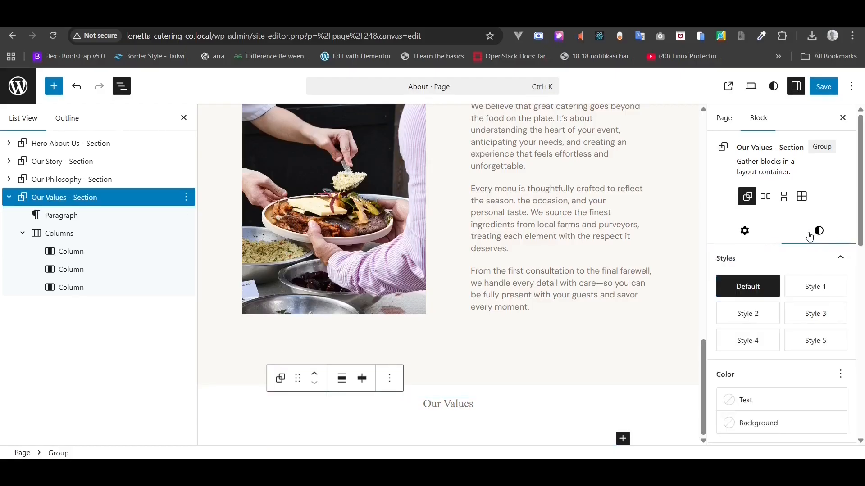
{"action": "scroll", "coordinate": [807, 259], "scroll_direction": "down", "scroll_amount": 8}
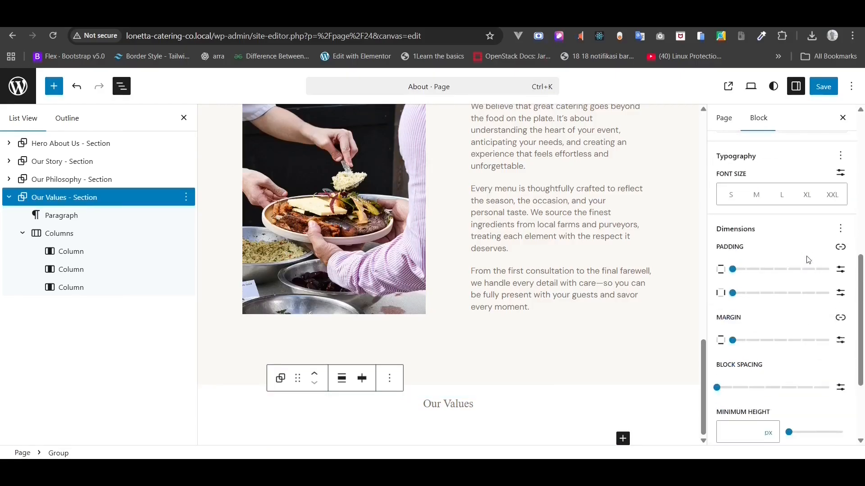
{"action": "scroll", "coordinate": [806, 259], "scroll_direction": "up", "scroll_amount": 6}
{"action": "left_click", "coordinate": [771, 355]}
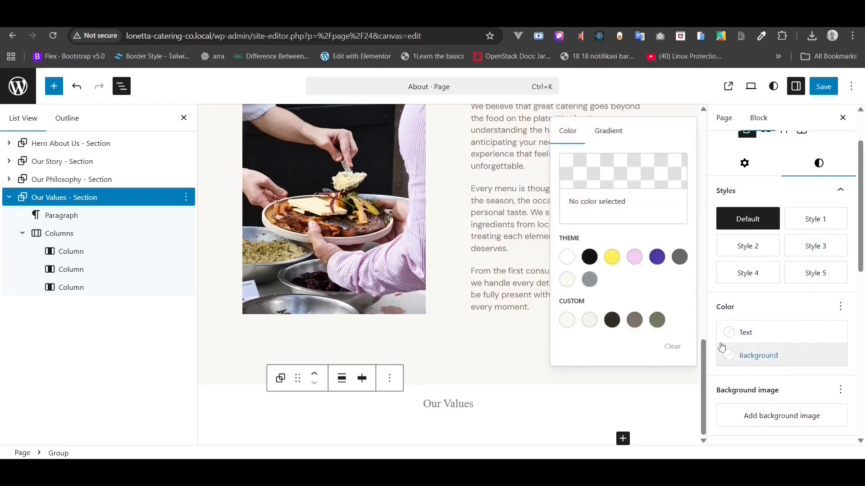
{"action": "left_click", "coordinate": [589, 321]}
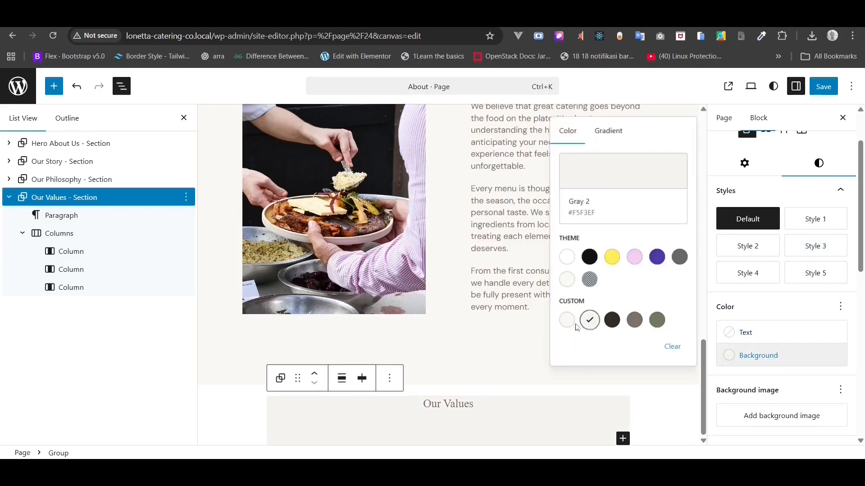
{"action": "left_click", "coordinate": [566, 321]}
{"action": "left_click", "coordinate": [590, 326]}
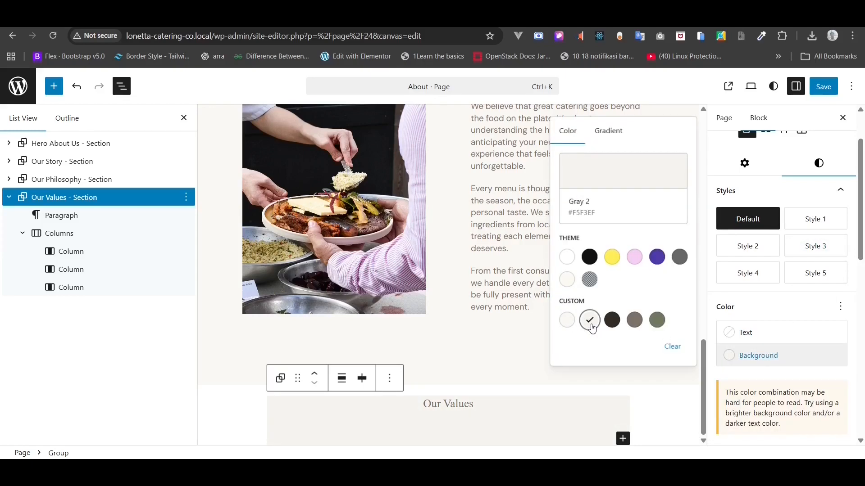
{"action": "left_click", "coordinate": [795, 305]}
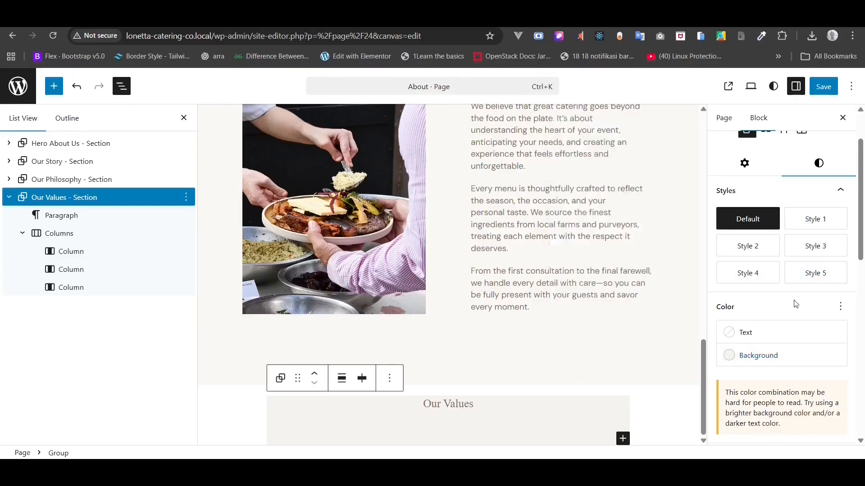
{"action": "scroll", "coordinate": [794, 303], "scroll_direction": "down", "scroll_amount": 8}
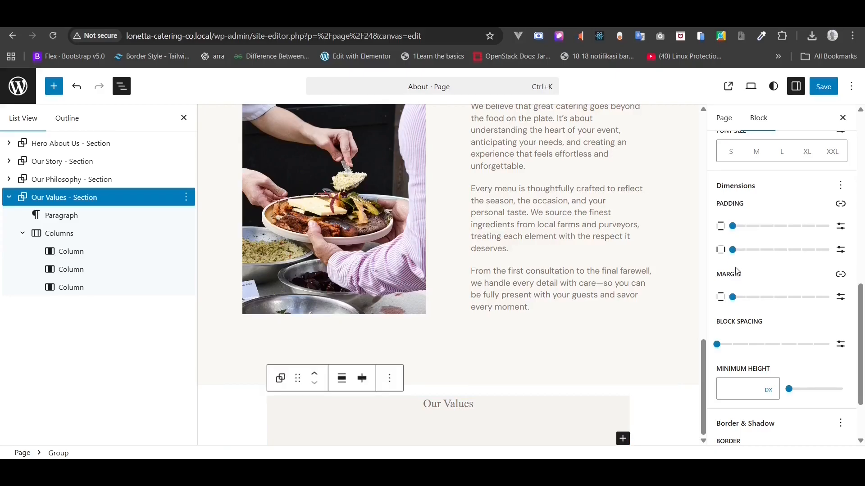
{"action": "mouse_move", "coordinate": [733, 299]}
{"action": "left_mouse_down"}
{"action": "mouse_move", "coordinate": [746, 300]}
{"action": "mouse_move", "coordinate": [726, 306]}
{"action": "left_mouse_up"}
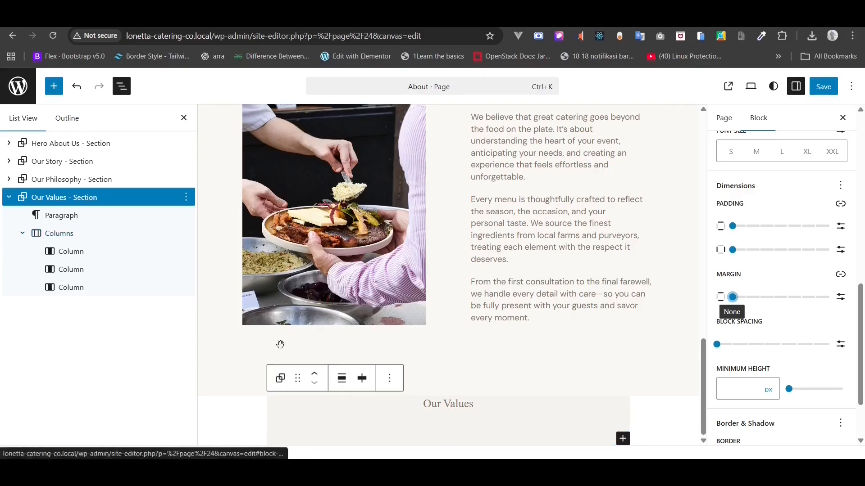
- Make the section full width with 128px vertical and 80px side padding
{"action": "left_click", "coordinate": [343, 381]}
{"action": "left_click", "coordinate": [365, 345]}
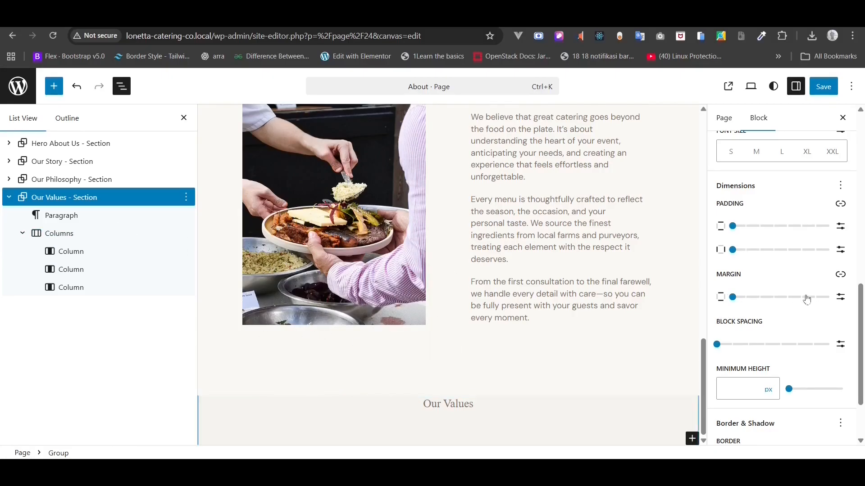
{"action": "left_click", "coordinate": [841, 227]}
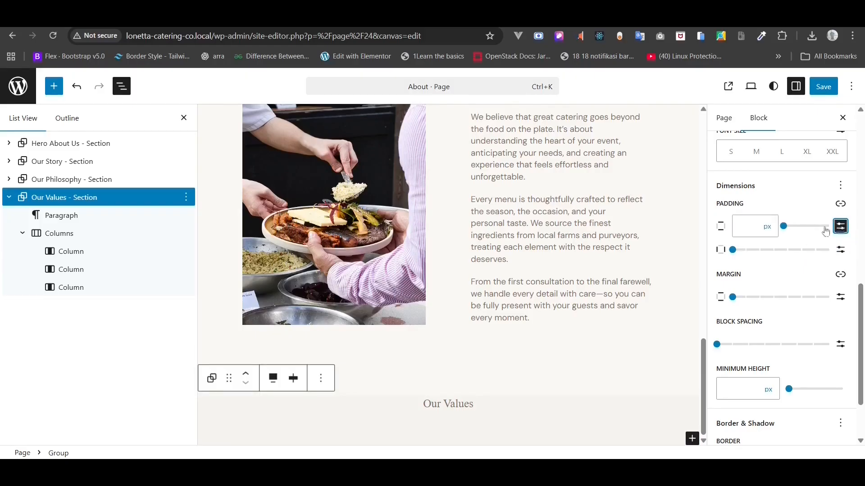
{"action": "left_click", "coordinate": [753, 230]}
{"action": "type", "text": "128"}
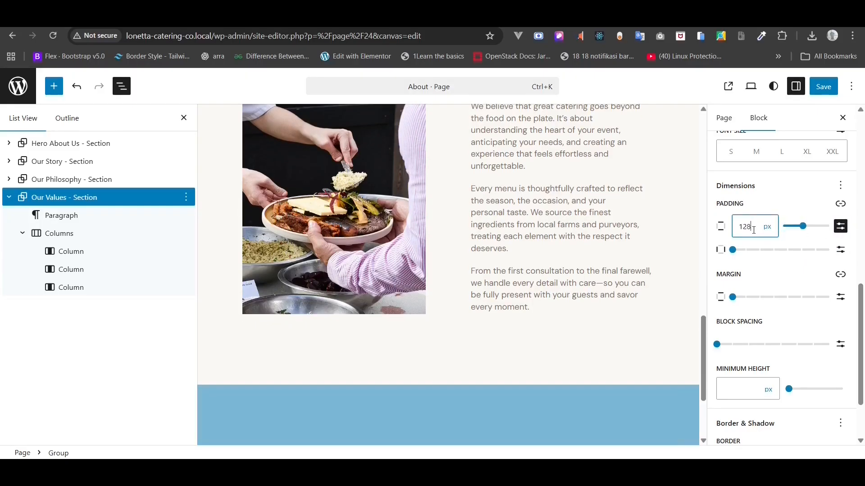
{"action": "left_click", "coordinate": [840, 249]}
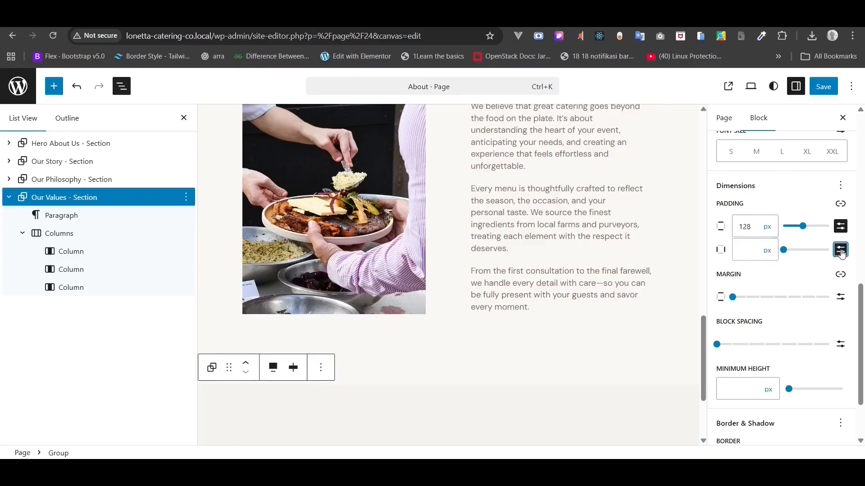
{"action": "left_click", "coordinate": [749, 245]}
{"action": "type", "text": "80"}
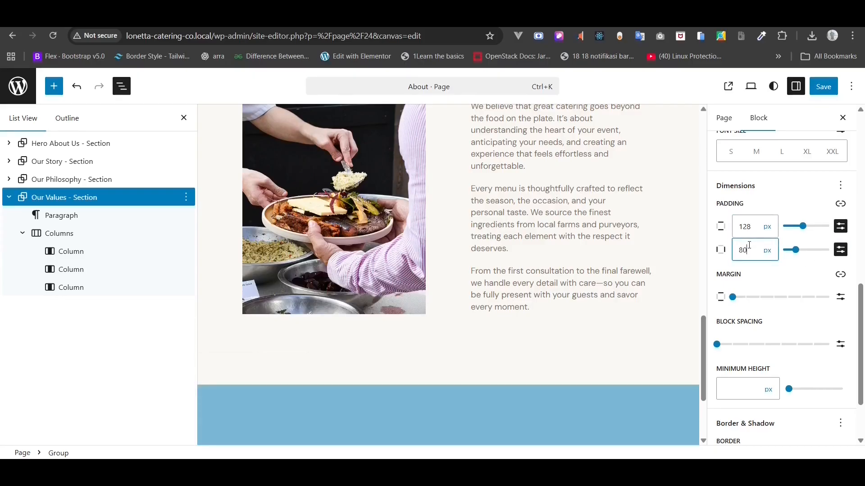
{"action": "scroll", "coordinate": [522, 310], "scroll_direction": "down", "scroll_amount": 3}
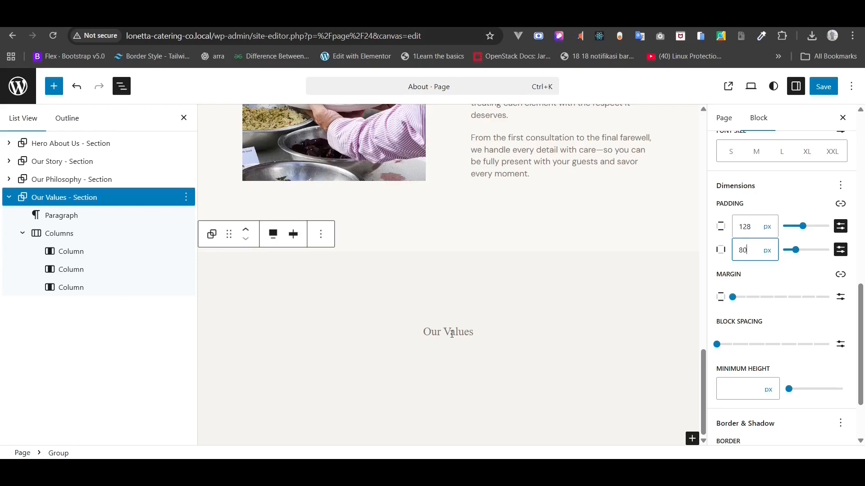
- Give the Our Values title a dark text colour and a 36px font size
{"action": "left_click", "coordinate": [452, 333]}
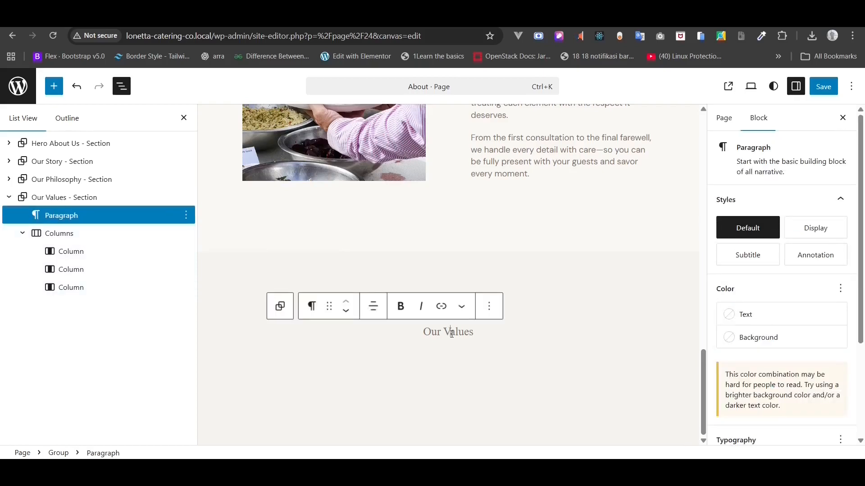
{"action": "left_click", "coordinate": [773, 318]}
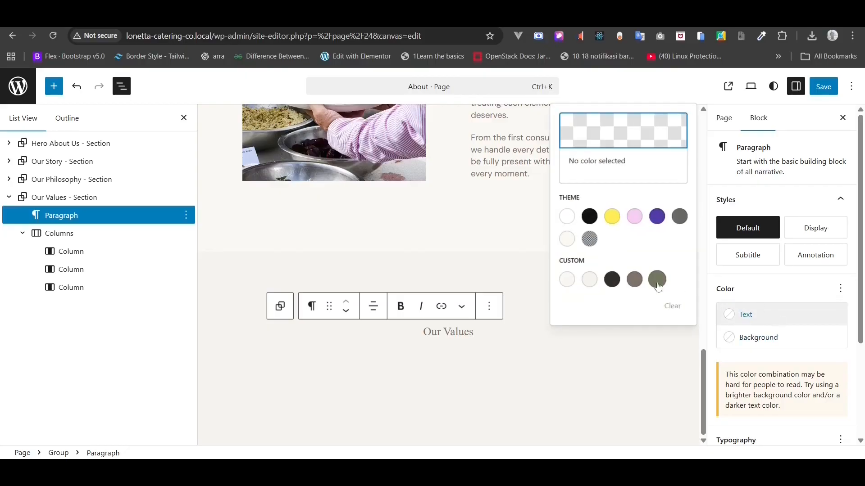
{"action": "left_click", "coordinate": [612, 280]}
{"action": "left_click", "coordinate": [840, 288]}
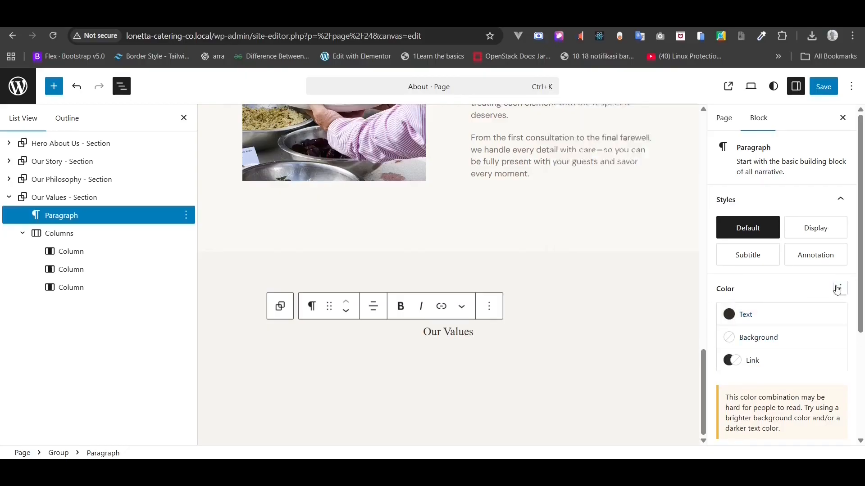
{"action": "left_click", "coordinate": [837, 290]}
{"action": "scroll", "coordinate": [818, 298], "scroll_direction": "down", "scroll_amount": 3}
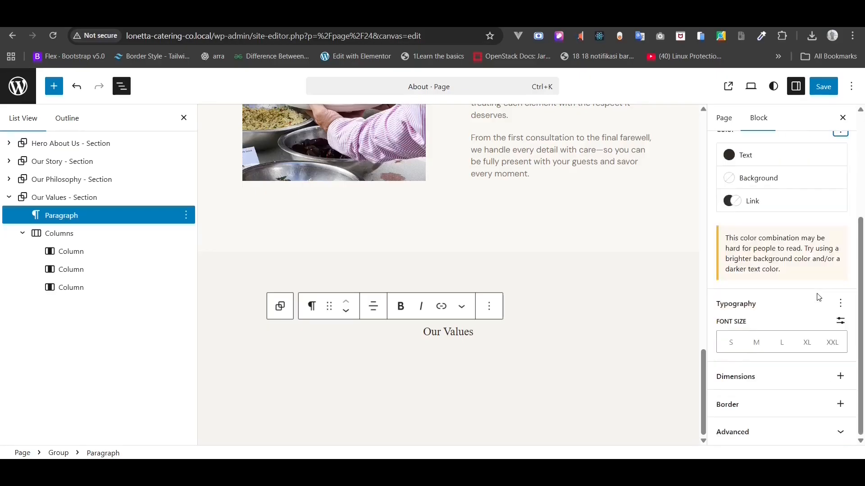
{"action": "left_click", "coordinate": [840, 320]}
{"action": "left_click", "coordinate": [750, 339]}
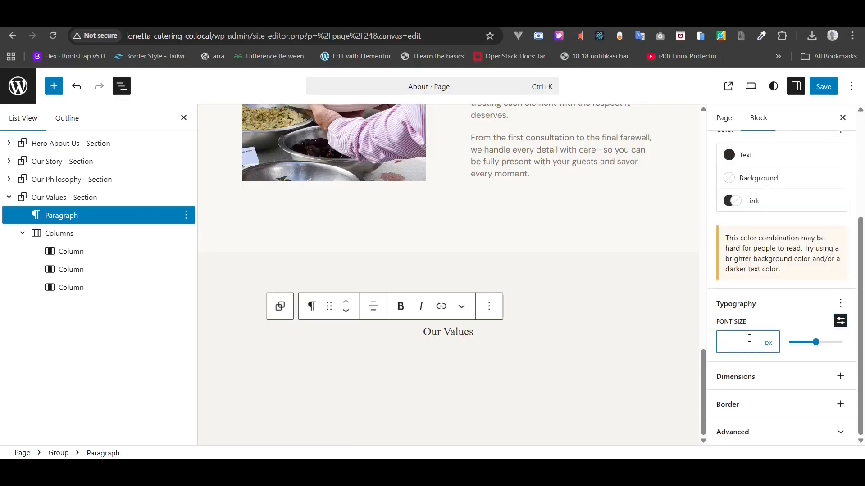
{"action": "type", "text": "36"}
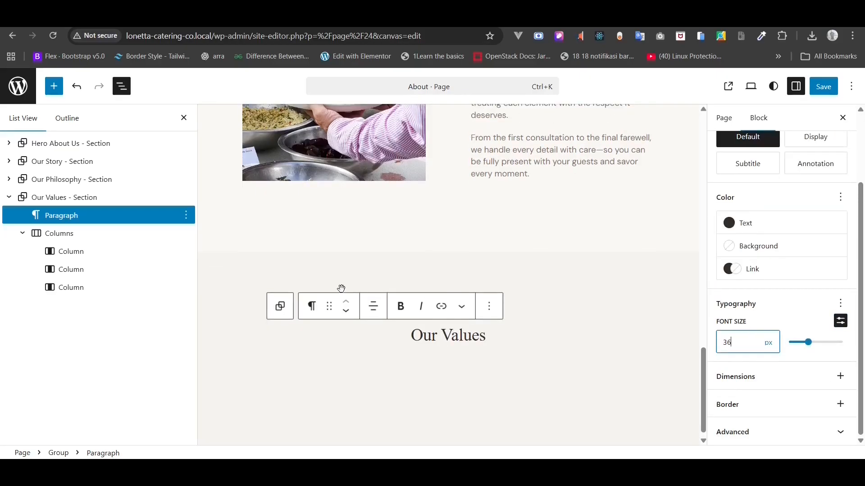
- Insert an H3 heading block in the first values column
{"action": "left_click", "coordinate": [74, 251]}
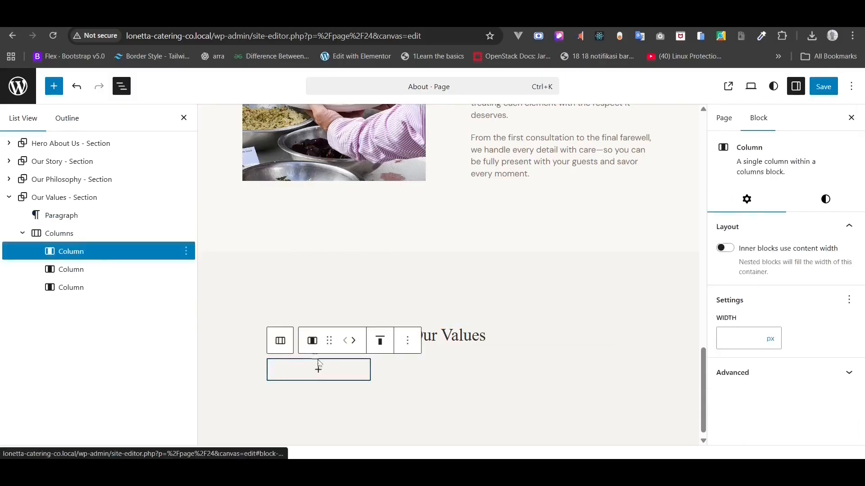
{"action": "left_click", "coordinate": [319, 370]}
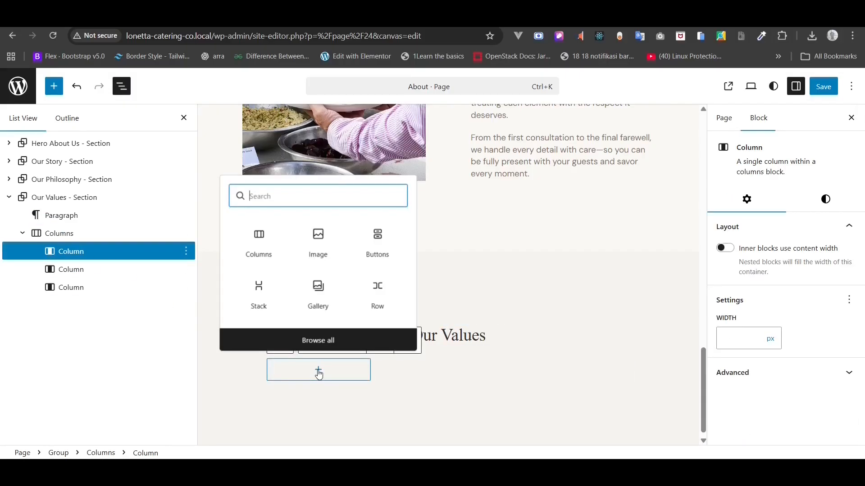
{"action": "type", "text": "/"}
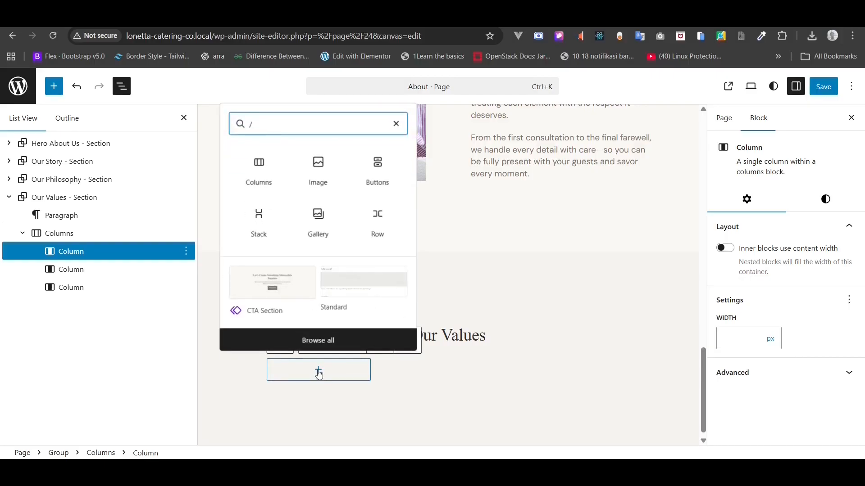
{"action": "type", "text": "hea"}
{"action": "left_click", "coordinate": [268, 156]}
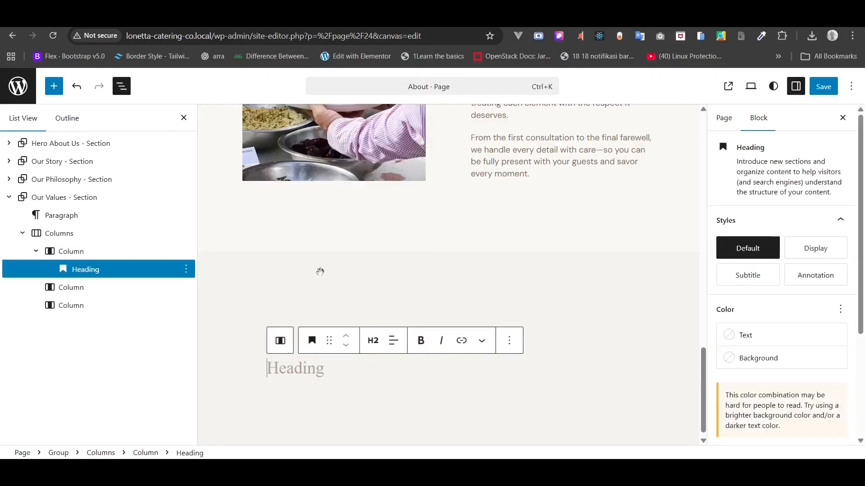
{"action": "left_click", "coordinate": [373, 341]}
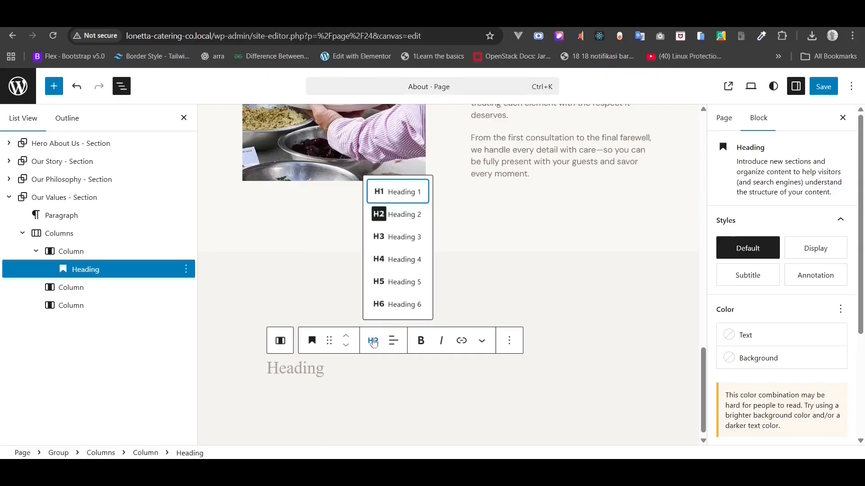
{"action": "left_click", "coordinate": [417, 238]}
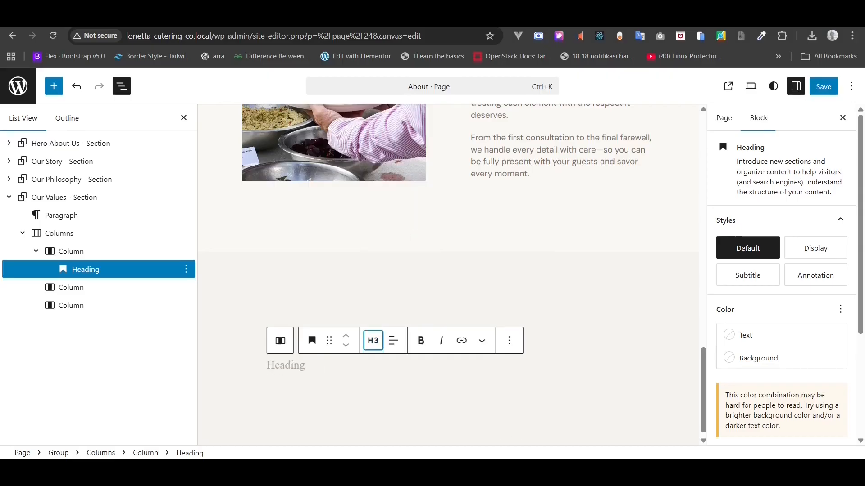
- Paste 'Quality' from Notepad into the heading and start a paragraph below it
{"action": "key", "text": "alt+Tab"}
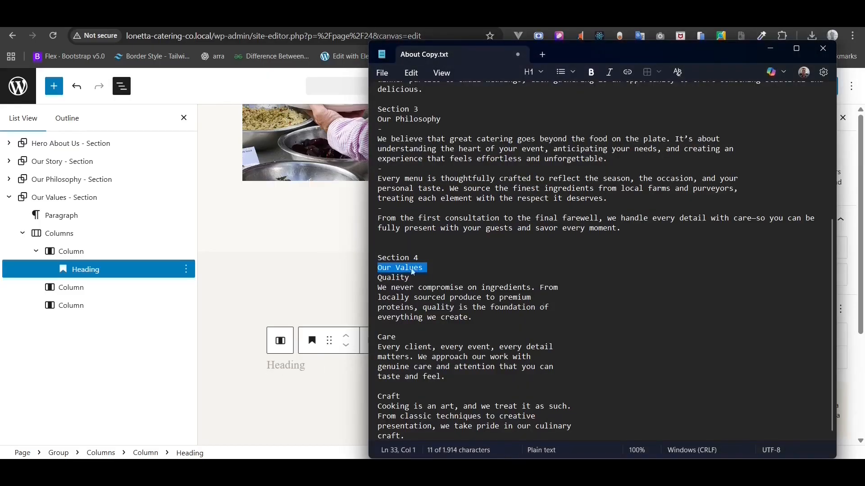
{"action": "left_click", "coordinate": [400, 277]}
{"action": "double_click", "coordinate": [395, 277]}
{"action": "right_click", "coordinate": [396, 278]}
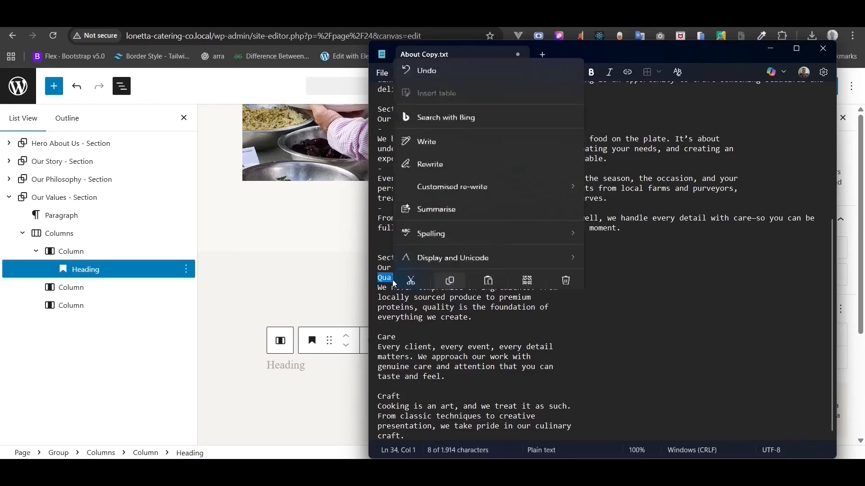
{"action": "left_click", "coordinate": [450, 261]}
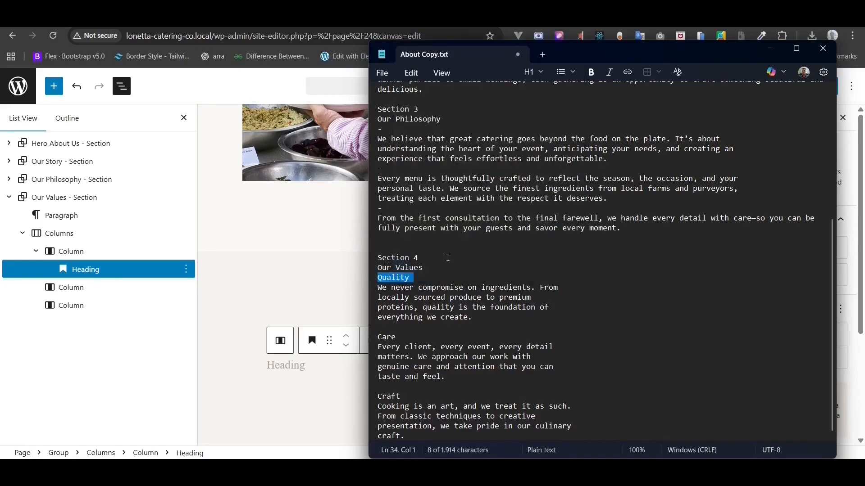
{"action": "left_click", "coordinate": [288, 363]}
{"action": "right_click", "coordinate": [284, 364]}
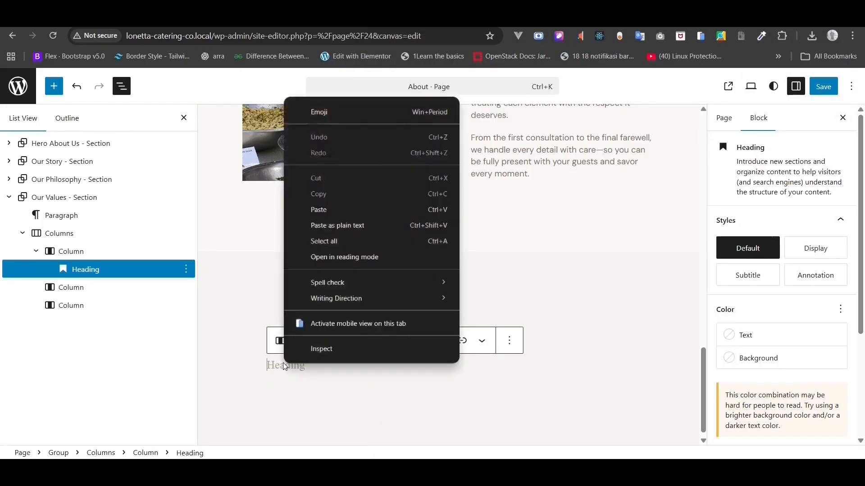
{"action": "left_click", "coordinate": [322, 210]}
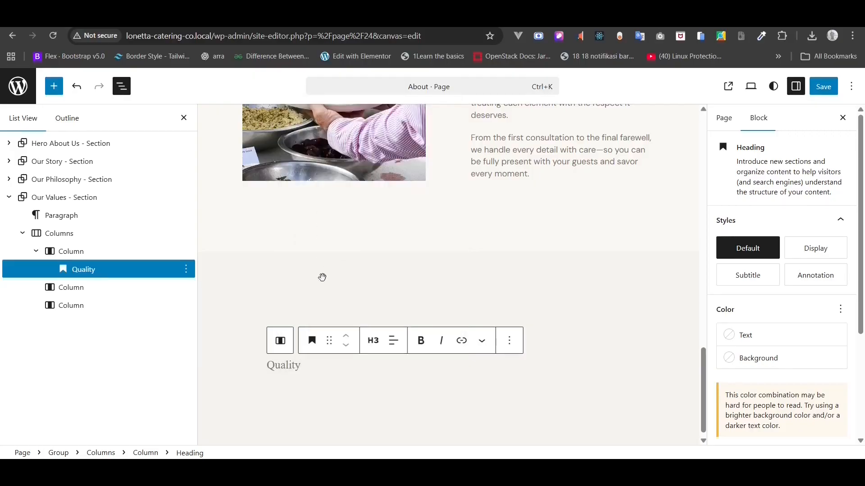
{"action": "key", "text": "Return"}
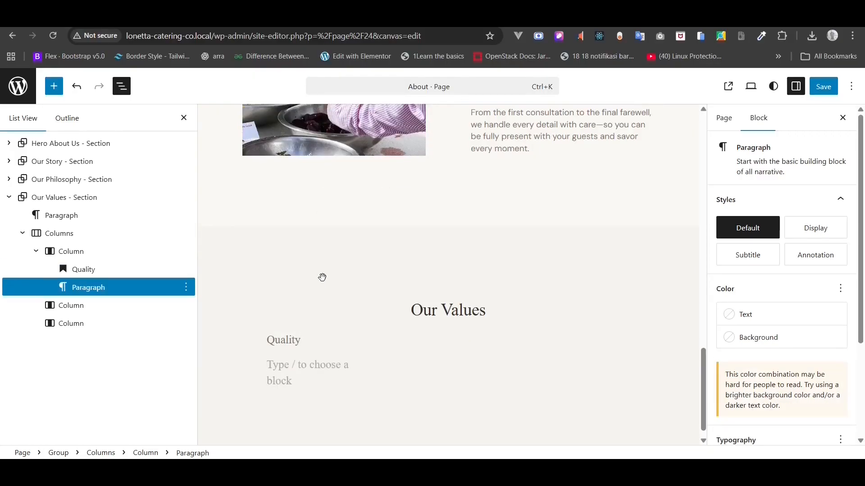
{"action": "mouse_move", "coordinate": [654, 473]}
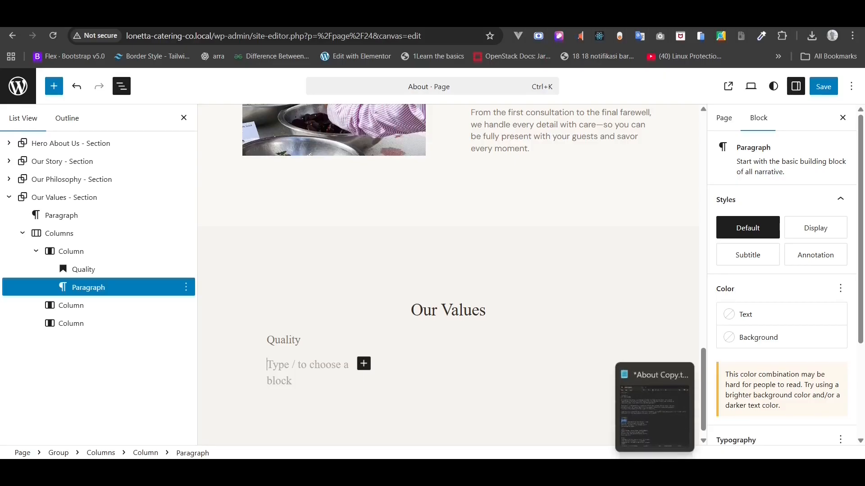
{"action": "left_click", "coordinate": [654, 409]}
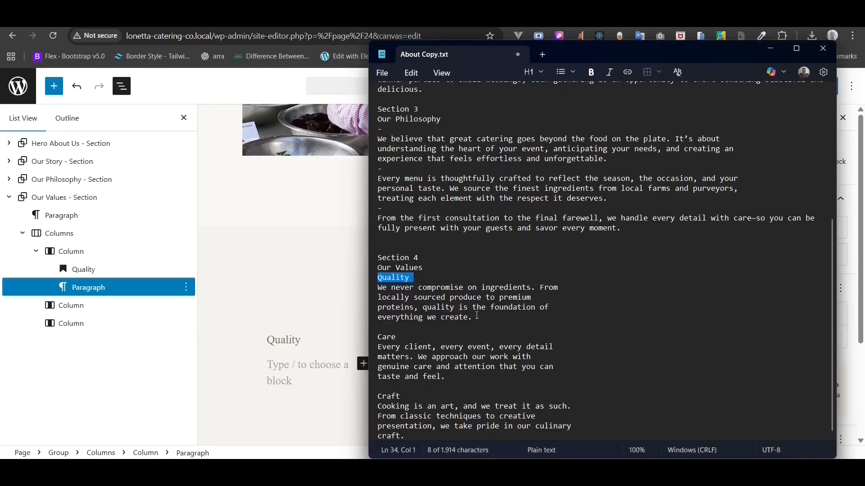
- Remove the line breaks from the Quality description, then copy the whole line
{"action": "left_click", "coordinate": [384, 298]}
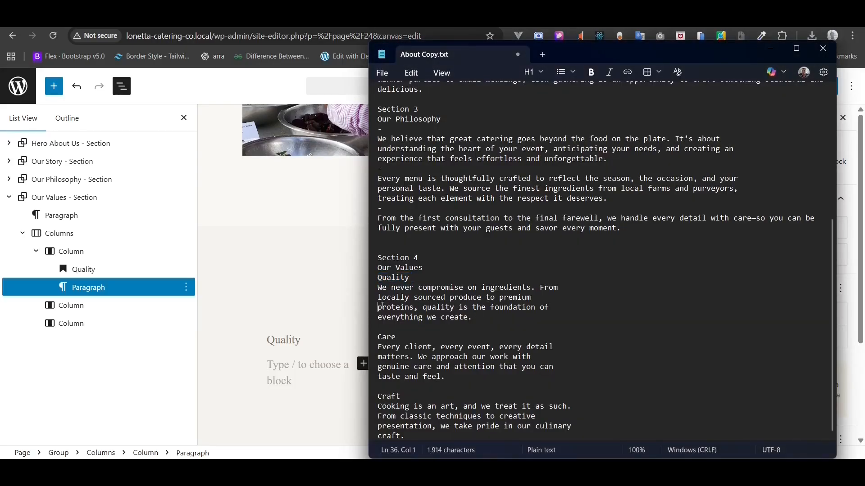
{"action": "key", "text": "BackSpace"}
{"action": "left_click", "coordinate": [469, 308]}
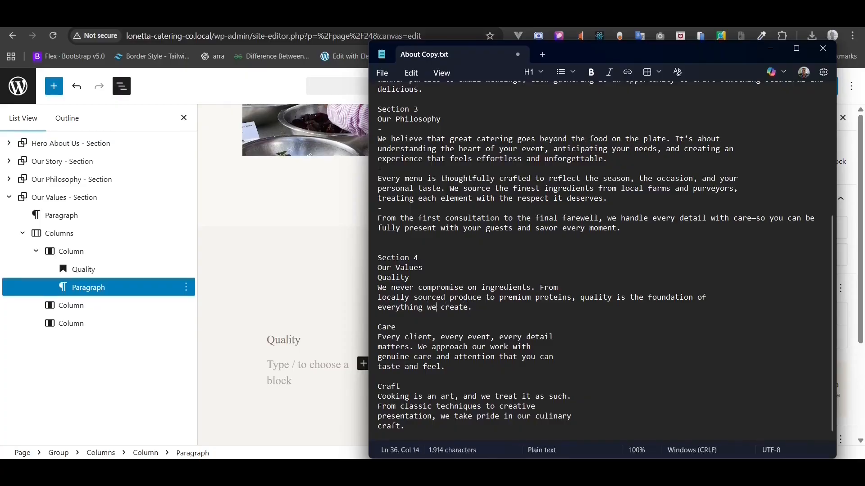
{"action": "left_click", "coordinate": [392, 307]}
{"action": "key", "text": "BackSpace"}
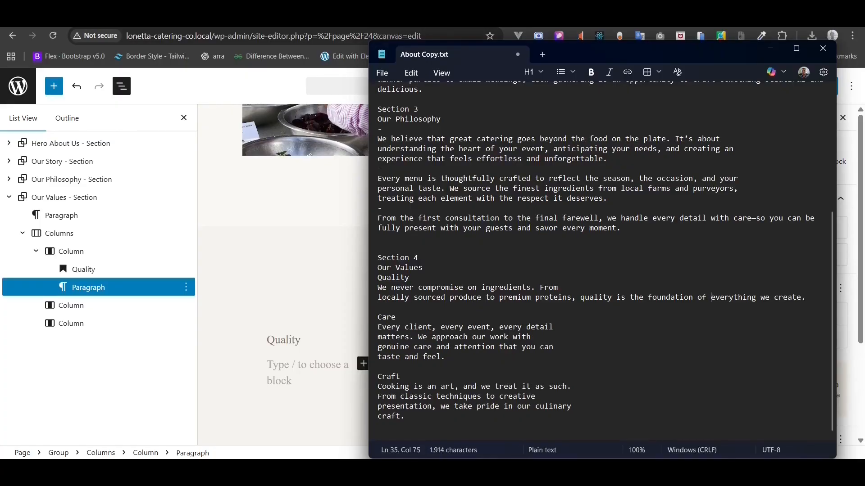
{"action": "left_click", "coordinate": [379, 298]}
{"action": "key", "text": "BackSpace"}
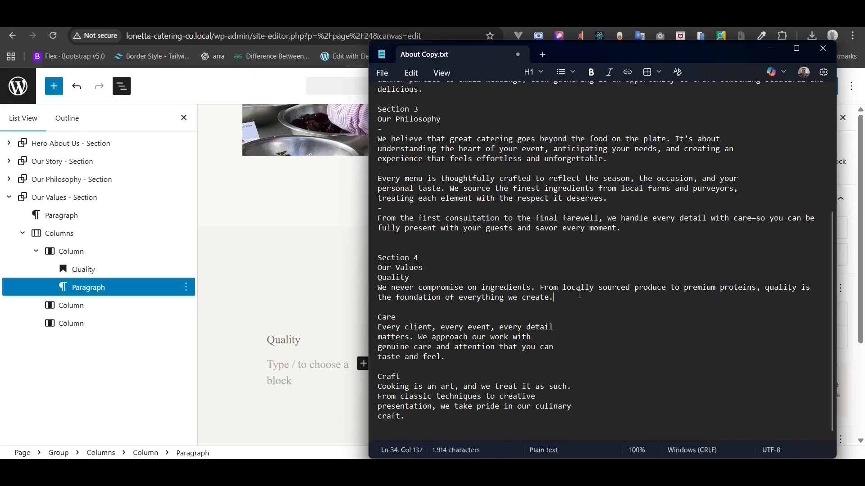
{"action": "left_click_drag", "start_coordinate": [554, 298], "coordinate": [363, 287]}
{"action": "right_click", "coordinate": [410, 300]}
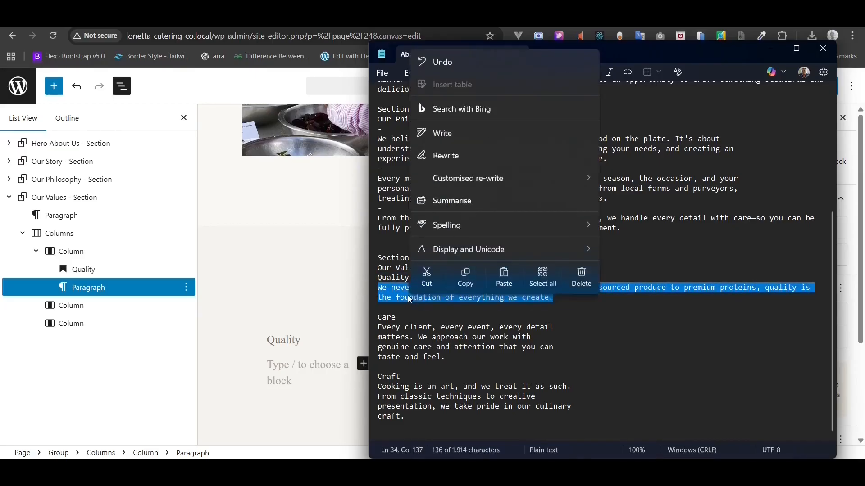
{"action": "left_click", "coordinate": [463, 274]}
- Paste the Quality description into the empty paragraph below the Quality heading
{"action": "left_click", "coordinate": [275, 363]}
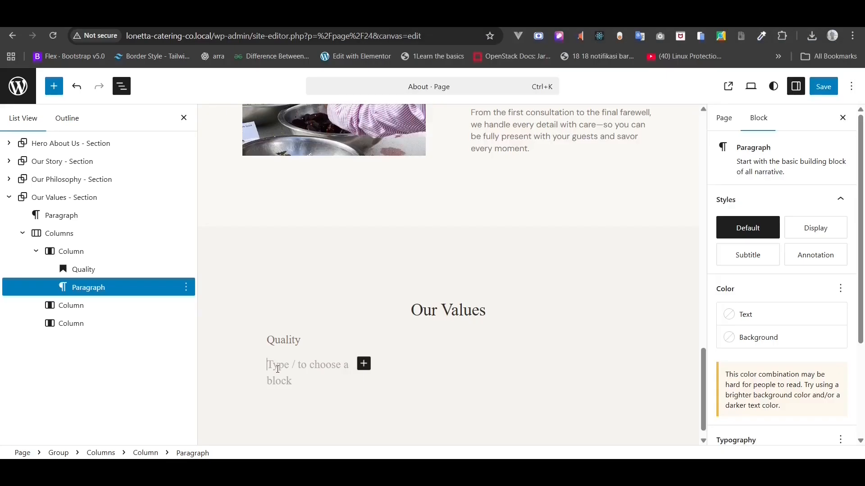
{"action": "right_click", "coordinate": [277, 369]}
{"action": "left_click", "coordinate": [329, 217]}
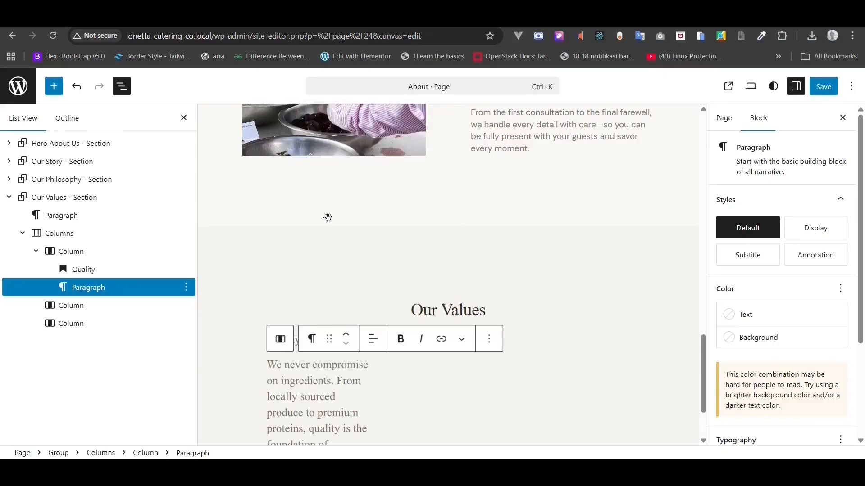
{"action": "scroll", "coordinate": [326, 225], "scroll_direction": "down", "scroll_amount": 2}
- Centre-align the Quality heading
{"action": "left_click", "coordinate": [305, 228]}
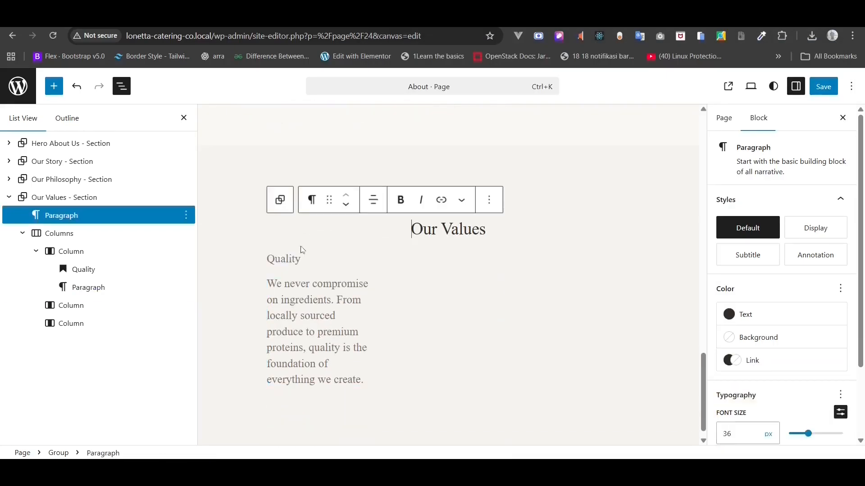
{"action": "left_click", "coordinate": [291, 260]}
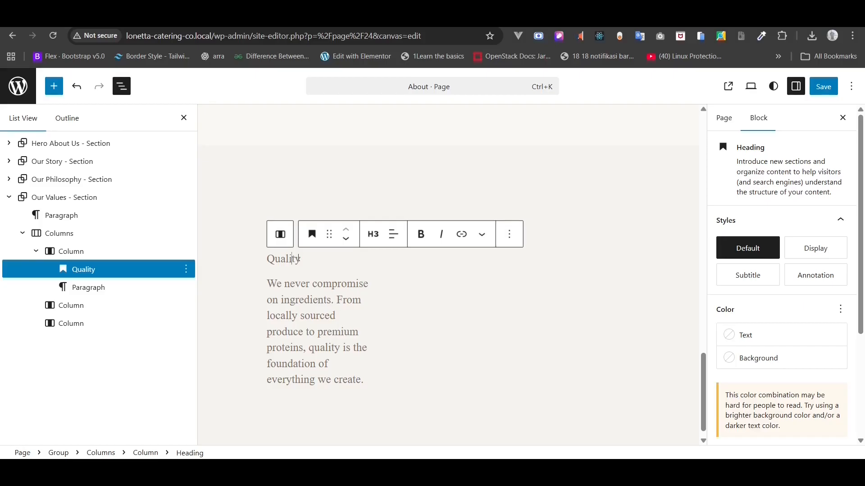
{"action": "left_click", "coordinate": [393, 234]}
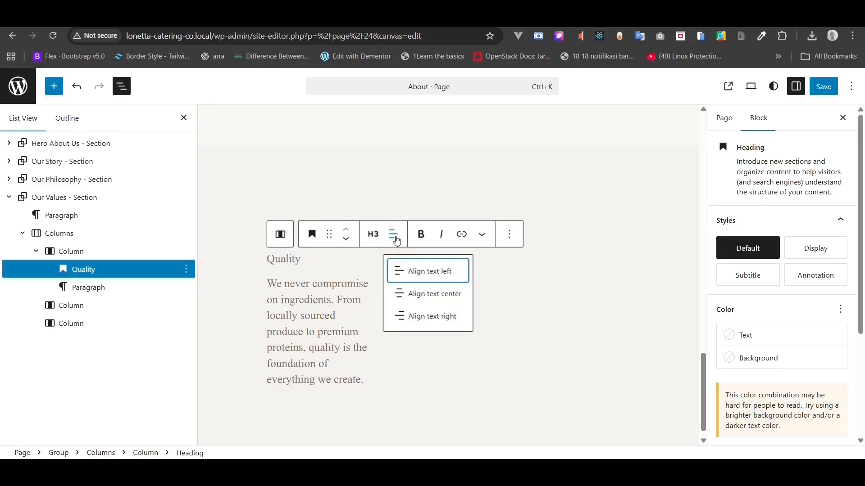
{"action": "left_click", "coordinate": [410, 294]}
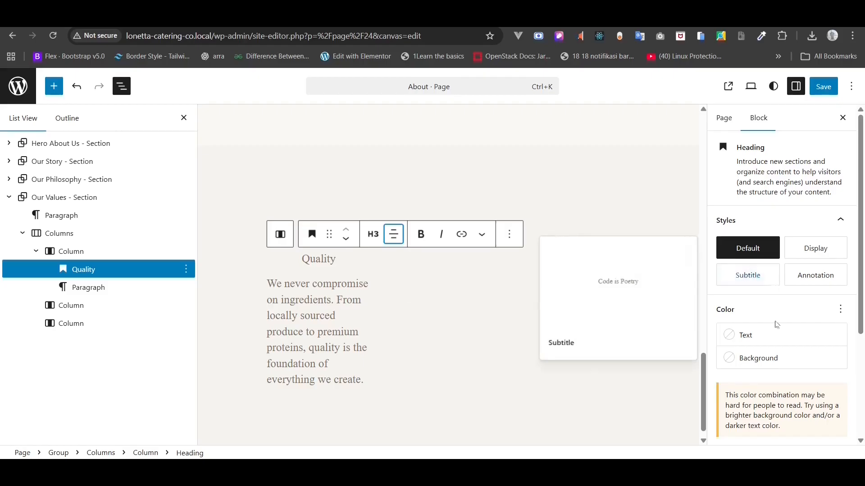
- Colour the Quality heading text #352E27 and give it a custom 20 px font size
{"action": "left_click", "coordinate": [780, 358]}
{"action": "left_click", "coordinate": [756, 335]}
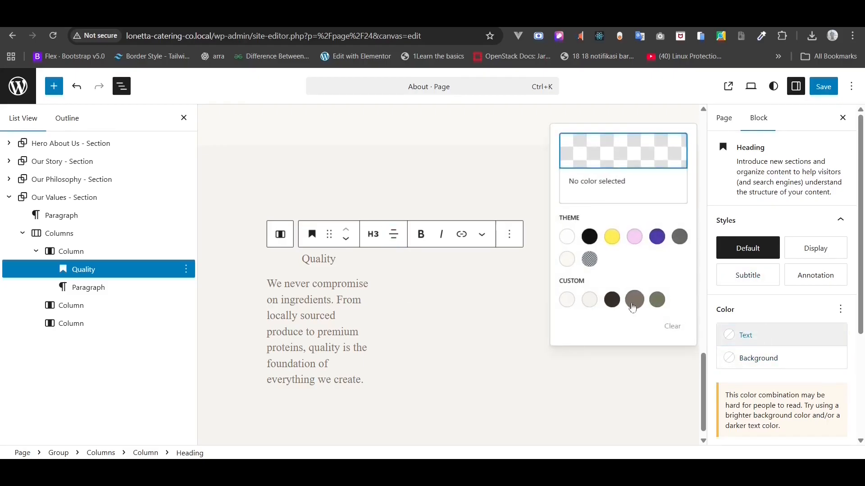
{"action": "left_click", "coordinate": [613, 300]}
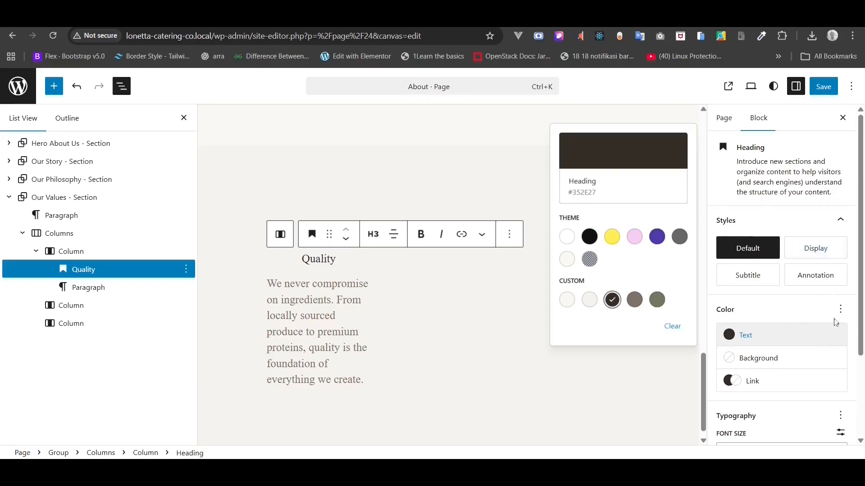
{"action": "scroll", "coordinate": [843, 343], "scroll_direction": "down", "scroll_amount": 3}
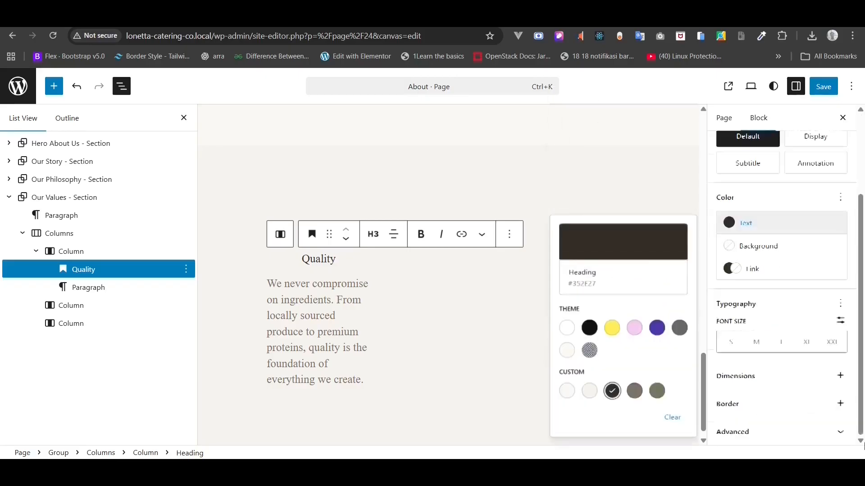
{"action": "left_click", "coordinate": [845, 326]}
{"action": "left_click", "coordinate": [743, 334]}
{"action": "type", "text": "18"}
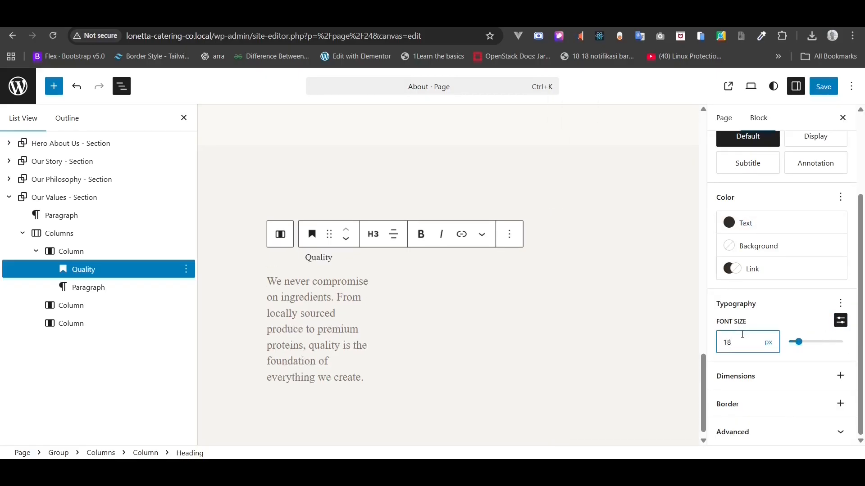
{"action": "type", "text": "20"}
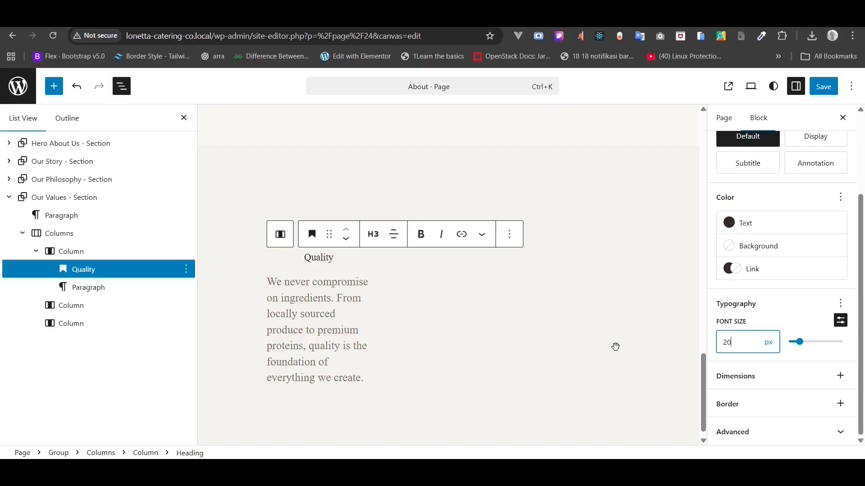
{"action": "right_click", "coordinate": [310, 333]}
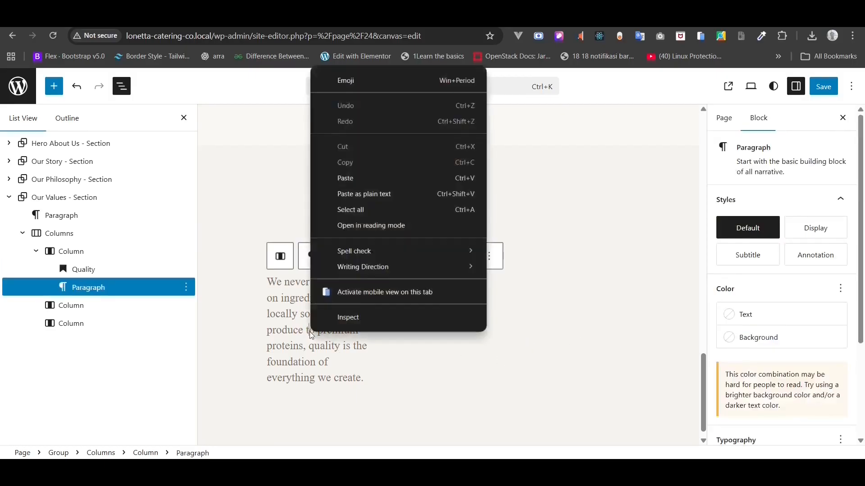
- Centre-align the Quality description paragraph
{"action": "left_click", "coordinate": [312, 318]}
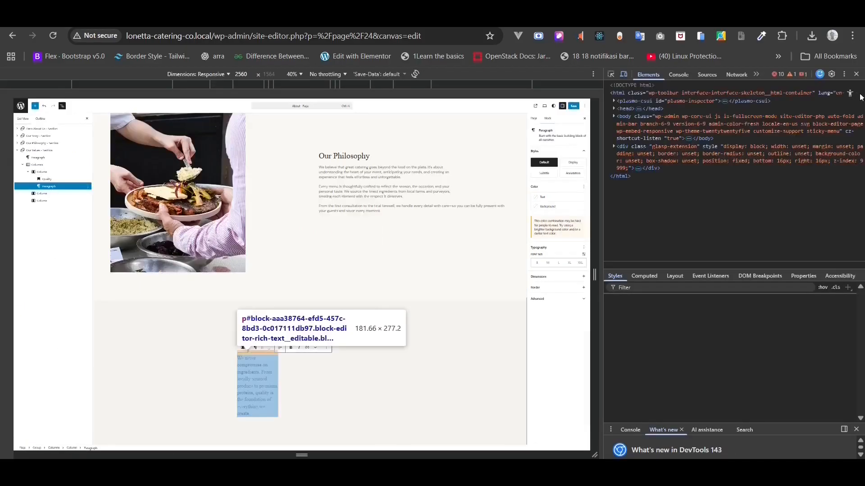
{"action": "left_click", "coordinate": [856, 75]}
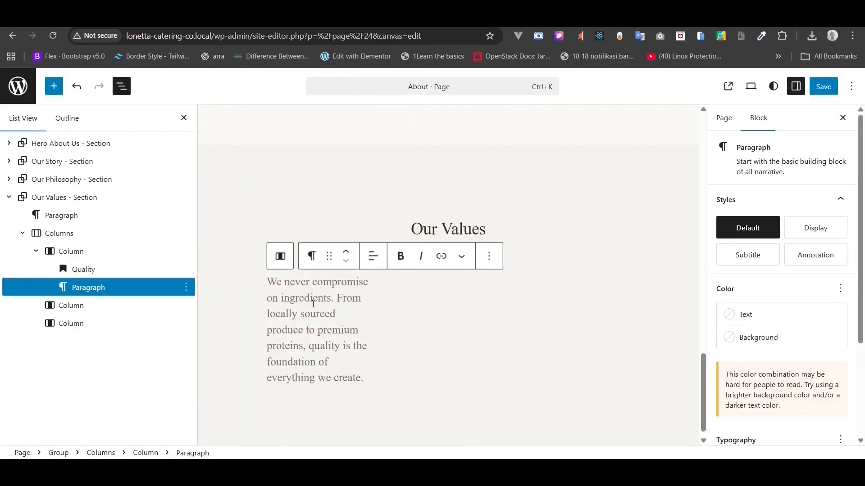
{"action": "left_click", "coordinate": [373, 257]}
{"action": "left_click", "coordinate": [405, 312]}
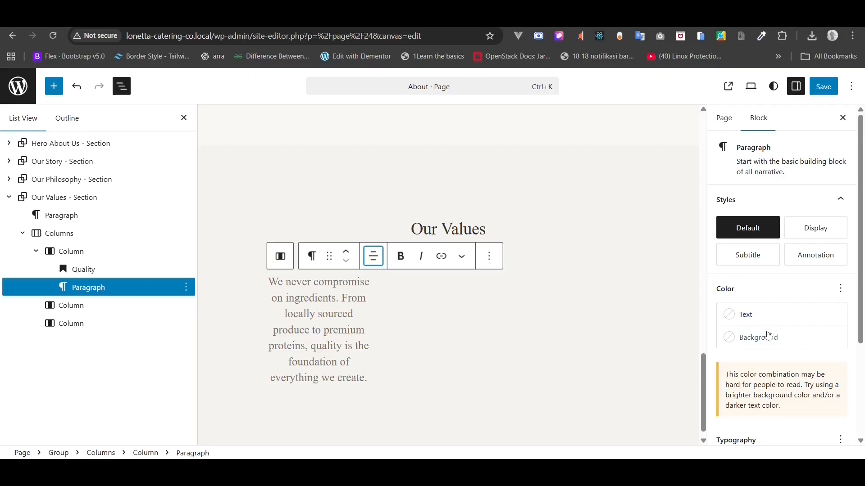
- Set the Quality description paragraph's font to DM Sans at a custom 16 px size
{"action": "left_click", "coordinate": [831, 338]}
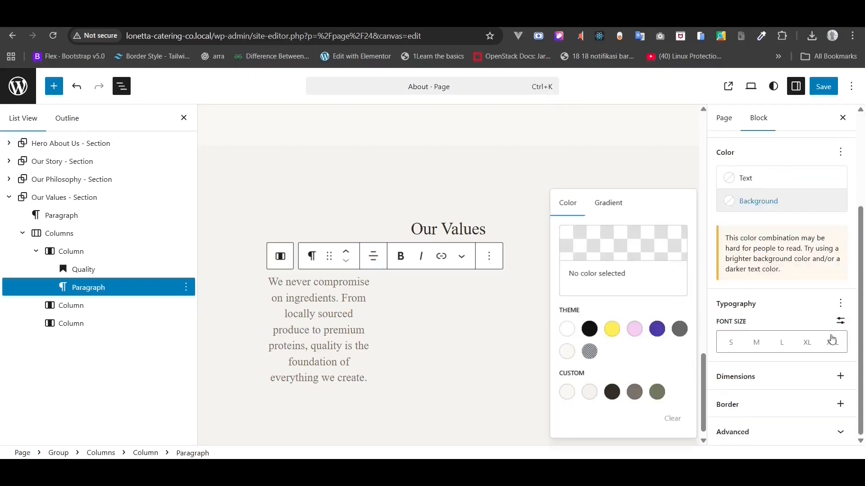
{"action": "left_click", "coordinate": [842, 301]}
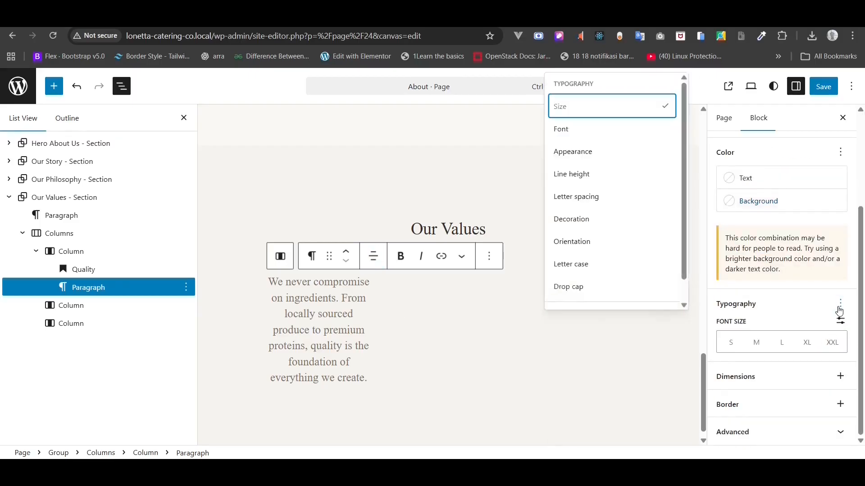
{"action": "left_click", "coordinate": [587, 135]}
{"action": "left_click", "coordinate": [772, 348]}
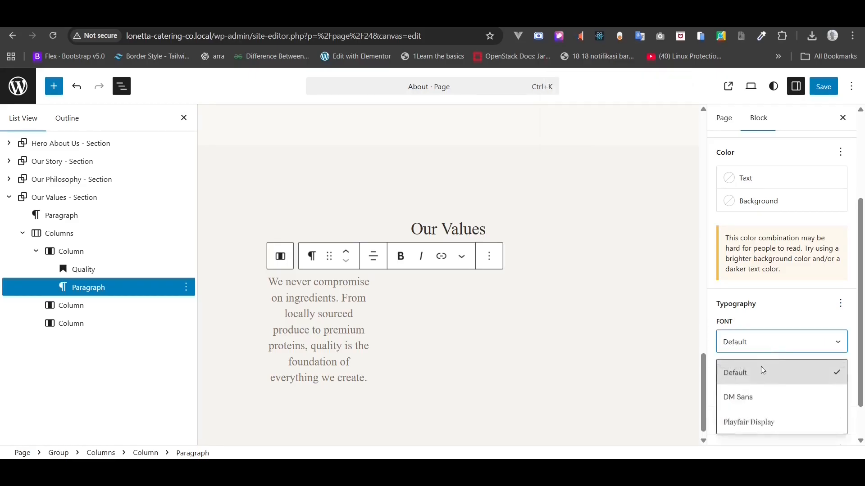
{"action": "left_click", "coordinate": [752, 395]}
{"action": "scroll", "coordinate": [751, 396], "scroll_direction": "down", "scroll_amount": 1}
{"action": "left_click", "coordinate": [841, 320]}
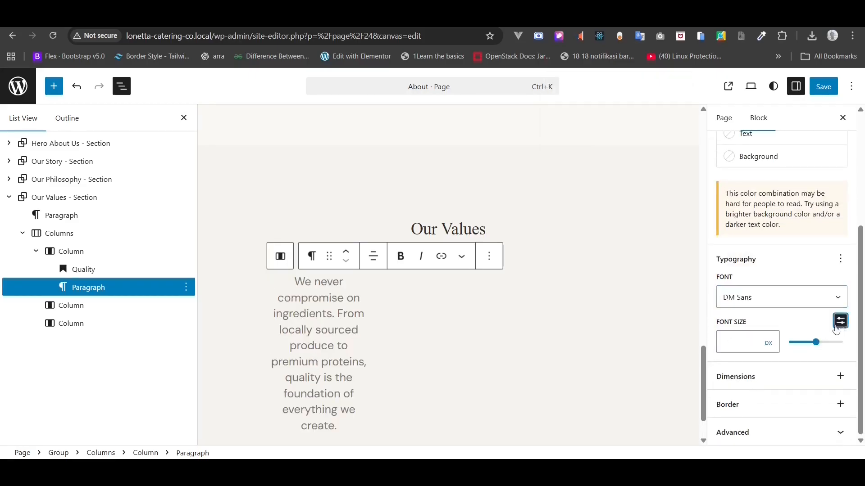
{"action": "left_click", "coordinate": [747, 345]}
{"action": "type", "text": "16"}
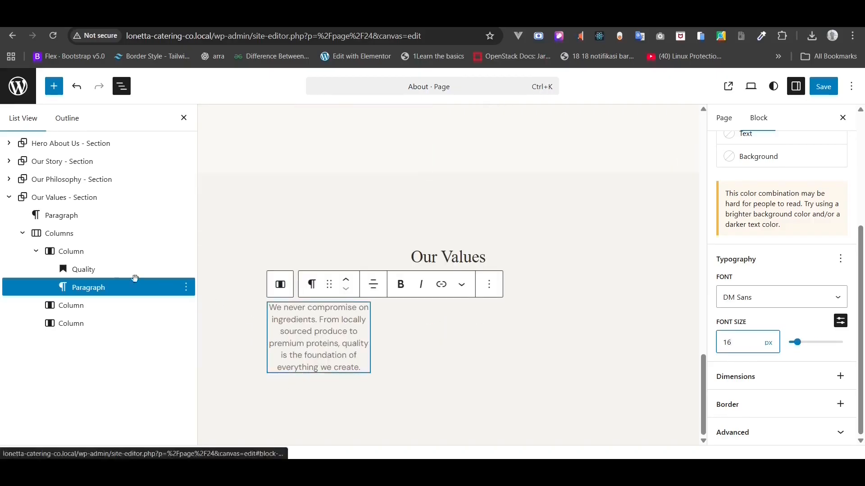
{"action": "left_click", "coordinate": [63, 253]}
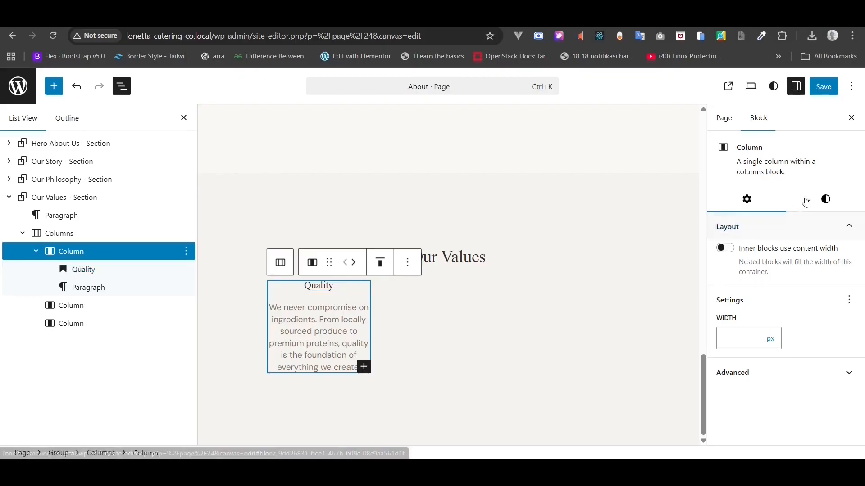
- Give the Quality column a custom block spacing value
{"action": "left_click", "coordinate": [826, 200]}
{"action": "scroll", "coordinate": [834, 299], "scroll_direction": "down", "scroll_amount": 6}
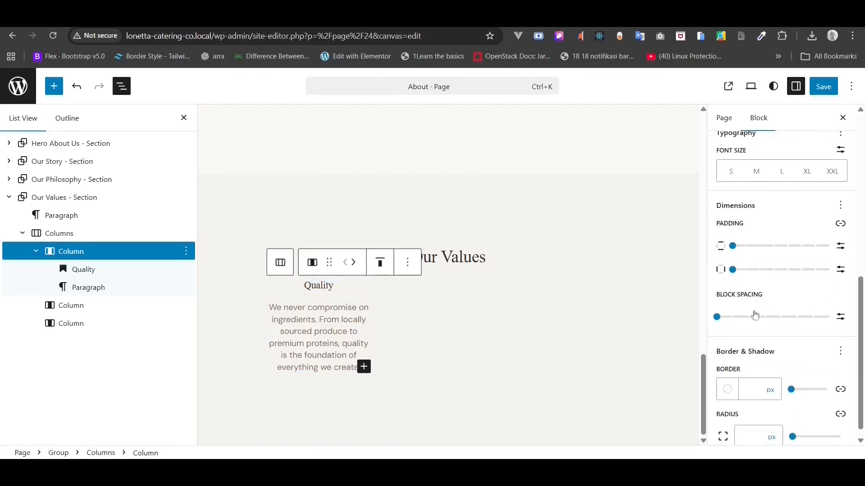
{"action": "left_click", "coordinate": [716, 317]}
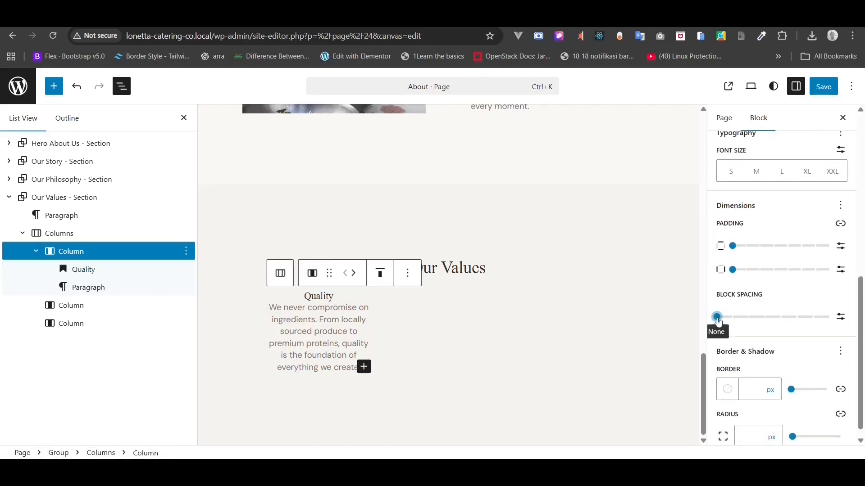
{"action": "left_click", "coordinate": [840, 316]}
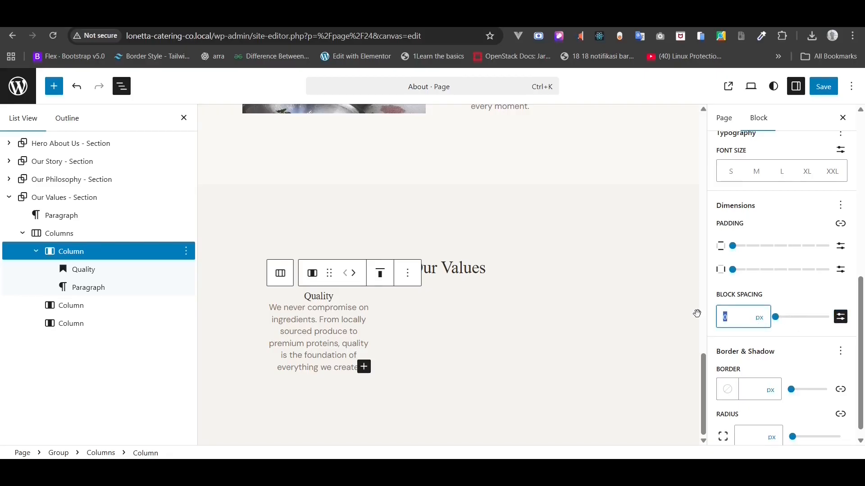
{"action": "type", "text": "16"}
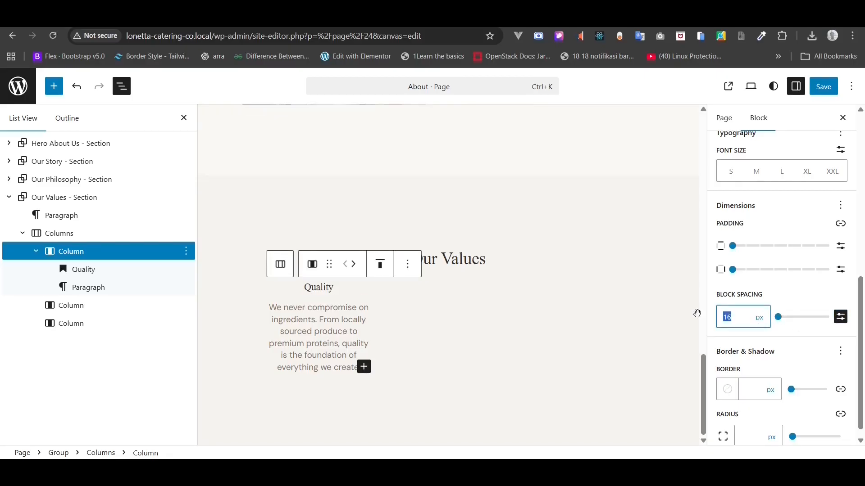
{"action": "type", "text": "10"}
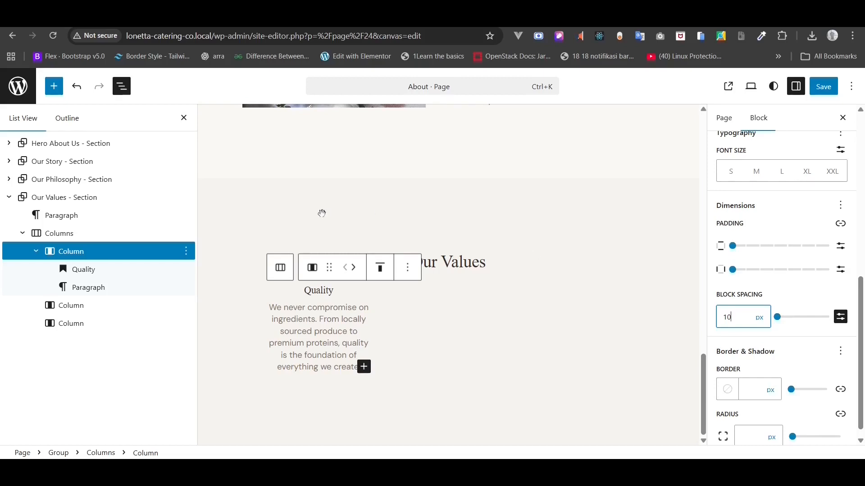
- Delete the two empty Column blocks from the Our Values row in List View
{"action": "left_click", "coordinate": [33, 255]}
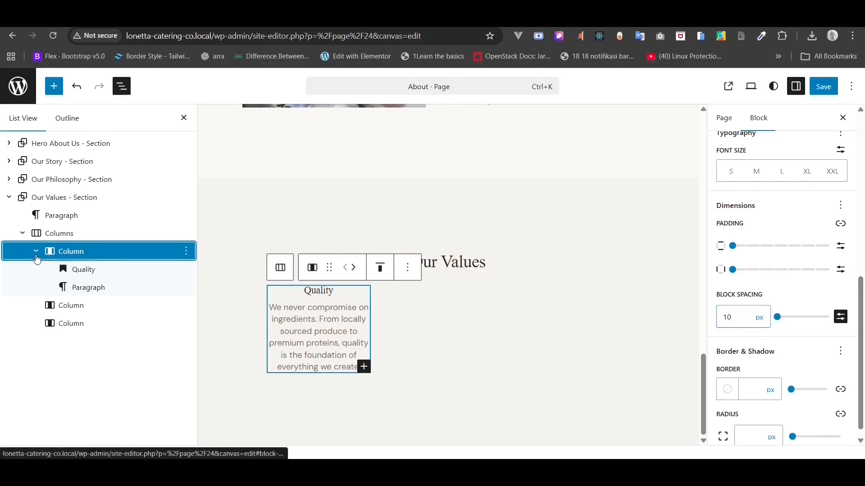
{"action": "left_click", "coordinate": [186, 270]}
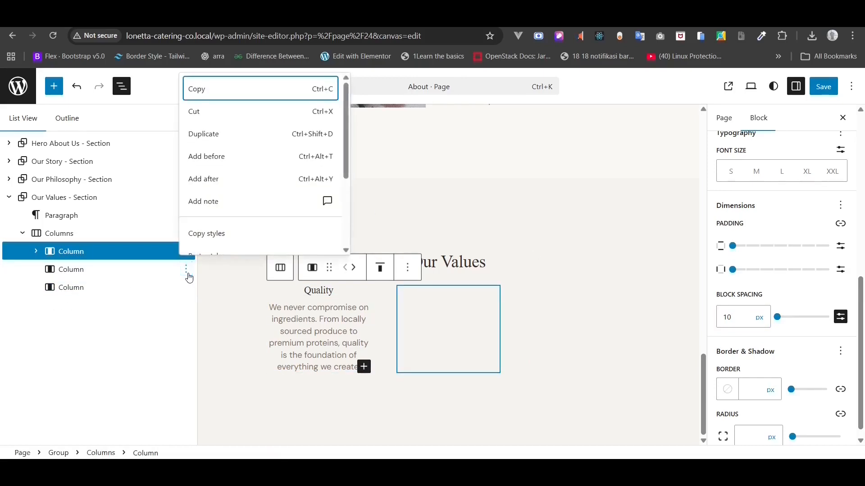
{"action": "scroll", "coordinate": [237, 202], "scroll_direction": "down", "scroll_amount": 3}
{"action": "left_click", "coordinate": [207, 244]}
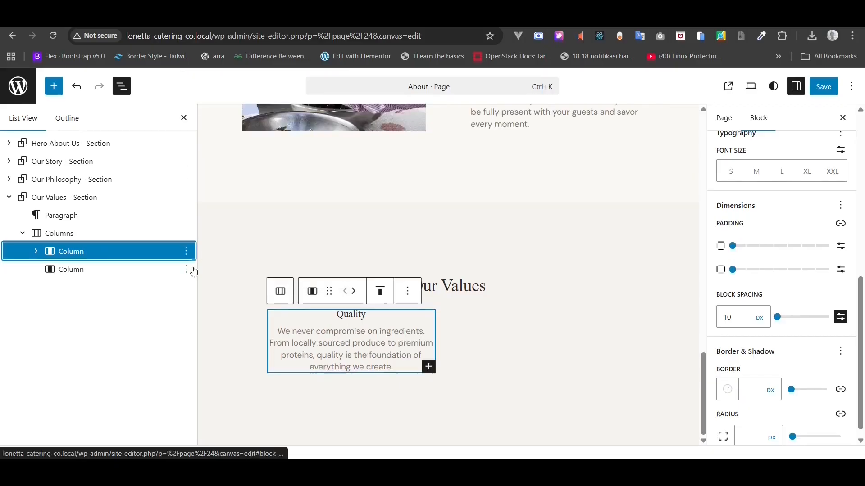
{"action": "left_click", "coordinate": [186, 269]}
{"action": "scroll", "coordinate": [243, 228], "scroll_direction": "down", "scroll_amount": 3}
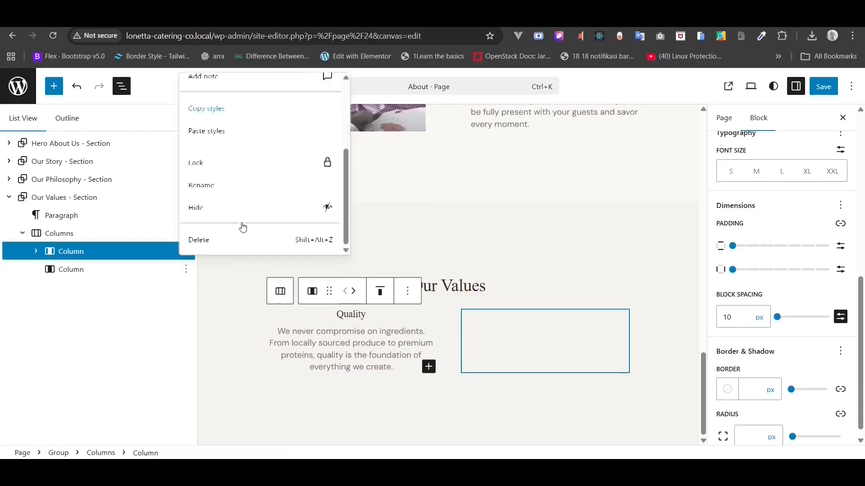
{"action": "left_click", "coordinate": [218, 247]}
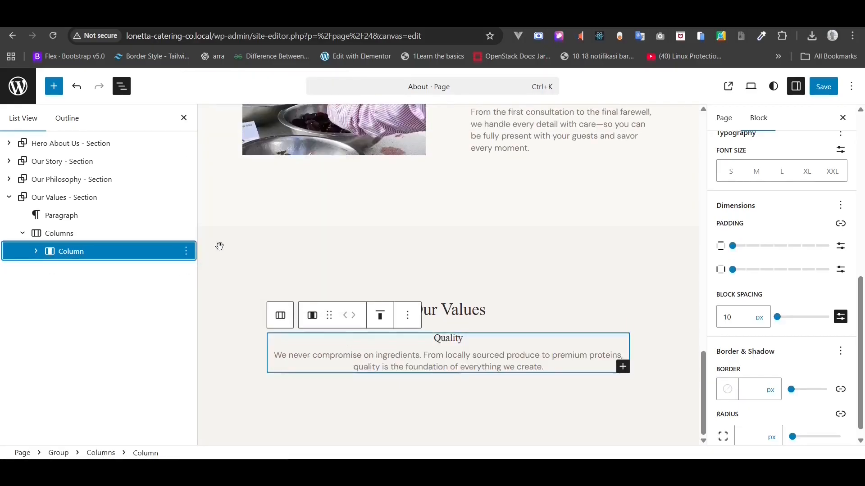
- Duplicate the Quality column twice to make three columns, and save the About page
{"action": "left_click", "coordinate": [186, 253]}
{"action": "left_click", "coordinate": [201, 325]}
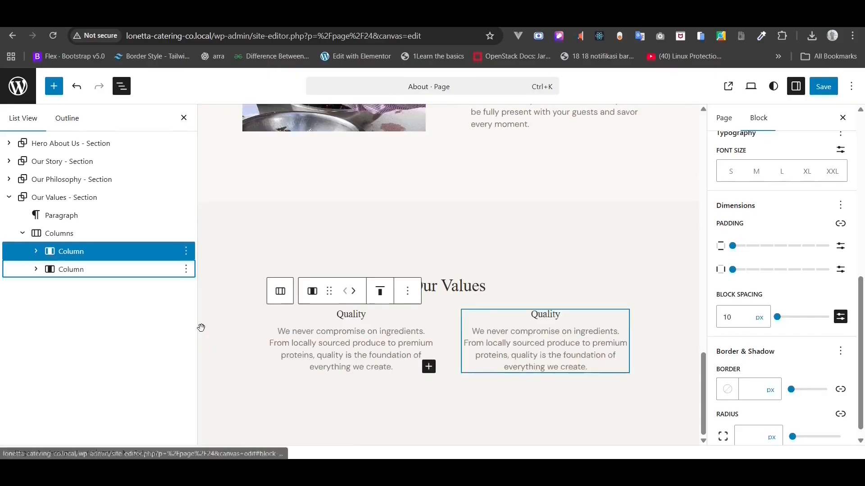
{"action": "left_click", "coordinate": [186, 269]}
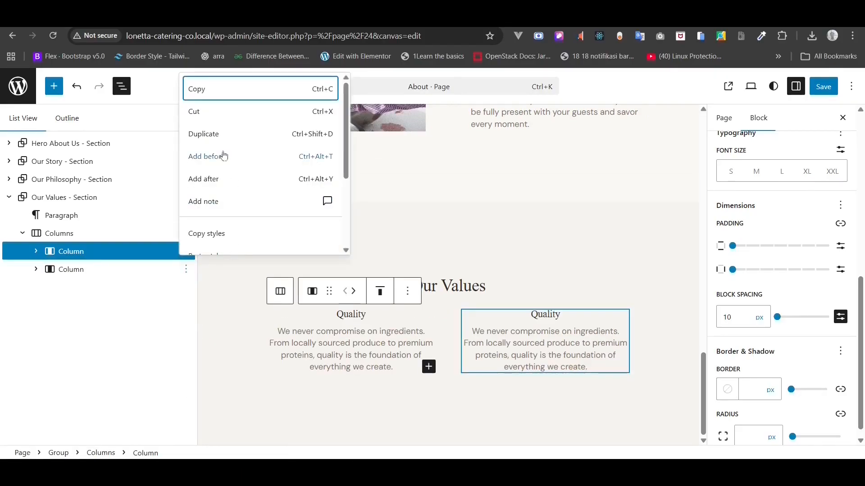
{"action": "left_click", "coordinate": [206, 134]}
{"action": "left_click", "coordinate": [825, 90]}
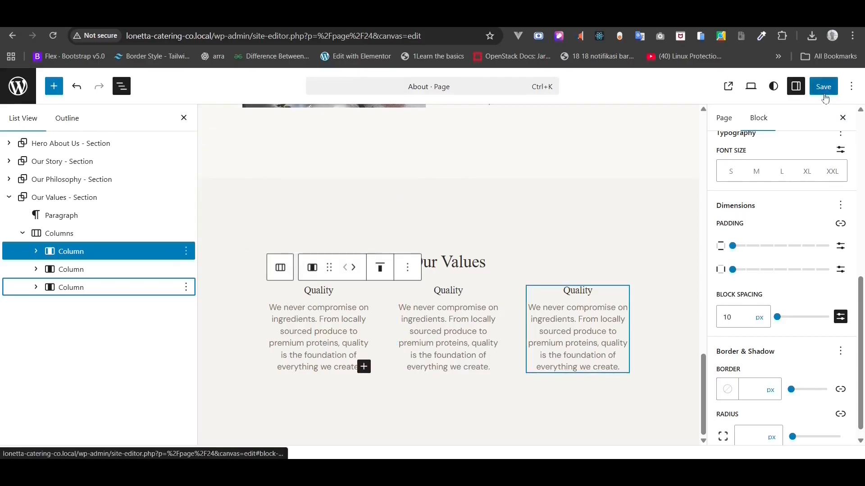
- Check the Our Values section on the live About page
{"action": "left_click", "coordinate": [101, 439]}
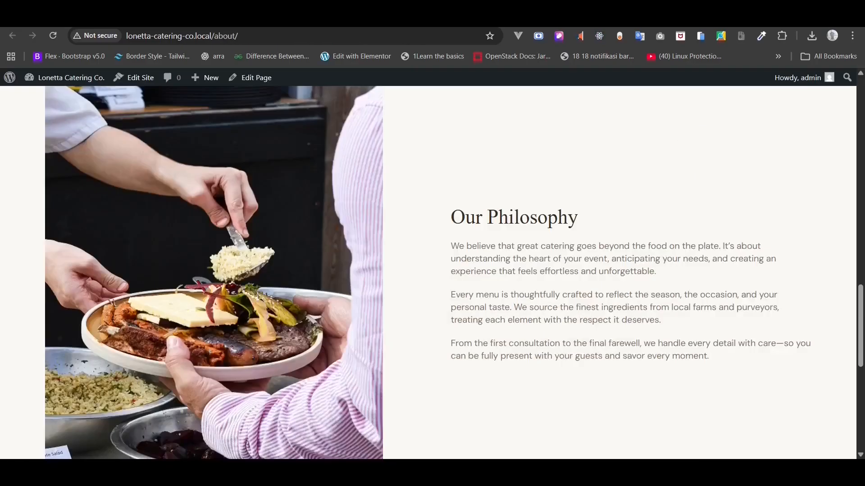
{"action": "left_click", "coordinate": [49, 40]}
{"action": "scroll", "coordinate": [180, 203], "scroll_direction": "down", "scroll_amount": 10}
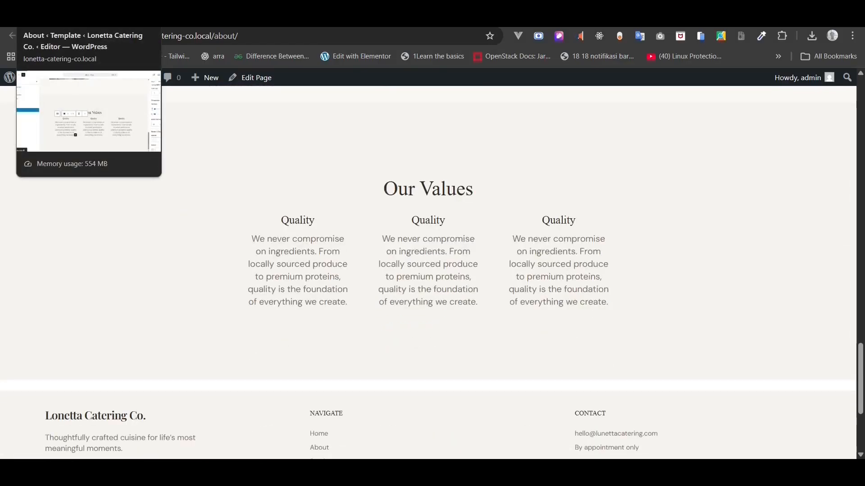
{"action": "left_click", "coordinate": [85, 18]}
- Set the Our Values Columns block to Wide width and save the About page
{"action": "left_click", "coordinate": [49, 232]}
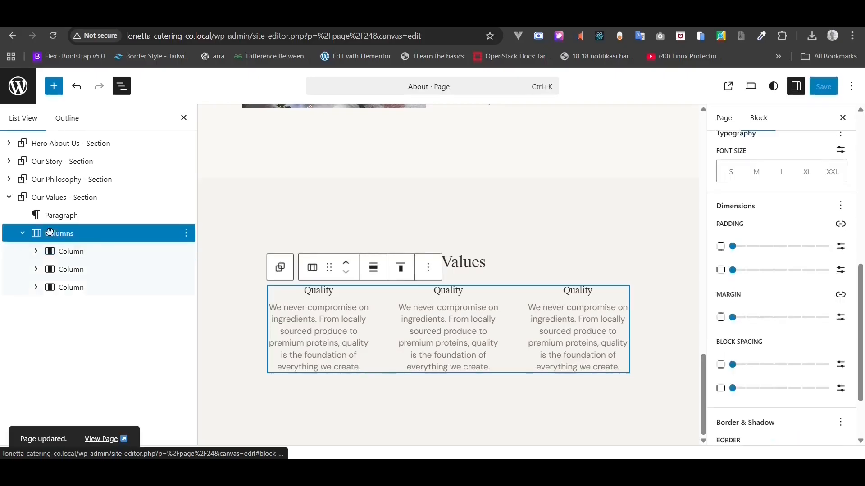
{"action": "left_click", "coordinate": [374, 267]}
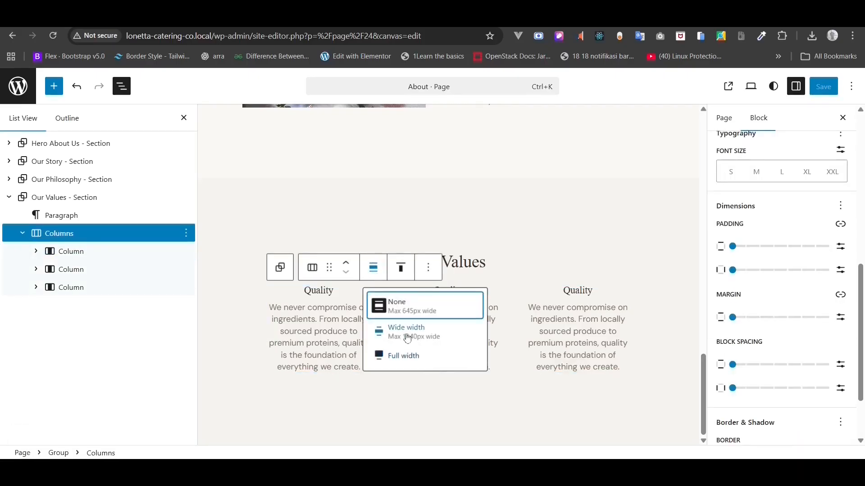
{"action": "left_click", "coordinate": [408, 333]}
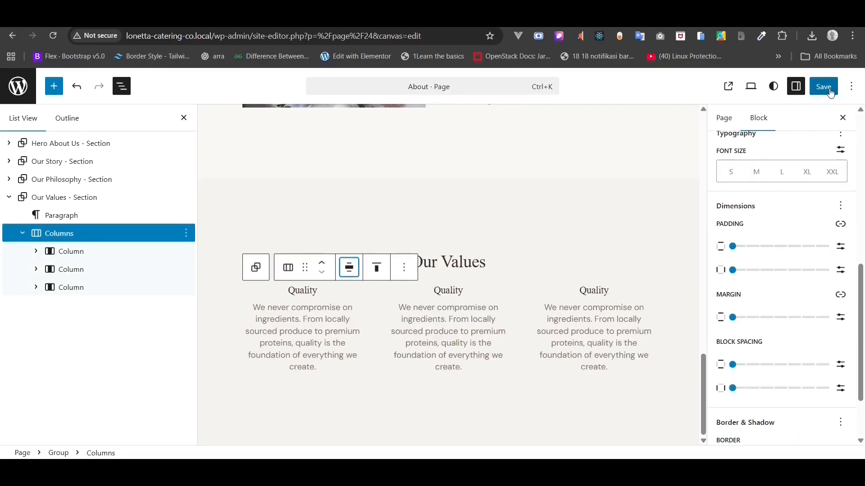
{"action": "left_click", "coordinate": [831, 93]}
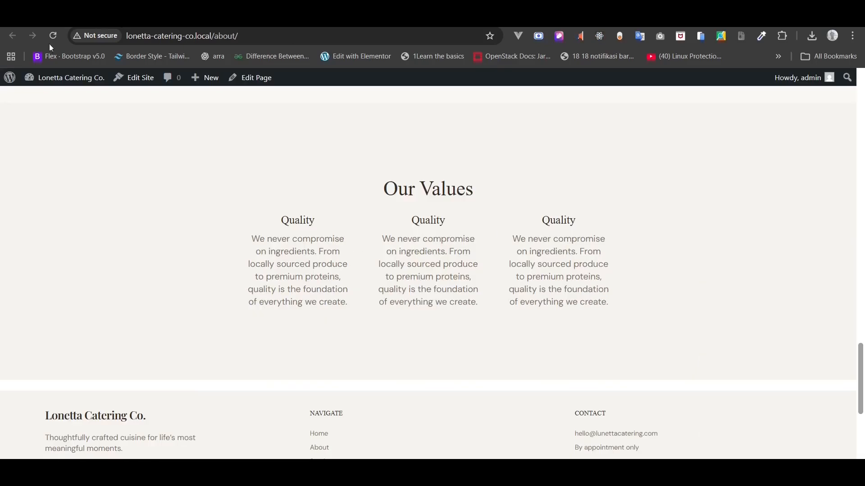
{"action": "left_click", "coordinate": [49, 39]}
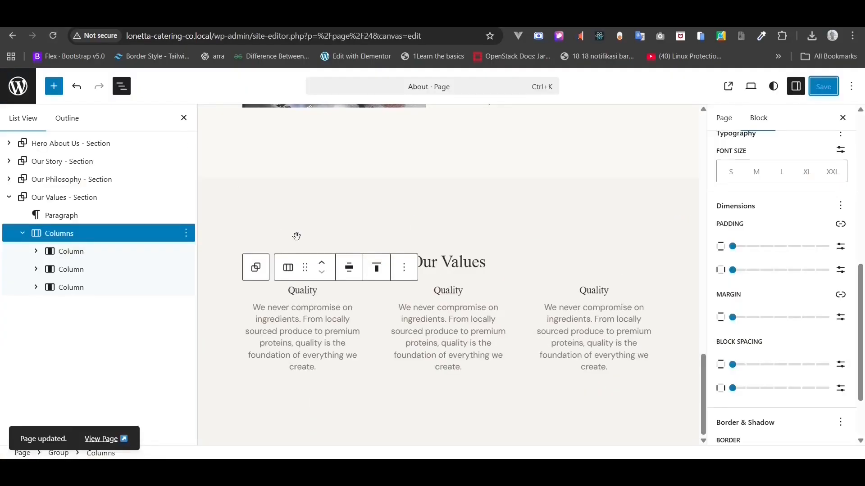
{"action": "left_click", "coordinate": [349, 268]}
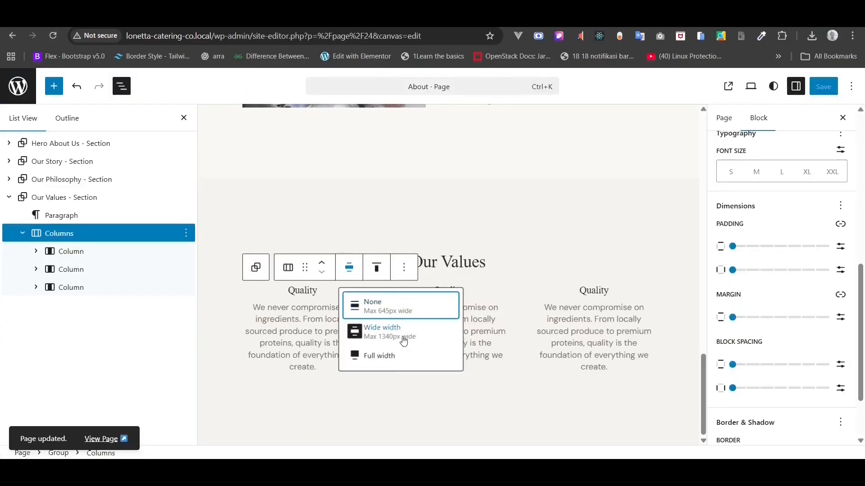
{"action": "left_click", "coordinate": [399, 334]}
{"action": "left_click", "coordinate": [373, 279]}
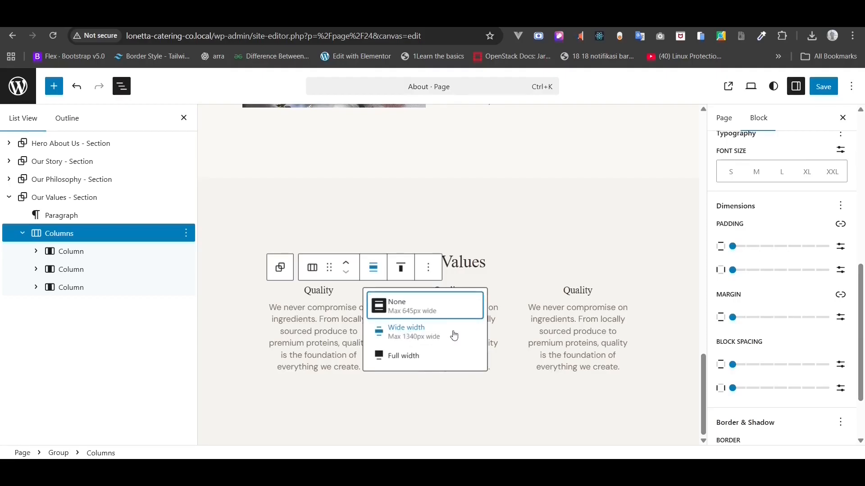
{"action": "left_click", "coordinate": [454, 336]}
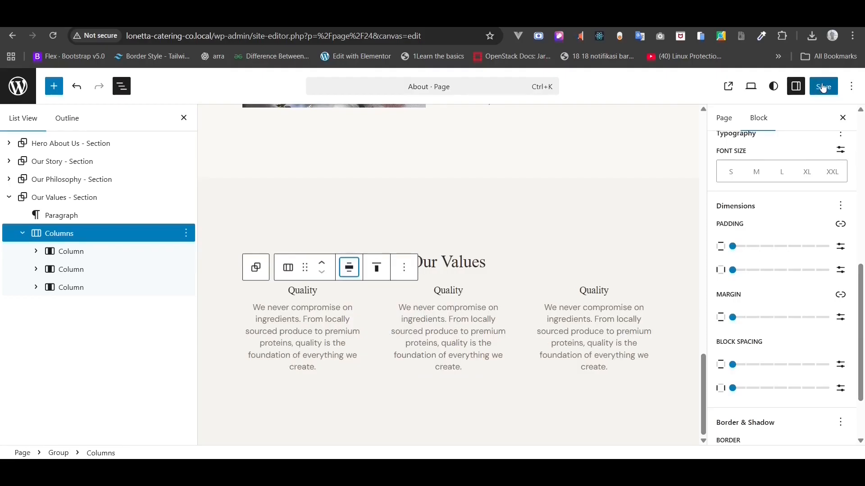
{"action": "left_click", "coordinate": [824, 87]}
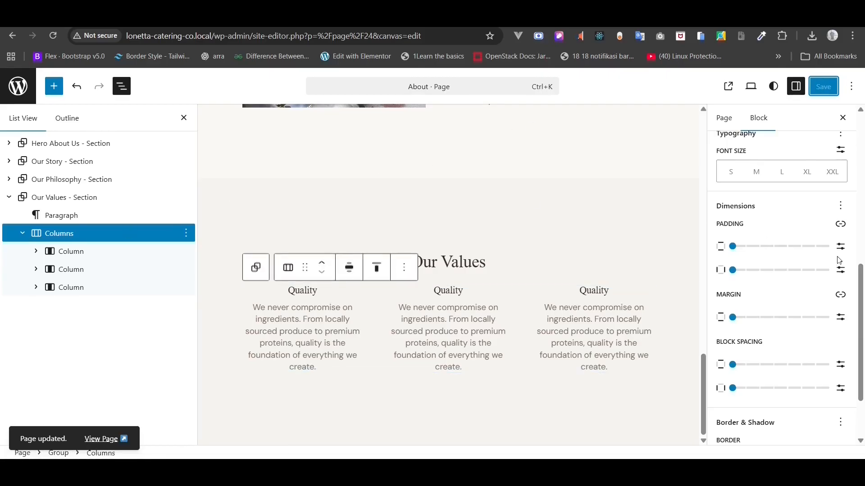
- Set the columns' horizontal padding to 80 px, save, and check the live page
{"action": "left_click", "coordinate": [840, 270]}
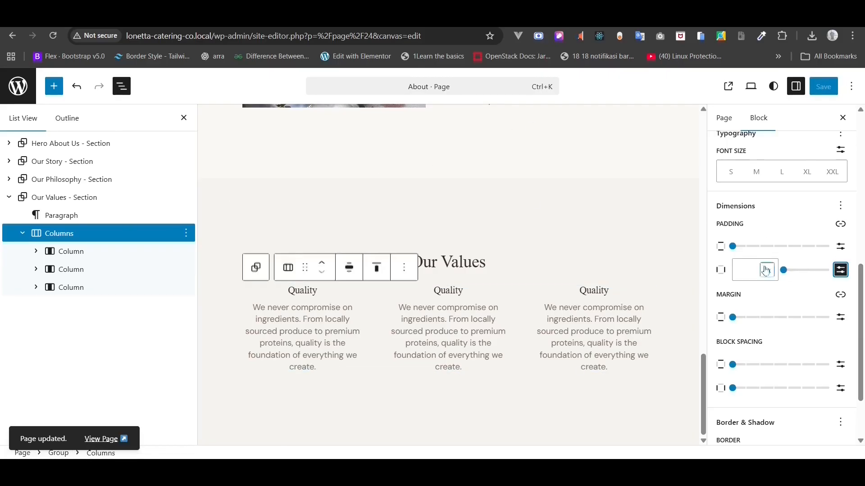
{"action": "left_click", "coordinate": [754, 270]}
{"action": "type", "text": "80"}
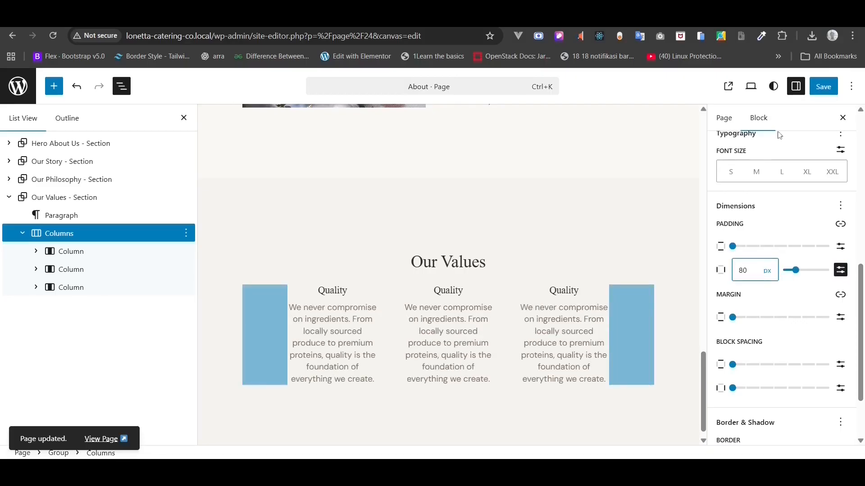
{"action": "left_click", "coordinate": [830, 83]}
{"action": "left_click", "coordinate": [41, 19]}
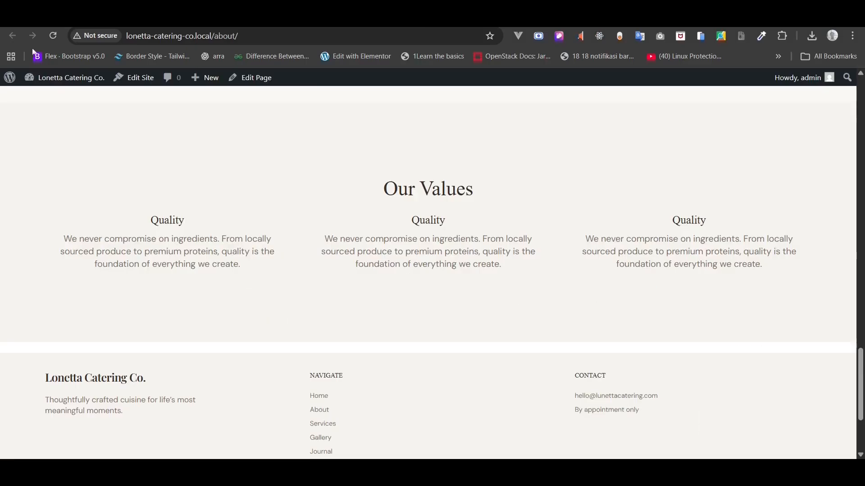
{"action": "left_click", "coordinate": [53, 39]}
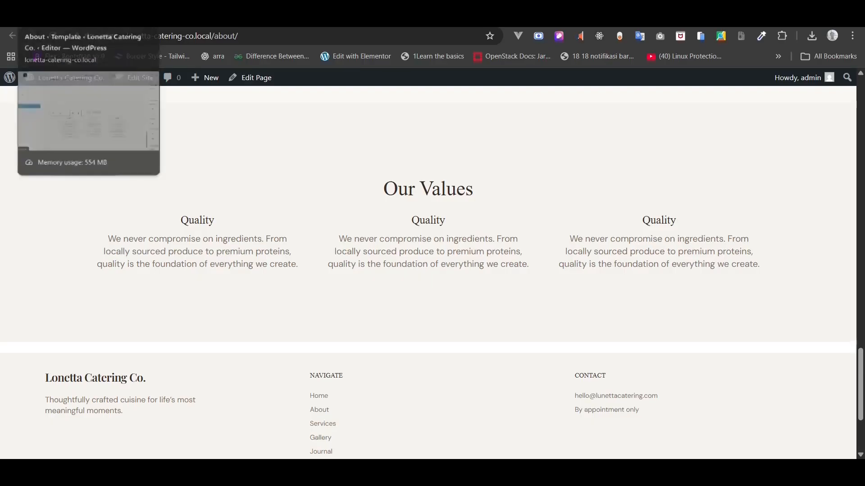
{"action": "left_click", "coordinate": [50, 19]}
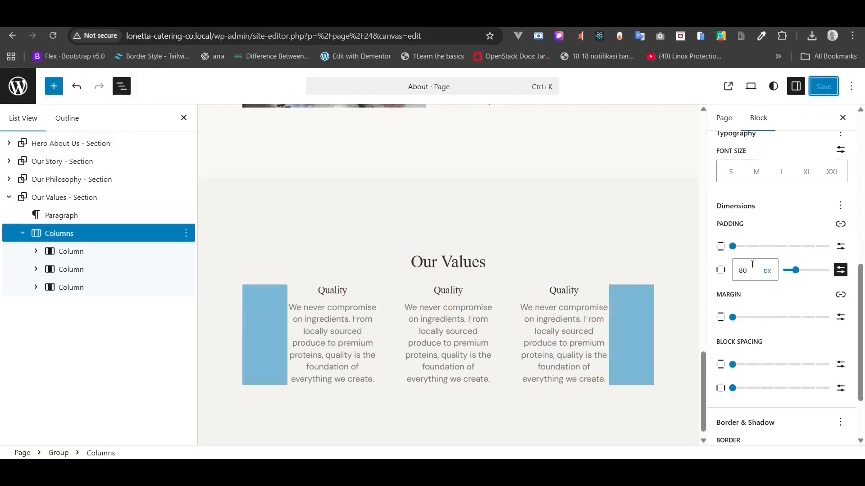
- Reduce the horizontal padding to 60 px, save, and inspect the reloaded About page
{"action": "double_click", "coordinate": [743, 270]}
{"action": "type", "text": "60"}
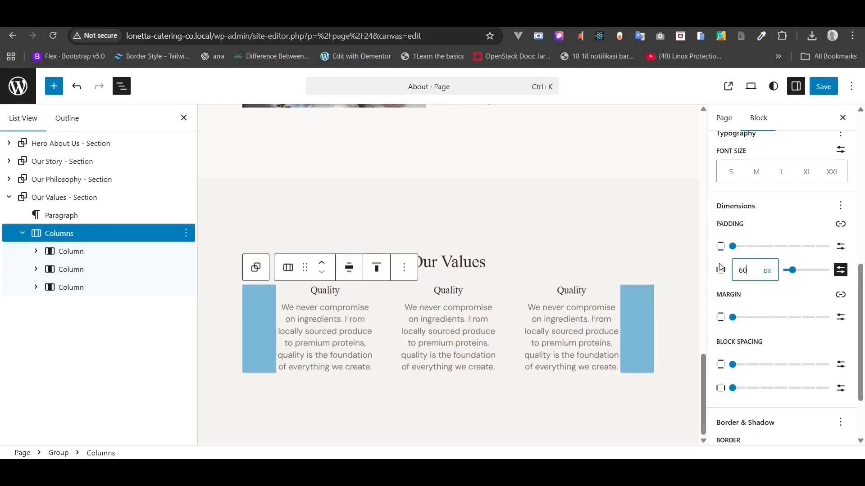
{"action": "left_click", "coordinate": [827, 95]}
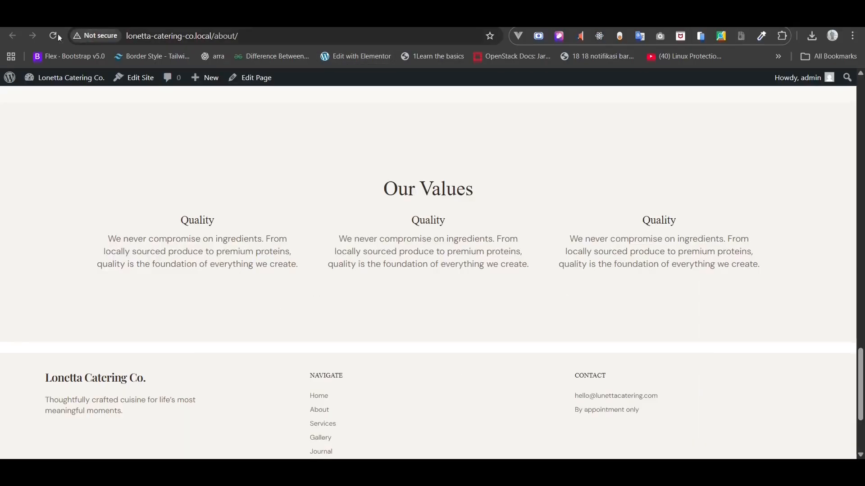
{"action": "left_click", "coordinate": [47, 34]}
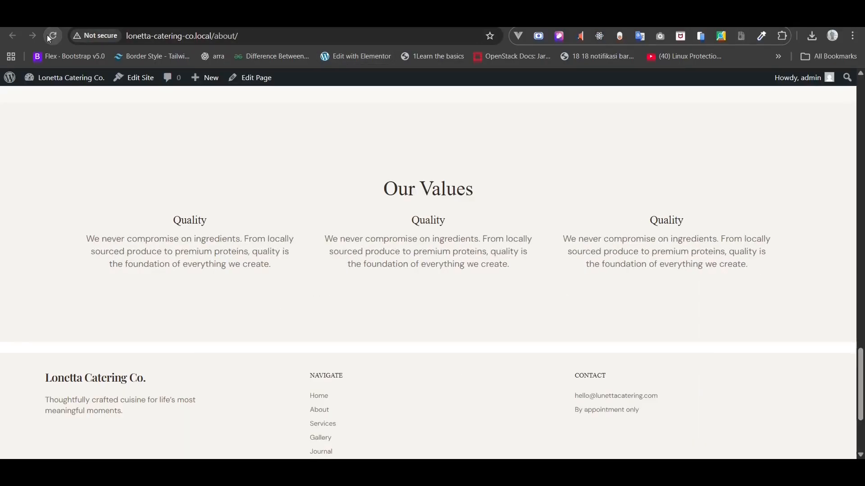
{"action": "key", "text": "ctrl+plus"}
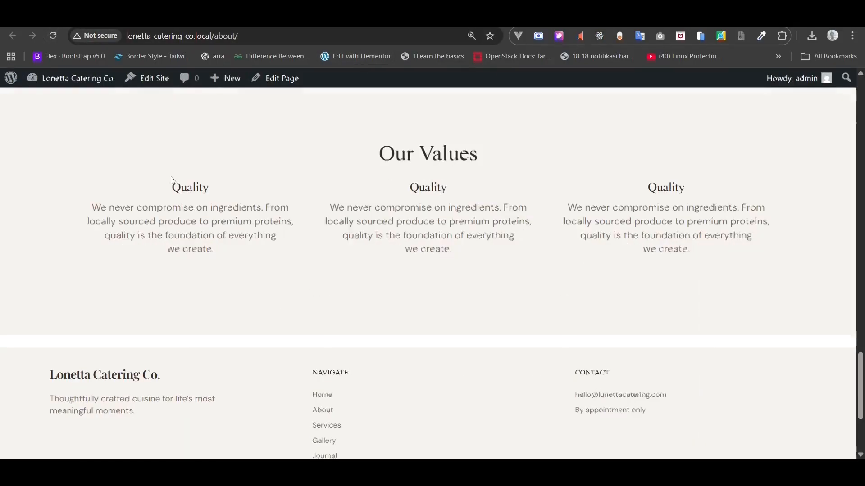
{"action": "key", "text": "ctrl+minus"}
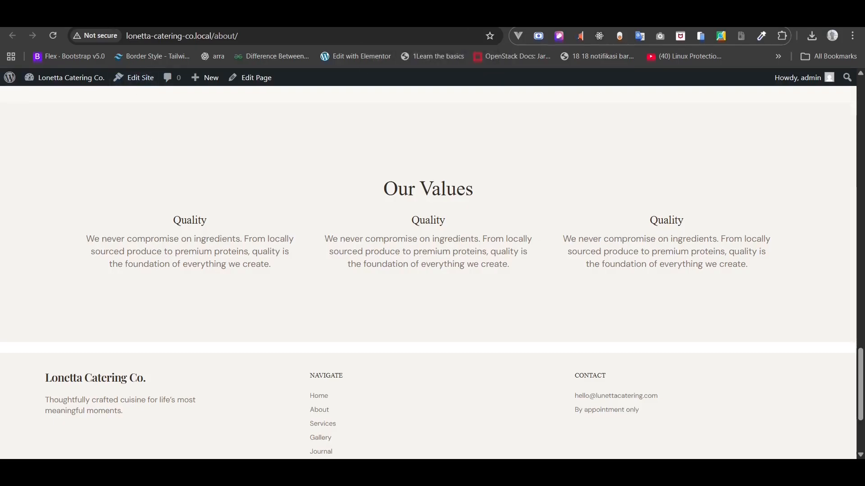
{"action": "left_click", "coordinate": [87, 22]}
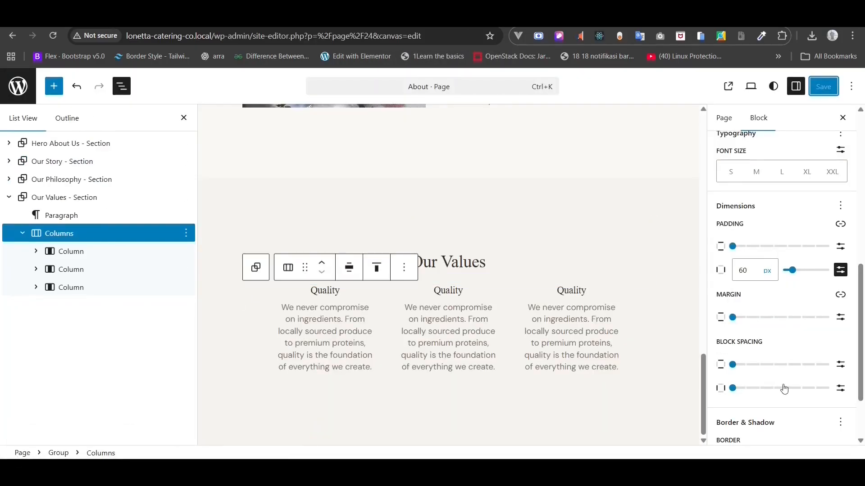
- Widen the block spacing between the columns slightly, save, and check the live page
{"action": "scroll", "coordinate": [784, 390], "scroll_direction": "down", "scroll_amount": 2}
{"action": "left_click", "coordinate": [733, 332]}
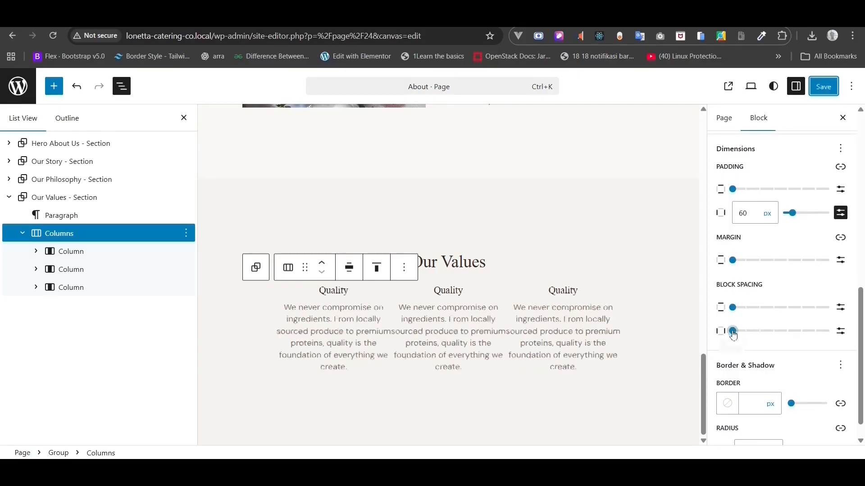
{"action": "left_click_drag", "start_coordinate": [733, 334], "coordinate": [759, 335]}
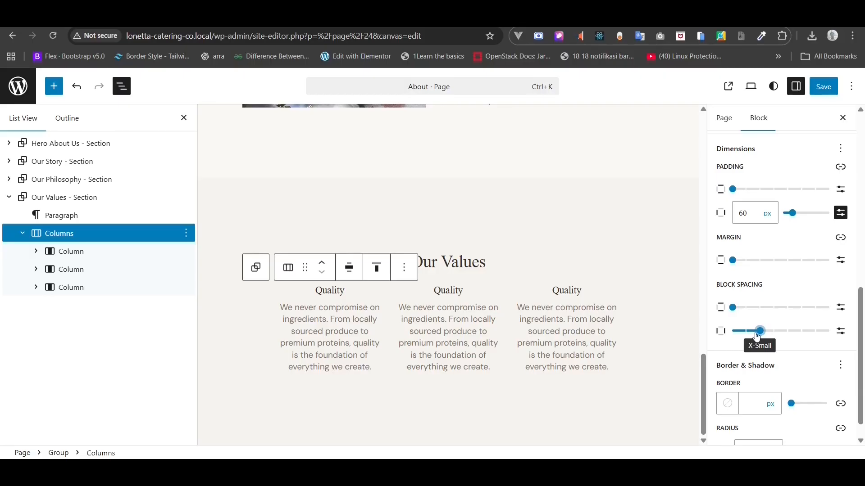
{"action": "left_click", "coordinate": [824, 87]}
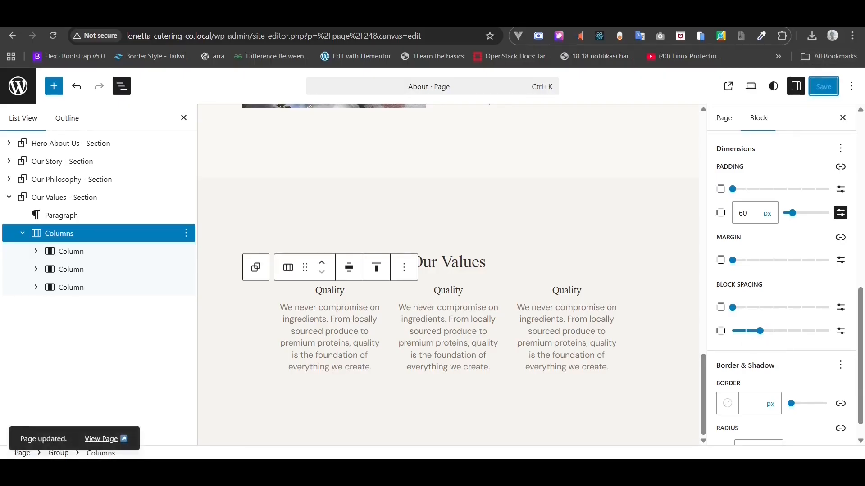
{"action": "key", "text": "ctrl+Tab"}
{"action": "left_click", "coordinate": [56, 37]}
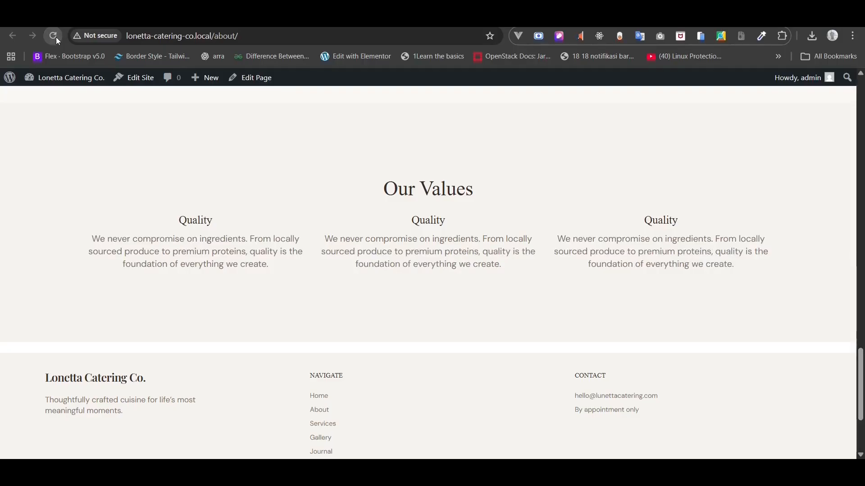
{"action": "key", "text": "ctrl+shift+Tab"}
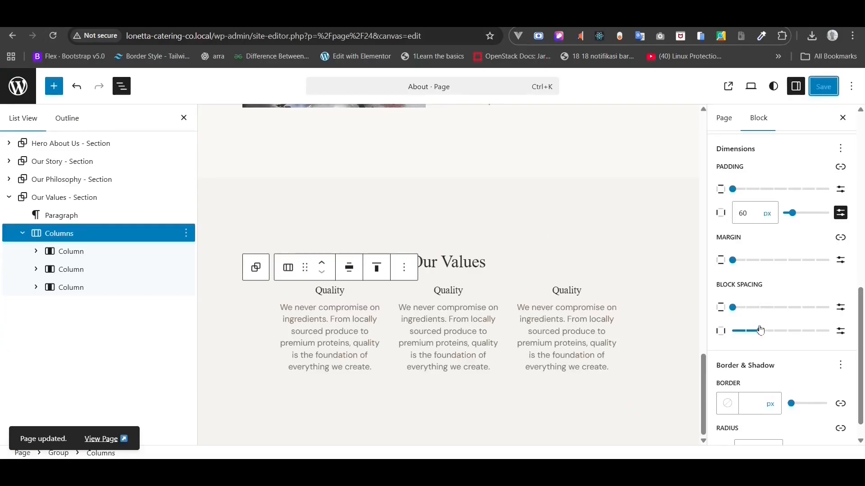
- Drag the column spacing further to Regular, save, and reload the live About page
{"action": "left_click_drag", "start_coordinate": [761, 330], "coordinate": [789, 331]}
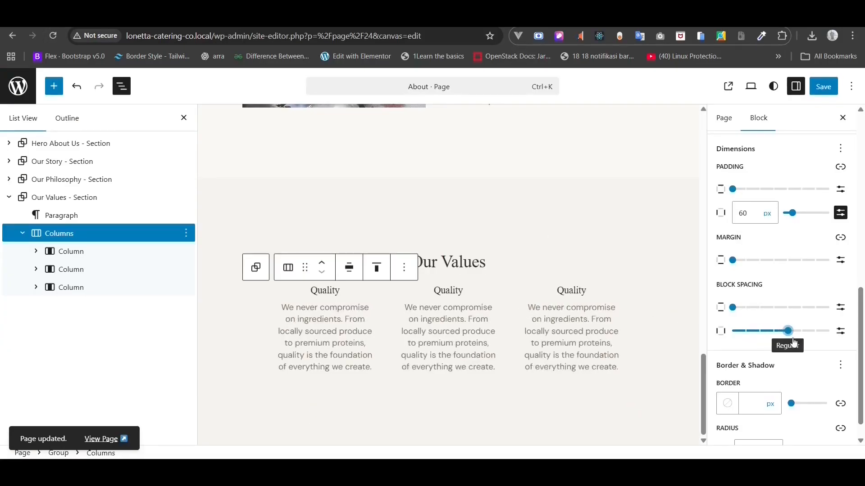
{"action": "left_click", "coordinate": [823, 86]}
{"action": "key", "text": "ctrl+Tab"}
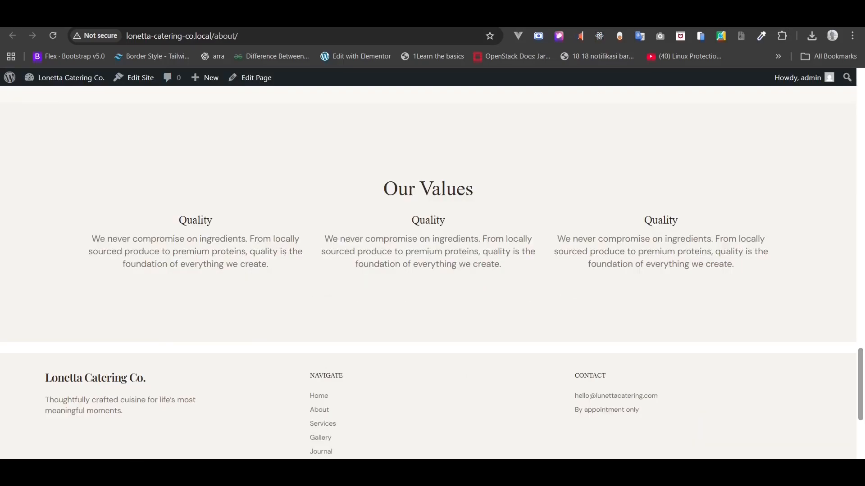
{"action": "left_click", "coordinate": [52, 37]}
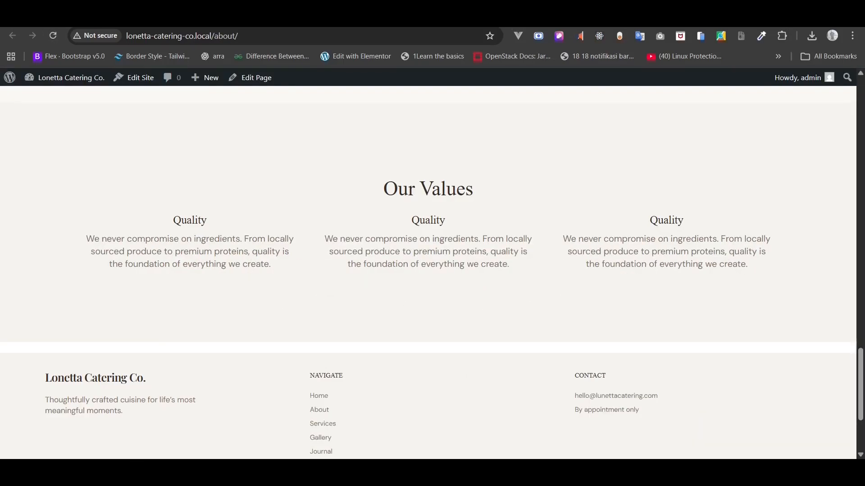
{"action": "left_click", "coordinate": [63, 19]}
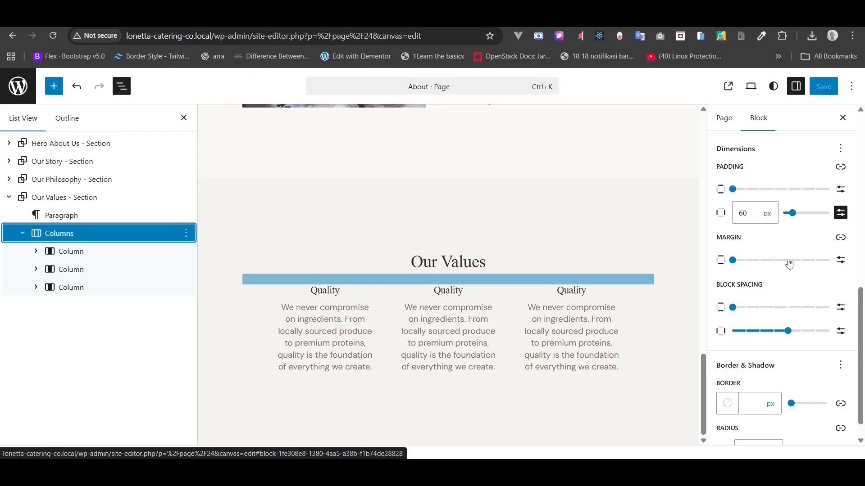
- Change the side padding from 60 to 80 px, save, and check the live page
{"action": "double_click", "coordinate": [748, 215]}
{"action": "type", "text": "80"}
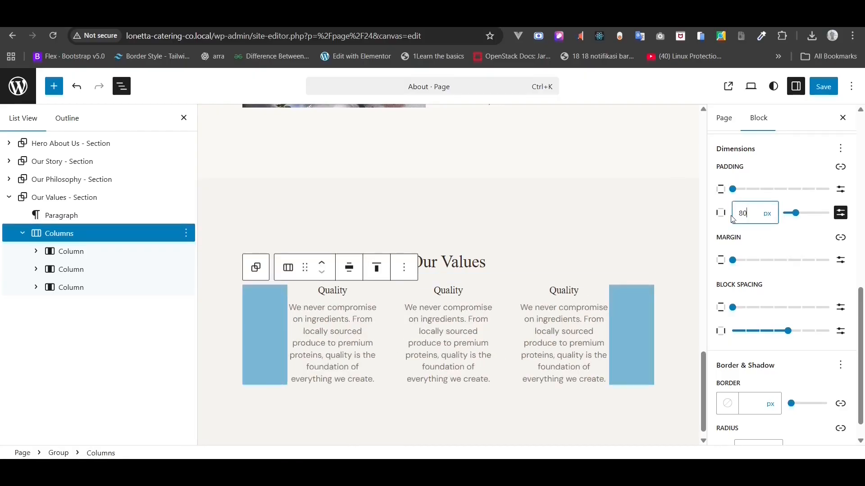
{"action": "left_click", "coordinate": [819, 92]}
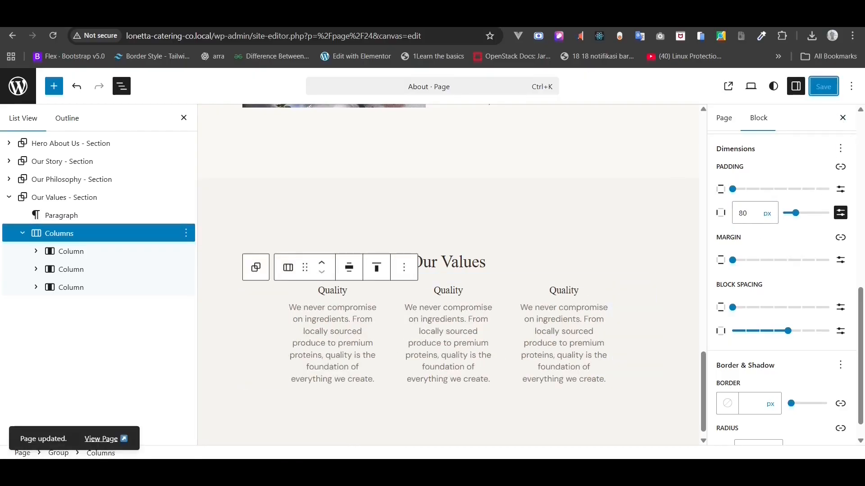
{"action": "key", "text": "ctrl+Tab"}
{"action": "left_click", "coordinate": [54, 36]}
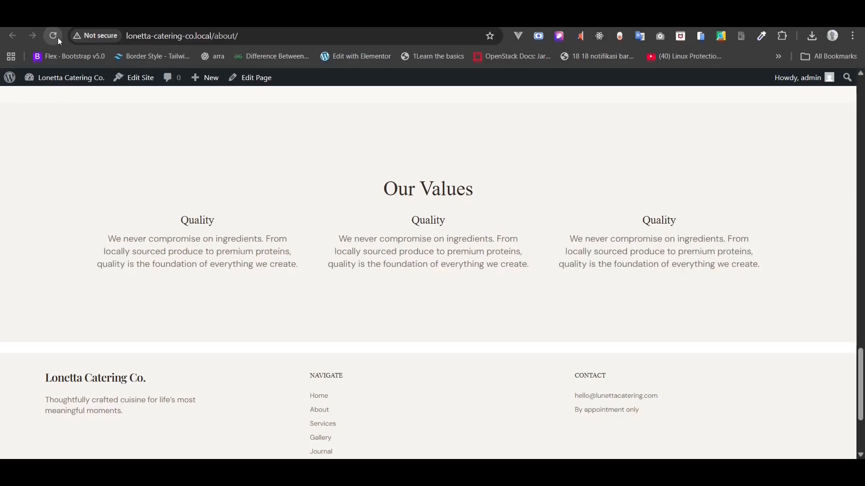
{"action": "key", "text": "ctrl+shift+Tab"}
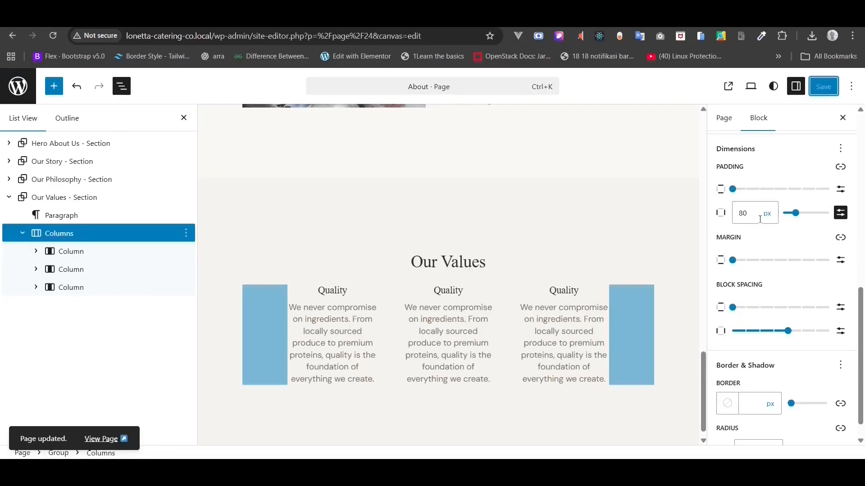
- Raise the side padding to 128 px, save, and reload the live About page
{"action": "double_click", "coordinate": [760, 216]}
{"action": "type", "text": "128"}
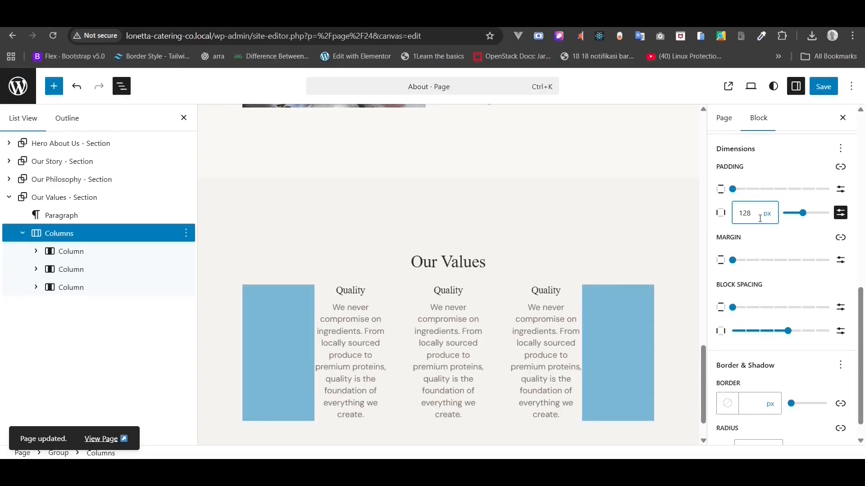
{"action": "left_click", "coordinate": [822, 93]}
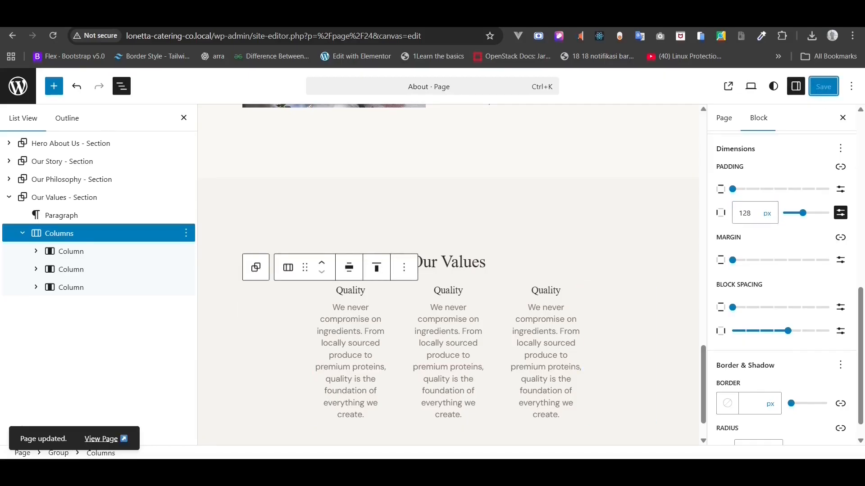
{"action": "left_click", "coordinate": [100, 19]}
{"action": "left_click", "coordinate": [52, 39]}
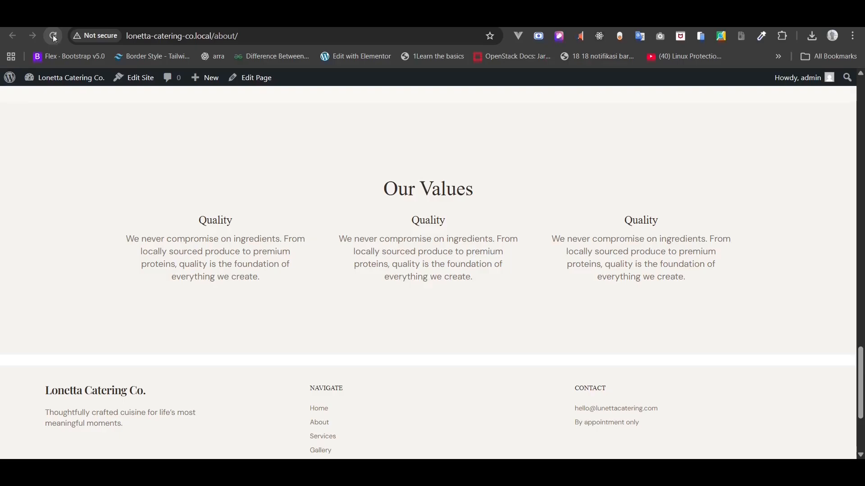
{"action": "key", "text": "ctrl+shift+Tab"}
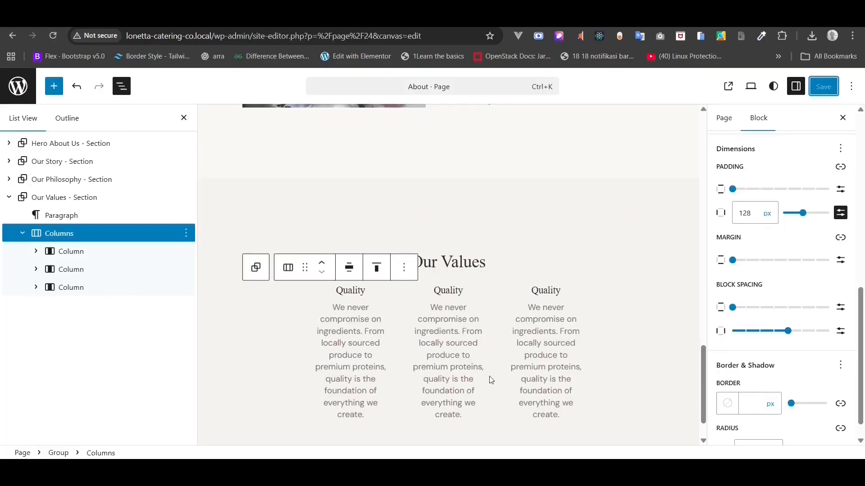
{"action": "key", "text": "alt+Tab"}
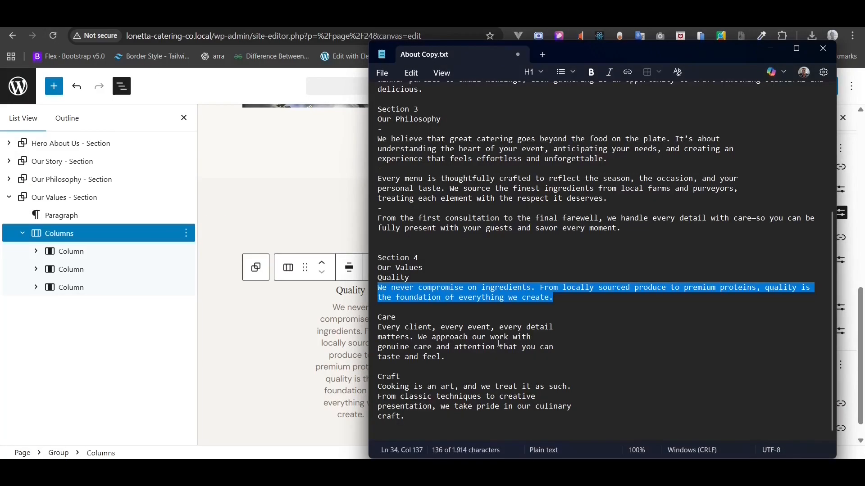
- Replace the middle column's Quality heading with Care from the notes
{"action": "double_click", "coordinate": [397, 317]}
{"action": "key", "text": "ctrl+c"}
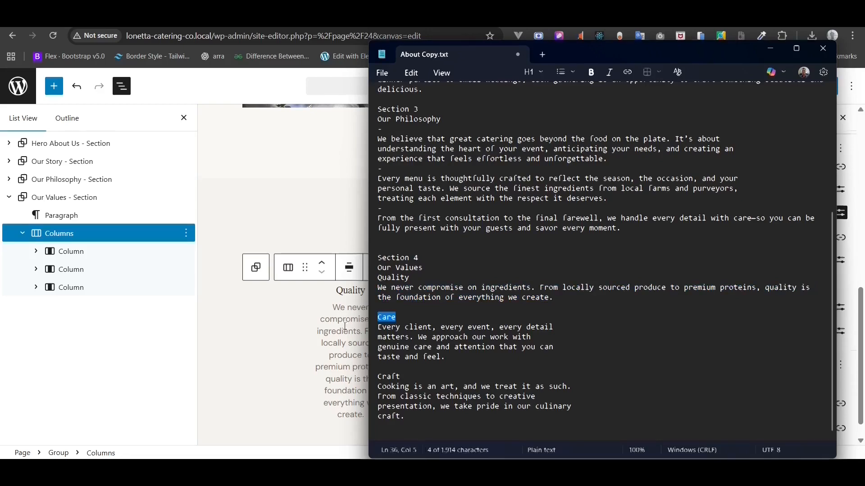
{"action": "left_click", "coordinate": [343, 331]}
{"action": "left_click", "coordinate": [450, 323]}
{"action": "left_click", "coordinate": [436, 270]}
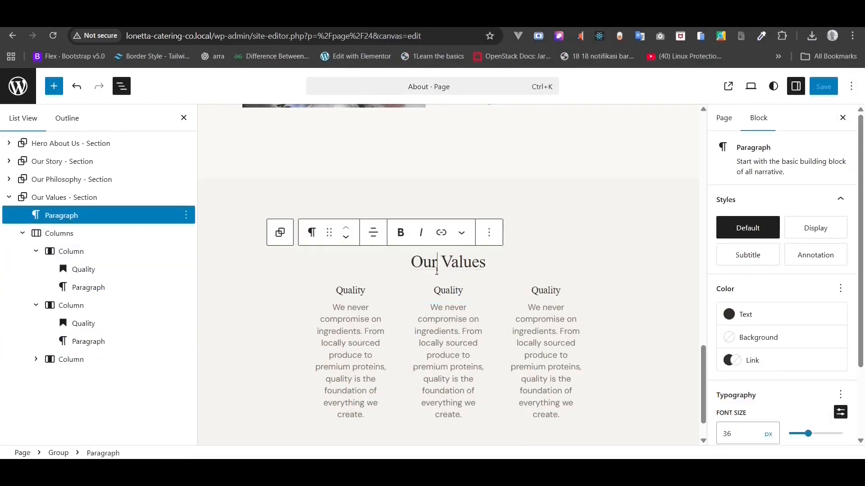
{"action": "double_click", "coordinate": [441, 291]}
{"action": "key", "text": "ctrl+v"}
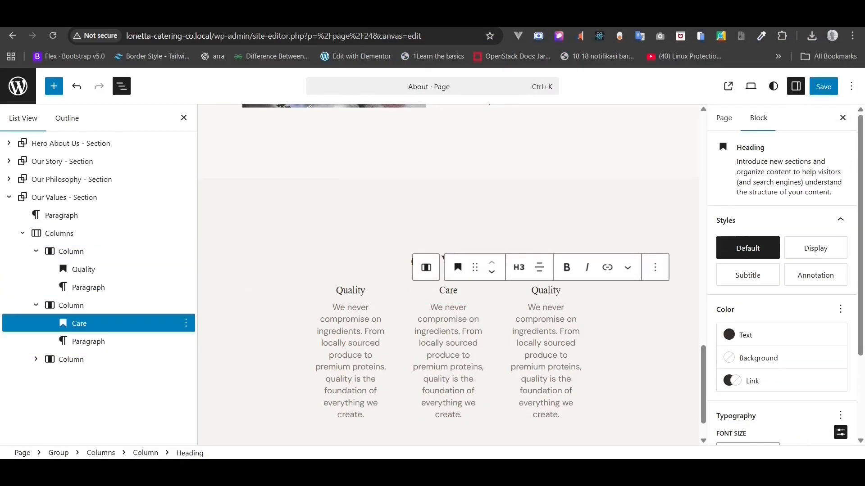
- Join the Care description into one paragraph and paste it into the middle column
{"action": "key", "text": "alt+Tab"}
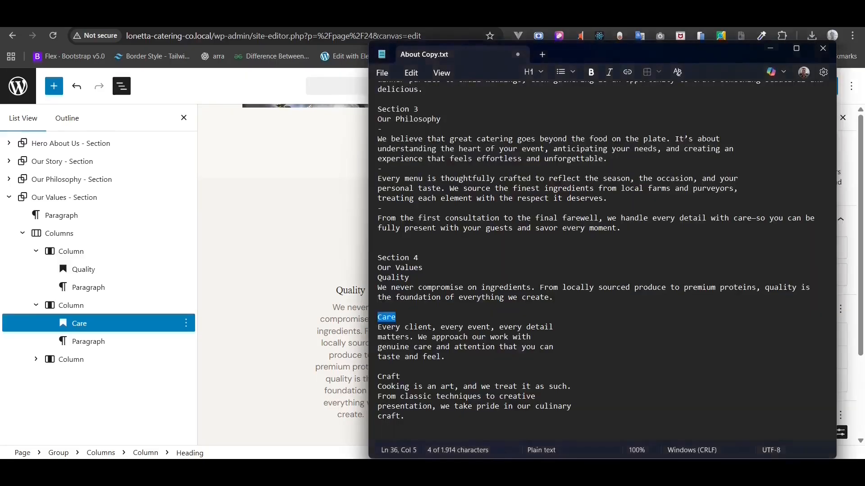
{"action": "left_click", "coordinate": [379, 337]}
{"action": "key", "text": "BackSpace"}
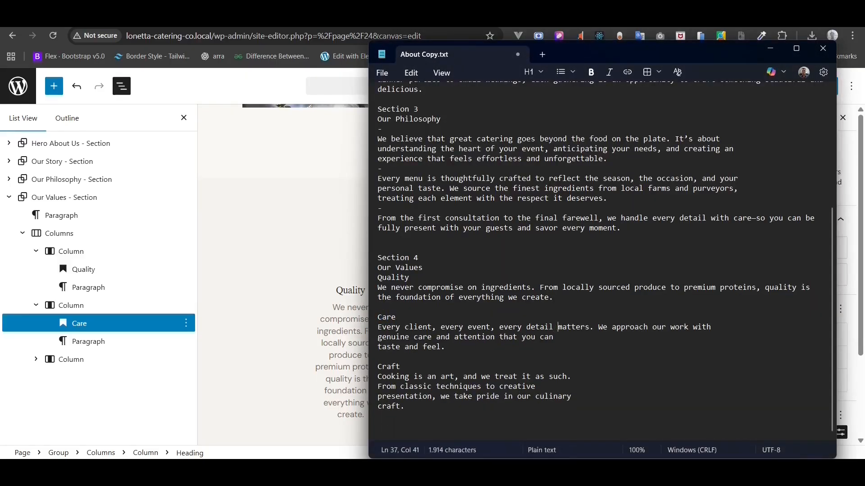
{"action": "left_click", "coordinate": [378, 338]}
{"action": "key", "text": "BackSpace"}
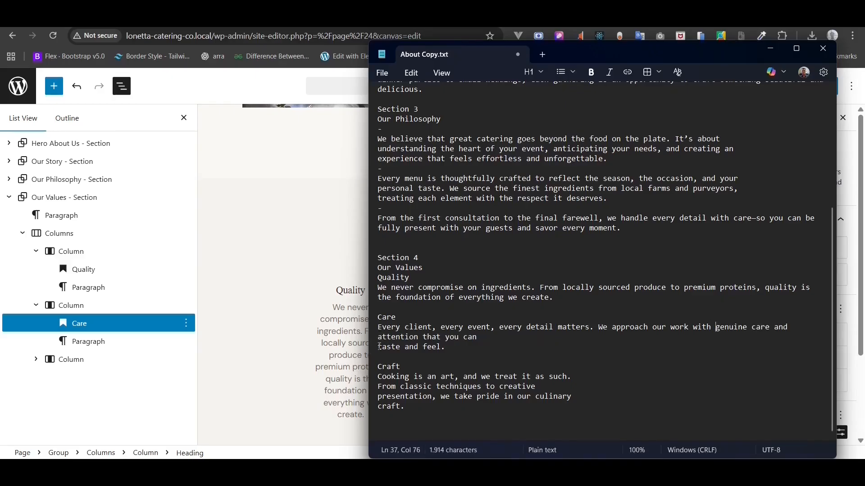
{"action": "left_click", "coordinate": [379, 347]}
{"action": "key", "text": "BackSpace"}
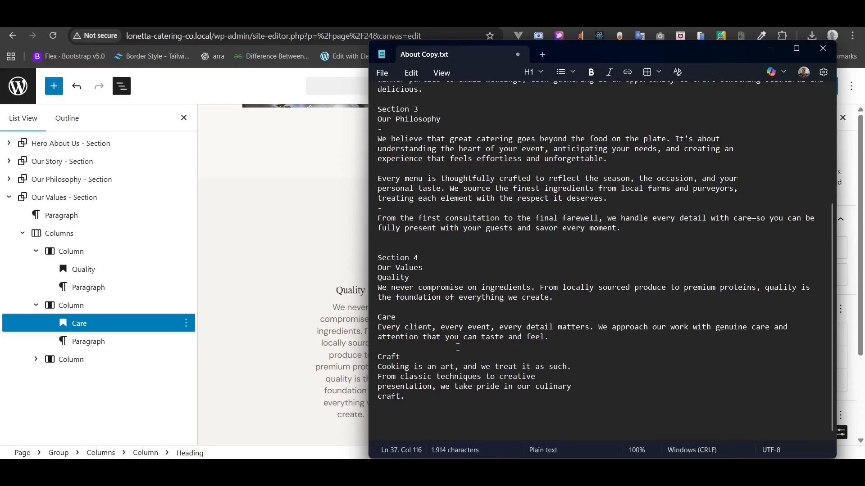
{"action": "left_click_drag", "start_coordinate": [558, 340], "coordinate": [367, 324]}
{"action": "key", "text": "ctrl+c"}
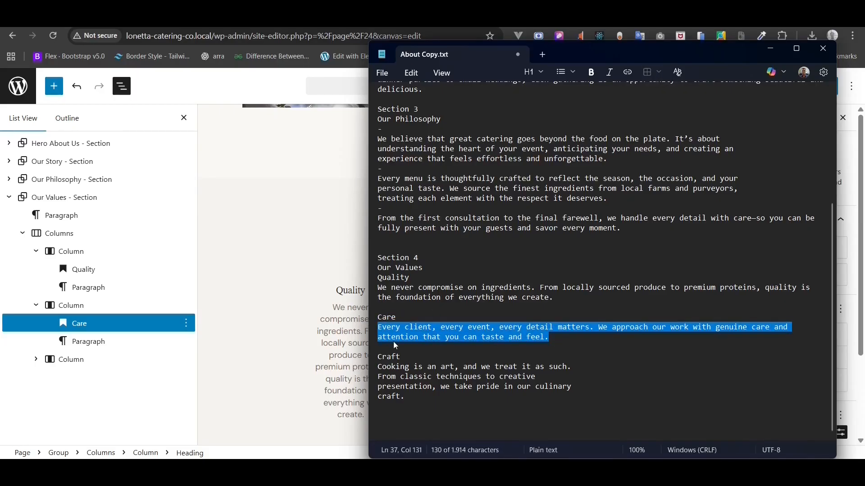
{"action": "left_click", "coordinate": [354, 344]}
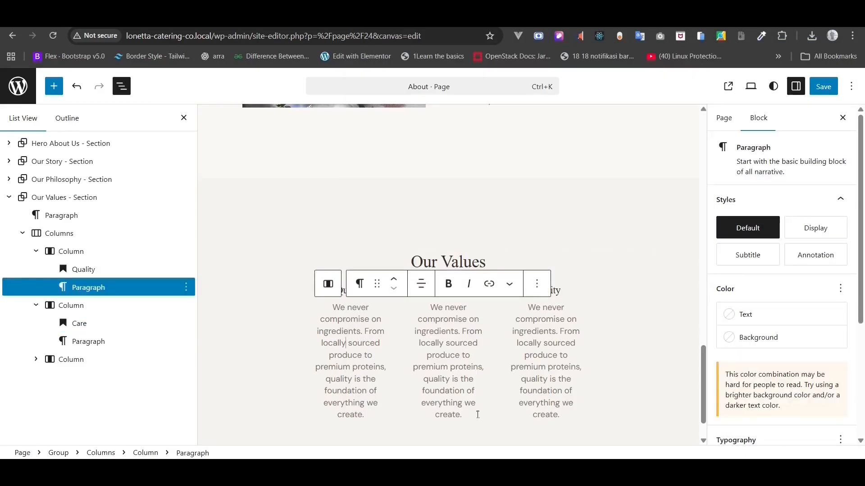
{"action": "left_click_drag", "start_coordinate": [478, 415], "coordinate": [405, 317]}
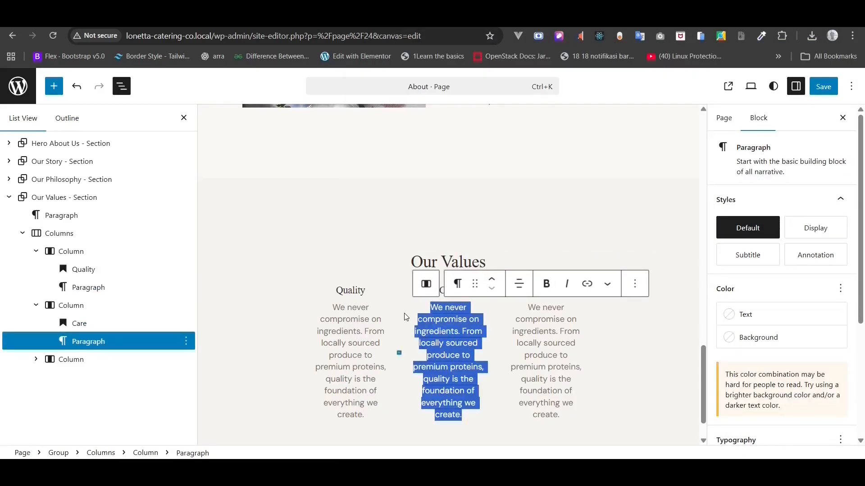
{"action": "key", "text": "ctrl+v"}
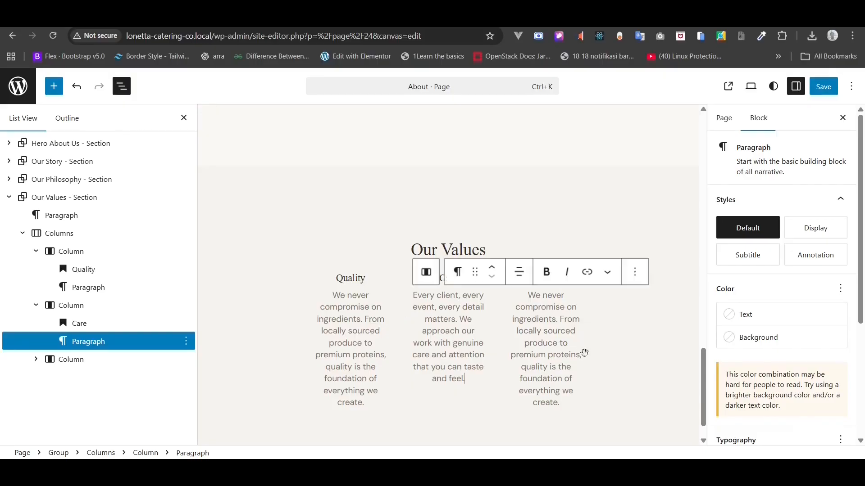
- Replace the third column's heading with Craft from the notes
{"action": "key", "text": "alt+Tab"}
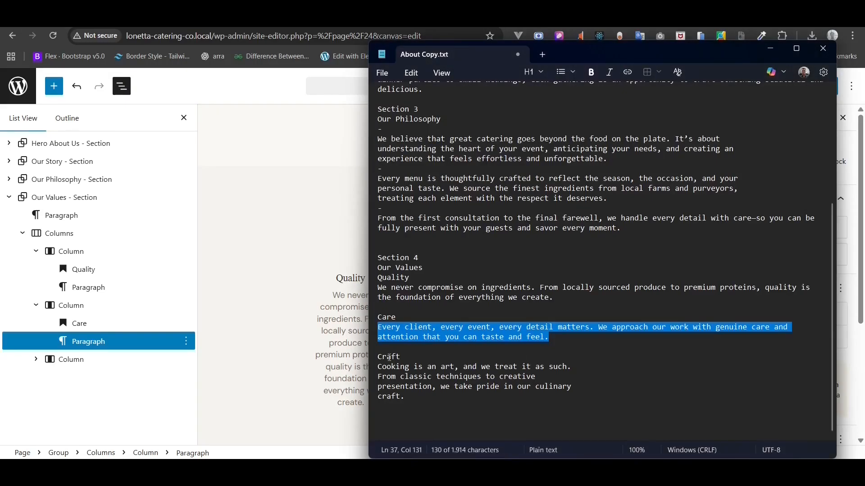
{"action": "triple_click", "coordinate": [390, 357]}
{"action": "right_click", "coordinate": [389, 358]}
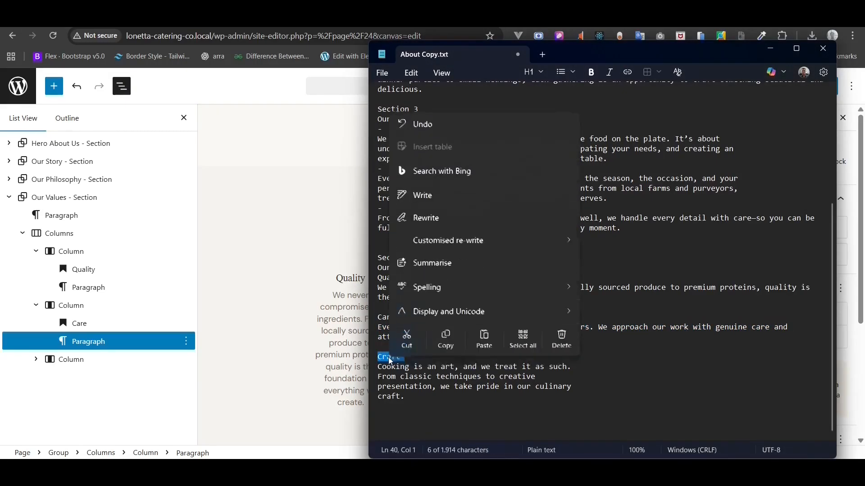
{"action": "left_click", "coordinate": [445, 339]}
{"action": "key", "text": "alt+Tab"}
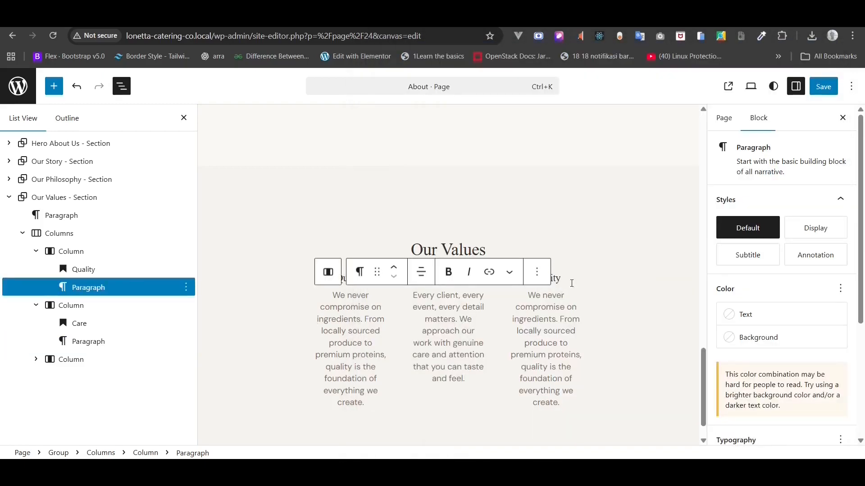
{"action": "left_click", "coordinate": [572, 283]}
{"action": "double_click", "coordinate": [572, 284]}
{"action": "key", "text": "ctrl+v"}
- Join the broken Craft description lines in the notes into one paragraph
{"action": "key", "text": "alt+Tab"}
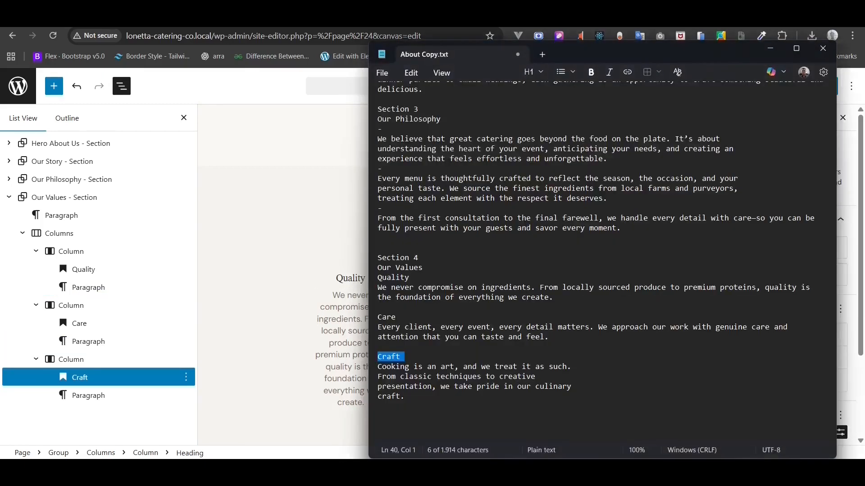
{"action": "left_click", "coordinate": [383, 372]}
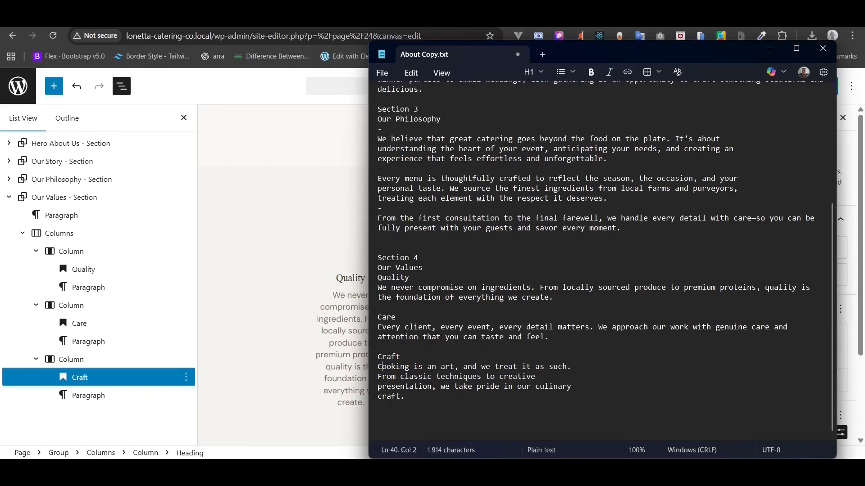
{"action": "key", "text": "BackSpace"}
{"action": "key", "text": "Down"}
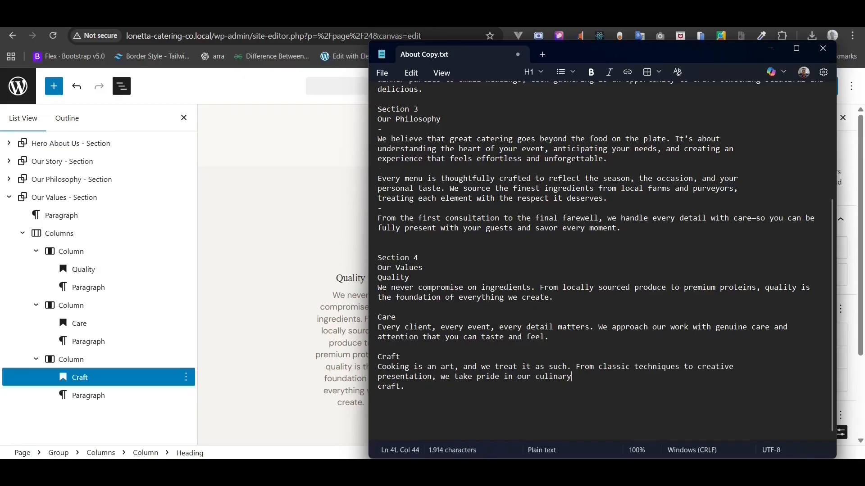
{"action": "left_click", "coordinate": [383, 378]}
{"action": "key", "text": "BackSpace"}
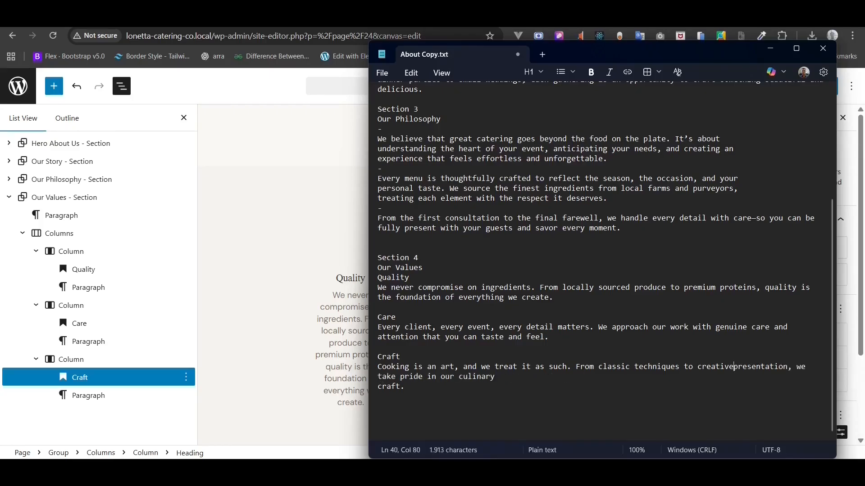
{"action": "key", "text": "Down"}
{"action": "key", "text": "Down"}
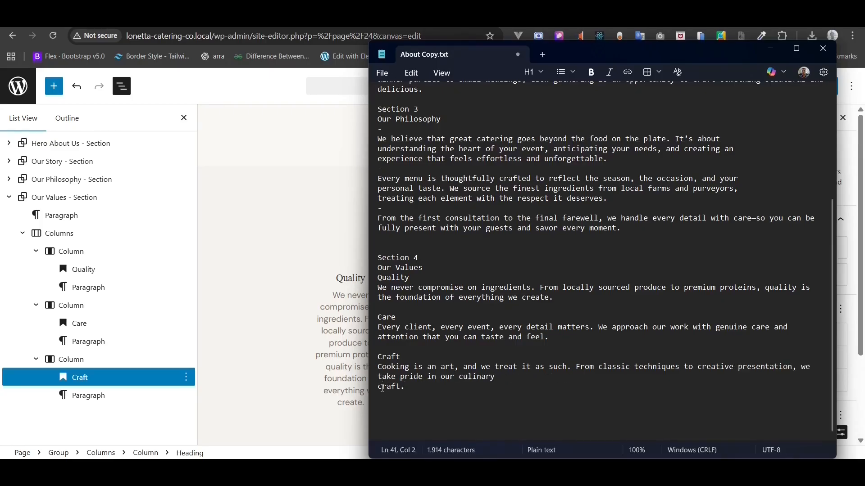
{"action": "key", "text": "BackSpace"}
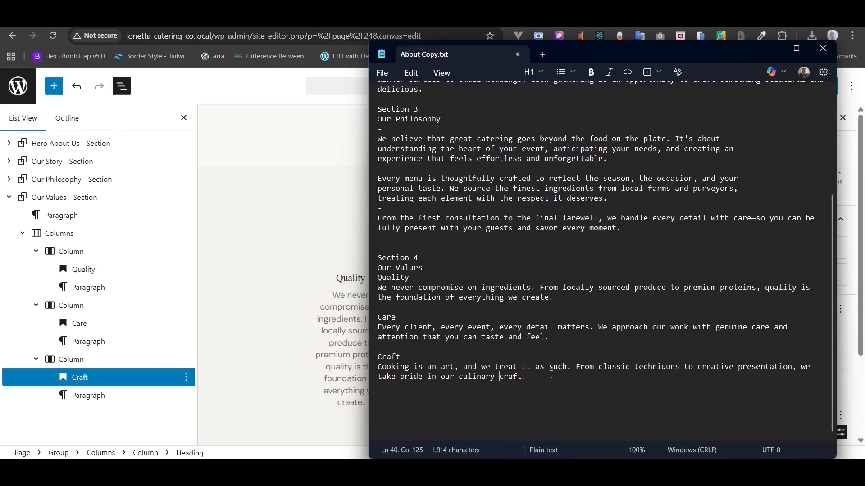
- Paste the Craft description into the third column's paragraph and save the About page
{"action": "left_click_drag", "start_coordinate": [552, 374], "coordinate": [375, 365]}
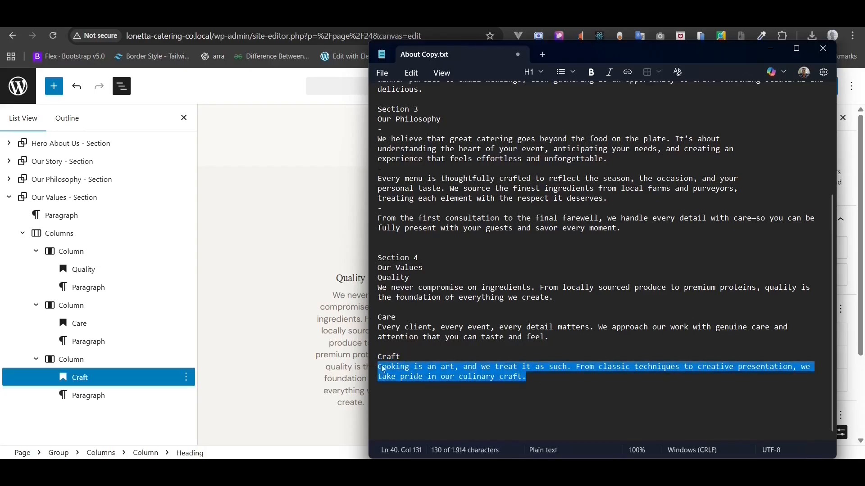
{"action": "right_click", "coordinate": [383, 369]}
{"action": "left_click", "coordinate": [438, 353]}
{"action": "left_click", "coordinate": [309, 327]}
{"action": "left_click", "coordinate": [554, 319]}
{"action": "key", "text": "ctrl+a"}
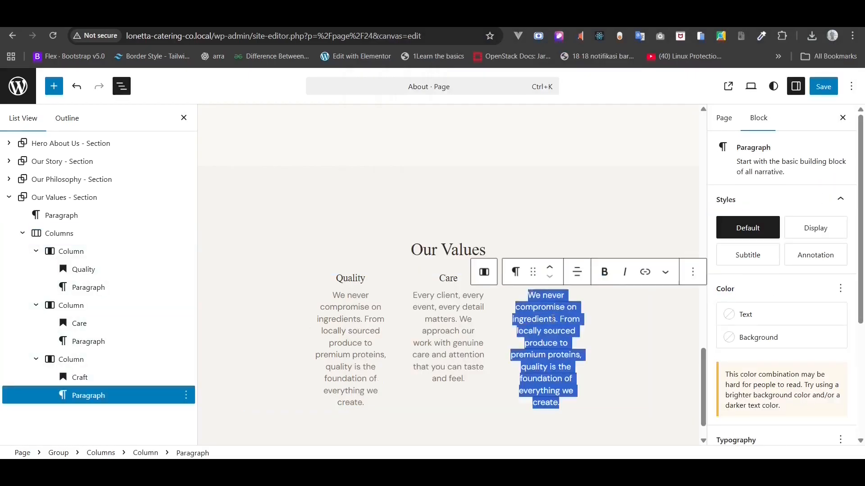
{"action": "key", "text": "ctrl+v"}
{"action": "key", "text": "ctrl+s"}
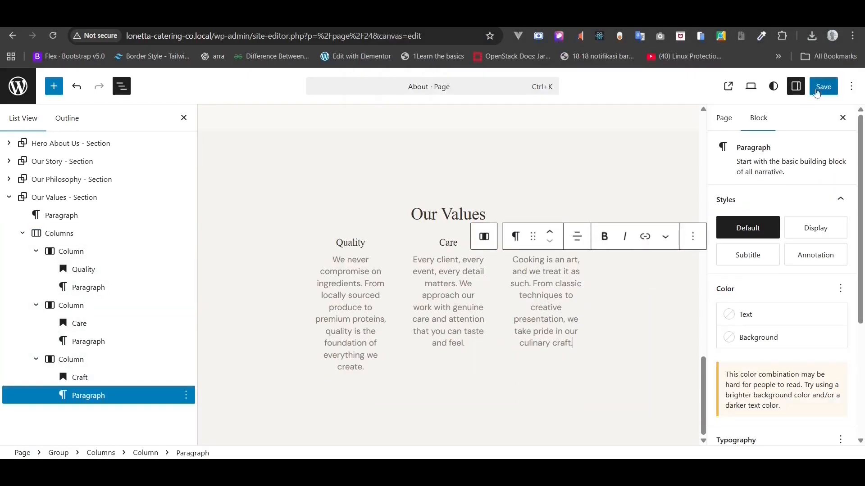
- Reload the live About page, then add a new block after the Our Values section
{"action": "key", "text": "ctrl+Tab"}
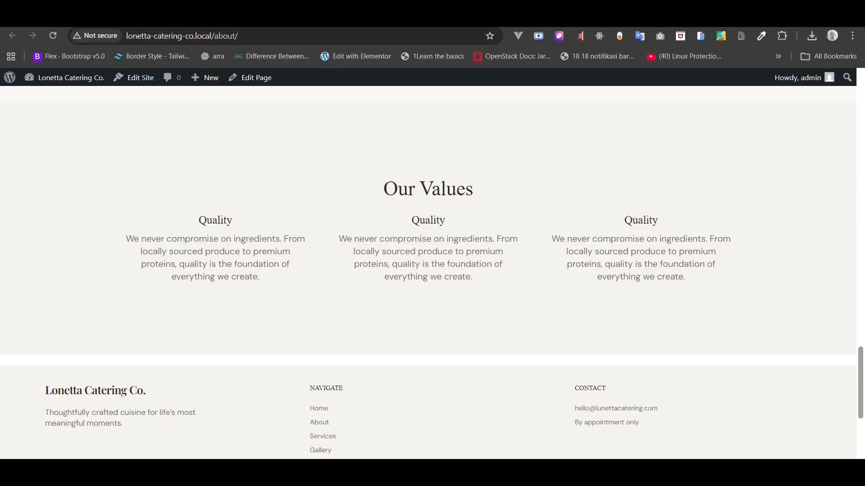
{"action": "left_click", "coordinate": [53, 41]}
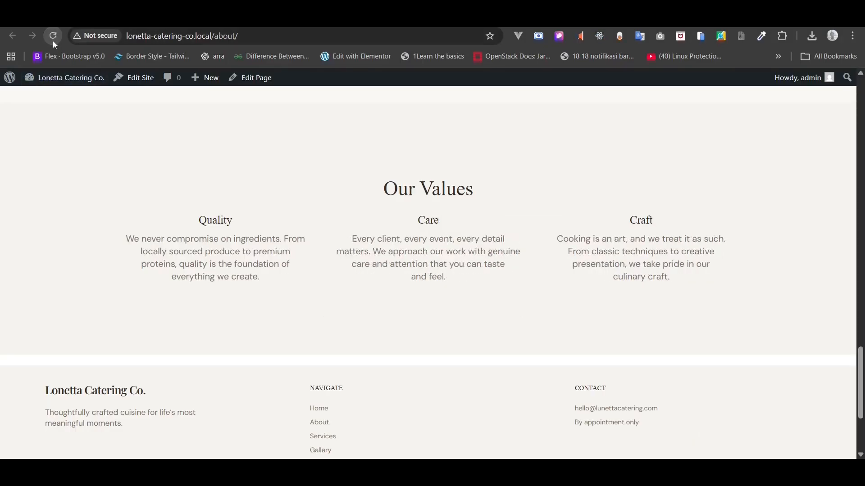
{"action": "key", "text": "ctrl+Tab"}
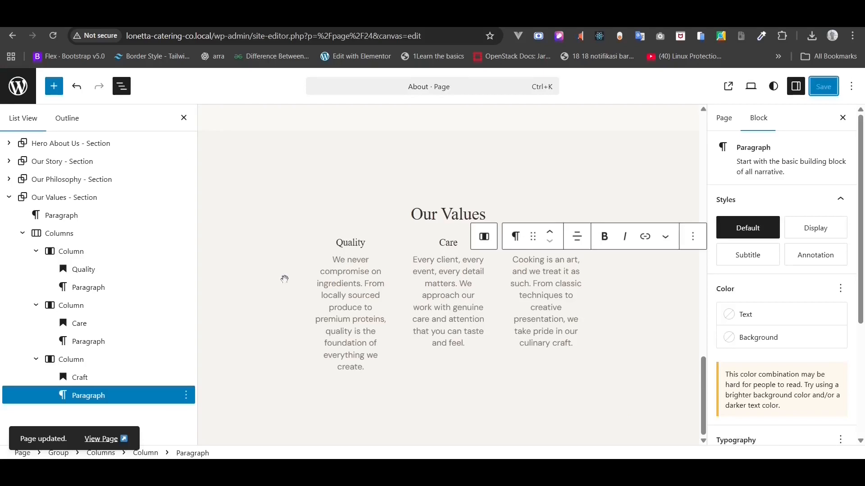
{"action": "left_click", "coordinate": [10, 197]}
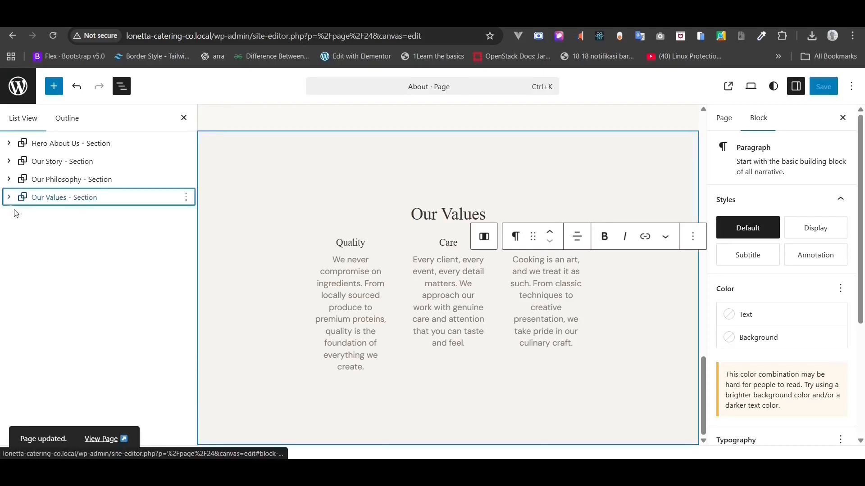
{"action": "left_click", "coordinate": [54, 197]}
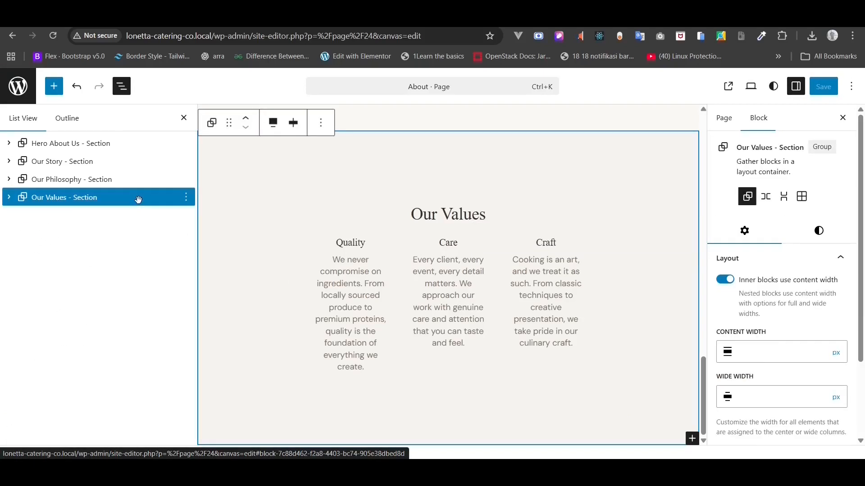
{"action": "right_click", "coordinate": [138, 199]}
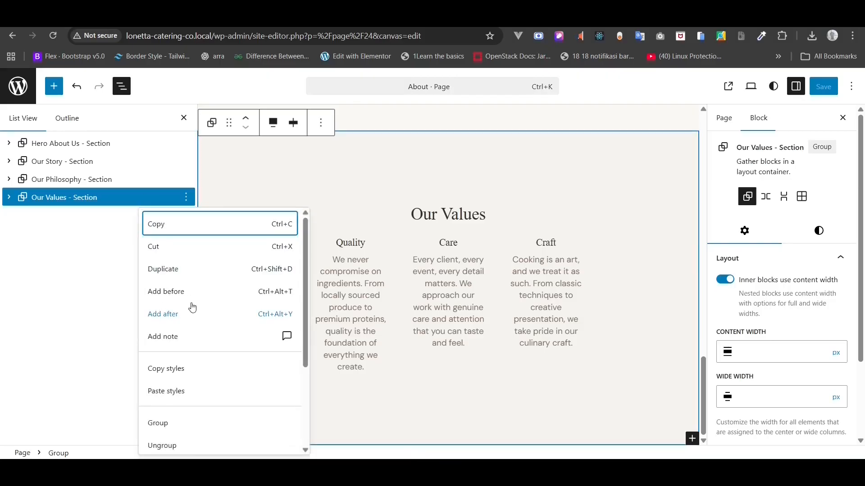
{"action": "left_click", "coordinate": [174, 315]}
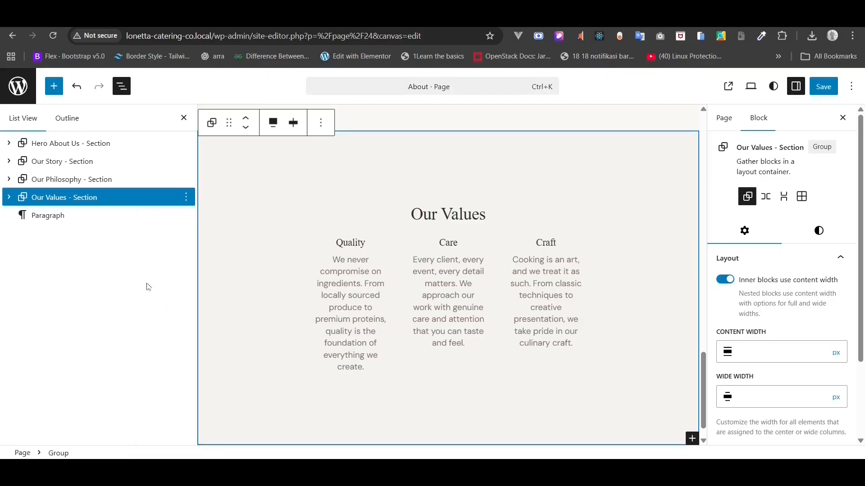
- Insert the CTA Section pattern via /pat and save the About page
{"action": "left_click", "coordinate": [328, 438]}
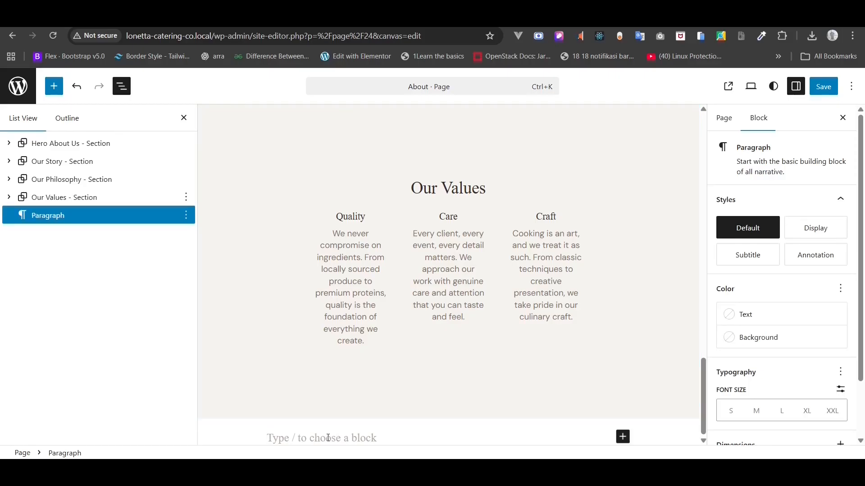
{"action": "type", "text": "/pat"}
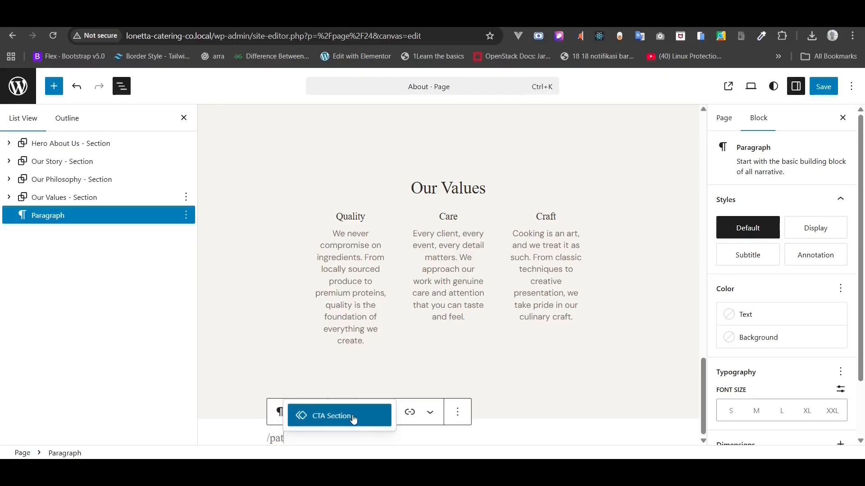
{"action": "left_click", "coordinate": [354, 420]}
{"action": "scroll", "coordinate": [485, 333], "scroll_direction": "down", "scroll_amount": 4}
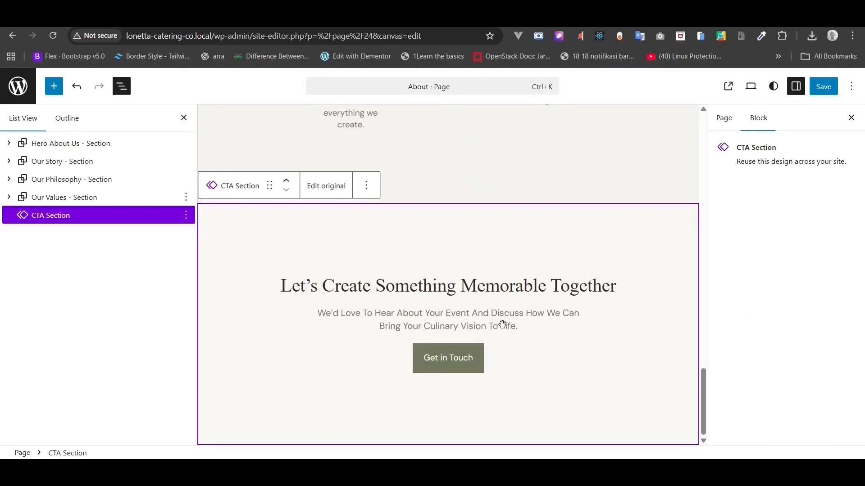
{"action": "left_click", "coordinate": [819, 92]}
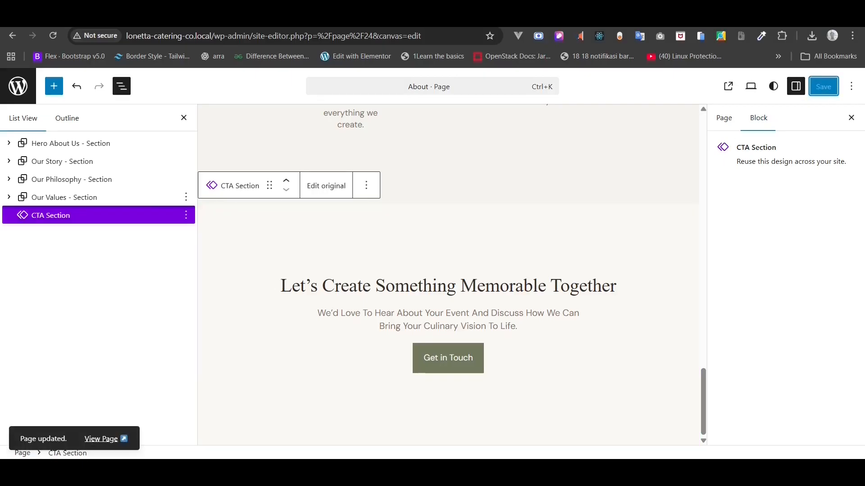
- Reload the live About page to check the new CTA section
{"action": "key", "text": "ctrl+Tab"}
{"action": "left_click", "coordinate": [53, 35]}
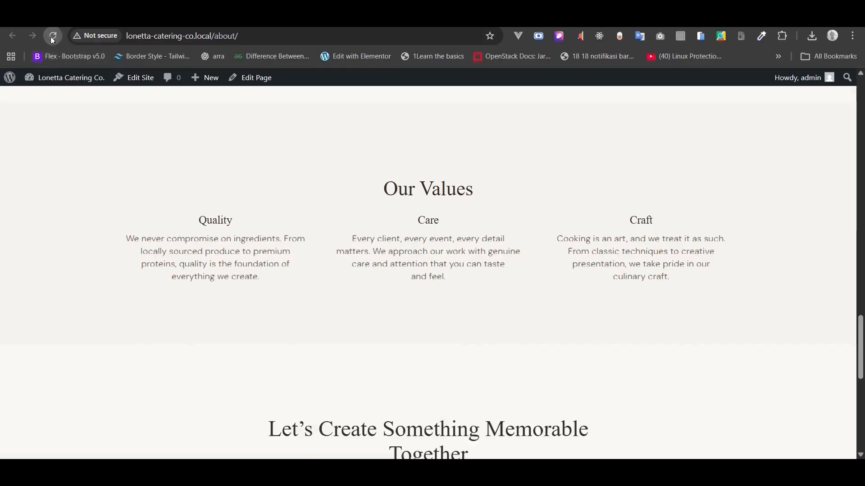
{"action": "scroll", "coordinate": [129, 182], "scroll_direction": "down", "scroll_amount": 5}
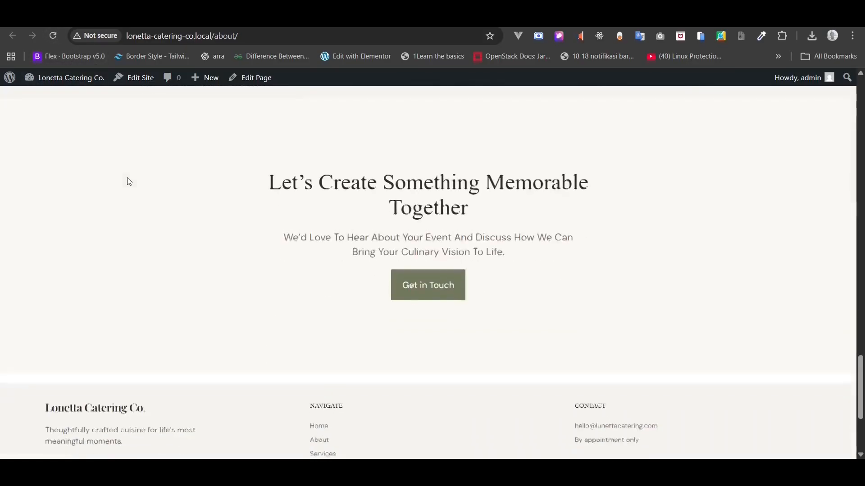
{"action": "scroll", "coordinate": [129, 181], "scroll_direction": "up", "scroll_amount": 4}
{"action": "scroll", "coordinate": [129, 181], "scroll_direction": "up", "scroll_amount": 10}
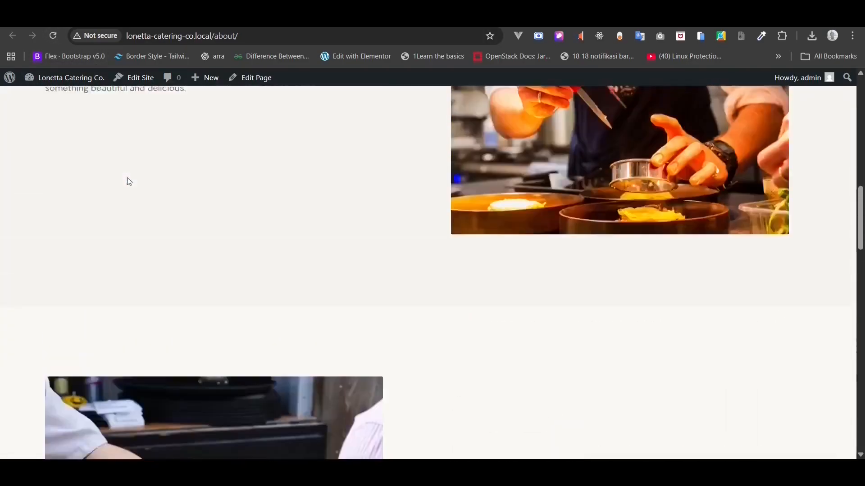
{"action": "scroll", "coordinate": [129, 181], "scroll_direction": "up", "scroll_amount": 5}
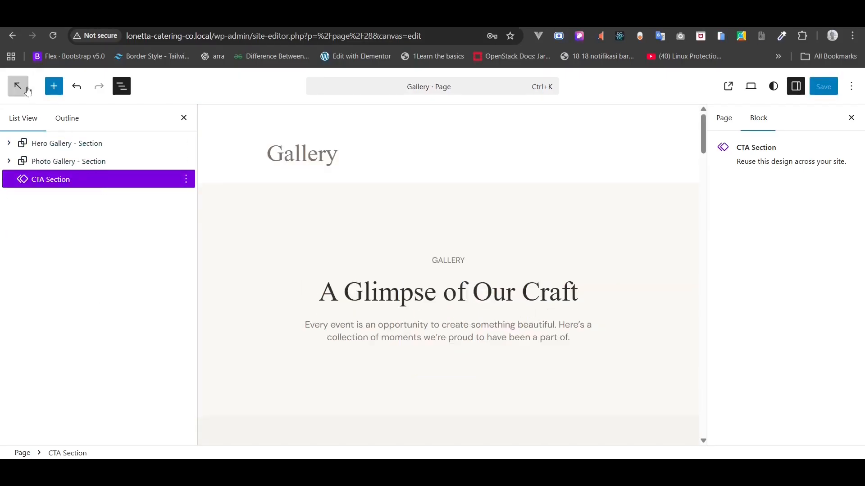
- Open the Contact page from the Pages list and dismiss the pattern chooser
{"action": "left_click", "coordinate": [18, 87]}
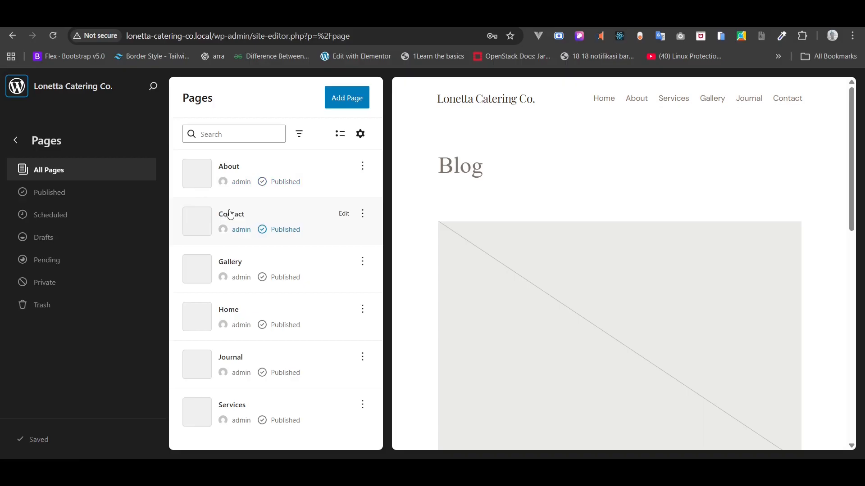
{"action": "left_click", "coordinate": [16, 142]}
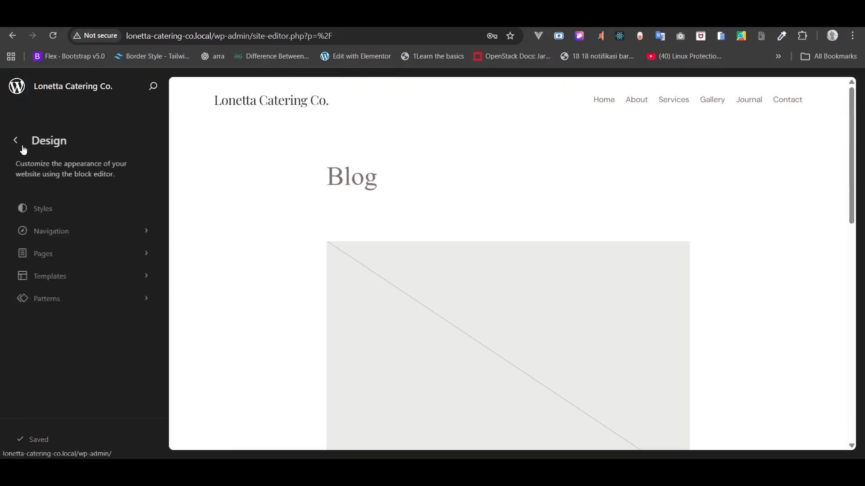
{"action": "left_click", "coordinate": [78, 253]}
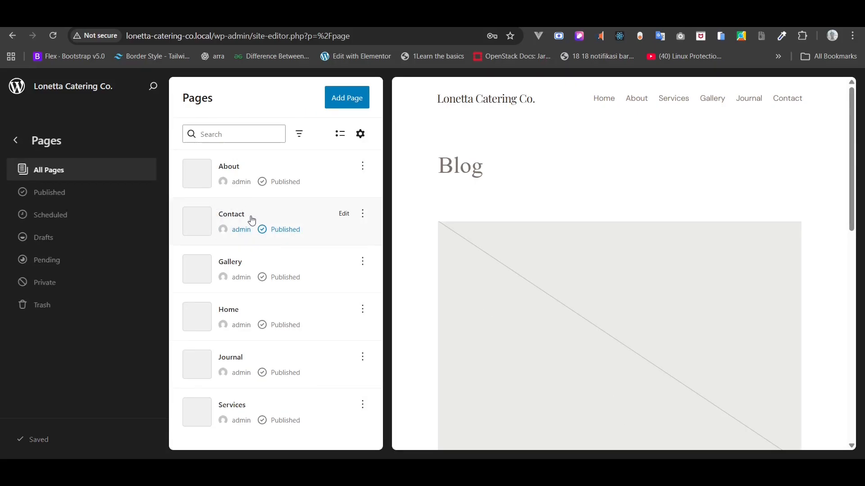
{"action": "left_click", "coordinate": [340, 215]}
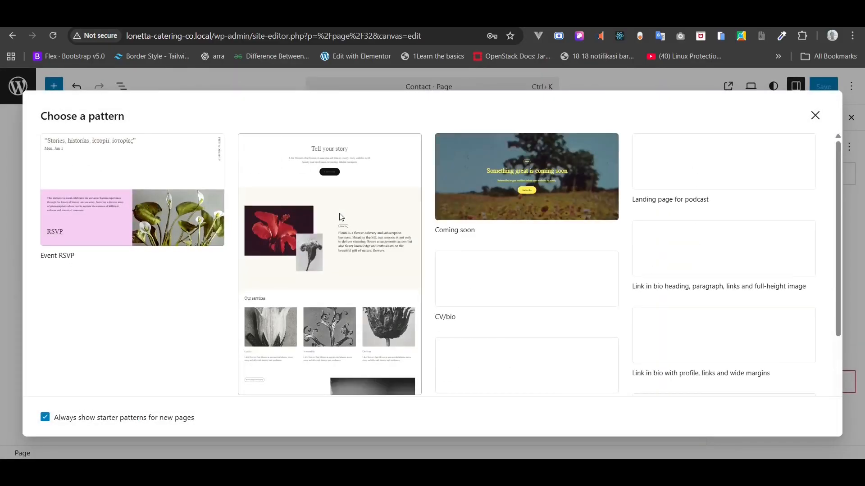
{"action": "left_click", "coordinate": [814, 115]}
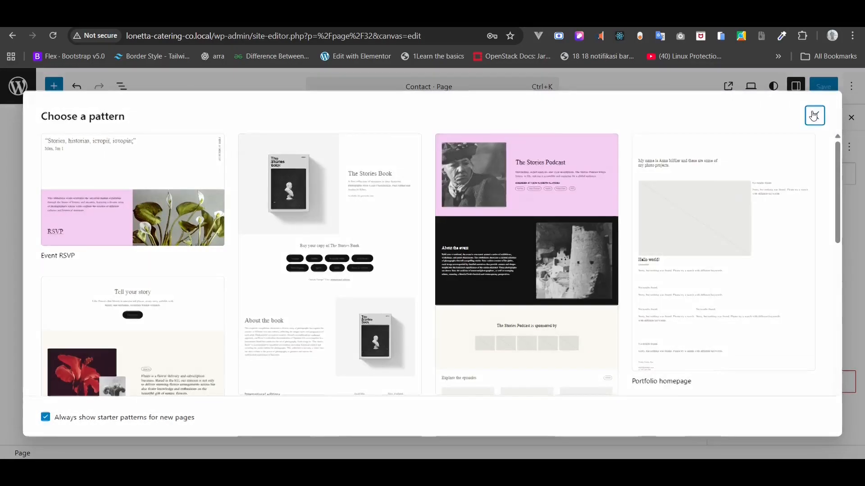
- Switch the Contact page to the Page No Title template and save it
{"action": "left_click", "coordinate": [790, 293]}
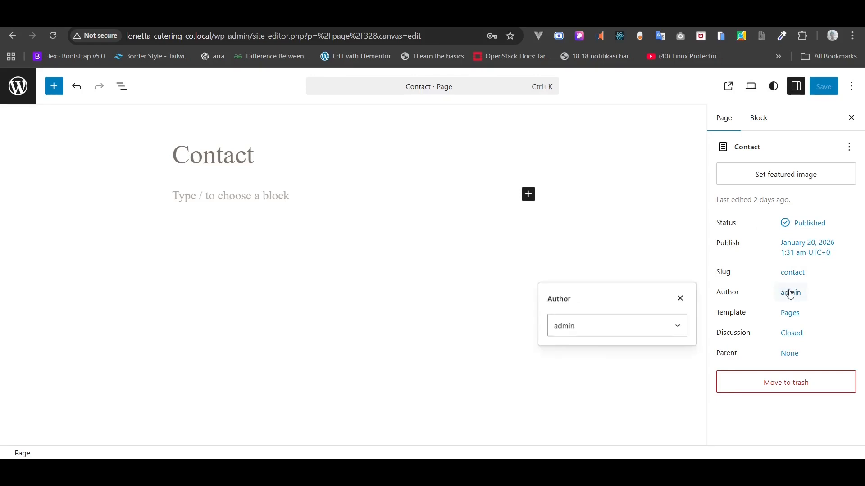
{"action": "left_click", "coordinate": [794, 297]}
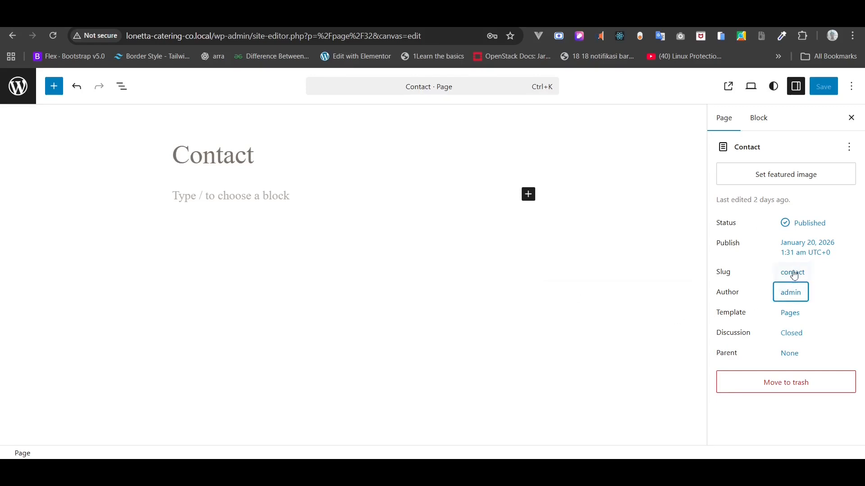
{"action": "left_click", "coordinate": [791, 315]}
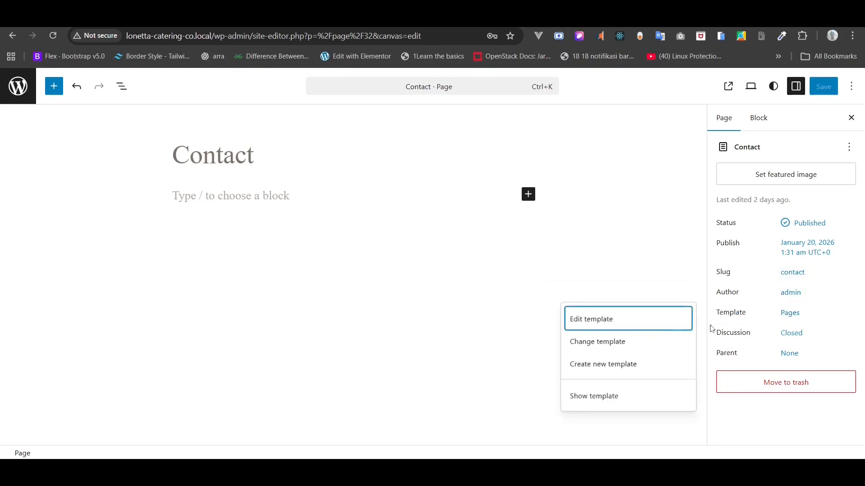
{"action": "left_click", "coordinate": [650, 341]}
{"action": "left_click", "coordinate": [165, 230]}
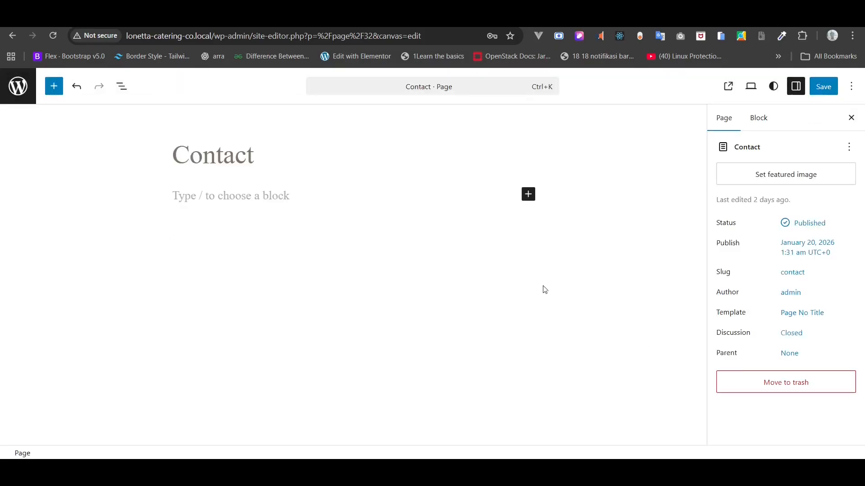
{"action": "left_click", "coordinate": [821, 88]}
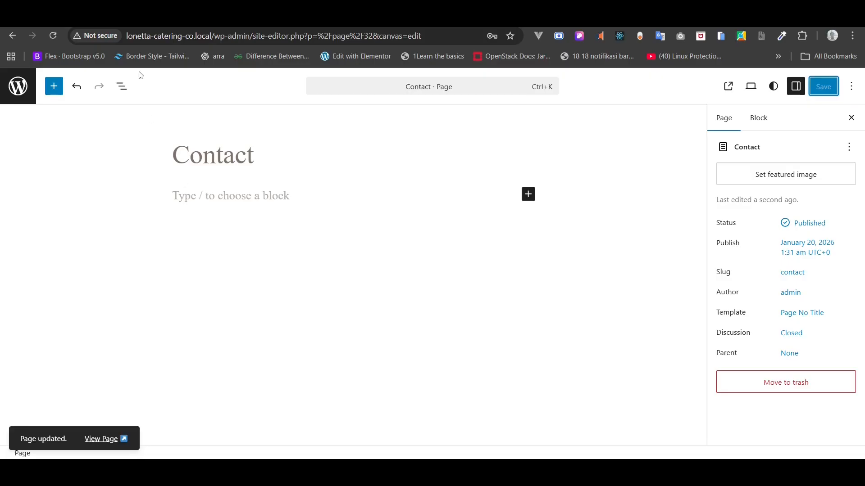
{"action": "left_click", "coordinate": [186, 198]}
{"action": "type", "text": "/"}
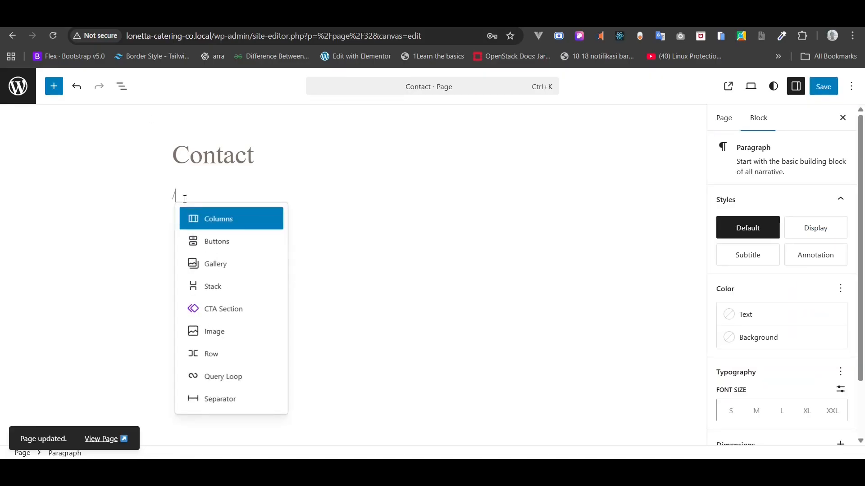
{"action": "type", "text": "g"}
- Insert a plain Group on Contact and copy the Hero About Us section from List View
{"action": "left_click", "coordinate": [209, 241]}
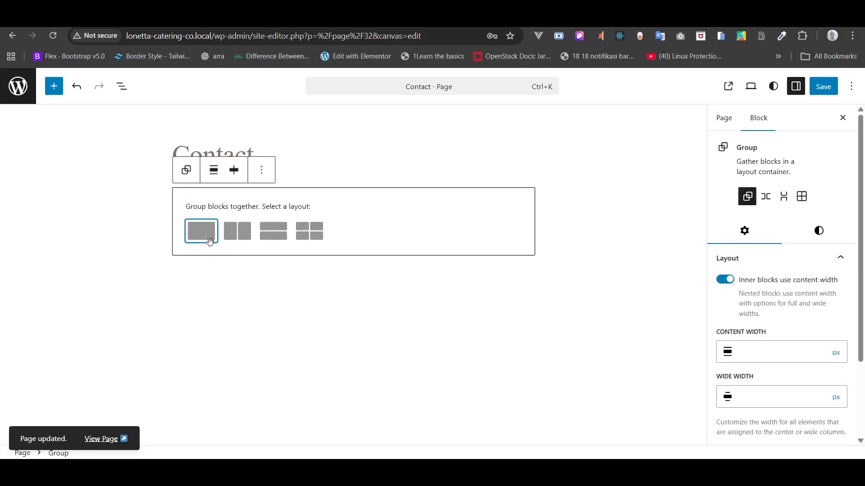
{"action": "left_click", "coordinate": [204, 241]}
{"action": "left_click", "coordinate": [121, 86]}
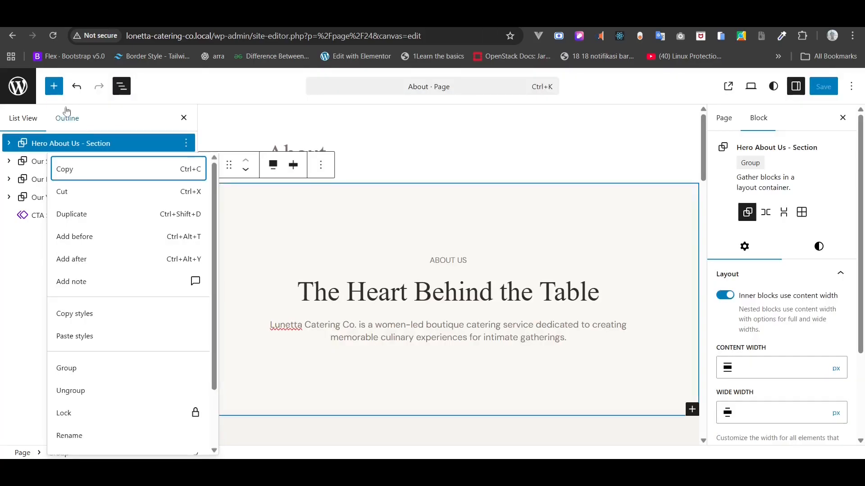
{"action": "left_click", "coordinate": [54, 147]}
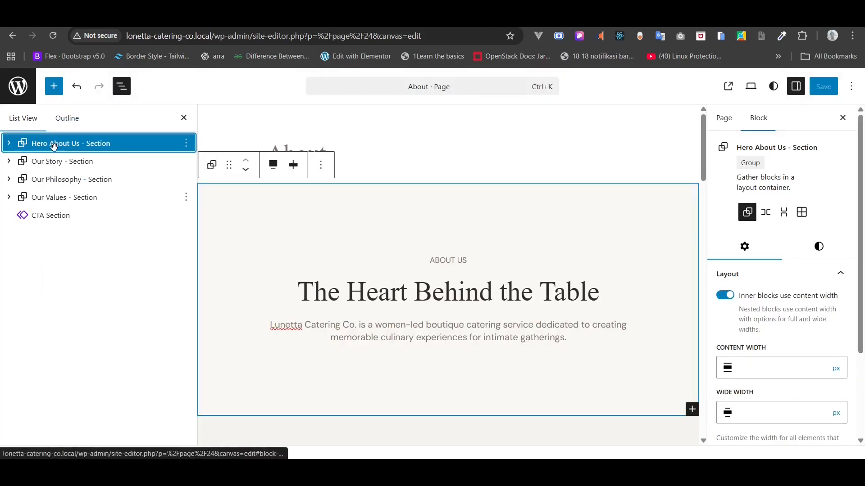
{"action": "left_click", "coordinate": [186, 148]}
{"action": "left_click", "coordinate": [186, 148]}
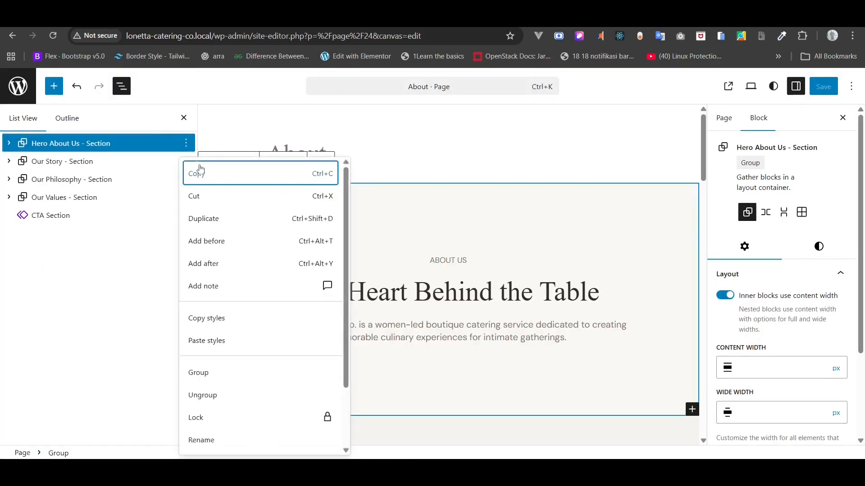
{"action": "left_click", "coordinate": [238, 178]}
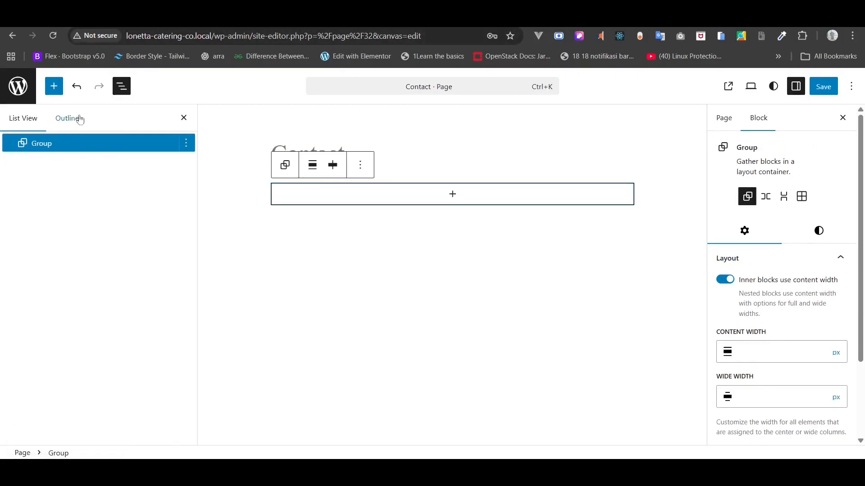
- Paste the Hero About Us section into Contact, remove the empty Group, then show the Contact Page assets folder
{"action": "left_click", "coordinate": [46, 143]}
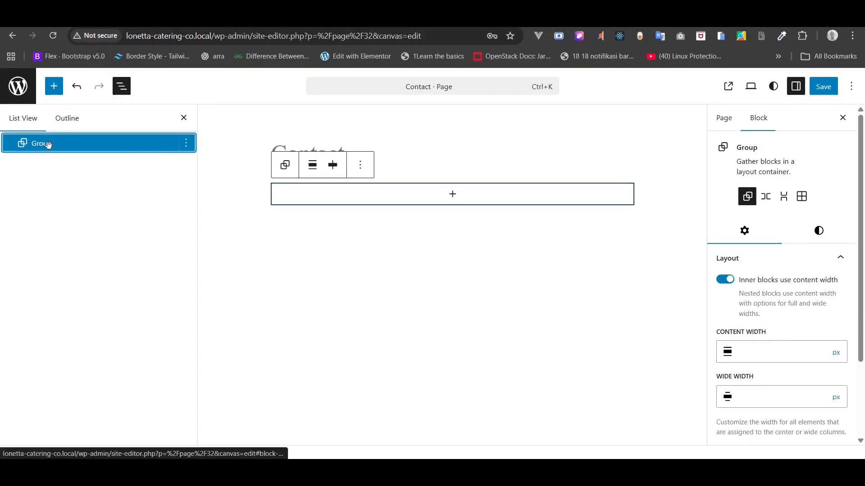
{"action": "key", "text": "ctrl+v"}
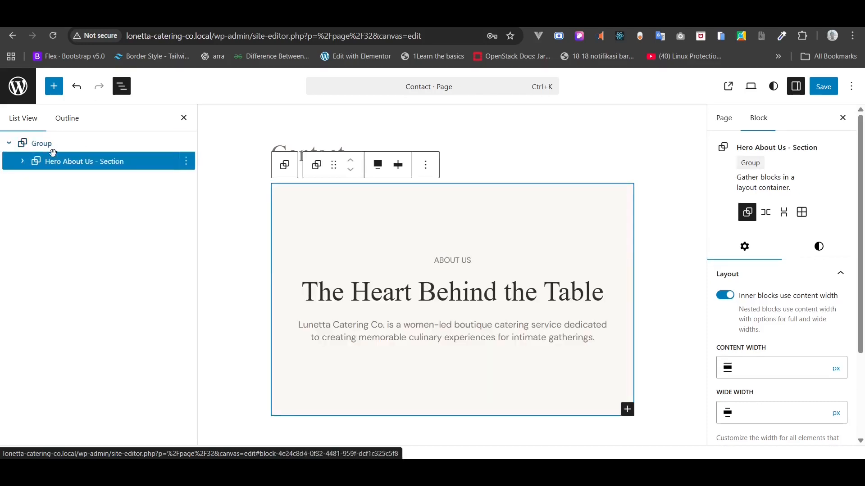
{"action": "left_click_drag", "start_coordinate": [51, 161], "coordinate": [57, 141]}
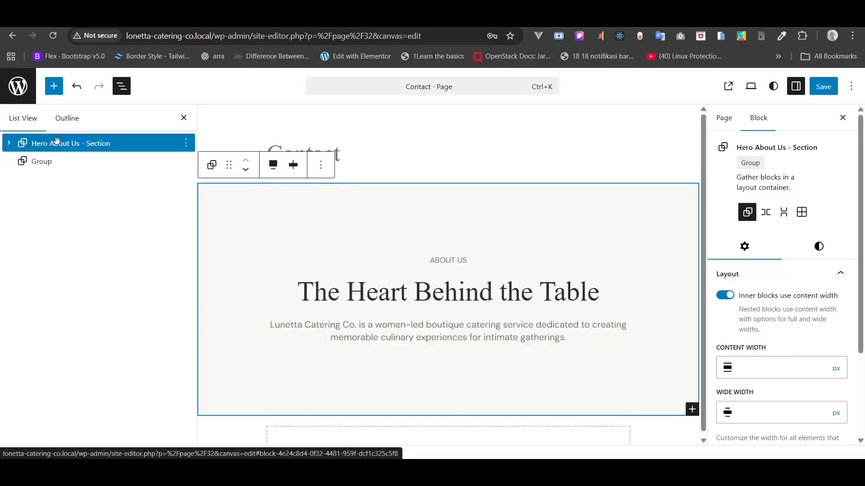
{"action": "left_click", "coordinate": [34, 163]}
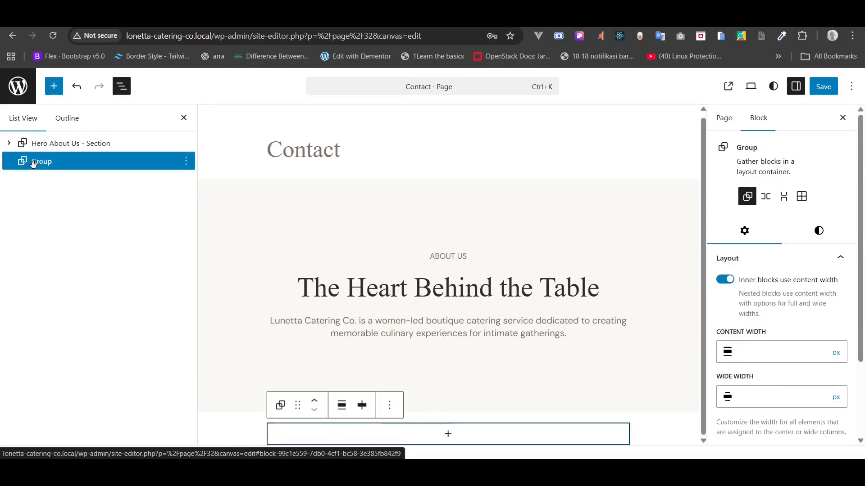
{"action": "key", "text": "Delete"}
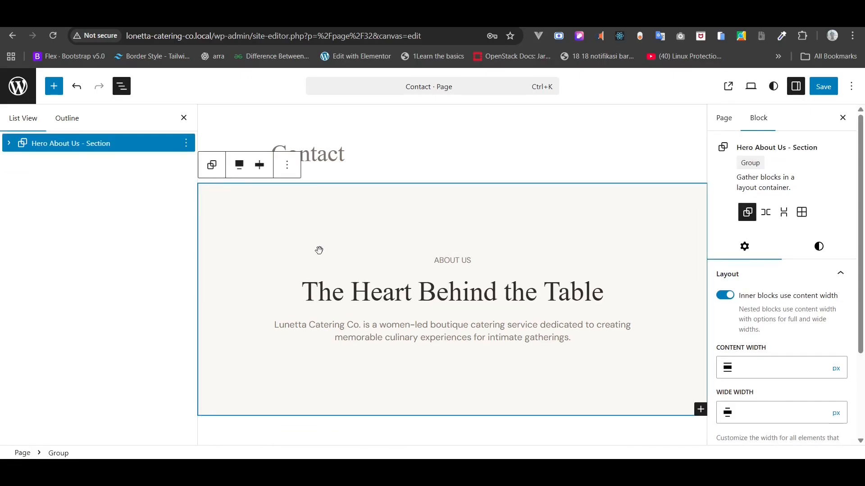
{"action": "mouse_move", "coordinate": [210, 456]}
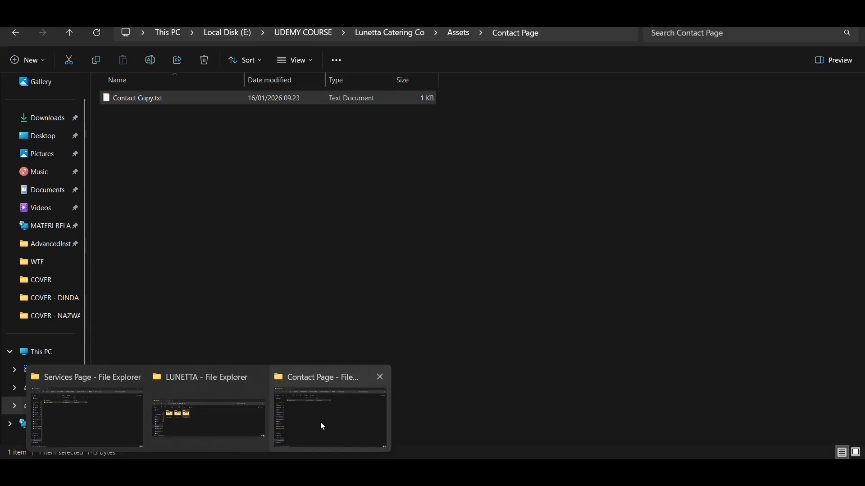
{"action": "left_click", "coordinate": [321, 423]}
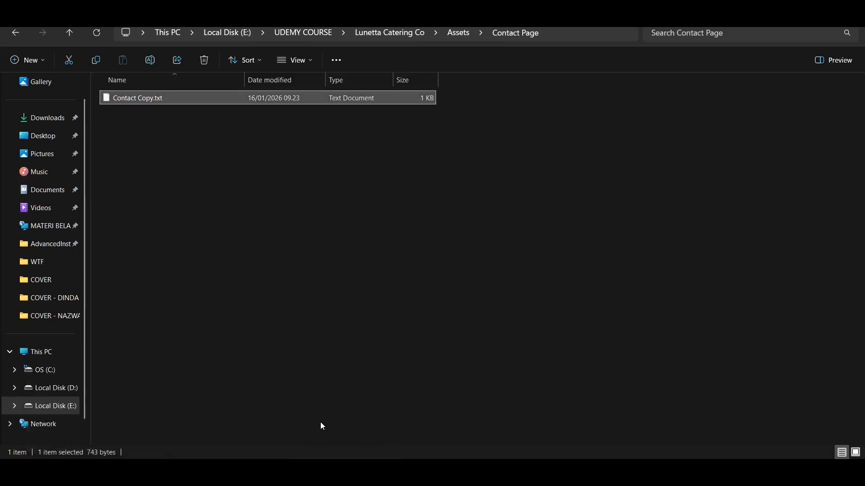
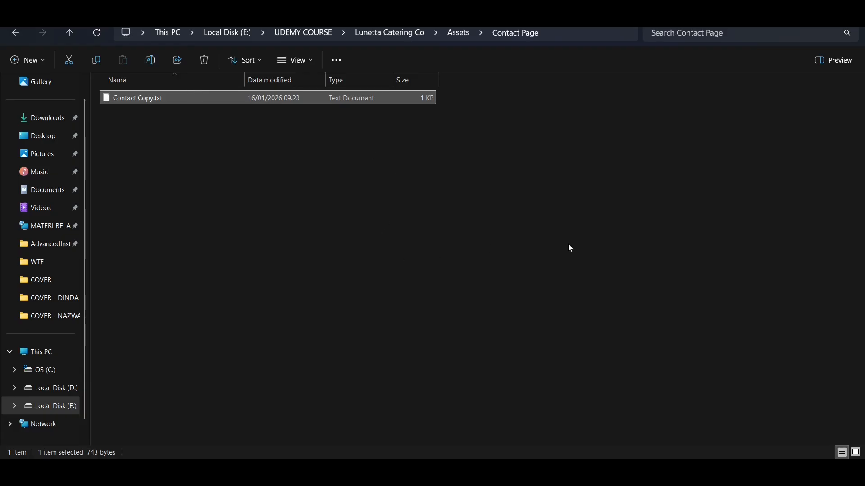
- Copy the word 'Contact' from the Contact copy notes
{"action": "mouse_move", "coordinate": [506, 472]}
{"action": "left_click", "coordinate": [507, 419]}
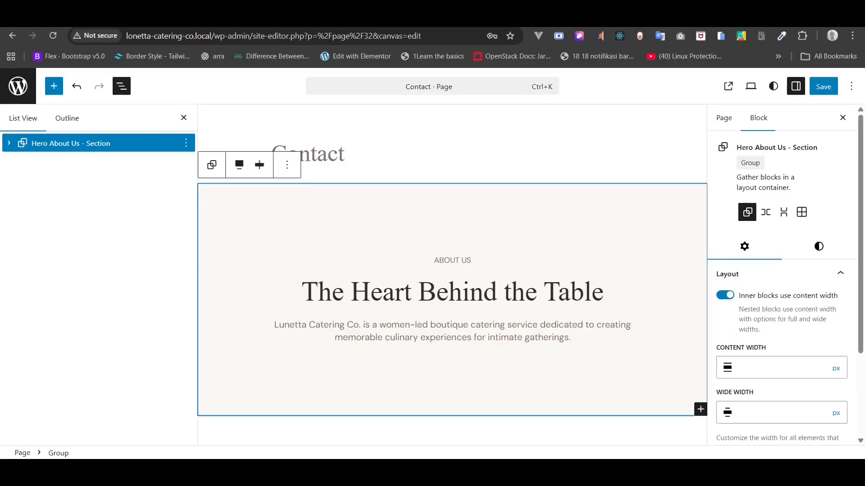
{"action": "left_click", "coordinate": [630, 472]}
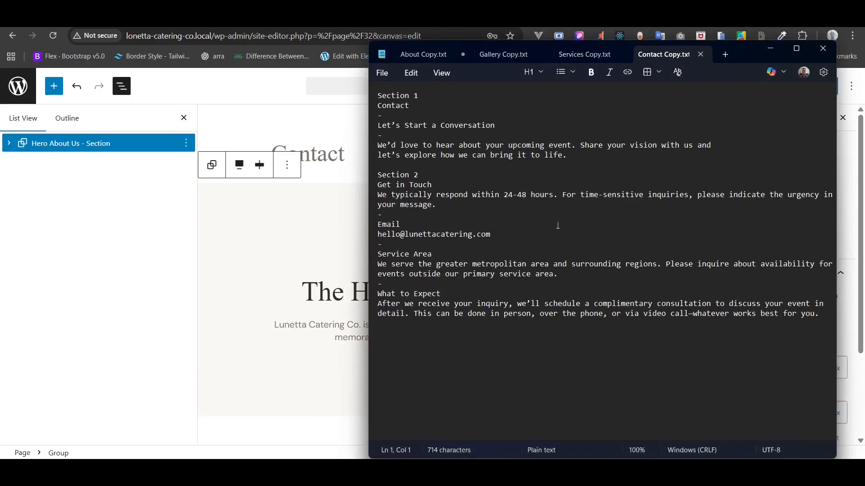
{"action": "triple_click", "coordinate": [445, 127]}
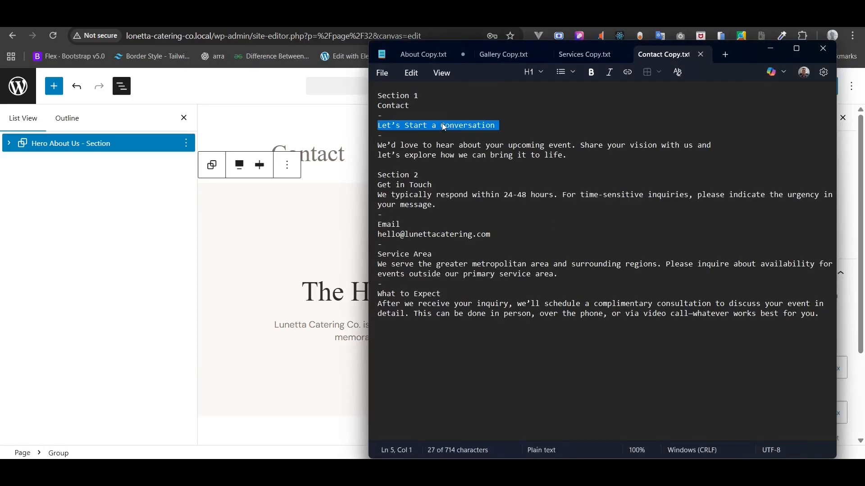
{"action": "double_click", "coordinate": [400, 107]}
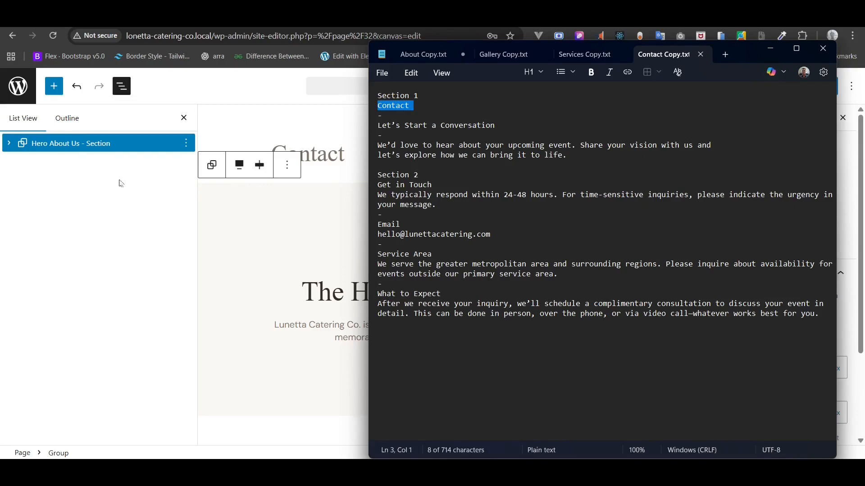
- Rename the hero block from 'Hero About Us - Section' to 'Hero Contact - Section'
{"action": "right_click", "coordinate": [59, 144]}
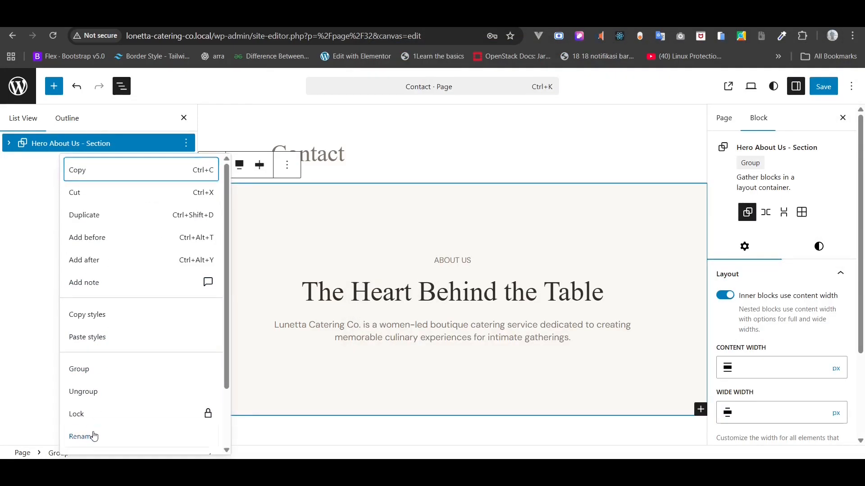
{"action": "left_click", "coordinate": [94, 437]}
{"action": "left_click", "coordinate": [385, 269]}
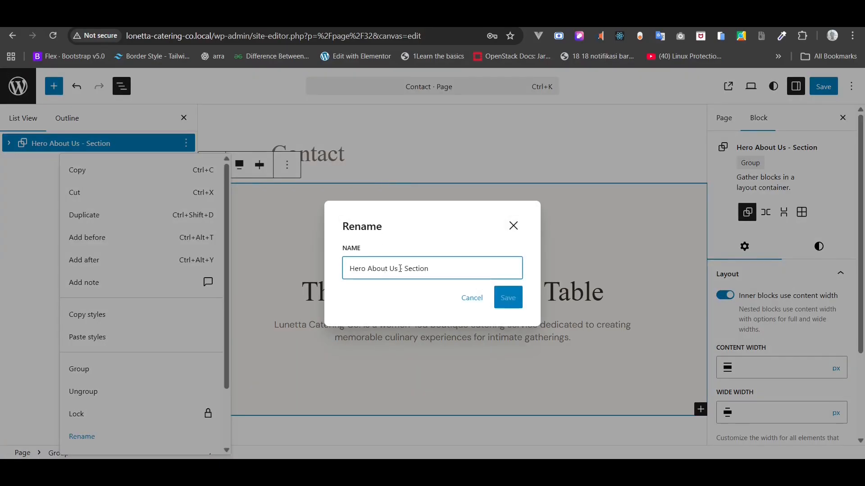
{"action": "left_click_drag", "start_coordinate": [400, 269], "coordinate": [366, 273]}
{"action": "type", "text": "Contact"}
{"action": "left_click", "coordinate": [519, 305]}
- Paste 'Contact' into the eyebrow and 'Let's Start a Conversation' into the heading
{"action": "triple_click", "coordinate": [448, 265]}
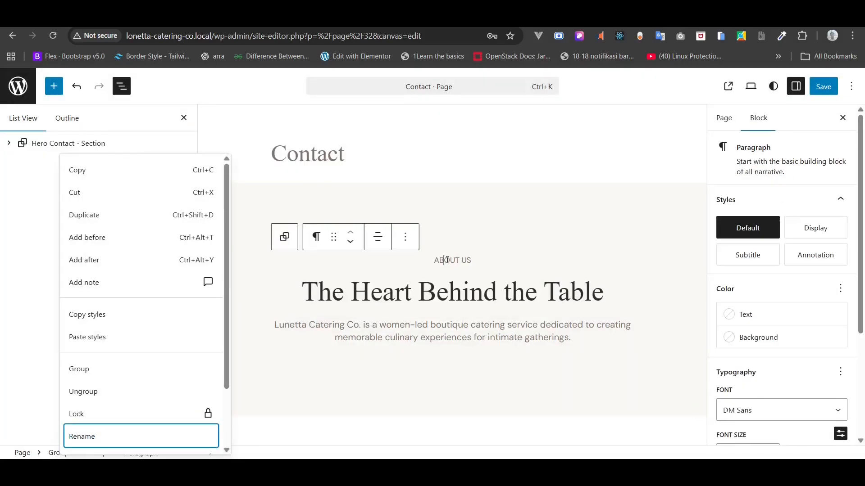
{"action": "type", "text": "CONTACT"}
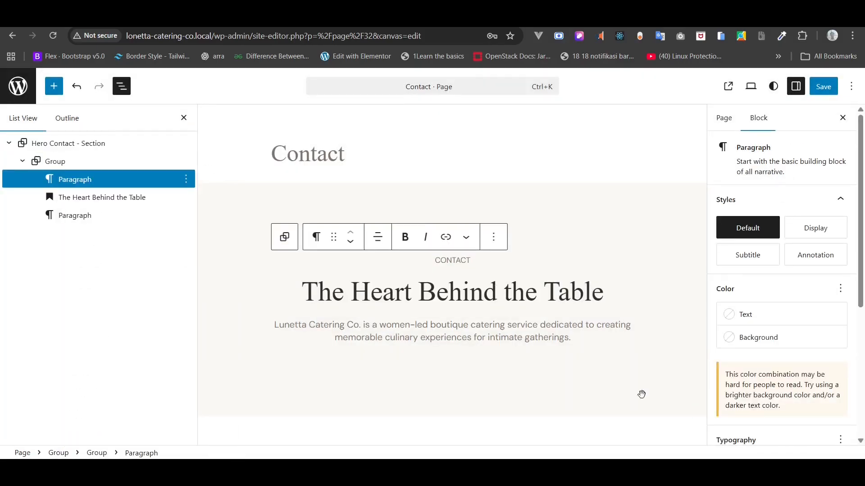
{"action": "key", "text": "alt+Tab"}
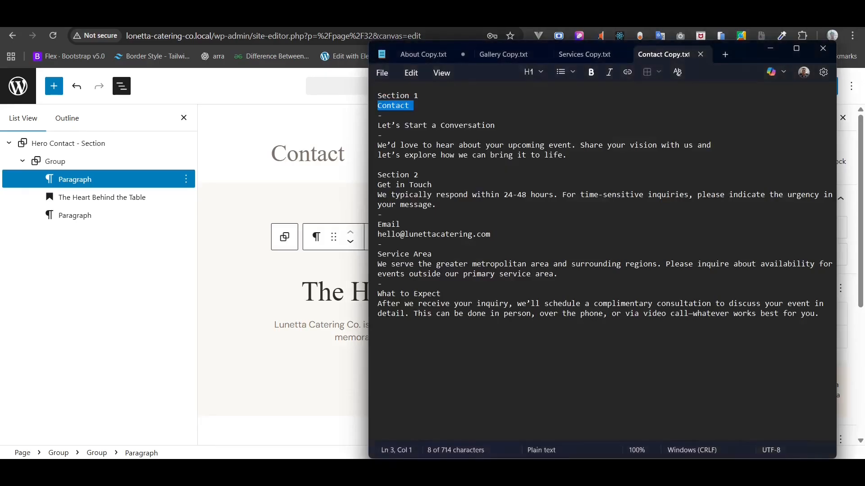
{"action": "triple_click", "coordinate": [446, 127]}
{"action": "key", "text": "ctrl+c"}
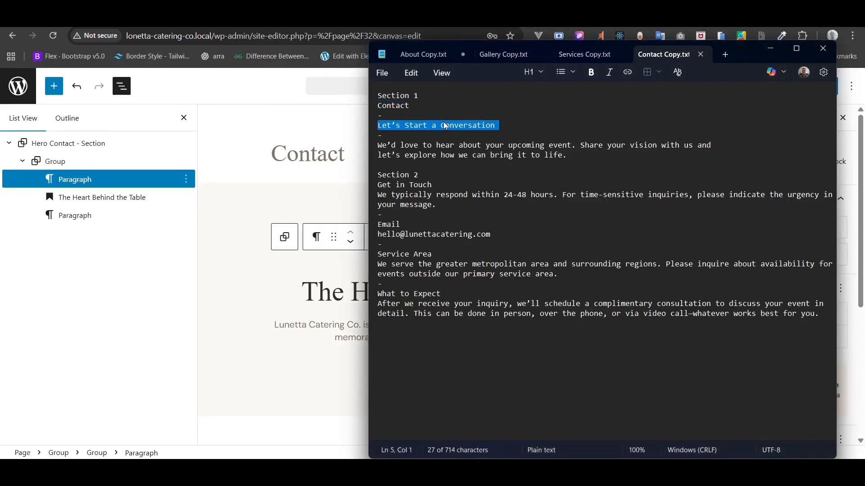
{"action": "left_click", "coordinate": [341, 288]}
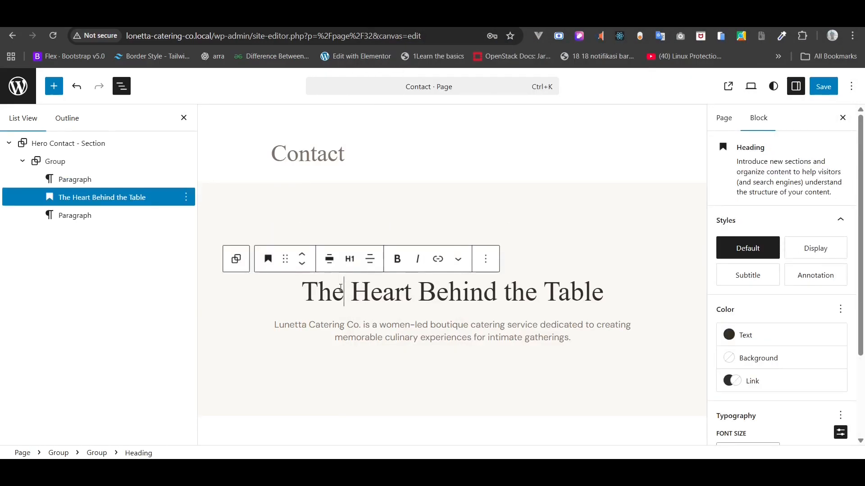
{"action": "triple_click", "coordinate": [328, 293]}
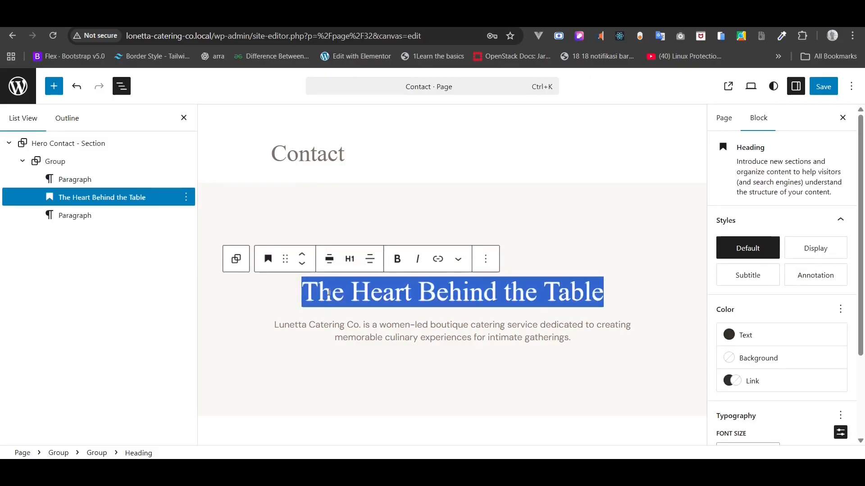
{"action": "key", "text": "ctrl+v"}
- Replace the hero description with the two-line intro paragraph from the copy notes
{"action": "key", "text": "alt+Tab"}
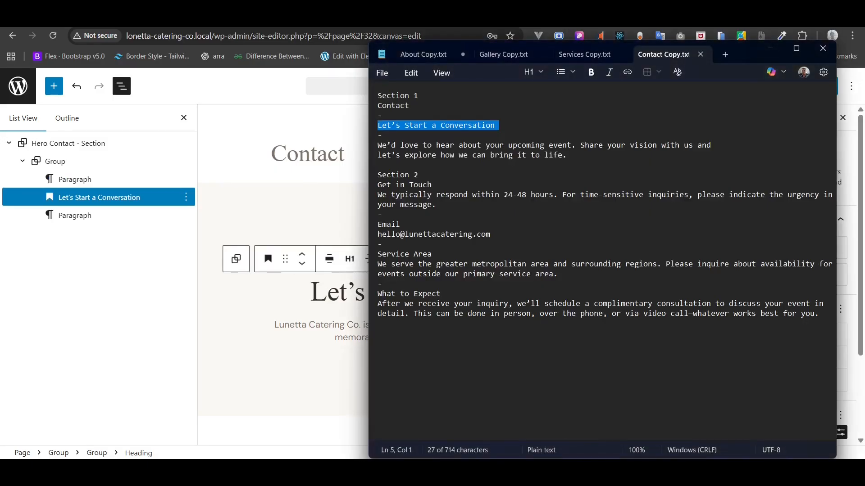
{"action": "left_click_drag", "start_coordinate": [567, 156], "coordinate": [365, 148]}
{"action": "key", "text": "ctrl+c"}
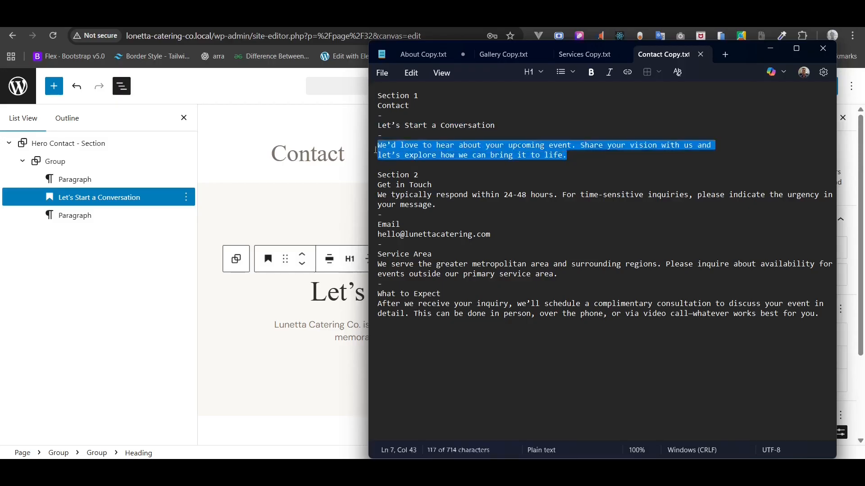
{"action": "key", "text": "alt+Tab"}
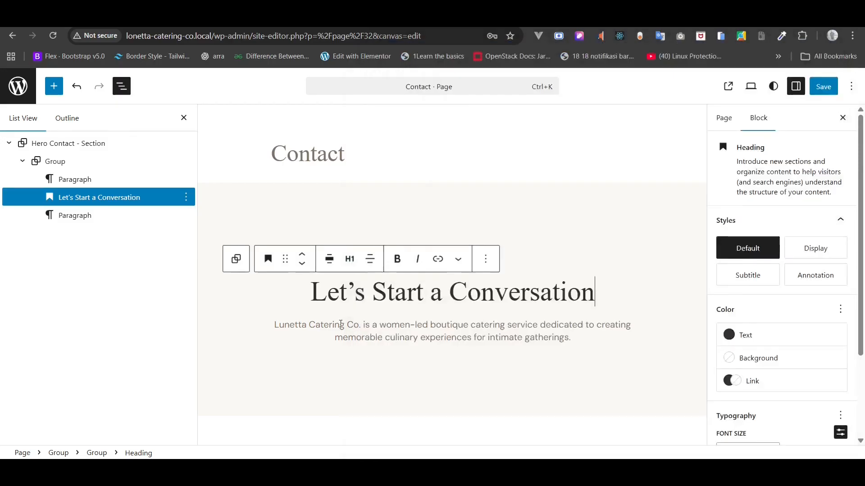
{"action": "left_click", "coordinate": [340, 324]}
{"action": "triple_click", "coordinate": [340, 324]}
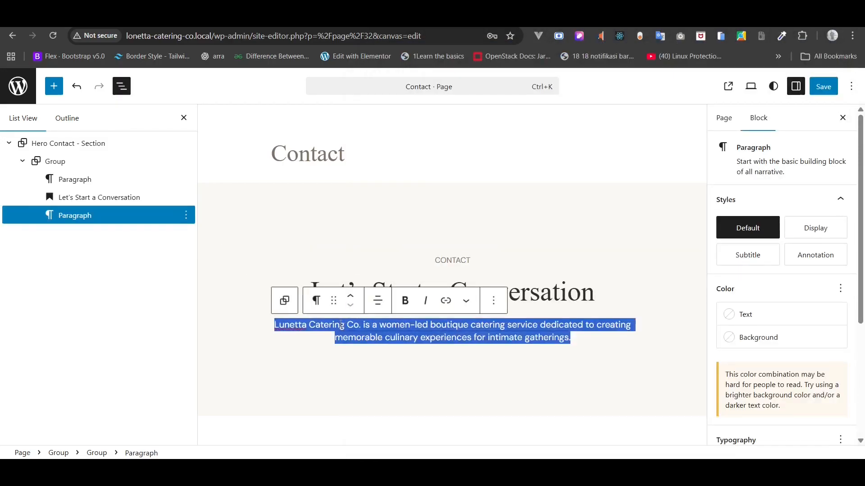
{"action": "key", "text": "ctrl+v"}
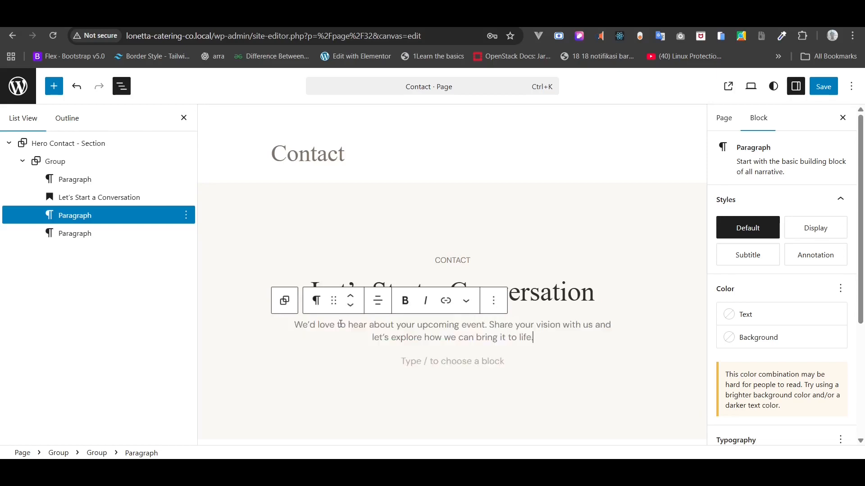
- Delete the stray empty paragraph, save the page and preview the live Contact page
{"action": "left_click", "coordinate": [420, 359]}
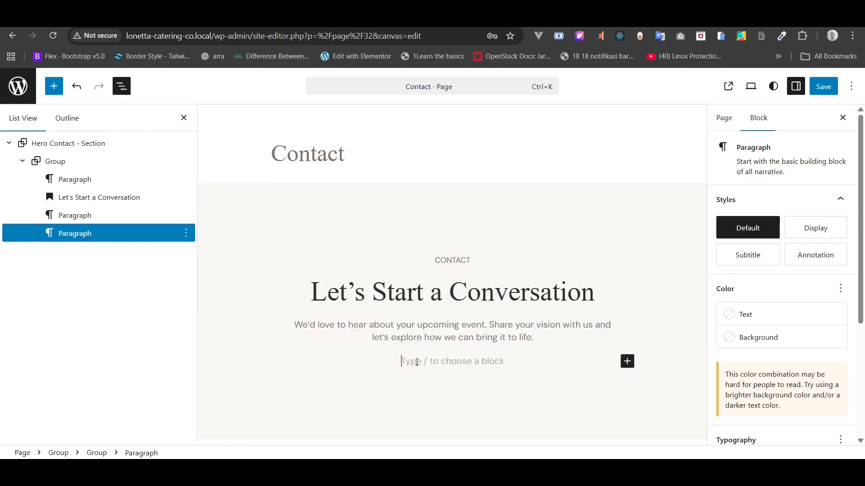
{"action": "key", "text": "BackSpace"}
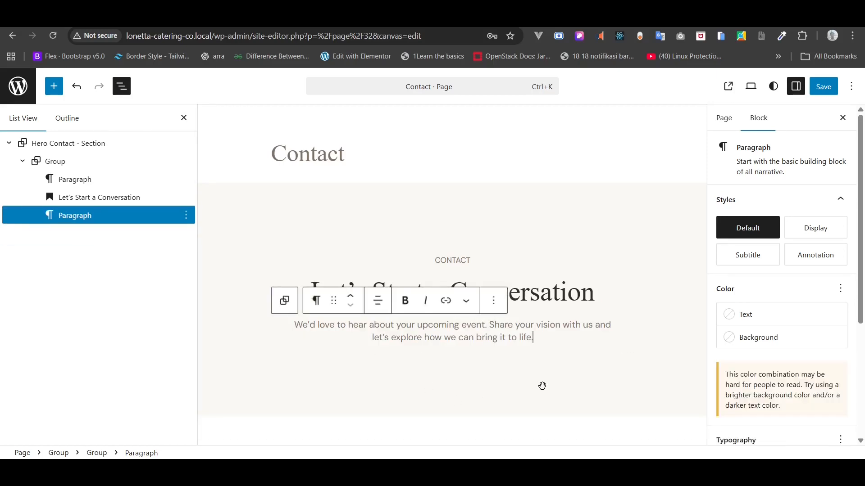
{"action": "left_click", "coordinate": [827, 93]}
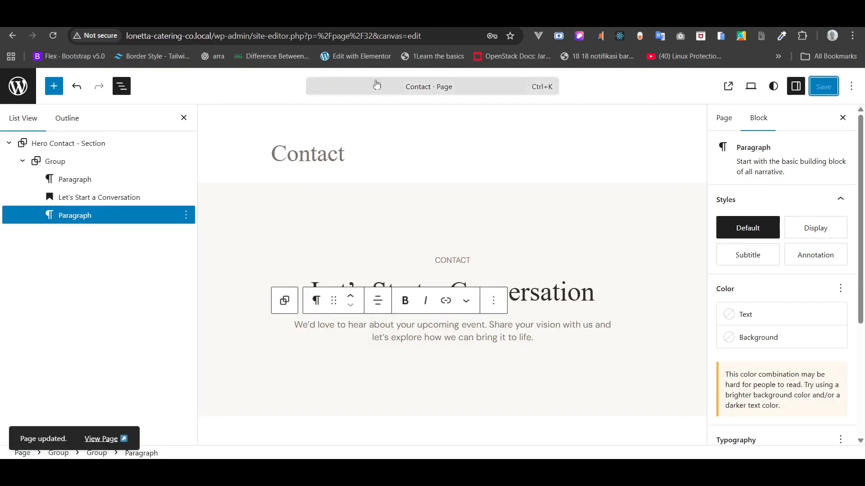
{"action": "left_click", "coordinate": [93, 440]}
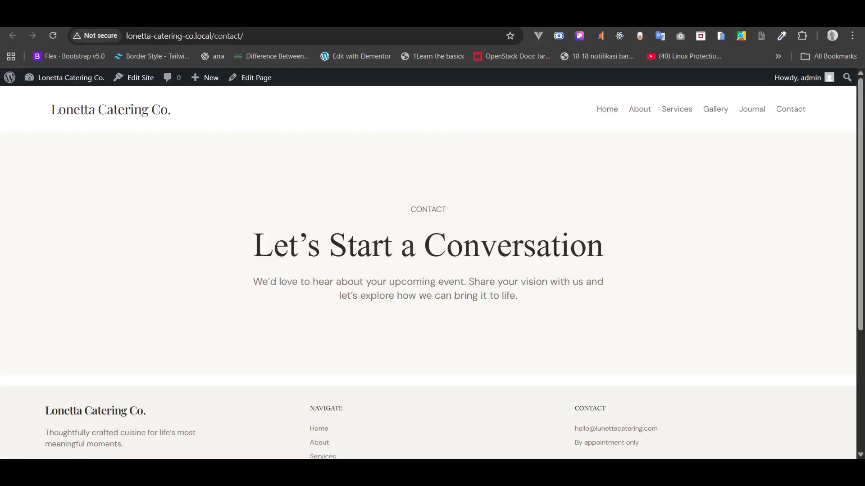
{"action": "key", "text": "alt+Left"}
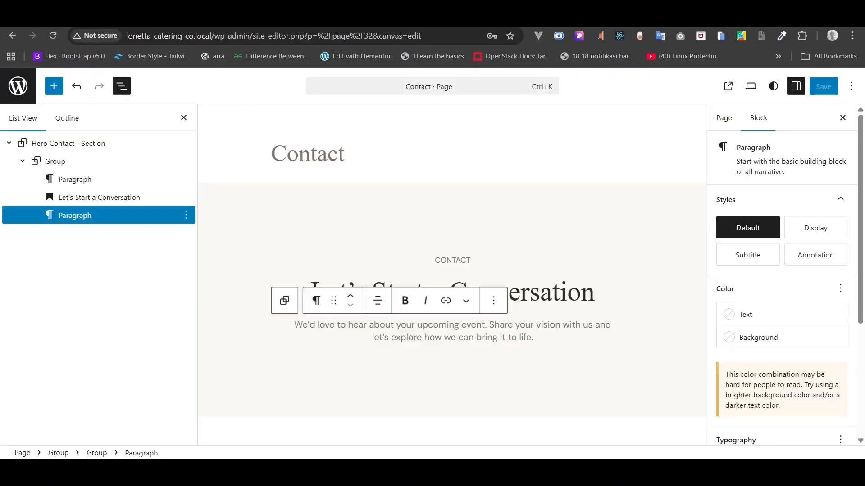
- Insert a two-column, equal-width Columns block after the hero section
{"action": "left_click", "coordinate": [9, 144]}
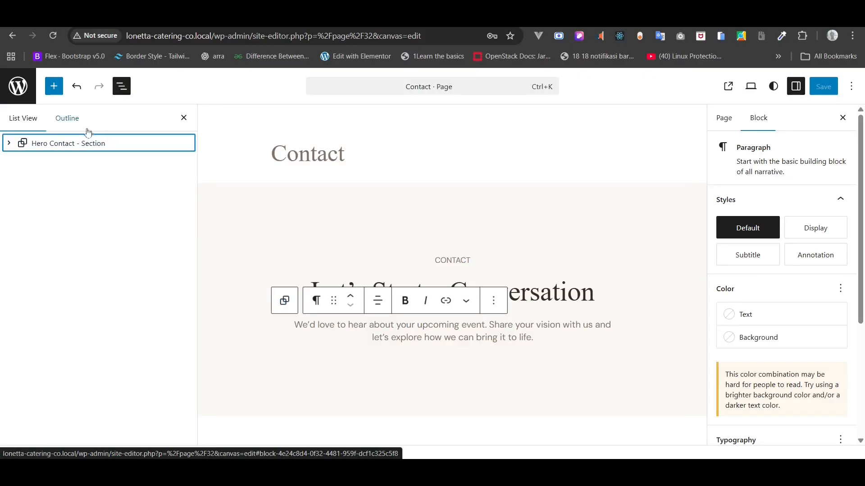
{"action": "right_click", "coordinate": [69, 143]}
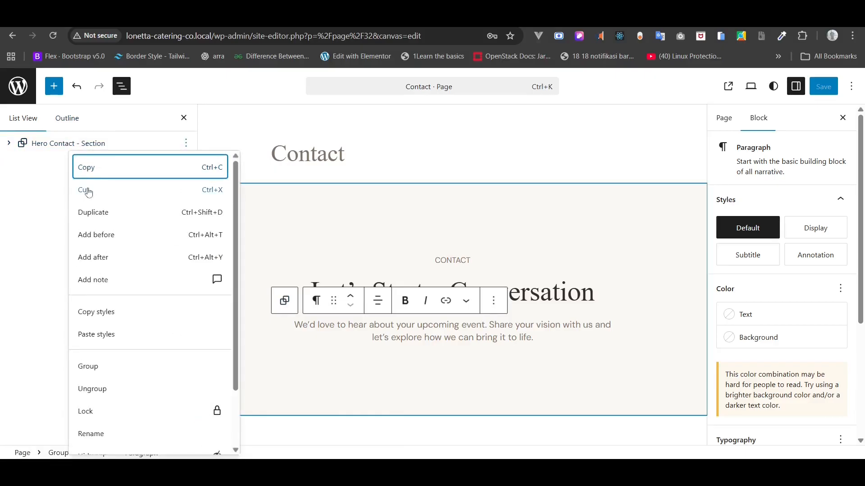
{"action": "left_click", "coordinate": [108, 257]}
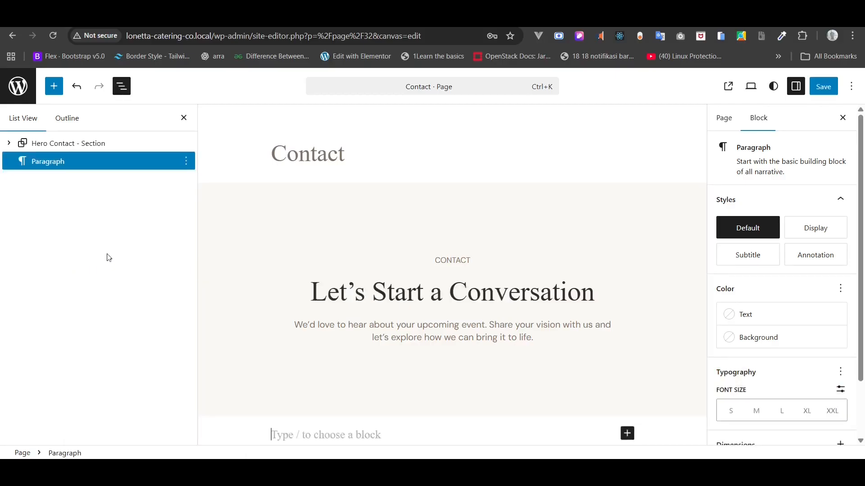
{"action": "type", "text": "/col"}
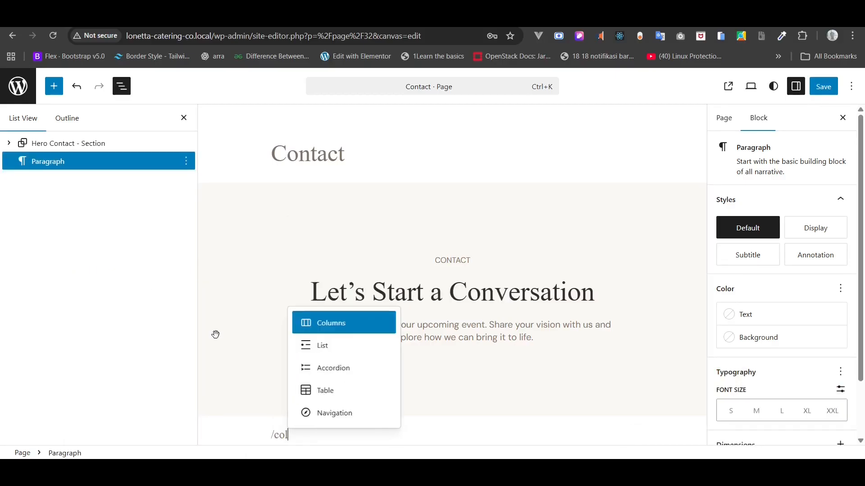
{"action": "left_click", "coordinate": [332, 322]}
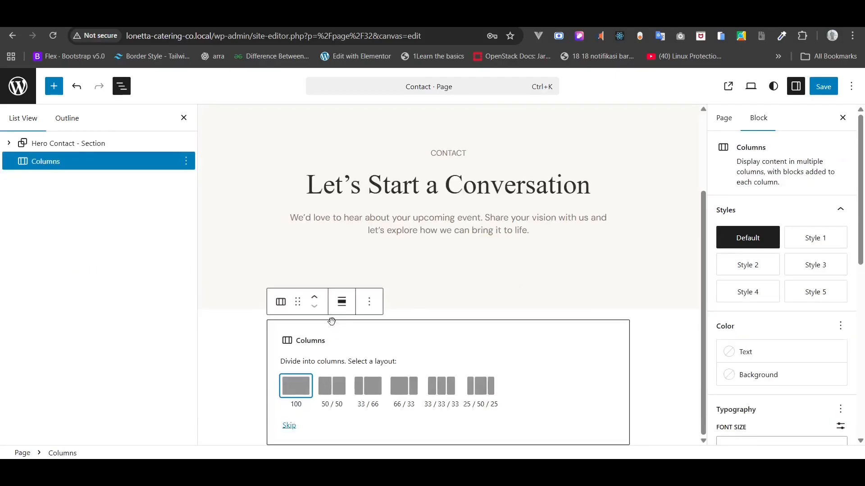
{"action": "left_click", "coordinate": [331, 384]}
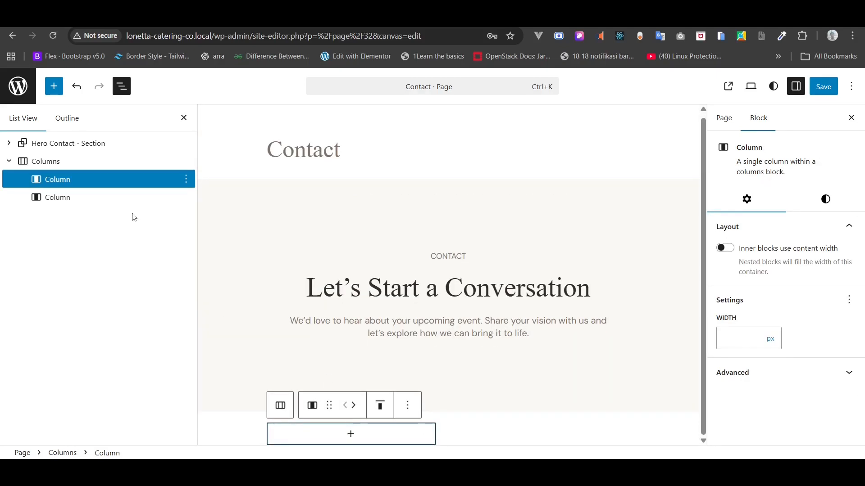
- Make the columns full width with a light gray (Gray 2) background
{"action": "left_click", "coordinate": [68, 162]}
{"action": "left_click", "coordinate": [338, 406]}
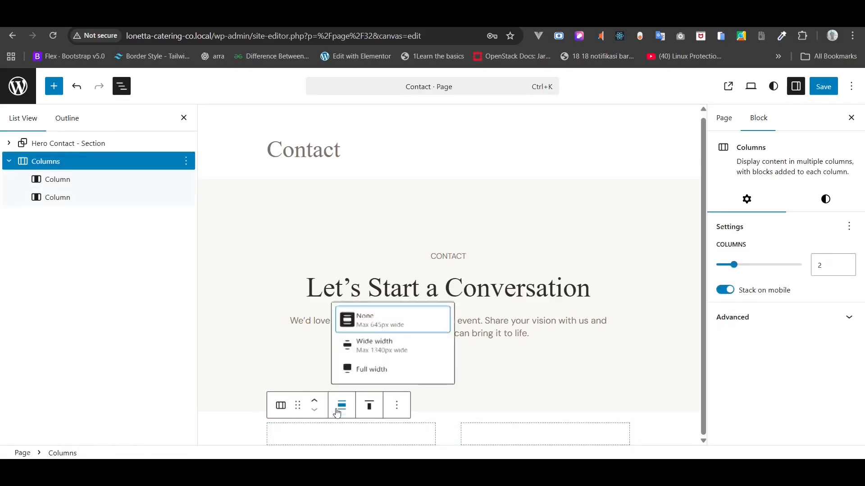
{"action": "left_click", "coordinate": [359, 369]}
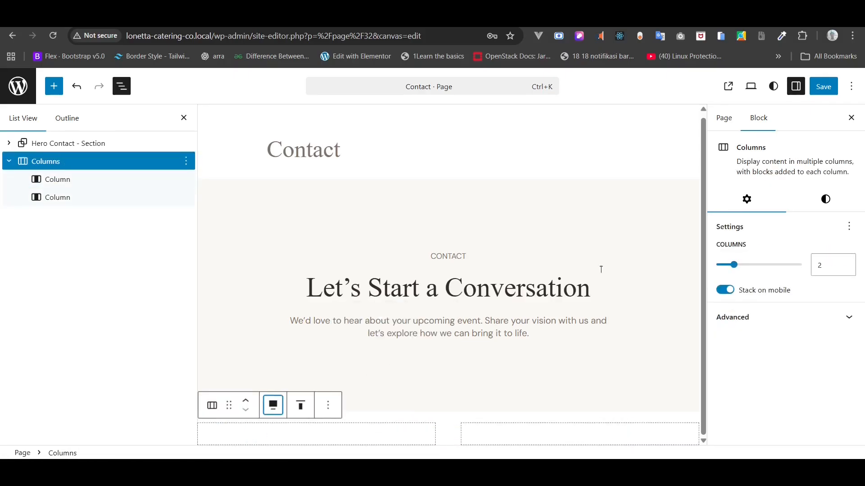
{"action": "left_click", "coordinate": [825, 199]}
{"action": "scroll", "coordinate": [810, 256], "scroll_direction": "down", "scroll_amount": 3}
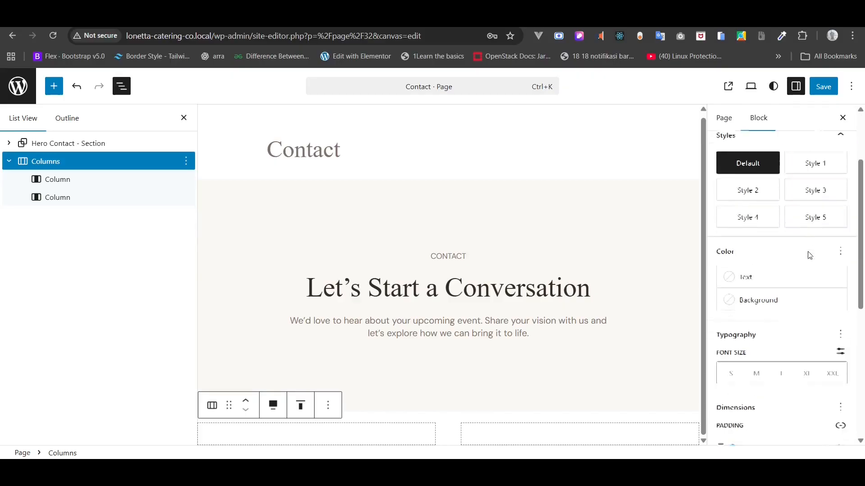
{"action": "left_click", "coordinate": [778, 287]}
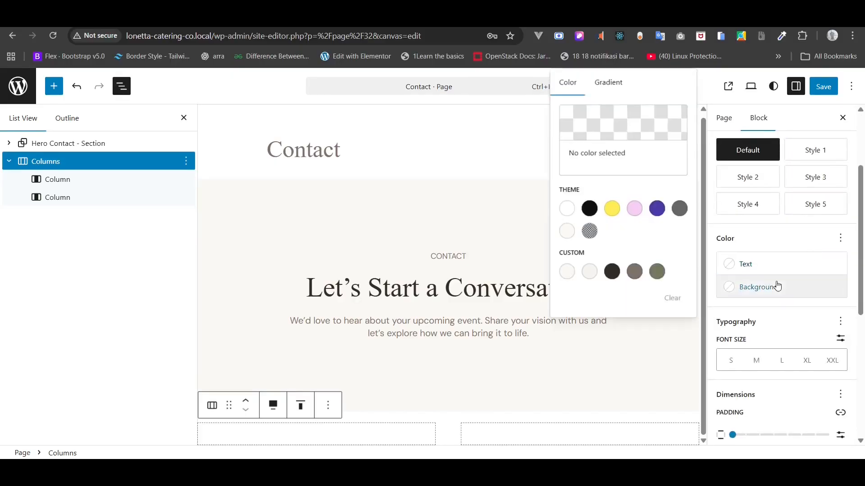
{"action": "left_click", "coordinate": [589, 272]}
{"action": "scroll", "coordinate": [765, 303], "scroll_direction": "down", "scroll_amount": 5}
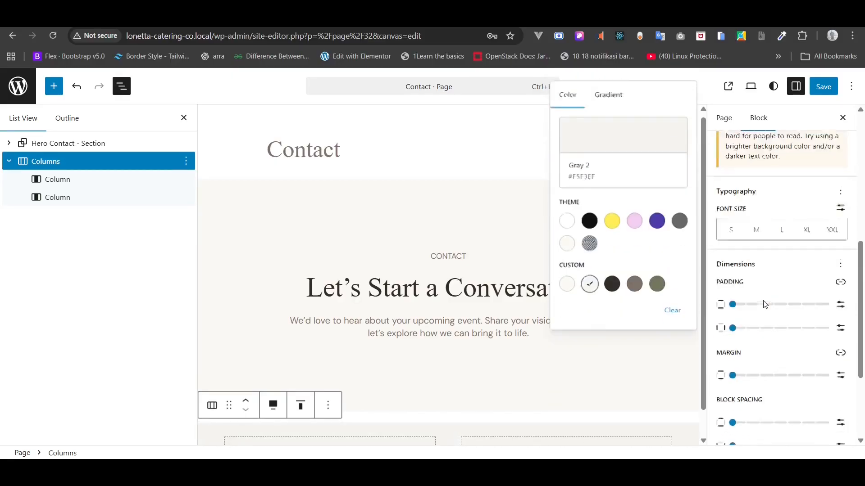
{"action": "left_click", "coordinate": [760, 330]}
- Give the columns custom padding of 74 px top and bottom and 80 px on the sides
{"action": "scroll", "coordinate": [760, 330], "scroll_direction": "down", "scroll_amount": 3}
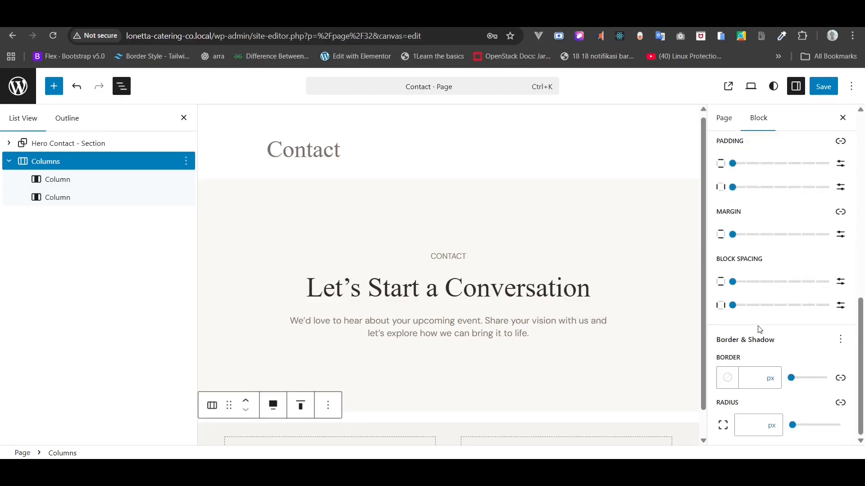
{"action": "left_click", "coordinate": [733, 235]}
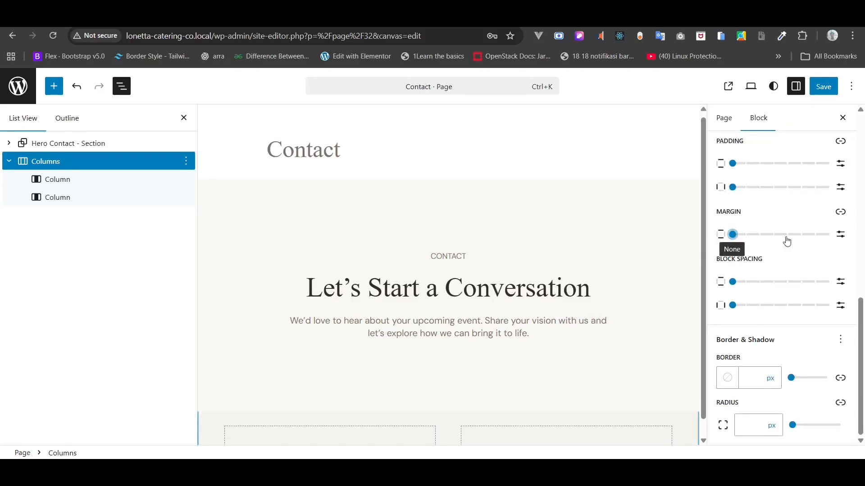
{"action": "scroll", "coordinate": [693, 253], "scroll_direction": "down", "scroll_amount": 1}
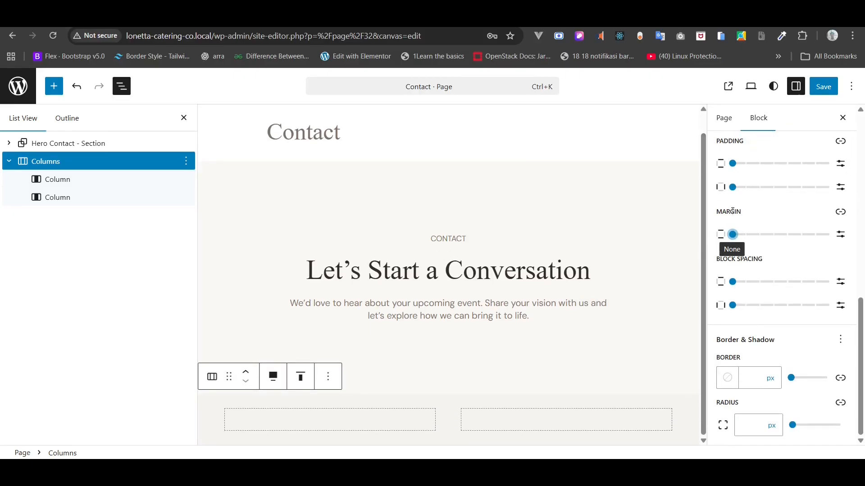
{"action": "left_click", "coordinate": [841, 164]}
{"action": "type", "text": "128"}
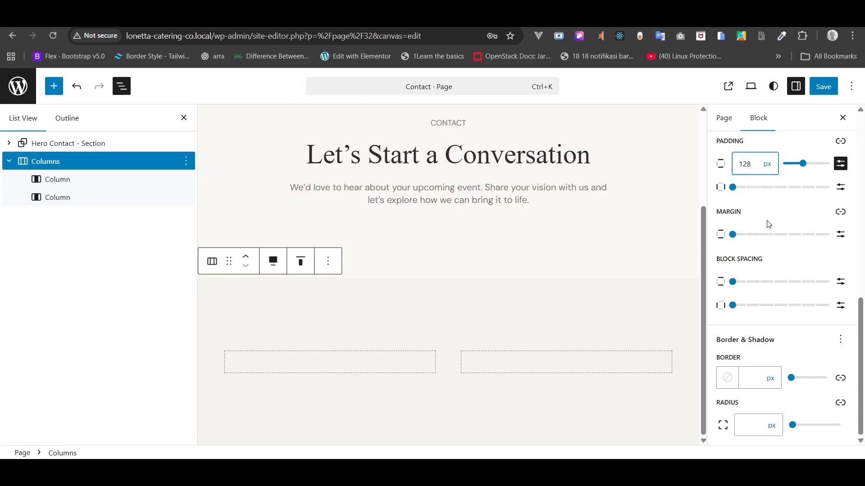
{"action": "key", "text": "ctrl+a"}
{"action": "type", "text": "74"}
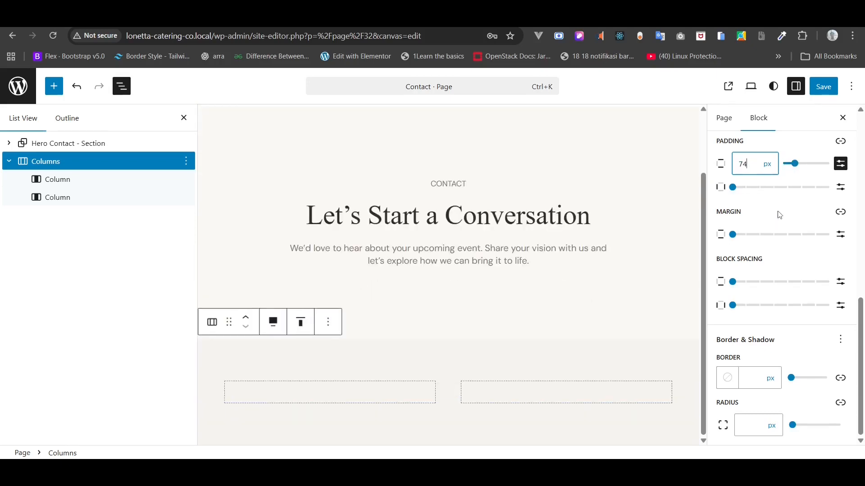
{"action": "left_click", "coordinate": [841, 187]}
{"action": "left_click", "coordinate": [756, 186]}
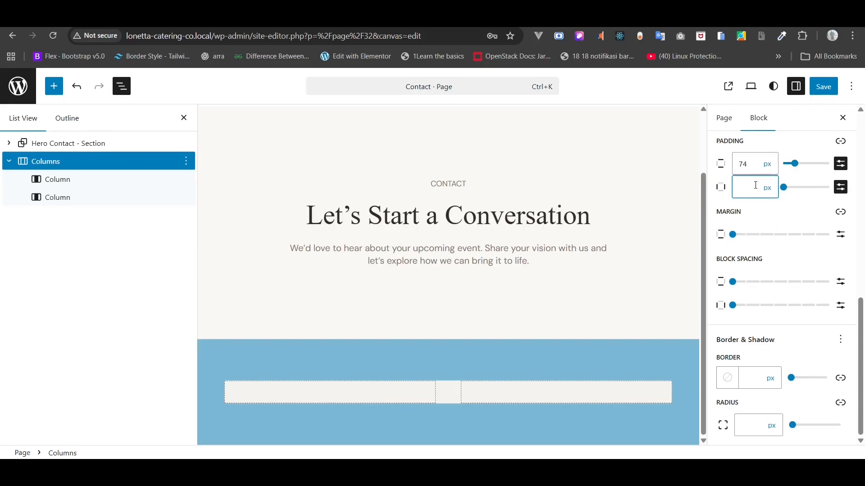
{"action": "type", "text": "80"}
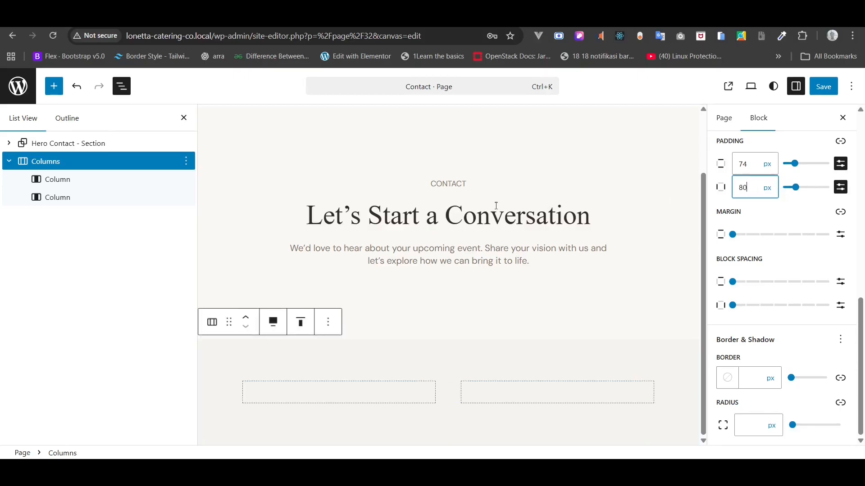
{"action": "left_click", "coordinate": [88, 182]}
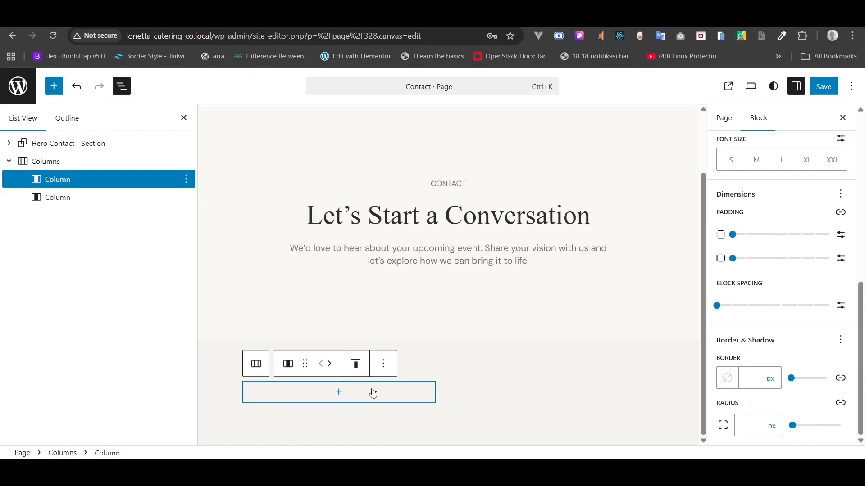
{"action": "left_click", "coordinate": [69, 198]}
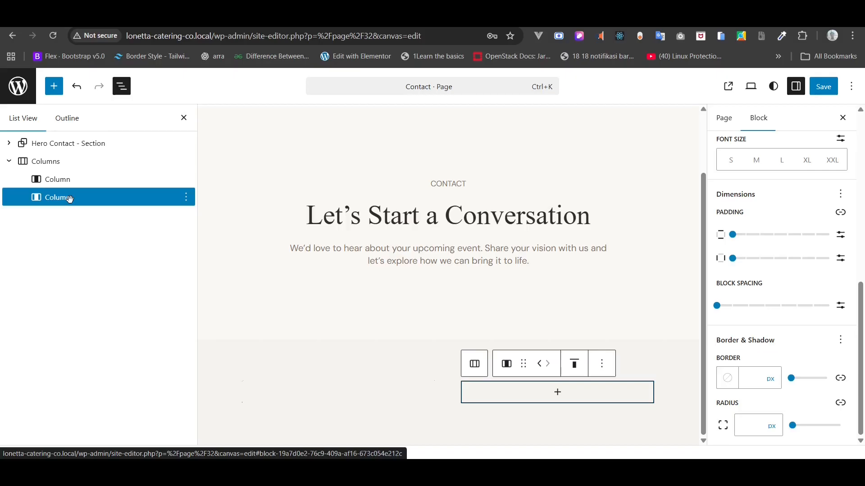
- Insert an empty H4 Heading block into the right column
{"action": "right_click", "coordinate": [69, 199]}
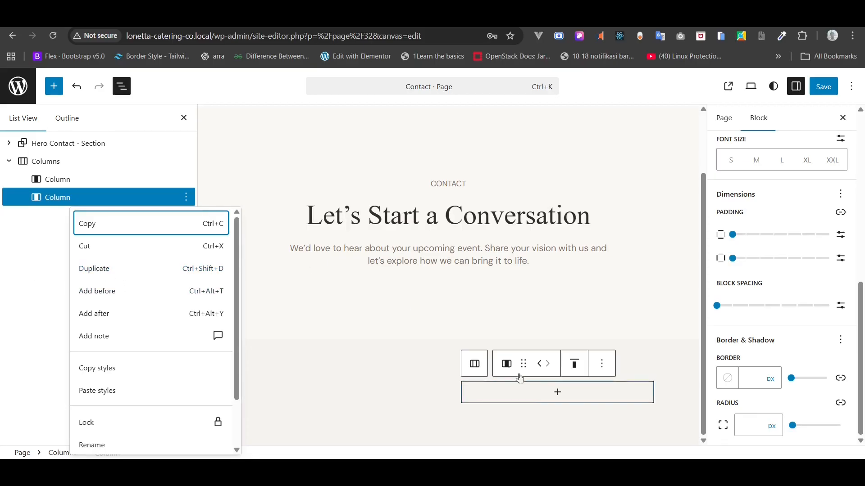
{"action": "left_click", "coordinate": [556, 398]}
{"action": "left_click", "coordinate": [556, 398]}
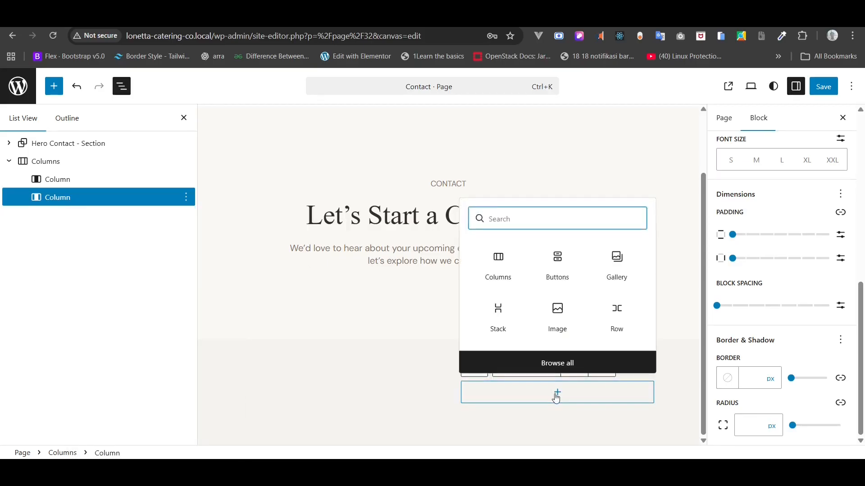
{"action": "type", "text": "/para"}
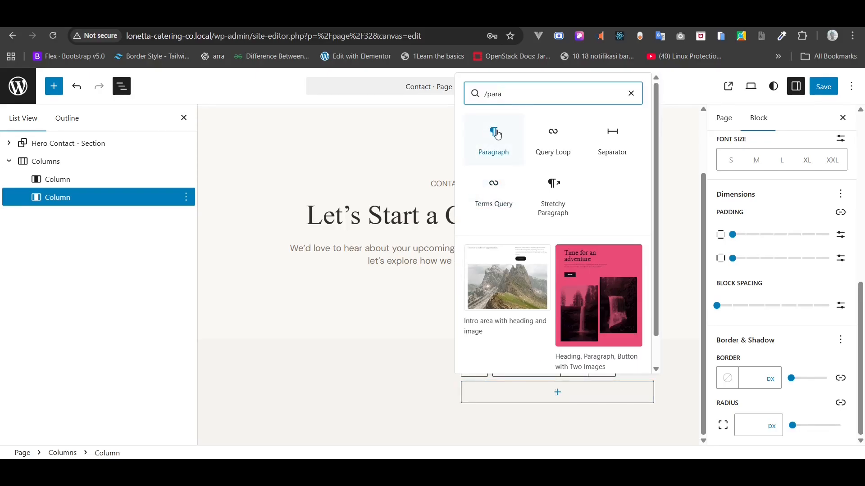
{"action": "key", "text": "BackSpace"}
{"action": "key", "text": "BackSpace"}
{"action": "key", "text": "BackSpace"}
{"action": "key", "text": "BackSpace"}
{"action": "key", "text": "BackSpace"}
{"action": "type", "text": "hea"}
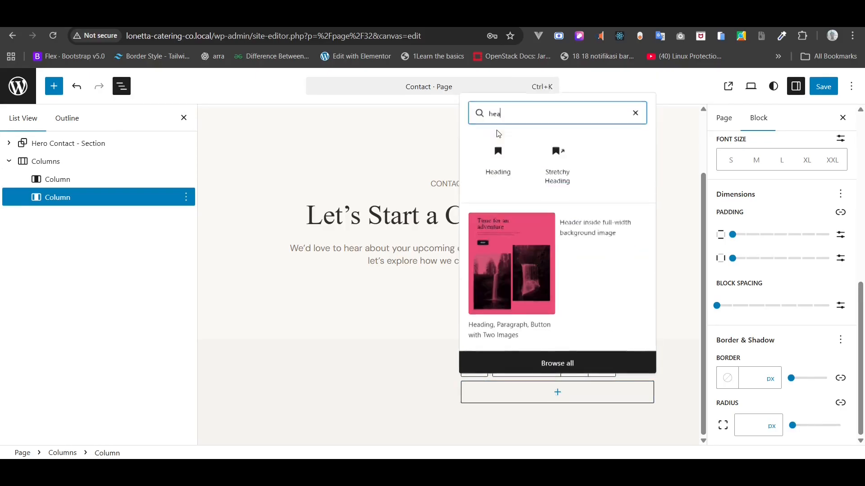
{"action": "left_click", "coordinate": [499, 155]}
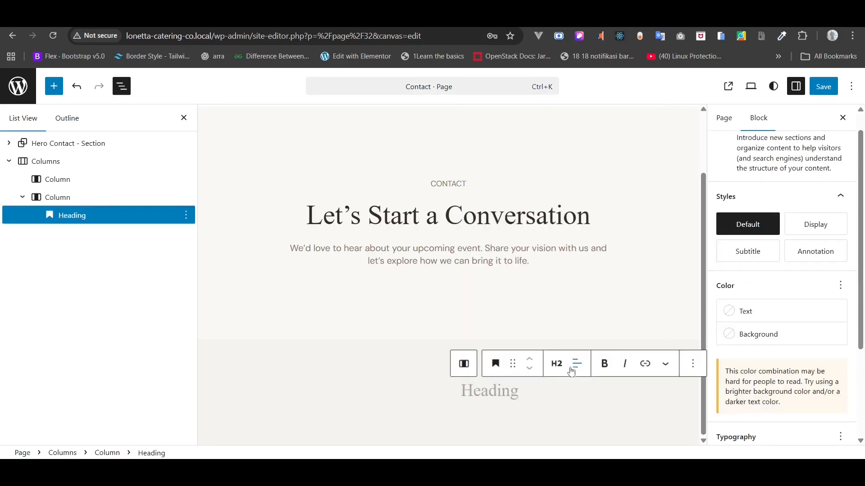
{"action": "left_click", "coordinate": [557, 364]}
{"action": "left_click", "coordinate": [587, 281]}
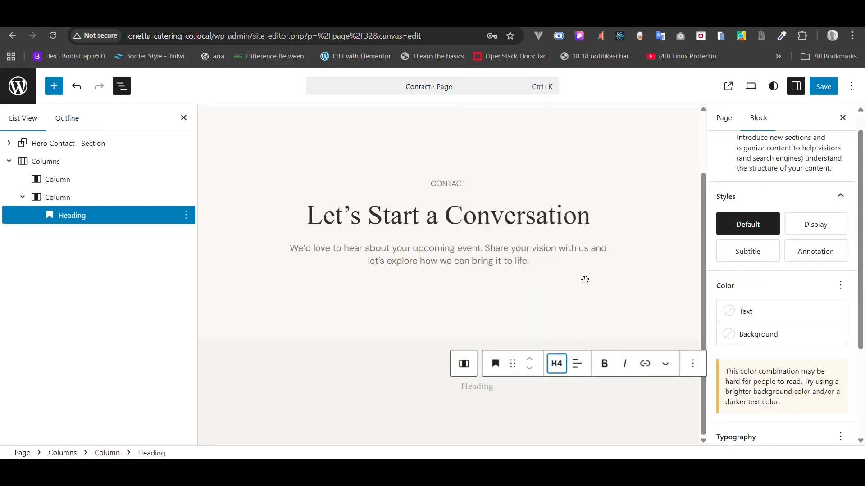
- Copy the 'Get in Touch' line from the Contact Copy notes
{"action": "key", "text": "alt+Tab"}
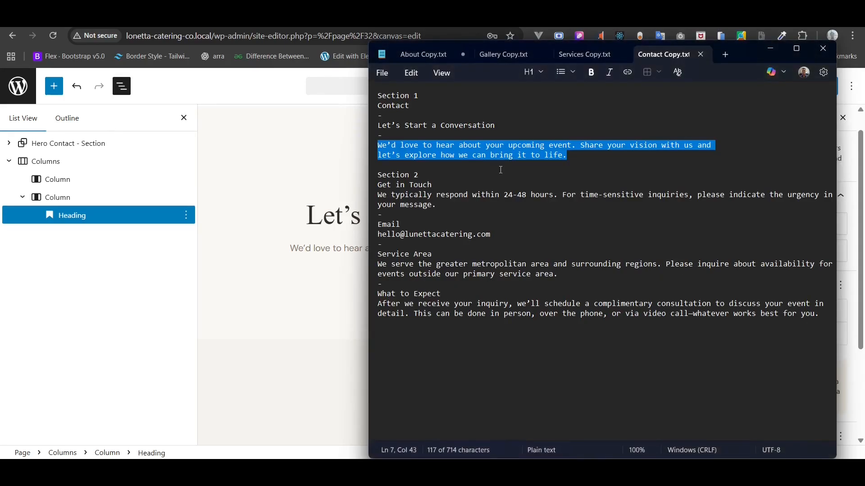
{"action": "triple_click", "coordinate": [410, 184]}
{"action": "key", "text": "ctrl+c"}
{"action": "key", "text": "alt+Tab"}
{"action": "left_click", "coordinate": [314, 279]}
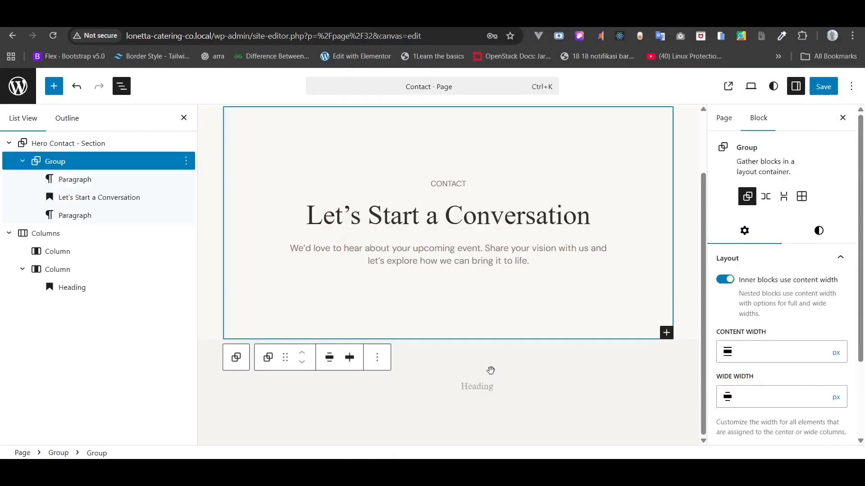
- Paste 'Get in Touch' into the H4 heading
{"action": "left_click", "coordinate": [480, 394]}
{"action": "left_click", "coordinate": [479, 389]}
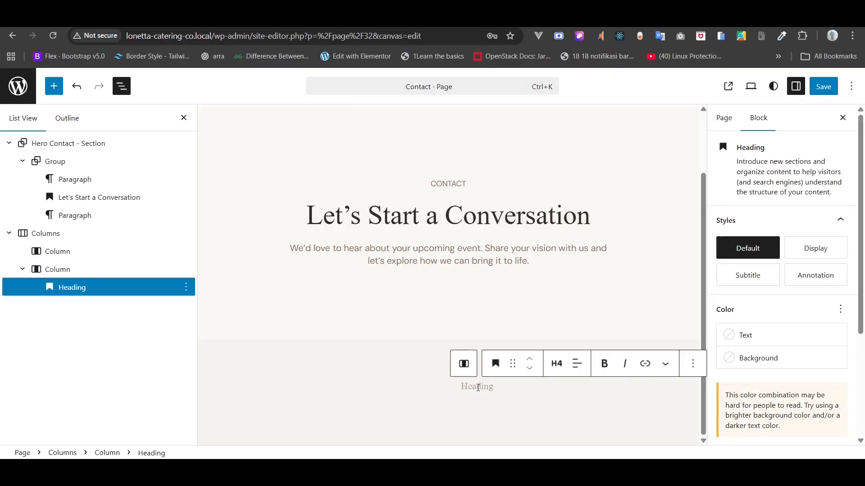
{"action": "key", "text": "ctrl+v"}
{"action": "left_click", "coordinate": [478, 389]}
{"action": "key", "text": "Return"}
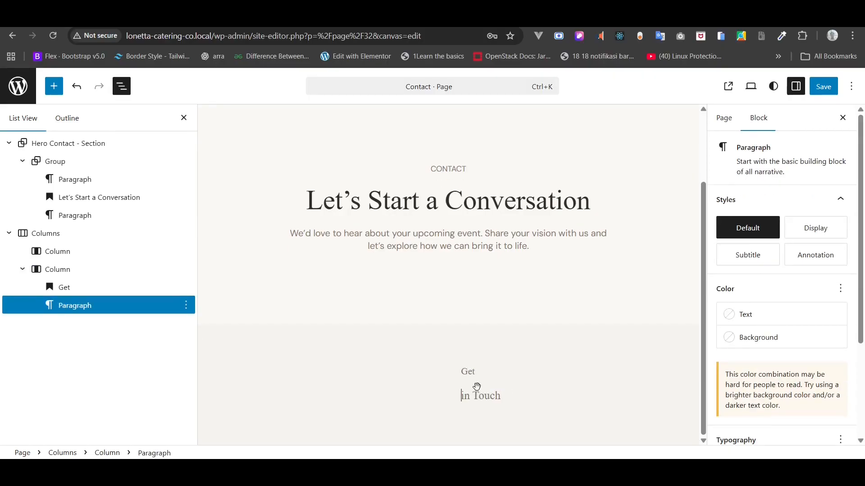
{"action": "key", "text": "ctrl+z"}
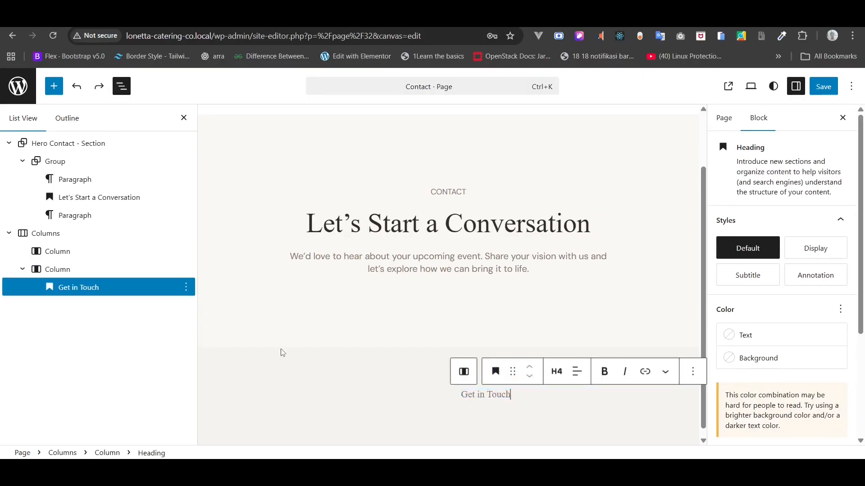
- Add a paragraph after the heading and paste the 24-48 hour response-time sentence into it
{"action": "right_click", "coordinate": [95, 287]}
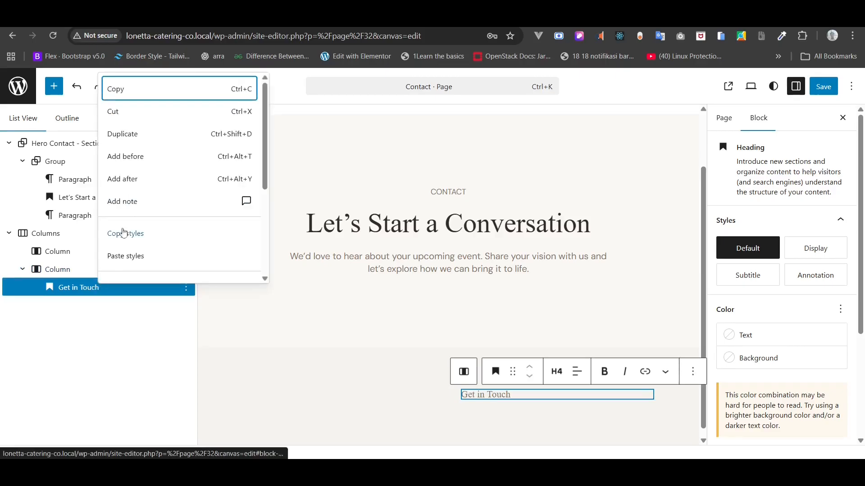
{"action": "left_click", "coordinate": [145, 180]}
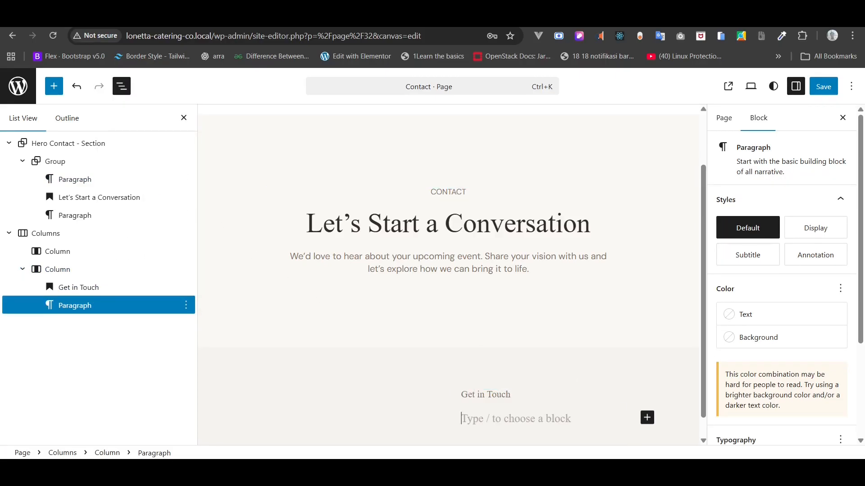
{"action": "key", "text": "alt+Tab"}
{"action": "triple_click", "coordinate": [408, 195]}
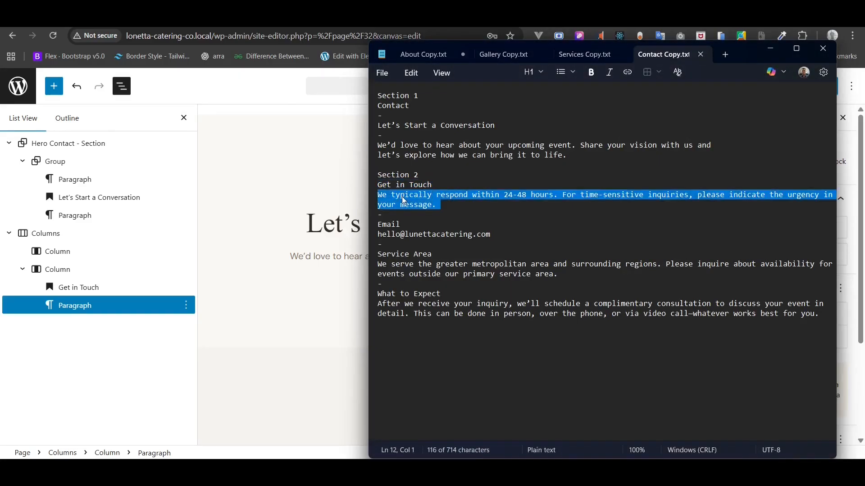
{"action": "right_click", "coordinate": [403, 198]}
{"action": "left_click", "coordinate": [459, 214]}
{"action": "left_click", "coordinate": [771, 48]}
{"action": "scroll", "coordinate": [514, 401], "scroll_direction": "down", "scroll_amount": 1}
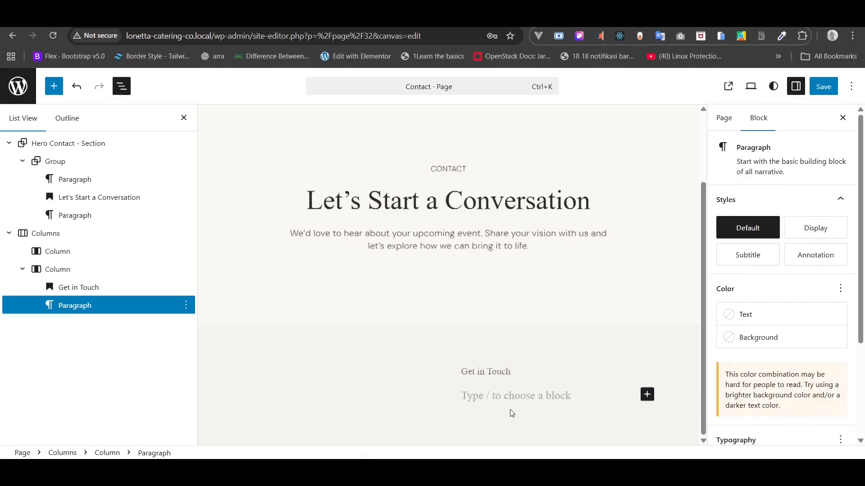
{"action": "left_click", "coordinate": [511, 399]}
{"action": "key", "text": "ctrl+v"}
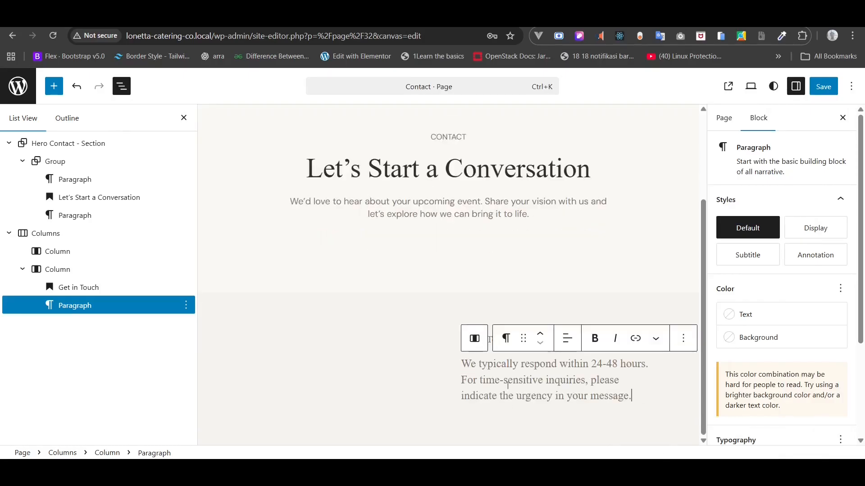
- Colour the Get in Touch heading dark brown #352E27
{"action": "left_click", "coordinate": [96, 290]}
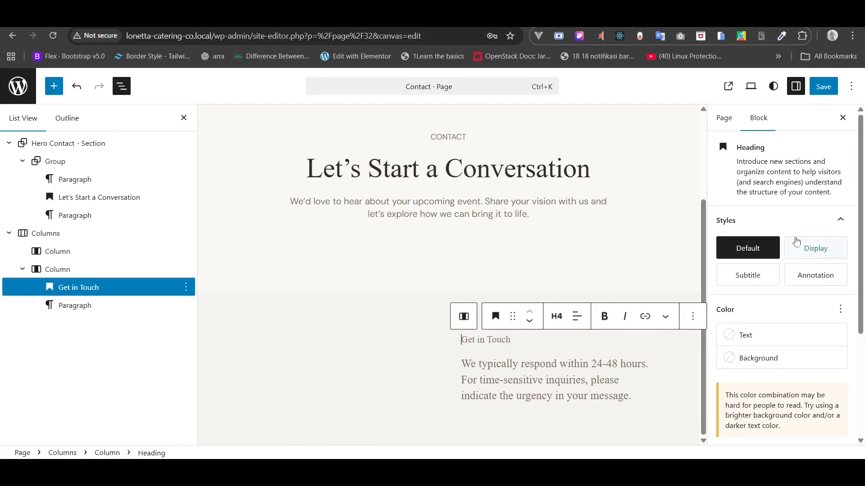
{"action": "left_click", "coordinate": [751, 339]}
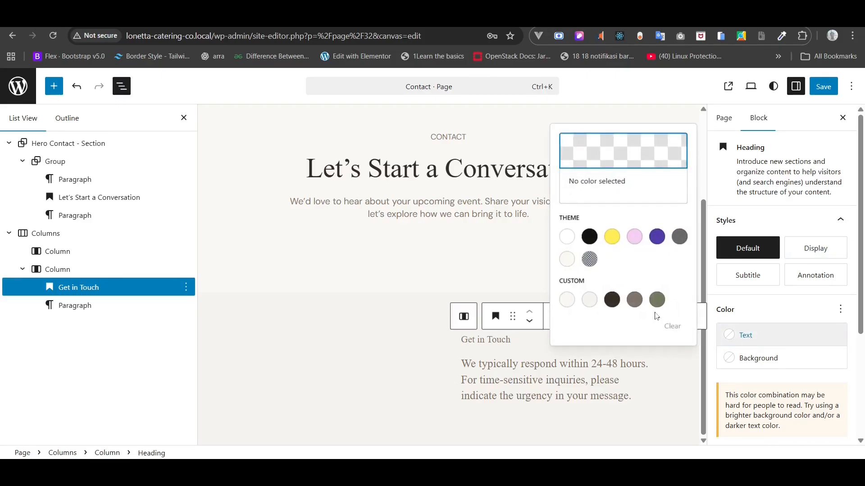
{"action": "left_click", "coordinate": [609, 302]}
- Set the heading font to Playfair Display at a custom 24 px size
{"action": "scroll", "coordinate": [774, 356], "scroll_direction": "down", "scroll_amount": 3}
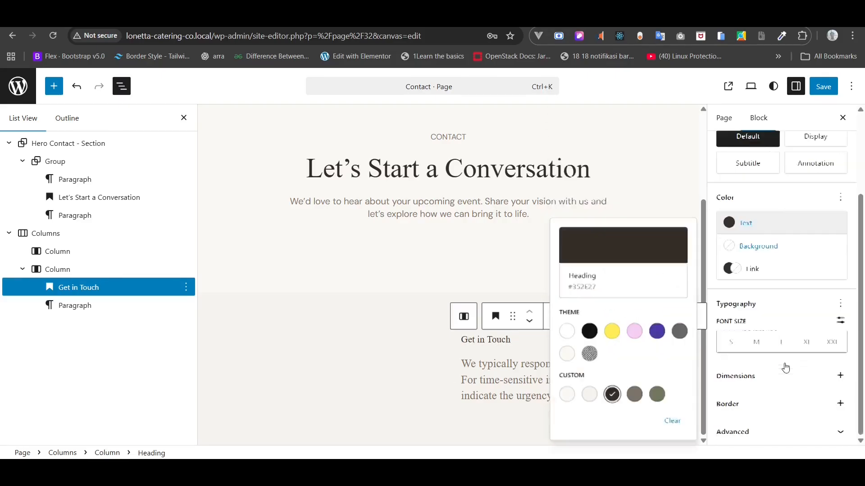
{"action": "left_click", "coordinate": [841, 304]}
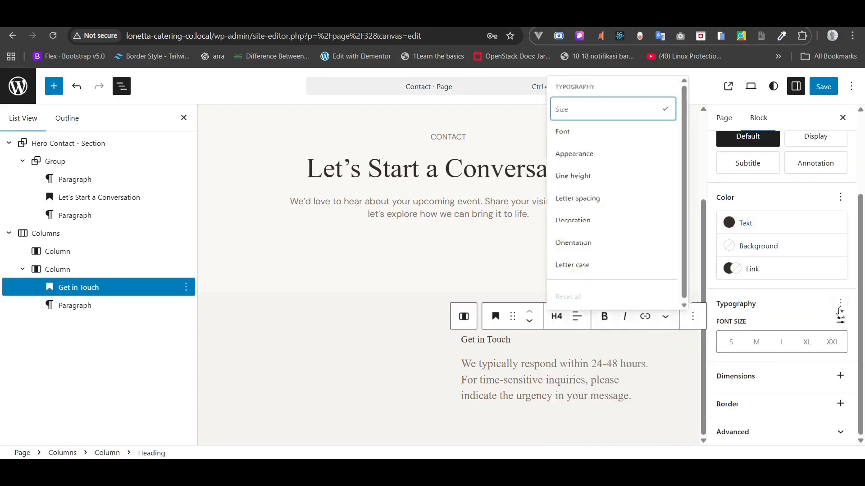
{"action": "left_click", "coordinate": [614, 131]}
{"action": "left_click", "coordinate": [792, 346]}
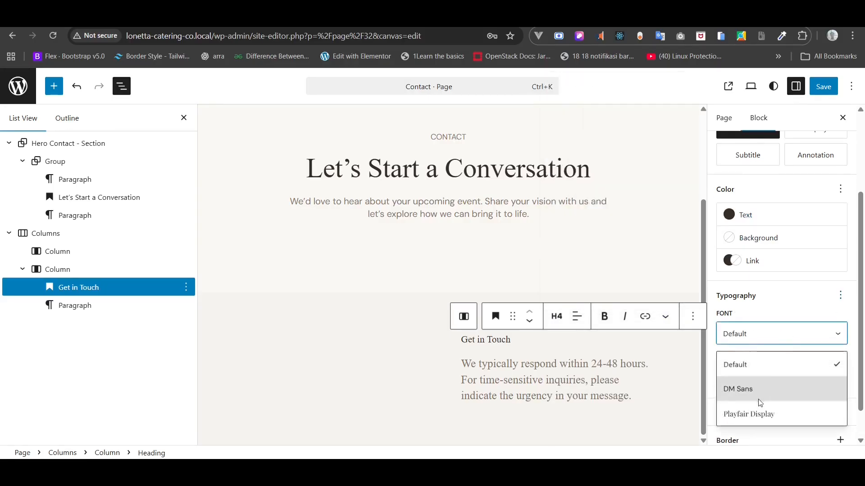
{"action": "left_click", "coordinate": [756, 418]}
{"action": "left_click", "coordinate": [841, 358]}
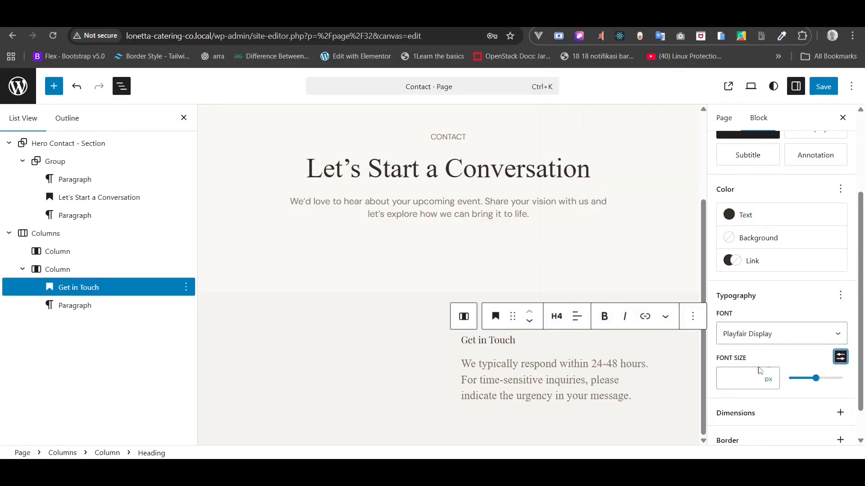
{"action": "left_click", "coordinate": [745, 380]}
{"action": "type", "text": "24"}
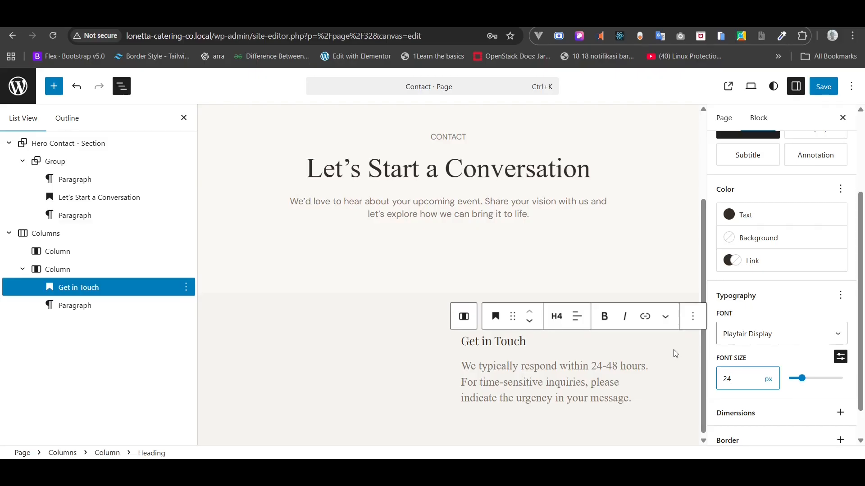
{"action": "left_click", "coordinate": [535, 397]}
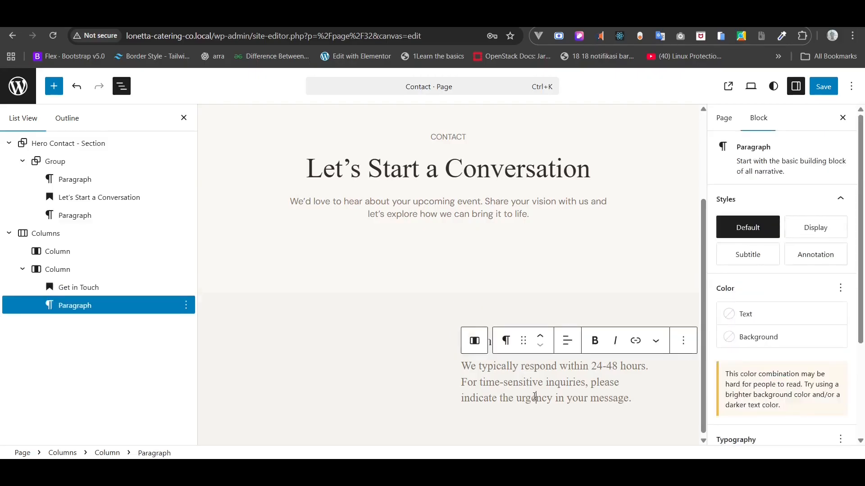
- Add the Font family setting to the paragraph's Typography panel
{"action": "scroll", "coordinate": [853, 295], "scroll_direction": "down", "scroll_amount": 3}
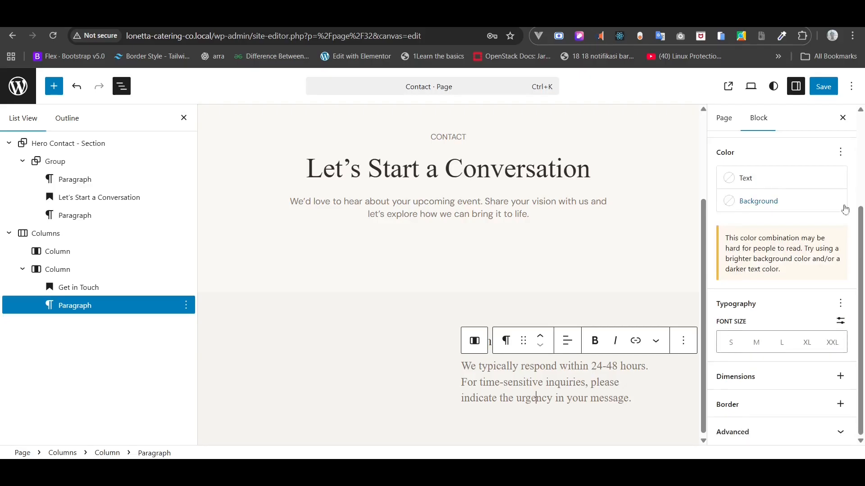
{"action": "left_click", "coordinate": [841, 303]}
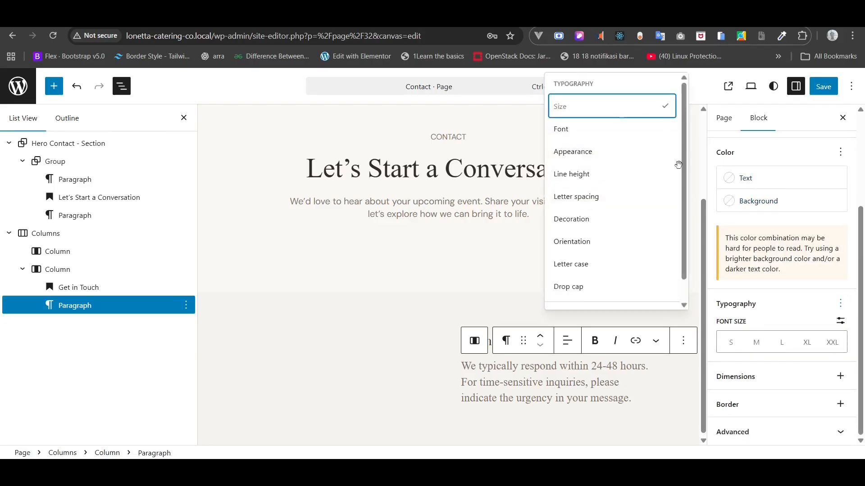
{"action": "left_click", "coordinate": [613, 145]}
{"action": "left_click", "coordinate": [750, 388]}
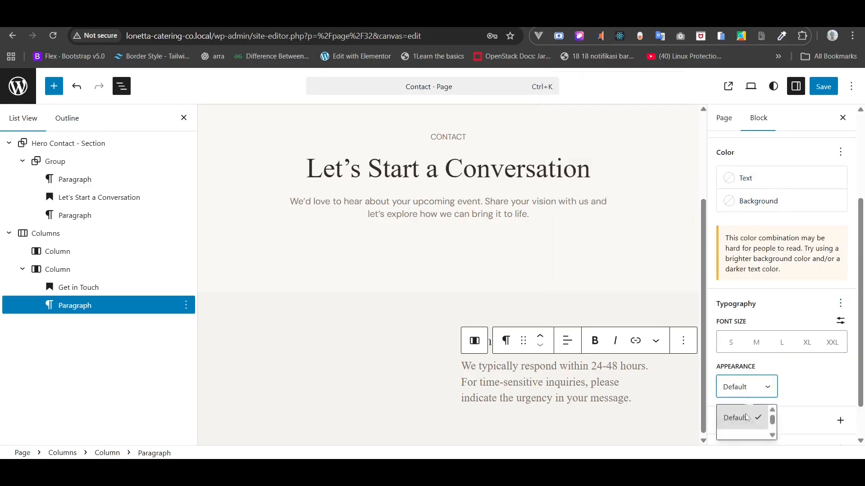
{"action": "scroll", "coordinate": [747, 423], "scroll_direction": "down", "scroll_amount": 1}
{"action": "right_click", "coordinate": [747, 424]}
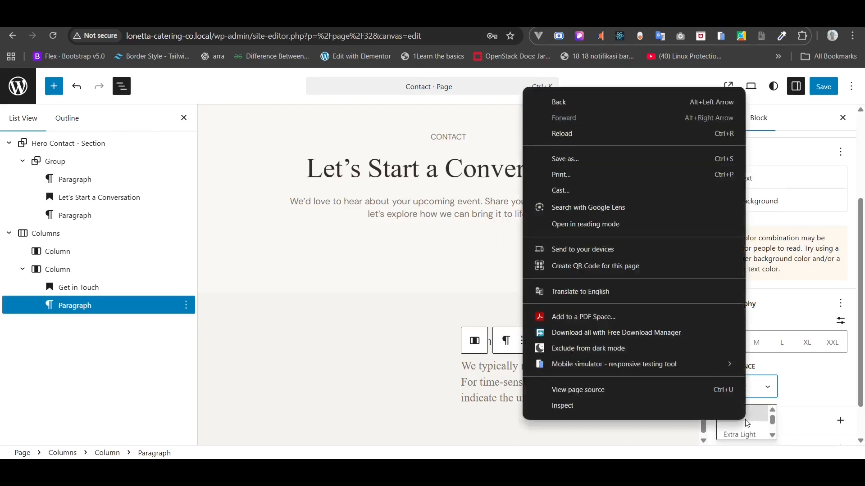
{"action": "left_click", "coordinate": [844, 382]}
{"action": "left_click", "coordinate": [841, 303]}
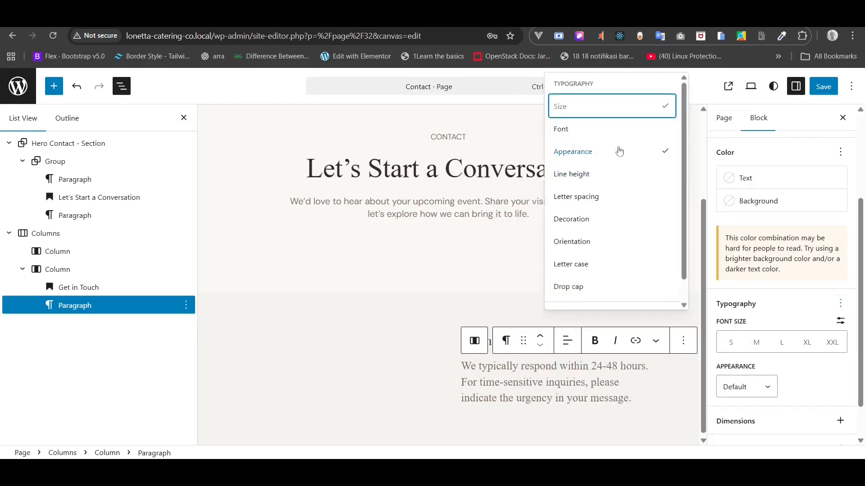
{"action": "left_click", "coordinate": [605, 131]}
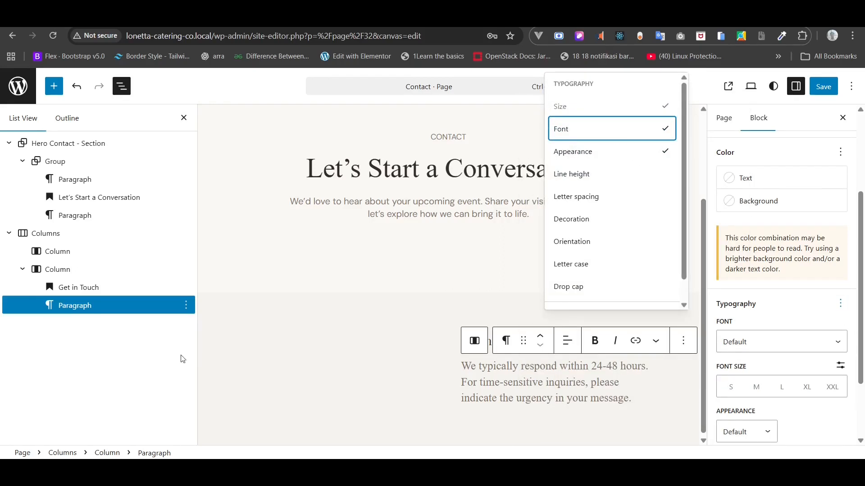
{"action": "left_click", "coordinate": [87, 305]}
- Set the response-time paragraph to DM Sans at a custom 16 px size
{"action": "scroll", "coordinate": [728, 401], "scroll_direction": "down", "scroll_amount": 2}
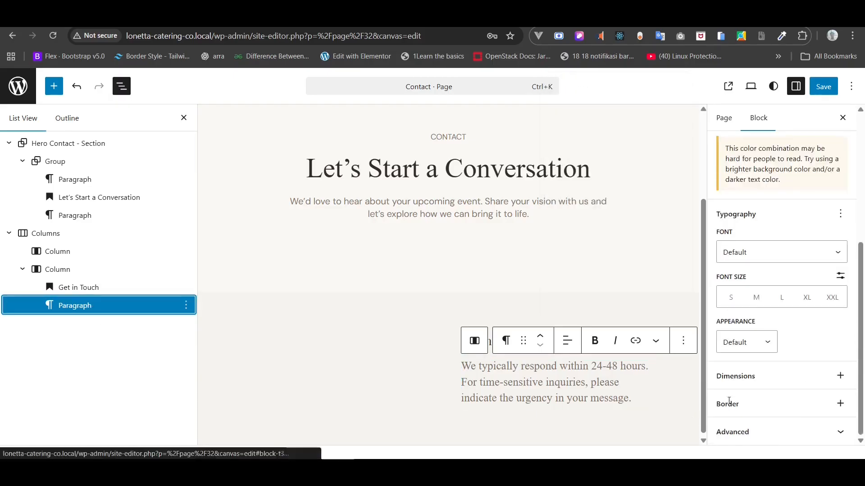
{"action": "left_click", "coordinate": [755, 254]}
{"action": "left_click", "coordinate": [748, 306]}
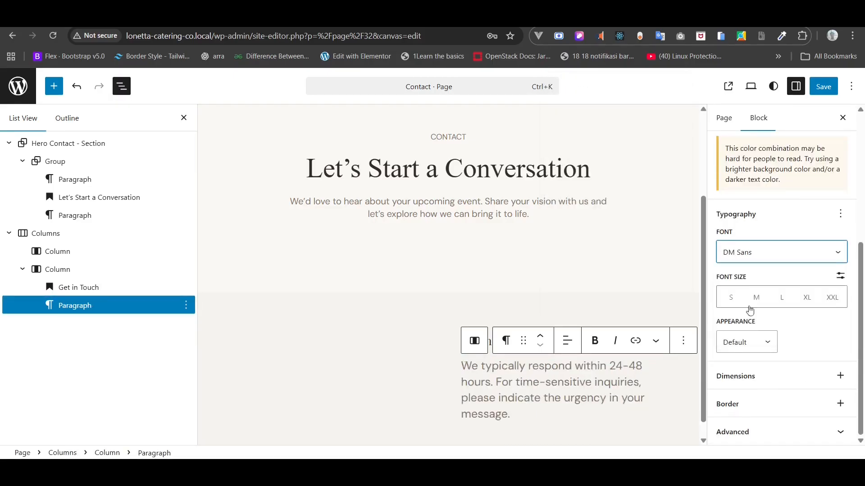
{"action": "left_click", "coordinate": [841, 276]}
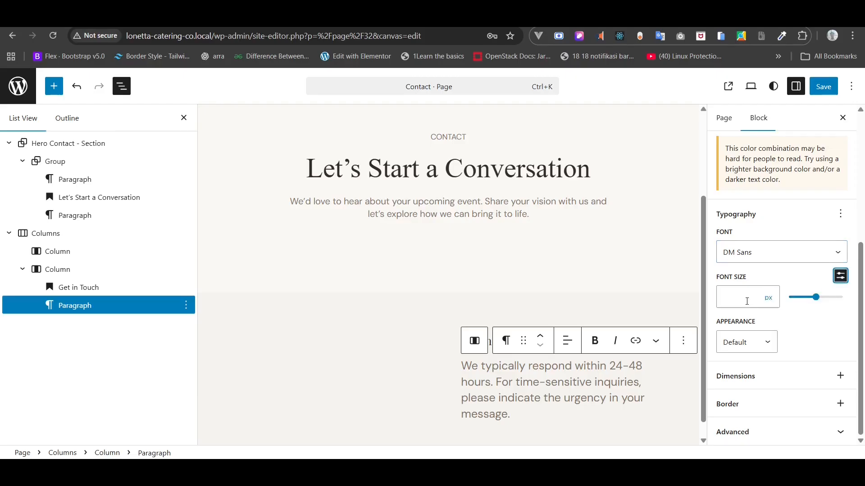
{"action": "left_click", "coordinate": [747, 302]}
{"action": "type", "text": "16"}
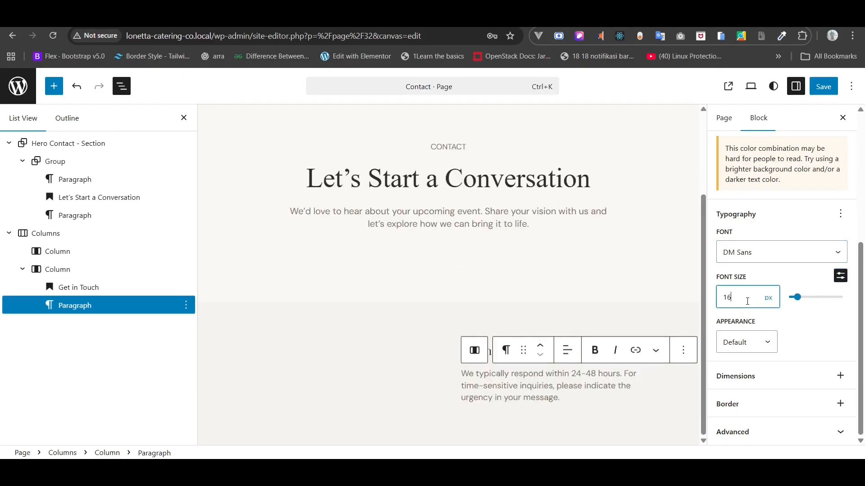
{"action": "left_click", "coordinate": [56, 269]}
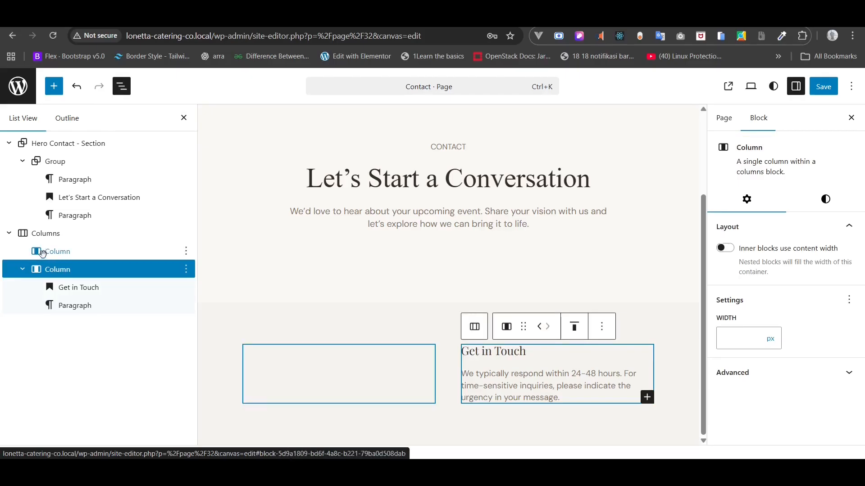
- Group the Get in Touch heading and its paragraph together
{"action": "left_click", "coordinate": [57, 288]}
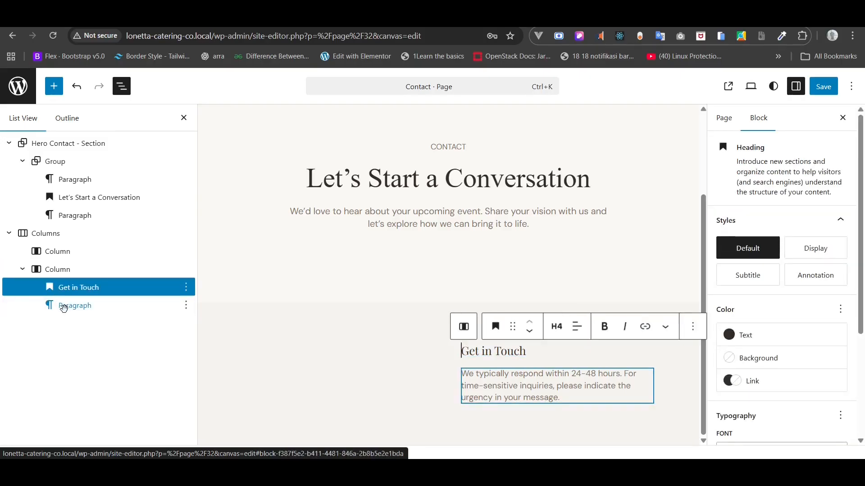
{"action": "left_click", "coordinate": [63, 306], "text": "shift"}
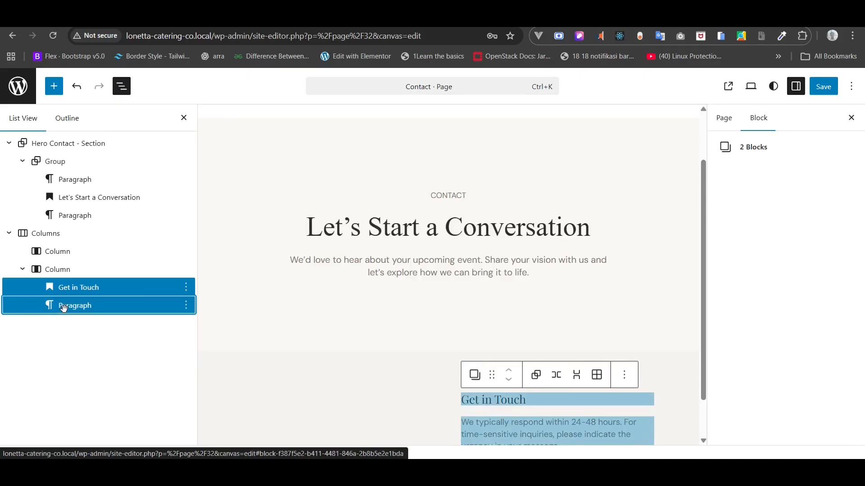
{"action": "right_click", "coordinate": [64, 306]}
{"action": "left_click", "coordinate": [85, 266]}
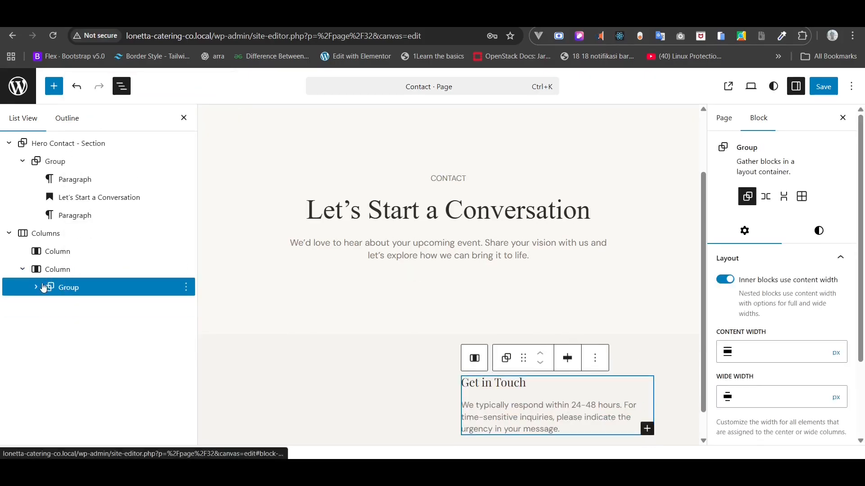
- Set the new group's block spacing to 16 px
{"action": "left_click", "coordinate": [795, 258]}
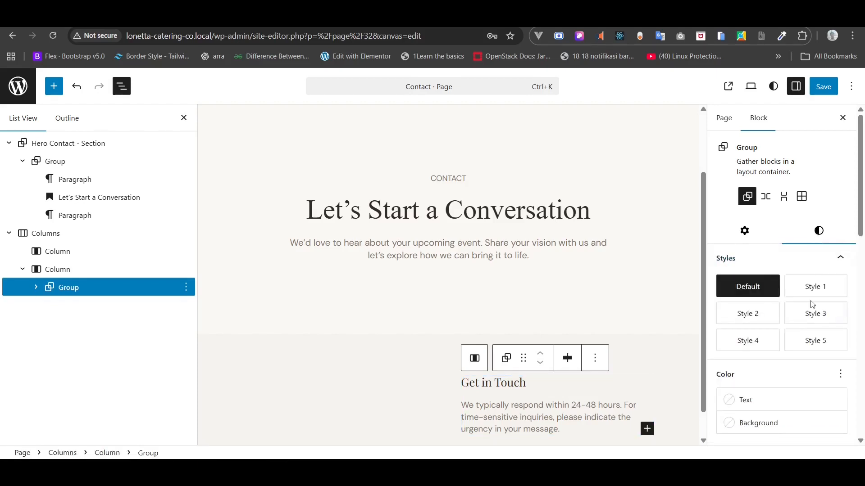
{"action": "scroll", "coordinate": [806, 293], "scroll_direction": "down", "scroll_amount": 10}
{"action": "scroll", "coordinate": [812, 315], "scroll_direction": "down", "scroll_amount": 3}
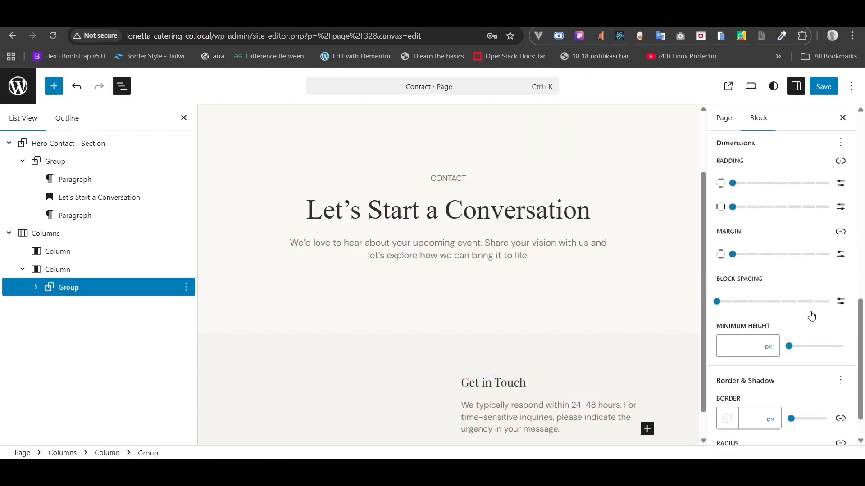
{"action": "left_click", "coordinate": [840, 300]}
{"action": "left_click", "coordinate": [742, 299]}
{"action": "type", "text": "16"}
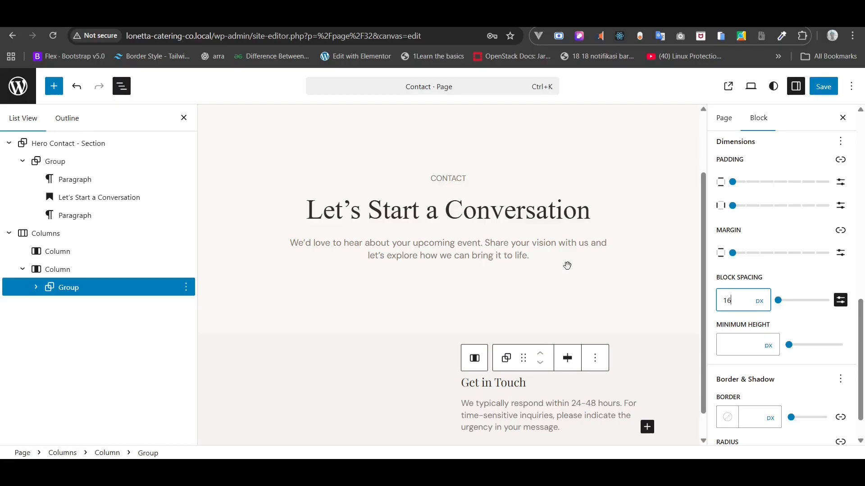
- Duplicate the Get in Touch group twice, giving three copies in the right column
{"action": "scroll", "coordinate": [567, 266], "scroll_direction": "down", "scroll_amount": 1}
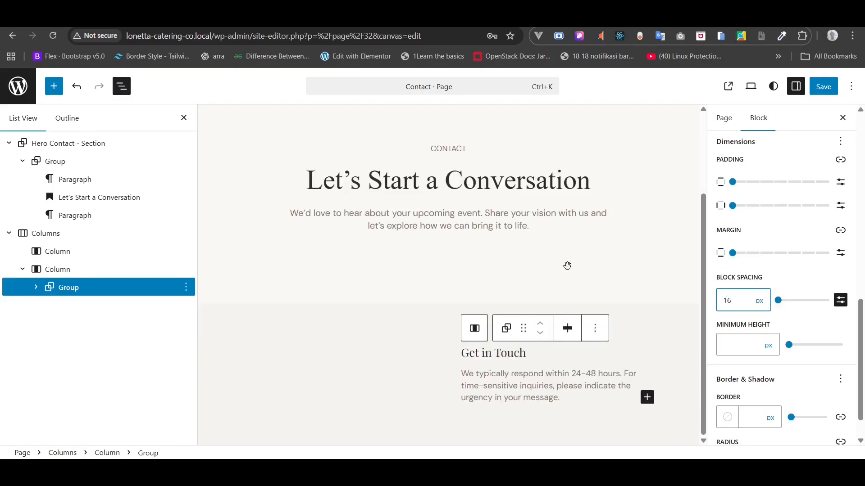
{"action": "left_click", "coordinate": [186, 287]}
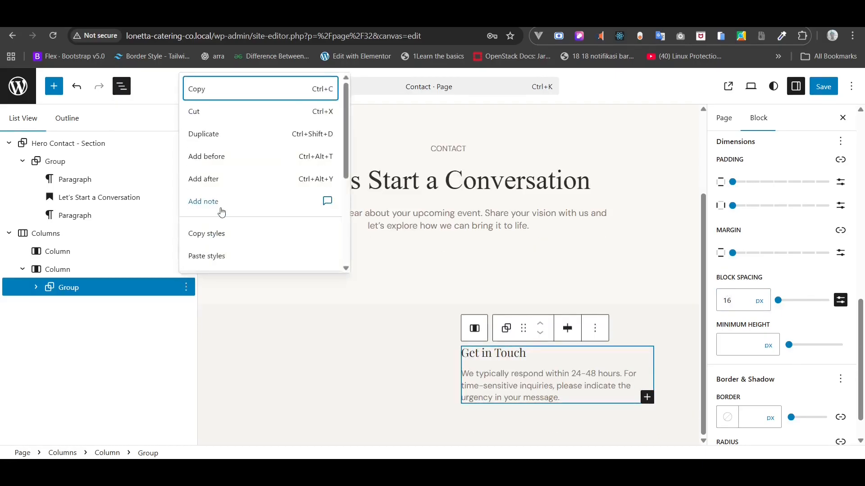
{"action": "left_click", "coordinate": [225, 140]}
{"action": "left_click", "coordinate": [186, 306]}
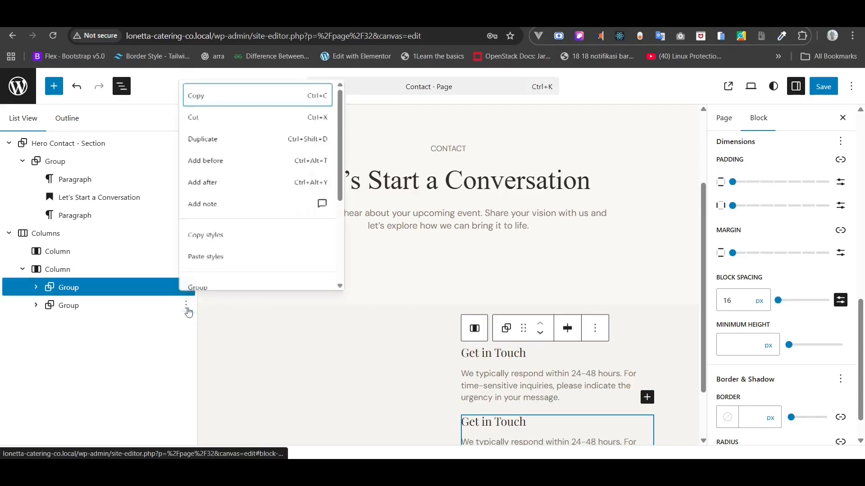
{"action": "left_click", "coordinate": [234, 132]}
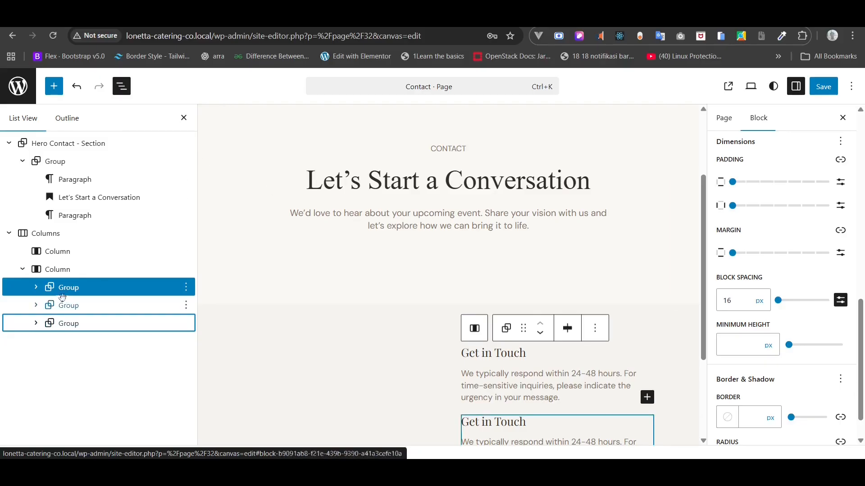
{"action": "left_click", "coordinate": [44, 274]}
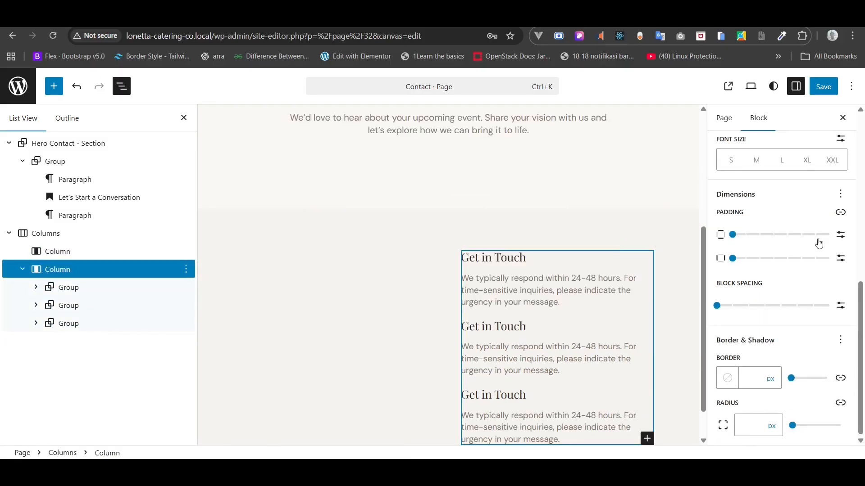
- Set the right column's custom block spacing to 58 px
{"action": "scroll", "coordinate": [827, 204], "scroll_direction": "up", "scroll_amount": 3}
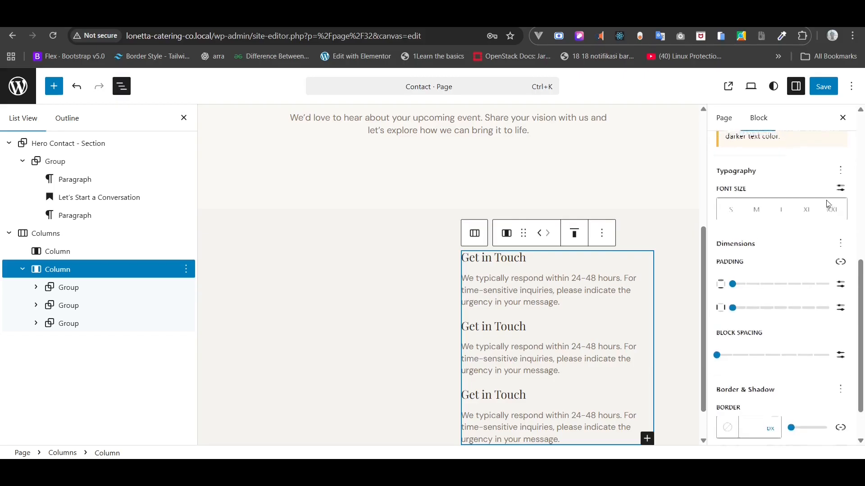
{"action": "scroll", "coordinate": [828, 204], "scroll_direction": "down", "scroll_amount": 3}
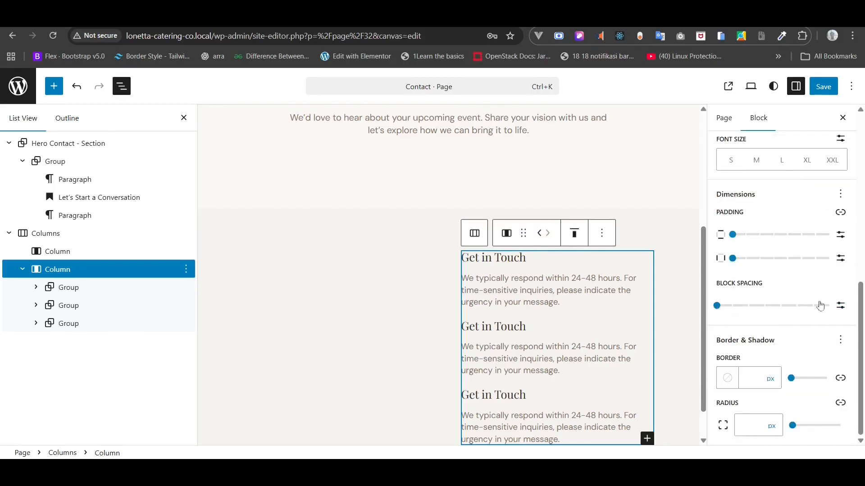
{"action": "left_click", "coordinate": [841, 306]}
{"action": "left_click", "coordinate": [741, 310]}
{"action": "type", "text": "64"}
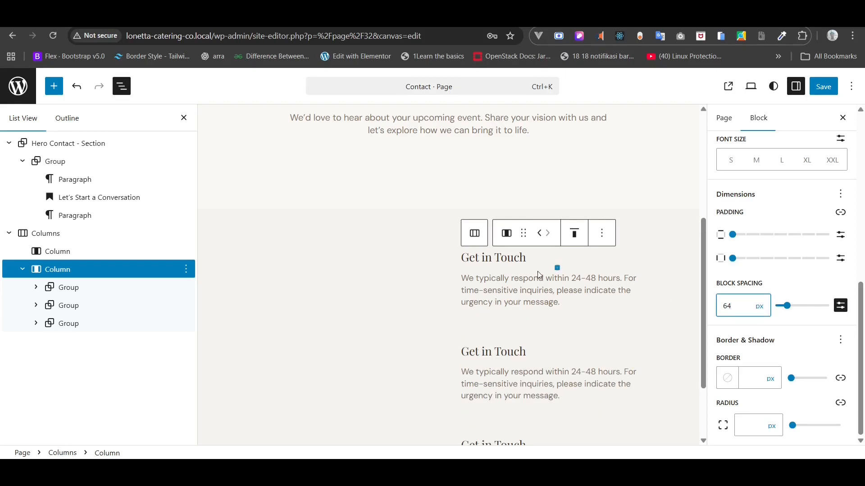
{"action": "key", "text": "BackSpace"}
{"action": "key", "text": "BackSpace"}
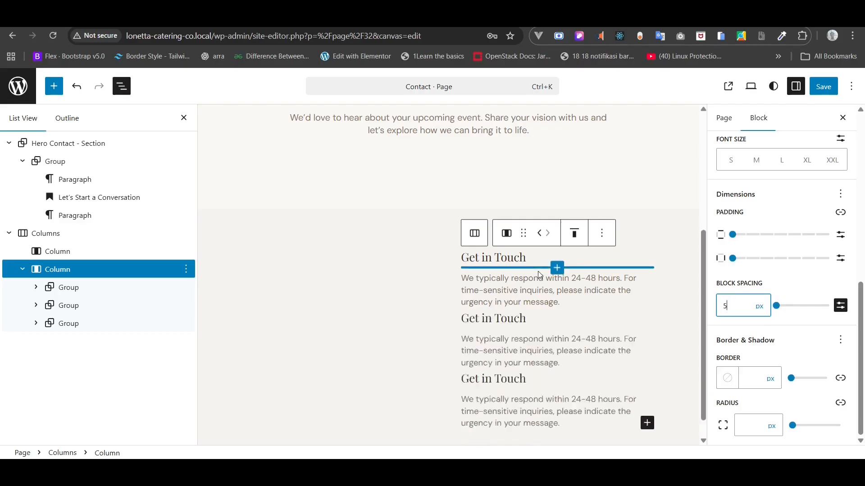
{"action": "type", "text": "58"}
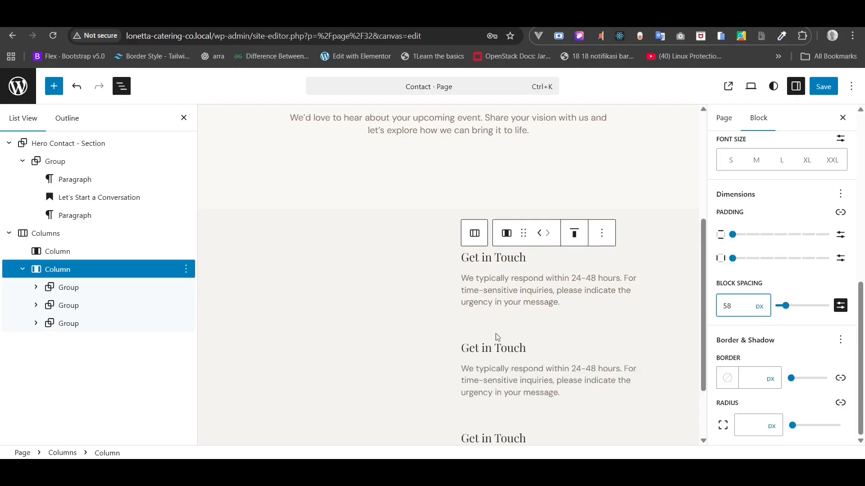
{"action": "scroll", "coordinate": [500, 315], "scroll_direction": "down", "scroll_amount": 2}
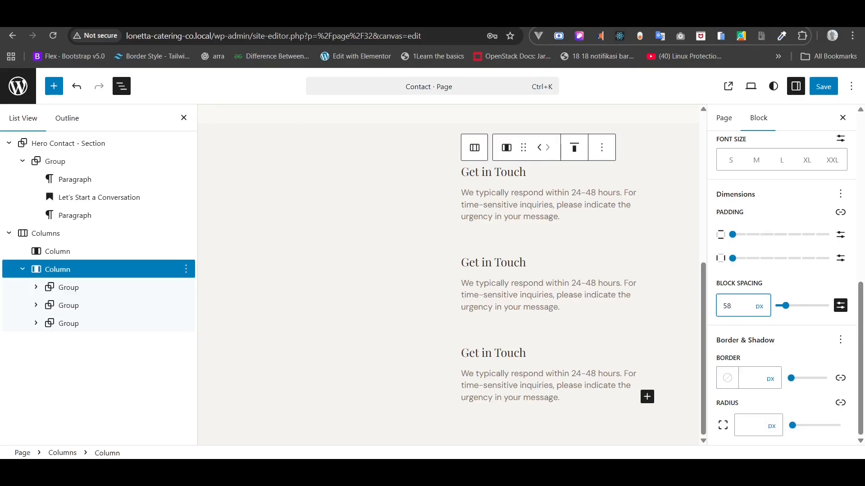
{"action": "key", "text": "alt+Tab"}
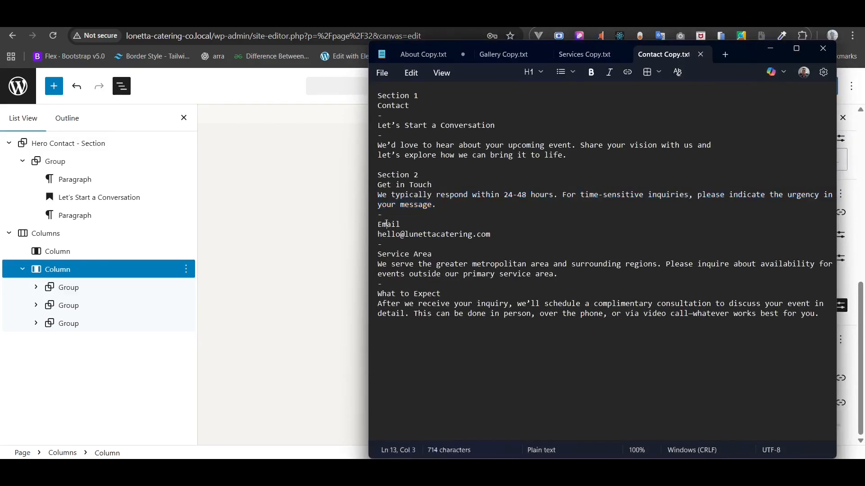
- Make the second Get in Touch heading 'Email' and replace its paragraph with the contact e-mail address
{"action": "double_click", "coordinate": [388, 224]}
{"action": "key", "text": "ctrl+c"}
{"action": "left_click", "coordinate": [307, 280]}
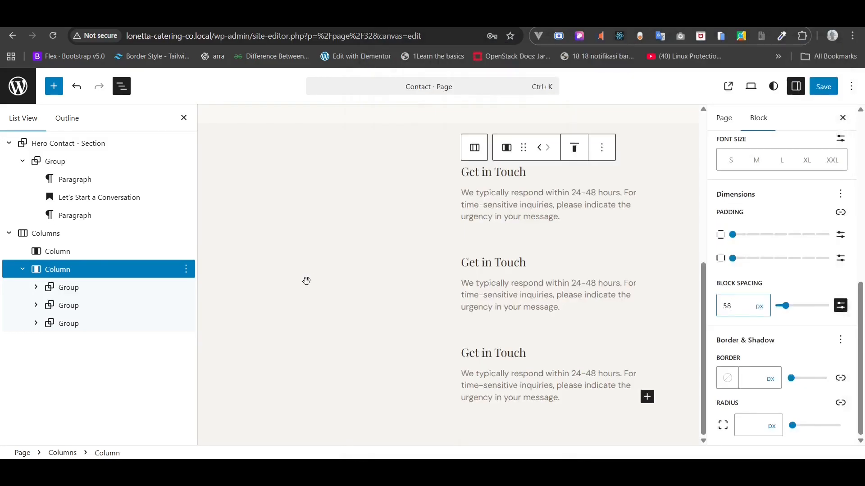
{"action": "triple_click", "coordinate": [495, 268]}
{"action": "key", "text": "ctrl+v"}
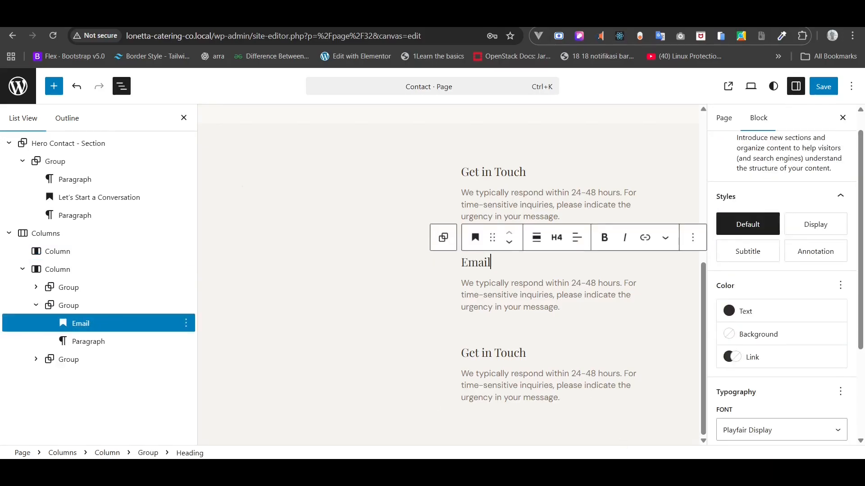
{"action": "key", "text": "alt+Tab"}
{"action": "triple_click", "coordinate": [446, 235]}
{"action": "key", "text": "ctrl+c"}
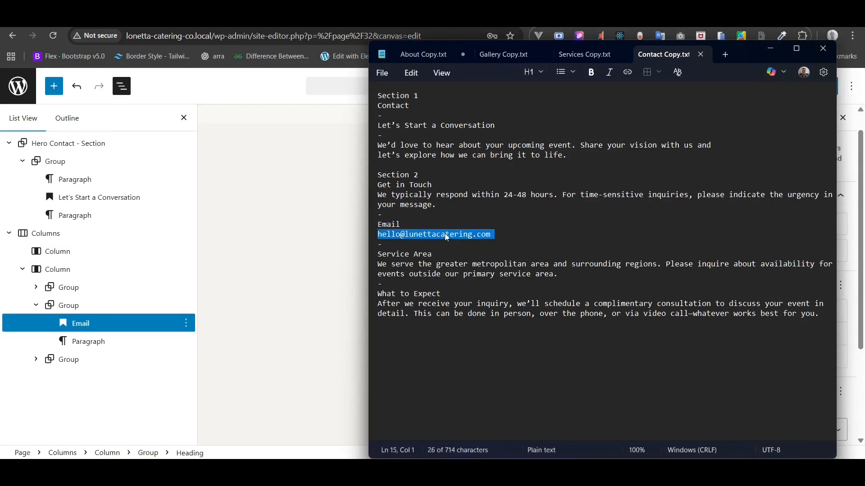
{"action": "key", "text": "alt+Tab"}
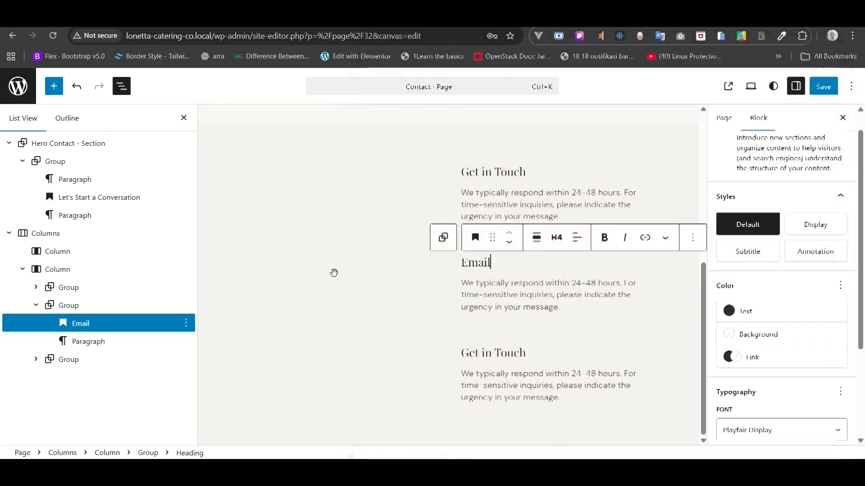
{"action": "left_click", "coordinate": [334, 272]}
{"action": "left_click", "coordinate": [514, 292]}
{"action": "triple_click", "coordinate": [514, 292]}
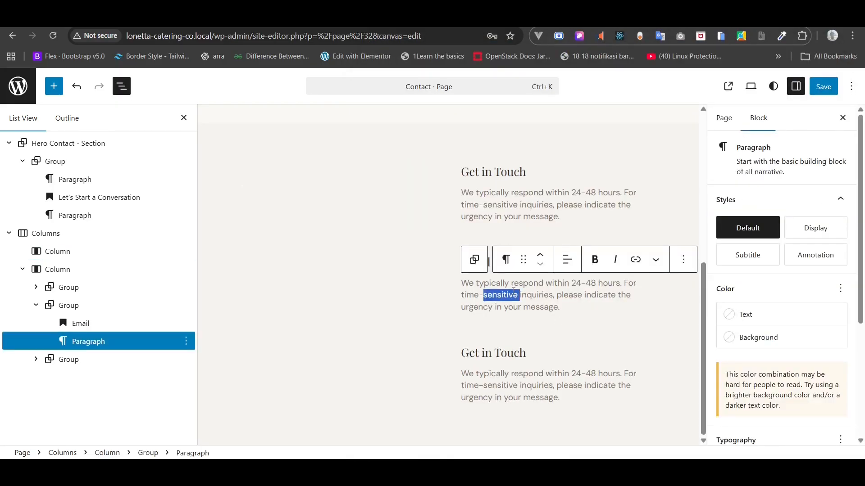
{"action": "key", "text": "ctrl+v"}
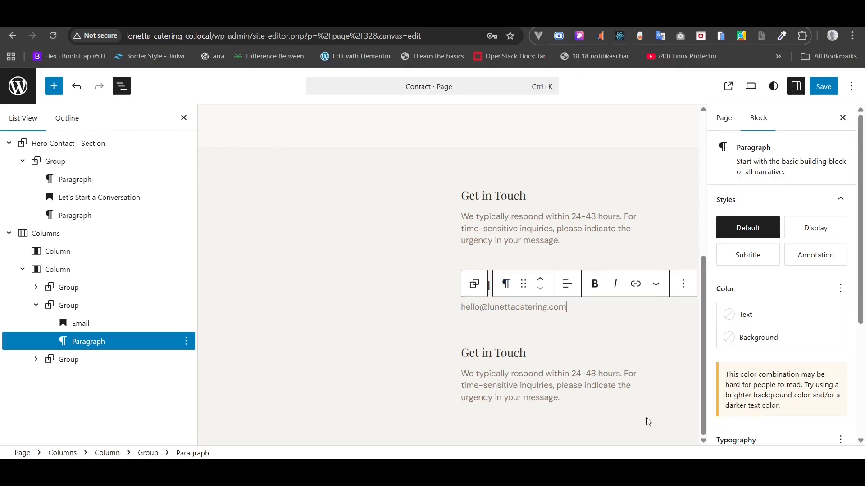
- Retitle the third Get in Touch heading 'Service Area' and paste its description into the paragraph below
{"action": "key", "text": "alt+Tab"}
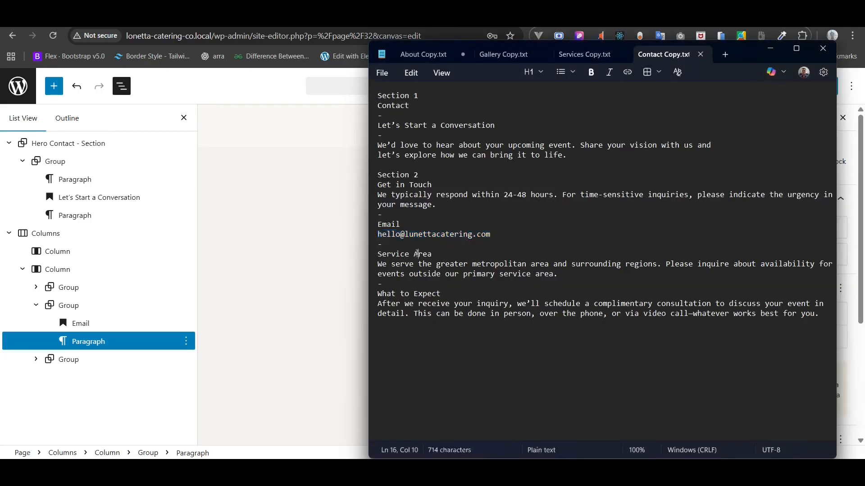
{"action": "triple_click", "coordinate": [419, 255]}
{"action": "key", "text": "ctrl+c"}
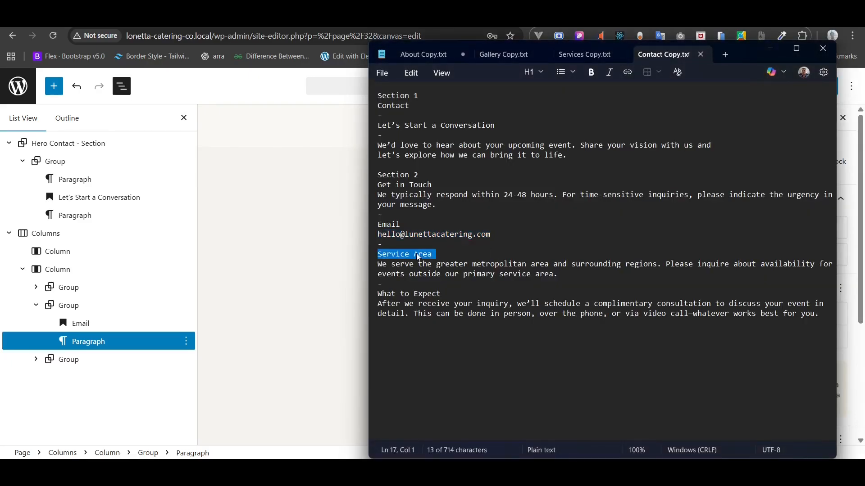
{"action": "left_click", "coordinate": [306, 292]}
{"action": "triple_click", "coordinate": [517, 307]}
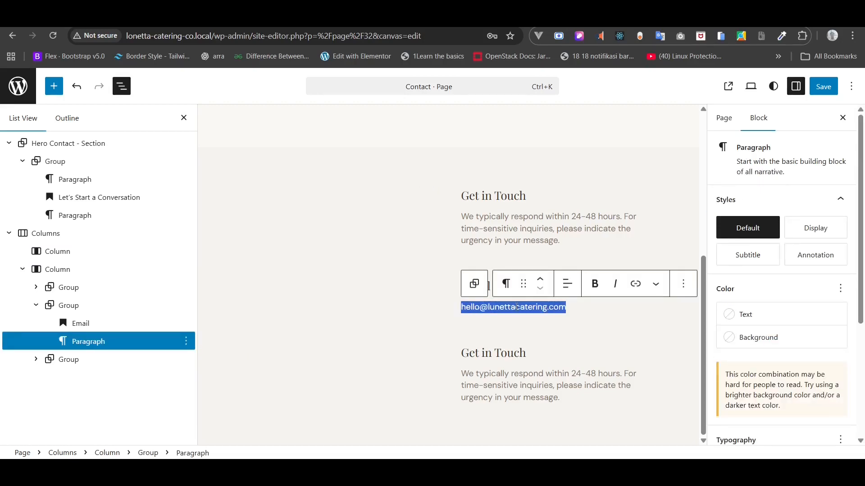
{"action": "triple_click", "coordinate": [493, 352]}
{"action": "key", "text": "ctrl+v"}
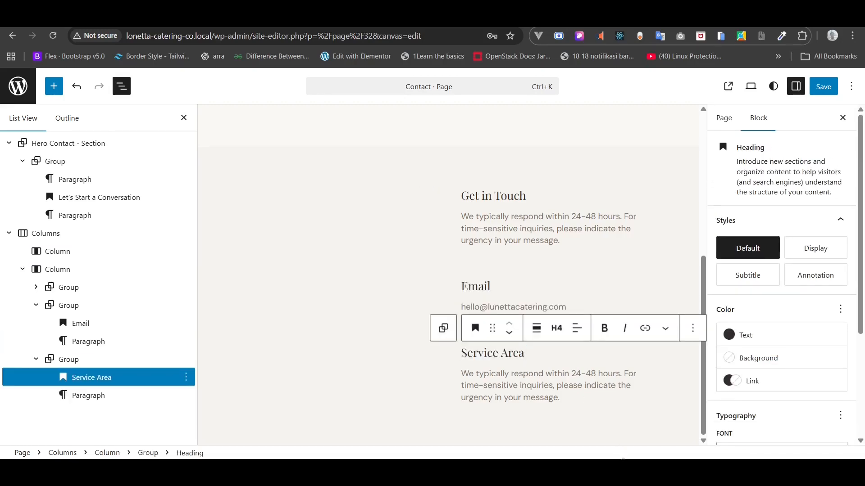
{"action": "key", "text": "alt+Tab"}
{"action": "triple_click", "coordinate": [450, 265]}
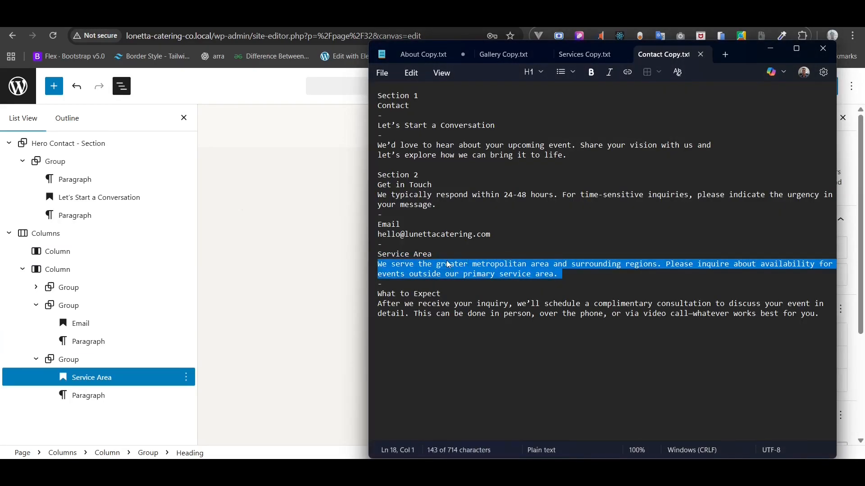
{"action": "key", "text": "ctrl+c"}
{"action": "key", "text": "alt+Tab"}
{"action": "left_click", "coordinate": [326, 277]}
{"action": "triple_click", "coordinate": [536, 386]}
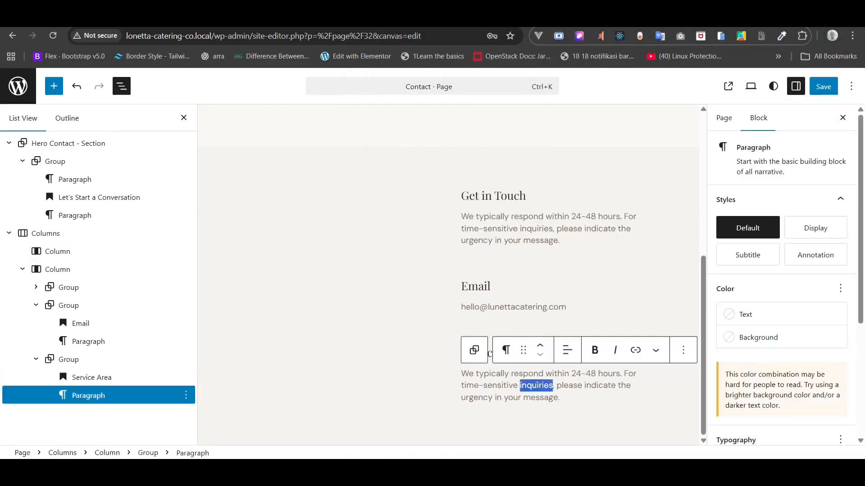
{"action": "key", "text": "ctrl+v"}
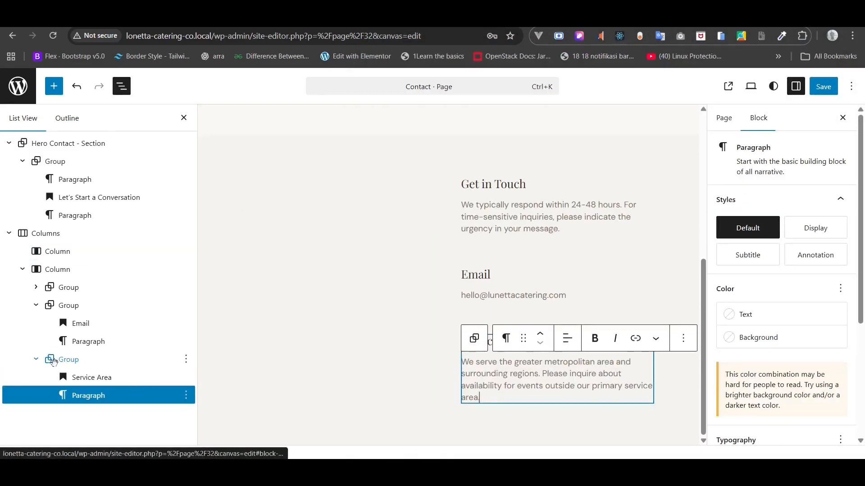
- Duplicate the Service Area group and retitle the copy 'What to Expect'
{"action": "left_click", "coordinate": [36, 305]}
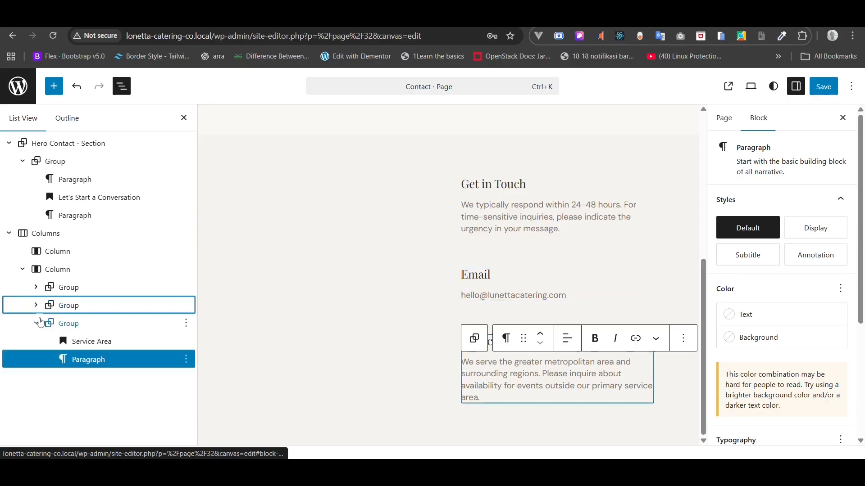
{"action": "left_click", "coordinate": [36, 323]}
{"action": "left_click", "coordinate": [186, 323]}
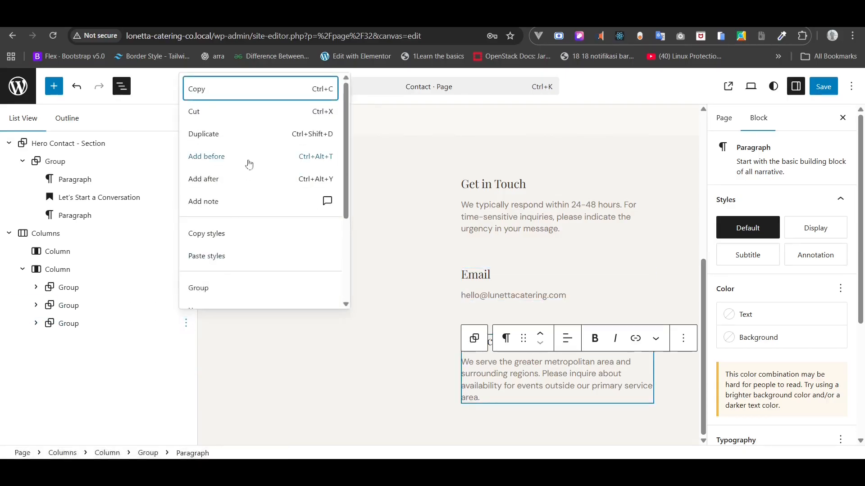
{"action": "left_click", "coordinate": [284, 141]}
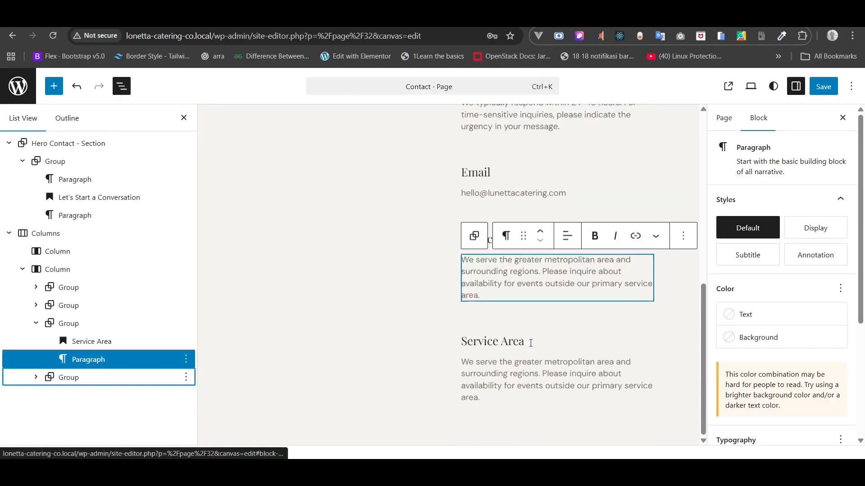
{"action": "key", "text": "alt+Tab"}
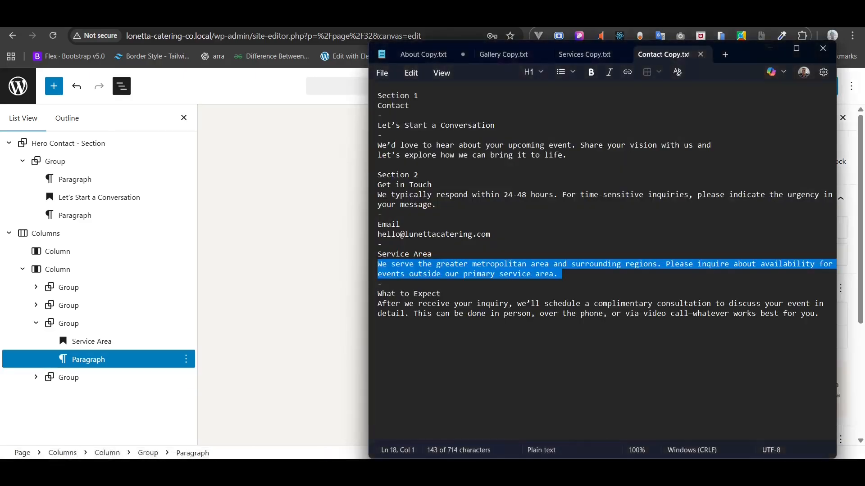
{"action": "double_click", "coordinate": [422, 296]}
{"action": "triple_click", "coordinate": [421, 295]}
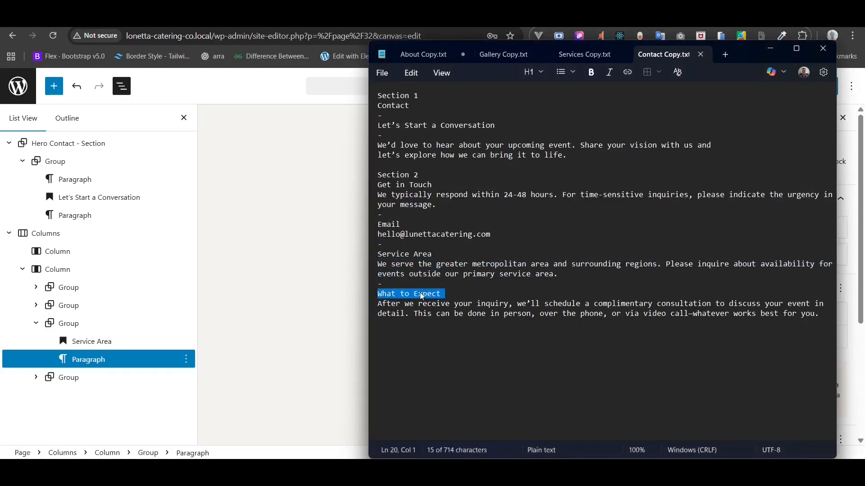
{"action": "key", "text": "alt+Tab"}
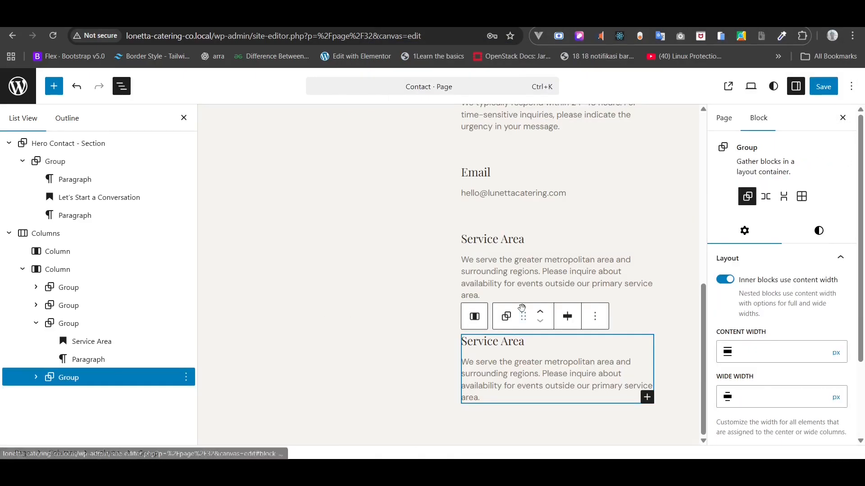
{"action": "triple_click", "coordinate": [505, 343]}
{"action": "key", "text": "ctrl+v"}
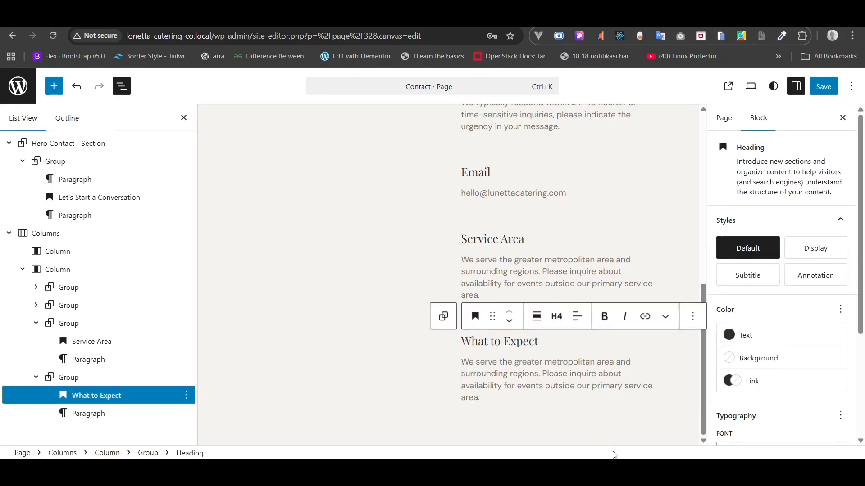
- Paste the What to Expect consultation paragraph into the duplicate group and save the Contact page
{"action": "key", "text": "alt+Tab"}
{"action": "triple_click", "coordinate": [436, 315]}
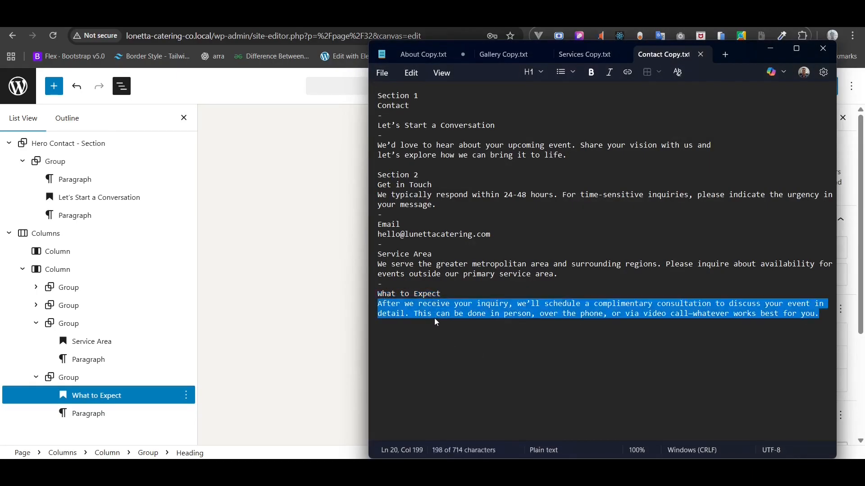
{"action": "left_click", "coordinate": [120, 413]}
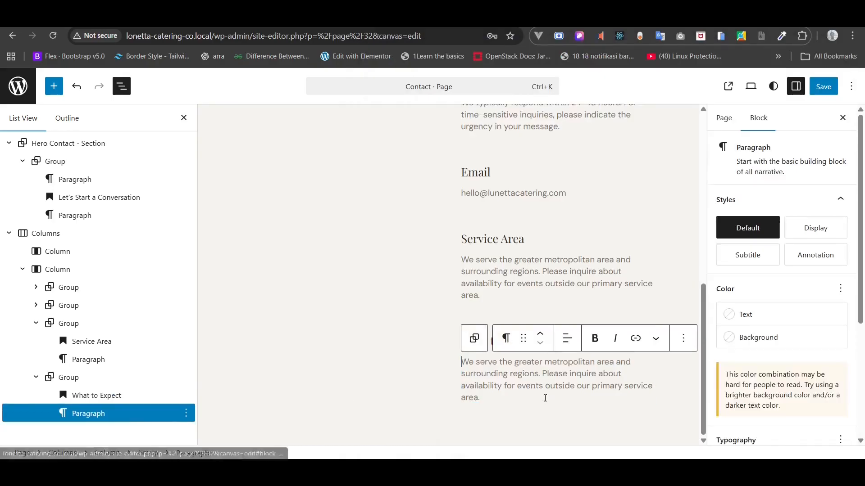
{"action": "double_click", "coordinate": [518, 376]}
{"action": "triple_click", "coordinate": [516, 381]}
{"action": "key", "text": "ctrl+v"}
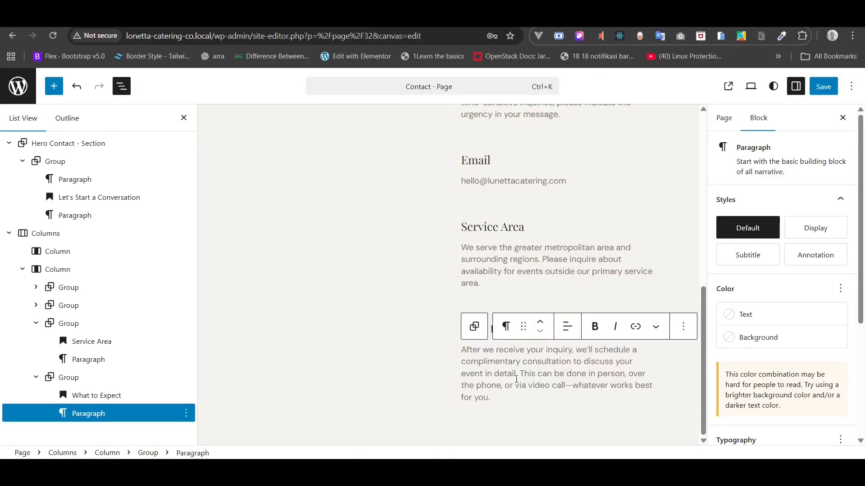
{"action": "left_click", "coordinate": [824, 88]}
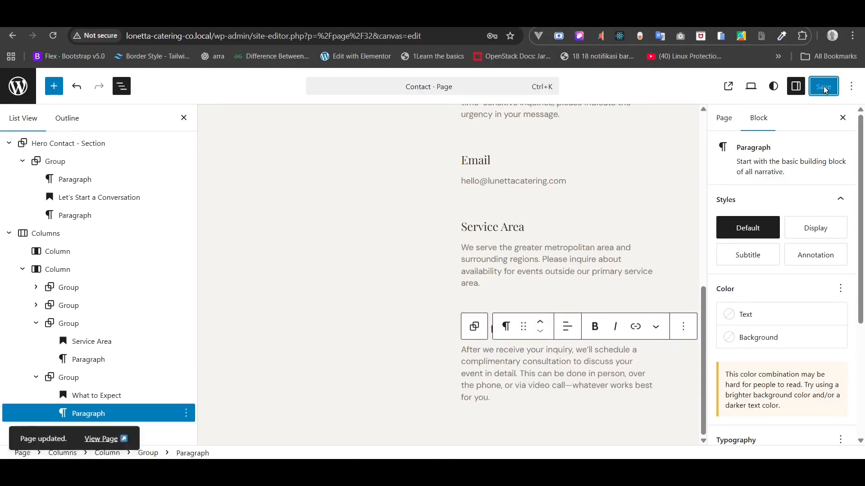
{"action": "left_click", "coordinate": [338, 19]}
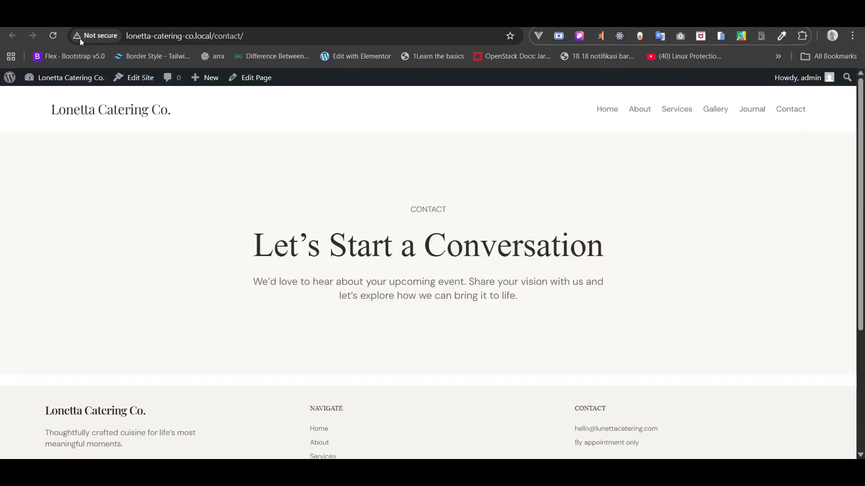
{"action": "left_click", "coordinate": [53, 36]}
{"action": "scroll", "coordinate": [164, 201], "scroll_direction": "down", "scroll_amount": 7}
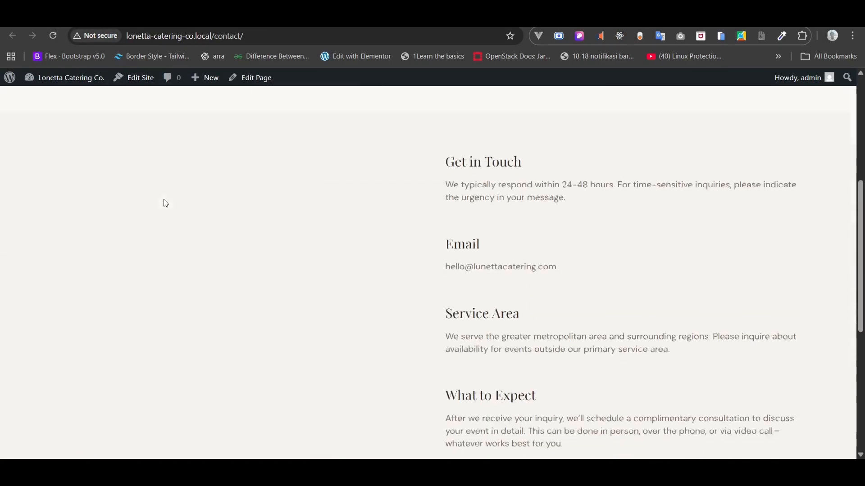
{"action": "scroll", "coordinate": [166, 204], "scroll_direction": "up", "scroll_amount": 1}
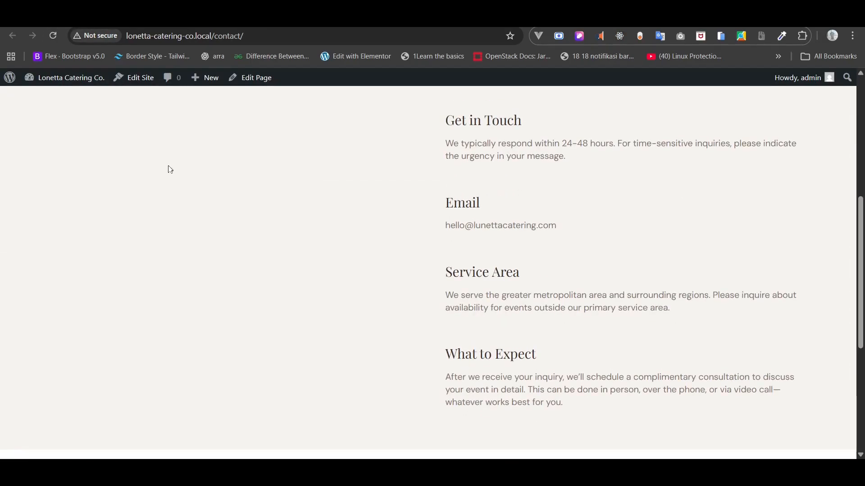
{"action": "left_click", "coordinate": [235, 19]}
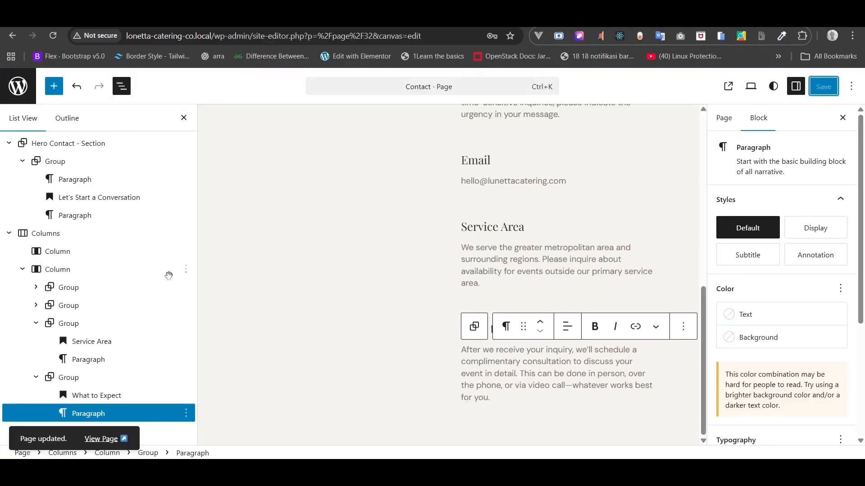
- Add an empty Shortcode block to the Contact page's first column, save, and exit to Pages
{"action": "left_click", "coordinate": [22, 269]}
{"action": "left_click", "coordinate": [66, 252]}
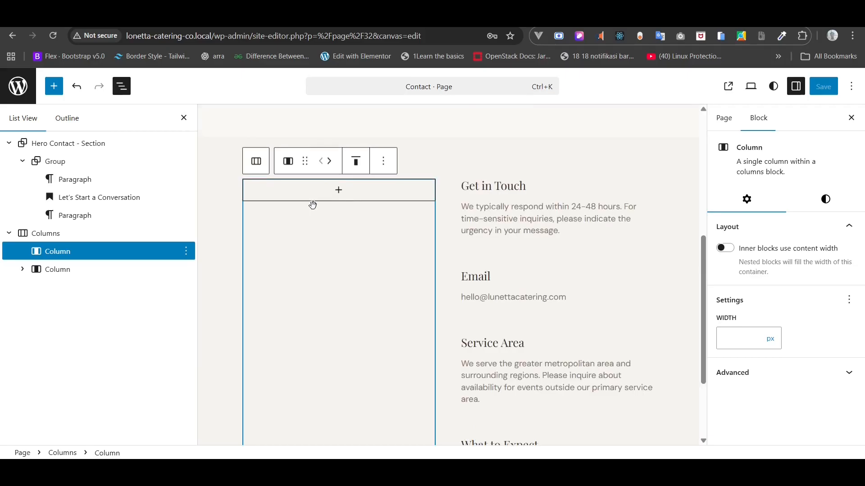
{"action": "left_click", "coordinate": [345, 193]}
{"action": "type", "text": "/"}
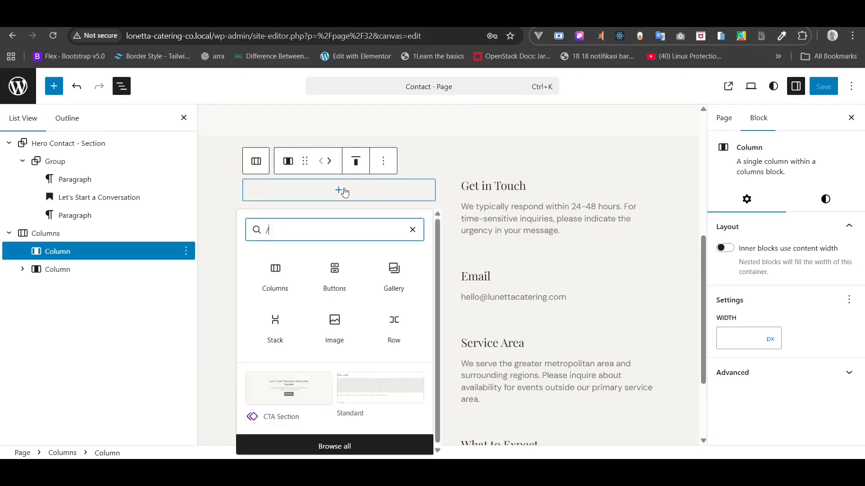
{"action": "type", "text": "sho"}
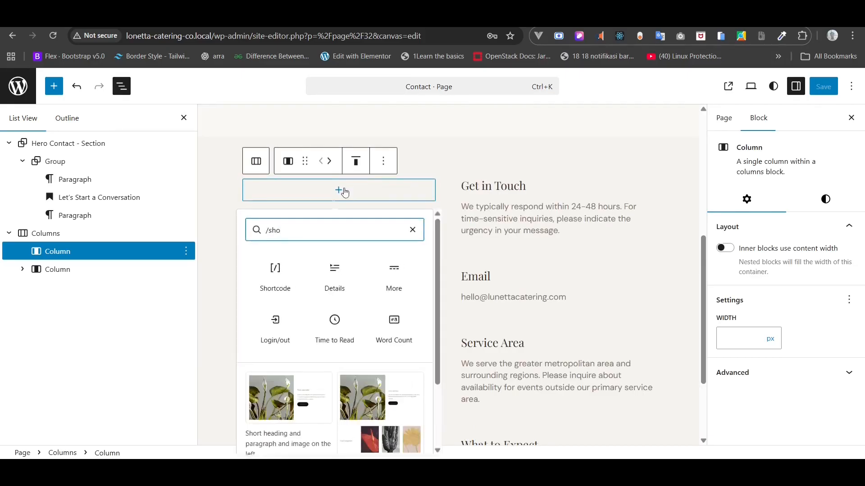
{"action": "left_click", "coordinate": [281, 273]}
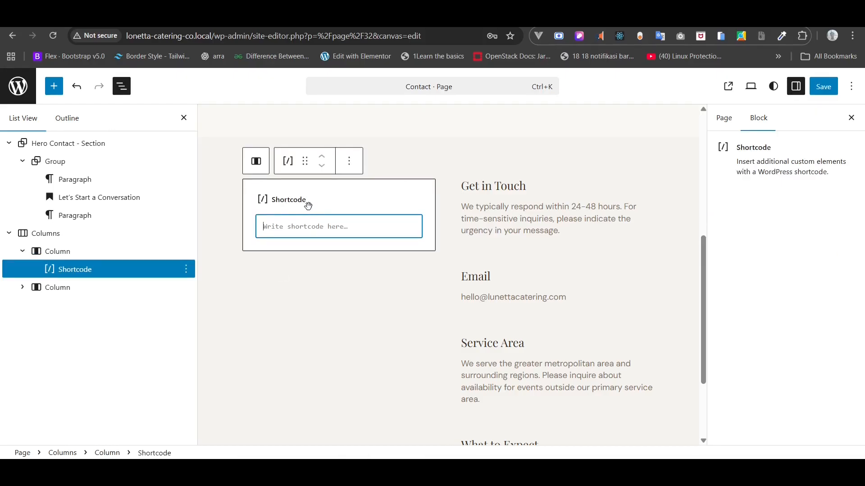
{"action": "left_click", "coordinate": [834, 92]}
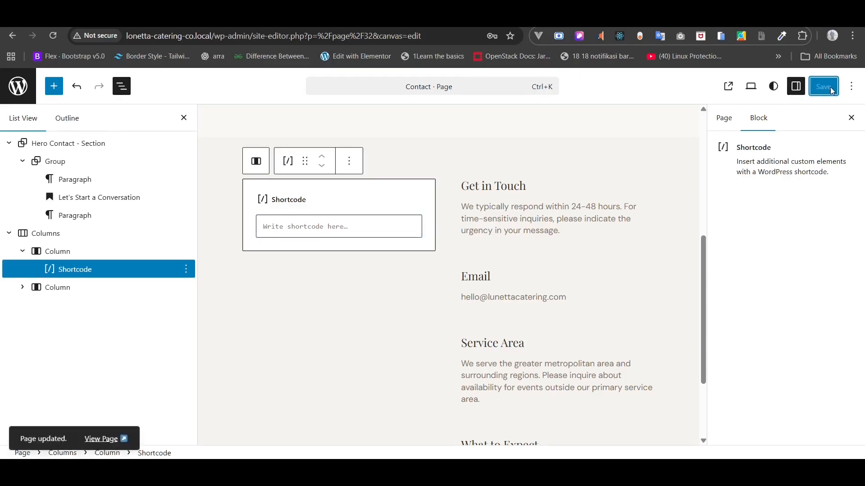
{"action": "left_click", "coordinate": [17, 85]}
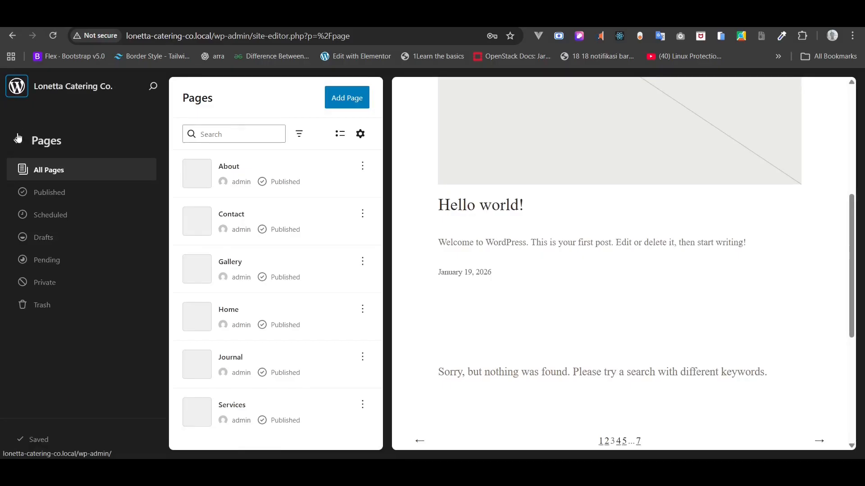
- Leave the Site Editor for the admin dashboard and go to the Add Plugins page
{"action": "left_click", "coordinate": [18, 139]}
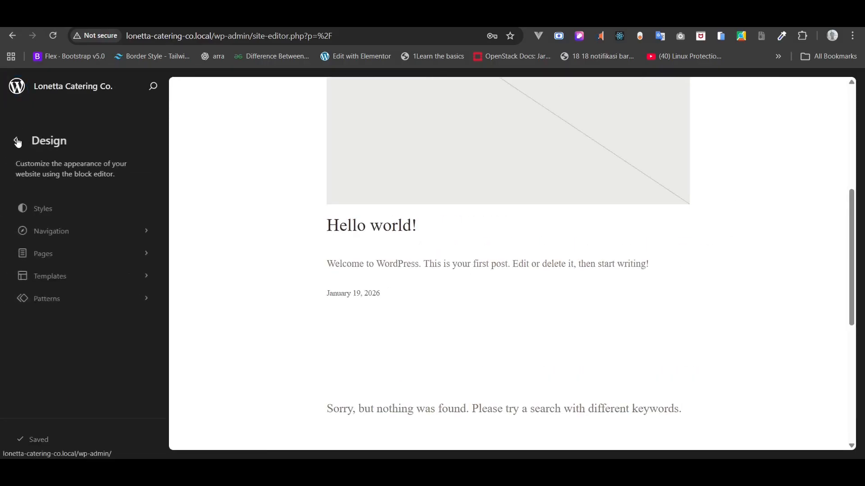
{"action": "left_click", "coordinate": [18, 142]}
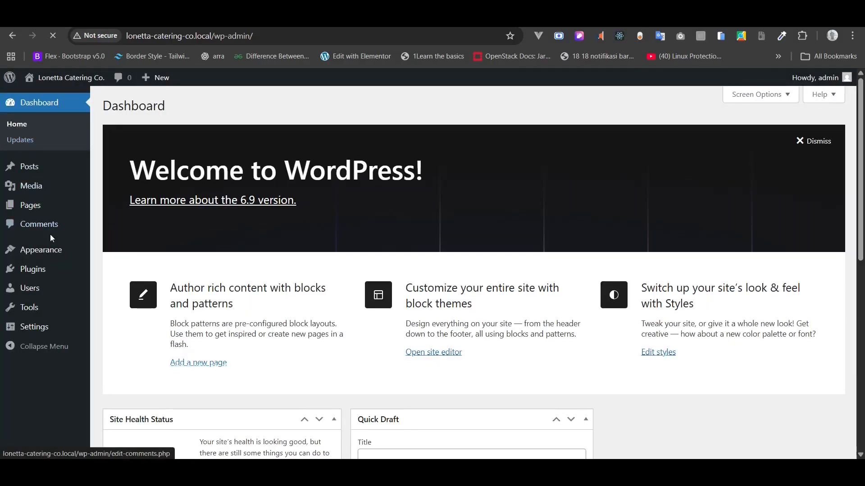
{"action": "mouse_move", "coordinate": [41, 272]}
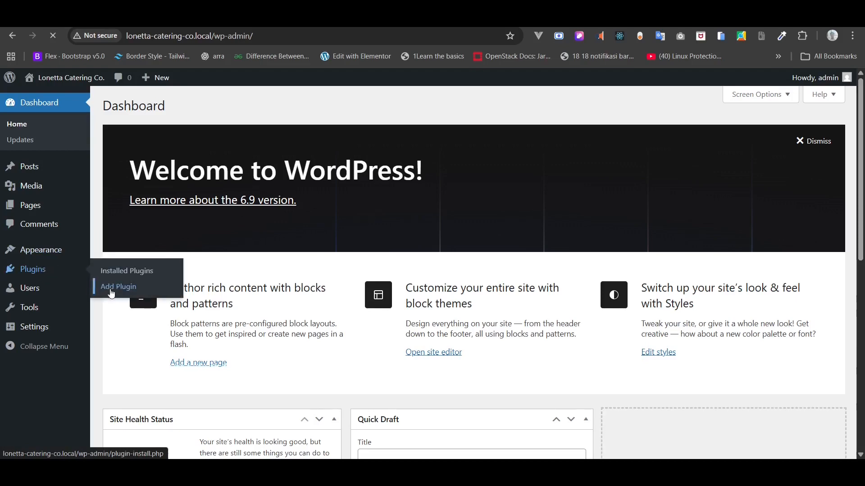
{"action": "left_click", "coordinate": [152, 293]}
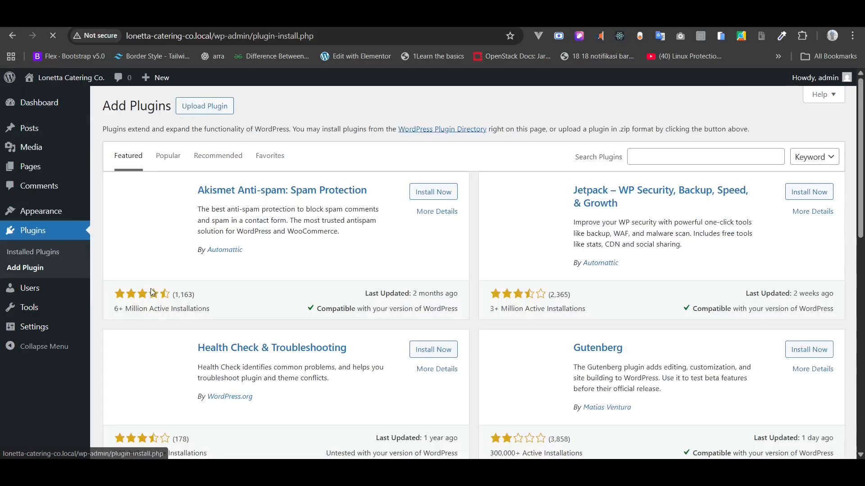
- Search the plugin directory for 'forminator' and install the Forminator Forms plugin
{"action": "scroll", "coordinate": [696, 158], "scroll_direction": "up", "scroll_amount": 5}
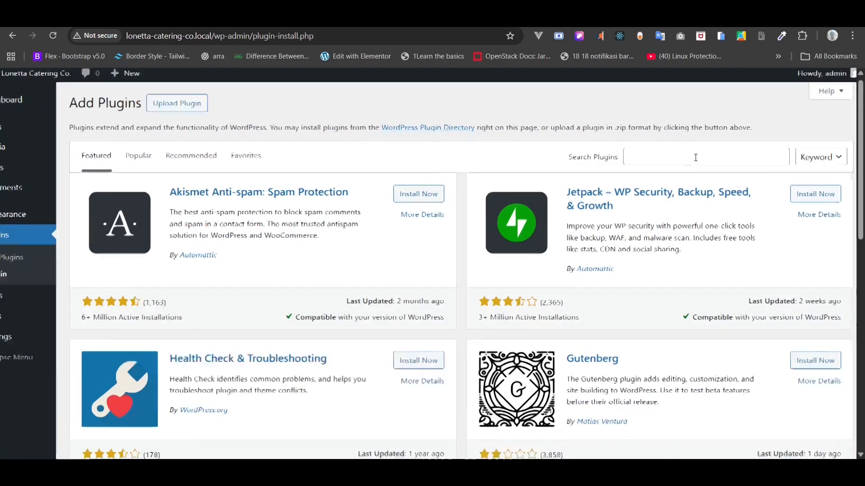
{"action": "left_click", "coordinate": [695, 158]}
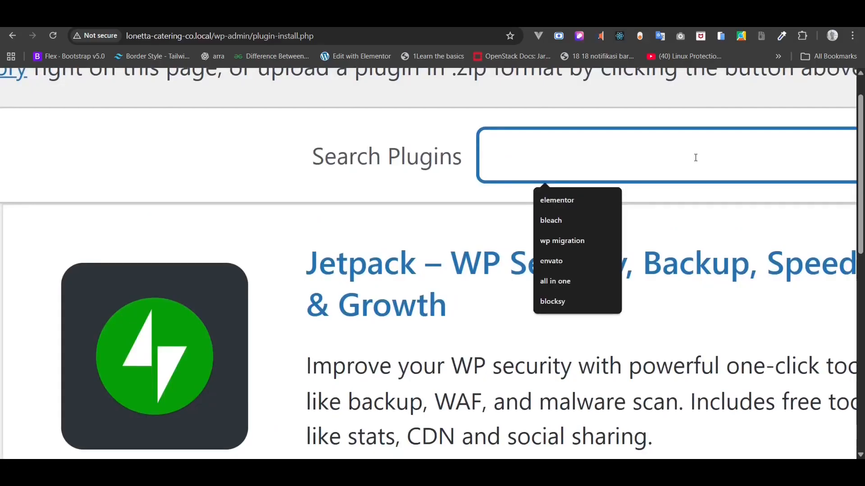
{"action": "type", "text": "formi"}
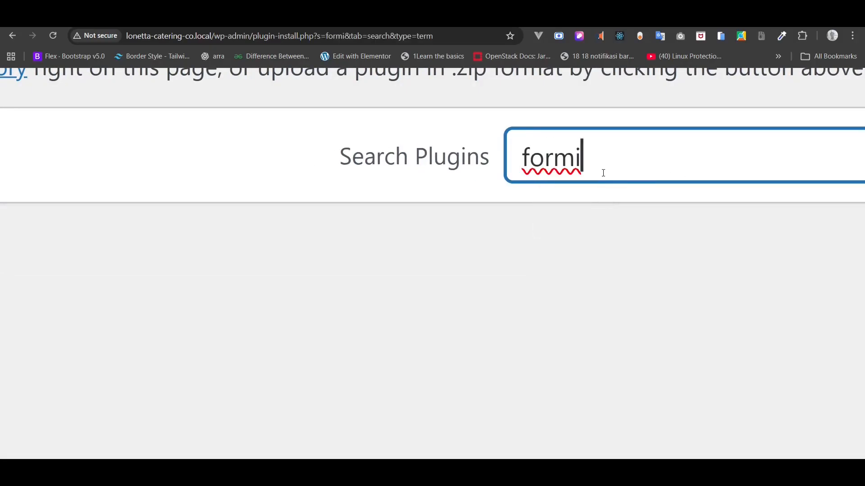
{"action": "type", "text": "nator"}
{"action": "scroll", "coordinate": [603, 177], "scroll_direction": "down", "scroll_amount": 5}
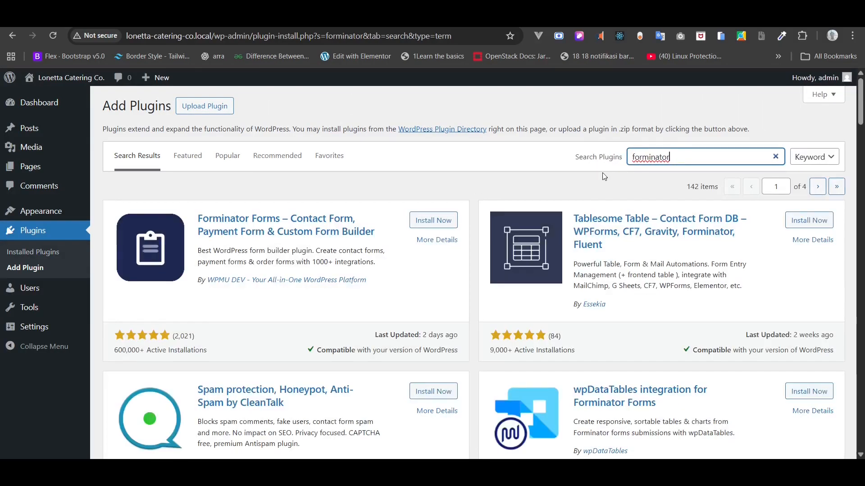
{"action": "scroll", "coordinate": [367, 234], "scroll_direction": "up", "scroll_amount": 5}
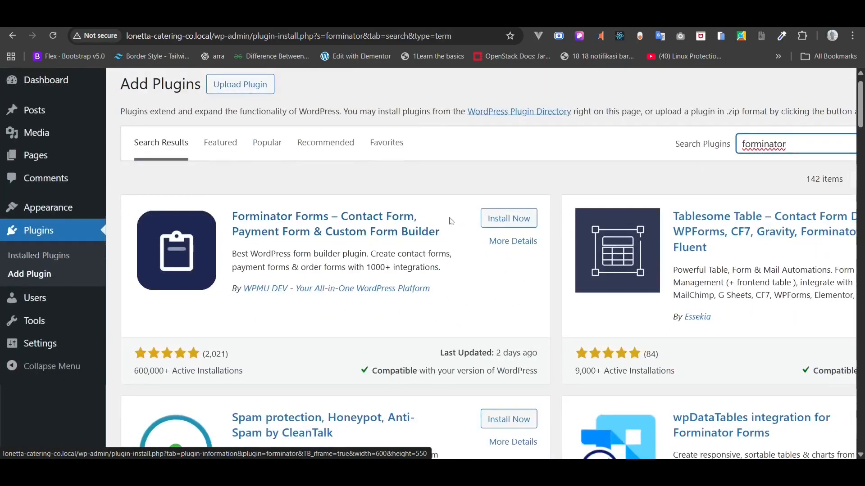
{"action": "left_click", "coordinate": [509, 219]}
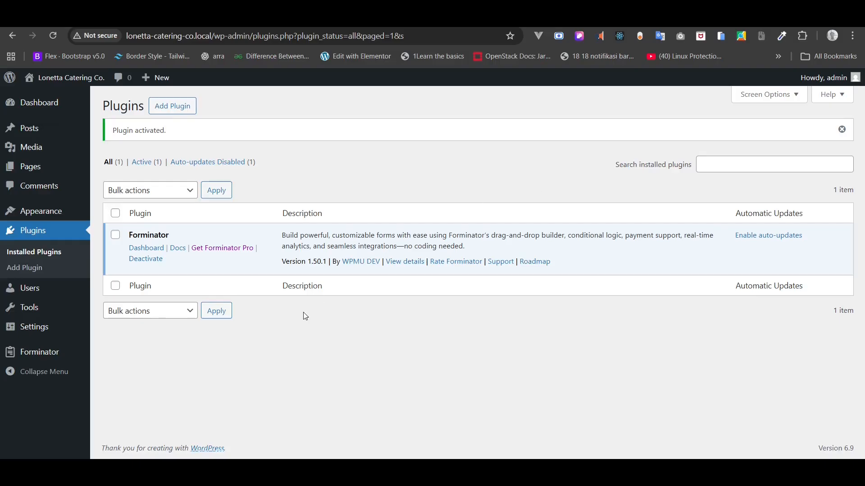
- Open Forminator's Forms list, start a new form, and browse the template gallery
{"action": "mouse_move", "coordinate": [25, 356]}
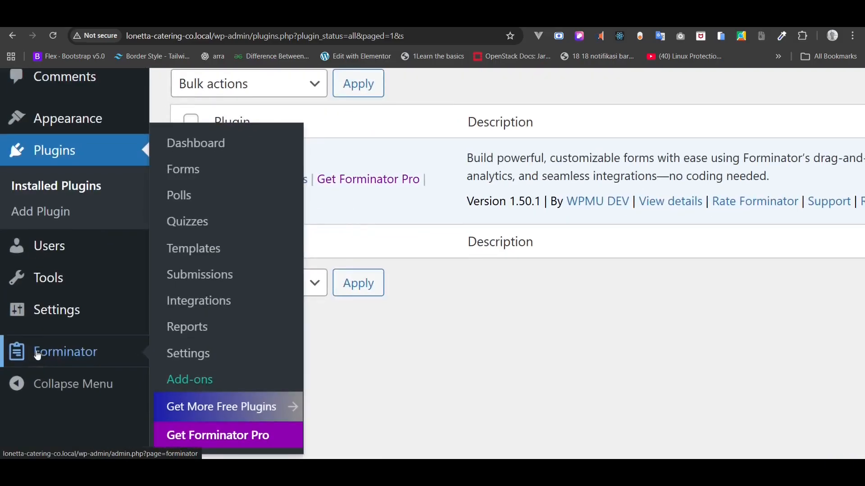
{"action": "left_click", "coordinate": [196, 175]}
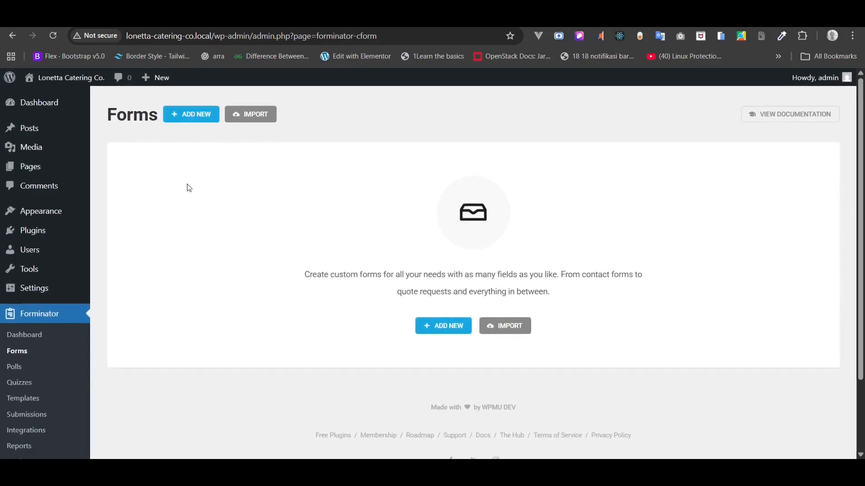
{"action": "left_click", "coordinate": [448, 329]}
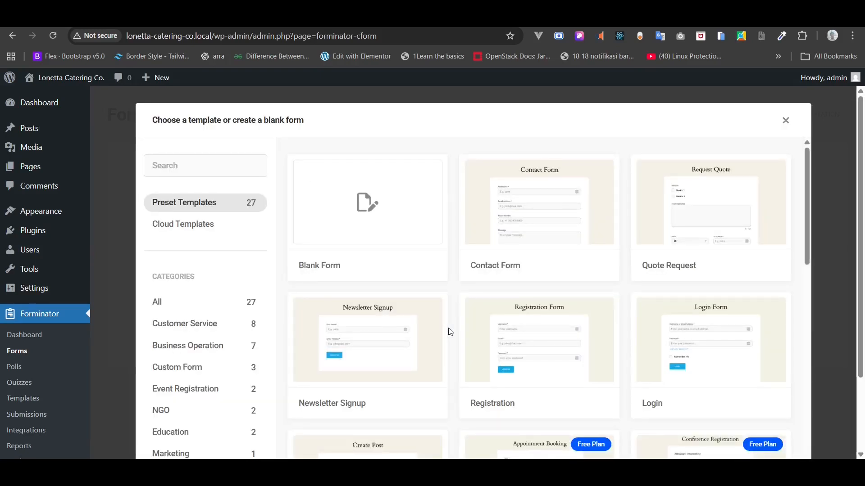
{"action": "scroll", "coordinate": [449, 329], "scroll_direction": "down", "scroll_amount": 5}
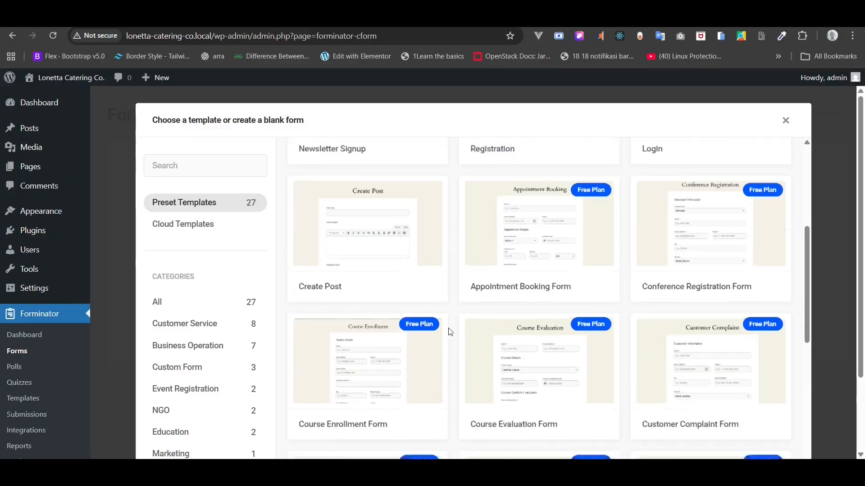
{"action": "scroll", "coordinate": [449, 330], "scroll_direction": "down", "scroll_amount": 2}
{"action": "scroll", "coordinate": [449, 330], "scroll_direction": "down", "scroll_amount": 2}
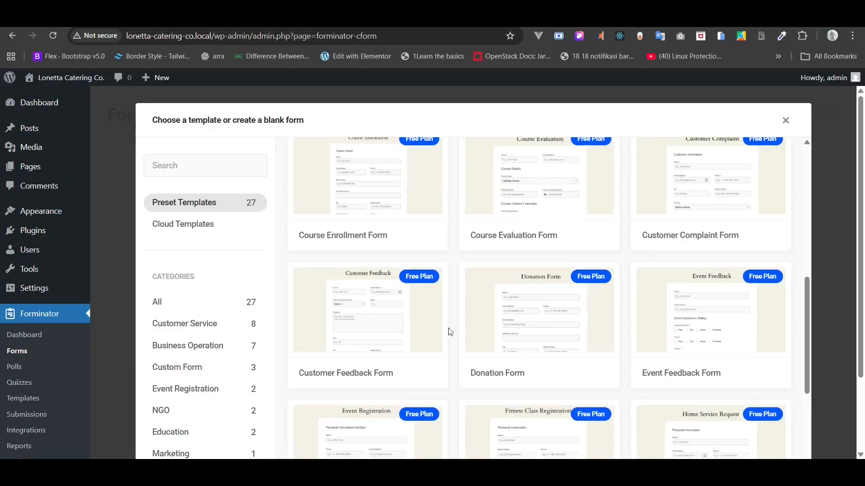
{"action": "key", "text": "ctrl+f"}
- Choose Connect Site on the Real Estate Inquiry template and begin the free-account sign-up form
{"action": "type", "text": "inq"}
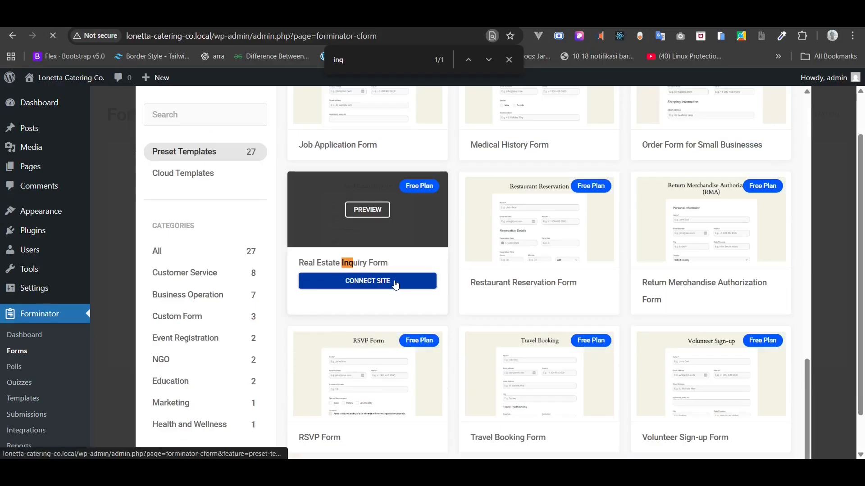
{"action": "left_click", "coordinate": [394, 280]}
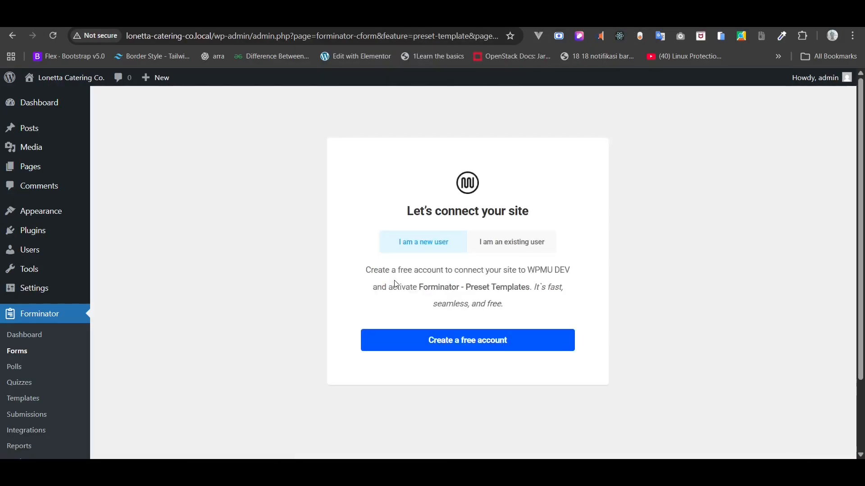
{"action": "left_click", "coordinate": [539, 338]}
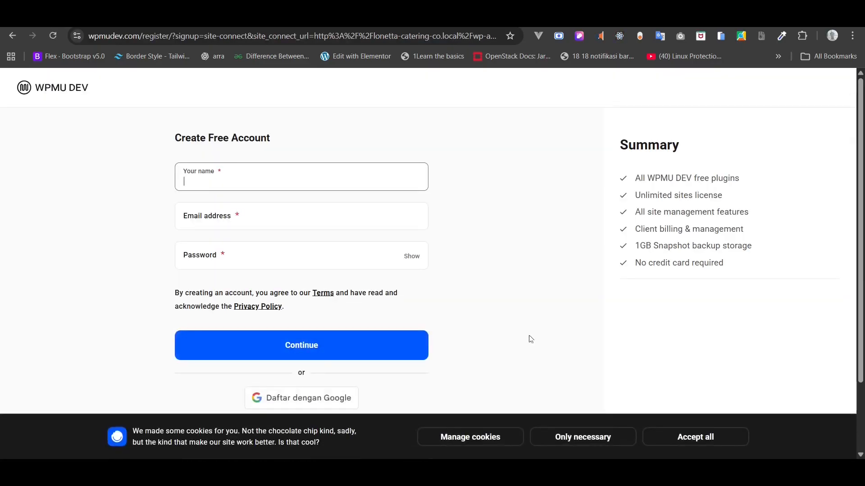
{"action": "left_click", "coordinate": [292, 175]}
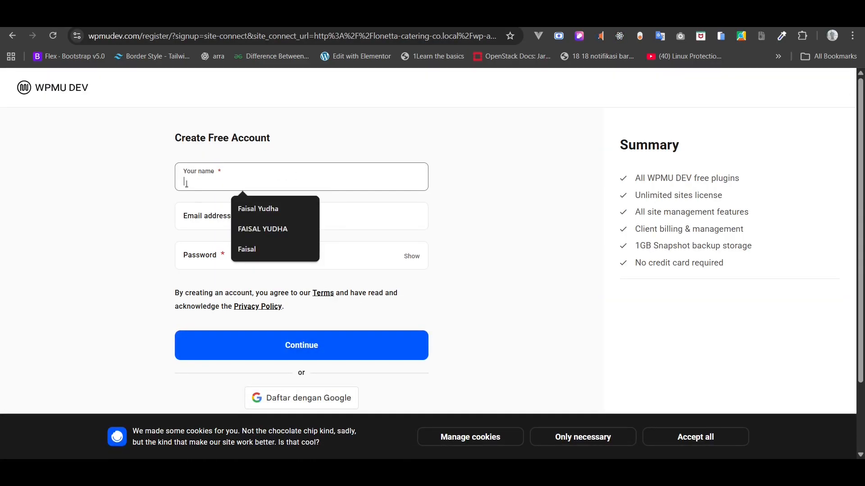
{"action": "left_click", "coordinate": [206, 214]}
{"action": "left_click", "coordinate": [208, 220]}
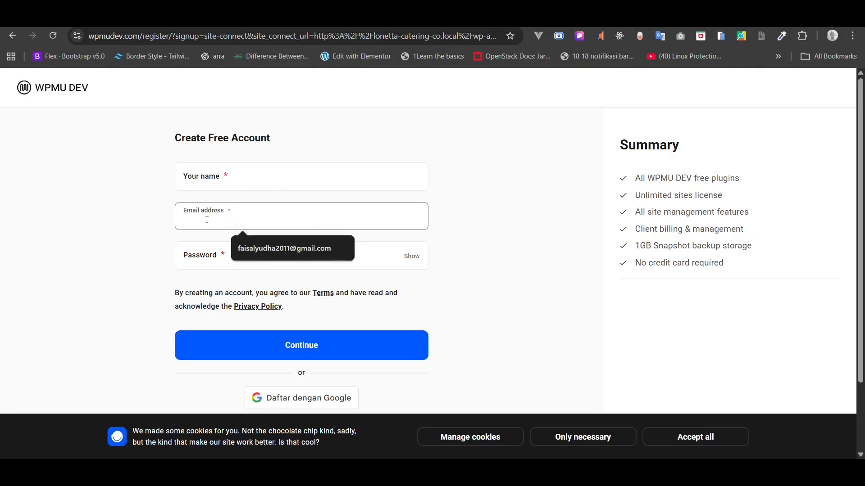
{"action": "left_click", "coordinate": [197, 259]}
- Sign up with Google instead, choosing the account and confirming sharing its details
{"action": "scroll", "coordinate": [252, 289], "scroll_direction": "down", "scroll_amount": 1}
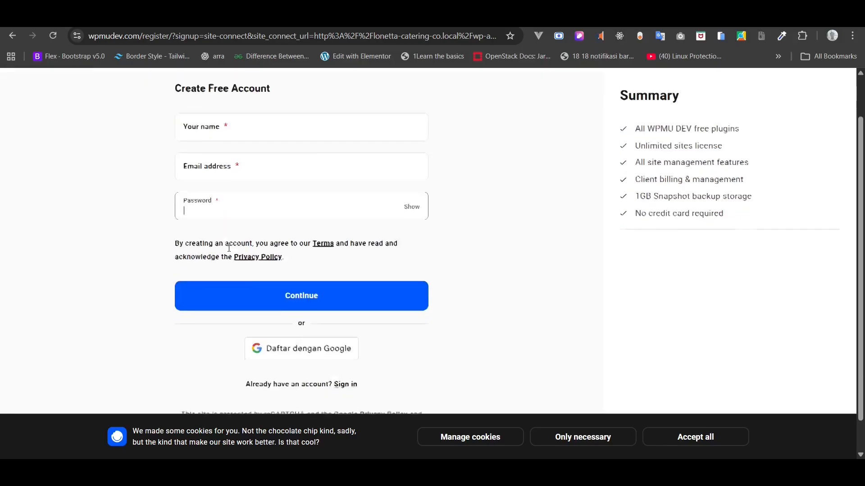
{"action": "scroll", "coordinate": [300, 335], "scroll_direction": "down", "scroll_amount": 1}
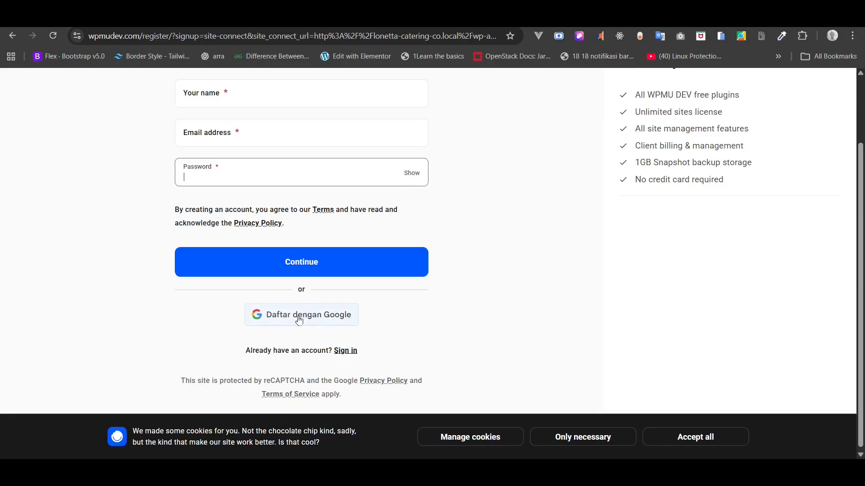
{"action": "left_click", "coordinate": [336, 323]}
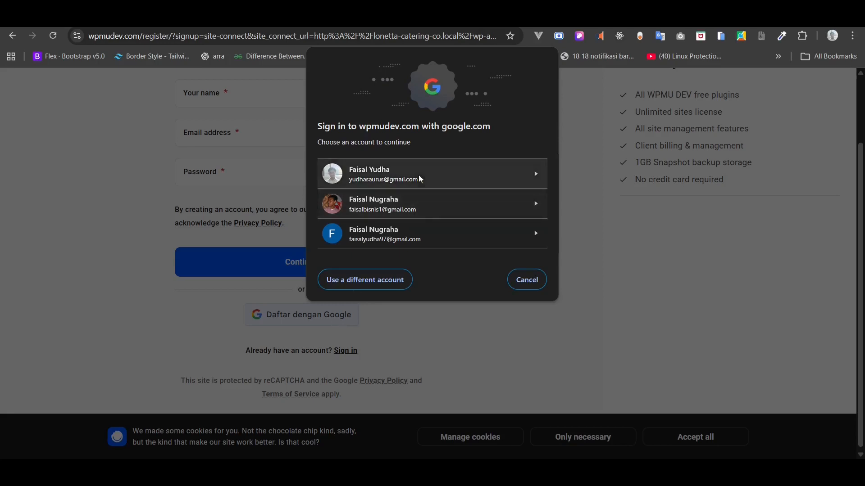
{"action": "left_click", "coordinate": [406, 182]}
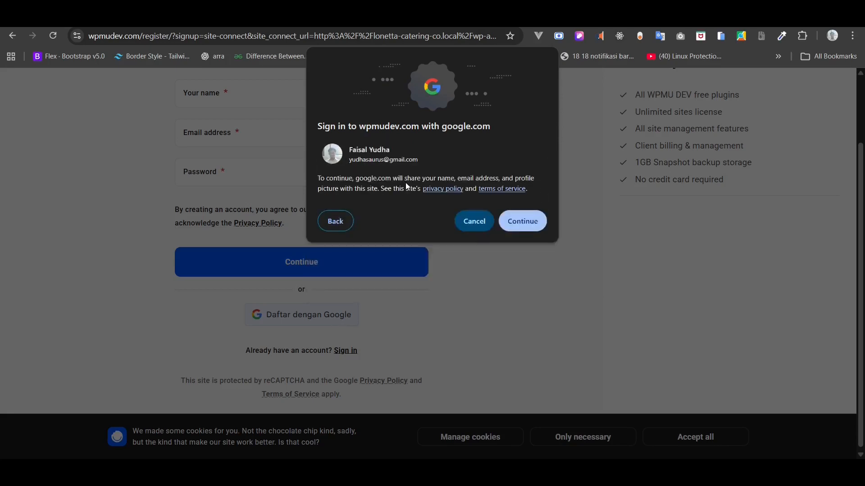
{"action": "left_click", "coordinate": [522, 221]}
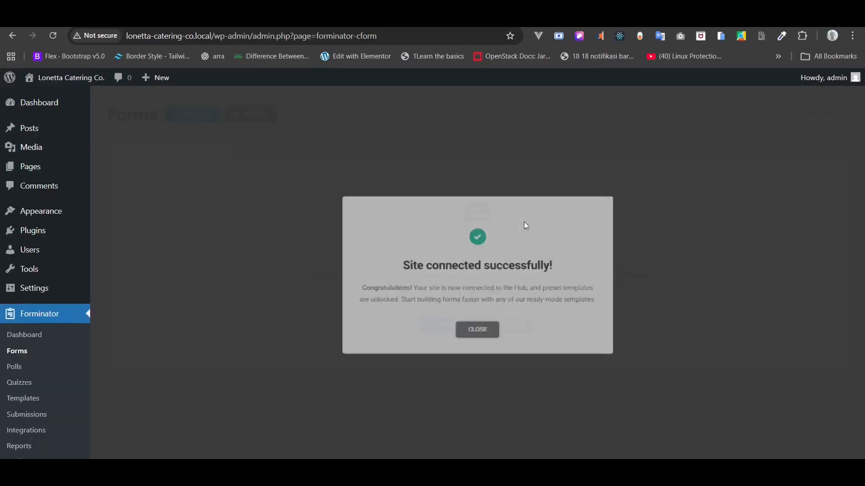
- Dismiss the site-connected message and locate the Real Estate Inquiry Form template by searching 'inq'
{"action": "left_click", "coordinate": [482, 331]}
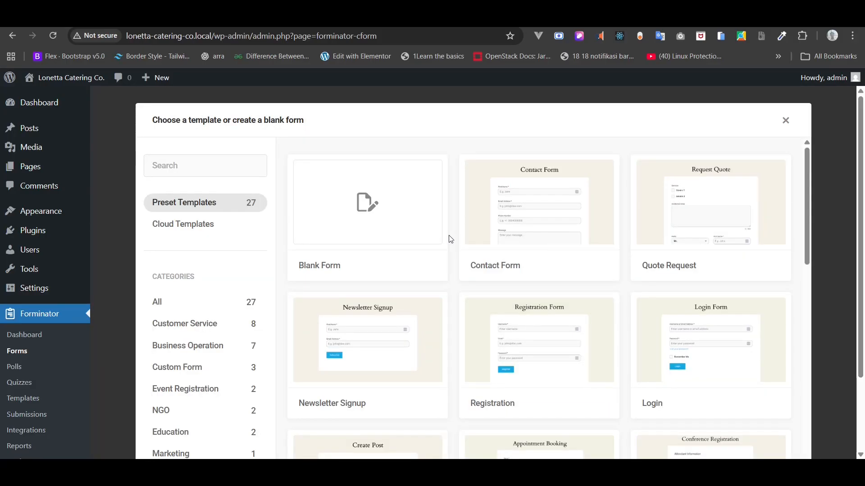
{"action": "key", "text": "ctrl+f"}
{"action": "type", "text": "inq"}
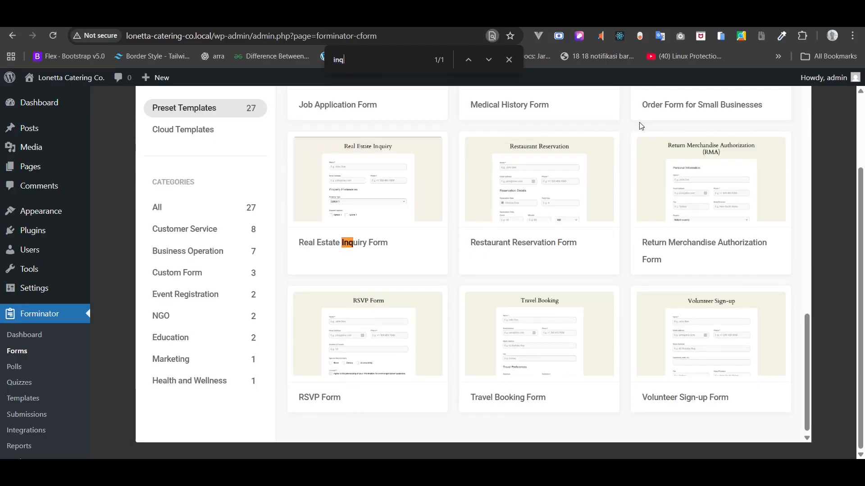
{"action": "mouse_move", "coordinate": [635, 133]}
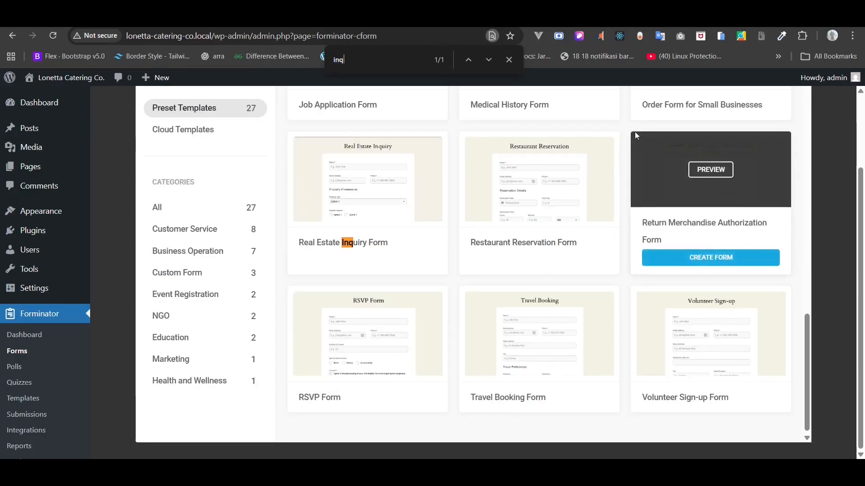
{"action": "mouse_move", "coordinate": [401, 228]}
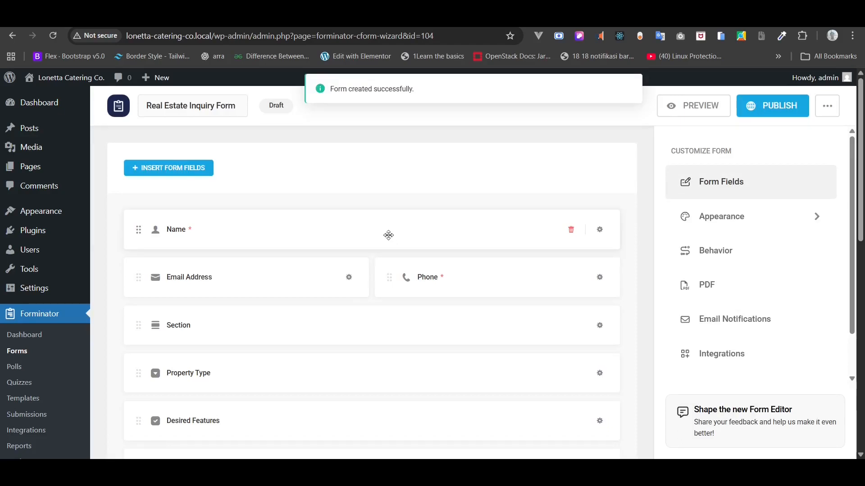
- Switch the Name field to the Expanded layout with Middle Name turned off
{"action": "scroll", "coordinate": [110, 271], "scroll_direction": "down", "scroll_amount": 1}
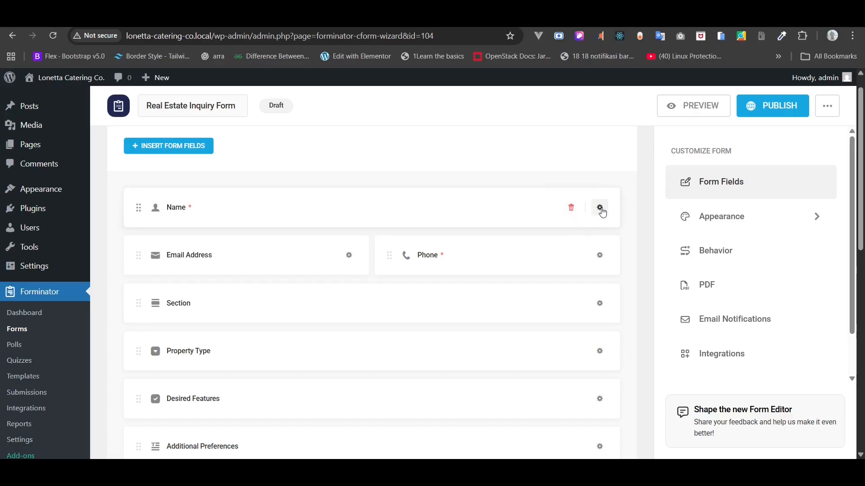
{"action": "left_click", "coordinate": [600, 209]}
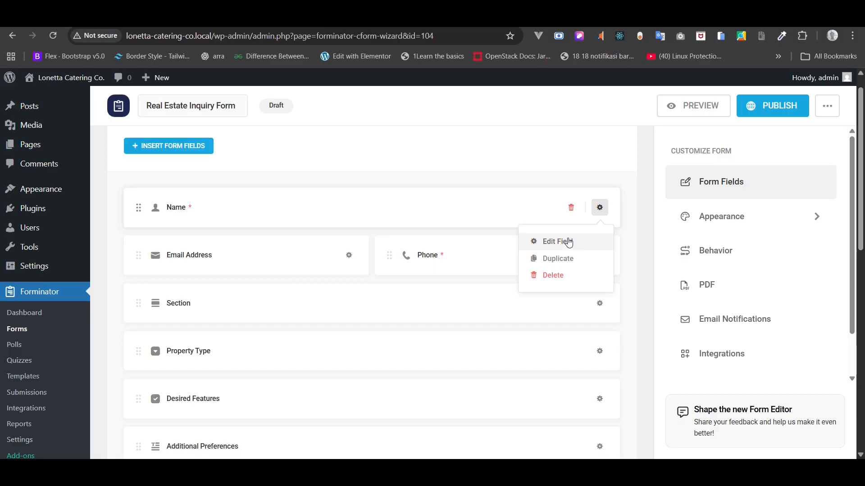
{"action": "left_click", "coordinate": [569, 242]}
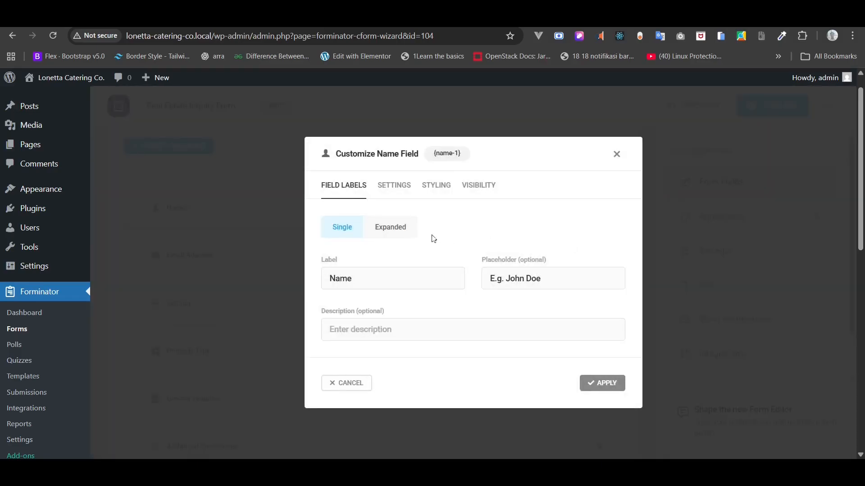
{"action": "left_click", "coordinate": [402, 229]}
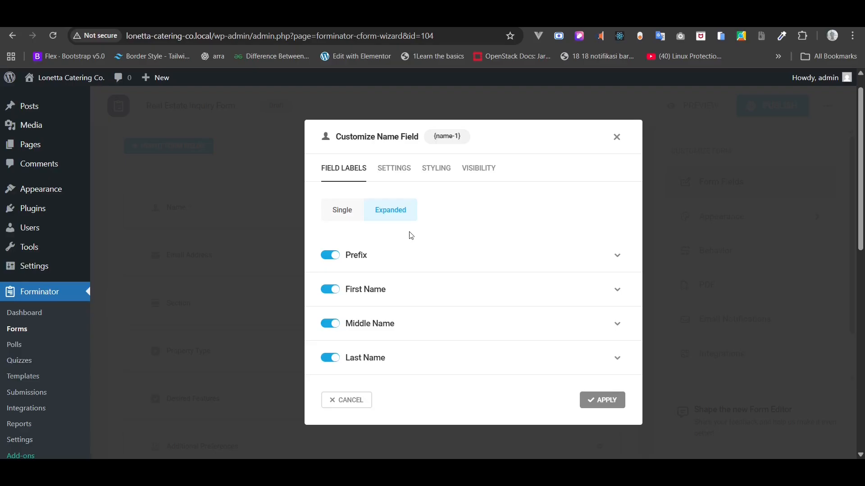
{"action": "left_click", "coordinate": [333, 324]}
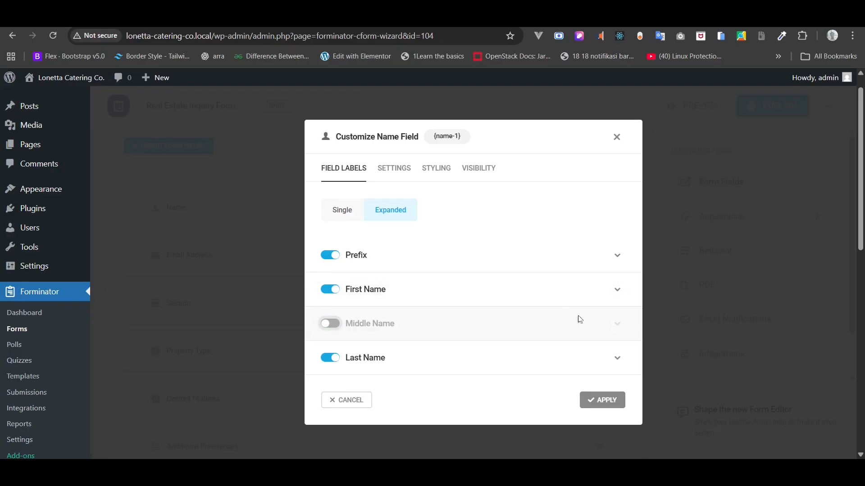
- Inspect the First Name and Last Name label and placeholder options
{"action": "scroll", "coordinate": [581, 319], "scroll_direction": "down", "scroll_amount": 1}
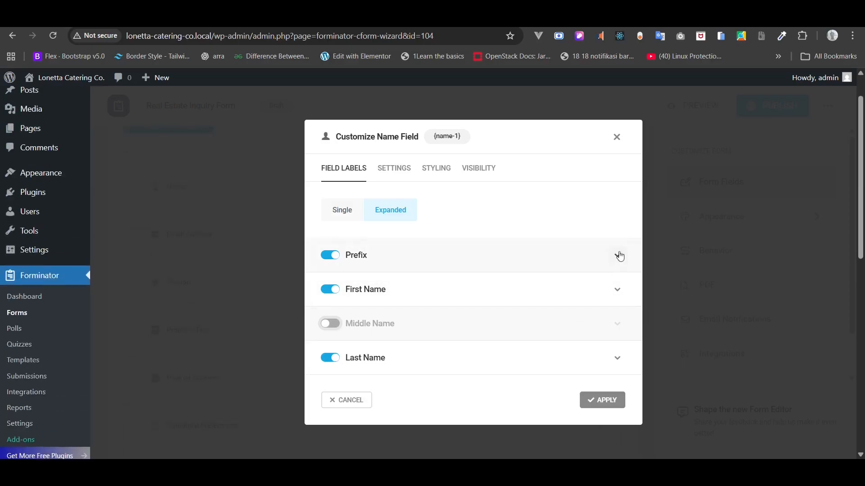
{"action": "left_click", "coordinate": [617, 290]}
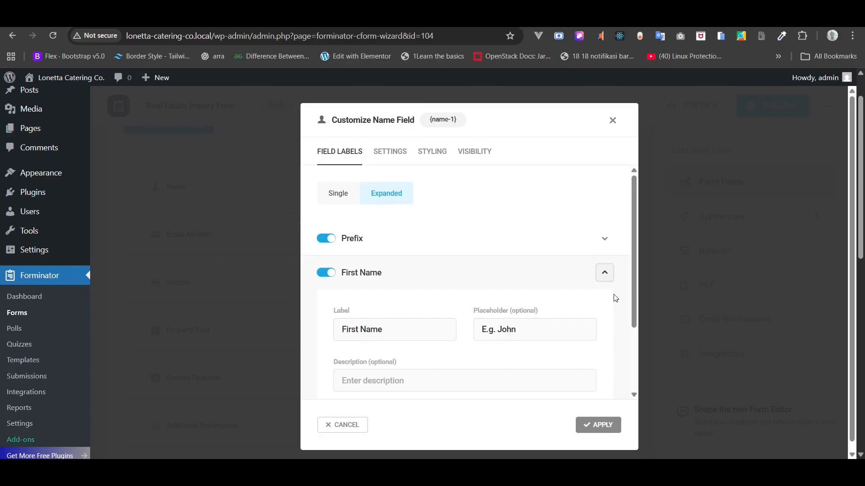
{"action": "scroll", "coordinate": [626, 315], "scroll_direction": "down", "scroll_amount": 2}
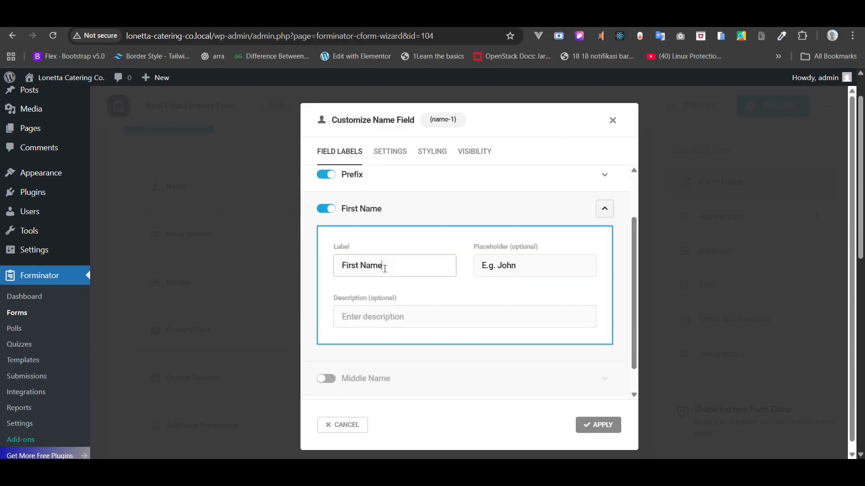
{"action": "left_click_drag", "start_coordinate": [385, 269], "coordinate": [324, 259]}
{"action": "left_click", "coordinate": [496, 269]}
{"action": "key", "text": "ctrl+a"}
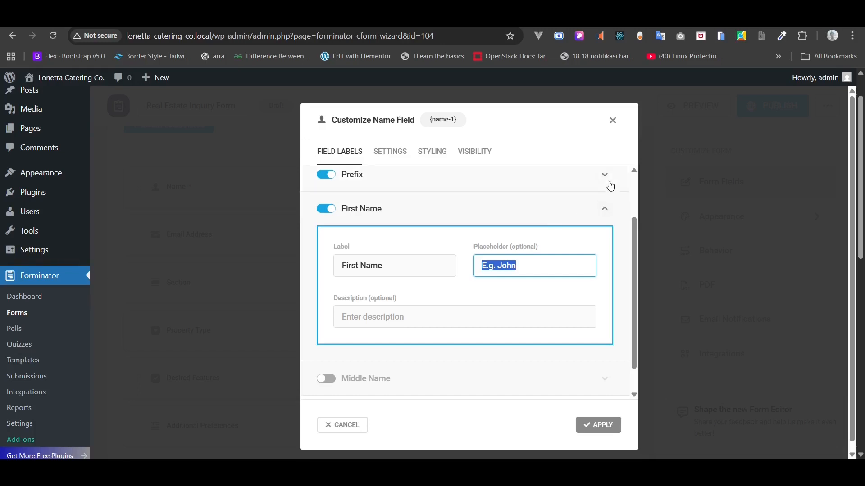
{"action": "left_click", "coordinate": [602, 208]}
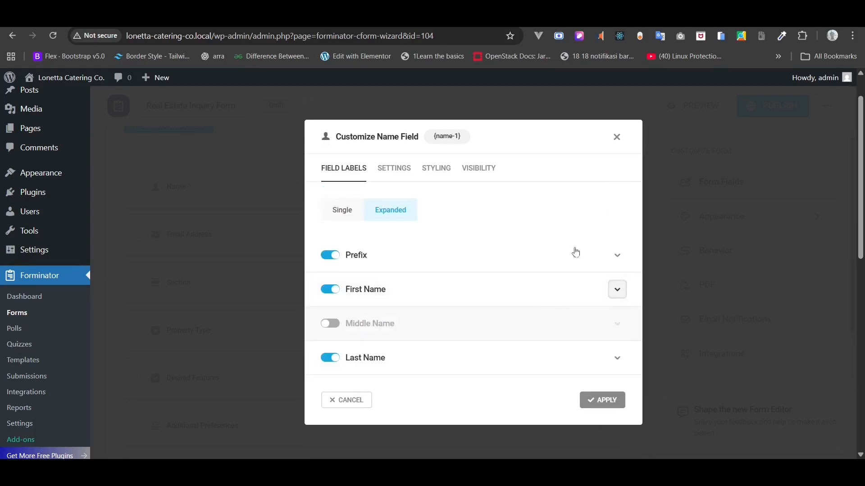
{"action": "left_click", "coordinate": [623, 362]}
{"action": "scroll", "coordinate": [369, 294], "scroll_direction": "down", "scroll_amount": 2}
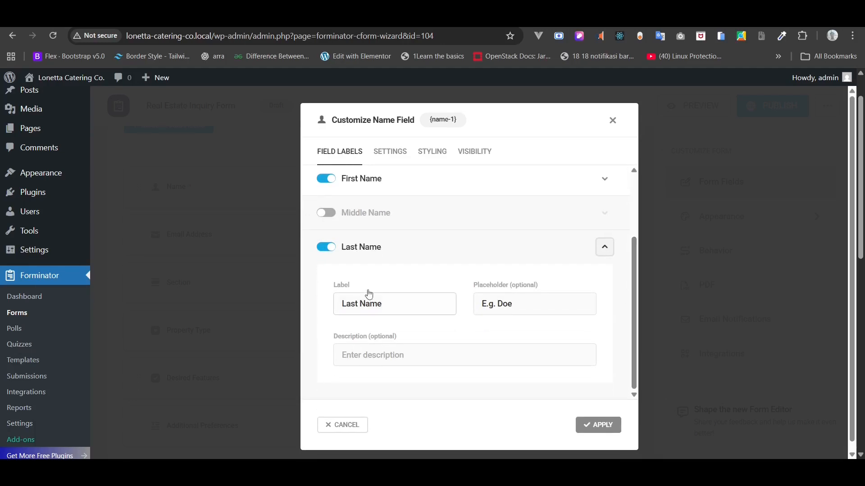
{"action": "left_click_drag", "start_coordinate": [384, 304], "coordinate": [338, 304]}
{"action": "left_click_drag", "start_coordinate": [514, 303], "coordinate": [476, 322]}
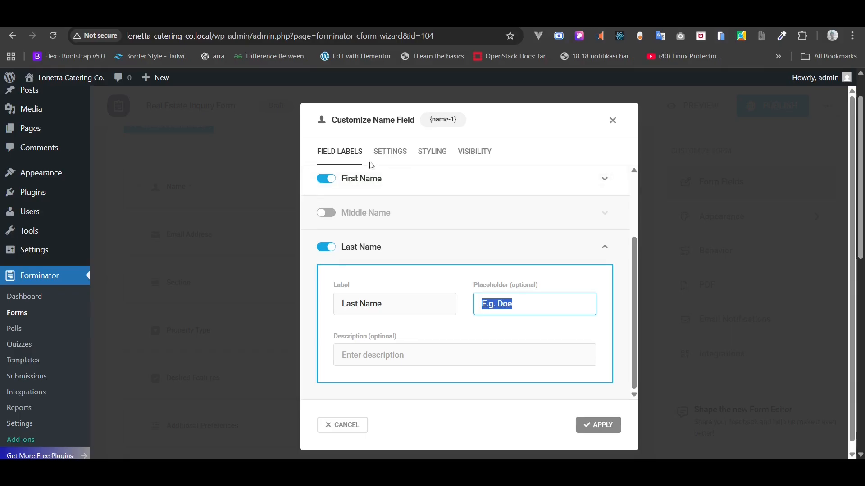
- Review the Name field's settings, styling and visibility tabs, then apply the changes
{"action": "left_click", "coordinate": [399, 157]}
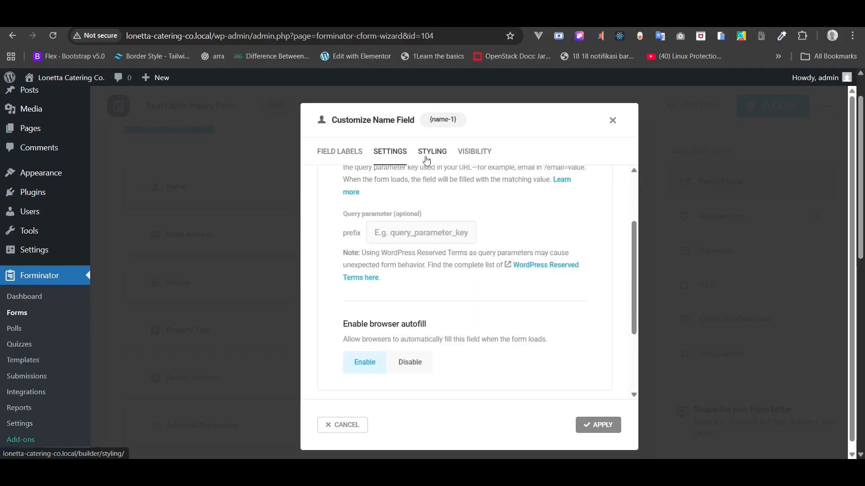
{"action": "left_click", "coordinate": [427, 159]}
{"action": "left_click", "coordinate": [473, 215]}
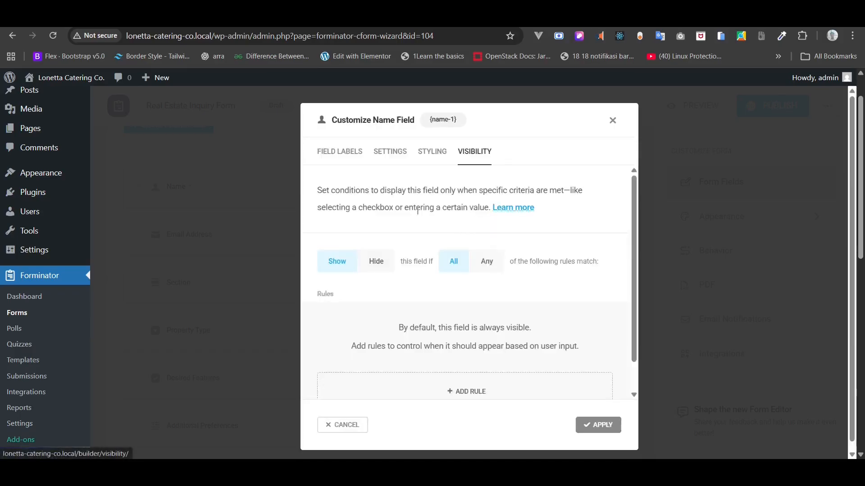
{"action": "left_click", "coordinate": [336, 155]}
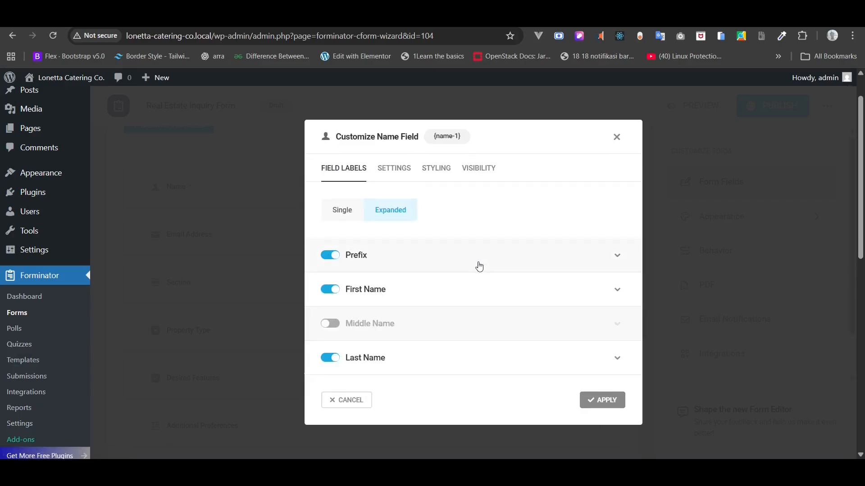
{"action": "left_click", "coordinate": [599, 404]}
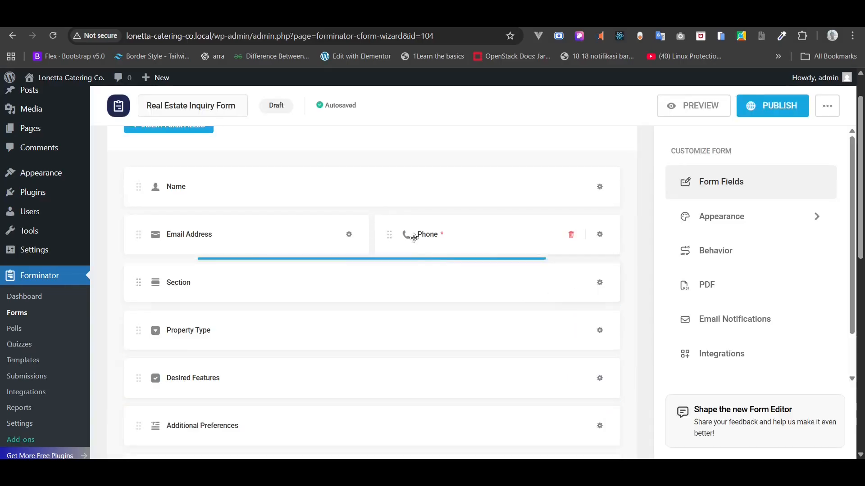
{"action": "left_click", "coordinate": [350, 235]}
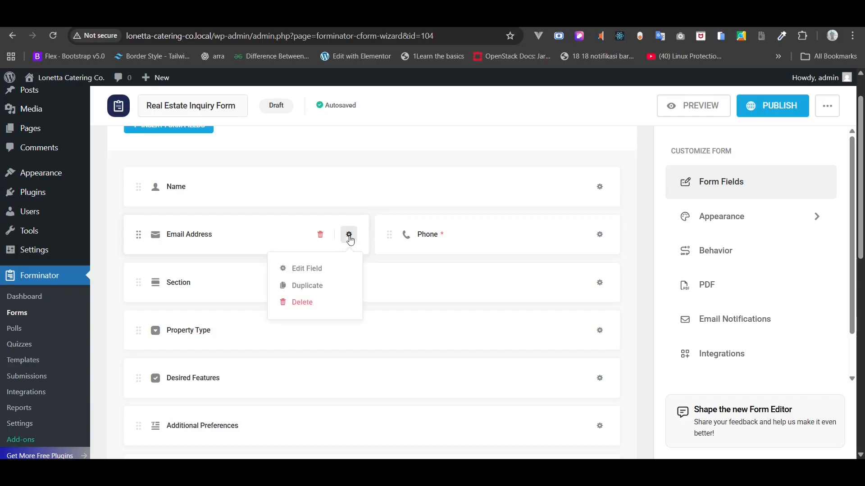
{"action": "left_click", "coordinate": [325, 267]}
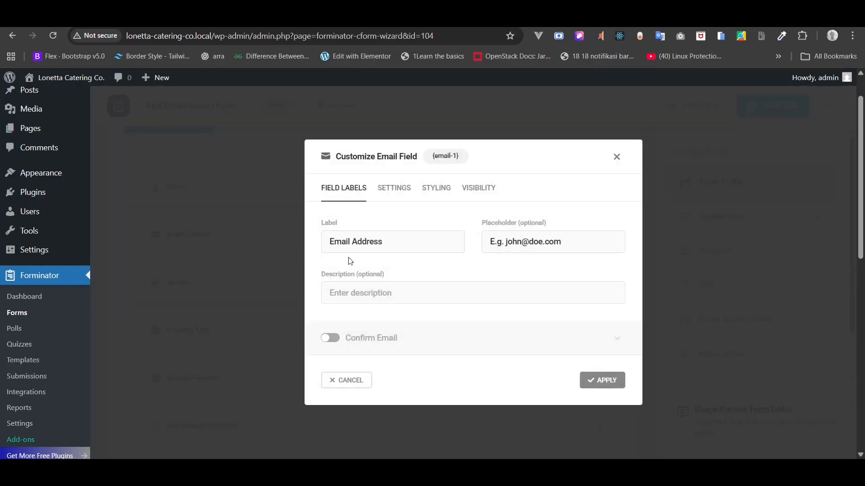
{"action": "scroll", "coordinate": [351, 262], "scroll_direction": "down", "scroll_amount": 1}
{"action": "scroll", "coordinate": [353, 262], "scroll_direction": "up", "scroll_amount": 1}
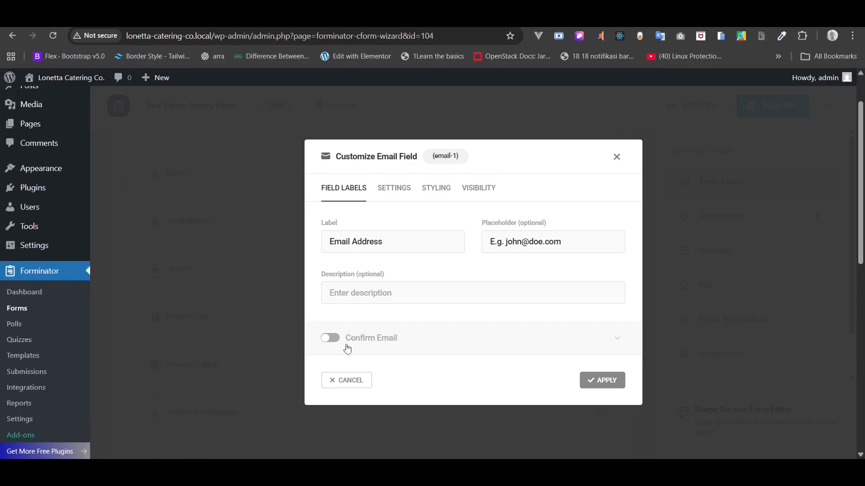
{"action": "left_click", "coordinate": [332, 338]}
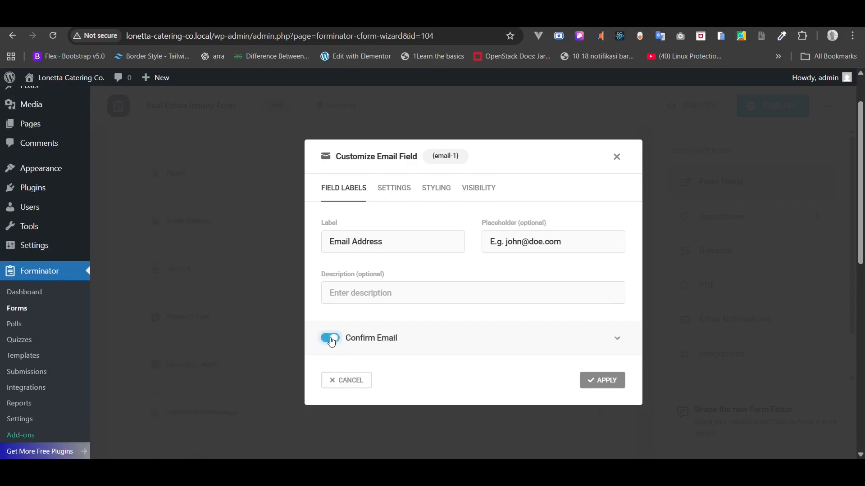
{"action": "scroll", "coordinate": [475, 337], "scroll_direction": "down", "scroll_amount": 1}
{"action": "left_click", "coordinate": [476, 337]}
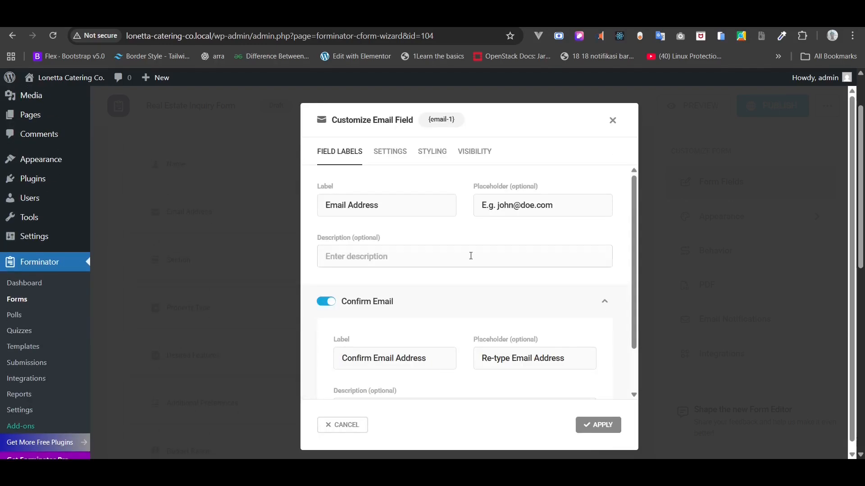
{"action": "scroll", "coordinate": [471, 256], "scroll_direction": "down", "scroll_amount": 1}
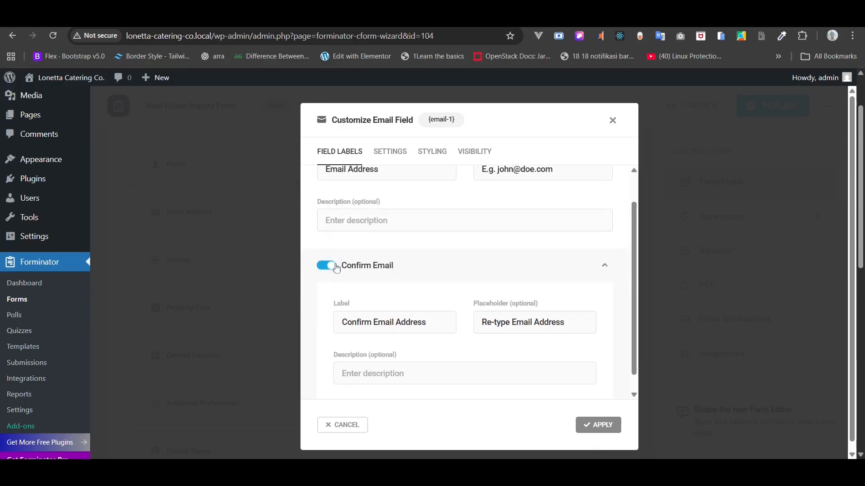
{"action": "left_click", "coordinate": [332, 267]}
{"action": "scroll", "coordinate": [383, 315], "scroll_direction": "up", "scroll_amount": 2}
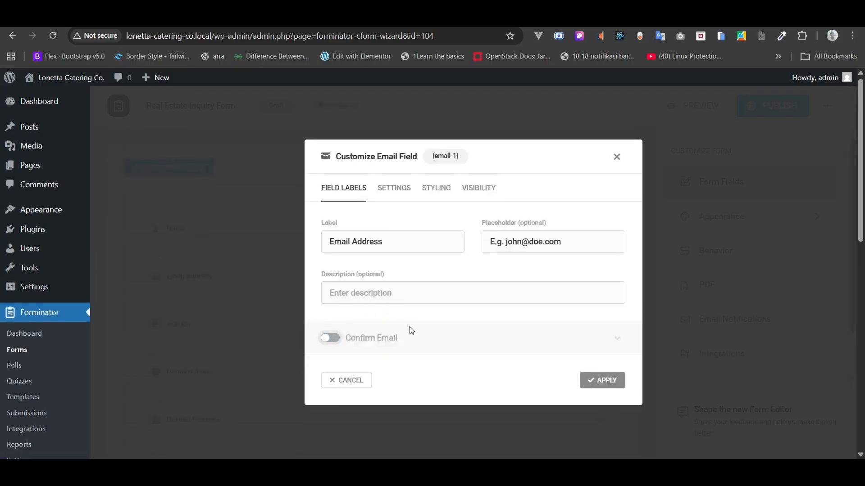
{"action": "left_click", "coordinate": [606, 382]}
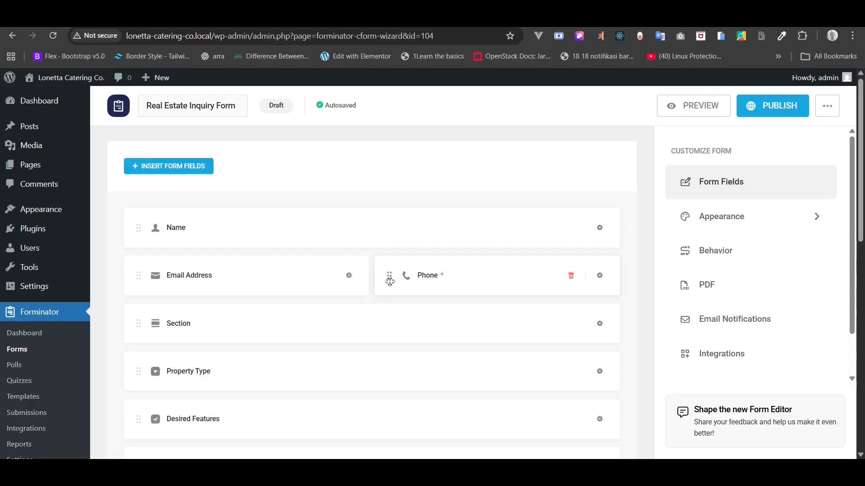
- Move Phone onto its own row below Email Address and delete the Section field
{"action": "left_click_drag", "start_coordinate": [390, 279], "coordinate": [178, 305]}
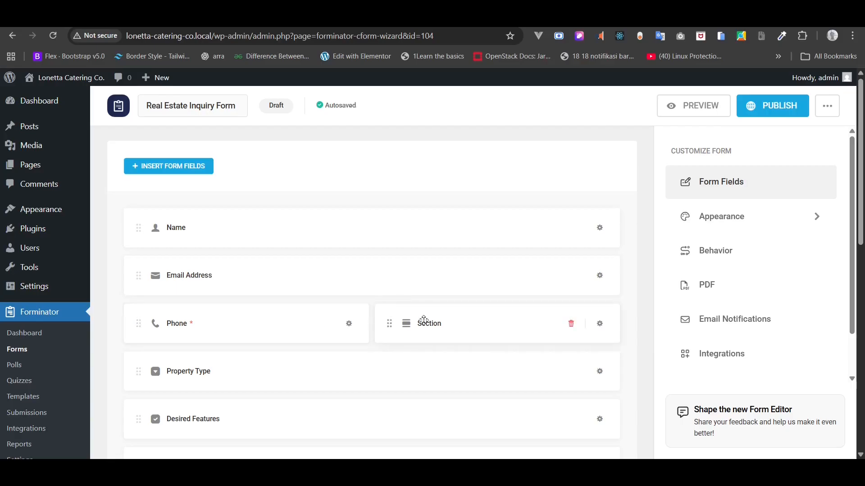
{"action": "scroll", "coordinate": [424, 320], "scroll_direction": "down", "scroll_amount": 1}
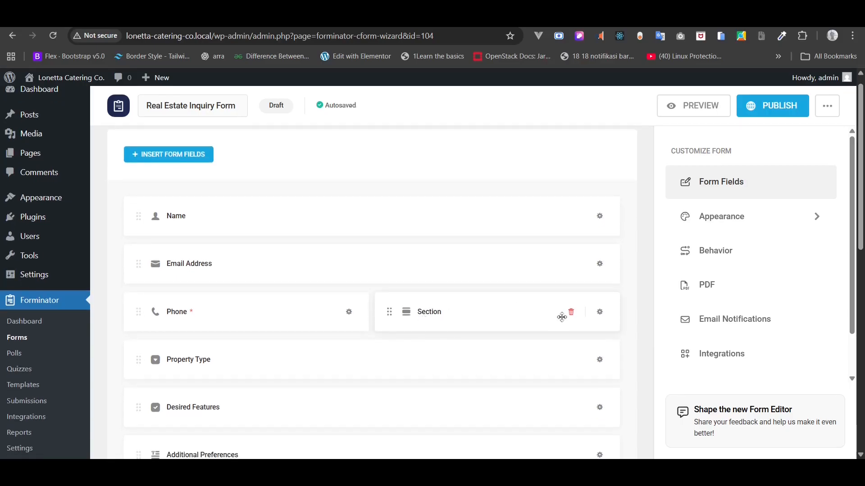
{"action": "left_click", "coordinate": [570, 316]}
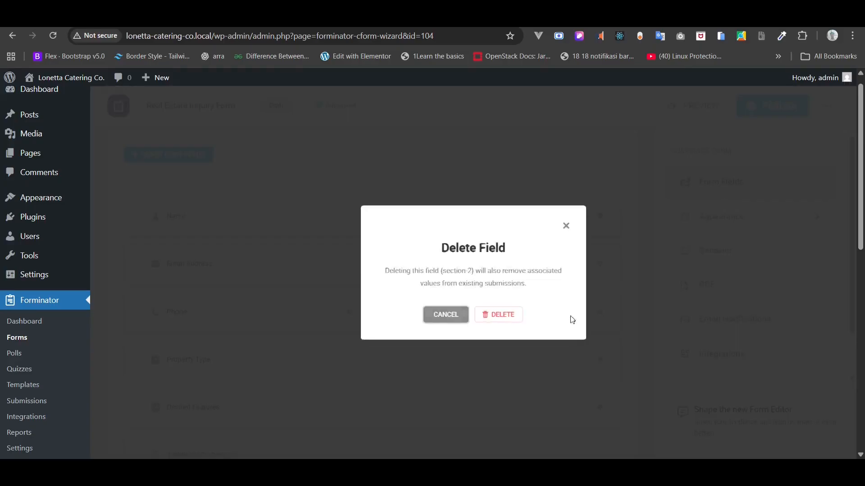
{"action": "left_click", "coordinate": [500, 317]}
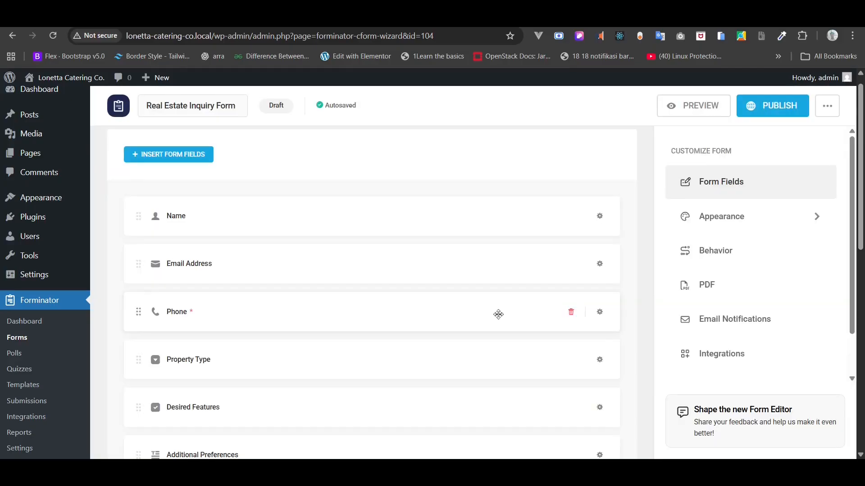
- Make the Email Address field required and apply the setting
{"action": "left_click", "coordinate": [599, 266]}
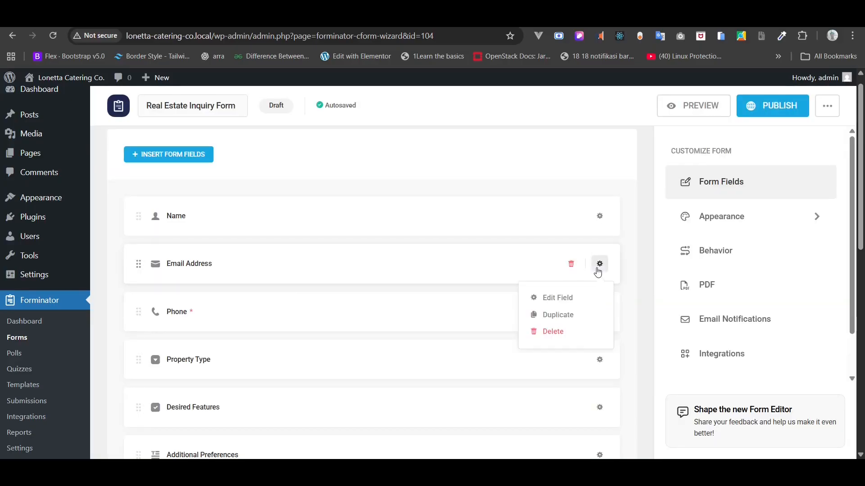
{"action": "left_click", "coordinate": [559, 296]}
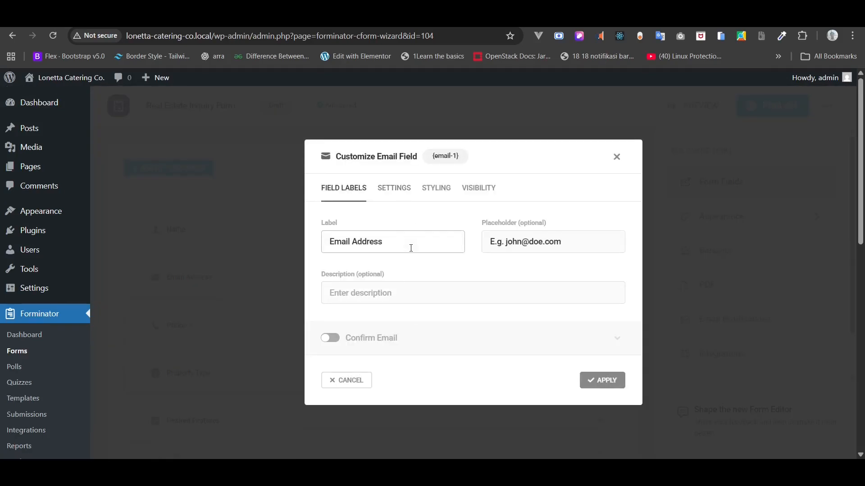
{"action": "left_click", "coordinate": [385, 189]}
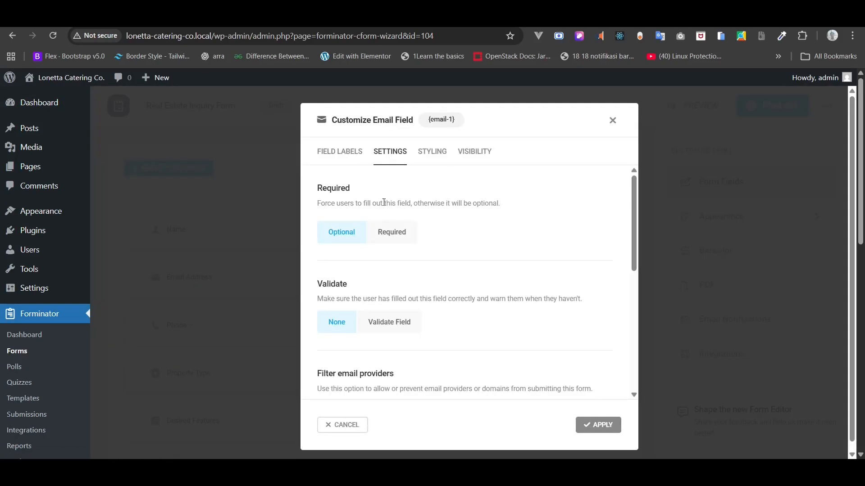
{"action": "left_click", "coordinate": [398, 236]}
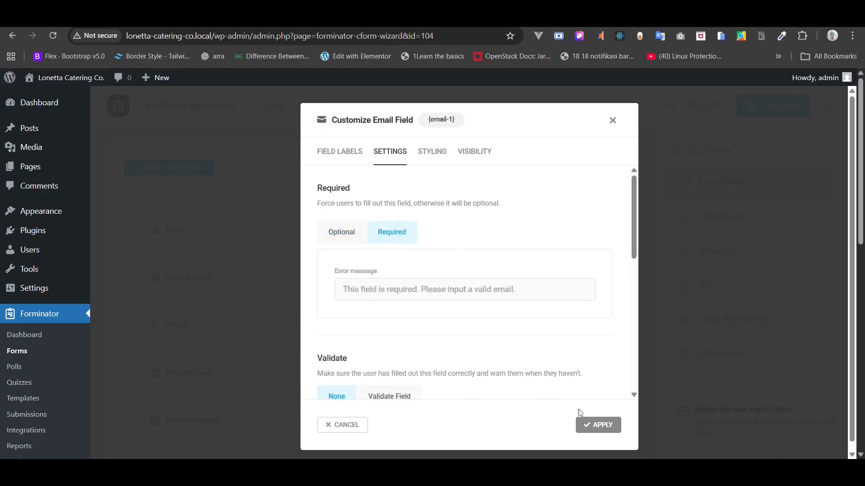
{"action": "left_click", "coordinate": [593, 424]}
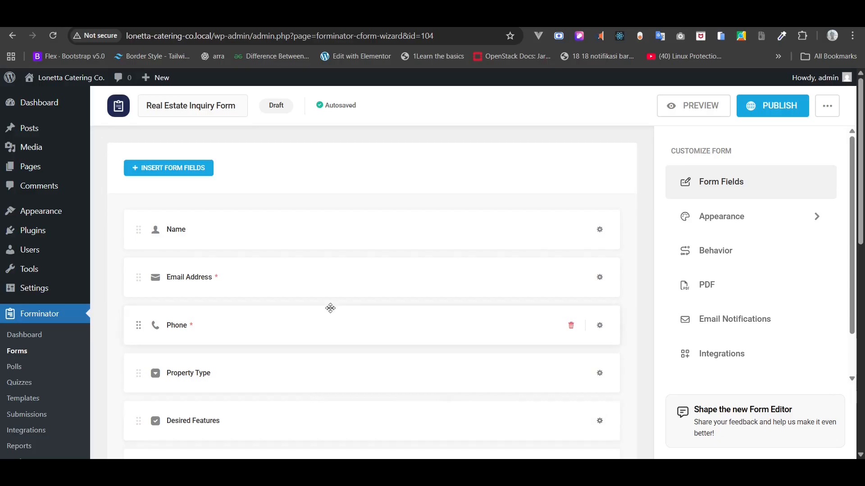
- Replace the Property Type dropdown's label with 'Type Of Event' in its edit dialog
{"action": "scroll", "coordinate": [331, 308], "scroll_direction": "down", "scroll_amount": 1}
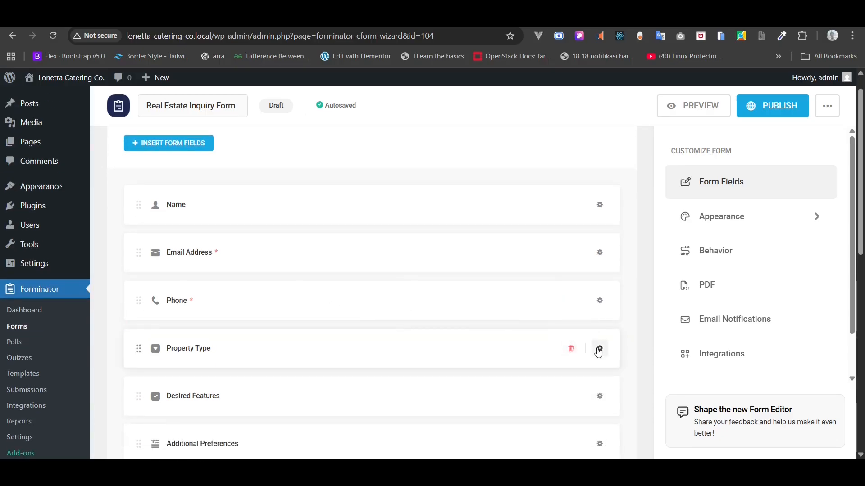
{"action": "left_click", "coordinate": [599, 349]}
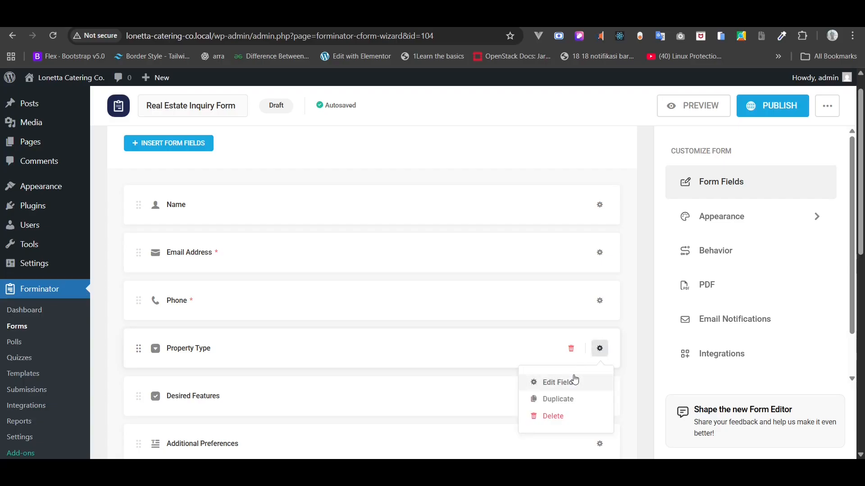
{"action": "left_click", "coordinate": [568, 350]}
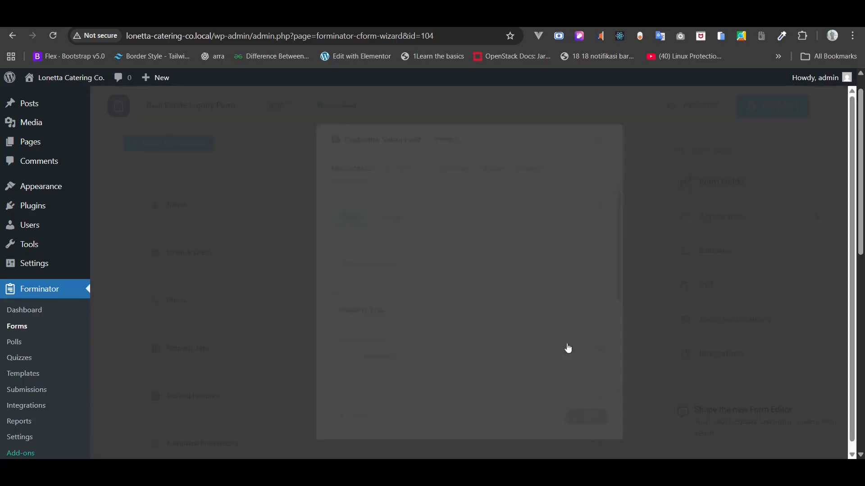
{"action": "scroll", "coordinate": [544, 316], "scroll_direction": "down", "scroll_amount": 3}
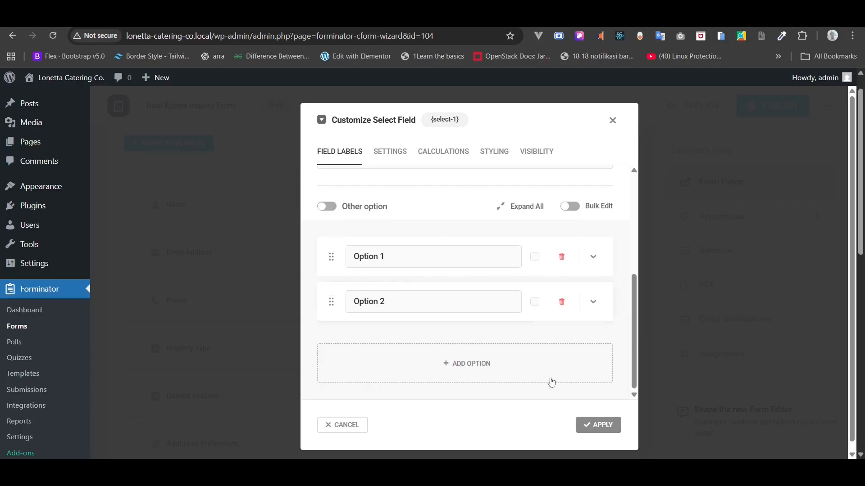
{"action": "scroll", "coordinate": [408, 288], "scroll_direction": "up", "scroll_amount": 5}
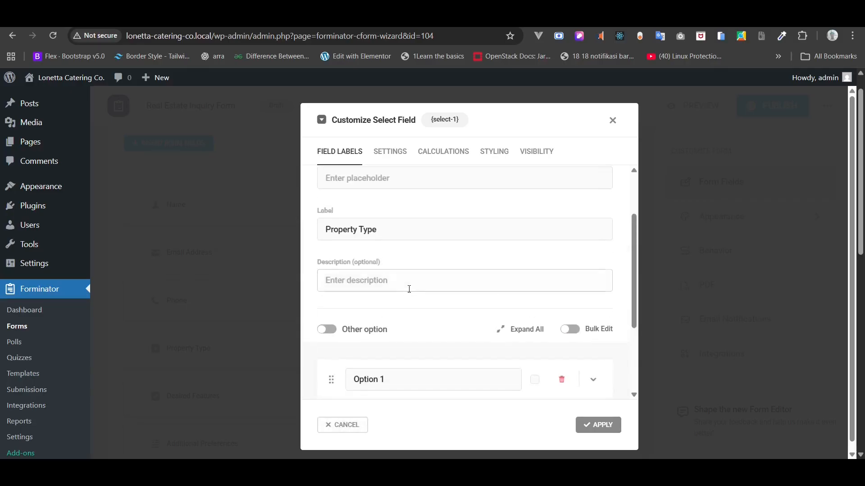
{"action": "left_click_drag", "start_coordinate": [385, 311], "coordinate": [306, 315]}
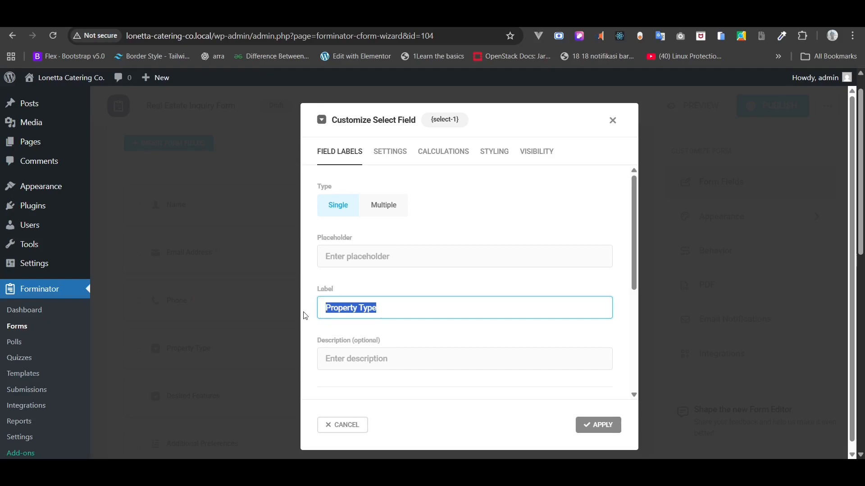
{"action": "type", "text": "Type Of Event"}
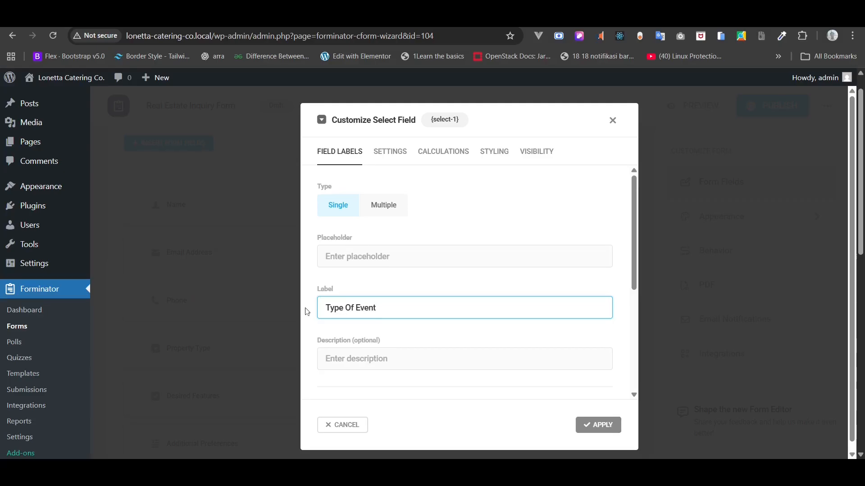
{"action": "scroll", "coordinate": [411, 274], "scroll_direction": "down", "scroll_amount": 5}
{"action": "left_click", "coordinate": [413, 274]}
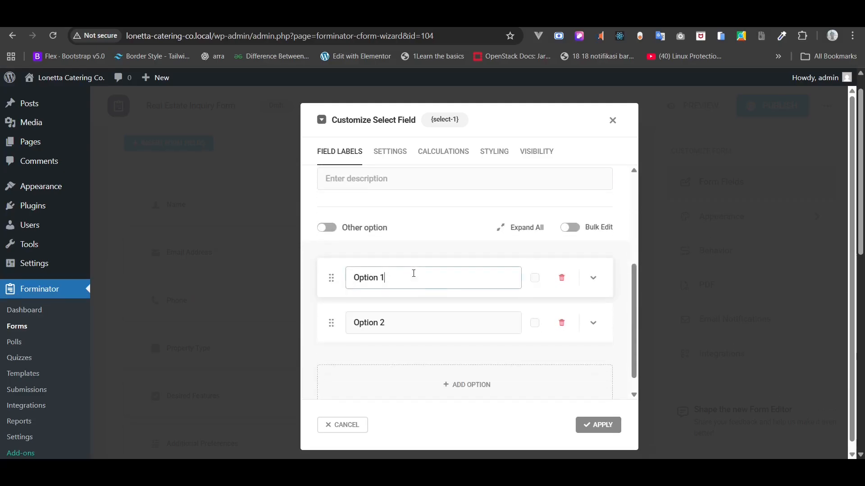
- Rename the dropdown's Option 1 and Option 2 to Private Dinner and Wedding
{"action": "left_click_drag", "start_coordinate": [414, 273], "coordinate": [344, 272]}
{"action": "type", "text": "P"}
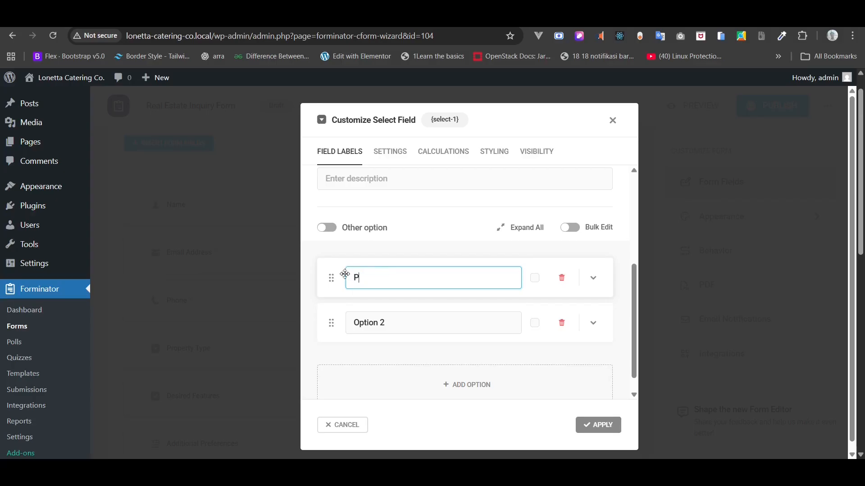
{"action": "type", "text": "rivate Dinner"}
{"action": "triple_click", "coordinate": [450, 318]}
{"action": "type", "text": "WE"}
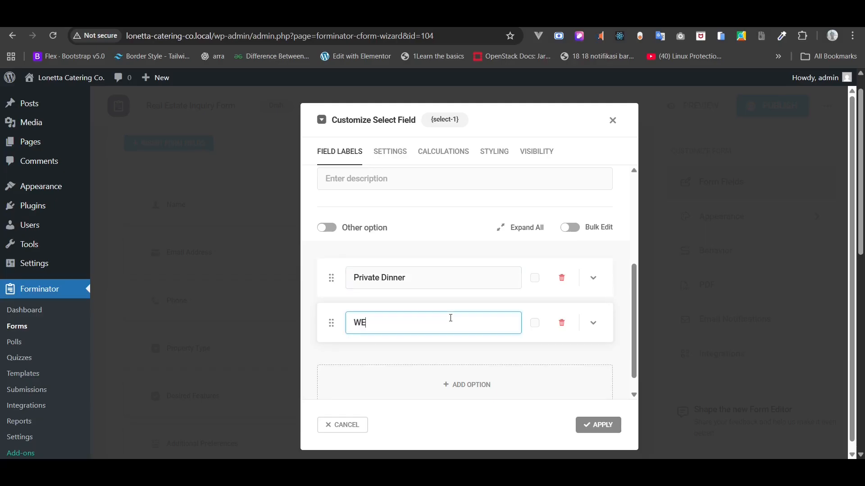
{"action": "type", "text": "dding"}
- Add two more dropdown choices, Coporate Events and Seasonal Events
{"action": "left_click", "coordinate": [473, 366]}
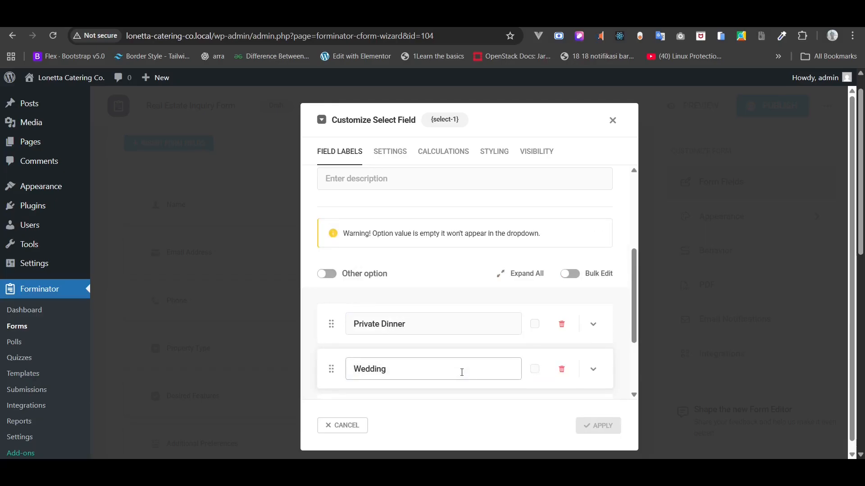
{"action": "scroll", "coordinate": [462, 372], "scroll_direction": "down", "scroll_amount": 2}
{"action": "left_click", "coordinate": [421, 329]}
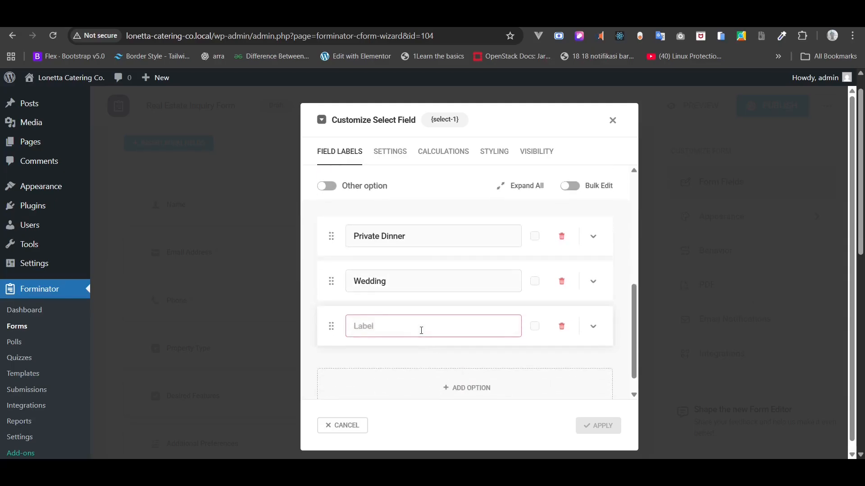
{"action": "type", "text": "Coporate "}
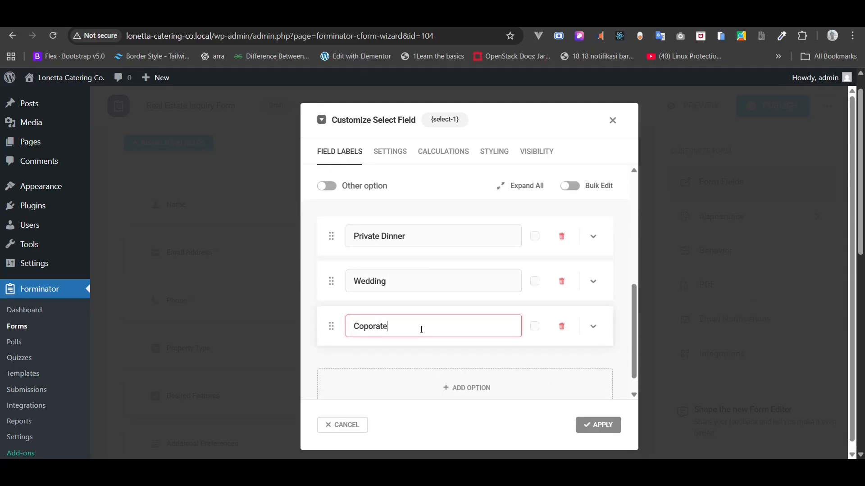
{"action": "type", "text": "Events"}
{"action": "scroll", "coordinate": [471, 392], "scroll_direction": "down", "scroll_amount": 1}
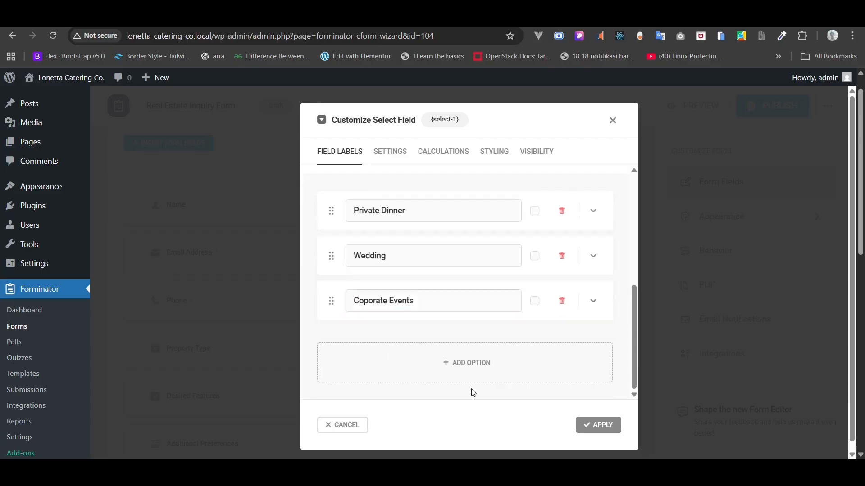
{"action": "left_click", "coordinate": [445, 367]}
{"action": "left_click", "coordinate": [403, 390]}
{"action": "type", "text": "Sea"}
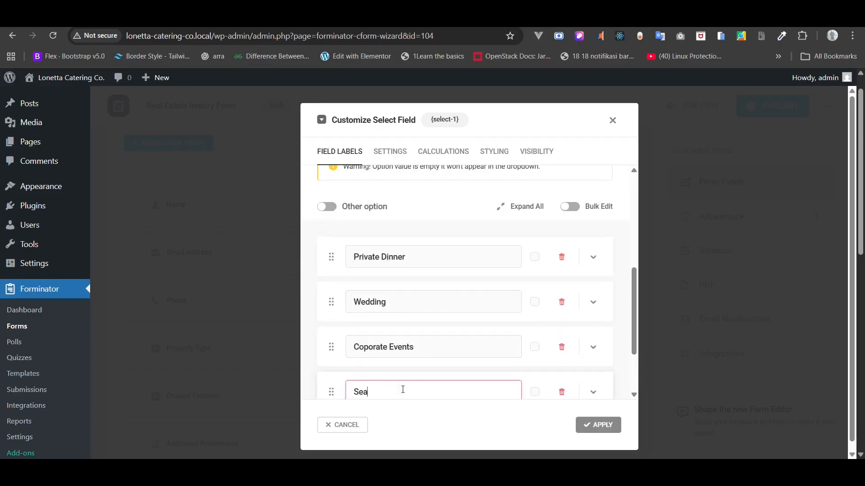
{"action": "type", "text": "sonal Events"}
{"action": "scroll", "coordinate": [403, 390], "scroll_direction": "down", "scroll_amount": 2}
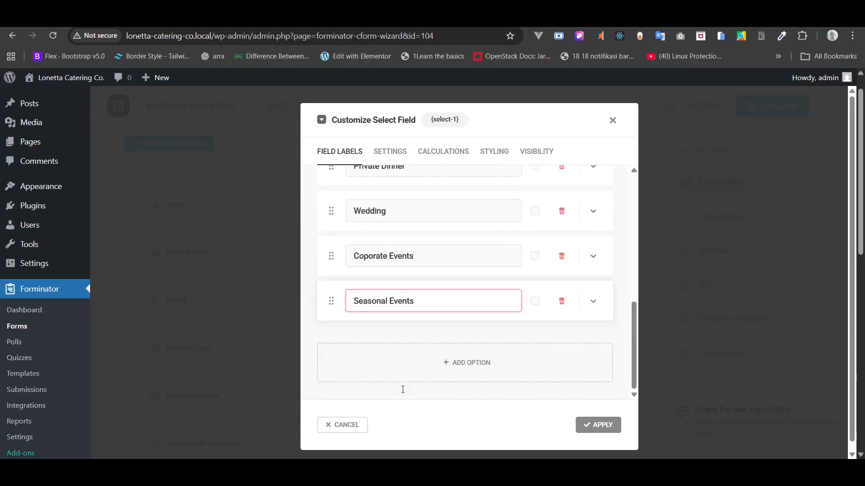
{"action": "left_click_drag", "start_coordinate": [421, 303], "coordinate": [451, 267]}
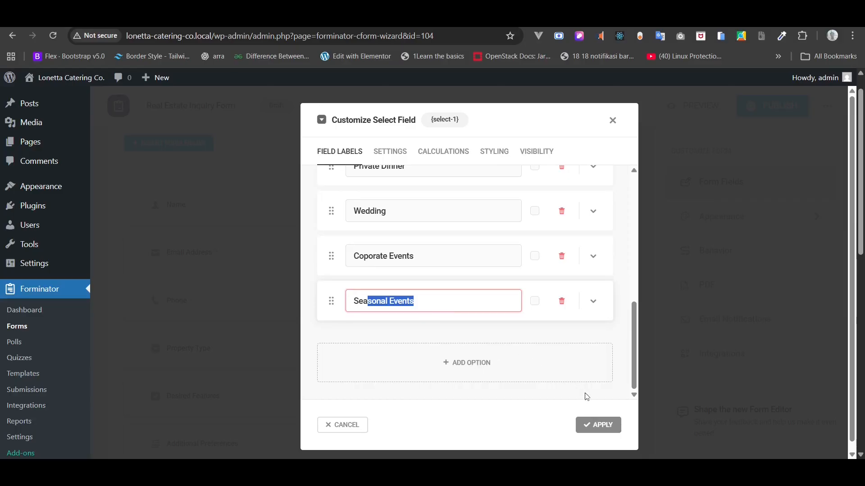
- Keep the Type Of Event field optional with no placeholder, and apply the changes
{"action": "left_click", "coordinate": [392, 153]}
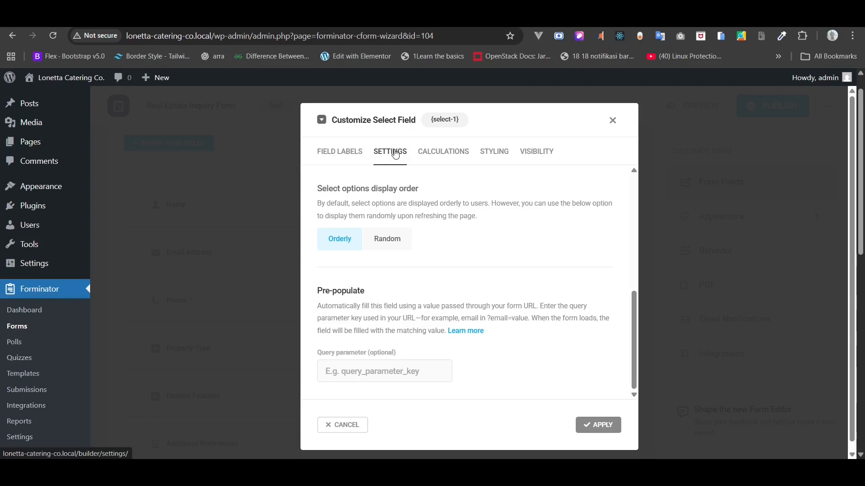
{"action": "scroll", "coordinate": [373, 220], "scroll_direction": "up", "scroll_amount": 6}
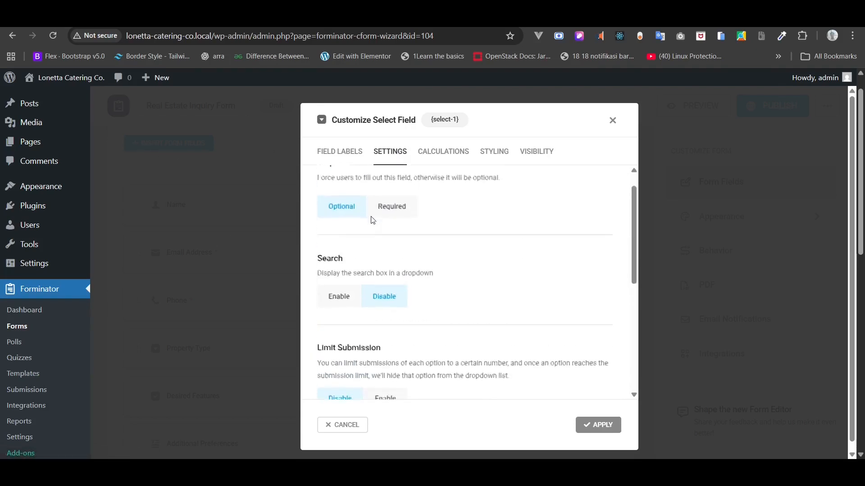
{"action": "scroll", "coordinate": [373, 220], "scroll_direction": "up", "scroll_amount": 1}
{"action": "left_click", "coordinate": [378, 229]}
{"action": "left_click", "coordinate": [349, 231]}
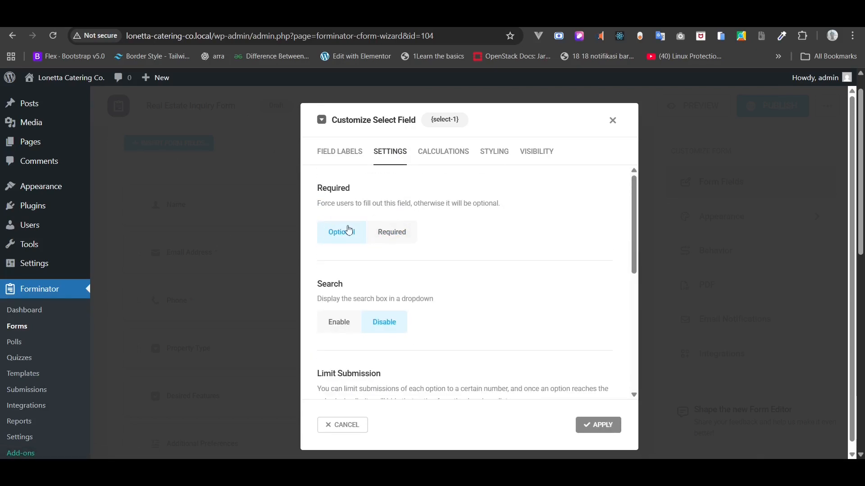
{"action": "left_click", "coordinate": [341, 157]}
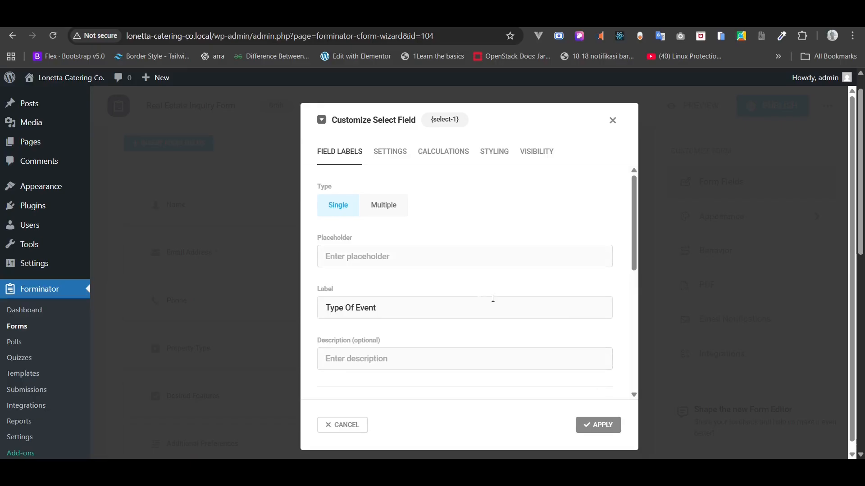
{"action": "left_click", "coordinate": [421, 259]}
{"action": "type", "text": "e"}
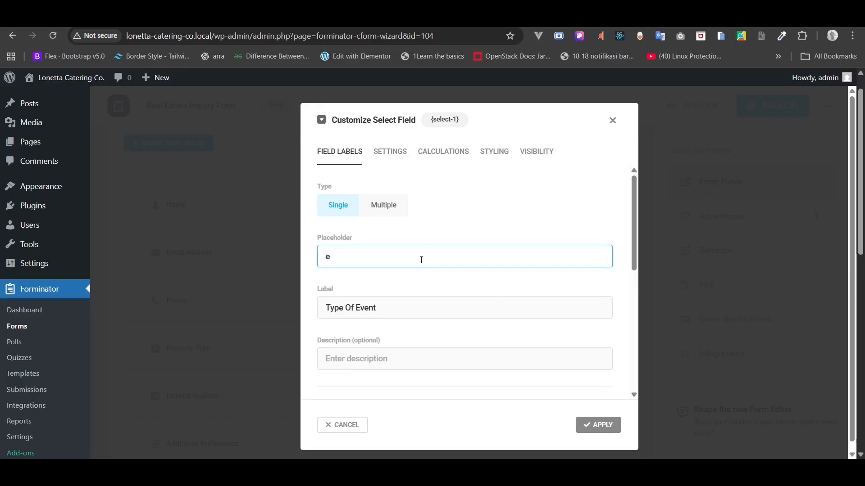
{"action": "key", "text": "BackSpace"}
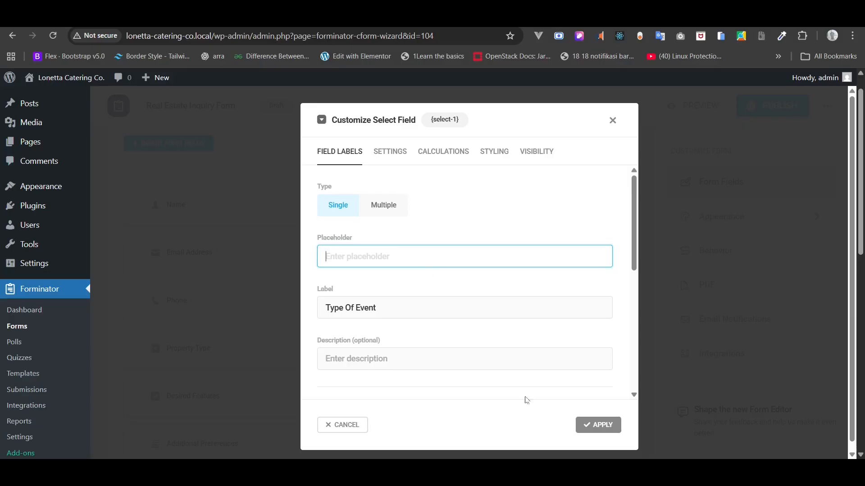
{"action": "left_click", "coordinate": [594, 426]}
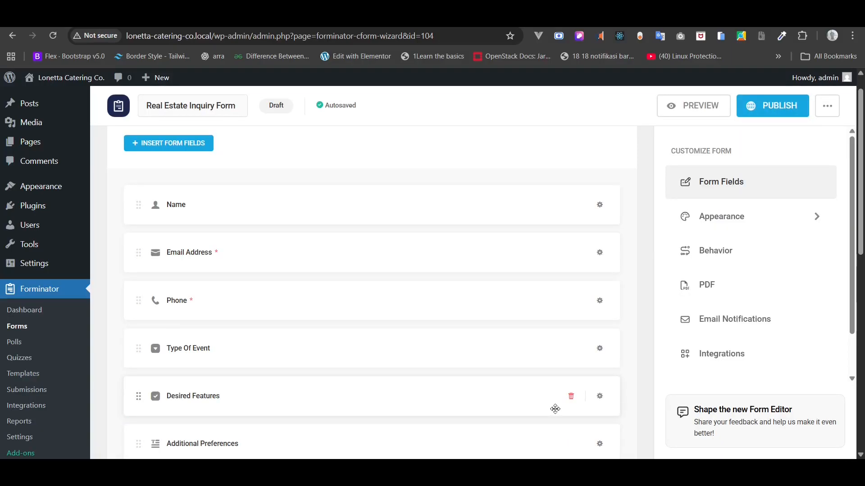
- Delete the Desired Features, Additional Preferences, Budget Range and Section fields, confirming each deletion
{"action": "scroll", "coordinate": [555, 409], "scroll_direction": "down", "scroll_amount": 3}
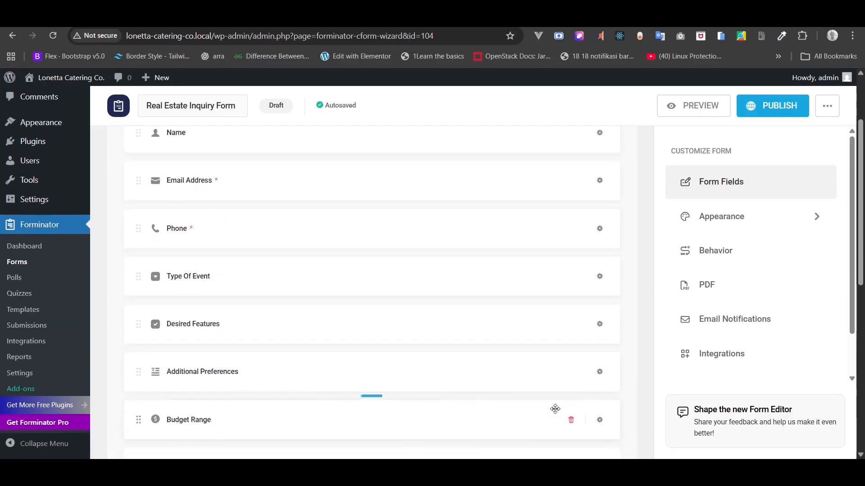
{"action": "scroll", "coordinate": [555, 409], "scroll_direction": "down", "scroll_amount": 1}
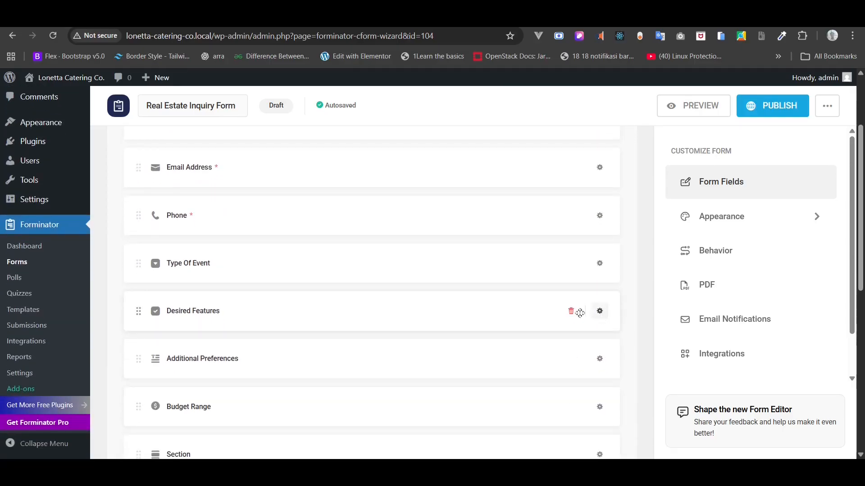
{"action": "left_click", "coordinate": [570, 312]}
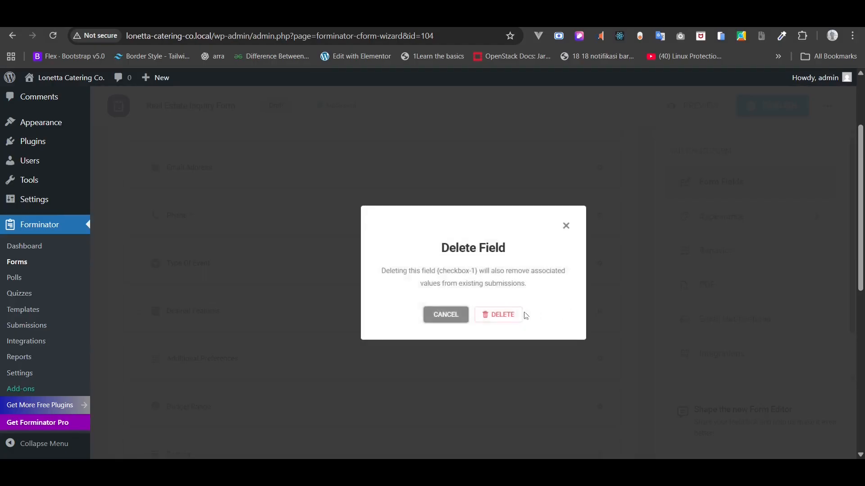
{"action": "left_click", "coordinate": [503, 314]}
{"action": "scroll", "coordinate": [515, 317], "scroll_direction": "down", "scroll_amount": 1}
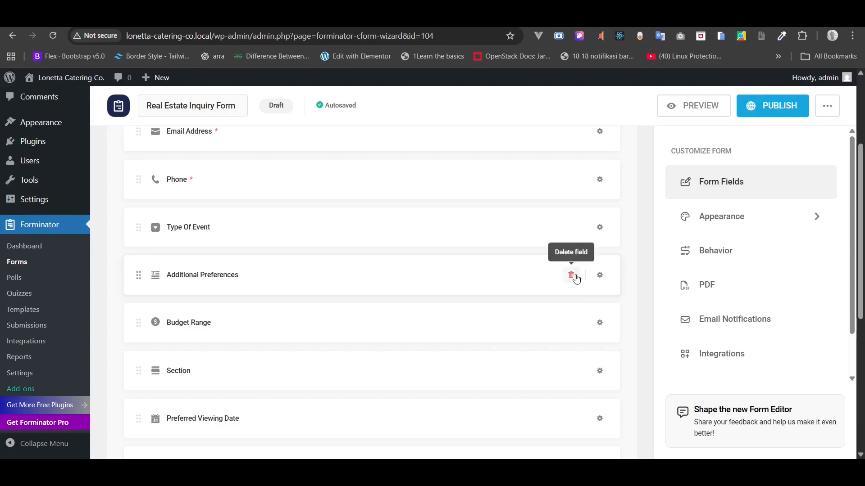
{"action": "left_click", "coordinate": [576, 279]}
{"action": "left_click", "coordinate": [516, 315]}
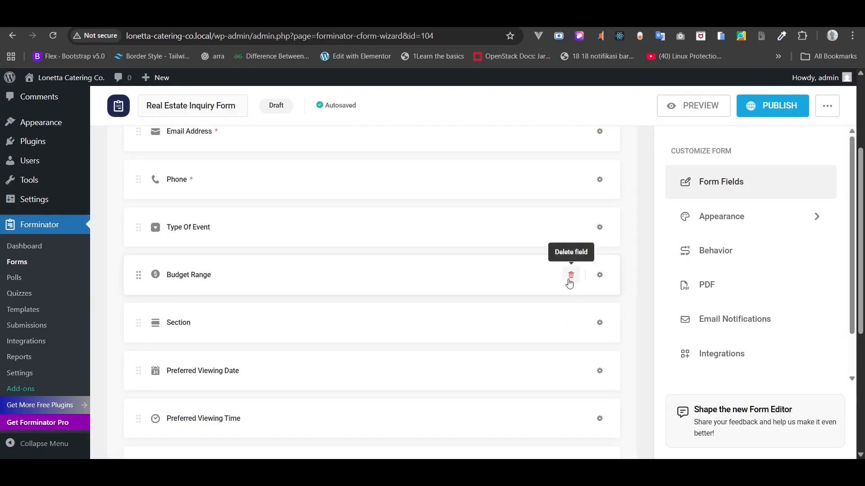
{"action": "left_click", "coordinate": [570, 276]}
{"action": "left_click", "coordinate": [515, 316]}
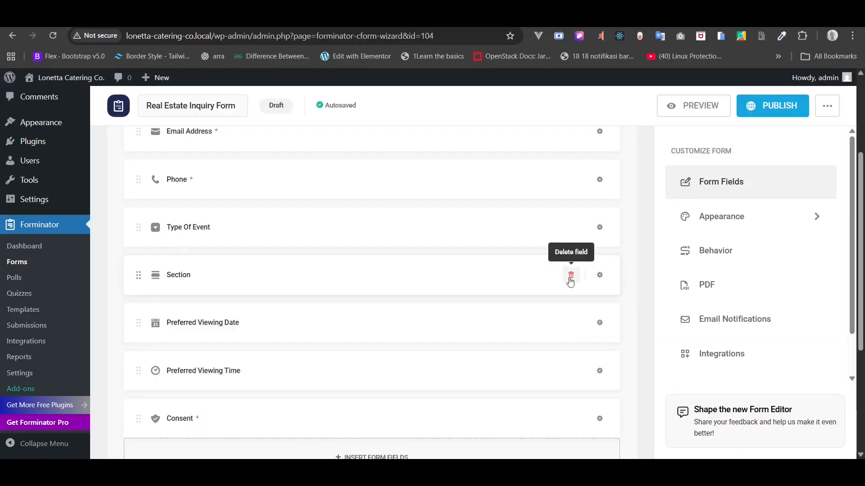
{"action": "left_click", "coordinate": [570, 276]}
{"action": "left_click", "coordinate": [514, 317]}
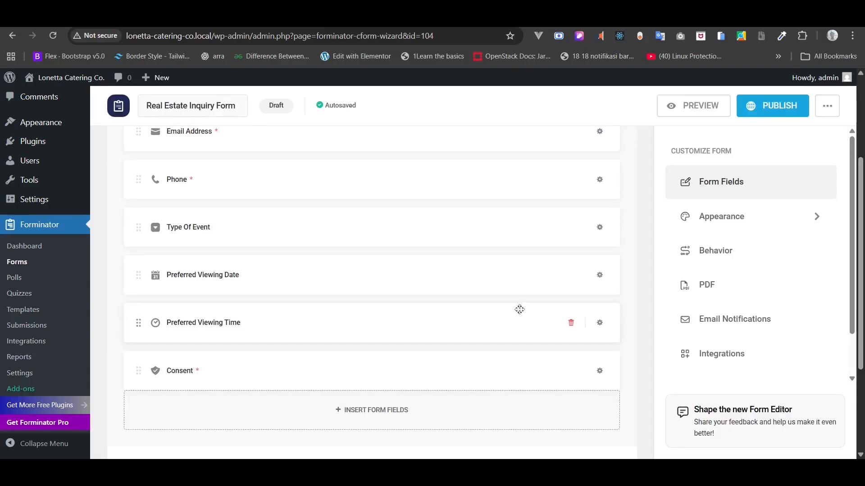
- Retype the Preferred Viewing Date label as 'Anticipated Event Date (Optional)'
{"action": "left_click", "coordinate": [599, 276]}
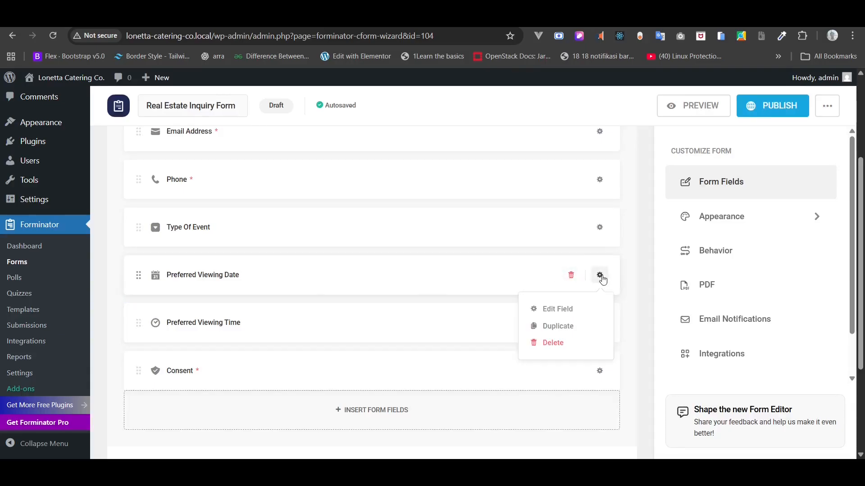
{"action": "left_click", "coordinate": [561, 309]}
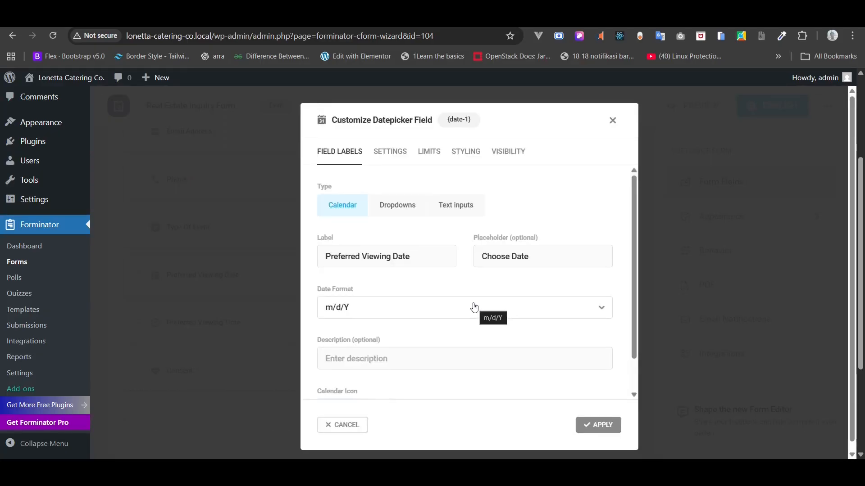
{"action": "scroll", "coordinate": [475, 308], "scroll_direction": "down", "scroll_amount": 2}
{"action": "scroll", "coordinate": [475, 307], "scroll_direction": "up", "scroll_amount": 2}
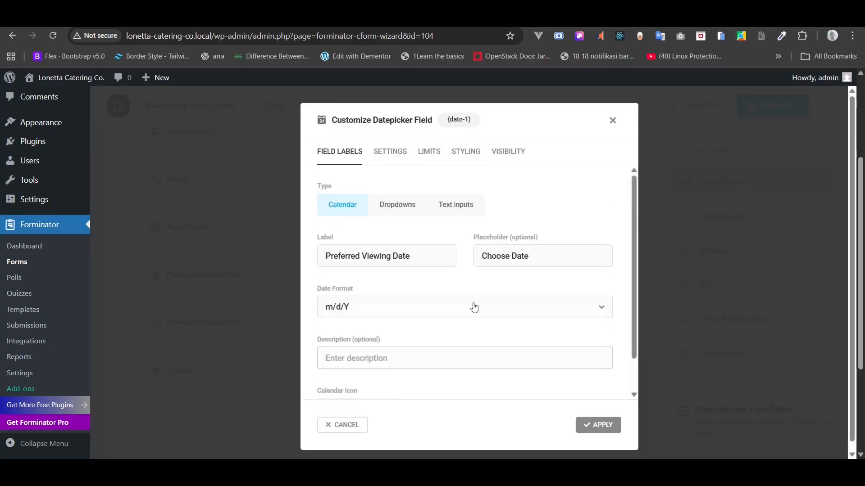
{"action": "left_click_drag", "start_coordinate": [434, 256], "coordinate": [316, 260]}
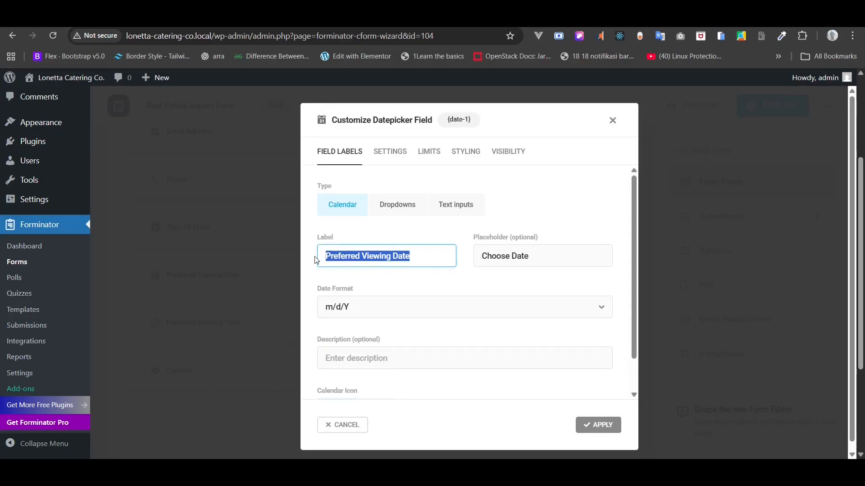
{"action": "type", "text": "A"}
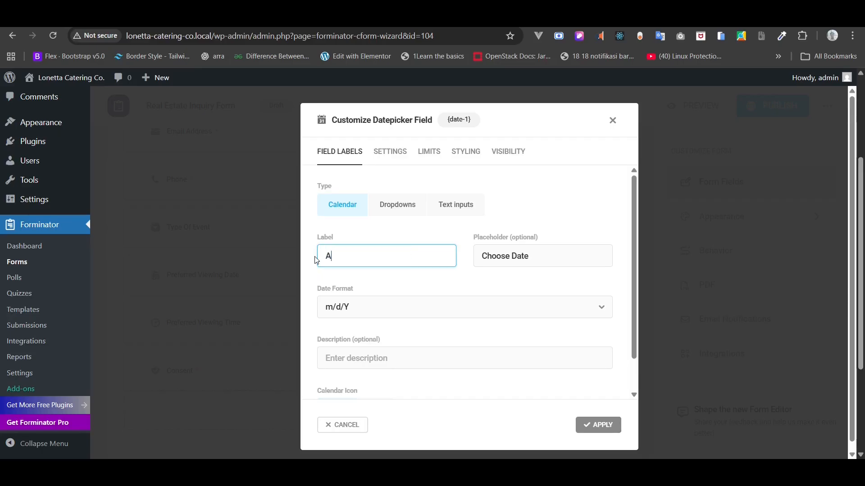
{"action": "type", "text": "nticipated E"}
{"action": "type", "text": "vent Date"}
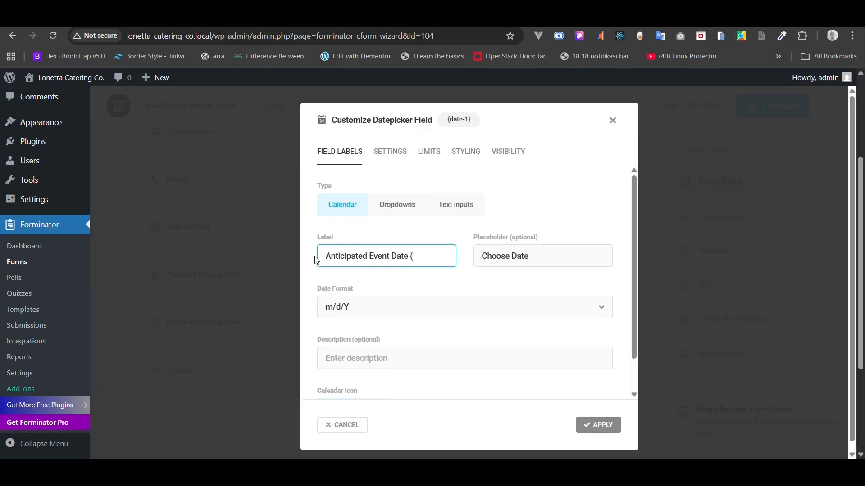
{"action": "type", "text": " (Optional"}
- Apply the new date label and delete the Consent field
{"action": "left_click", "coordinate": [590, 426]}
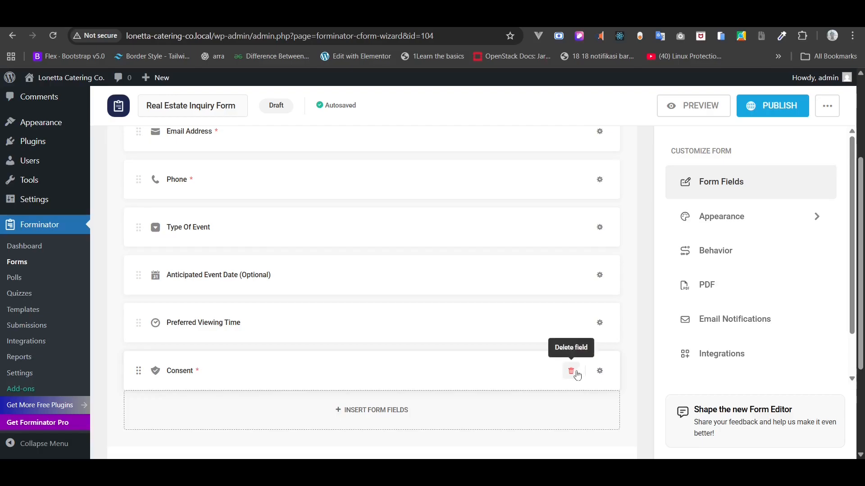
{"action": "left_click", "coordinate": [571, 371]}
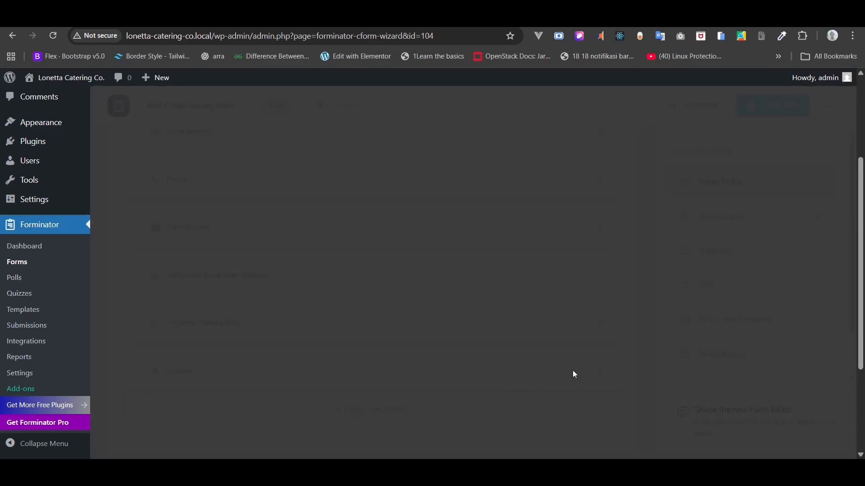
{"action": "left_click", "coordinate": [500, 324]}
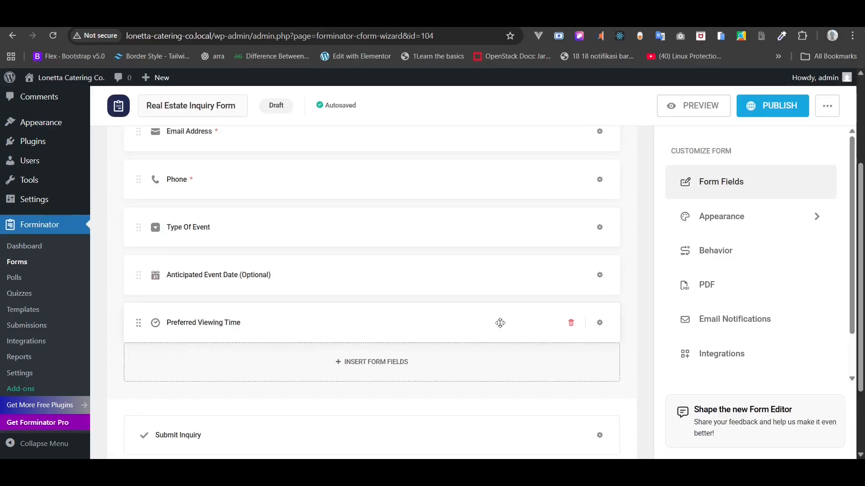
- Insert a new Number field into the form
{"action": "left_click", "coordinate": [387, 366]}
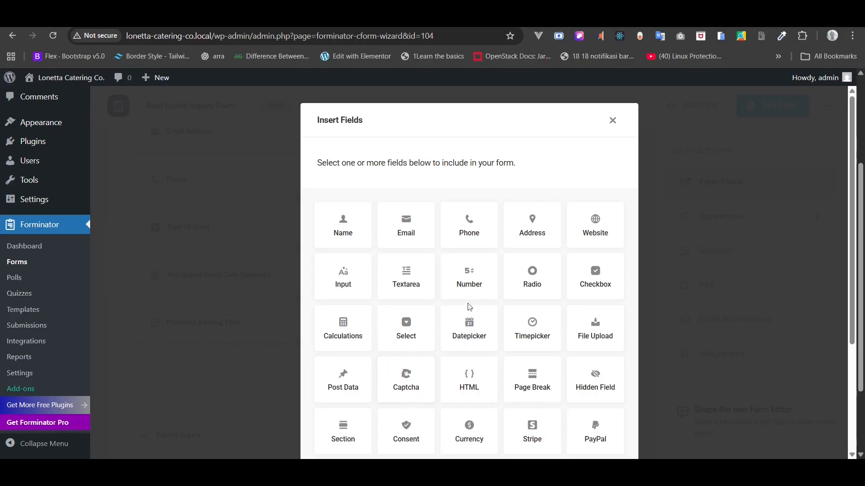
{"action": "left_click", "coordinate": [478, 290]}
{"action": "scroll", "coordinate": [479, 290], "scroll_direction": "down", "scroll_amount": 5}
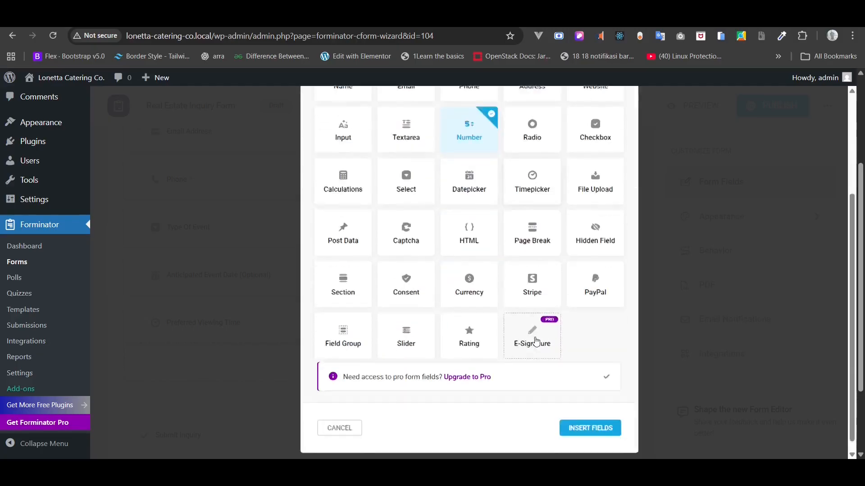
{"action": "left_click", "coordinate": [583, 417]}
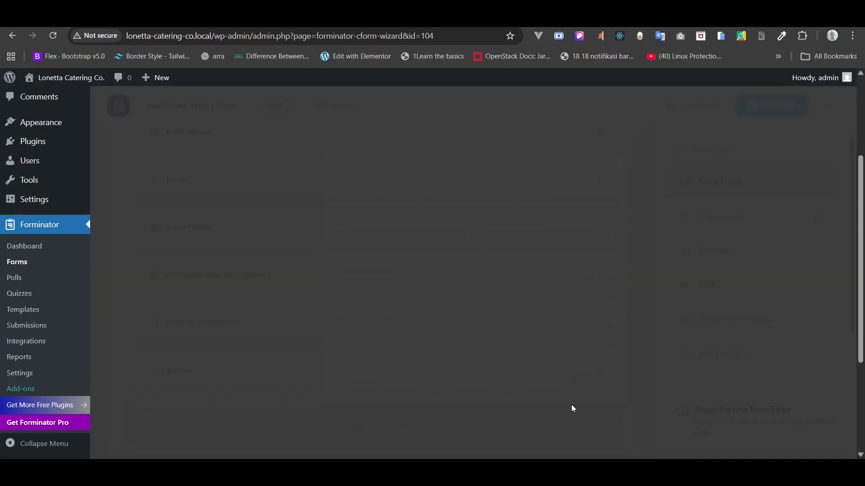
- Label the Number field 'Estimated Guest Count (Optional)' with placeholder 'E.g 20', and apply
{"action": "left_click_drag", "start_coordinate": [372, 238], "coordinate": [303, 235]}
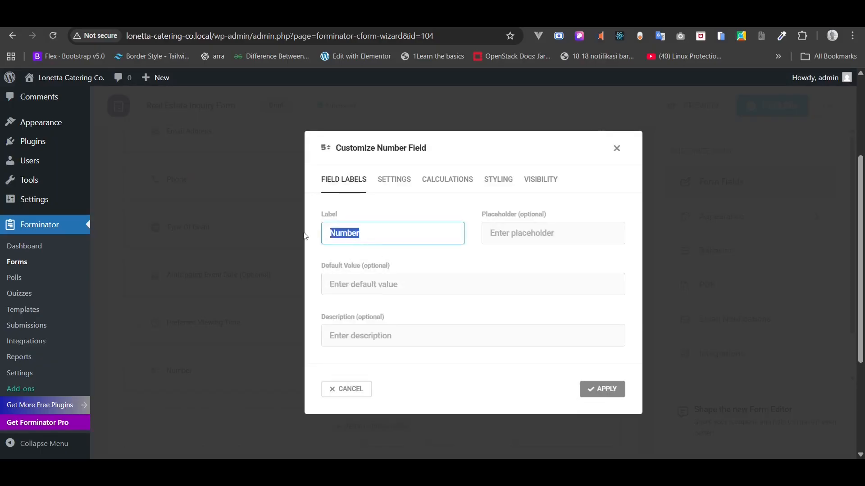
{"action": "type", "text": "Estimaed G"}
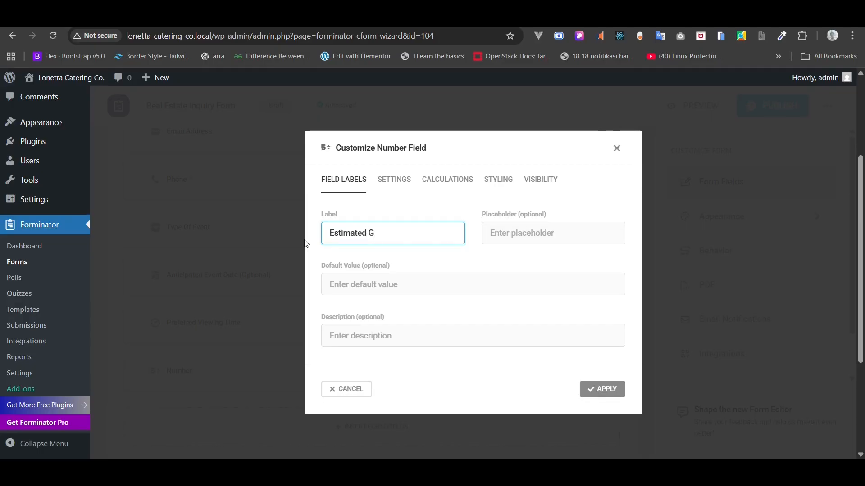
{"action": "type", "text": "uest Coung"}
{"action": "key", "text": "BackSpace"}
{"action": "type", "text": "t"}
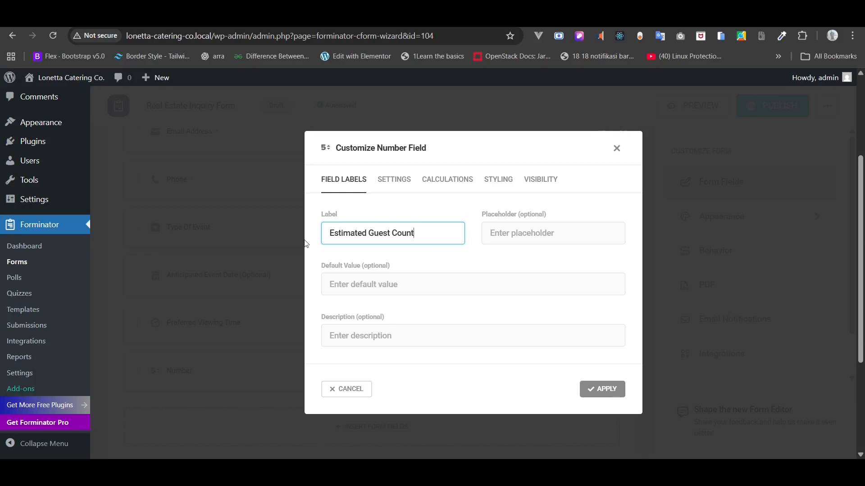
{"action": "key", "text": "Tab"}
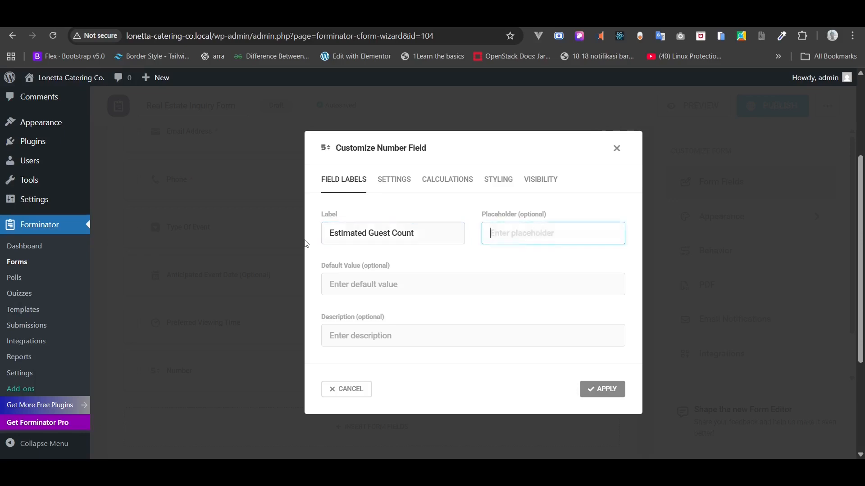
{"action": "type", "text": "E.g"}
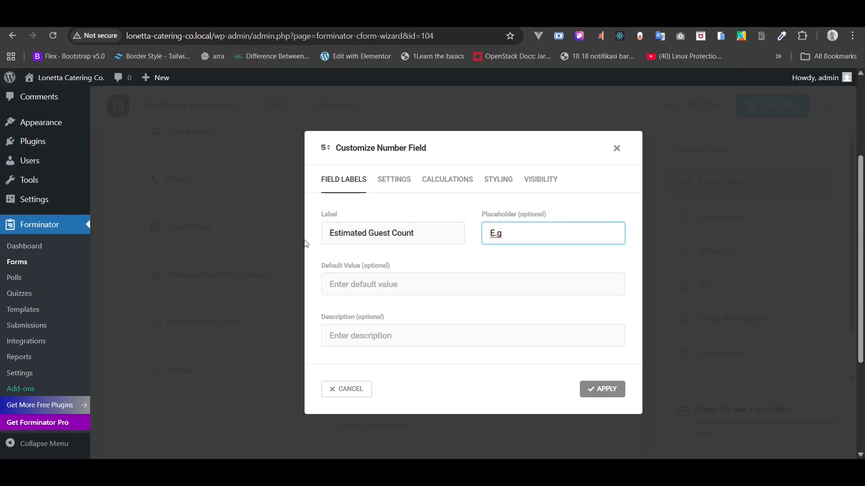
{"action": "type", "text": " 20"}
{"action": "left_click", "coordinate": [347, 286]}
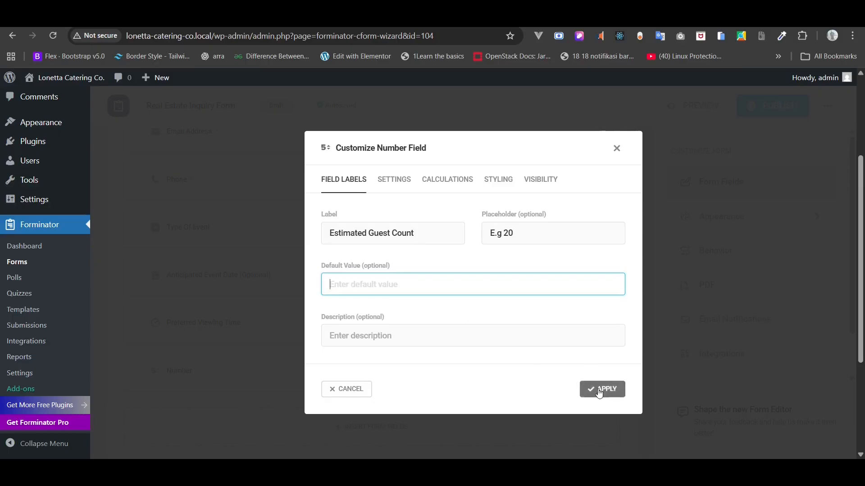
{"action": "left_click", "coordinate": [451, 233]}
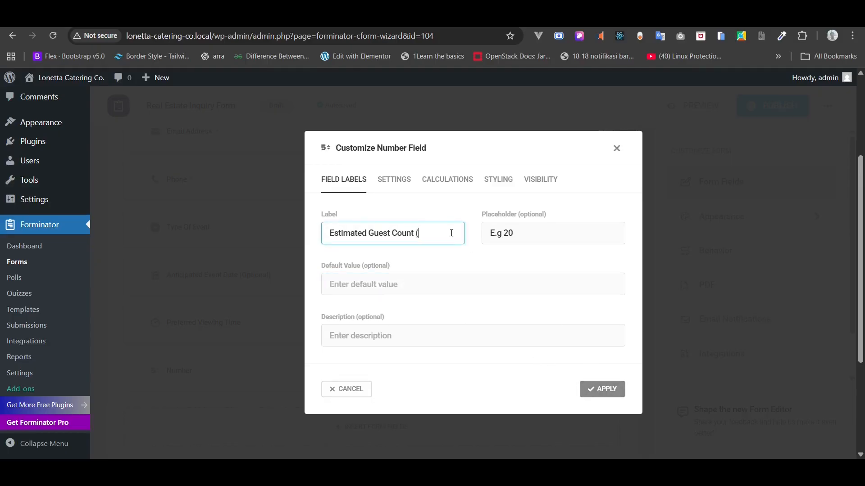
{"action": "type", "text": "(Optional"}
{"action": "left_click", "coordinate": [597, 392]}
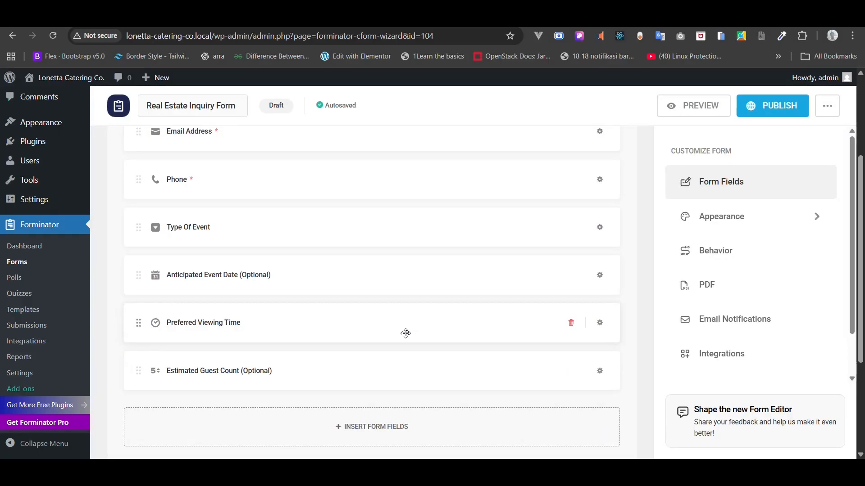
- Delete Preferred Viewing Time, then insert a Textarea field and relabel it 'Details'
{"action": "left_click", "coordinate": [572, 323]}
{"action": "left_click", "coordinate": [516, 318]}
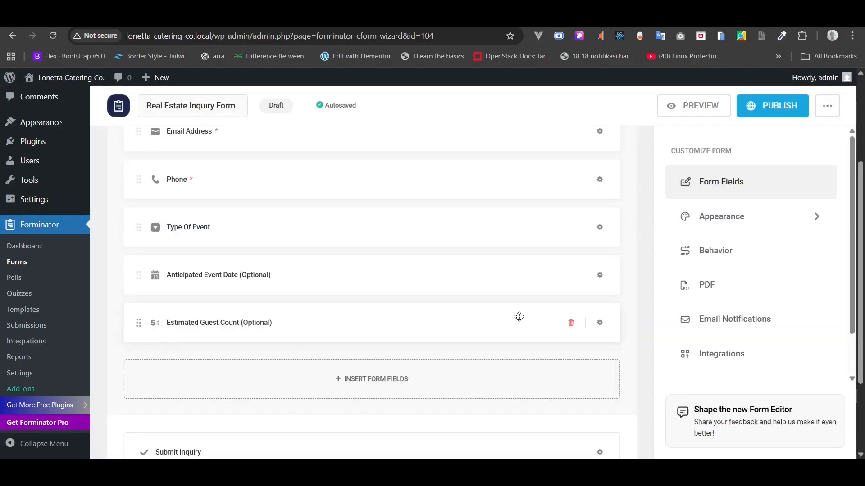
{"action": "left_click", "coordinate": [391, 384]}
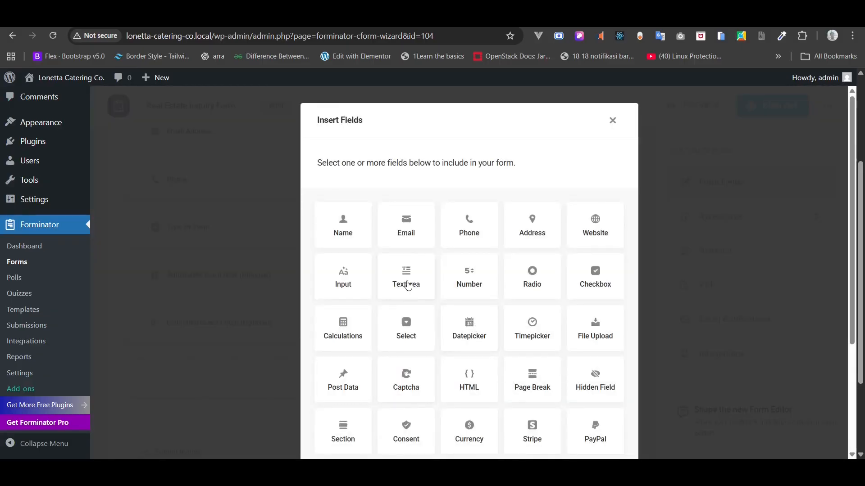
{"action": "left_click", "coordinate": [408, 284]}
{"action": "scroll", "coordinate": [496, 334], "scroll_direction": "down", "scroll_amount": 3}
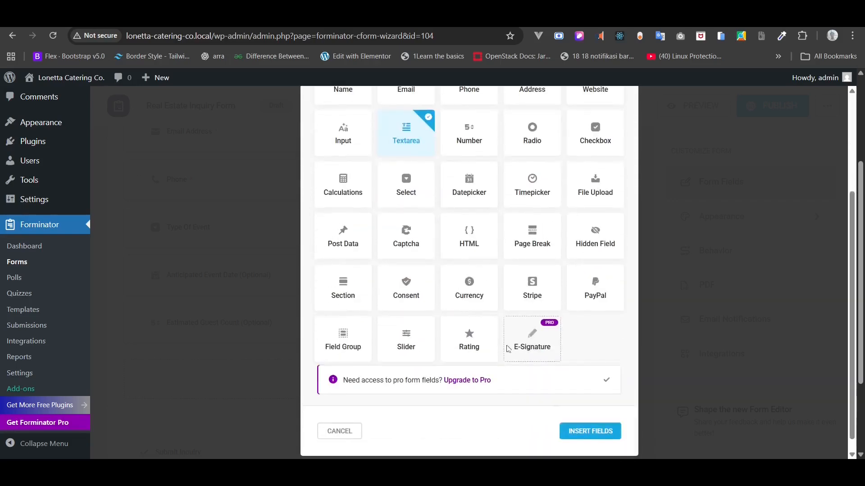
{"action": "left_click", "coordinate": [575, 430]}
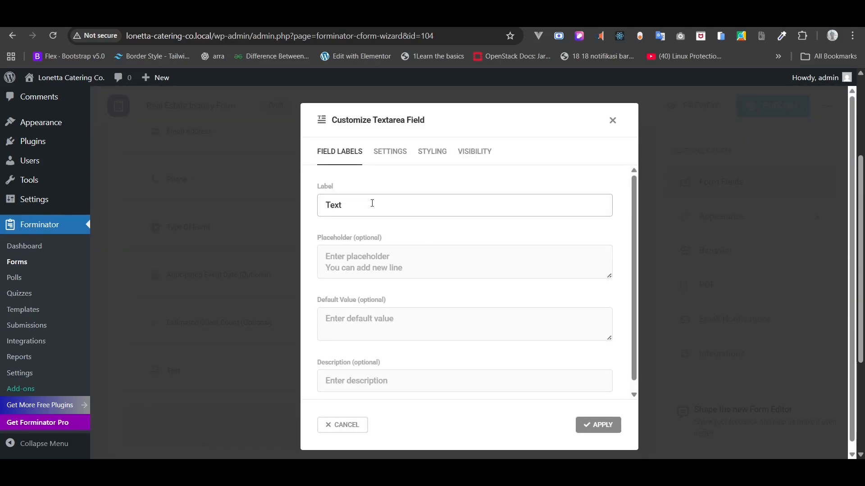
{"action": "left_click_drag", "start_coordinate": [373, 203], "coordinate": [303, 211]}
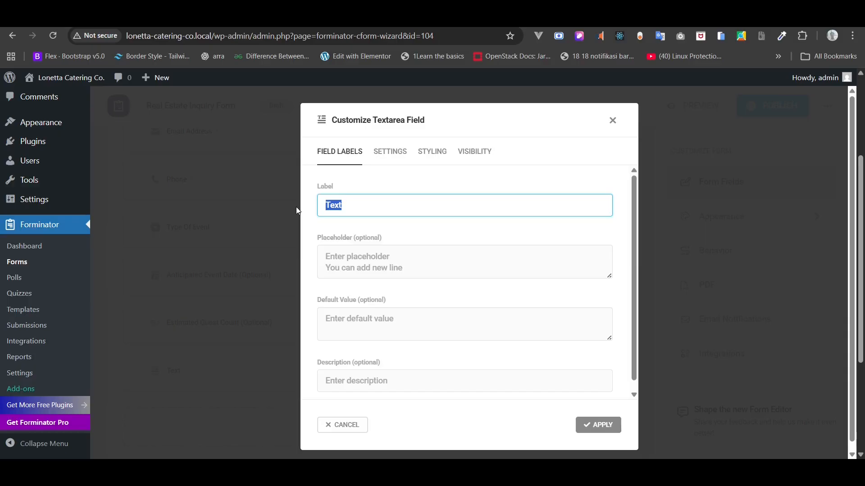
{"action": "type", "text": "Details"}
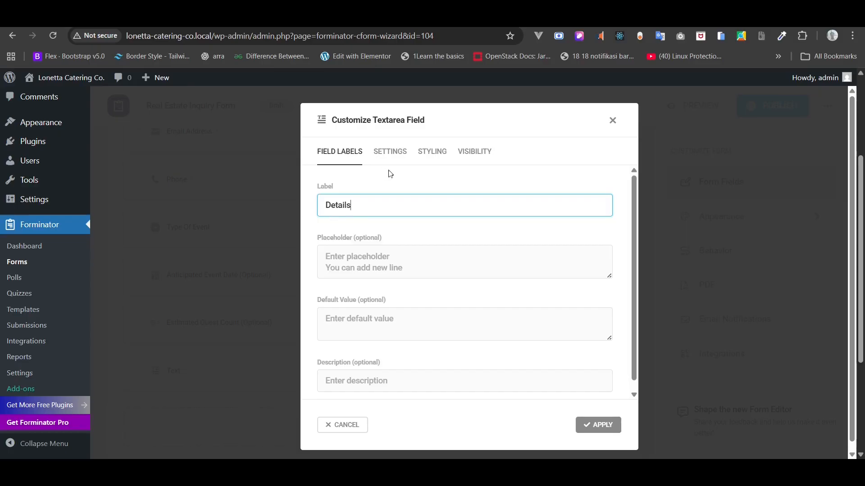
- Make the Details field required with placeholder 'Share any details about your event, preferences, or questions.'
{"action": "left_click", "coordinate": [391, 153]}
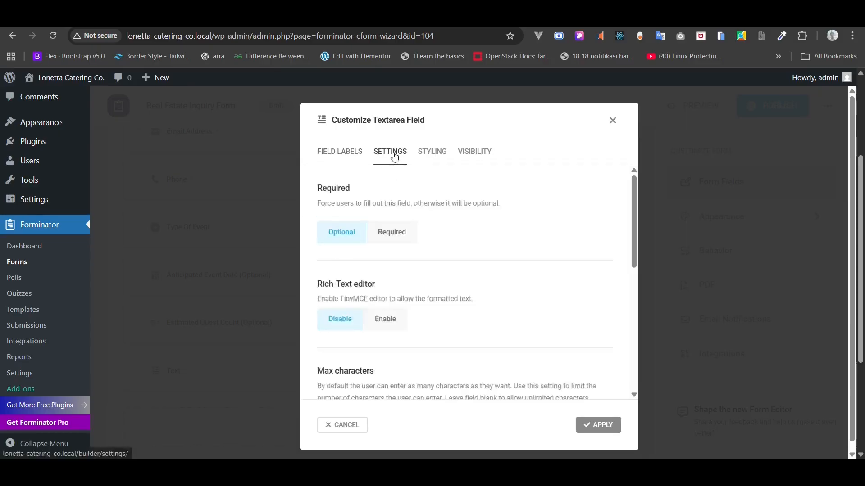
{"action": "left_click", "coordinate": [395, 237]}
{"action": "left_click", "coordinate": [335, 152]}
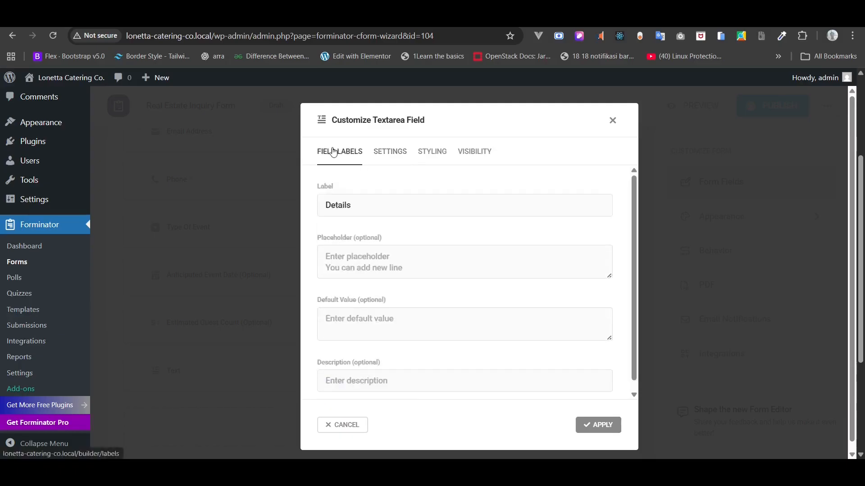
{"action": "left_click", "coordinate": [408, 266]}
{"action": "type", "text": "S"}
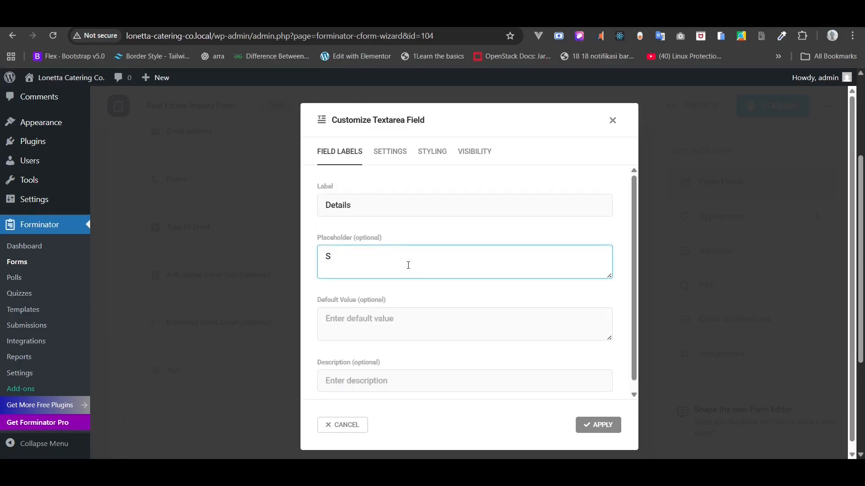
{"action": "type", "text": "hare Any detai"}
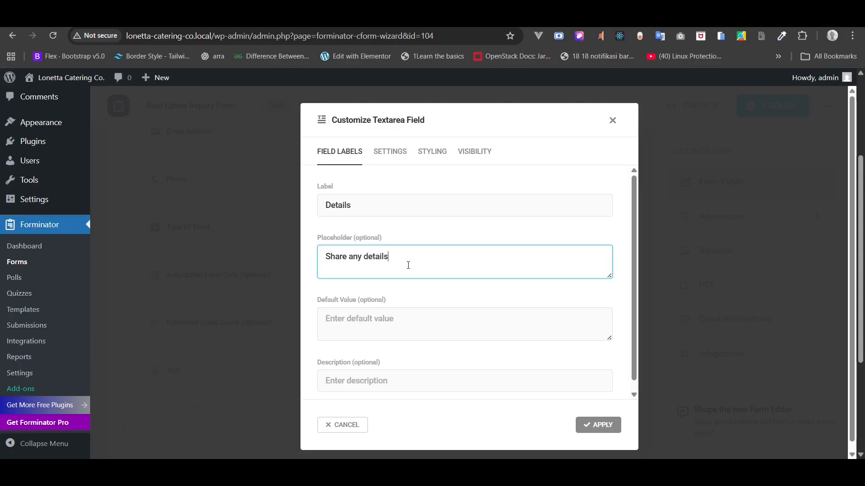
{"action": "type", "text": "ls about your event, prefe"}
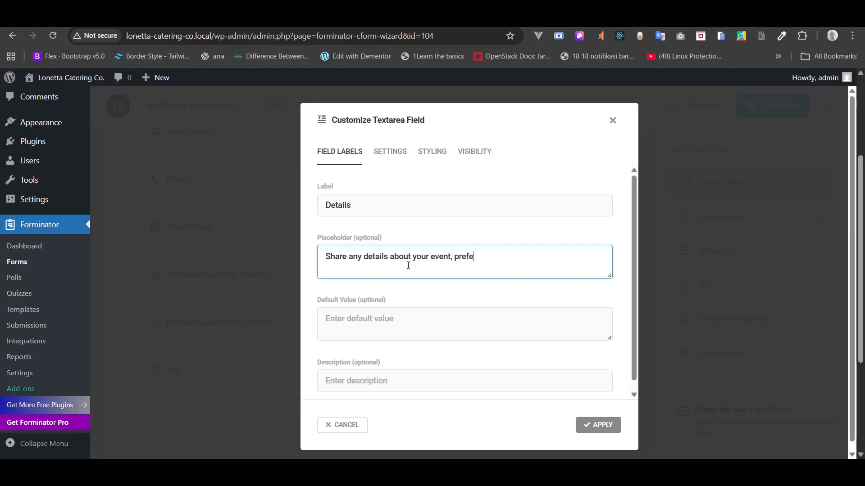
{"action": "type", "text": "rences, or questio"}
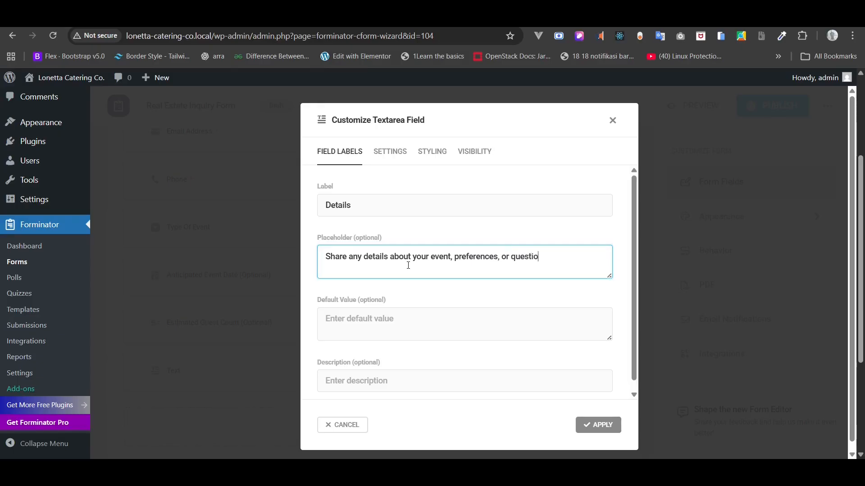
{"action": "type", "text": "ns.."}
{"action": "left_click", "coordinate": [587, 425]}
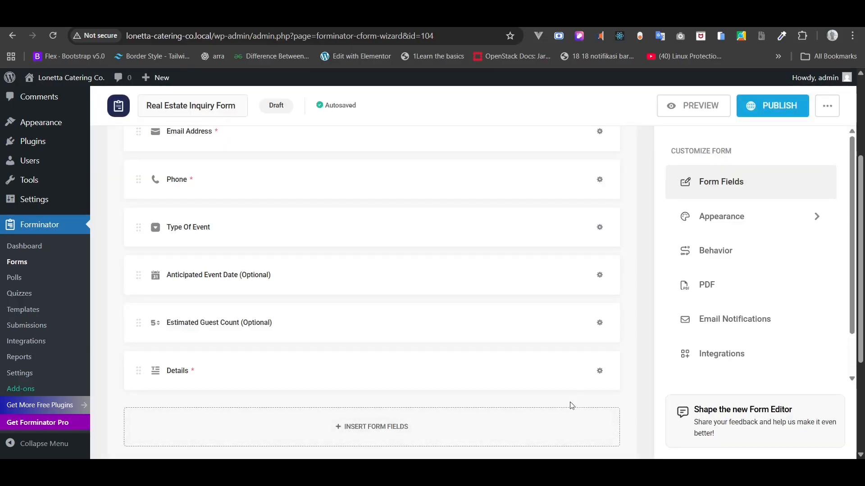
- Publish the inquiry form, copy its [forminator_form id="104"] shortcode, and go to the Contact tab
{"action": "left_click", "coordinate": [783, 111]}
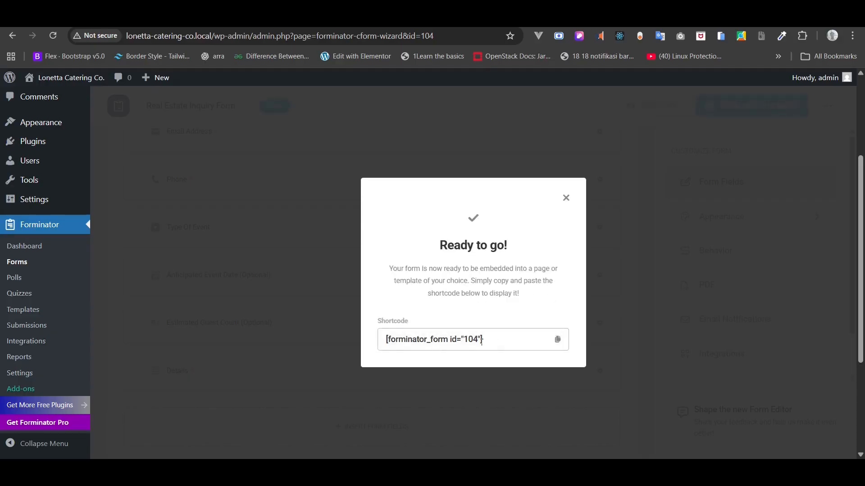
{"action": "left_click_drag", "start_coordinate": [481, 341], "coordinate": [386, 340]}
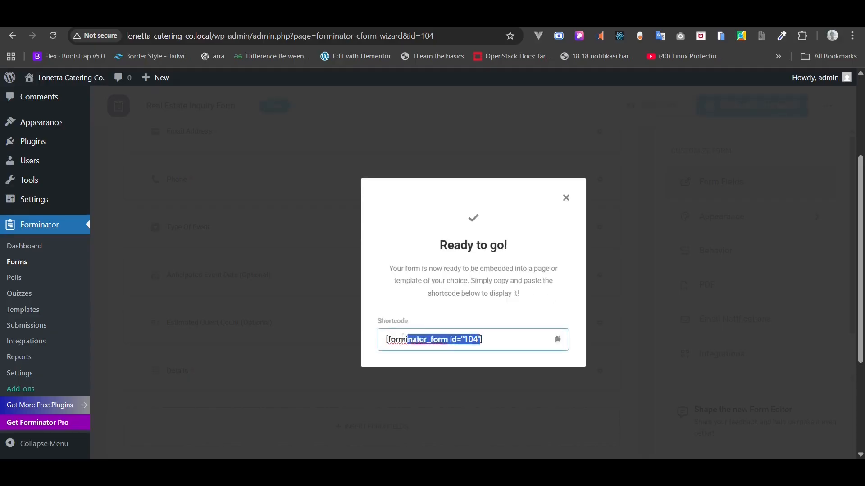
{"action": "left_click", "coordinate": [556, 341]}
{"action": "key", "text": "ctrl+Tab"}
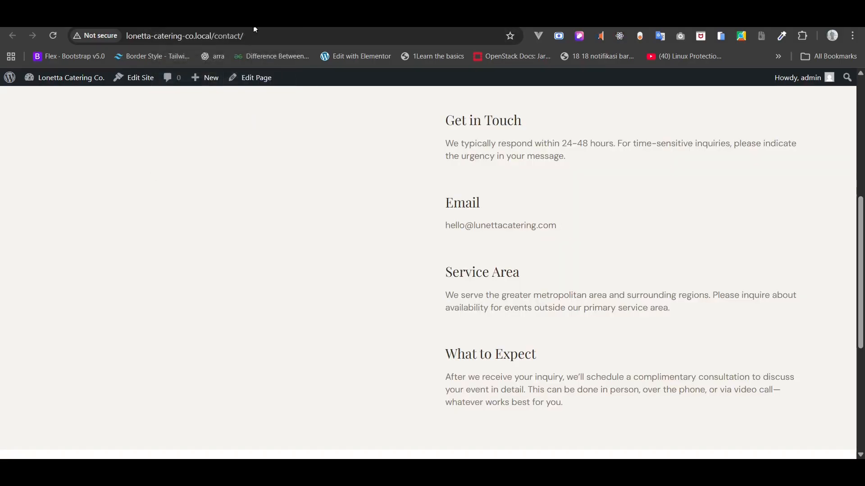
- Open the Contact page in the site editor through Appearance > Editor > Pages
{"action": "scroll", "coordinate": [240, 112], "scroll_direction": "up", "scroll_amount": 2}
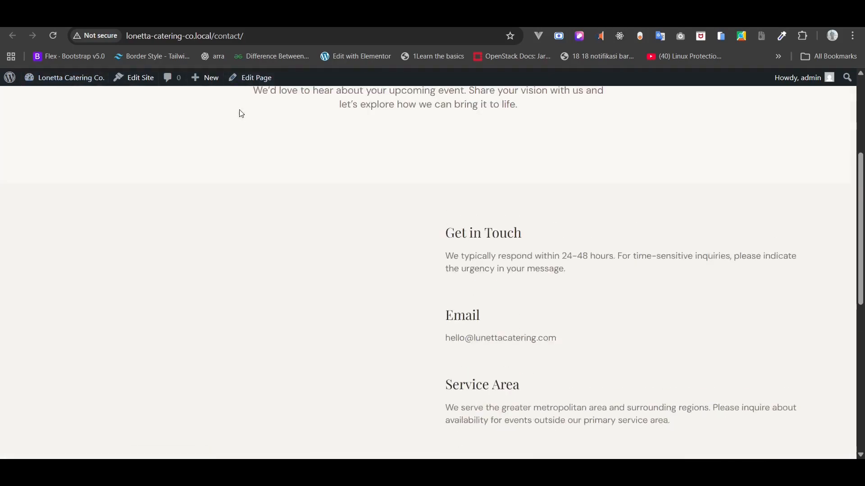
{"action": "scroll", "coordinate": [241, 113], "scroll_direction": "up", "scroll_amount": 4}
{"action": "scroll", "coordinate": [241, 113], "scroll_direction": "down", "scroll_amount": 3}
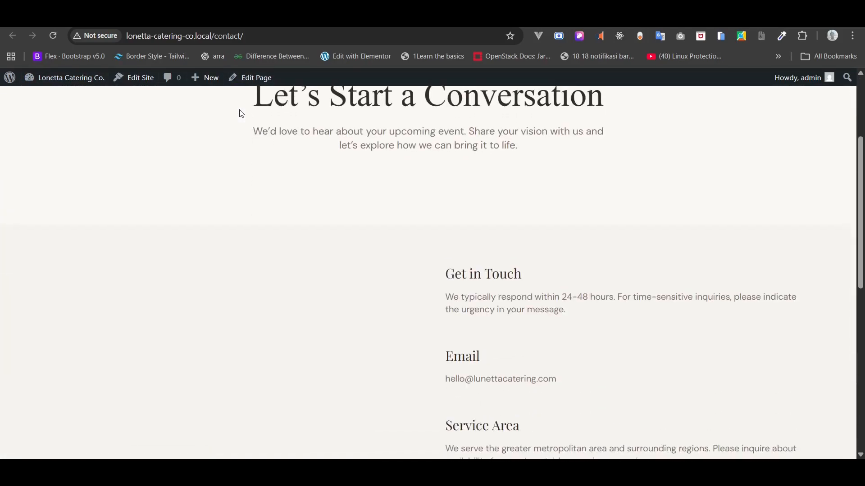
{"action": "left_click", "coordinate": [252, 81]}
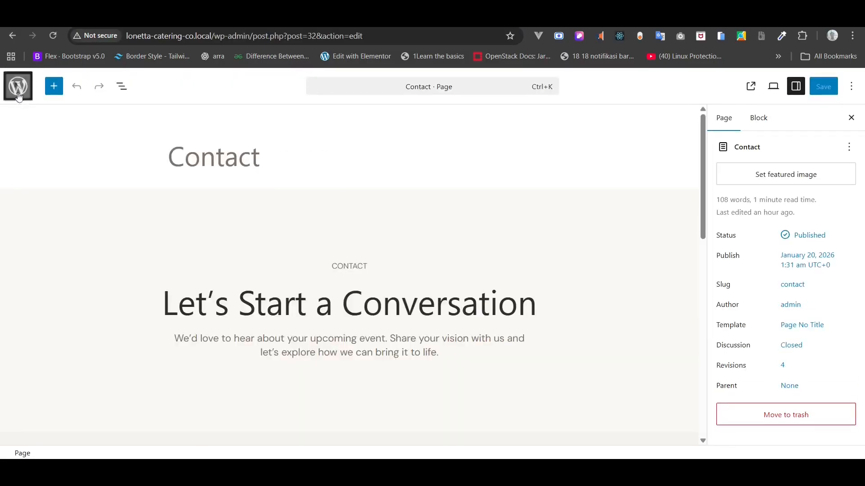
{"action": "left_click", "coordinate": [18, 96]}
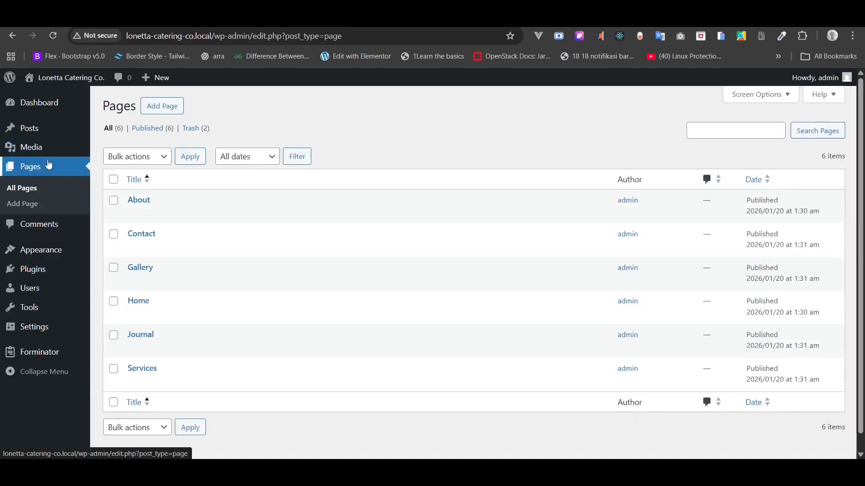
{"action": "mouse_move", "coordinate": [52, 256]}
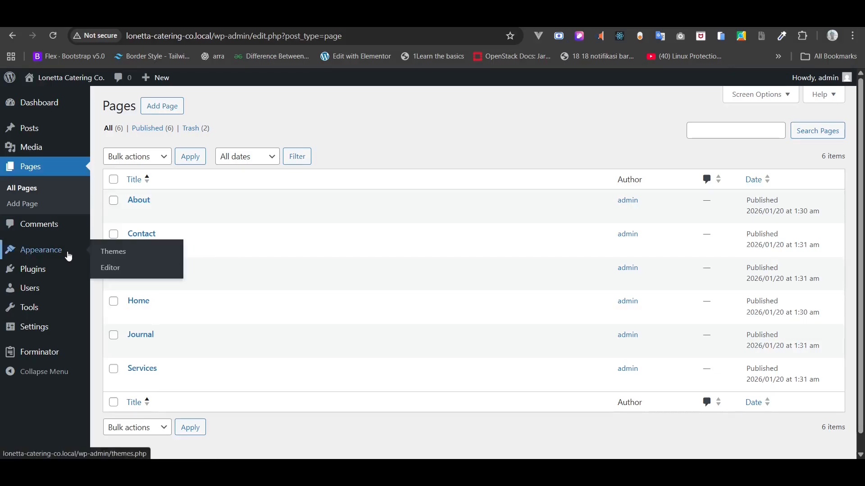
{"action": "left_click", "coordinate": [107, 268]}
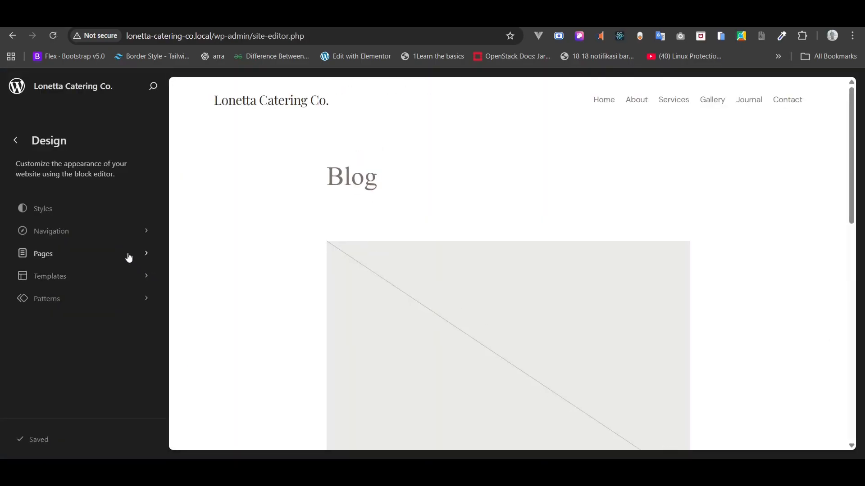
{"action": "left_click", "coordinate": [130, 255]}
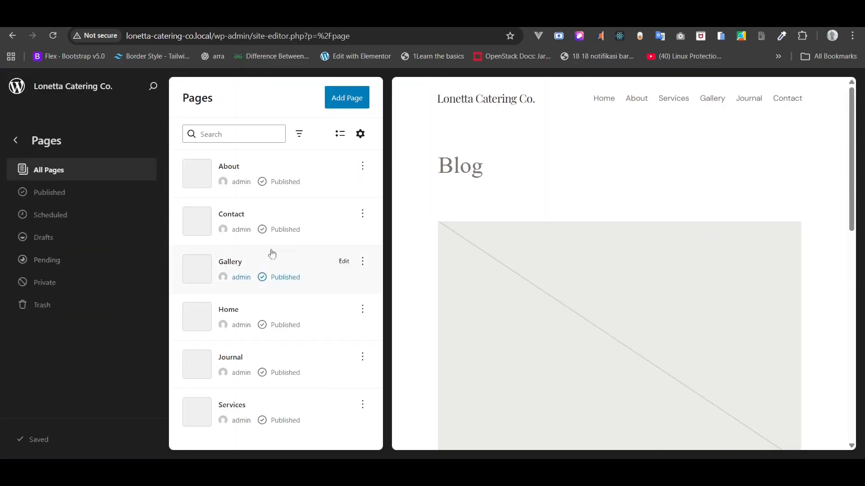
{"action": "left_click", "coordinate": [338, 216]}
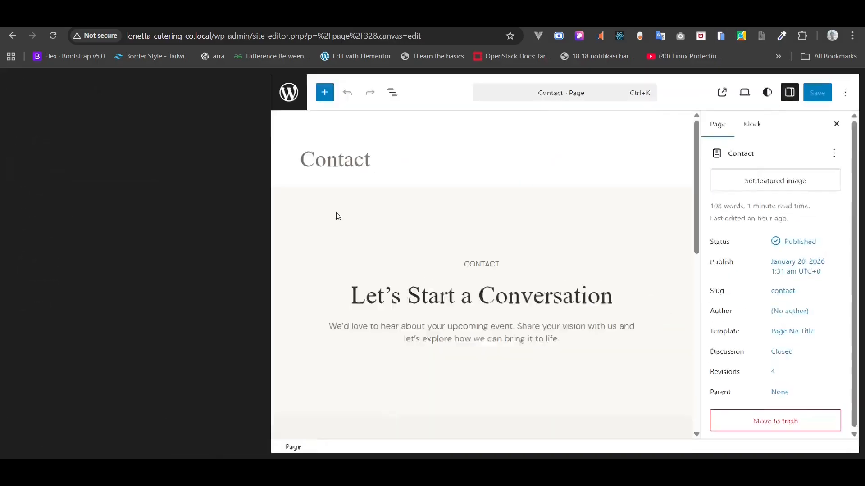
- Paste [forminator_form id="104"] into the Contact page's Shortcode block, save, and view it live
{"action": "scroll", "coordinate": [336, 211], "scroll_direction": "down", "scroll_amount": 6}
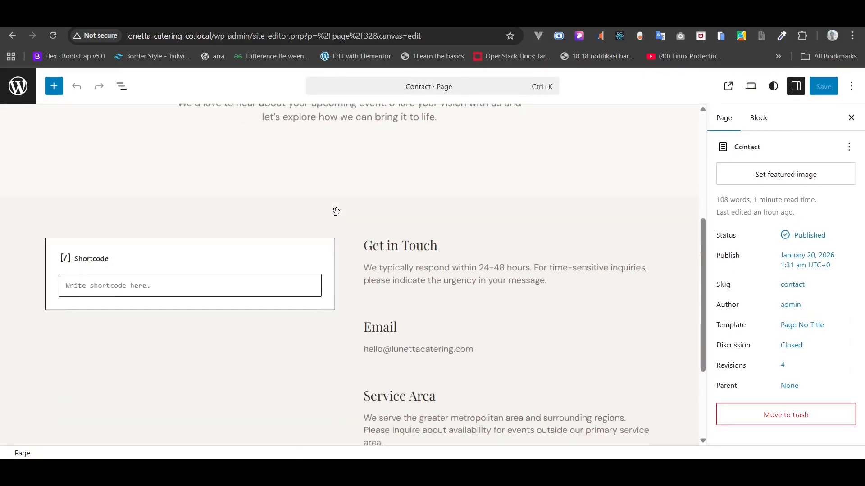
{"action": "left_click", "coordinate": [216, 285]}
{"action": "key", "text": "ctrl+v"}
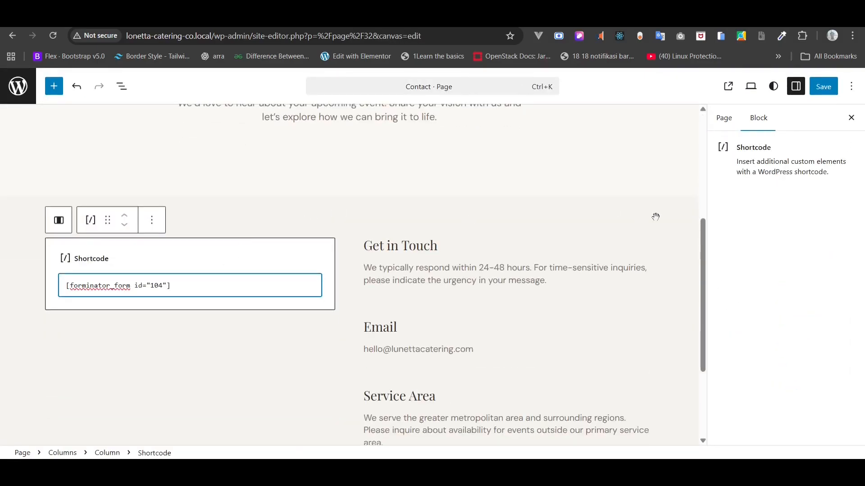
{"action": "left_click", "coordinate": [829, 87]}
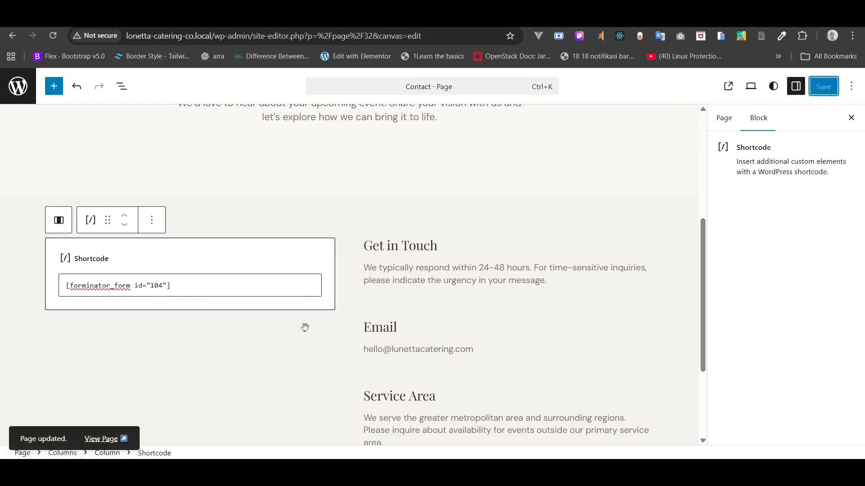
{"action": "scroll", "coordinate": [305, 328], "scroll_direction": "down", "scroll_amount": 1}
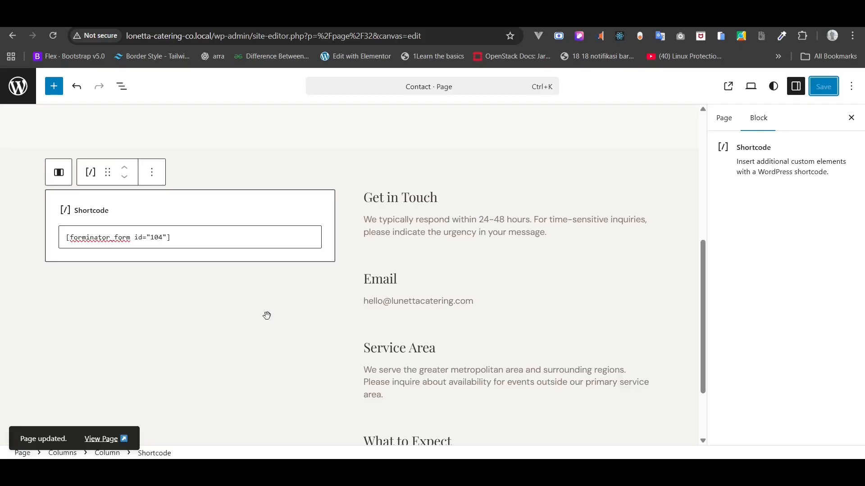
{"action": "left_click", "coordinate": [106, 438]}
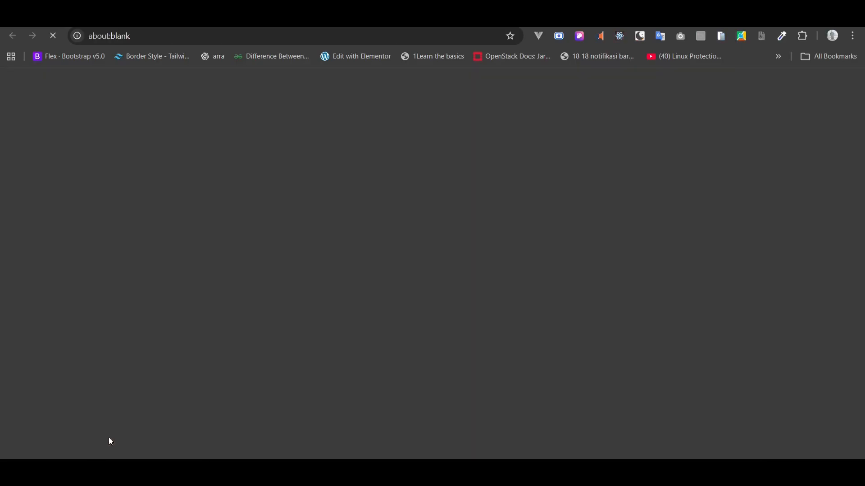
- Check the embedded inquiry form on the live Contact page, trying the Prefix dropdown
{"action": "scroll", "coordinate": [183, 392], "scroll_direction": "down", "scroll_amount": 5}
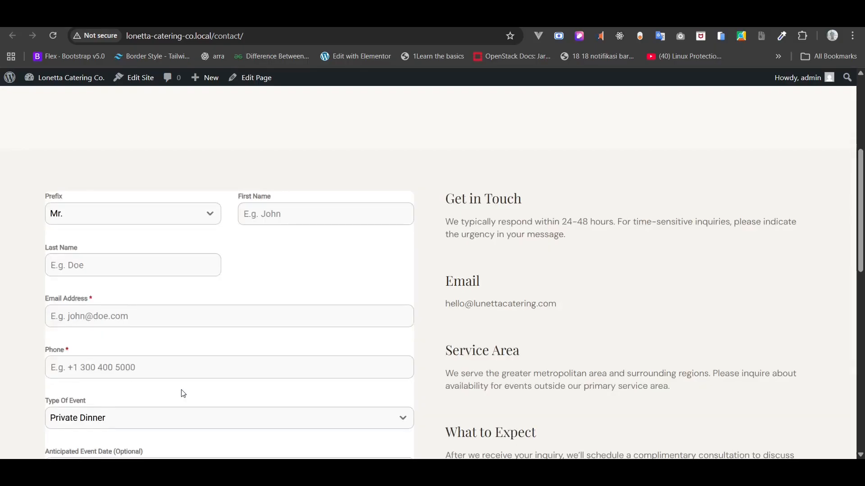
{"action": "left_click", "coordinate": [194, 195]}
{"action": "left_click", "coordinate": [193, 195]}
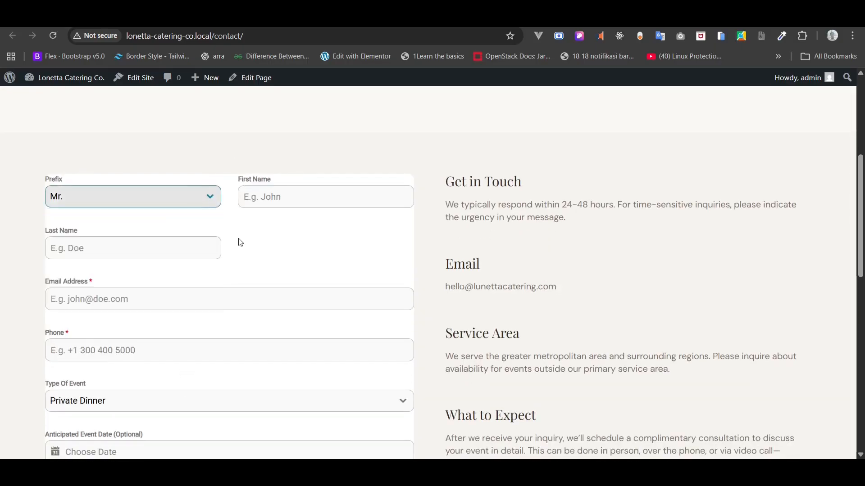
{"action": "scroll", "coordinate": [240, 238], "scroll_direction": "down", "scroll_amount": 4}
{"action": "scroll", "coordinate": [239, 239], "scroll_direction": "up", "scroll_amount": 2}
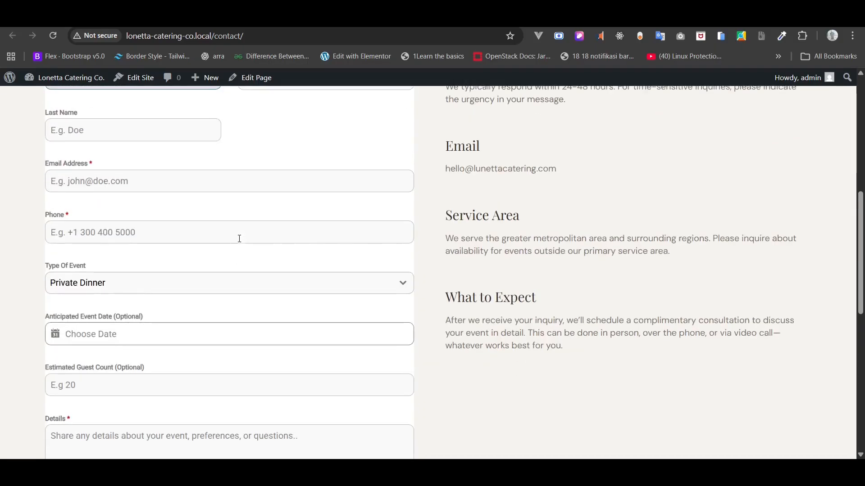
{"action": "scroll", "coordinate": [258, 193], "scroll_direction": "up", "scroll_amount": 1}
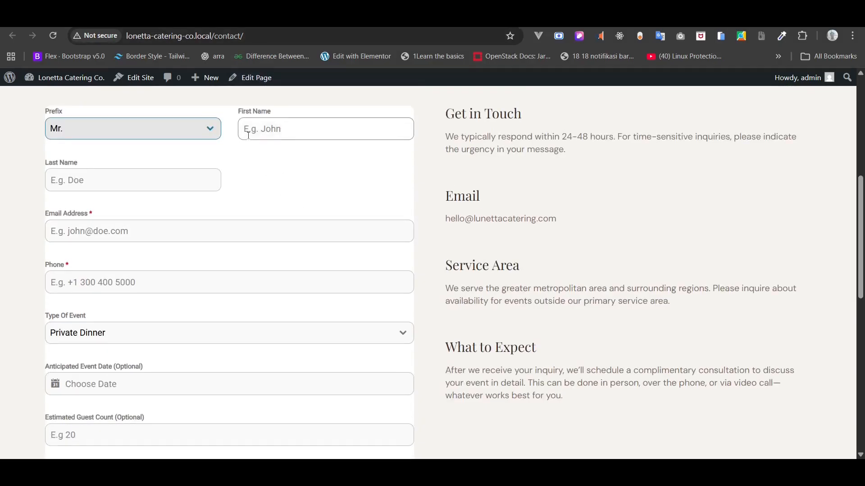
{"action": "left_click", "coordinate": [209, 129]}
{"action": "left_click", "coordinate": [209, 129]}
{"action": "scroll", "coordinate": [207, 148], "scroll_direction": "up", "scroll_amount": 1}
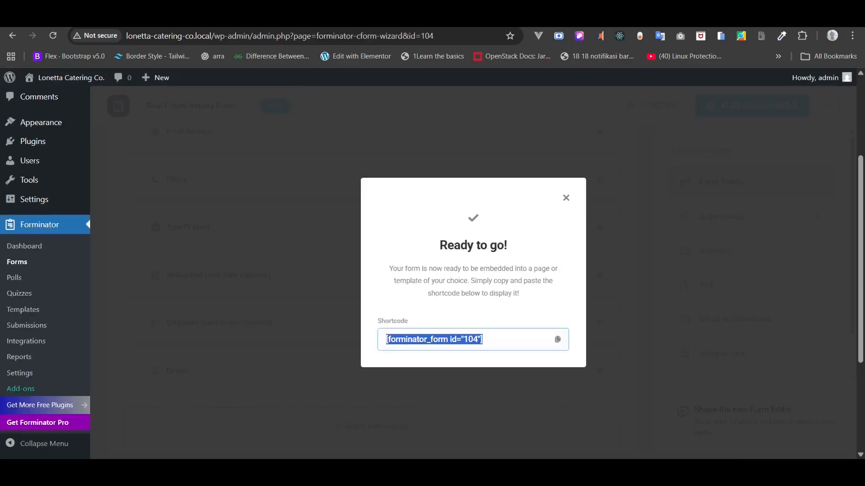
- Turn off the Prefix option in the Name field's settings and apply
{"action": "left_click", "coordinate": [567, 197]}
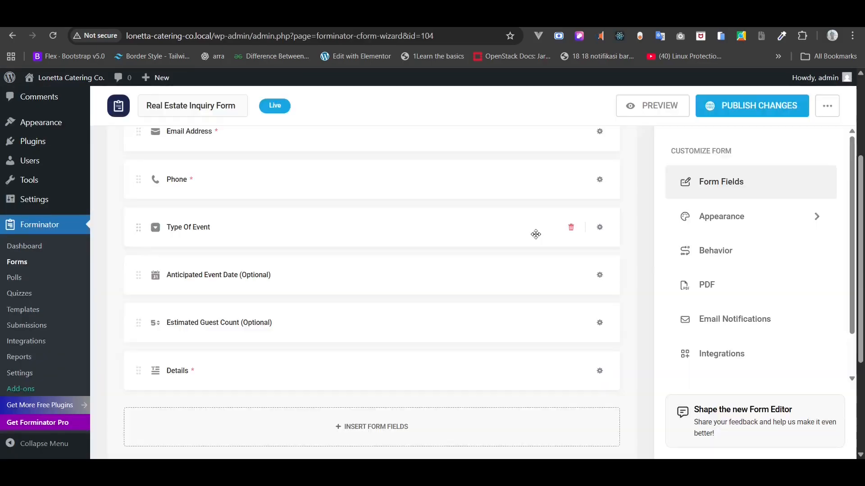
{"action": "scroll", "coordinate": [535, 234], "scroll_direction": "up", "scroll_amount": 3}
{"action": "left_click", "coordinate": [599, 230]}
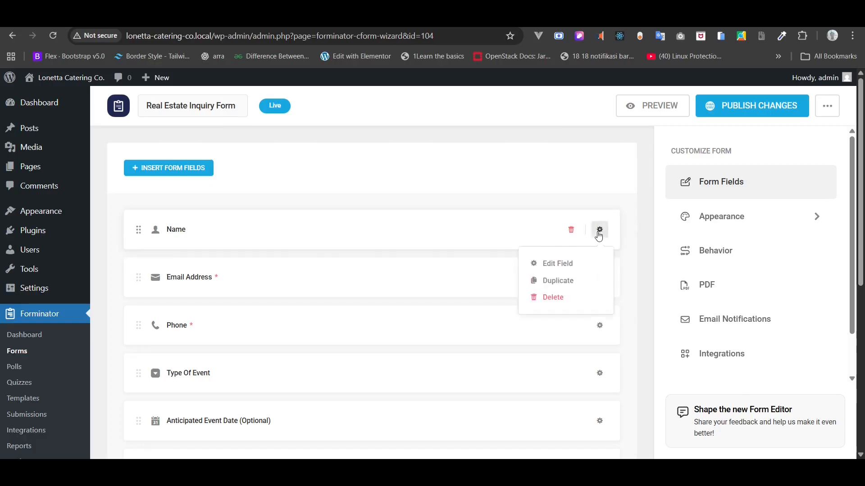
{"action": "left_click", "coordinate": [562, 265]}
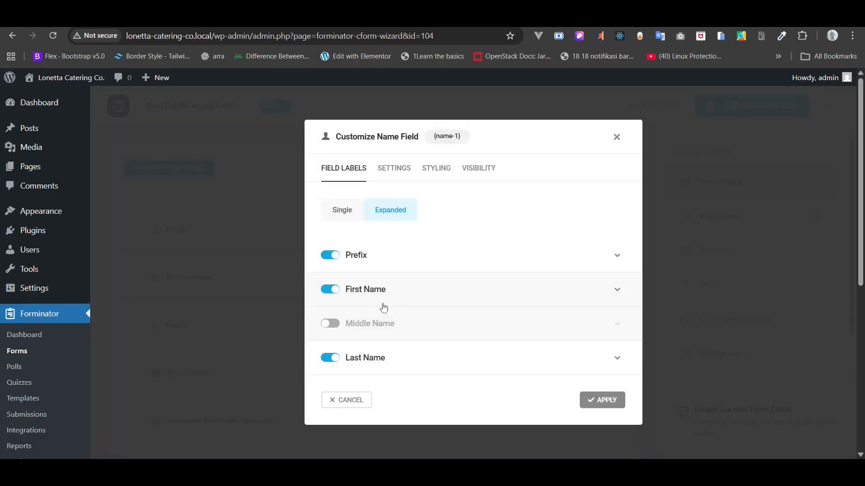
{"action": "left_click", "coordinate": [331, 256]}
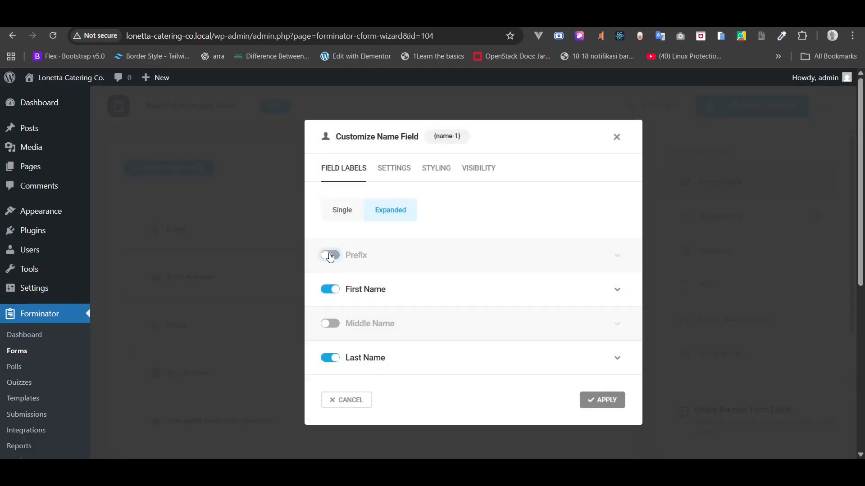
{"action": "left_click", "coordinate": [611, 402]}
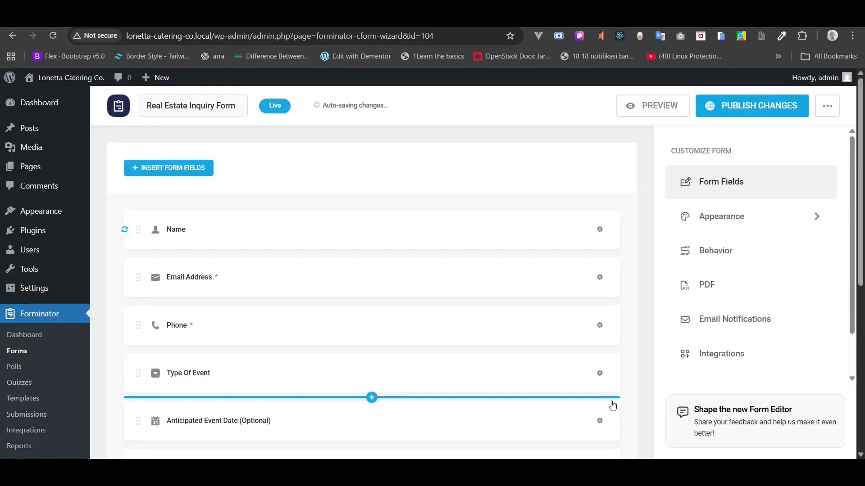
- Publish the form changes and reload the live Contact page to confirm First Name and Last Name
{"action": "left_click", "coordinate": [750, 103]}
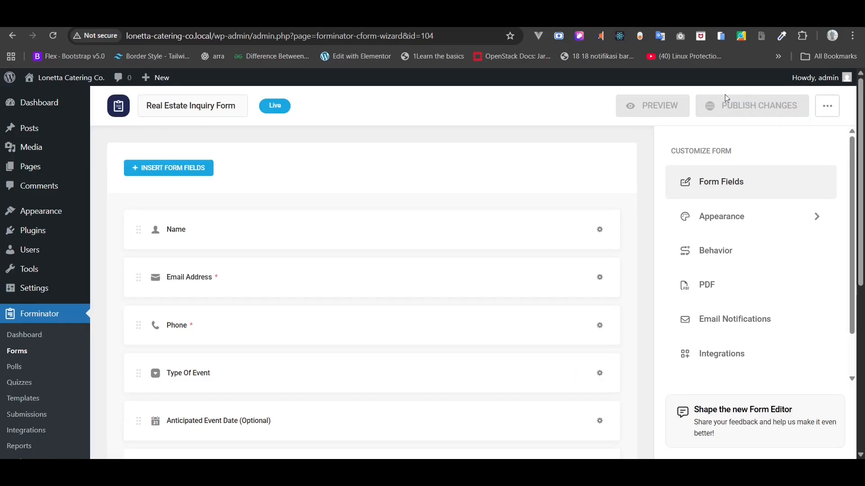
{"action": "left_click", "coordinate": [270, 18]}
{"action": "left_click", "coordinate": [58, 39]}
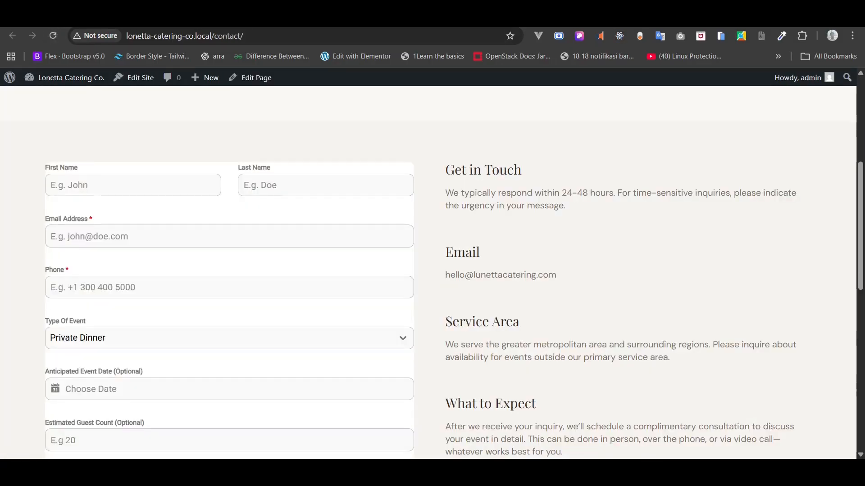
{"action": "left_click", "coordinate": [158, 18]}
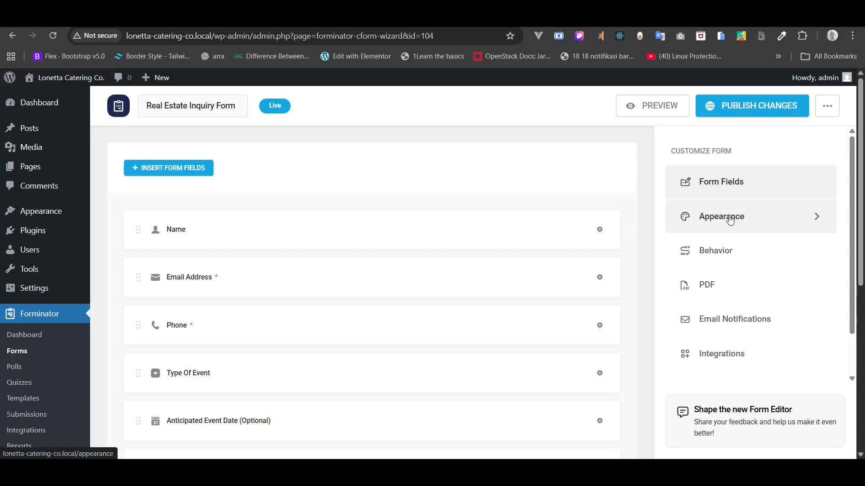
- Try the form without a stylesheet, then keep the Forminator Styles look
{"action": "left_click", "coordinate": [731, 220]}
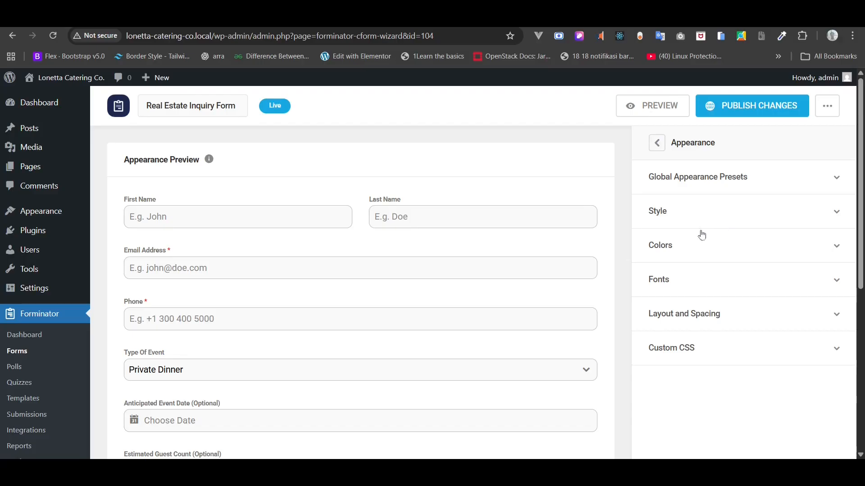
{"action": "left_click", "coordinate": [678, 218]}
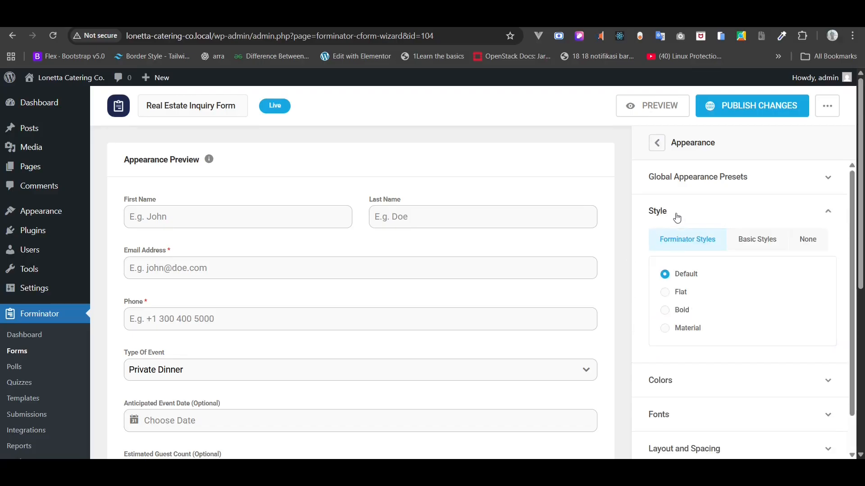
{"action": "scroll", "coordinate": [677, 218], "scroll_direction": "down", "scroll_amount": 1}
{"action": "scroll", "coordinate": [677, 218], "scroll_direction": "up", "scroll_amount": 1}
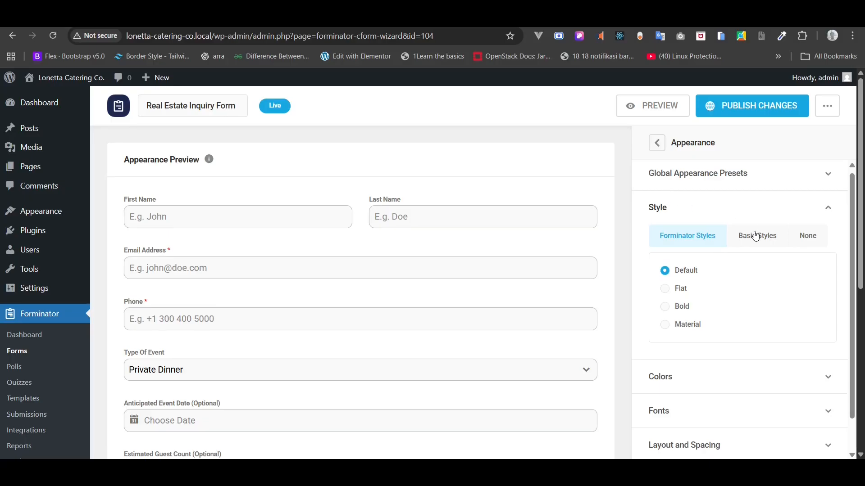
{"action": "left_click", "coordinate": [808, 238]}
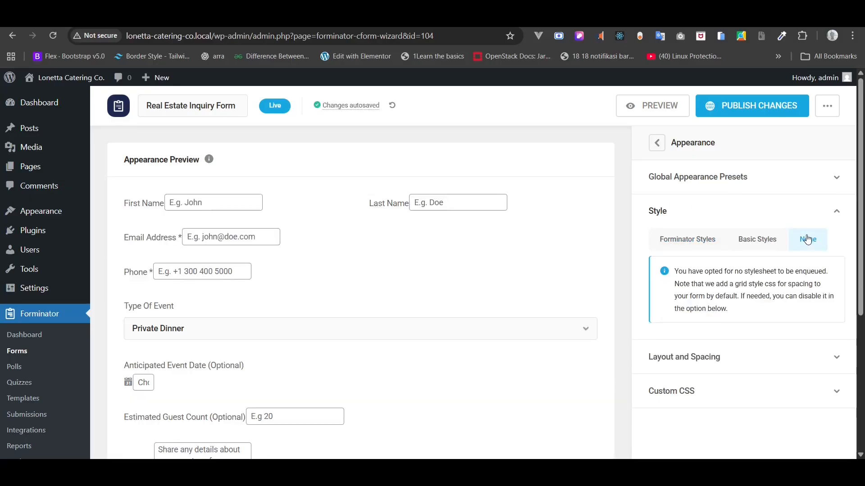
{"action": "left_click", "coordinate": [688, 243]}
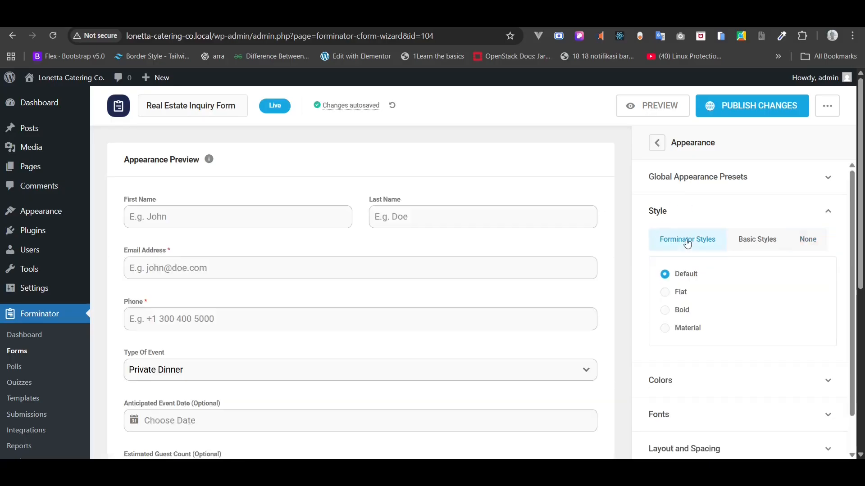
{"action": "left_click", "coordinate": [657, 213]}
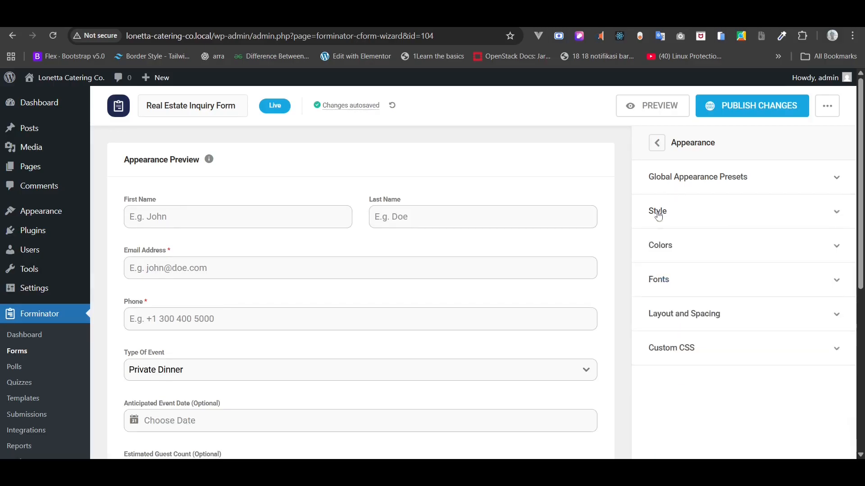
- Clear the Form Container's white background in the form's Colors settings
{"action": "left_click", "coordinate": [667, 253]}
{"action": "scroll", "coordinate": [668, 255], "scroll_direction": "down", "scroll_amount": 4}
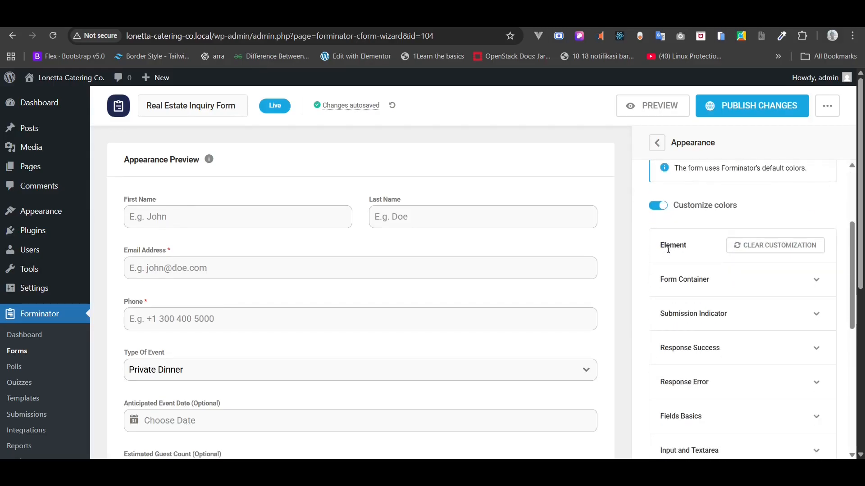
{"action": "scroll", "coordinate": [668, 255], "scroll_direction": "down", "scroll_amount": 5}
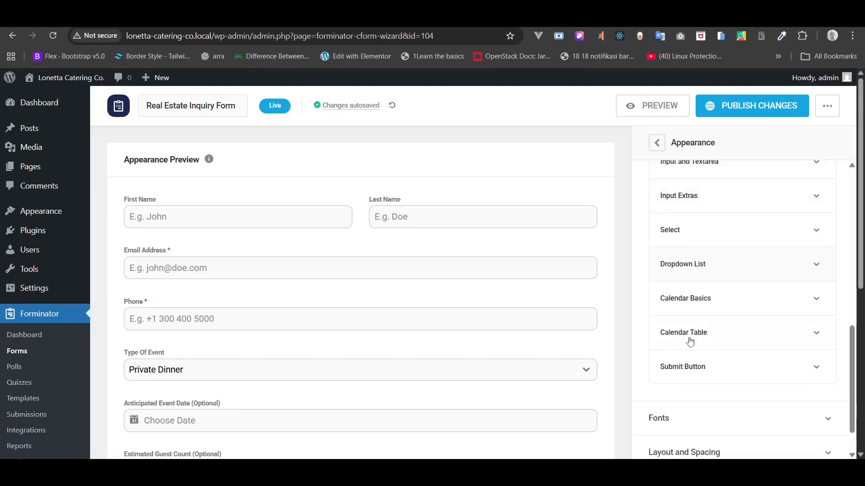
{"action": "left_click", "coordinate": [692, 367]}
{"action": "scroll", "coordinate": [692, 368], "scroll_direction": "down", "scroll_amount": 2}
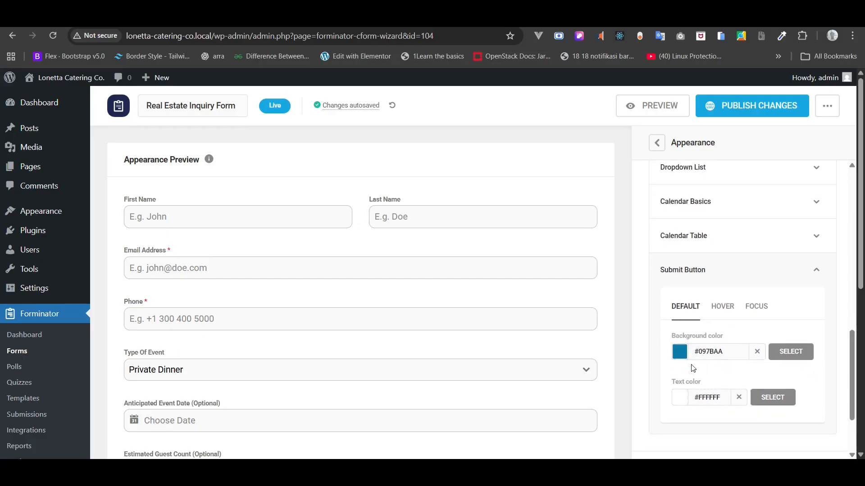
{"action": "scroll", "coordinate": [693, 368], "scroll_direction": "up", "scroll_amount": 1}
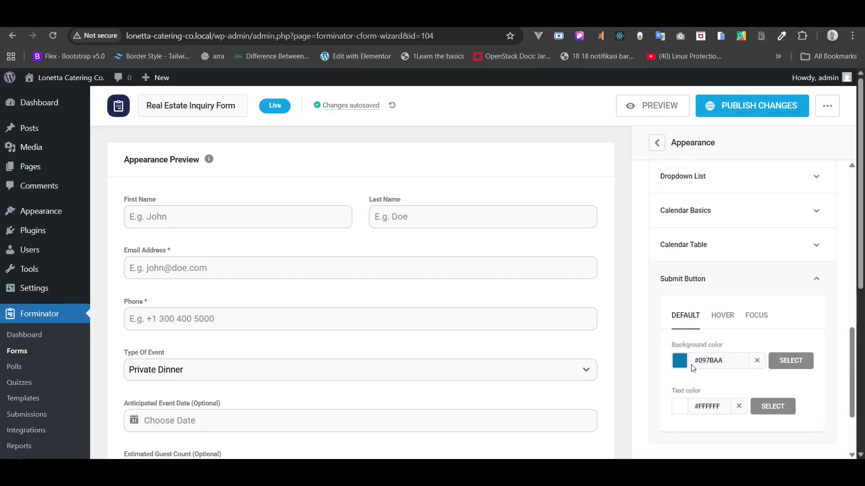
{"action": "scroll", "coordinate": [692, 366], "scroll_direction": "up", "scroll_amount": 3}
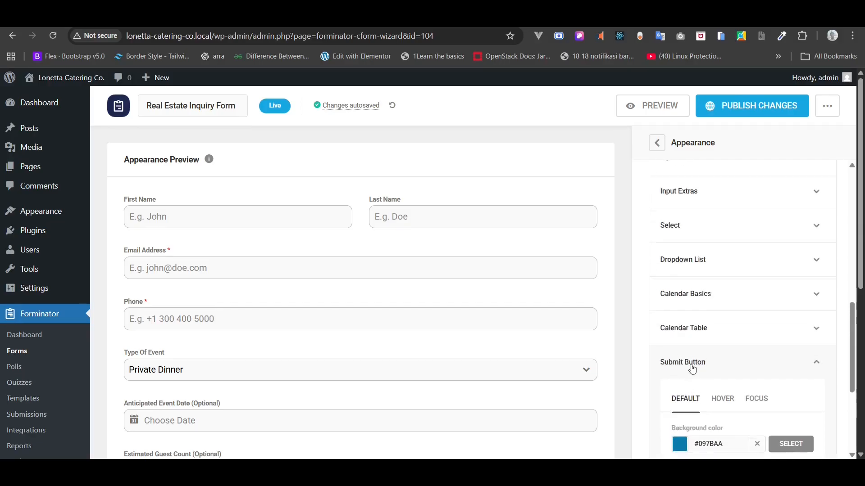
{"action": "scroll", "coordinate": [693, 370], "scroll_direction": "up", "scroll_amount": 3}
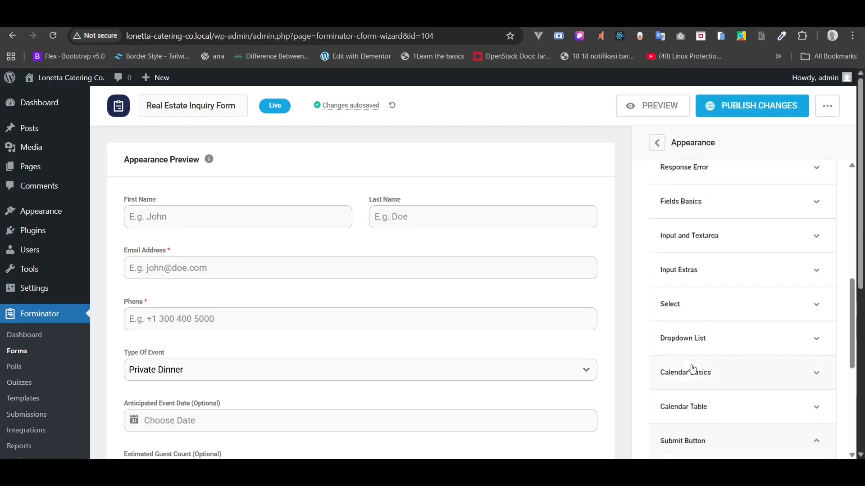
{"action": "scroll", "coordinate": [693, 369], "scroll_direction": "up", "scroll_amount": 3}
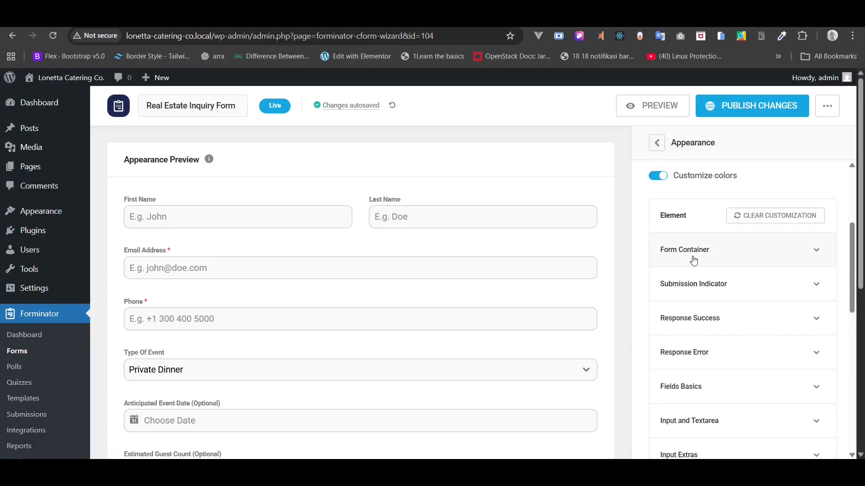
{"action": "left_click", "coordinate": [694, 261]}
{"action": "scroll", "coordinate": [694, 259], "scroll_direction": "down", "scroll_amount": 2}
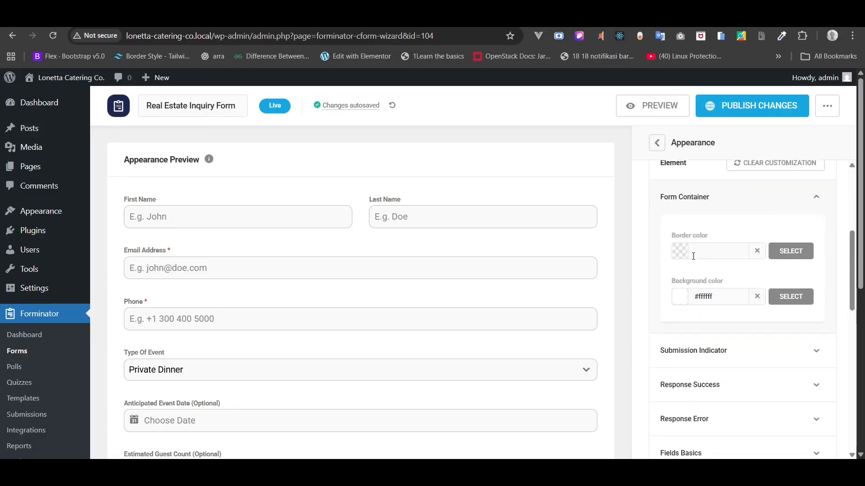
{"action": "left_click", "coordinate": [757, 298]}
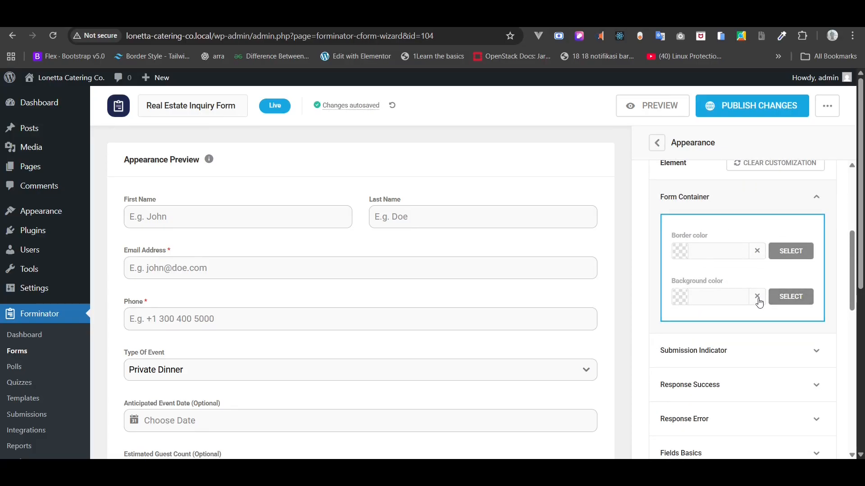
{"action": "scroll", "coordinate": [759, 303], "scroll_direction": "up", "scroll_amount": 2}
{"action": "left_click", "coordinate": [705, 245]}
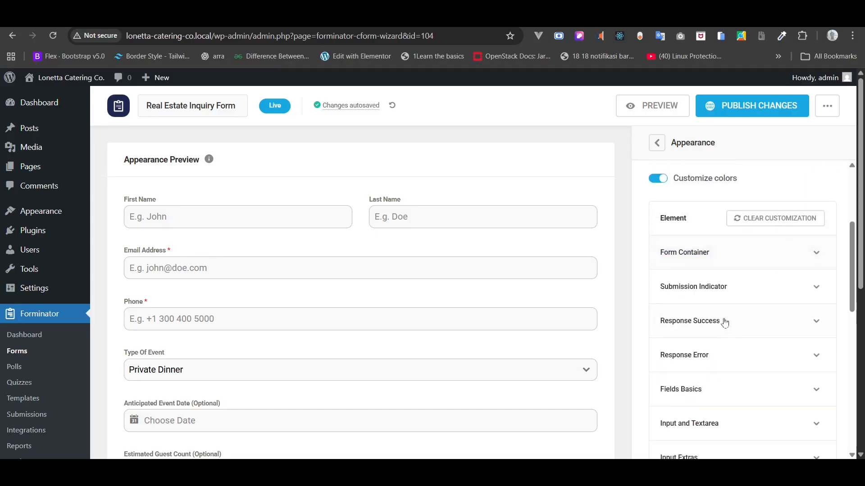
- Clear the Submit button's text colour and set its background to #72785e
{"action": "scroll", "coordinate": [725, 323], "scroll_direction": "down", "scroll_amount": 2}
{"action": "scroll", "coordinate": [725, 323], "scroll_direction": "down", "scroll_amount": 2}
{"action": "scroll", "coordinate": [725, 323], "scroll_direction": "down", "scroll_amount": 6}
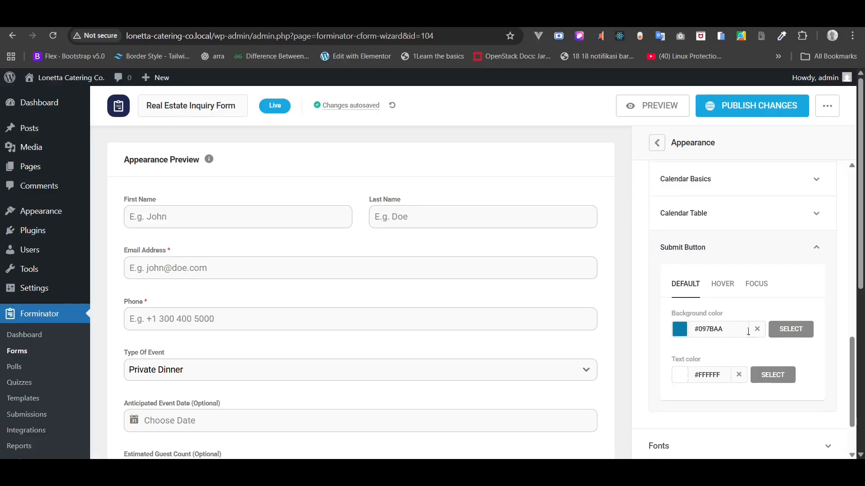
{"action": "scroll", "coordinate": [569, 367], "scroll_direction": "down", "scroll_amount": 5}
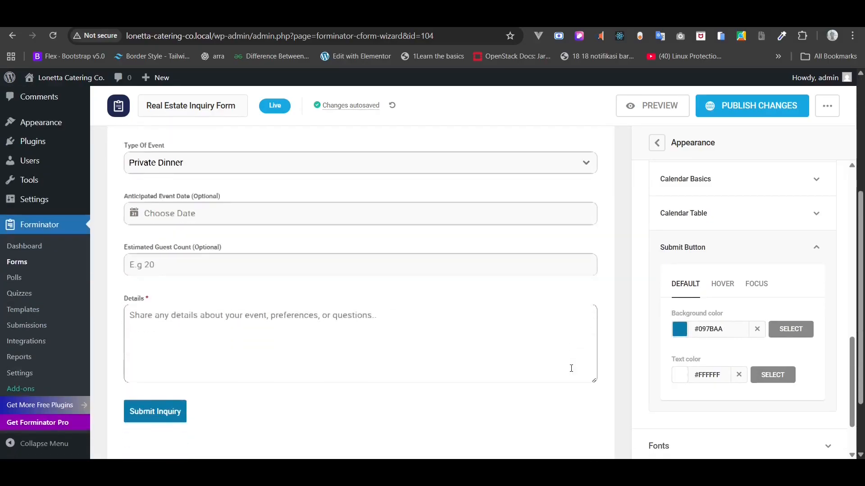
{"action": "left_click", "coordinate": [758, 331]}
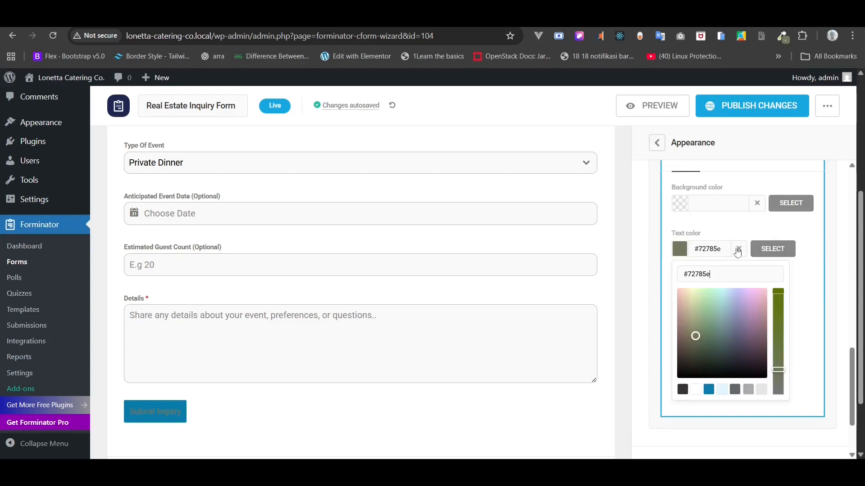
{"action": "left_click", "coordinate": [738, 251]}
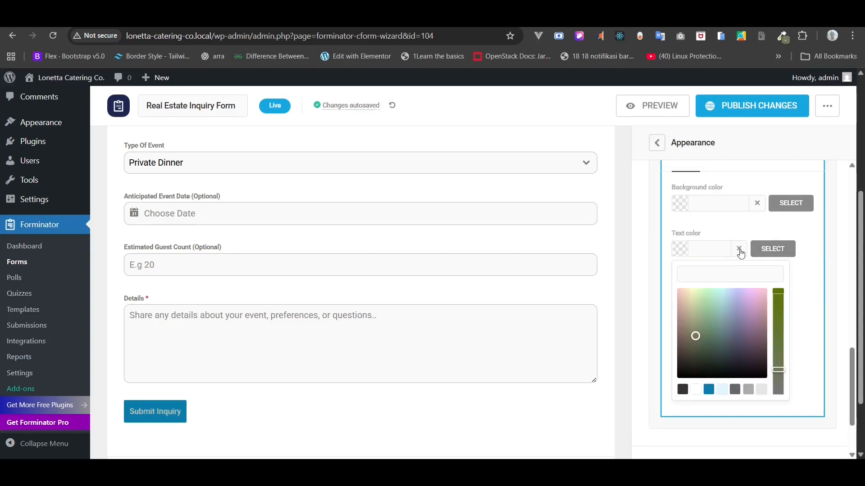
{"action": "left_click", "coordinate": [685, 211]}
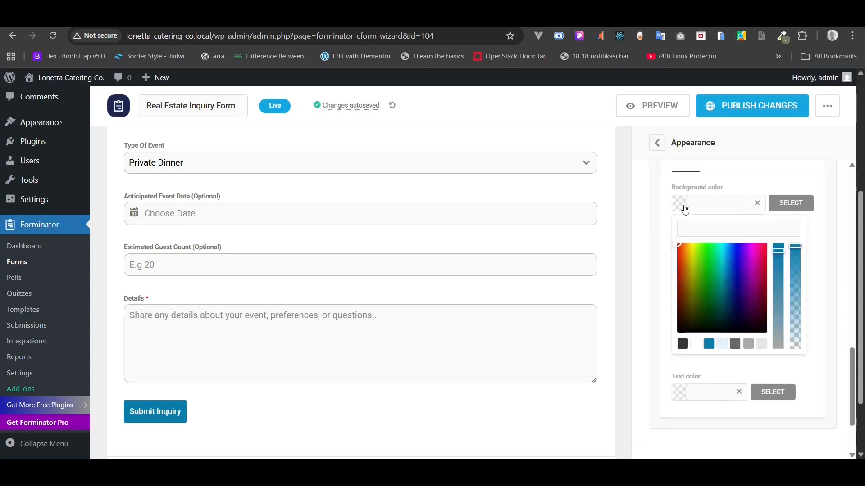
{"action": "left_click", "coordinate": [691, 225]}
{"action": "type", "text": "#72785e"}
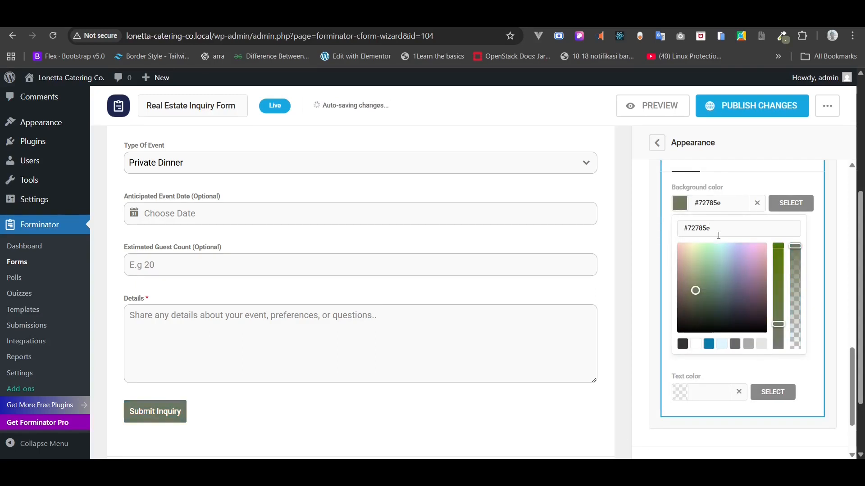
{"action": "left_click", "coordinate": [739, 190]}
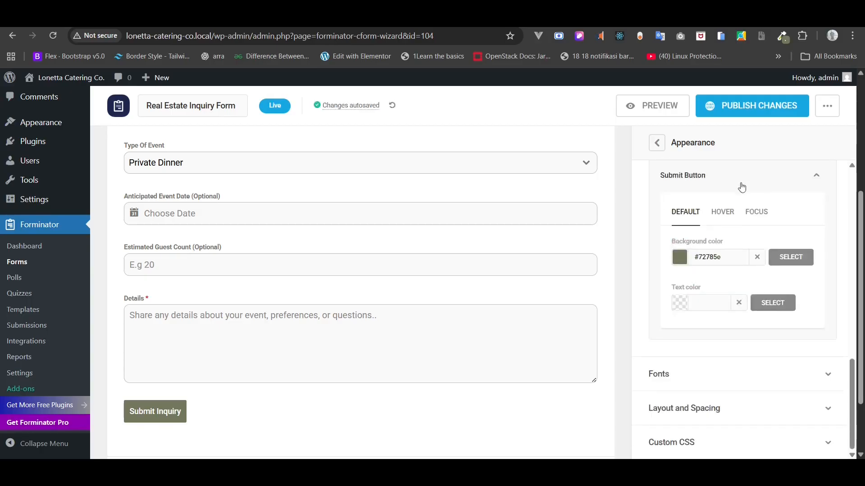
- Collapse the Submit Button and Colors settings sections
{"action": "scroll", "coordinate": [729, 291], "scroll_direction": "up", "scroll_amount": 2}
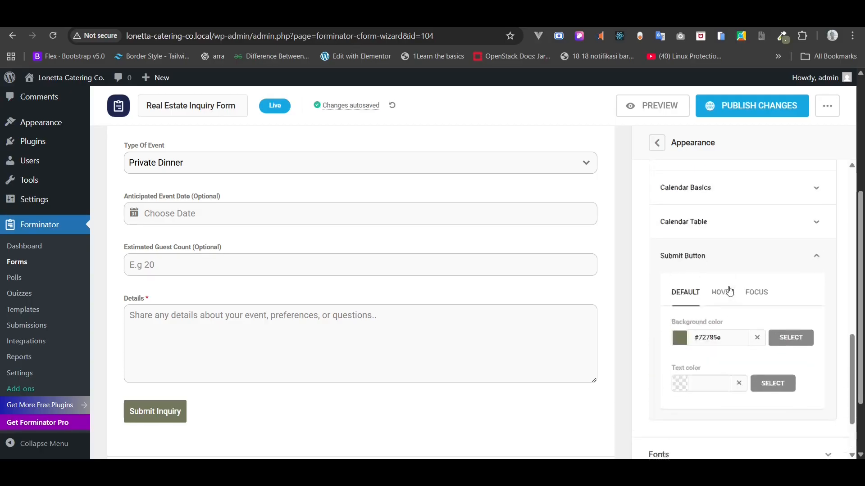
{"action": "left_click", "coordinate": [696, 255]}
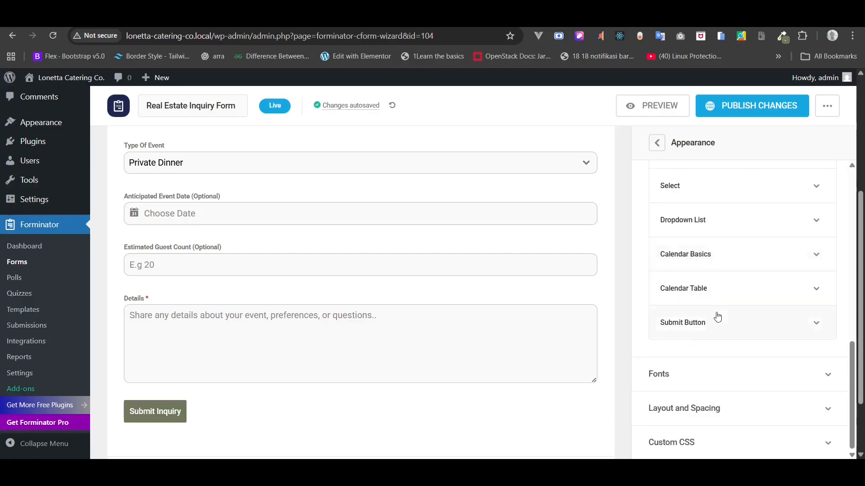
{"action": "scroll", "coordinate": [717, 317], "scroll_direction": "up", "scroll_amount": 9}
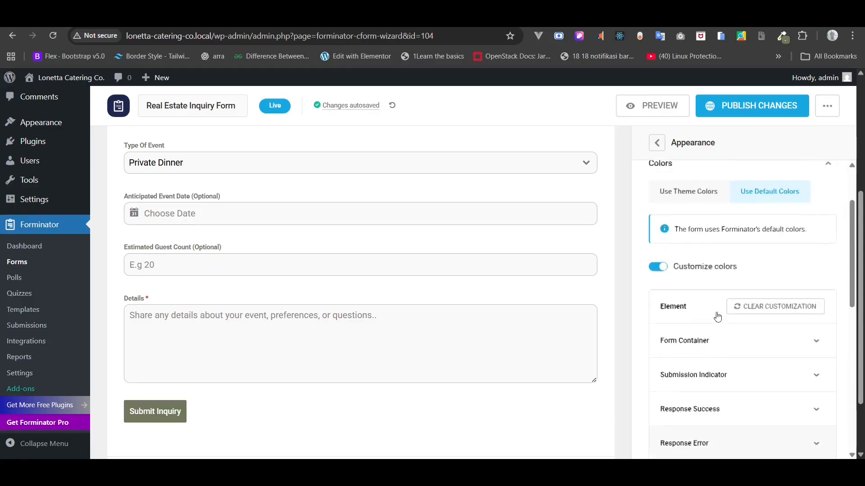
{"action": "scroll", "coordinate": [690, 322], "scroll_direction": "up", "scroll_amount": 3}
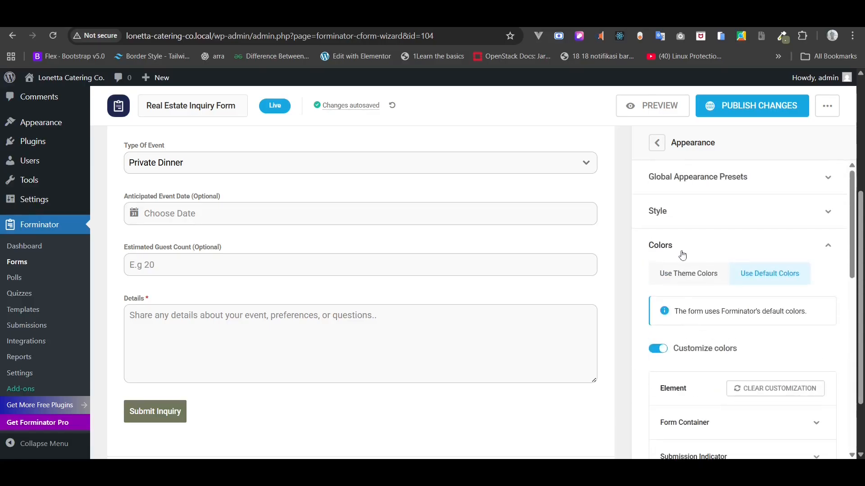
{"action": "left_click", "coordinate": [678, 247]}
- Change the Form Container border radius to -1 under Layout and Spacing
{"action": "left_click", "coordinate": [668, 223]}
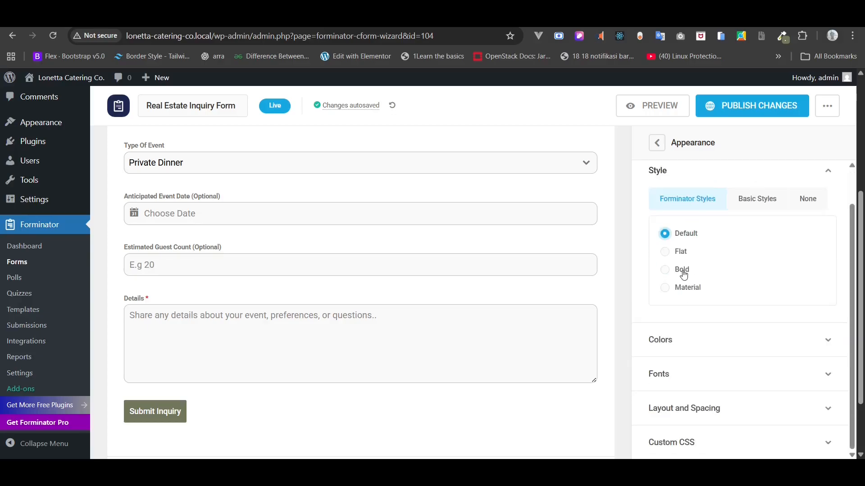
{"action": "left_click", "coordinate": [680, 206]}
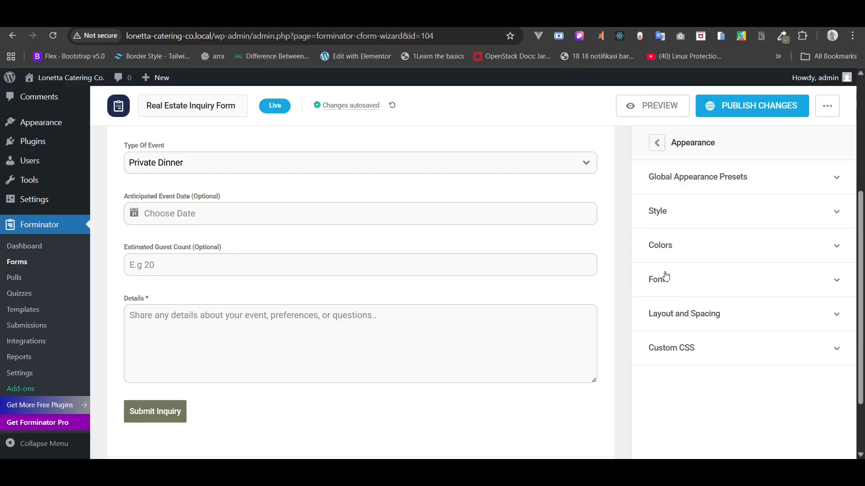
{"action": "left_click", "coordinate": [687, 314]}
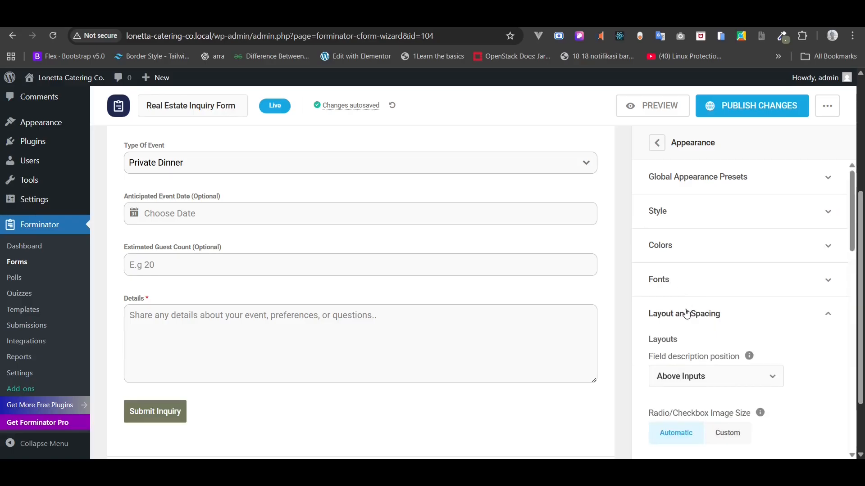
{"action": "scroll", "coordinate": [687, 314], "scroll_direction": "down", "scroll_amount": 7}
{"action": "scroll", "coordinate": [687, 313], "scroll_direction": "down", "scroll_amount": 3}
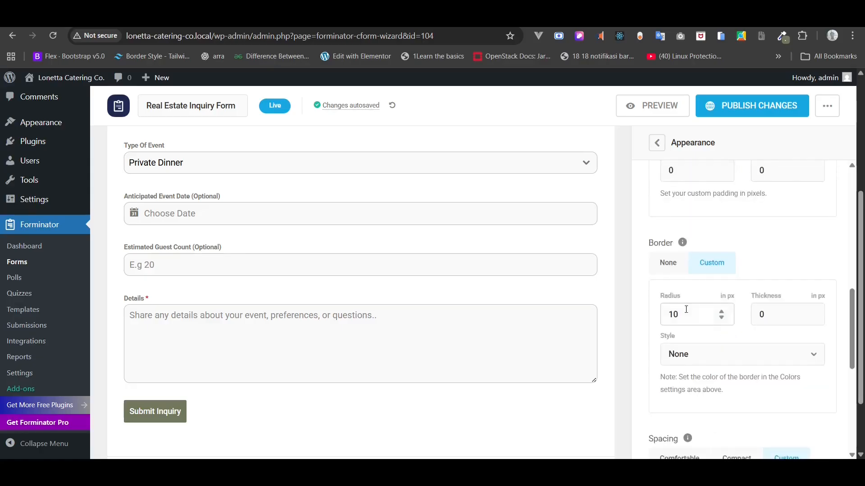
{"action": "double_click", "coordinate": [661, 302]}
{"action": "type", "text": "0"}
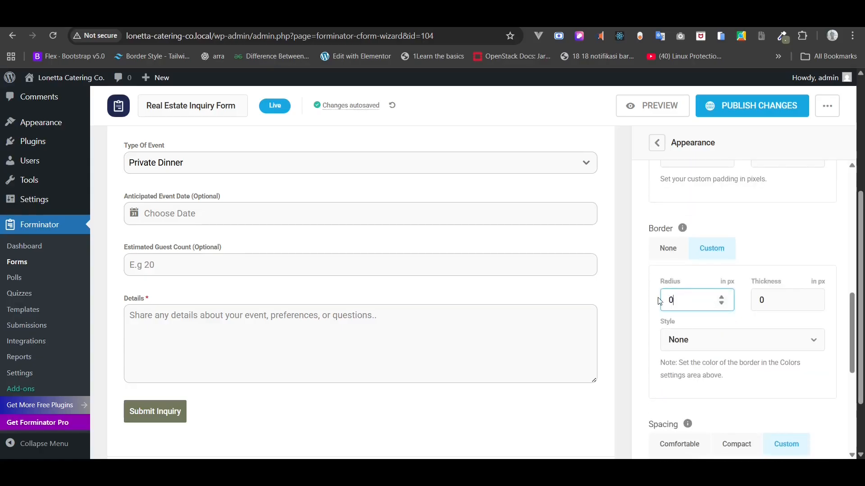
{"action": "scroll", "coordinate": [684, 290], "scroll_direction": "down", "scroll_amount": 3}
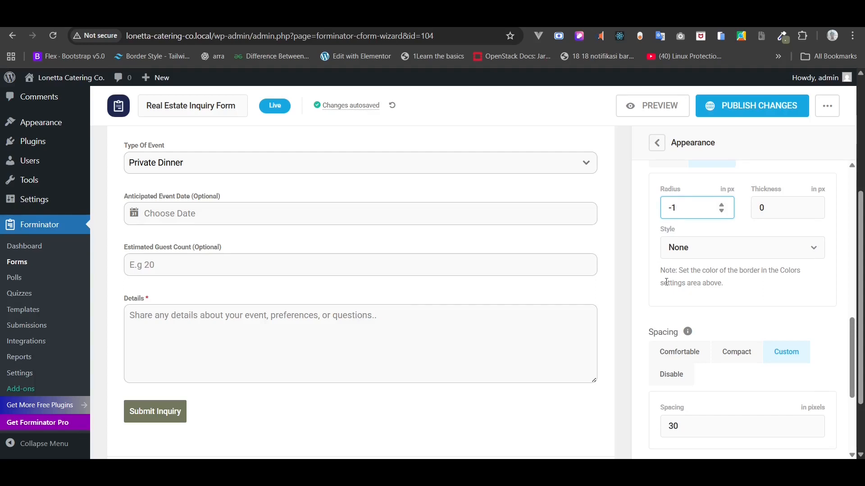
{"action": "scroll", "coordinate": [666, 281], "scroll_direction": "up", "scroll_amount": 3}
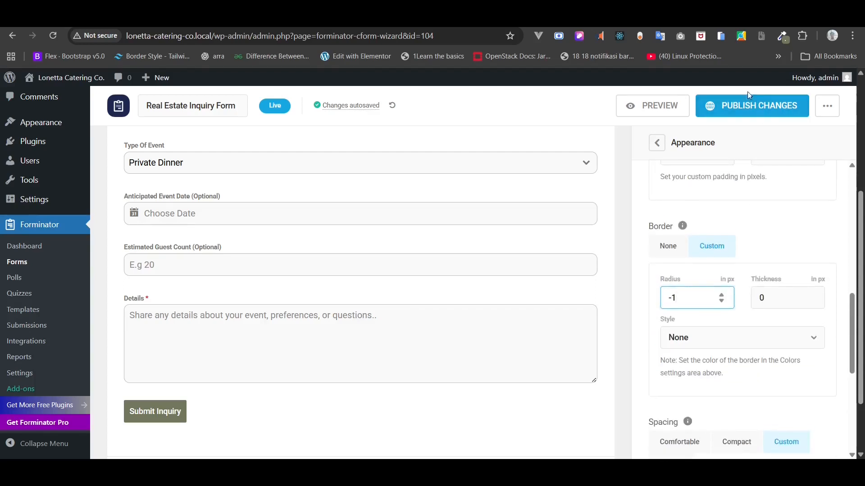
- Publish the form and check the reloaded live Contact page
{"action": "left_click", "coordinate": [743, 107]}
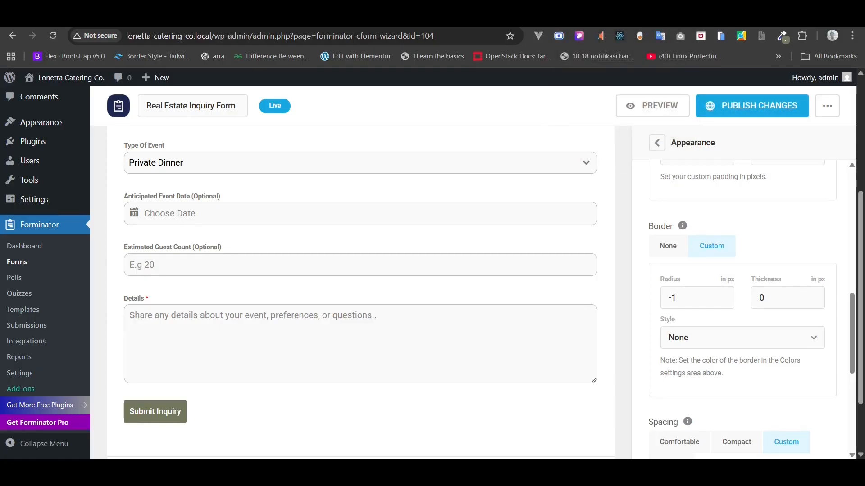
{"action": "key", "text": "ctrl+Tab"}
{"action": "scroll", "coordinate": [460, 194], "scroll_direction": "down", "scroll_amount": 2}
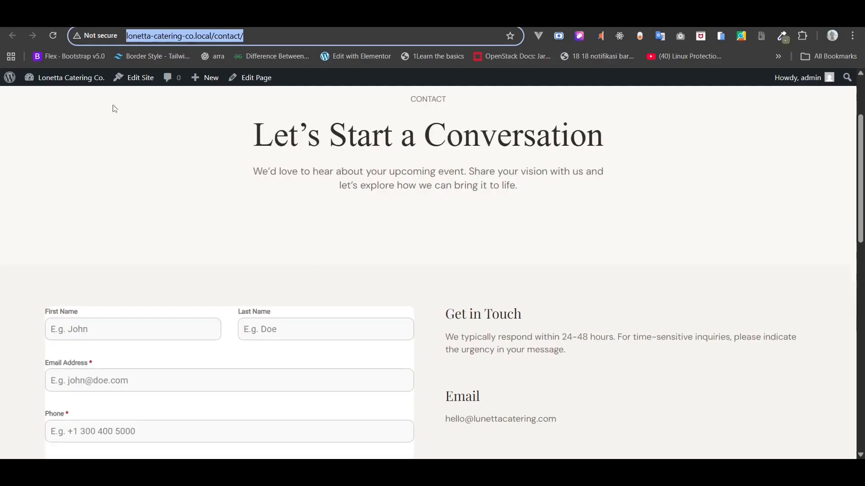
{"action": "left_click", "coordinate": [53, 36]}
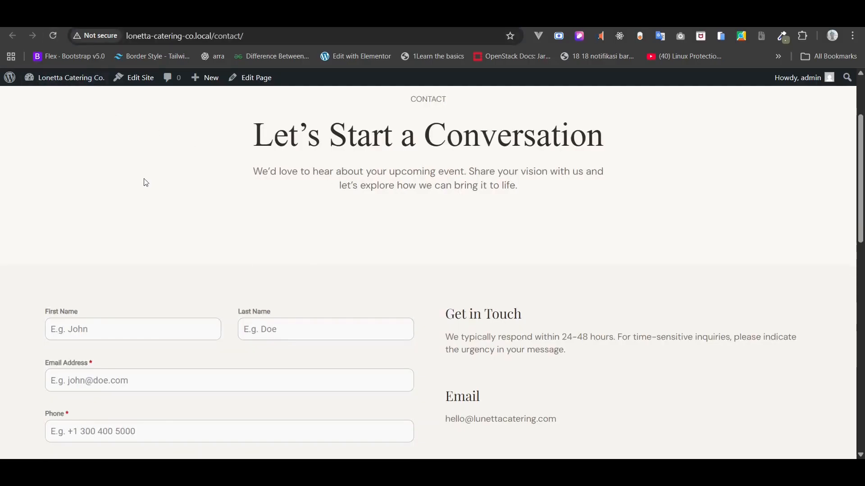
{"action": "scroll", "coordinate": [146, 183], "scroll_direction": "down", "scroll_amount": 7}
{"action": "scroll", "coordinate": [146, 183], "scroll_direction": "up", "scroll_amount": 1}
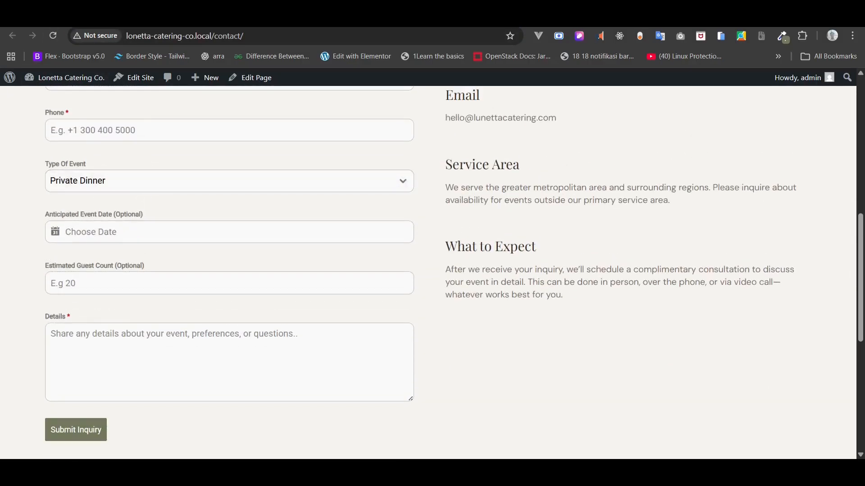
{"action": "key", "text": "ctrl+Tab"}
{"action": "scroll", "coordinate": [757, 226], "scroll_direction": "up", "scroll_amount": 4}
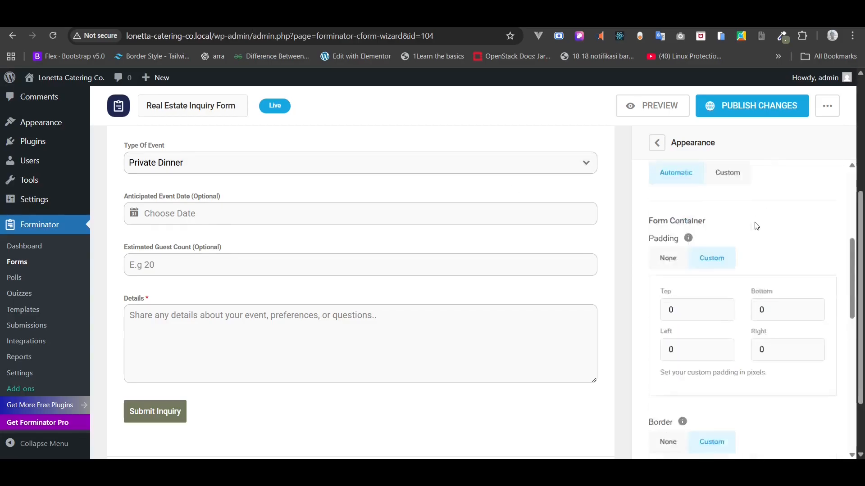
- Set the Field Container border radius from 10 to 0 in Layout and Spacing
{"action": "scroll", "coordinate": [756, 226], "scroll_direction": "up", "scroll_amount": 5}
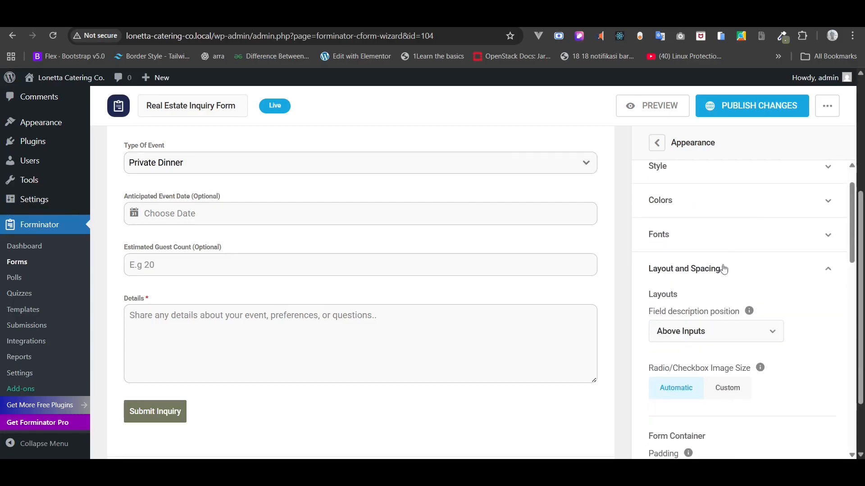
{"action": "left_click", "coordinate": [723, 269]}
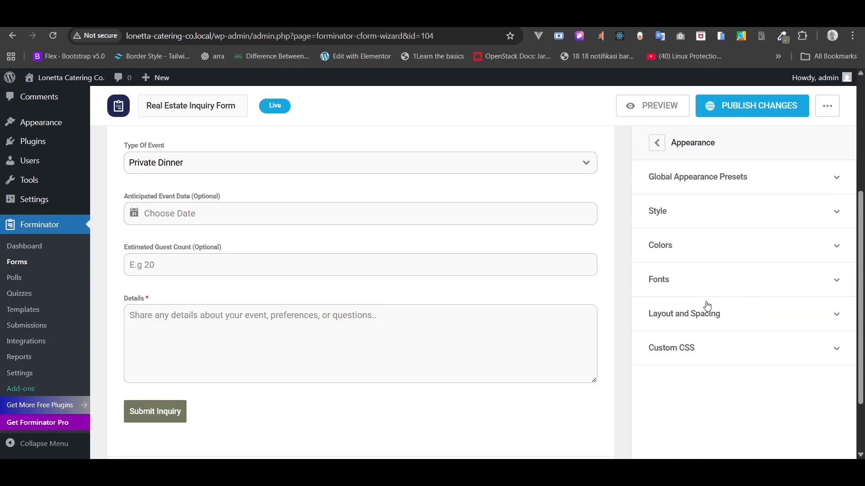
{"action": "scroll", "coordinate": [709, 274], "scroll_direction": "up", "scroll_amount": 3}
{"action": "scroll", "coordinate": [708, 275], "scroll_direction": "down", "scroll_amount": 1}
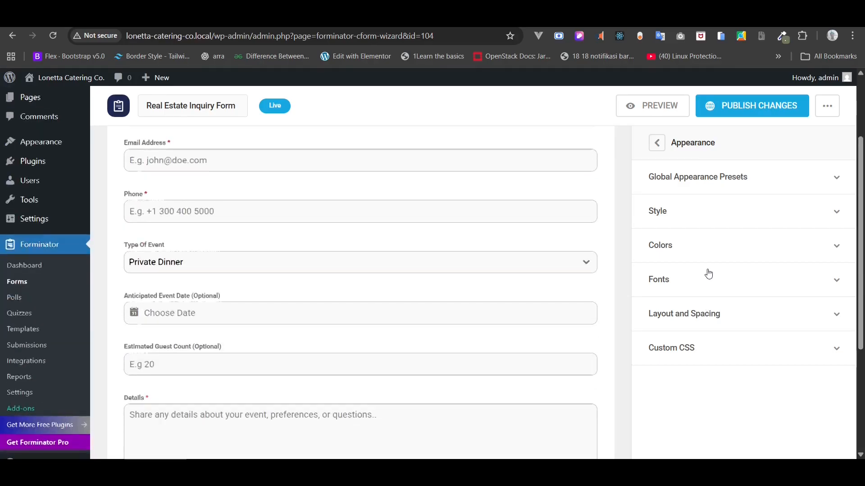
{"action": "scroll", "coordinate": [708, 274], "scroll_direction": "down", "scroll_amount": 1}
{"action": "left_click", "coordinate": [711, 315]}
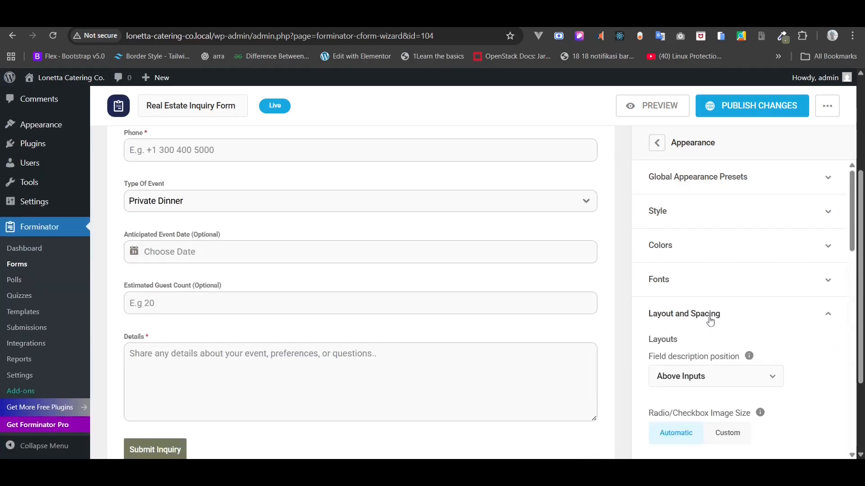
{"action": "scroll", "coordinate": [718, 356], "scroll_direction": "down", "scroll_amount": 7}
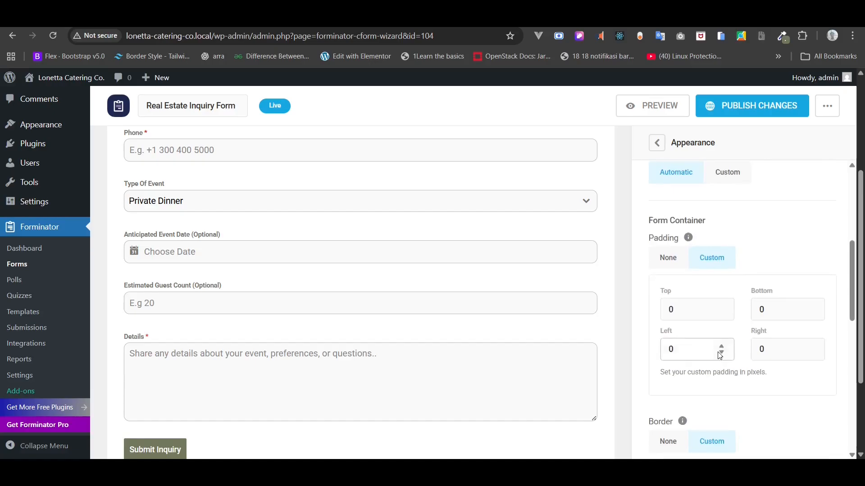
{"action": "scroll", "coordinate": [717, 352], "scroll_direction": "down", "scroll_amount": 9}
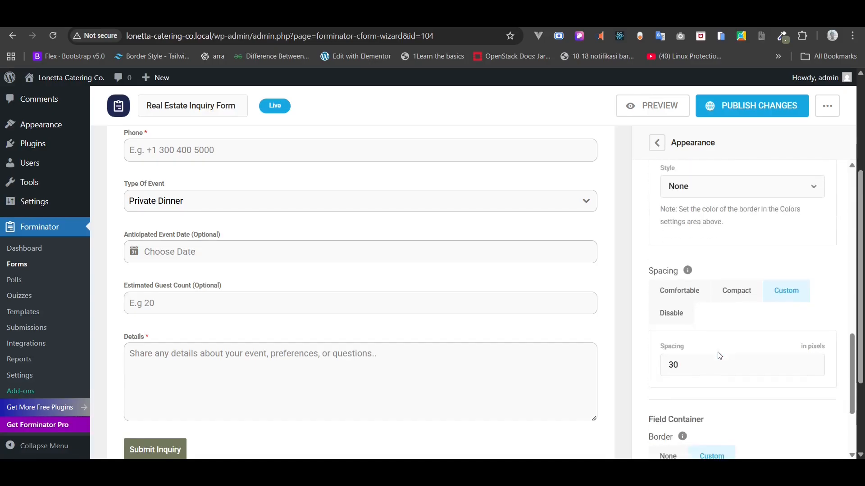
{"action": "left_click_drag", "start_coordinate": [691, 381], "coordinate": [653, 384]}
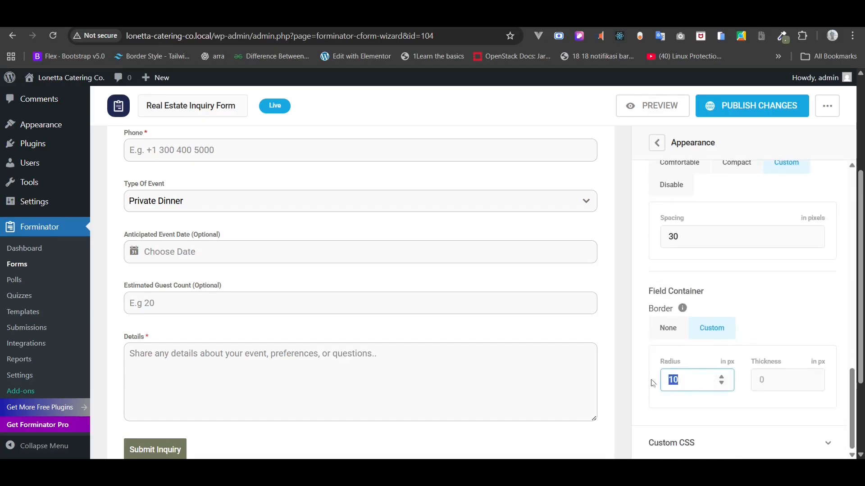
{"action": "left_click_drag", "start_coordinate": [674, 294], "coordinate": [647, 290]}
{"action": "left_click_drag", "start_coordinate": [696, 378], "coordinate": [643, 371]}
{"action": "type", "text": "0"}
{"action": "left_click", "coordinate": [520, 376]}
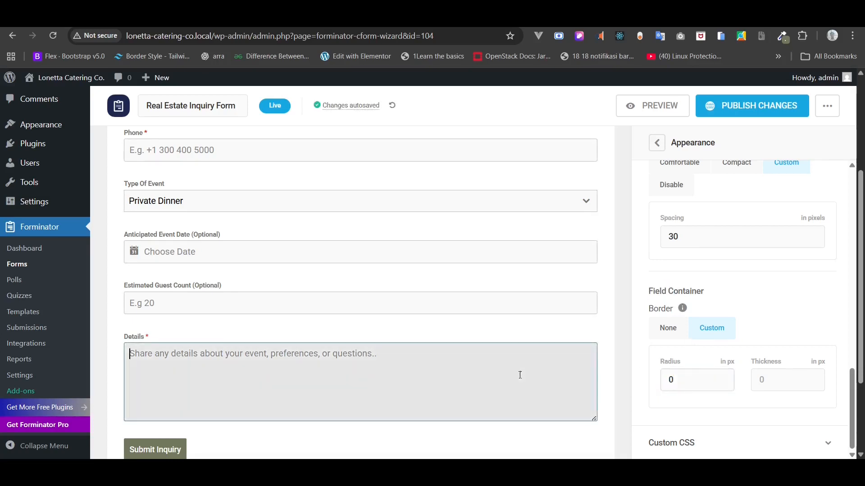
- Publish the form and reload the live Contact page
{"action": "left_click", "coordinate": [770, 107]}
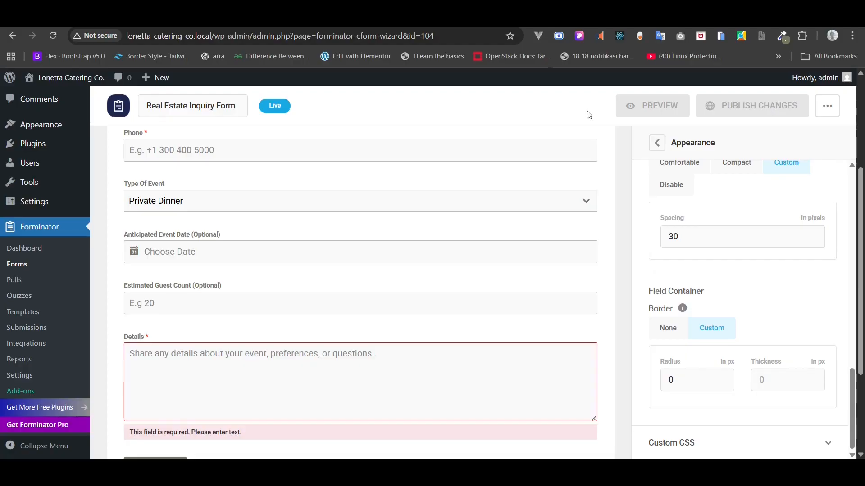
{"action": "left_click", "coordinate": [343, 21]}
{"action": "left_click", "coordinate": [53, 36]}
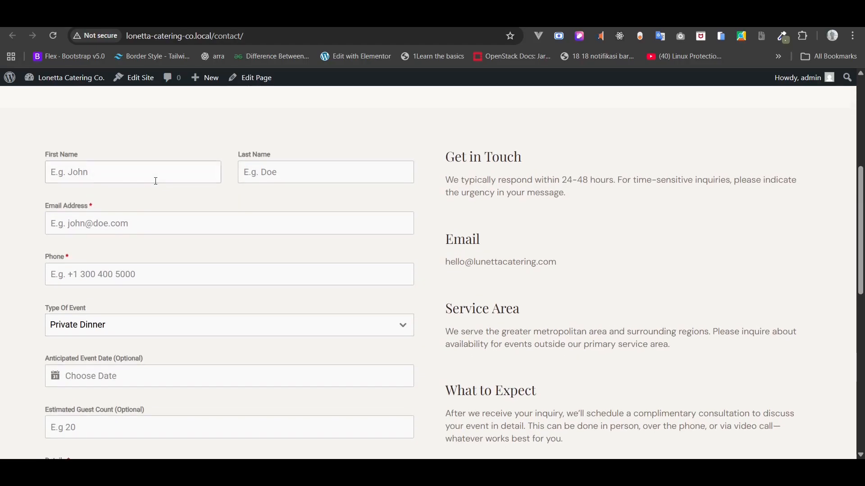
- Middle-align the right-hand column, then select the Columns block in List View
{"action": "key", "text": "ctrl+shift+Tab"}
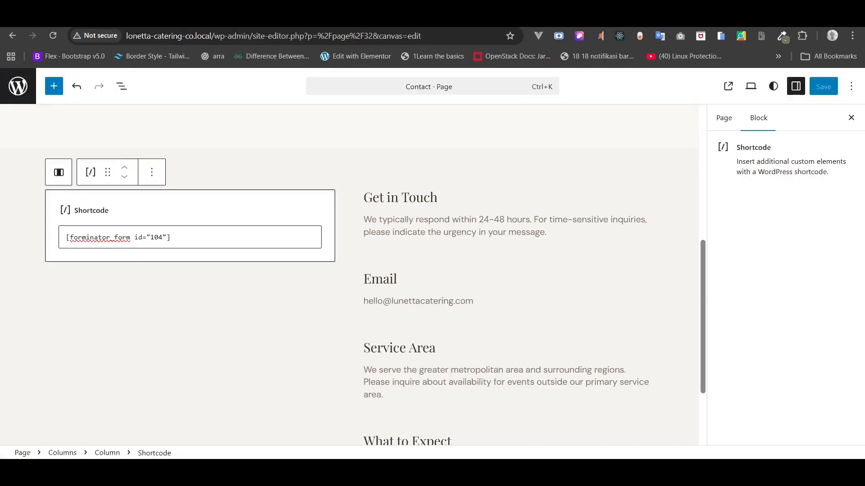
{"action": "left_click", "coordinate": [363, 224]}
{"action": "scroll", "coordinate": [363, 223], "scroll_direction": "down", "scroll_amount": 1}
{"action": "left_click", "coordinate": [476, 129]}
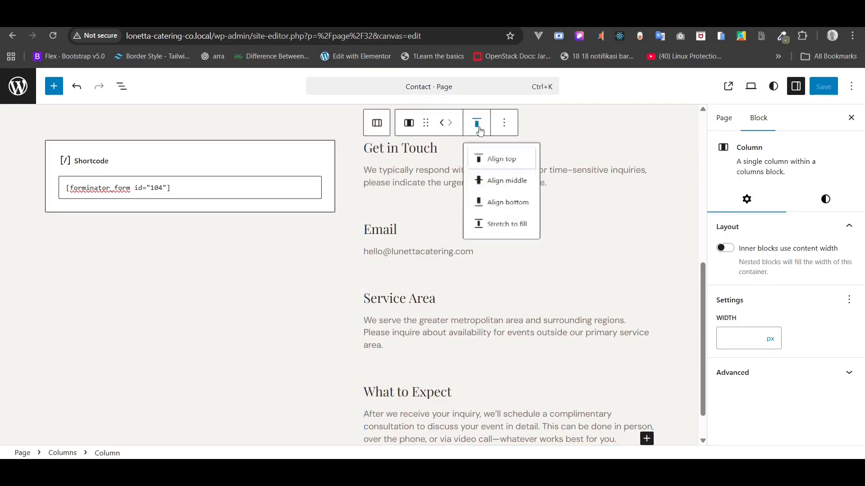
{"action": "left_click", "coordinate": [510, 184]}
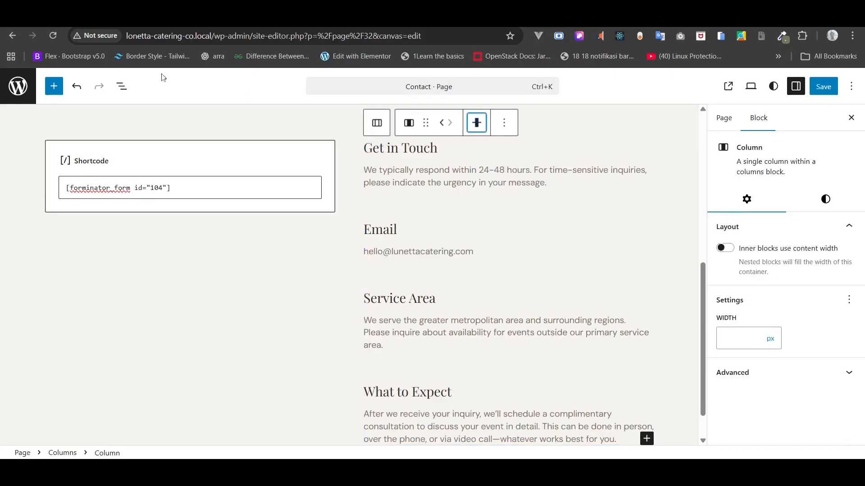
{"action": "left_click", "coordinate": [125, 94]}
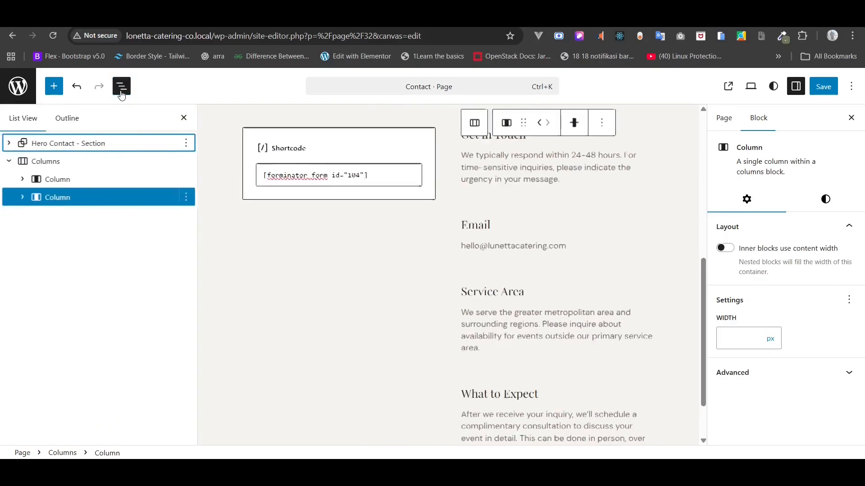
{"action": "left_click", "coordinate": [55, 167]}
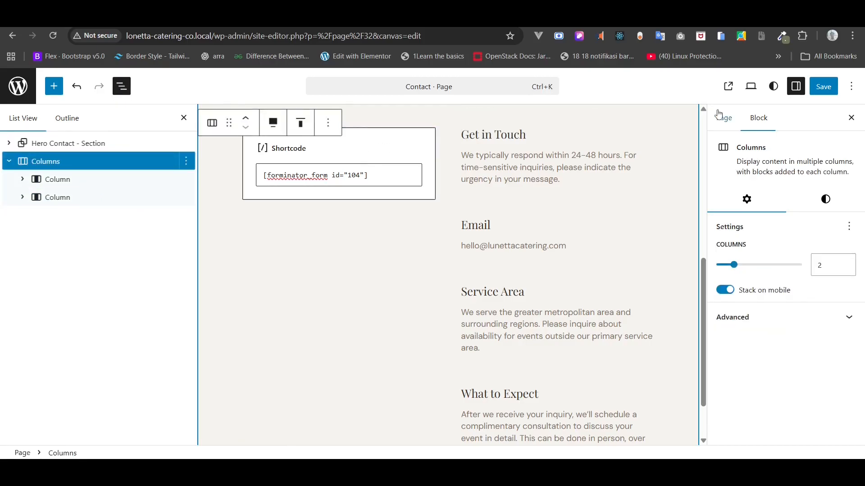
- Save the Contact page and preview it live before returning to the editor
{"action": "left_click", "coordinate": [811, 90]}
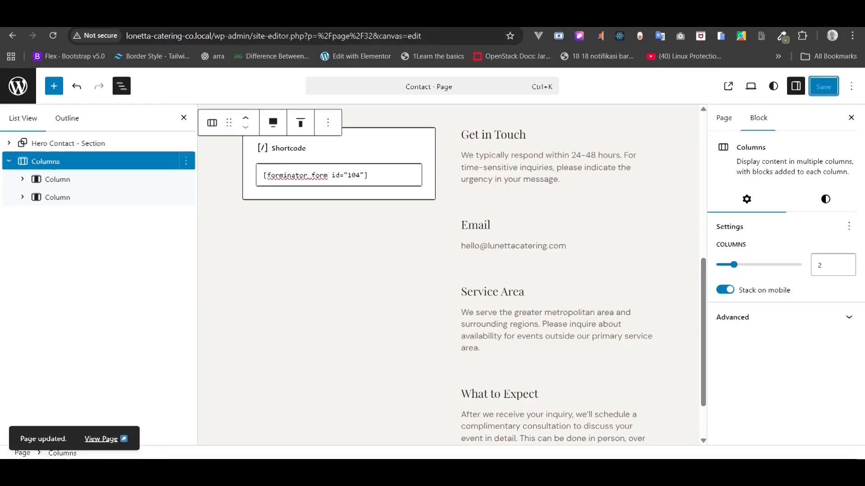
{"action": "left_click", "coordinate": [101, 440]}
{"action": "left_click", "coordinate": [53, 36]}
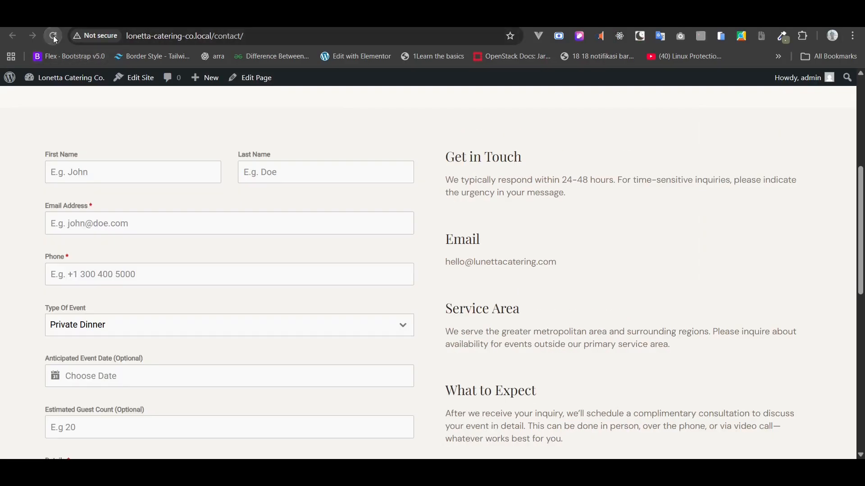
{"action": "scroll", "coordinate": [245, 173], "scroll_direction": "down", "scroll_amount": 3}
{"action": "scroll", "coordinate": [247, 175], "scroll_direction": "up", "scroll_amount": 3}
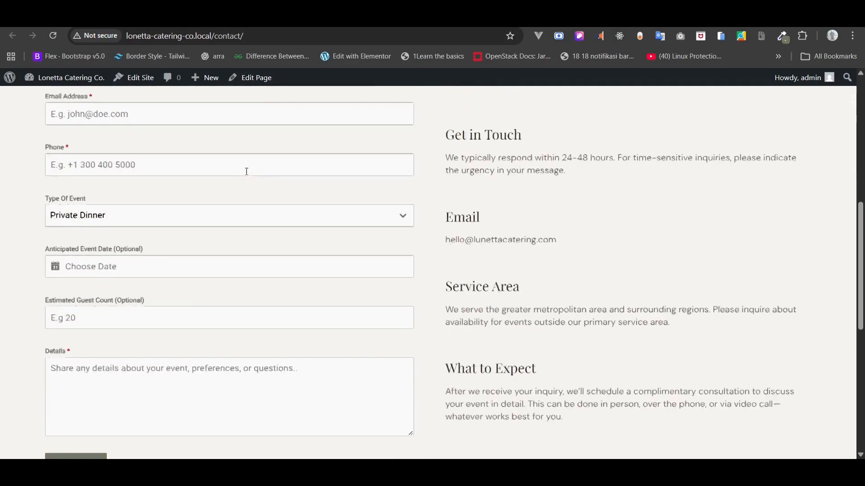
{"action": "key", "text": "ctrl+w"}
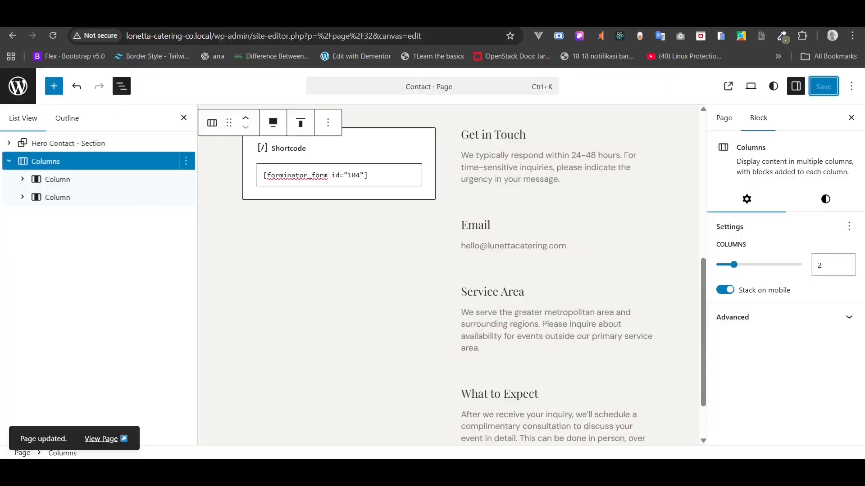
- Align both columns to the top, save, and check the reloaded live page and date picker
{"action": "left_click", "coordinate": [301, 127]}
{"action": "left_click", "coordinate": [300, 162]}
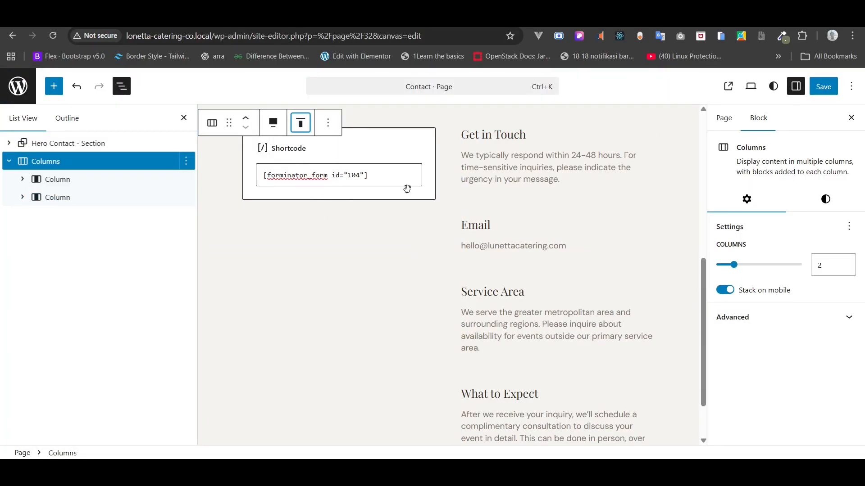
{"action": "left_click", "coordinate": [824, 86]}
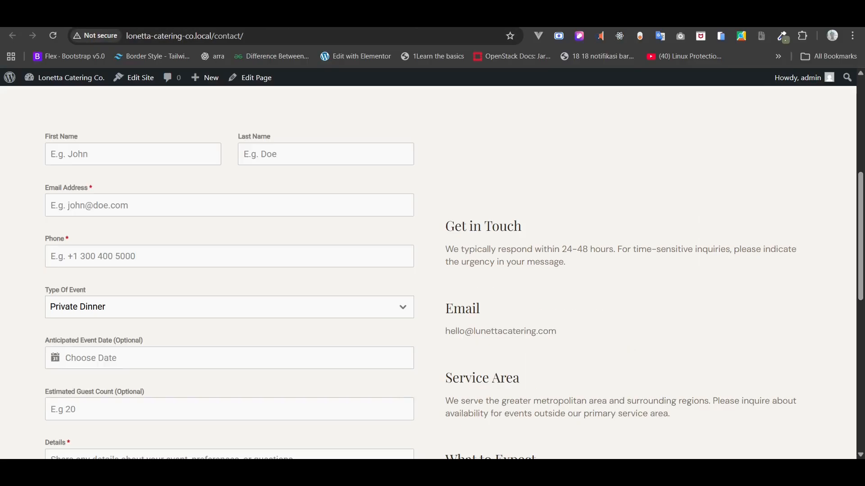
{"action": "key", "text": "ctrl+shift+t"}
{"action": "left_click", "coordinate": [54, 37]}
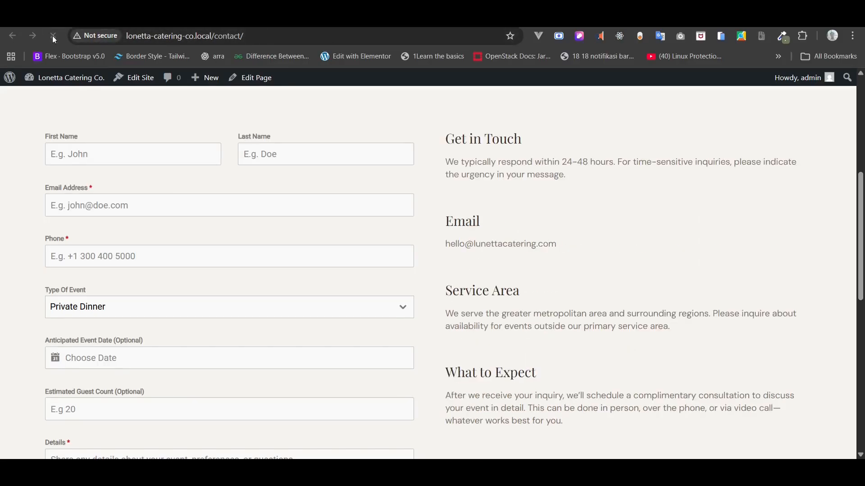
{"action": "scroll", "coordinate": [184, 196], "scroll_direction": "up", "scroll_amount": 6}
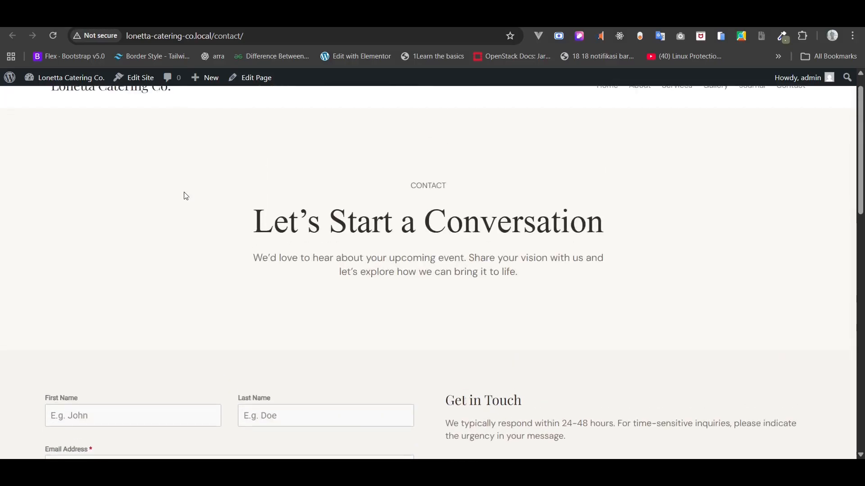
{"action": "scroll", "coordinate": [184, 192], "scroll_direction": "down", "scroll_amount": 10}
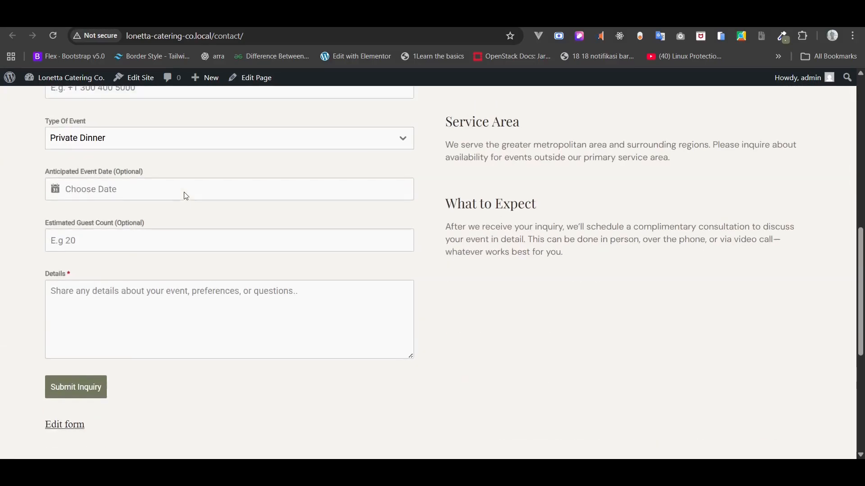
{"action": "left_click", "coordinate": [155, 192]}
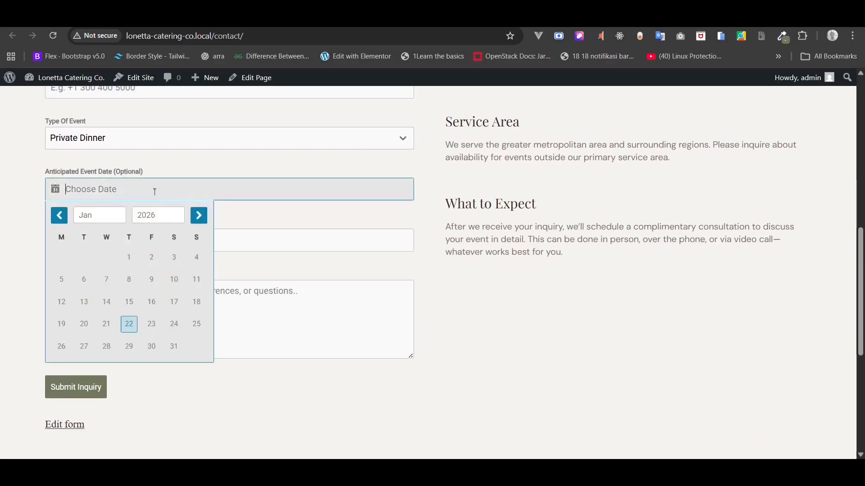
{"action": "left_click", "coordinate": [63, 393]}
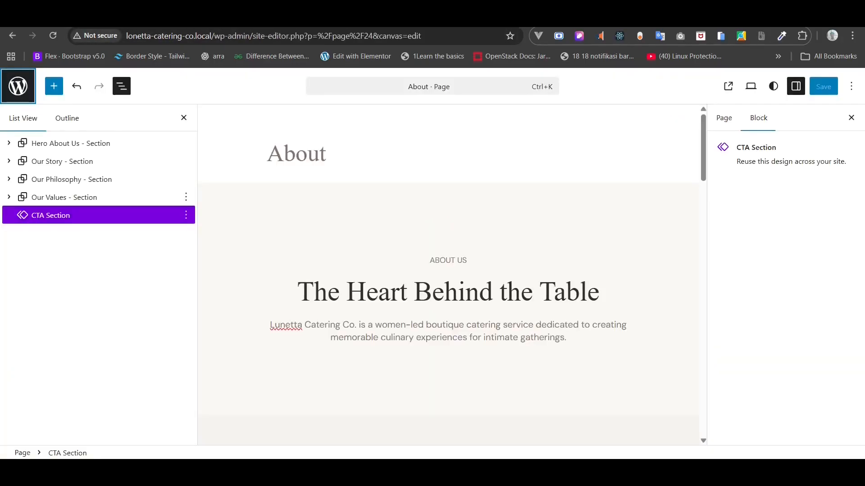
- Load the About page in the site editor via the copied URL, then edit Gallery from Pages
{"action": "left_click", "coordinate": [179, 39]}
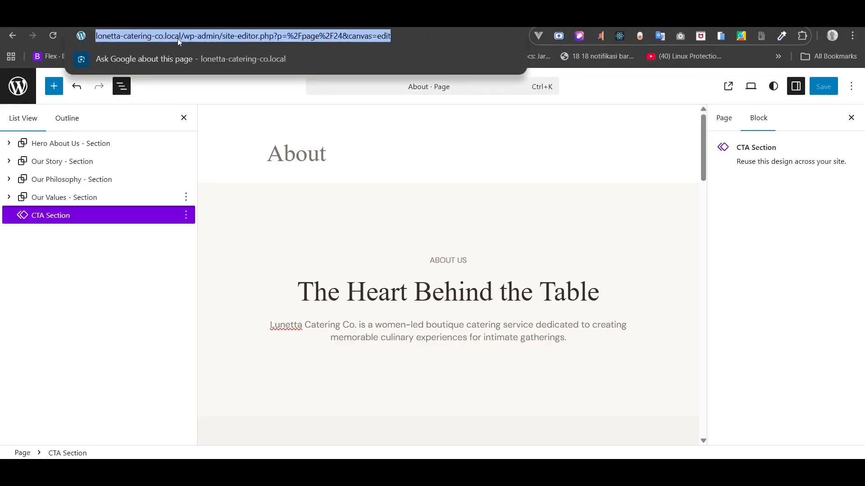
{"action": "right_click", "coordinate": [179, 40]}
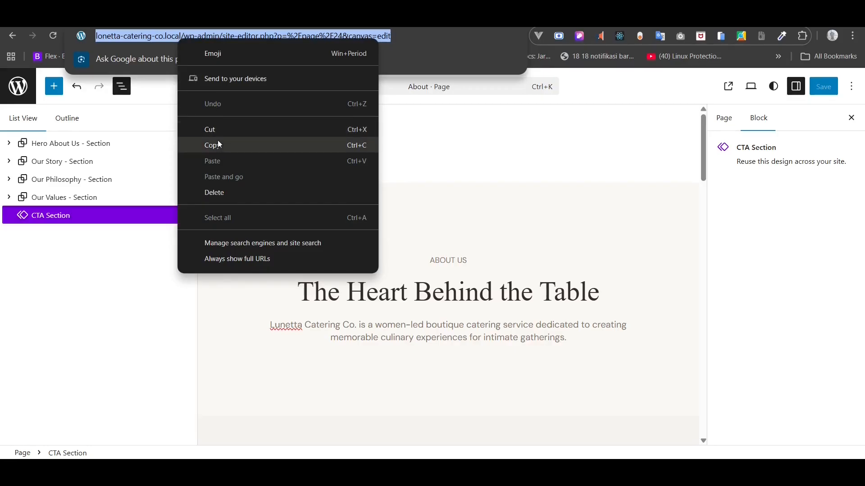
{"action": "left_click", "coordinate": [213, 146]}
{"action": "left_click", "coordinate": [184, 19]}
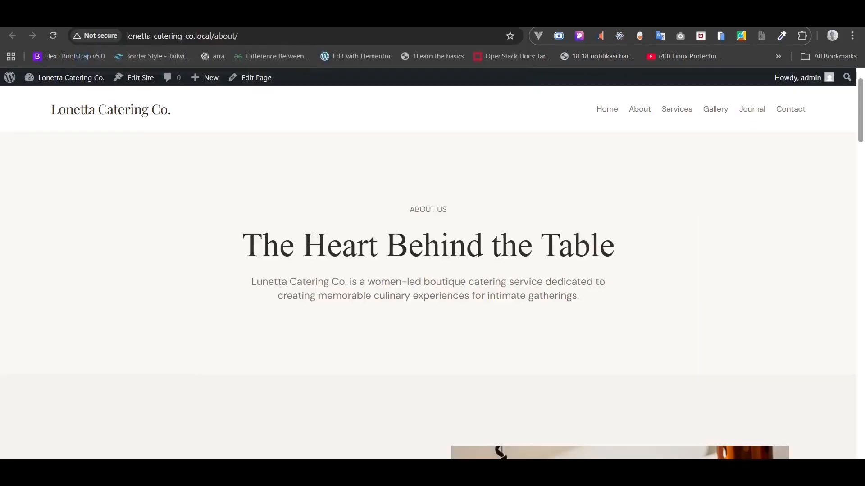
{"action": "left_click", "coordinate": [186, 38]}
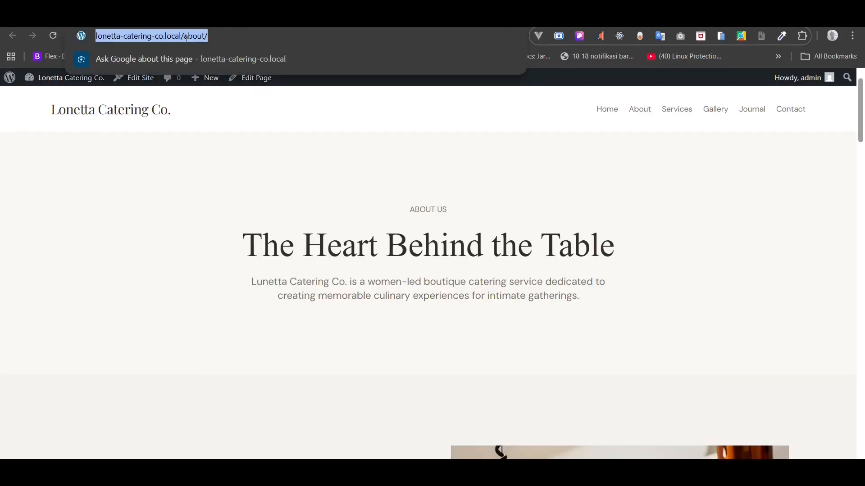
{"action": "key", "text": "ctrl+v"}
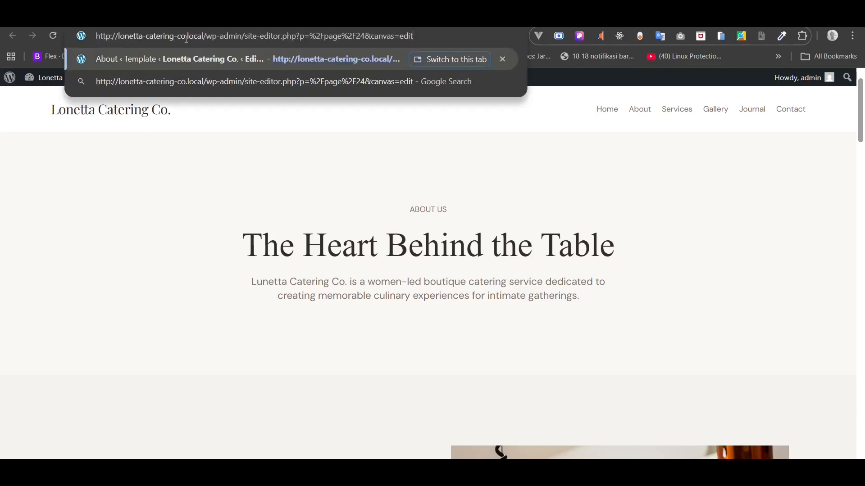
{"action": "key", "text": "Return"}
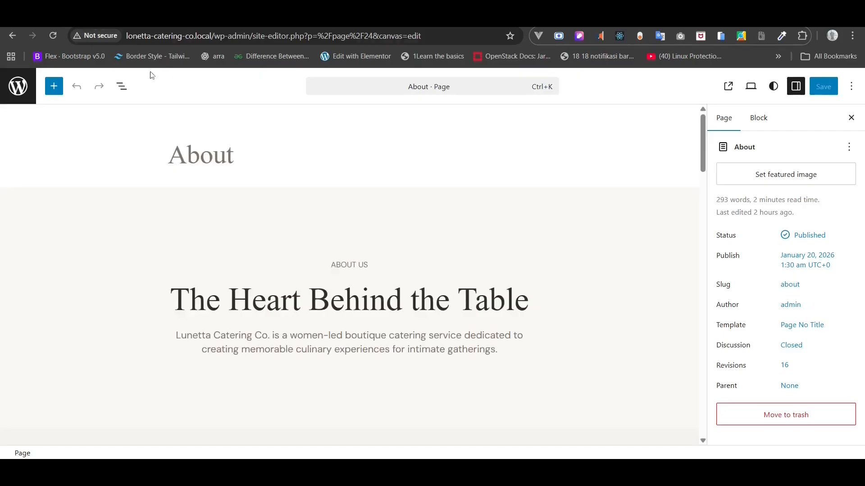
{"action": "left_click", "coordinate": [22, 88]}
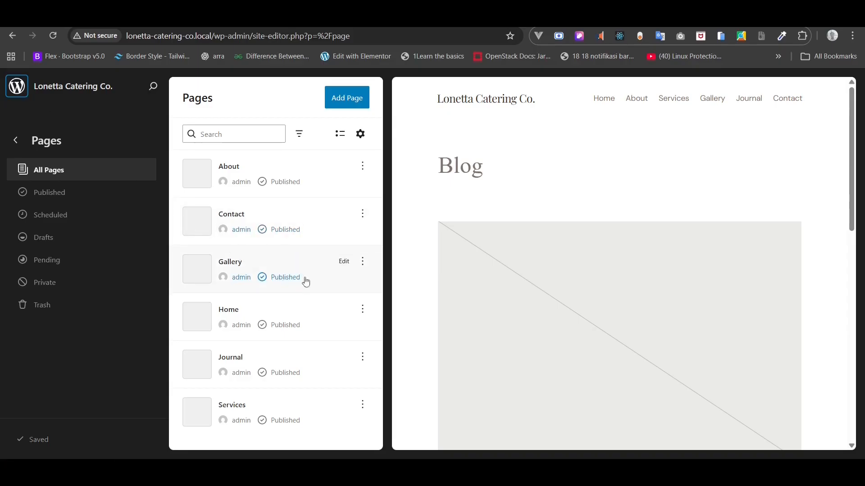
{"action": "left_click", "coordinate": [345, 263]}
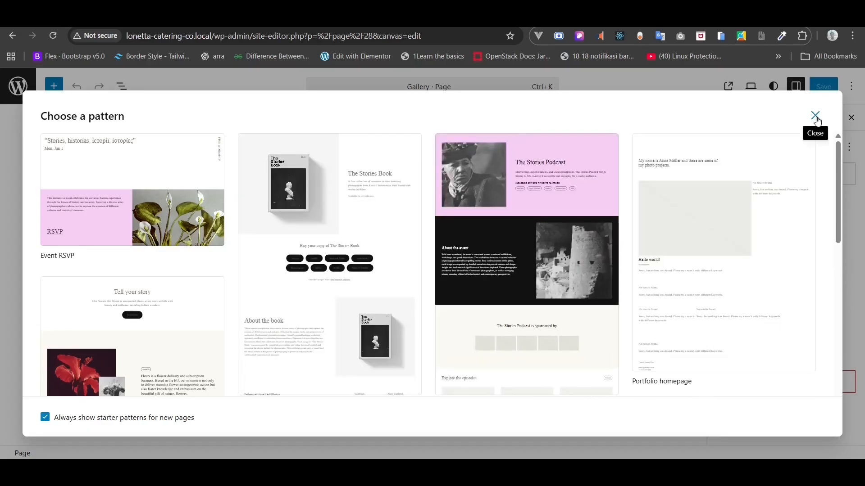
- Close the pattern chooser and apply the Page No Title template to the Gallery page
{"action": "left_click", "coordinate": [815, 116]}
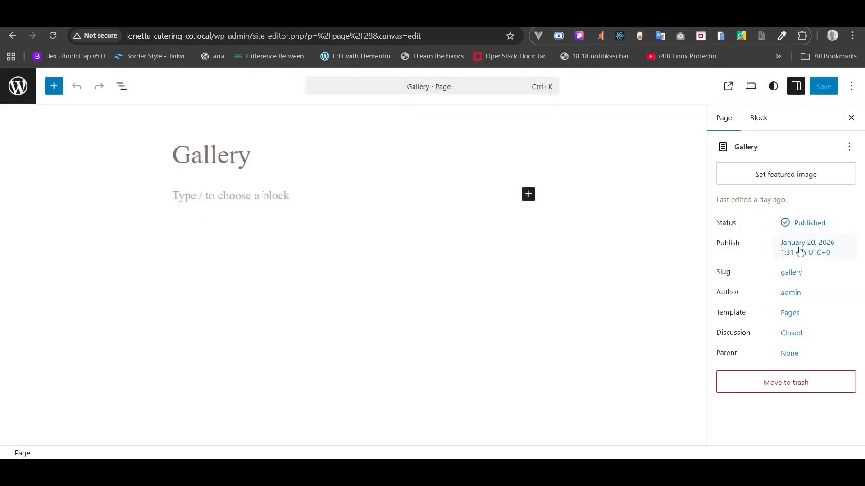
{"action": "left_click", "coordinate": [791, 312]}
{"action": "left_click", "coordinate": [656, 341]}
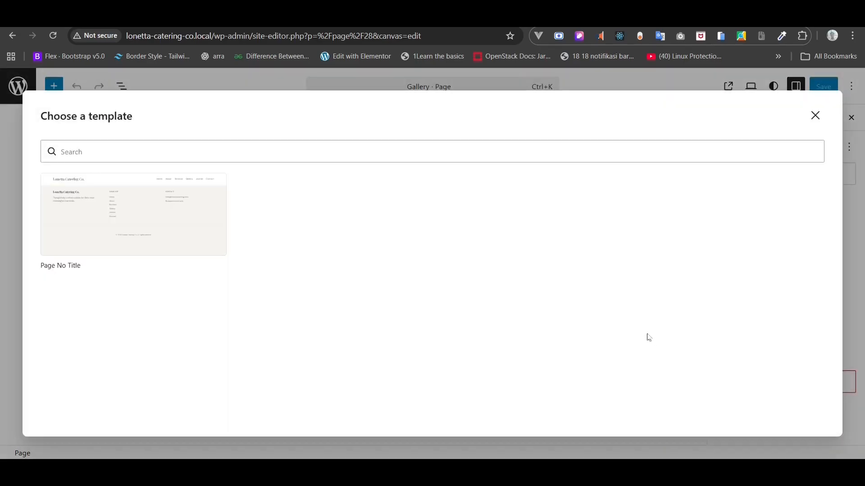
{"action": "left_click", "coordinate": [218, 217]}
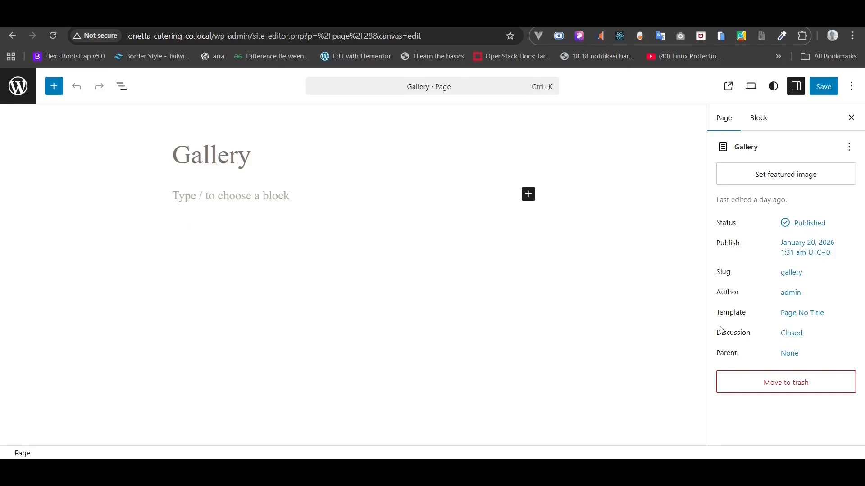
{"action": "left_click", "coordinate": [122, 86]}
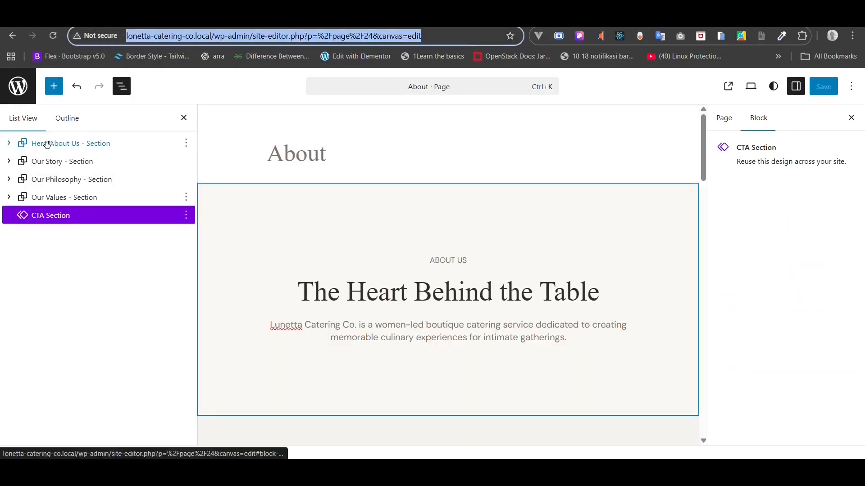
- Copy the Hero About Us section and paste it into the Gallery page
{"action": "left_click", "coordinate": [47, 145]}
{"action": "right_click", "coordinate": [47, 144]}
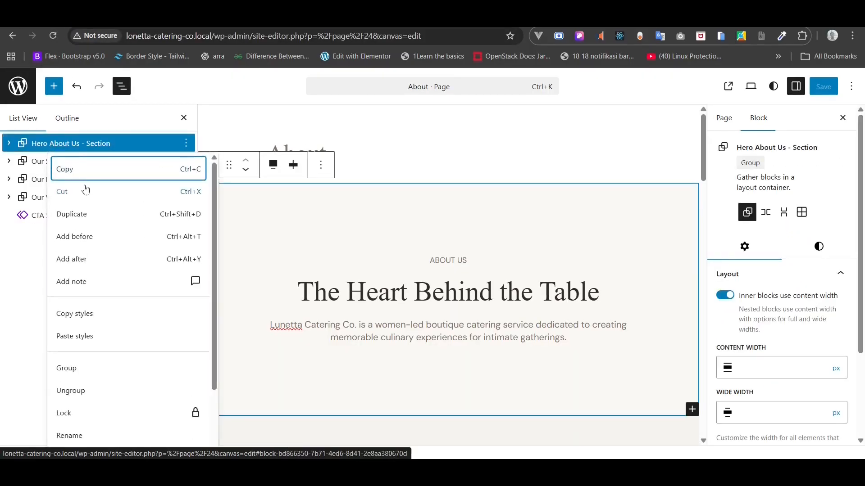
{"action": "left_click", "coordinate": [88, 170]}
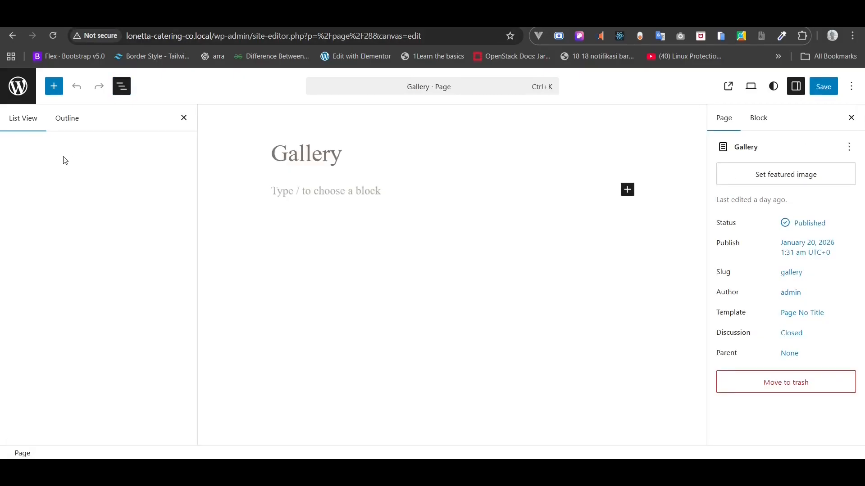
{"action": "right_click", "coordinate": [65, 160]}
{"action": "left_click", "coordinate": [43, 164]}
{"action": "left_click", "coordinate": [279, 190]}
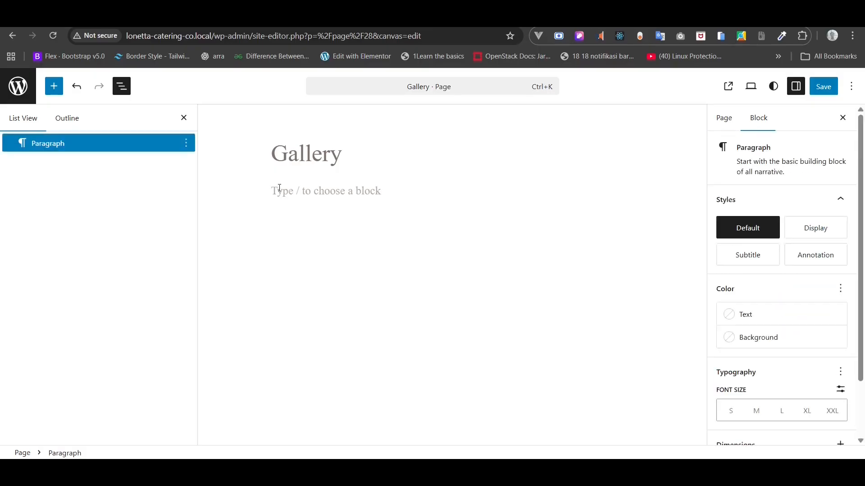
{"action": "key", "text": "ctrl+v"}
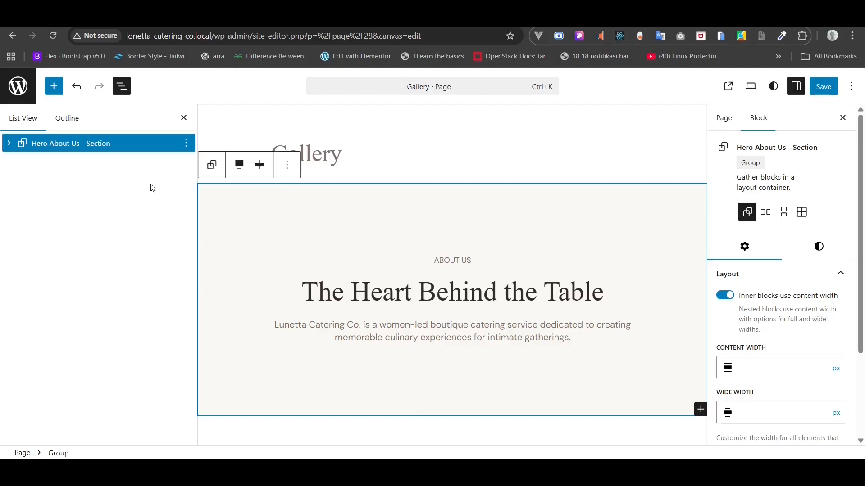
- Rename the pasted section from Hero About Us to Hero Gallery - Section
{"action": "right_click", "coordinate": [74, 145]}
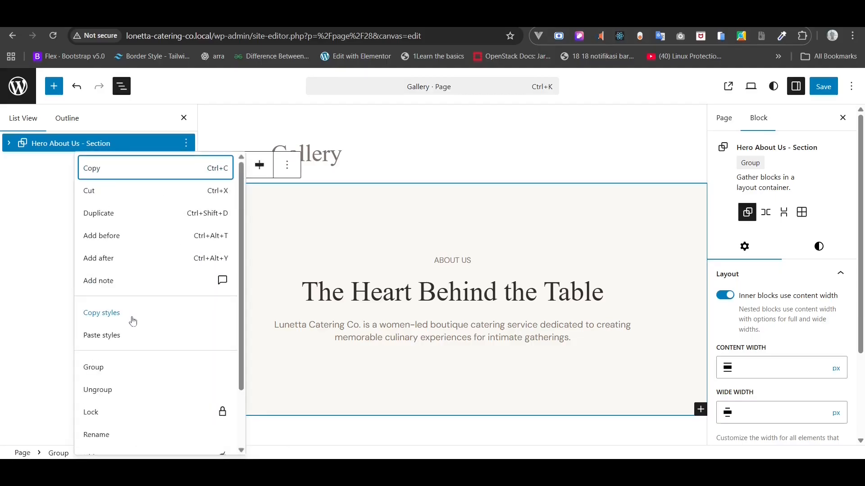
{"action": "scroll", "coordinate": [116, 409], "scroll_direction": "down", "scroll_amount": 1}
{"action": "left_click", "coordinate": [111, 407]}
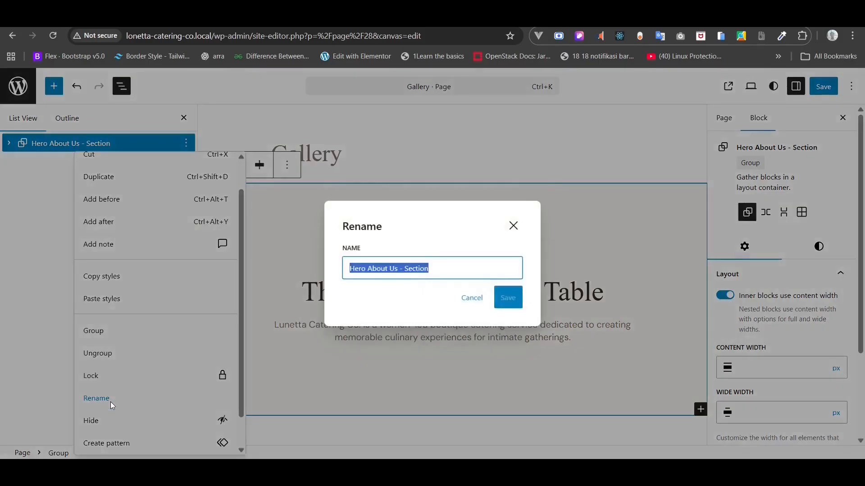
{"action": "left_click", "coordinate": [398, 270]}
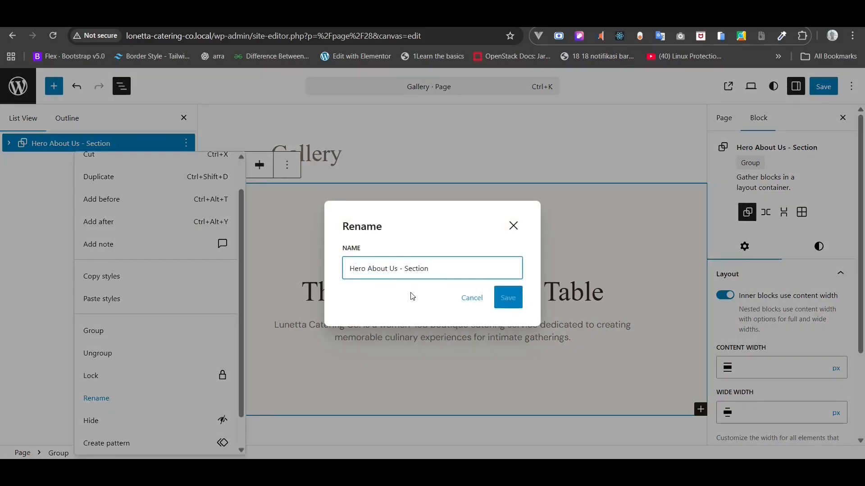
{"action": "key", "text": "BackSpace"}
{"action": "key", "text": "BackSpace"}
{"action": "key", "text": "BackSpace"}
{"action": "key", "text": "BackSpace"}
{"action": "key", "text": "BackSpace"}
{"action": "key", "text": "BackSpace"}
{"action": "key", "text": "BackSpace"}
{"action": "key", "text": "BackSpace"}
{"action": "type", "text": "Gallery"}
- Save the Hero Gallery - Section name and open Gallery Copy.txt in Notepad beside the editor
{"action": "left_click", "coordinate": [507, 298]}
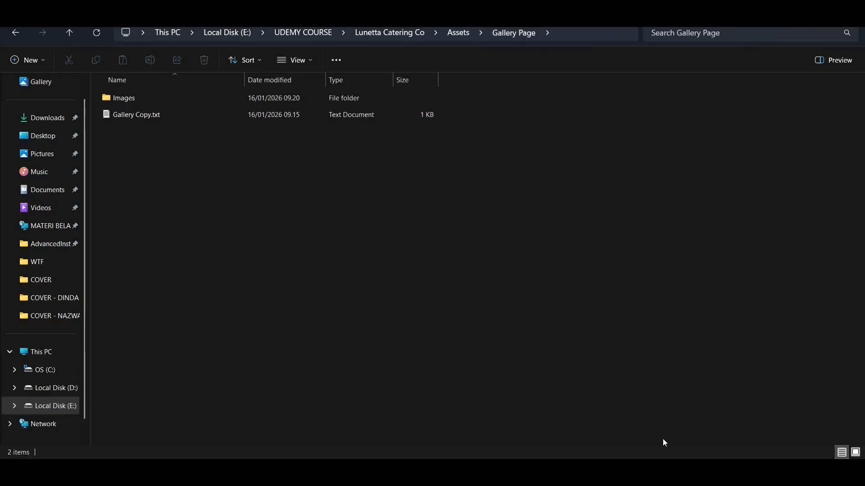
{"action": "double_click", "coordinate": [124, 115]}
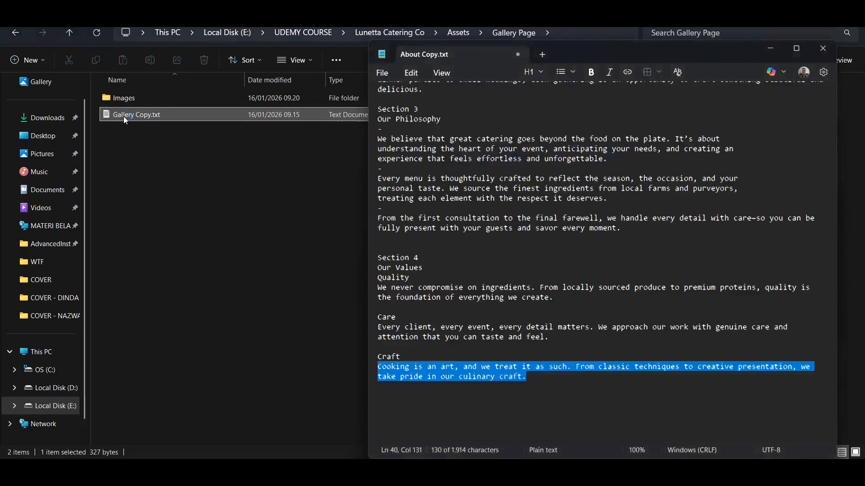
{"action": "left_click", "coordinate": [799, 10]}
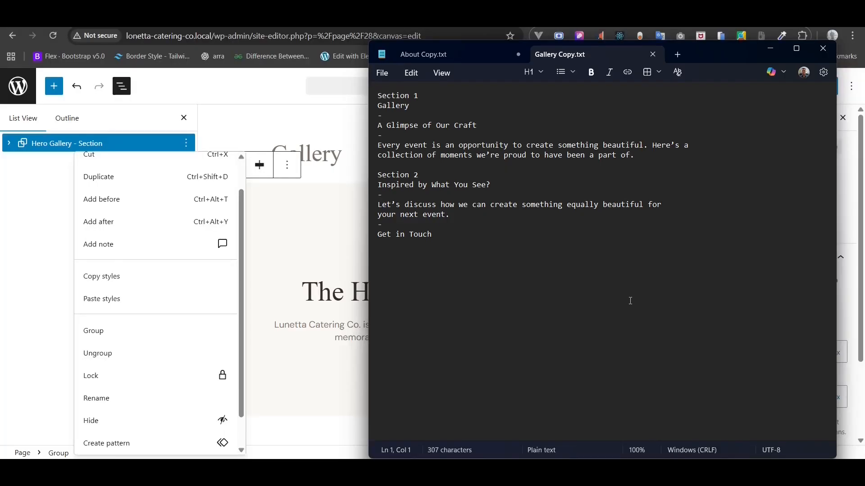
- Replace the hero's ABOUT US label with GALLERY copied from Gallery Copy.txt
{"action": "triple_click", "coordinate": [397, 106]}
{"action": "right_click", "coordinate": [398, 107]}
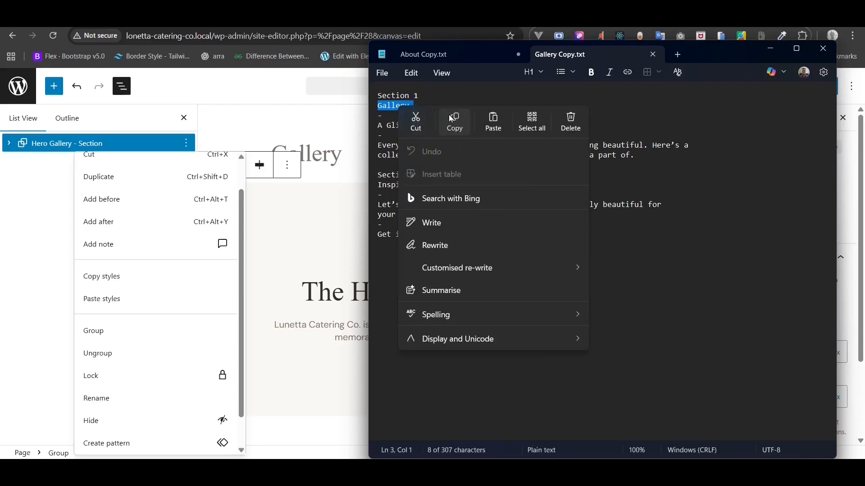
{"action": "left_click", "coordinate": [452, 119]}
{"action": "left_click", "coordinate": [279, 130]}
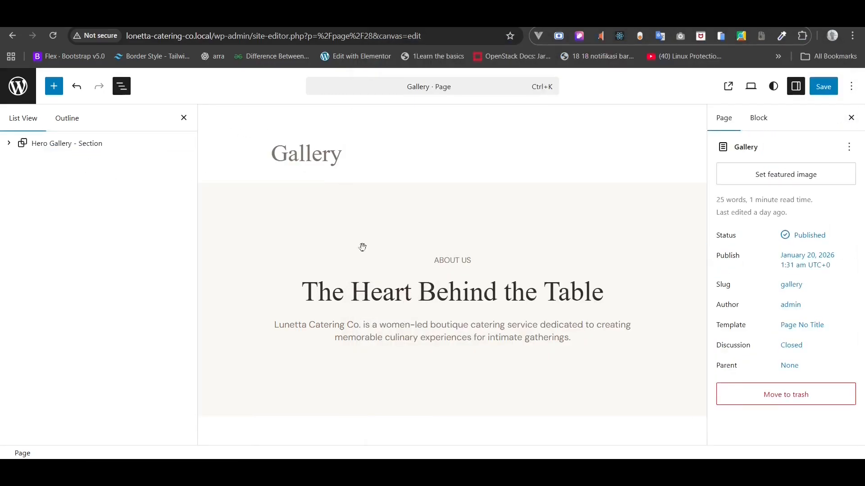
{"action": "triple_click", "coordinate": [444, 261]}
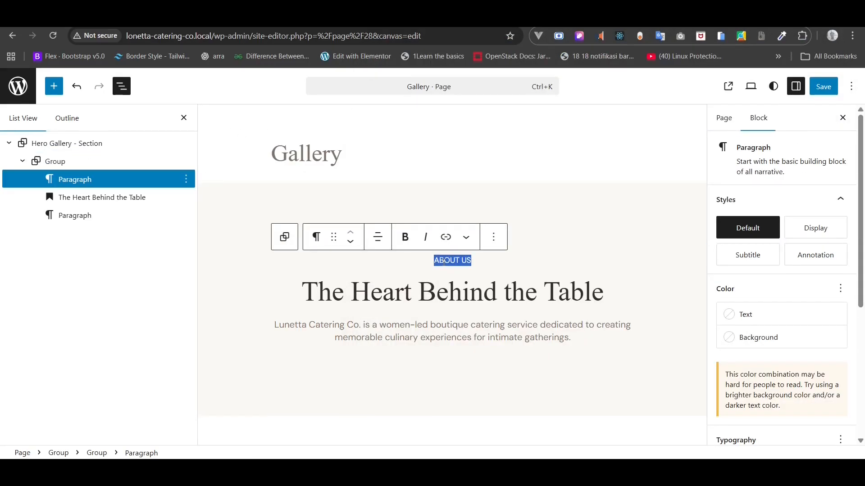
{"action": "key", "text": "ctrl+v"}
- Replace the hero's main heading with 'A Glimpse of Our Craft'
{"action": "key", "text": "alt+Tab"}
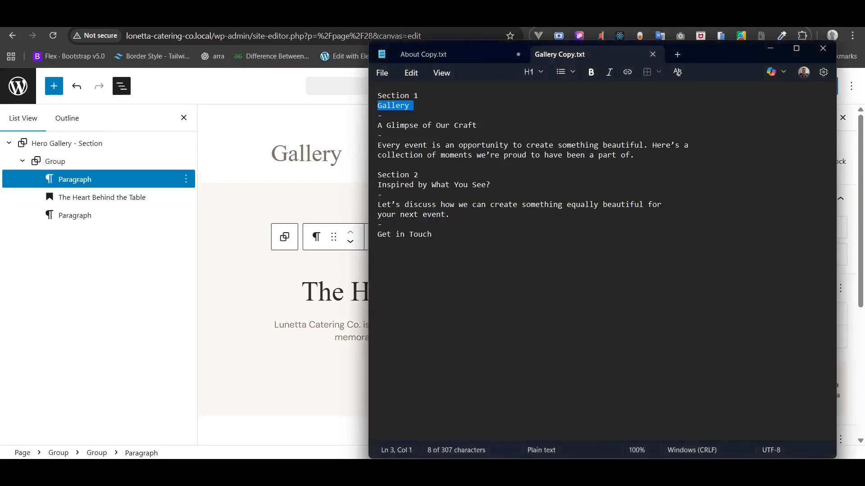
{"action": "triple_click", "coordinate": [440, 125]}
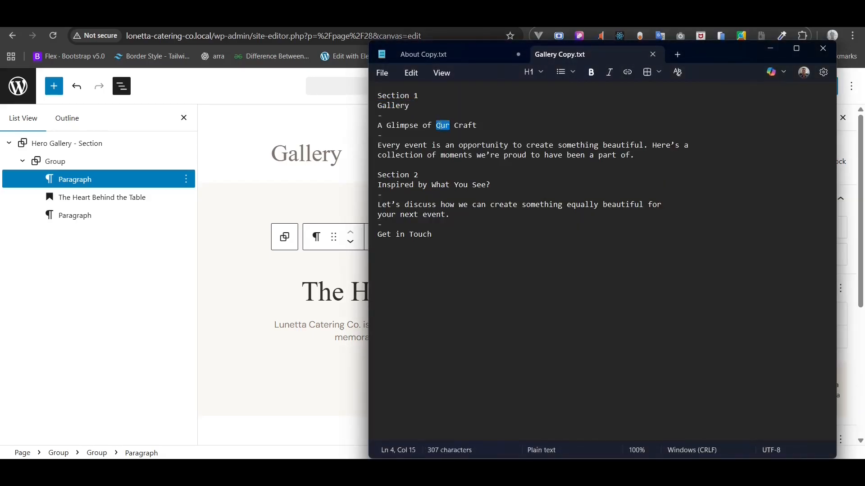
{"action": "right_click", "coordinate": [442, 129]}
{"action": "left_click", "coordinate": [496, 139]}
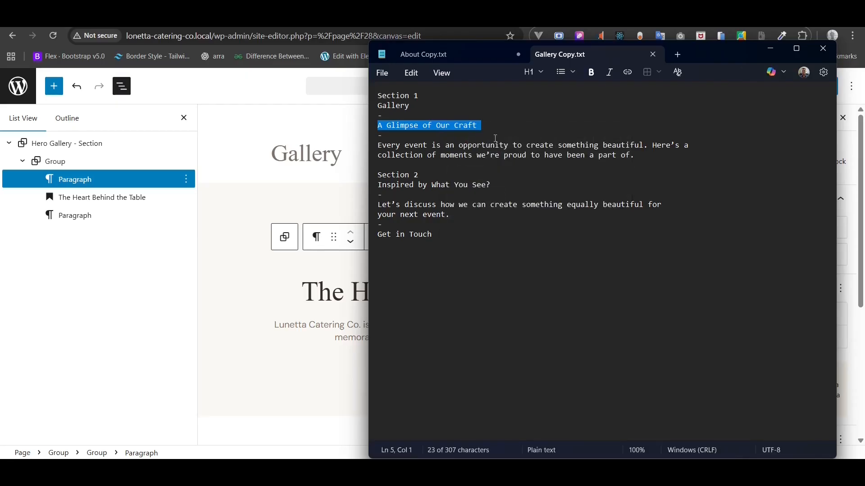
{"action": "left_click", "coordinate": [334, 291]}
{"action": "double_click", "coordinate": [333, 292]}
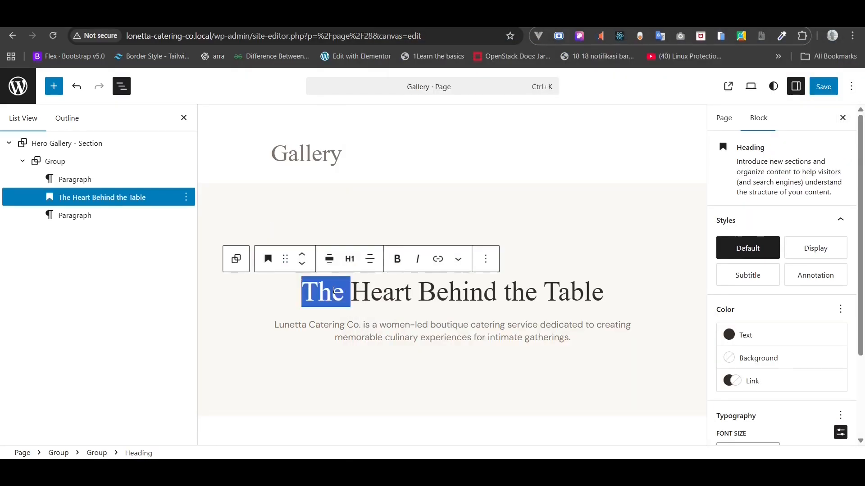
{"action": "key", "text": "ctrl+a"}
{"action": "key", "text": "ctrl+v"}
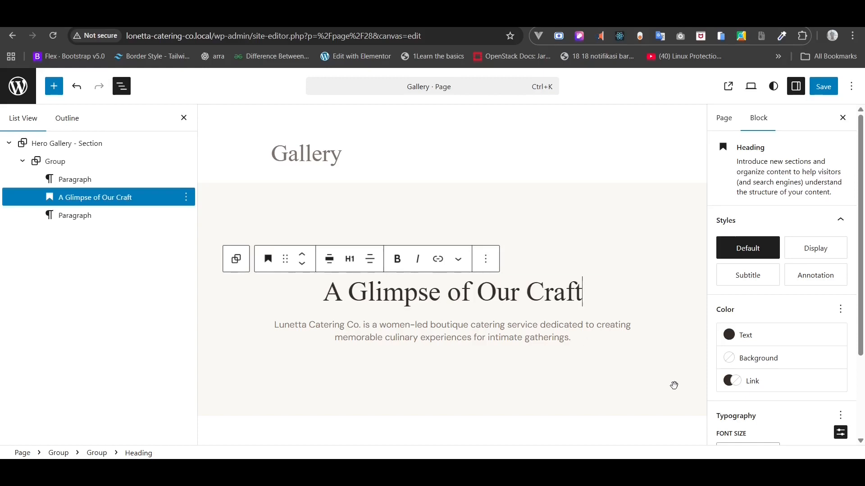
- Replace the hero's intro paragraph with the 'Every event' text from the file
{"action": "key", "text": "alt+Tab"}
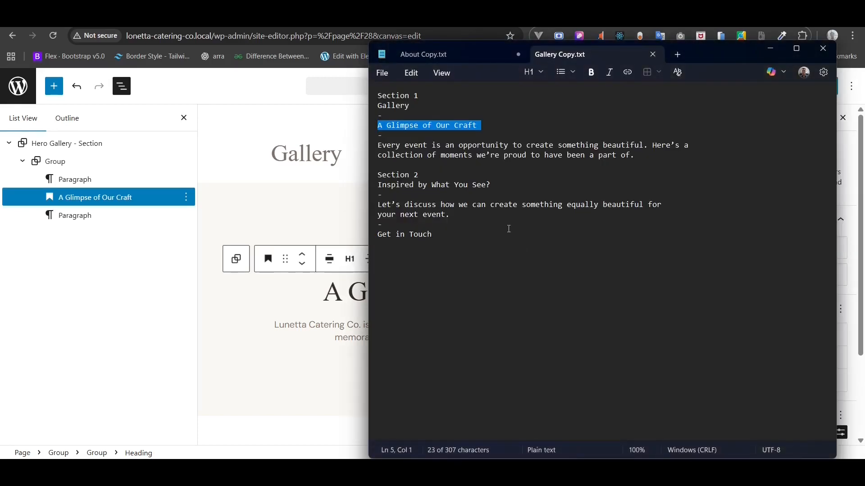
{"action": "left_click_drag", "start_coordinate": [639, 151], "coordinate": [366, 147]}
{"action": "right_click", "coordinate": [414, 154]}
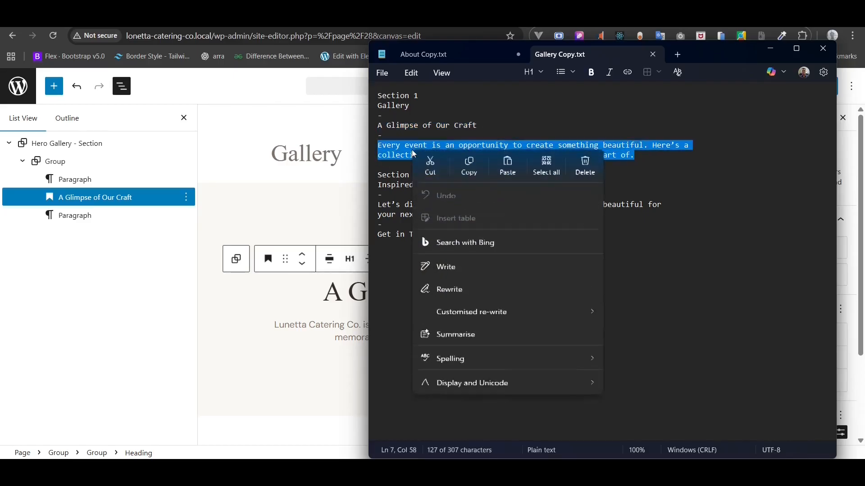
{"action": "left_click", "coordinate": [469, 168]}
{"action": "key", "text": "alt+Tab"}
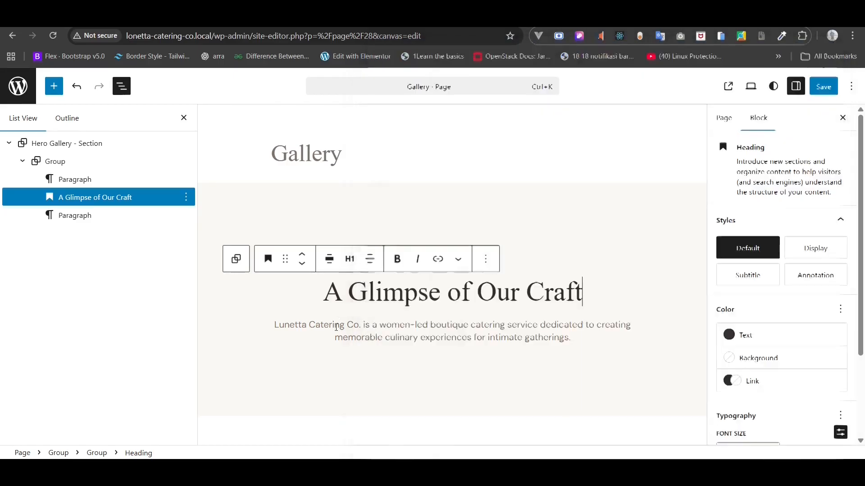
{"action": "left_click", "coordinate": [336, 326]}
{"action": "key", "text": "ctrl+a"}
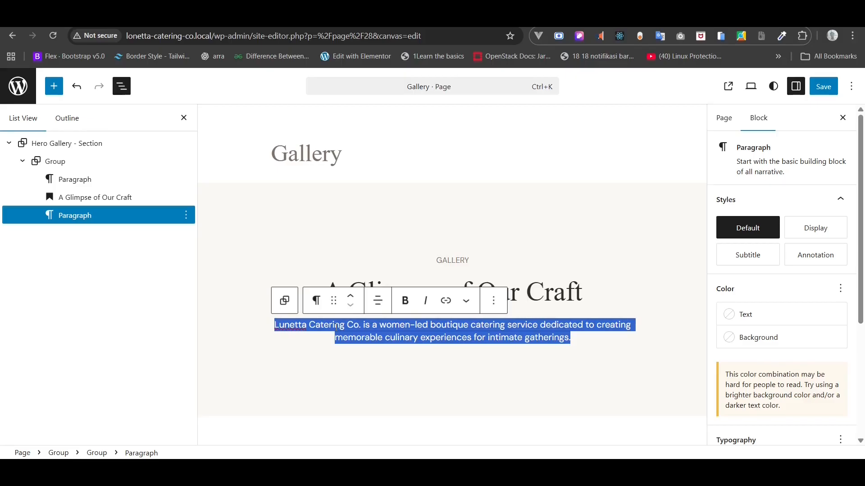
{"action": "key", "text": "ctrl+v"}
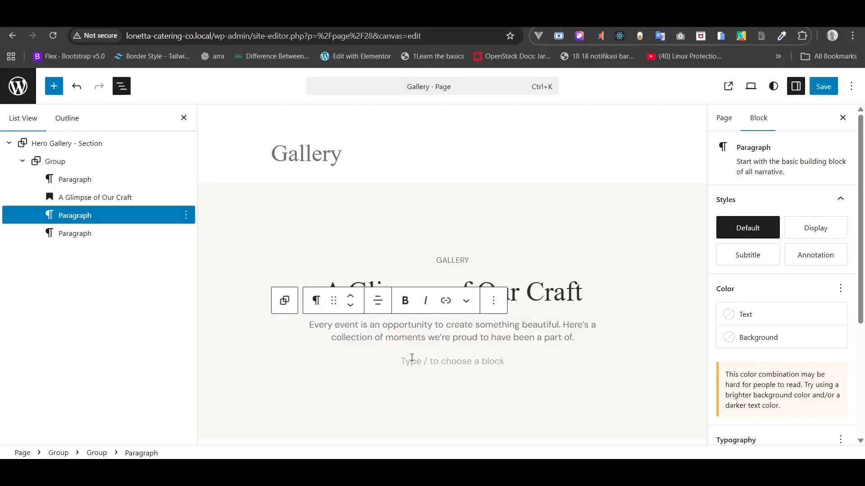
- Delete the extra empty paragraph and save the Gallery page
{"action": "left_click", "coordinate": [412, 357]}
{"action": "key", "text": "BackSpace"}
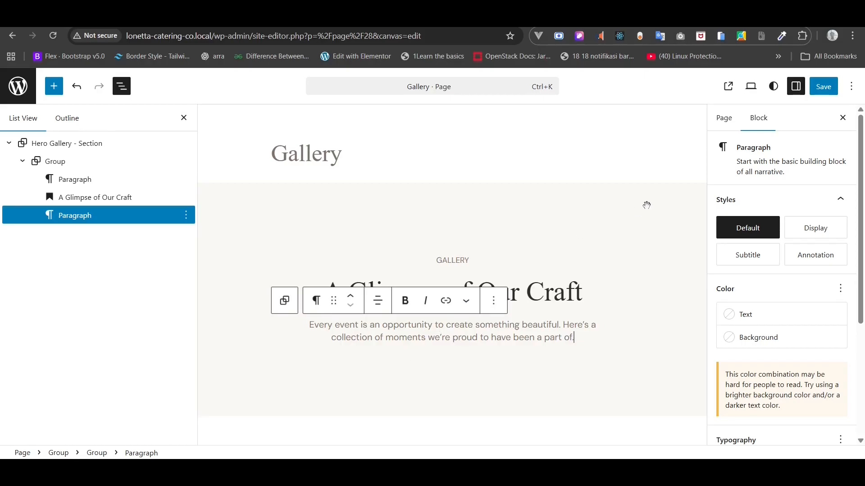
{"action": "left_click", "coordinate": [827, 90]}
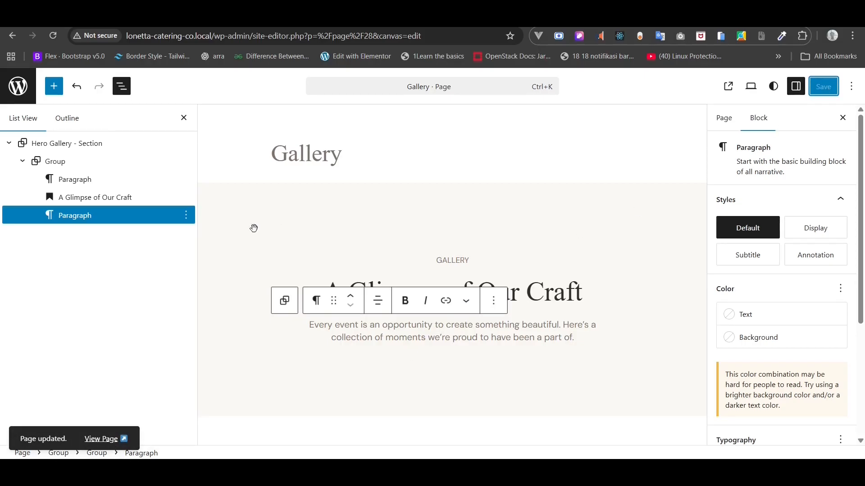
{"action": "left_click", "coordinate": [7, 145]}
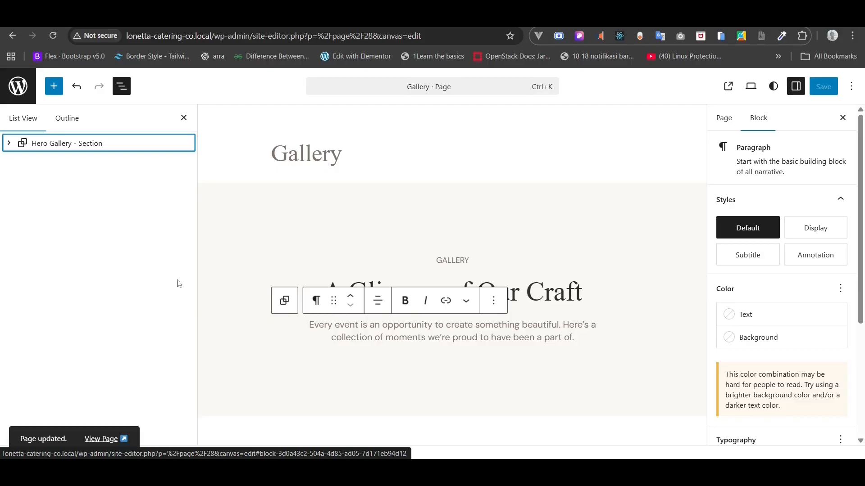
- Add a new paragraph after the hero section and wrap it in a Group block
{"action": "right_click", "coordinate": [78, 144]}
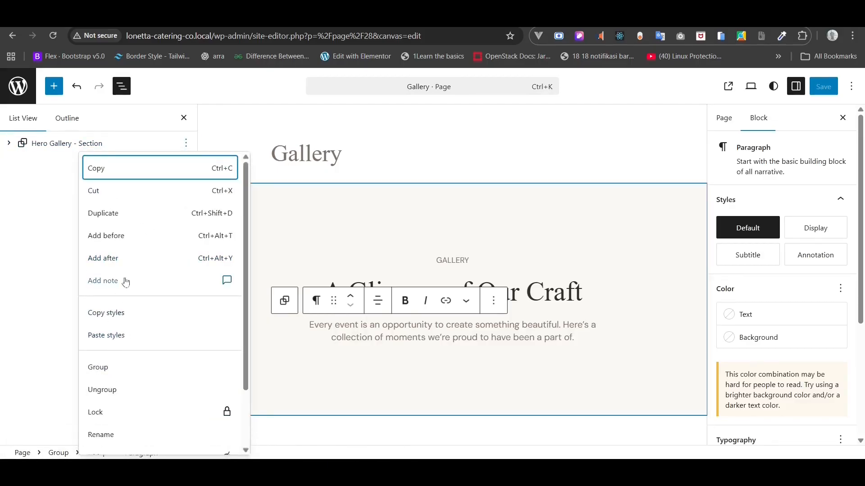
{"action": "left_click", "coordinate": [103, 258]}
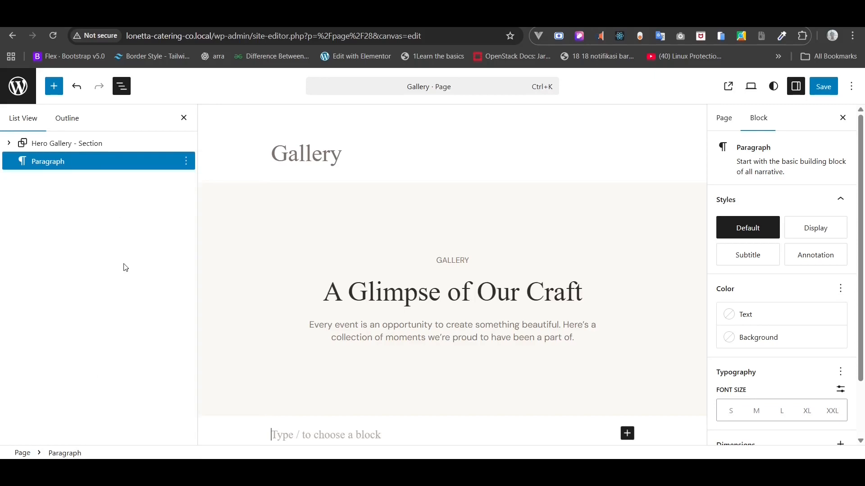
{"action": "right_click", "coordinate": [64, 165]}
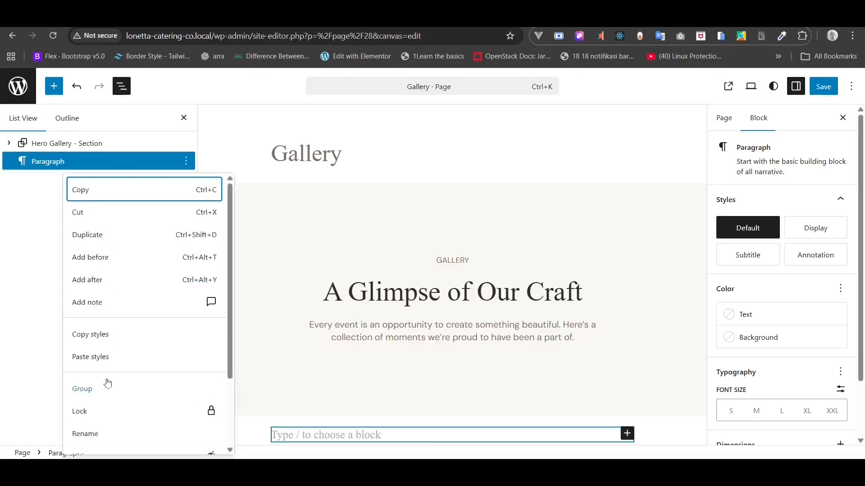
{"action": "left_click", "coordinate": [105, 390]}
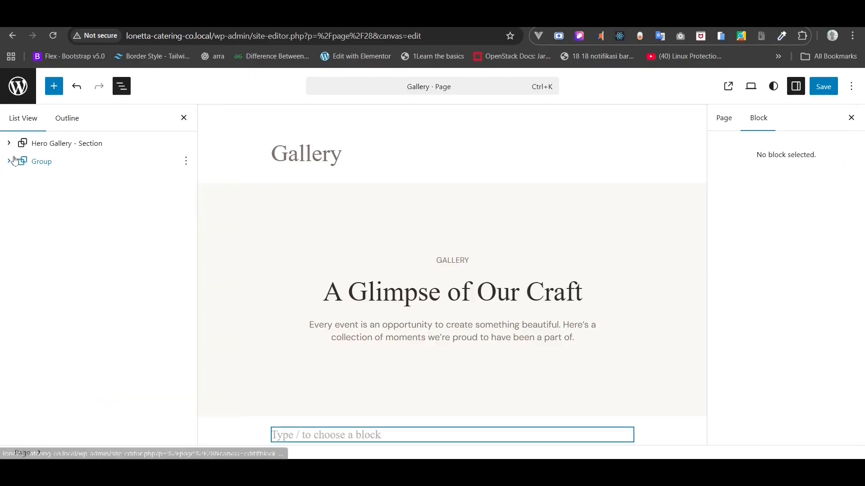
{"action": "left_click", "coordinate": [44, 165]}
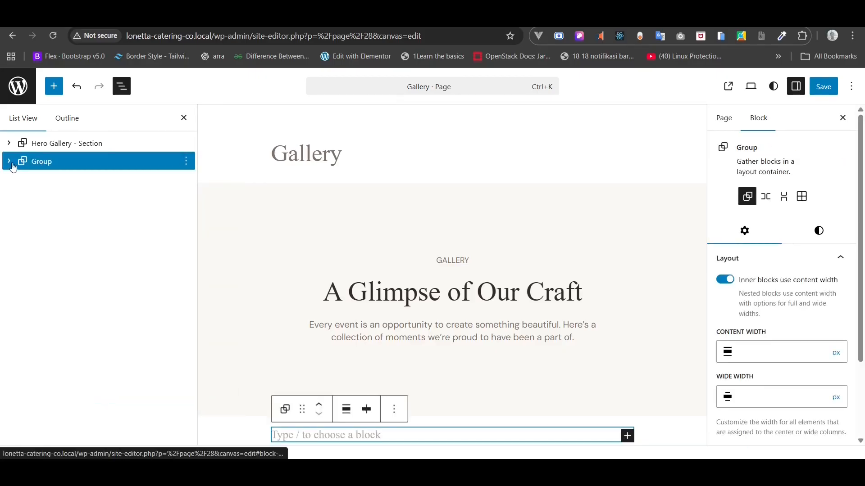
- Rename the new group to 'Photo Gallery - Section'
{"action": "right_click", "coordinate": [48, 166]}
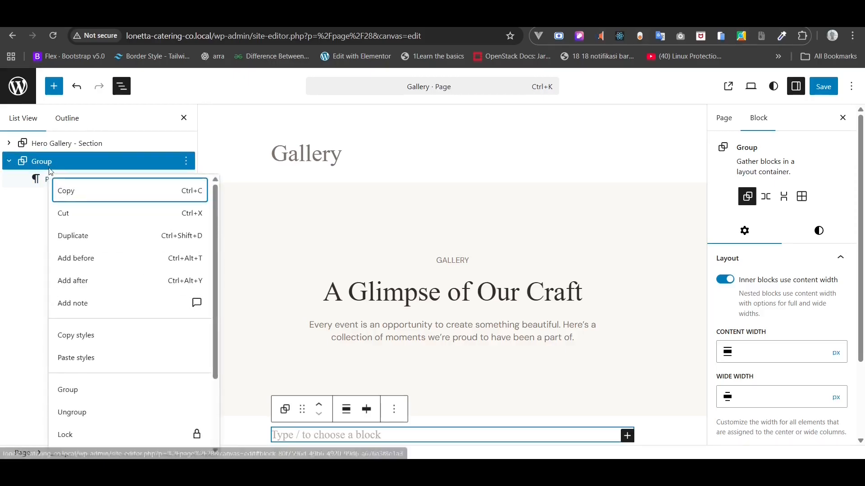
{"action": "scroll", "coordinate": [90, 366], "scroll_direction": "down", "scroll_amount": 1}
{"action": "scroll", "coordinate": [90, 366], "scroll_direction": "down", "scroll_amount": 1}
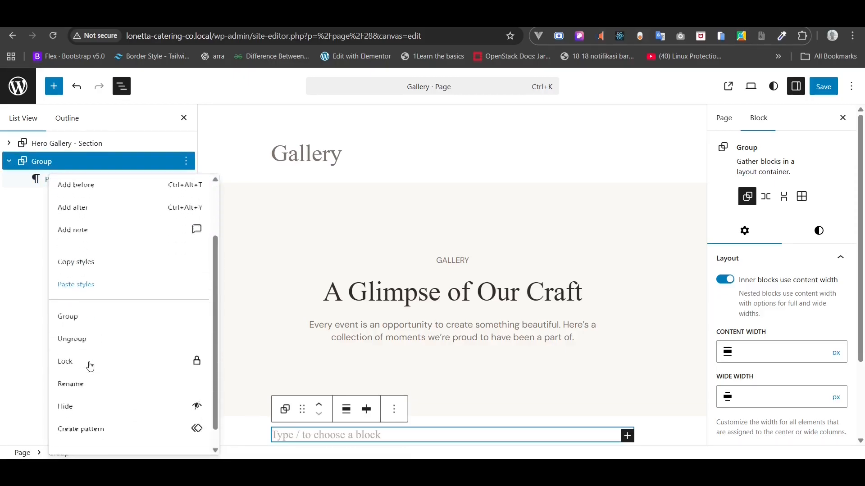
{"action": "left_click", "coordinate": [86, 382]}
{"action": "type", "text": "Photo"}
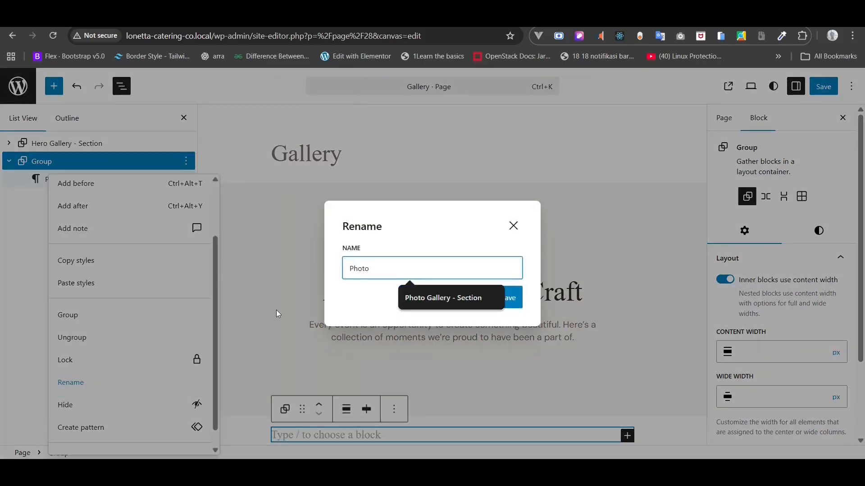
{"action": "key", "text": "Down"}
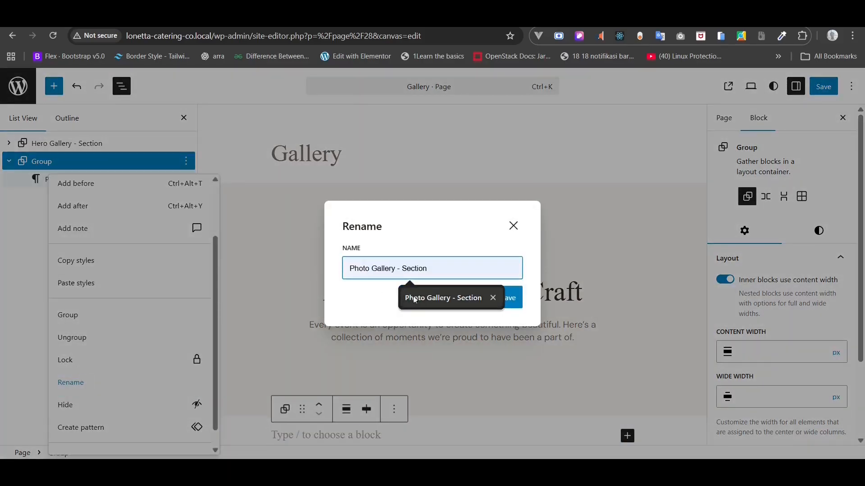
{"action": "key", "text": "Return"}
{"action": "left_click", "coordinate": [512, 297]}
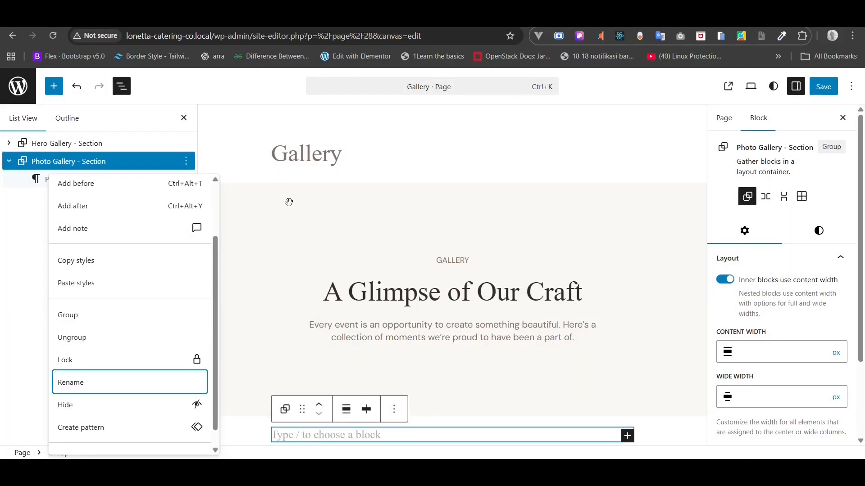
{"action": "left_click", "coordinate": [73, 164]}
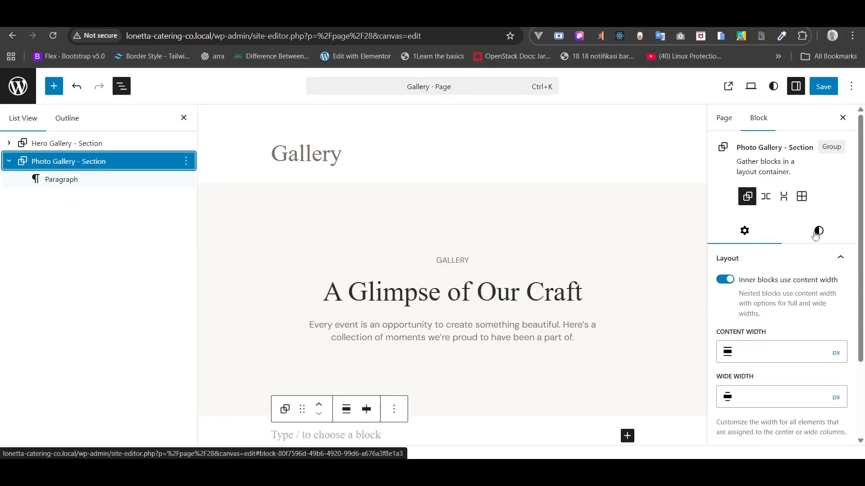
- Give the Photo Gallery section a Gray 2 background and full-width alignment
{"action": "left_click", "coordinate": [819, 230]}
{"action": "scroll", "coordinate": [782, 360], "scroll_direction": "down", "scroll_amount": 3}
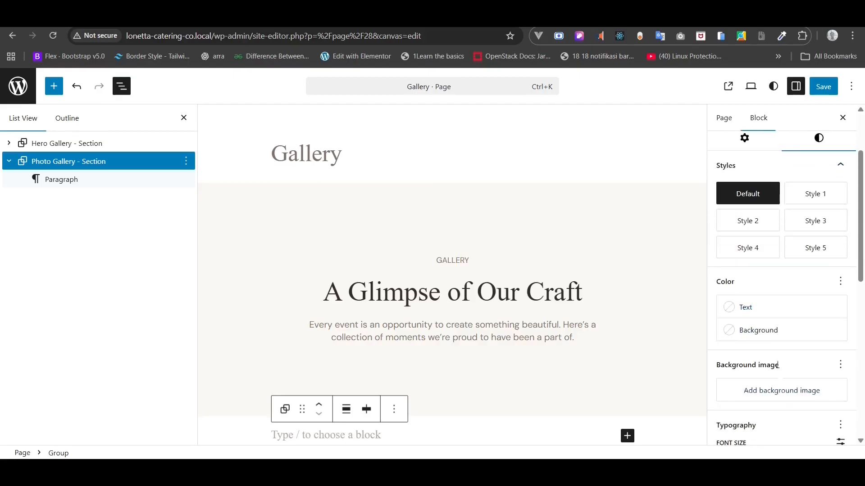
{"action": "left_click", "coordinate": [765, 332]}
{"action": "left_click", "coordinate": [591, 297]}
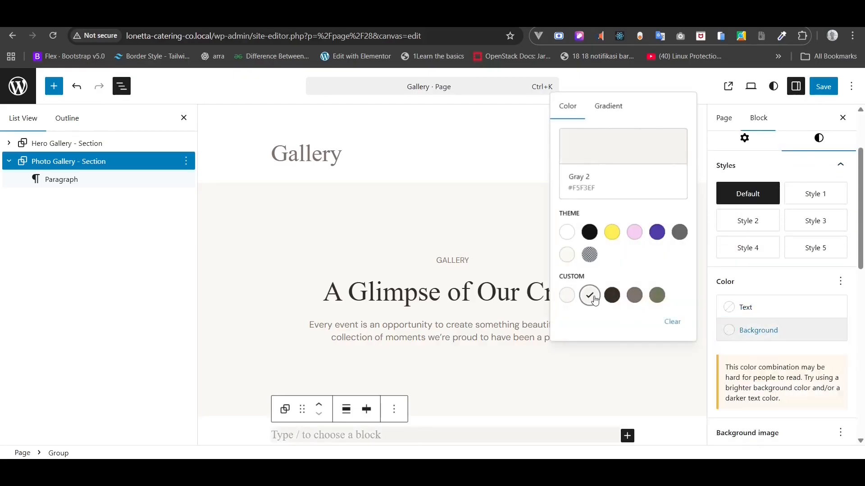
{"action": "left_click", "coordinate": [346, 410]}
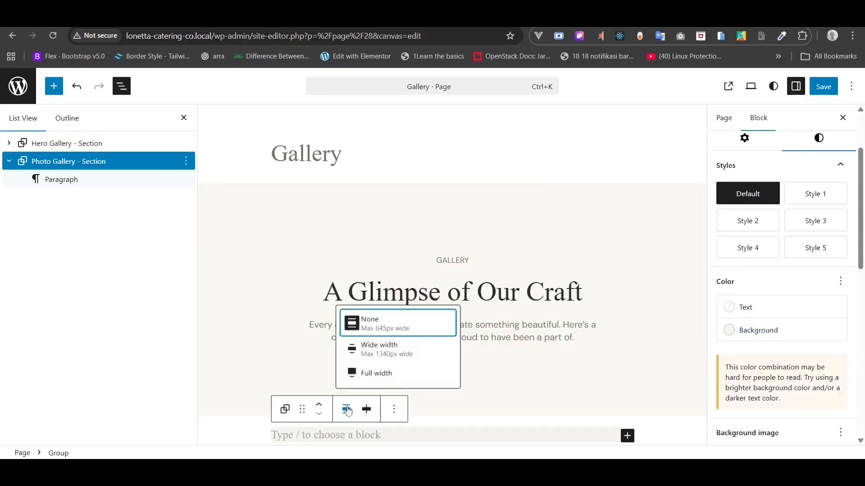
{"action": "left_click", "coordinate": [360, 374]}
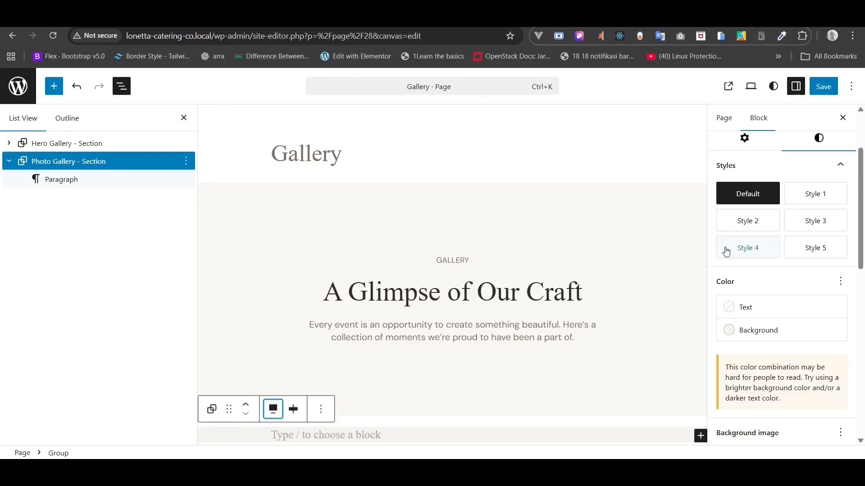
- Set the section padding to 128 px top/bottom and 80 px left/right
{"action": "scroll", "coordinate": [799, 278], "scroll_direction": "down", "scroll_amount": 9}
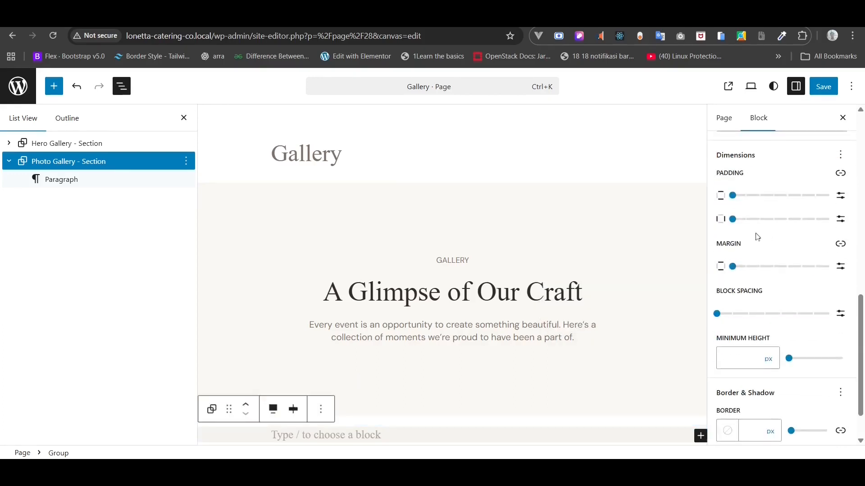
{"action": "left_click", "coordinate": [734, 268]}
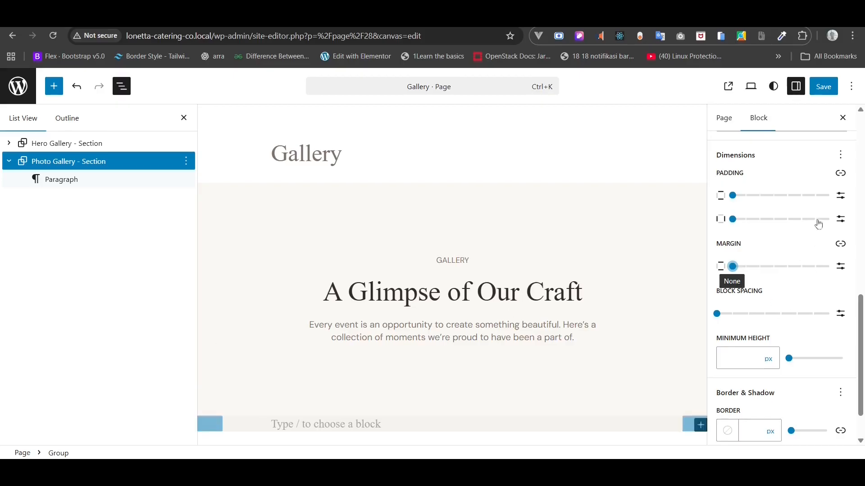
{"action": "left_click", "coordinate": [841, 196]}
{"action": "left_click", "coordinate": [744, 199]}
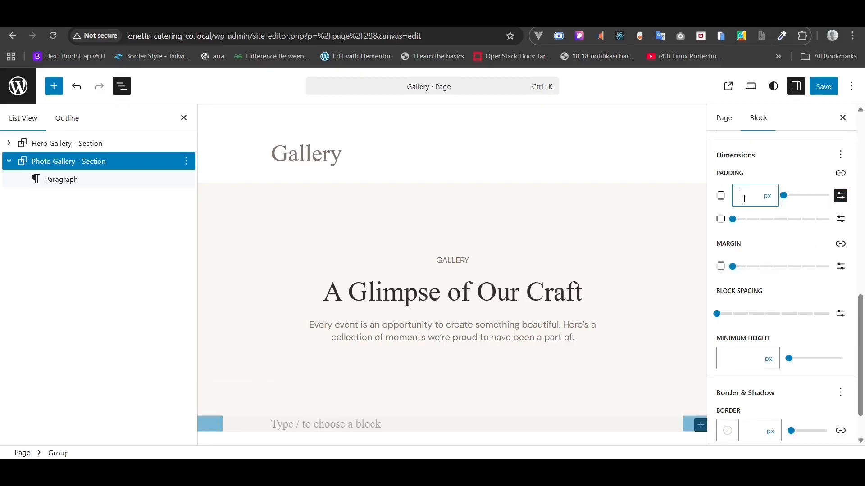
{"action": "type", "text": "128"}
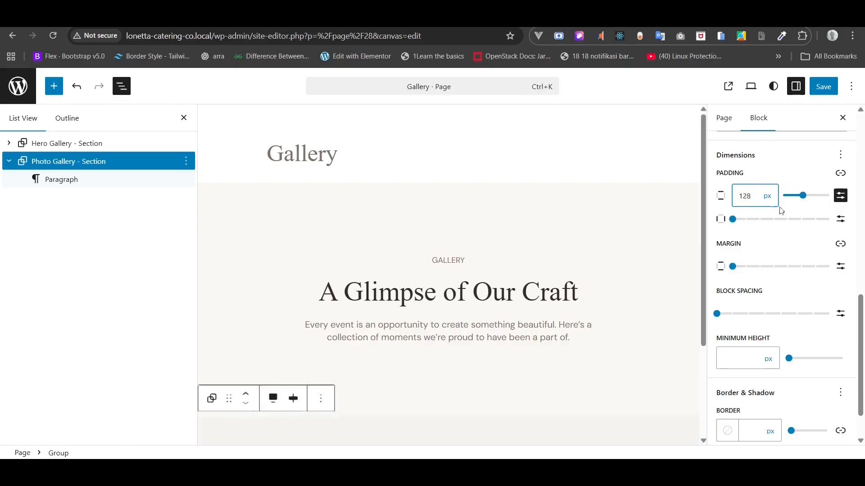
{"action": "left_click", "coordinate": [840, 219]}
{"action": "left_click", "coordinate": [757, 225]}
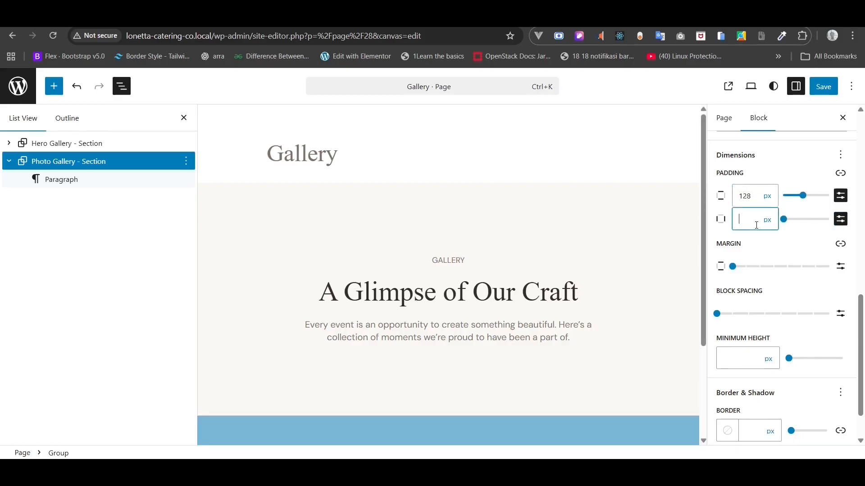
{"action": "type", "text": "80"}
{"action": "scroll", "coordinate": [490, 245], "scroll_direction": "down", "scroll_amount": 3}
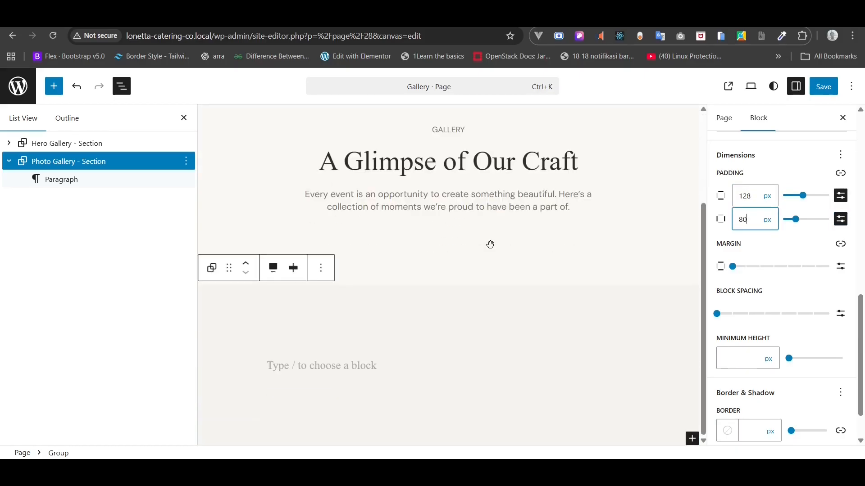
{"action": "left_click", "coordinate": [298, 364]}
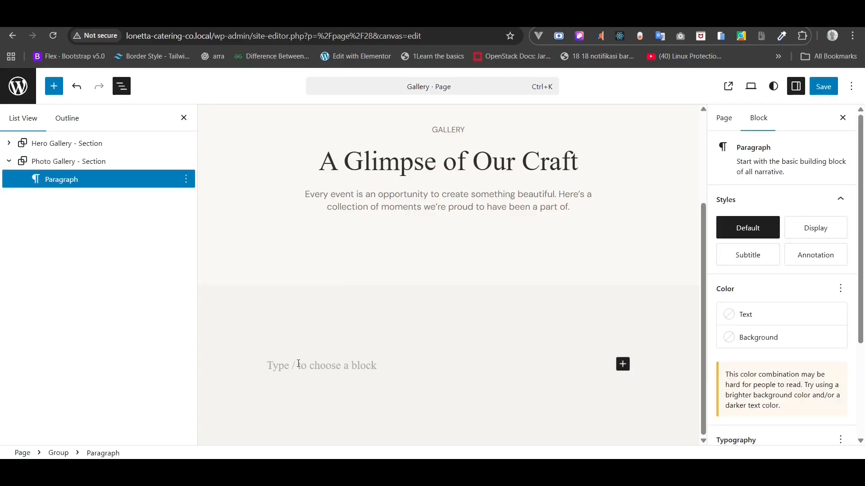
- Turn the empty paragraph into a Gallery block and select the first 12 catering photos from the Media Library
{"action": "type", "text": "/gal"}
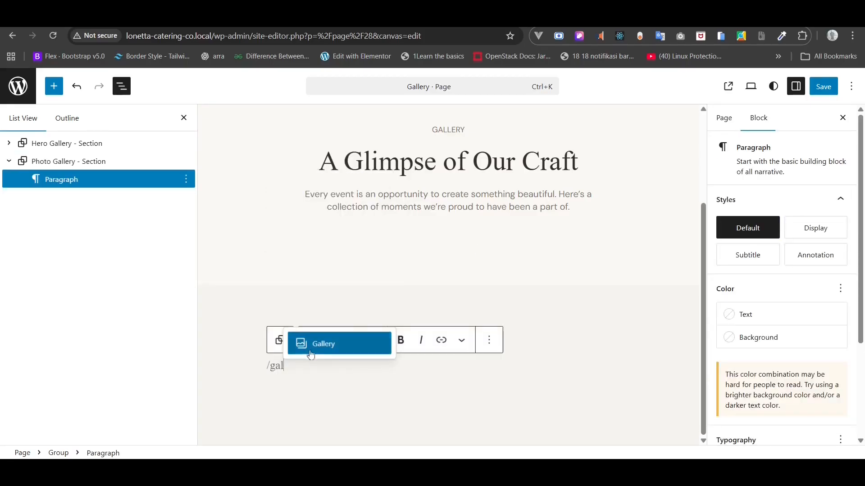
{"action": "left_click", "coordinate": [310, 345]}
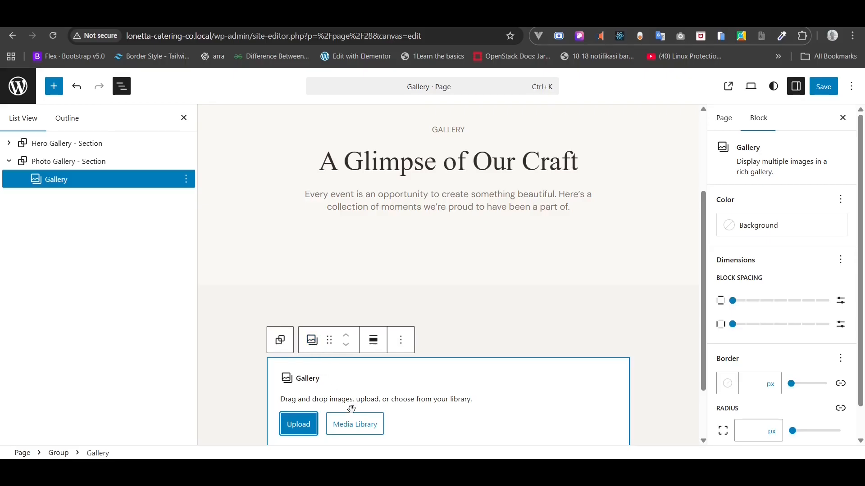
{"action": "left_click", "coordinate": [351, 425]}
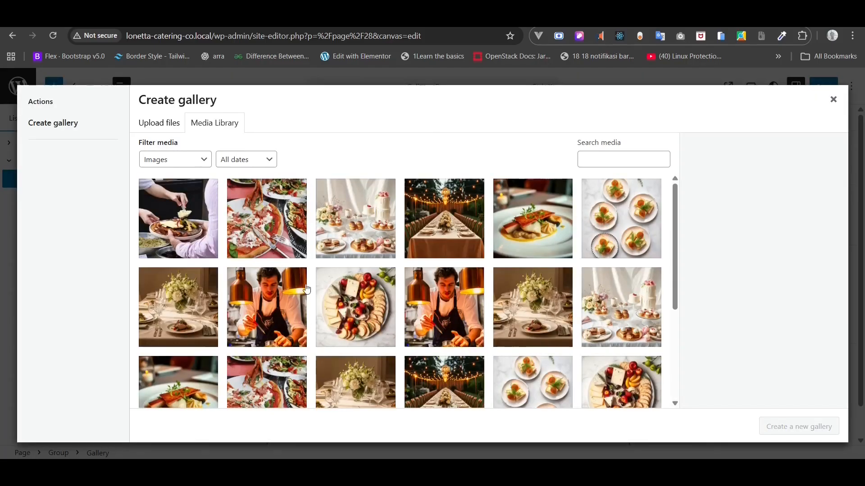
{"action": "left_click", "coordinate": [194, 207]}
{"action": "scroll", "coordinate": [270, 234], "scroll_direction": "down", "scroll_amount": 3}
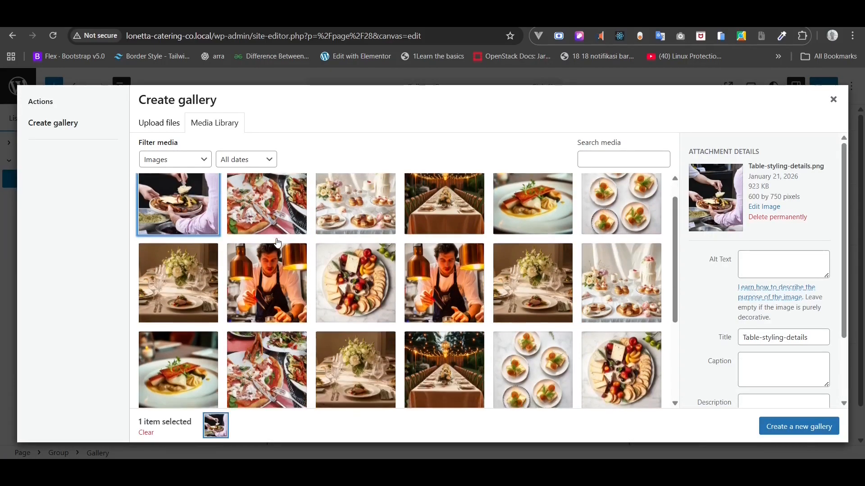
{"action": "scroll", "coordinate": [243, 205], "scroll_direction": "up", "scroll_amount": 3}
{"action": "left_click", "coordinate": [244, 206]}
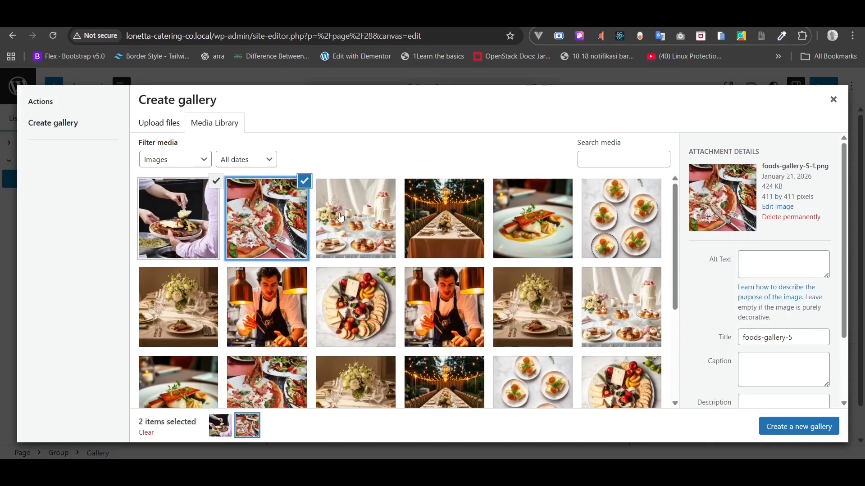
{"action": "left_click", "coordinate": [361, 212]}
{"action": "left_click", "coordinate": [475, 219]}
{"action": "left_click", "coordinate": [509, 219]}
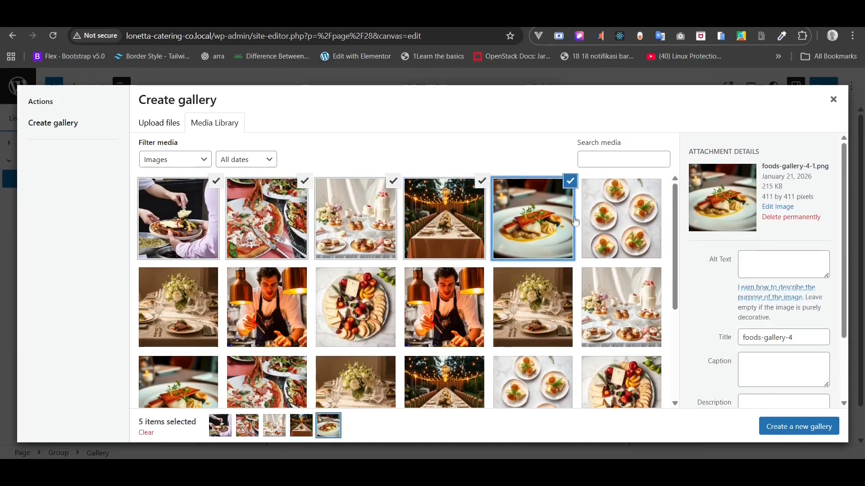
{"action": "left_click", "coordinate": [621, 218]}
{"action": "left_click", "coordinate": [621, 307]}
{"action": "left_click", "coordinate": [495, 305]}
{"action": "left_click", "coordinate": [443, 311]}
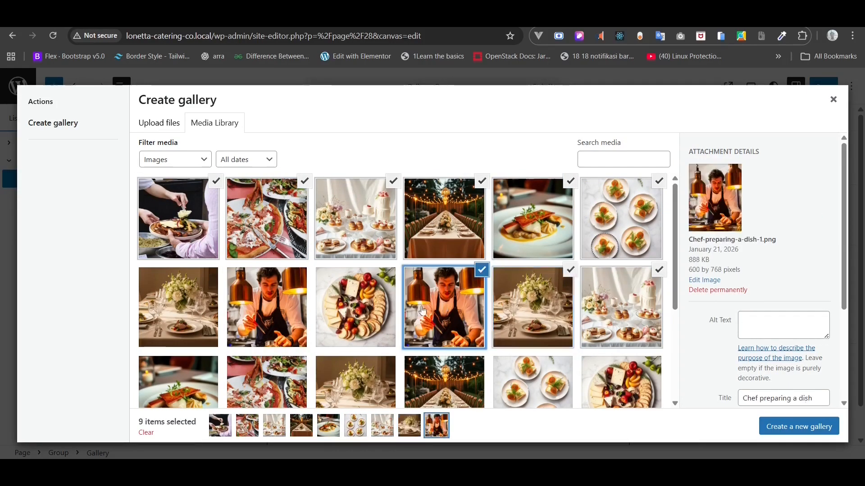
{"action": "left_click", "coordinate": [355, 315]}
{"action": "left_click", "coordinate": [268, 322]}
{"action": "left_click", "coordinate": [208, 330]}
- Select 8 more photos, then create and insert the 20-image gallery
{"action": "scroll", "coordinate": [208, 330], "scroll_direction": "down", "scroll_amount": 3}
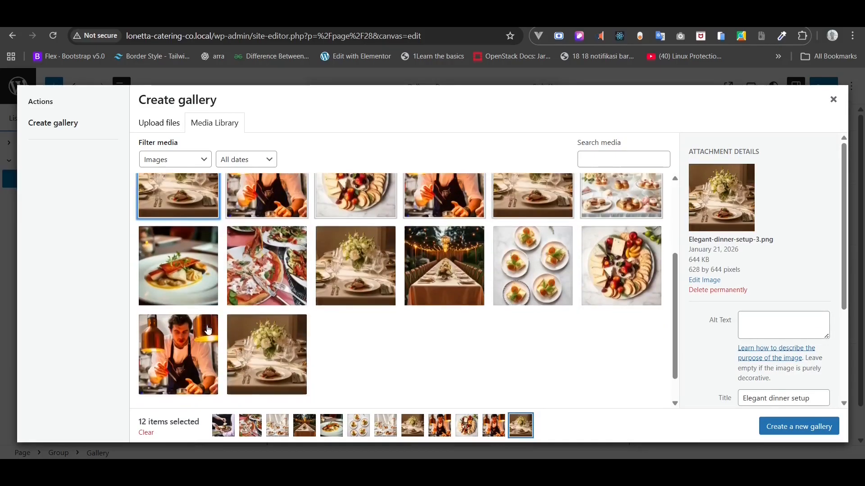
{"action": "left_click", "coordinate": [201, 279]}
{"action": "left_click", "coordinate": [265, 281]}
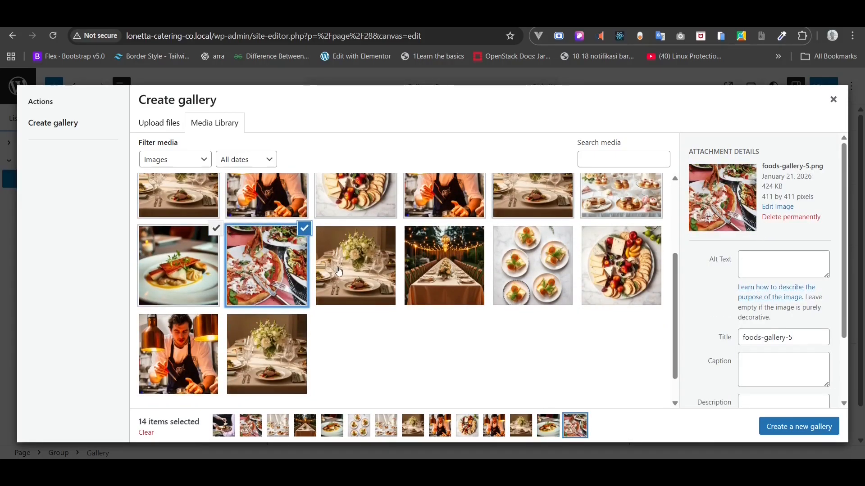
{"action": "left_click", "coordinate": [335, 273]}
{"action": "left_click", "coordinate": [443, 270]}
{"action": "left_click", "coordinate": [511, 275]}
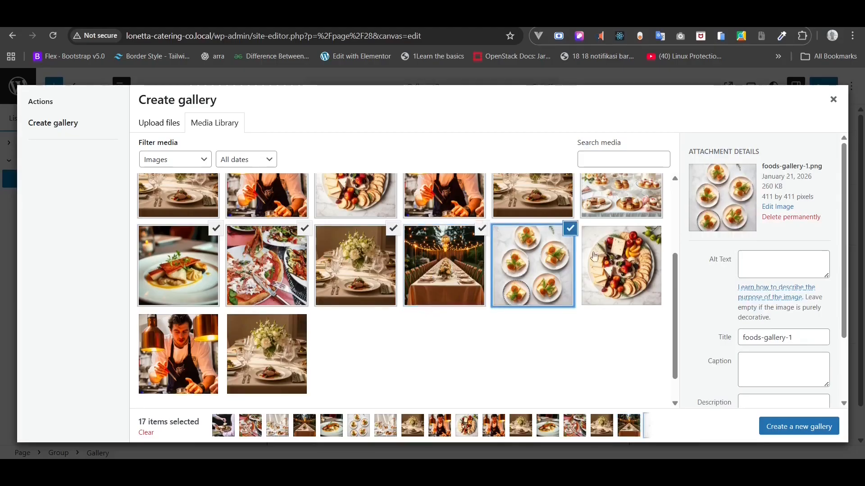
{"action": "left_click", "coordinate": [613, 268]}
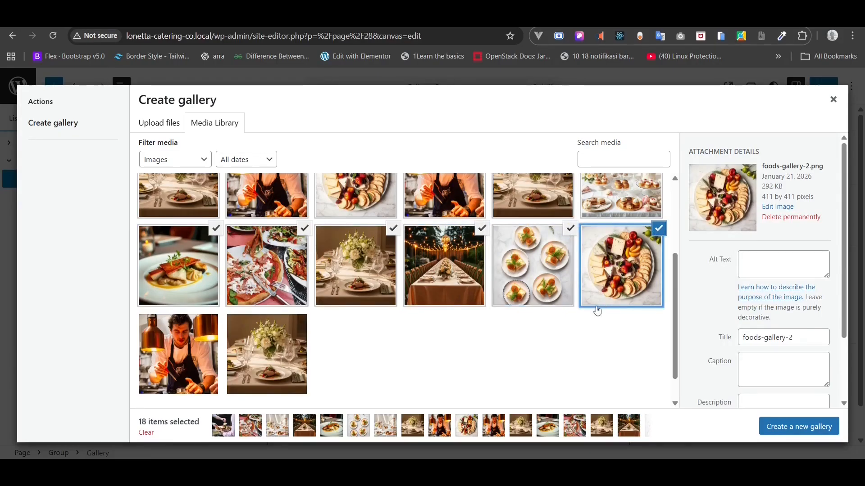
{"action": "left_click", "coordinate": [218, 357]}
{"action": "left_click", "coordinate": [266, 353]}
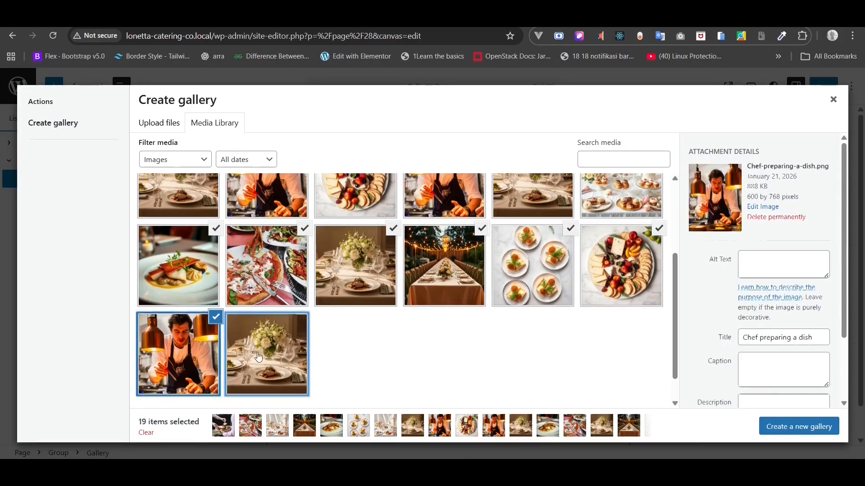
{"action": "left_click", "coordinate": [792, 431]}
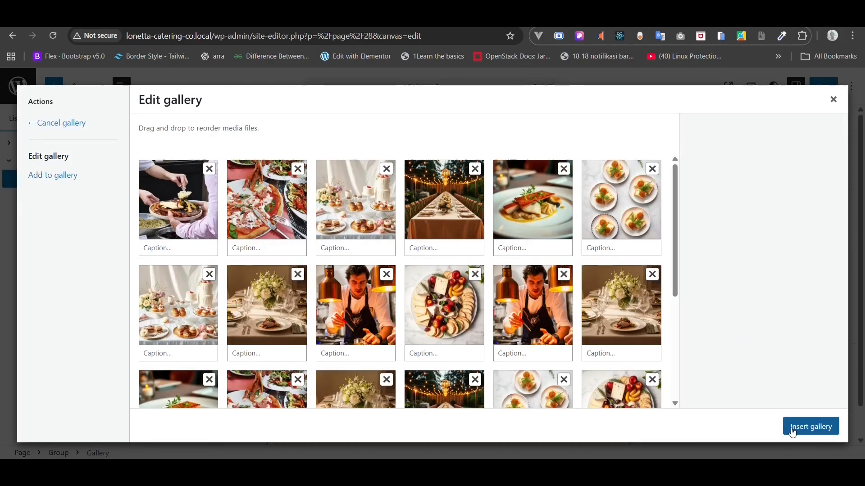
{"action": "left_click", "coordinate": [793, 431]}
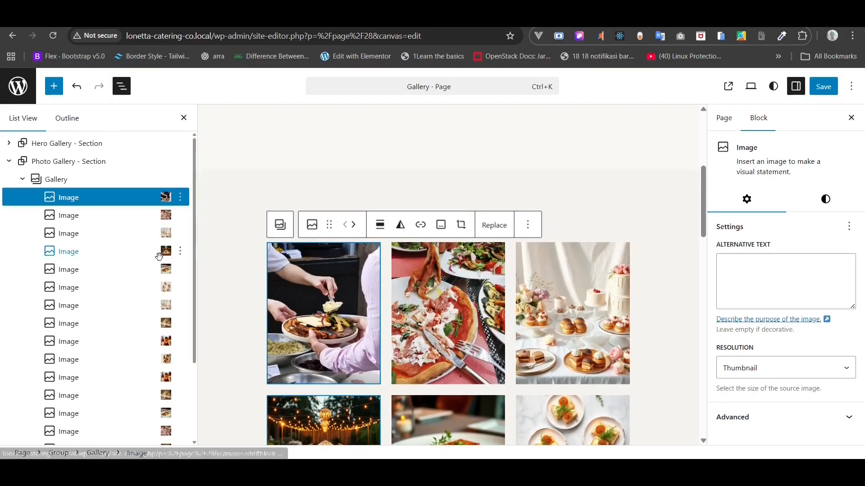
- Set the gallery to Wide width, 2 columns and Square 1:1 aspect ratio
{"action": "left_click", "coordinate": [60, 180]}
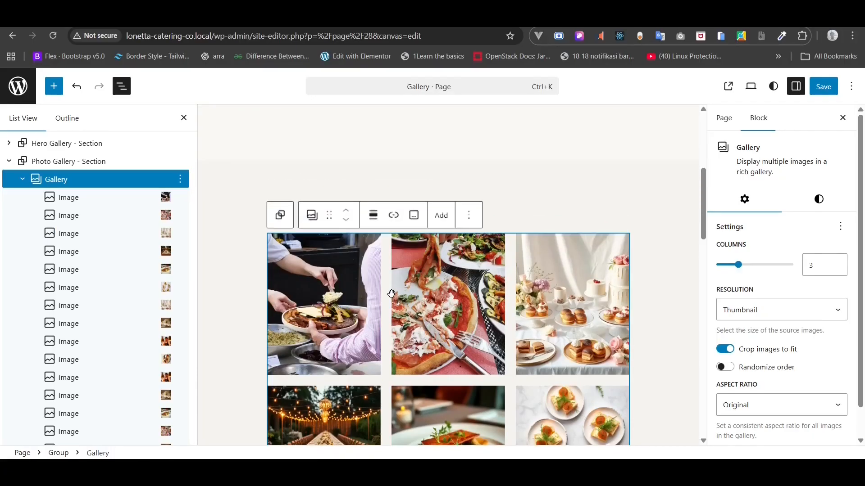
{"action": "left_click", "coordinate": [373, 220]}
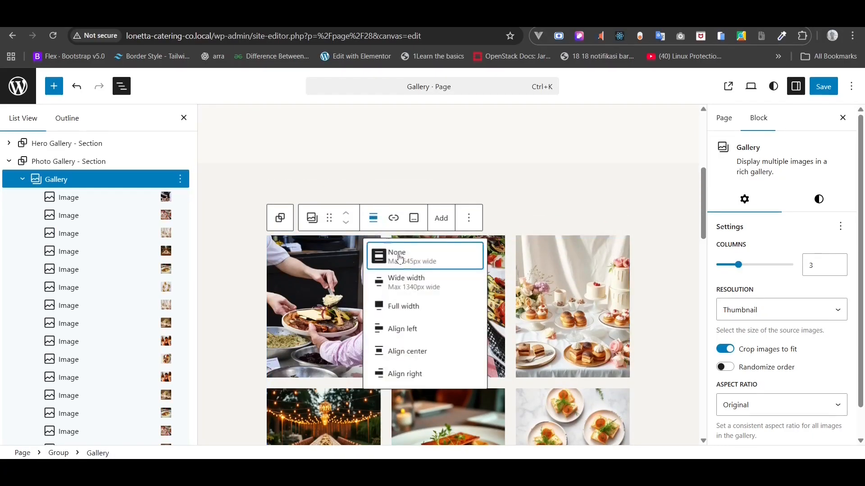
{"action": "left_click", "coordinate": [427, 291]}
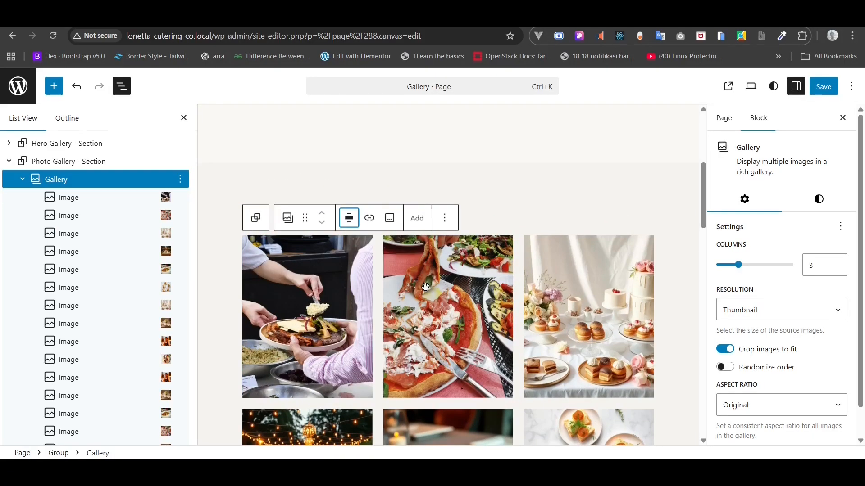
{"action": "scroll", "coordinate": [764, 310], "scroll_direction": "down", "scroll_amount": 1}
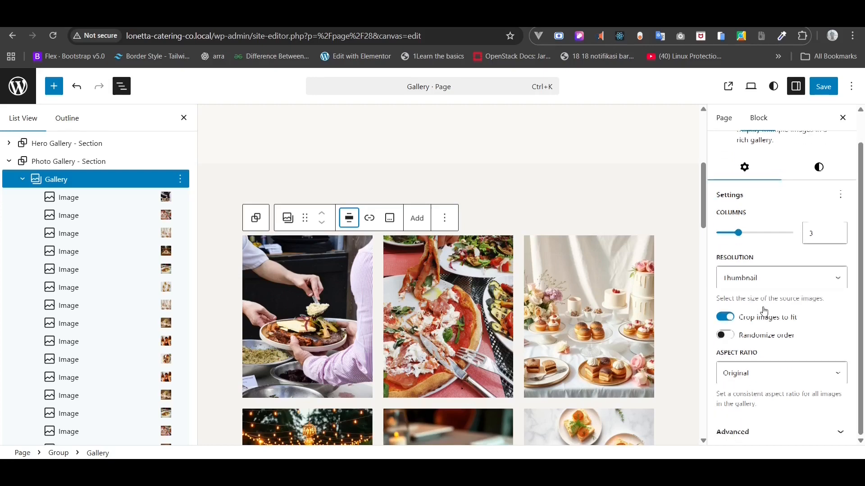
{"action": "left_click", "coordinate": [836, 237]}
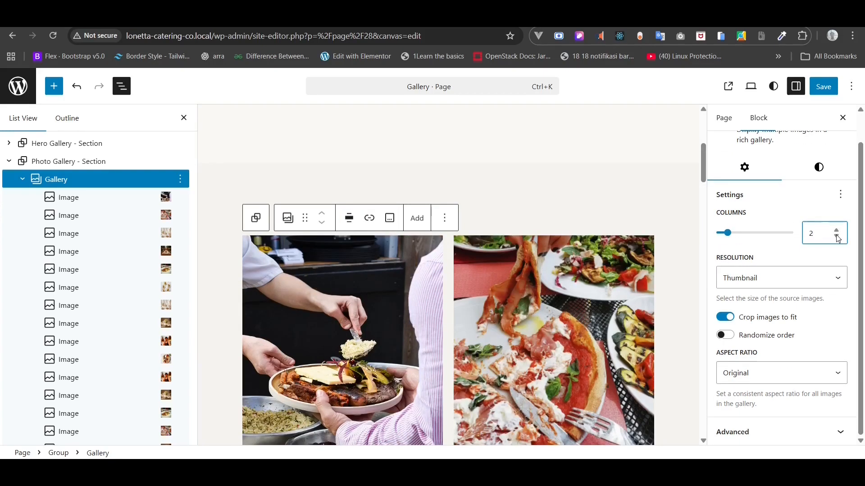
{"action": "scroll", "coordinate": [519, 334], "scroll_direction": "down", "scroll_amount": 5}
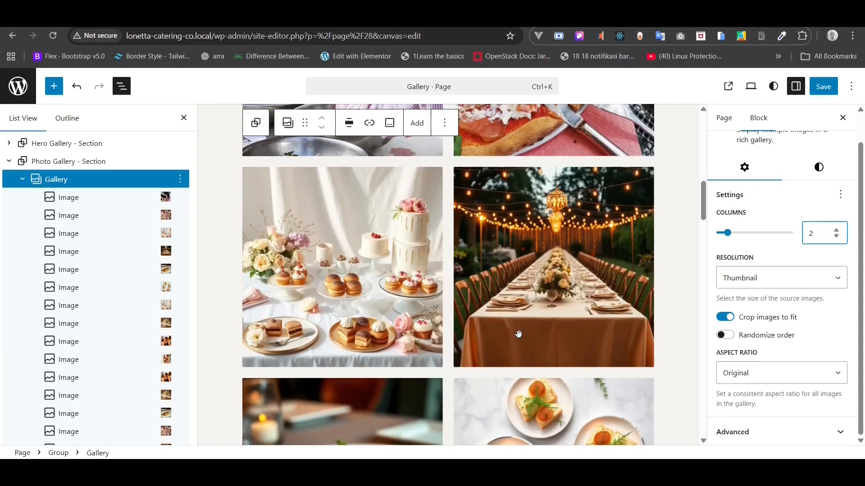
{"action": "left_click", "coordinate": [776, 373]}
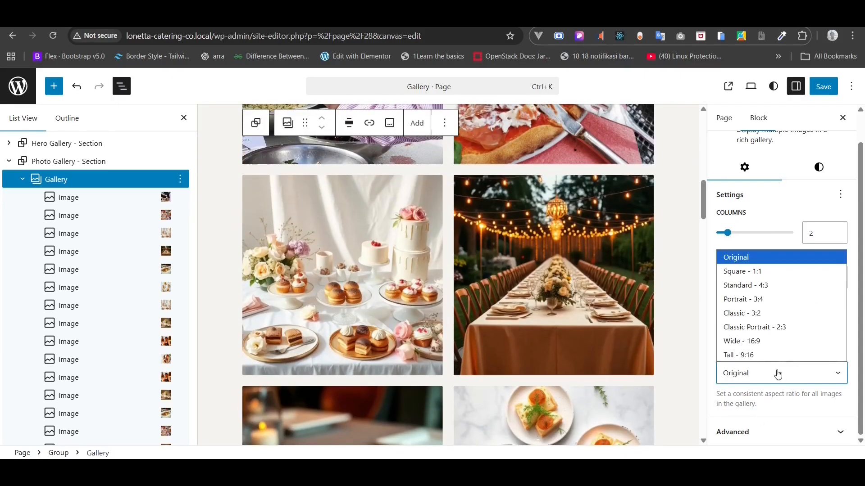
{"action": "left_click", "coordinate": [753, 272]}
- Save the Gallery page and view it live
{"action": "scroll", "coordinate": [616, 326], "scroll_direction": "up", "scroll_amount": 5}
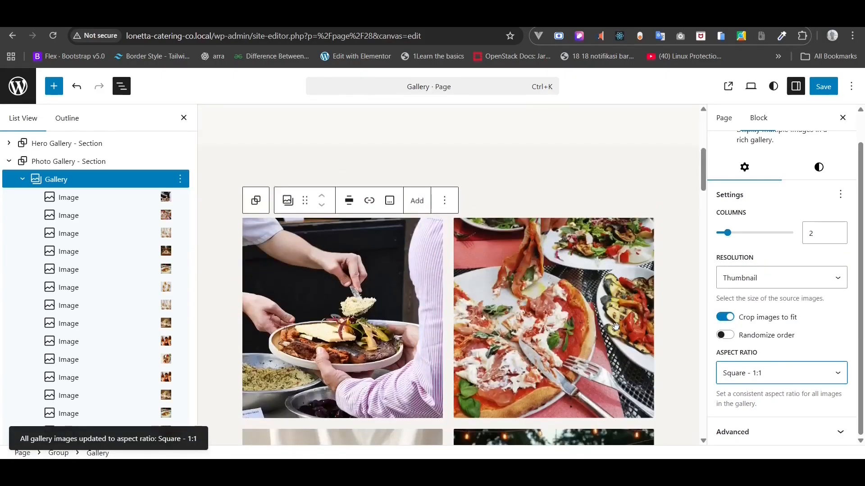
{"action": "scroll", "coordinate": [645, 201], "scroll_direction": "up", "scroll_amount": 2}
{"action": "left_click", "coordinate": [823, 87]}
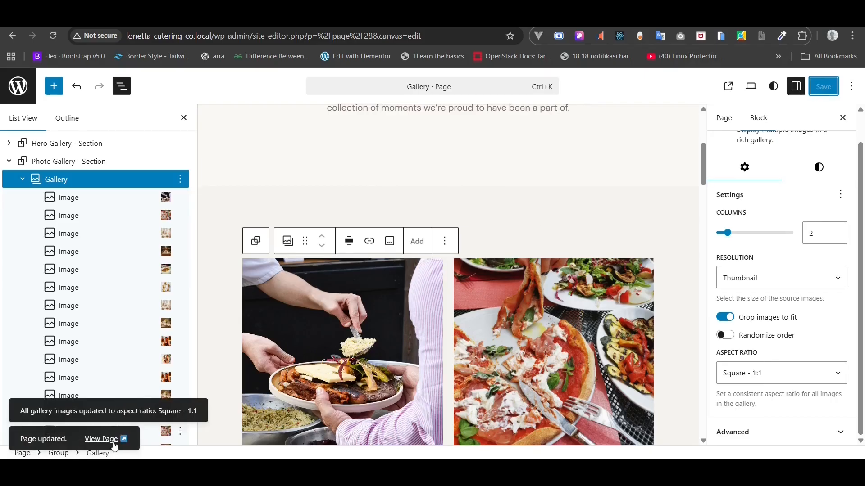
{"action": "left_click", "coordinate": [112, 444]}
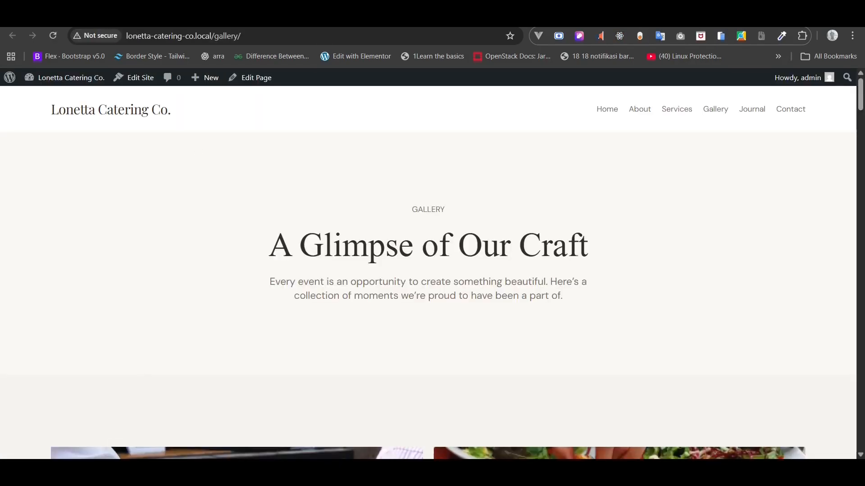
- Scroll through the live two-column square photo grid, then return to editing the Gallery page
{"action": "scroll", "coordinate": [291, 250], "scroll_direction": "down", "scroll_amount": 12}
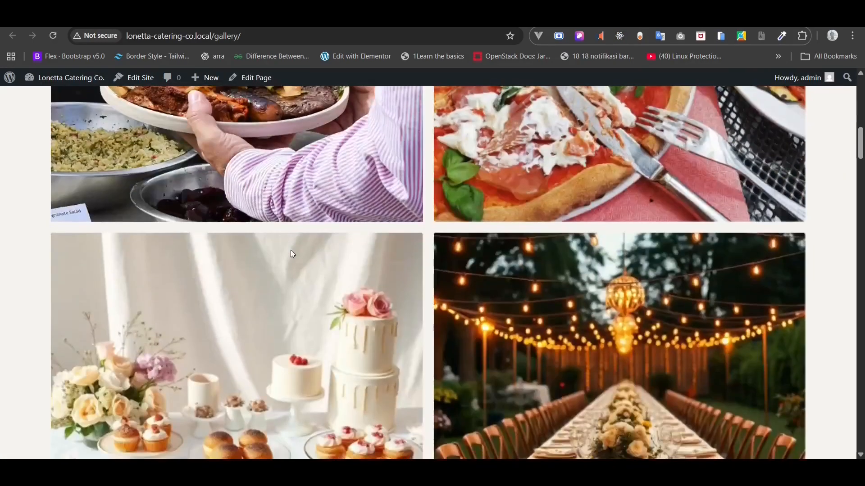
{"action": "scroll", "coordinate": [291, 250], "scroll_direction": "down", "scroll_amount": 12}
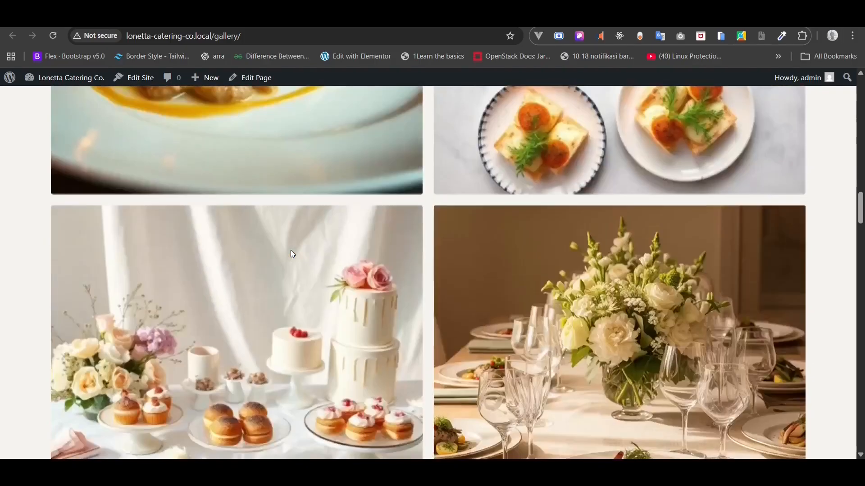
{"action": "scroll", "coordinate": [291, 252], "scroll_direction": "down", "scroll_amount": 10}
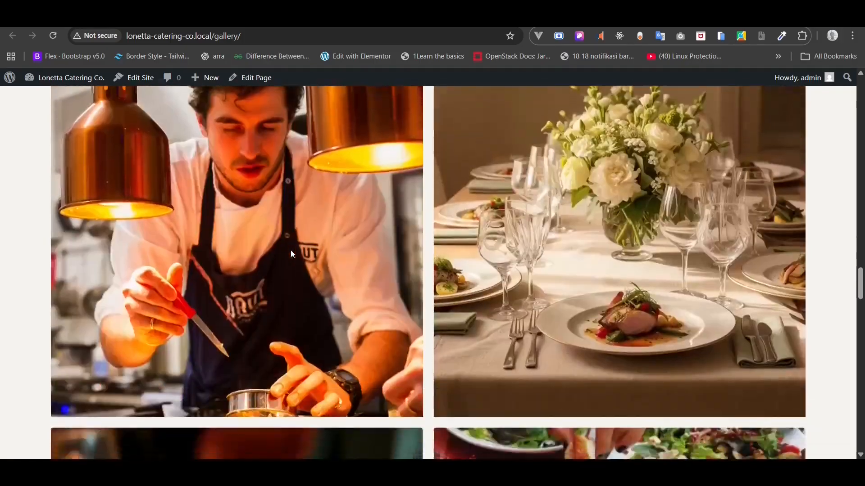
{"action": "scroll", "coordinate": [290, 250], "scroll_direction": "down", "scroll_amount": 12}
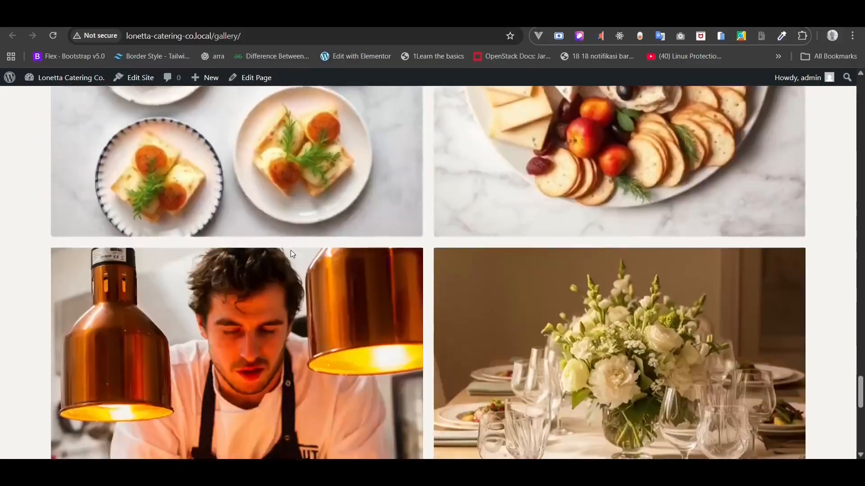
{"action": "scroll", "coordinate": [290, 254], "scroll_direction": "down", "scroll_amount": 2}
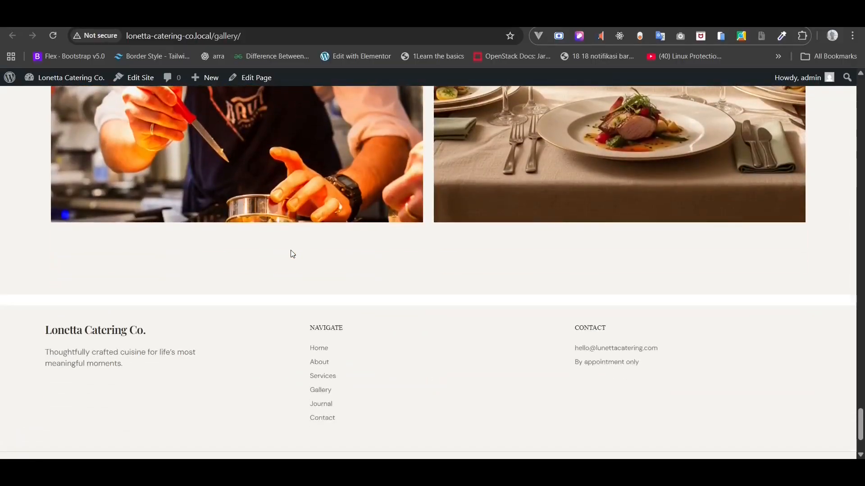
{"action": "scroll", "coordinate": [291, 254], "scroll_direction": "up", "scroll_amount": 12}
{"action": "scroll", "coordinate": [290, 250], "scroll_direction": "up", "scroll_amount": 15}
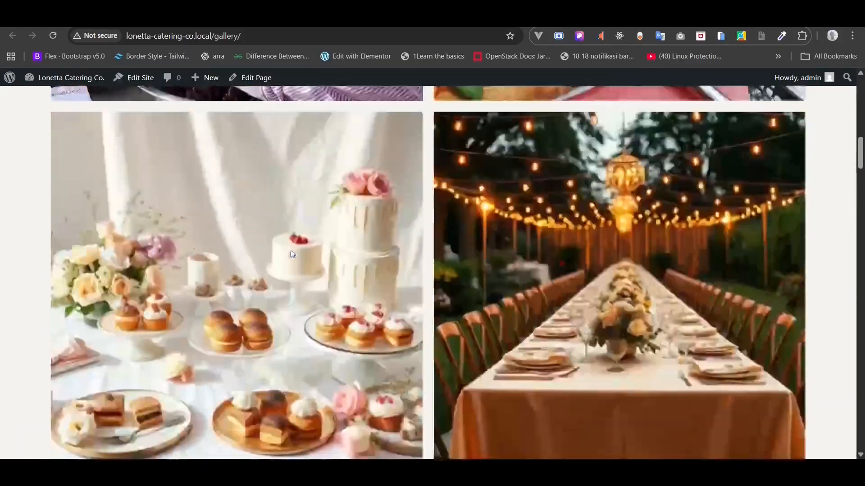
{"action": "scroll", "coordinate": [291, 254], "scroll_direction": "up", "scroll_amount": 4}
{"action": "scroll", "coordinate": [291, 254], "scroll_direction": "down", "scroll_amount": 7}
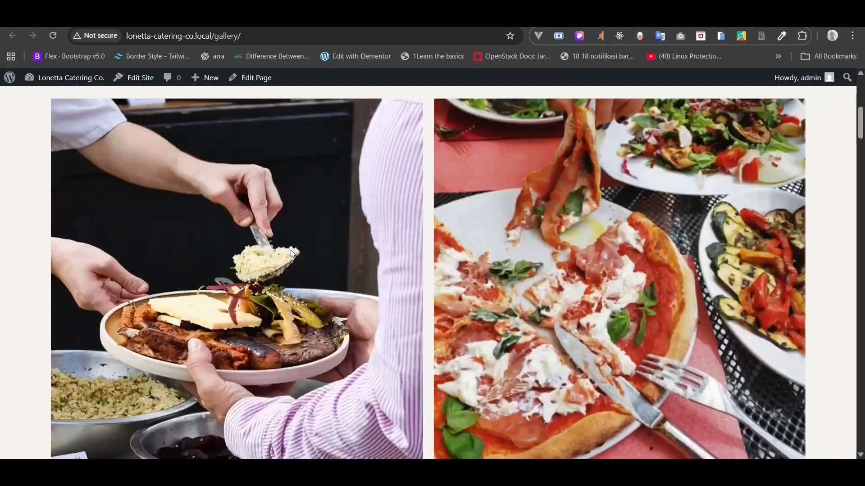
{"action": "left_click", "coordinate": [262, 78]}
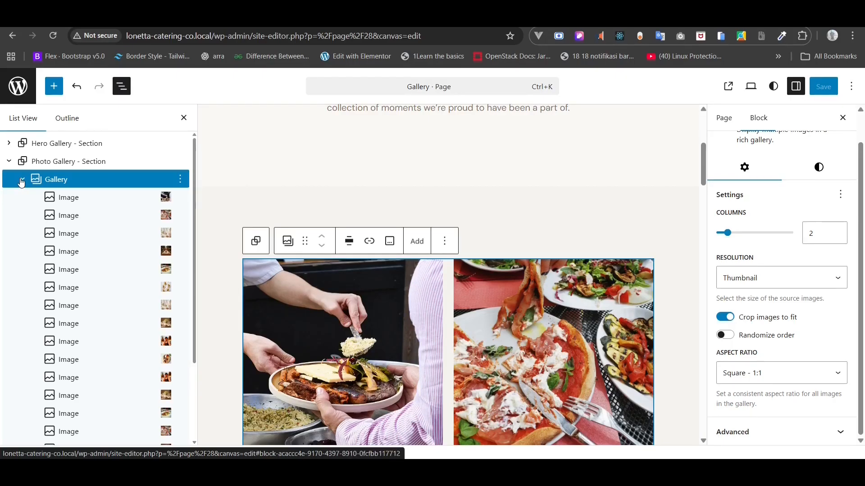
- Insert the synced CTA Section pattern after Photo Gallery - Section via /cta
{"action": "left_click", "coordinate": [22, 180]}
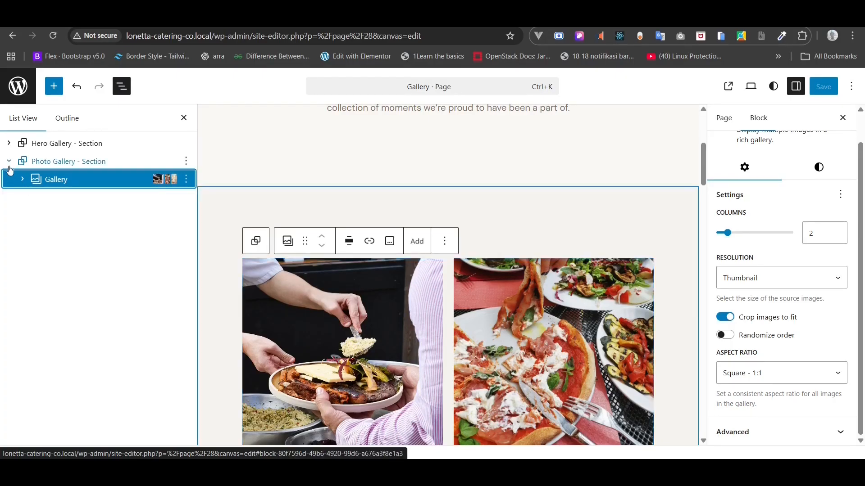
{"action": "left_click", "coordinate": [9, 162]}
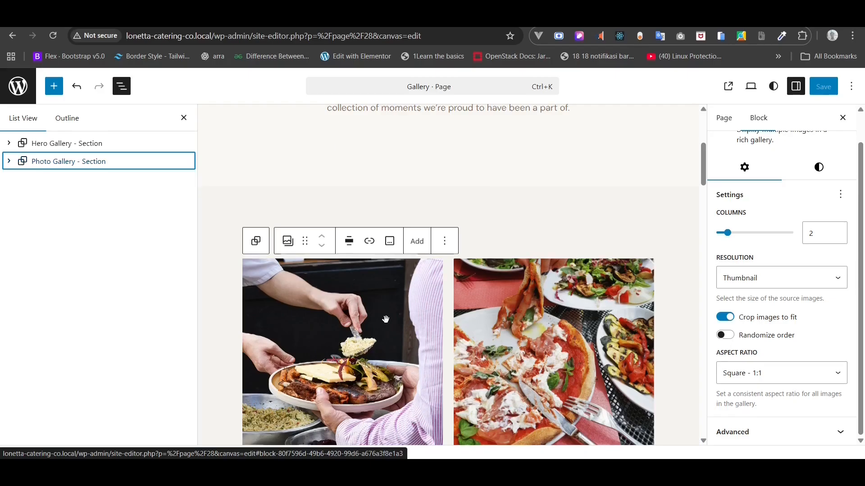
{"action": "scroll", "coordinate": [386, 319], "scroll_direction": "down", "scroll_amount": 3}
{"action": "right_click", "coordinate": [70, 163]}
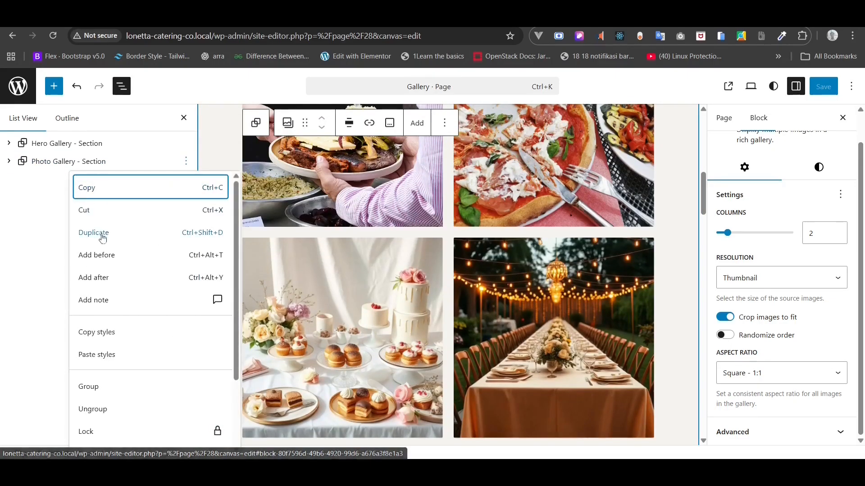
{"action": "left_click", "coordinate": [130, 276]}
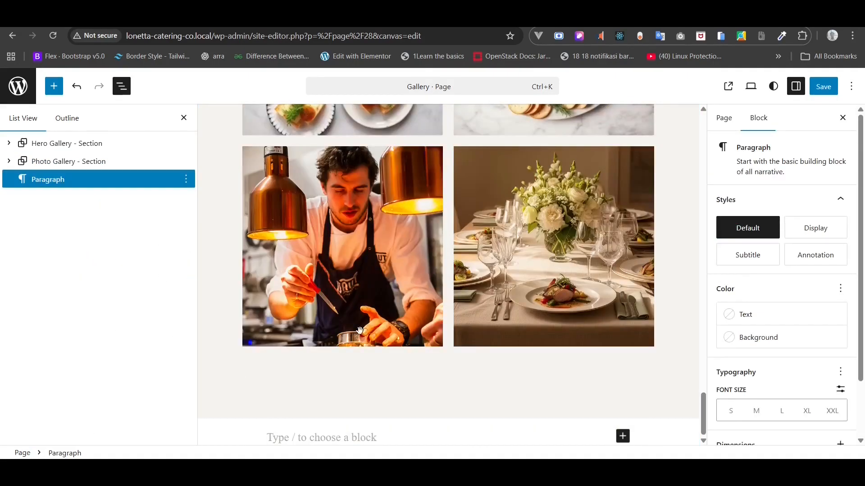
{"action": "type", "text": "/cta"}
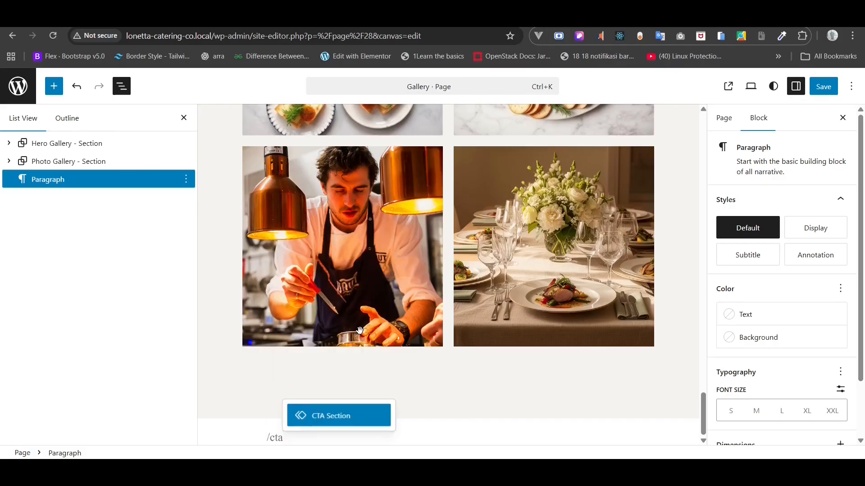
{"action": "left_click", "coordinate": [333, 415]}
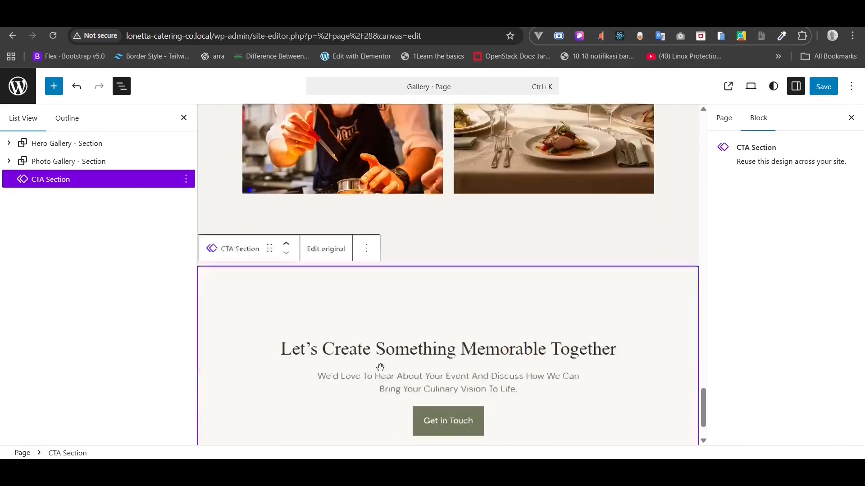
- Save the Gallery page with its new closing CTA Section
{"action": "scroll", "coordinate": [380, 367], "scroll_direction": "down", "scroll_amount": 2}
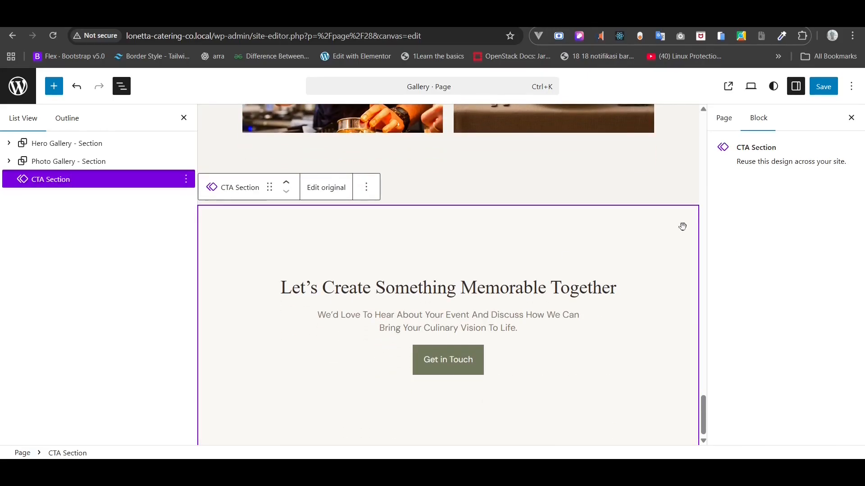
{"action": "left_click", "coordinate": [828, 93]}
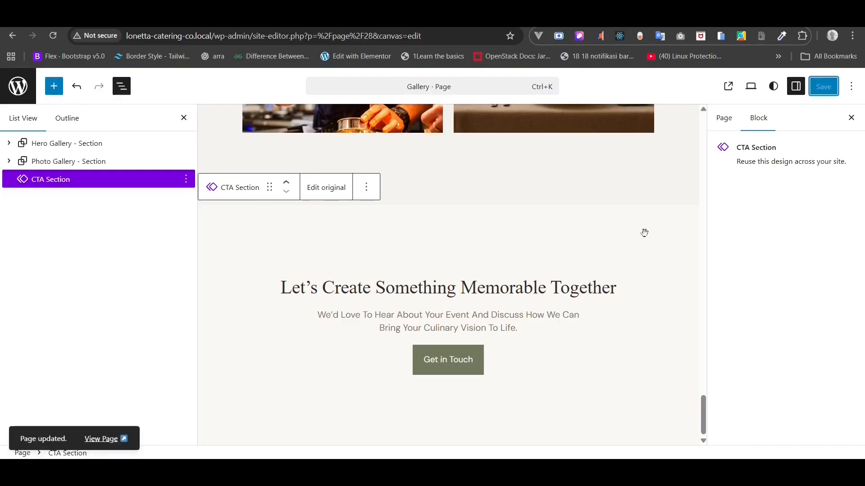
{"action": "scroll", "coordinate": [627, 254], "scroll_direction": "up", "scroll_amount": 20}
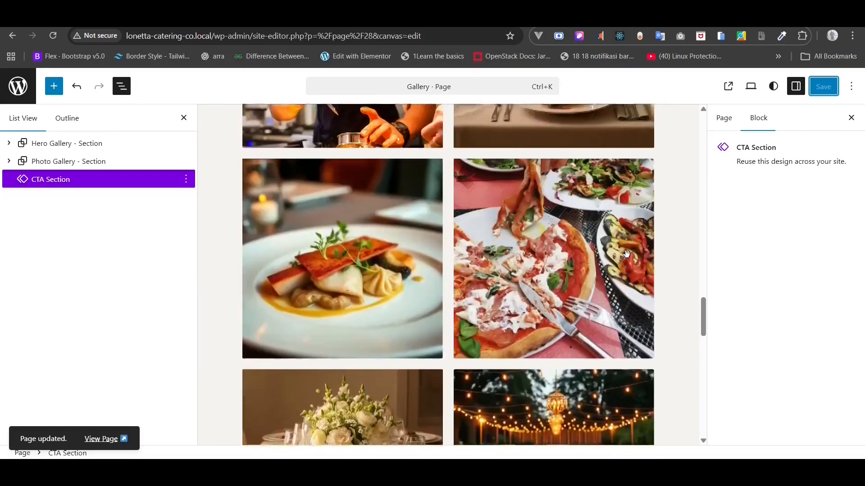
{"action": "scroll", "coordinate": [626, 254], "scroll_direction": "up", "scroll_amount": 15}
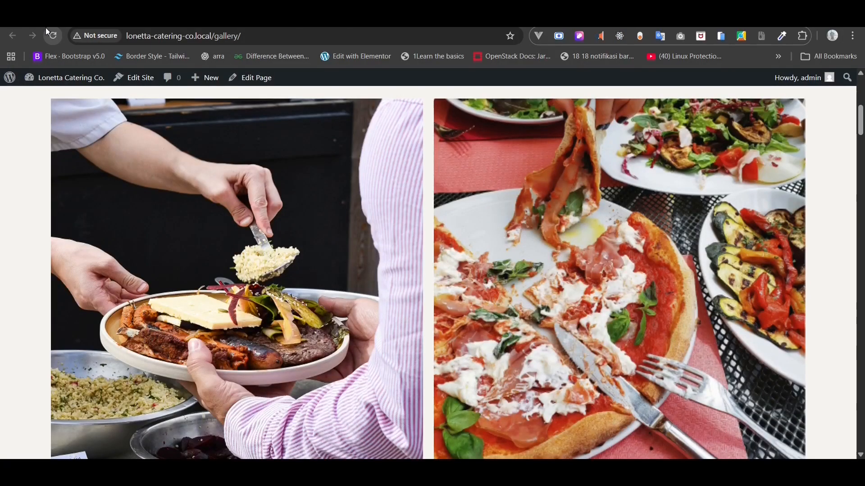
- Delete the empty trailing paragraph from the Private Dinners service and save it
{"action": "left_click_drag", "start_coordinate": [860, 124], "coordinate": [858, 95]}
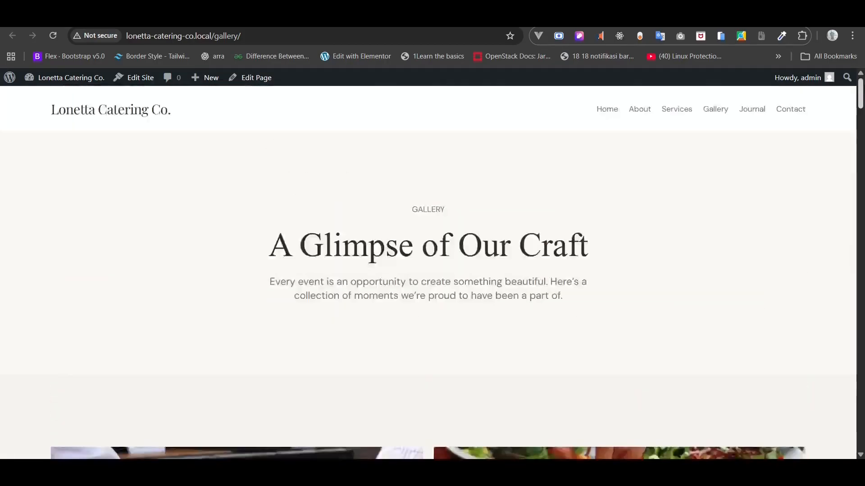
{"action": "left_click", "coordinate": [333, 58]}
{"action": "left_click", "coordinate": [818, 87]}
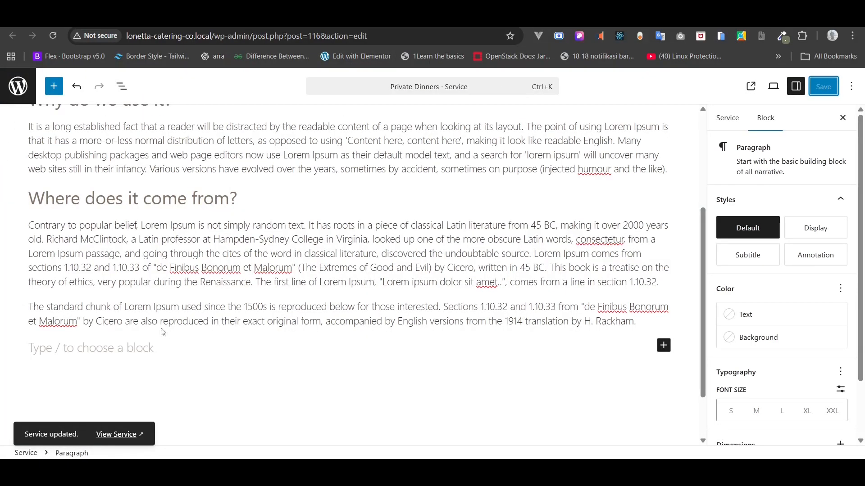
{"action": "left_click", "coordinate": [146, 351]}
{"action": "key", "text": "BackSpace"}
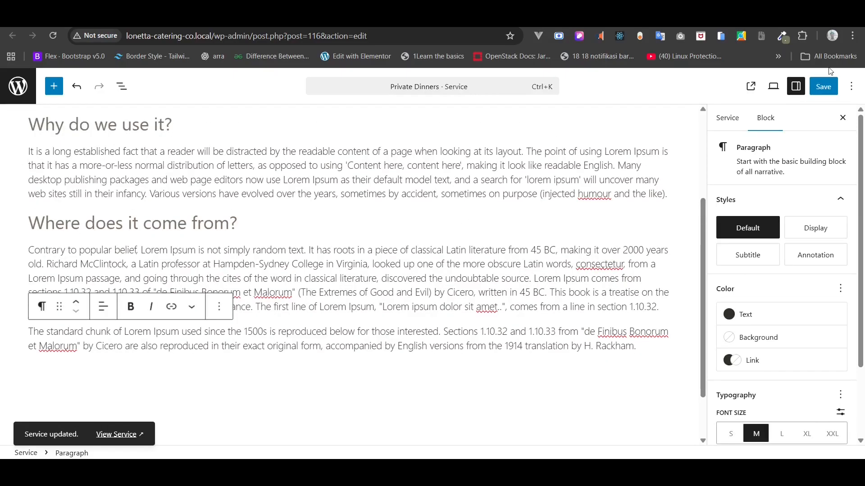
{"action": "left_click", "coordinate": [830, 93]}
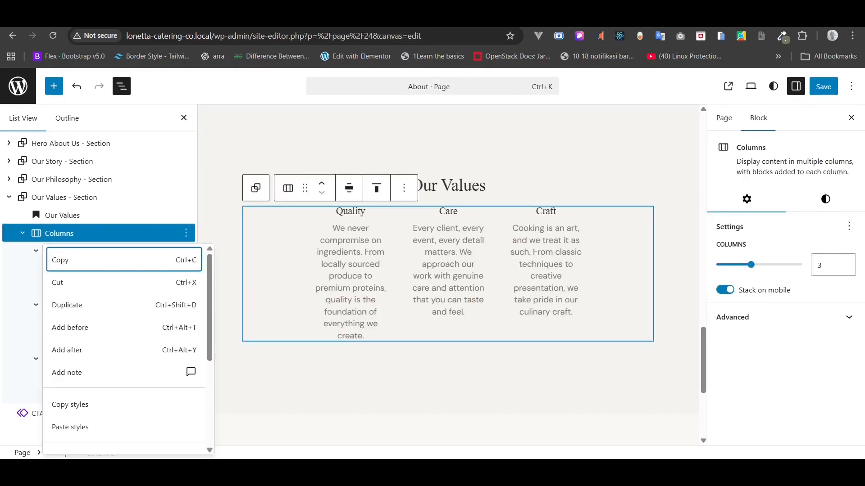
- Save the About page changes and bring up the Single Service template
{"action": "left_click", "coordinate": [824, 83]}
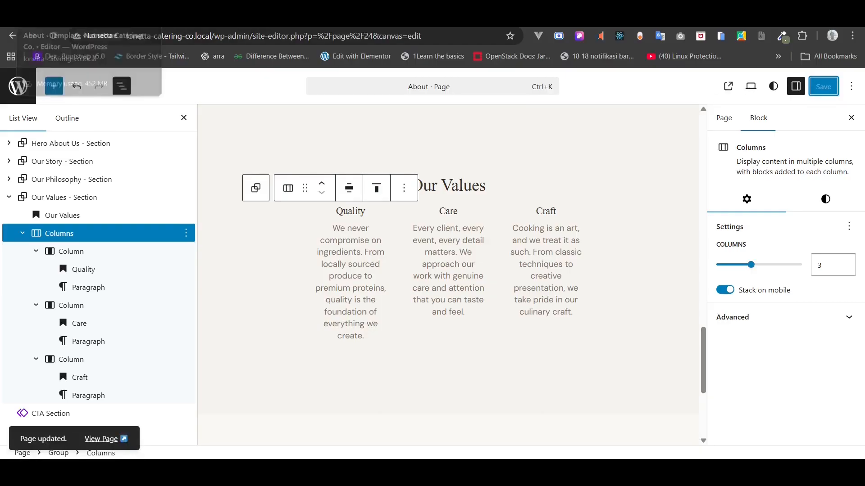
{"action": "left_click", "coordinate": [71, 19]}
{"action": "left_click", "coordinate": [18, 86]}
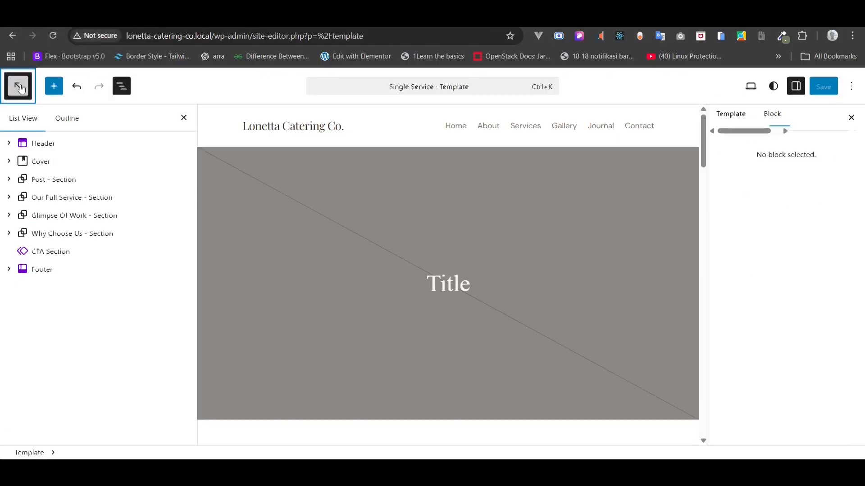
- From the dashboard's All Posts list, move the sample 'Hello world!' post to the Trash
{"action": "left_click", "coordinate": [17, 141]}
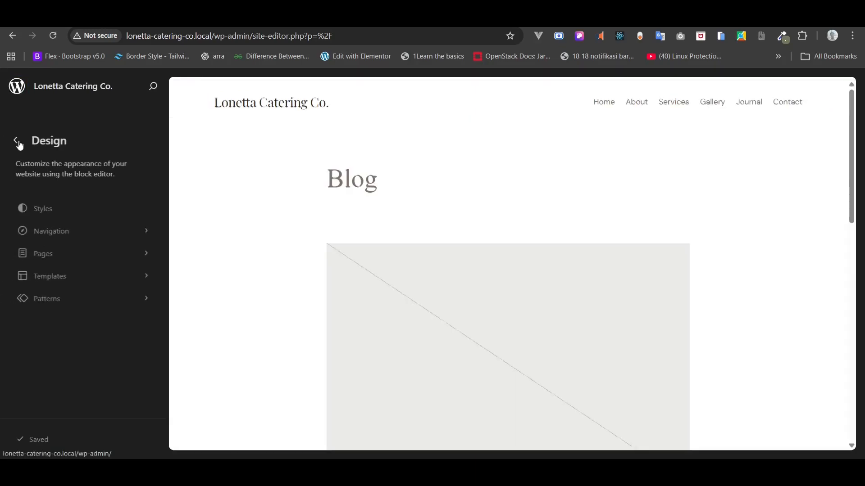
{"action": "left_click", "coordinate": [16, 142]}
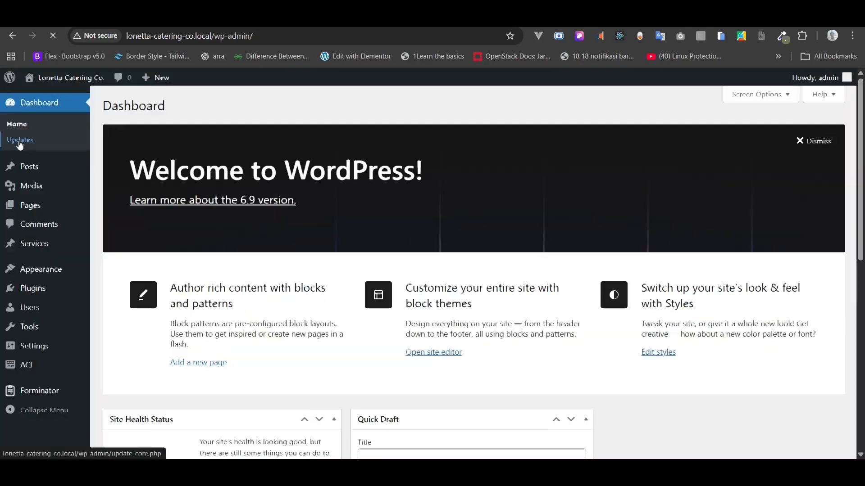
{"action": "mouse_move", "coordinate": [35, 171]}
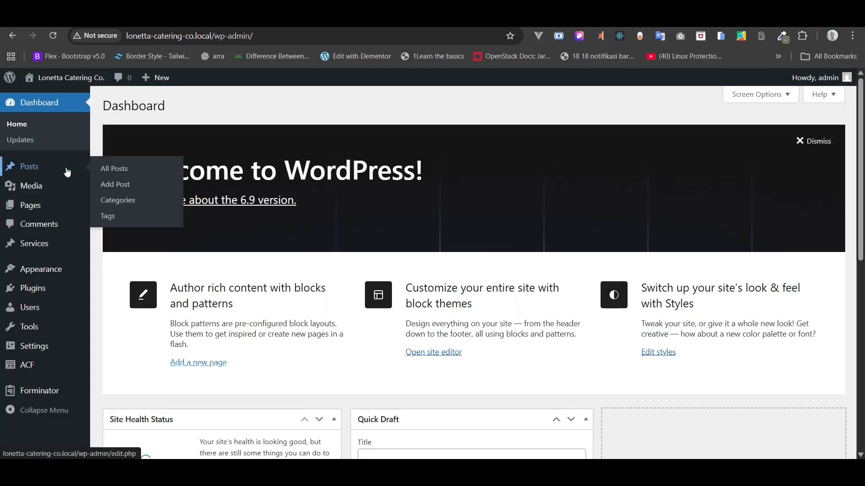
{"action": "left_click", "coordinate": [101, 168]}
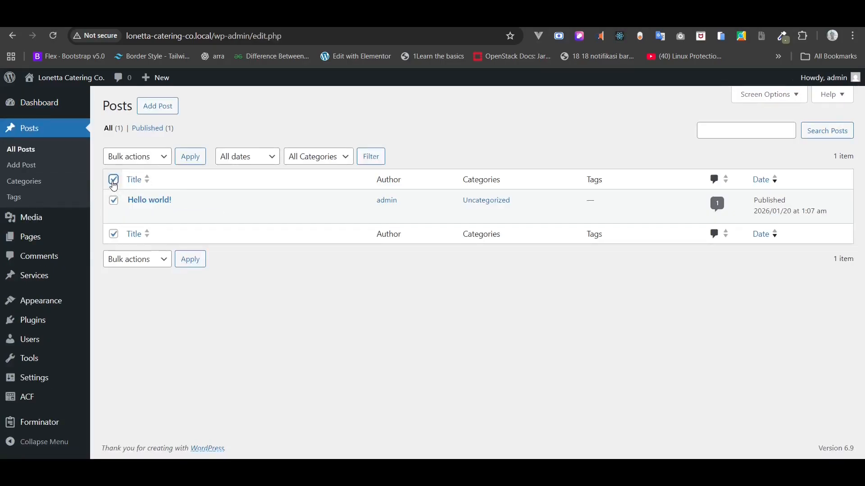
{"action": "left_click", "coordinate": [195, 217]}
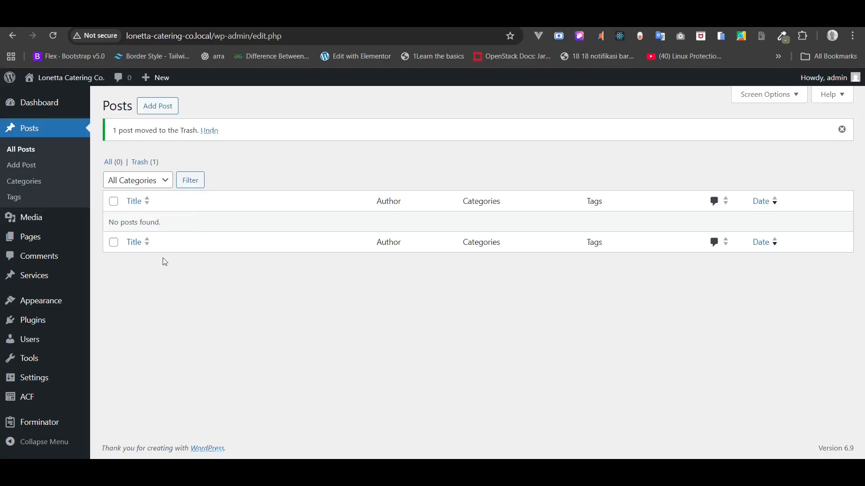
{"action": "mouse_move", "coordinate": [63, 323]}
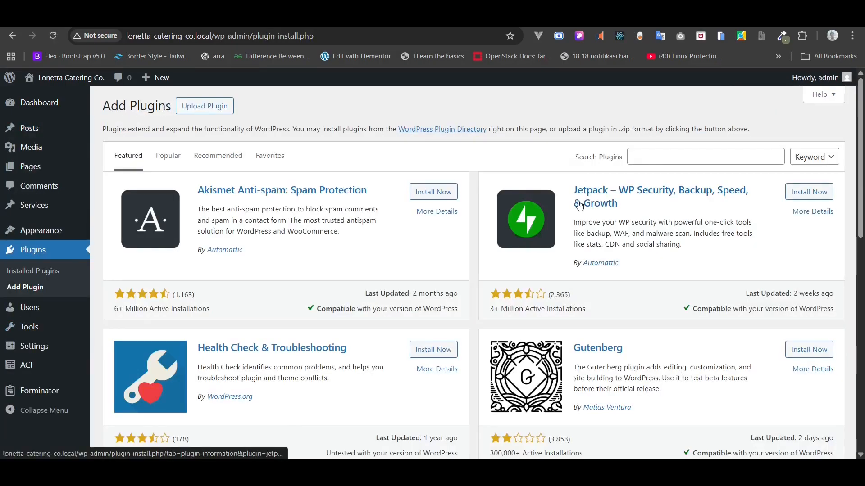
- Search new plugins for 'dumm', then install and activate WP Dummy Content Generator
{"action": "left_click", "coordinate": [651, 158]}
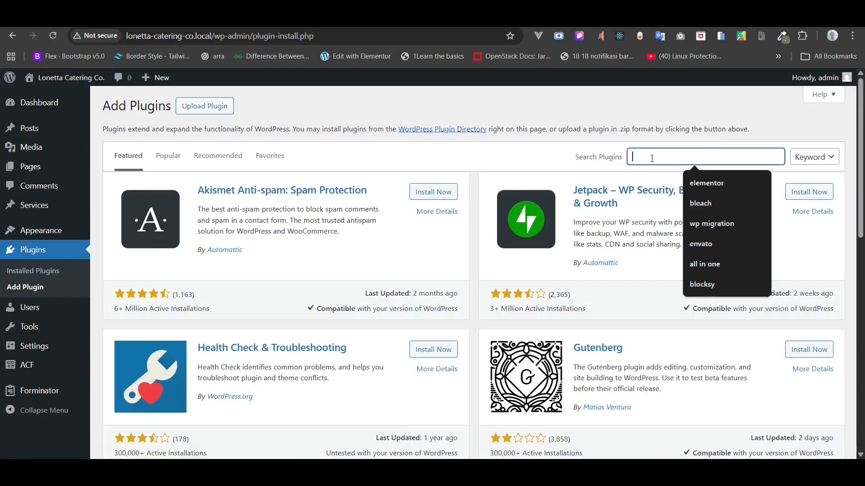
{"action": "type", "text": "dummy content"}
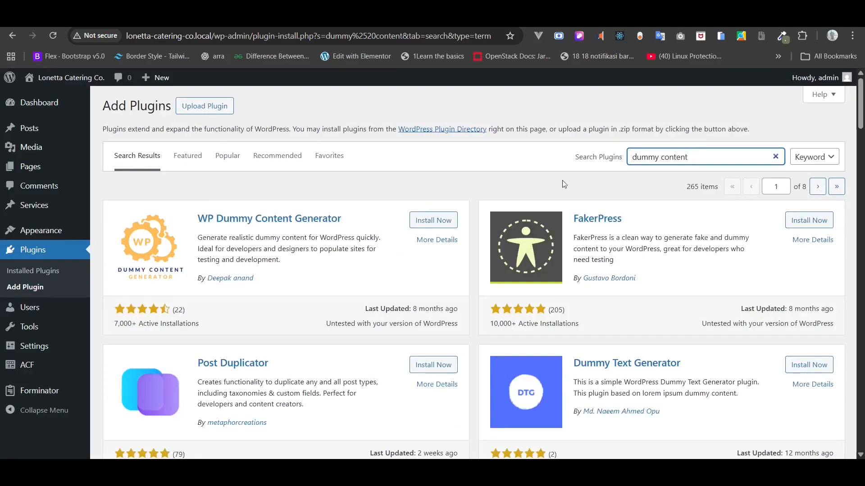
{"action": "scroll", "coordinate": [563, 189], "scroll_direction": "down", "scroll_amount": 3}
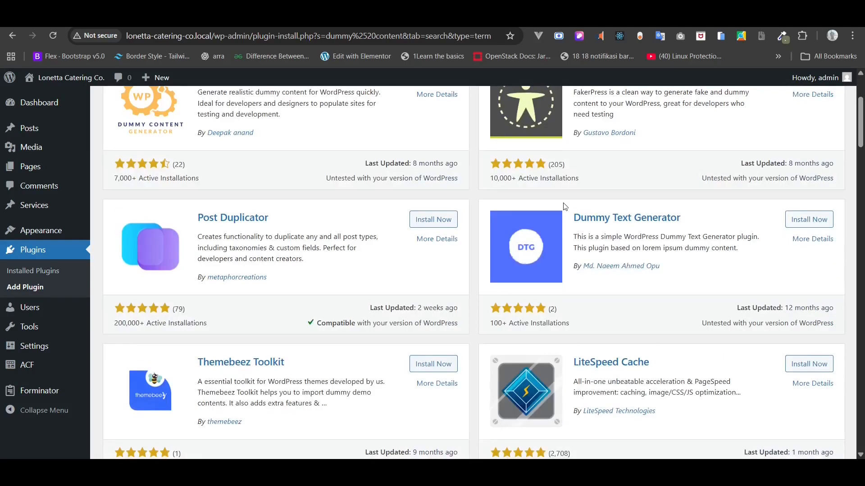
{"action": "scroll", "coordinate": [565, 206], "scroll_direction": "up", "scroll_amount": 3}
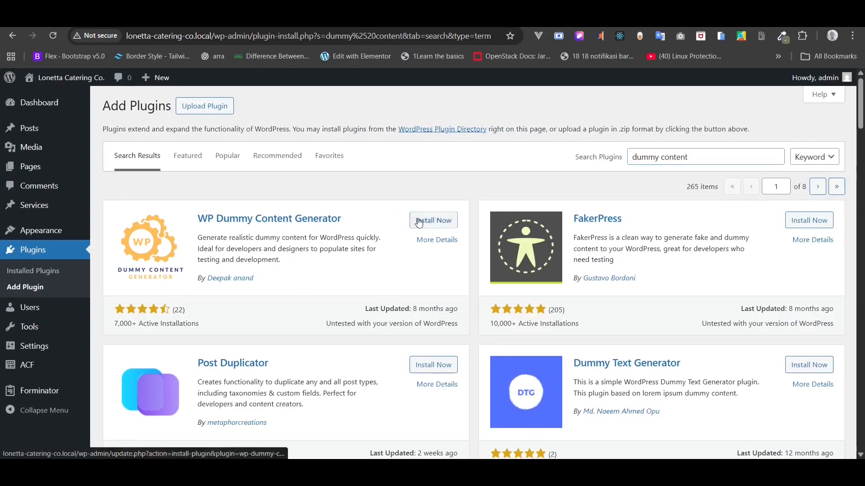
{"action": "left_click", "coordinate": [630, 226]}
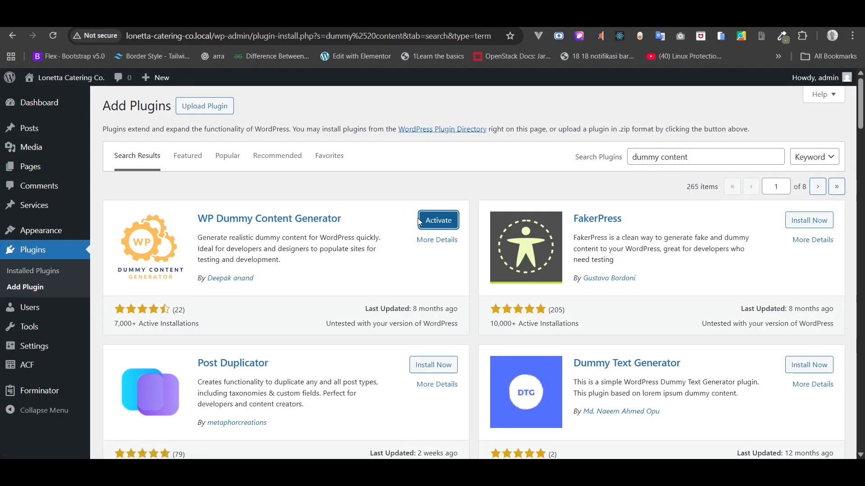
{"action": "left_click", "coordinate": [427, 224]}
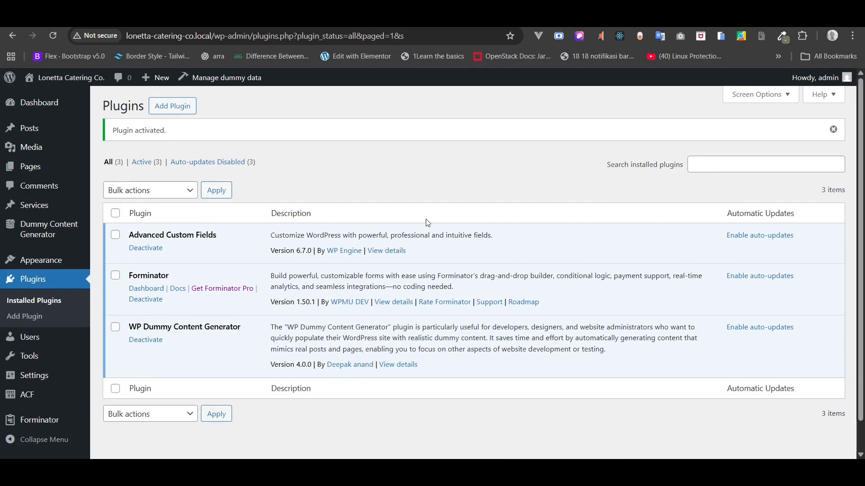
{"action": "mouse_move", "coordinate": [69, 235]}
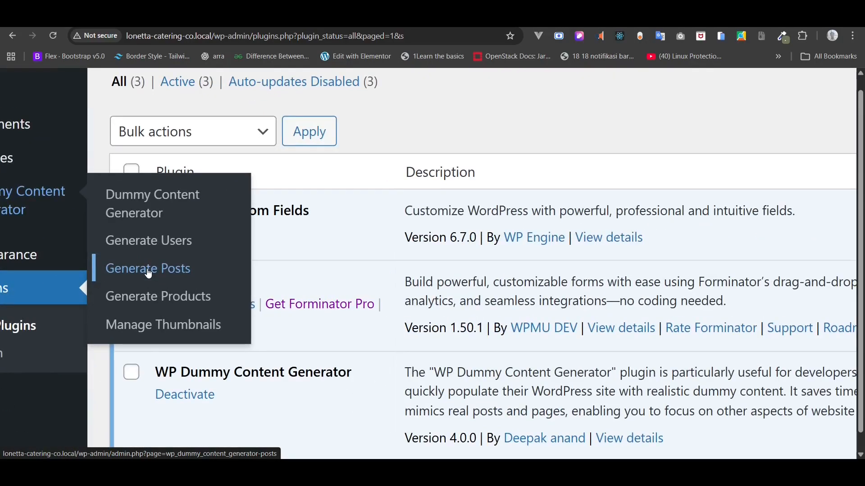
- Open the Generate Posts form and keep Posts as the post type
{"action": "left_click", "coordinate": [174, 270]}
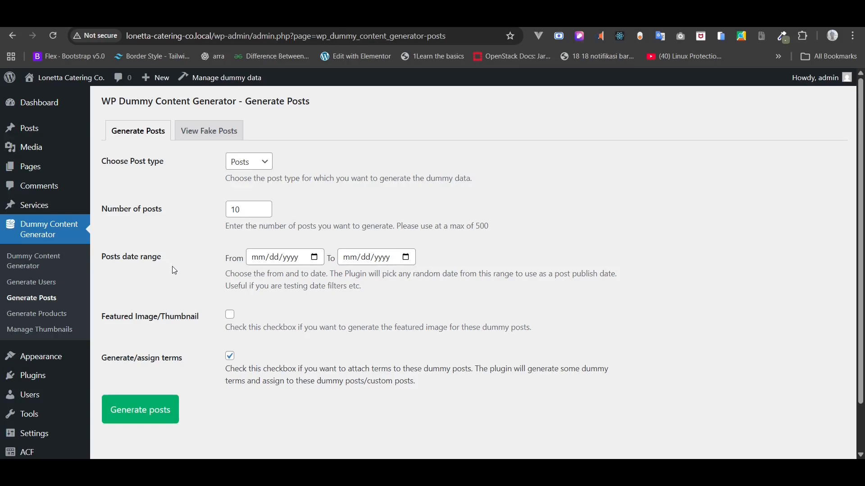
{"action": "left_click", "coordinate": [250, 163]}
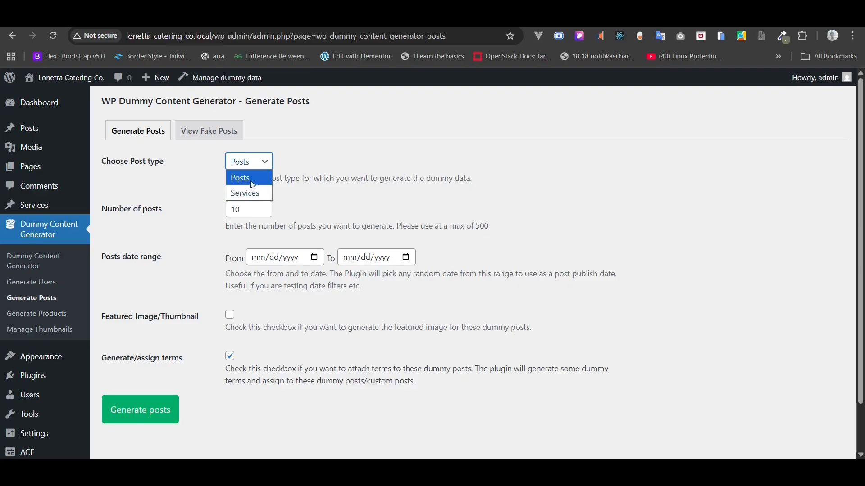
{"action": "left_click", "coordinate": [257, 180]}
{"action": "left_click", "coordinate": [193, 131]}
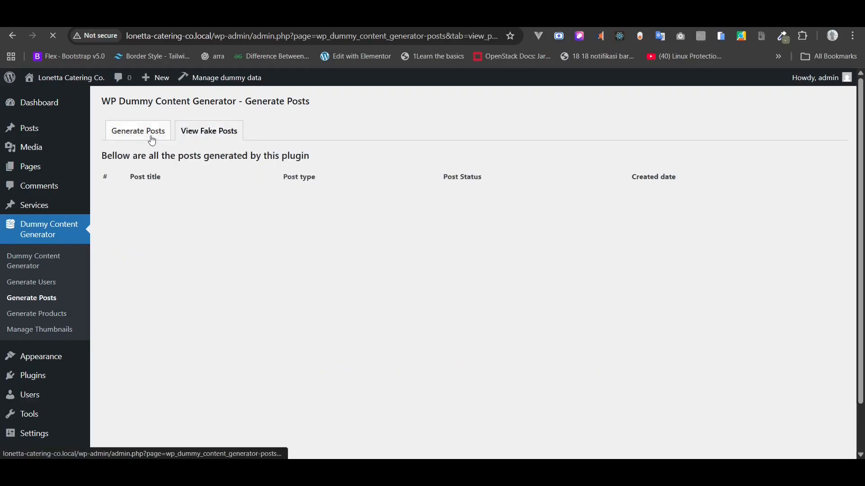
{"action": "left_click", "coordinate": [151, 135]}
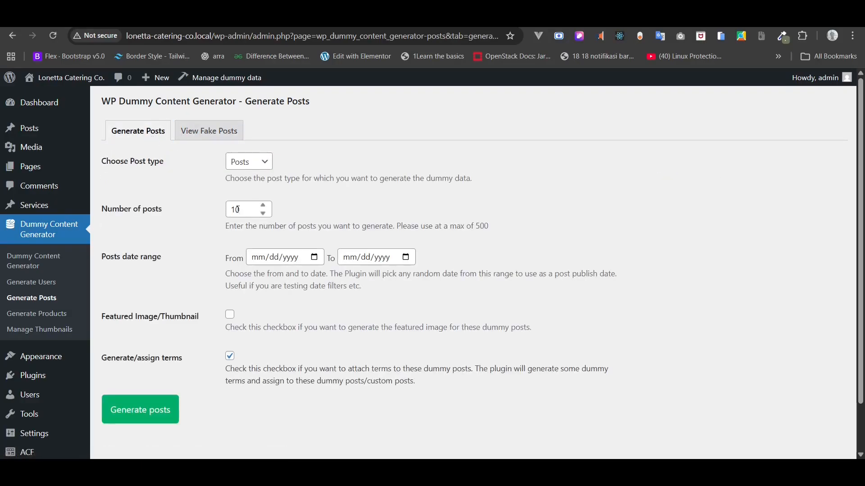
- Generate 12 posts with featured images, dated 01/01/2026 to 01/21/2026
{"action": "left_click", "coordinate": [262, 206]}
{"action": "left_click", "coordinate": [230, 317]}
{"action": "left_click", "coordinate": [315, 257]}
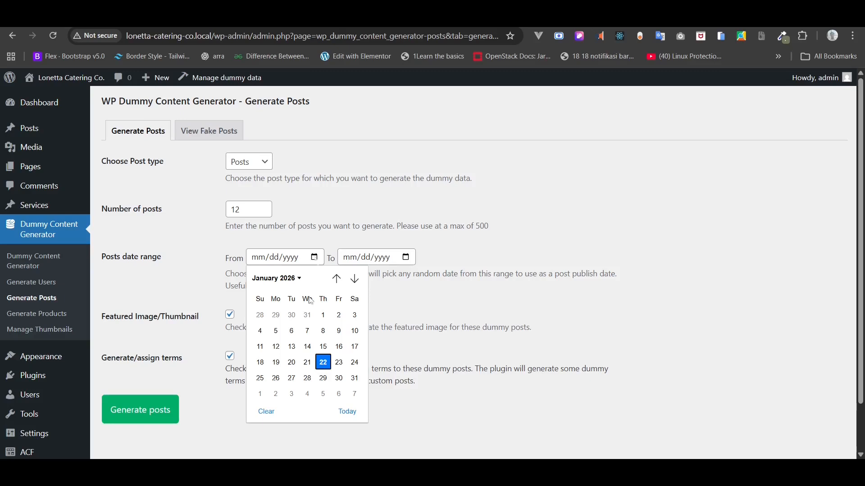
{"action": "left_click", "coordinate": [324, 315]}
{"action": "left_click", "coordinate": [406, 257]}
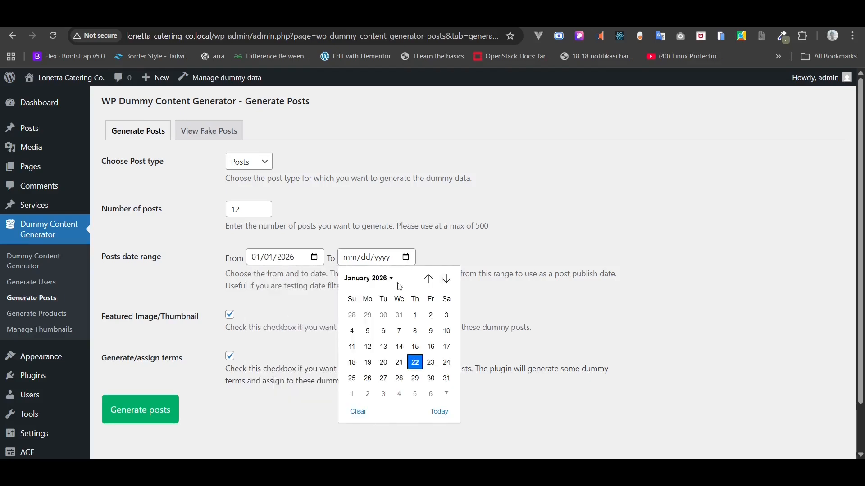
{"action": "left_click", "coordinate": [399, 362]}
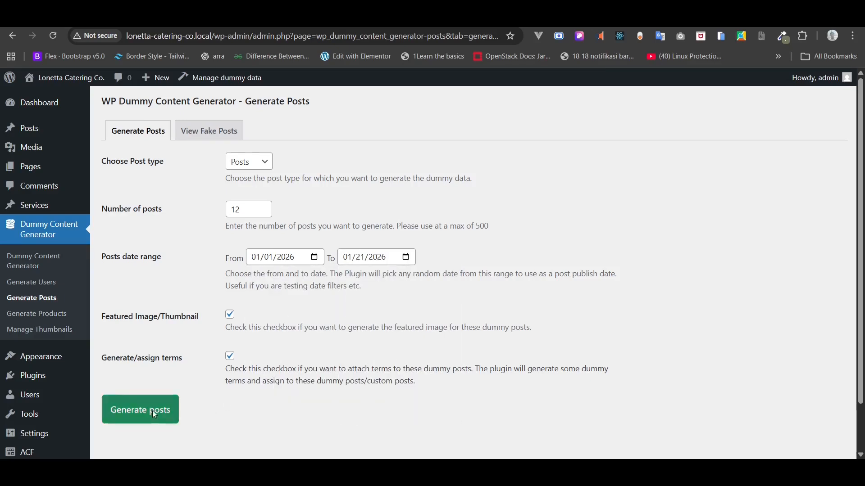
{"action": "left_click", "coordinate": [120, 413]}
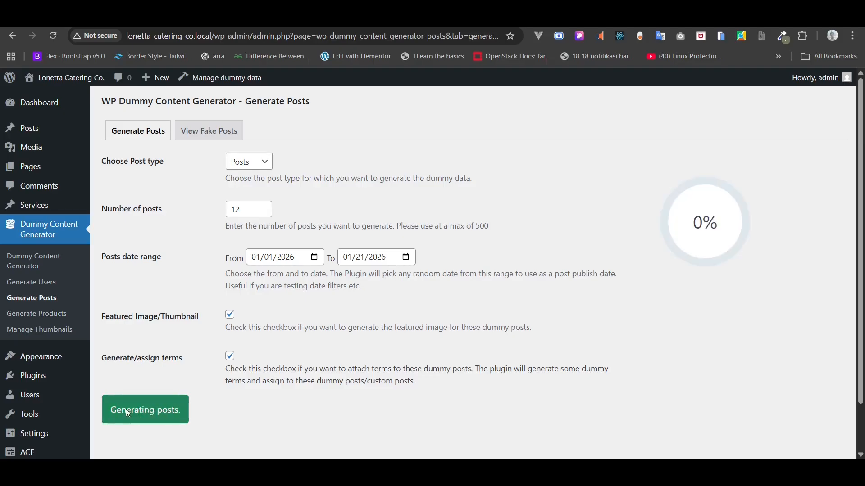
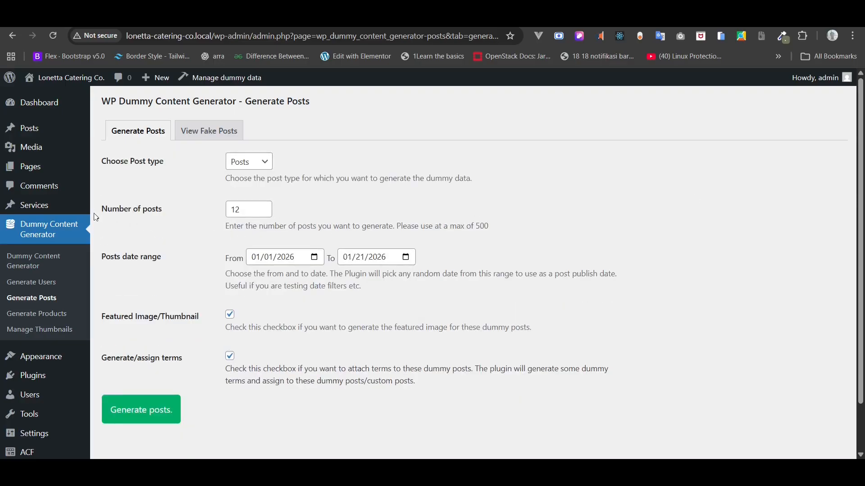
- Open All Posts and view the first generated post on the site
{"action": "mouse_move", "coordinate": [57, 137]}
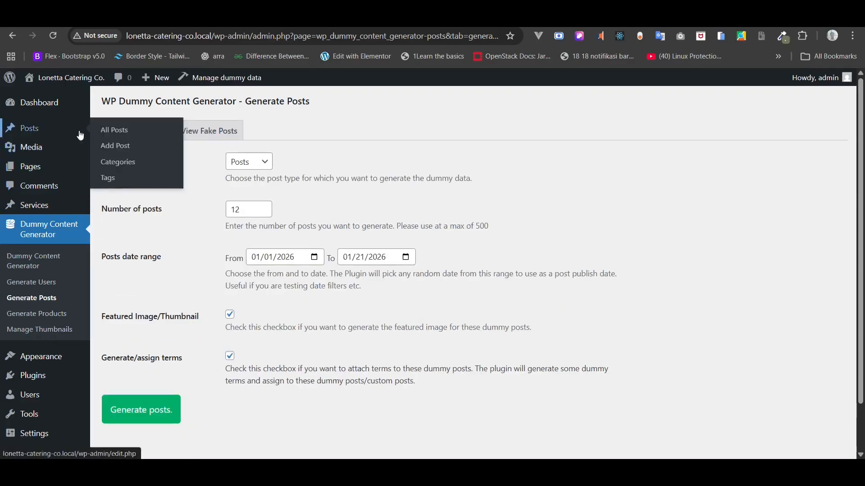
{"action": "left_click", "coordinate": [107, 136]}
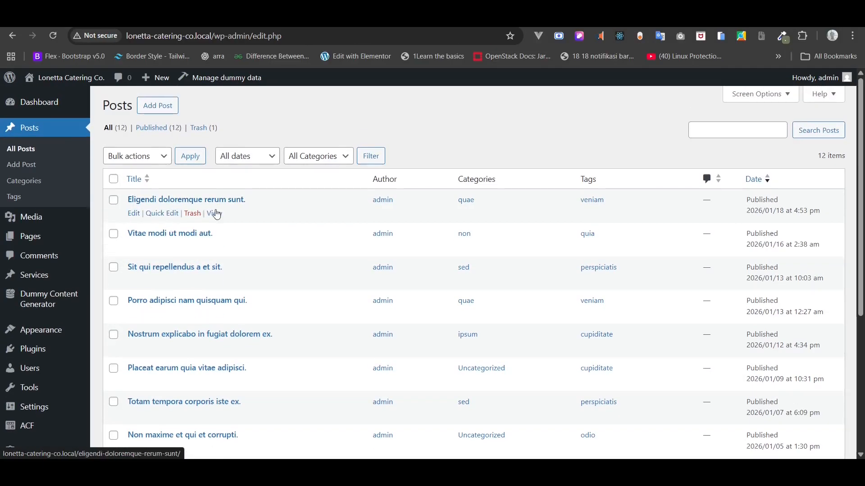
{"action": "right_click", "coordinate": [215, 213]}
{"action": "key", "text": "Escape"}
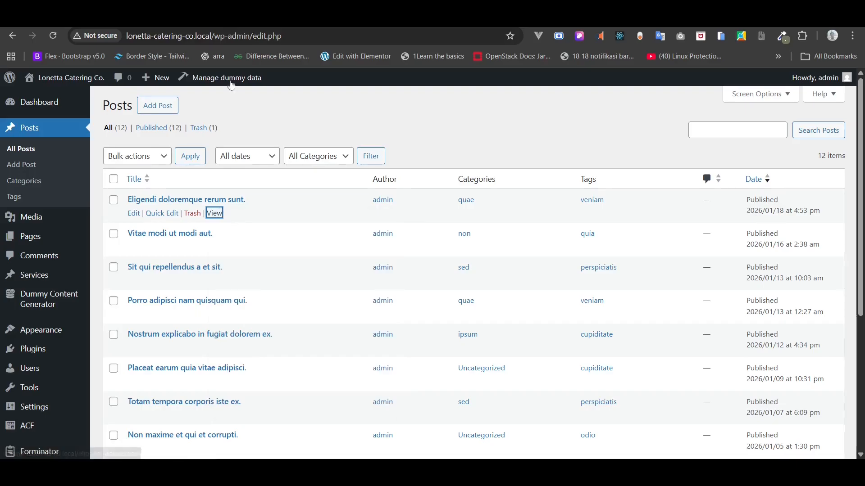
{"action": "left_click", "coordinate": [213, 213]}
- Scroll through the post's front-end page, then head to the Appearance > Editor design view
{"action": "scroll", "coordinate": [241, 196], "scroll_direction": "down", "scroll_amount": 8}
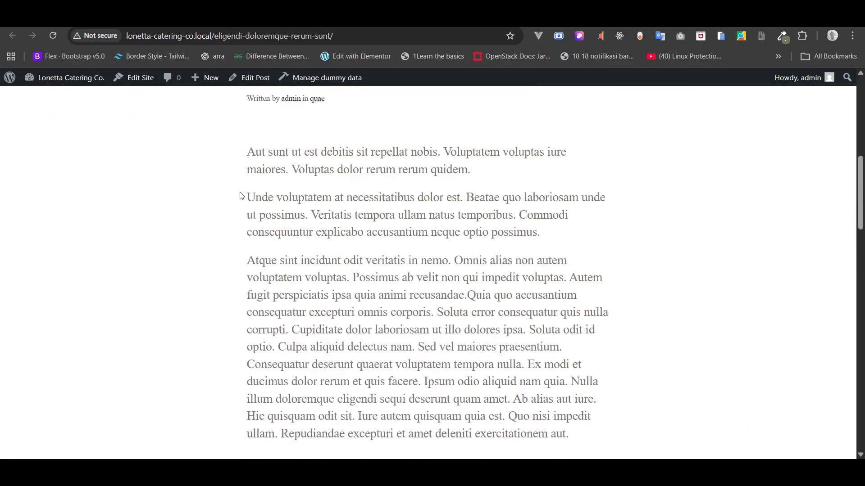
{"action": "left_click_drag", "start_coordinate": [861, 184], "coordinate": [862, 301]}
{"action": "scroll", "coordinate": [420, 205], "scroll_direction": "up", "scroll_amount": 15}
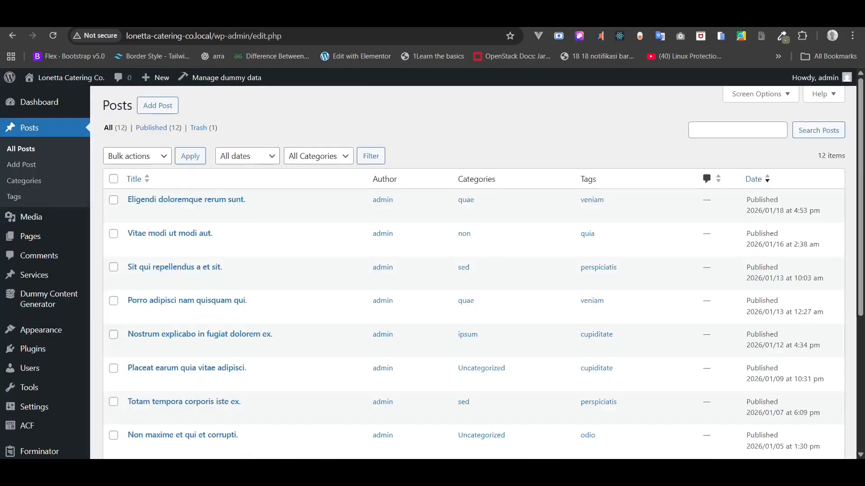
{"action": "mouse_move", "coordinate": [48, 356]}
{"action": "mouse_move", "coordinate": [42, 331]}
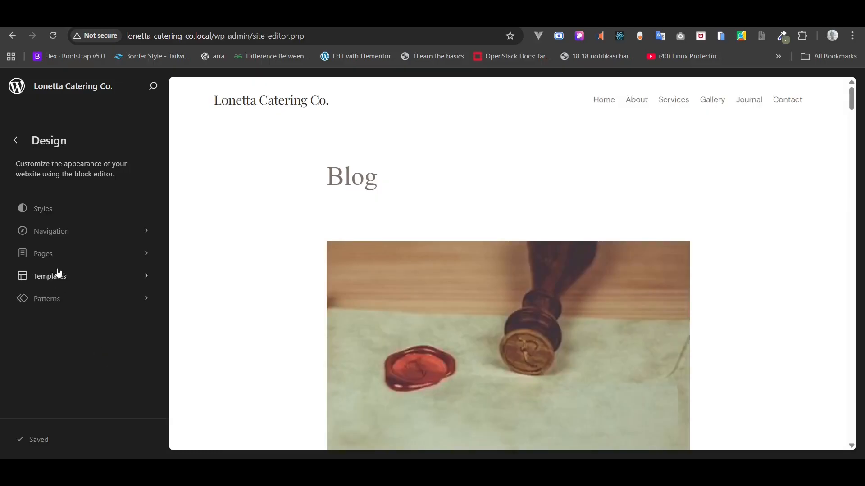
- Open the Journal page for editing and dismiss the starter pattern suggestions
{"action": "left_click", "coordinate": [58, 263]}
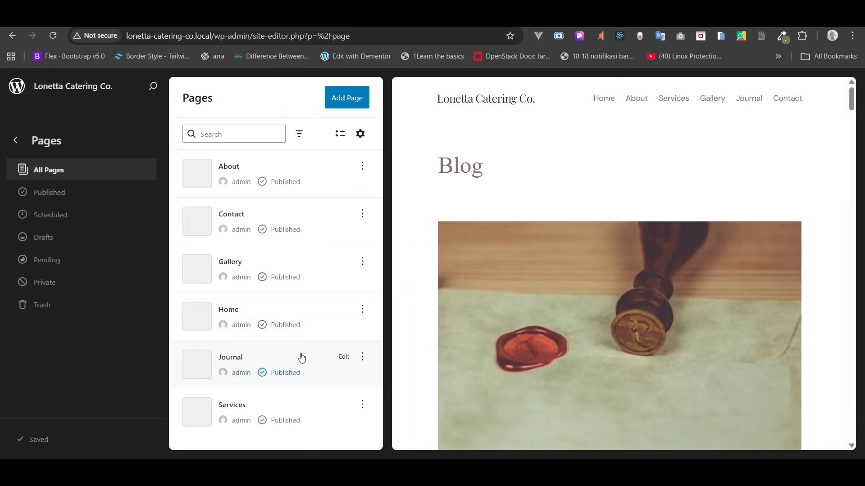
{"action": "left_click", "coordinate": [344, 357]}
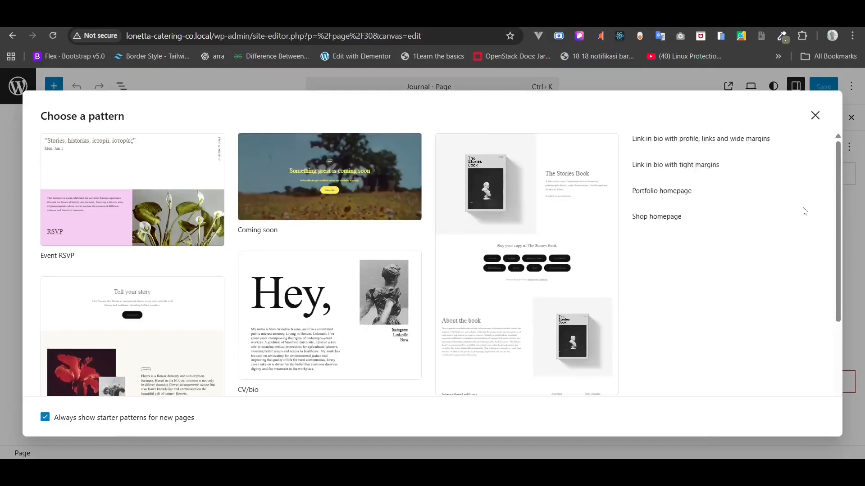
{"action": "left_click", "coordinate": [815, 115]}
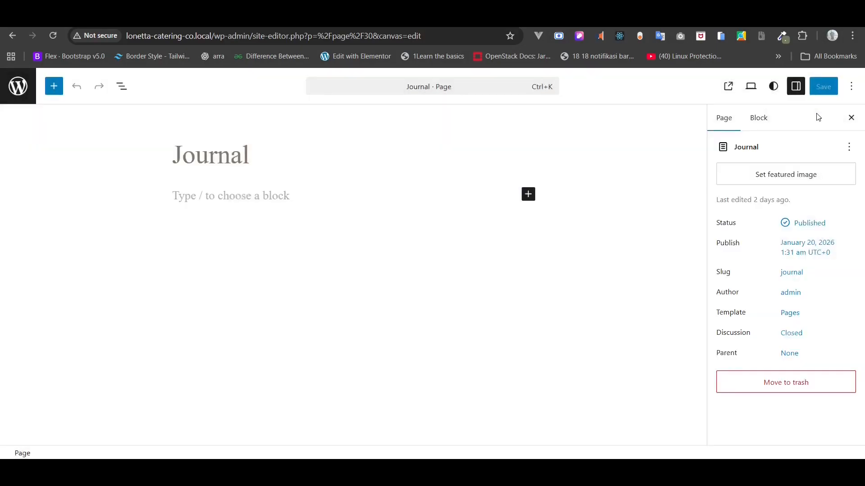
- Change the Journal page's template to Page No Title and save the page
{"action": "left_click", "coordinate": [796, 319]}
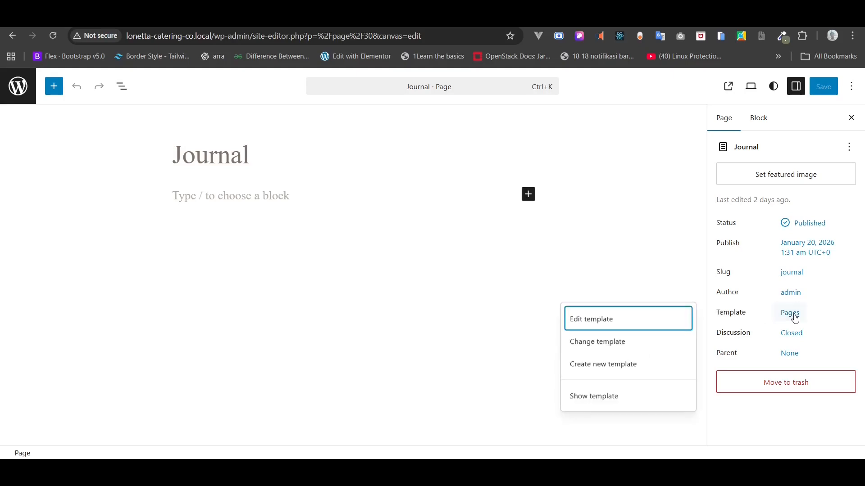
{"action": "left_click", "coordinate": [663, 348]}
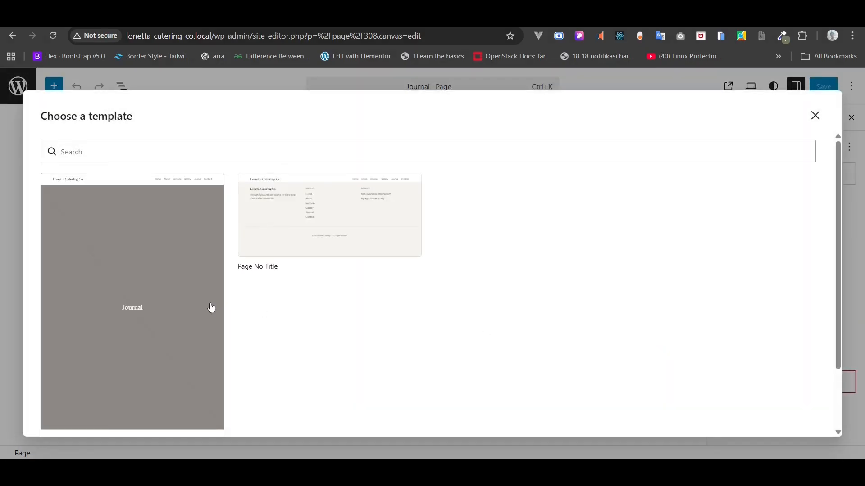
{"action": "left_click", "coordinate": [205, 310]}
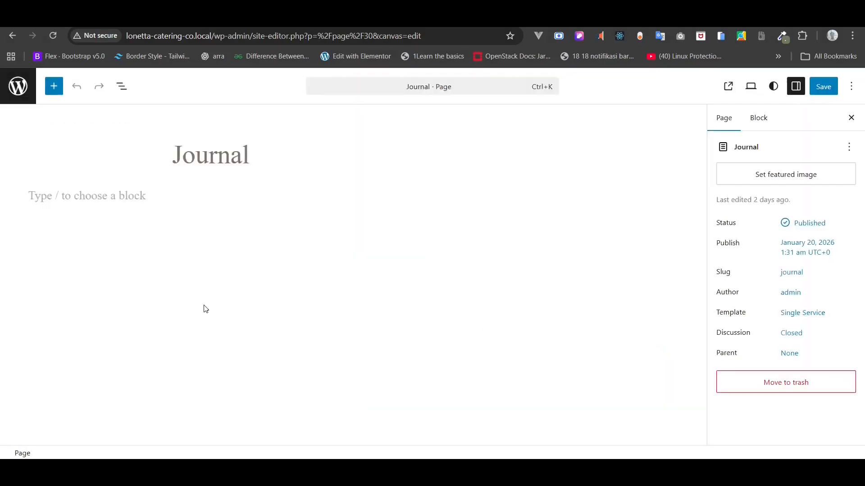
{"action": "left_click", "coordinate": [802, 314]}
{"action": "left_click", "coordinate": [634, 350]}
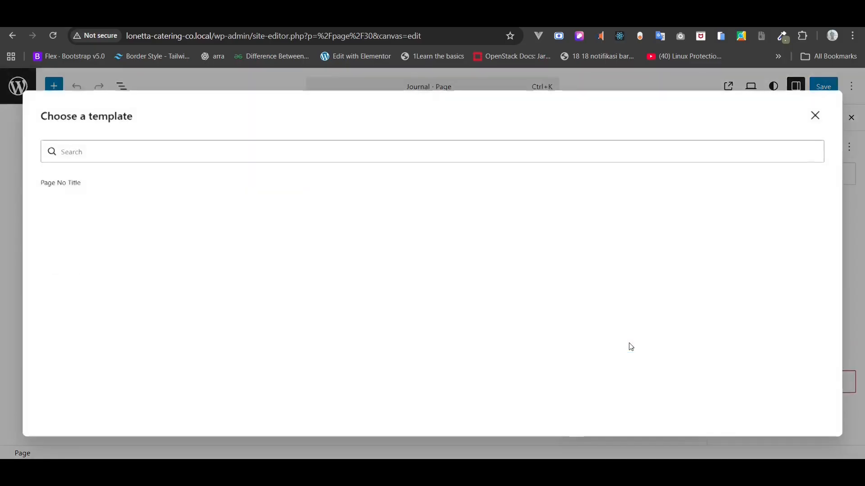
{"action": "left_click", "coordinate": [198, 238]}
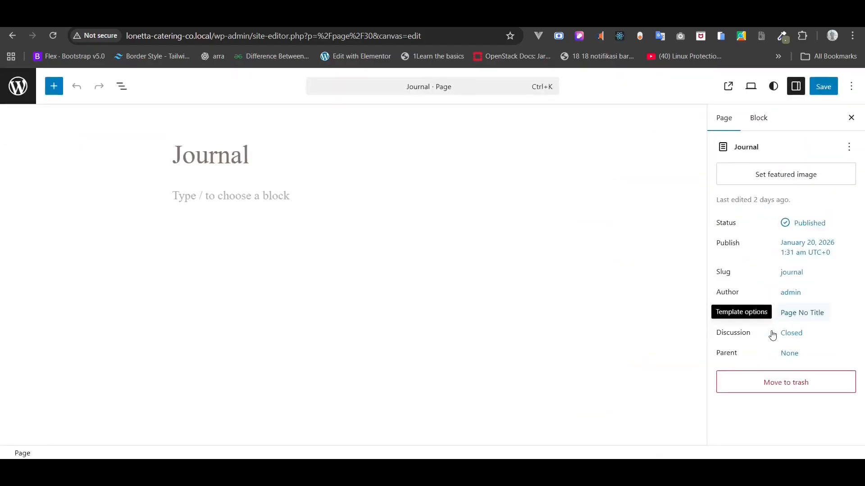
{"action": "left_click", "coordinate": [827, 90]}
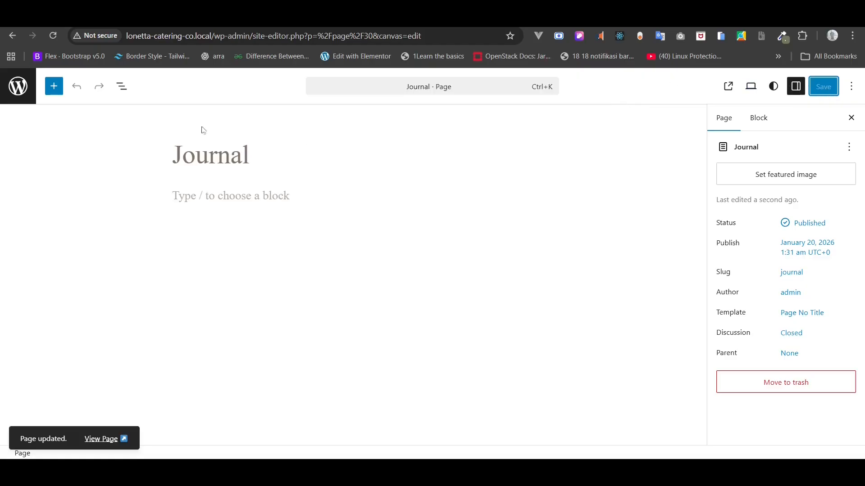
{"action": "left_click", "coordinate": [122, 86]}
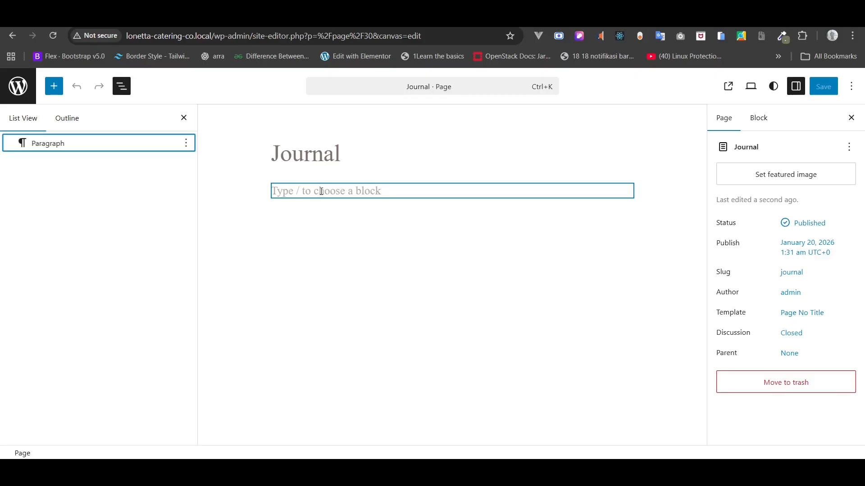
- Paste 'Our Journal' as a paragraph, convert it to an H1 heading, and start a new paragraph below
{"action": "left_click", "coordinate": [321, 192]}
{"action": "type", "text": "/p"}
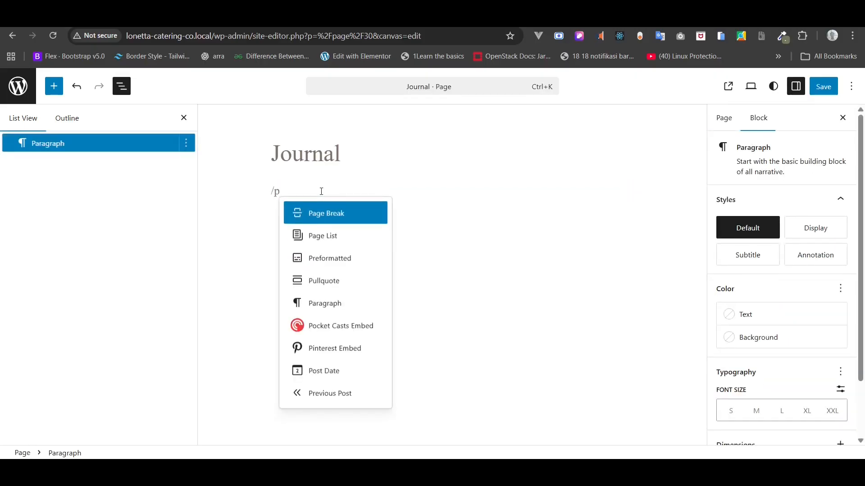
{"action": "left_click", "coordinate": [334, 304]}
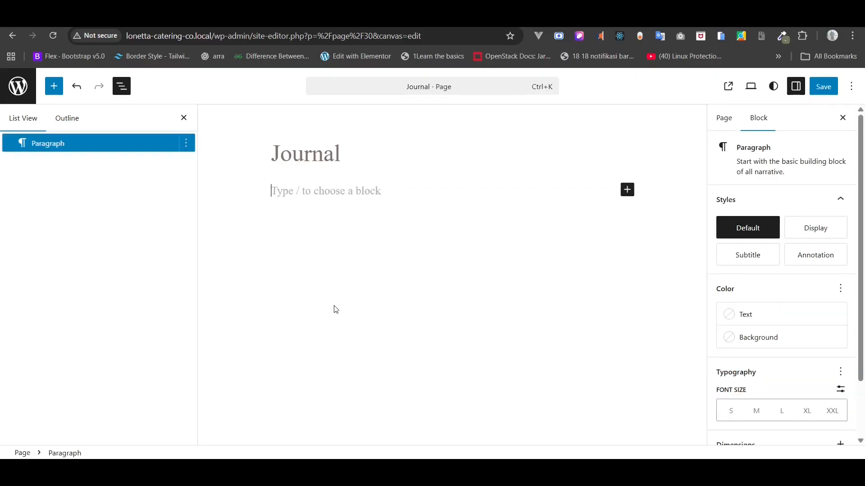
{"action": "type", "text": "Our Journal"}
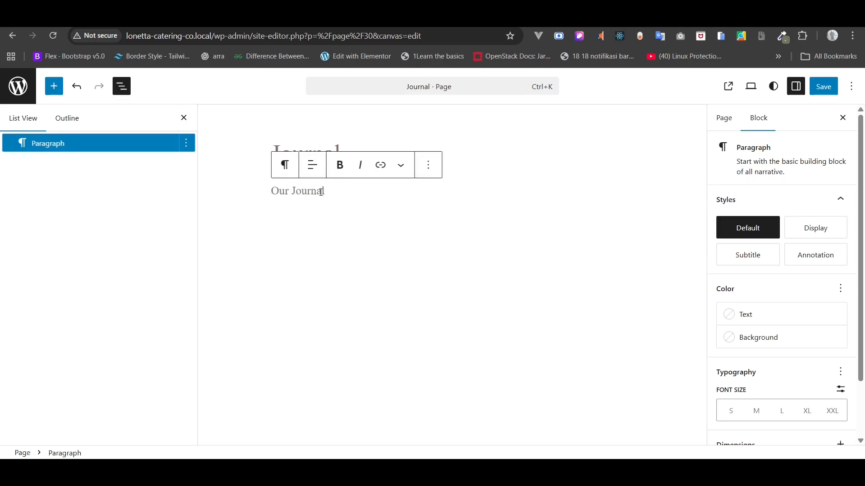
{"action": "left_click", "coordinate": [285, 165]}
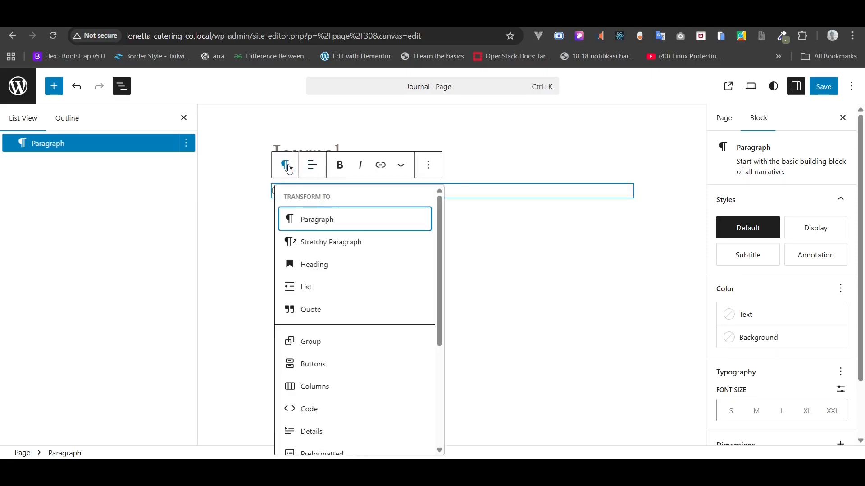
{"action": "left_click", "coordinate": [317, 268]}
{"action": "left_click", "coordinate": [338, 180]}
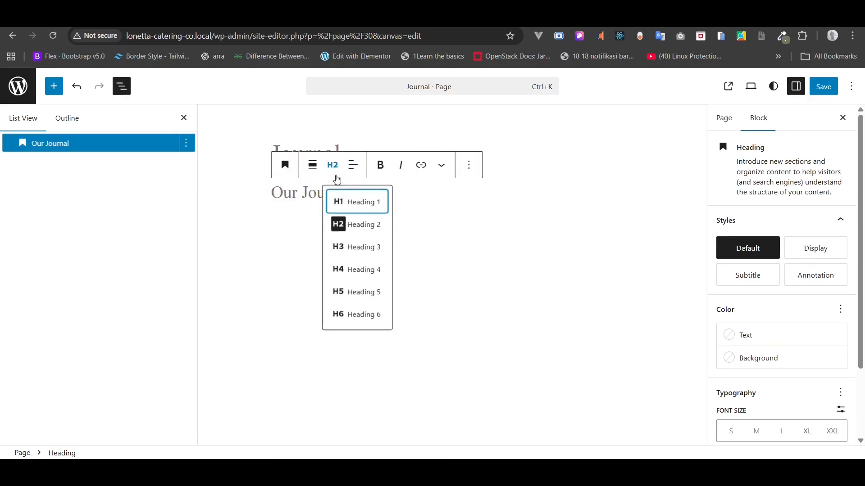
{"action": "left_click", "coordinate": [347, 203]}
{"action": "left_click", "coordinate": [387, 193]}
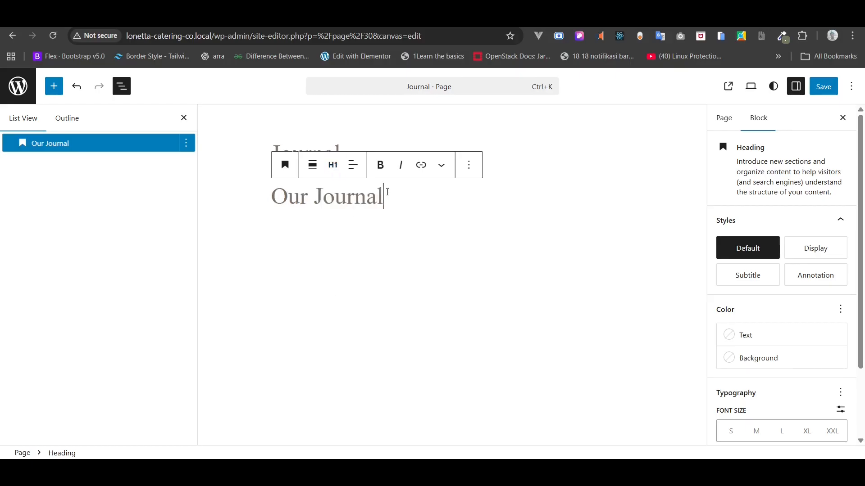
{"action": "key", "text": "Return"}
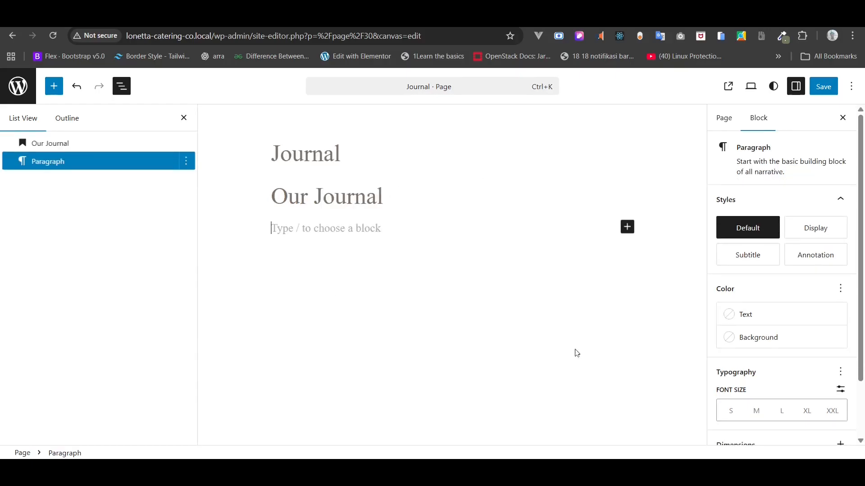
- Paste the 'We'd love to hear…' paragraph from Journal Copy.txt below the heading
{"action": "key", "text": "alt+Tab"}
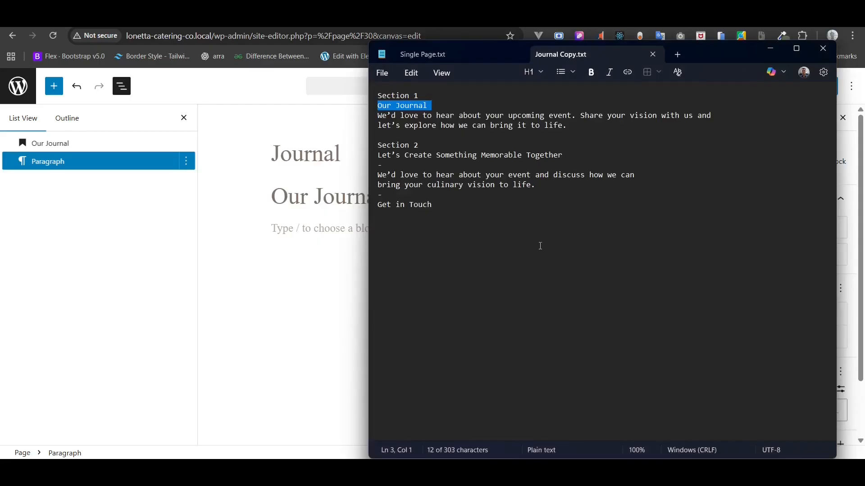
{"action": "left_click_drag", "start_coordinate": [576, 125], "coordinate": [377, 117]}
{"action": "key", "text": "ctrl+c"}
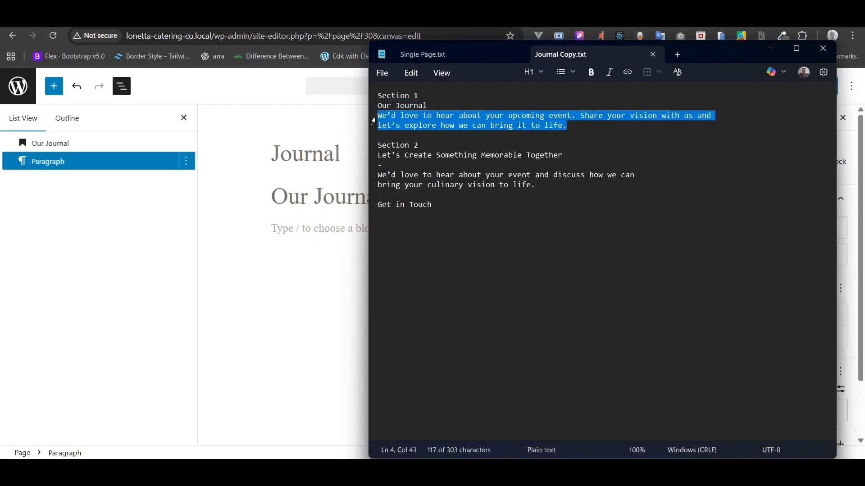
{"action": "left_click", "coordinate": [309, 225]}
{"action": "key", "text": "ctrl+v"}
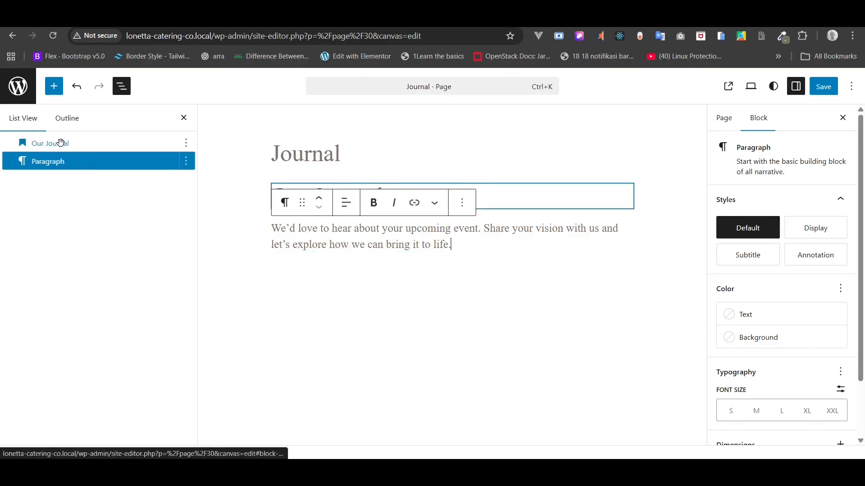
- Group the heading and paragraph and name the group 'Journal Blog Hero - Section'
{"action": "left_click", "coordinate": [61, 143], "text": "shift"}
{"action": "right_click", "coordinate": [61, 143]}
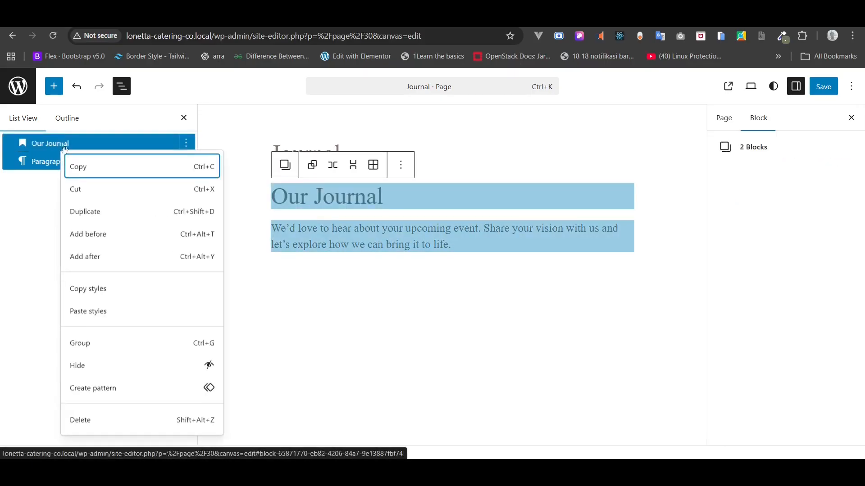
{"action": "left_click", "coordinate": [97, 345]}
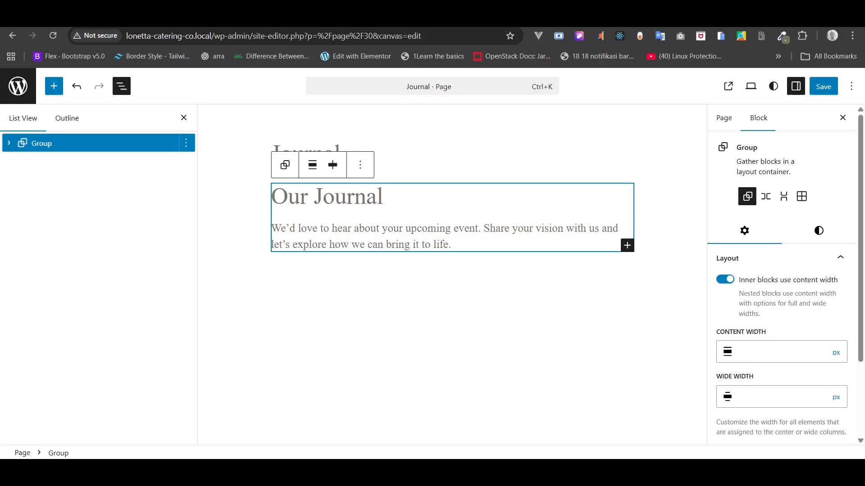
{"action": "right_click", "coordinate": [51, 149]}
{"action": "scroll", "coordinate": [83, 269], "scroll_direction": "down", "scroll_amount": 2}
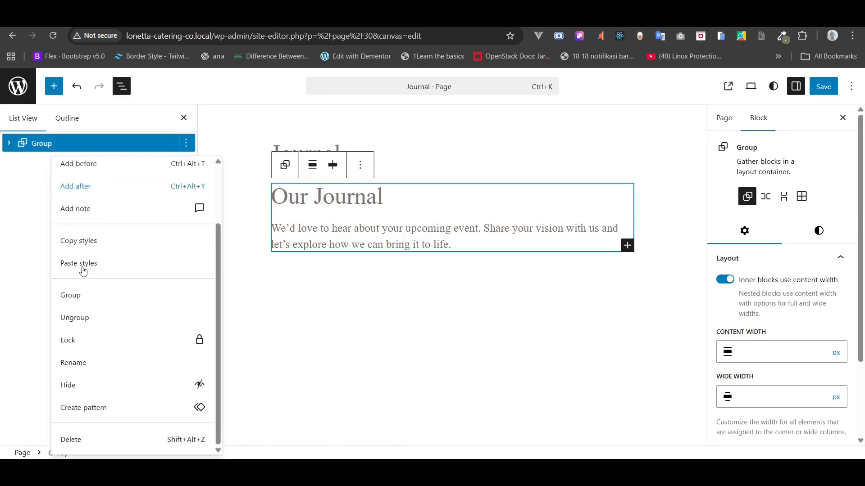
{"action": "left_click", "coordinate": [97, 366]}
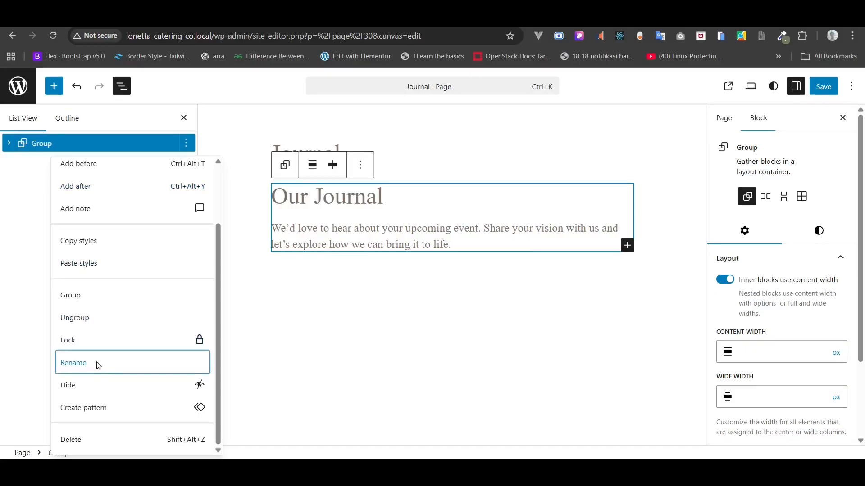
{"action": "type", "text": "Journal Blog Hero - Section"}
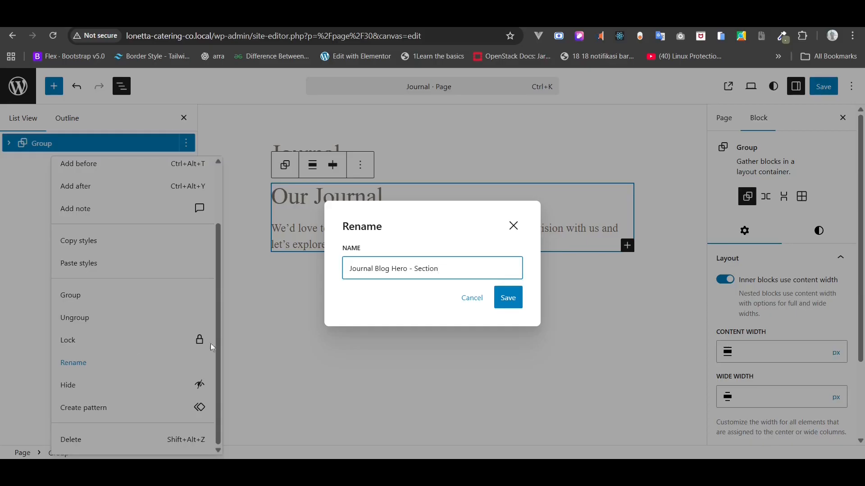
{"action": "left_click", "coordinate": [508, 297]}
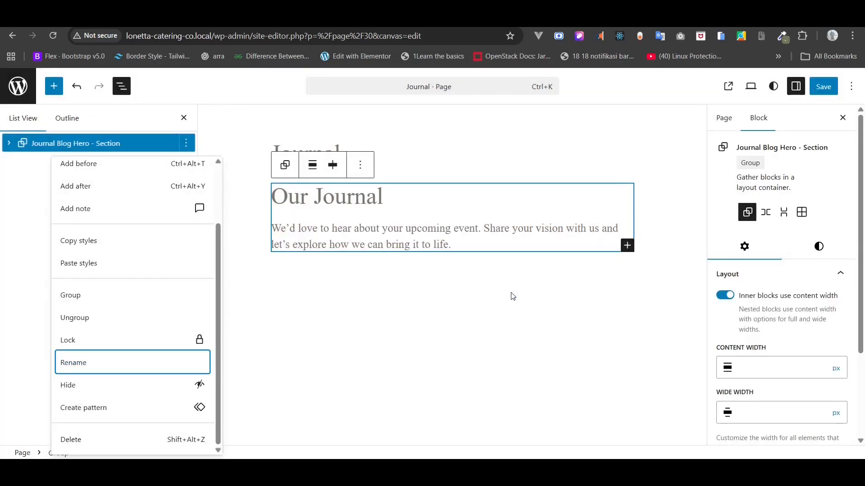
{"action": "left_click", "coordinate": [111, 144]}
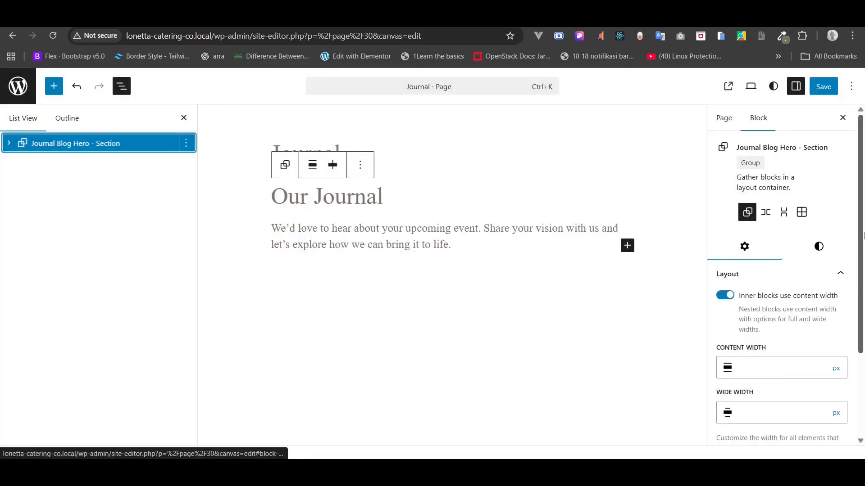
- Give the hero section the Gray 1 (#FAF8F5) background colour
{"action": "left_click", "coordinate": [818, 246]}
{"action": "scroll", "coordinate": [777, 315], "scroll_direction": "down", "scroll_amount": 2}
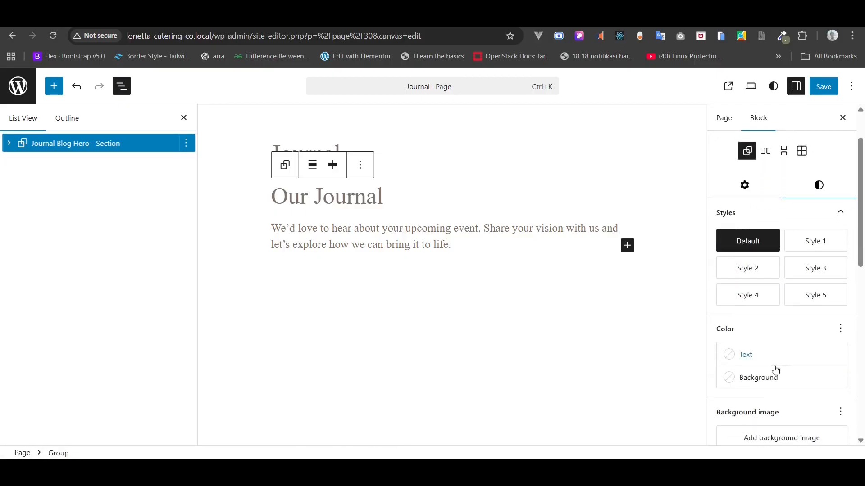
{"action": "left_click", "coordinate": [766, 377]}
{"action": "left_click", "coordinate": [567, 344]}
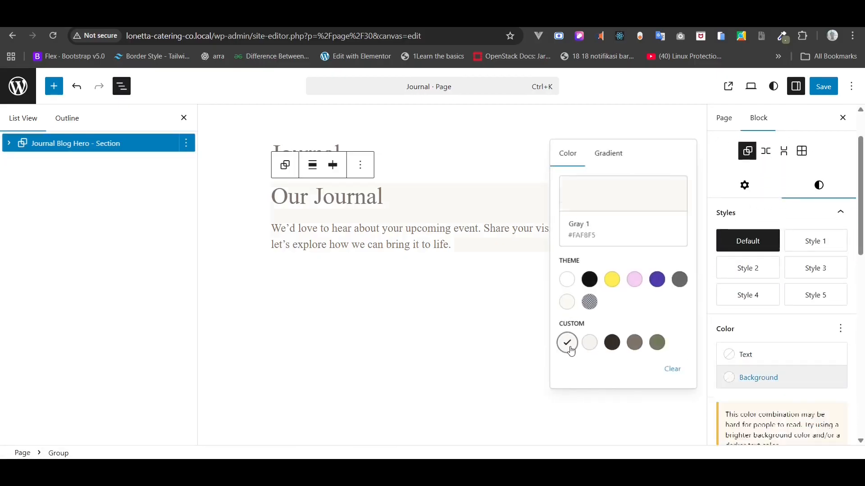
{"action": "left_click", "coordinate": [587, 348]}
{"action": "left_click", "coordinate": [571, 348]}
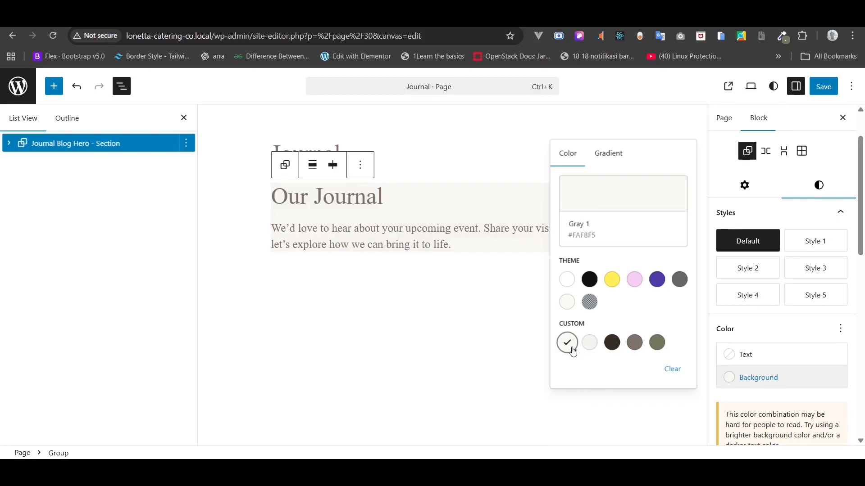
- Make the hero section full width and set its margin to 0
{"action": "left_click", "coordinate": [332, 165]}
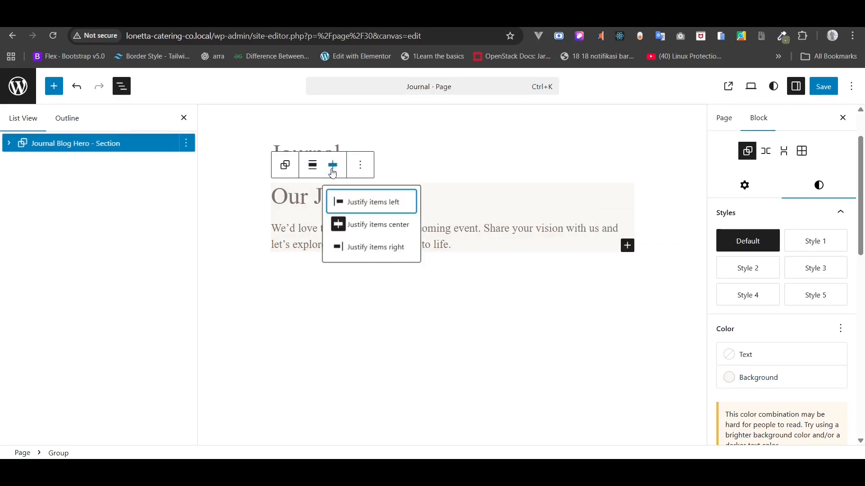
{"action": "left_click", "coordinate": [313, 166]}
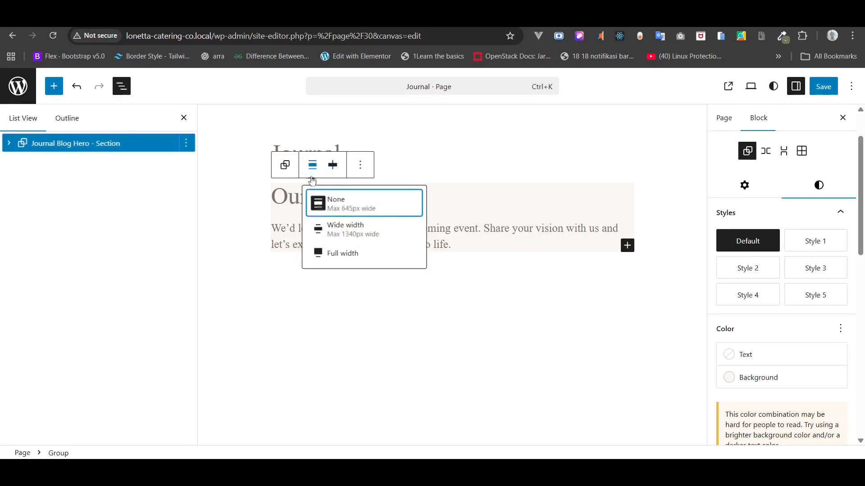
{"action": "left_click", "coordinate": [328, 255]}
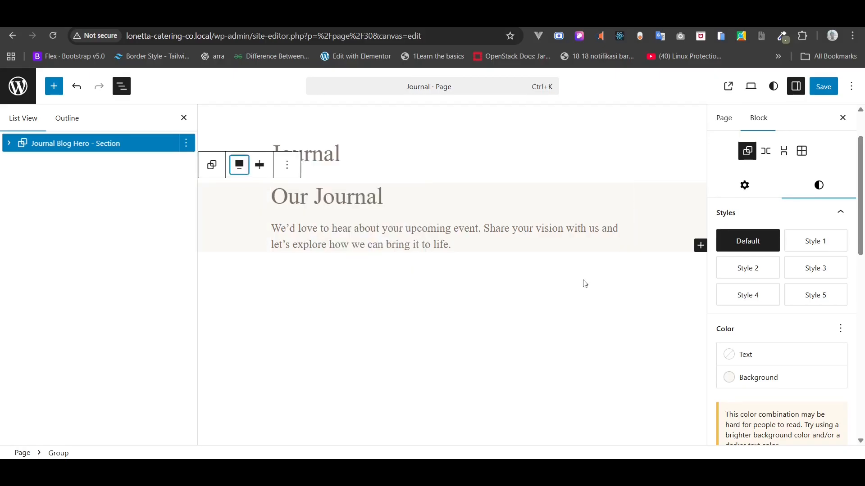
{"action": "scroll", "coordinate": [847, 253], "scroll_direction": "down", "scroll_amount": 4}
{"action": "scroll", "coordinate": [847, 256], "scroll_direction": "down", "scroll_amount": 5}
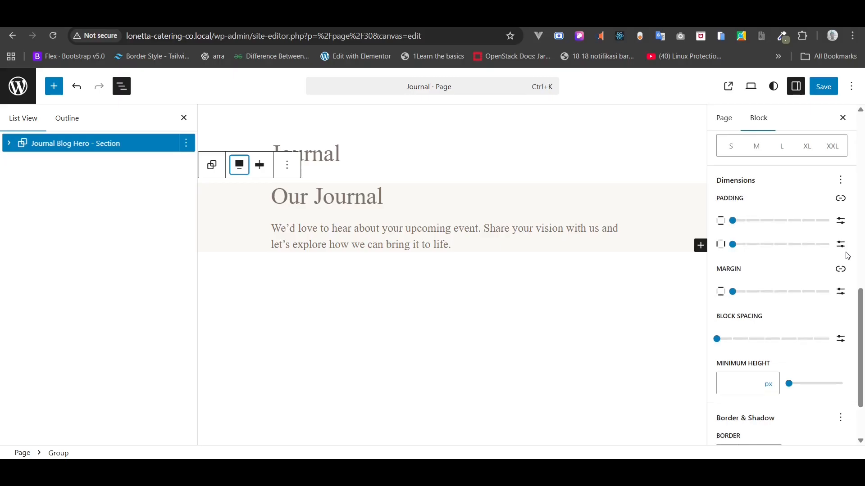
{"action": "scroll", "coordinate": [845, 252], "scroll_direction": "up", "scroll_amount": 1}
{"action": "left_click", "coordinate": [841, 300]}
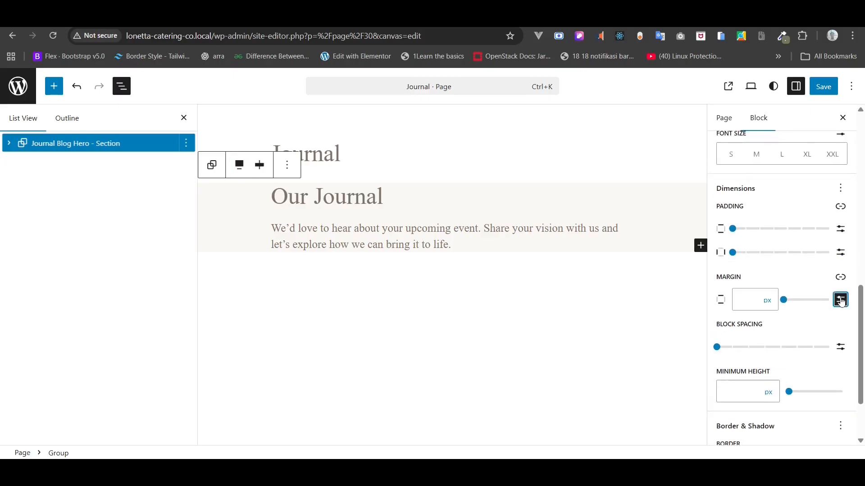
{"action": "left_click", "coordinate": [752, 300]}
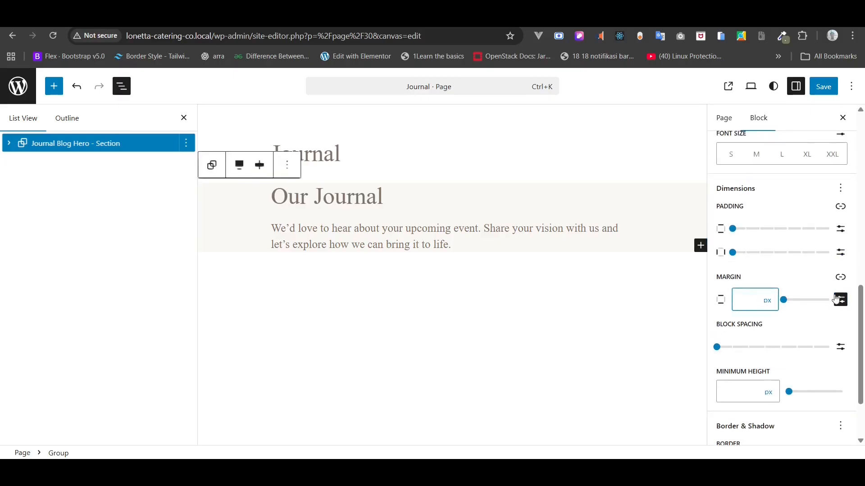
{"action": "left_click", "coordinate": [784, 300]}
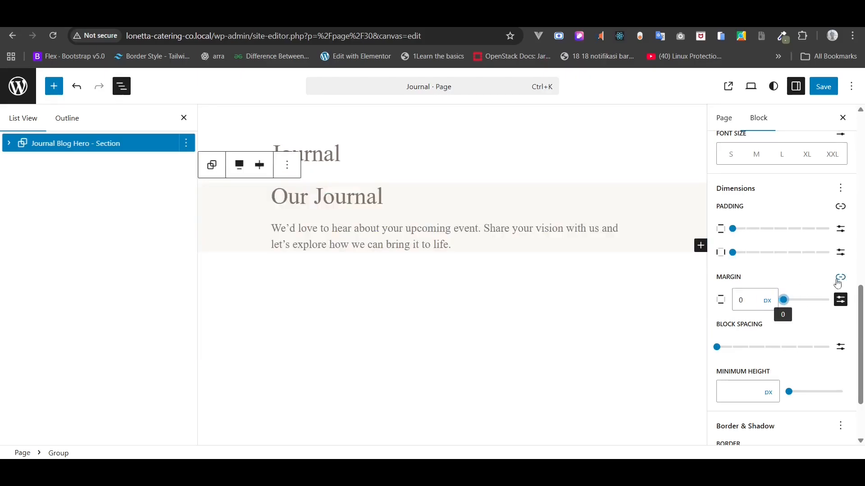
{"action": "left_click", "coordinate": [841, 277]}
{"action": "left_click", "coordinate": [840, 277]}
{"action": "left_click", "coordinate": [840, 299]}
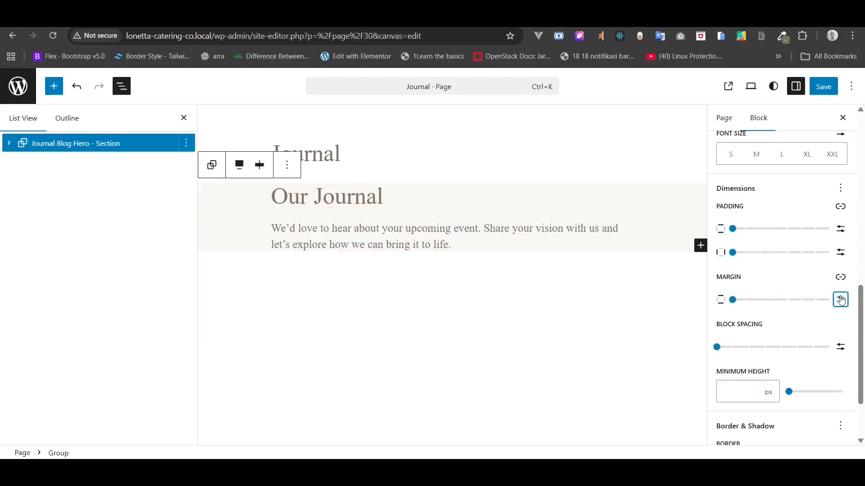
- Set the hero padding to 128px top and bottom and 80px on the sides
{"action": "left_click", "coordinate": [840, 228]}
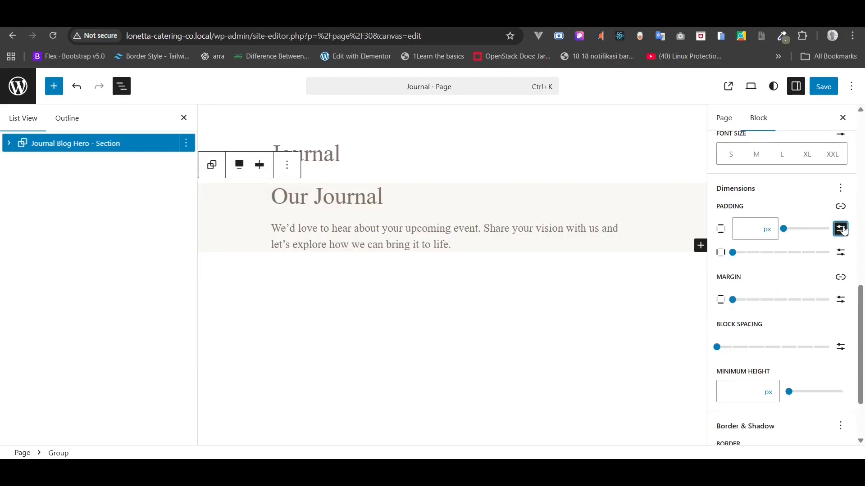
{"action": "left_click", "coordinate": [754, 231]}
{"action": "type", "text": "128"}
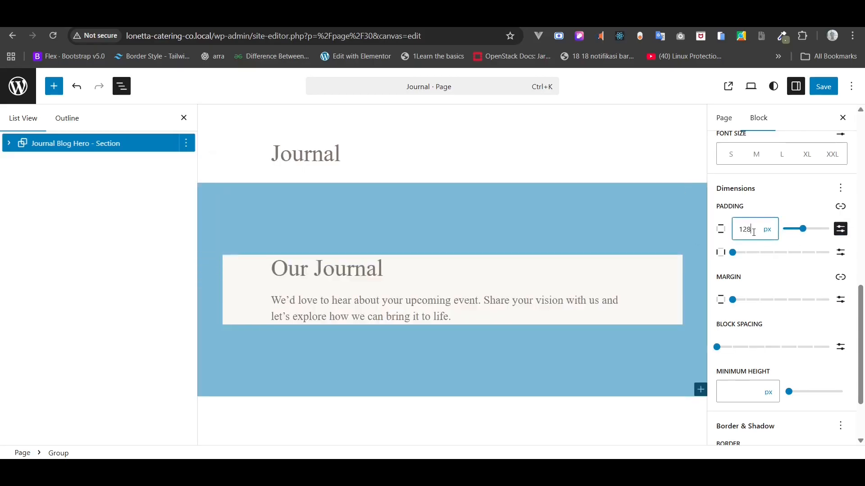
{"action": "left_click", "coordinate": [840, 252]}
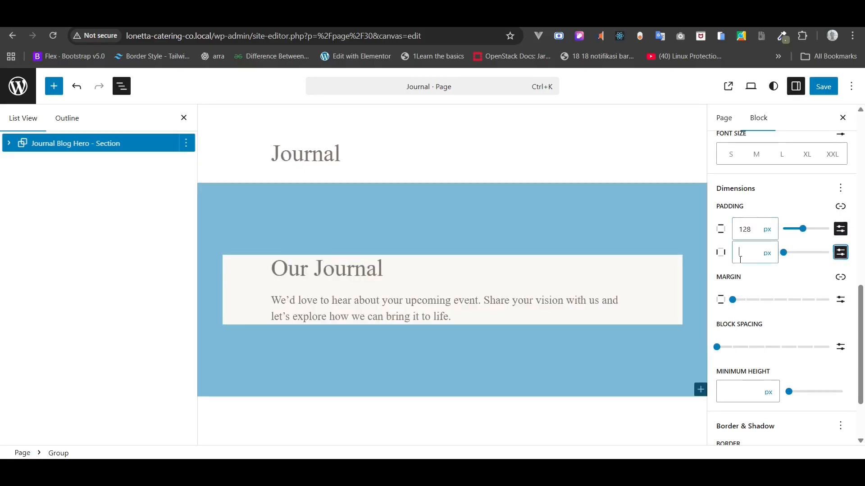
{"action": "left_click", "coordinate": [740, 260]}
{"action": "type", "text": "80"}
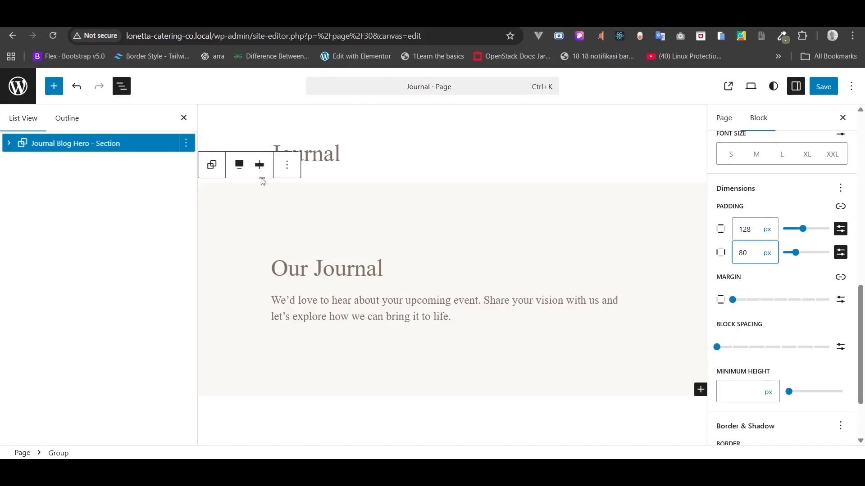
{"action": "left_click", "coordinate": [260, 169]}
- Left-align the hero content and give it a 60 vh minimum height
{"action": "left_click", "coordinate": [260, 171]}
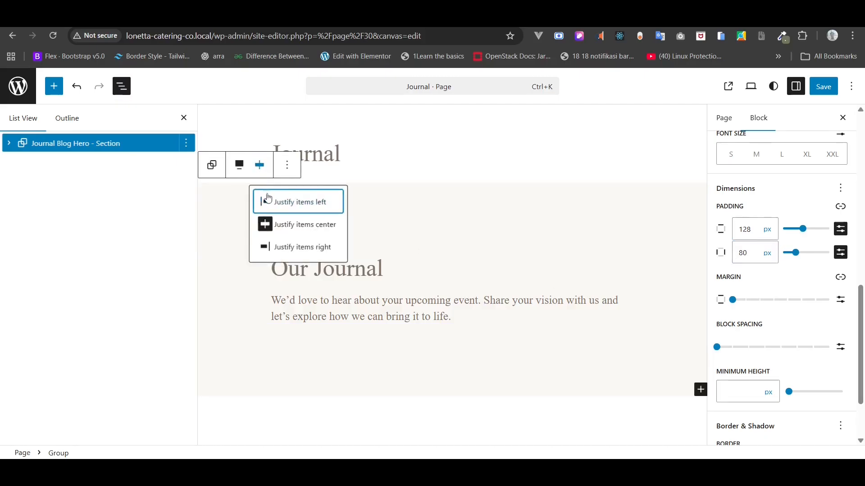
{"action": "left_click", "coordinate": [266, 193]}
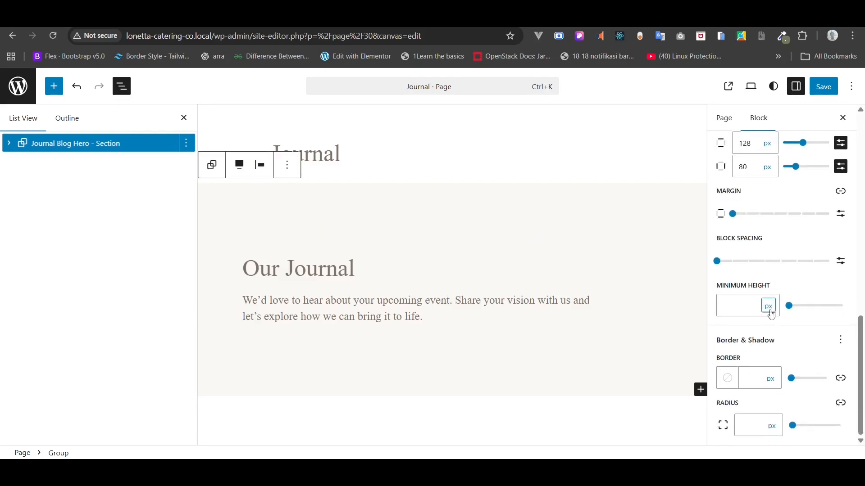
{"action": "left_click", "coordinate": [767, 306]}
{"action": "left_click", "coordinate": [770, 390]}
{"action": "left_click", "coordinate": [749, 316]}
{"action": "type", "text": "80"}
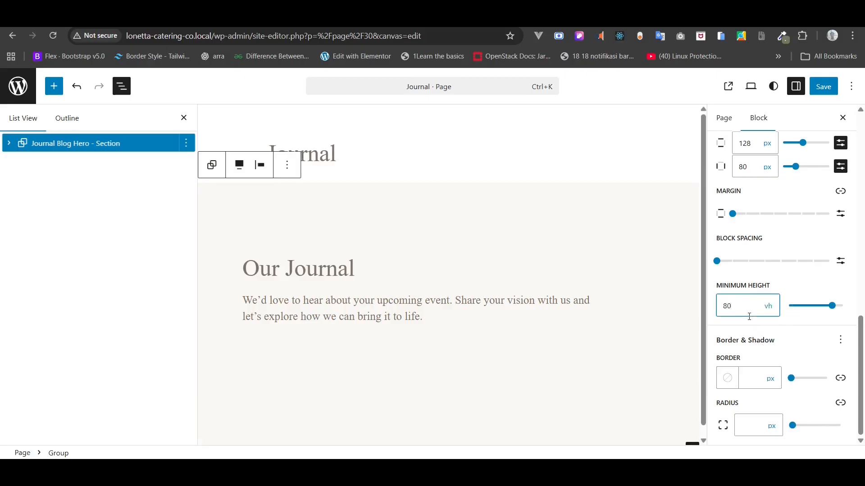
{"action": "type", "text": "60"}
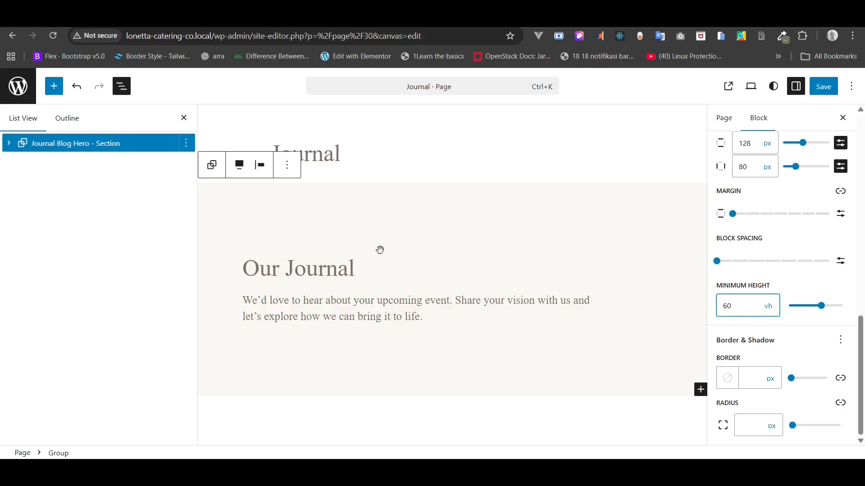
- Make the Our Journal heading dark brown #352E27 at font size 60
{"action": "left_click", "coordinate": [305, 274]}
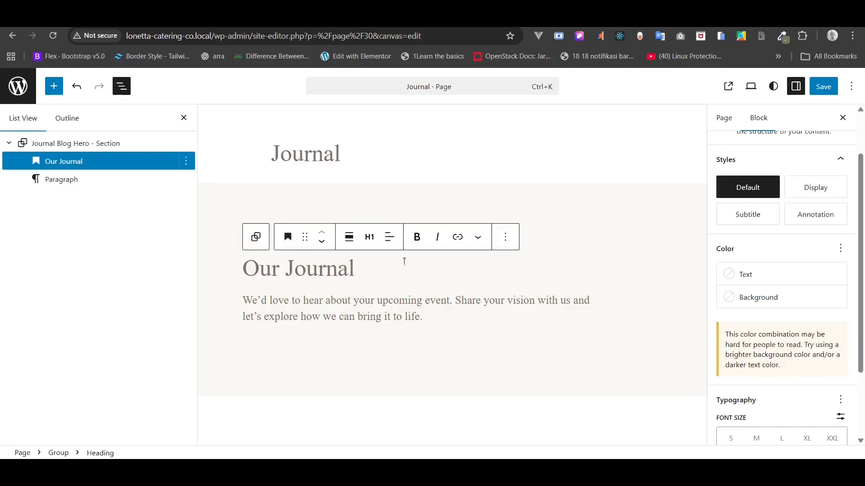
{"action": "left_click", "coordinate": [744, 275]}
{"action": "left_click", "coordinate": [611, 244]}
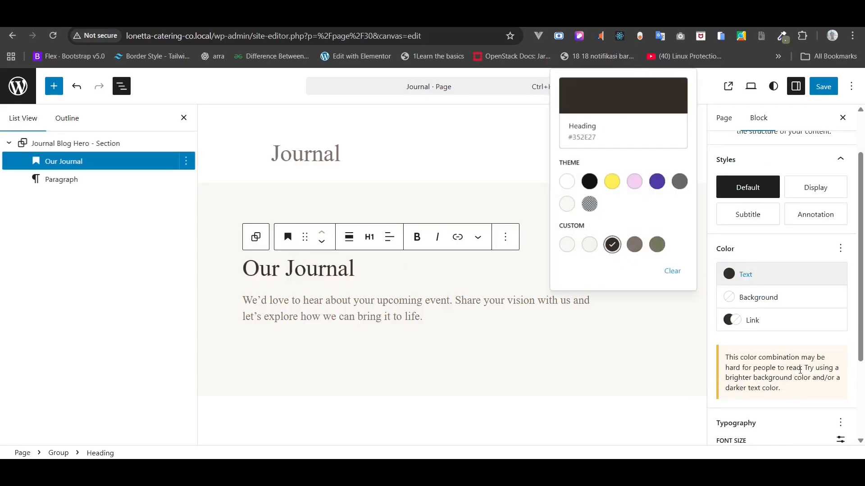
{"action": "scroll", "coordinate": [847, 311], "scroll_direction": "down", "scroll_amount": 3}
{"action": "left_click", "coordinate": [840, 321]}
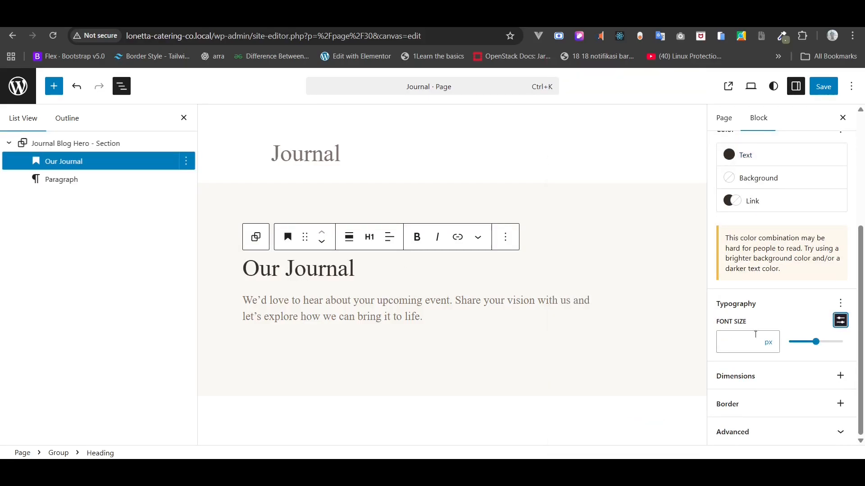
{"action": "left_click", "coordinate": [748, 342]}
{"action": "type", "text": "60"}
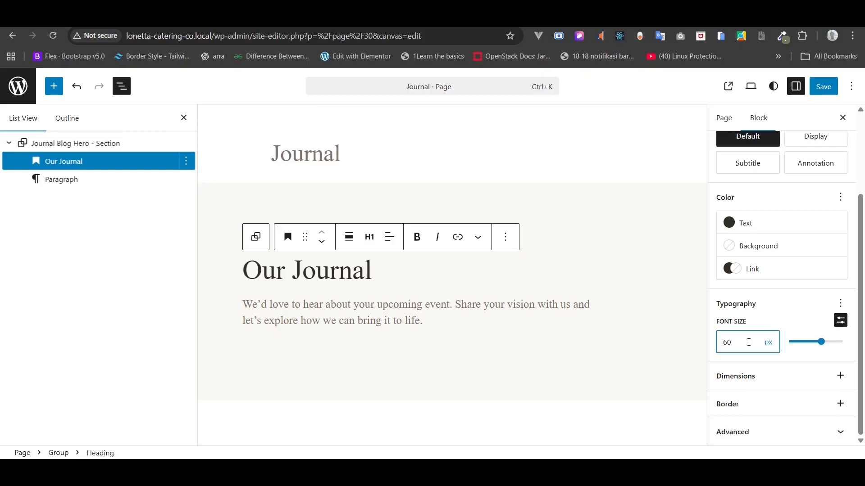
- Set the intro paragraph to DM Sans at 18 px and save the Journal page
{"action": "left_click", "coordinate": [385, 319]}
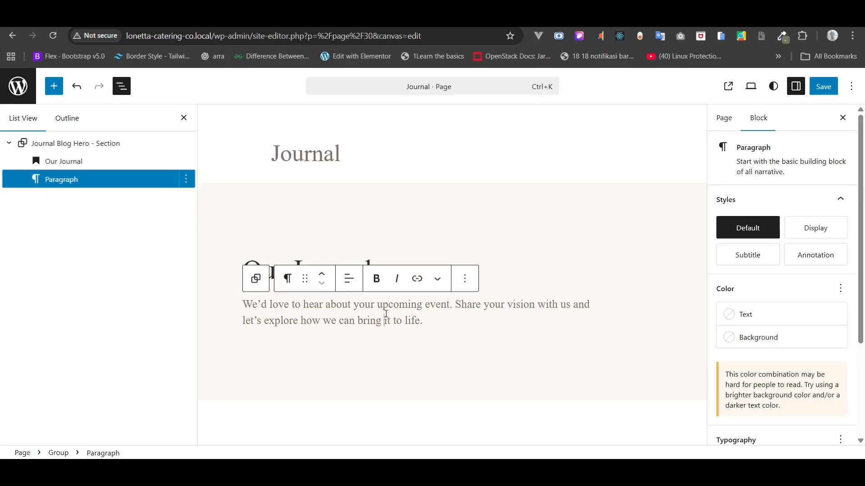
{"action": "left_click", "coordinate": [841, 289]}
{"action": "left_click", "coordinate": [820, 285]}
{"action": "scroll", "coordinate": [836, 309], "scroll_direction": "down", "scroll_amount": 3}
{"action": "scroll", "coordinate": [834, 307], "scroll_direction": "down", "scroll_amount": 1}
{"action": "left_click", "coordinate": [841, 304]}
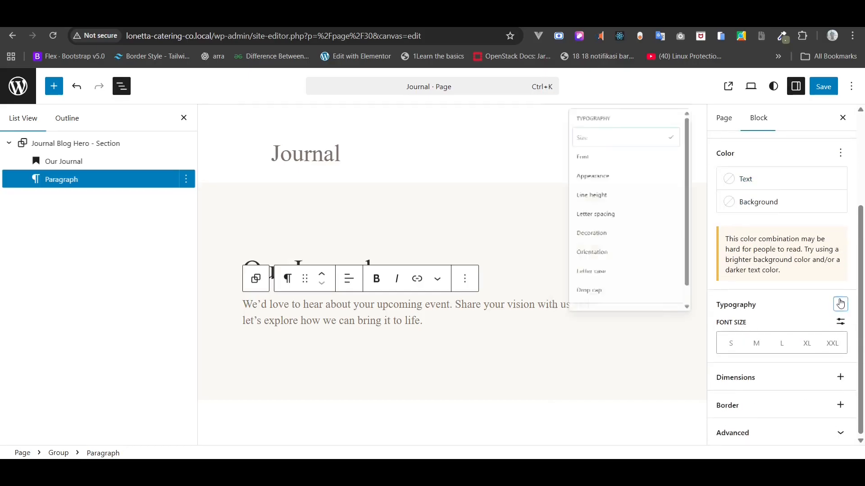
{"action": "left_click", "coordinate": [599, 137]}
{"action": "left_click", "coordinate": [734, 342]}
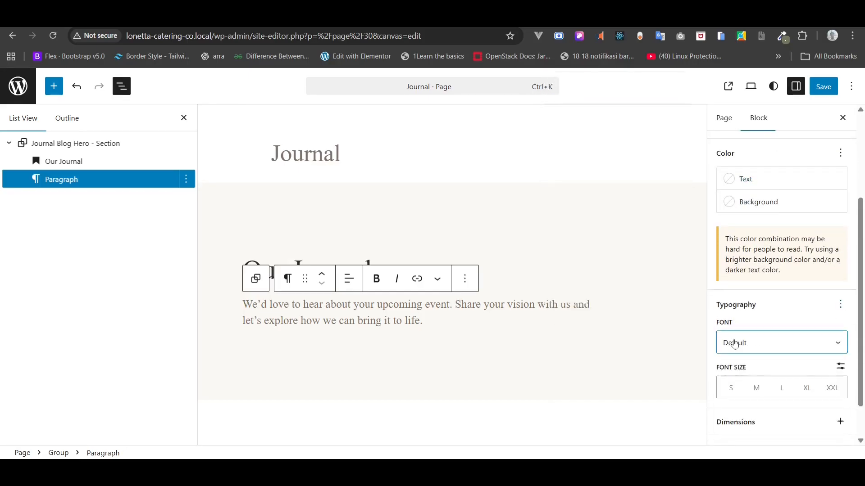
{"action": "left_click", "coordinate": [735, 343]}
{"action": "left_click", "coordinate": [748, 396]}
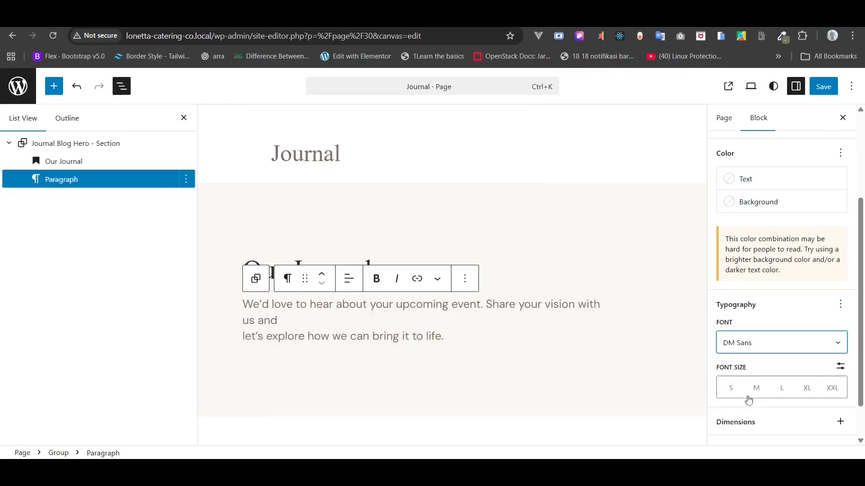
{"action": "left_click", "coordinate": [841, 366]}
{"action": "left_click", "coordinate": [749, 384]}
{"action": "type", "text": "18"}
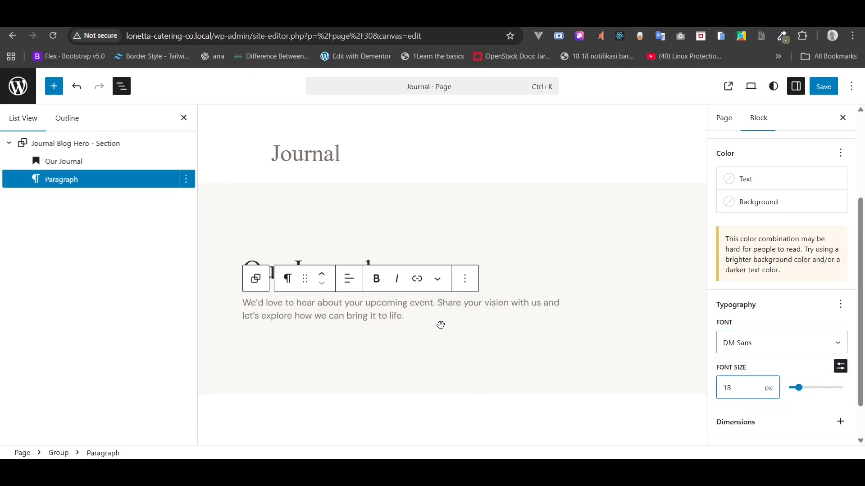
{"action": "left_click", "coordinate": [824, 86]}
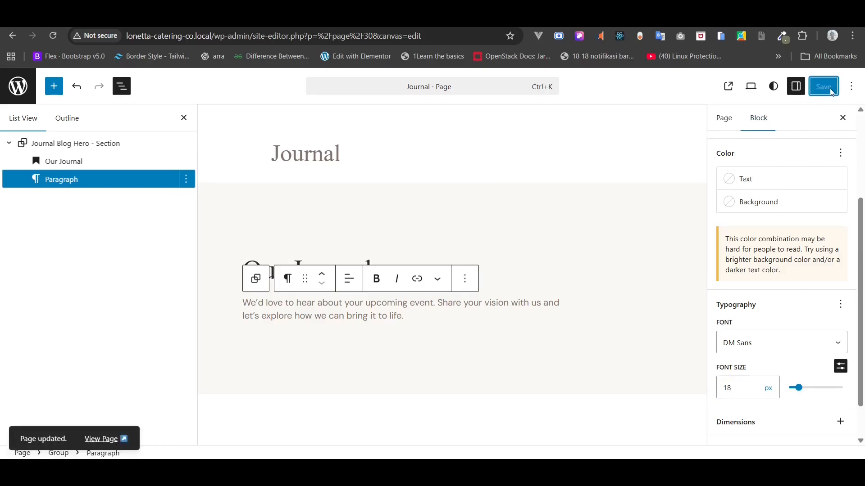
{"action": "left_click", "coordinate": [100, 439]}
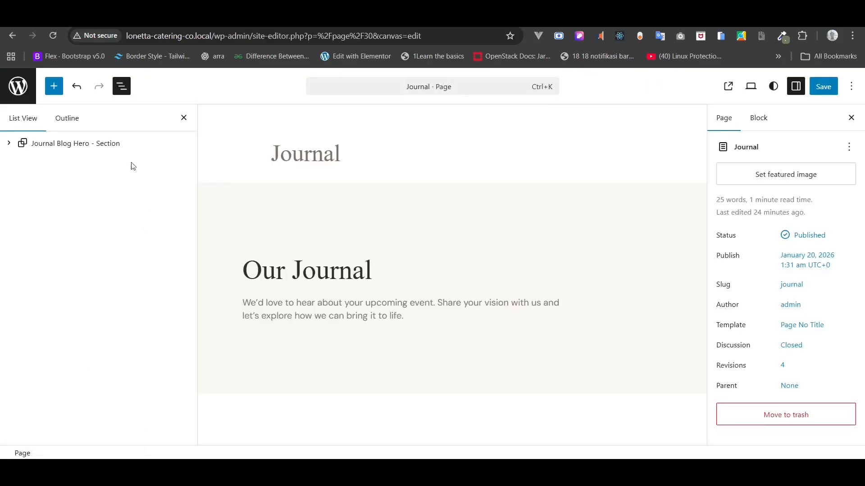
- Insert a Query Loop after the hero section using the three-column posts grid pattern
{"action": "left_click", "coordinate": [101, 146]}
{"action": "right_click", "coordinate": [101, 146]}
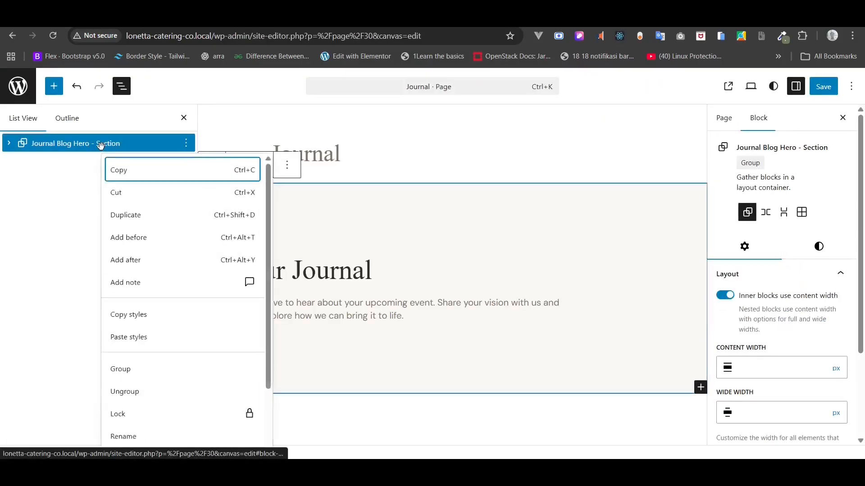
{"action": "left_click", "coordinate": [130, 261]}
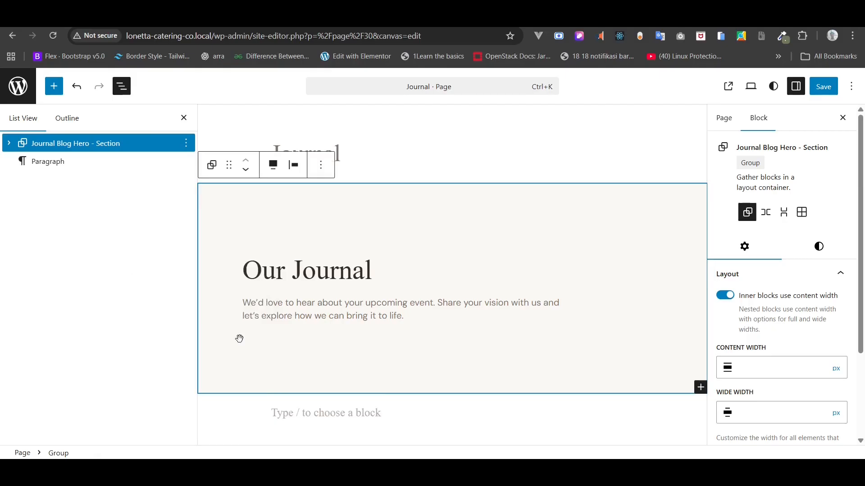
{"action": "left_click", "coordinate": [281, 413]}
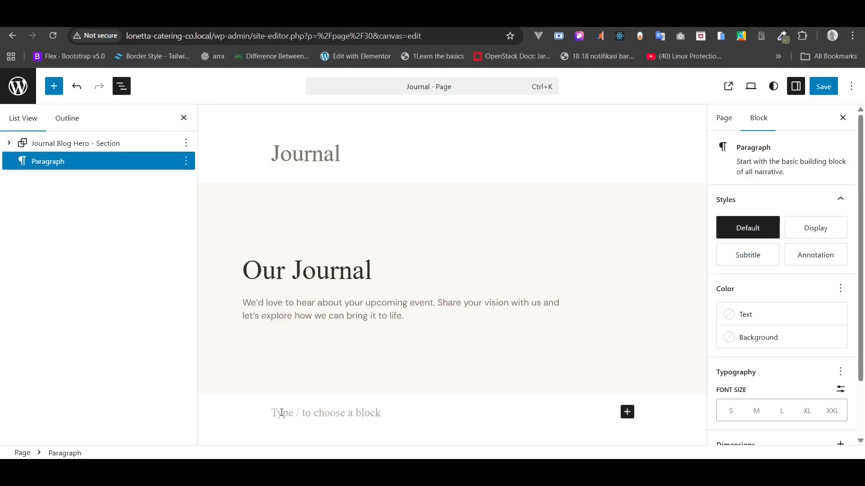
{"action": "type", "text": "/qu"}
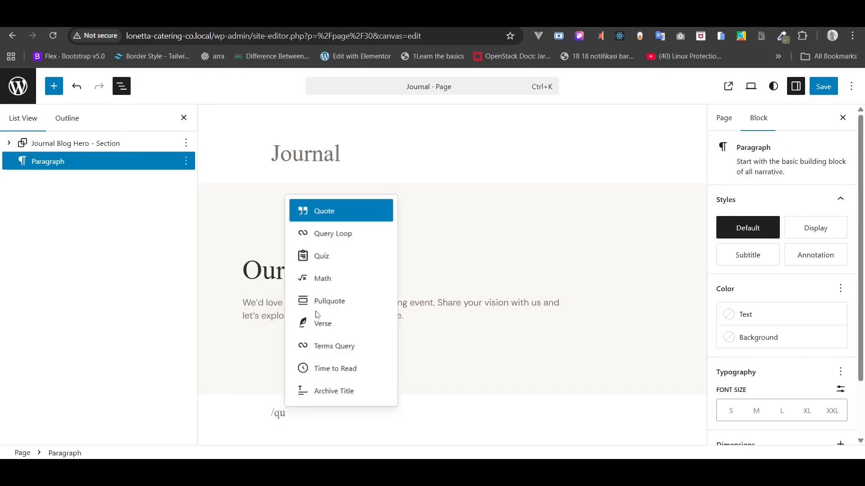
{"action": "left_click", "coordinate": [345, 234]}
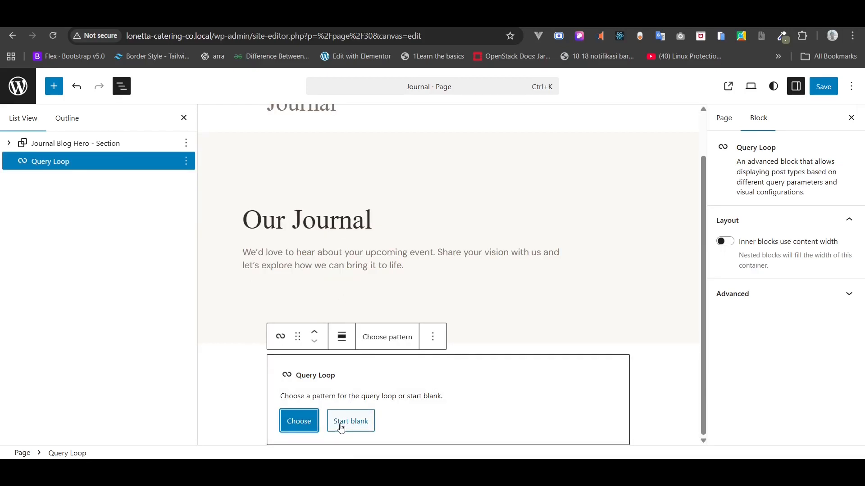
{"action": "left_click", "coordinate": [298, 421]}
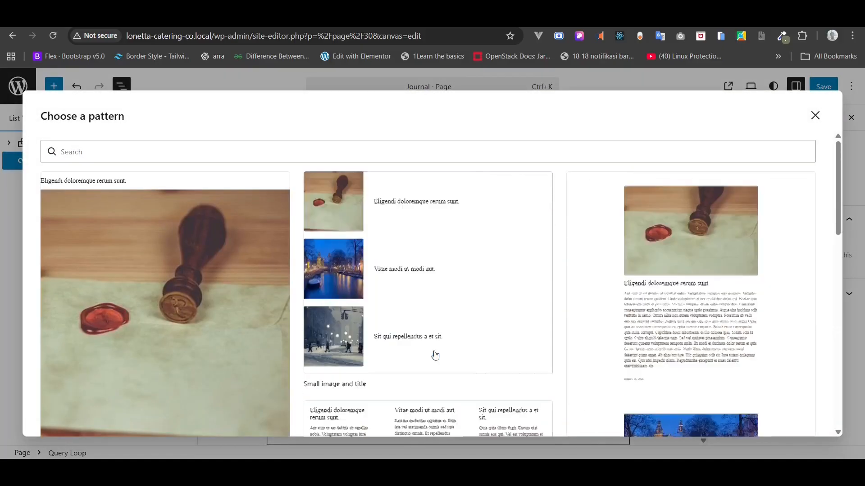
{"action": "scroll", "coordinate": [435, 356], "scroll_direction": "down", "scroll_amount": 4}
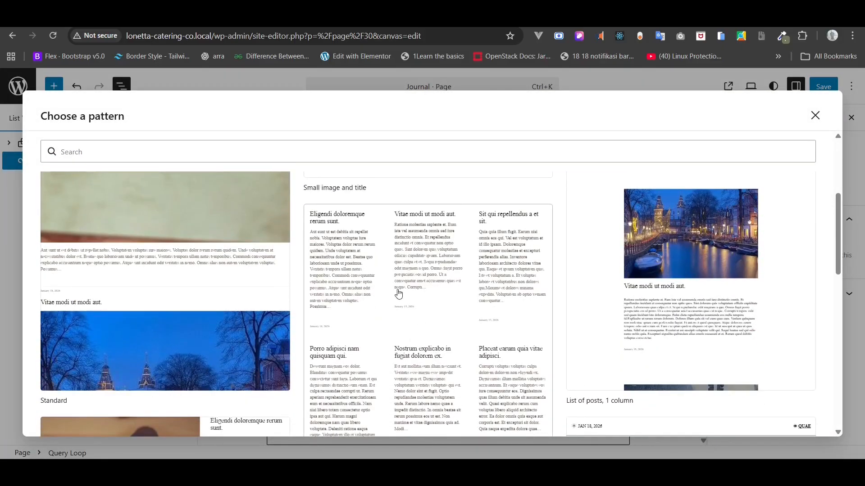
{"action": "left_click", "coordinate": [399, 294]}
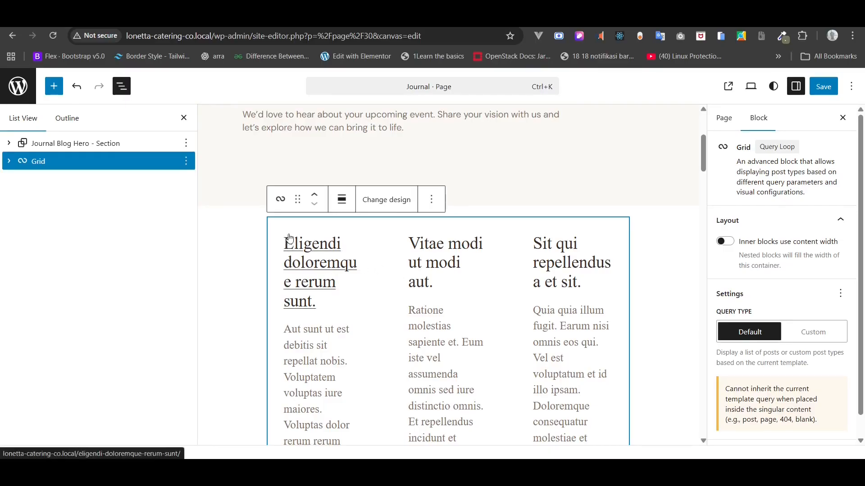
- Add a Featured Image block above the post title in the Post Template
{"action": "left_click", "coordinate": [9, 161]}
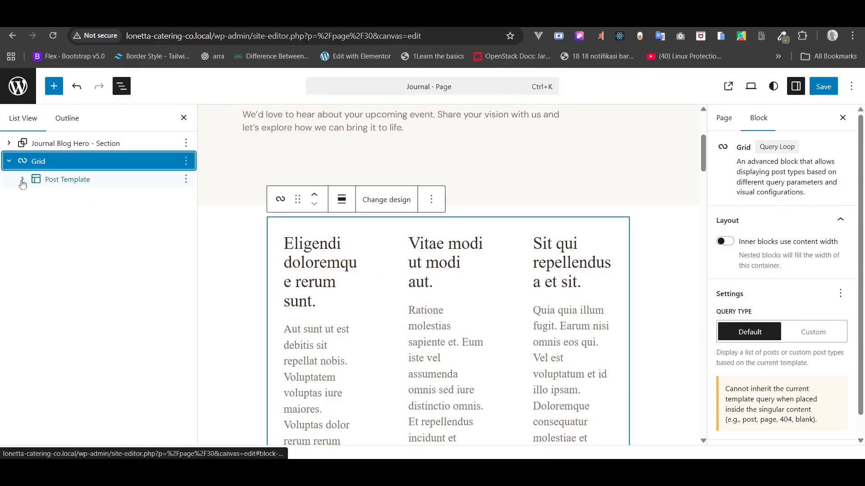
{"action": "left_click", "coordinate": [22, 180]}
{"action": "left_click", "coordinate": [36, 198]}
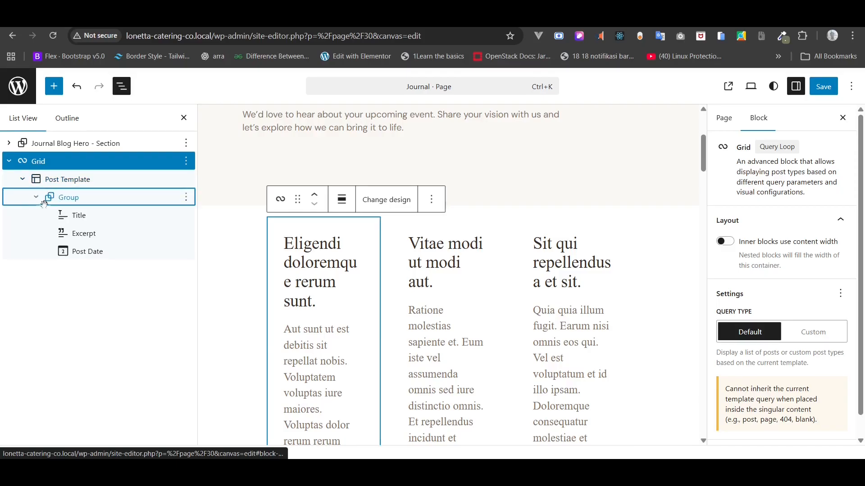
{"action": "left_click", "coordinate": [69, 200]}
{"action": "left_click", "coordinate": [75, 216]}
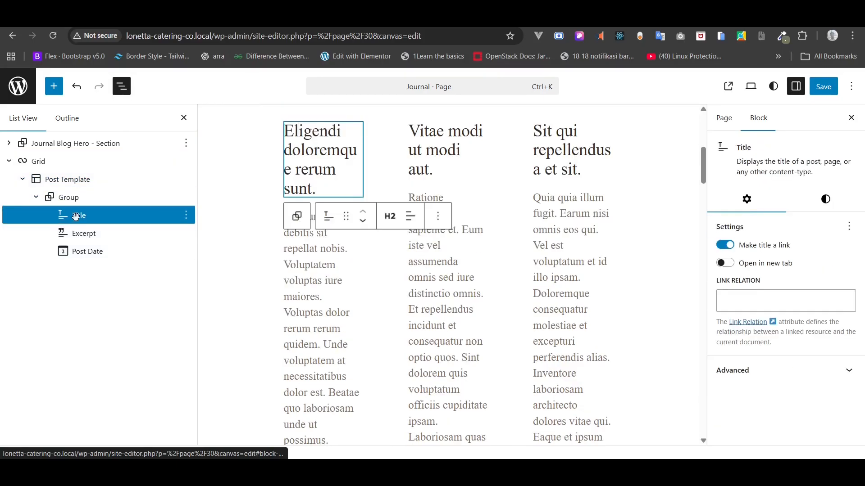
{"action": "right_click", "coordinate": [86, 215]}
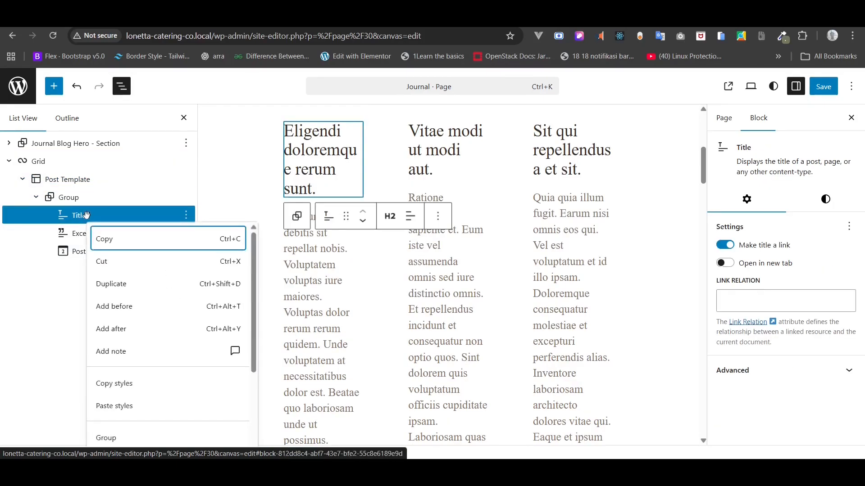
{"action": "left_click", "coordinate": [125, 306]}
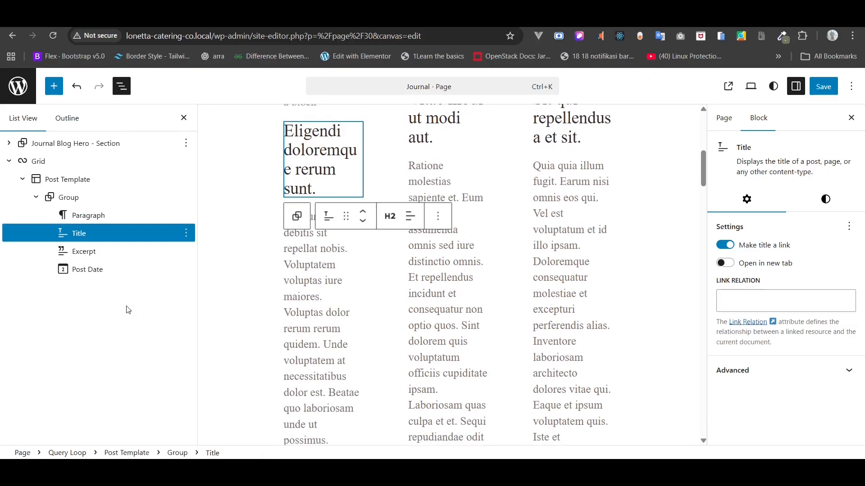
{"action": "scroll", "coordinate": [301, 233], "scroll_direction": "up", "scroll_amount": 1}
{"action": "left_click", "coordinate": [312, 145]}
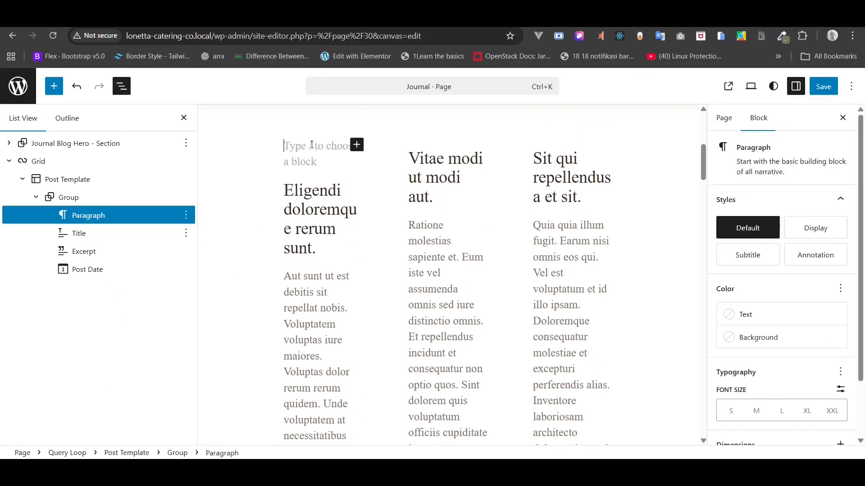
{"action": "type", "text": "/fea"}
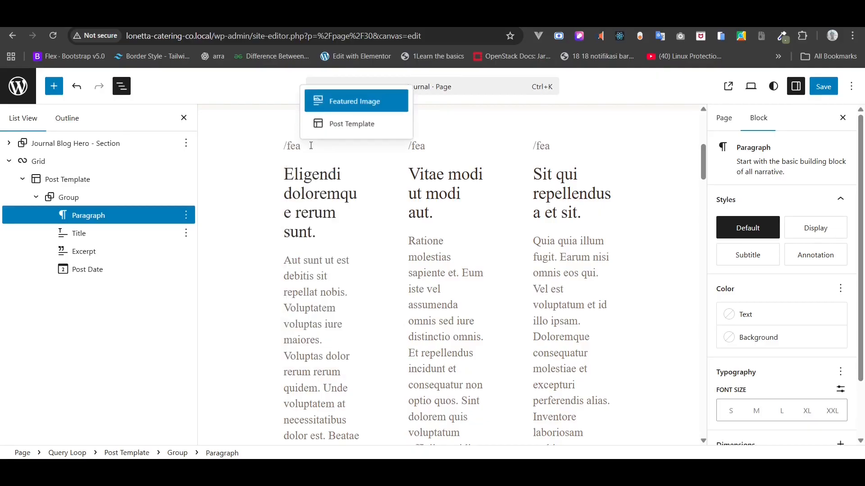
{"action": "left_click", "coordinate": [349, 102]}
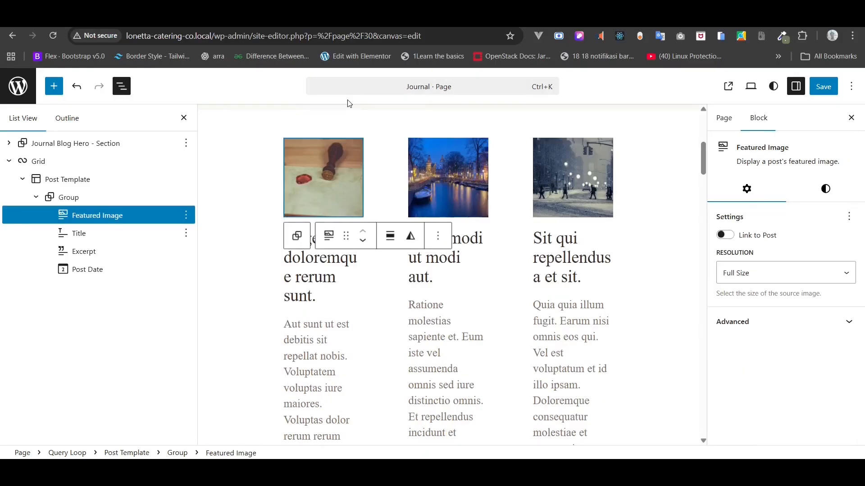
{"action": "left_click", "coordinate": [37, 198]}
- Add an empty paragraph block and move it below the Post Template
{"action": "scroll", "coordinate": [404, 296], "scroll_direction": "down", "scroll_amount": 10}
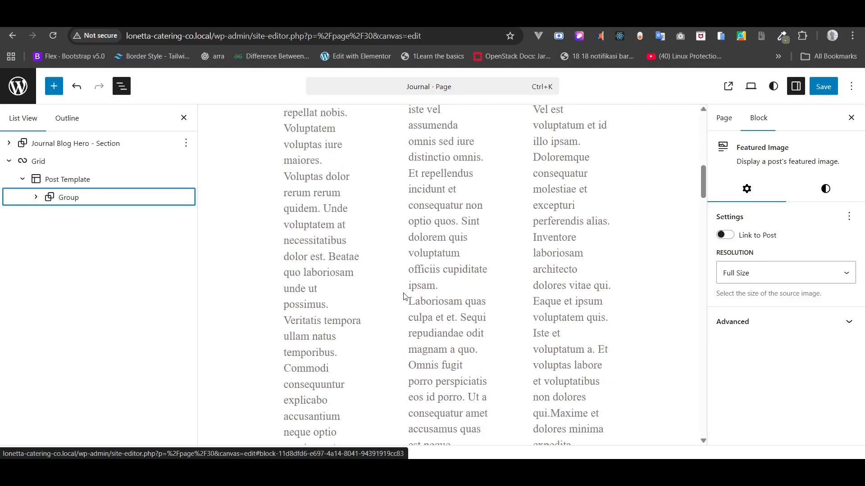
{"action": "scroll", "coordinate": [404, 296], "scroll_direction": "up", "scroll_amount": 3}
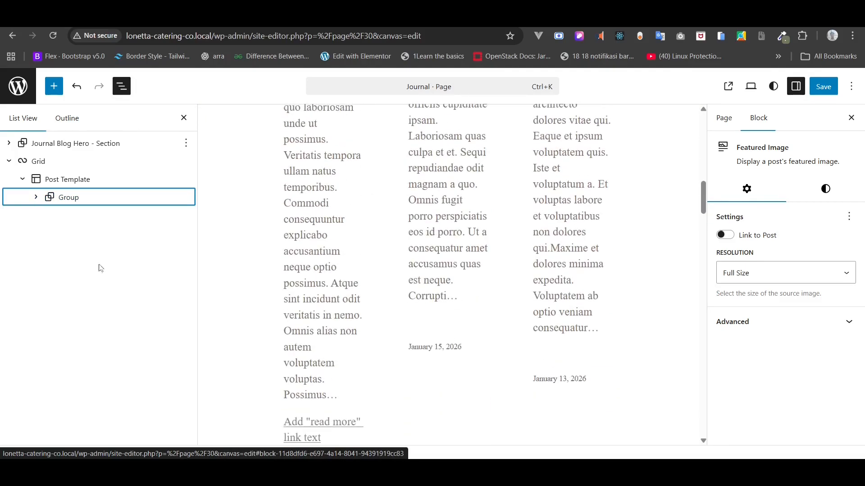
{"action": "right_click", "coordinate": [63, 198]}
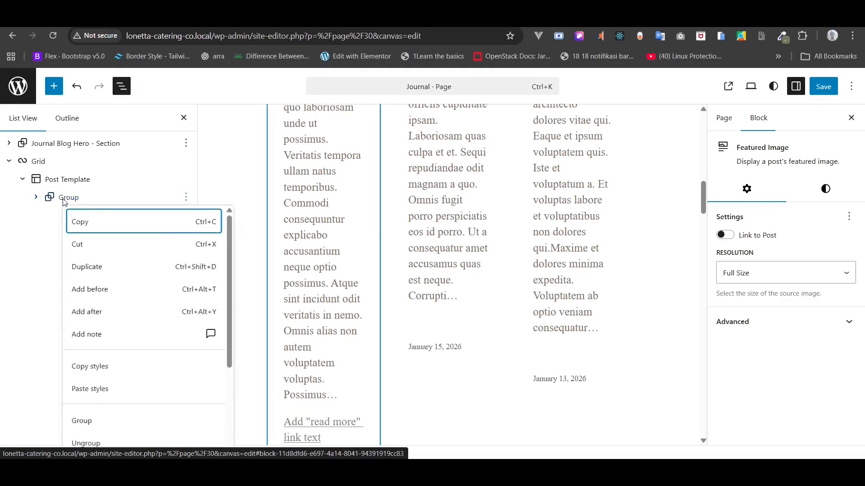
{"action": "left_click", "coordinate": [104, 314]}
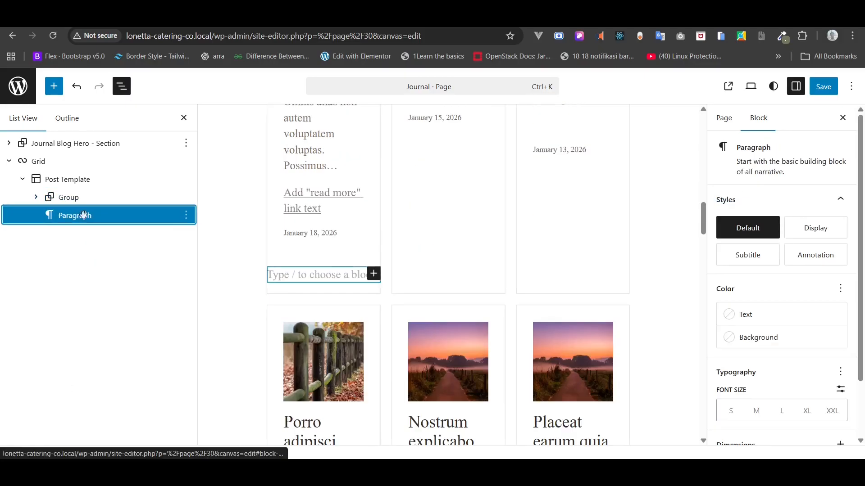
{"action": "left_click_drag", "start_coordinate": [90, 214], "coordinate": [58, 201]}
{"action": "left_click", "coordinate": [24, 199]}
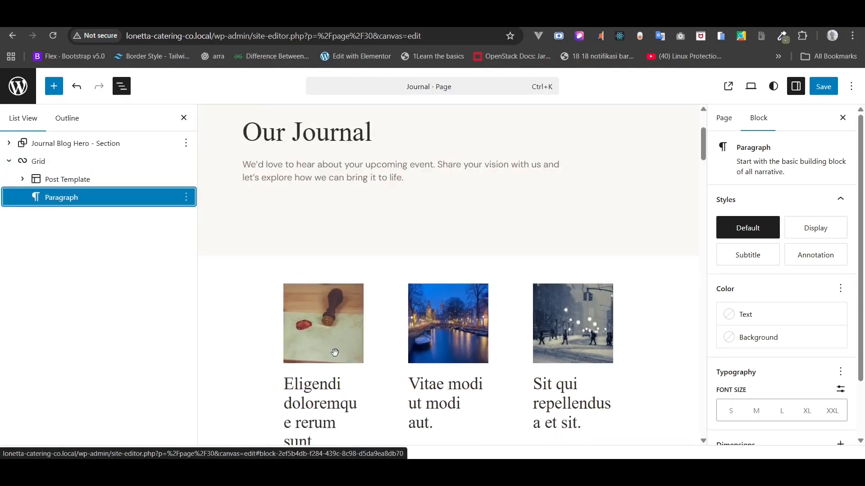
{"action": "scroll", "coordinate": [333, 353], "scroll_direction": "down", "scroll_amount": 10}
{"action": "scroll", "coordinate": [334, 352], "scroll_direction": "down", "scroll_amount": 15}
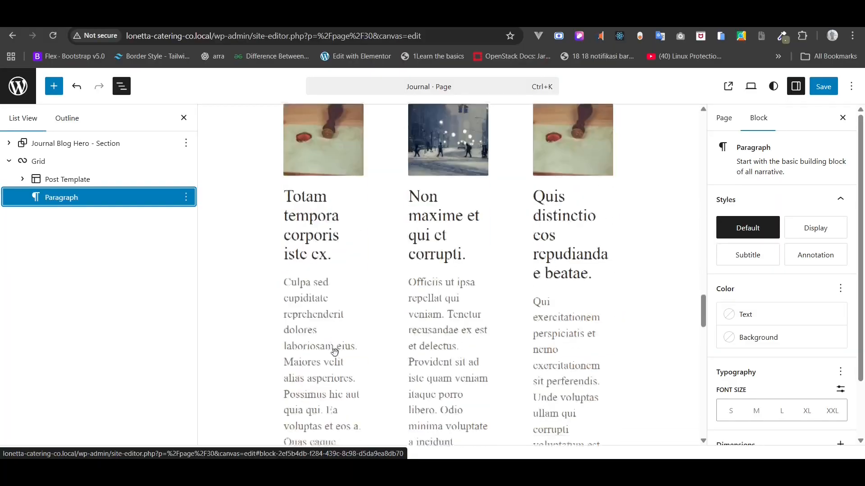
{"action": "scroll", "coordinate": [335, 352], "scroll_direction": "down", "scroll_amount": 15}
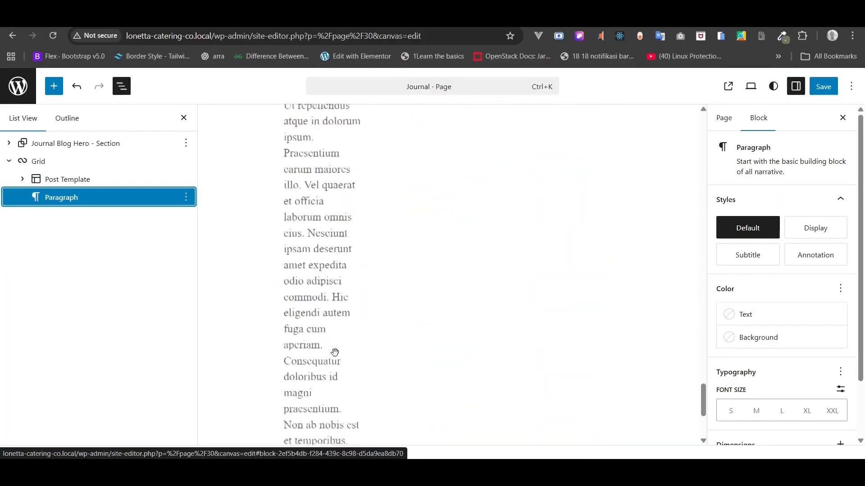
- Turn the empty block after the posts into a Pagination block and save the page
{"action": "left_click", "coordinate": [321, 438]}
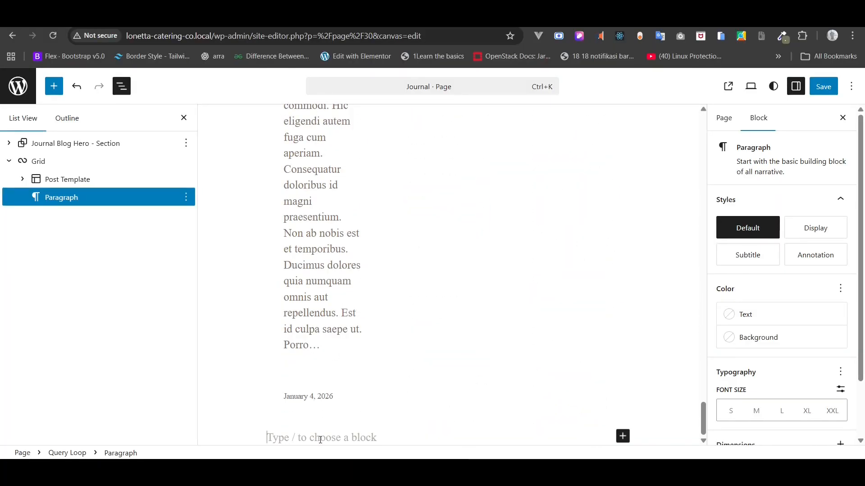
{"action": "type", "text": "/pre"}
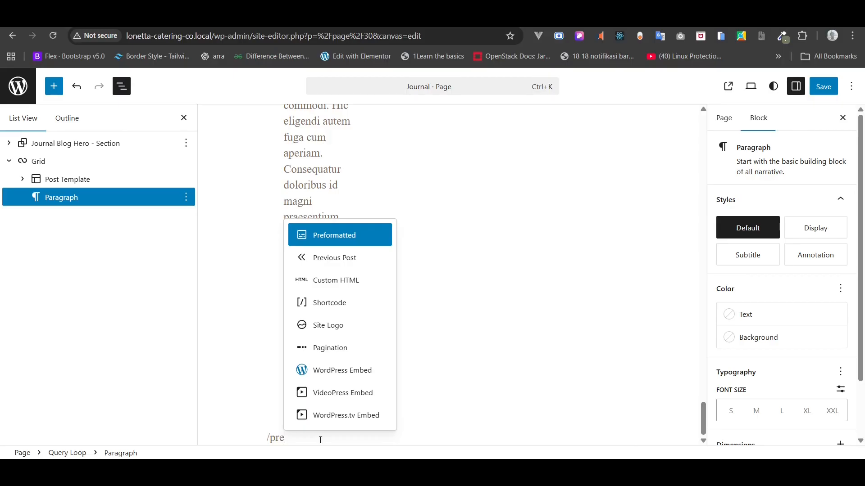
{"action": "left_click", "coordinate": [350, 349]}
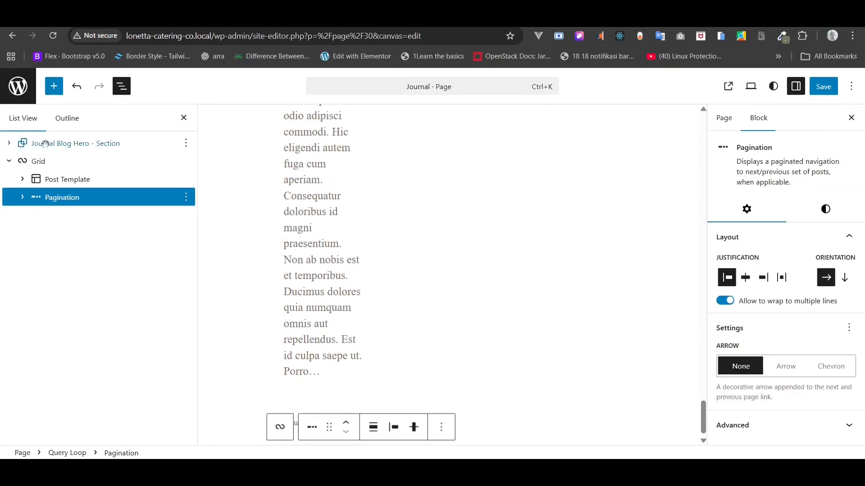
{"action": "left_click", "coordinate": [21, 200]}
{"action": "left_click", "coordinate": [21, 203]}
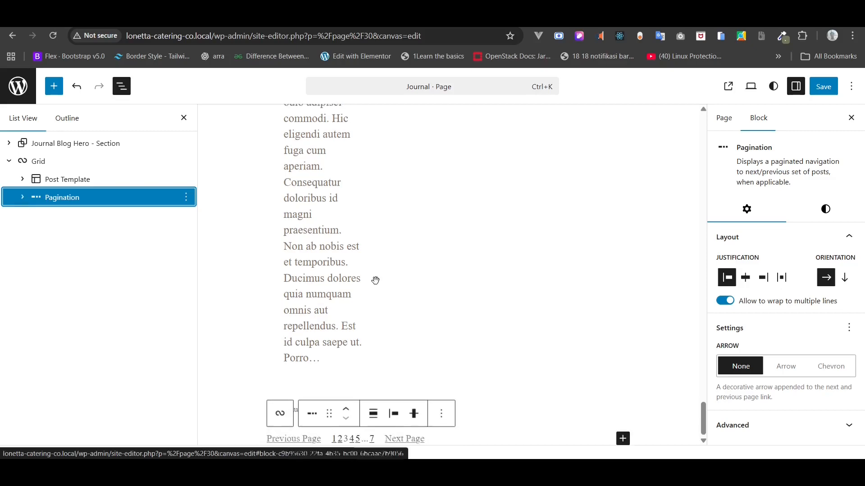
{"action": "left_click", "coordinate": [823, 87]}
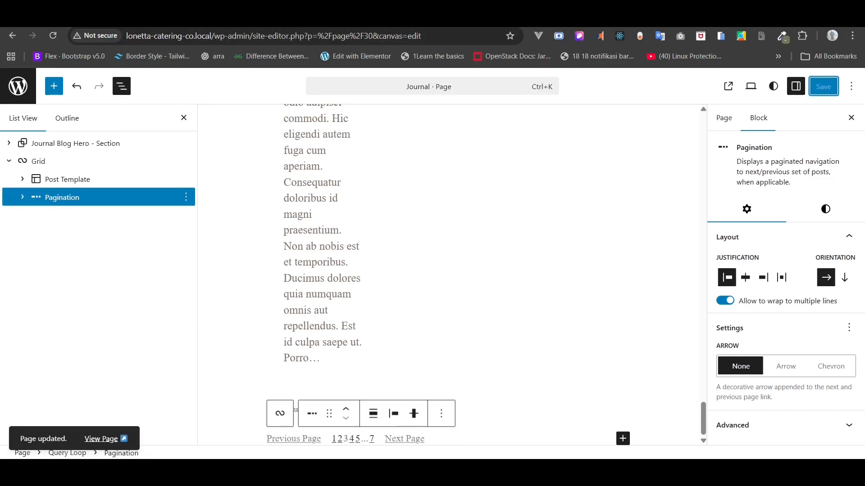
{"action": "left_click", "coordinate": [105, 439]}
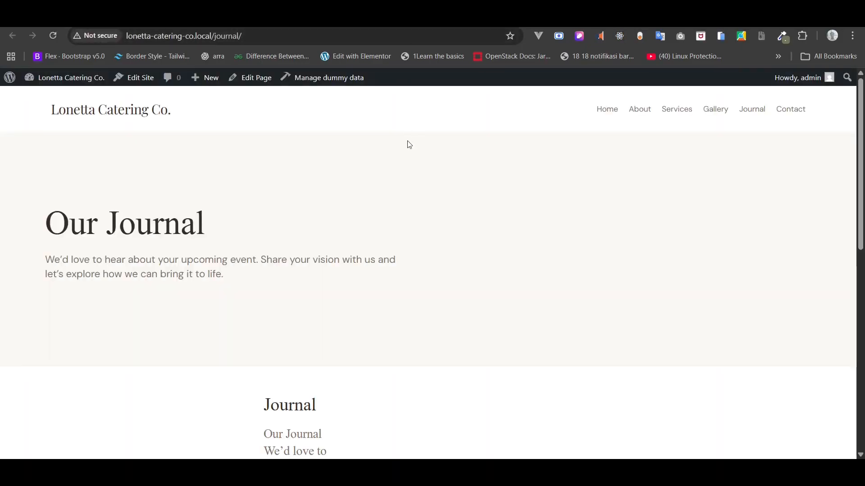
{"action": "scroll", "coordinate": [407, 142], "scroll_direction": "down", "scroll_amount": 5}
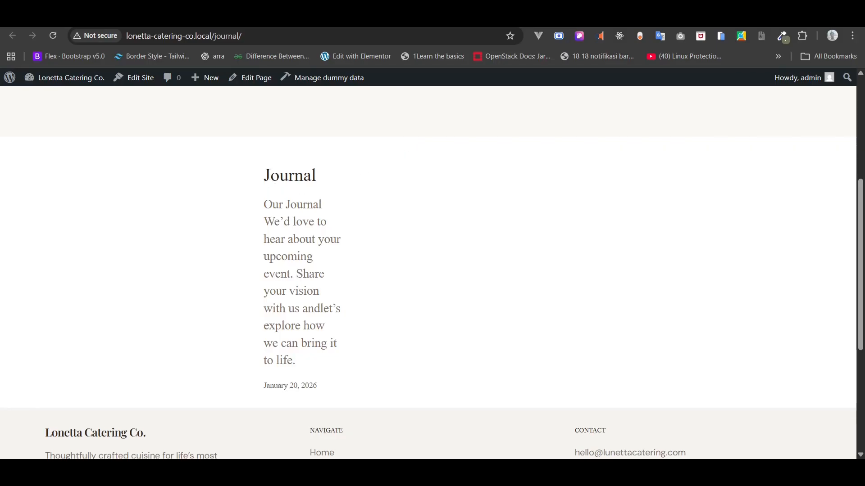
{"action": "left_click", "coordinate": [59, 20]}
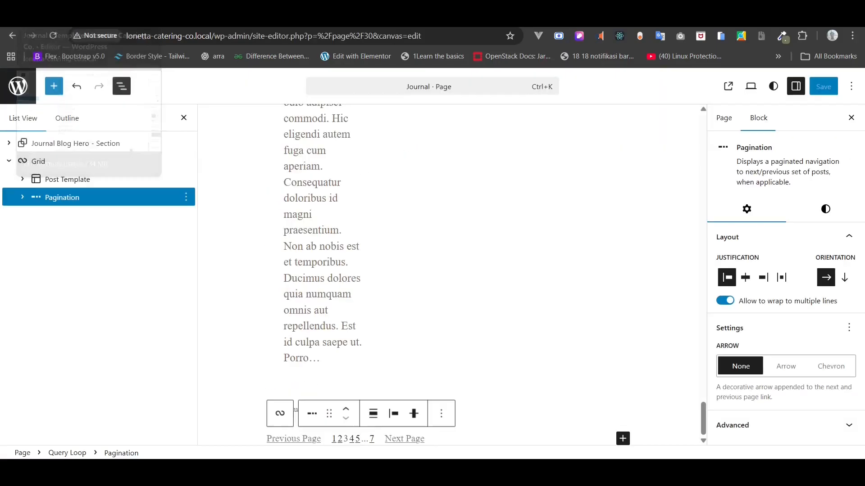
- Set the posts Grid block's alignment to Full width
{"action": "scroll", "coordinate": [370, 270], "scroll_direction": "up", "scroll_amount": 10}
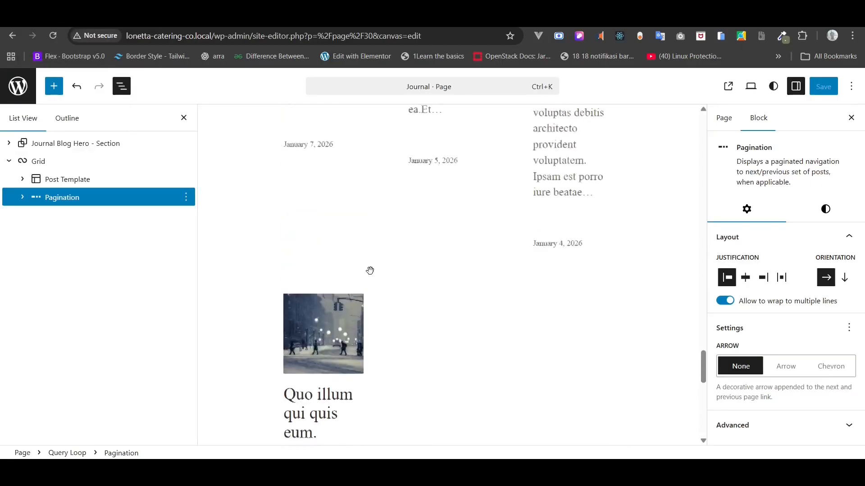
{"action": "left_click", "coordinate": [74, 179]}
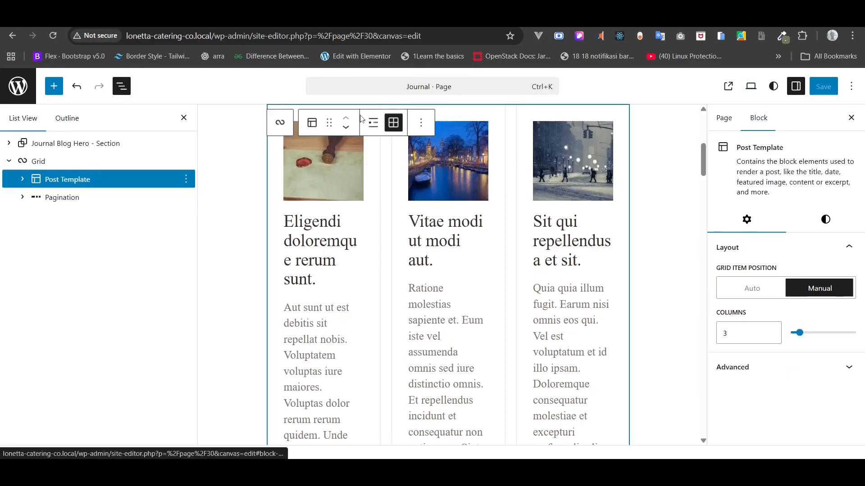
{"action": "left_click", "coordinate": [45, 160]}
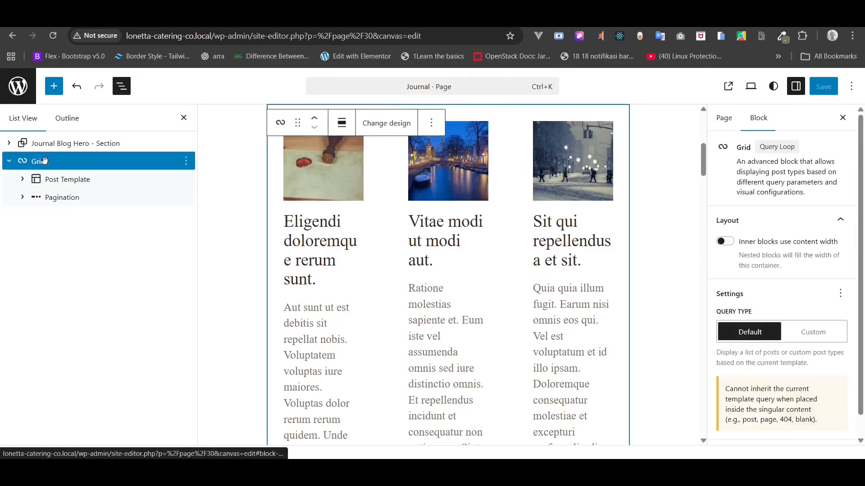
{"action": "left_click", "coordinate": [342, 123]}
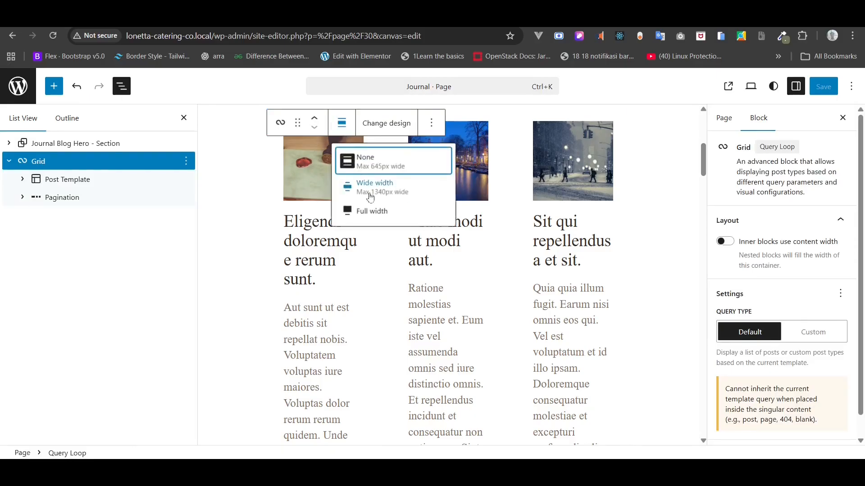
{"action": "left_click", "coordinate": [366, 209]}
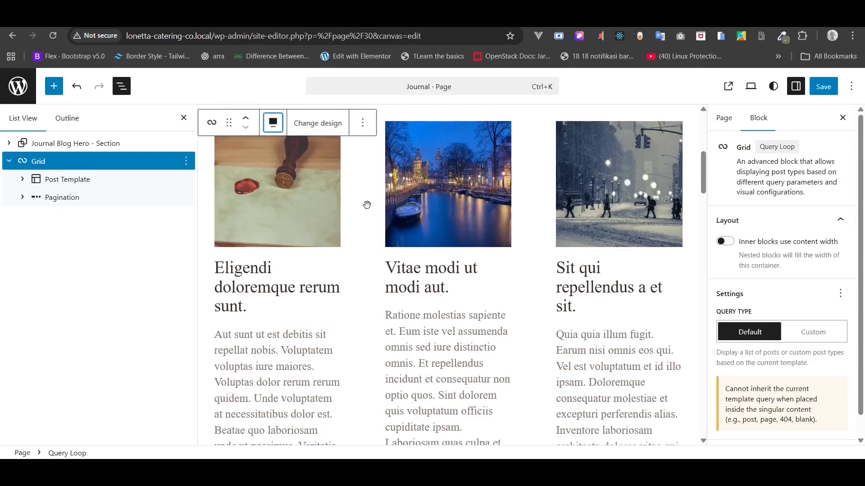
- Switch the grid to a custom query with 6 posts per page, then save and view the Journal page
{"action": "left_click", "coordinate": [803, 337]}
{"action": "scroll", "coordinate": [799, 335], "scroll_direction": "down", "scroll_amount": 5}
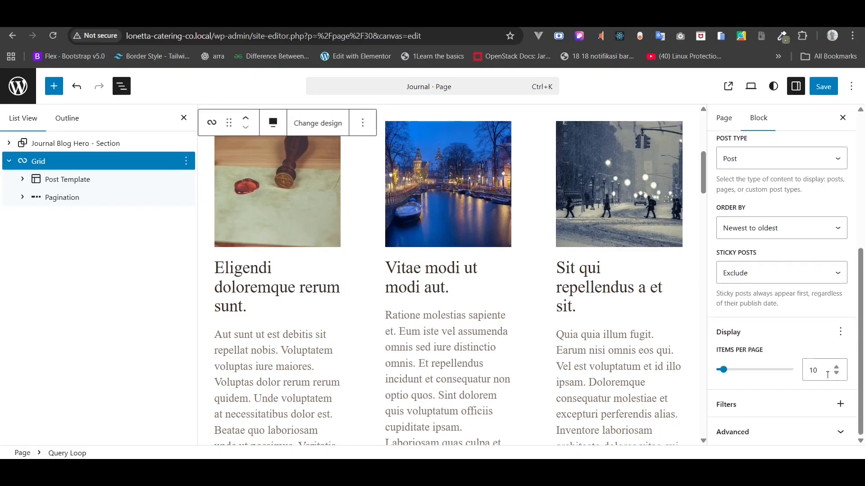
{"action": "left_click", "coordinate": [836, 374]}
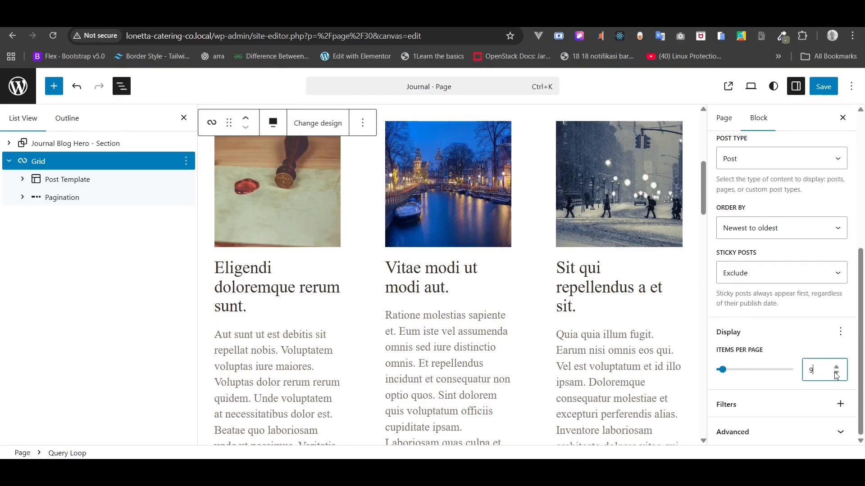
{"action": "left_click", "coordinate": [836, 375]}
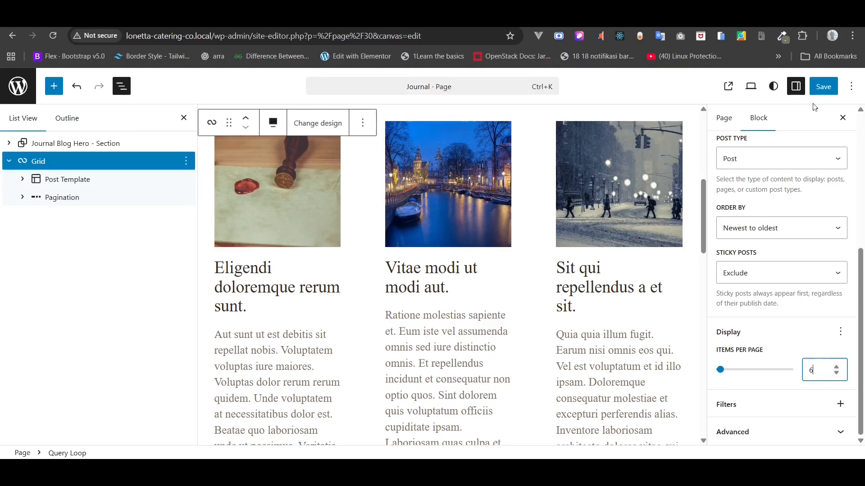
{"action": "left_click", "coordinate": [823, 87]}
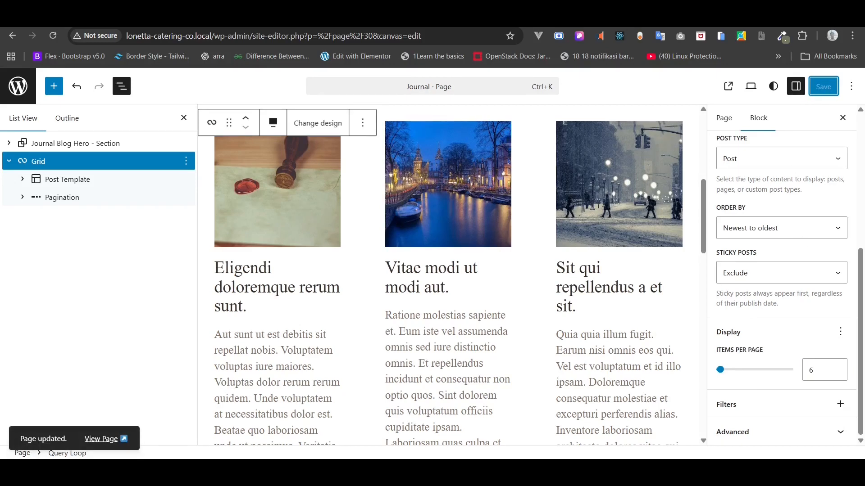
{"action": "left_click", "coordinate": [725, 87]}
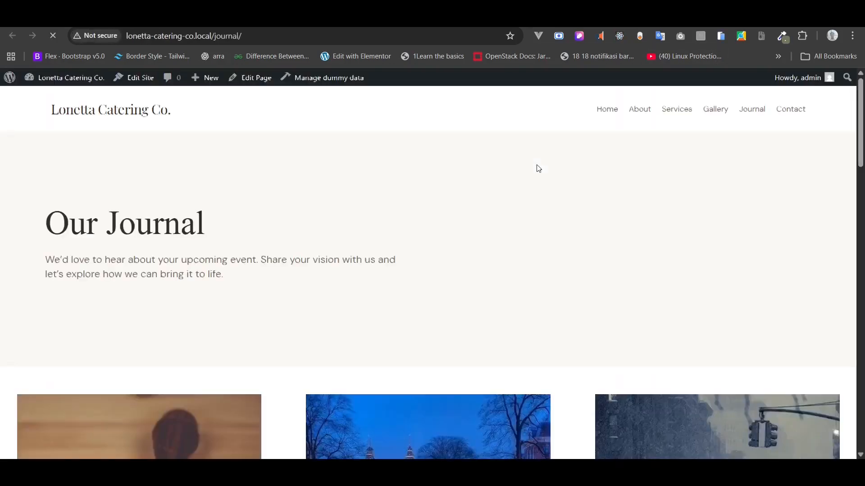
- Go to page 2 of the live journal's posts and scroll through the results
{"action": "scroll", "coordinate": [536, 166], "scroll_direction": "down", "scroll_amount": 5}
{"action": "scroll", "coordinate": [538, 168], "scroll_direction": "down", "scroll_amount": 20}
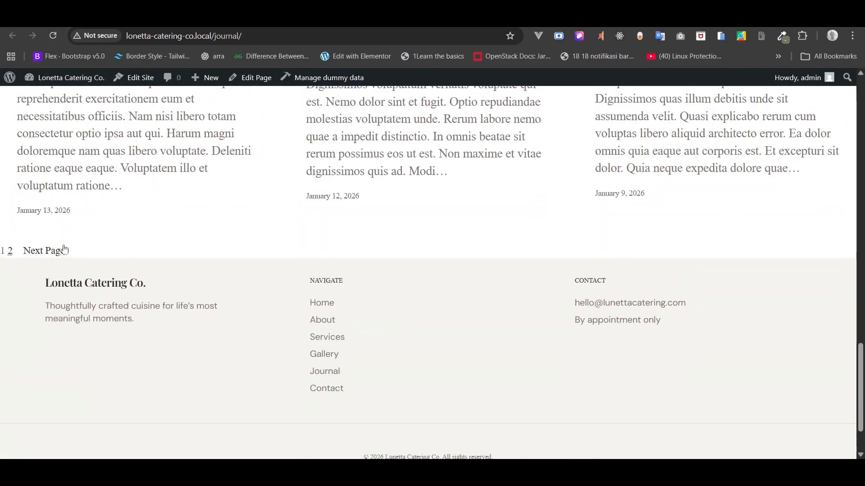
{"action": "left_click", "coordinate": [58, 253]}
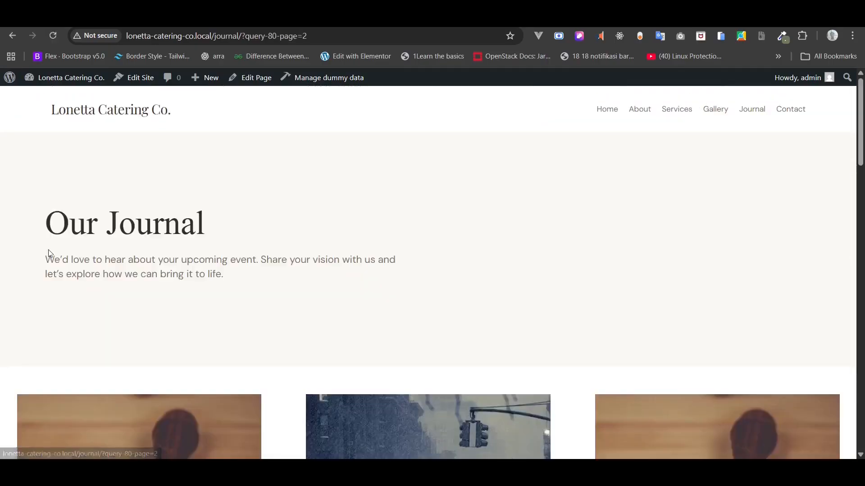
{"action": "scroll", "coordinate": [50, 253], "scroll_direction": "down", "scroll_amount": 4}
{"action": "scroll", "coordinate": [48, 250], "scroll_direction": "down", "scroll_amount": 5}
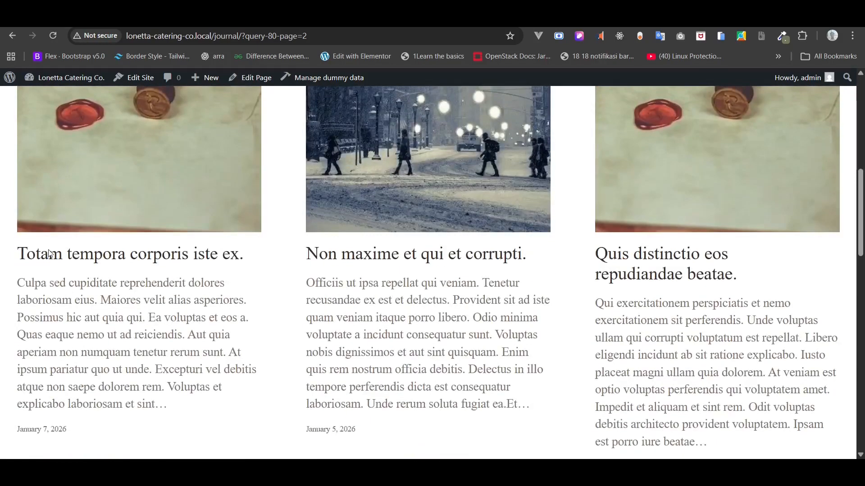
{"action": "scroll", "coordinate": [47, 249], "scroll_direction": "up", "scroll_amount": 5}
{"action": "scroll", "coordinate": [48, 250], "scroll_direction": "up", "scroll_amount": 4}
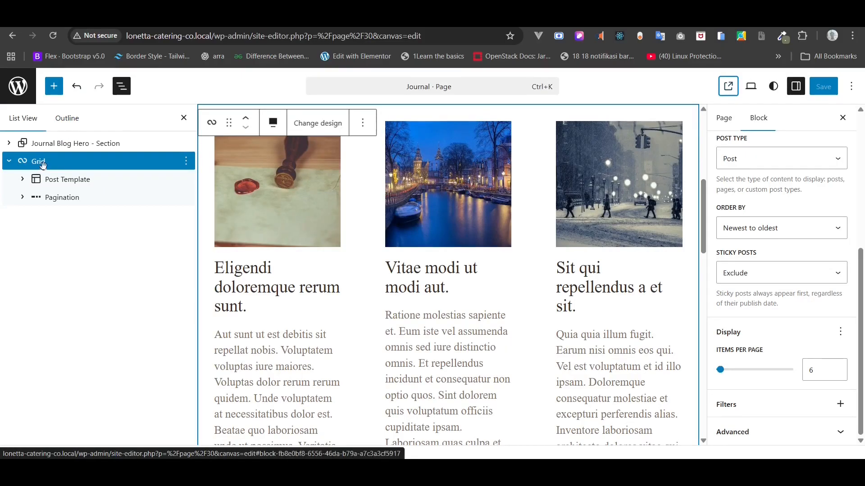
- Rename the Grid block in List View to 'Posts - Section'
{"action": "right_click", "coordinate": [42, 162]}
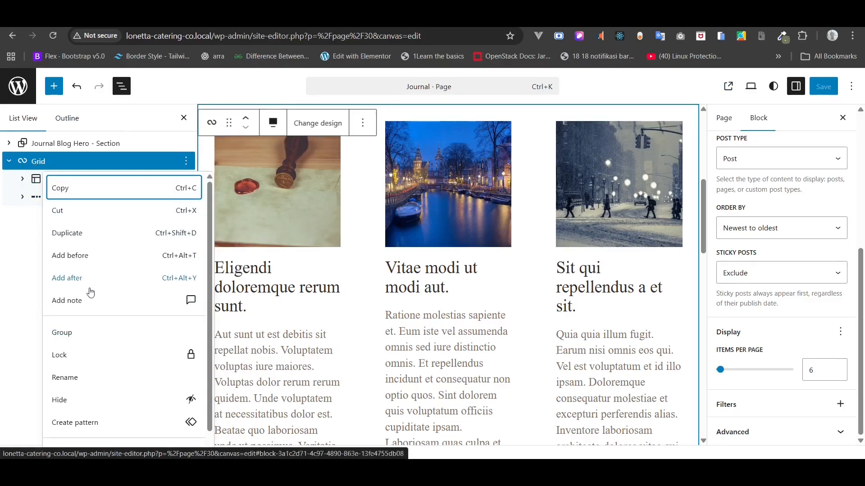
{"action": "scroll", "coordinate": [88, 290], "scroll_direction": "down", "scroll_amount": 1}
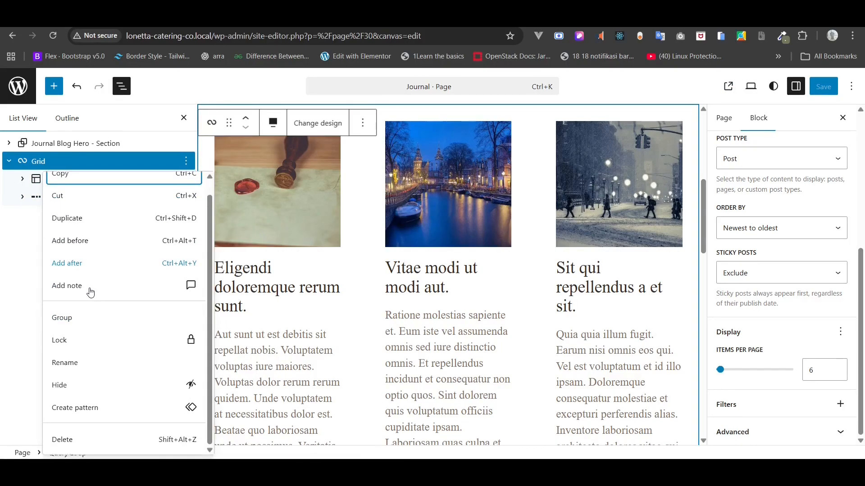
{"action": "left_click", "coordinate": [65, 363]}
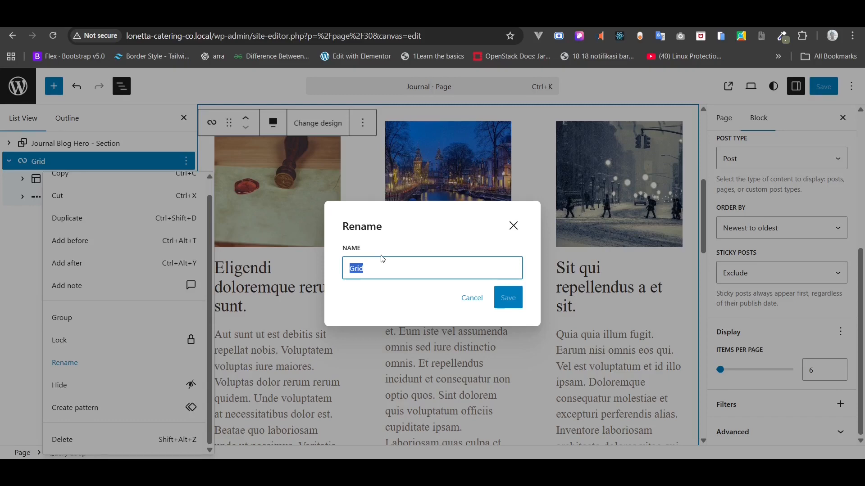
{"action": "type", "text": "Posts - Section"}
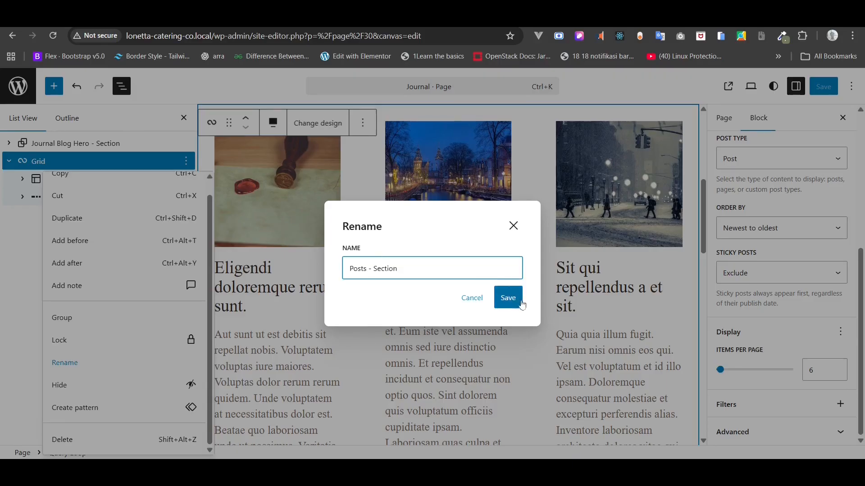
{"action": "left_click", "coordinate": [507, 298]}
{"action": "left_click", "coordinate": [64, 162]}
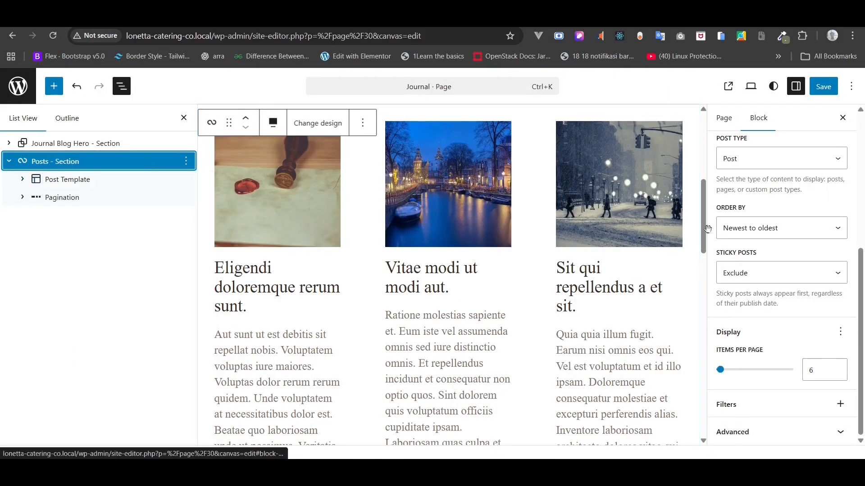
- Wrap the Posts - Section grid inside a new Group block and expand it
{"action": "scroll", "coordinate": [785, 236], "scroll_direction": "up", "scroll_amount": 4}
{"action": "scroll", "coordinate": [784, 234], "scroll_direction": "up", "scroll_amount": 1}
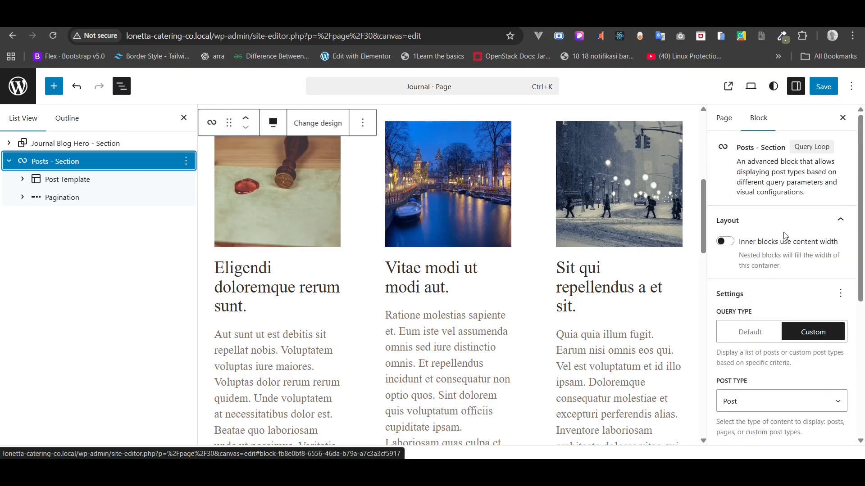
{"action": "scroll", "coordinate": [772, 272], "scroll_direction": "down", "scroll_amount": 2}
{"action": "scroll", "coordinate": [773, 276], "scroll_direction": "up", "scroll_amount": 1}
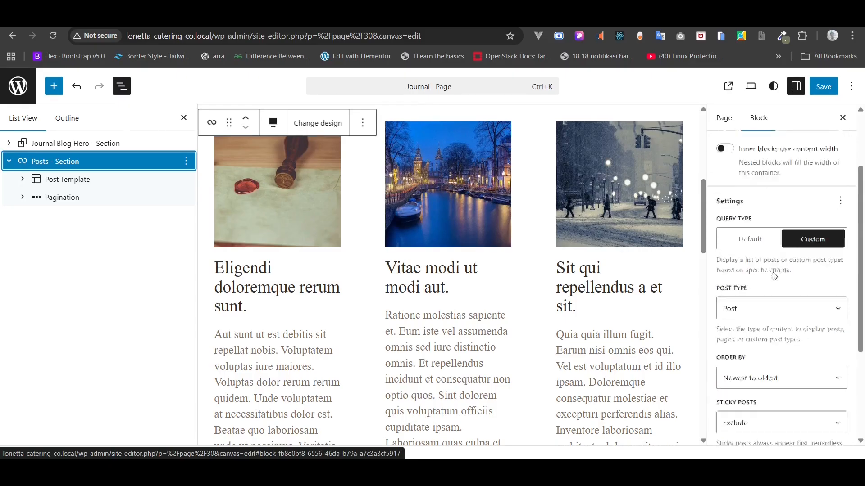
{"action": "right_click", "coordinate": [69, 163]}
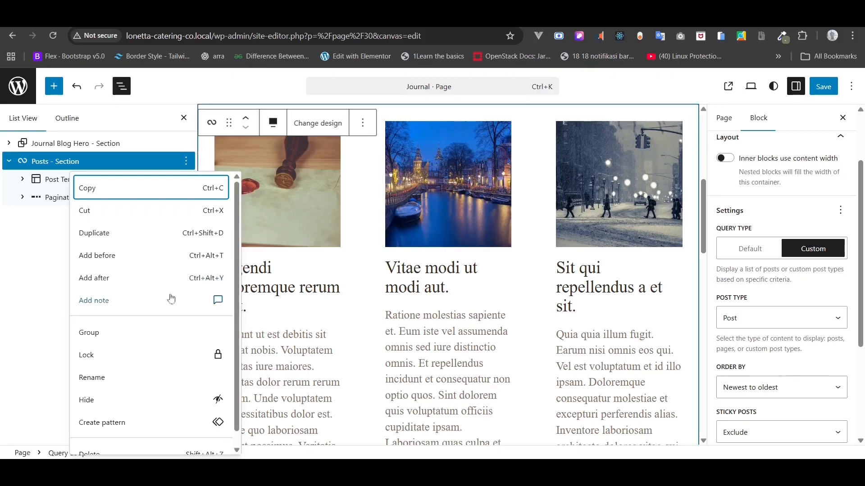
{"action": "left_click", "coordinate": [134, 336]}
{"action": "left_click", "coordinate": [9, 161]}
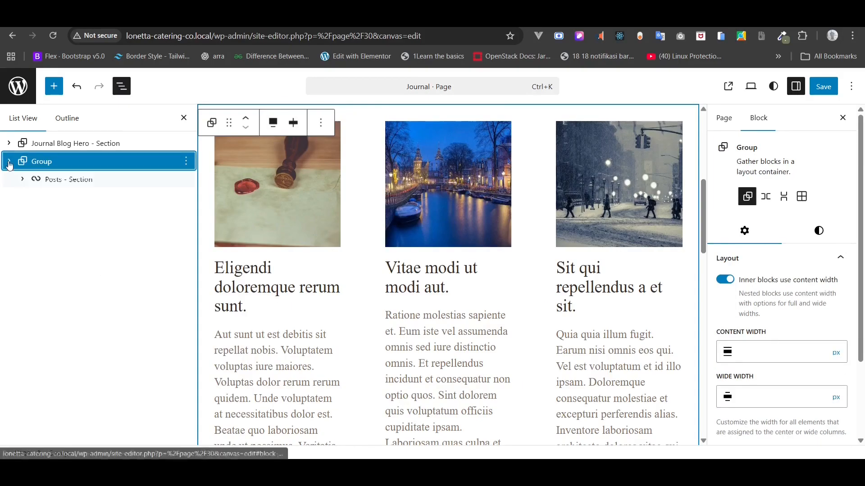
- Rename the new Group block to 'Posts - Section'
{"action": "right_click", "coordinate": [48, 162]}
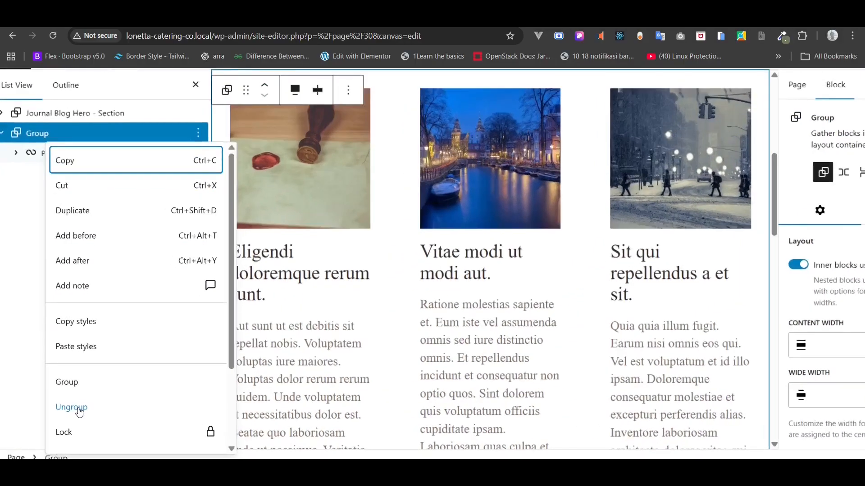
{"action": "scroll", "coordinate": [80, 412], "scroll_direction": "down", "scroll_amount": 2}
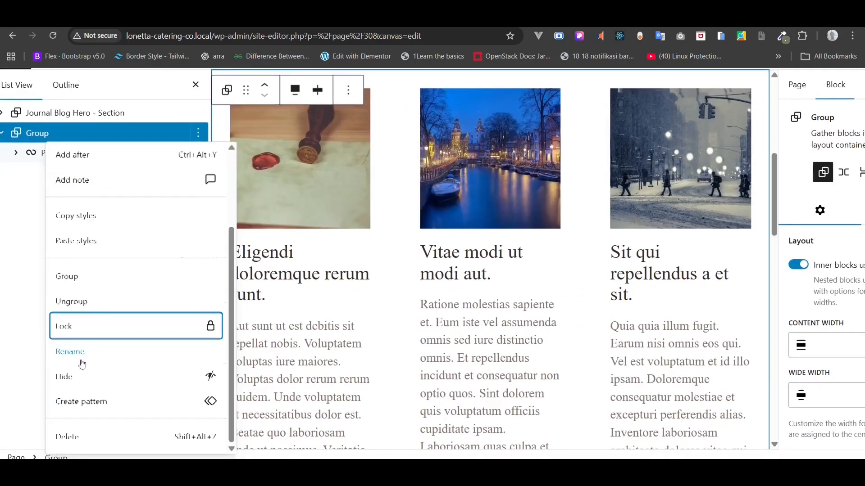
{"action": "left_click", "coordinate": [80, 353]}
{"action": "type", "text": "Post Sec"}
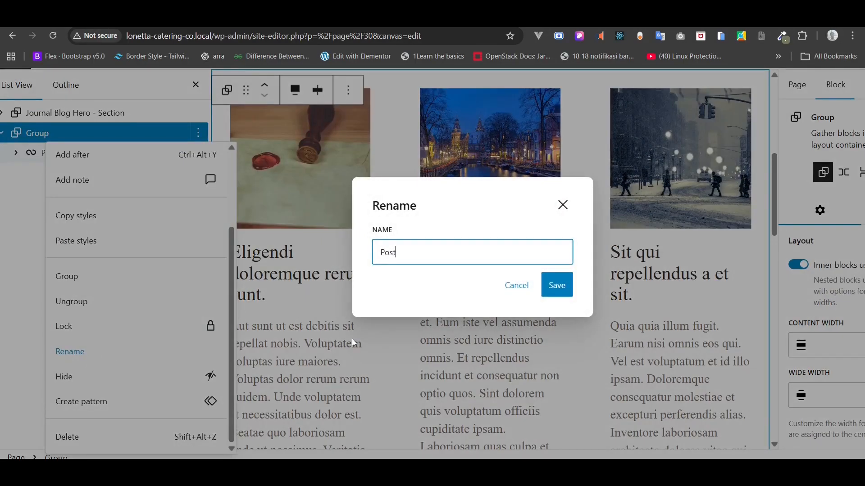
{"action": "key", "text": "BackSpace"}
{"action": "key", "text": "BackSpace"}
{"action": "key", "text": "BackSpace"}
{"action": "type", "text": "s - Section"}
{"action": "left_click", "coordinate": [556, 284]}
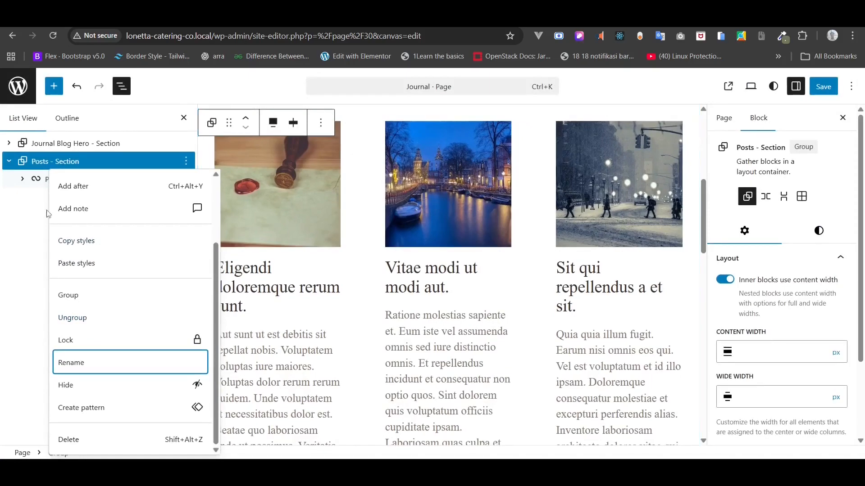
{"action": "left_click", "coordinate": [48, 214]}
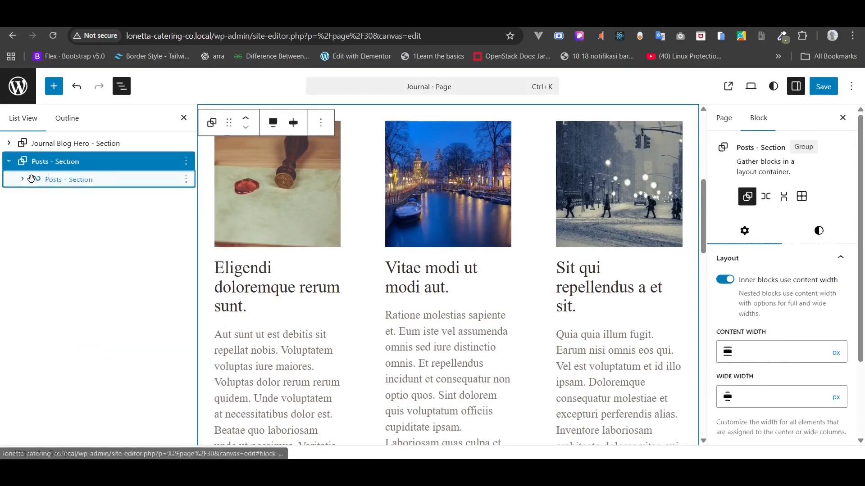
{"action": "left_click", "coordinate": [115, 179]}
- Give the outer Posts - Section group the Gray 2 background color
{"action": "left_click", "coordinate": [72, 160]}
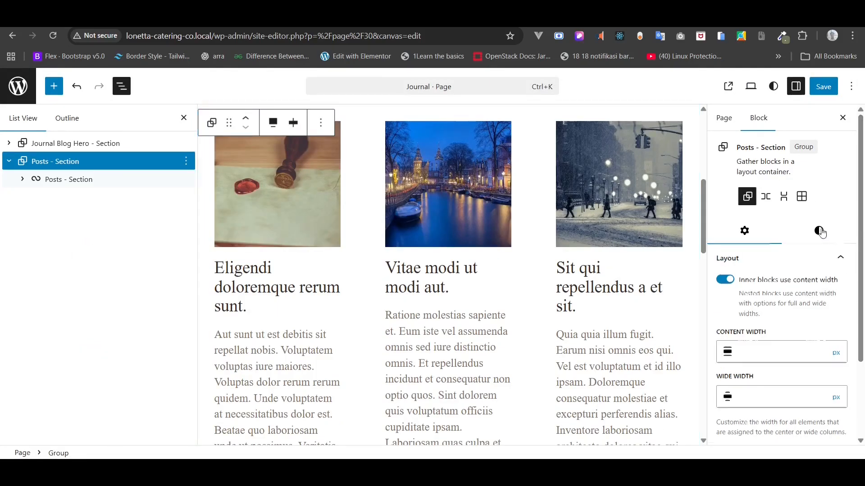
{"action": "scroll", "coordinate": [810, 312], "scroll_direction": "down", "scroll_amount": 10}
{"action": "scroll", "coordinate": [811, 312], "scroll_direction": "up", "scroll_amount": 1}
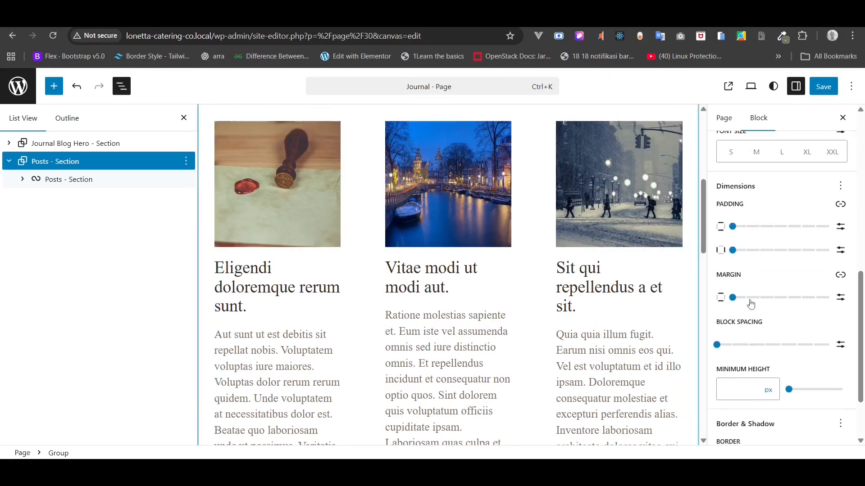
{"action": "left_click", "coordinate": [733, 297]}
{"action": "scroll", "coordinate": [553, 300], "scroll_direction": "up", "scroll_amount": 3}
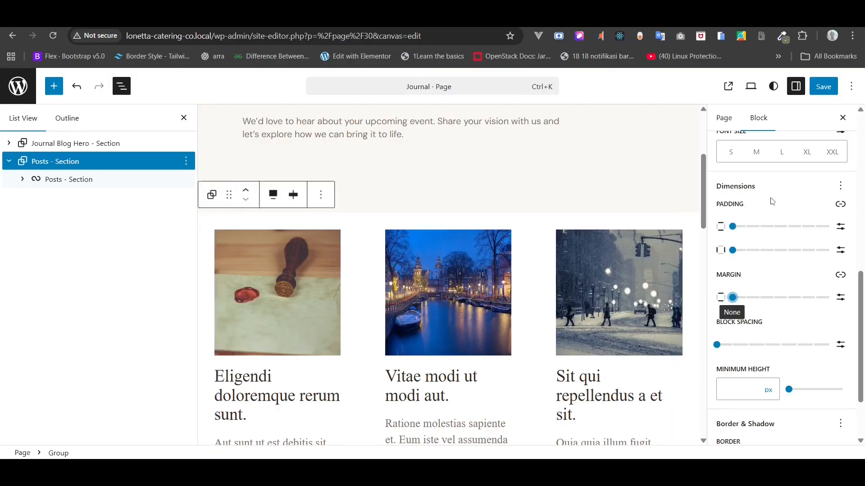
{"action": "scroll", "coordinate": [786, 173], "scroll_direction": "up", "scroll_amount": 5}
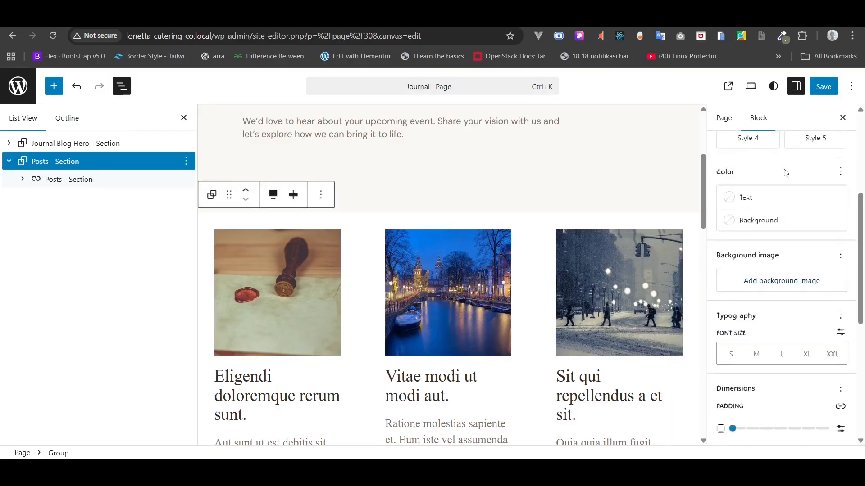
{"action": "left_click", "coordinate": [760, 224]}
{"action": "left_click", "coordinate": [590, 412]}
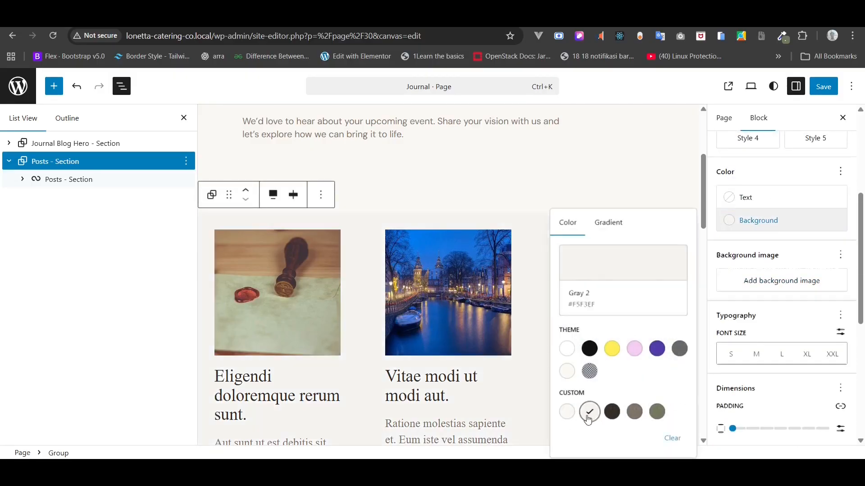
{"action": "left_click", "coordinate": [759, 323]}
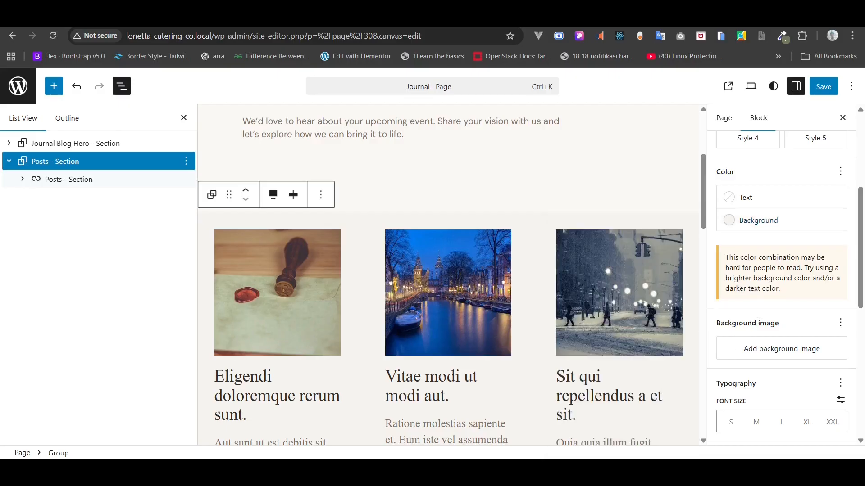
- Set custom vertical padding to 128px and leave the side padding empty
{"action": "scroll", "coordinate": [760, 324], "scroll_direction": "down", "scroll_amount": 4}
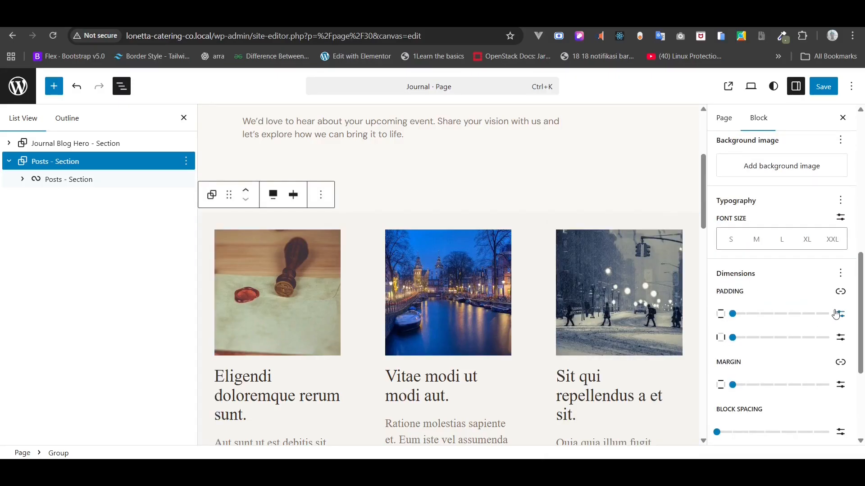
{"action": "left_click", "coordinate": [839, 314]}
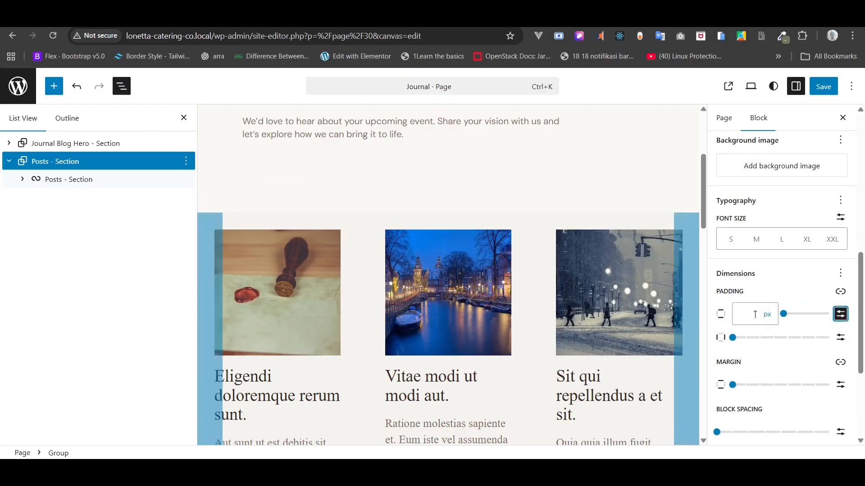
{"action": "left_click", "coordinate": [752, 314]}
{"action": "type", "text": "128"}
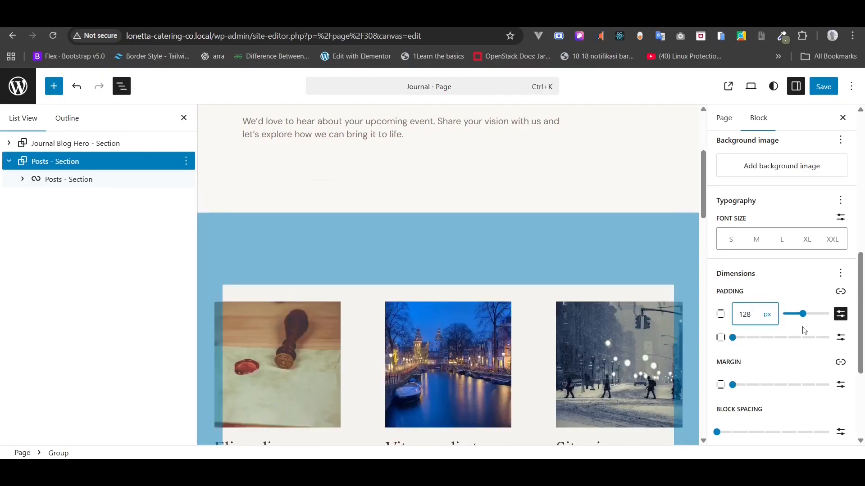
{"action": "left_click", "coordinate": [840, 338]}
{"action": "left_click", "coordinate": [740, 342]}
{"action": "type", "text": "80"}
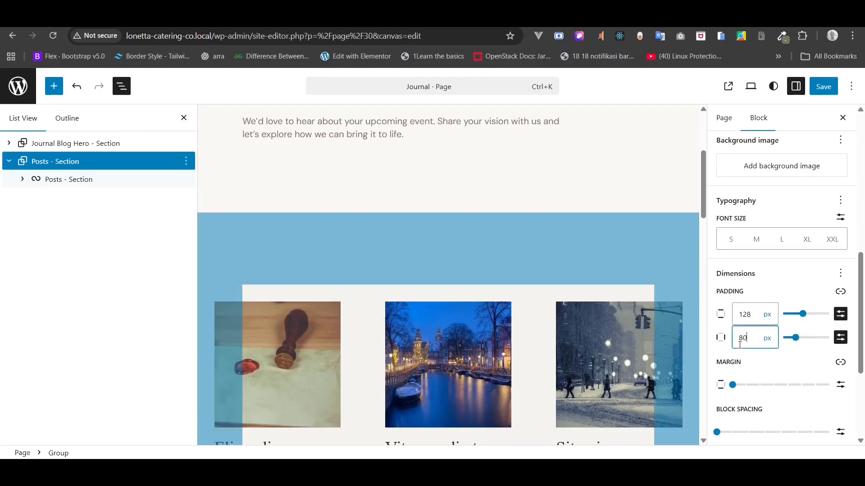
{"action": "key", "text": "BackSpace"}
{"action": "key", "text": "BackSpace"}
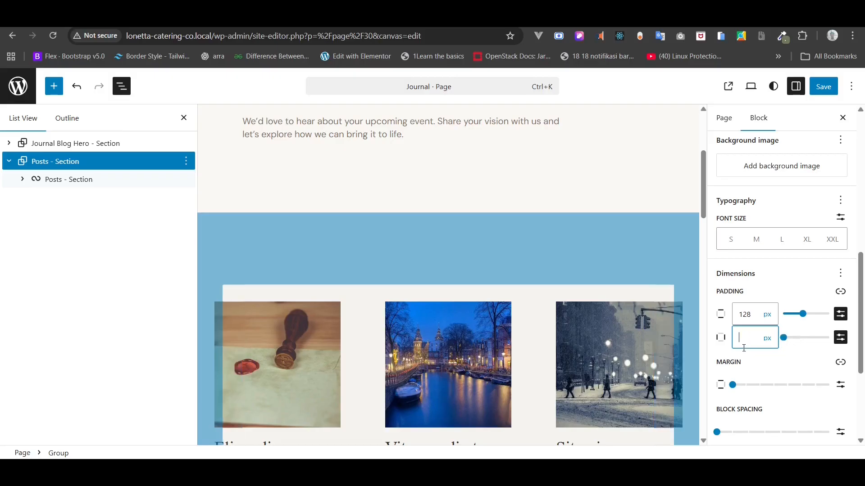
- Set the inner Posts query loop's alignment to Wide width
{"action": "left_click", "coordinate": [58, 179]}
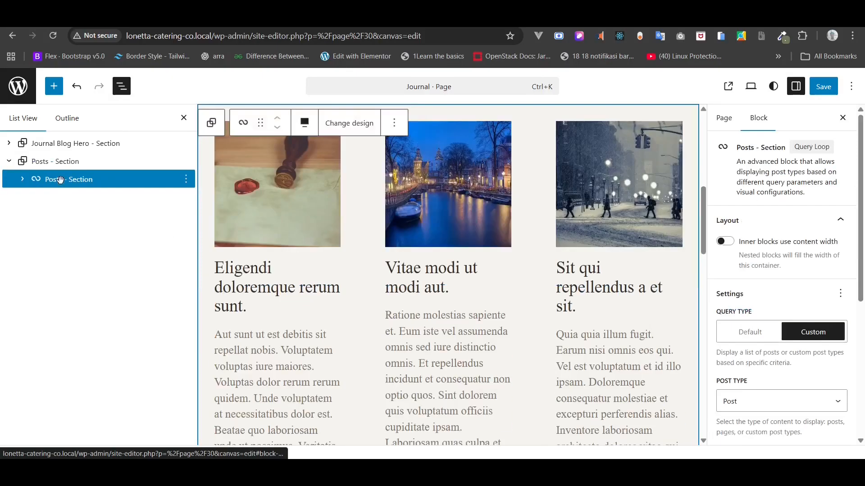
{"action": "left_click", "coordinate": [656, 269]}
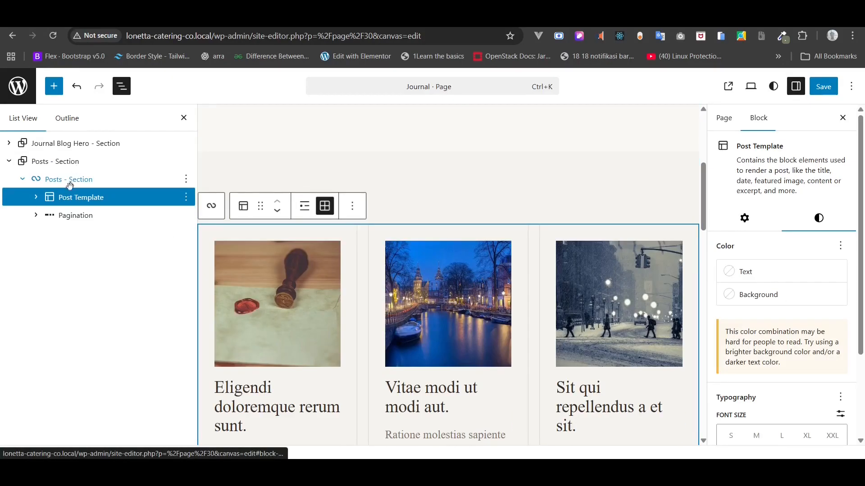
{"action": "left_click", "coordinate": [70, 184]}
{"action": "left_click", "coordinate": [59, 161]}
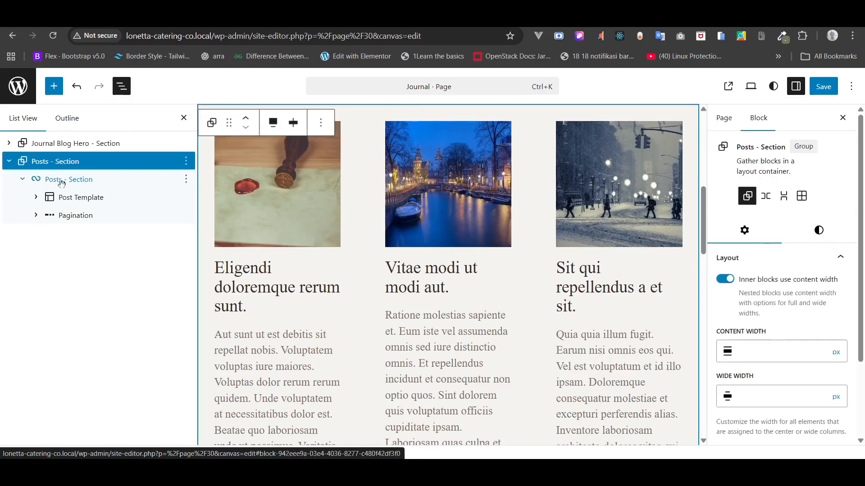
{"action": "left_click", "coordinate": [62, 182]}
{"action": "left_click", "coordinate": [304, 122]}
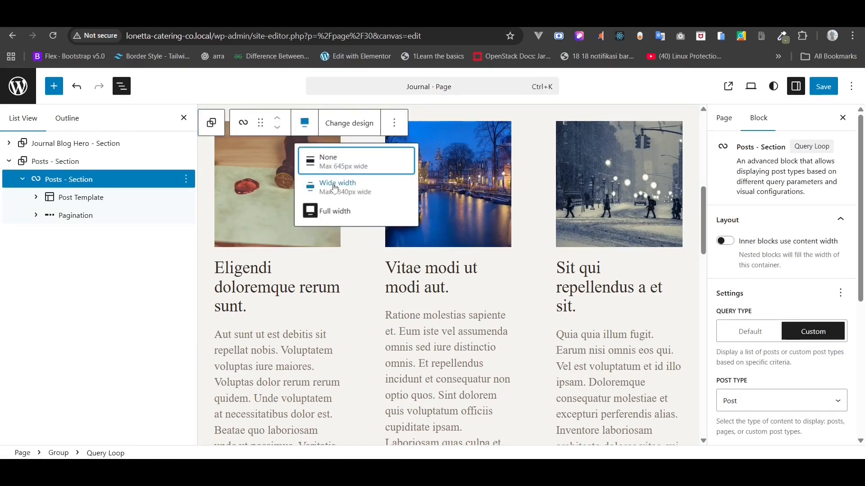
{"action": "left_click", "coordinate": [335, 188]}
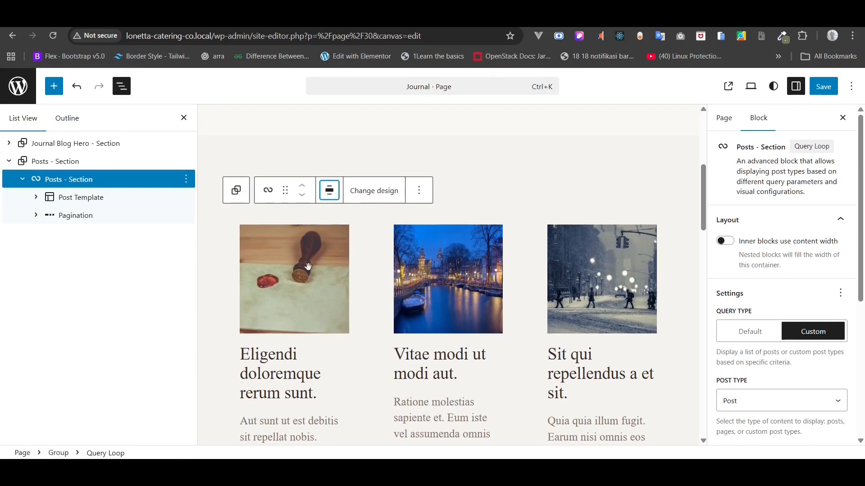
- Select the post card's Featured Image block, keeping its resolution at Full Size
{"action": "left_click", "coordinate": [36, 198]}
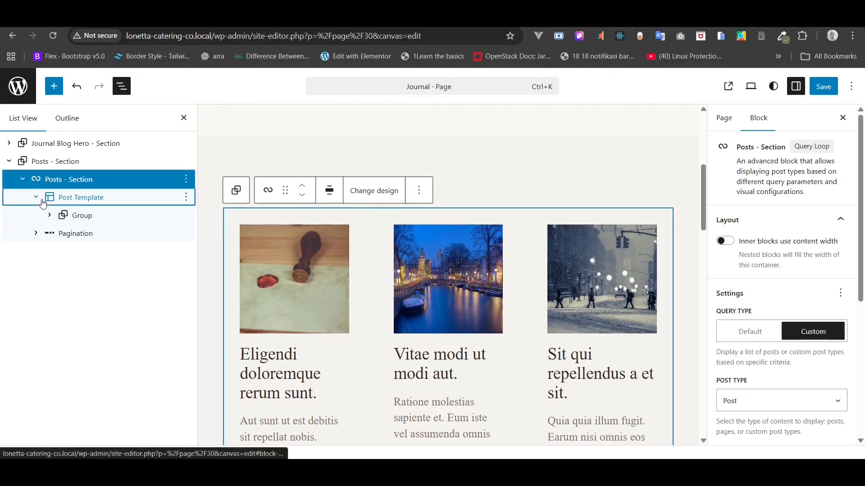
{"action": "left_click", "coordinate": [50, 215]}
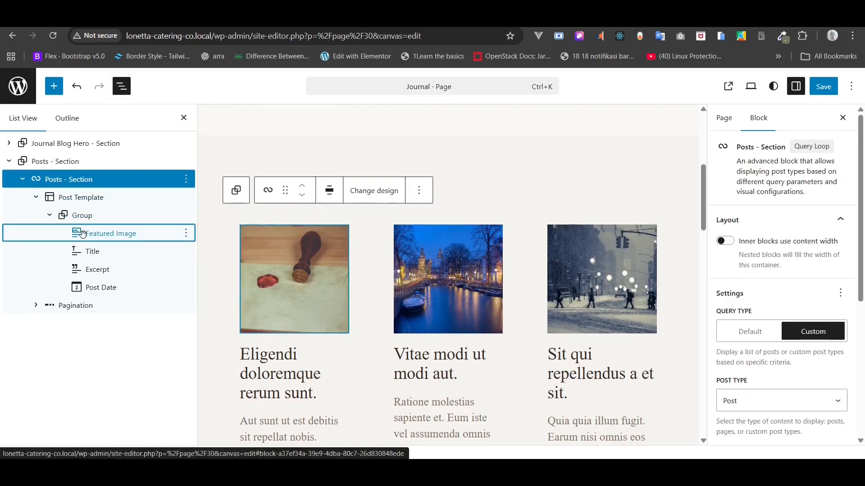
{"action": "left_click", "coordinate": [83, 234]}
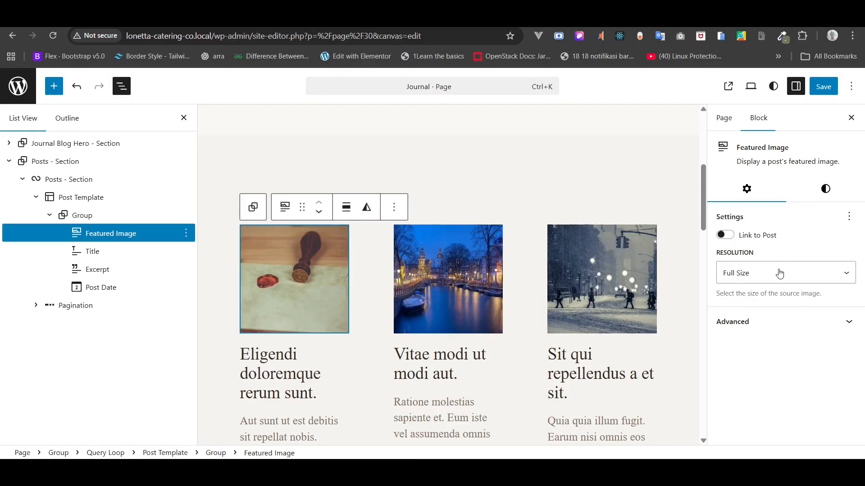
{"action": "left_click", "coordinate": [819, 196]}
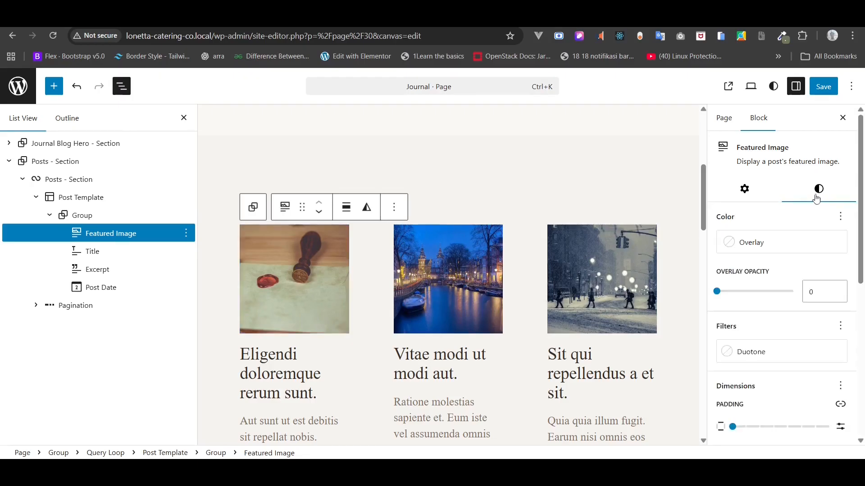
{"action": "left_click", "coordinate": [749, 191]}
{"action": "left_click", "coordinate": [753, 265]}
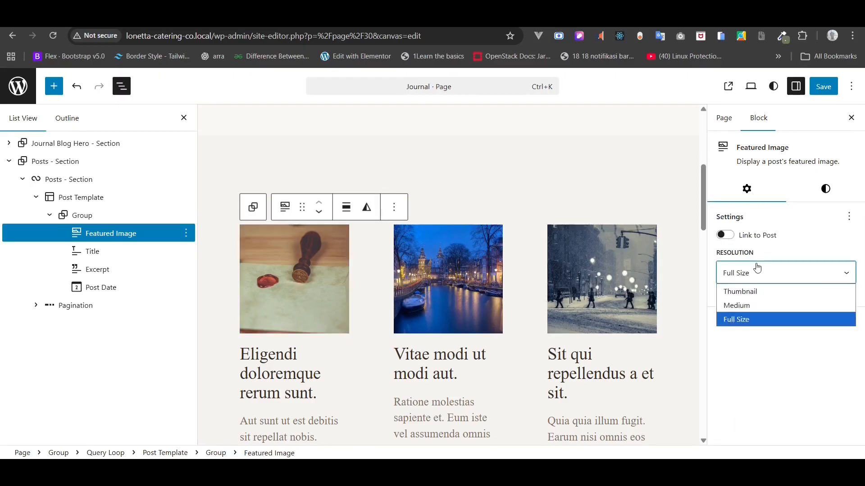
{"action": "left_click", "coordinate": [754, 266]}
{"action": "left_click", "coordinate": [826, 192]}
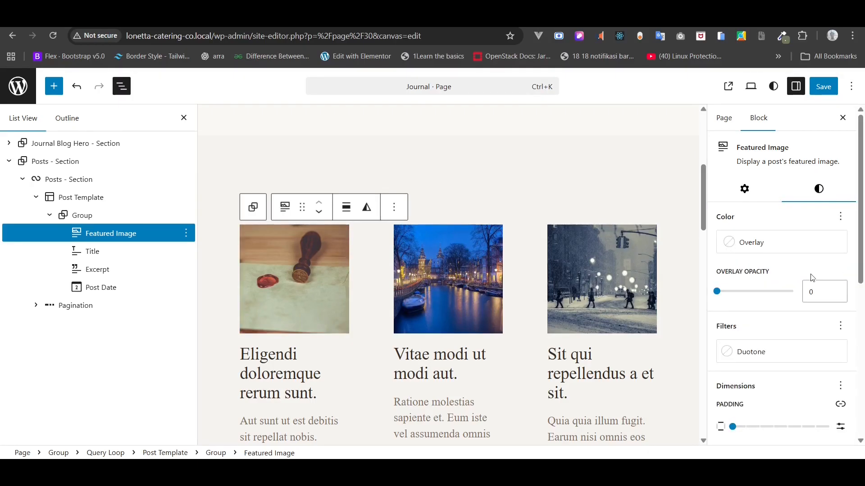
{"action": "scroll", "coordinate": [811, 277], "scroll_direction": "down", "scroll_amount": 3}
{"action": "scroll", "coordinate": [812, 279], "scroll_direction": "down", "scroll_amount": 4}
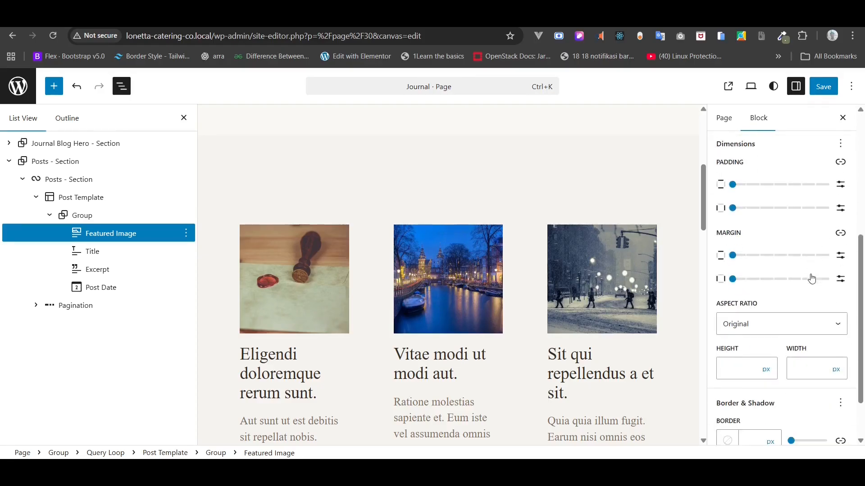
- Unlink the image radius and set top-left and top-right corners to 16px
{"action": "left_click", "coordinate": [764, 427]}
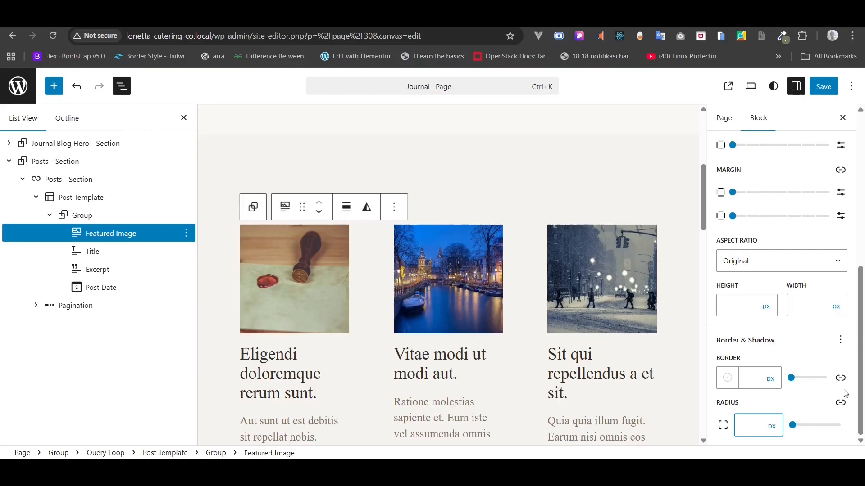
{"action": "left_click", "coordinate": [841, 403]}
{"action": "scroll", "coordinate": [847, 408], "scroll_direction": "down", "scroll_amount": 2}
{"action": "left_click", "coordinate": [757, 355]}
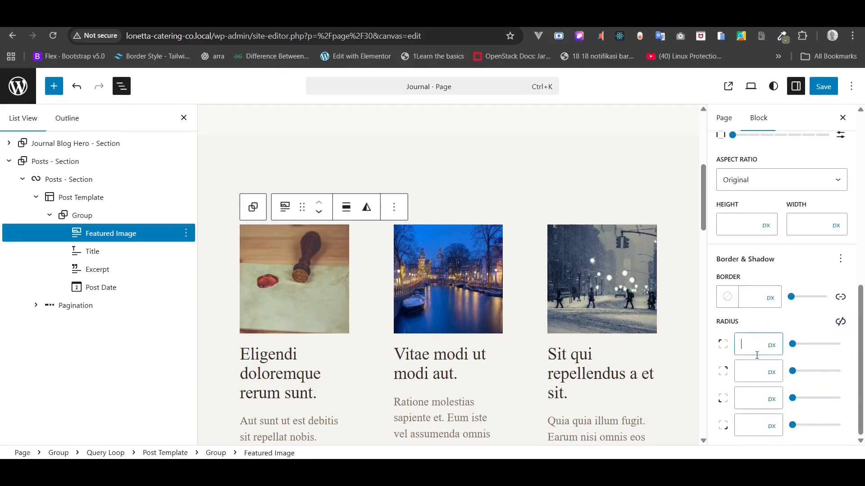
{"action": "type", "text": "16"}
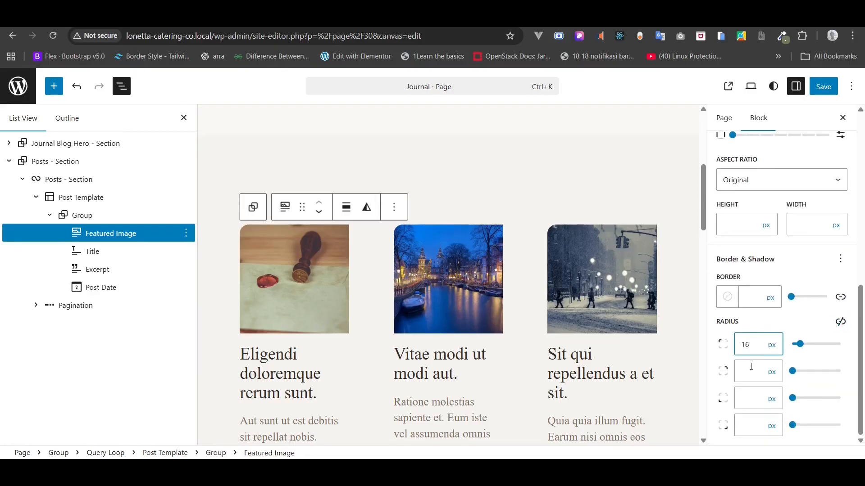
{"action": "left_click", "coordinate": [749, 377]}
{"action": "type", "text": "16"}
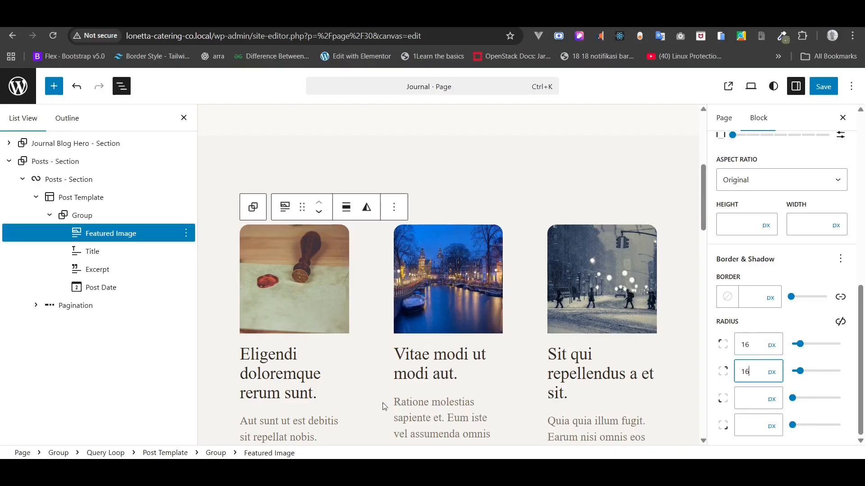
{"action": "left_click", "coordinate": [294, 388]}
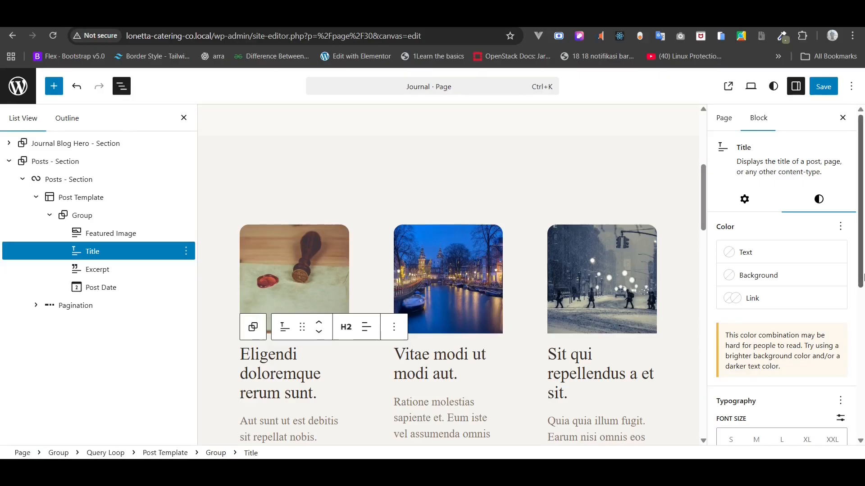
- Set the post Title block to a custom 34 px font size and save the page
{"action": "scroll", "coordinate": [815, 332], "scroll_direction": "down", "scroll_amount": 3}
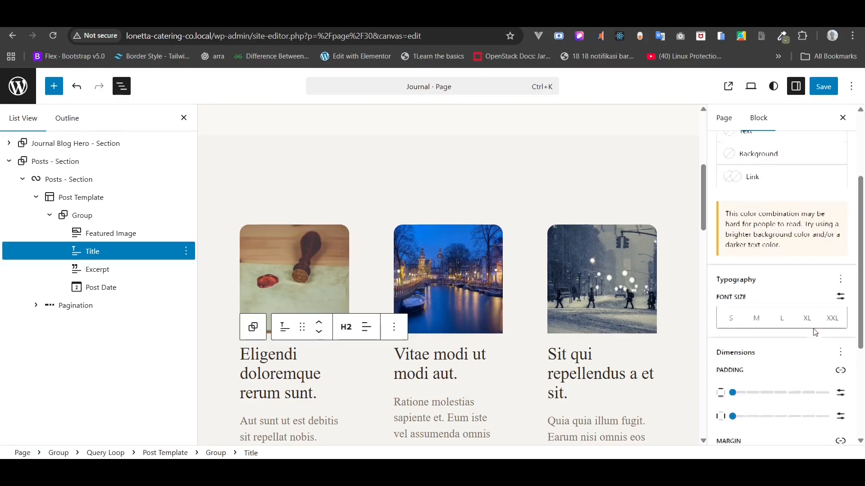
{"action": "left_click", "coordinate": [840, 281]}
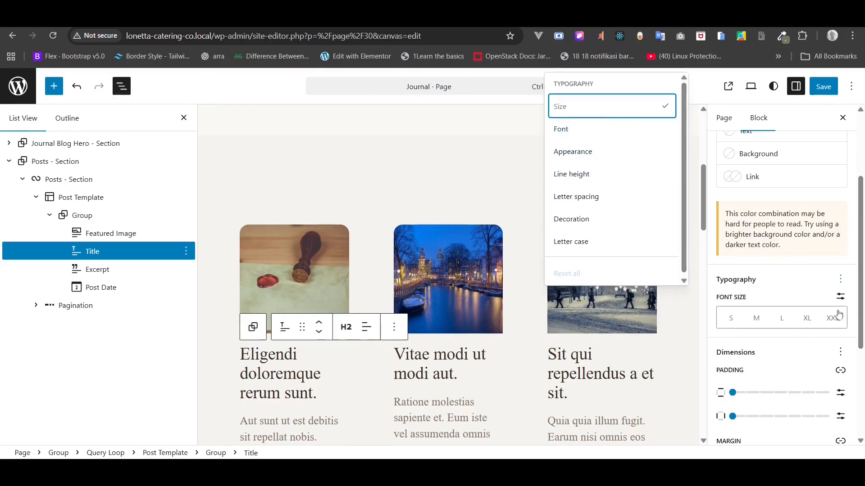
{"action": "left_click", "coordinate": [842, 295]}
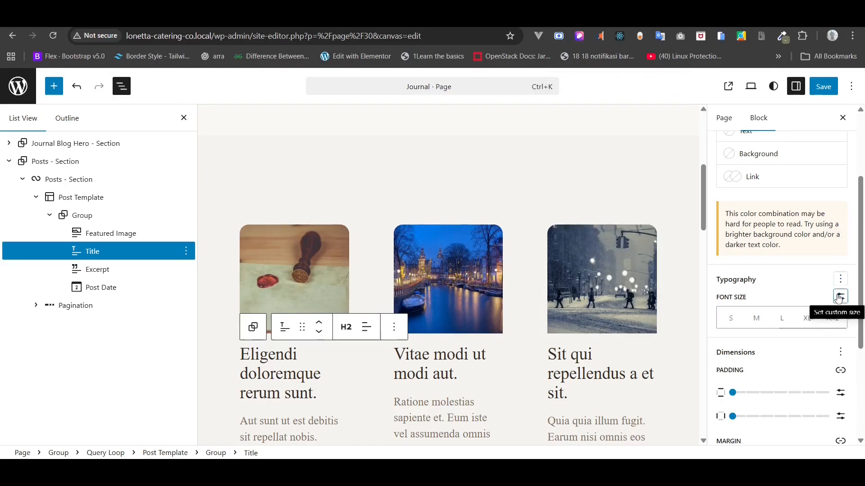
{"action": "left_click", "coordinate": [840, 296]}
{"action": "type", "text": "18"}
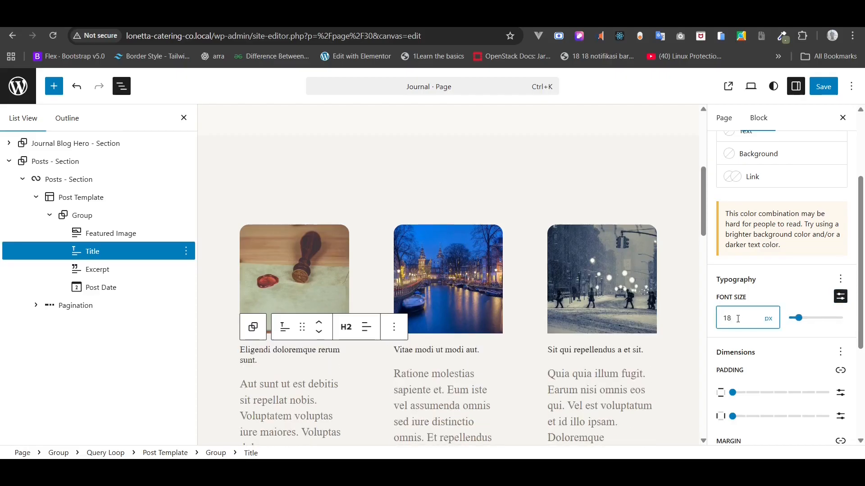
{"action": "type", "text": "24"}
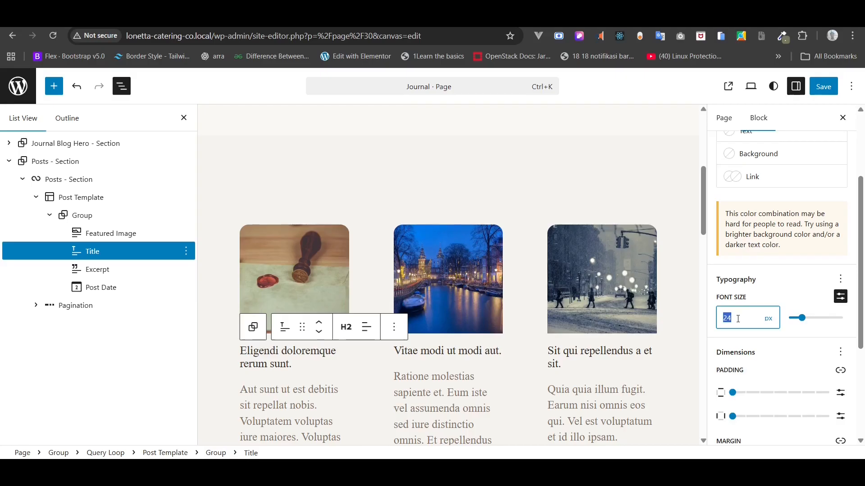
{"action": "type", "text": "36"}
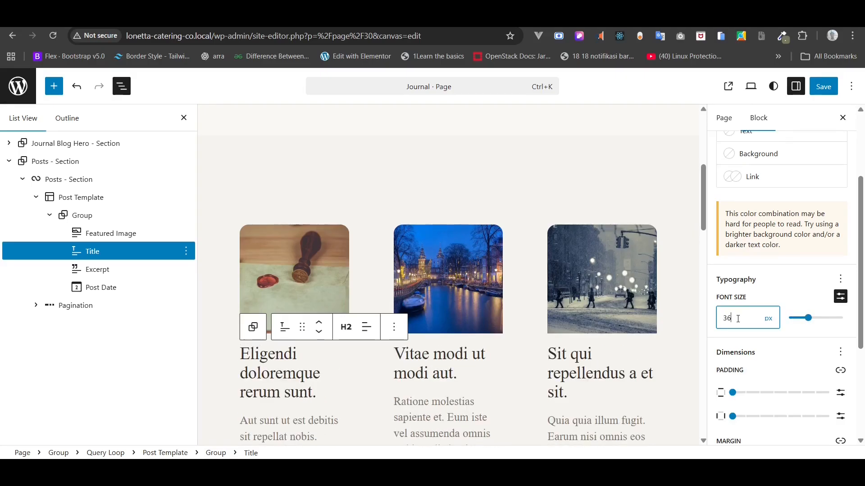
{"action": "type", "text": "24"}
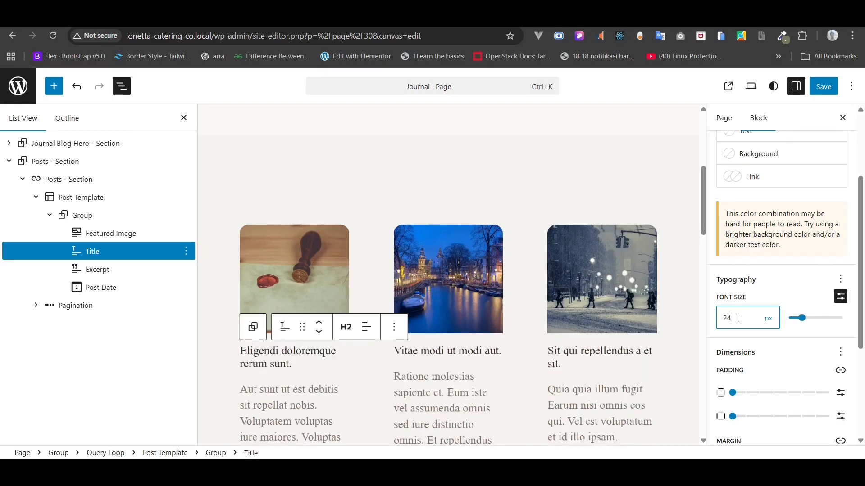
{"action": "key", "text": "ctrl+a"}
{"action": "type", "text": "34"}
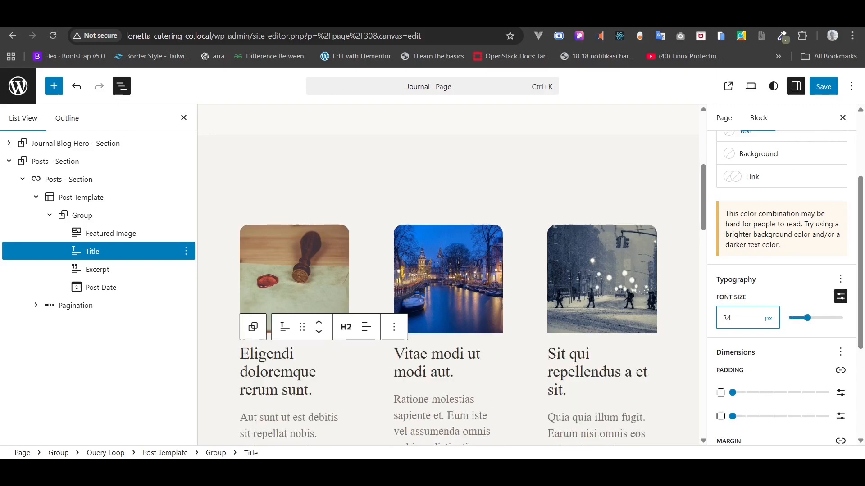
{"action": "left_click", "coordinate": [824, 87]}
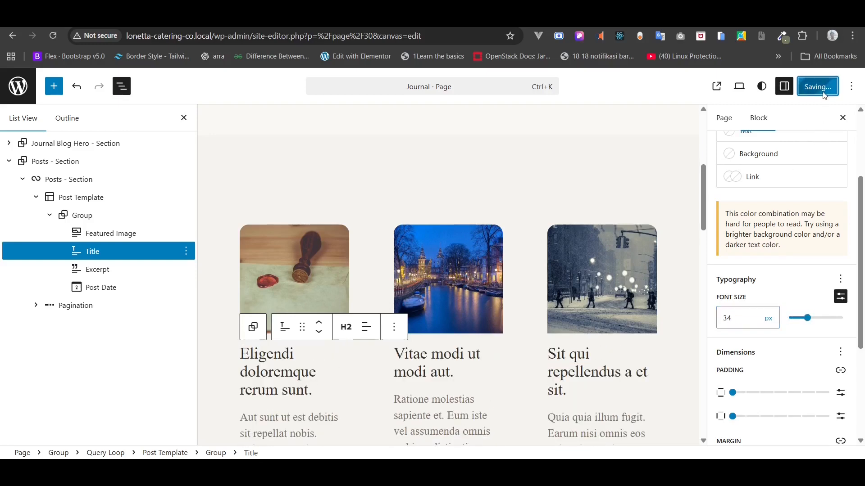
{"action": "scroll", "coordinate": [496, 241], "scroll_direction": "down", "scroll_amount": 2}
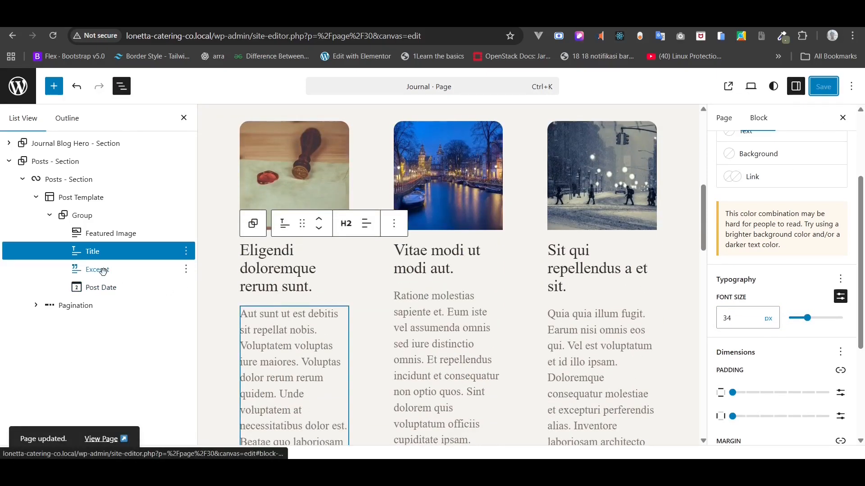
- Set the Excerpt block's font to DM Sans at 18px
{"action": "left_click", "coordinate": [120, 272]}
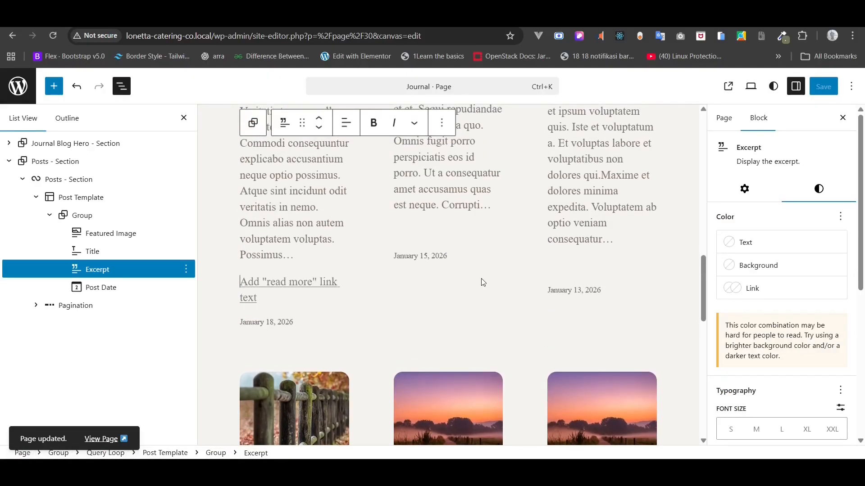
{"action": "left_click", "coordinate": [840, 391]}
{"action": "left_click", "coordinate": [621, 249]}
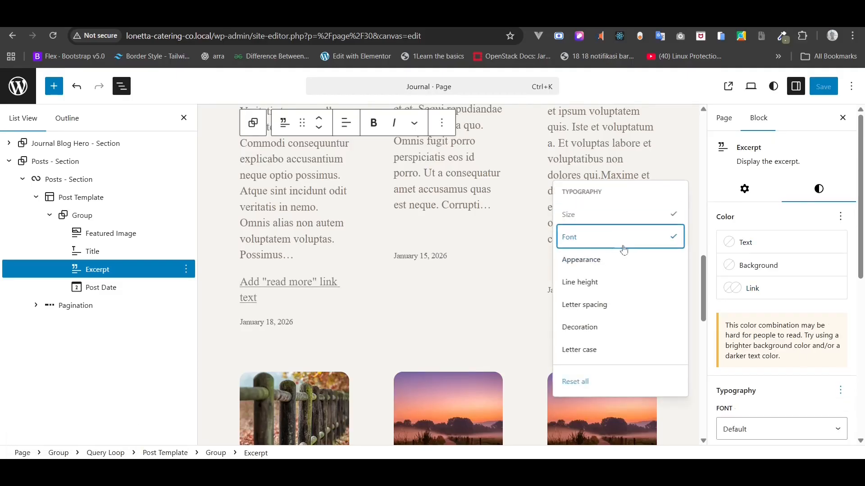
{"action": "scroll", "coordinate": [793, 356], "scroll_direction": "down", "scroll_amount": 2}
{"action": "left_click", "coordinate": [776, 339]}
{"action": "left_click", "coordinate": [753, 390]}
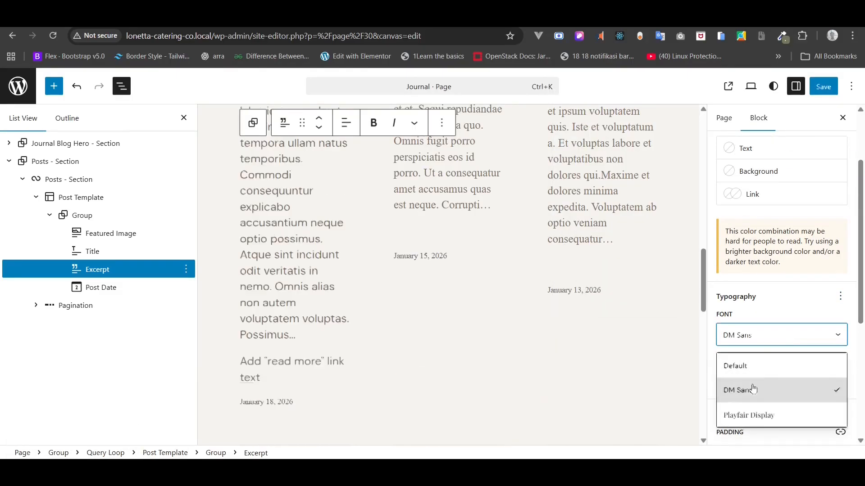
{"action": "left_click", "coordinate": [840, 359]}
{"action": "left_click", "coordinate": [743, 381]}
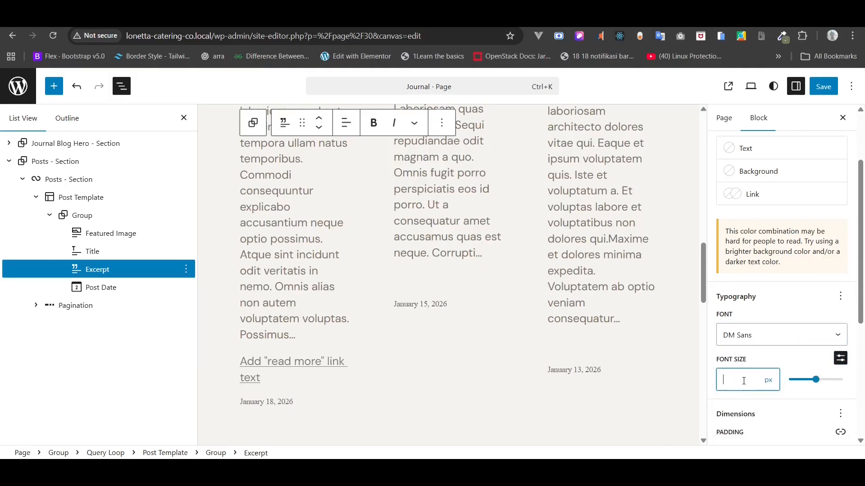
{"action": "type", "text": "18"}
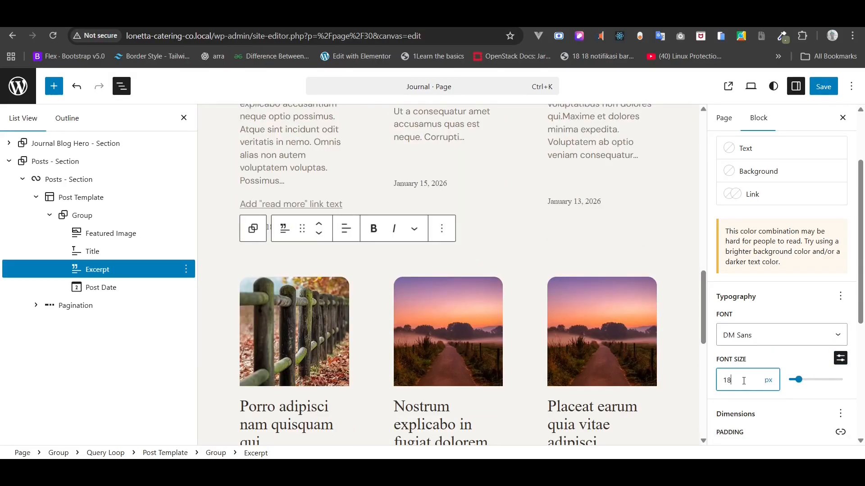
- Move the post date below the featured image, add 'Read Article' link text, and save
{"action": "left_click", "coordinate": [110, 288]}
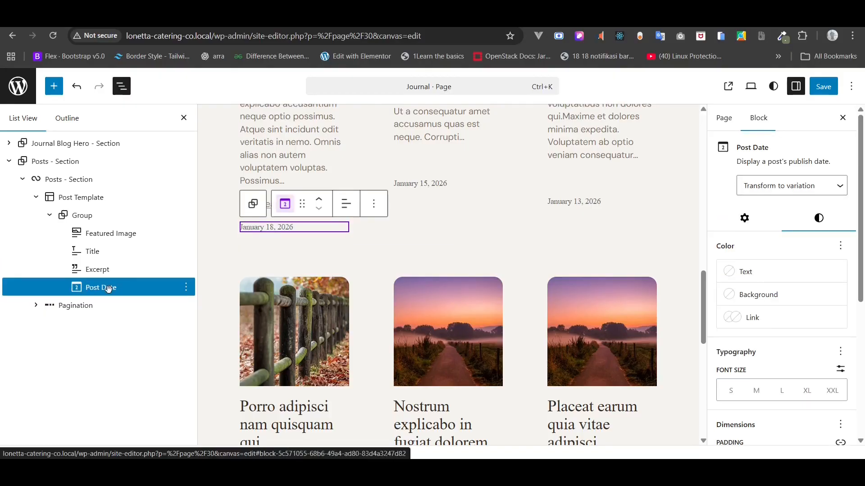
{"action": "left_click_drag", "start_coordinate": [109, 288], "coordinate": [96, 249]}
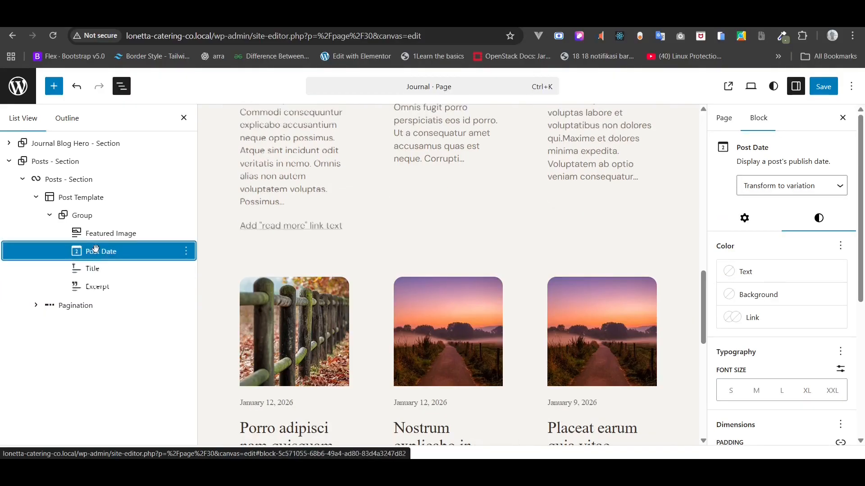
{"action": "left_click", "coordinate": [288, 223]}
{"action": "type", "text": "Re"}
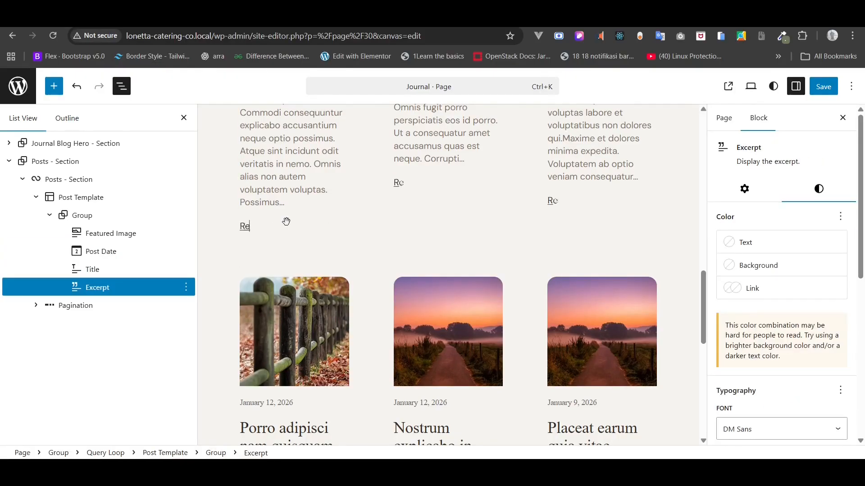
{"action": "type", "text": "ad AR"}
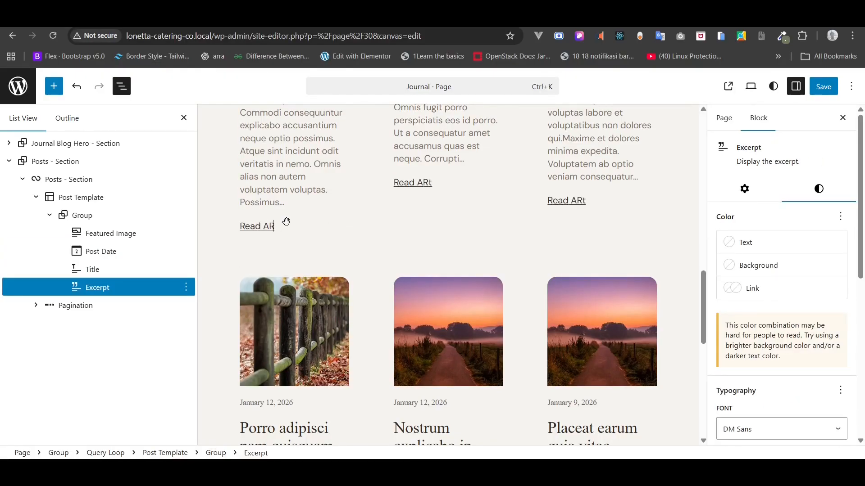
{"action": "key", "text": "BackSpace"}
{"action": "type", "text": "rticle"}
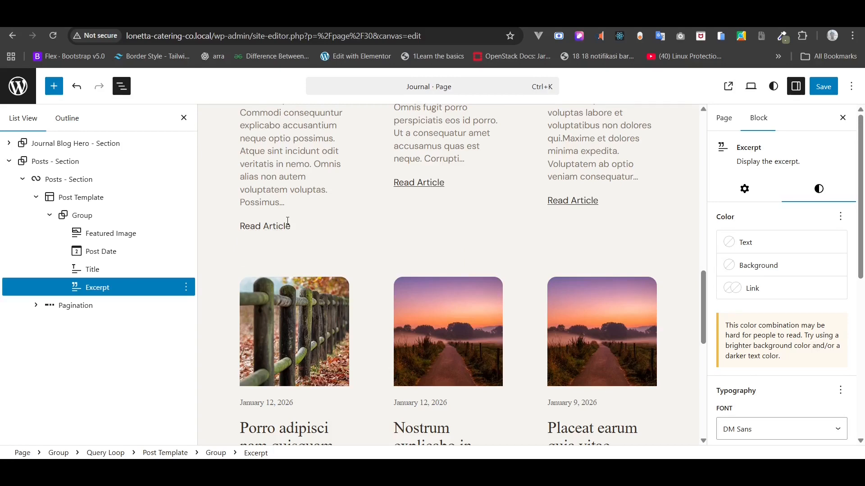
{"action": "left_click", "coordinate": [93, 269]}
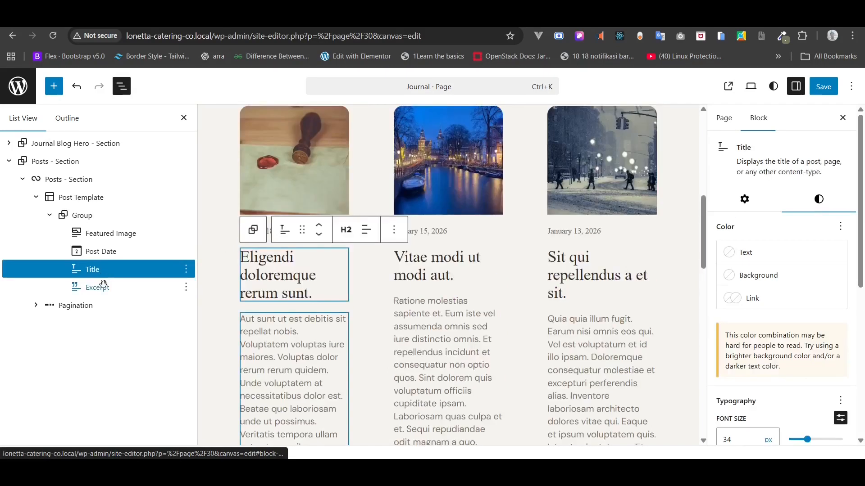
{"action": "left_click", "coordinate": [819, 90]}
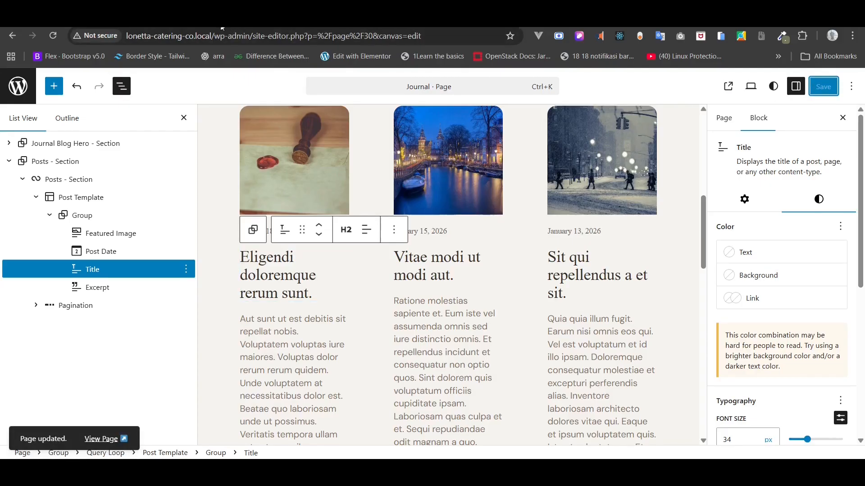
{"action": "left_click", "coordinate": [101, 439]}
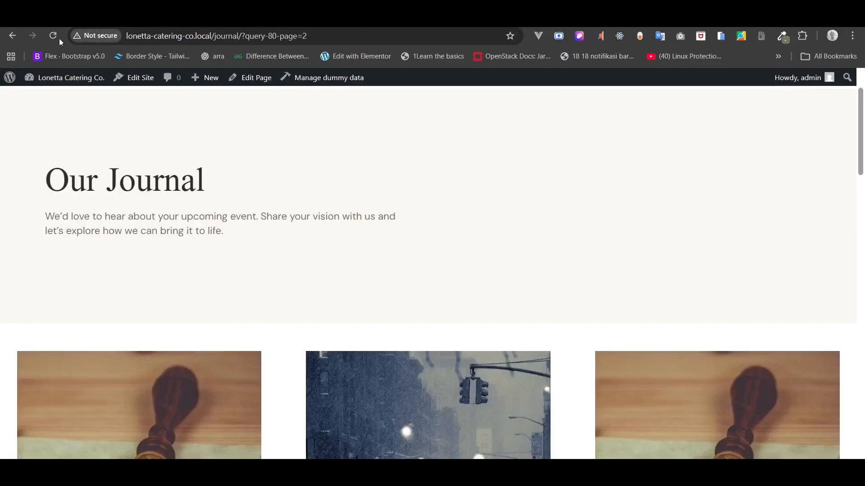
{"action": "scroll", "coordinate": [137, 151], "scroll_direction": "down", "scroll_amount": 7}
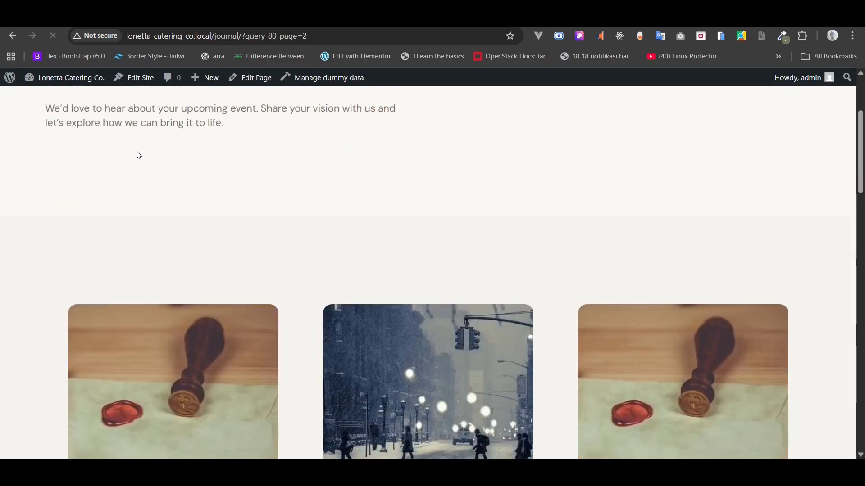
{"action": "scroll", "coordinate": [137, 151], "scroll_direction": "down", "scroll_amount": 4}
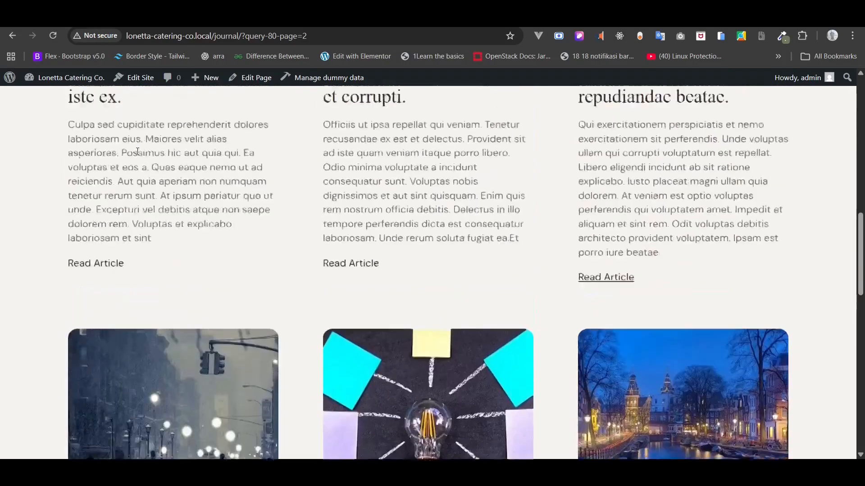
{"action": "scroll", "coordinate": [137, 152], "scroll_direction": "down", "scroll_amount": 1}
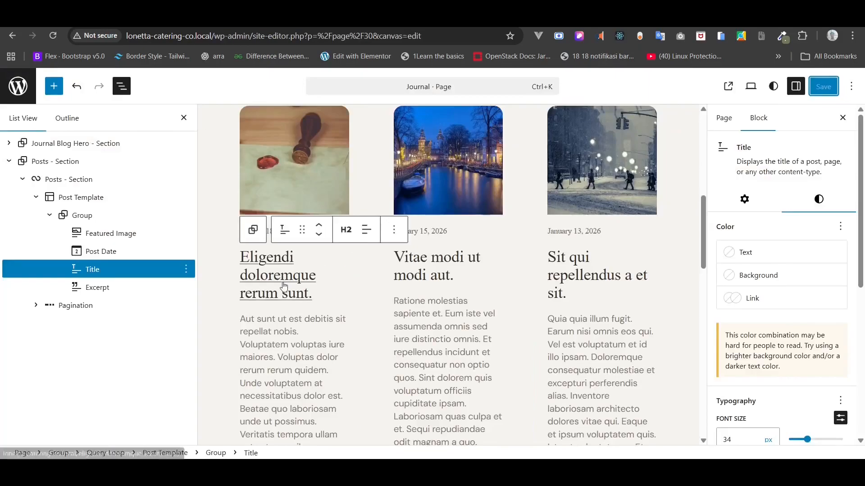
- Set the excerpt's maximum word count to 40, save, and reload the live page
{"action": "left_click", "coordinate": [283, 330]}
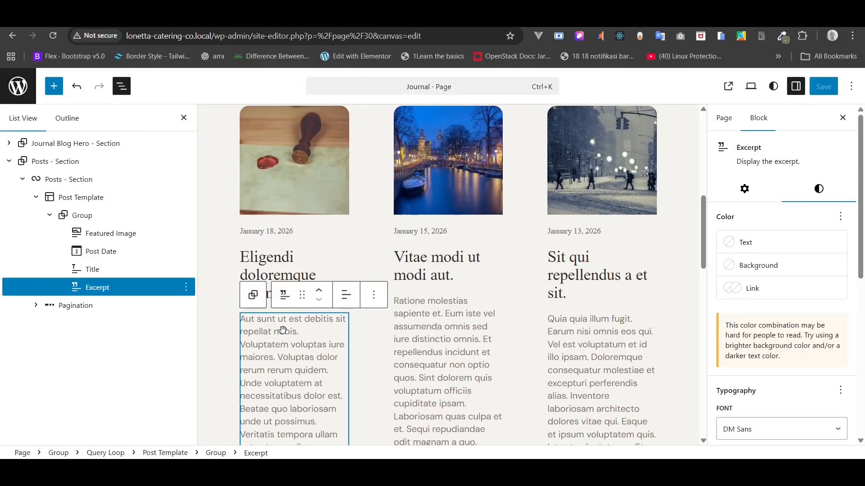
{"action": "left_click", "coordinate": [727, 191]}
{"action": "double_click", "coordinate": [833, 270]}
{"action": "type", "text": "40"}
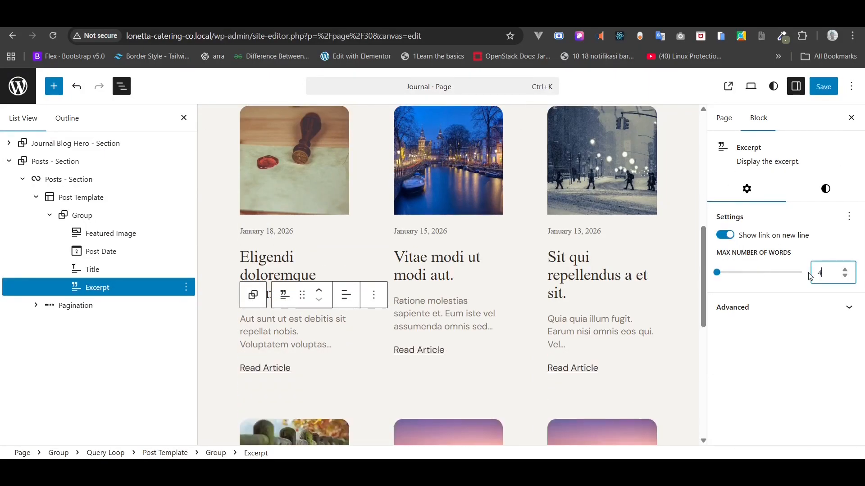
{"action": "left_click", "coordinate": [837, 81]}
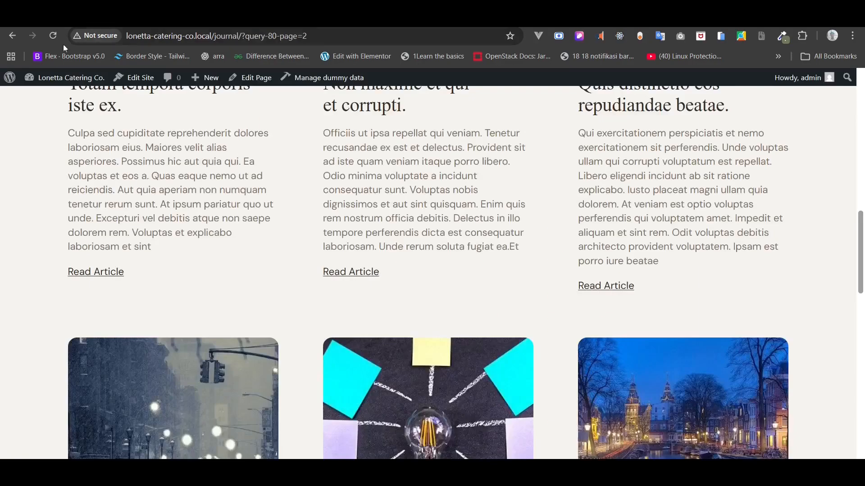
{"action": "left_click", "coordinate": [56, 36]}
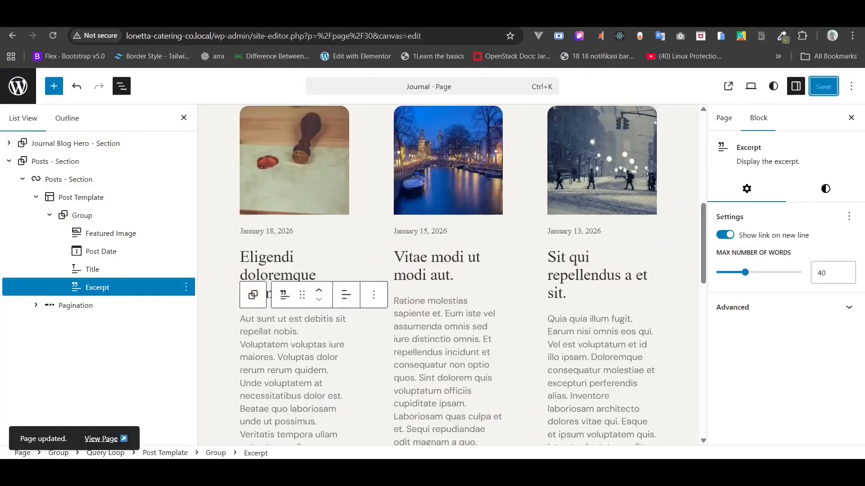
- Lower the excerpt limit to 30 words, save, and reload the live page
{"action": "left_click", "coordinate": [836, 280]}
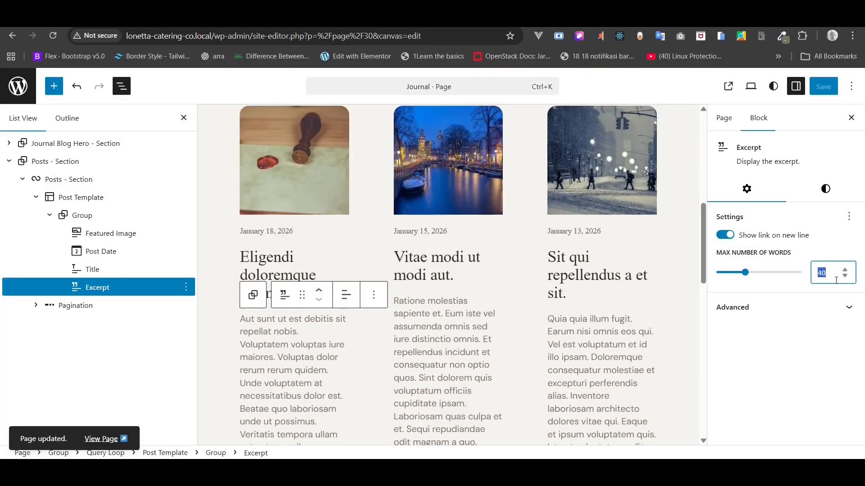
{"action": "type", "text": "30"}
{"action": "key", "text": "ctrl+s"}
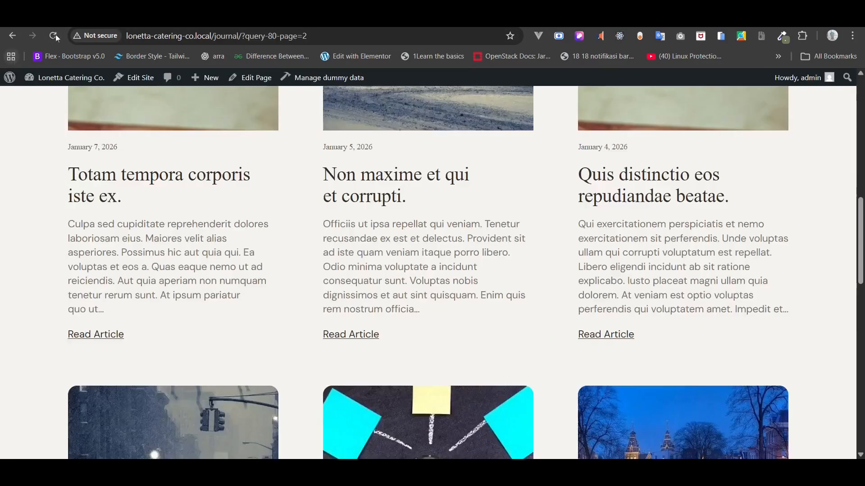
{"action": "left_click", "coordinate": [54, 36]}
- Review the shorter excerpts on the live page, then return to the site editor
{"action": "scroll", "coordinate": [108, 189], "scroll_direction": "up", "scroll_amount": 5}
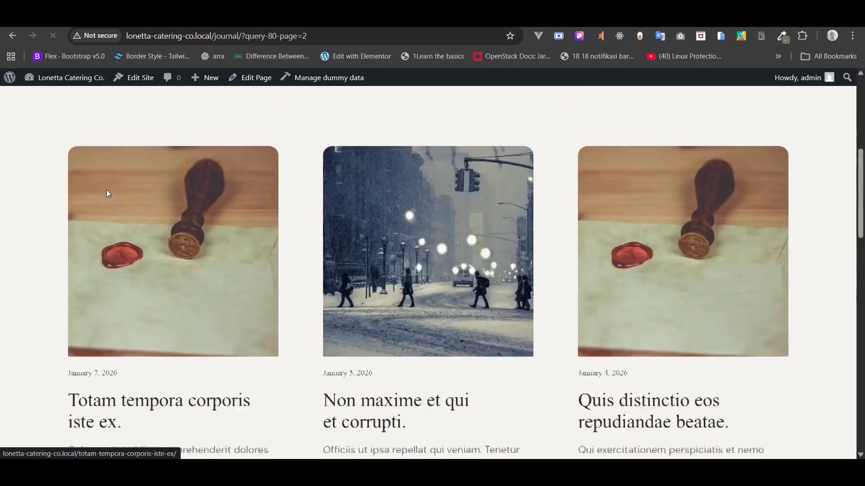
{"action": "key", "text": "ctrl+plus"}
{"action": "key", "text": "ctrl+minus"}
{"action": "scroll", "coordinate": [108, 194], "scroll_direction": "up", "scroll_amount": 2}
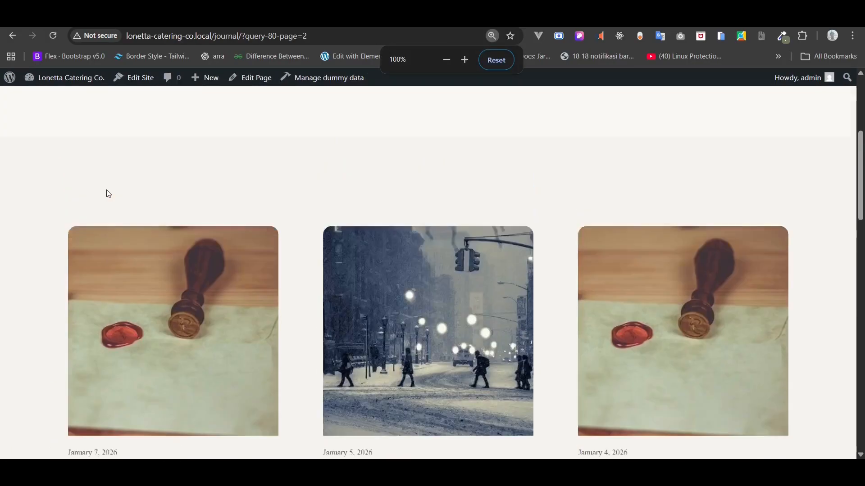
{"action": "scroll", "coordinate": [108, 194], "scroll_direction": "up", "scroll_amount": 5}
{"action": "scroll", "coordinate": [108, 193], "scroll_direction": "down", "scroll_amount": 10}
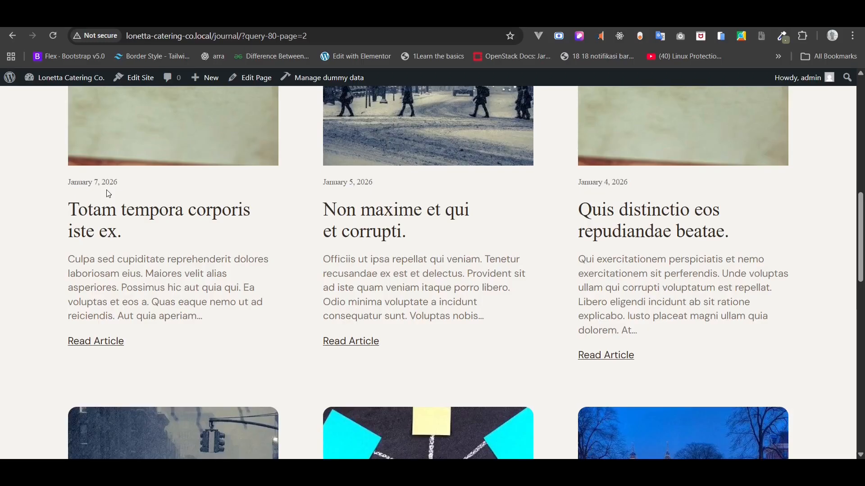
{"action": "scroll", "coordinate": [107, 190], "scroll_direction": "down", "scroll_amount": 4}
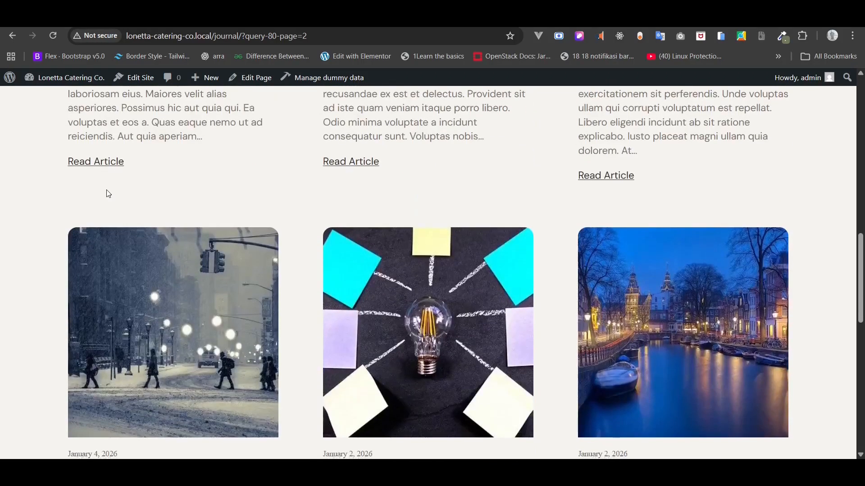
{"action": "scroll", "coordinate": [107, 190], "scroll_direction": "down", "scroll_amount": 2}
{"action": "left_click", "coordinate": [113, 17]}
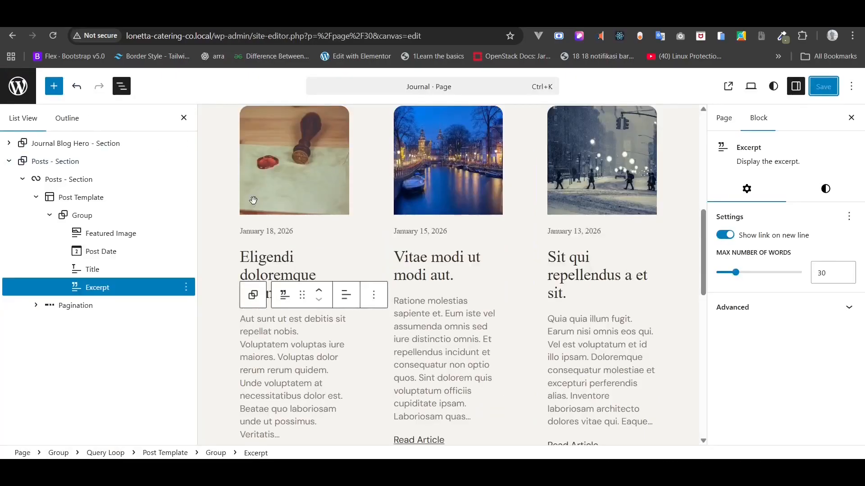
{"action": "left_click", "coordinate": [269, 184]}
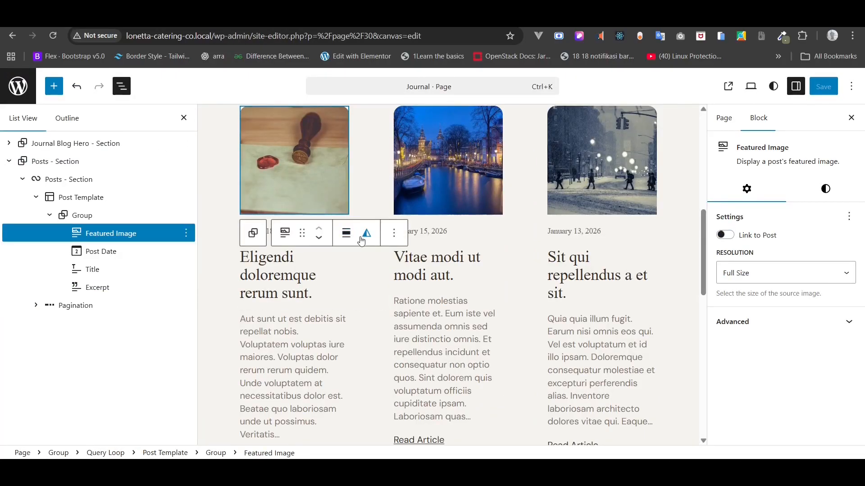
- Set the Featured Image block's aspect ratio to Standard 4:3 with Cover scale
{"action": "left_click", "coordinate": [348, 237]}
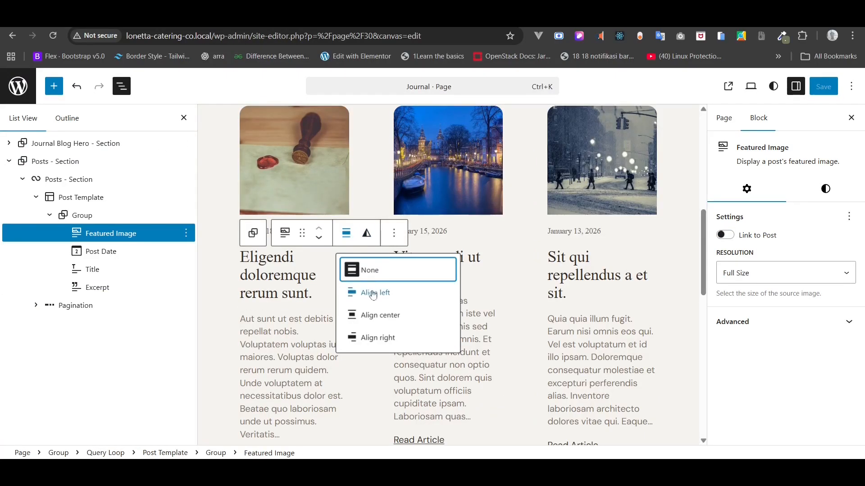
{"action": "key", "text": "Escape"}
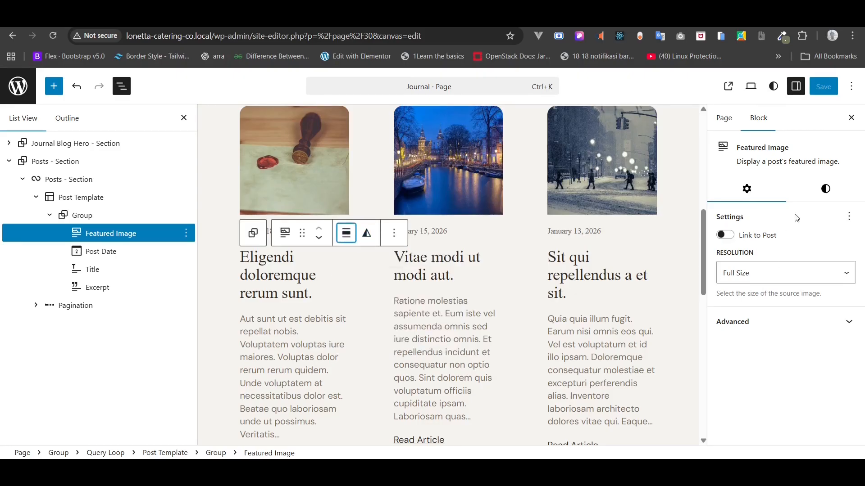
{"action": "left_click", "coordinate": [825, 189]}
{"action": "scroll", "coordinate": [819, 277], "scroll_direction": "down", "scroll_amount": 6}
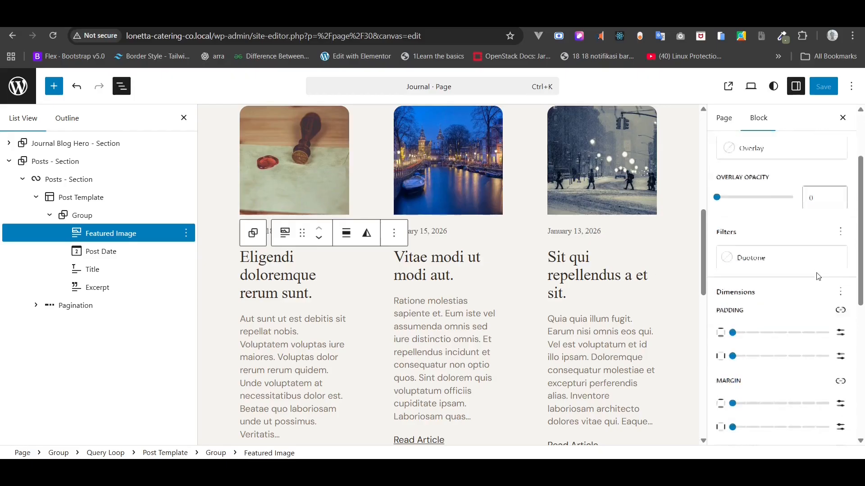
{"action": "left_click", "coordinate": [806, 279]}
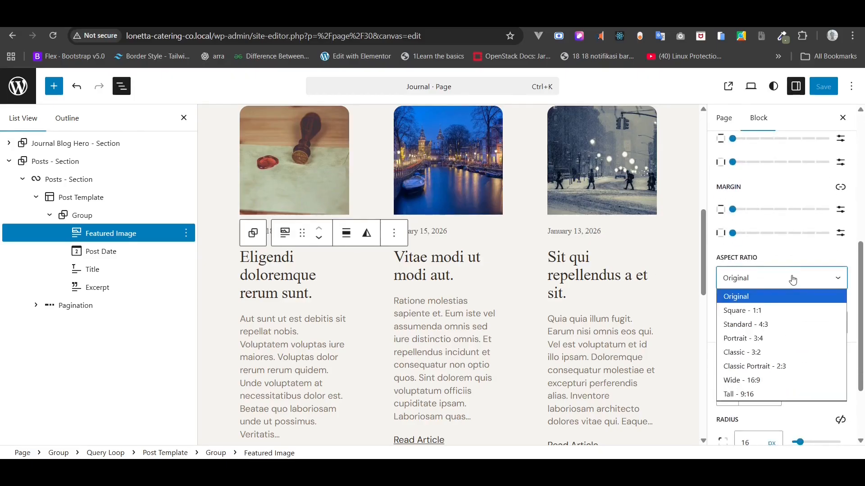
{"action": "left_click", "coordinate": [778, 311]}
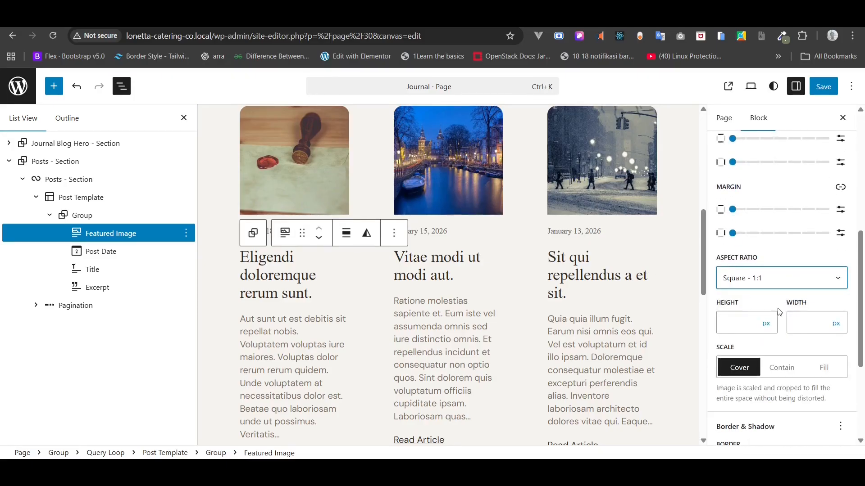
{"action": "left_click", "coordinate": [782, 367]}
{"action": "left_click", "coordinate": [749, 374]}
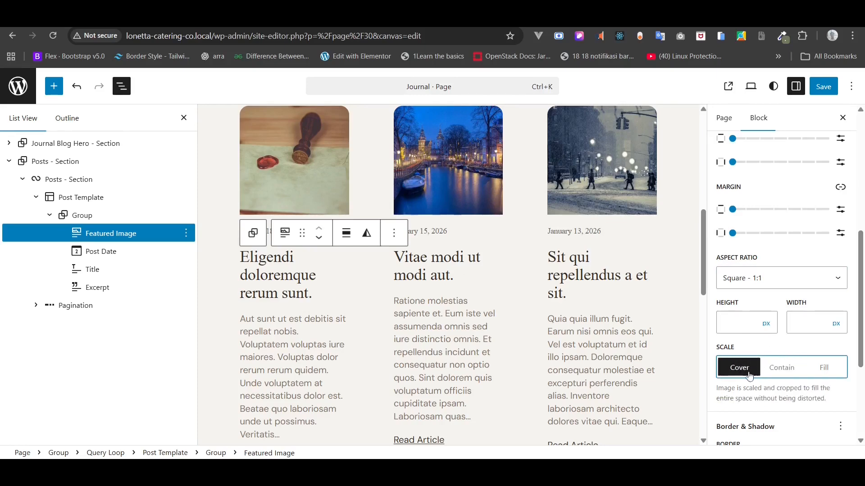
{"action": "left_click", "coordinate": [768, 278]}
{"action": "left_click", "coordinate": [766, 323]}
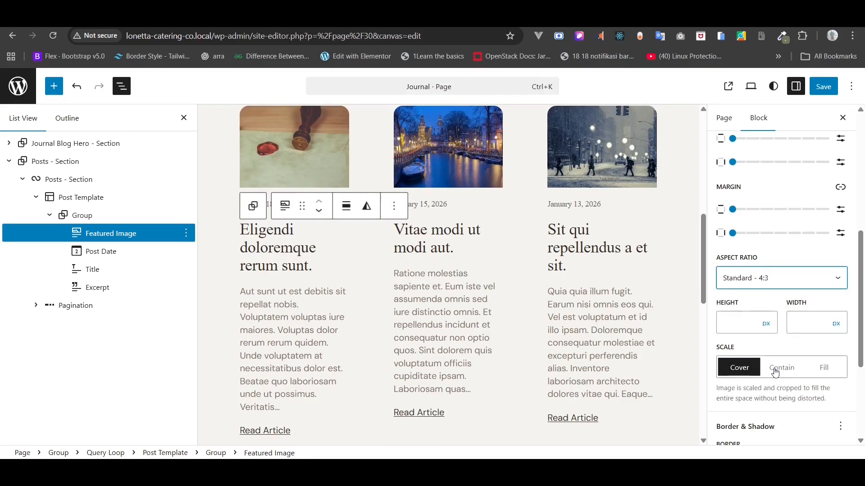
{"action": "left_click", "coordinate": [742, 369]}
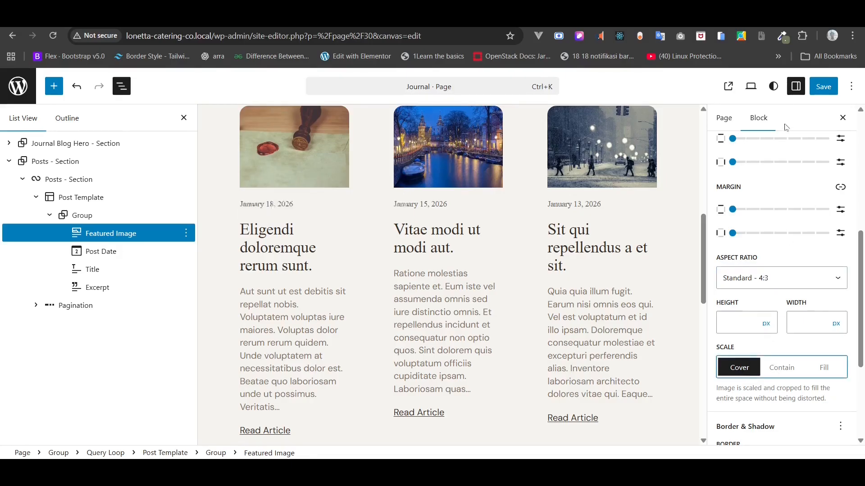
- Save the page and reload the live journal to check the cropped images
{"action": "left_click", "coordinate": [821, 88]}
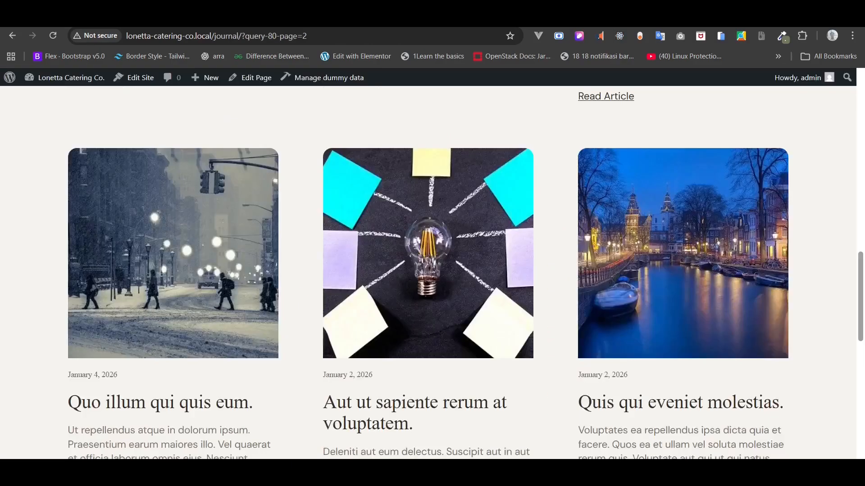
{"action": "key", "text": "F5"}
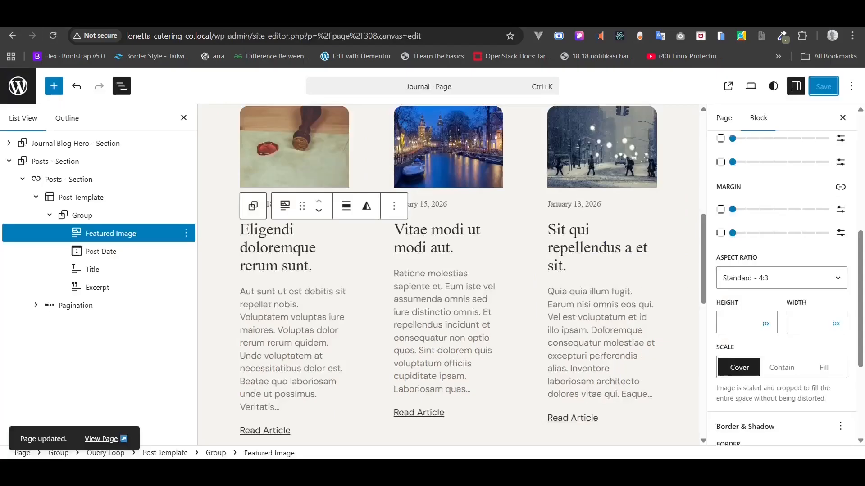
{"action": "left_click", "coordinate": [77, 215]}
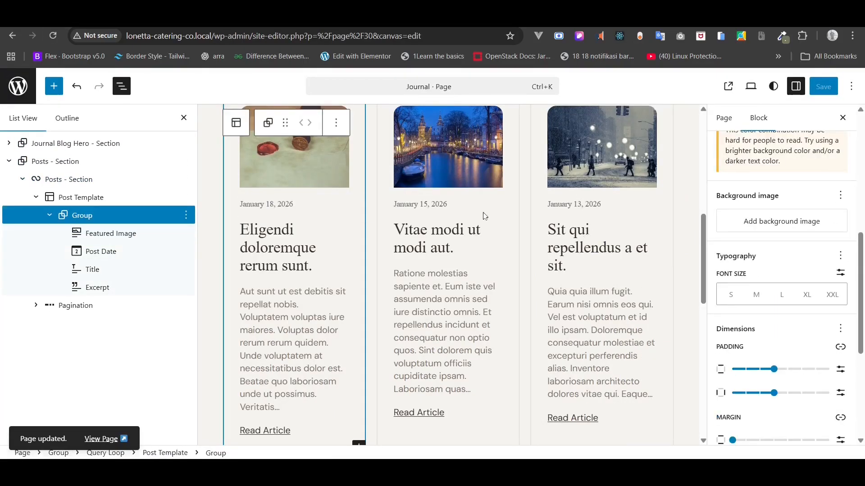
- Set the post card Group's block spacing to Tiny
{"action": "scroll", "coordinate": [833, 288], "scroll_direction": "down", "scroll_amount": 5}
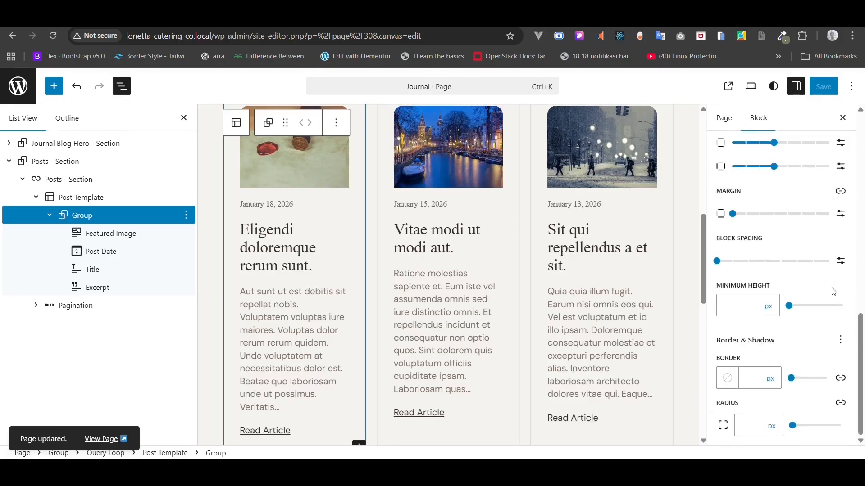
{"action": "mouse_move", "coordinate": [719, 265]}
{"action": "left_mouse_down"}
{"action": "mouse_move", "coordinate": [730, 267]}
{"action": "mouse_move", "coordinate": [714, 270]}
{"action": "left_mouse_up"}
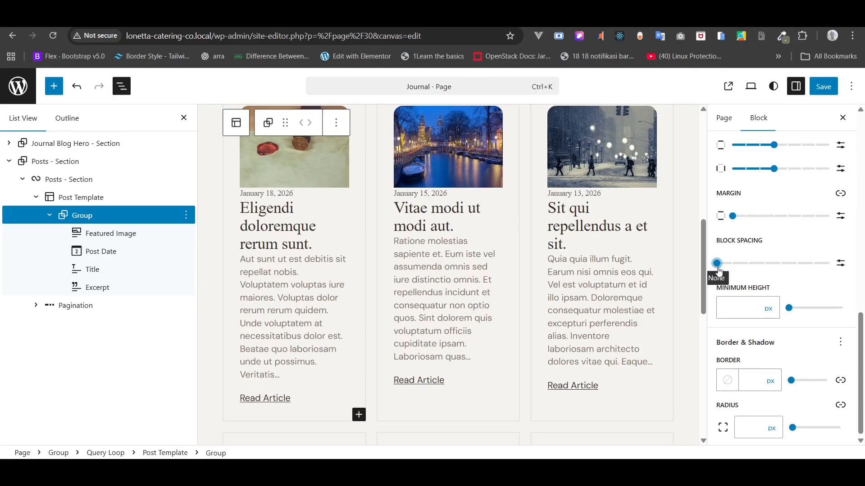
{"action": "left_click", "coordinate": [730, 269]}
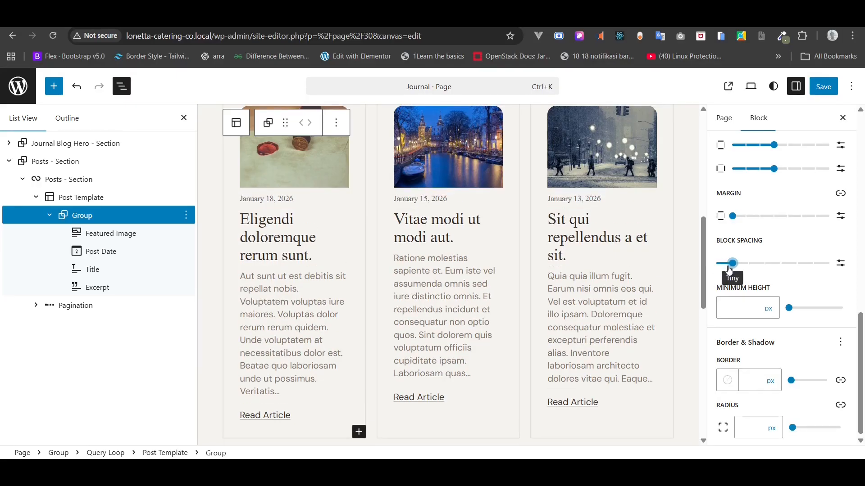
- Save the page and reload the live journal page to review the tighter cards
{"action": "left_click", "coordinate": [823, 87]}
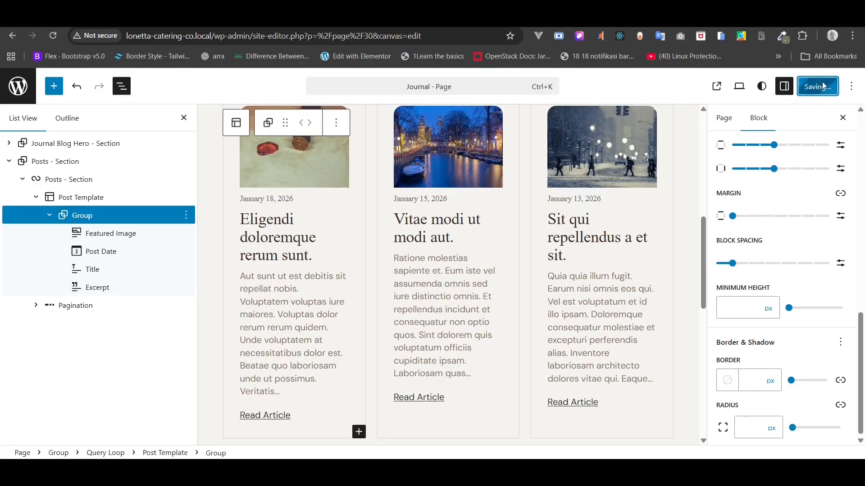
{"action": "left_click", "coordinate": [102, 440]}
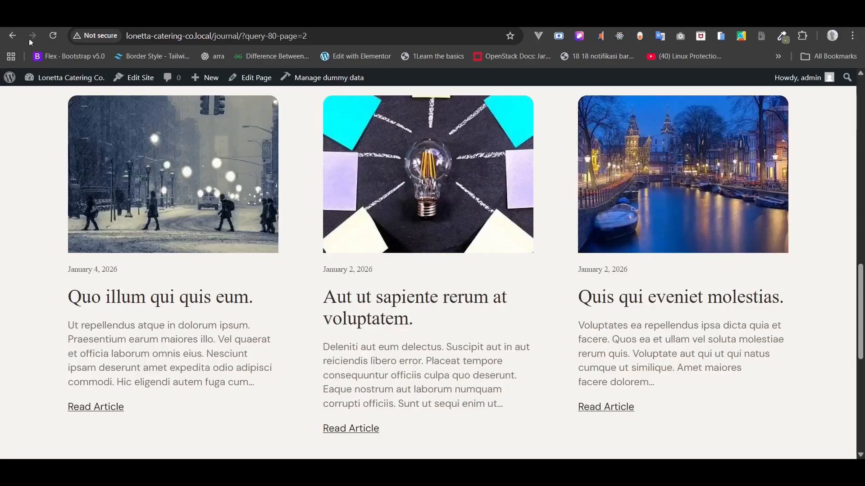
{"action": "left_click", "coordinate": [55, 39]}
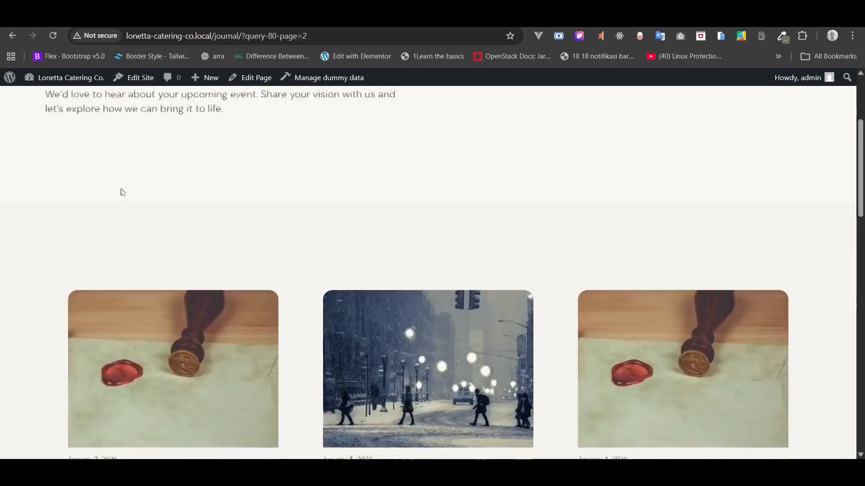
{"action": "scroll", "coordinate": [121, 188], "scroll_direction": "down", "scroll_amount": 1}
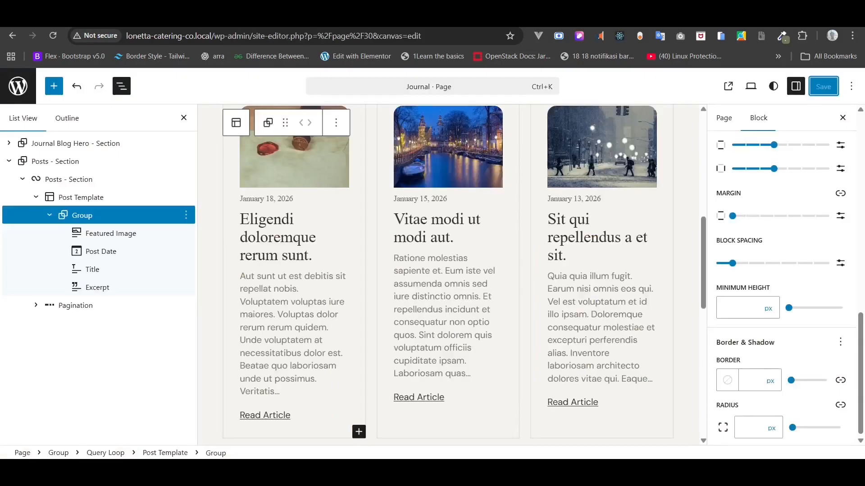
- Give the Post Template a custom 20px block spacing between columns
{"action": "left_click", "coordinate": [82, 198]}
{"action": "scroll", "coordinate": [788, 371], "scroll_direction": "down", "scroll_amount": 3}
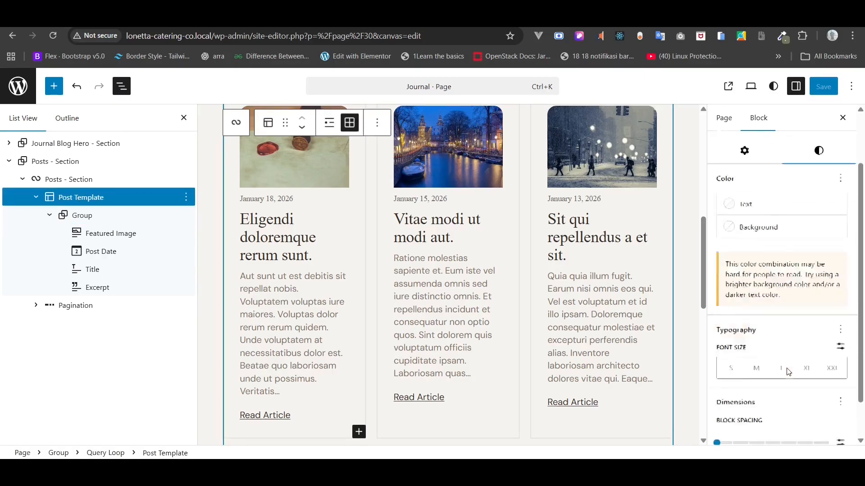
{"action": "left_click", "coordinate": [719, 403]}
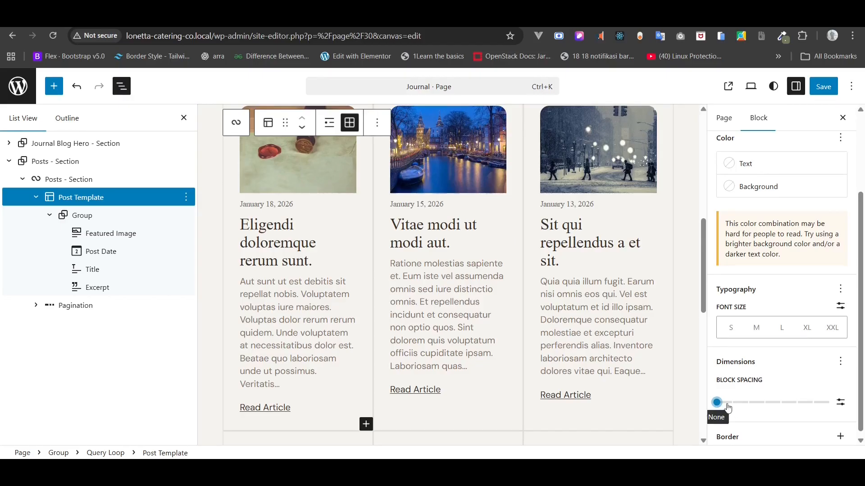
{"action": "left_click", "coordinate": [841, 402]}
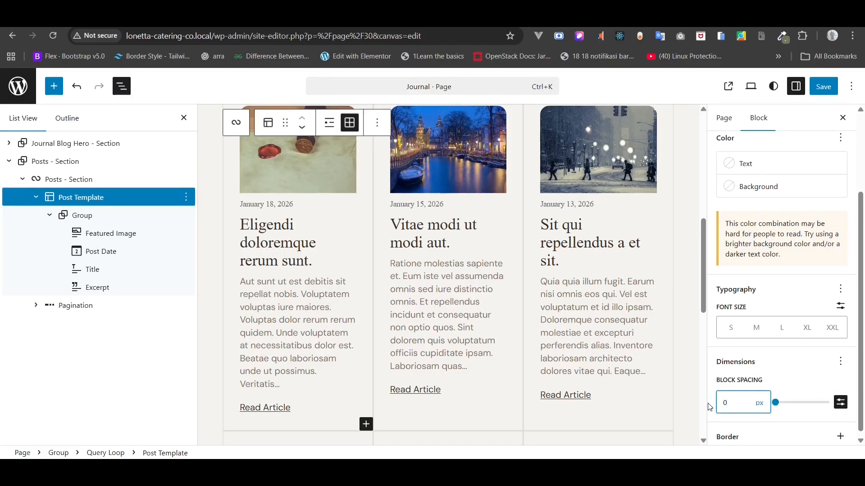
{"action": "type", "text": "20"}
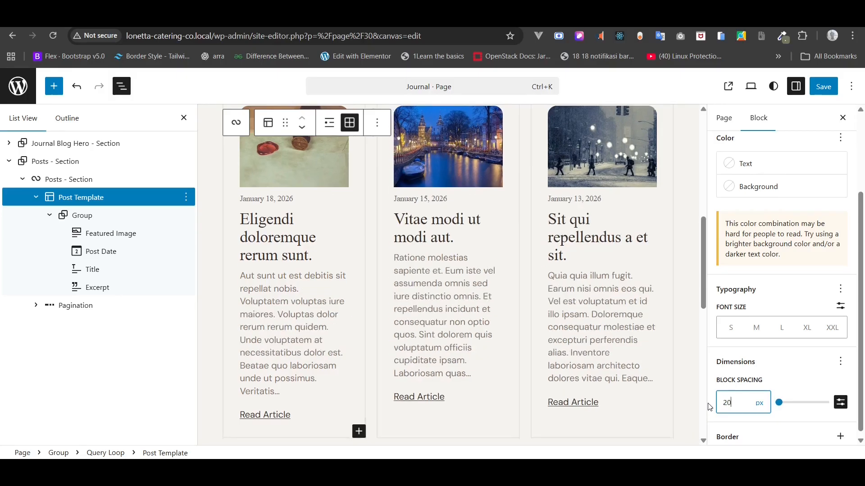
- Set the card Group's top padding to None and side padding to Tiny, then save
{"action": "left_click", "coordinate": [100, 216]}
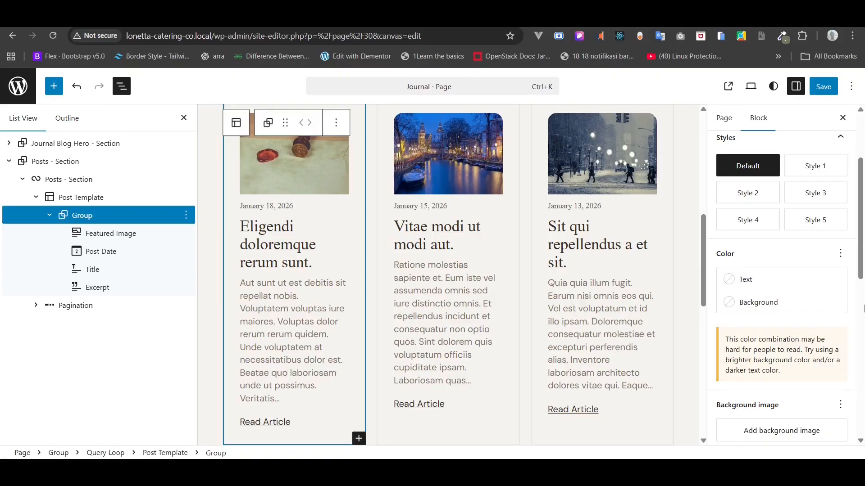
{"action": "scroll", "coordinate": [832, 295], "scroll_direction": "down", "scroll_amount": 5}
{"action": "scroll", "coordinate": [833, 295], "scroll_direction": "down", "scroll_amount": 2}
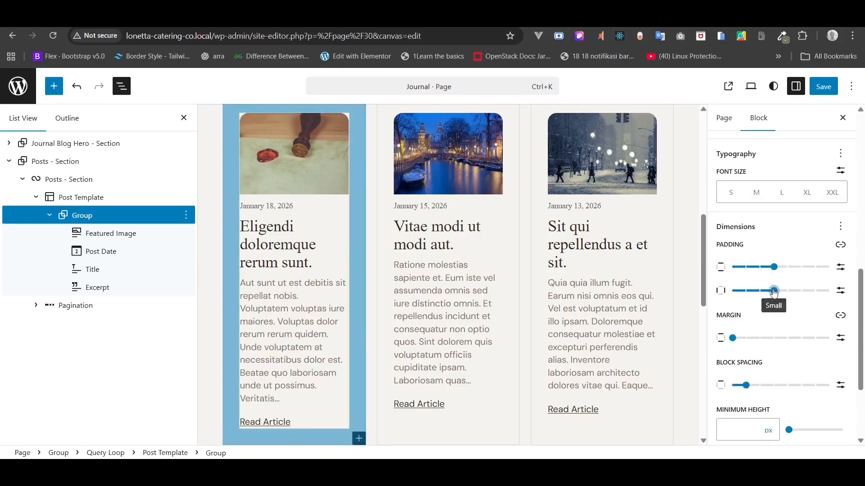
{"action": "left_click_drag", "start_coordinate": [773, 291], "coordinate": [721, 301]}
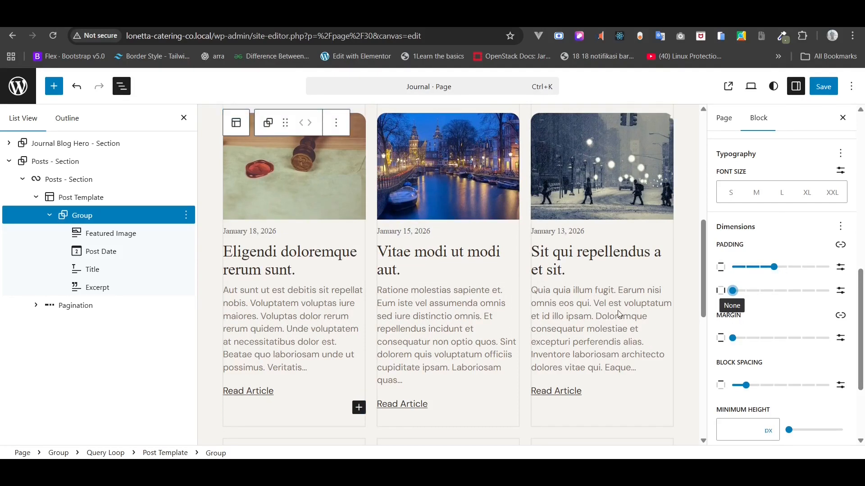
{"action": "scroll", "coordinate": [620, 315], "scroll_direction": "up", "scroll_amount": 2}
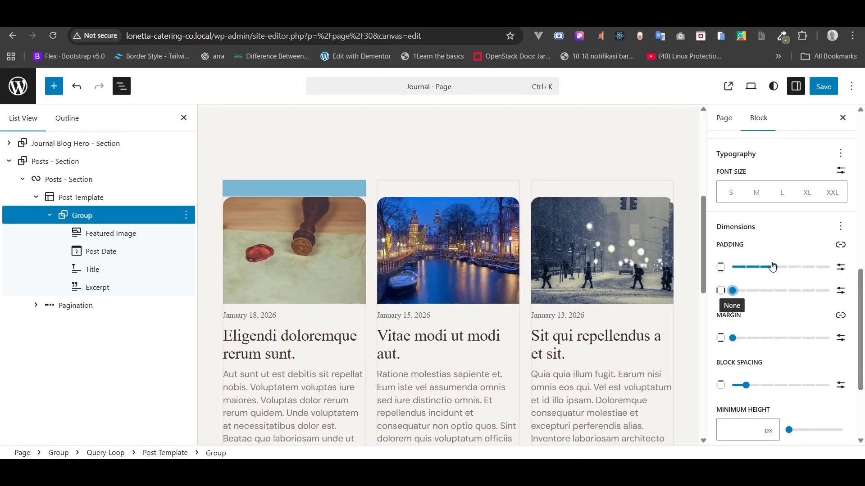
{"action": "left_click_drag", "start_coordinate": [773, 266], "coordinate": [733, 267]}
{"action": "scroll", "coordinate": [631, 294], "scroll_direction": "down", "scroll_amount": 2}
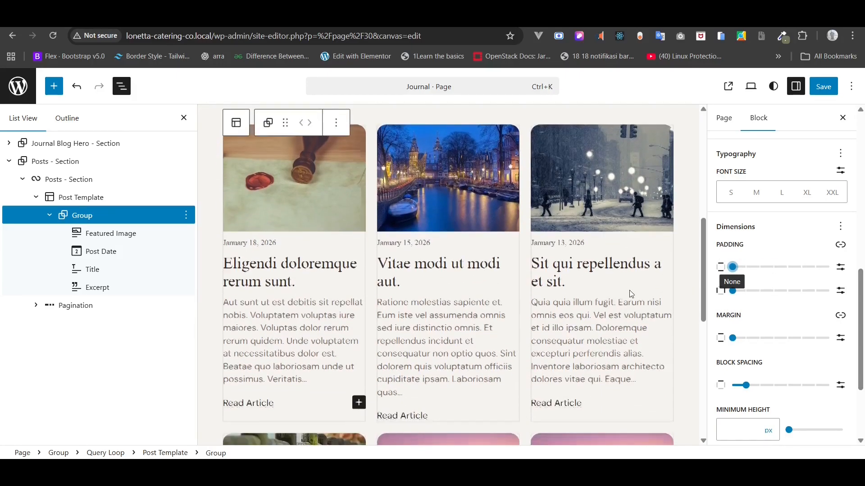
{"action": "left_click", "coordinate": [733, 290]}
{"action": "left_click", "coordinate": [834, 94]}
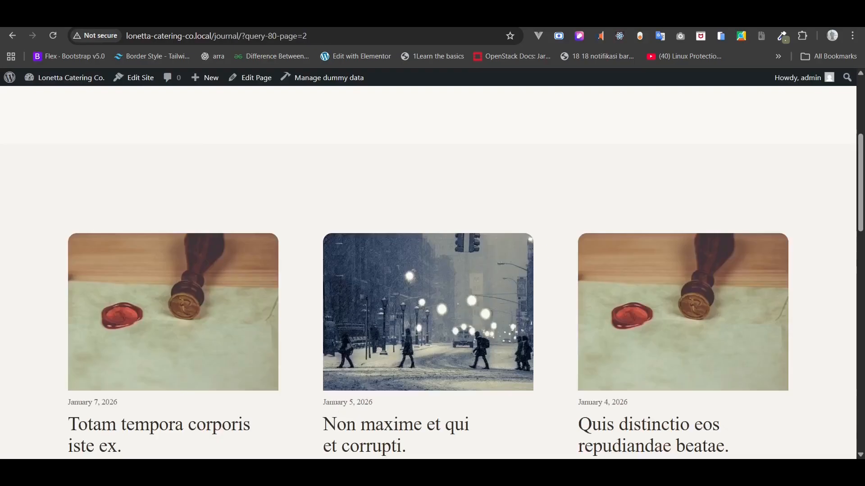
- Reload the live journal page and scroll through the three-column posts grid
{"action": "left_click", "coordinate": [53, 38]}
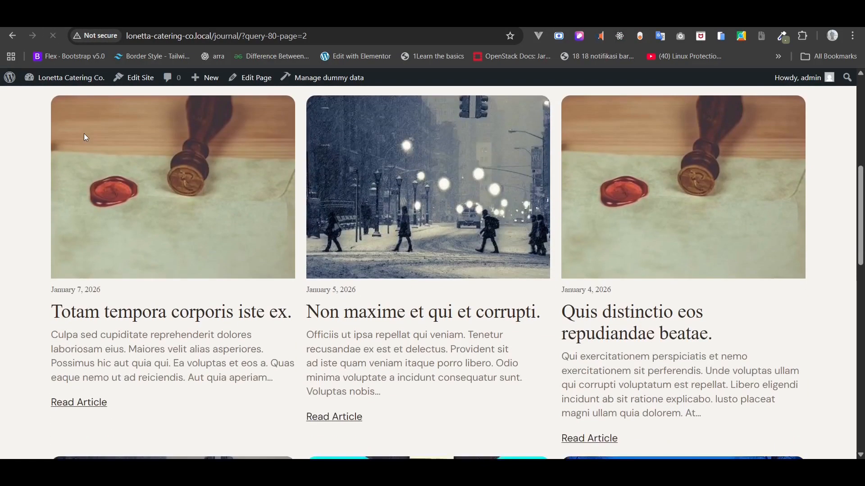
{"action": "scroll", "coordinate": [84, 134], "scroll_direction": "down", "scroll_amount": 1}
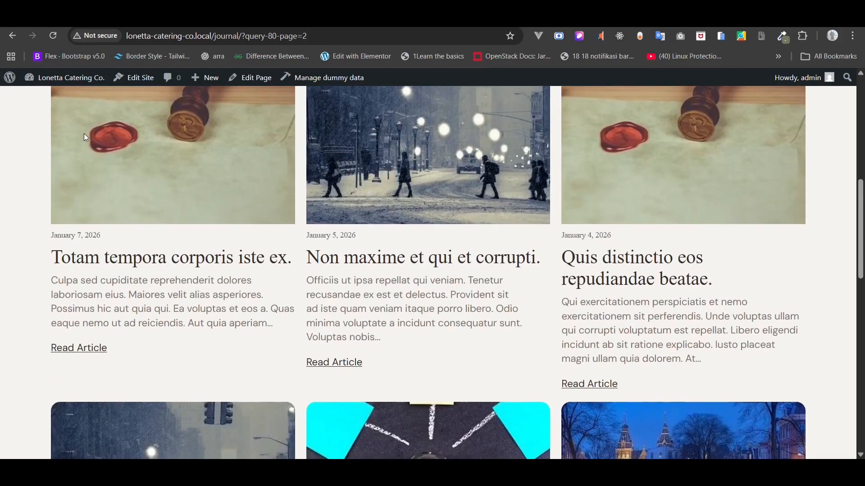
{"action": "scroll", "coordinate": [83, 133], "scroll_direction": "up", "scroll_amount": 4}
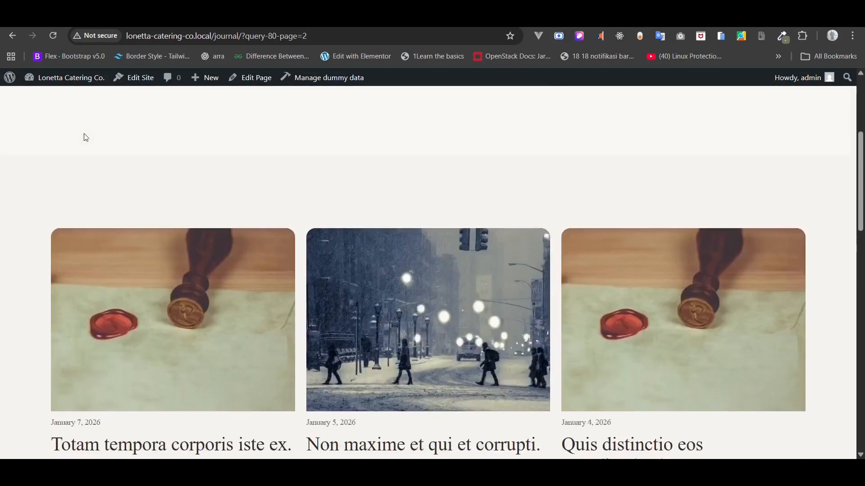
{"action": "scroll", "coordinate": [84, 133], "scroll_direction": "down", "scroll_amount": 4}
{"action": "scroll", "coordinate": [84, 133], "scroll_direction": "up", "scroll_amount": 6}
{"action": "scroll", "coordinate": [85, 134], "scroll_direction": "down", "scroll_amount": 5}
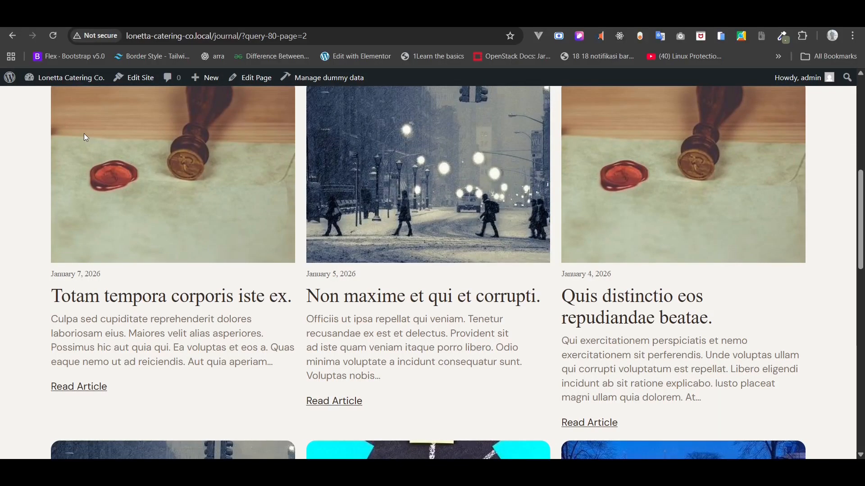
{"action": "scroll", "coordinate": [84, 133], "scroll_direction": "up", "scroll_amount": 2}
{"action": "scroll", "coordinate": [83, 133], "scroll_direction": "down", "scroll_amount": 1}
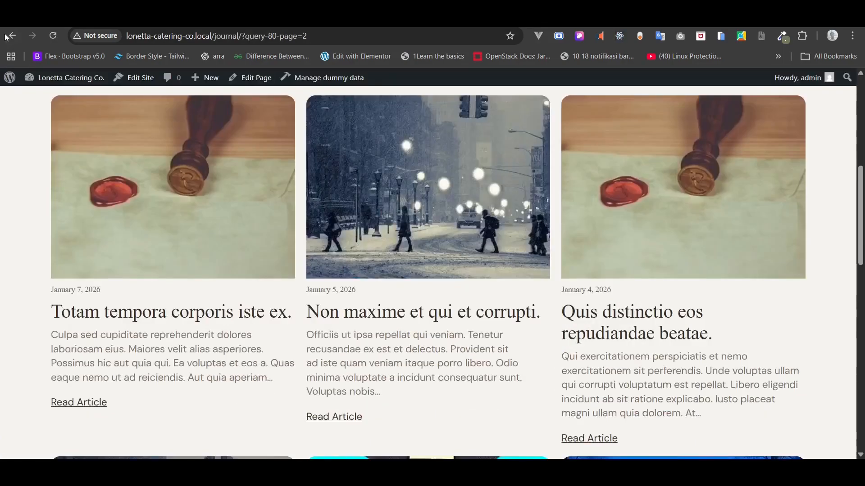
- Set the post card Excerpt font size to 16 px and save the Journal page
{"action": "left_click", "coordinate": [62, 39]}
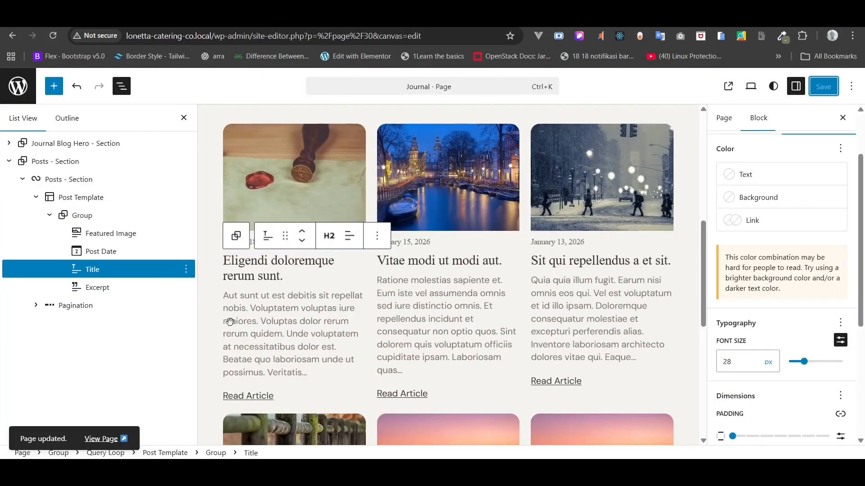
{"action": "left_click", "coordinate": [230, 321]}
{"action": "scroll", "coordinate": [777, 378], "scroll_direction": "down", "scroll_amount": 3}
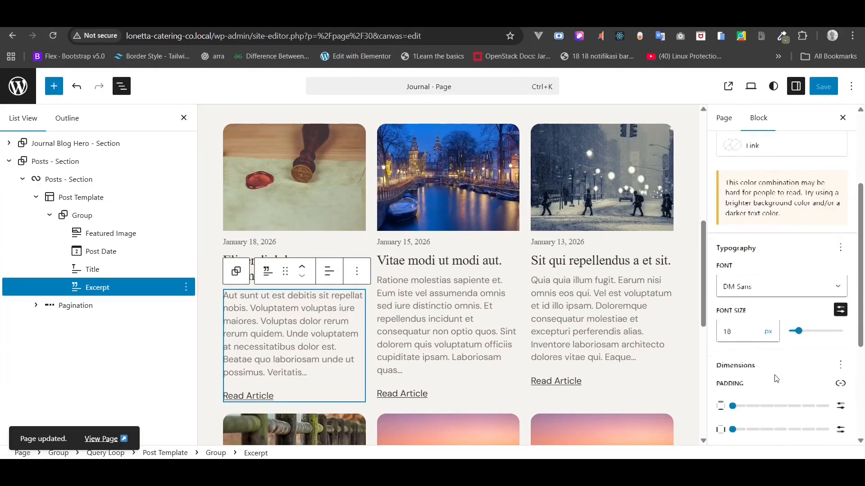
{"action": "double_click", "coordinate": [732, 331]}
{"action": "type", "text": "16"}
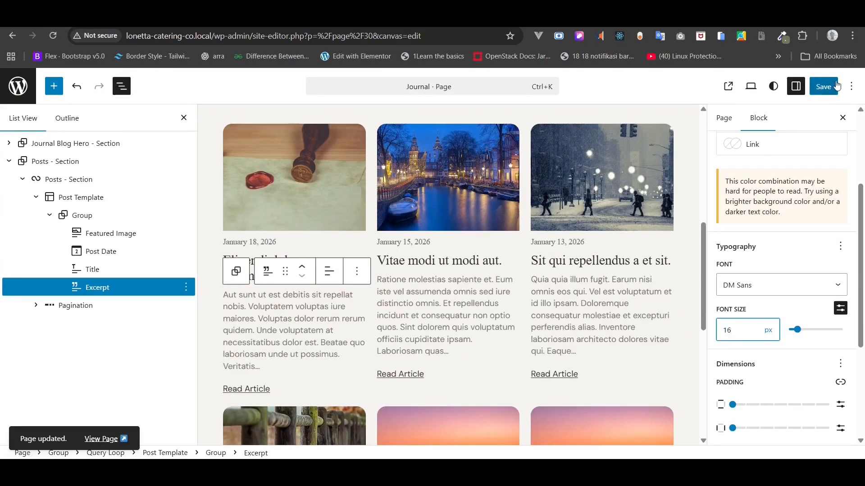
{"action": "left_click", "coordinate": [824, 86]}
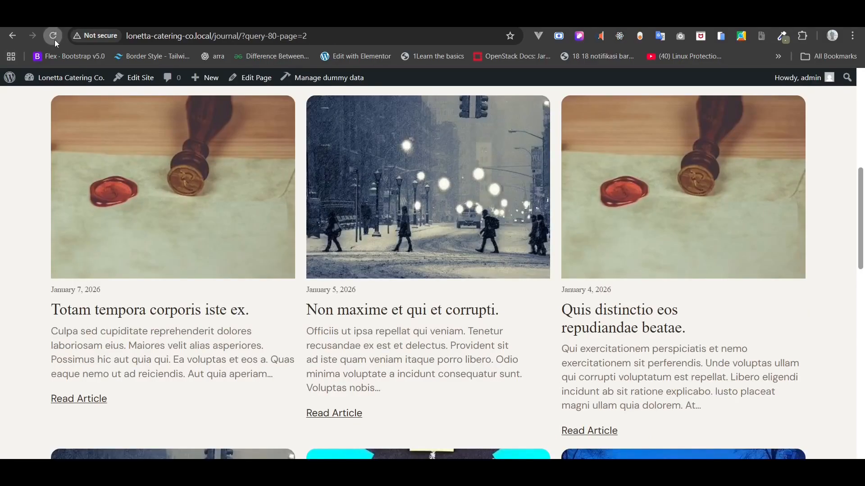
- Reload the live journal page to check the smaller excerpts
{"action": "left_click", "coordinate": [55, 40]}
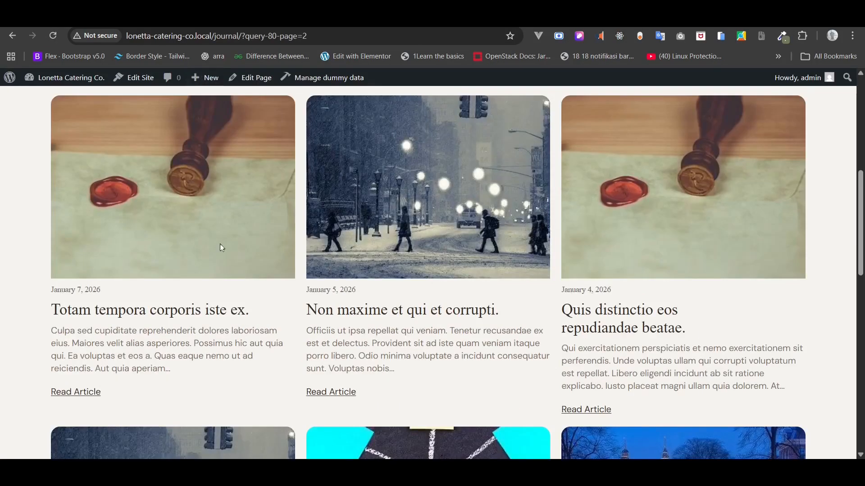
{"action": "scroll", "coordinate": [220, 244], "scroll_direction": "down", "scroll_amount": 4}
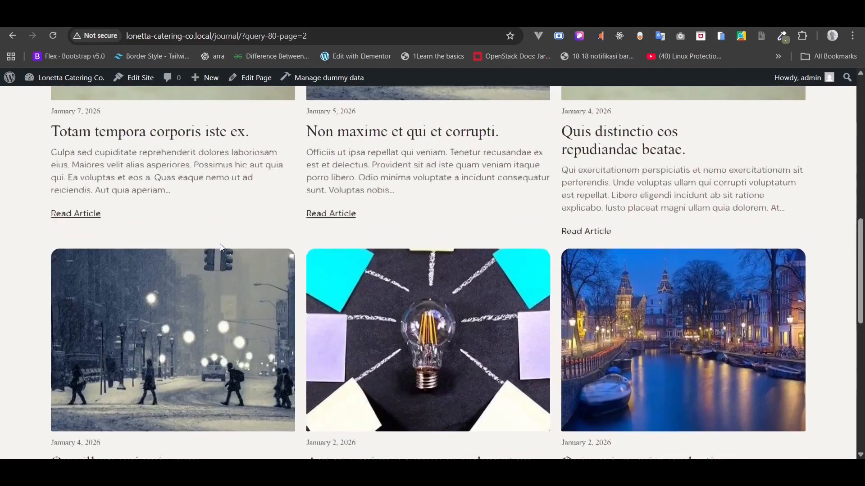
{"action": "scroll", "coordinate": [221, 248], "scroll_direction": "up", "scroll_amount": 1}
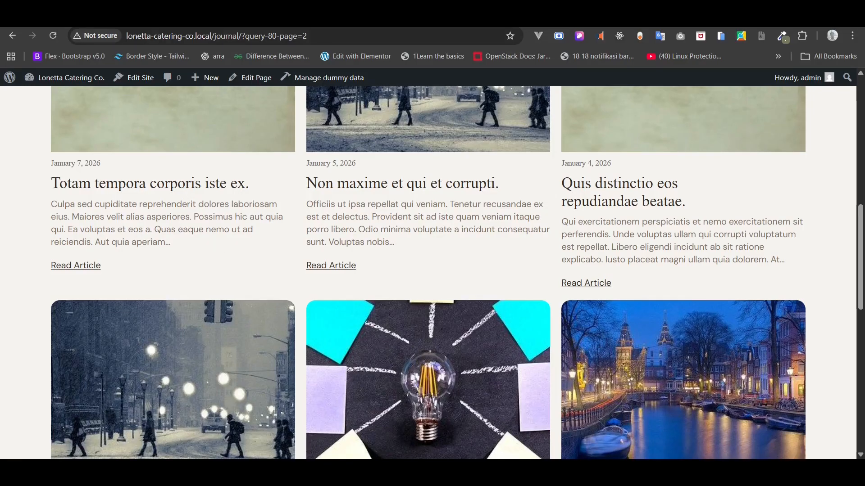
{"action": "left_click", "coordinate": [91, 15]}
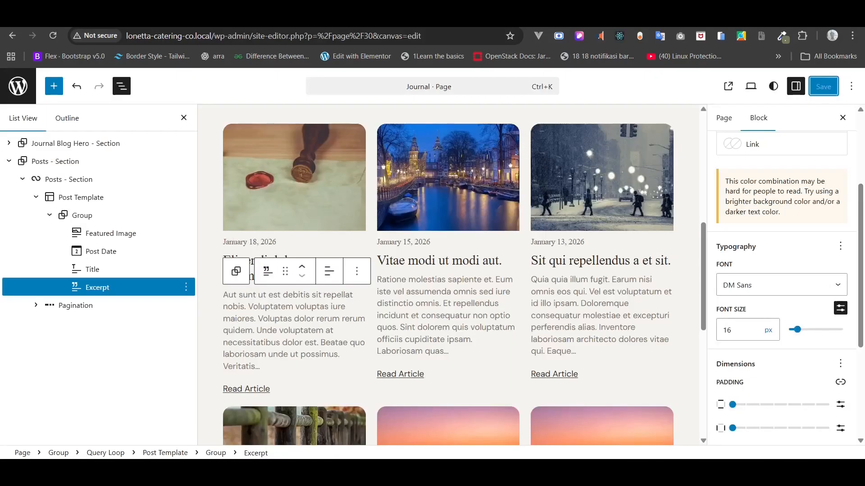
- Give the Post Template a white Base background colour
{"action": "left_click", "coordinate": [75, 198]}
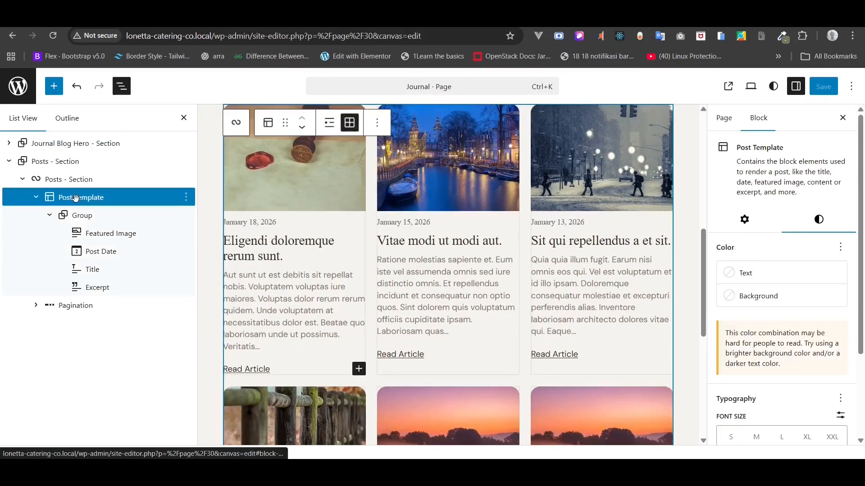
{"action": "left_click", "coordinate": [785, 295]}
{"action": "left_click", "coordinate": [568, 211]}
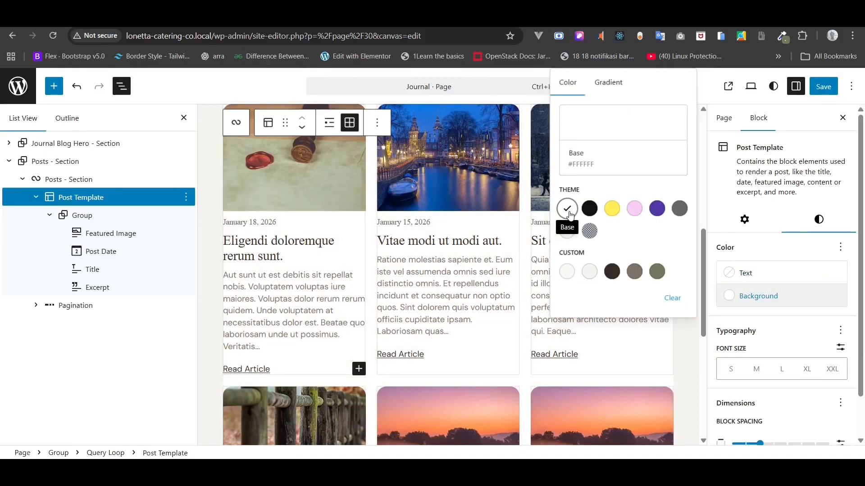
{"action": "left_click", "coordinate": [773, 251]}
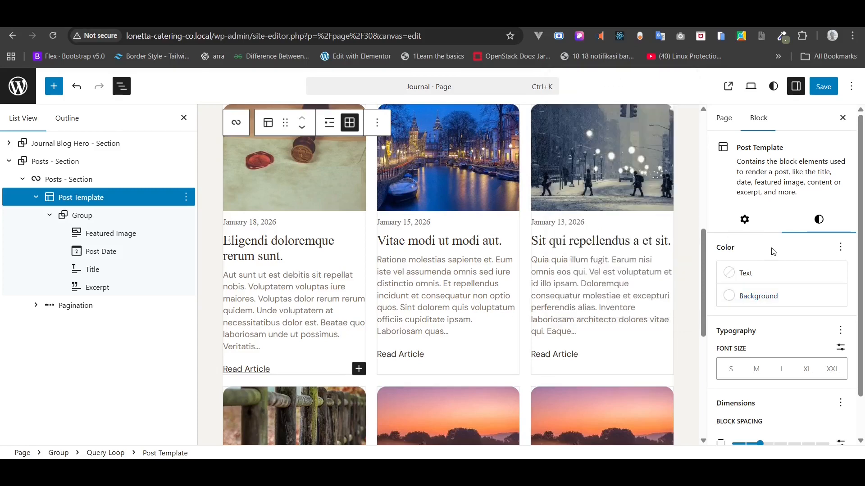
- Wrap the card's Post Date, Title and Excerpt together in a new Group
{"action": "scroll", "coordinate": [773, 252], "scroll_direction": "down", "scroll_amount": 1}
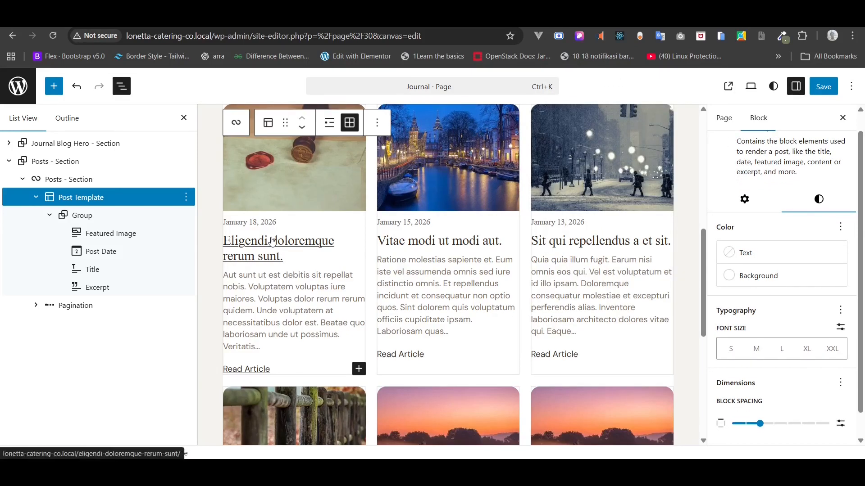
{"action": "left_click", "coordinate": [242, 249]}
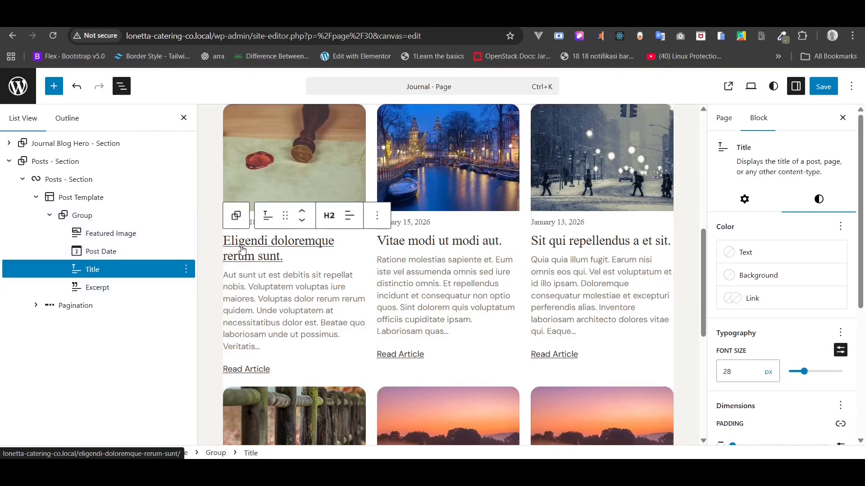
{"action": "left_click", "coordinate": [88, 232]}
{"action": "left_click", "coordinate": [82, 216]}
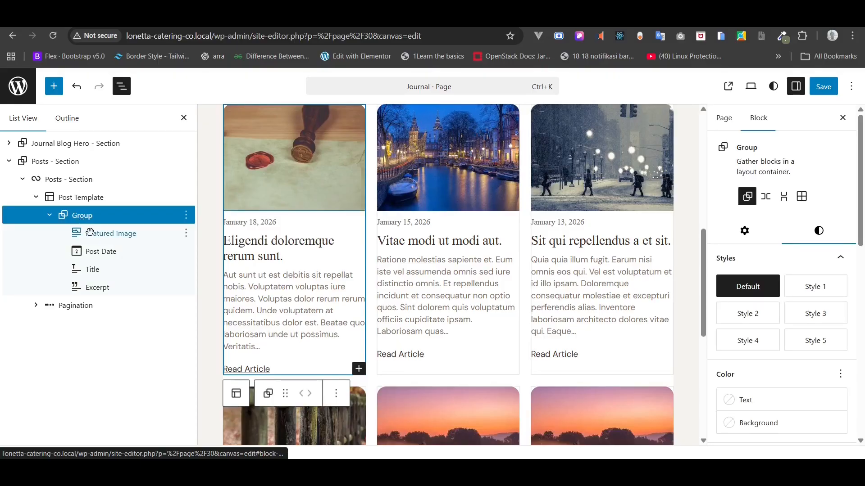
{"action": "left_click", "coordinate": [91, 251]}
{"action": "left_click", "coordinate": [92, 267], "text": "shift"}
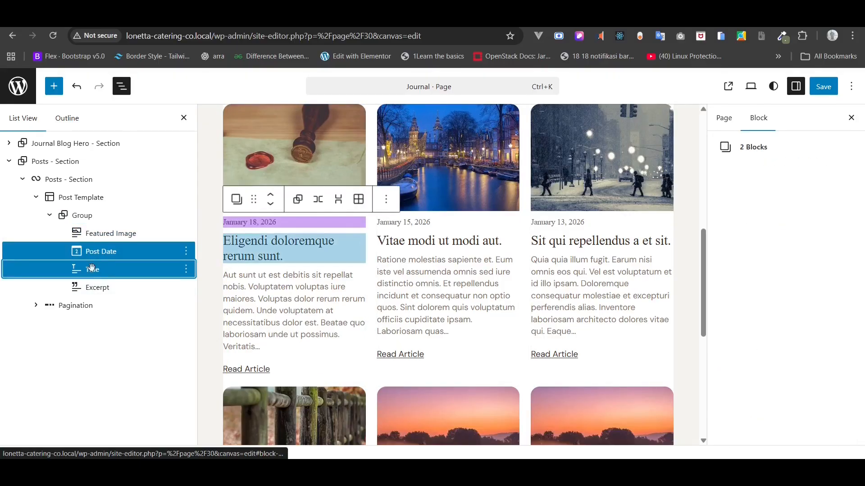
{"action": "left_click", "coordinate": [91, 287], "text": "shift"}
{"action": "right_click", "coordinate": [92, 287]}
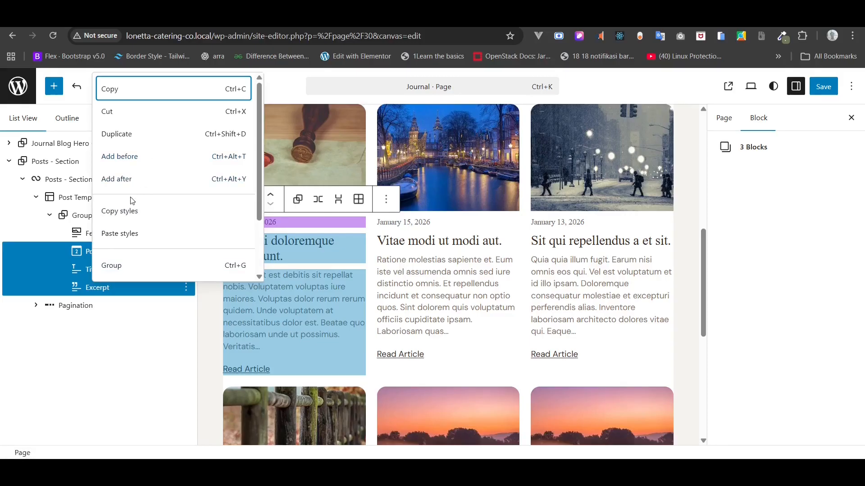
{"action": "left_click", "coordinate": [110, 266]}
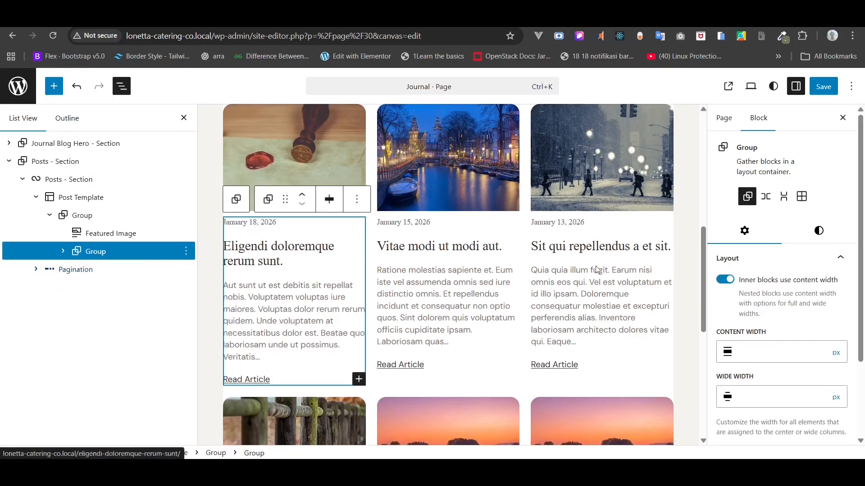
- Give the card text group Tiny padding on all sides, save, and reload the live journal
{"action": "left_click", "coordinate": [811, 238]}
{"action": "scroll", "coordinate": [806, 321], "scroll_direction": "down", "scroll_amount": 6}
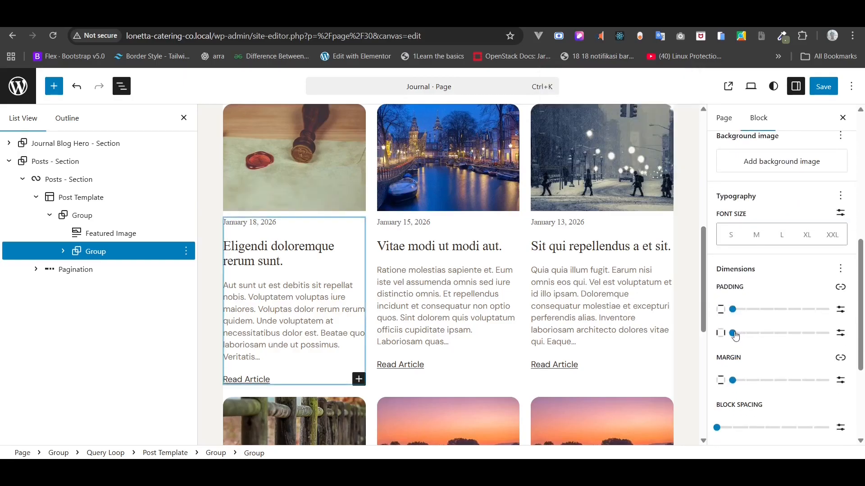
{"action": "left_click_drag", "start_coordinate": [734, 335], "coordinate": [749, 315]}
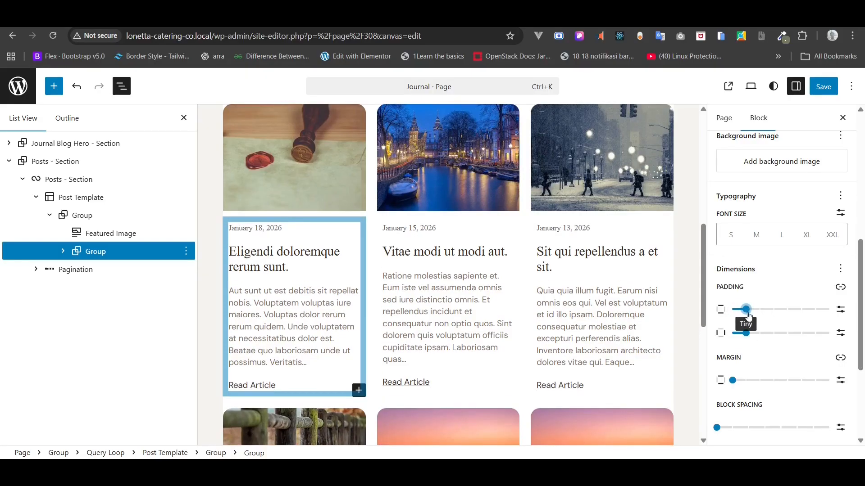
{"action": "left_click", "coordinate": [822, 87]}
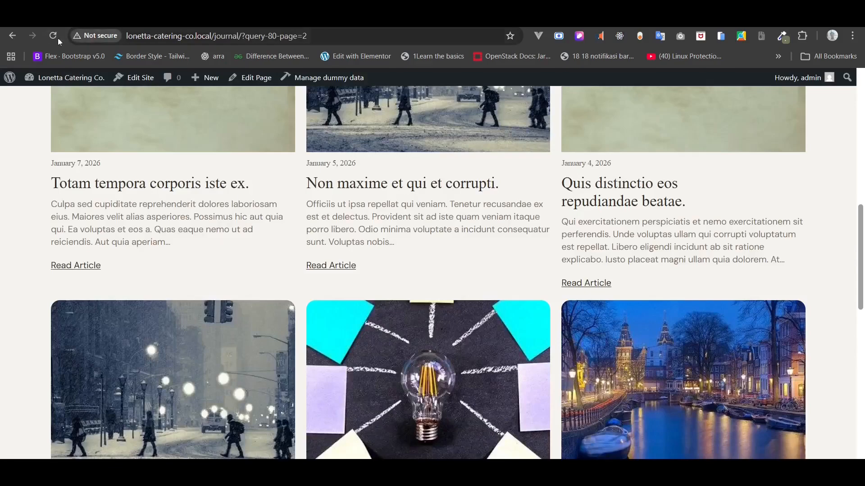
{"action": "left_click", "coordinate": [56, 38]}
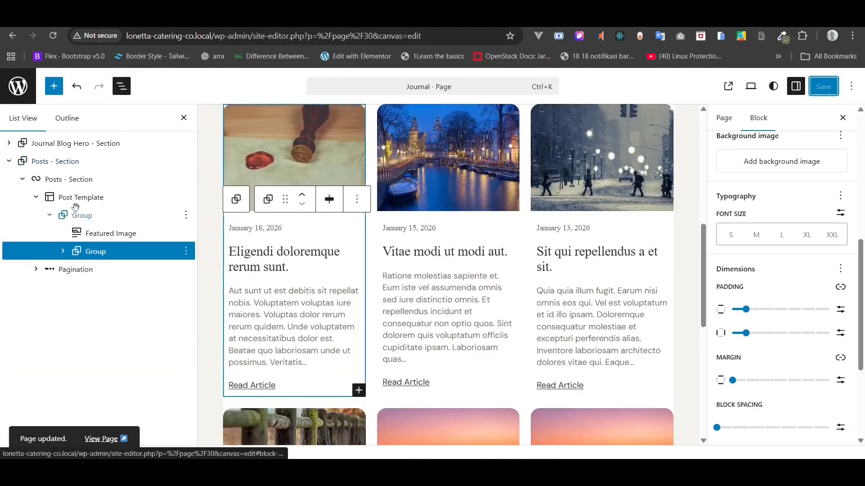
{"action": "left_click", "coordinate": [75, 202]}
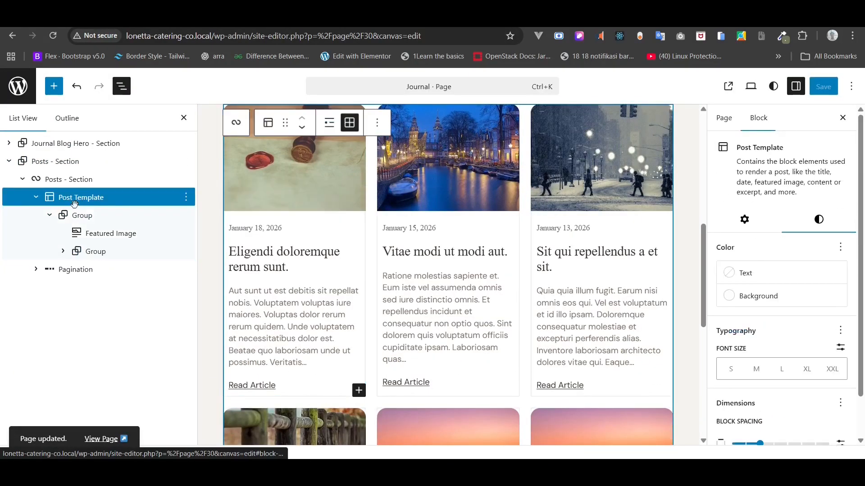
- Clear the Post Template's white background, give the card Group Gray 1 (#FAF8F5), and save
{"action": "left_click", "coordinate": [737, 300]}
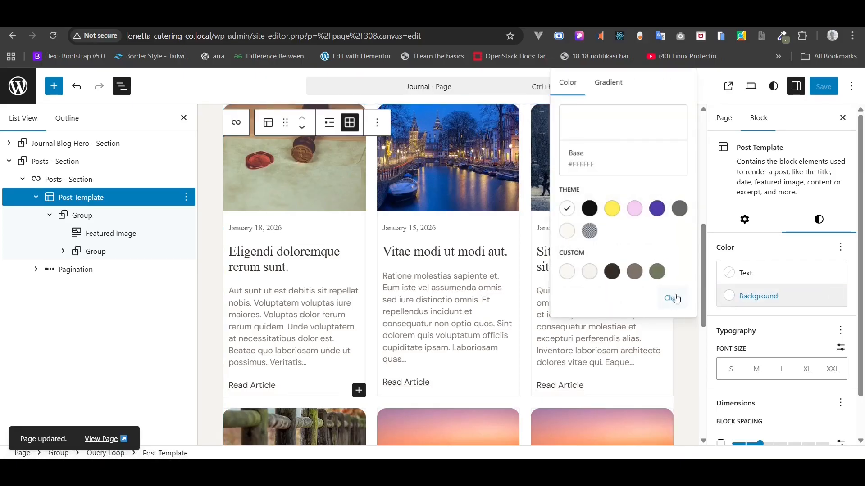
{"action": "left_click", "coordinate": [671, 299]}
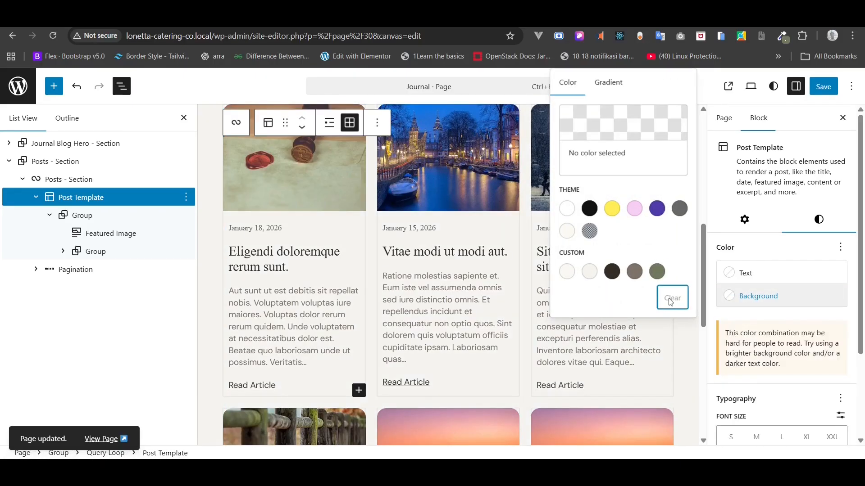
{"action": "left_click", "coordinate": [78, 220]}
{"action": "left_click", "coordinate": [77, 220]}
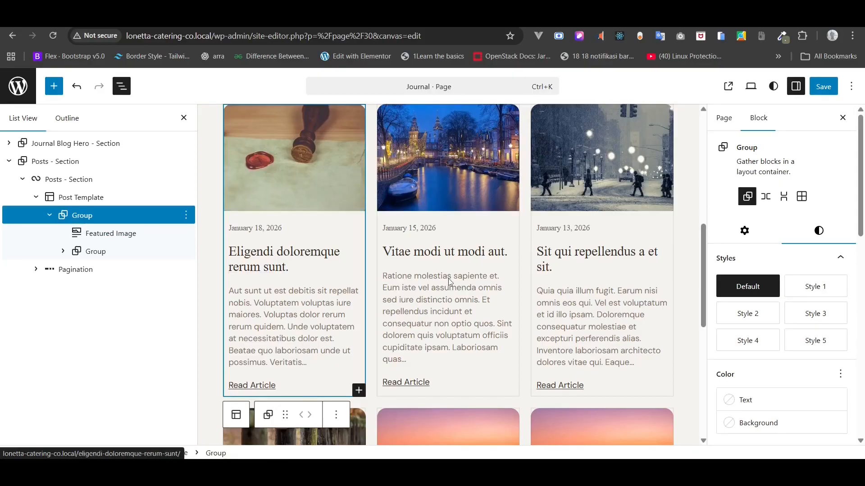
{"action": "left_click", "coordinate": [767, 423]}
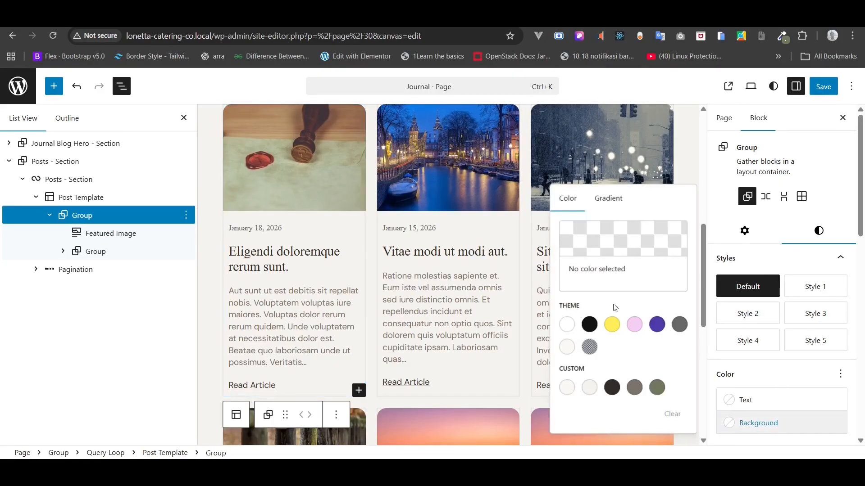
{"action": "left_click", "coordinate": [589, 388]}
{"action": "left_click", "coordinate": [567, 388]}
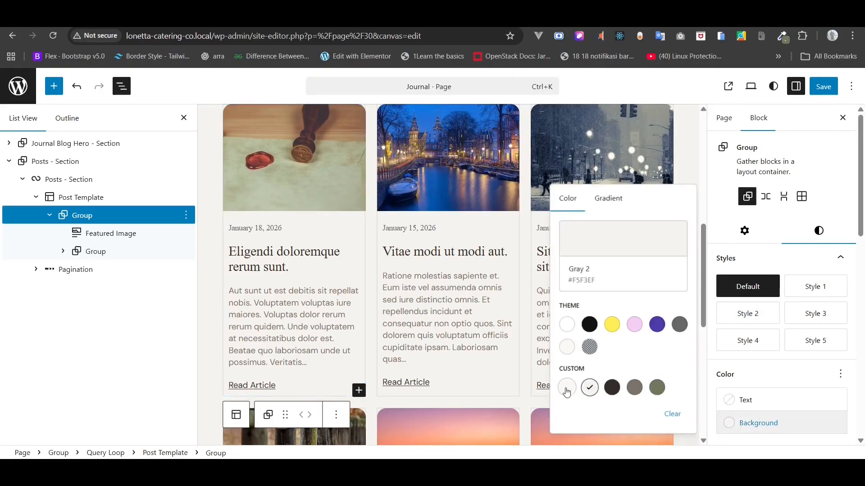
{"action": "left_click", "coordinate": [818, 92]}
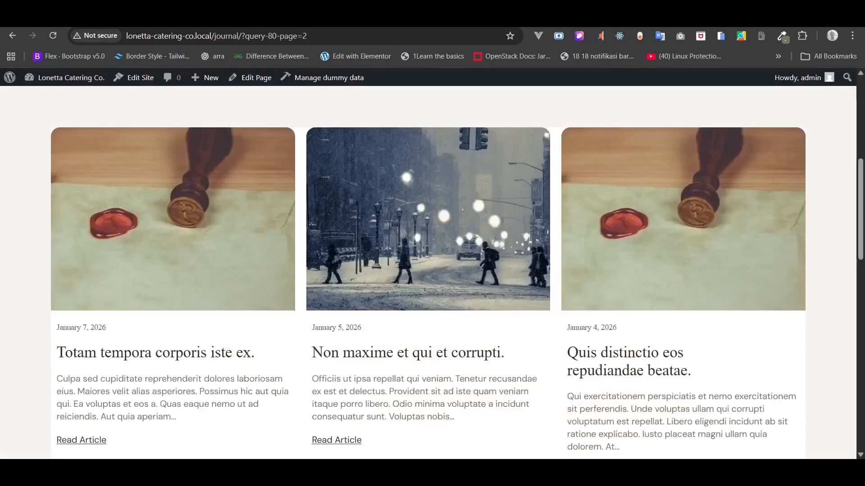
- Reload the live journal and scroll through the gray post cards
{"action": "left_click", "coordinate": [49, 42]}
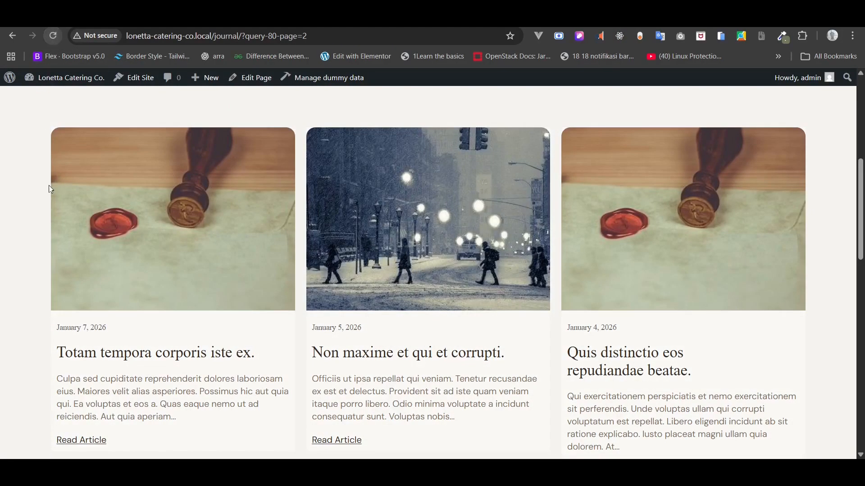
{"action": "scroll", "coordinate": [48, 185], "scroll_direction": "down", "scroll_amount": 2}
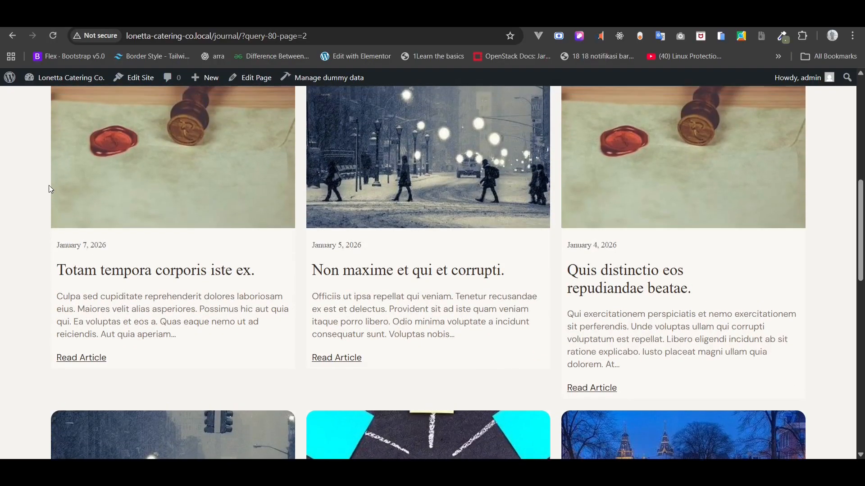
{"action": "scroll", "coordinate": [48, 185], "scroll_direction": "up", "scroll_amount": 8}
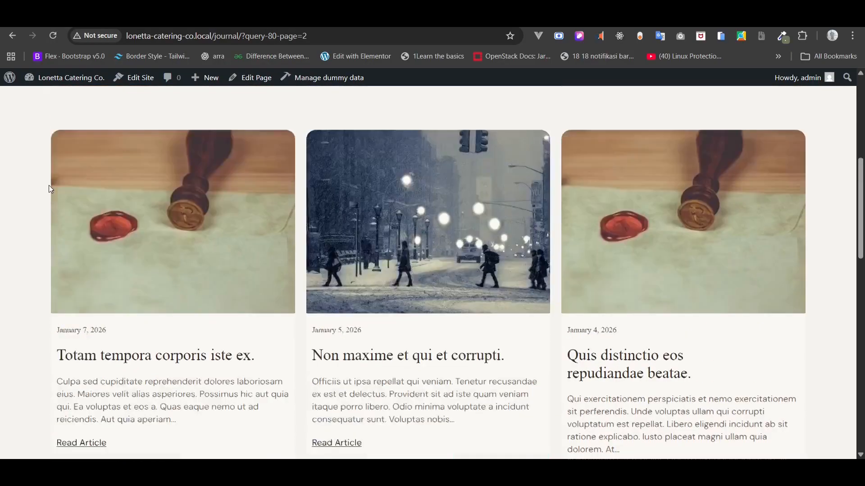
{"action": "scroll", "coordinate": [49, 186], "scroll_direction": "down", "scroll_amount": 10}
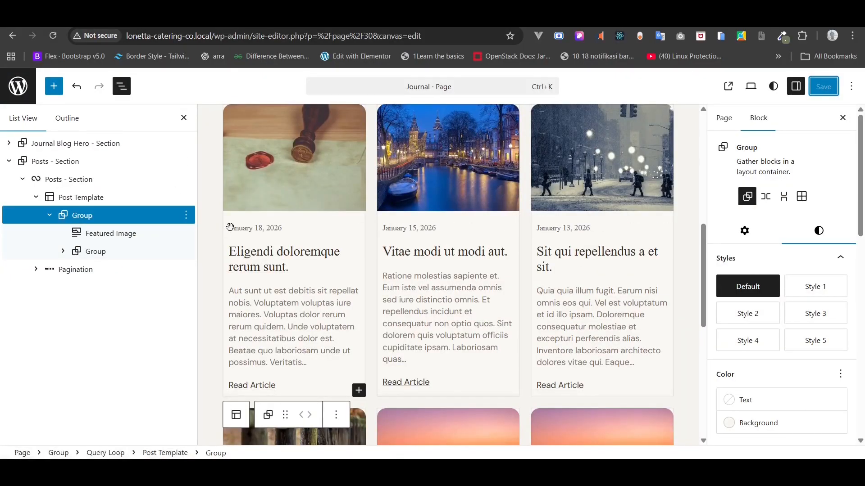
- Give the card's inner text group X-Small side padding, save, and reload the journal
{"action": "left_click", "coordinate": [229, 229]}
{"action": "left_click", "coordinate": [103, 232]}
{"action": "left_click", "coordinate": [91, 250]}
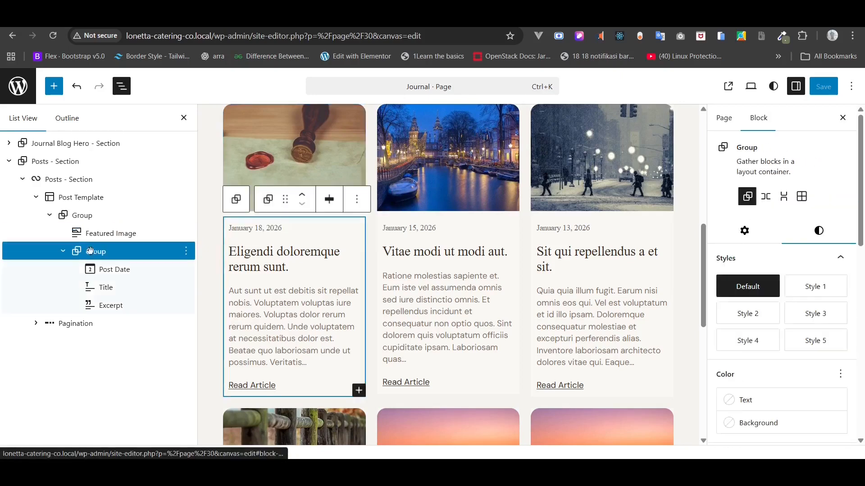
{"action": "scroll", "coordinate": [773, 361], "scroll_direction": "down", "scroll_amount": 5}
{"action": "scroll", "coordinate": [773, 360], "scroll_direction": "down", "scroll_amount": 5}
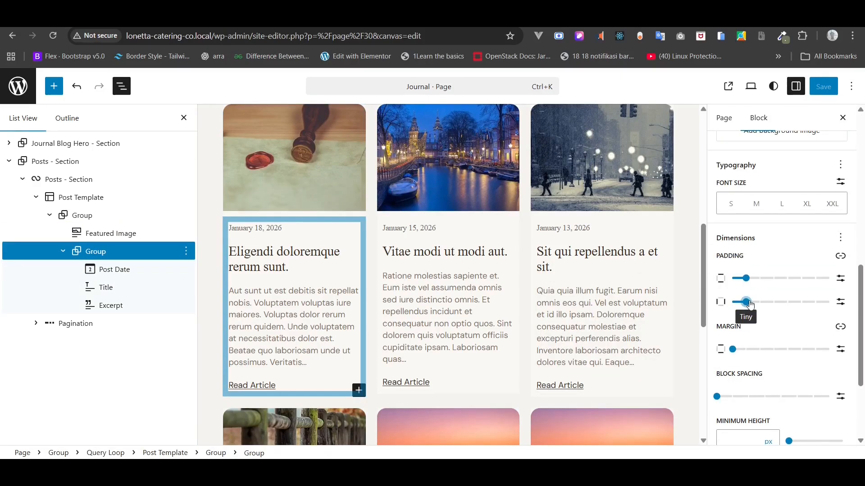
{"action": "left_click_drag", "start_coordinate": [746, 303], "coordinate": [760, 280]}
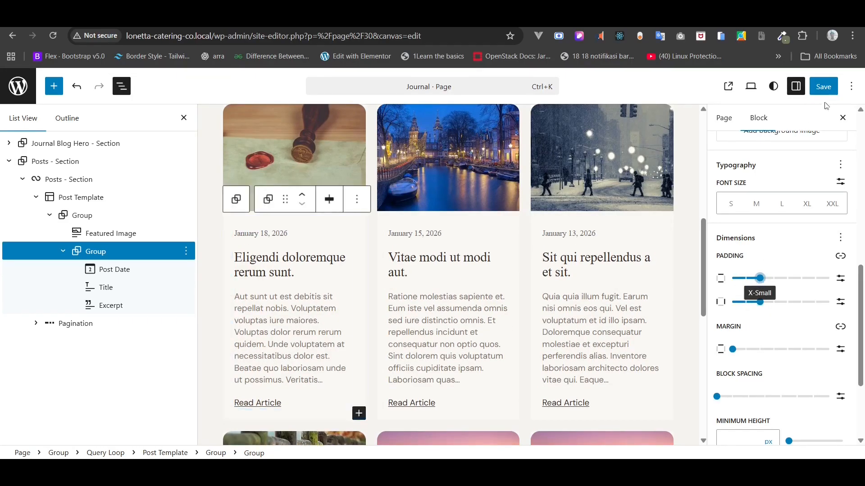
{"action": "left_click", "coordinate": [824, 87]}
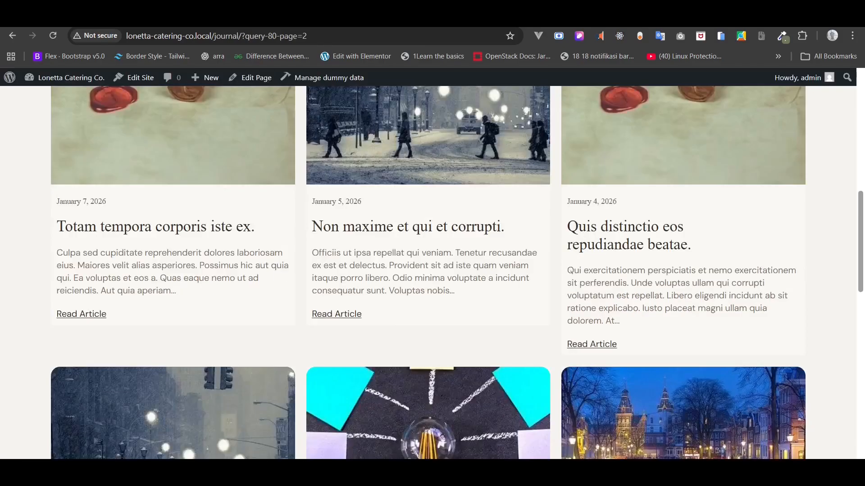
{"action": "left_click", "coordinate": [48, 39]}
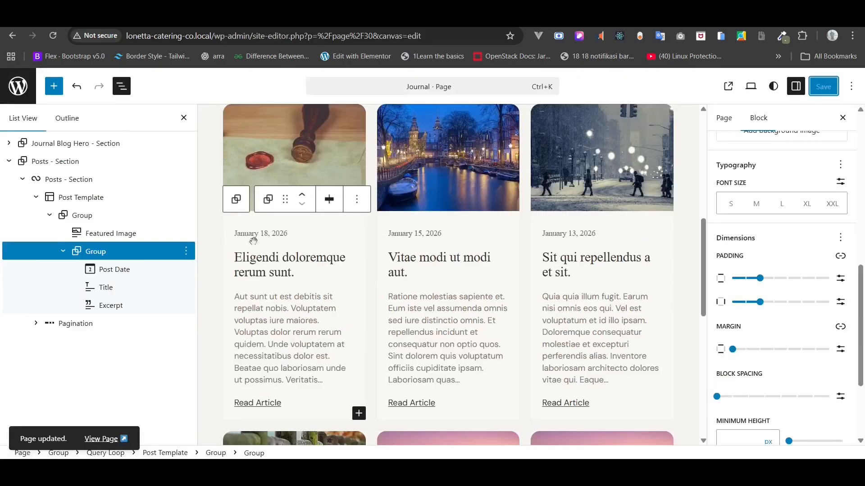
{"action": "left_click", "coordinate": [261, 235]}
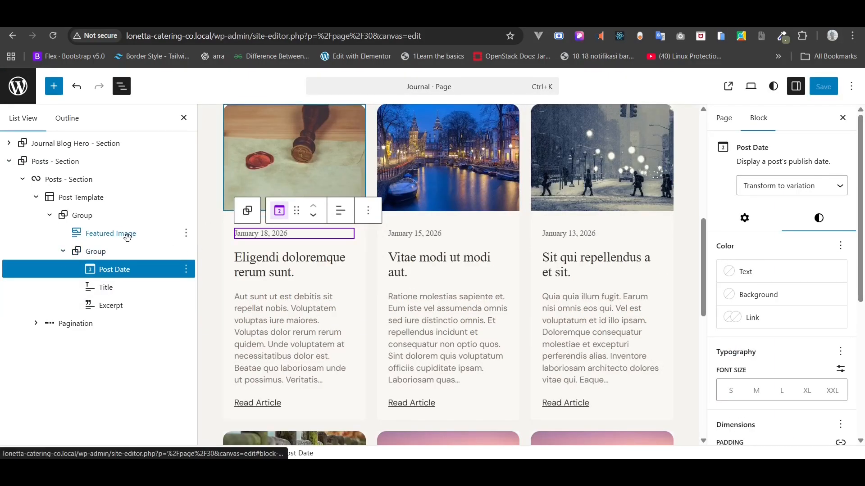
- Set Tiny block spacing in the card text group, save, and check it on the live journal
{"action": "left_click", "coordinate": [107, 252]}
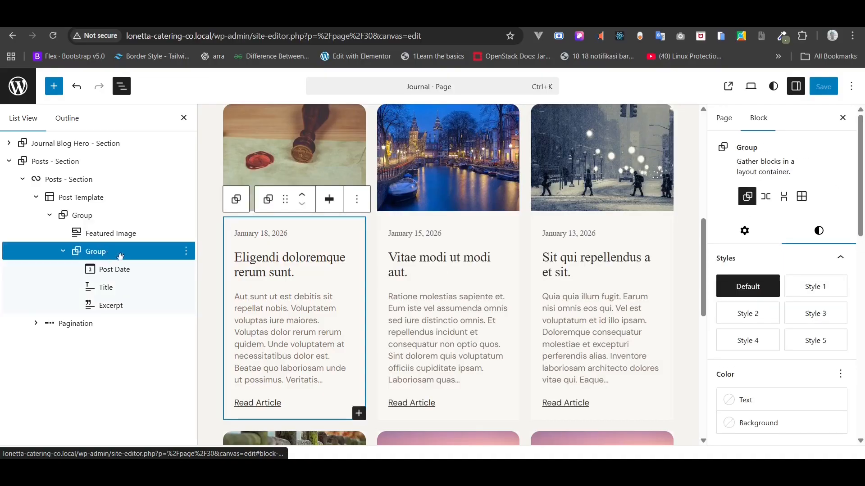
{"action": "scroll", "coordinate": [793, 340], "scroll_direction": "down", "scroll_amount": 8}
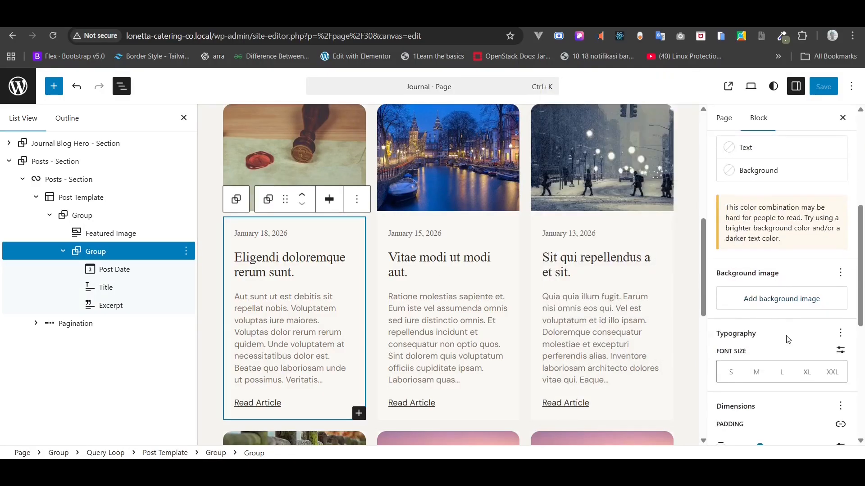
{"action": "scroll", "coordinate": [788, 340], "scroll_direction": "down", "scroll_amount": 5}
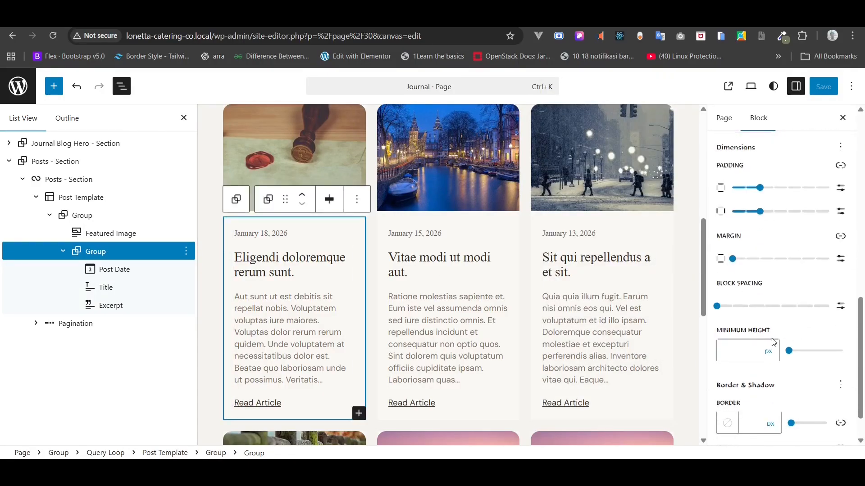
{"action": "left_click", "coordinate": [718, 308]}
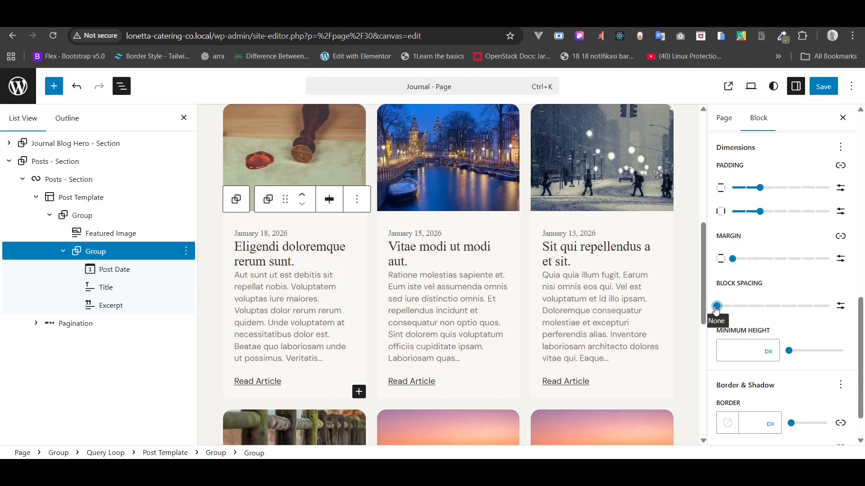
{"action": "left_click_drag", "start_coordinate": [716, 307], "coordinate": [731, 308]}
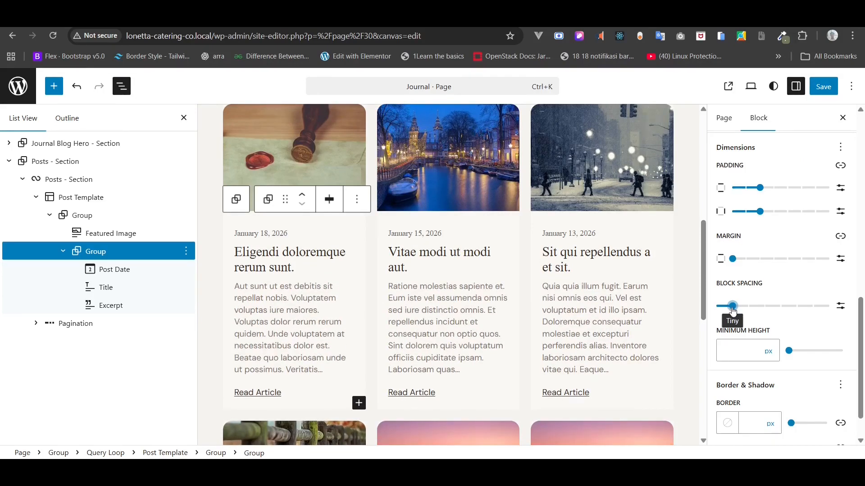
{"action": "left_click", "coordinate": [816, 91]}
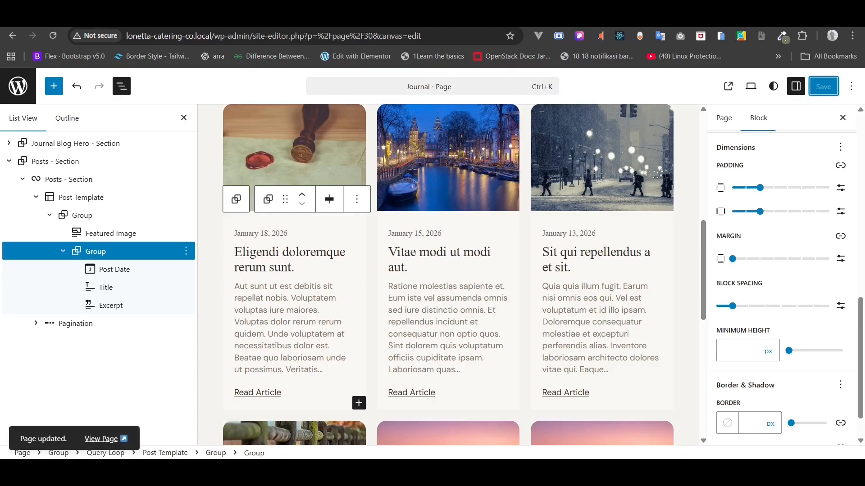
{"action": "left_click", "coordinate": [184, 17]}
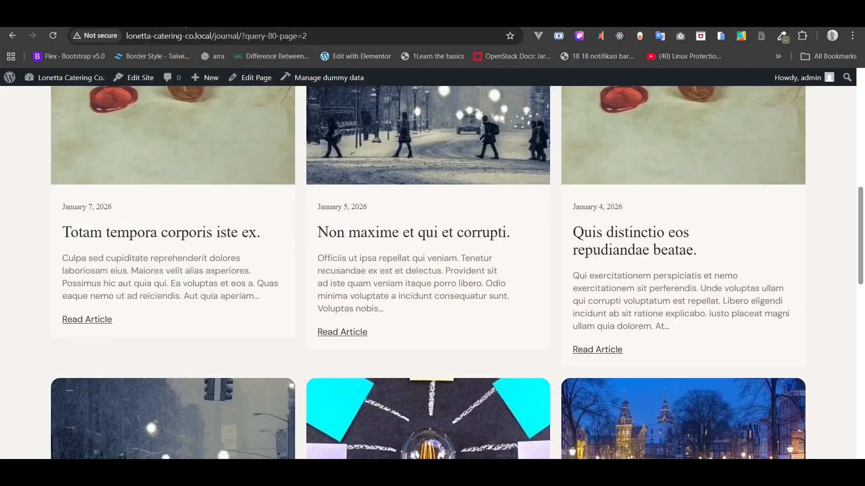
{"action": "left_click", "coordinate": [60, 33]}
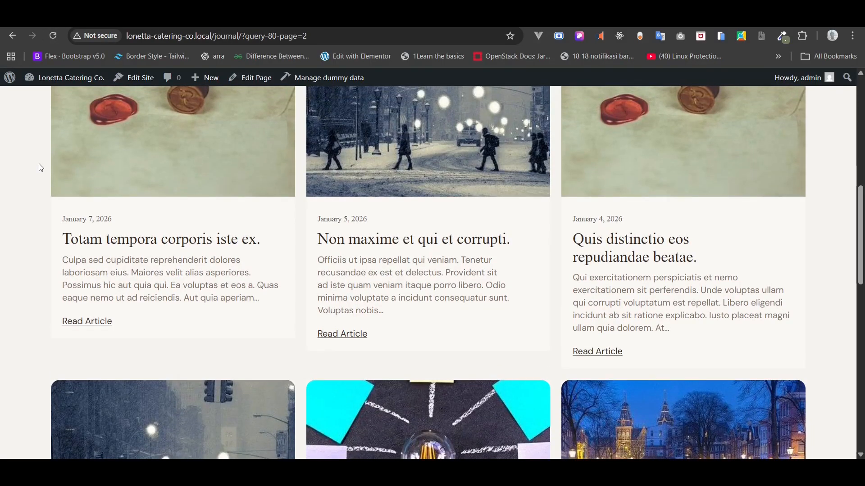
{"action": "scroll", "coordinate": [40, 168], "scroll_direction": "down", "scroll_amount": 9}
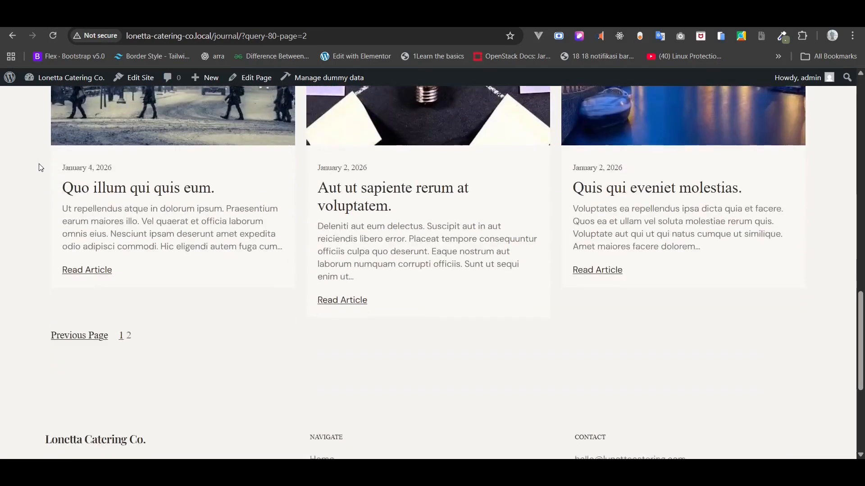
- Centre the Pagination block beneath the post card grid using Align center
{"action": "left_click", "coordinate": [81, 17]}
{"action": "scroll", "coordinate": [223, 228], "scroll_direction": "down", "scroll_amount": 8}
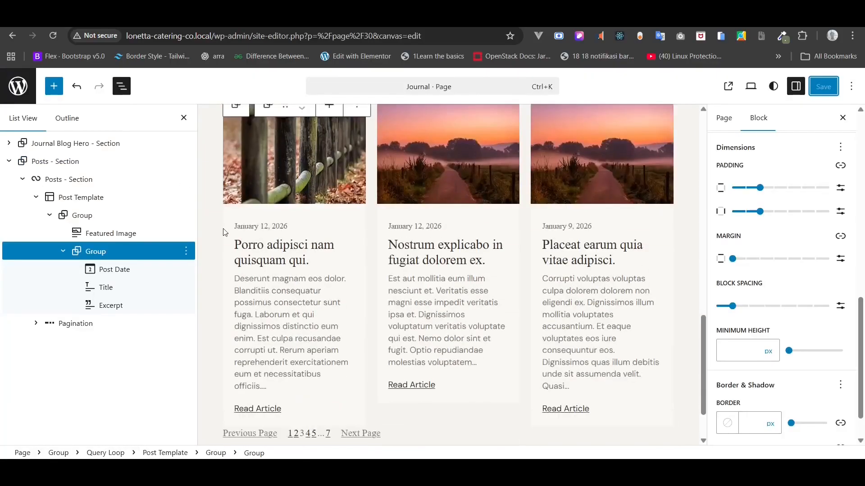
{"action": "left_click", "coordinate": [264, 367]}
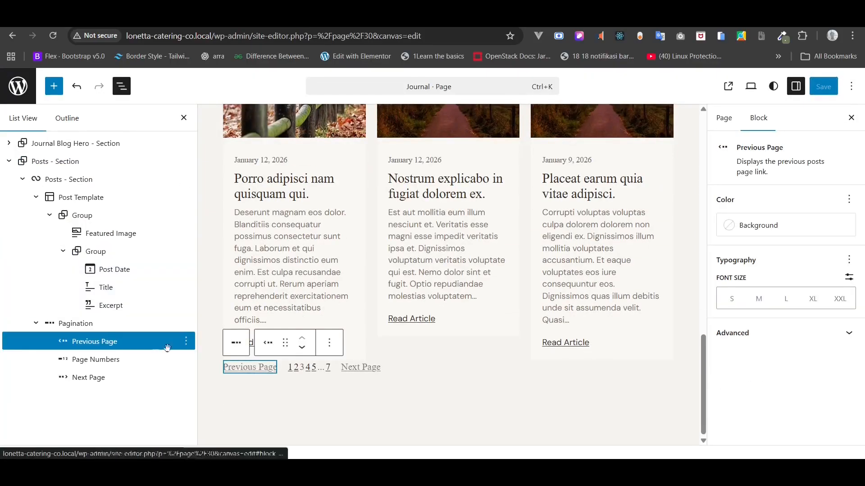
{"action": "left_click", "coordinate": [50, 215]}
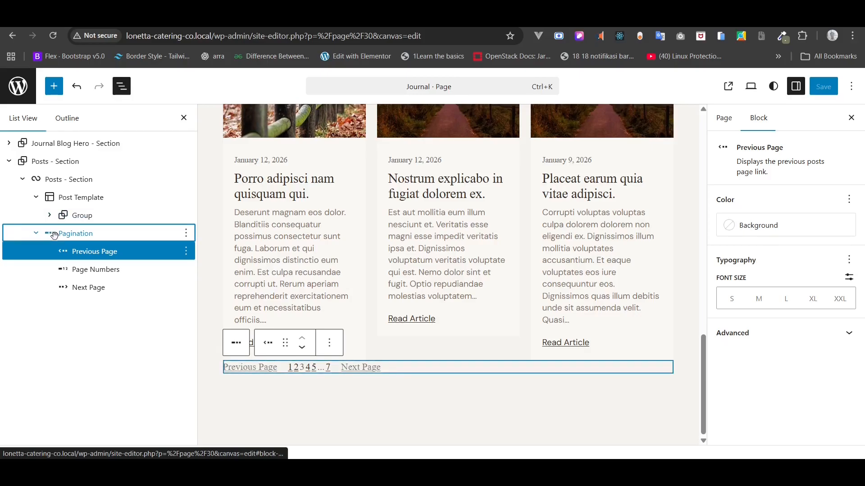
{"action": "left_click", "coordinate": [53, 234]}
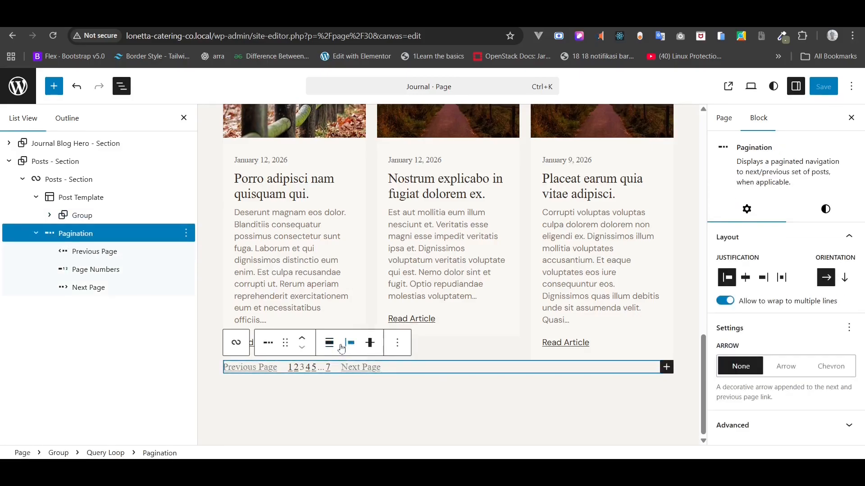
{"action": "left_click", "coordinate": [341, 347]}
{"action": "left_click", "coordinate": [330, 345]}
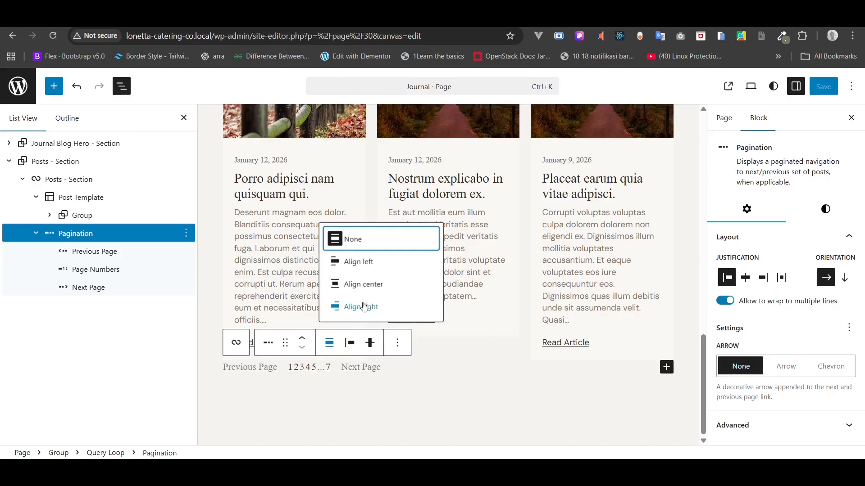
{"action": "left_click", "coordinate": [359, 284]}
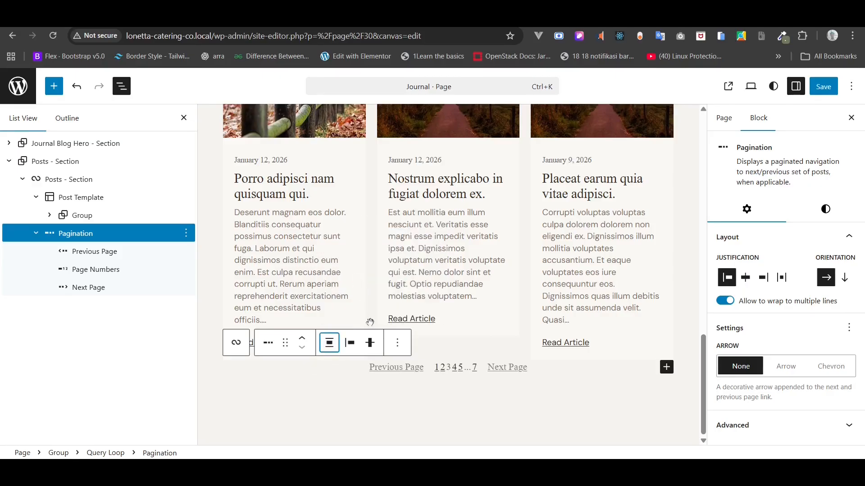
- Review the Pagination style settings and tidy the List View around the Post Template
{"action": "left_click", "coordinate": [49, 234]}
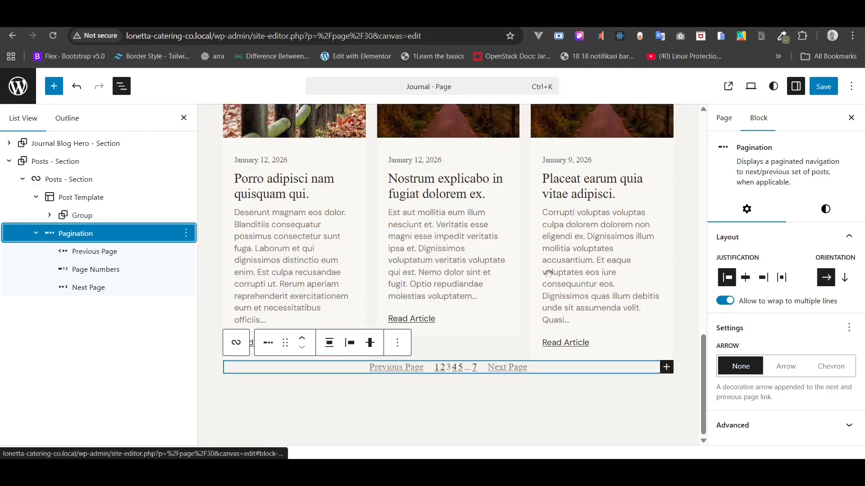
{"action": "left_click", "coordinate": [825, 209]}
{"action": "scroll", "coordinate": [803, 303], "scroll_direction": "down", "scroll_amount": 1}
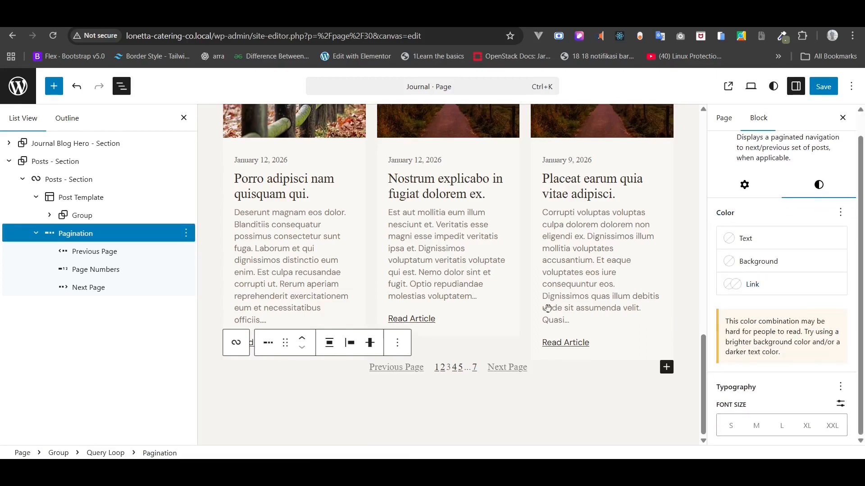
{"action": "left_click", "coordinate": [22, 179]}
{"action": "left_click", "coordinate": [23, 181]}
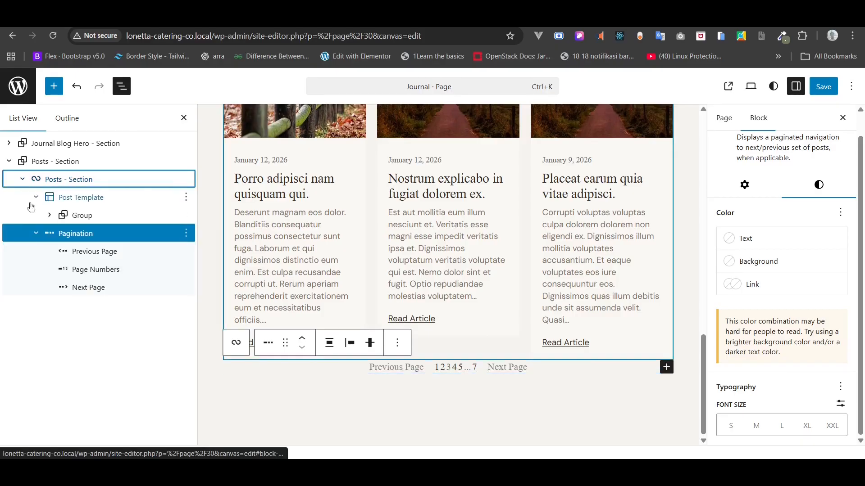
{"action": "left_click", "coordinate": [36, 234]}
{"action": "left_click", "coordinate": [37, 199]}
{"action": "left_click", "coordinate": [56, 198]}
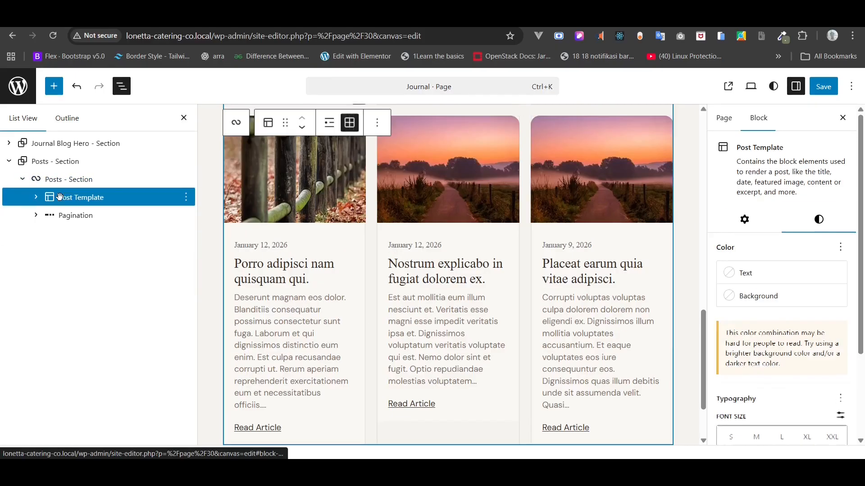
{"action": "scroll", "coordinate": [417, 308], "scroll_direction": "down", "scroll_amount": 2}
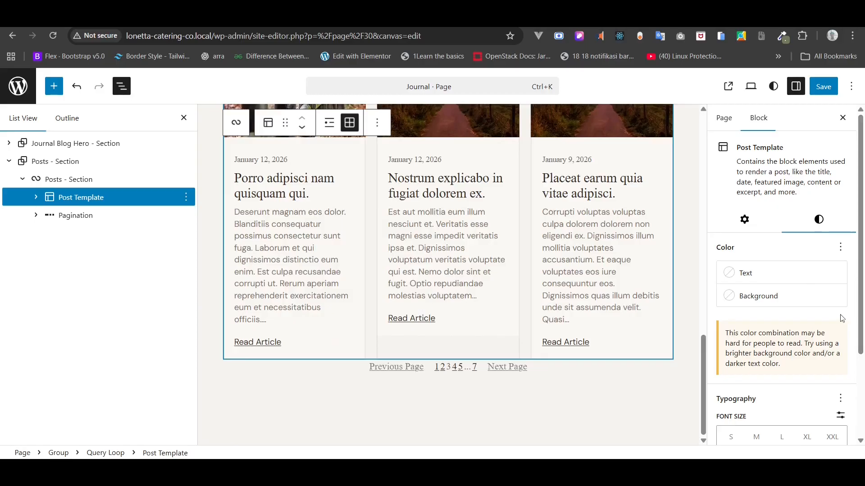
{"action": "scroll", "coordinate": [829, 342], "scroll_direction": "down", "scroll_amount": 3}
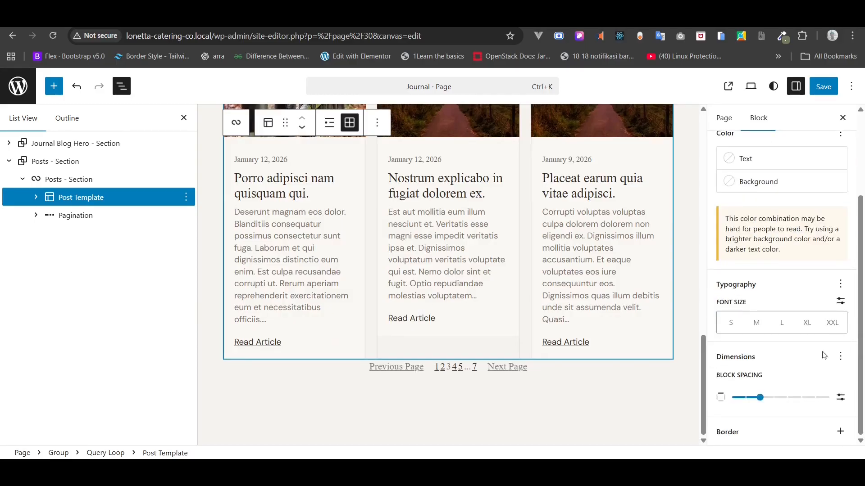
- Reselect the Pagination block within Posts - Section and review its style settings
{"action": "left_click", "coordinate": [59, 179]}
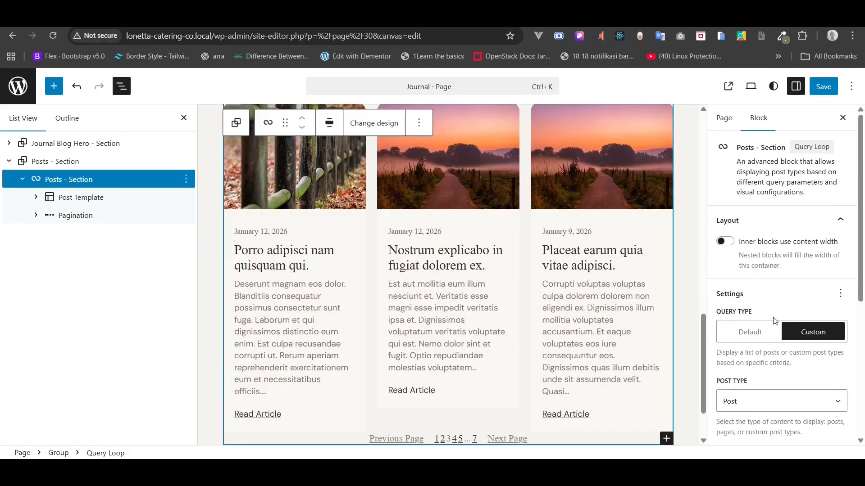
{"action": "scroll", "coordinate": [773, 319], "scroll_direction": "down", "scroll_amount": 5}
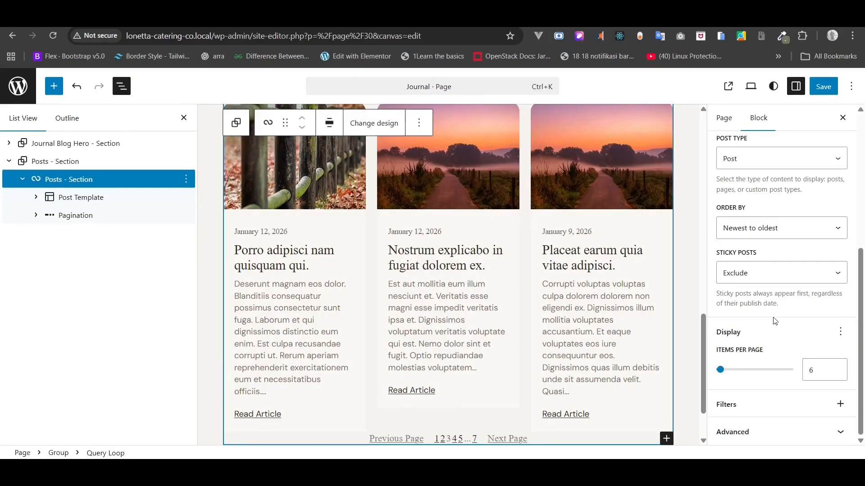
{"action": "left_click", "coordinate": [109, 222]}
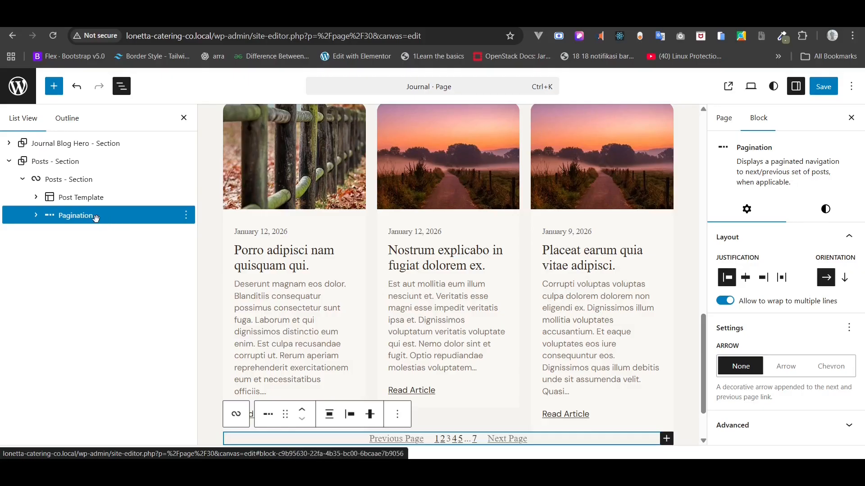
{"action": "right_click", "coordinate": [95, 218]}
{"action": "key", "text": "Escape"}
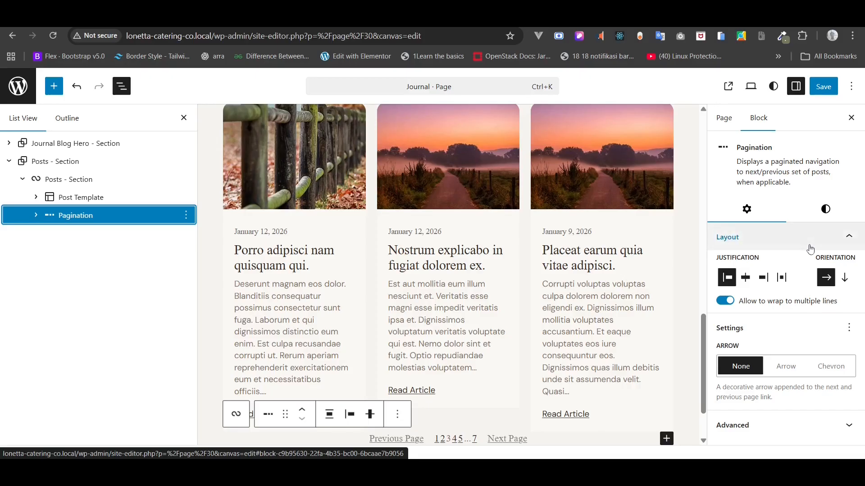
{"action": "left_click", "coordinate": [824, 209]}
{"action": "scroll", "coordinate": [819, 336], "scroll_direction": "down", "scroll_amount": 1}
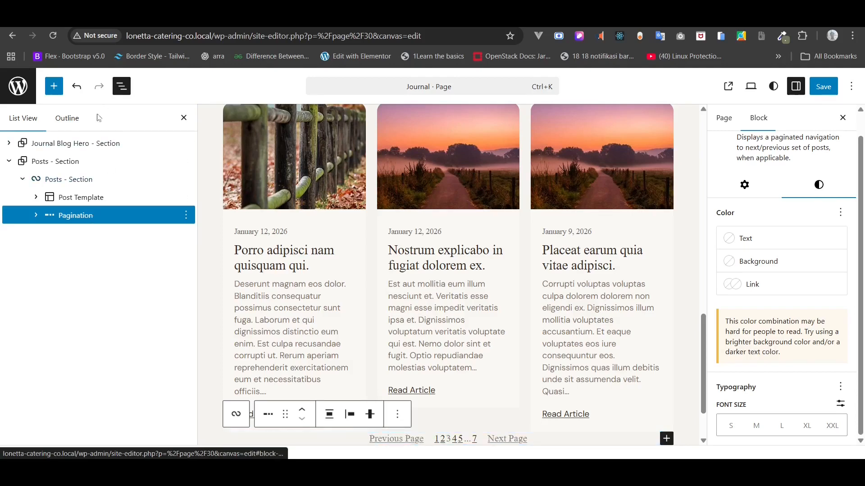
- Insert a 40 px Spacer before the Pagination block and save the Journal page
{"action": "right_click", "coordinate": [92, 216]}
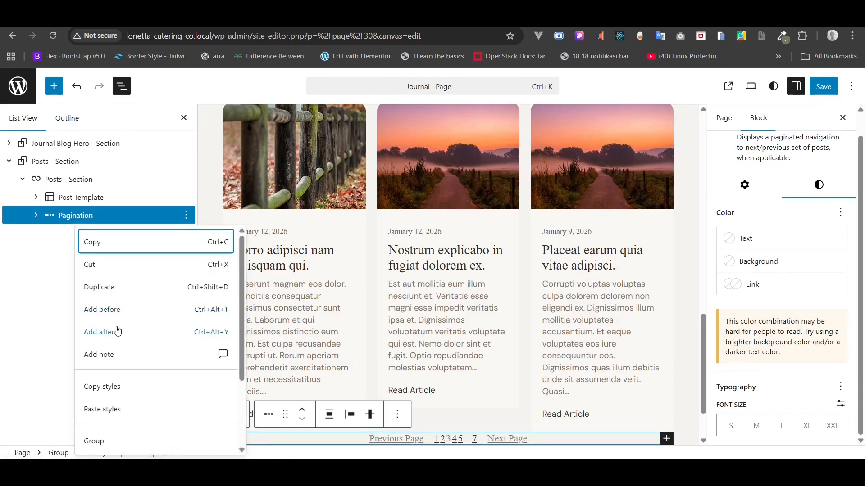
{"action": "left_click", "coordinate": [118, 311]}
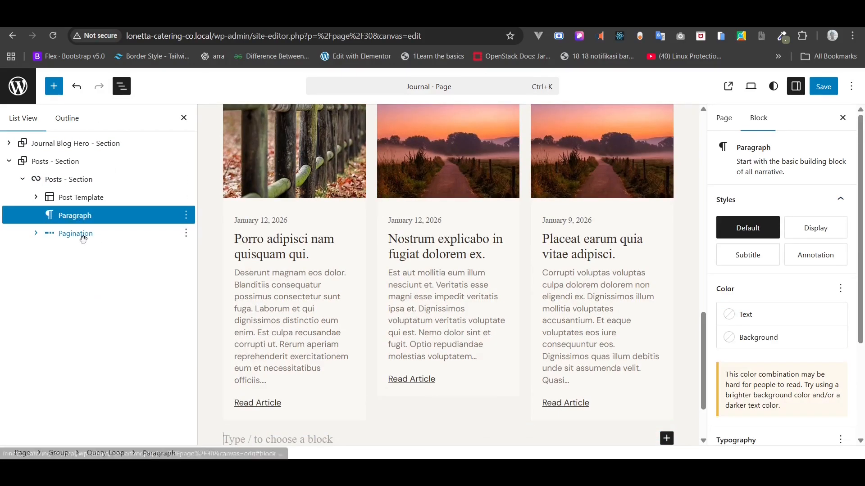
{"action": "type", "text": "/"}
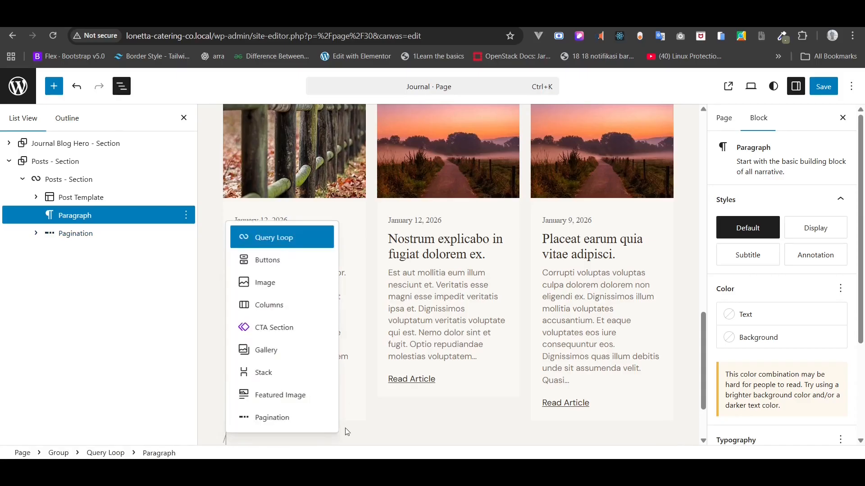
{"action": "type", "text": "spa"}
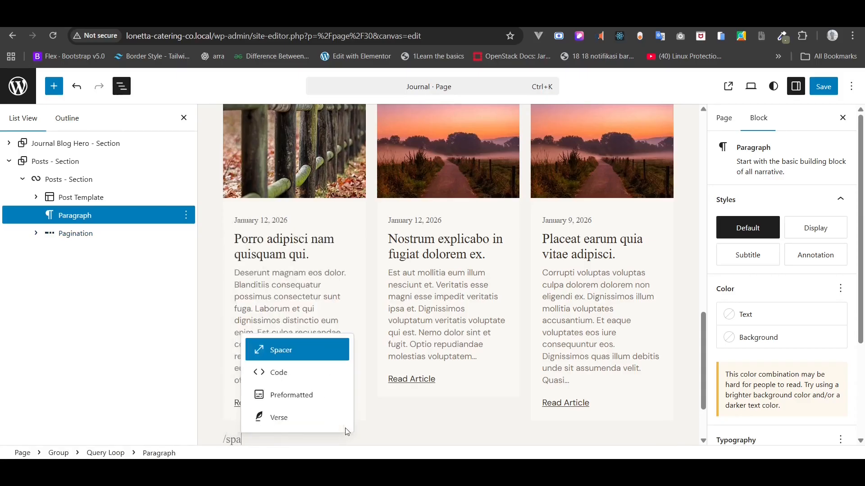
{"action": "left_click", "coordinate": [306, 358]}
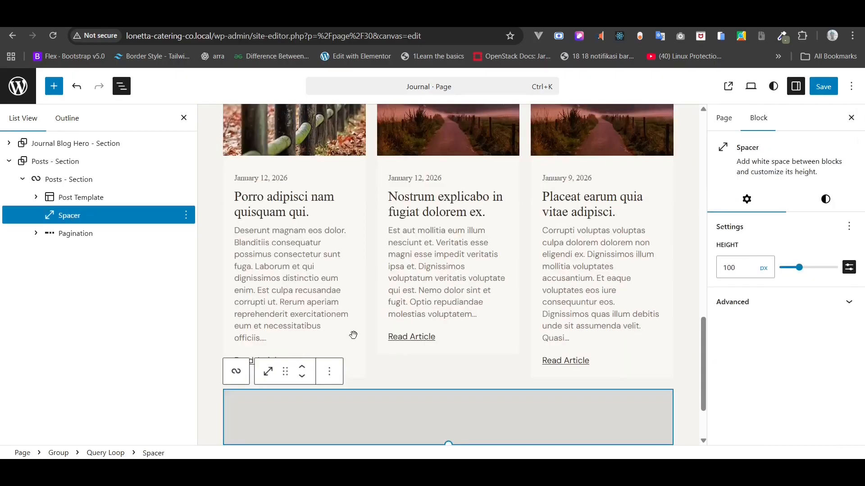
{"action": "scroll", "coordinate": [353, 335], "scroll_direction": "down", "scroll_amount": 3}
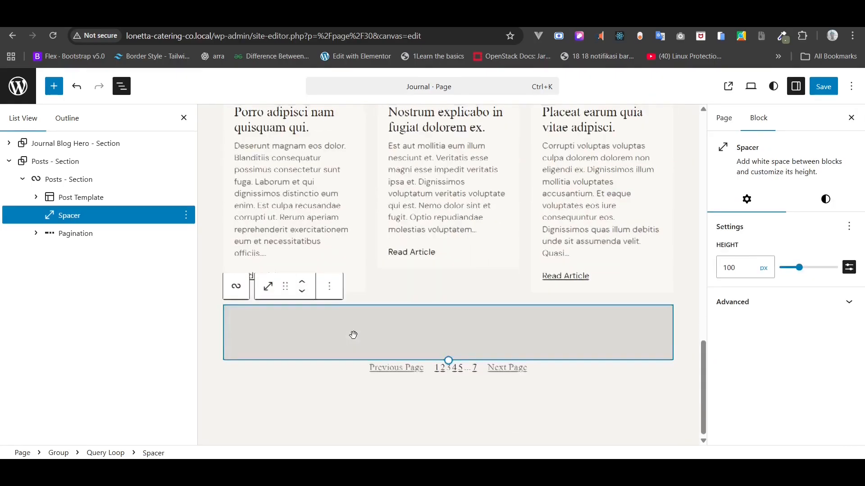
{"action": "double_click", "coordinate": [749, 269]}
{"action": "type", "text": "40"}
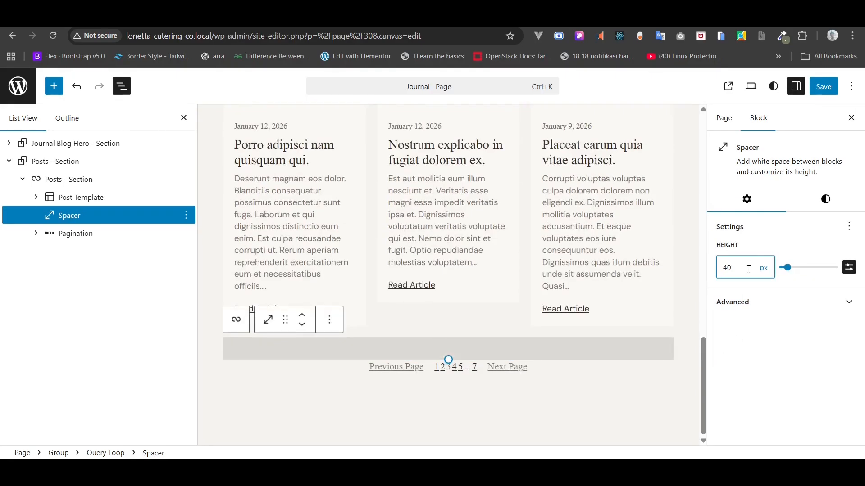
{"action": "left_click", "coordinate": [823, 86]}
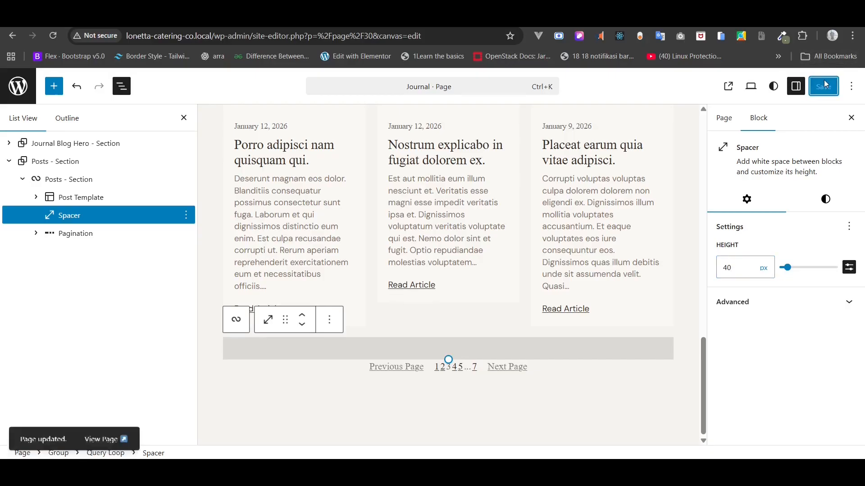
- Reload the live Journal page and go back to the first page of posts
{"action": "key", "text": "ctrl+Tab"}
{"action": "left_click", "coordinate": [52, 36]}
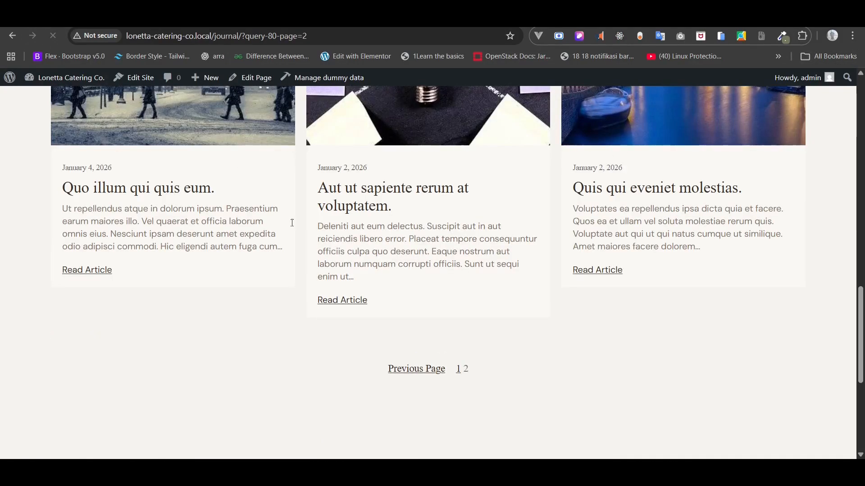
{"action": "left_click", "coordinate": [419, 368]}
{"action": "scroll", "coordinate": [419, 374], "scroll_direction": "down", "scroll_amount": 15}
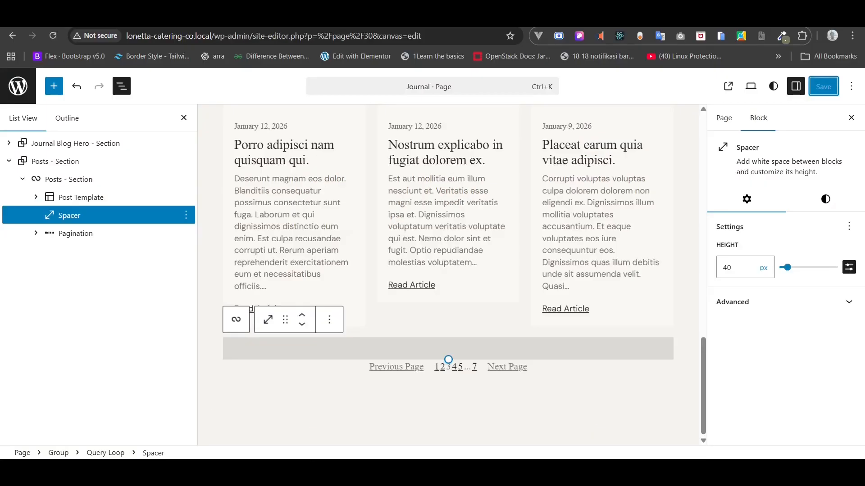
- Insert the CTA Section pattern after Posts - Section using /ct, then save the Journal page
{"action": "left_click", "coordinate": [9, 161]}
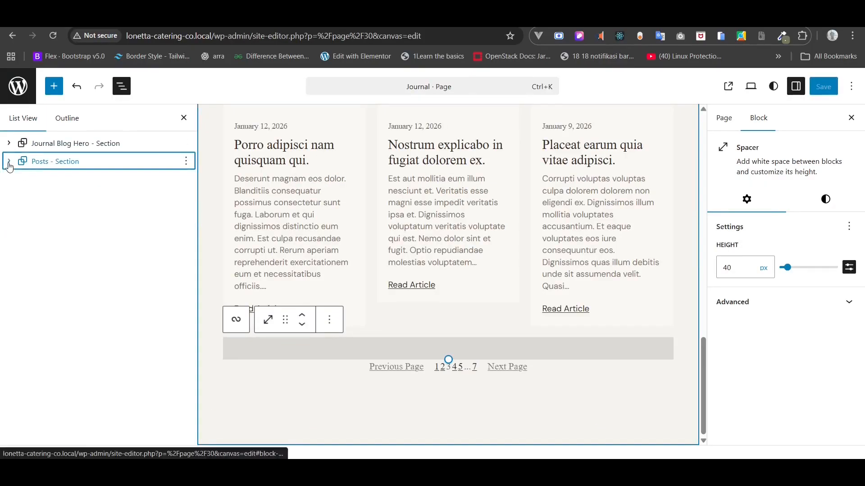
{"action": "left_click", "coordinate": [186, 161]}
{"action": "left_click", "coordinate": [210, 281]}
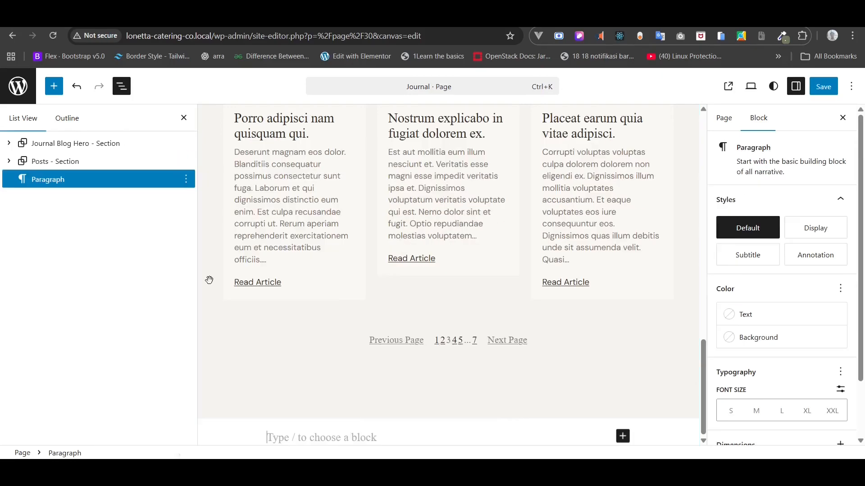
{"action": "left_click", "coordinate": [365, 413]}
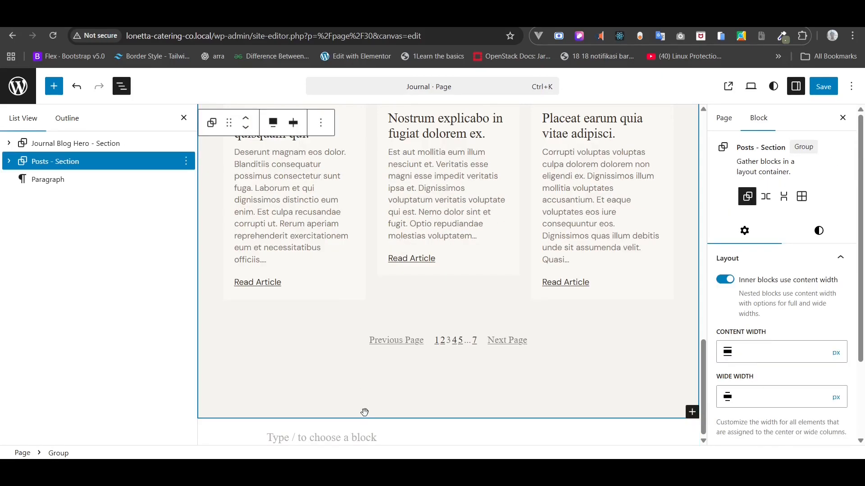
{"action": "left_click", "coordinate": [316, 437]}
{"action": "type", "text": "/ct"}
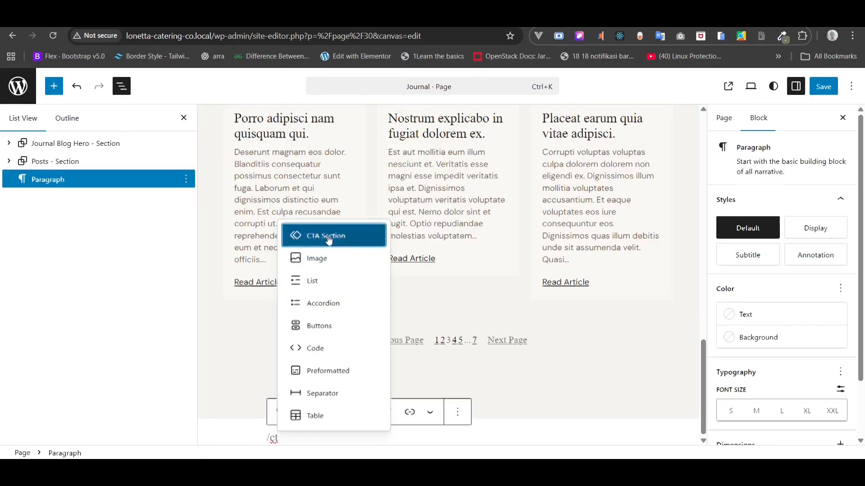
{"action": "left_click", "coordinate": [311, 235]}
{"action": "left_click", "coordinate": [823, 86]}
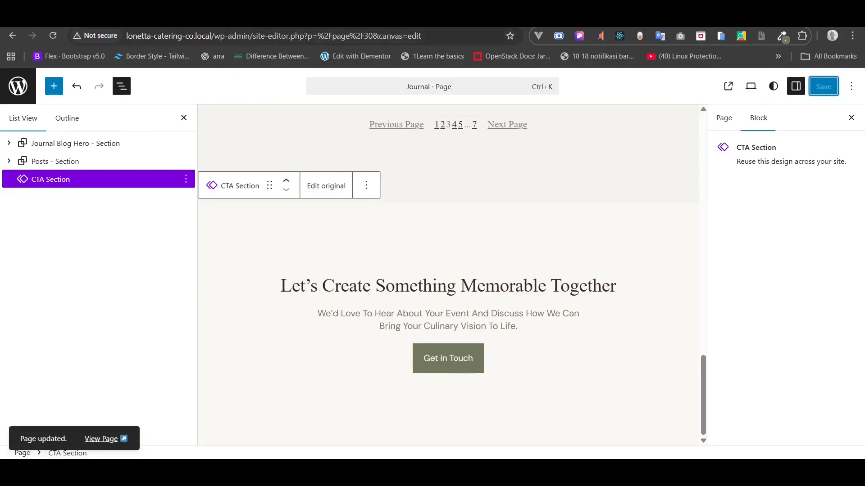
{"action": "left_click", "coordinate": [153, 19]}
- Reload the live Journal page and scroll through it to see the new CTA
{"action": "left_click", "coordinate": [53, 35]}
{"action": "scroll", "coordinate": [84, 172], "scroll_direction": "down", "scroll_amount": 9}
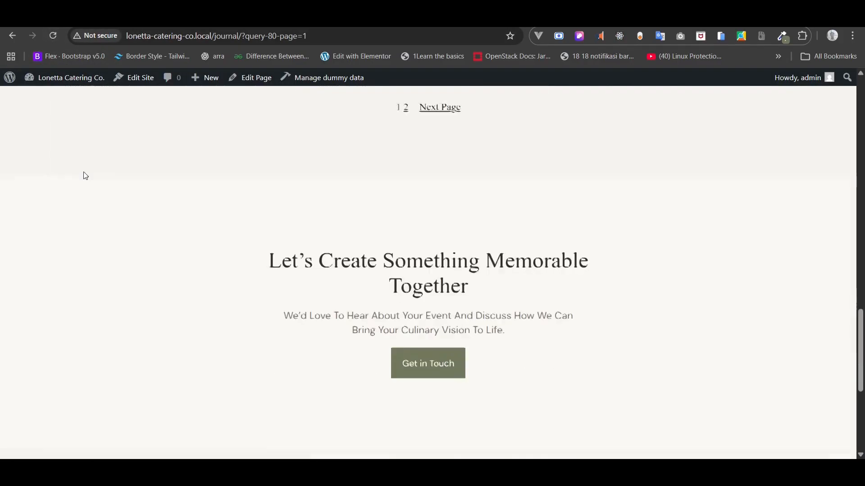
{"action": "scroll", "coordinate": [84, 176], "scroll_direction": "up", "scroll_amount": 10}
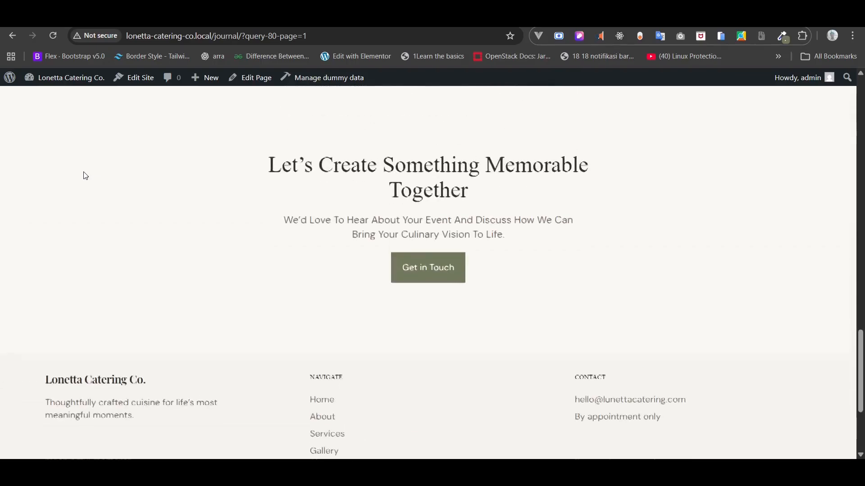
{"action": "scroll", "coordinate": [84, 176], "scroll_direction": "up", "scroll_amount": 8}
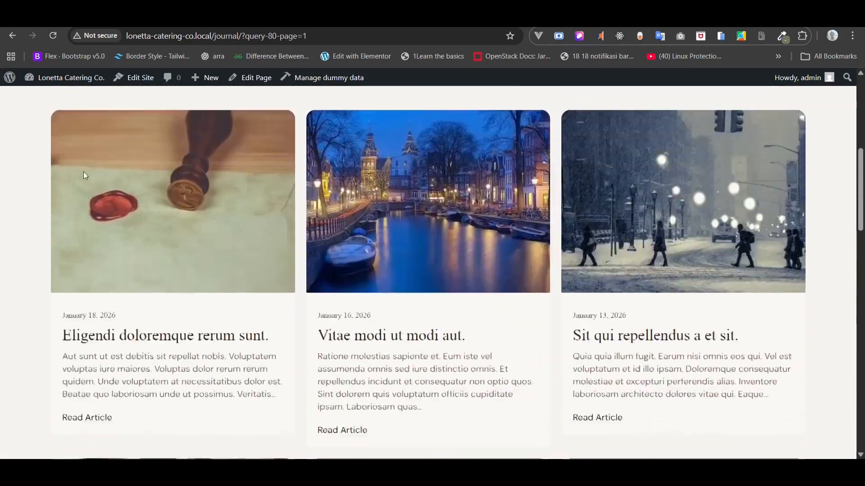
{"action": "scroll", "coordinate": [86, 176], "scroll_direction": "down", "scroll_amount": 10}
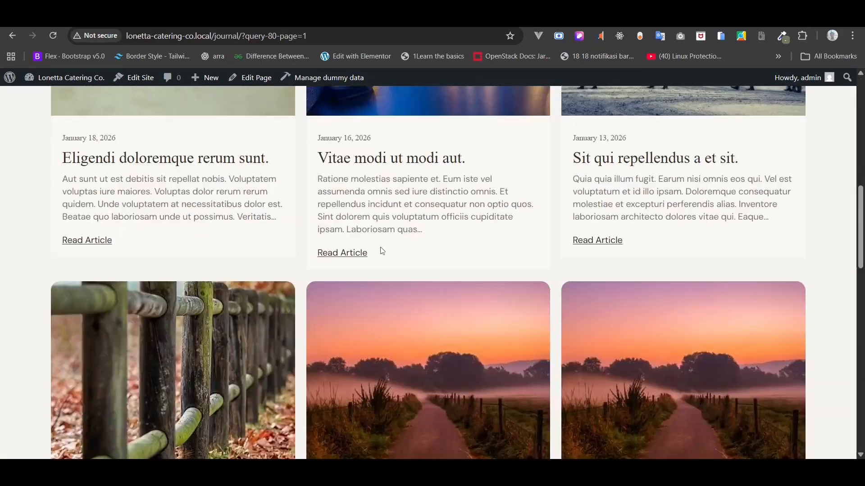
- Open 'Vitae modi ut modi aut.' in a new tab and look through the article
{"action": "right_click", "coordinate": [347, 254]}
{"action": "left_click", "coordinate": [406, 269]}
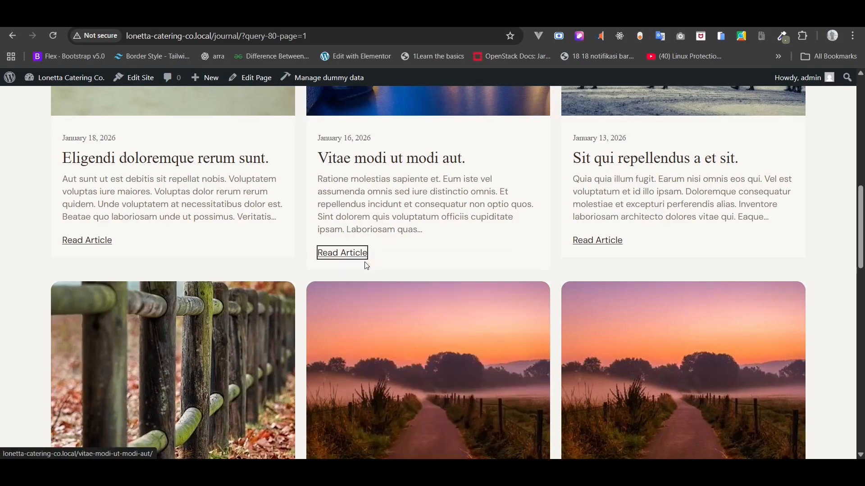
{"action": "key", "text": "ctrl+Tab"}
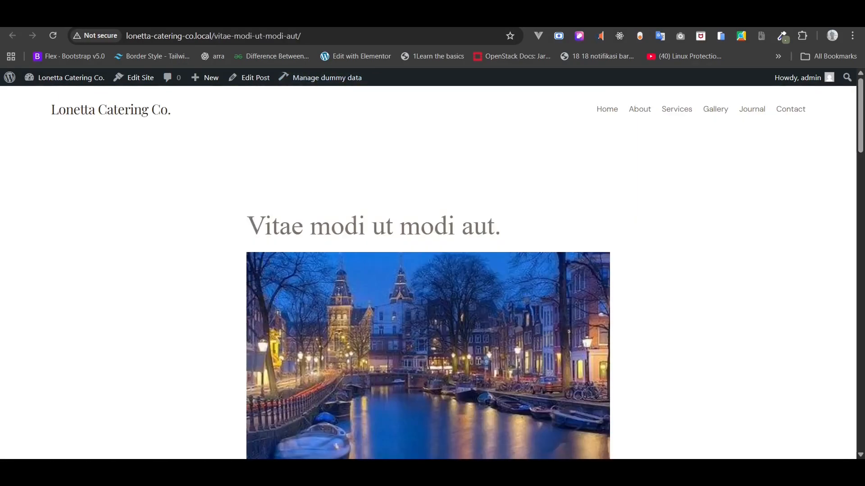
{"action": "left_click_drag", "start_coordinate": [860, 98], "coordinate": [860, 154]}
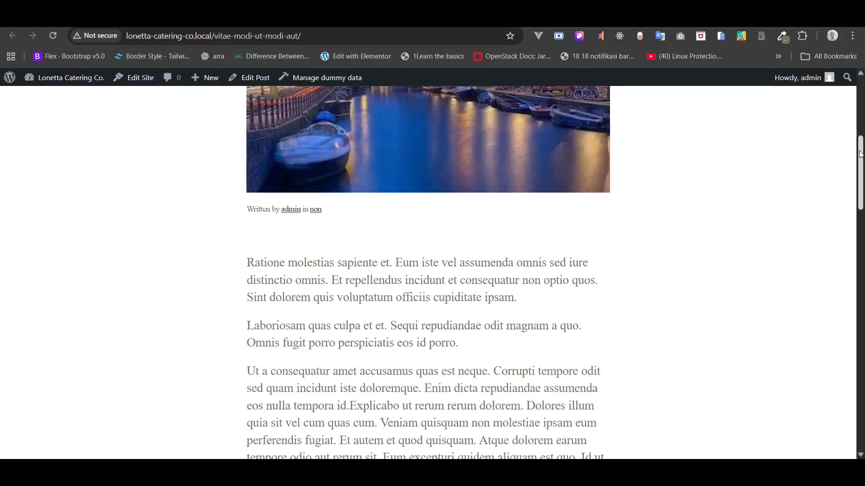
{"action": "scroll", "coordinate": [838, 343], "scroll_direction": "down", "scroll_amount": 15}
{"action": "key", "text": "Home"}
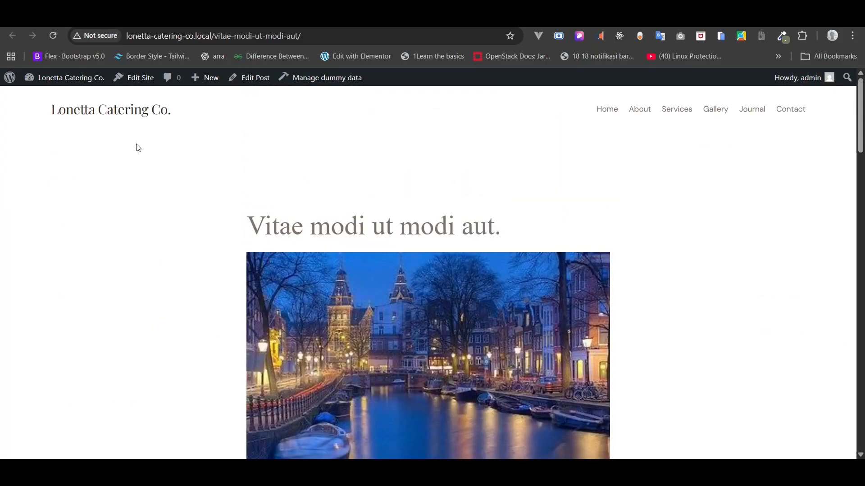
- From the admin area's All Posts list, open a new blank post with Add Post
{"action": "left_click", "coordinate": [8, 84]}
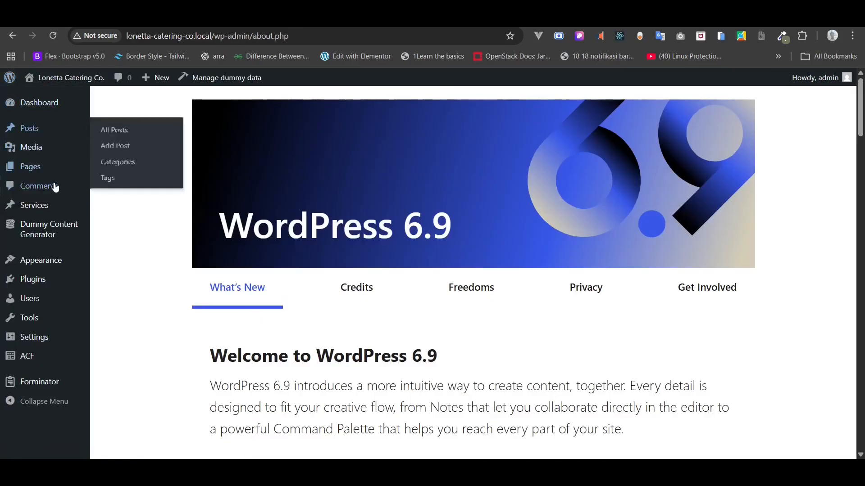
{"action": "mouse_move", "coordinate": [43, 129]}
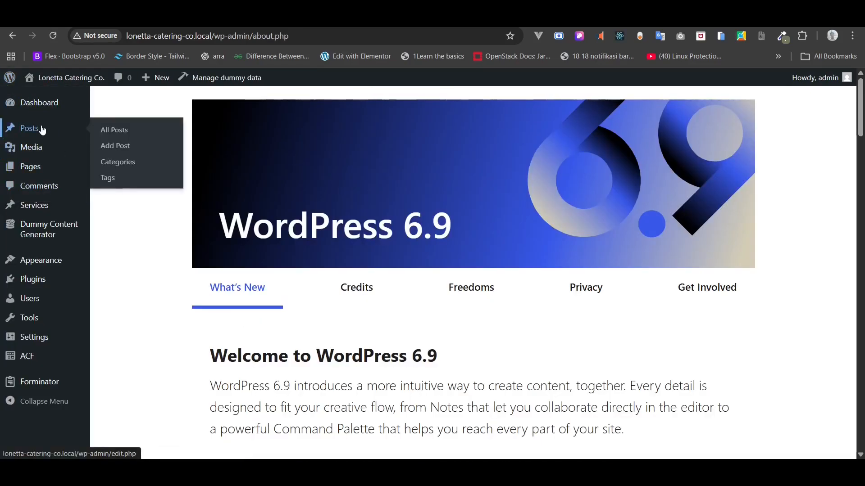
{"action": "left_click", "coordinate": [102, 134]}
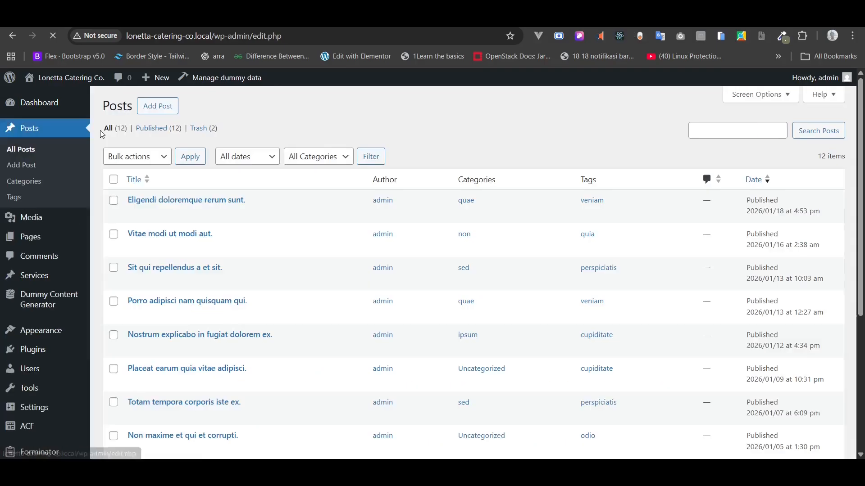
{"action": "left_click", "coordinate": [167, 115]}
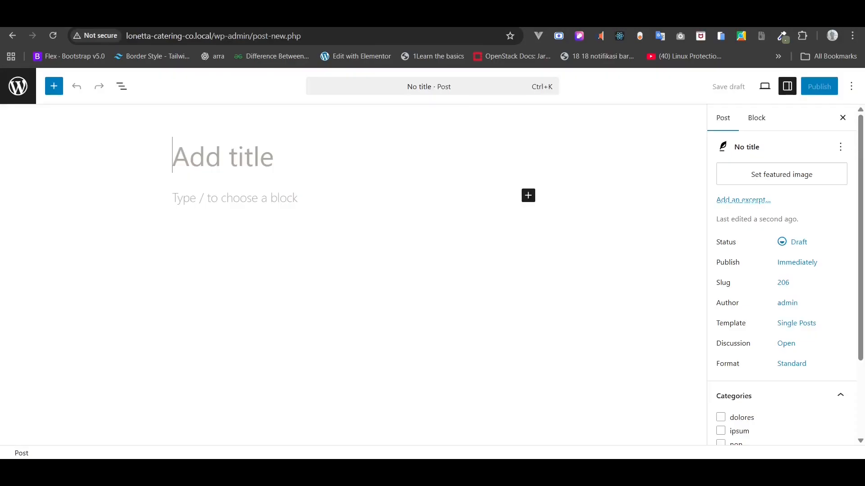
- Copy the Notion article's title and its intro through grazing tables section into the post
{"action": "left_click", "coordinate": [410, 28]}
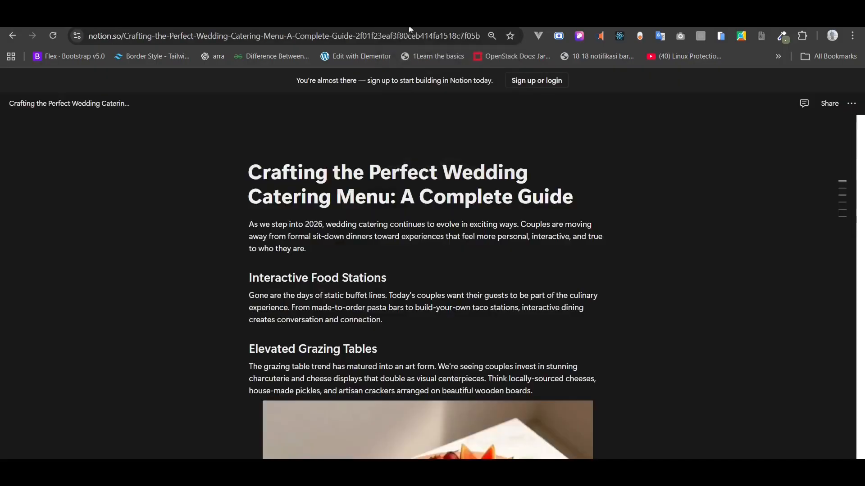
{"action": "left_click_drag", "start_coordinate": [249, 167], "coordinate": [603, 192]}
{"action": "key", "text": "ctrl+c"}
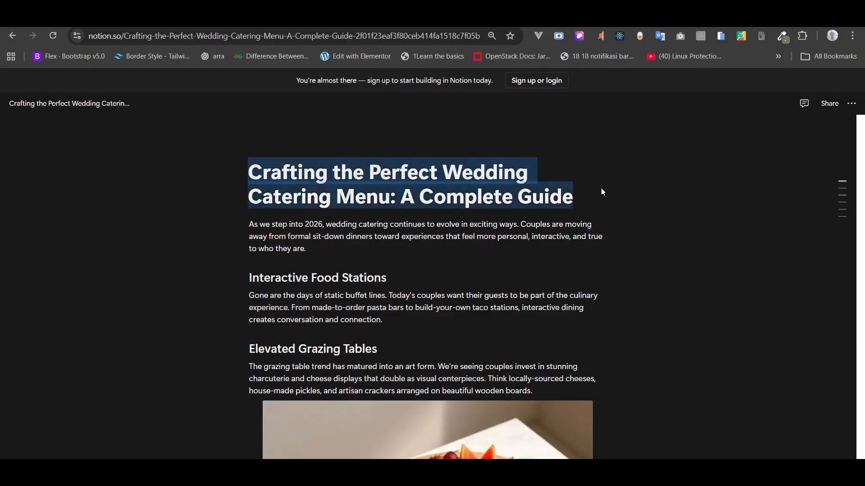
{"action": "left_click", "coordinate": [293, 24]}
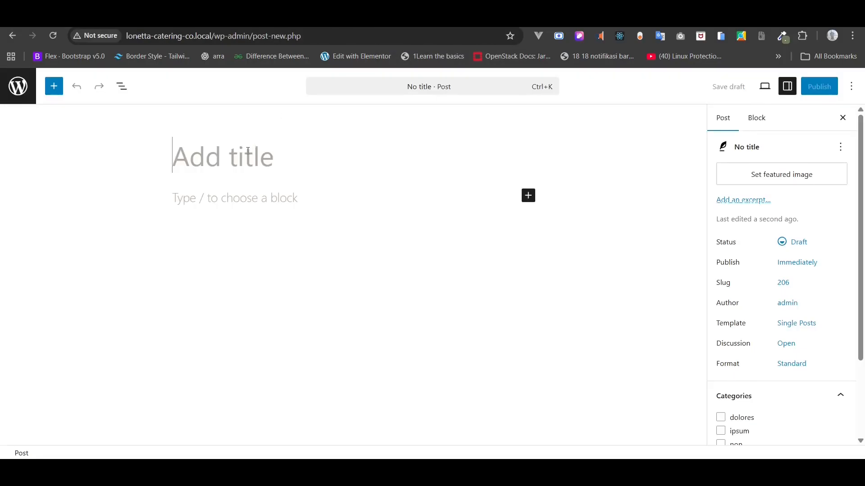
{"action": "key", "text": "ctrl+v"}
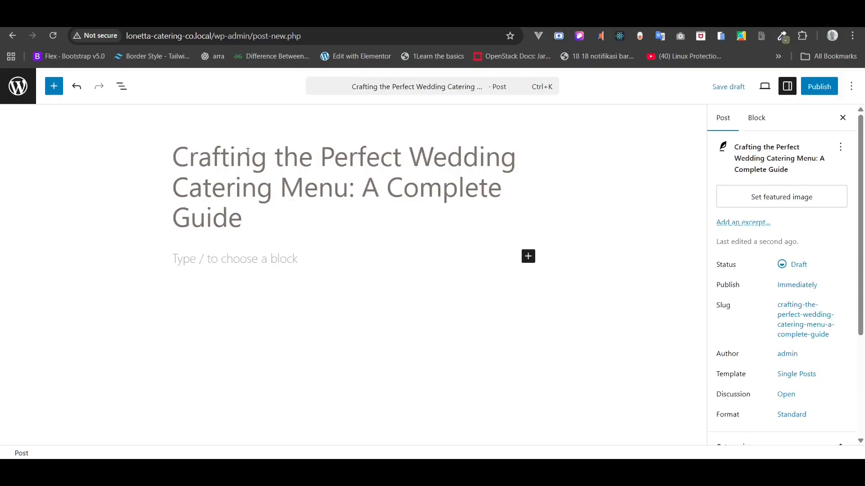
{"action": "key", "text": "ctrl+Tab"}
{"action": "scroll", "coordinate": [415, 214], "scroll_direction": "down", "scroll_amount": 2}
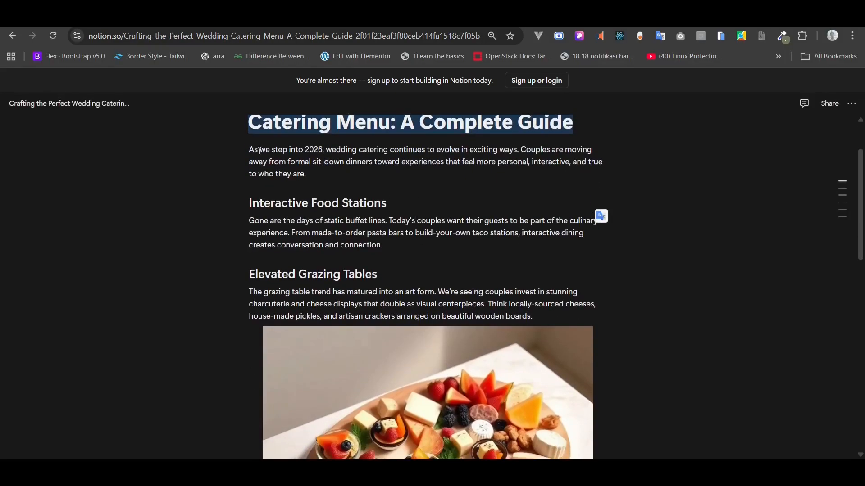
{"action": "left_click_drag", "start_coordinate": [243, 145], "coordinate": [549, 315]}
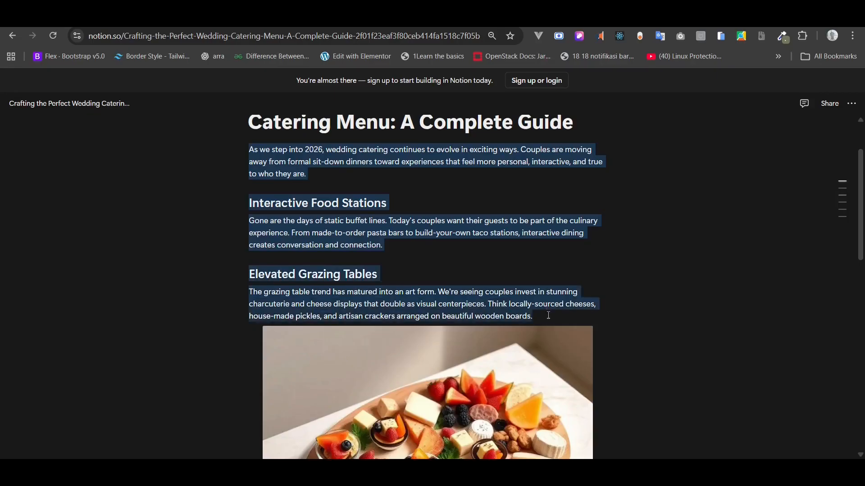
{"action": "key", "text": "ctrl+shift+Tab"}
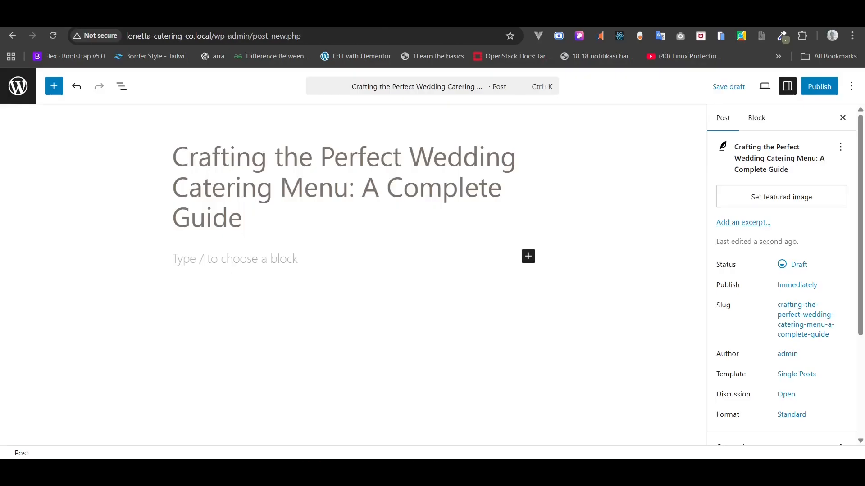
{"action": "left_click", "coordinate": [213, 252]}
{"action": "key", "text": "ctrl+v"}
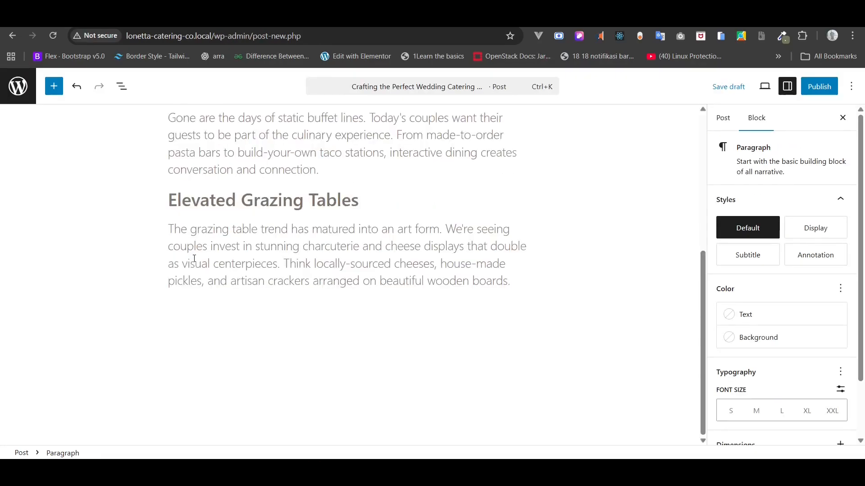
- Copy the charcuterie image from Notion and paste it into a new block below the grazing paragraph
{"action": "scroll", "coordinate": [194, 258], "scroll_direction": "up", "scroll_amount": 3}
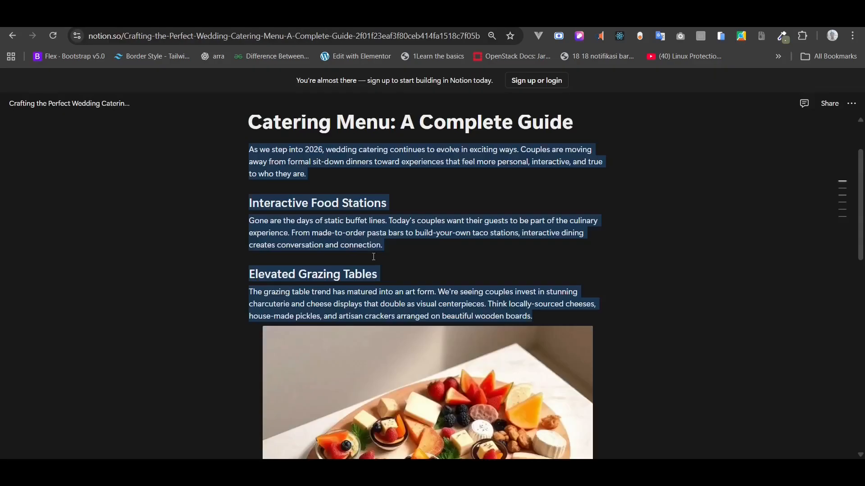
{"action": "scroll", "coordinate": [350, 213], "scroll_direction": "down", "scroll_amount": 5}
{"action": "right_click", "coordinate": [345, 207]}
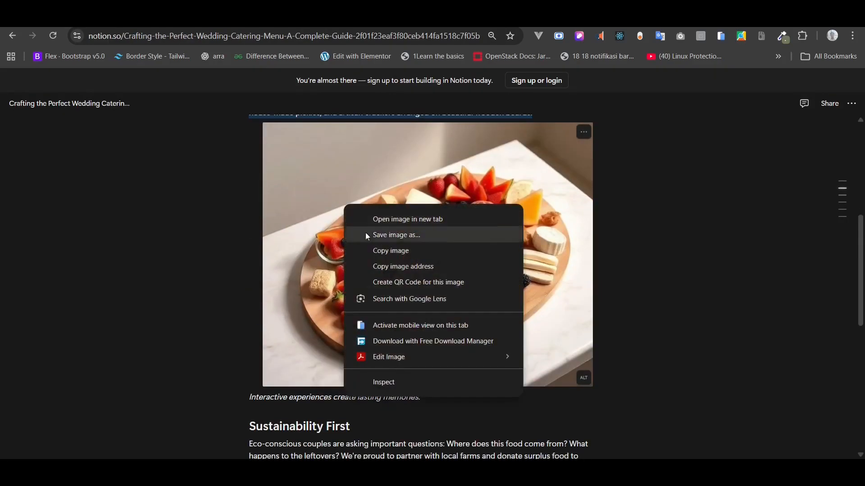
{"action": "left_click", "coordinate": [373, 251]}
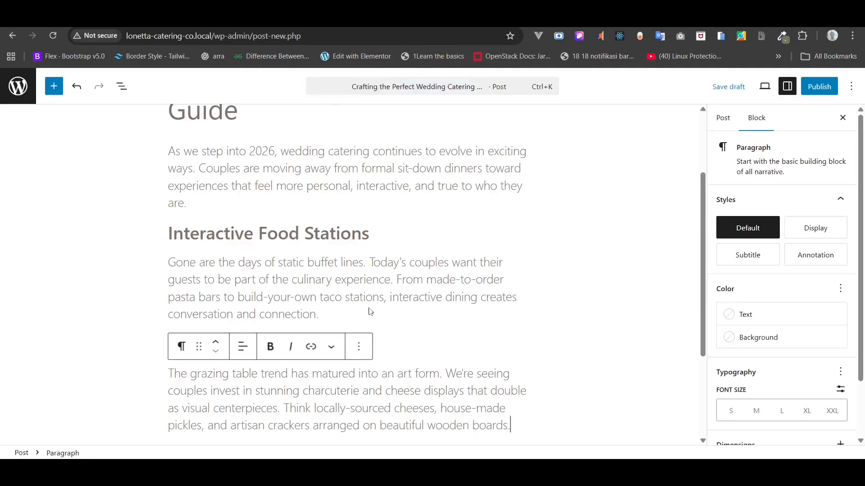
{"action": "scroll", "coordinate": [370, 311], "scroll_direction": "down", "scroll_amount": 3}
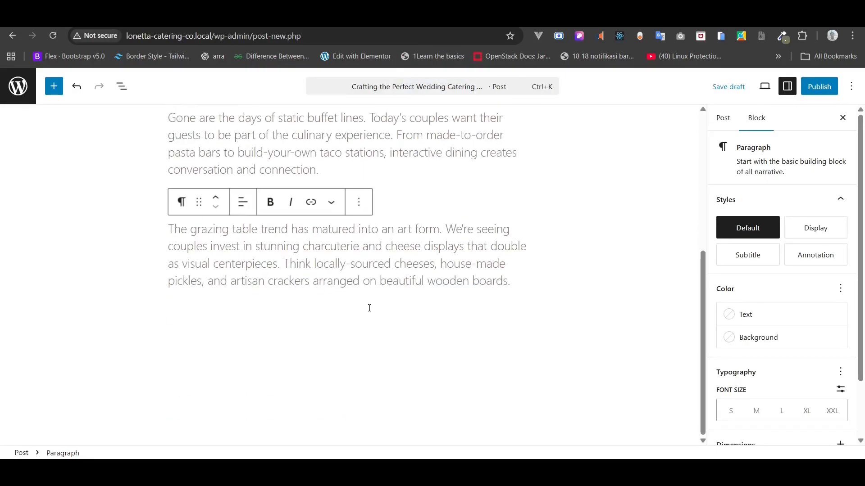
{"action": "key", "text": "Return"}
{"action": "key", "text": "ctrl+v"}
{"action": "scroll", "coordinate": [369, 306], "scroll_direction": "down", "scroll_amount": 5}
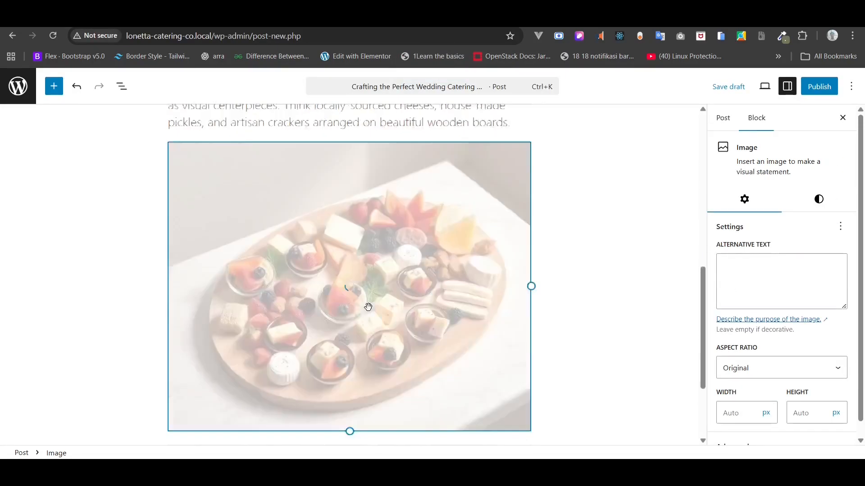
- Copy the image's caption text from the Notion article for the image block
{"action": "left_click", "coordinate": [375, 18]}
{"action": "left_click", "coordinate": [280, 397]}
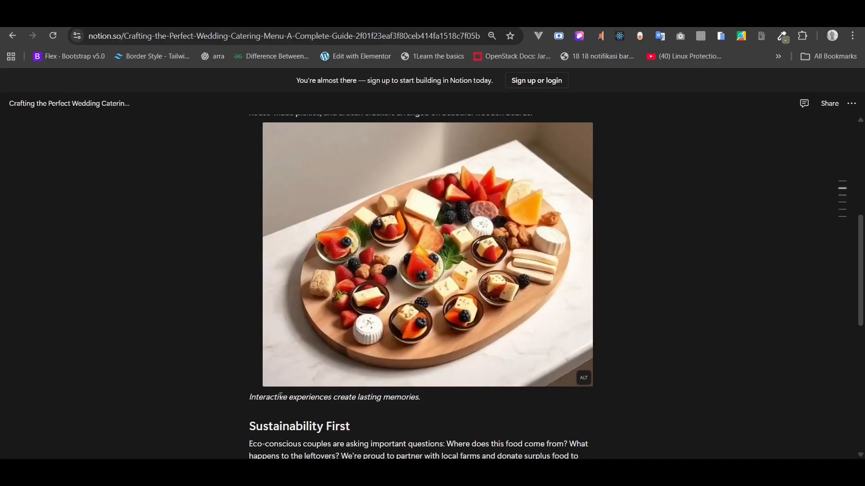
{"action": "triple_click", "coordinate": [281, 396]}
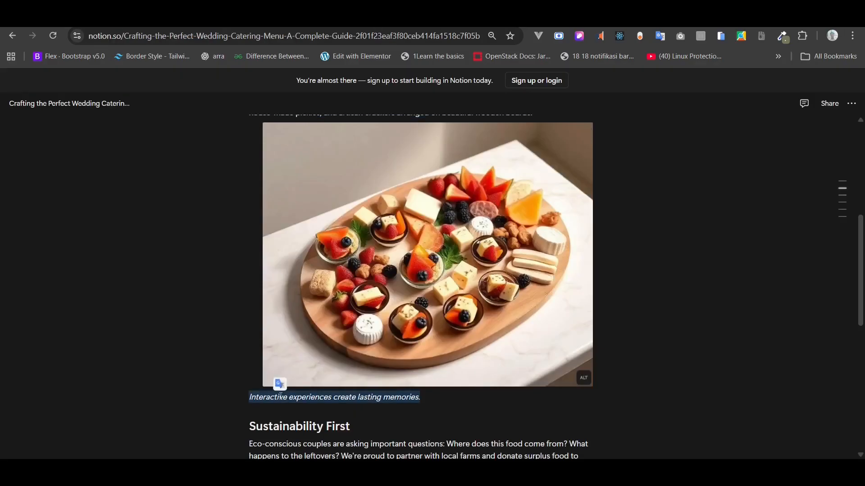
{"action": "left_click", "coordinate": [321, 18]}
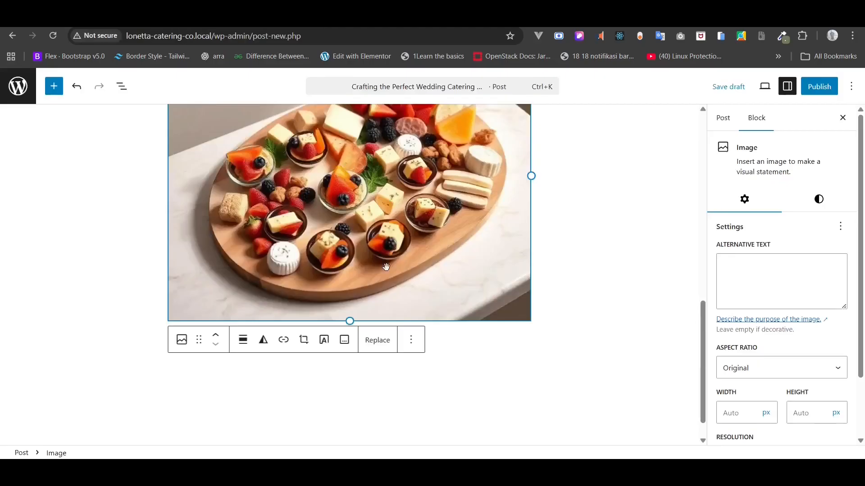
{"action": "left_click", "coordinate": [411, 341]}
- Set the charcuterie image's alt text and caption to 'Interactive experiences create lasting memories.'
{"action": "left_click", "coordinate": [414, 348]}
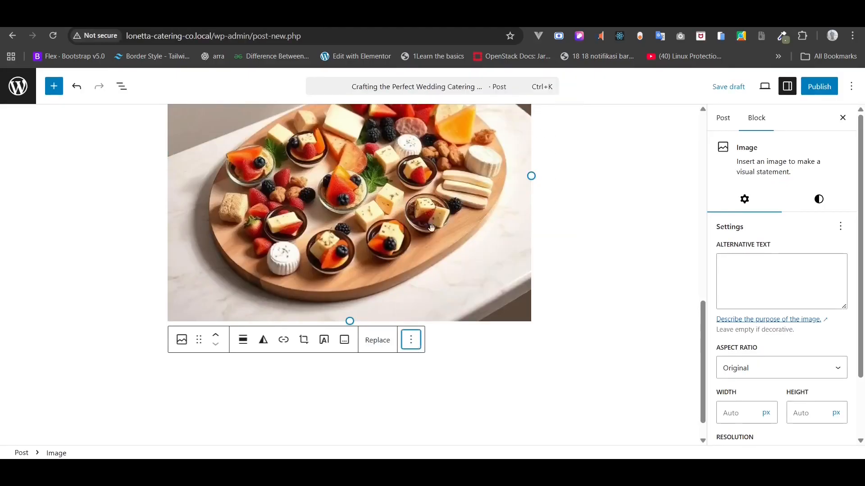
{"action": "scroll", "coordinate": [471, 200], "scroll_direction": "down", "scroll_amount": 3}
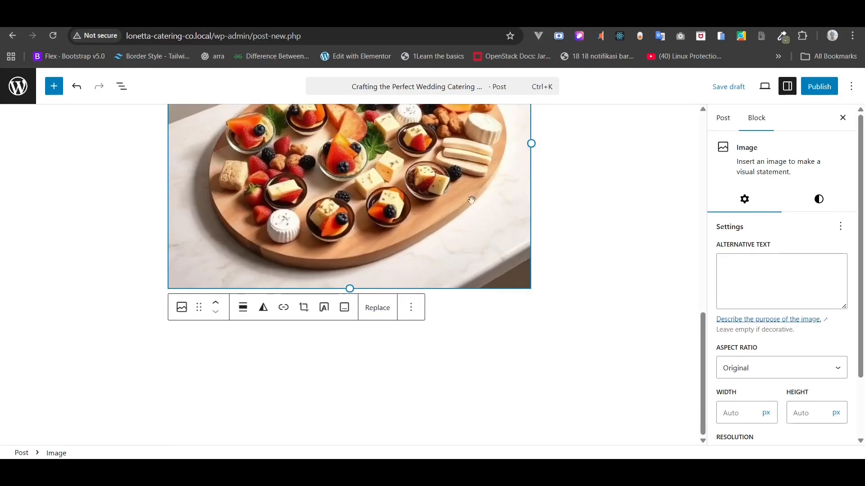
{"action": "left_click", "coordinate": [763, 269]}
{"action": "key", "text": "ctrl+v"}
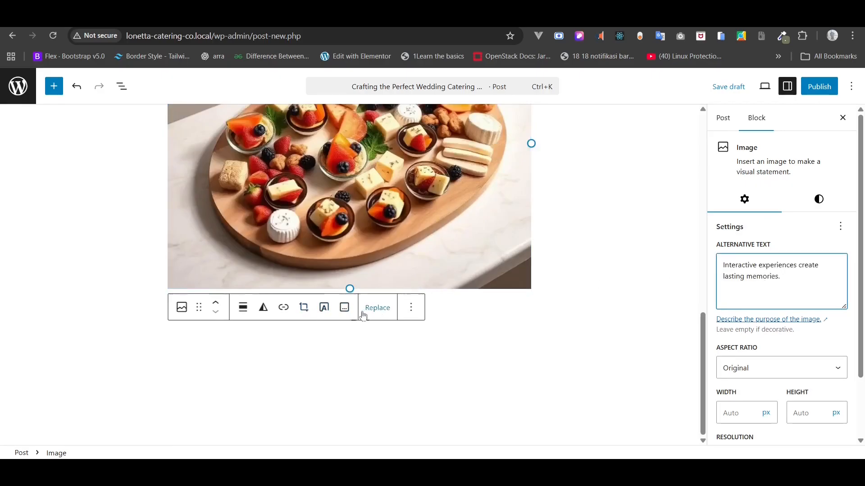
{"action": "left_click", "coordinate": [344, 308]}
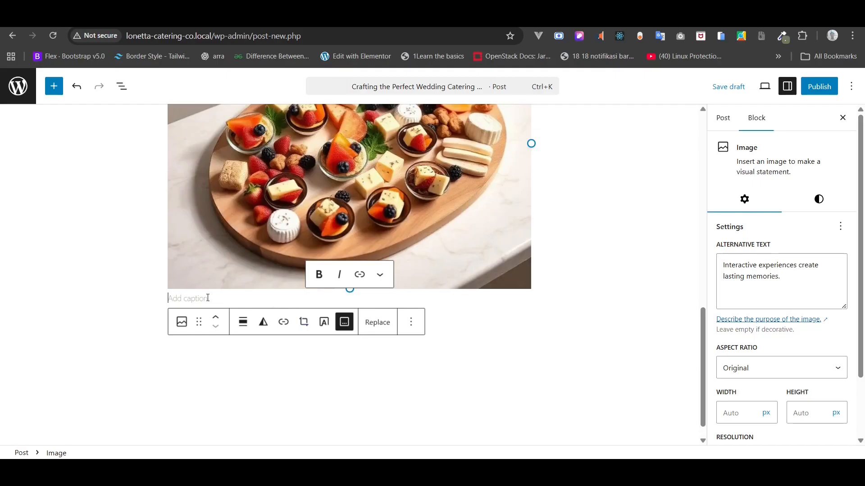
{"action": "key", "text": "ctrl+v"}
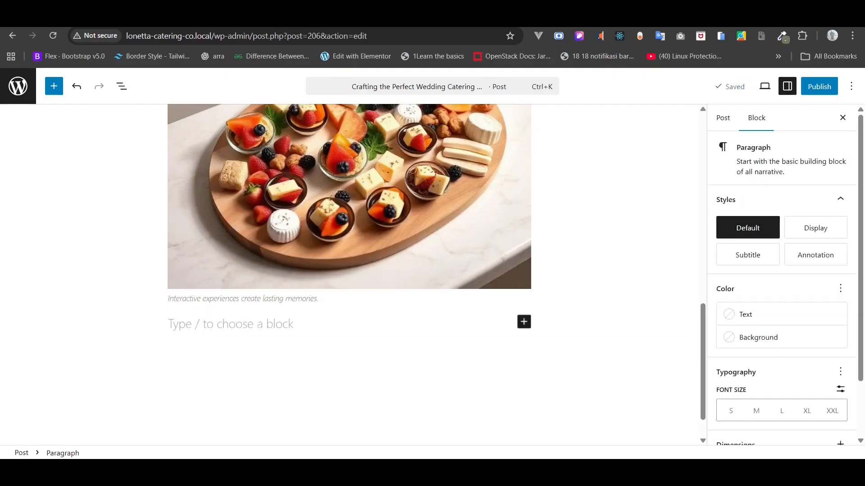
- Paste the Sustainability First section and its quote from Notion below the image
{"action": "left_click", "coordinate": [431, 18]}
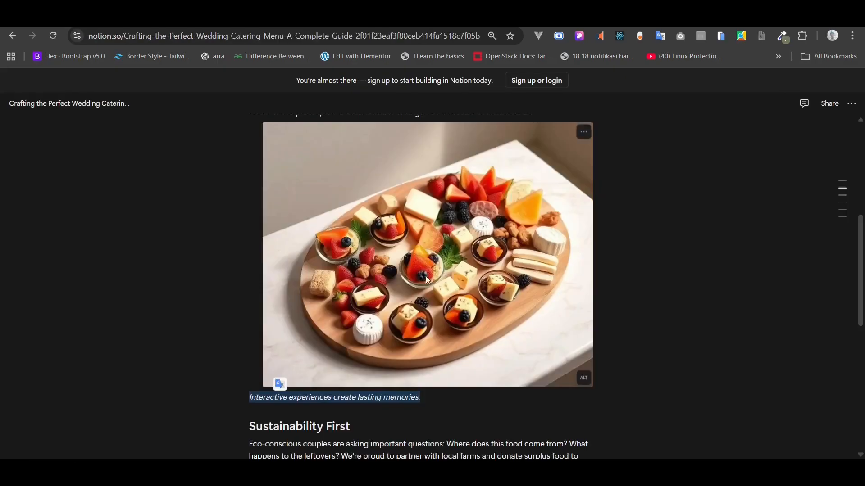
{"action": "scroll", "coordinate": [427, 276], "scroll_direction": "down", "scroll_amount": 5}
{"action": "left_click_drag", "start_coordinate": [247, 177], "coordinate": [355, 251]}
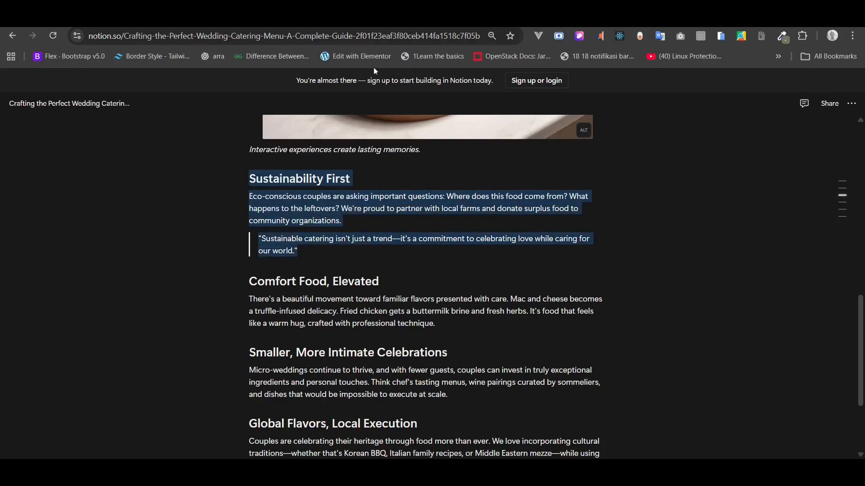
{"action": "left_click", "coordinate": [364, 18]}
{"action": "key", "text": "ctrl+v"}
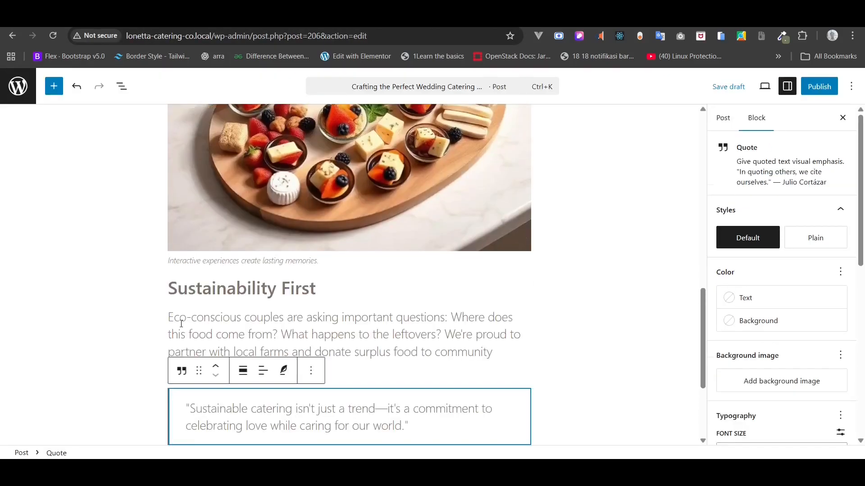
{"action": "scroll", "coordinate": [181, 324], "scroll_direction": "down", "scroll_amount": 3}
{"action": "left_click", "coordinate": [214, 318]}
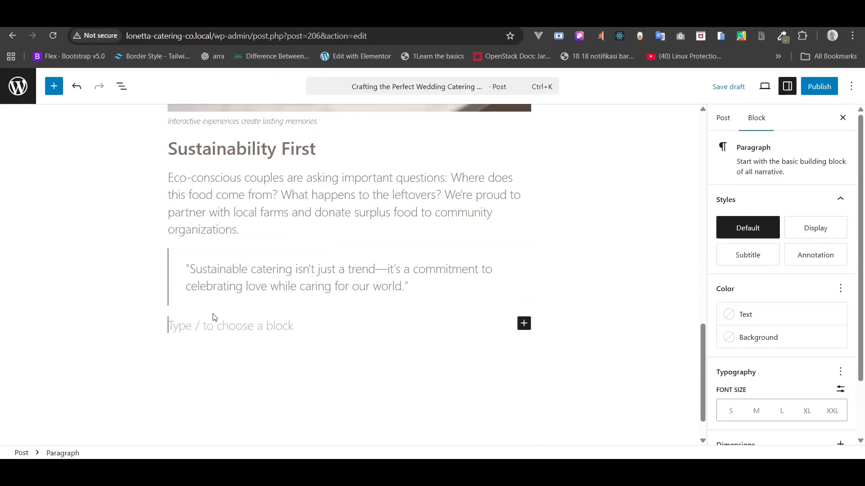
- Paste the Comfort Food, Intimate Celebrations and Global Flavors sections at the end
{"action": "left_click", "coordinate": [316, 18]}
{"action": "scroll", "coordinate": [402, 226], "scroll_direction": "down", "scroll_amount": 3}
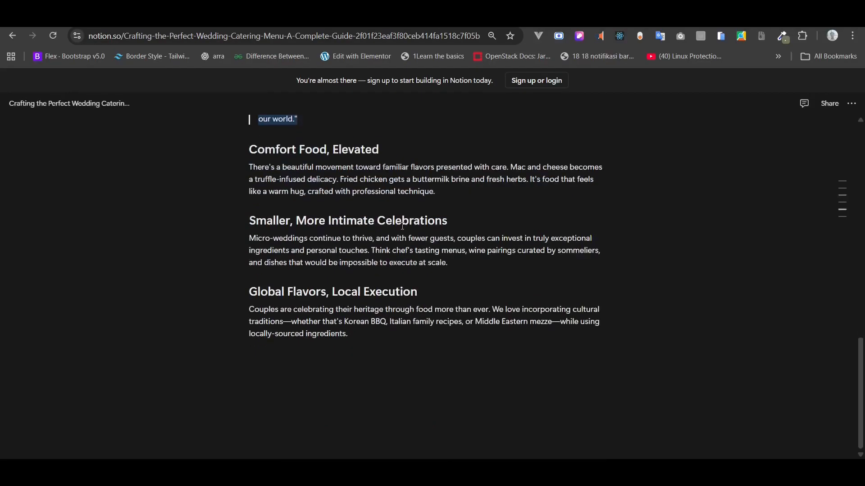
{"action": "left_click", "coordinate": [246, 146]}
{"action": "left_click_drag", "start_coordinate": [245, 146], "coordinate": [361, 336]}
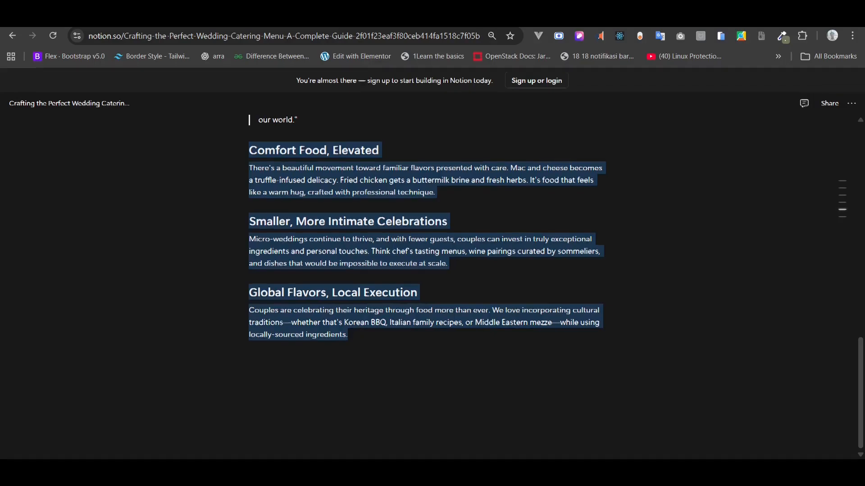
{"action": "key", "text": "alt+Tab"}
{"action": "key", "text": "ctrl+v"}
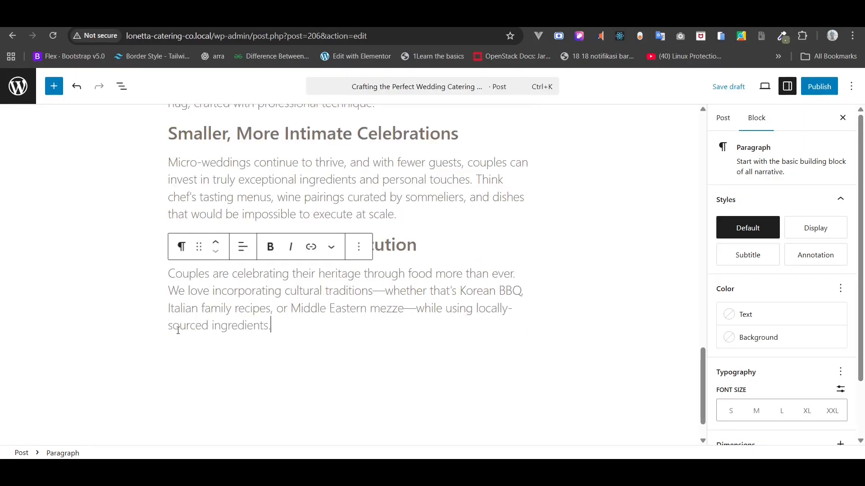
{"action": "scroll", "coordinate": [294, 326], "scroll_direction": "up", "scroll_amount": 15}
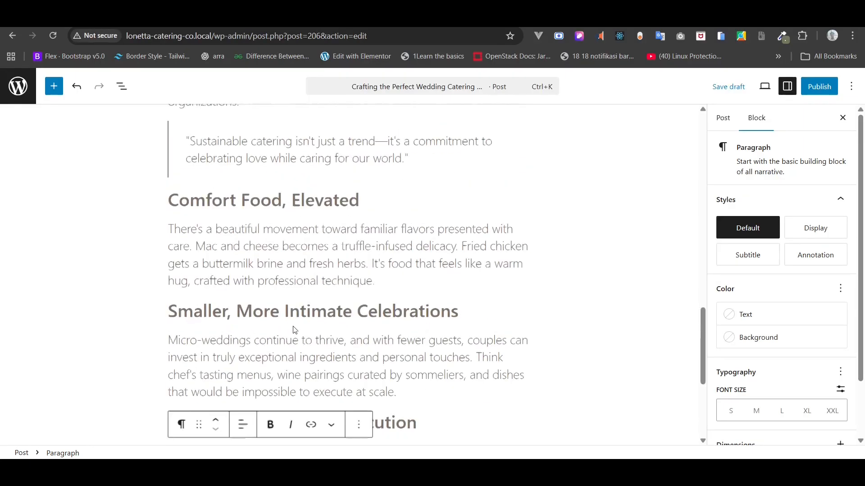
{"action": "scroll", "coordinate": [292, 325], "scroll_direction": "up", "scroll_amount": 2}
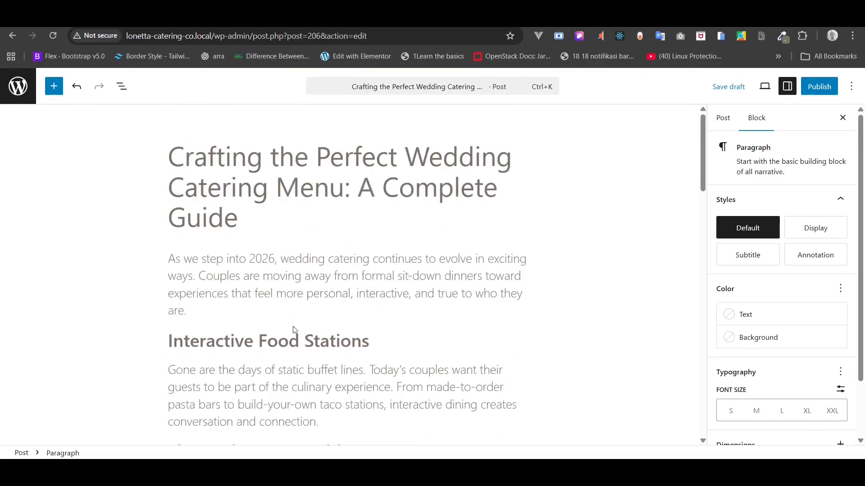
- Publish the wedding catering post
{"action": "left_click", "coordinate": [822, 88]}
{"action": "left_click", "coordinate": [826, 87]}
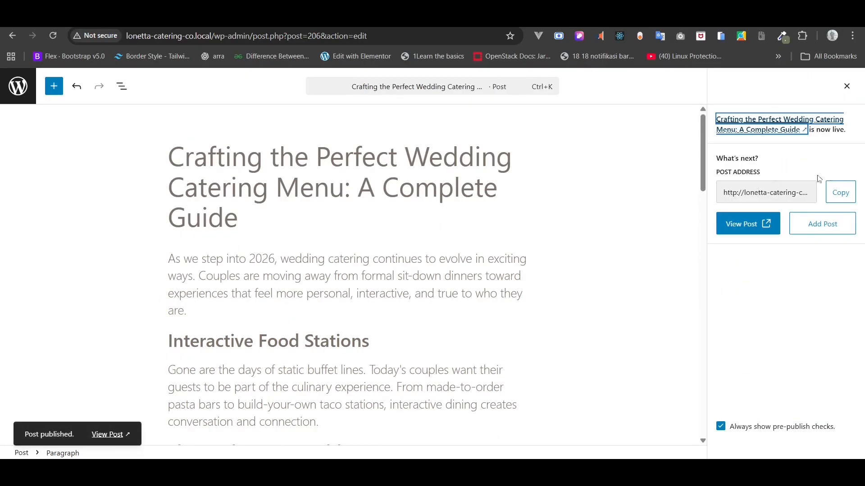
{"action": "left_click", "coordinate": [847, 87]}
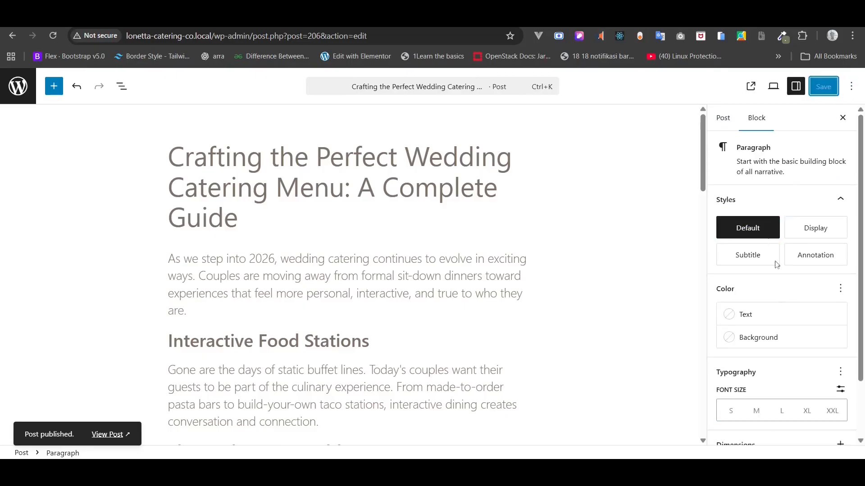
- Create a new Menu Ideas category for the post
{"action": "left_click", "coordinate": [728, 117]}
{"action": "scroll", "coordinate": [760, 252], "scroll_direction": "down", "scroll_amount": 5}
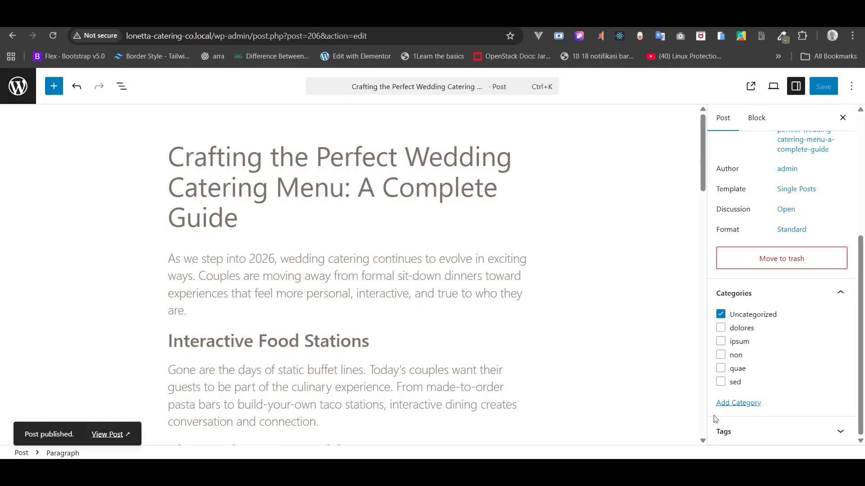
{"action": "left_click", "coordinate": [726, 406]}
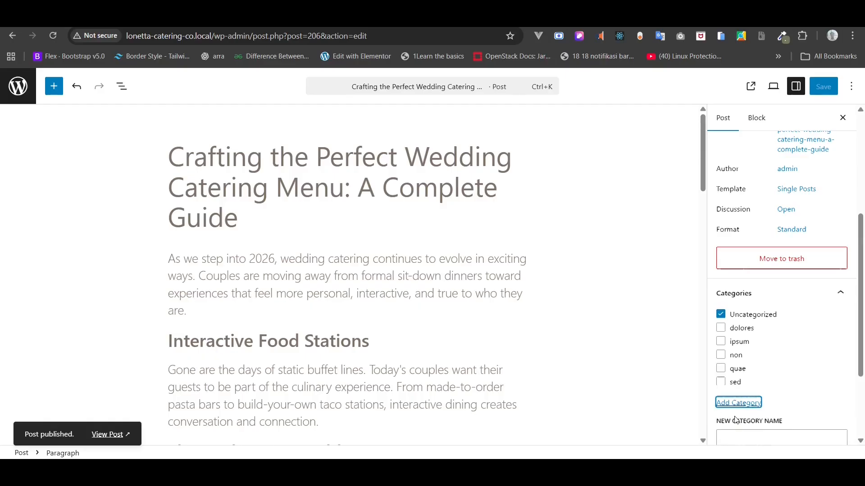
{"action": "scroll", "coordinate": [767, 356], "scroll_direction": "down", "scroll_amount": 3}
{"action": "left_click", "coordinate": [761, 329]}
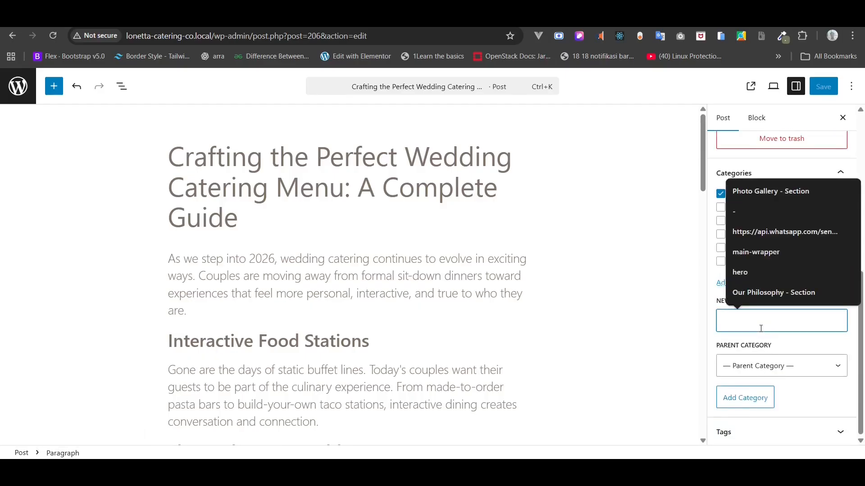
{"action": "type", "text": "Menu Ideas"}
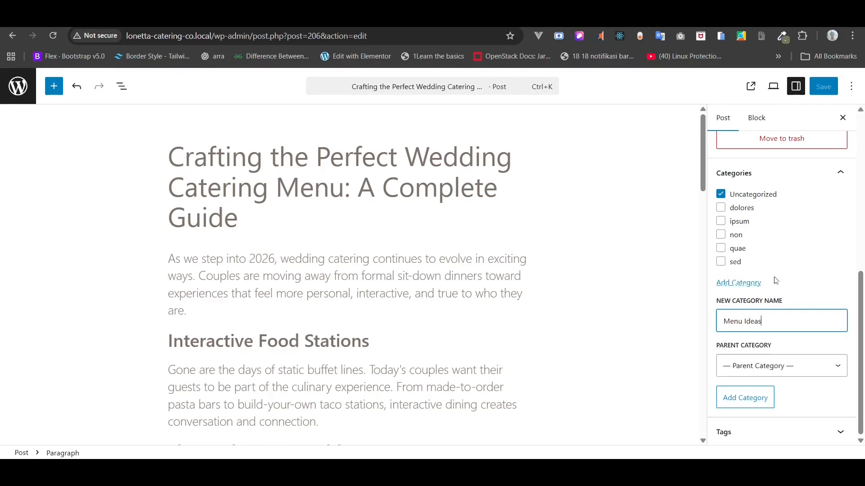
{"action": "left_click", "coordinate": [745, 398]}
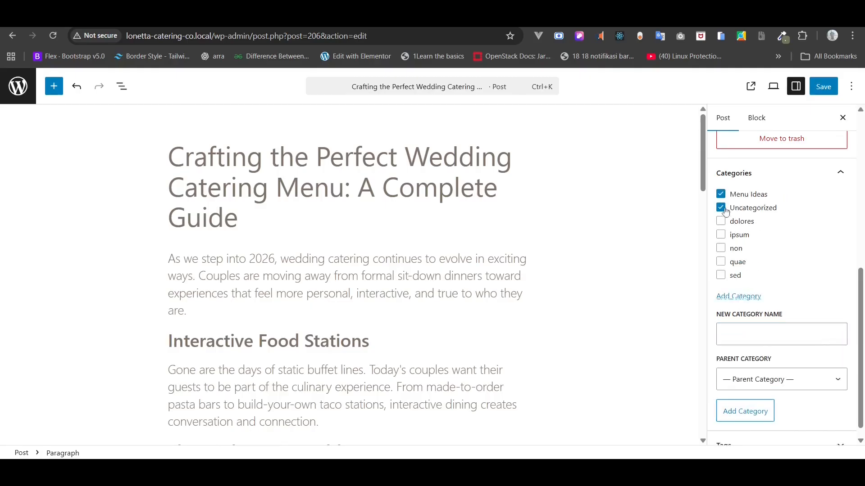
- Set the charcuterie platter photo from the Media Library as the featured image
{"action": "scroll", "coordinate": [722, 210], "scroll_direction": "up", "scroll_amount": 5}
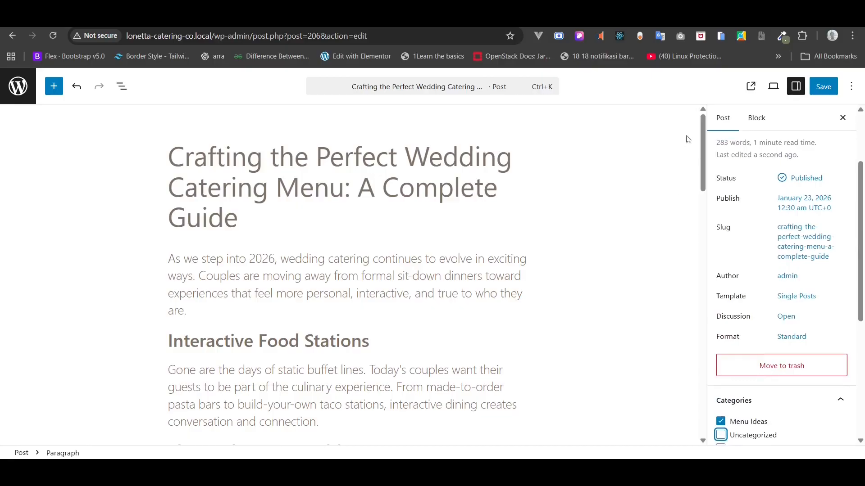
{"action": "scroll", "coordinate": [741, 208], "scroll_direction": "up", "scroll_amount": 2}
{"action": "scroll", "coordinate": [535, 321], "scroll_direction": "down", "scroll_amount": 6}
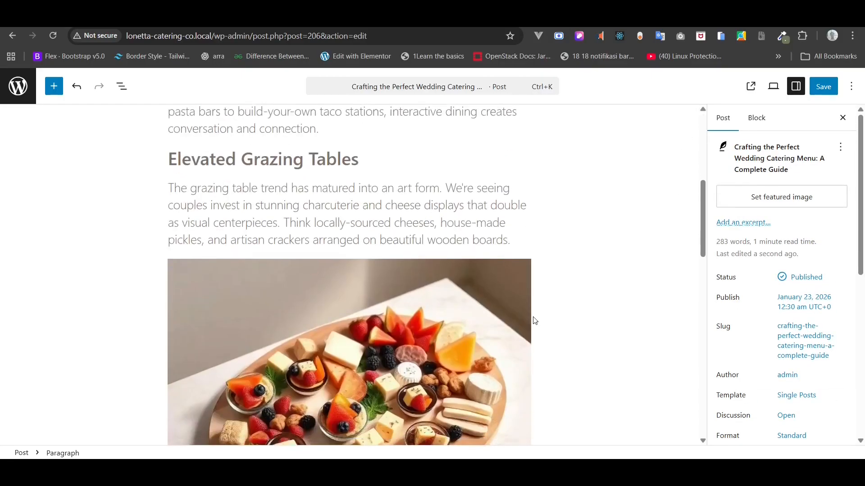
{"action": "scroll", "coordinate": [535, 320], "scroll_direction": "down", "scroll_amount": 2}
{"action": "left_click", "coordinate": [750, 198]}
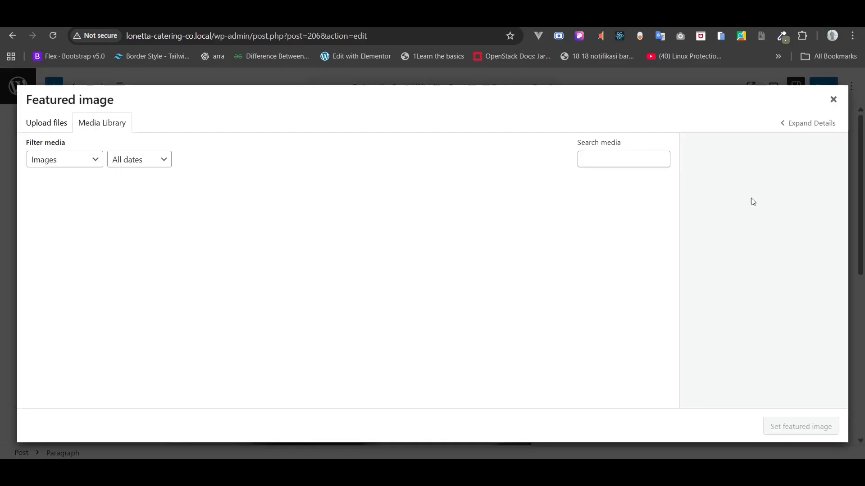
{"action": "left_click", "coordinate": [77, 212]}
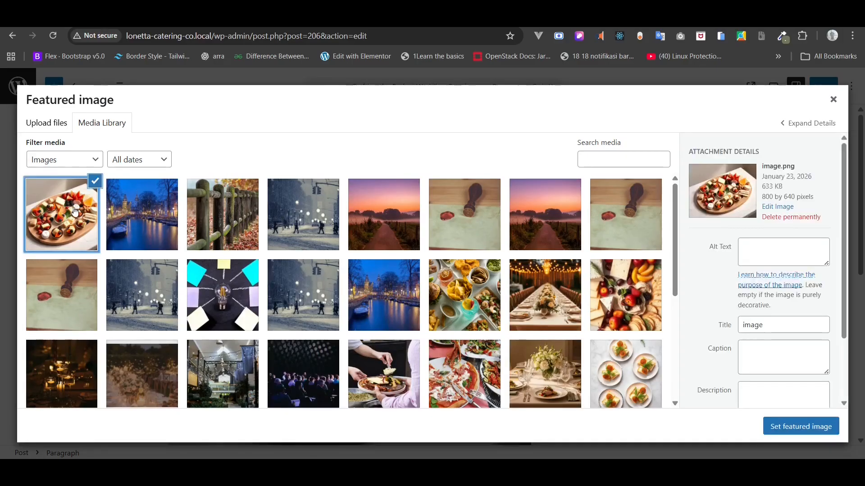
{"action": "left_click", "coordinate": [784, 427]}
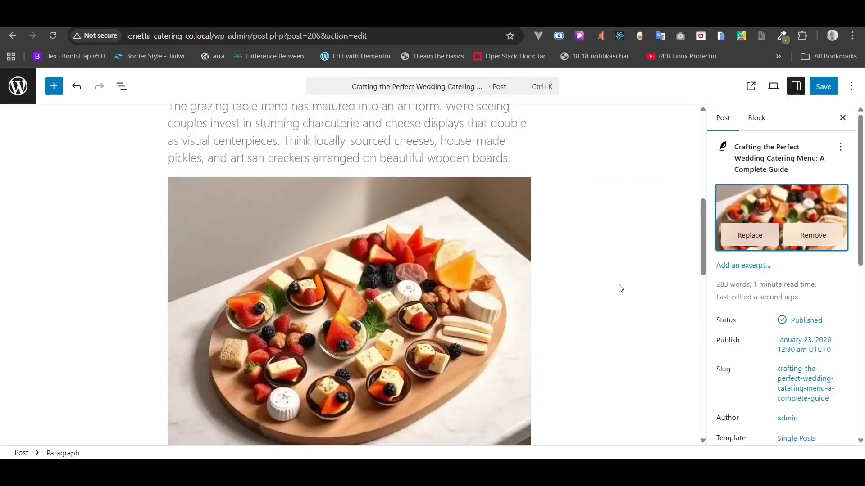
- Save the post, view the live page, and return to the editor
{"action": "scroll", "coordinate": [599, 271], "scroll_direction": "up", "scroll_amount": 10}
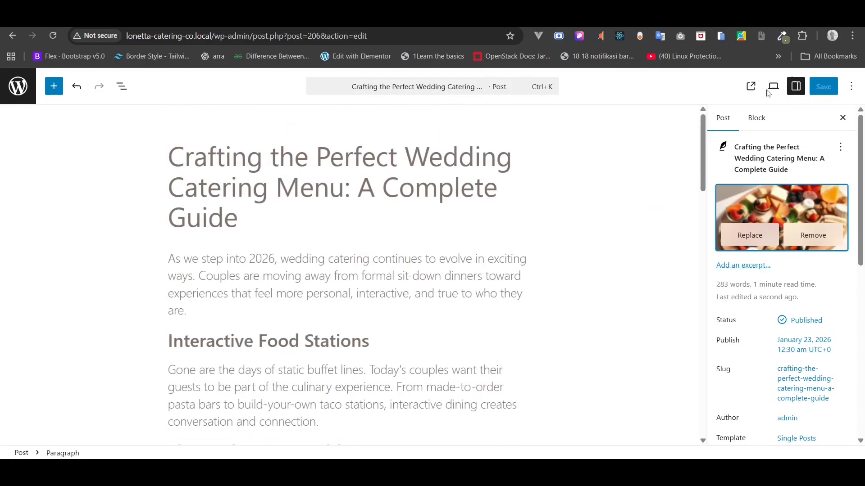
{"action": "left_click", "coordinate": [830, 89]}
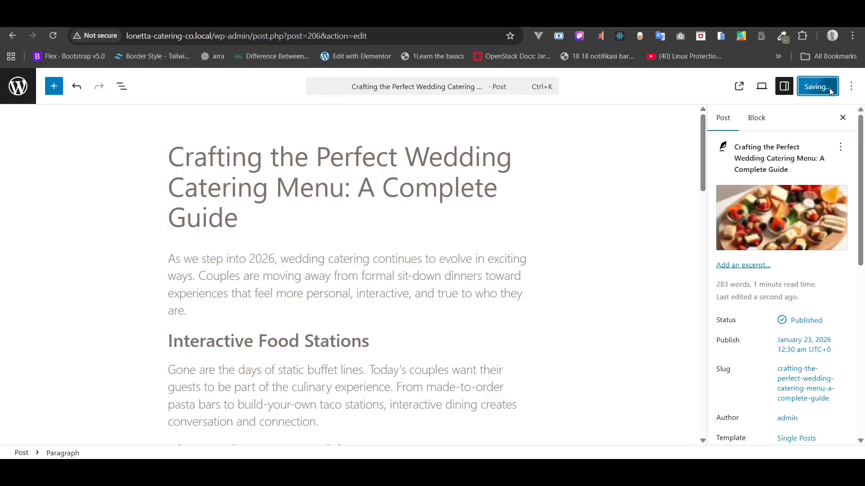
{"action": "left_click", "coordinate": [751, 86]}
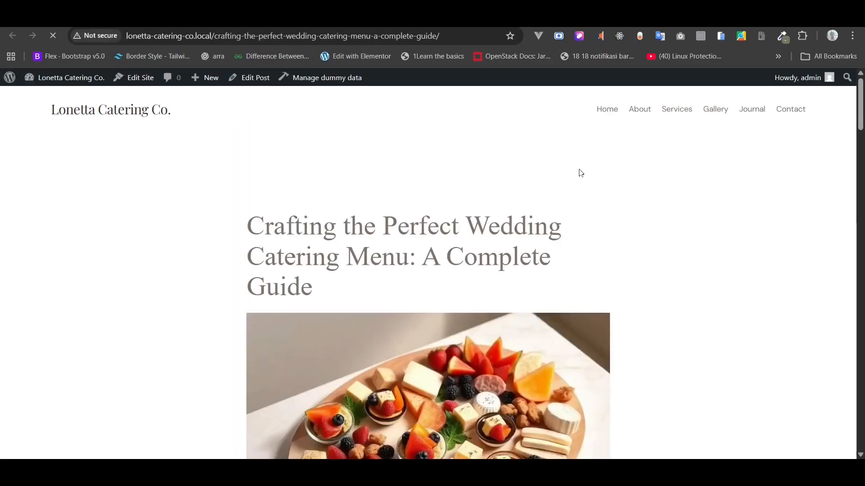
{"action": "scroll", "coordinate": [573, 182], "scroll_direction": "down", "scroll_amount": 10}
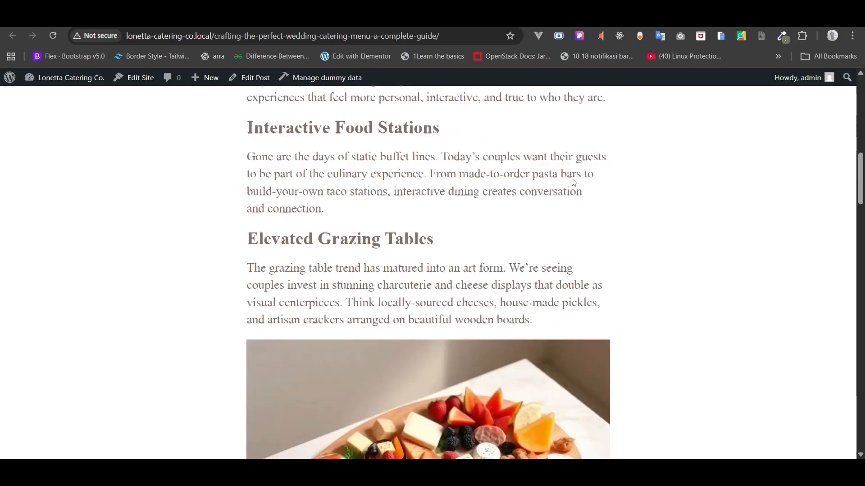
{"action": "scroll", "coordinate": [573, 180], "scroll_direction": "down", "scroll_amount": 2}
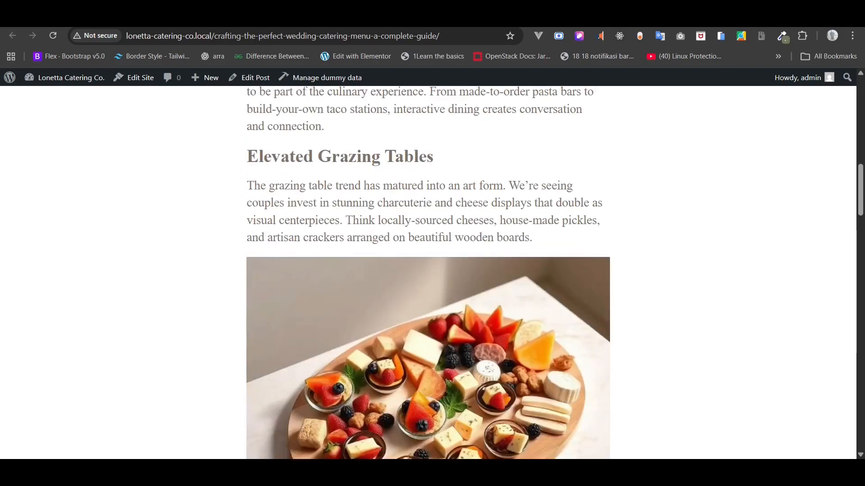
{"action": "key", "text": "alt+Left"}
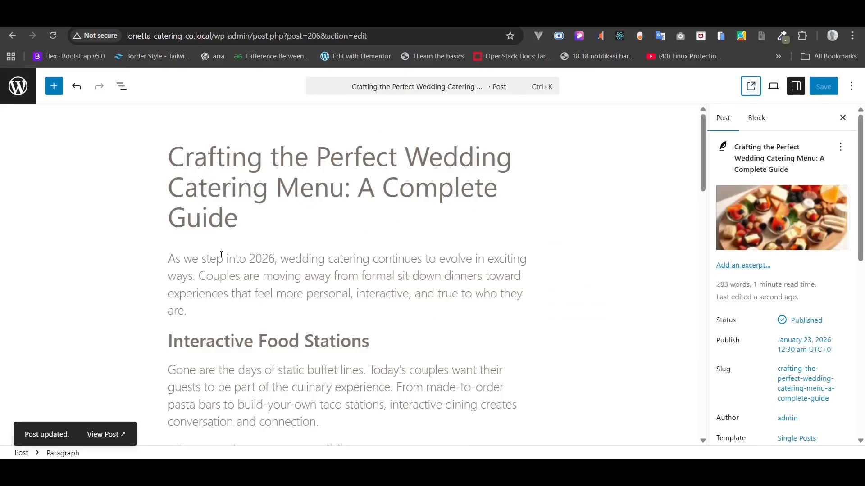
- Set the opening paragraph's font to DM Sans in the Typography settings
{"action": "triple_click", "coordinate": [224, 271]}
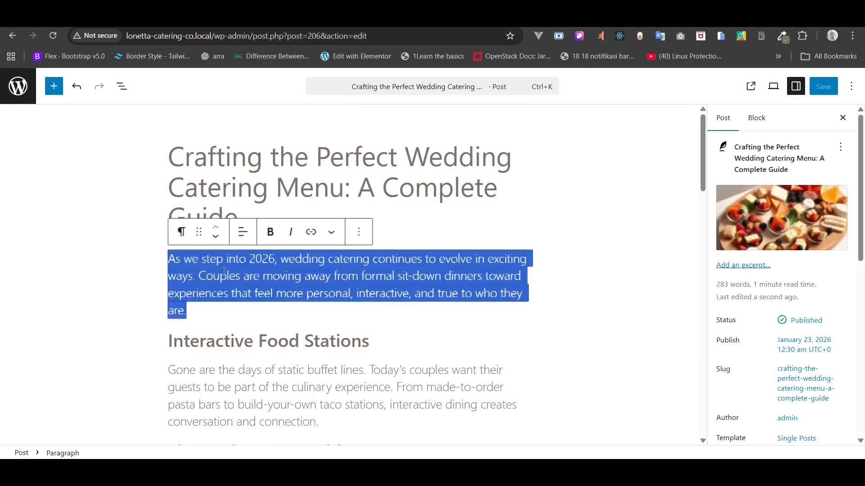
{"action": "left_click", "coordinate": [757, 118]}
{"action": "scroll", "coordinate": [789, 246], "scroll_direction": "down", "scroll_amount": 3}
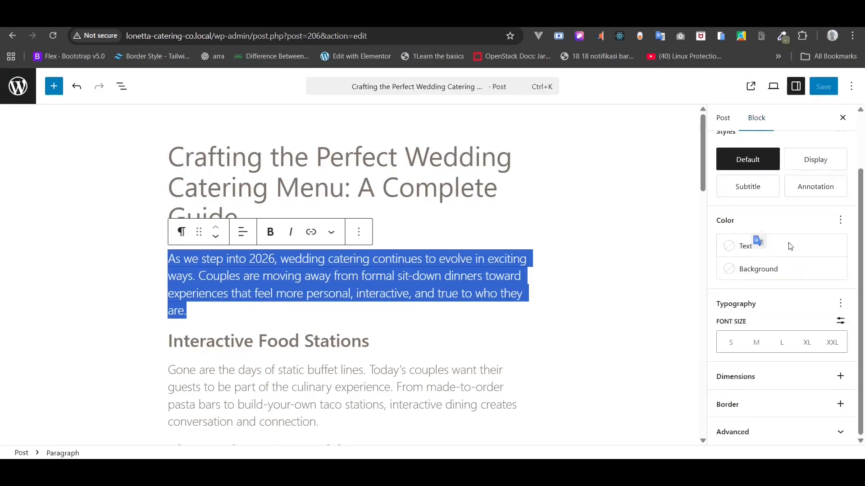
{"action": "left_click", "coordinate": [840, 305]}
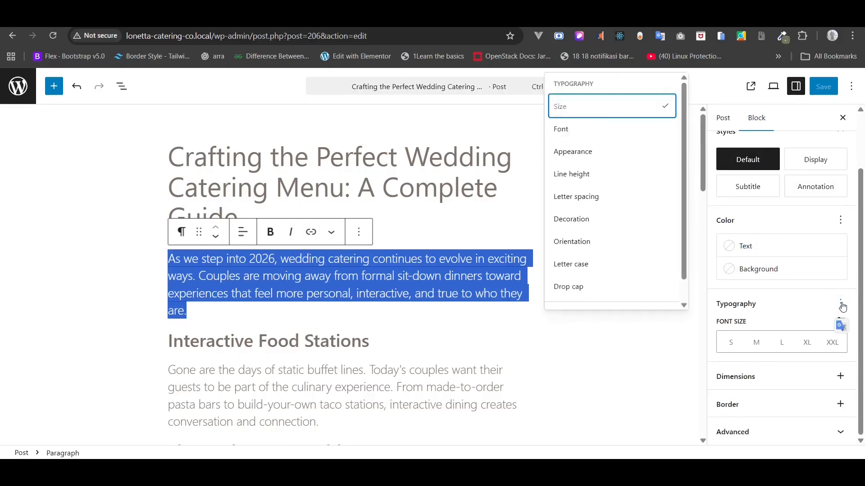
{"action": "left_click", "coordinate": [596, 131]}
{"action": "left_click", "coordinate": [780, 341]}
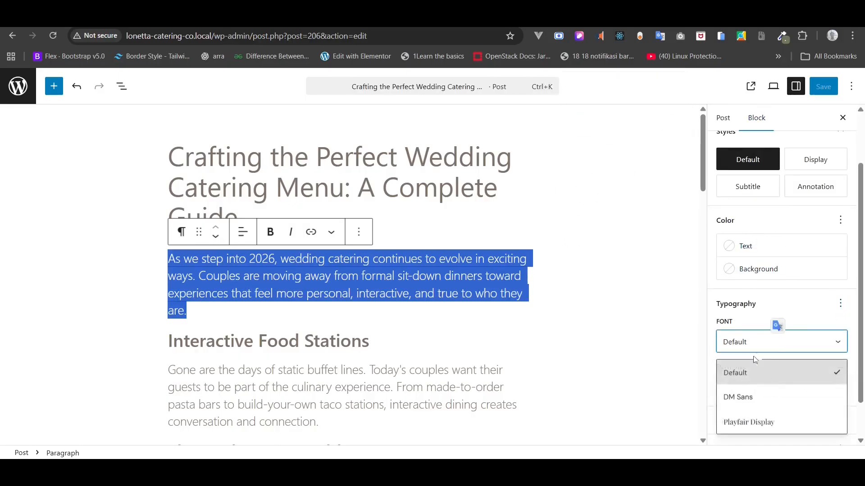
{"action": "left_click", "coordinate": [747, 399]}
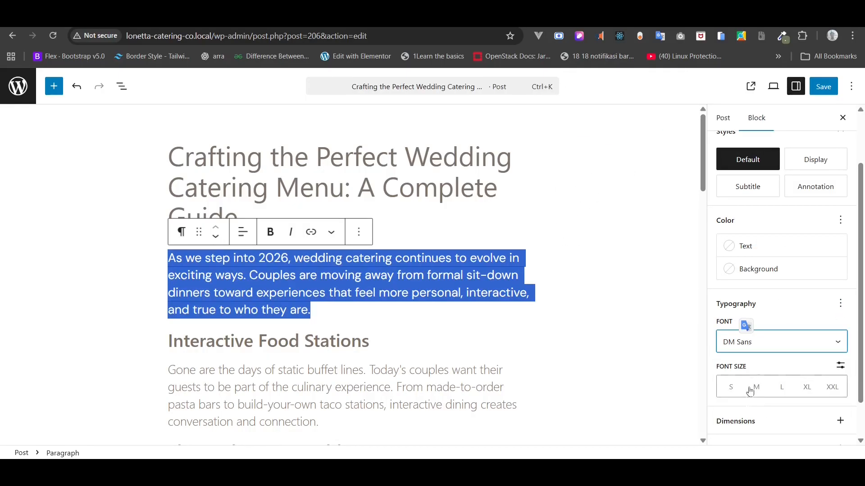
- Save the font change and check it on the live post
{"action": "left_click", "coordinate": [825, 93]}
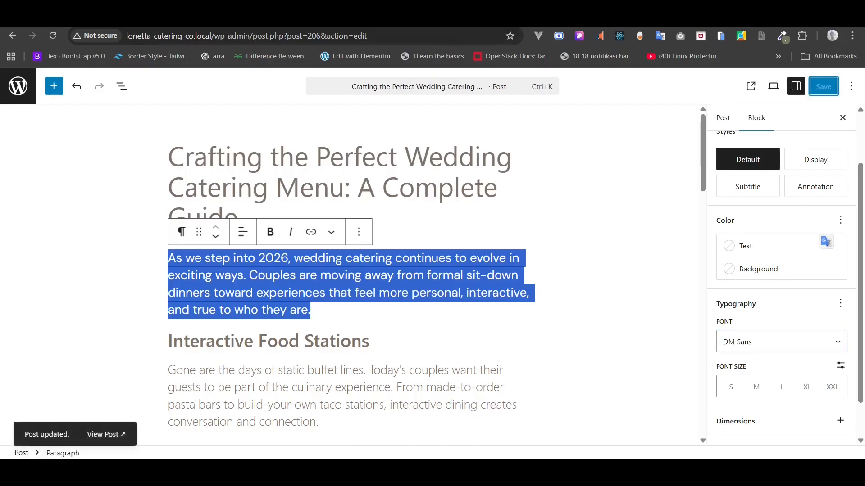
{"action": "left_click", "coordinate": [63, 15]}
{"action": "scroll", "coordinate": [128, 174], "scroll_direction": "up", "scroll_amount": 4}
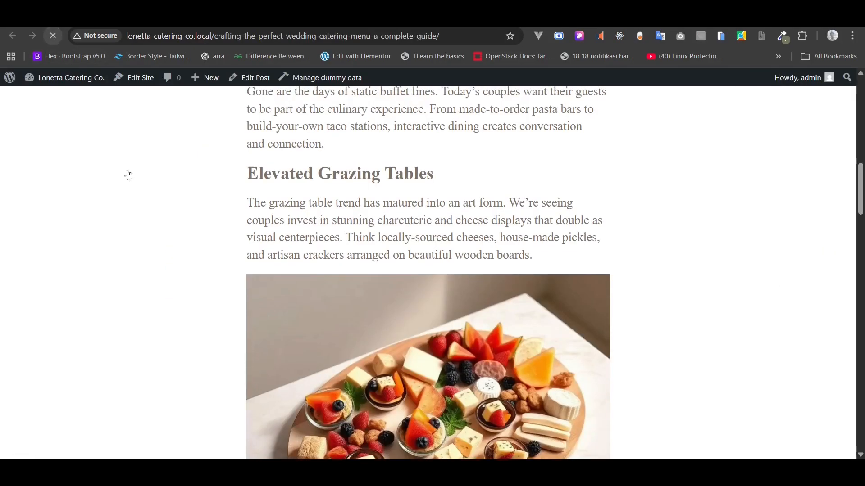
{"action": "scroll", "coordinate": [128, 173], "scroll_direction": "up", "scroll_amount": 1}
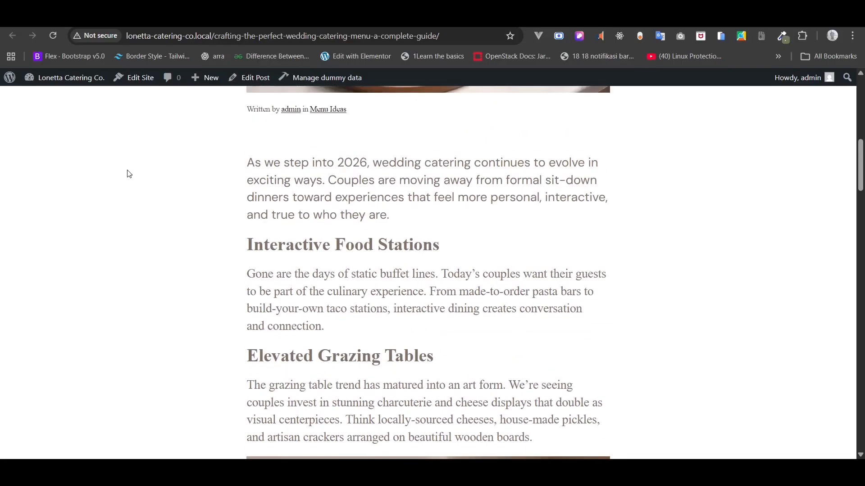
{"action": "left_click", "coordinate": [172, 14]}
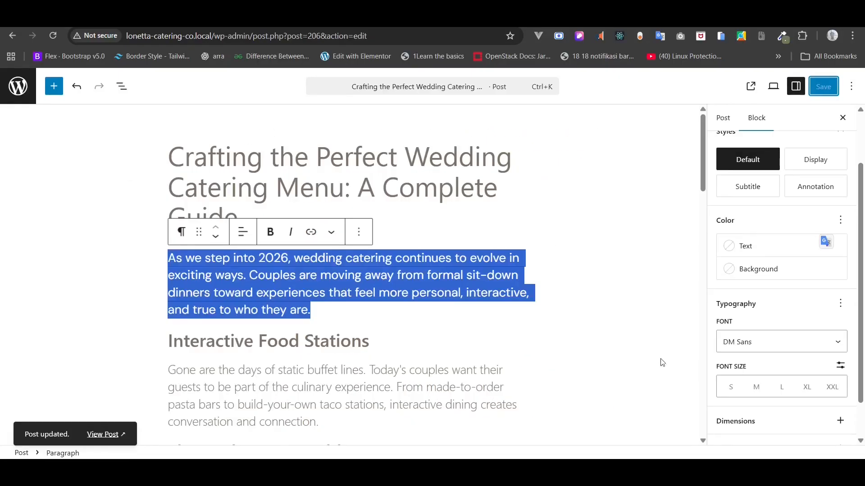
- Set the opening paragraph to size M, save, and reload the live post to confirm
{"action": "left_click", "coordinate": [756, 388]}
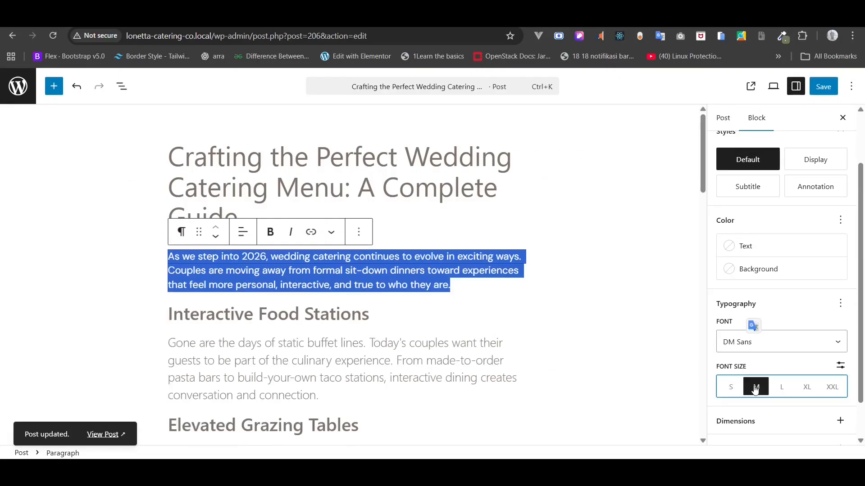
{"action": "left_click", "coordinate": [822, 87]}
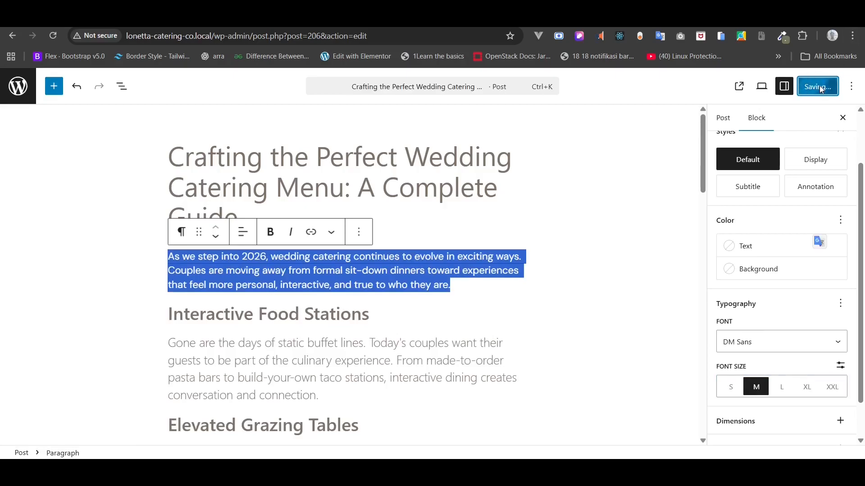
{"action": "left_click", "coordinate": [288, 14]}
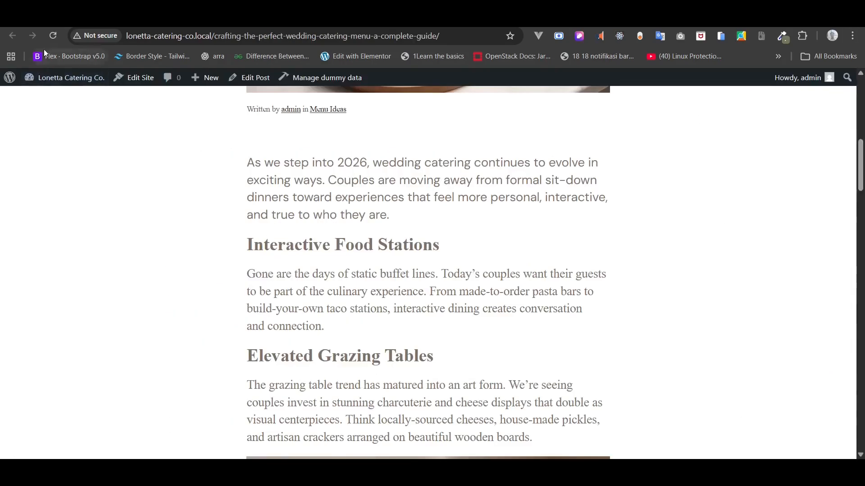
{"action": "left_click", "coordinate": [53, 36]}
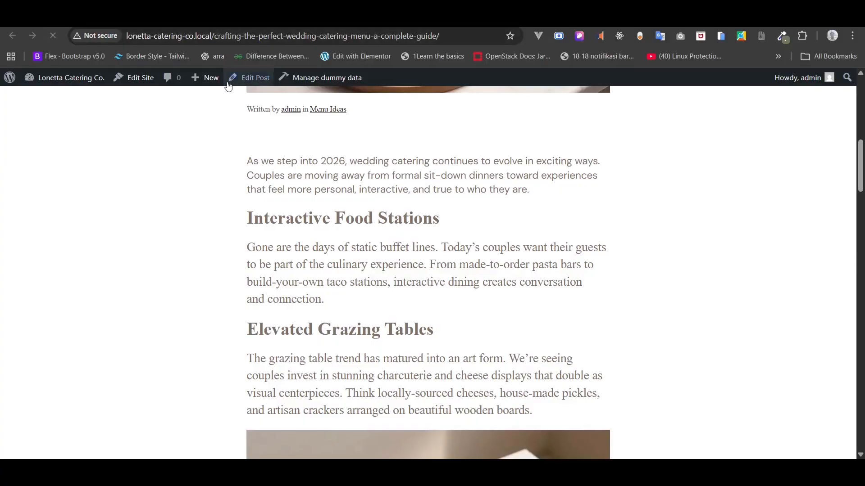
{"action": "left_click", "coordinate": [257, 15]}
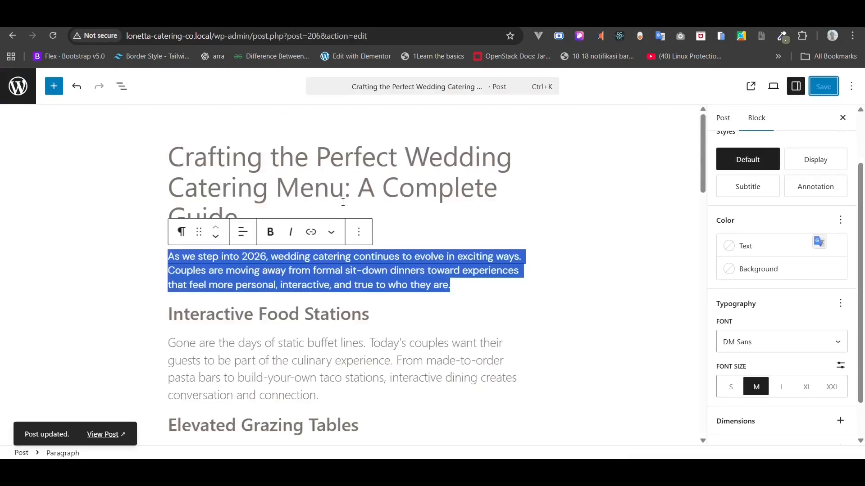
{"action": "scroll", "coordinate": [329, 201], "scroll_direction": "down", "scroll_amount": 3}
- Set the 'Gone are the days' paragraph's font to DM Sans
{"action": "triple_click", "coordinate": [290, 200]}
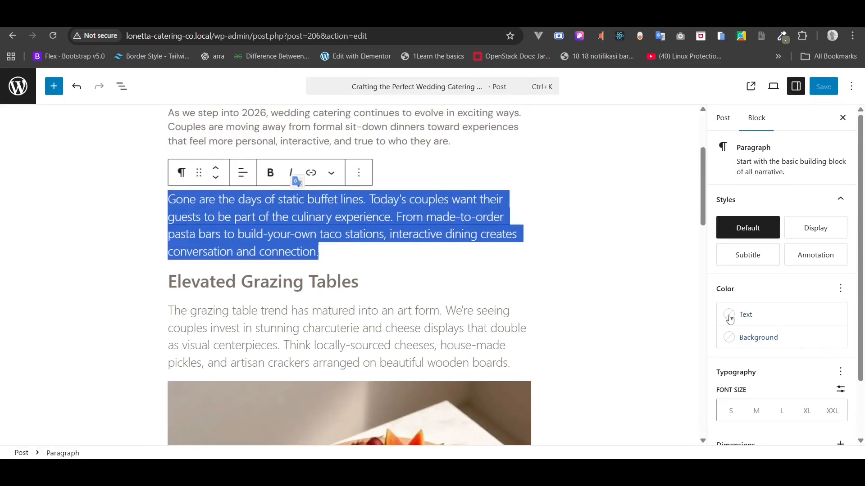
{"action": "left_click", "coordinate": [170, 234]}
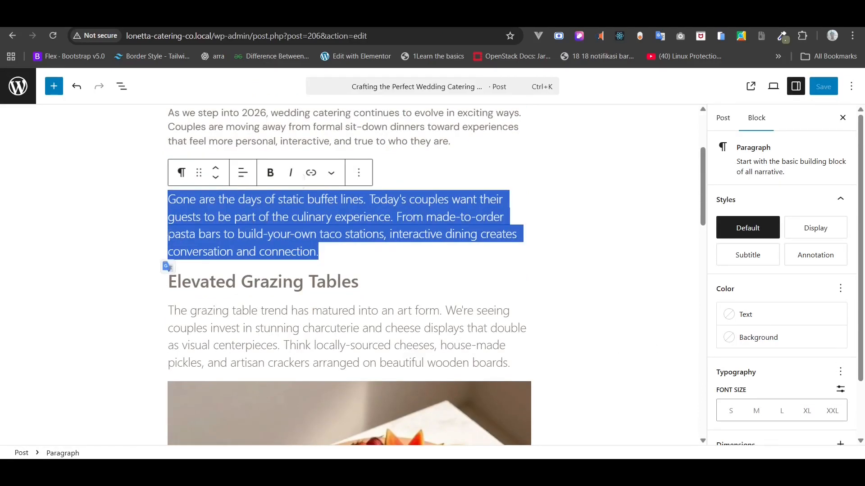
{"action": "left_click", "coordinate": [164, 197]}
{"action": "left_click_drag", "start_coordinate": [169, 200], "coordinate": [514, 359]}
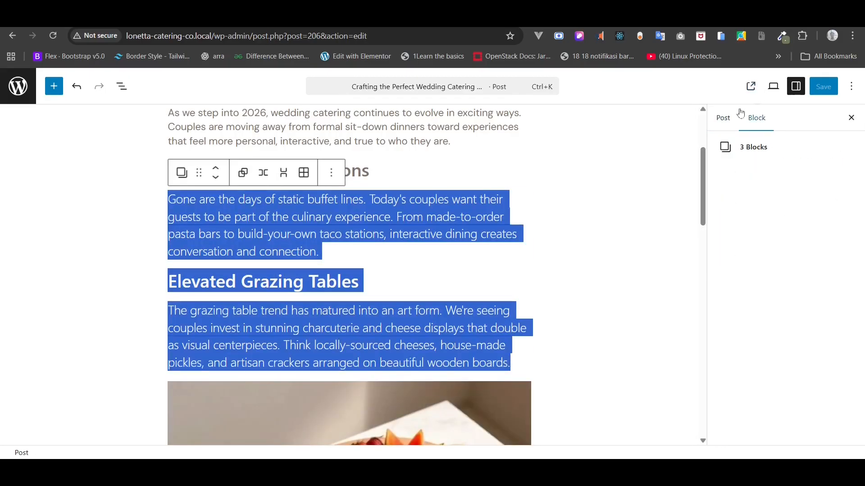
{"action": "left_click", "coordinate": [731, 147]}
{"action": "triple_click", "coordinate": [340, 226]}
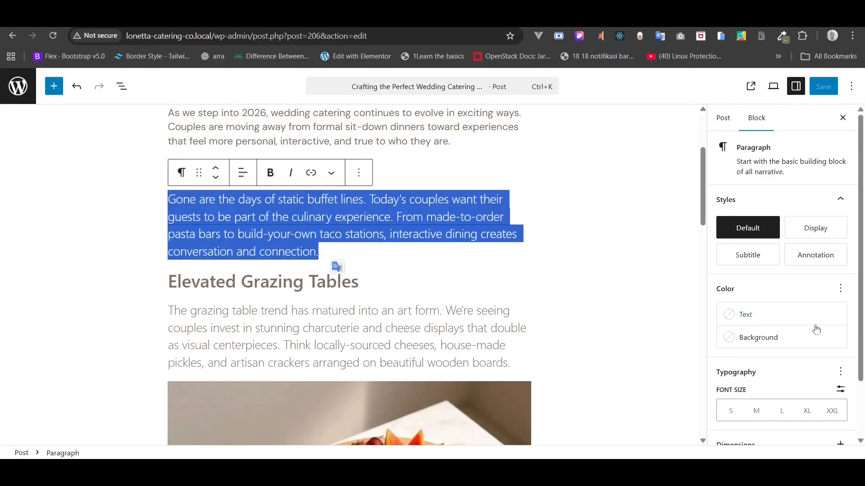
{"action": "scroll", "coordinate": [816, 331], "scroll_direction": "down", "scroll_amount": 2}
{"action": "left_click", "coordinate": [841, 303]}
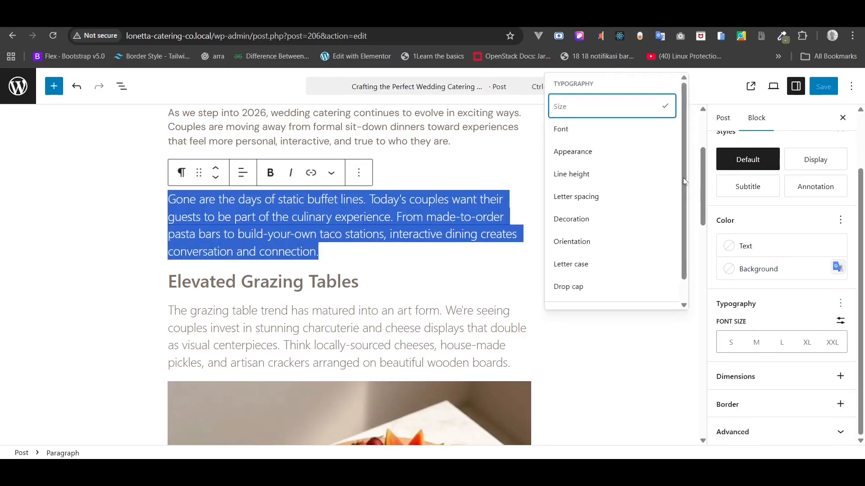
{"action": "left_click", "coordinate": [609, 130]}
{"action": "left_click", "coordinate": [755, 345]}
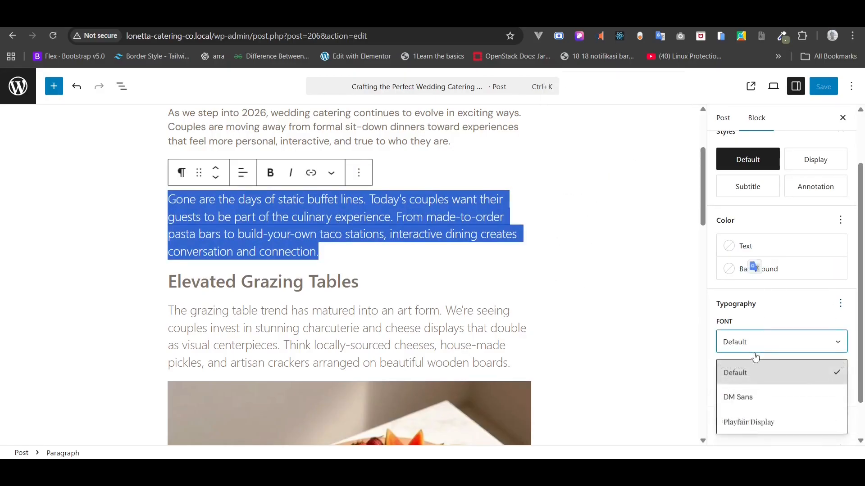
{"action": "left_click", "coordinate": [746, 396]}
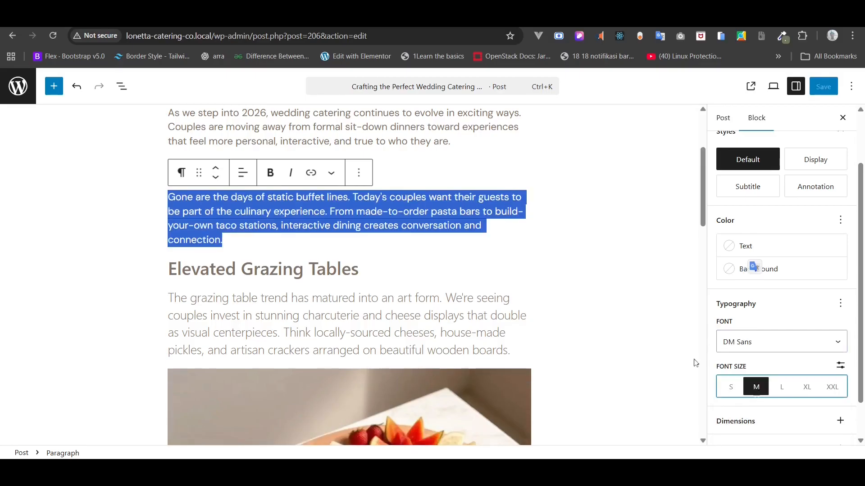
- Give the grazing-table paragraph DM Sans at medium (M) size
{"action": "triple_click", "coordinate": [386, 298]}
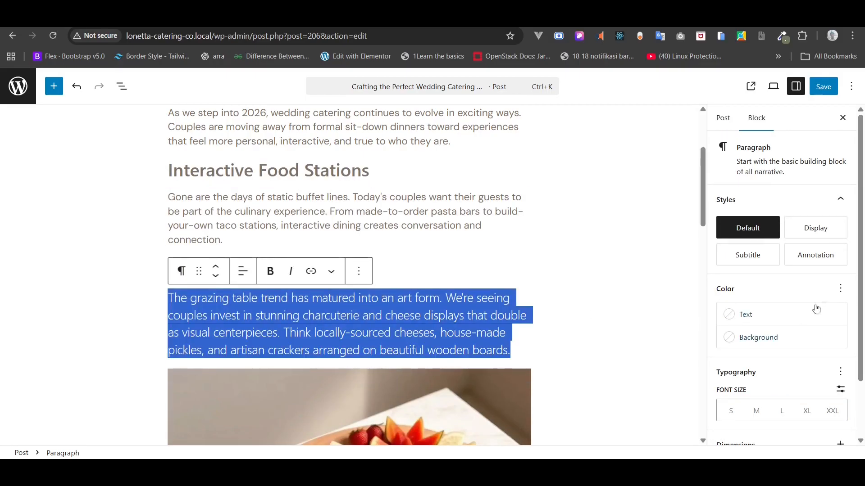
{"action": "left_click", "coordinate": [841, 370]}
{"action": "left_click", "coordinate": [602, 174]}
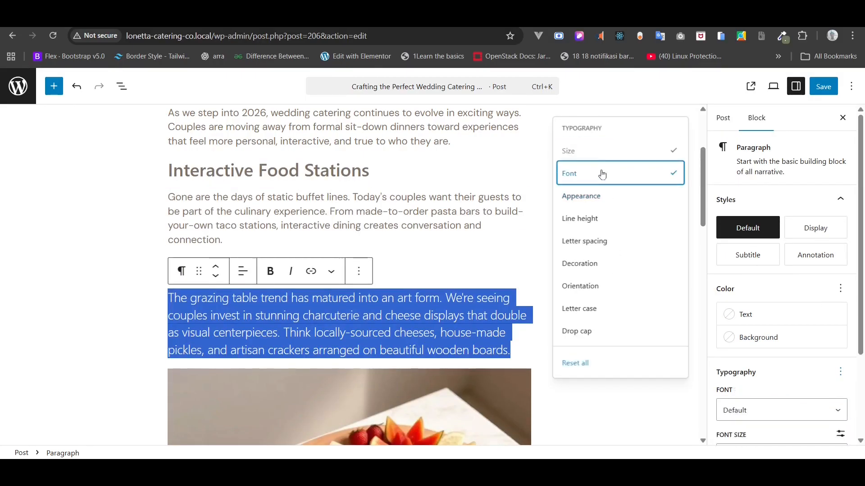
{"action": "left_click", "coordinate": [766, 412]}
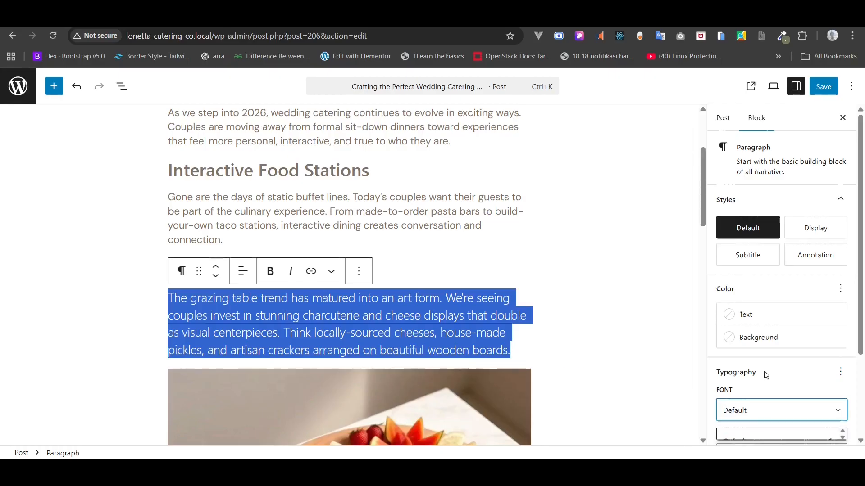
{"action": "left_click", "coordinate": [742, 427]}
{"action": "left_click", "coordinate": [756, 419]}
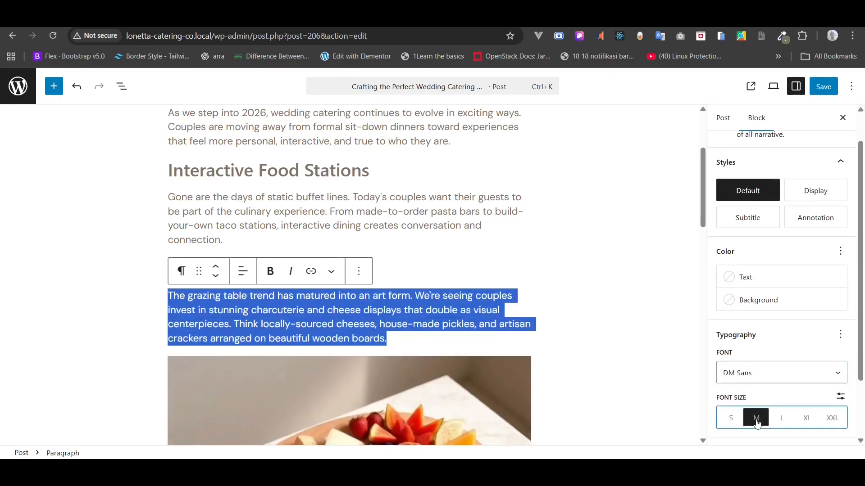
{"action": "scroll", "coordinate": [541, 335], "scroll_direction": "down", "scroll_amount": 10}
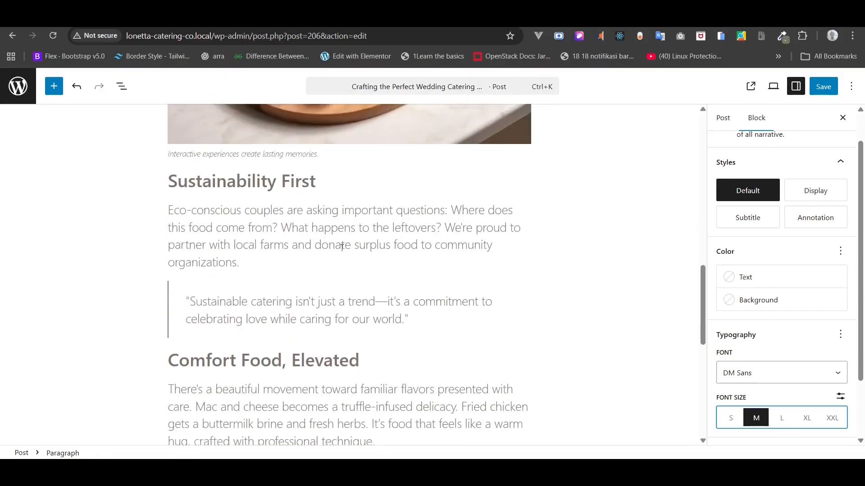
- Give the Eco-conscious paragraph DM Sans at medium (M) size
{"action": "triple_click", "coordinate": [319, 210]}
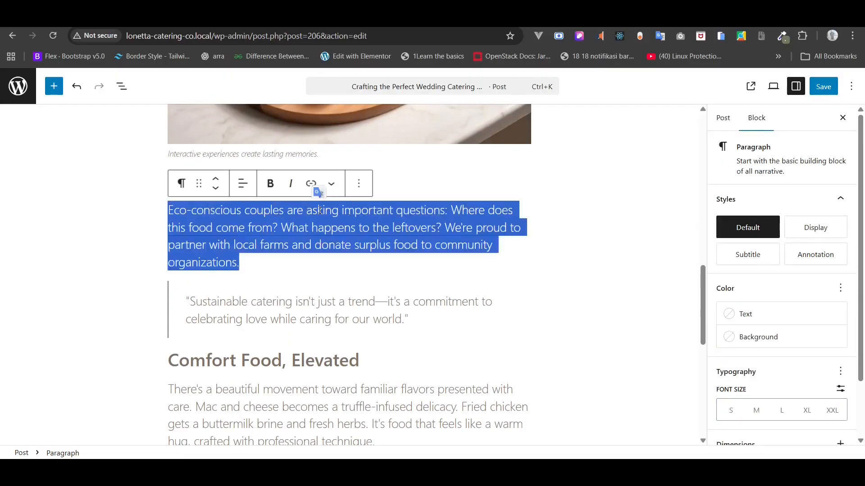
{"action": "left_click", "coordinate": [840, 371]}
{"action": "left_click", "coordinate": [631, 174]}
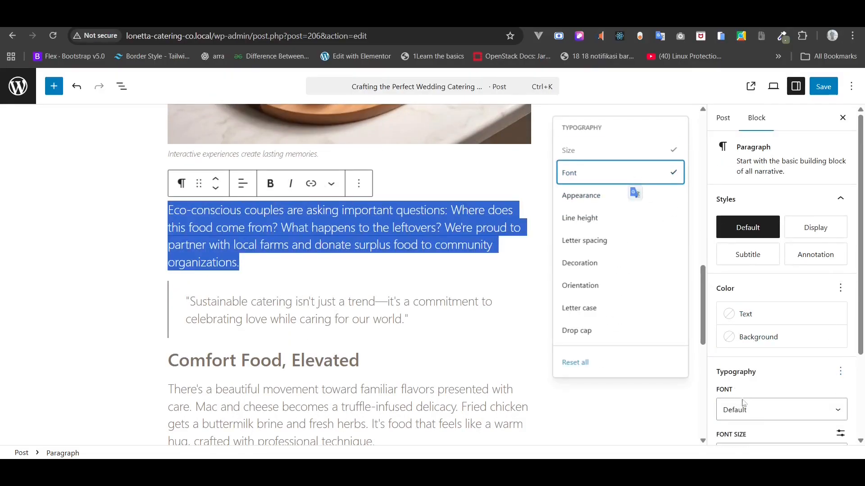
{"action": "left_click", "coordinate": [744, 419]}
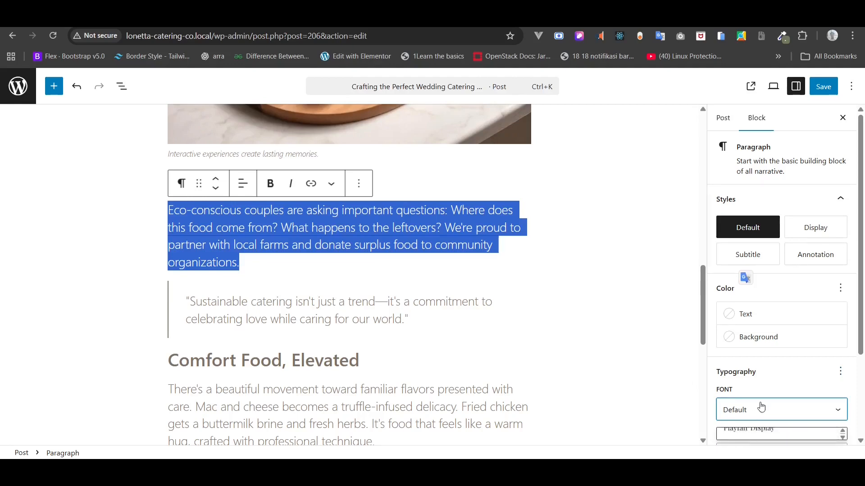
{"action": "left_click", "coordinate": [749, 400]}
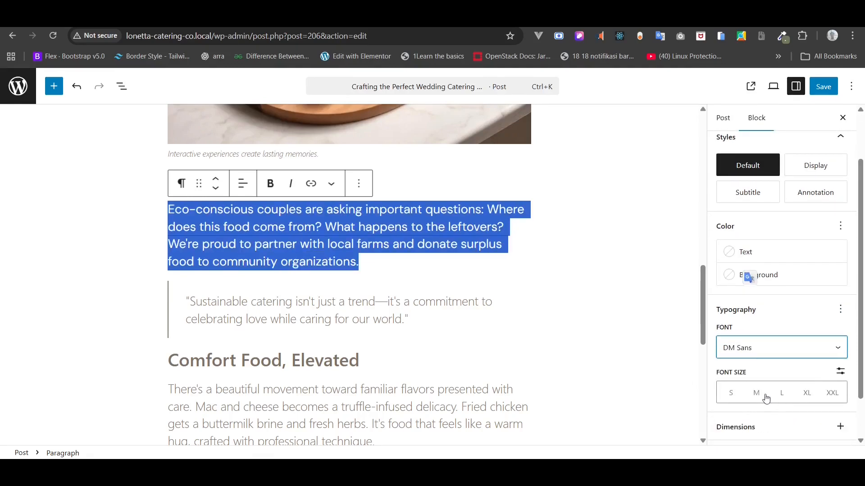
{"action": "left_click", "coordinate": [758, 396]}
- Give the sustainability quote DM Sans at medium (M) size
{"action": "triple_click", "coordinate": [338, 292]}
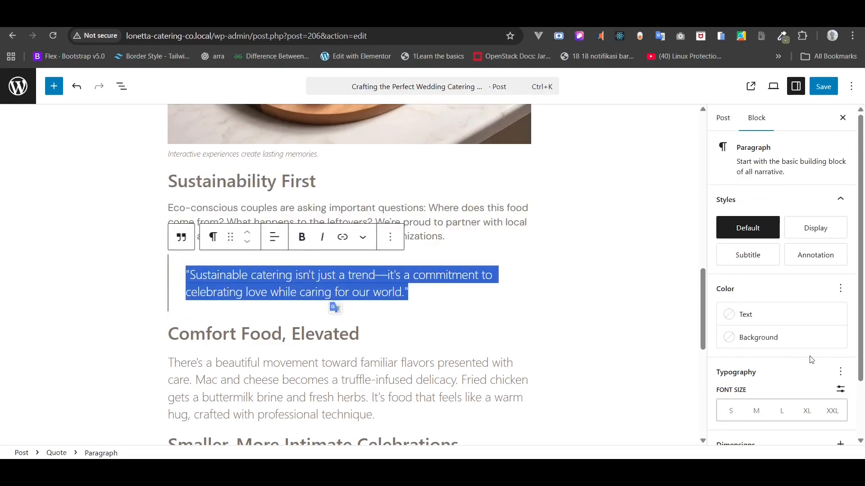
{"action": "left_click", "coordinate": [846, 367]}
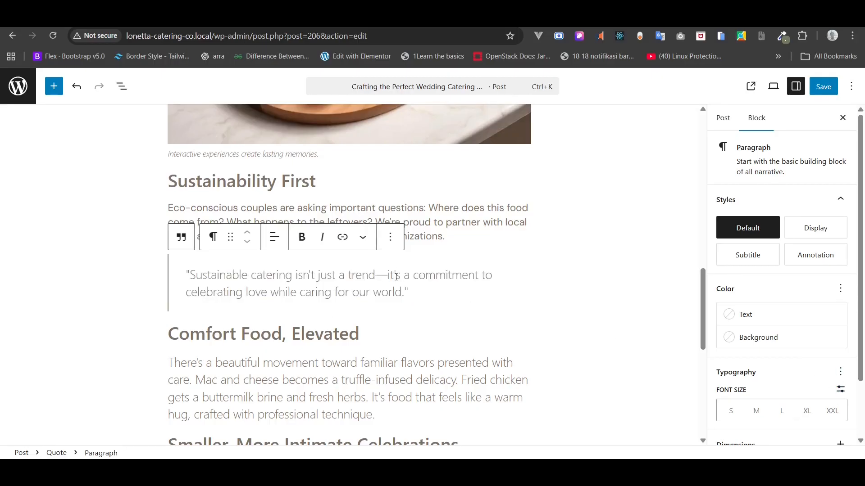
{"action": "triple_click", "coordinate": [395, 277]}
{"action": "left_click", "coordinate": [840, 376]}
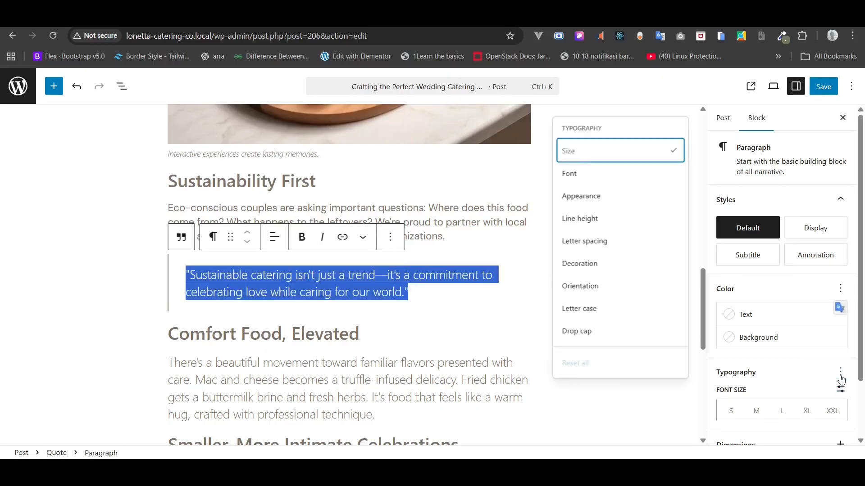
{"action": "left_click", "coordinate": [571, 175]}
{"action": "left_click", "coordinate": [782, 410]}
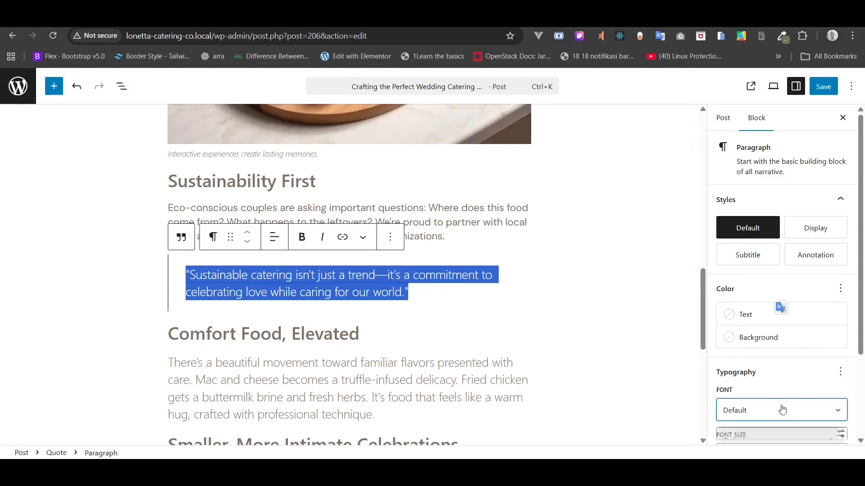
{"action": "left_click", "coordinate": [740, 387]}
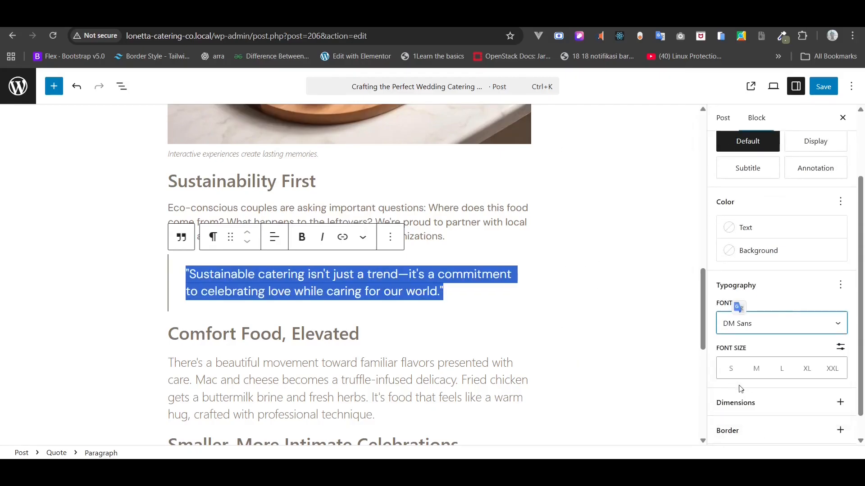
{"action": "left_click", "coordinate": [755, 369]}
{"action": "scroll", "coordinate": [536, 379], "scroll_direction": "down", "scroll_amount": 5}
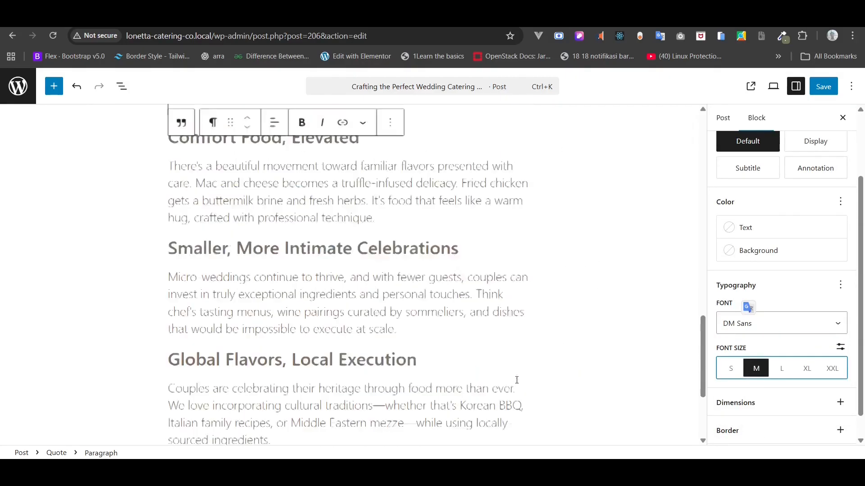
{"action": "scroll", "coordinate": [350, 256], "scroll_direction": "up", "scroll_amount": 1}
- Set the Comfort Food paragraph to DM Sans at medium size
{"action": "triple_click", "coordinate": [312, 209]}
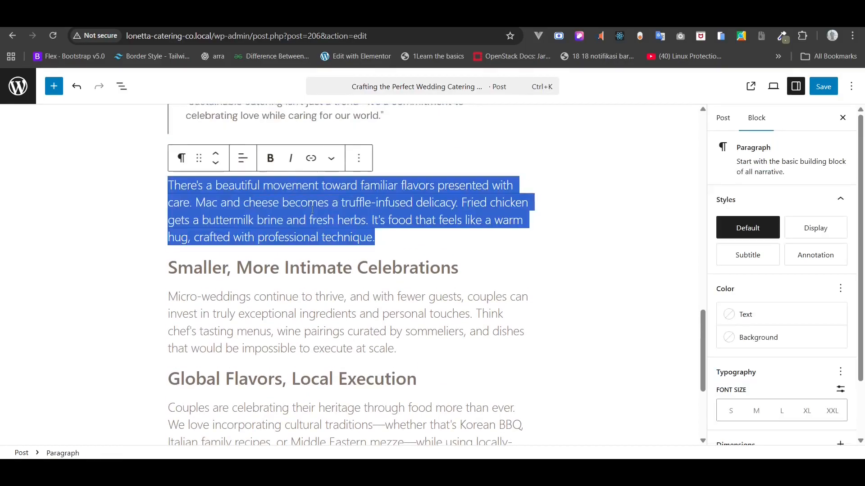
{"action": "left_click", "coordinate": [840, 371]}
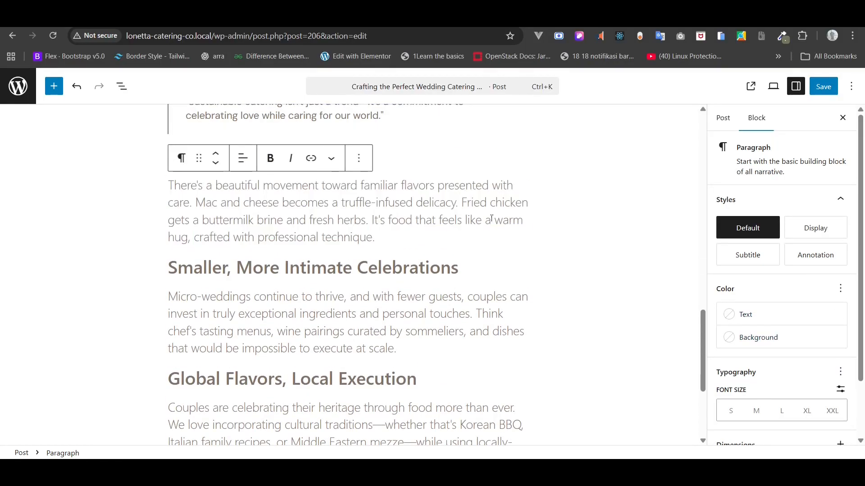
{"action": "triple_click", "coordinate": [491, 219]}
{"action": "left_click", "coordinate": [840, 373]}
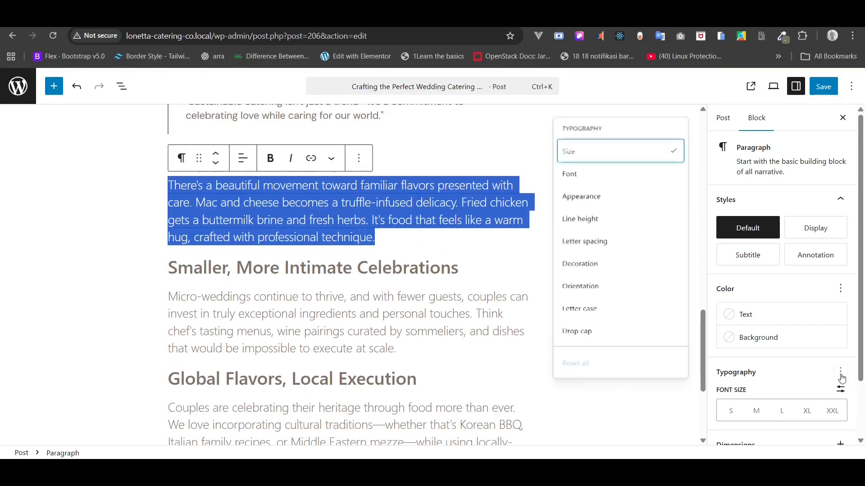
{"action": "left_click", "coordinate": [594, 174]}
{"action": "left_click", "coordinate": [748, 413]}
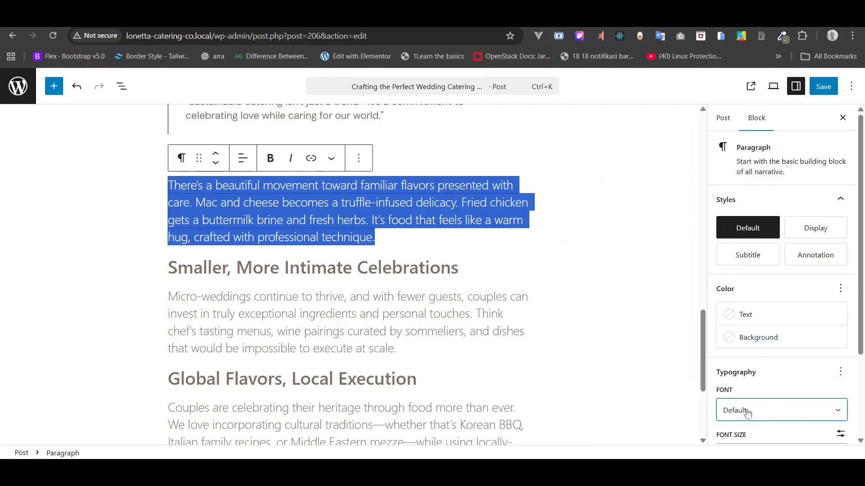
{"action": "left_click", "coordinate": [749, 411]}
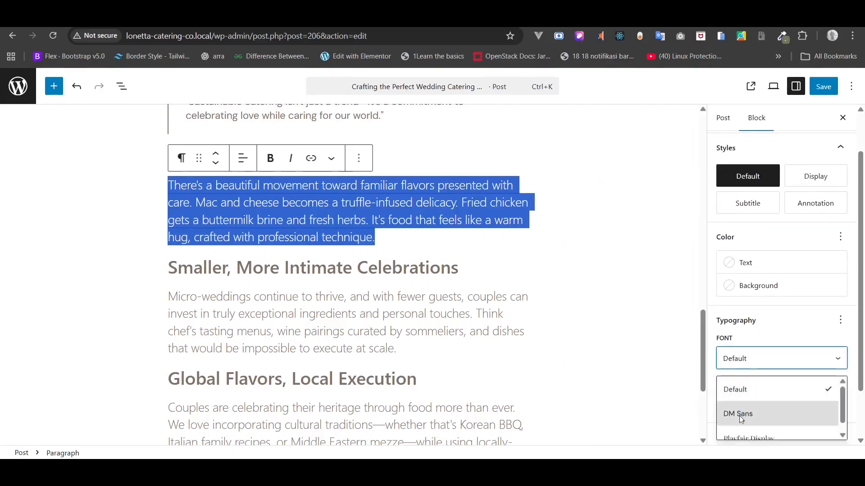
{"action": "left_click", "coordinate": [740, 415]}
{"action": "left_click", "coordinate": [756, 402]}
- Set the Micro-weddings paragraph to DM Sans at medium size
{"action": "triple_click", "coordinate": [455, 304]}
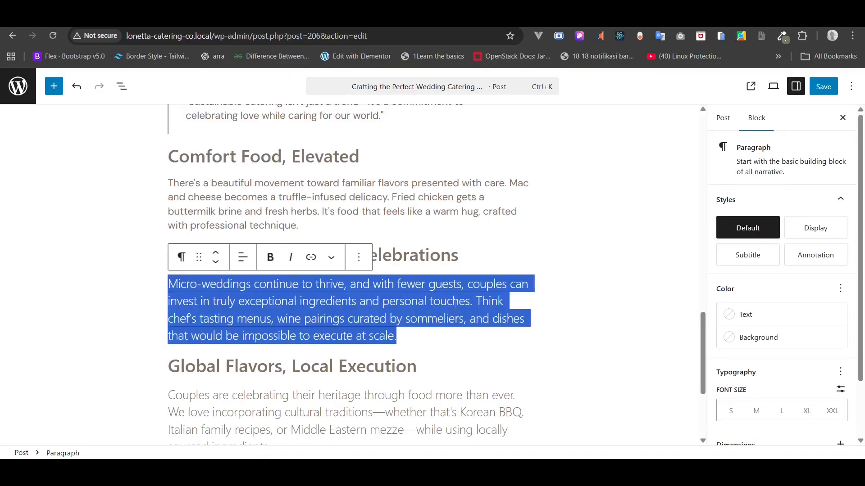
{"action": "left_click", "coordinate": [840, 372]}
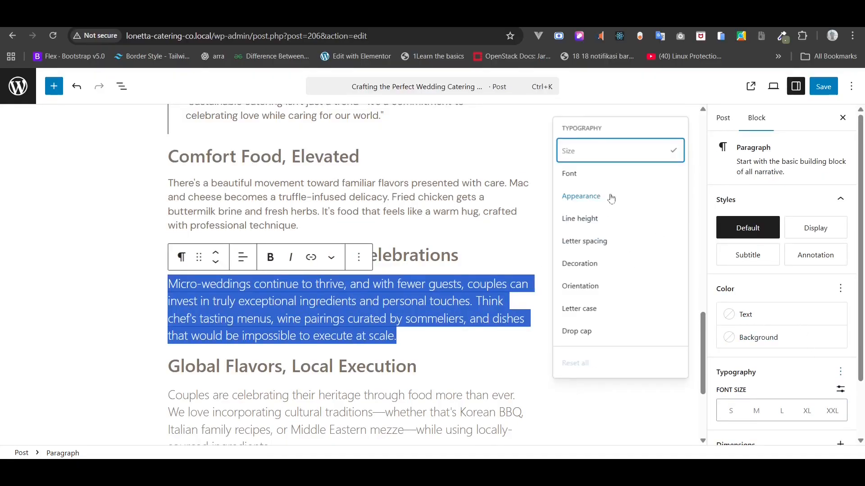
{"action": "left_click", "coordinate": [595, 178]}
{"action": "scroll", "coordinate": [806, 311], "scroll_direction": "down", "scroll_amount": 3}
{"action": "left_click", "coordinate": [769, 296]}
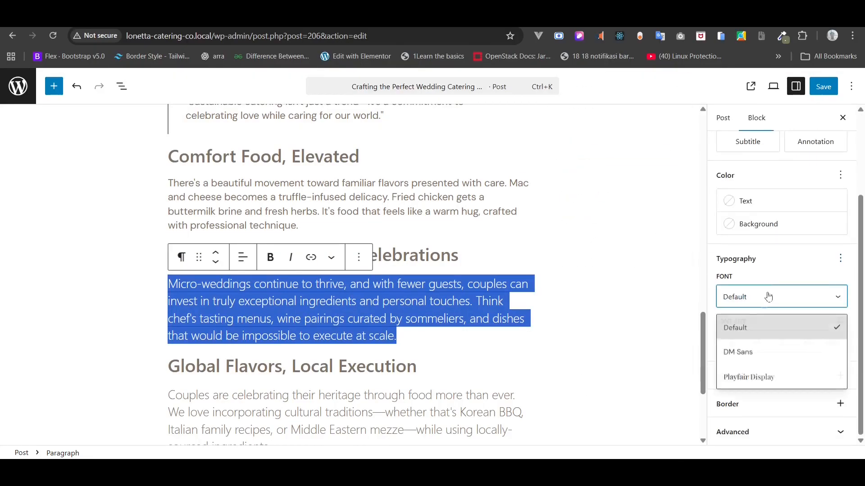
{"action": "left_click", "coordinate": [743, 351]}
{"action": "left_click", "coordinate": [757, 341]}
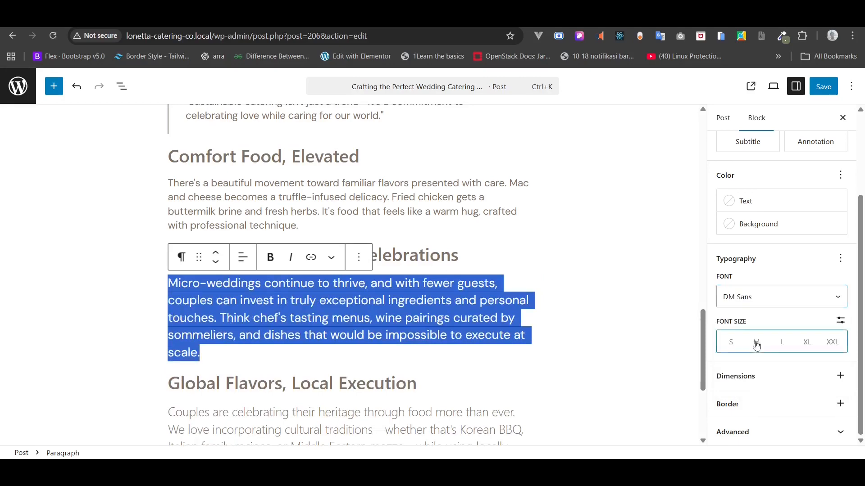
- Apply DM Sans to the Couples are celebrating paragraph
{"action": "triple_click", "coordinate": [439, 383]}
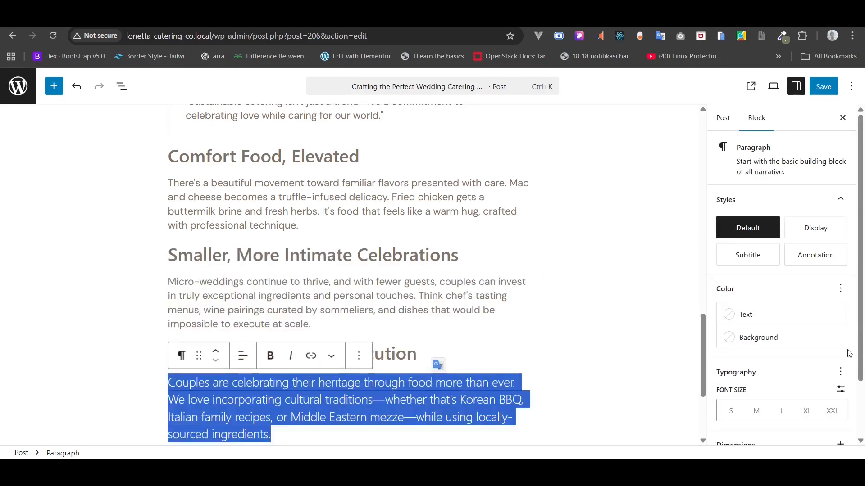
{"action": "left_click", "coordinate": [841, 372]}
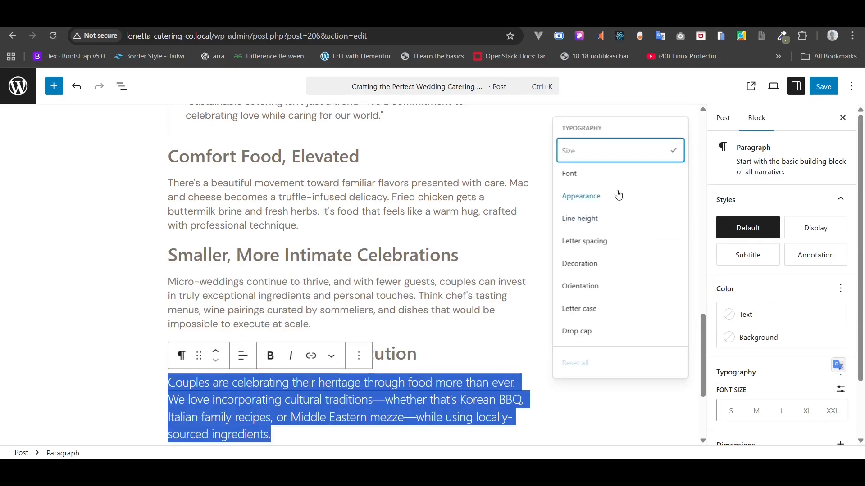
{"action": "left_click", "coordinate": [608, 176]}
{"action": "left_click", "coordinate": [753, 409]}
{"action": "left_click", "coordinate": [752, 408]}
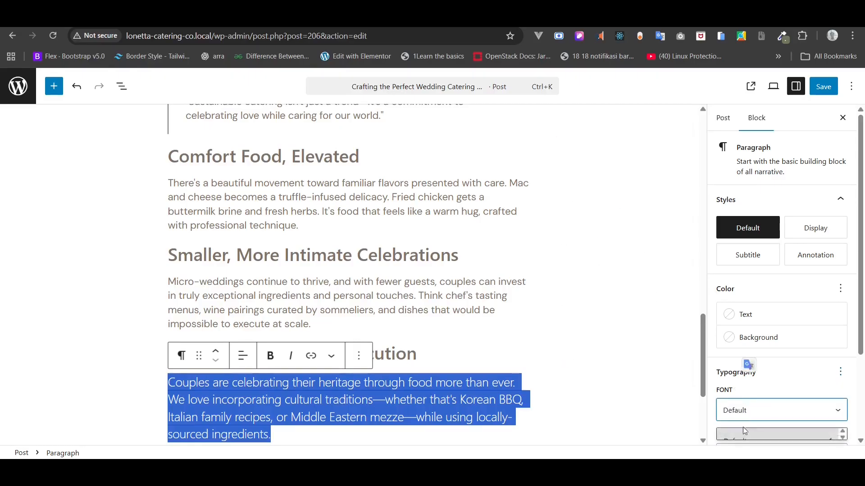
{"action": "left_click", "coordinate": [744, 353]}
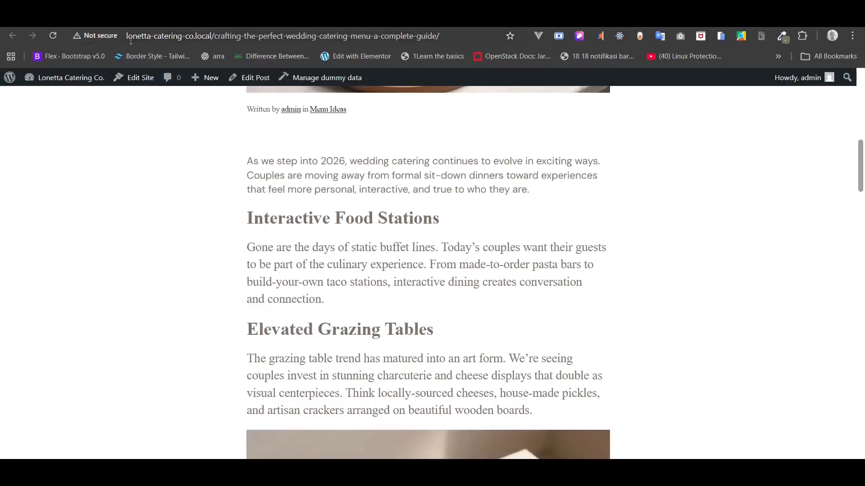
- Reload the live post to review the new fonts, then return to the admin Posts list
{"action": "left_click", "coordinate": [58, 32]}
{"action": "scroll", "coordinate": [157, 174], "scroll_direction": "up", "scroll_amount": 9}
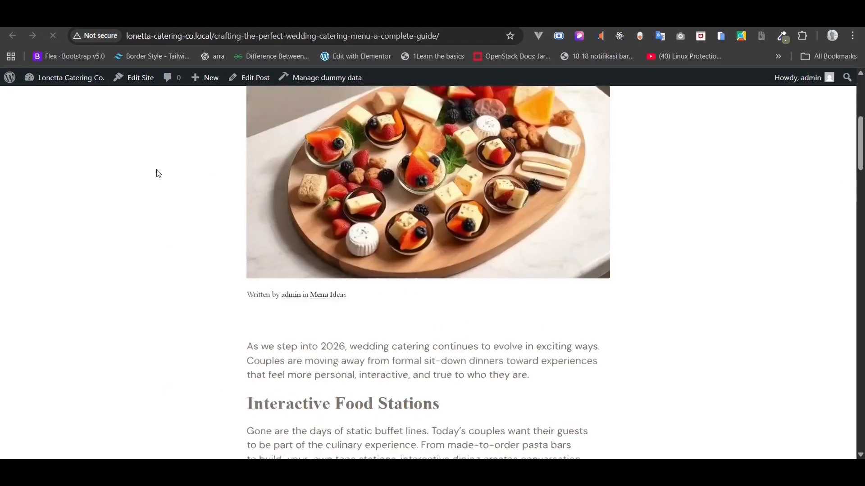
{"action": "scroll", "coordinate": [157, 174], "scroll_direction": "down", "scroll_amount": 6}
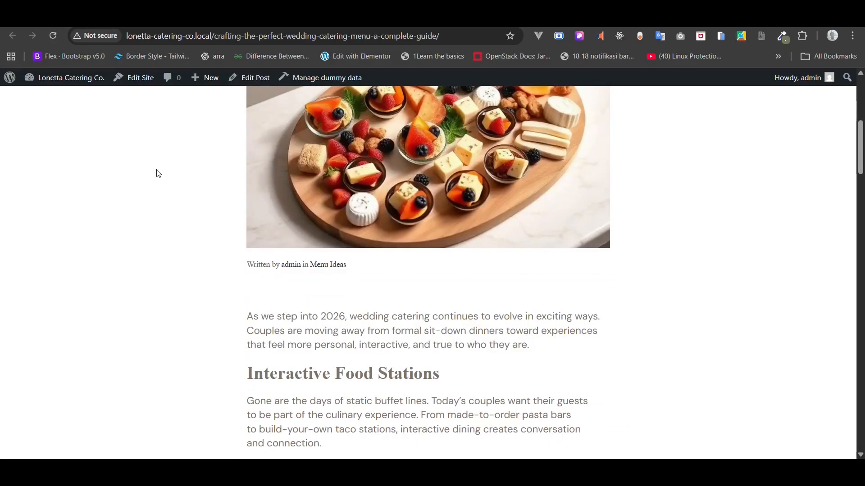
{"action": "scroll", "coordinate": [158, 174], "scroll_direction": "down", "scroll_amount": 5}
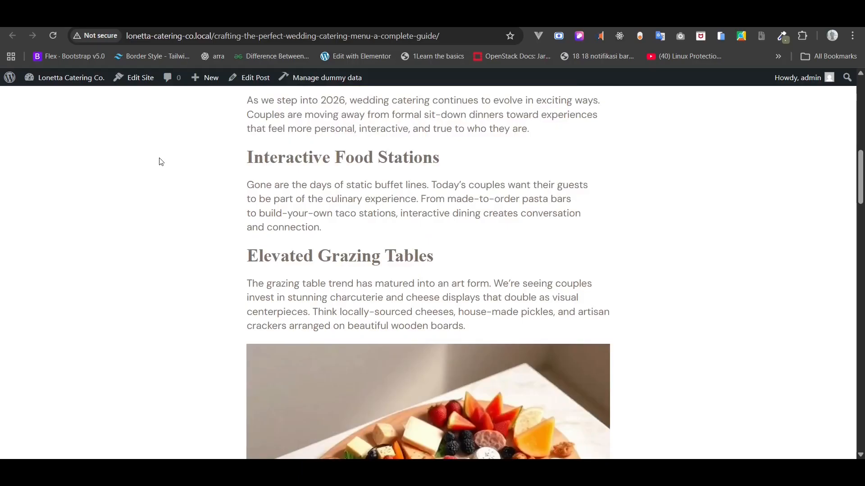
{"action": "scroll", "coordinate": [161, 162], "scroll_direction": "up", "scroll_amount": 10}
{"action": "left_click", "coordinate": [288, 18]}
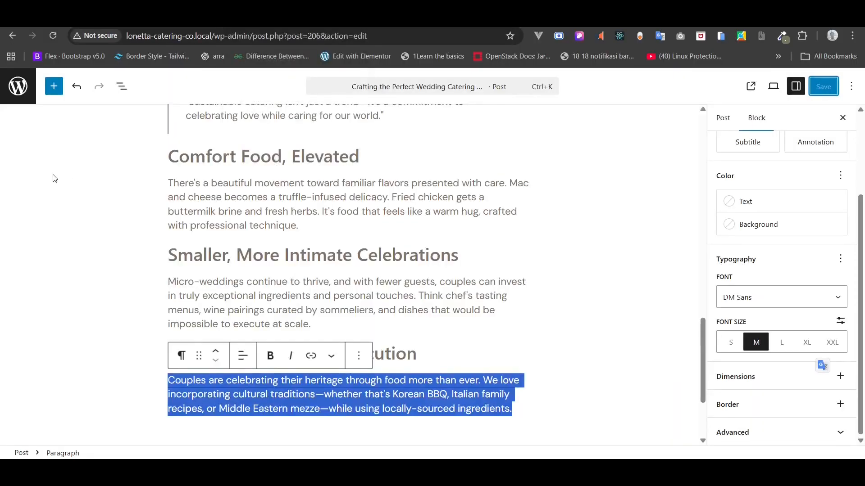
{"action": "left_click", "coordinate": [18, 90]}
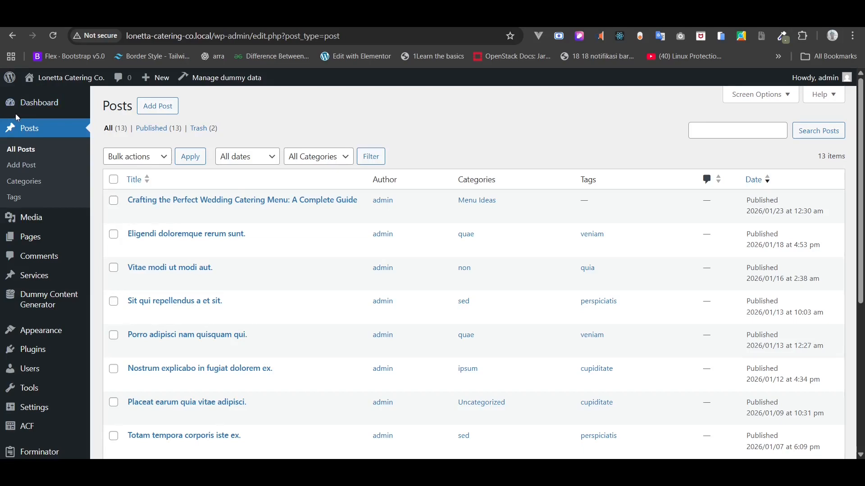
- Go to Appearance > Editor > Templates and open the Single Posts template card
{"action": "mouse_move", "coordinate": [44, 330]}
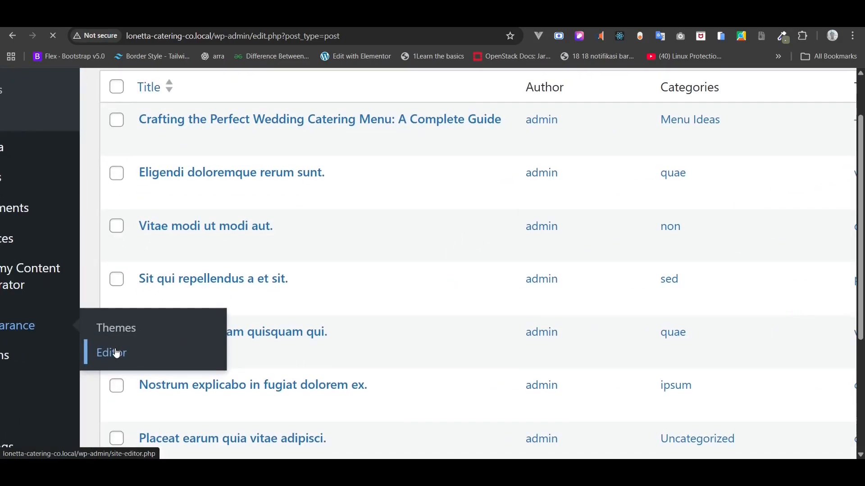
{"action": "left_click", "coordinate": [116, 353]}
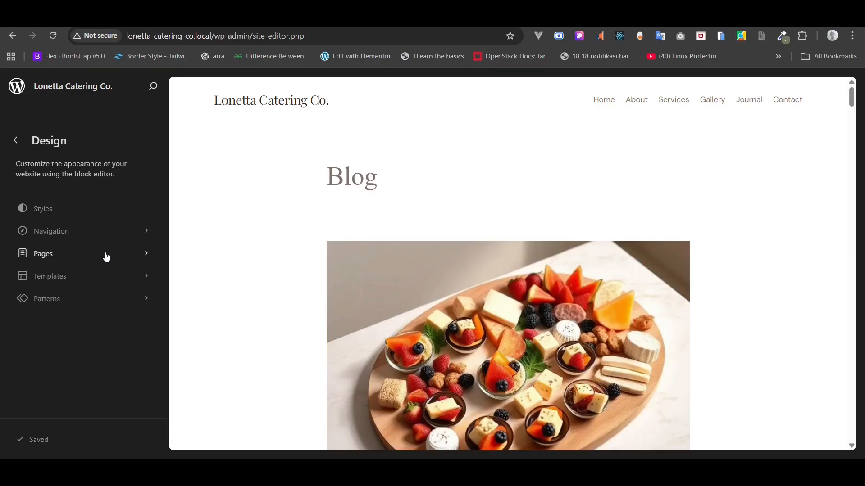
{"action": "left_click", "coordinate": [102, 275]}
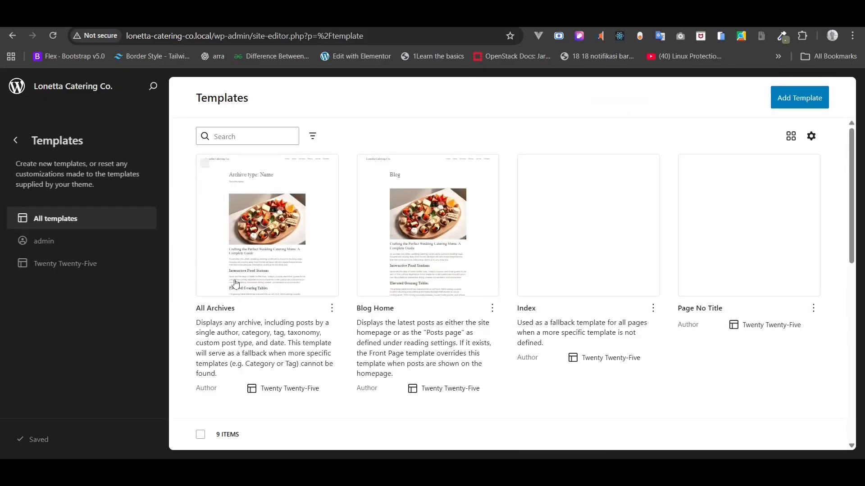
{"action": "scroll", "coordinate": [235, 283], "scroll_direction": "down", "scroll_amount": 5}
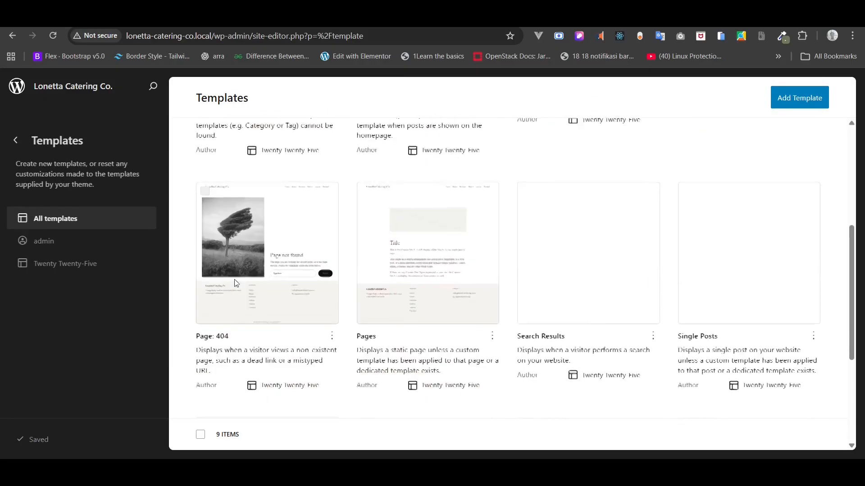
{"action": "scroll", "coordinate": [235, 283], "scroll_direction": "down", "scroll_amount": 2}
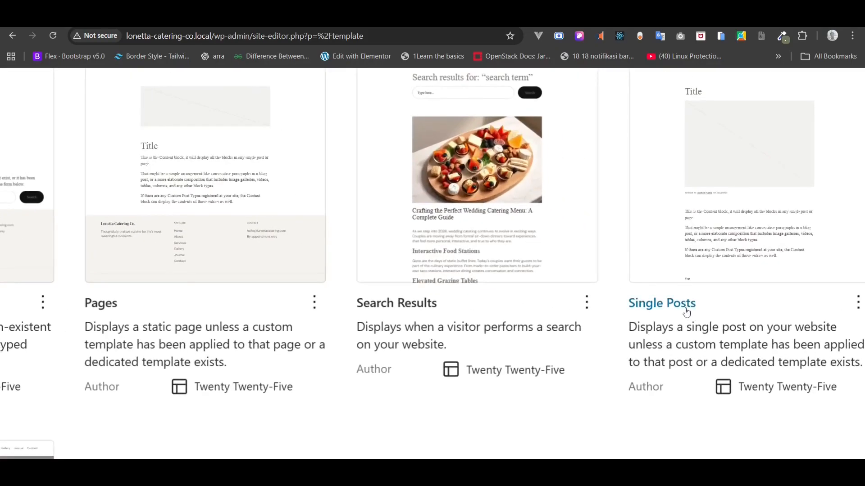
{"action": "left_click", "coordinate": [696, 232]}
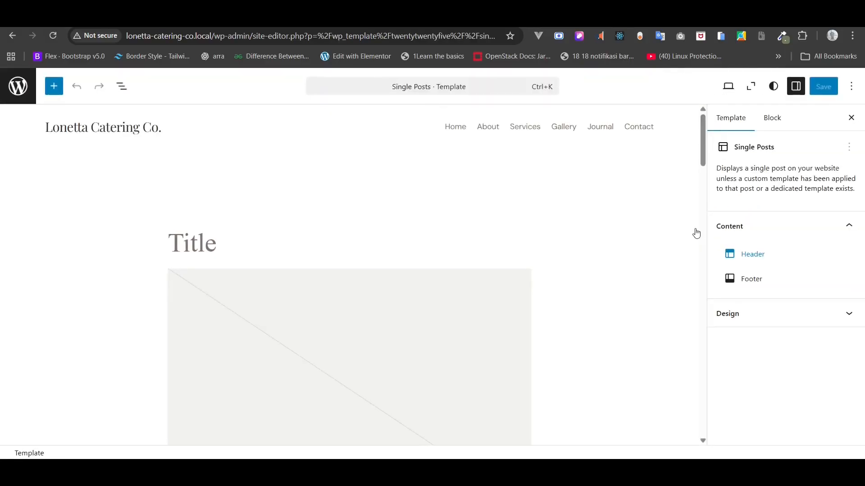
- In List View, cut the first nested Group out of the main Group
{"action": "left_click", "coordinate": [122, 86]}
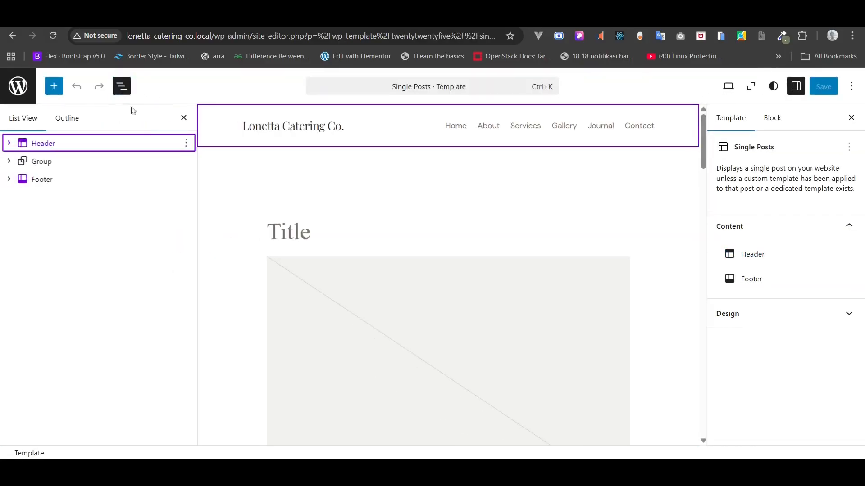
{"action": "left_click", "coordinate": [71, 168]}
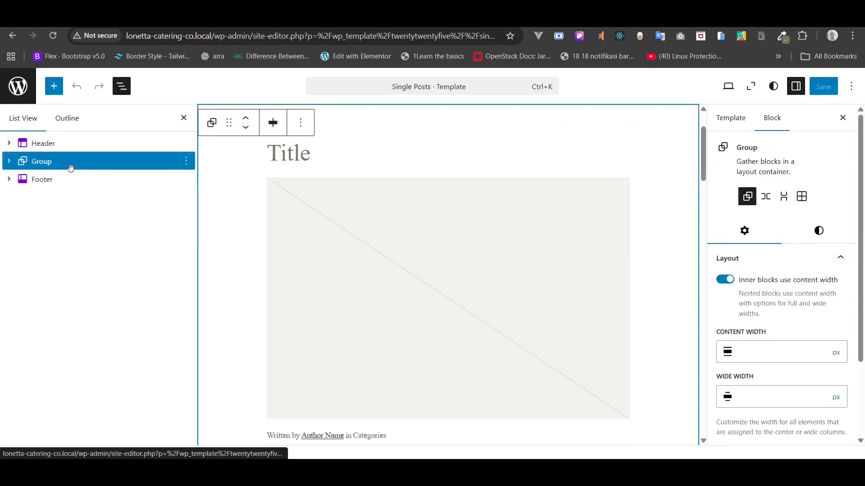
{"action": "left_click", "coordinate": [9, 161]}
{"action": "left_click", "coordinate": [22, 180]}
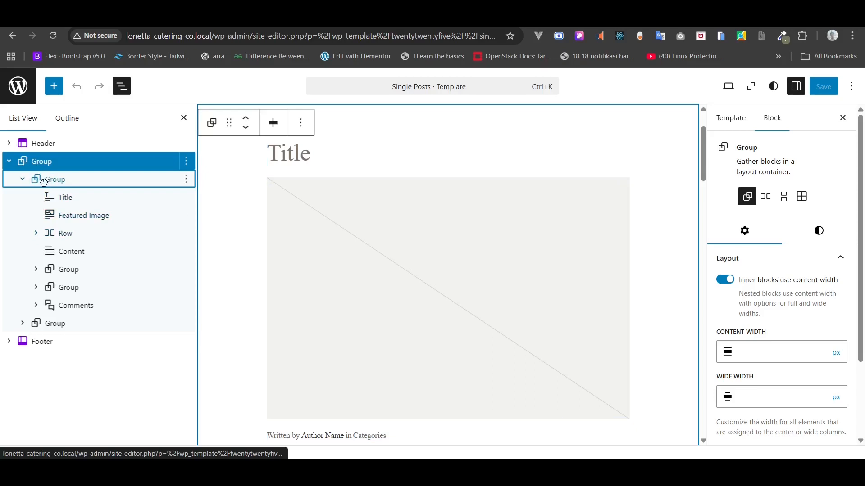
{"action": "left_click", "coordinate": [41, 180]}
{"action": "left_click", "coordinate": [22, 179]}
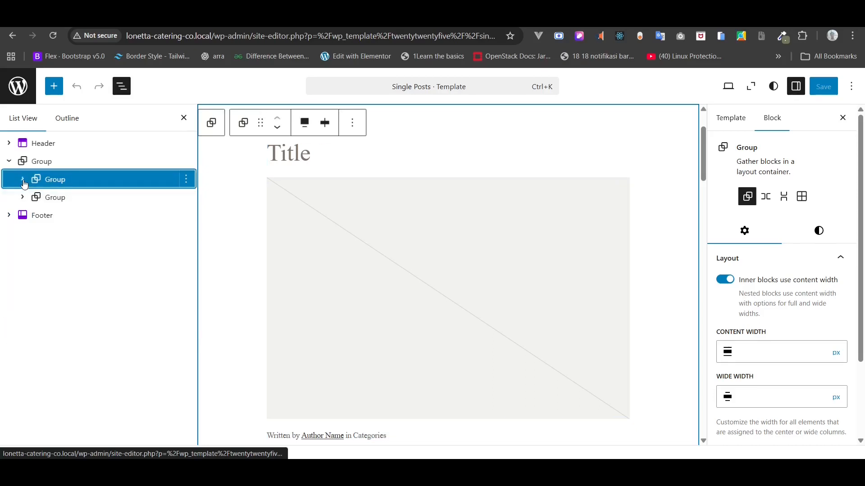
{"action": "left_click", "coordinate": [186, 180]}
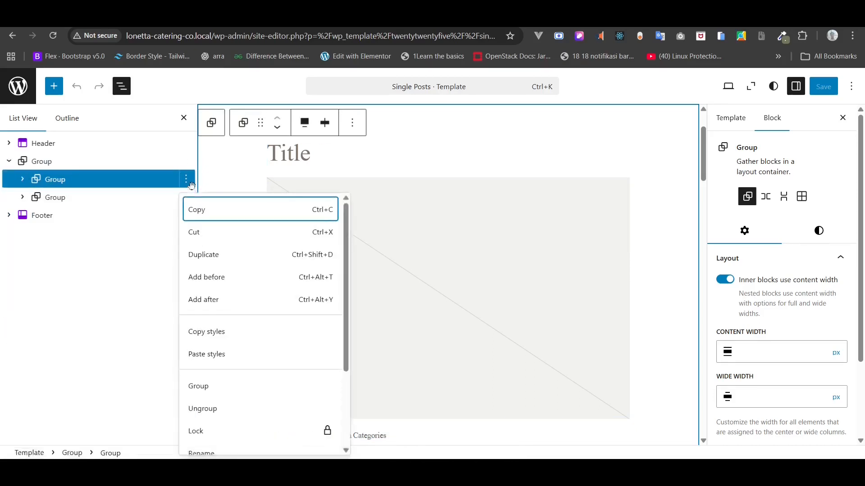
{"action": "left_click", "coordinate": [202, 242]}
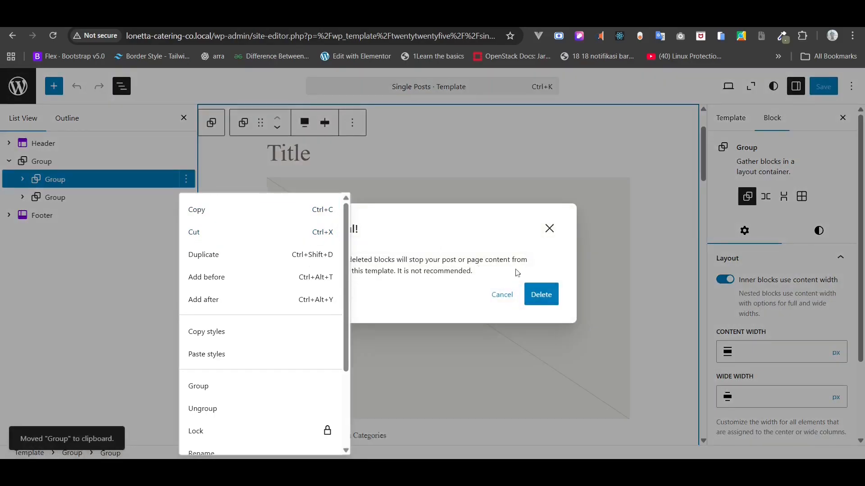
{"action": "left_click", "coordinate": [63, 195]}
- Delete the More Posts Group and the remaining nested Group, confirming each warning
{"action": "left_click", "coordinate": [62, 196]}
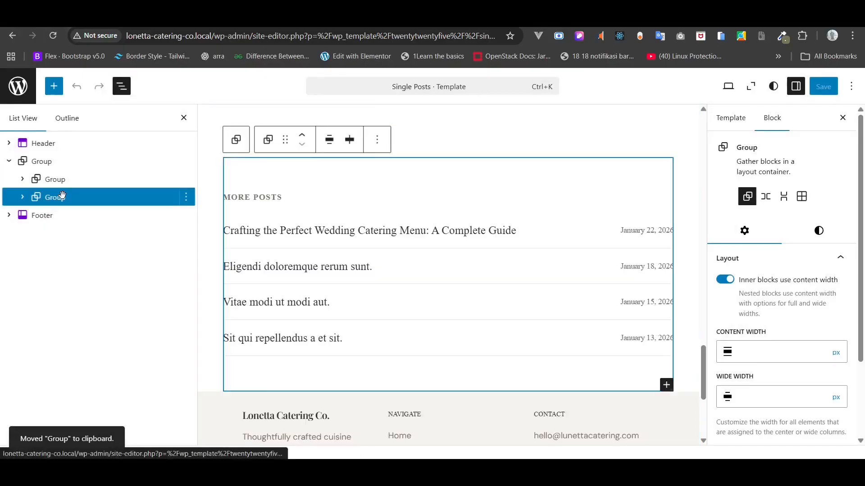
{"action": "left_click", "coordinate": [186, 197]}
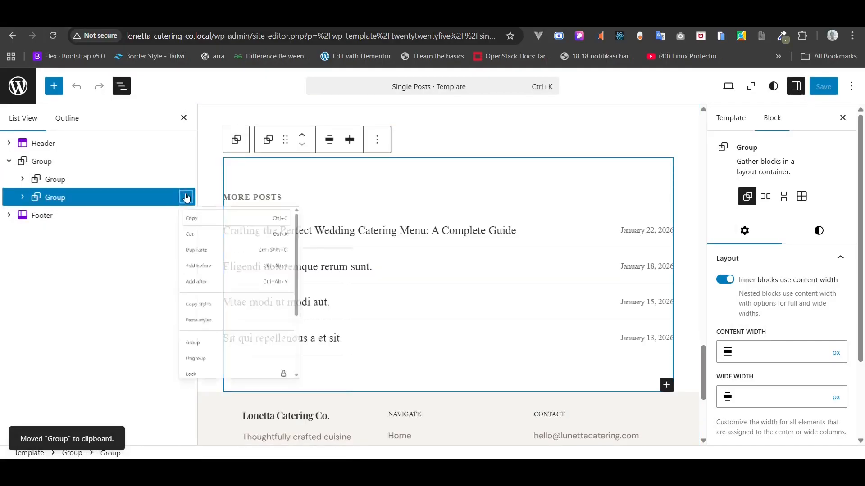
{"action": "scroll", "coordinate": [225, 334], "scroll_direction": "down", "scroll_amount": 3}
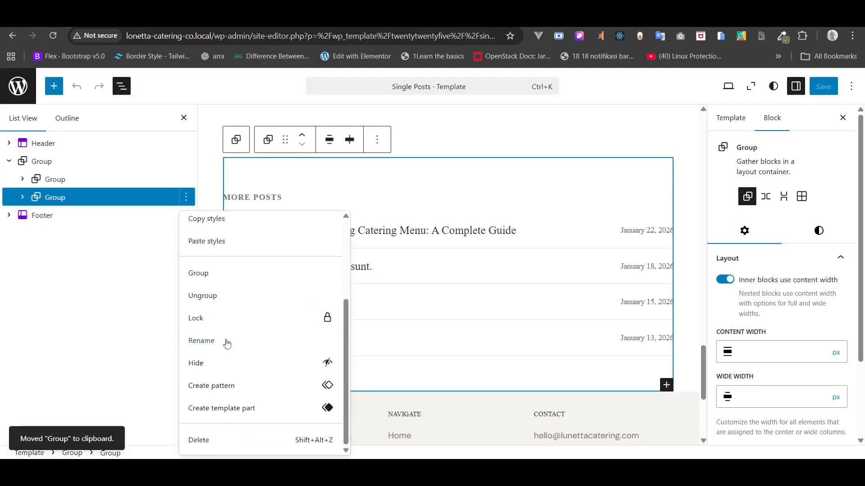
{"action": "left_click", "coordinate": [209, 449]}
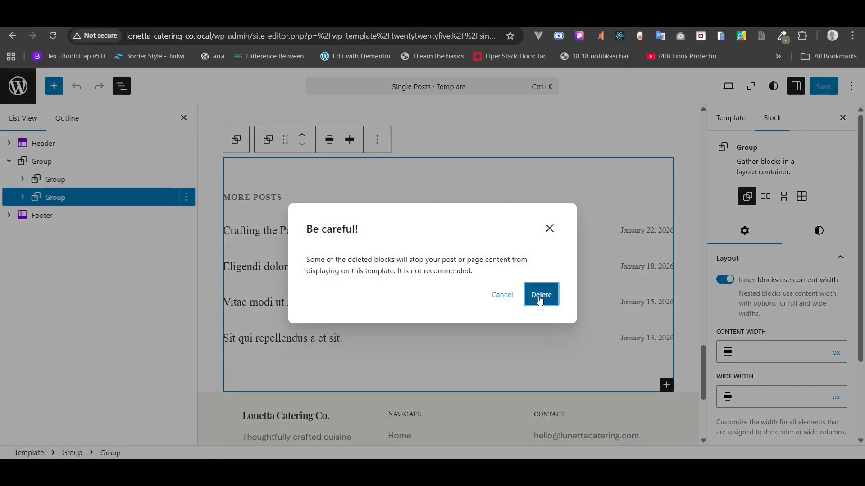
{"action": "left_click", "coordinate": [539, 295]}
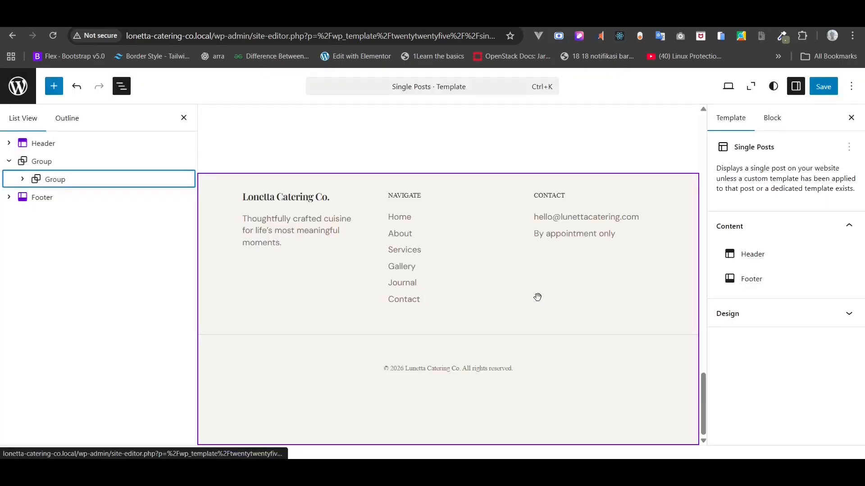
{"action": "left_click", "coordinate": [186, 184]}
{"action": "scroll", "coordinate": [221, 356], "scroll_direction": "down", "scroll_amount": 5}
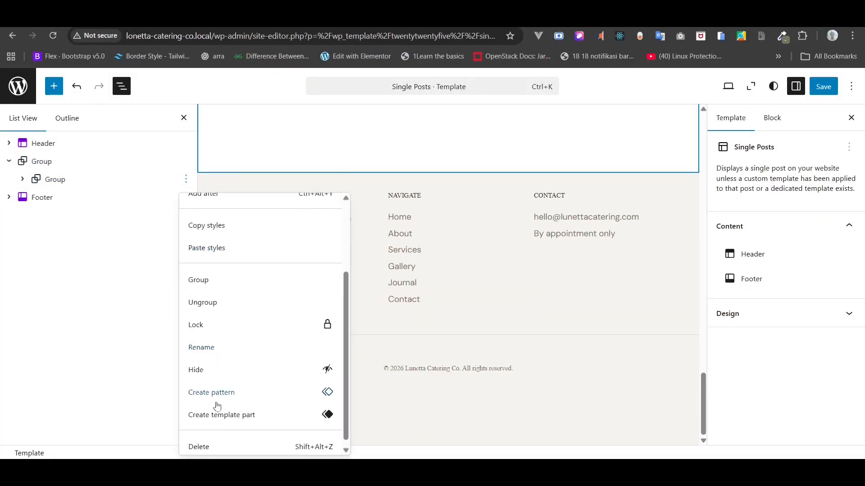
{"action": "left_click", "coordinate": [210, 449]}
{"action": "left_click", "coordinate": [527, 299]}
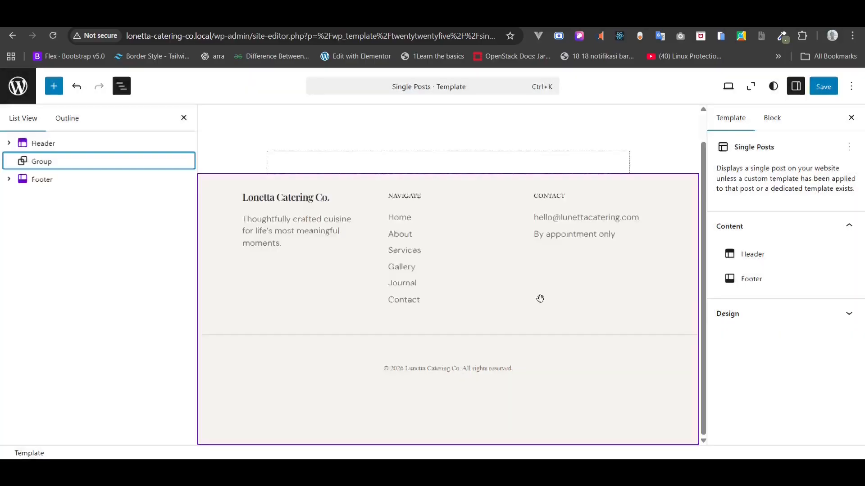
- Delete the now-empty outer Group from the template
{"action": "scroll", "coordinate": [409, 293], "scroll_direction": "up", "scroll_amount": 1}
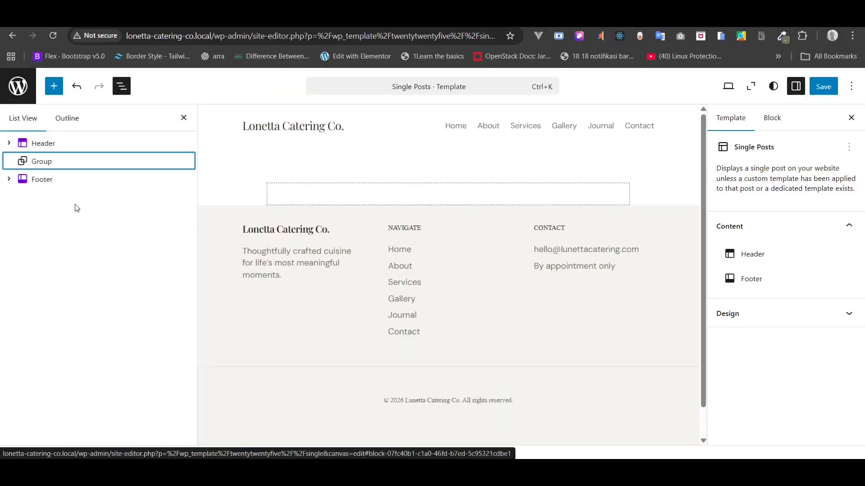
{"action": "left_click", "coordinate": [37, 166]}
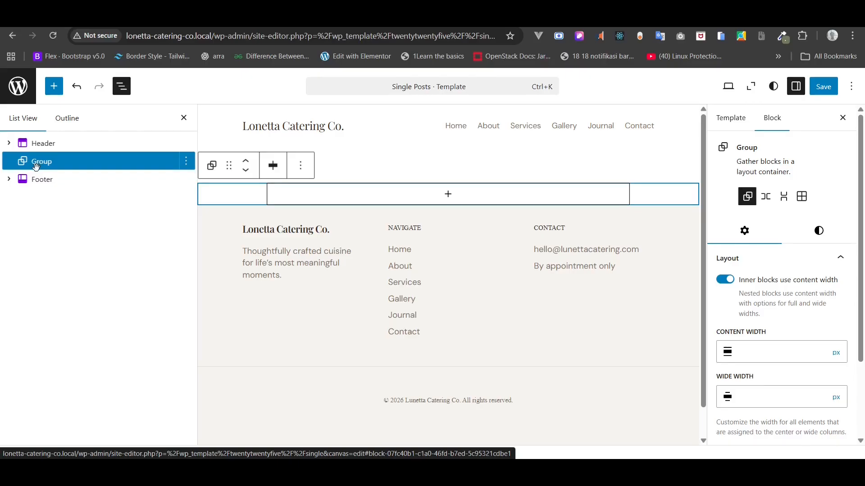
{"action": "left_click", "coordinate": [273, 165]}
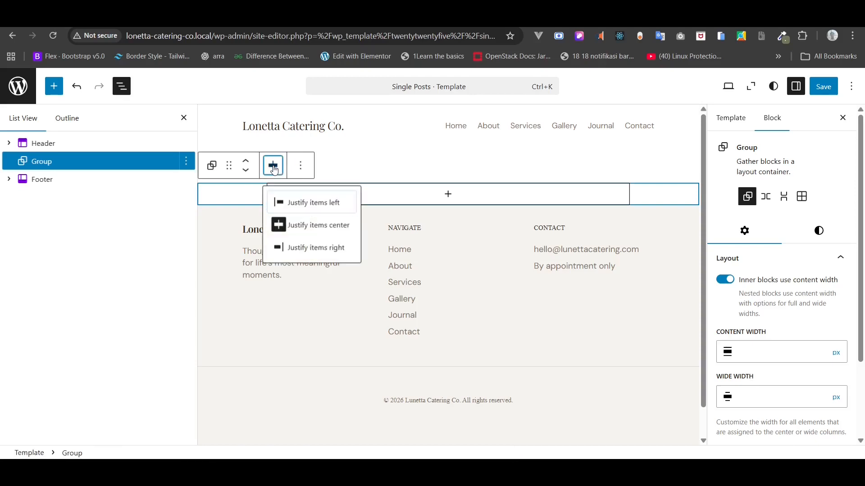
{"action": "left_click", "coordinate": [272, 165]}
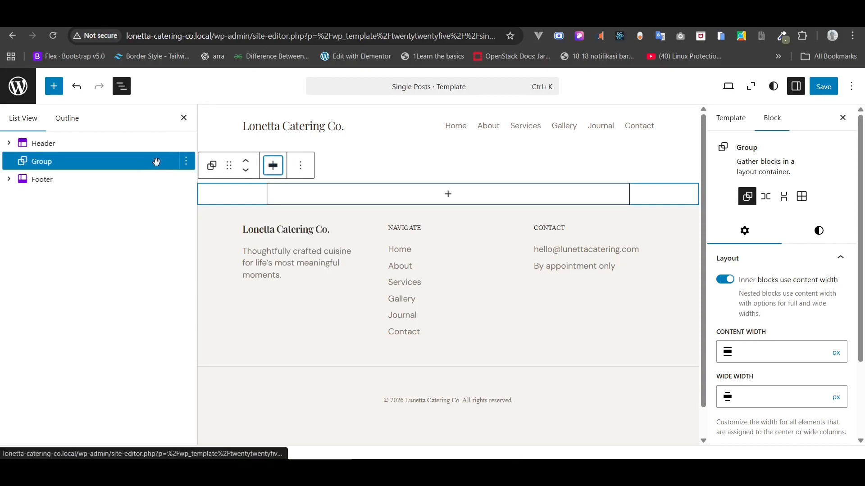
{"action": "left_click", "coordinate": [187, 166]}
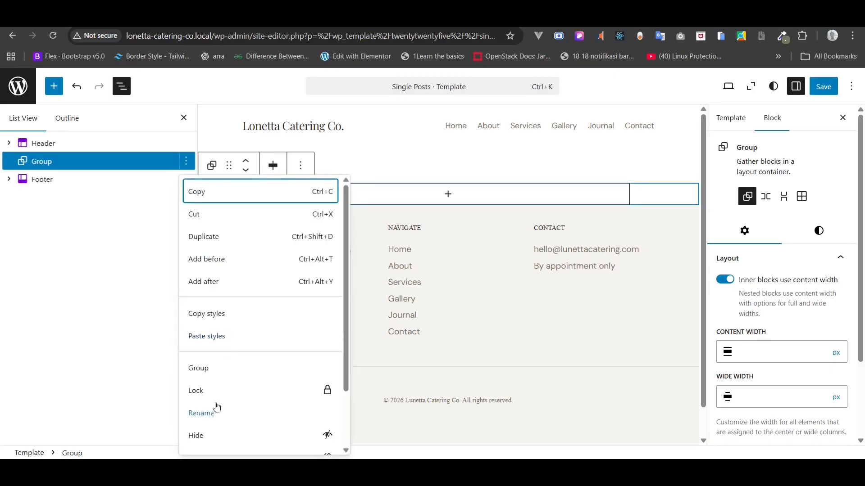
{"action": "scroll", "coordinate": [218, 408], "scroll_direction": "down", "scroll_amount": 2}
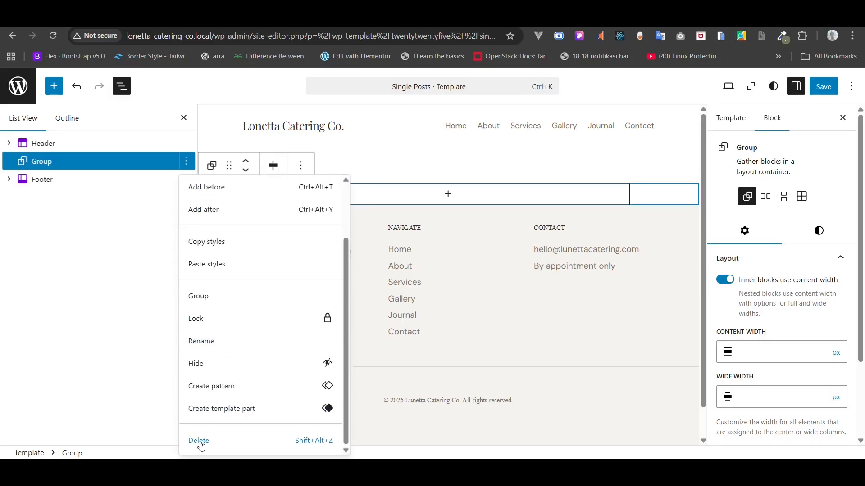
{"action": "left_click", "coordinate": [198, 441]}
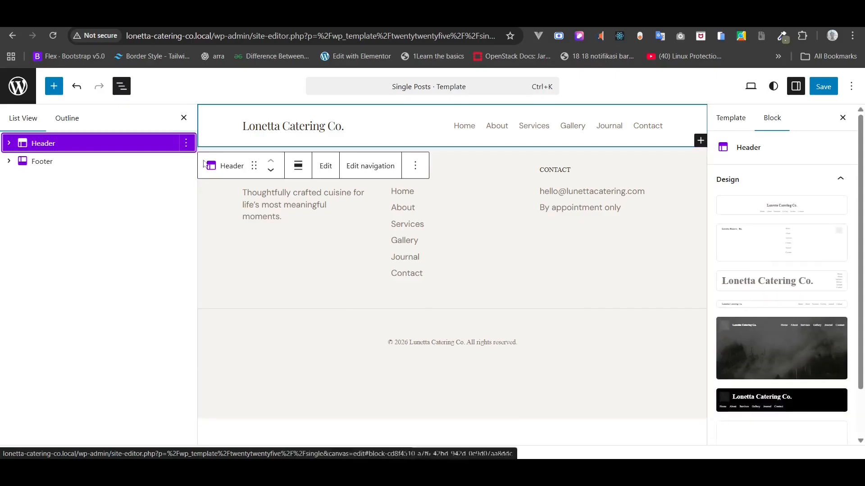
- Insert a Cover block after the Header, filled with the post's featured image
{"action": "left_click", "coordinate": [186, 143]}
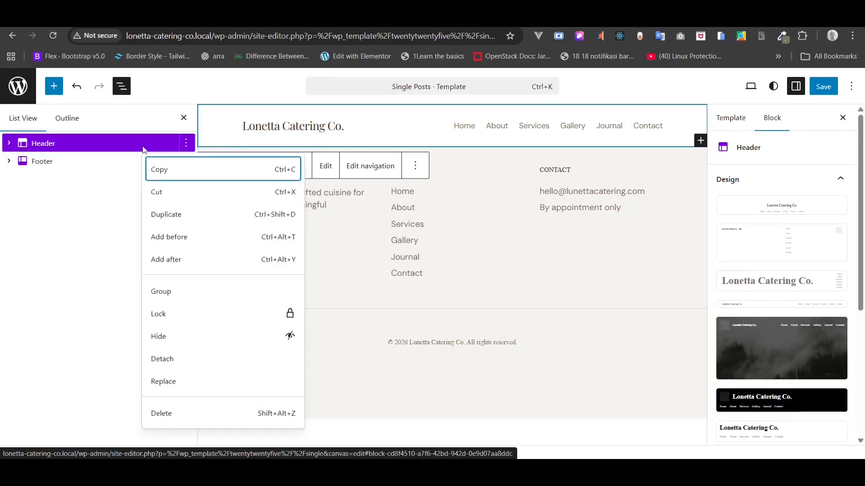
{"action": "left_click", "coordinate": [172, 264]}
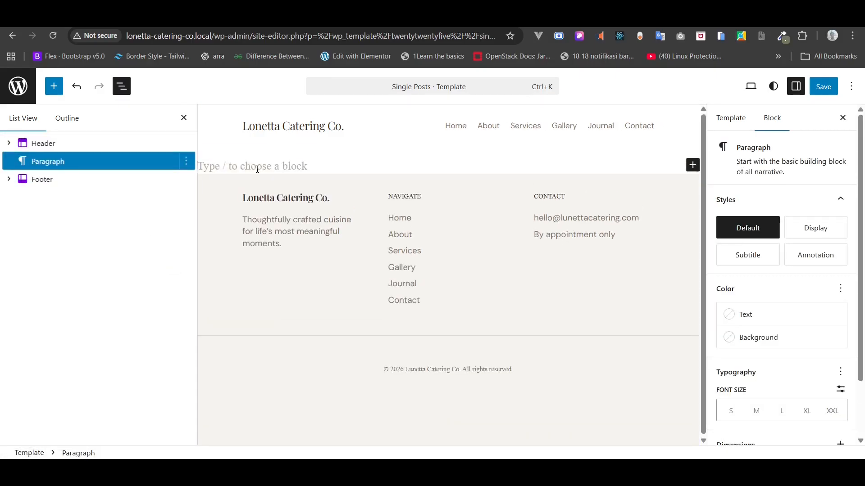
{"action": "type", "text": "/cove"}
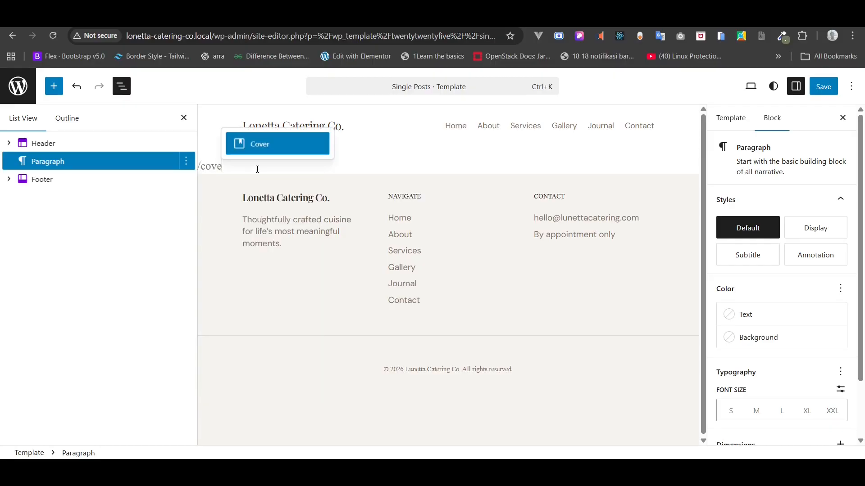
{"action": "left_click", "coordinate": [258, 150]}
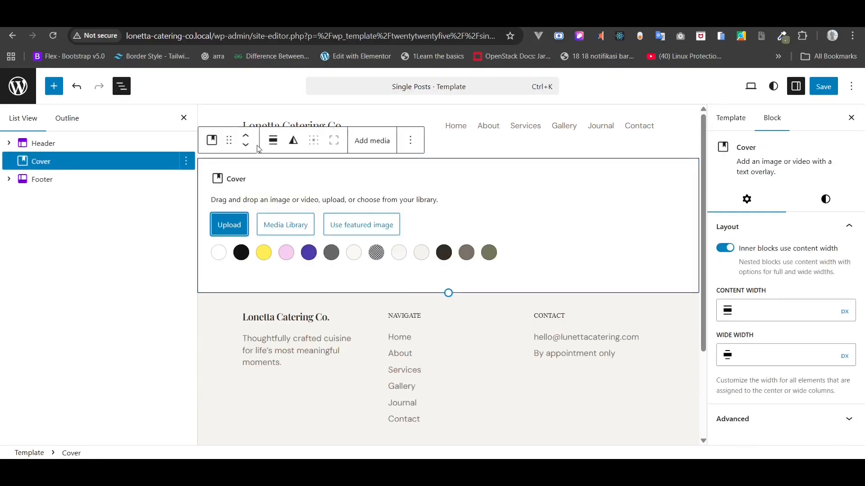
{"action": "left_click", "coordinate": [363, 234]}
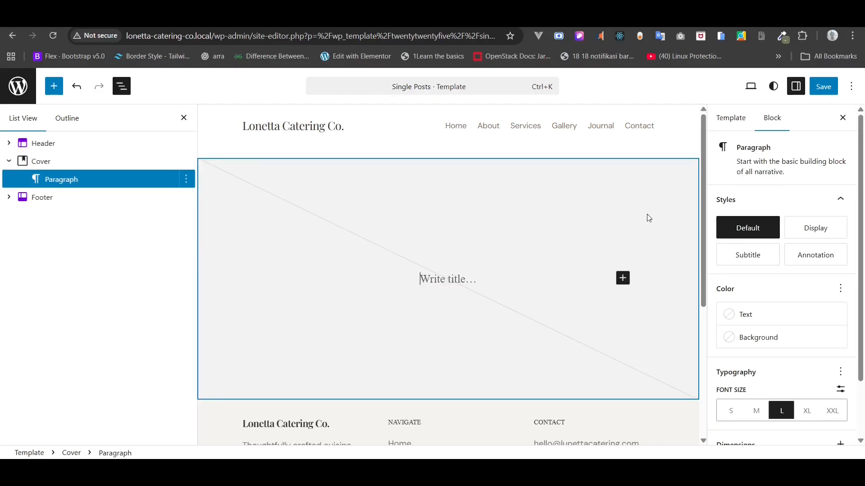
{"action": "scroll", "coordinate": [816, 281], "scroll_direction": "down", "scroll_amount": 2}
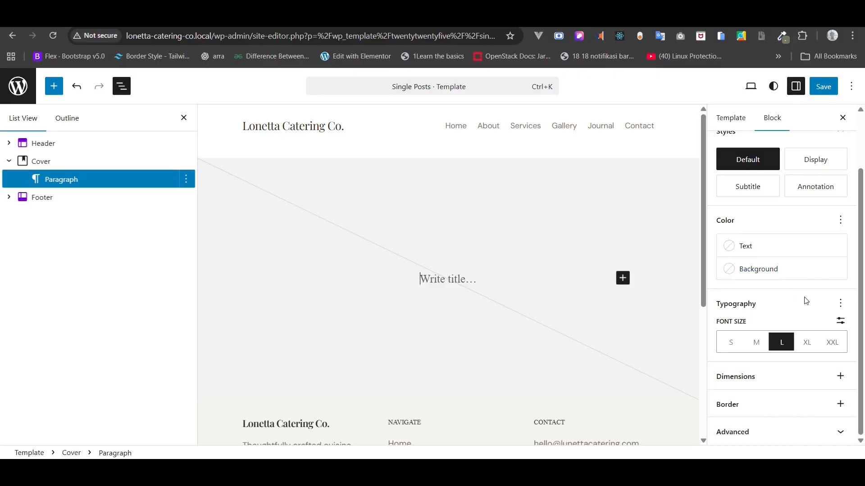
- Delete the placeholder paragraph inside the Cover block
{"action": "left_click", "coordinate": [72, 158]}
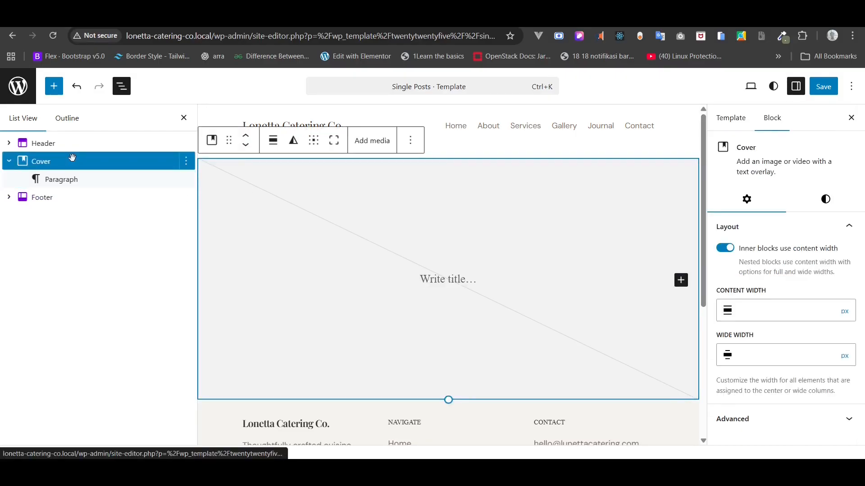
{"action": "left_click", "coordinate": [61, 179]}
{"action": "left_click", "coordinate": [186, 180]}
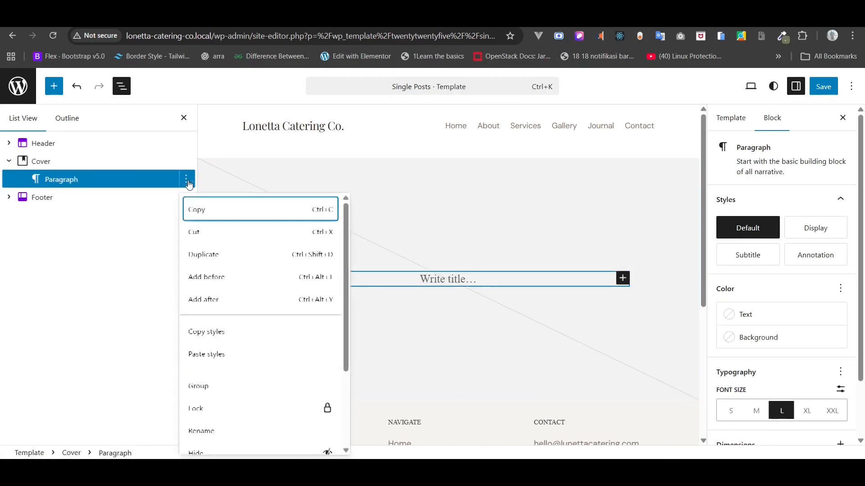
{"action": "scroll", "coordinate": [241, 386], "scroll_direction": "down", "scroll_amount": 3}
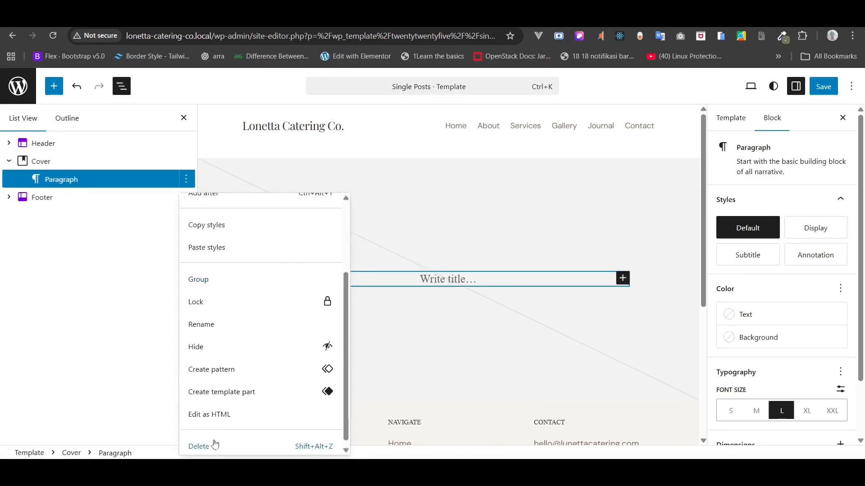
{"action": "left_click", "coordinate": [214, 445]}
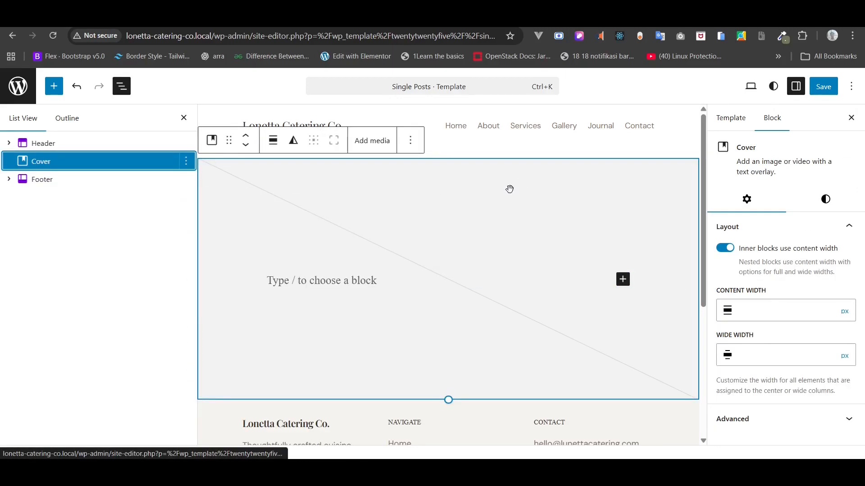
- Set the Cover's Minimum Height to 50 vw and save the Single Posts template
{"action": "left_click", "coordinate": [844, 207]}
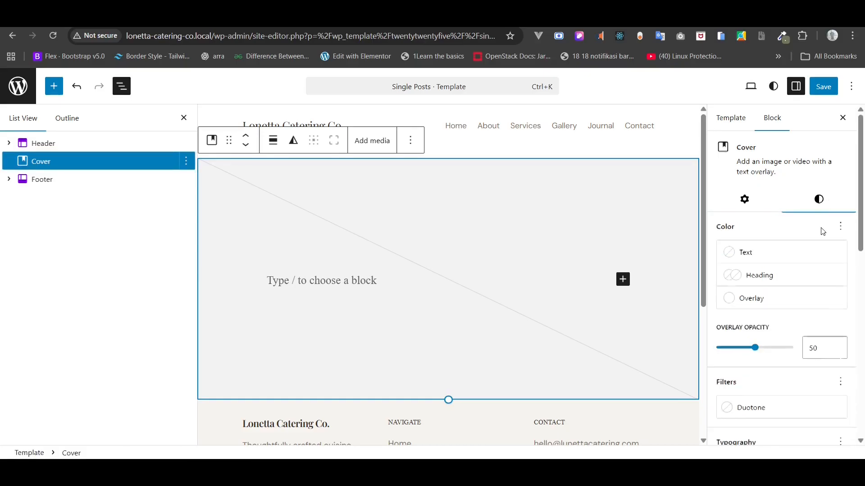
{"action": "scroll", "coordinate": [823, 231], "scroll_direction": "down", "scroll_amount": 3}
{"action": "scroll", "coordinate": [823, 232], "scroll_direction": "down", "scroll_amount": 6}
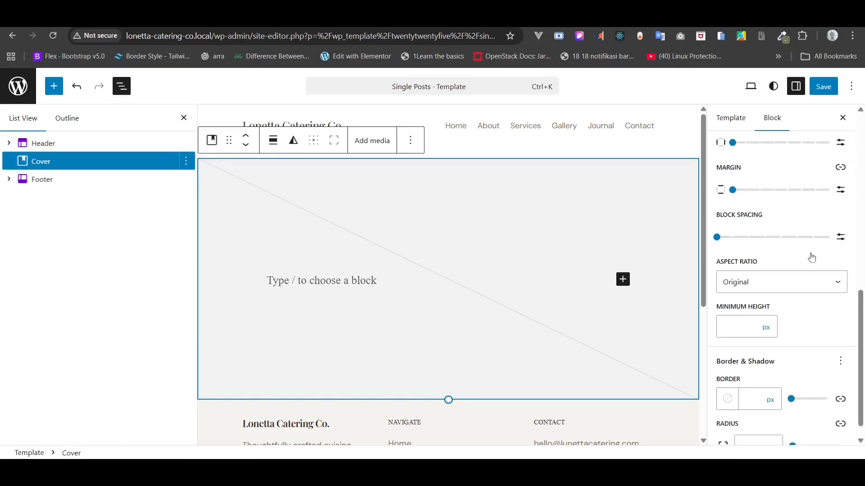
{"action": "left_click", "coordinate": [770, 332]}
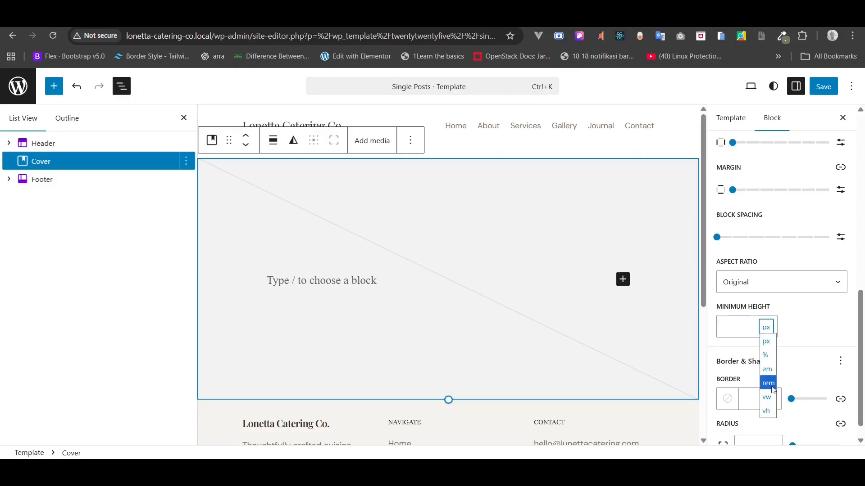
{"action": "left_click", "coordinate": [771, 401]}
{"action": "left_click_drag", "start_coordinate": [745, 335], "coordinate": [690, 326]}
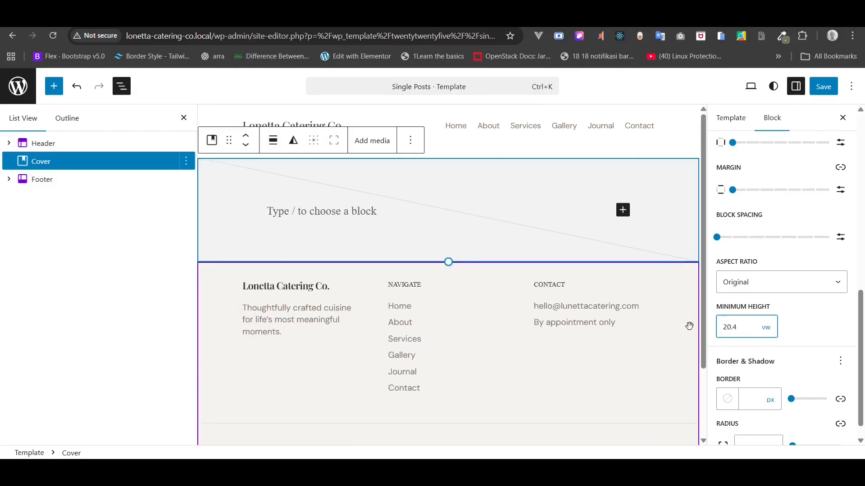
{"action": "key", "text": "ctrl+a"}
{"action": "type", "text": "50"}
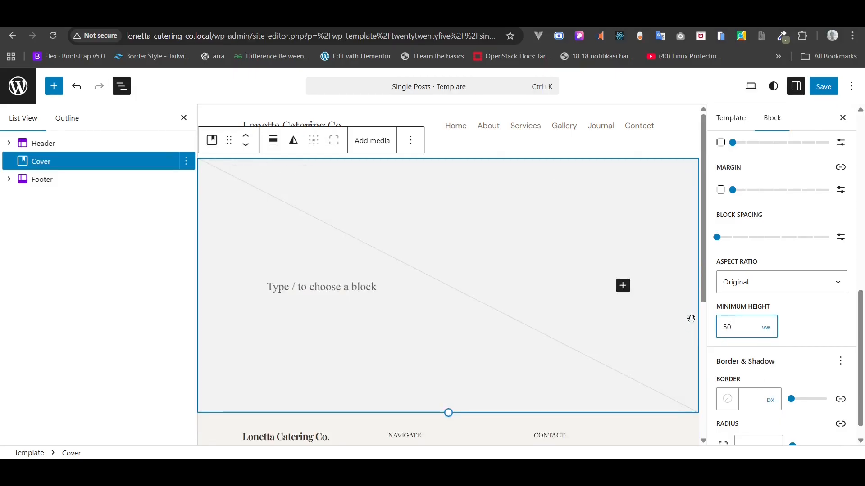
{"action": "mouse_move", "coordinate": [745, 328]}
{"action": "left_mouse_down"}
{"action": "mouse_move", "coordinate": [768, 204]}
{"action": "mouse_move", "coordinate": [715, 292]}
{"action": "mouse_move", "coordinate": [786, 332]}
{"action": "mouse_move", "coordinate": [753, 328]}
{"action": "left_mouse_up"}
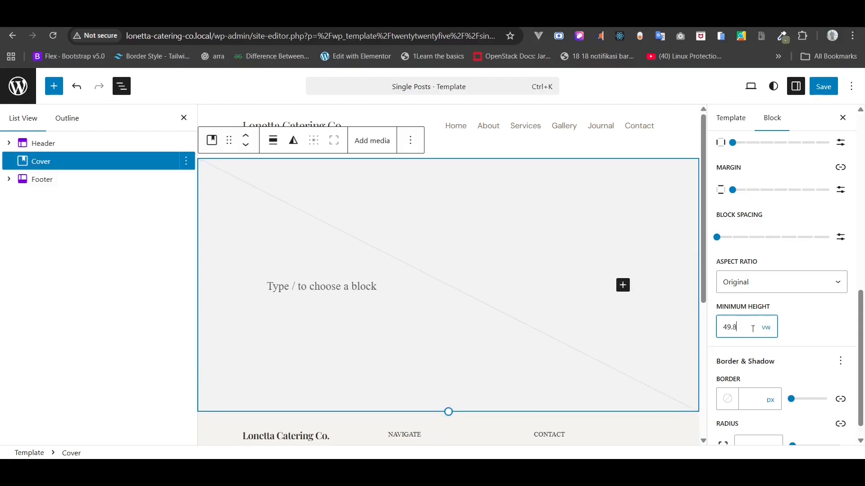
{"action": "type", "text": "50"}
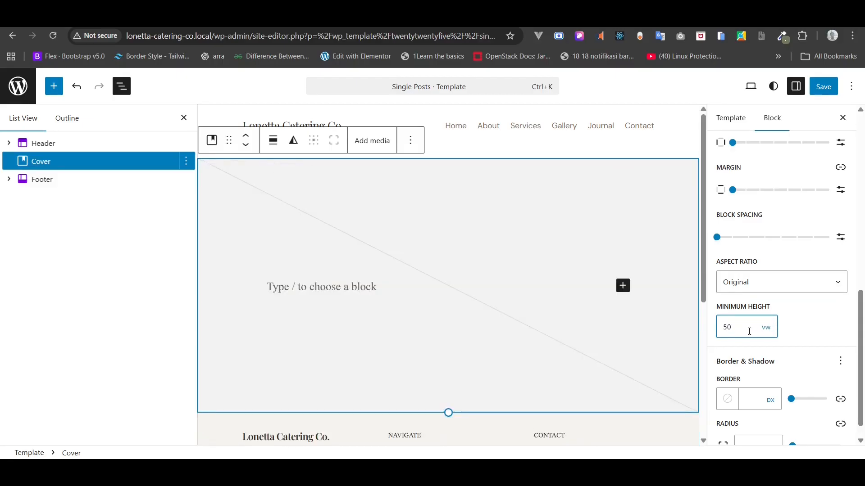
{"action": "left_click", "coordinate": [832, 88]}
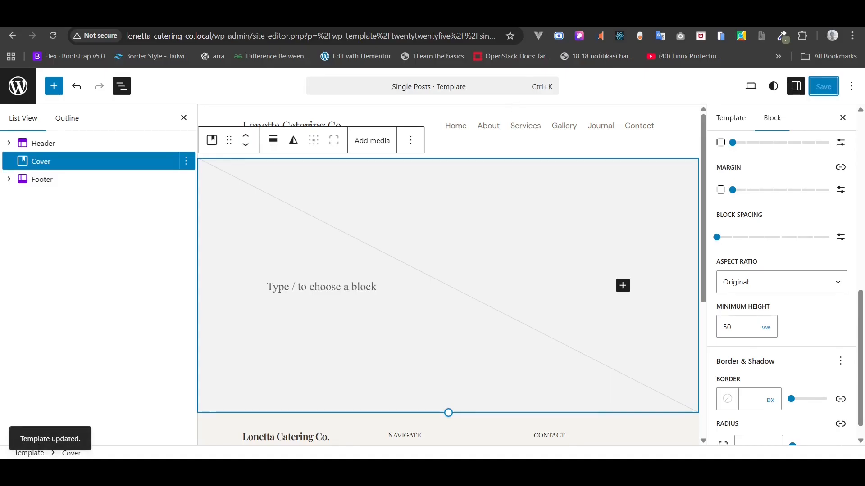
{"action": "left_click", "coordinate": [117, 19]}
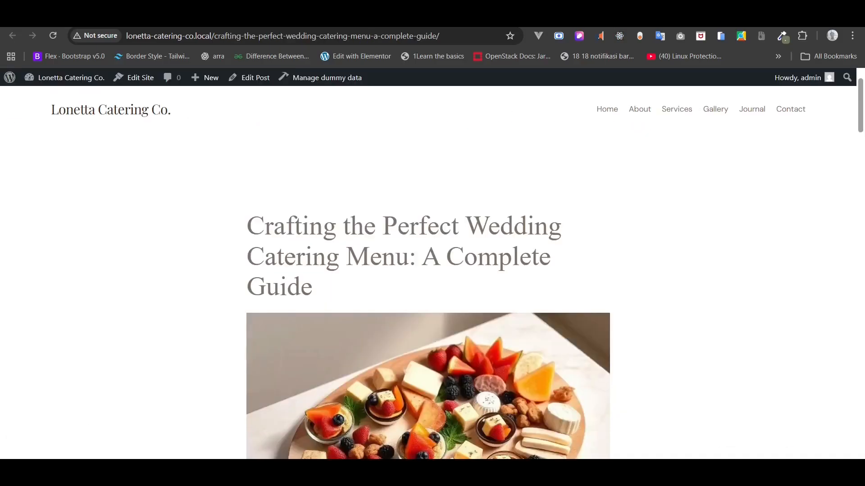
- Reload the live post to inspect the new Cover hero
{"action": "left_click", "coordinate": [53, 36]}
{"action": "scroll", "coordinate": [144, 134], "scroll_direction": "down", "scroll_amount": 3}
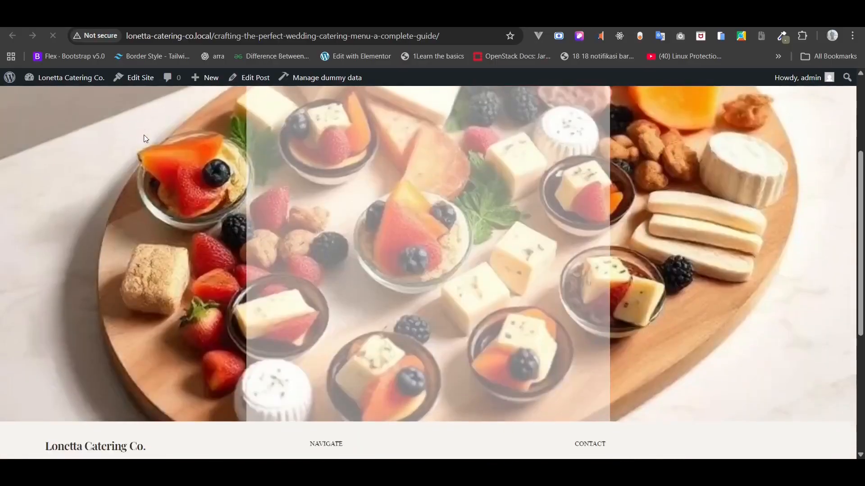
{"action": "scroll", "coordinate": [144, 135], "scroll_direction": "up", "scroll_amount": 4}
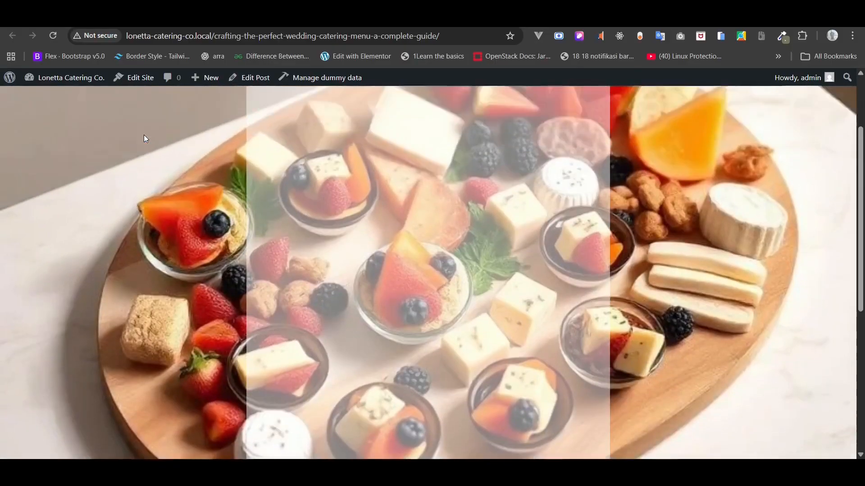
{"action": "key", "text": "ctrl+plus"}
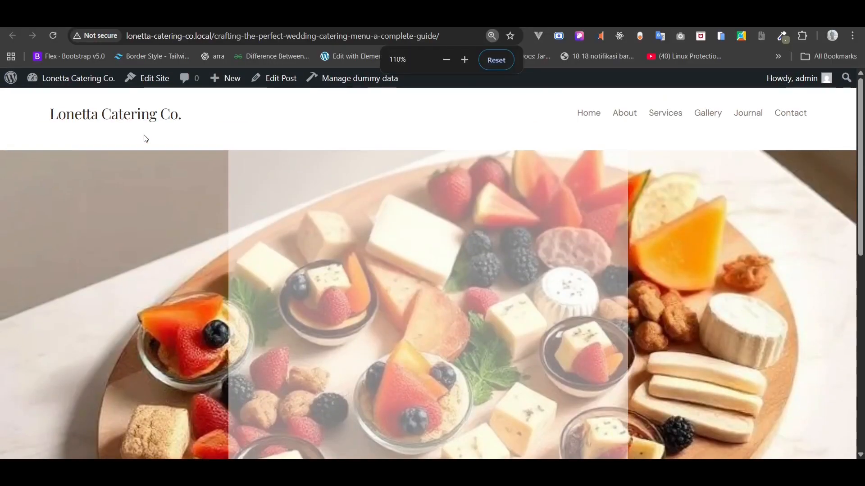
{"action": "key", "text": "ctrl+minus"}
{"action": "left_click", "coordinate": [145, 18]}
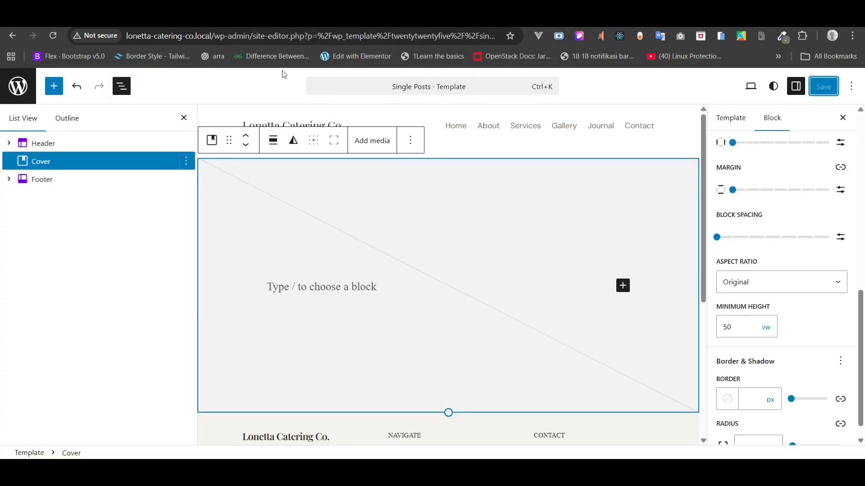
- Keep the Original aspect ratio, make the Cover's inner blocks full width, and save
{"action": "left_click", "coordinate": [751, 284]}
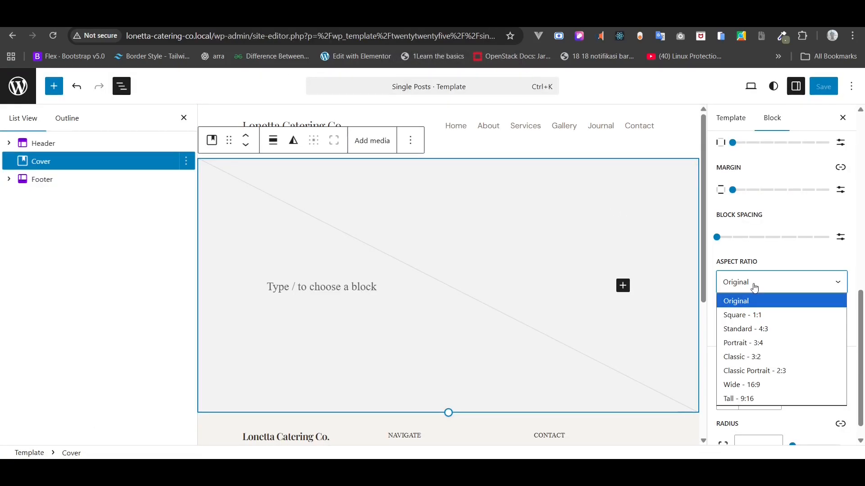
{"action": "left_click", "coordinate": [742, 276]}
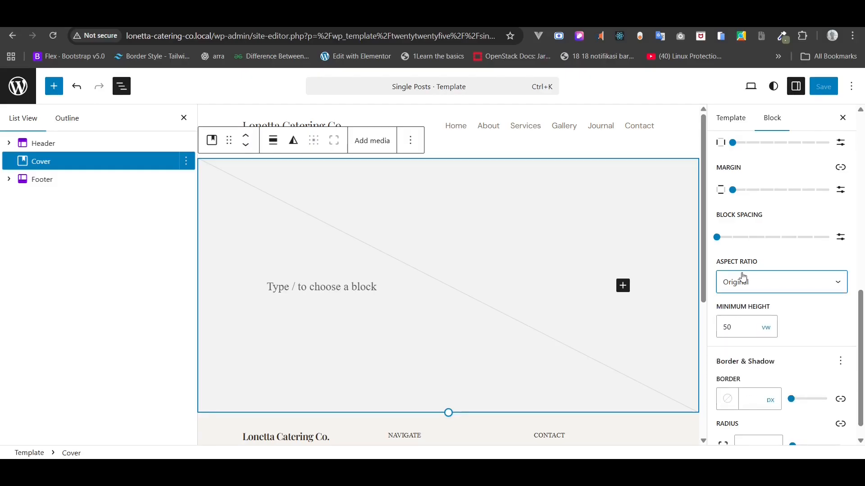
{"action": "scroll", "coordinate": [743, 277], "scroll_direction": "up", "scroll_amount": 5}
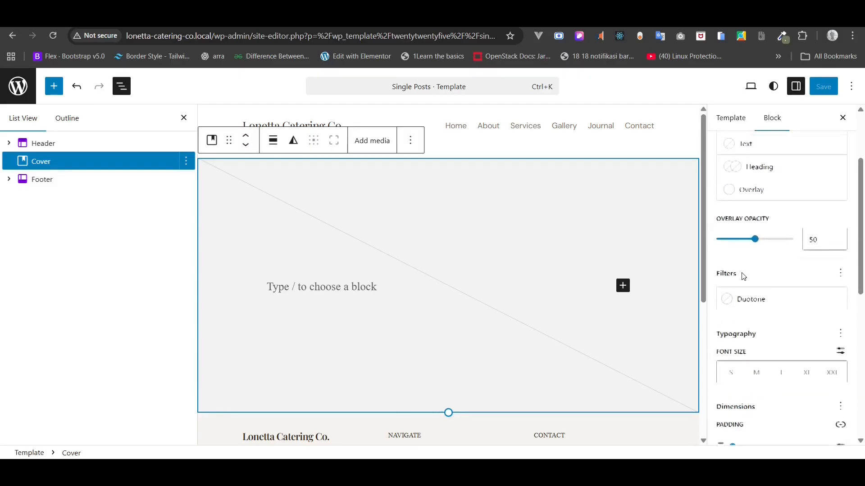
{"action": "scroll", "coordinate": [744, 277], "scroll_direction": "up", "scroll_amount": 3}
{"action": "left_click", "coordinate": [746, 204]}
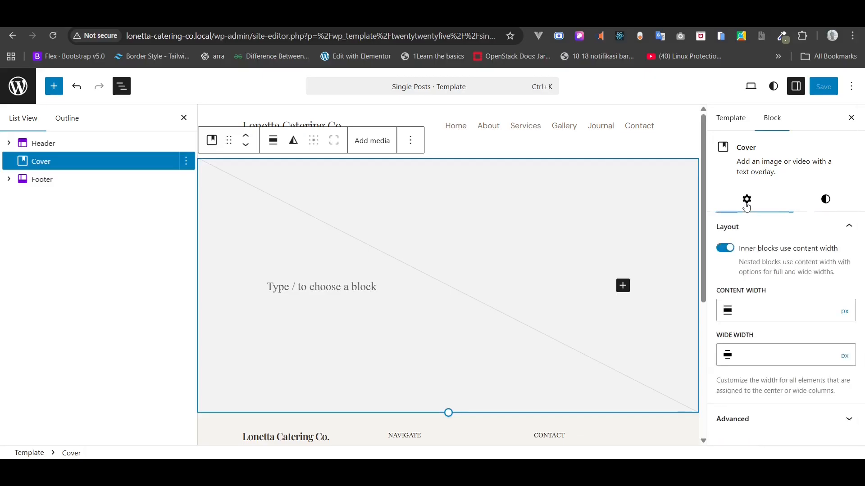
{"action": "left_click", "coordinate": [722, 249]}
{"action": "left_click", "coordinate": [825, 87]}
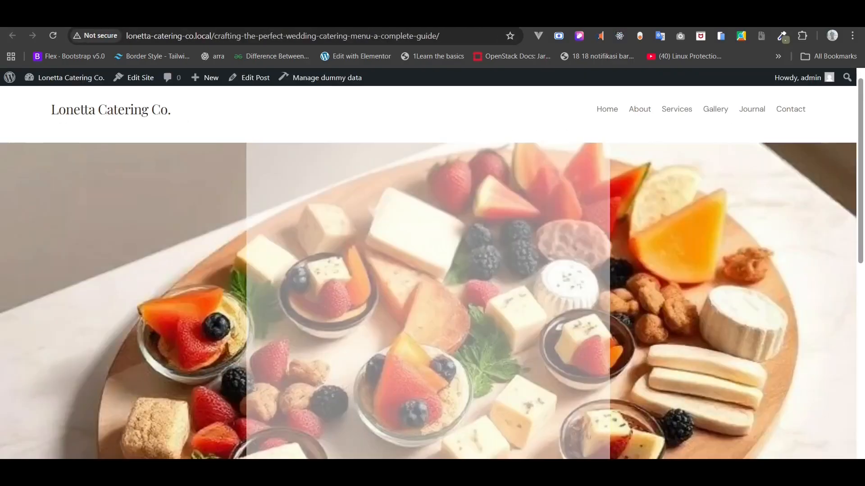
- Reduce the Cover's minimum height to 20 vw and save
{"action": "left_click", "coordinate": [57, 34]}
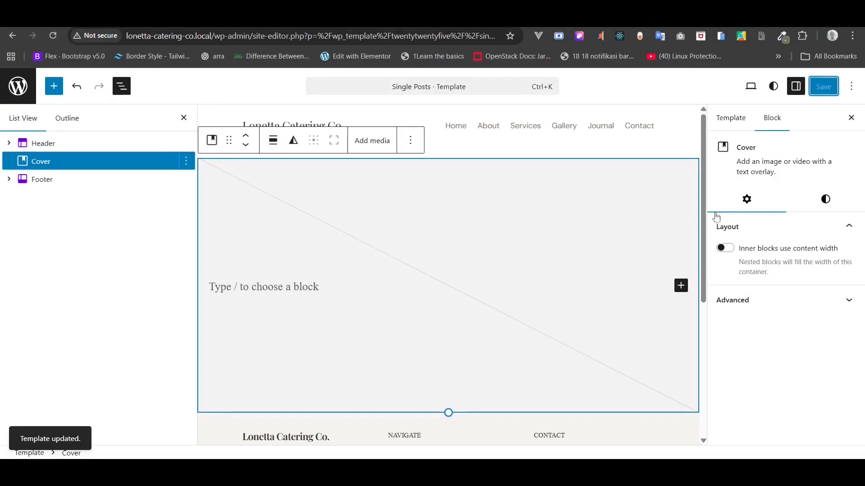
{"action": "left_click", "coordinate": [823, 207]}
{"action": "scroll", "coordinate": [806, 279], "scroll_direction": "down", "scroll_amount": 6}
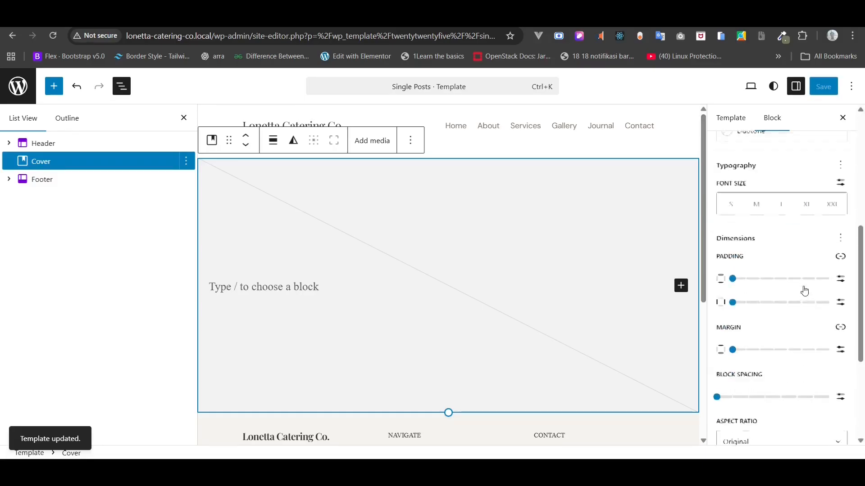
{"action": "left_click", "coordinate": [738, 391]}
{"action": "key", "text": "BackSpace"}
{"action": "key", "text": "BackSpace"}
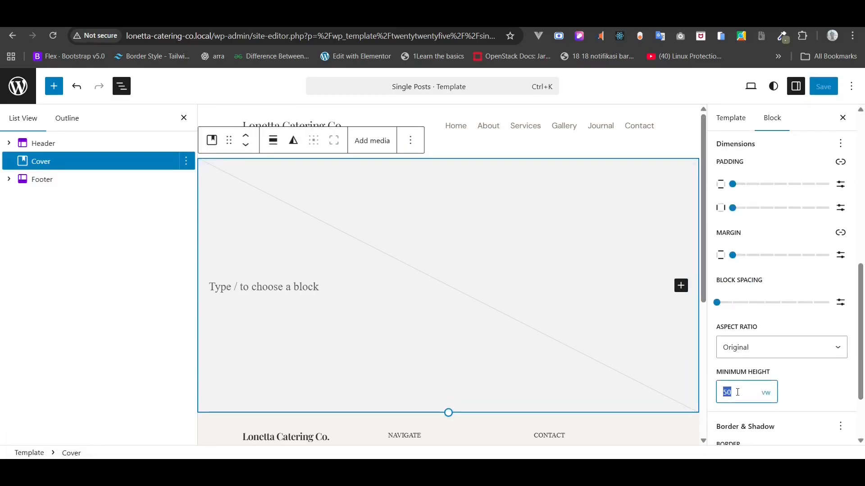
{"action": "type", "text": "20"}
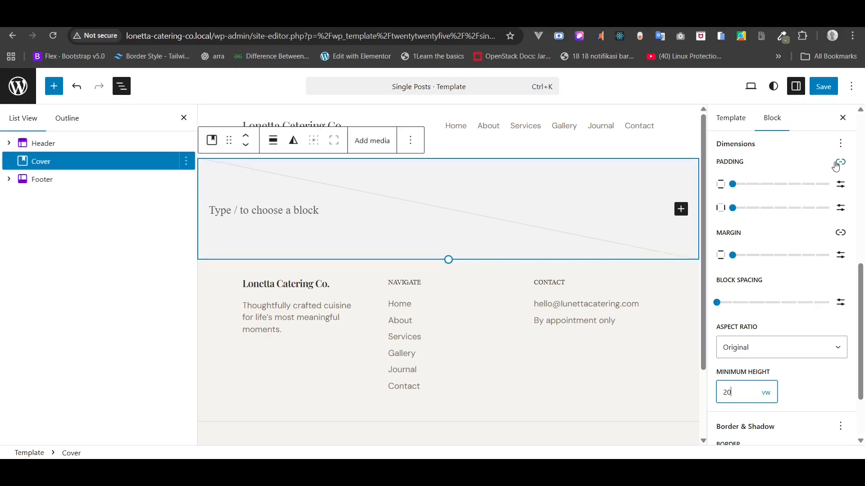
{"action": "left_click", "coordinate": [824, 87]}
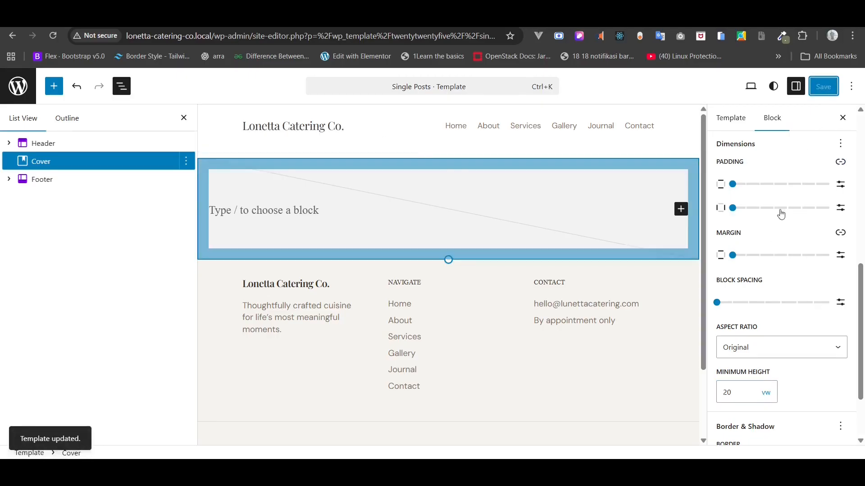
- Give the Cover a Gray 2 overlay at 20 opacity and save
{"action": "scroll", "coordinate": [830, 298], "scroll_direction": "up", "scroll_amount": 5}
{"action": "scroll", "coordinate": [831, 299], "scroll_direction": "up", "scroll_amount": 1}
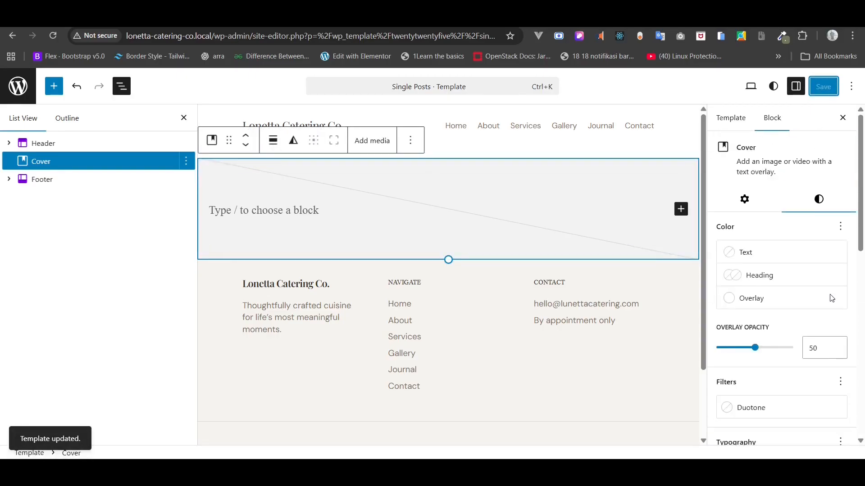
{"action": "left_click", "coordinate": [773, 300]}
{"action": "left_click", "coordinate": [583, 277]}
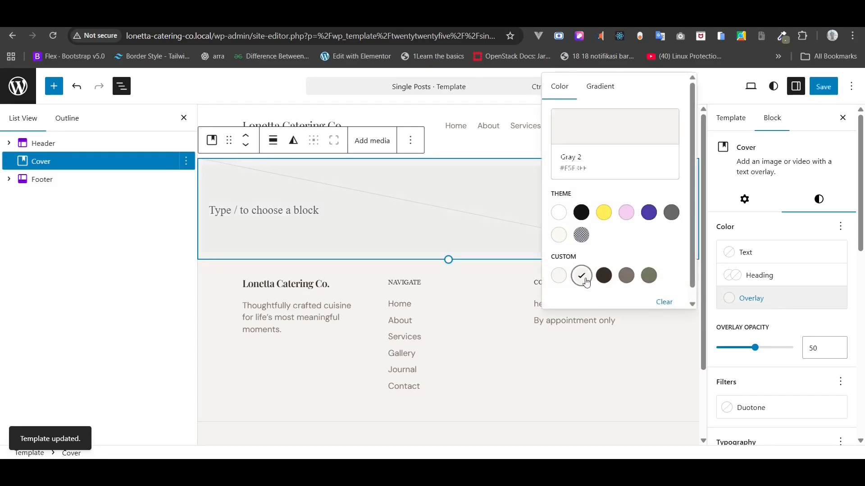
{"action": "left_click", "coordinate": [820, 89]}
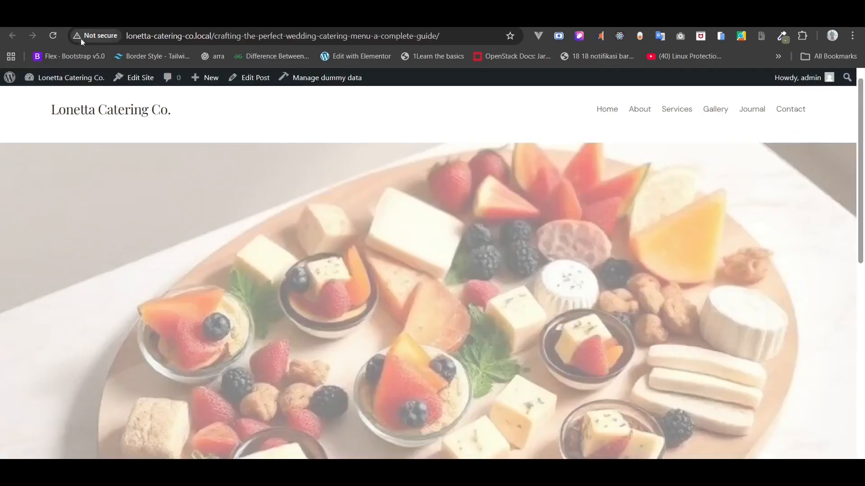
{"action": "left_click", "coordinate": [52, 36]}
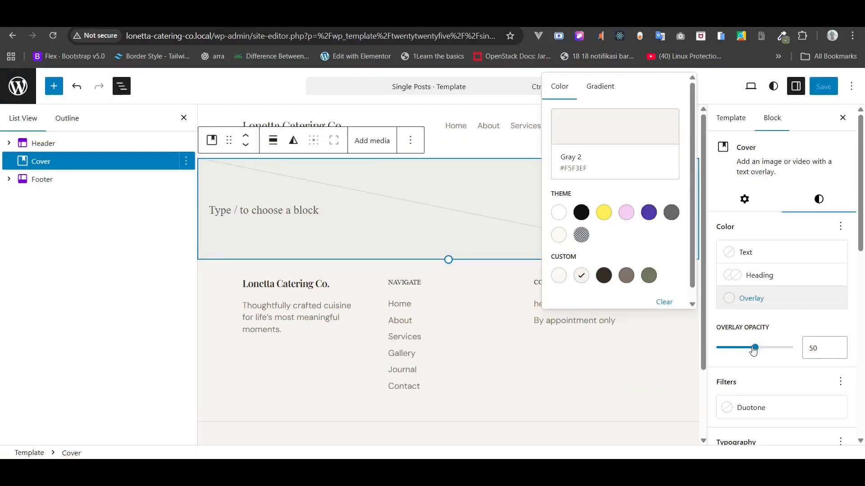
{"action": "left_click_drag", "start_coordinate": [753, 350], "coordinate": [736, 354]}
{"action": "left_click", "coordinate": [825, 87]}
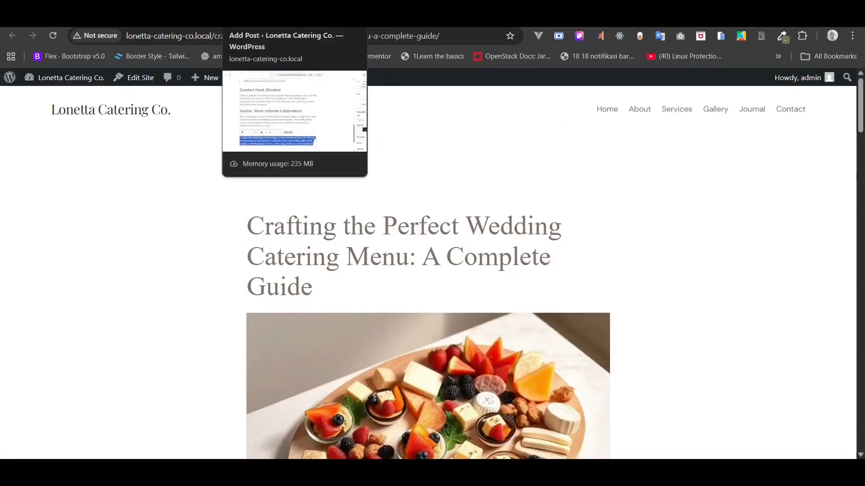
- Return to the Posts list, then open Appearance > Editor > Templates > Single Posts
{"action": "left_click", "coordinate": [257, 18]}
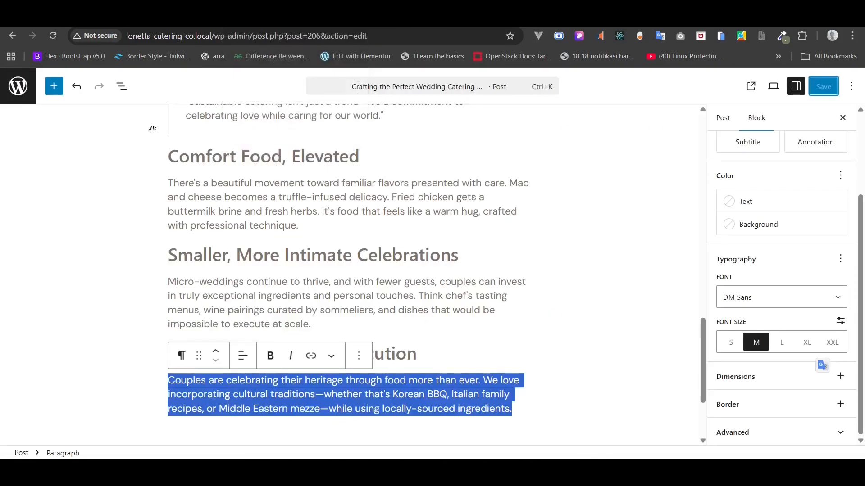
{"action": "left_click", "coordinate": [18, 92]}
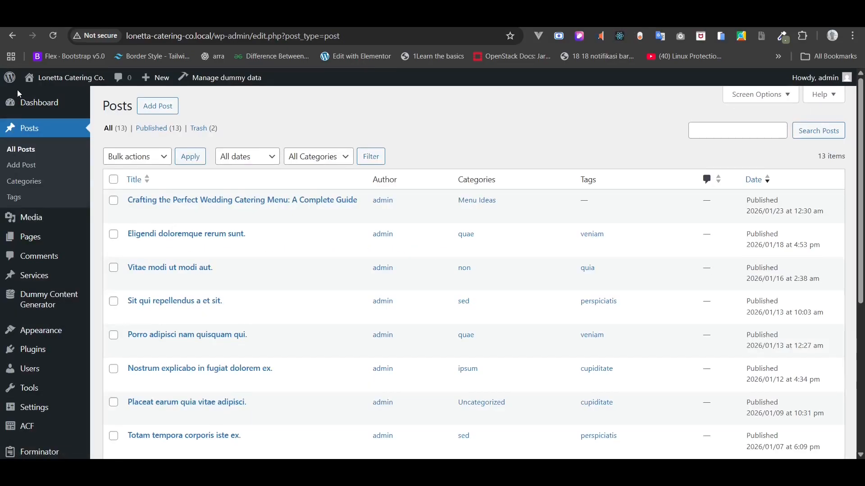
{"action": "mouse_move", "coordinate": [15, 299]}
{"action": "mouse_move", "coordinate": [44, 331]}
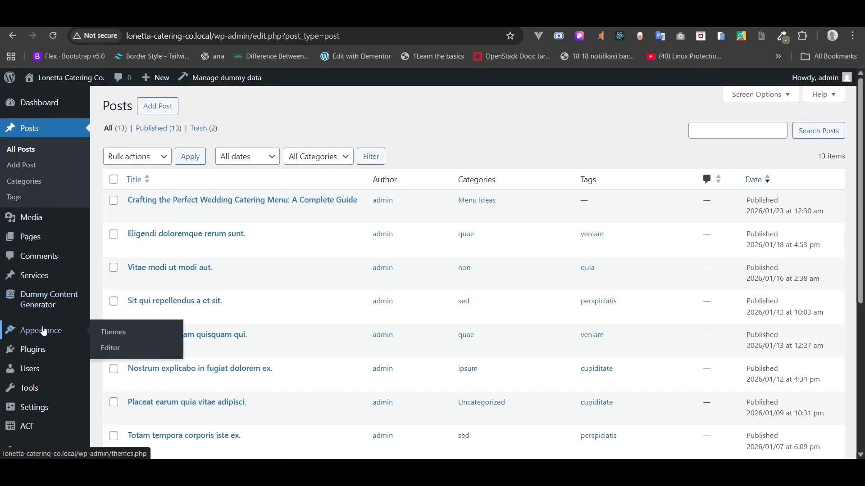
{"action": "scroll", "coordinate": [109, 345], "scroll_direction": "up", "scroll_amount": 3}
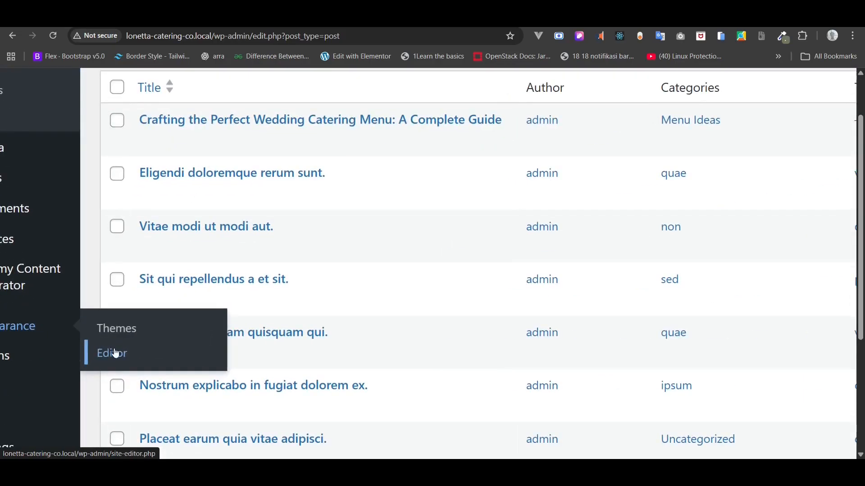
{"action": "left_click", "coordinate": [116, 354]}
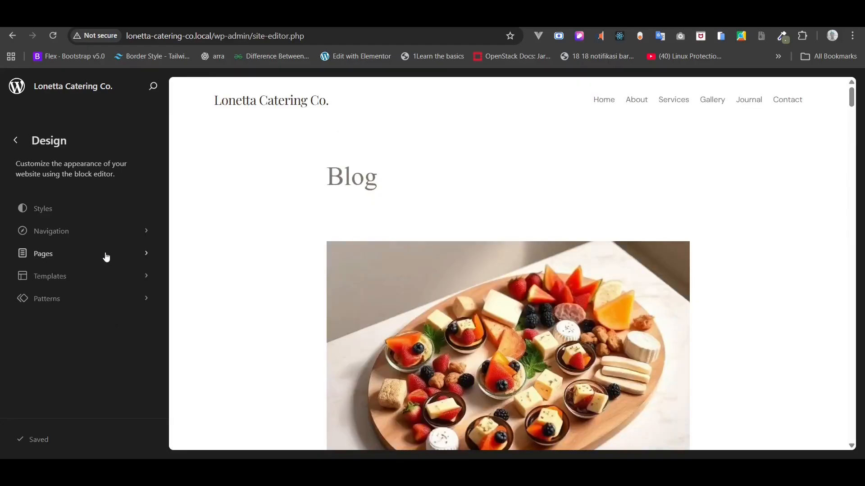
{"action": "left_click", "coordinate": [102, 273]}
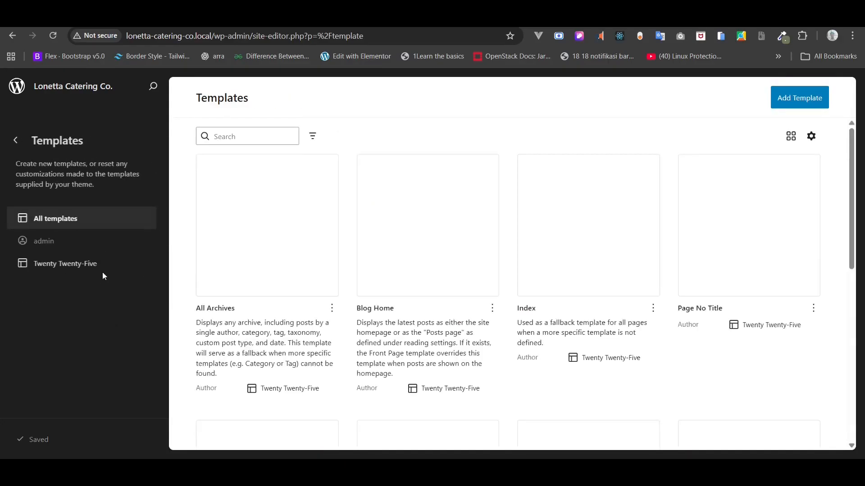
{"action": "scroll", "coordinate": [234, 284], "scroll_direction": "down", "scroll_amount": 3}
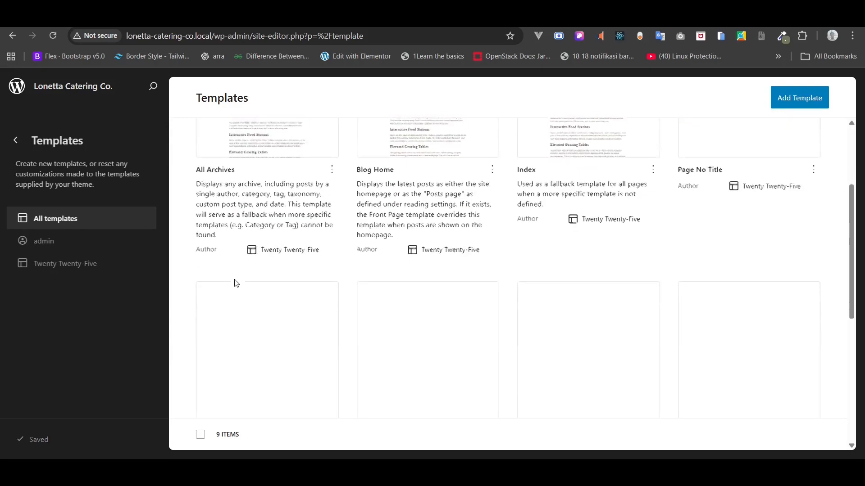
{"action": "scroll", "coordinate": [236, 282], "scroll_direction": "down", "scroll_amount": 4}
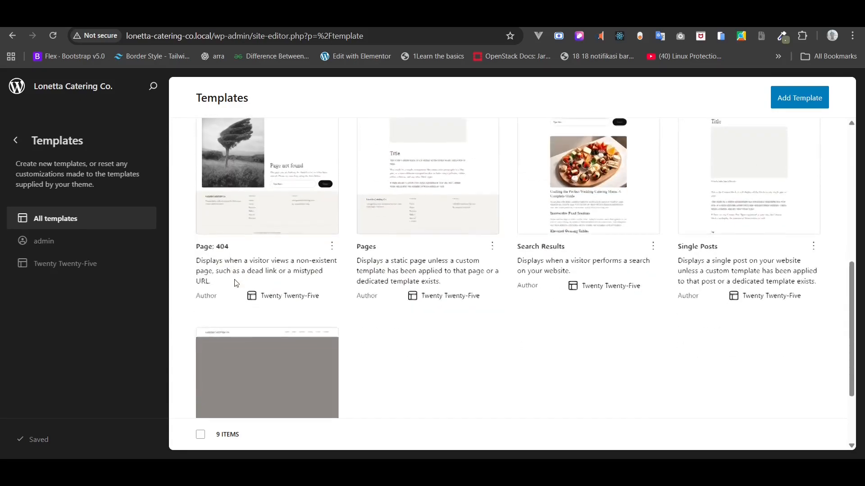
{"action": "scroll", "coordinate": [235, 280], "scroll_direction": "up", "scroll_amount": 2}
{"action": "scroll", "coordinate": [750, 314], "scroll_direction": "up", "scroll_amount": 5}
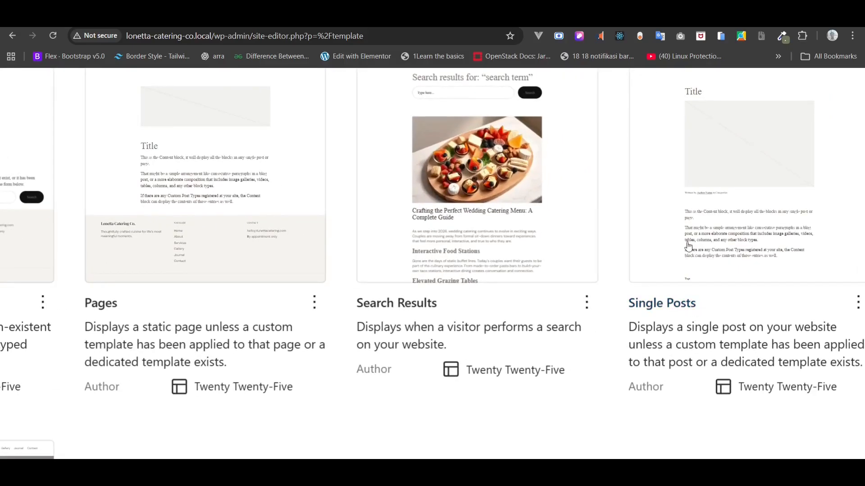
{"action": "left_click", "coordinate": [696, 232]}
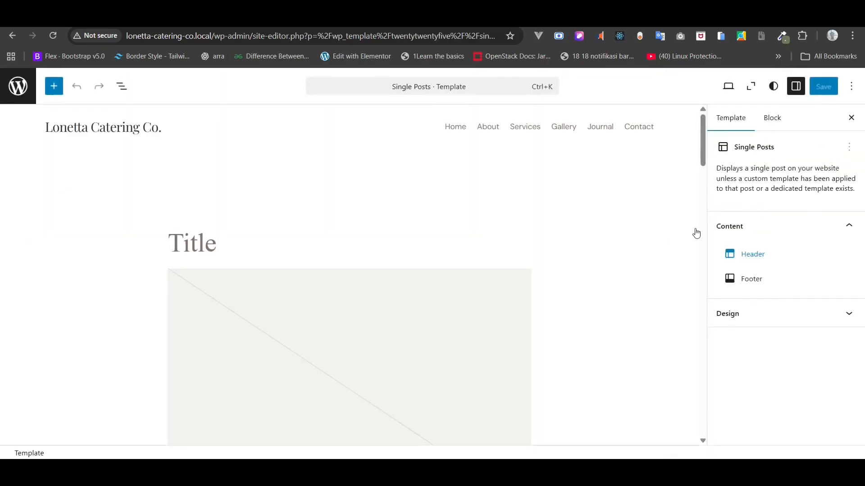
- Show the template outline in List View and expand the main Group to reveal its inner groups
{"action": "left_click", "coordinate": [122, 88]}
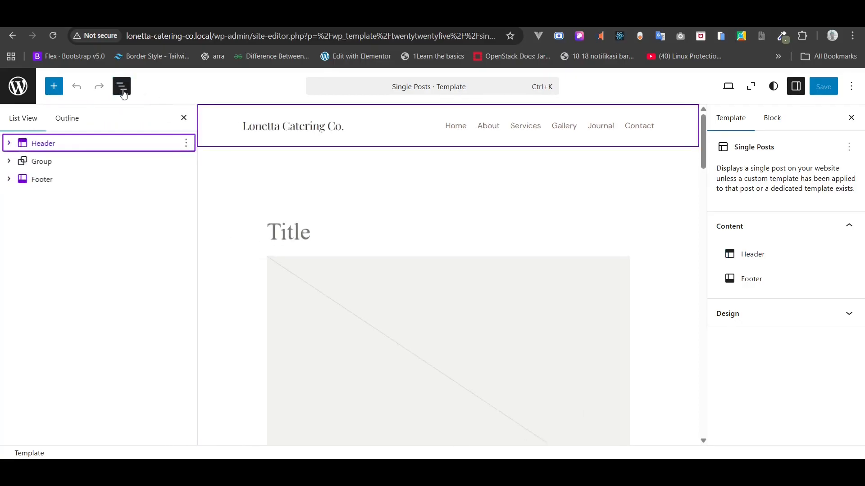
{"action": "left_click", "coordinate": [71, 168]}
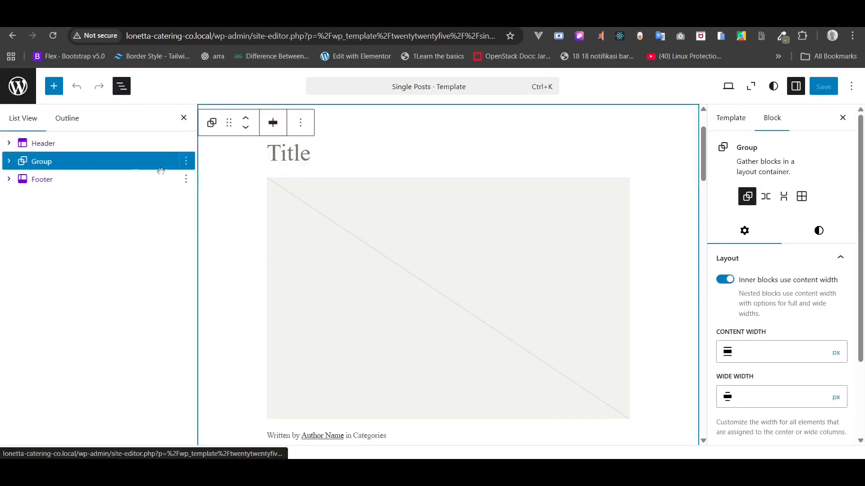
{"action": "left_click", "coordinate": [9, 161]}
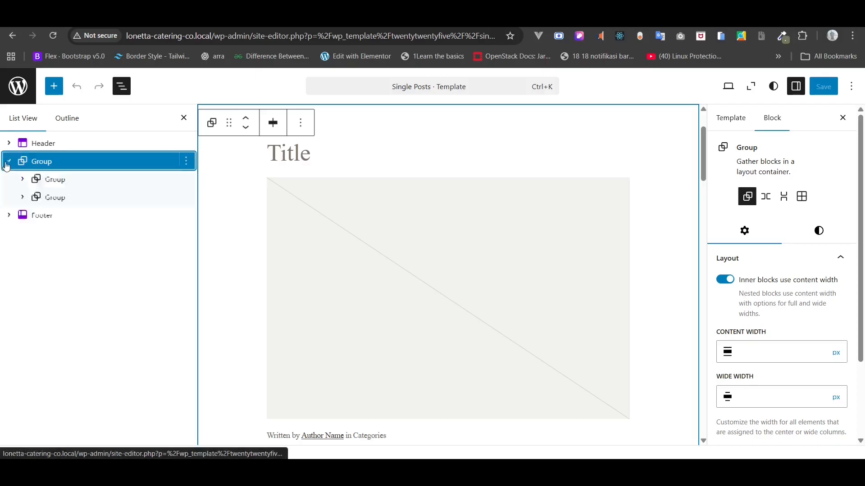
{"action": "left_click", "coordinate": [22, 180]}
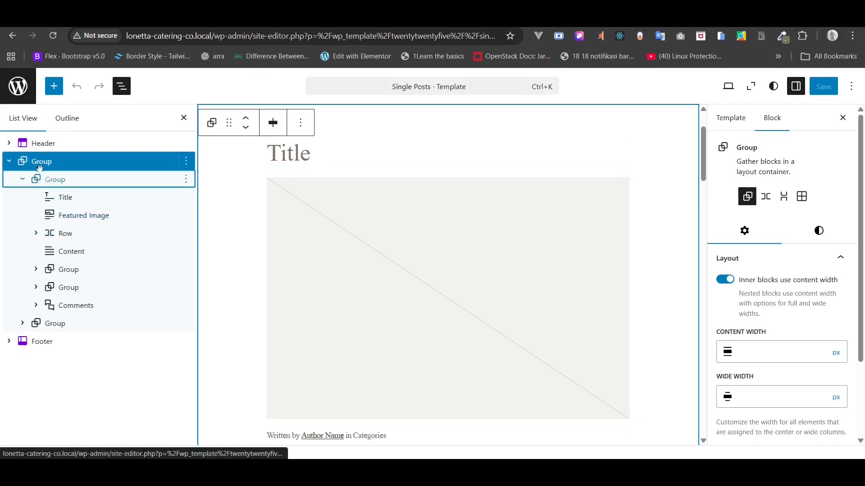
{"action": "left_click", "coordinate": [38, 180]}
{"action": "left_click", "coordinate": [22, 179]}
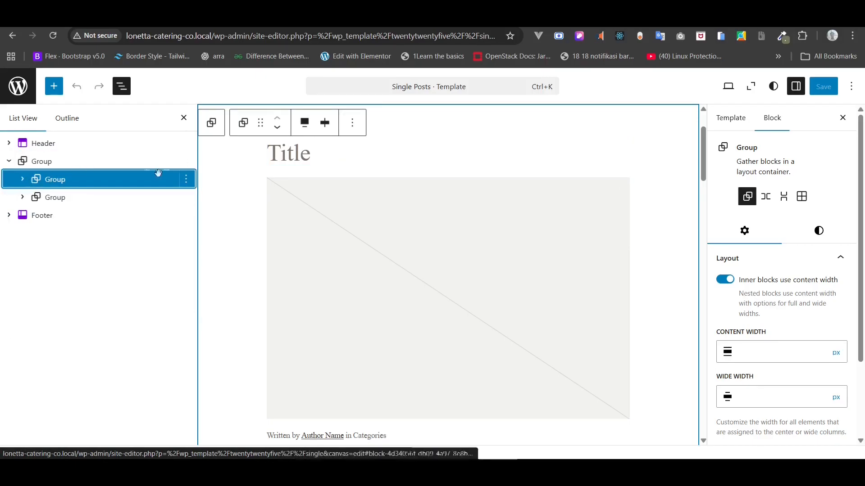
- Delete the More Posts inner group, cancelling an accidental cut of the first group
{"action": "left_click", "coordinate": [186, 181]}
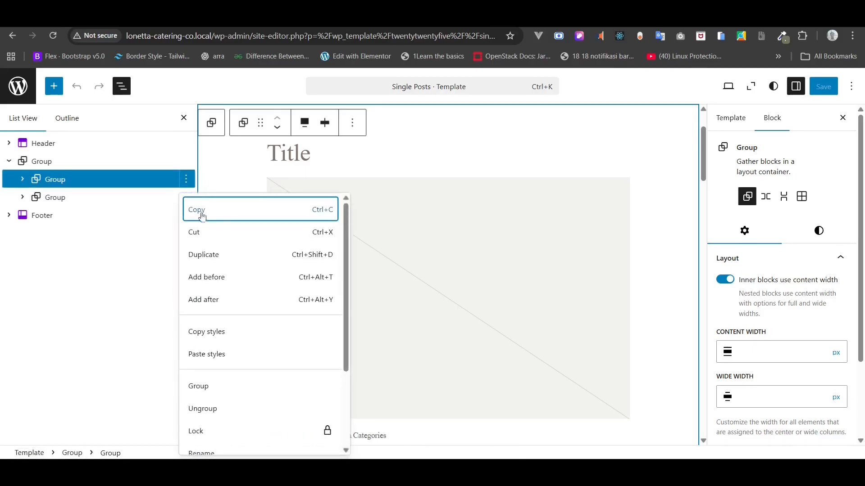
{"action": "left_click", "coordinate": [202, 242]}
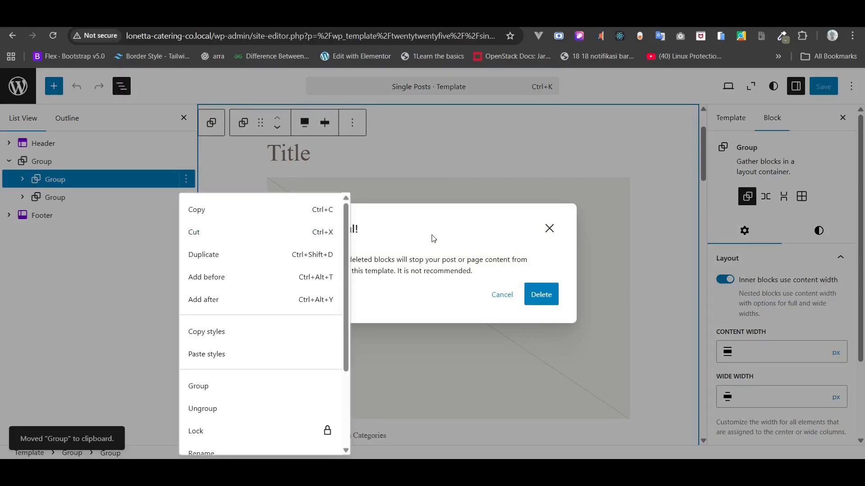
{"action": "left_click", "coordinate": [169, 220]}
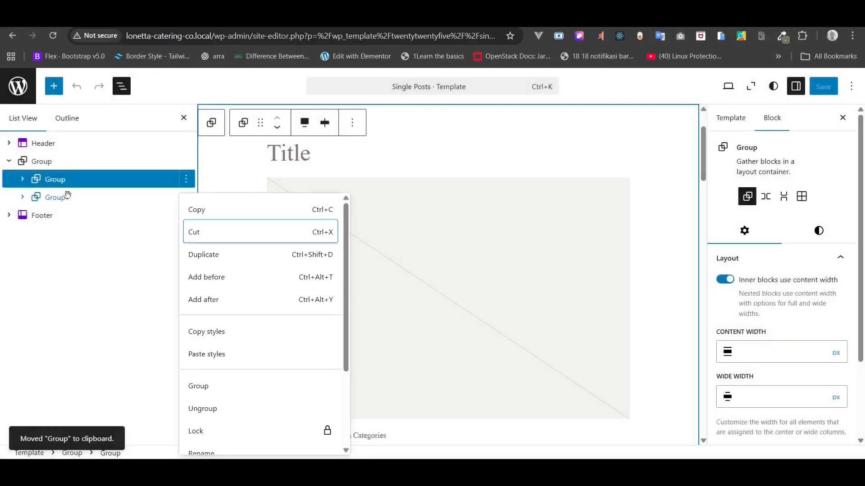
{"action": "left_click", "coordinate": [62, 194]}
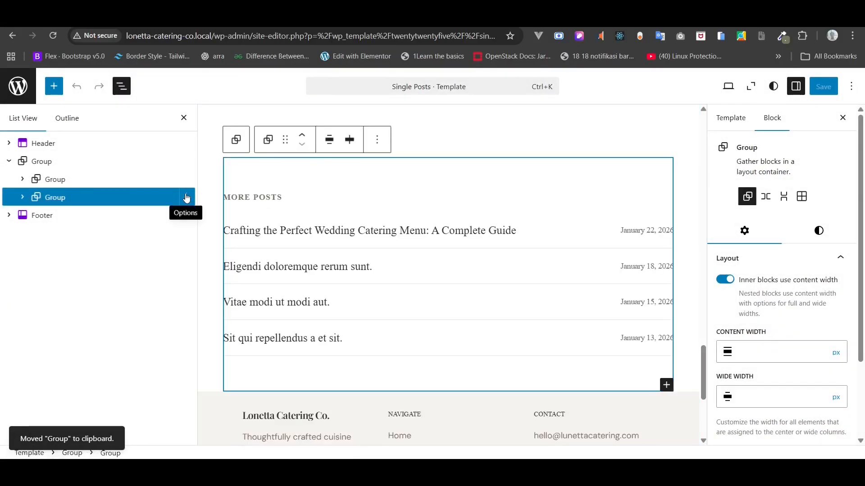
{"action": "left_click", "coordinate": [186, 199]}
{"action": "scroll", "coordinate": [225, 311], "scroll_direction": "down", "scroll_amount": 3}
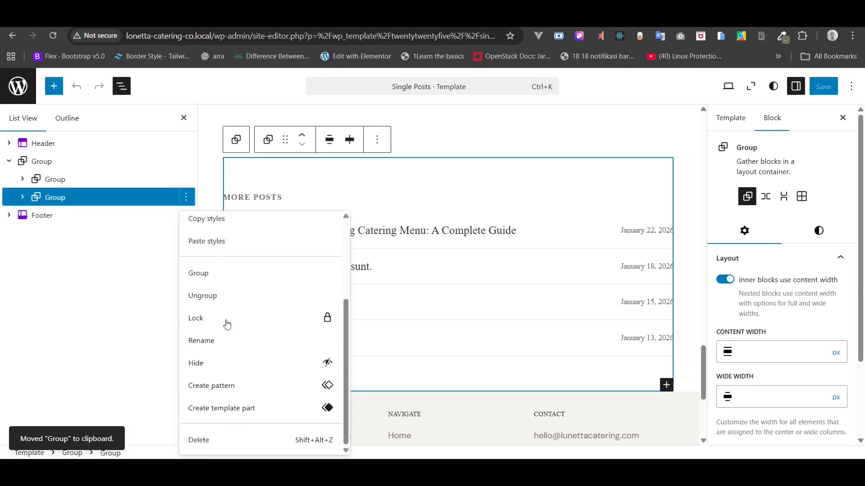
{"action": "left_click", "coordinate": [210, 445]}
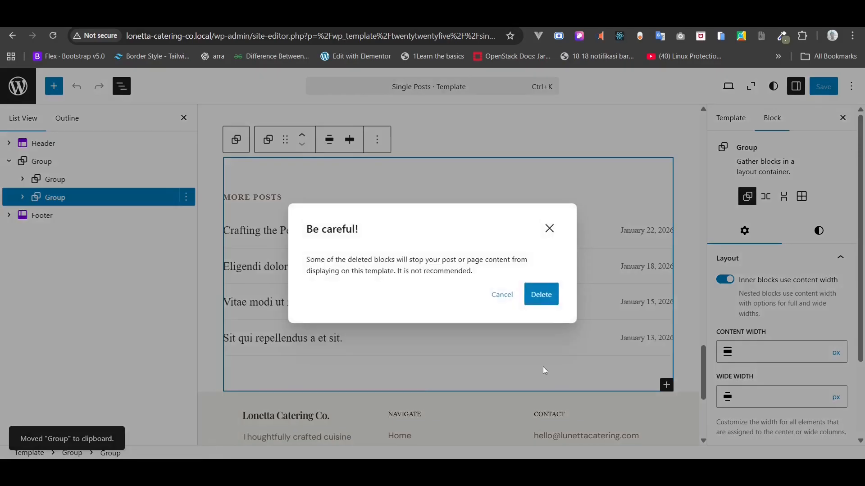
{"action": "left_click", "coordinate": [540, 302]}
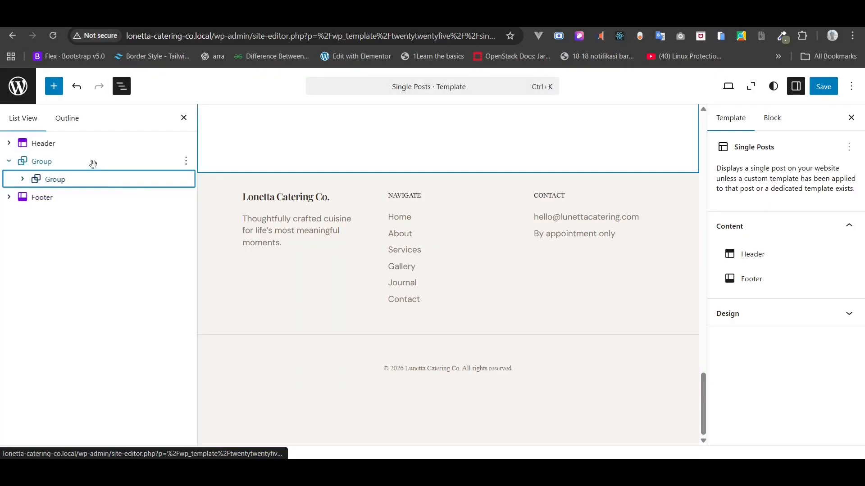
- Delete the remaining inner group, leaving the main Group empty and selected
{"action": "left_click", "coordinate": [186, 179]}
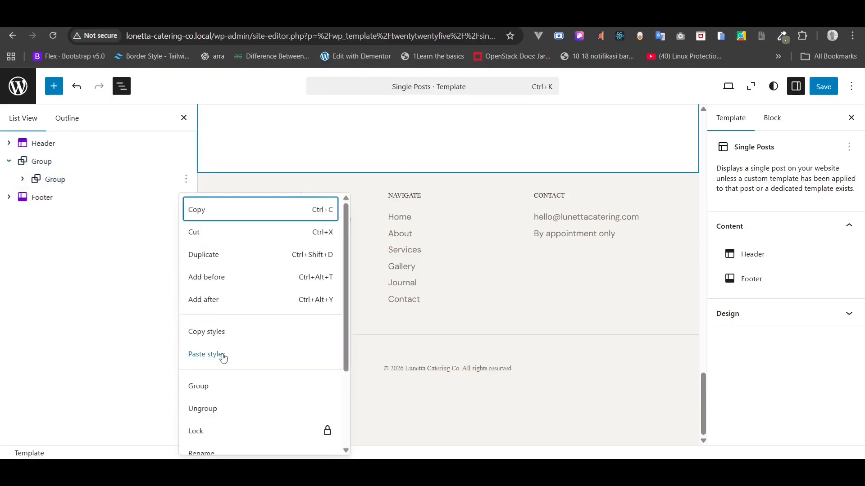
{"action": "scroll", "coordinate": [223, 358], "scroll_direction": "down", "scroll_amount": 3}
{"action": "left_click", "coordinate": [207, 448]}
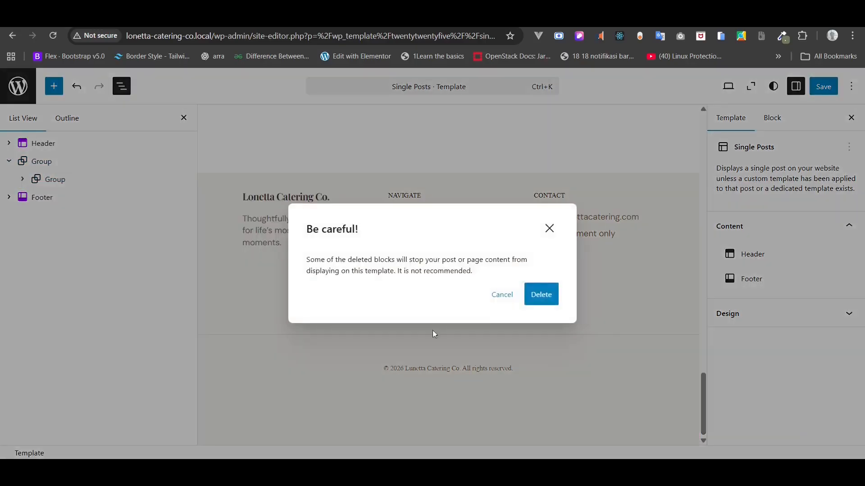
{"action": "left_click", "coordinate": [540, 303]}
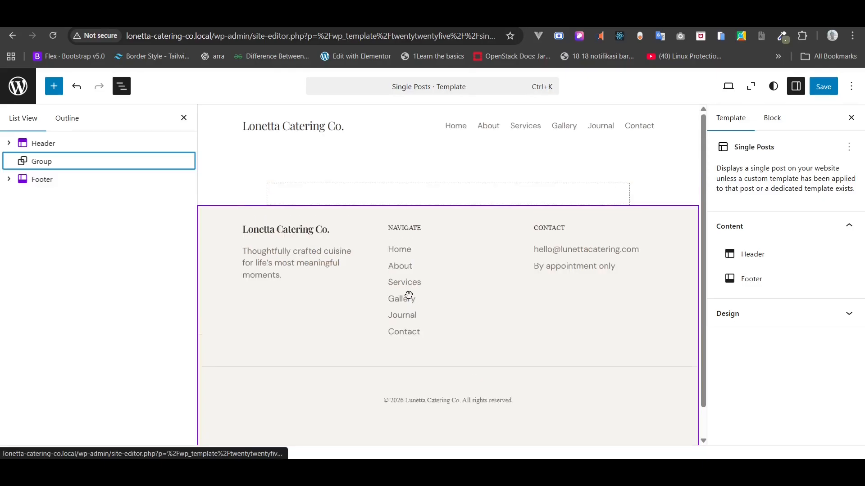
{"action": "left_click", "coordinate": [37, 165]}
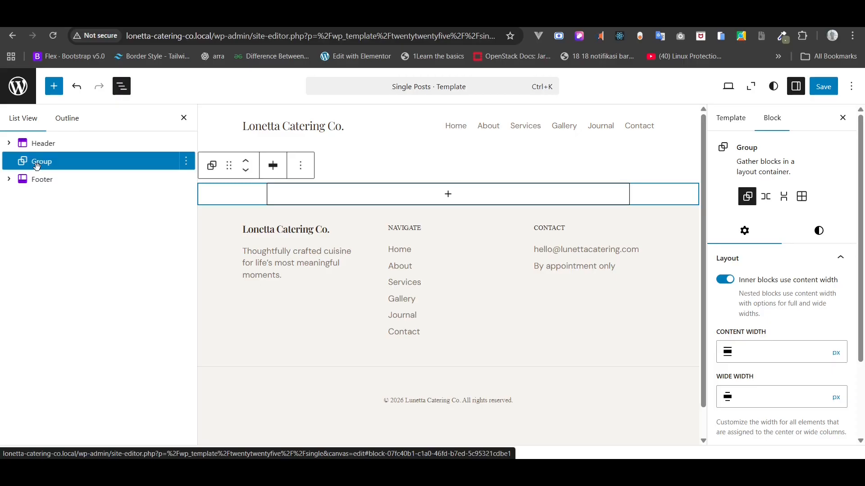
- Delete the empty Group and insert a new paragraph block right after the Header
{"action": "left_click", "coordinate": [274, 167]}
{"action": "left_click", "coordinate": [274, 167]}
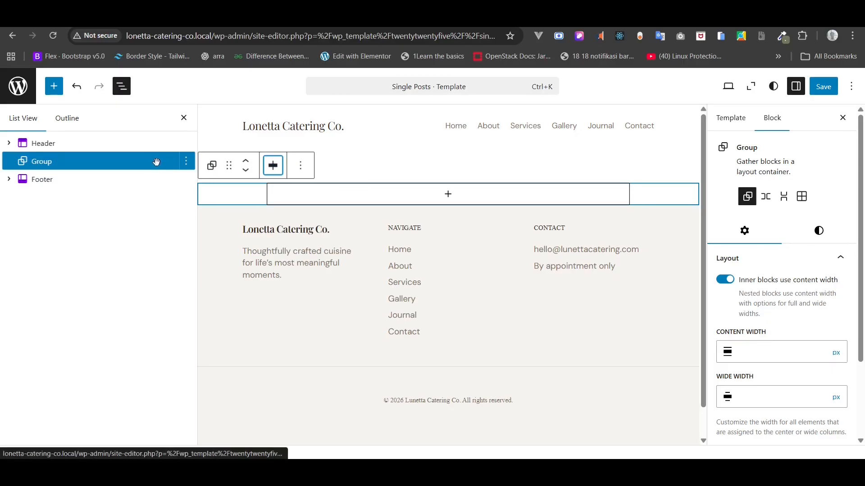
{"action": "left_click", "coordinate": [187, 166]}
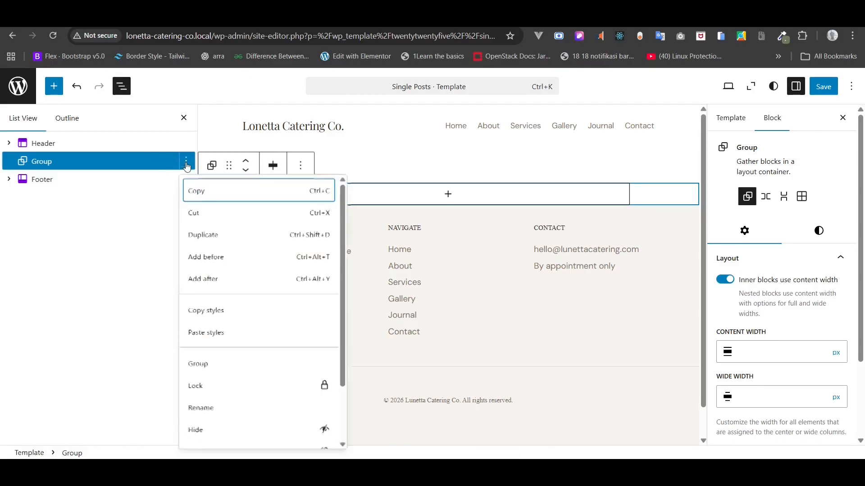
{"action": "scroll", "coordinate": [207, 419], "scroll_direction": "down", "scroll_amount": 2}
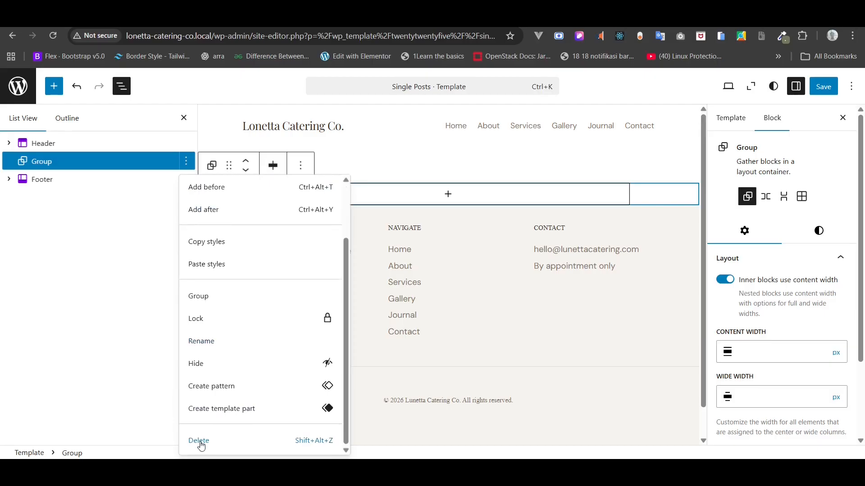
{"action": "left_click", "coordinate": [199, 441]}
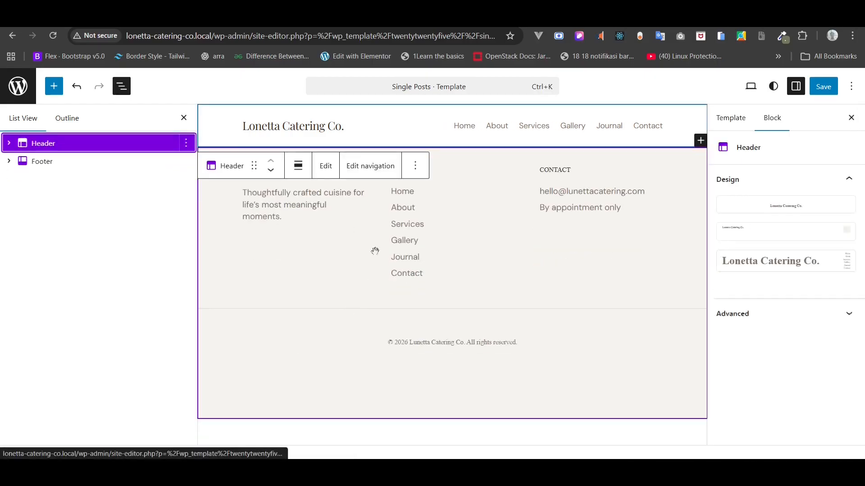
{"action": "right_click", "coordinate": [141, 143]}
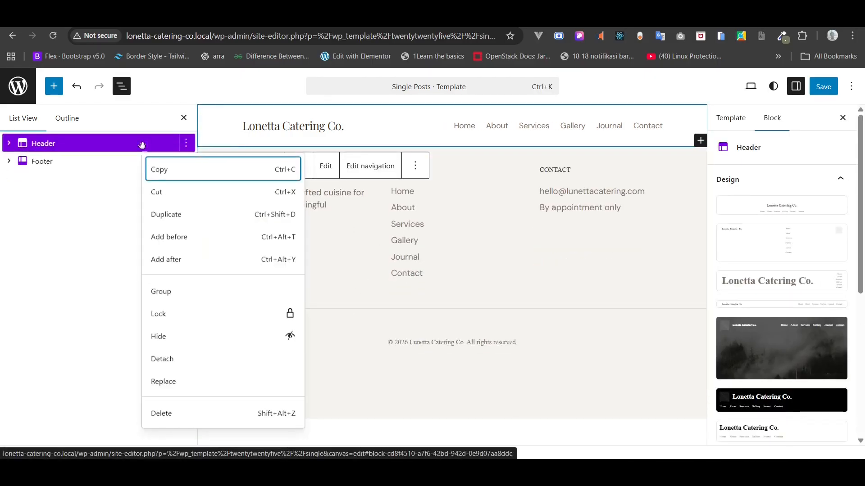
{"action": "left_click", "coordinate": [171, 258]}
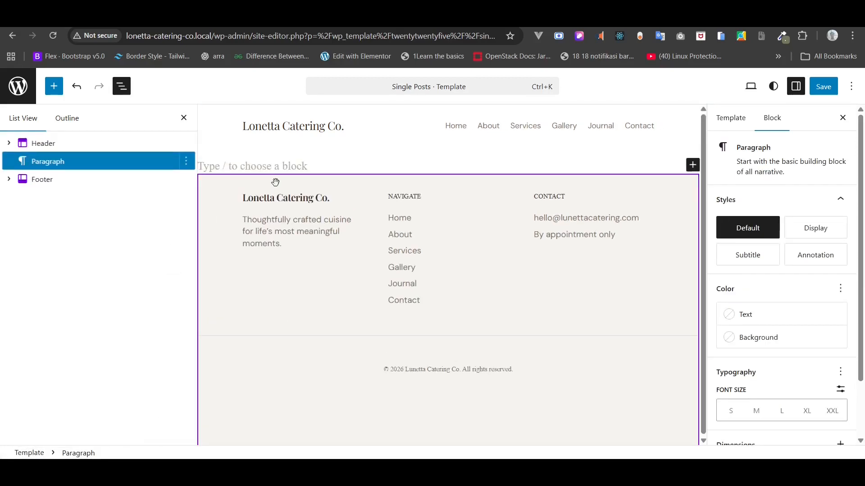
- Add a Cover block using the post's featured image and remove its inner title paragraph
{"action": "type", "text": "/cove"}
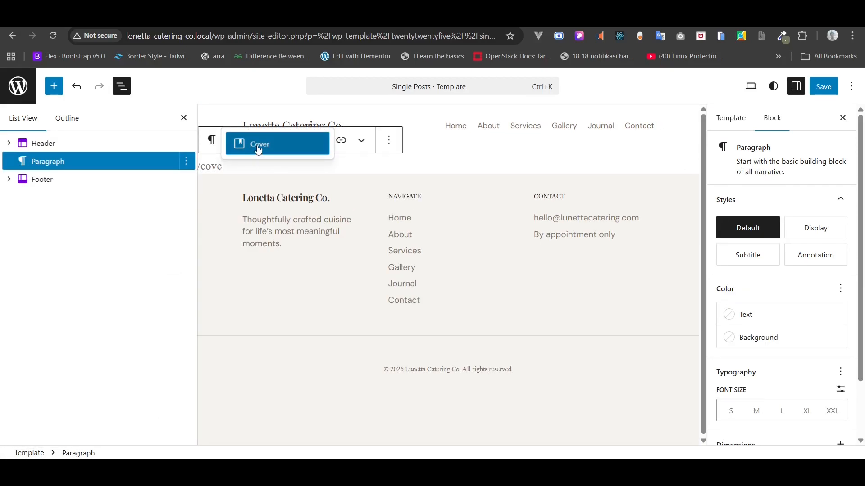
{"action": "left_click", "coordinate": [258, 150]}
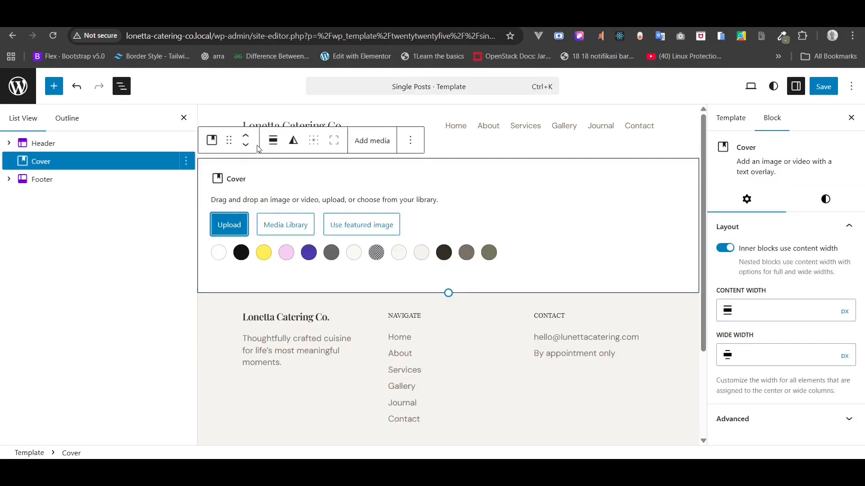
{"action": "left_click", "coordinate": [364, 235]}
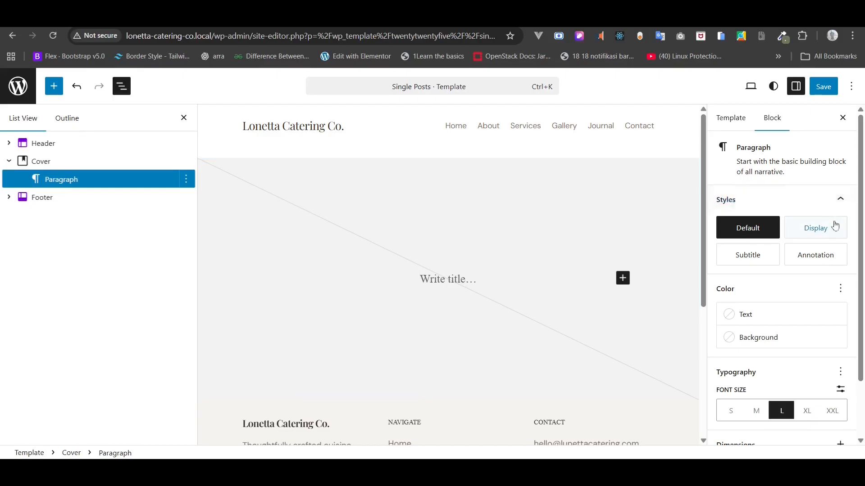
{"action": "scroll", "coordinate": [816, 282], "scroll_direction": "down", "scroll_amount": 2}
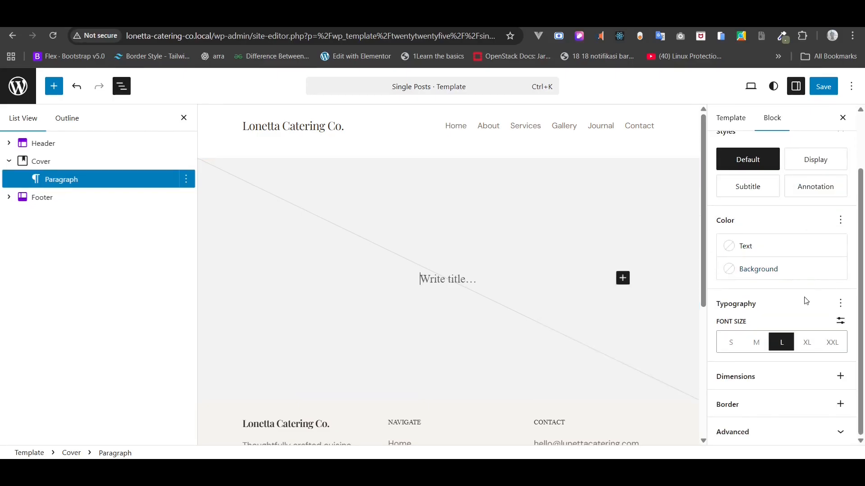
{"action": "left_click", "coordinate": [72, 157]}
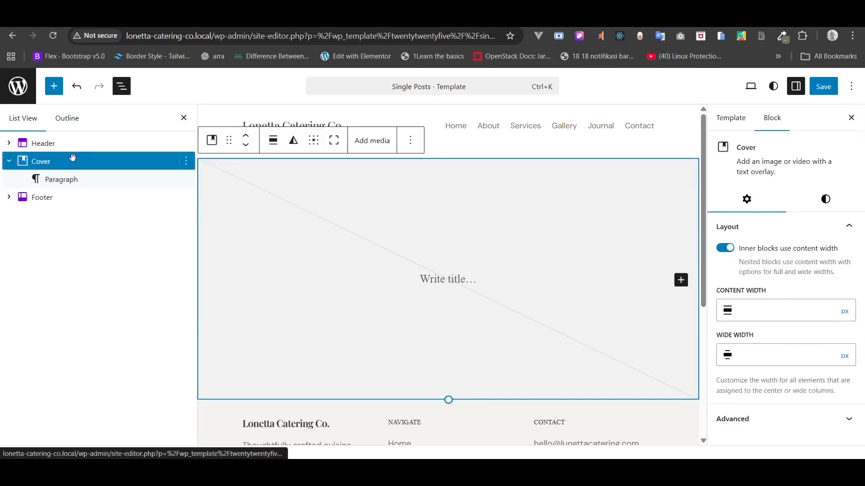
{"action": "left_click", "coordinate": [60, 179]}
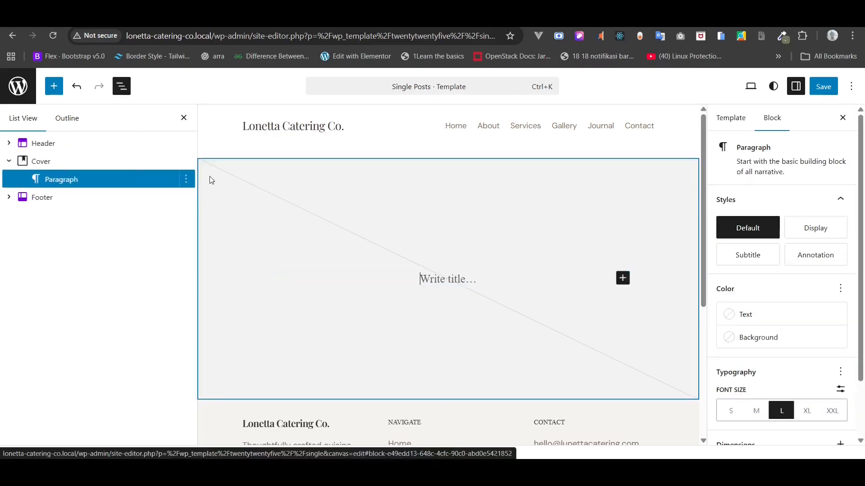
{"action": "left_click", "coordinate": [186, 179]}
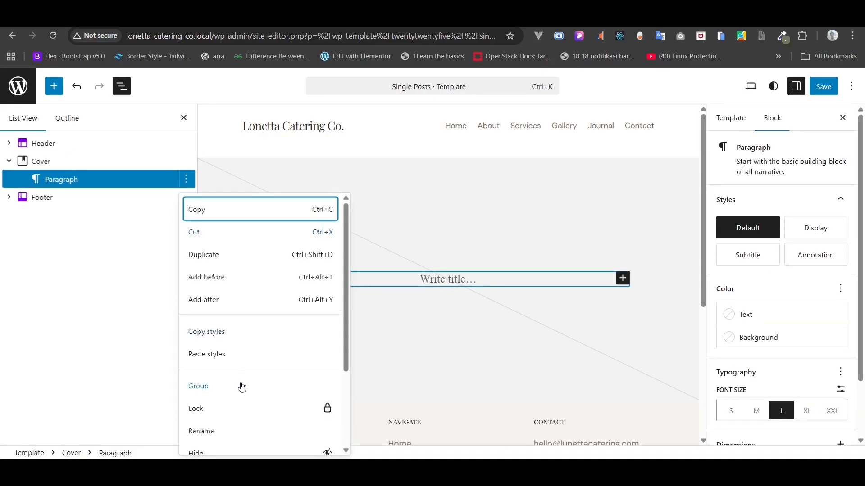
{"action": "scroll", "coordinate": [230, 405], "scroll_direction": "down", "scroll_amount": 2}
{"action": "left_click", "coordinate": [213, 446]}
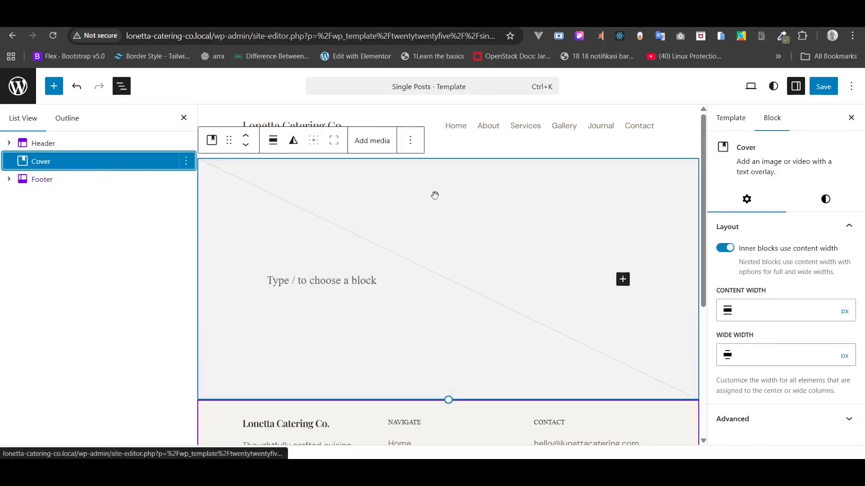
- Set the cover's minimum height to 50 vw, save, and view the wedding catering menu post
{"action": "left_click", "coordinate": [830, 199]}
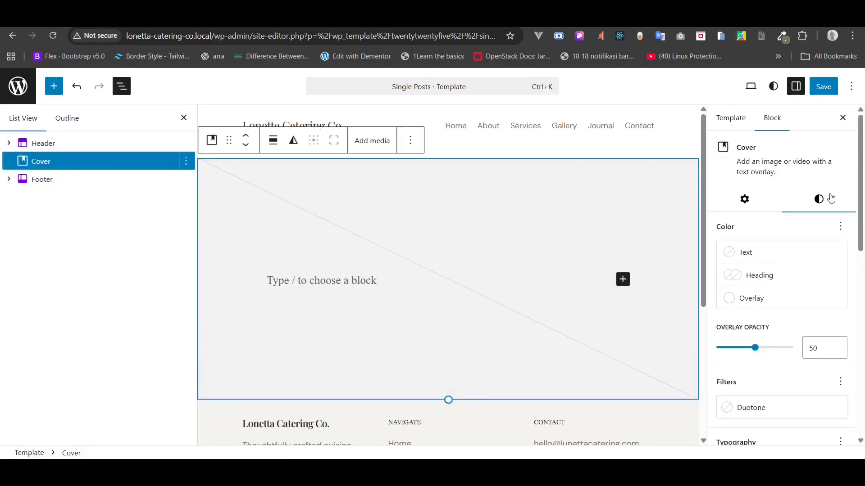
{"action": "scroll", "coordinate": [823, 231], "scroll_direction": "down", "scroll_amount": 9}
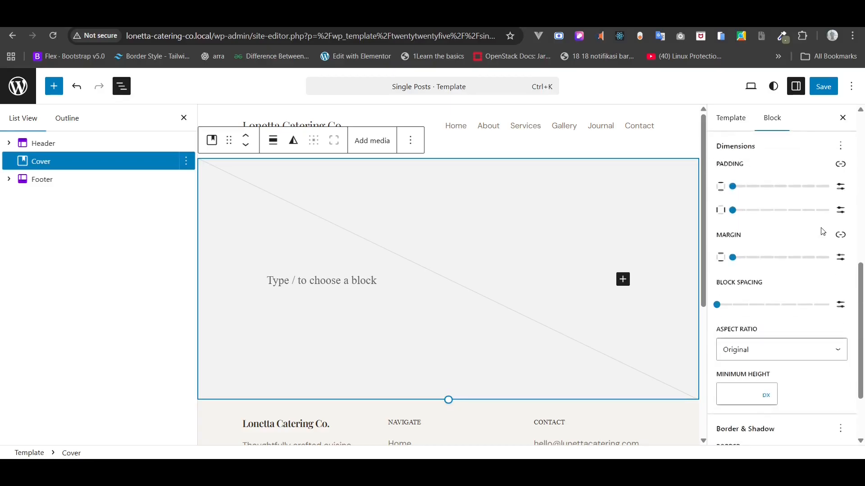
{"action": "left_click", "coordinate": [776, 335]}
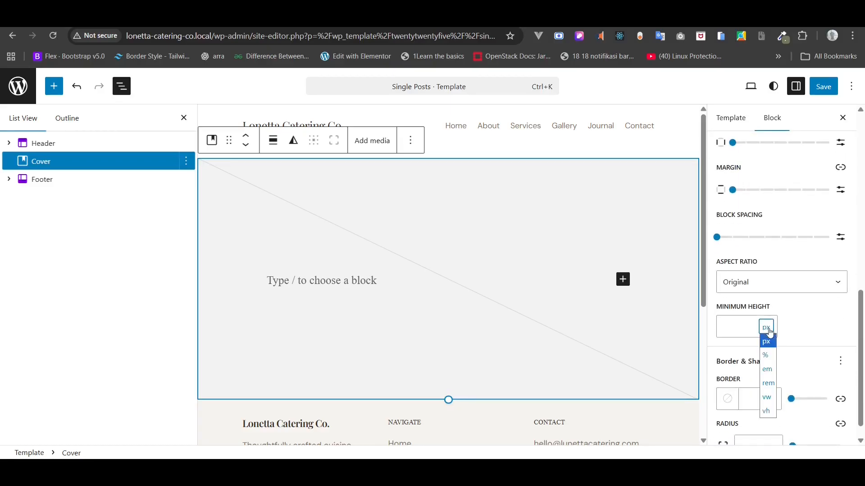
{"action": "left_click", "coordinate": [768, 391]}
{"action": "left_click_drag", "start_coordinate": [745, 328], "coordinate": [691, 327]}
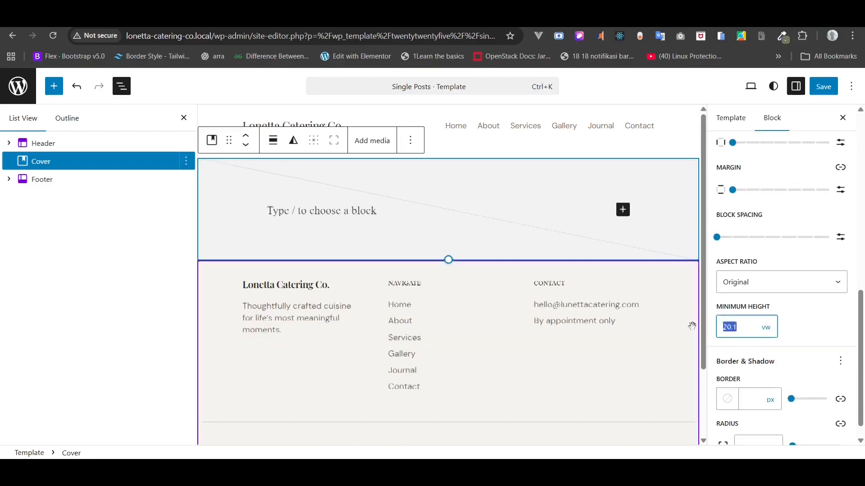
{"action": "type", "text": "50"}
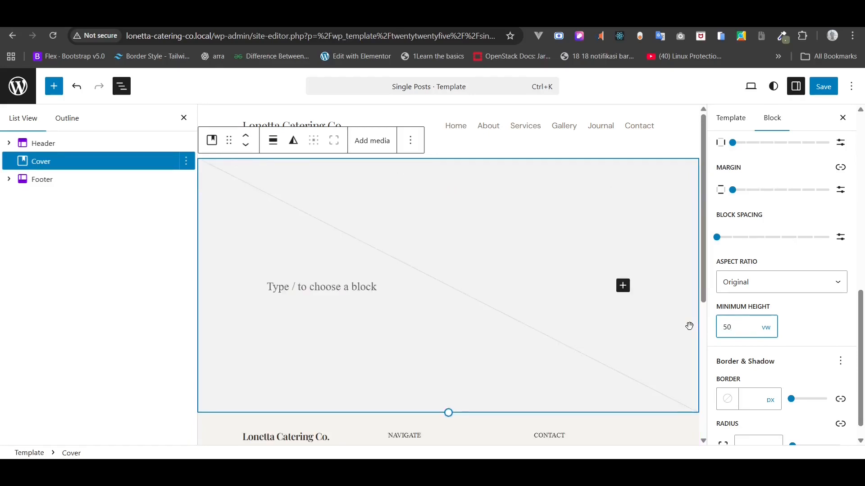
{"action": "mouse_move", "coordinate": [746, 327]}
{"action": "left_mouse_down"}
{"action": "mouse_move", "coordinate": [734, 247]}
{"action": "mouse_move", "coordinate": [708, 237]}
{"action": "mouse_move", "coordinate": [766, 328]}
{"action": "mouse_move", "coordinate": [752, 328]}
{"action": "left_mouse_up"}
{"action": "type", "text": "50"}
{"action": "left_click", "coordinate": [833, 89]}
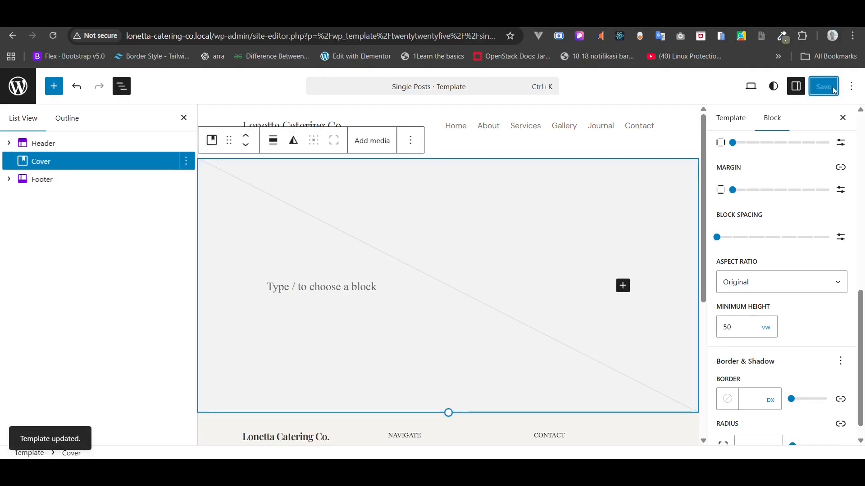
{"action": "left_click", "coordinate": [342, 17]}
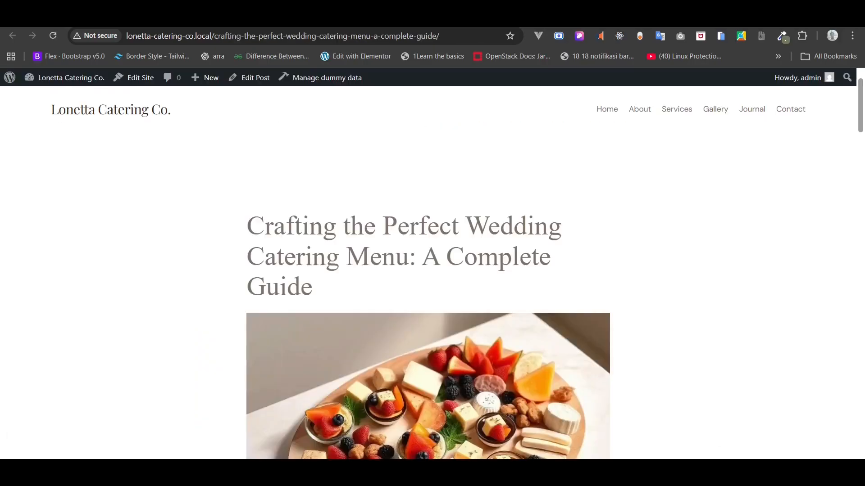
- Reload the live post to preview the new cover
{"action": "left_click", "coordinate": [57, 37]}
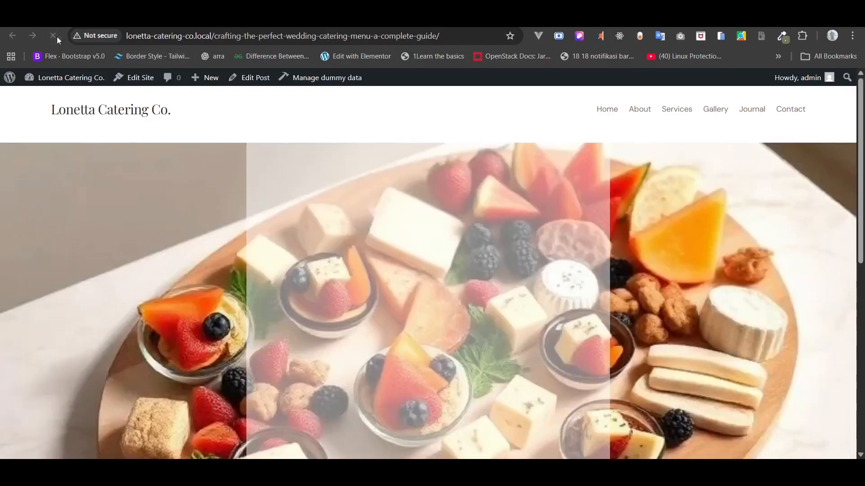
{"action": "scroll", "coordinate": [144, 134], "scroll_direction": "down", "scroll_amount": 3}
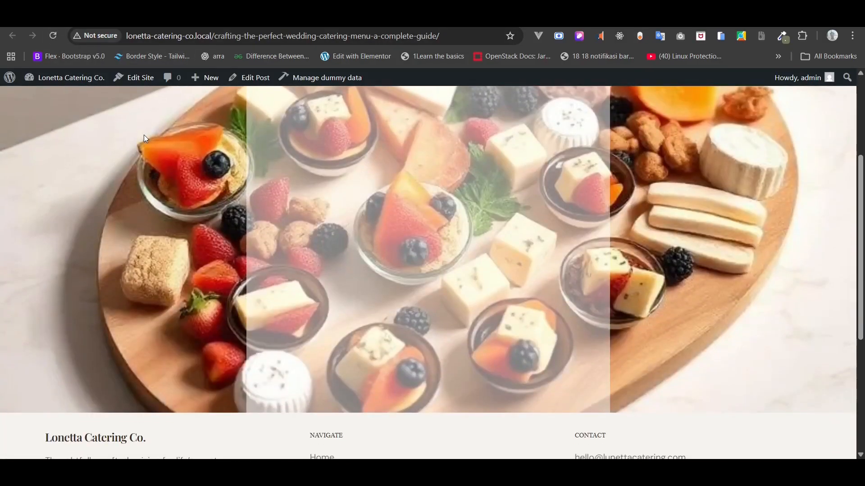
{"action": "scroll", "coordinate": [144, 134], "scroll_direction": "up", "scroll_amount": 3}
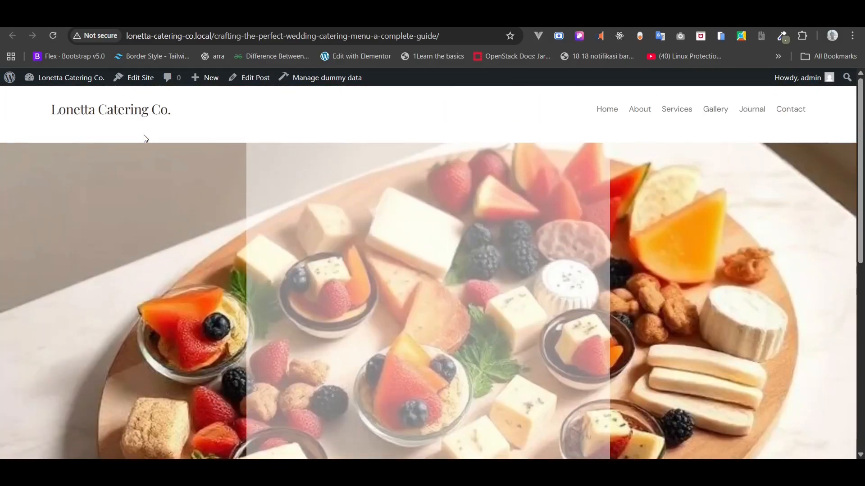
{"action": "key", "text": "ctrl+plus"}
{"action": "key", "text": "ctrl+minus"}
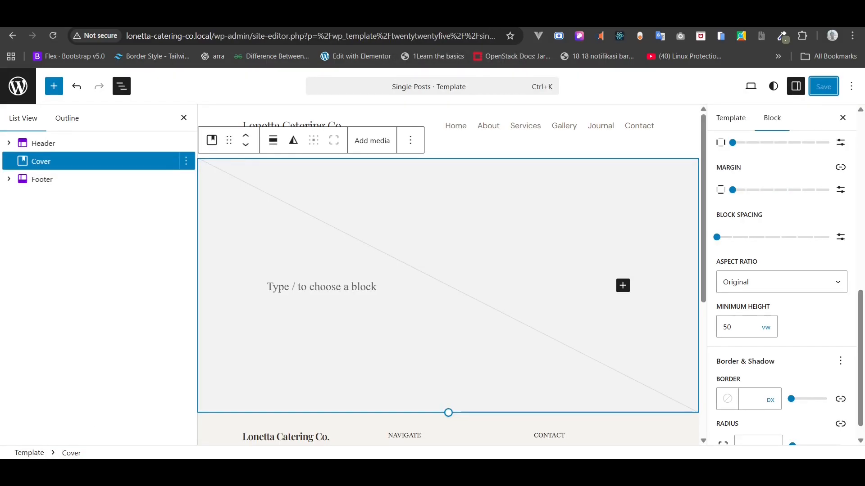
- Make the cover's inner content span its full width, save, and show its style settings
{"action": "left_click", "coordinate": [750, 286]}
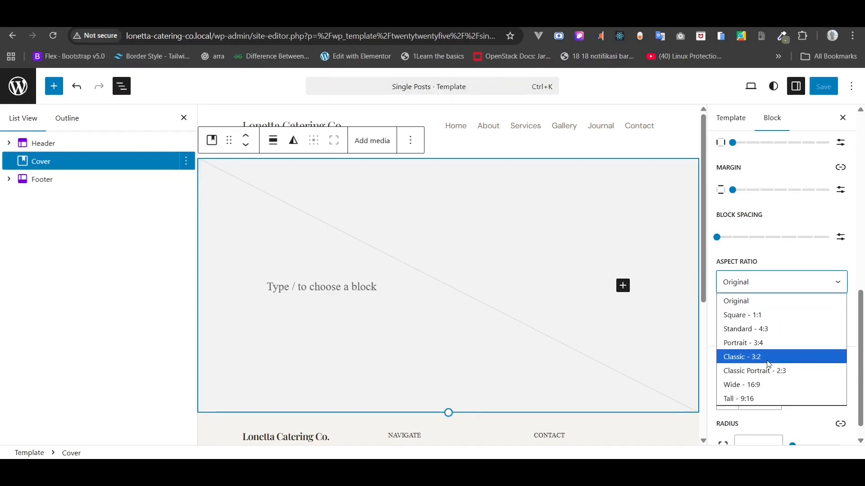
{"action": "left_click", "coordinate": [741, 279]}
{"action": "scroll", "coordinate": [743, 277], "scroll_direction": "down", "scroll_amount": 1}
{"action": "scroll", "coordinate": [743, 276], "scroll_direction": "up", "scroll_amount": 10}
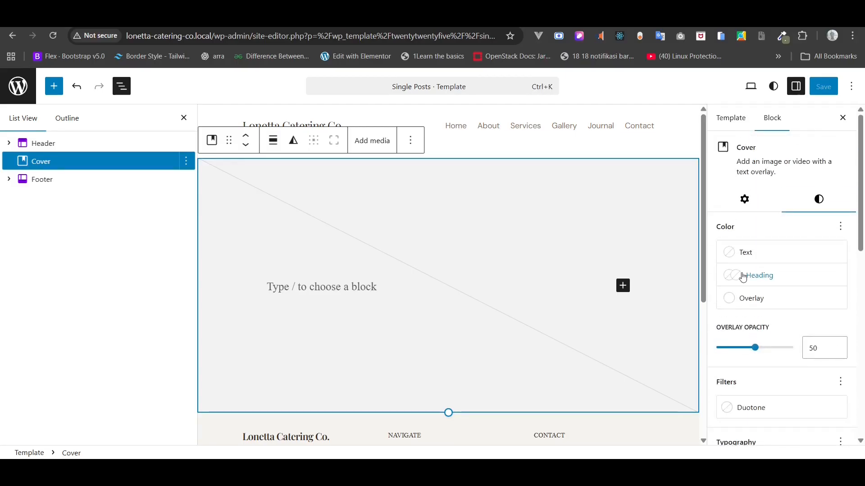
{"action": "left_click", "coordinate": [746, 203]}
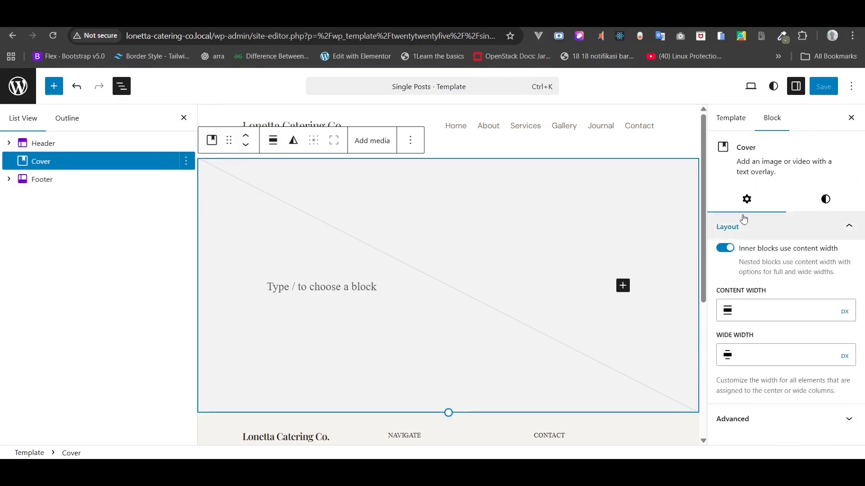
{"action": "left_click", "coordinate": [722, 249]}
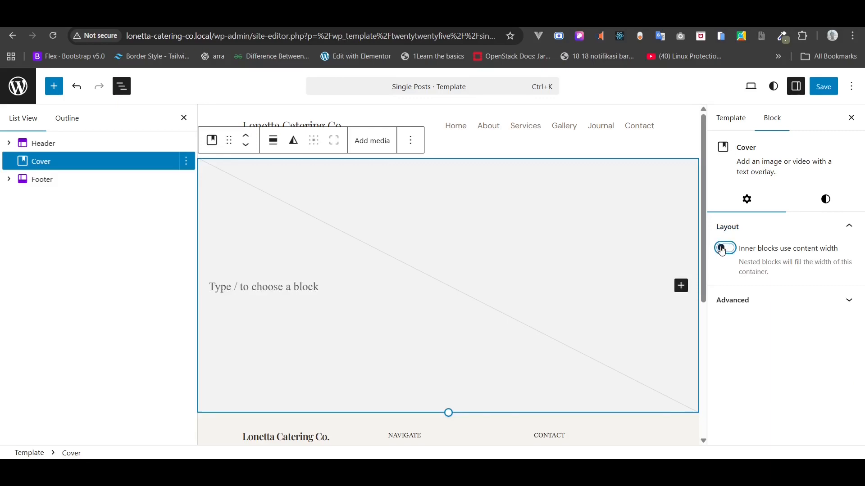
{"action": "left_click", "coordinate": [825, 88]}
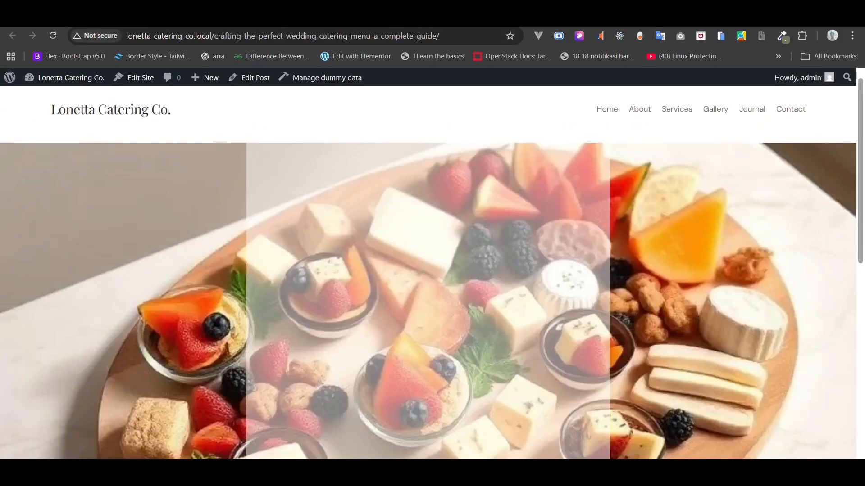
{"action": "left_click", "coordinate": [54, 36]}
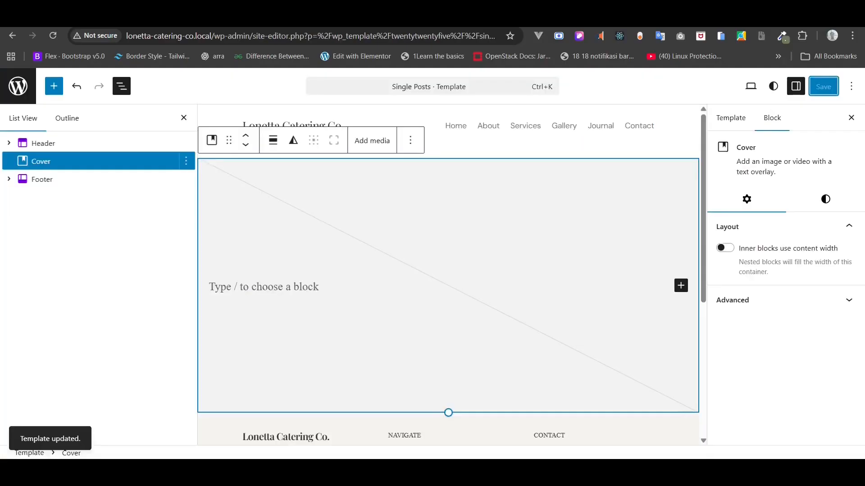
{"action": "left_click", "coordinate": [820, 202]}
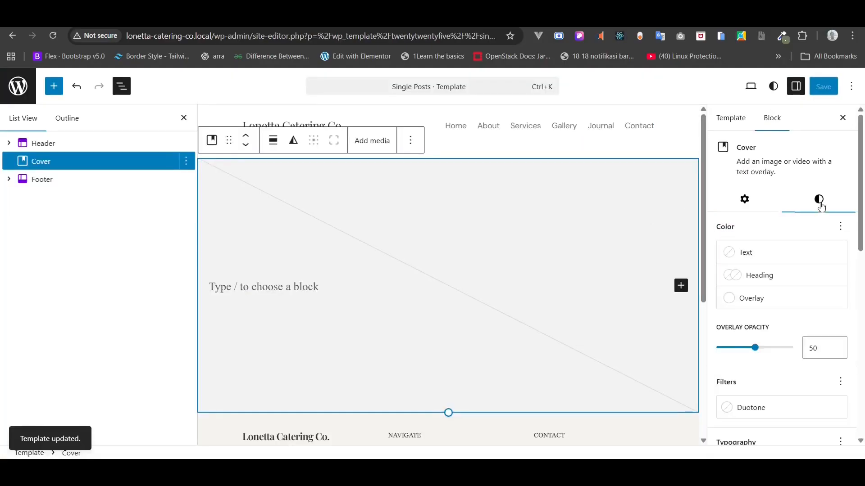
- Set the cover's minimum height to 20 vw and save the template
{"action": "scroll", "coordinate": [805, 291], "scroll_direction": "down", "scroll_amount": 8}
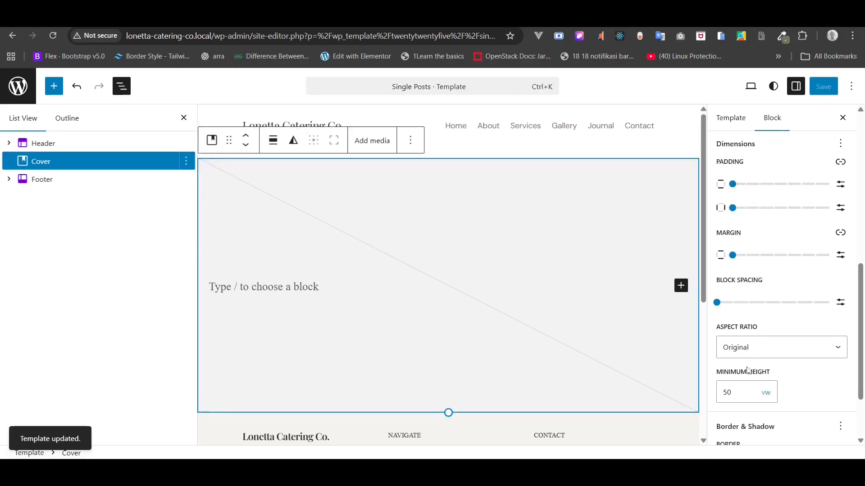
{"action": "double_click", "coordinate": [734, 393]}
{"action": "type", "text": "20"}
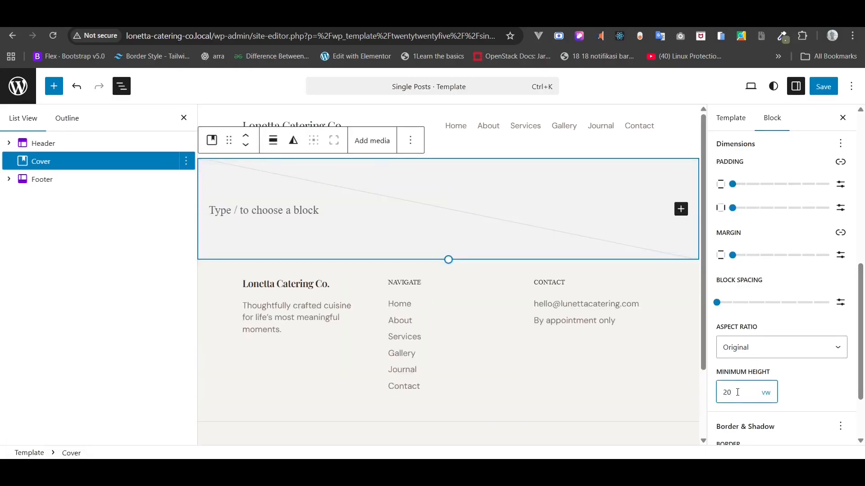
{"action": "left_click", "coordinate": [824, 87]}
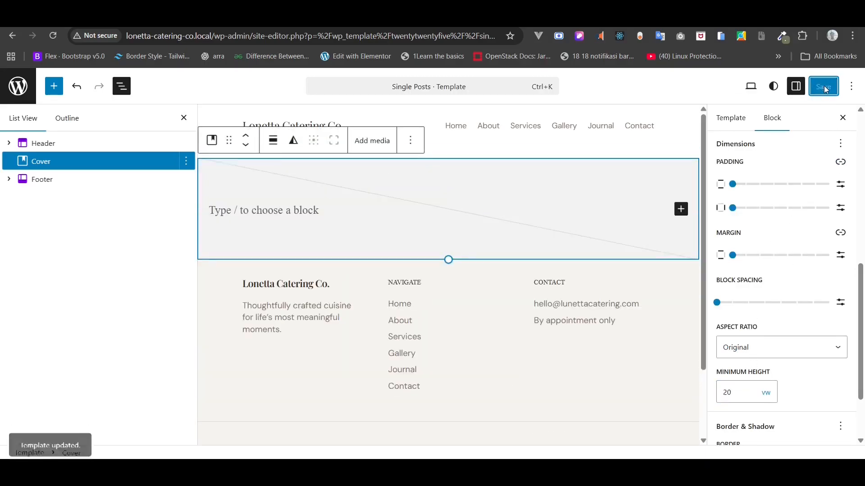
- Give the cover a Gray 2 overlay at 20% opacity and save
{"action": "scroll", "coordinate": [831, 299], "scroll_direction": "up", "scroll_amount": 6}
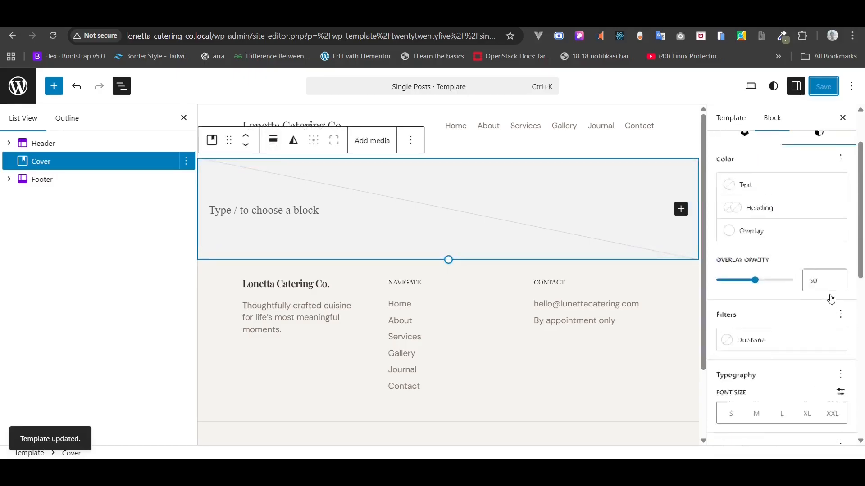
{"action": "scroll", "coordinate": [831, 299], "scroll_direction": "up", "scroll_amount": 2}
{"action": "left_click", "coordinate": [781, 299]}
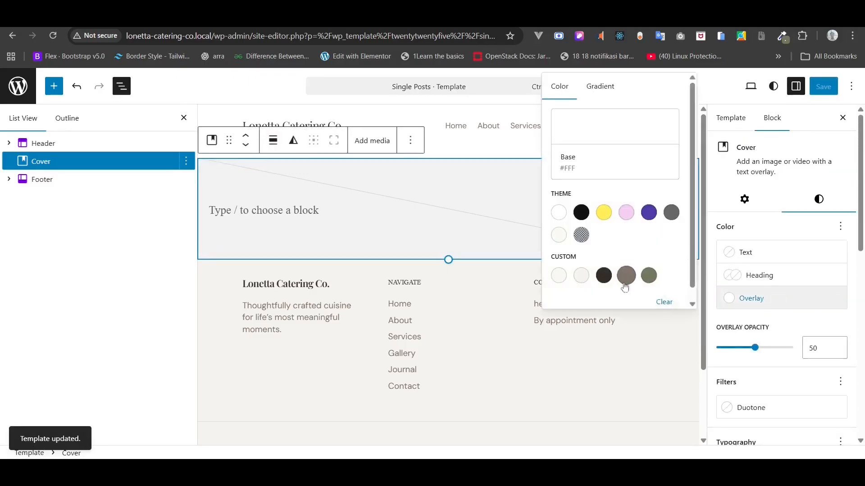
{"action": "left_click", "coordinate": [582, 276]}
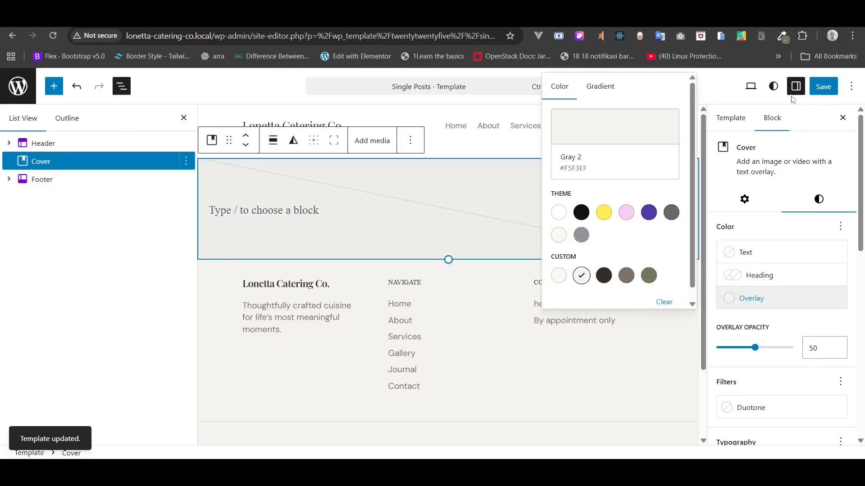
{"action": "left_click", "coordinate": [821, 88]}
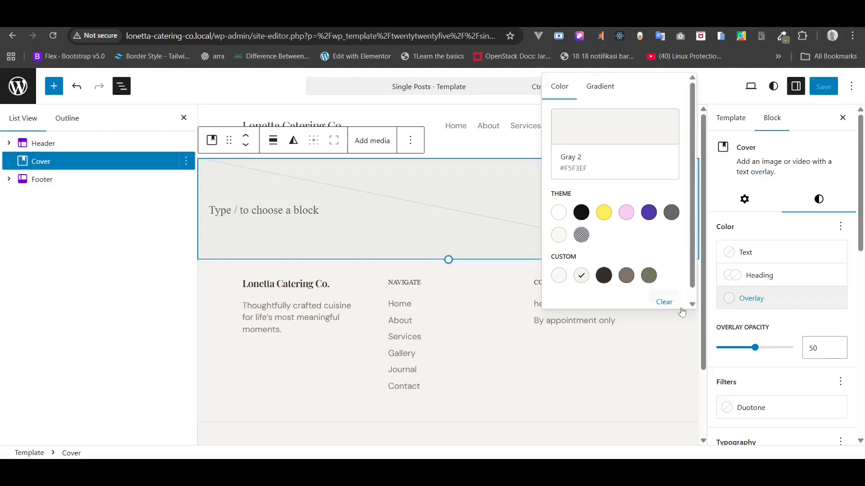
{"action": "left_click_drag", "start_coordinate": [749, 348], "coordinate": [735, 350]}
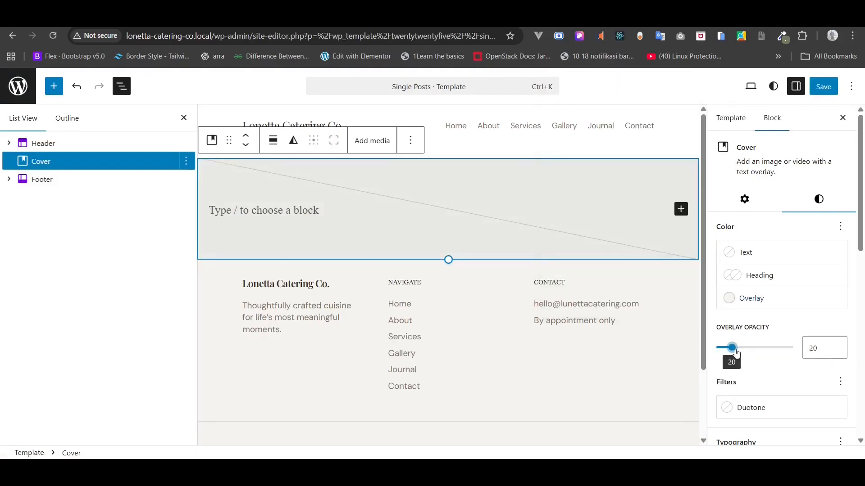
{"action": "left_click", "coordinate": [824, 86]}
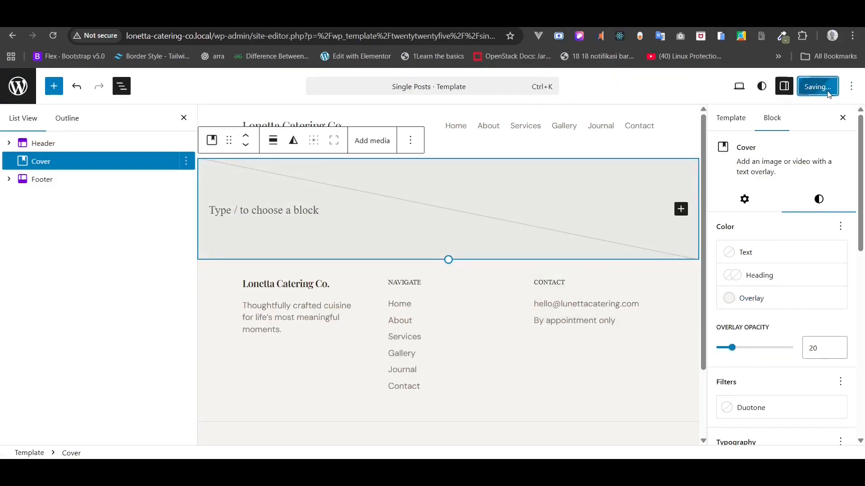
- Add a post Title block after the Cover and centre its text
{"action": "left_click", "coordinate": [185, 163]}
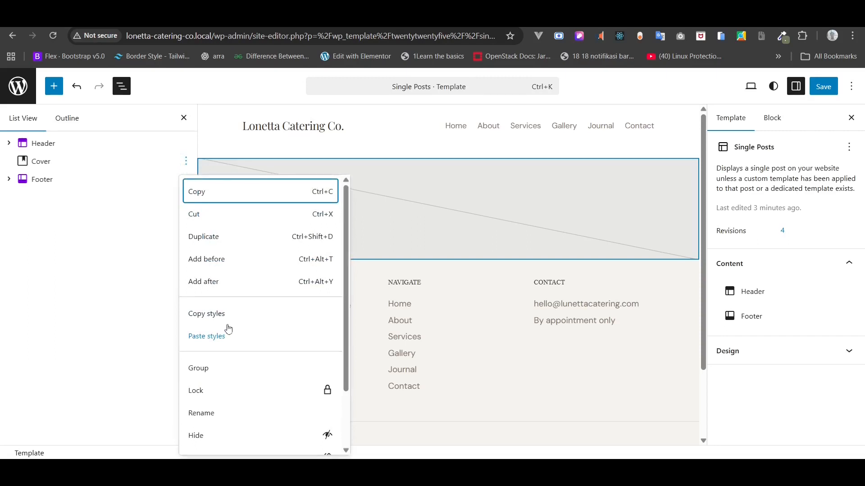
{"action": "left_click", "coordinate": [216, 283]}
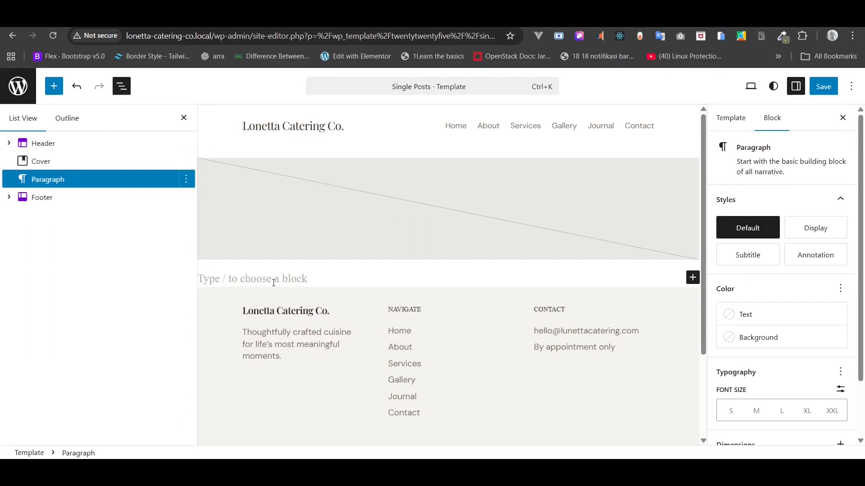
{"action": "type", "text": "/tit"}
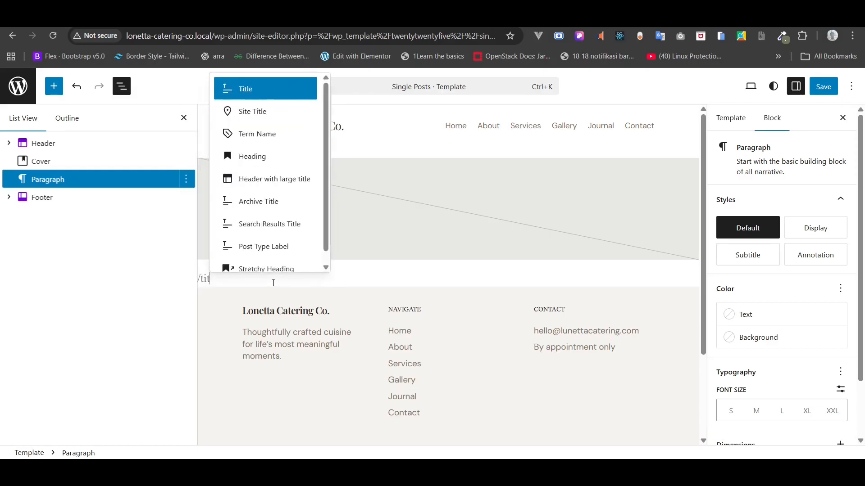
{"action": "left_click", "coordinate": [290, 94]}
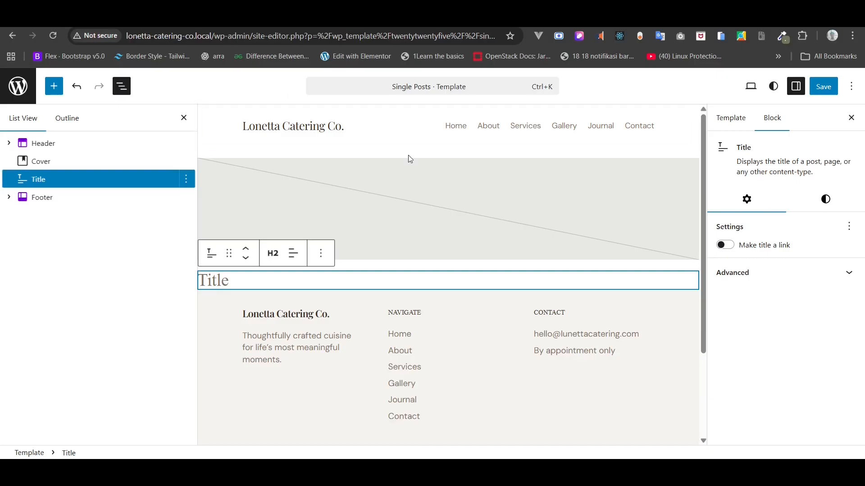
{"action": "left_click", "coordinate": [293, 253]}
{"action": "left_click", "coordinate": [327, 313]}
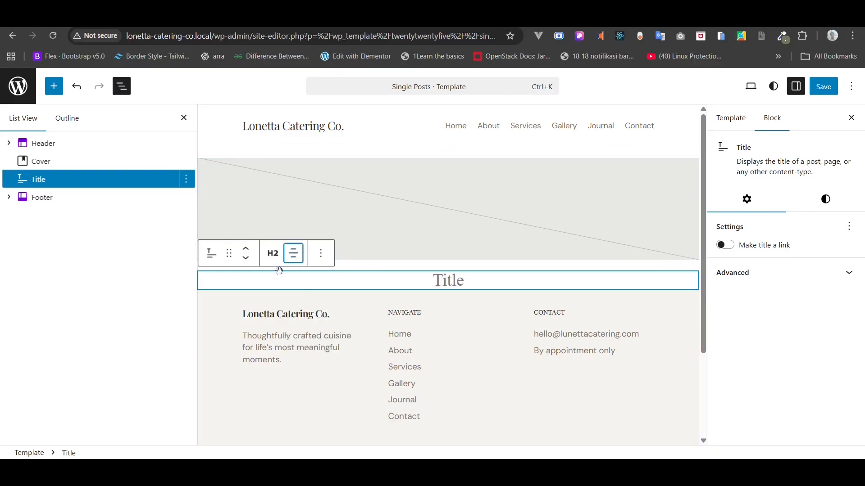
{"action": "right_click", "coordinate": [54, 183]}
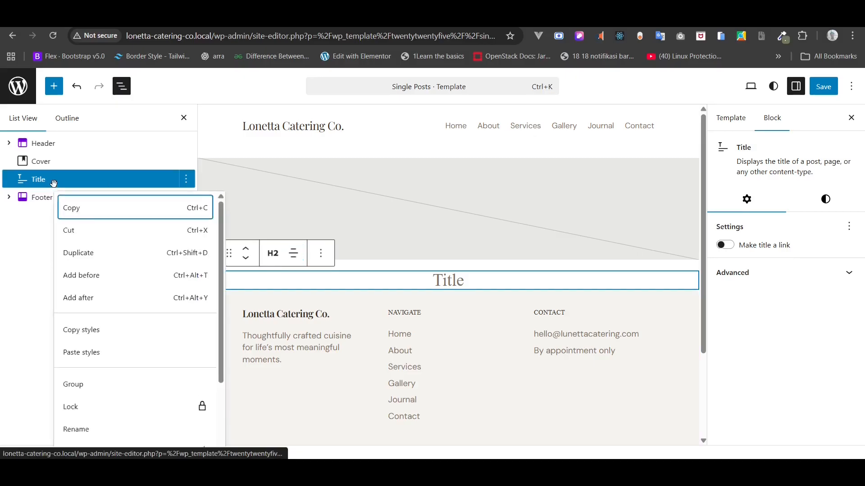
- Add a Categories block after the Title, save, and reload the live post to check it
{"action": "left_click", "coordinate": [90, 299]}
{"action": "type", "text": "/cat"}
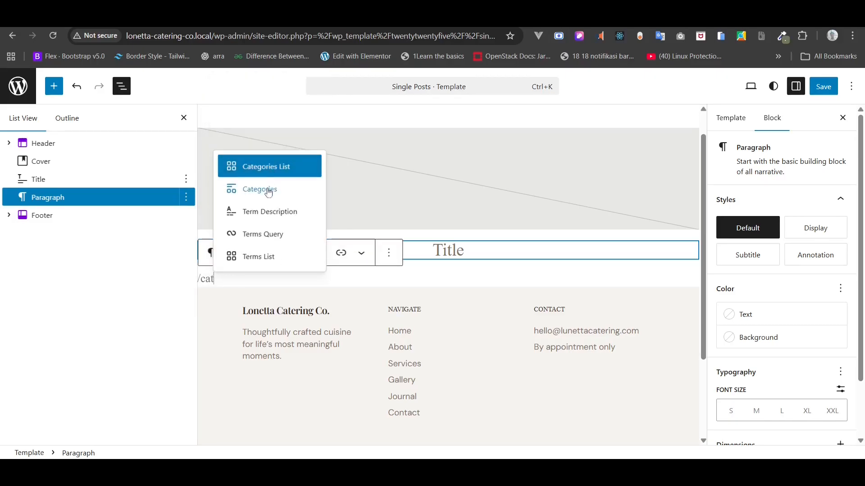
{"action": "left_click", "coordinate": [269, 192]}
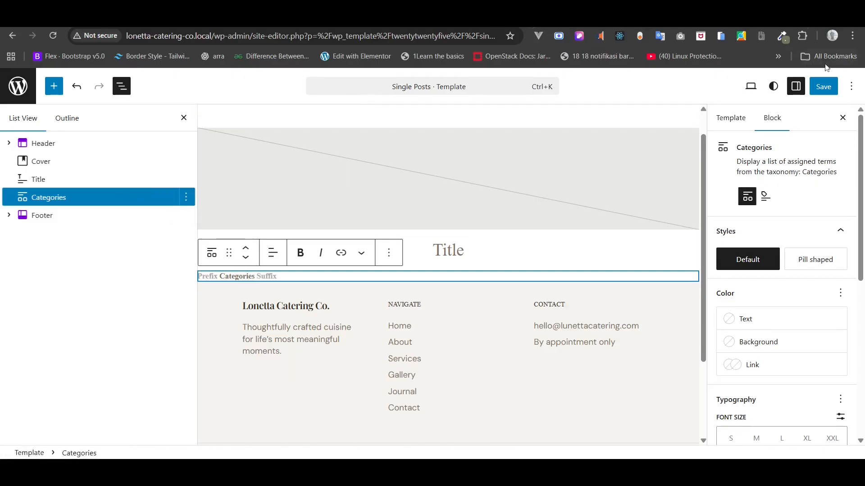
{"action": "left_click", "coordinate": [822, 95]}
{"action": "left_click", "coordinate": [218, 22]}
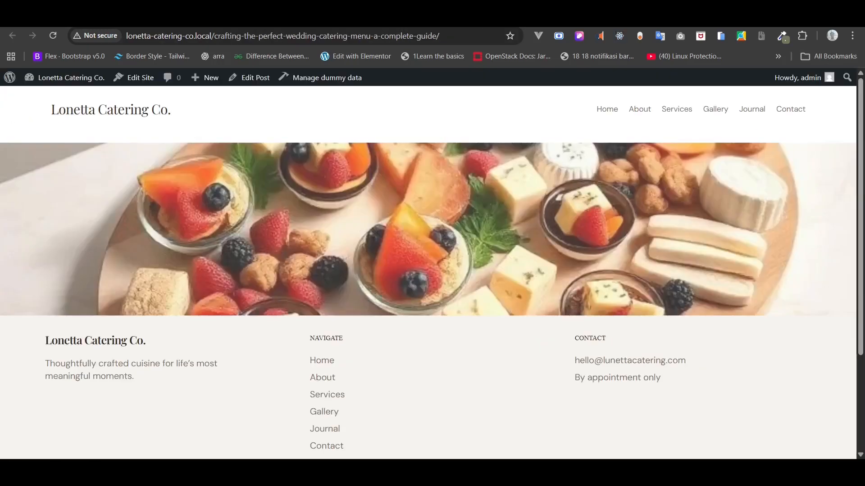
{"action": "left_click", "coordinate": [47, 39]}
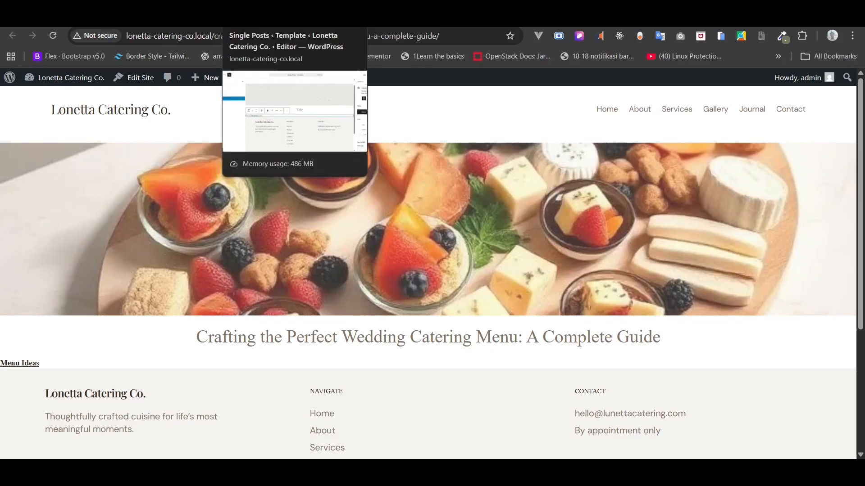
{"action": "left_click", "coordinate": [257, 21]}
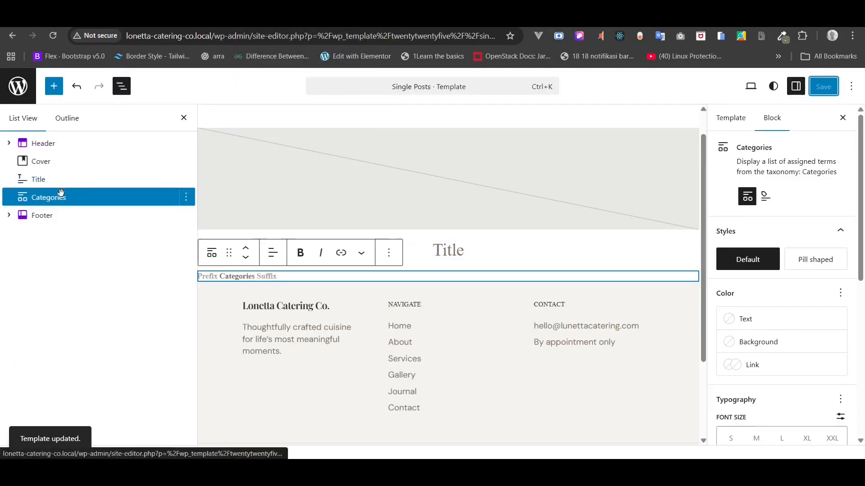
- Wrap the Title and Categories blocks together in a group
{"action": "left_click_drag", "start_coordinate": [61, 197], "coordinate": [50, 183]}
{"action": "left_click", "coordinate": [41, 178], "text": "shift"}
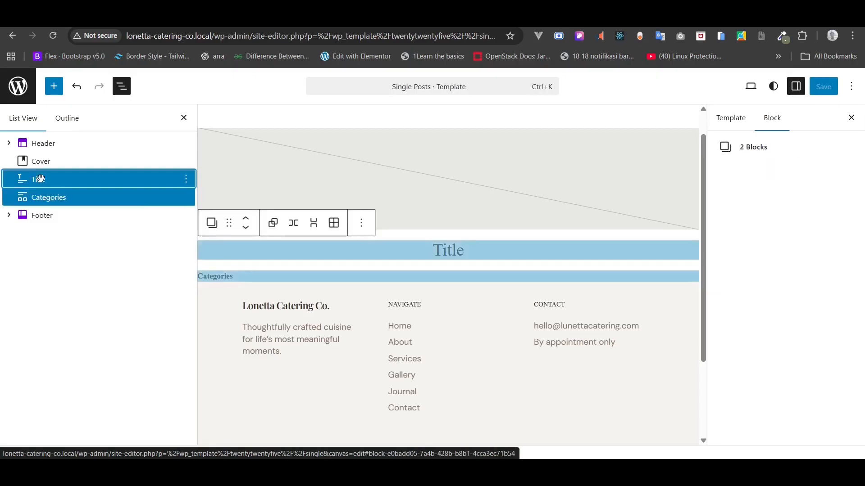
{"action": "right_click", "coordinate": [41, 180]}
{"action": "scroll", "coordinate": [119, 336], "scroll_direction": "down", "scroll_amount": 1}
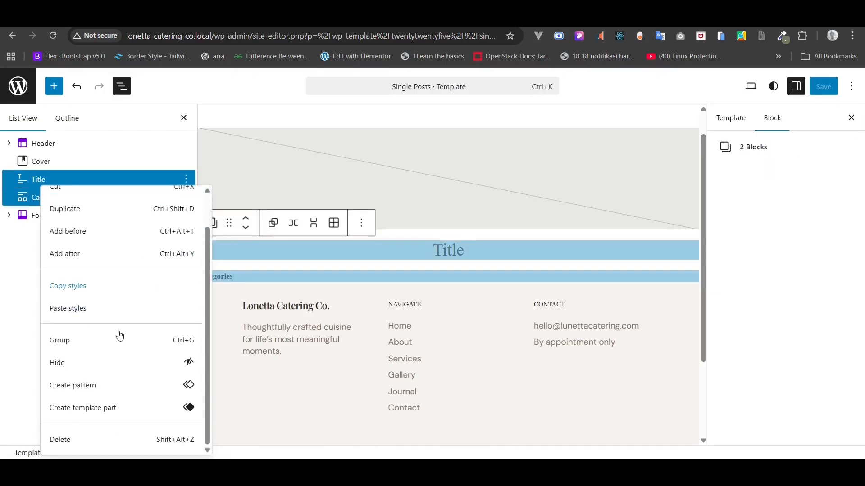
{"action": "left_click", "coordinate": [96, 342]}
{"action": "left_click", "coordinate": [9, 180]}
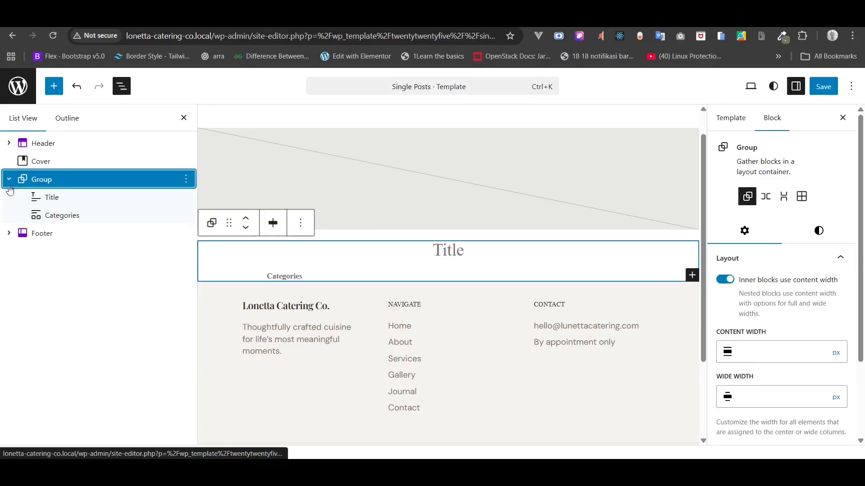
- Rename the new group to 'Content - Section'
{"action": "right_click", "coordinate": [46, 180]}
{"action": "scroll", "coordinate": [102, 342], "scroll_direction": "down", "scroll_amount": 2}
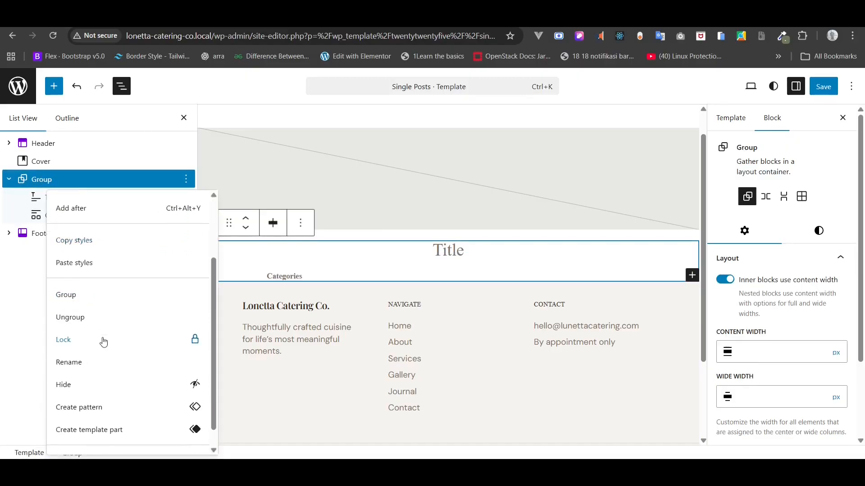
{"action": "left_click", "coordinate": [97, 366]}
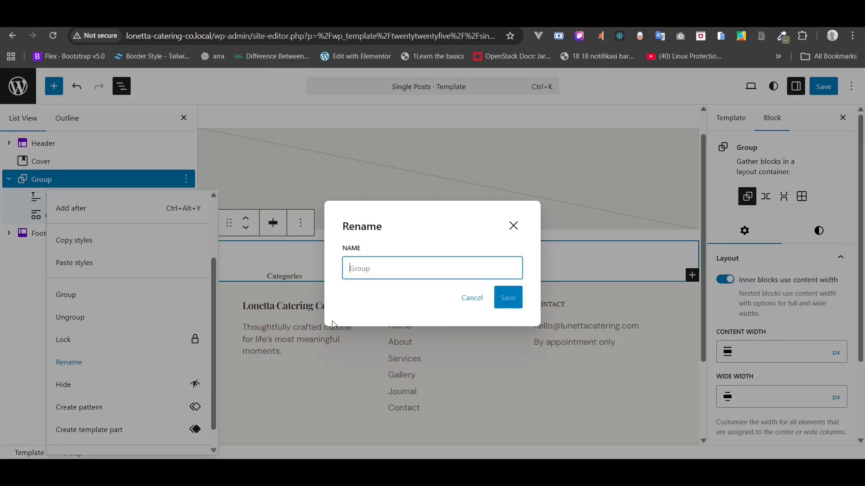
{"action": "left_click", "coordinate": [388, 275]}
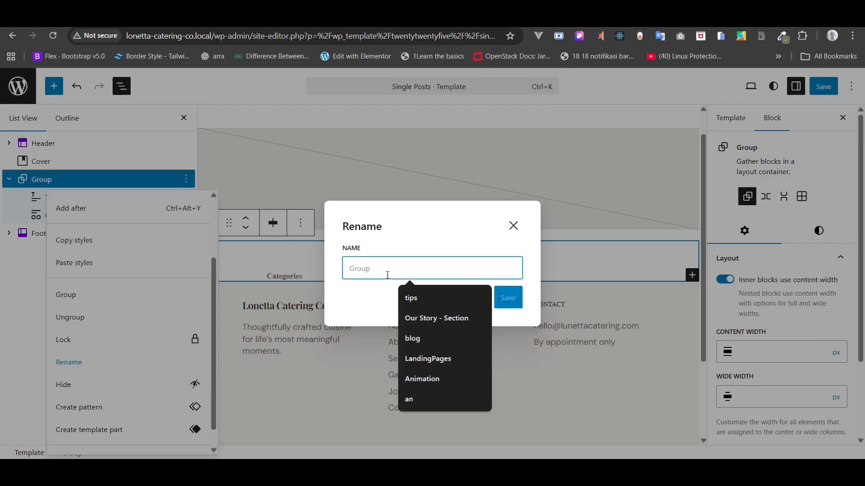
{"action": "type", "text": "Content - Section"}
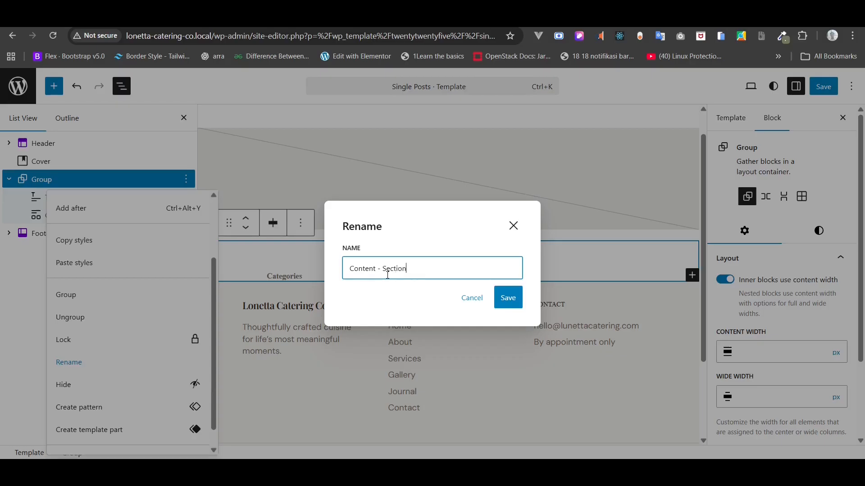
{"action": "left_click", "coordinate": [514, 299]}
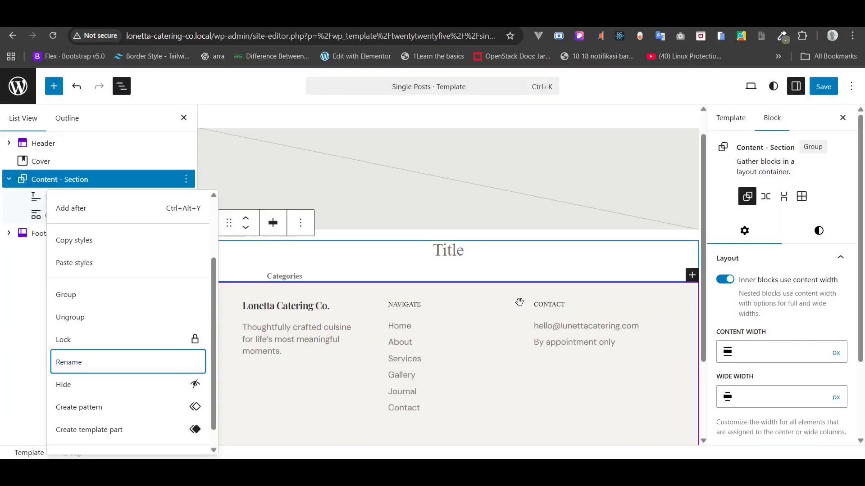
{"action": "left_click", "coordinate": [53, 178]}
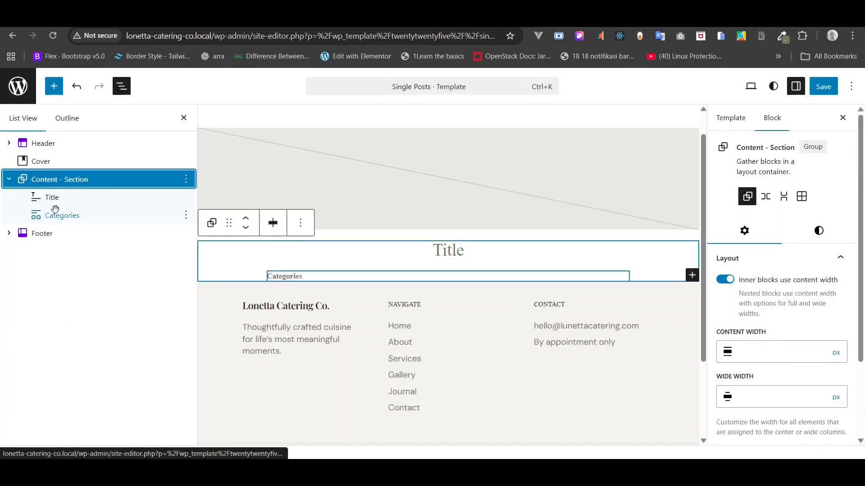
- Move Categories above the Title and wrap it in its own group
{"action": "left_click", "coordinate": [55, 211]}
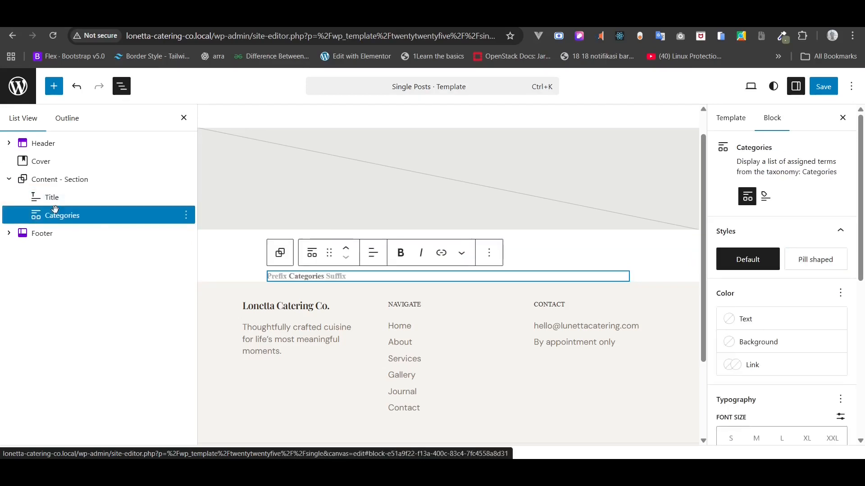
{"action": "mouse_move", "coordinate": [63, 212]}
{"action": "left_mouse_down"}
{"action": "mouse_move", "coordinate": [63, 189]}
{"action": "mouse_move", "coordinate": [61, 201]}
{"action": "left_mouse_up"}
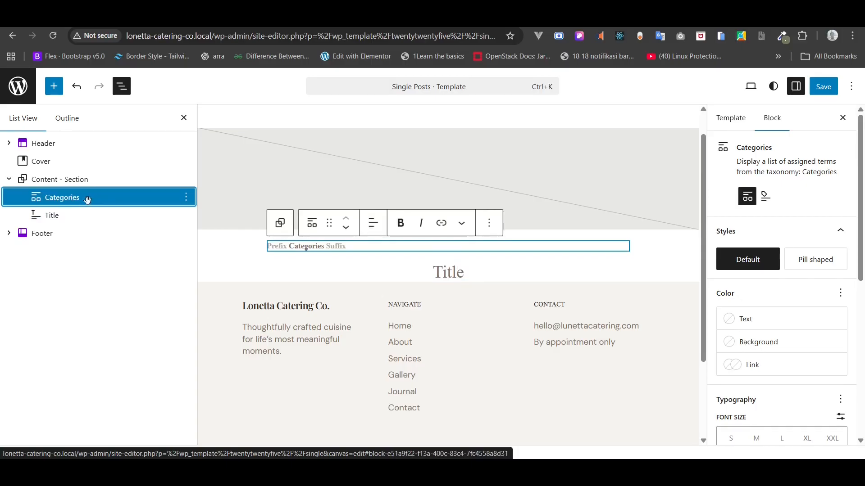
{"action": "right_click", "coordinate": [87, 200]}
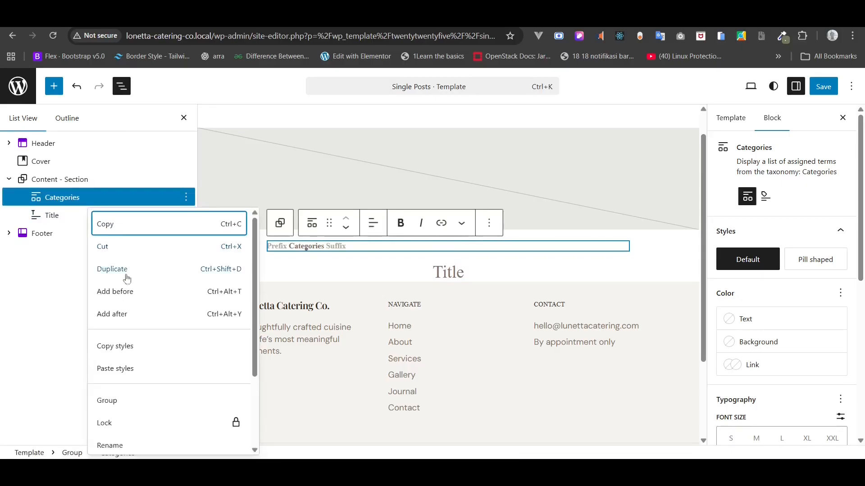
{"action": "left_click", "coordinate": [119, 404]}
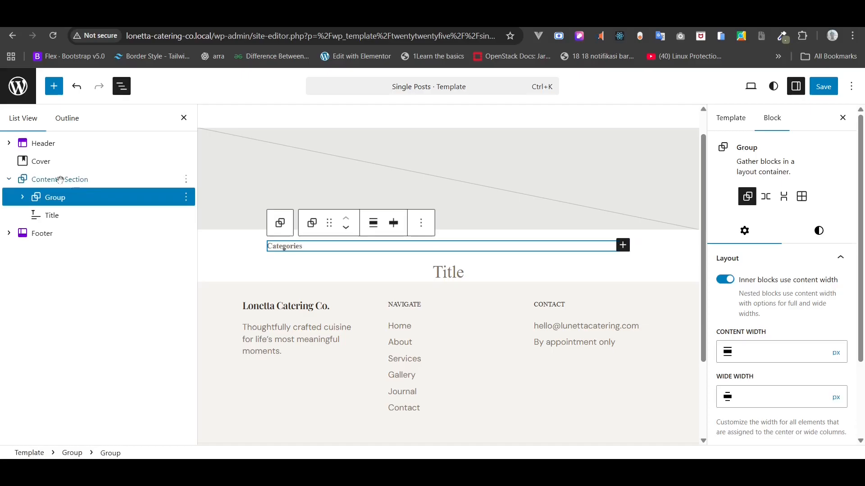
{"action": "left_click", "coordinate": [23, 198]}
{"action": "left_click", "coordinate": [63, 216]}
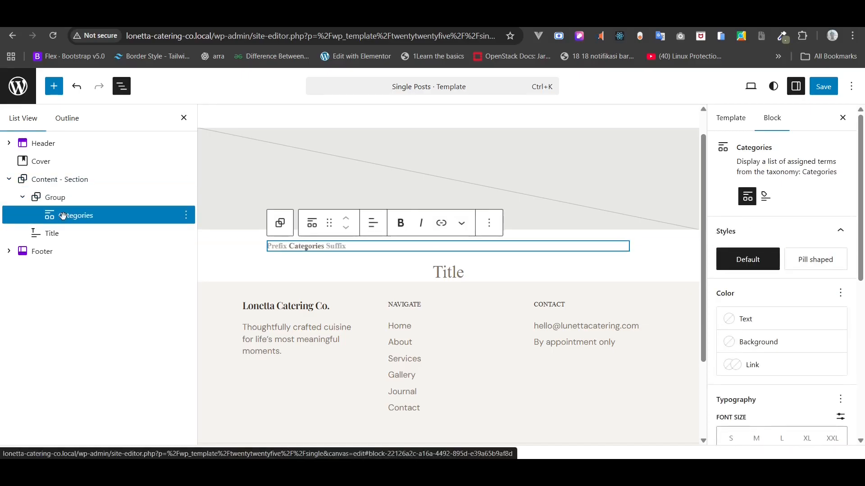
- Add an empty paragraph right after the Categories block
{"action": "right_click", "coordinate": [63, 216]}
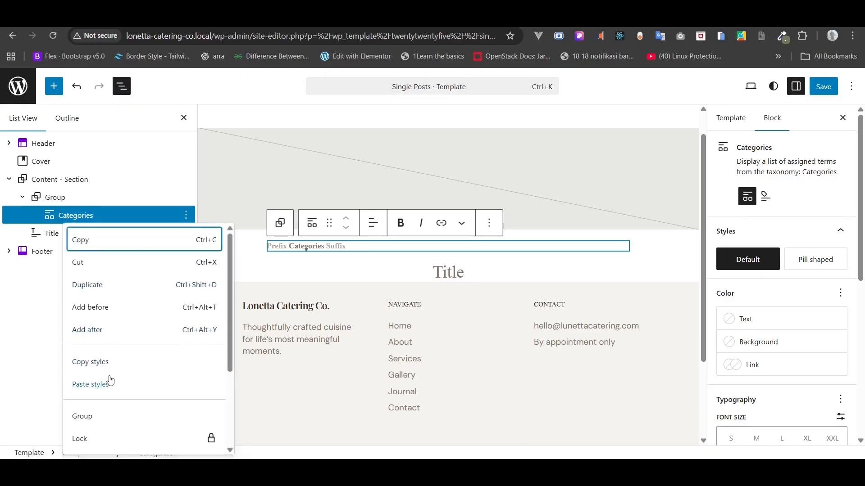
{"action": "scroll", "coordinate": [110, 380], "scroll_direction": "down", "scroll_amount": 2}
{"action": "scroll", "coordinate": [110, 378], "scroll_direction": "down", "scroll_amount": 1}
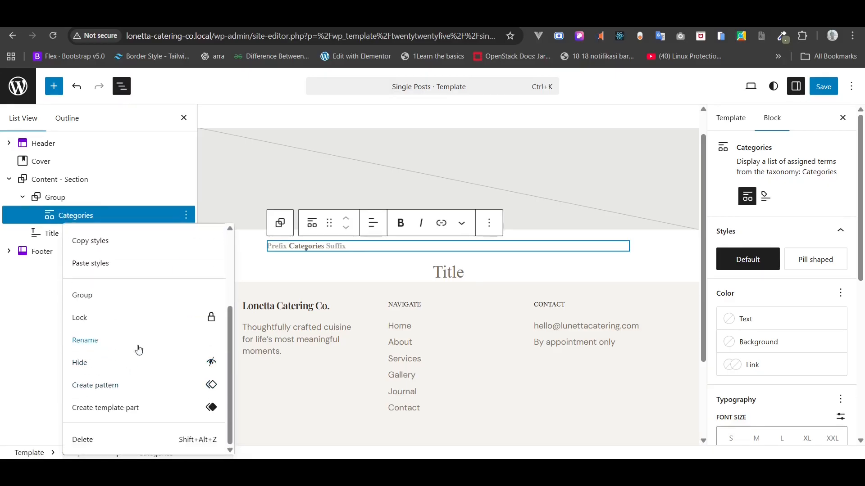
{"action": "scroll", "coordinate": [144, 333], "scroll_direction": "up", "scroll_amount": 3}
{"action": "left_click", "coordinate": [115, 333]}
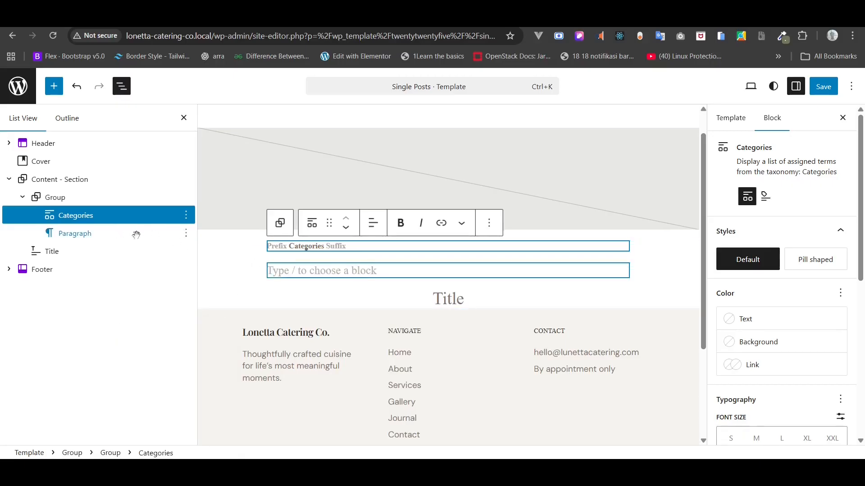
- Write '8 MIN READ' in the new paragraph and wrap it in its own group
{"action": "left_click", "coordinate": [346, 266]}
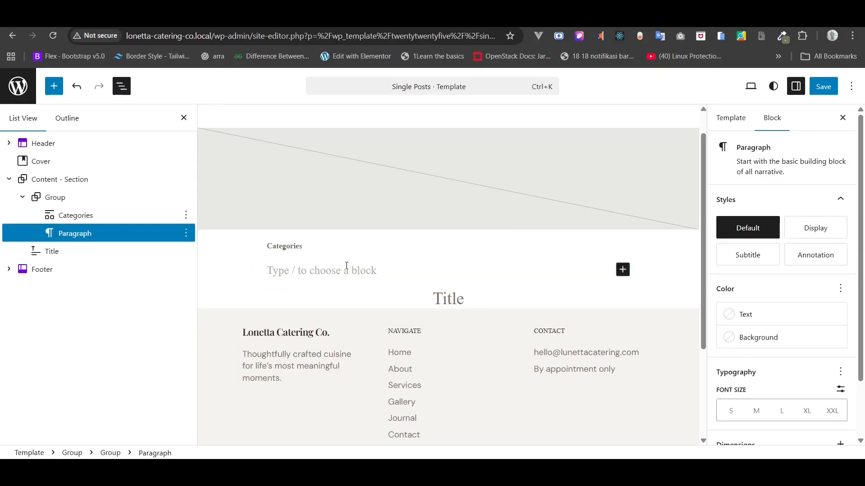
{"action": "type", "text": "8 MIN READ"}
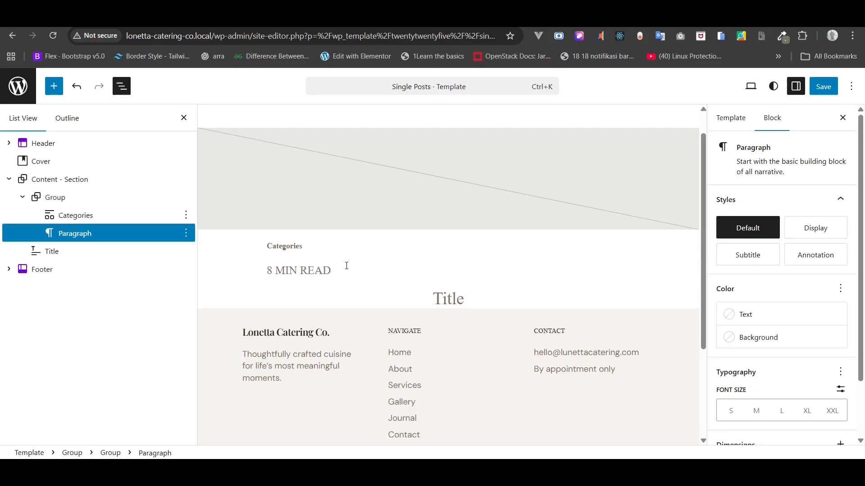
{"action": "right_click", "coordinate": [83, 233]}
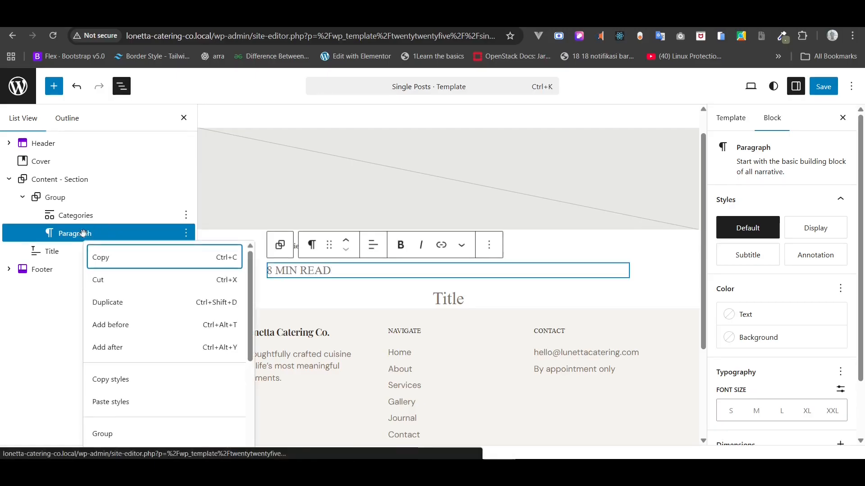
{"action": "scroll", "coordinate": [131, 365], "scroll_direction": "down", "scroll_amount": 1}
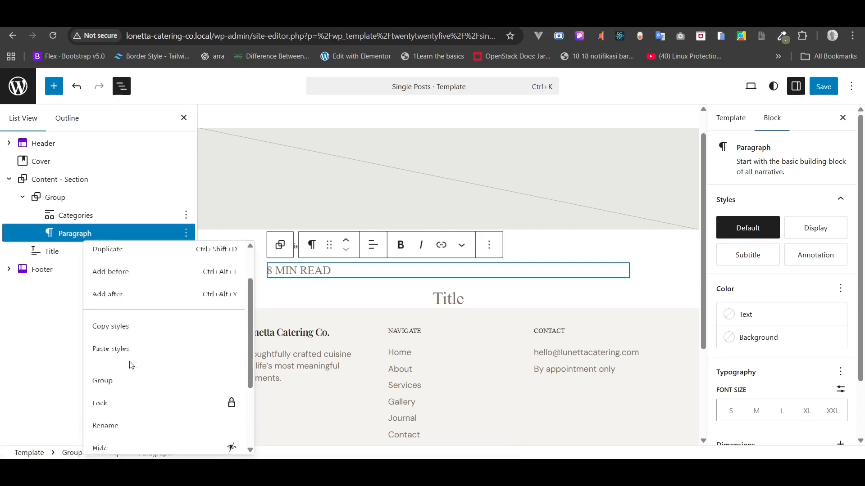
{"action": "left_click", "coordinate": [106, 390]}
{"action": "left_click", "coordinate": [37, 234]}
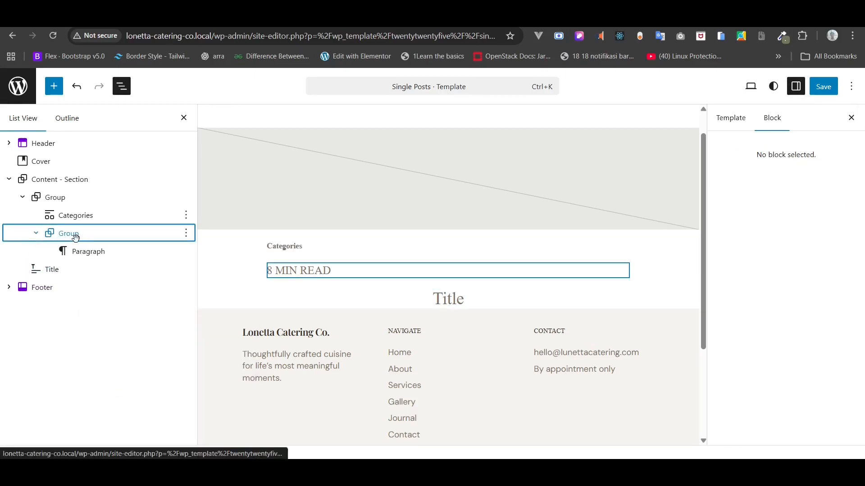
{"action": "left_click", "coordinate": [76, 238]}
- Insert an empty paragraph before the 8 MIN READ line
{"action": "right_click", "coordinate": [75, 237]}
{"action": "left_click", "coordinate": [62, 250]}
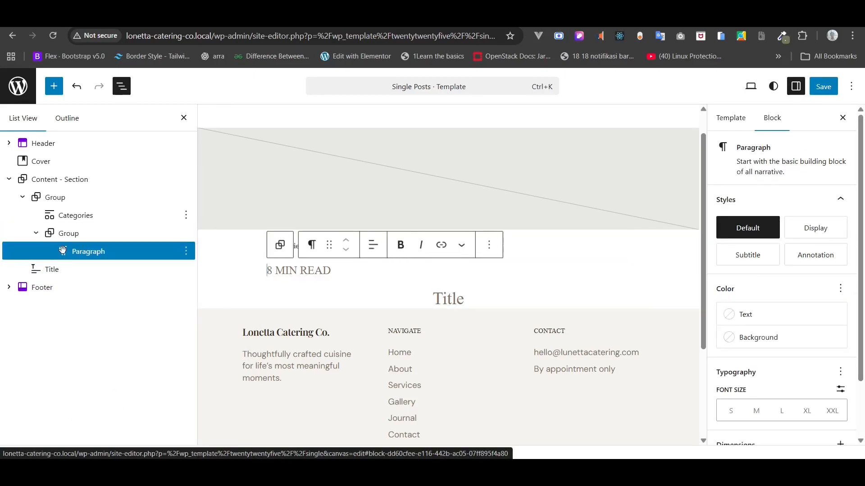
{"action": "right_click", "coordinate": [63, 251]}
{"action": "left_click", "coordinate": [99, 339]}
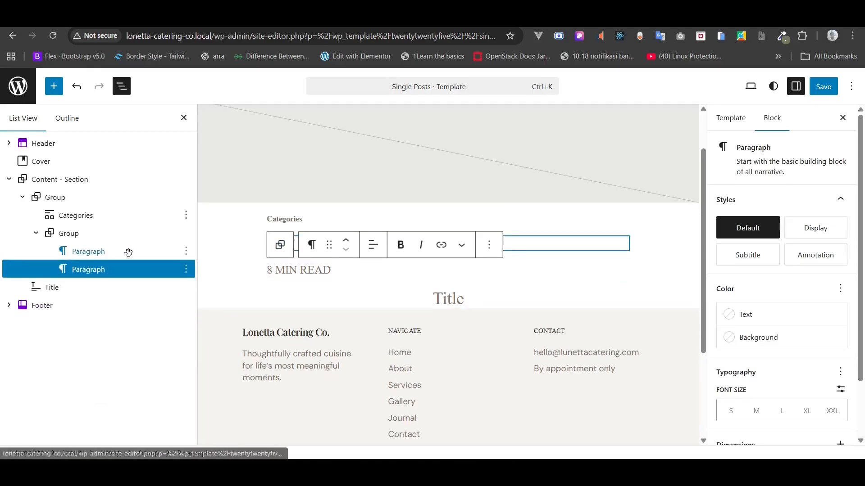
{"action": "left_click", "coordinate": [128, 253]}
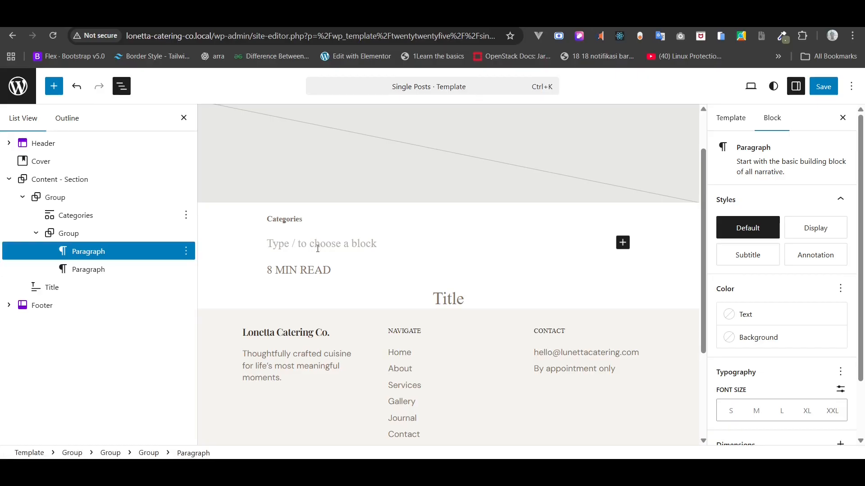
{"action": "type", "text": "/"}
{"action": "scroll", "coordinate": [317, 251], "scroll_direction": "down", "scroll_amount": 1}
{"action": "scroll", "coordinate": [318, 251], "scroll_direction": "up", "scroll_amount": 1}
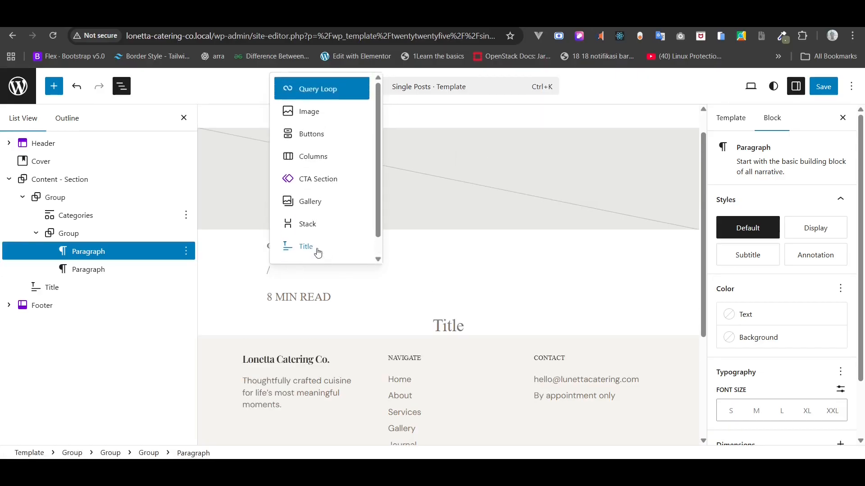
{"action": "key", "text": "BackSpace"}
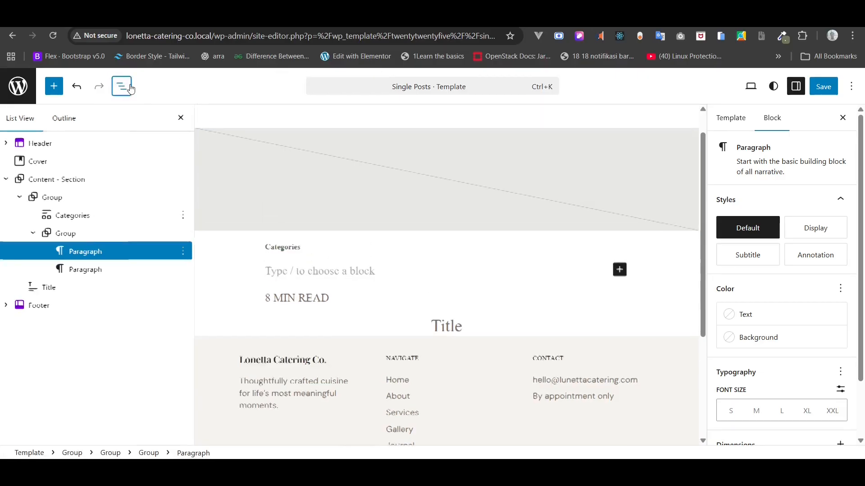
{"action": "left_click", "coordinate": [122, 86]}
{"action": "left_click", "coordinate": [122, 88]}
- Insert an SVG block with the Clock icon above 8 MIN READ
{"action": "left_click", "coordinate": [53, 86]}
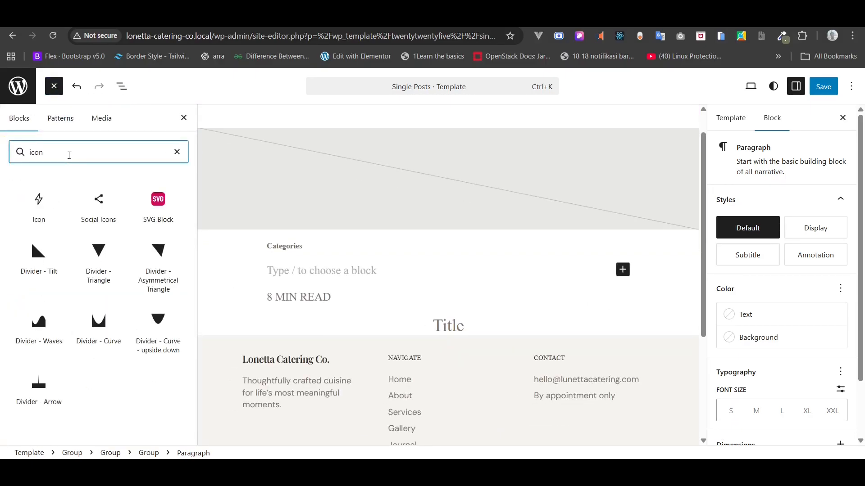
{"action": "mouse_move", "coordinate": [147, 206]}
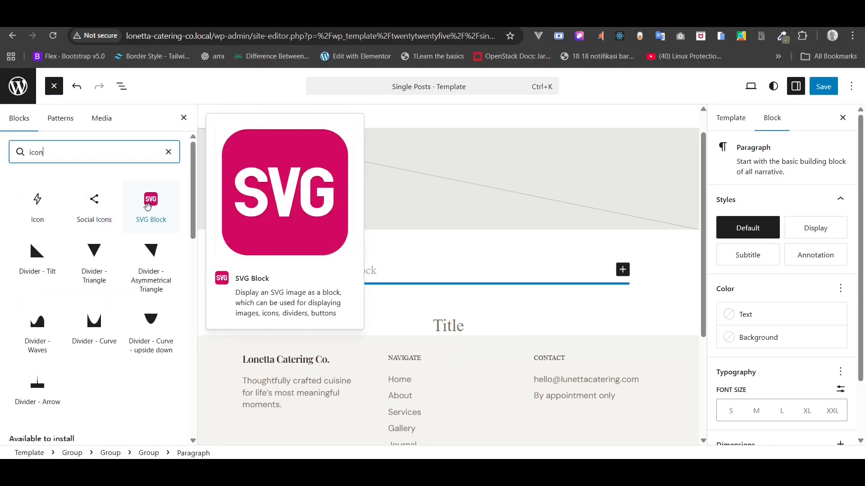
{"action": "left_click", "coordinate": [147, 207]}
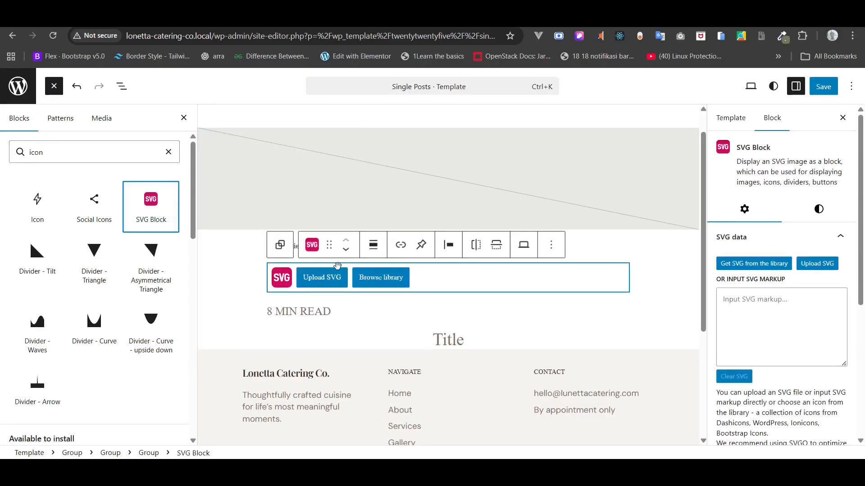
{"action": "mouse_move", "coordinate": [171, 275]}
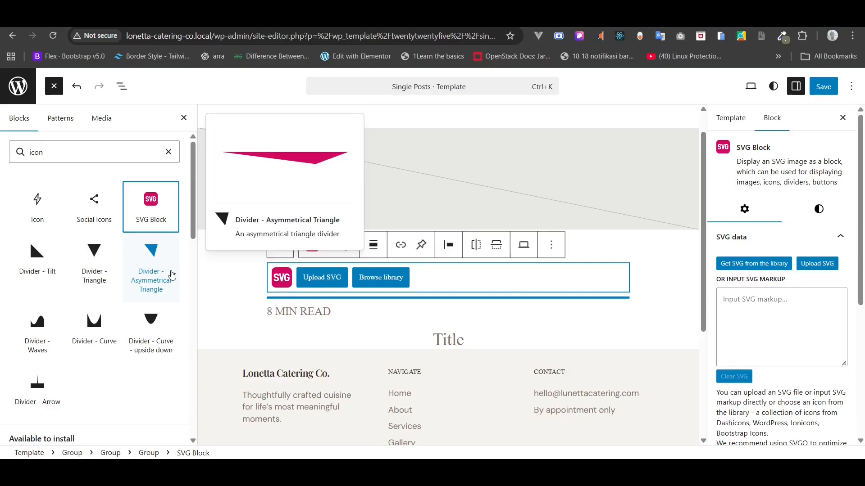
{"action": "scroll", "coordinate": [170, 275], "scroll_direction": "down", "scroll_amount": 6}
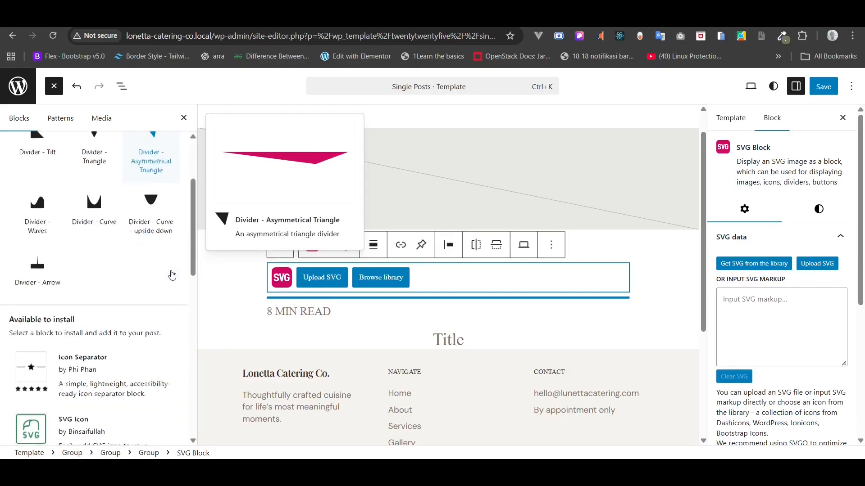
{"action": "scroll", "coordinate": [156, 276], "scroll_direction": "down", "scroll_amount": 4}
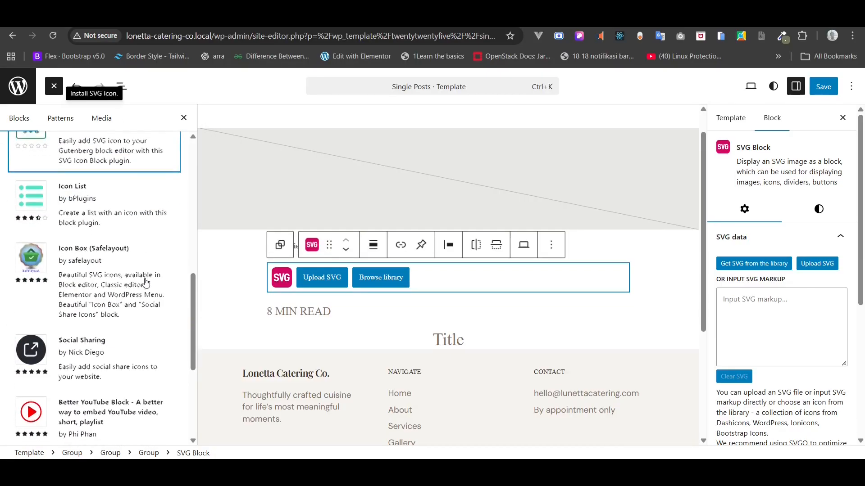
{"action": "scroll", "coordinate": [135, 270], "scroll_direction": "up", "scroll_amount": 4}
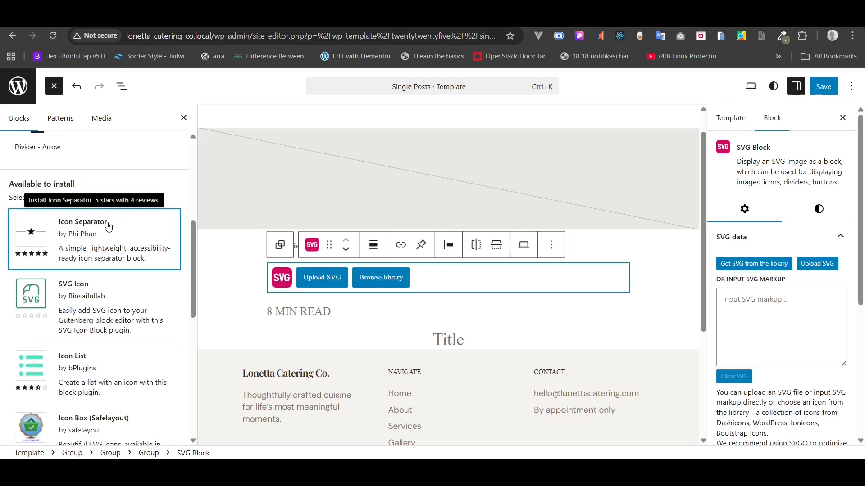
{"action": "scroll", "coordinate": [109, 227], "scroll_direction": "up", "scroll_amount": 6}
{"action": "left_click", "coordinate": [388, 284]}
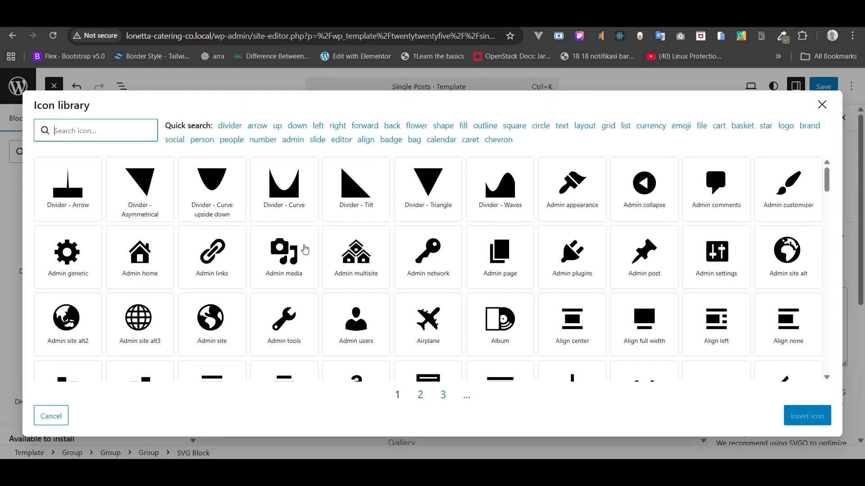
{"action": "type", "text": "clock"}
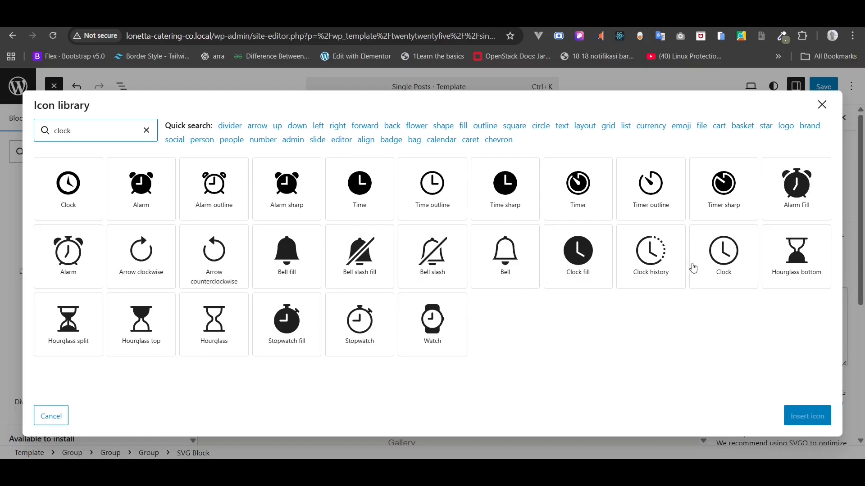
{"action": "left_click", "coordinate": [725, 263]}
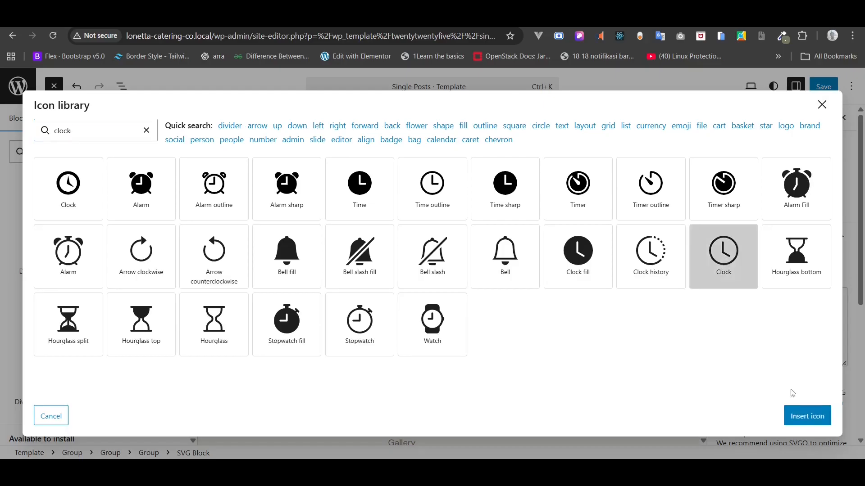
{"action": "left_click", "coordinate": [809, 422]}
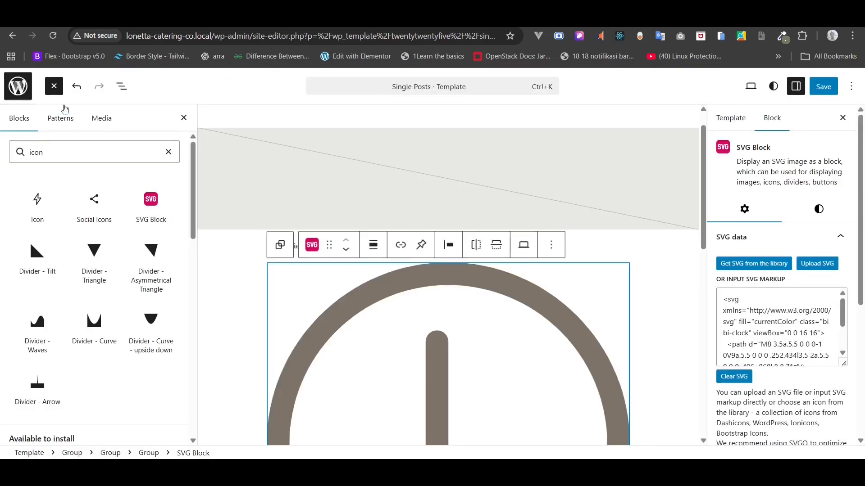
- Select the group holding the clock icon and 8 MIN READ in List View
{"action": "left_click", "coordinate": [125, 89]}
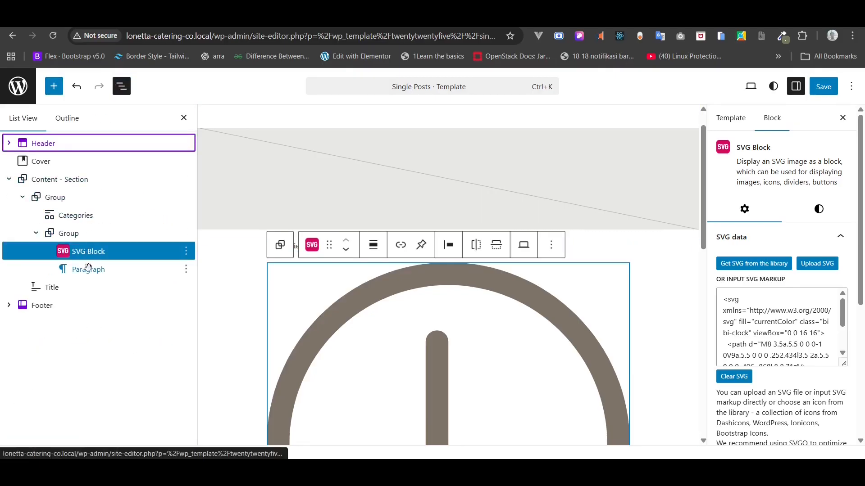
{"action": "scroll", "coordinate": [374, 328], "scroll_direction": "down", "scroll_amount": 8}
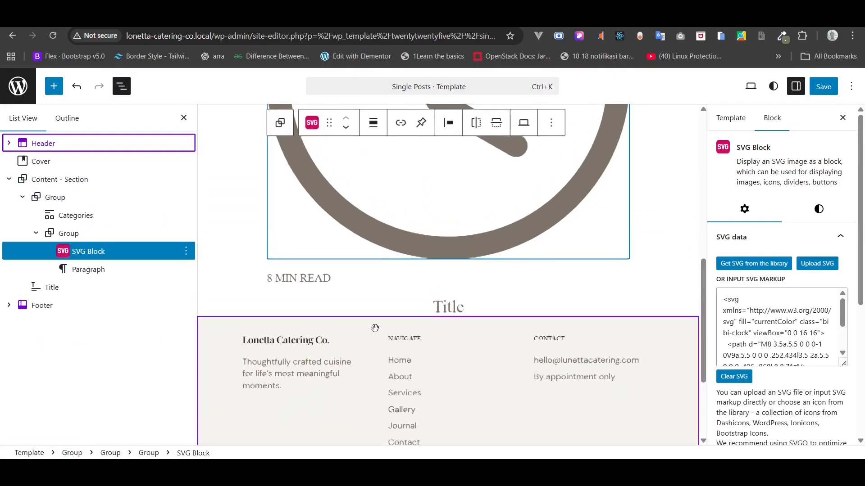
{"action": "scroll", "coordinate": [375, 327], "scroll_direction": "up", "scroll_amount": 3}
{"action": "left_click", "coordinate": [61, 235]}
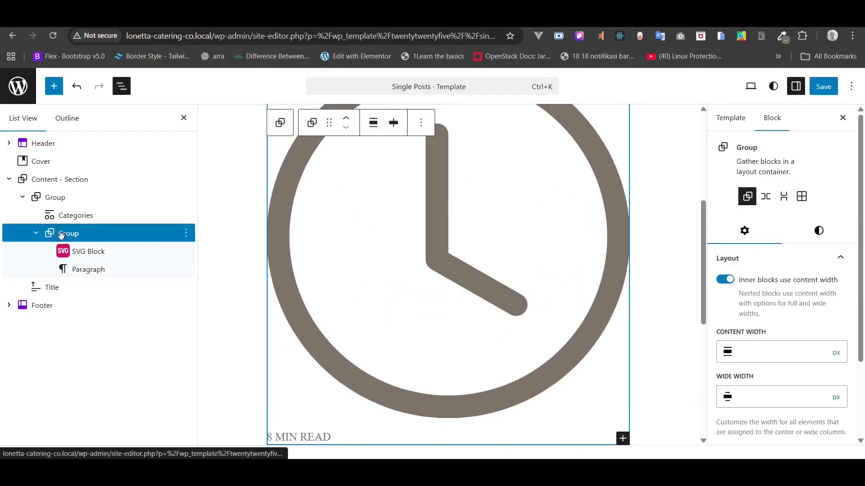
- Put the clock icon and 8 MIN READ in a Row and make the icon a custom 24px wide
{"action": "left_click", "coordinate": [765, 196]}
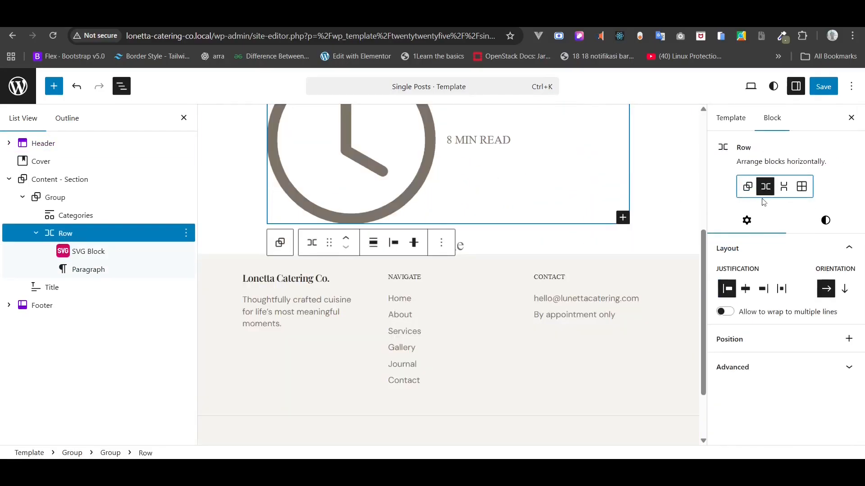
{"action": "scroll", "coordinate": [460, 249], "scroll_direction": "up", "scroll_amount": 2}
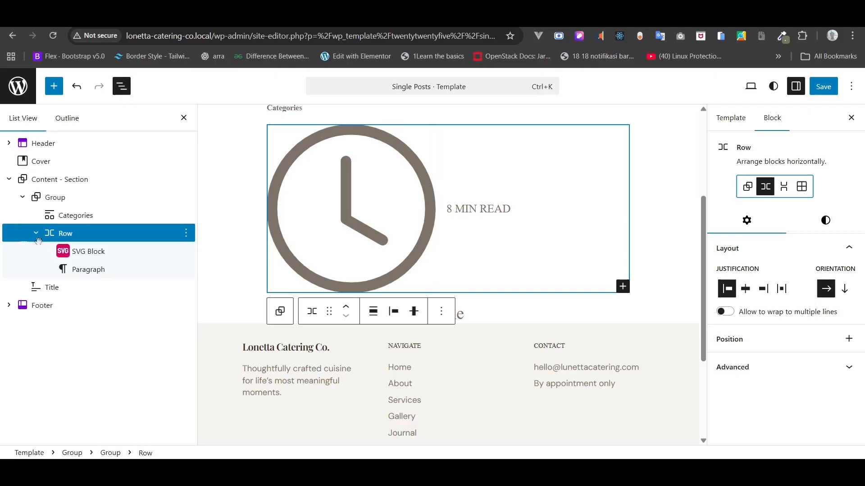
{"action": "left_click", "coordinate": [67, 251]}
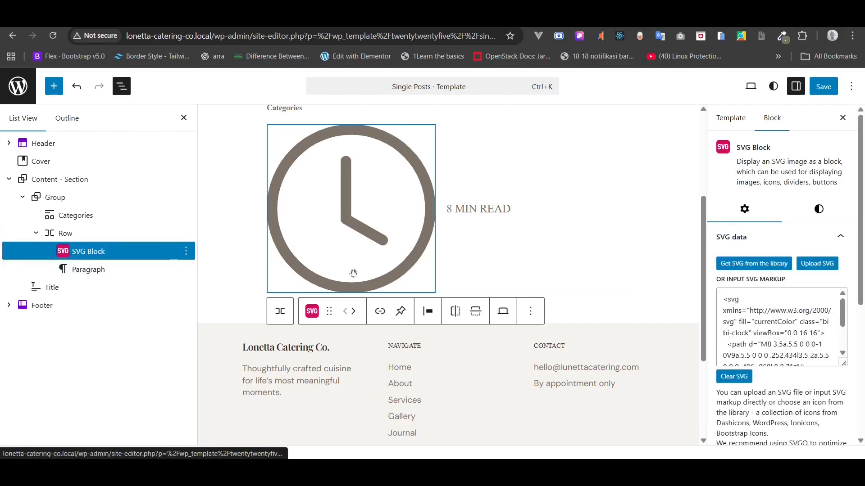
{"action": "left_click", "coordinate": [826, 216]}
{"action": "scroll", "coordinate": [826, 285], "scroll_direction": "down", "scroll_amount": 5}
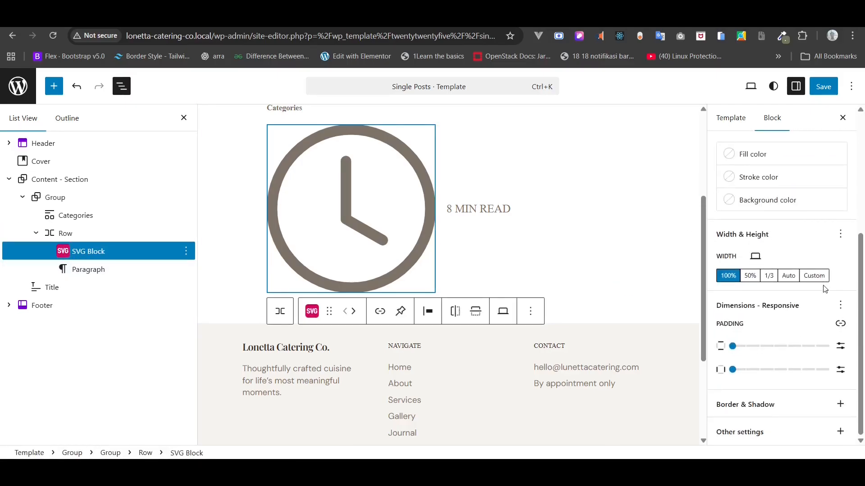
{"action": "left_click", "coordinate": [816, 277]}
{"action": "left_click", "coordinate": [766, 311]}
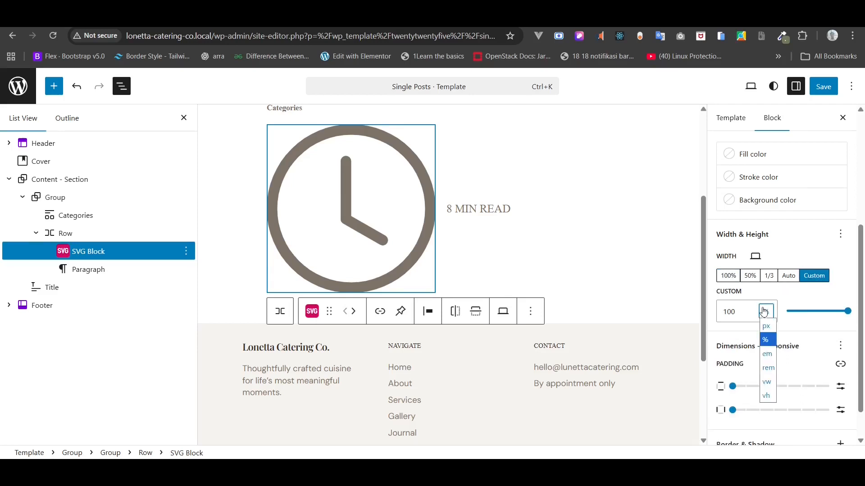
{"action": "left_click", "coordinate": [767, 326]}
{"action": "left_click", "coordinate": [737, 312]}
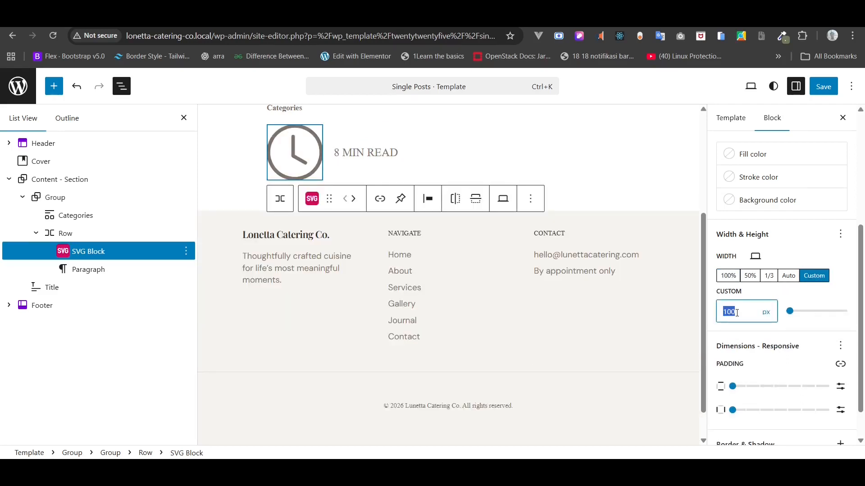
{"action": "type", "text": "24"}
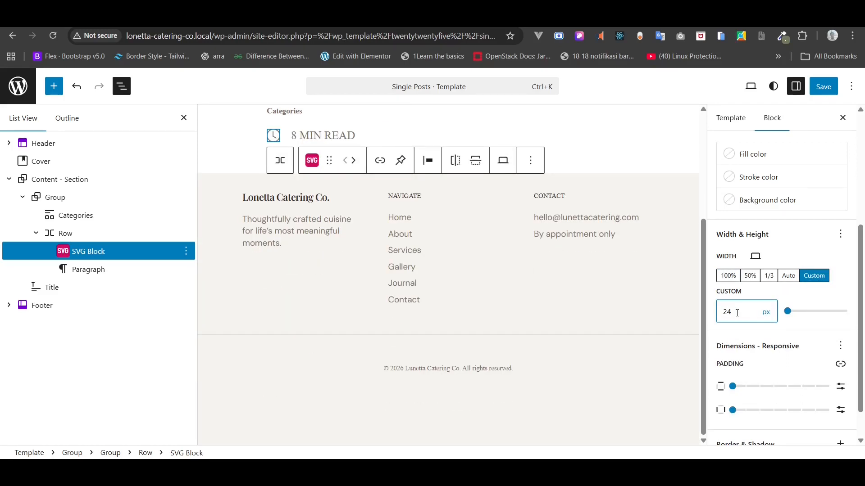
- Set the Row's block spacing to Tiny between the icon and reading time
{"action": "left_click", "coordinate": [65, 233]}
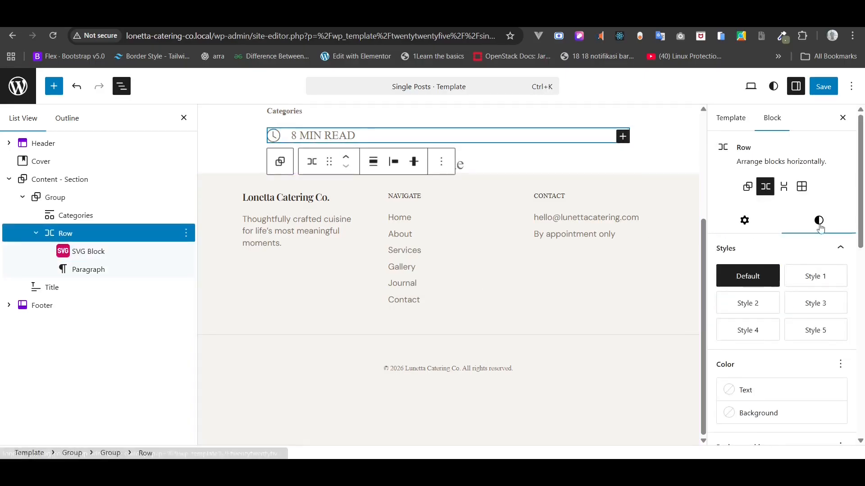
{"action": "scroll", "coordinate": [812, 285], "scroll_direction": "down", "scroll_amount": 5}
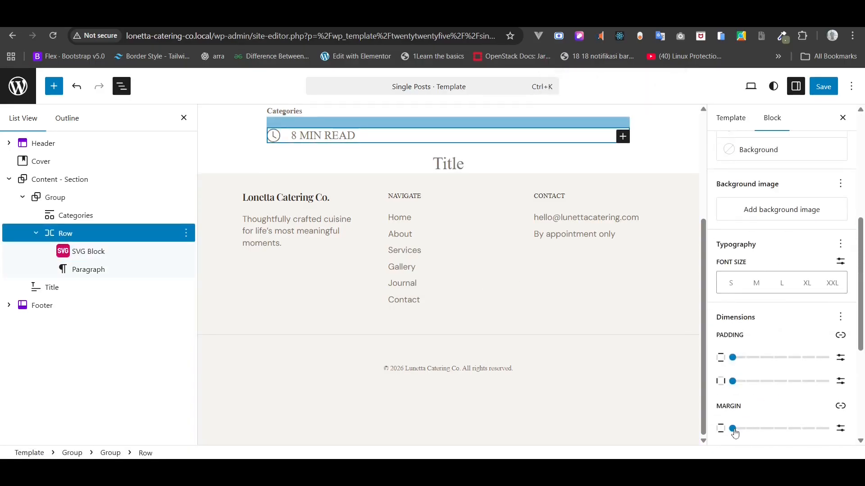
{"action": "left_click", "coordinate": [734, 382]}
{"action": "scroll", "coordinate": [767, 413], "scroll_direction": "down", "scroll_amount": 2}
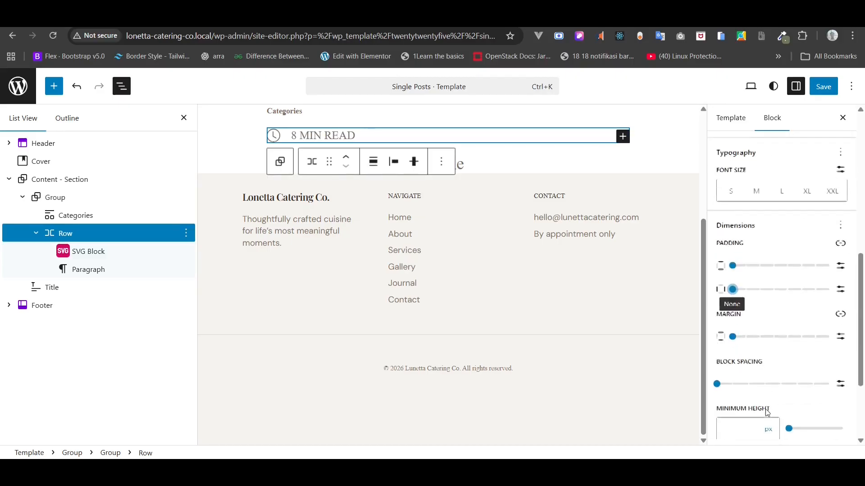
{"action": "left_click", "coordinate": [718, 379]}
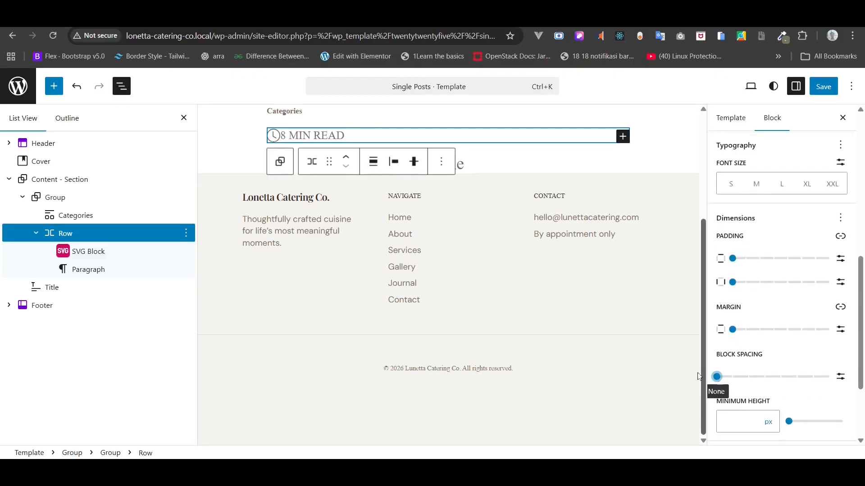
{"action": "left_click_drag", "start_coordinate": [719, 379], "coordinate": [730, 381]}
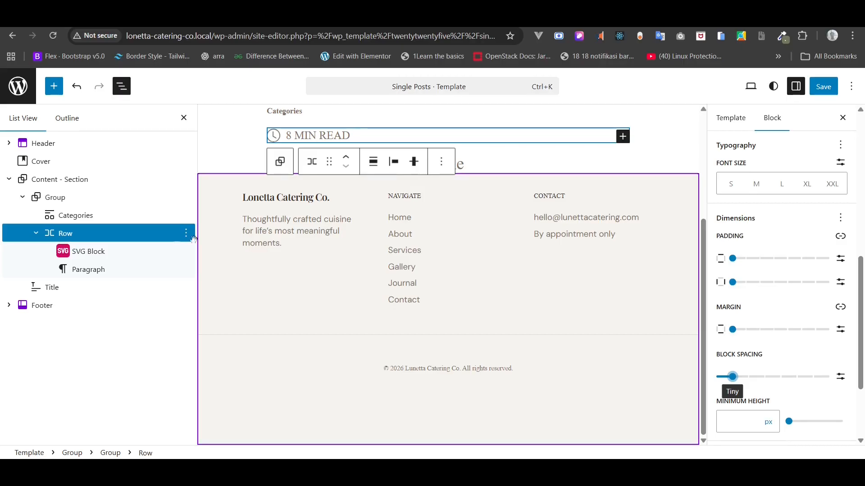
{"action": "left_click", "coordinate": [68, 199]}
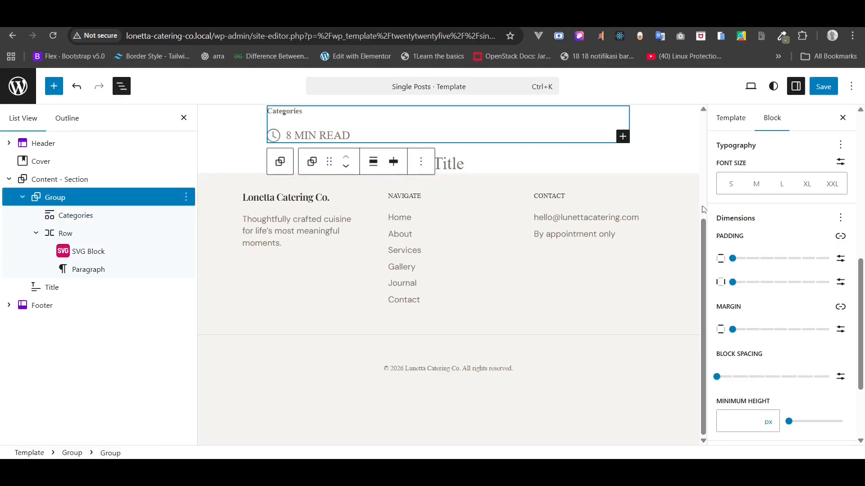
{"action": "scroll", "coordinate": [753, 200], "scroll_direction": "up", "scroll_amount": 6}
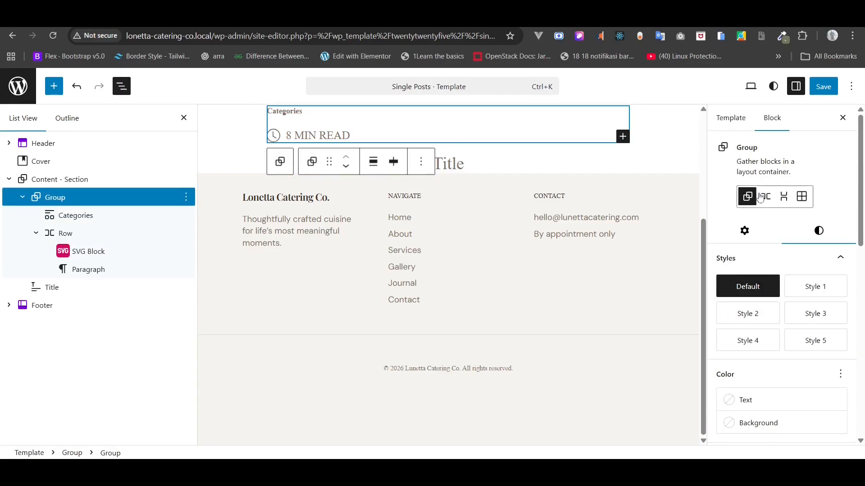
- Convert the outer group to a Row beside the reading time and justify its items center
{"action": "left_click", "coordinate": [765, 197]}
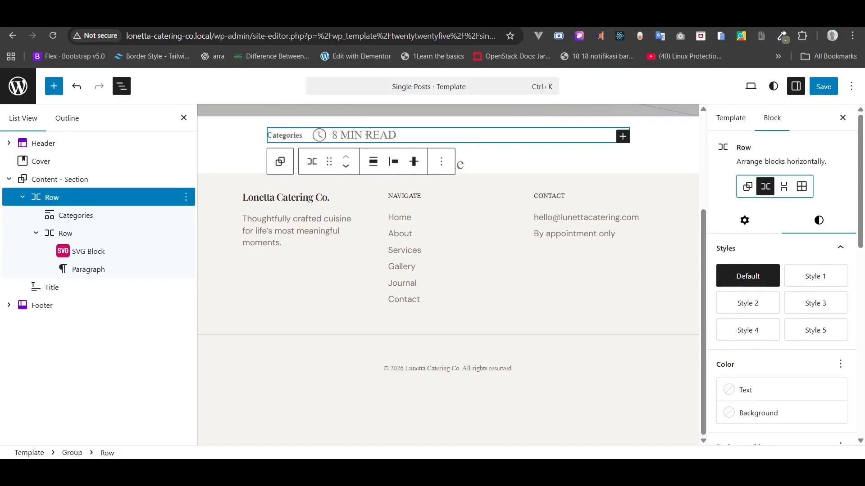
{"action": "left_click", "coordinate": [393, 161]}
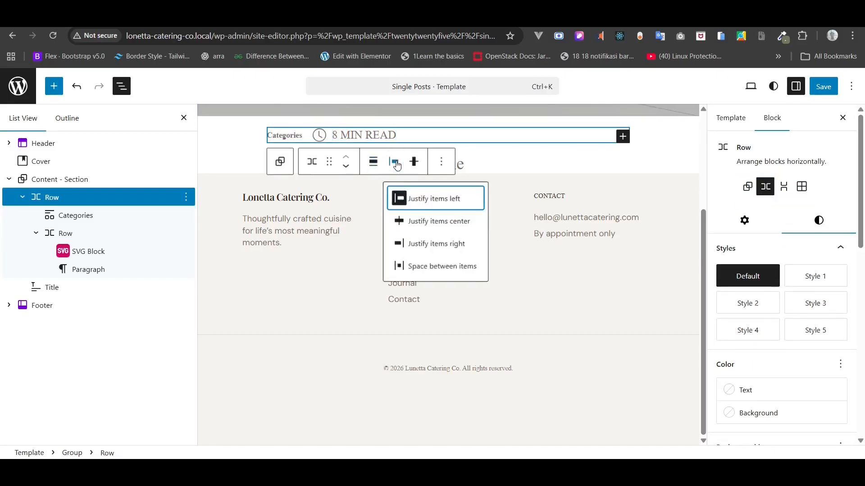
{"action": "left_click", "coordinate": [426, 222]}
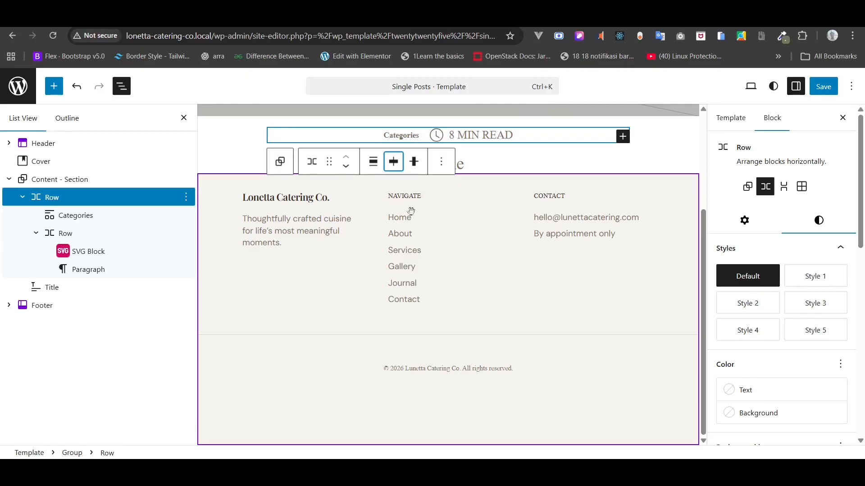
- Set the Categories label's font to DM Sans
{"action": "left_click", "coordinate": [89, 216]}
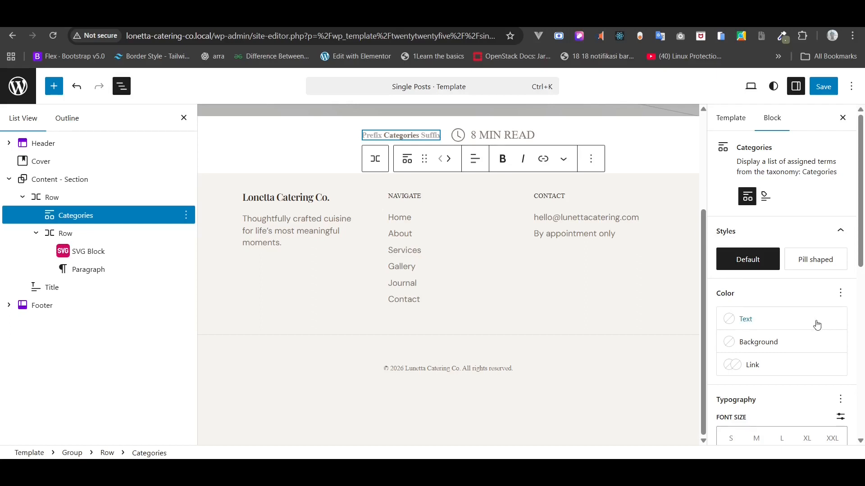
{"action": "scroll", "coordinate": [817, 325], "scroll_direction": "down", "scroll_amount": 4}
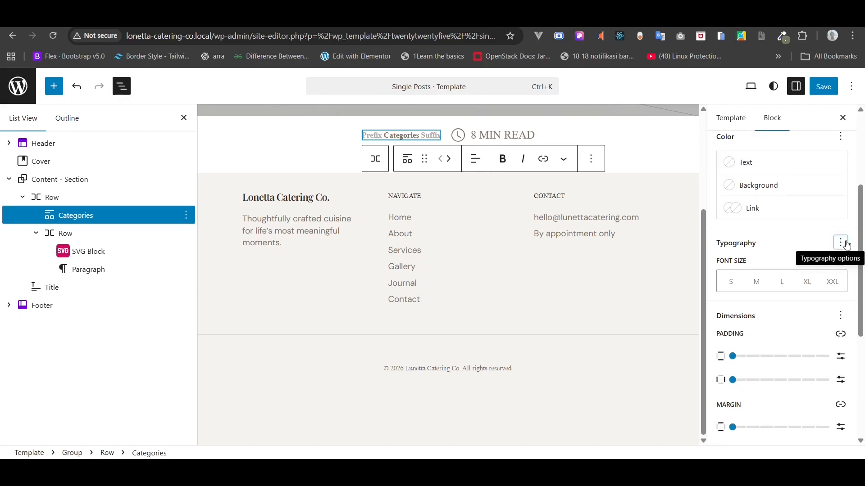
{"action": "left_click", "coordinate": [840, 244]}
{"action": "left_click", "coordinate": [644, 301]}
{"action": "left_click", "coordinate": [781, 285]}
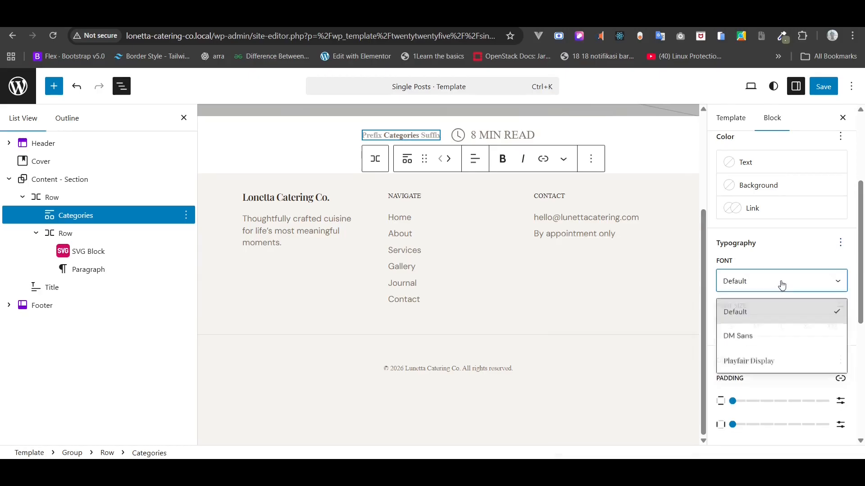
{"action": "left_click", "coordinate": [756, 337]}
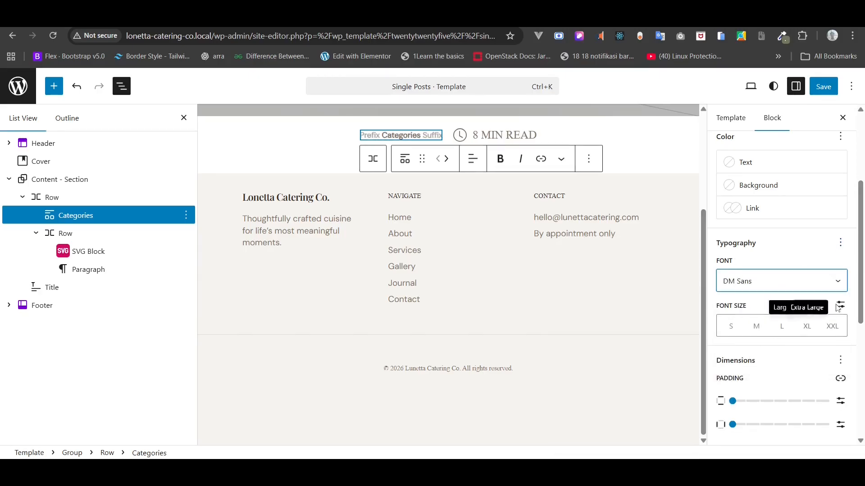
- Make the Categories label uppercase at Small font size
{"action": "left_click", "coordinate": [839, 245]}
{"action": "left_click", "coordinate": [628, 404]}
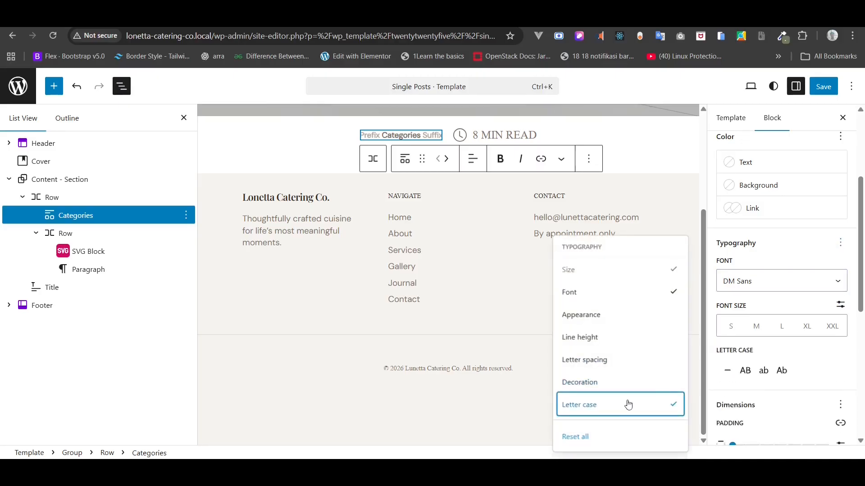
{"action": "left_click", "coordinate": [747, 380]}
{"action": "left_click", "coordinate": [745, 376]}
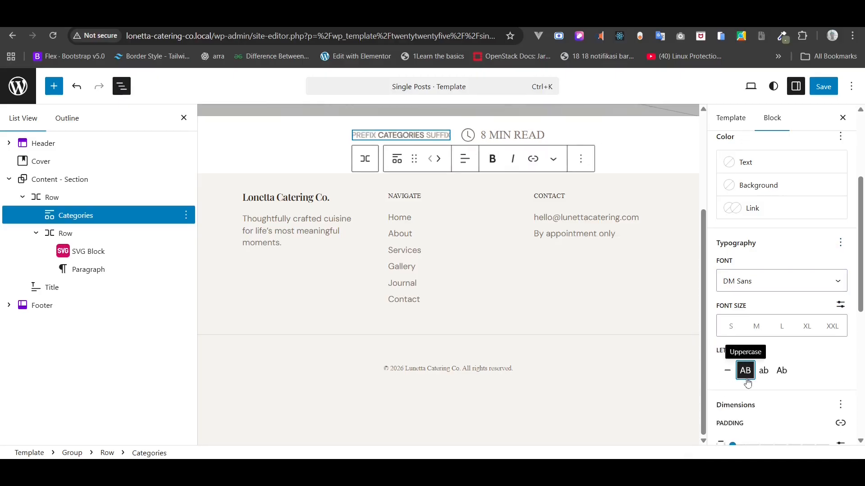
{"action": "left_click", "coordinate": [731, 329]}
{"action": "left_click", "coordinate": [751, 333]}
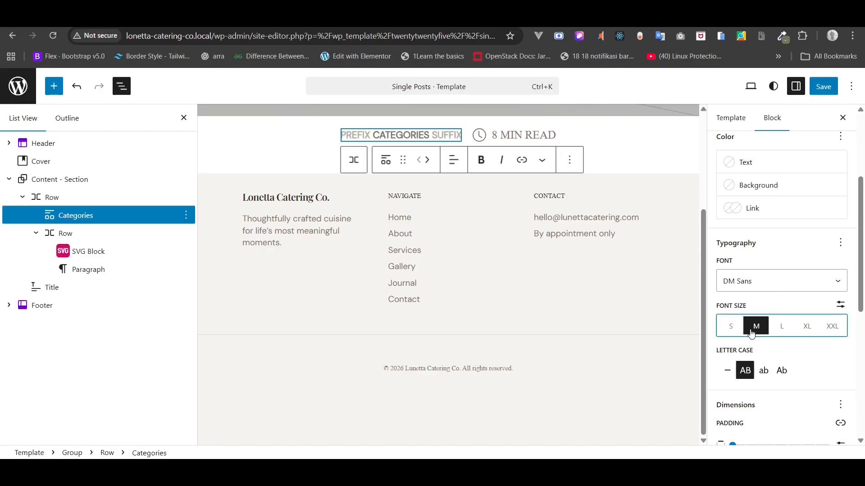
{"action": "left_click", "coordinate": [730, 331]}
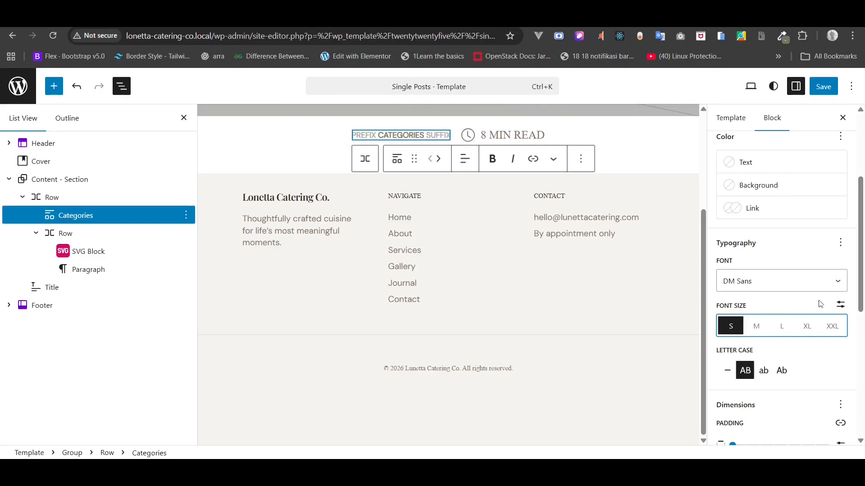
{"action": "scroll", "coordinate": [835, 342], "scroll_direction": "up", "scroll_amount": 3}
{"action": "left_click", "coordinate": [743, 220]}
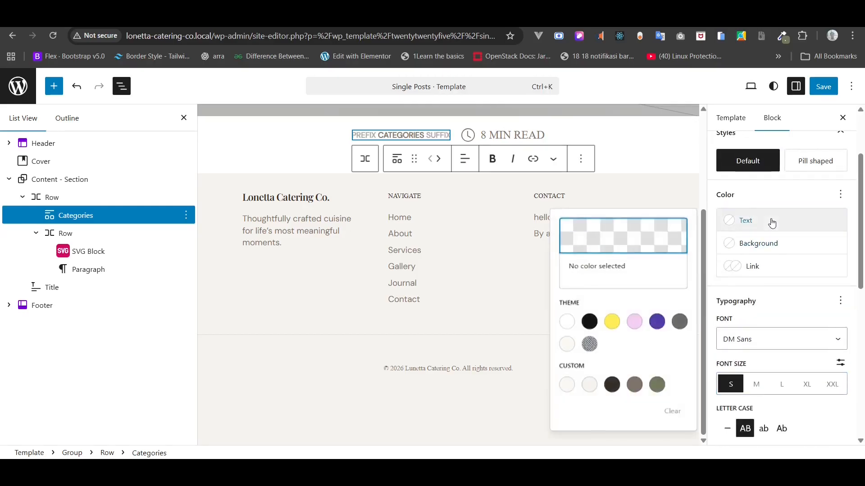
- Give Categories the Heading colour, and make the clock icon 20px wide with taupe Text fill
{"action": "left_click", "coordinate": [611, 384]}
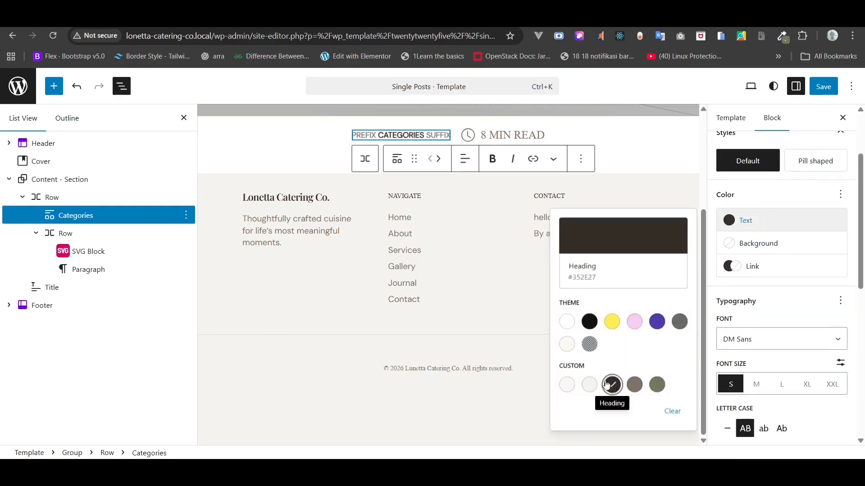
{"action": "left_click", "coordinate": [85, 269]}
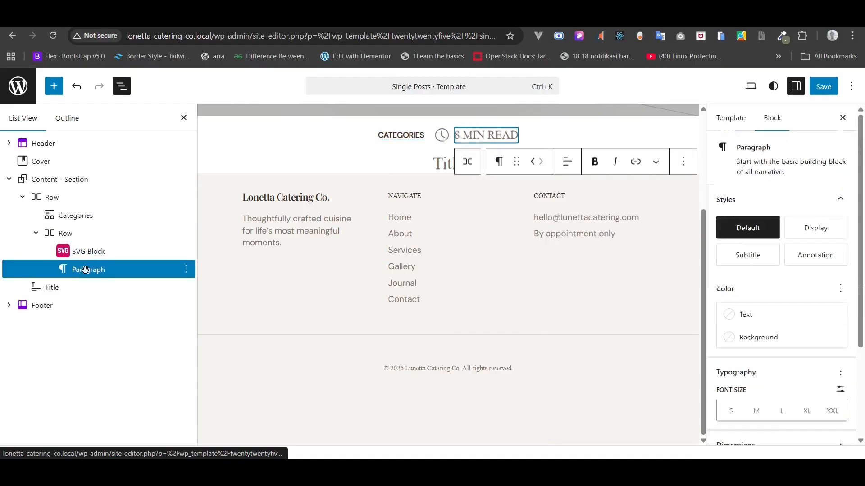
{"action": "left_click", "coordinate": [87, 252]}
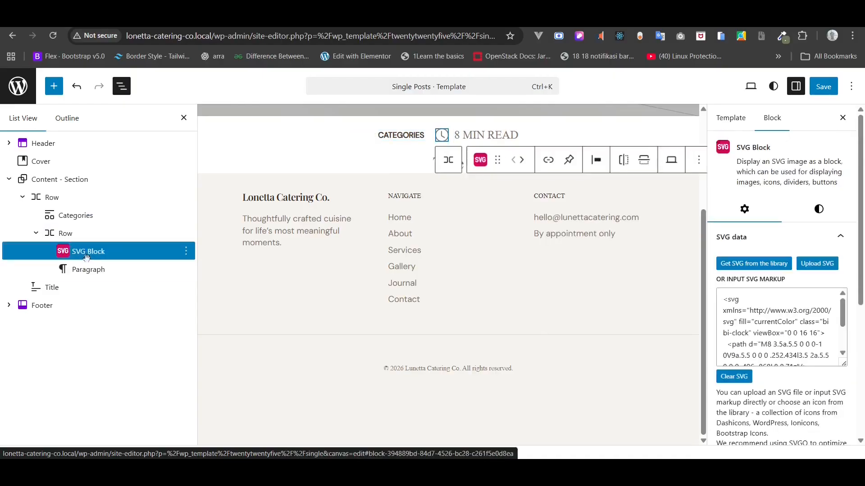
{"action": "left_click", "coordinate": [818, 209]}
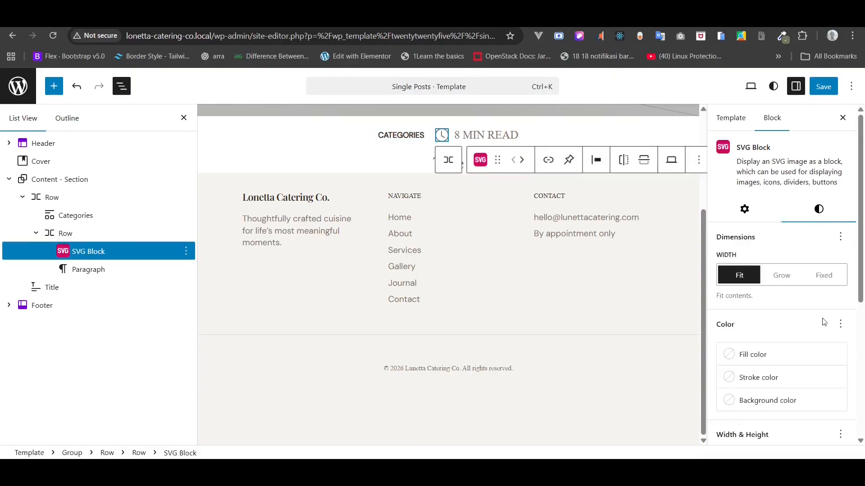
{"action": "scroll", "coordinate": [823, 322], "scroll_direction": "down", "scroll_amount": 5}
{"action": "scroll", "coordinate": [824, 323], "scroll_direction": "down", "scroll_amount": 1}
{"action": "double_click", "coordinate": [744, 270]}
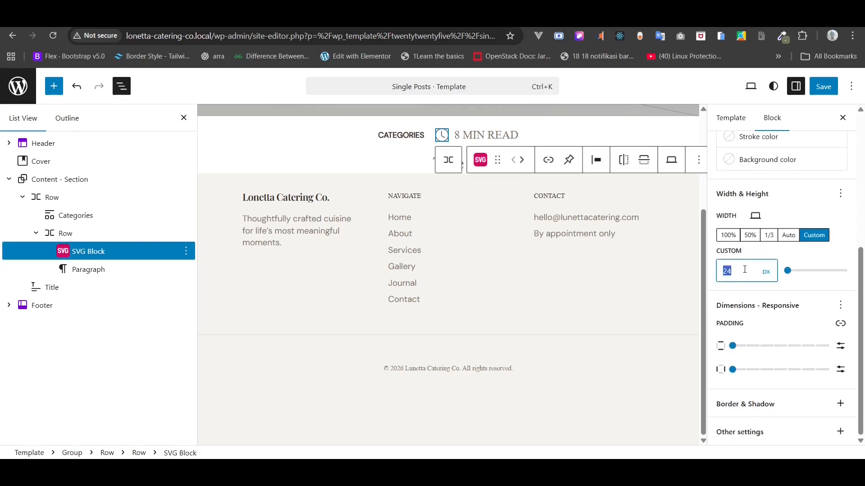
{"action": "type", "text": "20"}
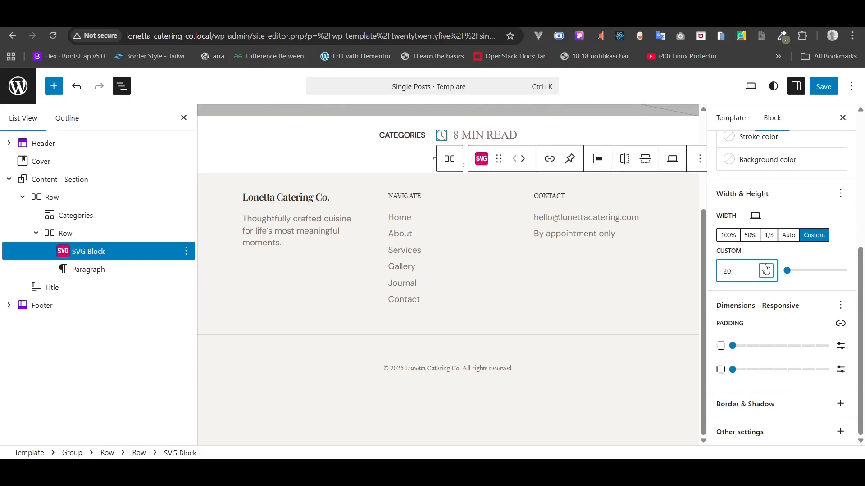
{"action": "scroll", "coordinate": [765, 269], "scroll_direction": "up", "scroll_amount": 3}
{"action": "left_click", "coordinate": [756, 247]}
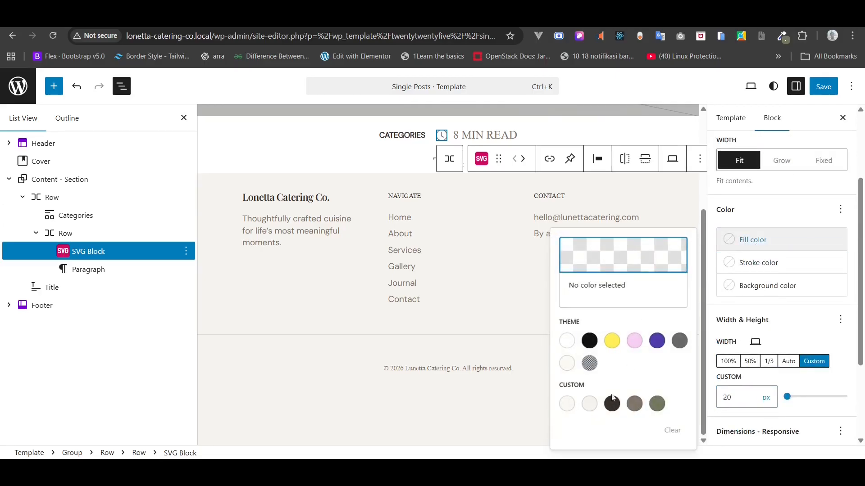
{"action": "left_click", "coordinate": [590, 406]}
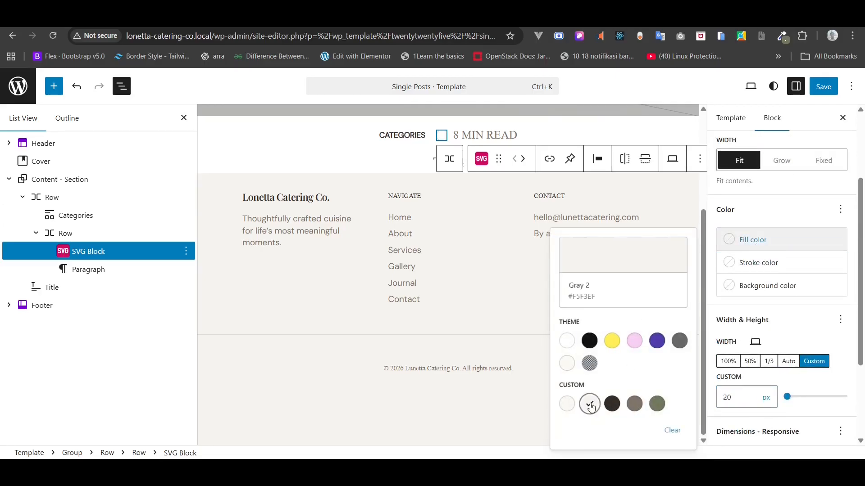
{"action": "left_click", "coordinate": [612, 404]}
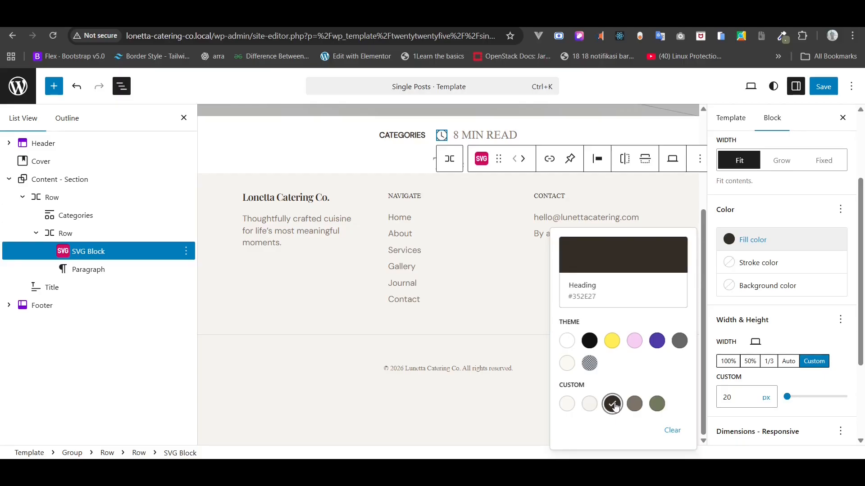
{"action": "left_click", "coordinate": [635, 404]}
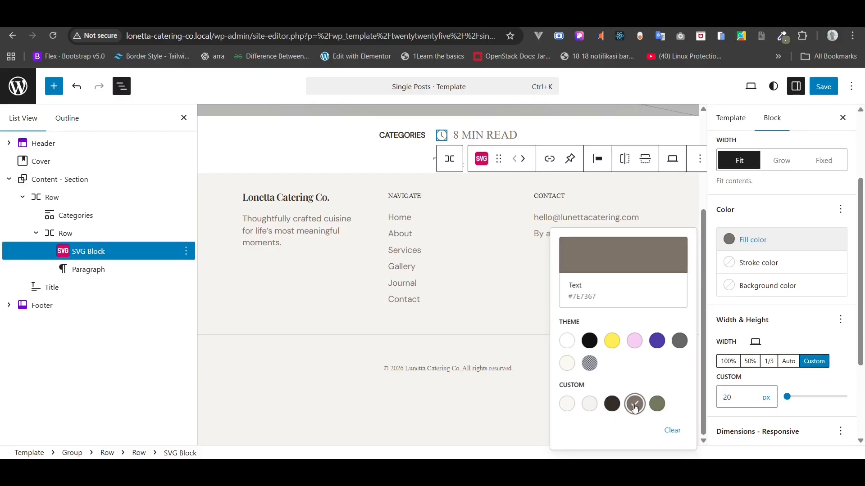
- Style 8 MIN READ in the taupe Text colour, DM Sans font, at Small size
{"action": "left_click", "coordinate": [97, 273]}
{"action": "left_click", "coordinate": [96, 271]}
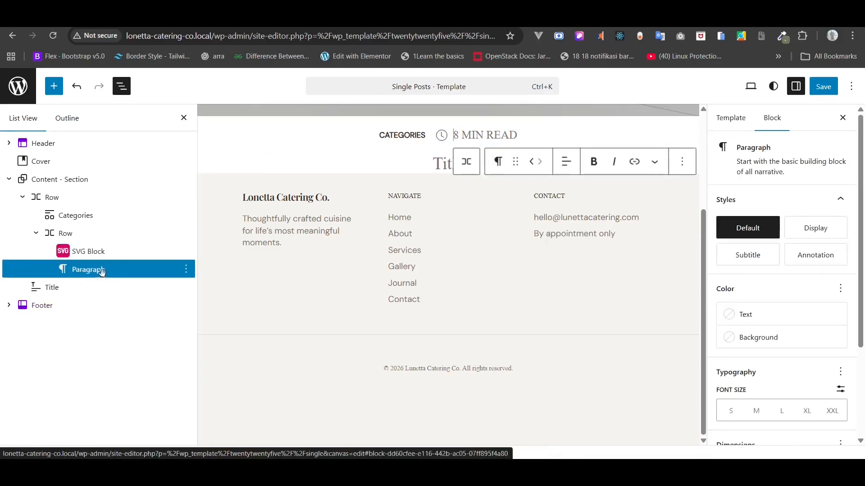
{"action": "left_click", "coordinate": [777, 317]}
{"action": "left_click", "coordinate": [635, 280]}
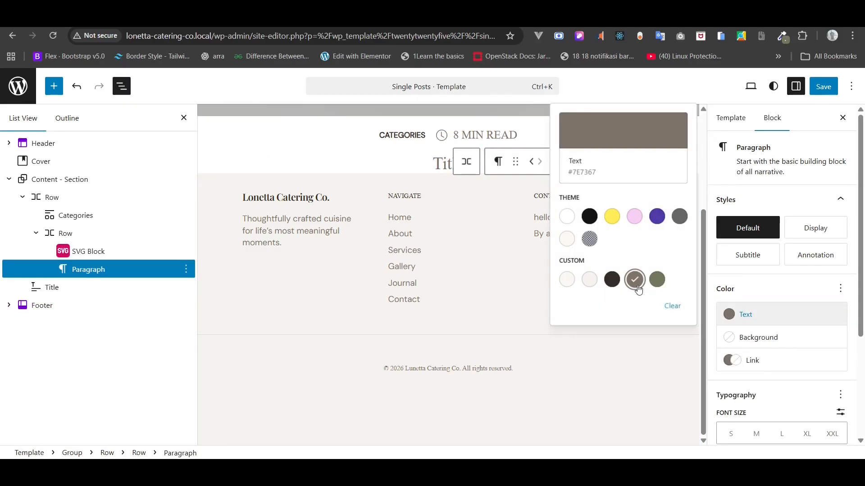
{"action": "left_click", "coordinate": [841, 395]}
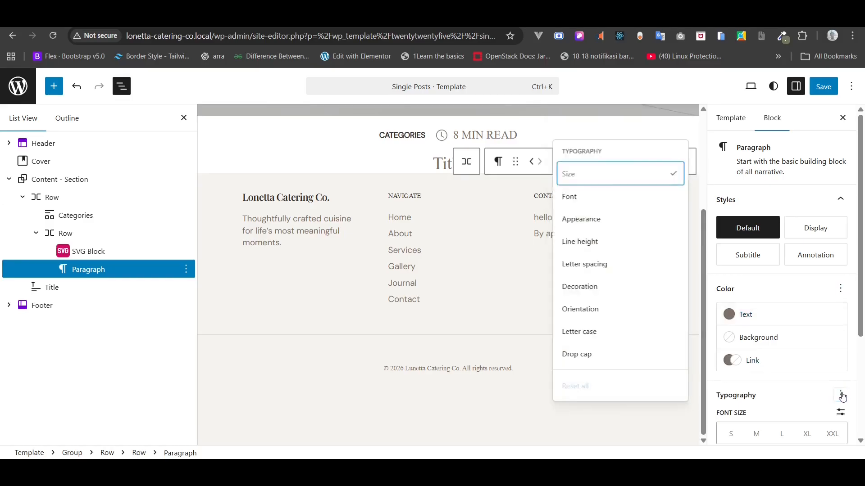
{"action": "left_click", "coordinate": [589, 204]}
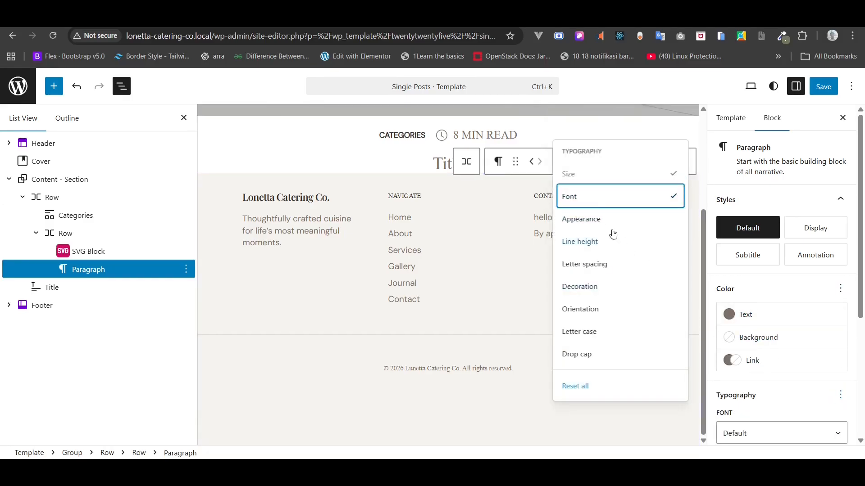
{"action": "scroll", "coordinate": [804, 351], "scroll_direction": "down", "scroll_amount": 2}
{"action": "left_click", "coordinate": [770, 345]}
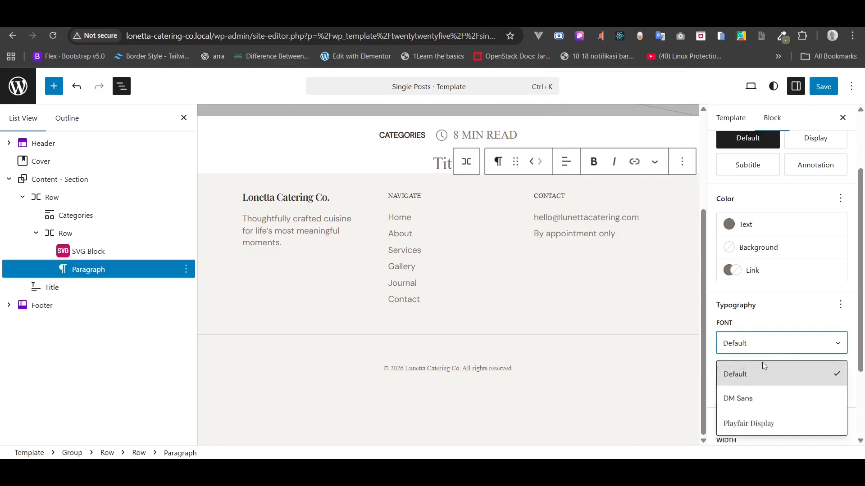
{"action": "left_click", "coordinate": [746, 398]}
{"action": "left_click", "coordinate": [730, 389]}
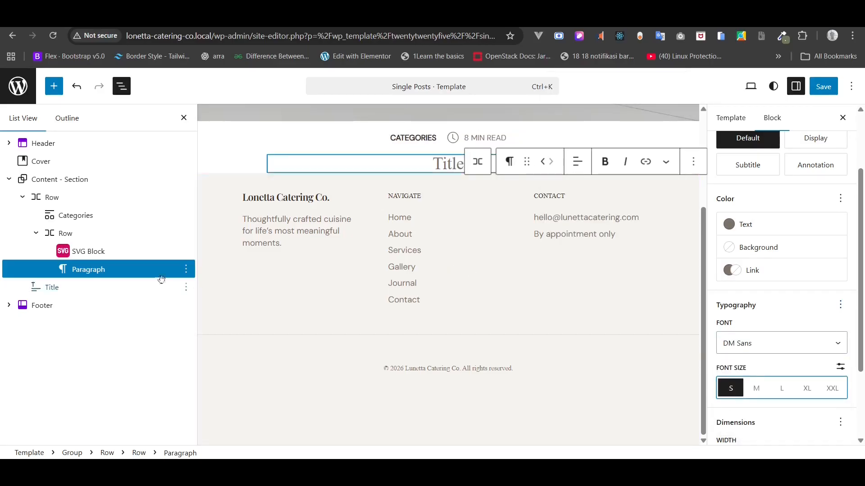
- Change the icon-and-text Row's block spacing from 10px to a custom 4px
{"action": "left_click", "coordinate": [110, 232]}
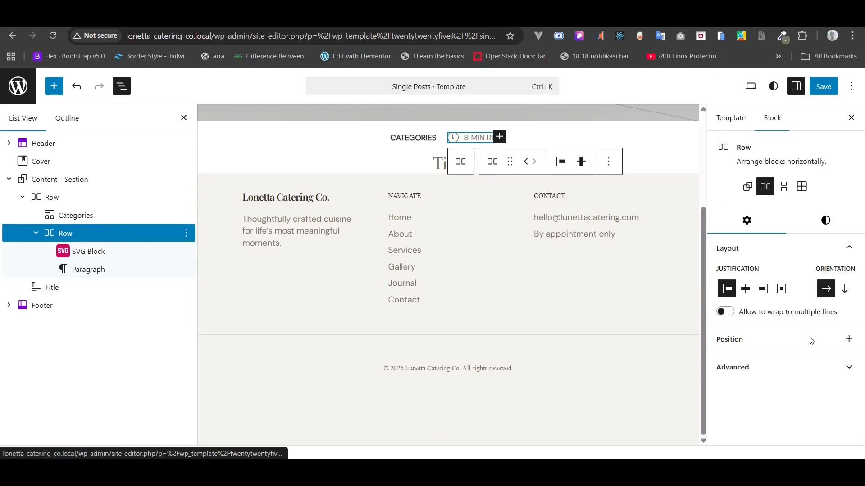
{"action": "left_click", "coordinate": [826, 220]}
{"action": "scroll", "coordinate": [820, 305], "scroll_direction": "down", "scroll_amount": 5}
{"action": "scroll", "coordinate": [821, 309], "scroll_direction": "down", "scroll_amount": 2}
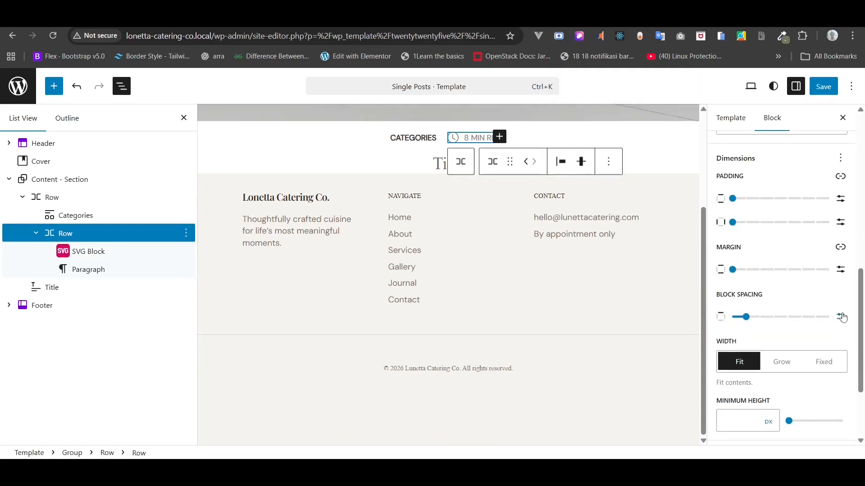
{"action": "left_click", "coordinate": [841, 317]}
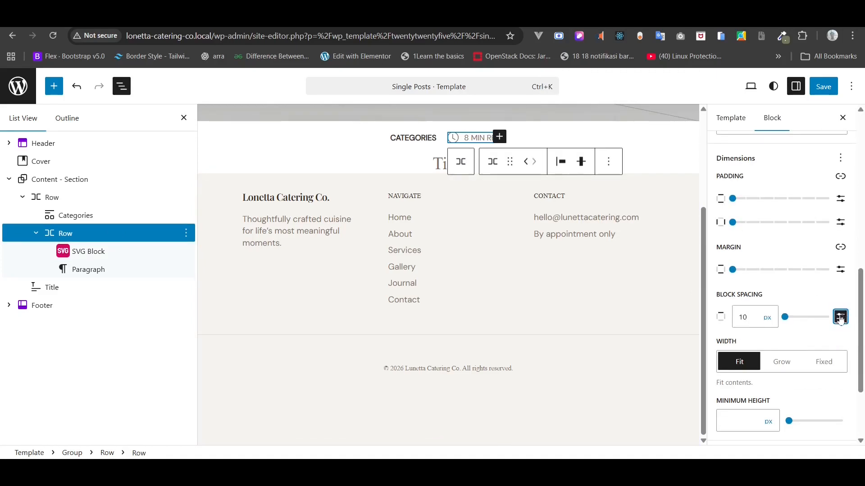
{"action": "double_click", "coordinate": [756, 320]}
{"action": "type", "text": "8"}
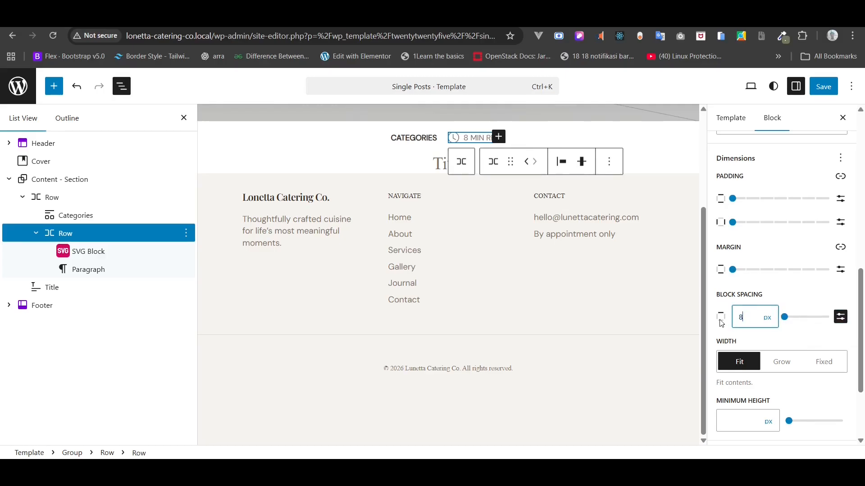
{"action": "type", "text": "0"}
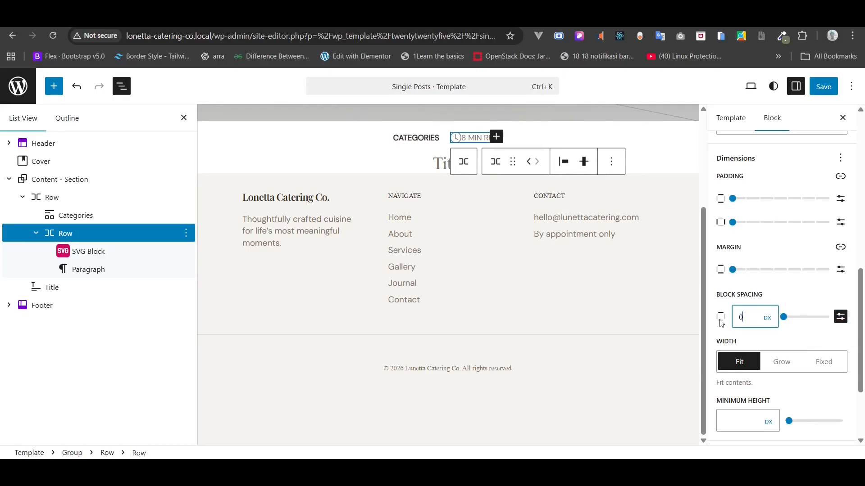
{"action": "type", "text": "4"}
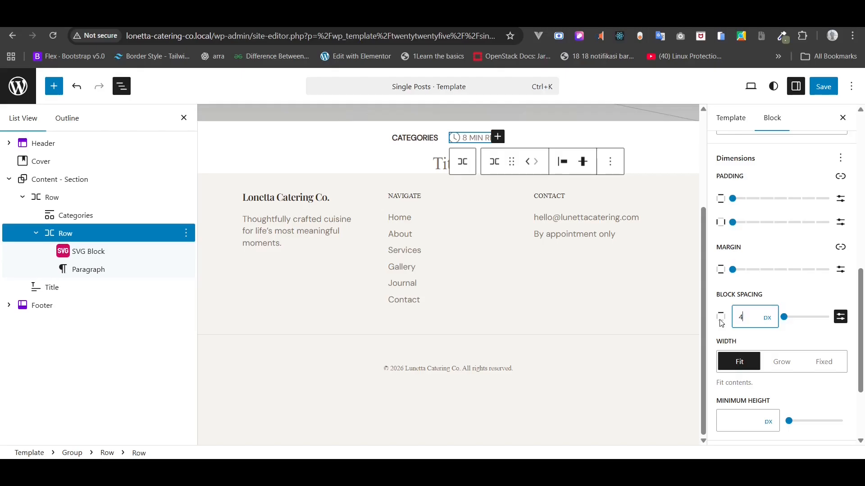
- Give the Content - Section group 128px vertical and 82px horizontal padding
{"action": "left_click", "coordinate": [62, 179]}
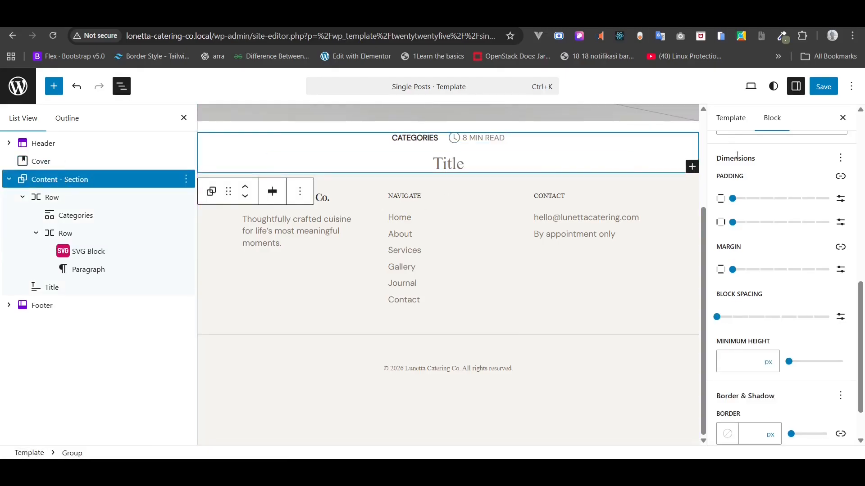
{"action": "scroll", "coordinate": [768, 221], "scroll_direction": "down", "scroll_amount": 1}
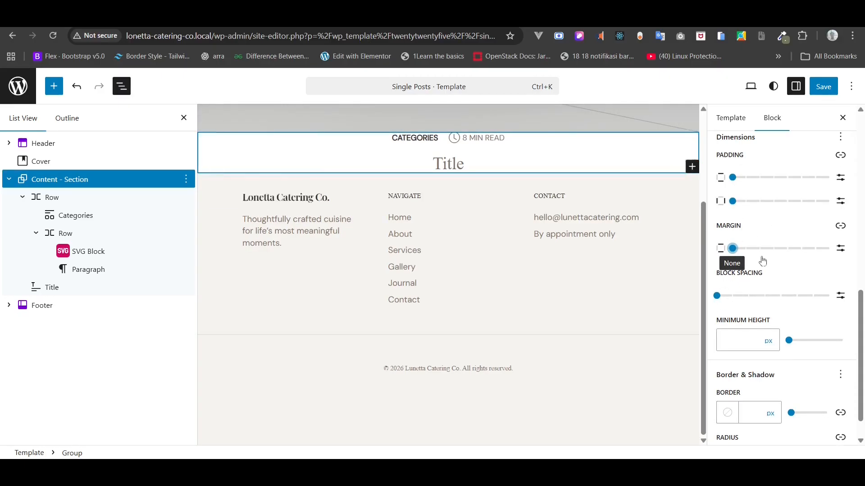
{"action": "scroll", "coordinate": [763, 259], "scroll_direction": "up", "scroll_amount": 1}
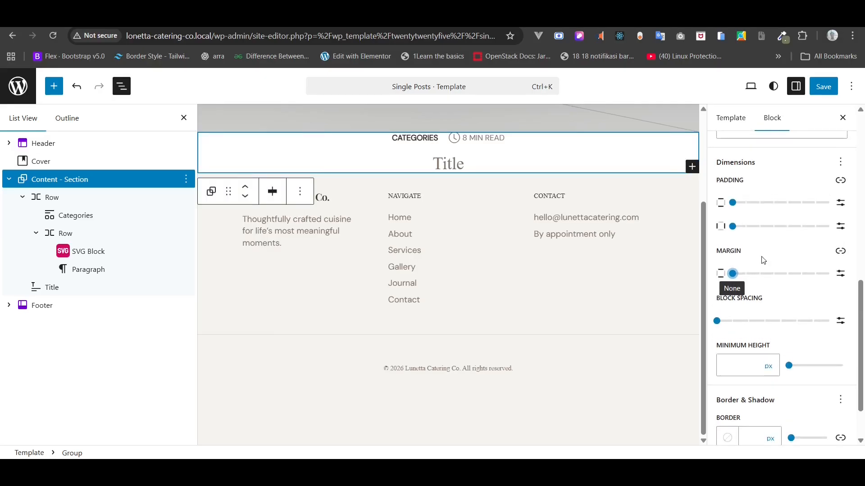
{"action": "left_click", "coordinate": [841, 203]}
{"action": "left_click", "coordinate": [747, 208]}
{"action": "type", "text": "128"}
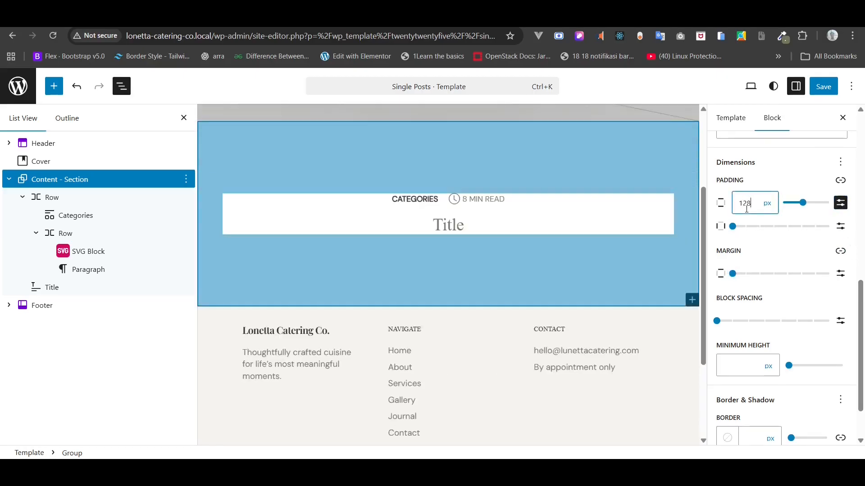
{"action": "left_click", "coordinate": [840, 226]}
{"action": "left_click", "coordinate": [745, 234]}
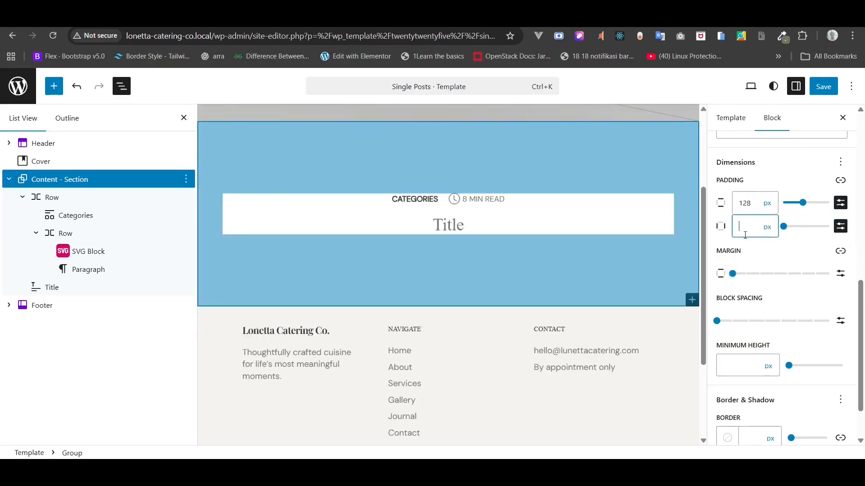
{"action": "type", "text": "82"}
- Set the section's background to the Gray 1 (#FAF8F5) swatch
{"action": "scroll", "coordinate": [746, 237], "scroll_direction": "up", "scroll_amount": 5}
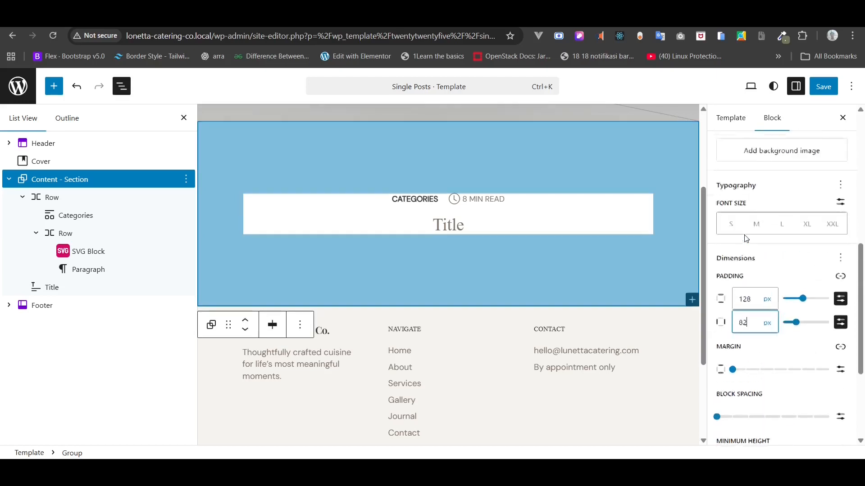
{"action": "scroll", "coordinate": [746, 238], "scroll_direction": "up", "scroll_amount": 1}
{"action": "left_click", "coordinate": [745, 251]}
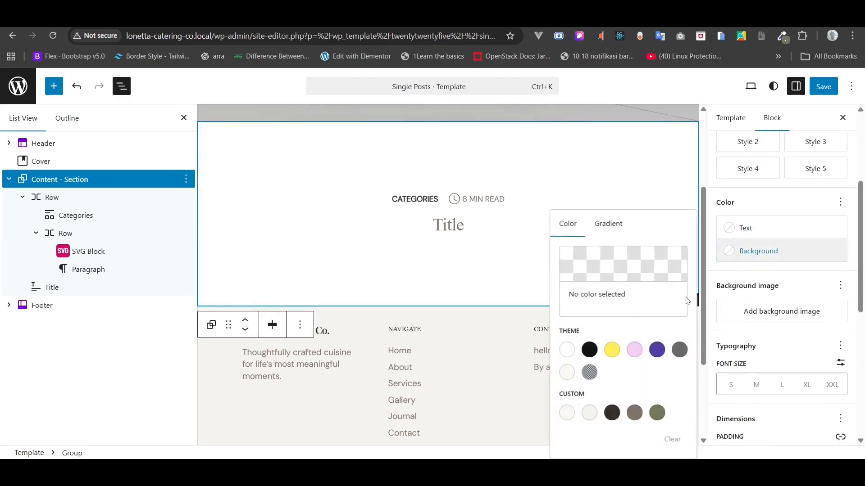
{"action": "left_click", "coordinate": [567, 413]}
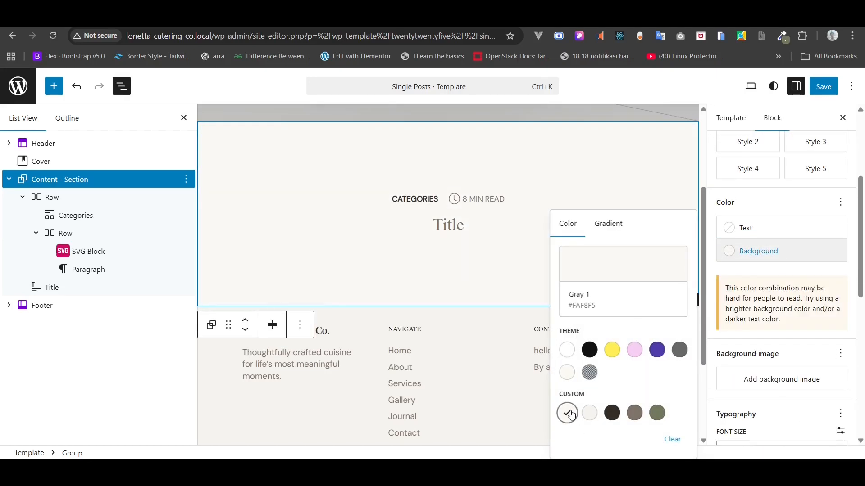
{"action": "scroll", "coordinate": [459, 310], "scroll_direction": "up", "scroll_amount": 2}
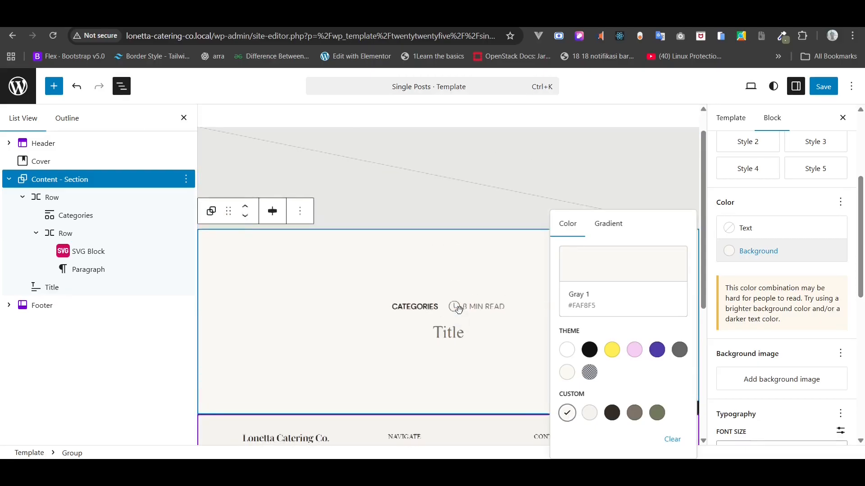
{"action": "scroll", "coordinate": [459, 309], "scroll_direction": "down", "scroll_amount": 1}
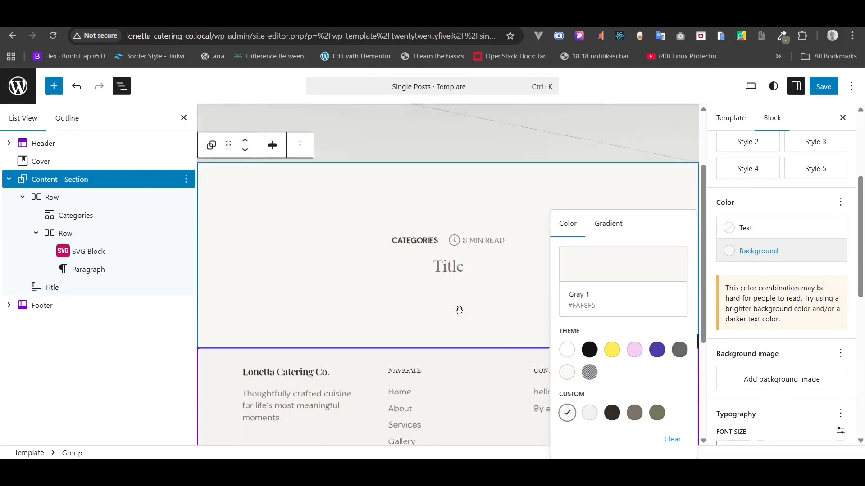
{"action": "left_click", "coordinate": [79, 251]}
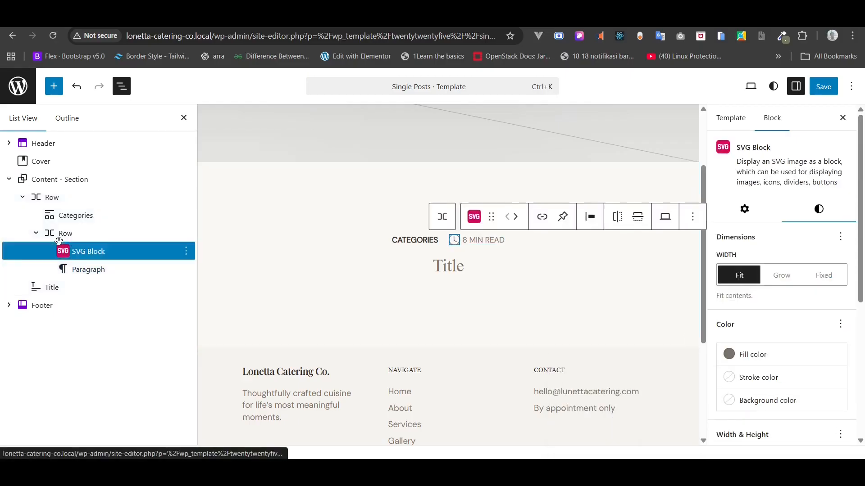
- Save the template, then make the post title an H1 in the dark Heading colour
{"action": "left_click", "coordinate": [823, 87]}
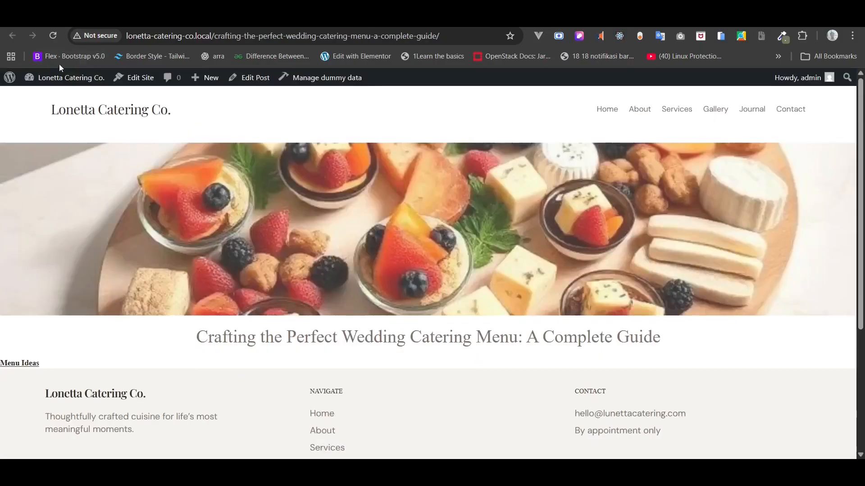
{"action": "left_click", "coordinate": [53, 39]}
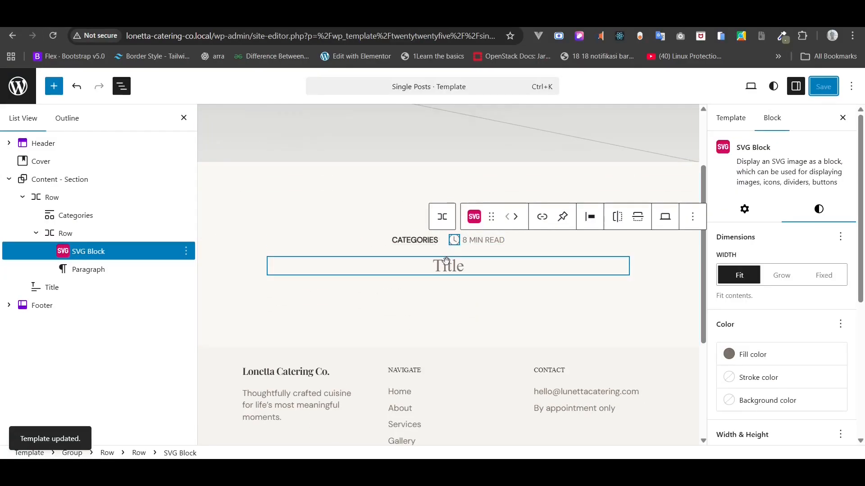
{"action": "left_click", "coordinate": [445, 261]}
{"action": "left_click", "coordinate": [392, 242]}
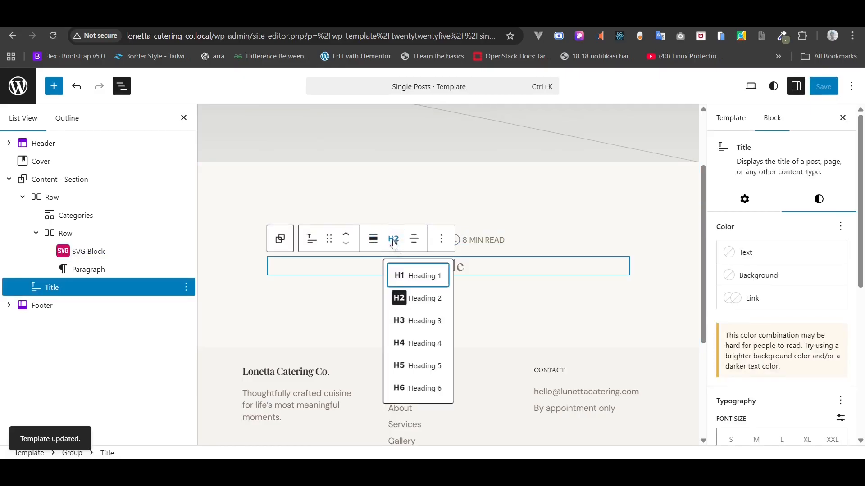
{"action": "left_click", "coordinate": [407, 277]}
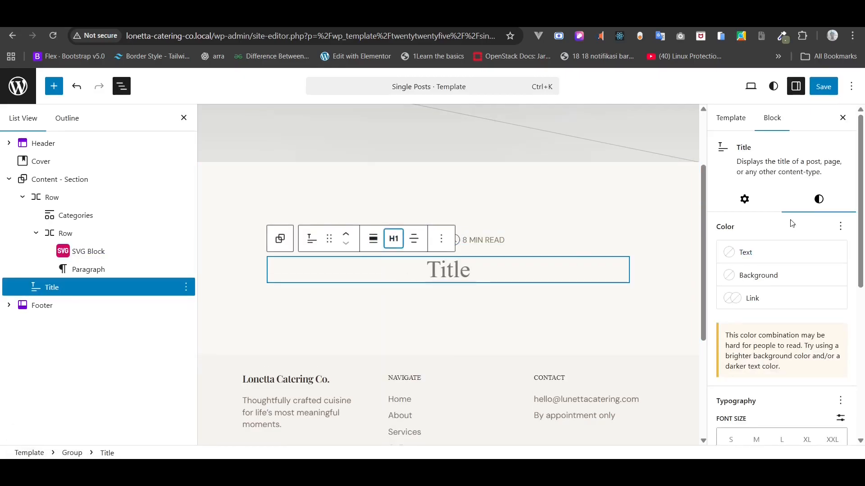
{"action": "left_click", "coordinate": [776, 253]}
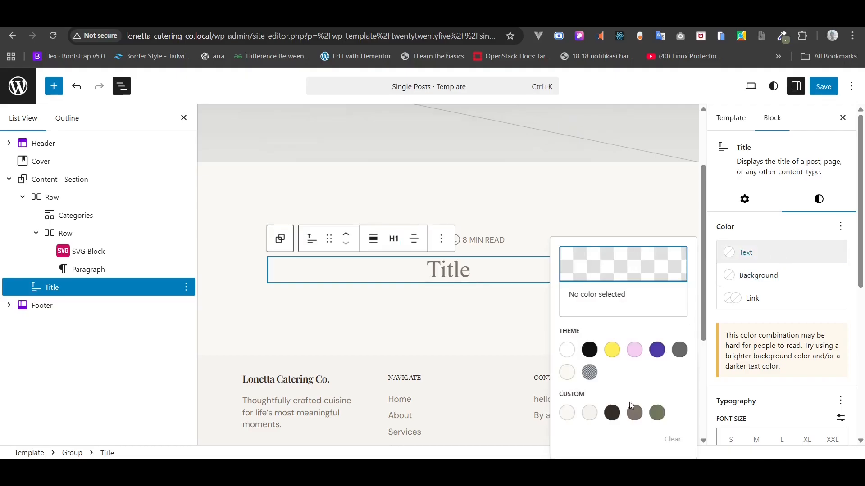
{"action": "left_click", "coordinate": [612, 414]}
- Give the title a custom 48px font size, save, and check it on the live post
{"action": "scroll", "coordinate": [799, 309], "scroll_direction": "down", "scroll_amount": 1}
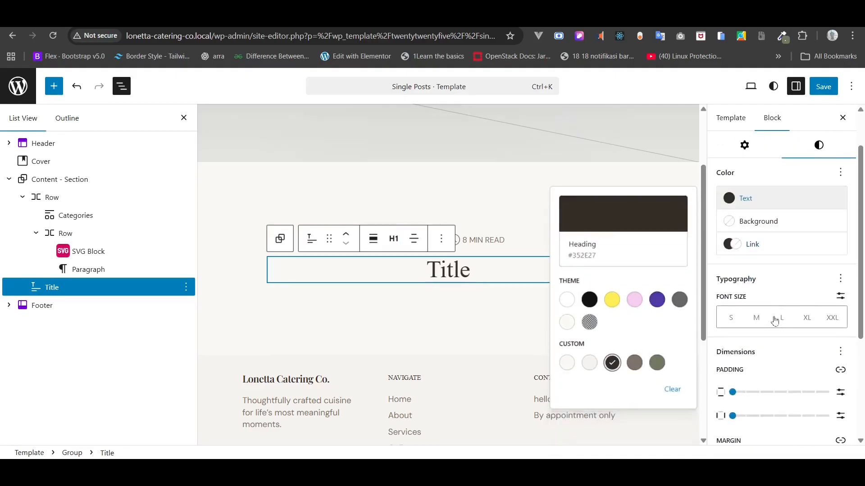
{"action": "left_click", "coordinate": [780, 320]}
{"action": "left_click", "coordinate": [779, 321]}
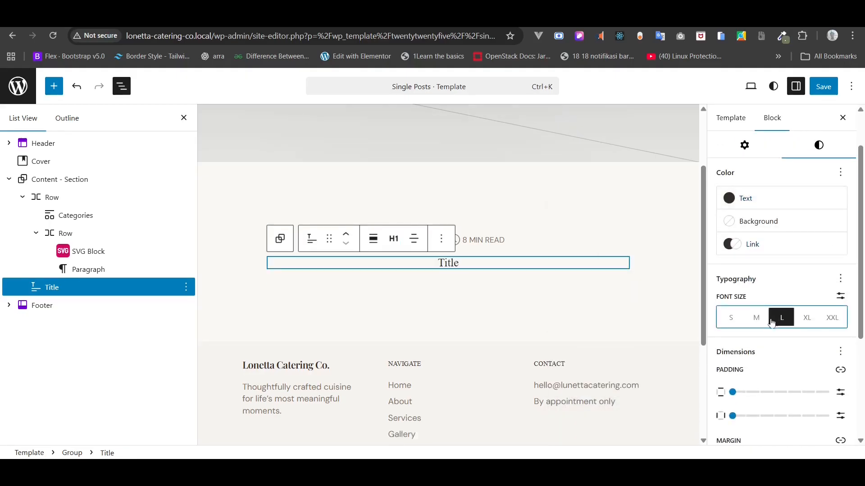
{"action": "left_click", "coordinate": [840, 299]}
{"action": "left_click", "coordinate": [762, 318]}
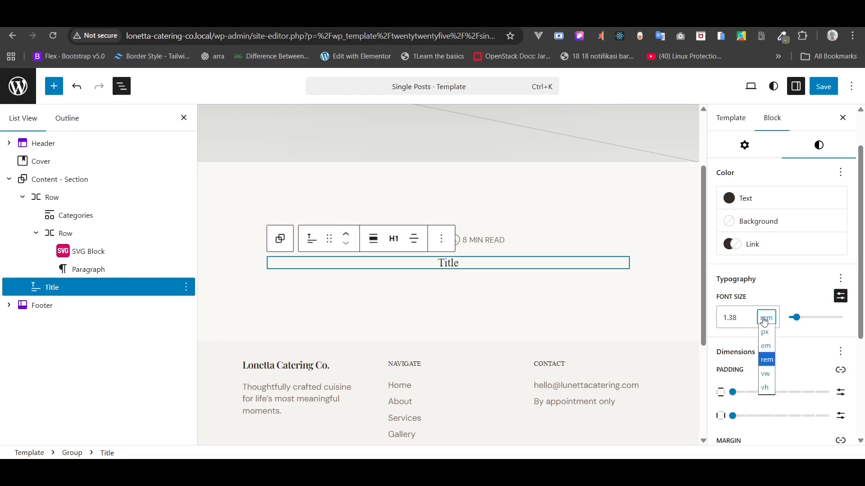
{"action": "left_click", "coordinate": [765, 325]}
{"action": "double_click", "coordinate": [747, 318]}
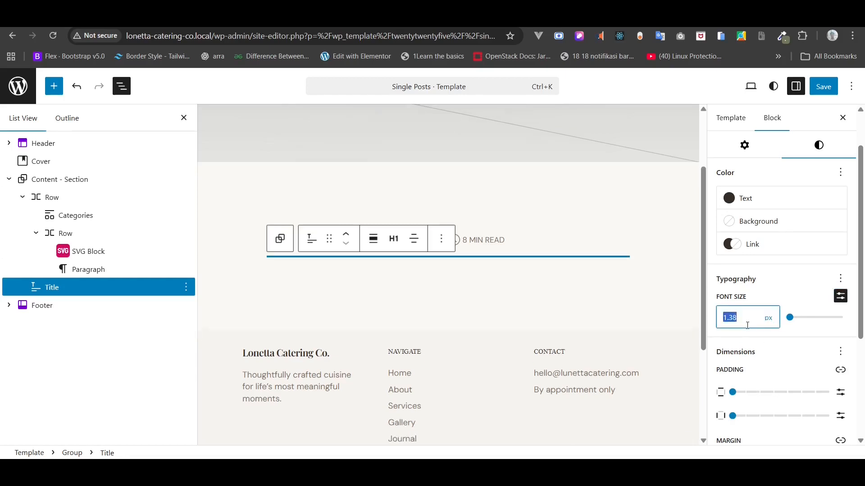
{"action": "type", "text": "48"}
{"action": "key", "text": "ctrl+s"}
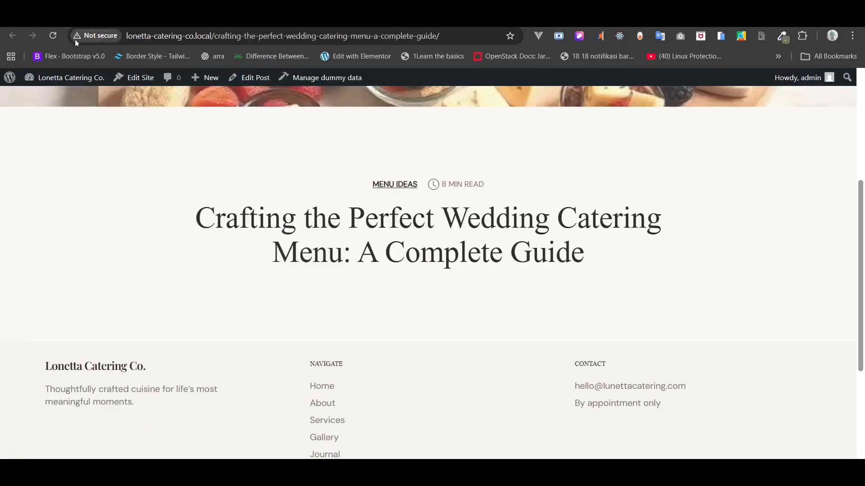
{"action": "left_click", "coordinate": [58, 39]}
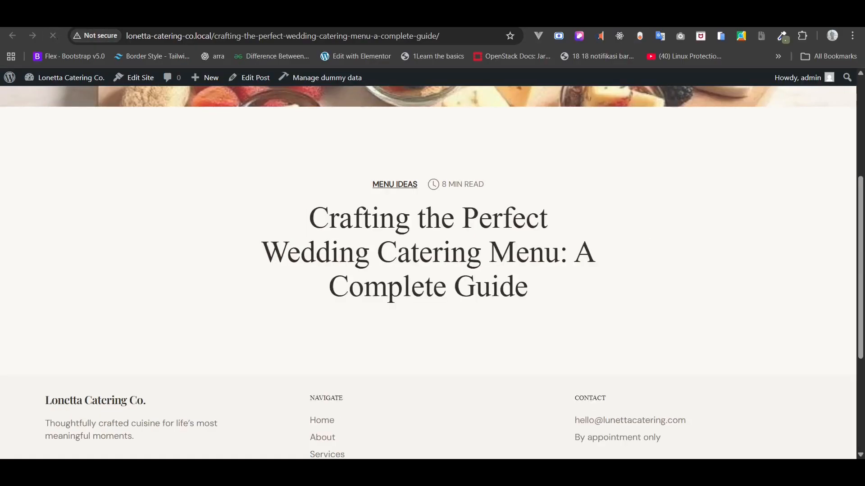
{"action": "left_click", "coordinate": [275, 19]}
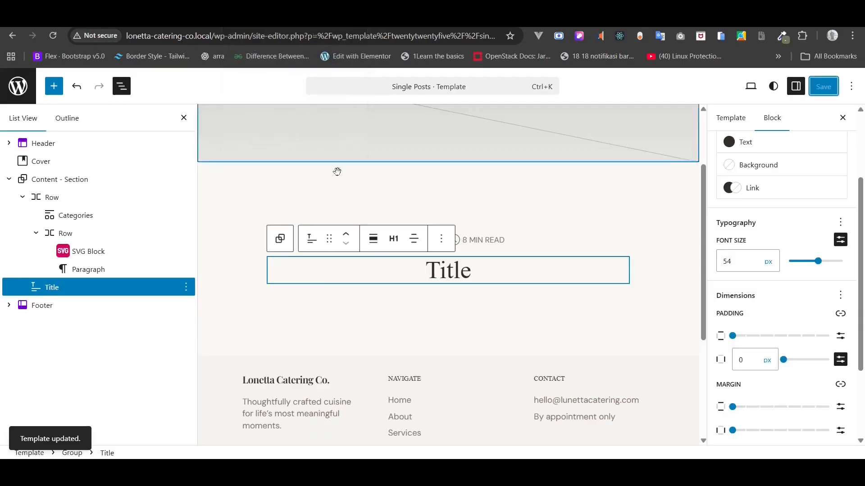
- Try wide width on the title and preview it on the live post
{"action": "left_click", "coordinate": [370, 242]}
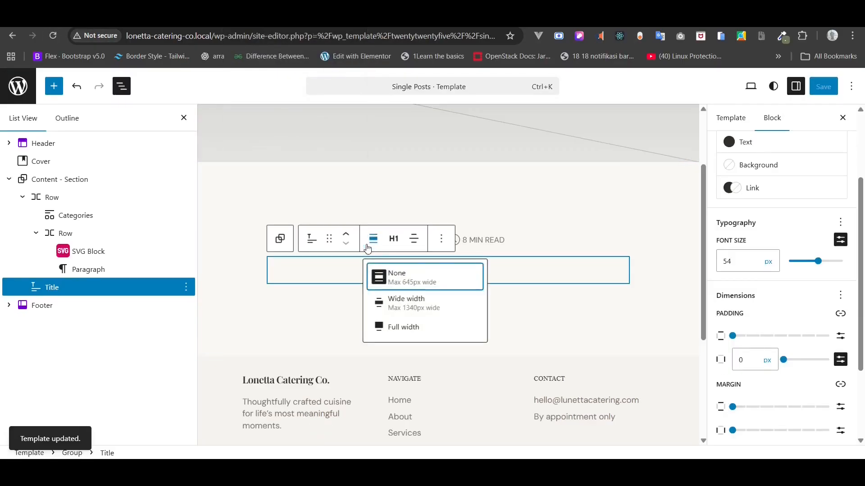
{"action": "left_click", "coordinate": [422, 305]}
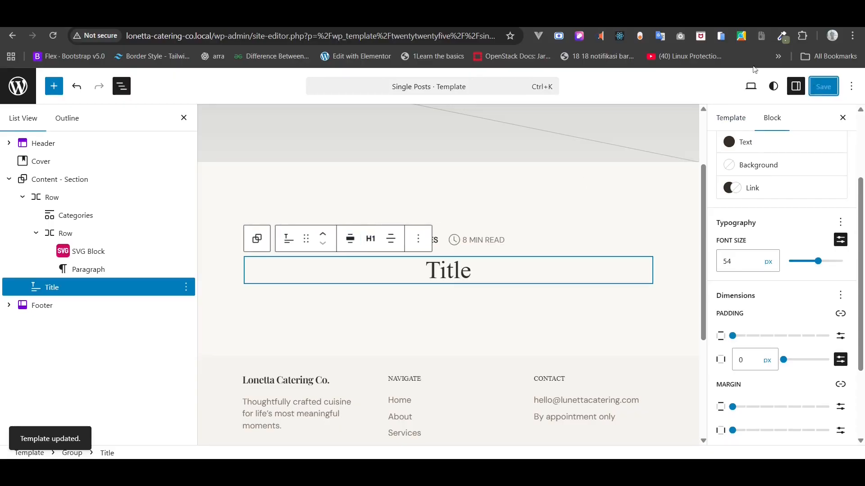
{"action": "left_click", "coordinate": [383, 19]}
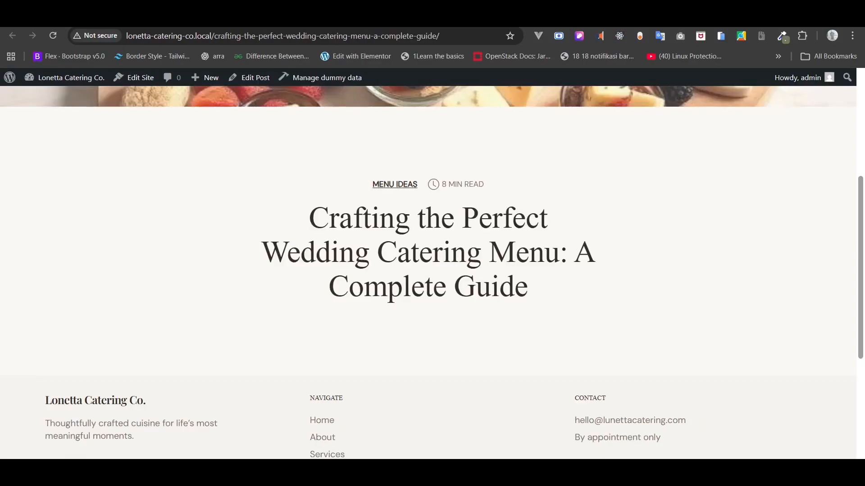
{"action": "left_click", "coordinate": [46, 39]}
{"action": "left_click", "coordinate": [271, 19]}
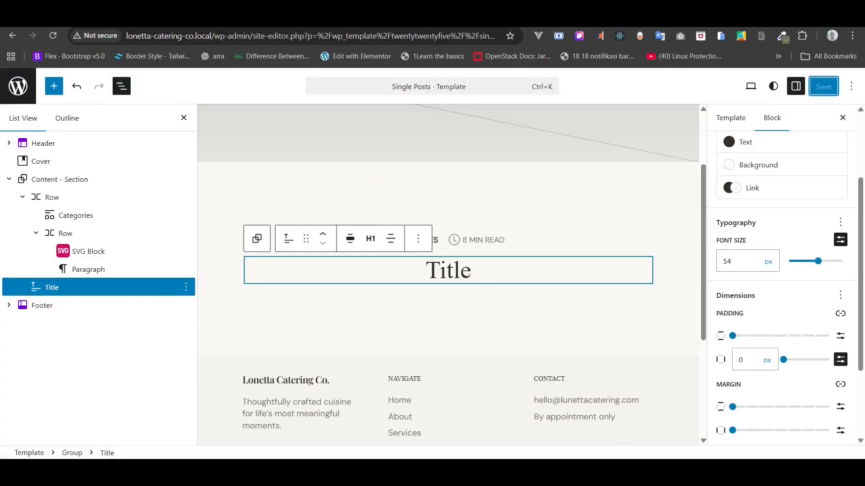
- Return the title to default width, save the template, and review the live post
{"action": "left_click", "coordinate": [350, 240]}
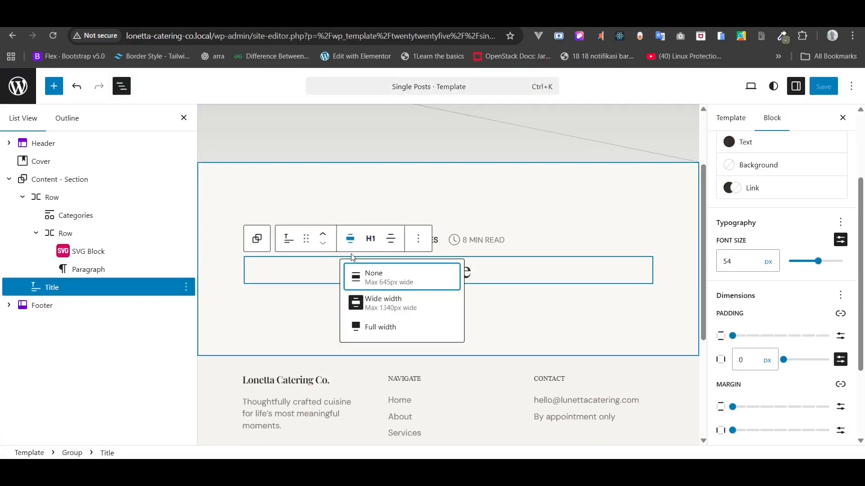
{"action": "left_click", "coordinate": [363, 301]}
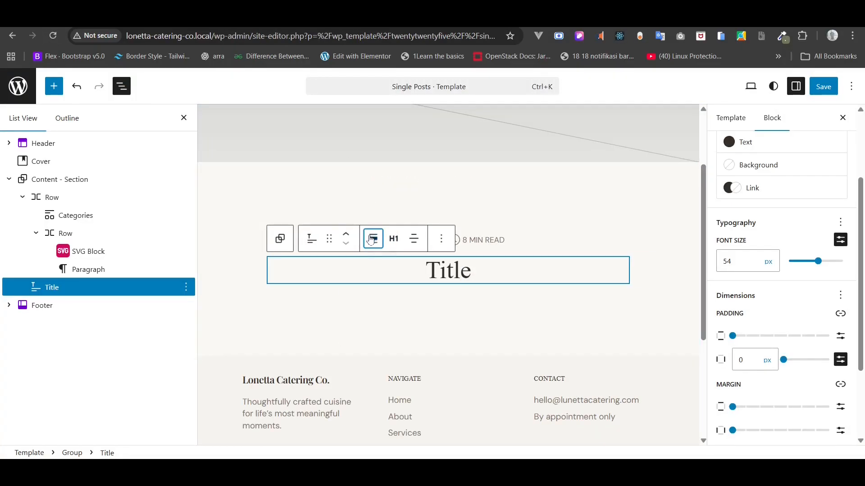
{"action": "left_click", "coordinate": [373, 239]}
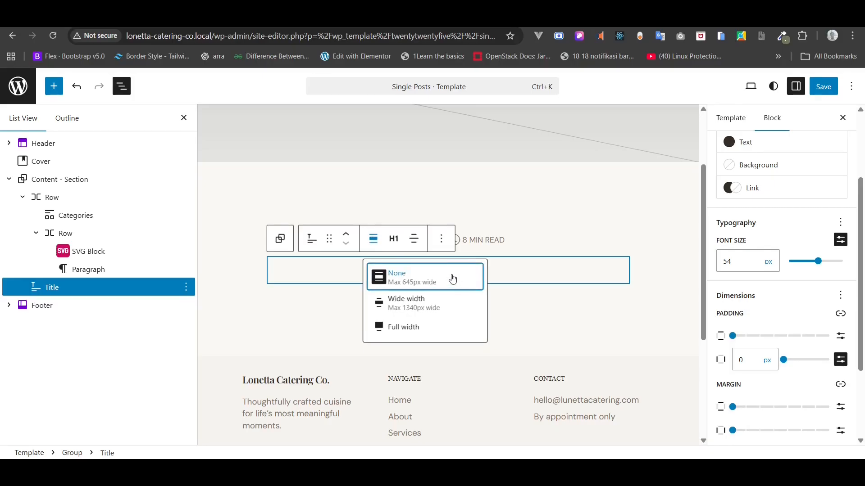
{"action": "left_click", "coordinate": [453, 279]}
{"action": "left_click", "coordinate": [823, 86]}
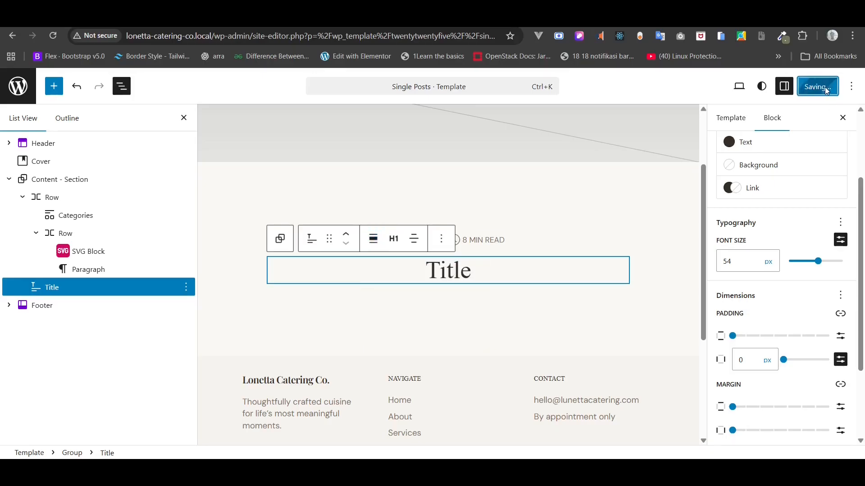
{"action": "scroll", "coordinate": [763, 156], "scroll_direction": "up", "scroll_amount": 3}
{"action": "left_click", "coordinate": [744, 193]}
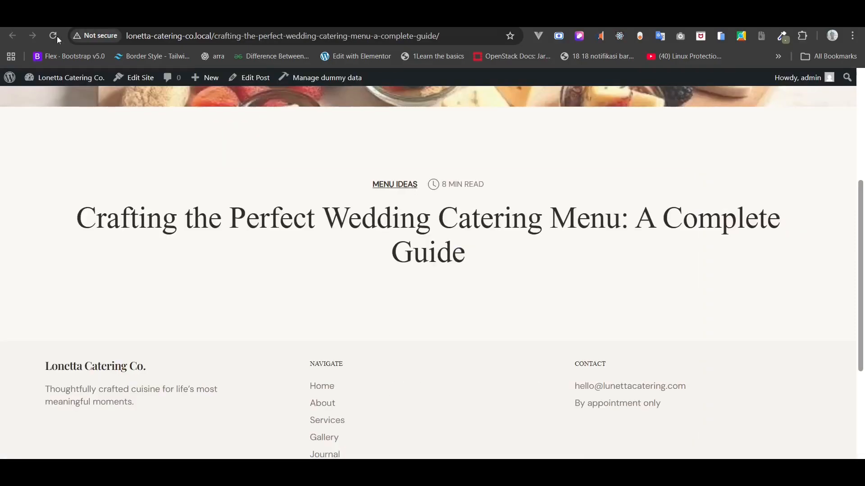
{"action": "left_click", "coordinate": [57, 38]}
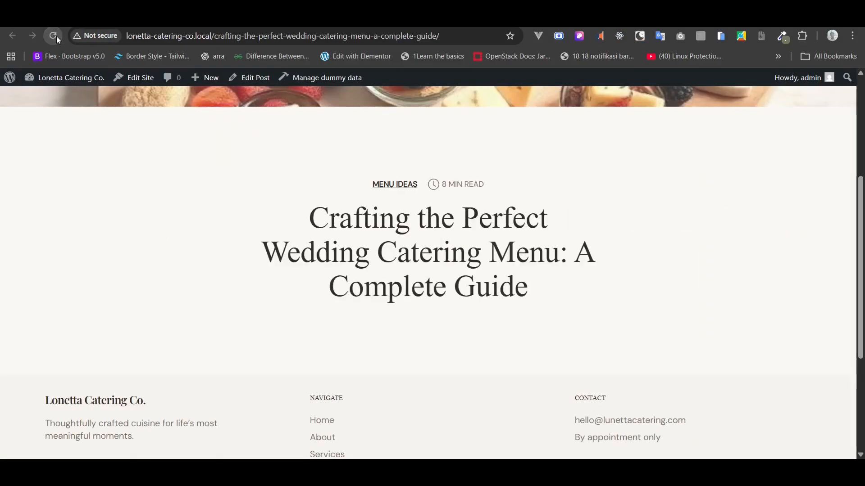
{"action": "scroll", "coordinate": [130, 145], "scroll_direction": "down", "scroll_amount": 3}
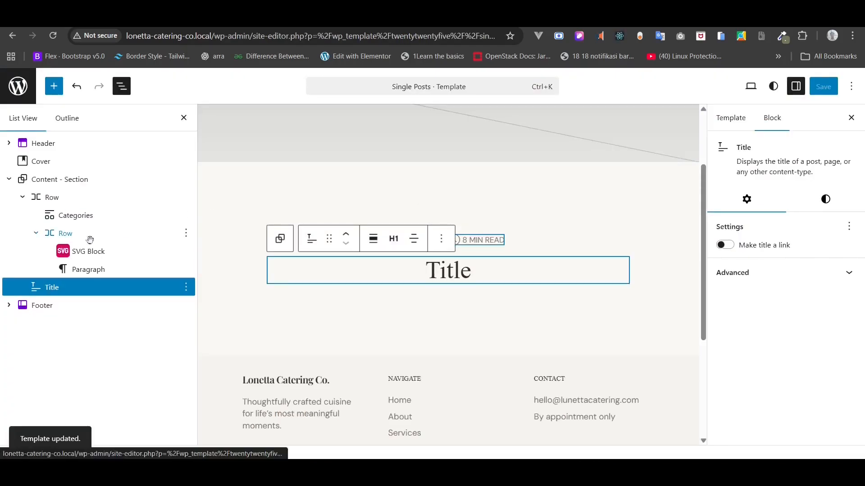
- Insert a Date block after the title using /DA and center it
{"action": "left_click", "coordinate": [36, 234]}
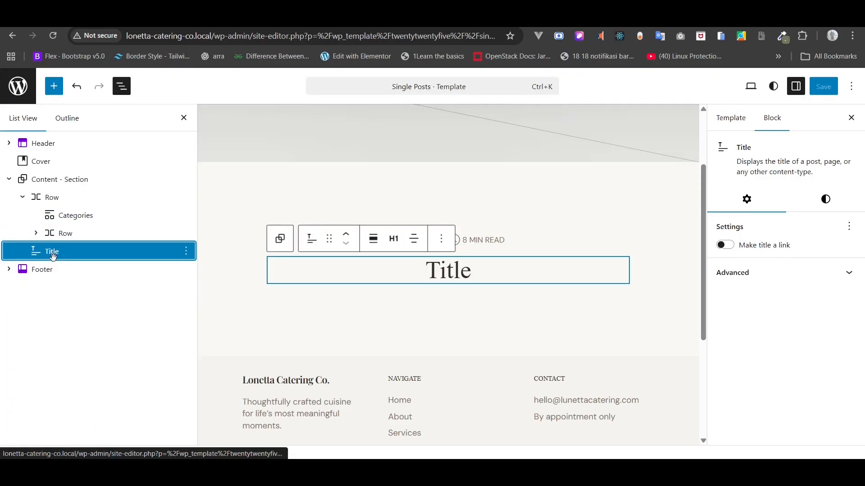
{"action": "right_click", "coordinate": [53, 256]}
{"action": "scroll", "coordinate": [121, 349], "scroll_direction": "down", "scroll_amount": 1}
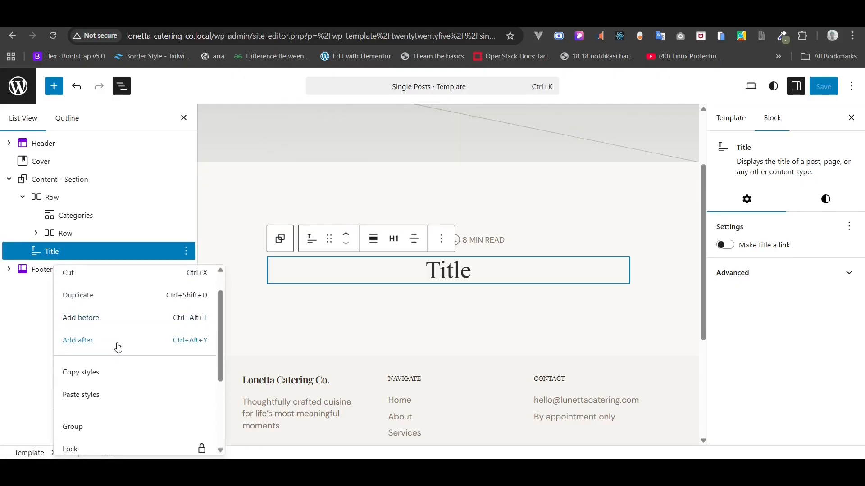
{"action": "left_click", "coordinate": [118, 347]}
{"action": "type", "text": "/DA"}
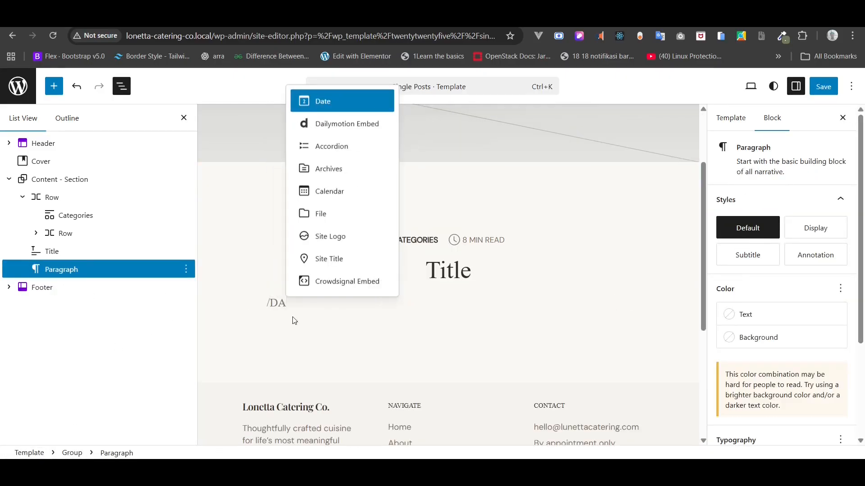
{"action": "left_click", "coordinate": [337, 101]}
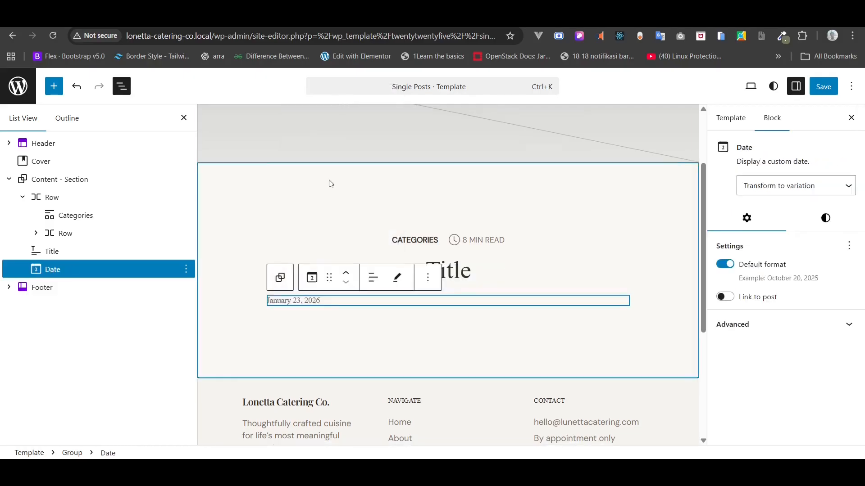
{"action": "left_click", "coordinate": [372, 279]}
{"action": "left_click", "coordinate": [392, 336]}
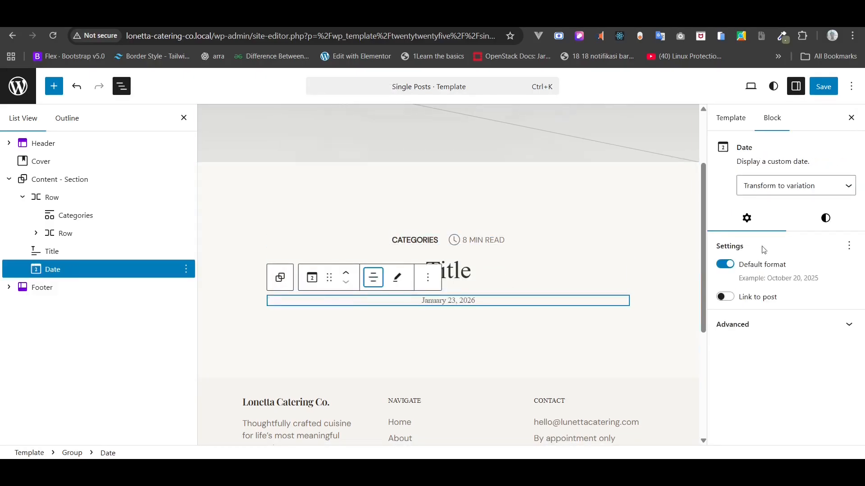
- Set the date to DM Sans at a custom 16px, save, and view the live post
{"action": "left_click", "coordinate": [820, 229]}
{"action": "scroll", "coordinate": [806, 325], "scroll_direction": "down", "scroll_amount": 5}
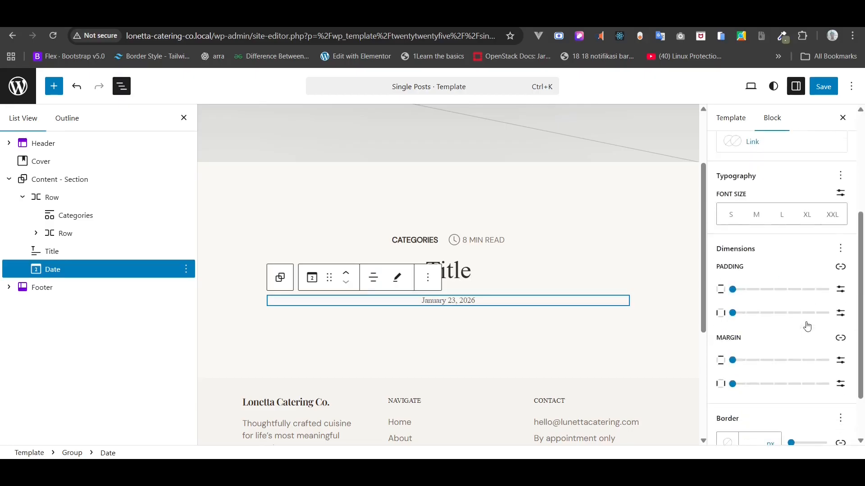
{"action": "left_click", "coordinate": [840, 177]}
{"action": "left_click", "coordinate": [628, 230]}
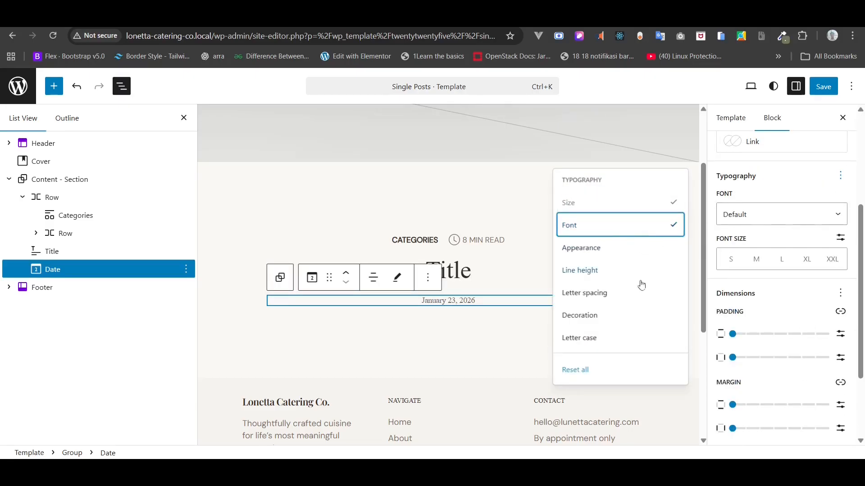
{"action": "left_click", "coordinate": [747, 216]}
{"action": "left_click", "coordinate": [746, 269]}
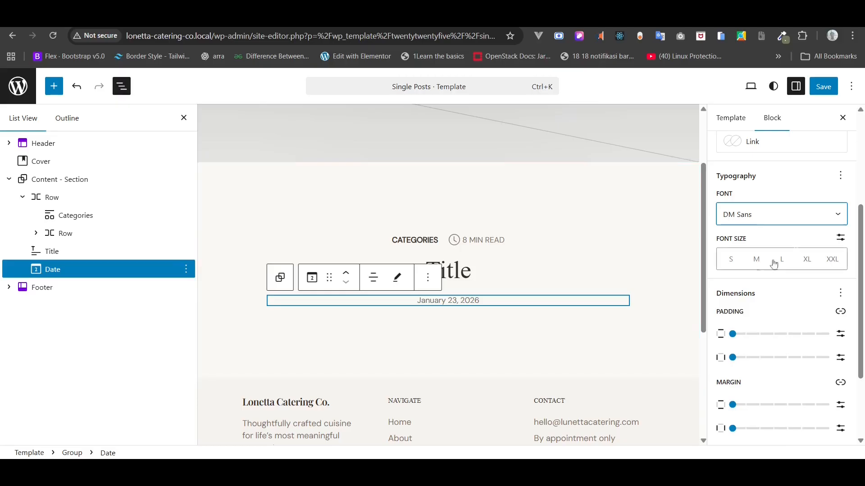
{"action": "left_click", "coordinate": [839, 243]}
{"action": "left_click", "coordinate": [749, 259]}
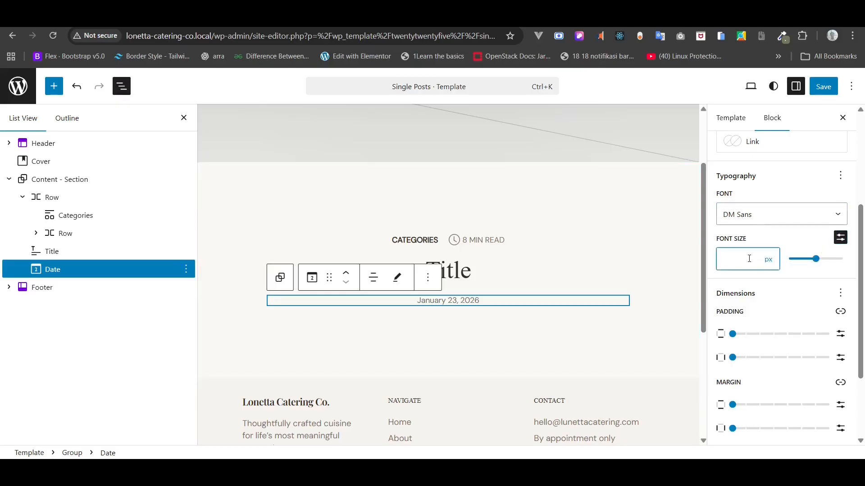
{"action": "type", "text": "16"}
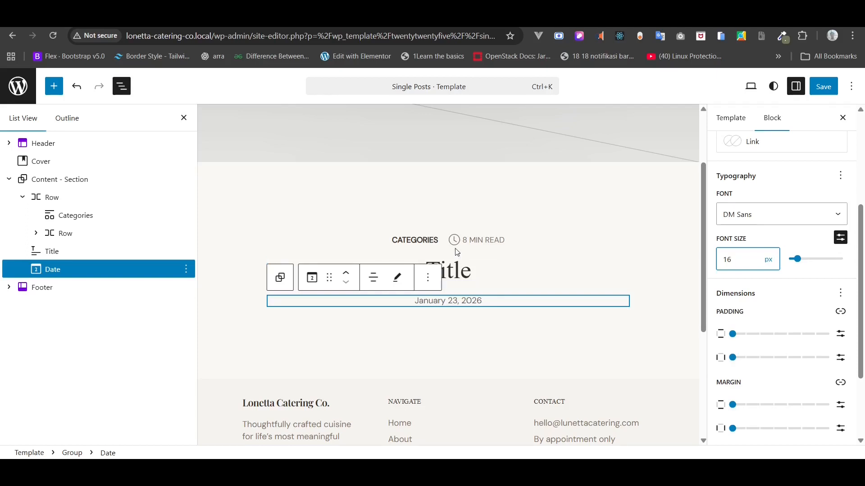
{"action": "left_click", "coordinate": [823, 90]}
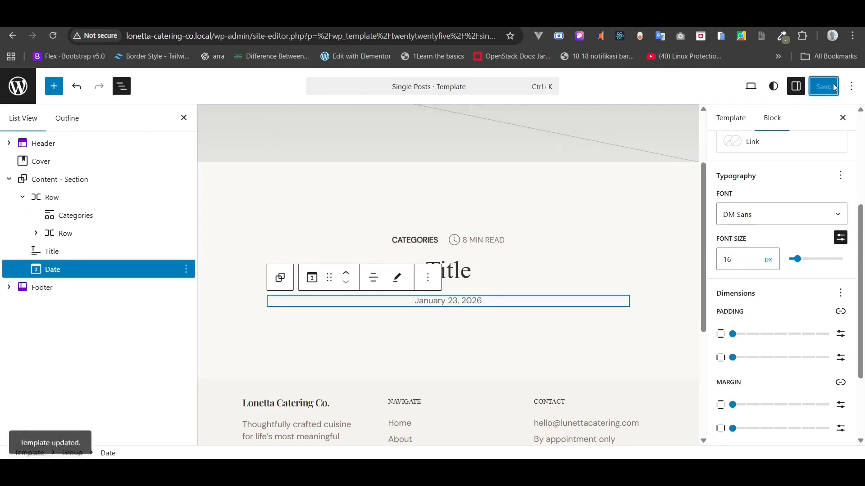
{"action": "key", "text": "ctrl+Tab"}
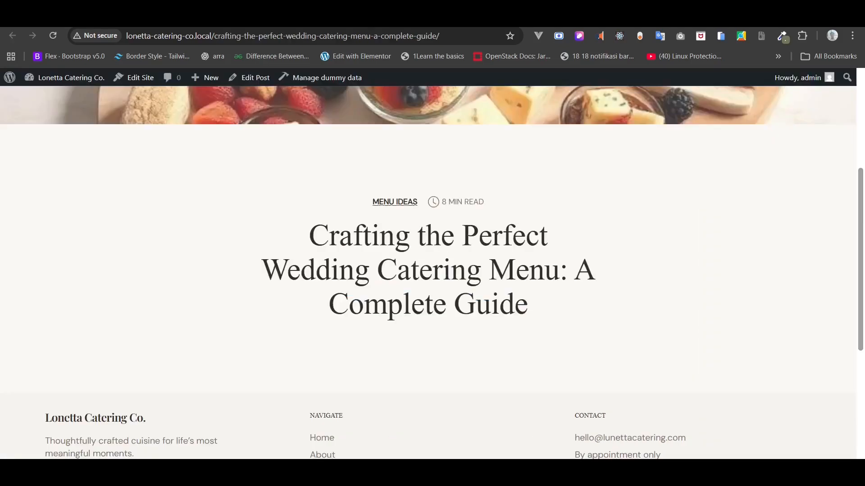
- Insert a post Content block directly after the Date block in the Single Posts template
{"action": "left_click", "coordinate": [55, 34]}
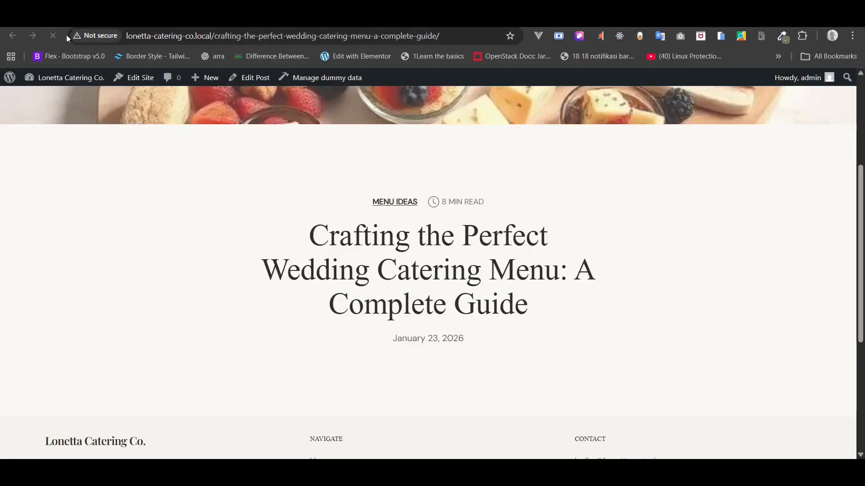
{"action": "key", "text": "ctrl+shift+Tab"}
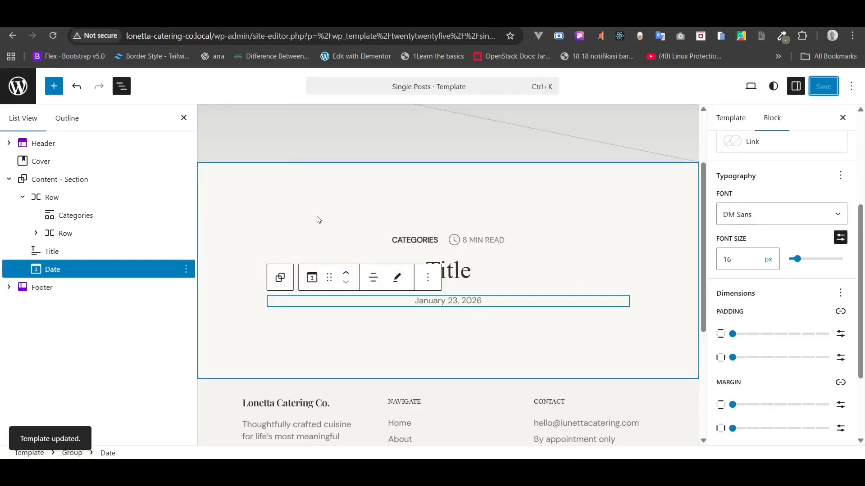
{"action": "right_click", "coordinate": [59, 269]}
{"action": "left_click", "coordinate": [138, 179]}
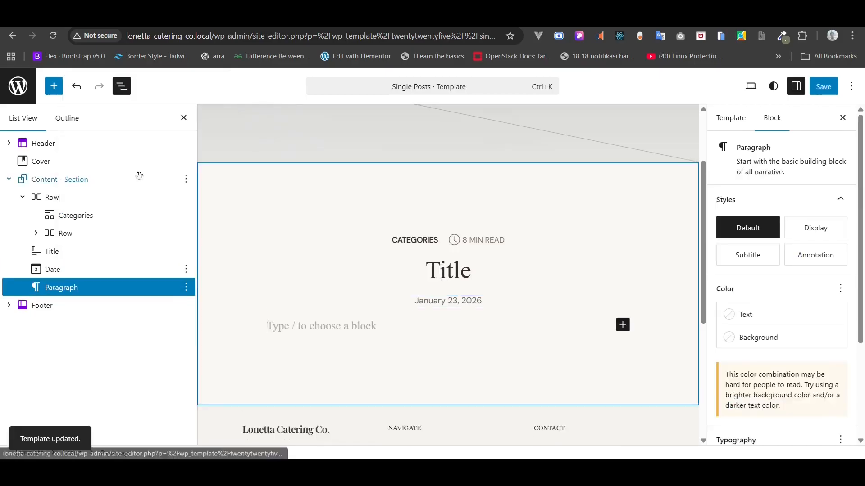
{"action": "type", "text": "/"}
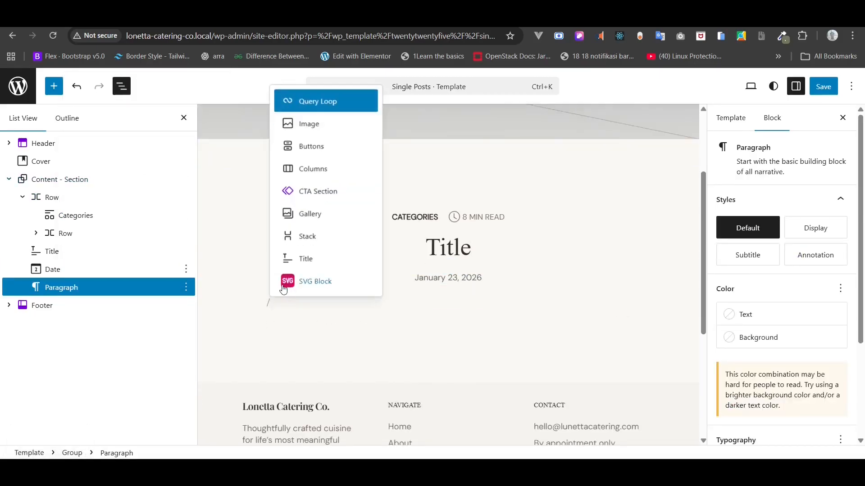
{"action": "type", "text": "post"}
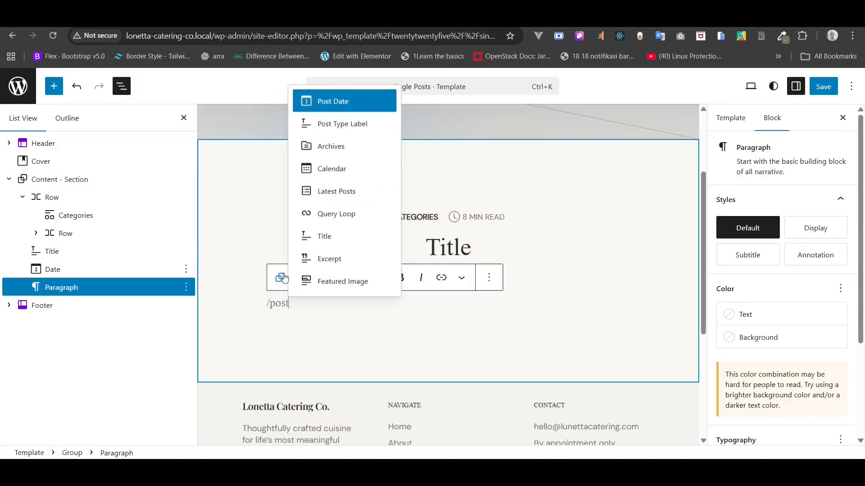
{"action": "key", "text": "BackSpace"}
{"action": "key", "text": "BackSpace"}
{"action": "key", "text": "BackSpace"}
{"action": "key", "text": "BackSpace"}
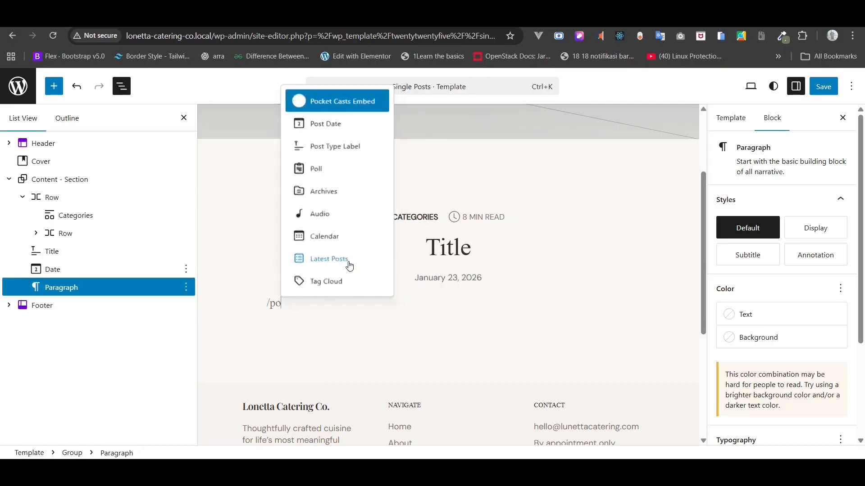
{"action": "type", "text": "con"}
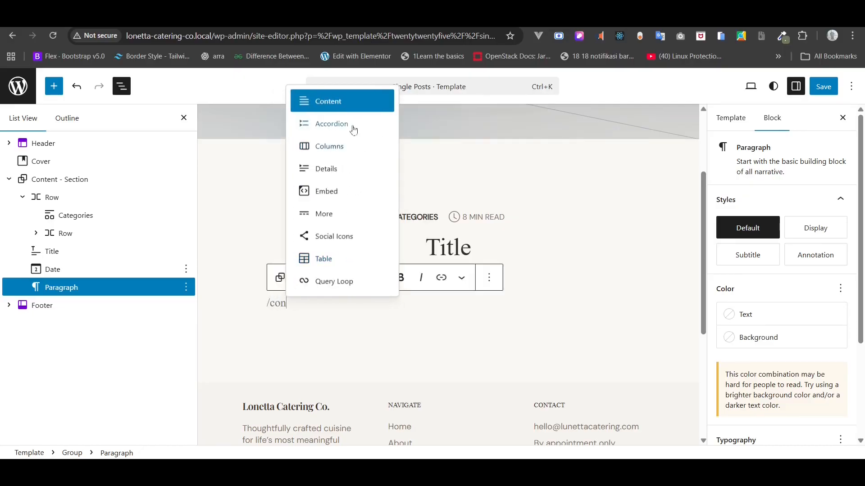
{"action": "left_click", "coordinate": [337, 101]}
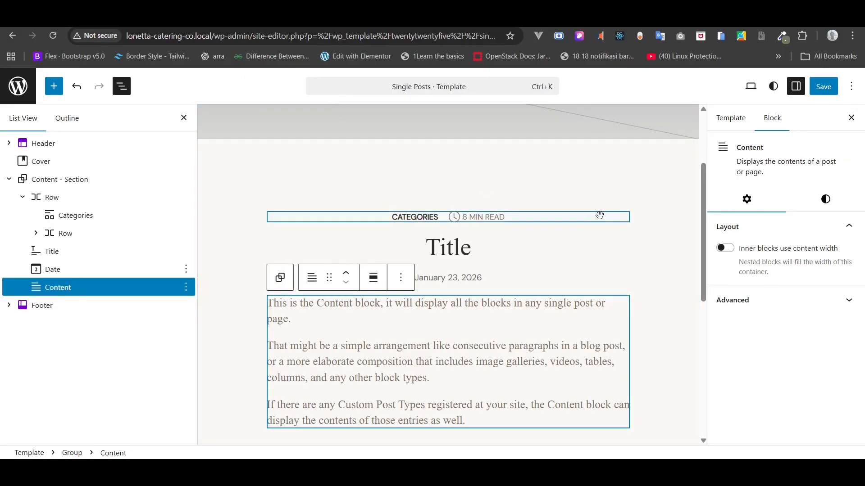
- Save the template and reload the live post to check its body text
{"action": "left_click", "coordinate": [824, 92]}
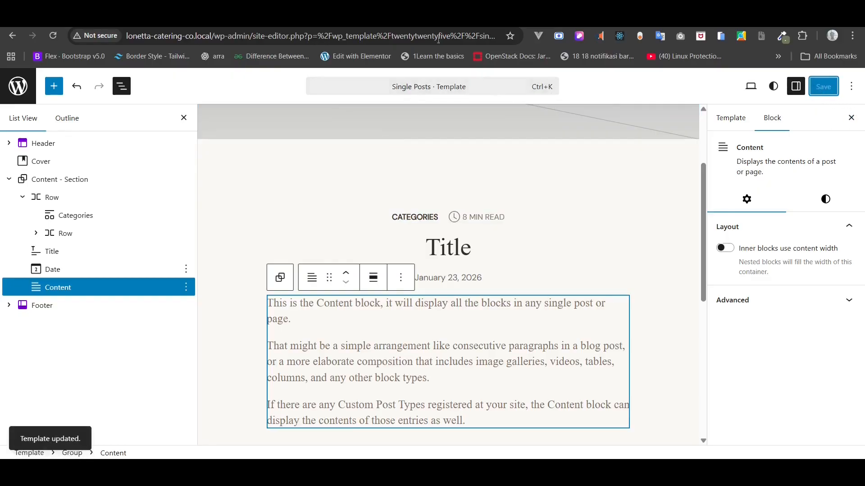
{"action": "left_click", "coordinate": [72, 19]}
{"action": "left_click", "coordinate": [53, 36]}
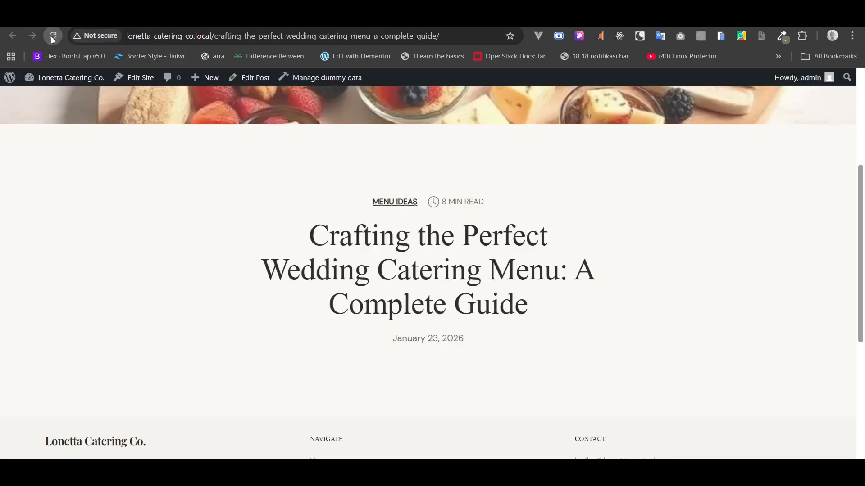
- Scroll through the live wedding catering post's article body, then go back to the template editor
{"action": "scroll", "coordinate": [104, 163], "scroll_direction": "down", "scroll_amount": 3}
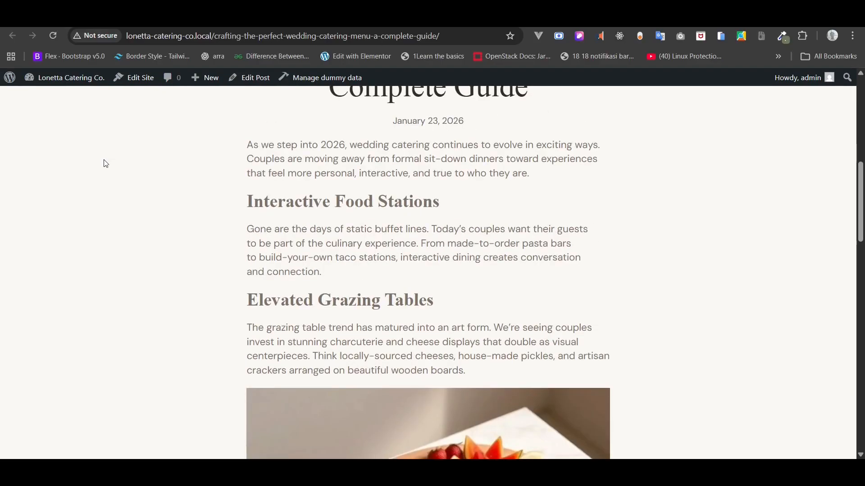
{"action": "scroll", "coordinate": [103, 163], "scroll_direction": "up", "scroll_amount": 10}
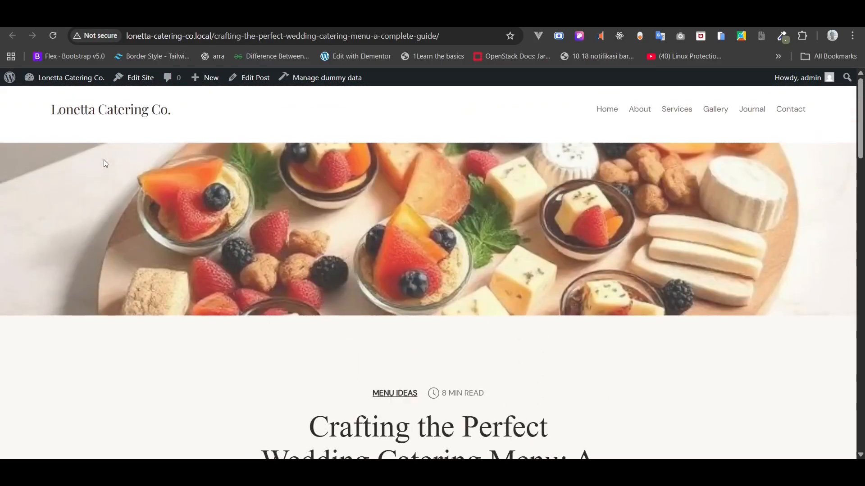
{"action": "key", "text": "ctrl+0"}
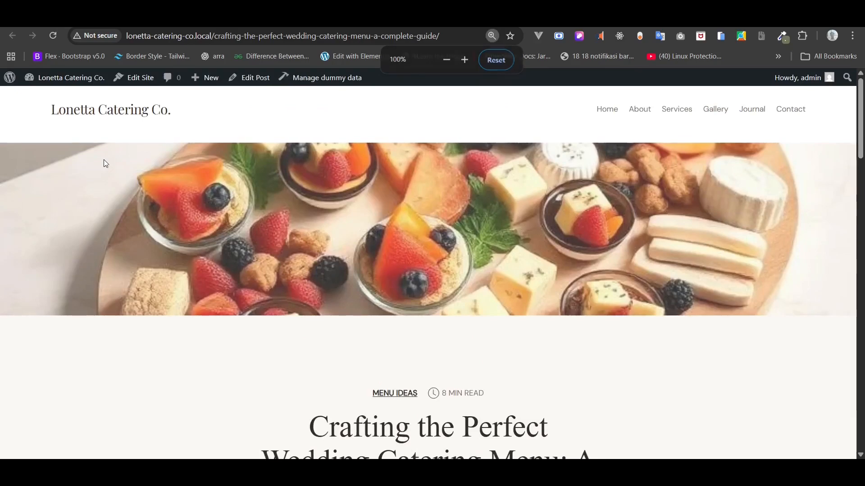
{"action": "left_click", "coordinate": [199, 18]}
{"action": "scroll", "coordinate": [287, 141], "scroll_direction": "up", "scroll_amount": 3}
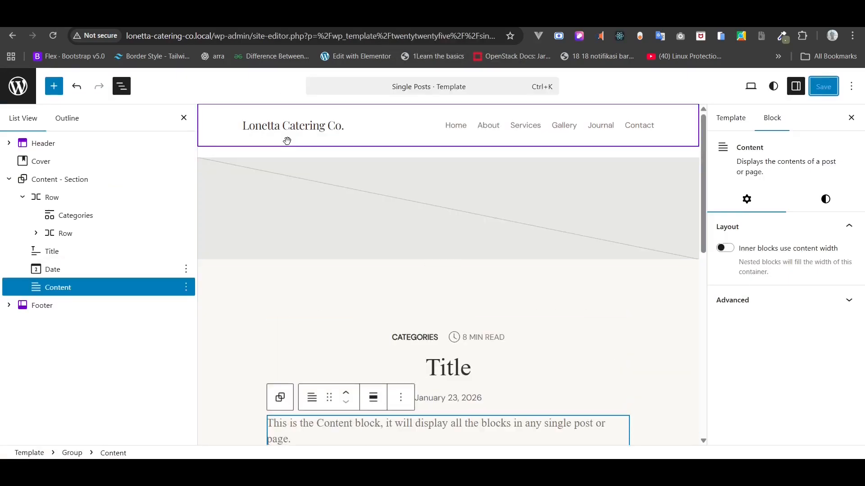
- Set the Cover block's minimum height to 30, save, and reload the live post
{"action": "left_click", "coordinate": [268, 172]}
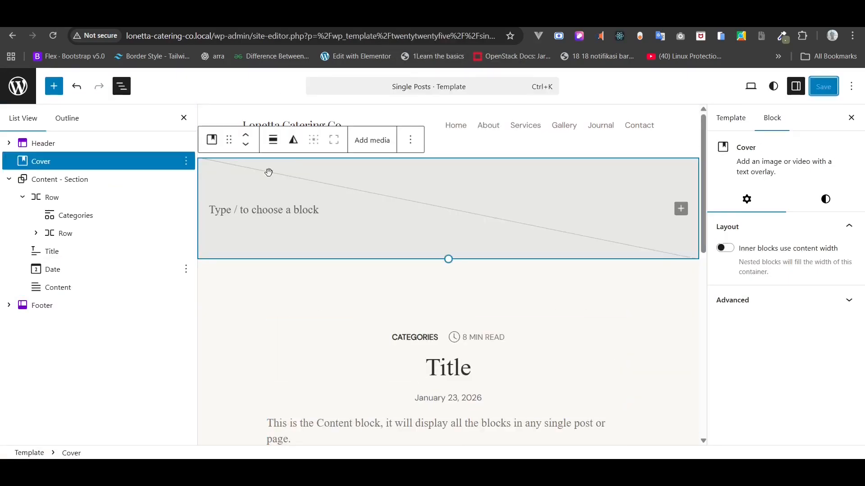
{"action": "left_click", "coordinate": [808, 201]}
{"action": "scroll", "coordinate": [787, 382], "scroll_direction": "down", "scroll_amount": 10}
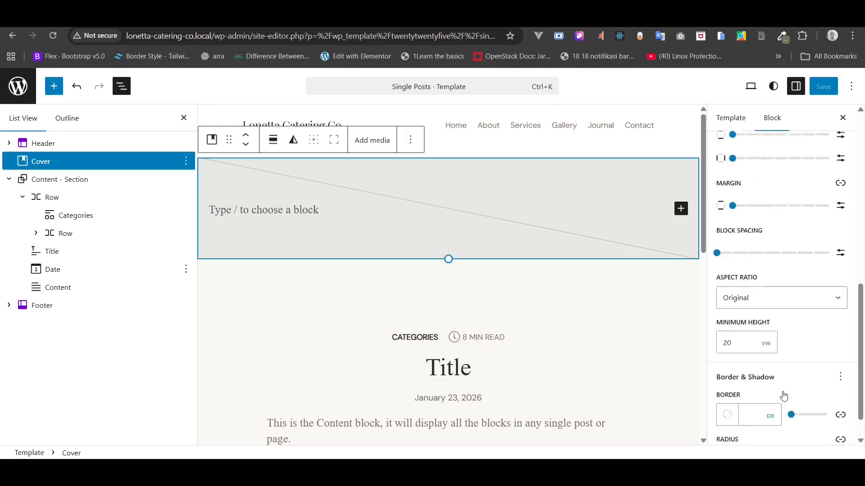
{"action": "left_click", "coordinate": [739, 351]}
{"action": "type", "text": "30"}
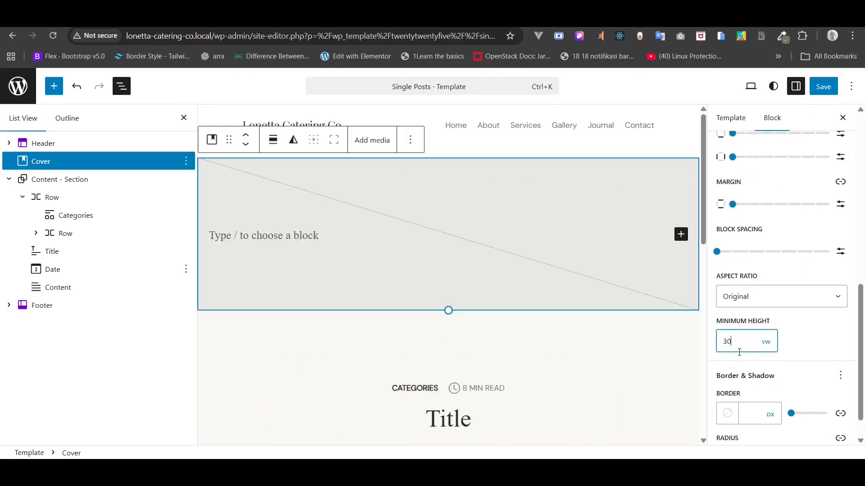
{"action": "left_click", "coordinate": [830, 91]}
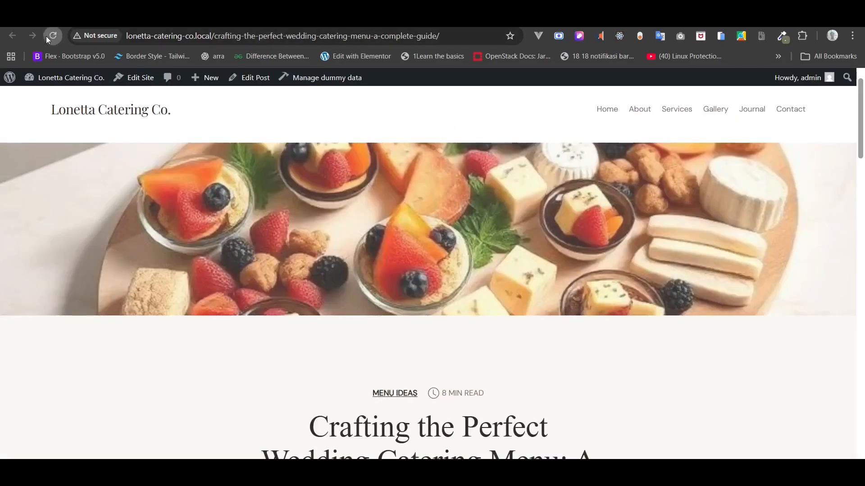
{"action": "left_click", "coordinate": [47, 37]}
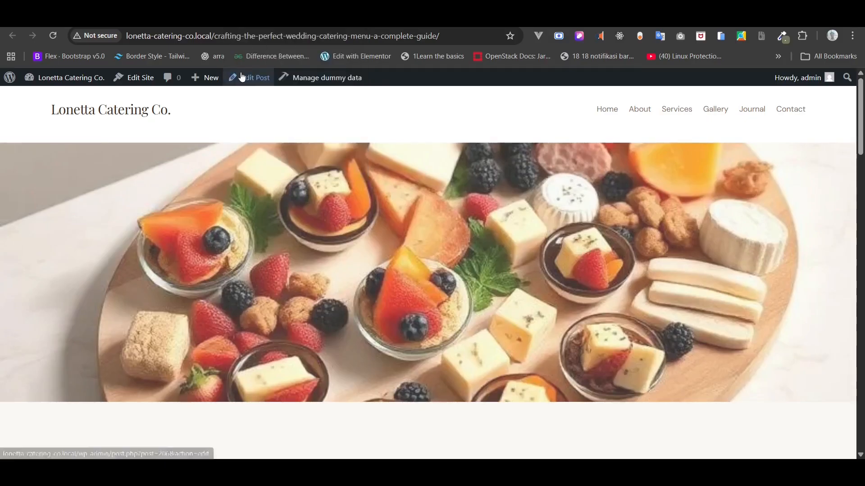
- Change Content - Section's top padding from 128 to 100 px and save the template
{"action": "left_click", "coordinate": [252, 19]}
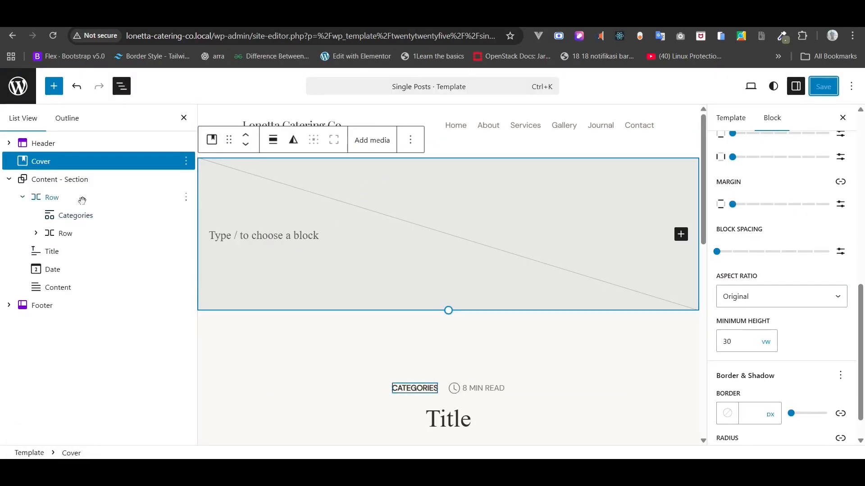
{"action": "left_click", "coordinate": [67, 179]}
{"action": "left_click", "coordinate": [59, 166]}
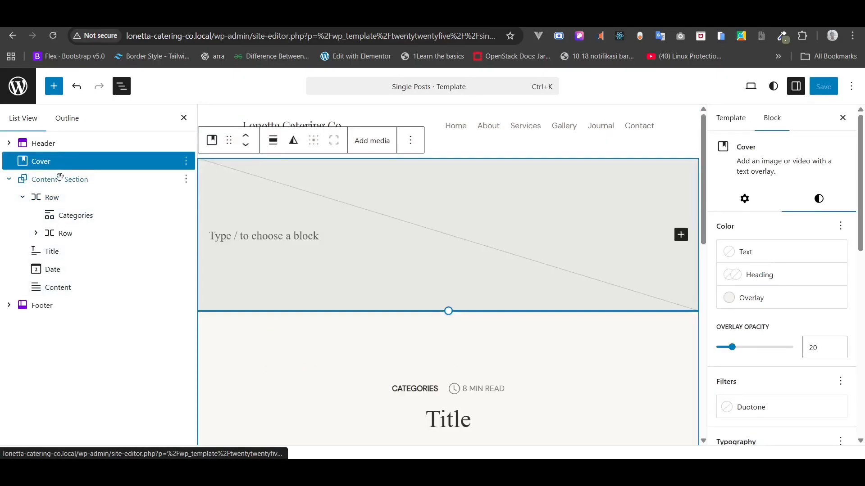
{"action": "left_click", "coordinate": [58, 178]}
{"action": "scroll", "coordinate": [793, 293], "scroll_direction": "down", "scroll_amount": 10}
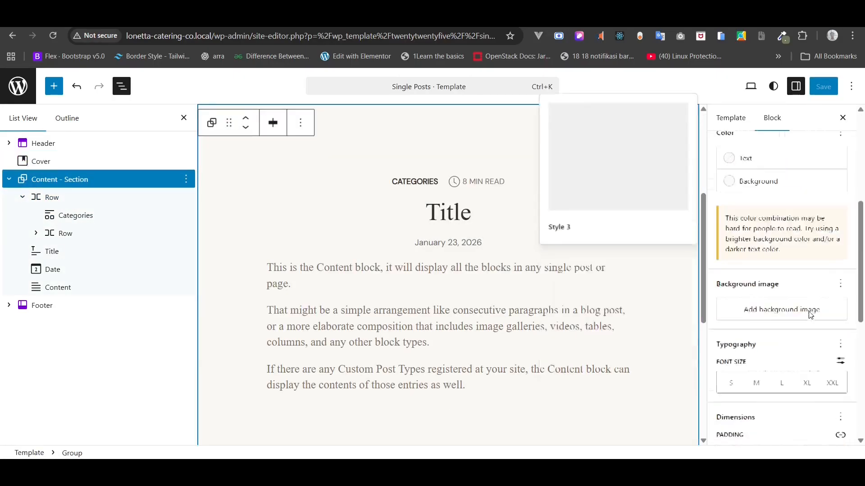
{"action": "double_click", "coordinate": [760, 236]}
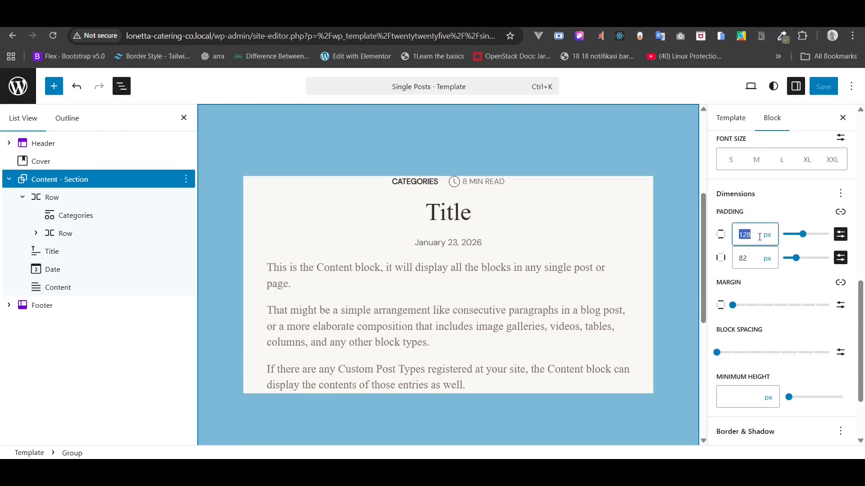
{"action": "type", "text": "100"}
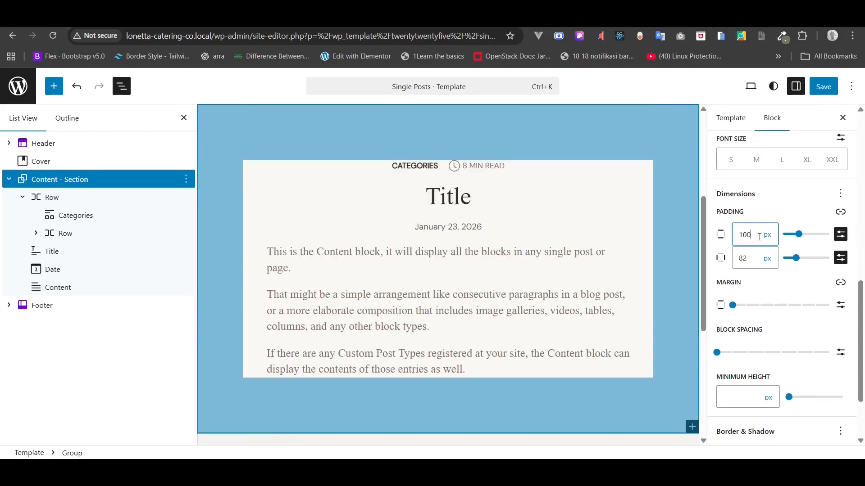
{"action": "left_click", "coordinate": [823, 86]}
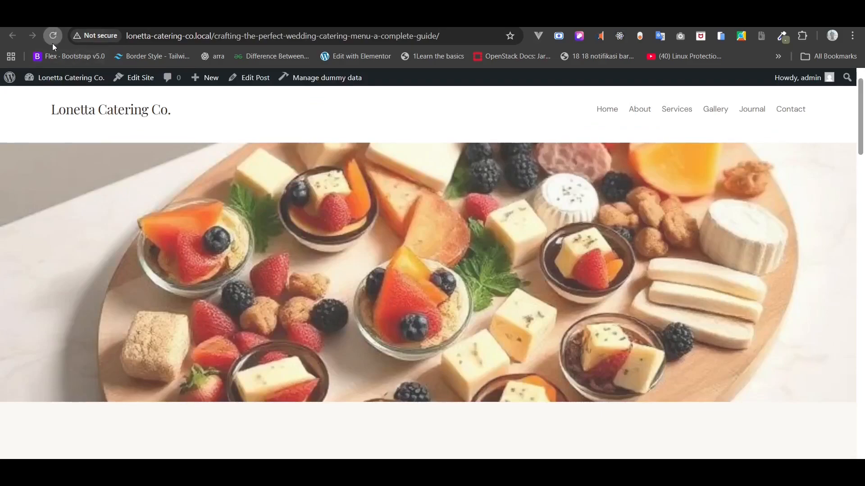
- Reload the live wedding catering post and scroll through it to review the taller cover and padding
{"action": "left_click", "coordinate": [52, 36]}
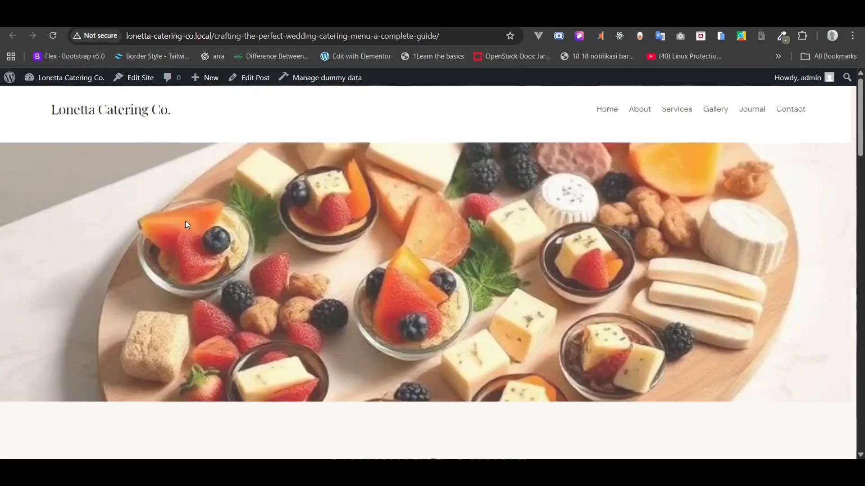
{"action": "scroll", "coordinate": [187, 224], "scroll_direction": "down", "scroll_amount": 6}
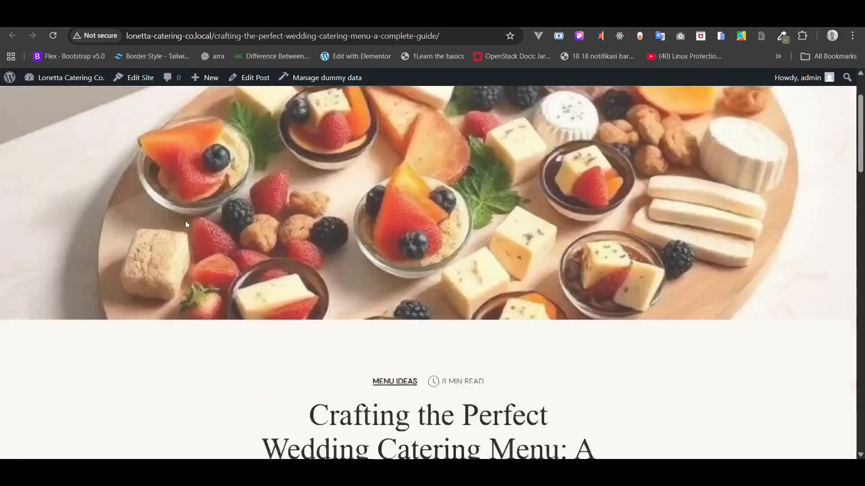
{"action": "scroll", "coordinate": [187, 224], "scroll_direction": "down", "scroll_amount": 4}
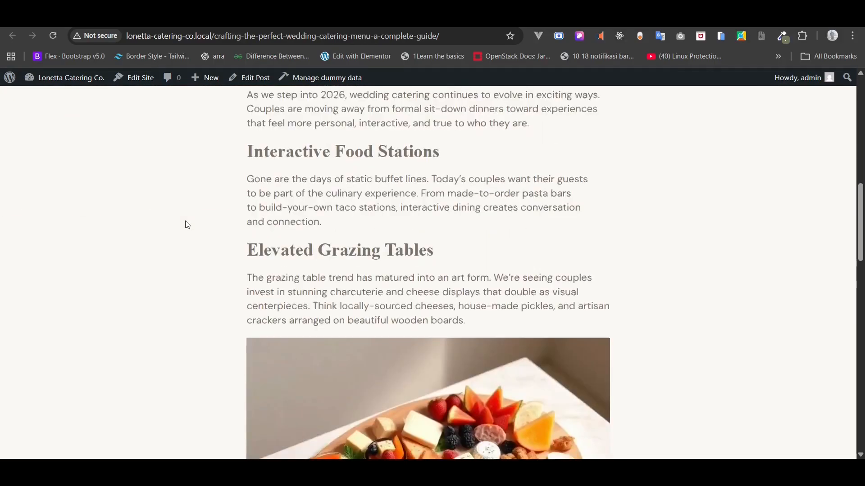
{"action": "scroll", "coordinate": [187, 225], "scroll_direction": "down", "scroll_amount": 8}
{"action": "scroll", "coordinate": [187, 224], "scroll_direction": "down", "scroll_amount": 4}
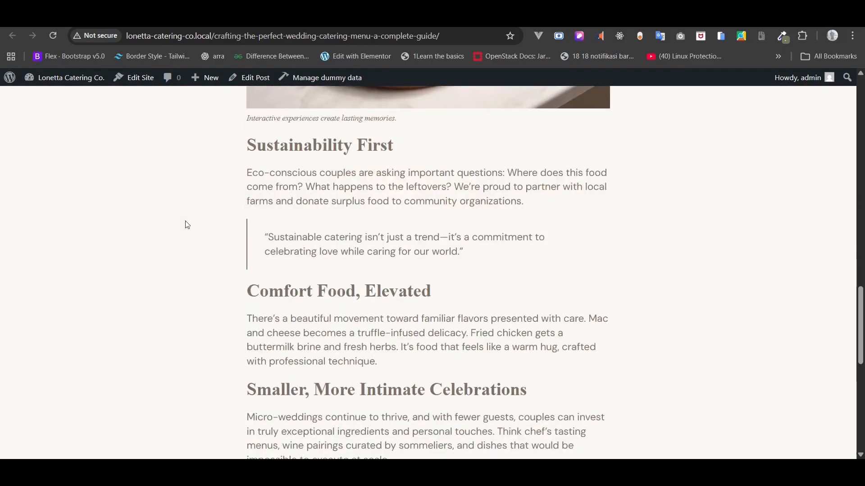
{"action": "scroll", "coordinate": [187, 224], "scroll_direction": "down", "scroll_amount": 6}
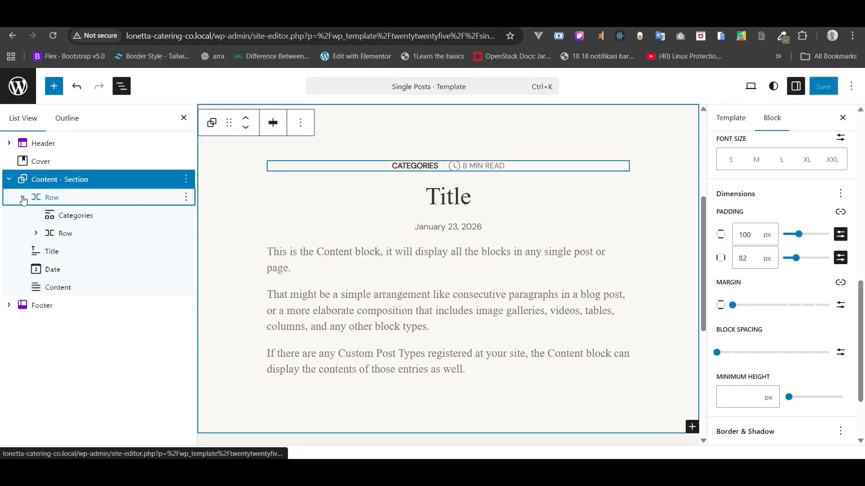
{"action": "left_click", "coordinate": [23, 197]}
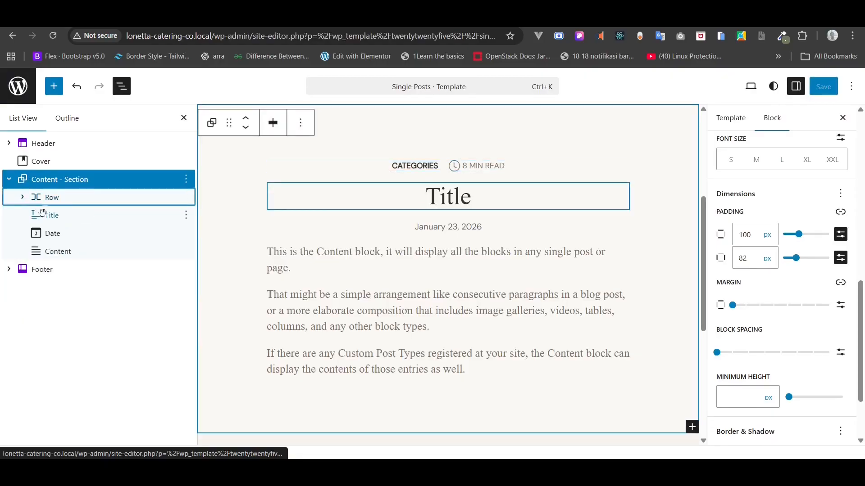
- Add a Separator after Content - Section with margin set to None, then an empty block below it
{"action": "left_click", "coordinate": [16, 182]}
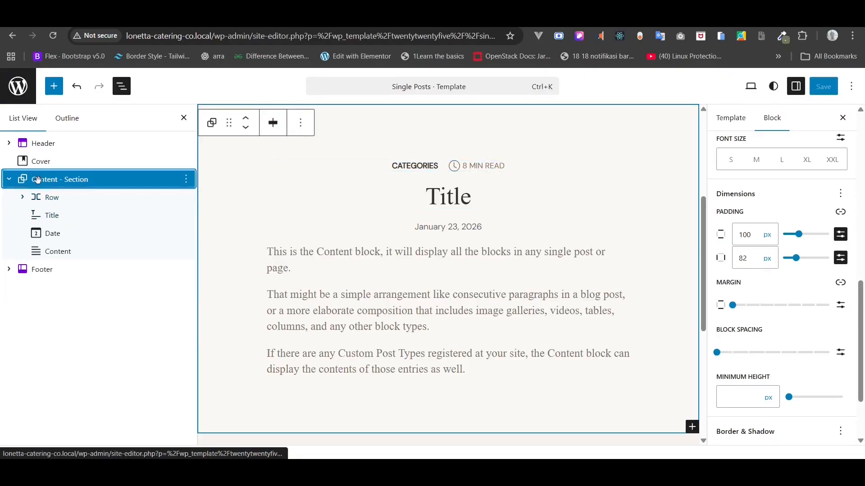
{"action": "left_click", "coordinate": [11, 182]}
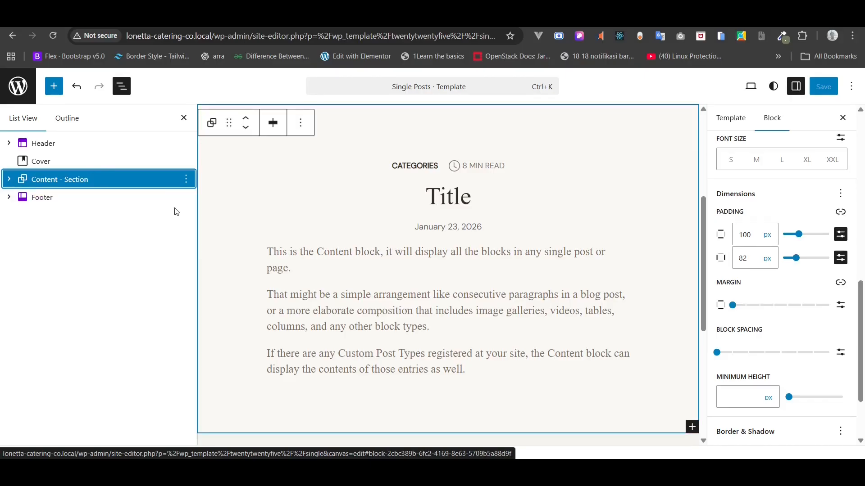
{"action": "left_click", "coordinate": [187, 181]}
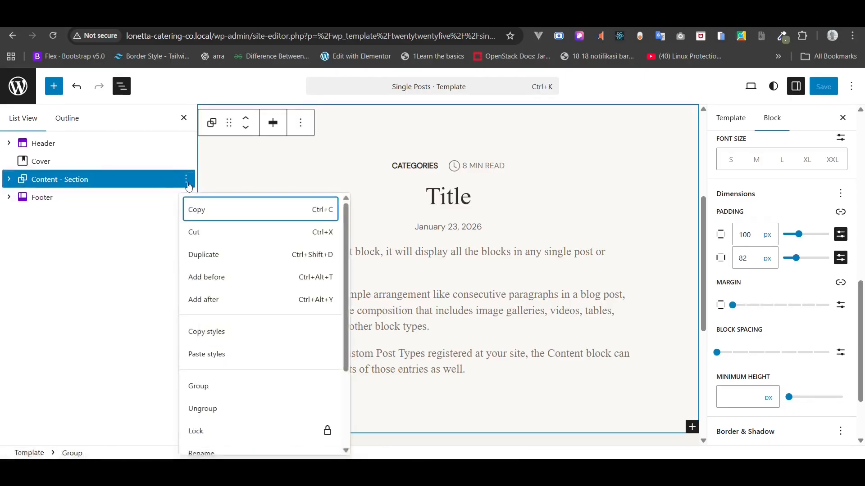
{"action": "left_click", "coordinate": [207, 300]}
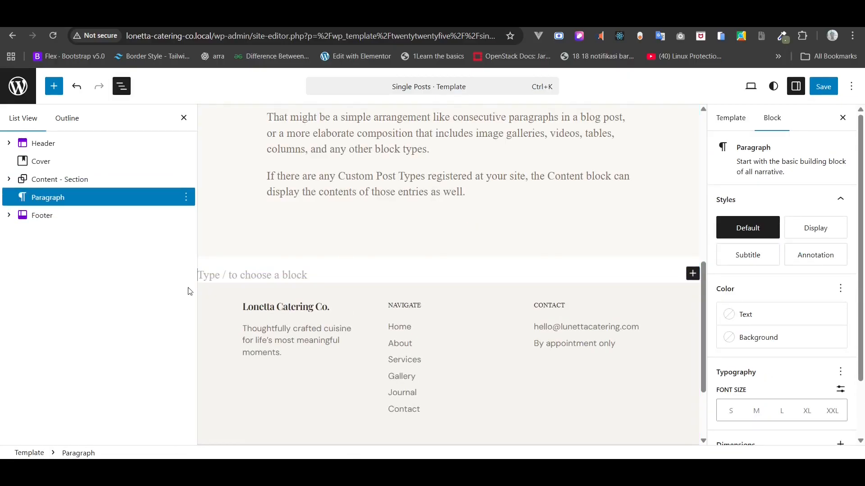
{"action": "type", "text": "/sep"}
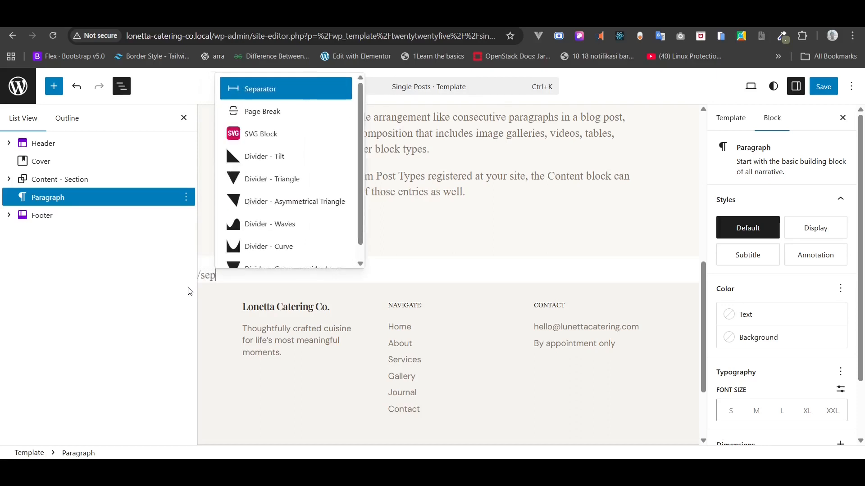
{"action": "left_click", "coordinate": [286, 87]}
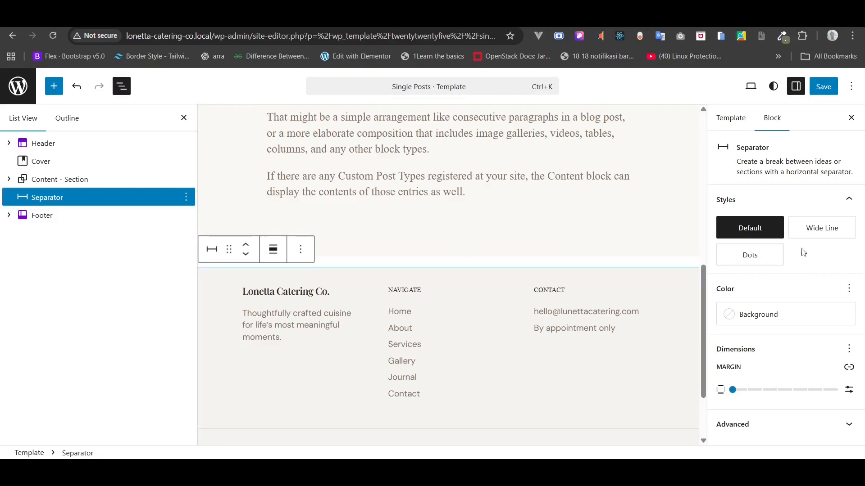
{"action": "left_click", "coordinate": [733, 390]}
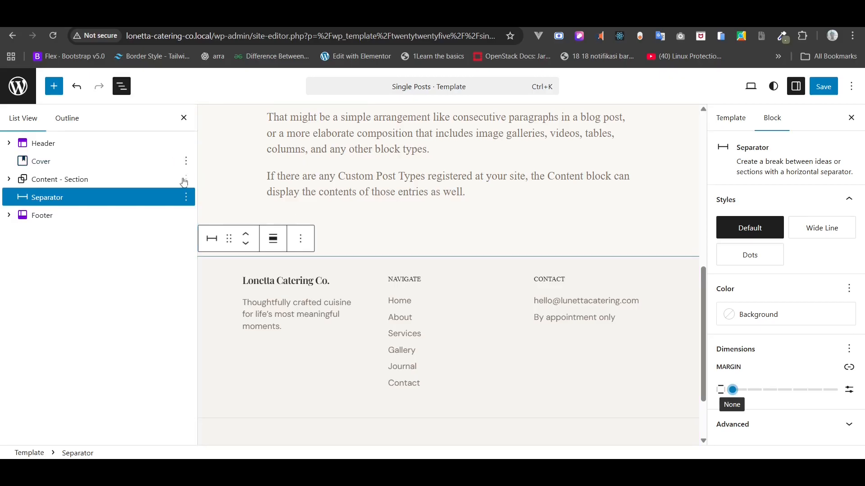
{"action": "left_click", "coordinate": [186, 199]}
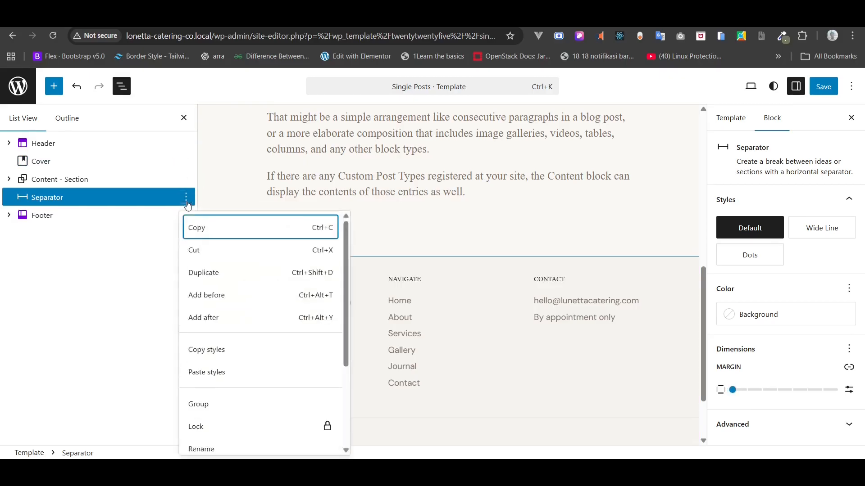
{"action": "left_click", "coordinate": [207, 318]}
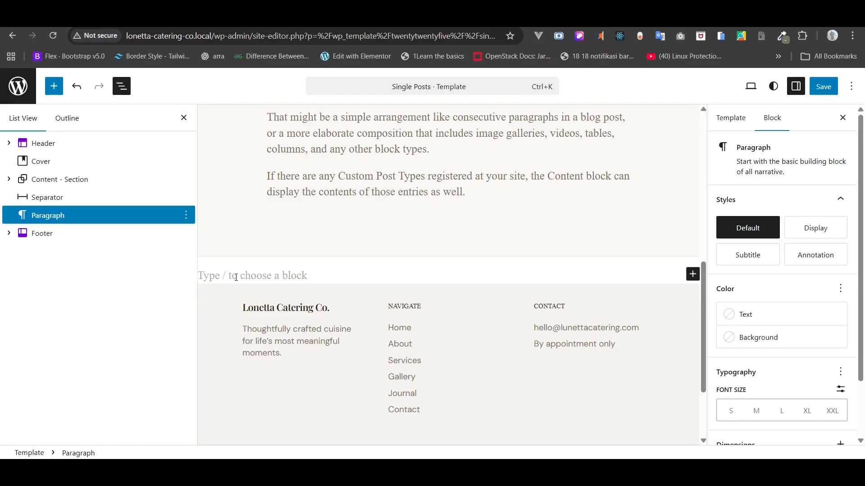
- Add a paragraph 'Lonetta Catering Co.' and begin a second one reading 'Crafting Memorable celebrations'
{"action": "type", "text": "/para"}
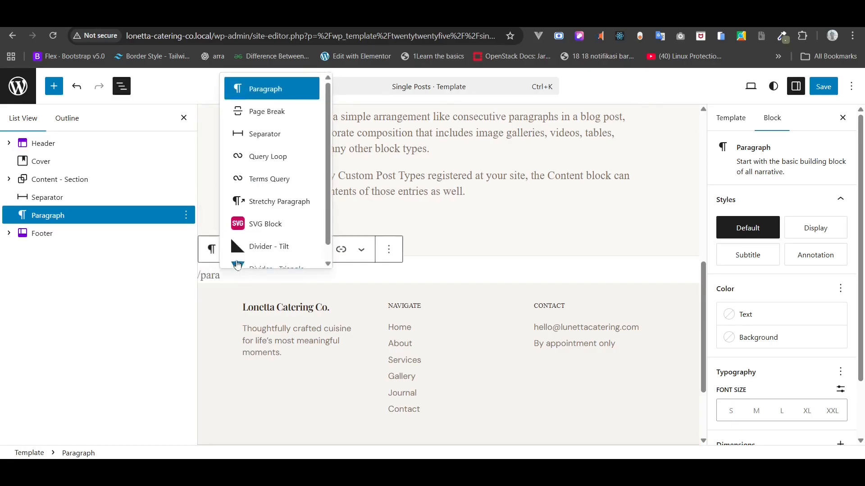
{"action": "left_click", "coordinate": [261, 90]}
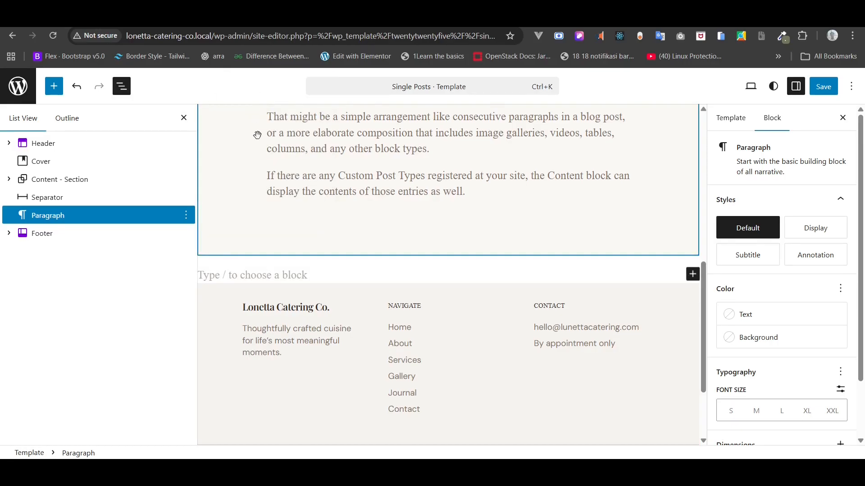
{"action": "type", "text": "Lu"}
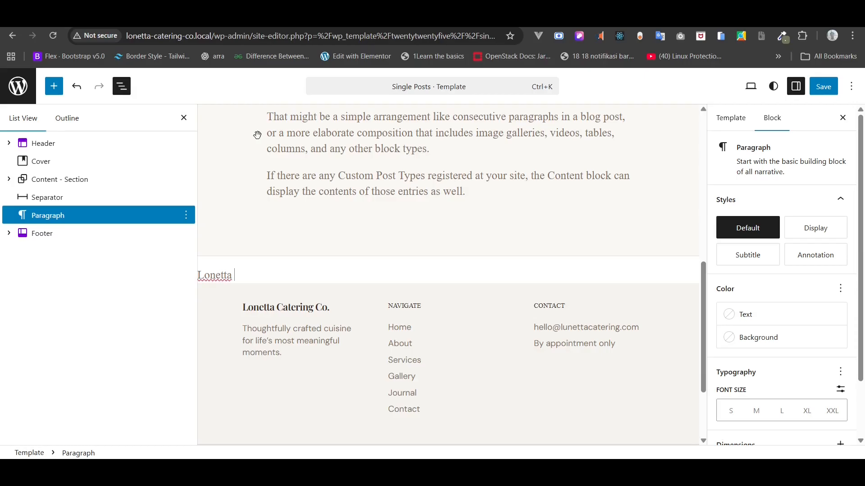
{"action": "type", "text": "netta Catering Co."}
{"action": "key", "text": "Return"}
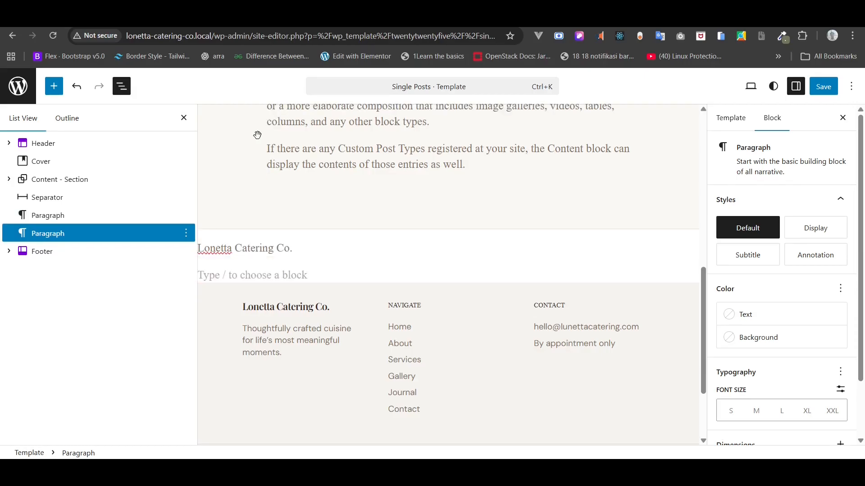
{"action": "type", "text": "Craf"}
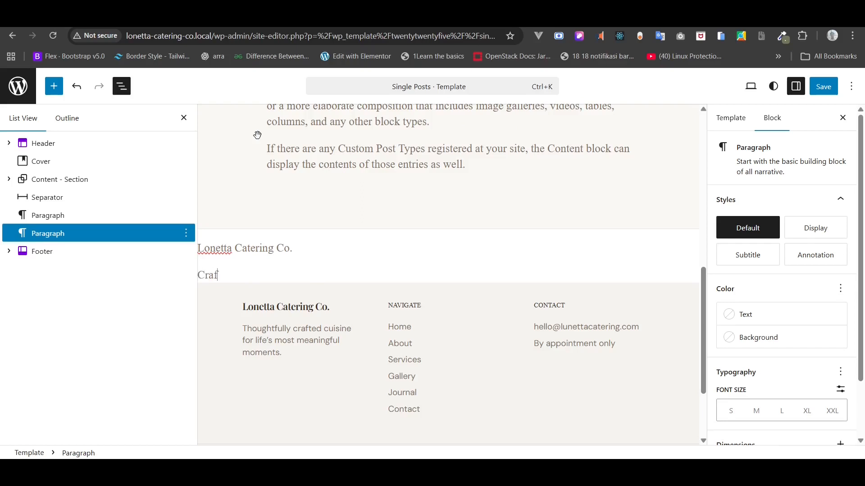
{"action": "type", "text": "ting Memorable celebrations since 2018"}
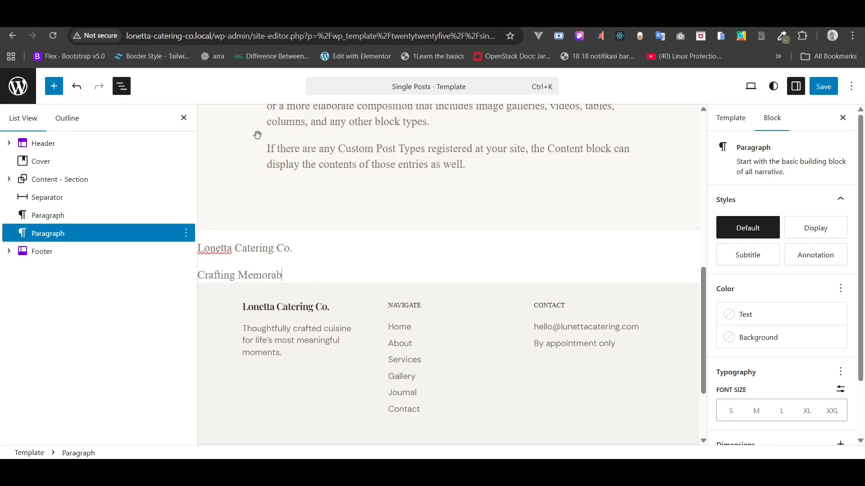
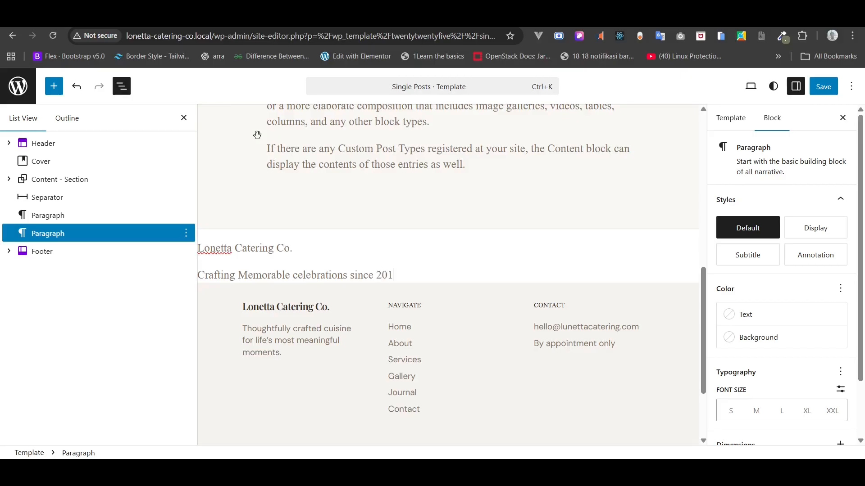
- Wrap the company name and tagline paragraphs in a Group with centered items
{"action": "left_click", "coordinate": [61, 218], "text": "shift"}
{"action": "right_click", "coordinate": [61, 221]}
{"action": "scroll", "coordinate": [104, 324], "scroll_direction": "down", "scroll_amount": 3}
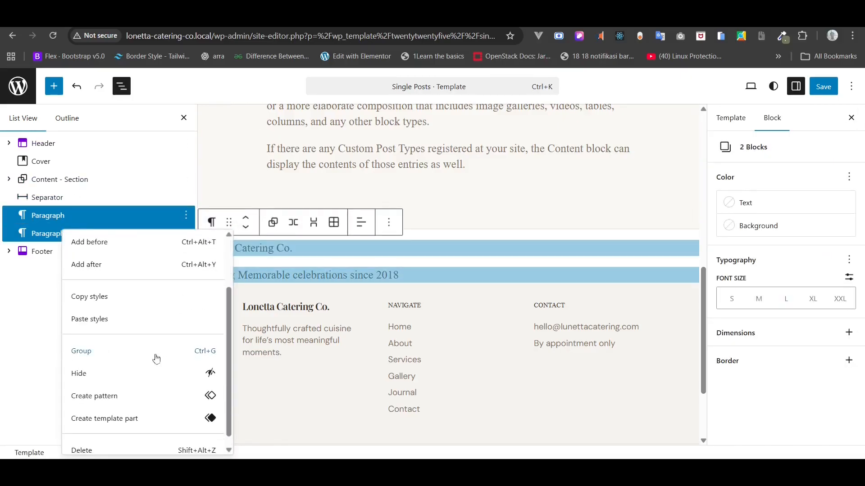
{"action": "left_click", "coordinate": [147, 353]}
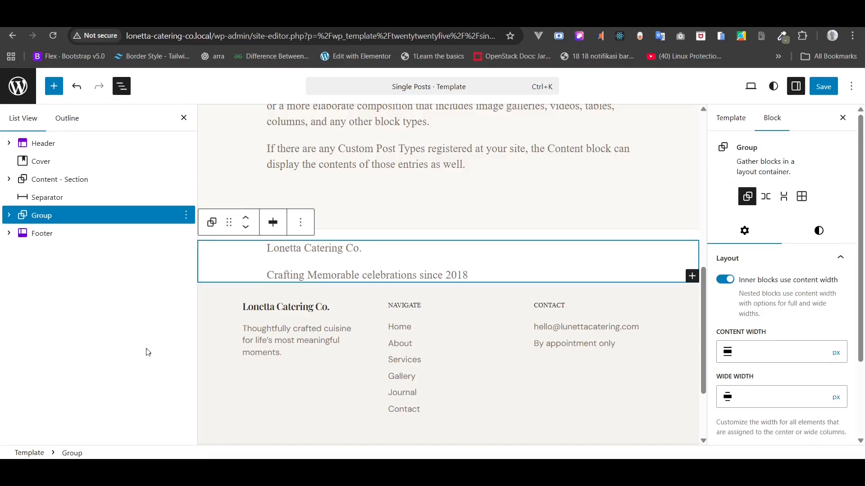
{"action": "left_click", "coordinate": [273, 222]}
{"action": "left_click", "coordinate": [304, 281]}
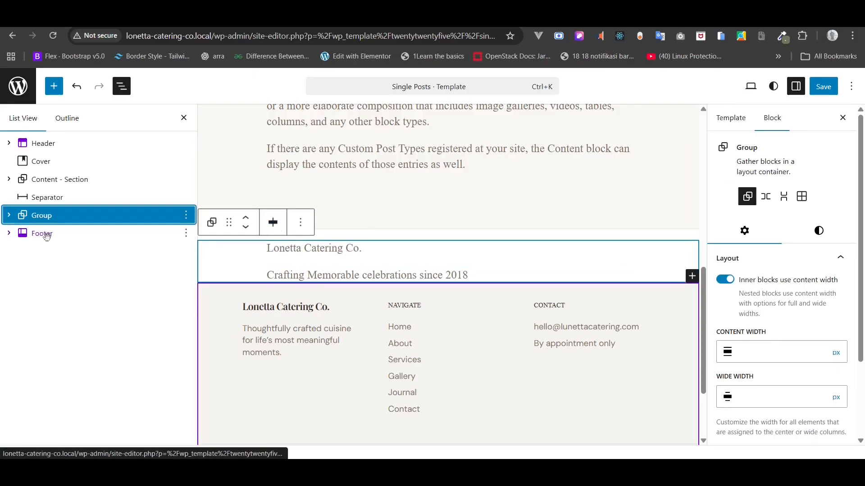
{"action": "left_click", "coordinate": [10, 218]}
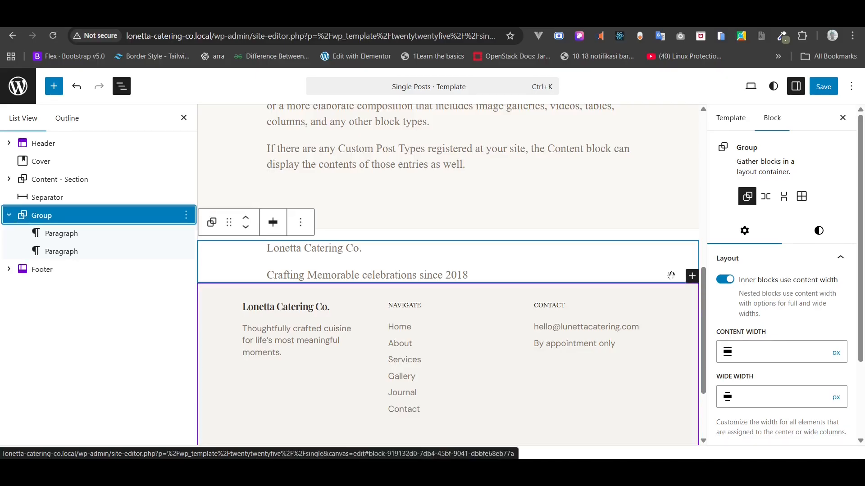
- Set the group's margin to None and its background to Gray 2
{"action": "left_click", "coordinate": [819, 231]}
{"action": "scroll", "coordinate": [815, 279], "scroll_direction": "down", "scroll_amount": 5}
{"action": "scroll", "coordinate": [816, 280], "scroll_direction": "down", "scroll_amount": 3}
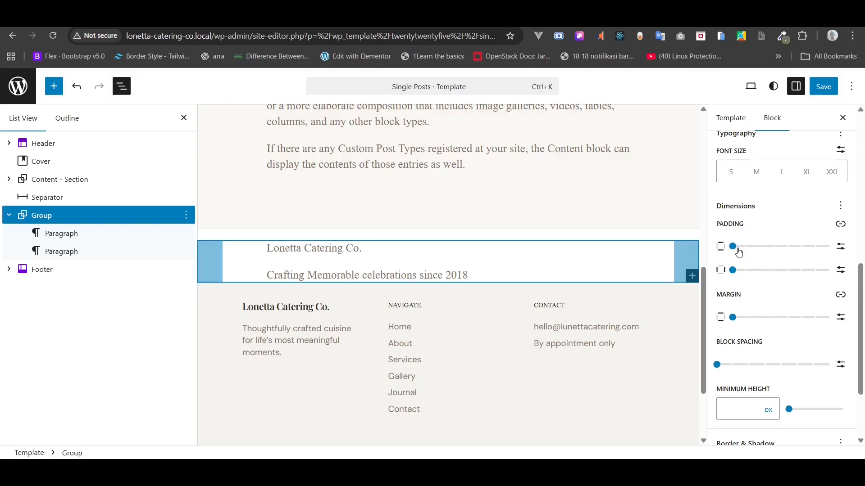
{"action": "left_click", "coordinate": [732, 318]}
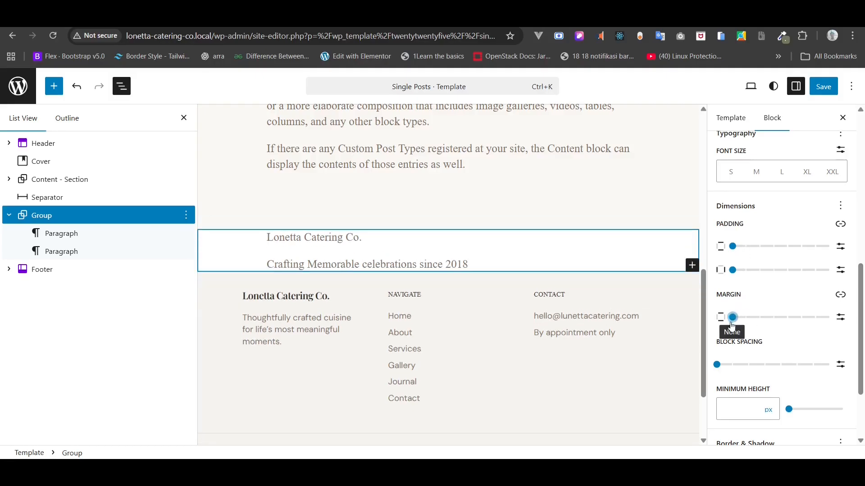
{"action": "scroll", "coordinate": [775, 251], "scroll_direction": "up", "scroll_amount": 5}
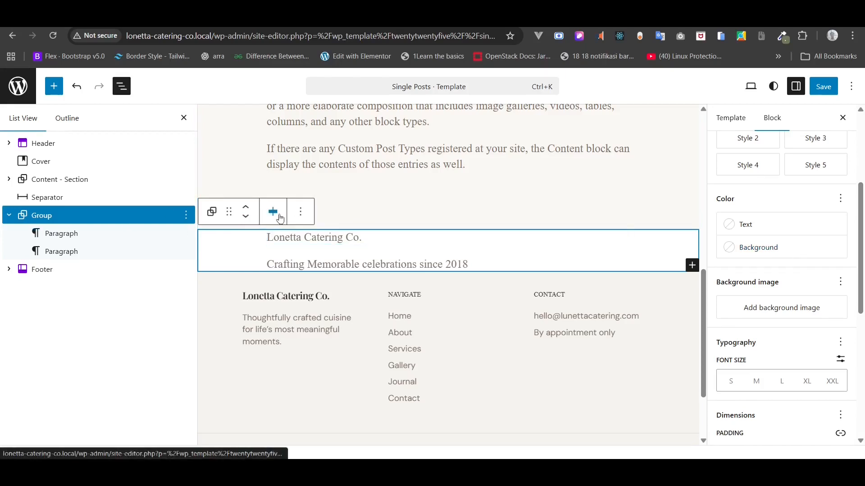
{"action": "left_click", "coordinate": [751, 248]}
{"action": "left_click", "coordinate": [590, 414]}
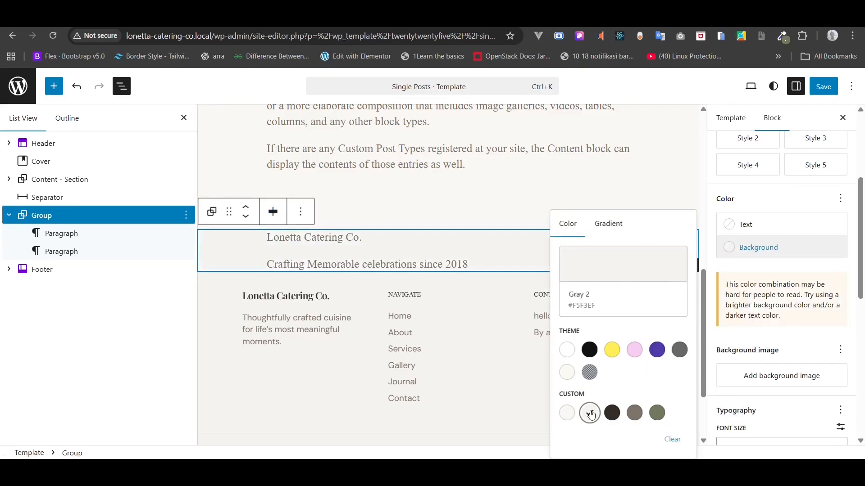
- Give the group a custom top padding of 20px
{"action": "left_click", "coordinate": [319, 238]}
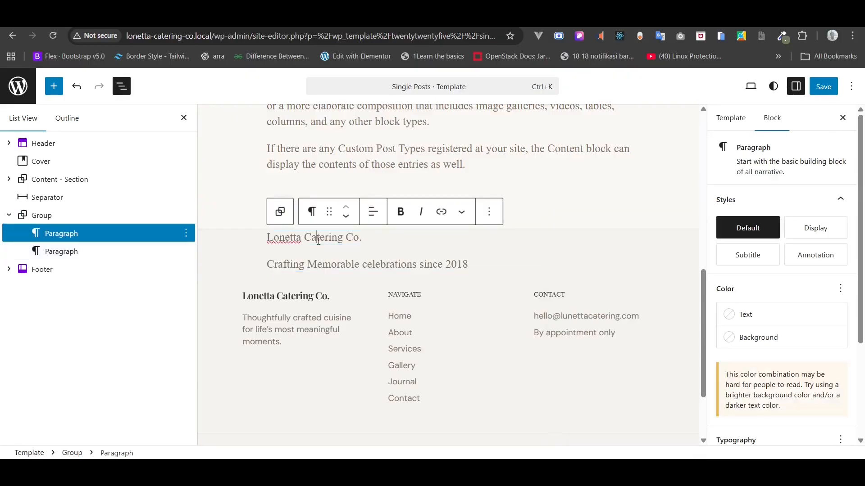
{"action": "left_click", "coordinate": [373, 212]}
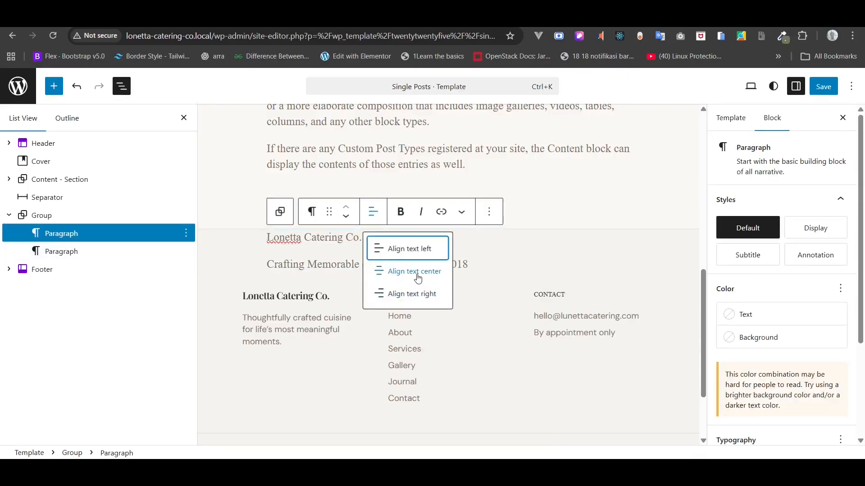
{"action": "left_click", "coordinate": [149, 216]}
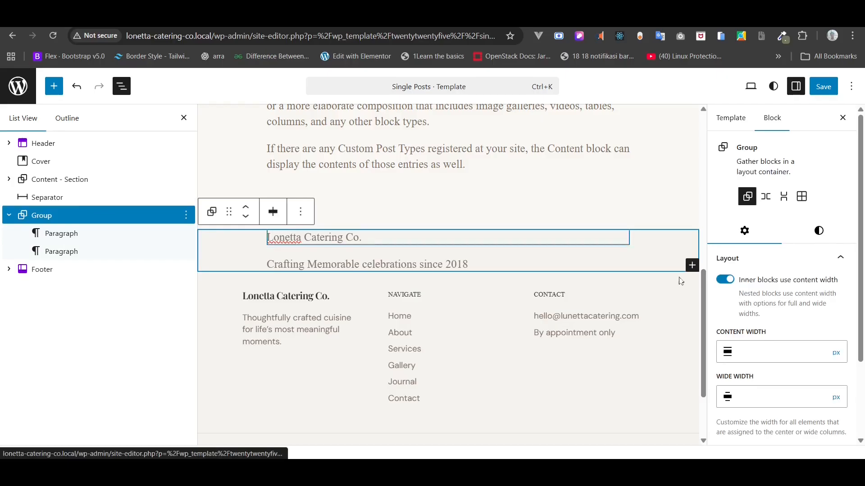
{"action": "left_click", "coordinate": [819, 231]}
{"action": "scroll", "coordinate": [821, 239], "scroll_direction": "down", "scroll_amount": 10}
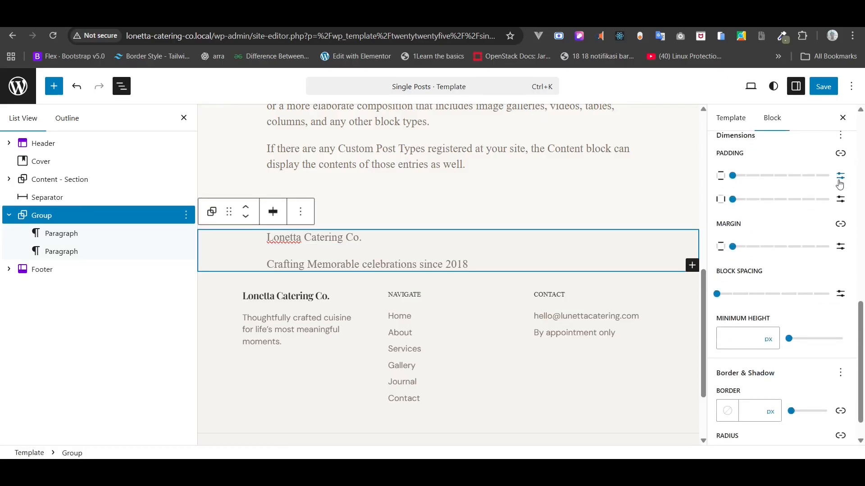
{"action": "left_click", "coordinate": [840, 182]}
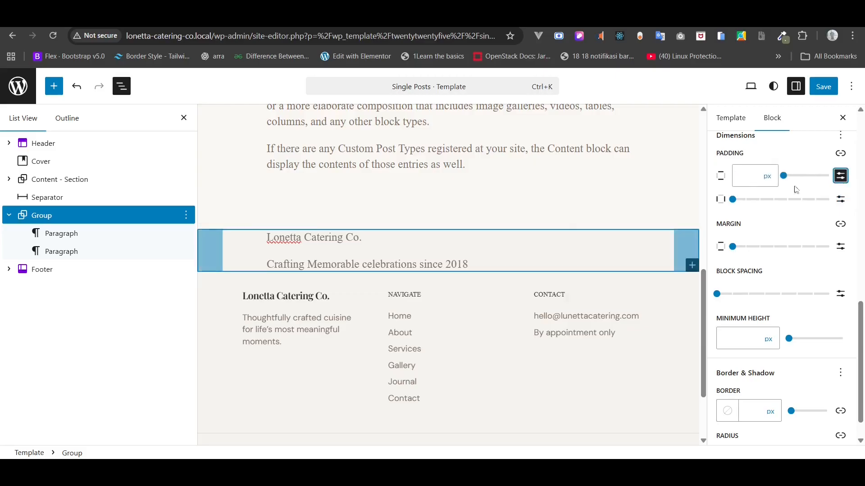
{"action": "left_click", "coordinate": [749, 180]}
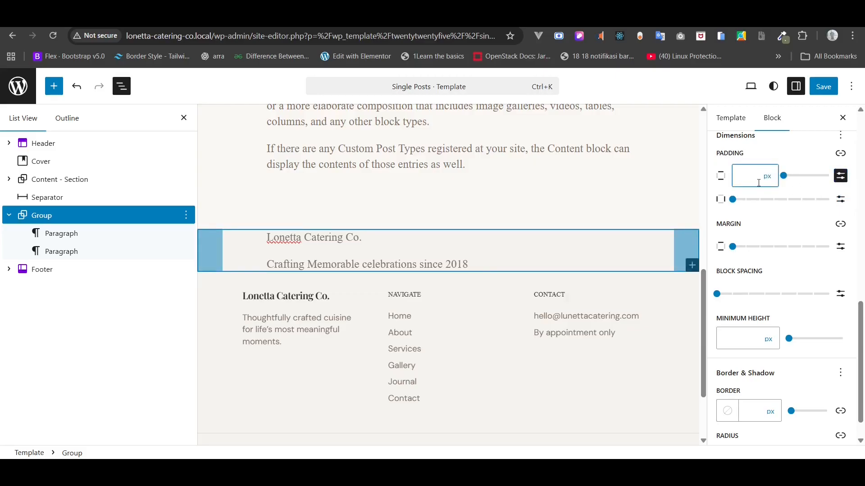
{"action": "type", "text": "20"}
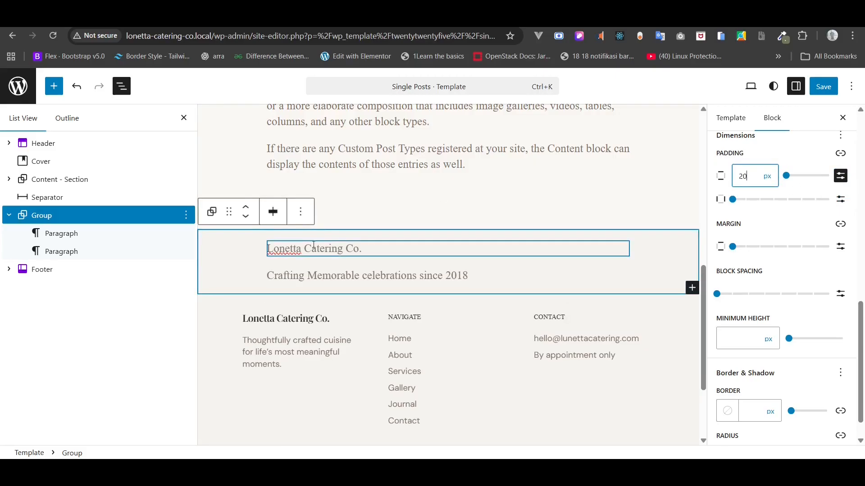
{"action": "left_click", "coordinate": [314, 248]}
- Center the text of both the Lonetta Catering Co. and tagline paragraphs
{"action": "left_click", "coordinate": [373, 223]}
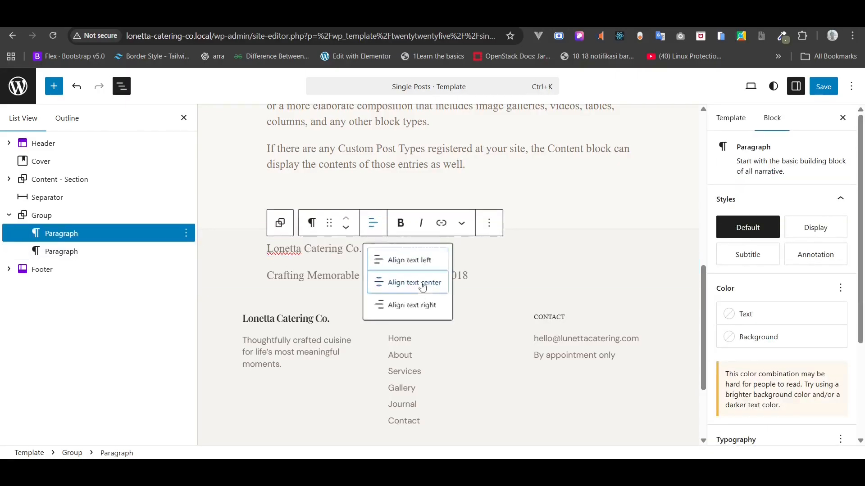
{"action": "left_click", "coordinate": [422, 285]}
{"action": "left_click", "coordinate": [396, 276]}
{"action": "left_click", "coordinate": [373, 249]}
{"action": "left_click", "coordinate": [397, 309]}
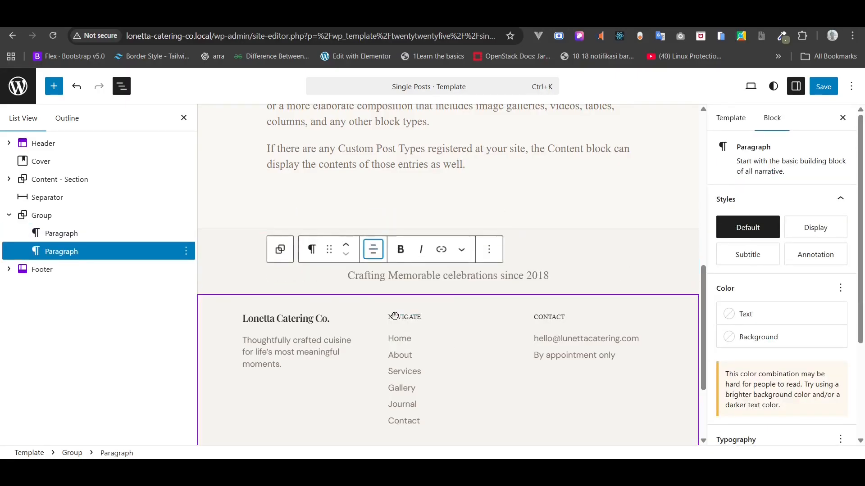
- Set the company name font to DM Sans and its text colour to Heading
{"action": "left_click", "coordinate": [65, 233]}
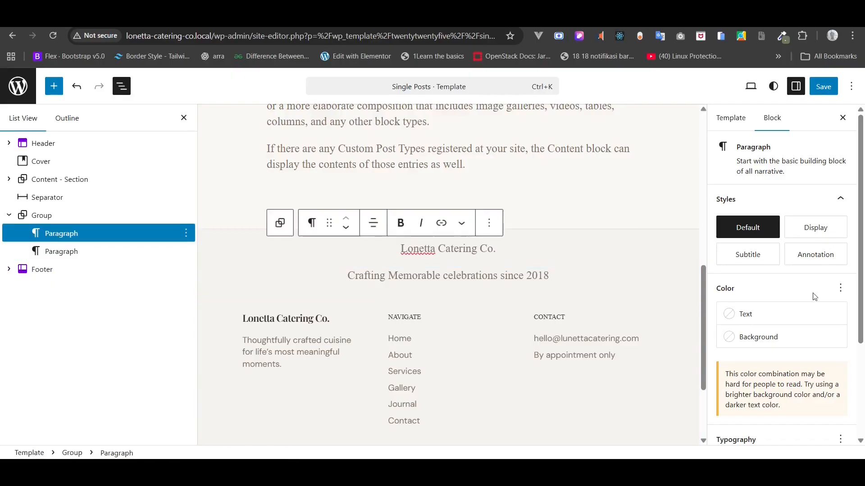
{"action": "scroll", "coordinate": [814, 297], "scroll_direction": "down", "scroll_amount": 3}
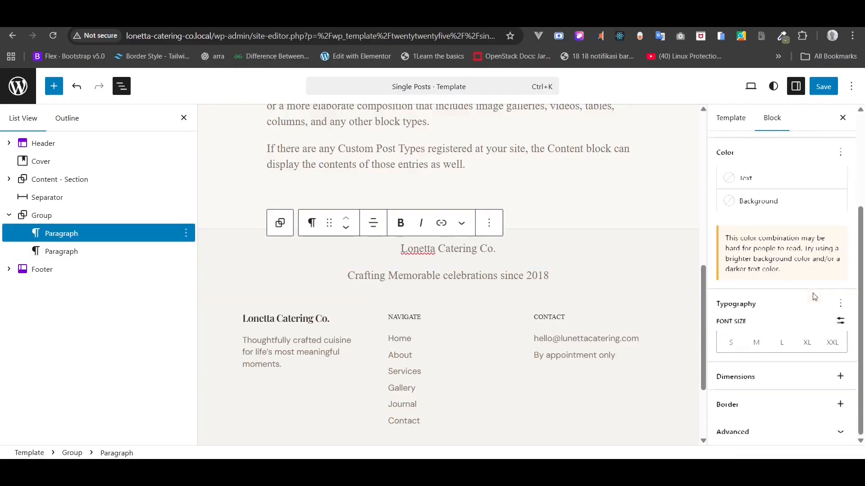
{"action": "left_click", "coordinate": [840, 303]}
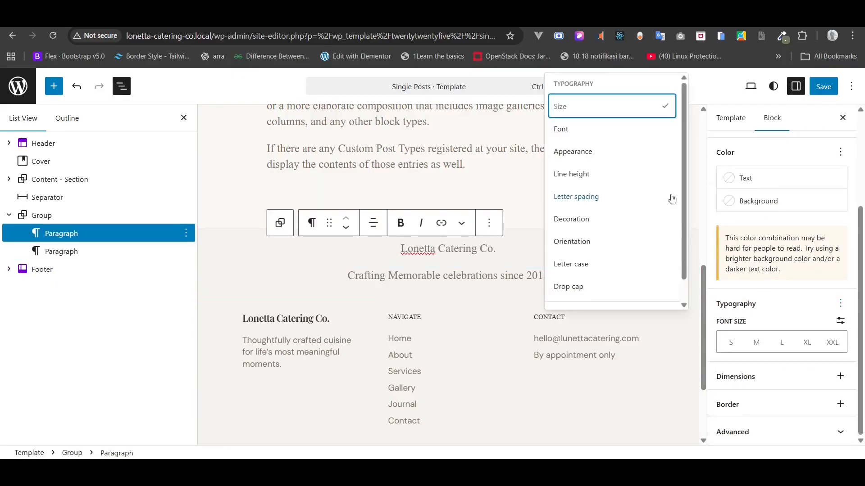
{"action": "left_click", "coordinate": [600, 140]}
{"action": "left_click", "coordinate": [772, 343]}
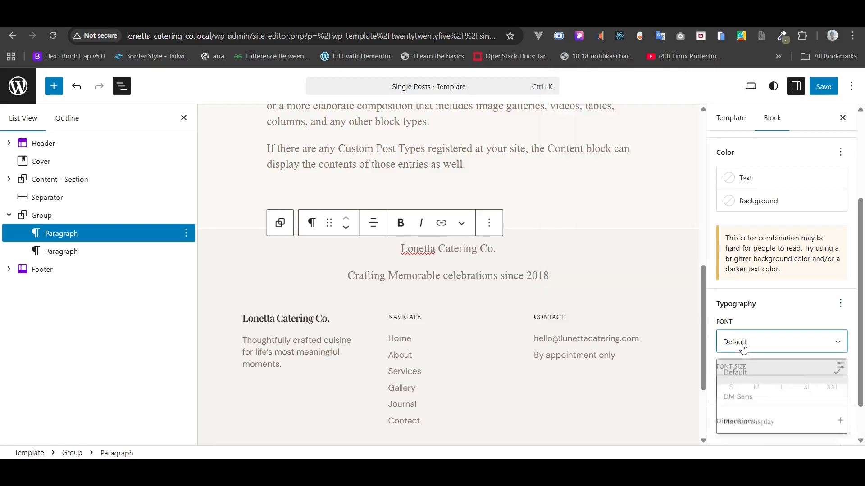
{"action": "left_click", "coordinate": [746, 397]}
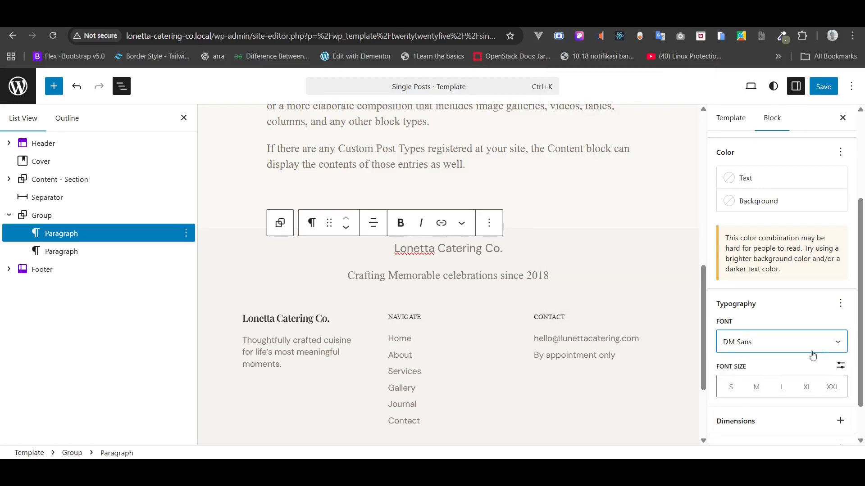
{"action": "scroll", "coordinate": [835, 365], "scroll_direction": "up", "scroll_amount": 3}
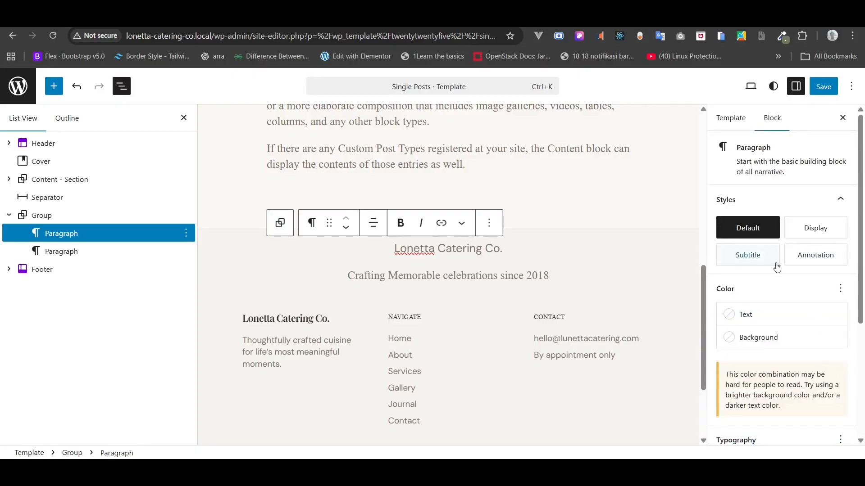
{"action": "left_click", "coordinate": [756, 314]}
{"action": "left_click", "coordinate": [612, 280]}
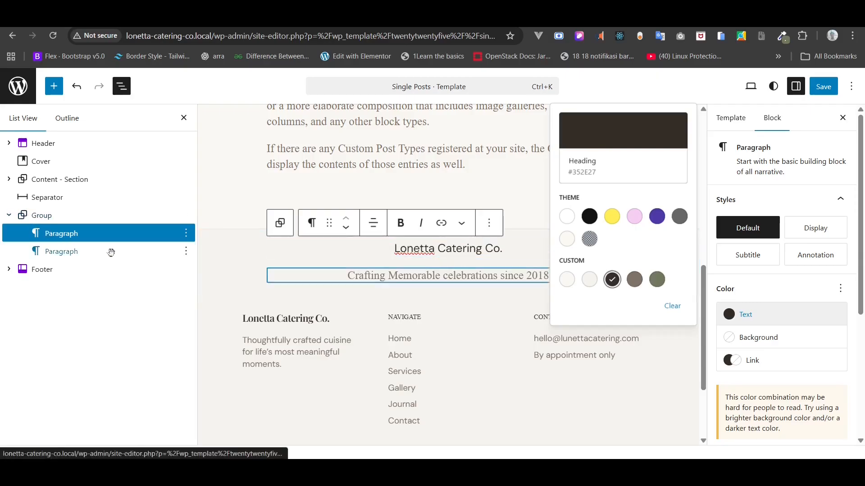
- Set the tagline font to DM Sans at medium size
{"action": "left_click", "coordinate": [78, 251]}
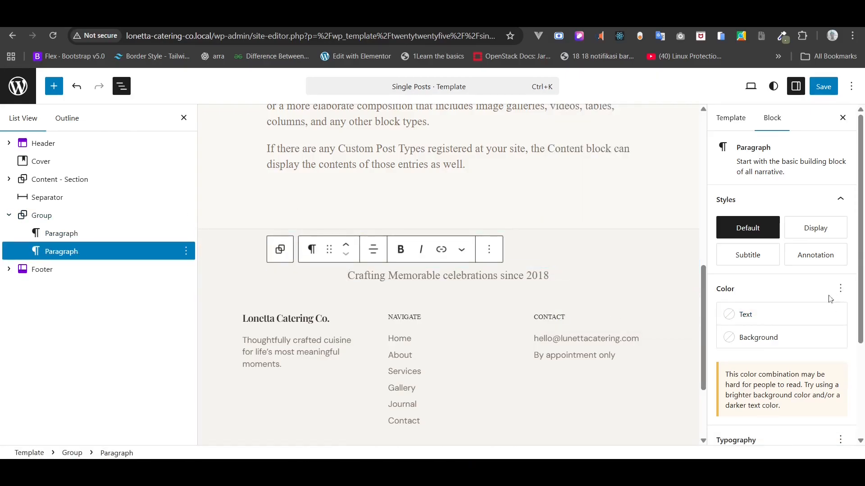
{"action": "left_click", "coordinate": [840, 289]}
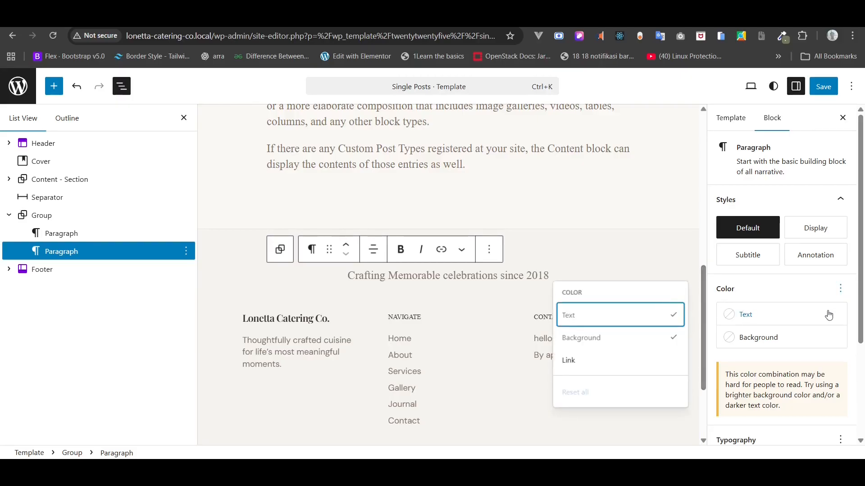
{"action": "scroll", "coordinate": [829, 315], "scroll_direction": "down", "scroll_amount": 3}
{"action": "left_click", "coordinate": [840, 303]}
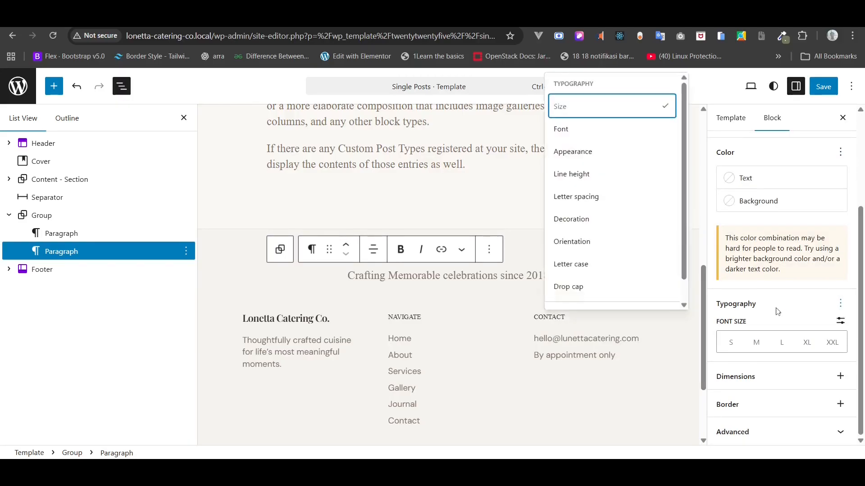
{"action": "left_click", "coordinate": [599, 131]}
{"action": "left_click", "coordinate": [778, 347]}
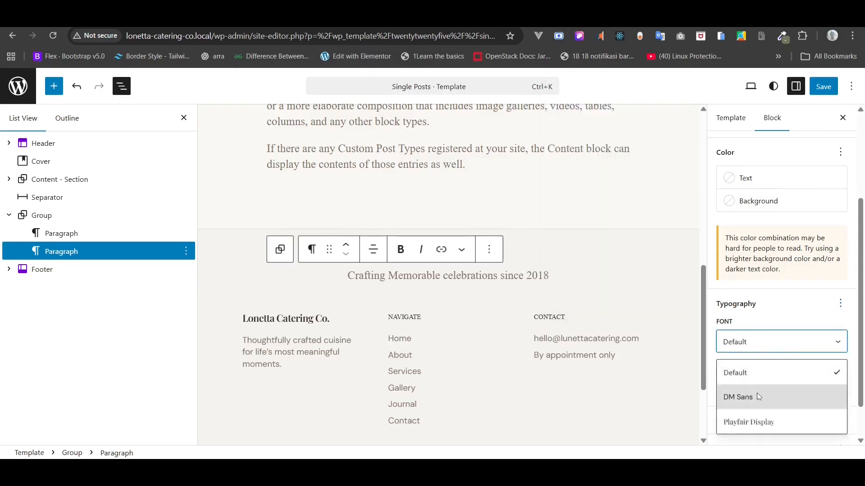
{"action": "left_click", "coordinate": [758, 397]}
{"action": "left_click", "coordinate": [730, 388]}
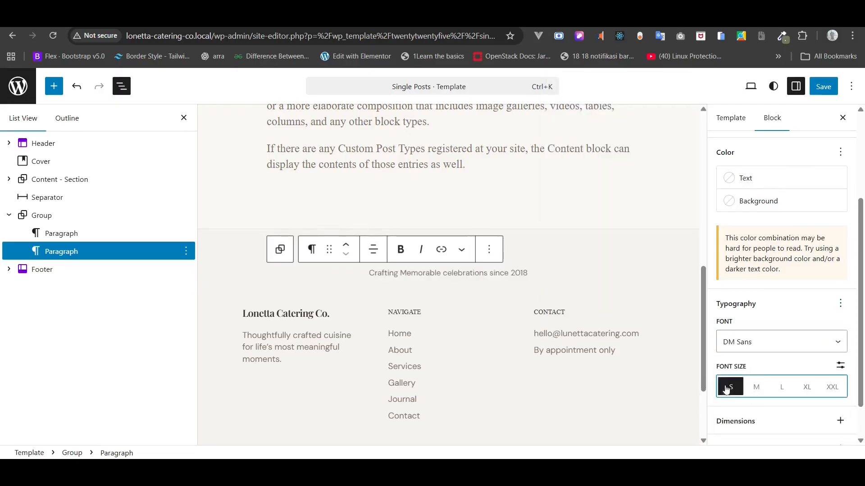
{"action": "left_click", "coordinate": [749, 390]}
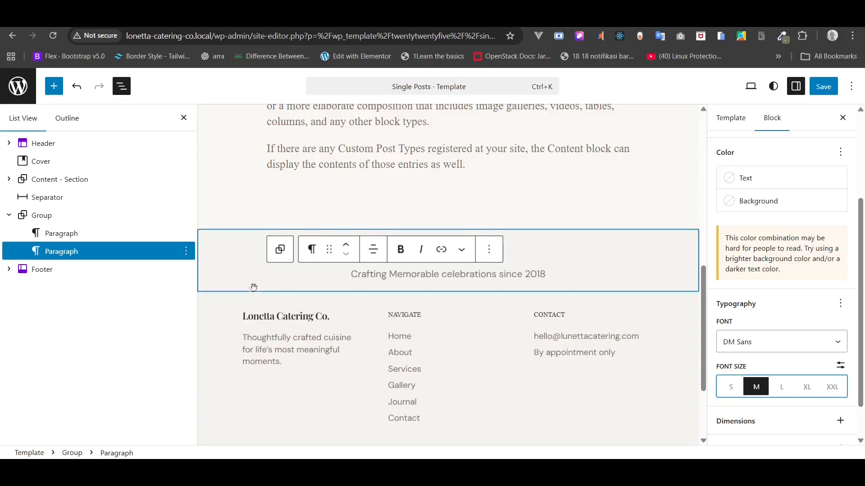
- Set the pre-footer group's block spacing to None
{"action": "left_click", "coordinate": [58, 232]}
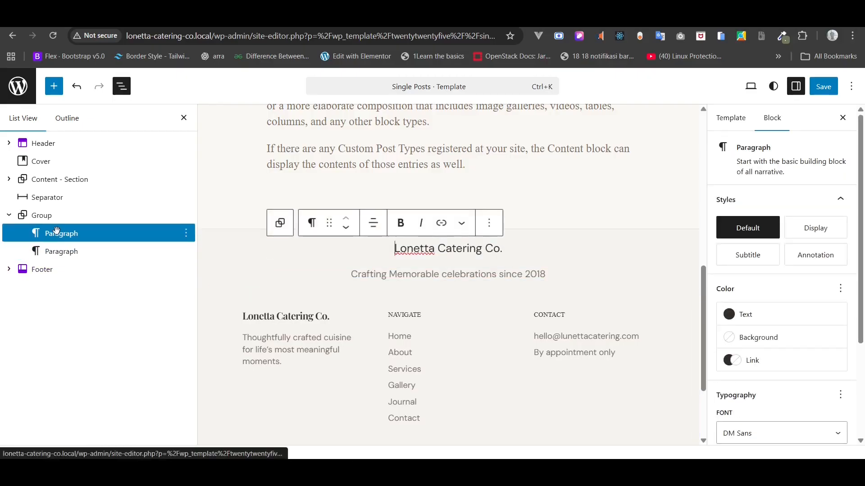
{"action": "left_click", "coordinate": [58, 216]}
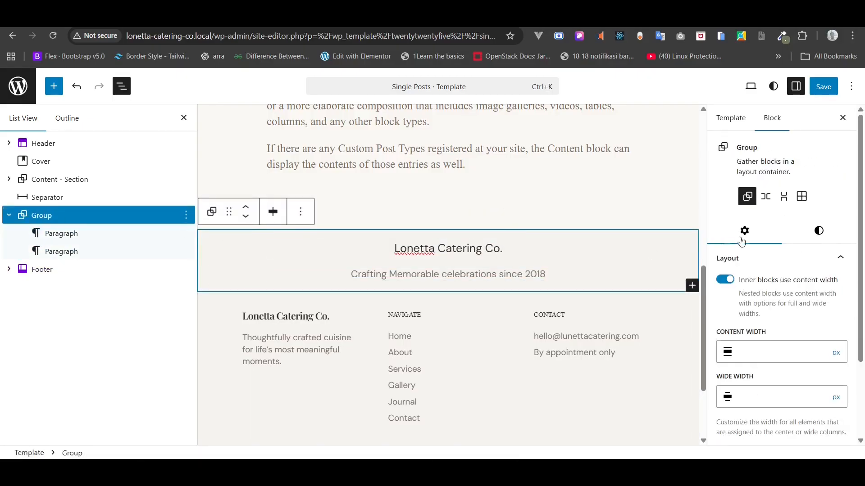
{"action": "left_click", "coordinate": [813, 242]}
{"action": "scroll", "coordinate": [811, 288], "scroll_direction": "down", "scroll_amount": 10}
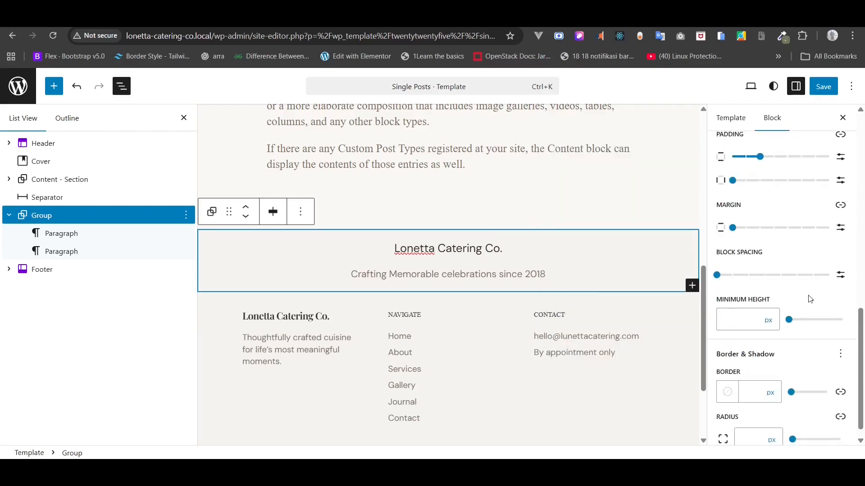
{"action": "left_click", "coordinate": [718, 275]}
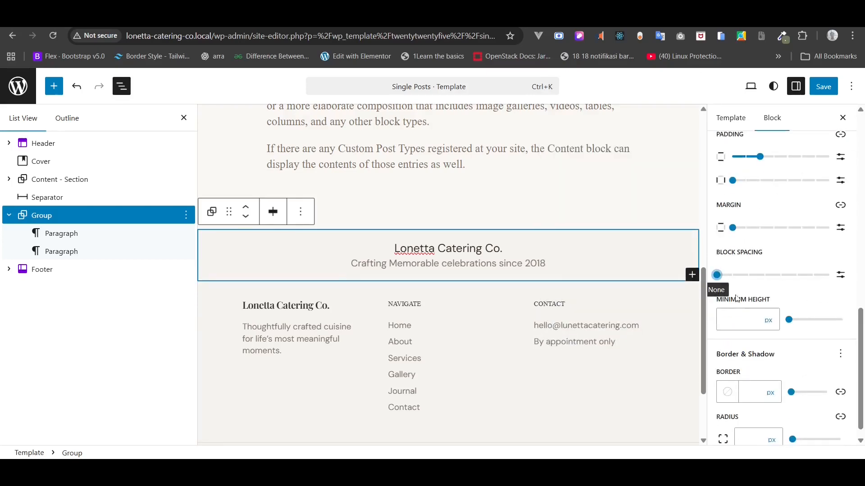
- Save the template and reload the live post to review the new section
{"action": "scroll", "coordinate": [233, 252], "scroll_direction": "up", "scroll_amount": 2}
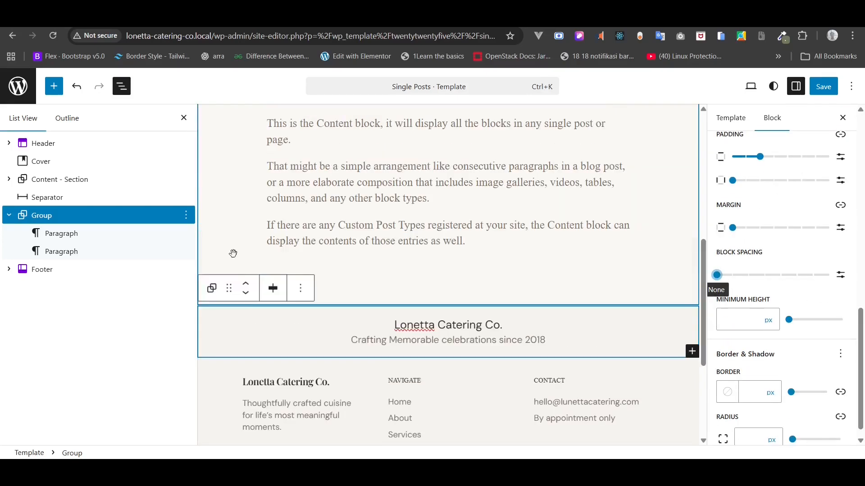
{"action": "left_click", "coordinate": [821, 87]}
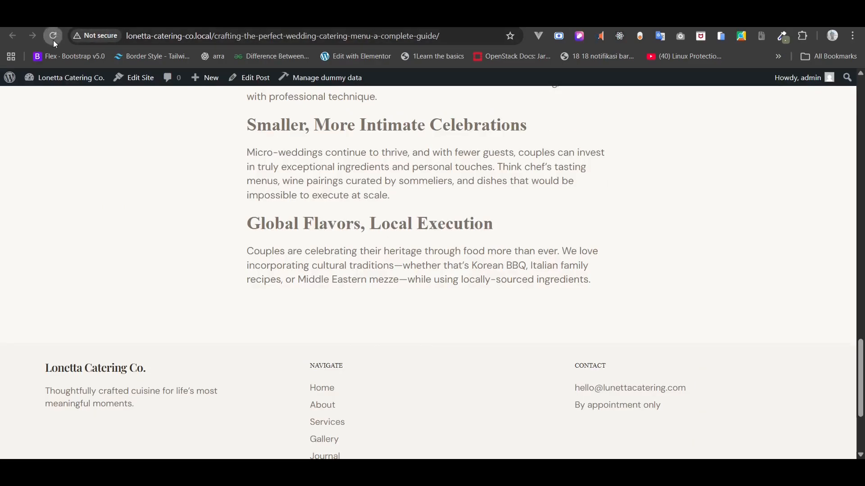
{"action": "left_click", "coordinate": [53, 36]}
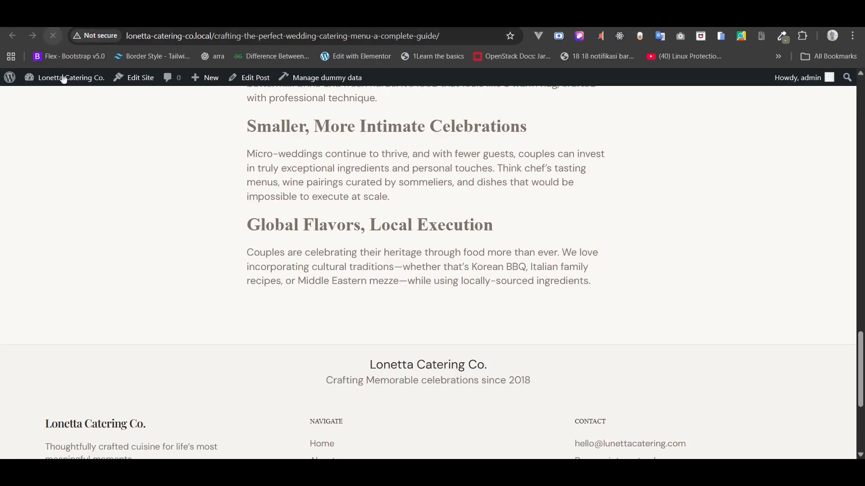
{"action": "scroll", "coordinate": [90, 135], "scroll_direction": "down", "scroll_amount": 2}
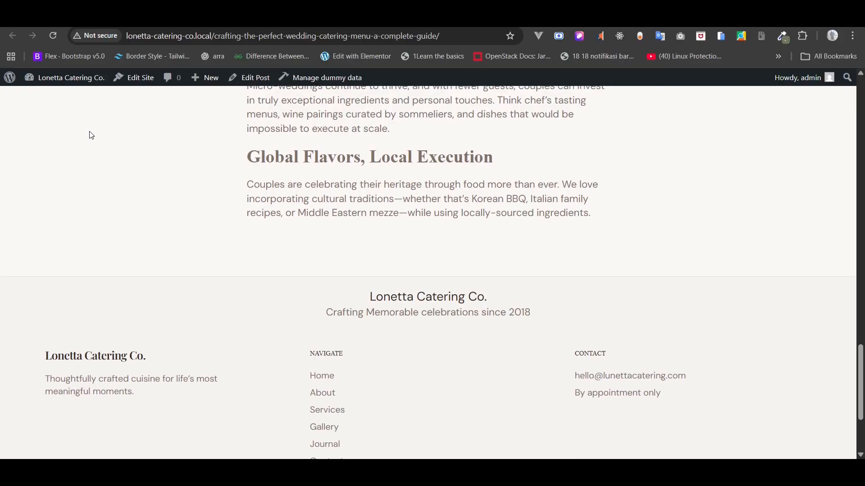
- Give the group the first custom swatch (Gray 1) as background and save
{"action": "key", "text": "ctrl+shift+Tab"}
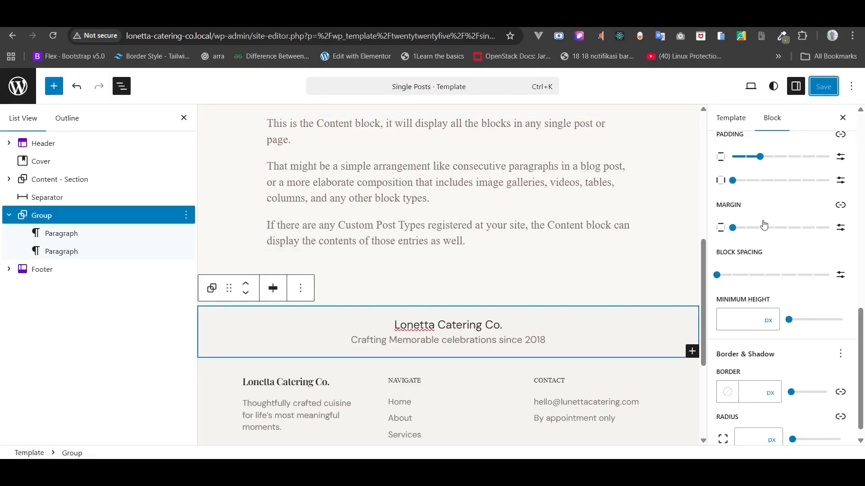
{"action": "scroll", "coordinate": [764, 226], "scroll_direction": "up", "scroll_amount": 8}
{"action": "scroll", "coordinate": [764, 224], "scroll_direction": "down", "scroll_amount": 2}
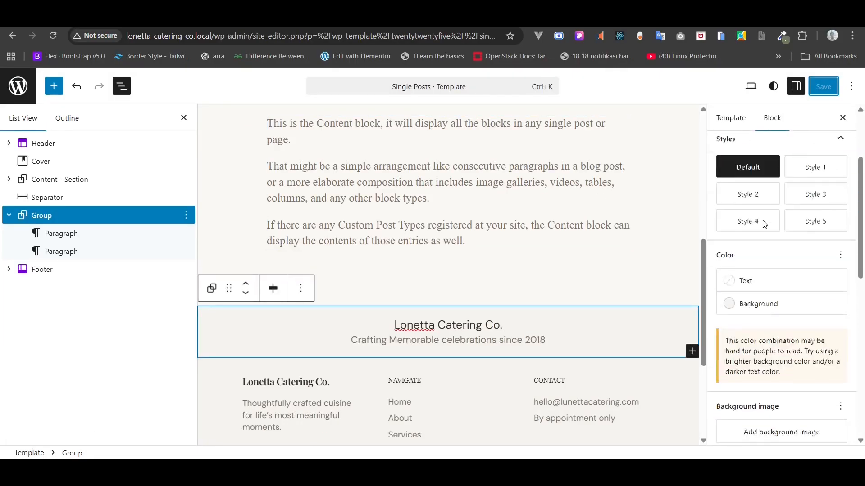
{"action": "left_click", "coordinate": [757, 303]}
{"action": "left_click", "coordinate": [567, 271]}
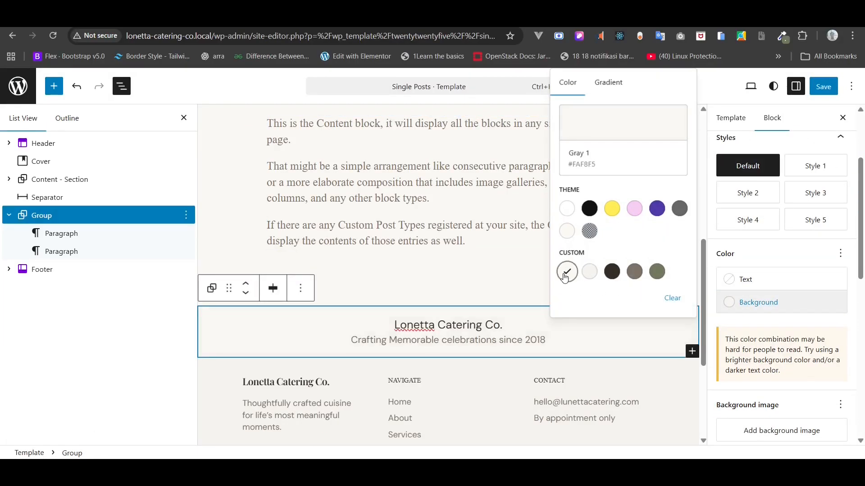
{"action": "left_click", "coordinate": [823, 86]}
- Reload the live post to see the new background, then return to the editor
{"action": "left_click", "coordinate": [216, 18]}
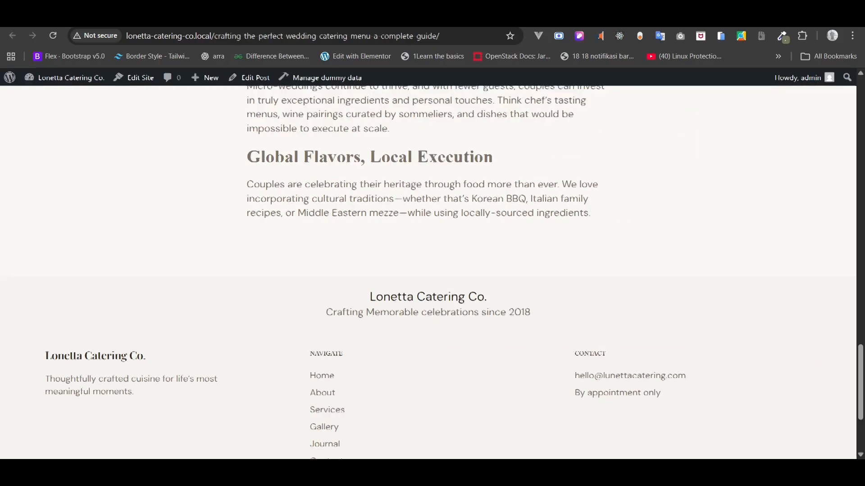
{"action": "left_click", "coordinate": [49, 38]}
{"action": "mouse_move", "coordinate": [66, 79]}
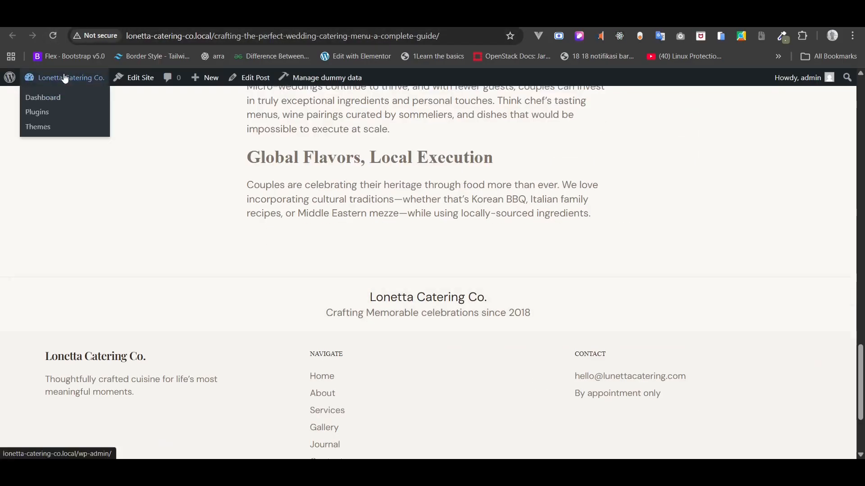
{"action": "left_click", "coordinate": [112, 18]}
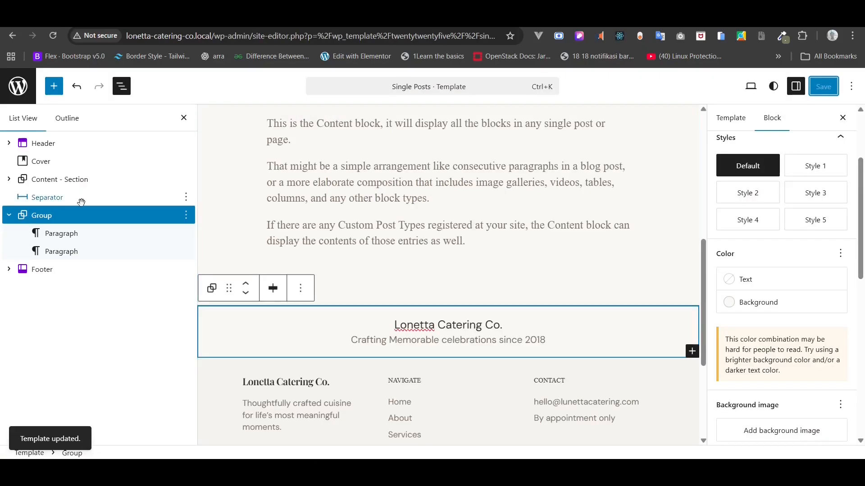
{"action": "left_click", "coordinate": [9, 216]}
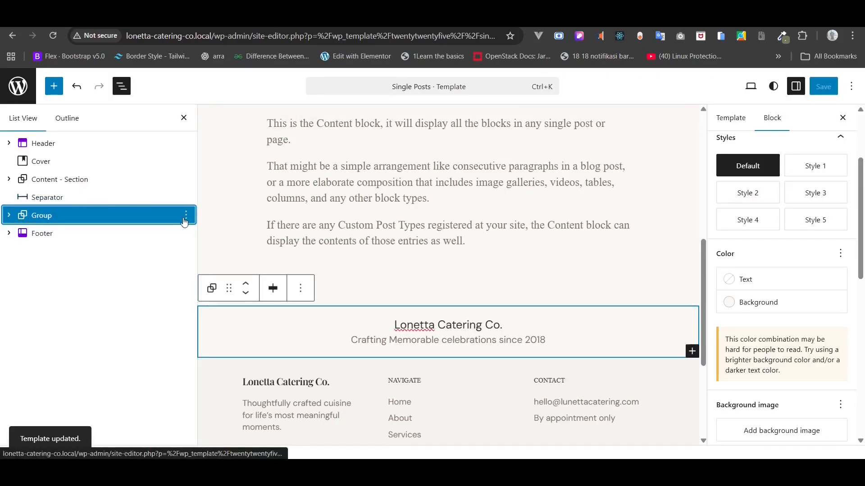
- Rename the group to 'Lonetta Text - Section'
{"action": "right_click", "coordinate": [94, 209]}
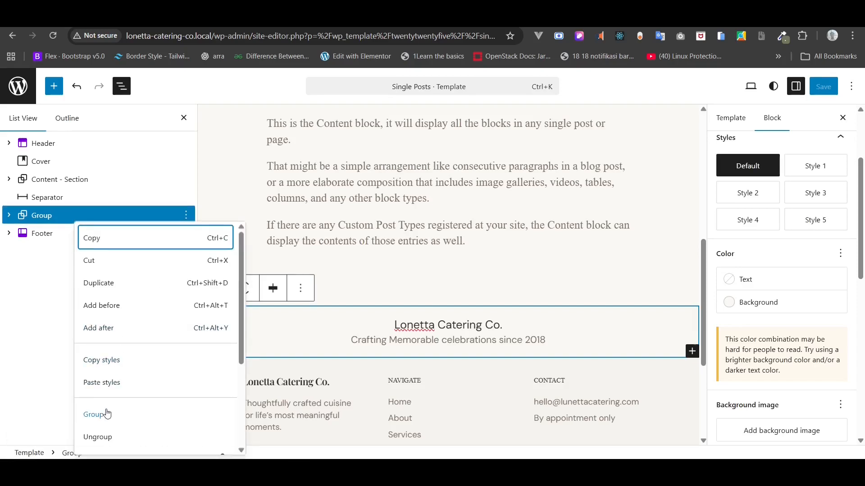
{"action": "scroll", "coordinate": [106, 412], "scroll_direction": "down", "scroll_amount": 2}
{"action": "left_click", "coordinate": [112, 397]}
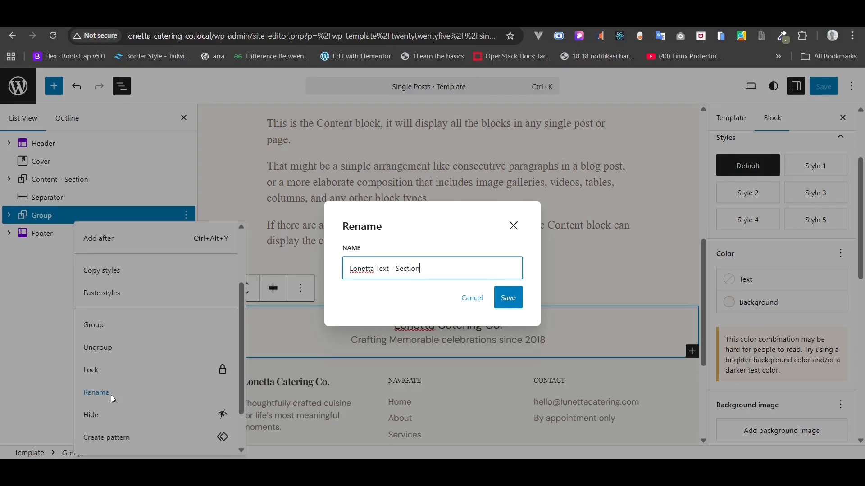
{"action": "left_click", "coordinate": [508, 298]}
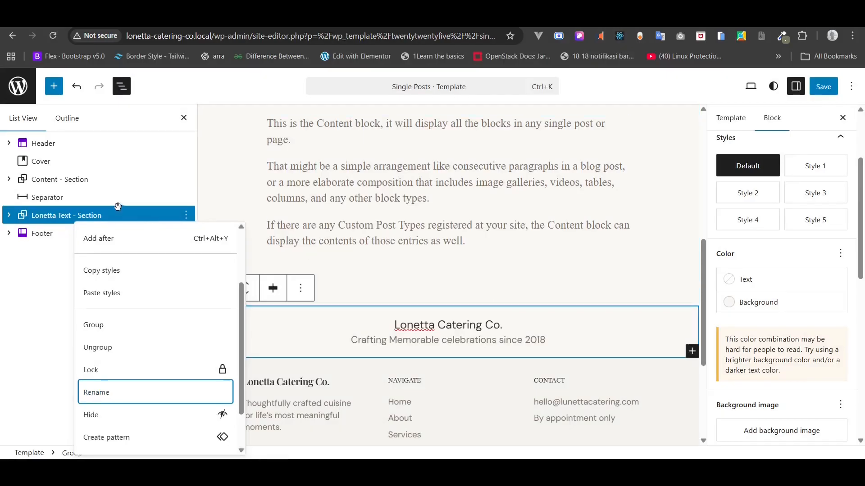
{"action": "left_click", "coordinate": [175, 216]}
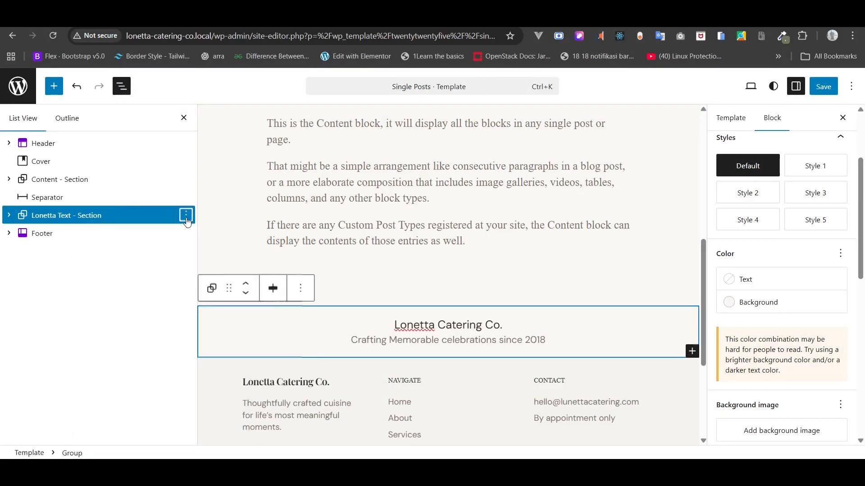
- Add a Previous Post block after Lonetta Text - Section
{"action": "left_click", "coordinate": [186, 216]}
{"action": "left_click", "coordinate": [208, 335]}
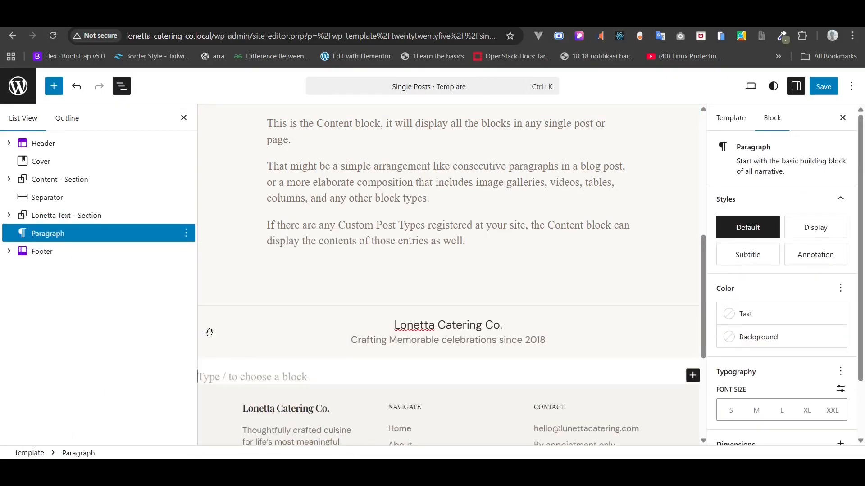
{"action": "type", "text": "/"}
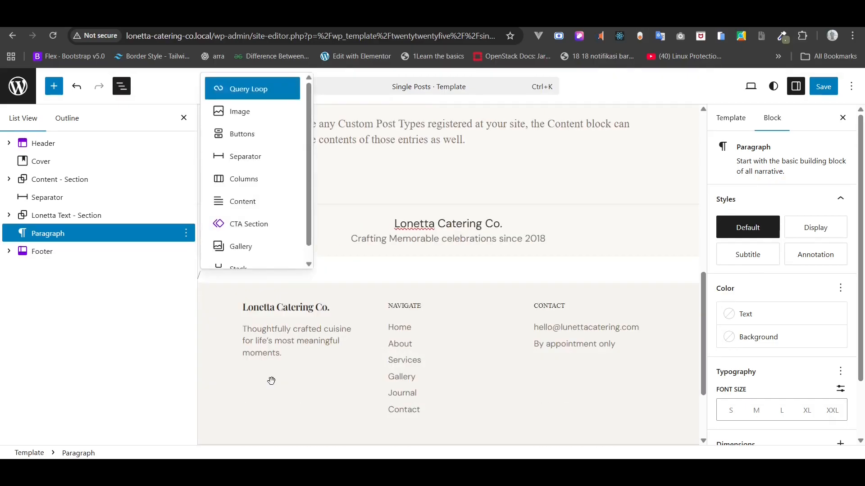
{"action": "type", "text": "pre"}
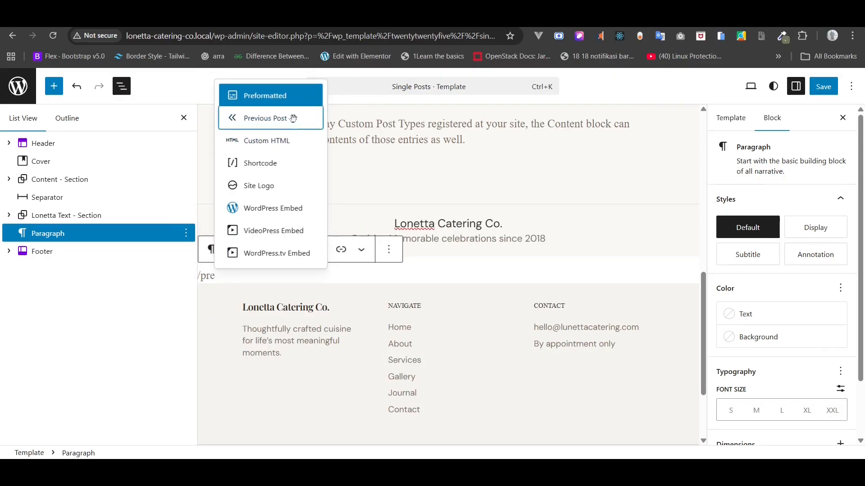
{"action": "left_click", "coordinate": [291, 118]}
- Add a Next Post block after the Previous Post block
{"action": "right_click", "coordinate": [110, 242]}
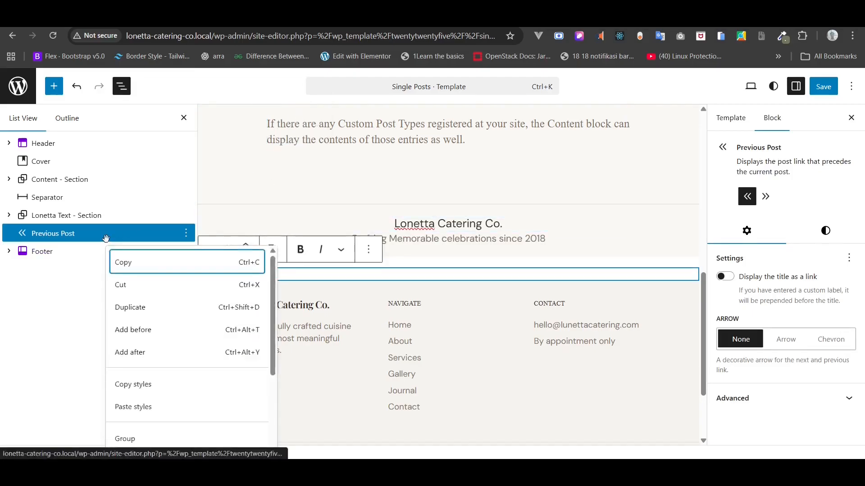
{"action": "left_click", "coordinate": [147, 361]}
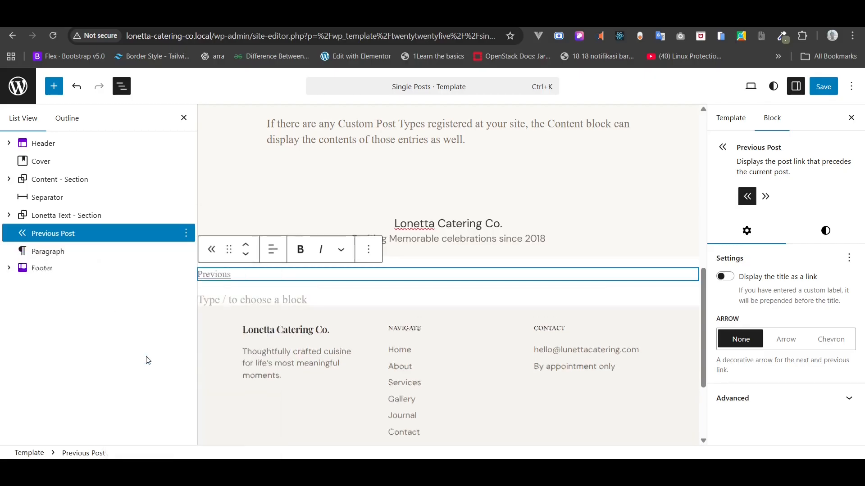
{"action": "left_click", "coordinate": [230, 300]}
{"action": "type", "text": "ne"}
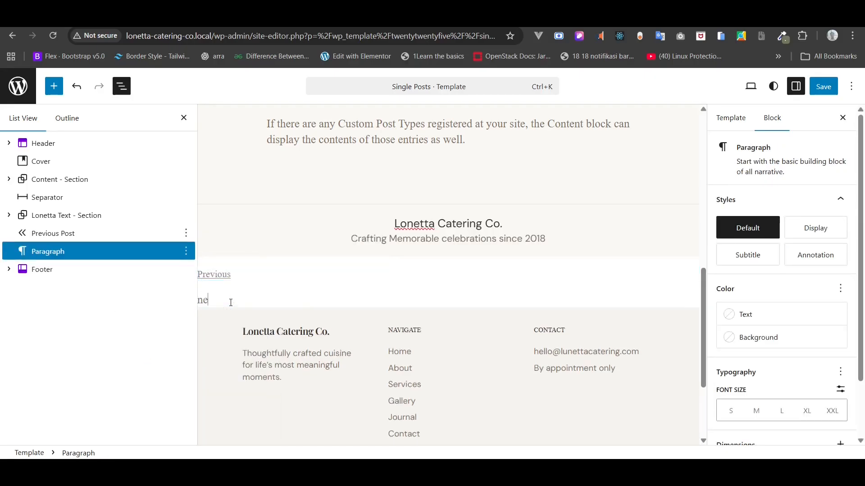
{"action": "key", "text": "BackSpace"}
{"action": "type", "text": "/ne"}
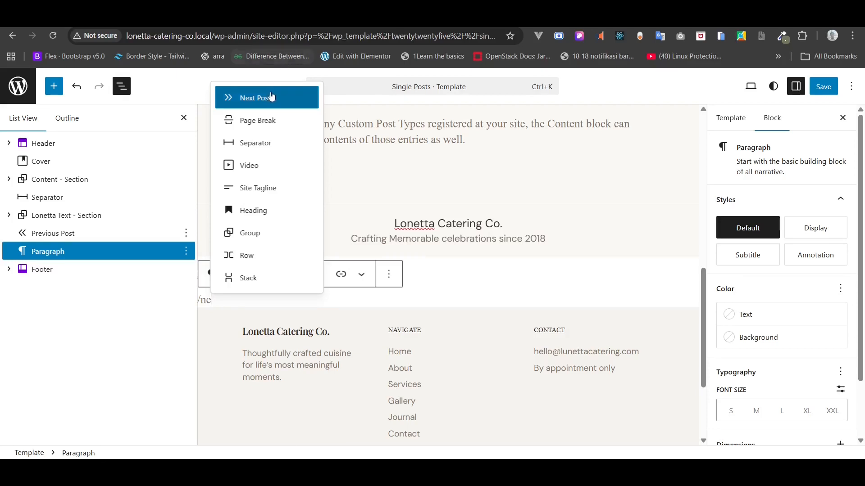
{"action": "left_click", "coordinate": [270, 97]}
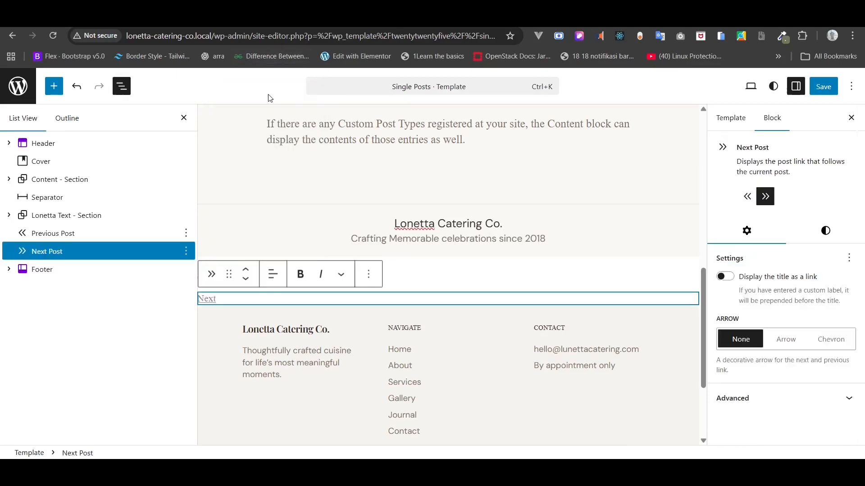
- Group Previous and Next Post into a Row justified to opposite ends
{"action": "left_click", "coordinate": [56, 233], "text": "shift"}
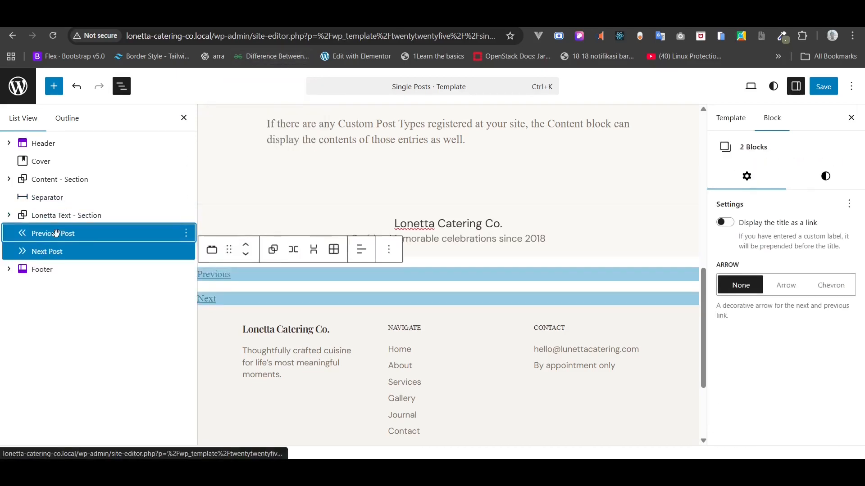
{"action": "right_click", "coordinate": [56, 234]}
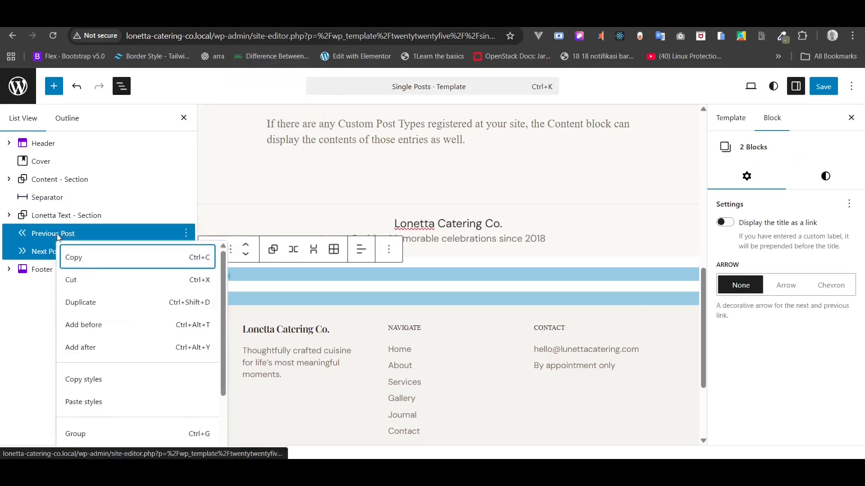
{"action": "left_click", "coordinate": [82, 439]}
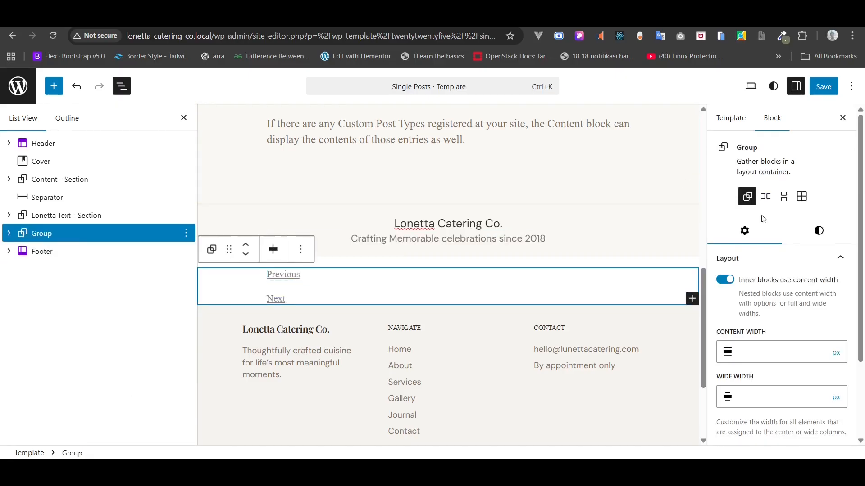
{"action": "left_click", "coordinate": [766, 196]}
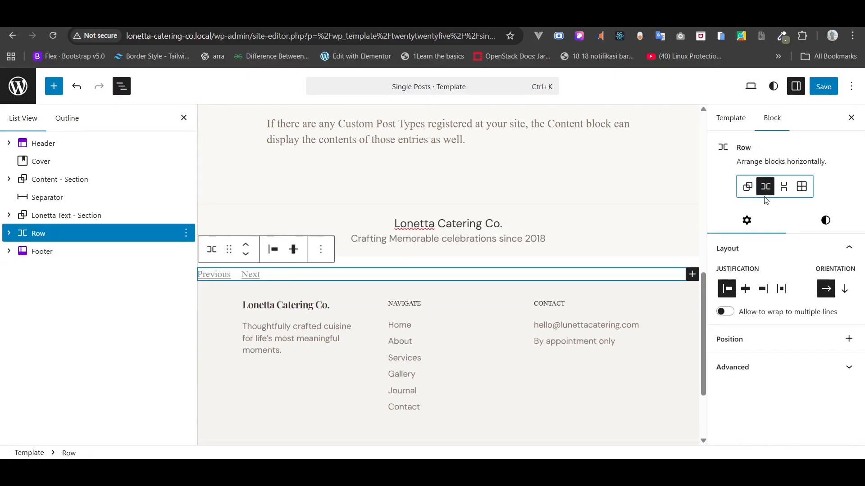
{"action": "left_click", "coordinate": [273, 250]}
{"action": "left_click", "coordinate": [317, 356]}
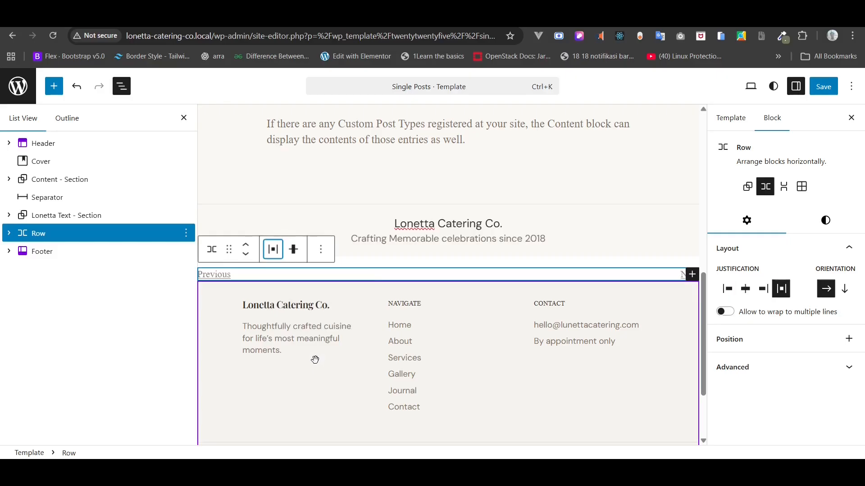
- Give the row 80px side padding, no top margin, and 40px vertical padding
{"action": "left_click", "coordinate": [836, 230]}
{"action": "scroll", "coordinate": [827, 270], "scroll_direction": "down", "scroll_amount": 5}
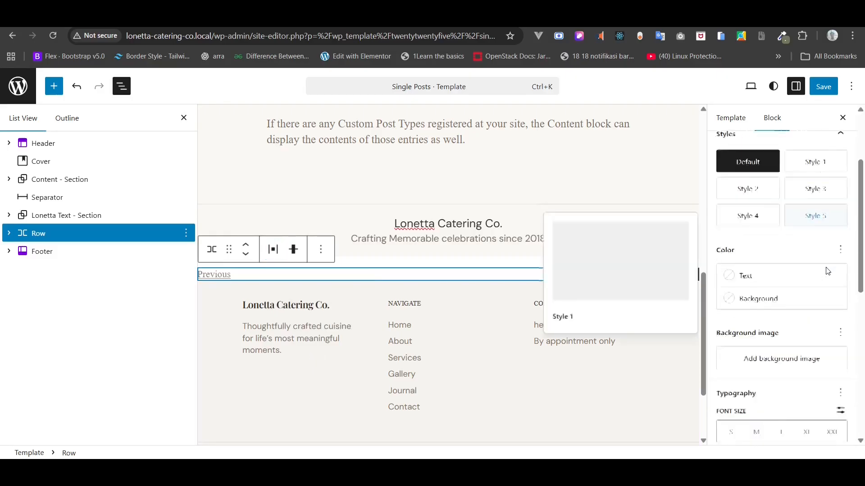
{"action": "scroll", "coordinate": [828, 270], "scroll_direction": "down", "scroll_amount": 4}
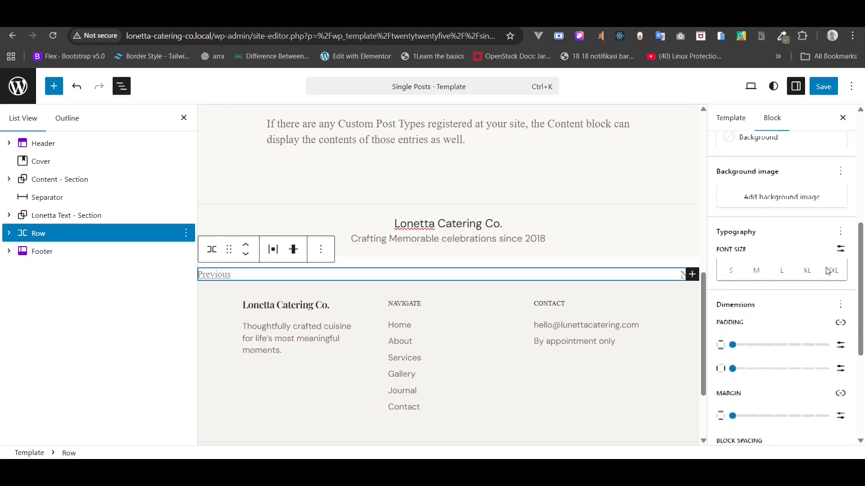
{"action": "left_click", "coordinate": [841, 315]}
{"action": "left_click", "coordinate": [748, 321]}
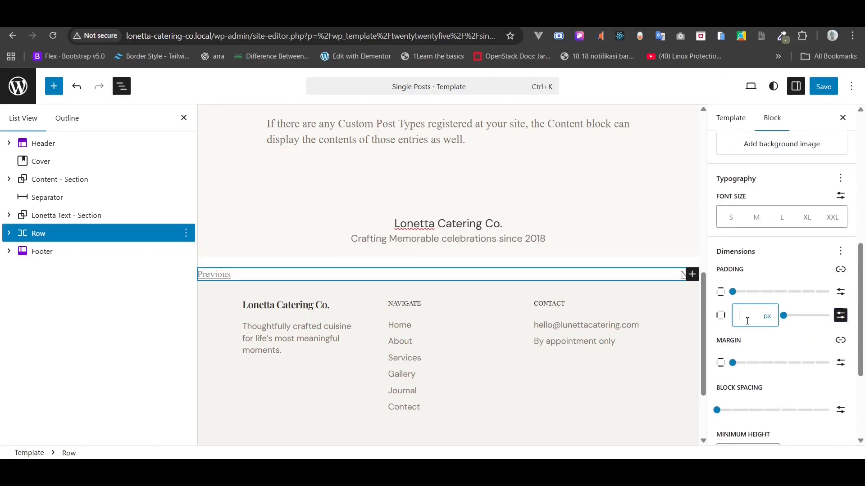
{"action": "type", "text": "80"}
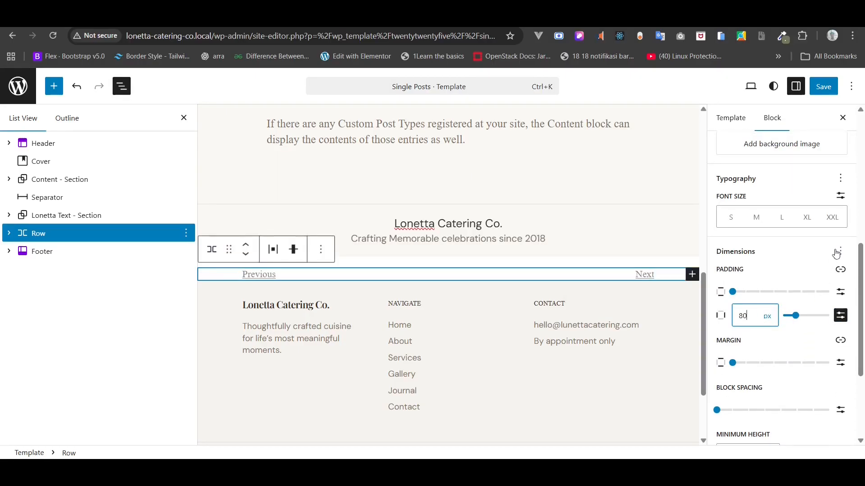
{"action": "left_click", "coordinate": [732, 362]}
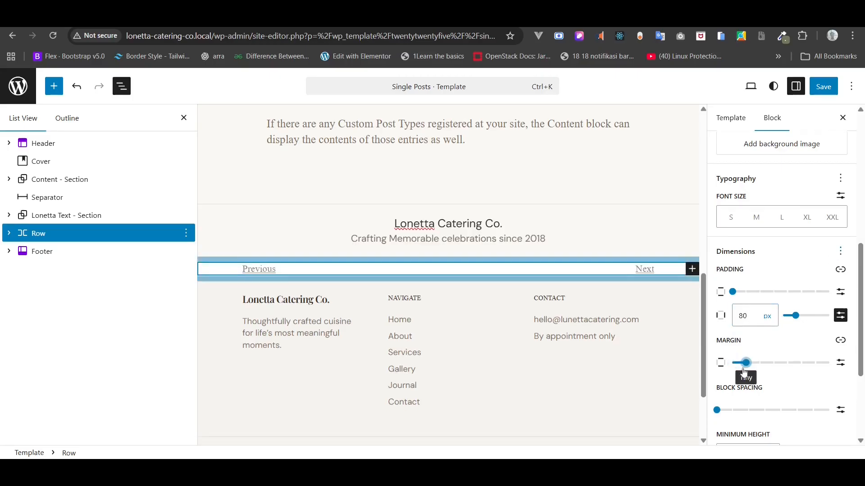
{"action": "left_click", "coordinate": [844, 292]}
{"action": "left_click", "coordinate": [743, 297]}
{"action": "type", "text": "40"}
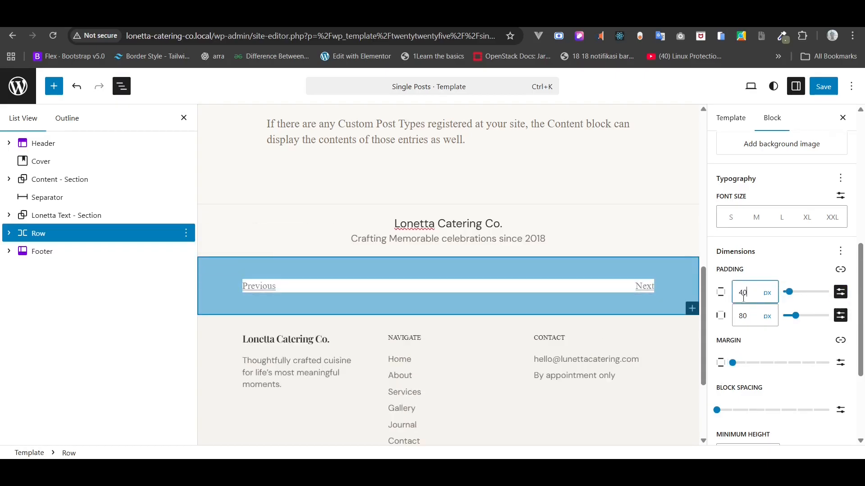
- Set the row's background colour to Gray 2
{"action": "scroll", "coordinate": [777, 307], "scroll_direction": "up", "scroll_amount": 3}
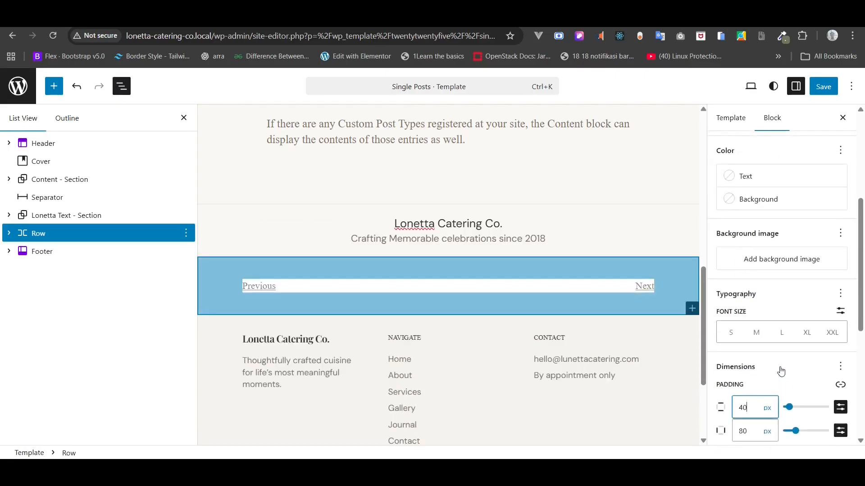
{"action": "left_click", "coordinate": [748, 204]}
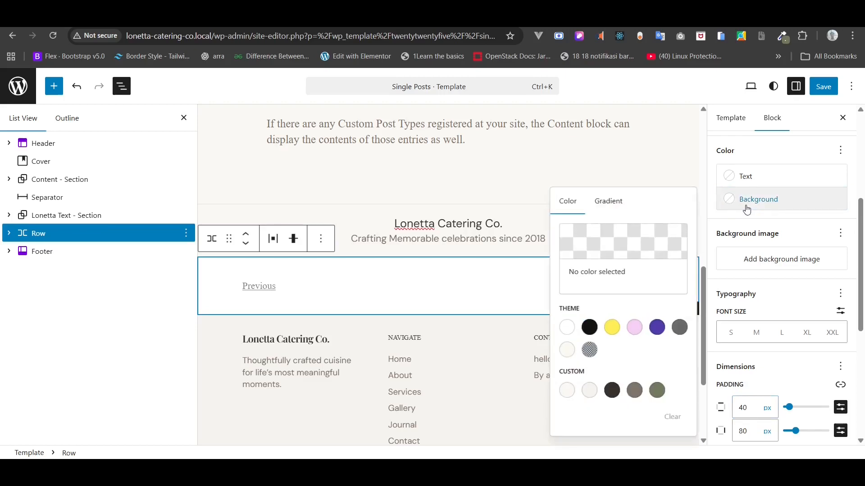
{"action": "left_click", "coordinate": [590, 391]}
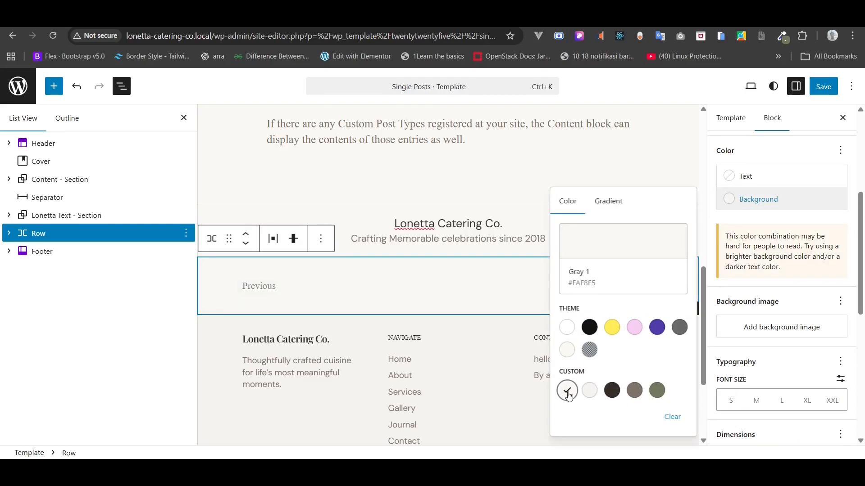
{"action": "left_click", "coordinate": [591, 394]}
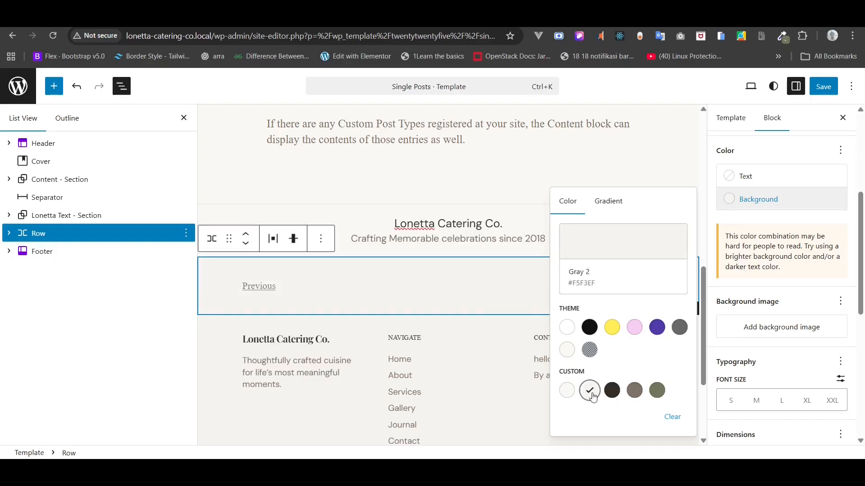
{"action": "left_click", "coordinate": [9, 234]}
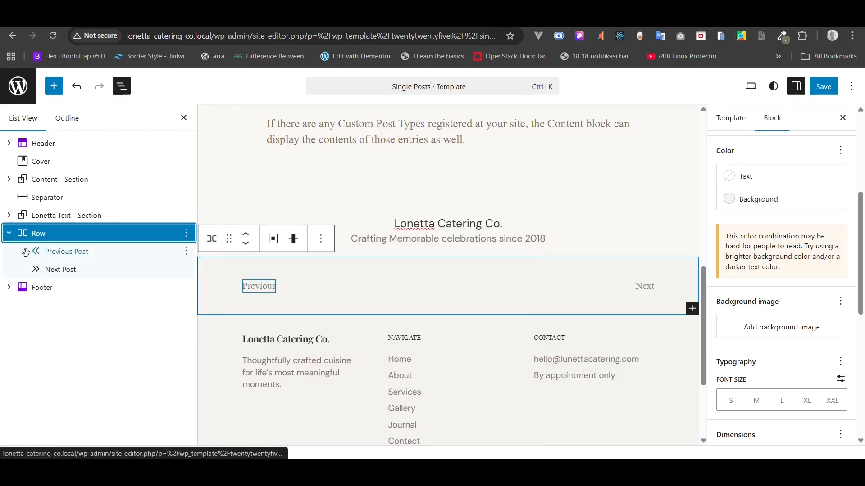
- Set the arrow style to Arrow on both the Previous and Next Post links
{"action": "left_click", "coordinate": [26, 252]}
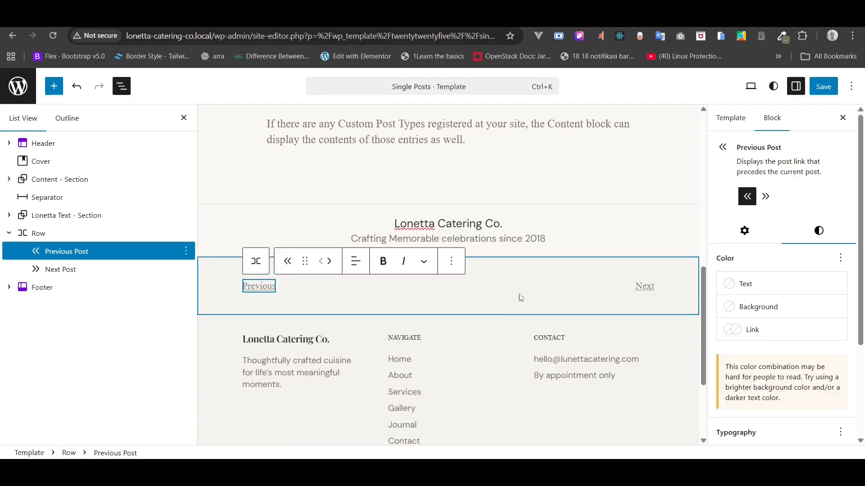
{"action": "left_click", "coordinate": [752, 232]}
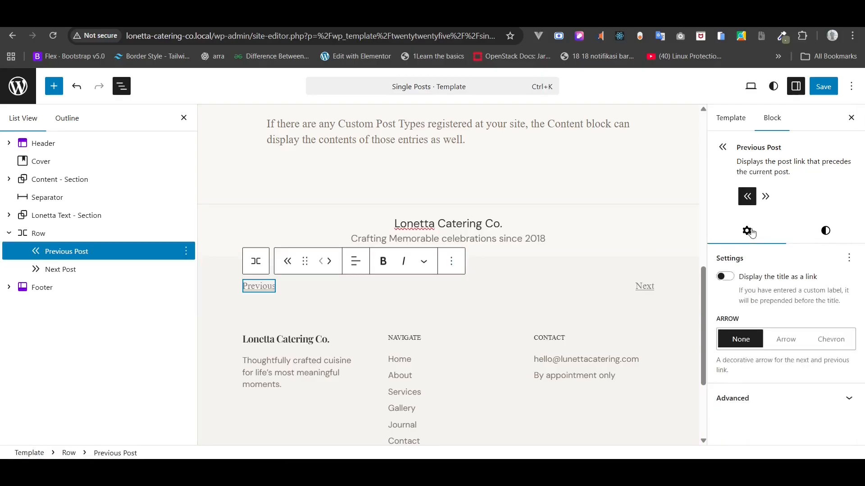
{"action": "left_click", "coordinate": [798, 349]}
{"action": "left_click", "coordinate": [841, 345]}
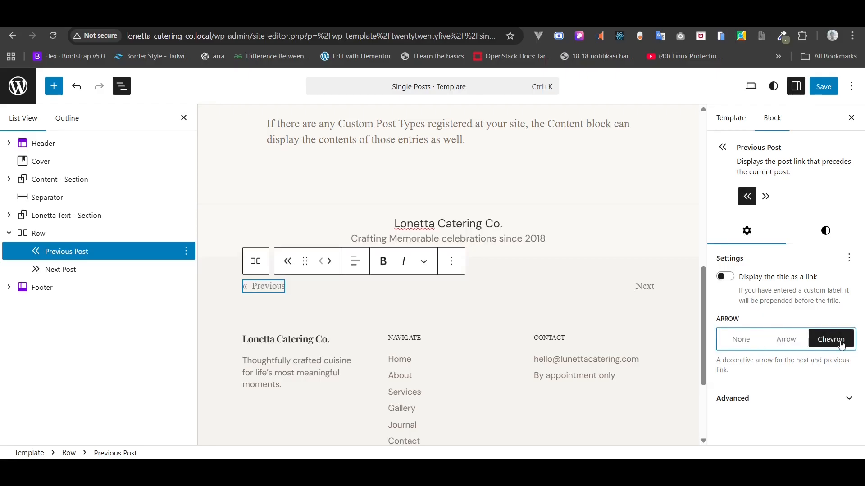
{"action": "left_click", "coordinate": [786, 340]}
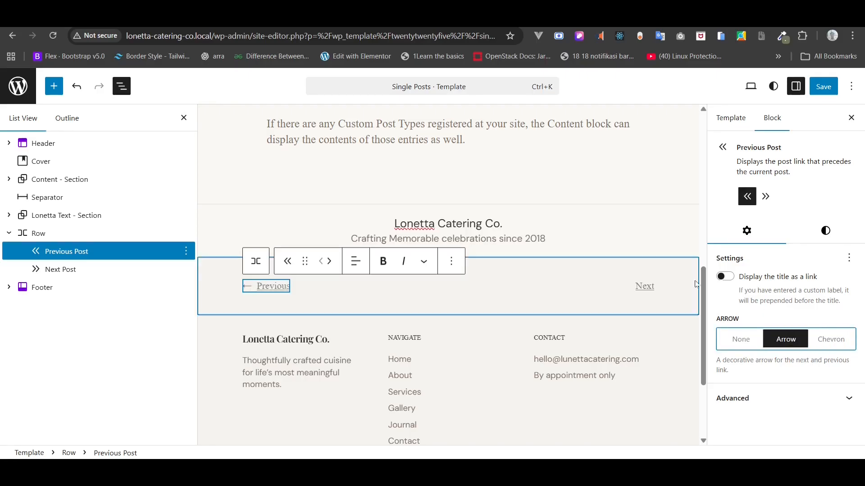
{"action": "left_click", "coordinate": [648, 287]}
{"action": "left_click", "coordinate": [779, 341]}
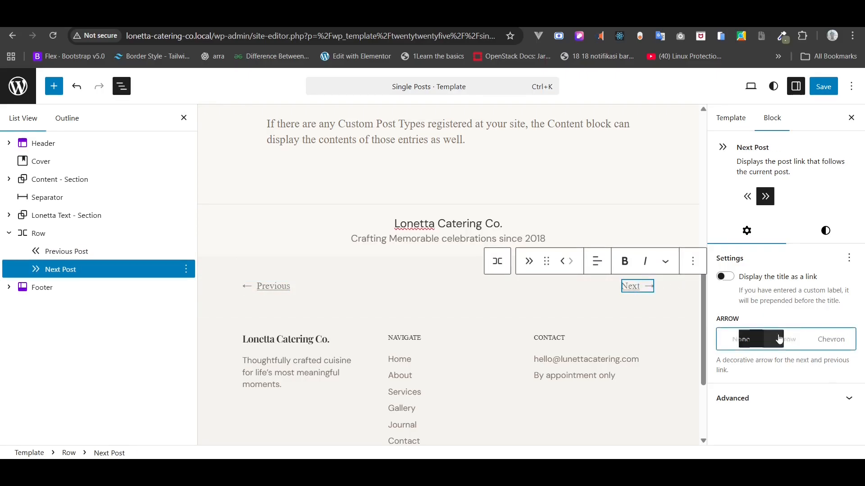
- Save the template, reload the live post, and open the previous post via its link
{"action": "left_click", "coordinate": [822, 88]}
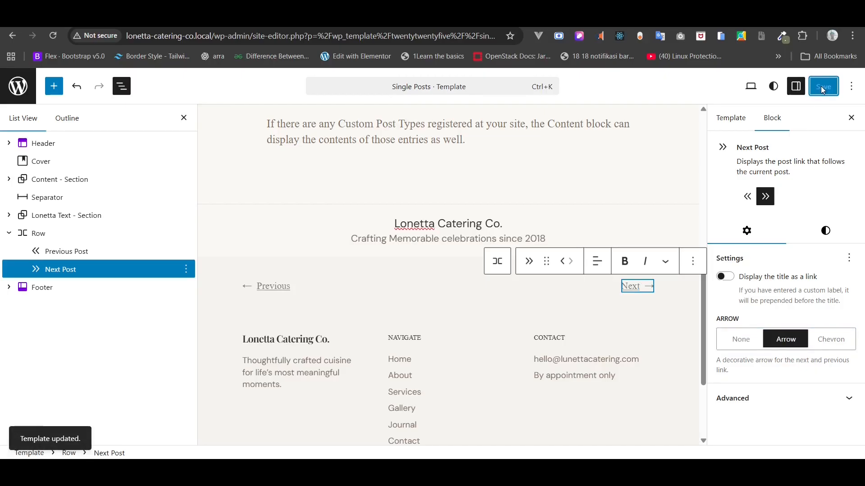
{"action": "left_click", "coordinate": [392, 18]}
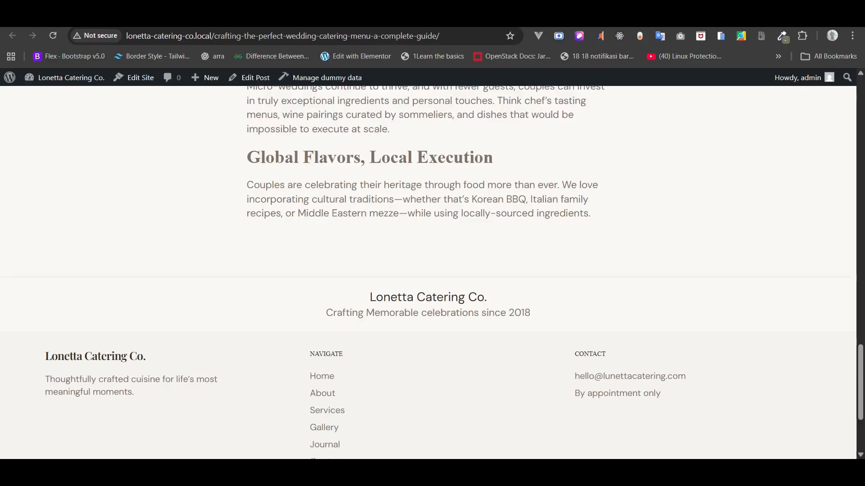
{"action": "left_click", "coordinate": [57, 37]}
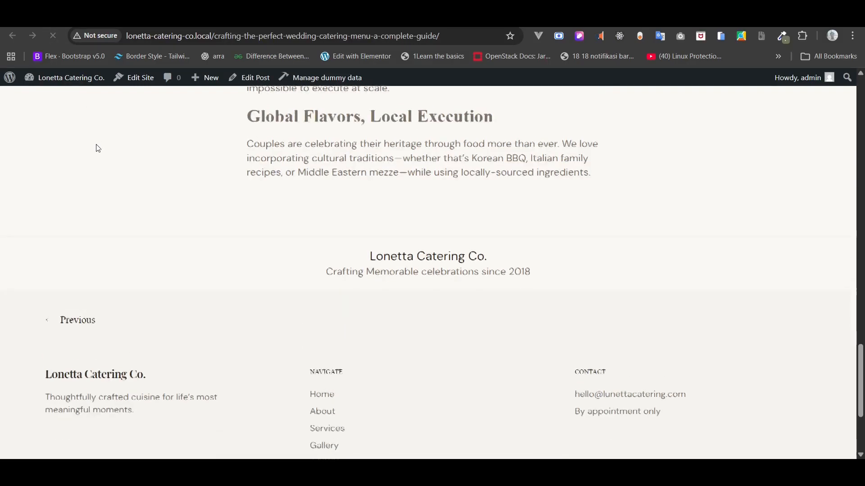
{"action": "left_click", "coordinate": [74, 315]}
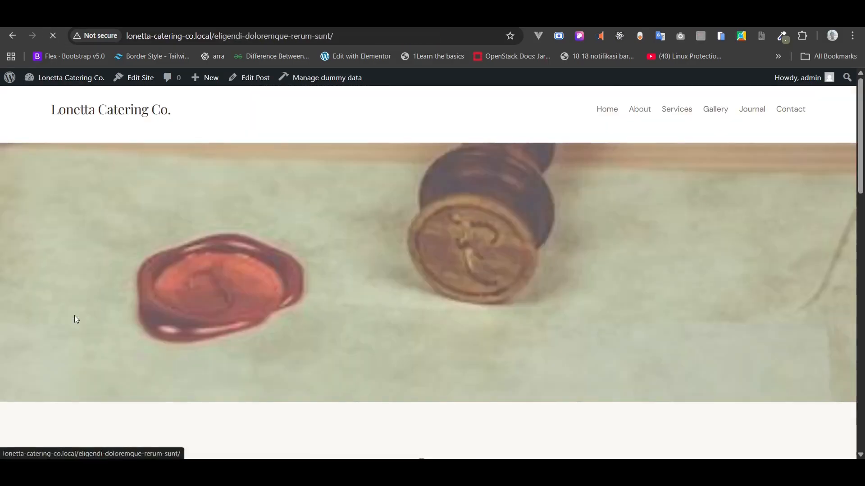
{"action": "scroll", "coordinate": [75, 316], "scroll_direction": "down", "scroll_amount": 5}
{"action": "scroll", "coordinate": [75, 316], "scroll_direction": "down", "scroll_amount": 15}
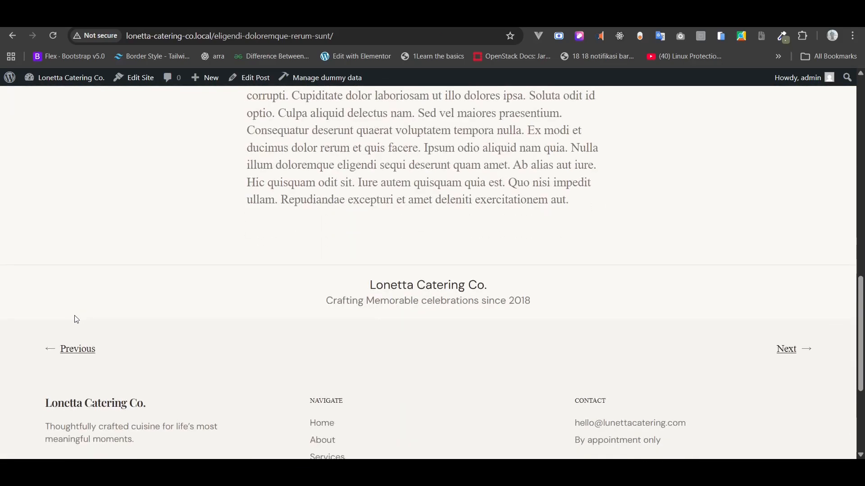
- Show post titles in the Previous and Next links, include the Next label in its link, and save
{"action": "left_click", "coordinate": [787, 351]}
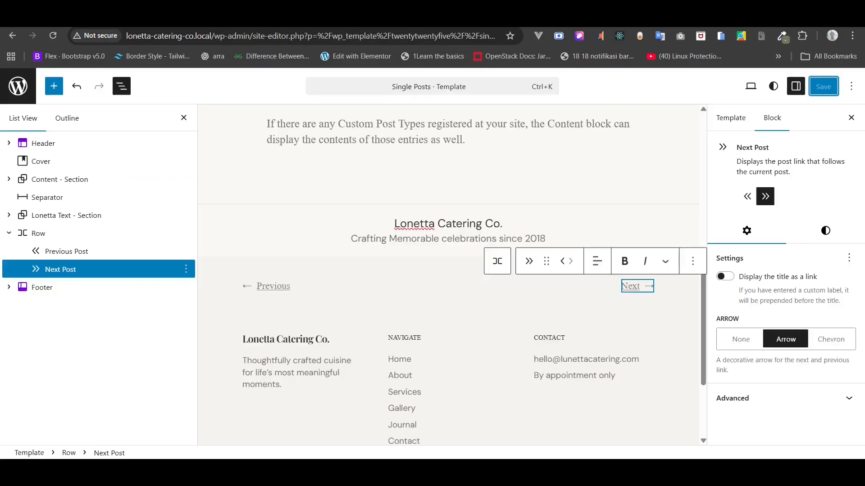
{"action": "left_click", "coordinate": [96, 251]}
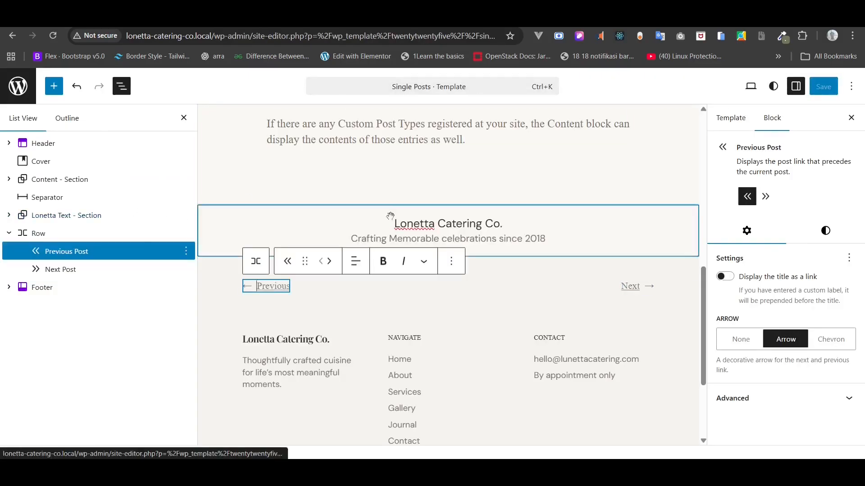
{"action": "left_click", "coordinate": [725, 276]}
{"action": "left_click", "coordinate": [90, 270]}
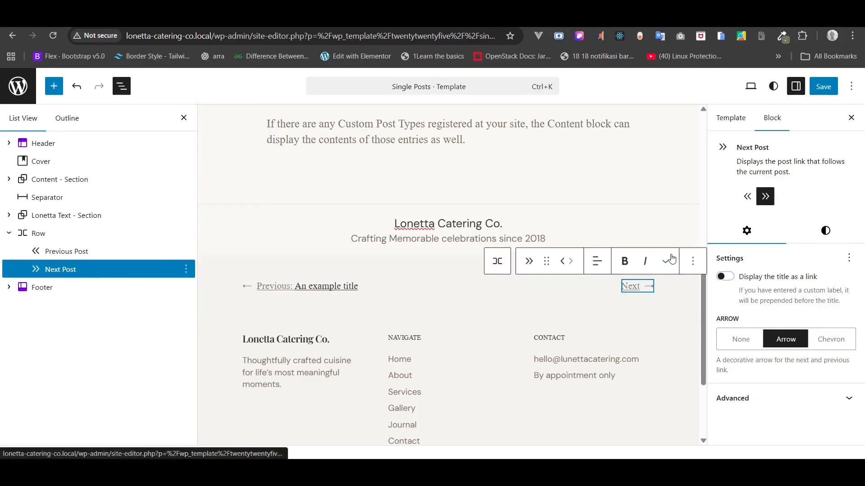
{"action": "left_click", "coordinate": [725, 276]}
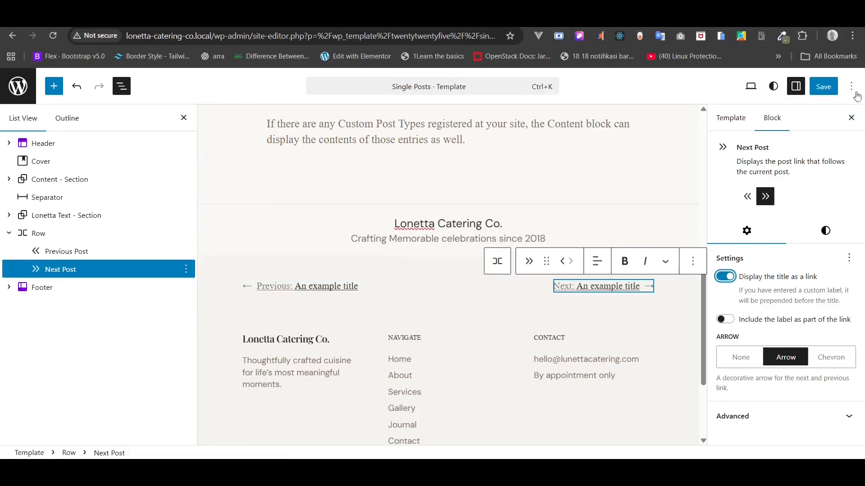
{"action": "left_click", "coordinate": [722, 321]}
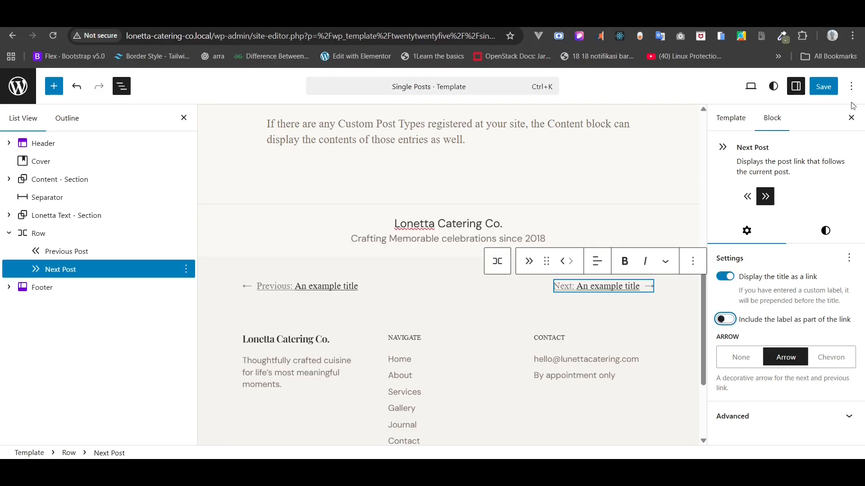
{"action": "left_click", "coordinate": [824, 87]}
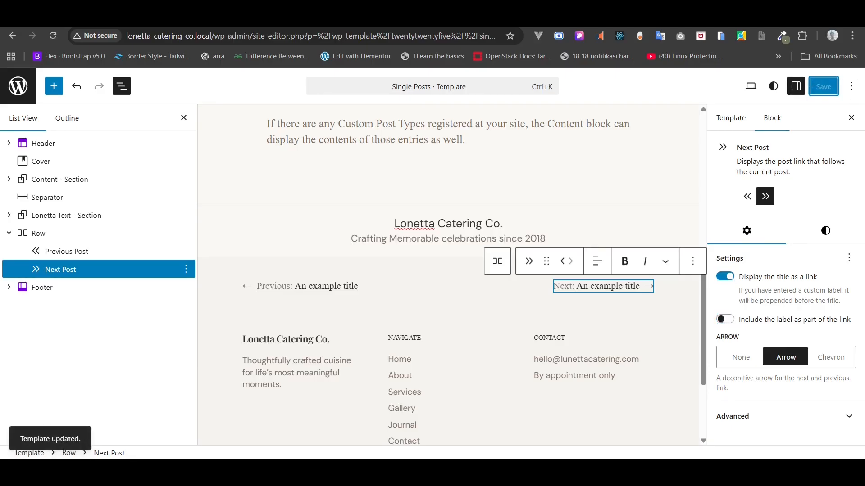
- Reload the live post and open the previous post from its title link
{"action": "left_click", "coordinate": [108, 16]}
{"action": "left_click", "coordinate": [54, 35]}
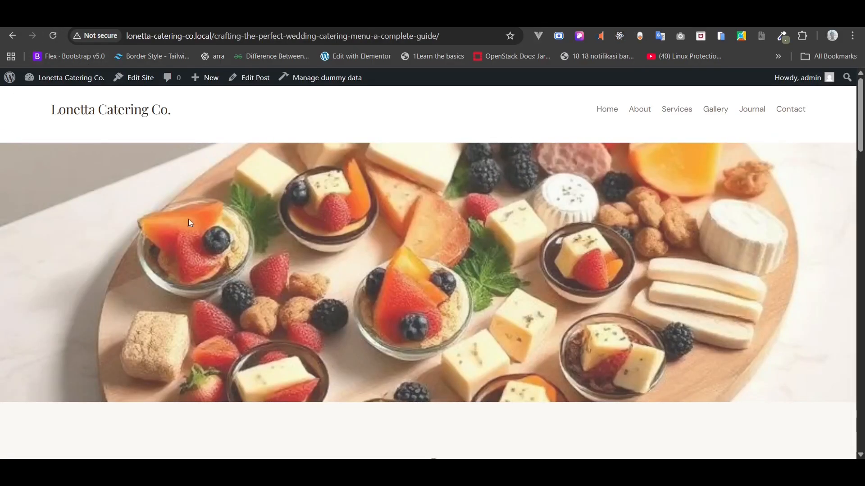
{"action": "scroll", "coordinate": [188, 218], "scroll_direction": "down", "scroll_amount": 20}
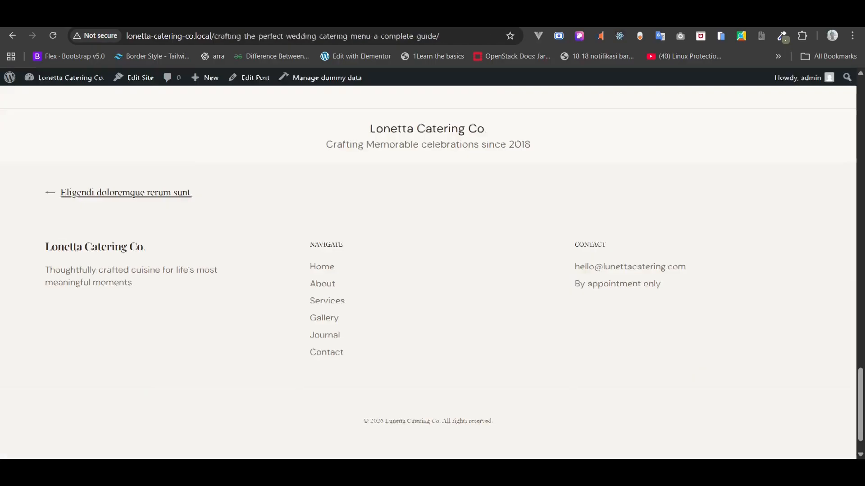
{"action": "left_click", "coordinate": [101, 190]}
{"action": "scroll", "coordinate": [124, 269], "scroll_direction": "down", "scroll_amount": 10}
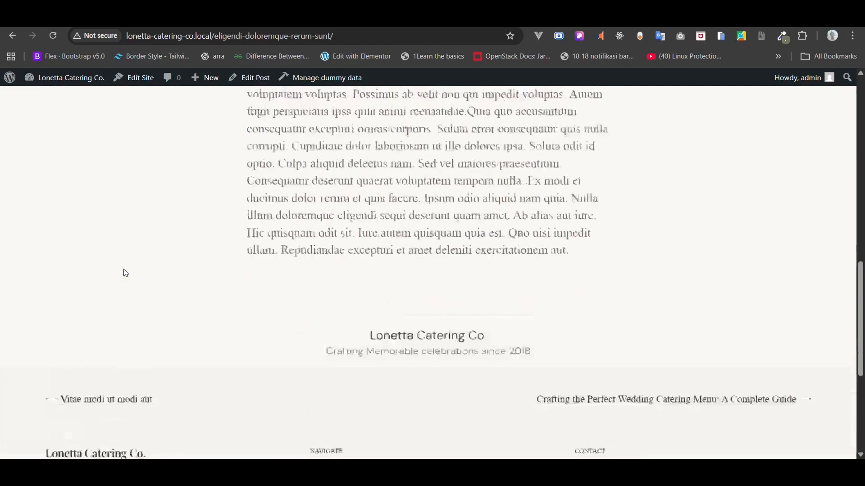
{"action": "scroll", "coordinate": [124, 269], "scroll_direction": "down", "scroll_amount": 5}
{"action": "scroll", "coordinate": [123, 269], "scroll_direction": "up", "scroll_amount": 2}
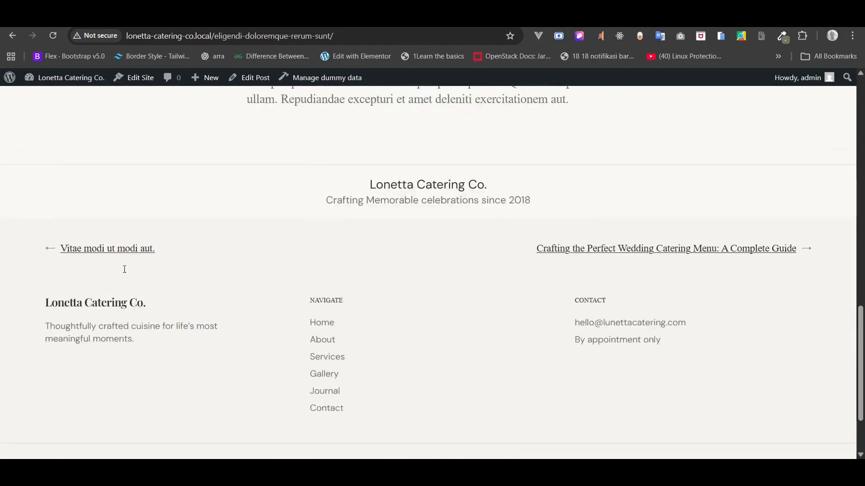
- Open the wedding catering guide via the next link, scroll through it, and return to the template editor
{"action": "left_click", "coordinate": [578, 250]}
{"action": "scroll", "coordinate": [578, 249], "scroll_direction": "down", "scroll_amount": 6}
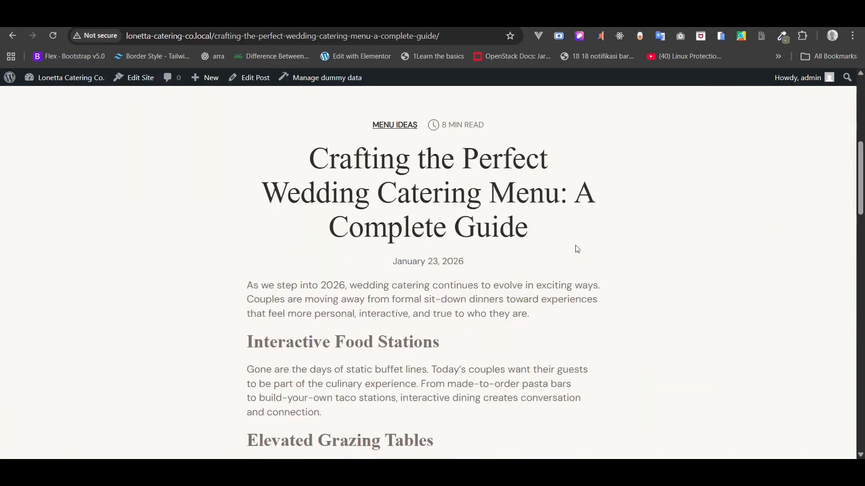
{"action": "scroll", "coordinate": [577, 249], "scroll_direction": "down", "scroll_amount": 15}
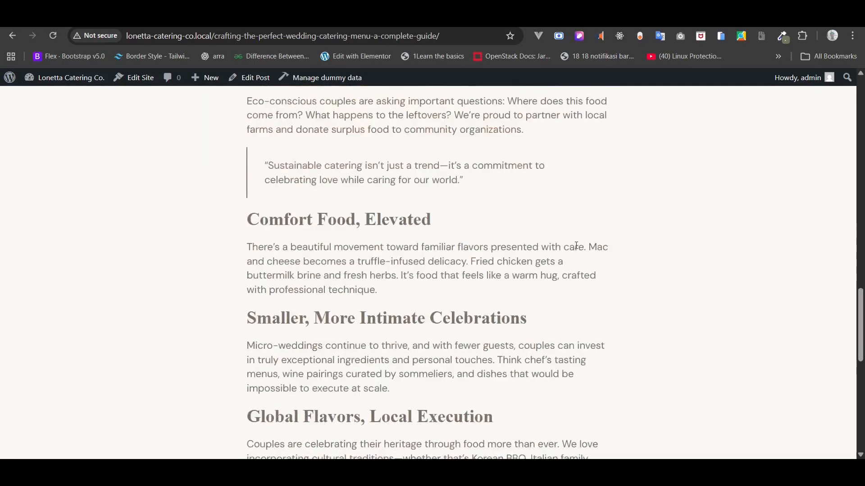
{"action": "scroll", "coordinate": [576, 246], "scroll_direction": "down", "scroll_amount": 6}
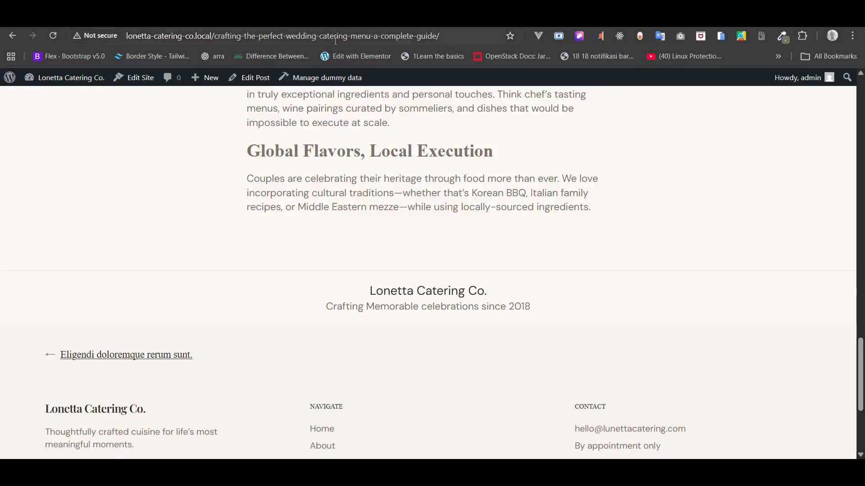
{"action": "key", "text": "ctrl+Tab"}
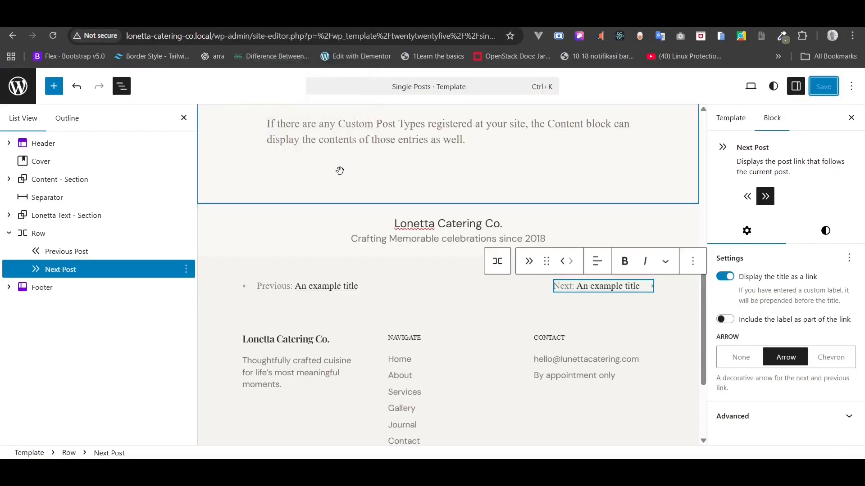
- Rename the Row block in List View to 'Navigation - Section'
{"action": "left_click", "coordinate": [9, 234]}
{"action": "right_click", "coordinate": [44, 232]}
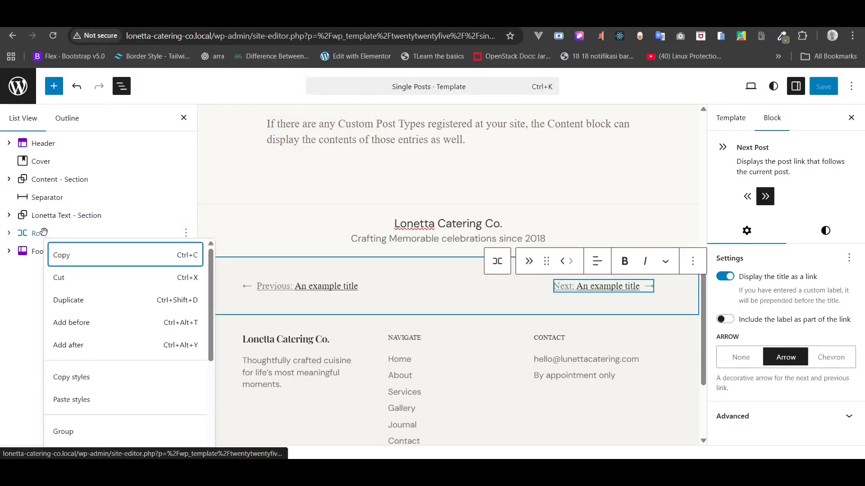
{"action": "scroll", "coordinate": [93, 396], "scroll_direction": "down", "scroll_amount": 3}
{"action": "left_click", "coordinate": [66, 368]}
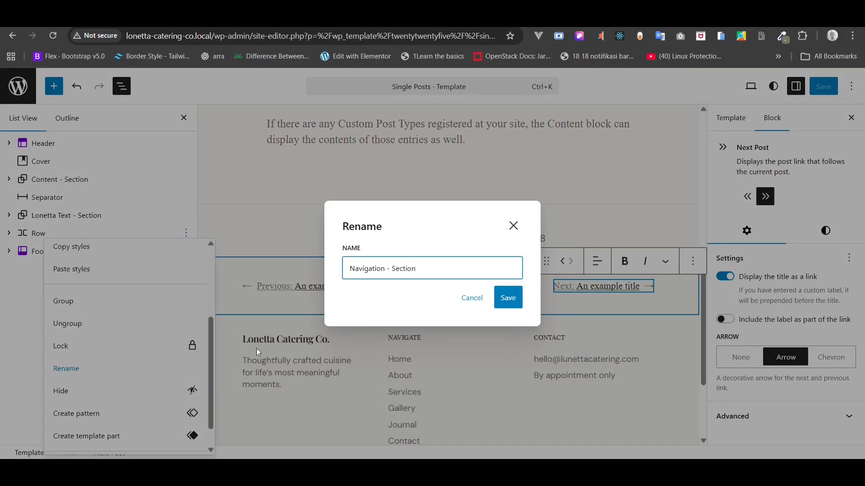
{"action": "left_click", "coordinate": [508, 298]}
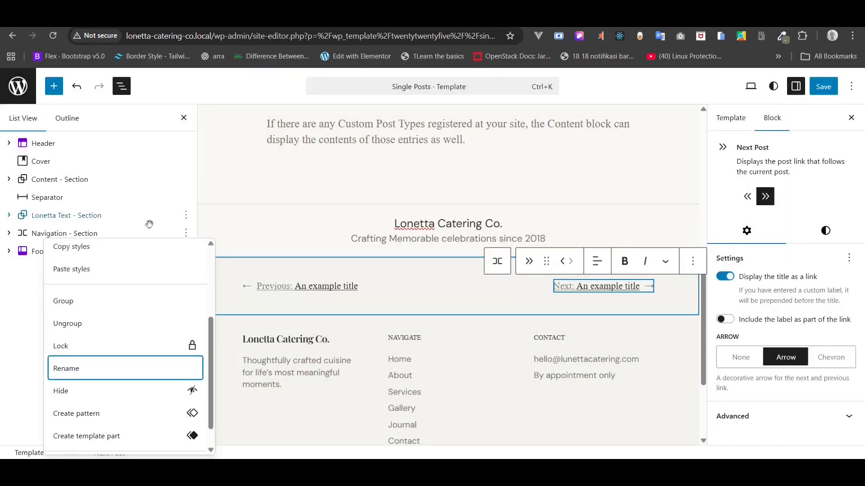
- Insert the CTA Section pattern after Navigation - Section via /cta and save the template
{"action": "left_click", "coordinate": [121, 229]}
{"action": "left_click", "coordinate": [186, 234]}
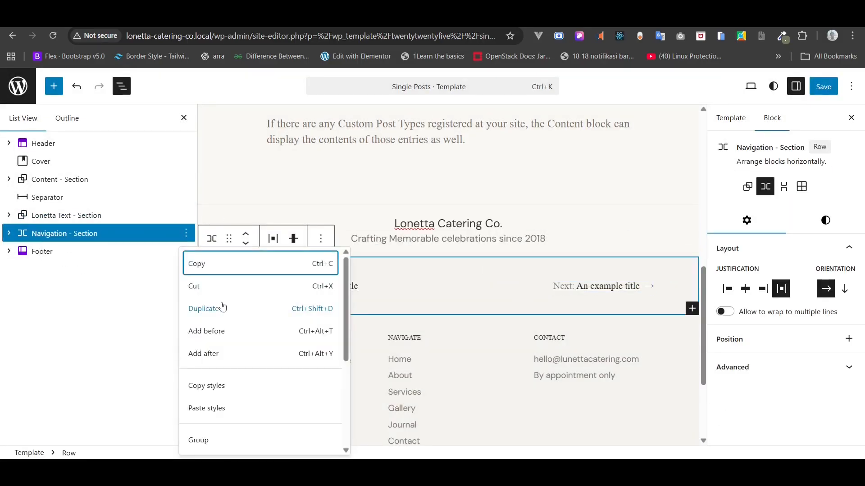
{"action": "left_click", "coordinate": [212, 354]}
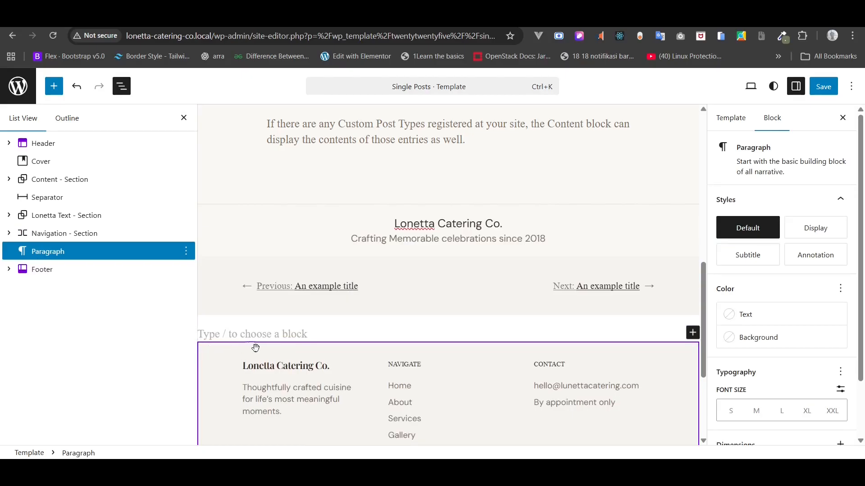
{"action": "type", "text": "/cta"}
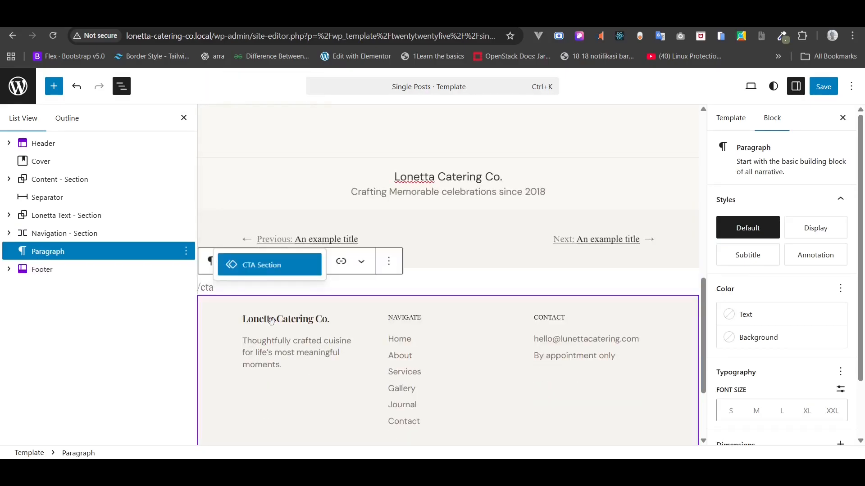
{"action": "left_click", "coordinate": [270, 264]}
{"action": "left_click", "coordinate": [826, 88]}
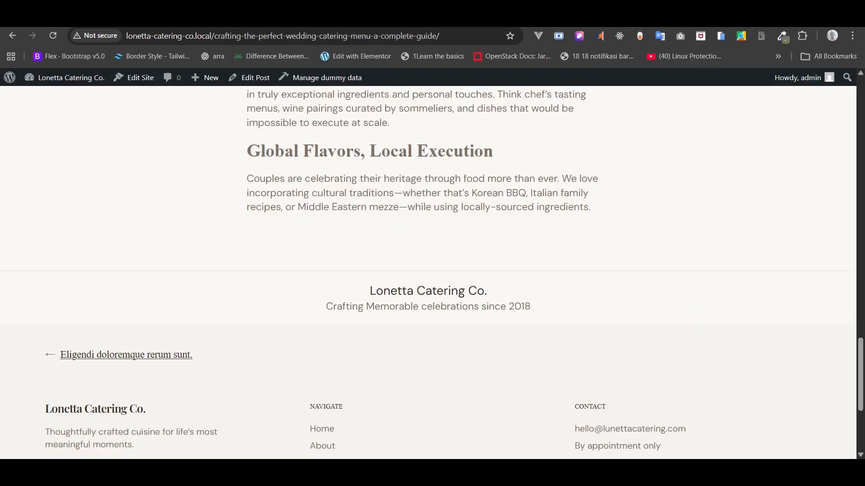
- Reload the post and open the previous post to check the new CTA and copyright
{"action": "left_click", "coordinate": [49, 37]}
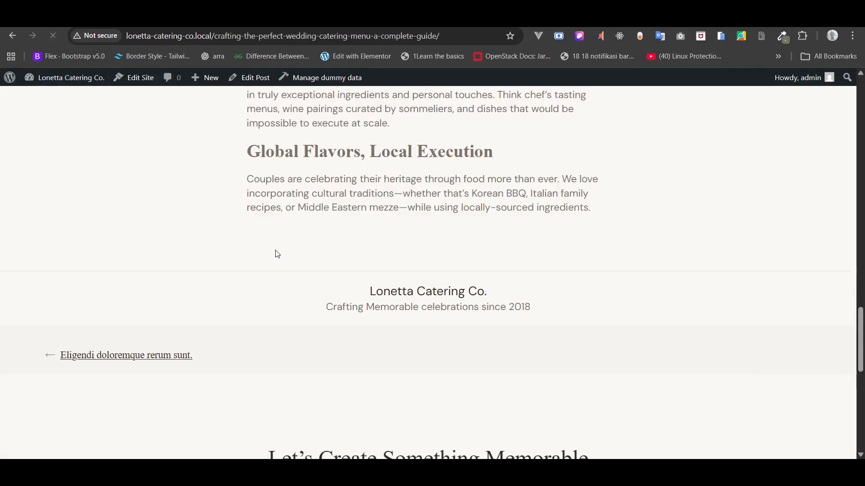
{"action": "scroll", "coordinate": [277, 254], "scroll_direction": "down", "scroll_amount": 1}
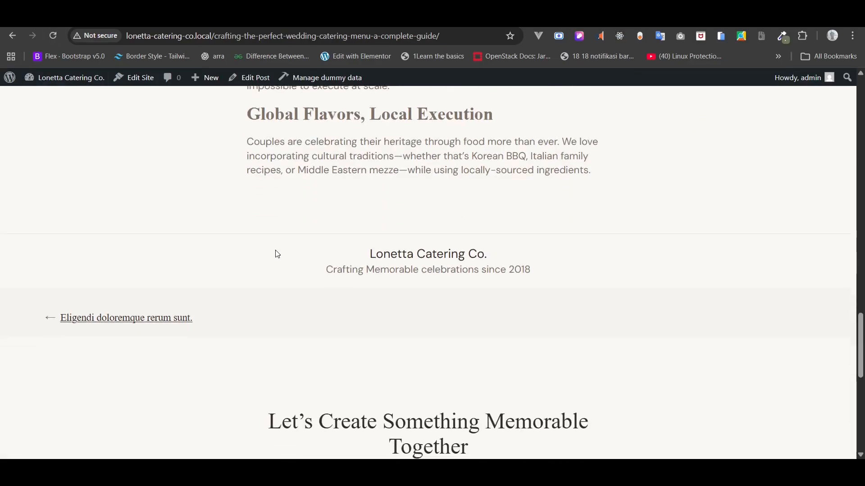
{"action": "scroll", "coordinate": [266, 264], "scroll_direction": "down", "scroll_amount": 1}
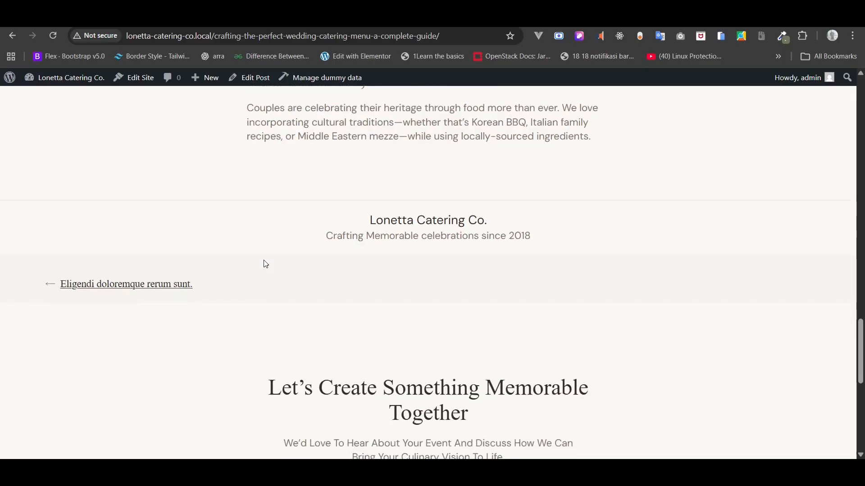
{"action": "left_click", "coordinate": [173, 285]}
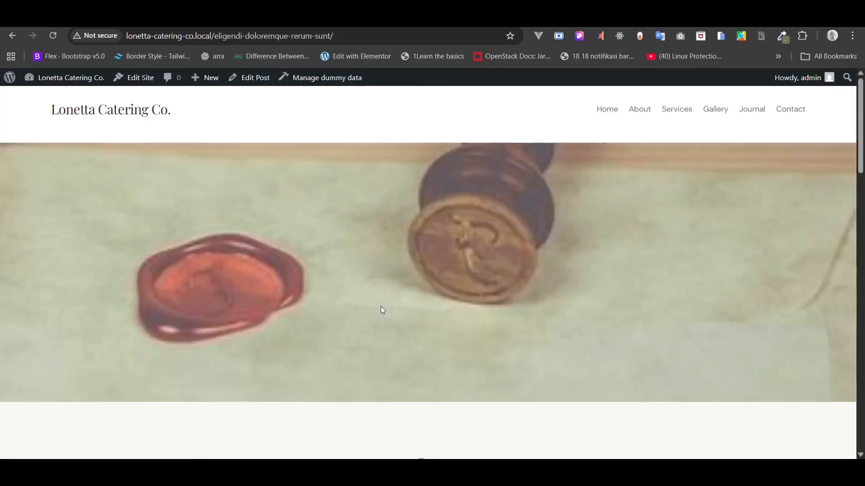
{"action": "scroll", "coordinate": [380, 306], "scroll_direction": "down", "scroll_amount": 6}
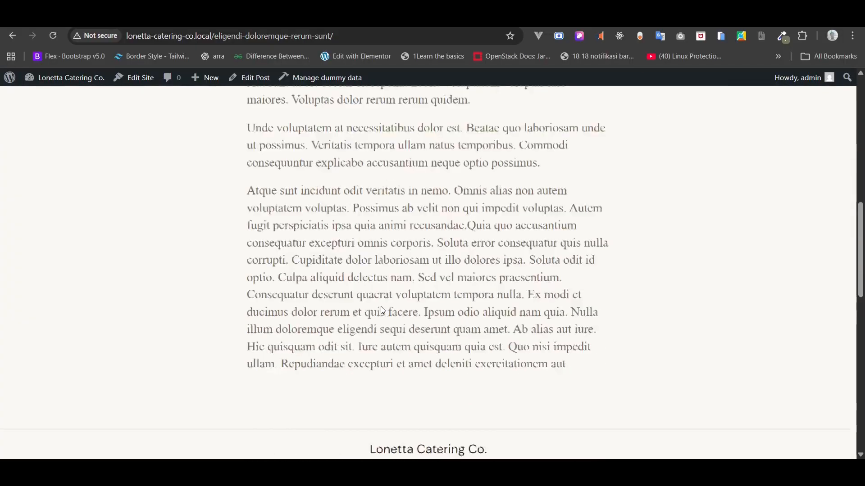
{"action": "scroll", "coordinate": [382, 306], "scroll_direction": "down", "scroll_amount": 7}
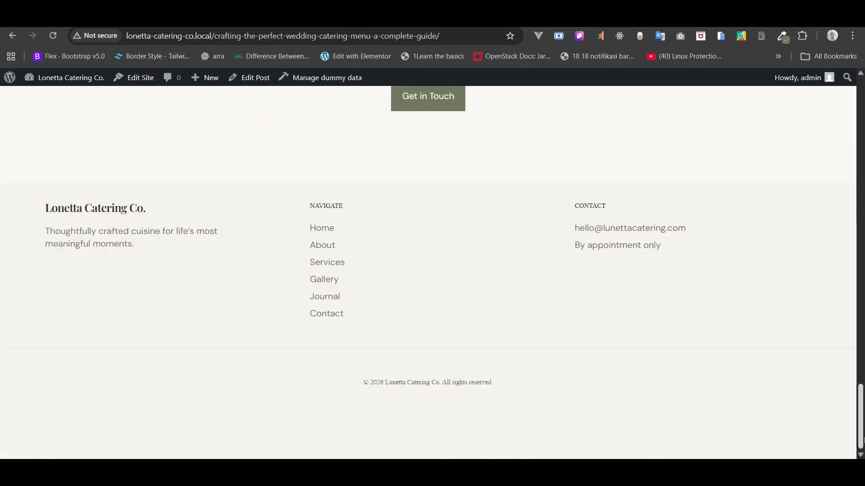
{"action": "key", "text": "ctrl+plus"}
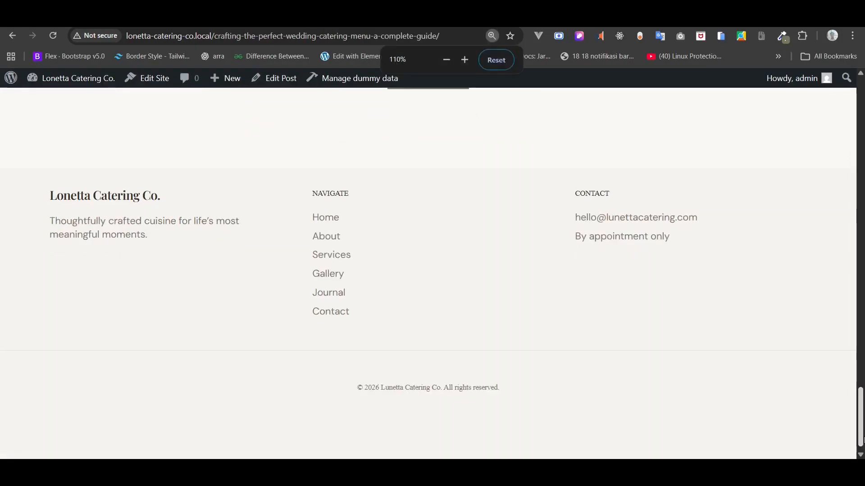
{"action": "key", "text": "ctrl+minus"}
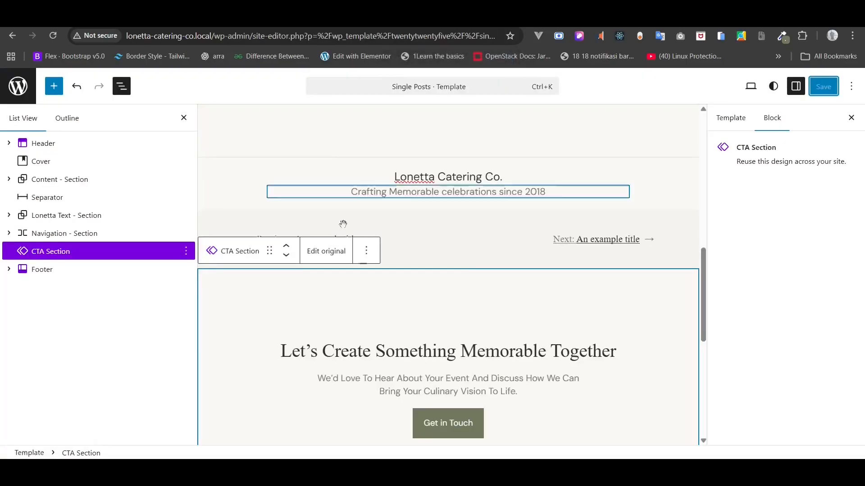
{"action": "scroll", "coordinate": [361, 255], "scroll_direction": "down", "scroll_amount": 6}
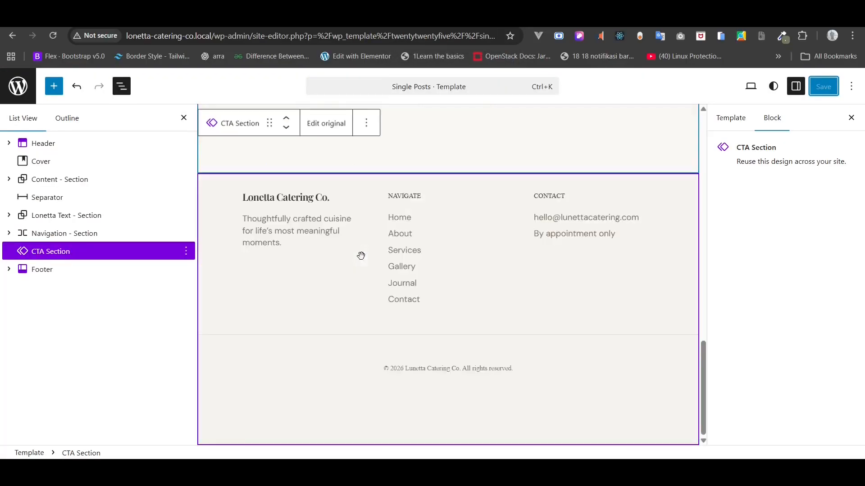
- In the Footer template part, change the copyright paragraph's font size from 12 to 16 px
{"action": "left_click", "coordinate": [356, 323]}
{"action": "left_click", "coordinate": [325, 157]}
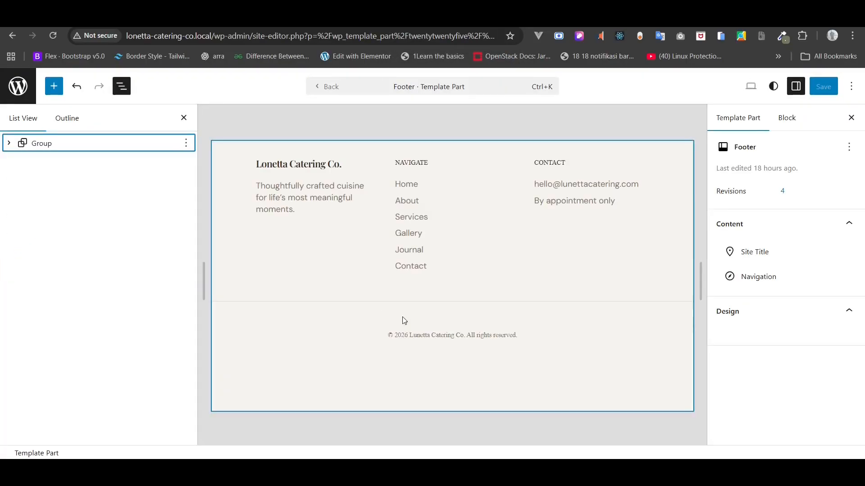
{"action": "left_click", "coordinate": [406, 339]}
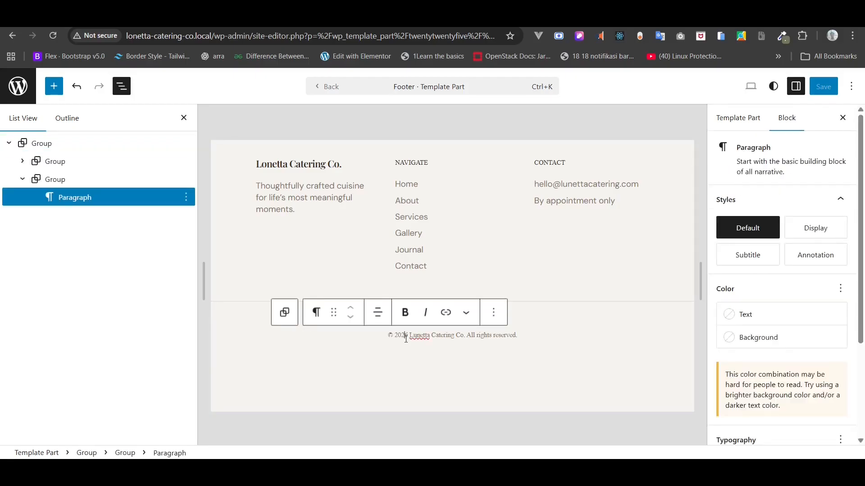
{"action": "scroll", "coordinate": [817, 358], "scroll_direction": "down", "scroll_amount": 3}
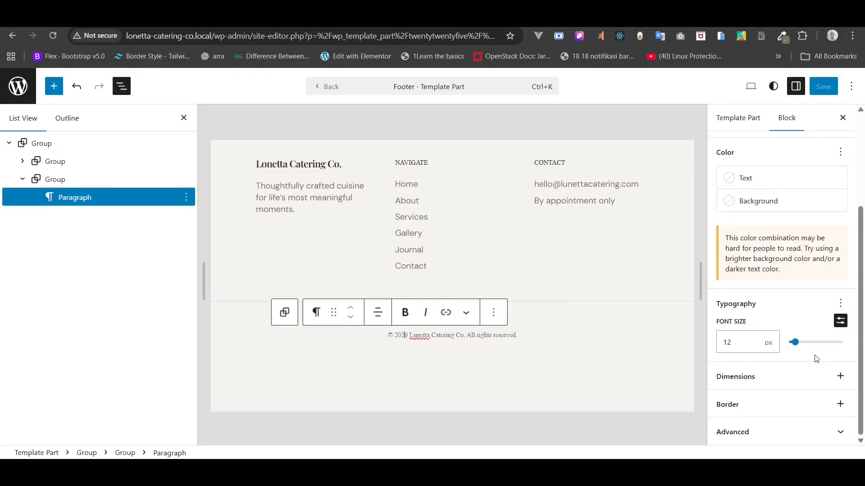
{"action": "double_click", "coordinate": [744, 343]}
{"action": "type", "text": "6"}
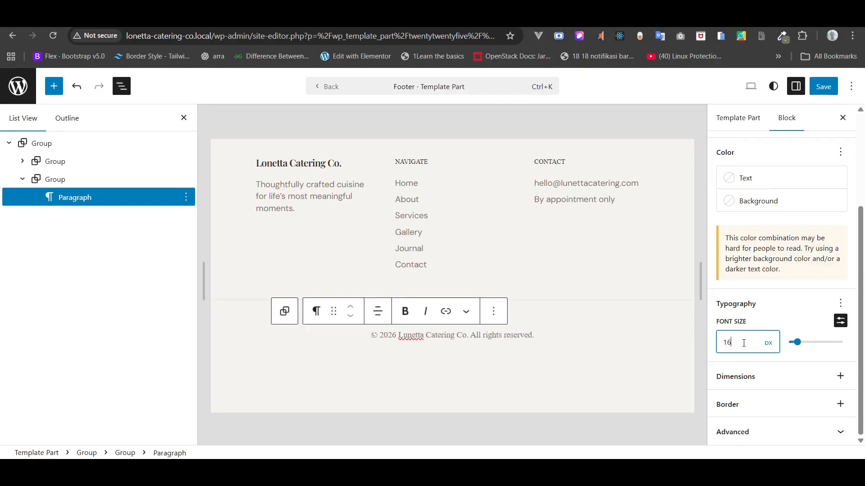
- Save the Footer template part and reload the post to check the larger copyright
{"action": "left_click", "coordinate": [827, 83]}
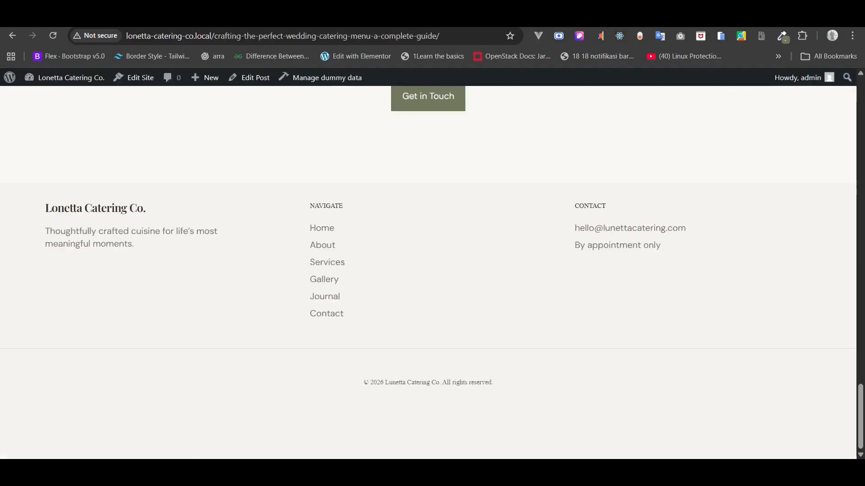
{"action": "left_click", "coordinate": [52, 39]}
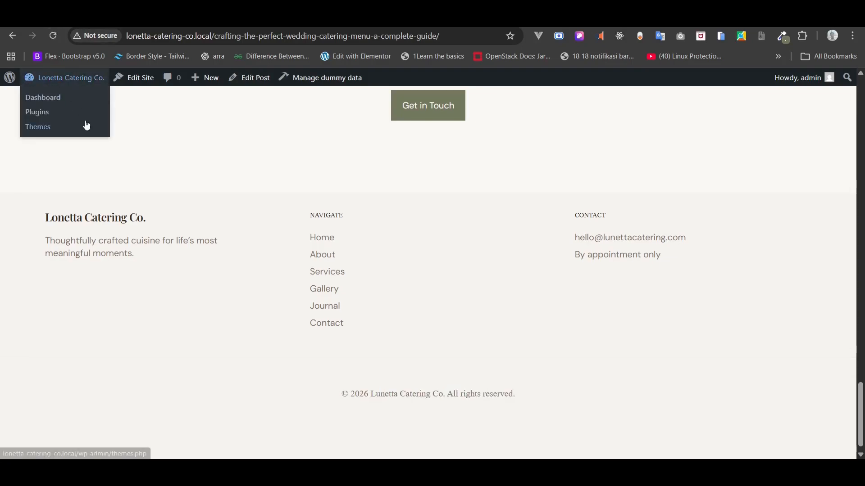
{"action": "left_click_drag", "start_coordinate": [862, 405], "coordinate": [862, 116]}
{"action": "scroll", "coordinate": [863, 116], "scroll_direction": "down", "scroll_amount": 6}
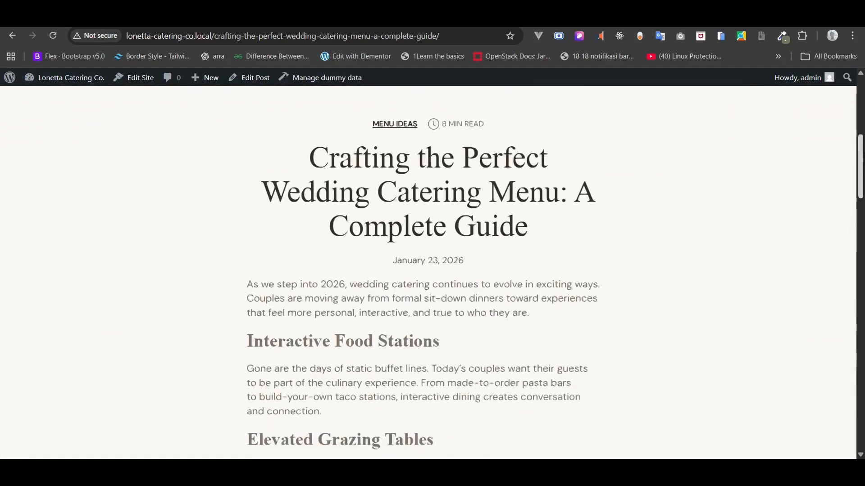